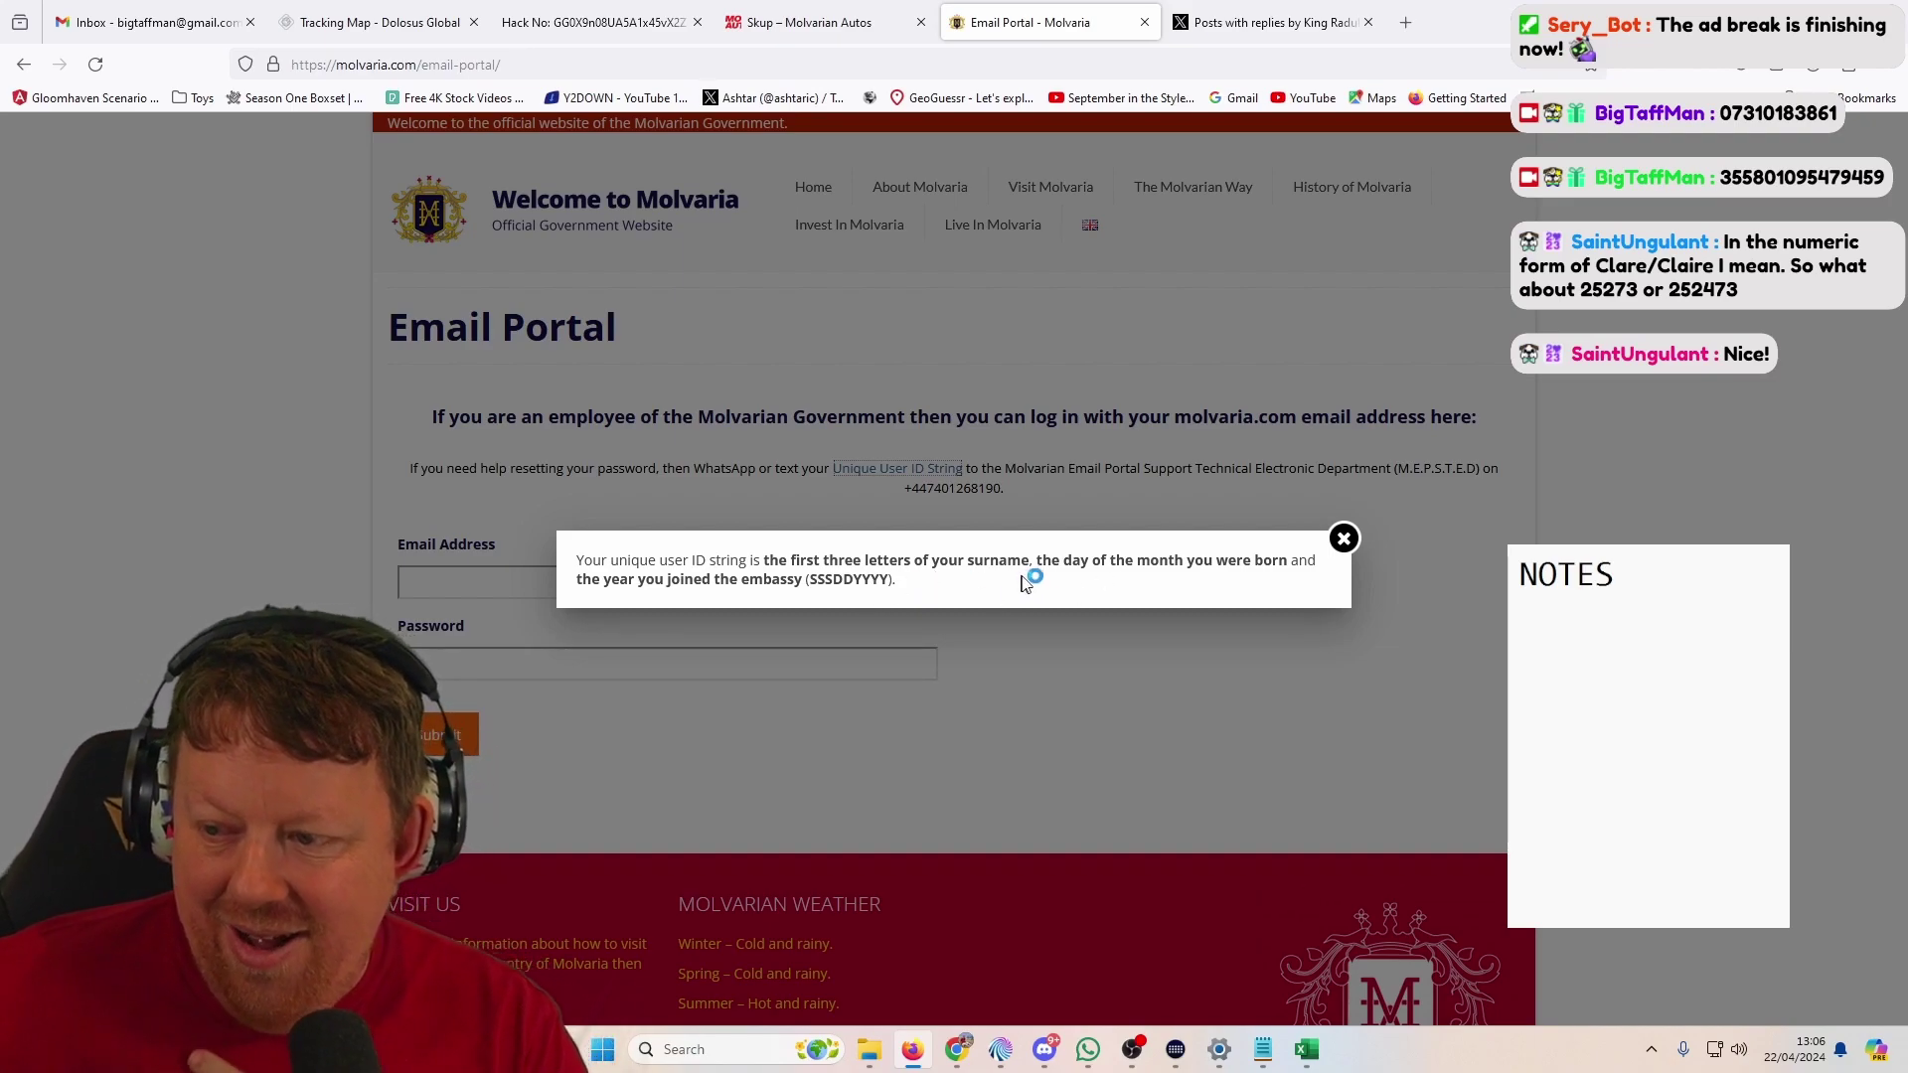
Step: Copy the Email Portal's SSSDDYYYY unique user ID explanation into the notes and close the popup
click(1344, 539)
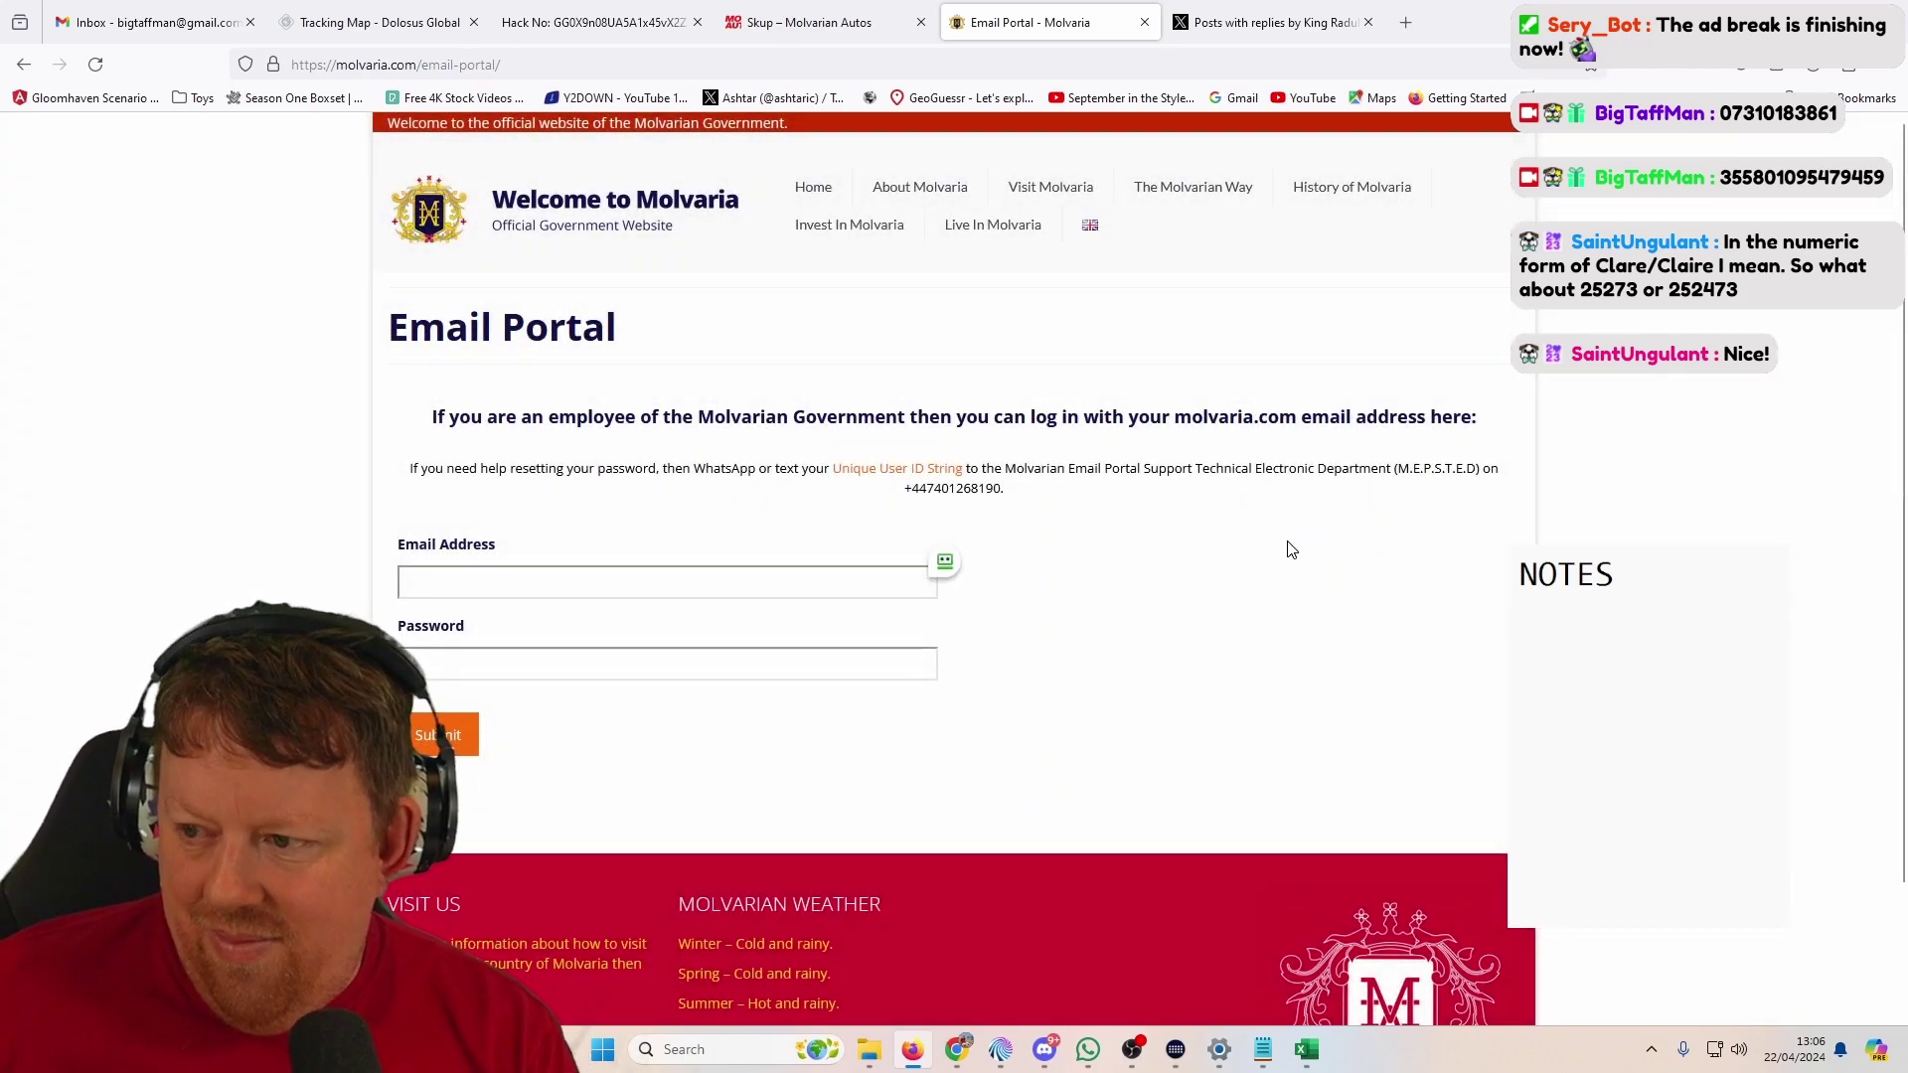
click(925, 477)
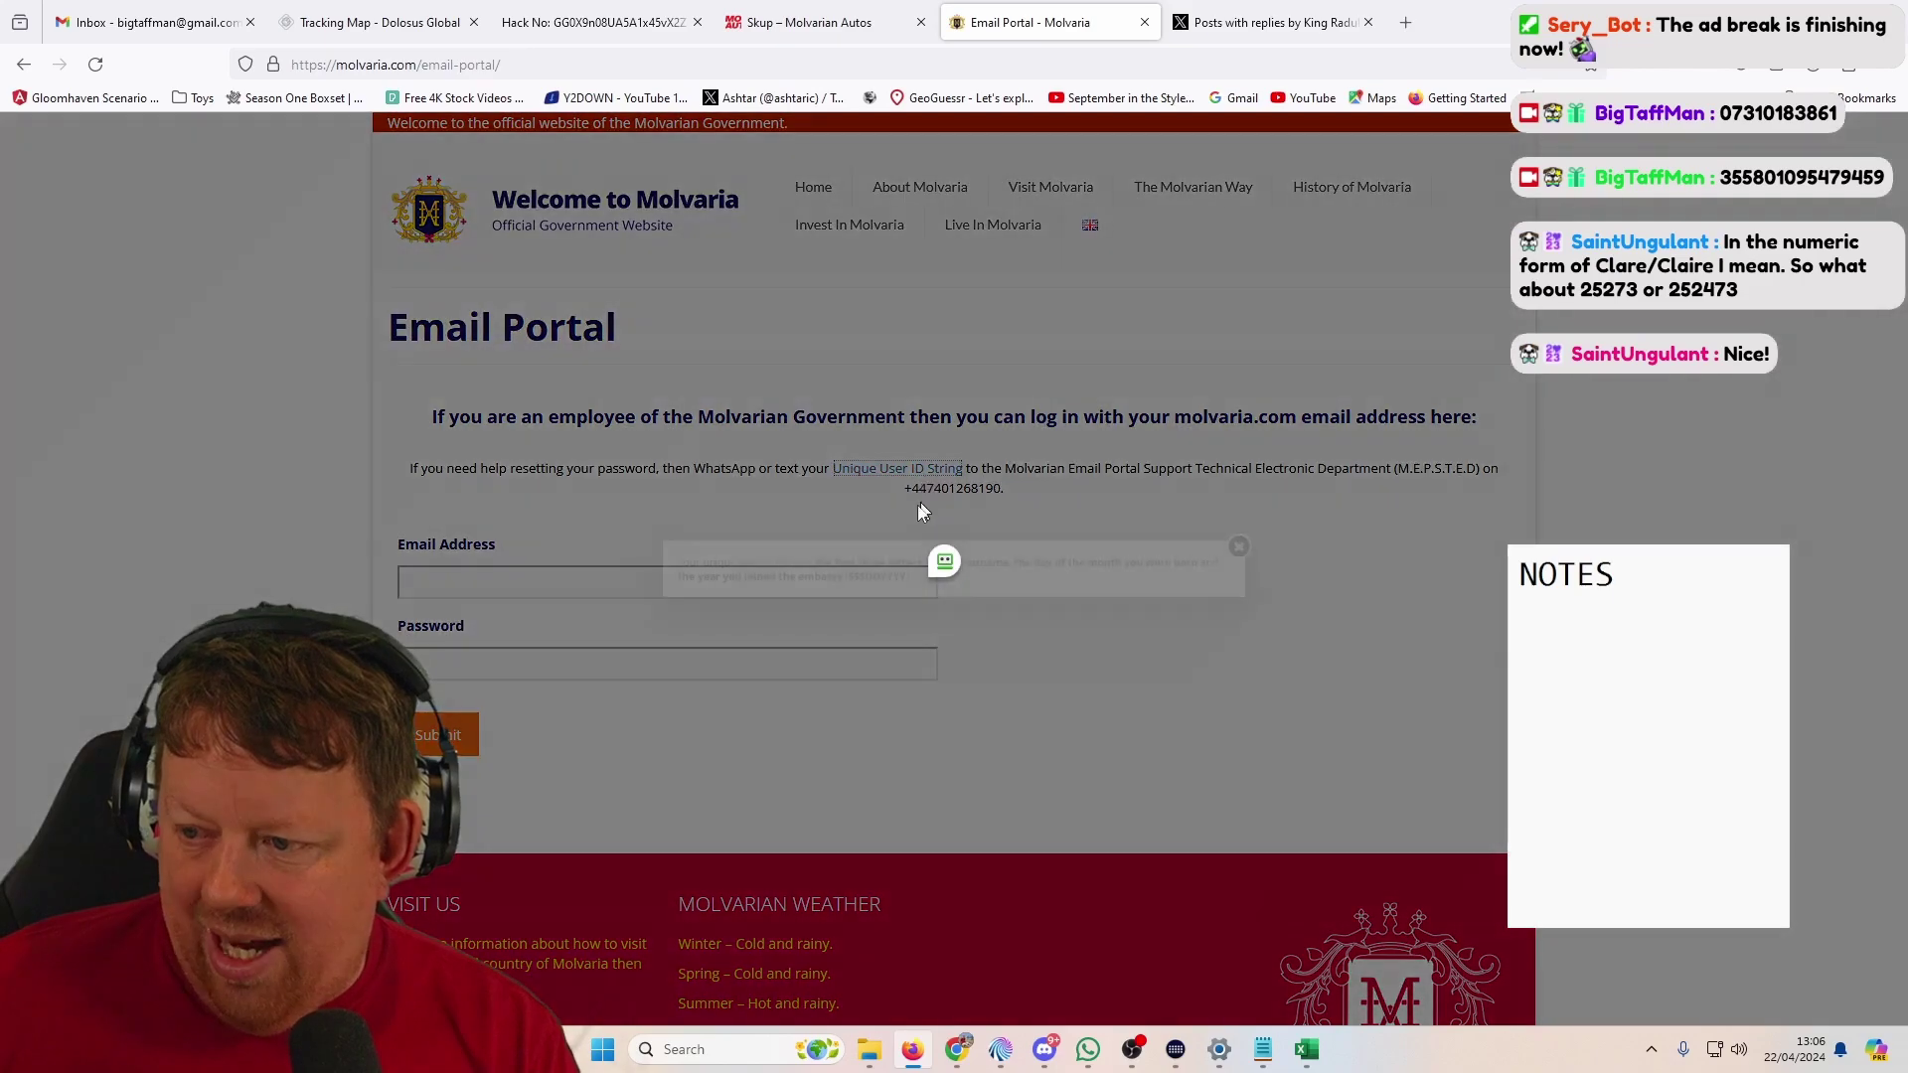
drag(899, 584, 763, 562)
key(ctrl+c)
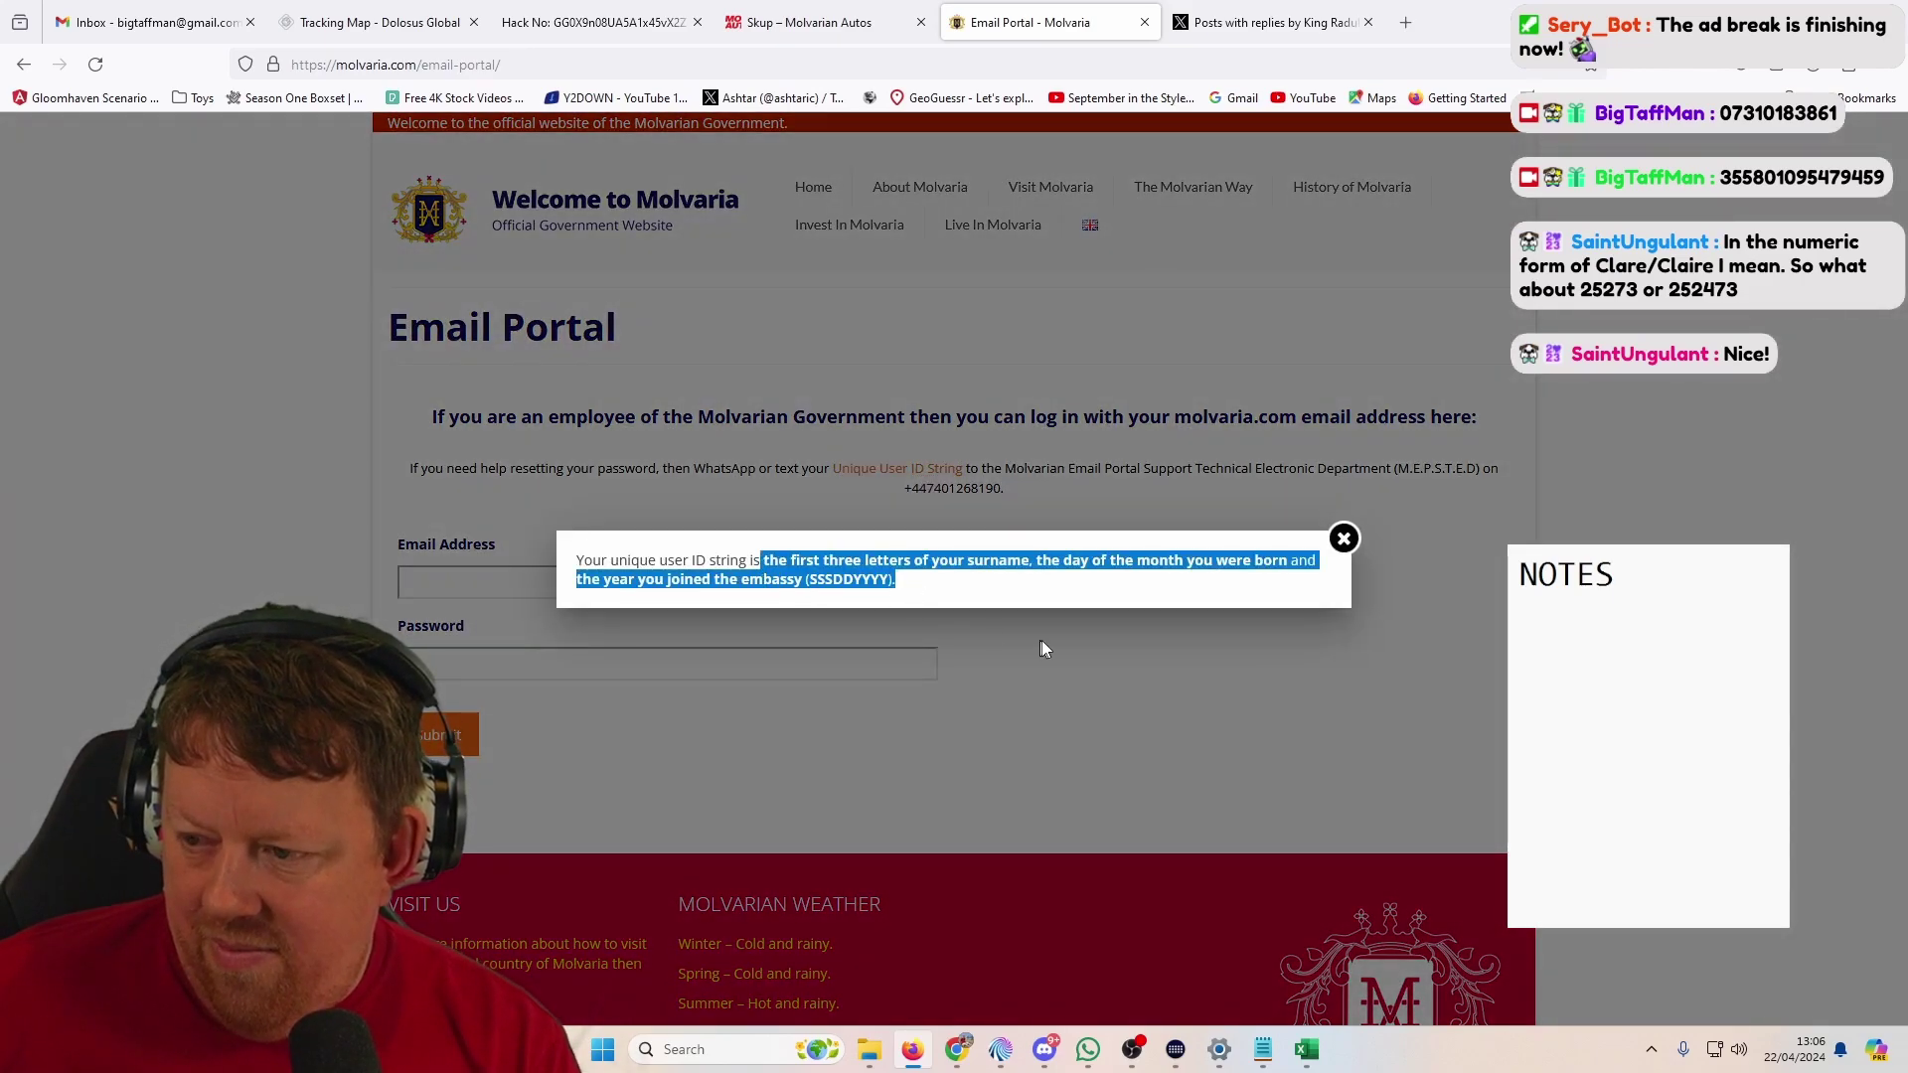
key(alt+Tab)
key(alt+Tab)
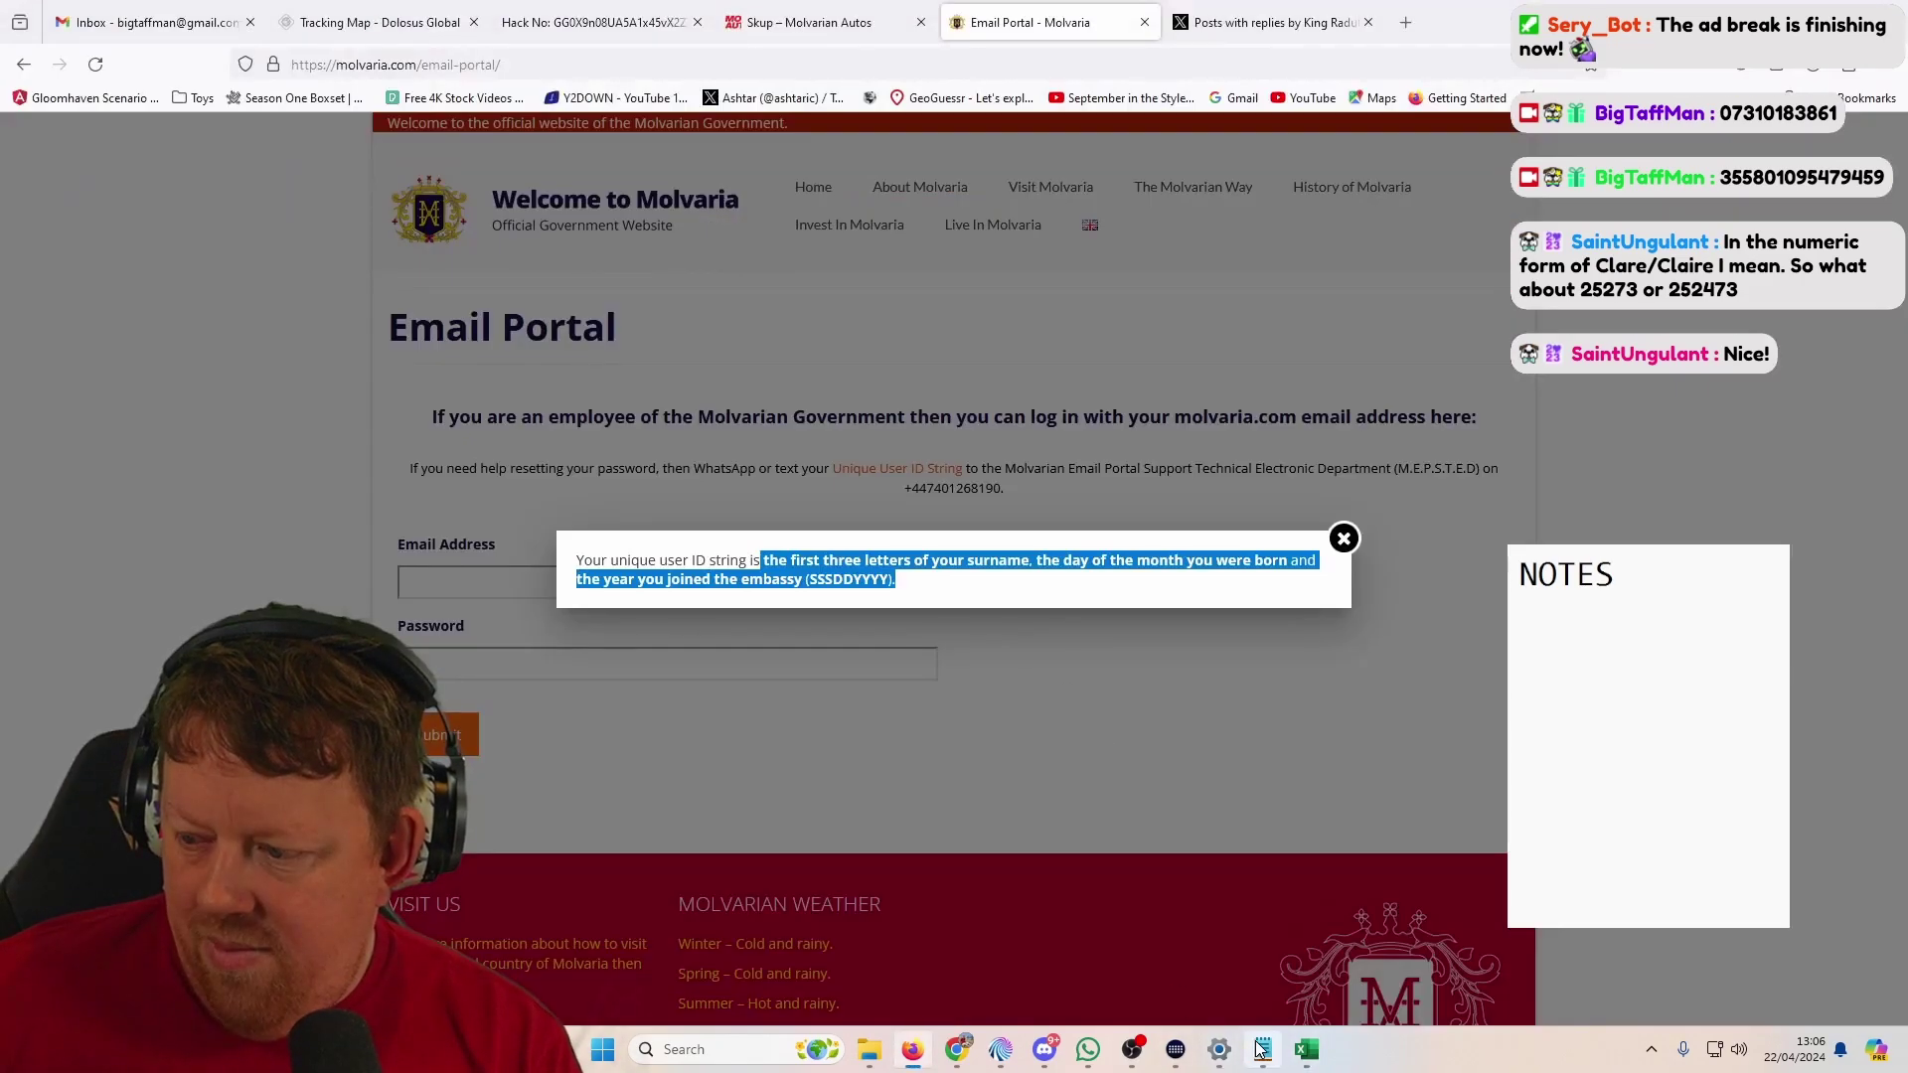
click(1261, 1049)
key(ctrl+v)
drag(380, 334, 702, 942)
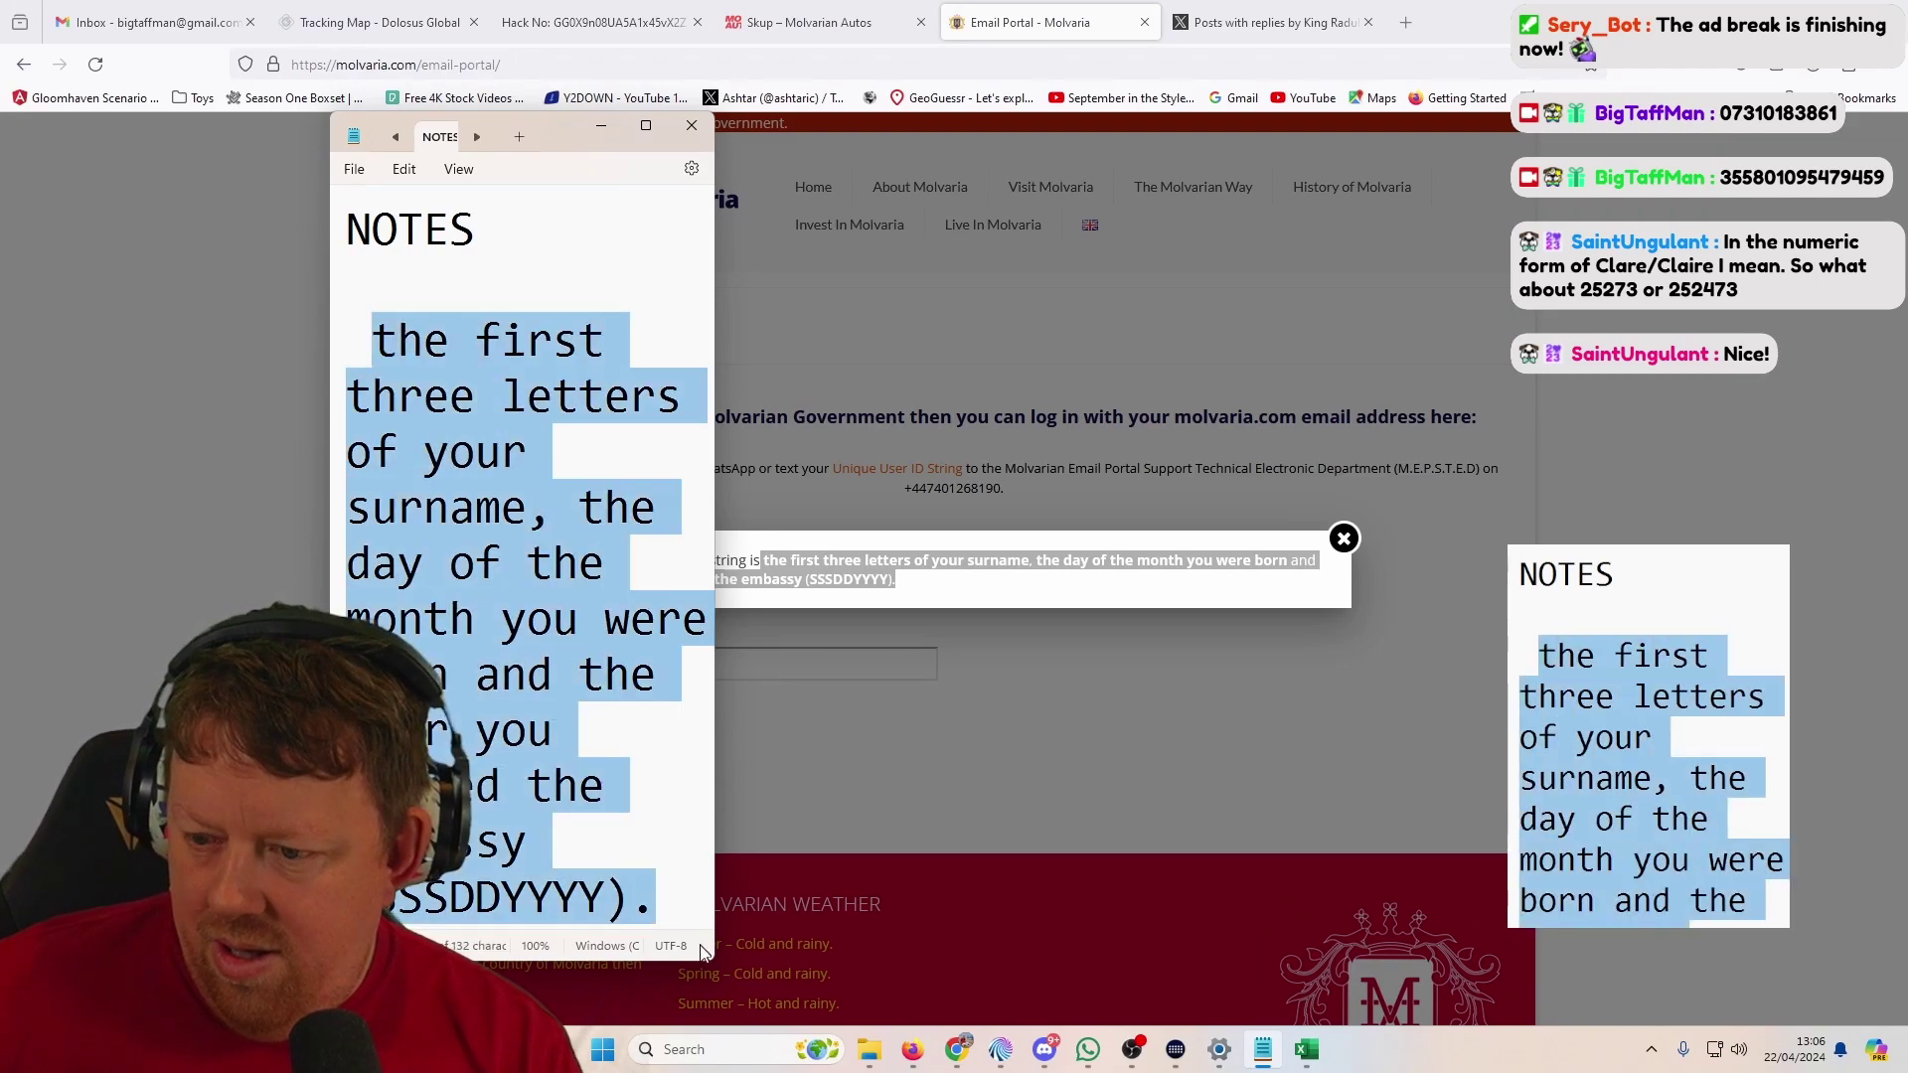
click(1065, 580)
click(1344, 538)
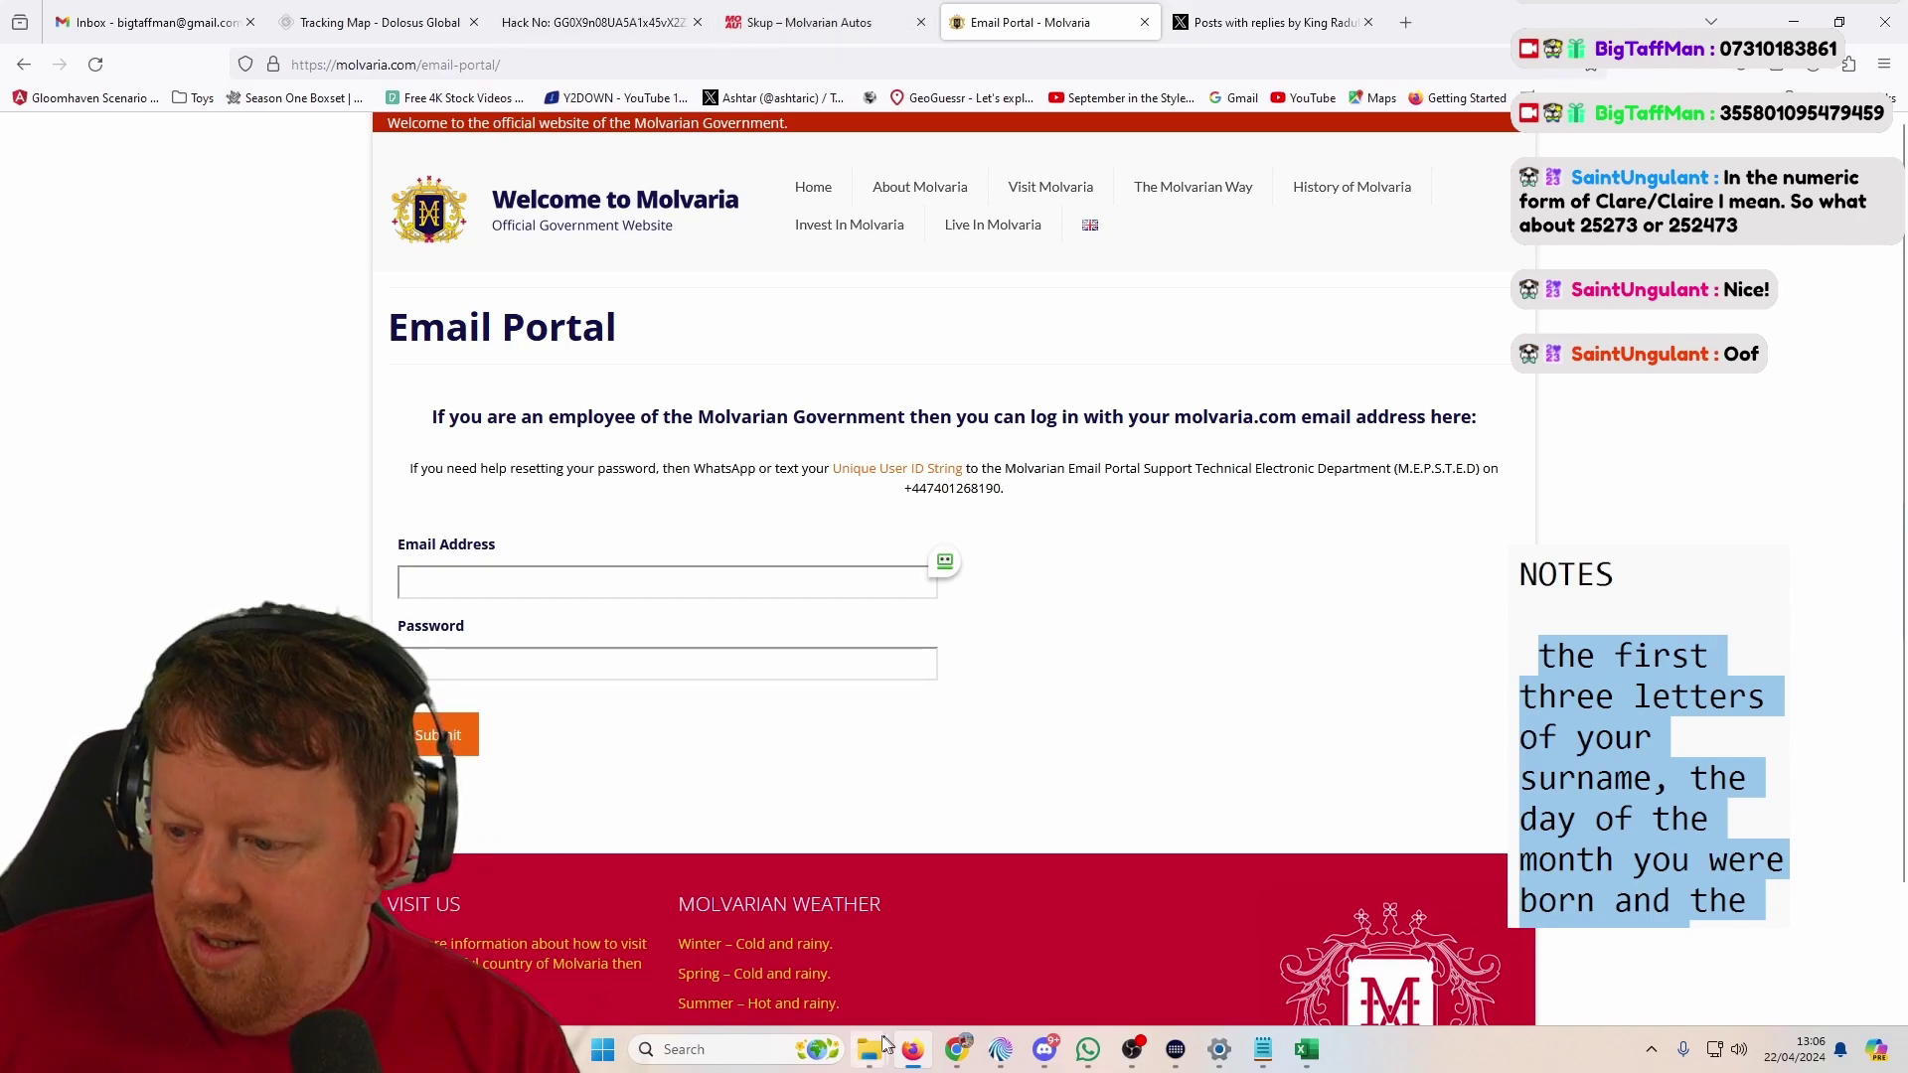
Step: Open the British Hide & Seek URL from cell B20 in a new browser tab
mouse_move(869, 1053)
click(960, 912)
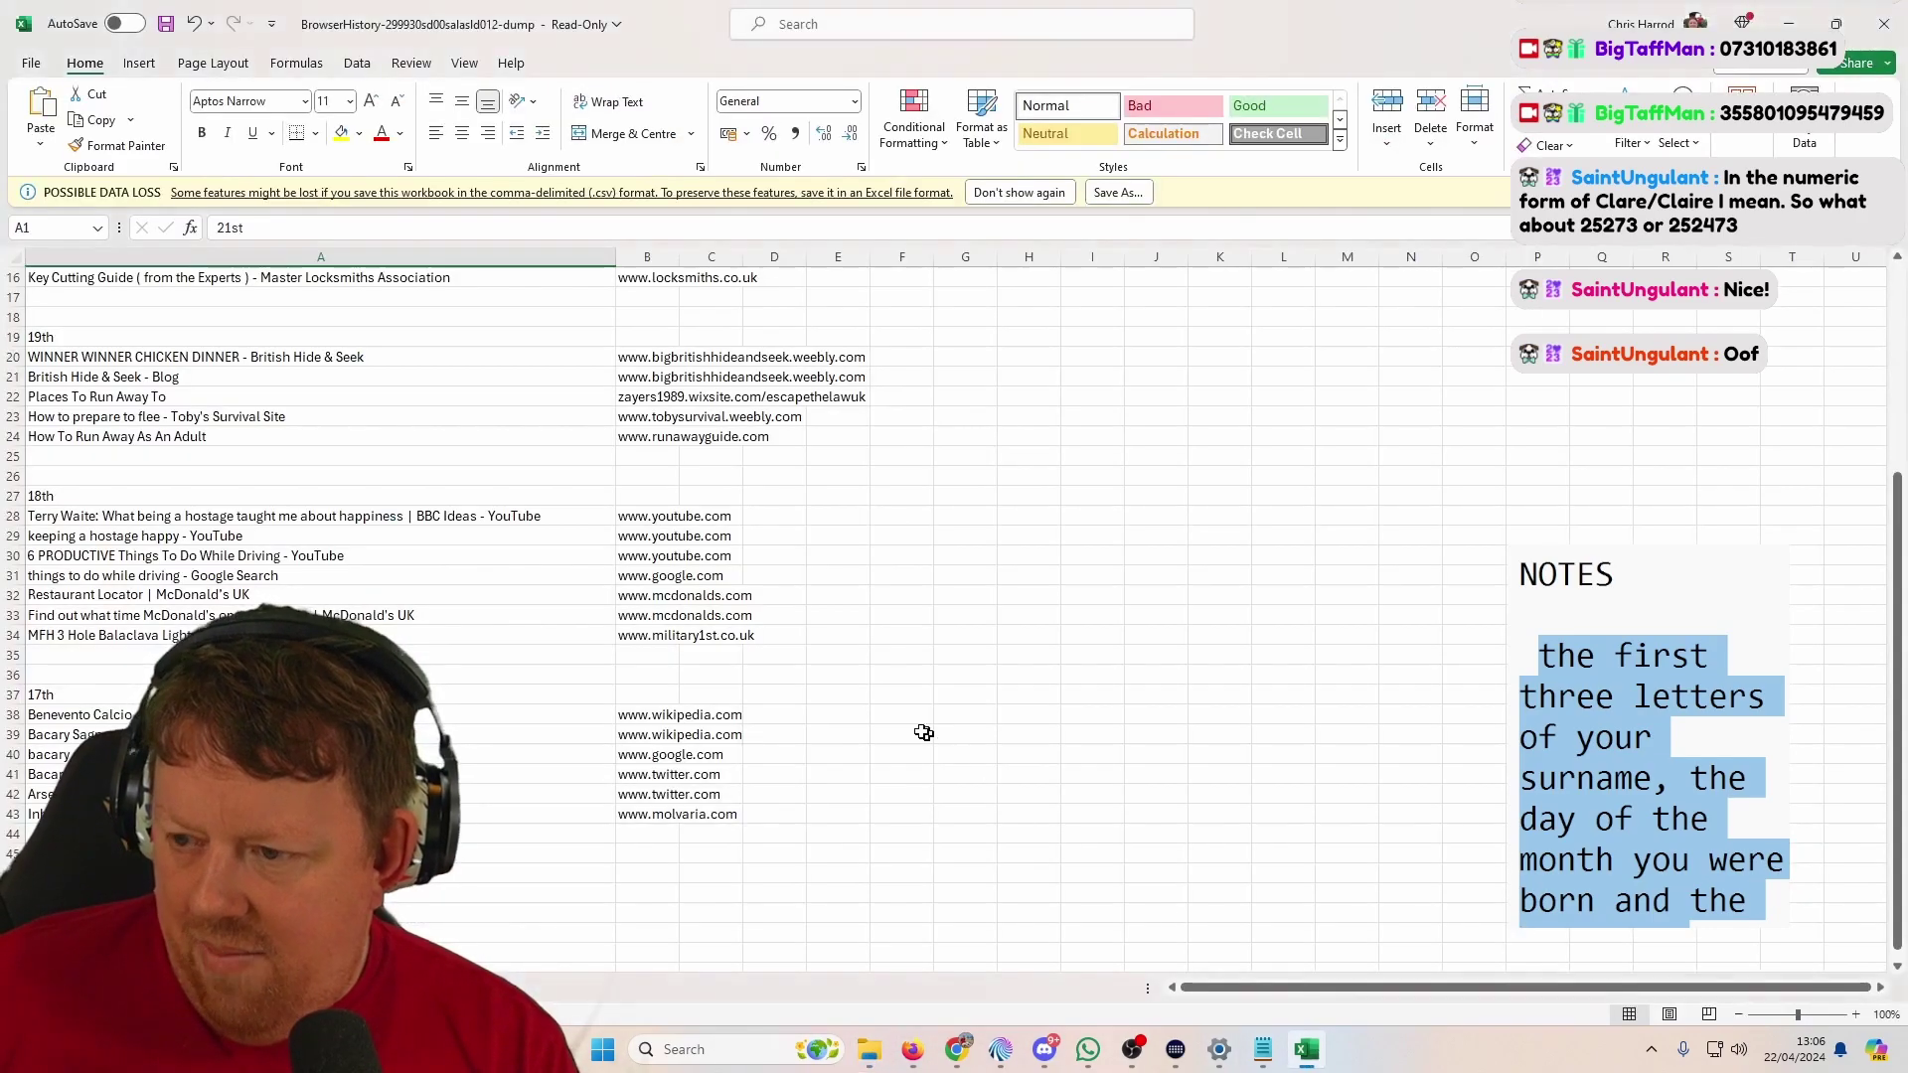
click(1307, 1049)
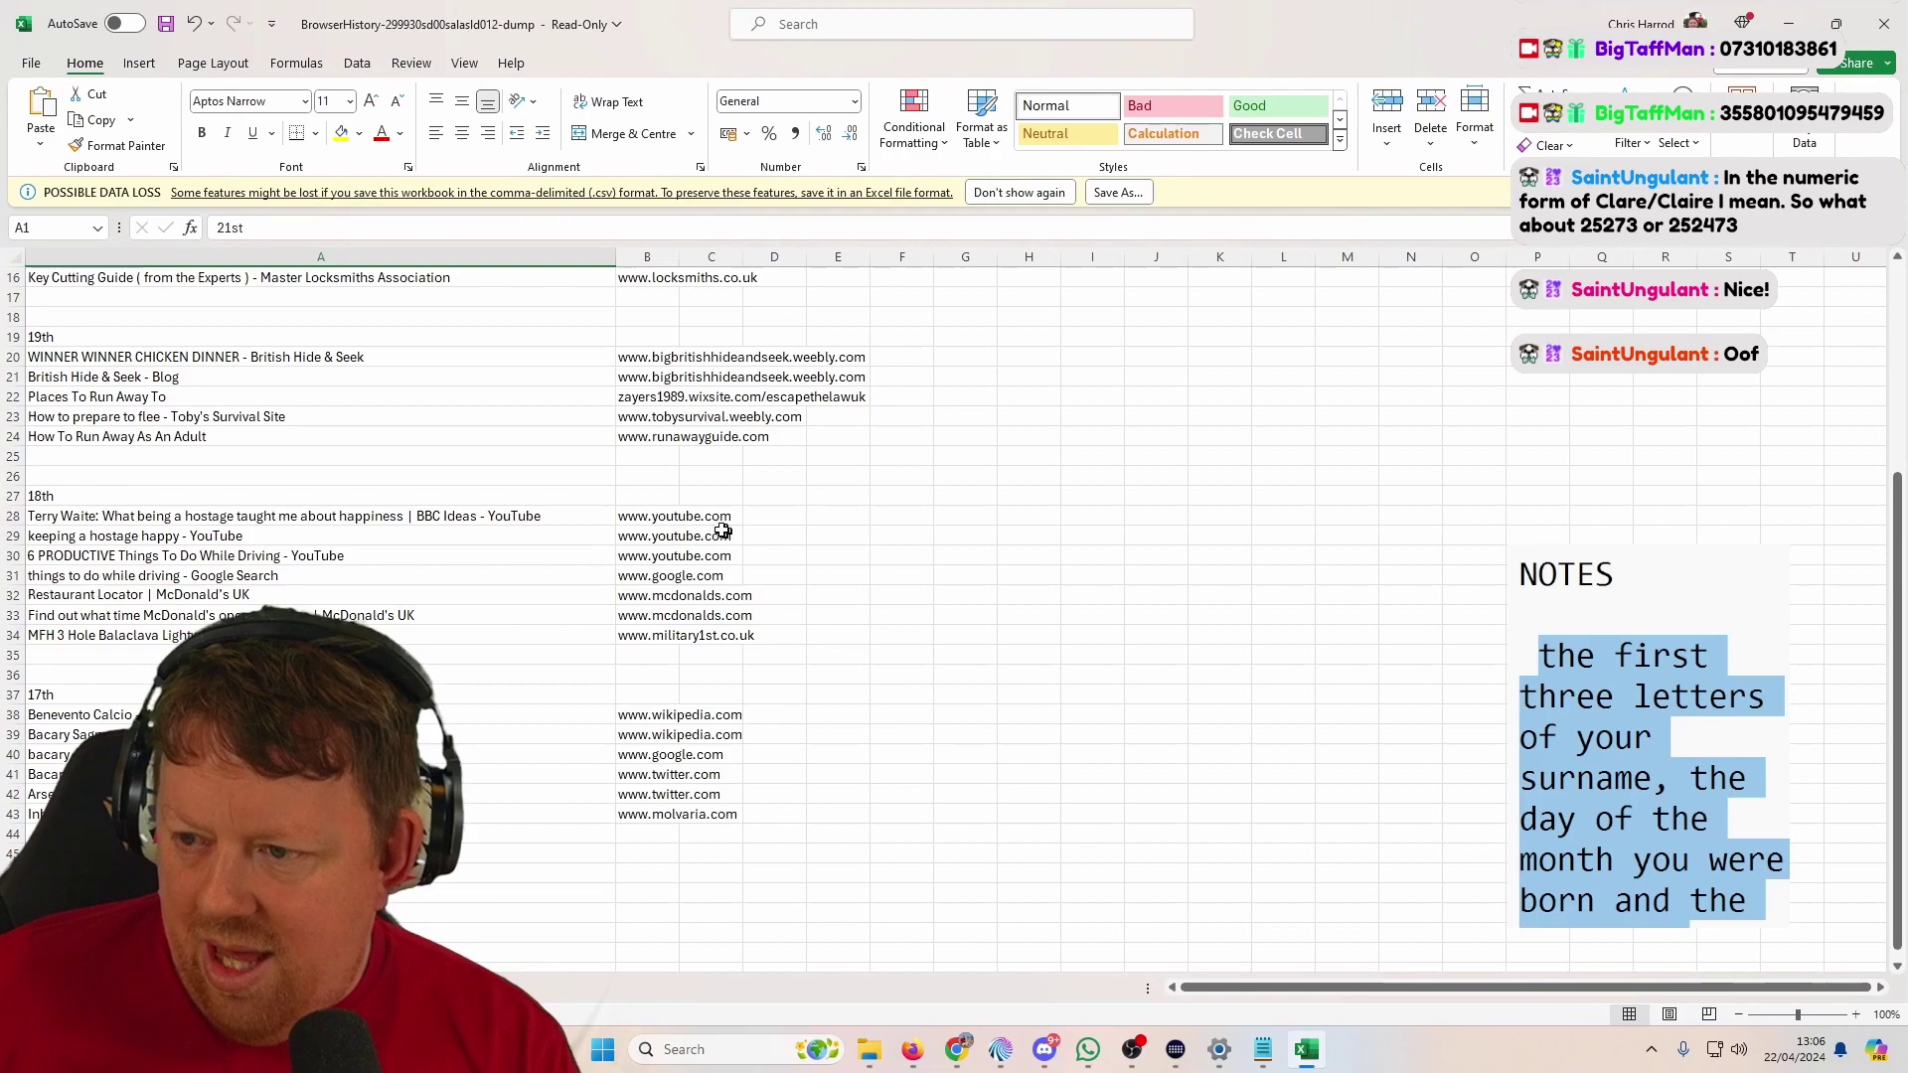
click(646, 358)
key(alt+Tab)
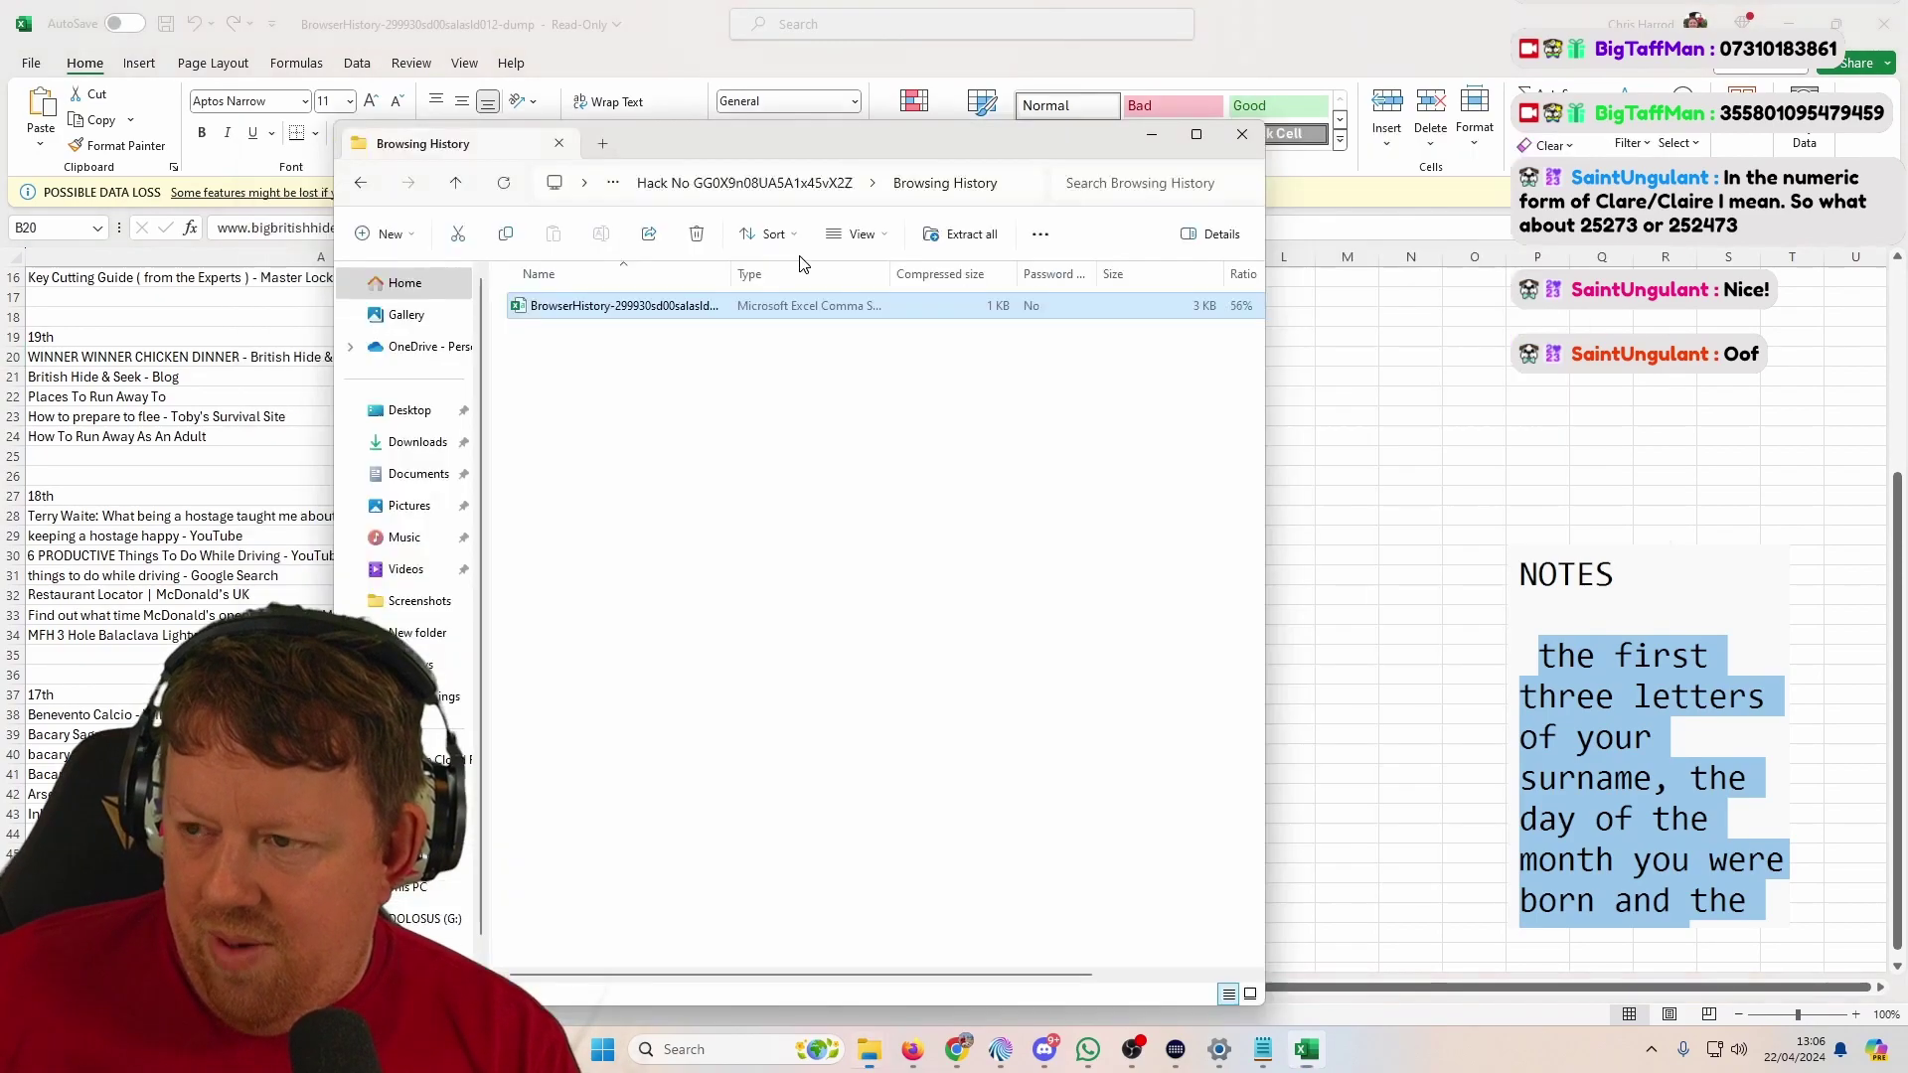
key(alt+Tab)
key(Tab)
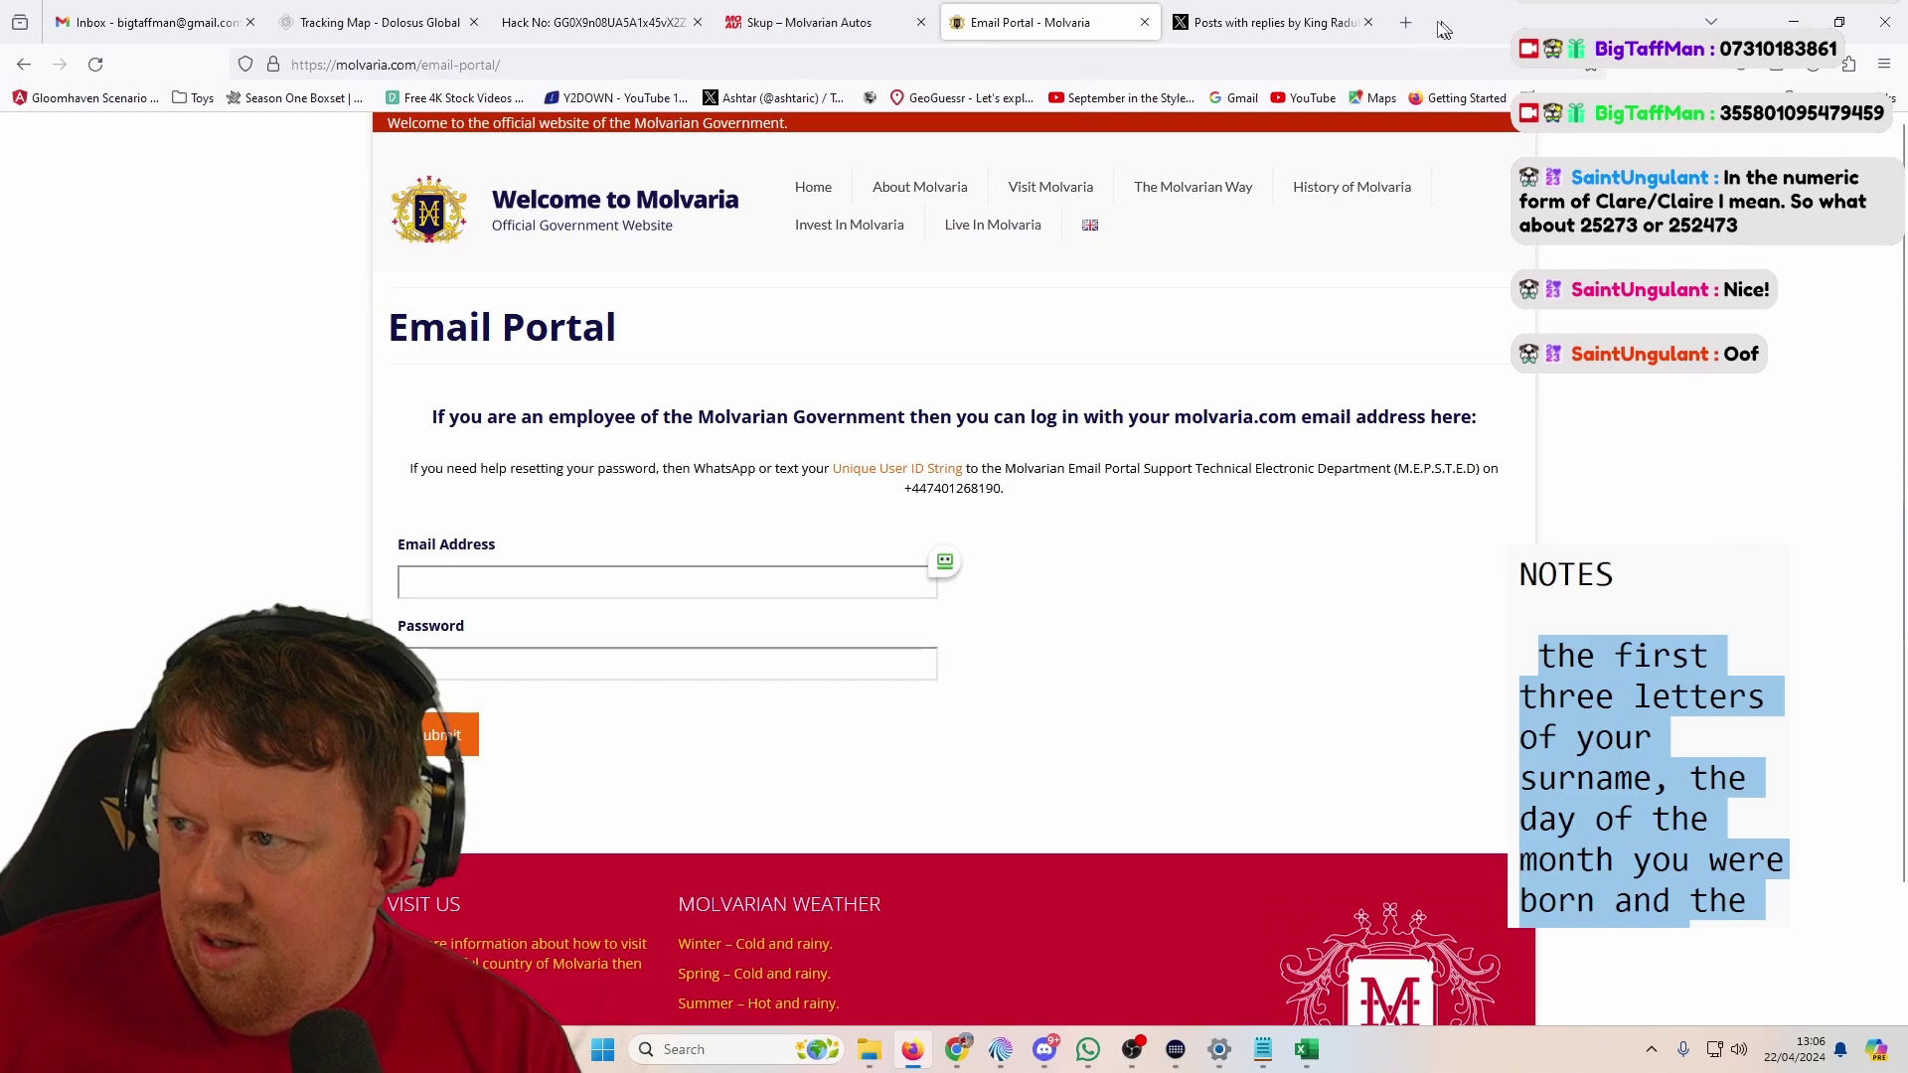
click(1411, 24)
text(www.bigbritishhideandseek.weebly.com)
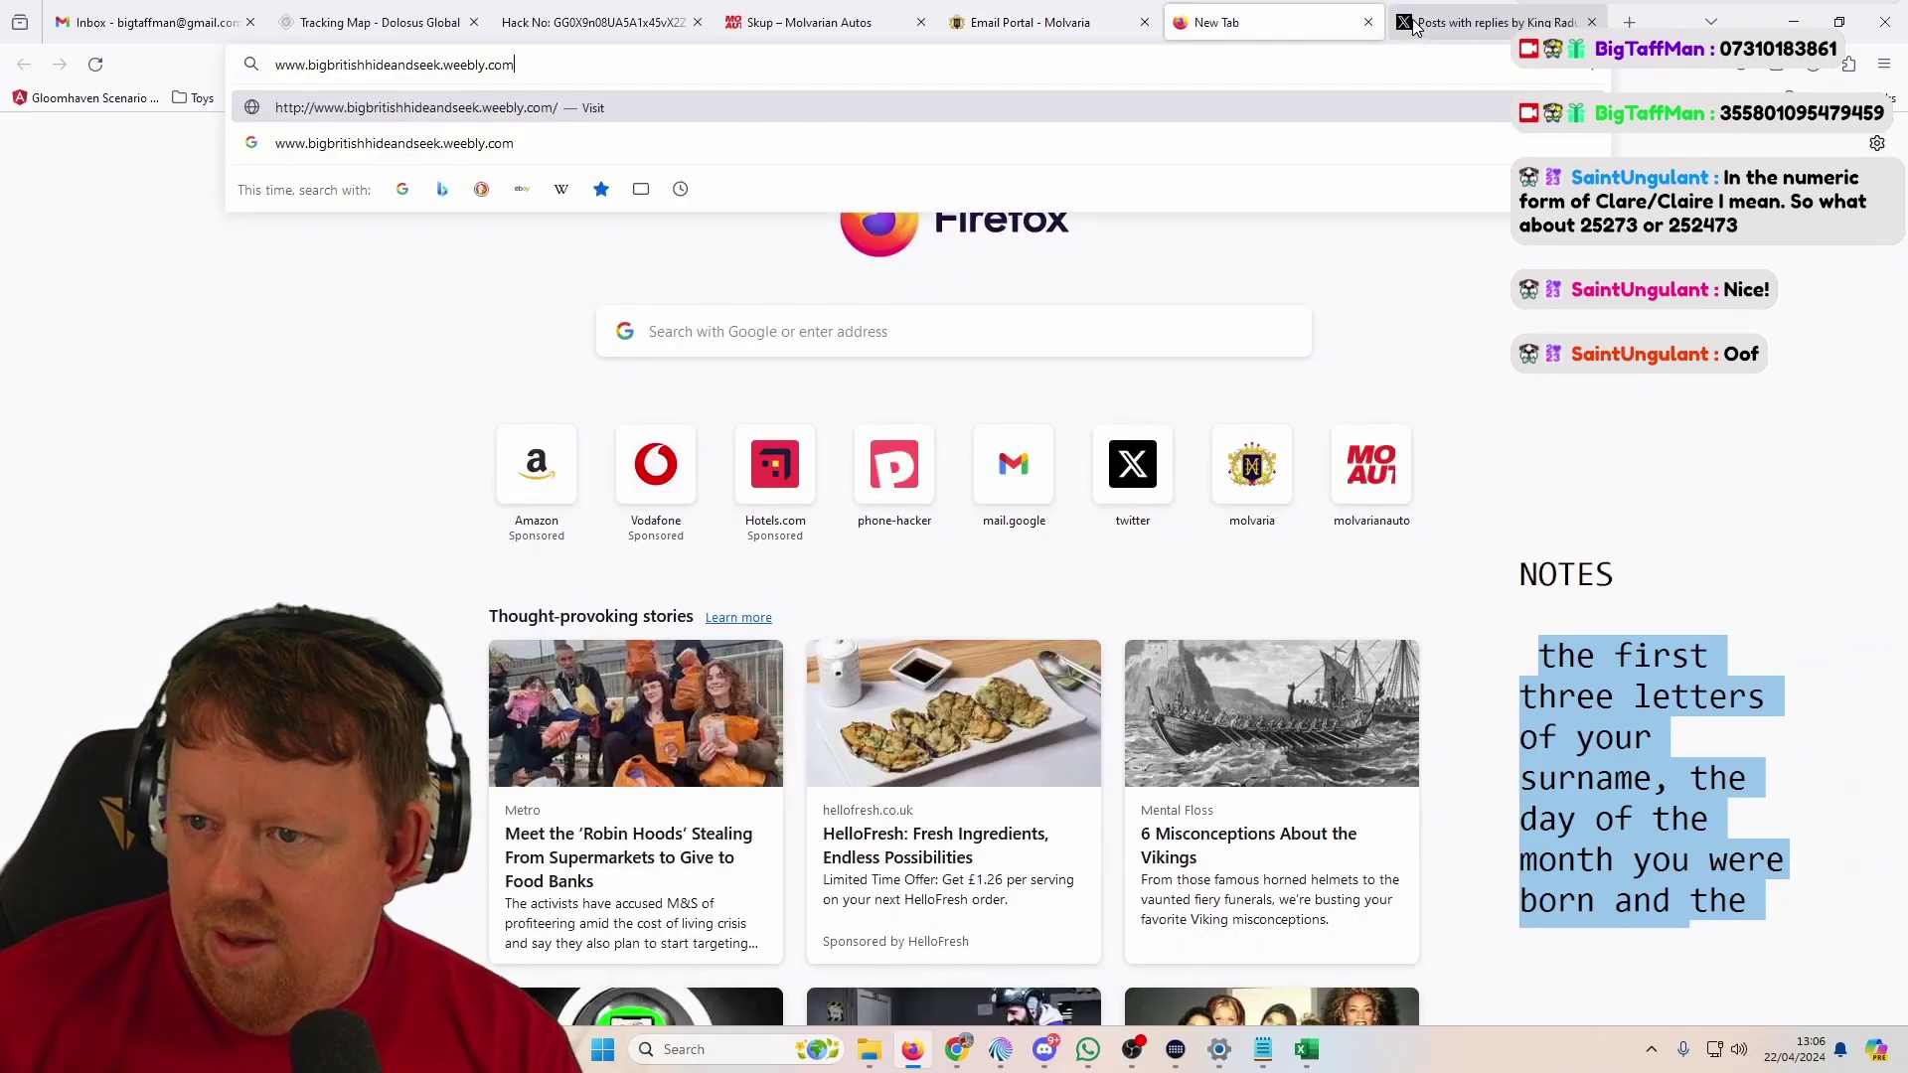
key(Return)
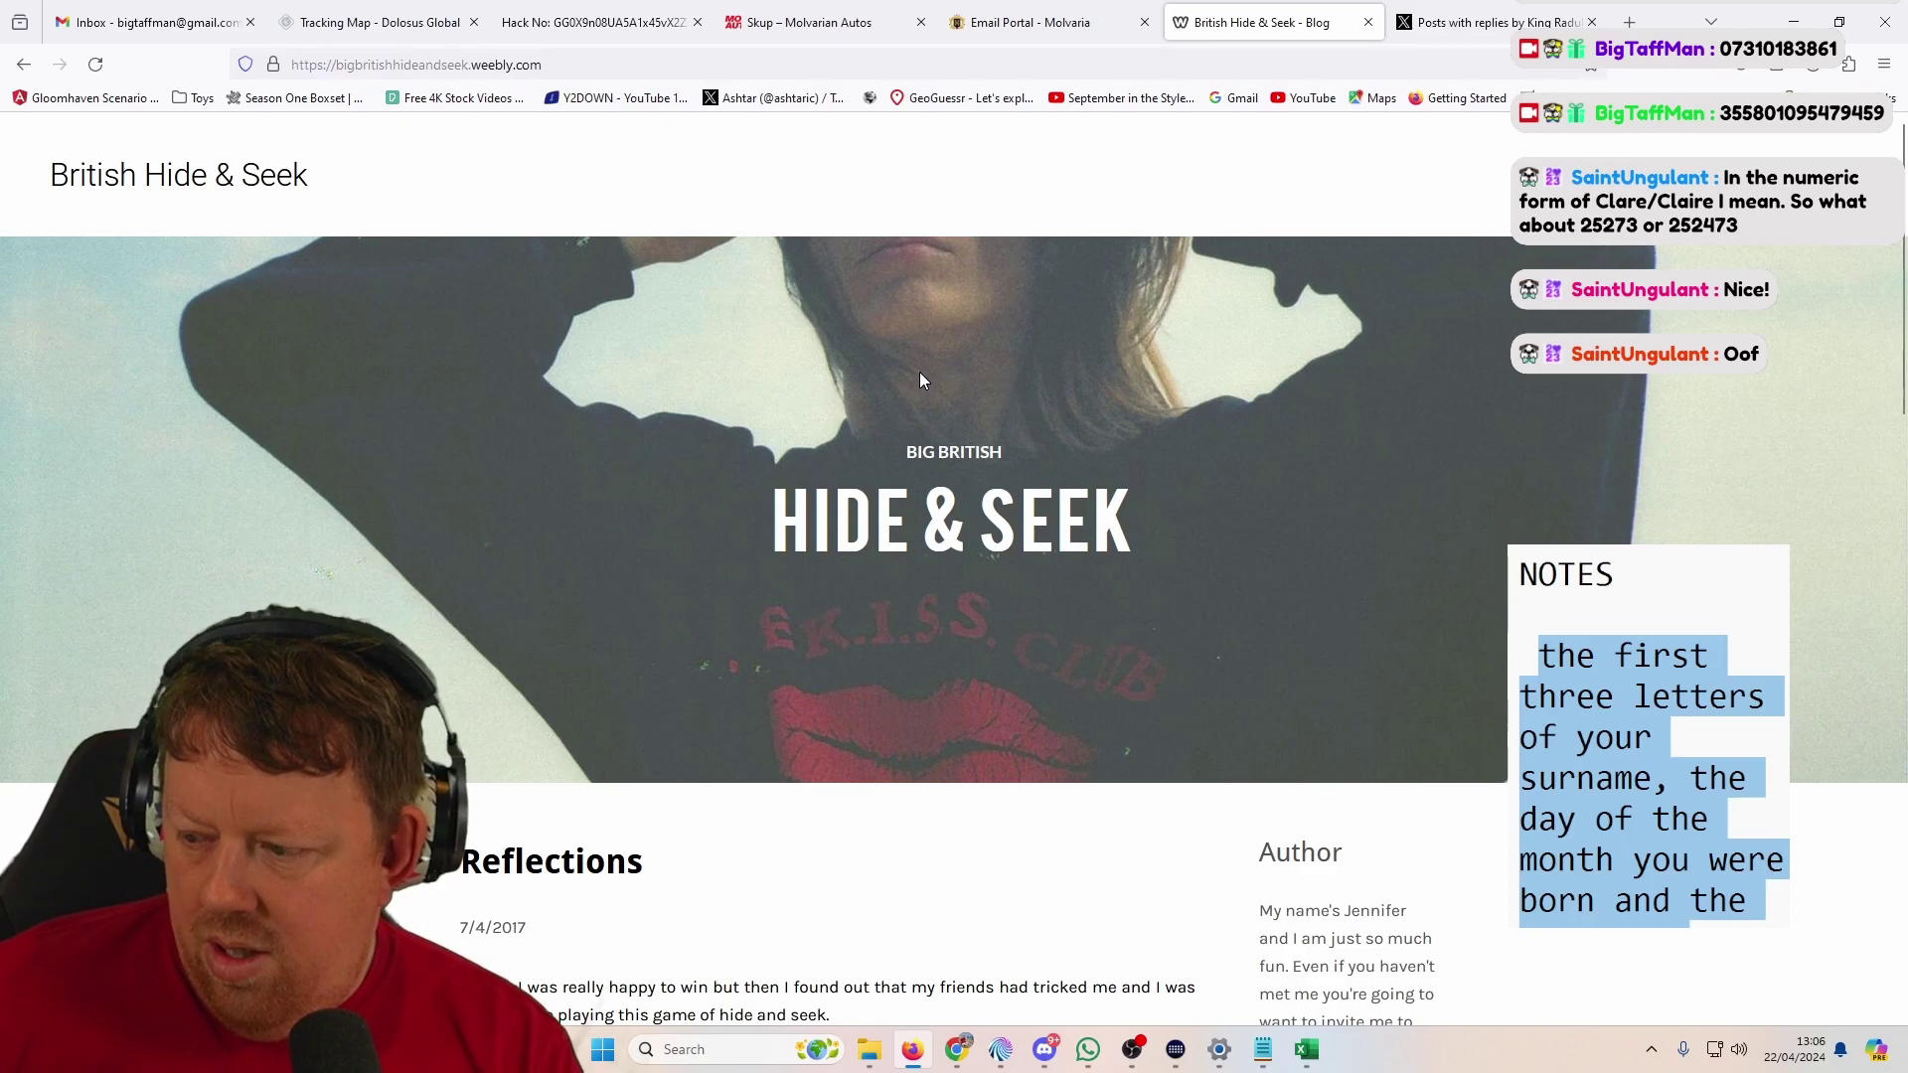
Step: Open the Escape the Law URL from cell B22 in a new tab
key(alt+Tab)
key(alt+Tab)
key(alt+Tab)
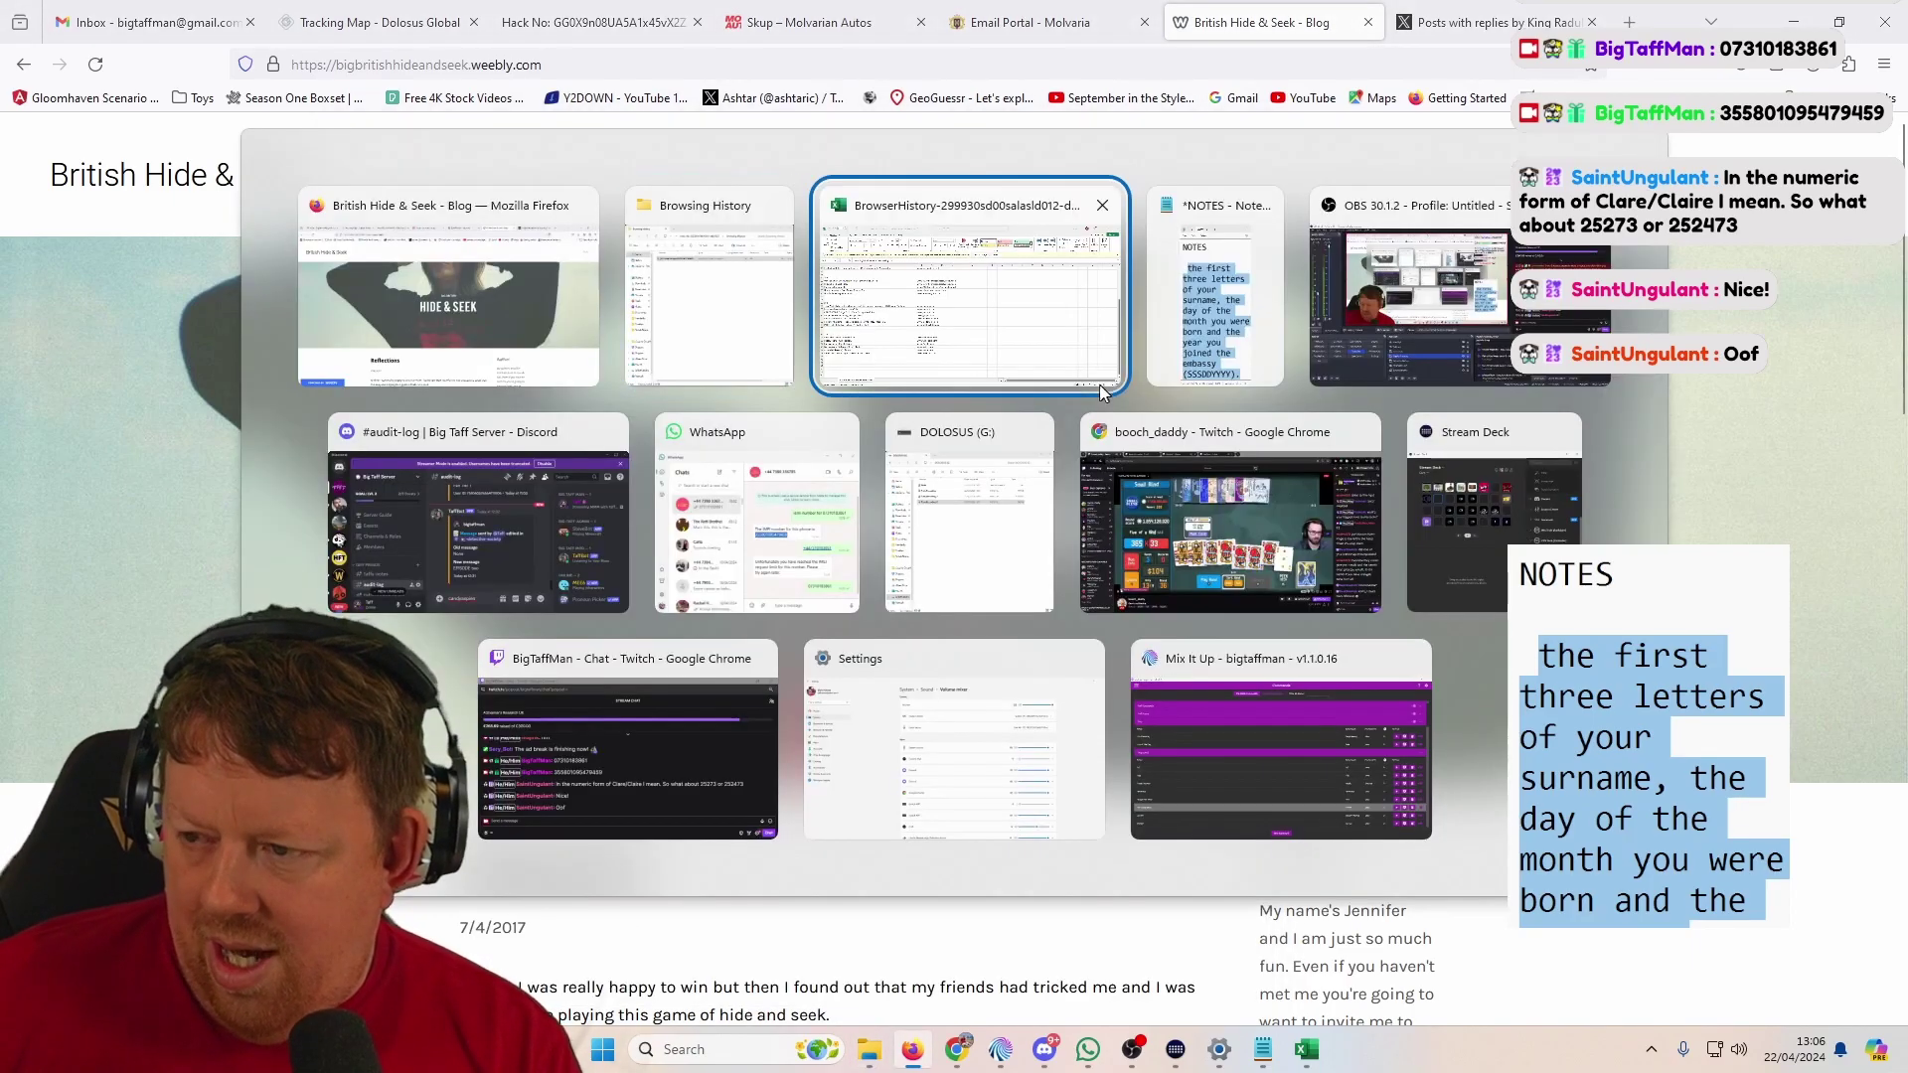
click(1100, 385)
key(Down)
key(Down)
key(ctrl+c)
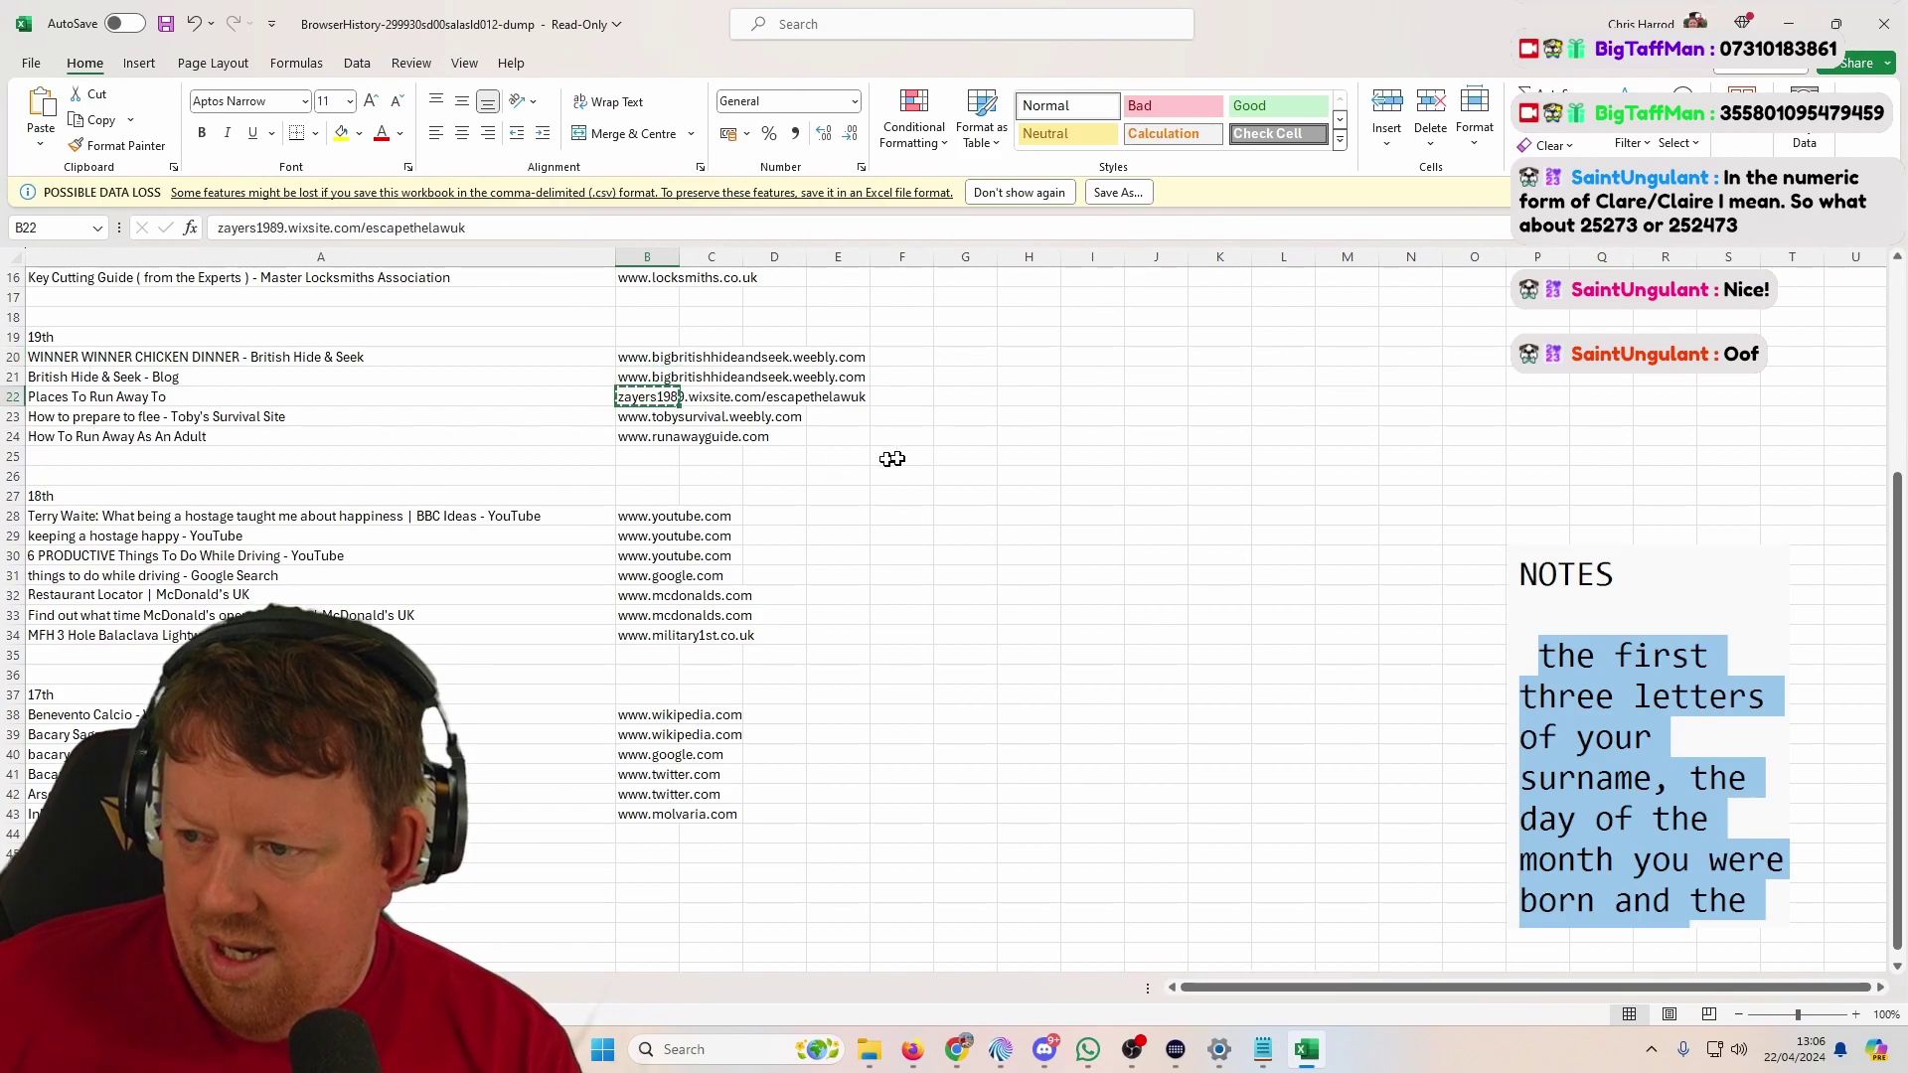
key(alt+Tab)
click(1619, 21)
key(ctrl+v)
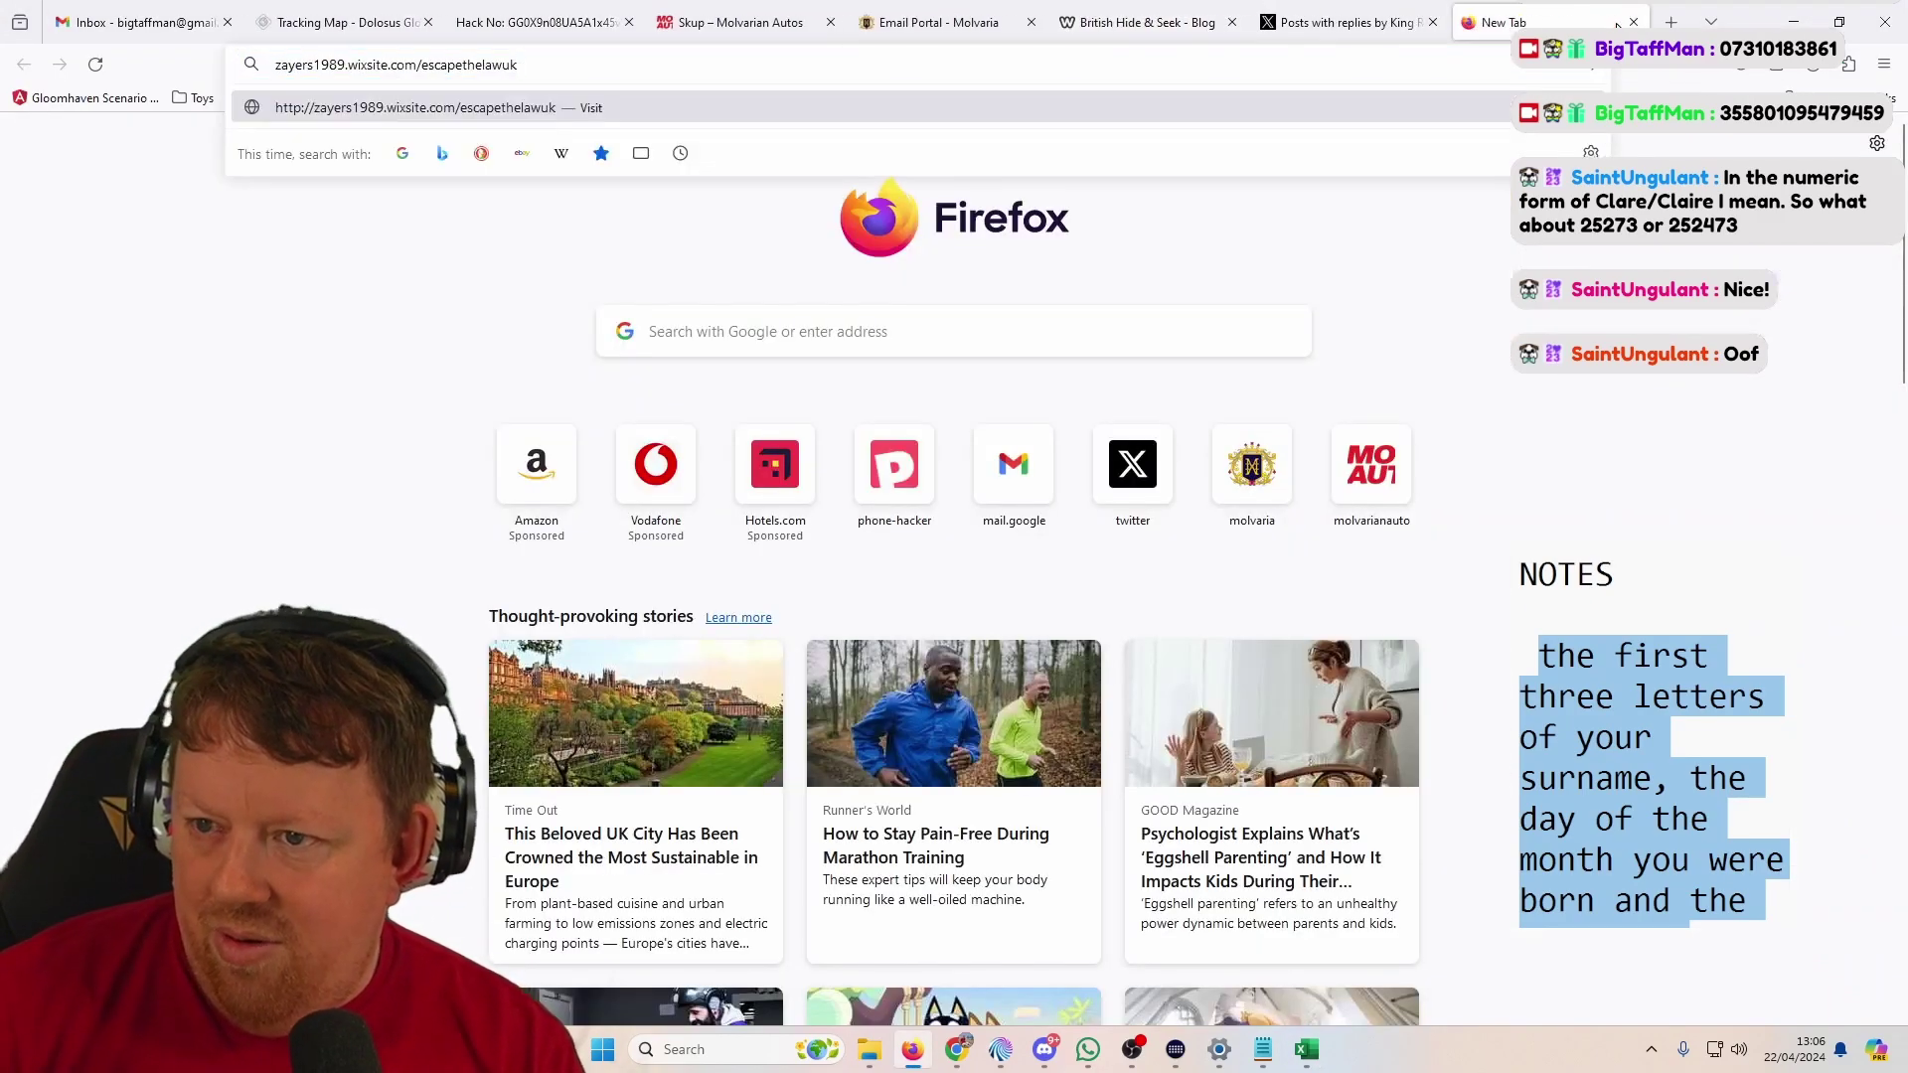
key(alt+Tab)
Step: Open the Toby's Survival URL from cell B23 in a new tab
click(650, 414)
key(ctrl+c)
key(alt+Tab)
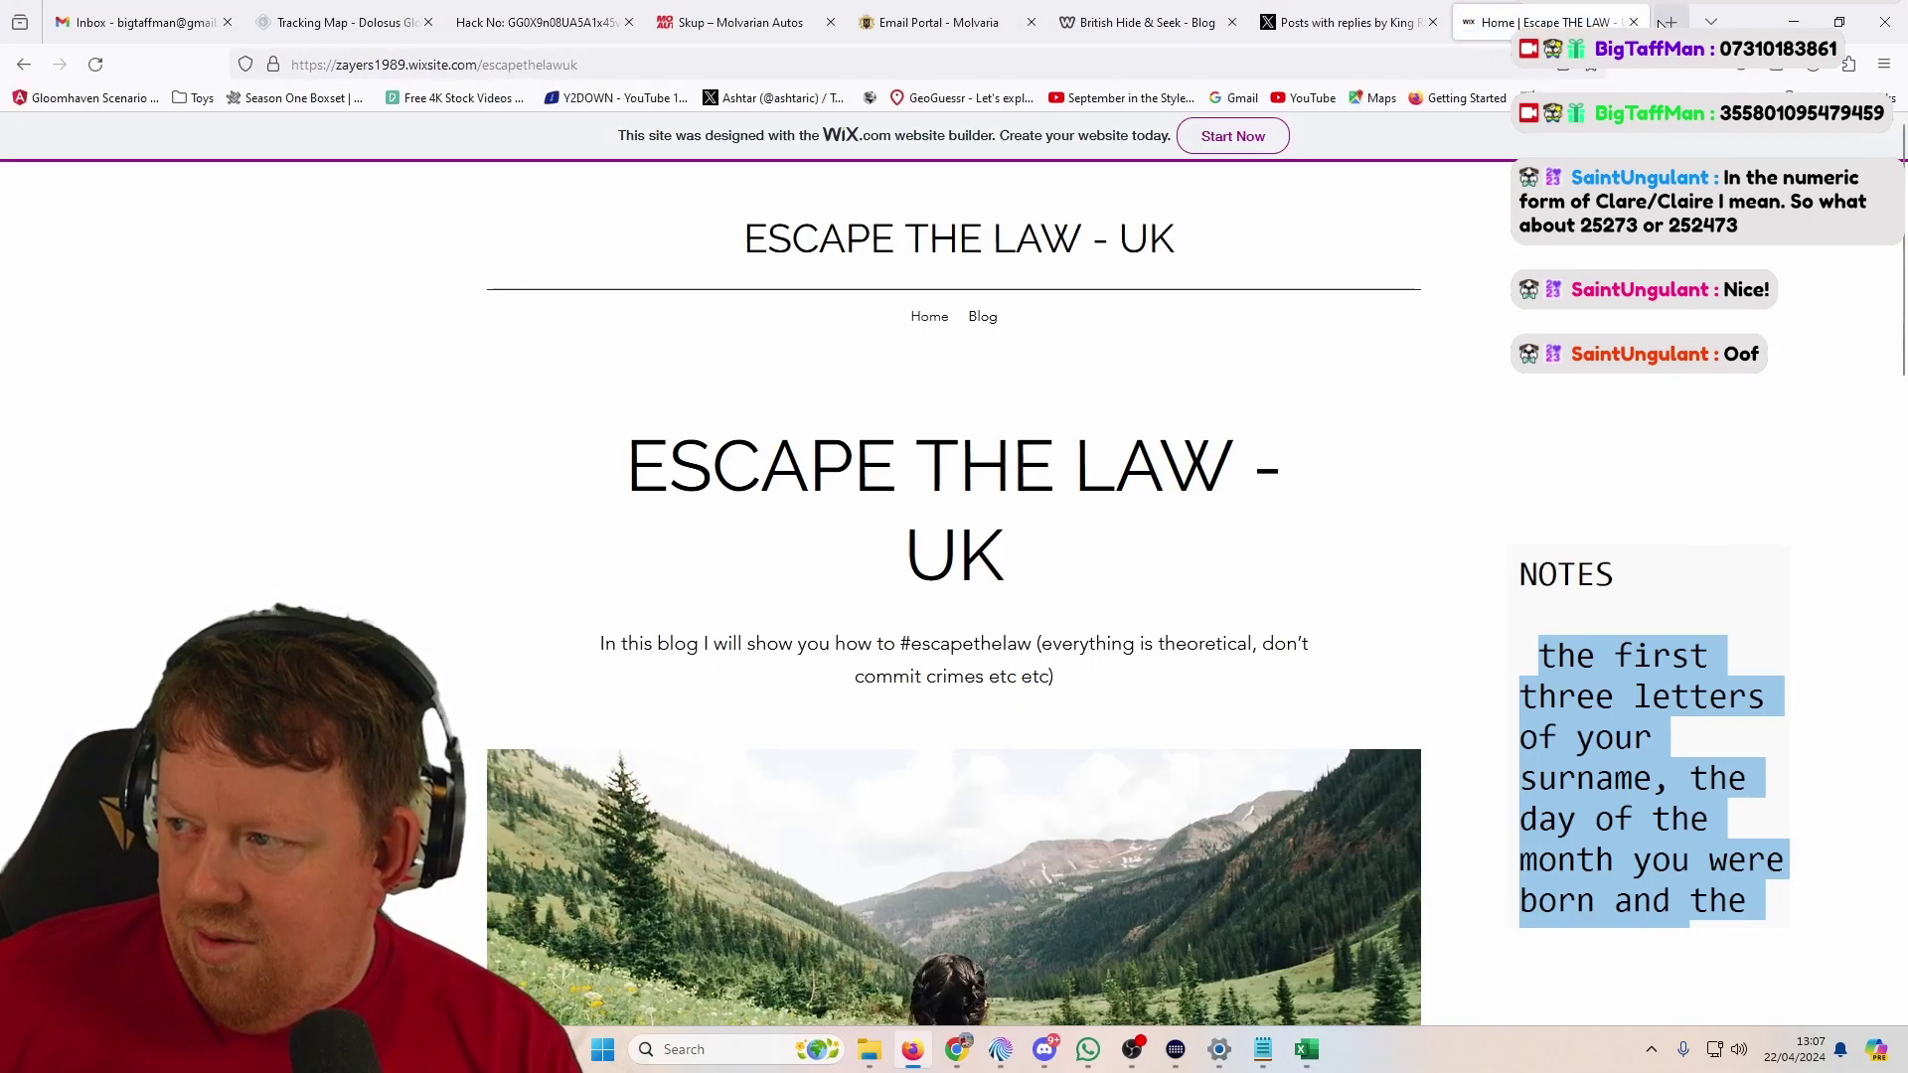
click(1670, 21)
key(ctrl+v)
key(Return)
key(alt+Tab)
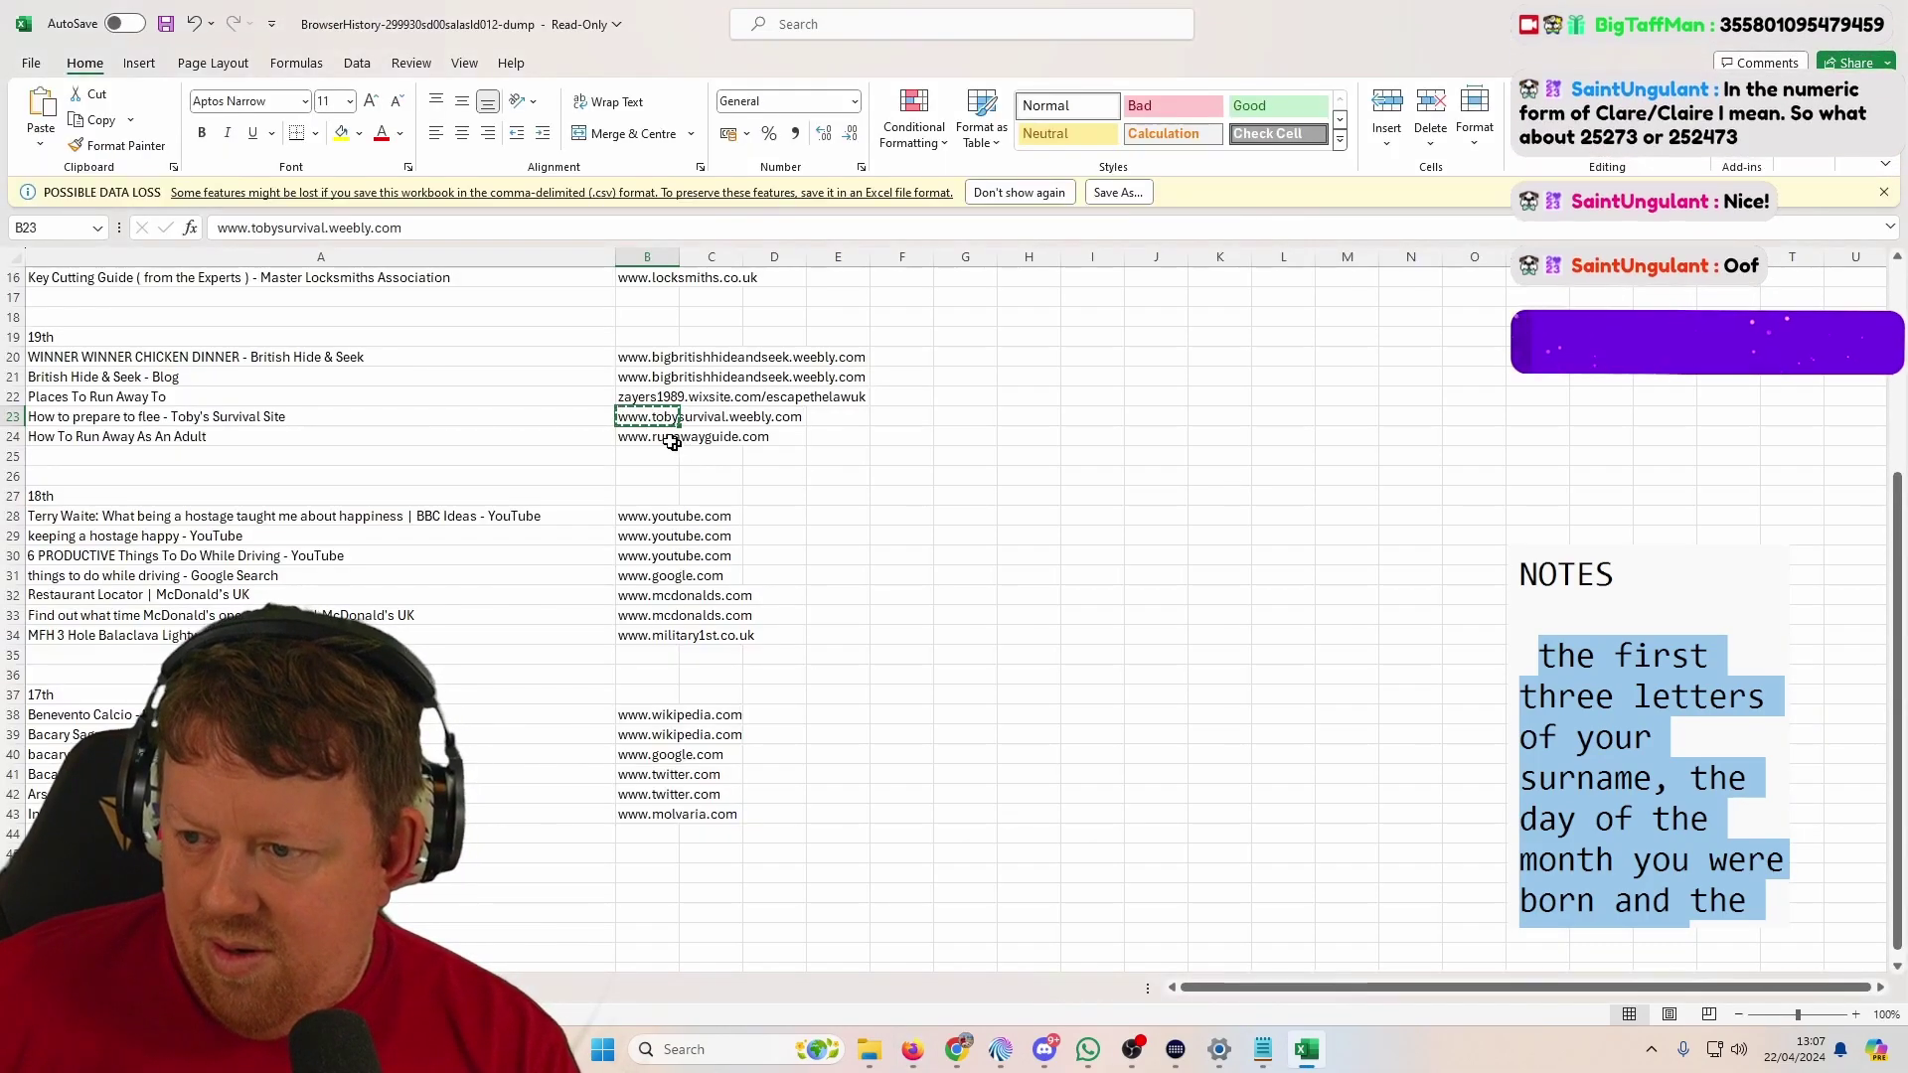
Step: Open the Runaway Guide (B24) and Military 1st (B34) URLs in two more tabs
key(alt+Tab)
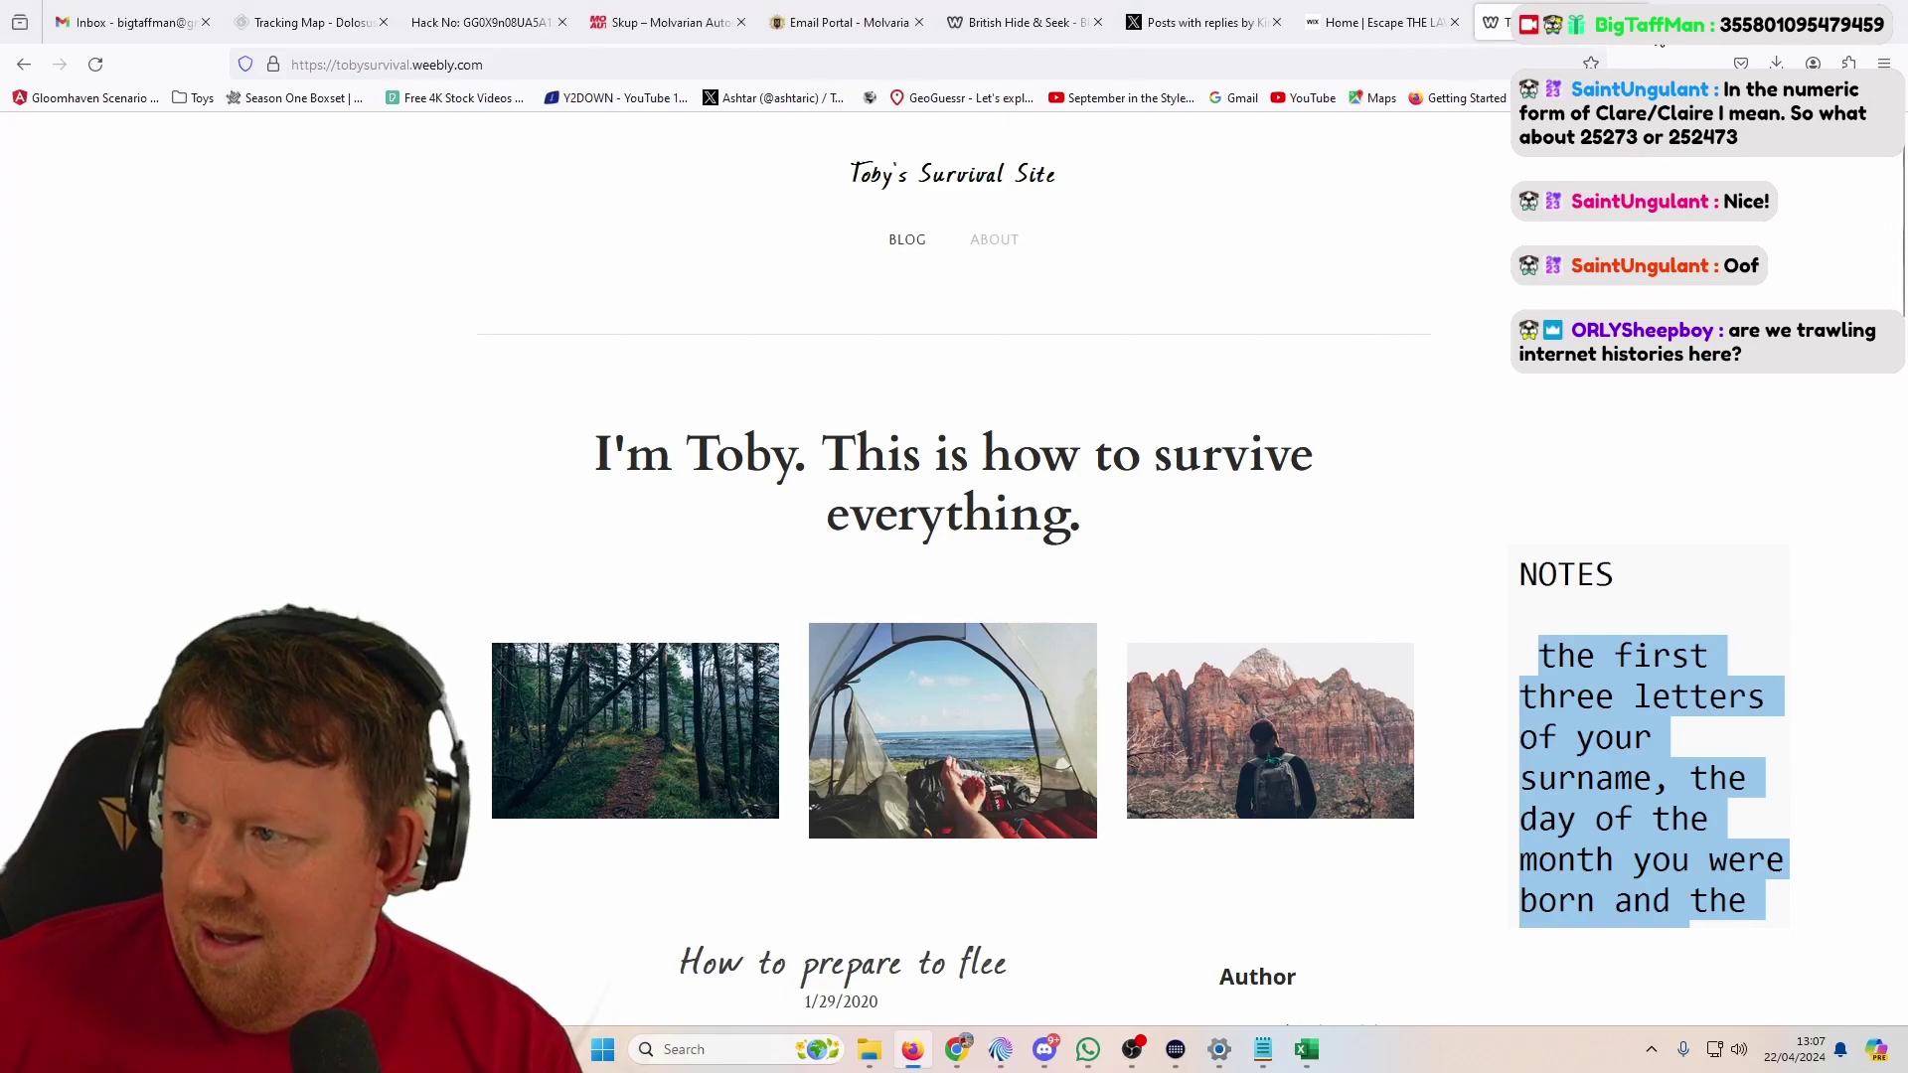
key(ctrl+t)
key(alt+Tab)
key(Down)
key(ctrl+c)
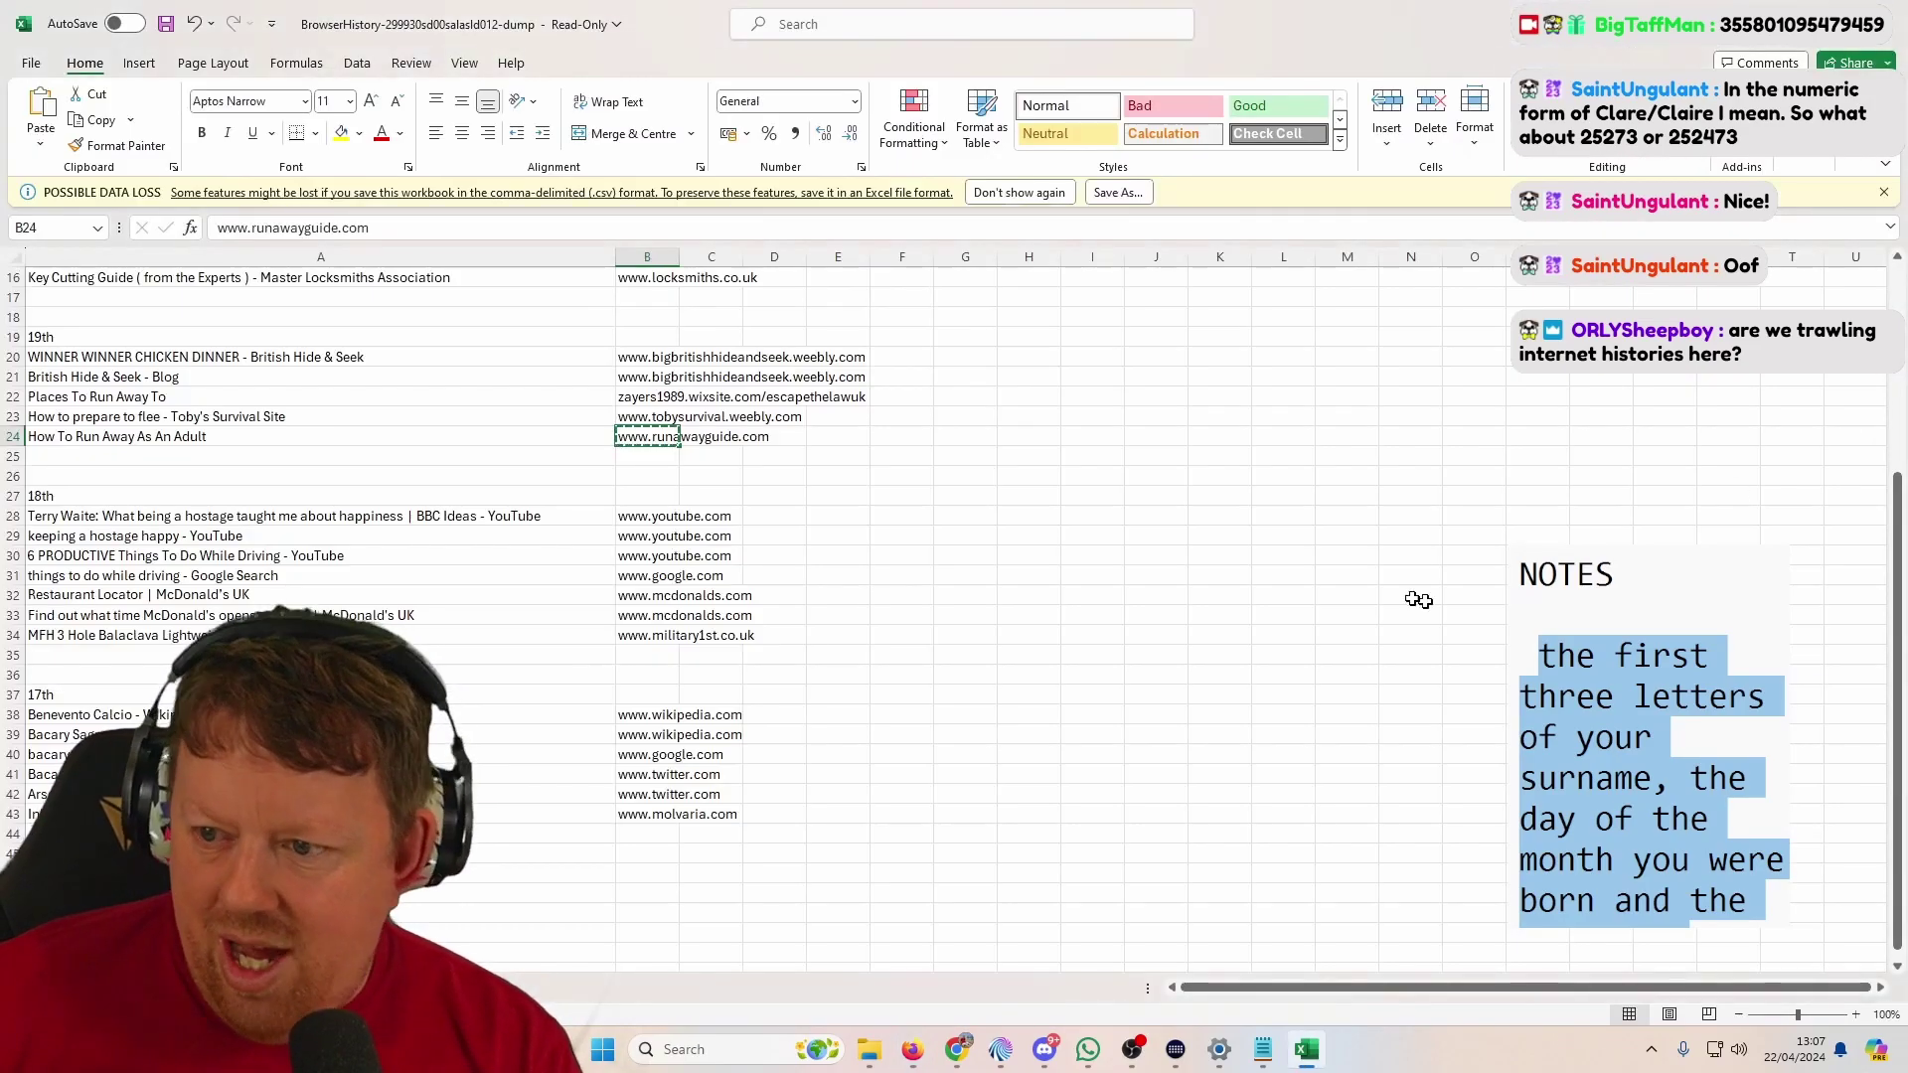
click(651, 633)
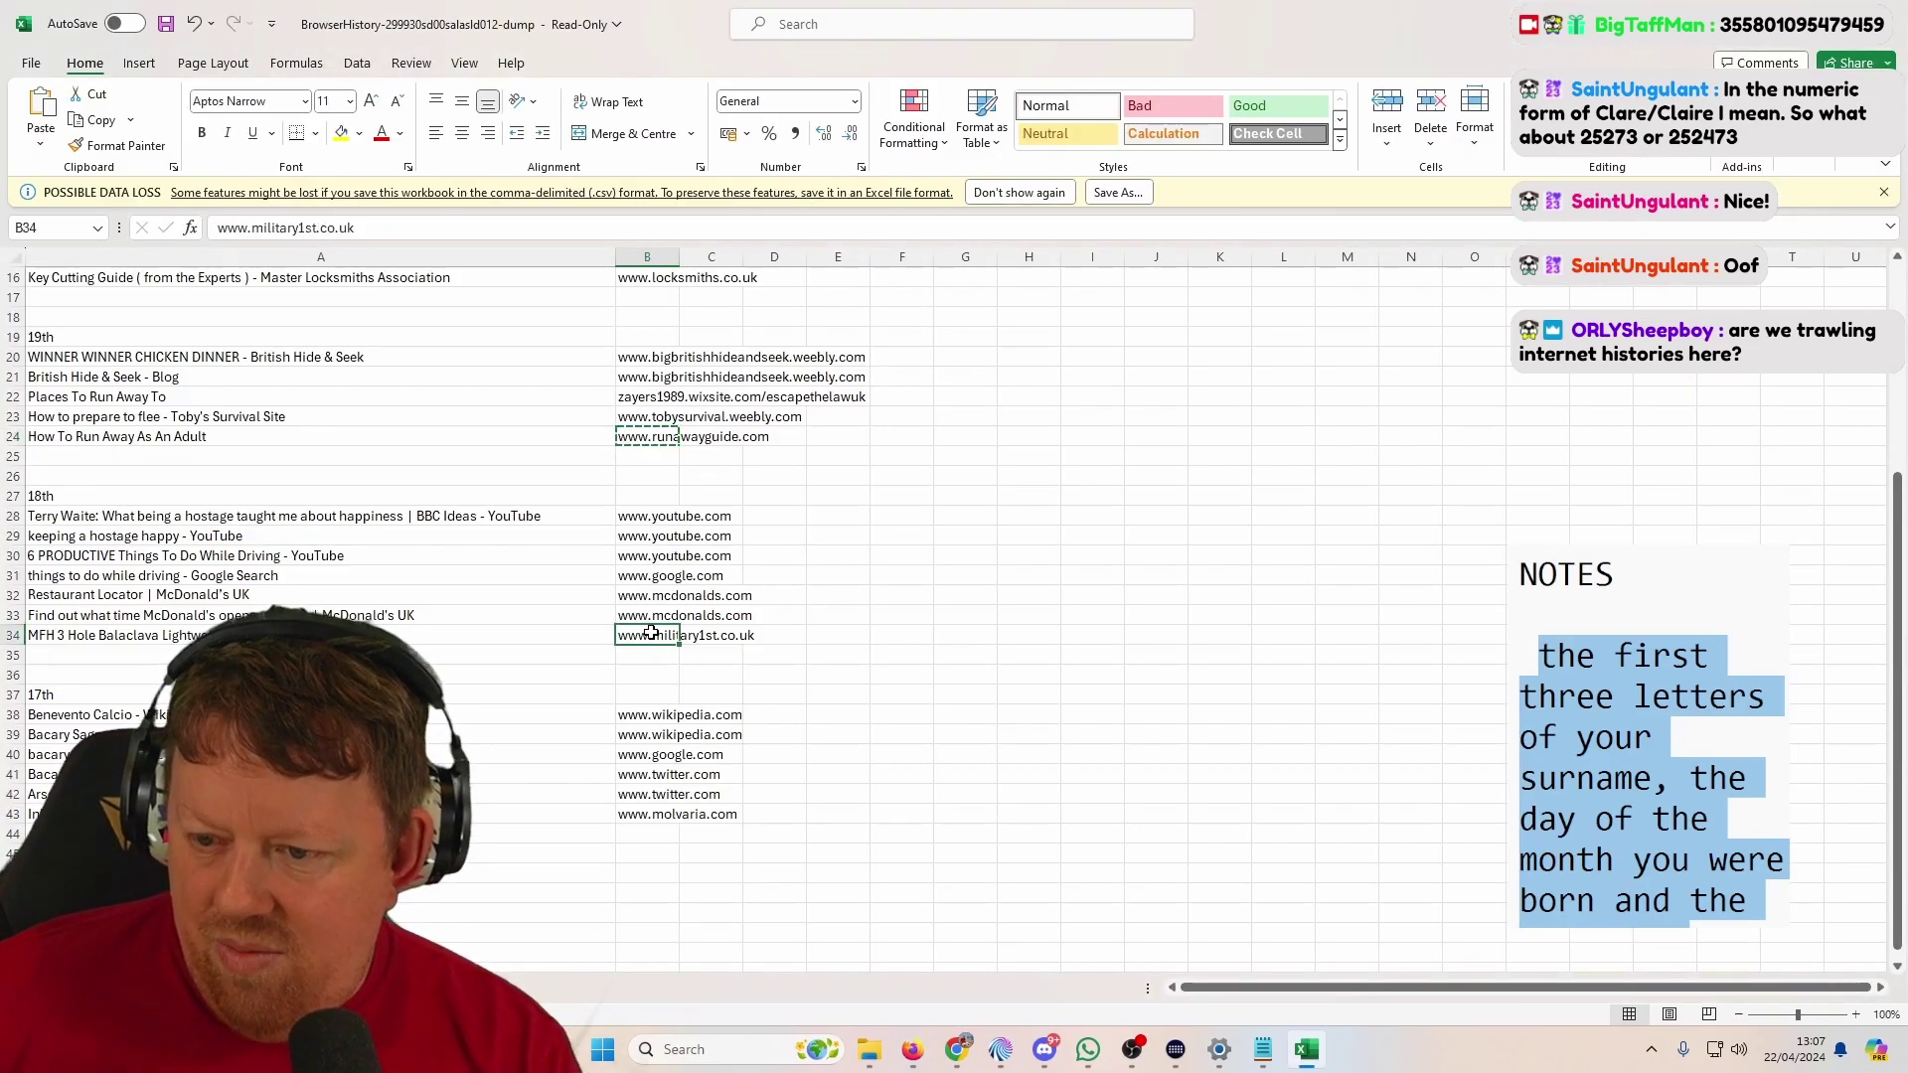
key(alt+Tab)
key(ctrl+v)
key(Return)
key(ctrl+t)
key(ctrl+v)
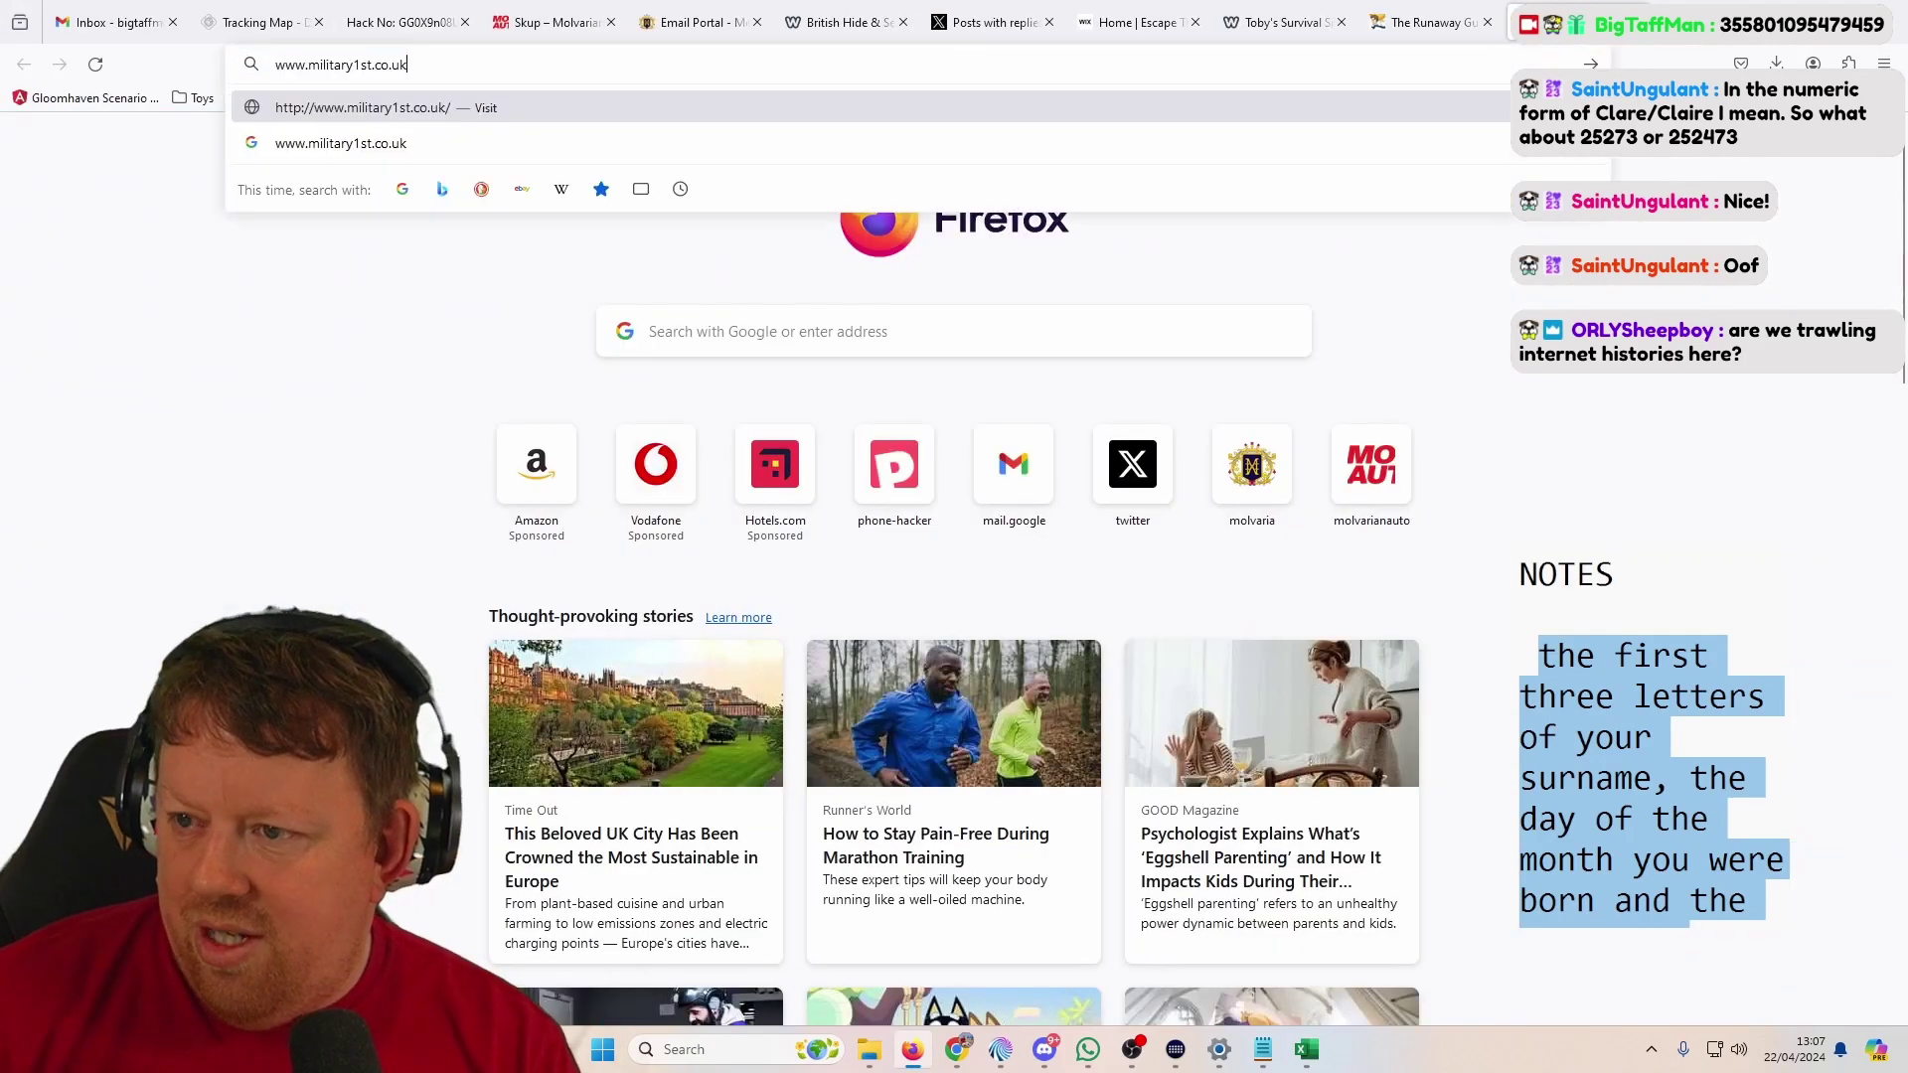
key(Return)
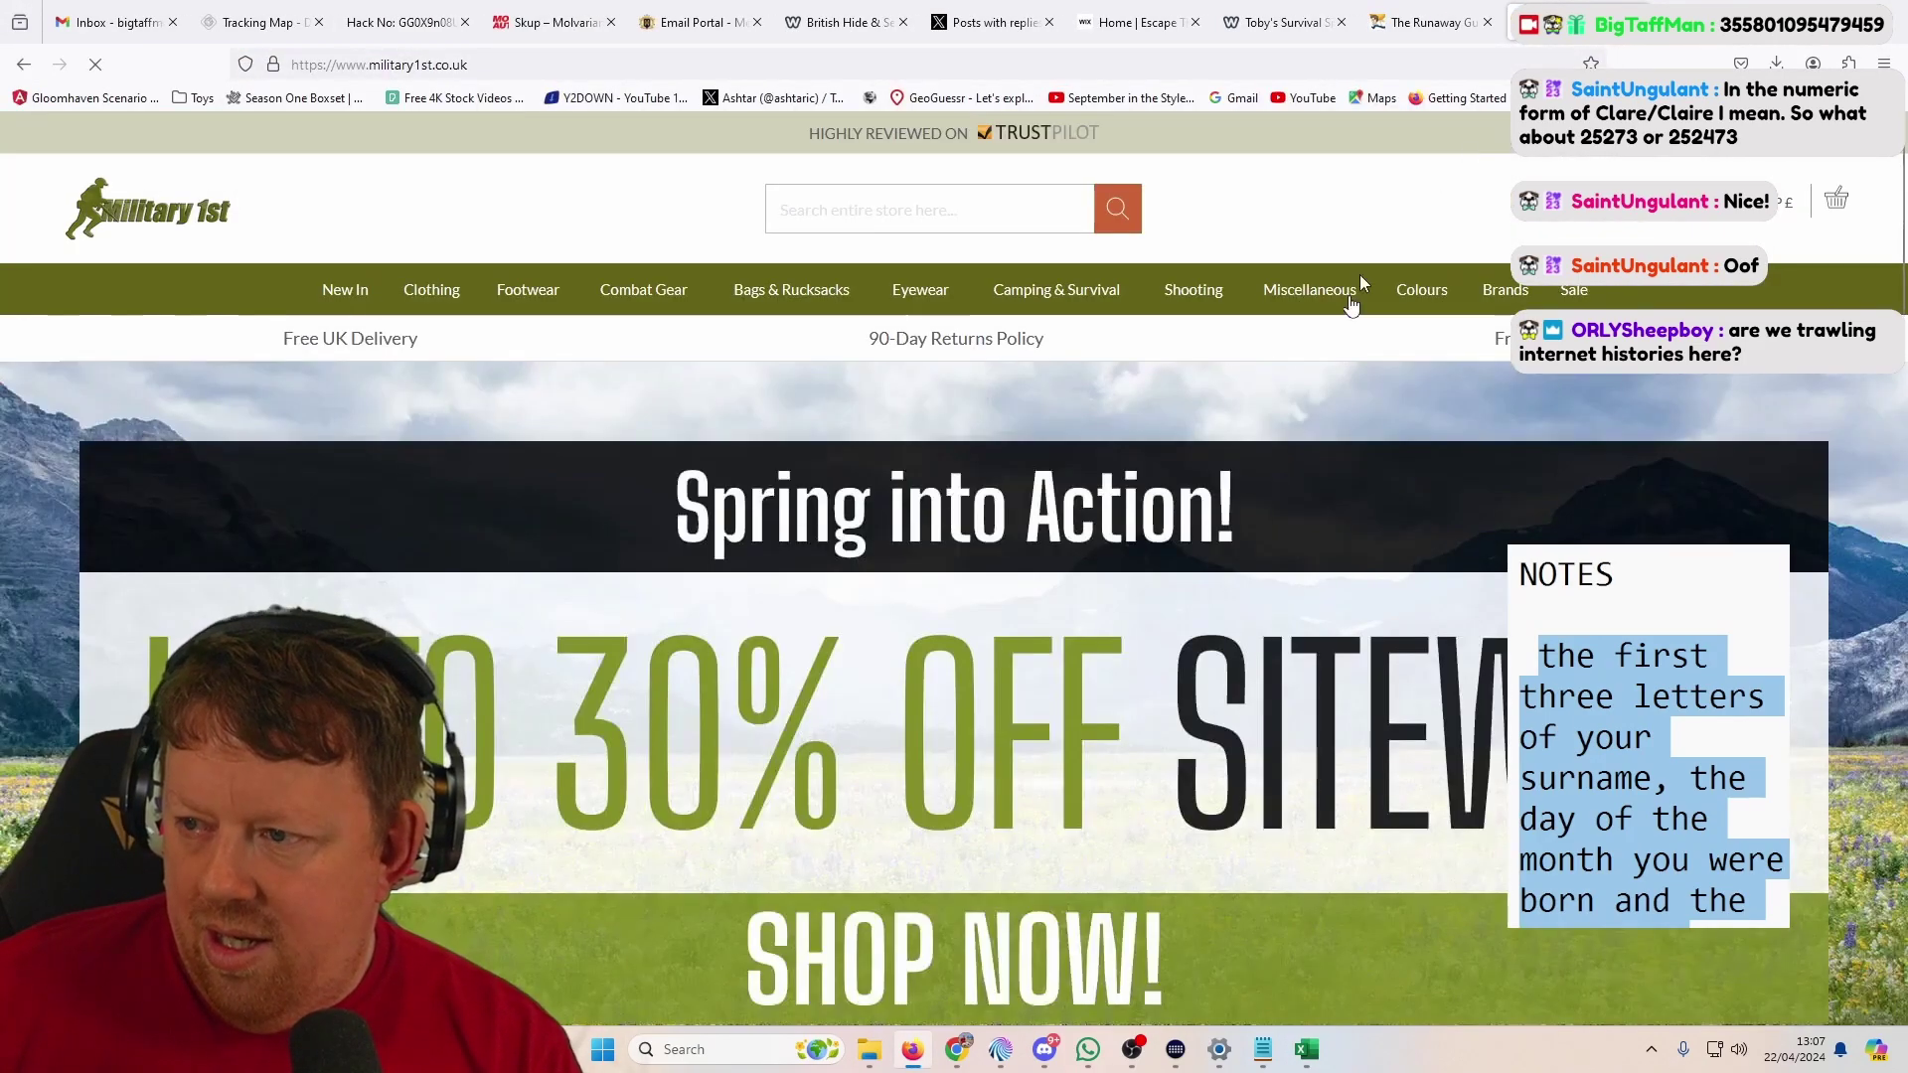
scroll(1614, 219, down, 8)
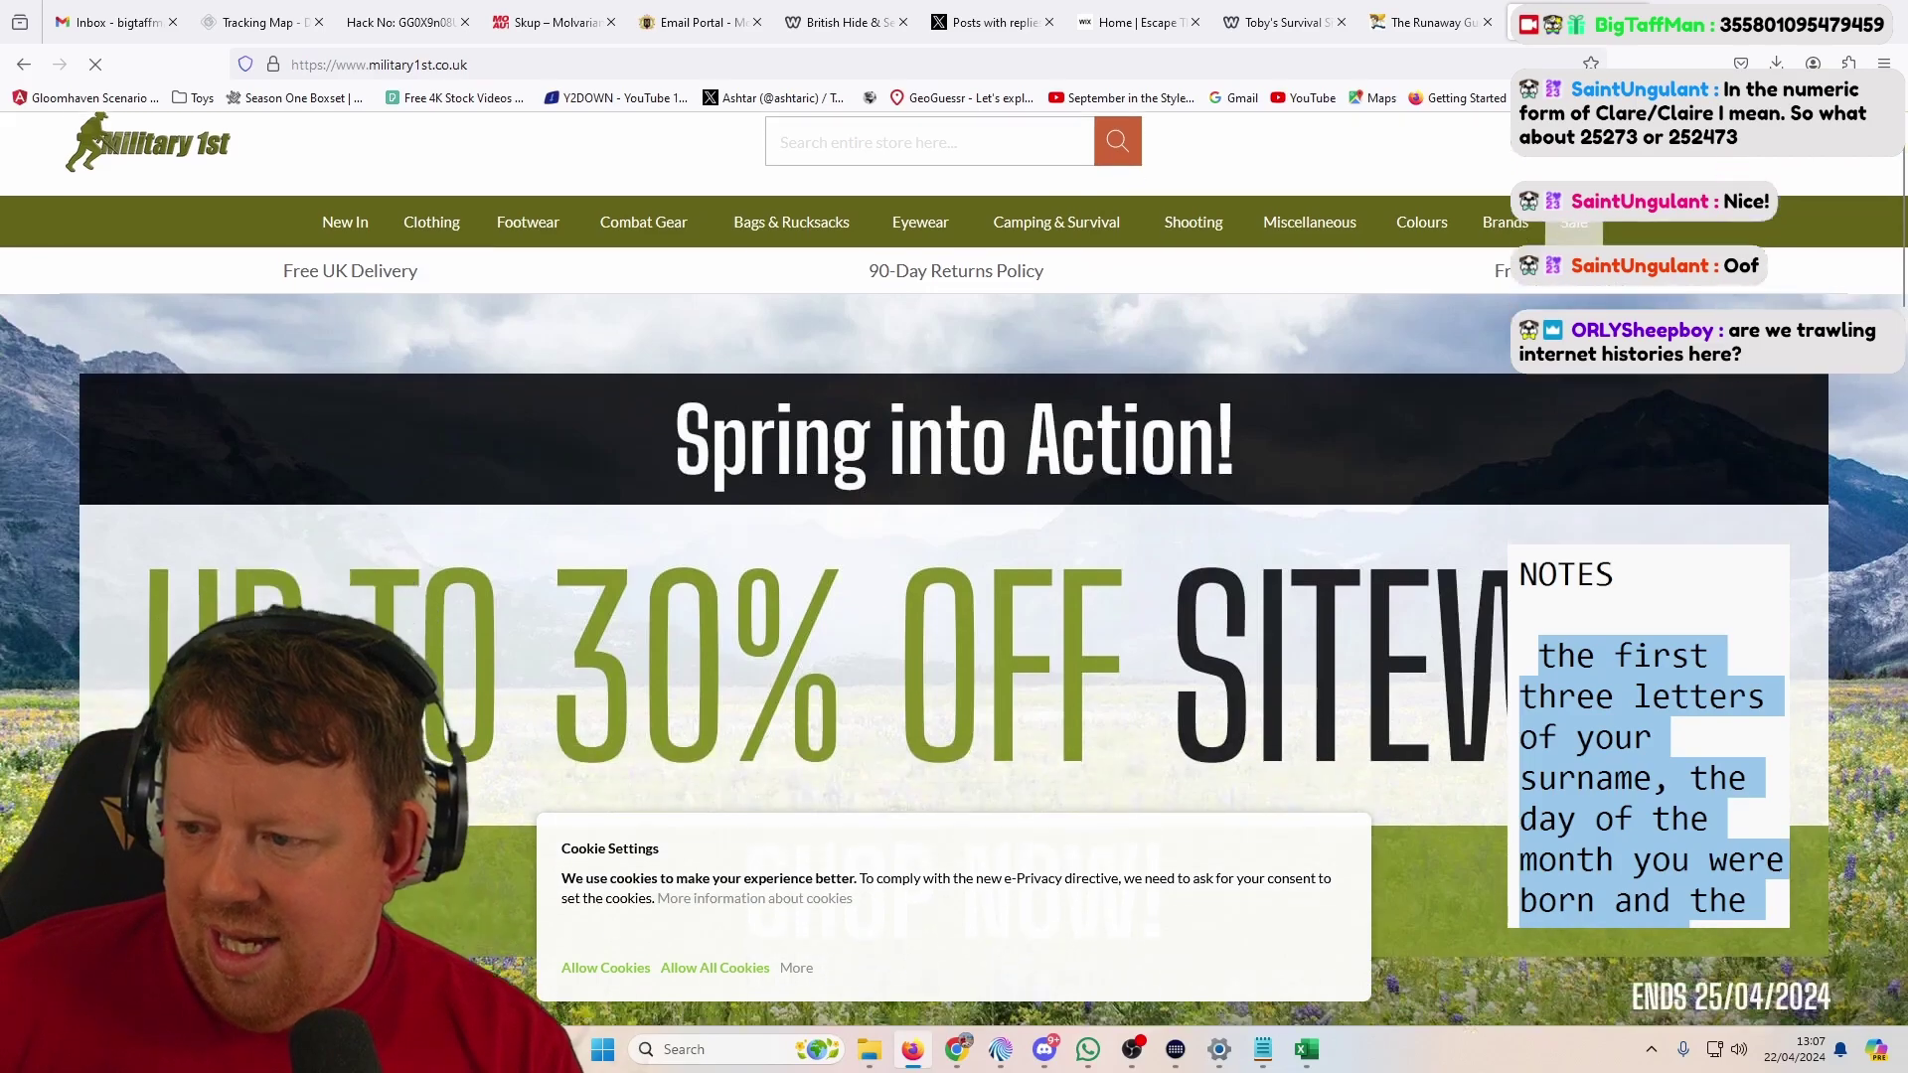
key(alt+Tab)
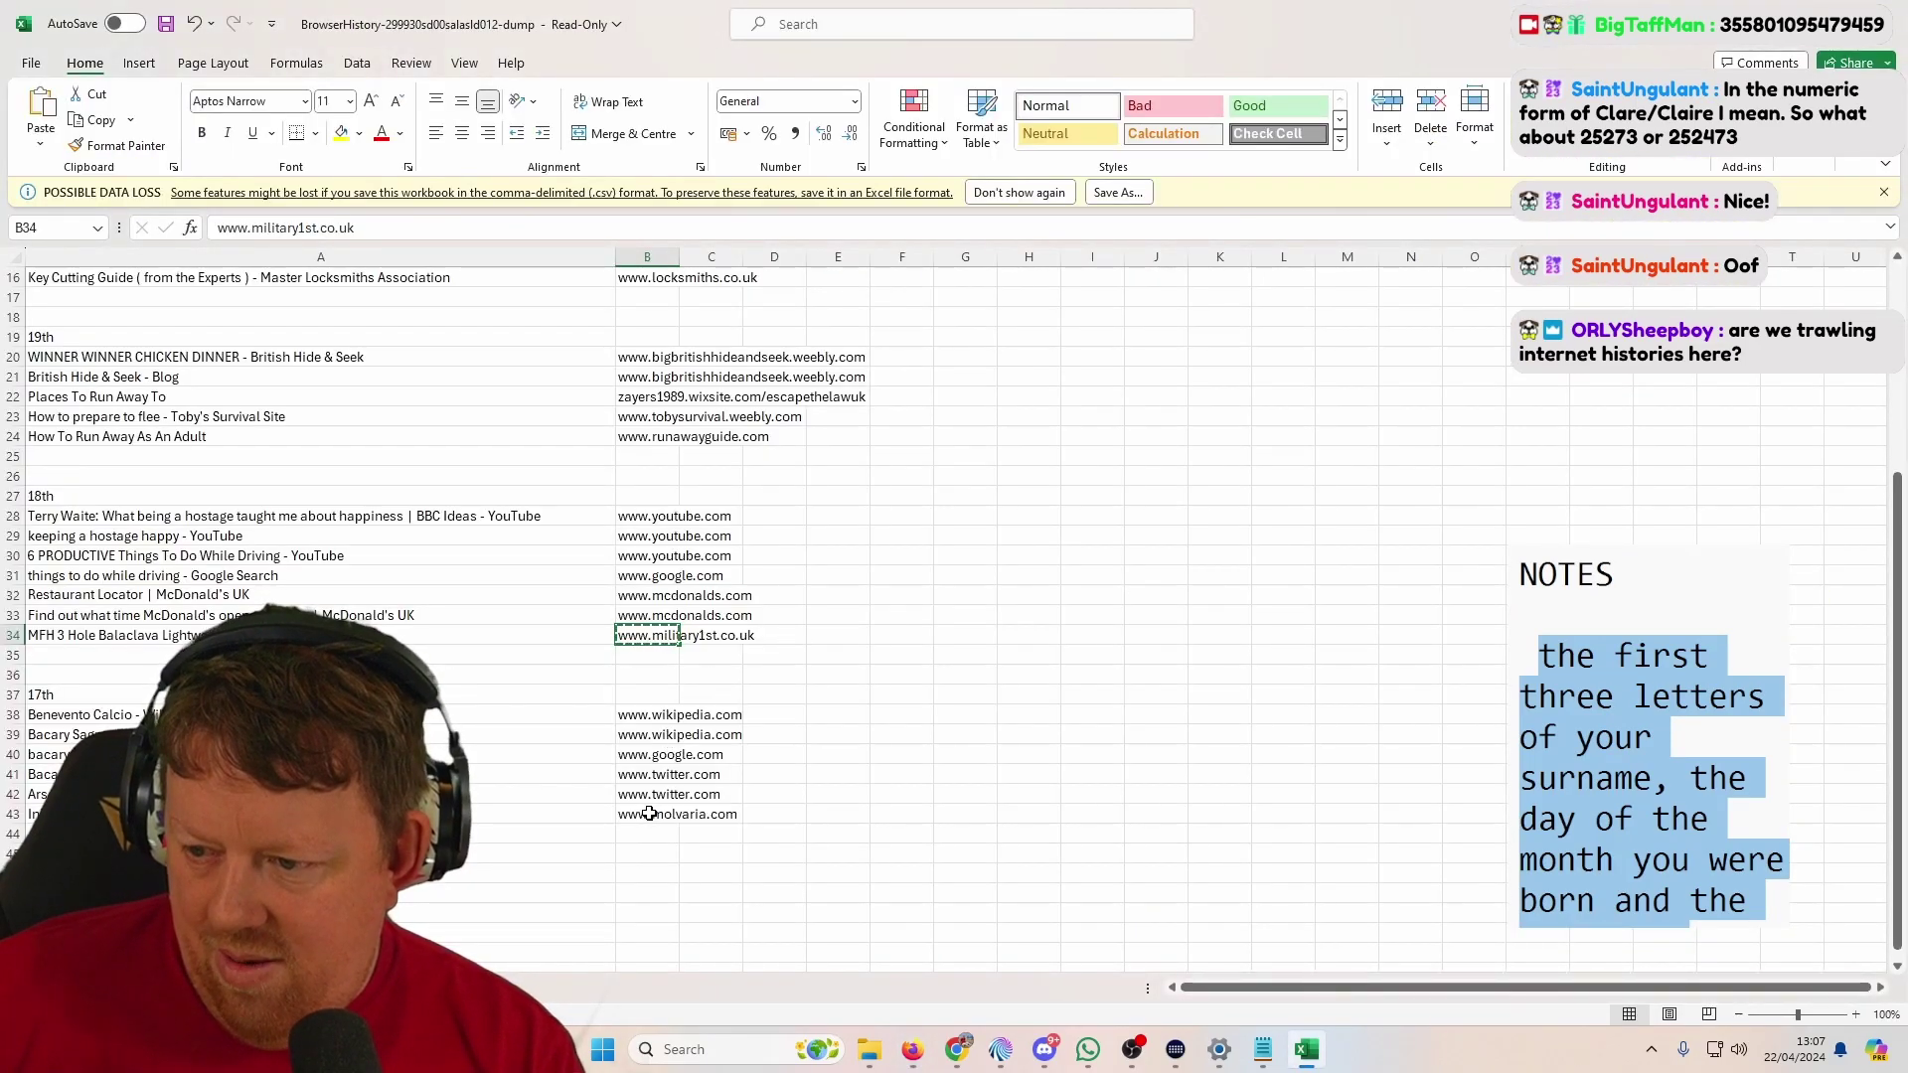
Step: Paste the Molvaria Mail e-mail address from cell A4 onto a new line in the notes
scroll(649, 814, up, 4)
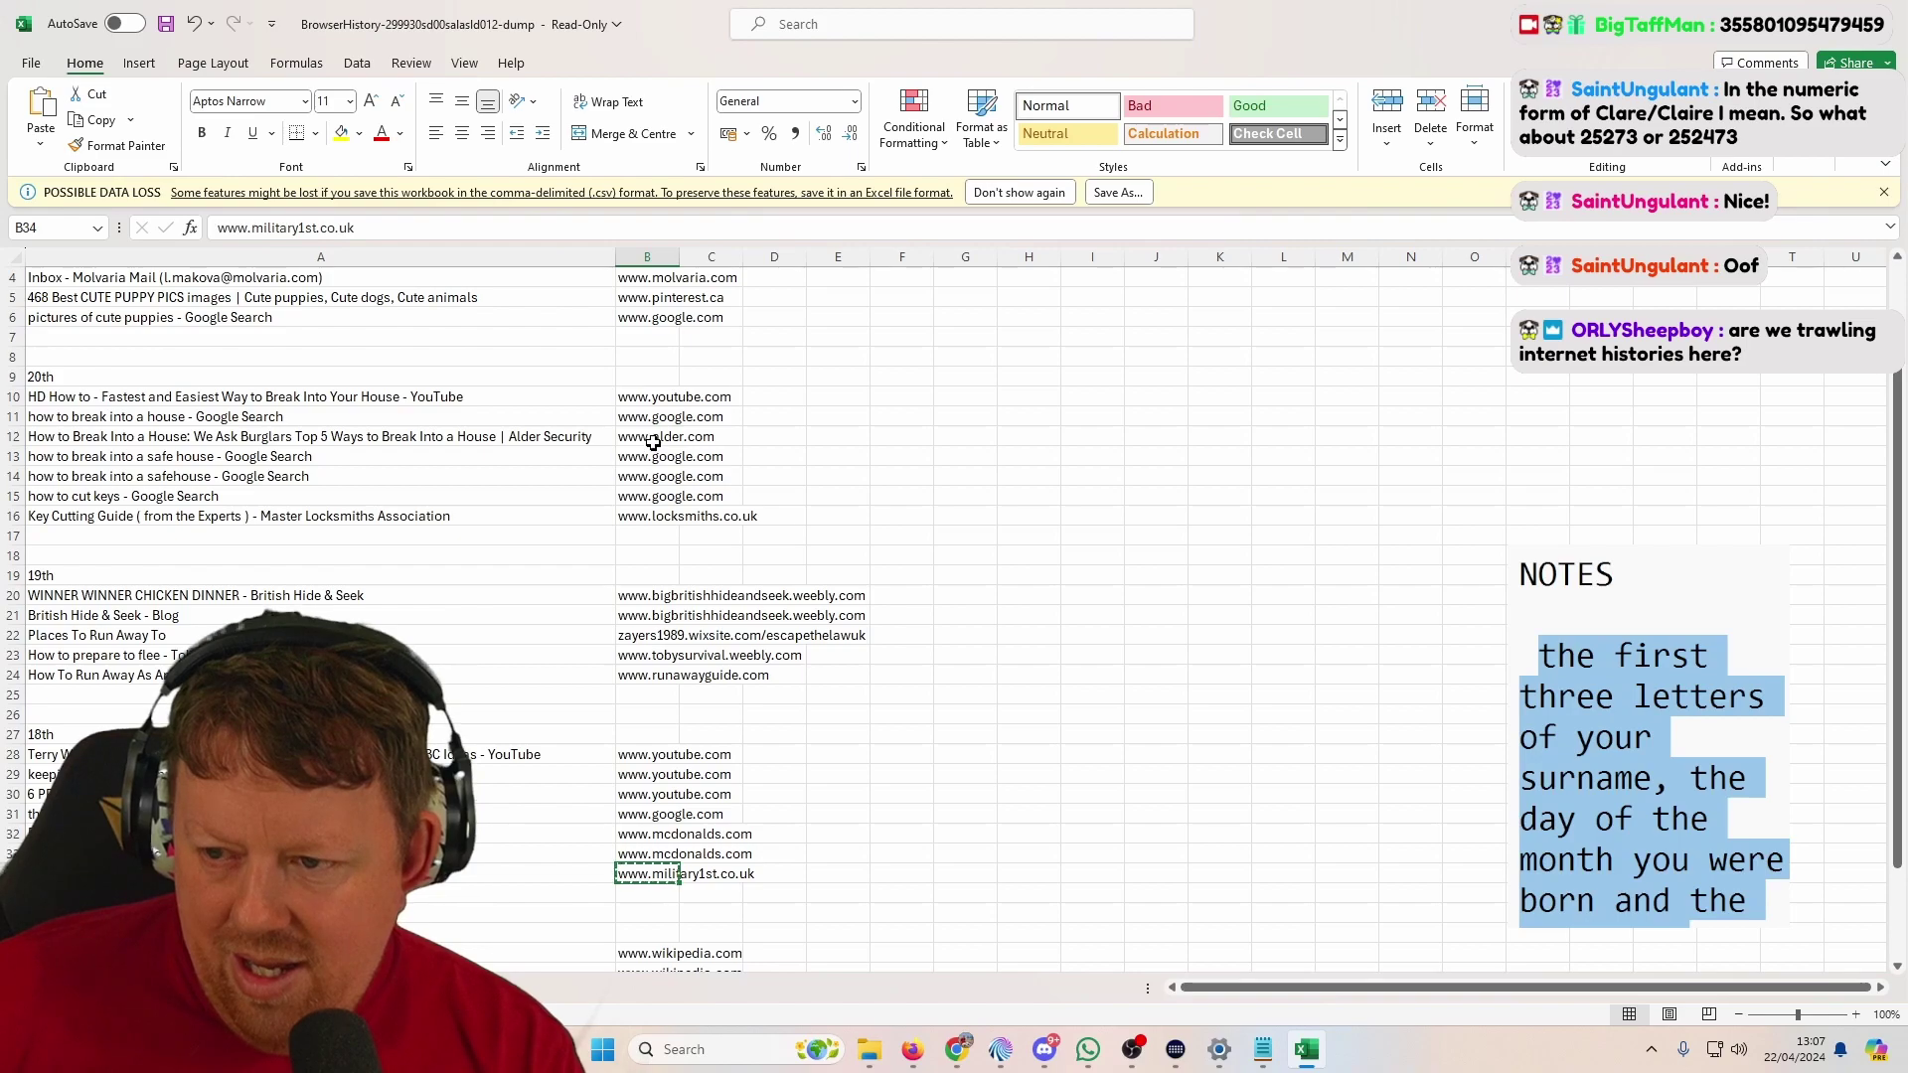
scroll(653, 446, up, 1)
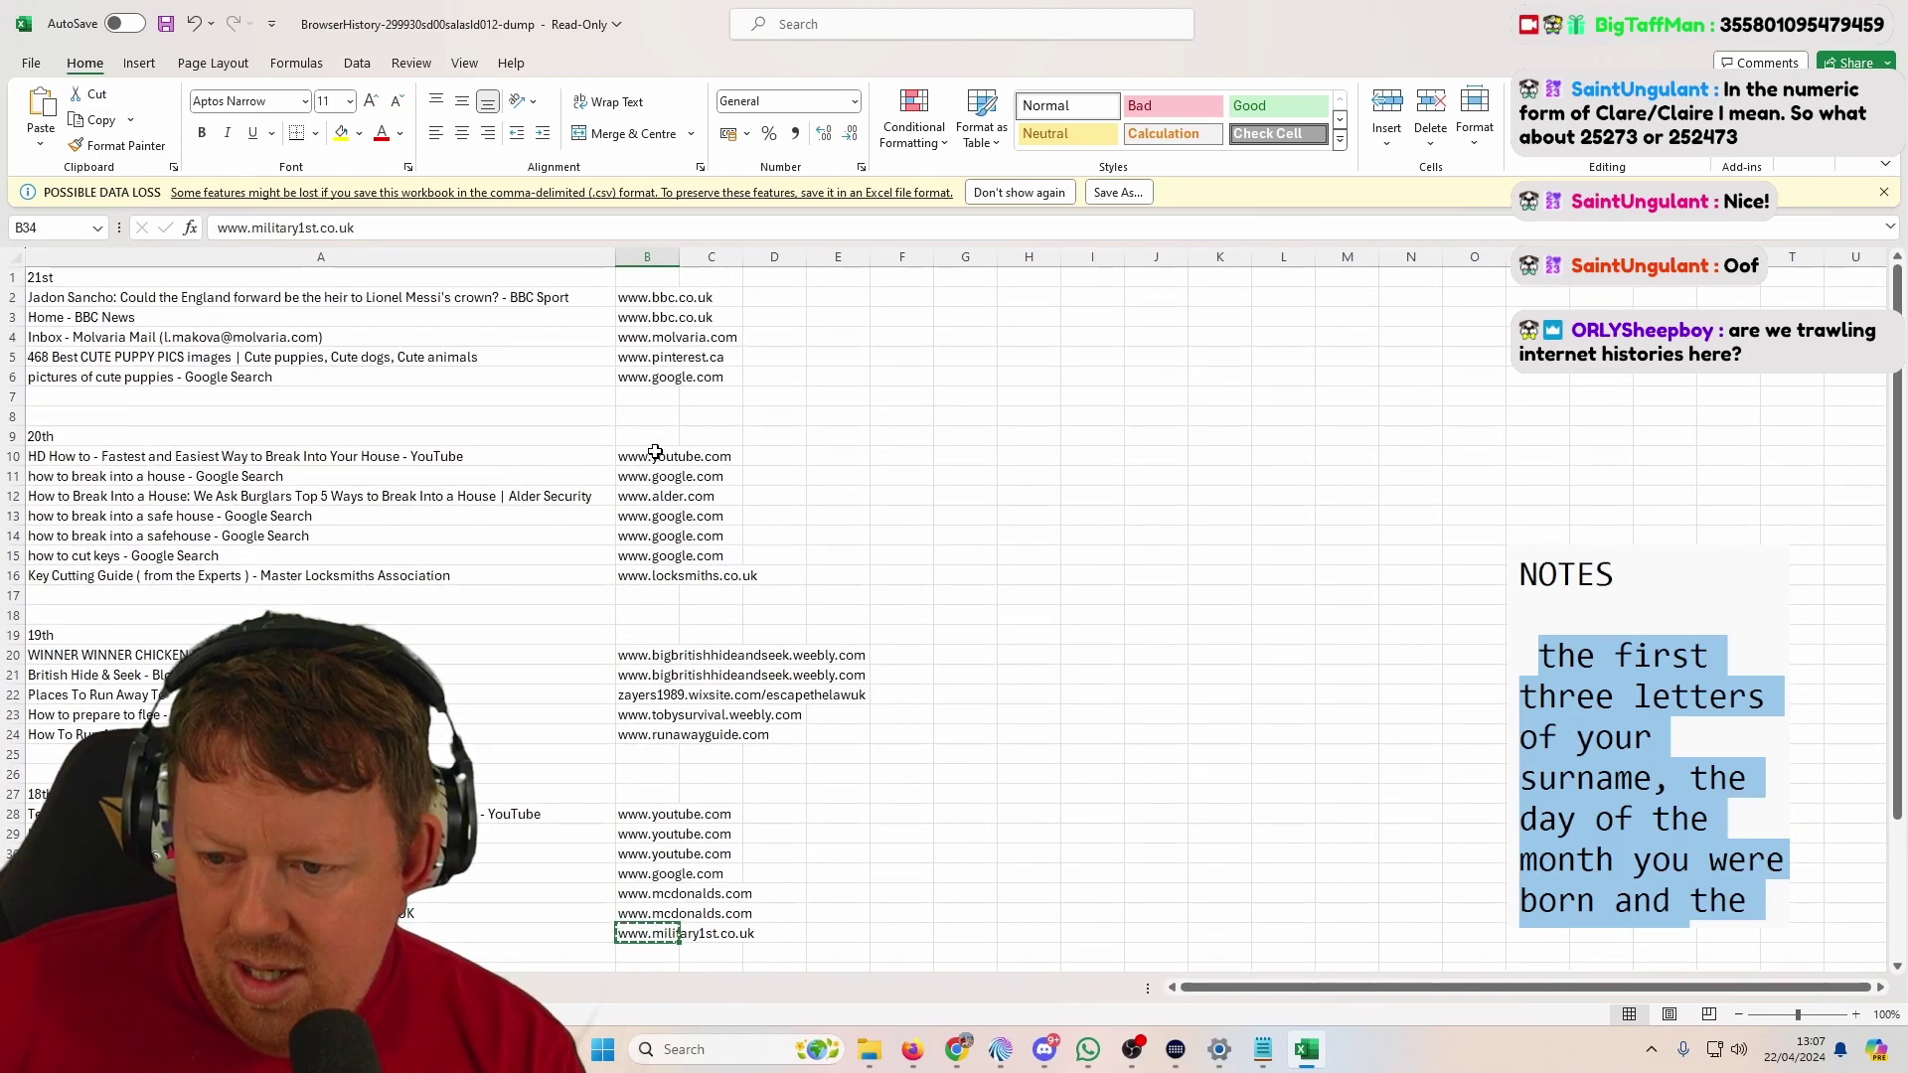
double_click(308, 337)
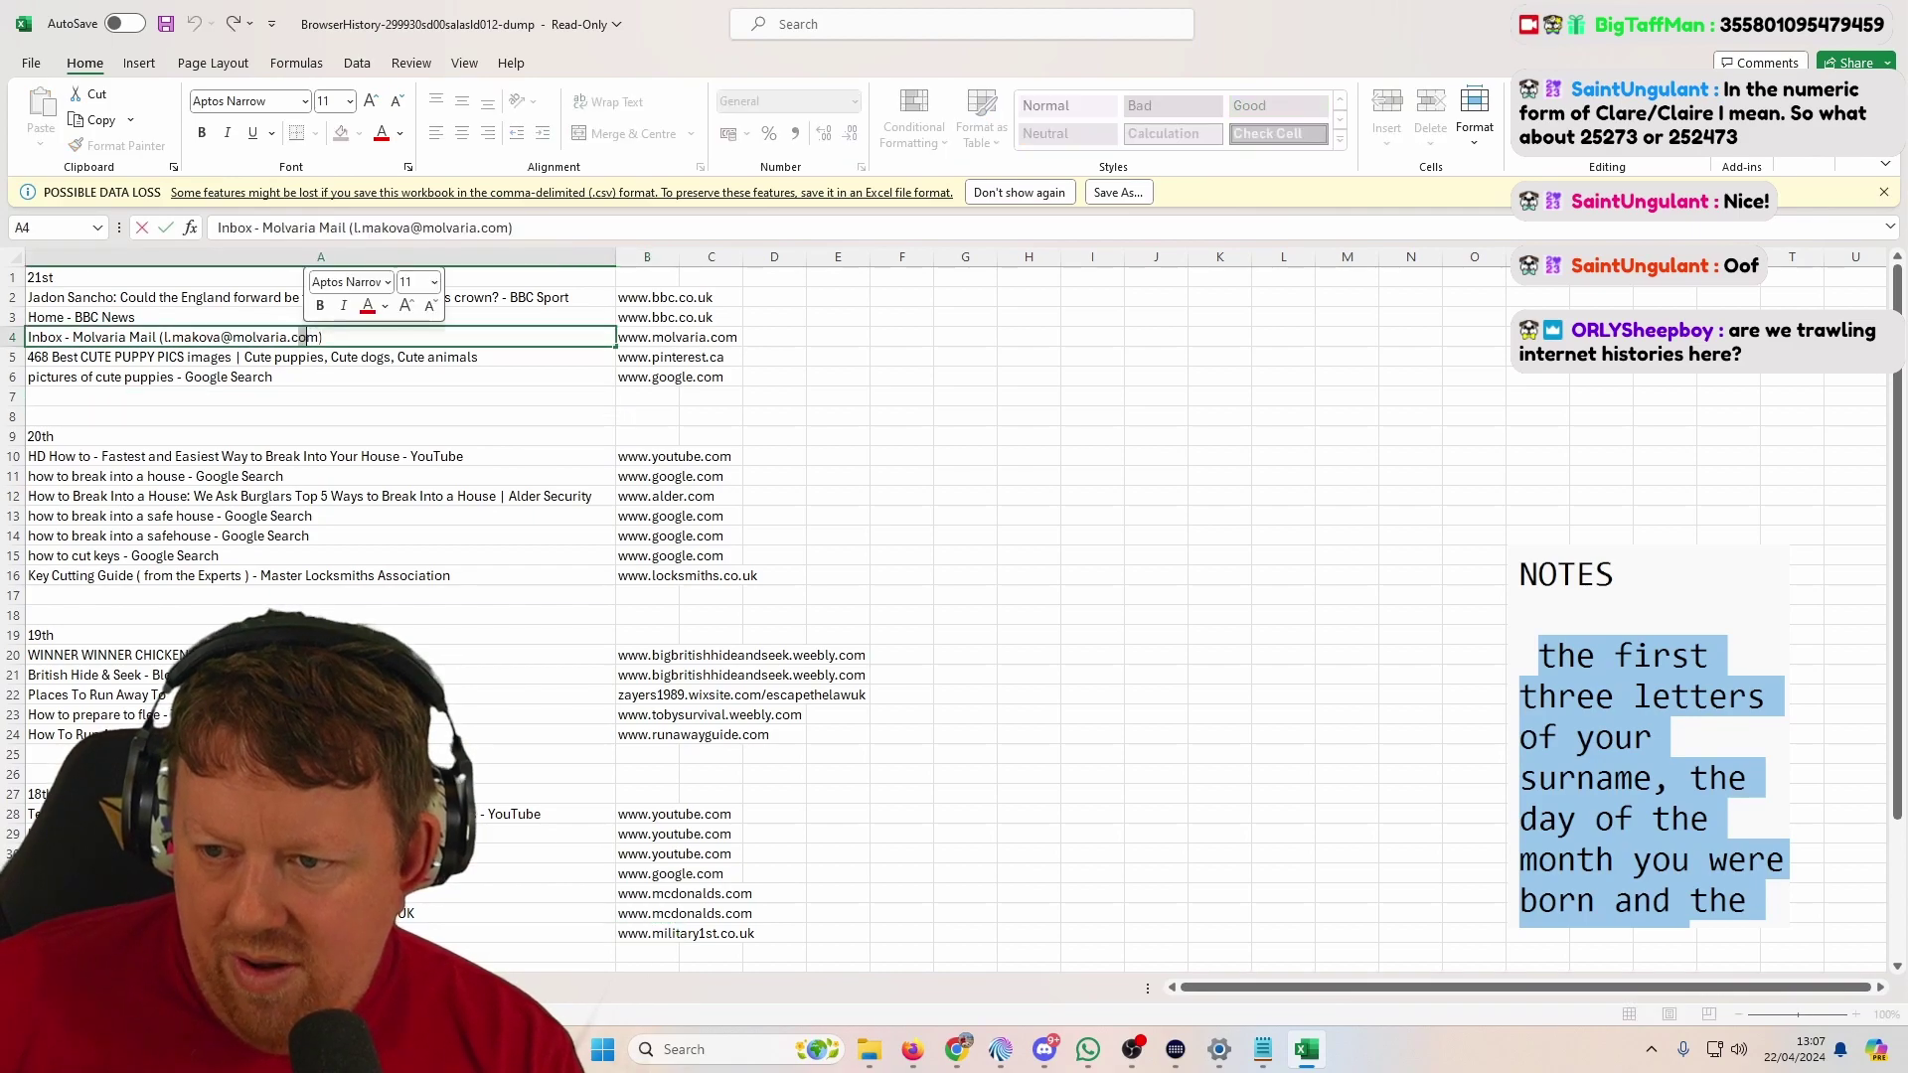
drag(318, 338, 220, 339)
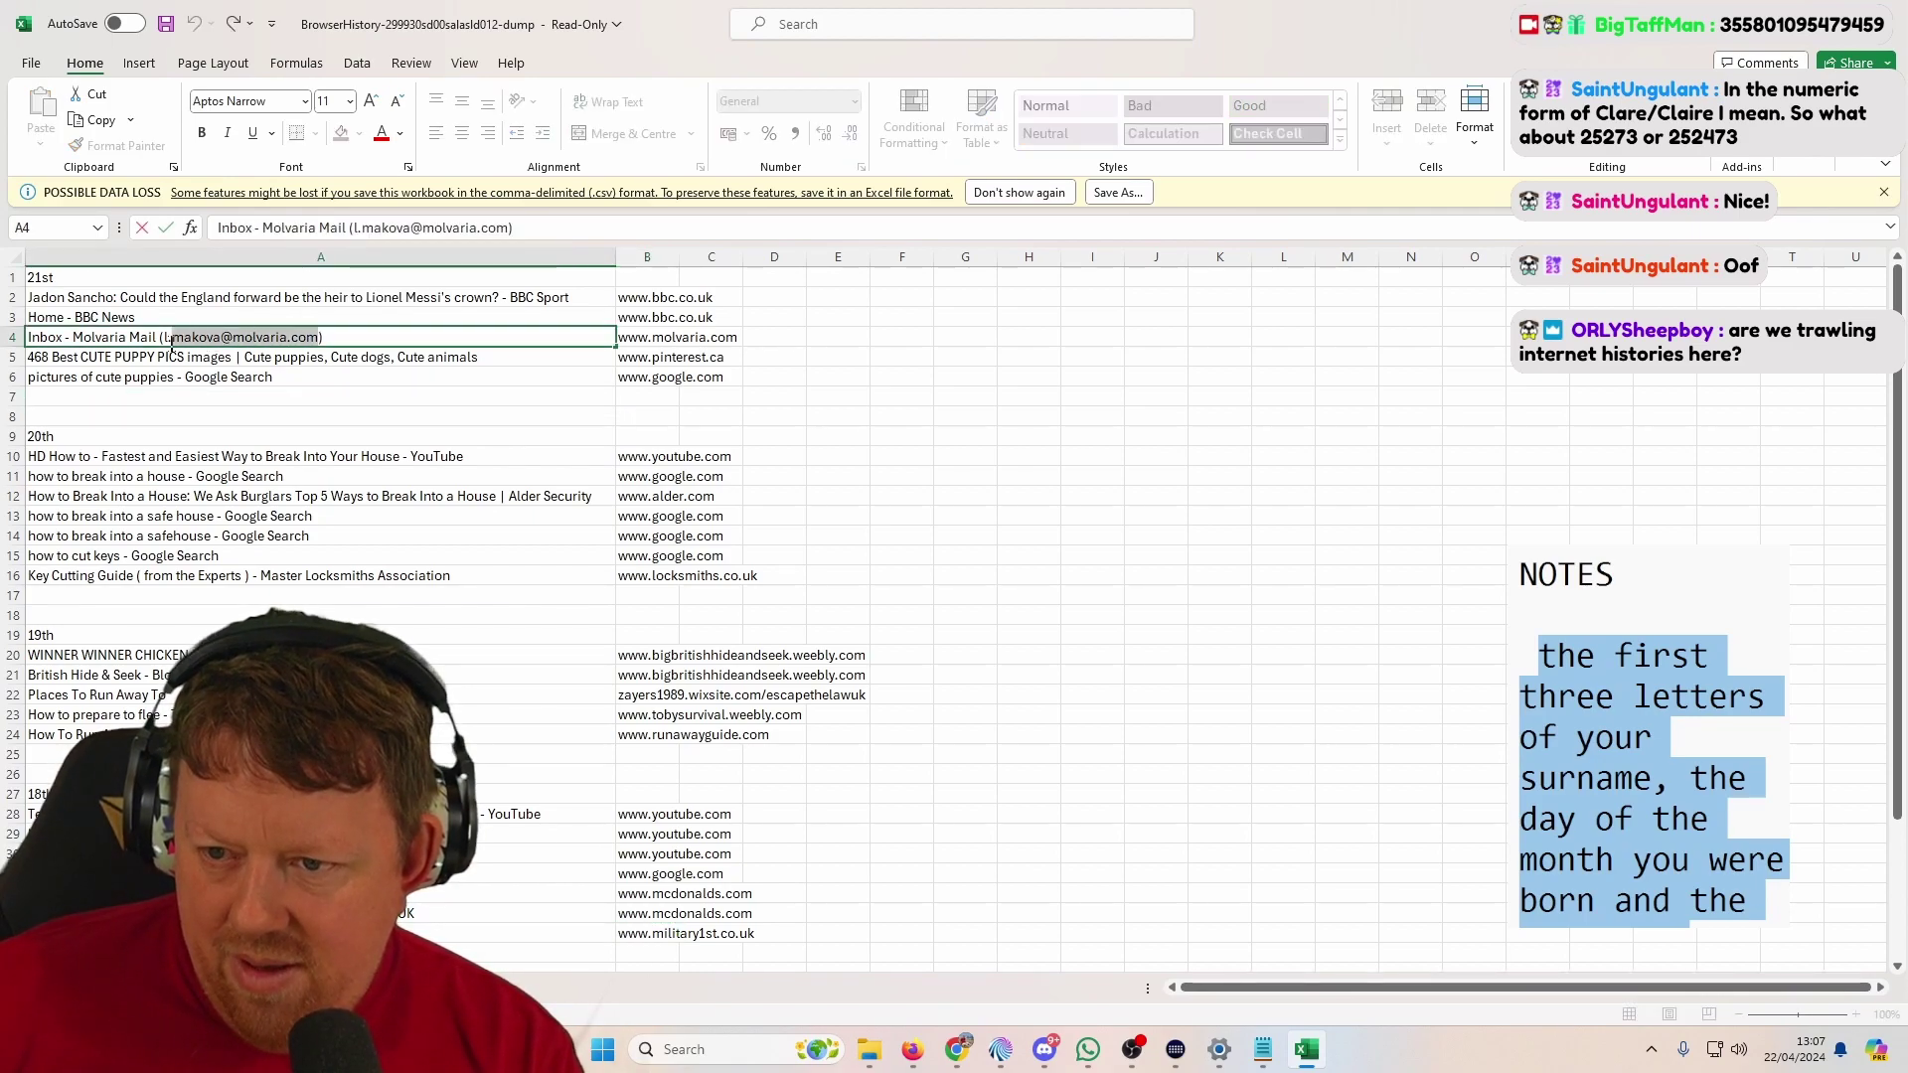
key(alt+Tab)
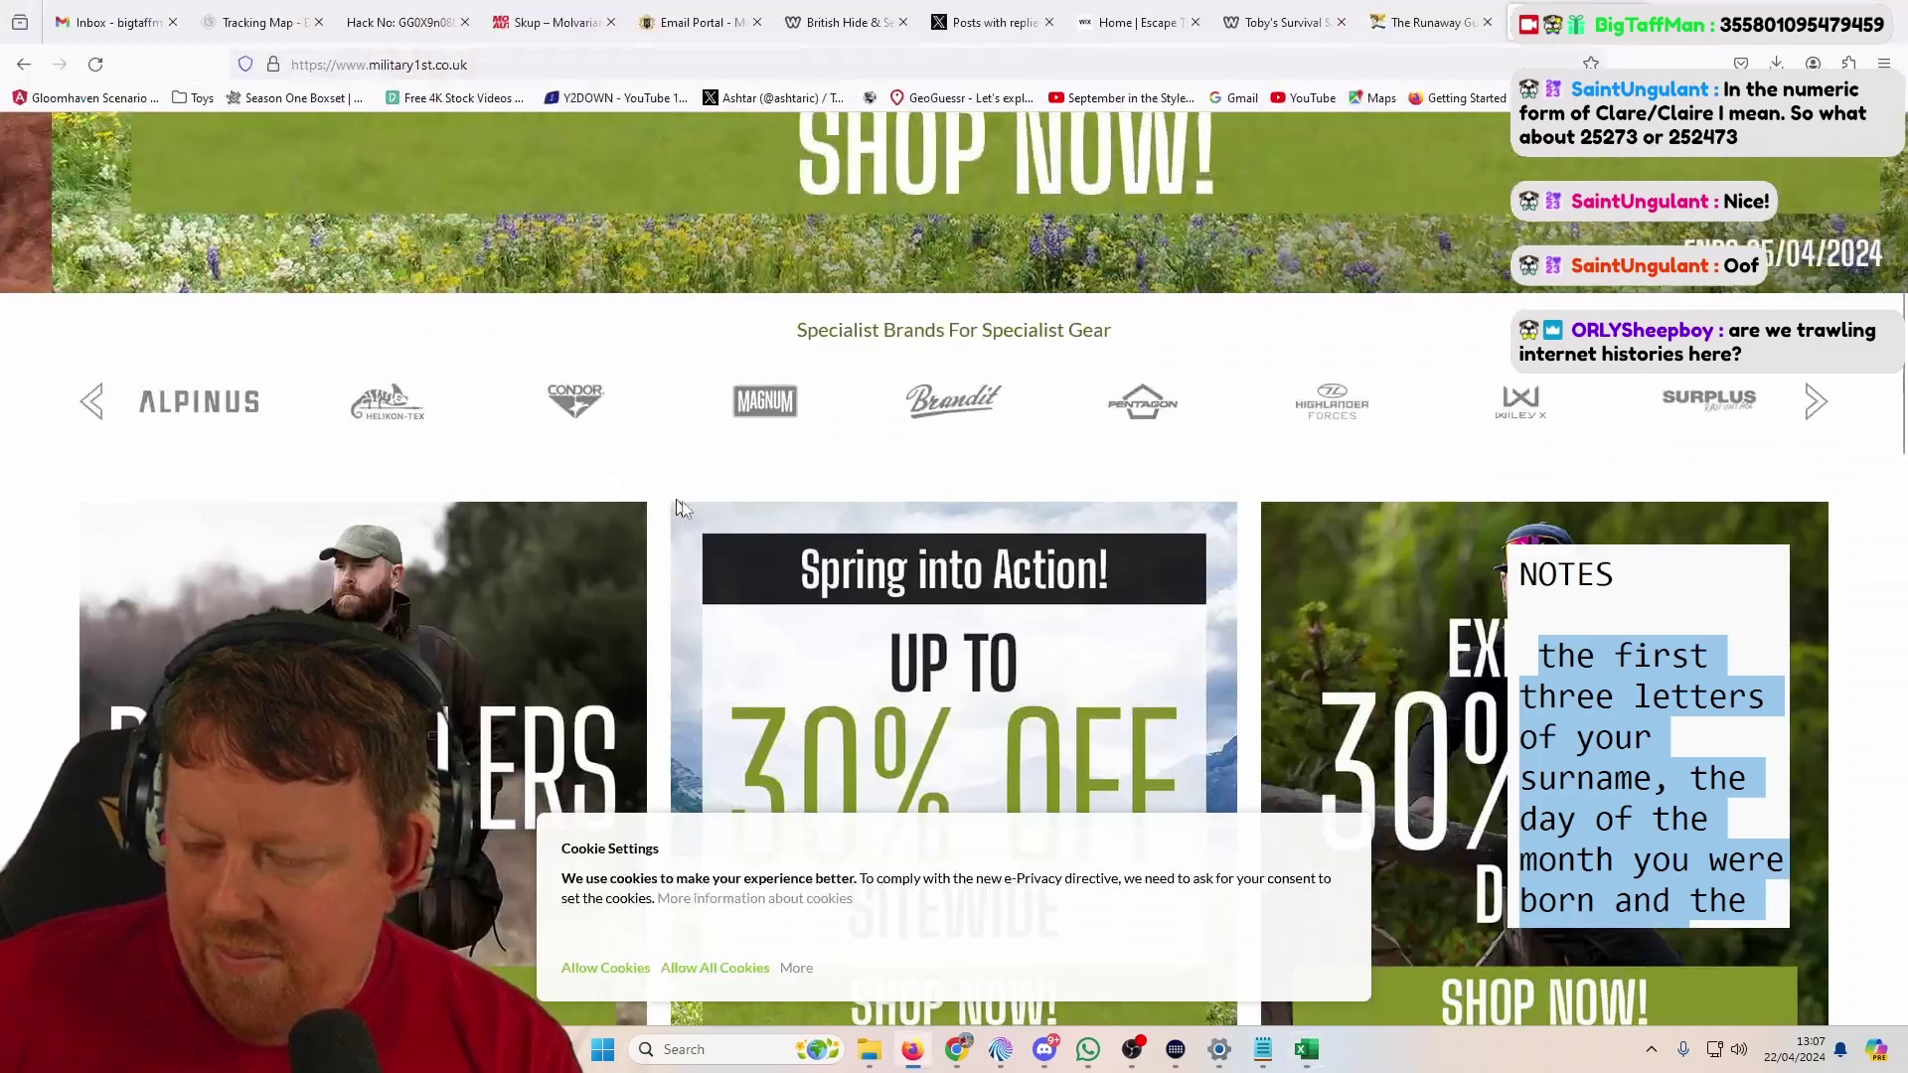
key(alt+Tab)
click(1263, 1049)
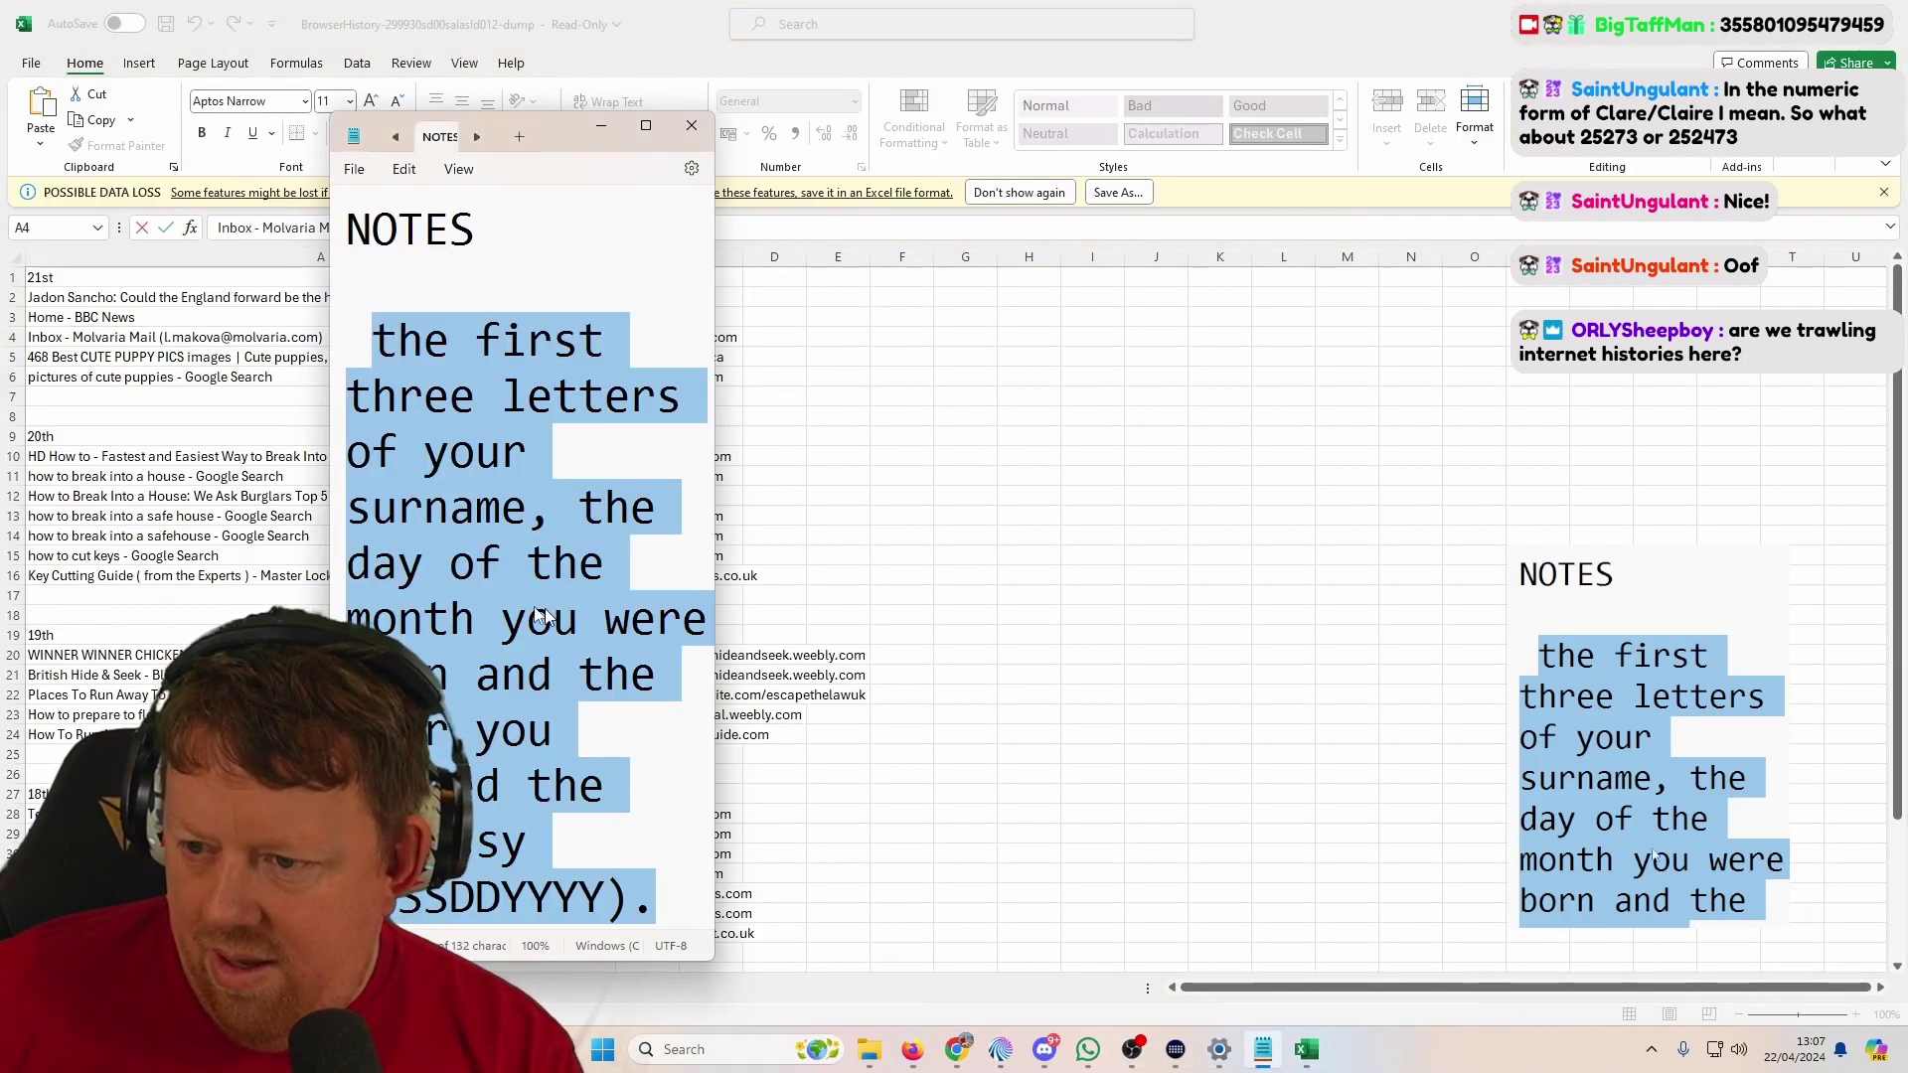
click(655, 906)
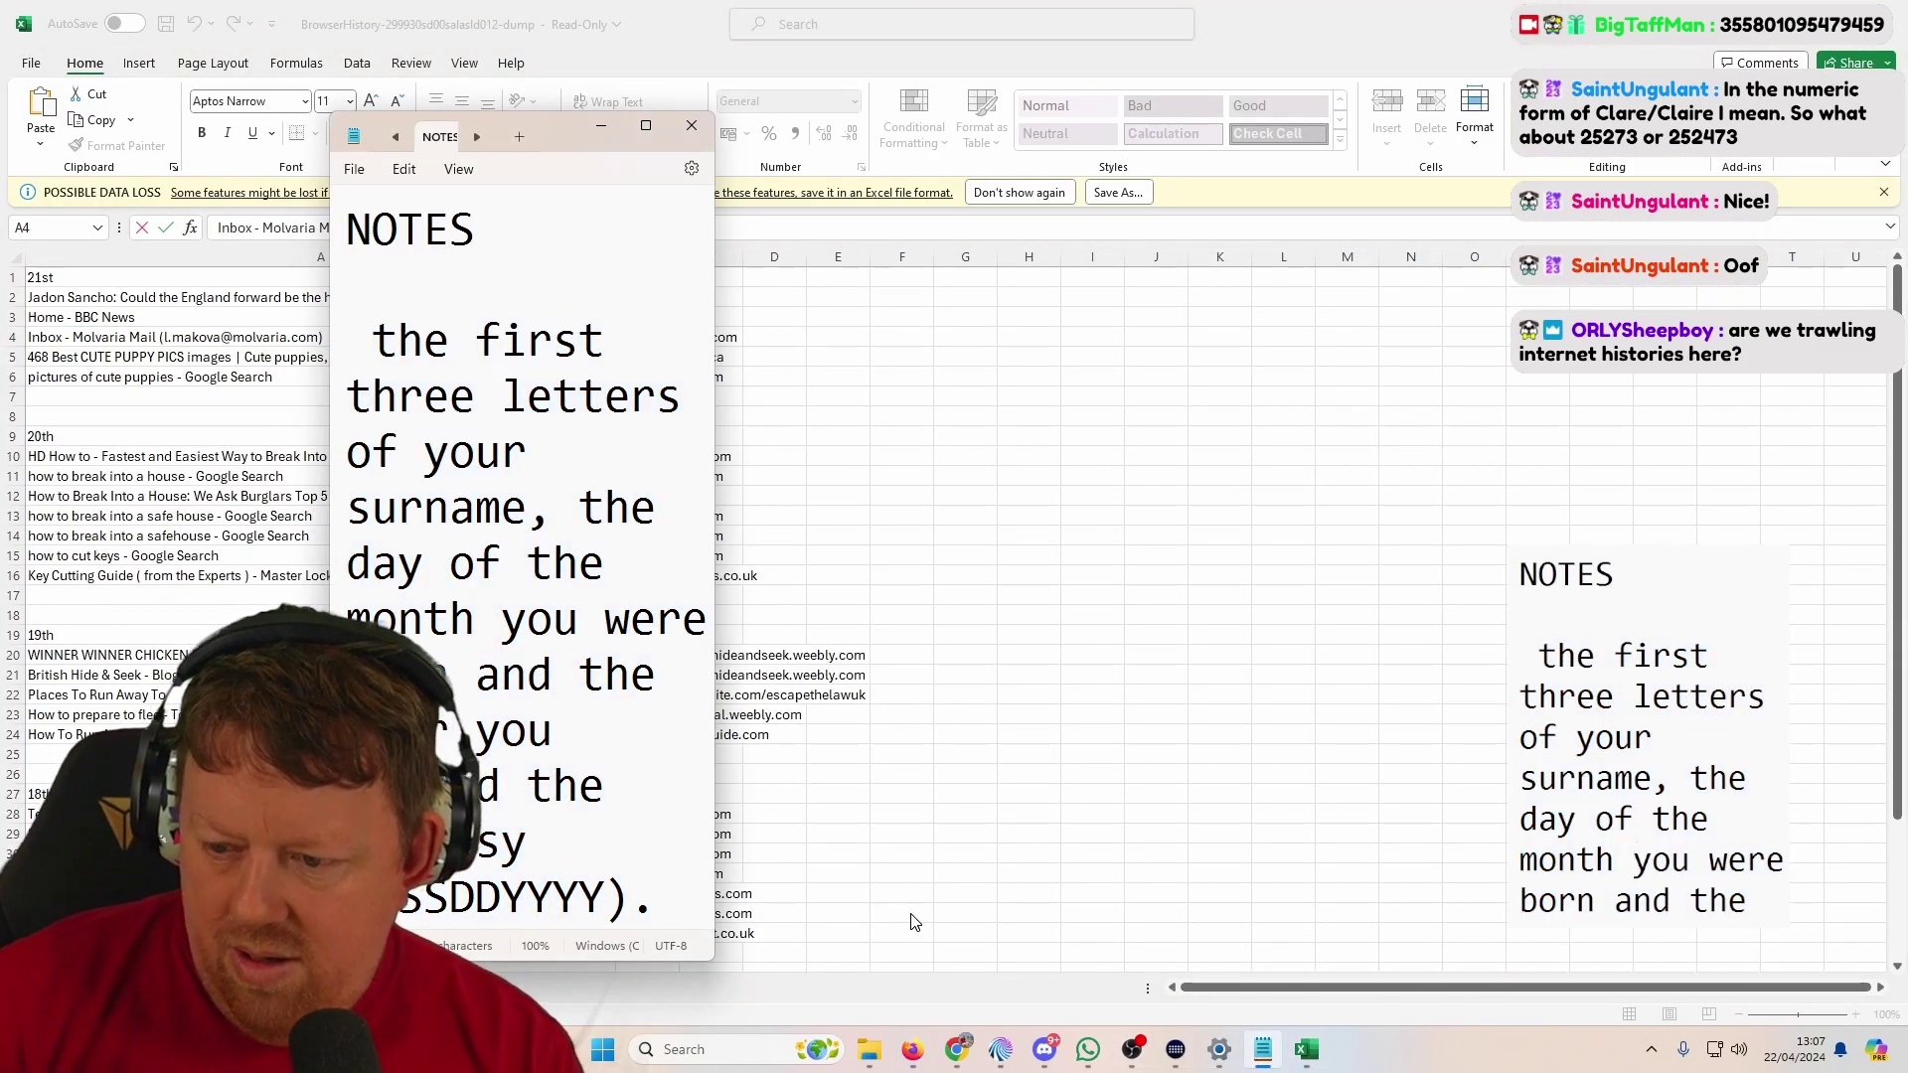
key(Return)
key(Return)
key(ctrl+v)
Step: Close the browsing history workbook without saving changes
key(alt+Tab)
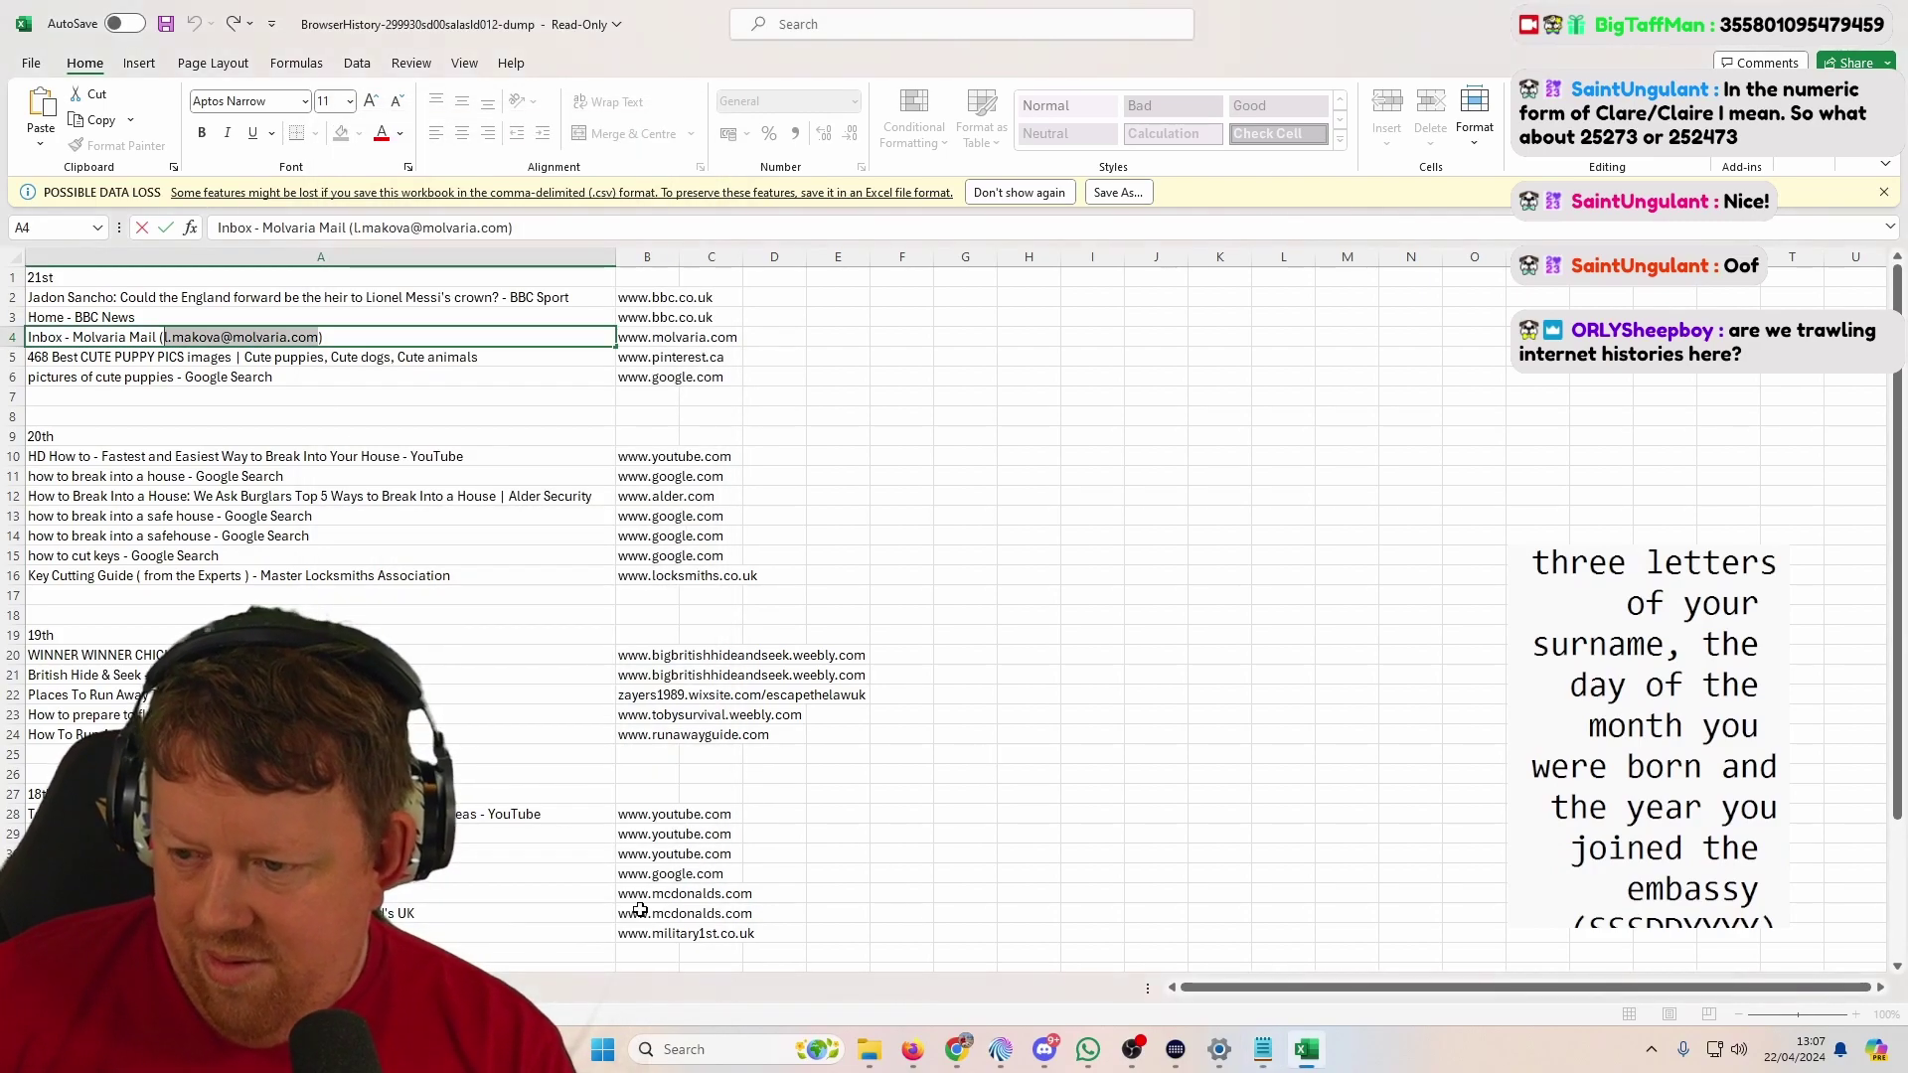
scroll(509, 853, down, 4)
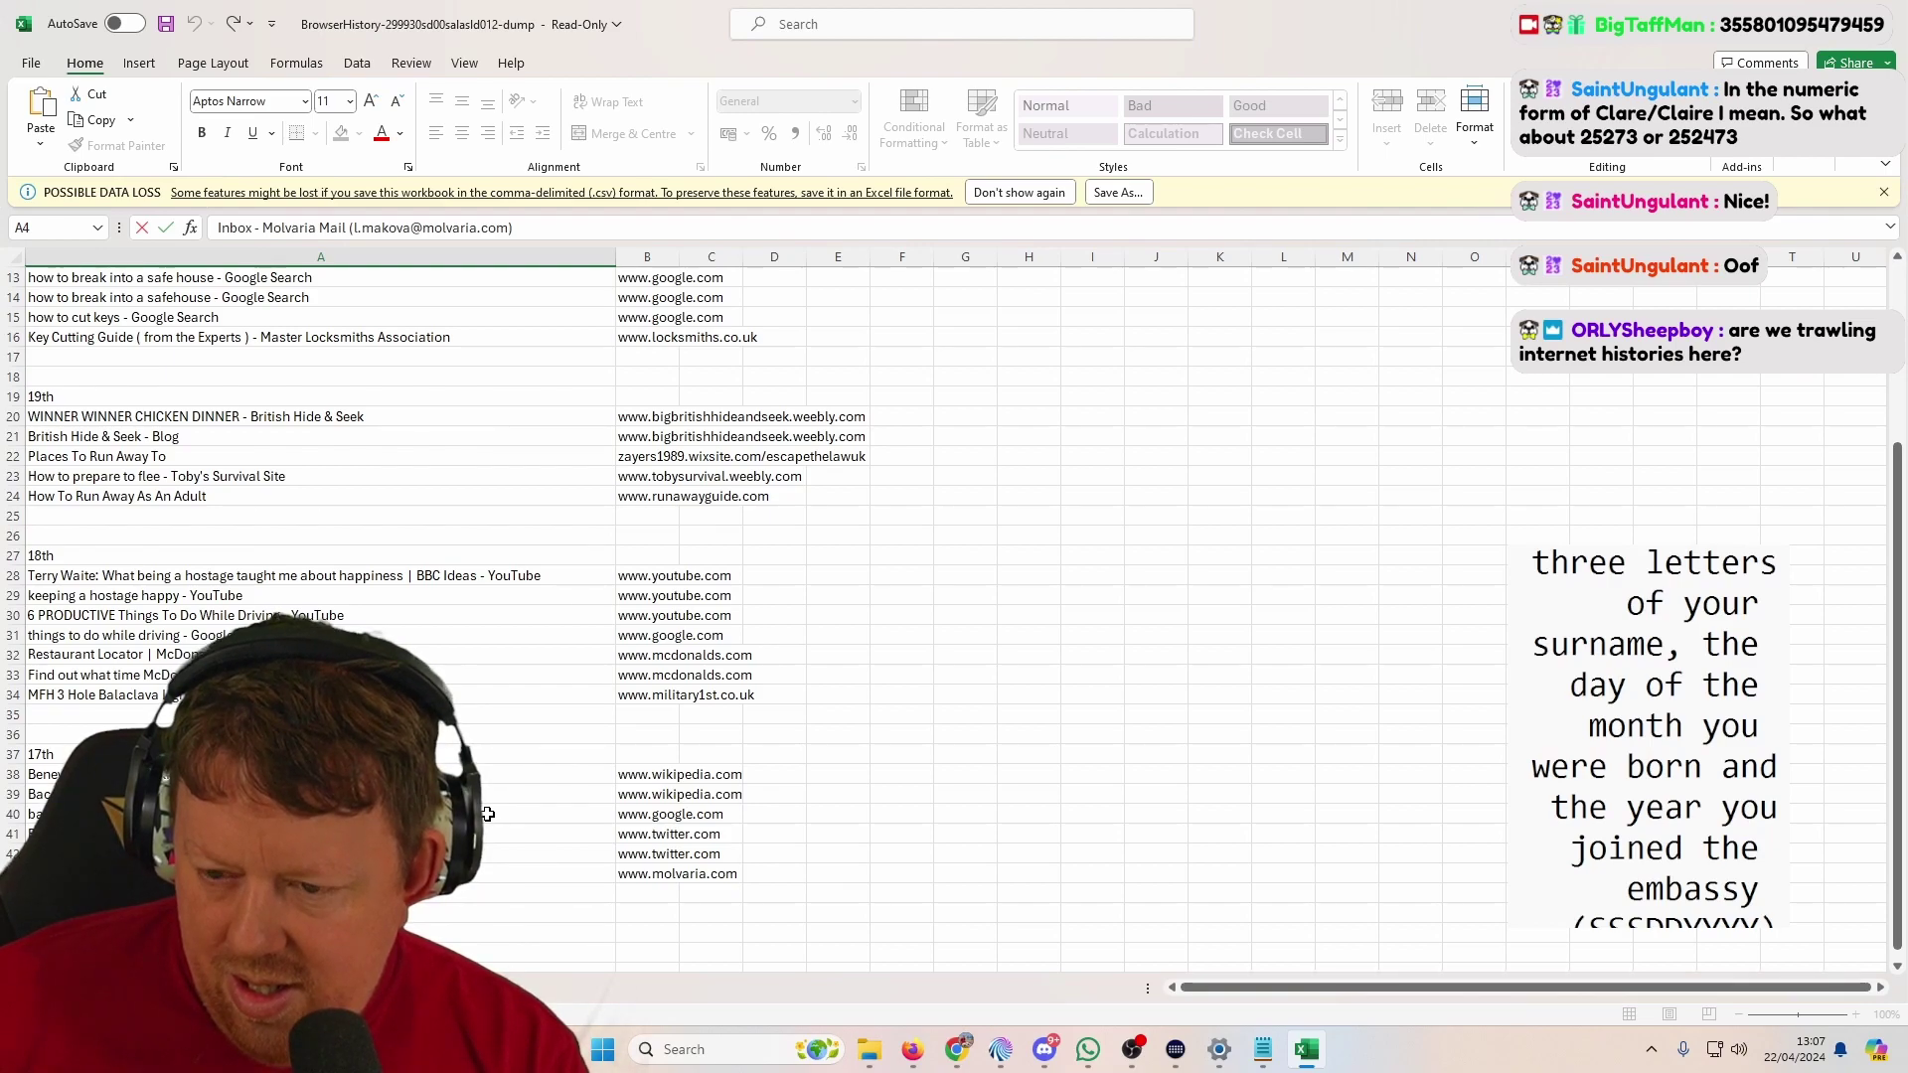
click(1884, 13)
click(980, 557)
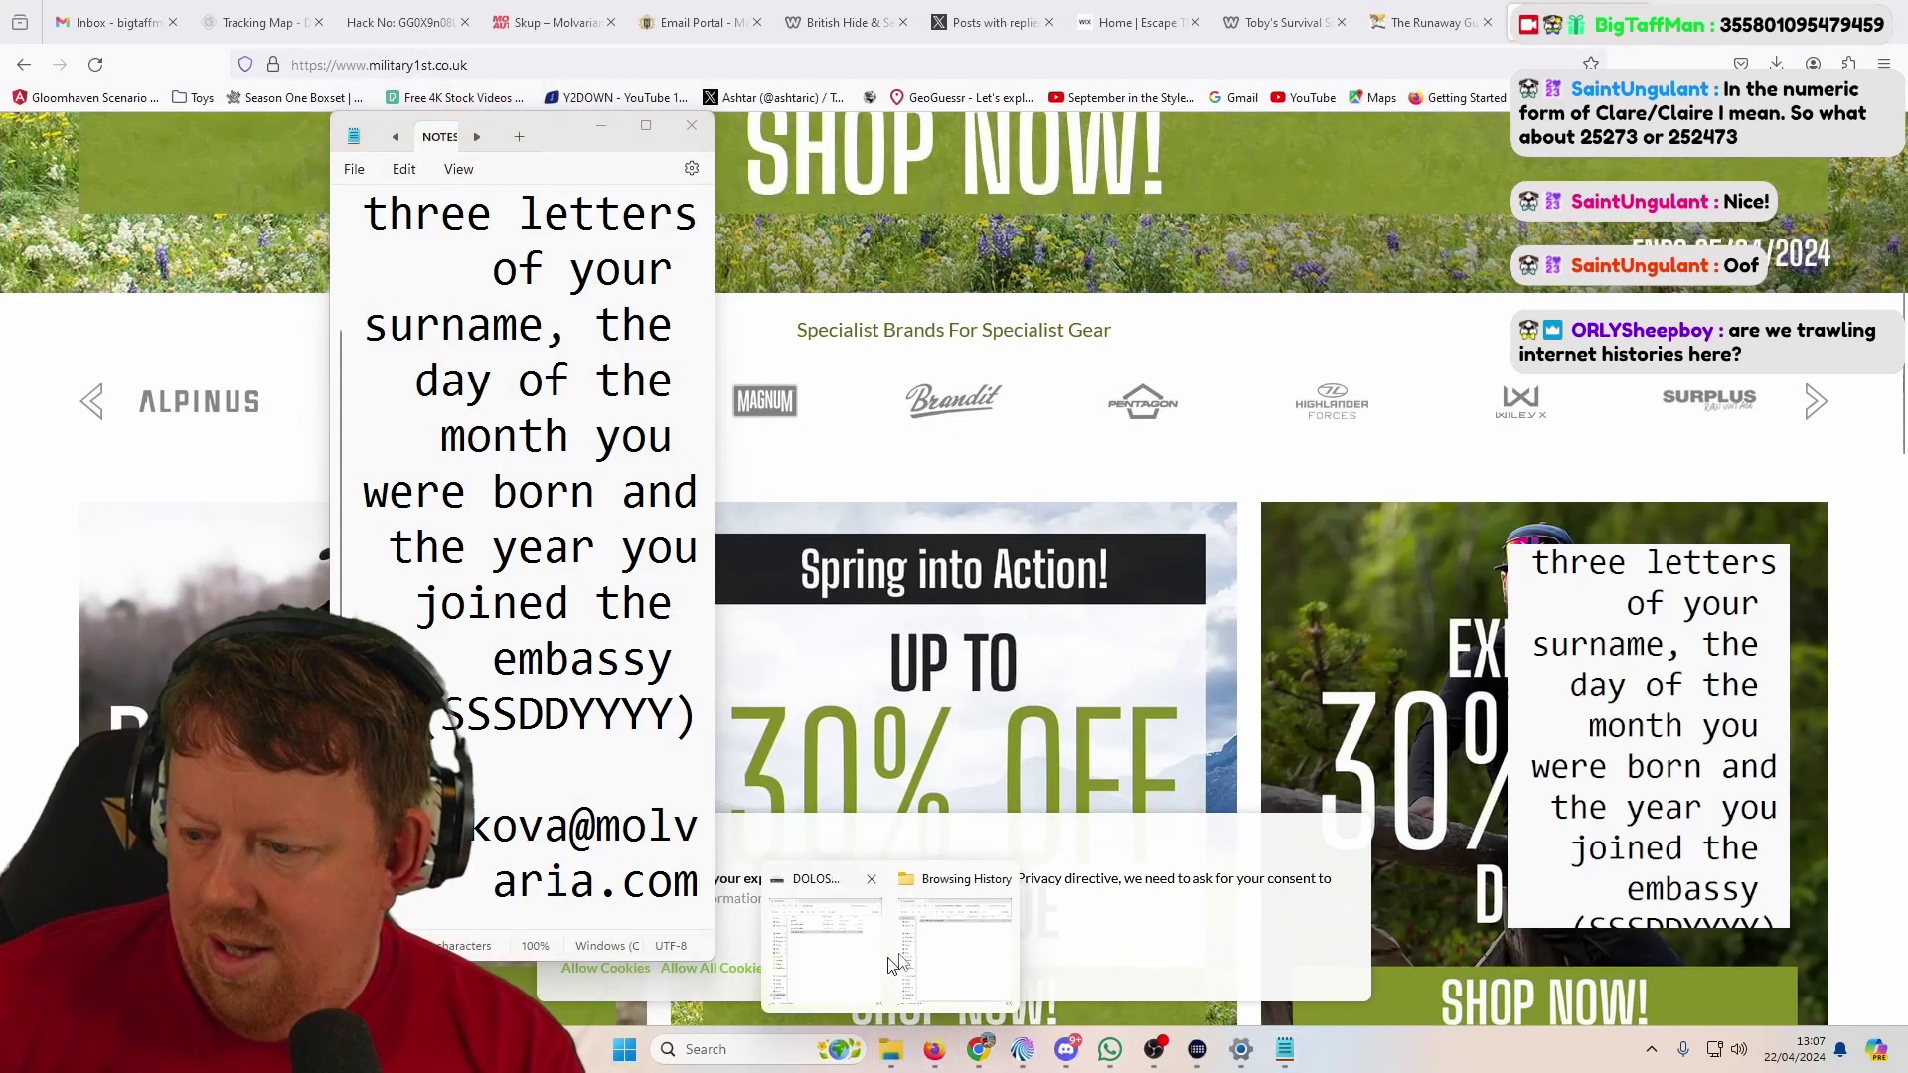
Step: Open the EmailClient dump PDF from the Email Client folder
click(894, 934)
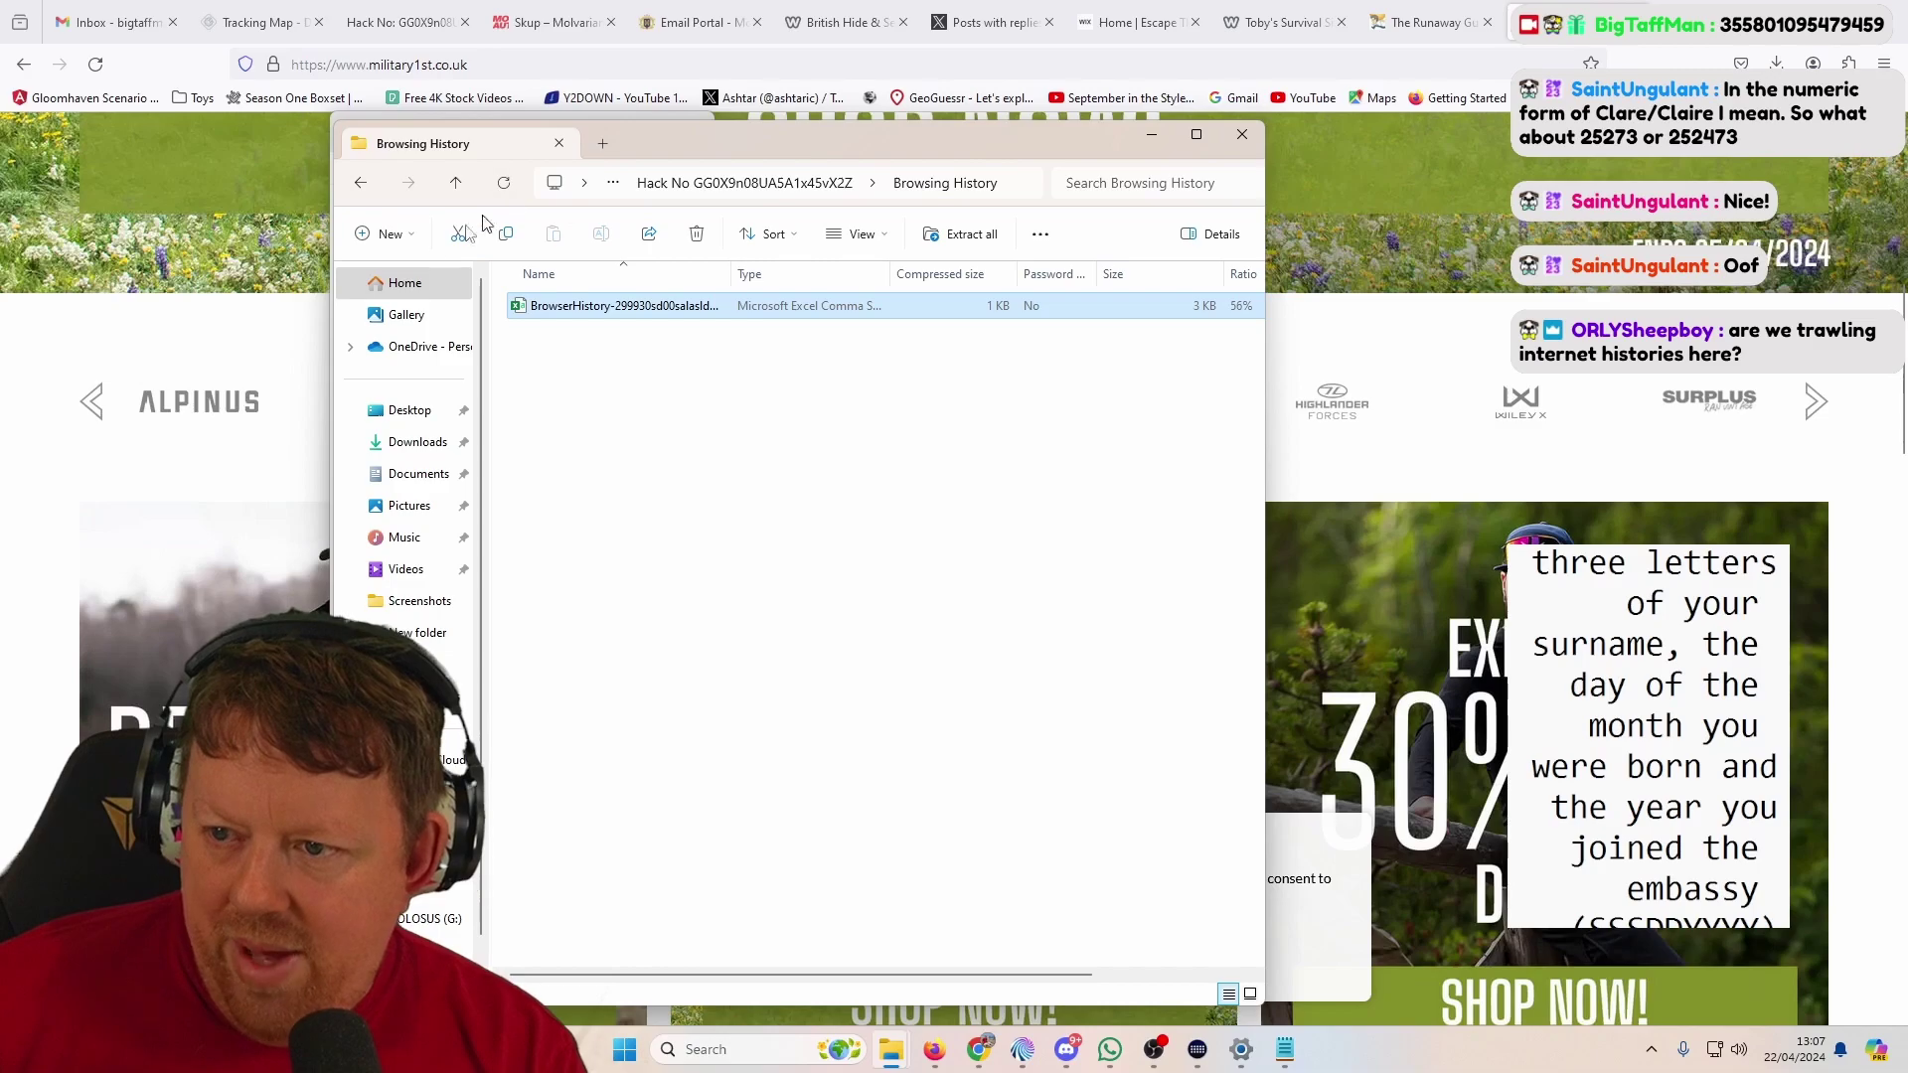
click(359, 183)
double_click(549, 338)
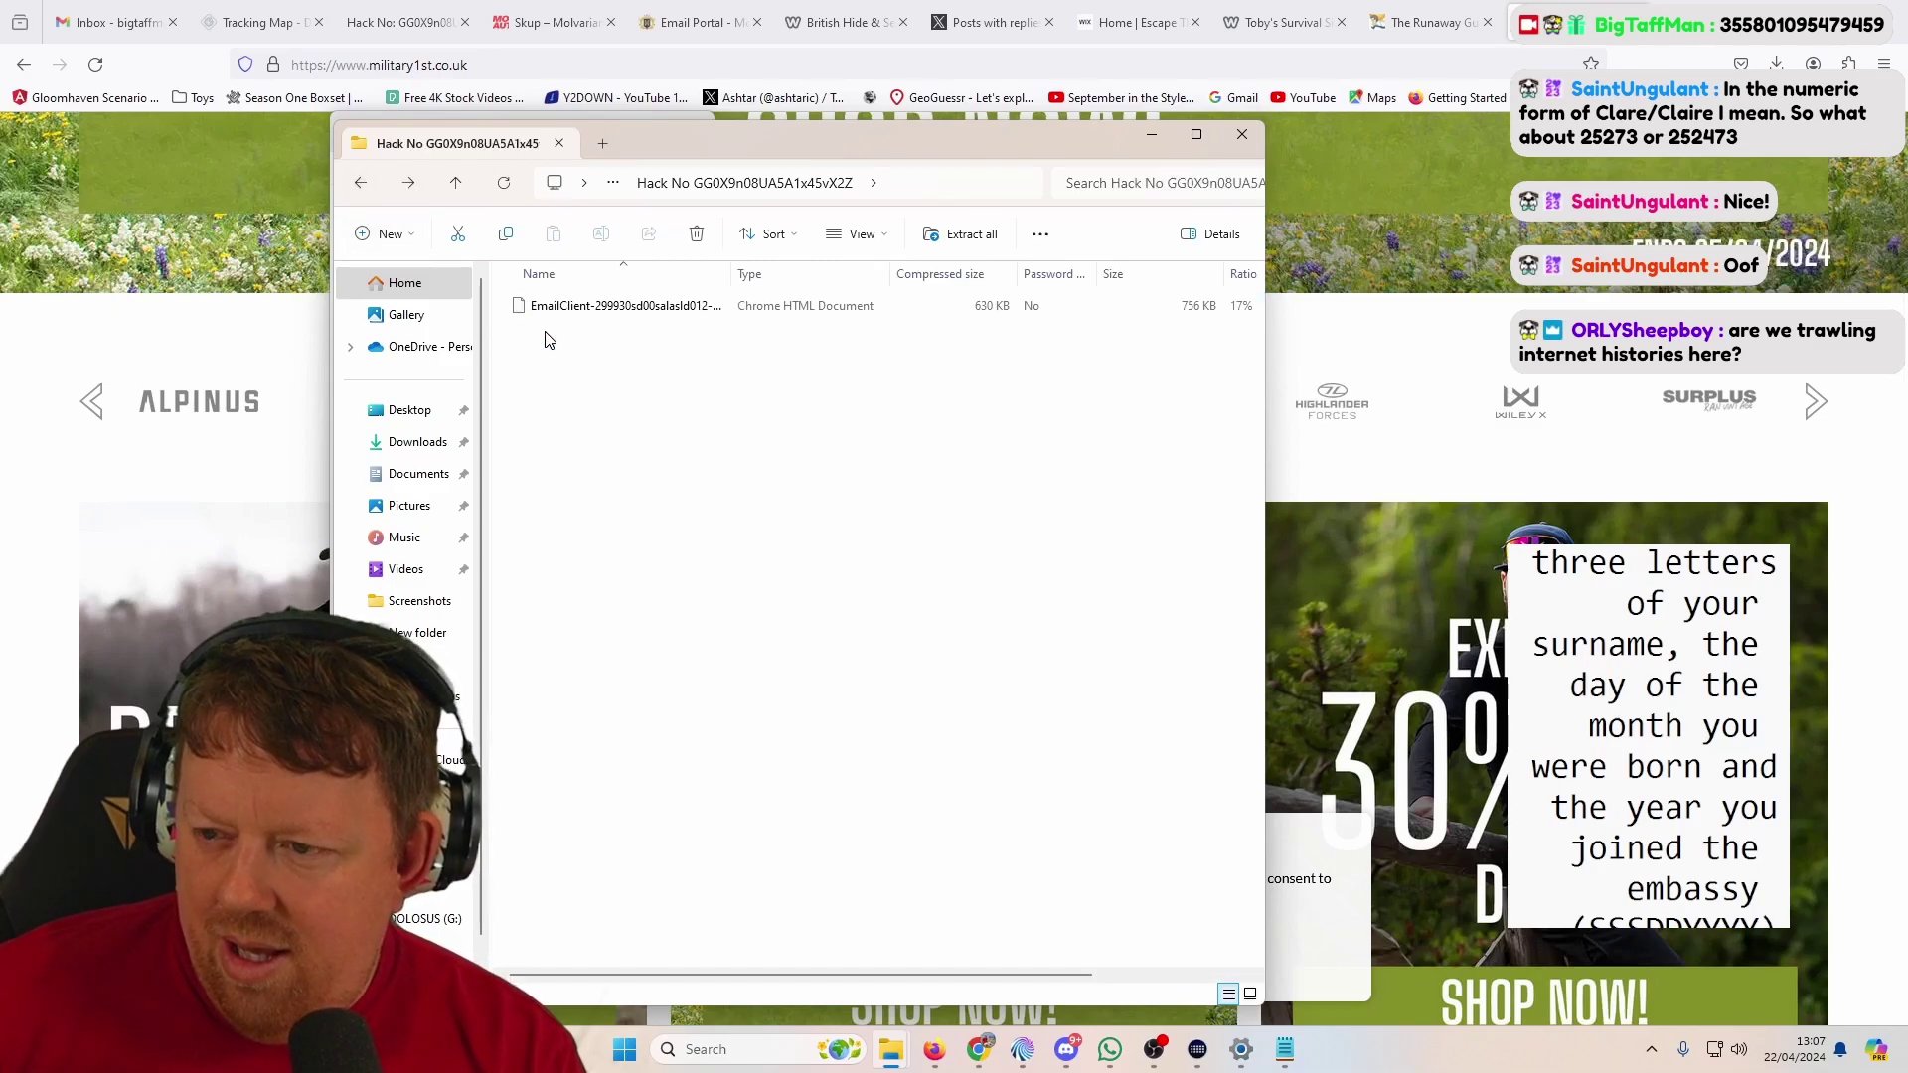
double_click(574, 308)
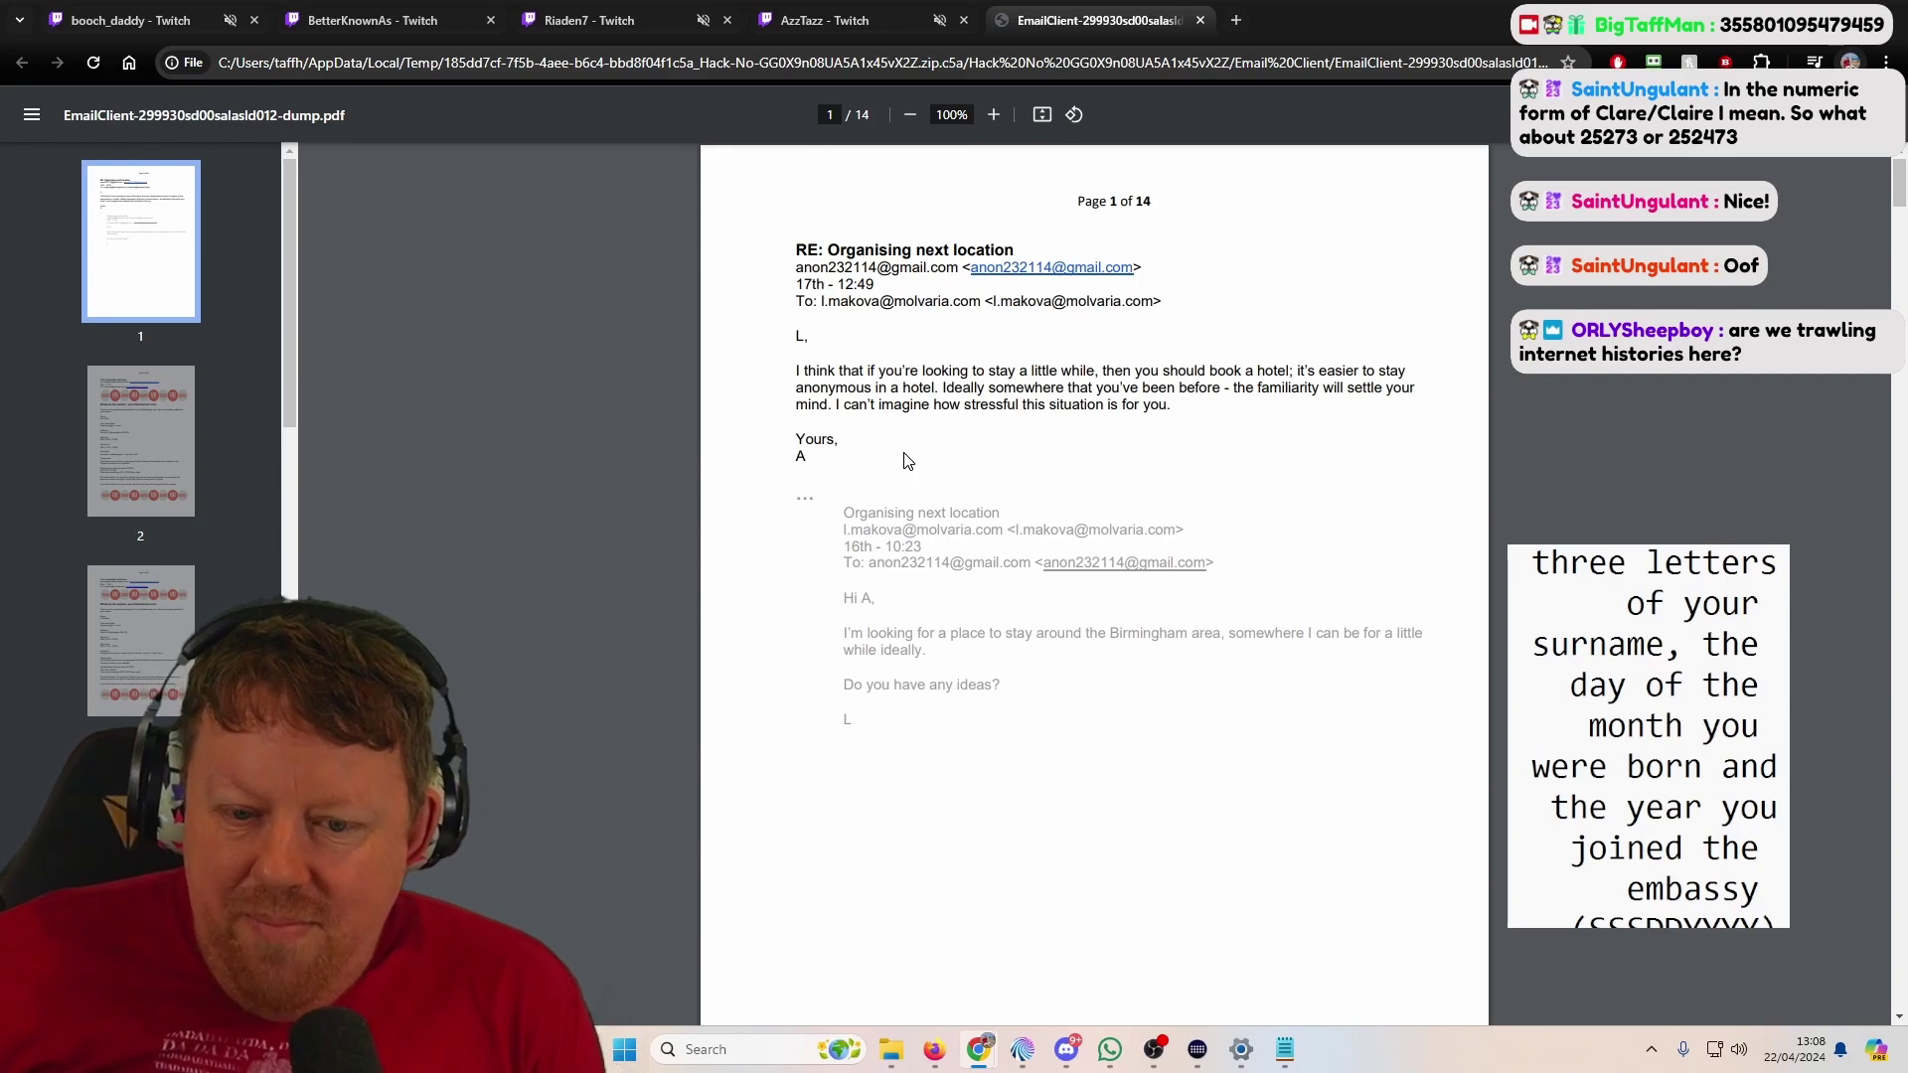
Step: Go to page 2 and select the postcode in the Weatherman Inns booking address
click(186, 466)
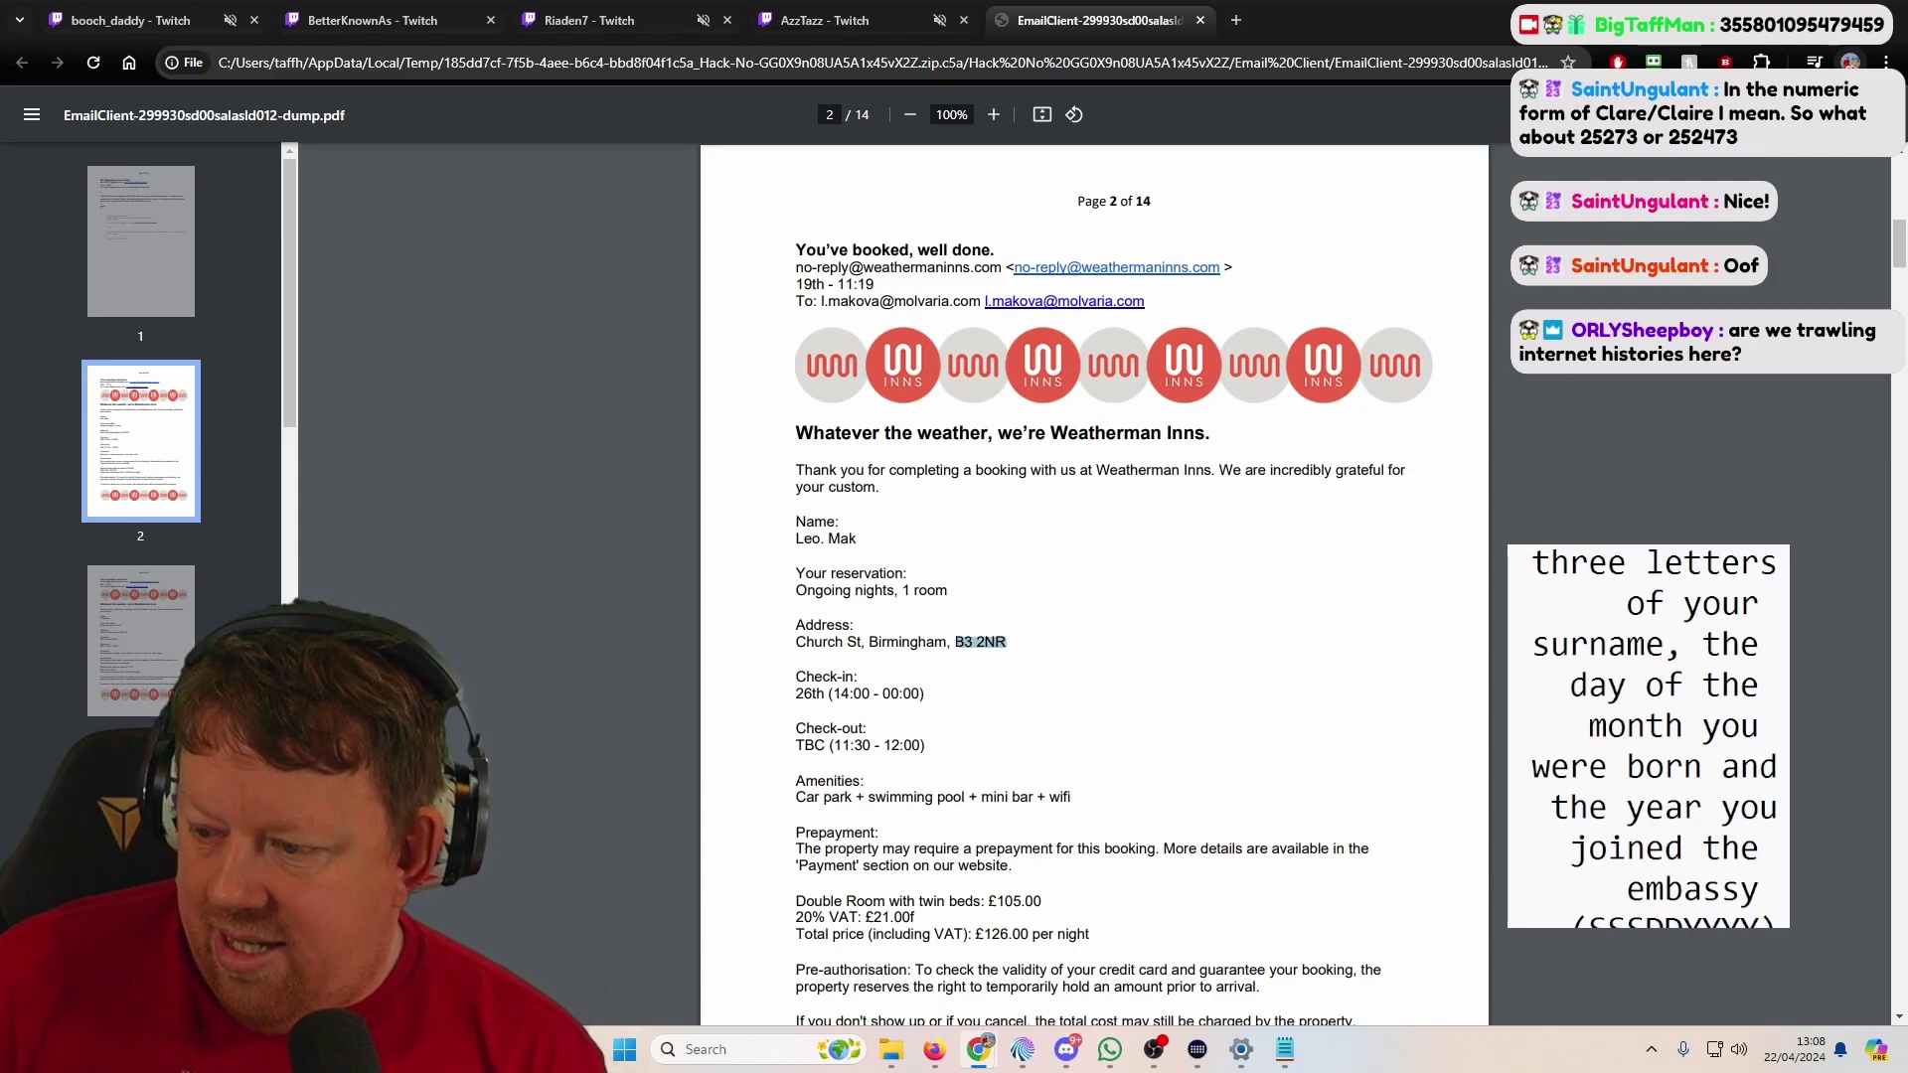
right_click(970, 641)
click(968, 643)
drag(1014, 645, 1007, 642)
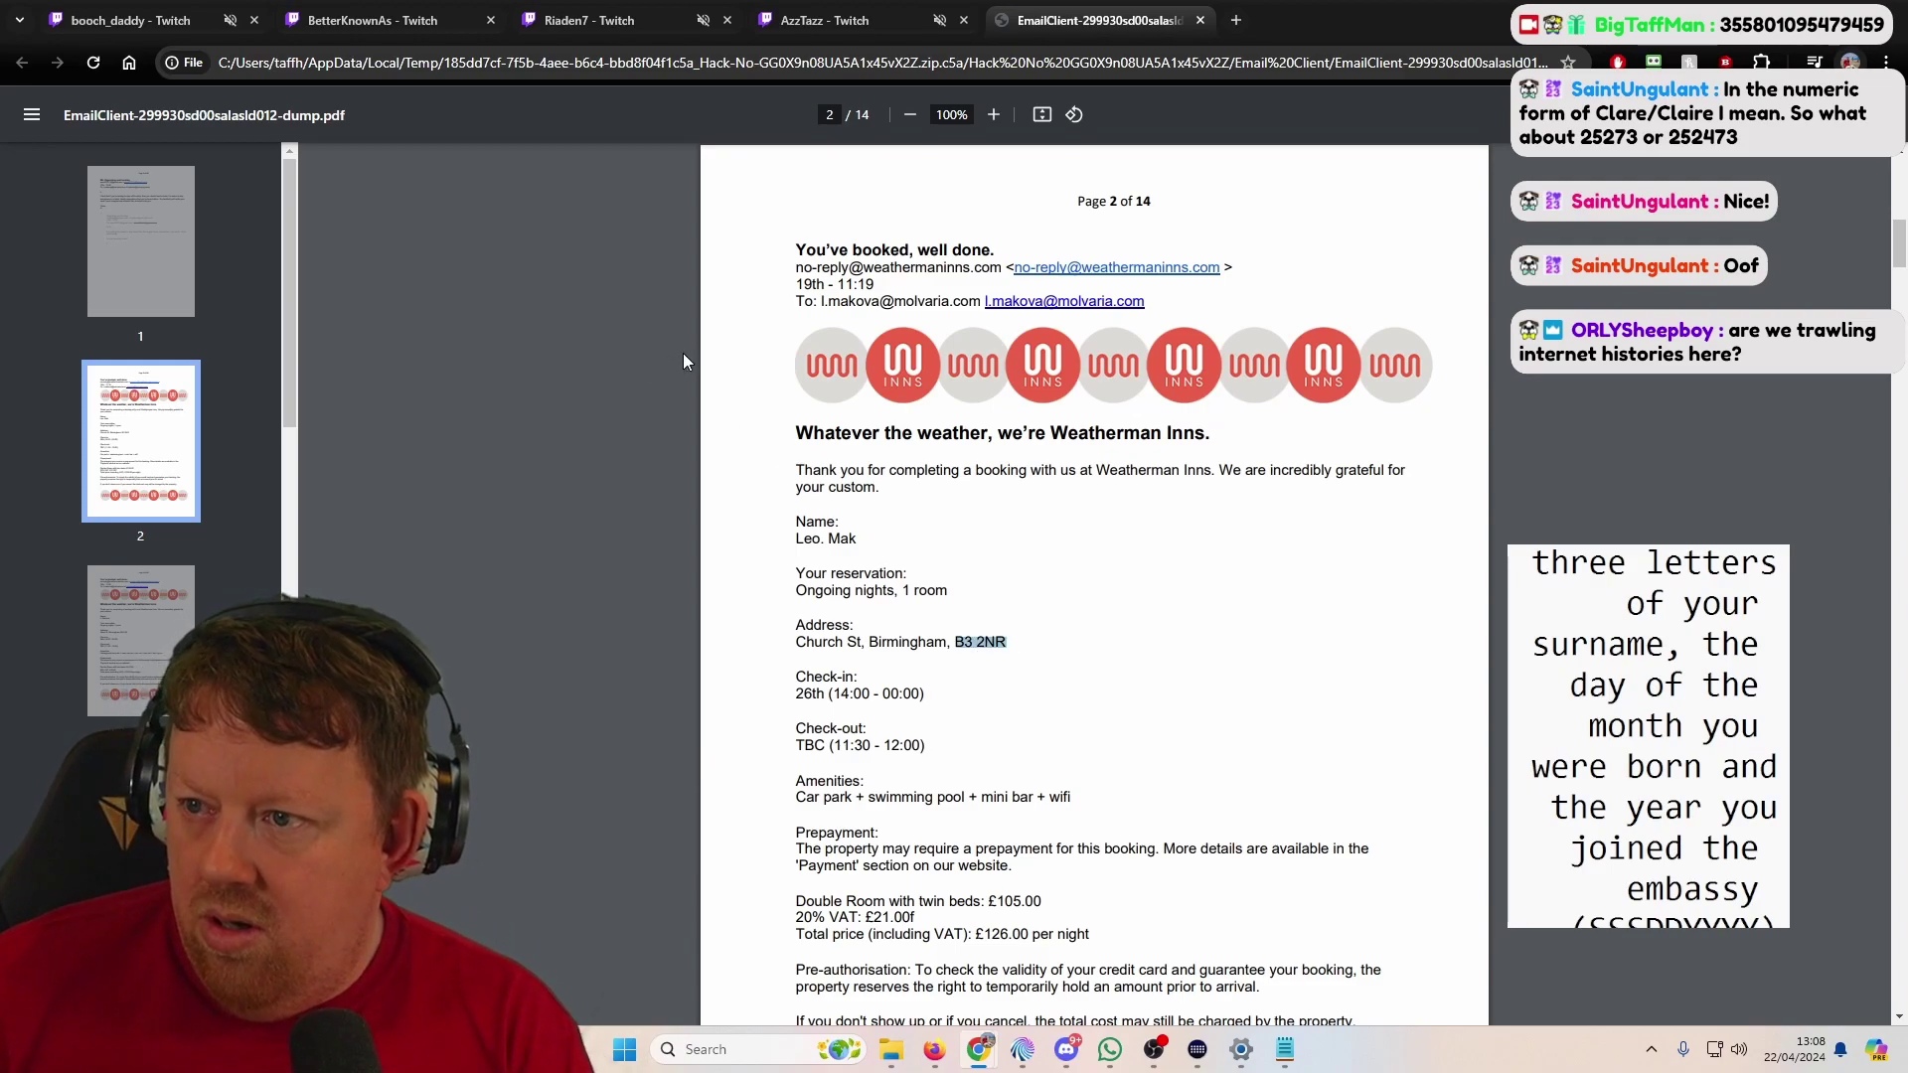
key(alt+Tab)
key(alt+Tab)
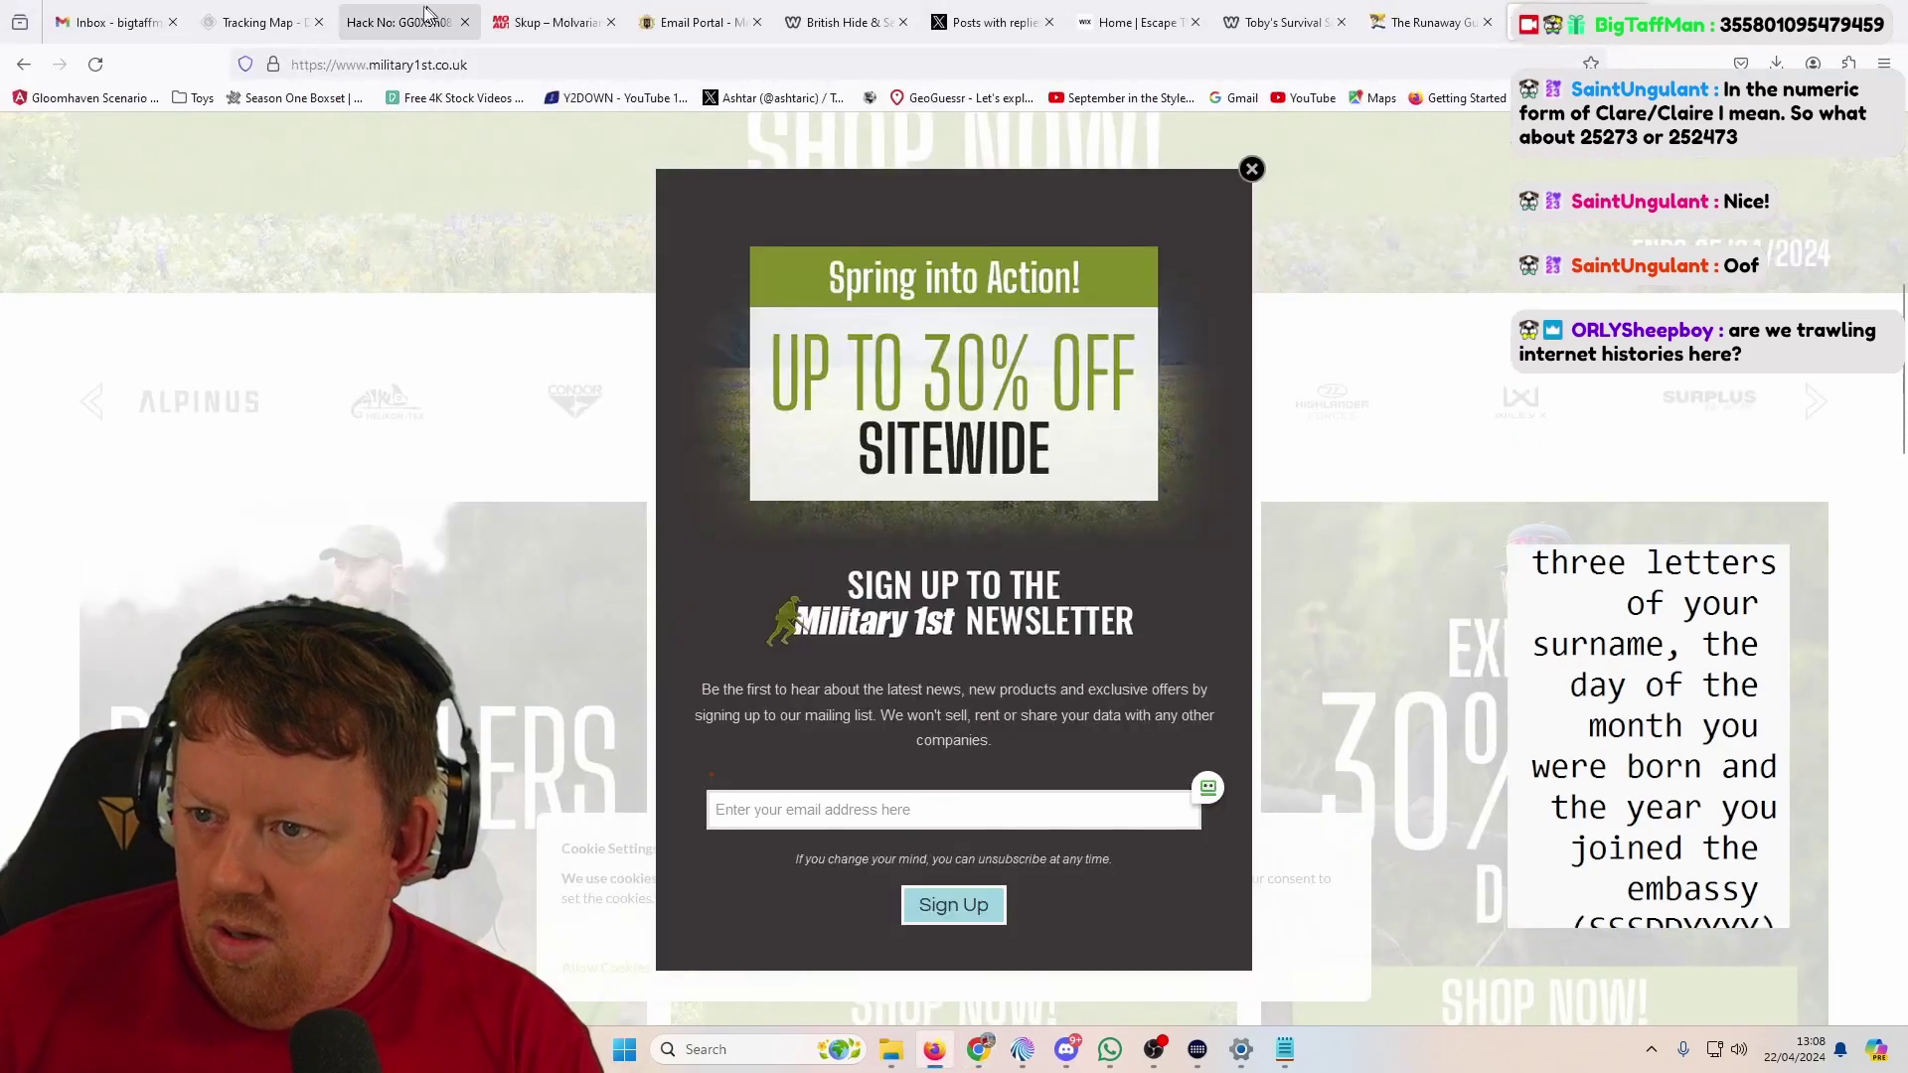
Step: Copy postcode B3 2NR from the PDF into the tracking map's Postcode B (Birmingham) field
click(425, 14)
click(260, 22)
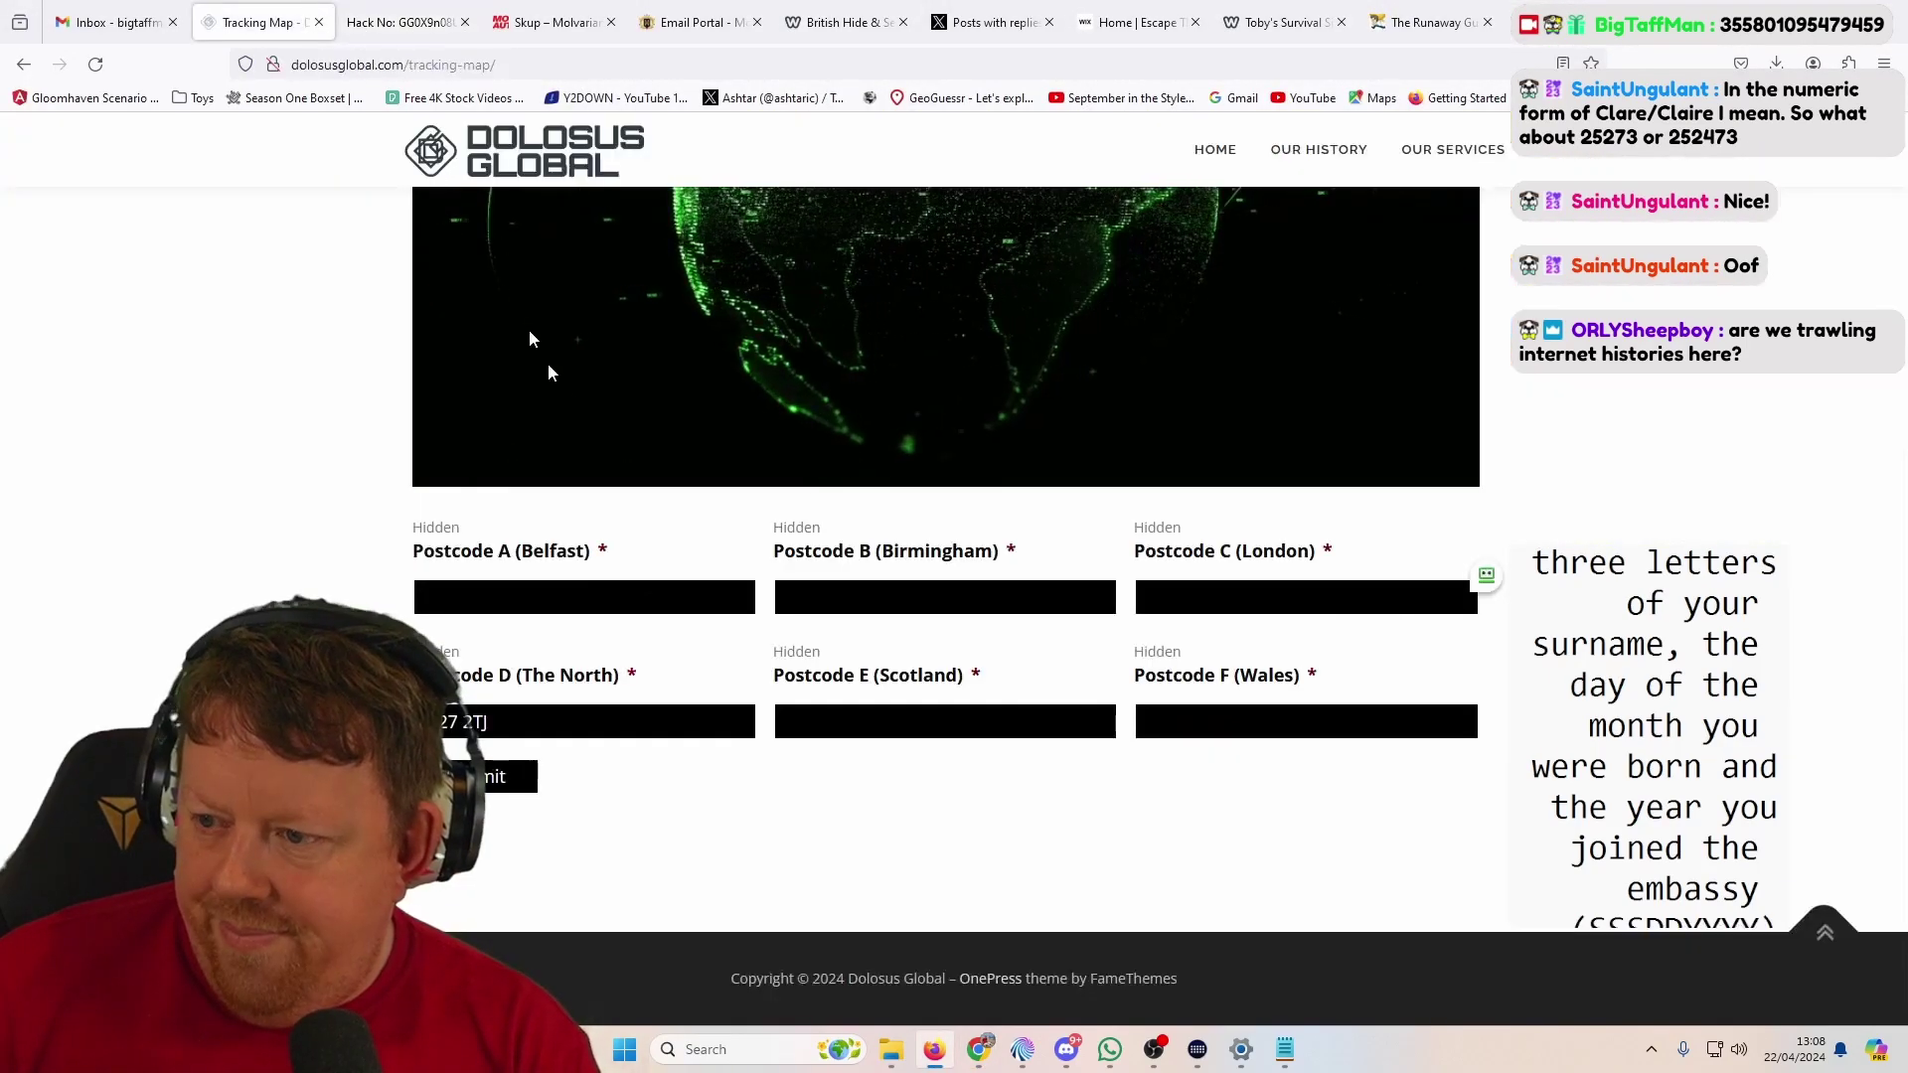
click(819, 587)
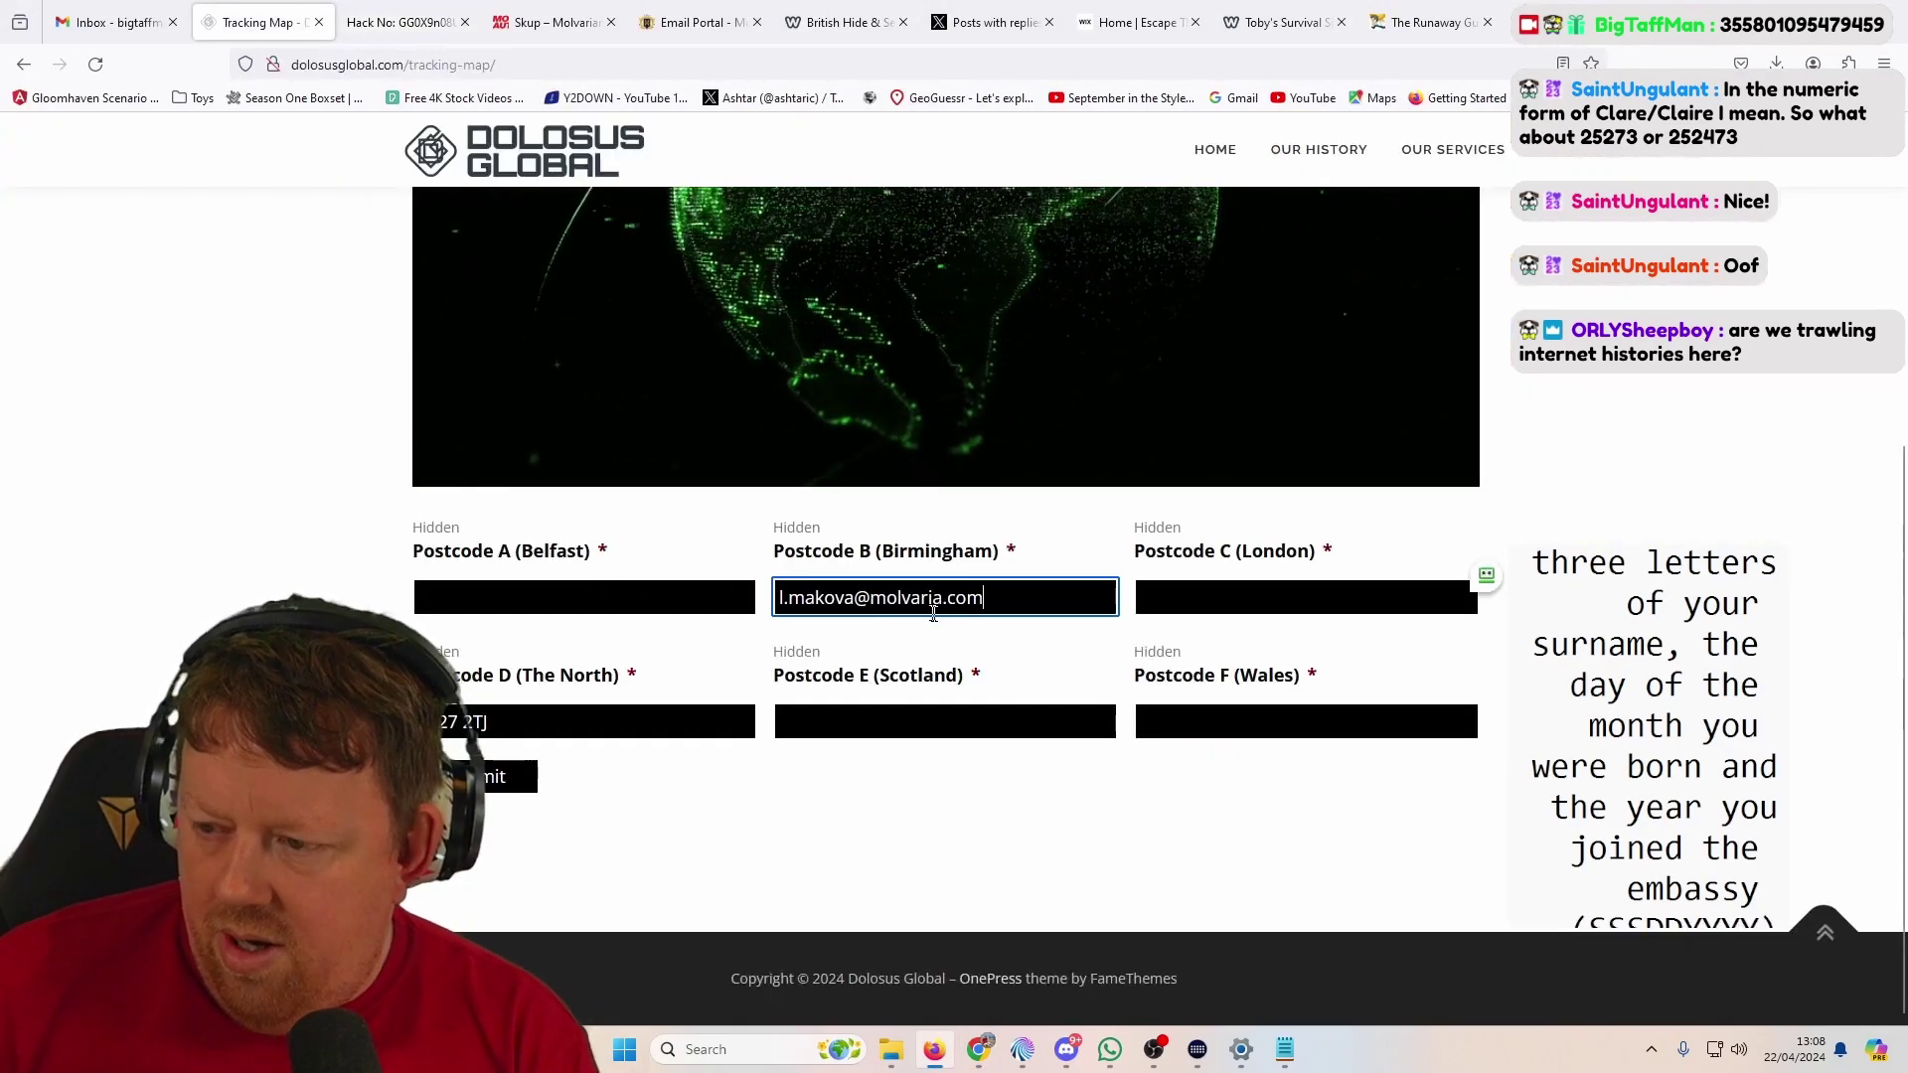
key(alt+Tab)
right_click(977, 643)
click(1034, 669)
key(alt+Tab)
key(ctrl+v)
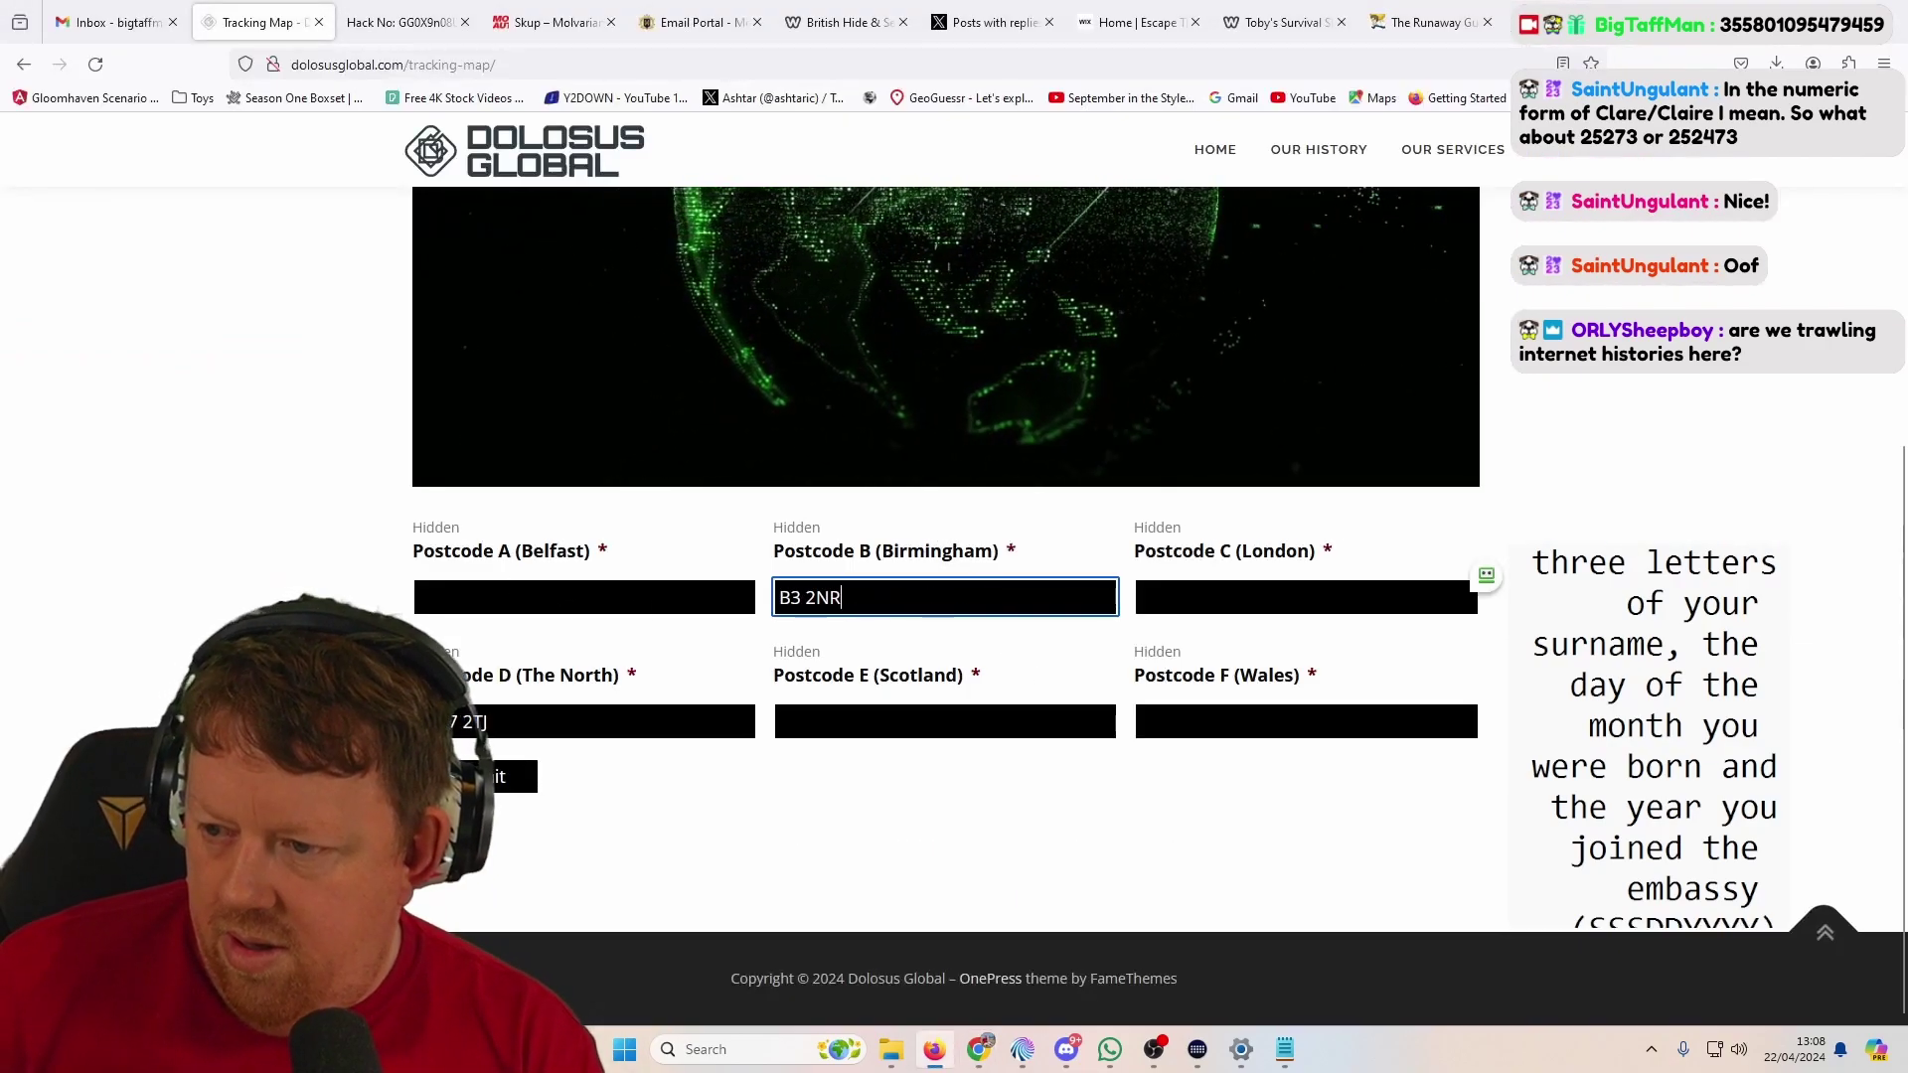
key(alt+Tab)
Step: Flip between the Weatherman Inns bookings on pages 2, 3 and 4, then advance to page 5
scroll(647, 541, down, 6)
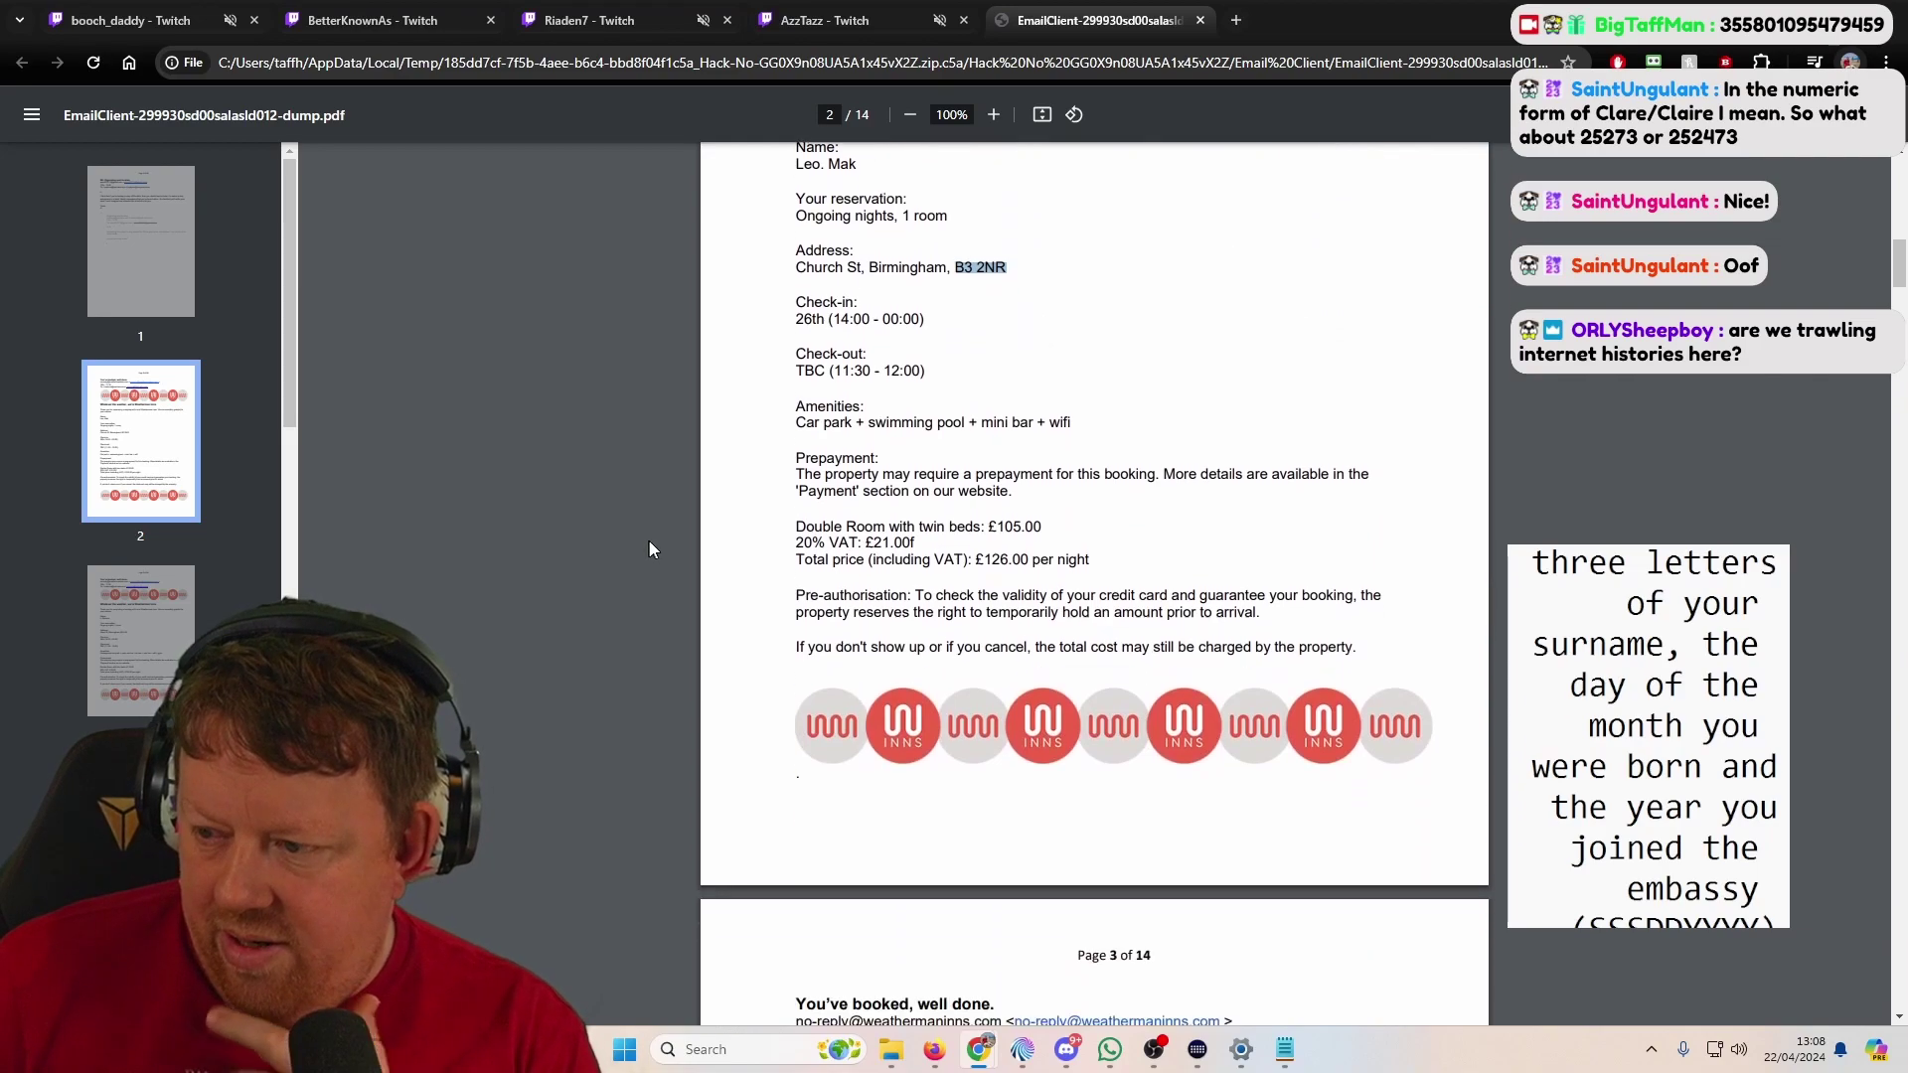
scroll(652, 538, down, 3)
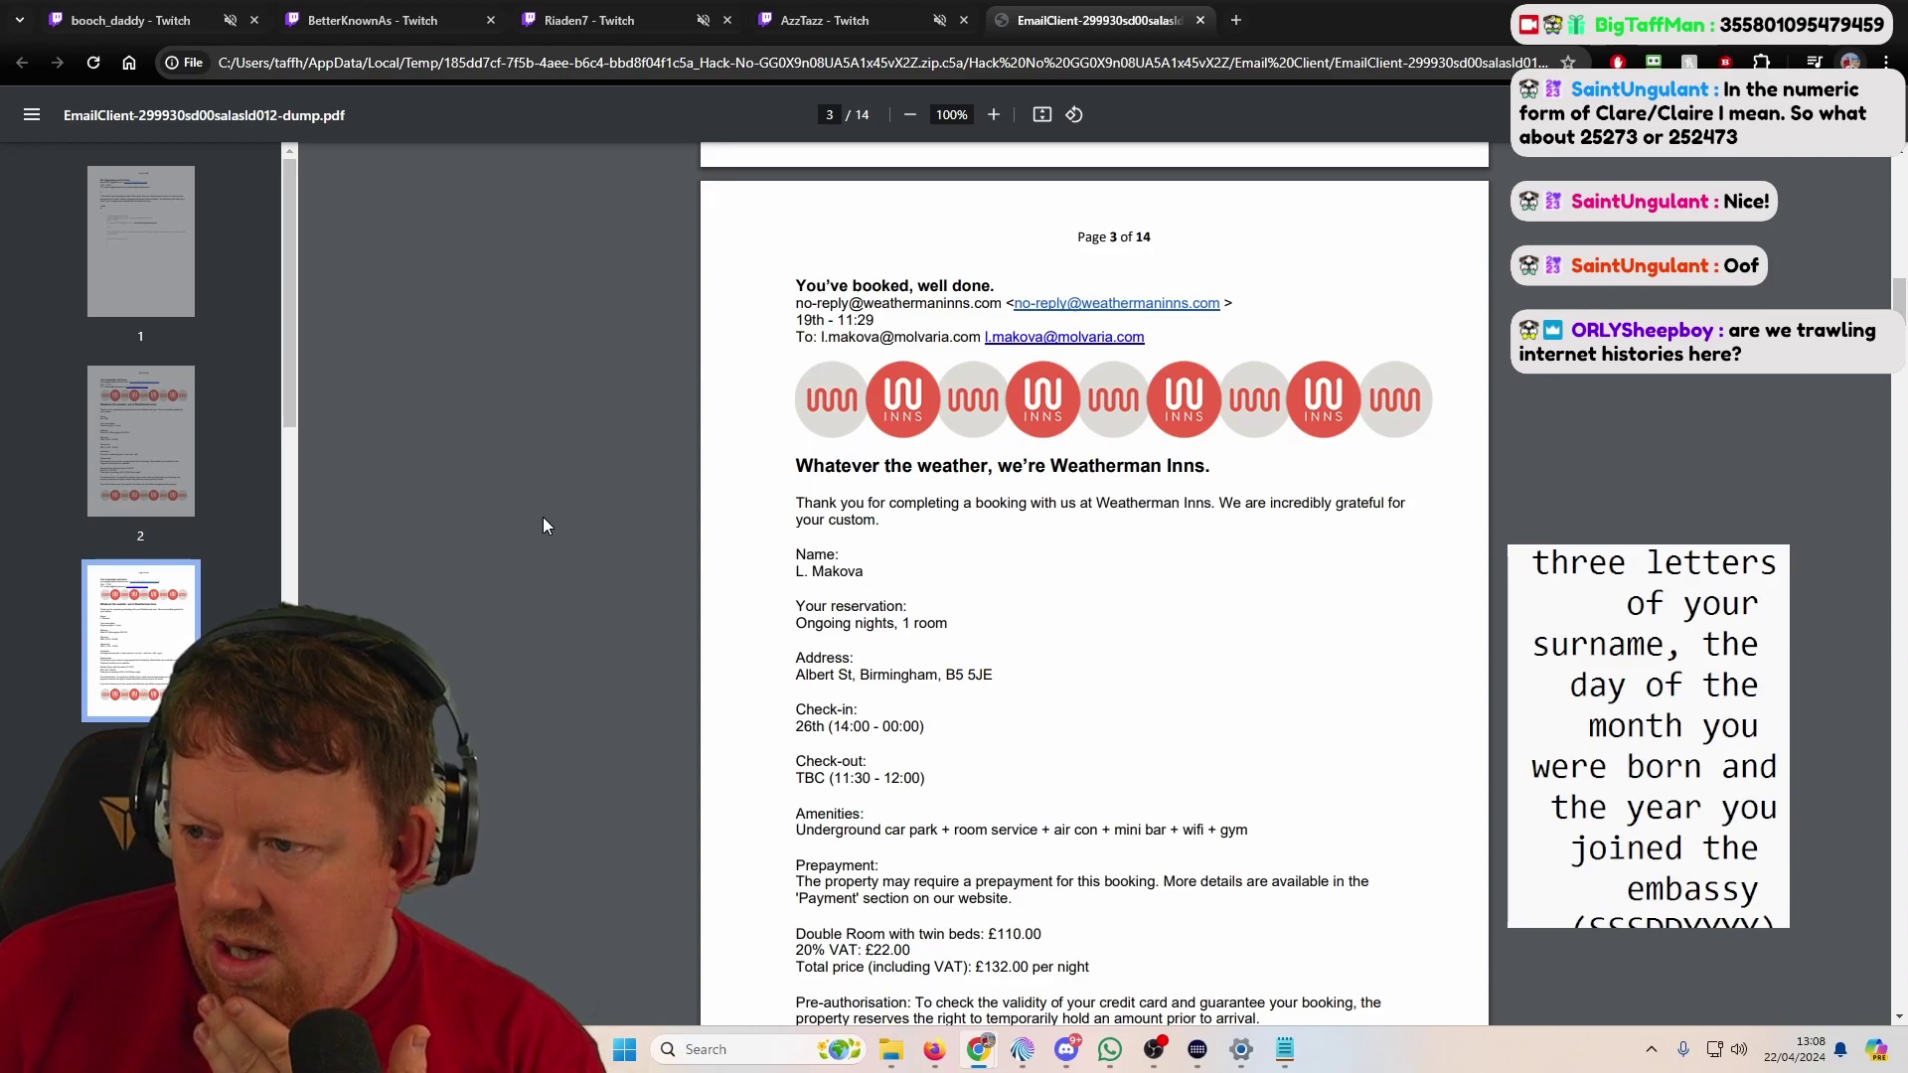
click(116, 475)
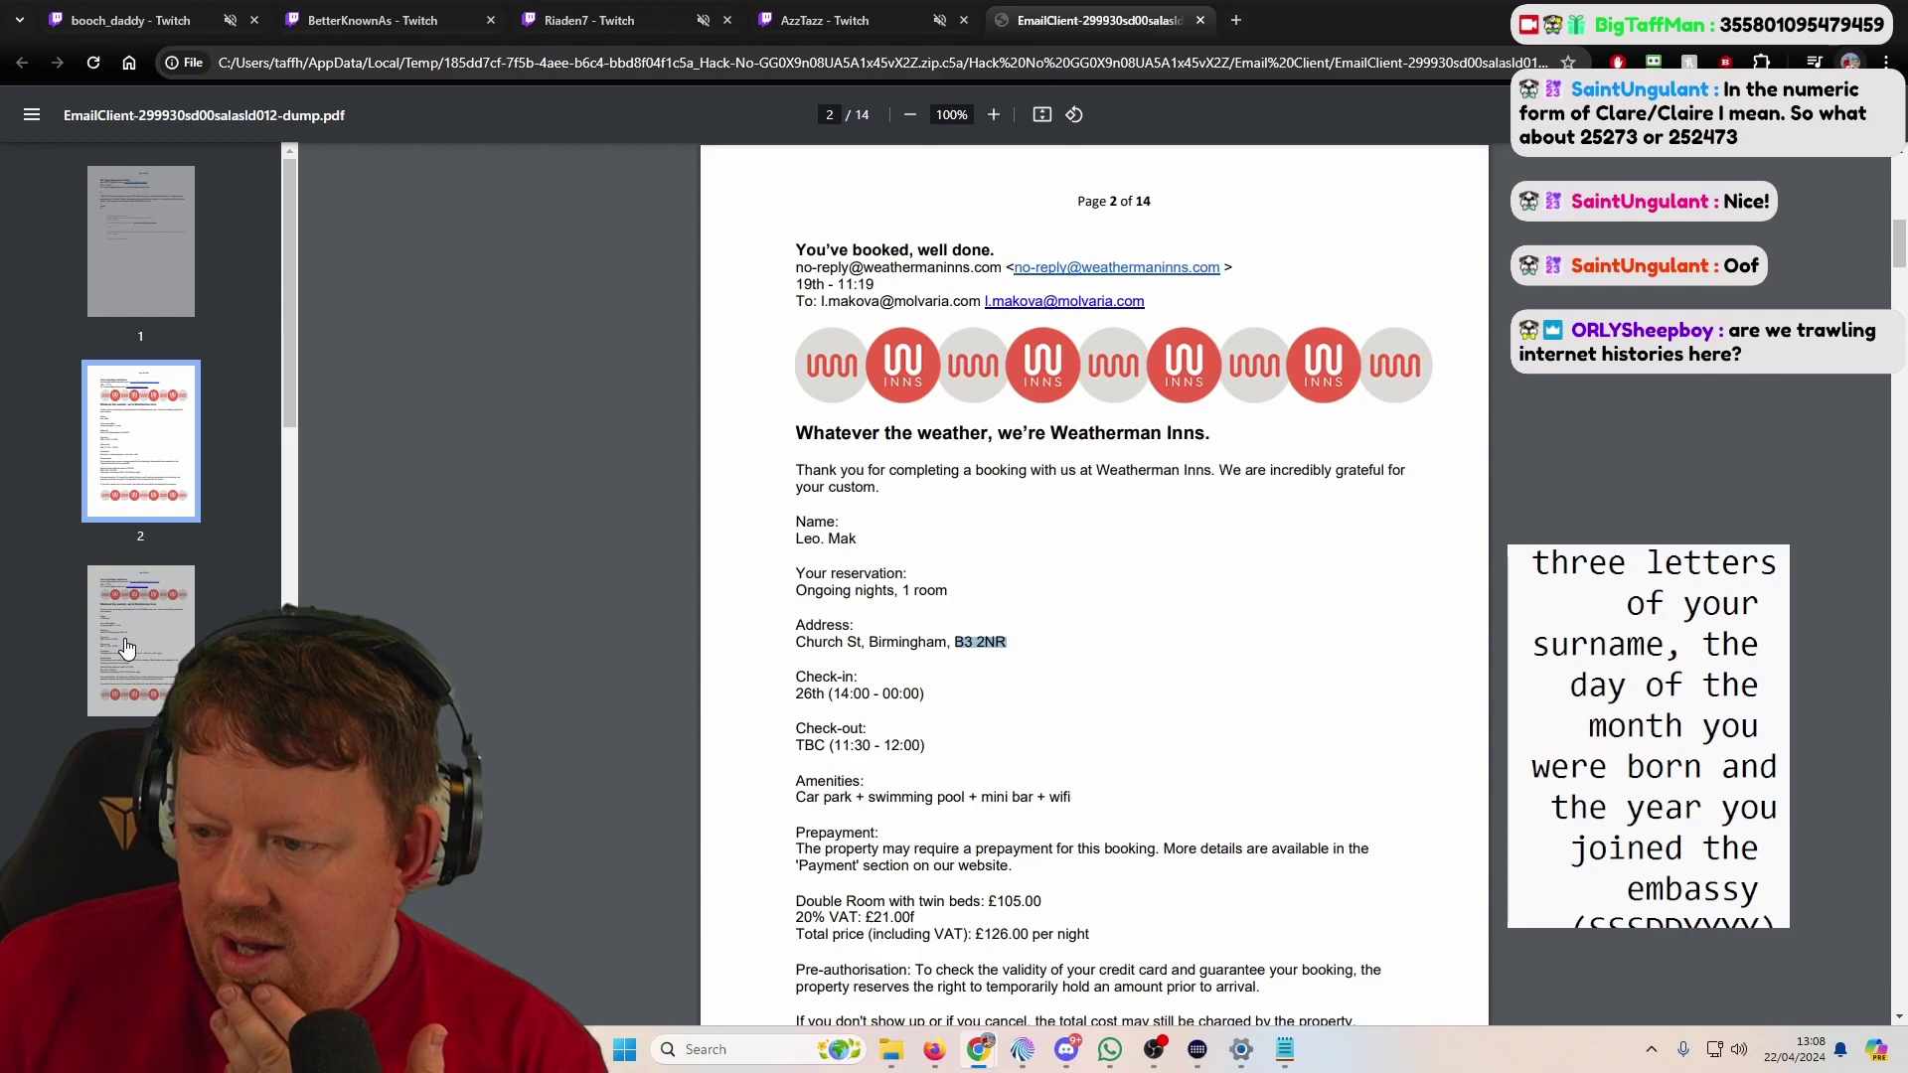
click(116, 671)
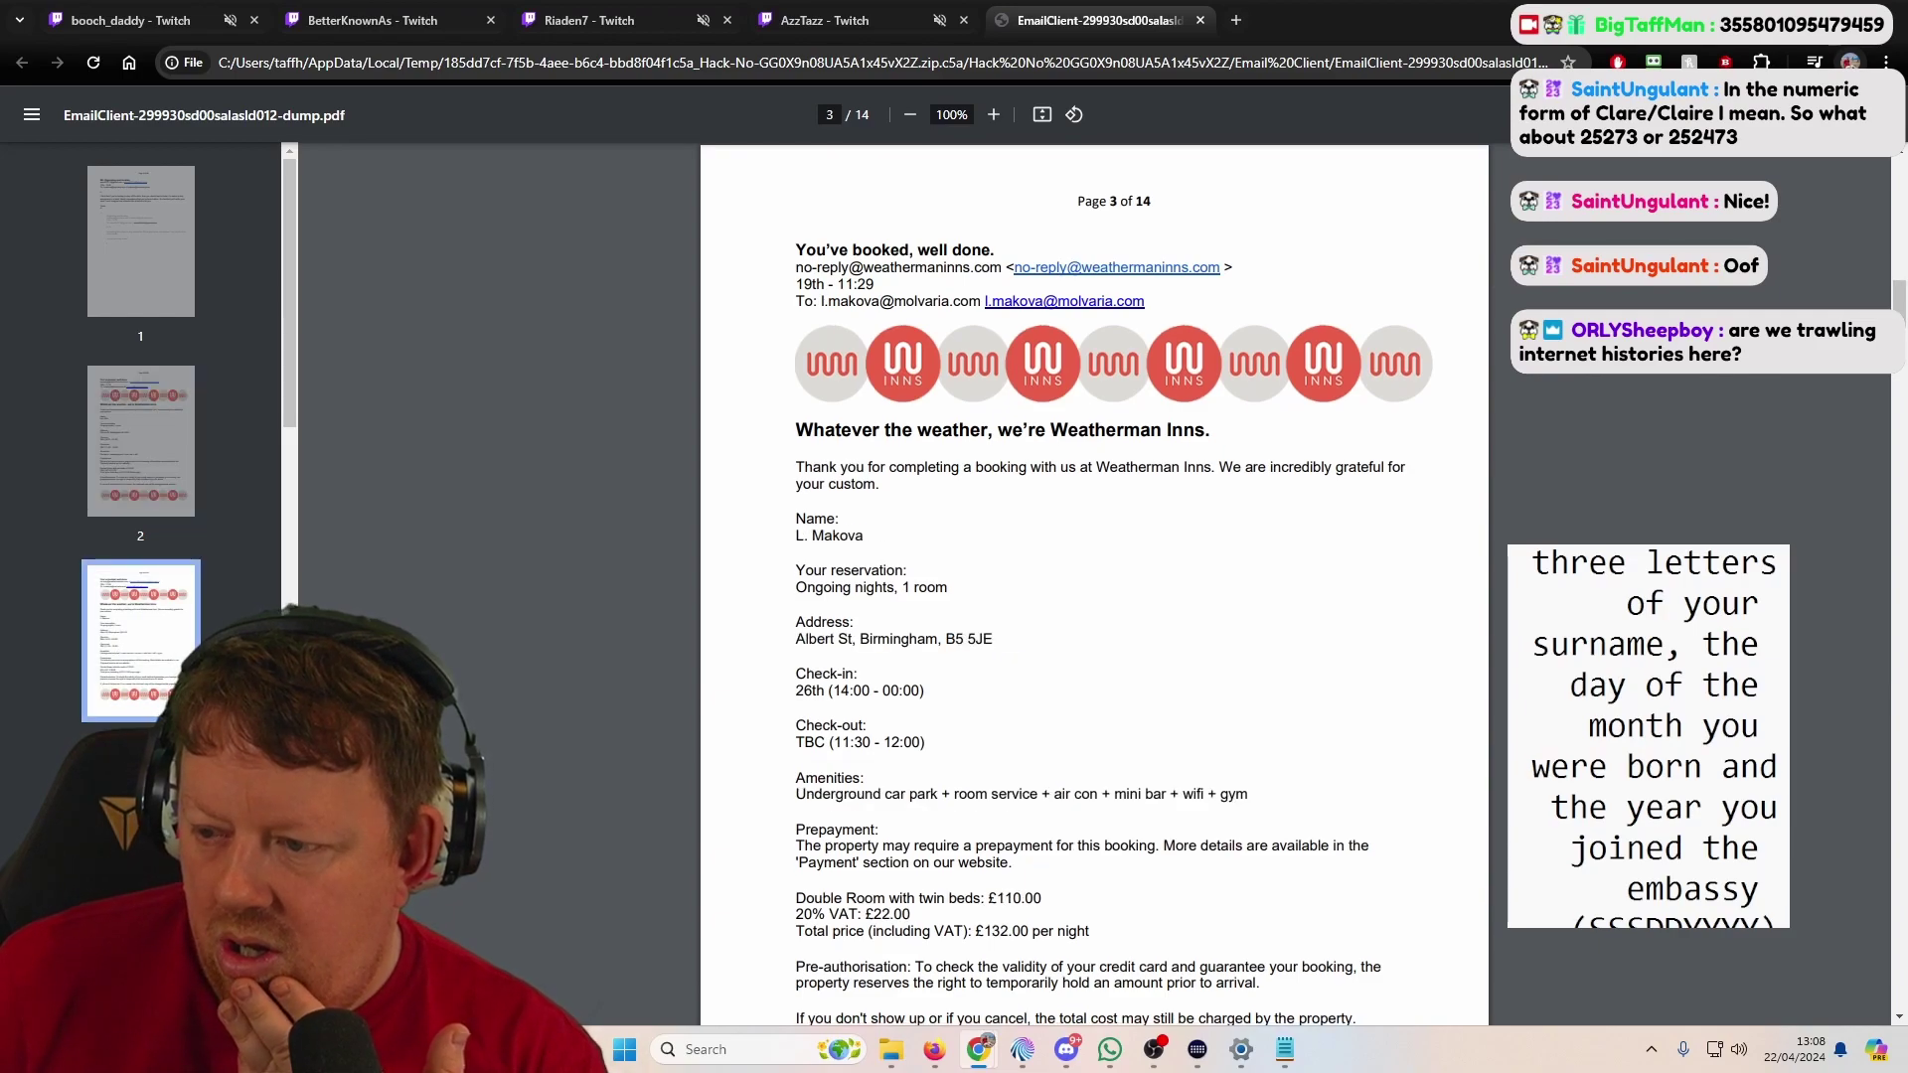
click(117, 854)
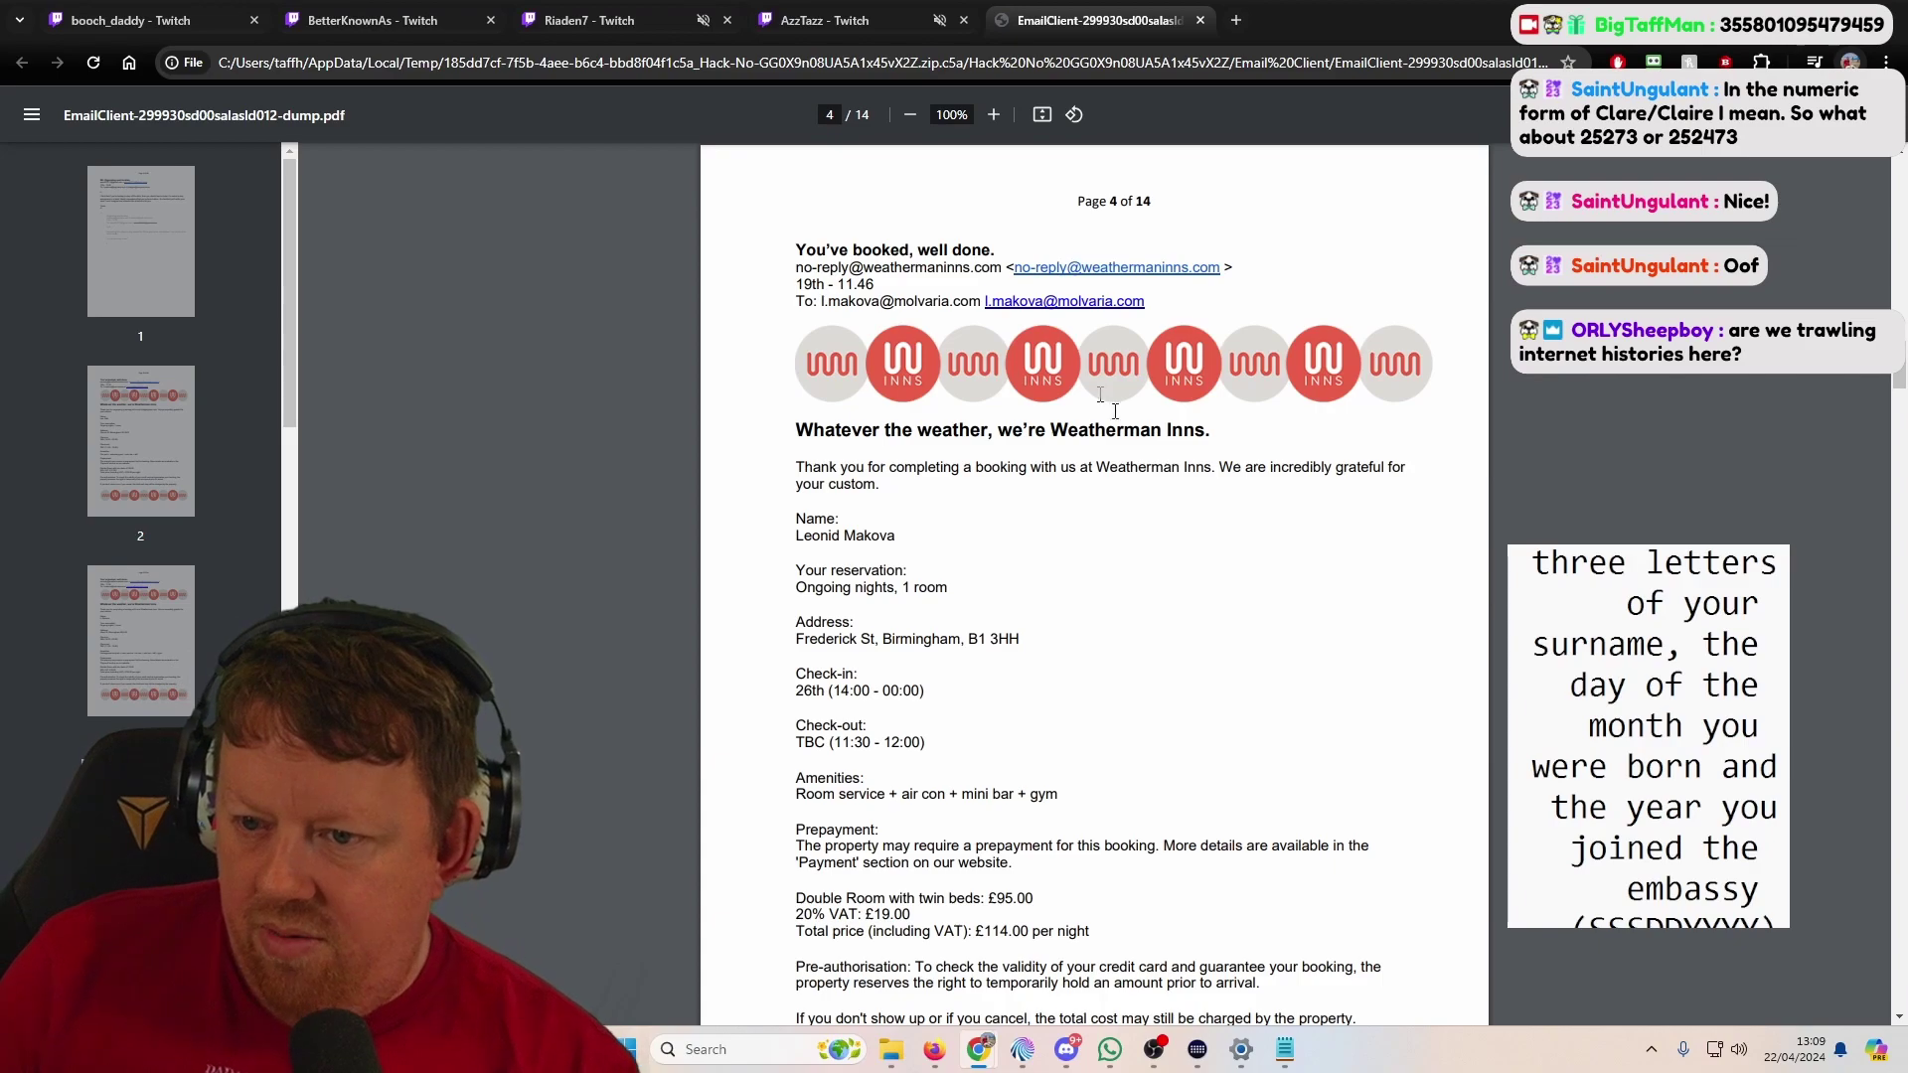
click(136, 438)
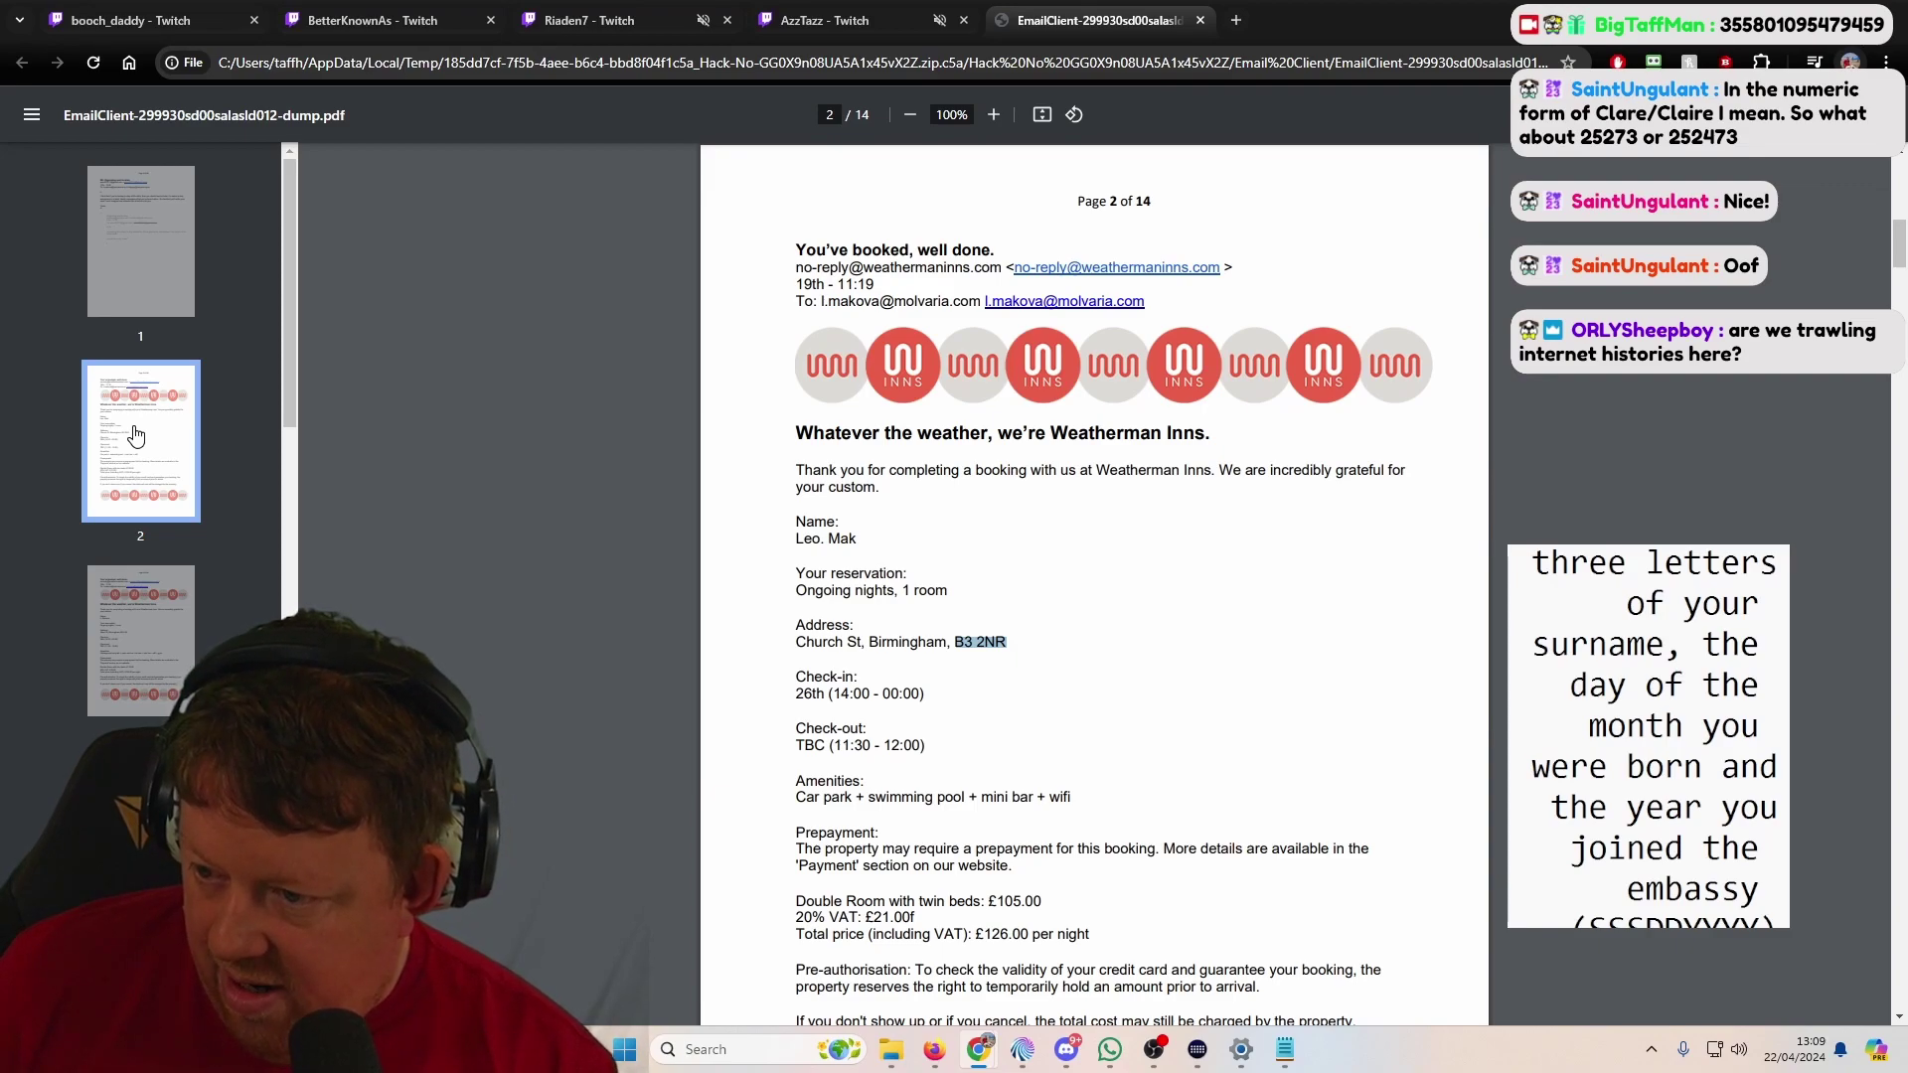
click(163, 661)
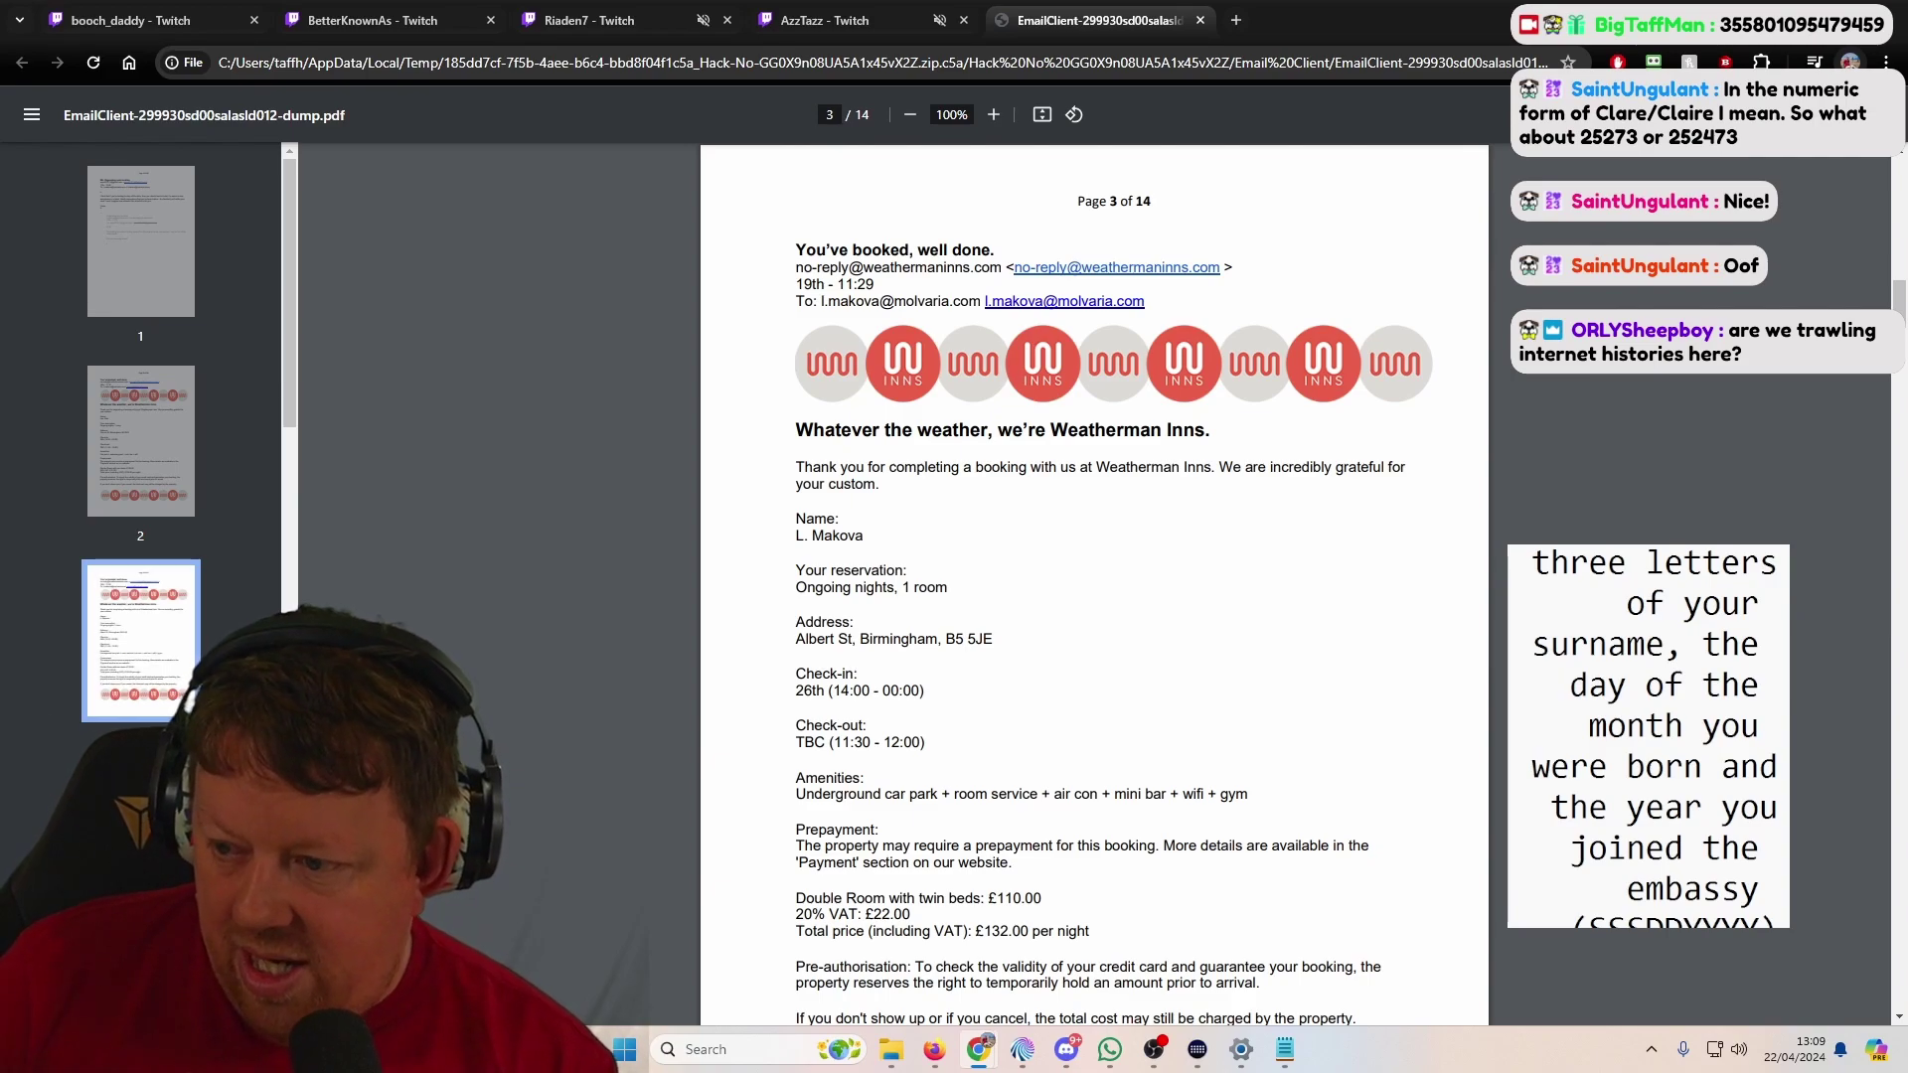
key(Right)
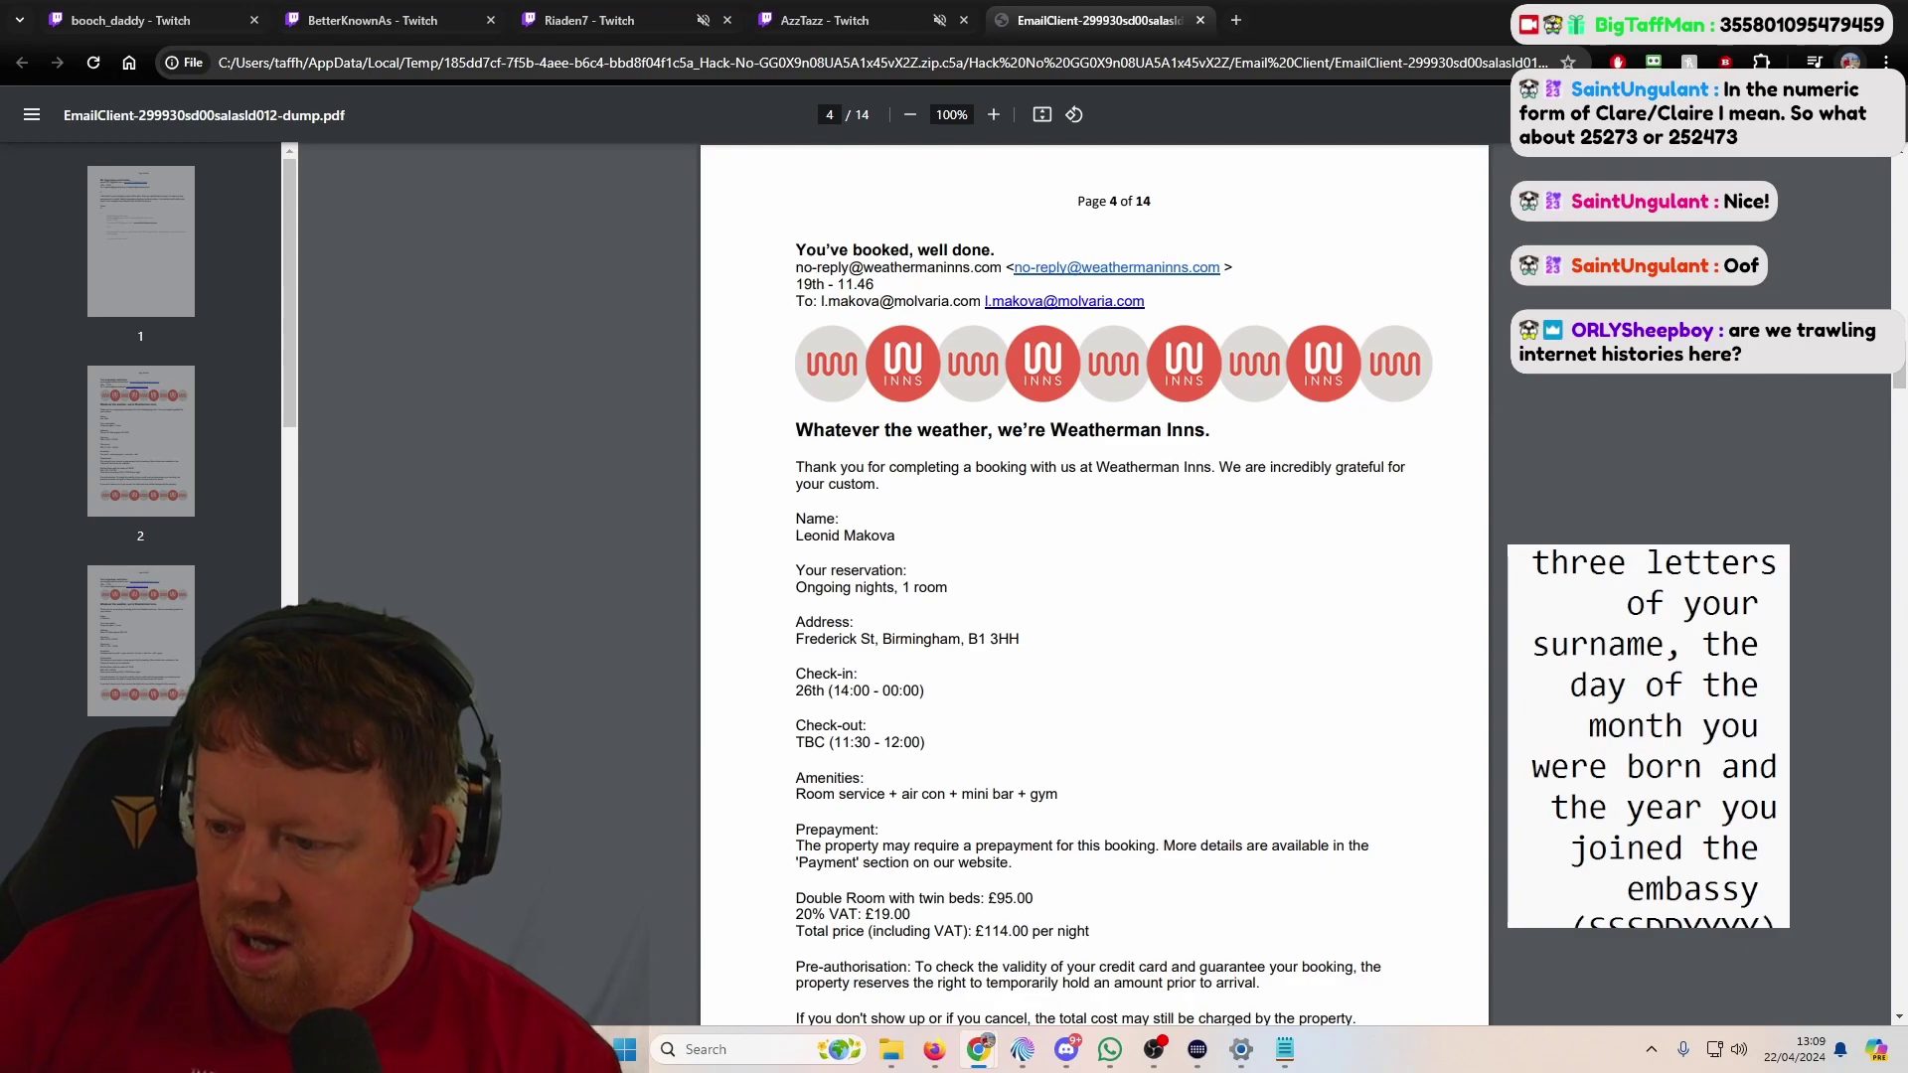
key(Right)
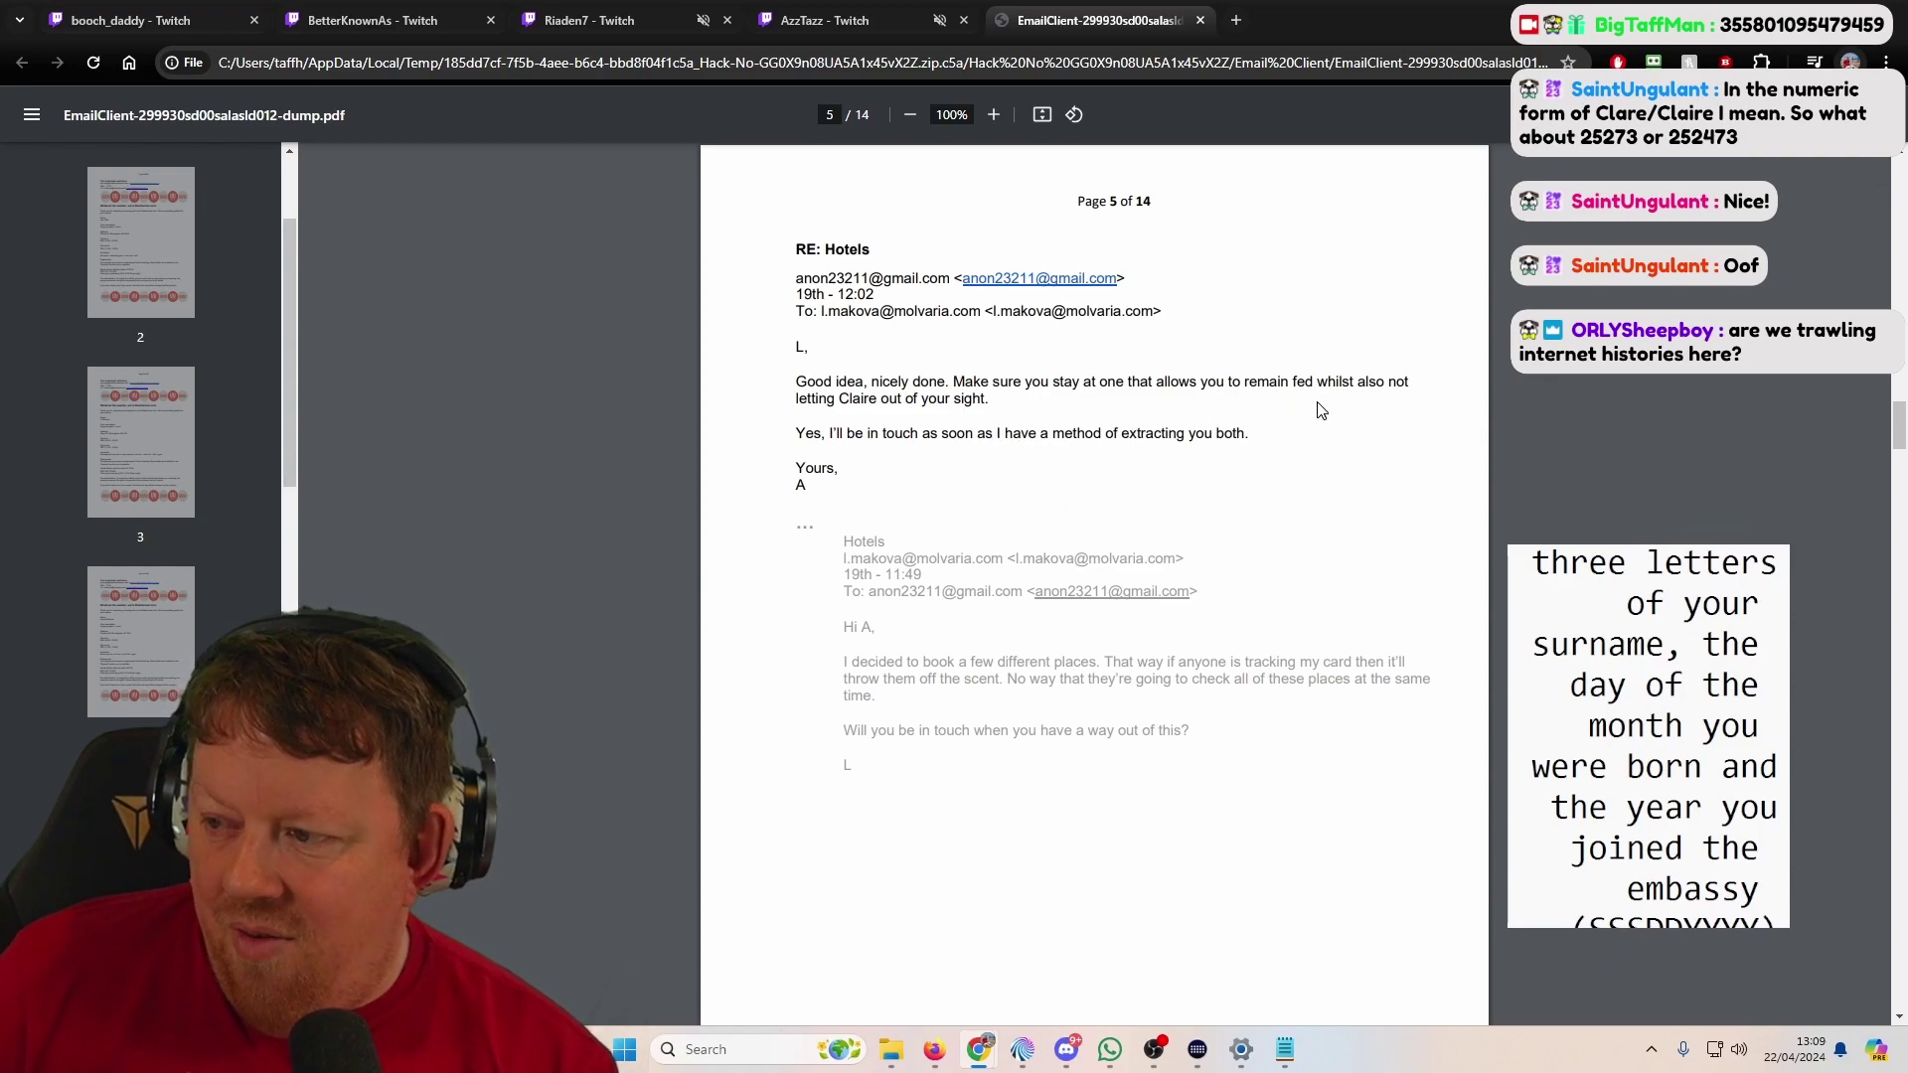
Step: Revisit the page 2–4 bookings, then scroll on to page 7's Holts Solihull booking at £213
click(157, 624)
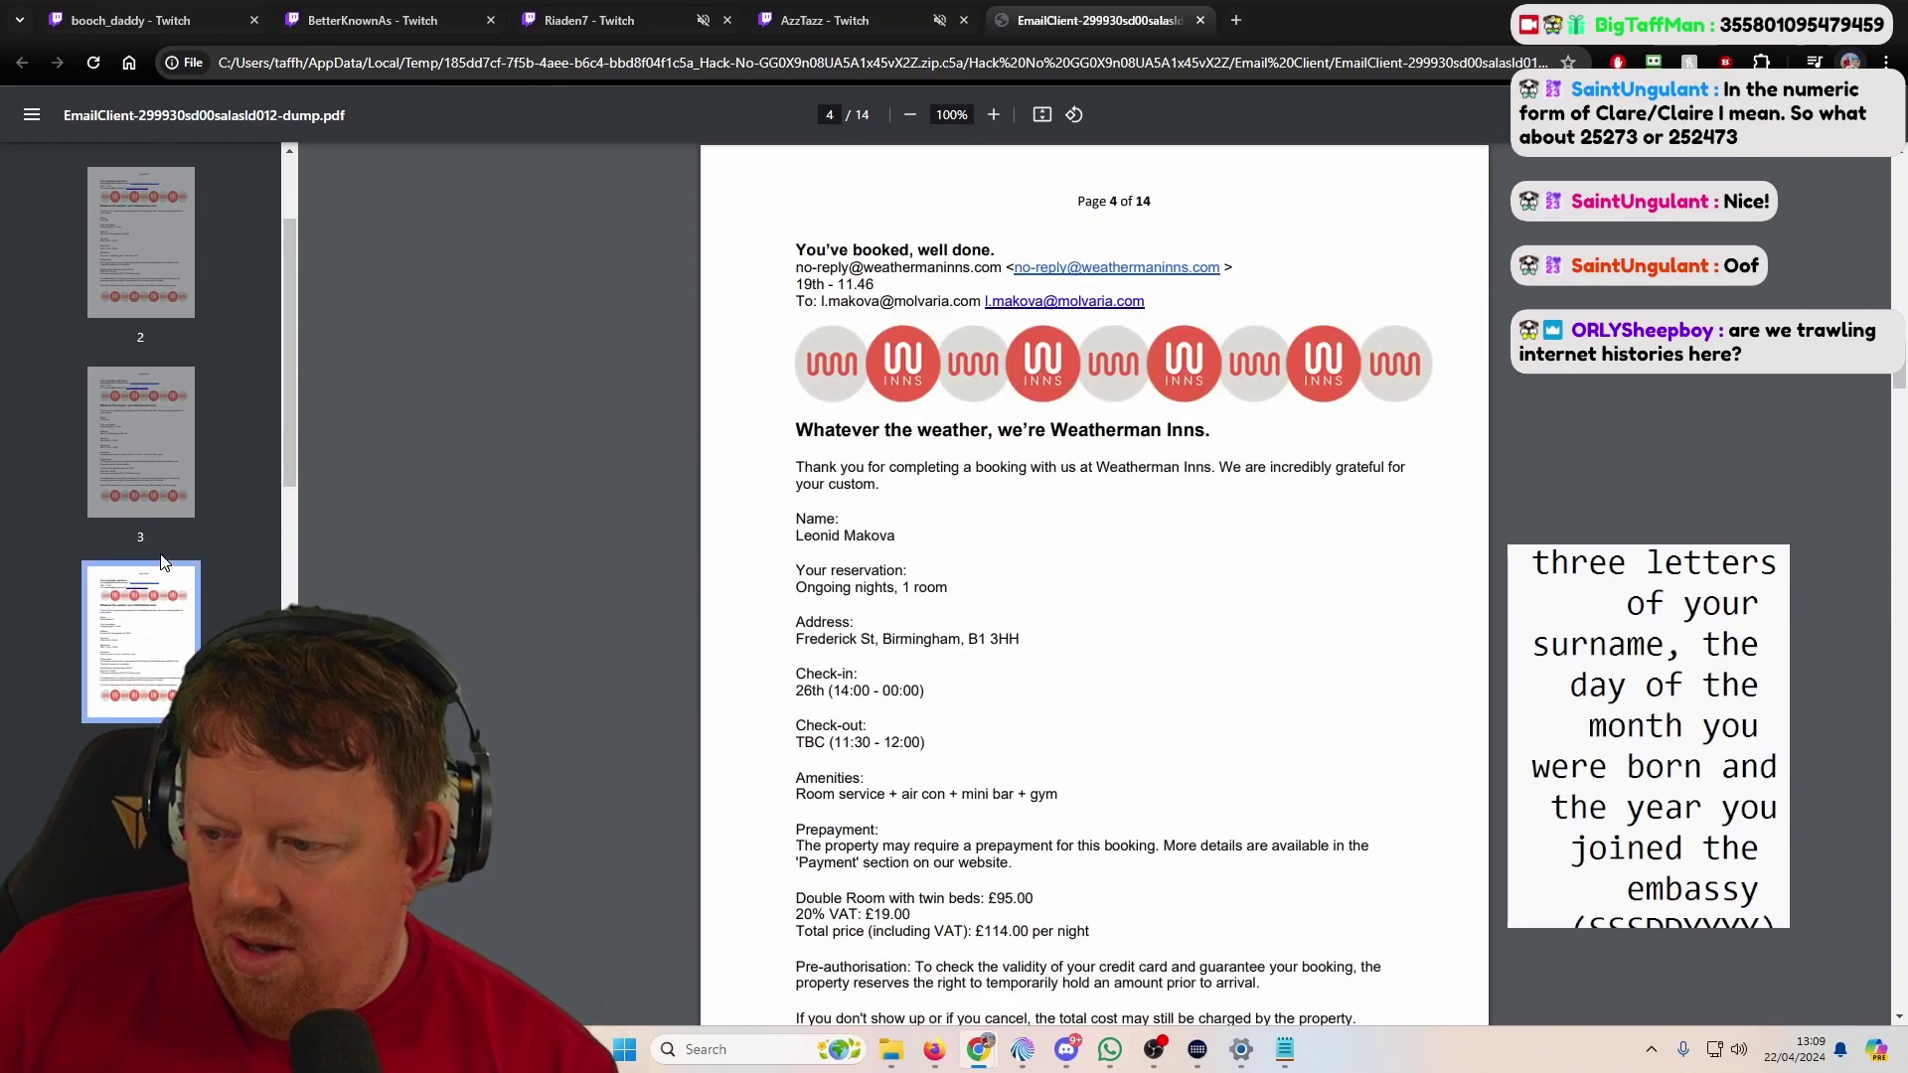
click(122, 432)
click(136, 280)
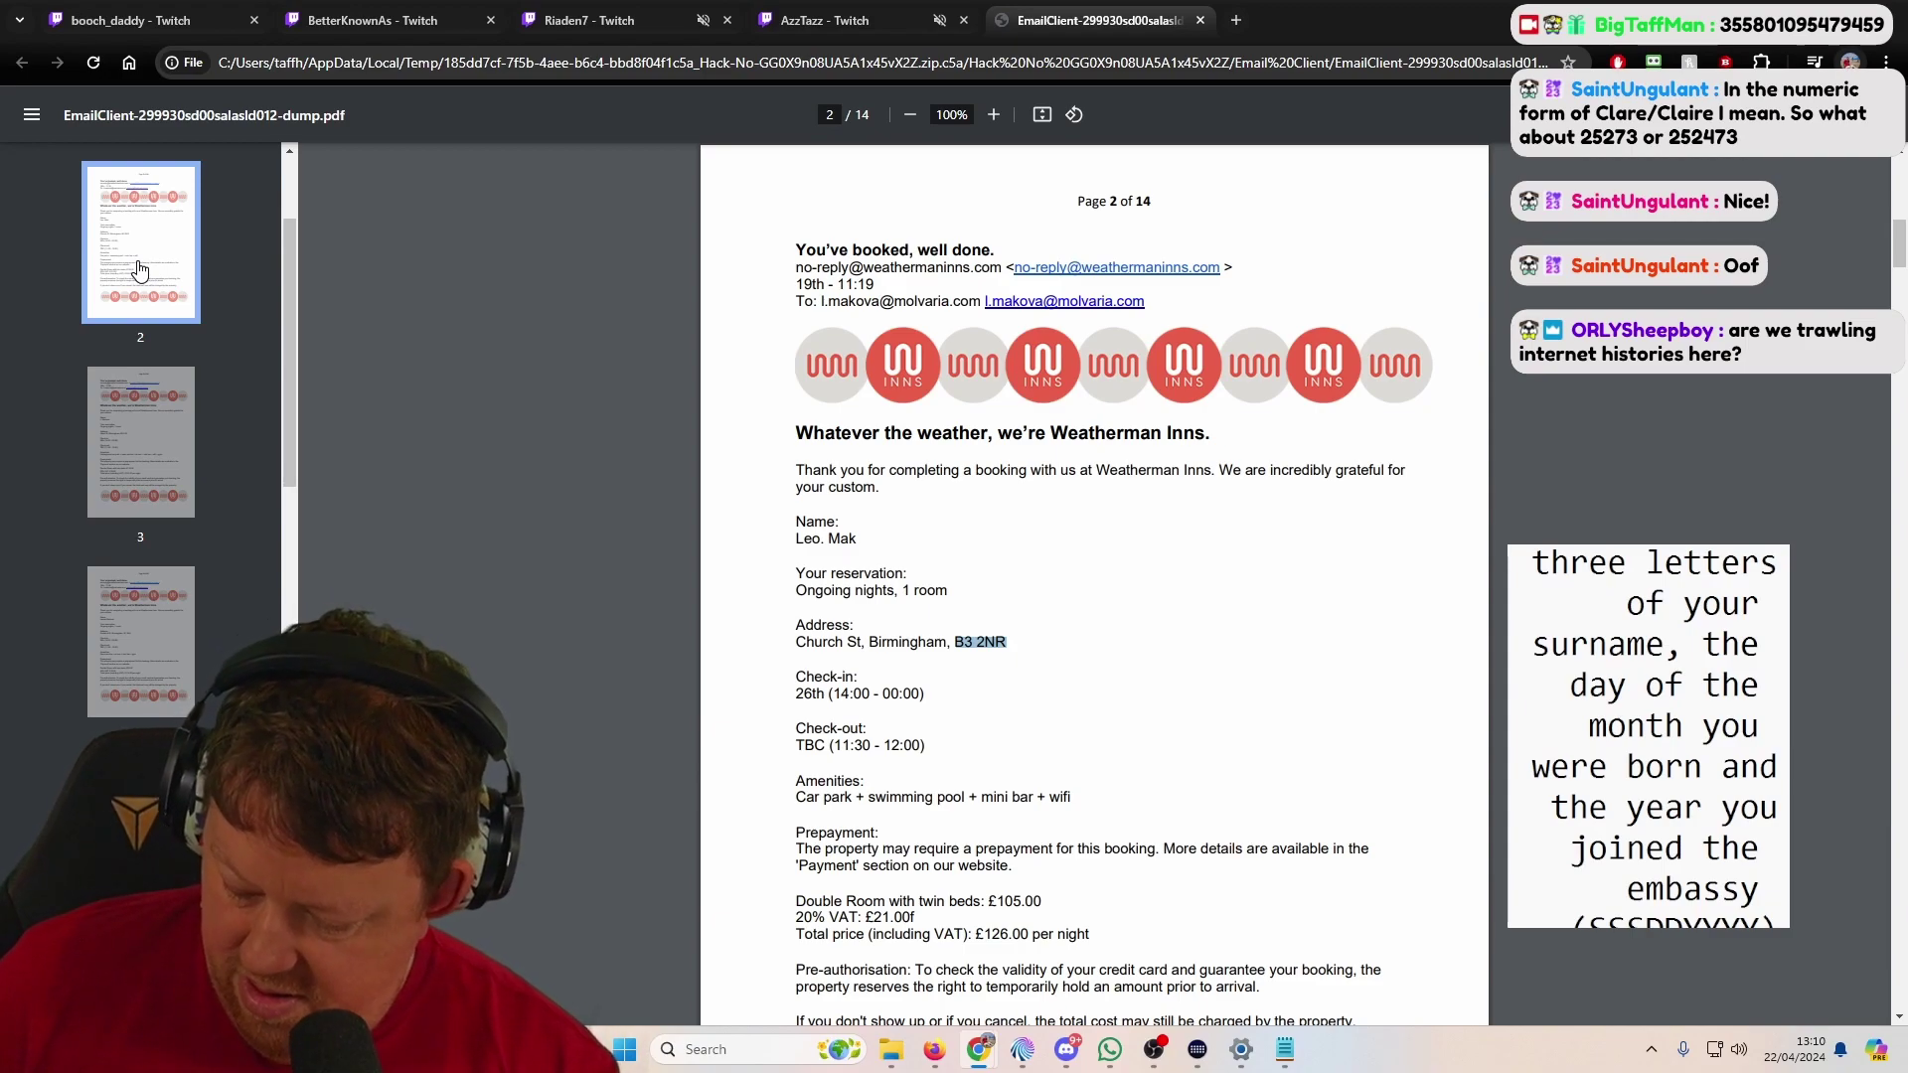
click(162, 437)
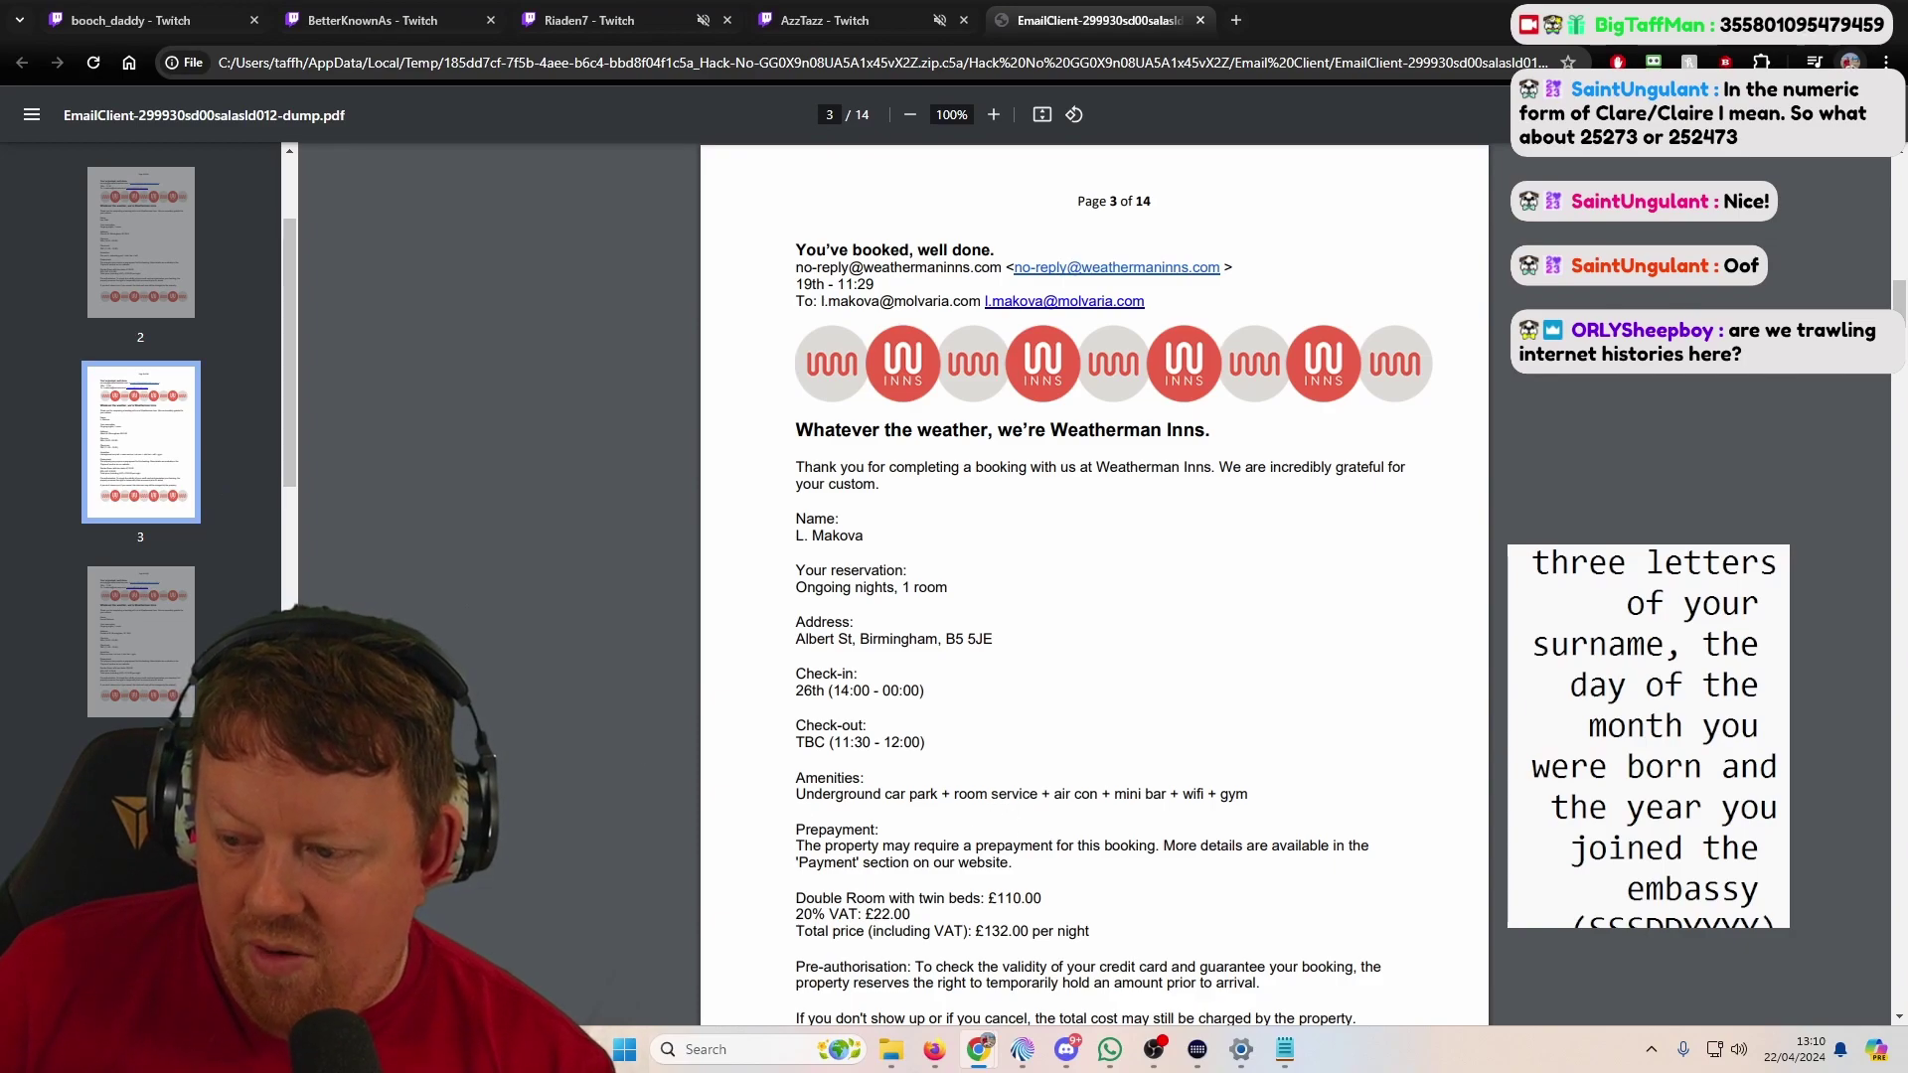
scroll(1093, 596, down, 3)
click(149, 636)
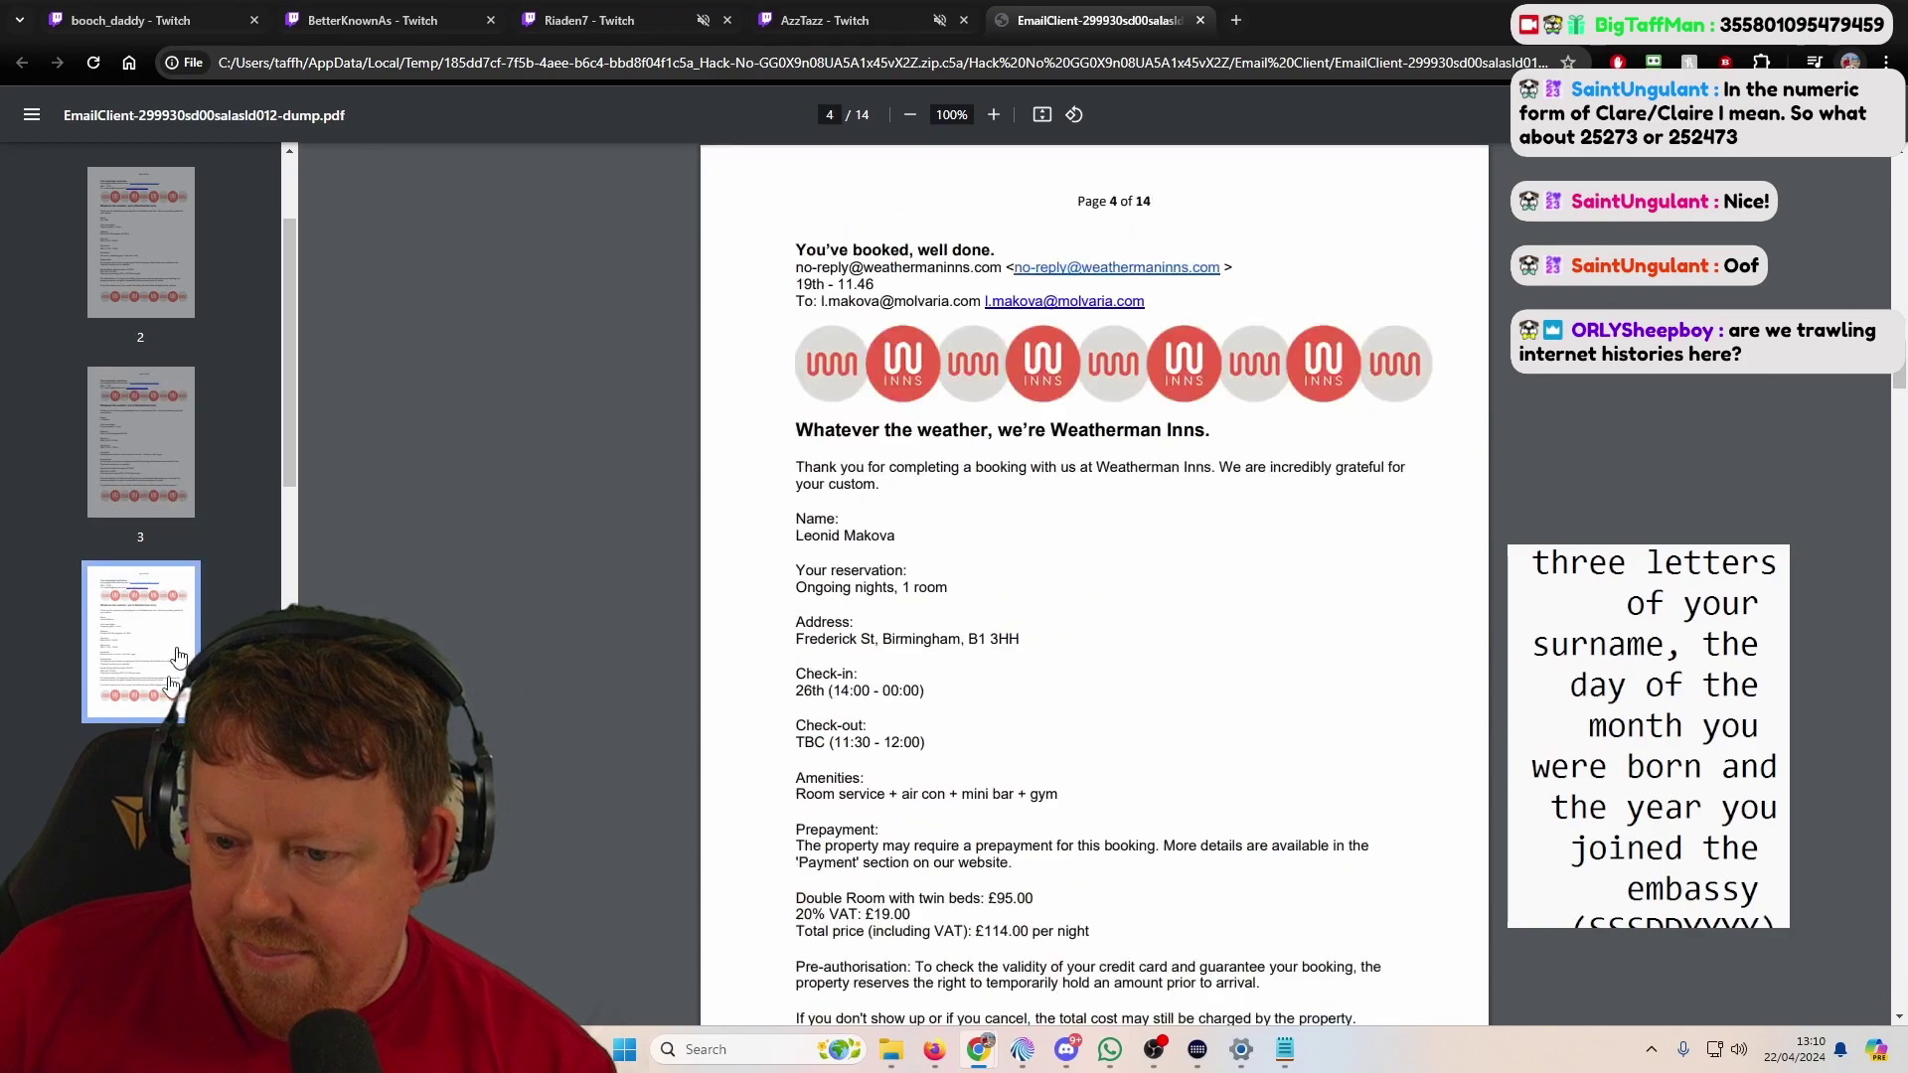
key(Down)
key(Down)
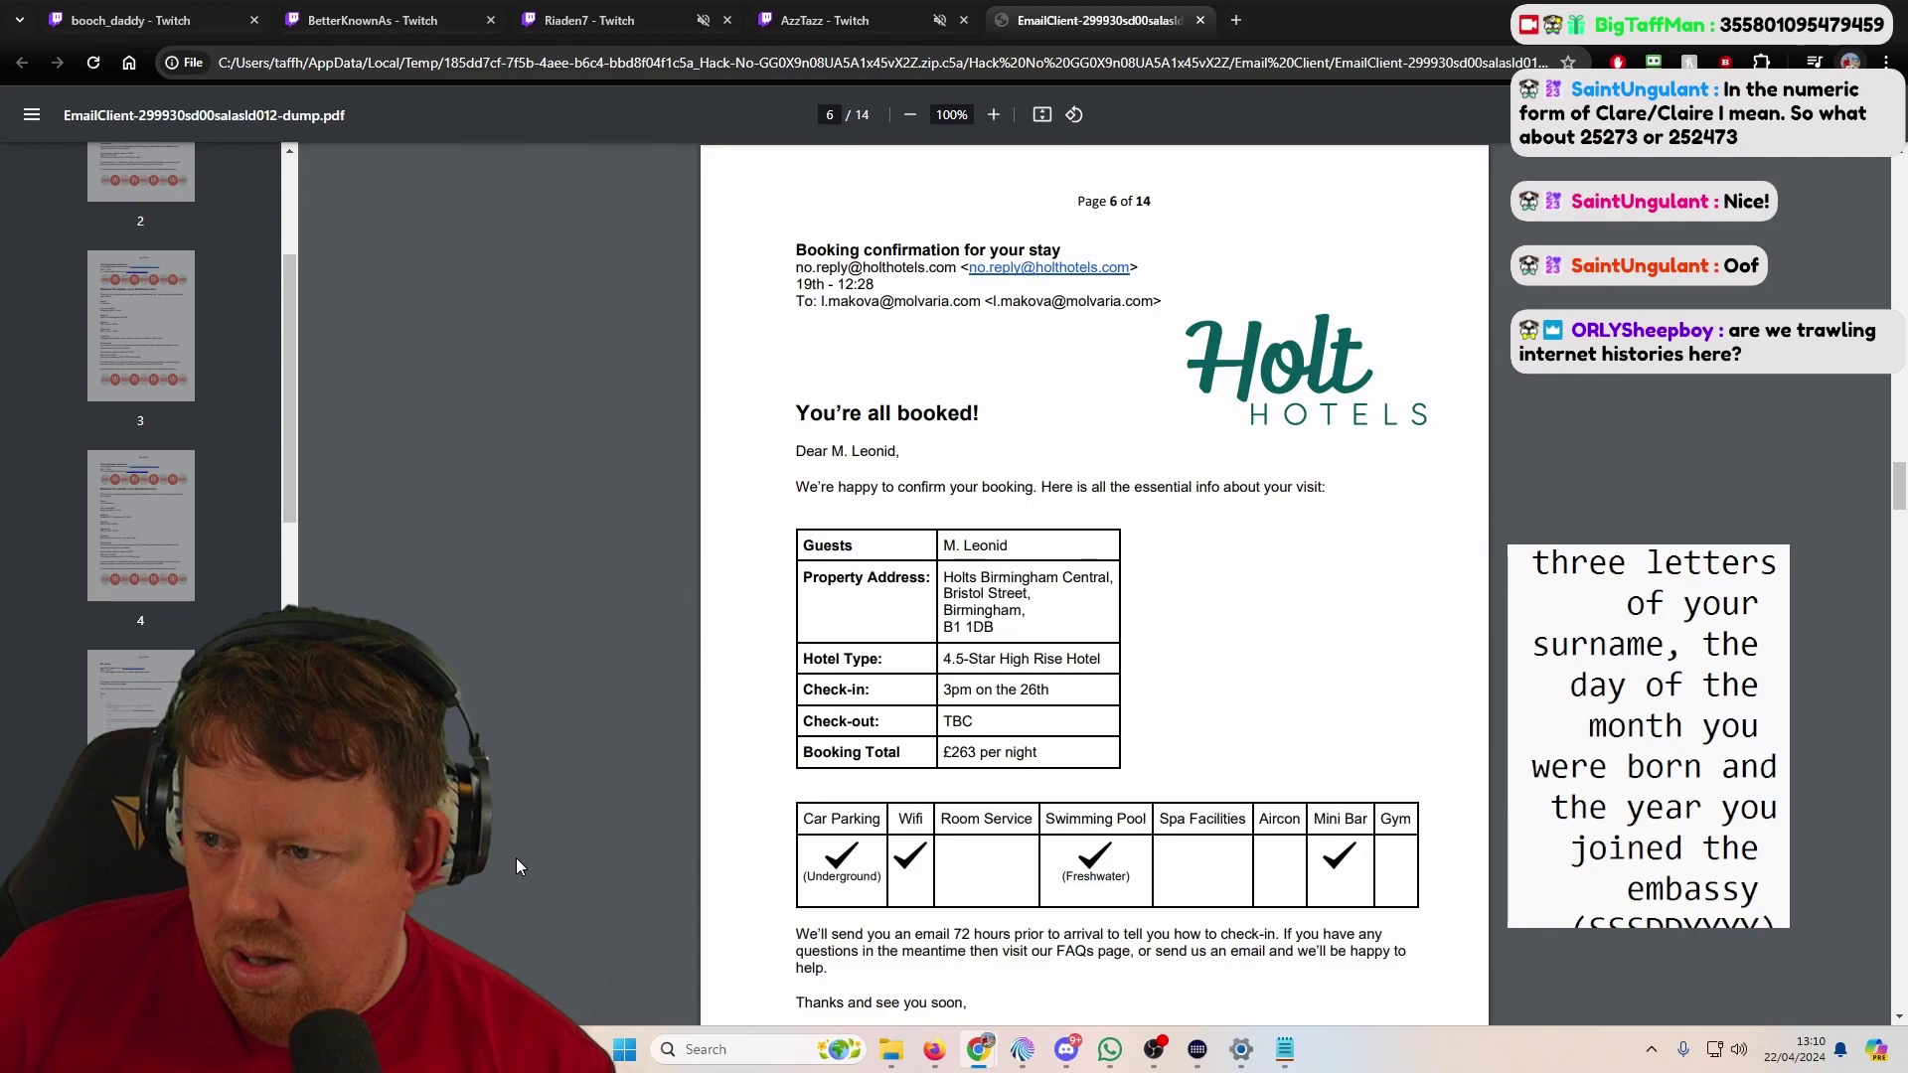
scroll(522, 850, down, 2)
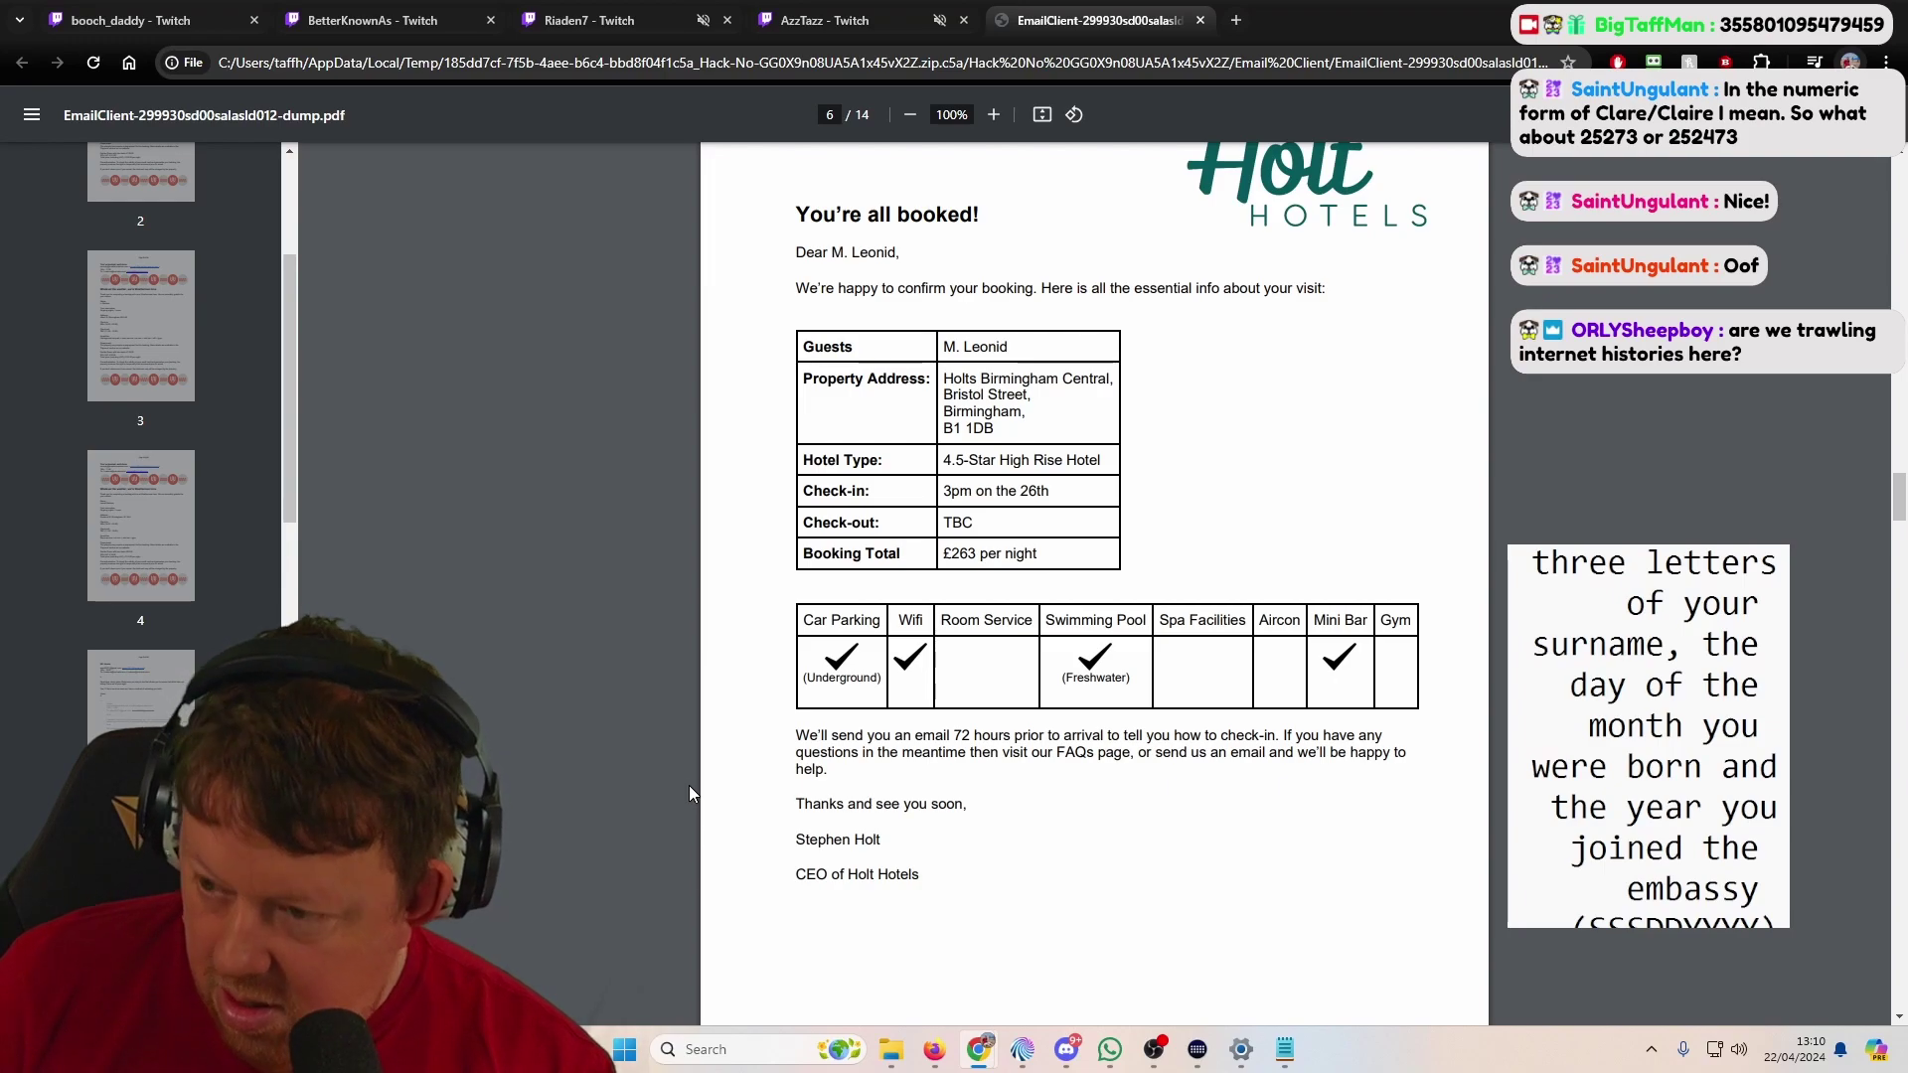
scroll(672, 763, up, 1)
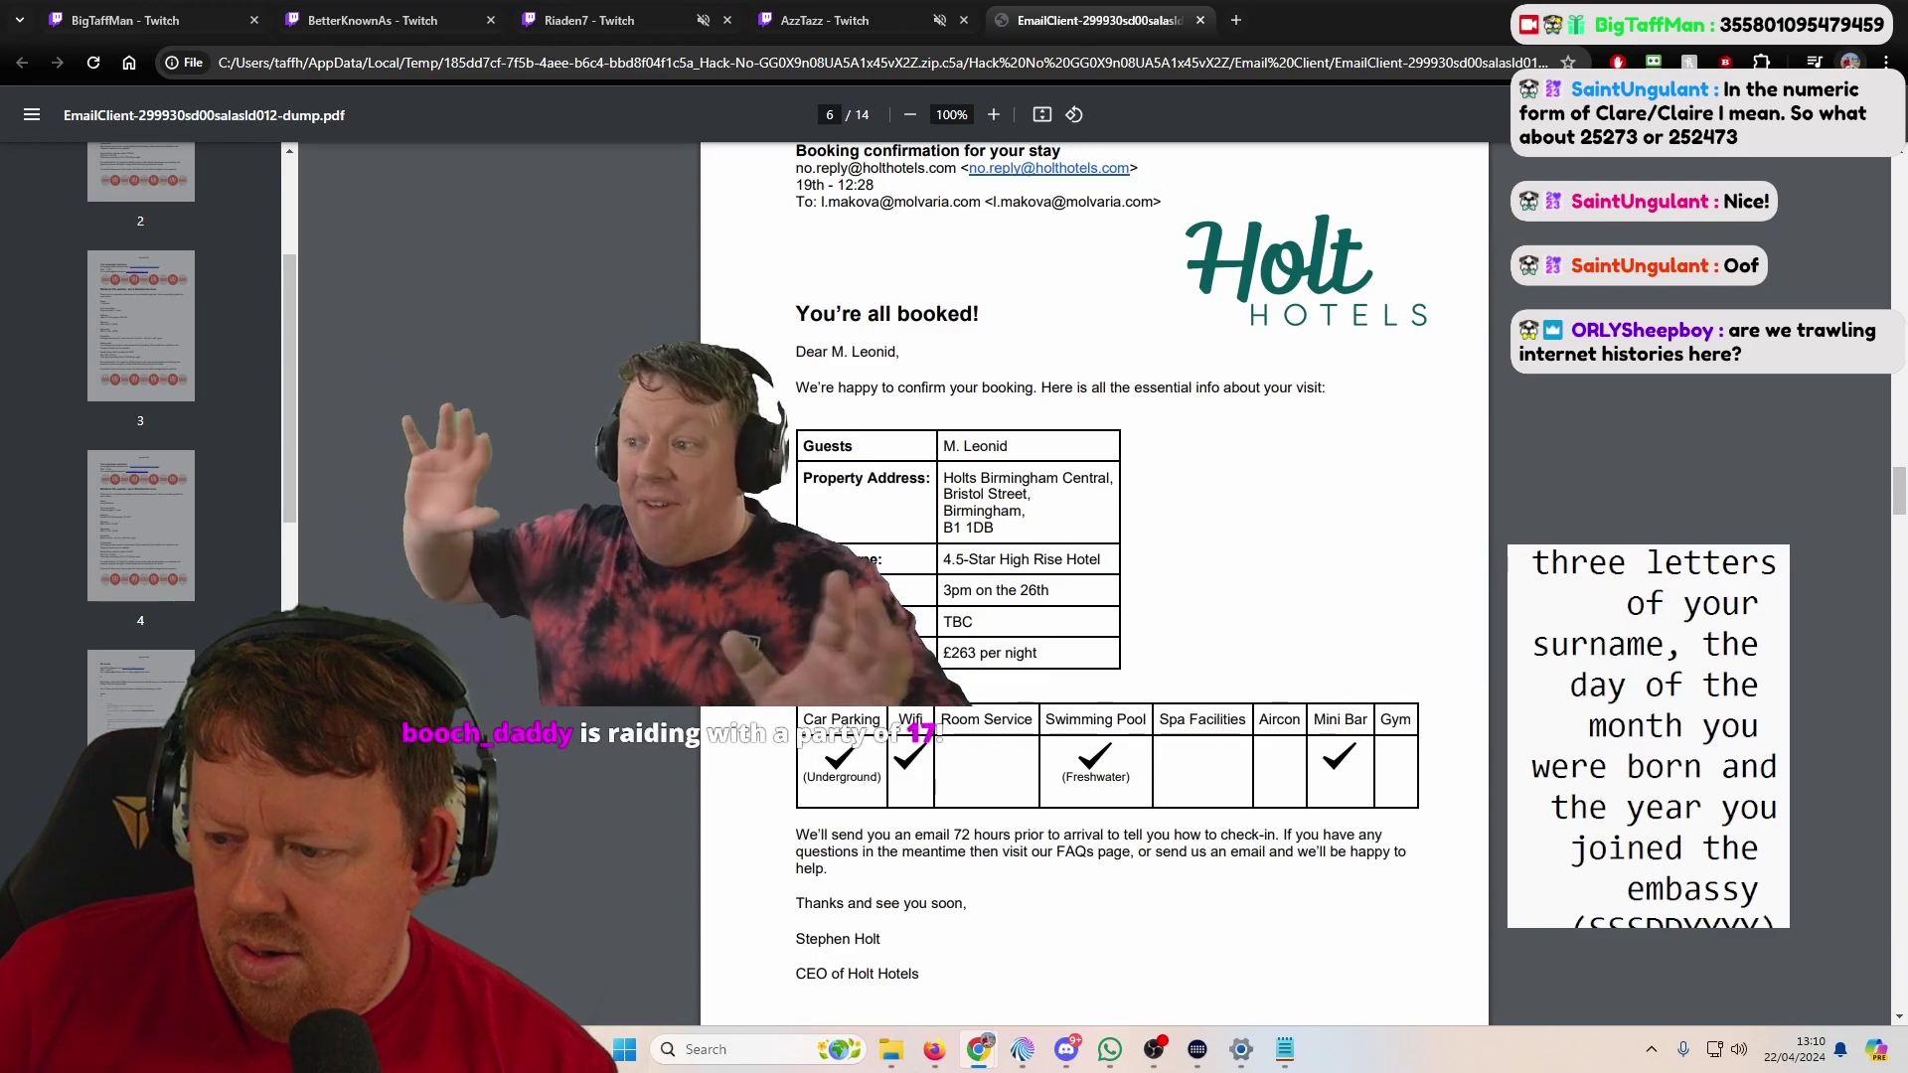
scroll(1093, 577, down, 5)
scroll(1093, 576, down, 3)
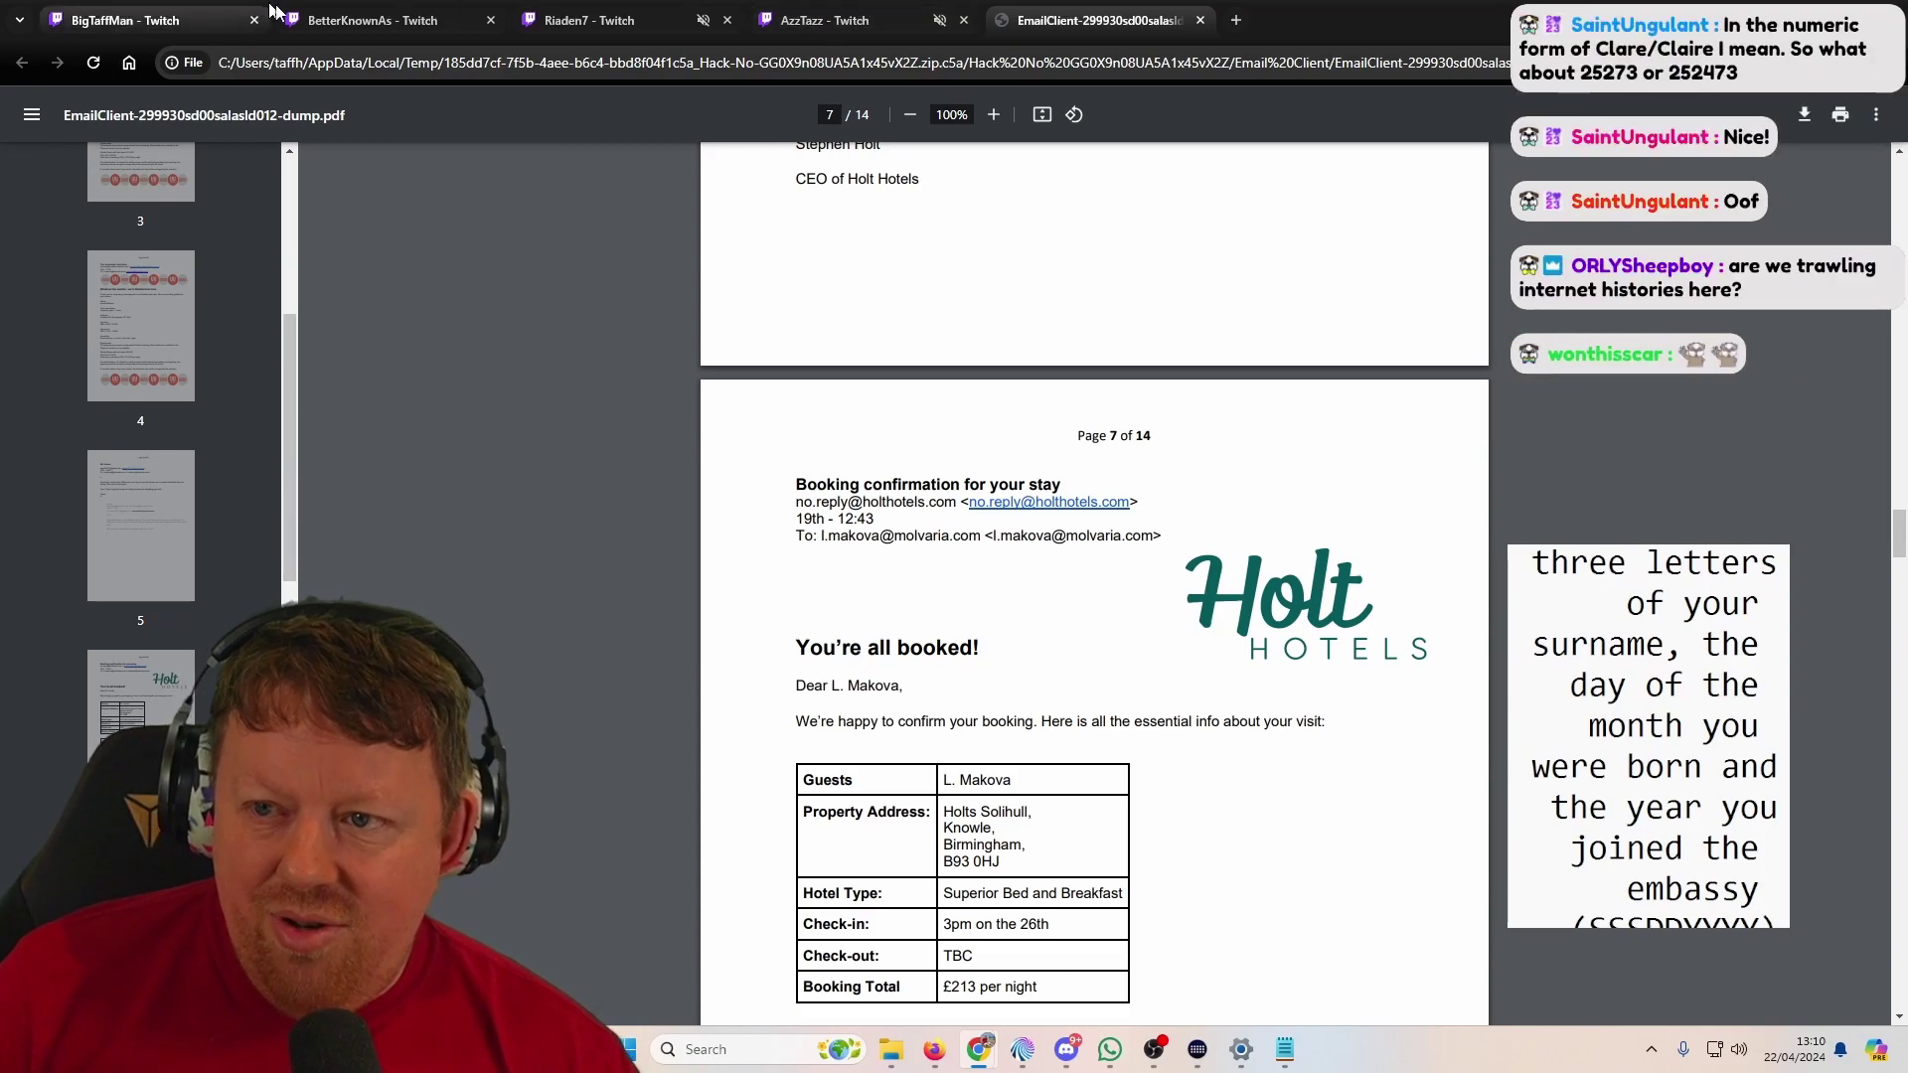
Step: Close the leftover BetterKnownAs stream tab and switch back to the postcode tracking form
click(211, 12)
key(ctrl+w)
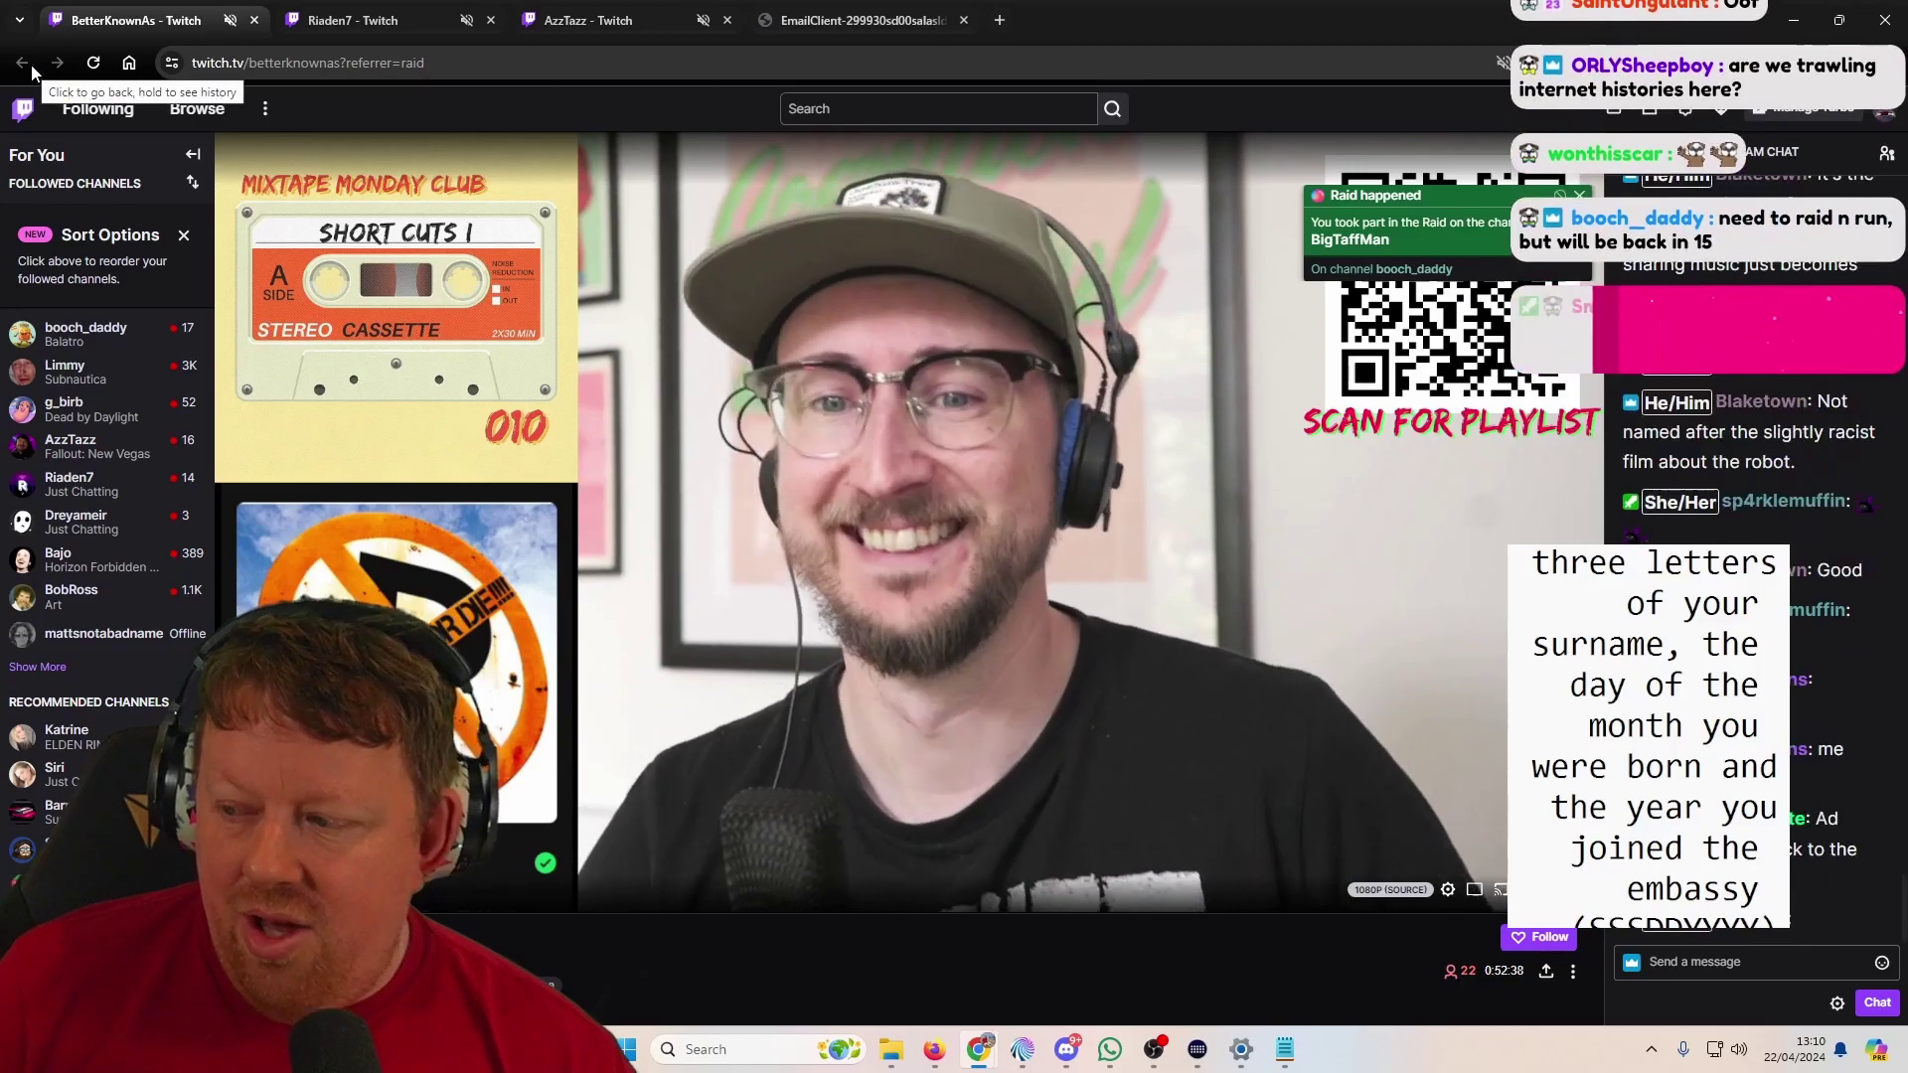
scroll(1803, 696, up, 2)
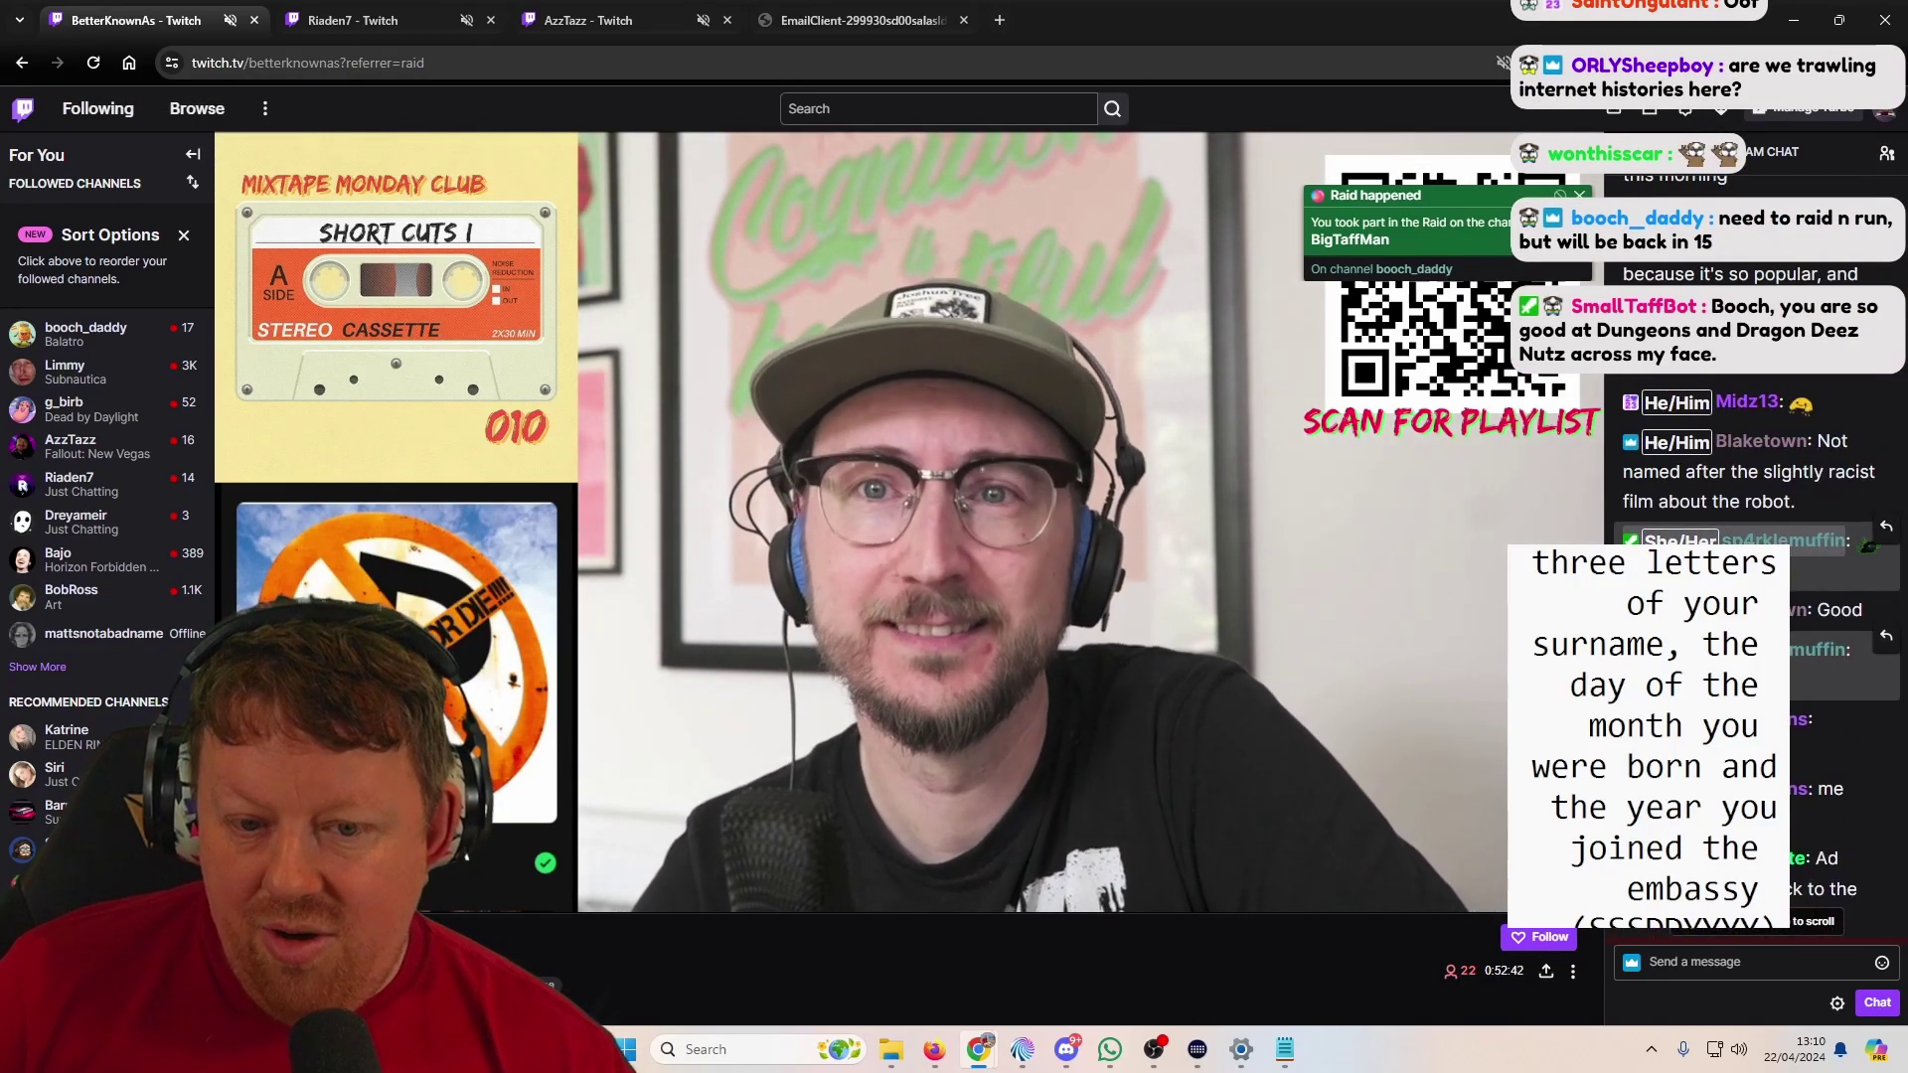
scroll(1798, 477, down, 3)
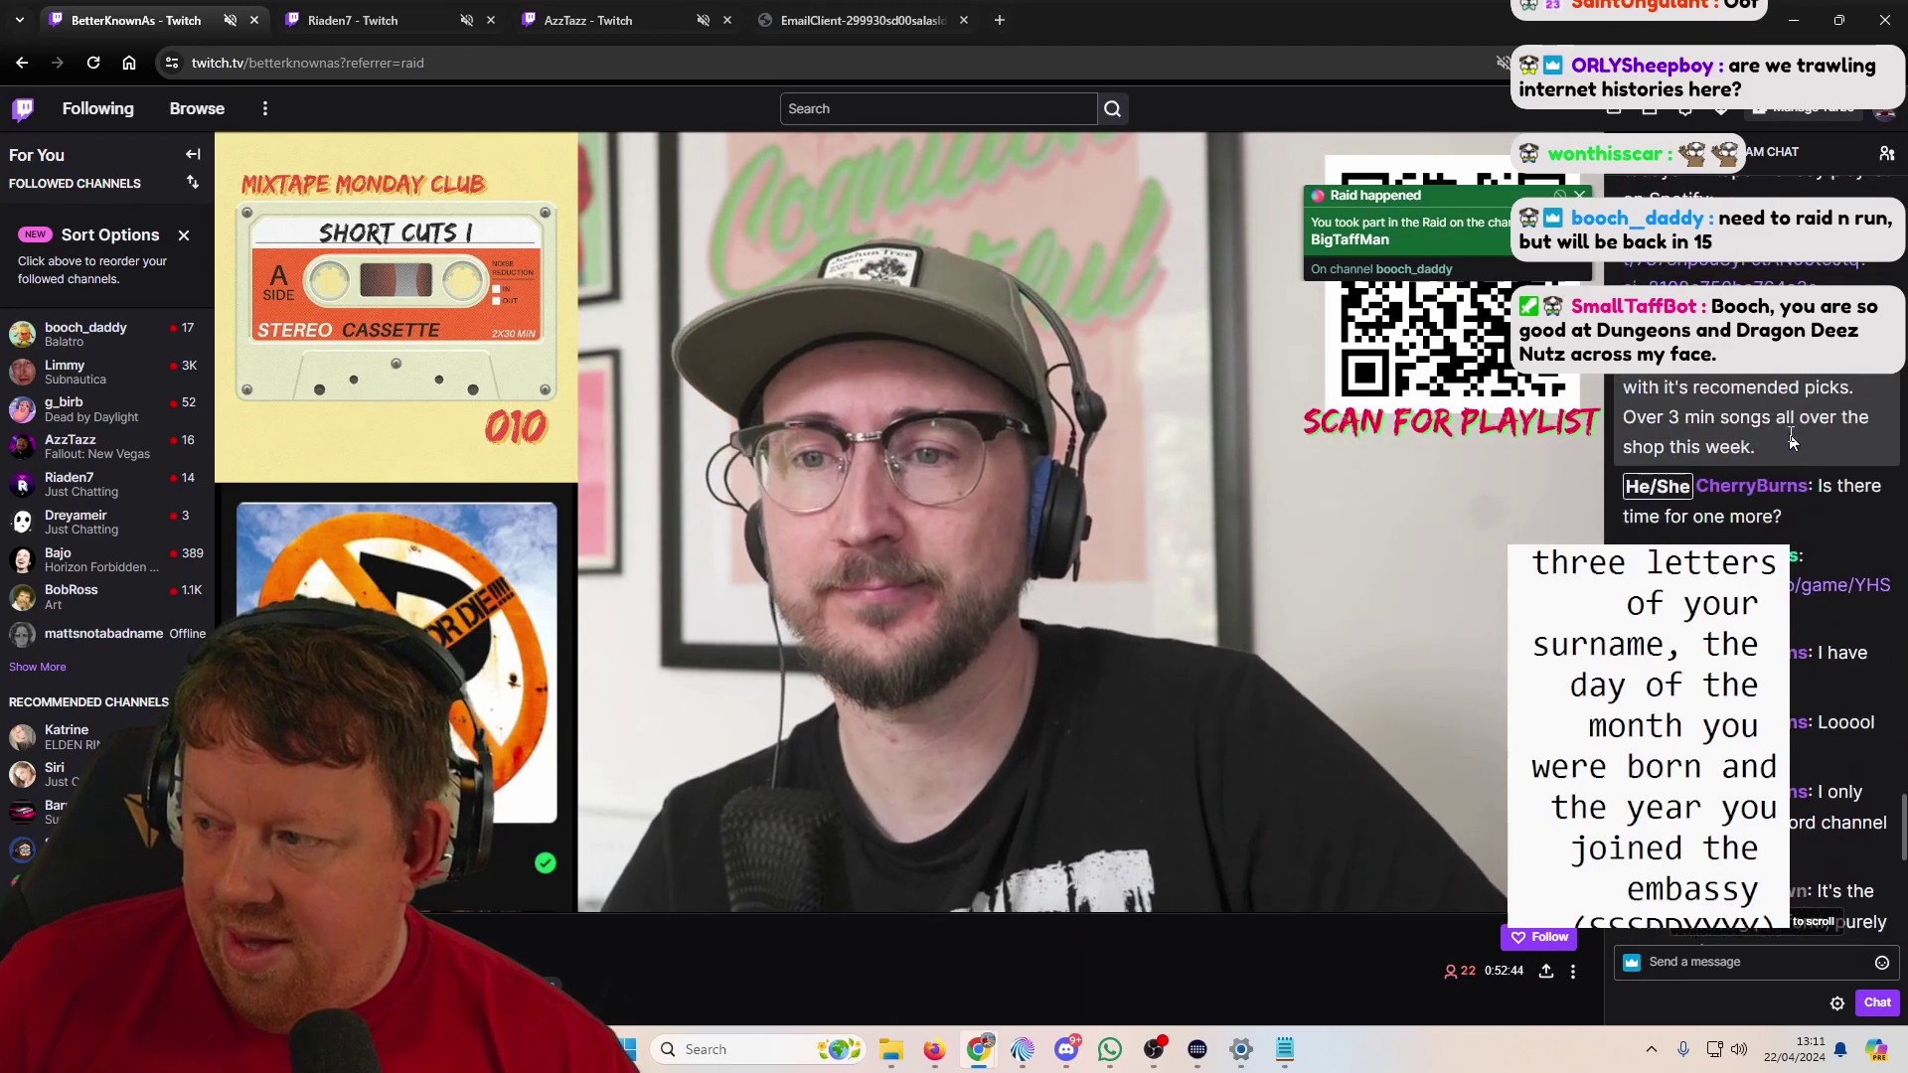
scroll(1781, 427, down, 3)
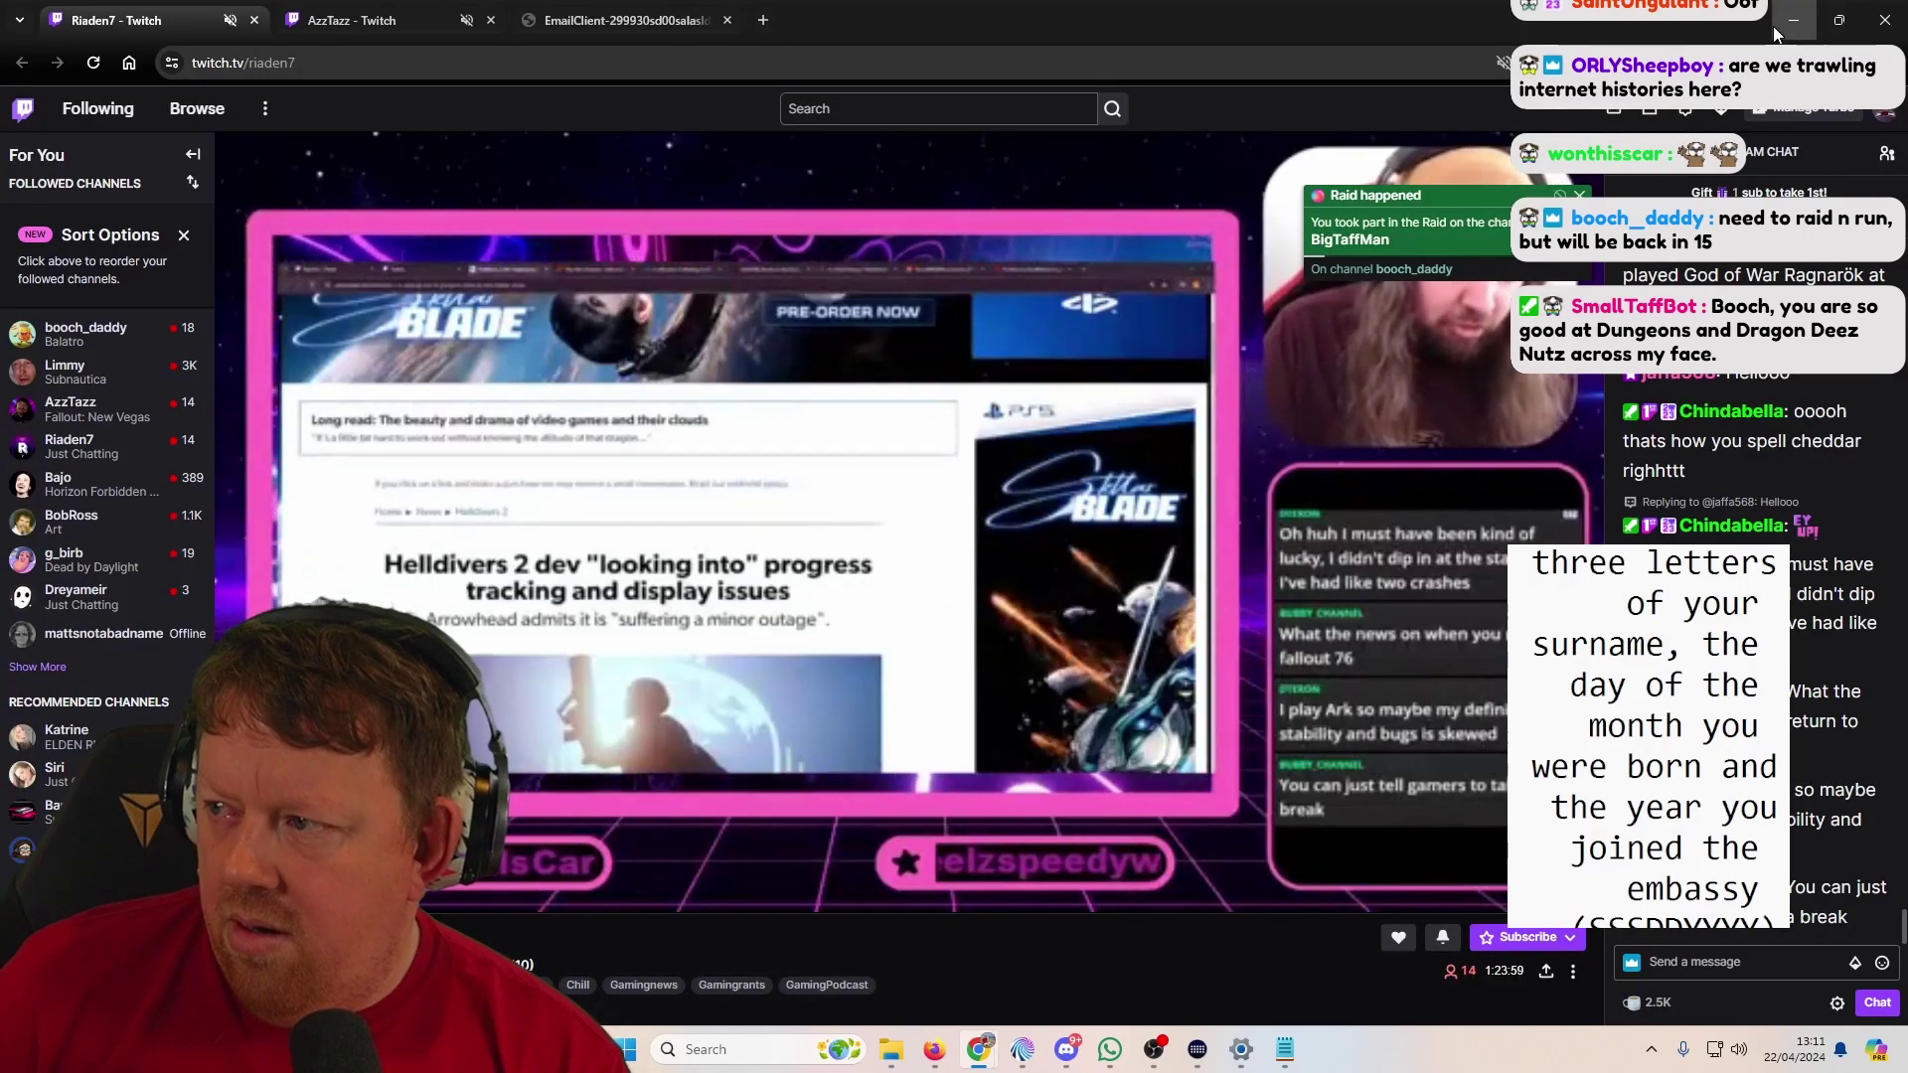
key(alt+Tab)
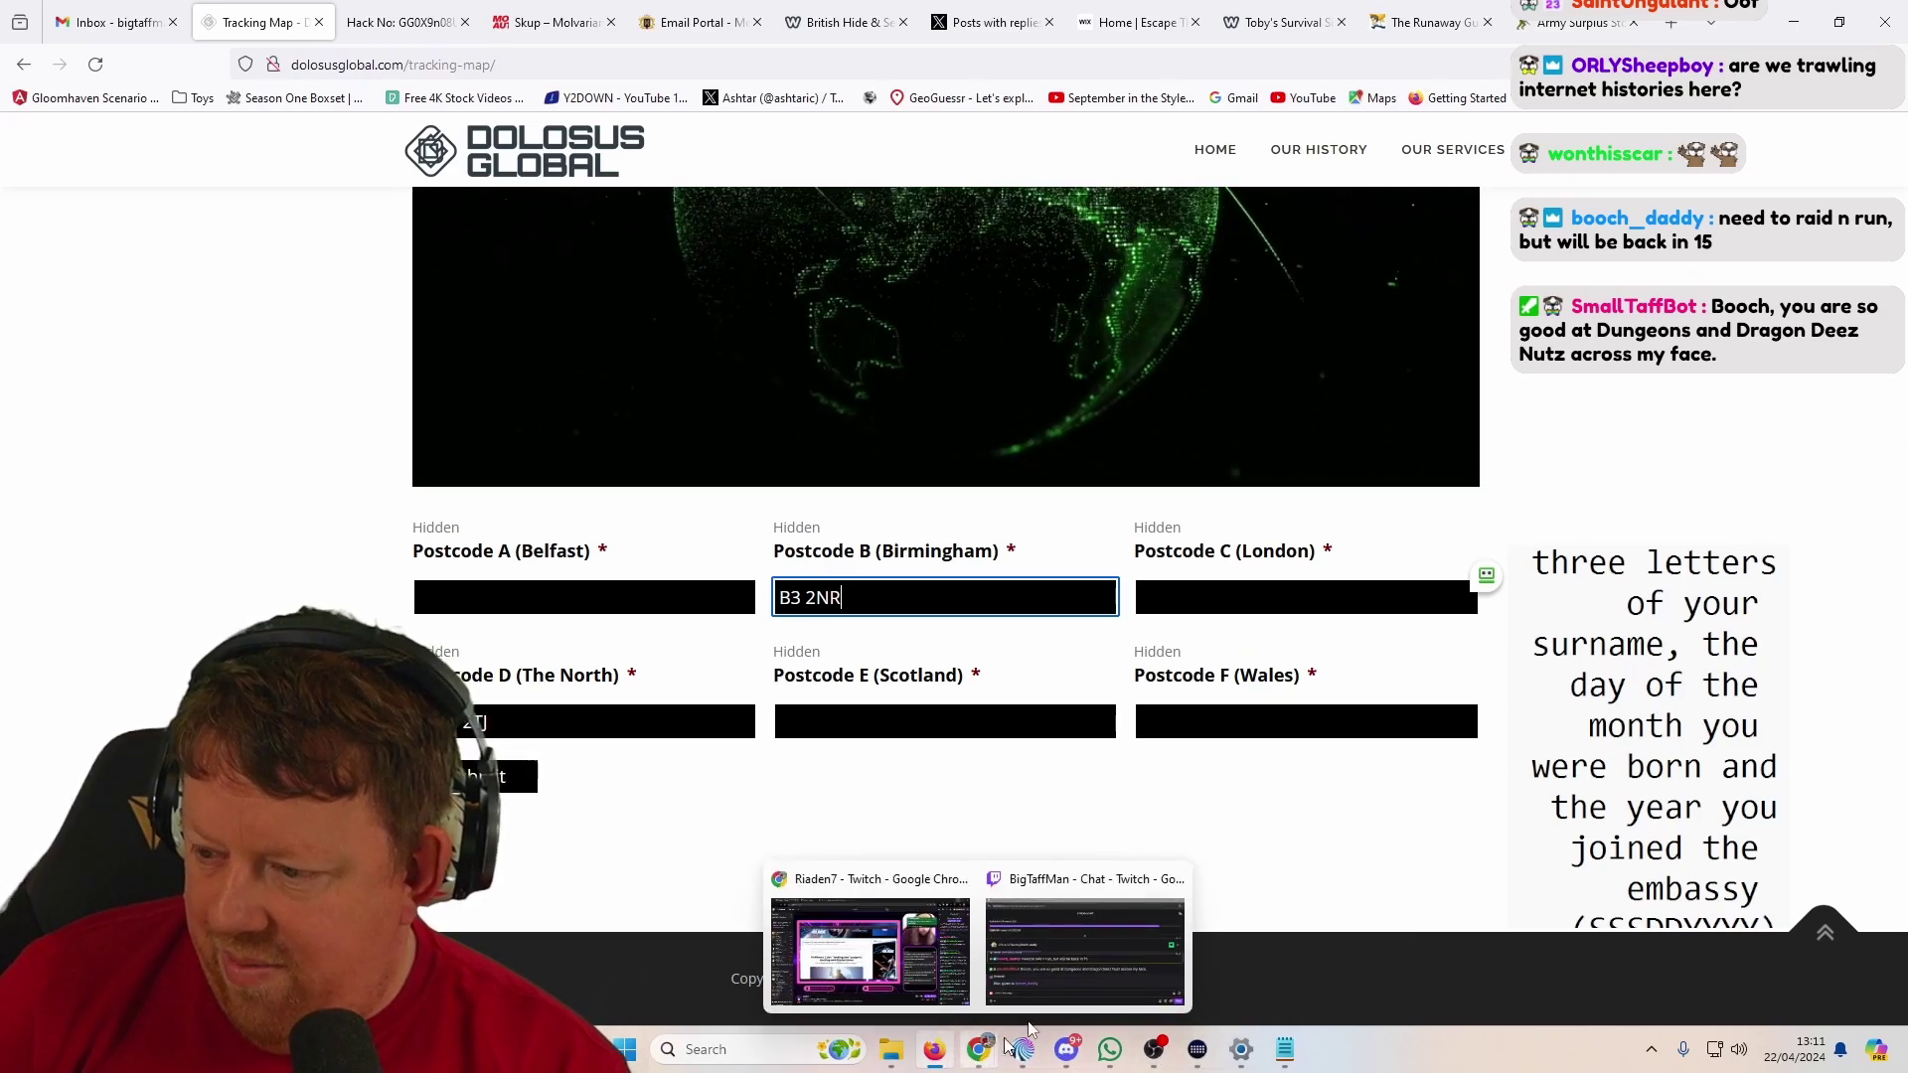
Step: Return to the email dump PDF and compare the Weatherman Inns bookings on pages 2–4
click(870, 949)
click(690, 30)
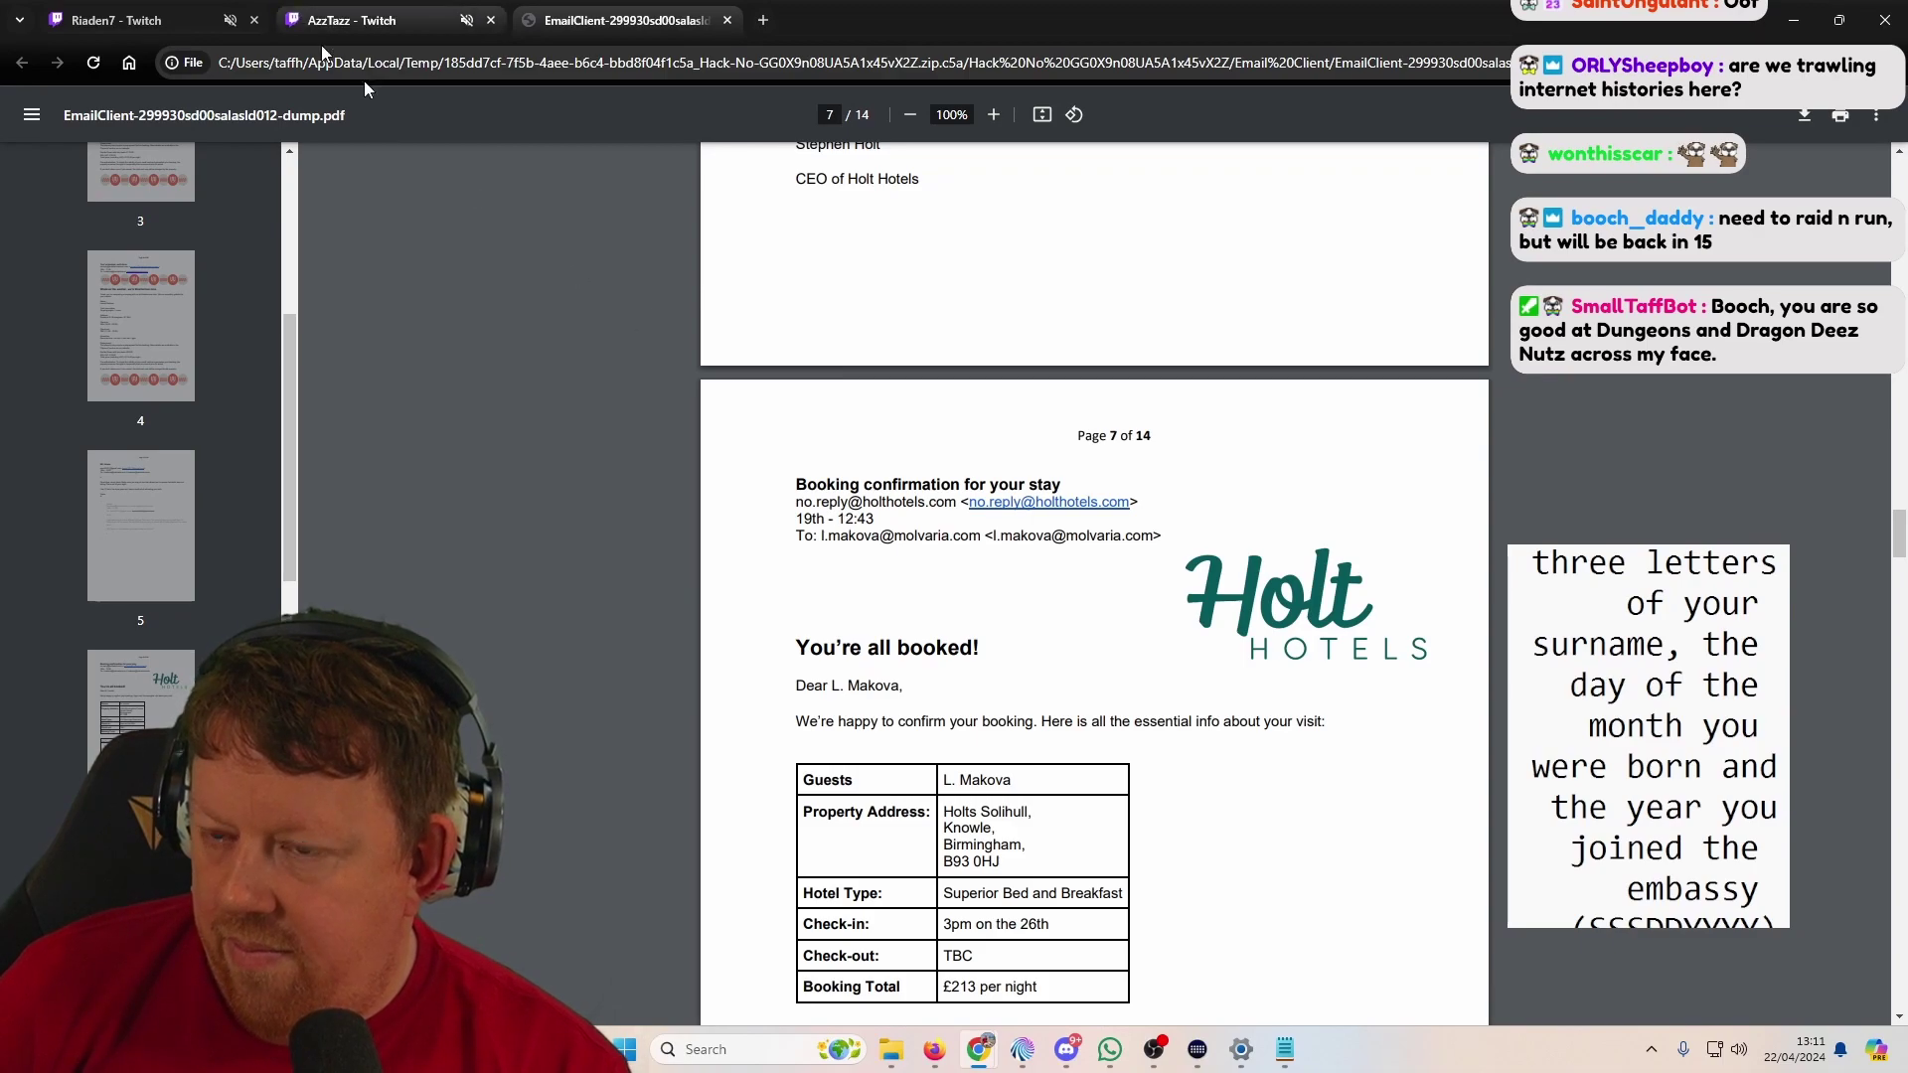
scroll(842, 517, down, 2)
scroll(1093, 586, down, 4)
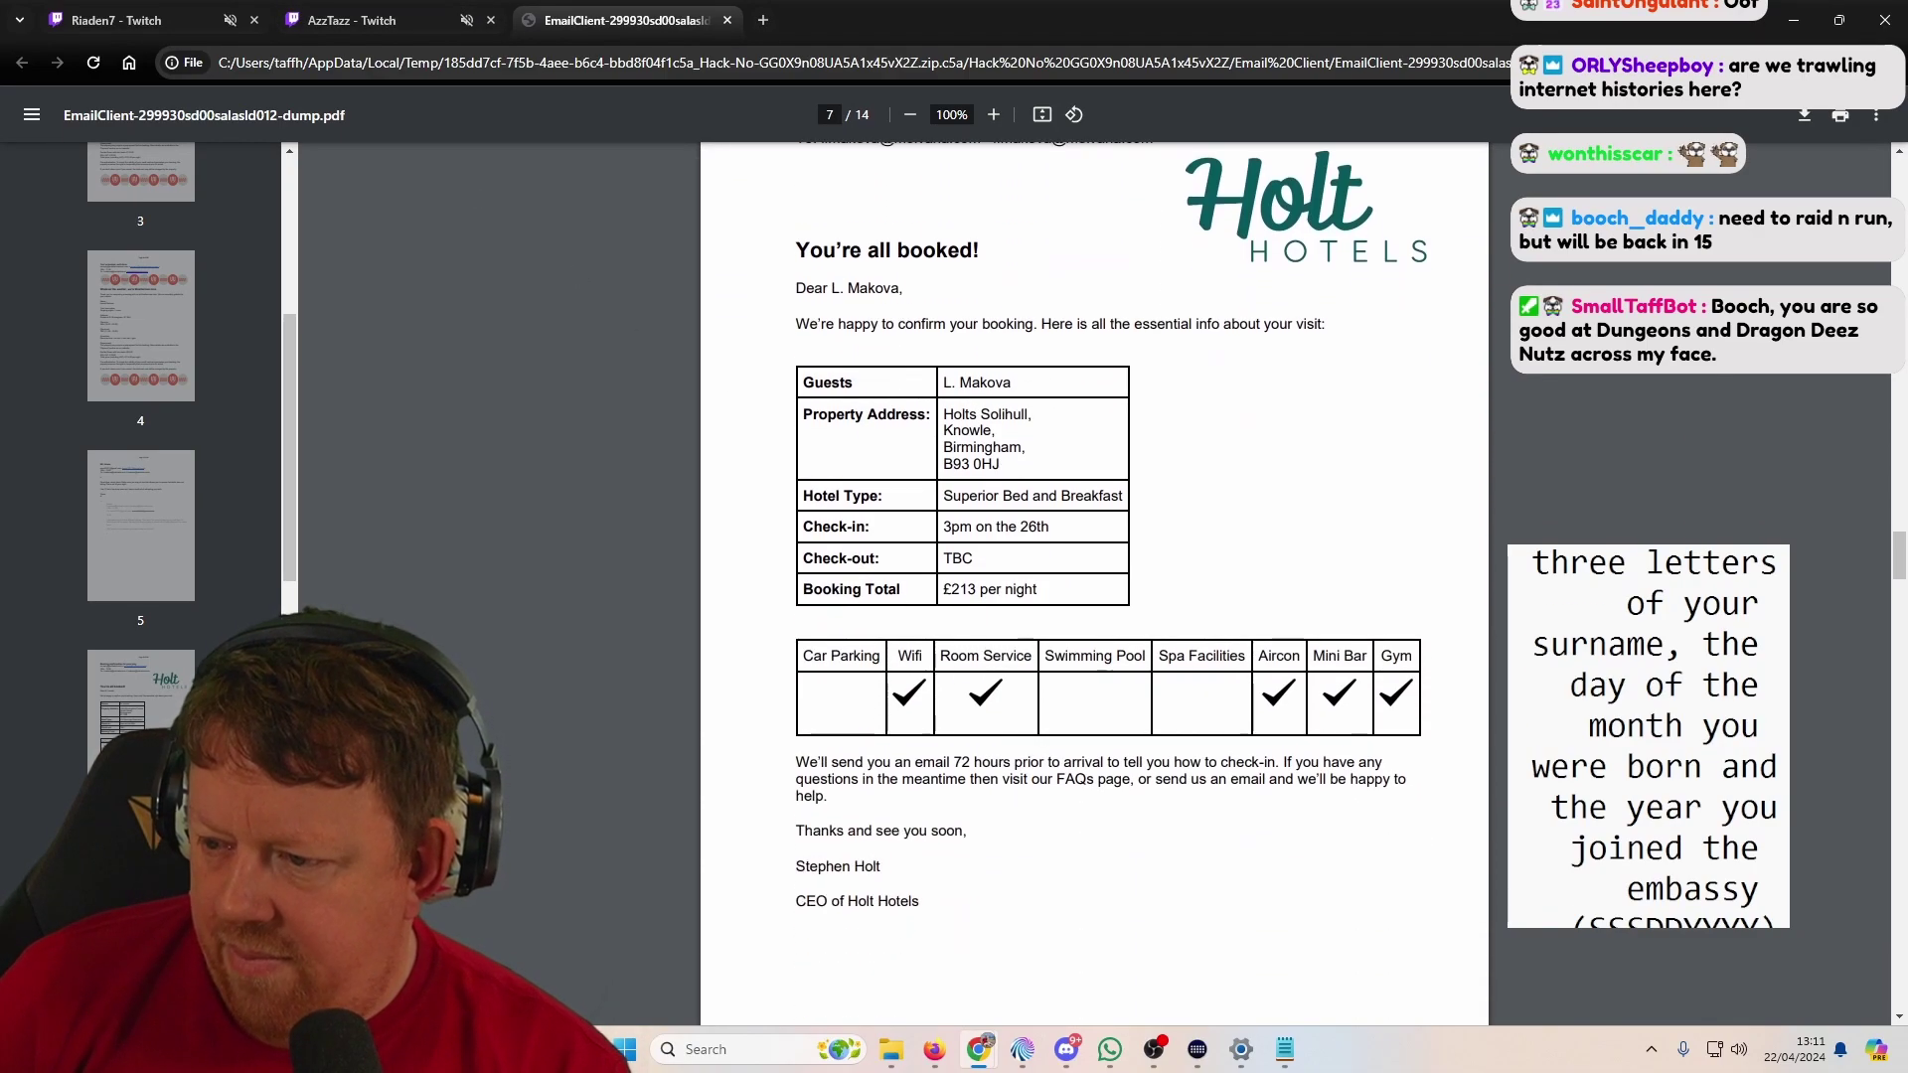
scroll(845, 706, down, 8)
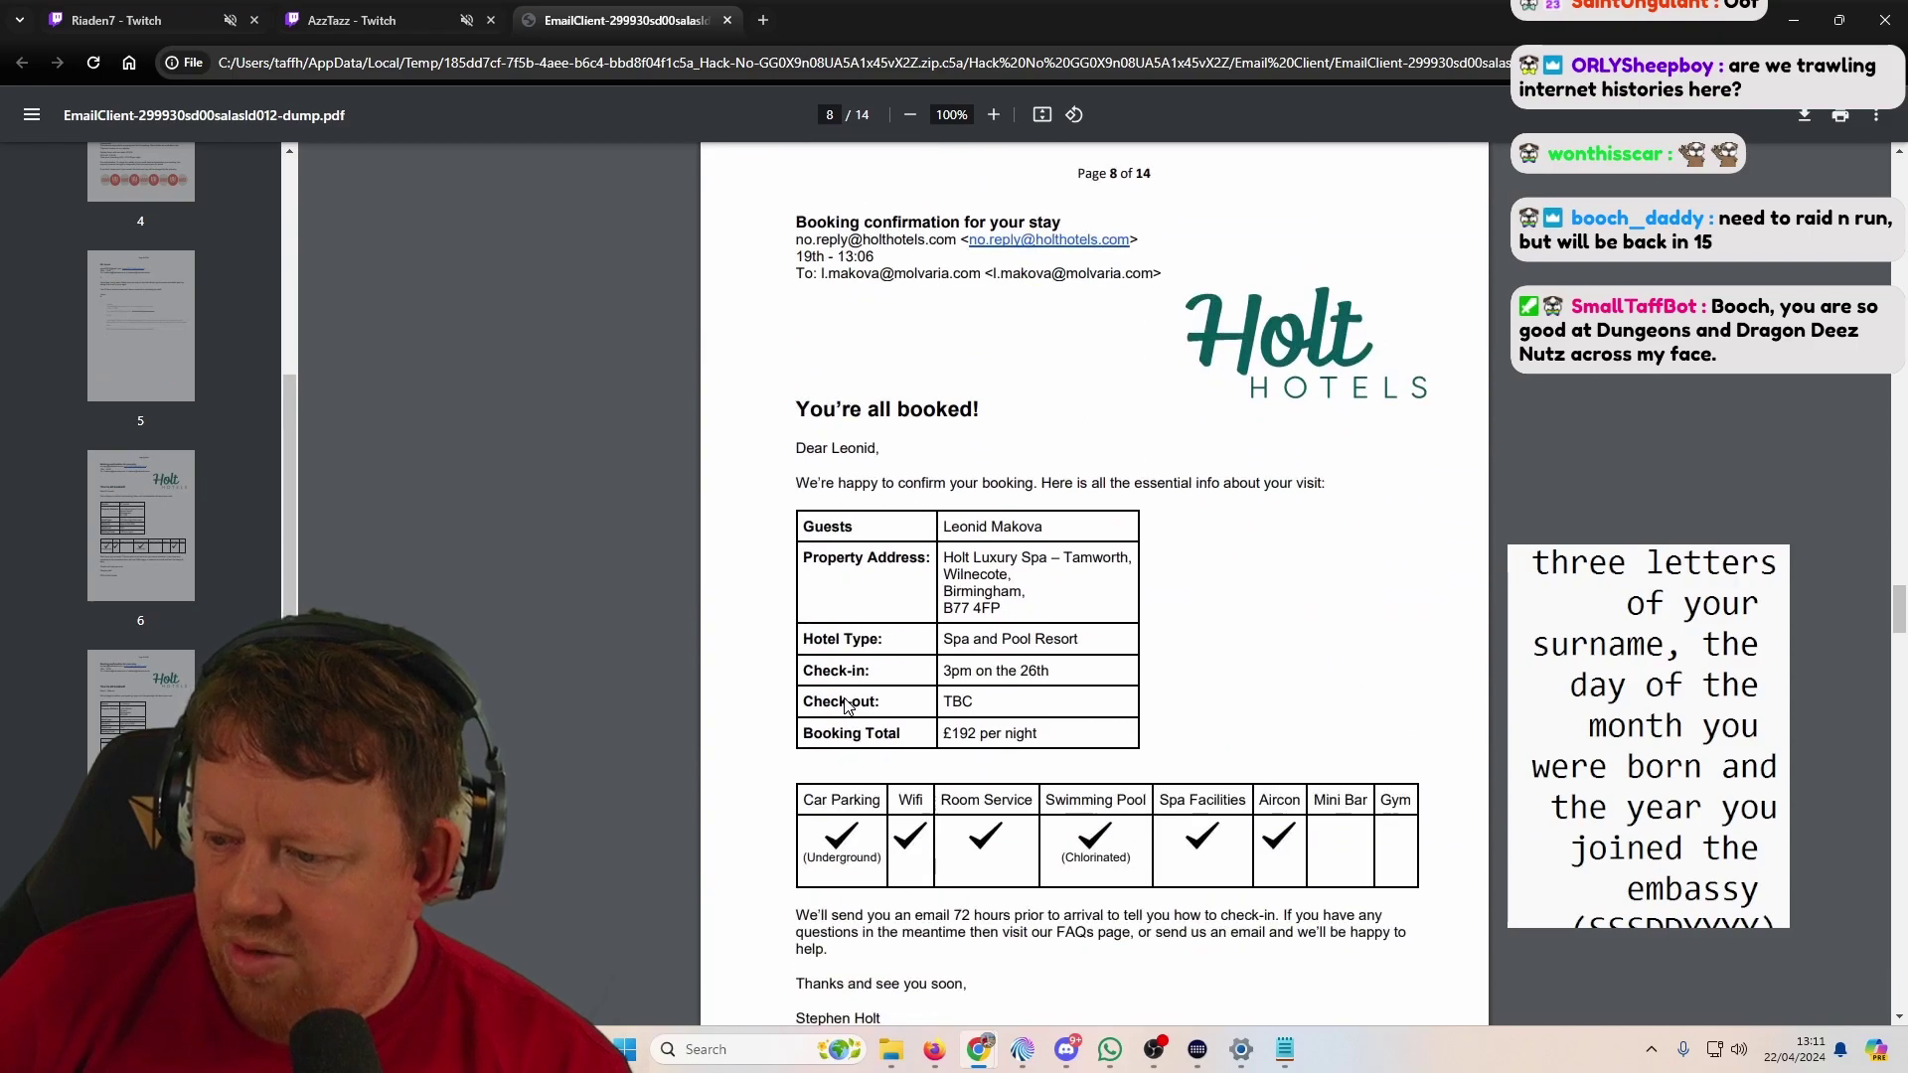
scroll(845, 706, down, 1)
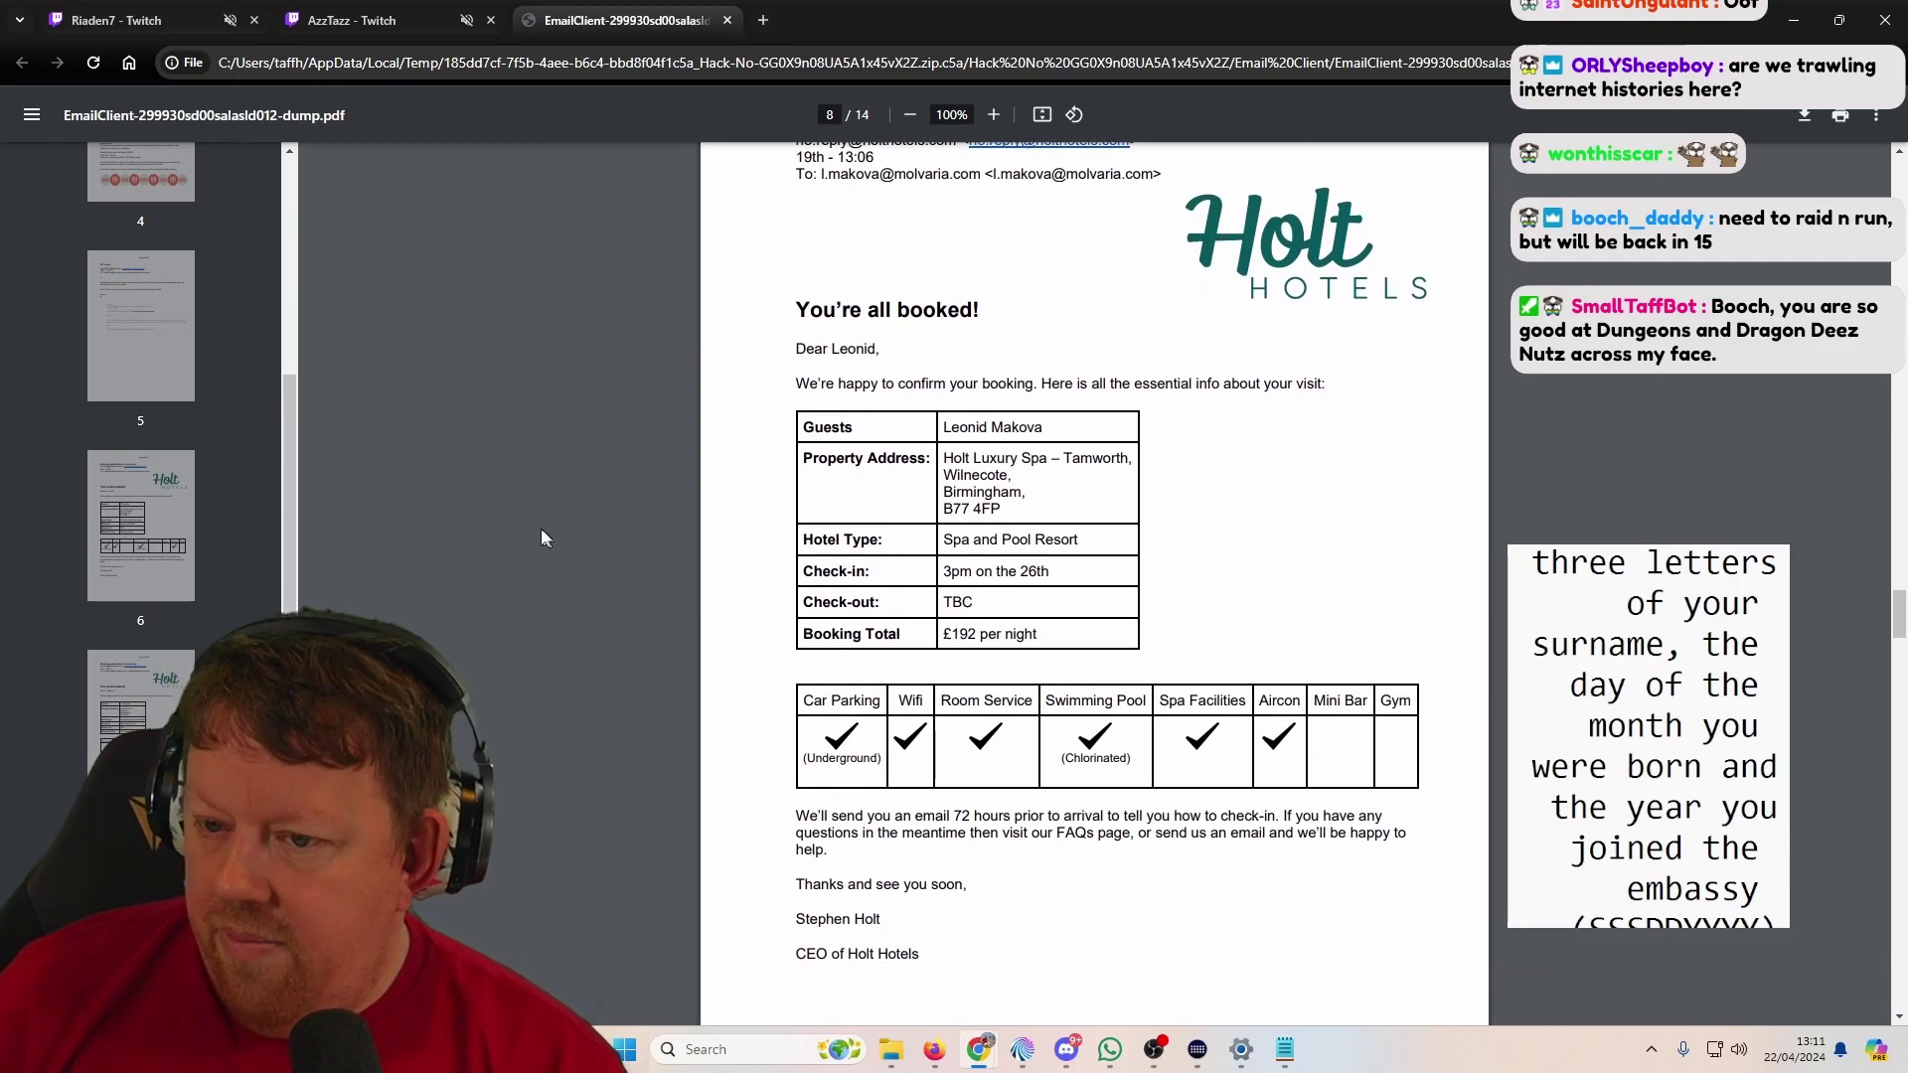
drag(294, 452, 298, 288)
click(114, 337)
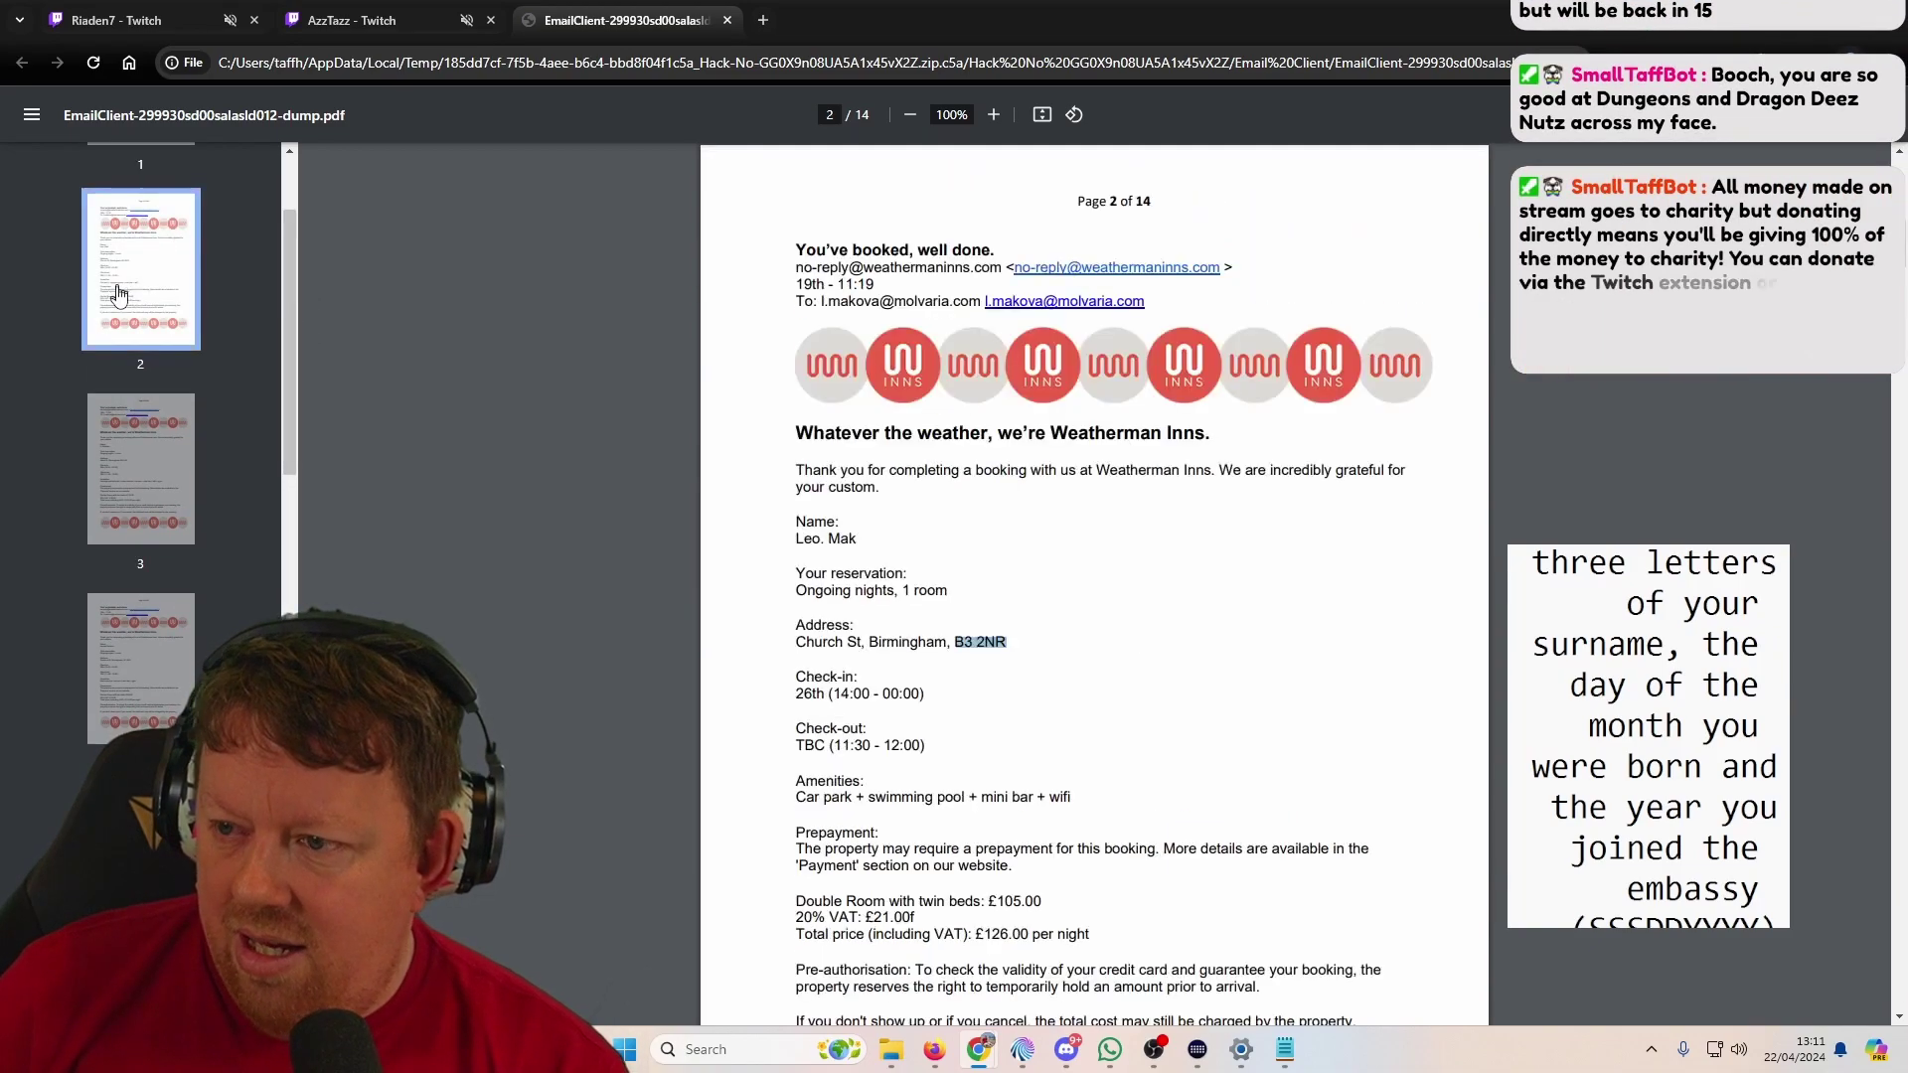
click(121, 467)
click(103, 699)
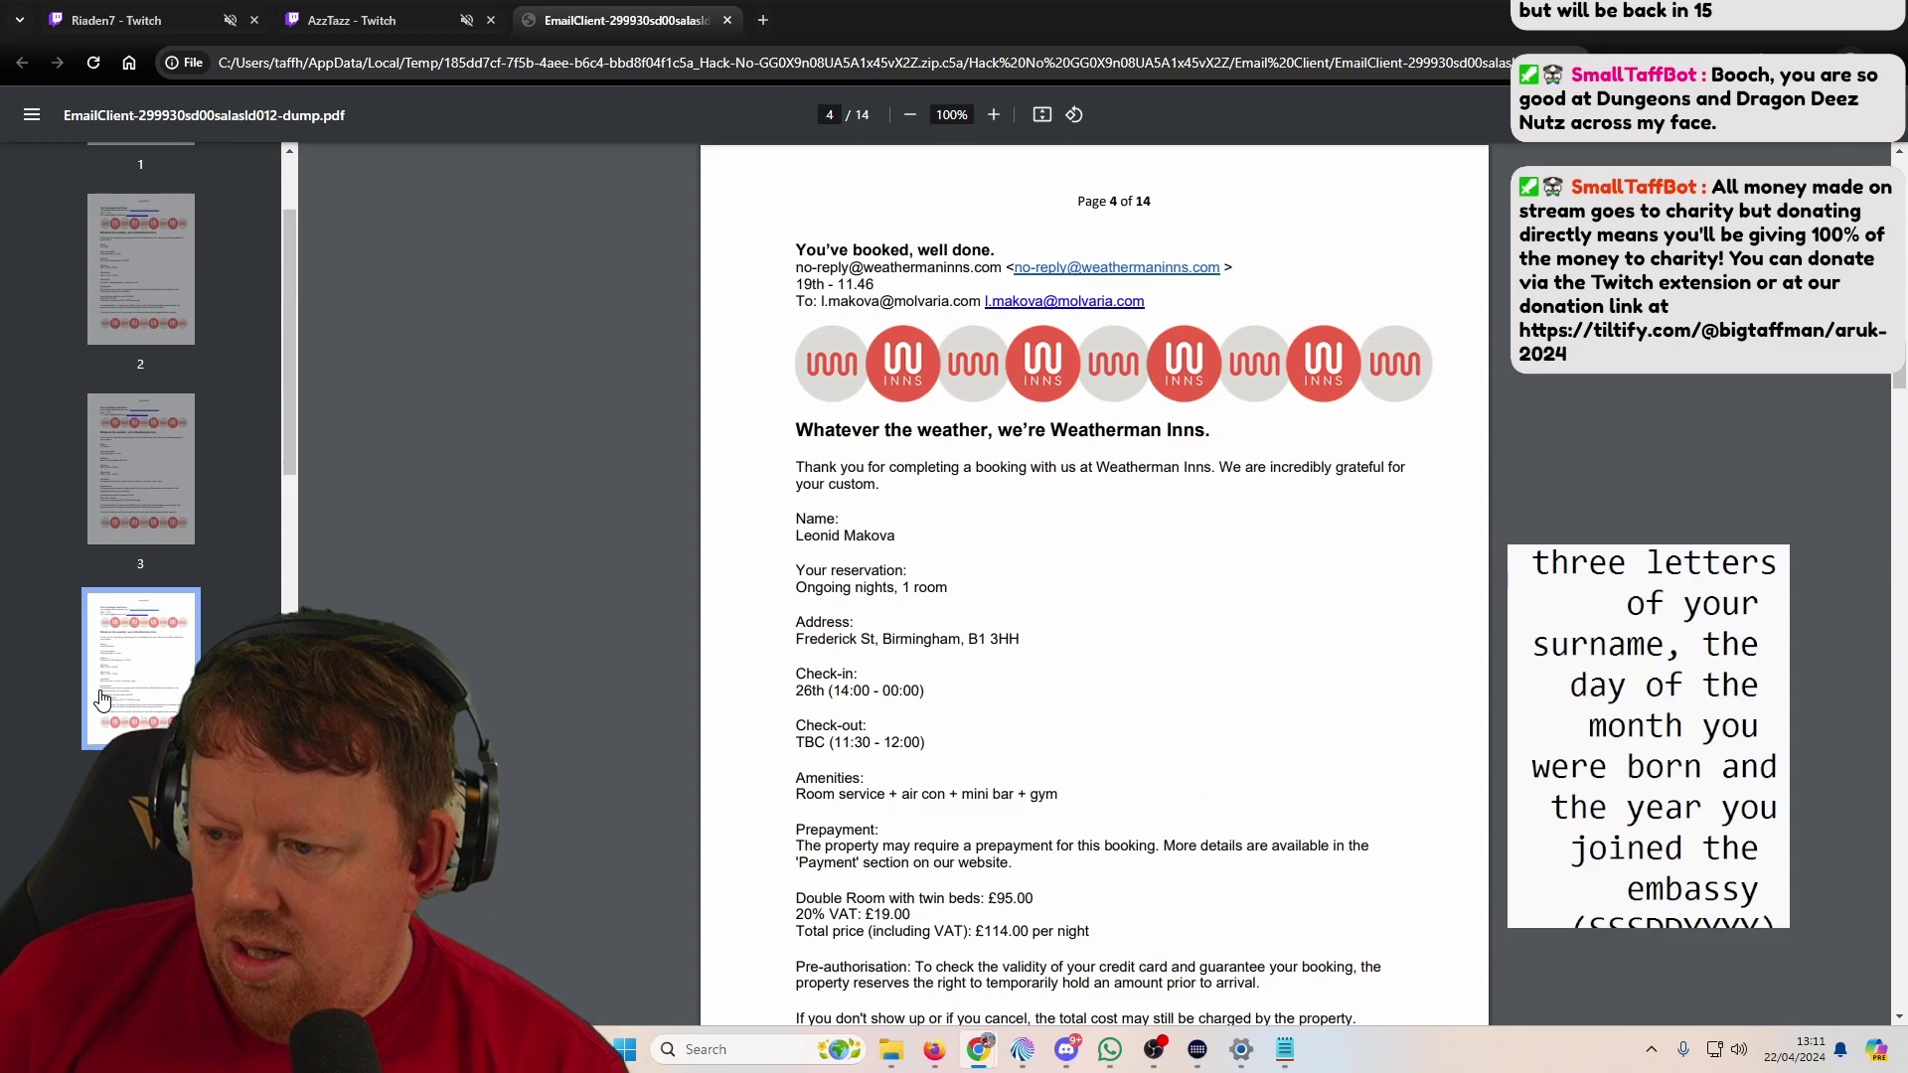
click(124, 527)
click(127, 332)
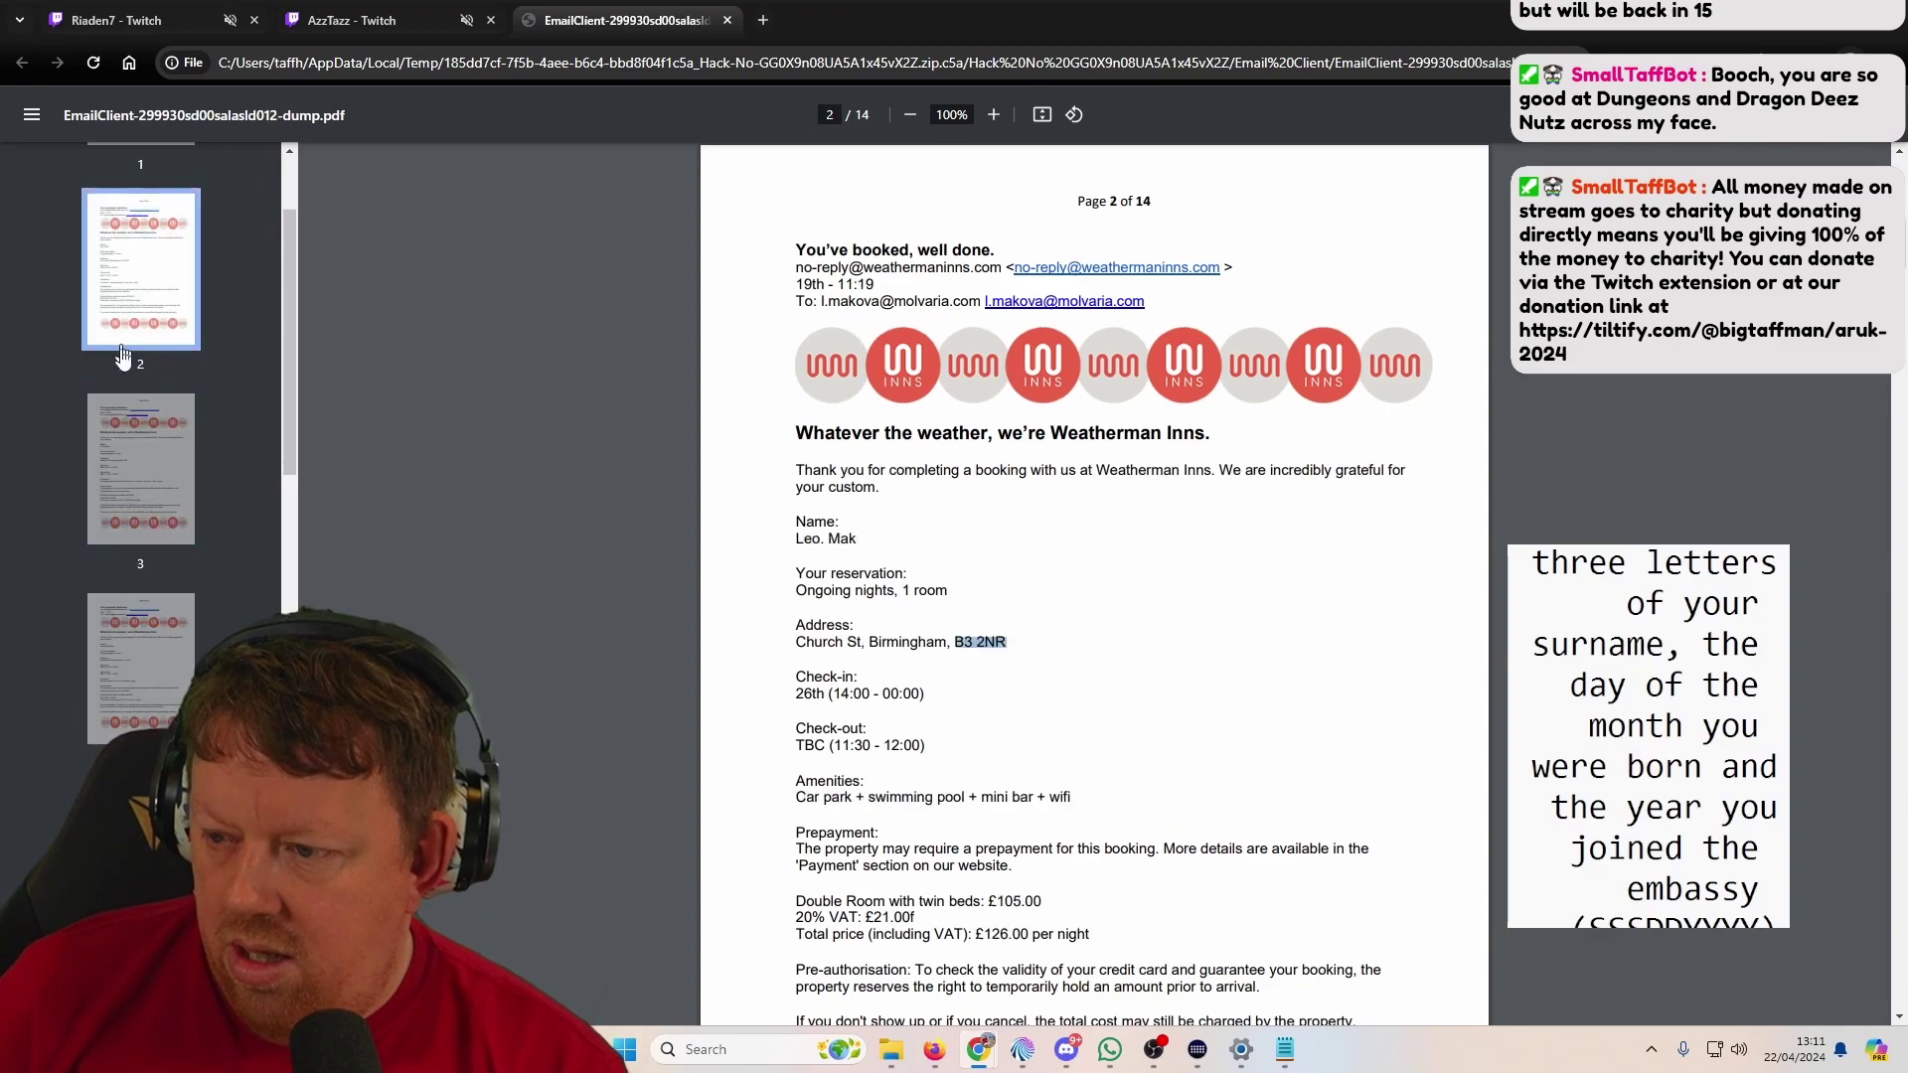
click(107, 638)
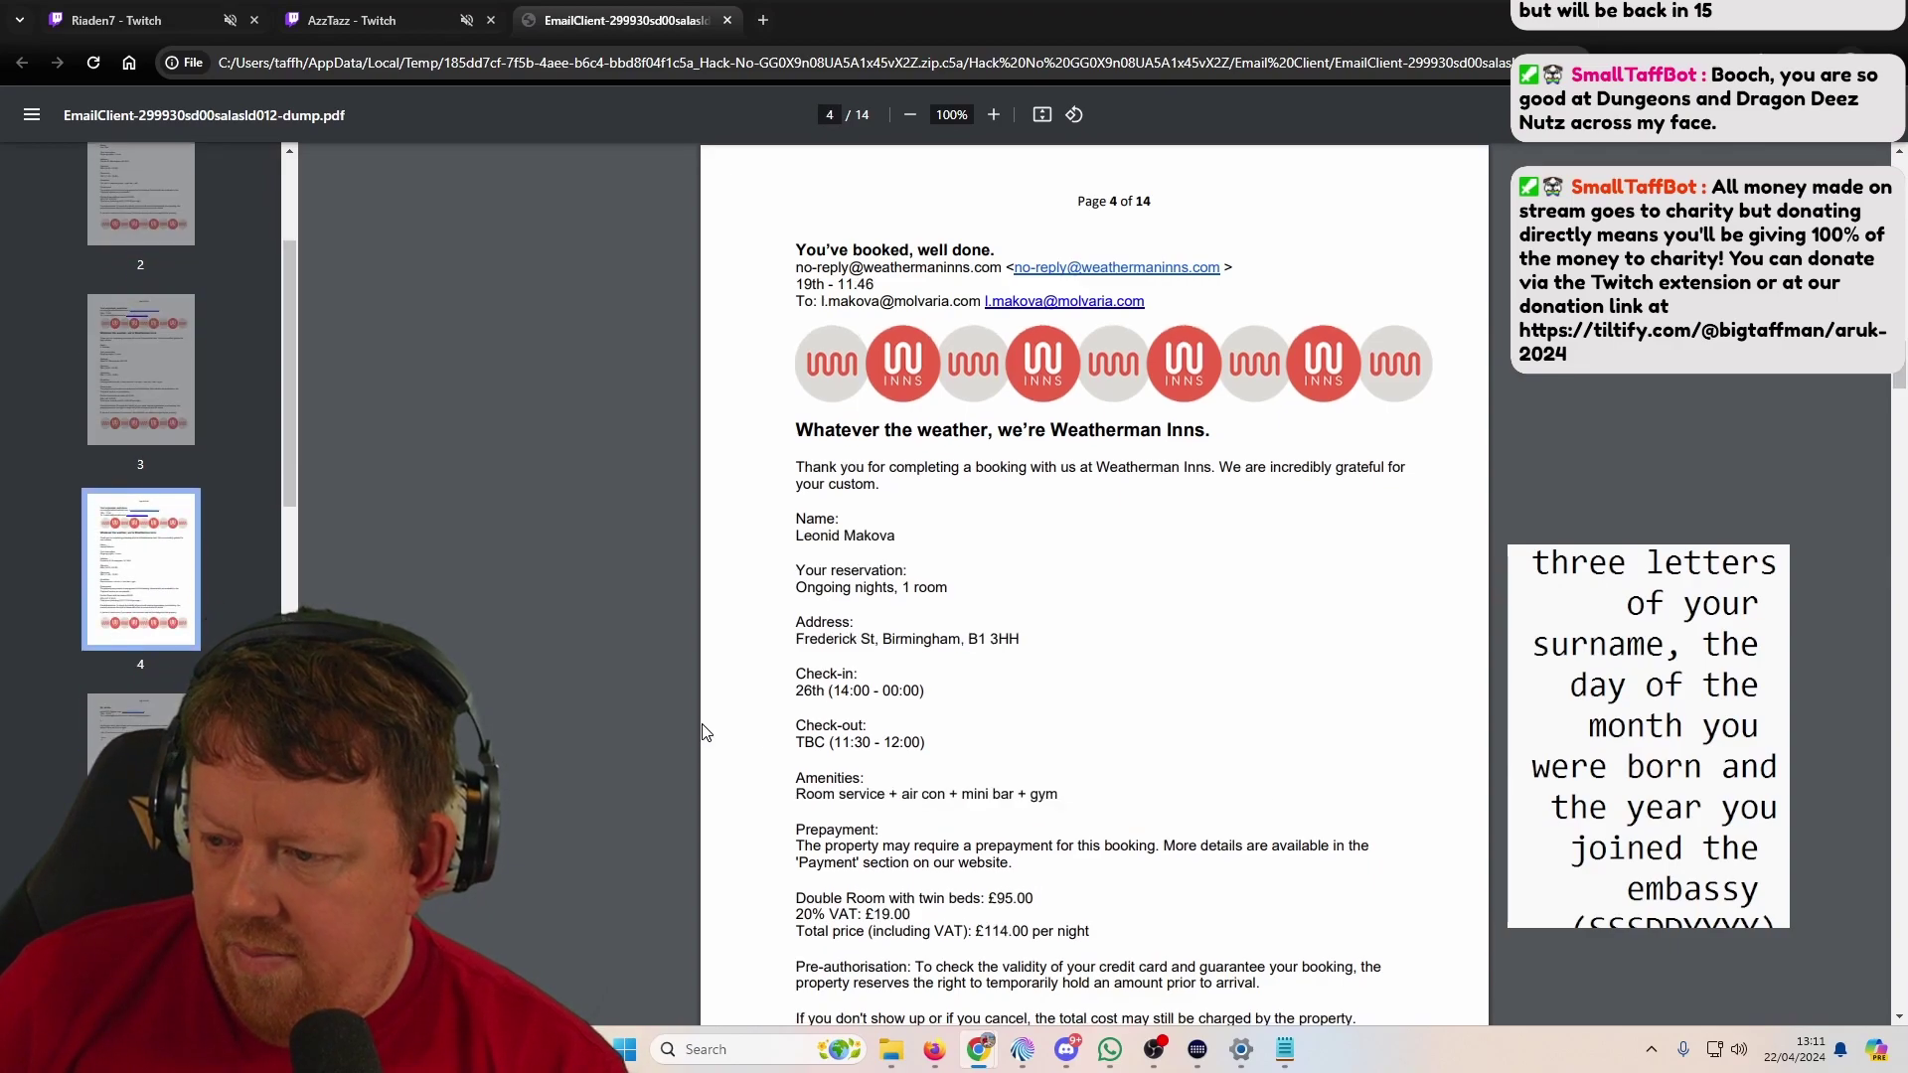
Step: Step through the Holt Hotels bookings on pages 6–9, comparing 7 and 8, then reach page 10
key(Down)
key(Down)
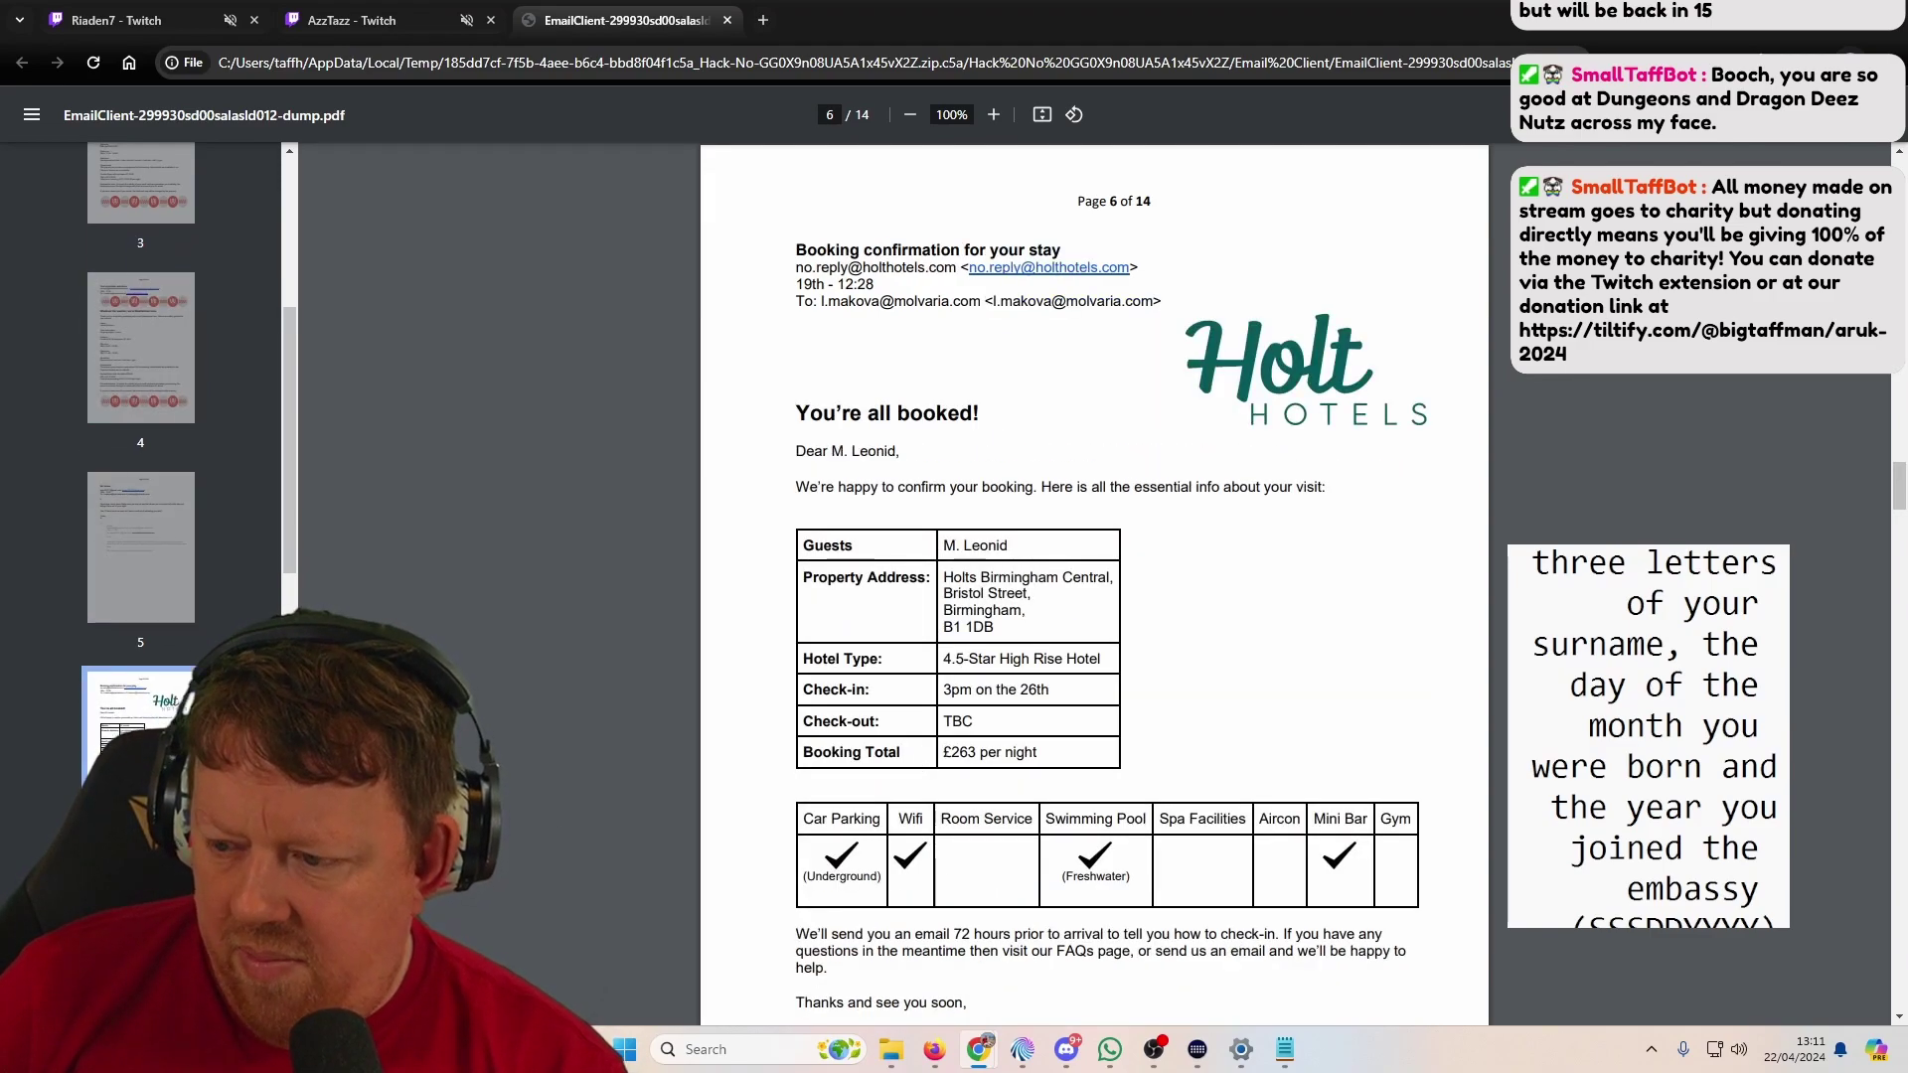
scroll(308, 675, down, 1)
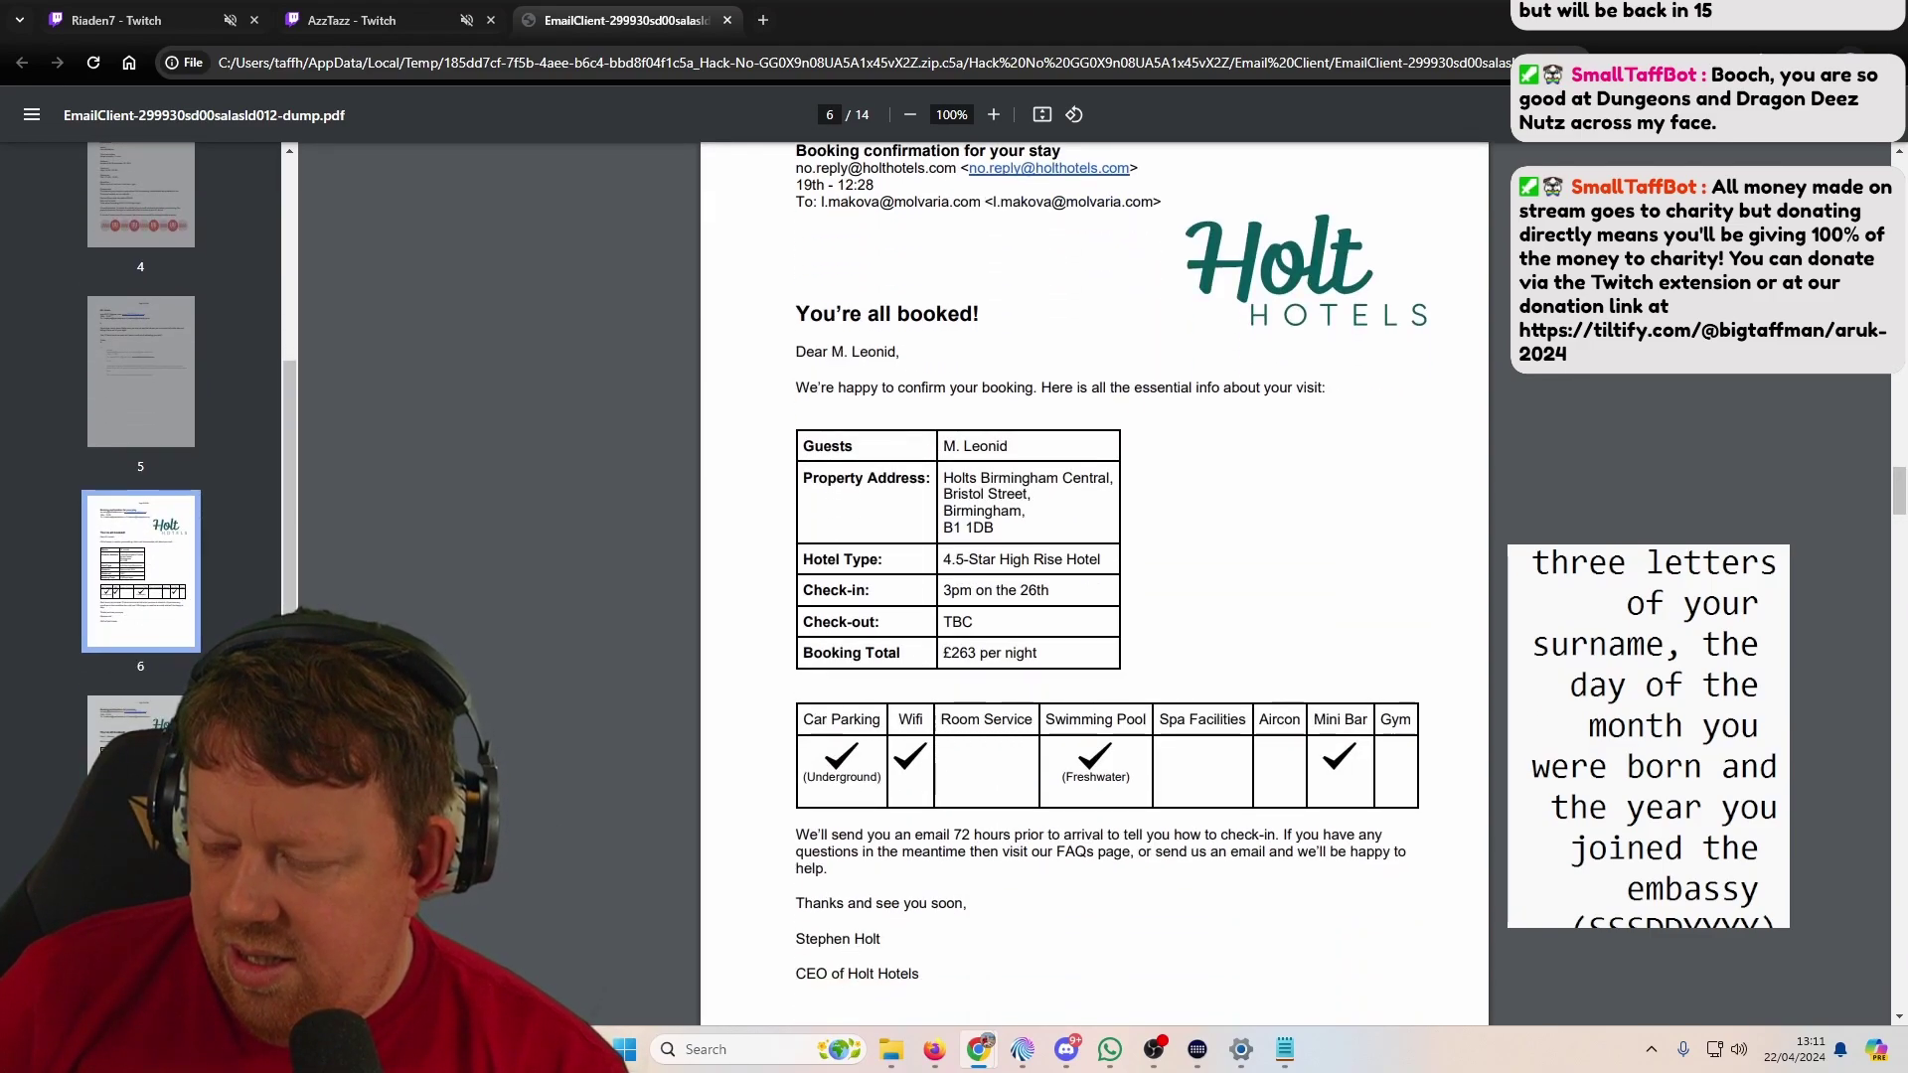
key(Down)
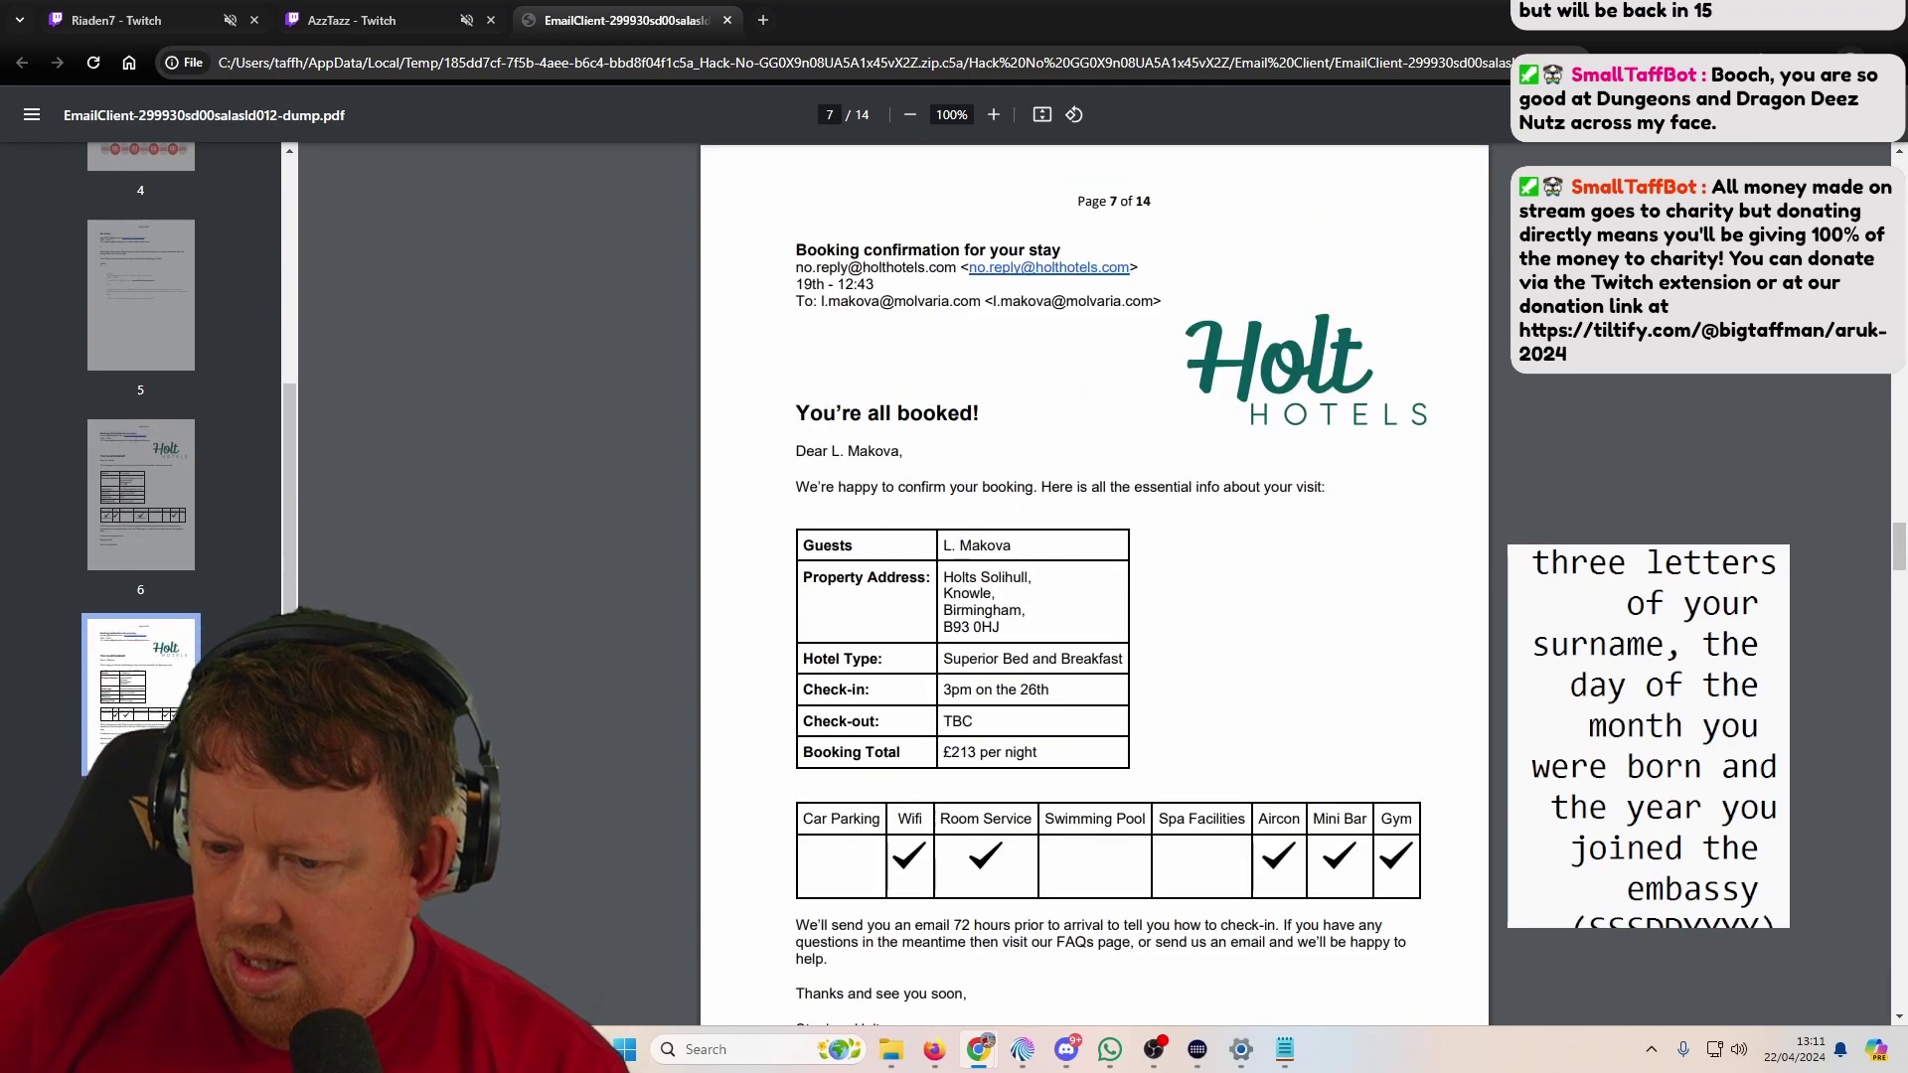
key(Down)
key(Up)
key(Down)
key(Up)
key(Down)
key(Down)
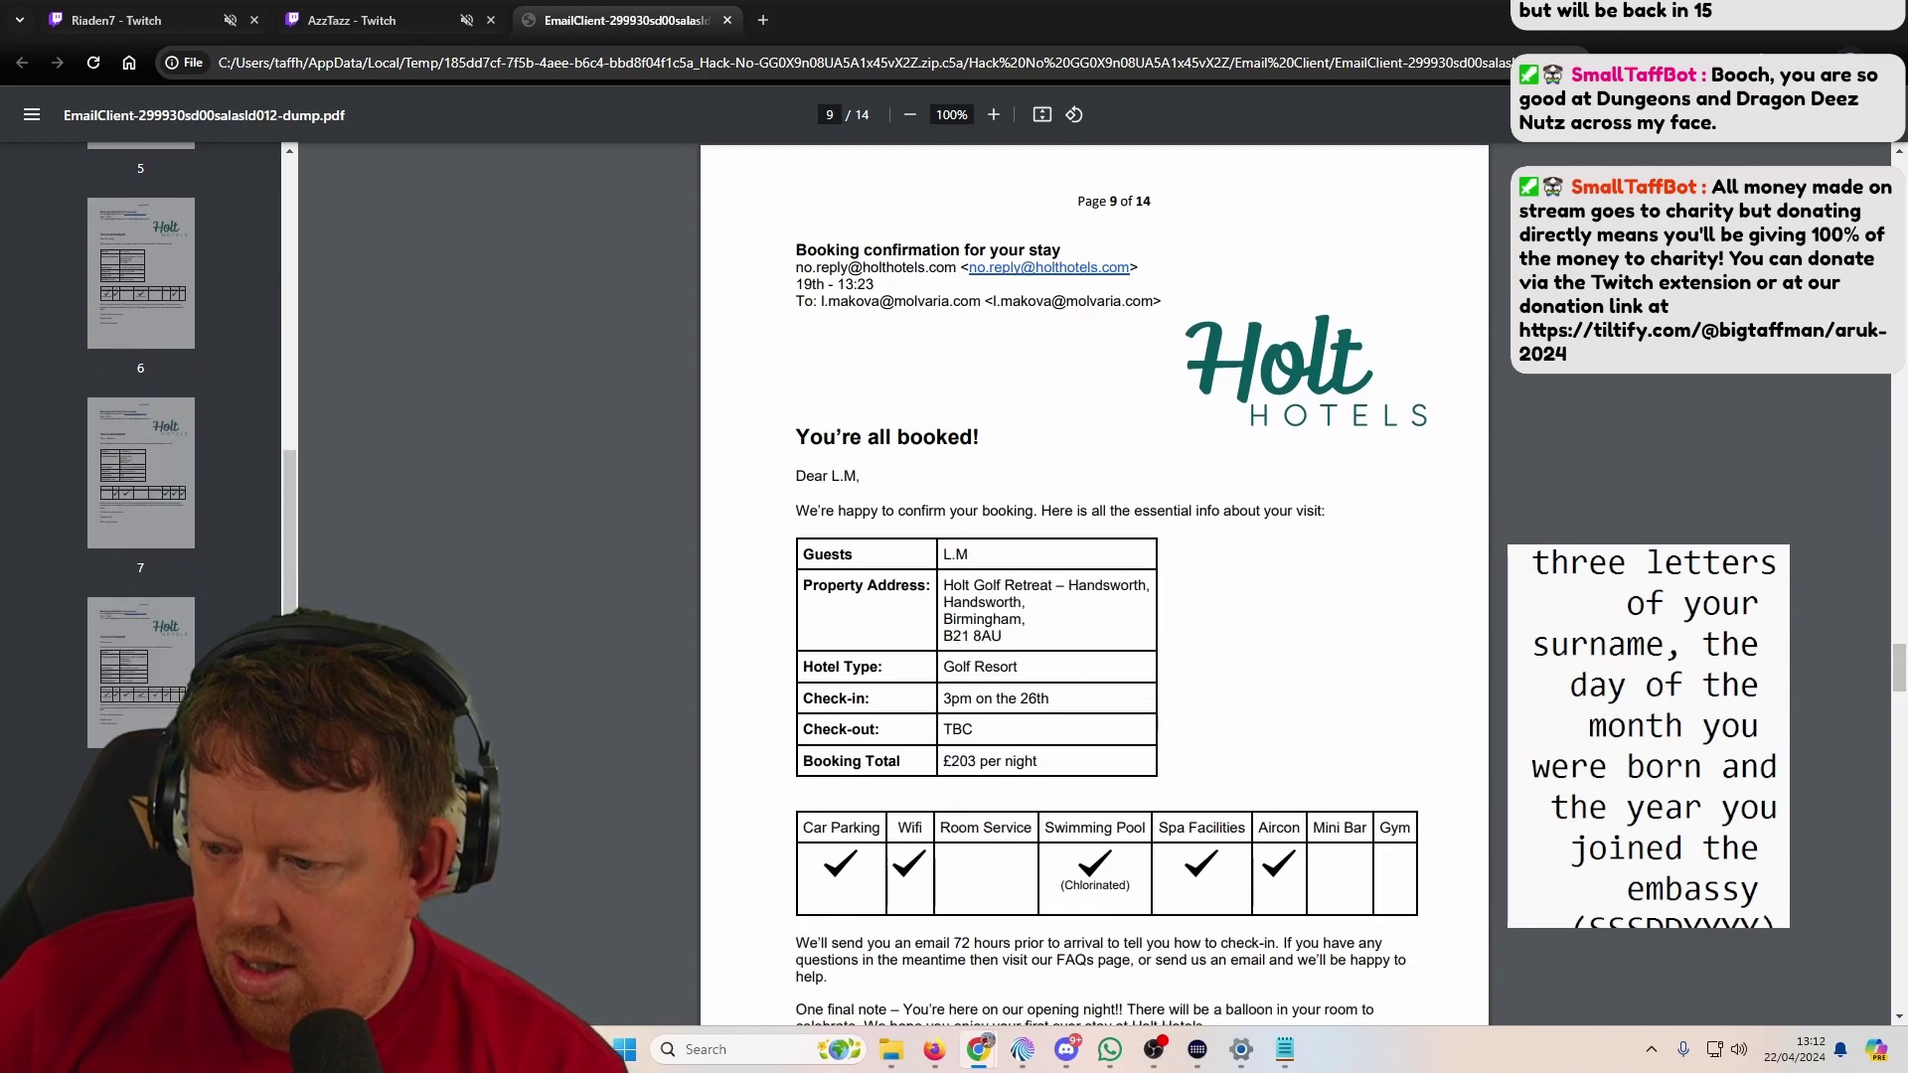
key(Up)
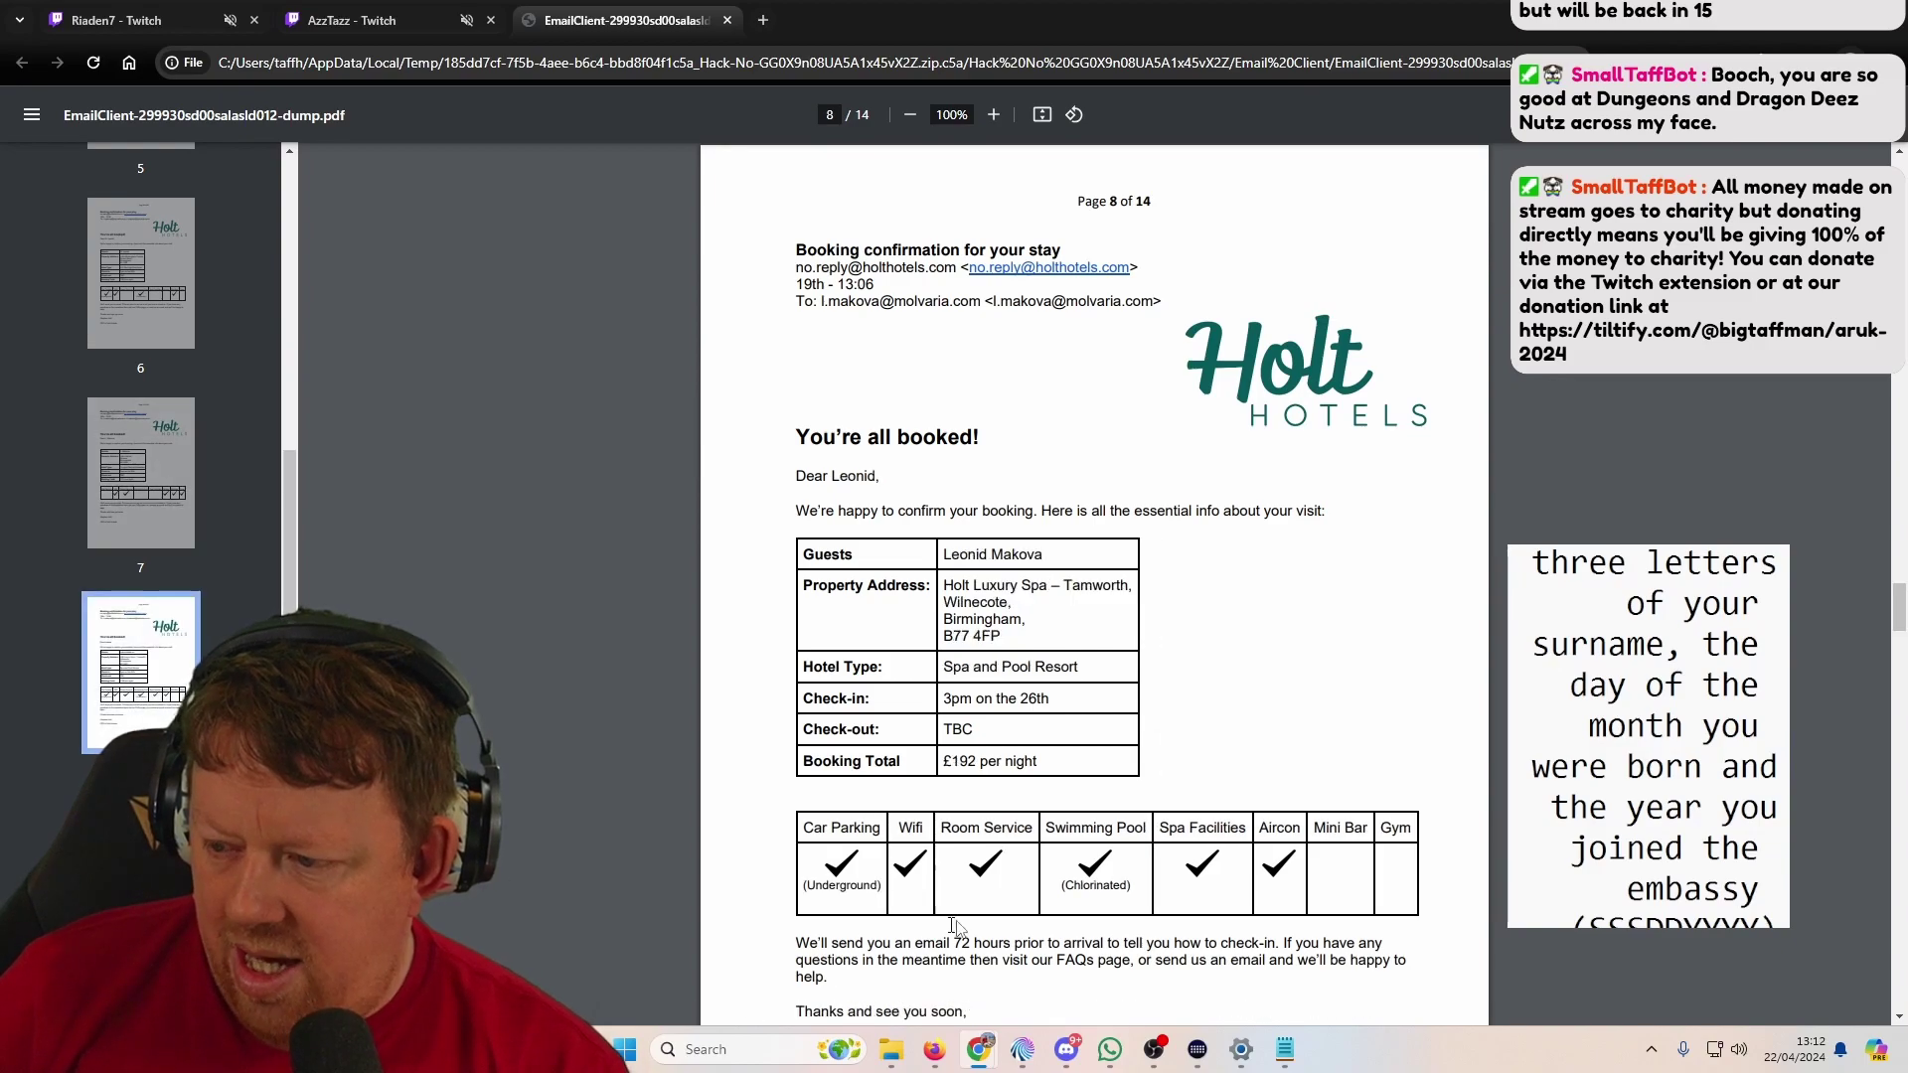
scroll(1093, 596, down, 4)
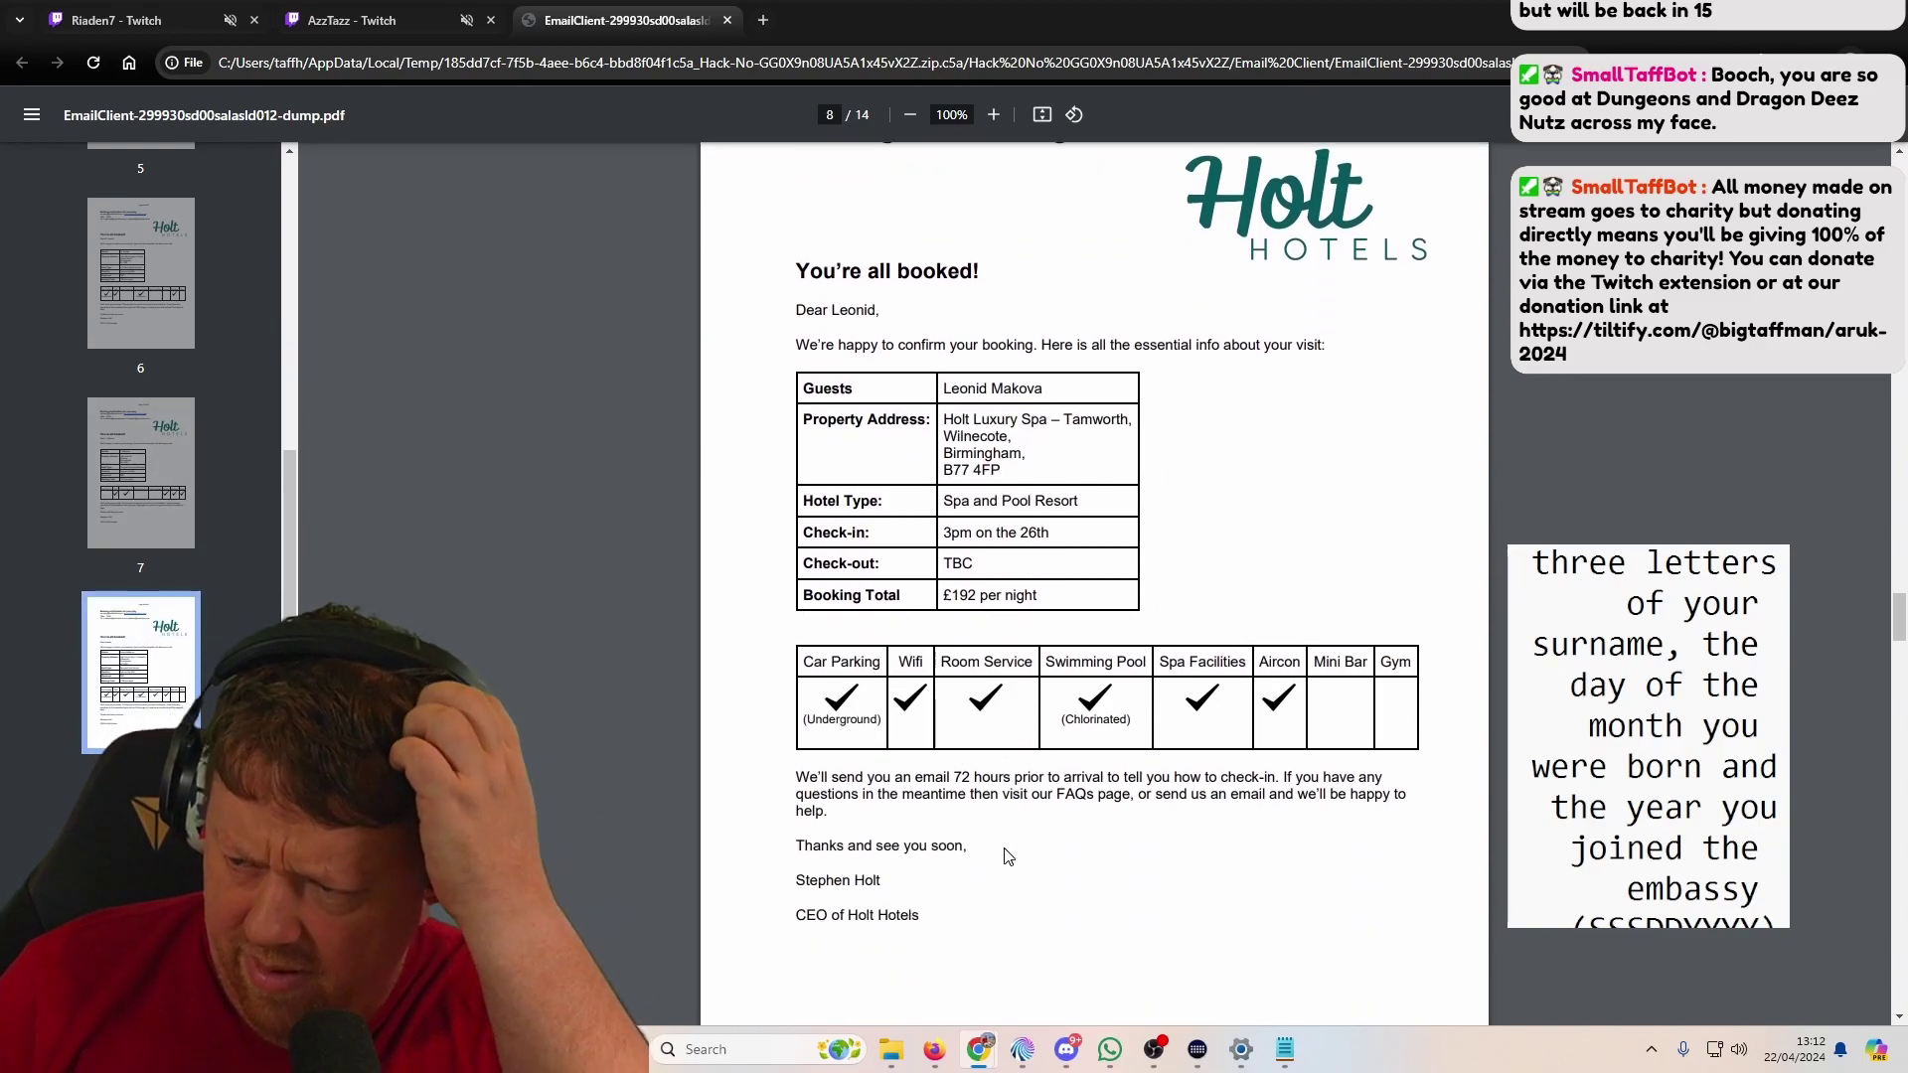
key(Down)
key(Down)
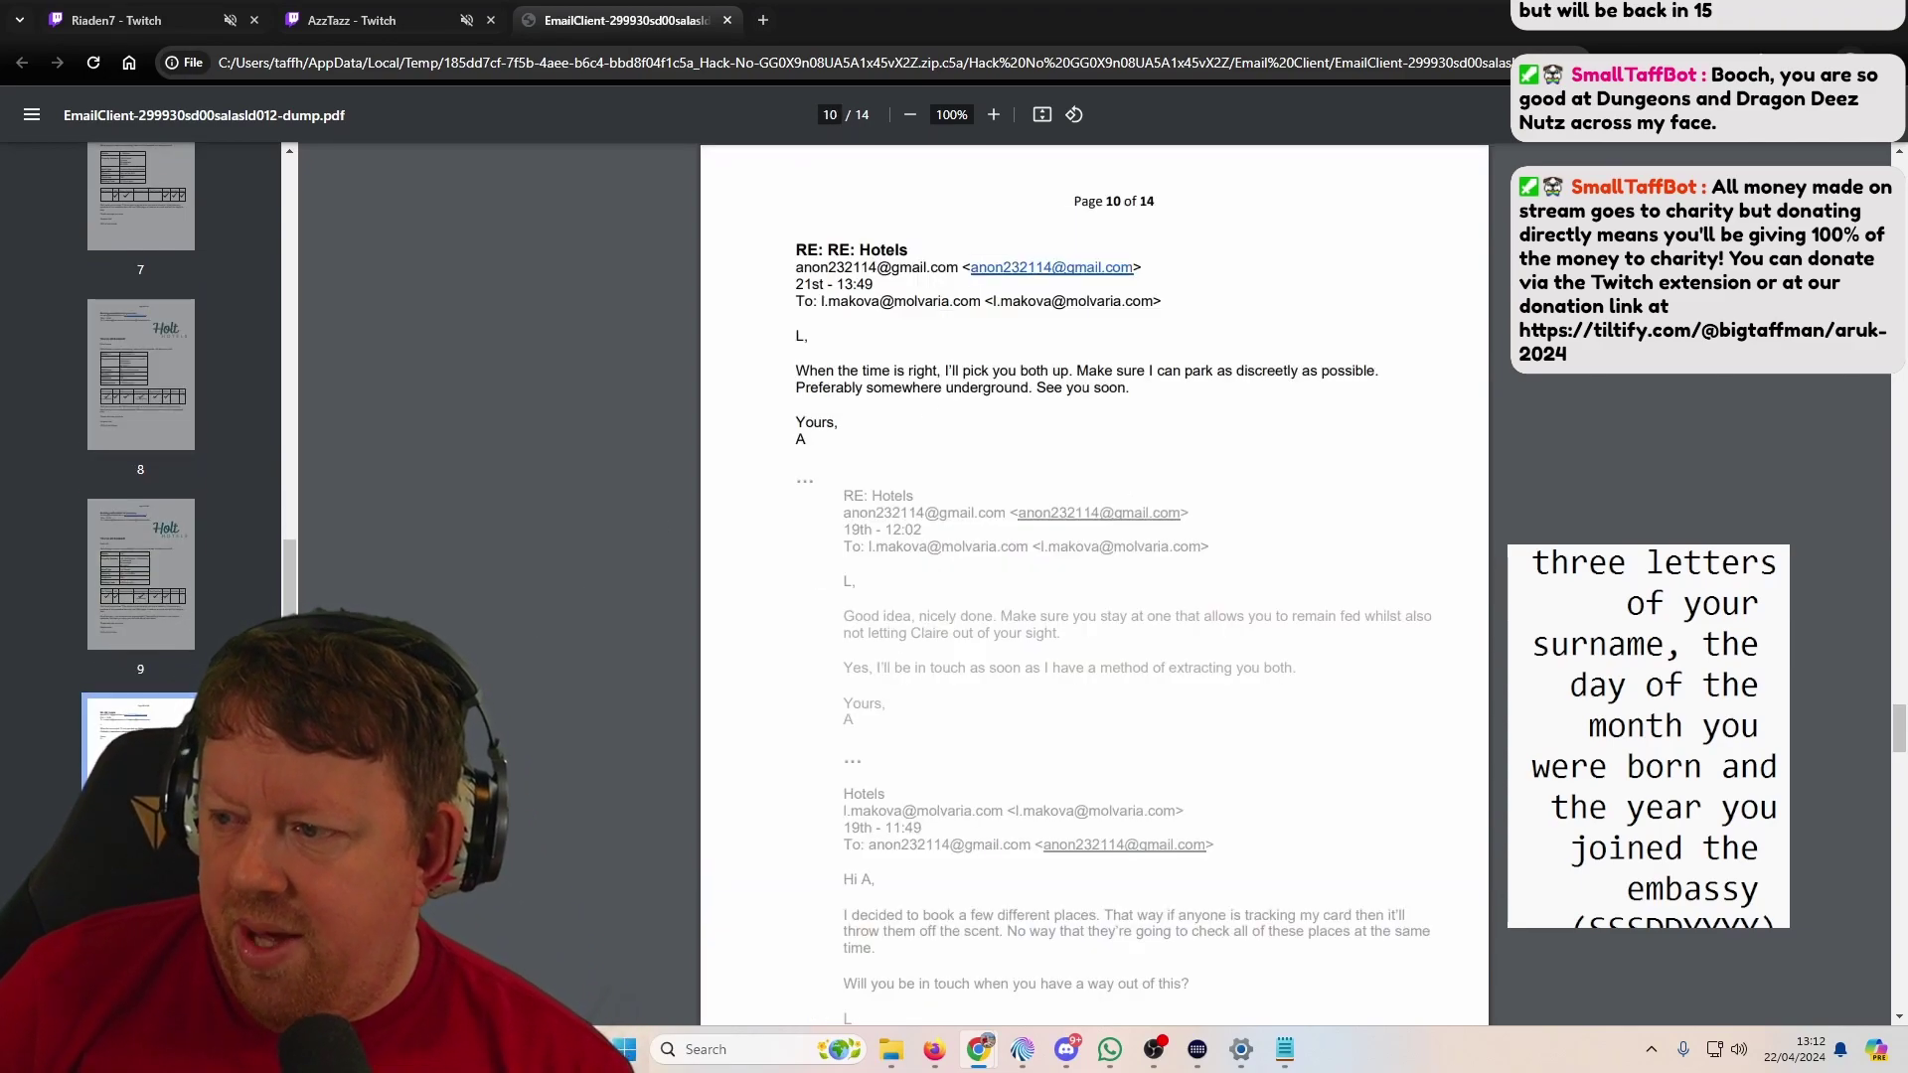
Step: Select the hotel postcode in page 8's Holt Luxury Spa booking address
click(140, 375)
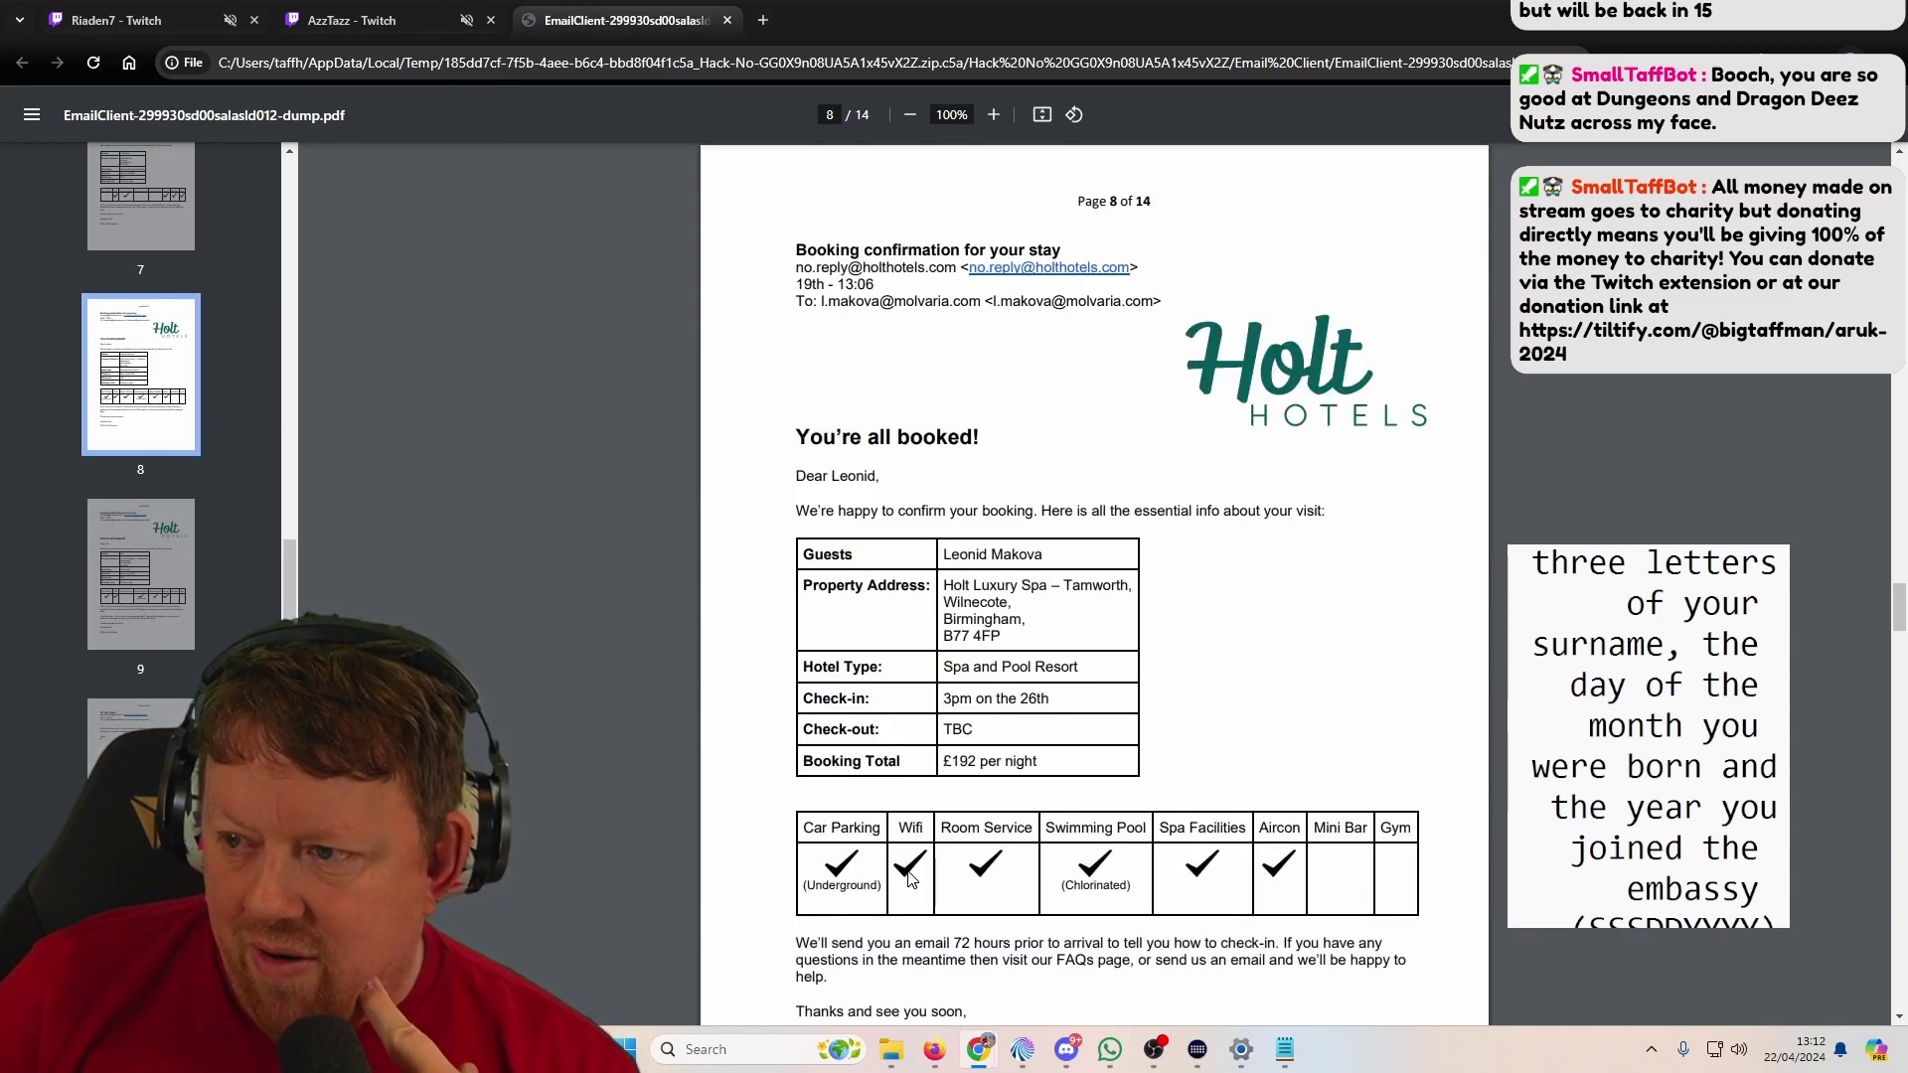
scroll(921, 877, down, 6)
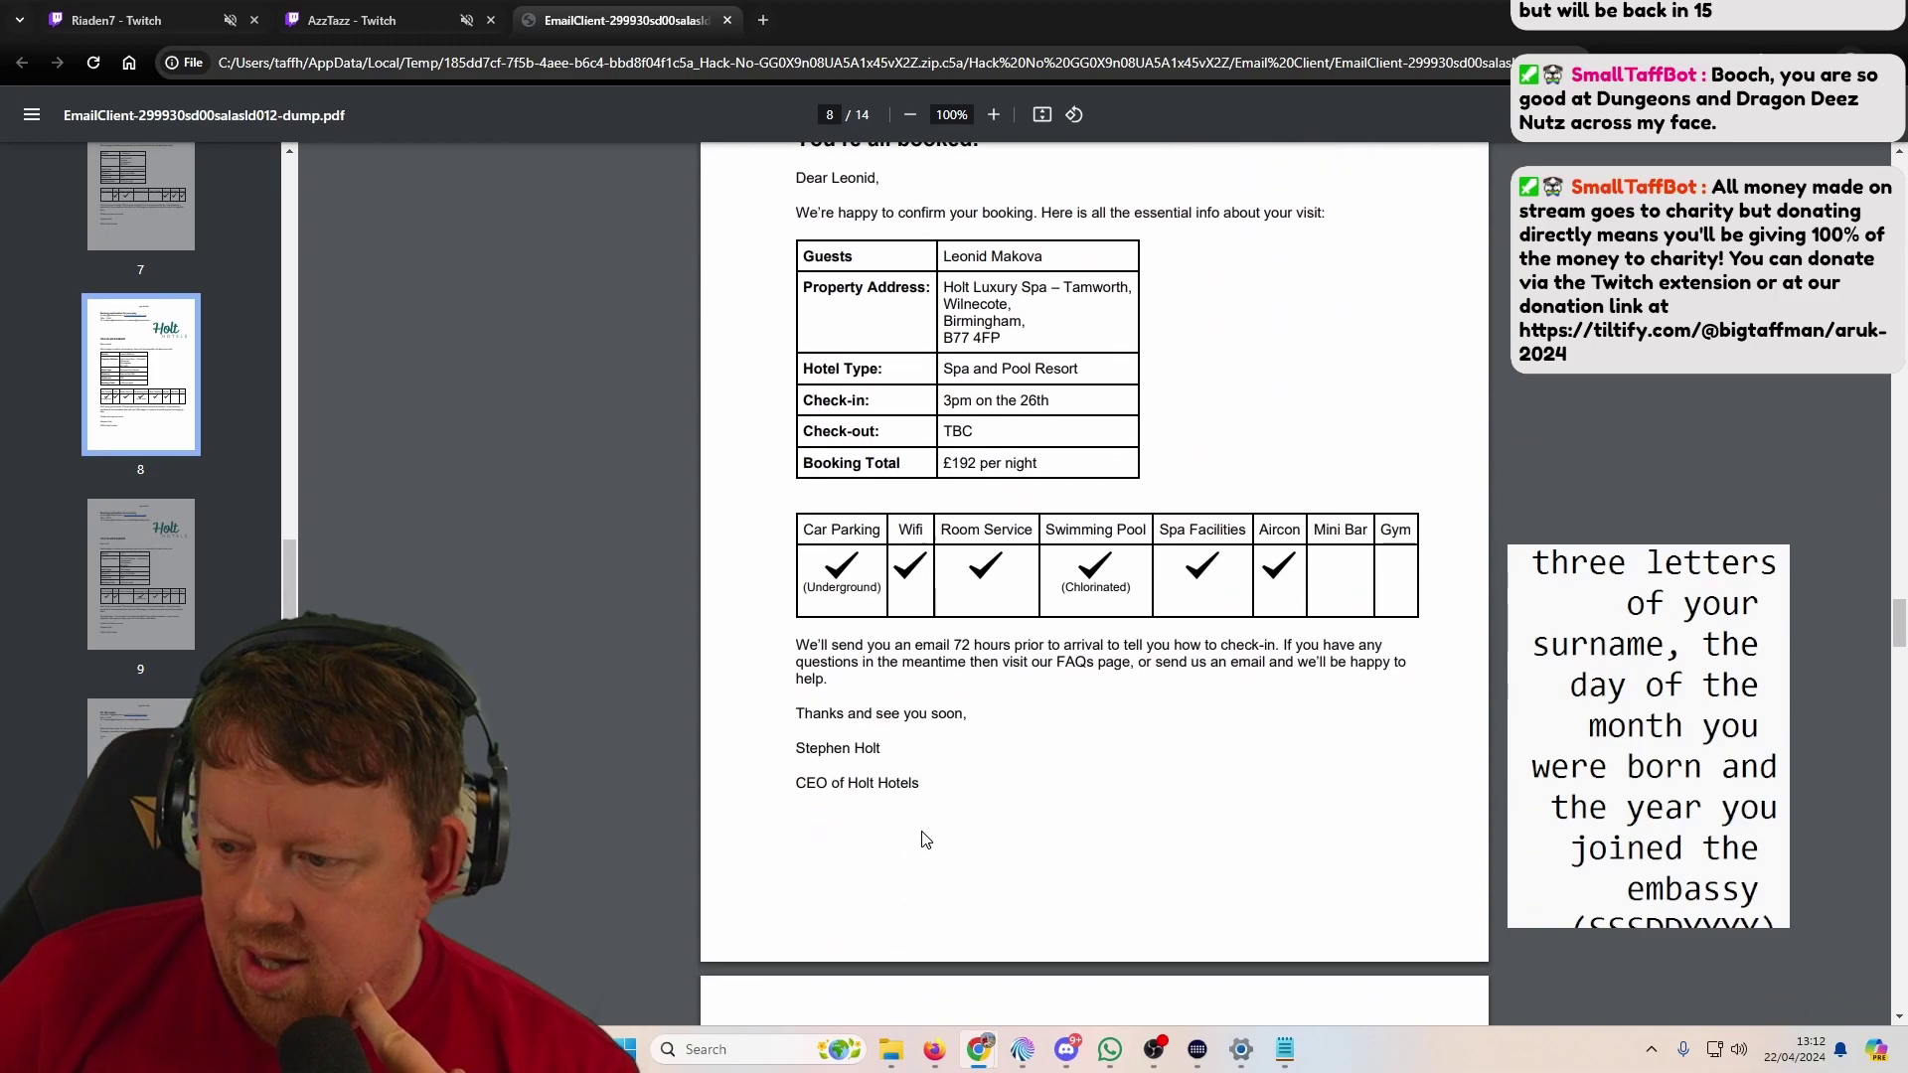
scroll(917, 823, up, 6)
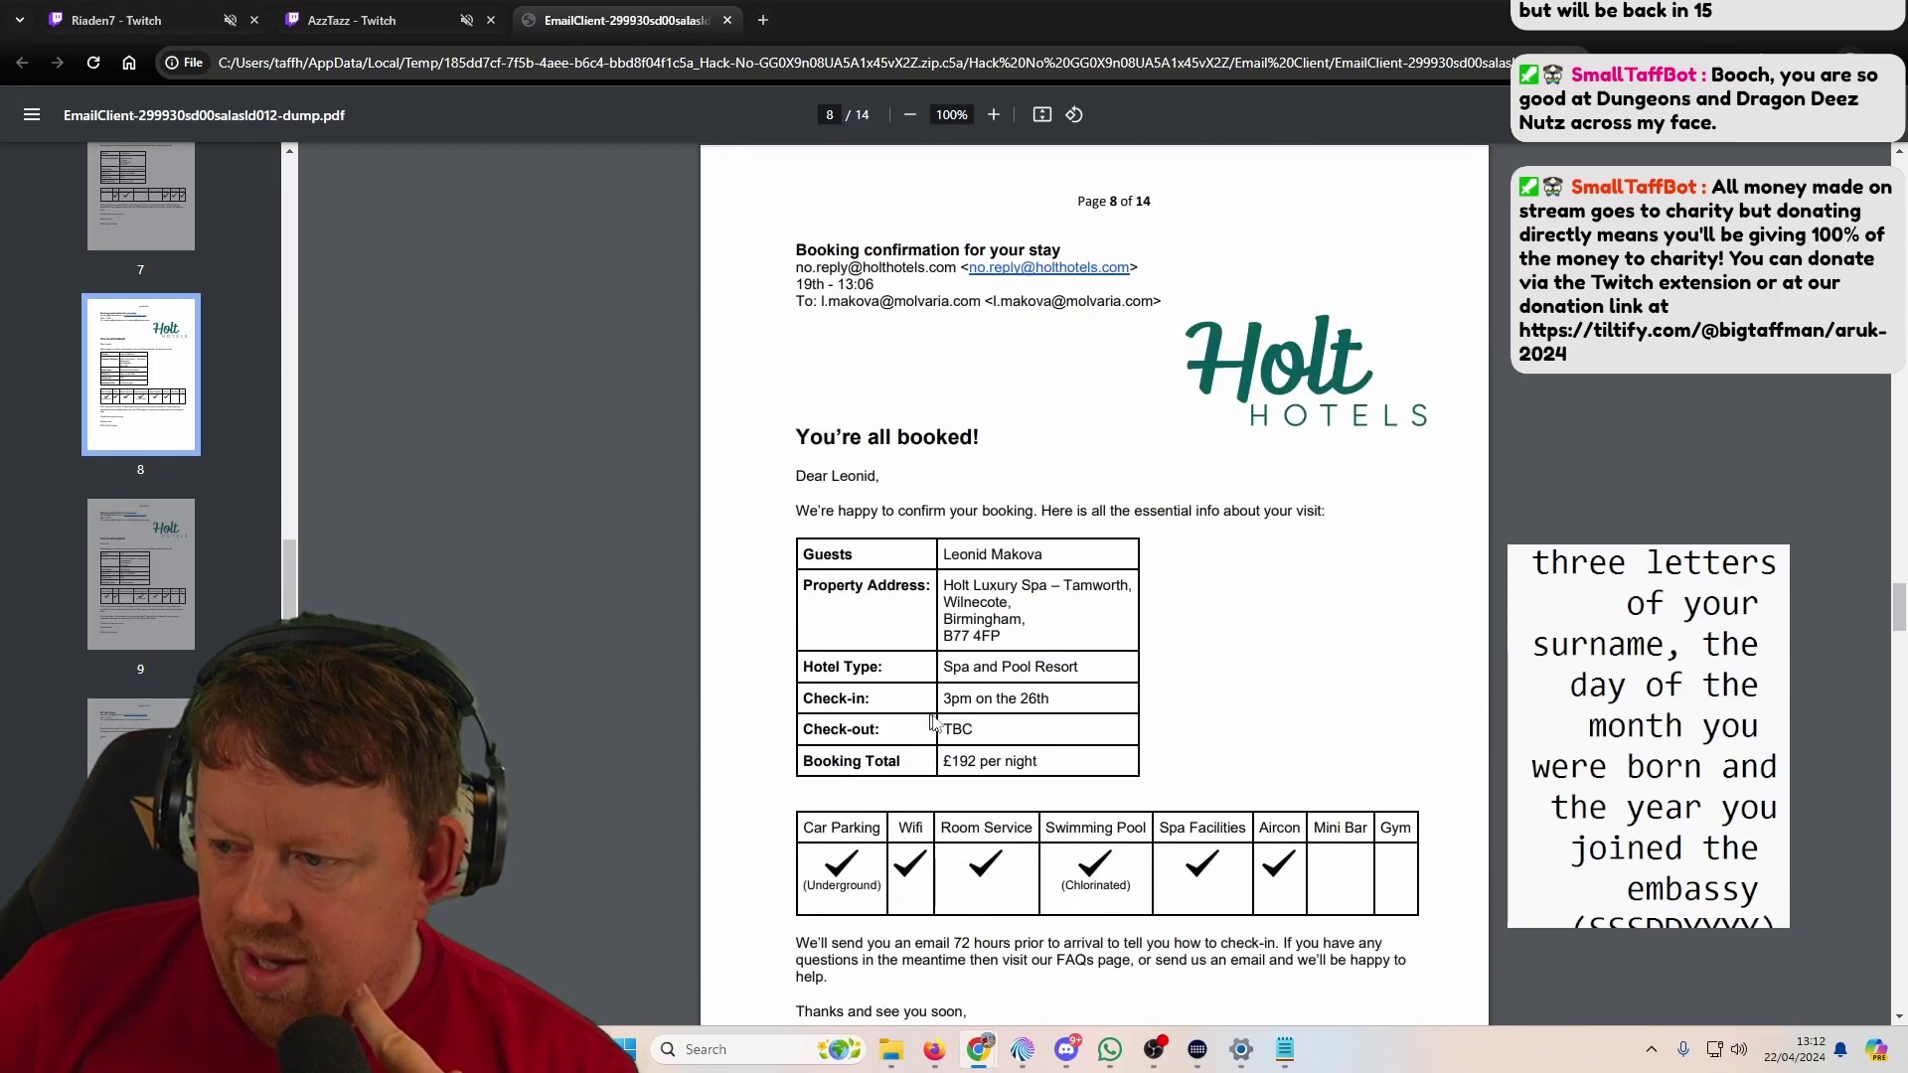
drag(1002, 636, 943, 637)
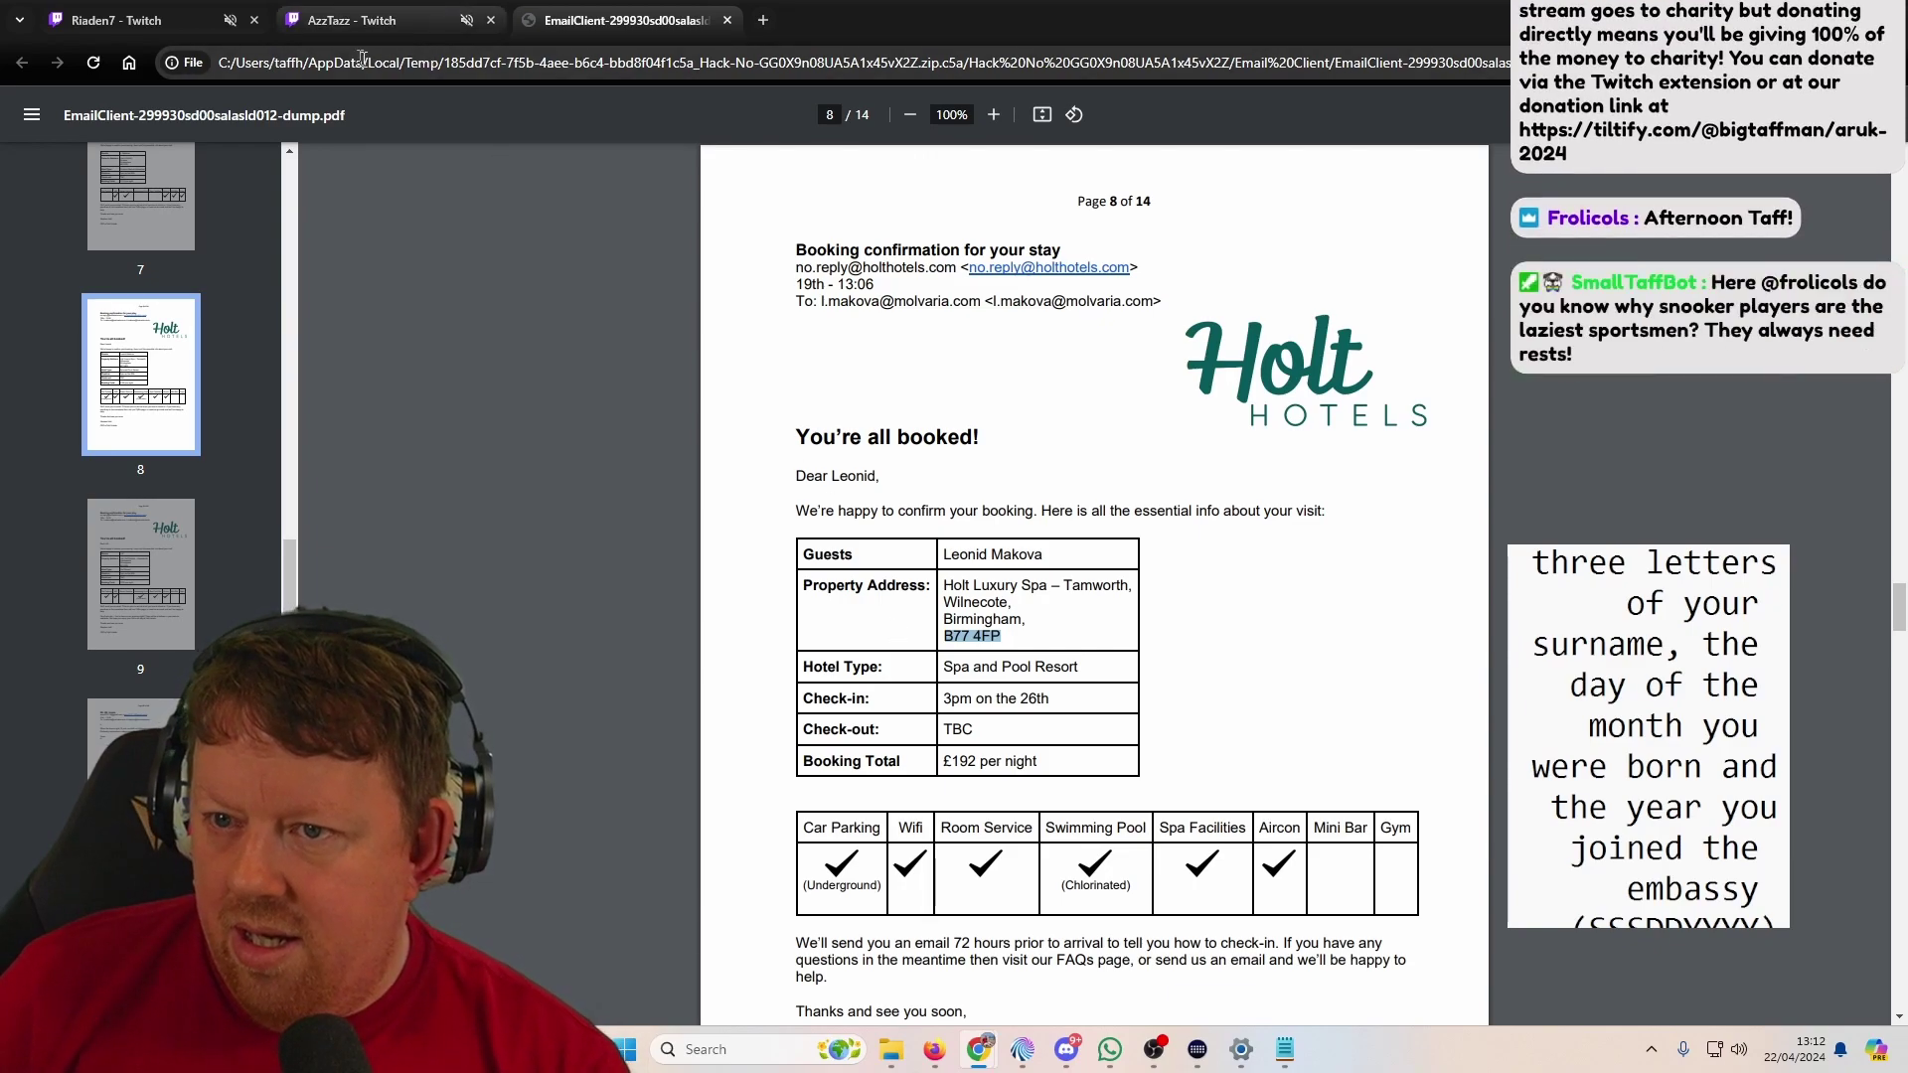
Step: Correct the postcode form's Postcode B entry to the hotel's postcode, then page forward in the PDF
key(alt+Tab)
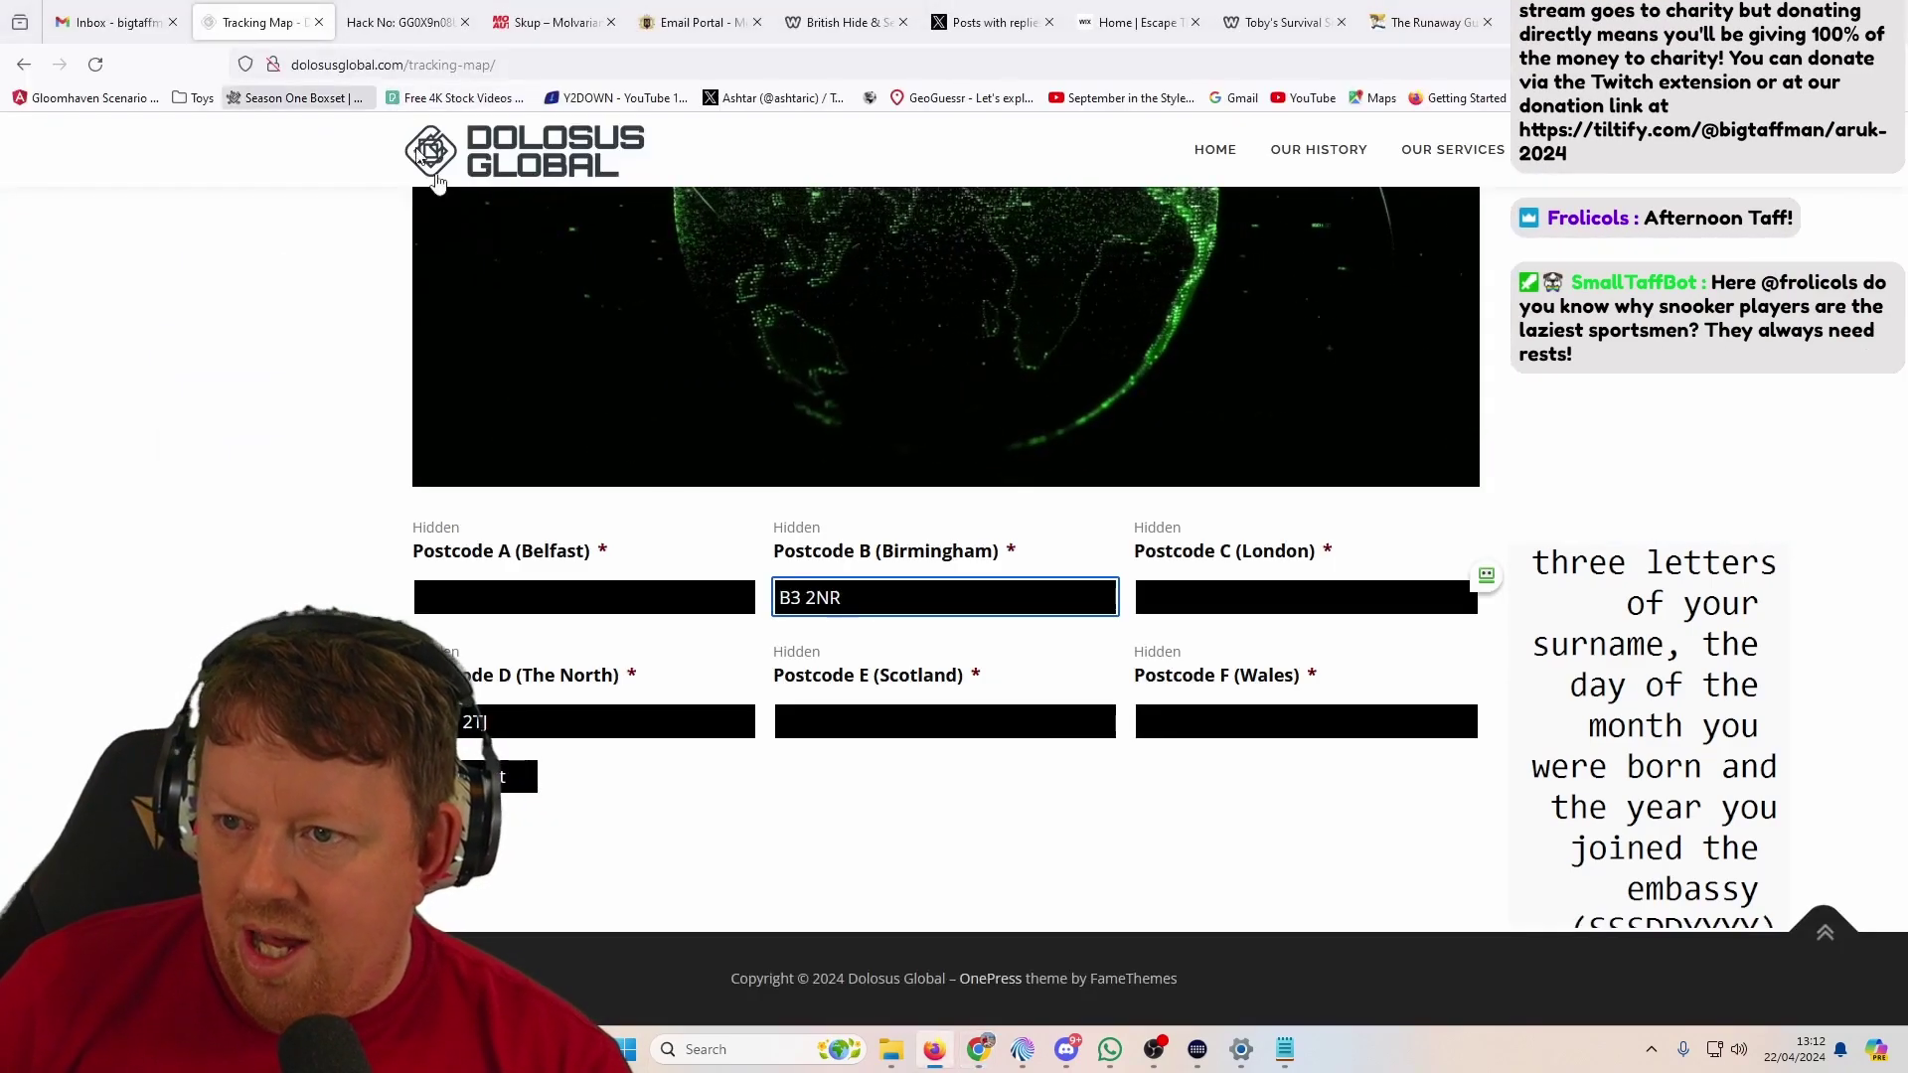
key(ctrl+a)
key(Right)
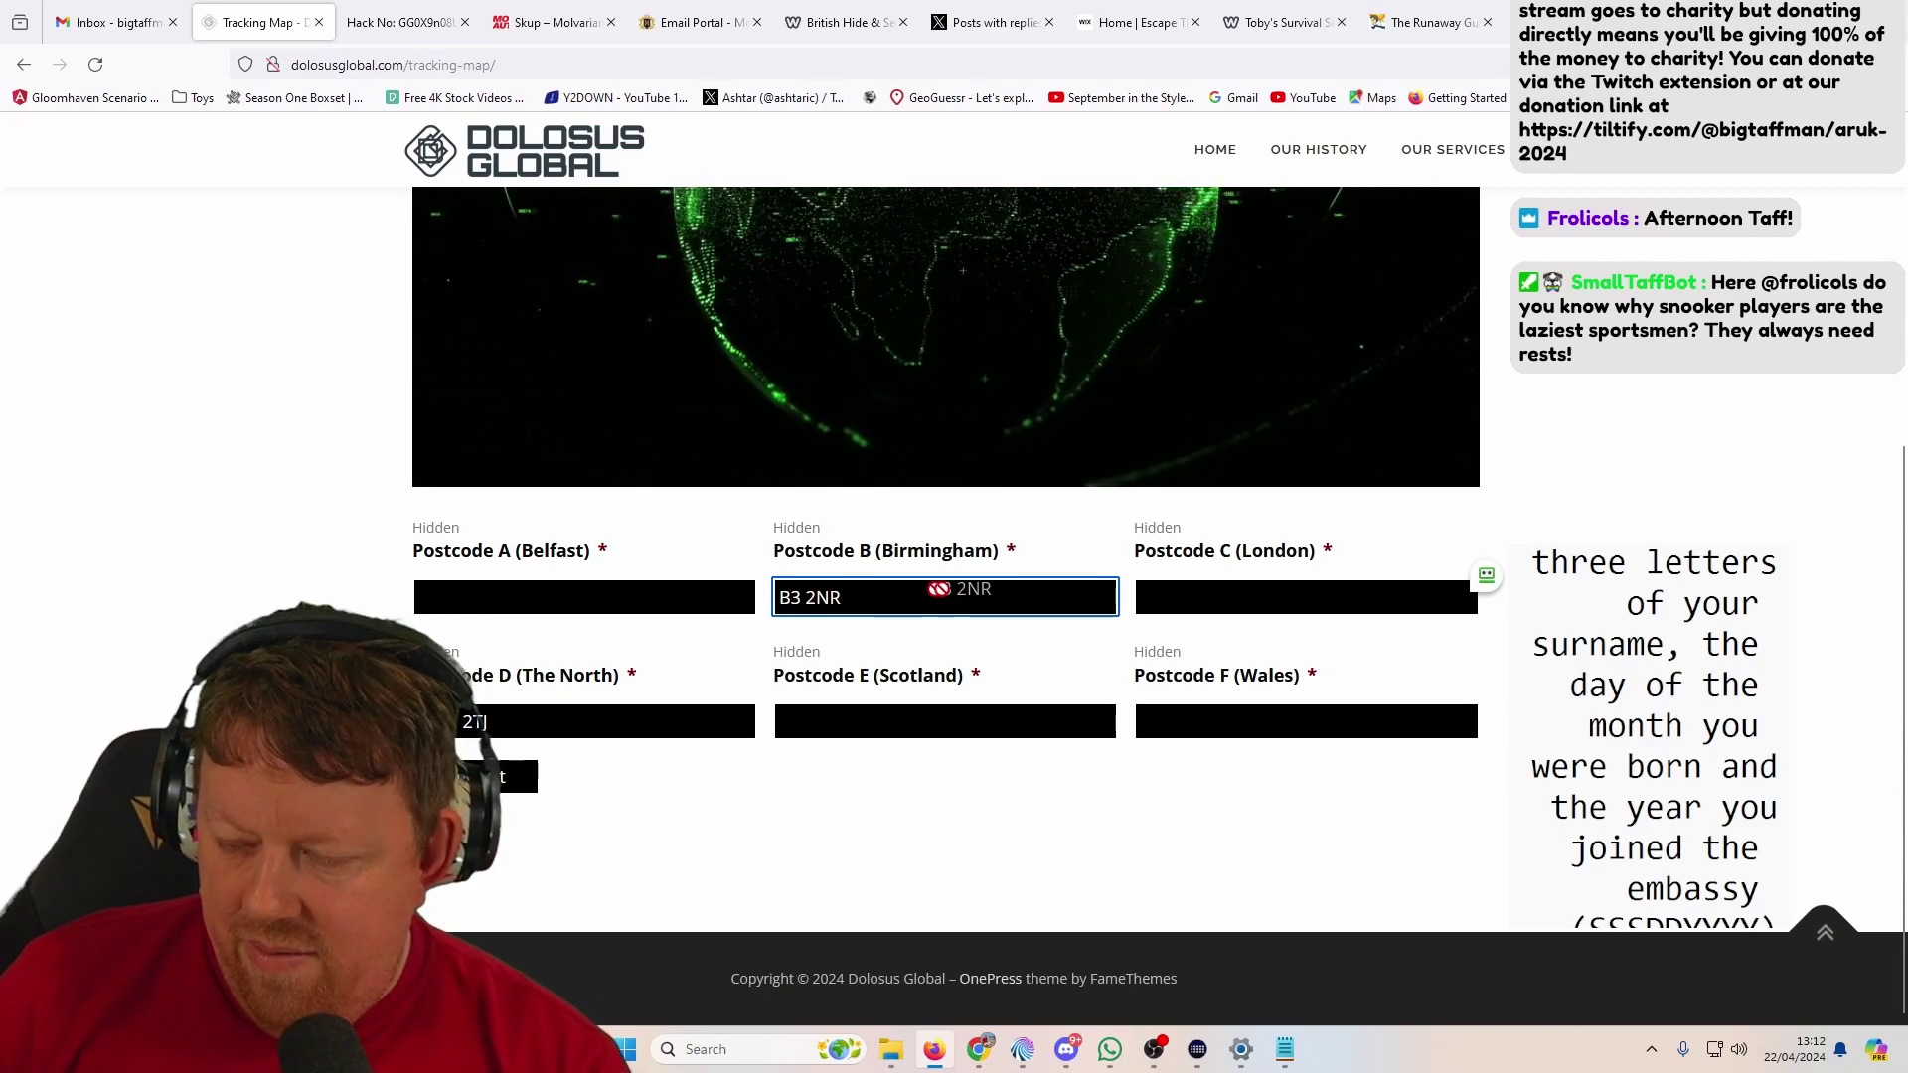
key(BackSpace)
key(BackSpace)
key(BackSpace)
key(BackSpace)
key(BackSpace)
text(77 4FP)
key(alt+Tab)
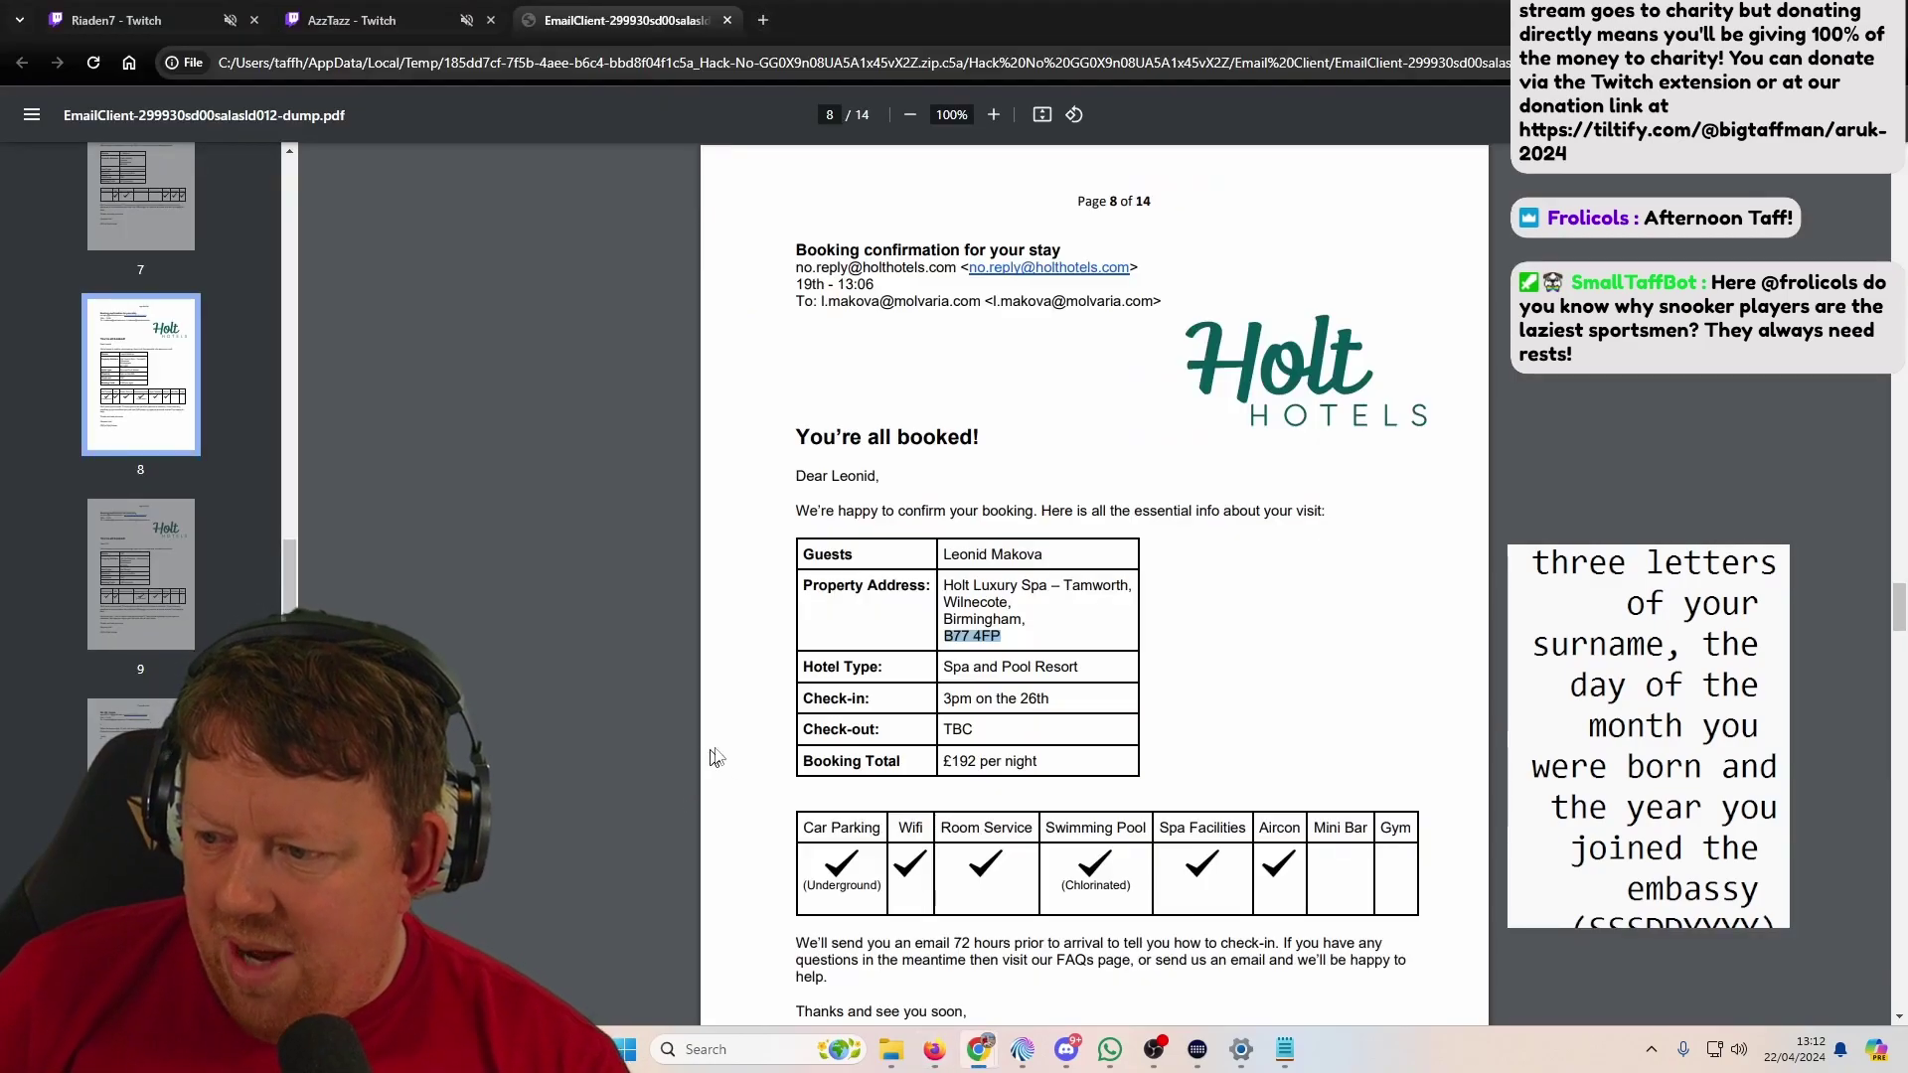
key(Right)
key(Right)
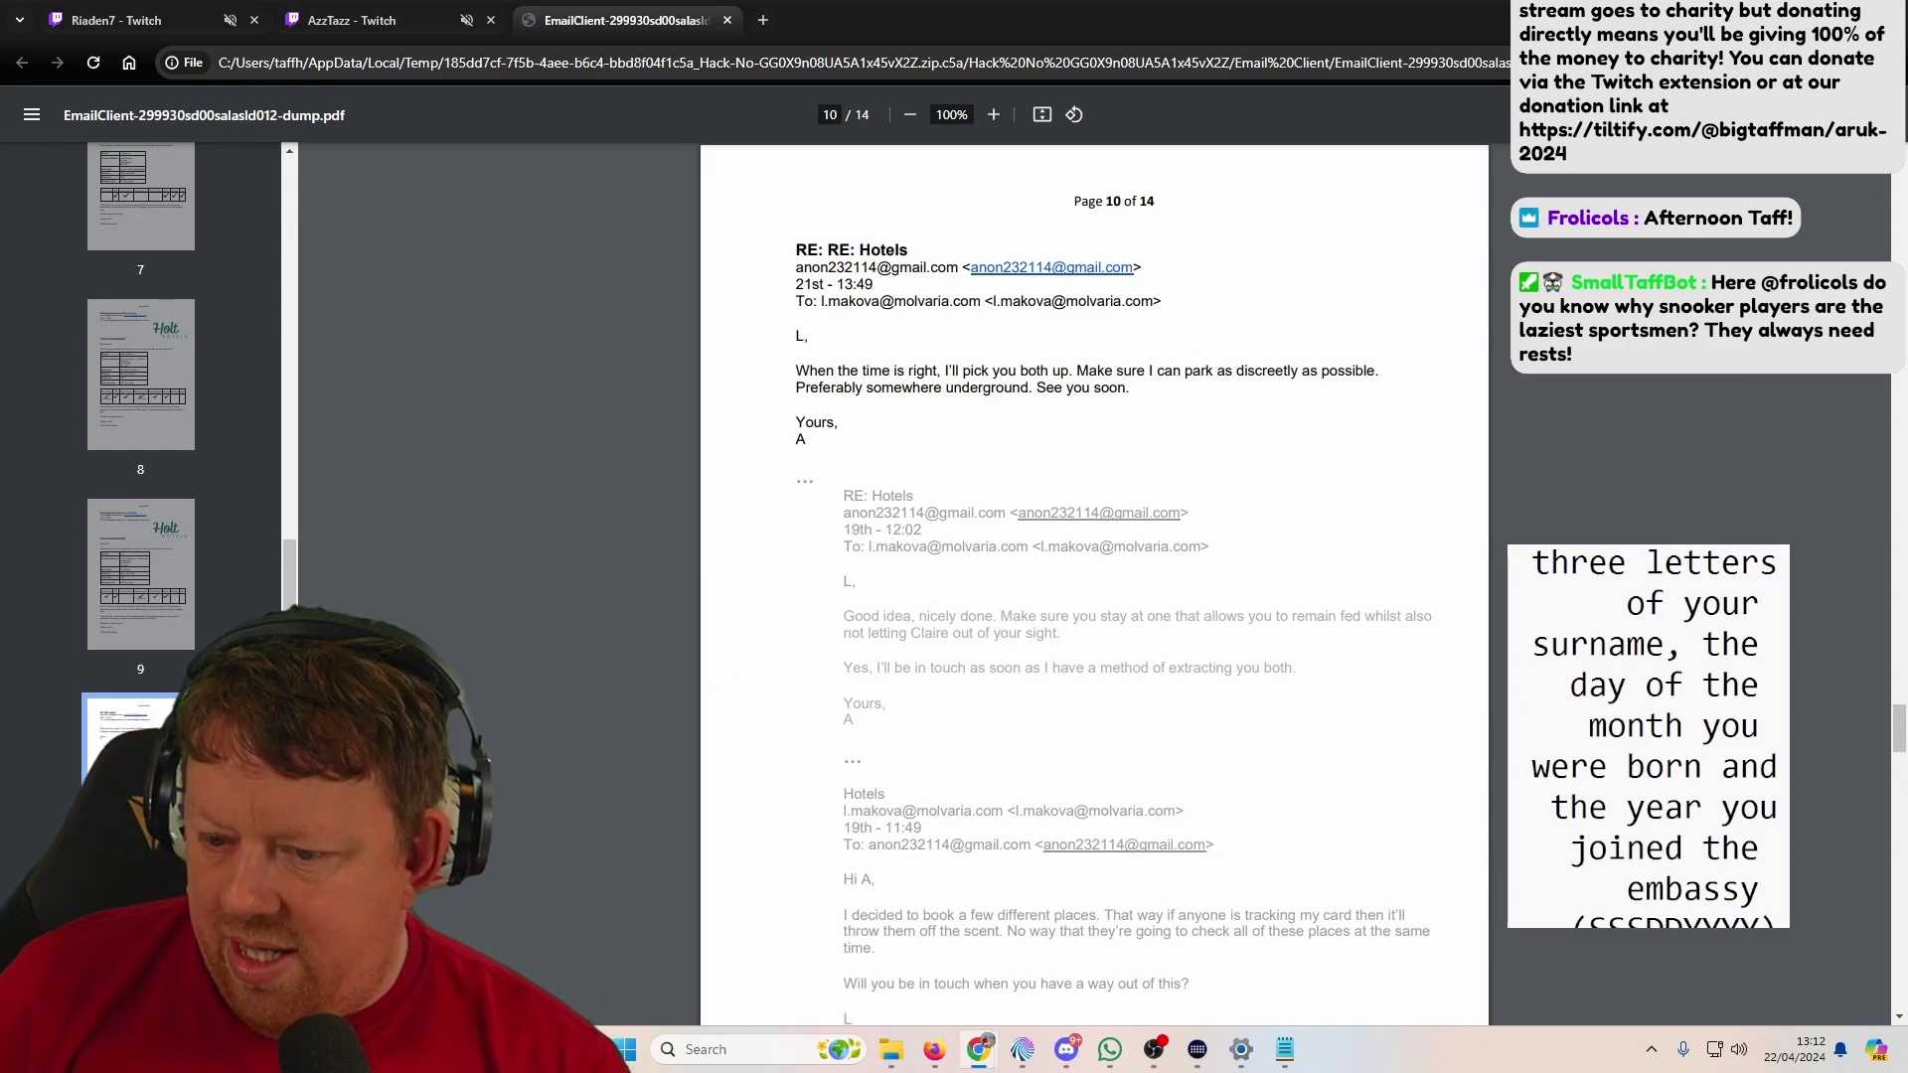
Step: Page through the Milford Worldwide booking confirmations on pages 11 to 14
key(Right)
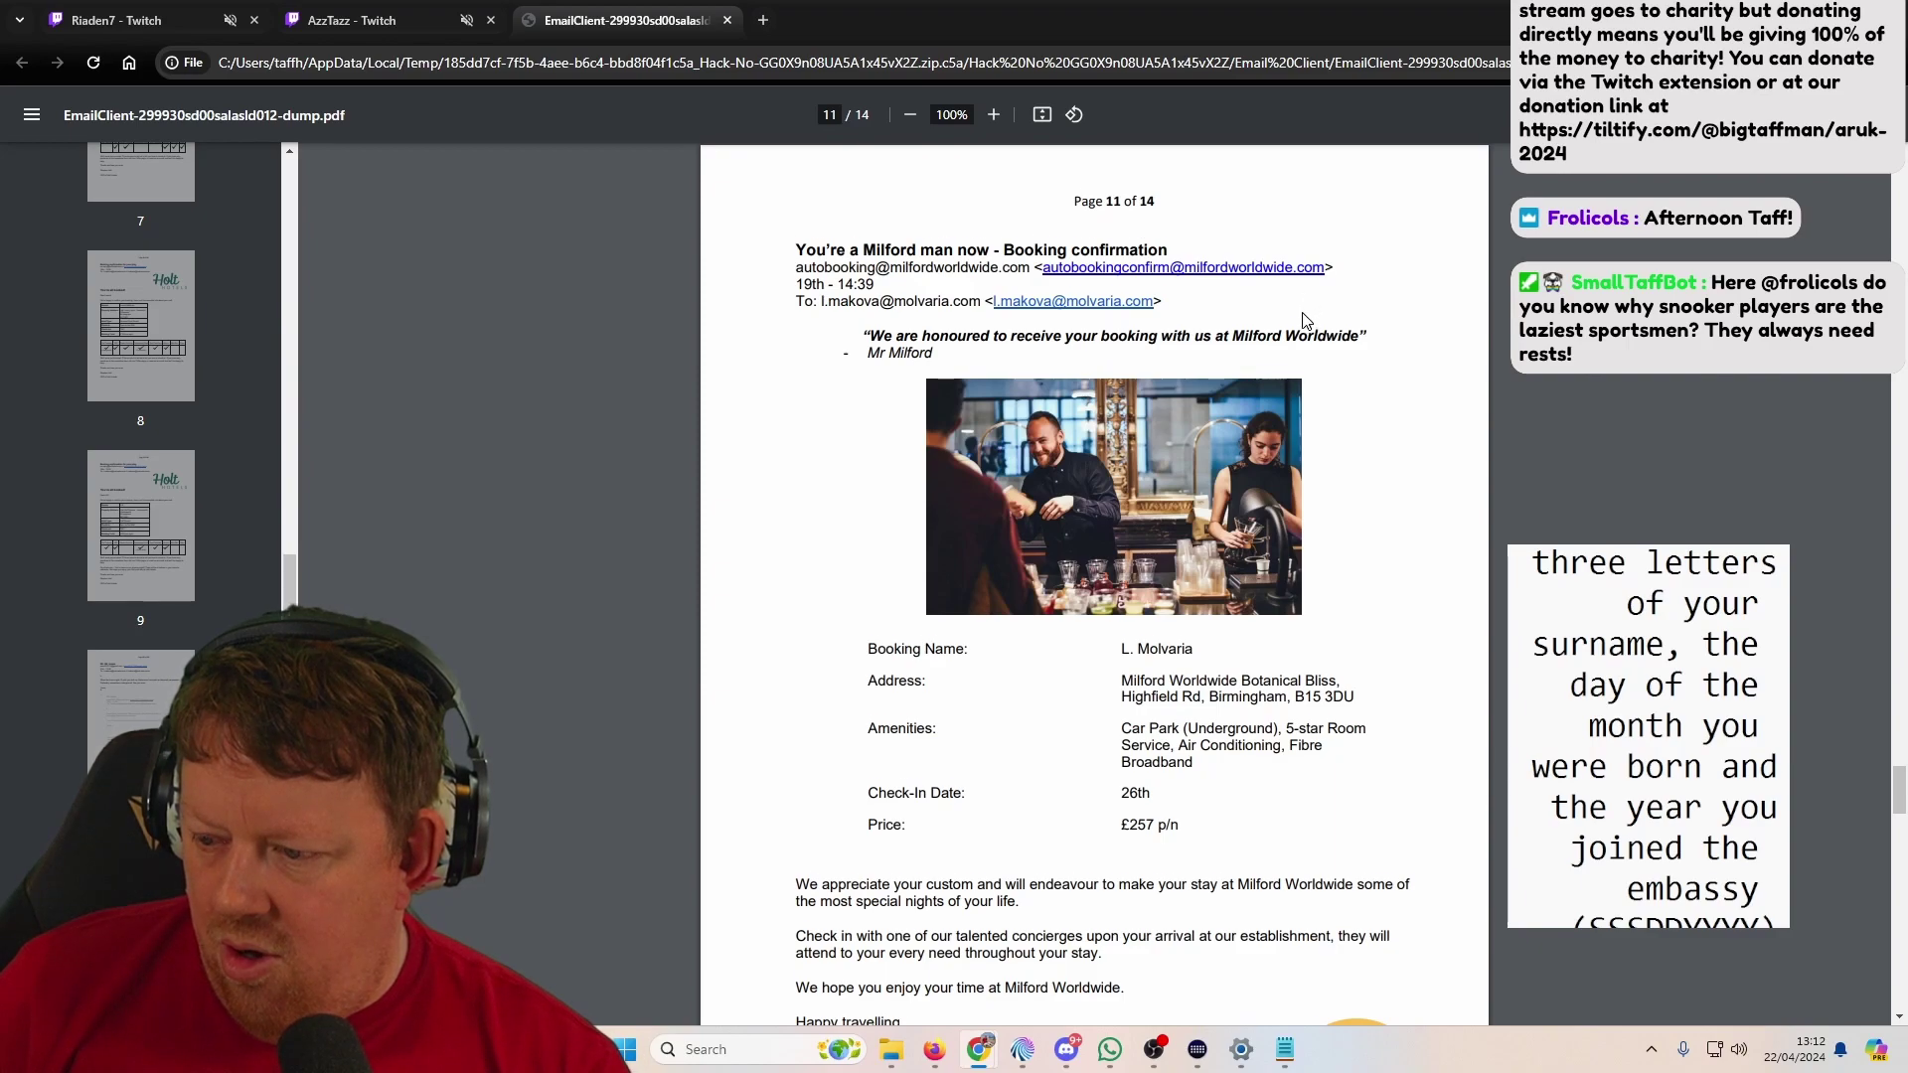
scroll(1305, 318, down, 8)
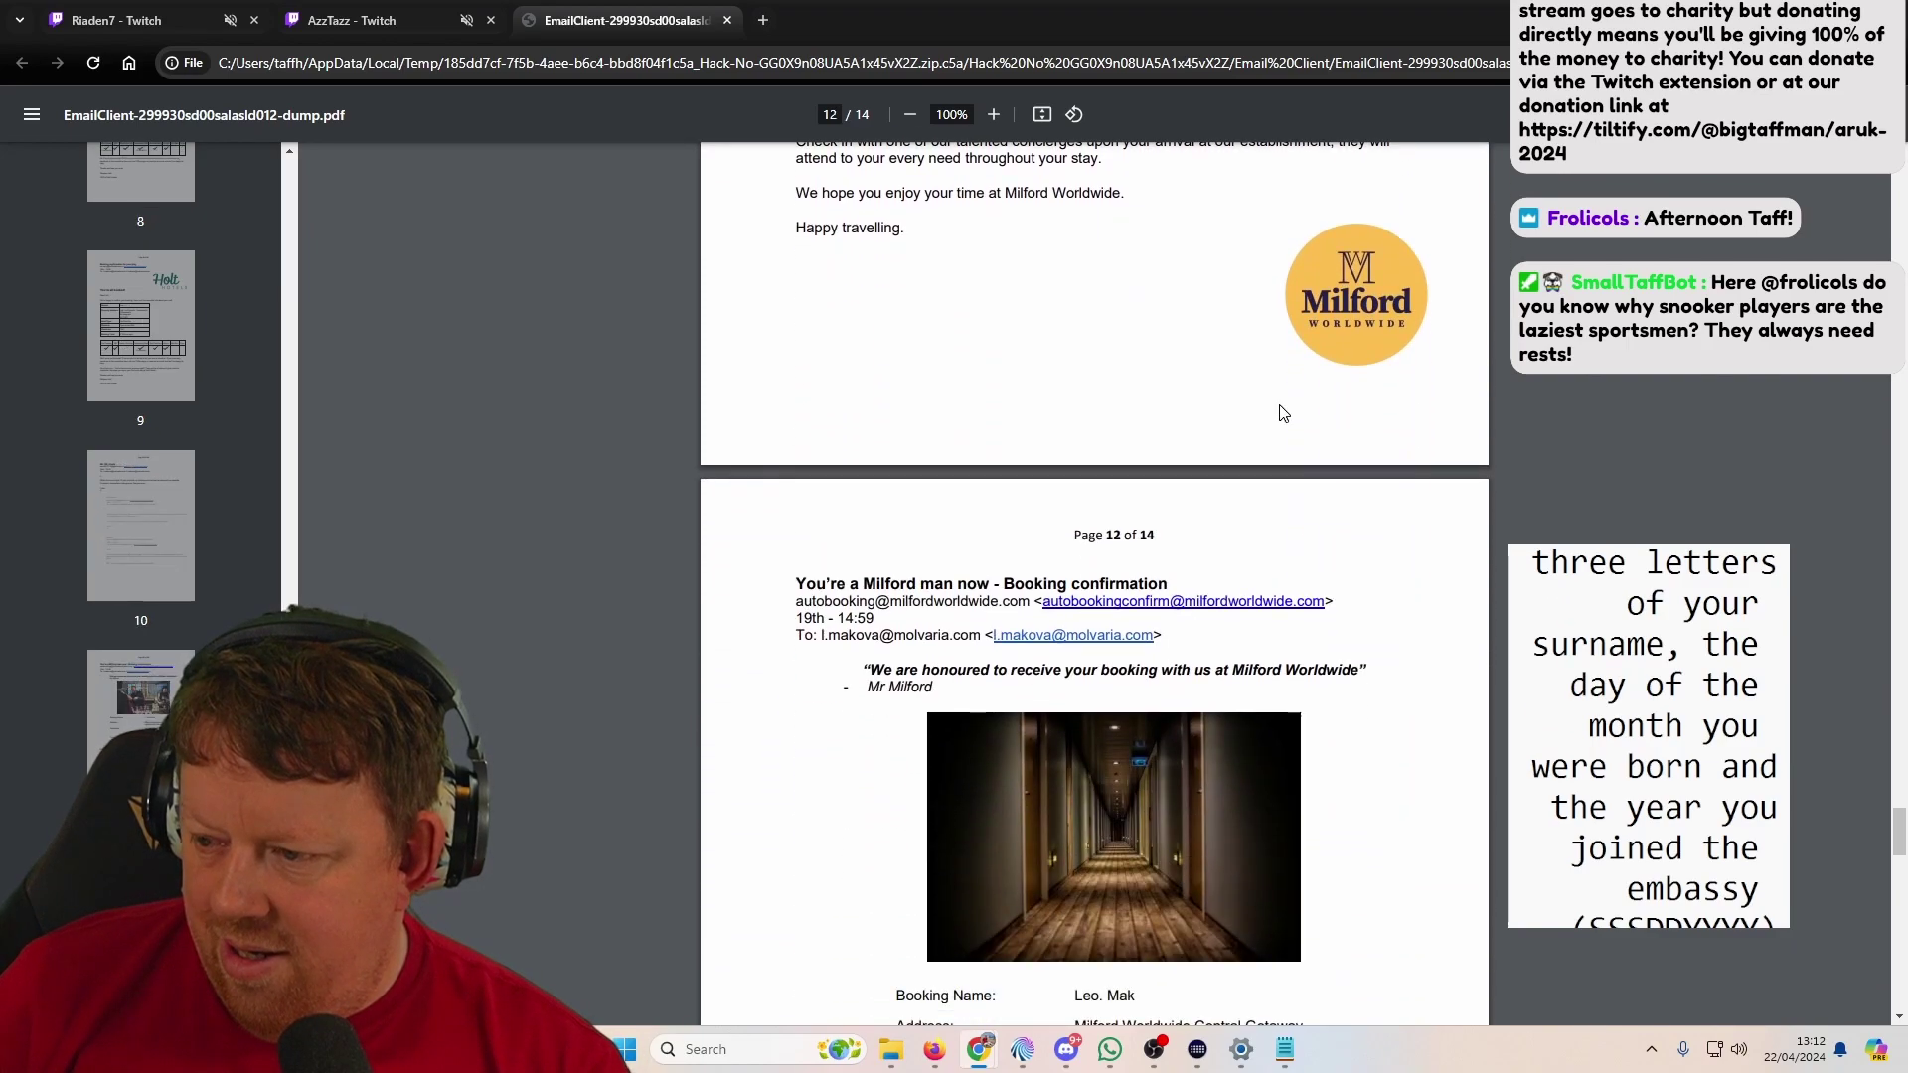
scroll(1282, 413, down, 5)
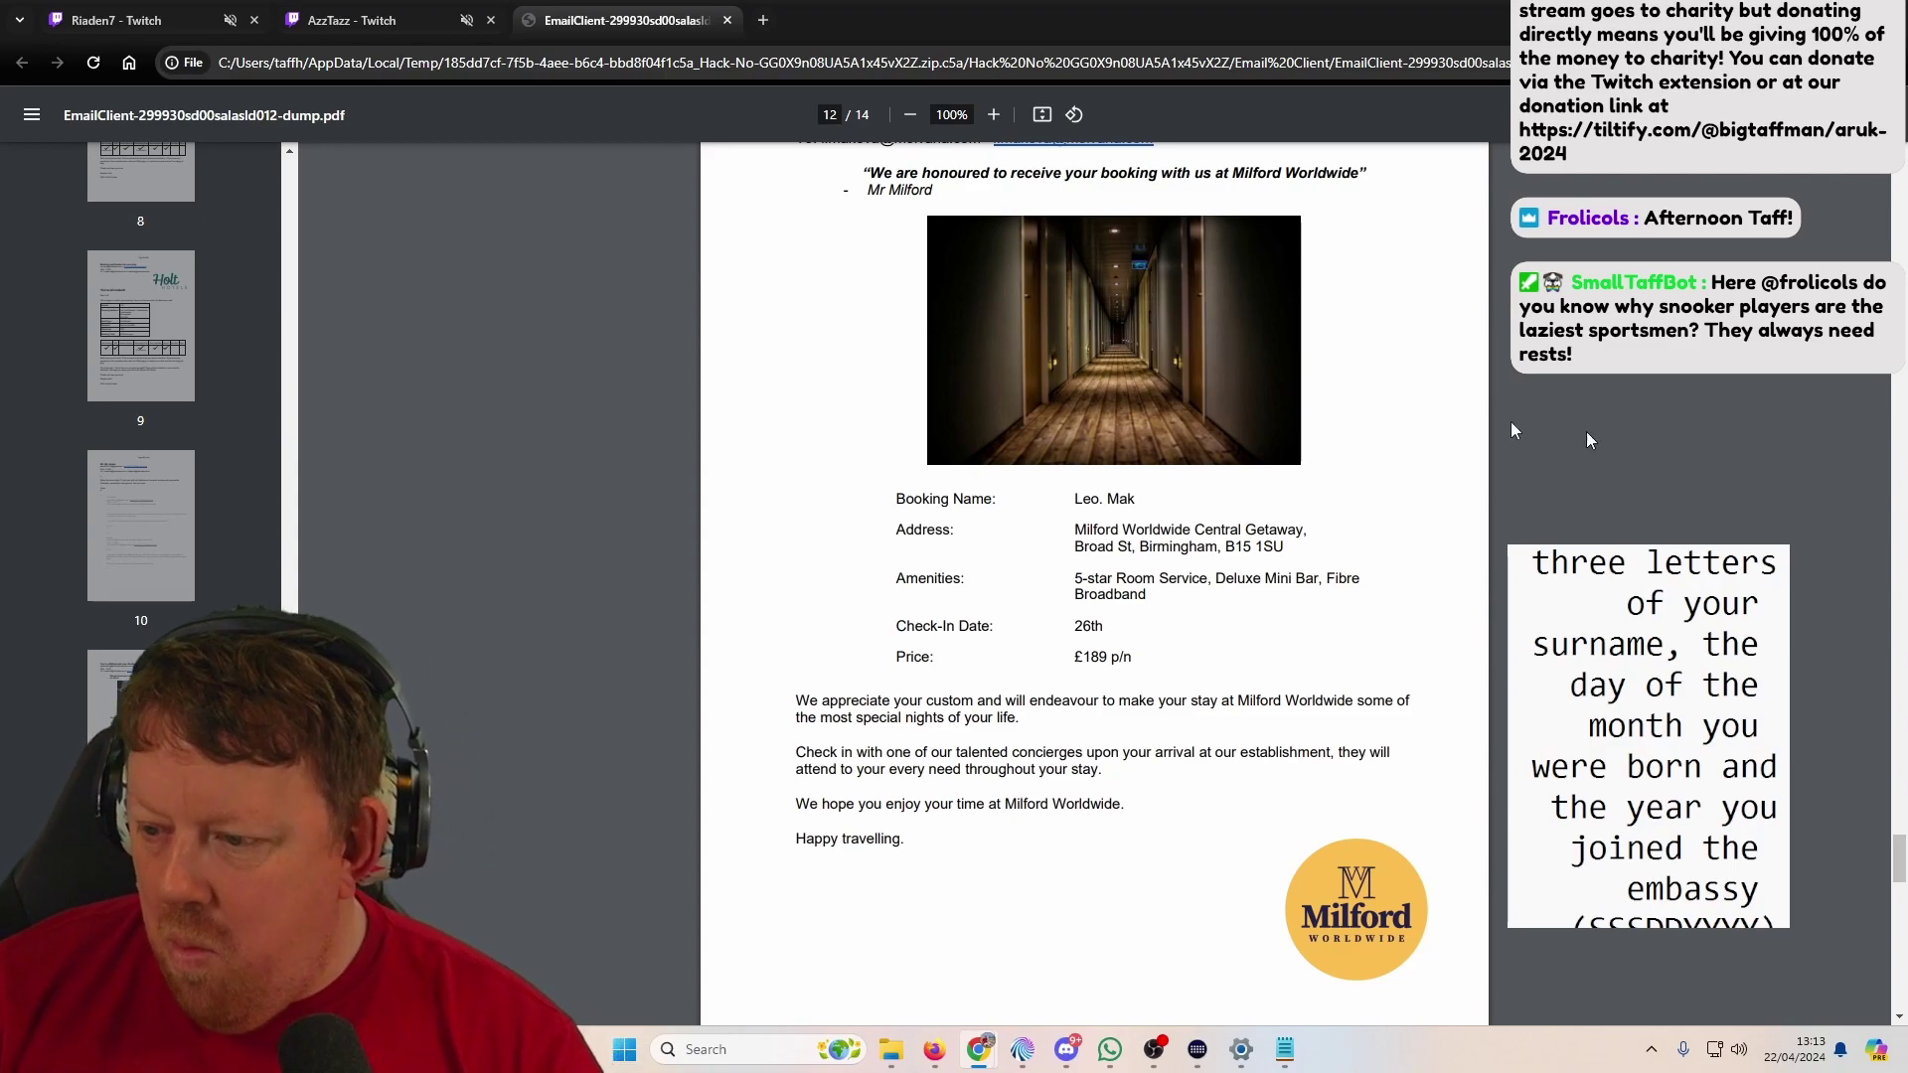
scroll(558, 507, down, 2)
scroll(213, 595, down, 4)
click(149, 667)
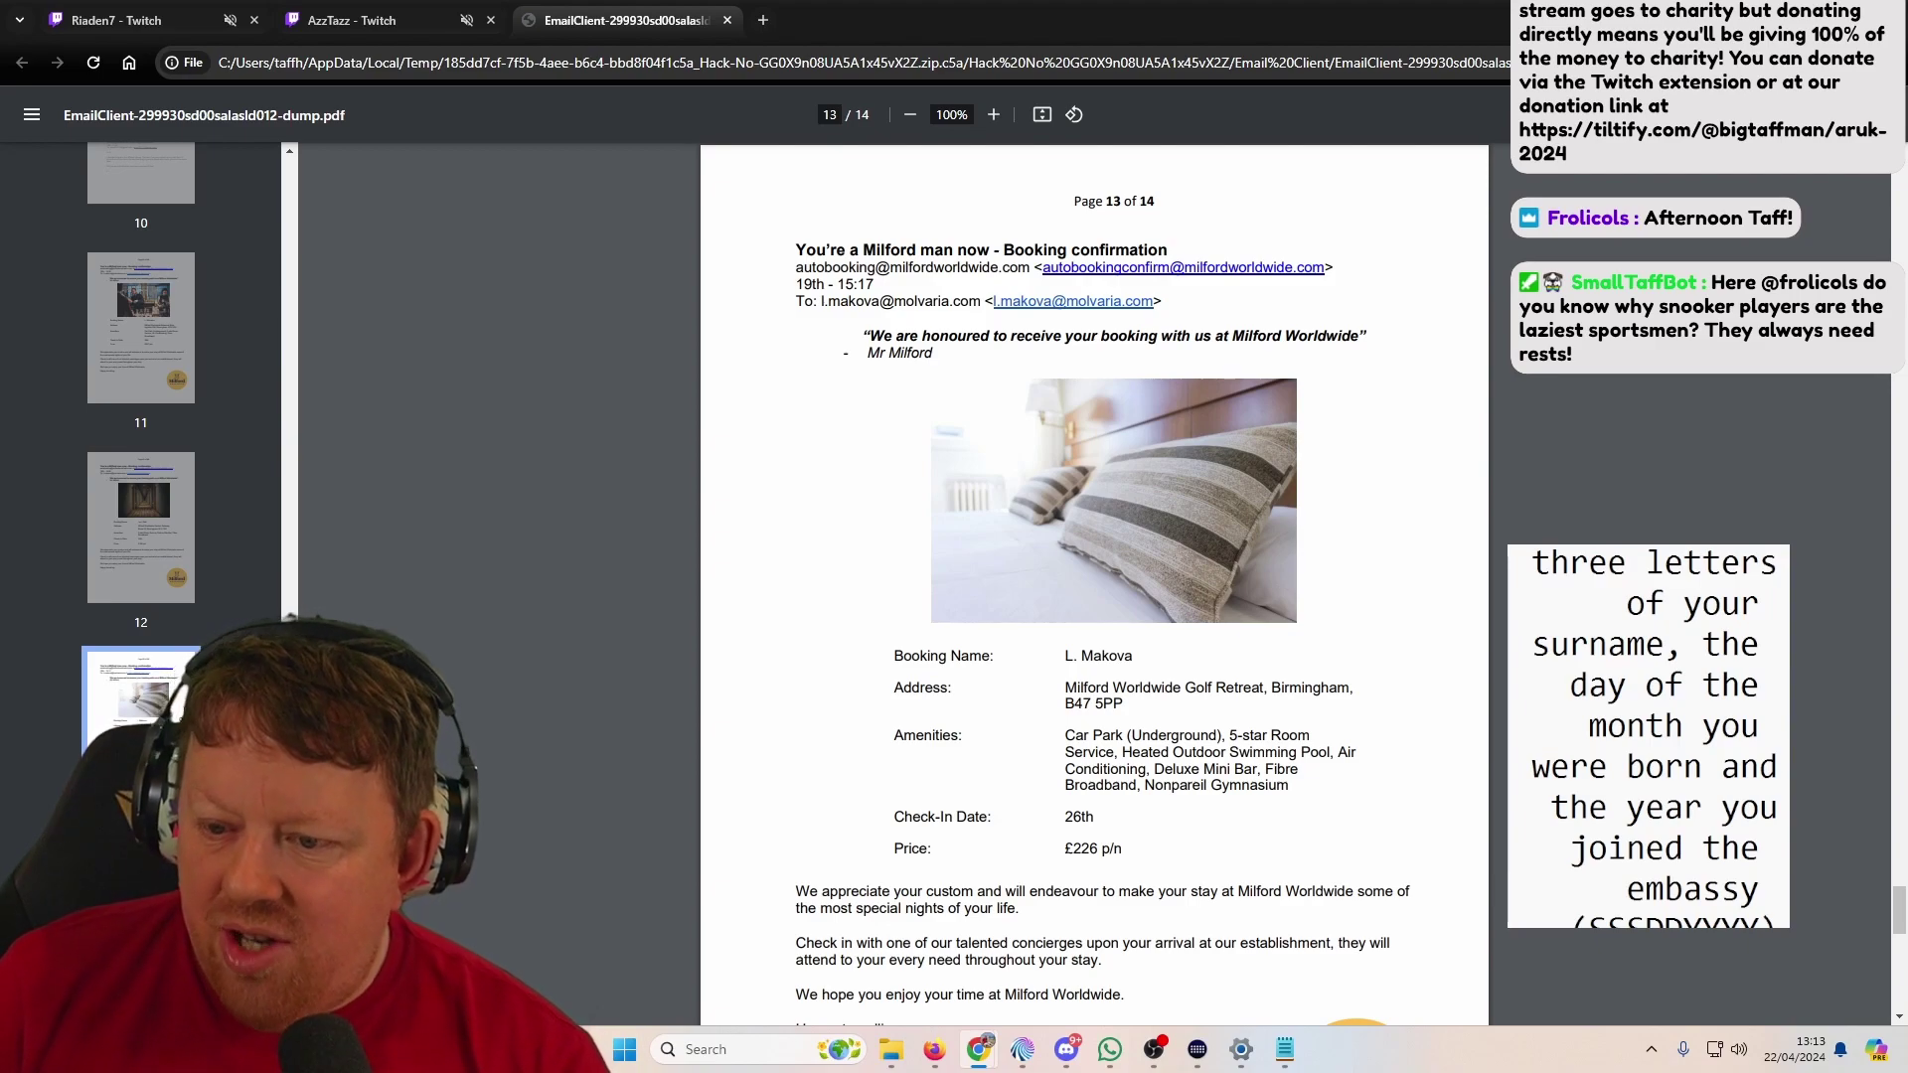
key(Right)
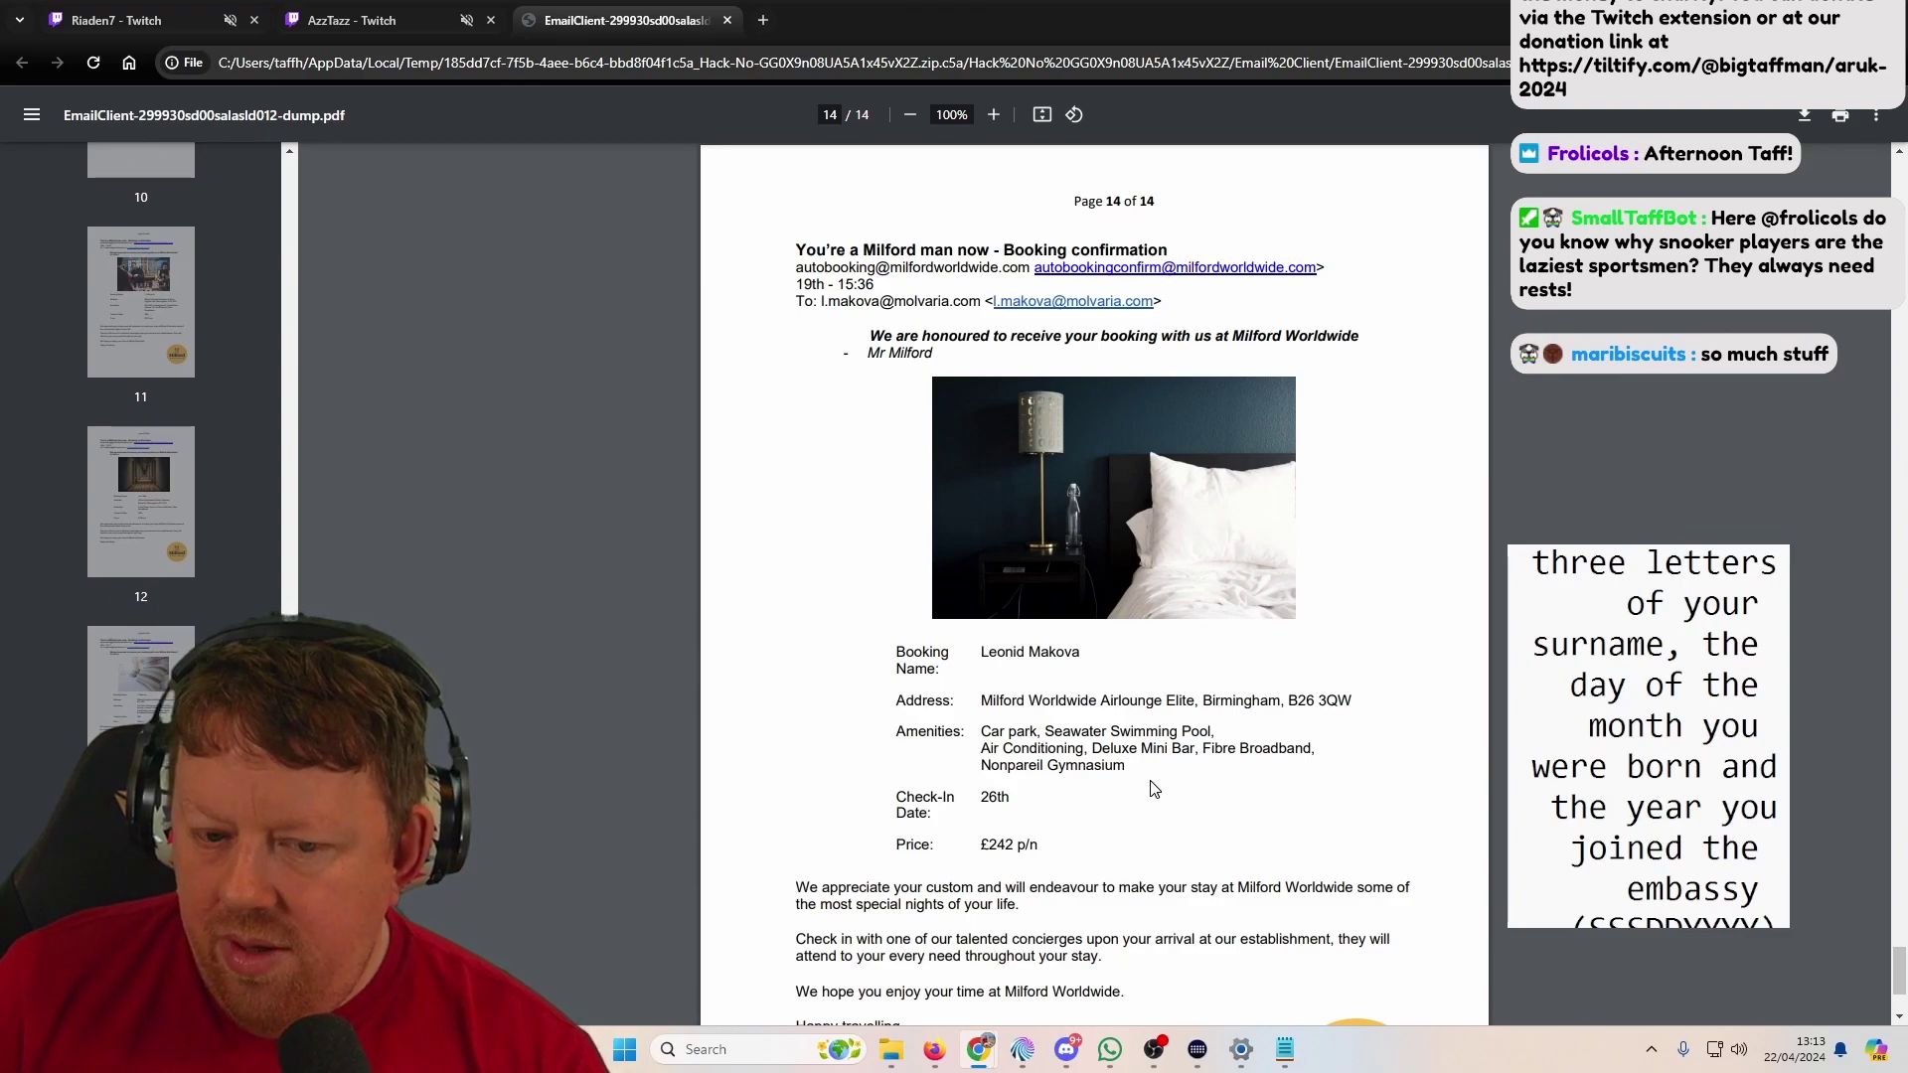
scroll(1093, 586, down, 3)
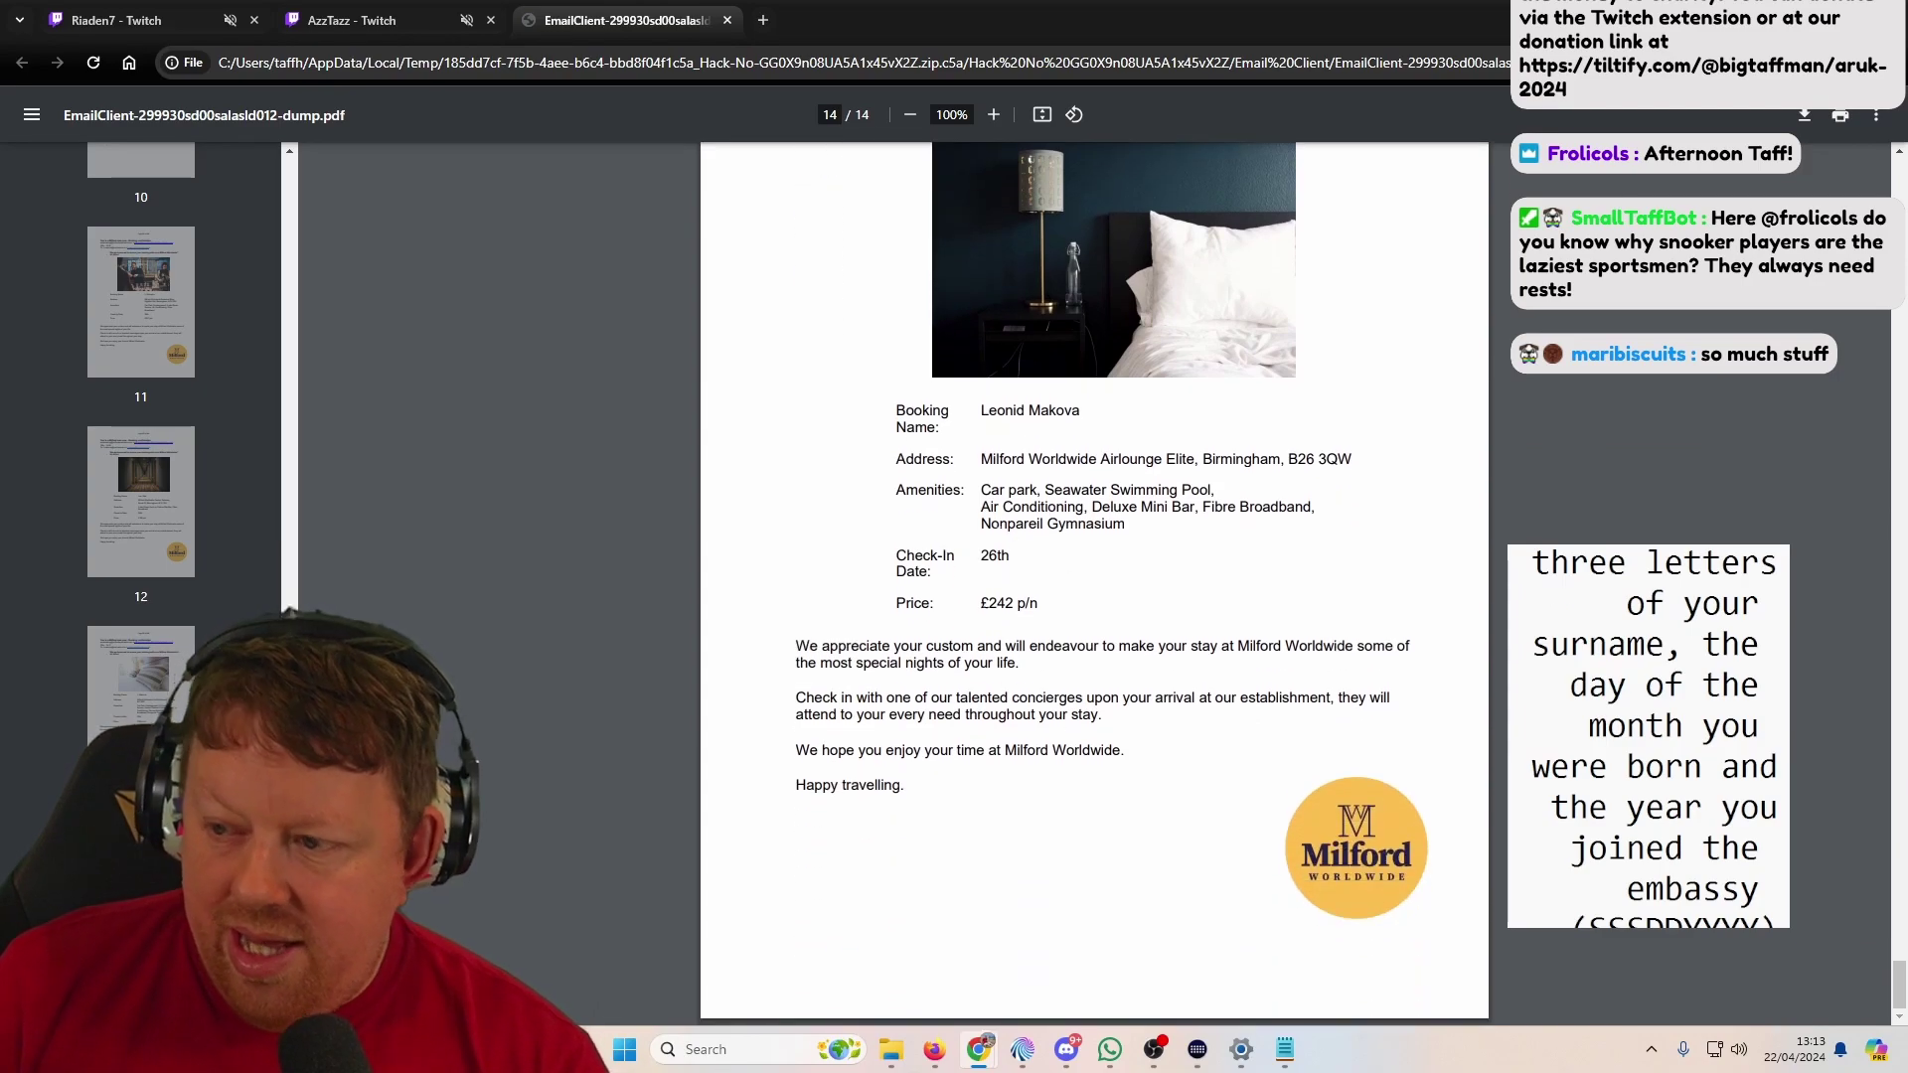
Step: Step back through pages 13 and 12 to page 11's Botanical Bliss booking
click(179, 698)
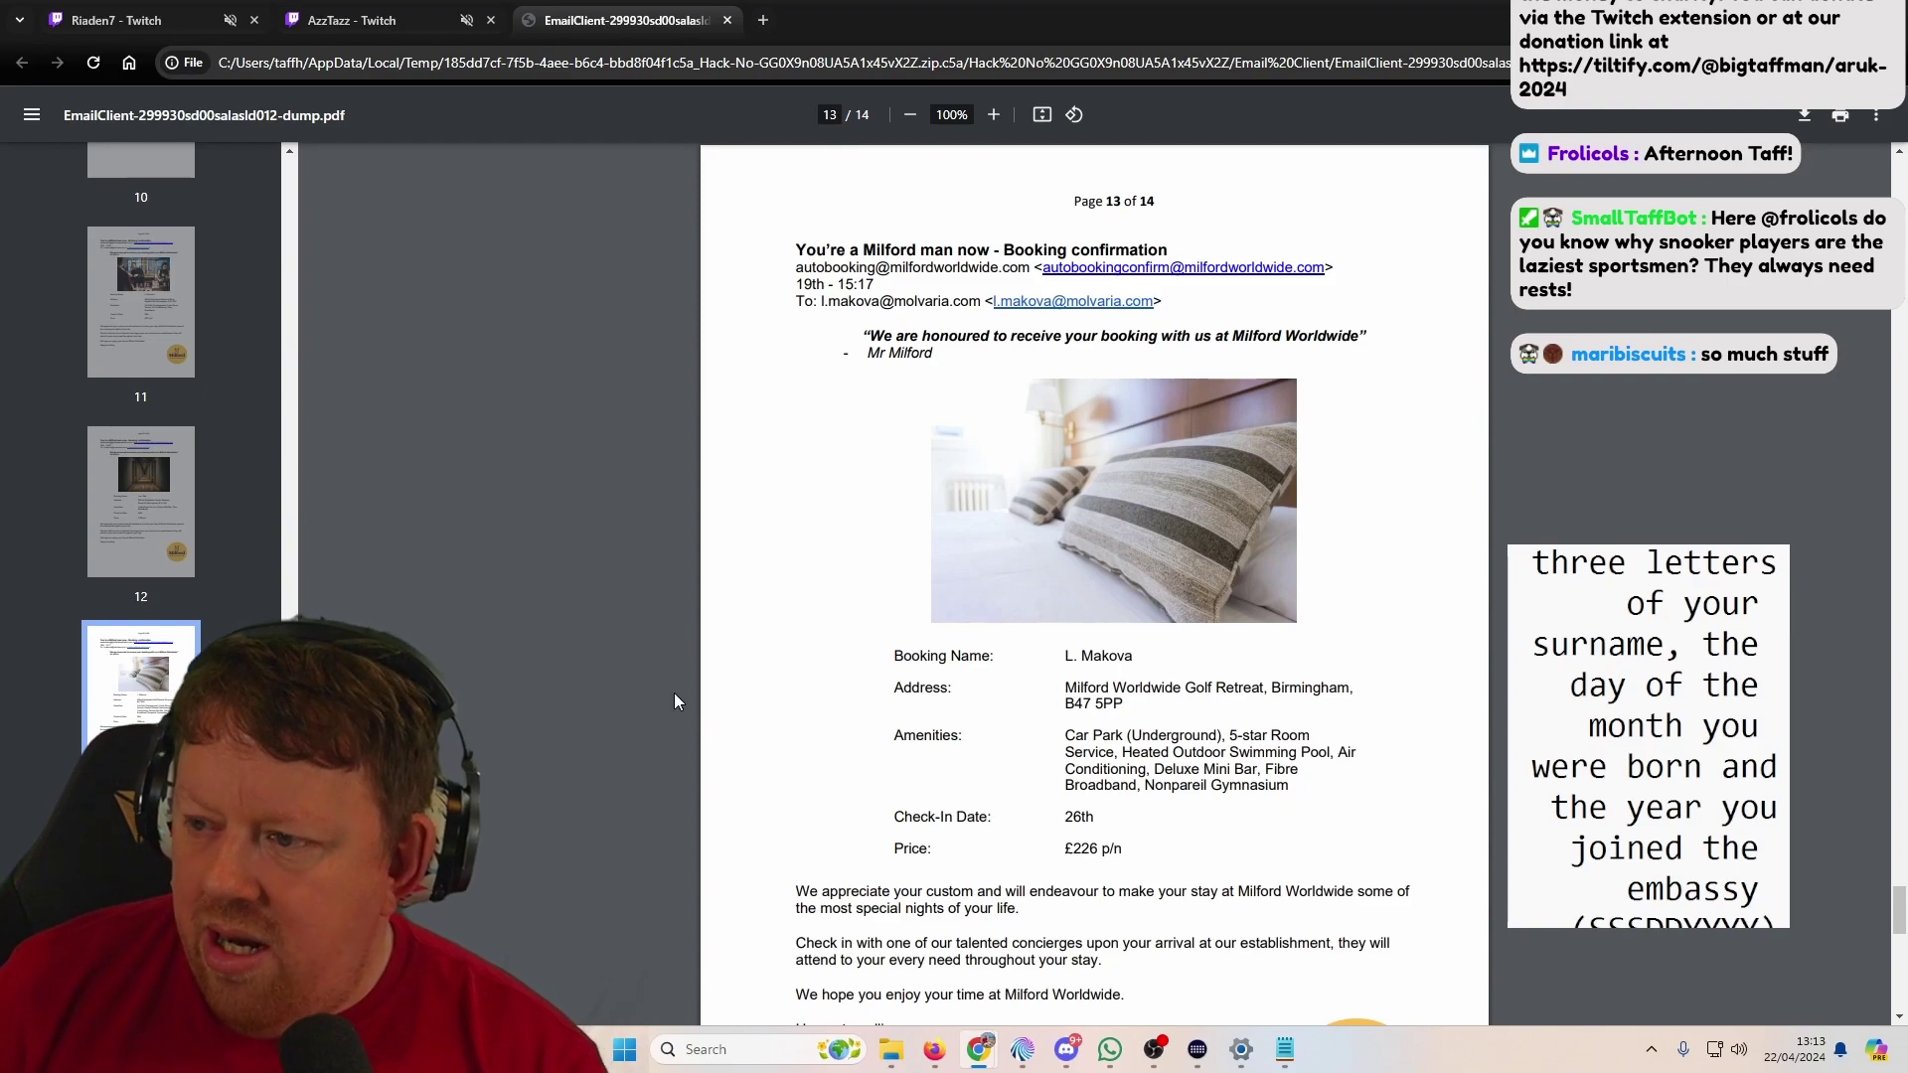
click(144, 497)
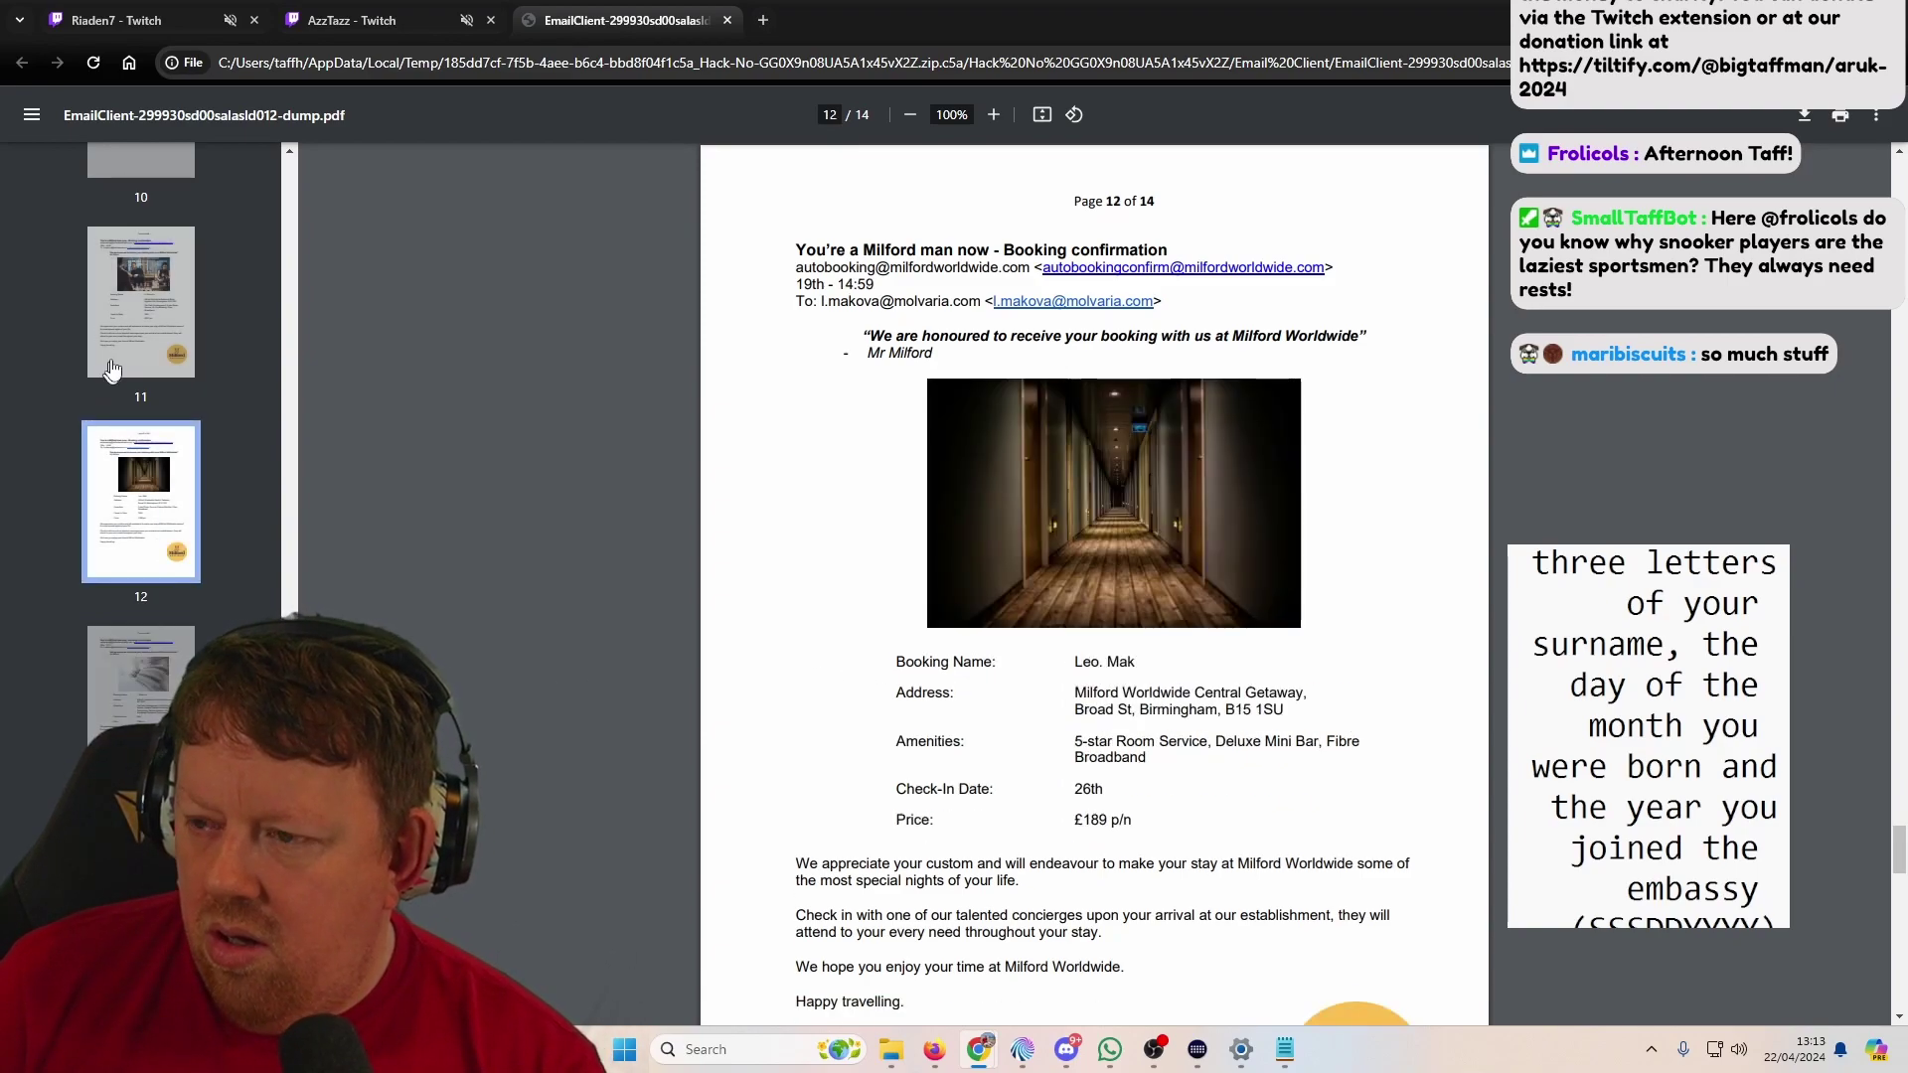
click(116, 340)
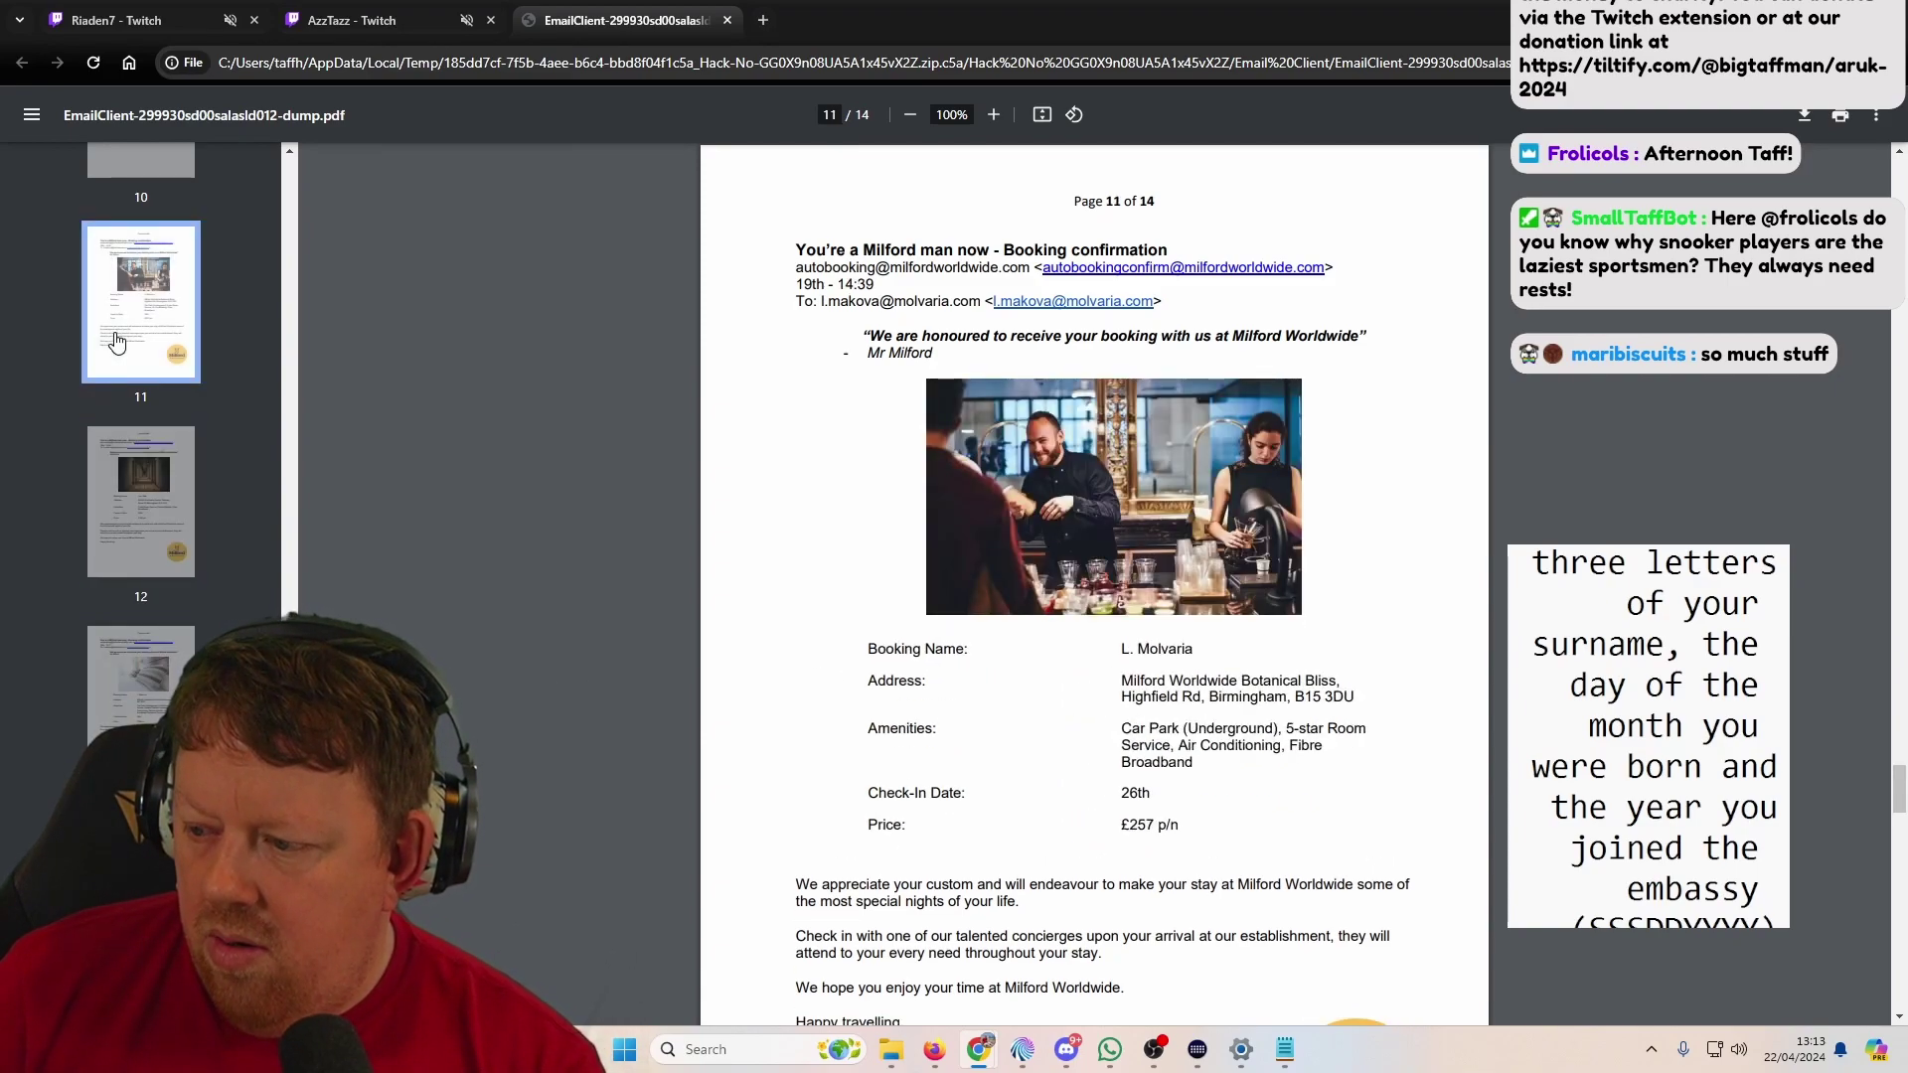
scroll(117, 348, up, 2)
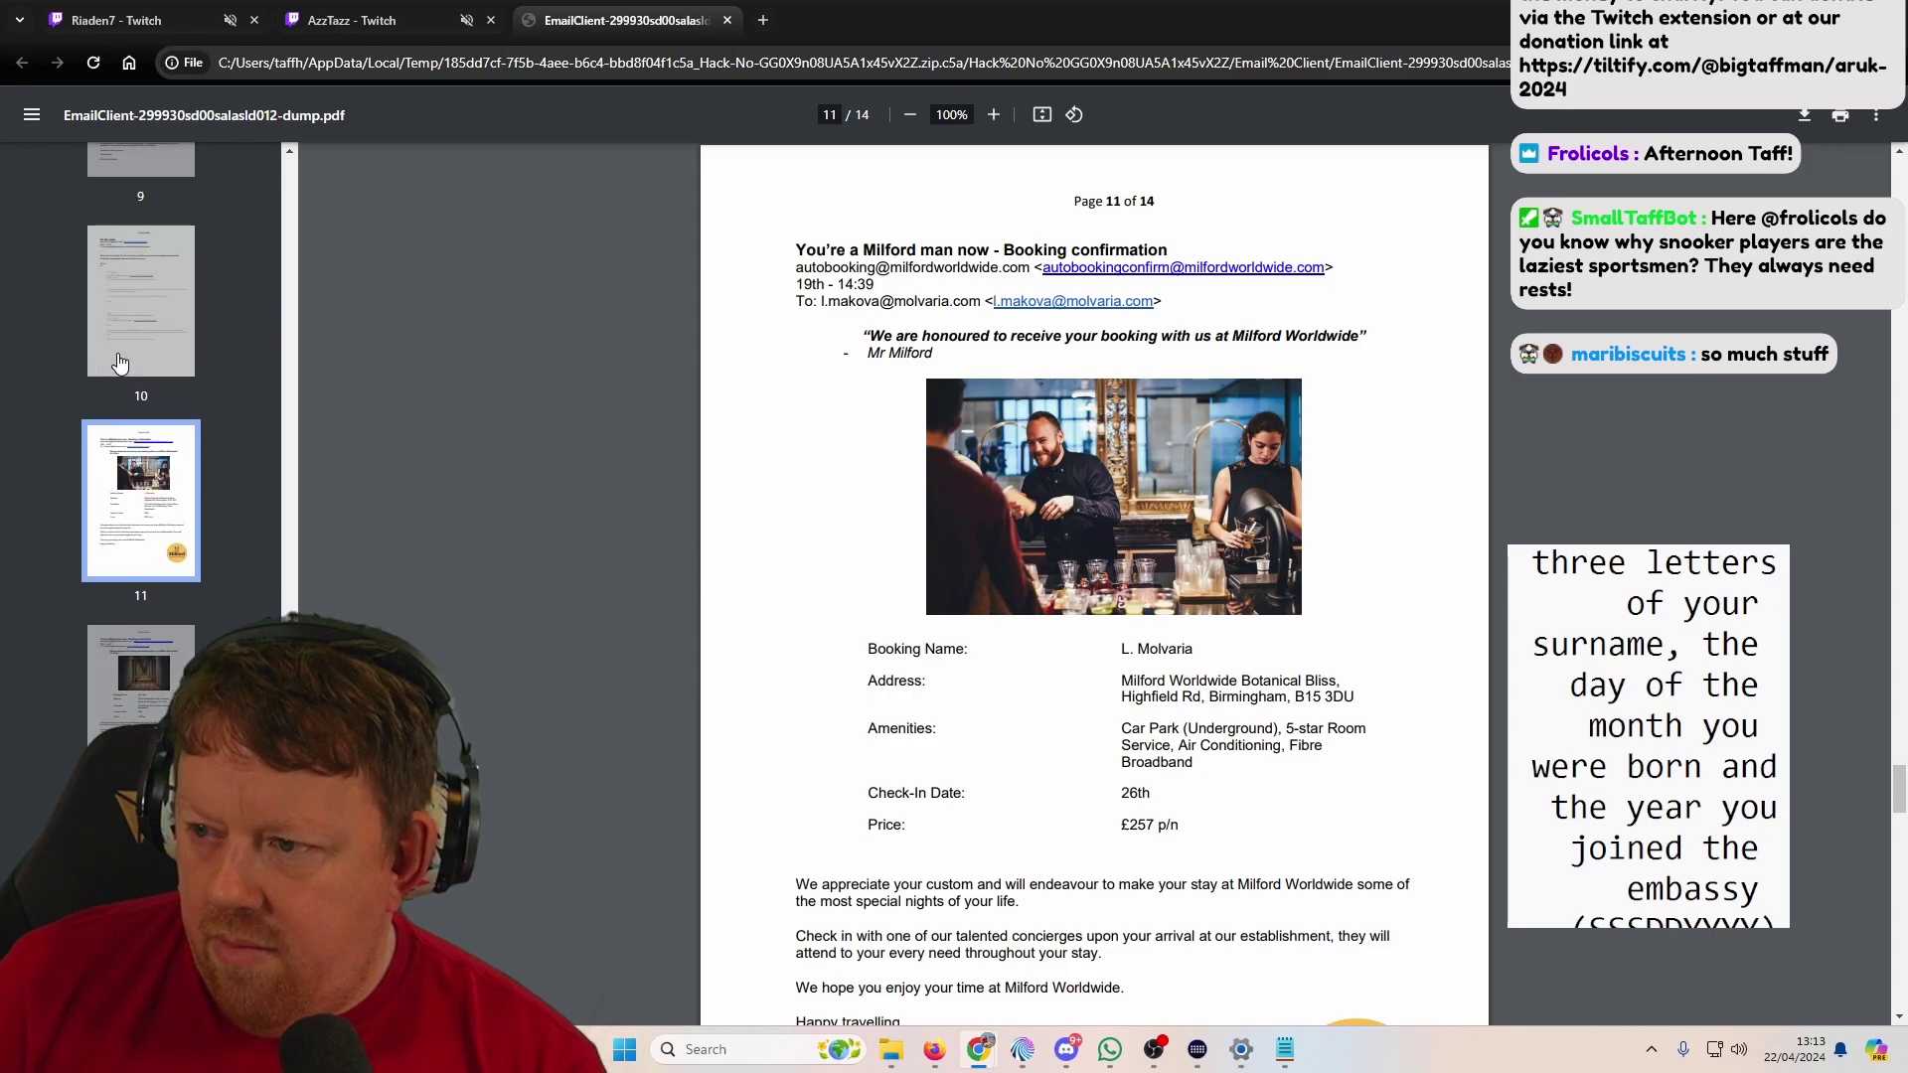
Step: Try the Milford booking contact and sender links, then add a blank Chrome tab beside the PDF
click(1321, 270)
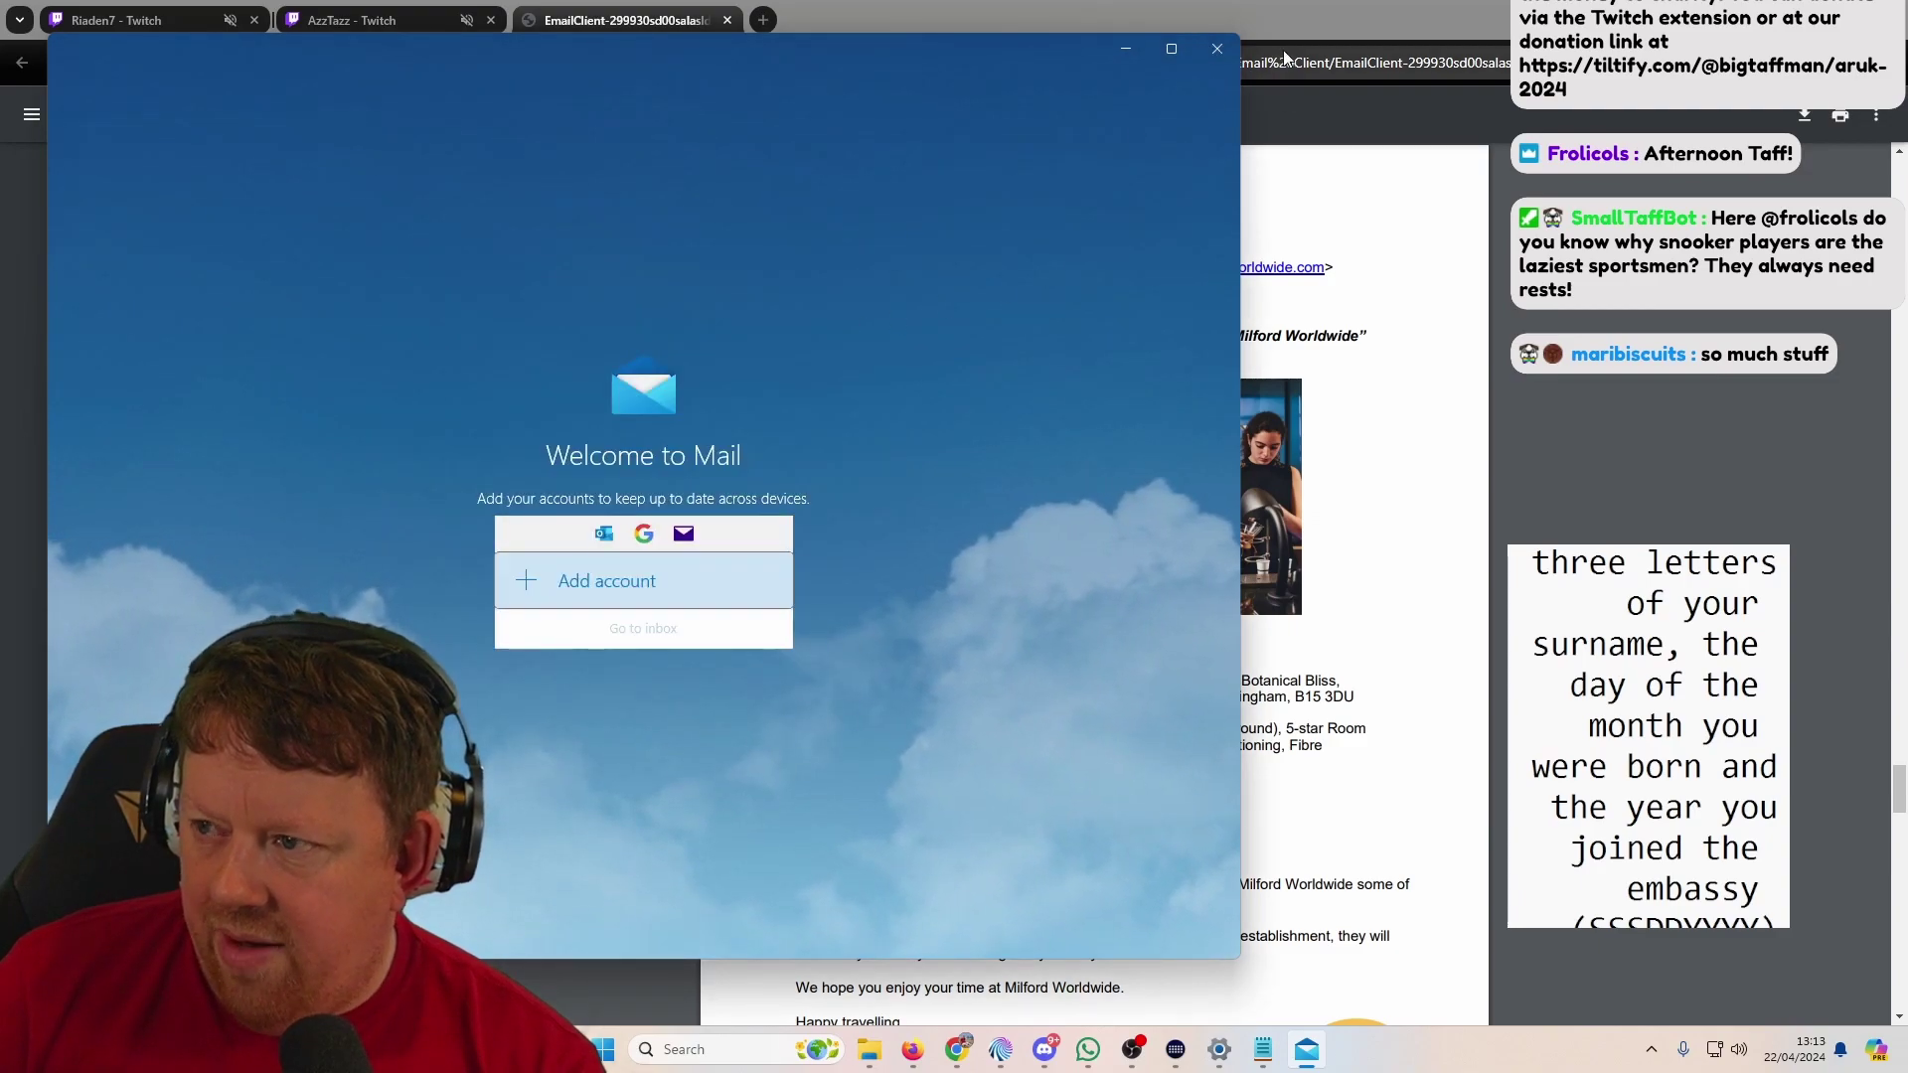
click(1216, 48)
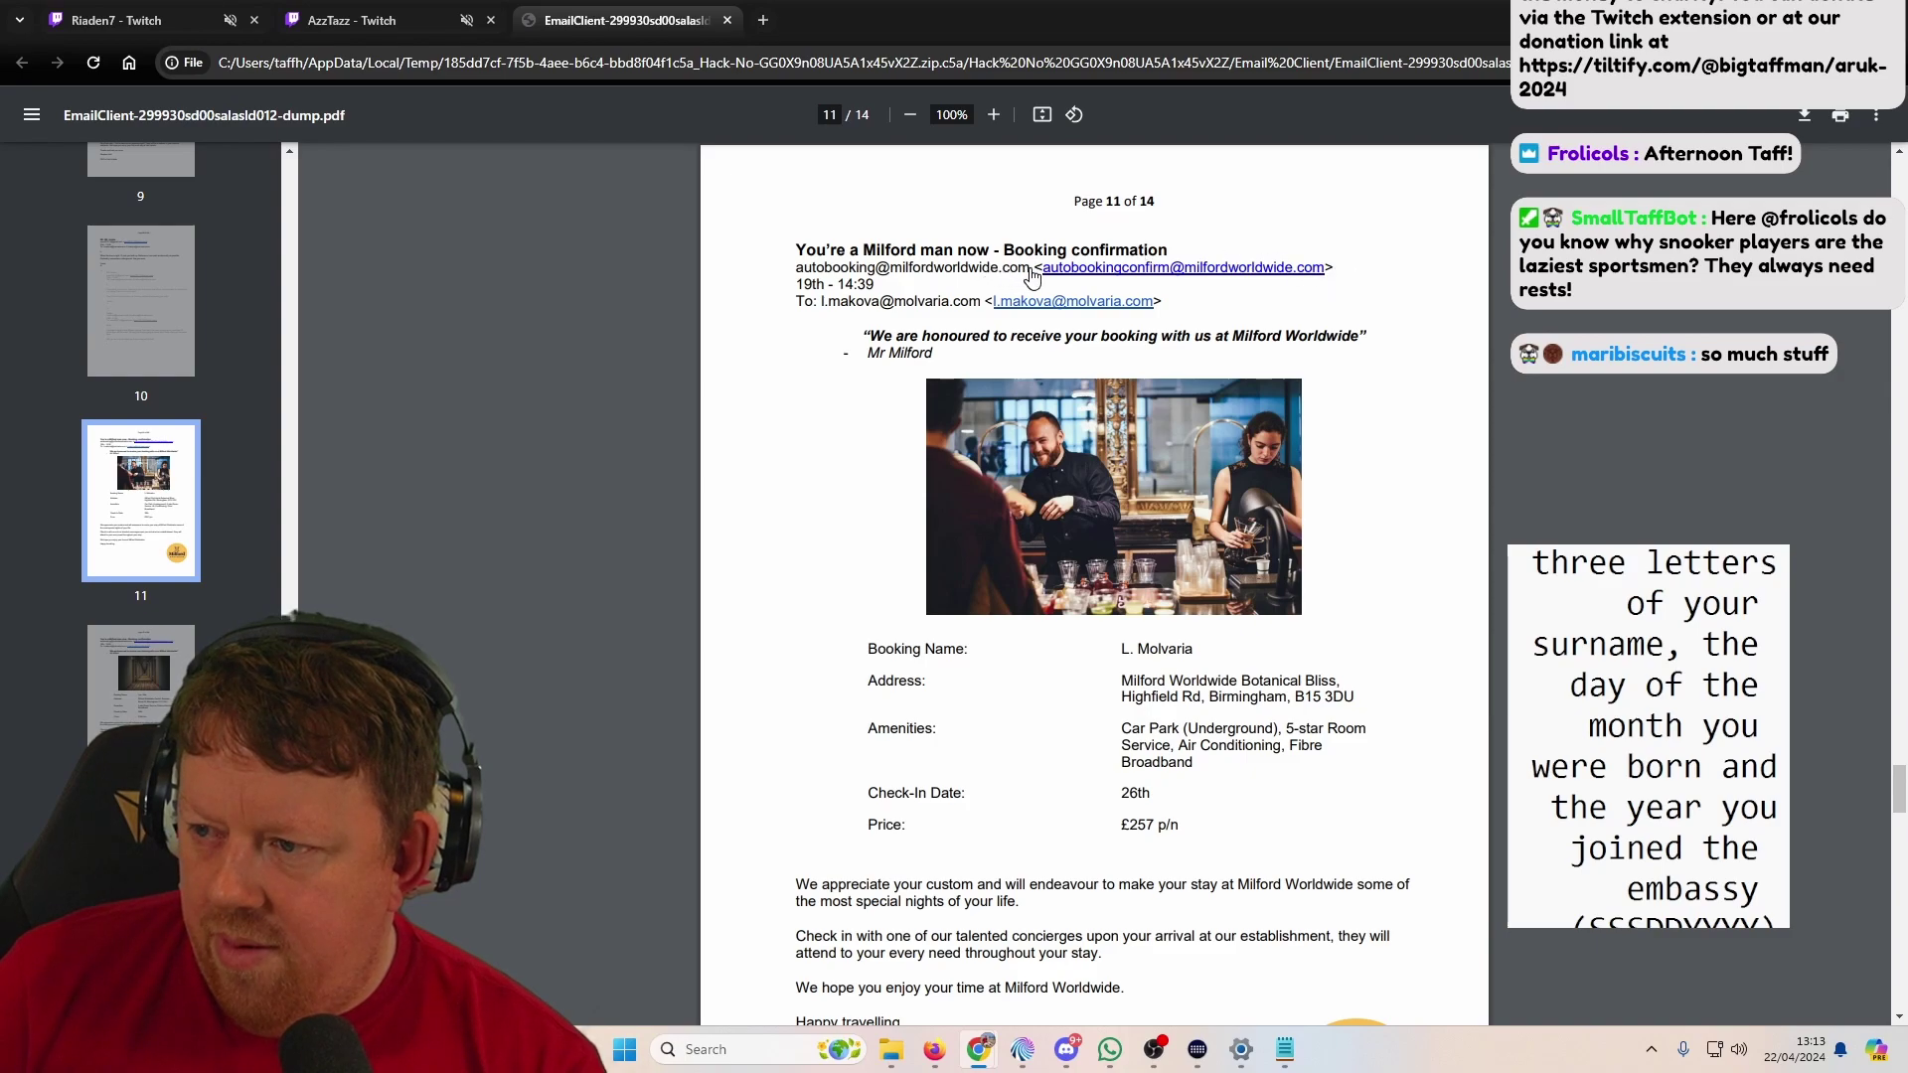
right_click(915, 275)
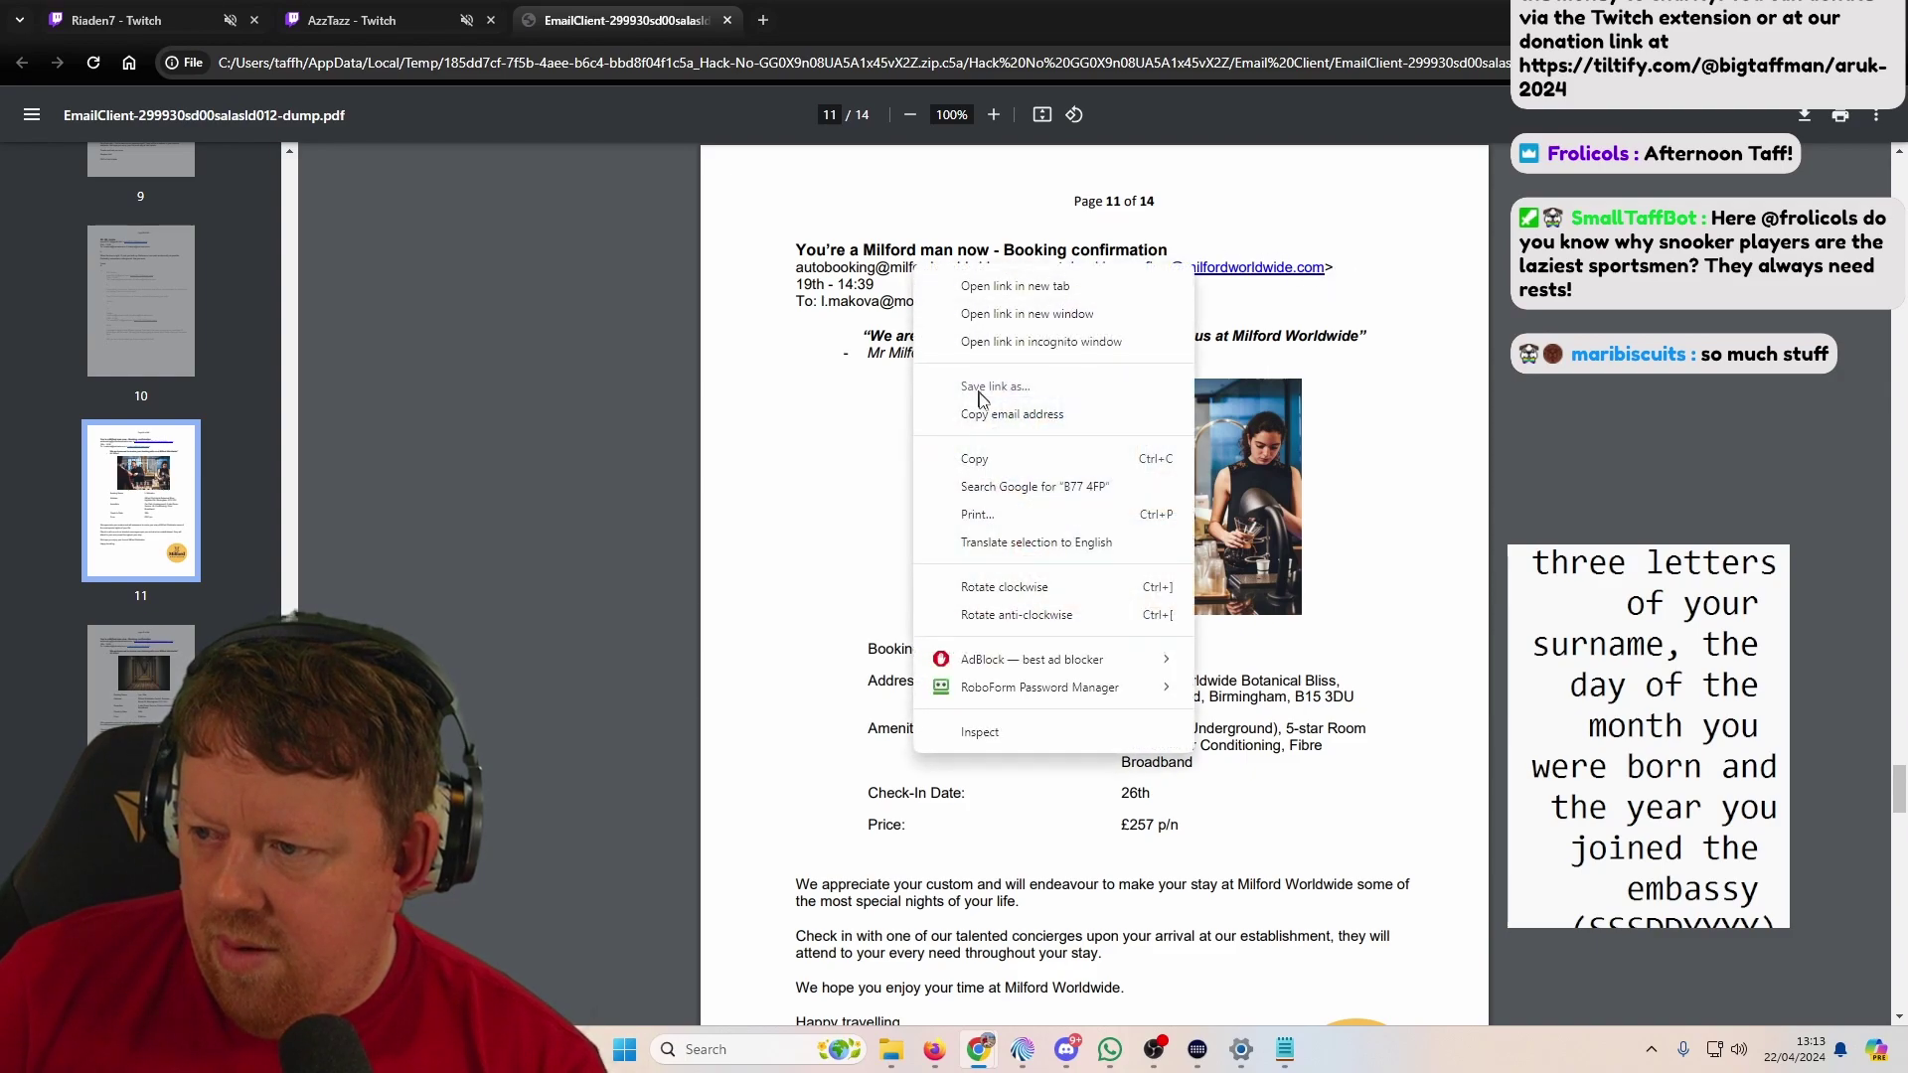
click(733, 572)
right_click(1047, 274)
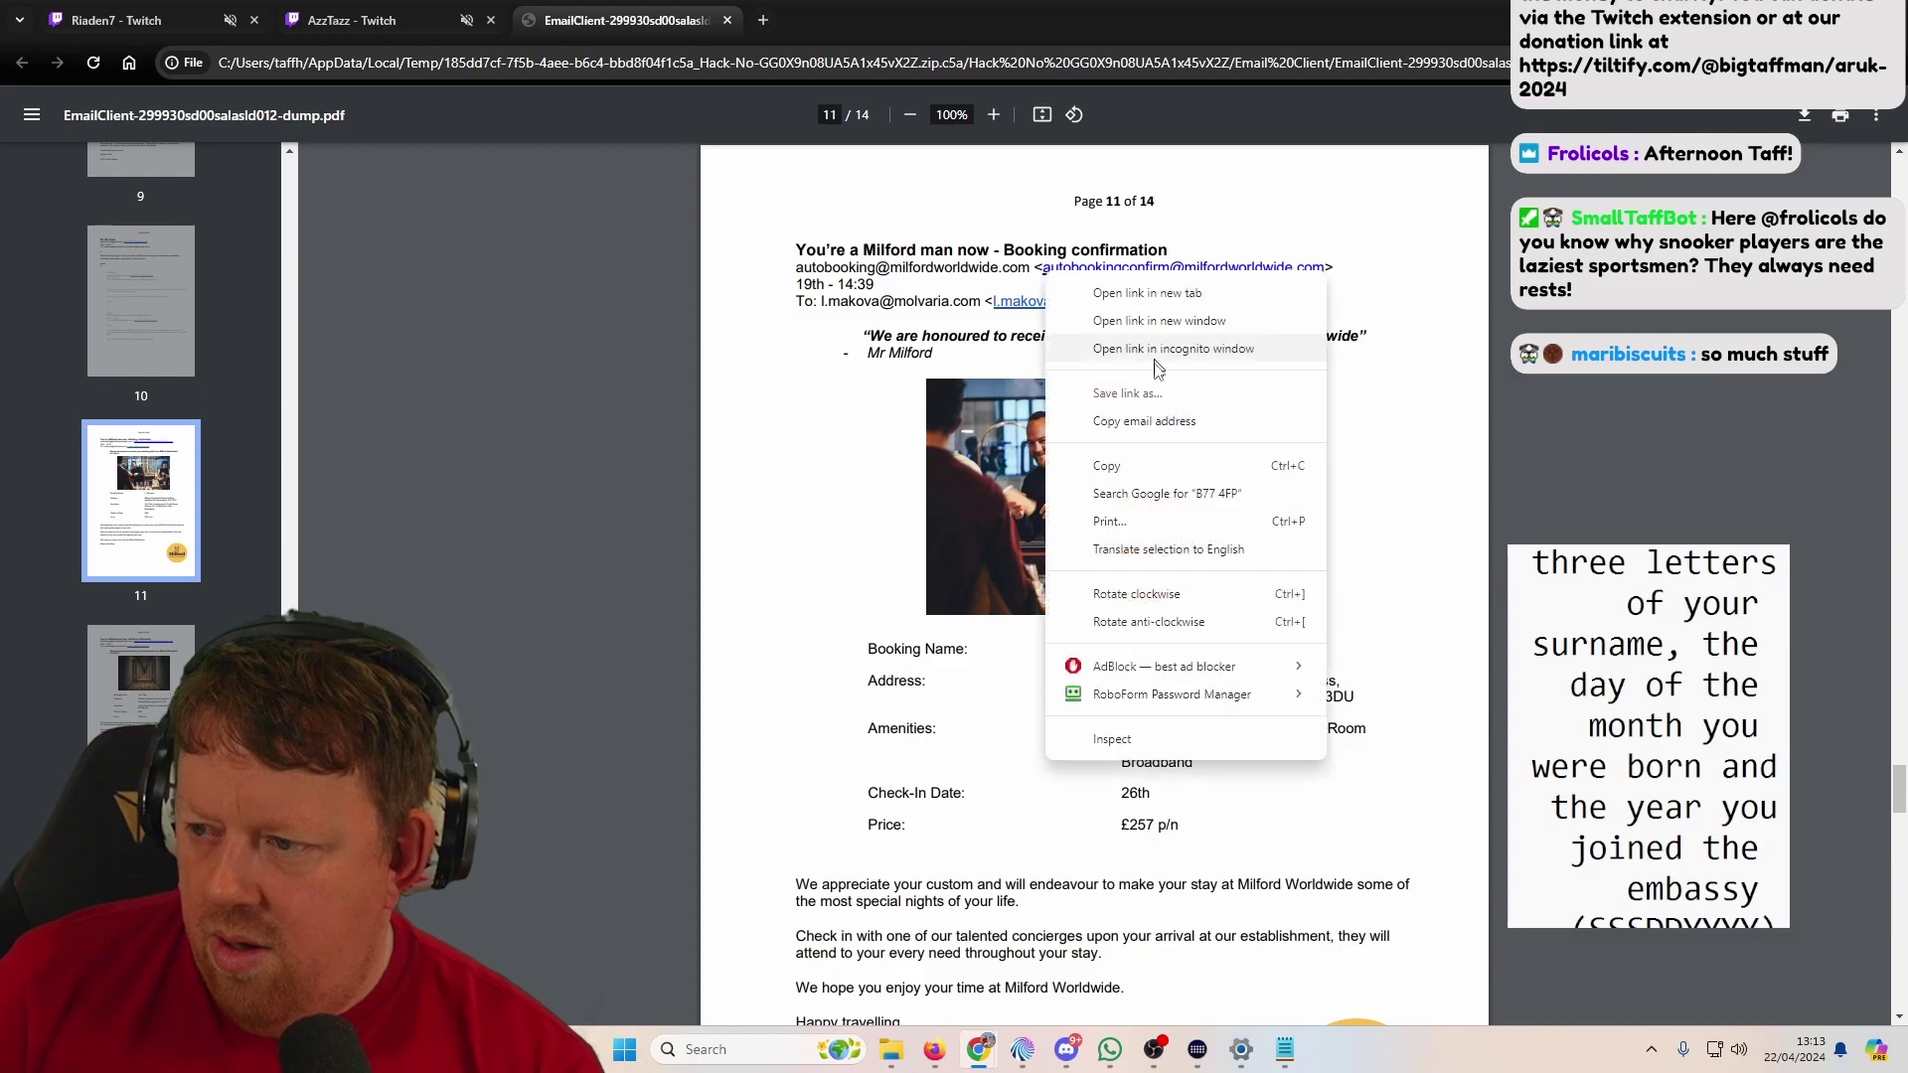
click(1074, 468)
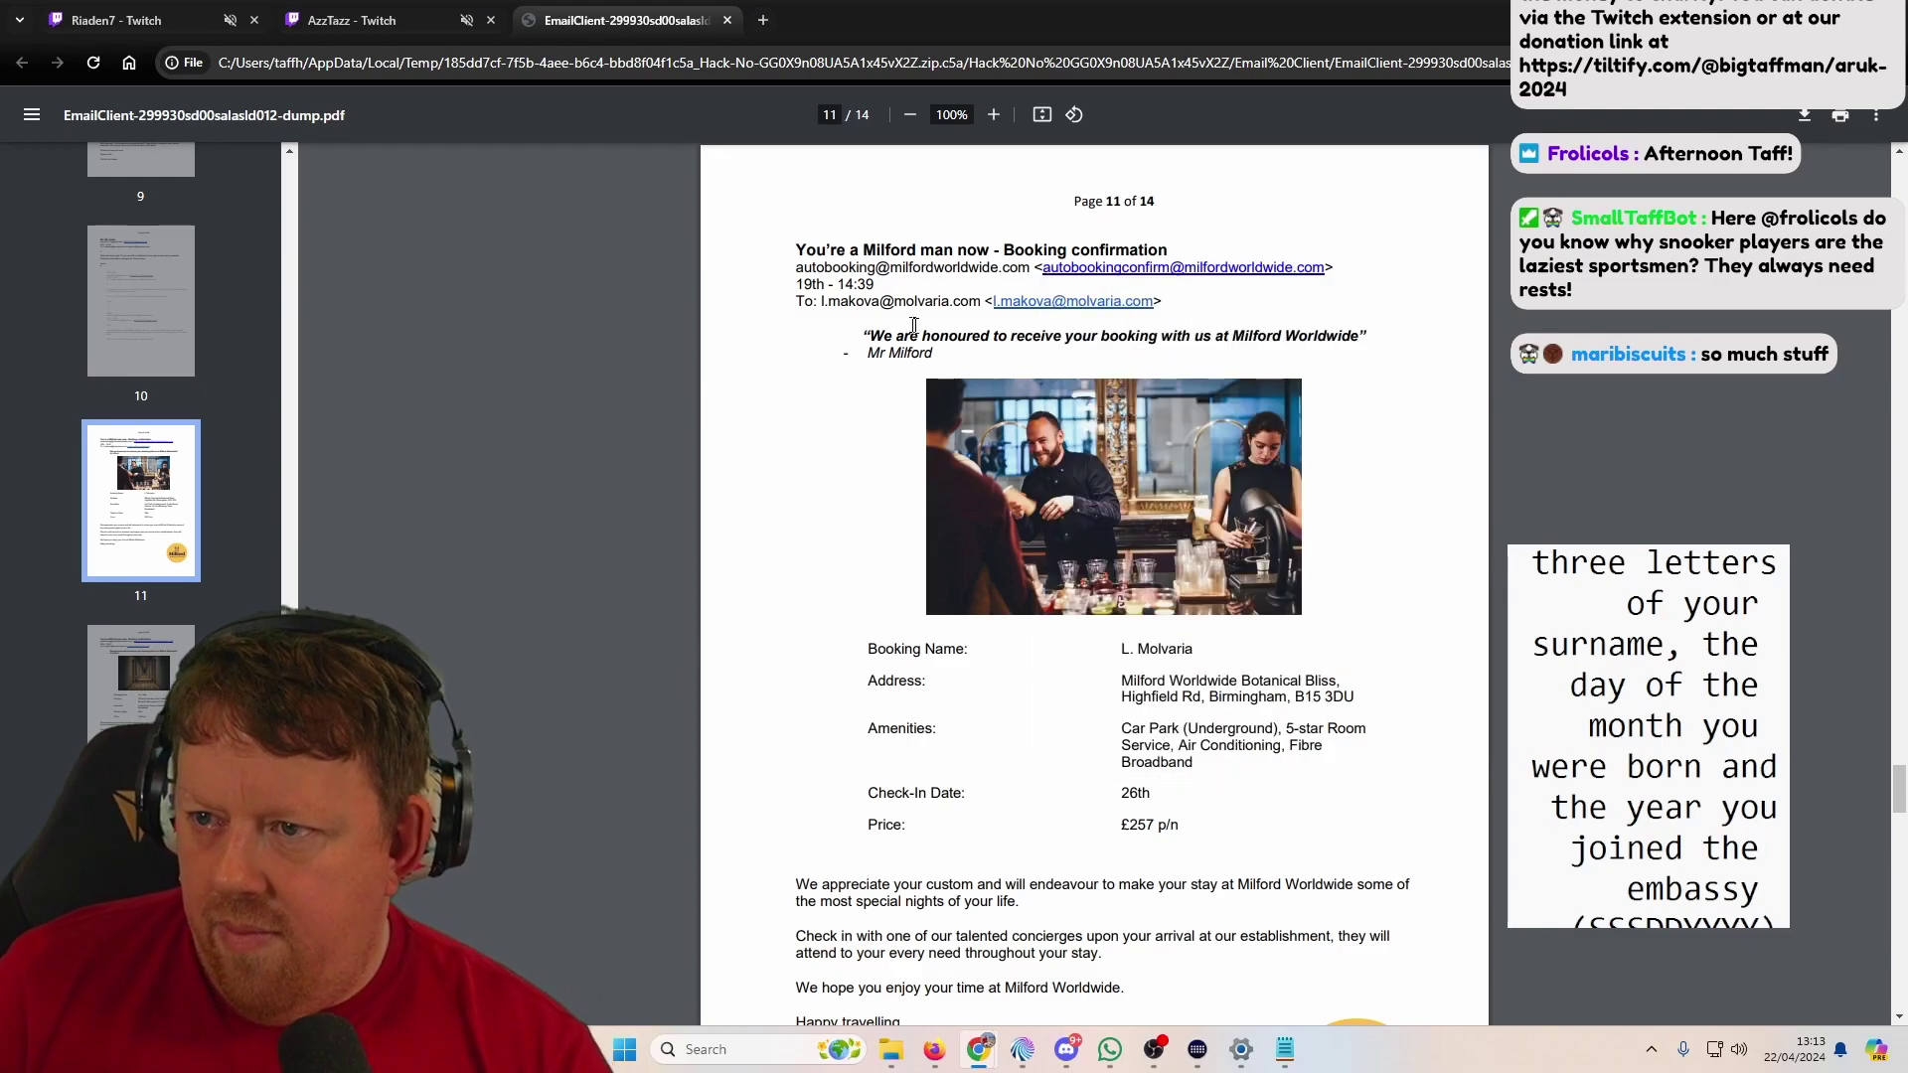
click(762, 20)
click(646, 20)
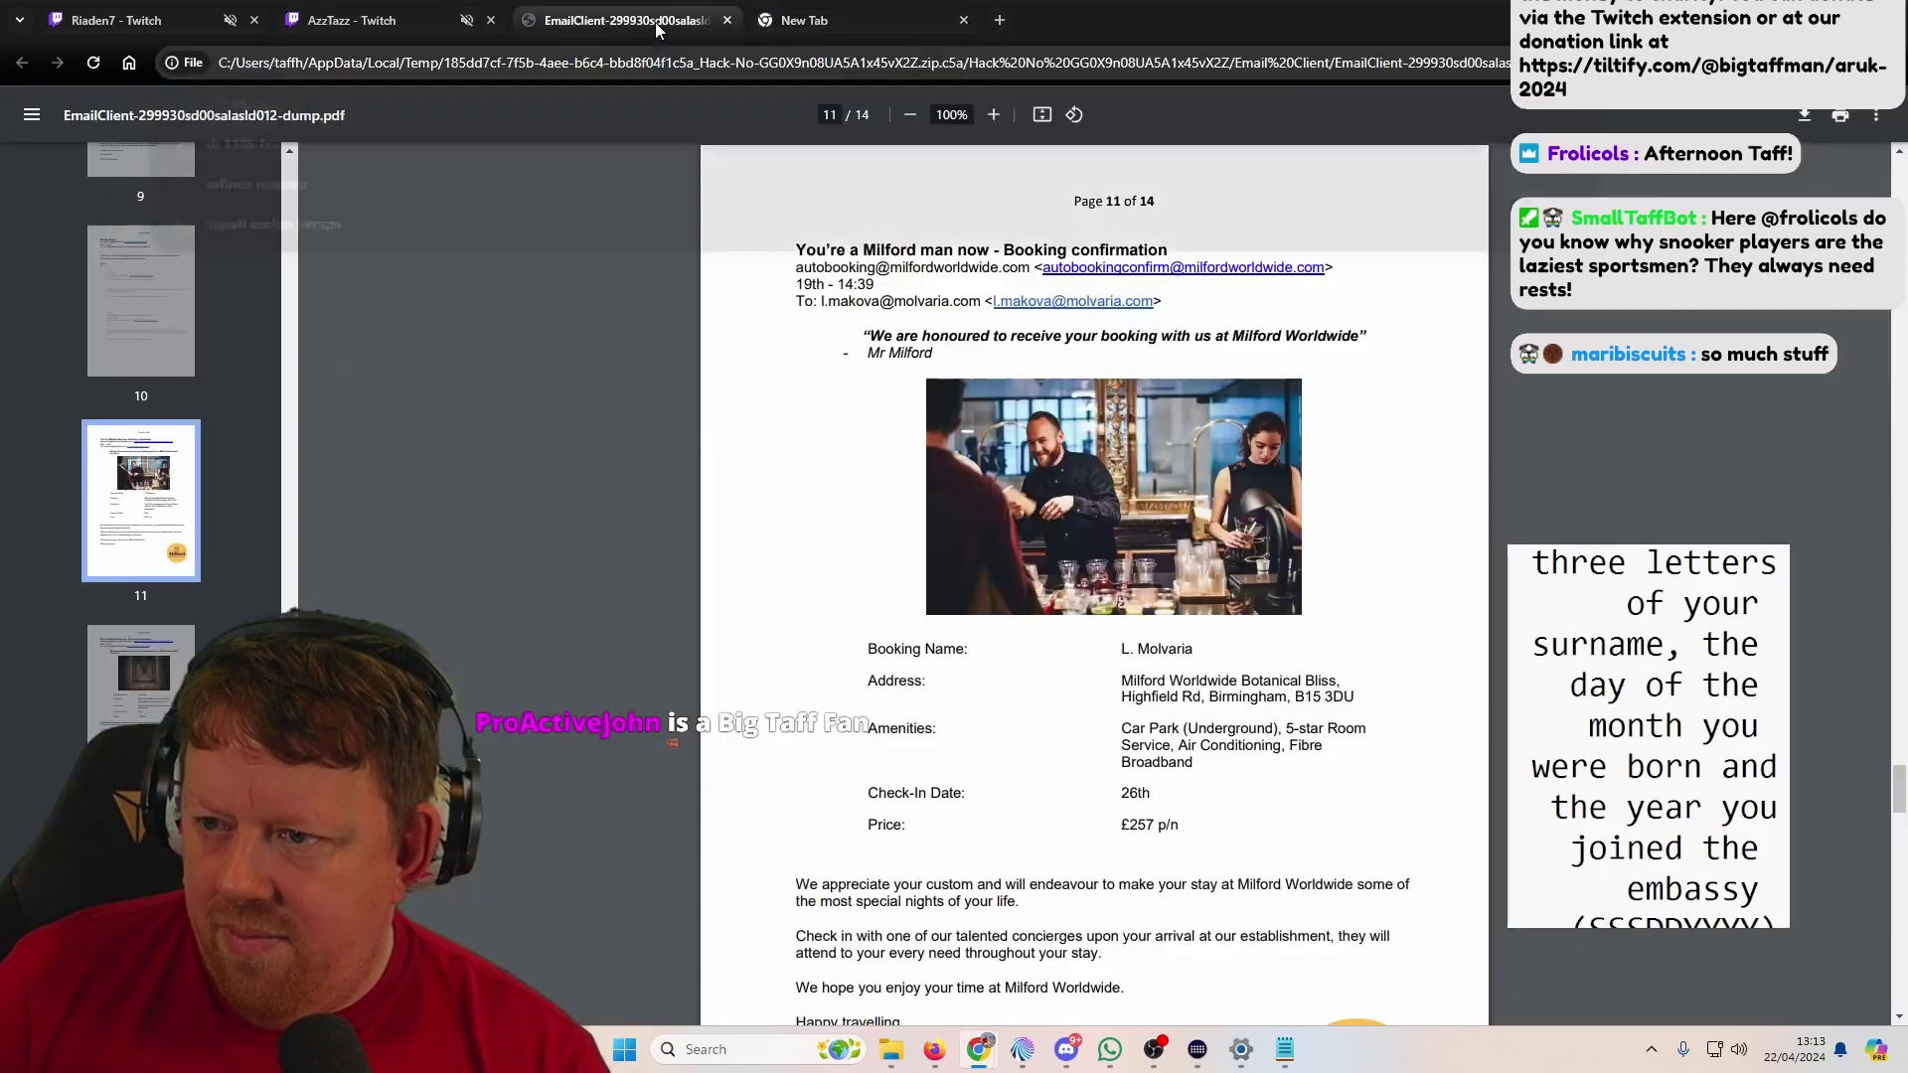
Step: Load milfordworldwide.com in the new tab and scroll down to the Book with us today form
click(873, 14)
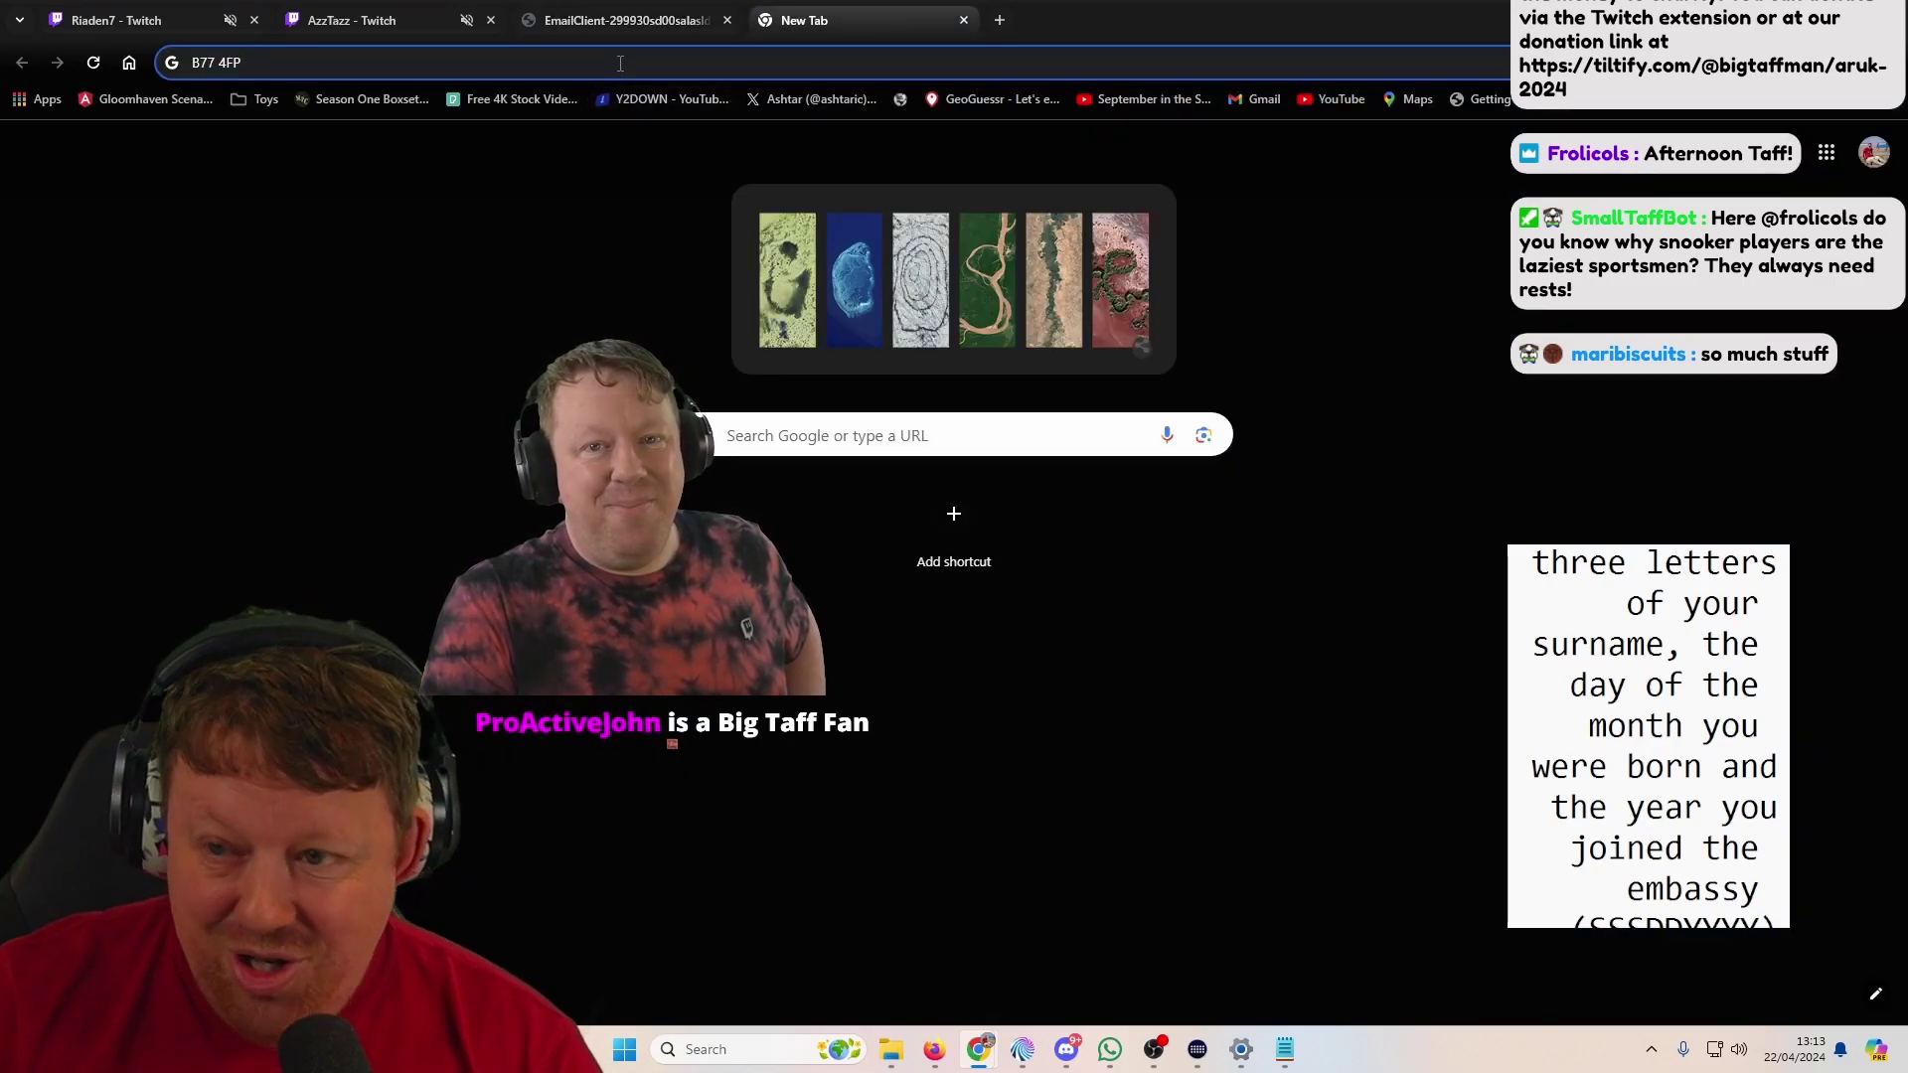
key(ctrl+a)
text(m)
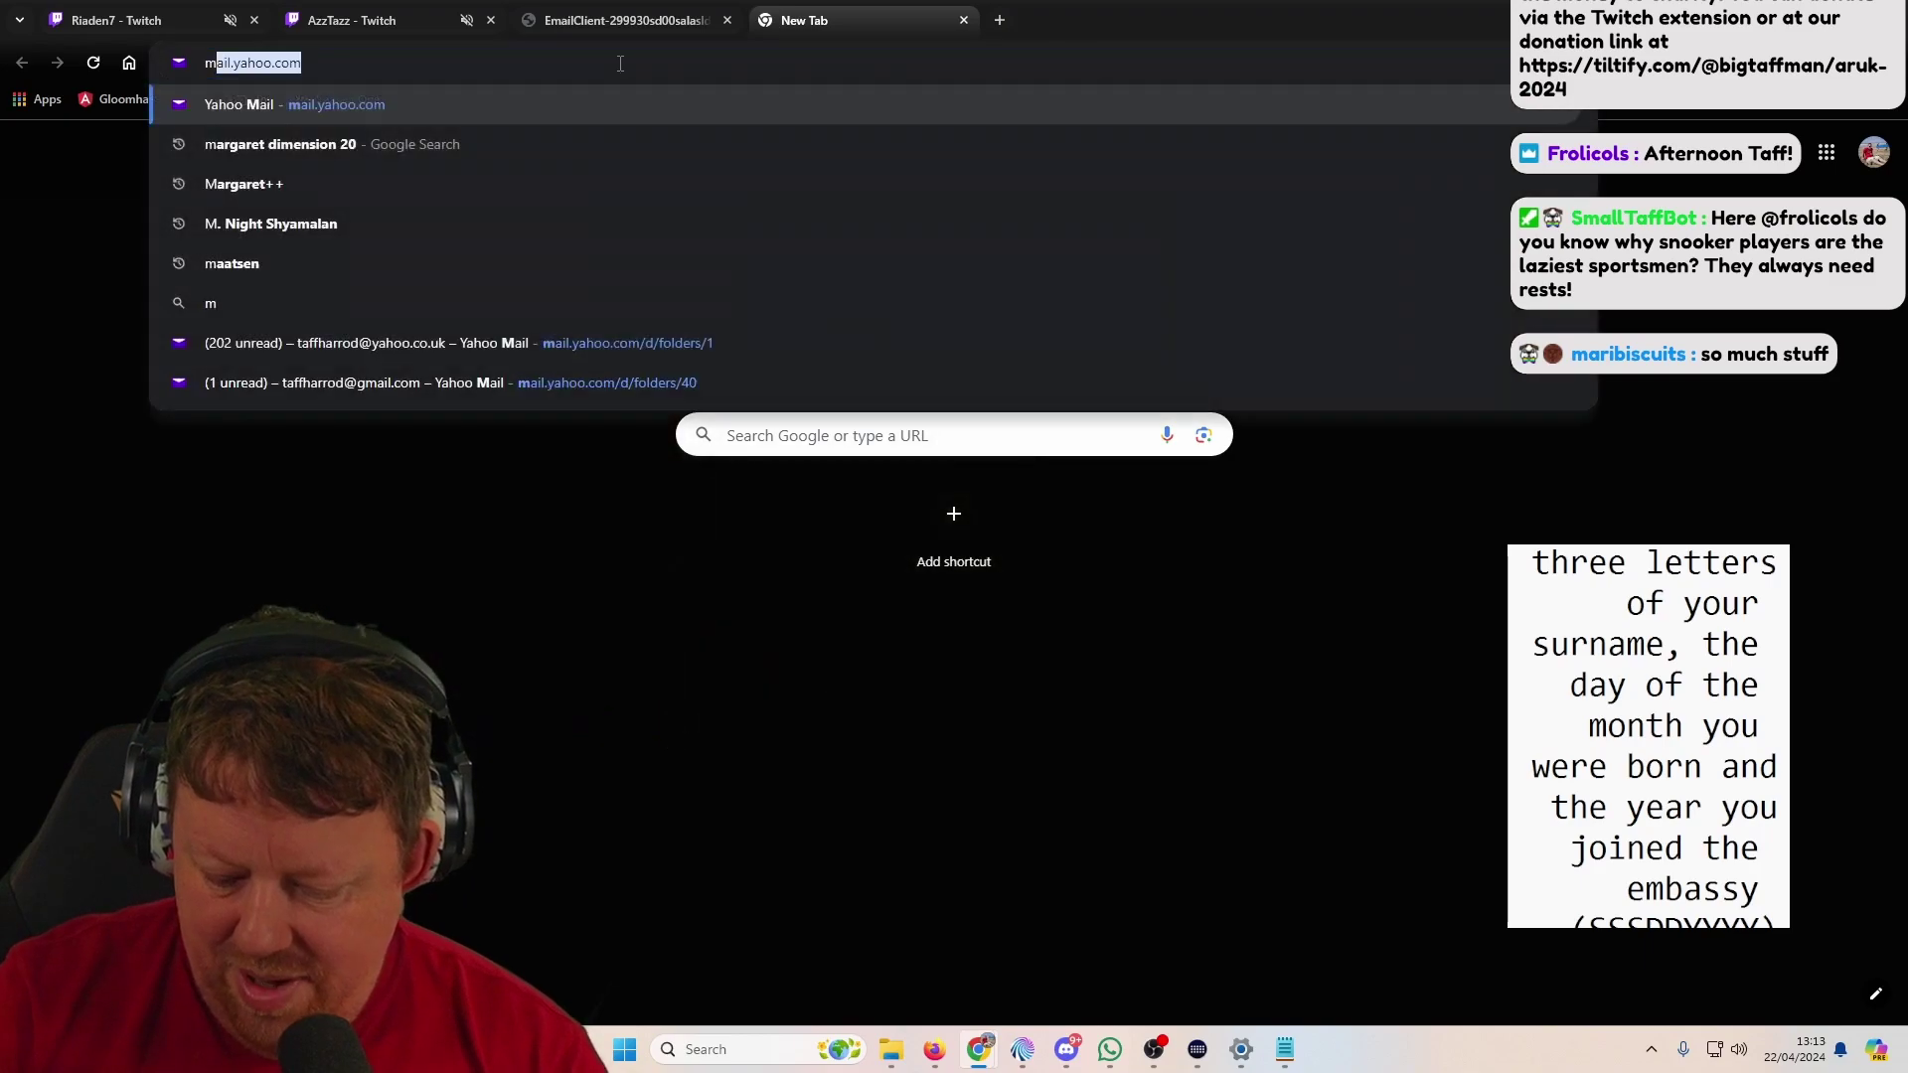
text(ilfordworl)
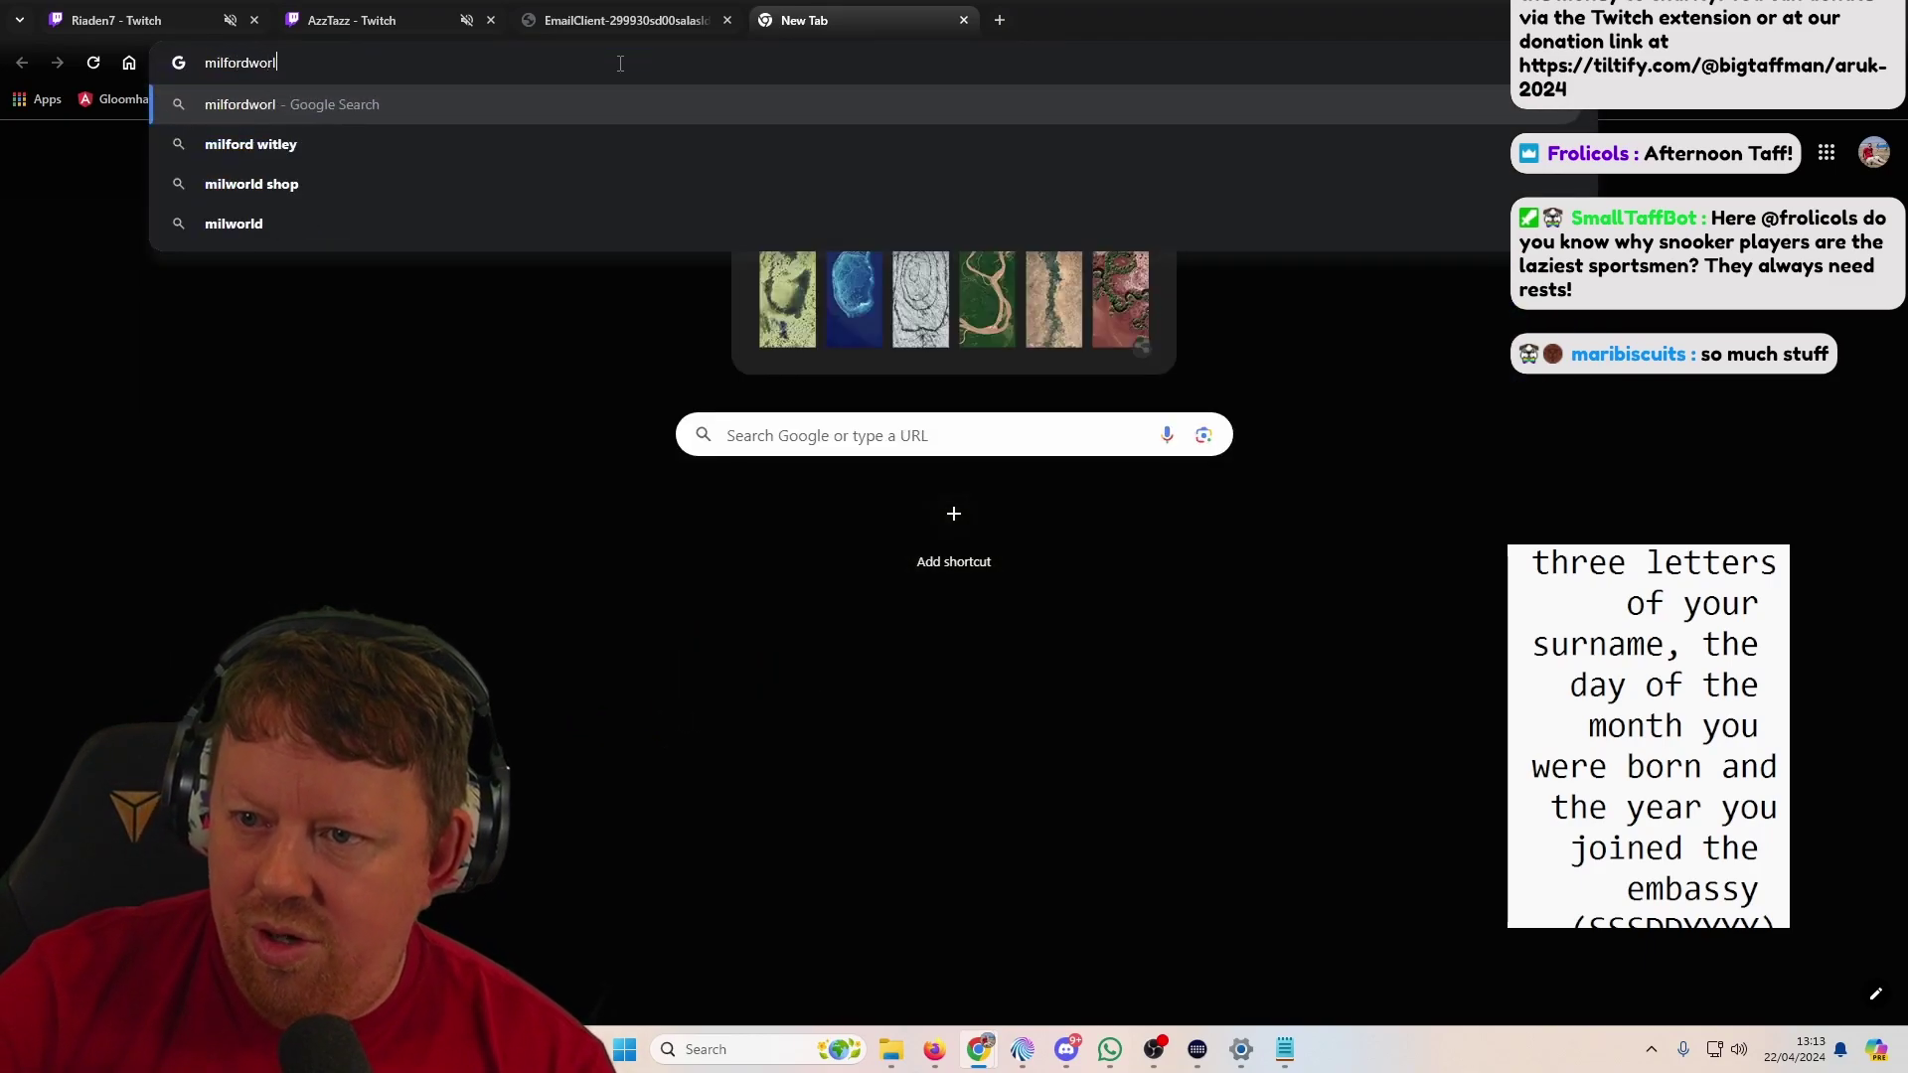
text(dwide.com)
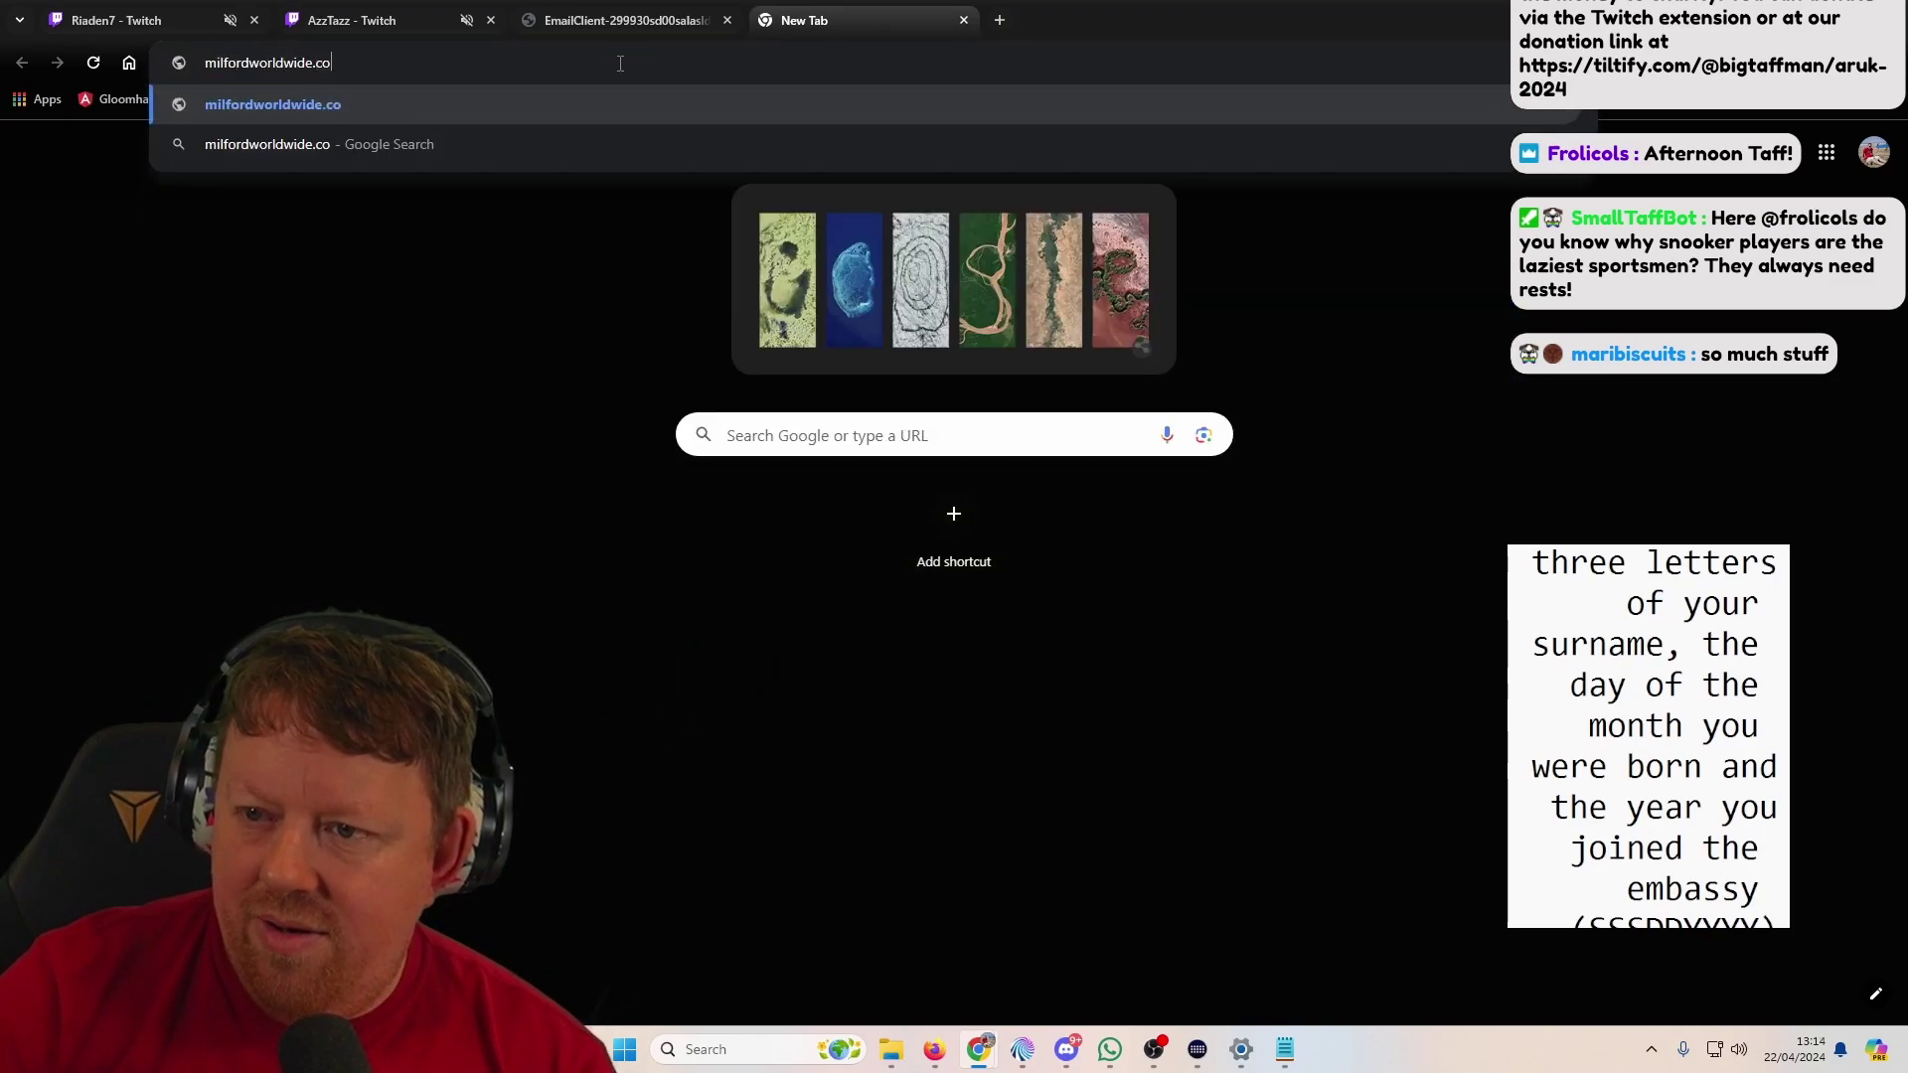
key(Return)
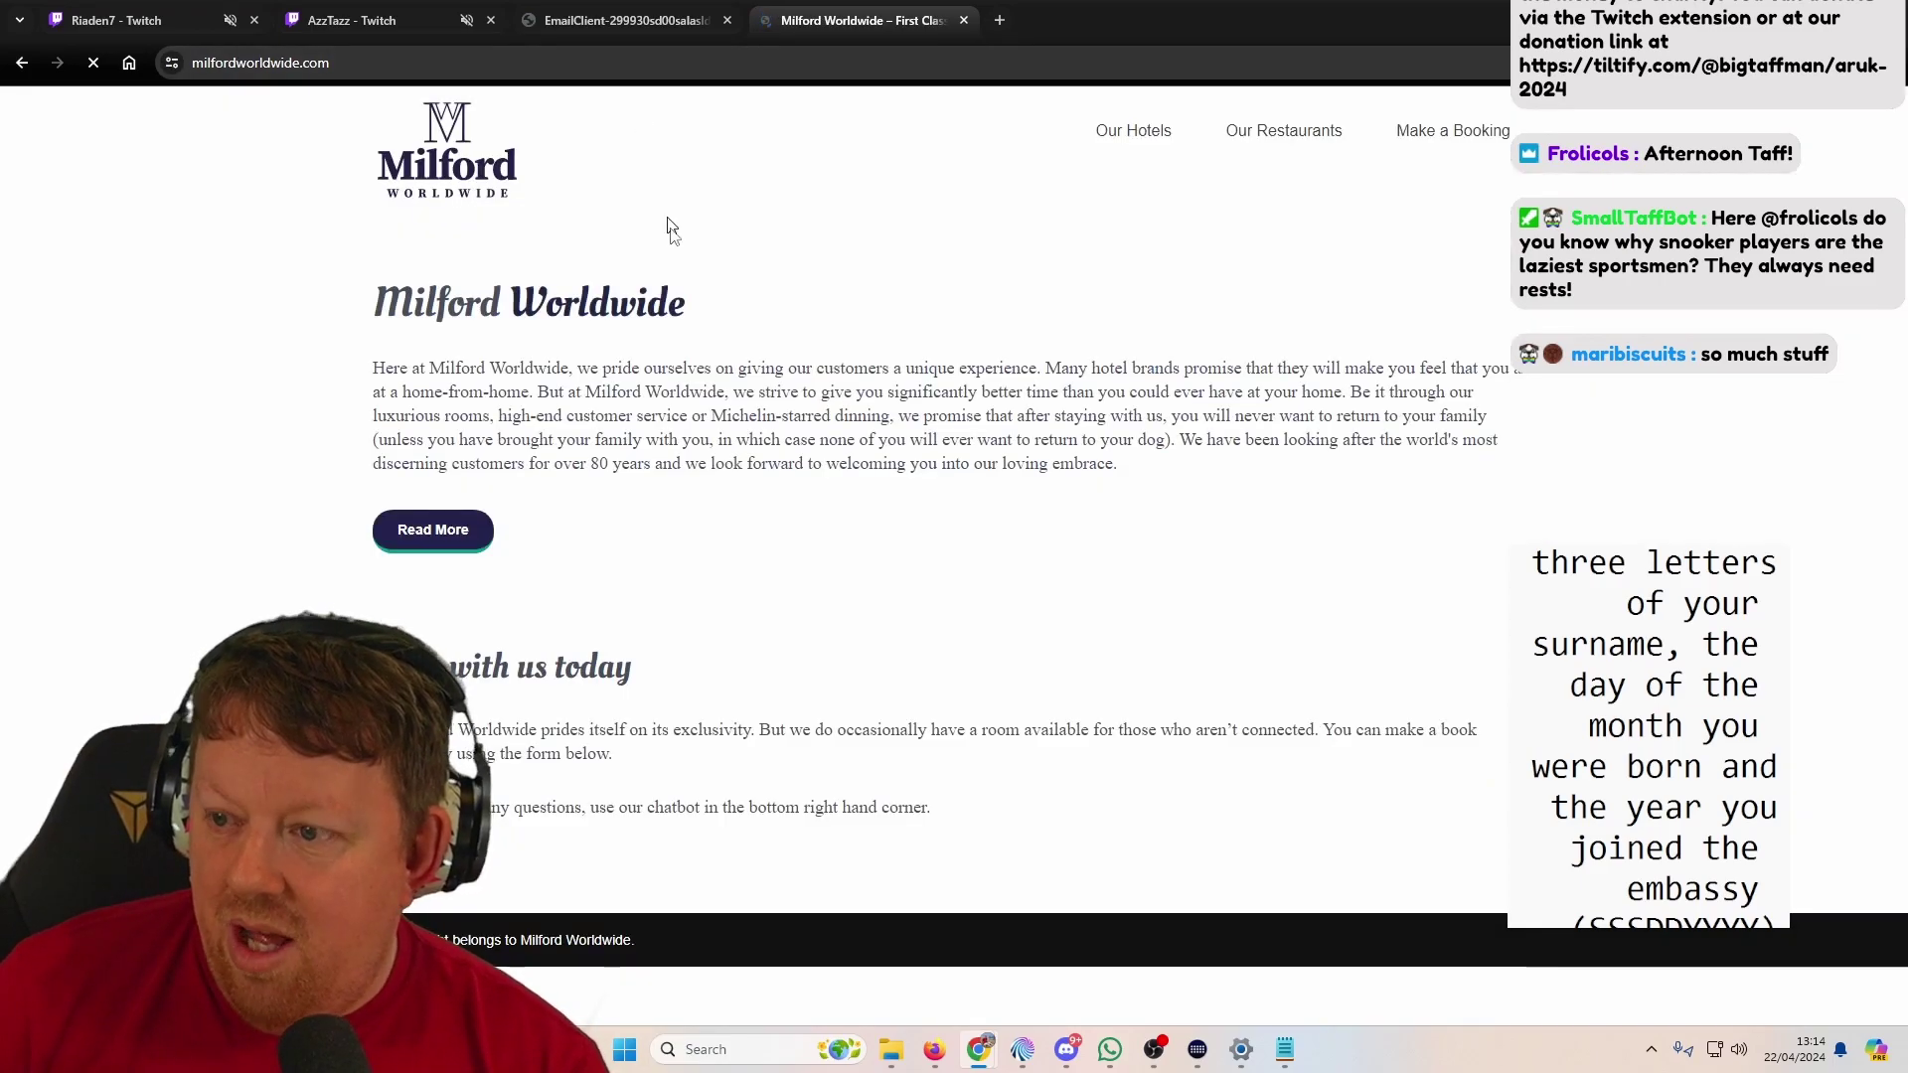
scroll(879, 408, down, 10)
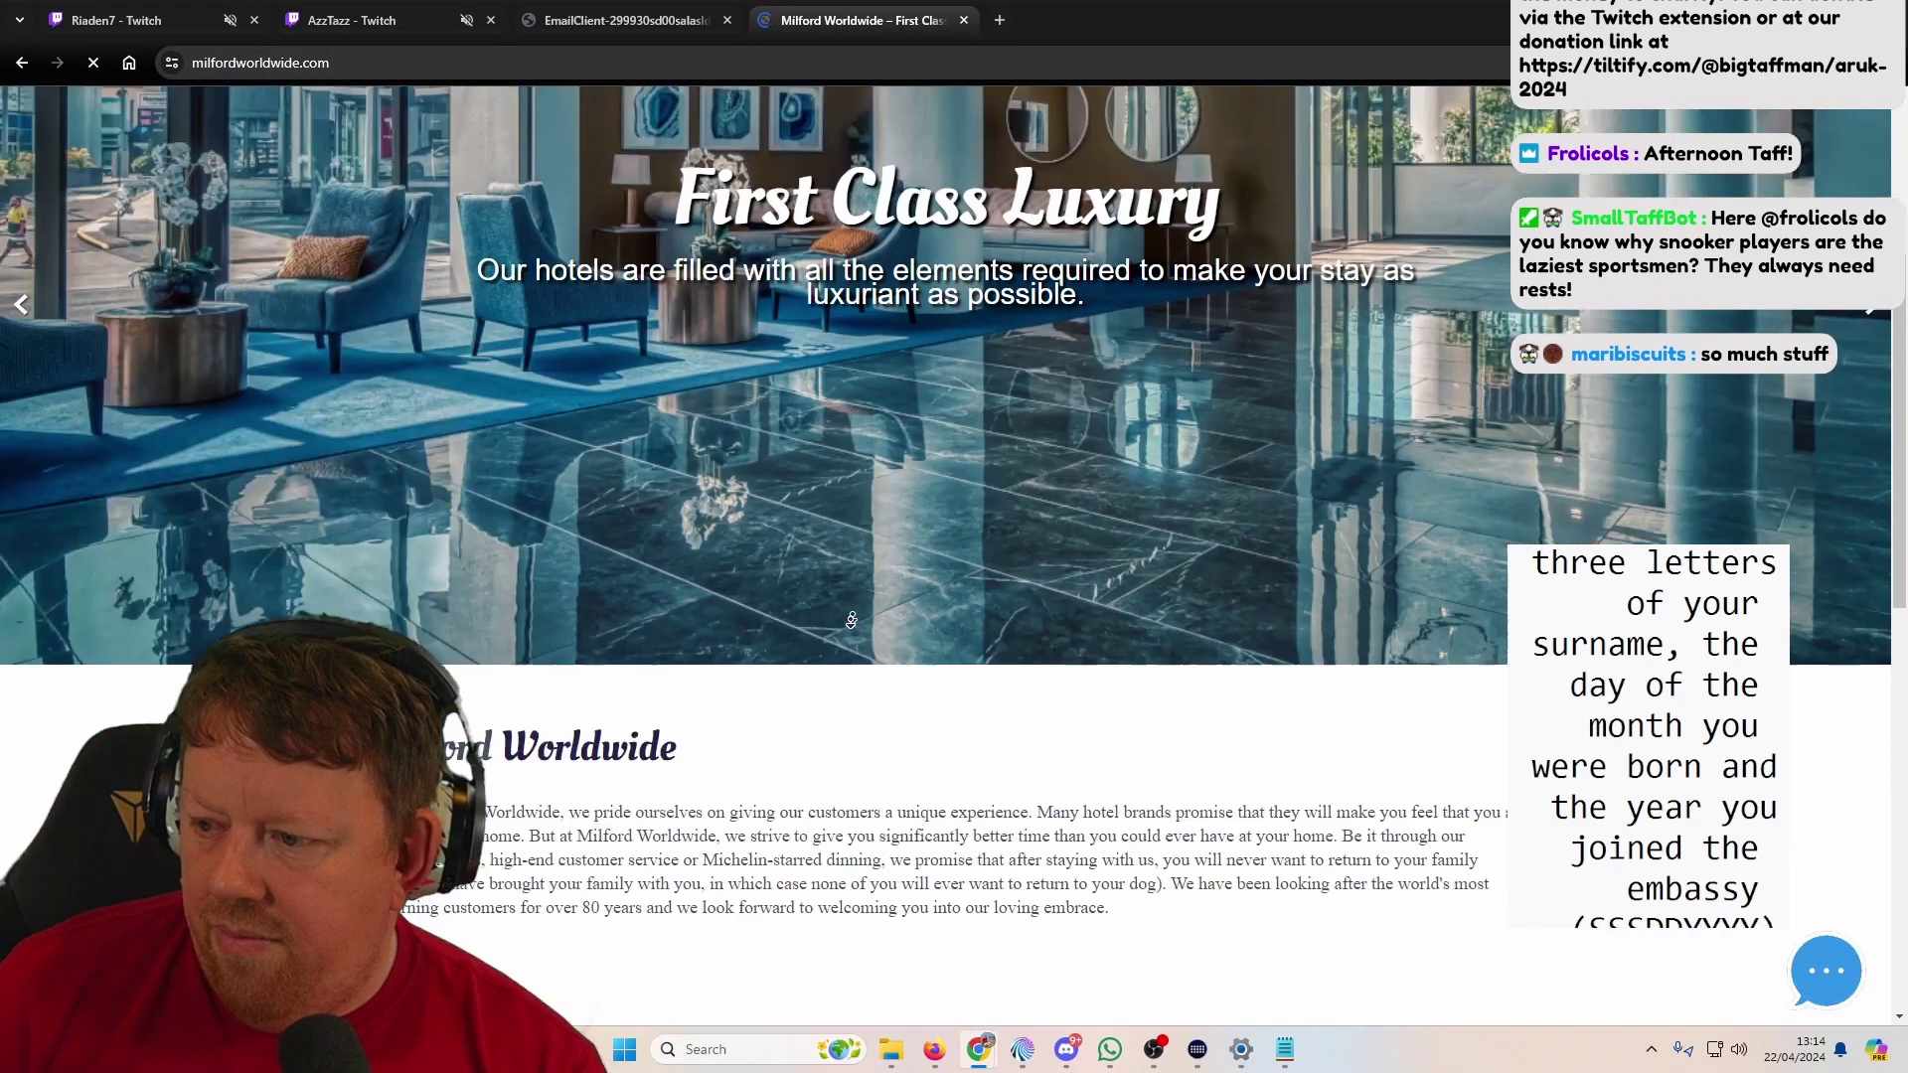
scroll(827, 611, up, 15)
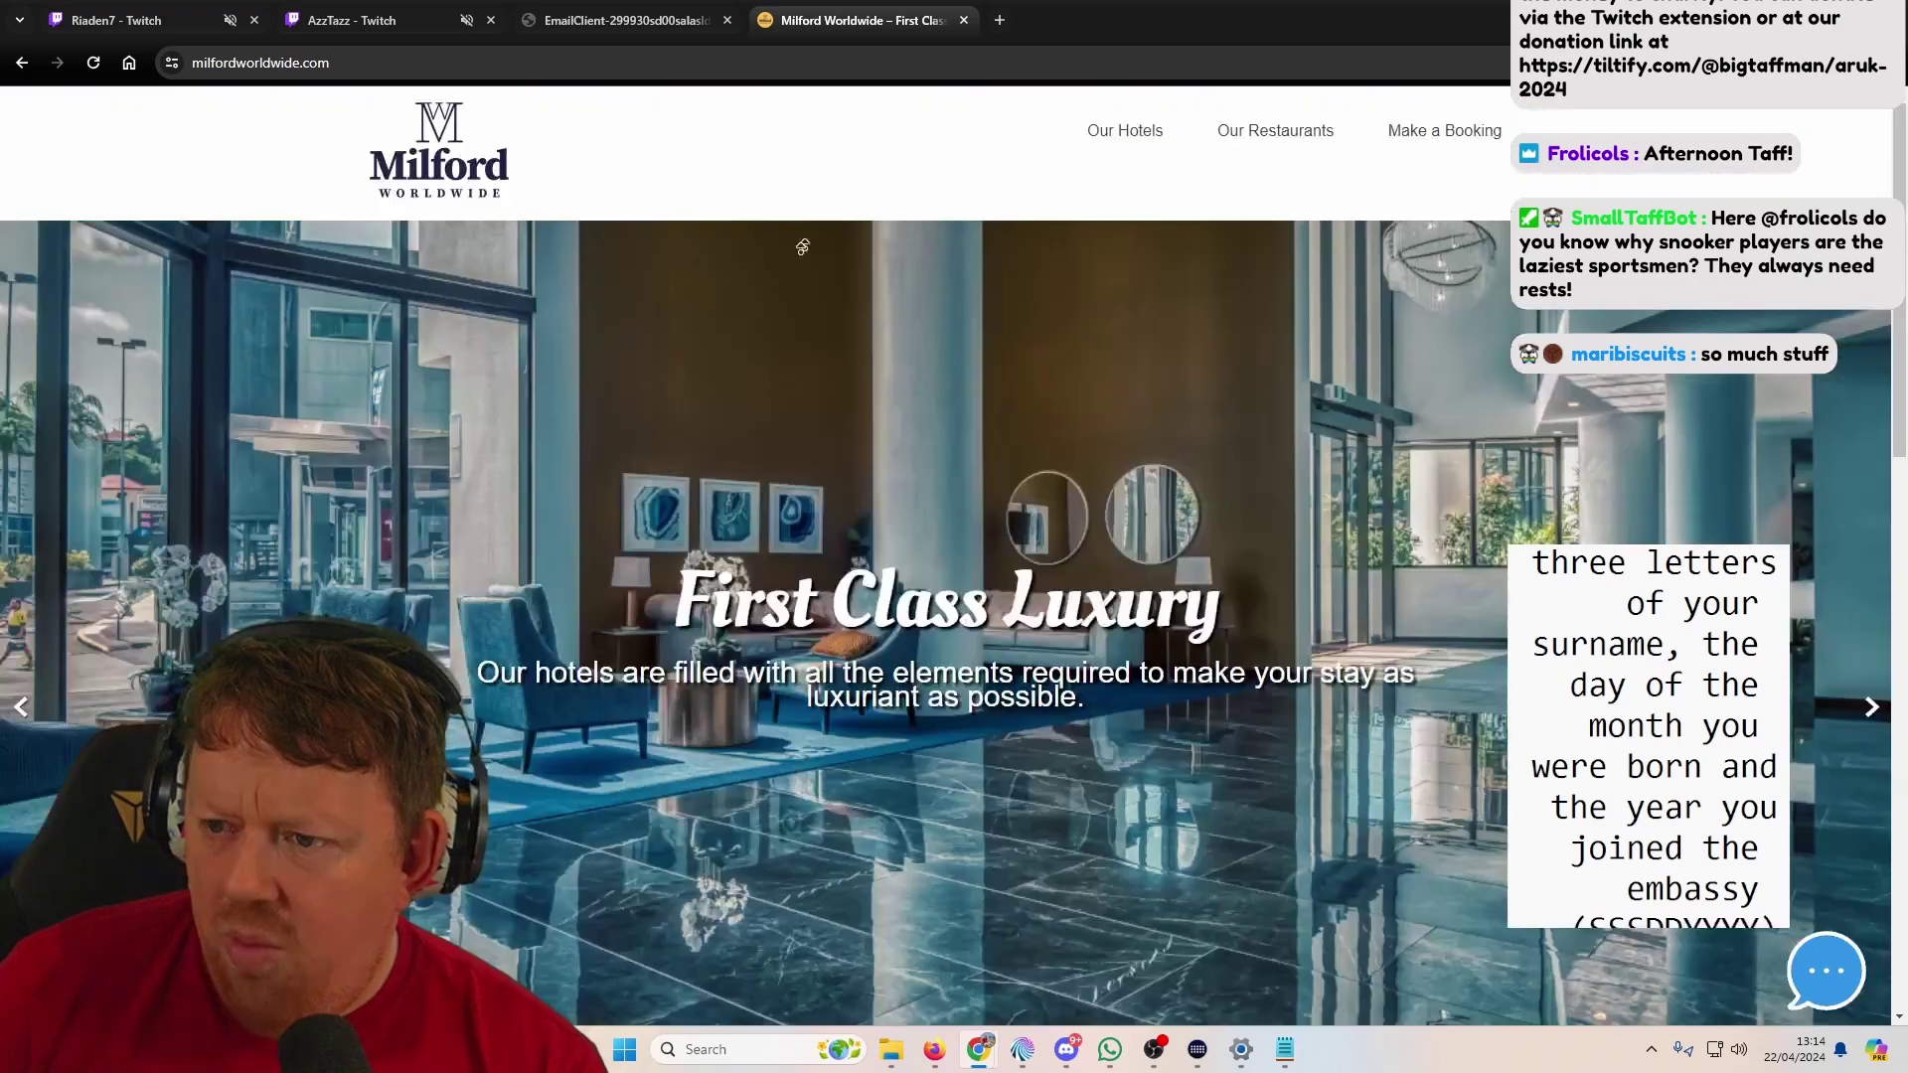
scroll(823, 391, down, 6)
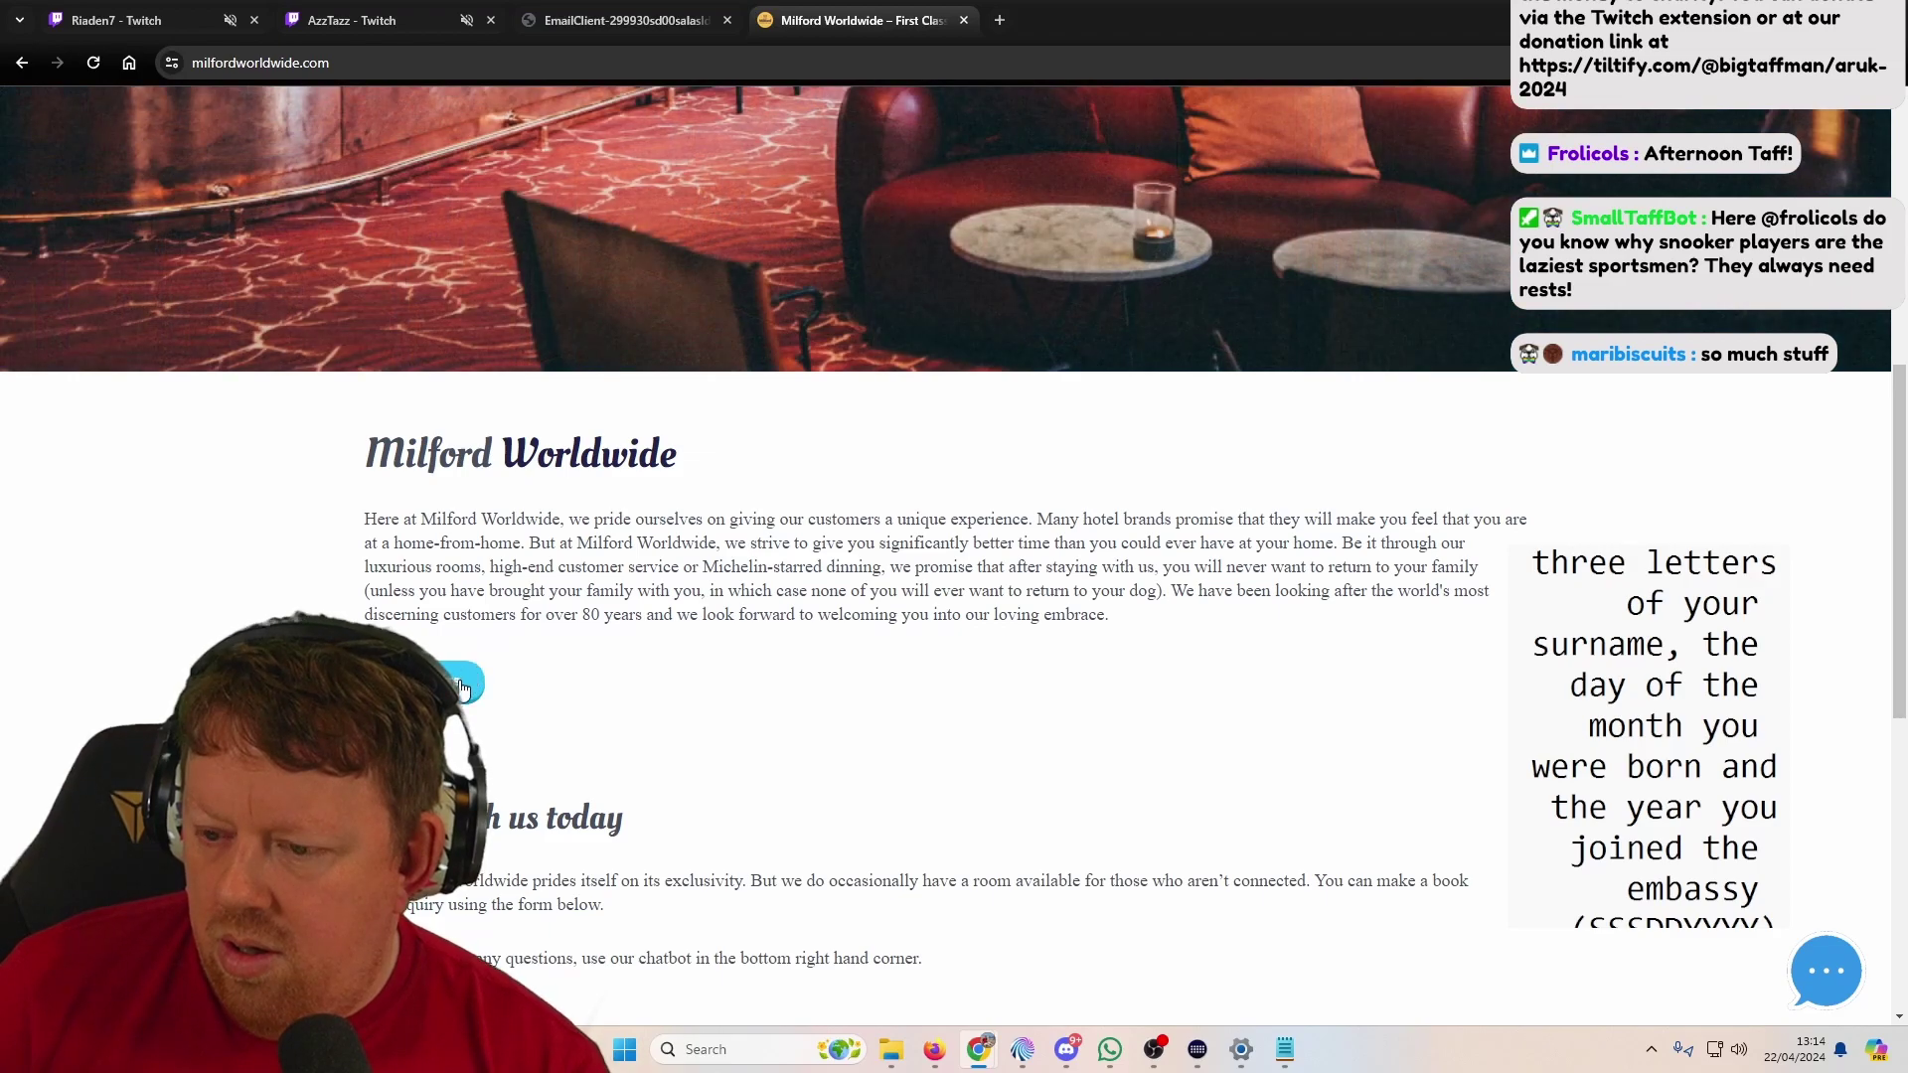
scroll(467, 686, down, 5)
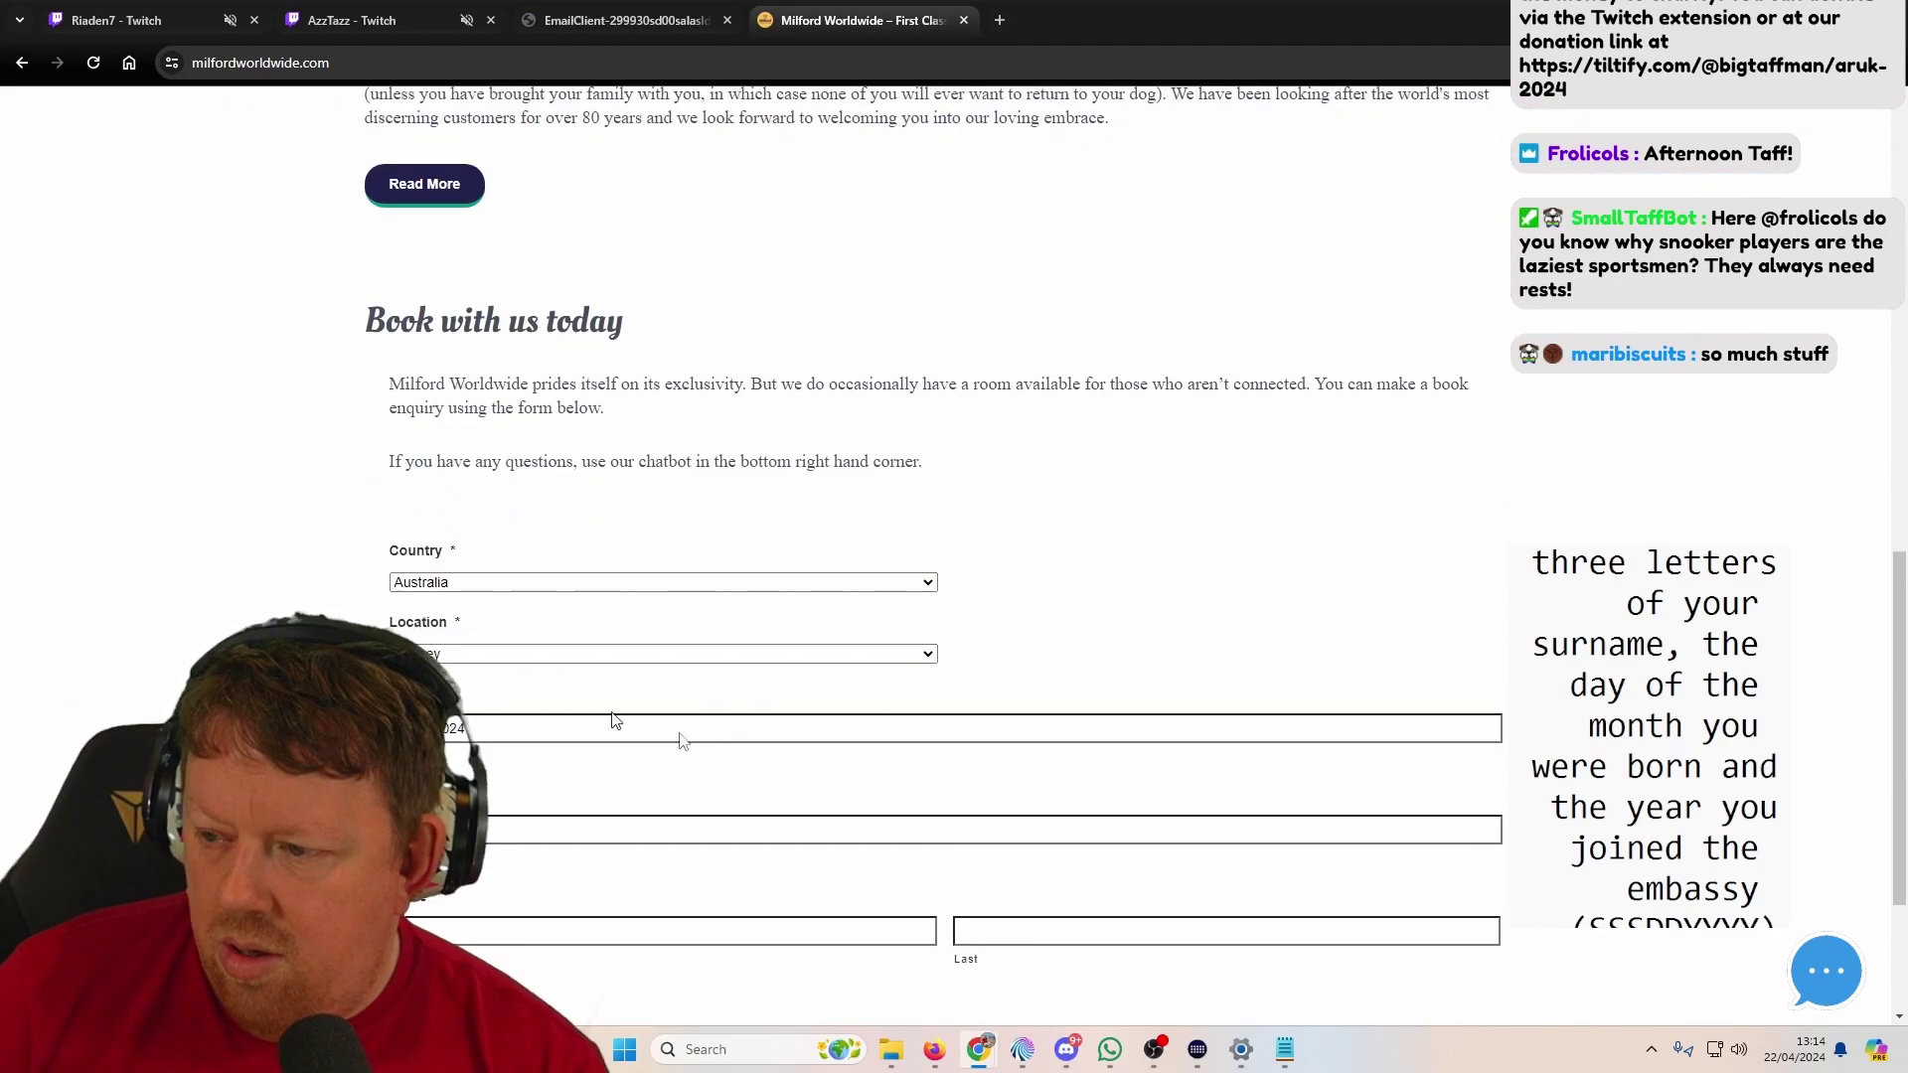
Step: Tell the site chatbot about a past U.K. booking with something left in the room, then reopen the PDF
click(1801, 983)
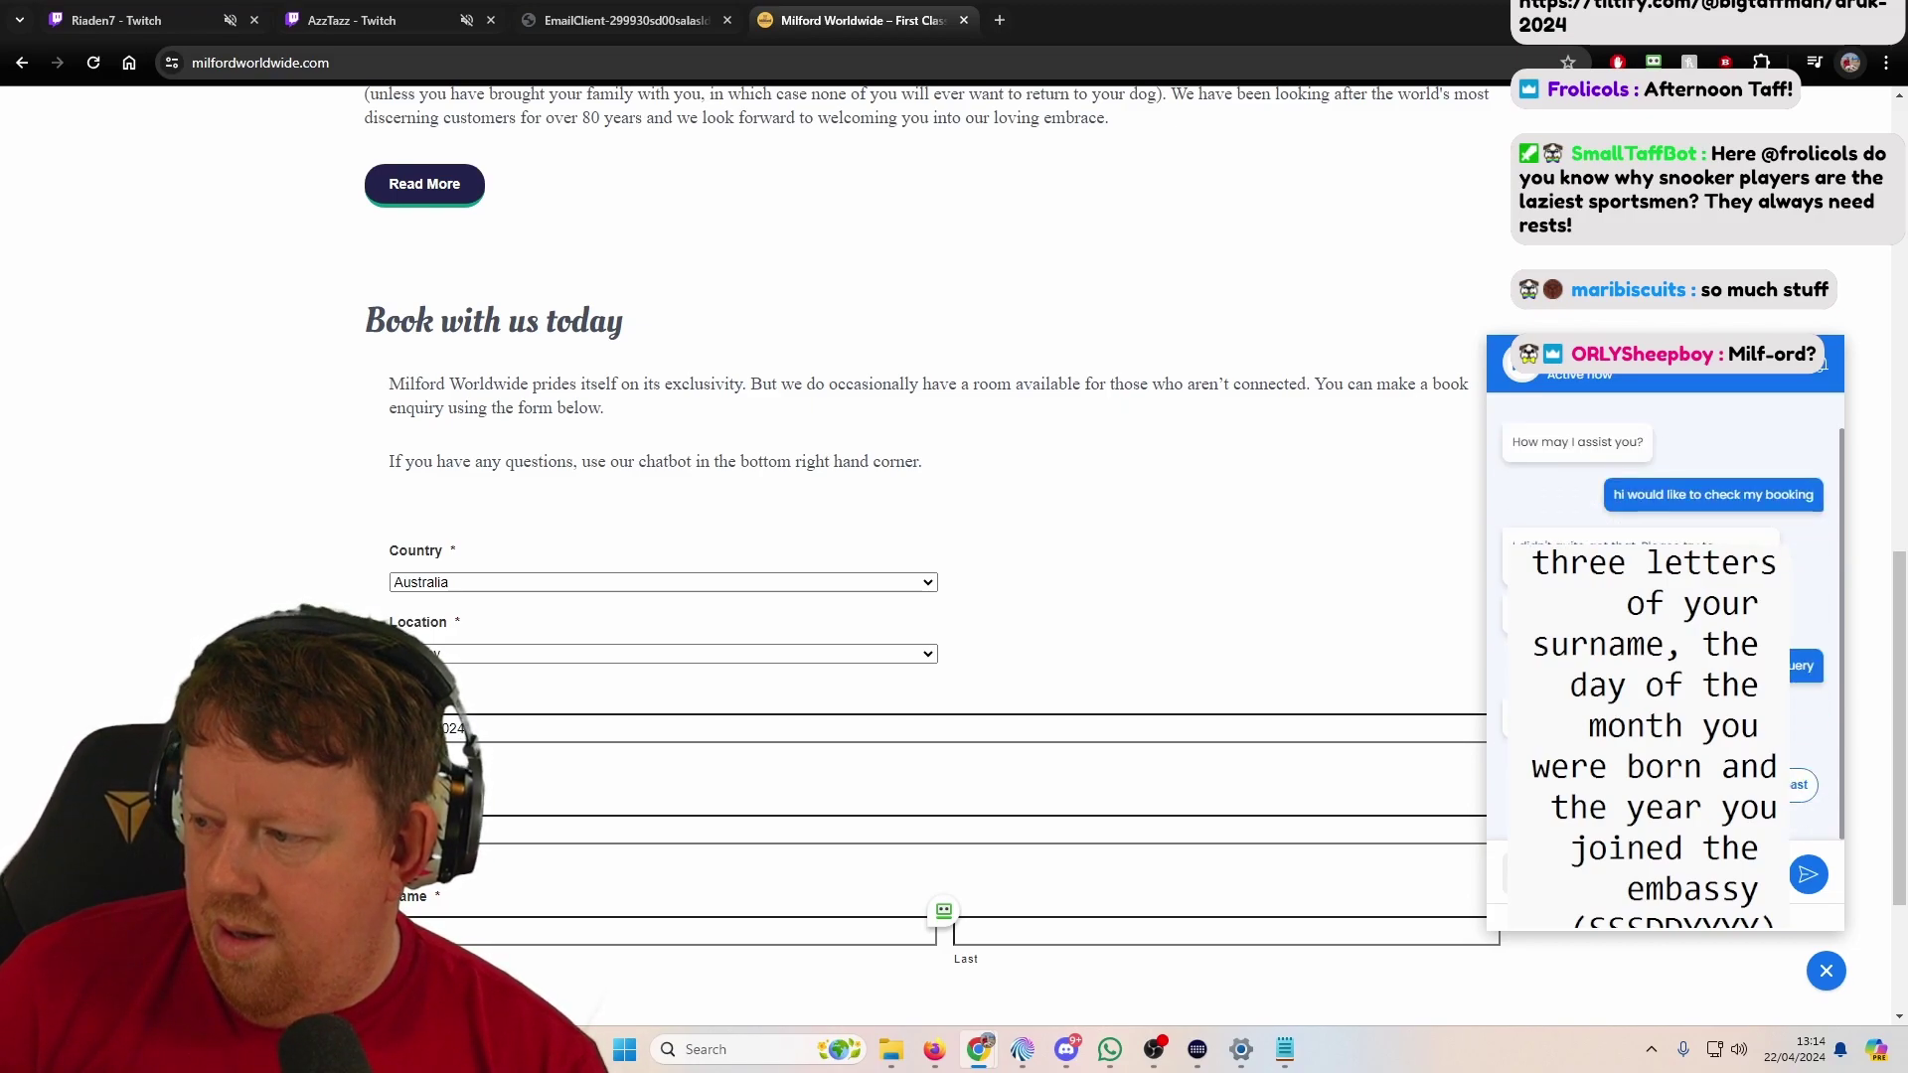
click(1803, 665)
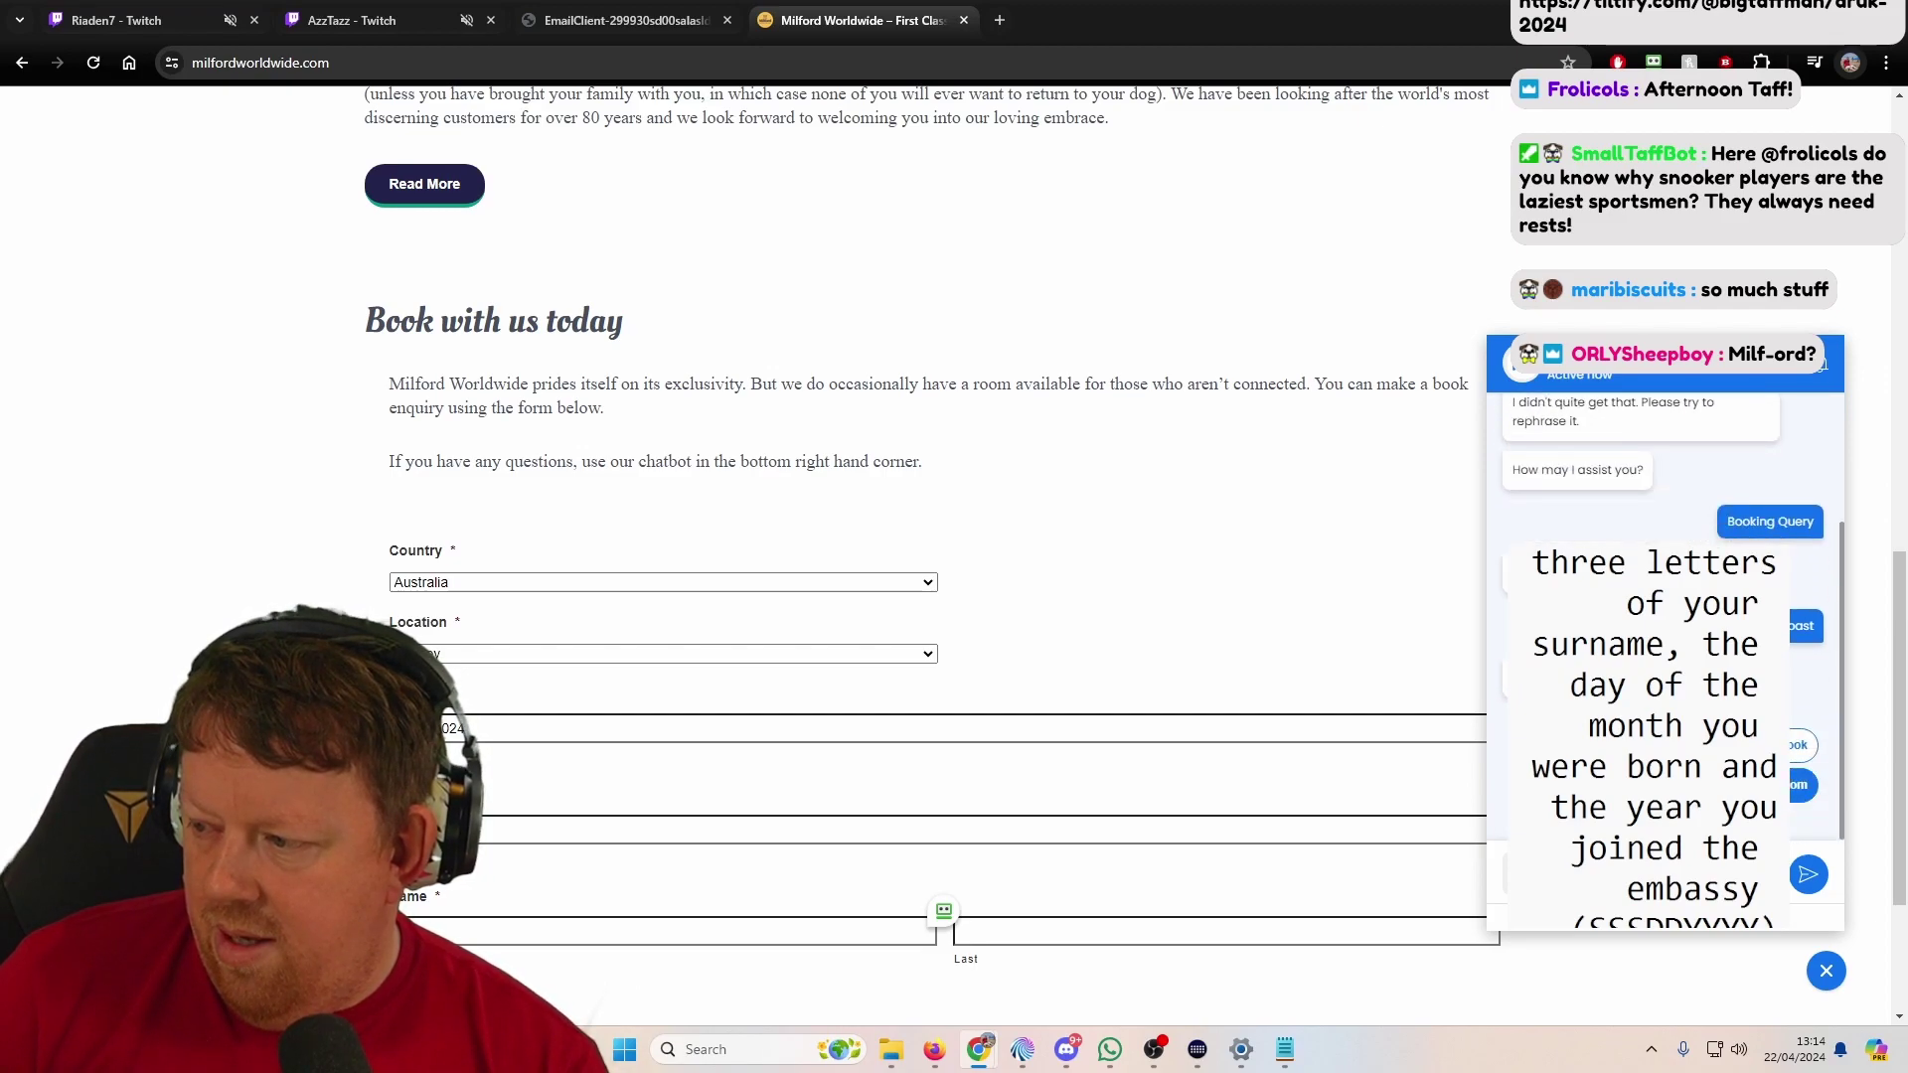
click(1803, 626)
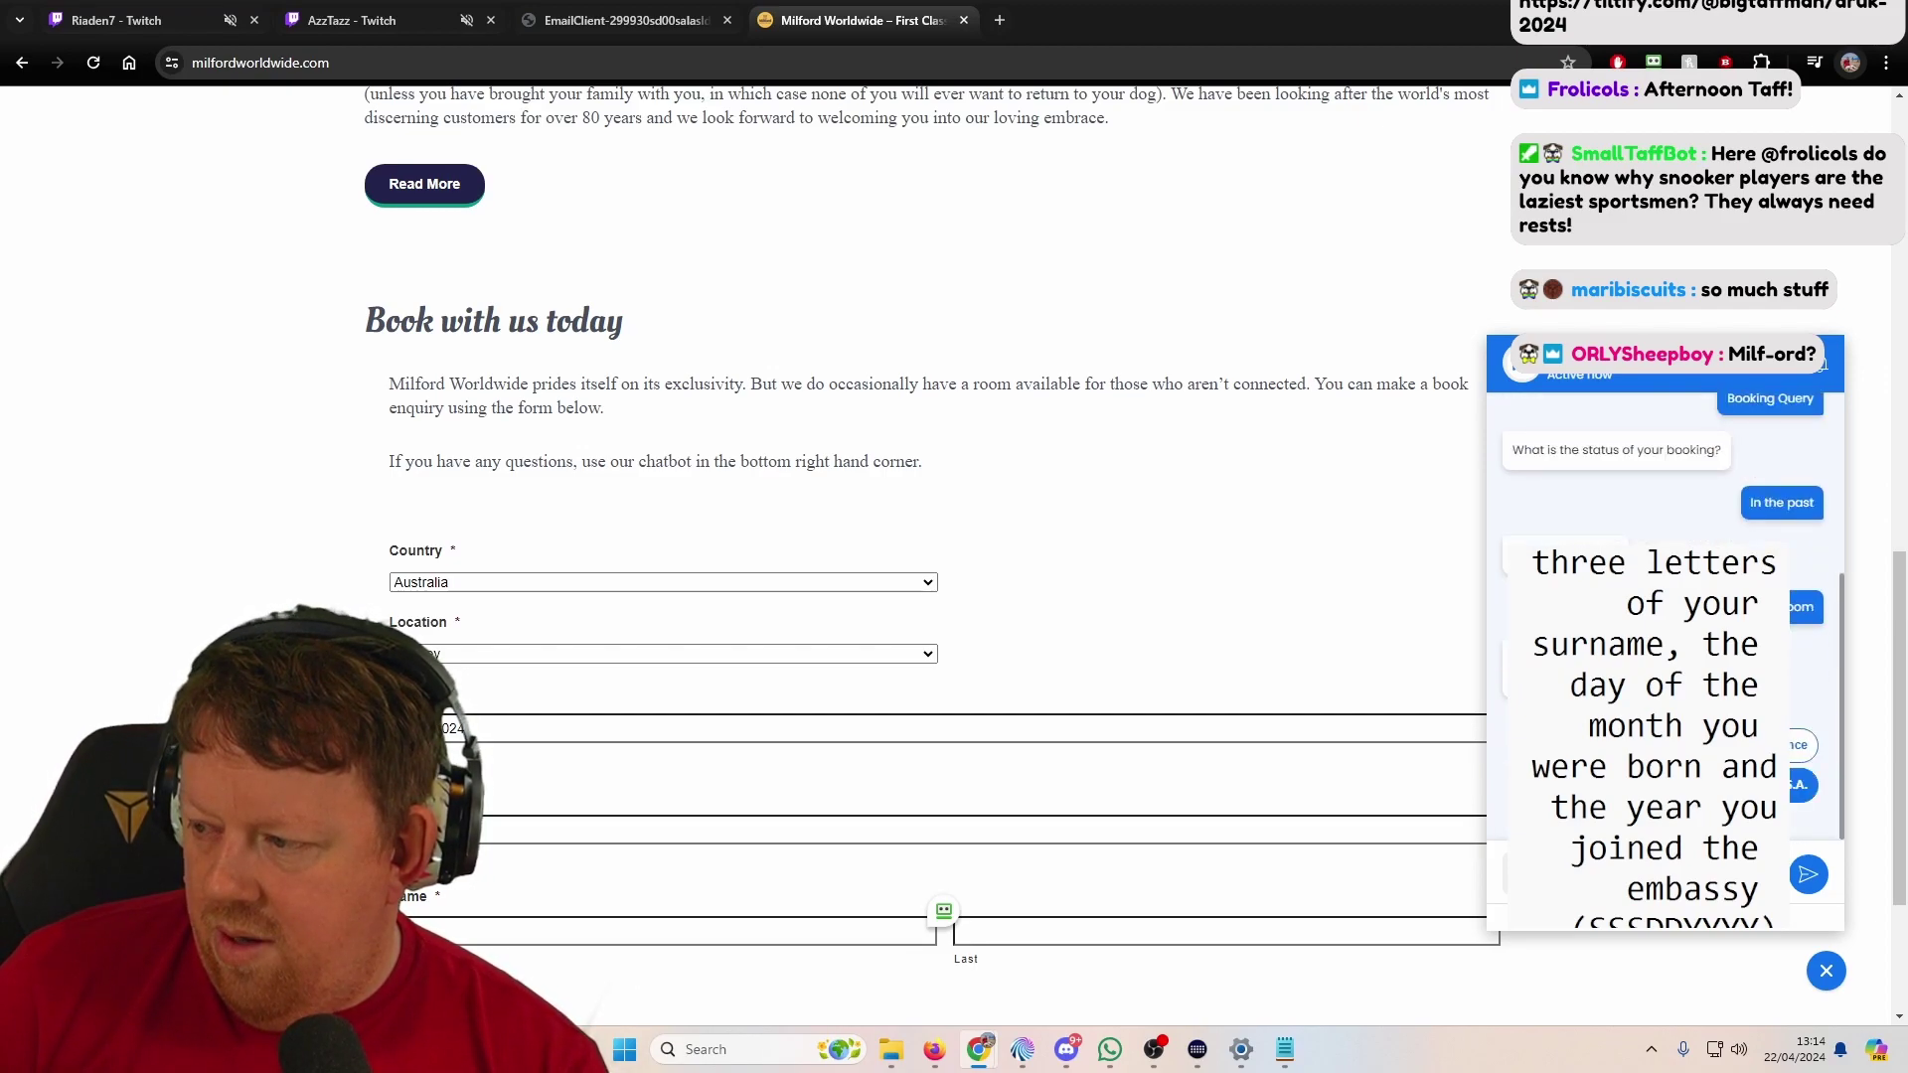
click(1803, 606)
click(1801, 705)
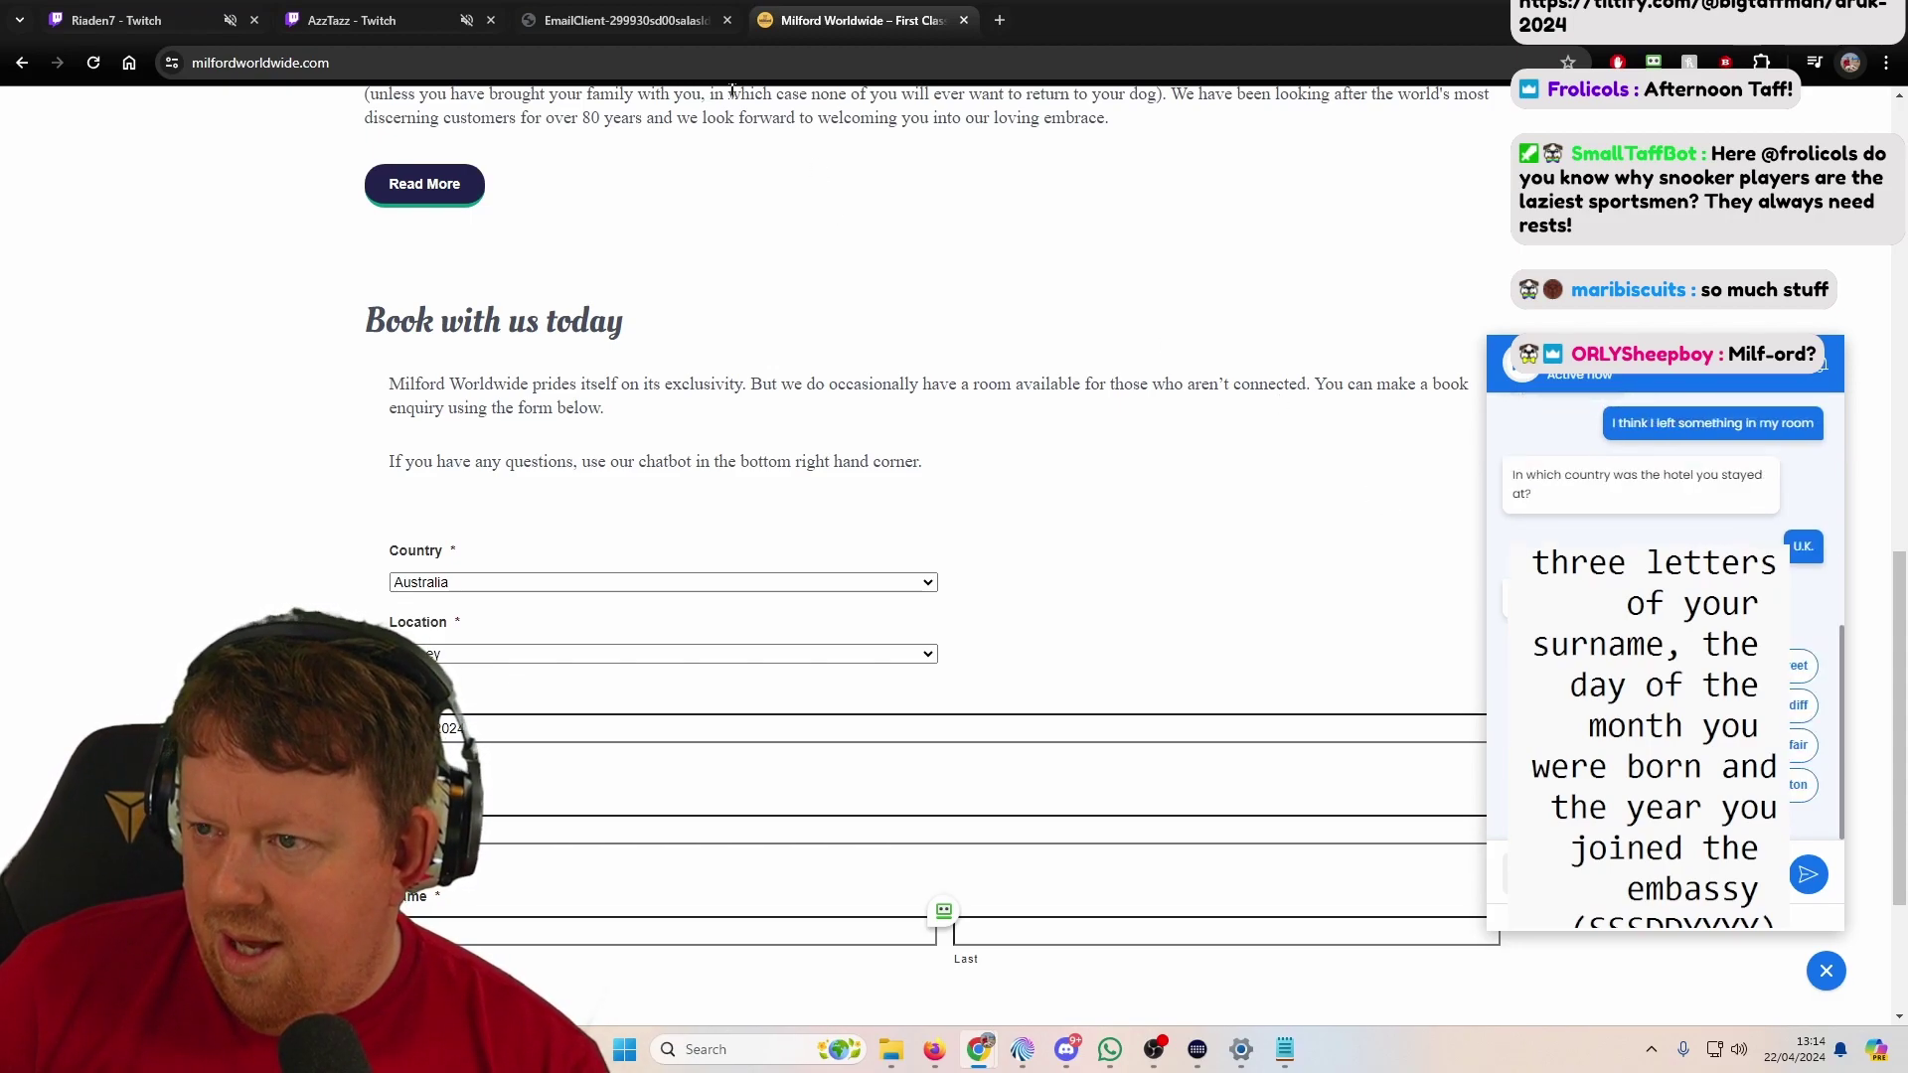
click(621, 20)
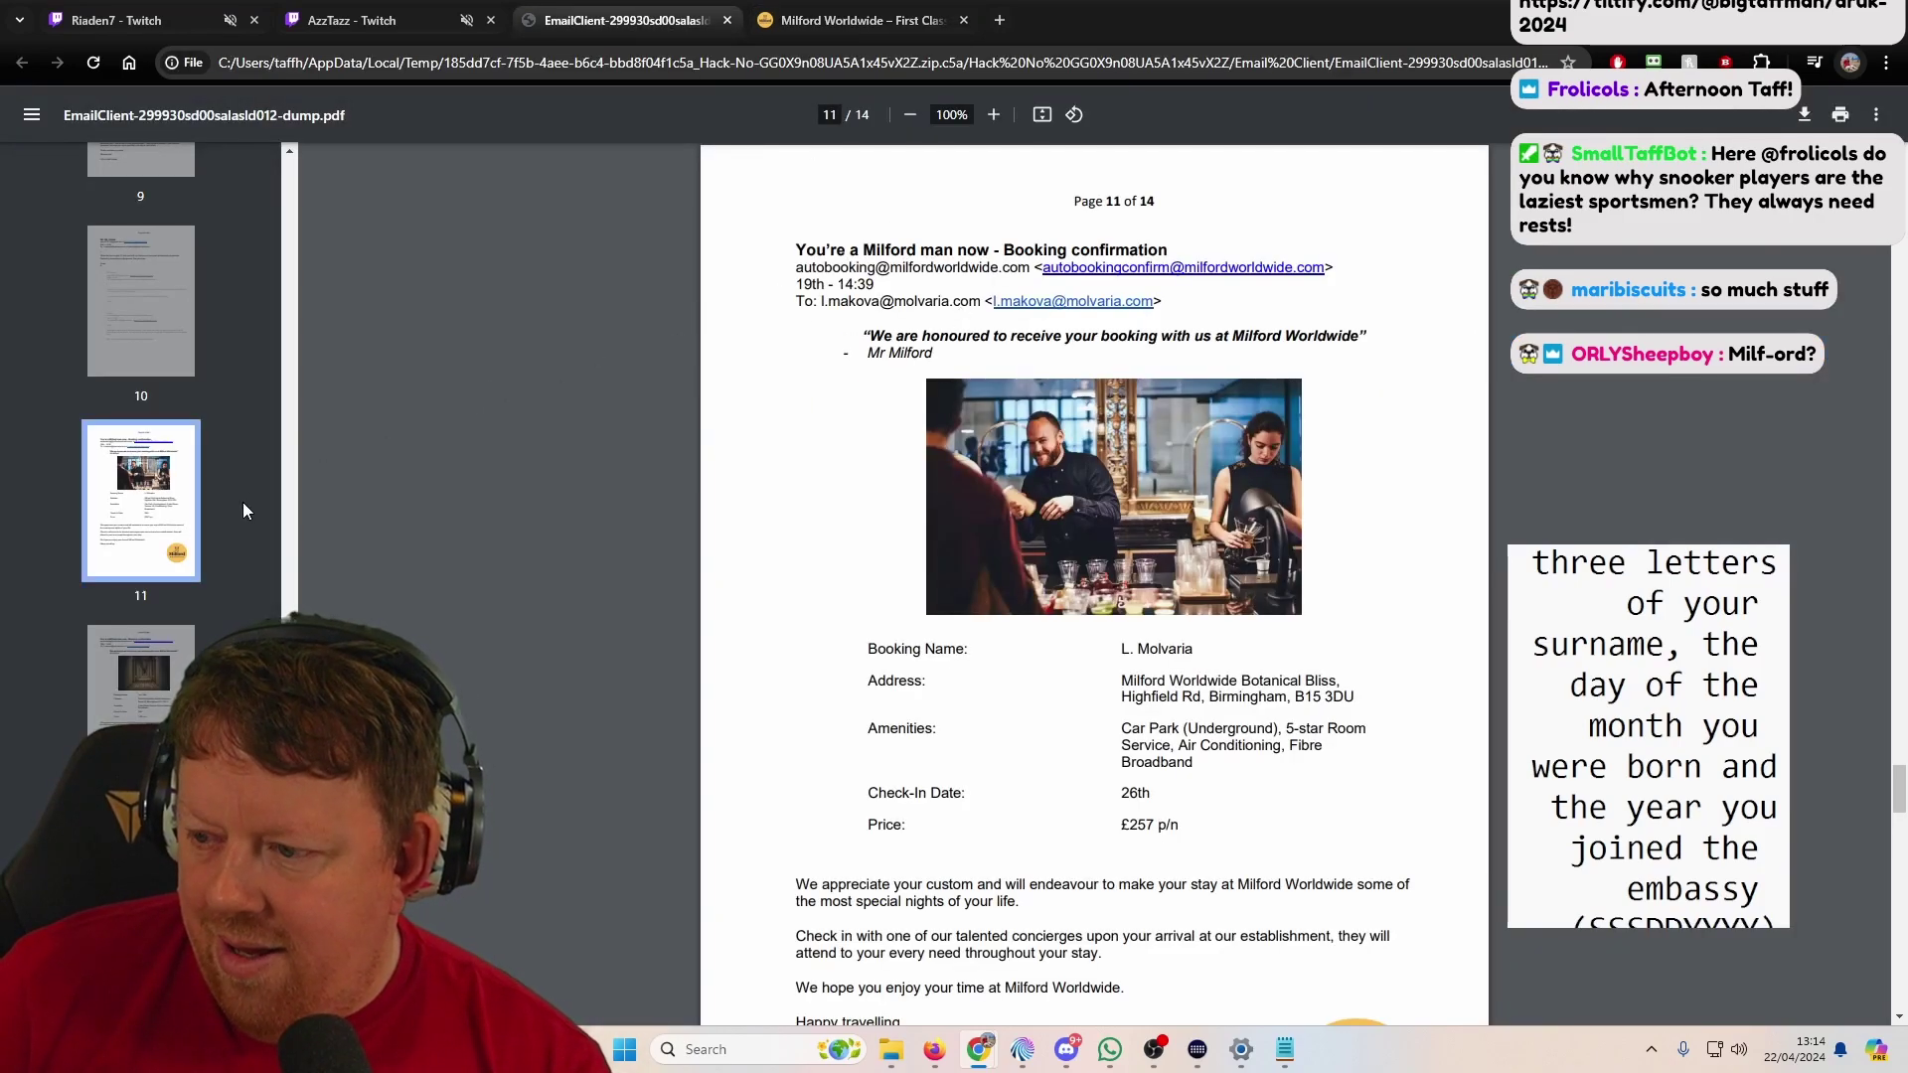
Step: Flip between pages 12, 13 and 11, scrolling through page 11's booking confirmation
click(124, 636)
key(Right)
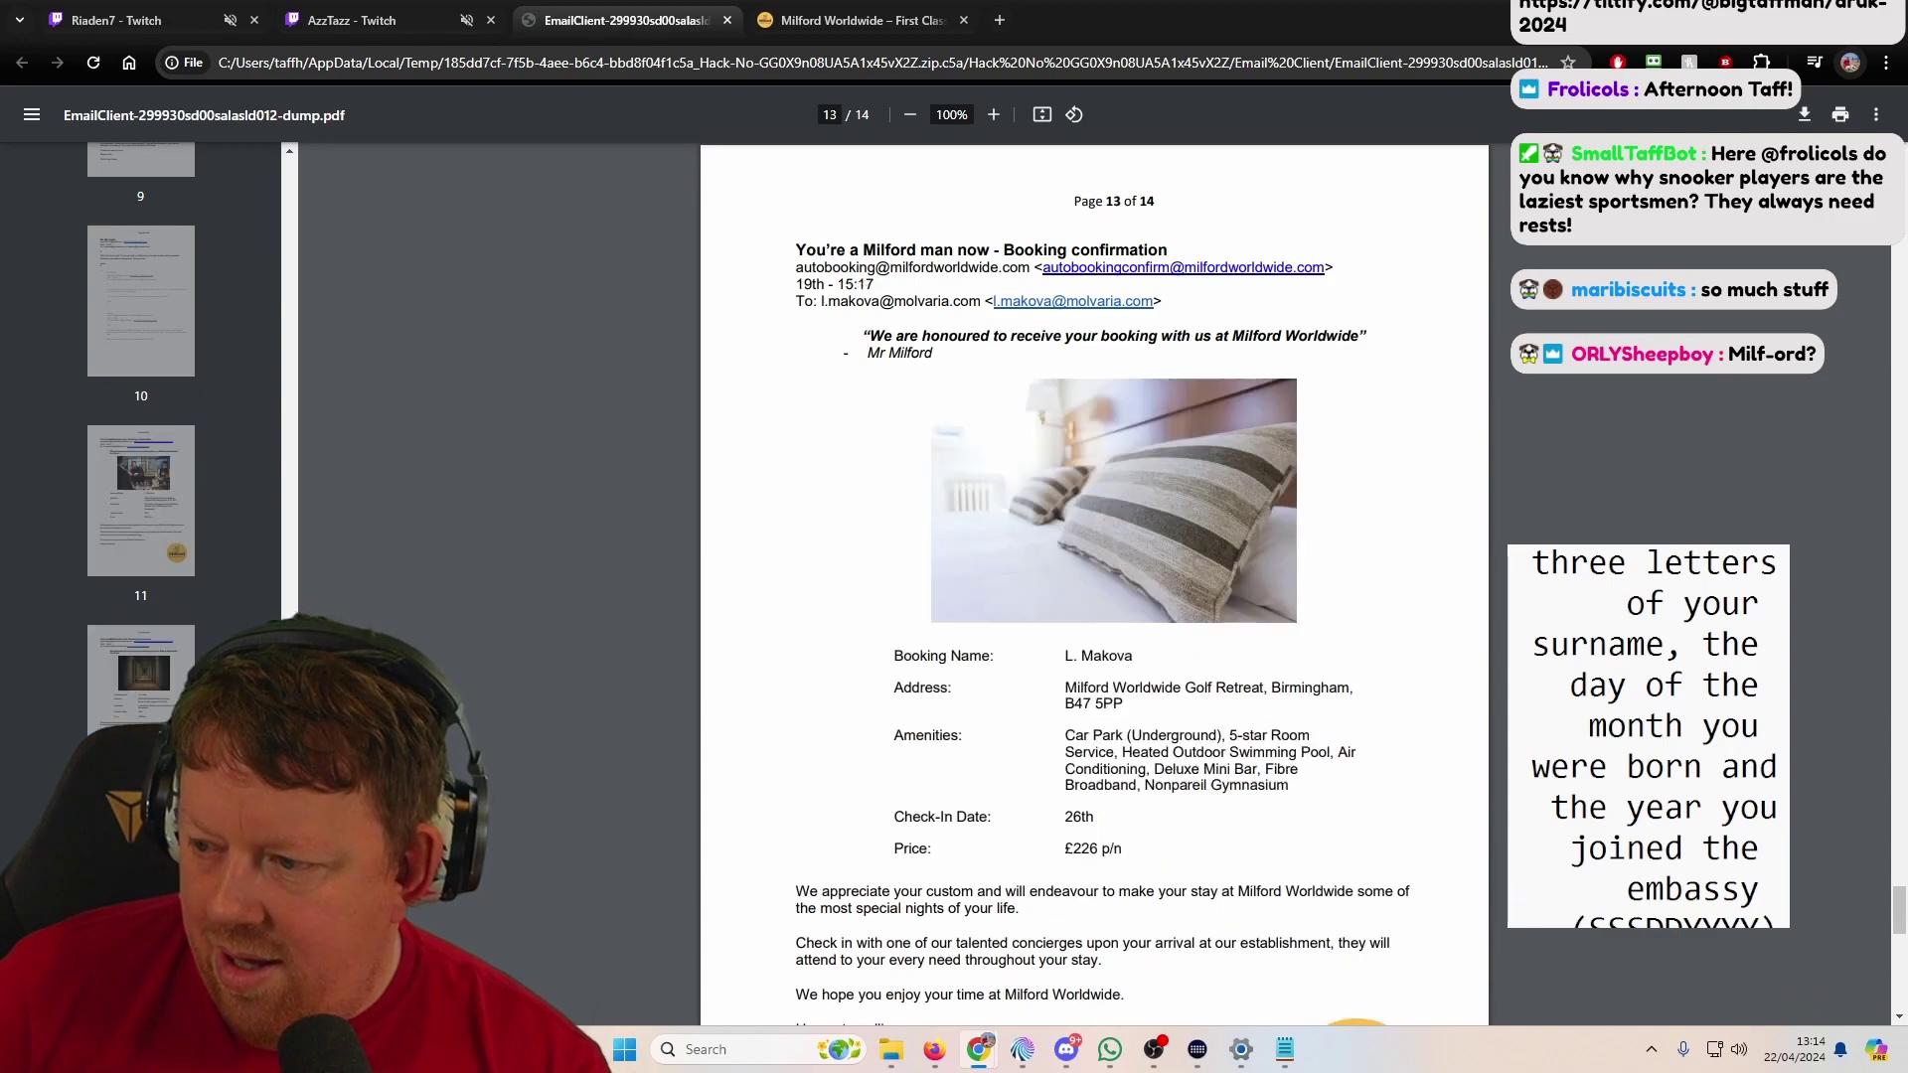
click(132, 557)
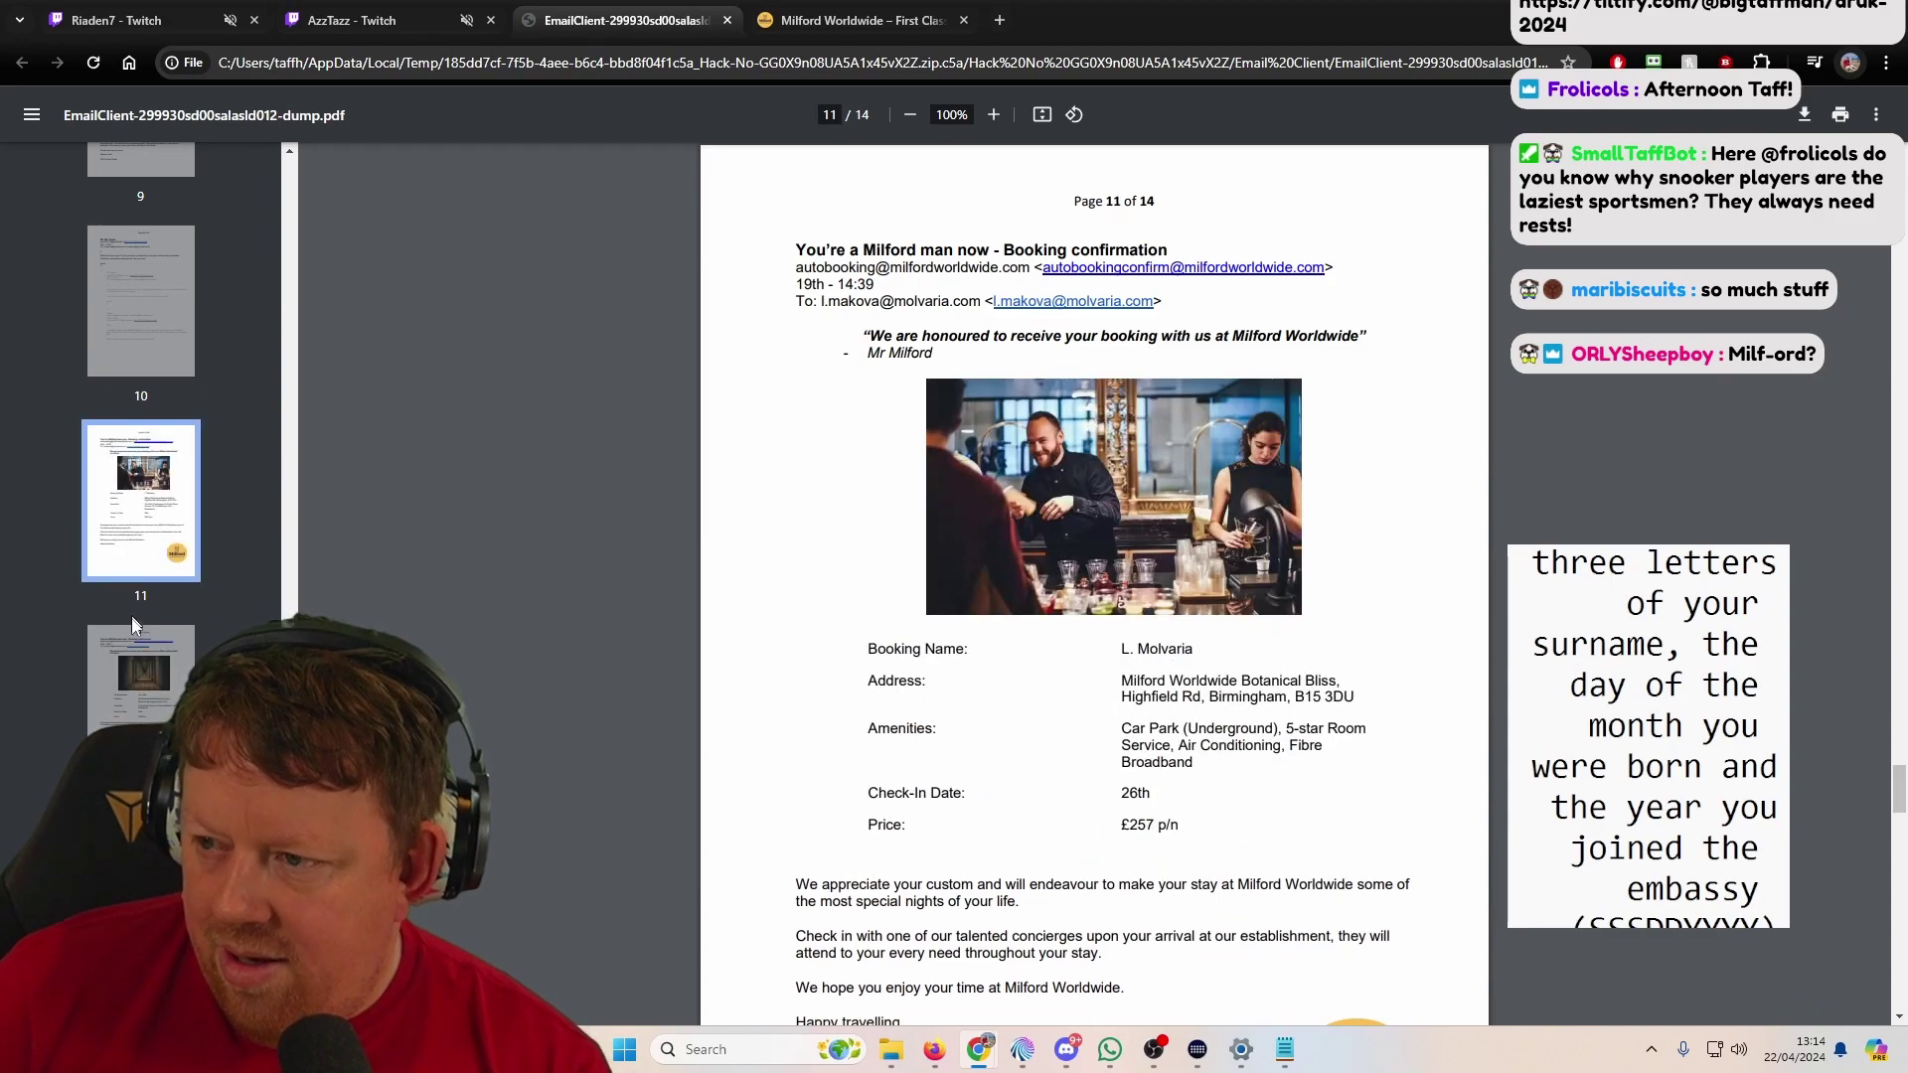
scroll(814, 640, down, 1)
scroll(815, 640, down, 1)
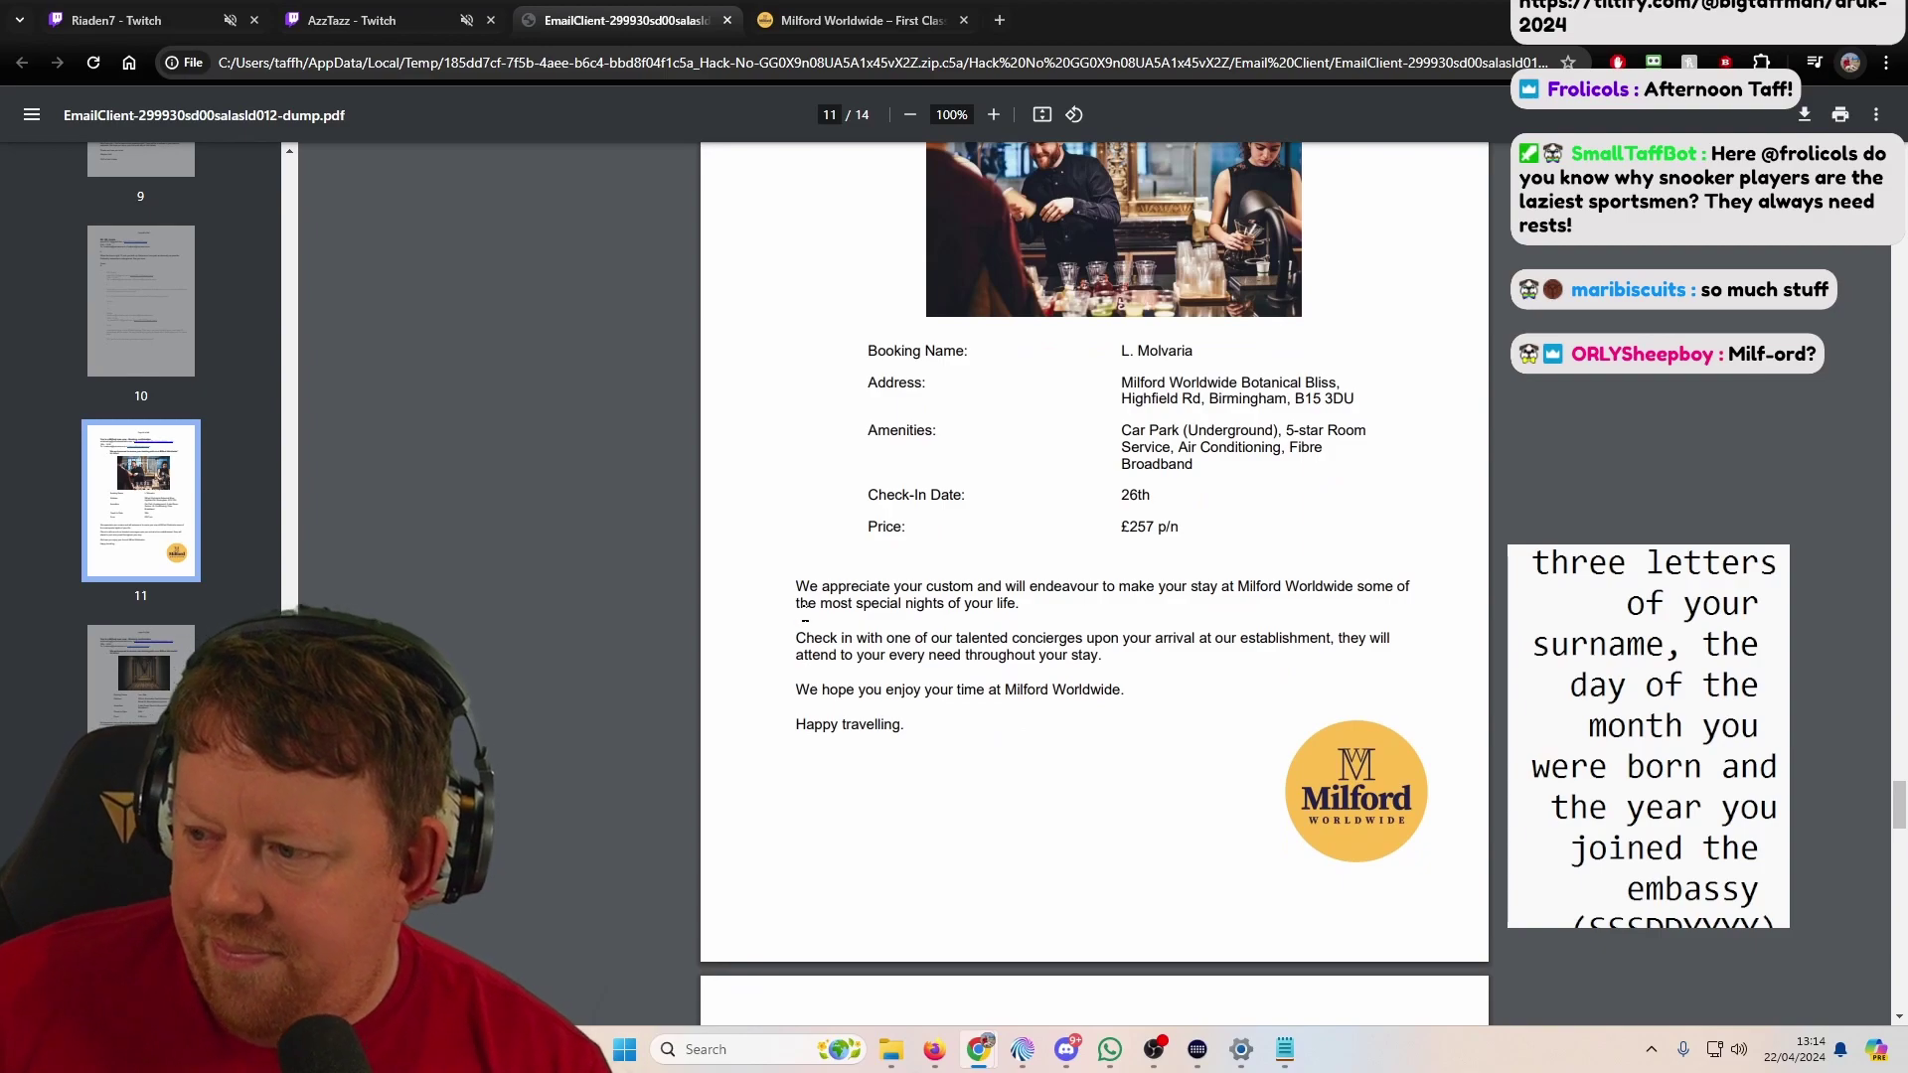
scroll(800, 611, down, 4)
scroll(790, 599, down, 2)
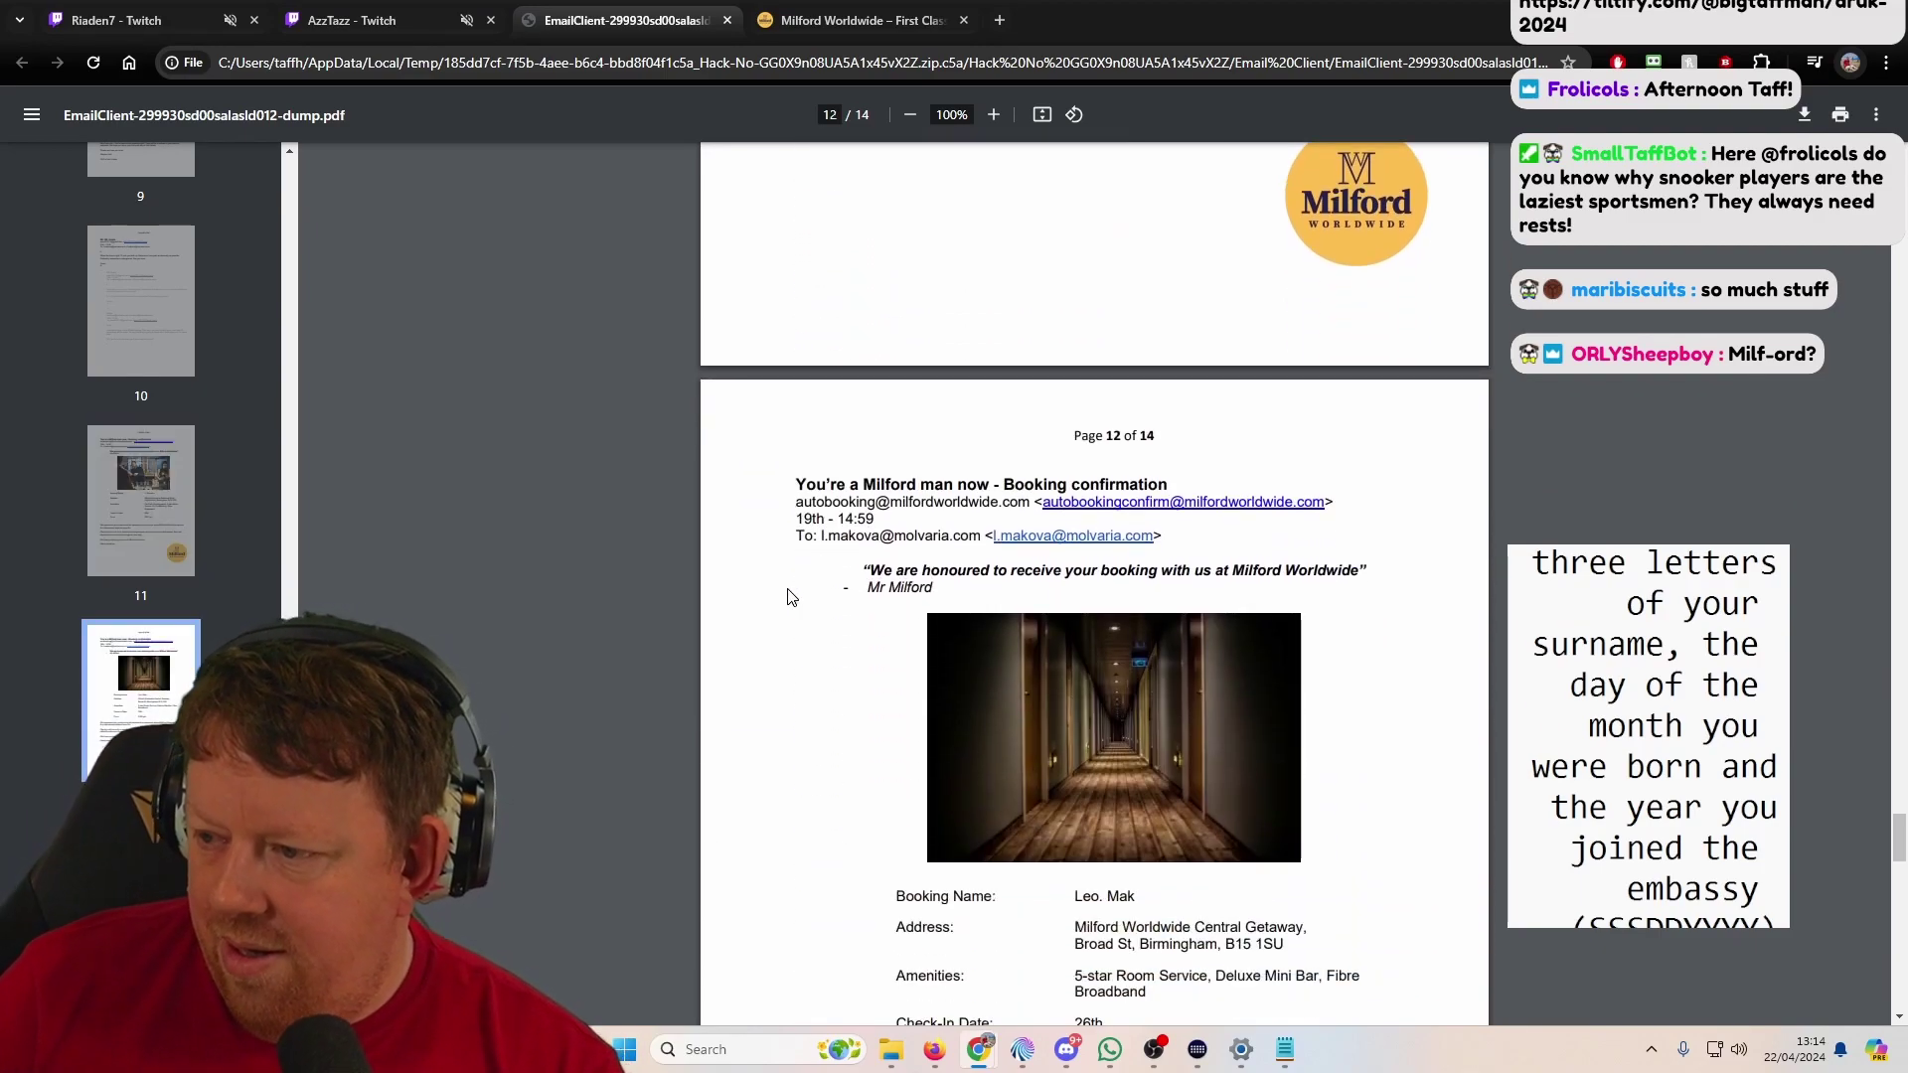
scroll(731, 554, down, 4)
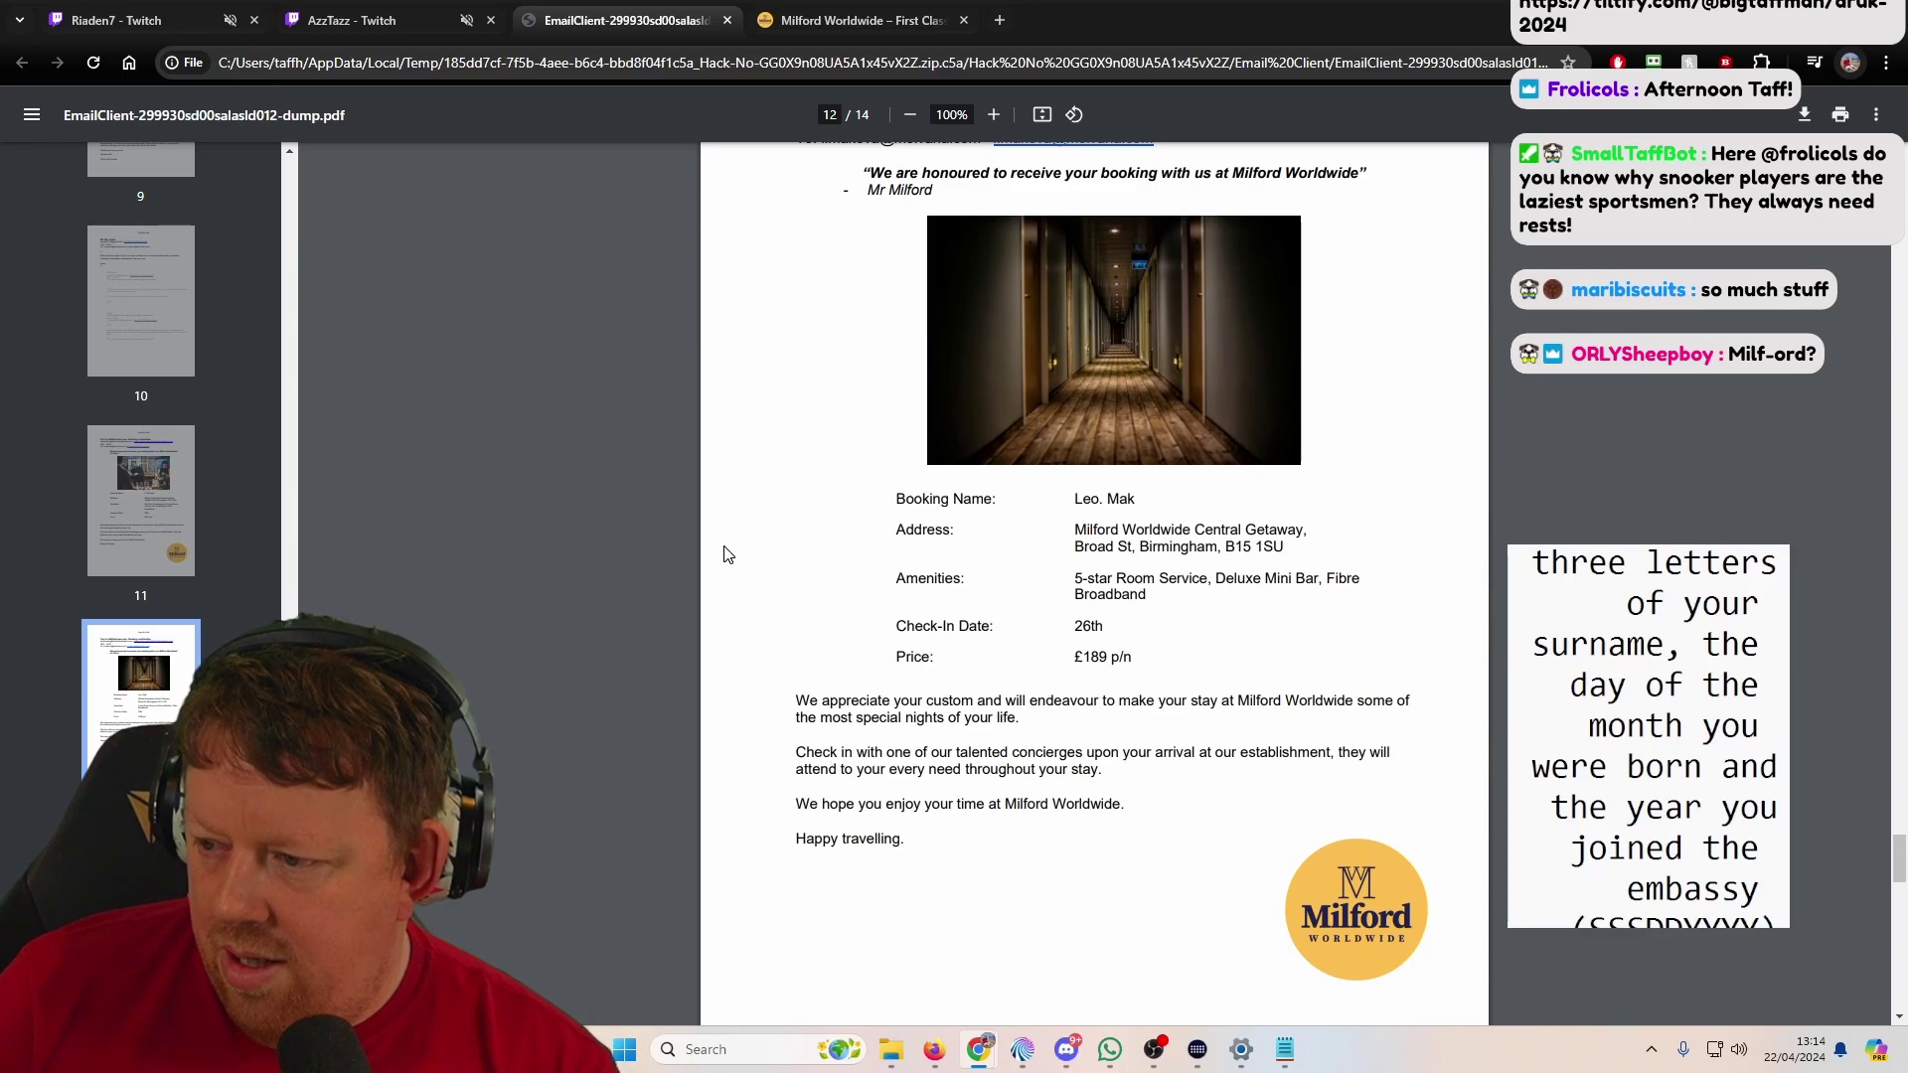
scroll(624, 385, up, 11)
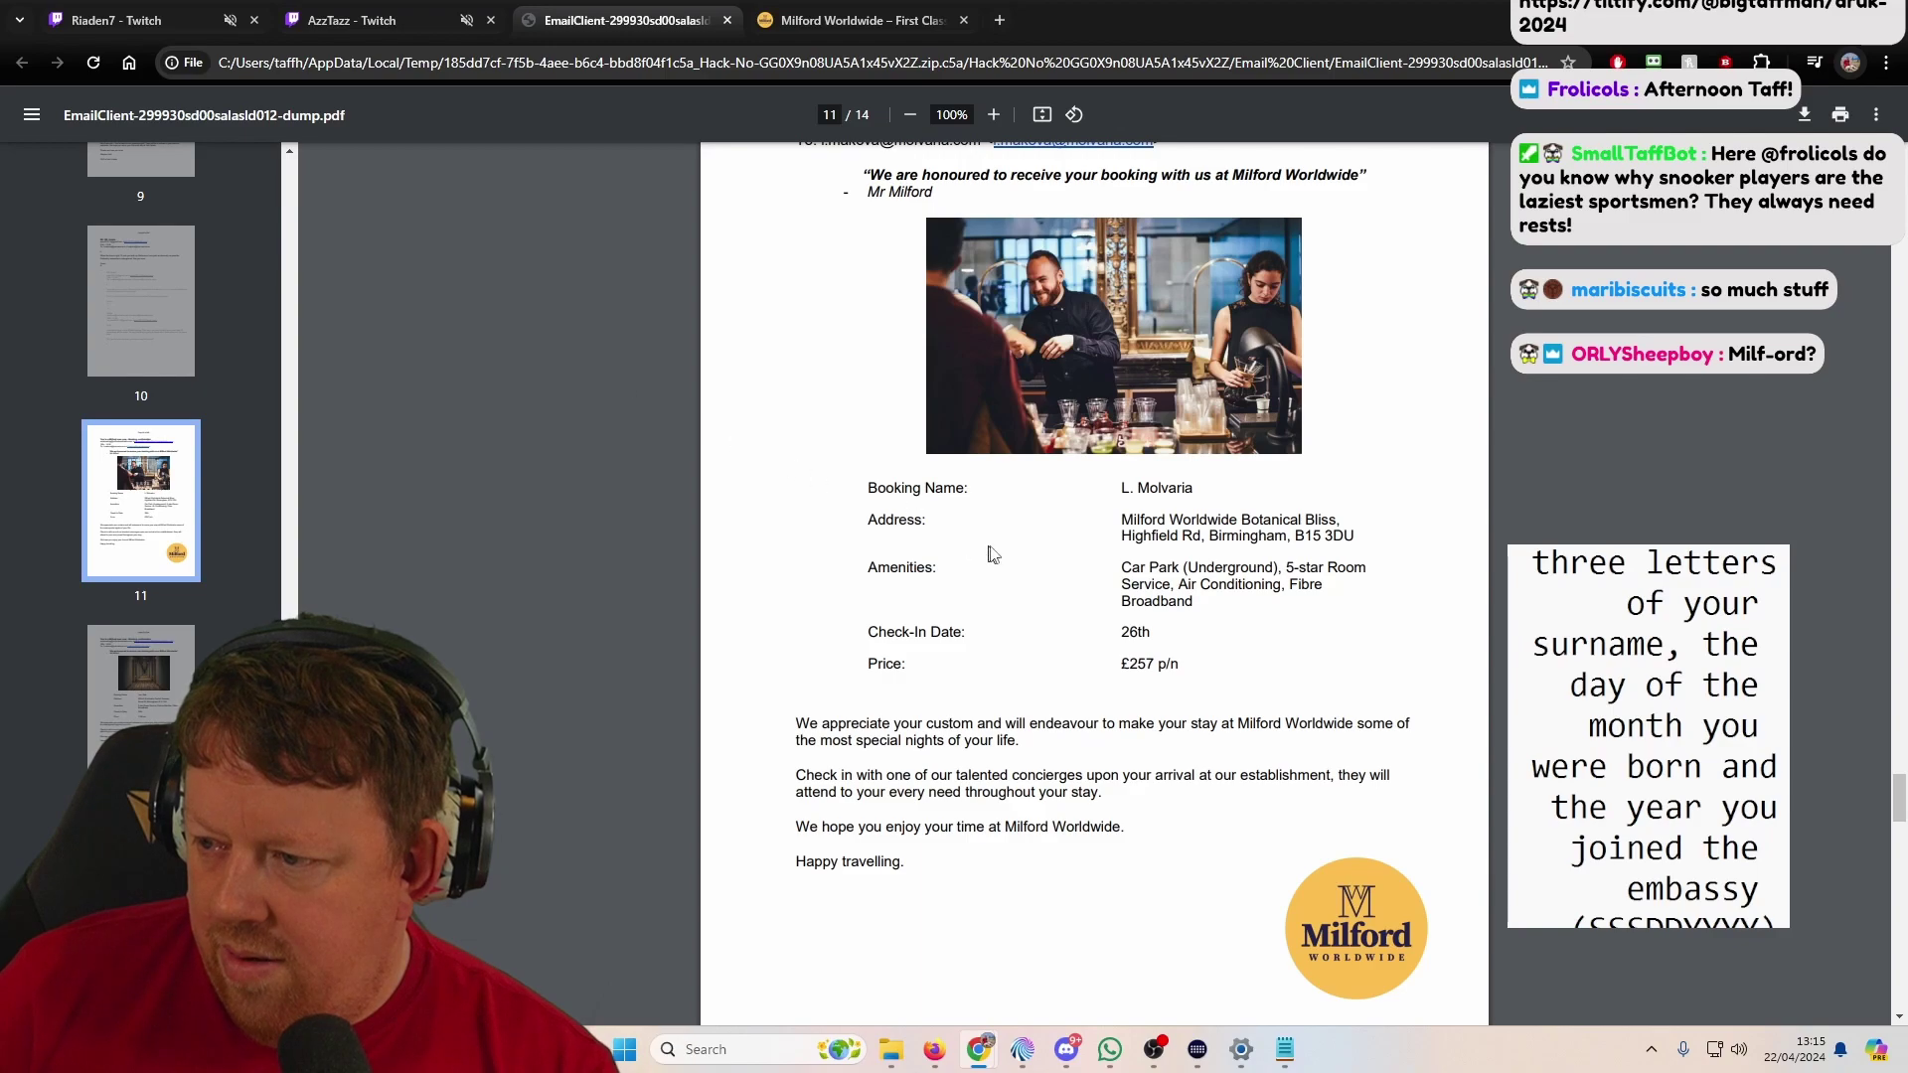
Step: Recheck pages 12 and 13, then settle back on page 11's booking
click(113, 676)
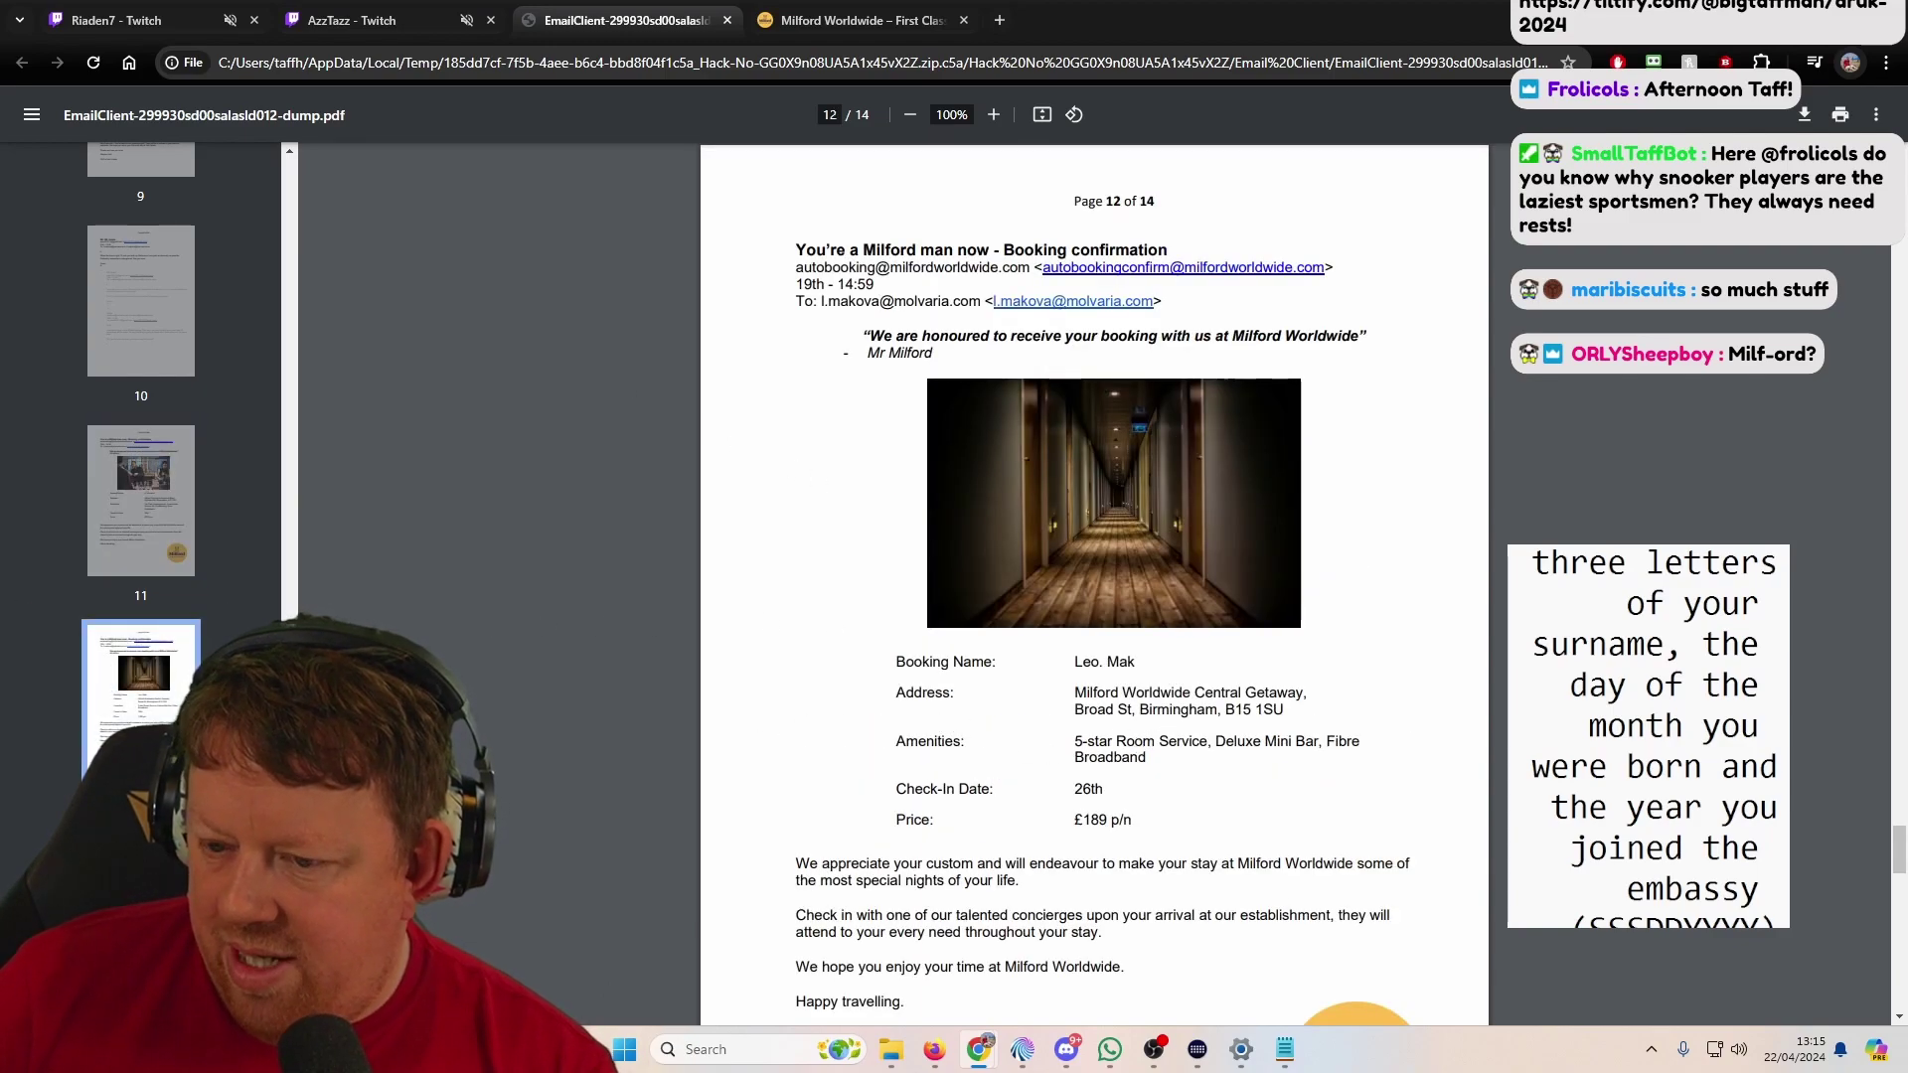
key(Right)
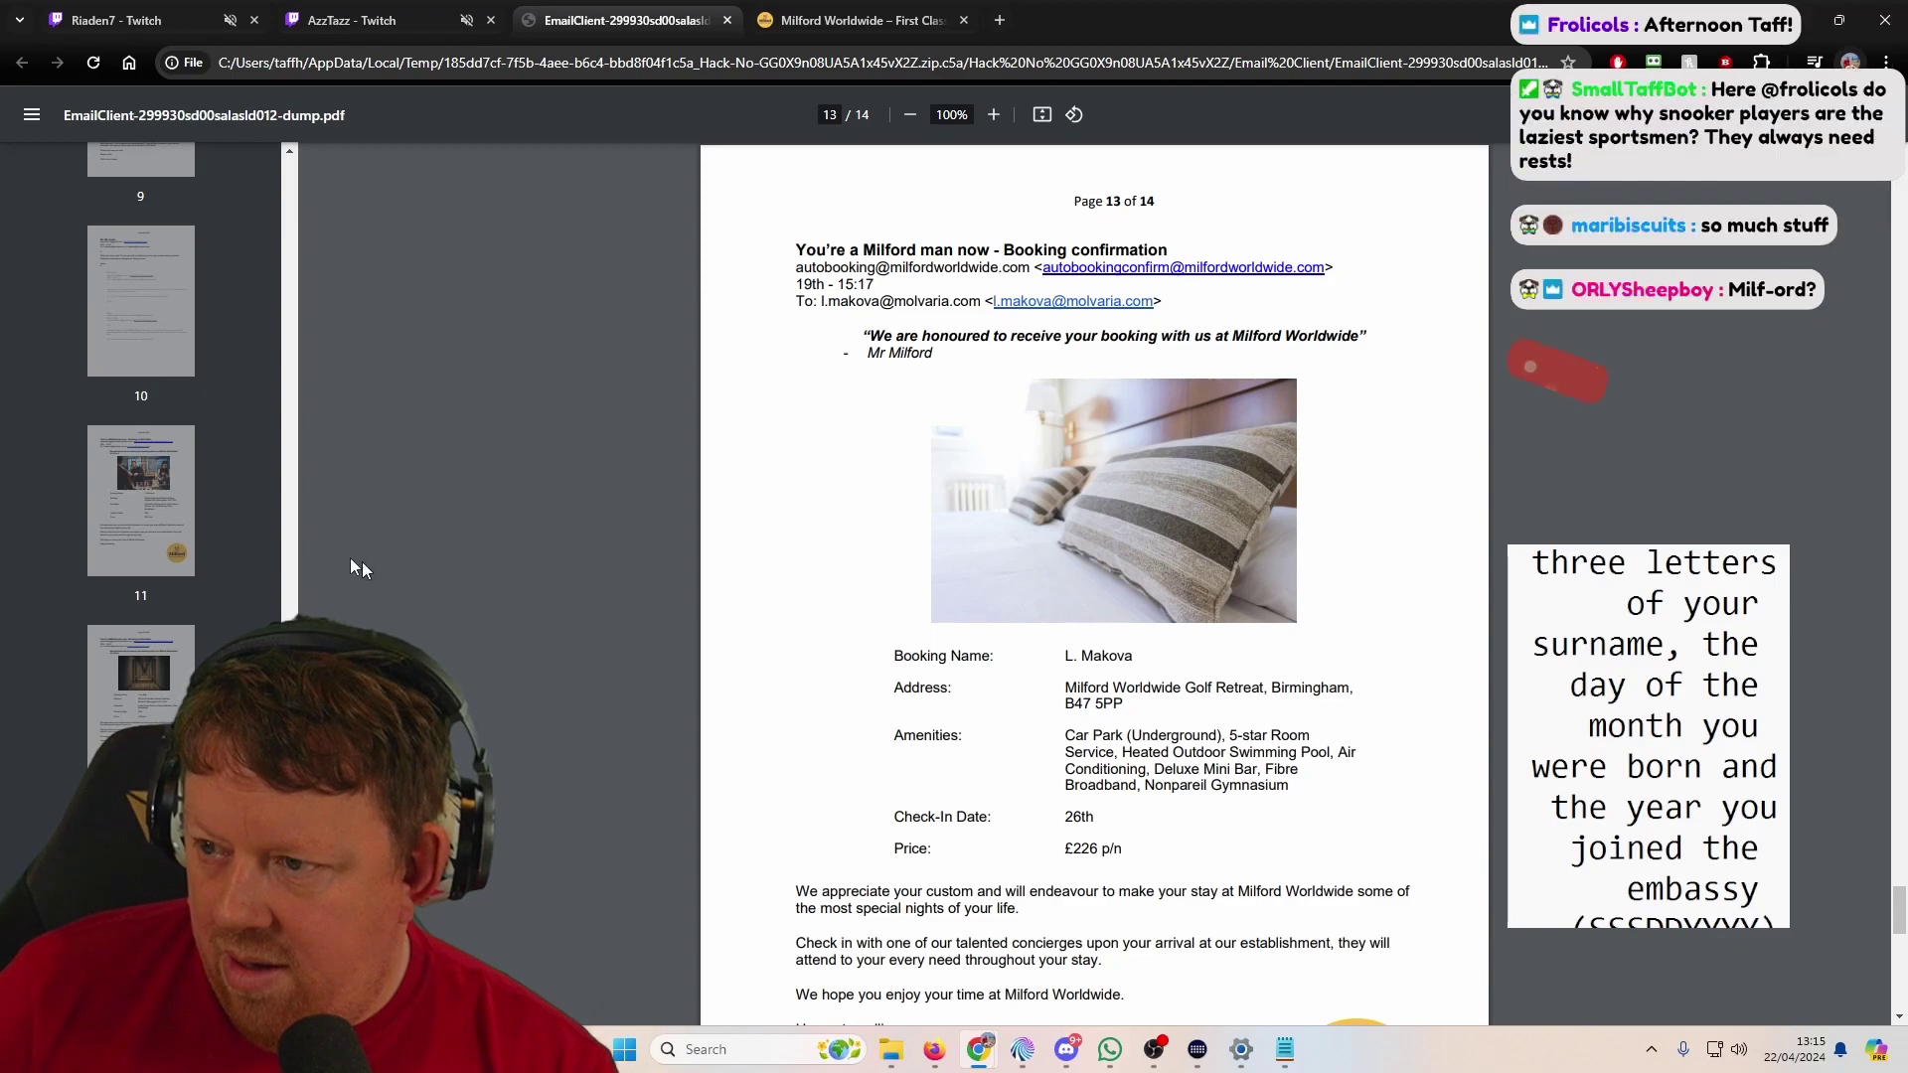
click(119, 504)
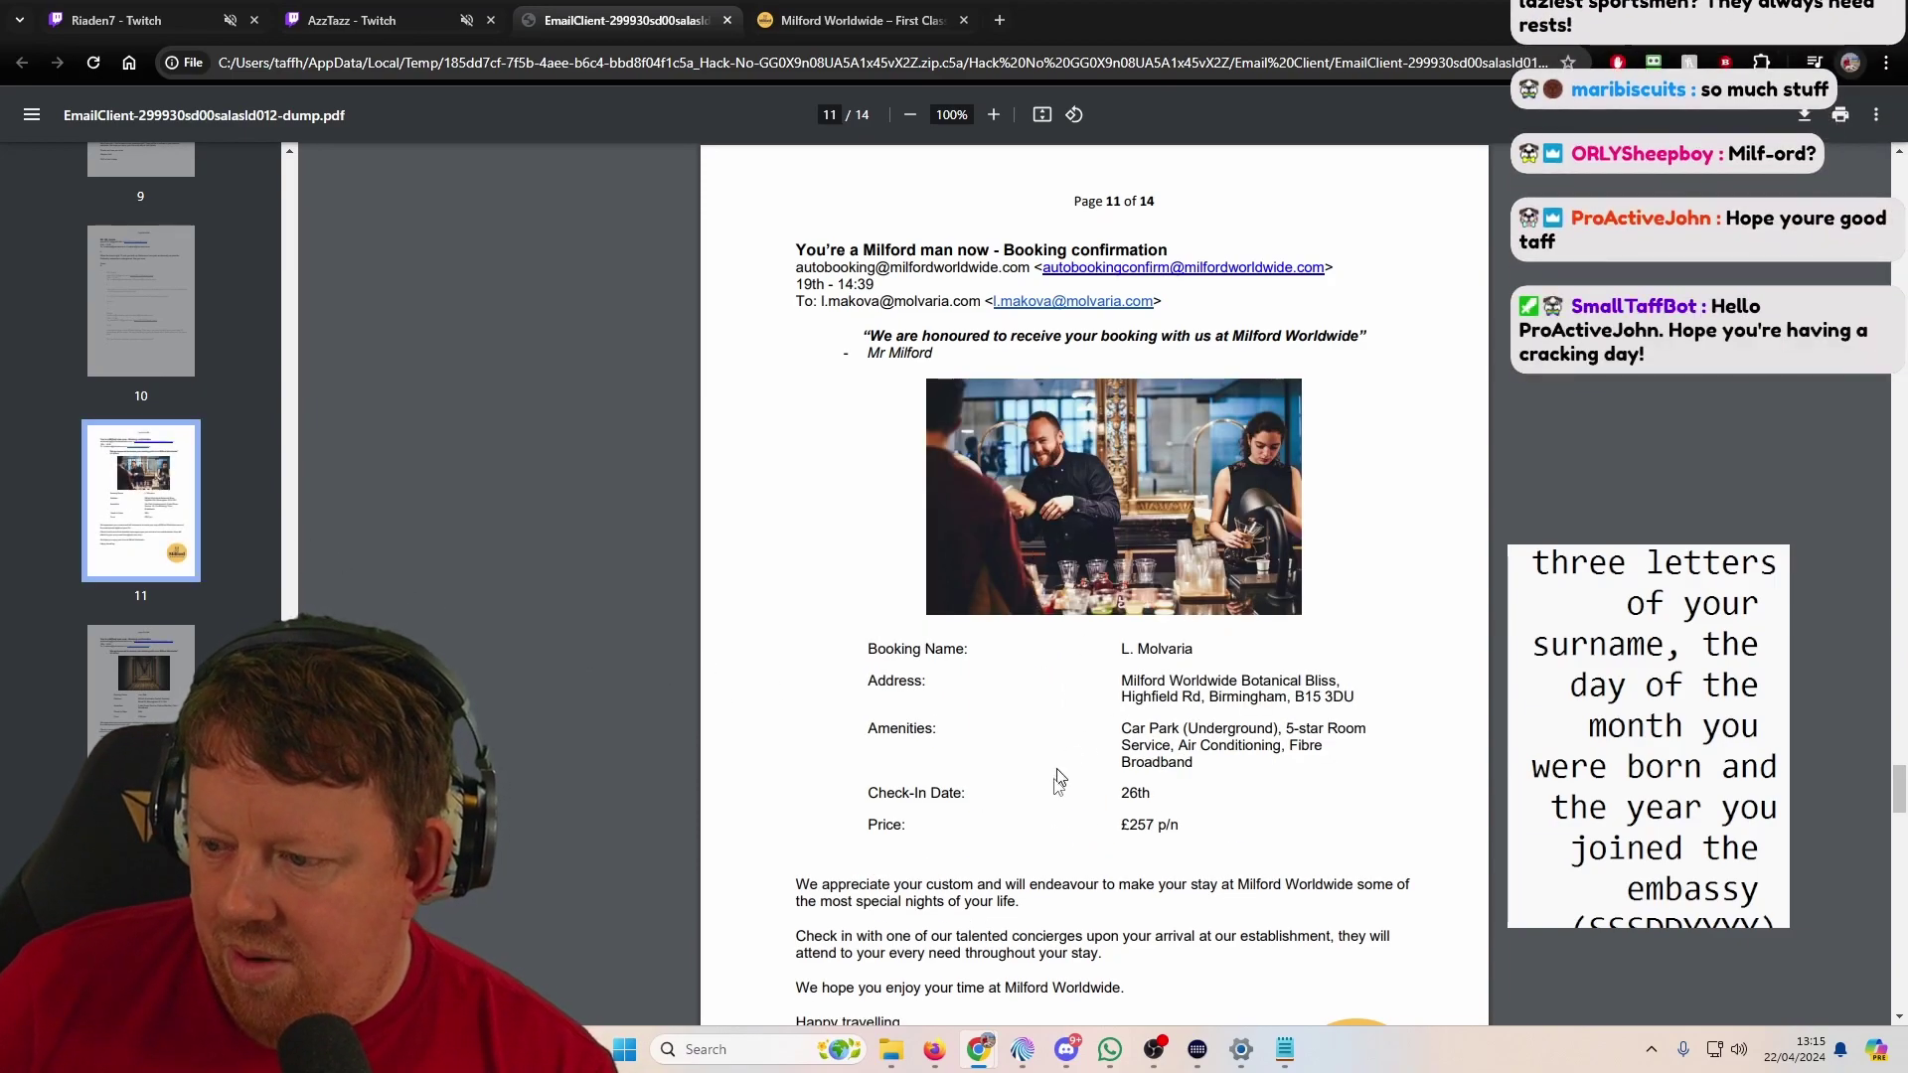
scroll(1056, 780, down, 3)
scroll(1029, 768, up, 3)
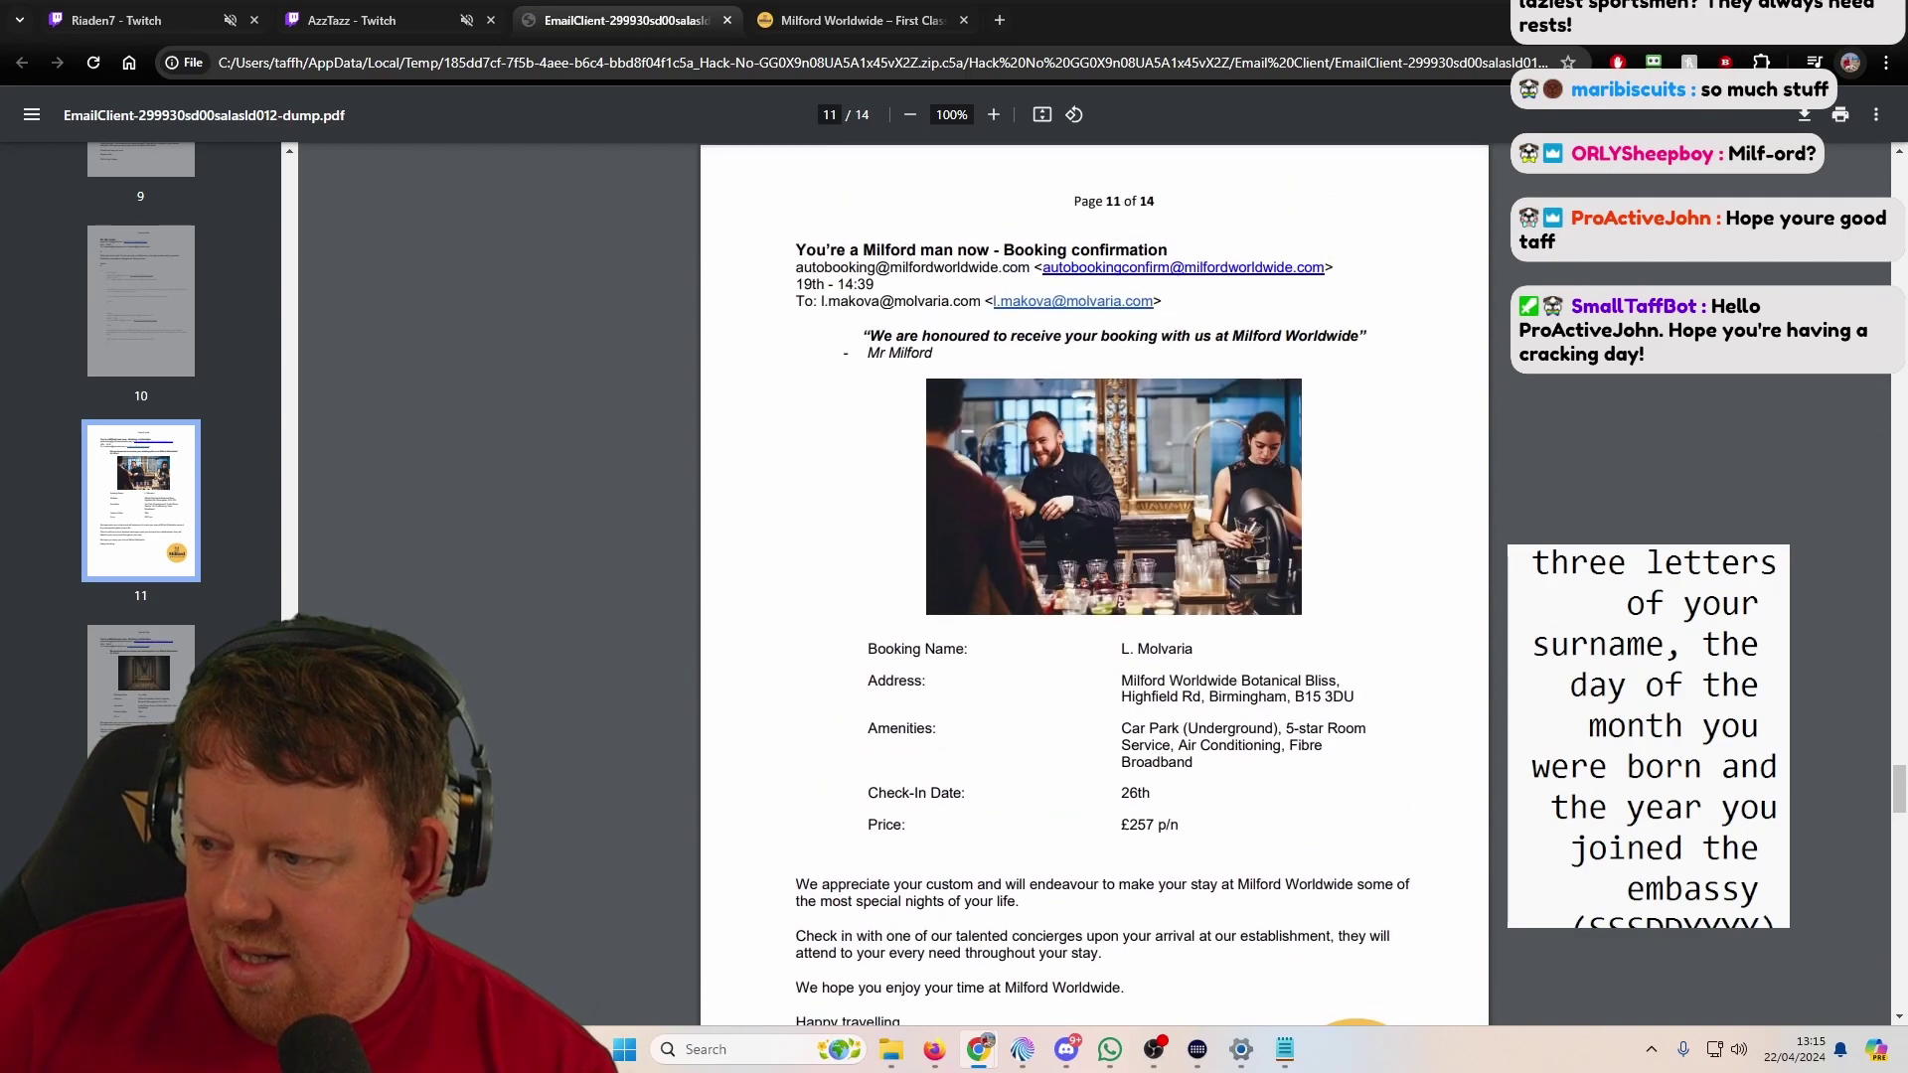
Step: Return to the Milford Worldwide tab and scroll down to the booking form
click(856, 20)
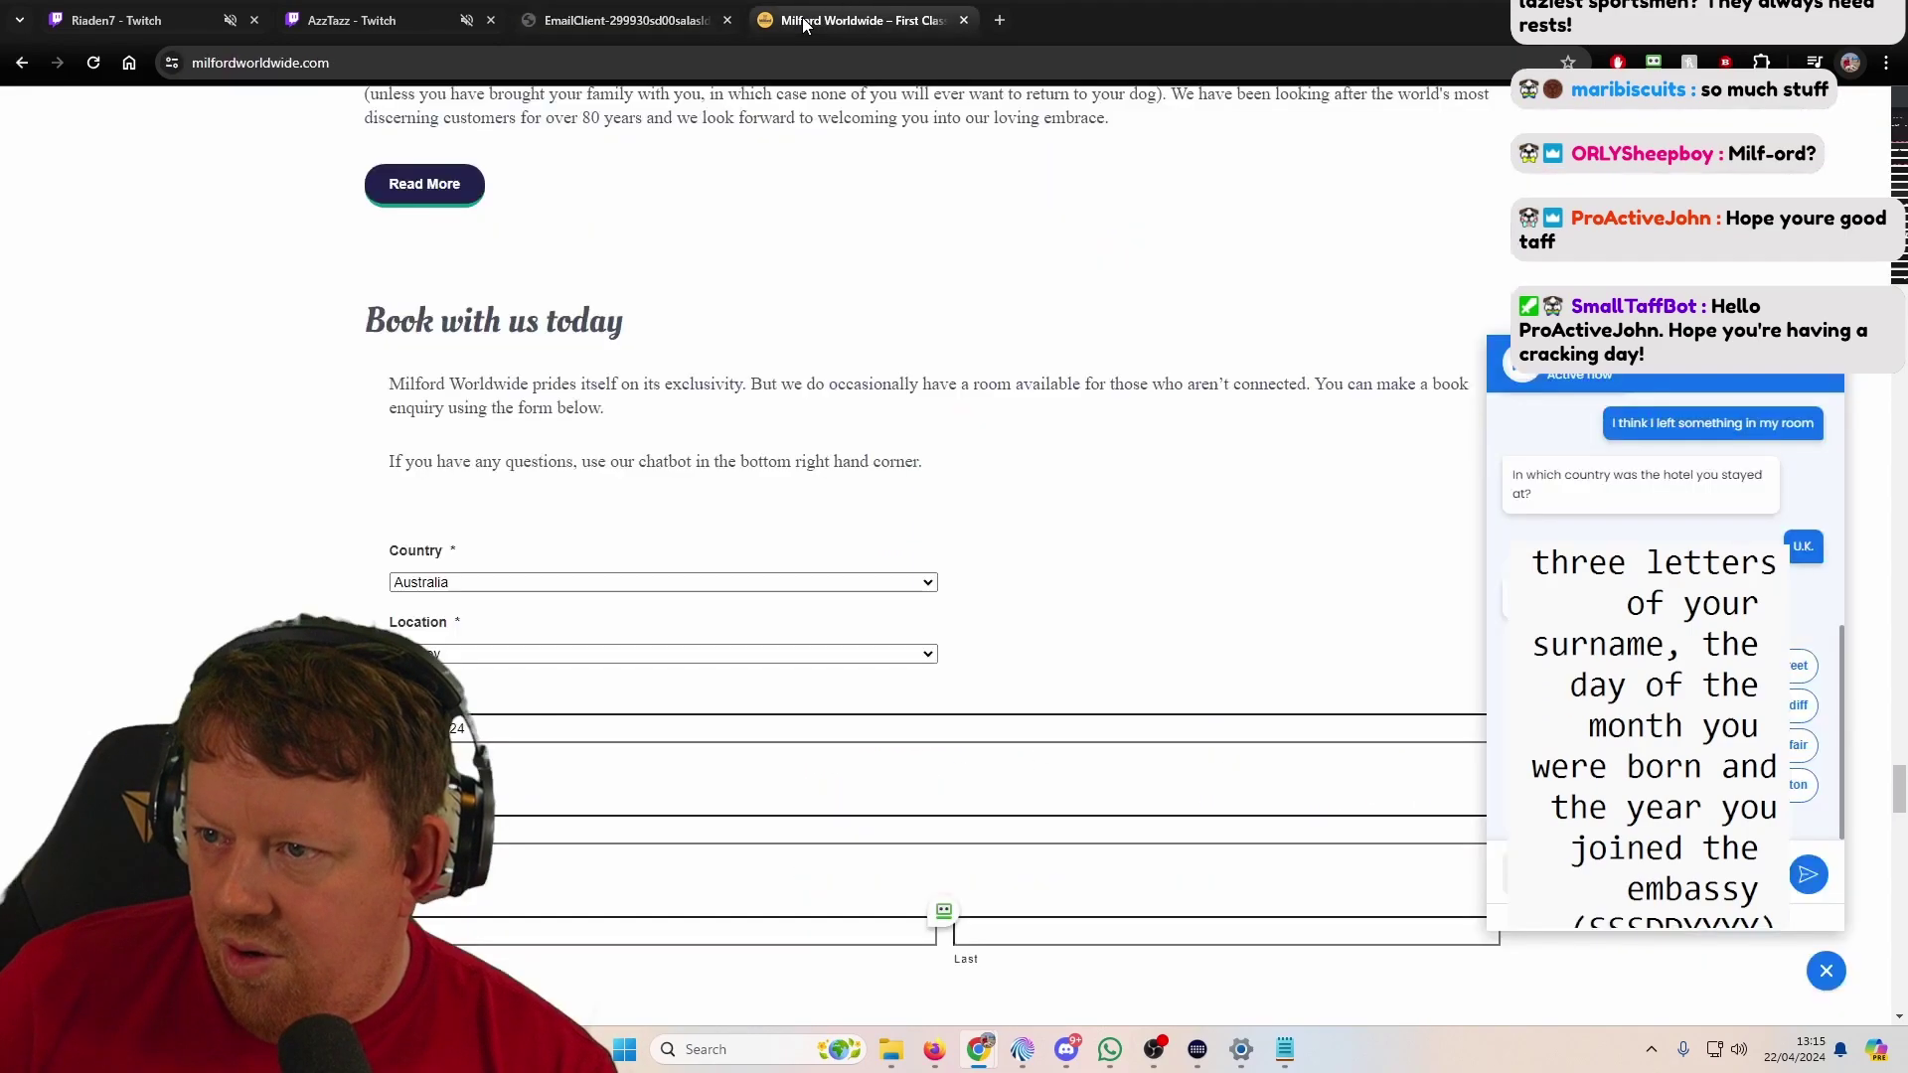
scroll(1664, 596, down, 2)
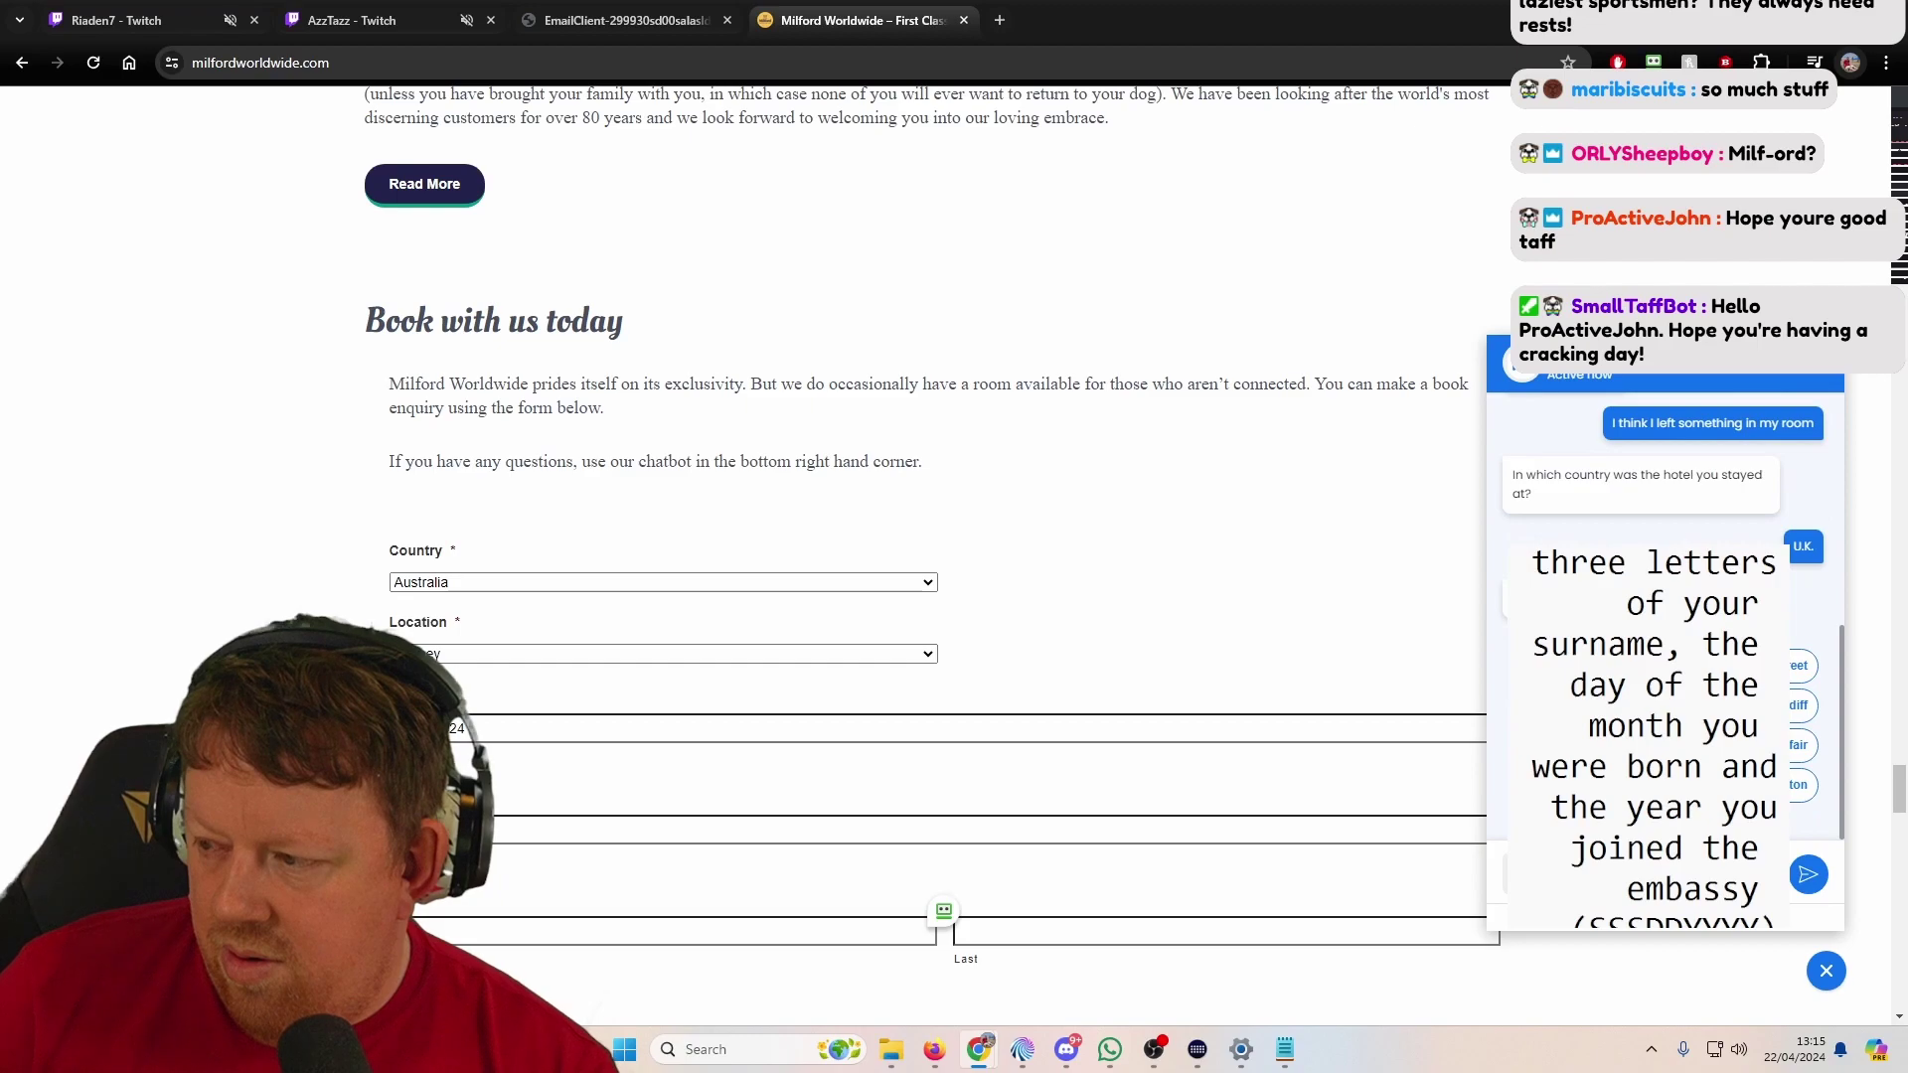
scroll(1664, 596, up, 1)
scroll(1664, 596, down, 1)
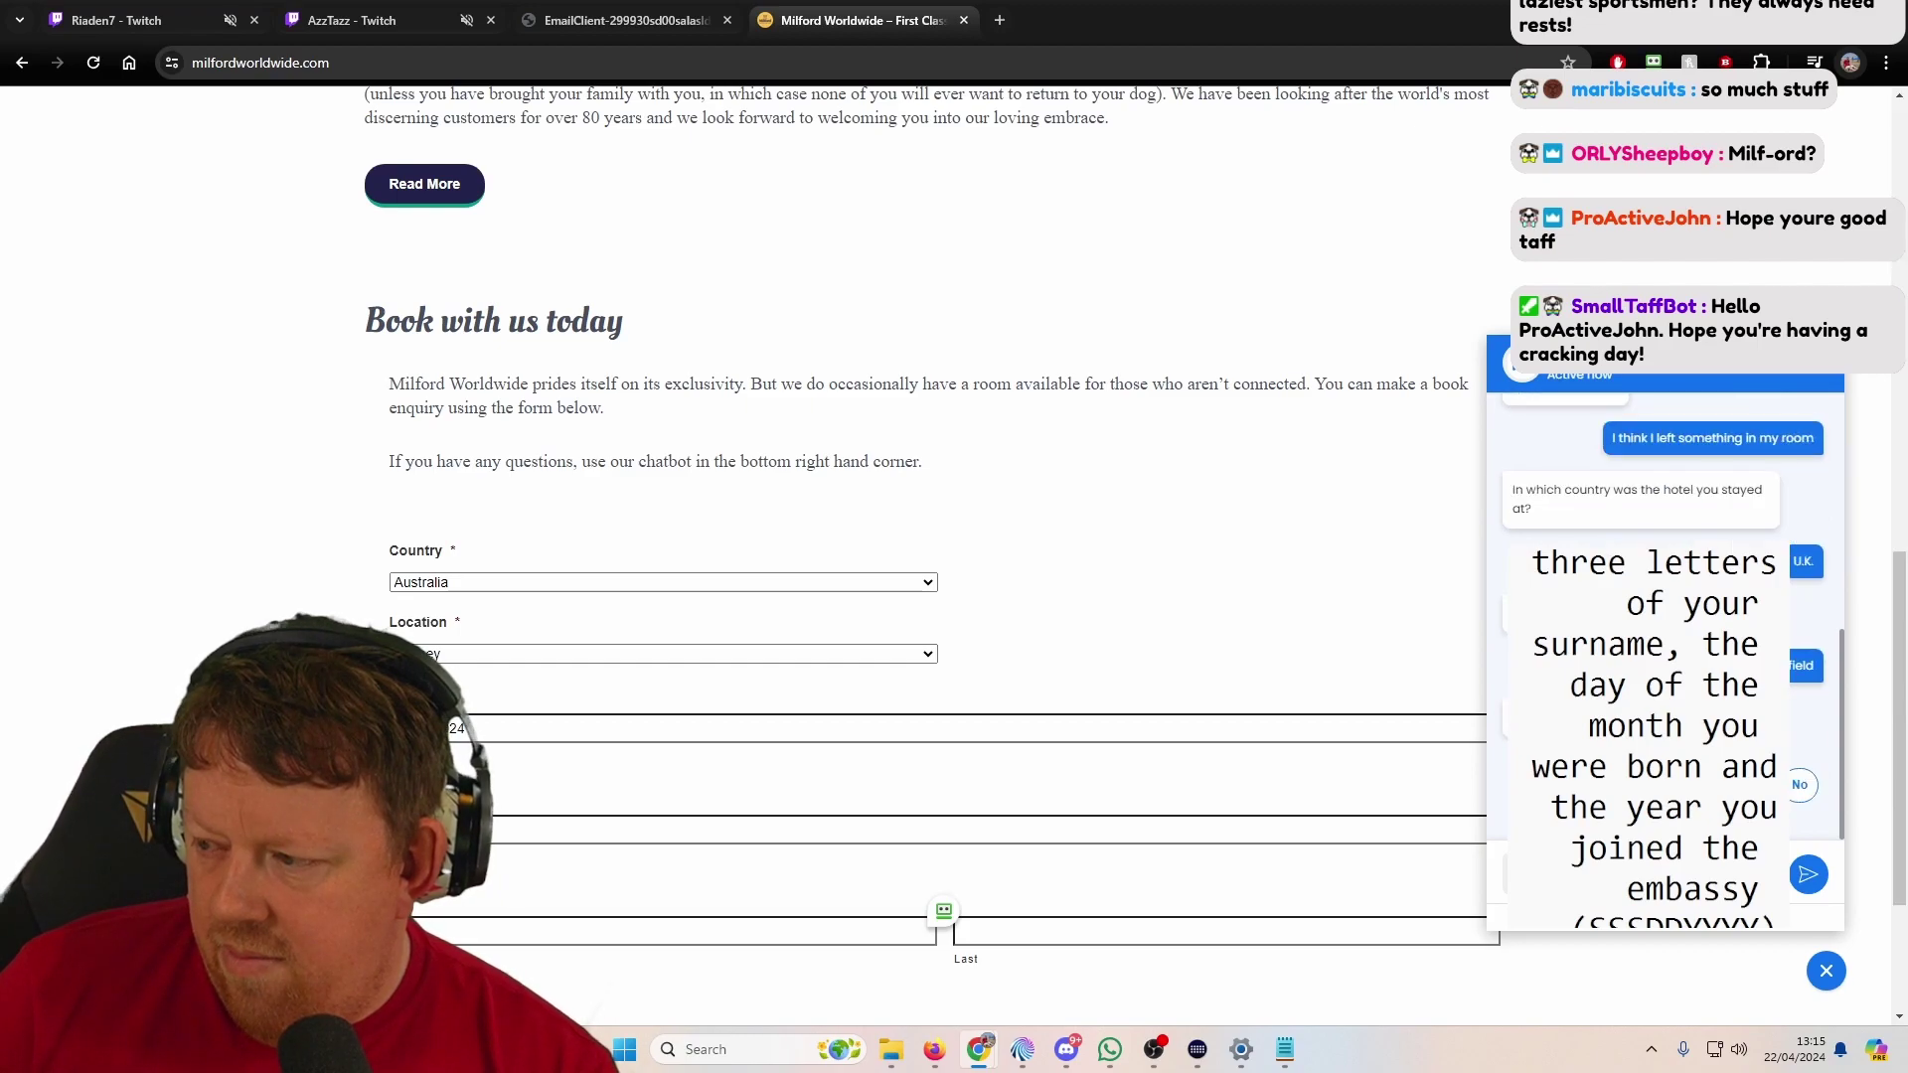
scroll(1664, 646, down, 3)
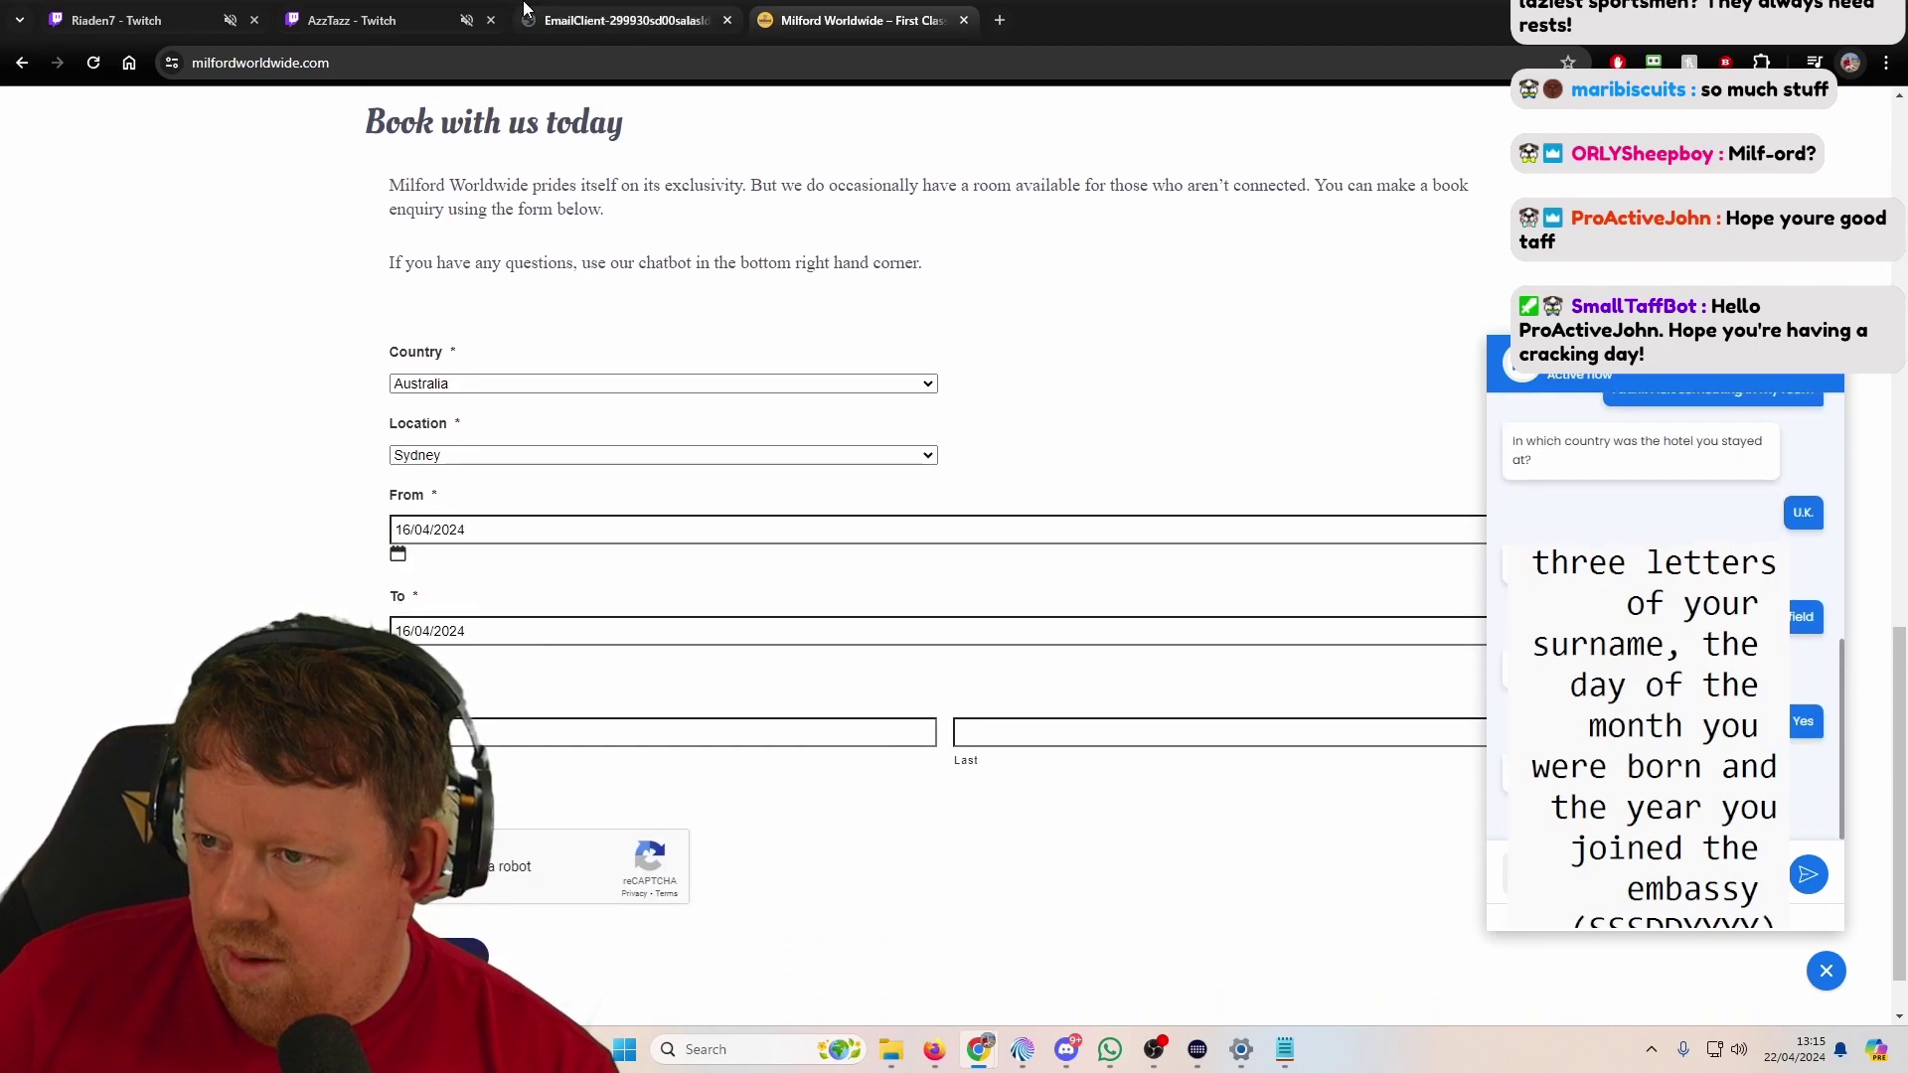
Step: Scroll through the page 11 to 13 confirmations, then jump to page 1's Organising next location email
click(525, 18)
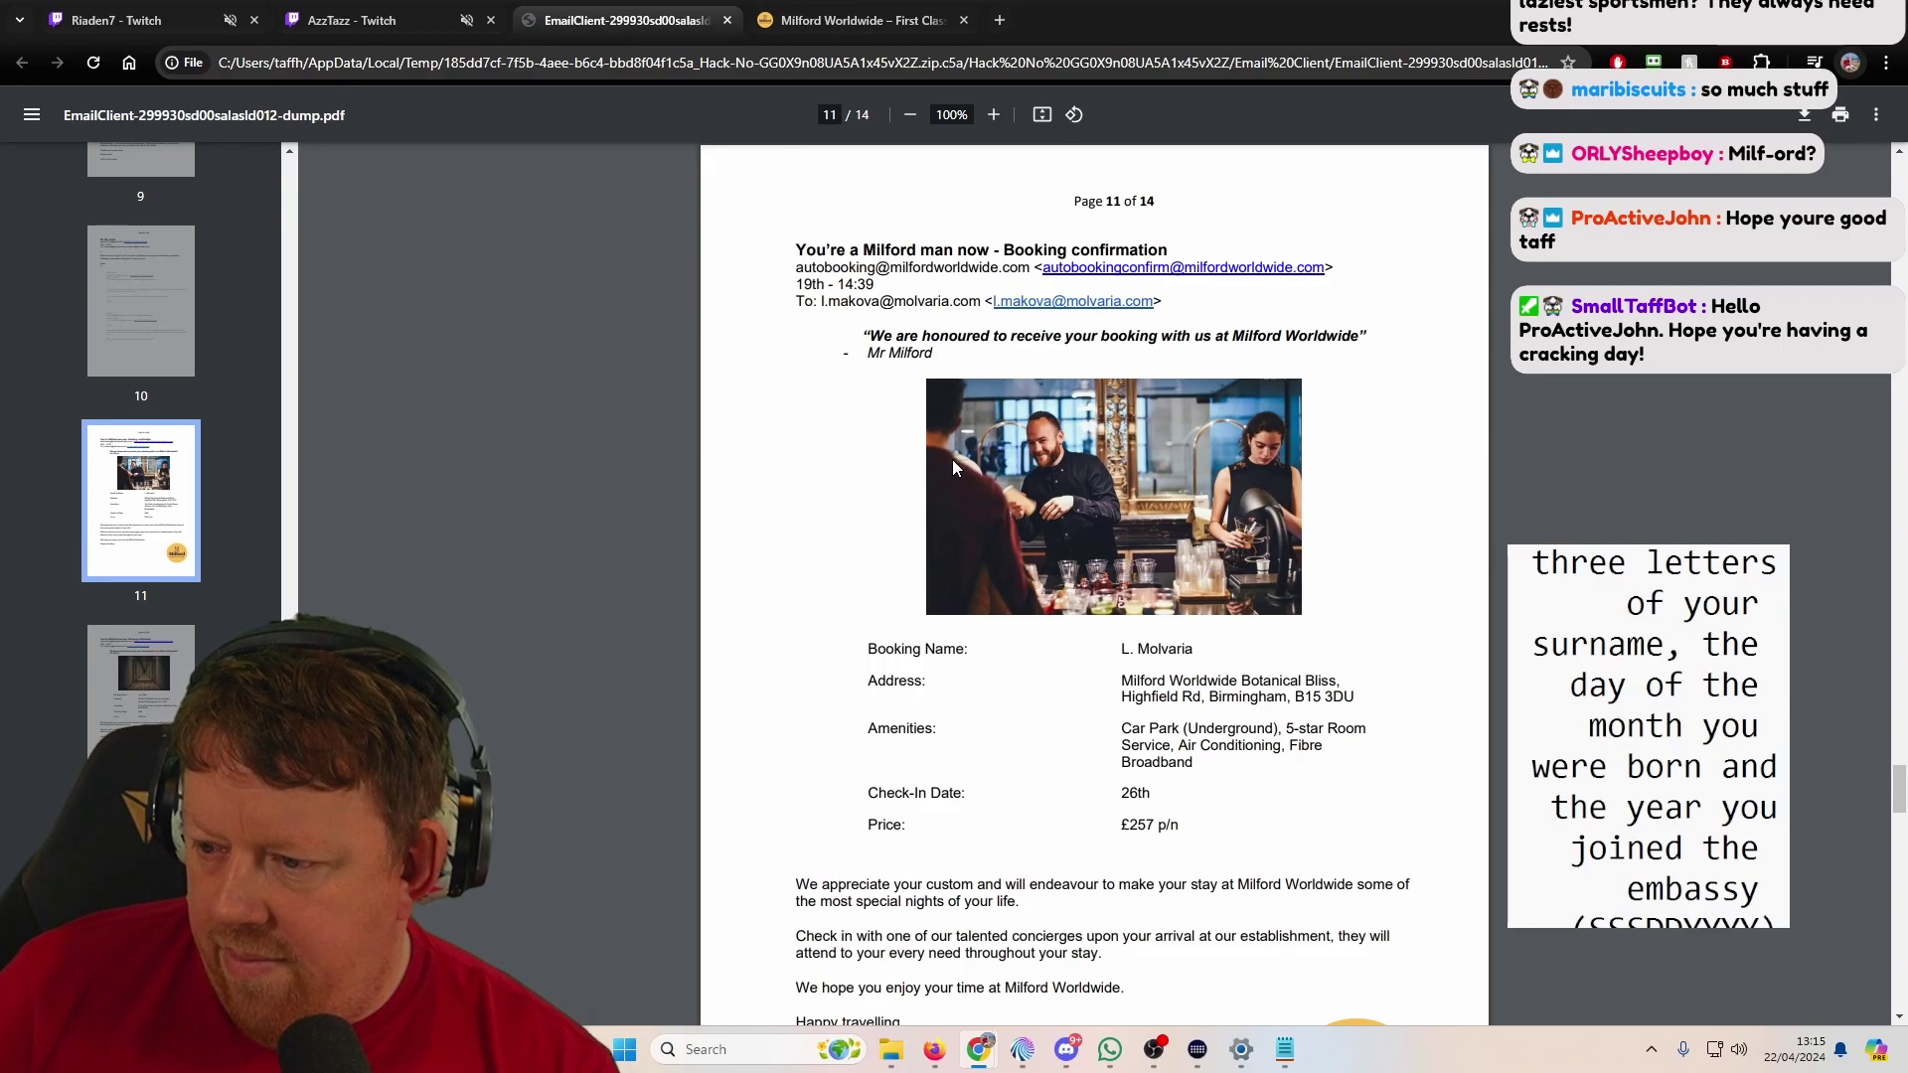
scroll(821, 529, down, 3)
scroll(821, 529, down, 6)
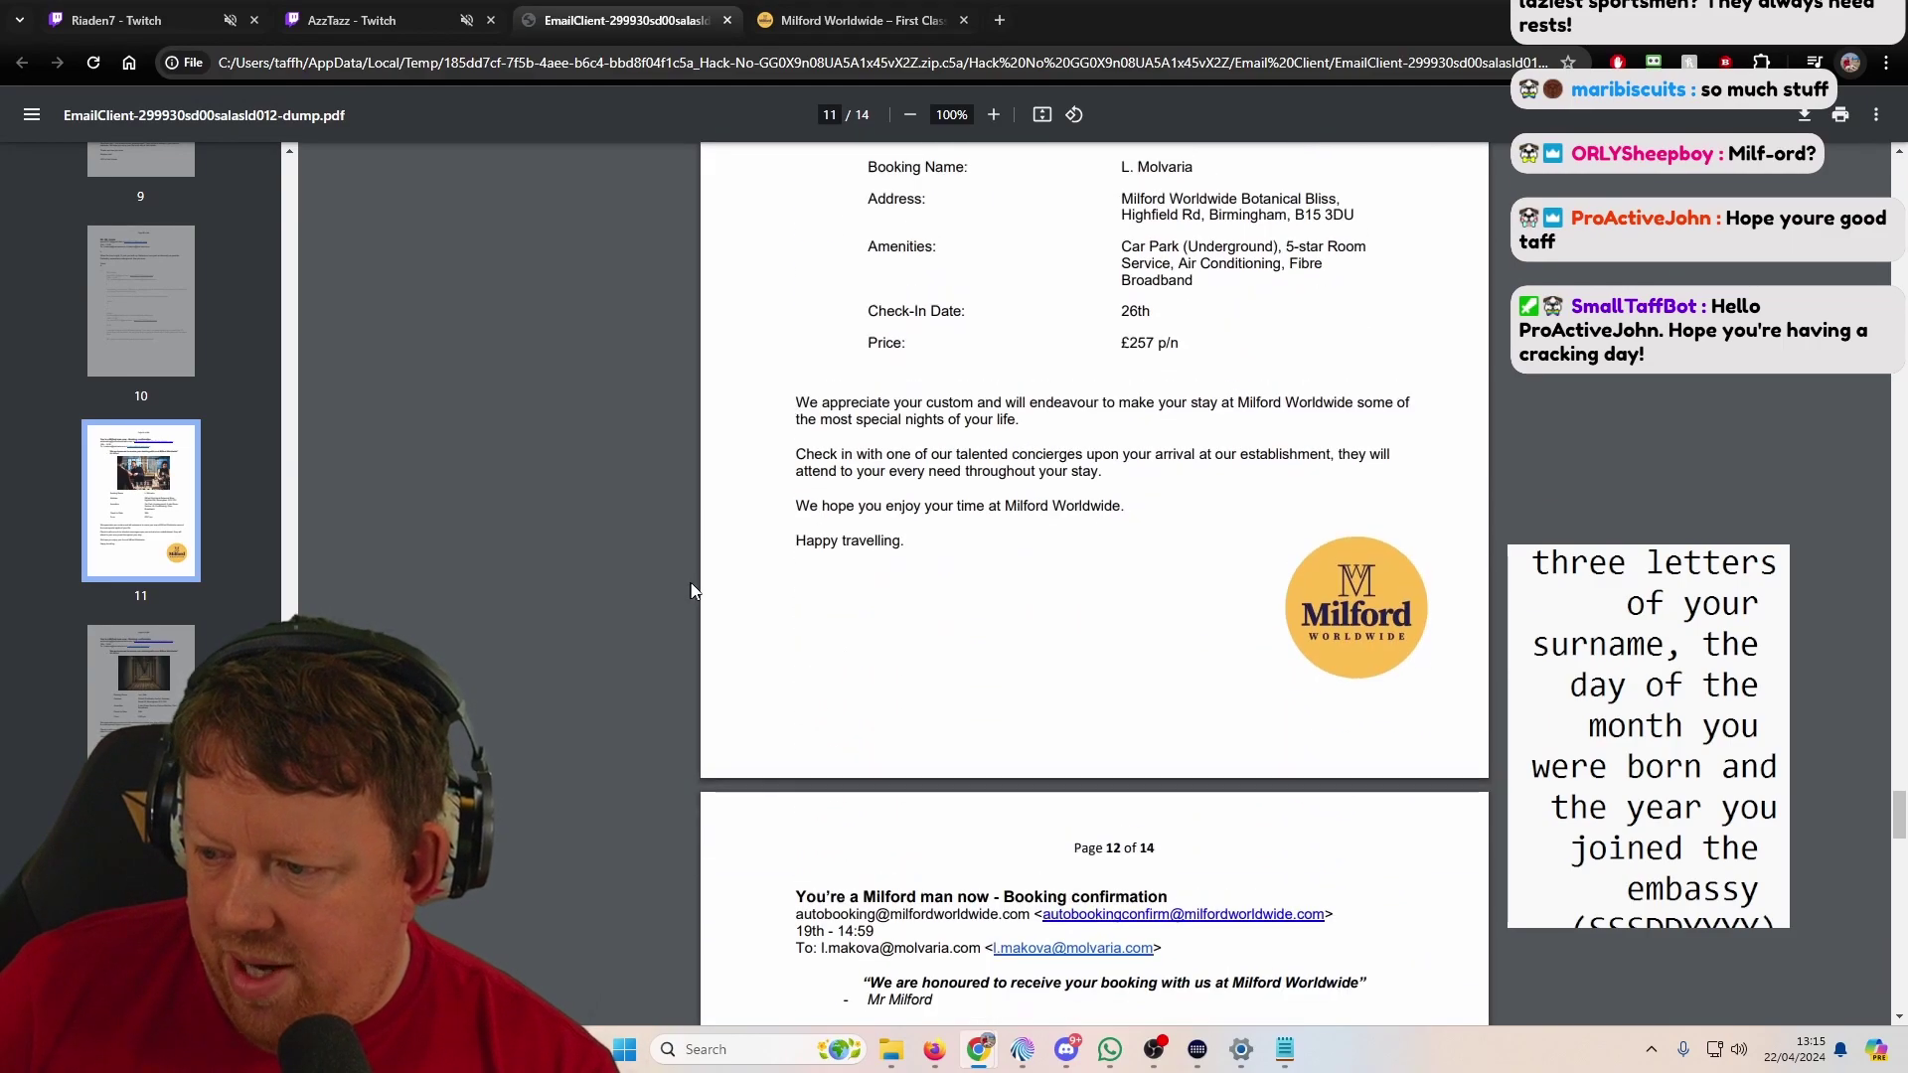
scroll(868, 621, down, 6)
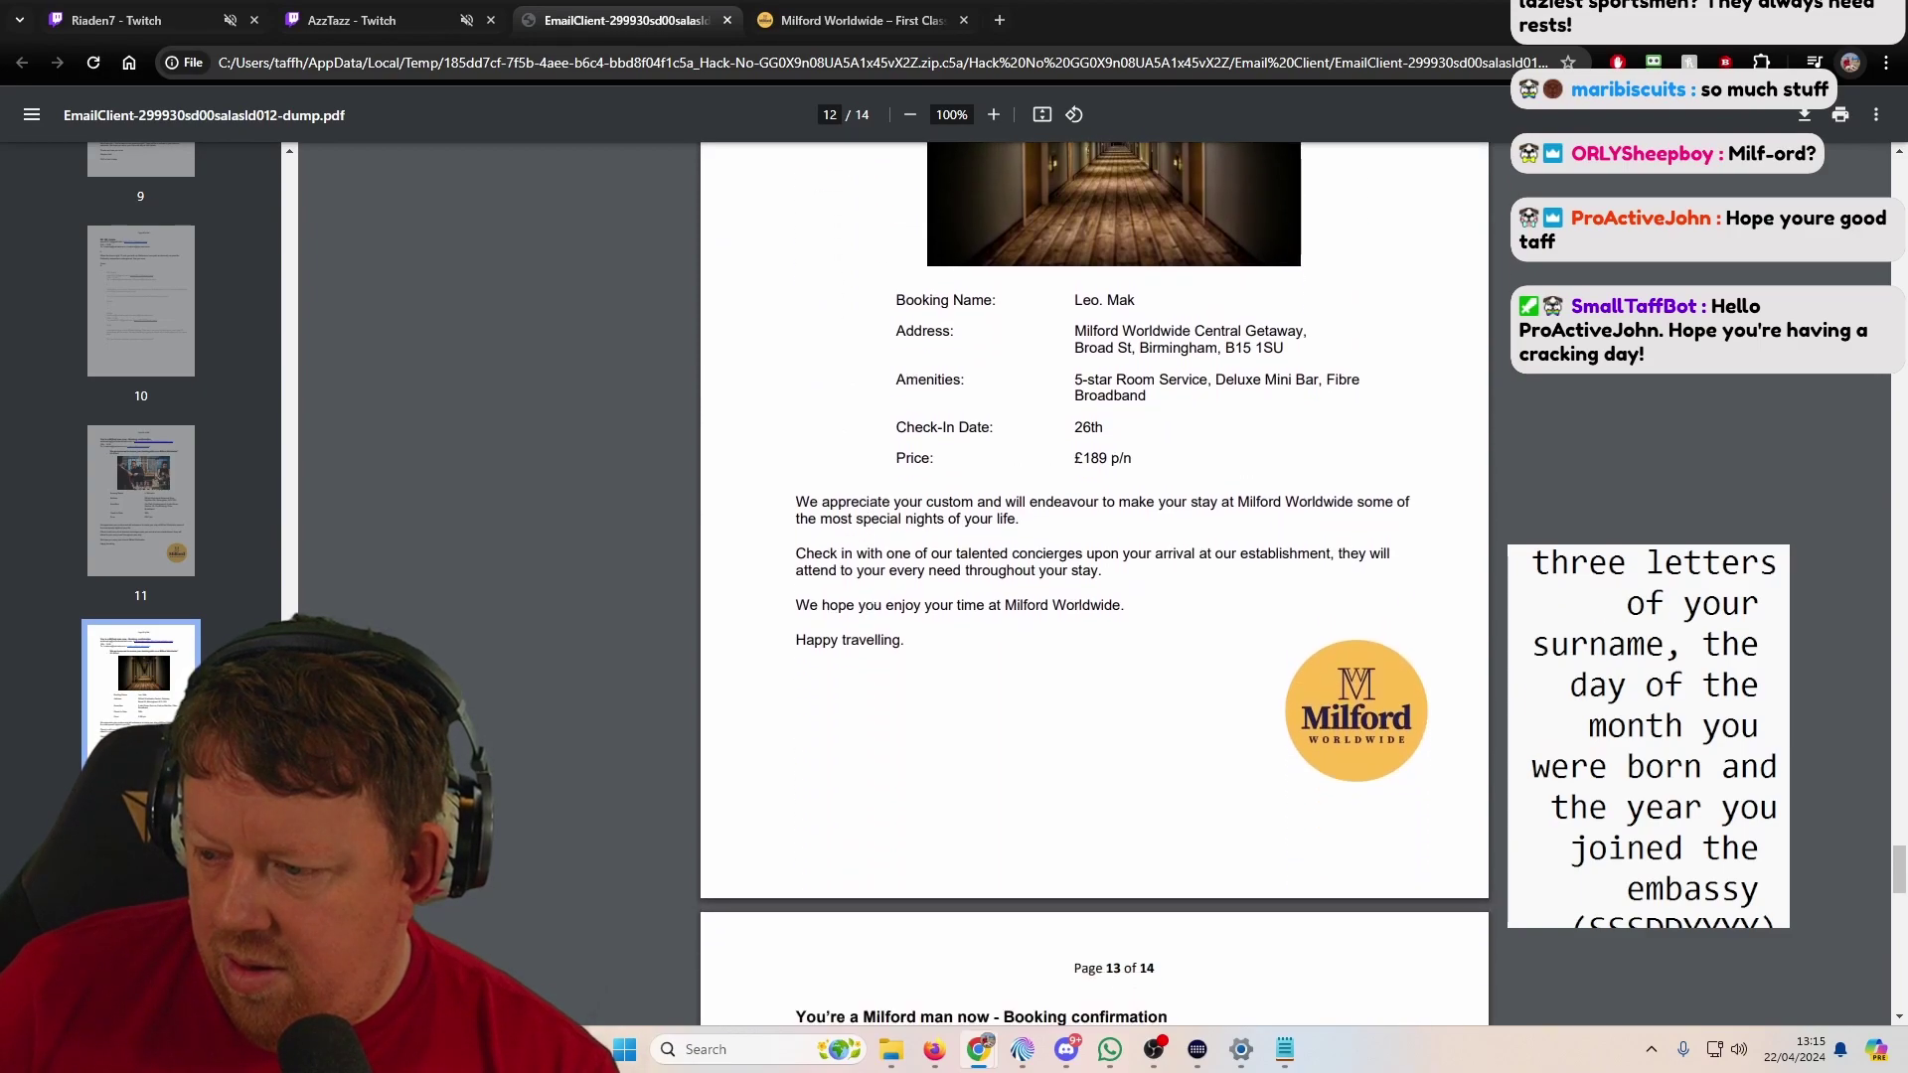
scroll(887, 622, down, 6)
scroll(888, 622, down, 2)
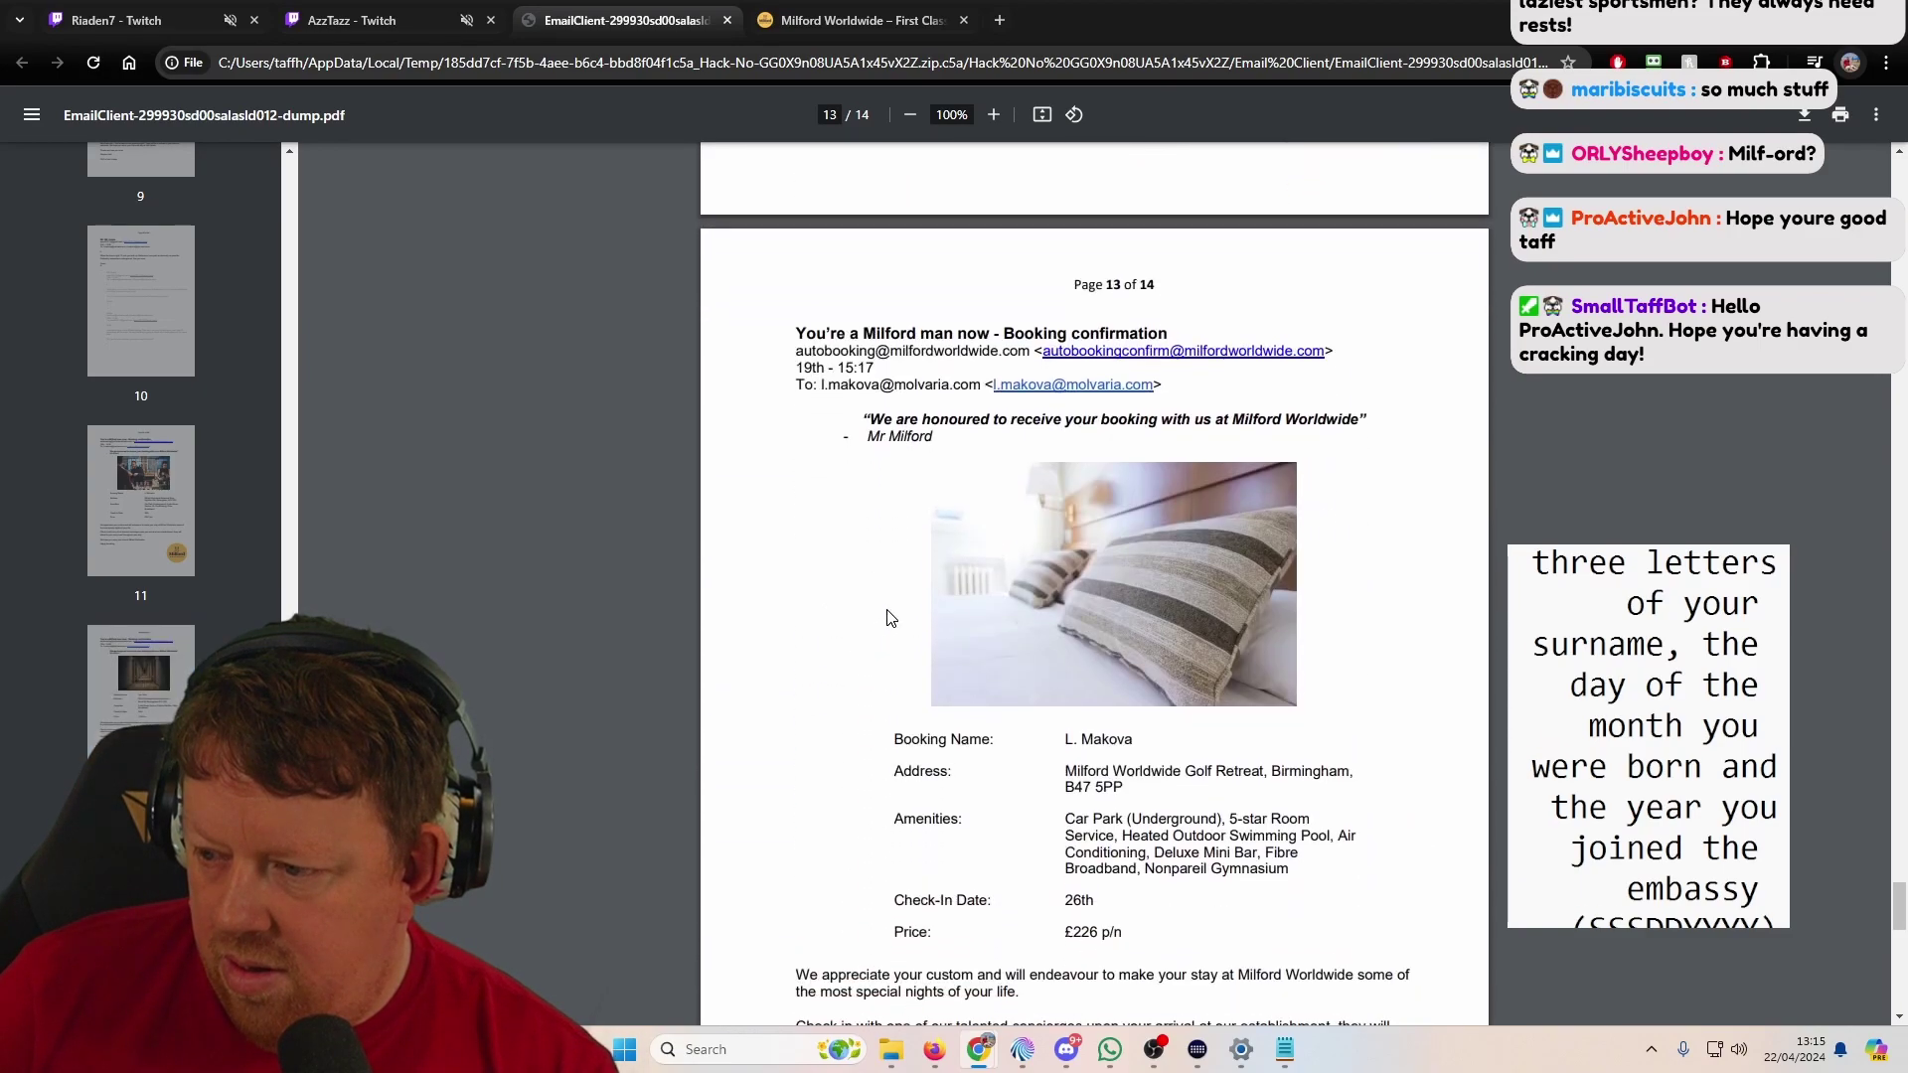
scroll(878, 613, down, 3)
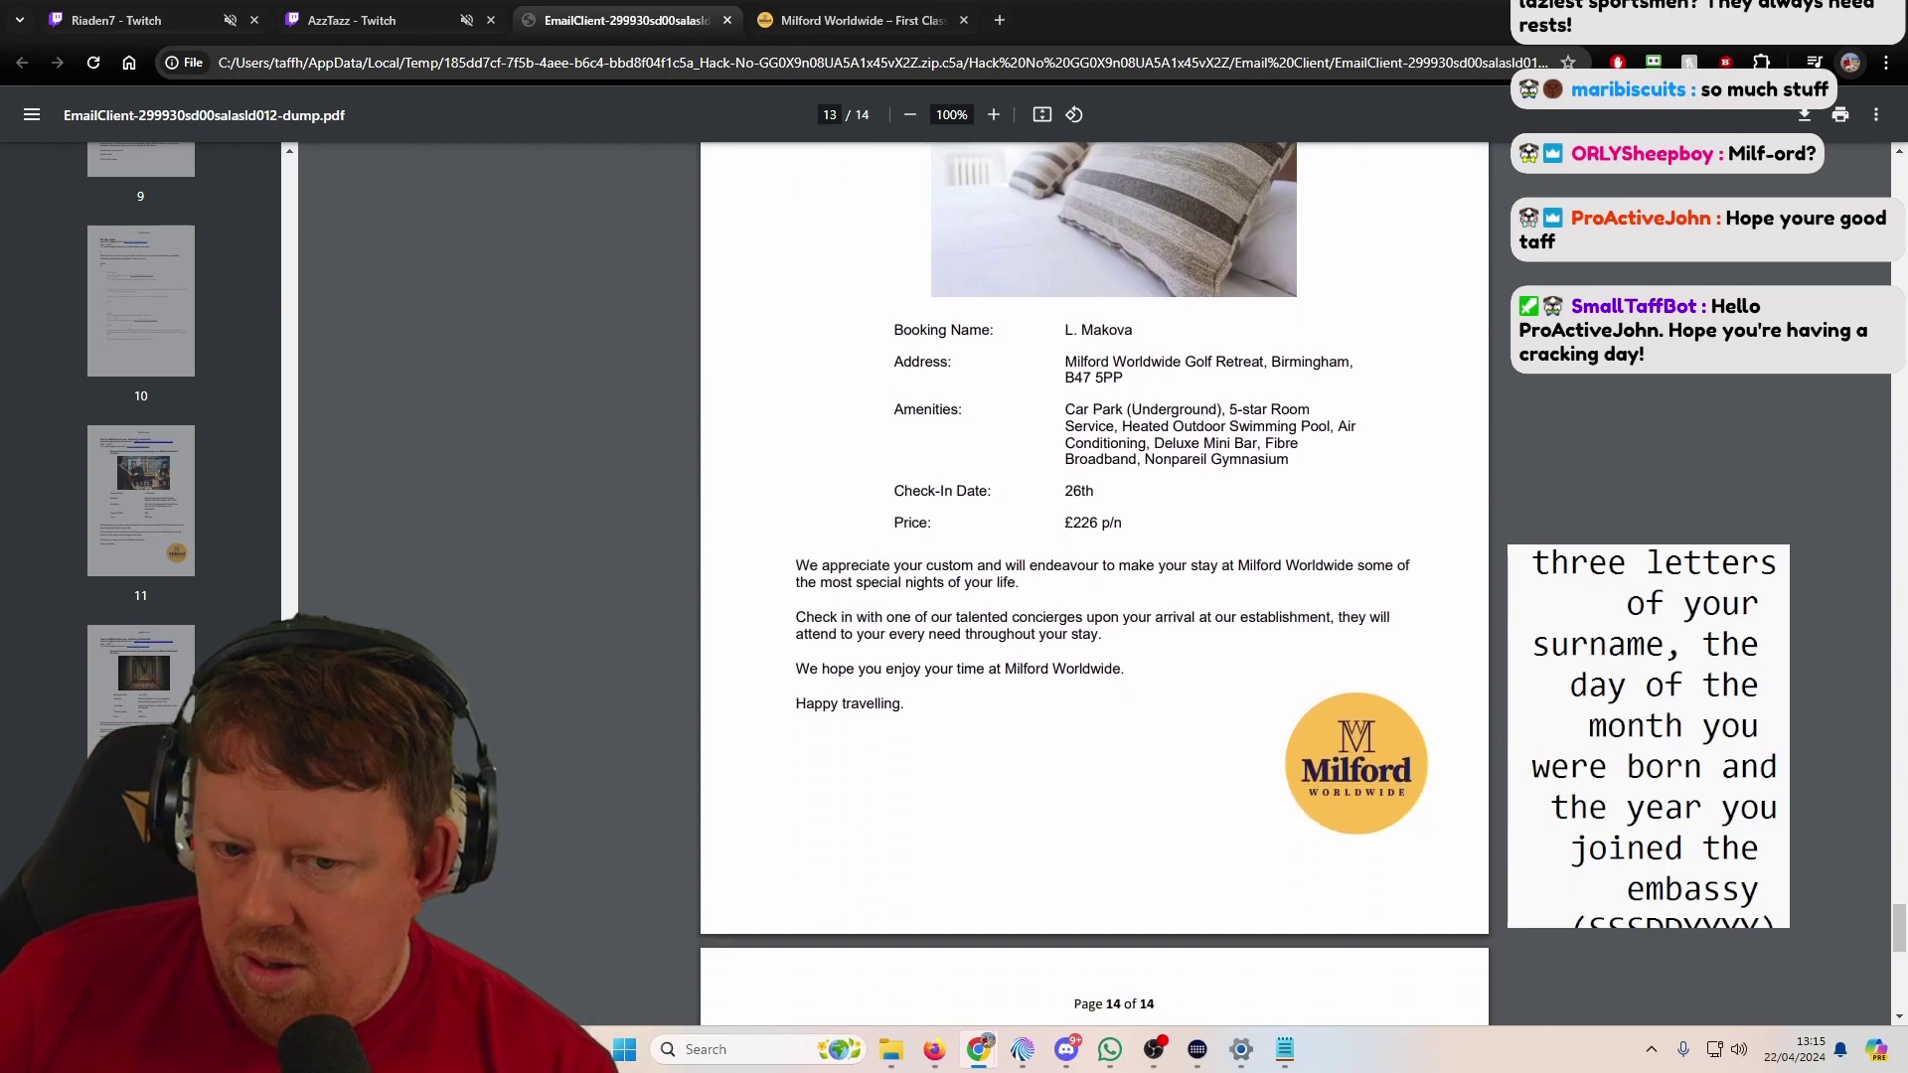
scroll(809, 553, up, 4)
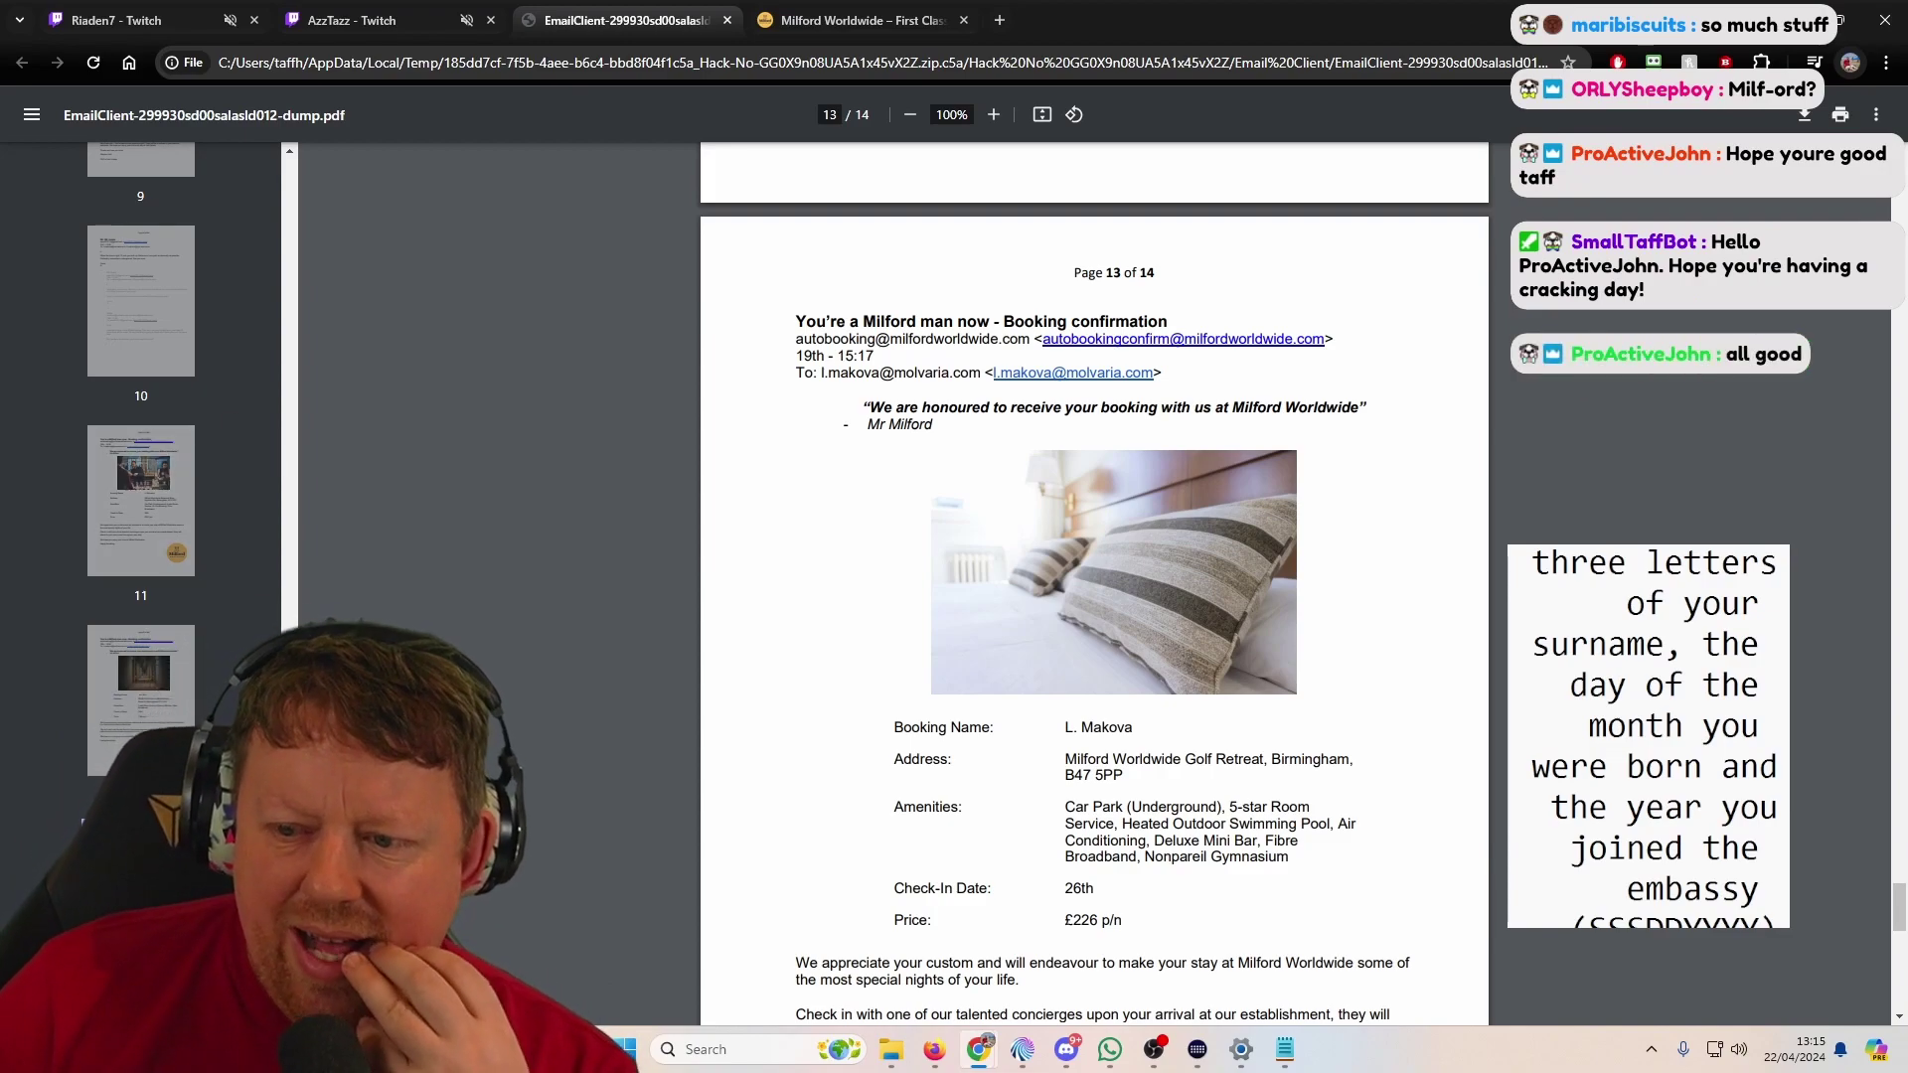
scroll(260, 421, up, 15)
click(171, 237)
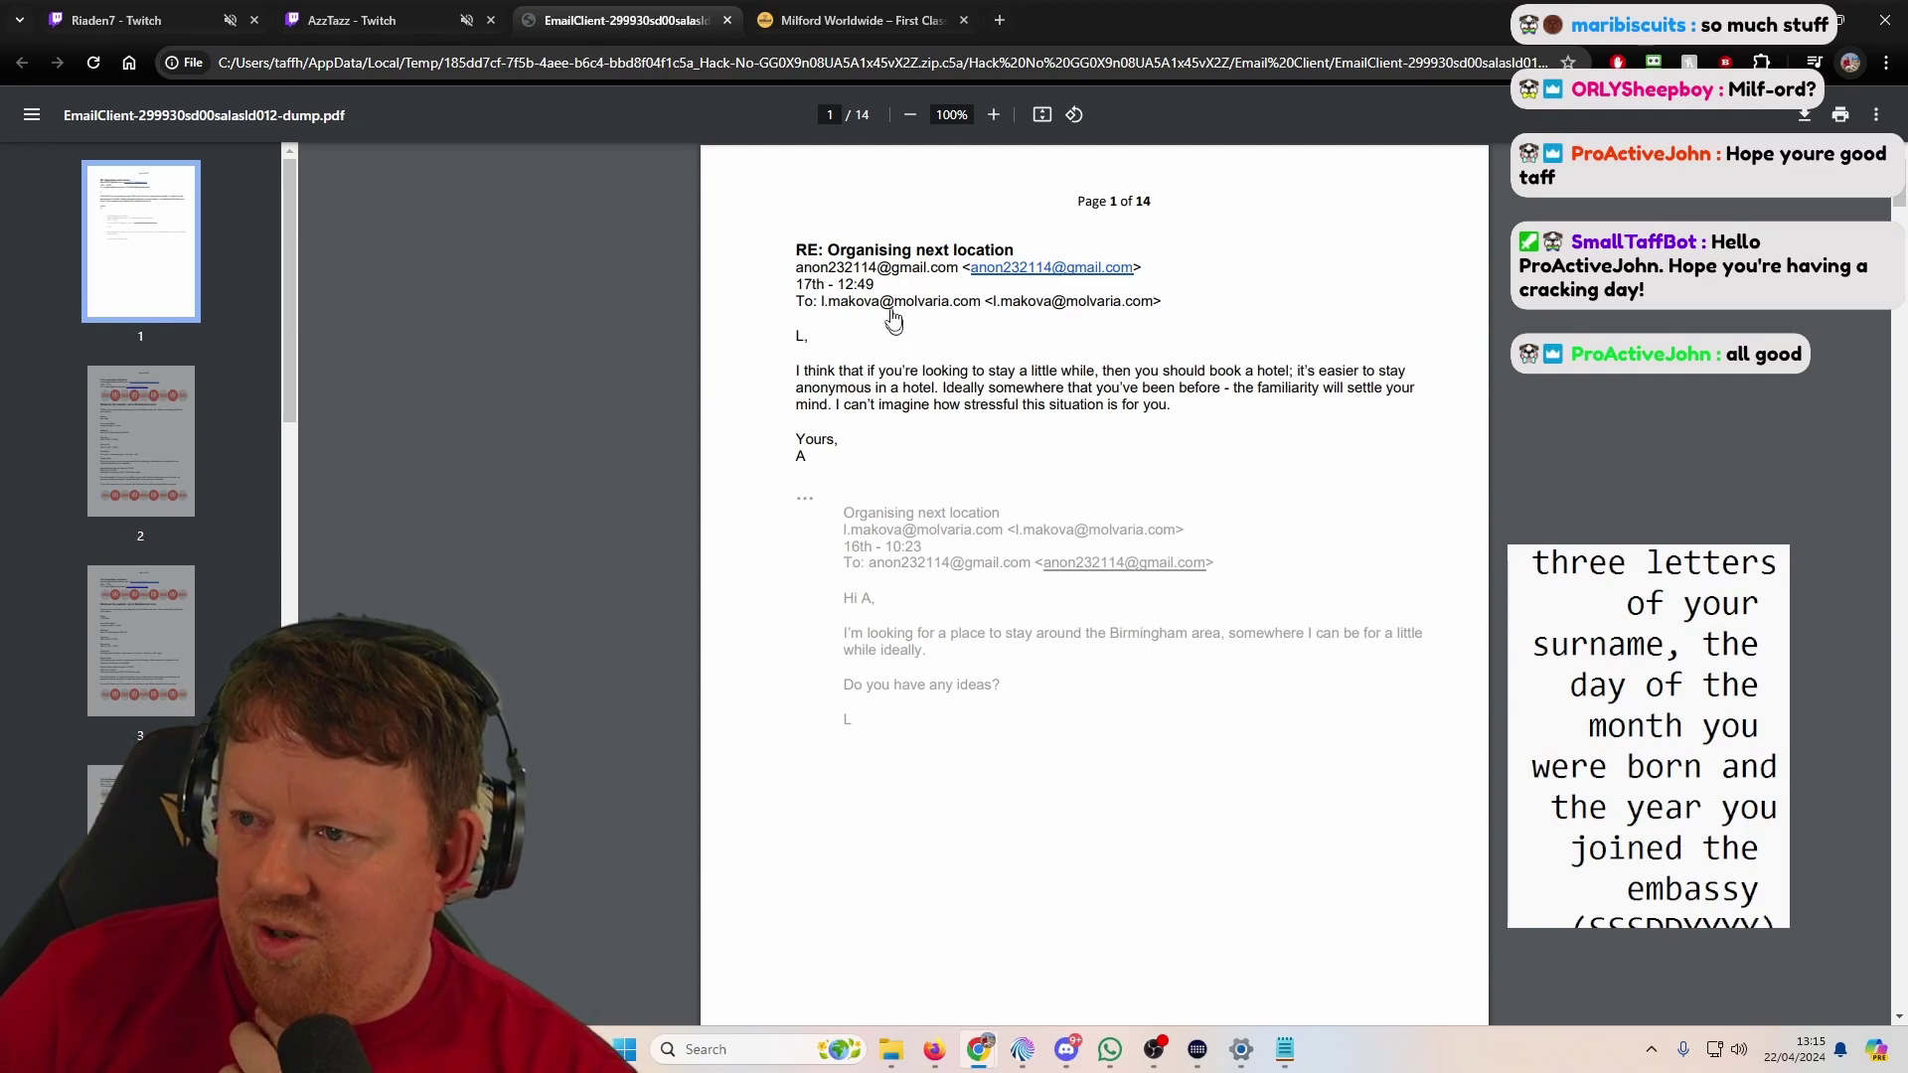
Step: Open CallLog from the archive's Phone Log folder and widen columns A to H to fit
click(890, 1050)
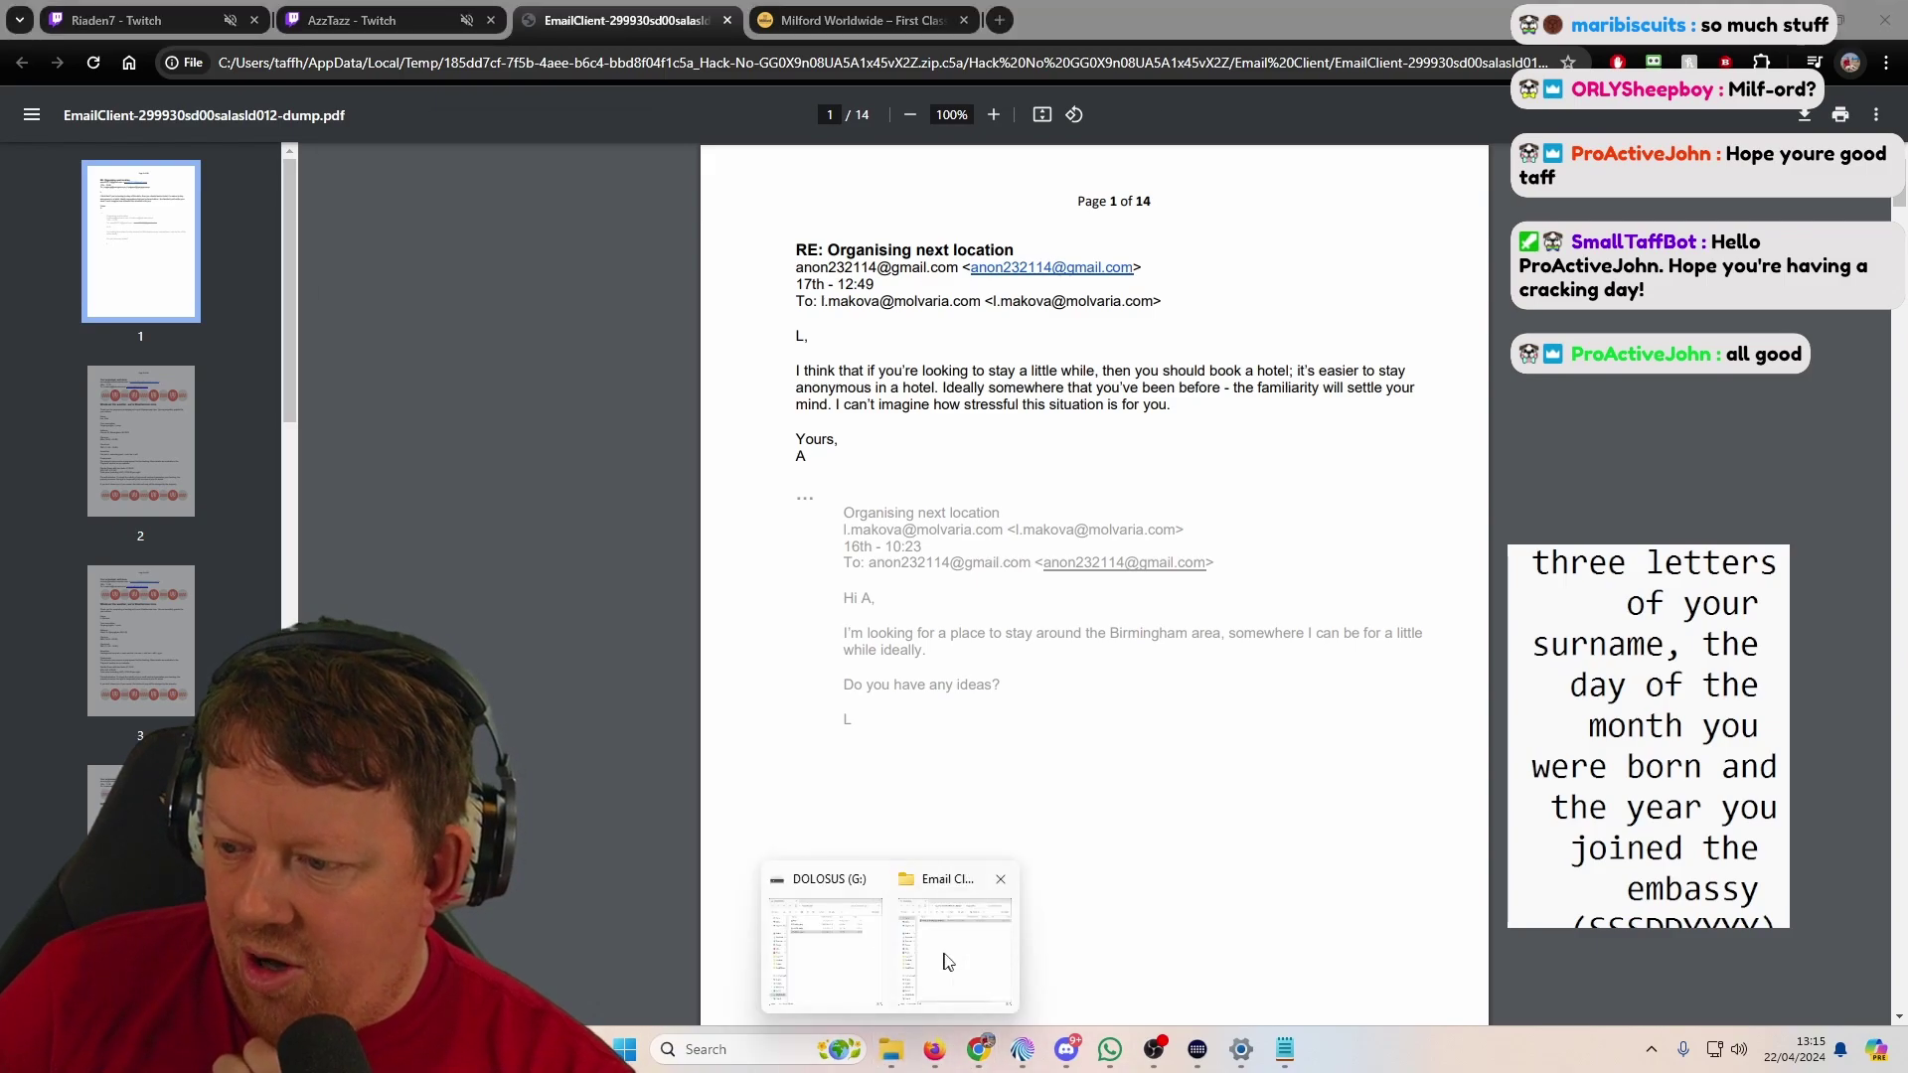
click(947, 962)
click(455, 183)
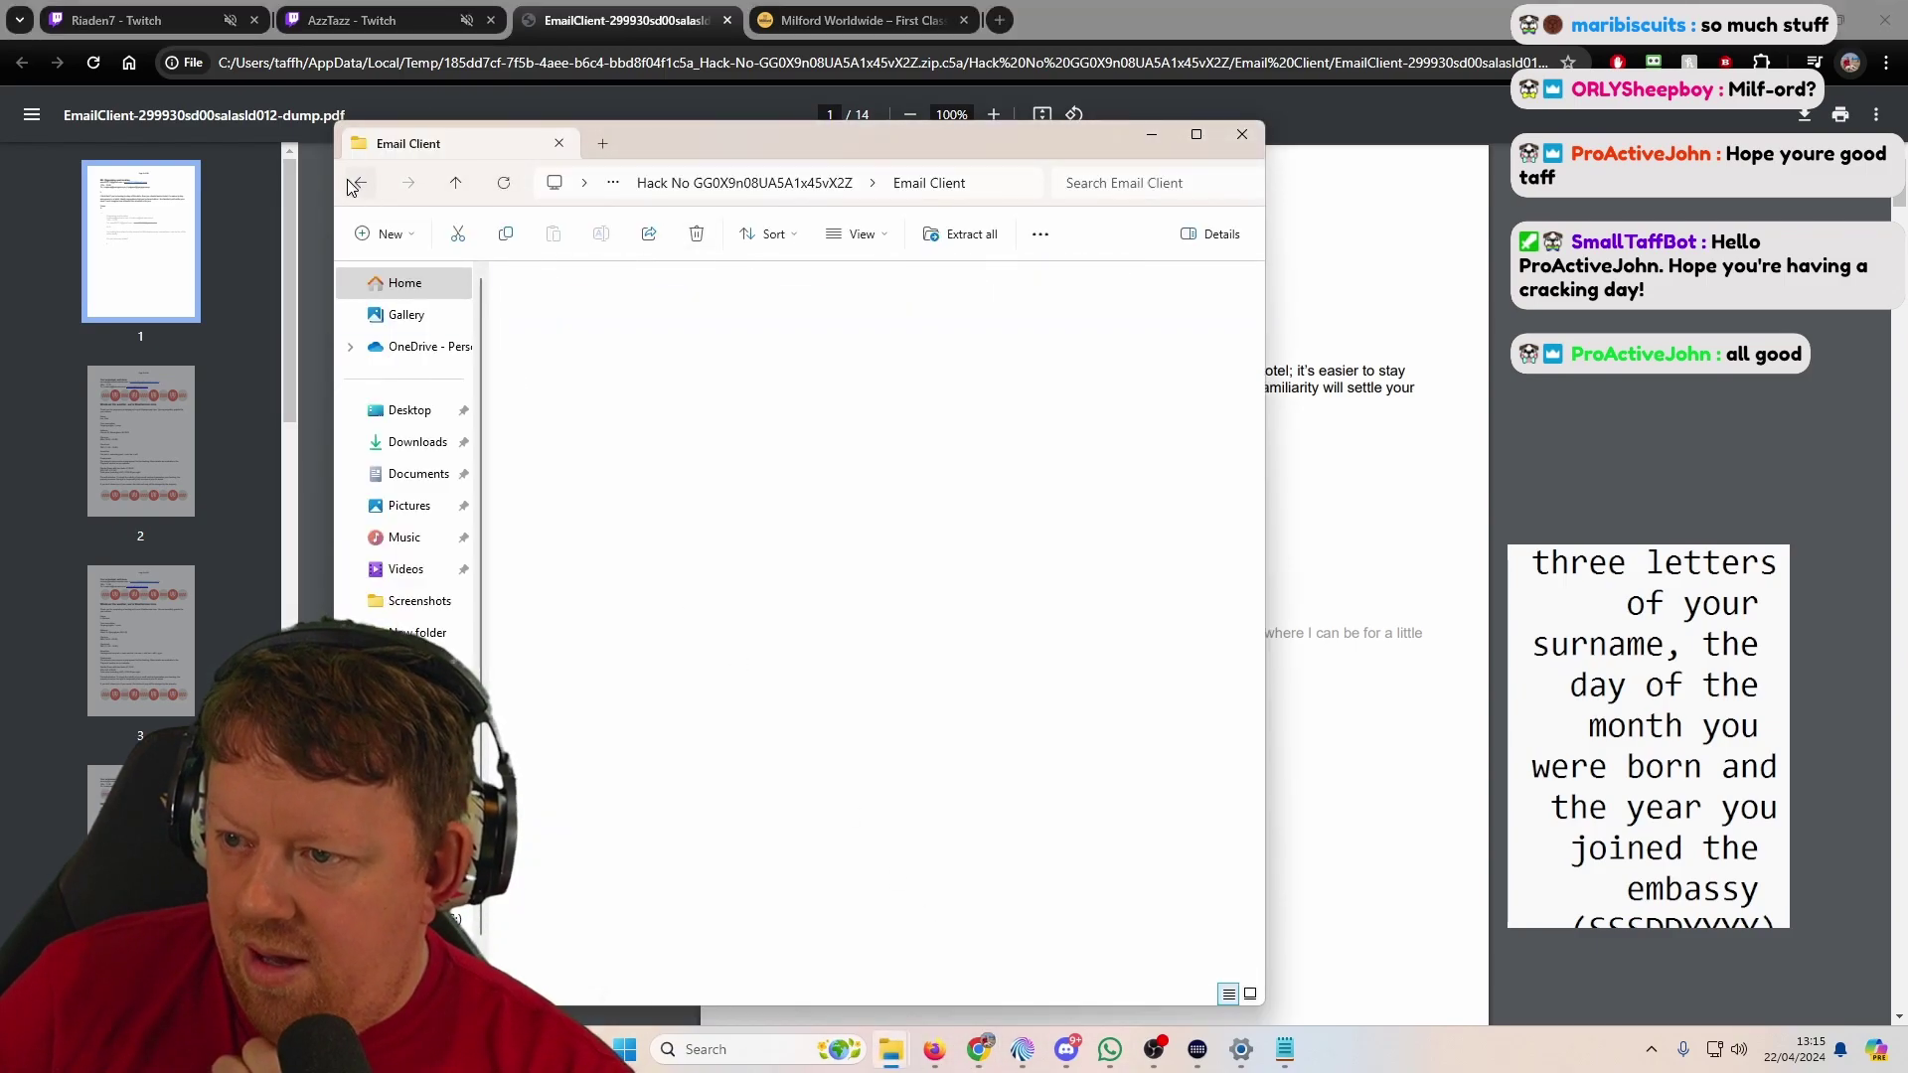
double_click(578, 367)
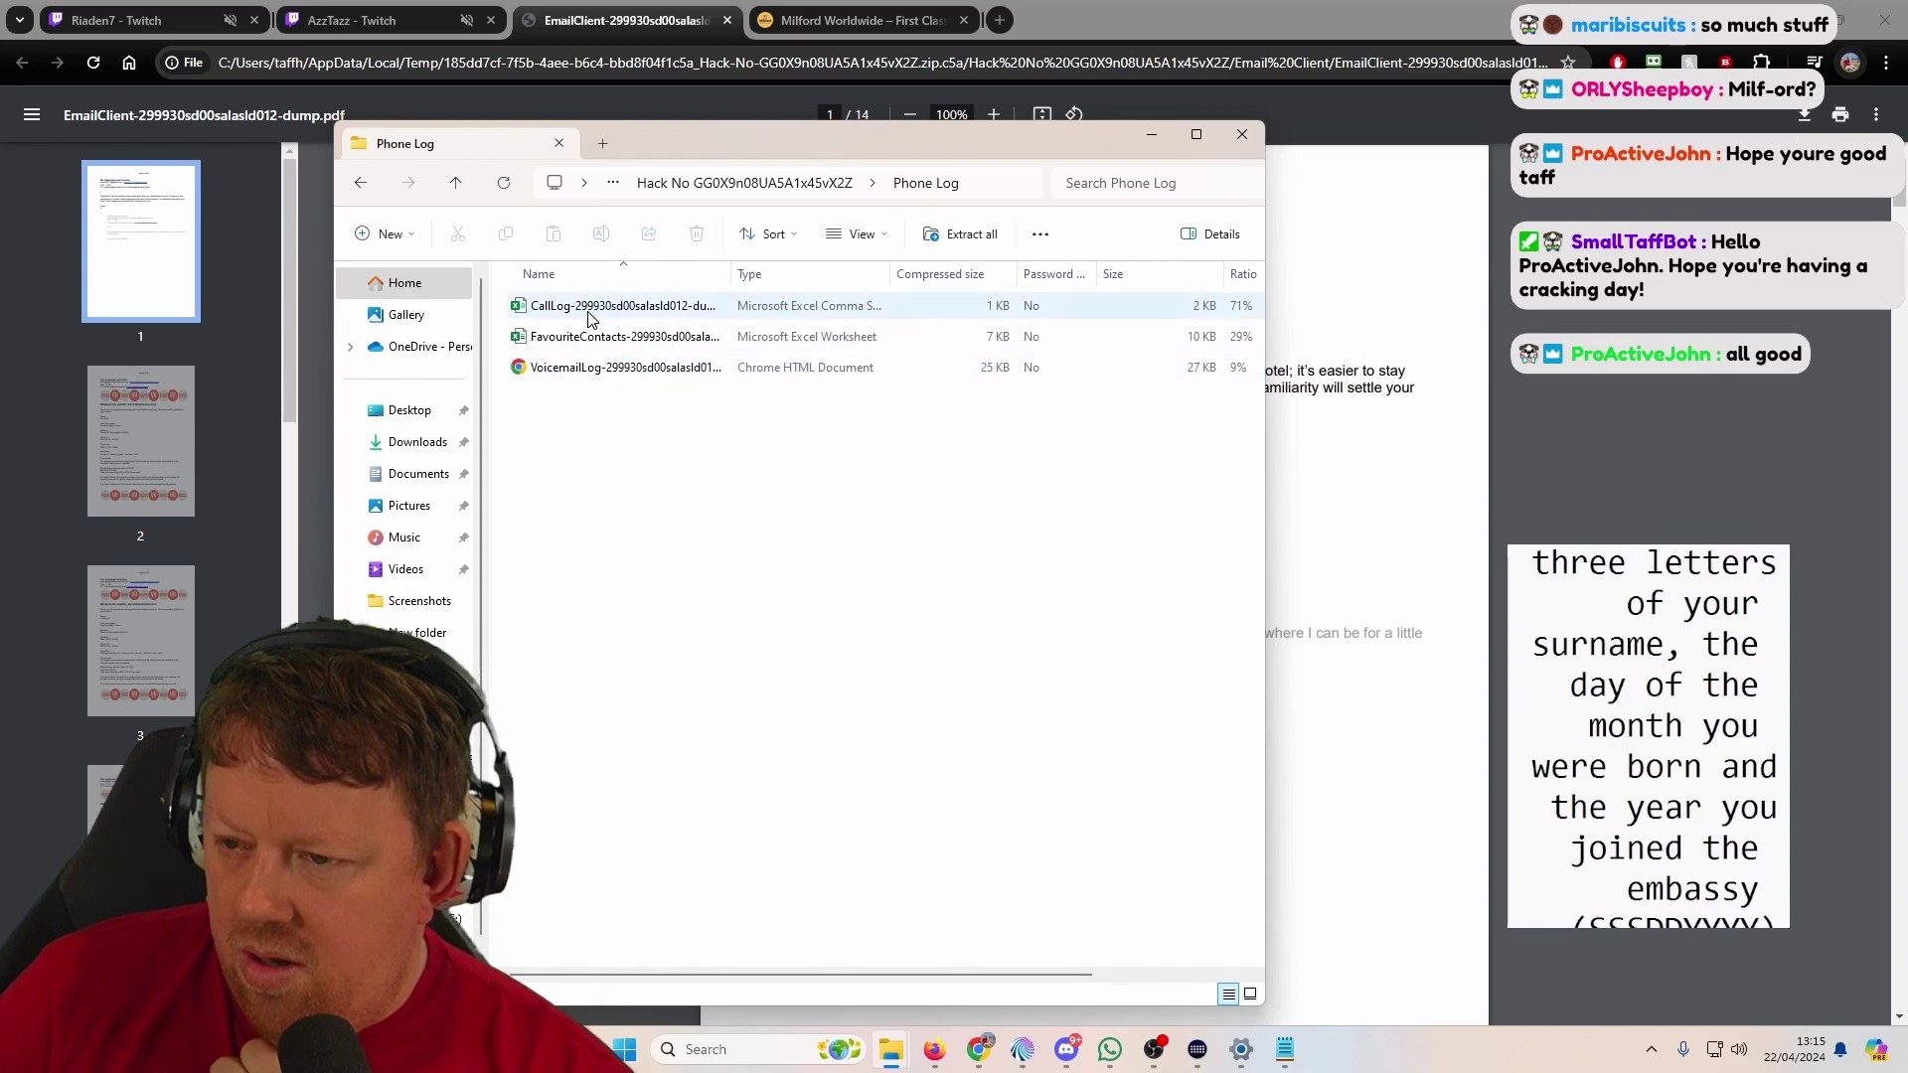
click(591, 318)
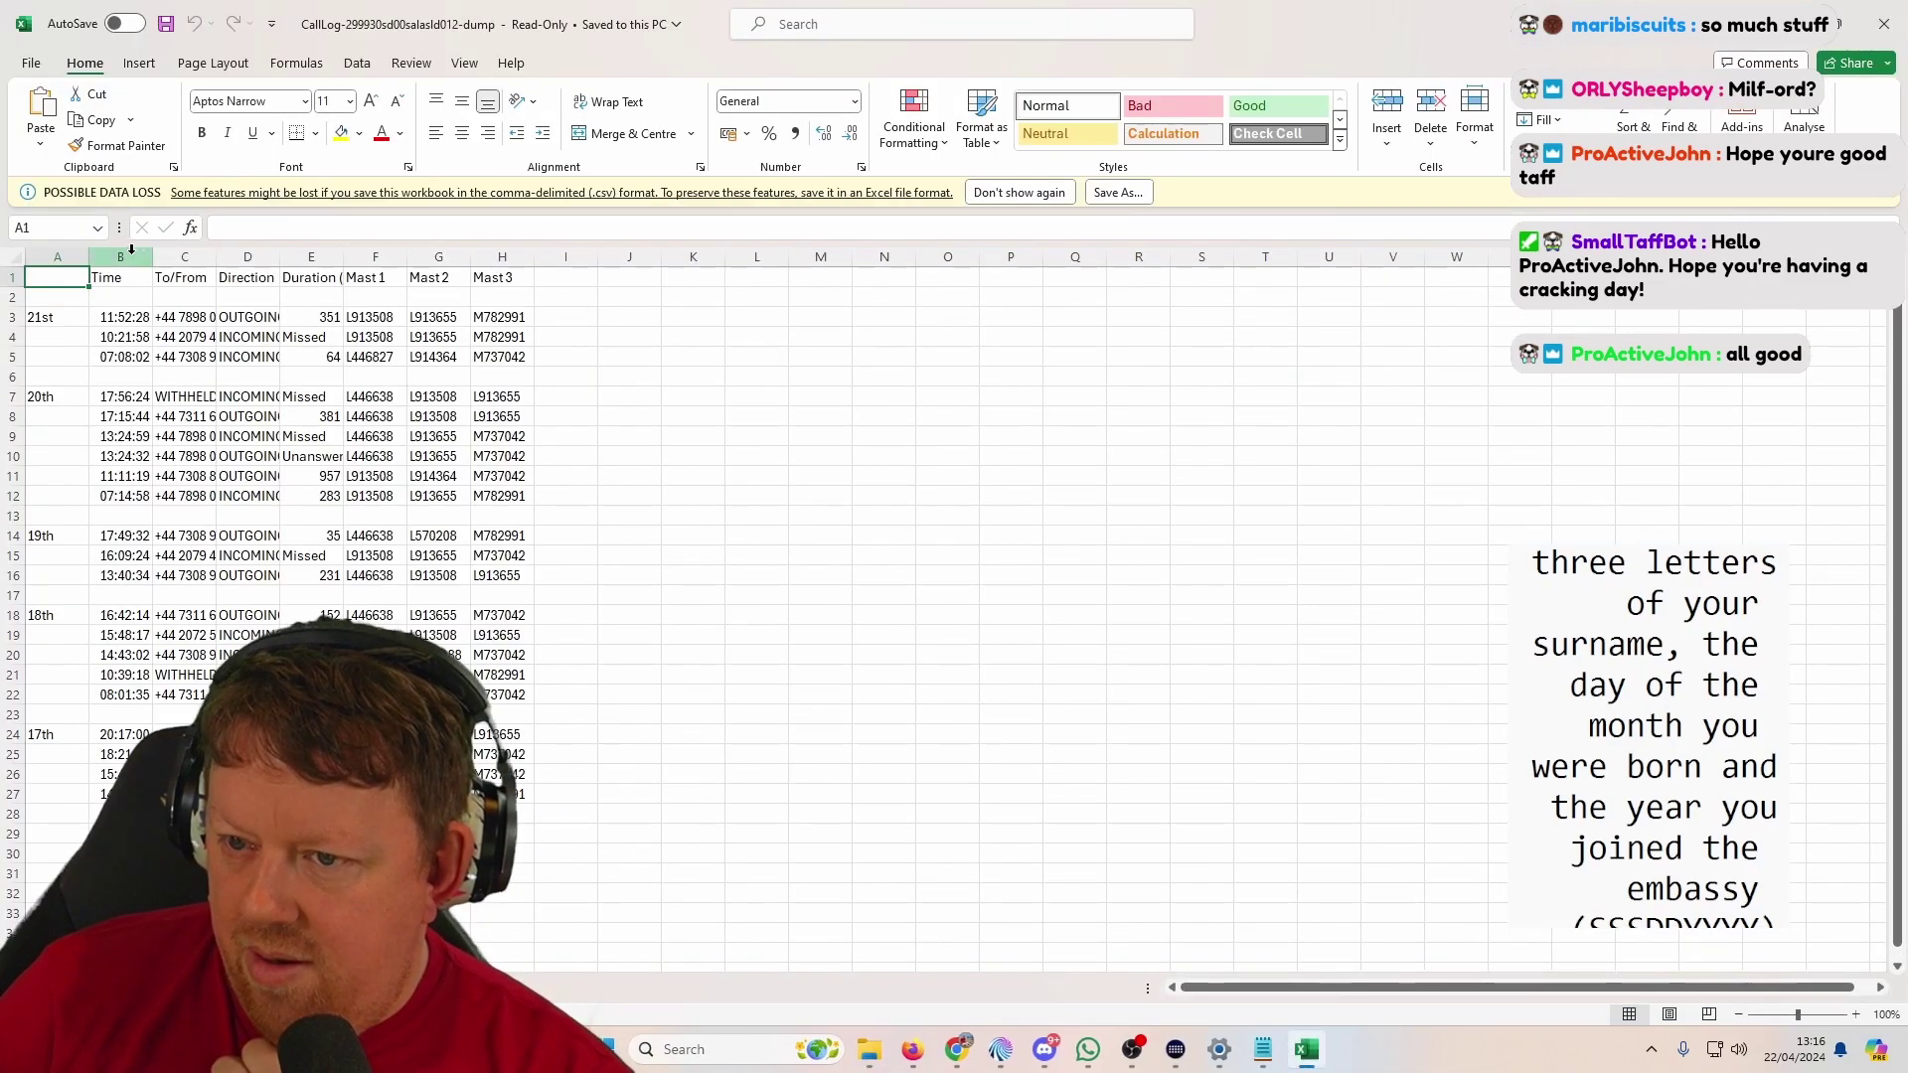
drag(56, 256, 490, 247)
drag(152, 257, 194, 252)
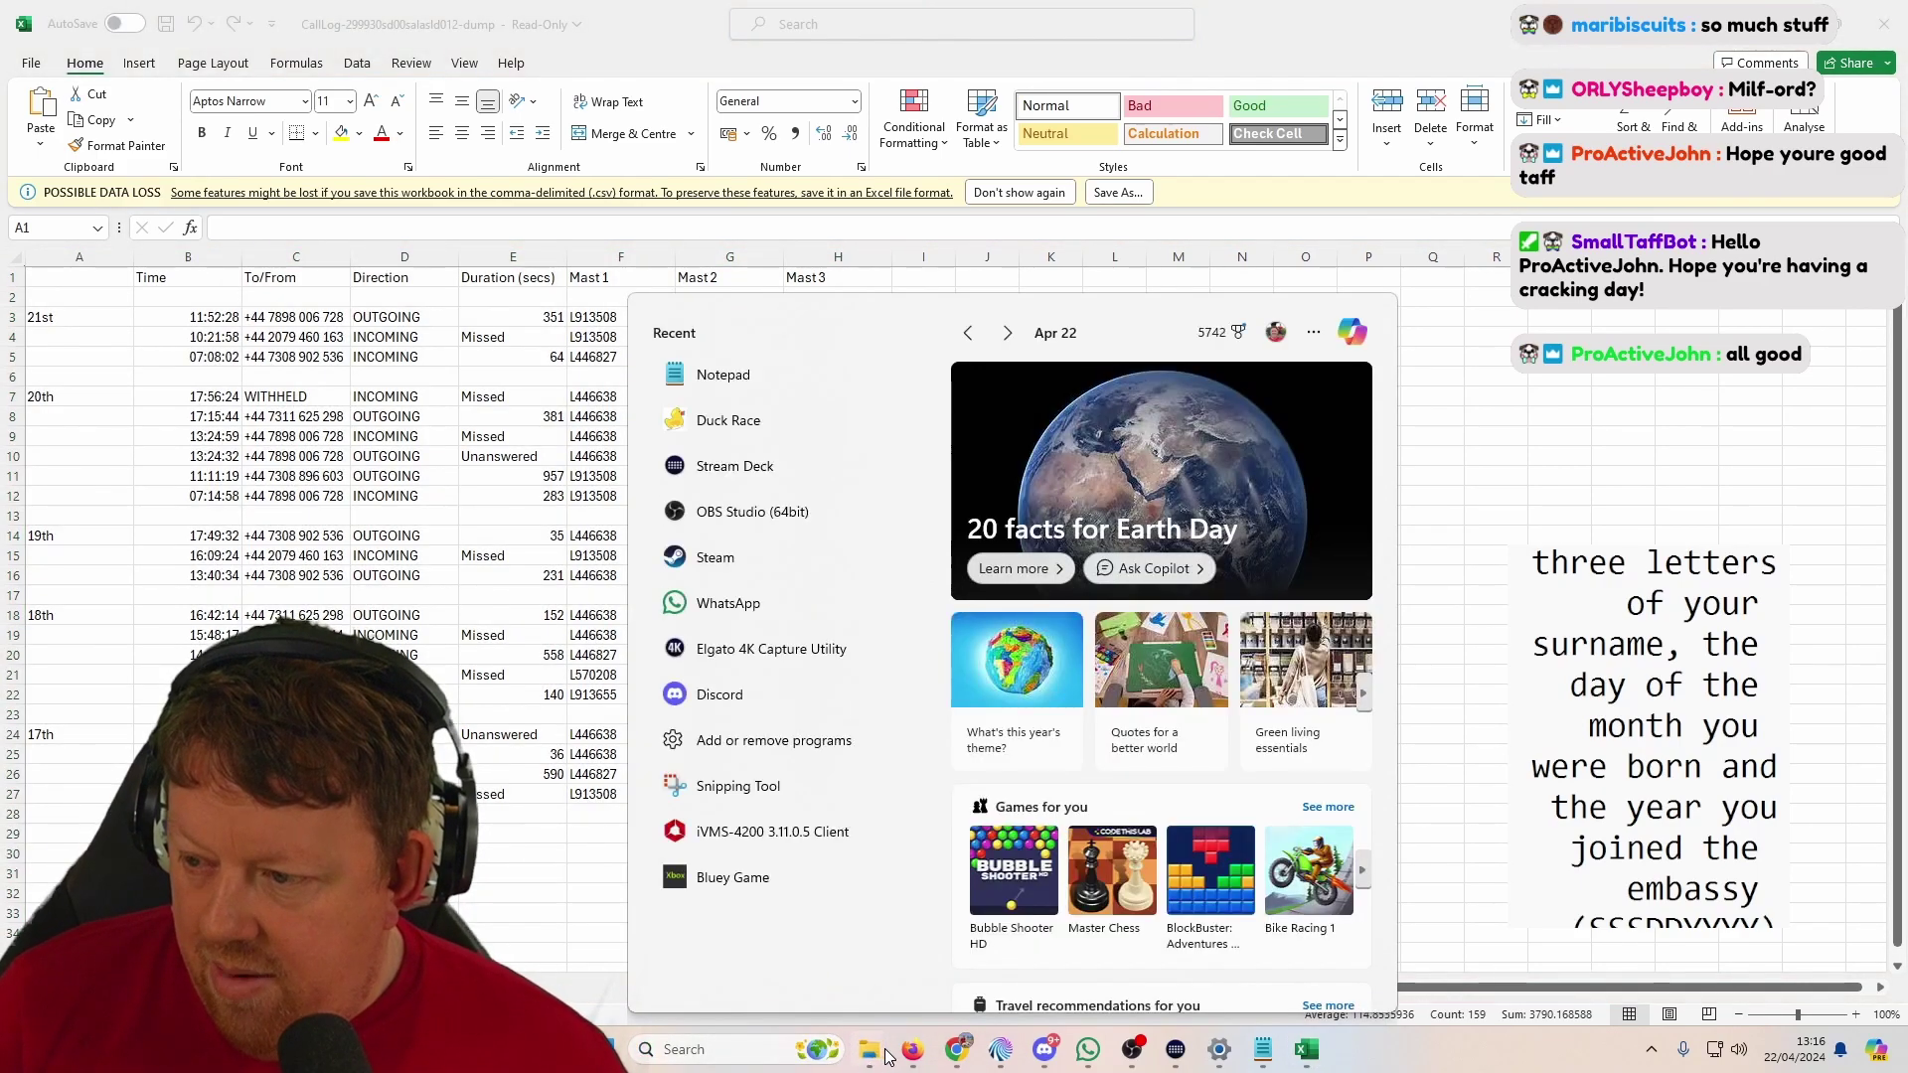
Step: Open the FavouriteContacts workbook from the Phone Log folder
mouse_move(866, 1055)
click(875, 894)
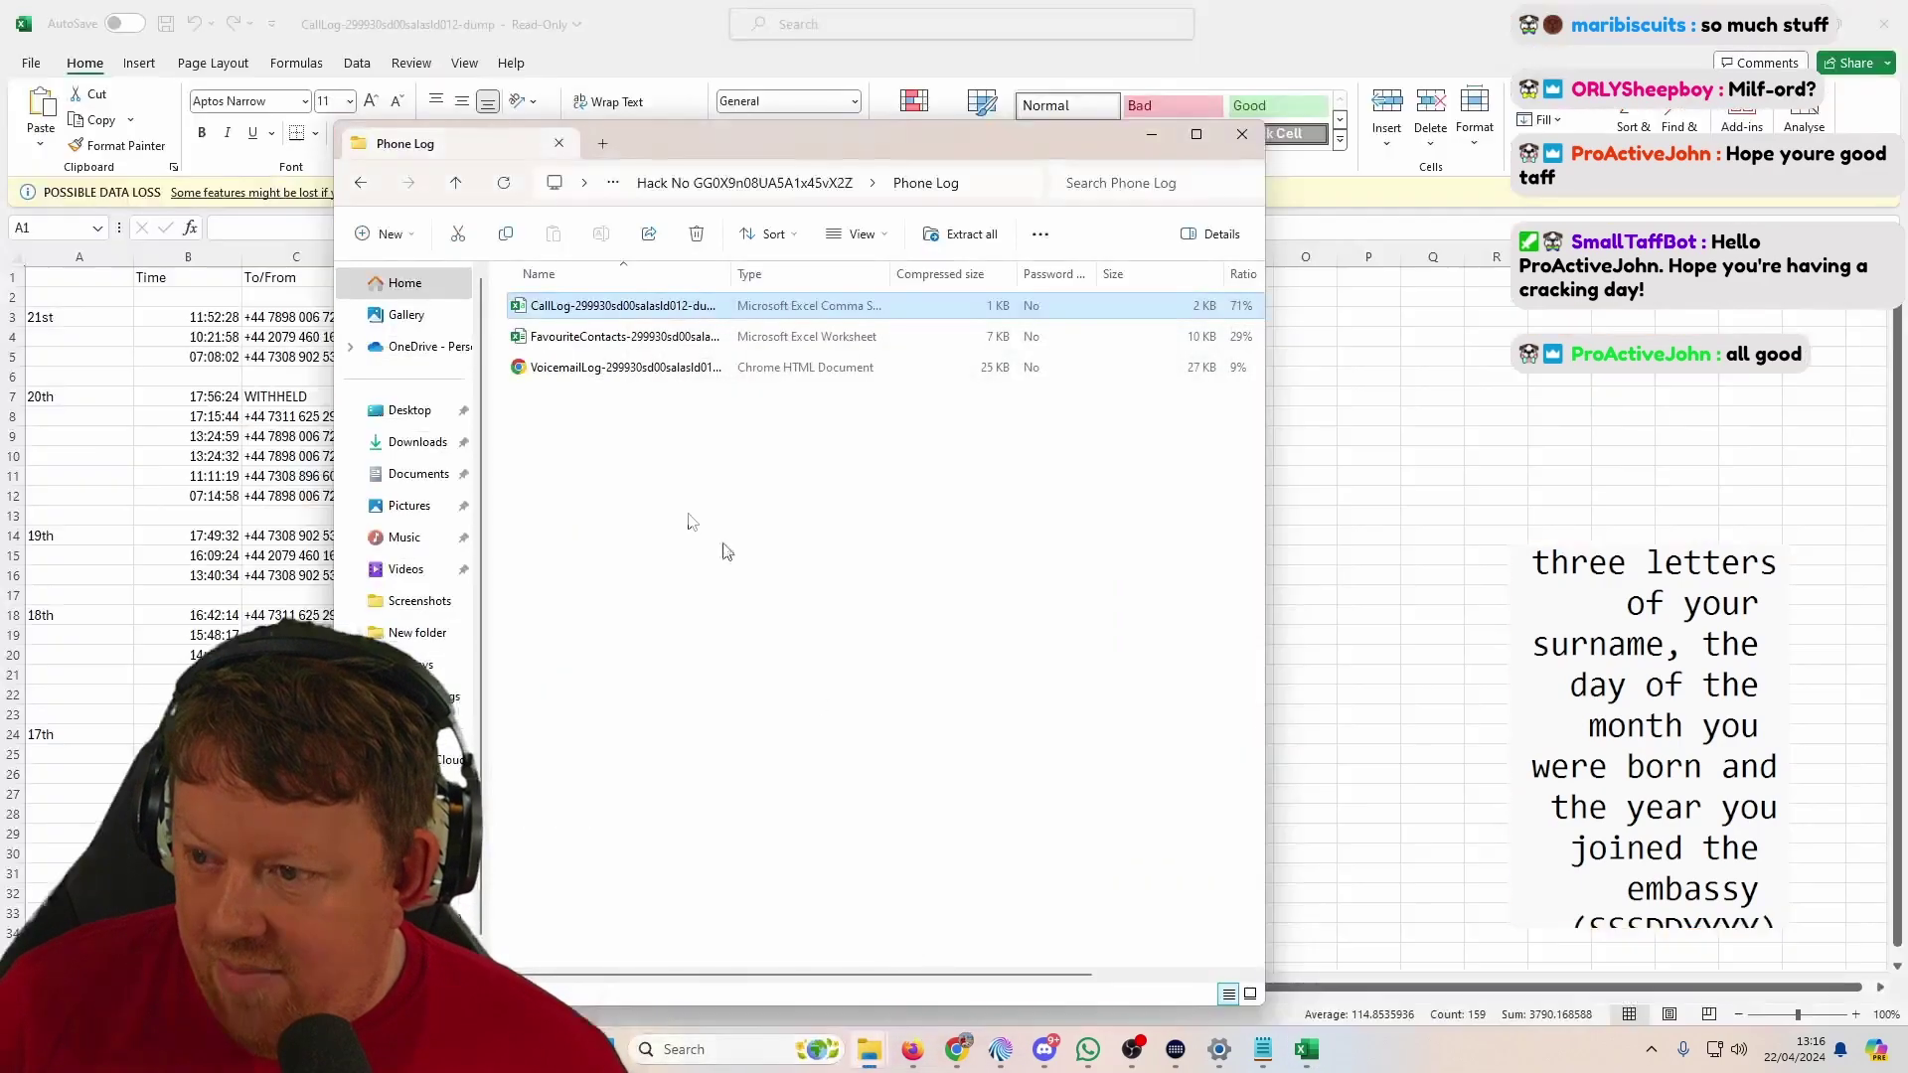
double_click(602, 338)
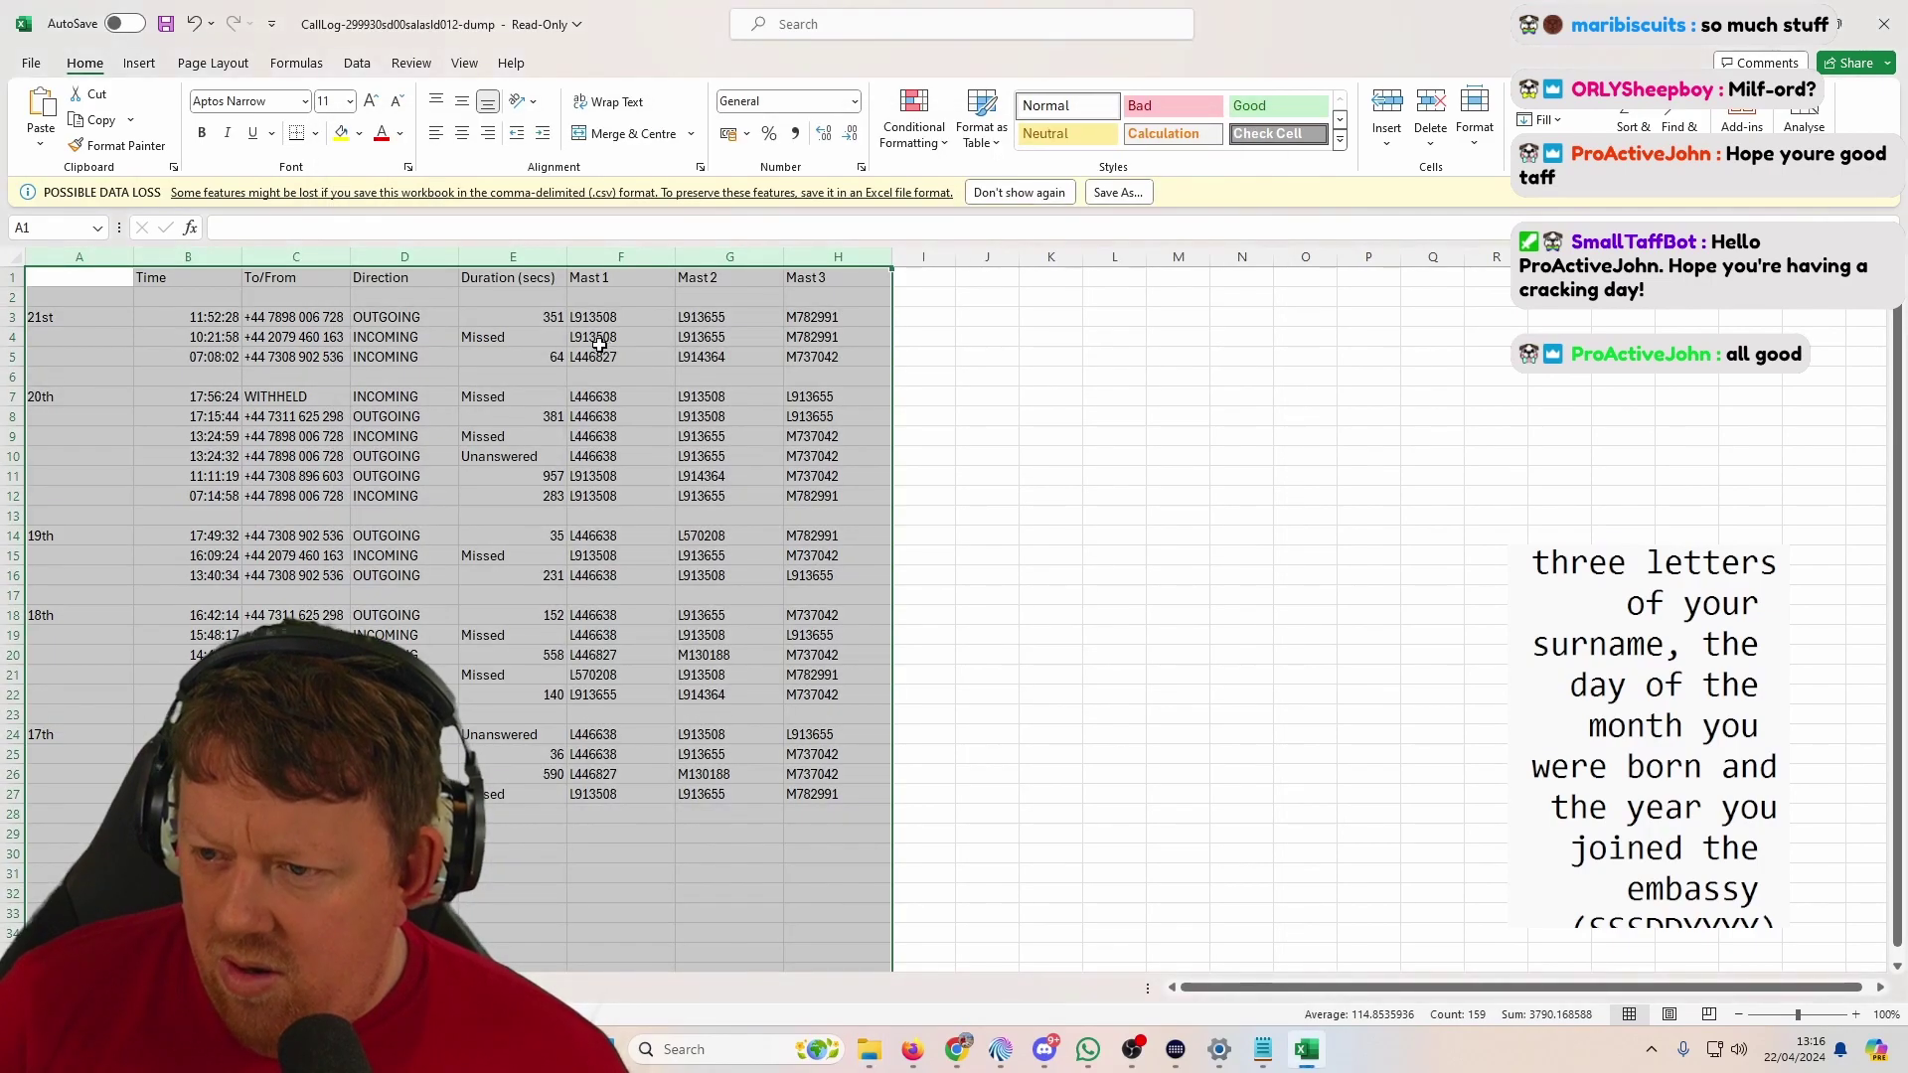
mouse_move(1262, 1050)
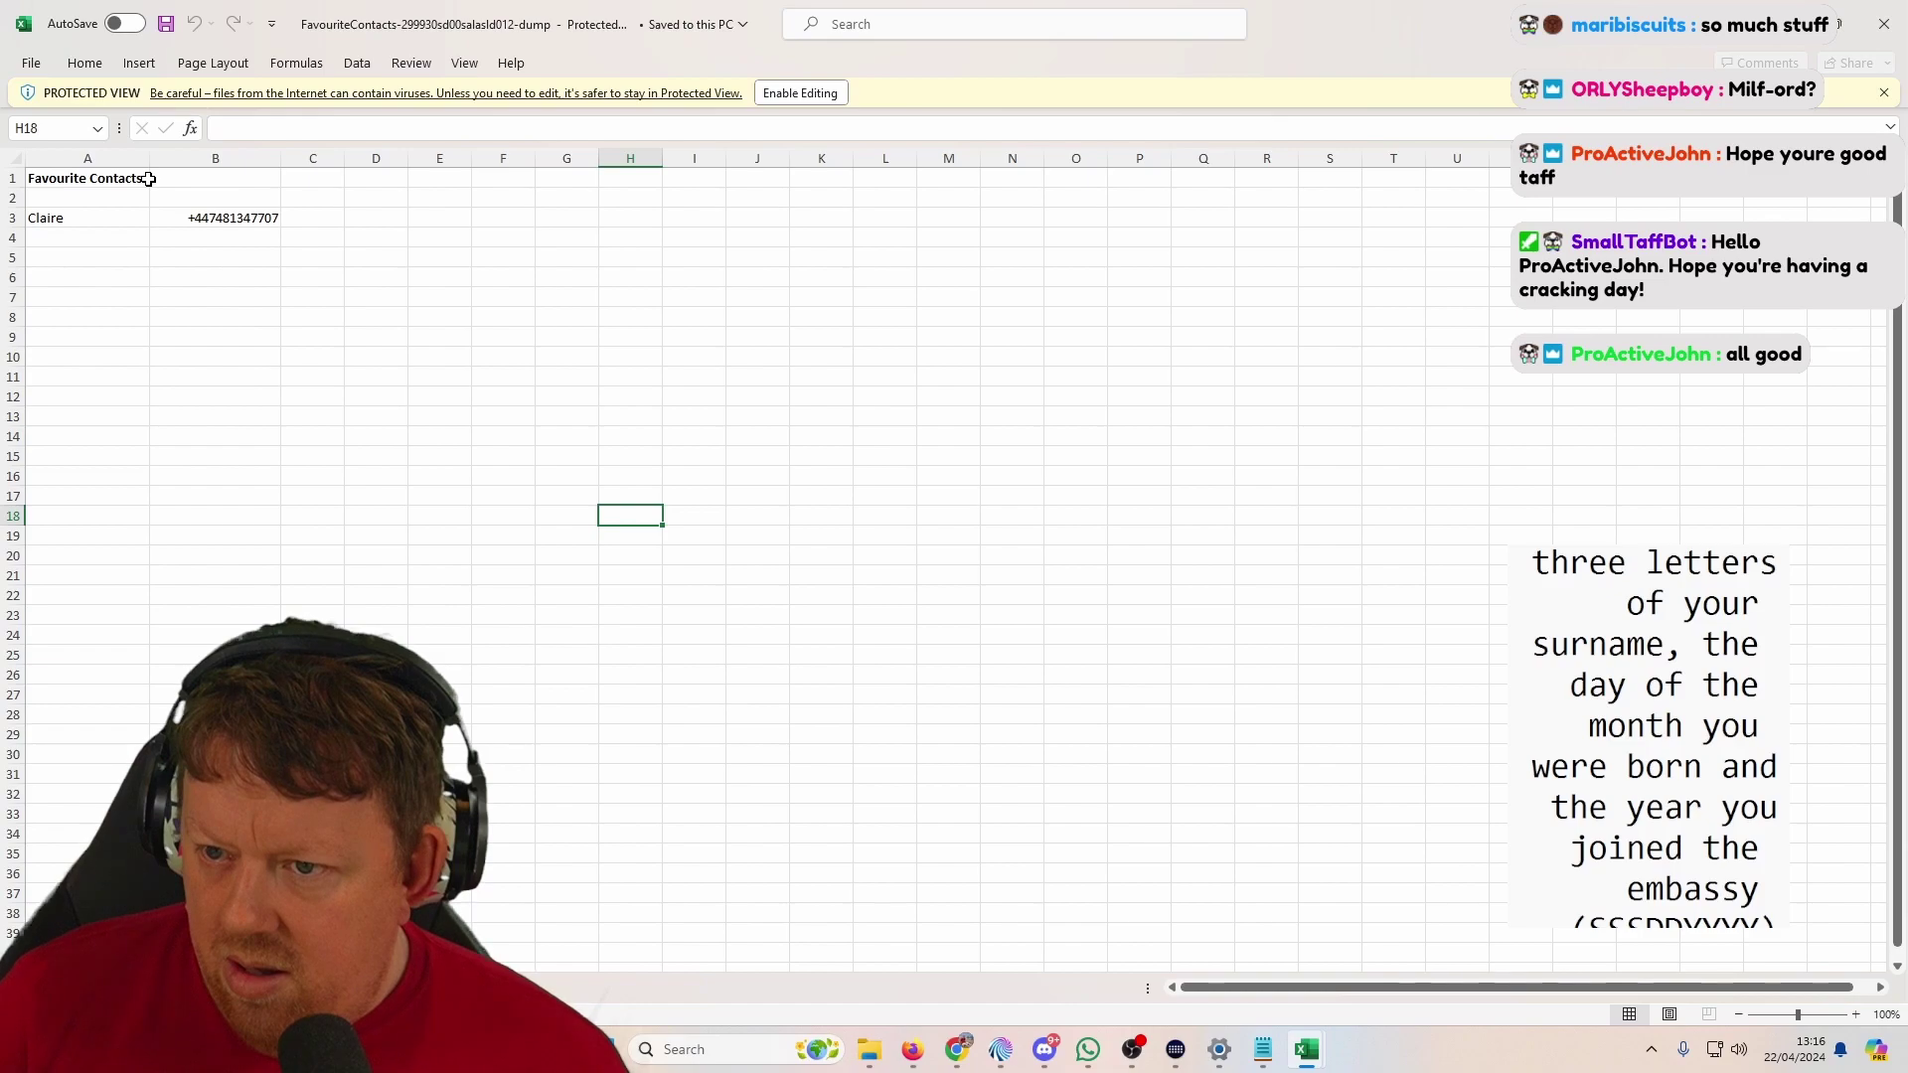
Step: Enable editing and put cell B3's phone number into edit mode for copying
click(249, 219)
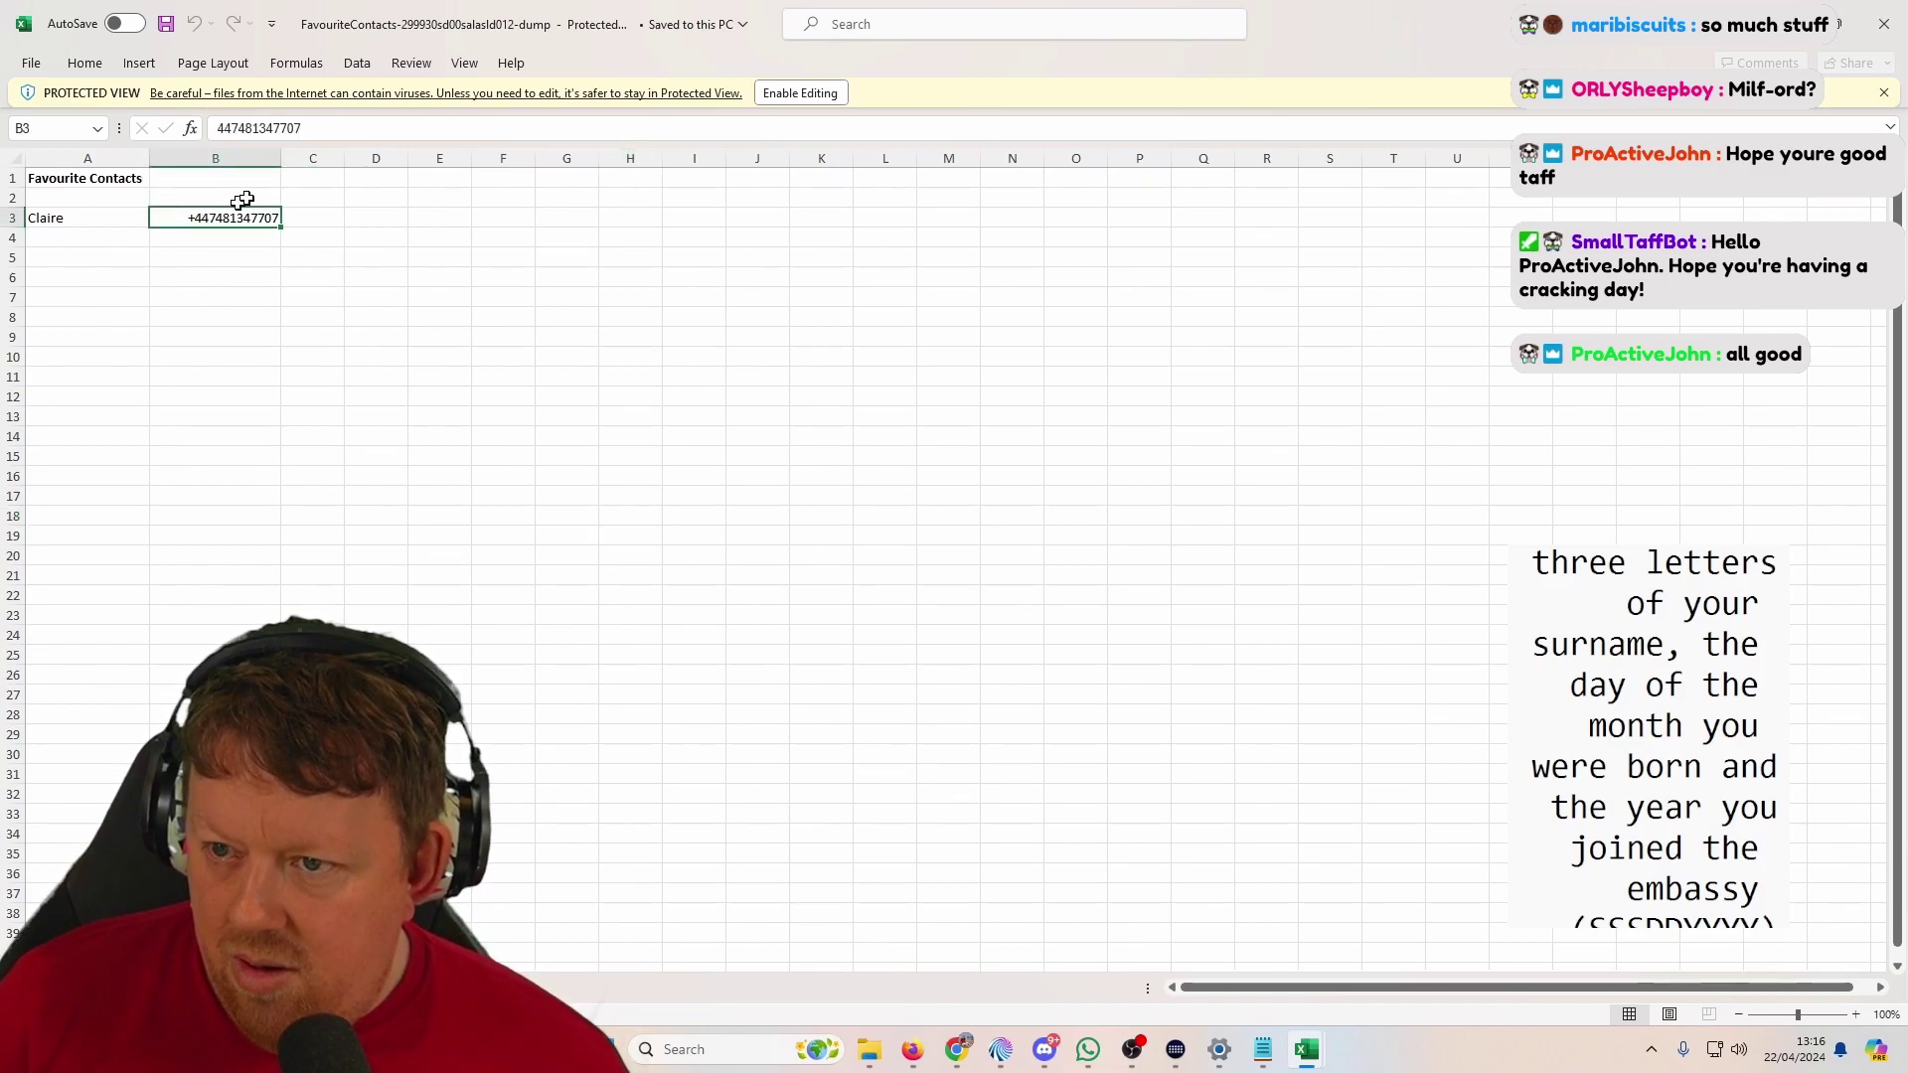
click(313, 128)
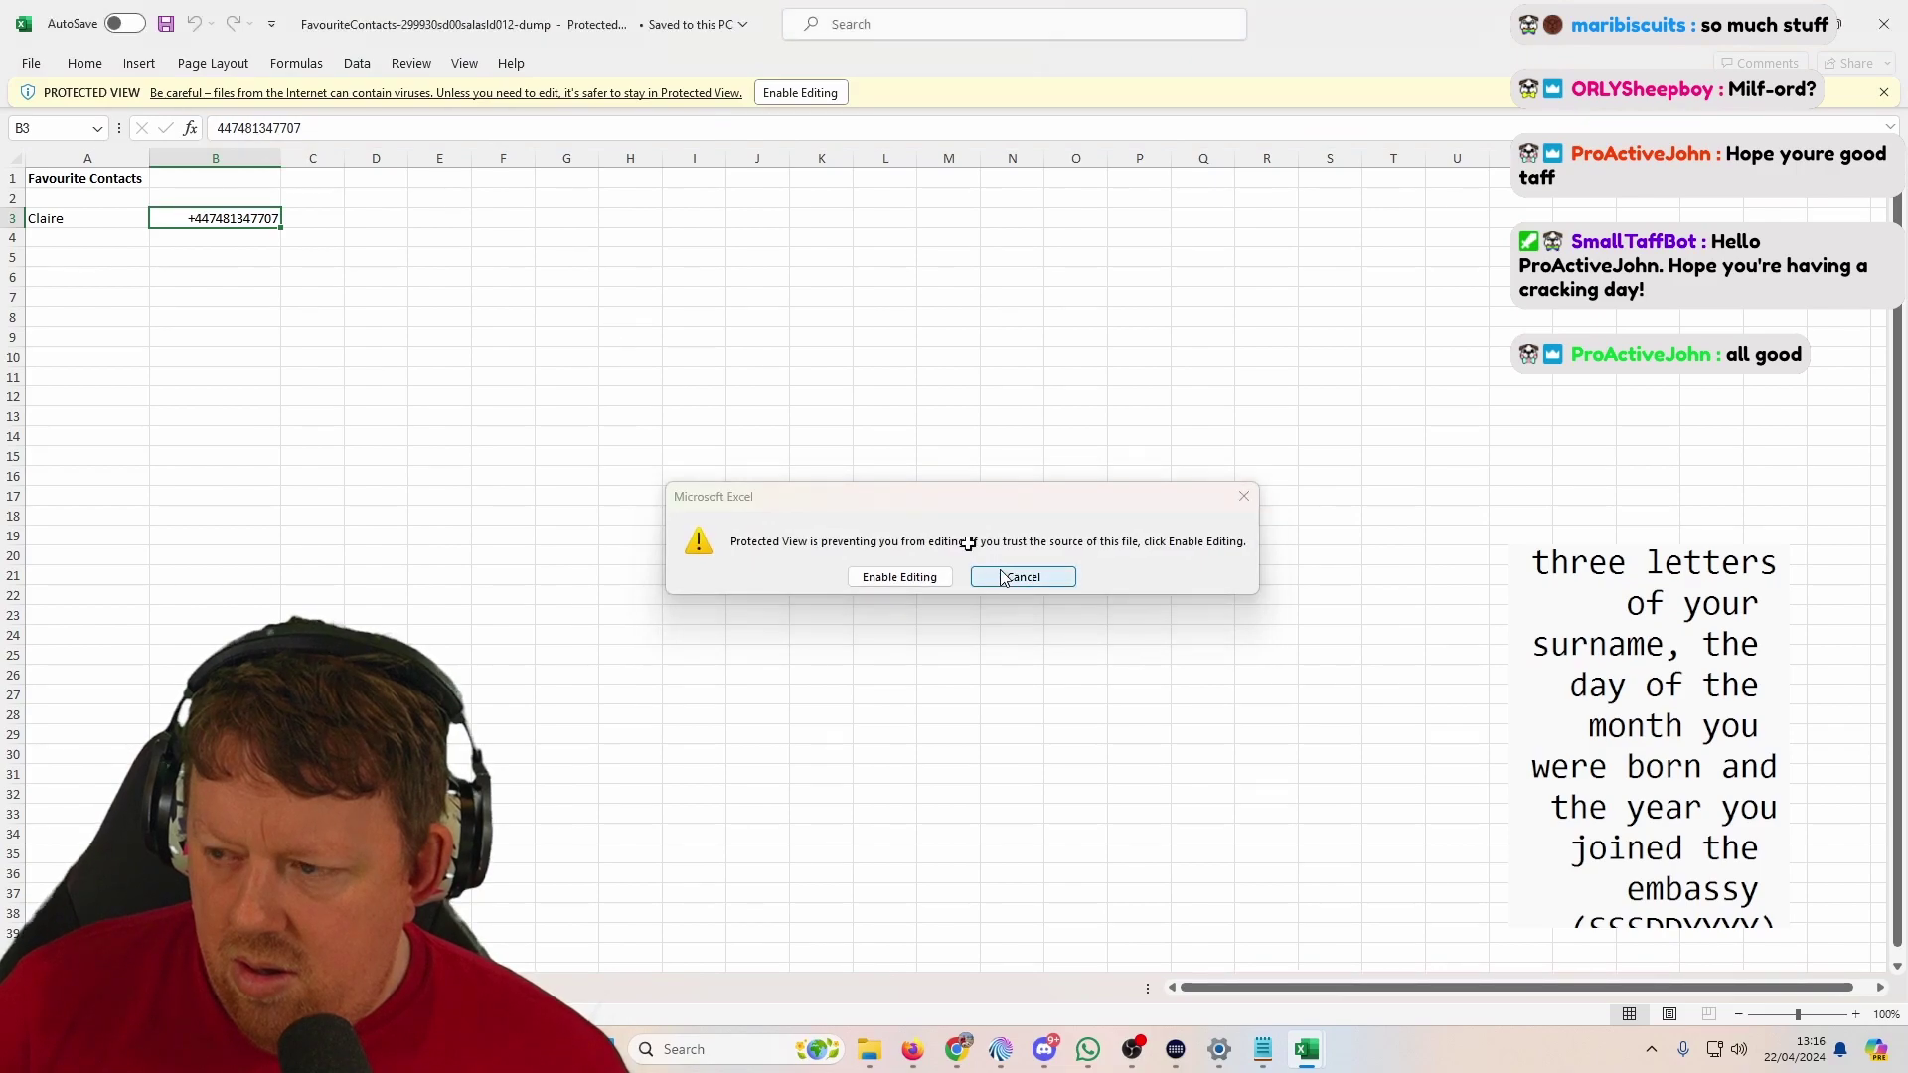
click(1005, 574)
click(251, 132)
click(1023, 576)
click(801, 93)
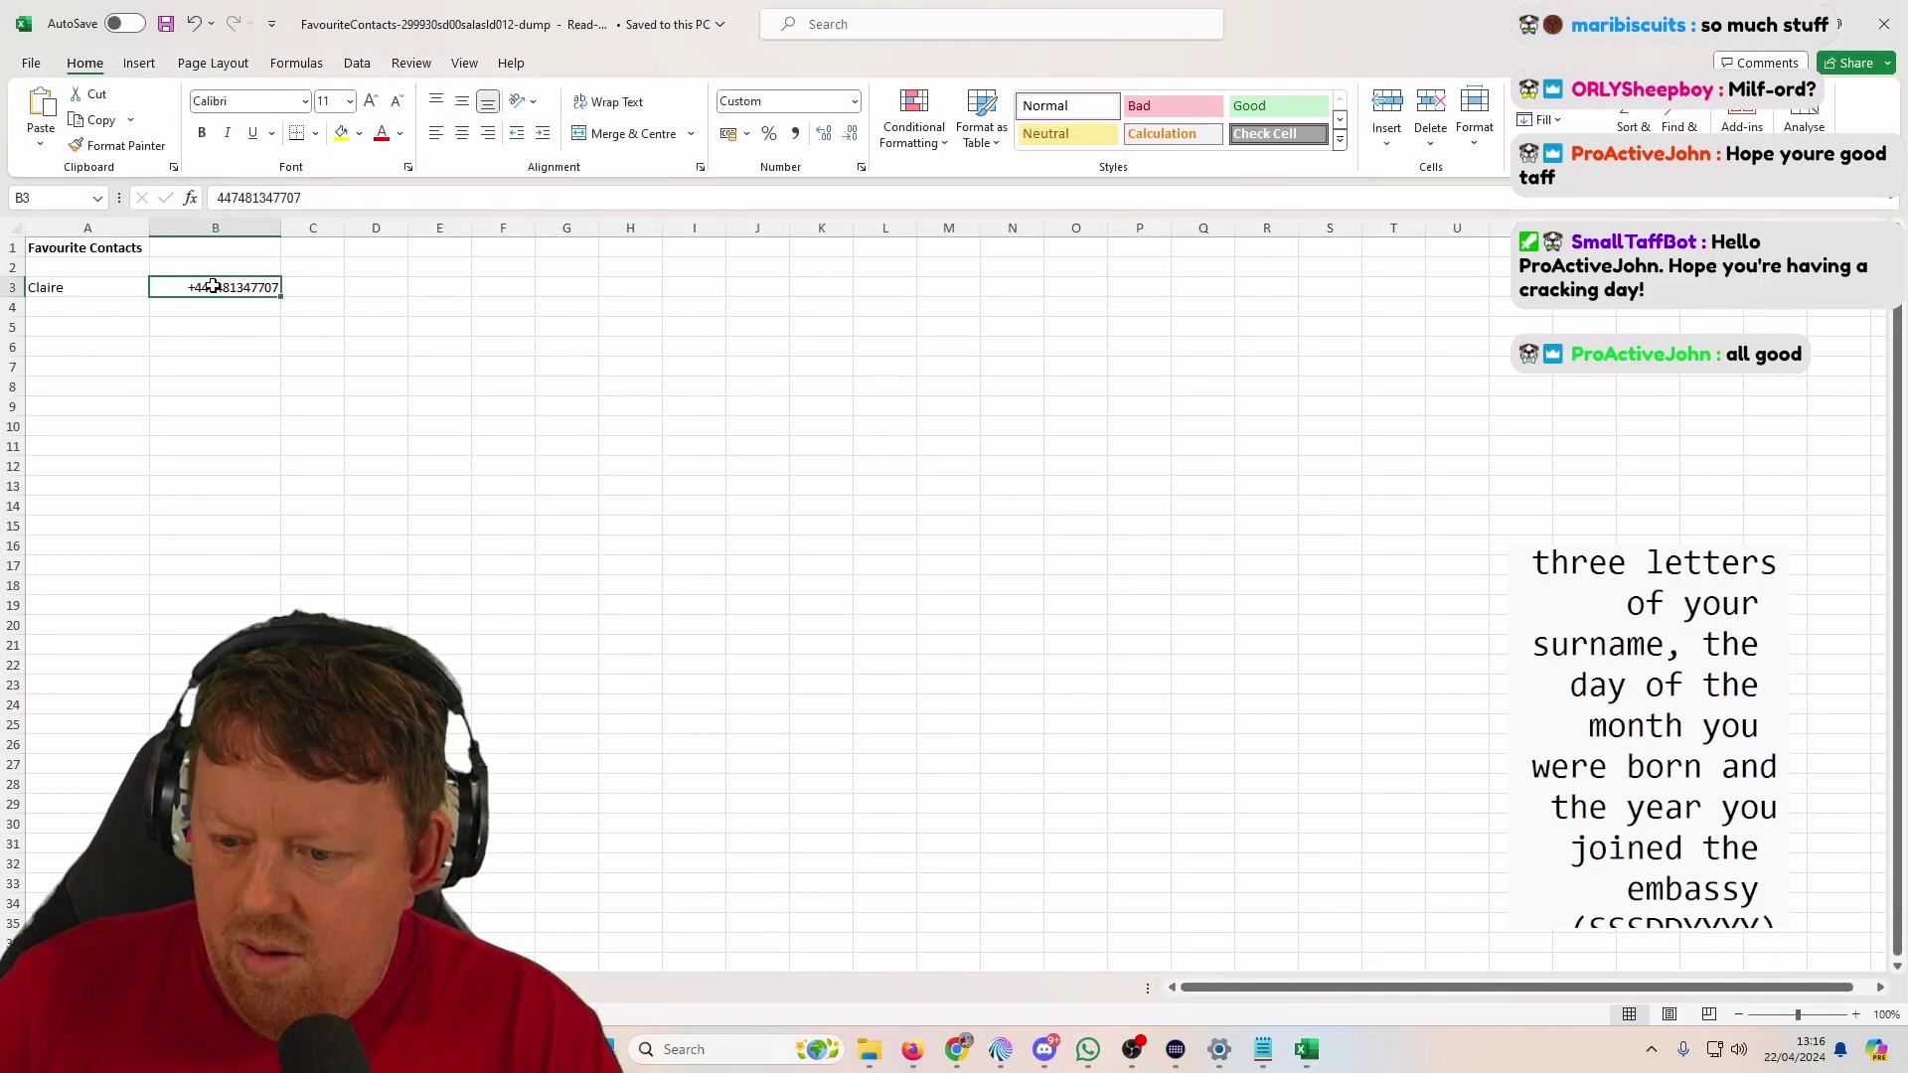
key(F2)
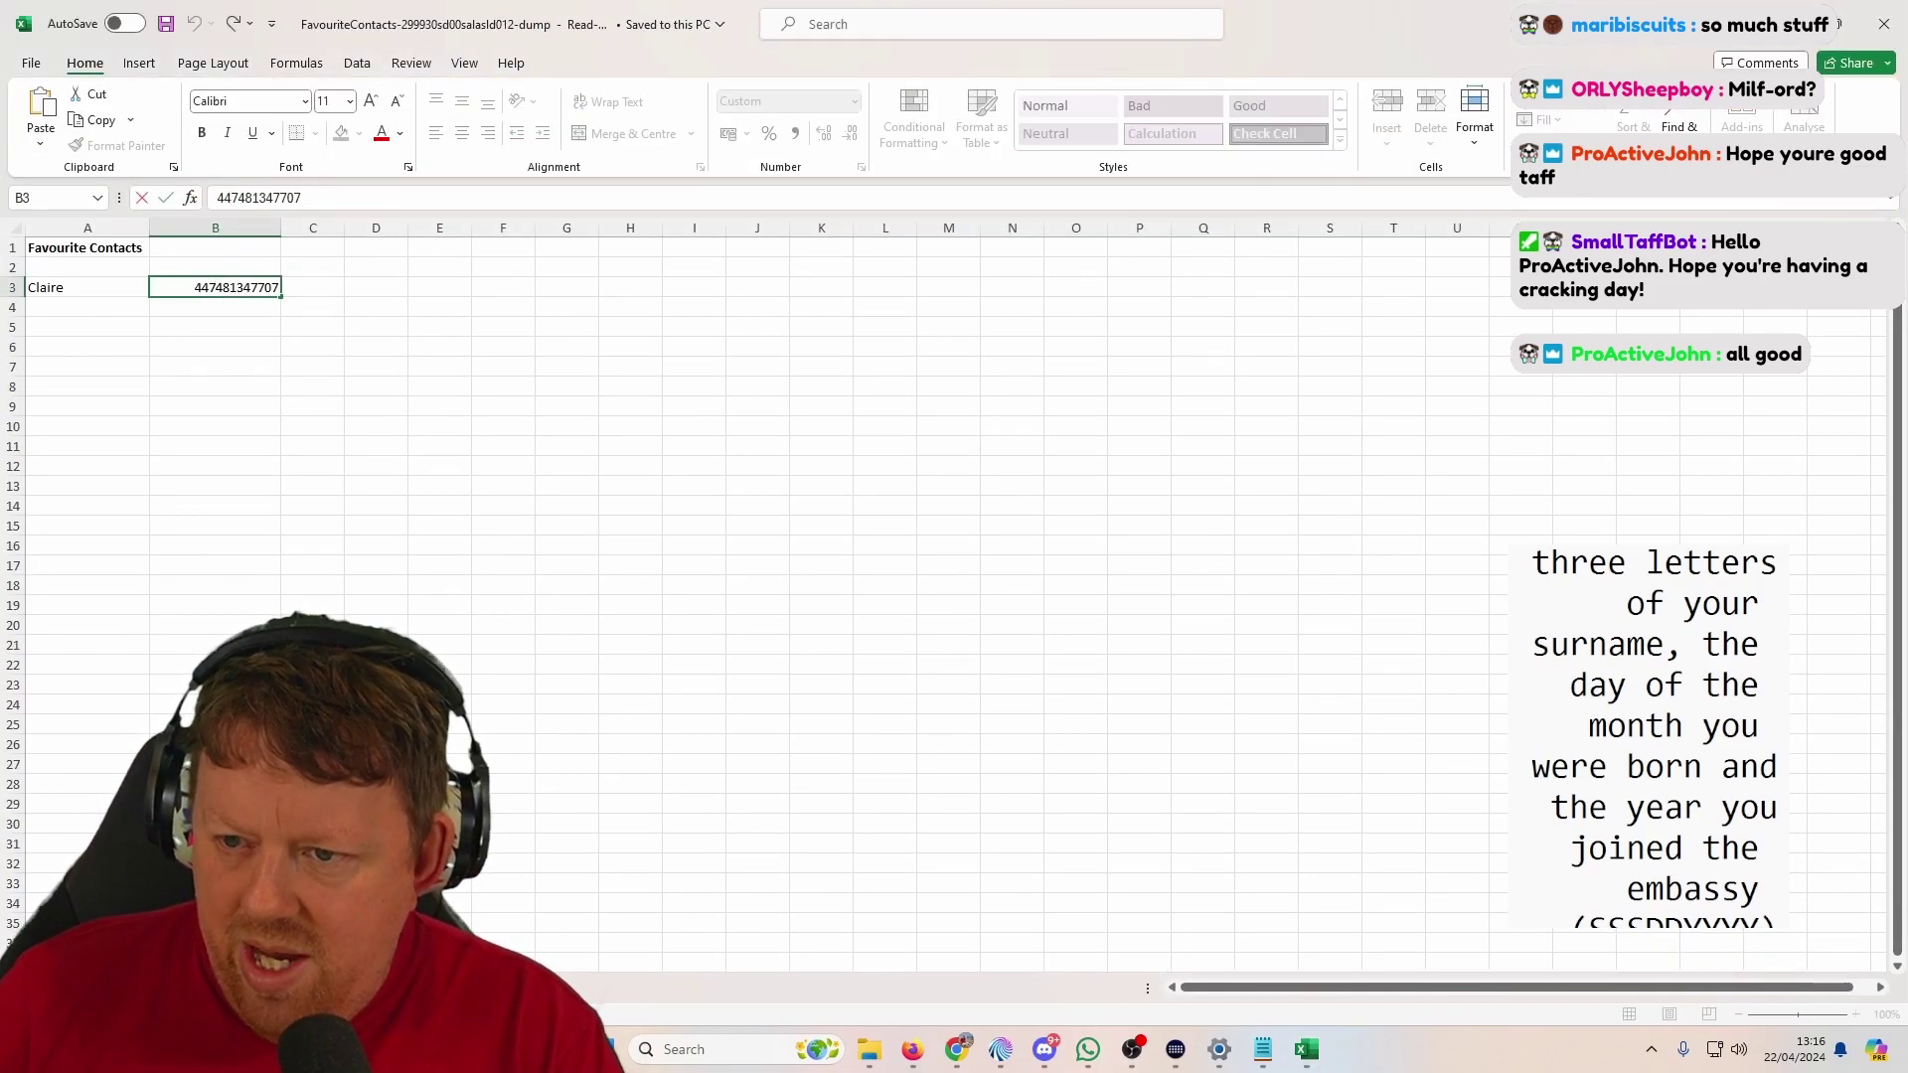
Step: Paste the contact's phone number into the WhatsApp IMEI lookup chat and send it
click(1088, 1049)
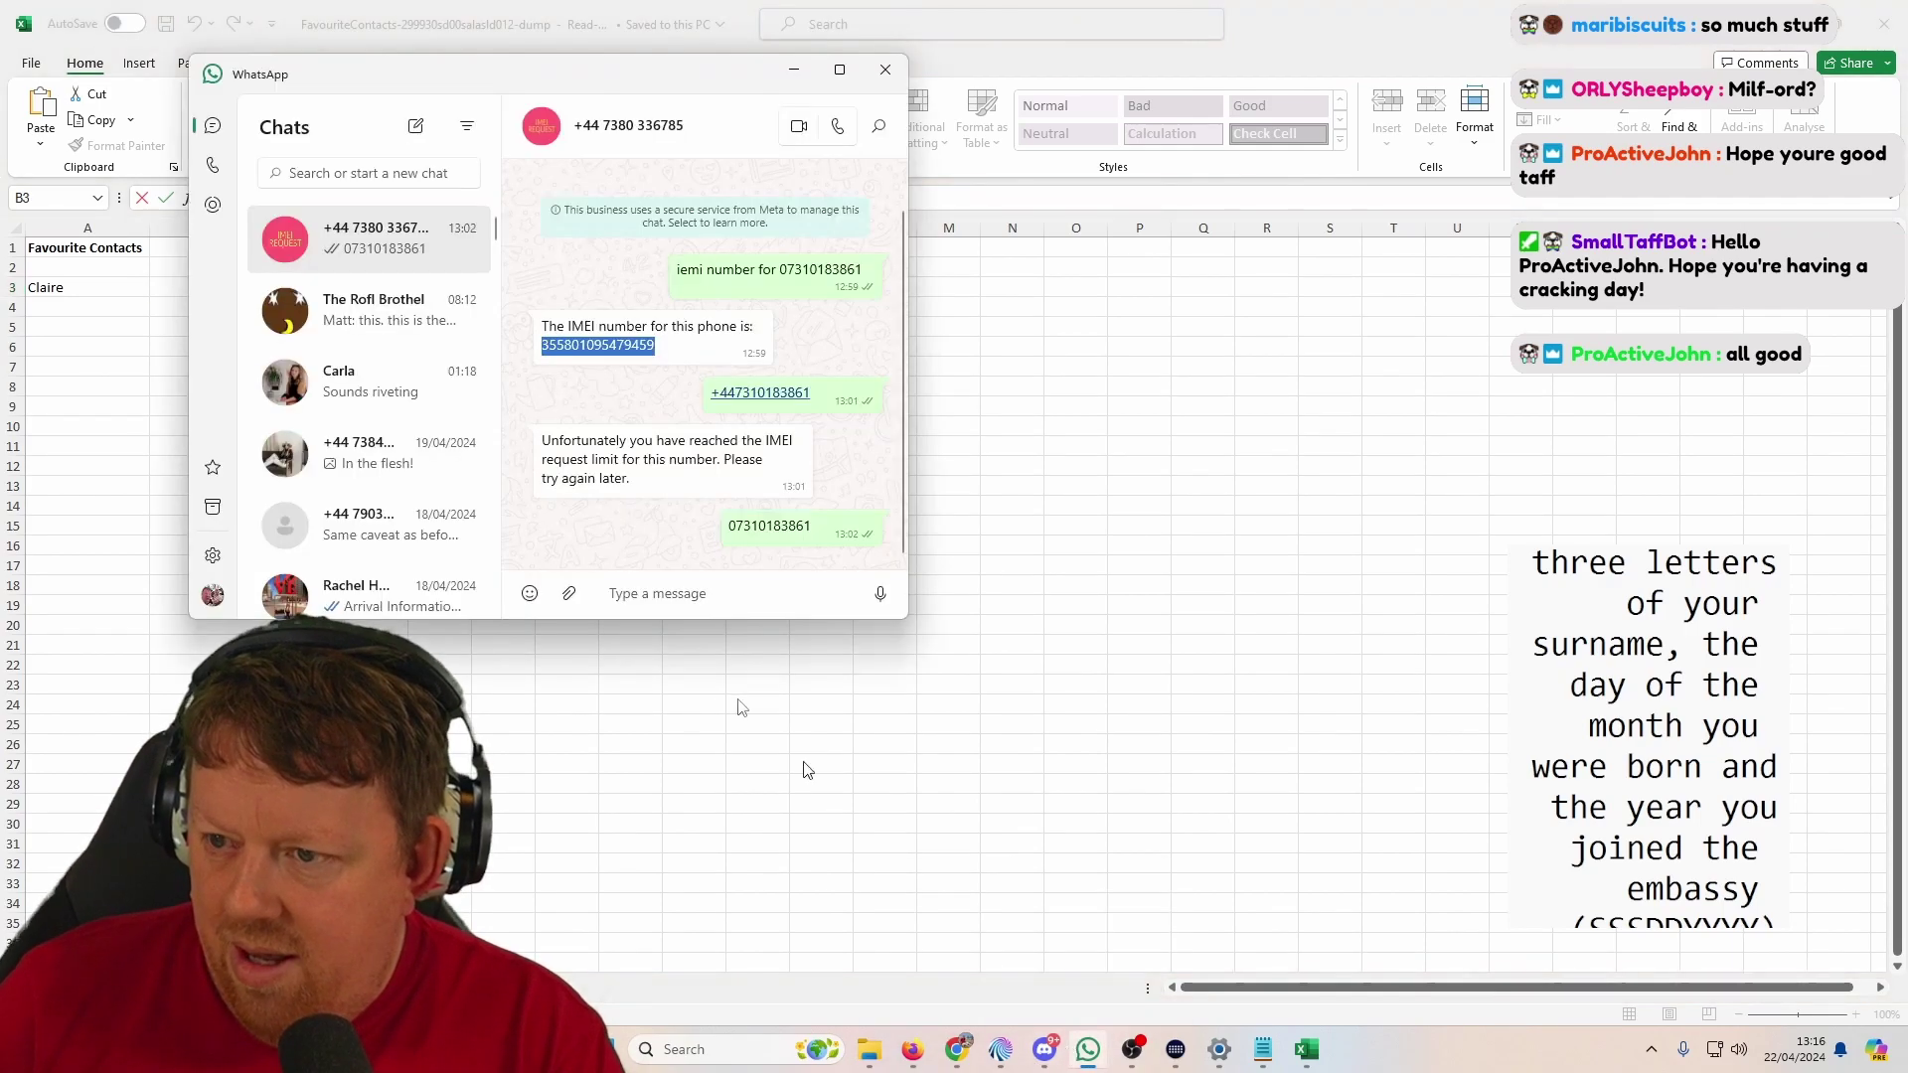
click(642, 596)
key(ctrl+v)
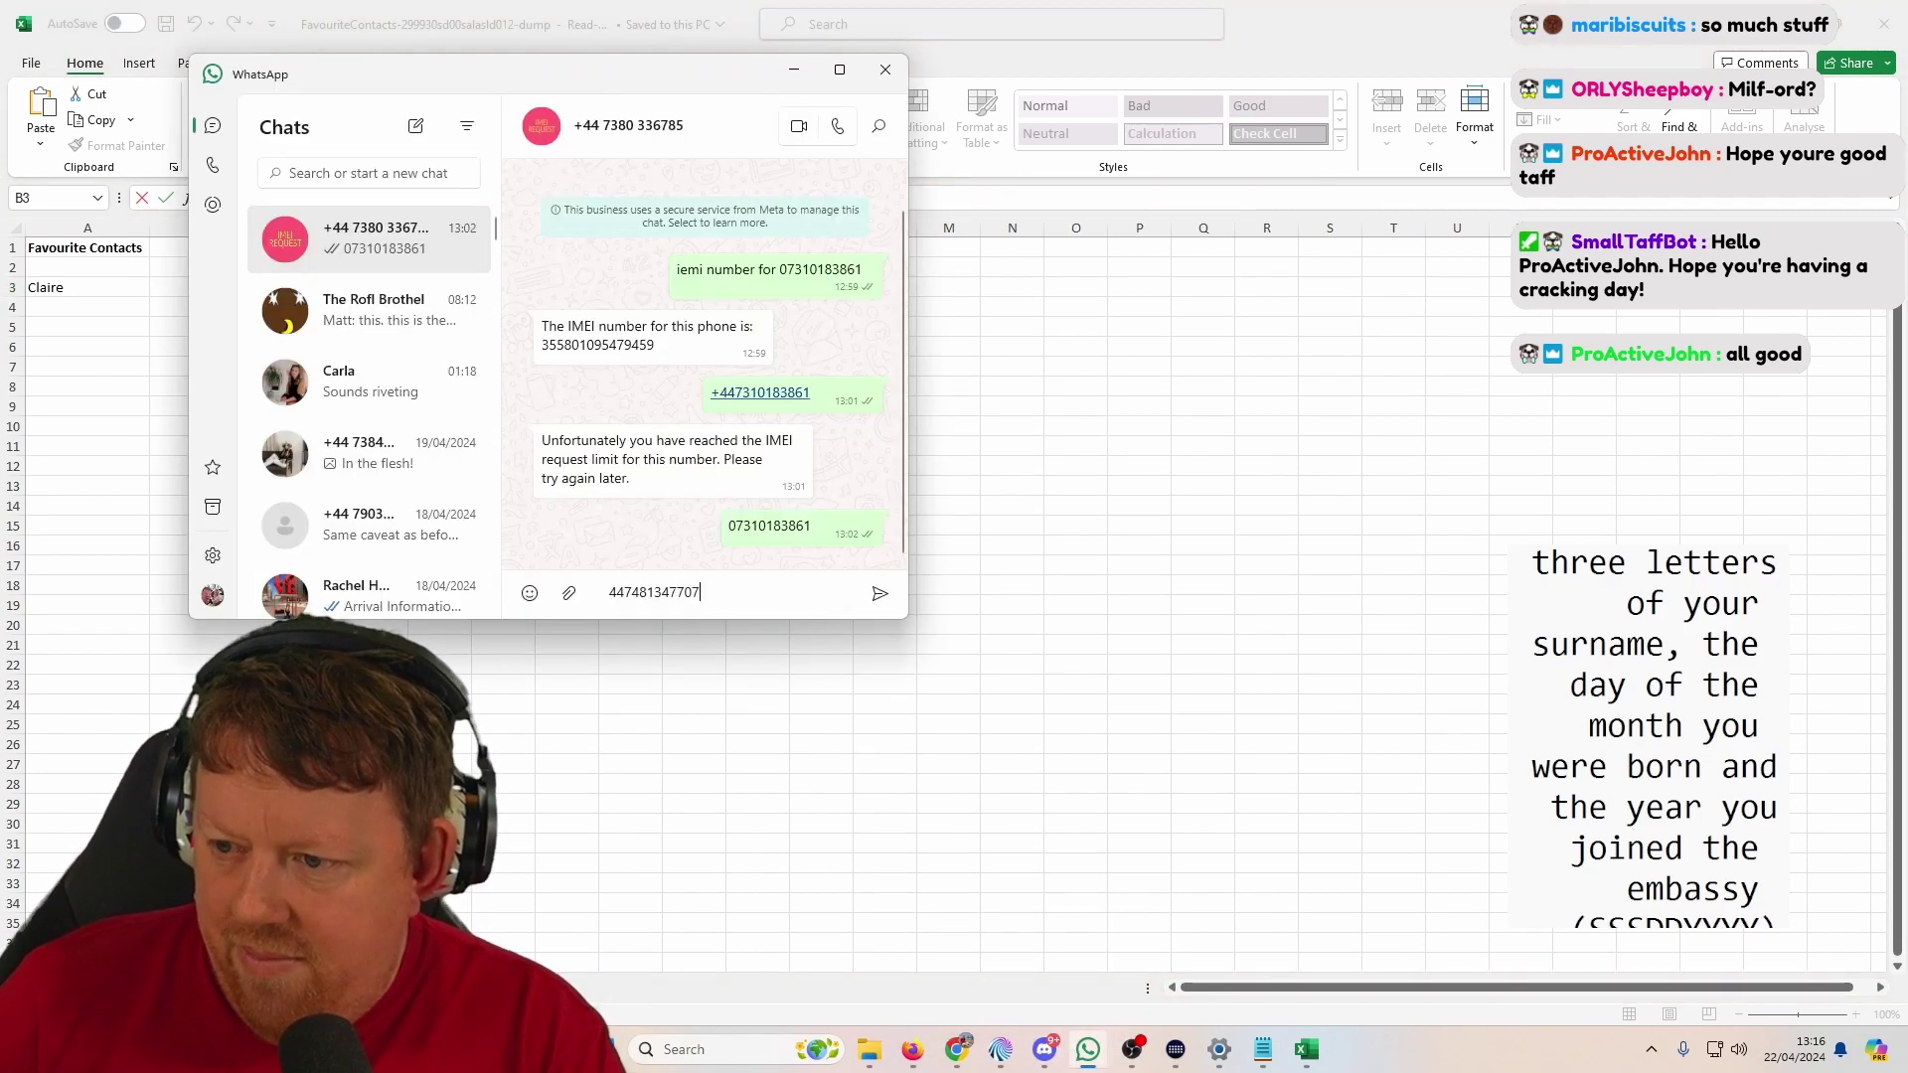
scroll(696, 448, up, 1)
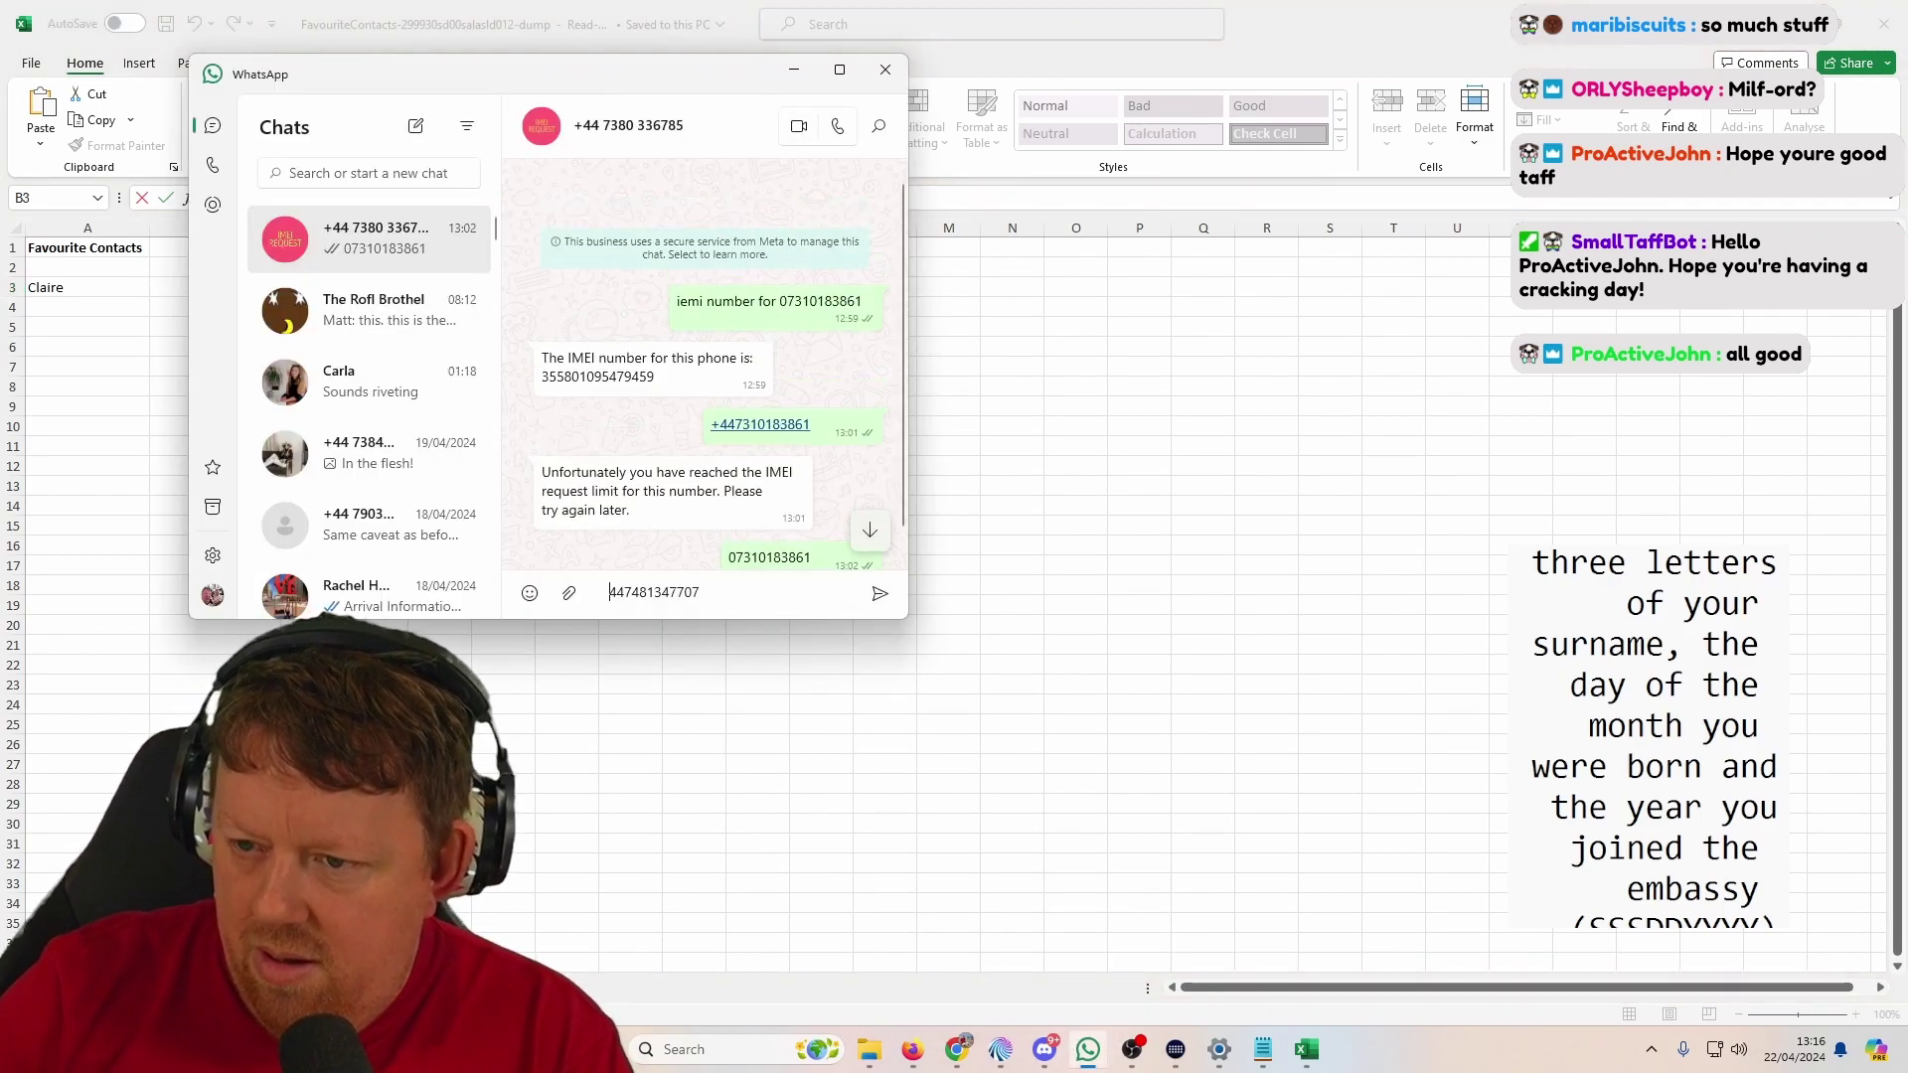
key(Return)
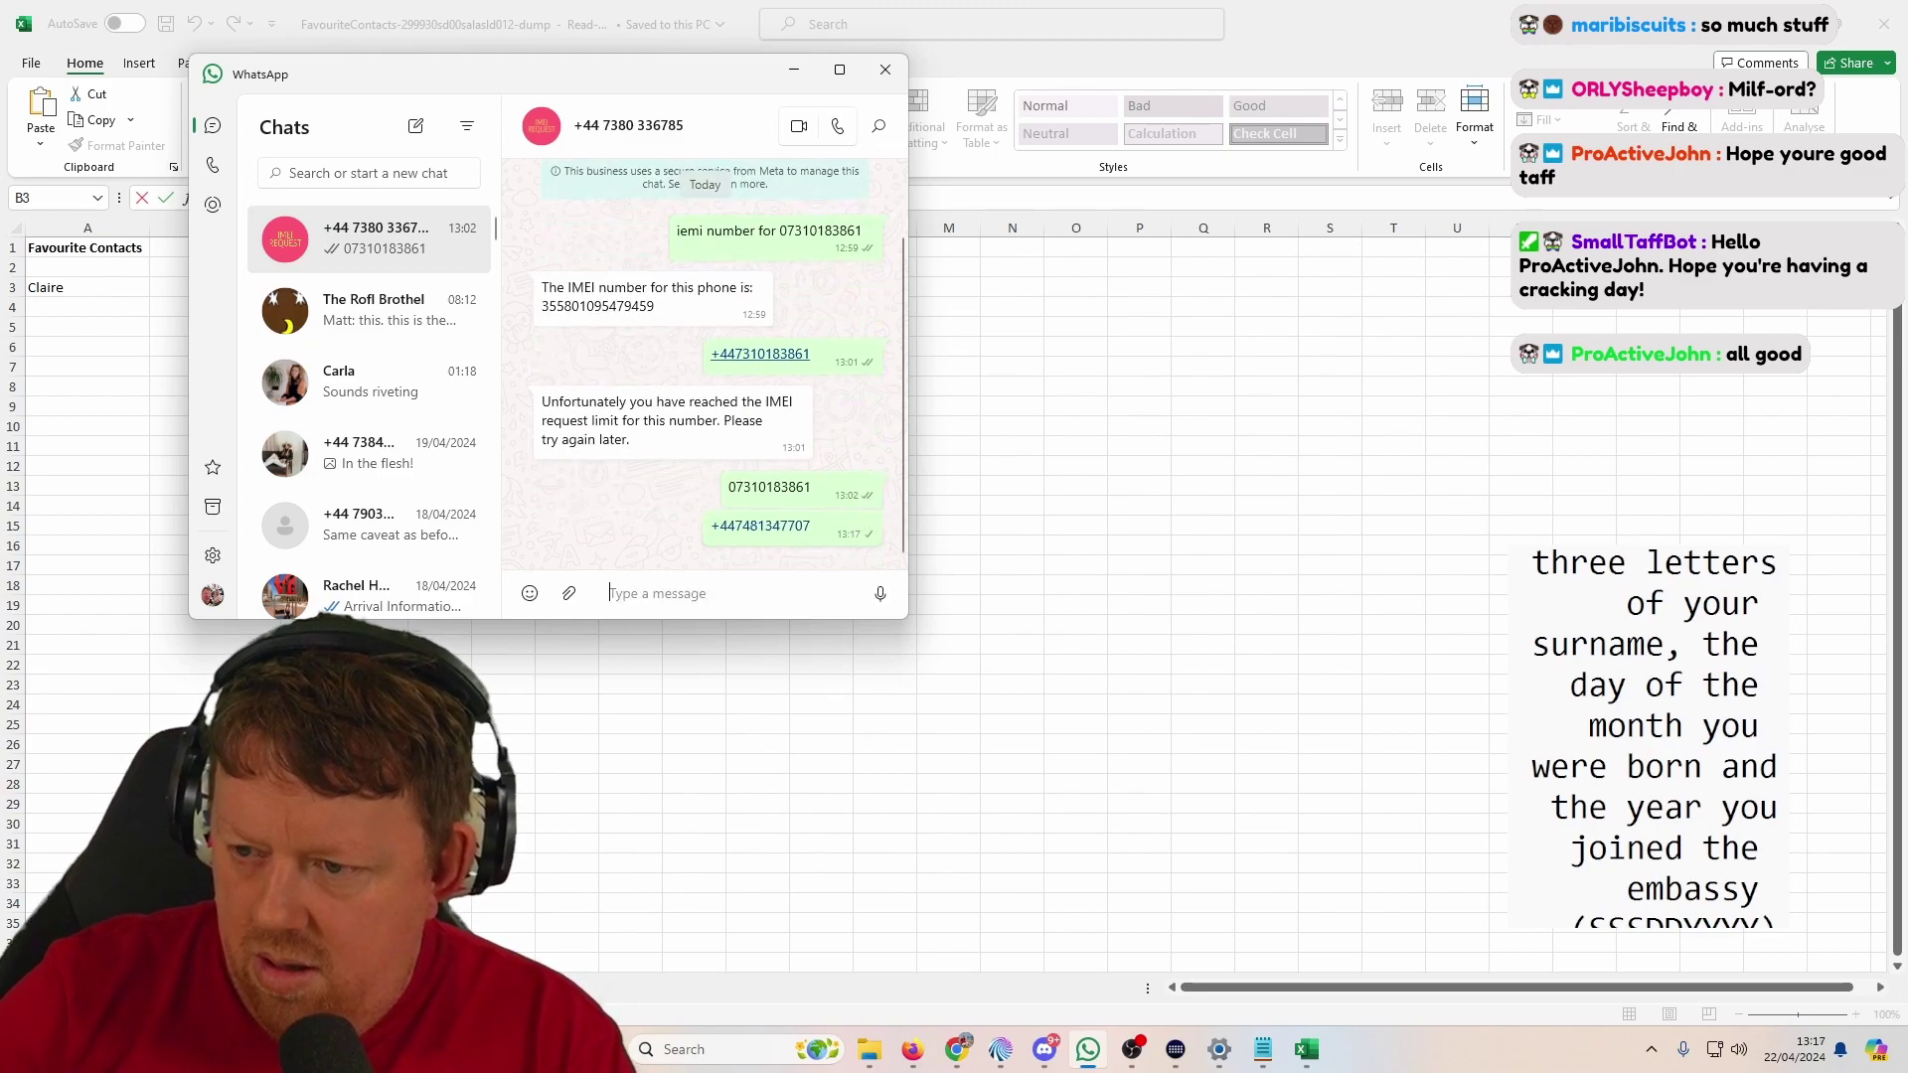
Step: Back in Excel, leave cell B3 unchanged and select the empty cell J15
key(alt+Tab)
key(ctrl+Return)
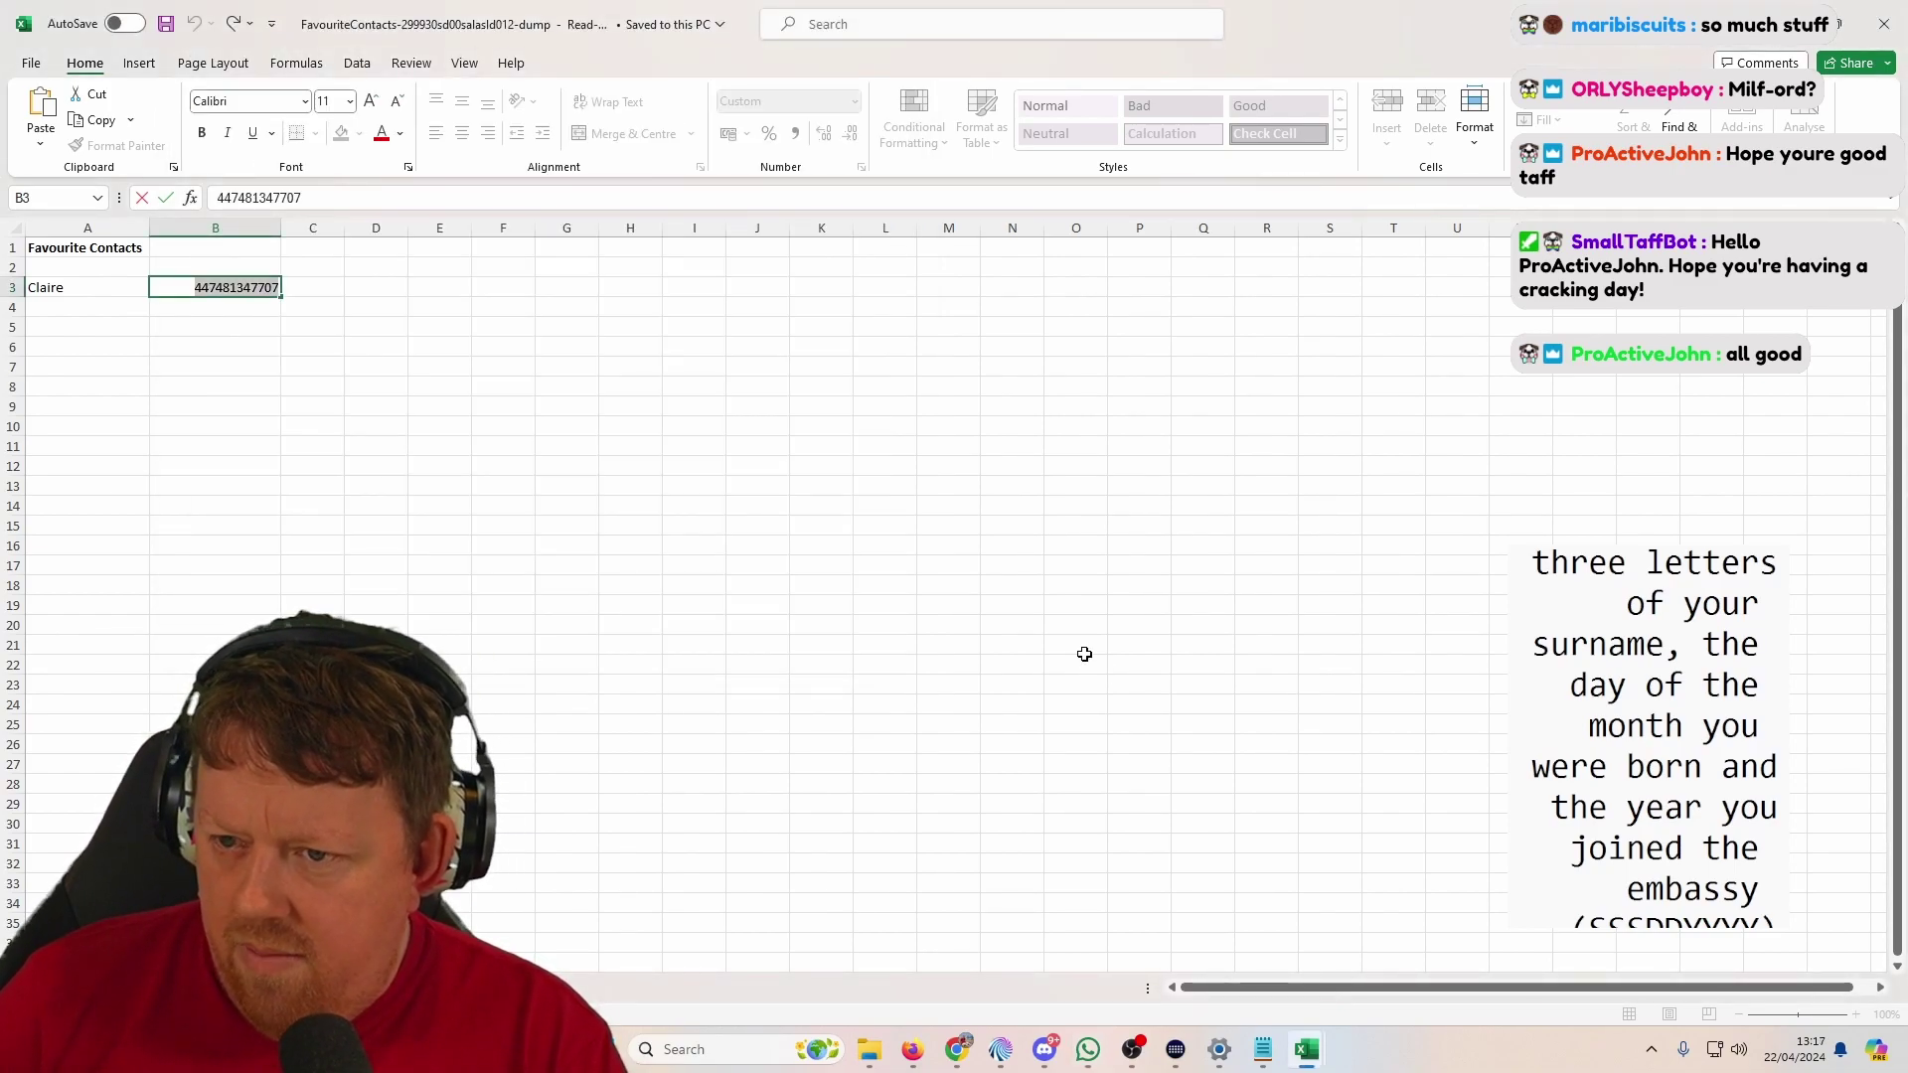
click(775, 528)
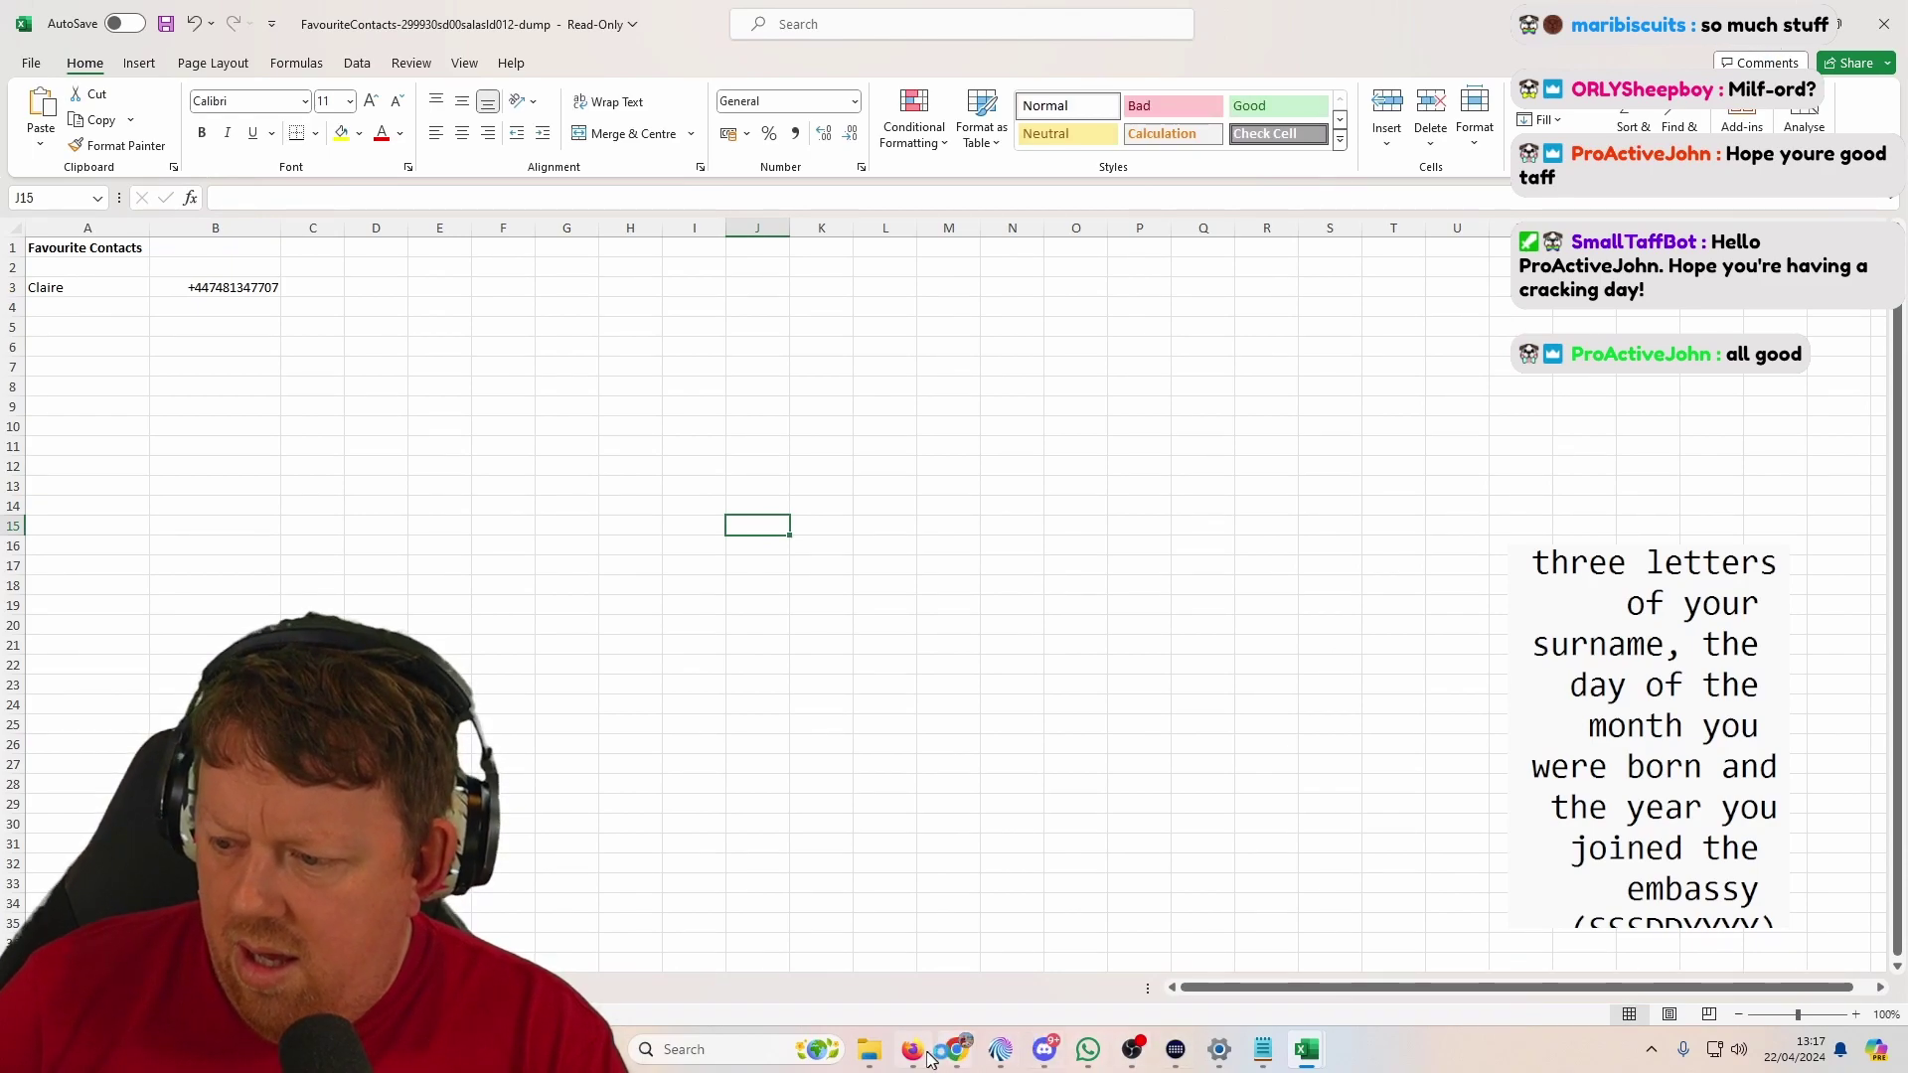
Step: Open the VoicemailLog file from the Phone Log folder in Chrome
mouse_move(953, 1051)
click(991, 922)
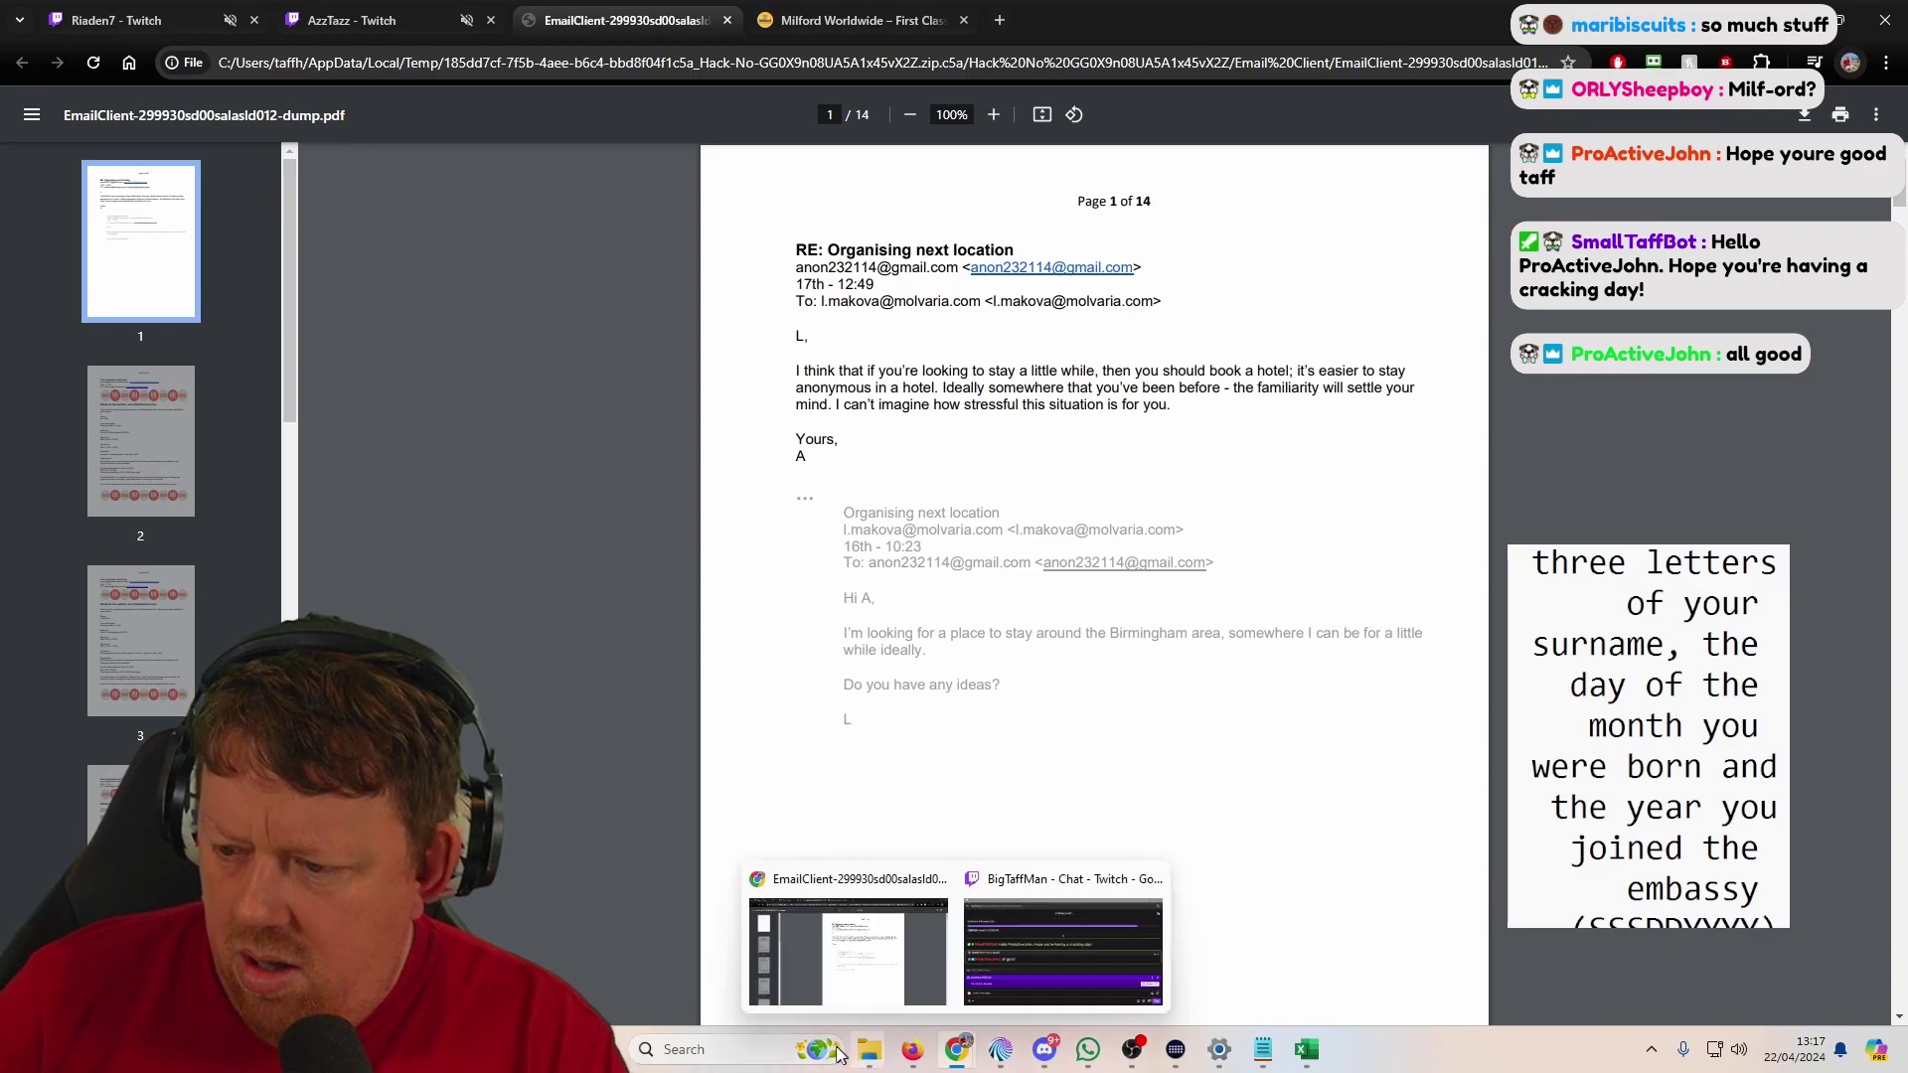
mouse_move(870, 1049)
click(936, 949)
double_click(572, 369)
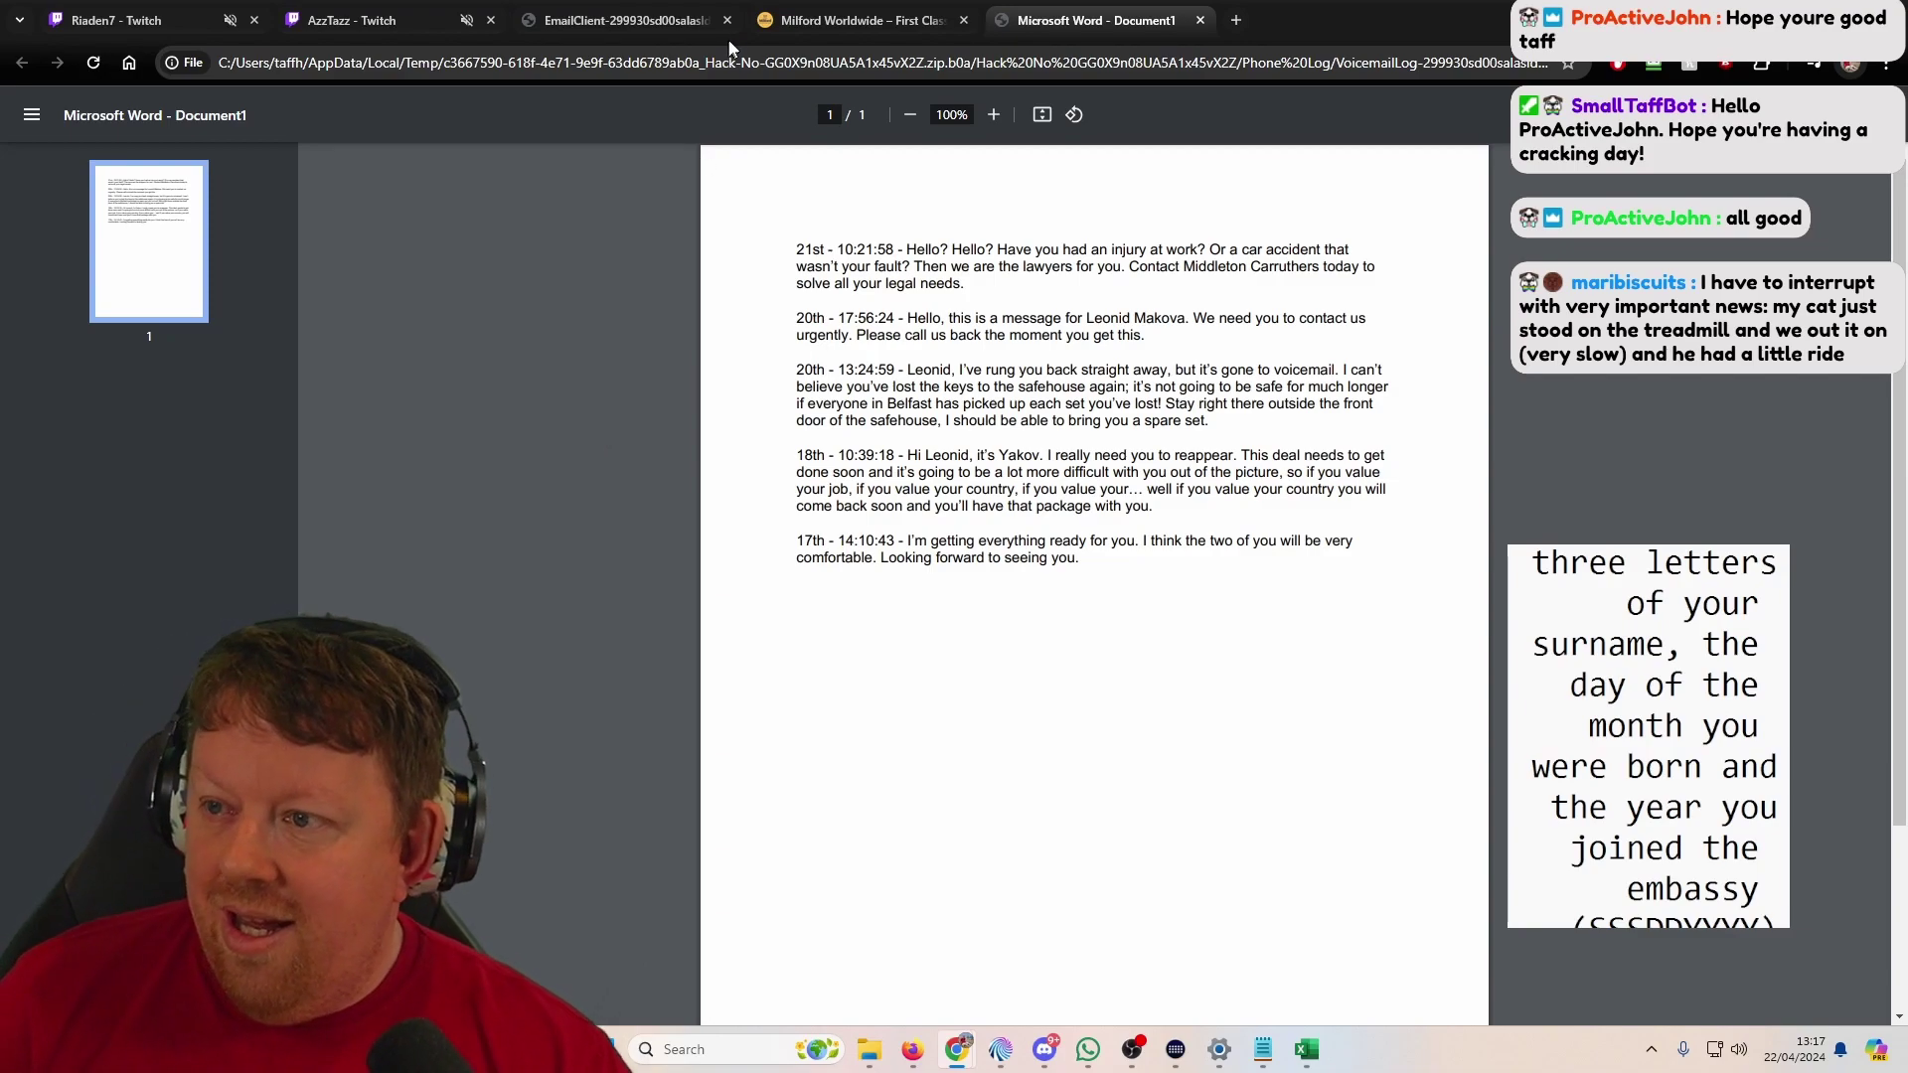
Step: Glance over the booking, email PDF and AzzTazz tabs, ending on the voicemail transcript
click(795, 10)
click(664, 10)
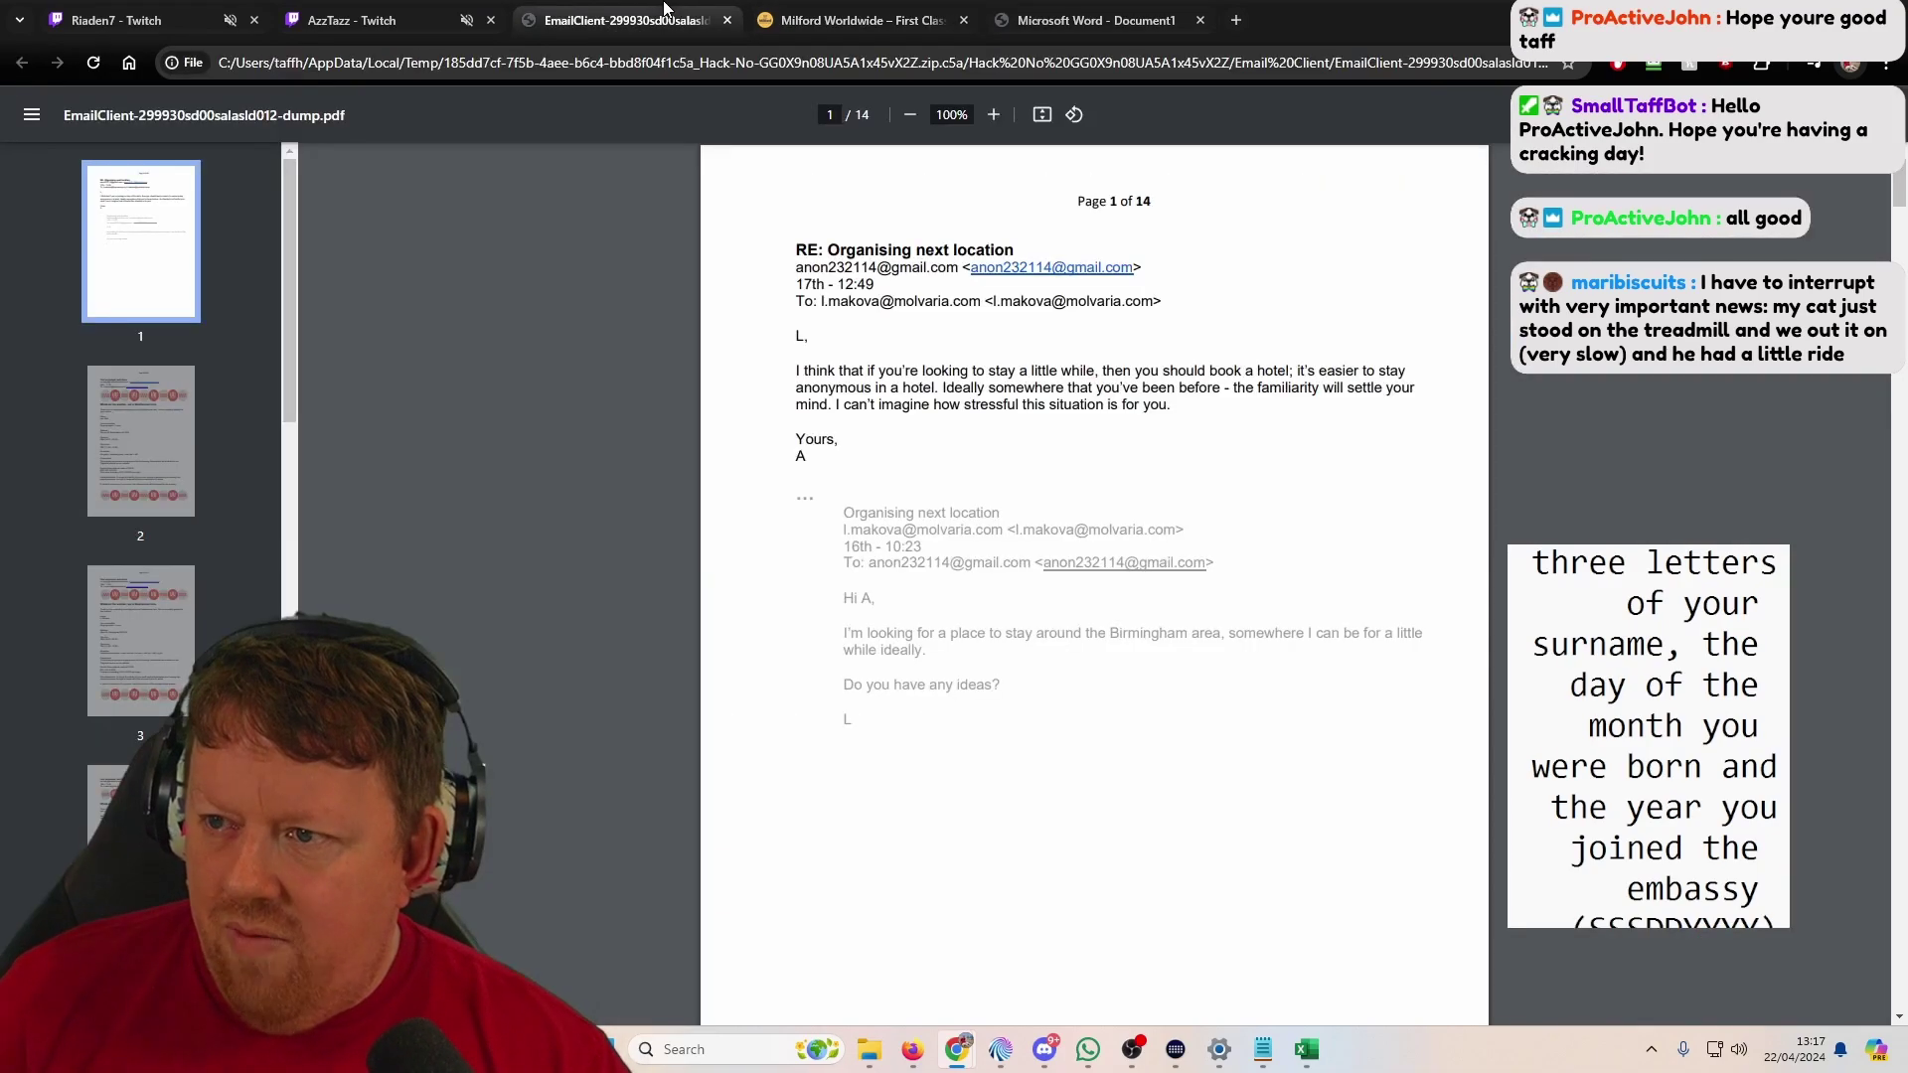
click(342, 20)
click(616, 20)
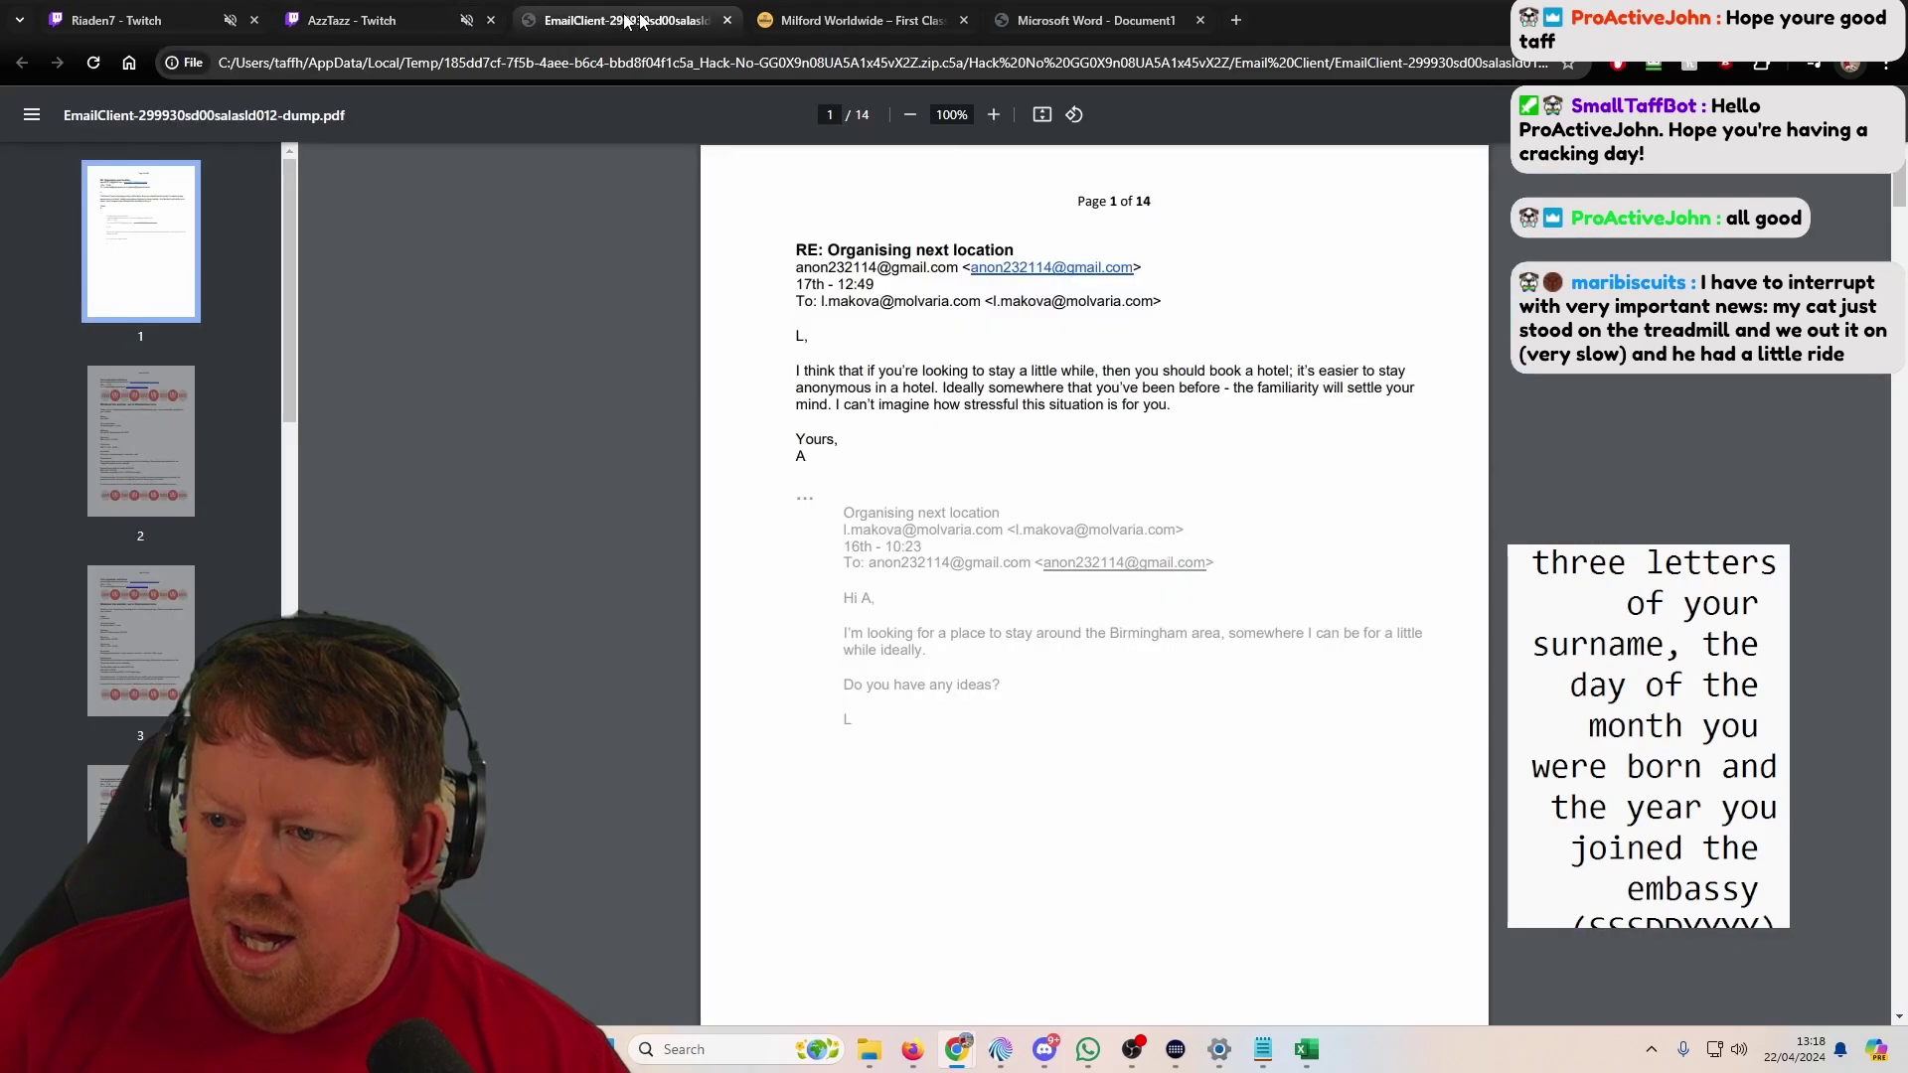
click(1174, 24)
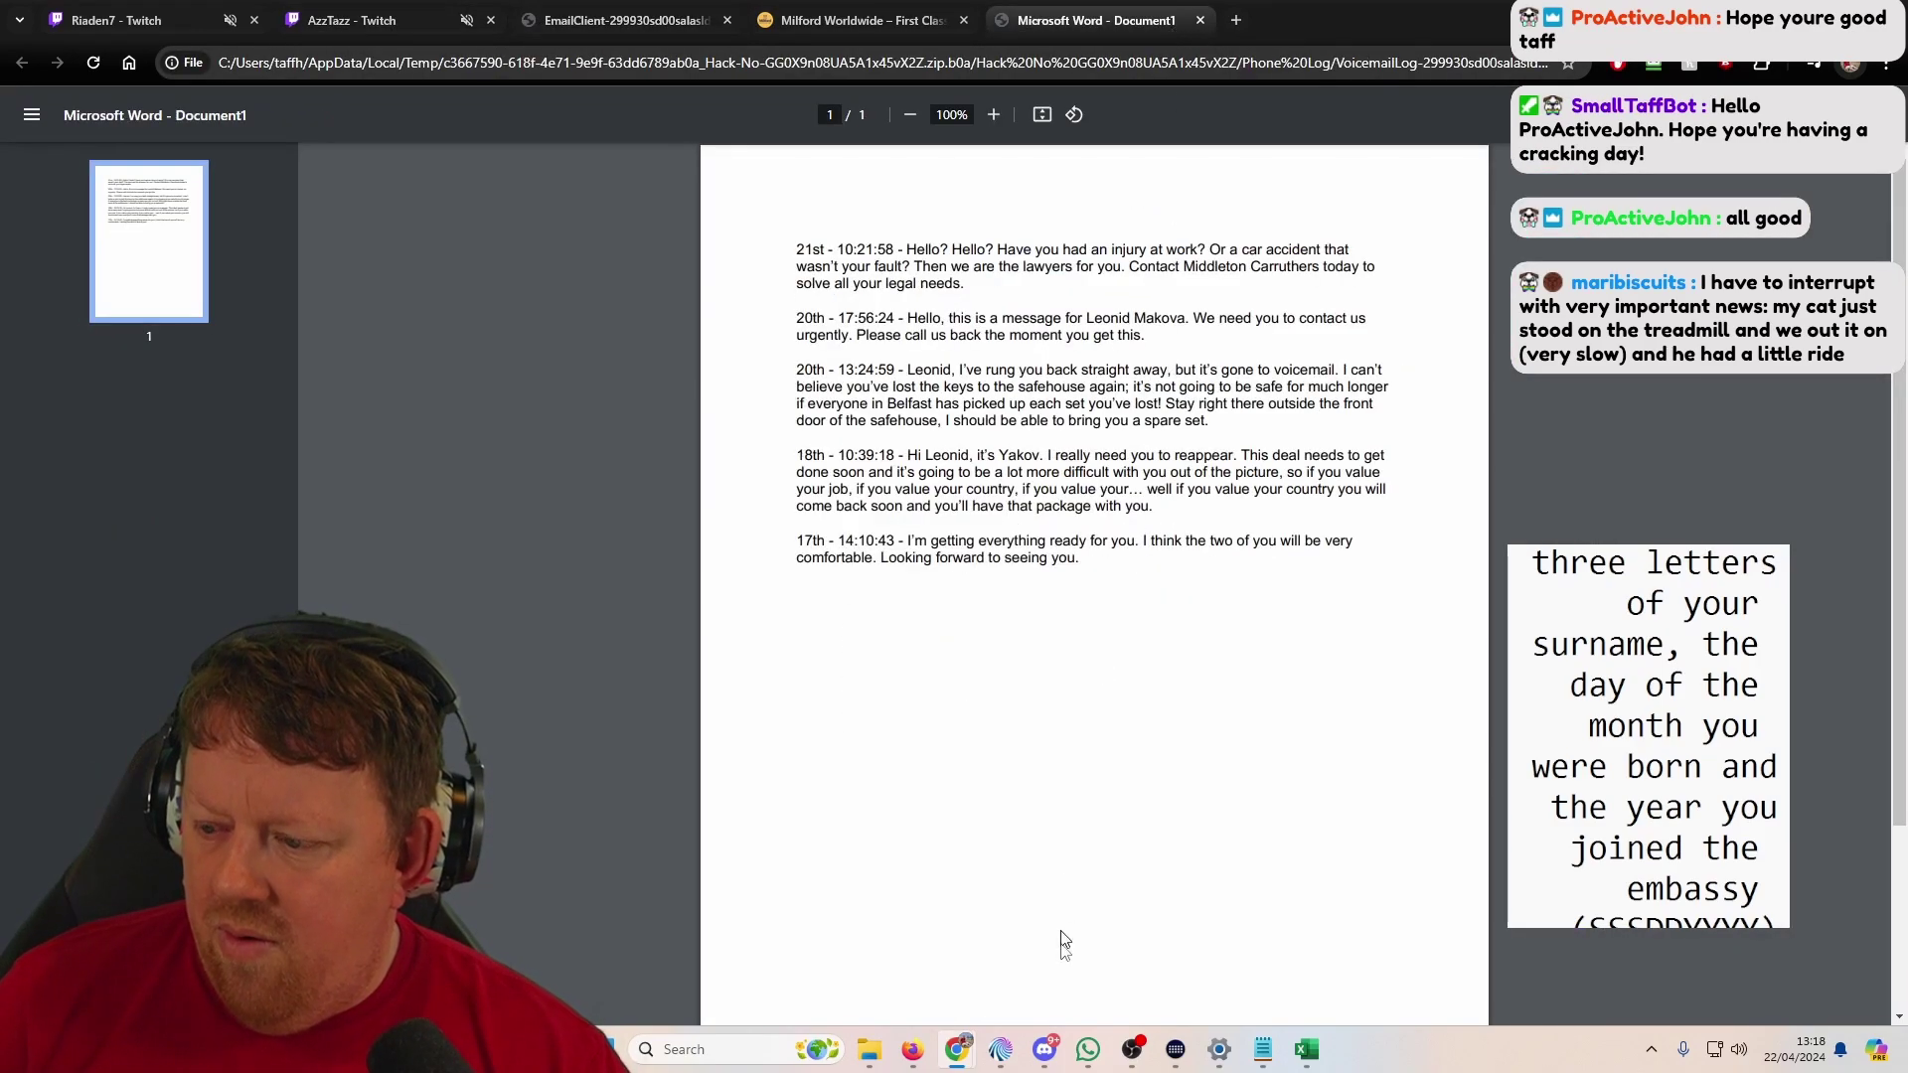
Step: In Firefox, close the shop tab with the newsletter popup and open three Runaway Guide links in background tabs
click(912, 1049)
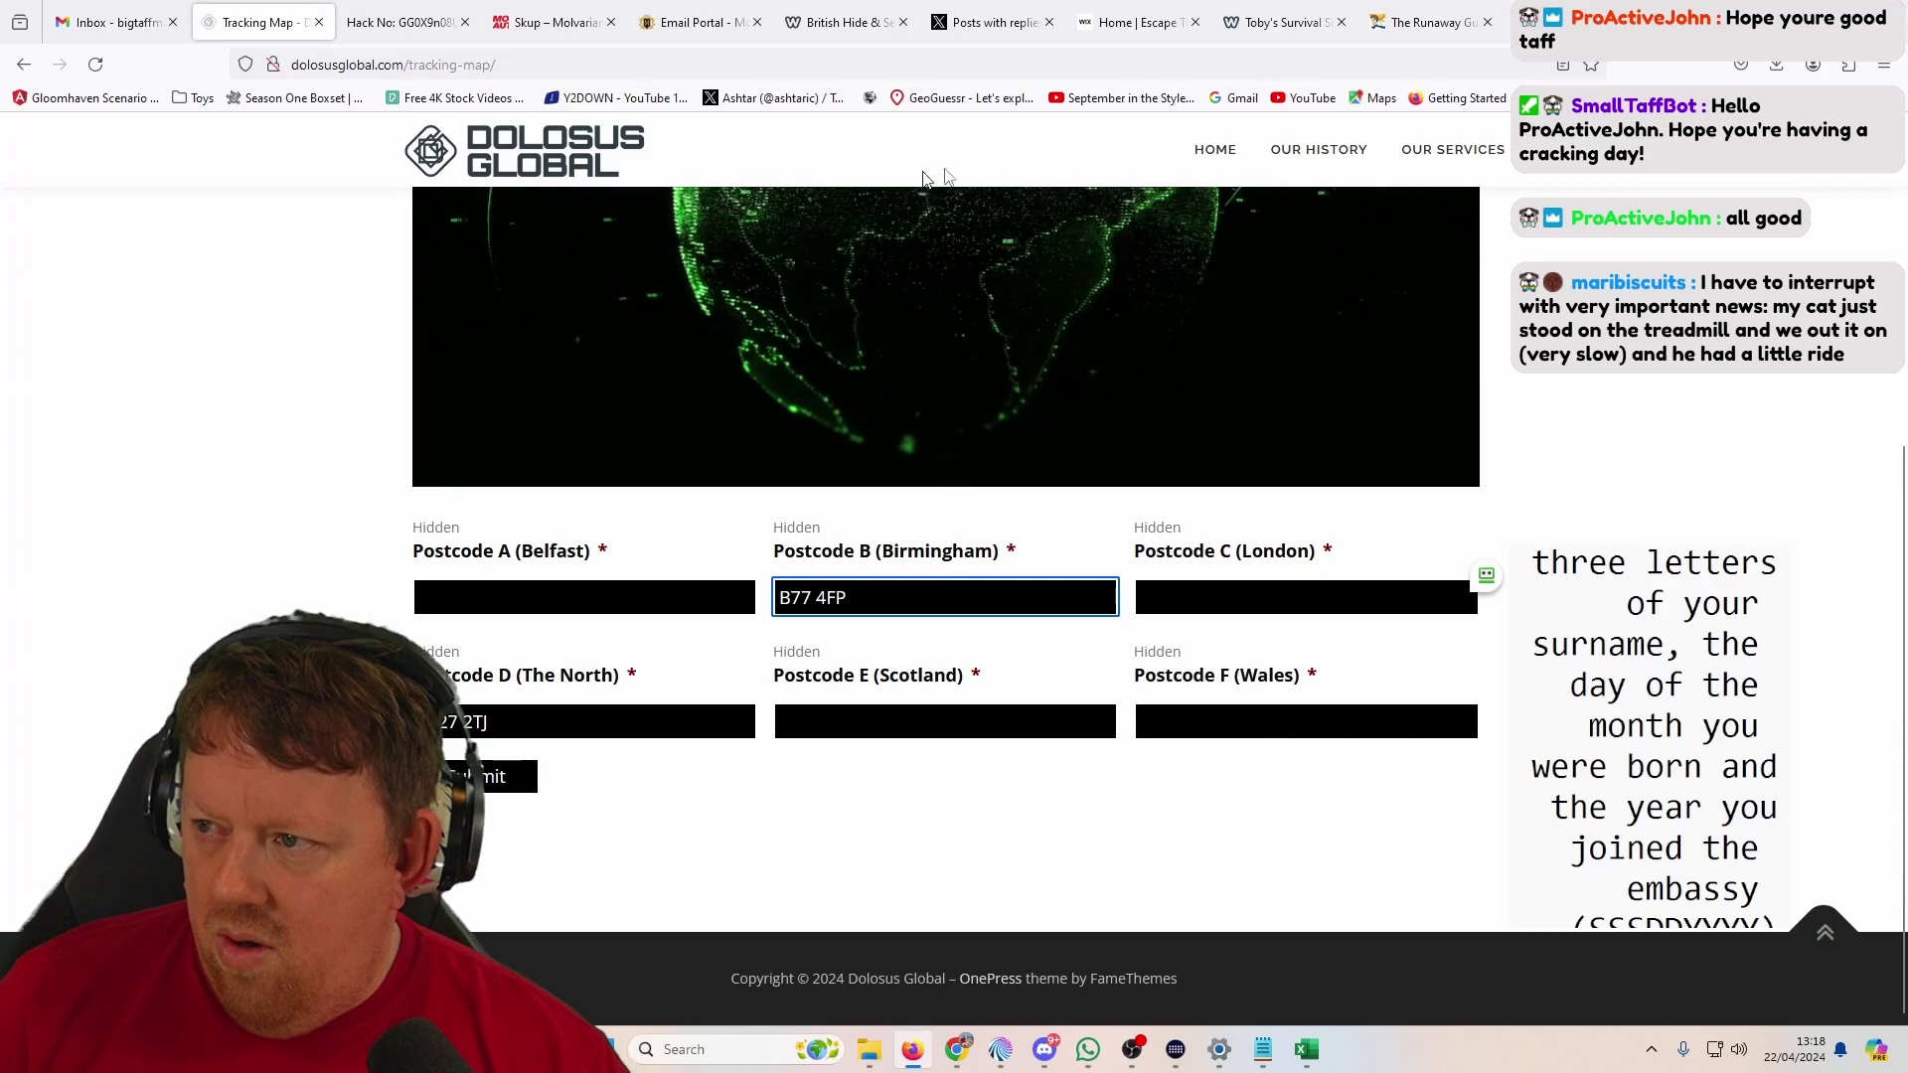
click(1550, 22)
key(ctrl+w)
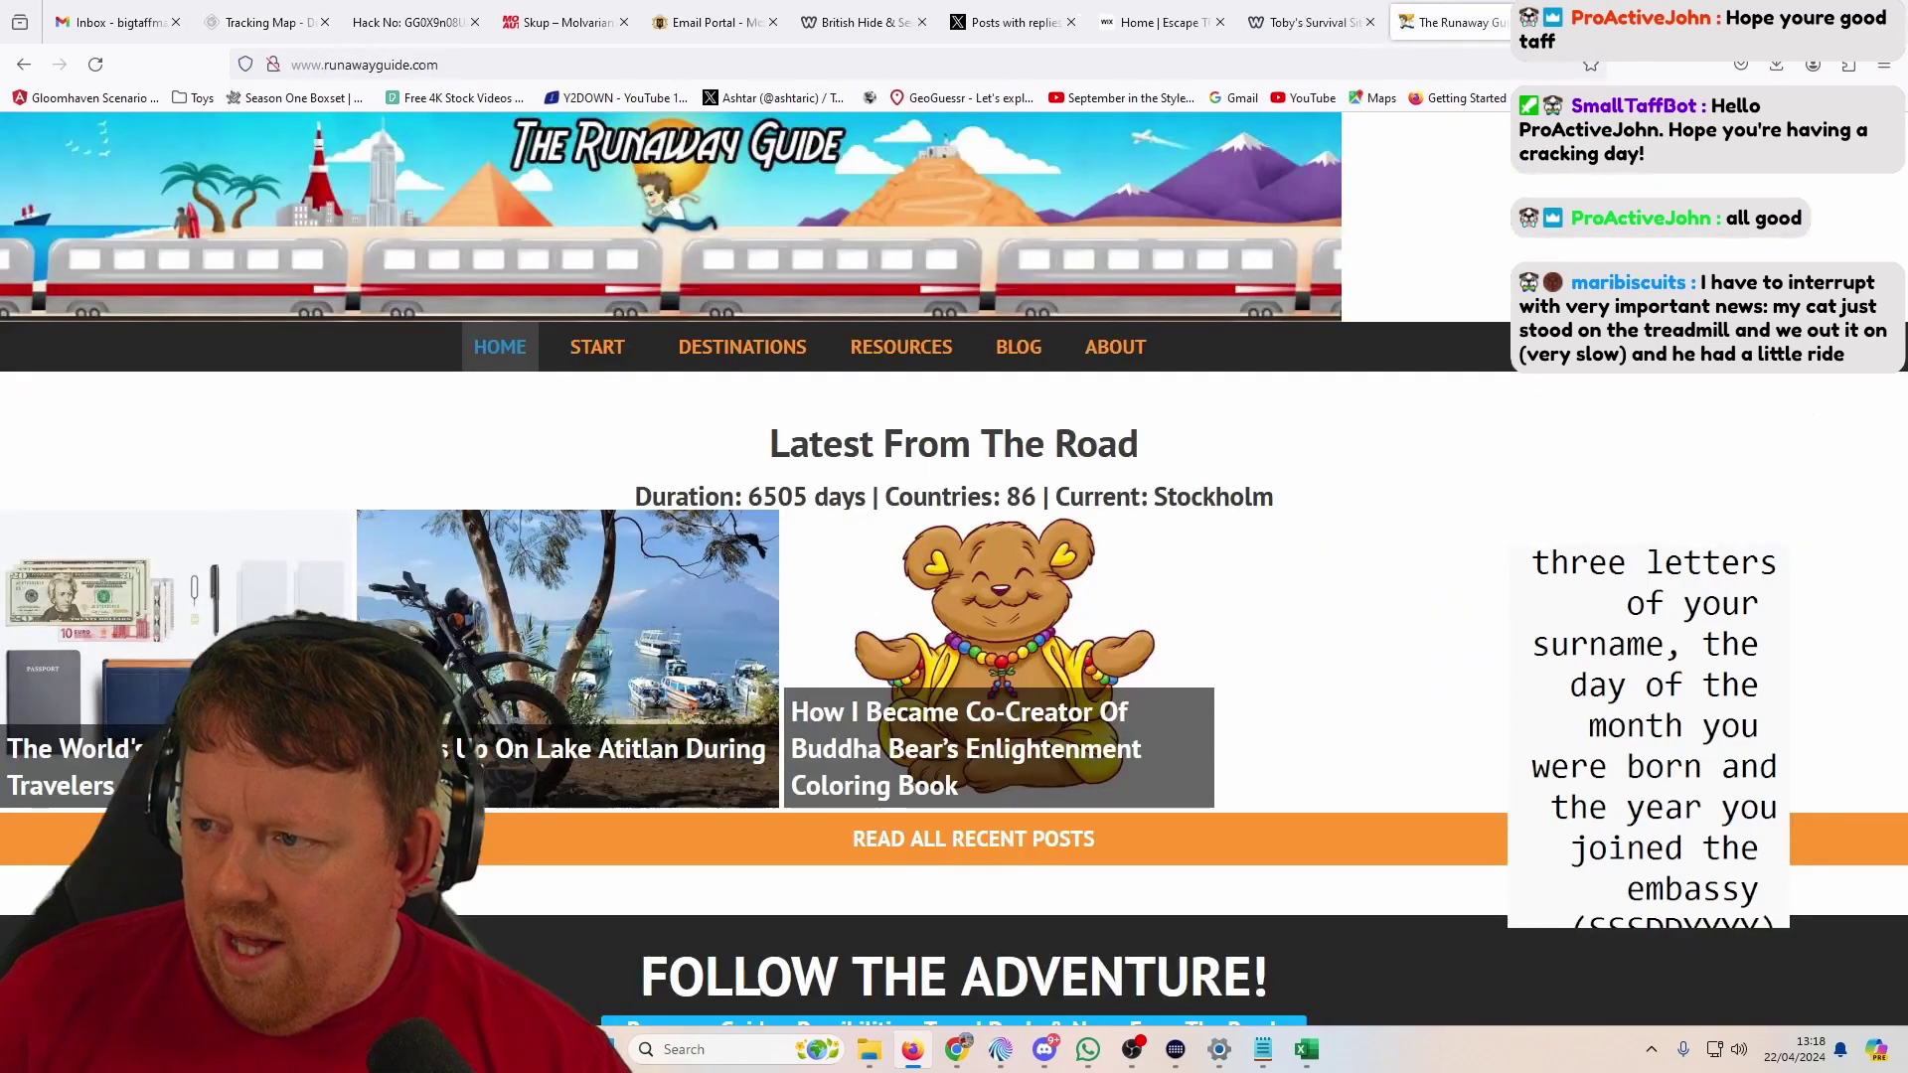
middle_click(1348, 348)
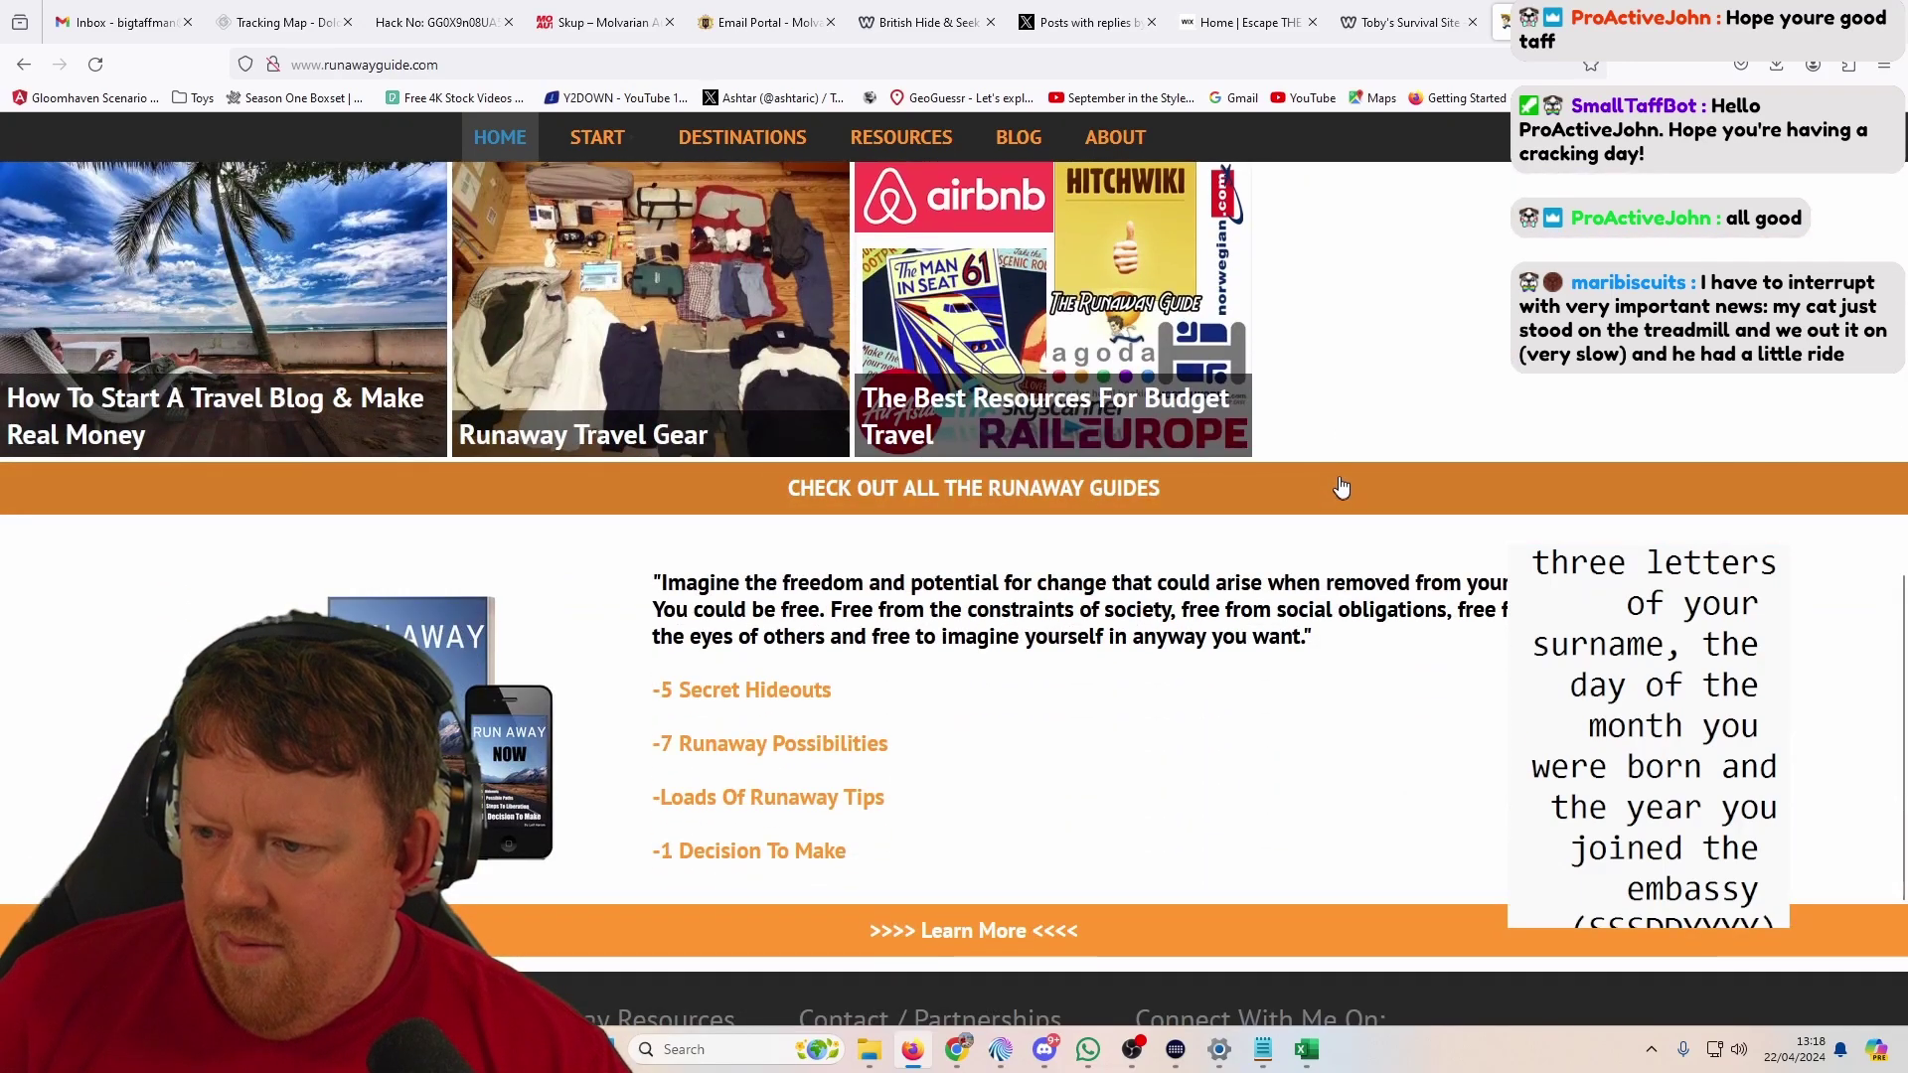
middle_click(1347, 433)
middle_click(1333, 513)
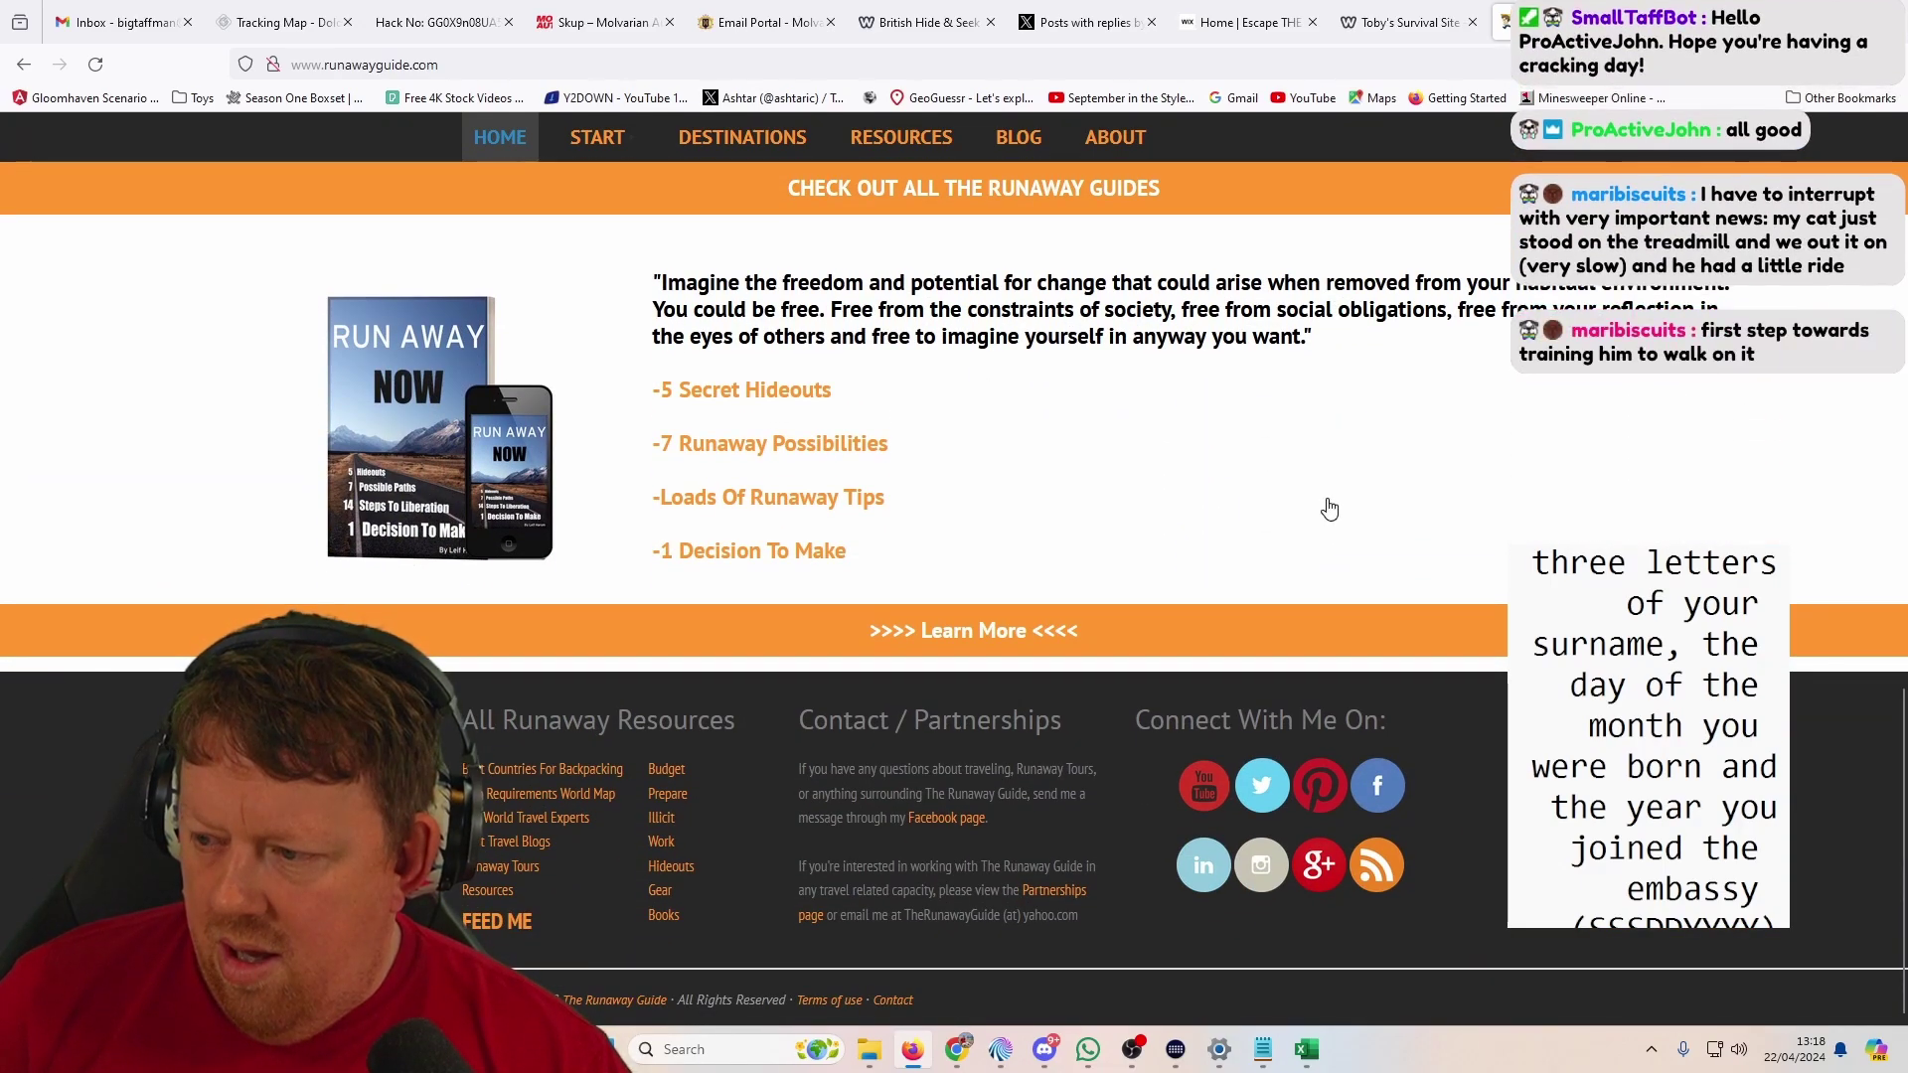
Step: Check The Runaway Guide's Twitter link in the footer and close the nonexistent profile
key(Home)
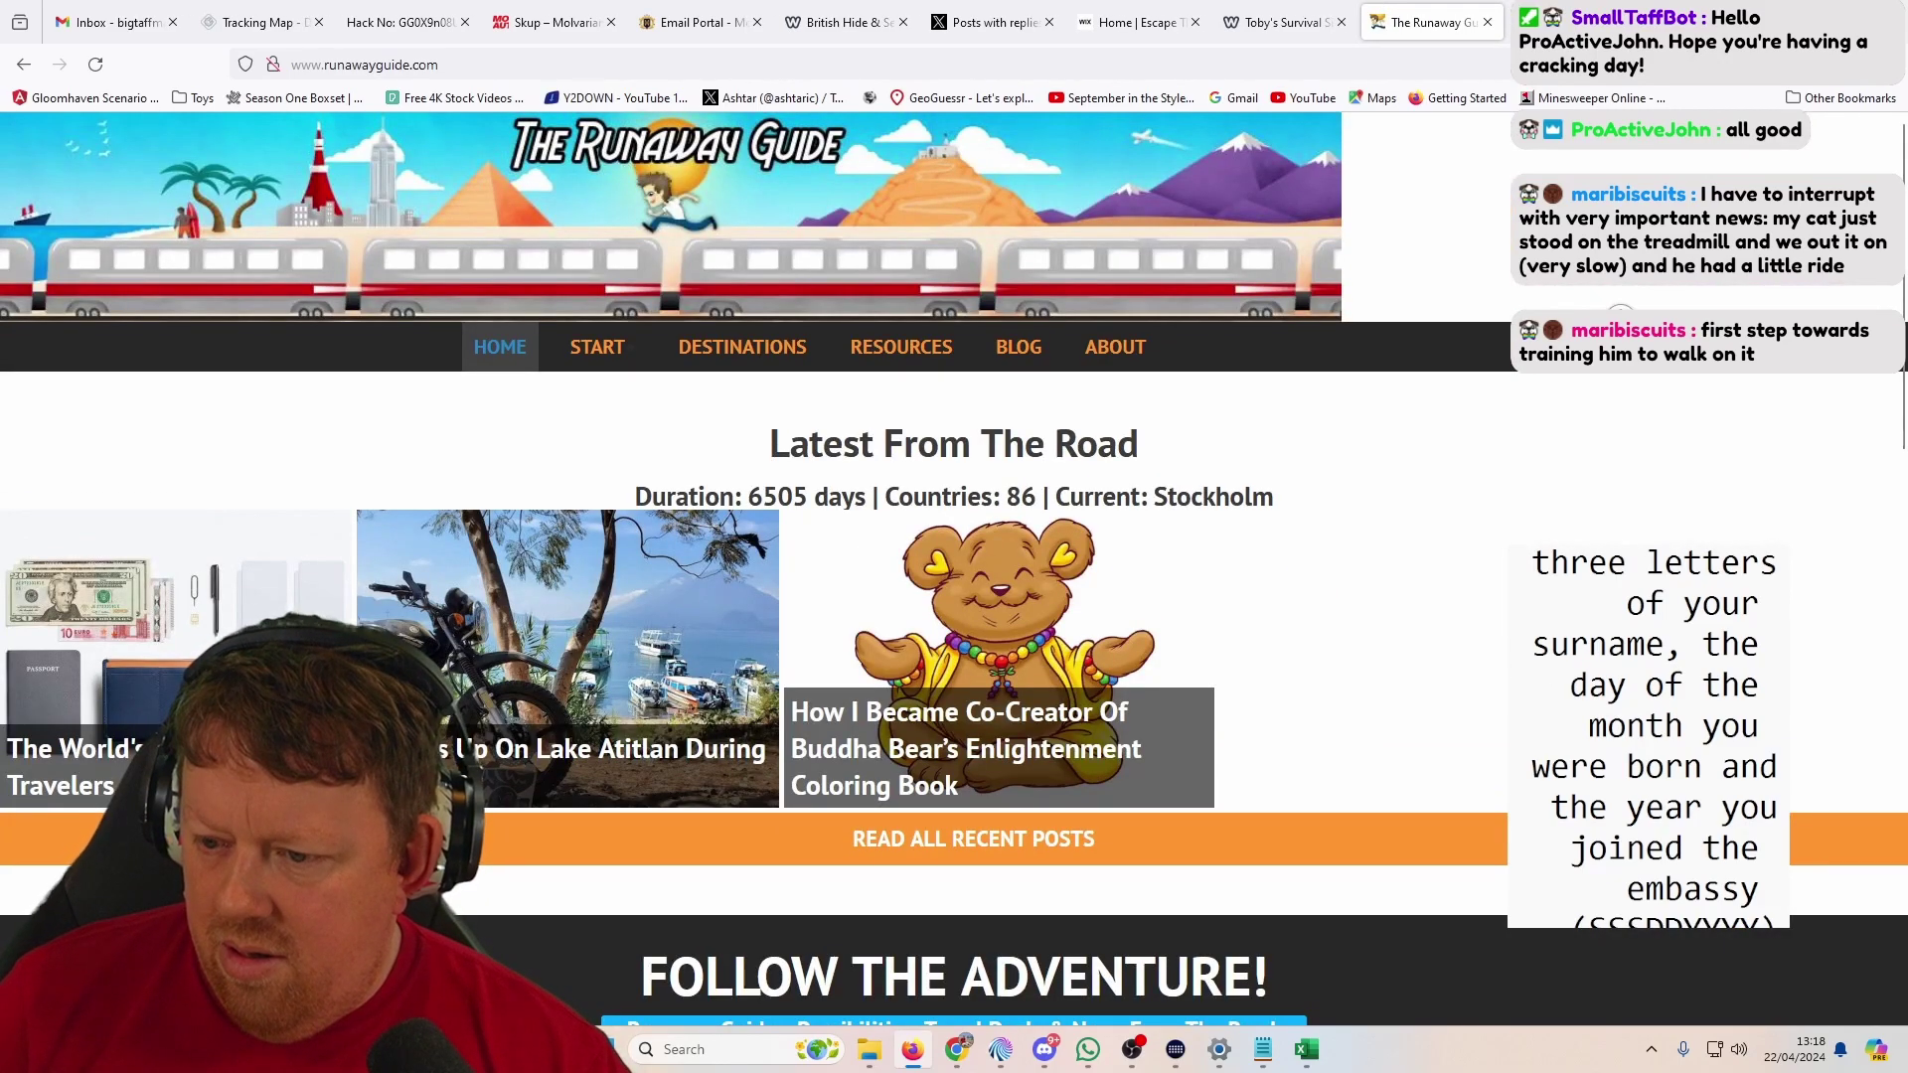
key(End)
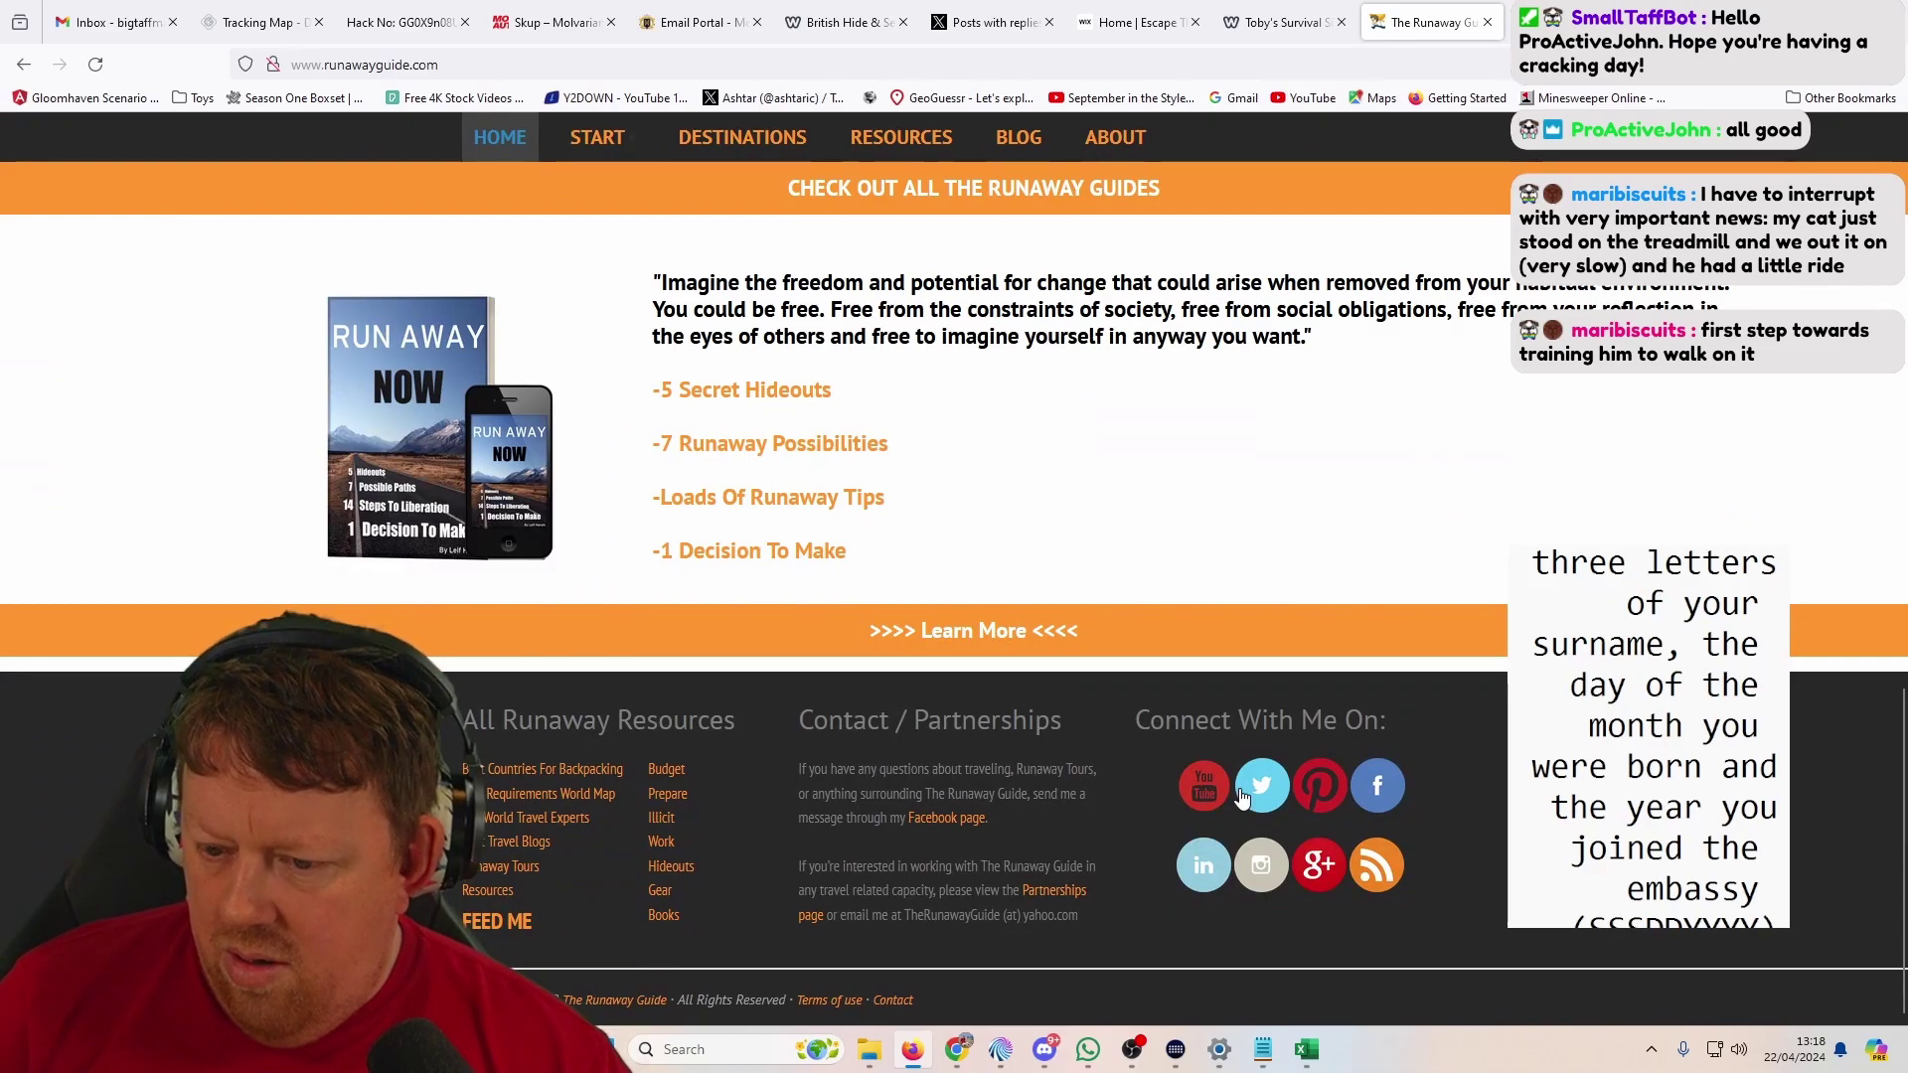
click(1241, 797)
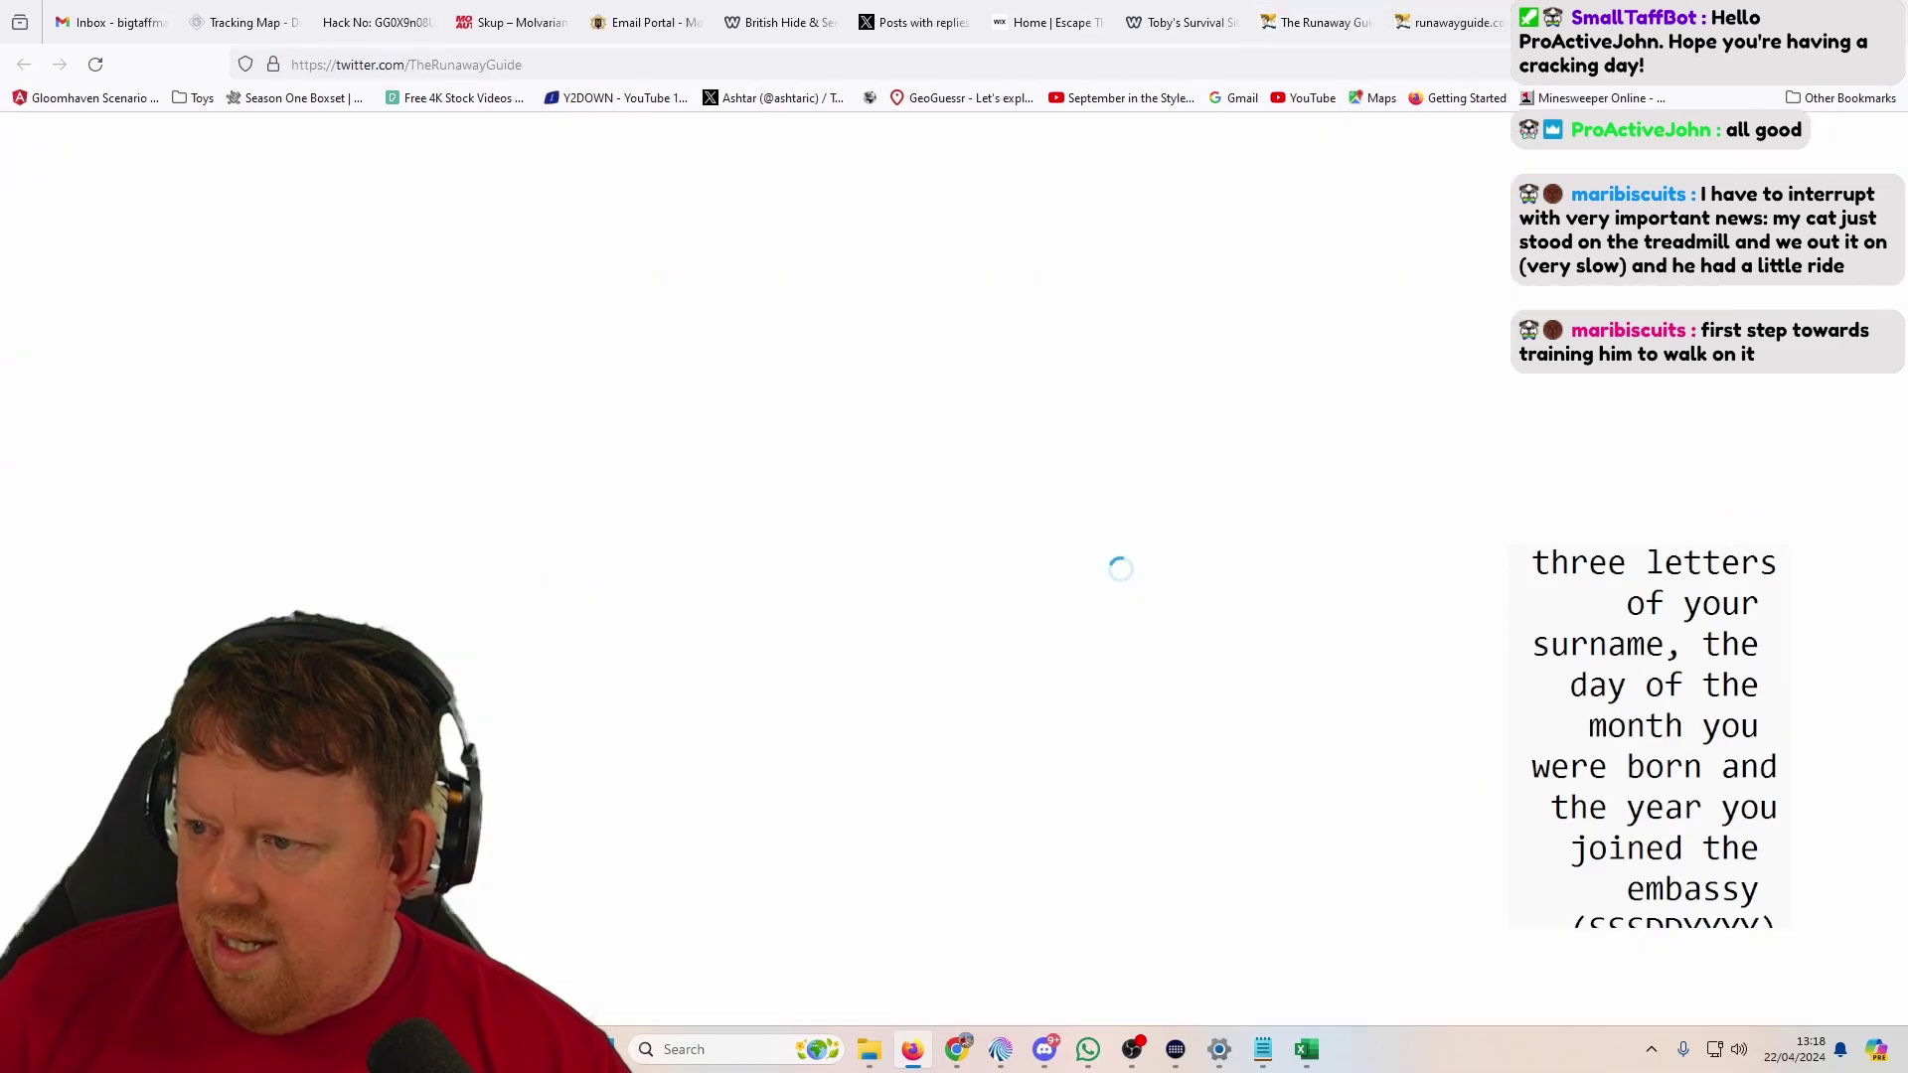
key(ctrl+w)
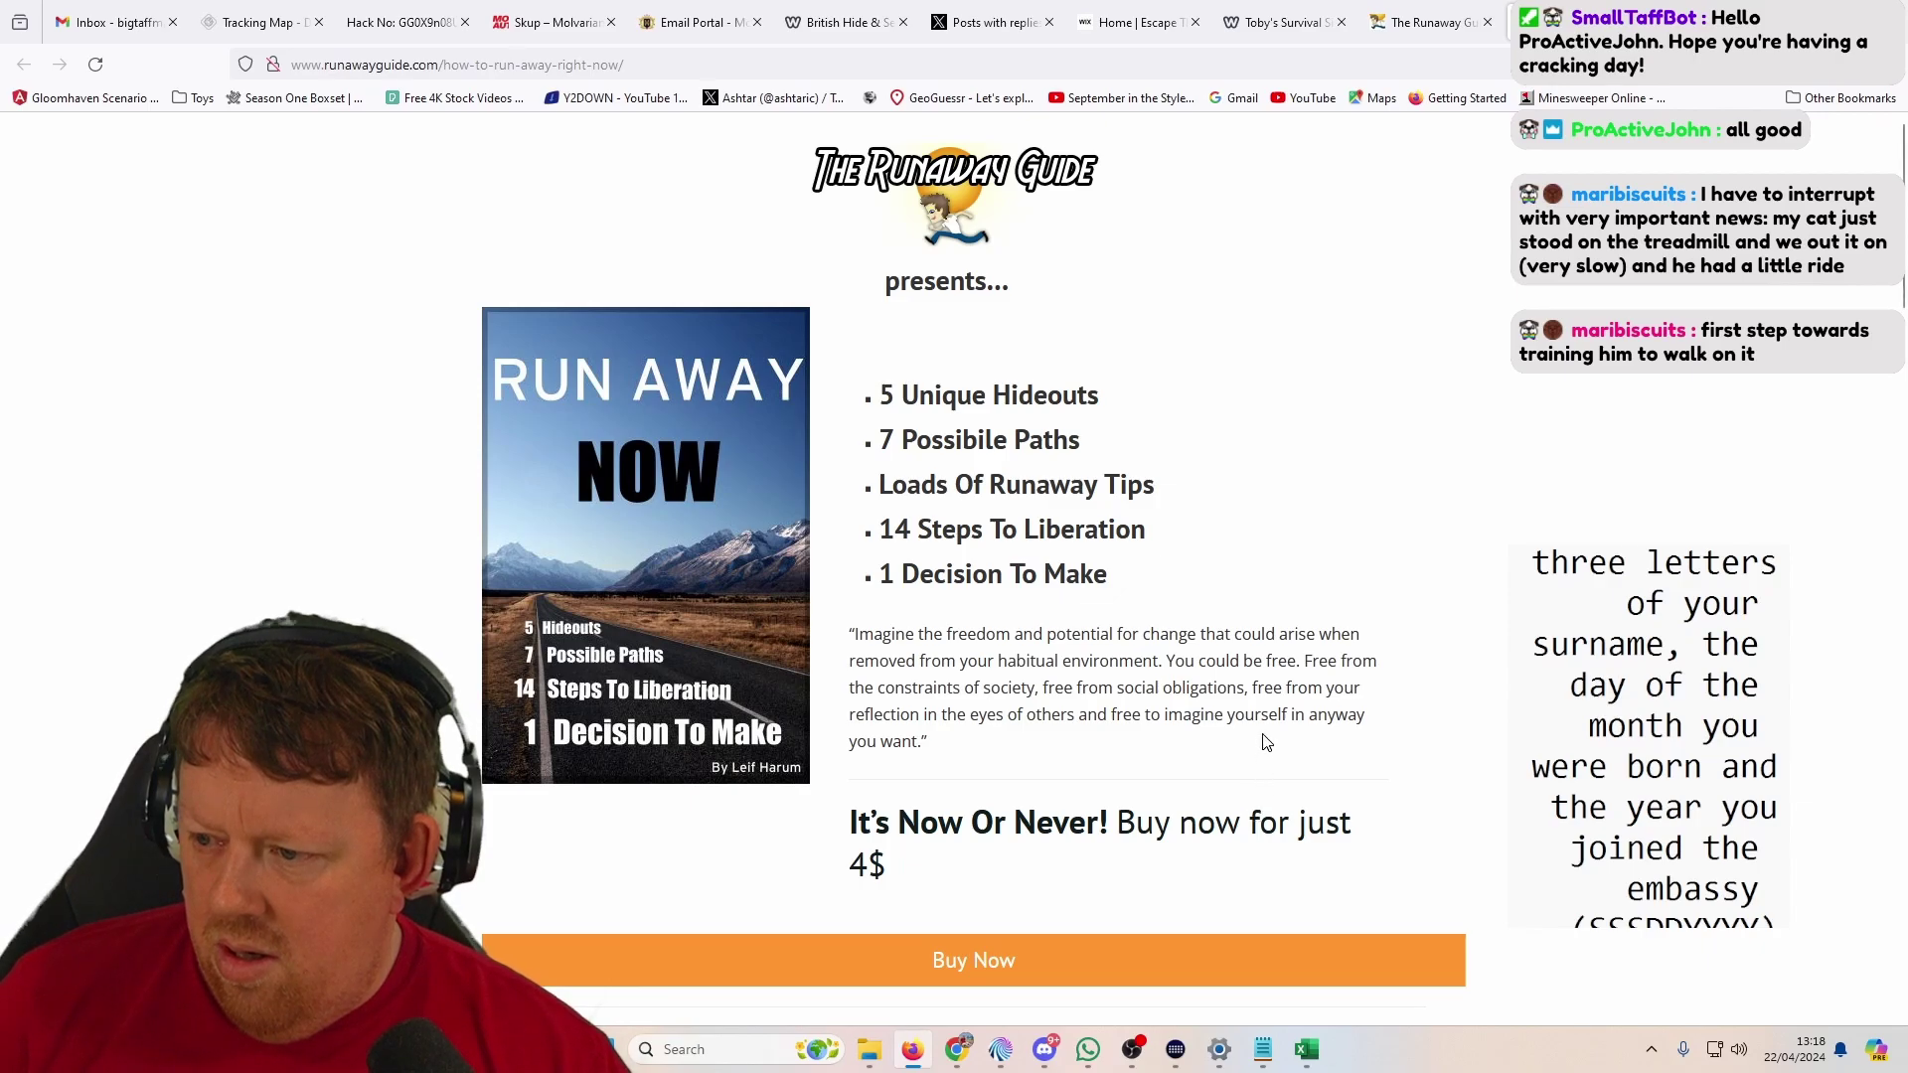
Step: Open two more links, follow the Run Away Now guide Buy Now offer, then close the Runaway Guide
scroll(1266, 742, down, 8)
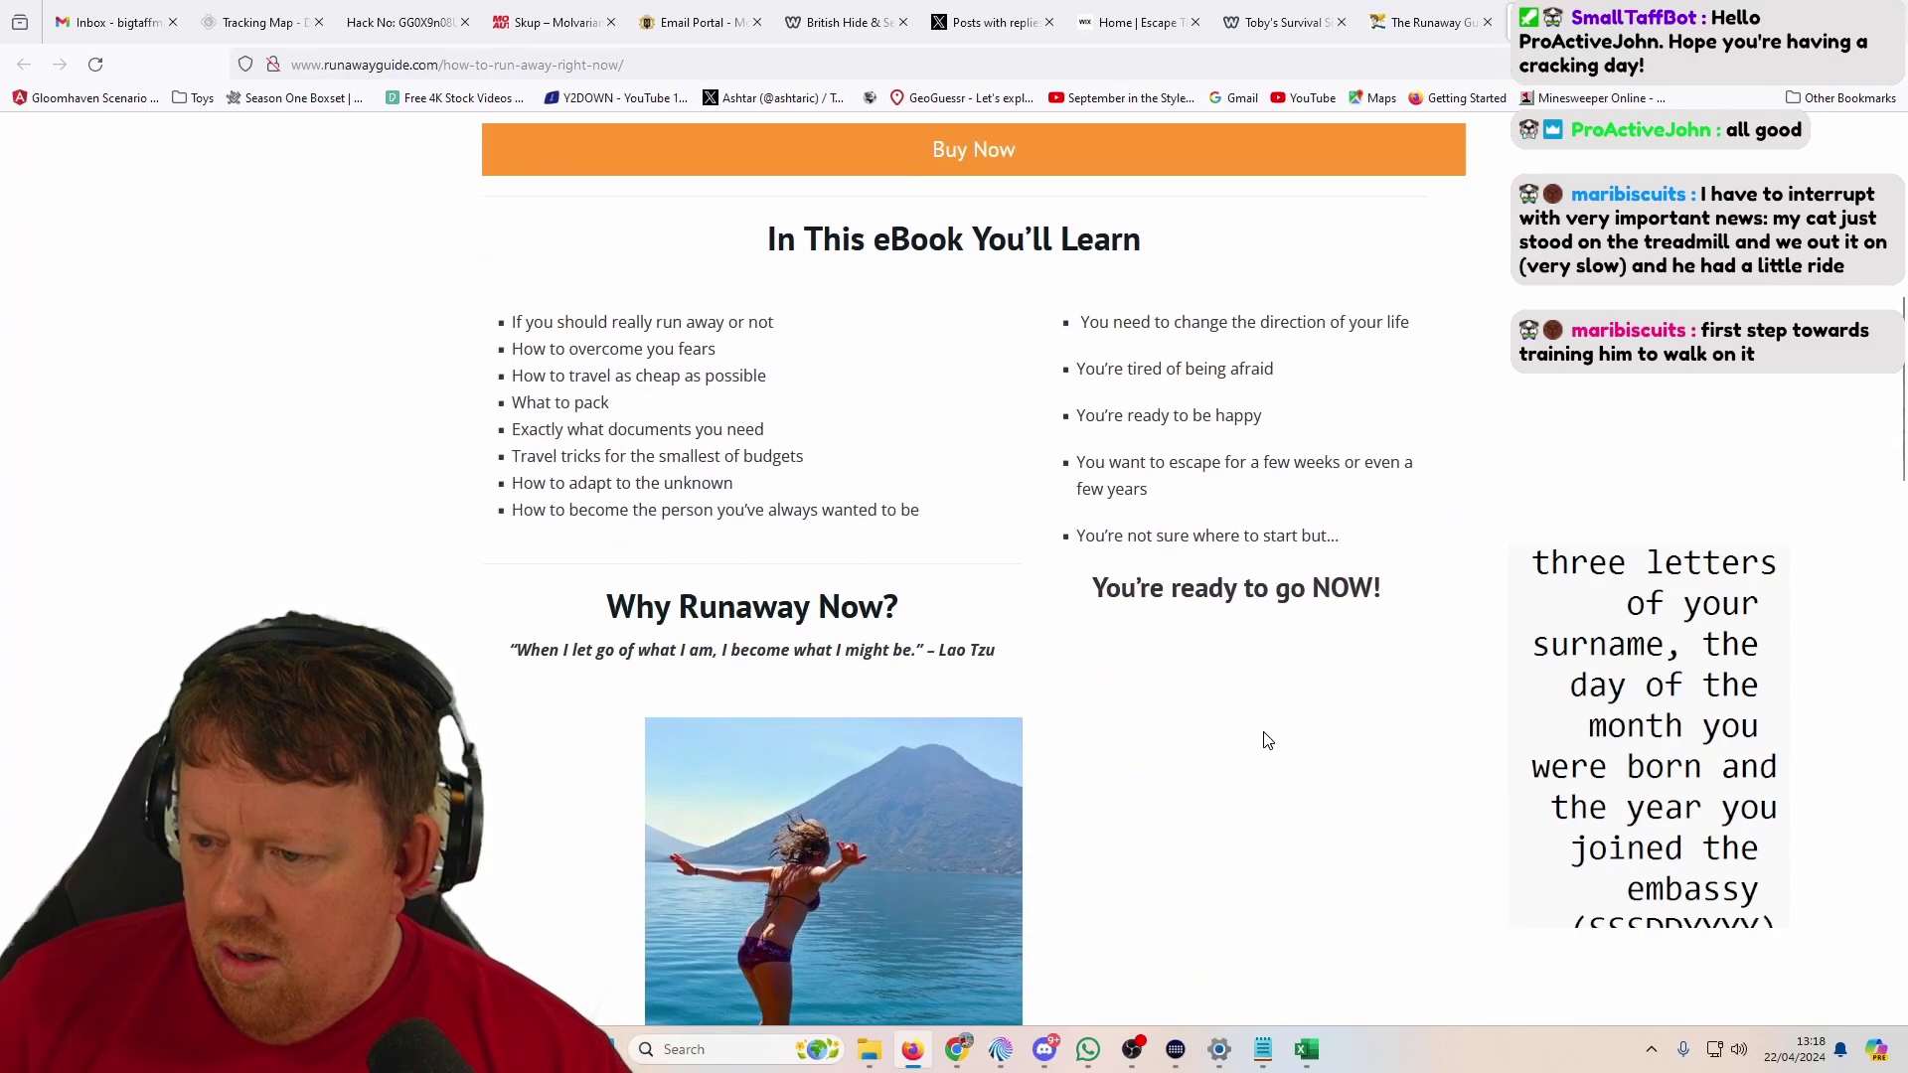
scroll(1242, 703, down, 6)
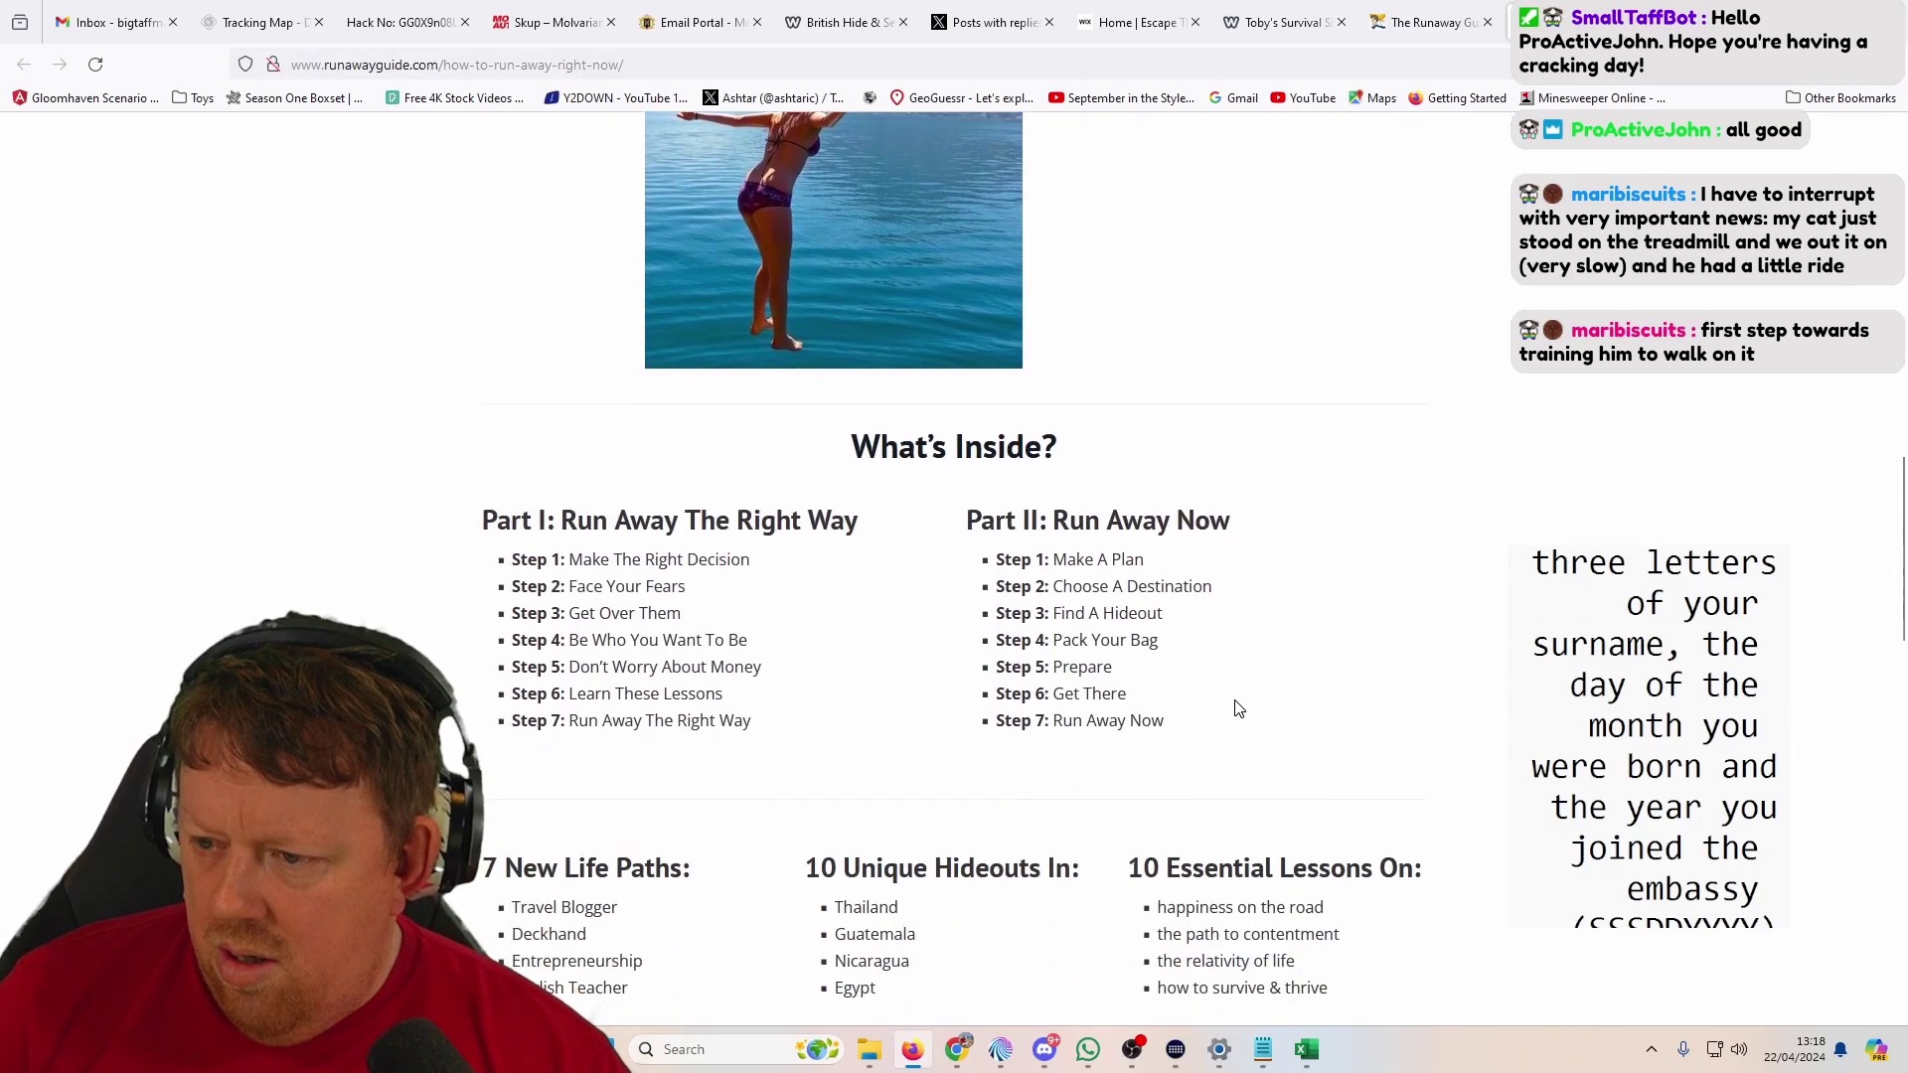
scroll(1282, 519, down, 10)
middle_click(1283, 510)
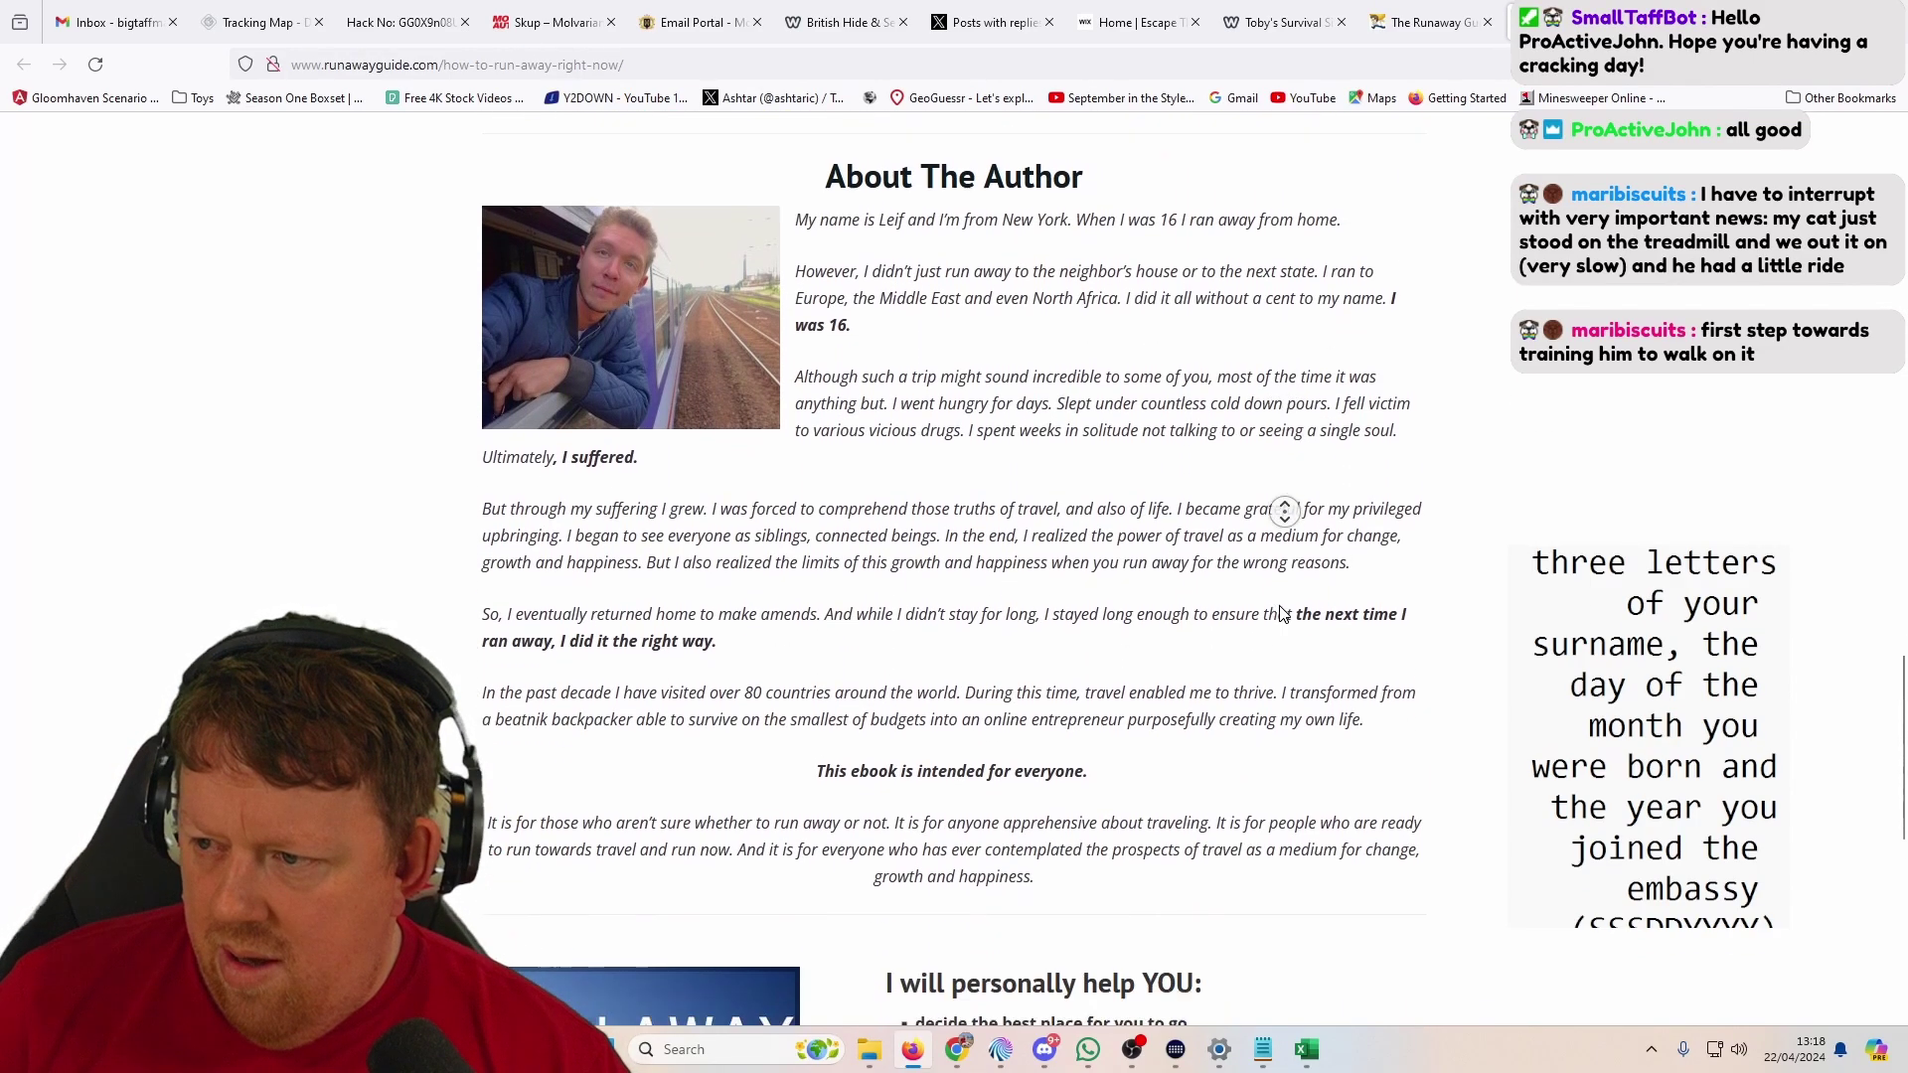
middle_click(1325, 770)
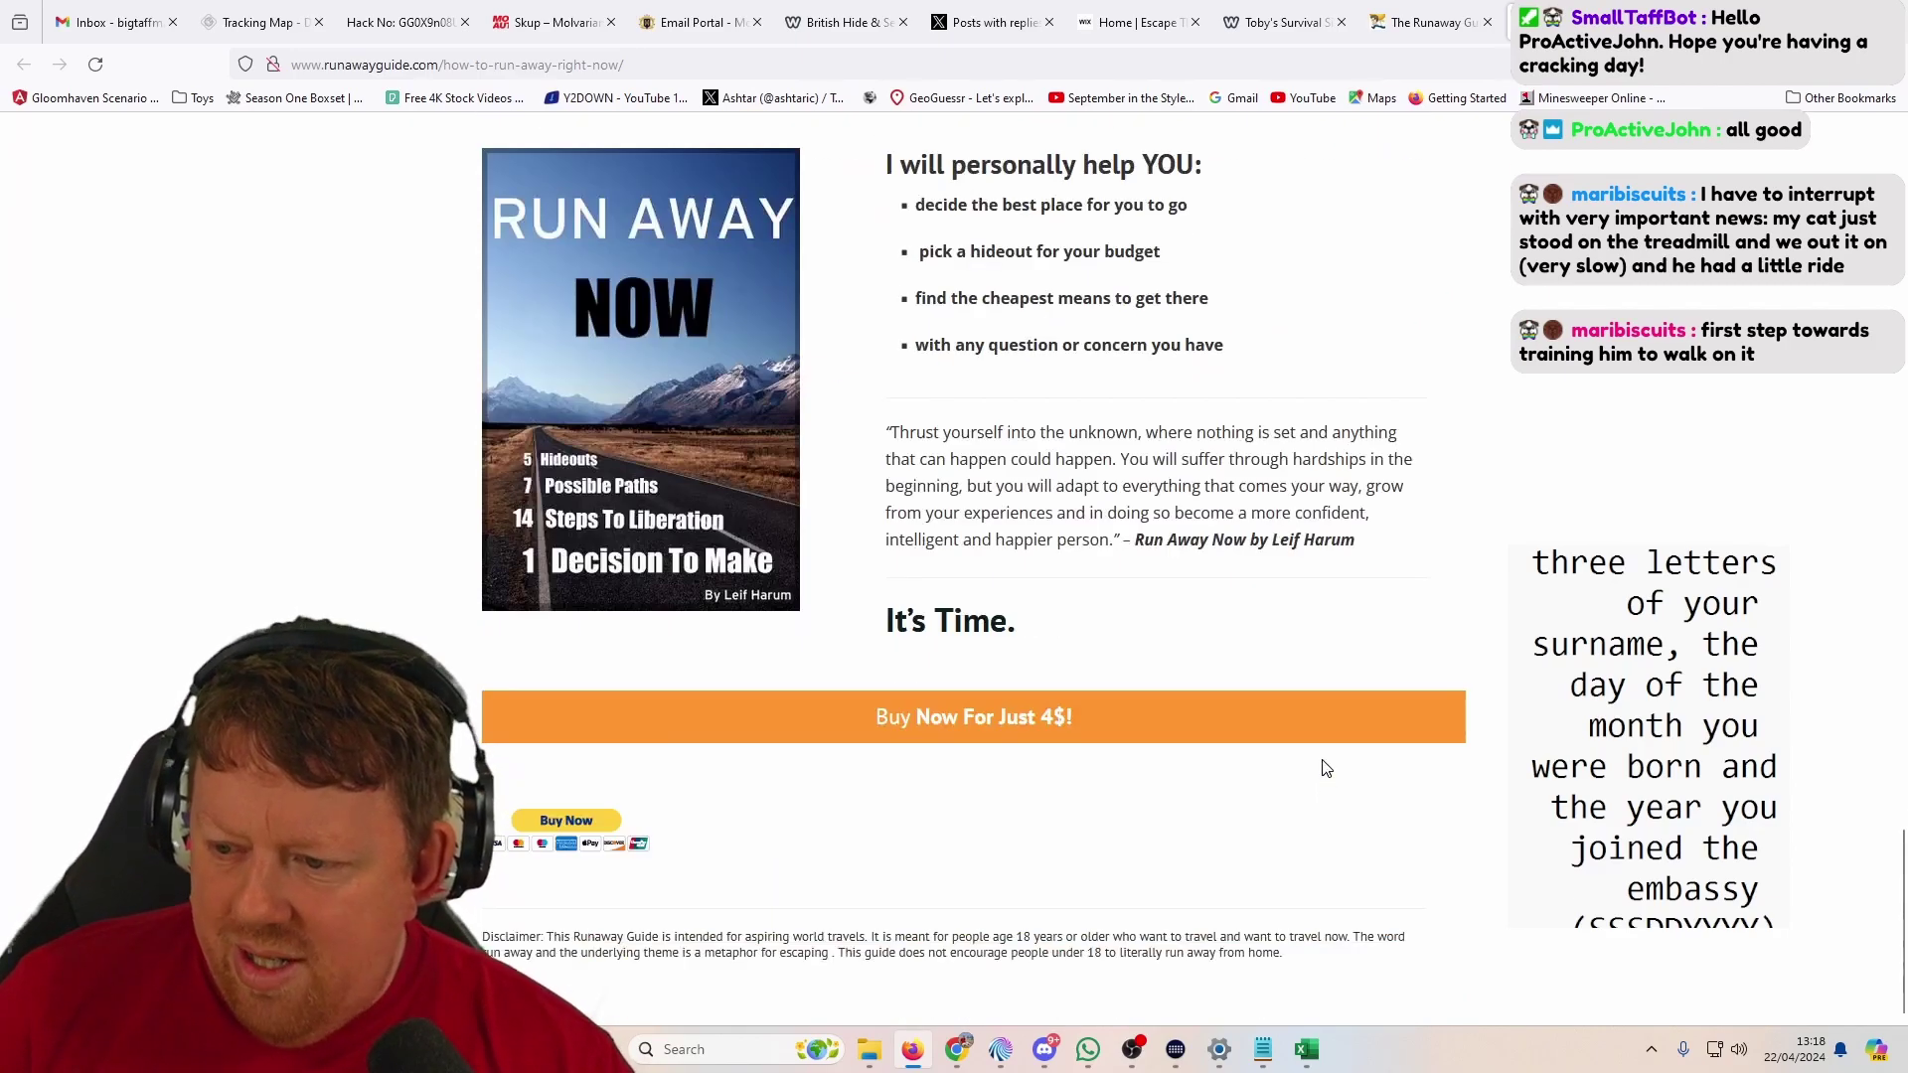
click(1049, 731)
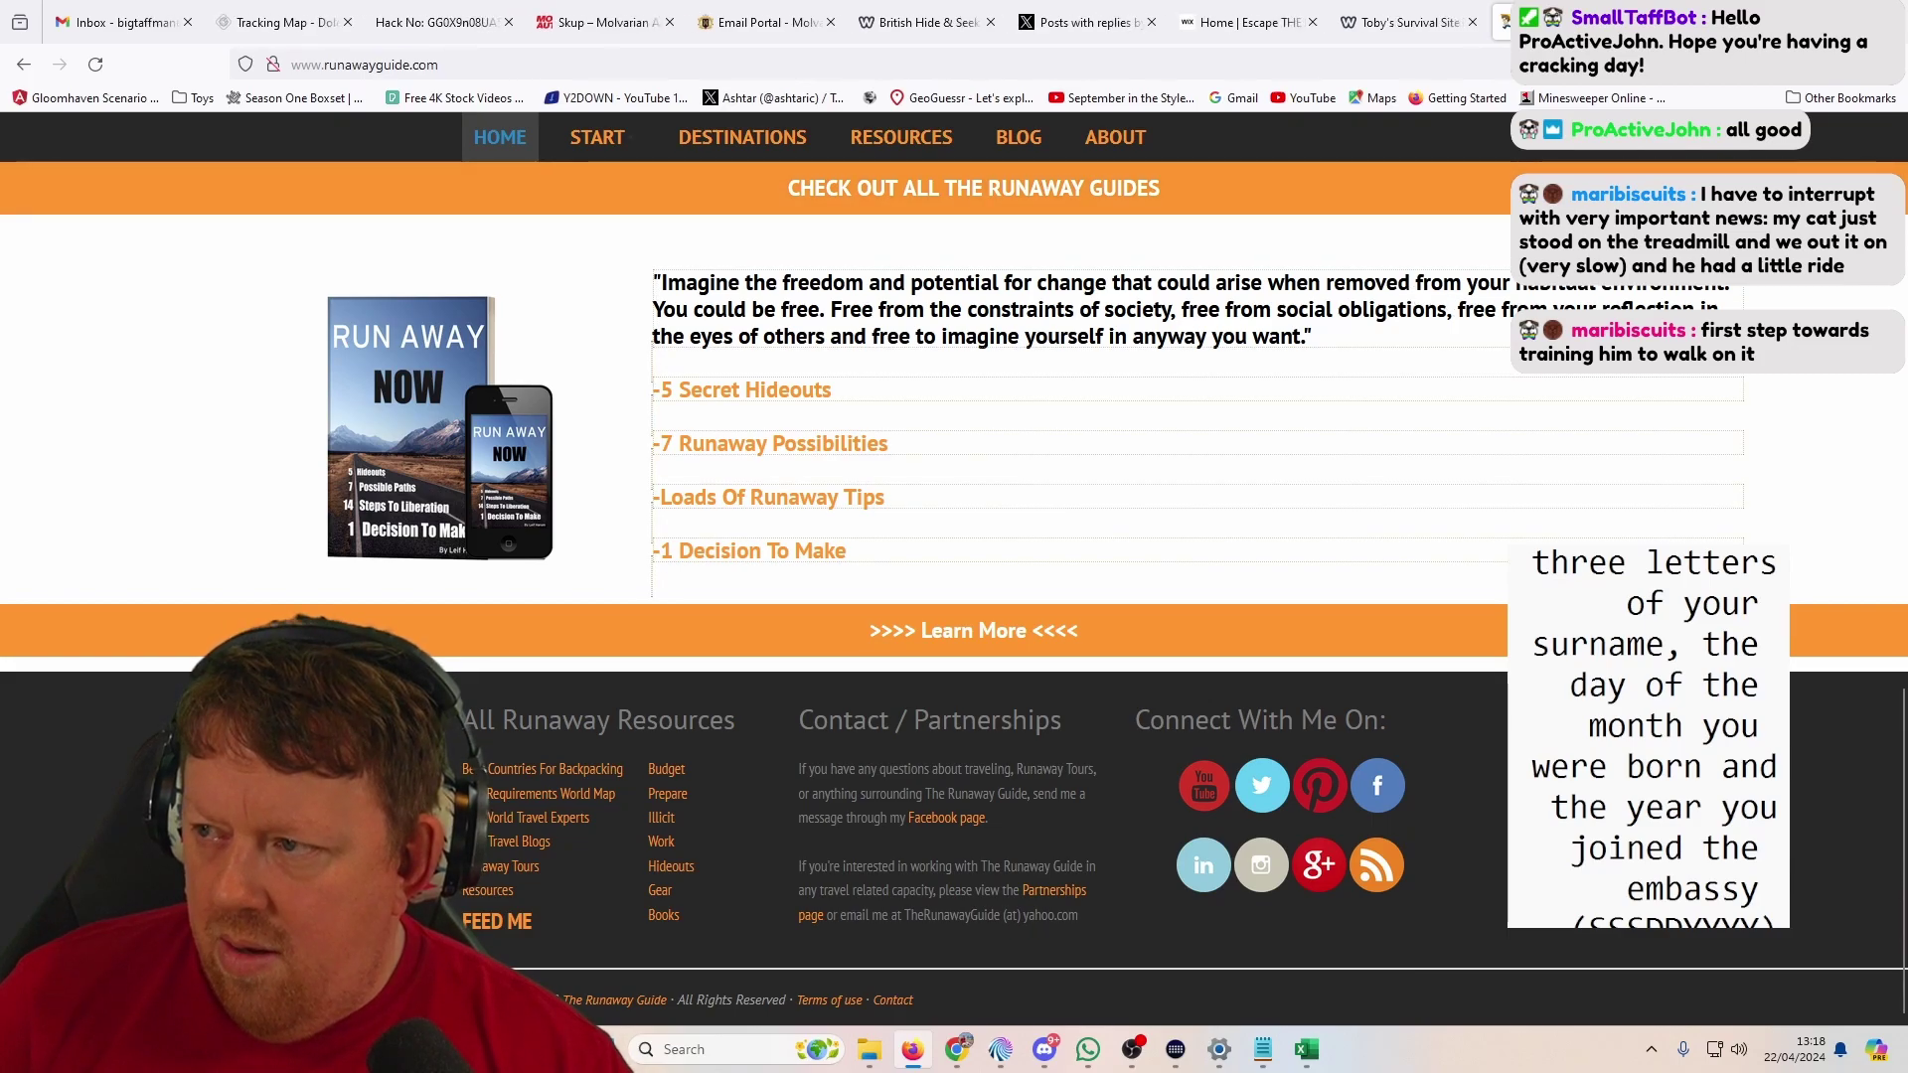
click(1486, 22)
Step: Read Toby's Survival Site and its About page, then move to the Escape The Law blog
scroll(1527, 404, down, 10)
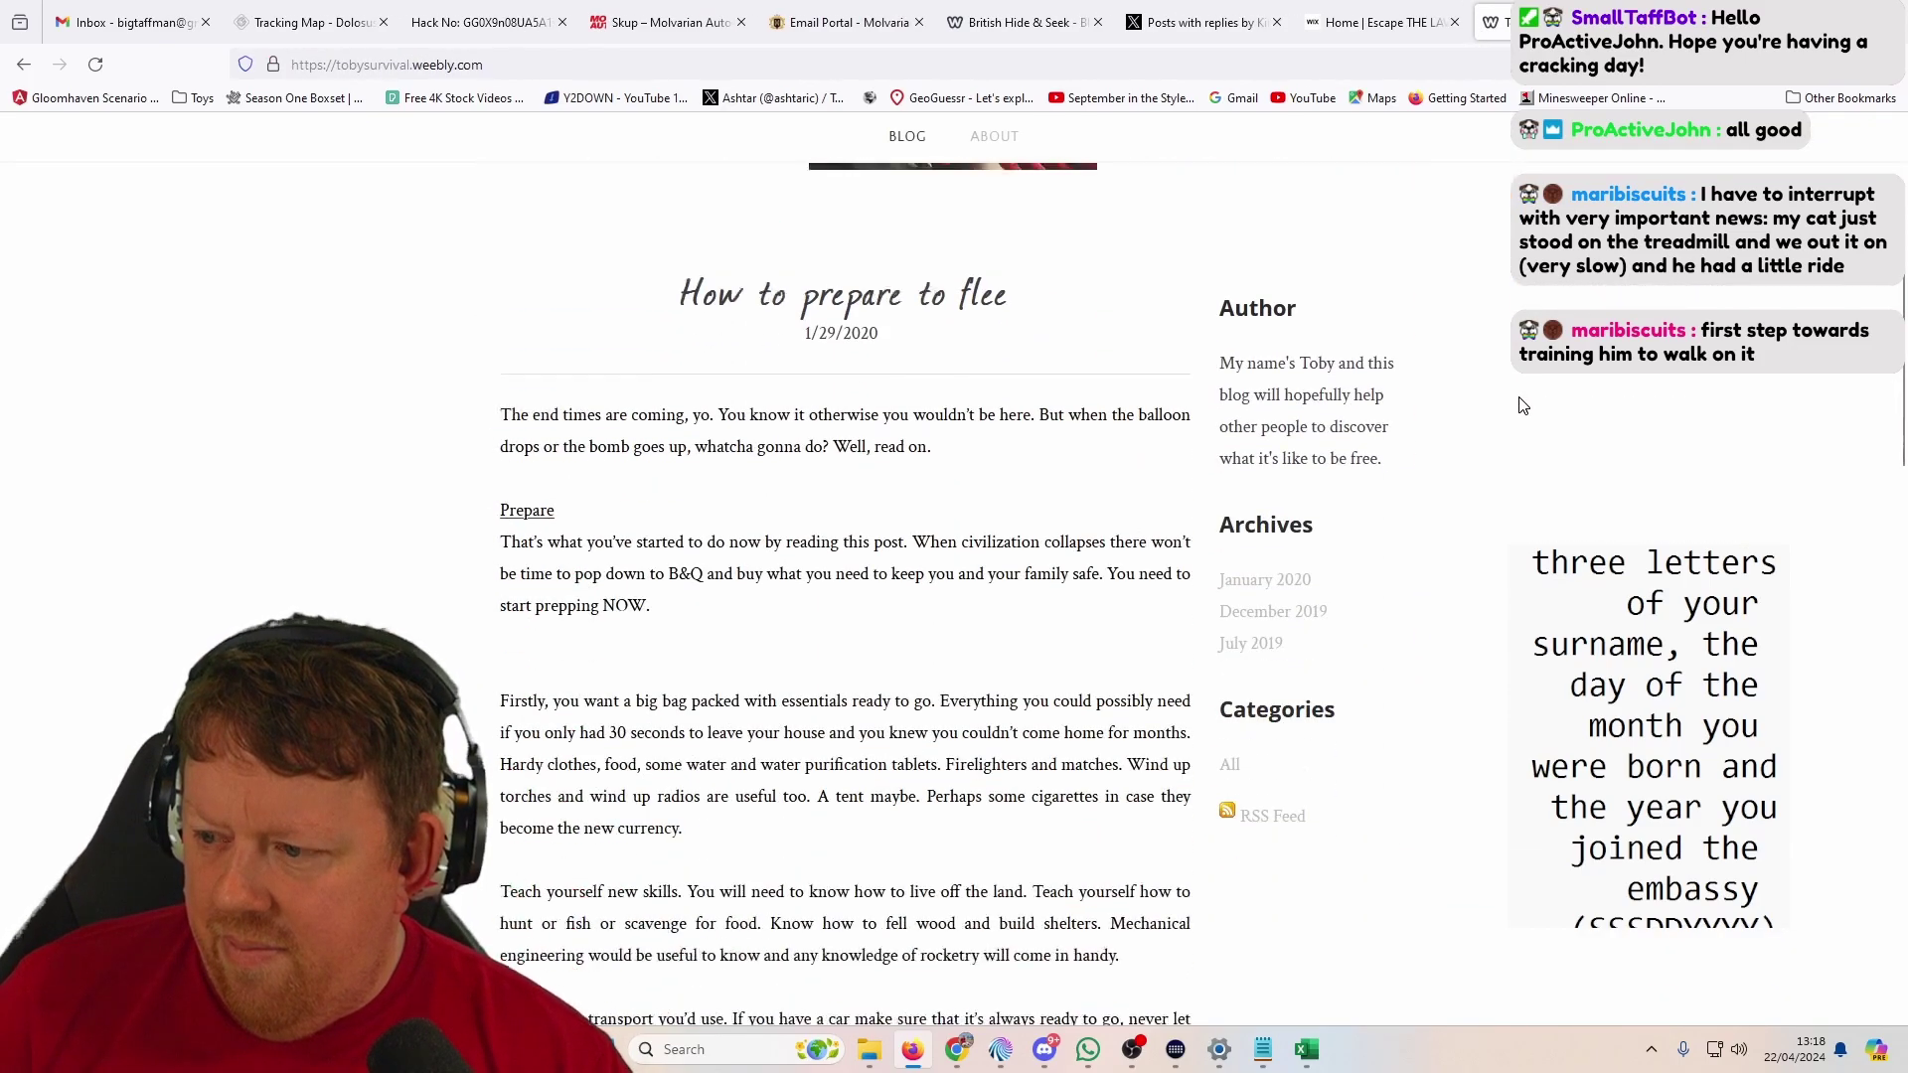
scroll(1487, 468, down, 4)
middle_click(1476, 448)
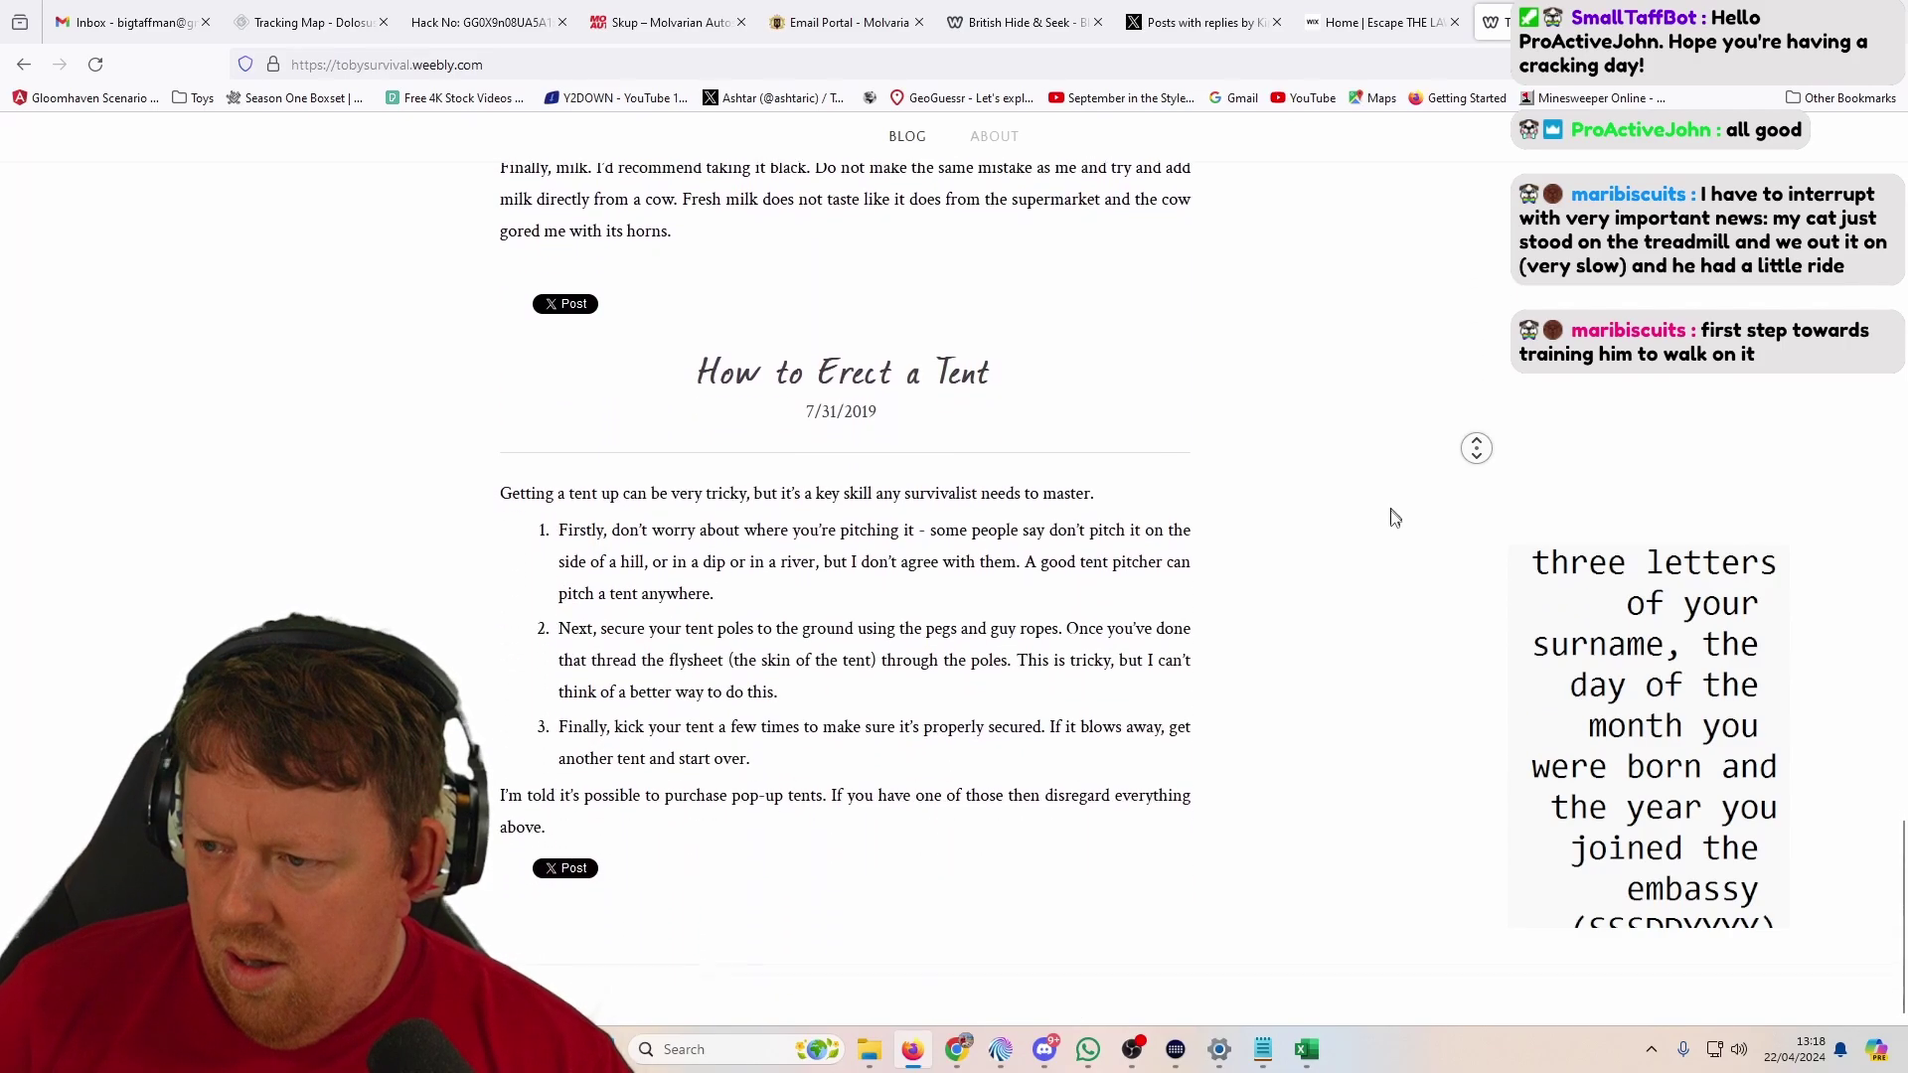
middle_click(1446, 590)
key(Home)
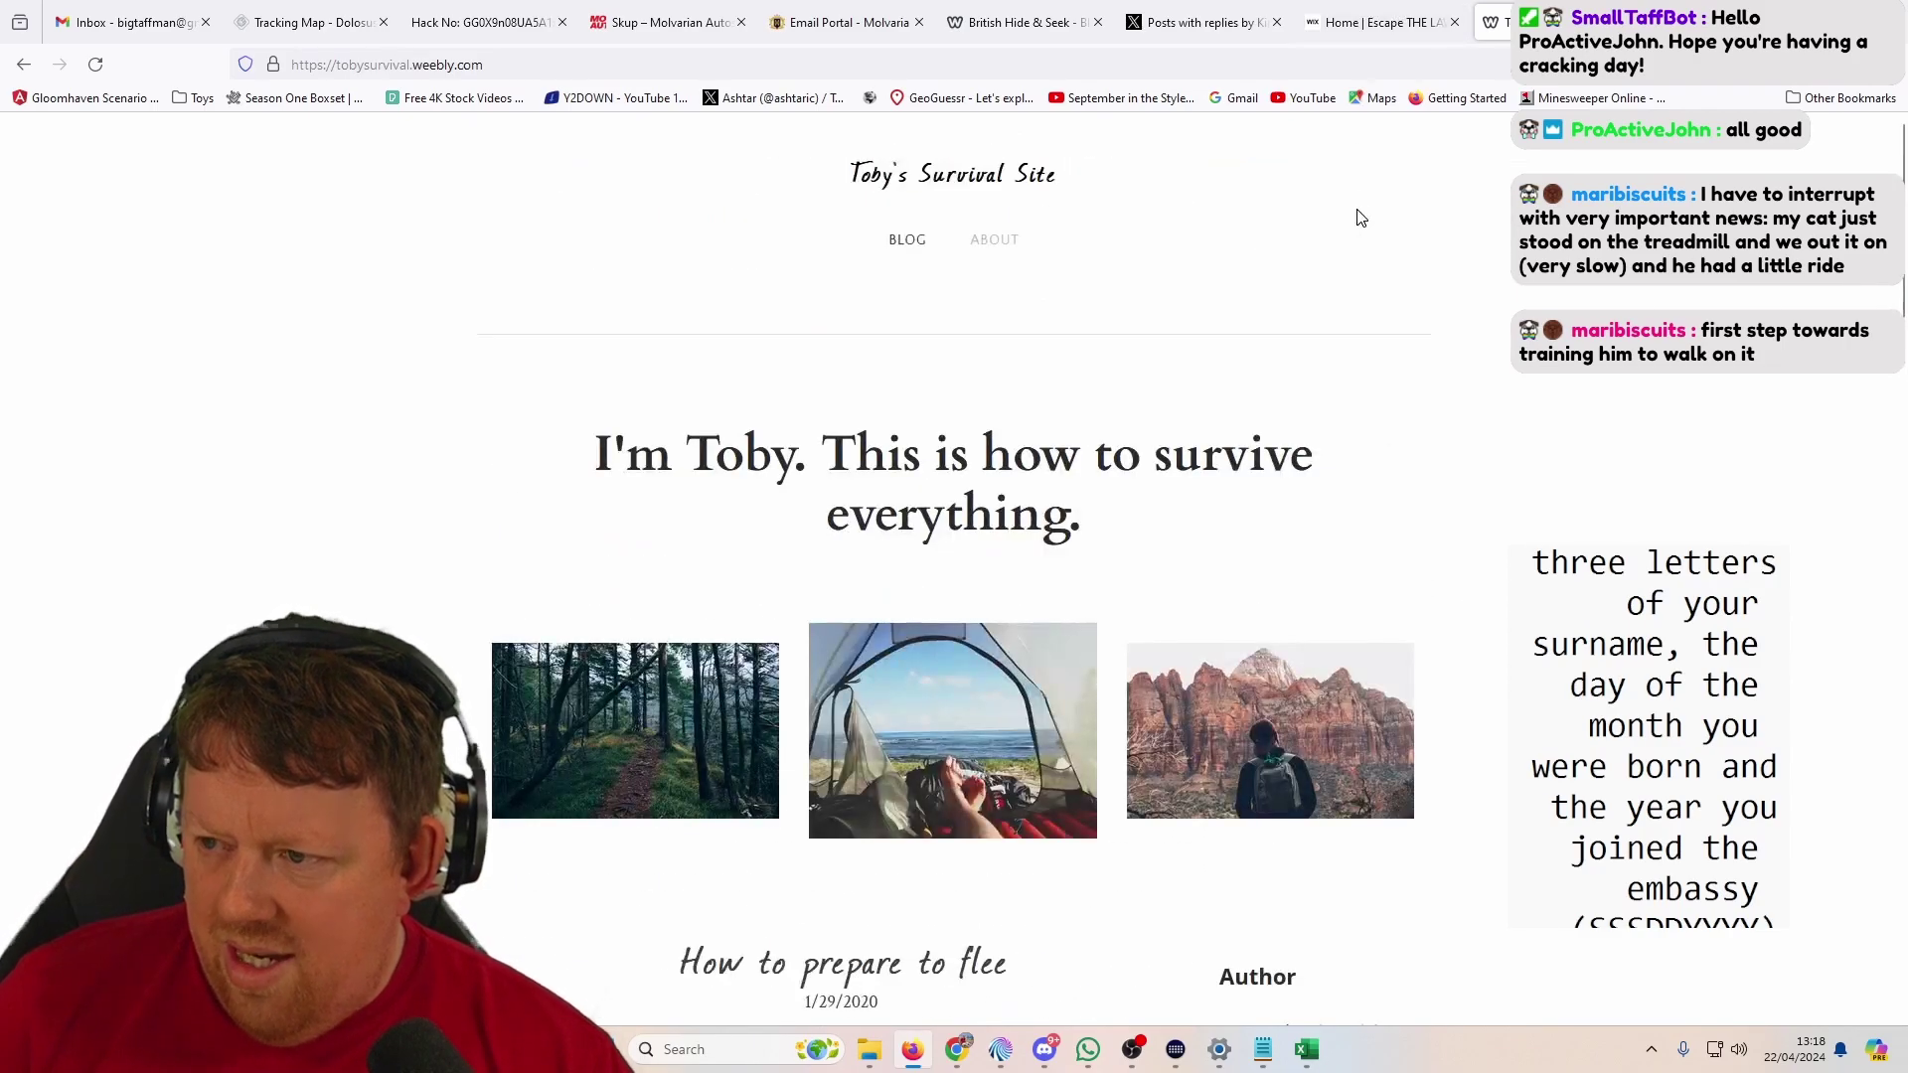
click(995, 240)
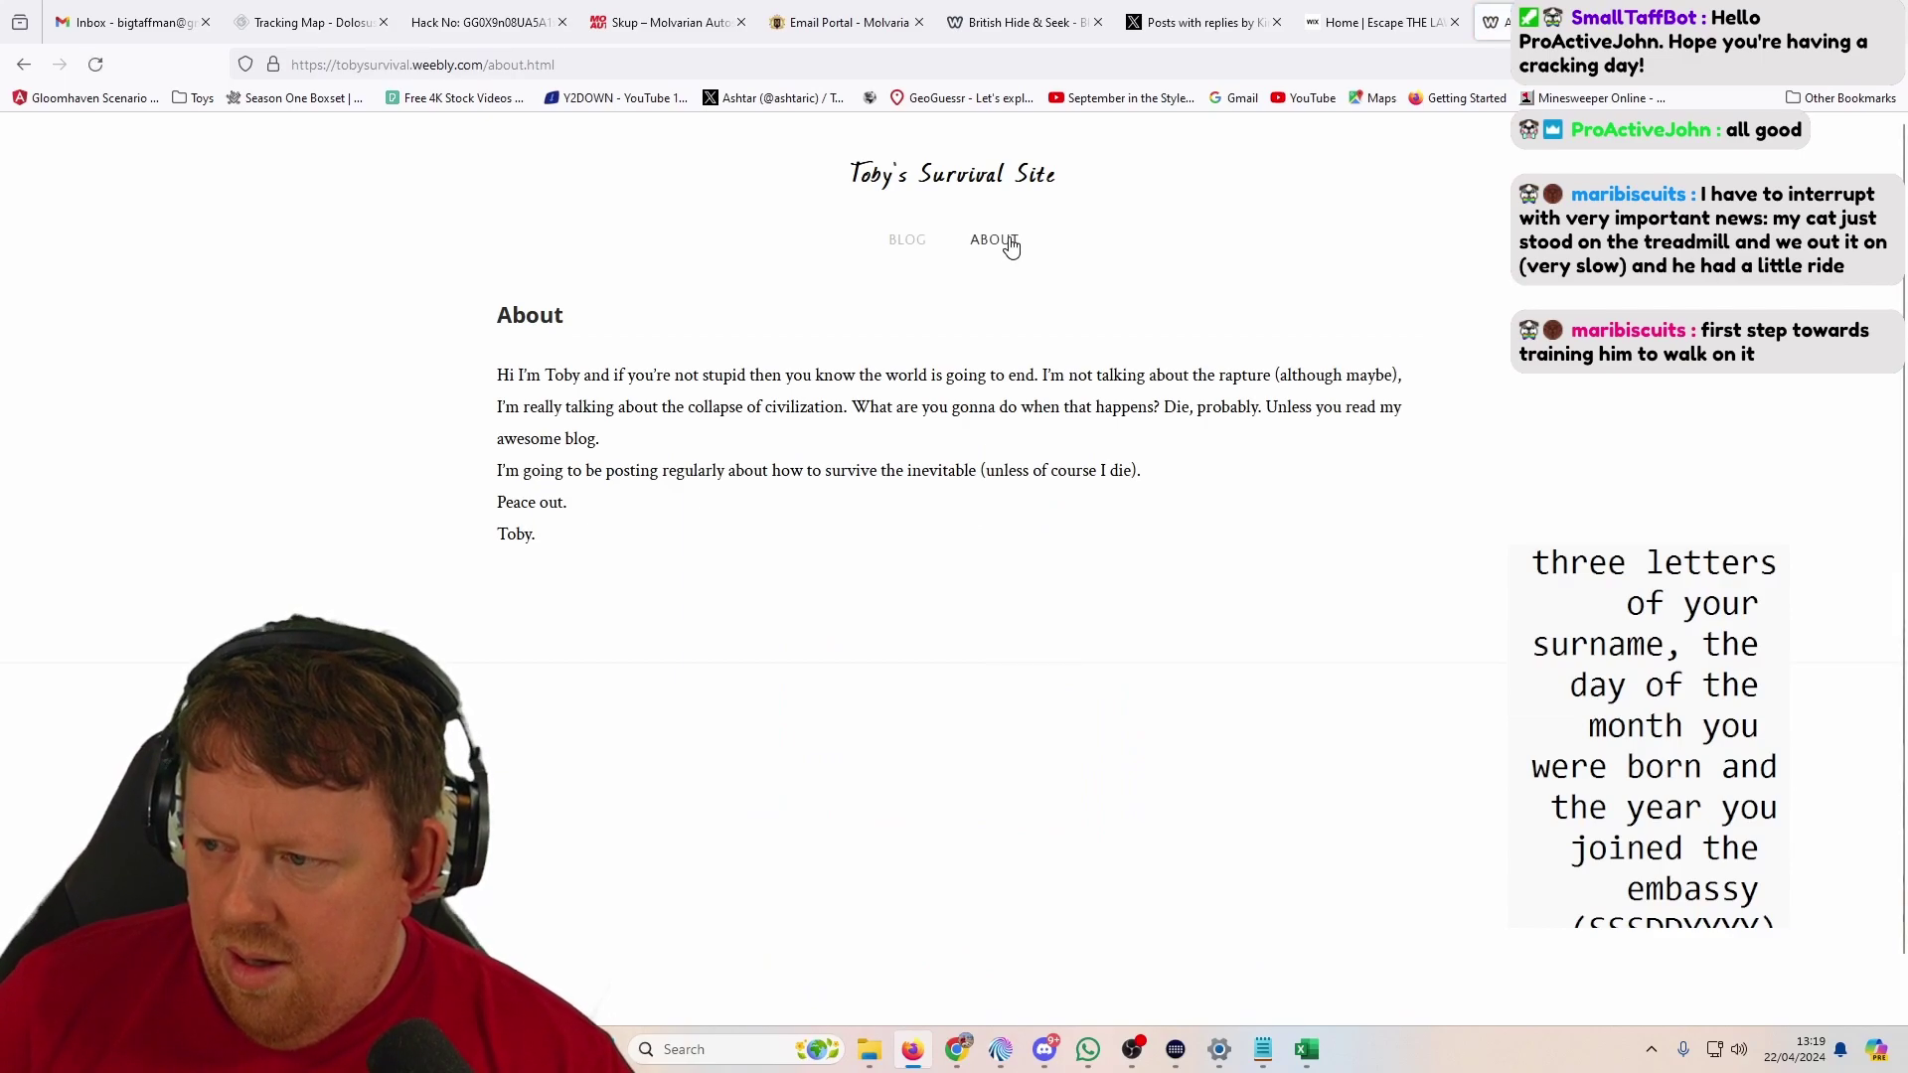
click(1328, 23)
middle_click(1389, 343)
Step: Scroll through the Escape The Law posts to the footer, then switch to the X posts with the enlarged photo
scroll(1468, 503, up, 1)
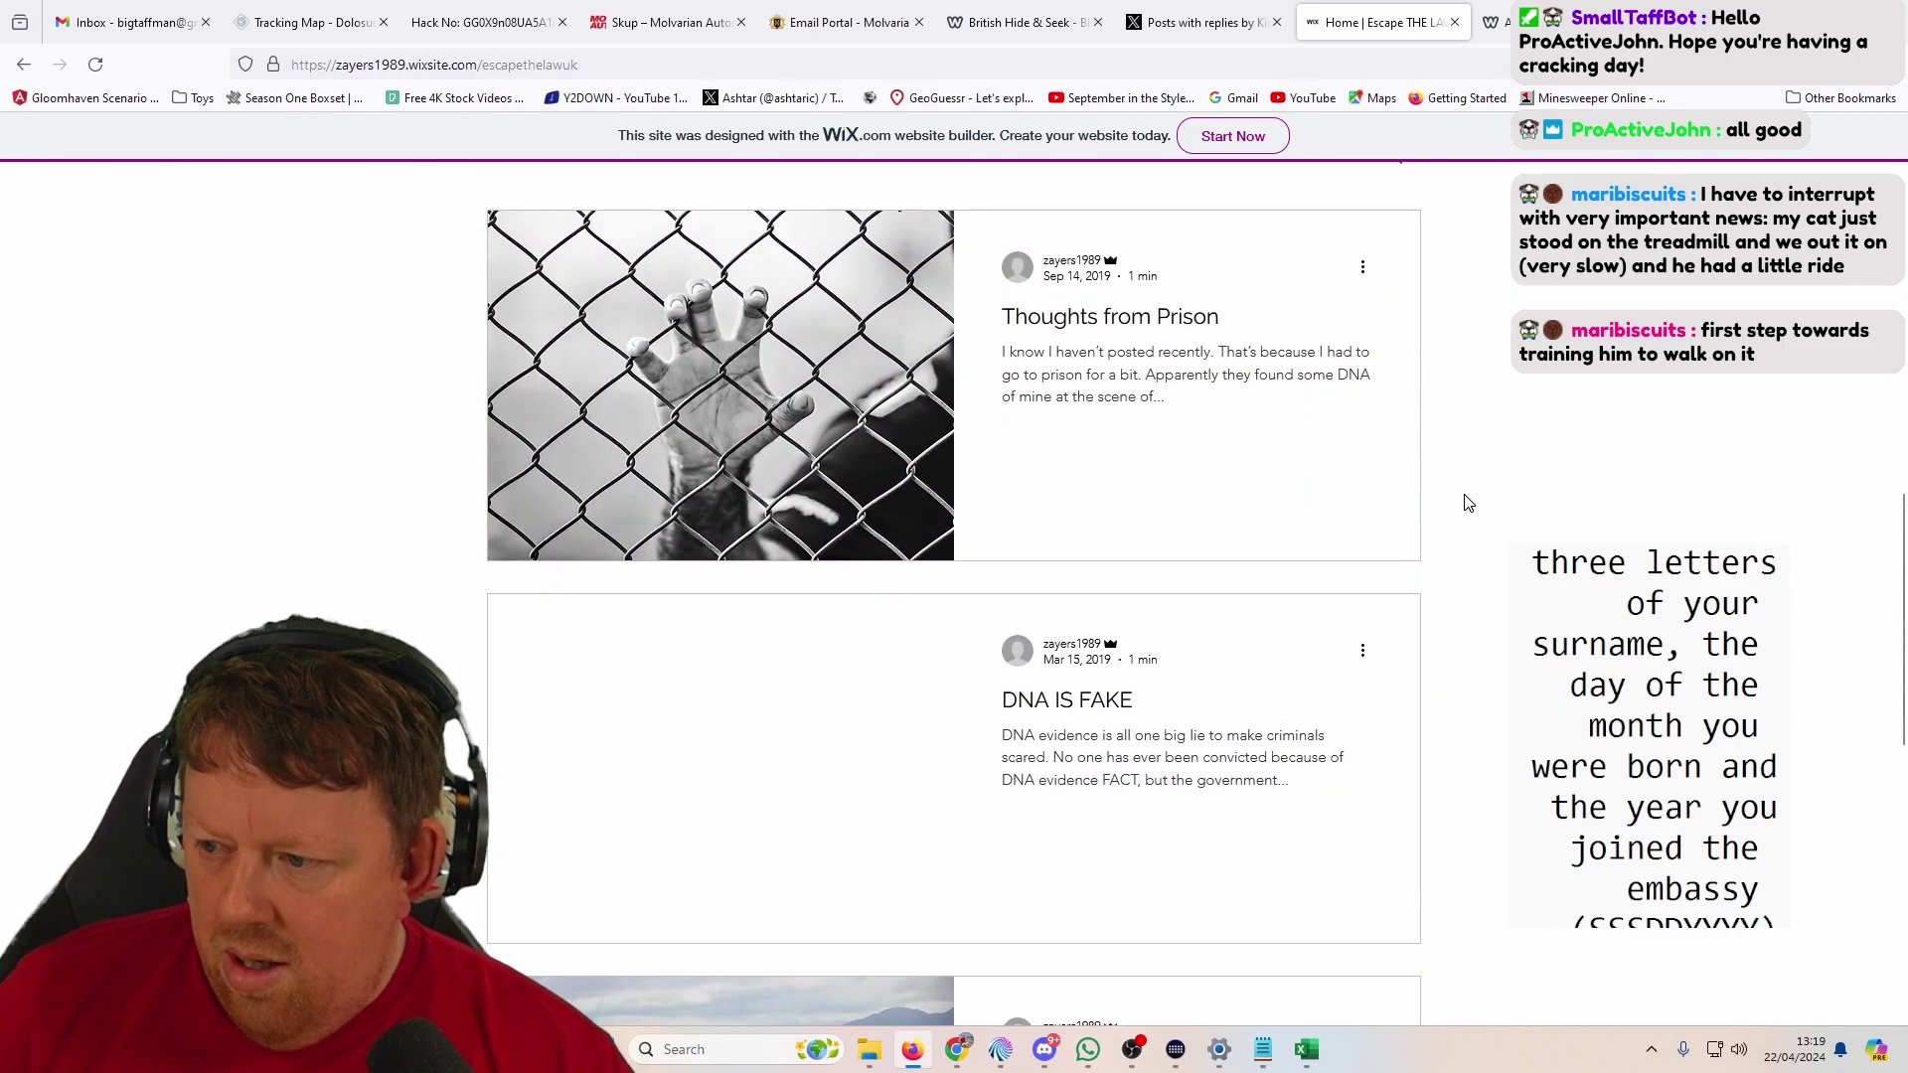
scroll(1467, 502, down, 5)
scroll(1468, 500, down, 5)
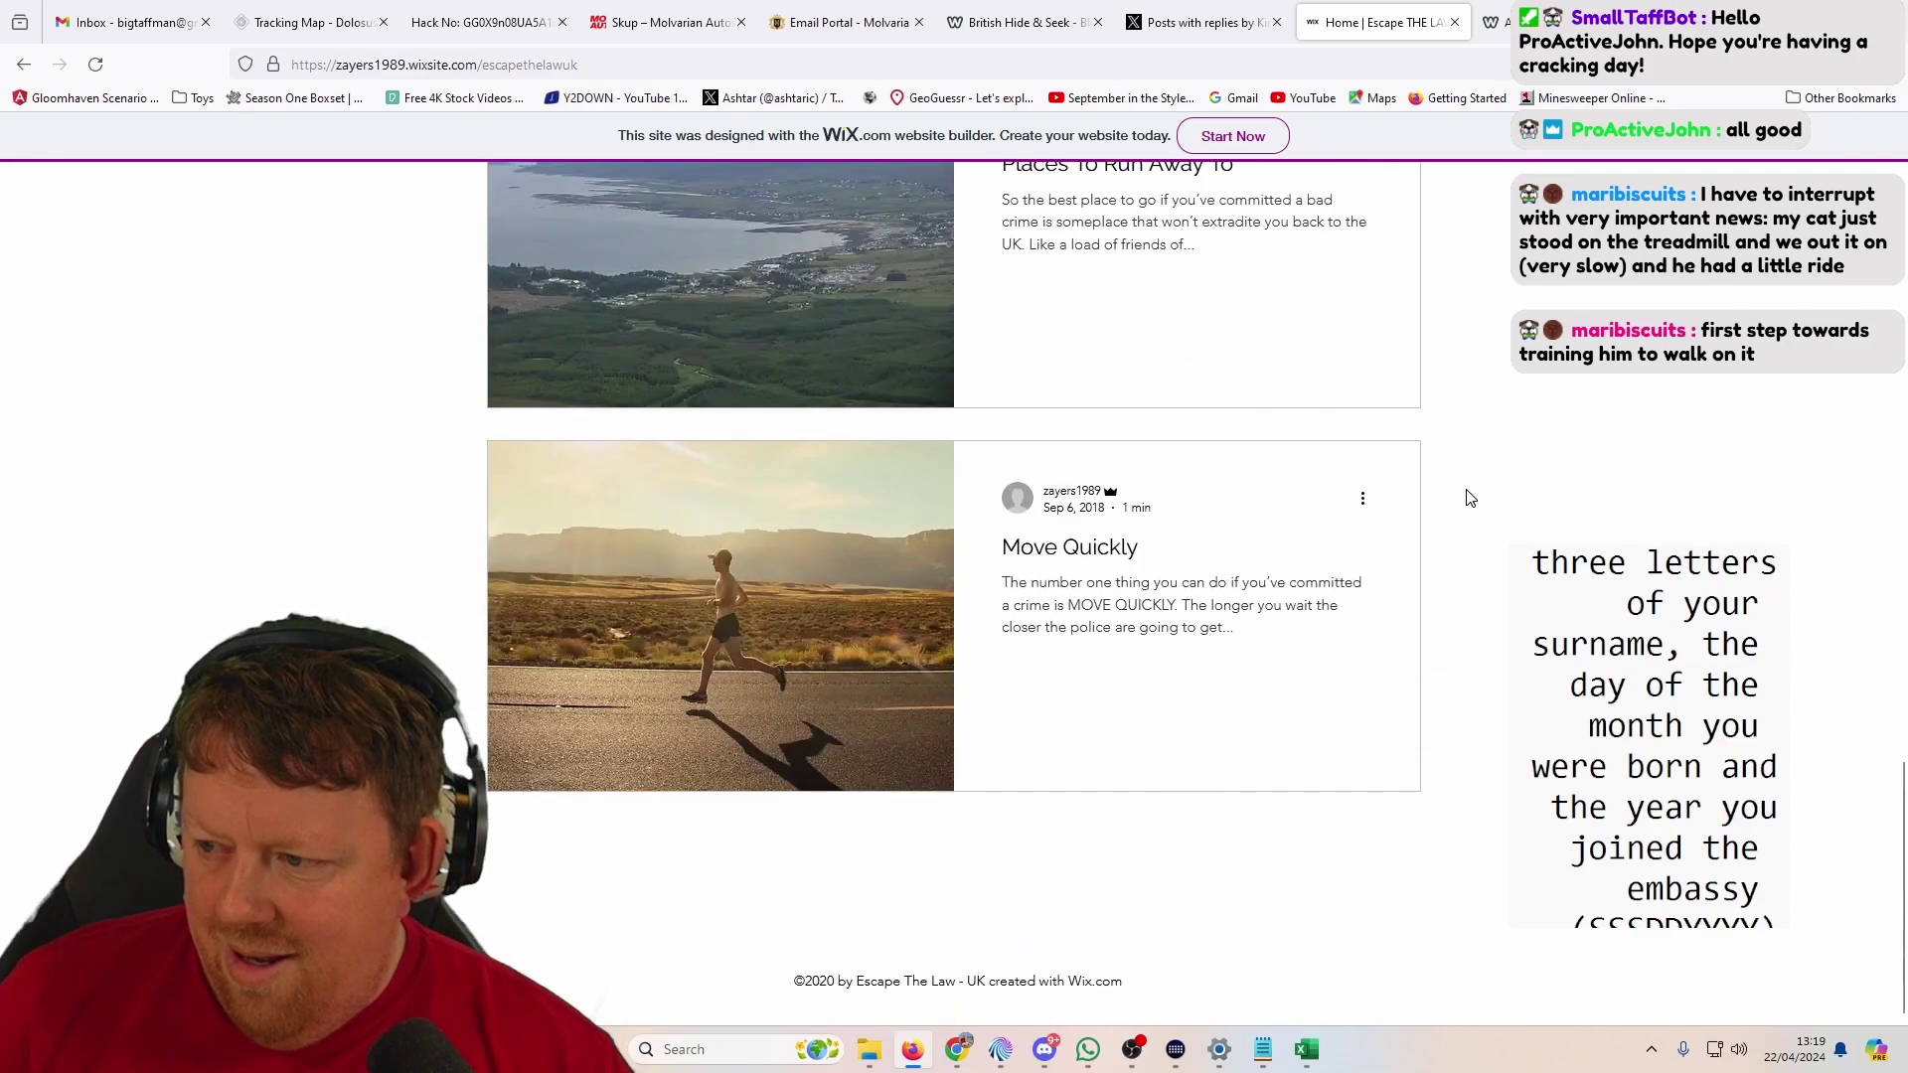
click(1208, 25)
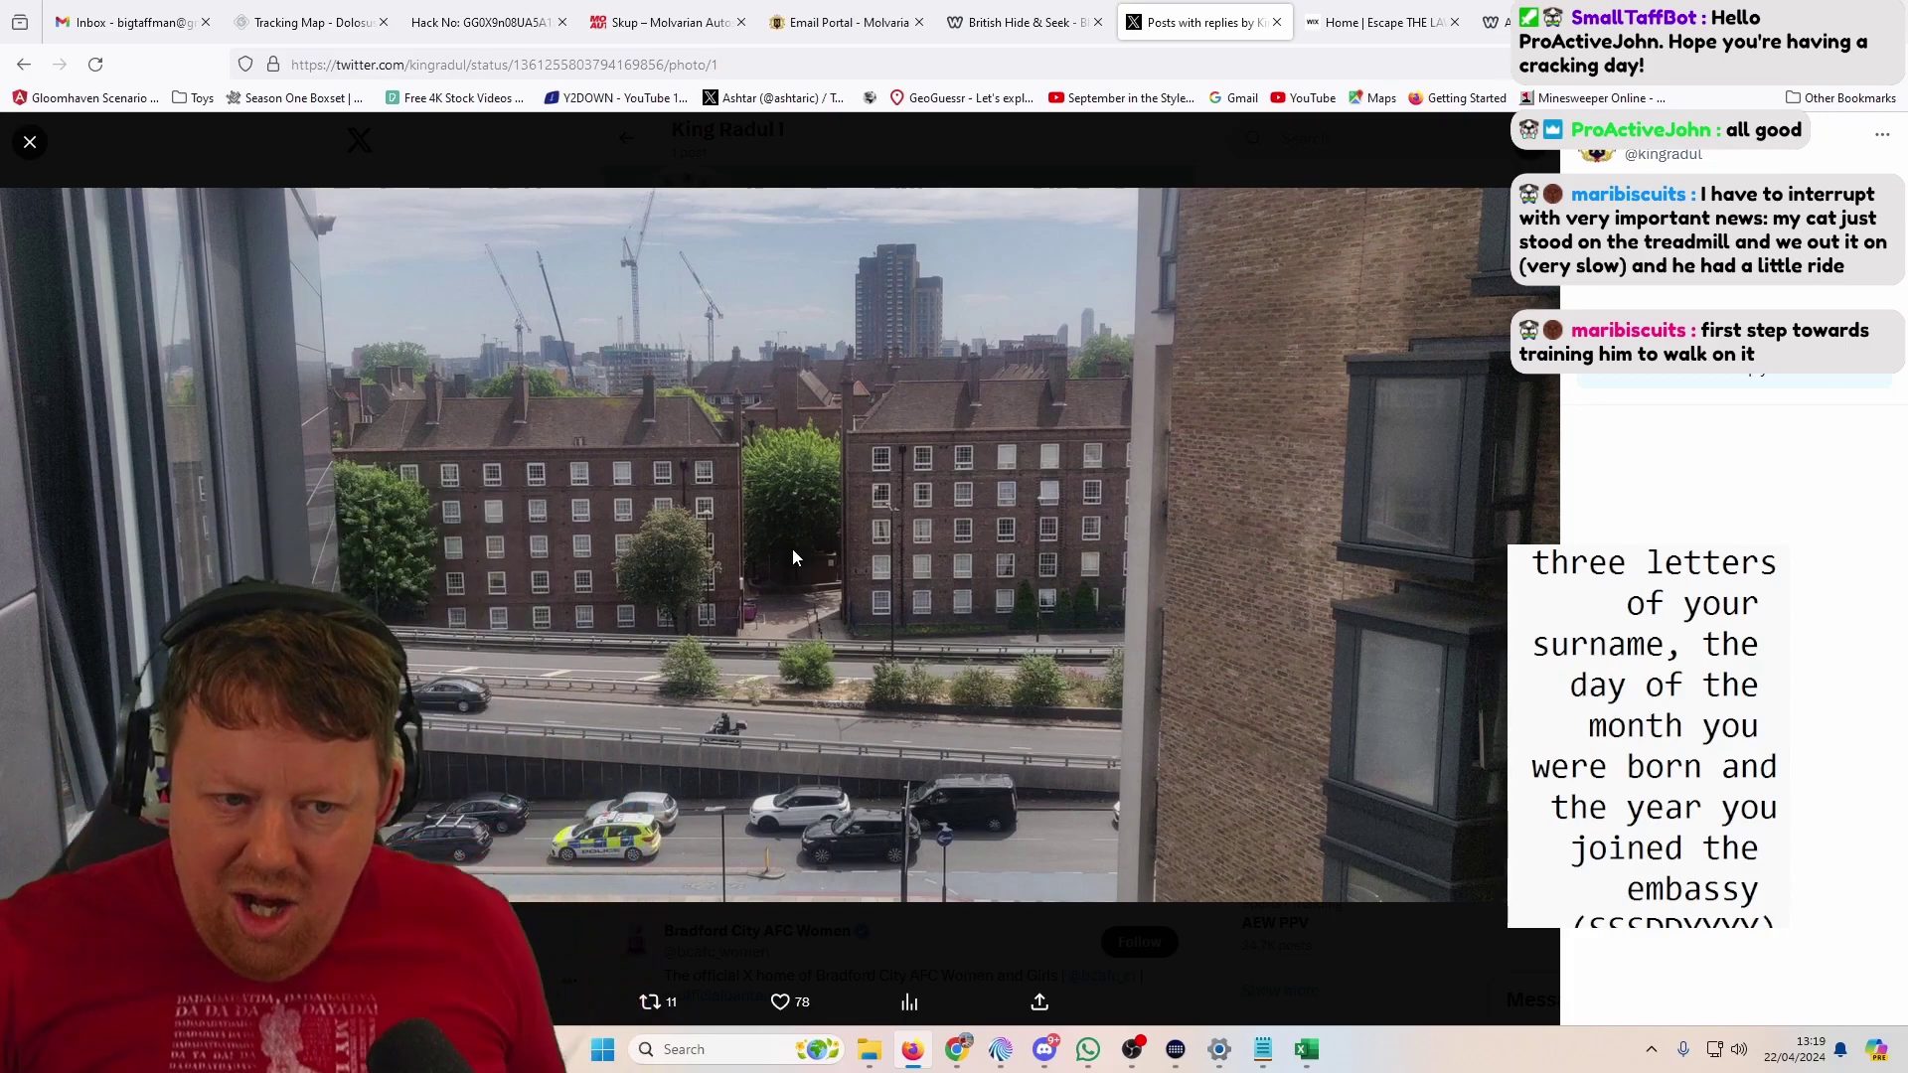
Step: From the Molvaria email portal, open About, Visit, Molvarian Way, History, Invest and Live pages in background tabs
click(1013, 22)
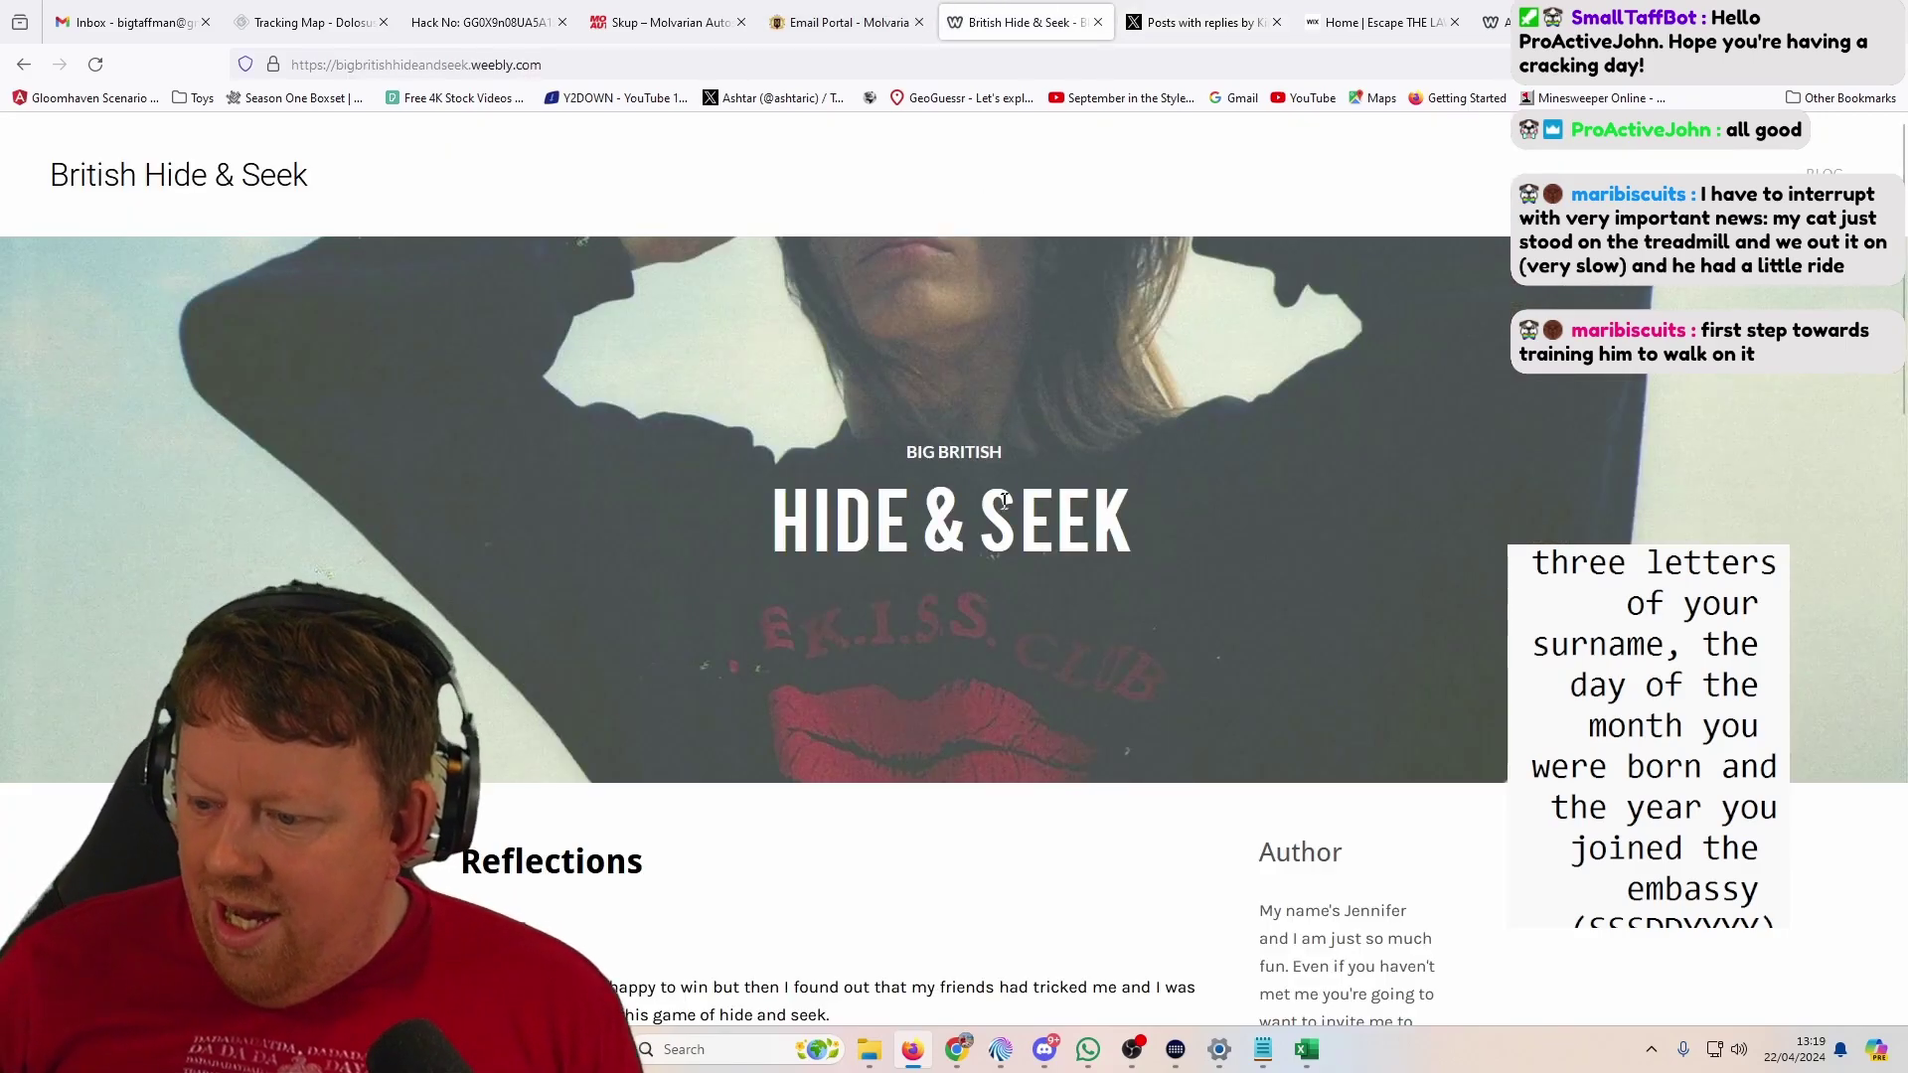
scroll(1005, 504, down, 4)
click(847, 24)
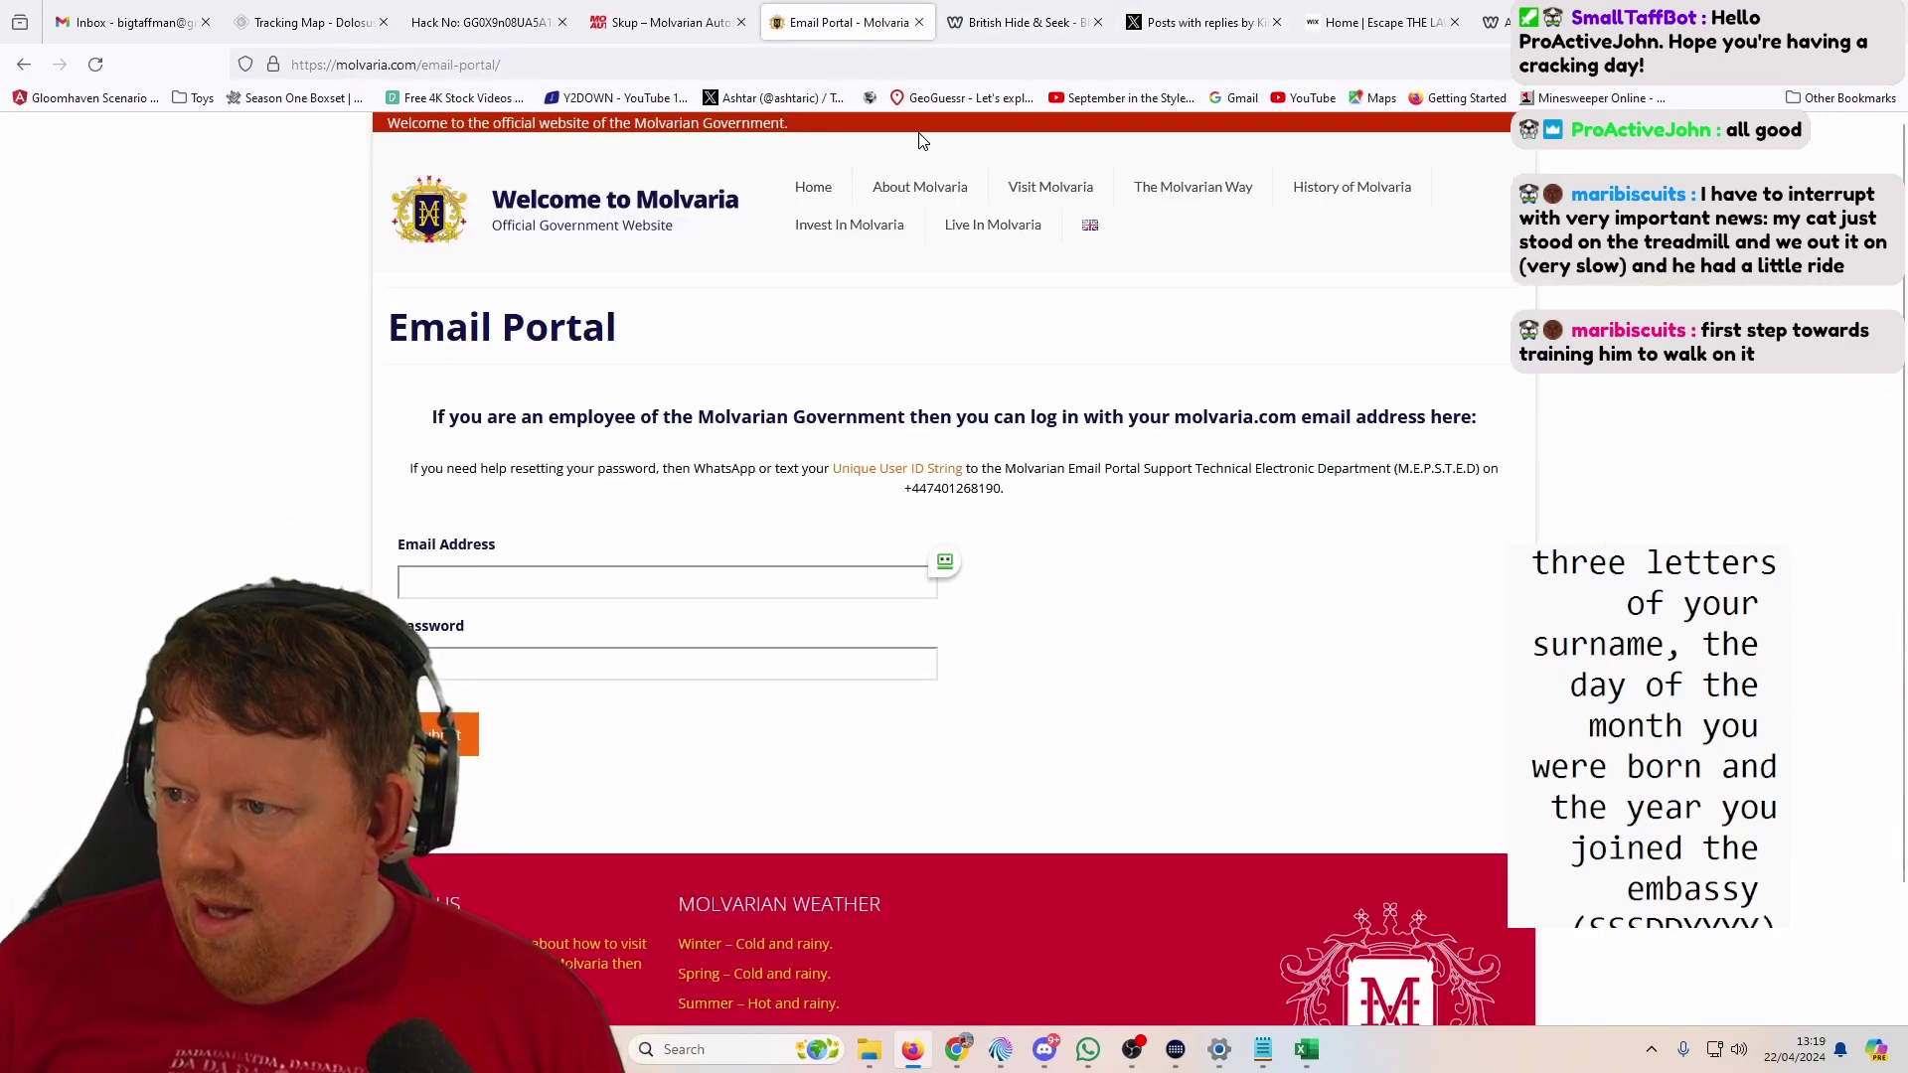
middle_click(955, 191)
middle_click(1045, 190)
middle_click(1240, 207)
scroll(993, 162, down, 1)
scroll(1192, 159, up, 1)
scroll(1374, 120, down, 1)
scroll(1374, 120, up, 1)
middle_click(1347, 187)
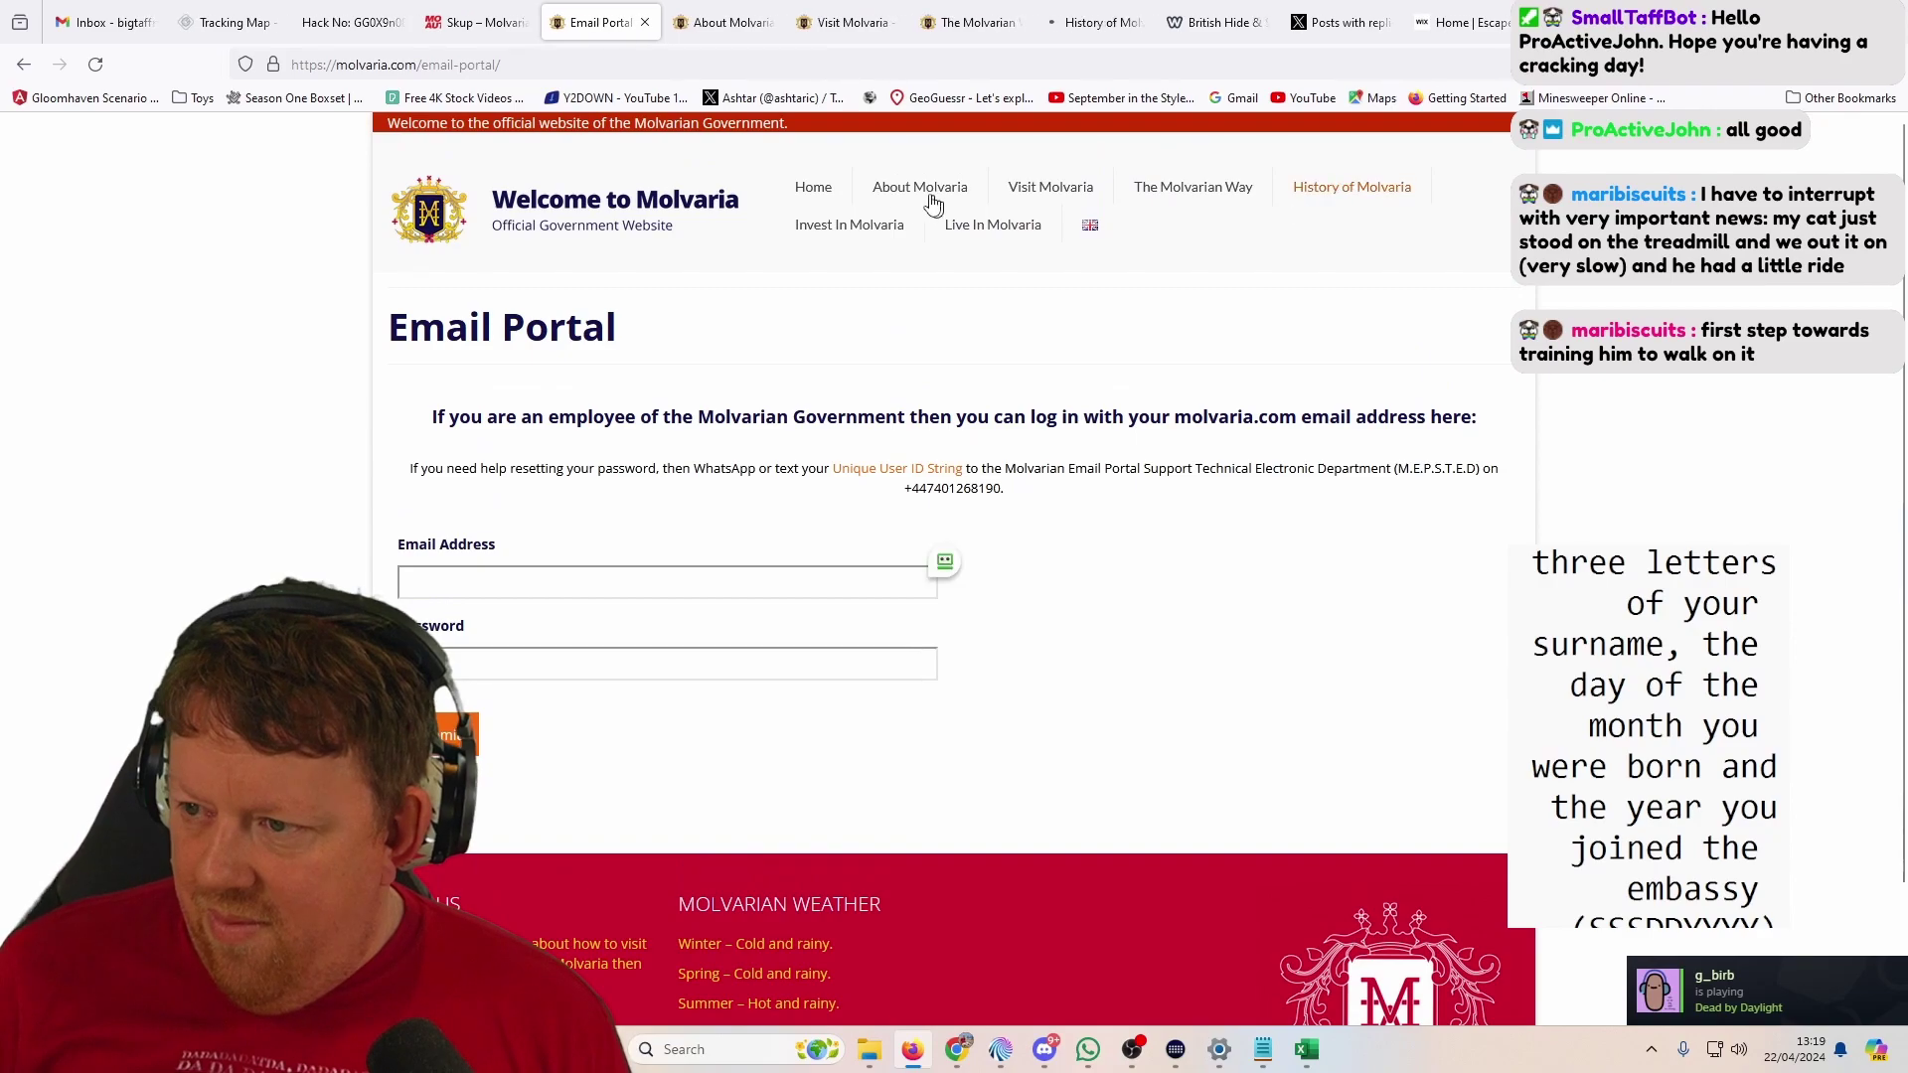
middle_click(852, 226)
middle_click(998, 228)
Step: Read and close each Molvaria page in turn, ending back on British Hide & Seek
click(634, 24)
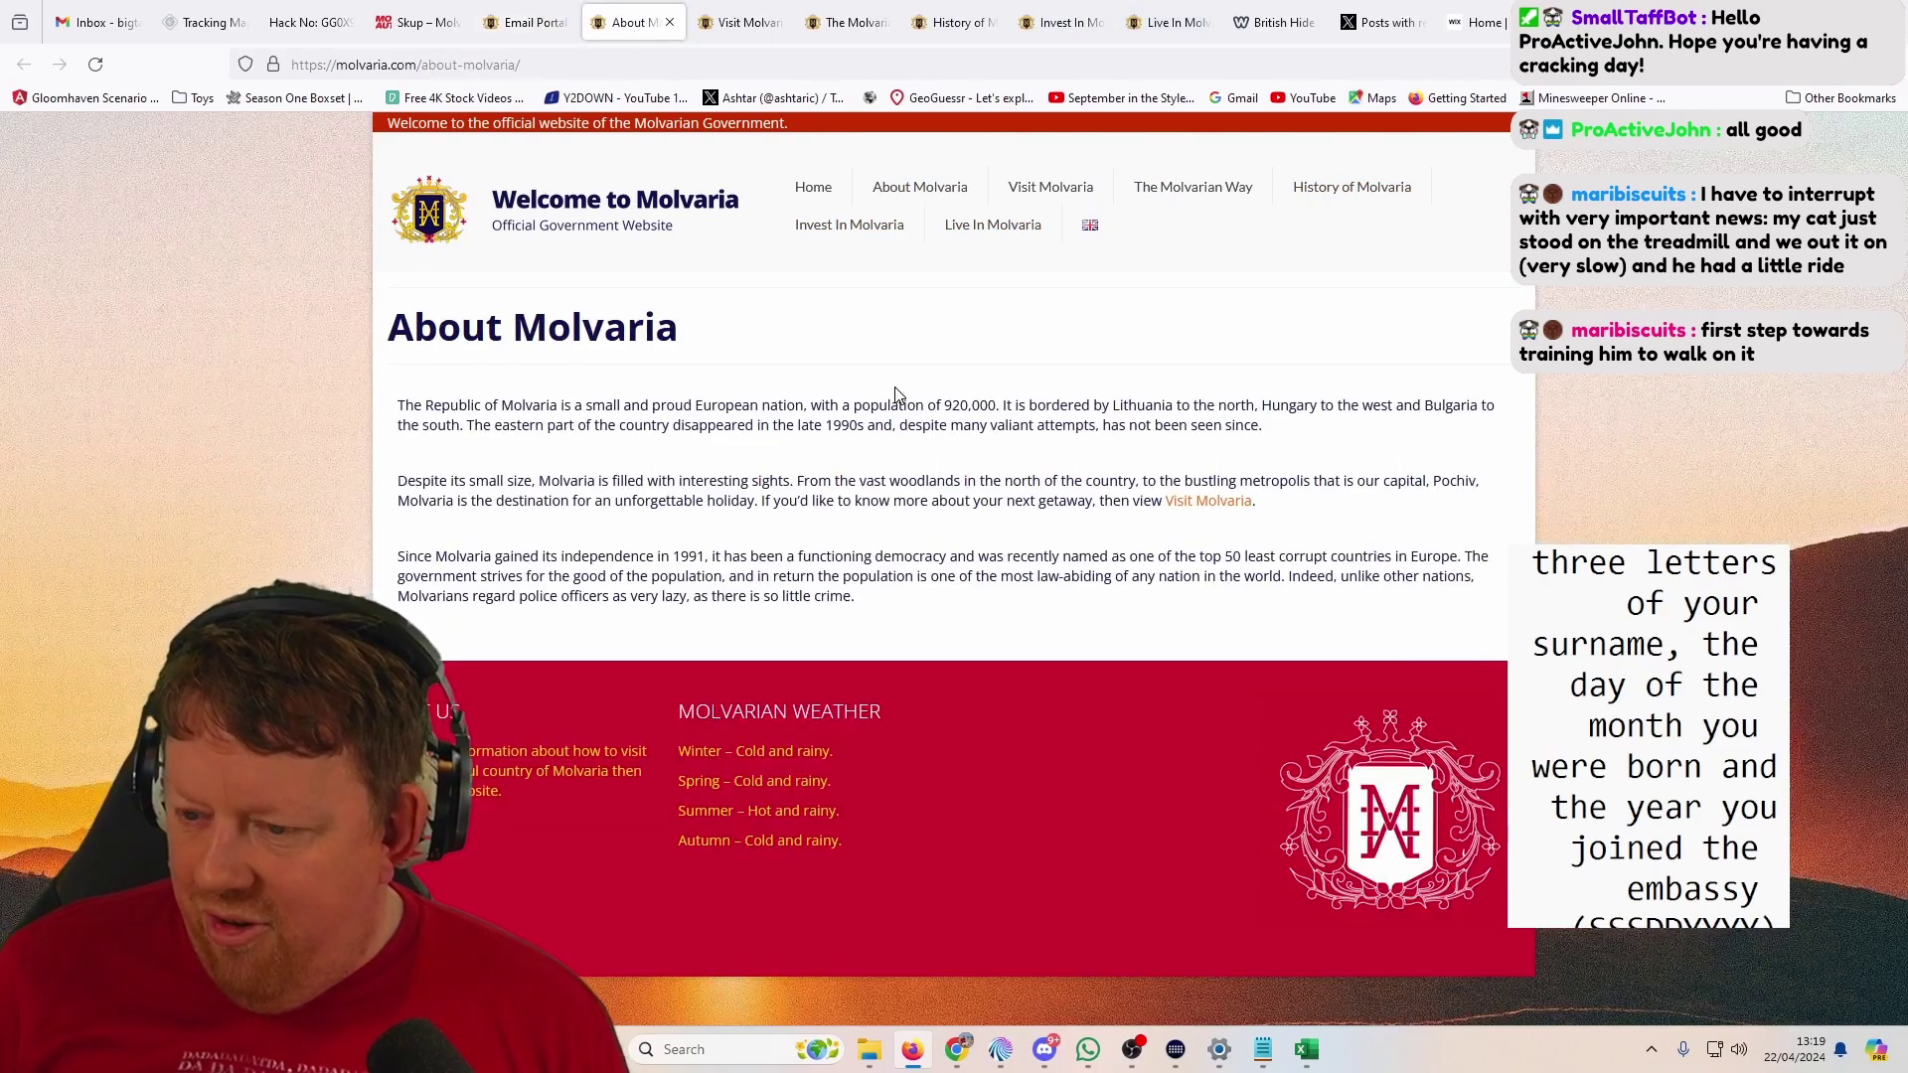
middle_click(646, 28)
scroll(1017, 517, down, 1)
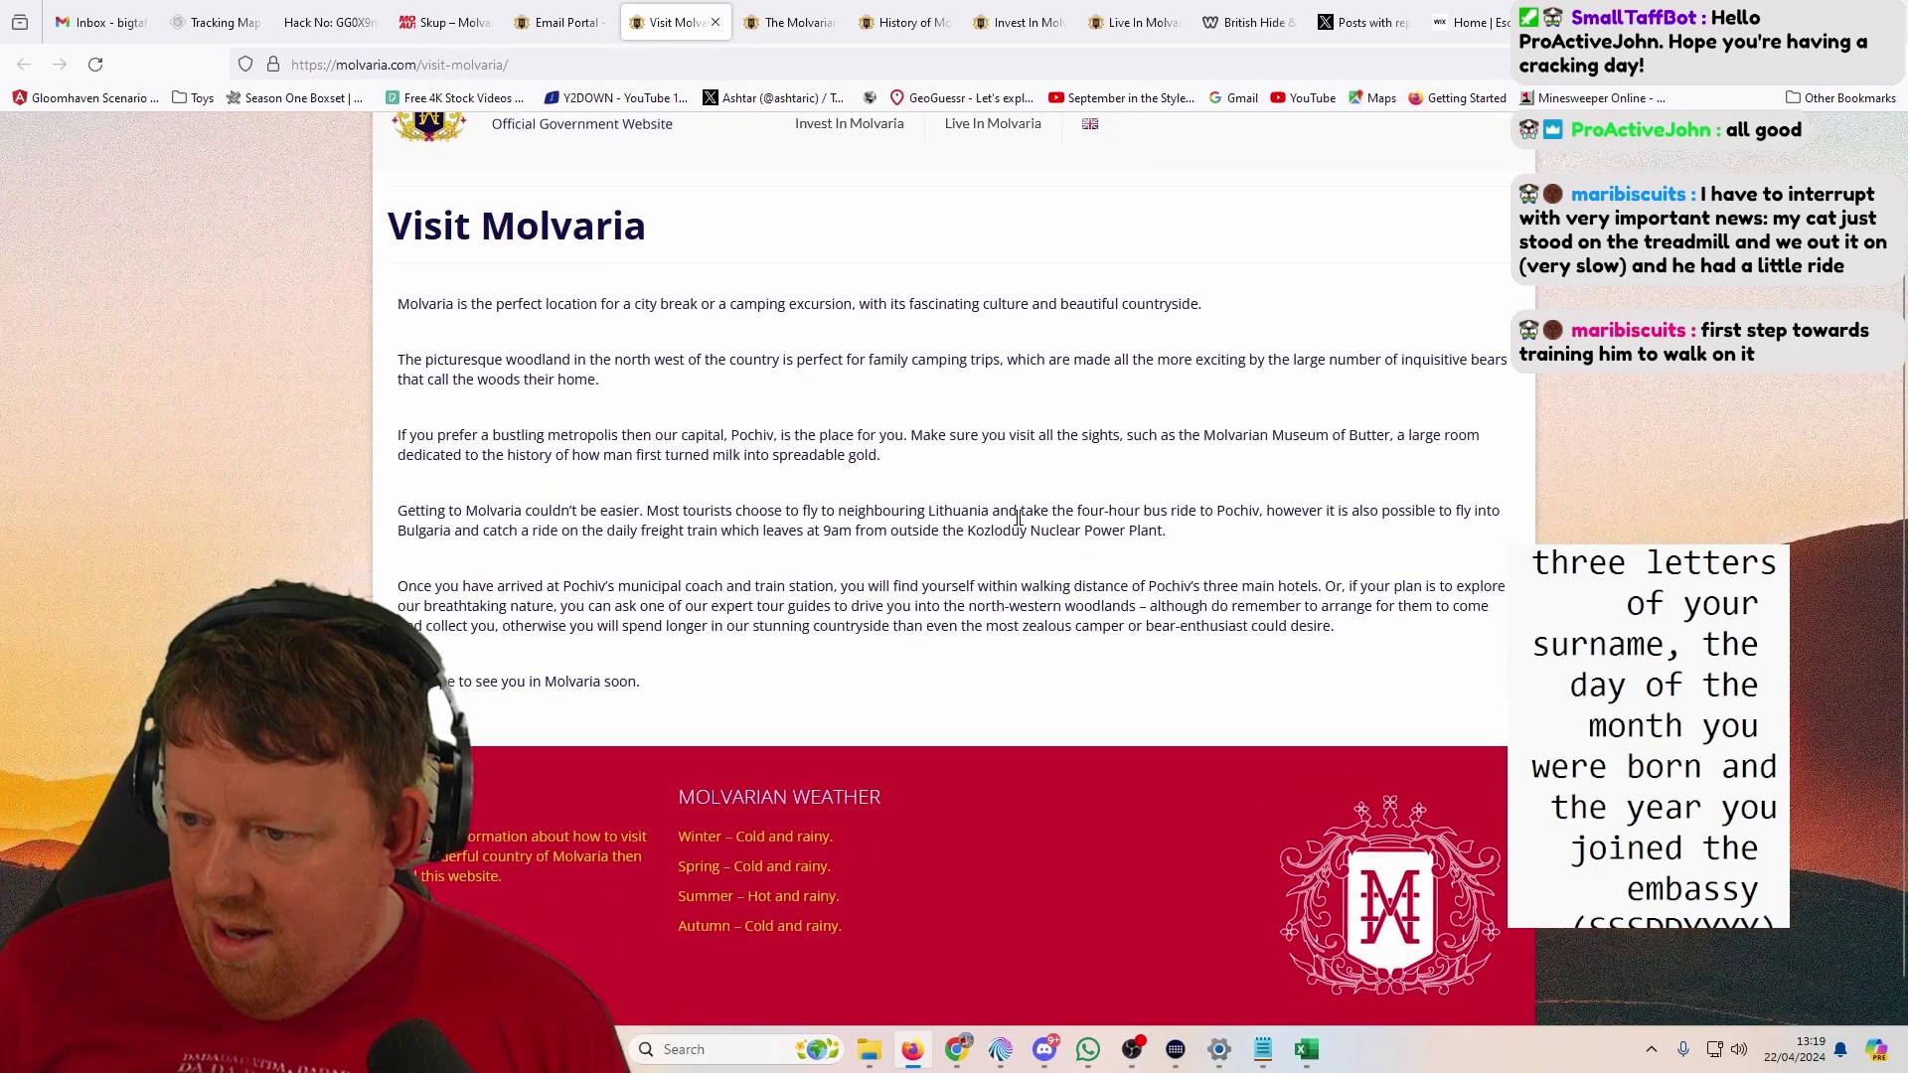
middle_click(656, 10)
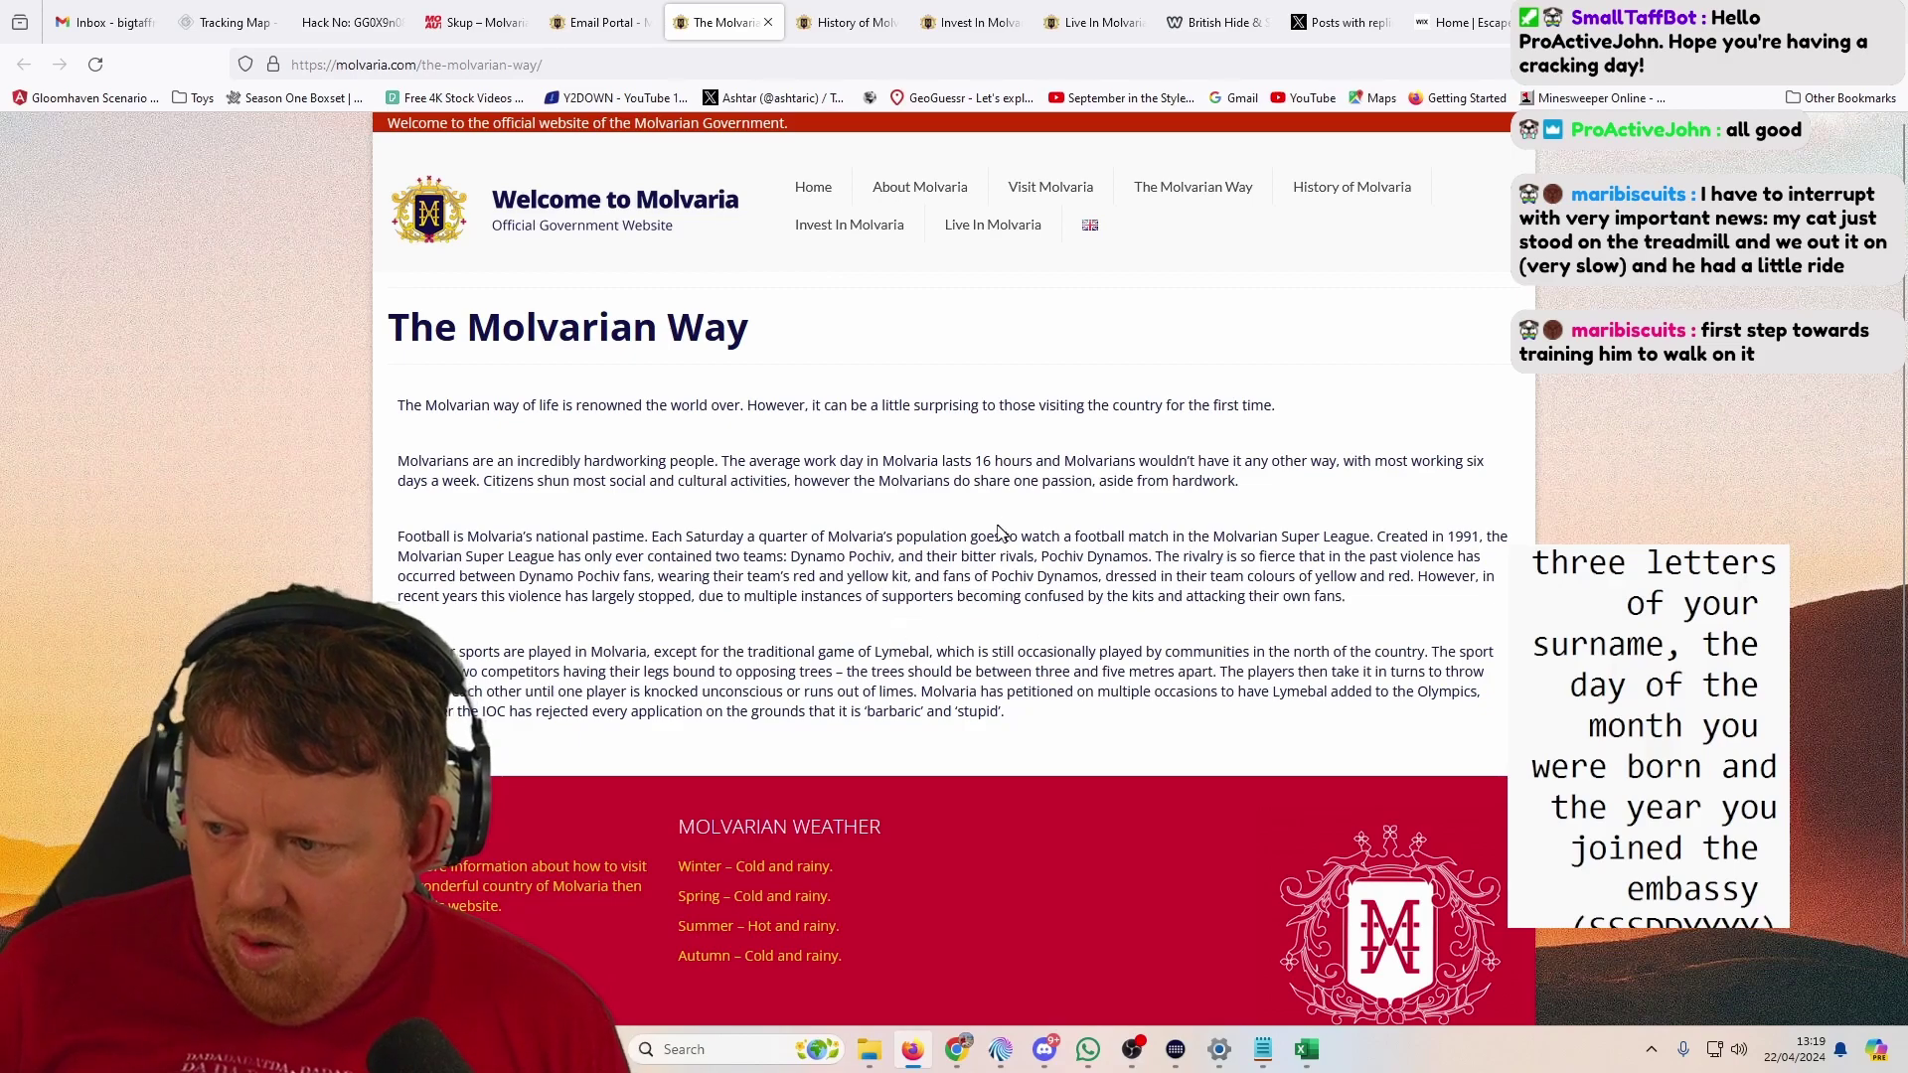
middle_click(744, 22)
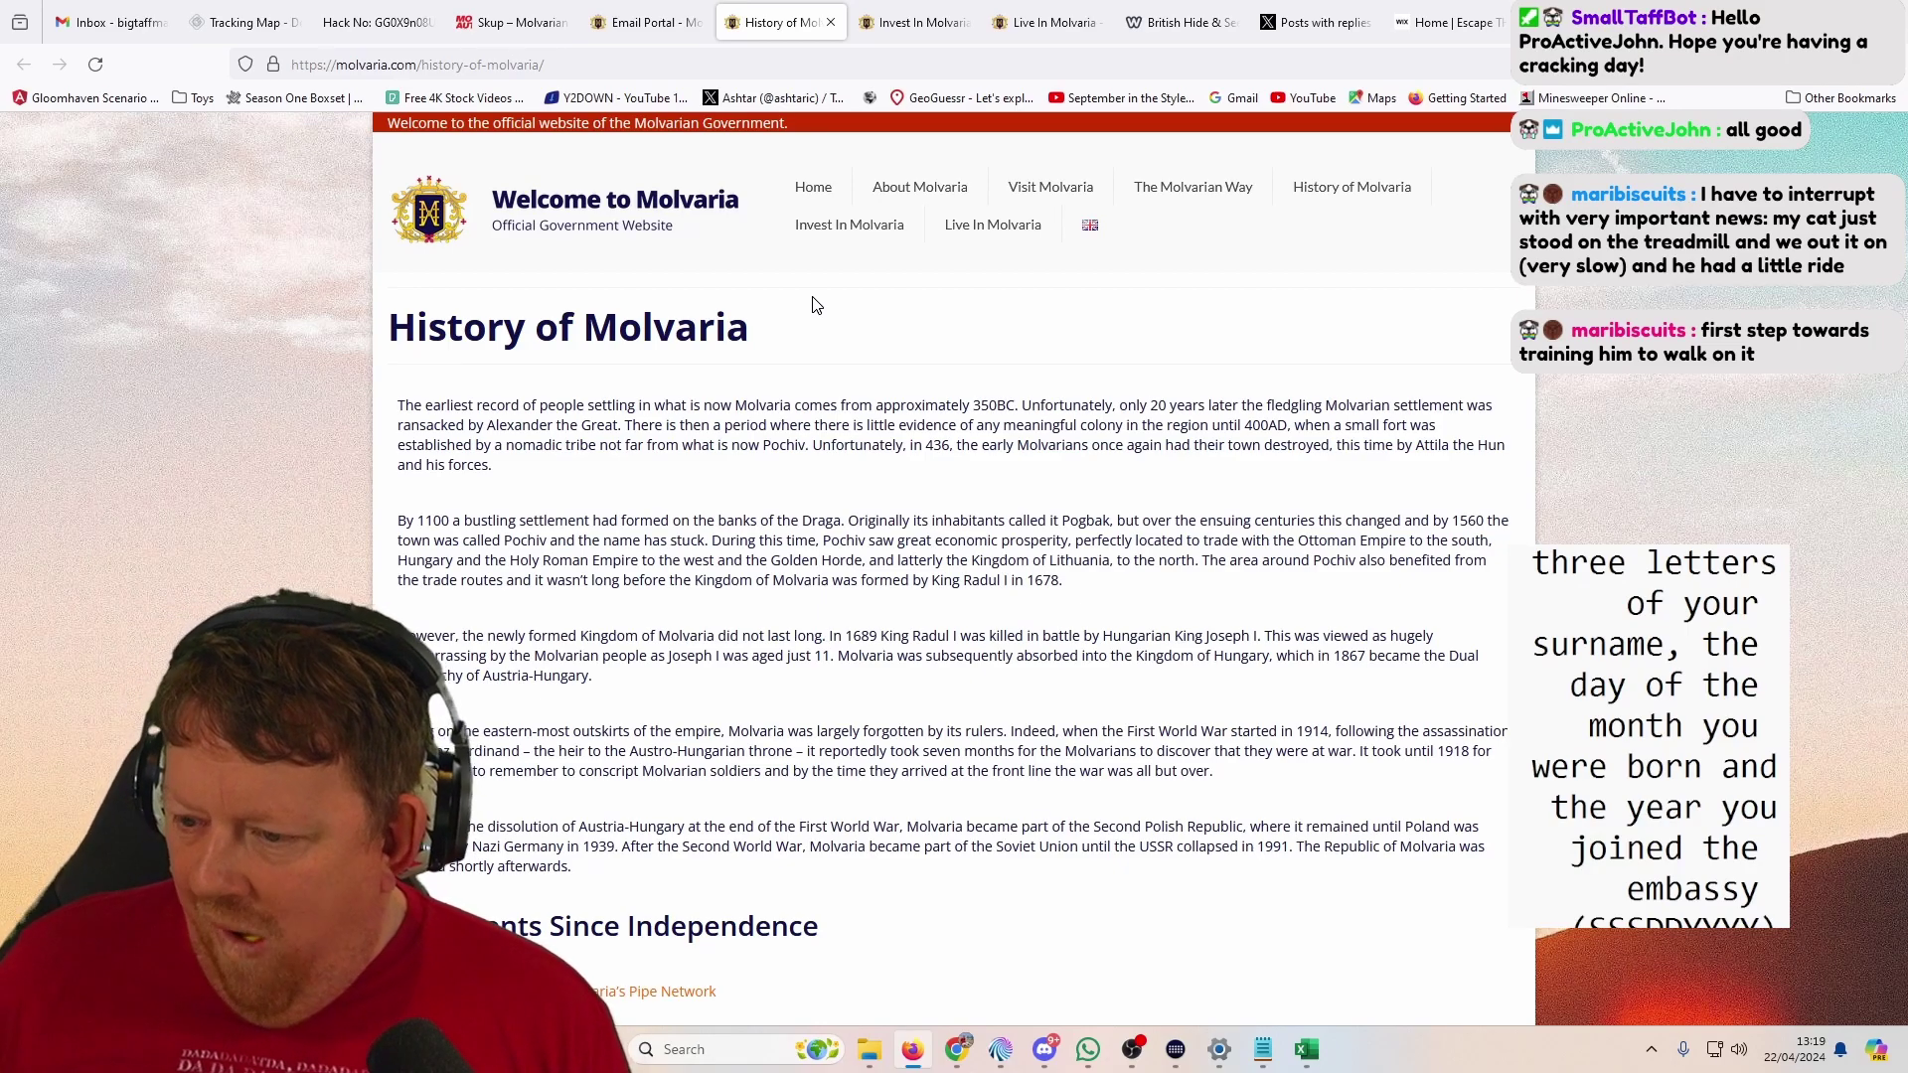
scroll(807, 506, down, 6)
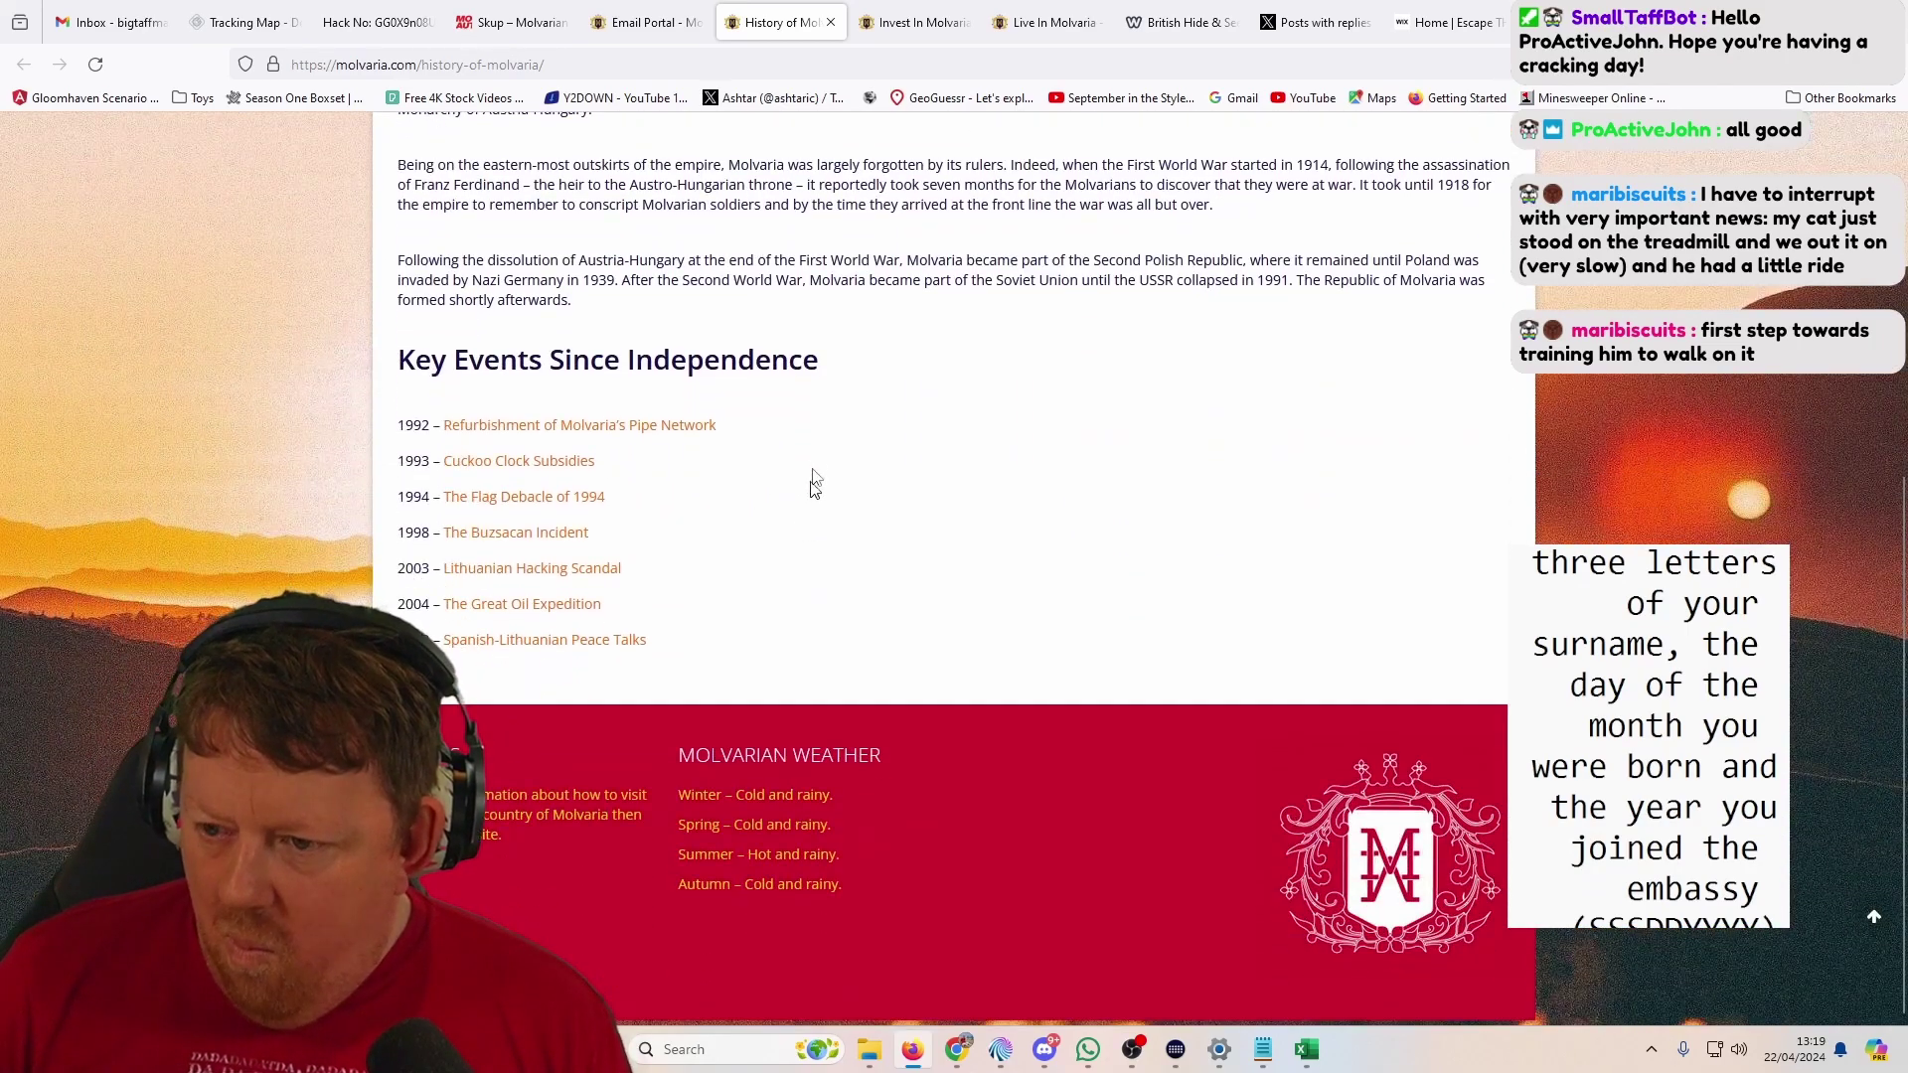
middle_click(795, 14)
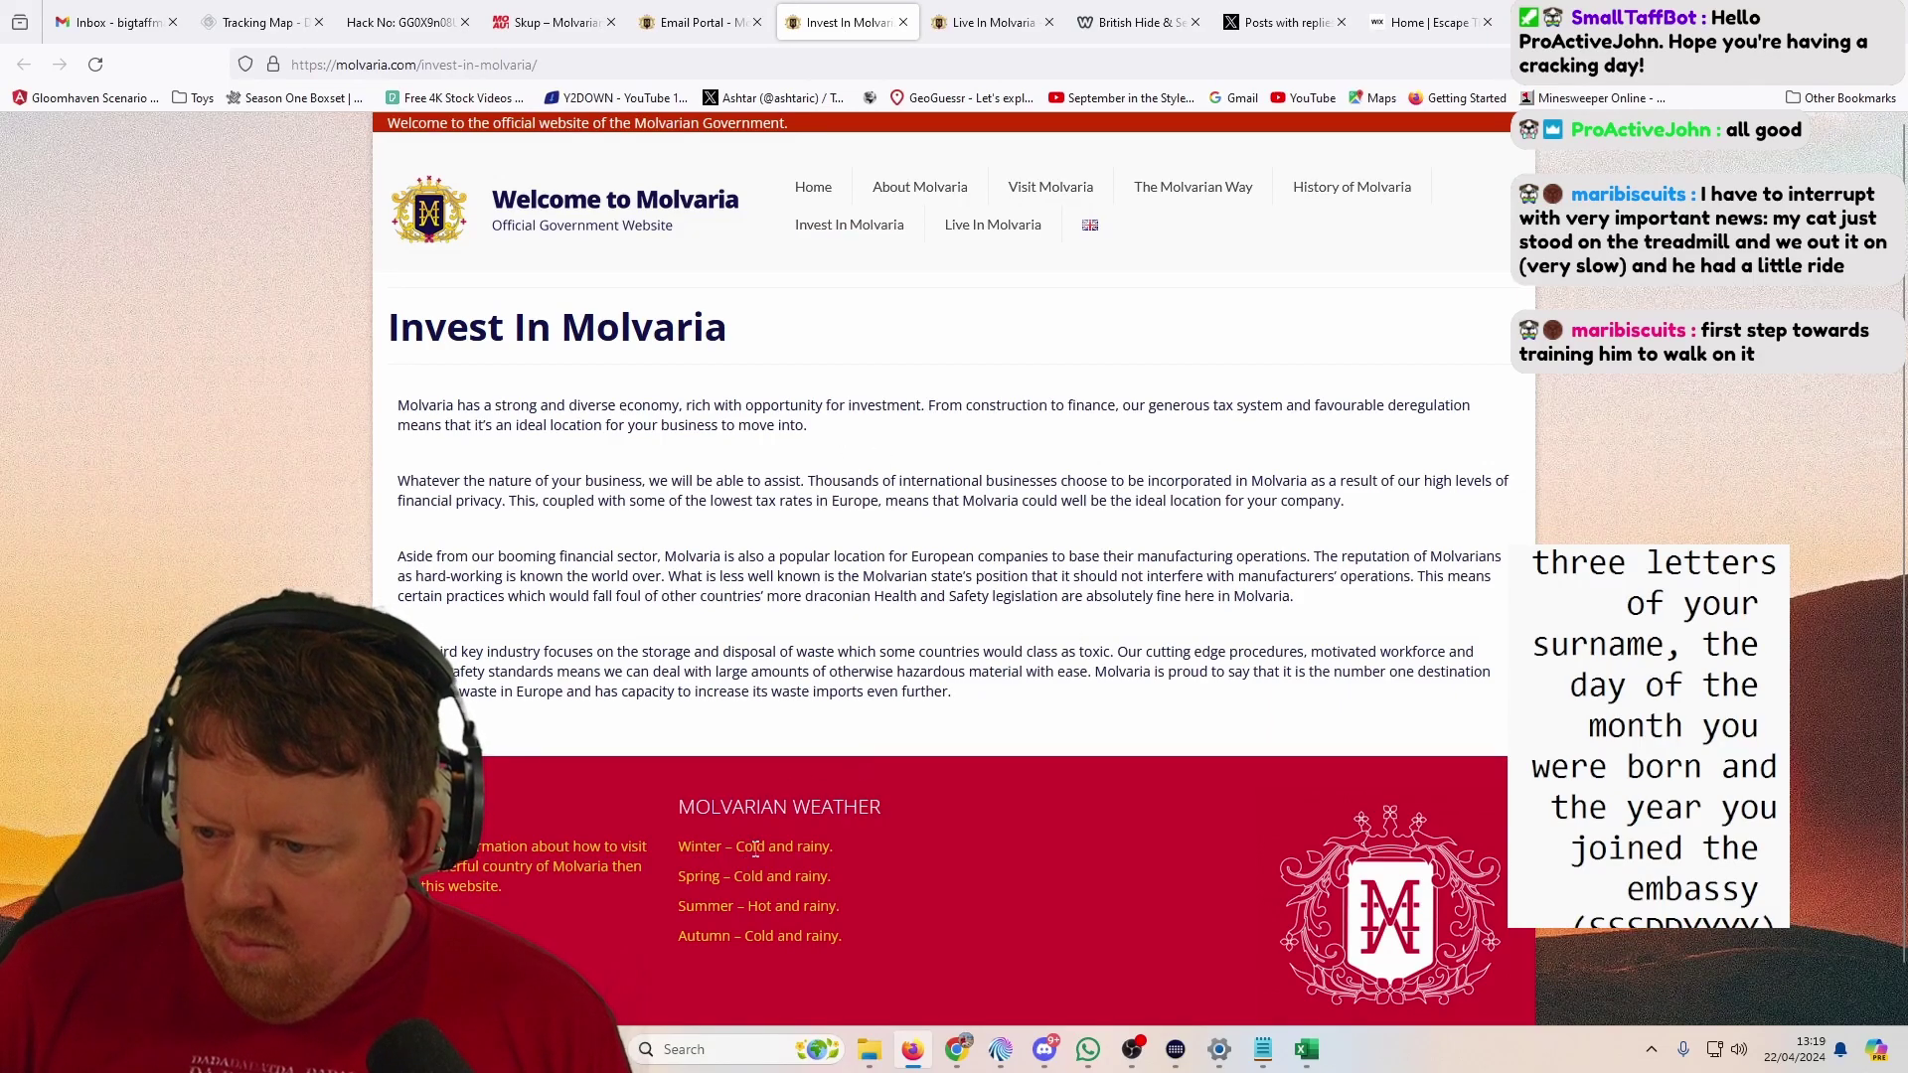
middle_click(805, 18)
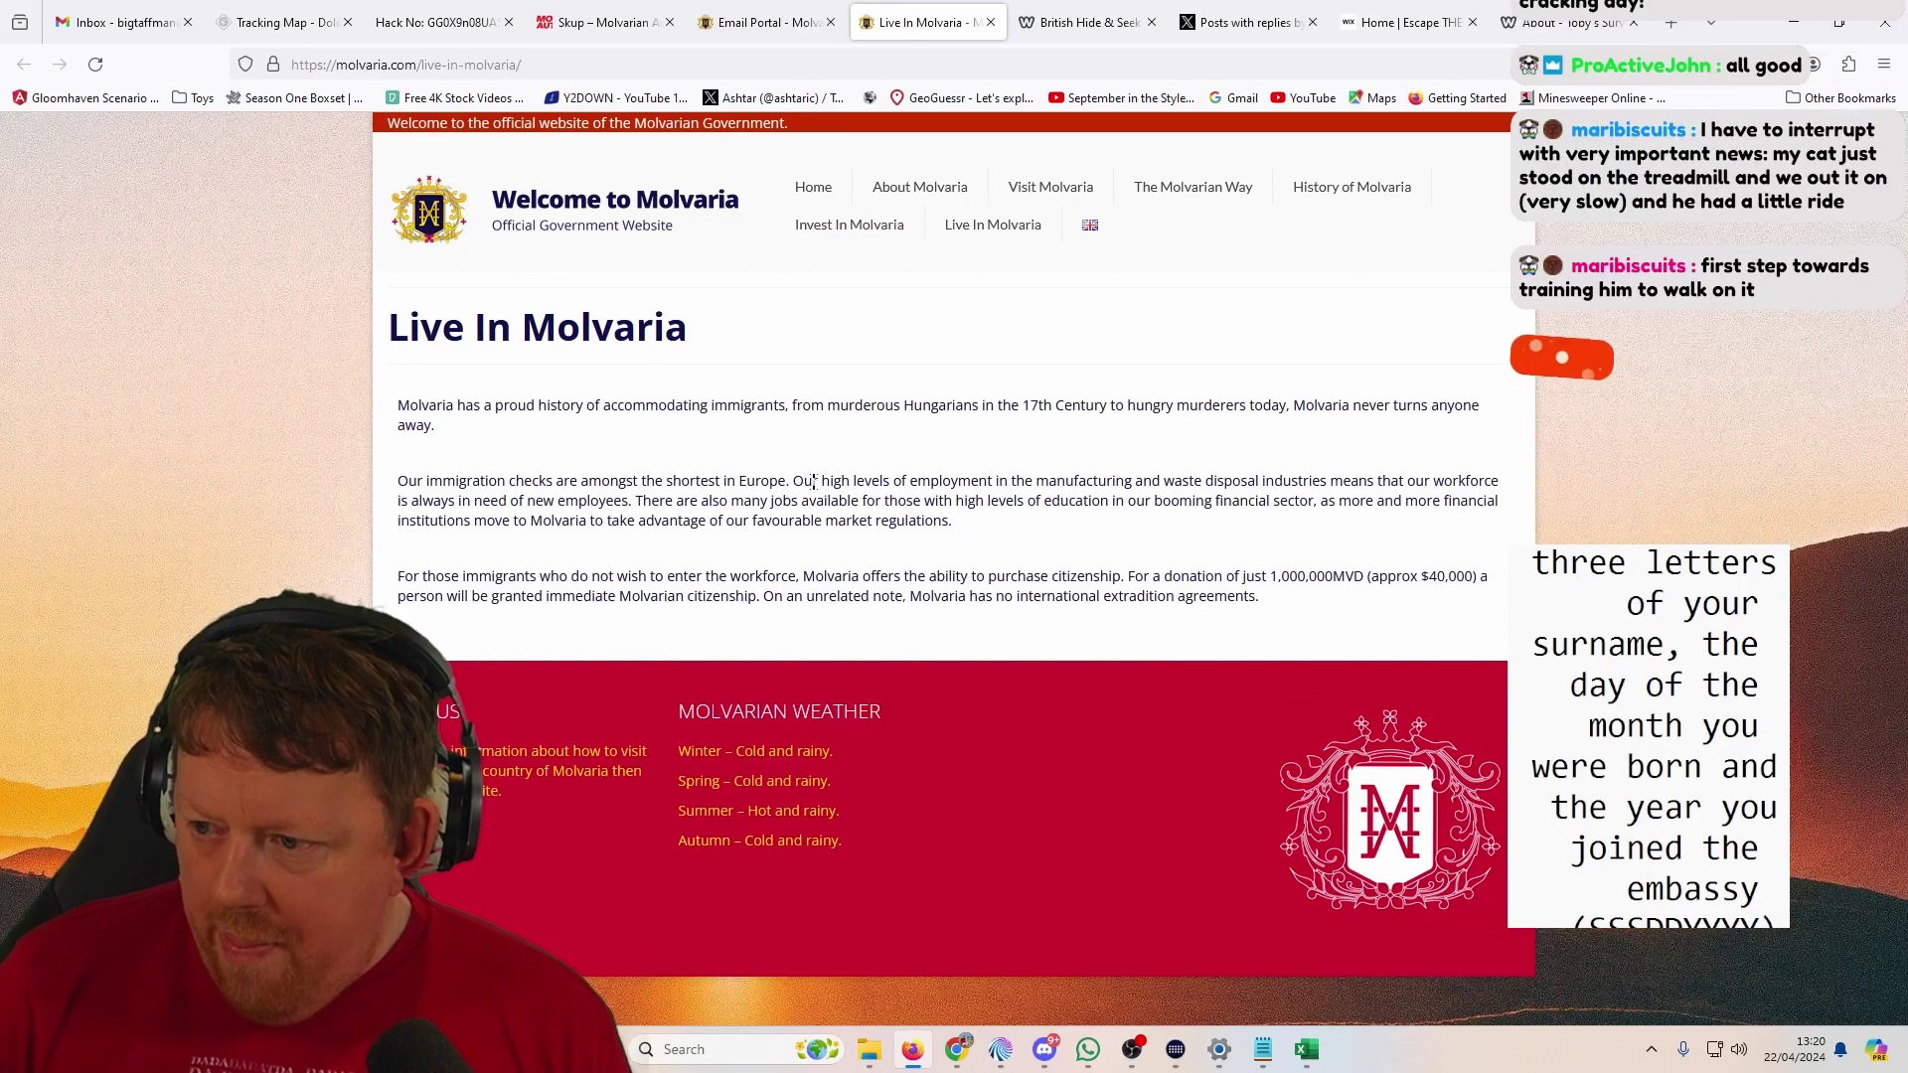
middle_click(870, 22)
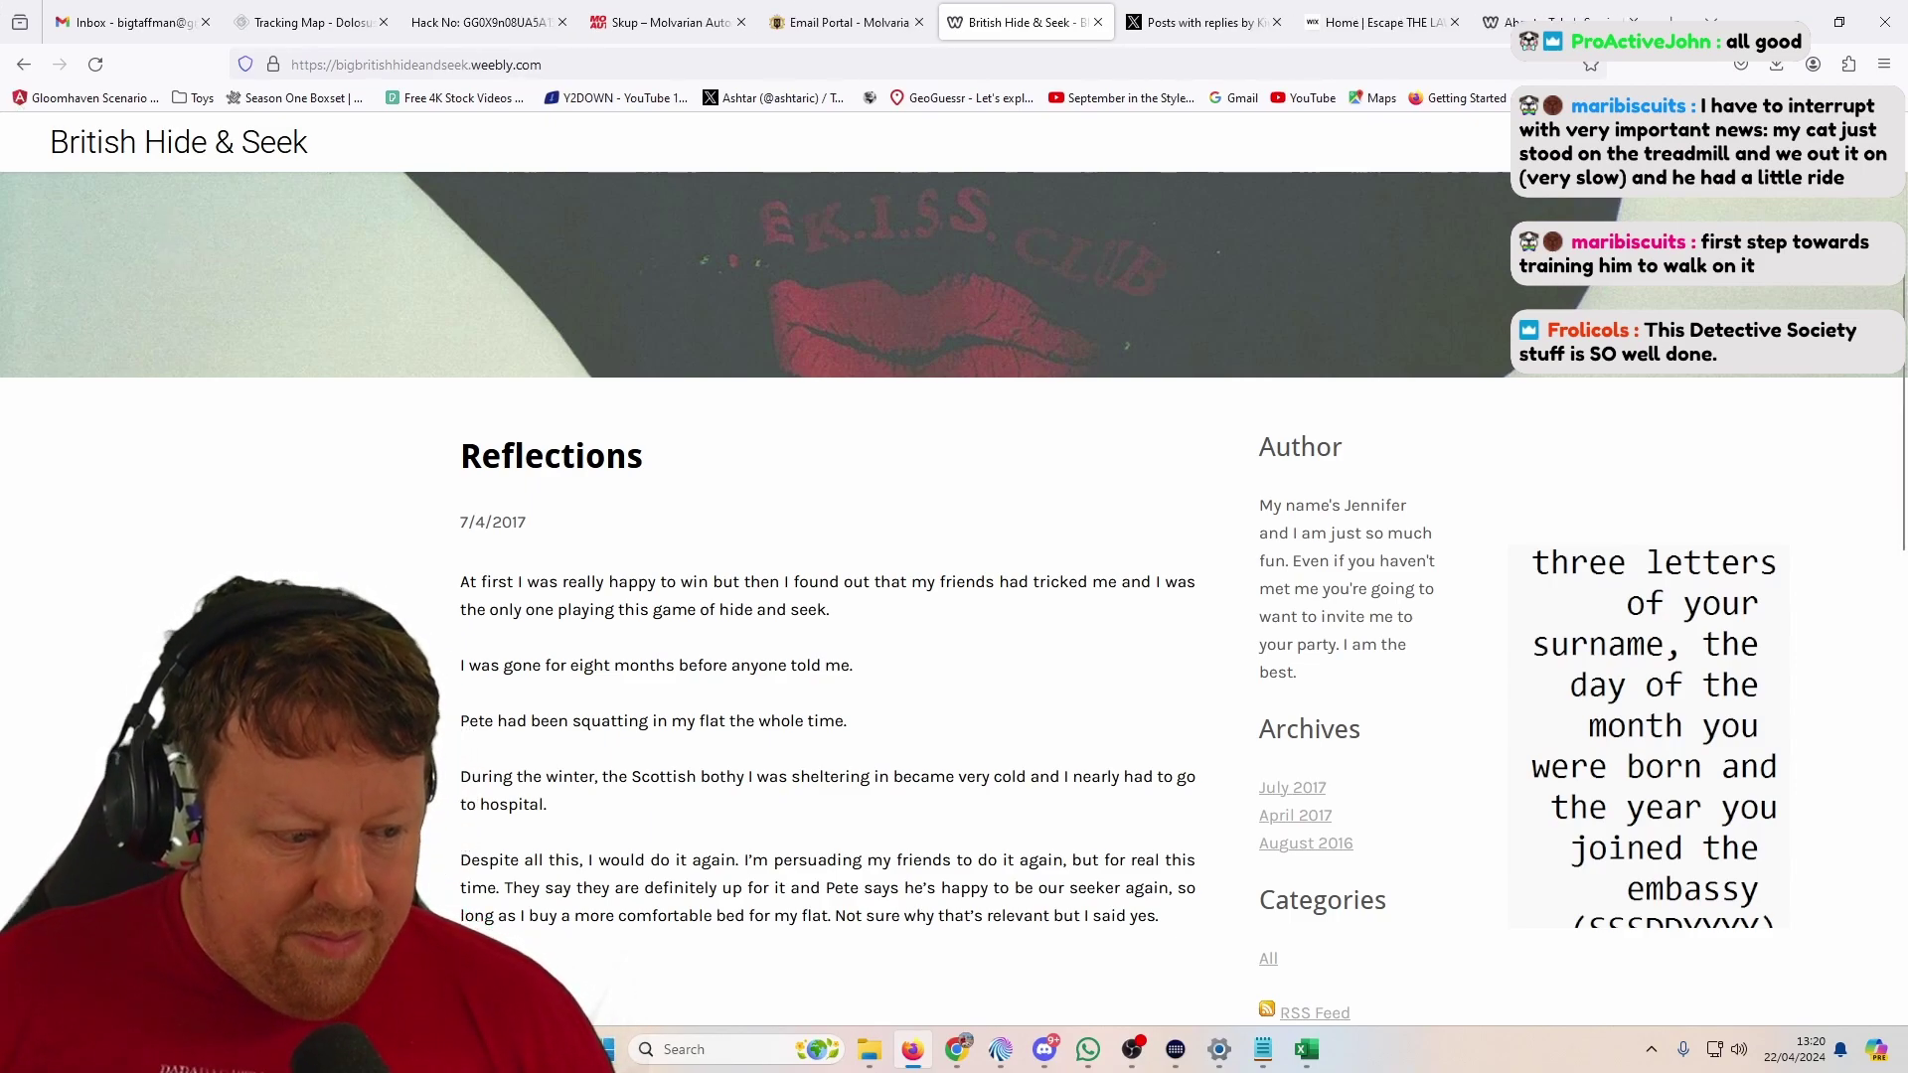
click(308, 22)
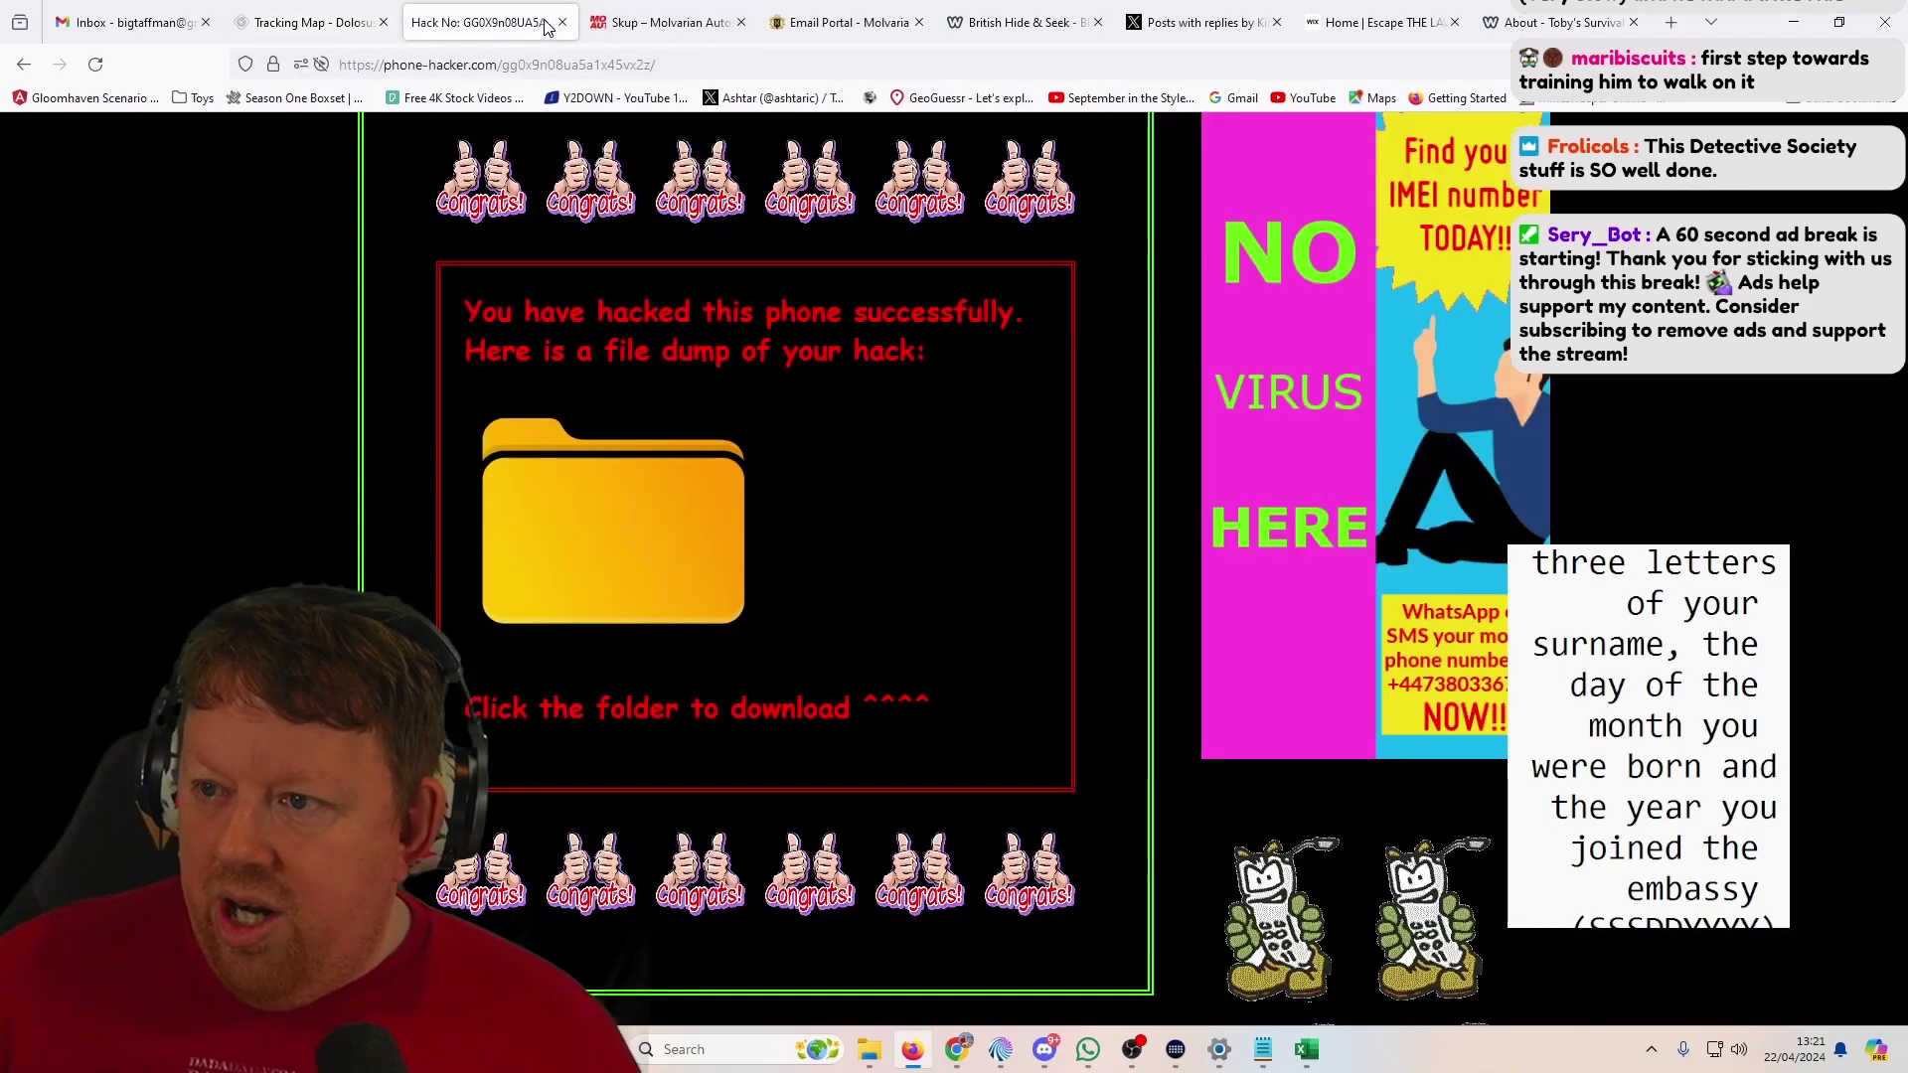
Step: Check the Phone Log folder's CallLog, FavouriteContacts and VoicemailLog files, then preview the open Excel workbooks
click(517, 22)
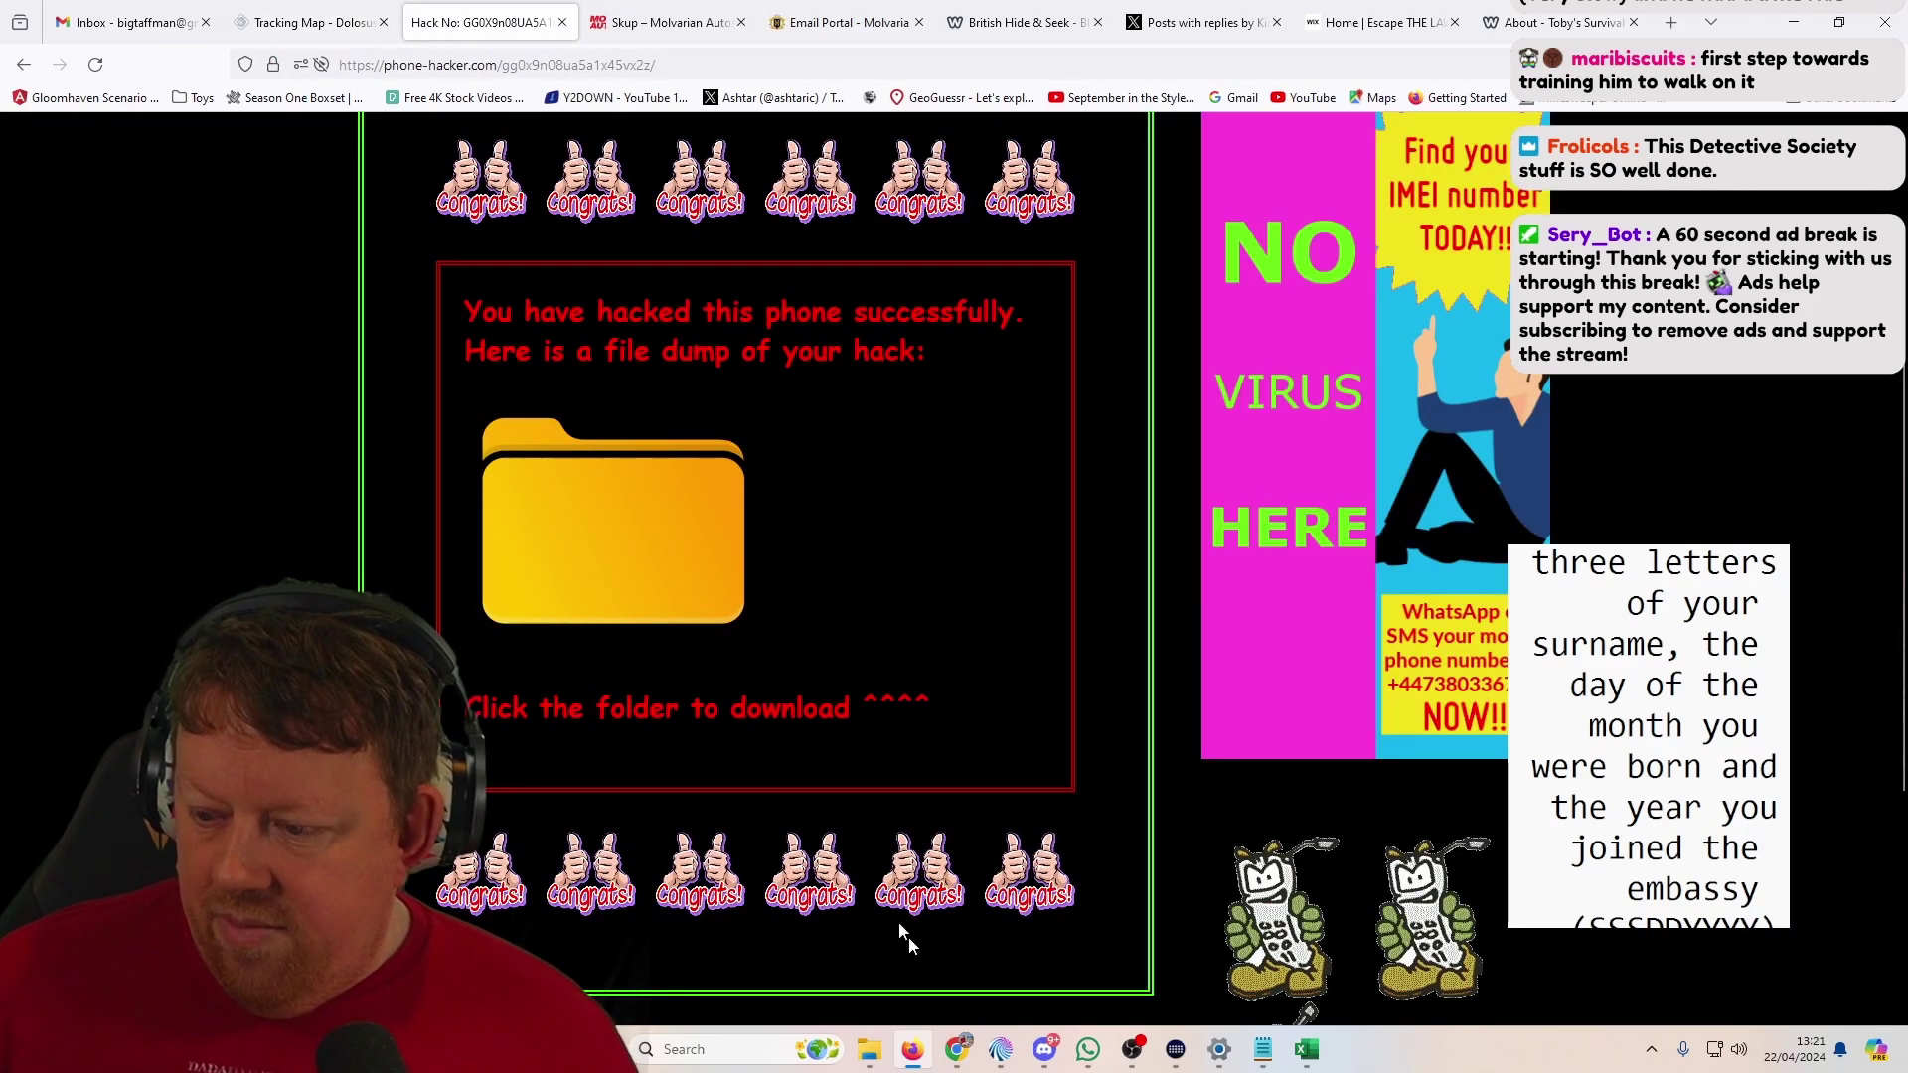
mouse_move(872, 1053)
click(939, 929)
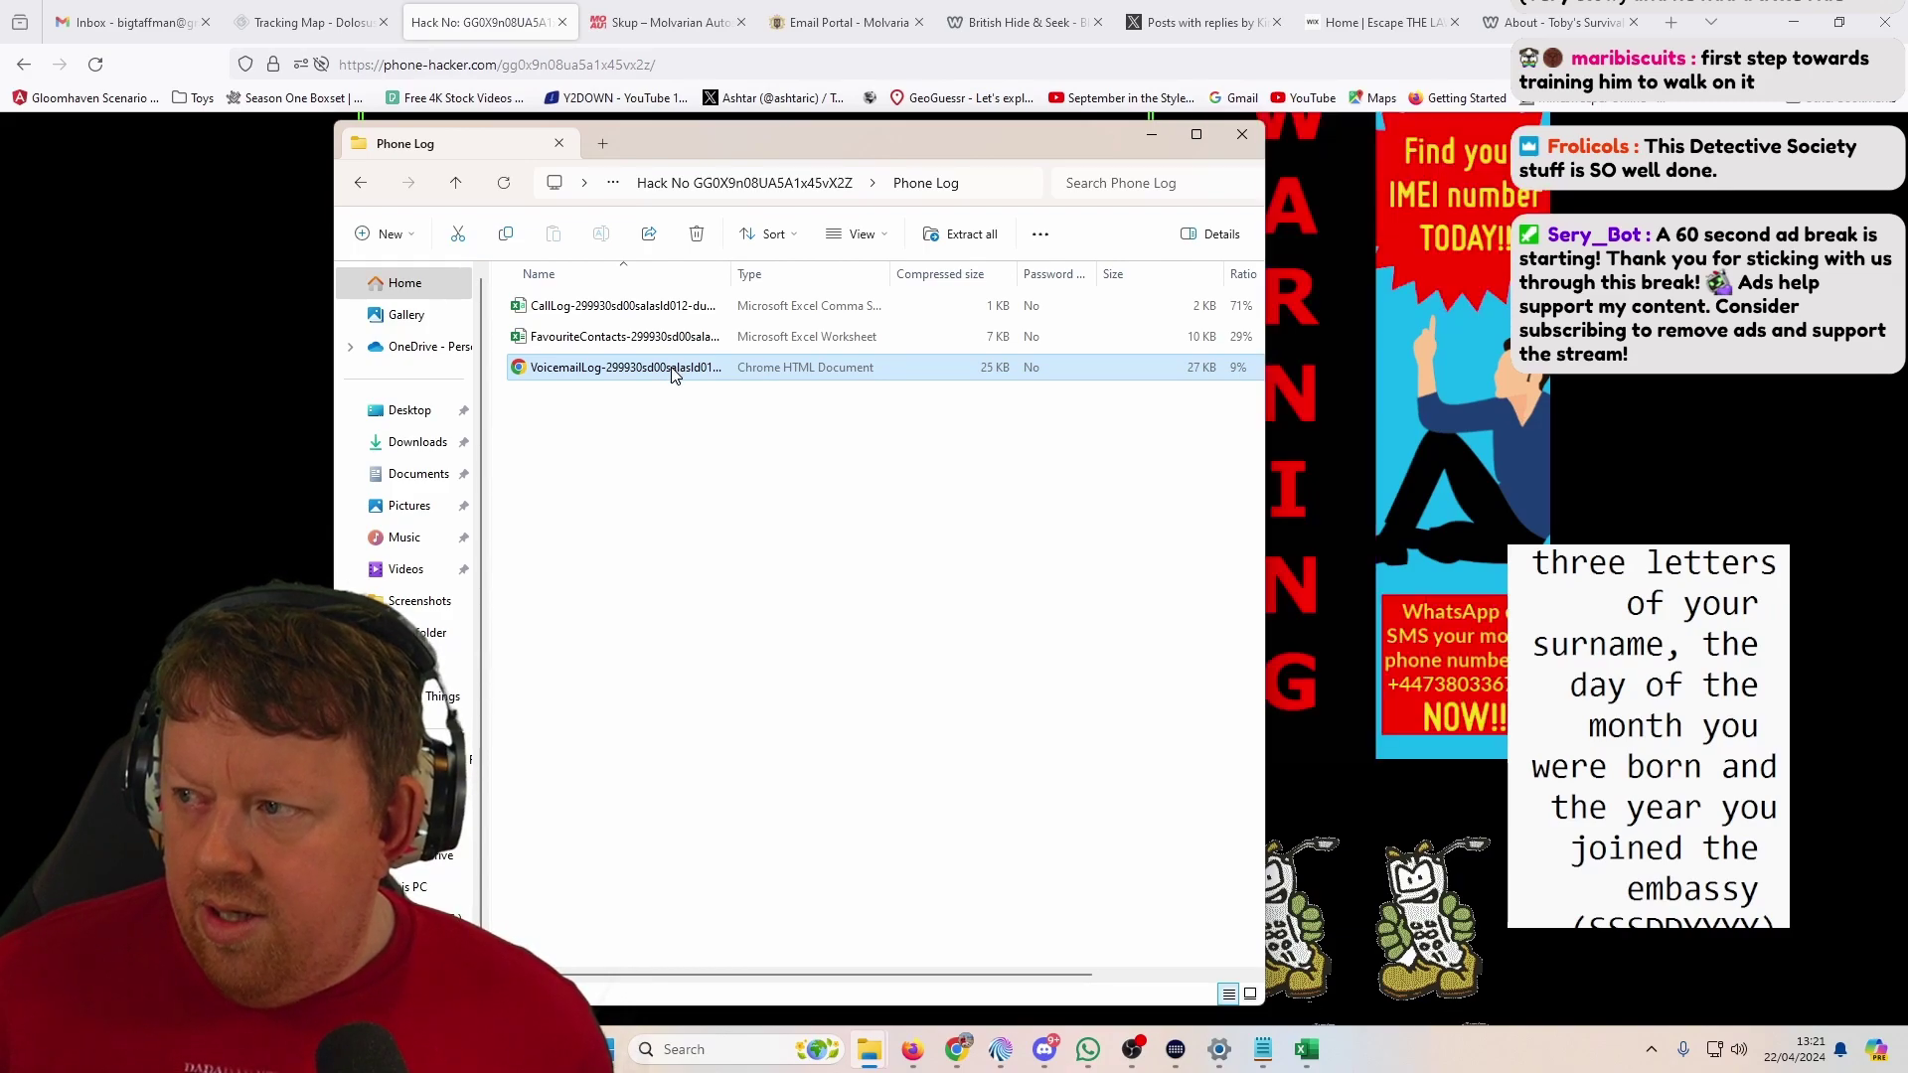
click(1305, 1051)
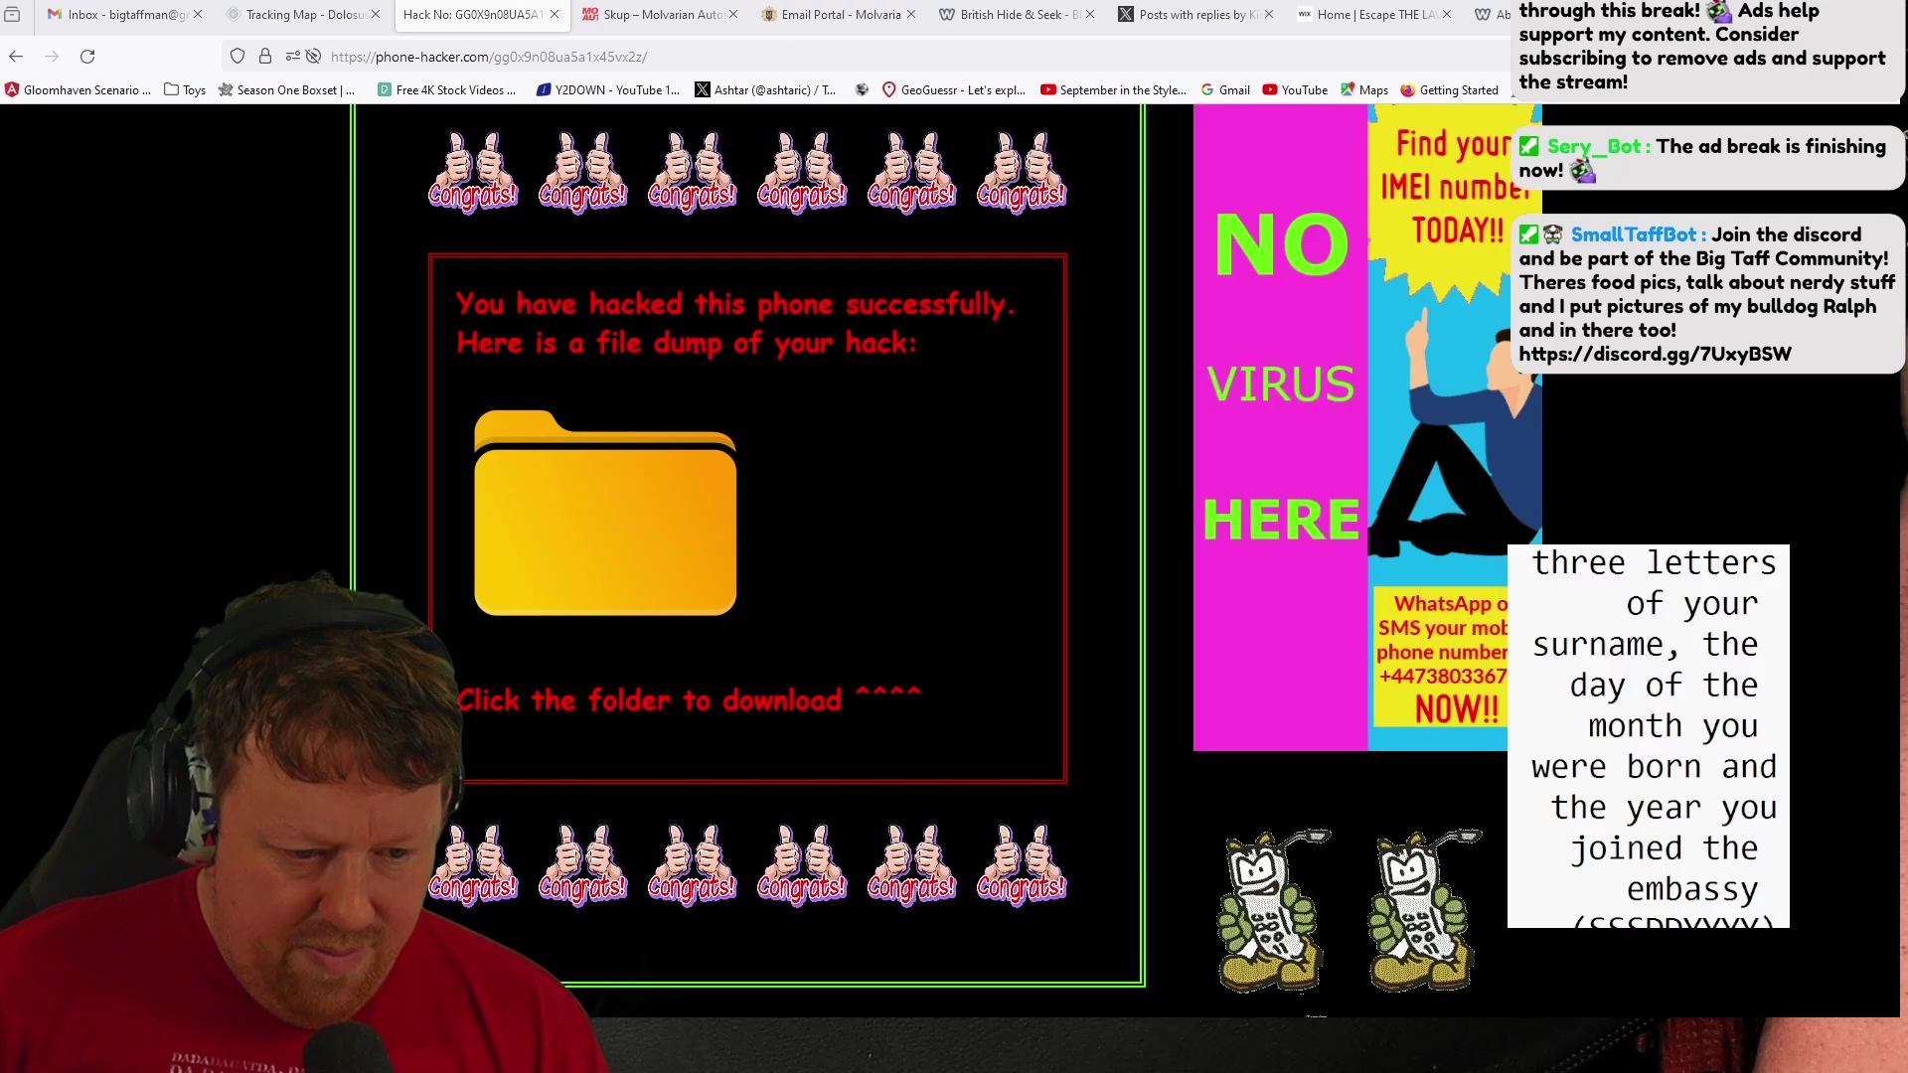
Step: Send the drafted first WhatsApp message, then reply 'whats your codeword'
key(alt+Tab)
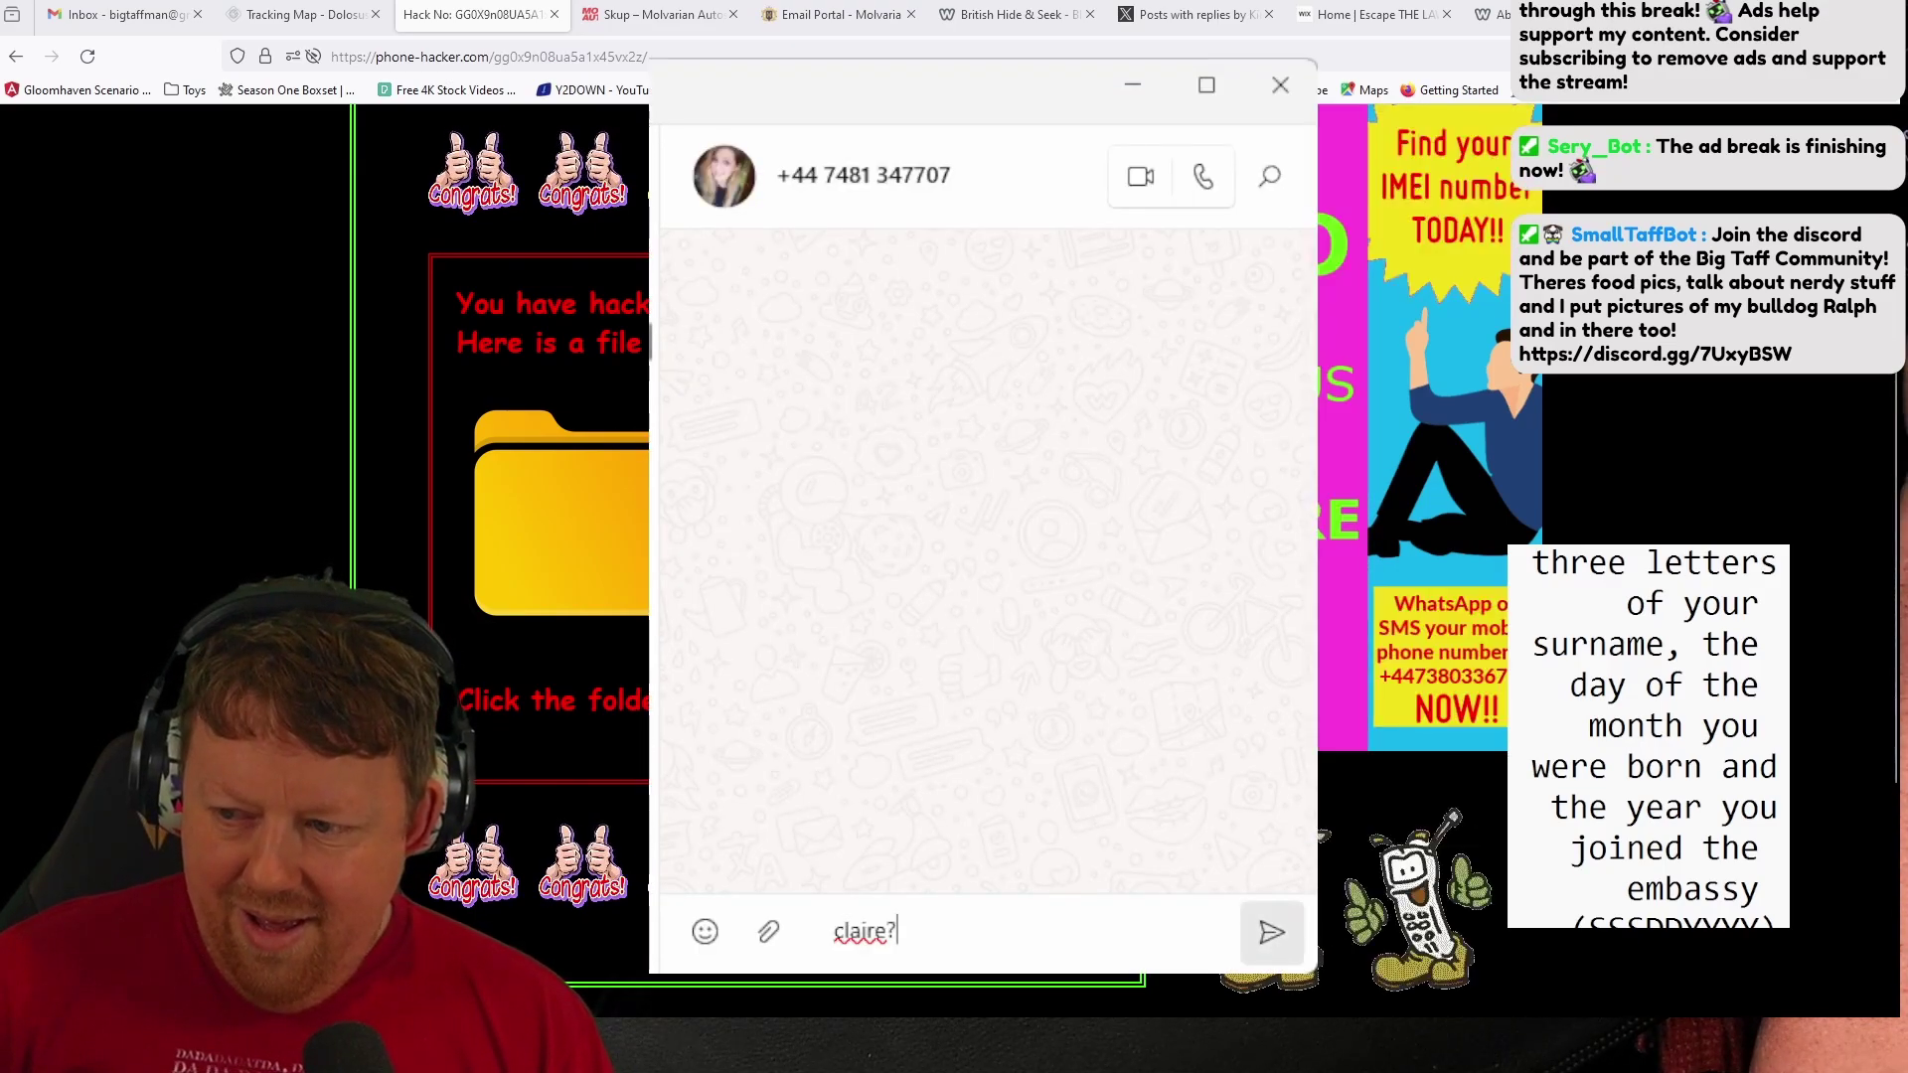
click(1272, 932)
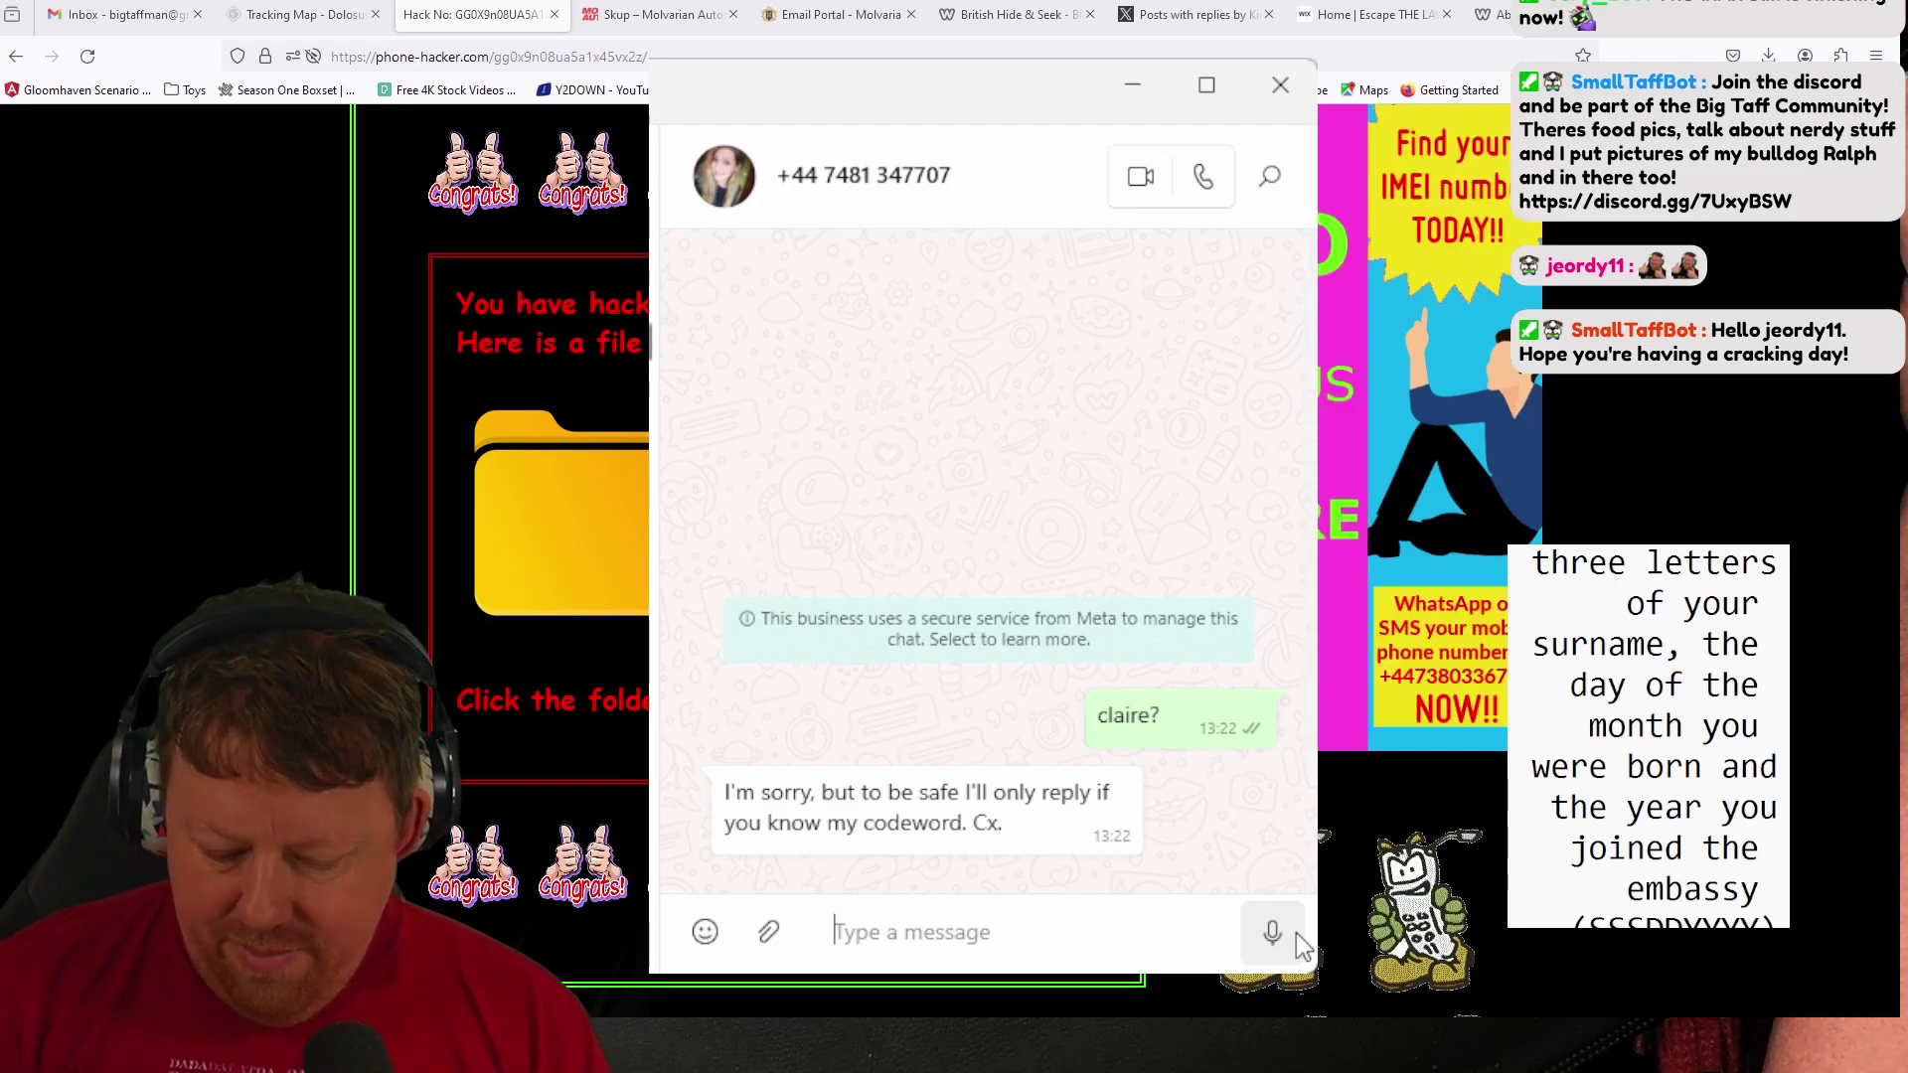
text(whats)
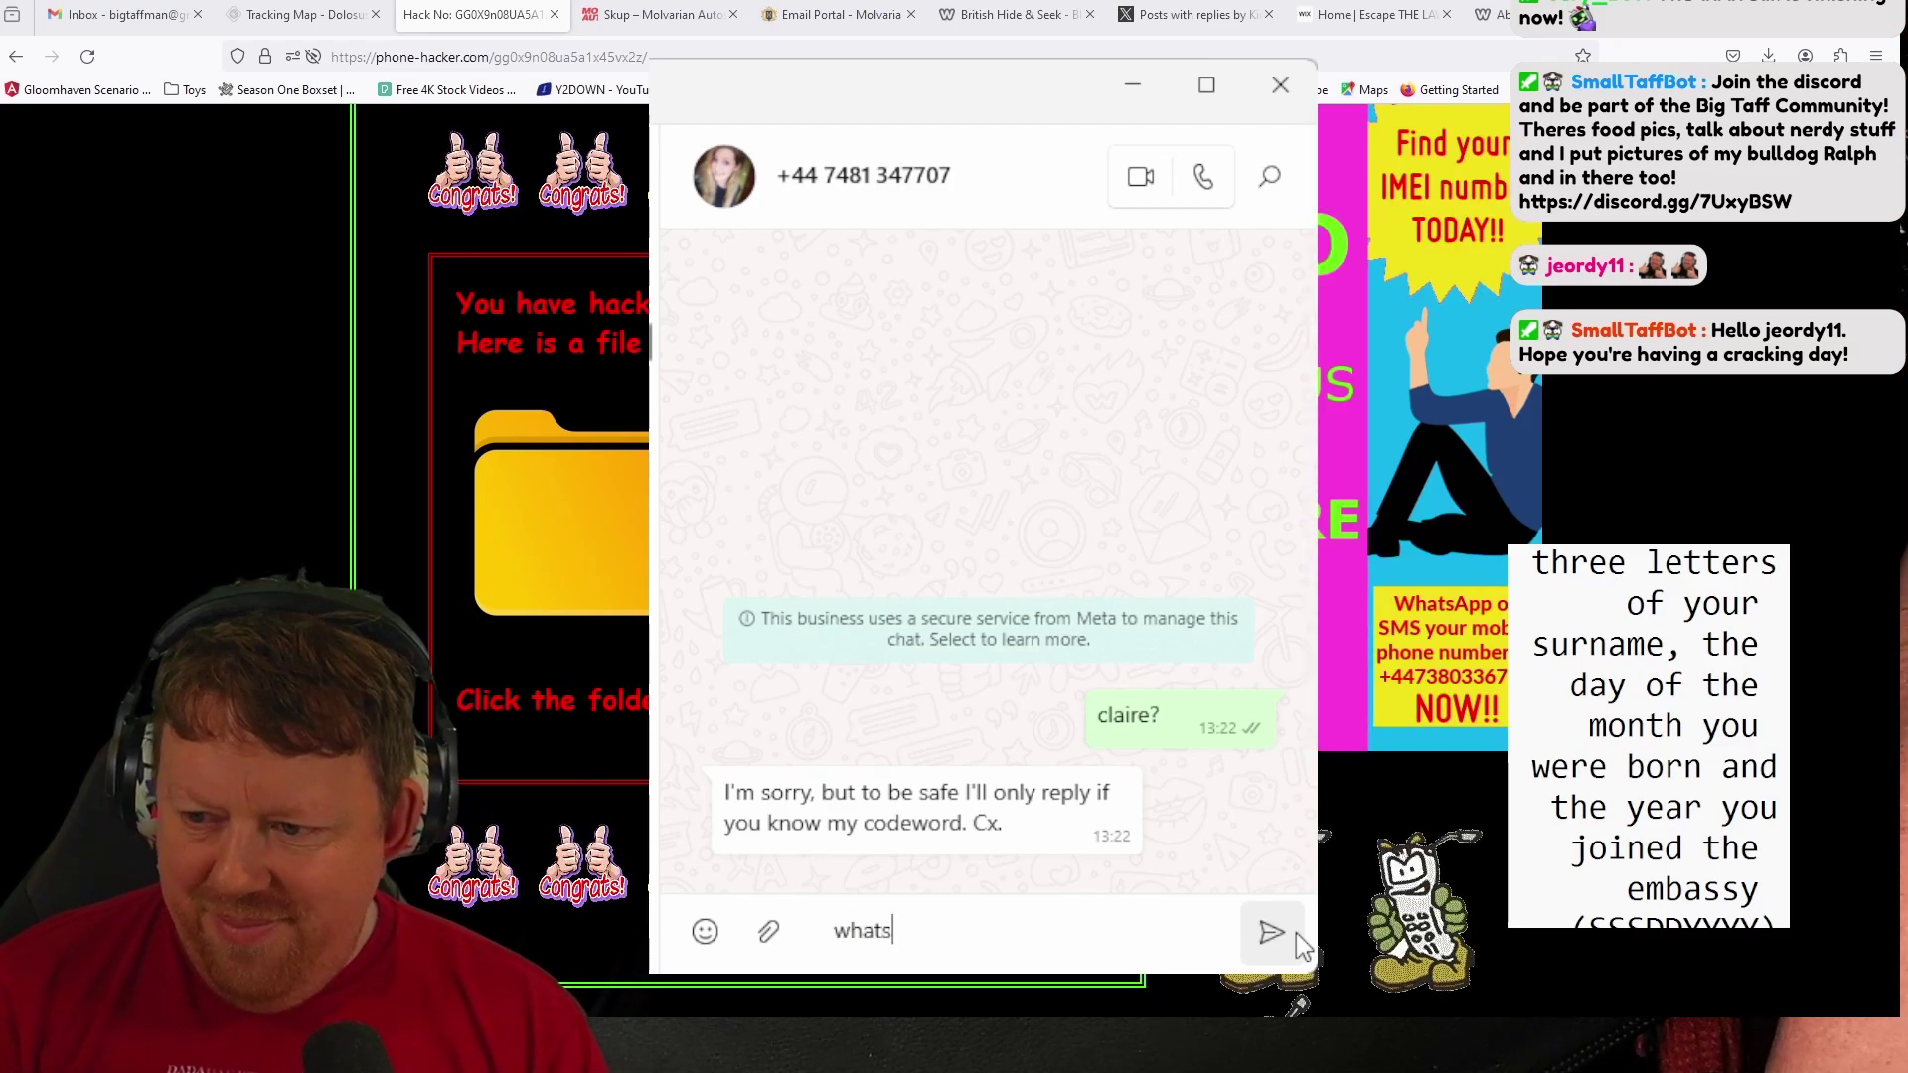
text( your codeword)
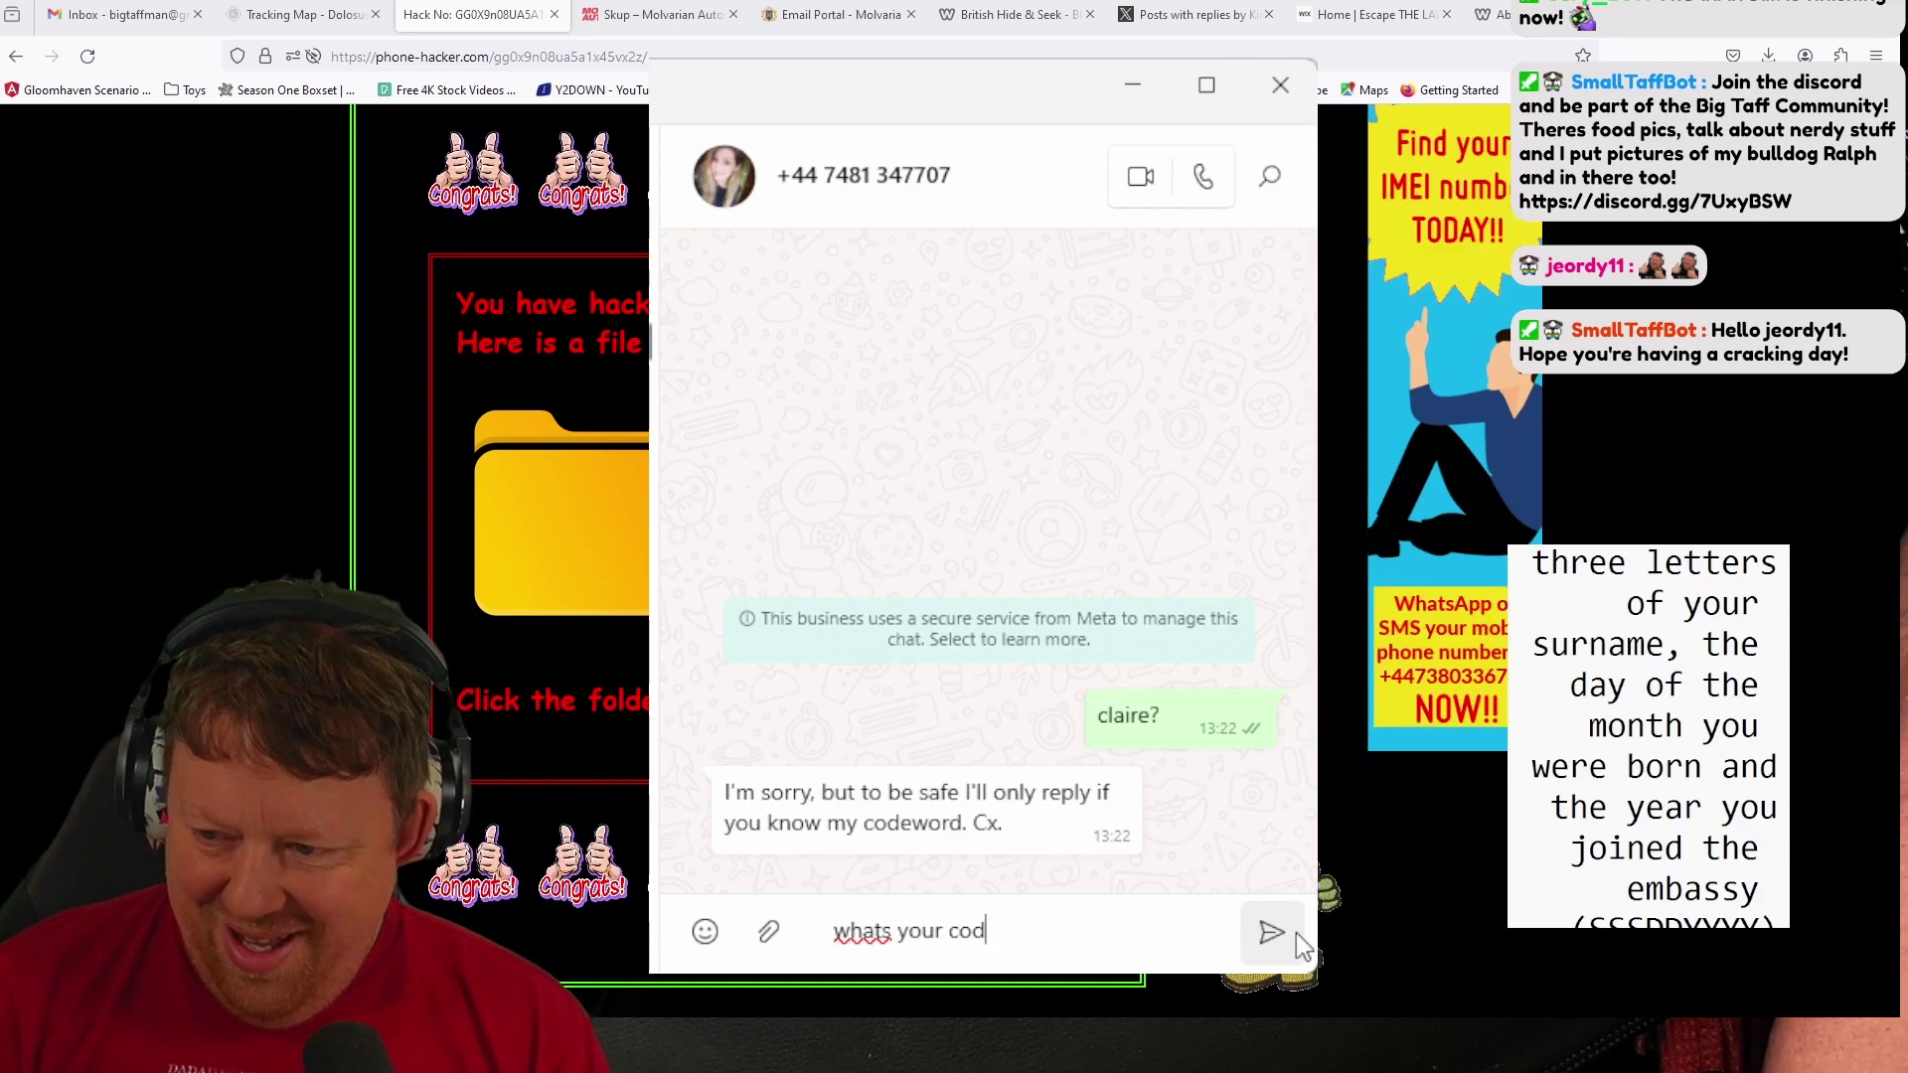
key(Return)
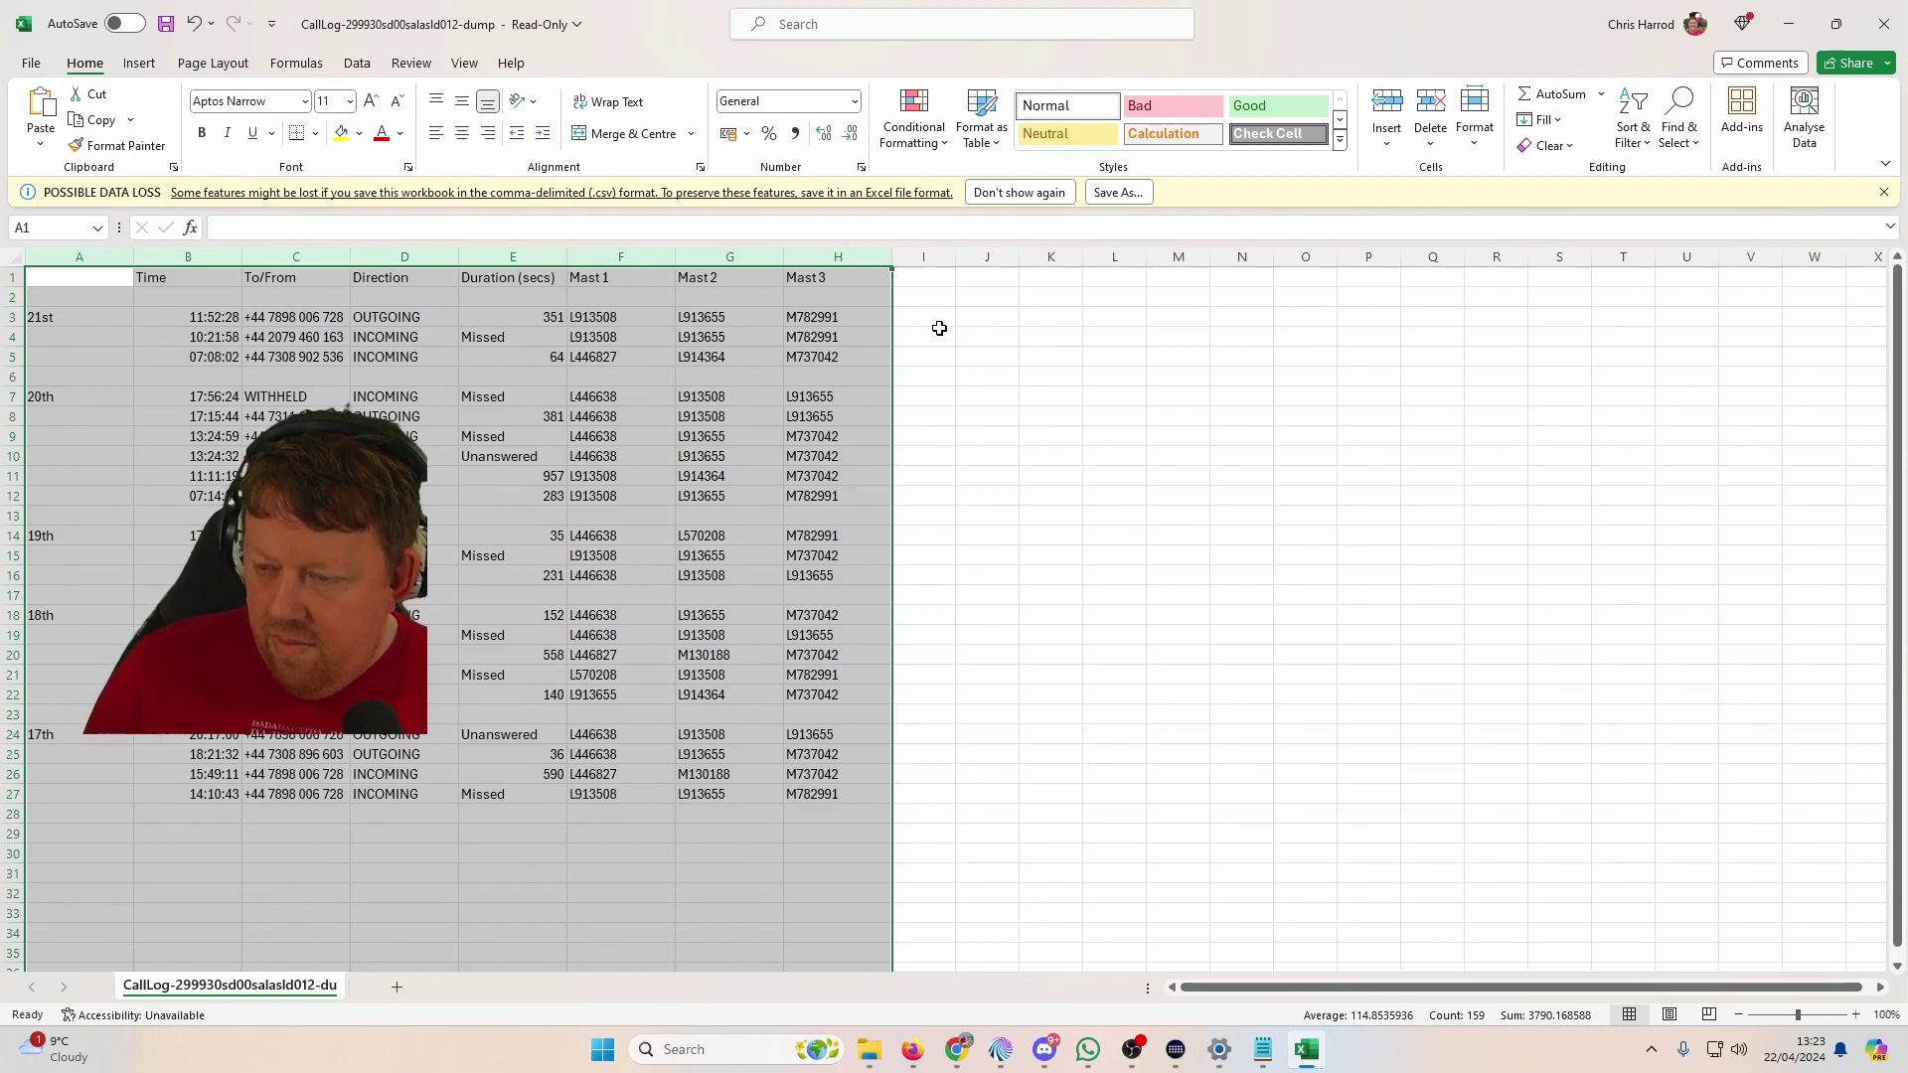
click(934, 323)
click(628, 319)
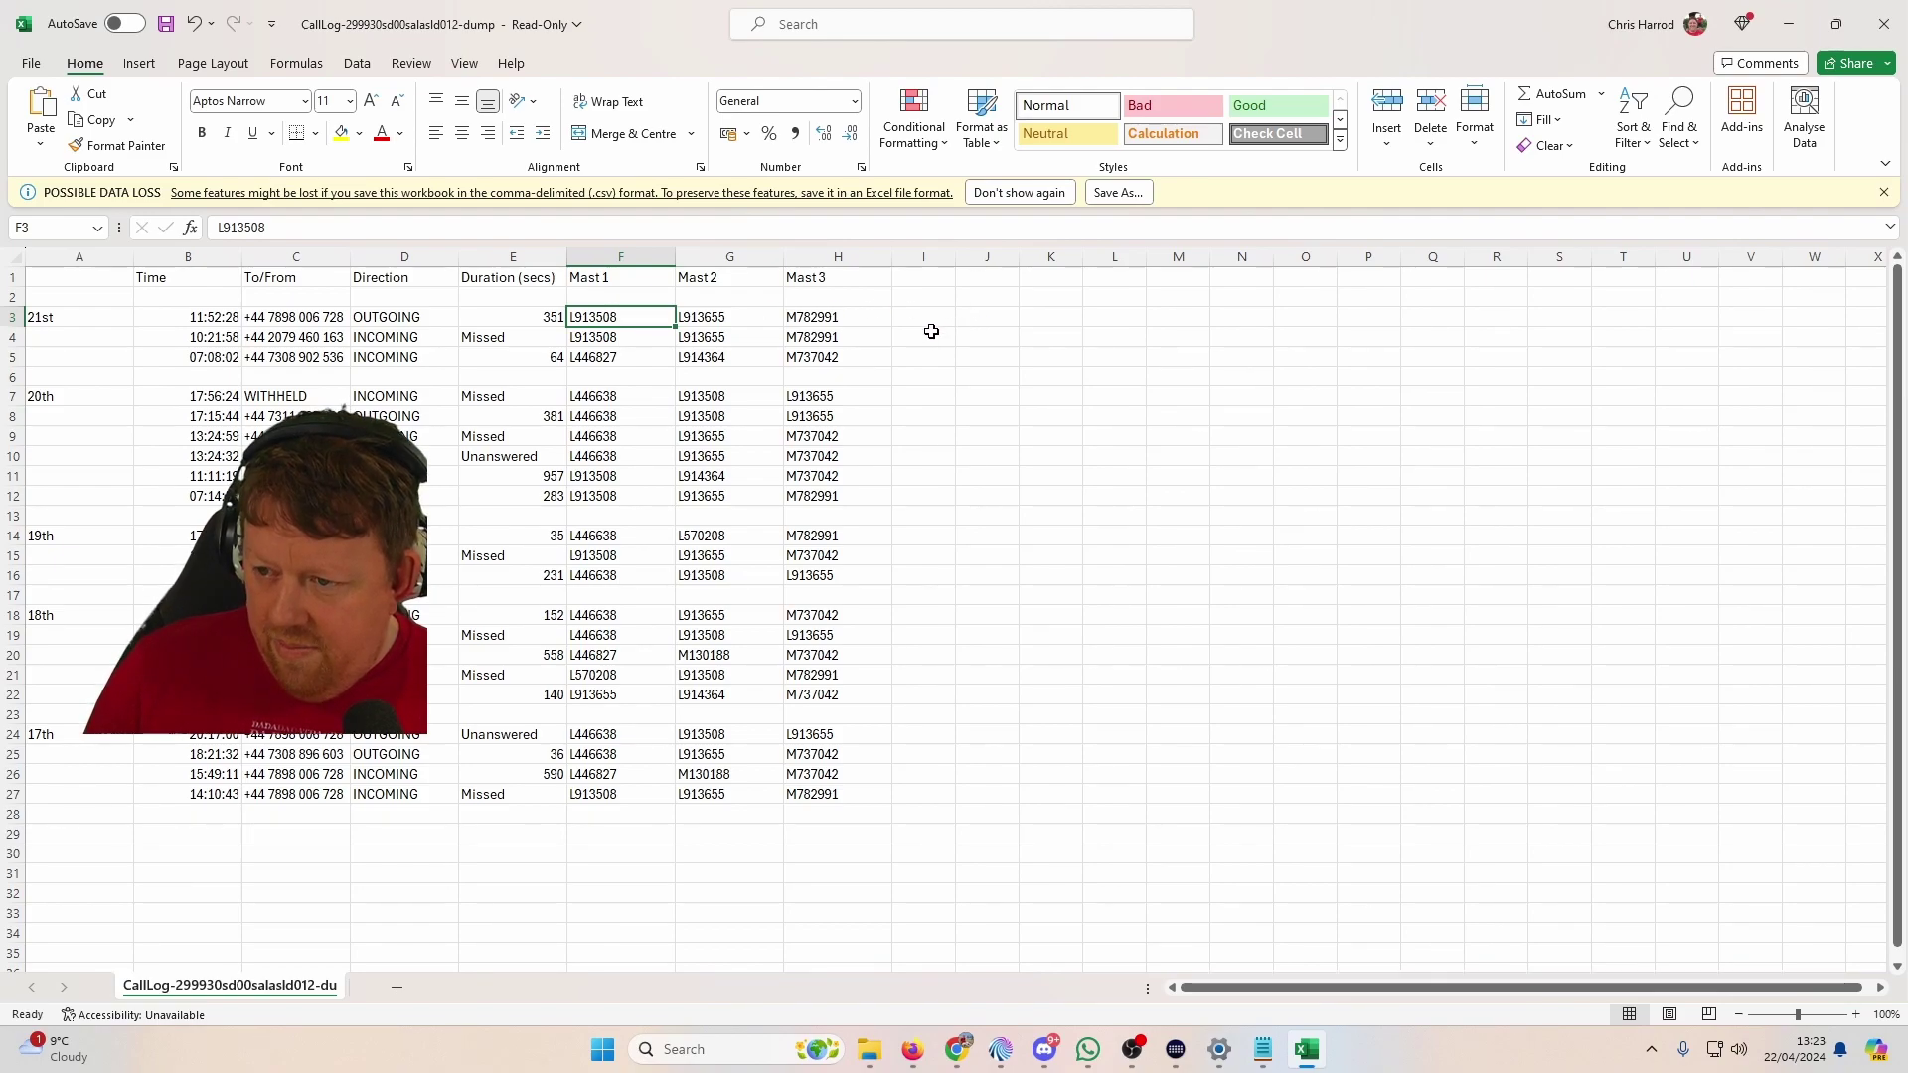
click(358, 64)
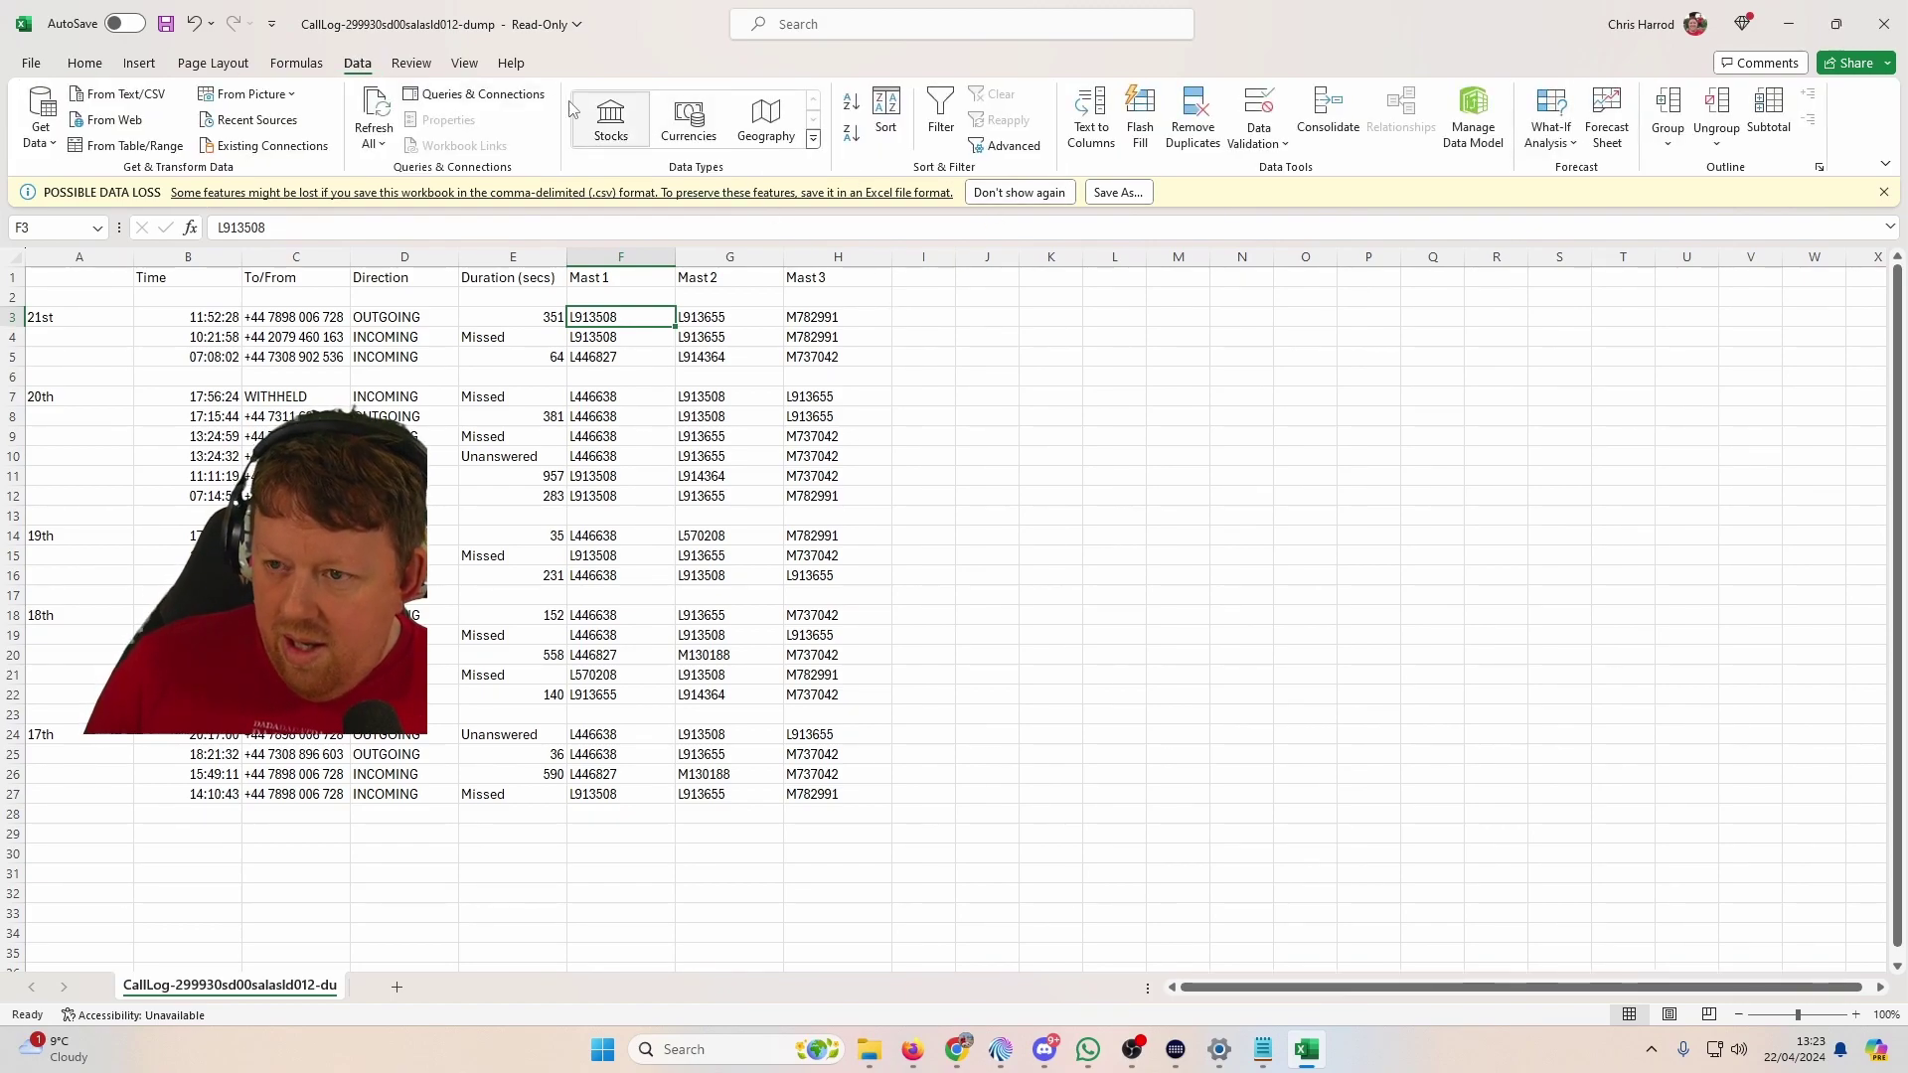
click(73, 66)
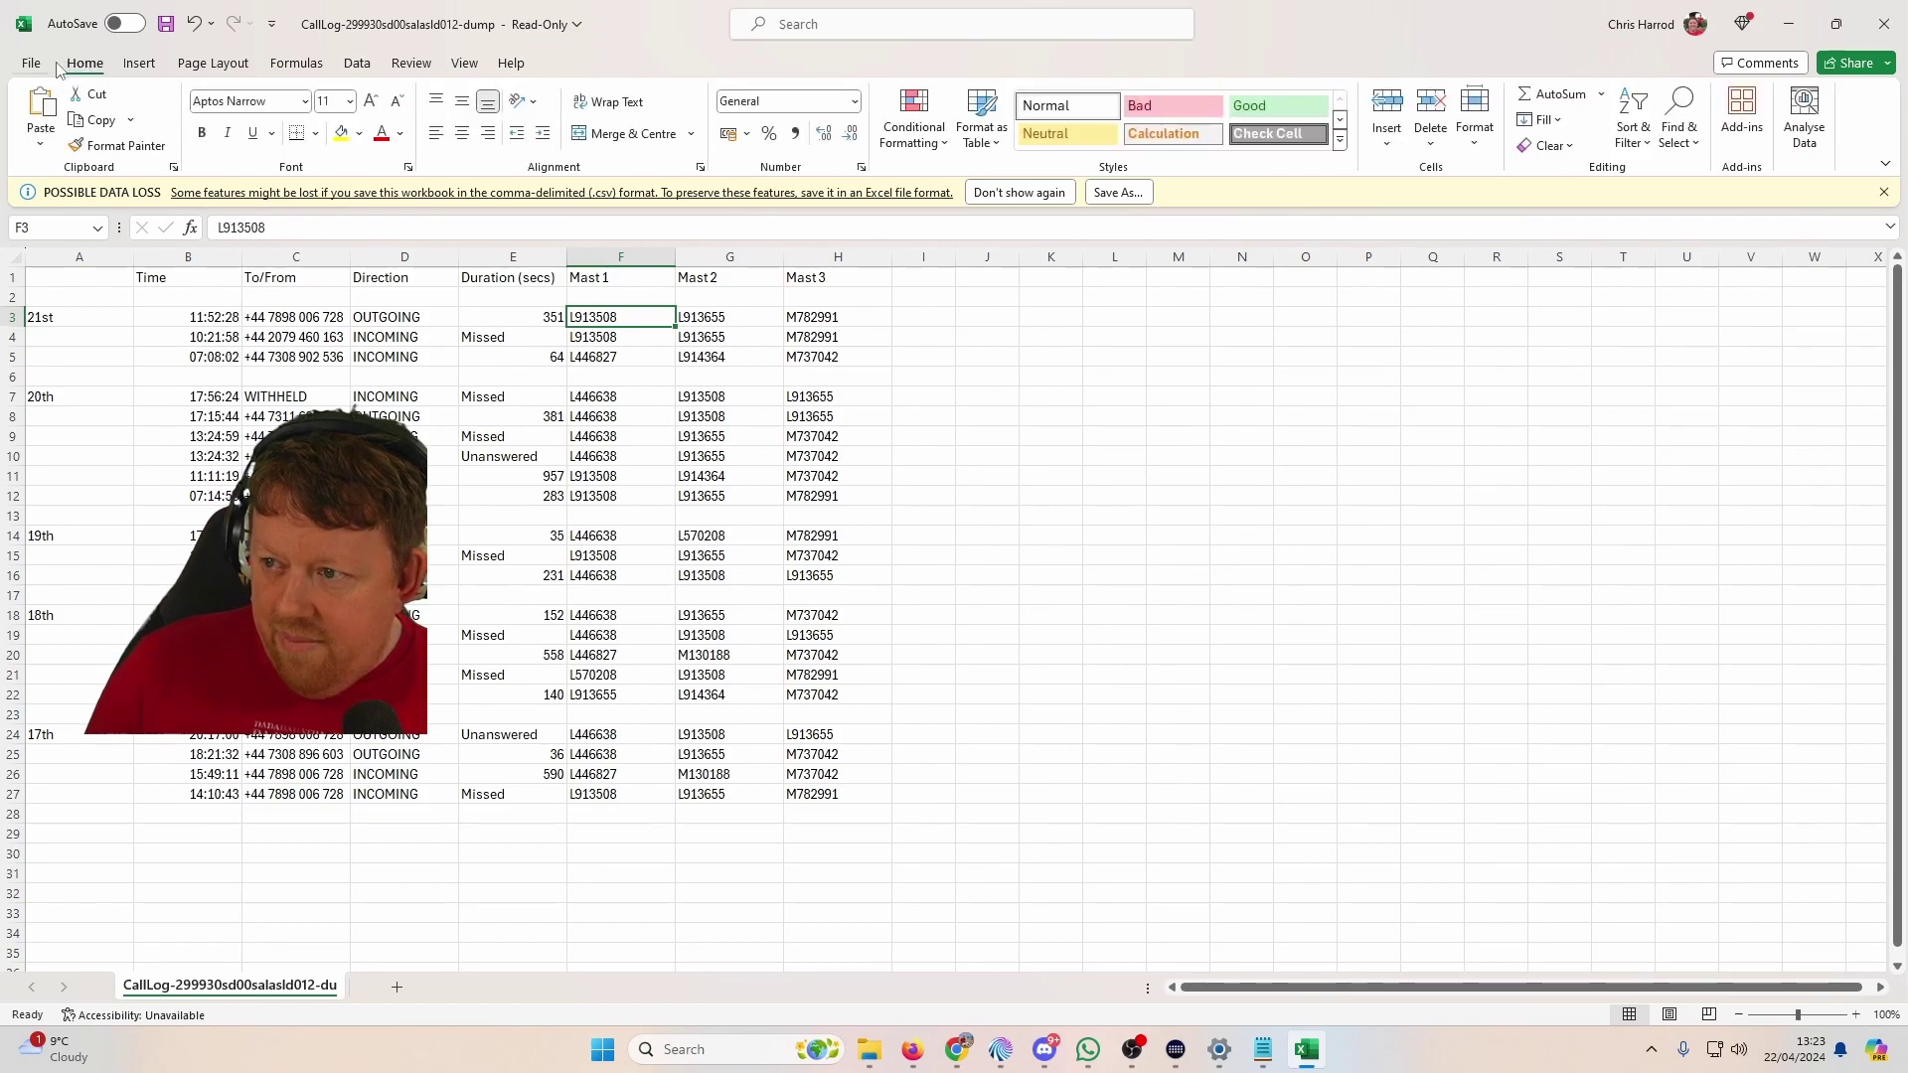
click(31, 64)
click(19, 67)
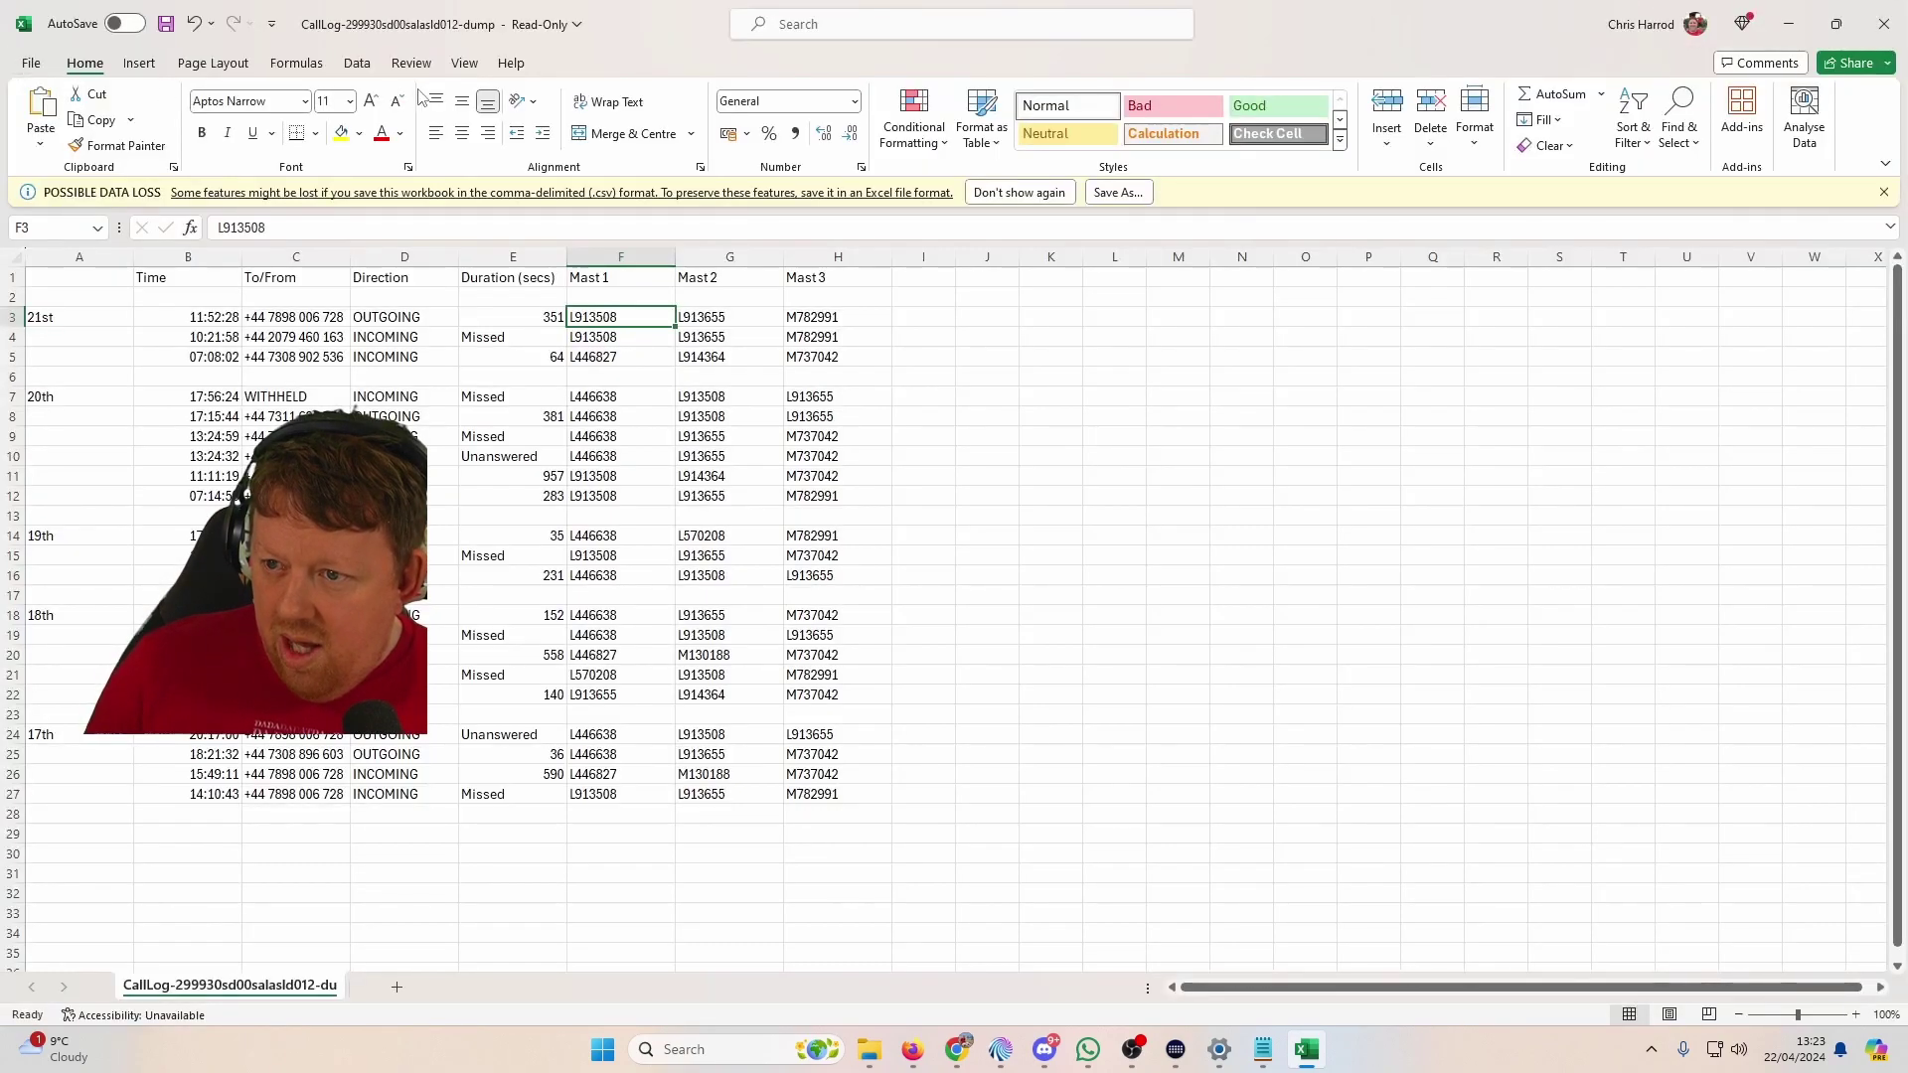
click(359, 66)
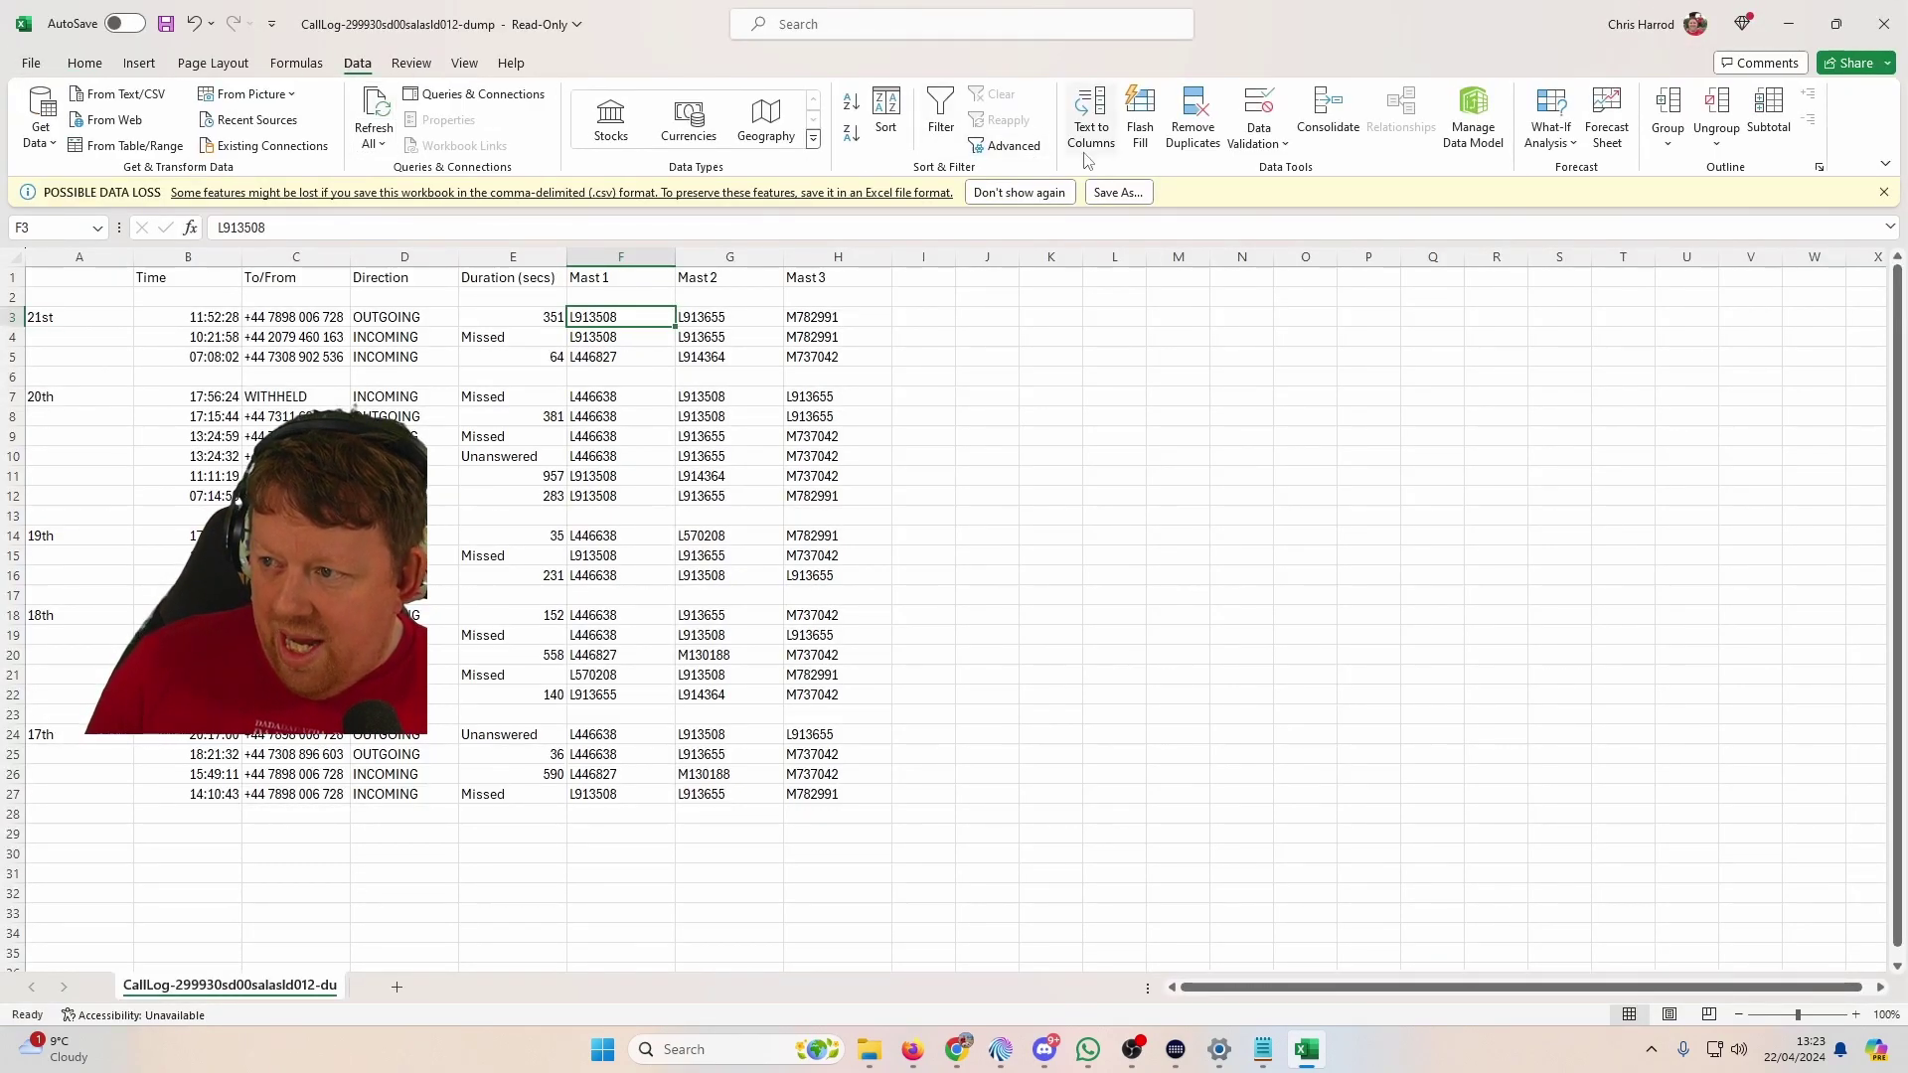
click(939, 111)
click(940, 112)
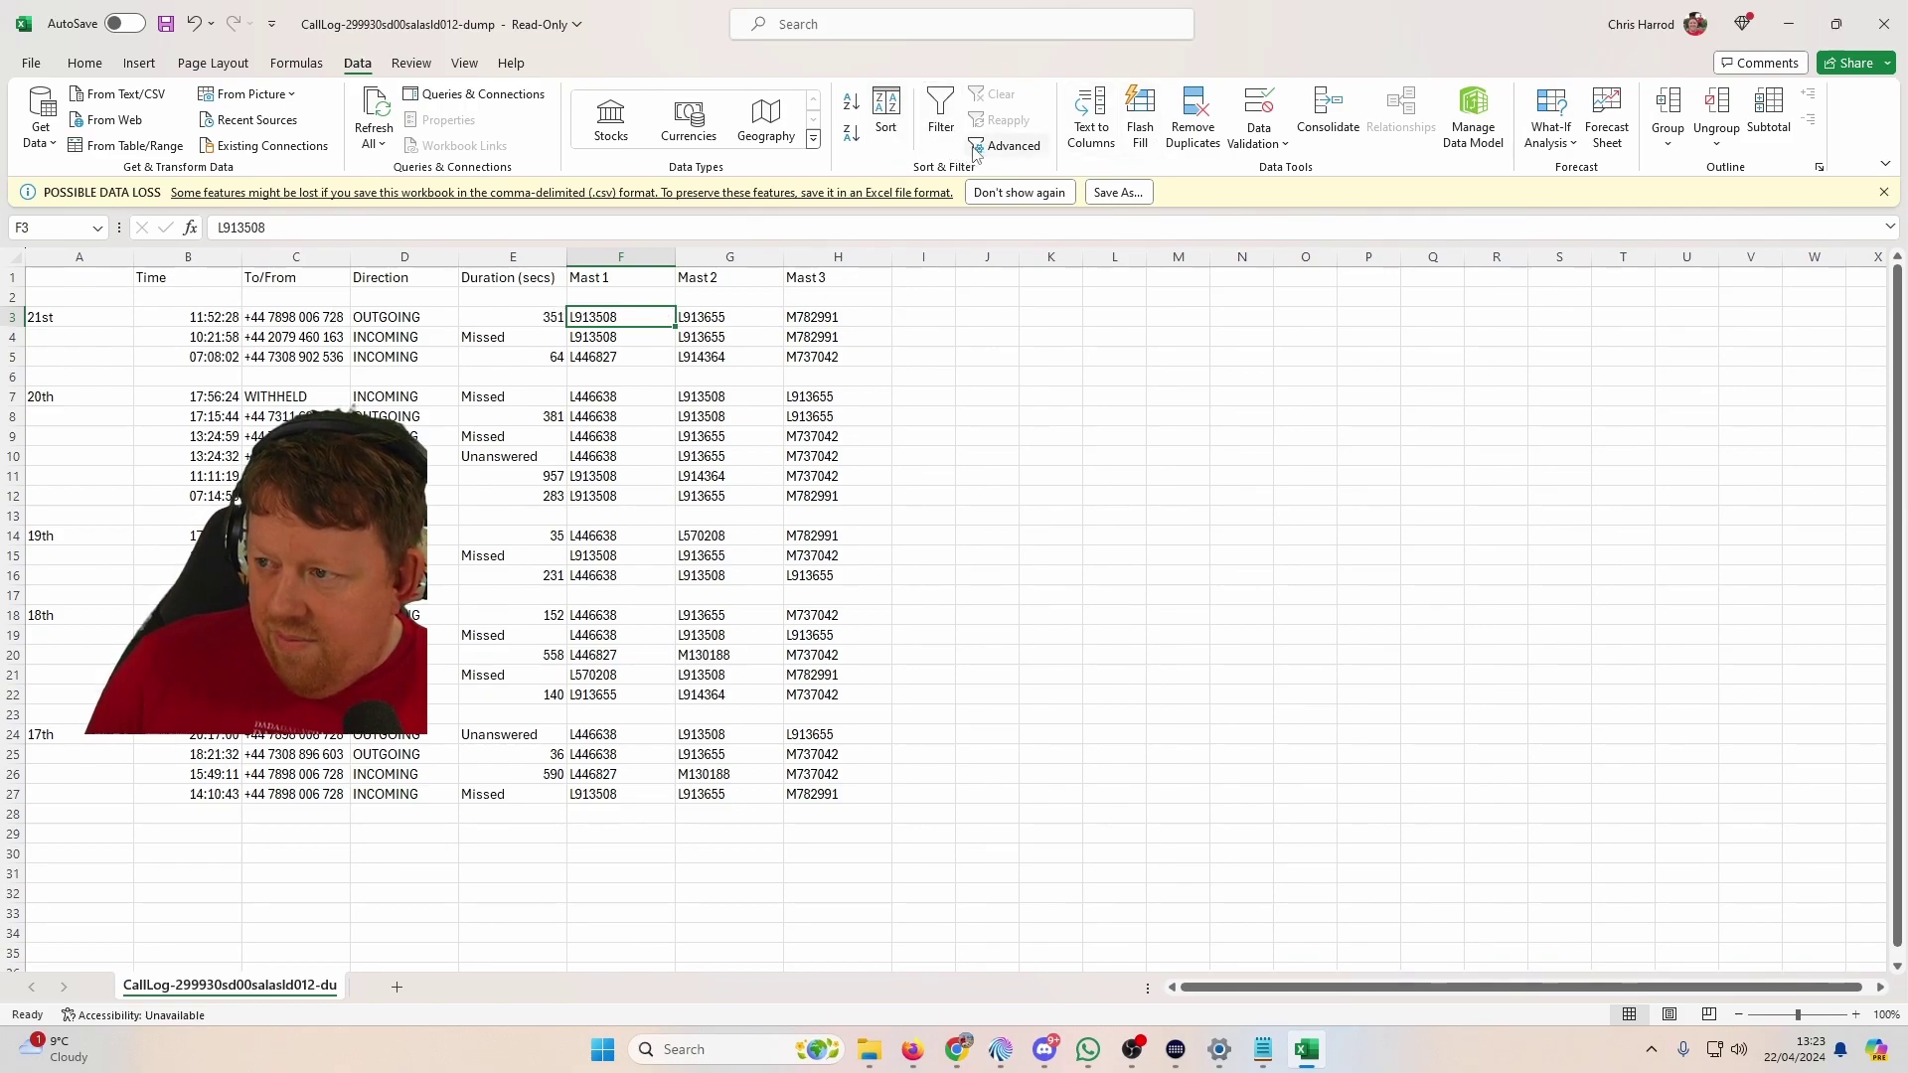
Step: Replace all L914364 codes with 'BT1, BT12, BT13, BT14' in Find and Replace
key(ctrl+f)
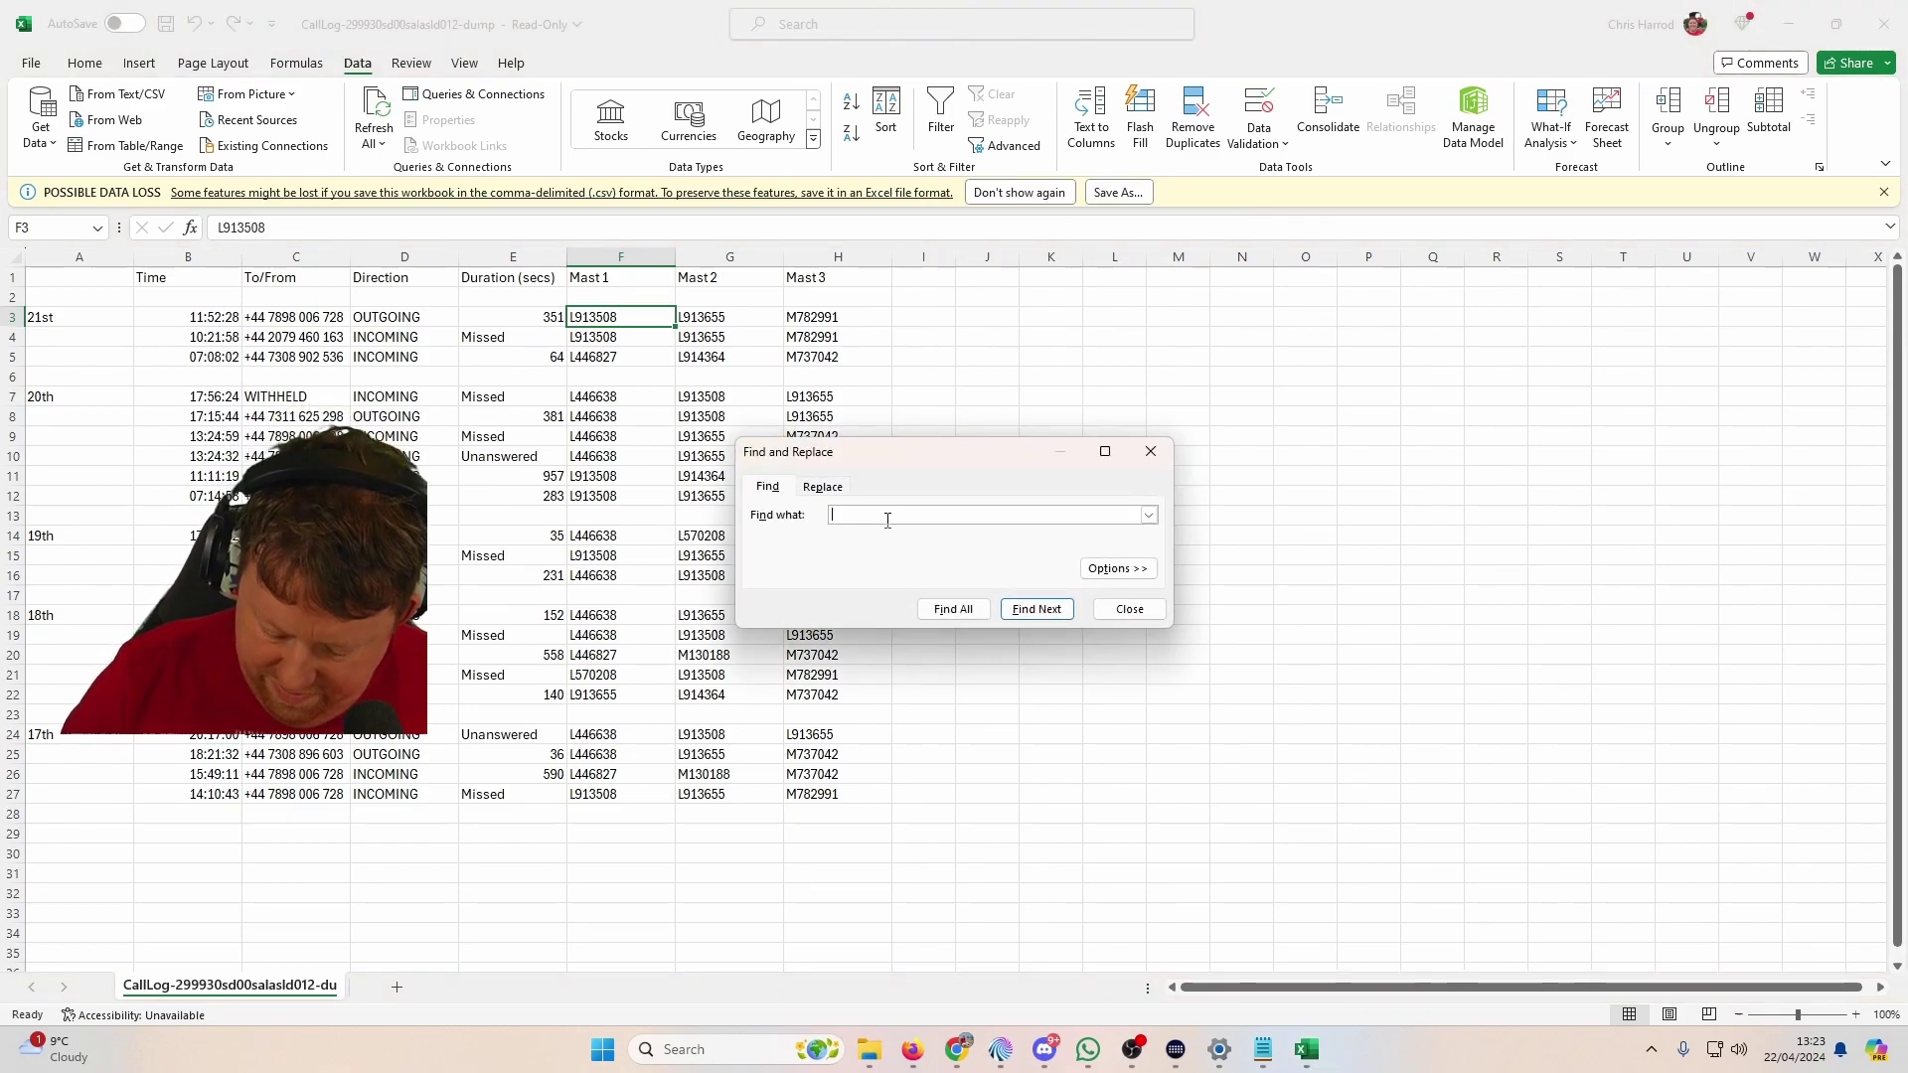
click(826, 487)
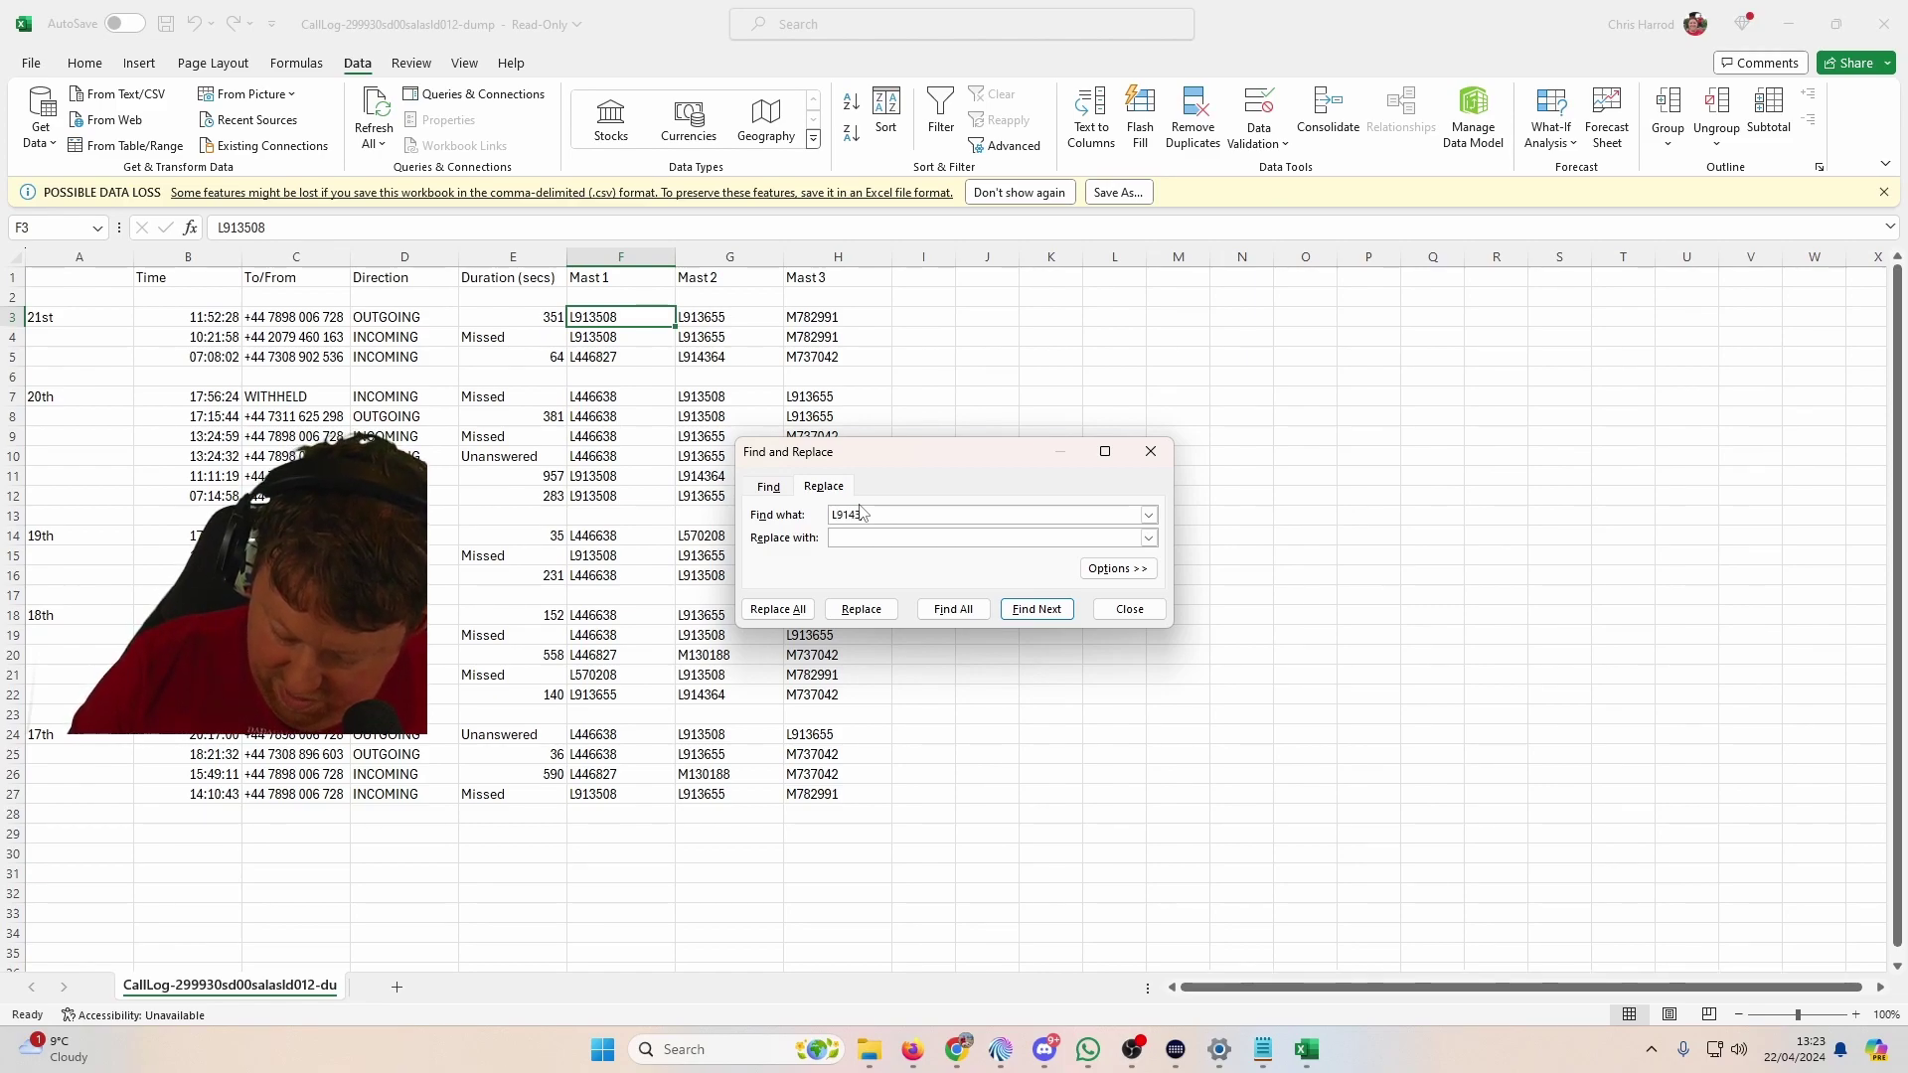
key(Tab)
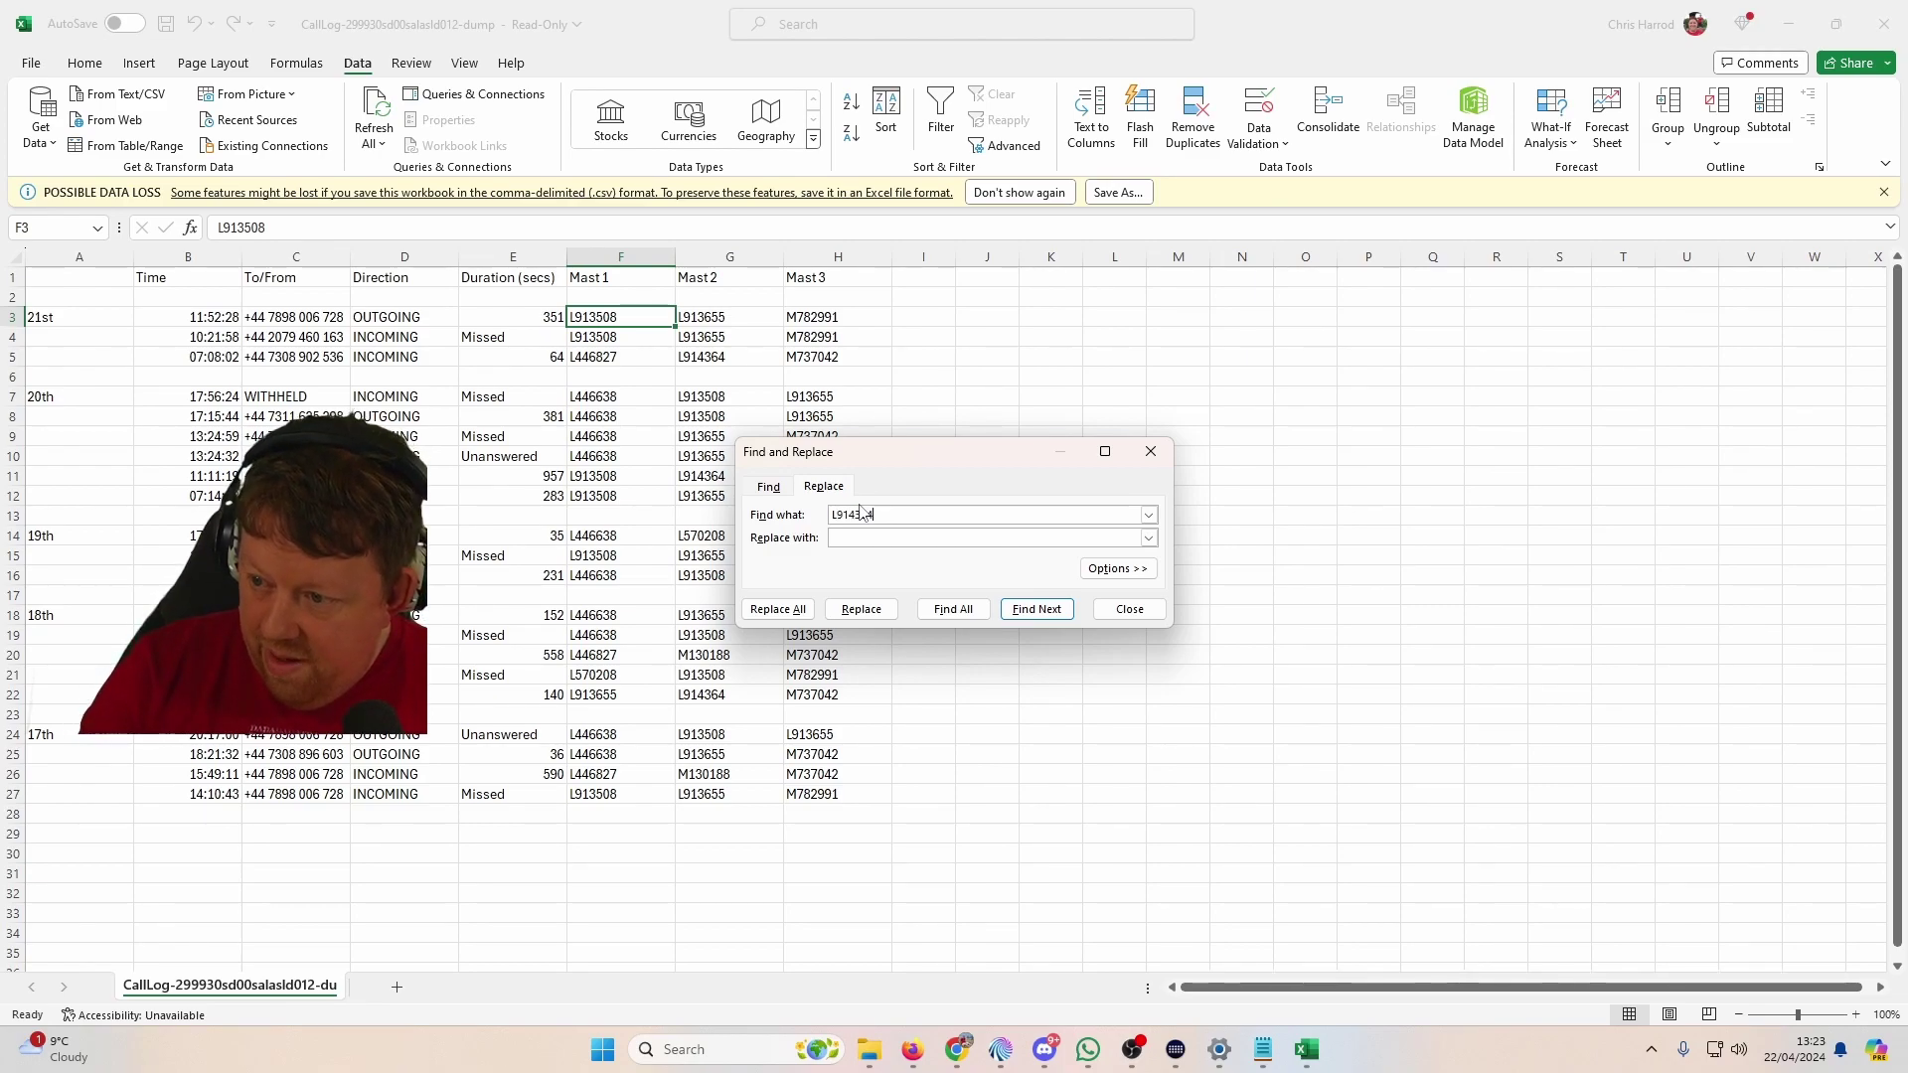
text(BT1,)
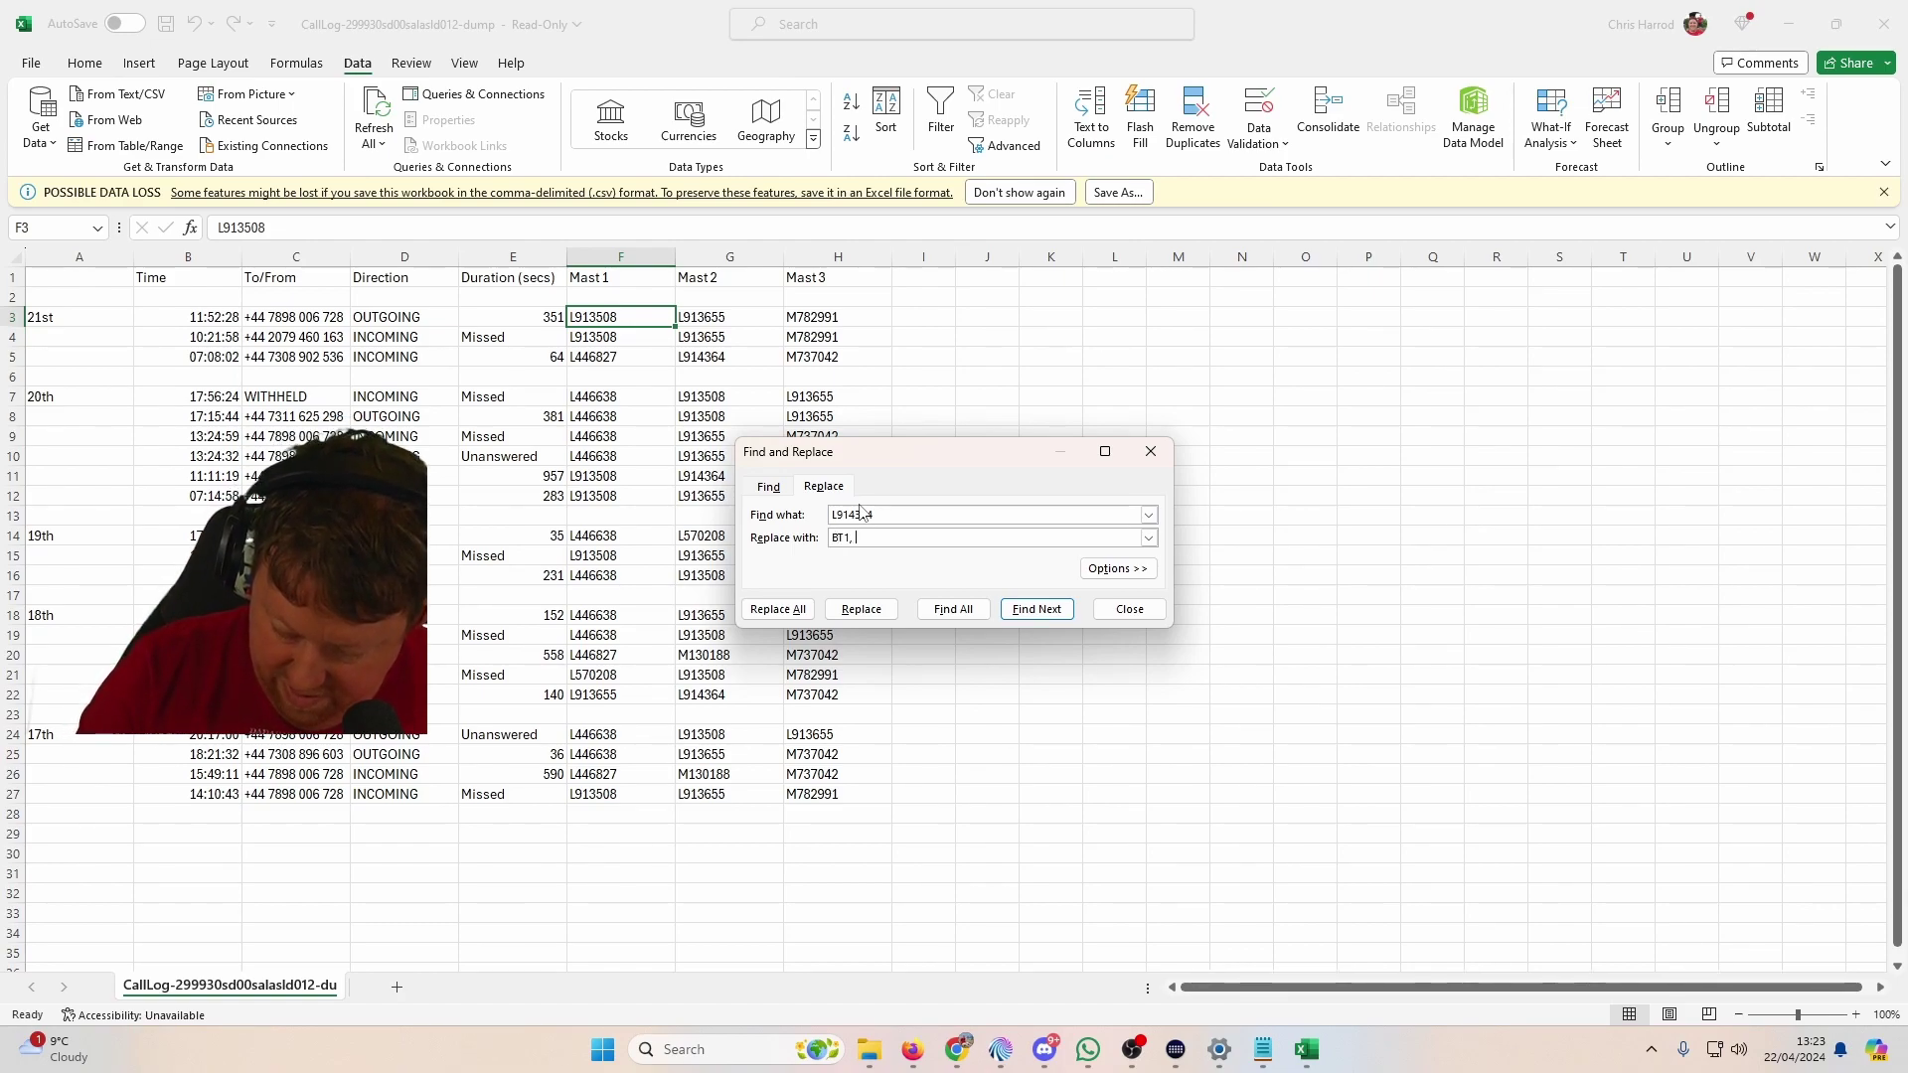
text( BT12, B)
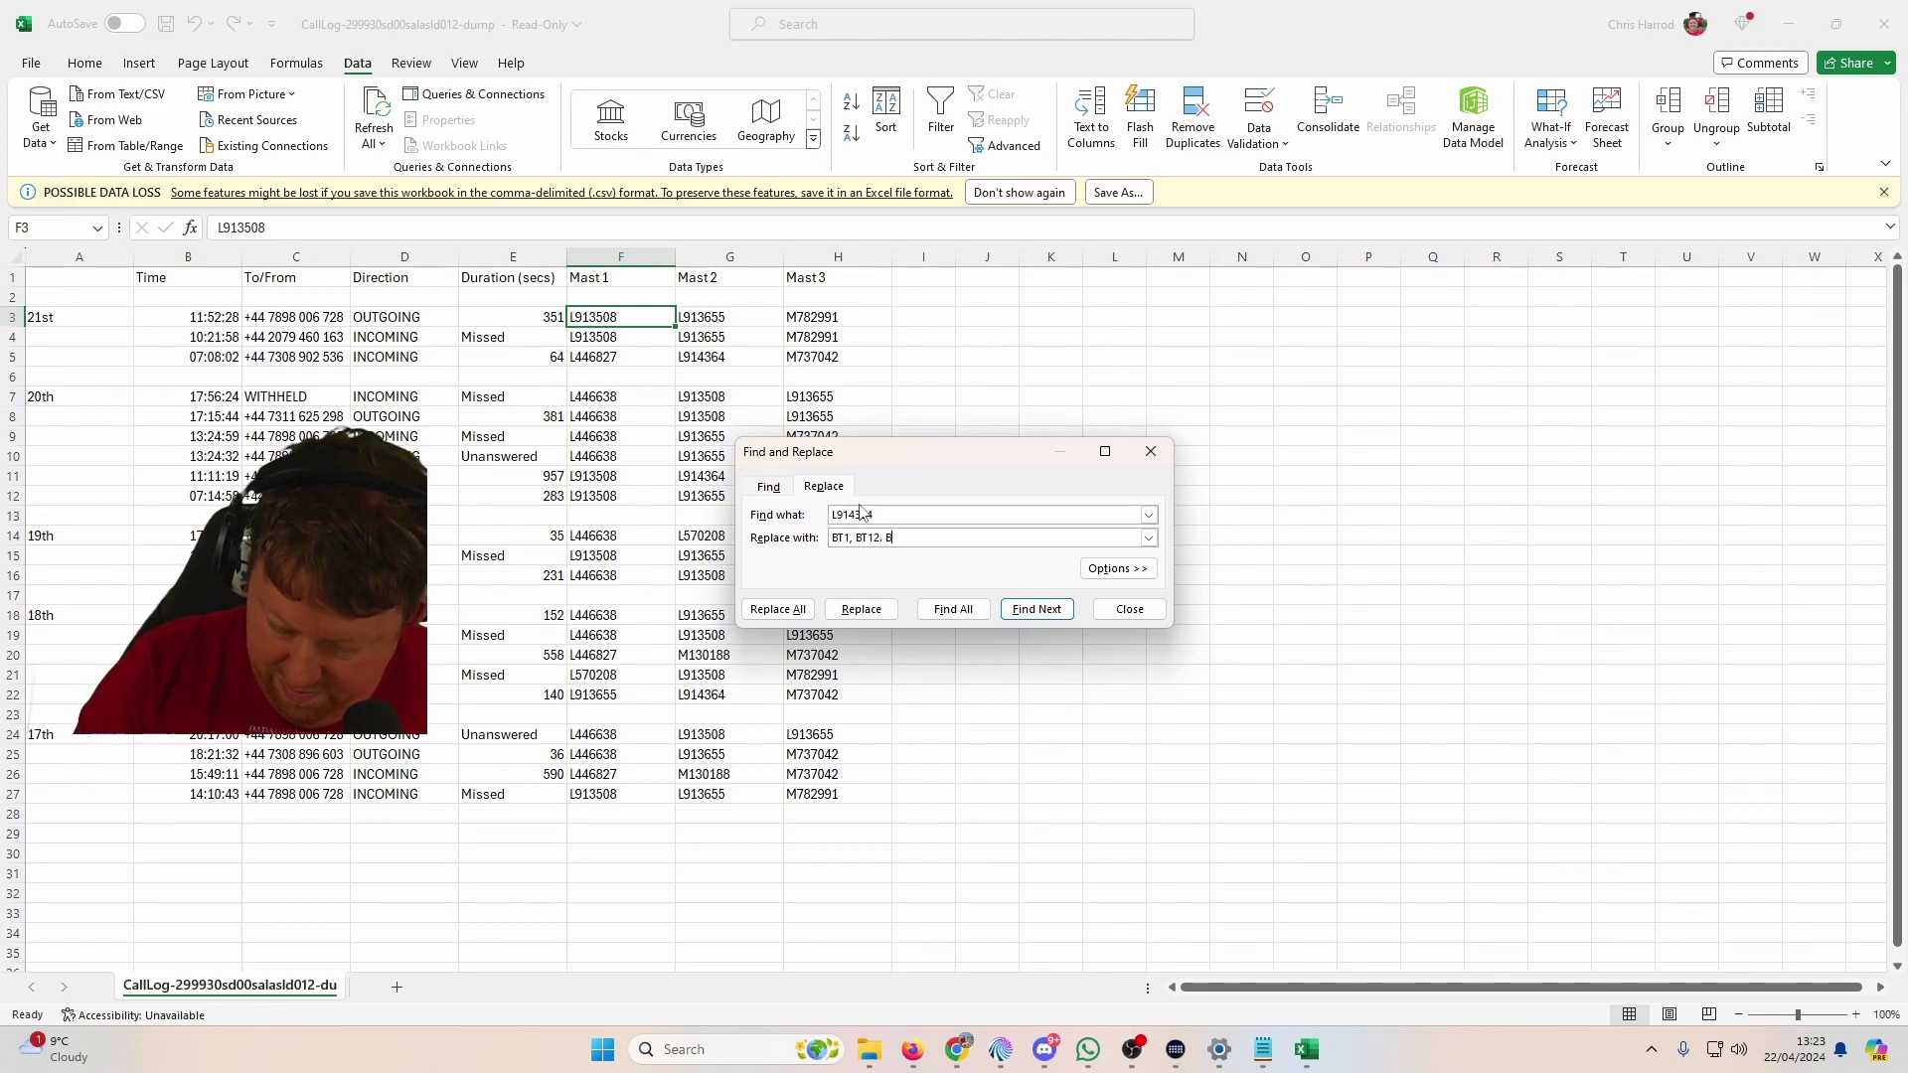
text(T13)
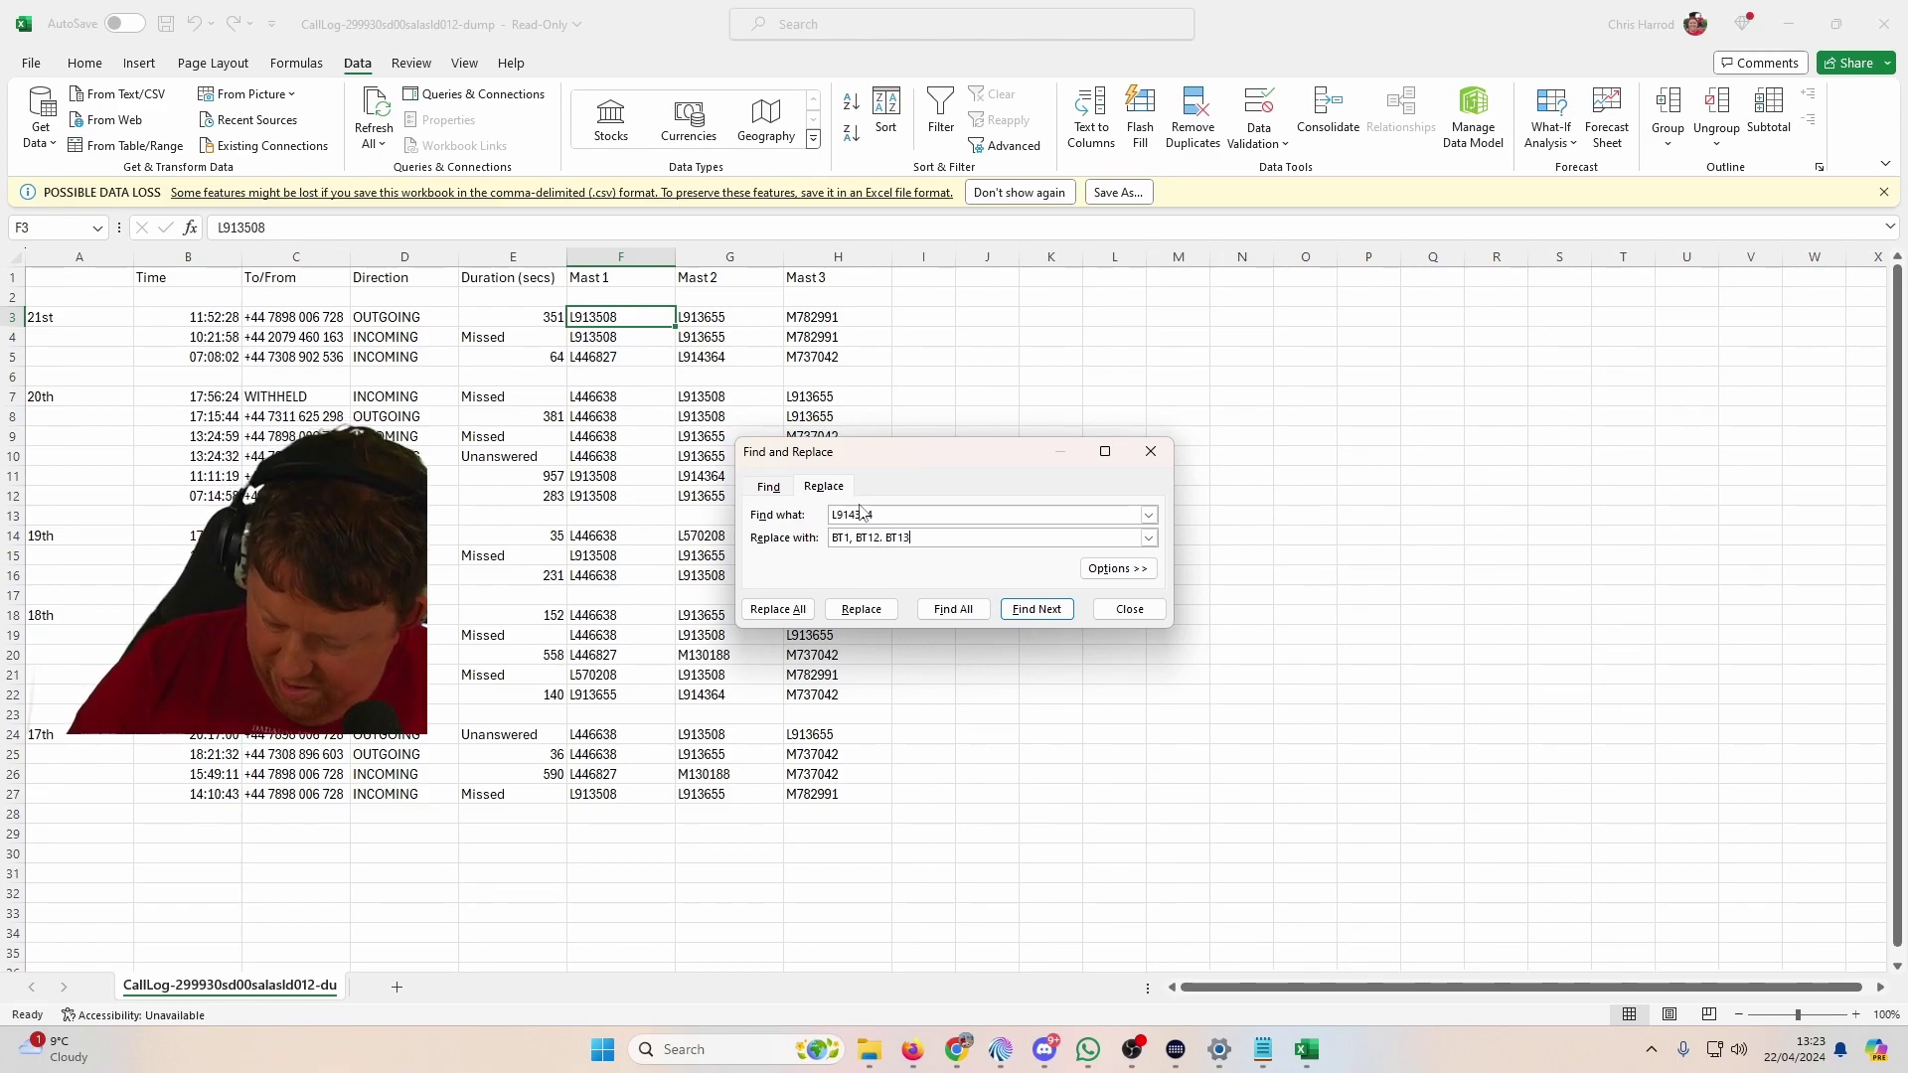
text(,)
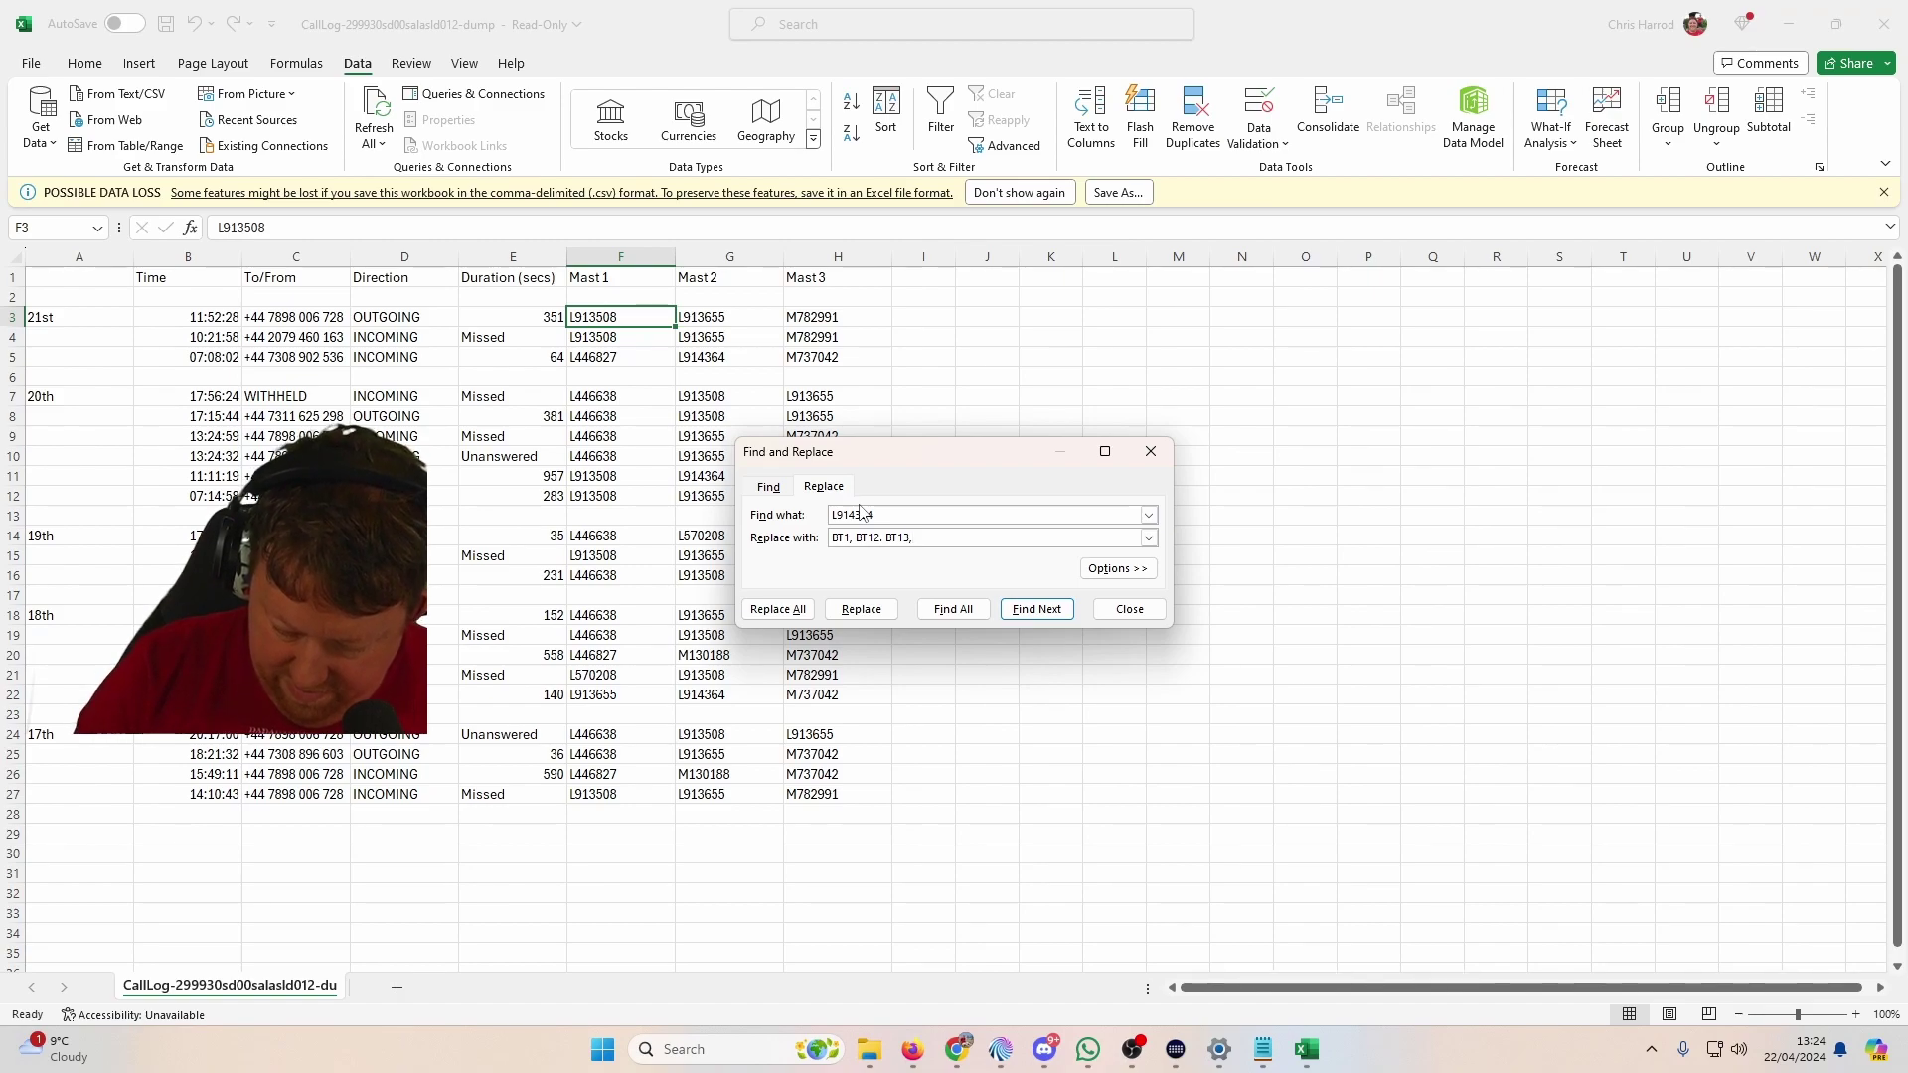
text( BT 14)
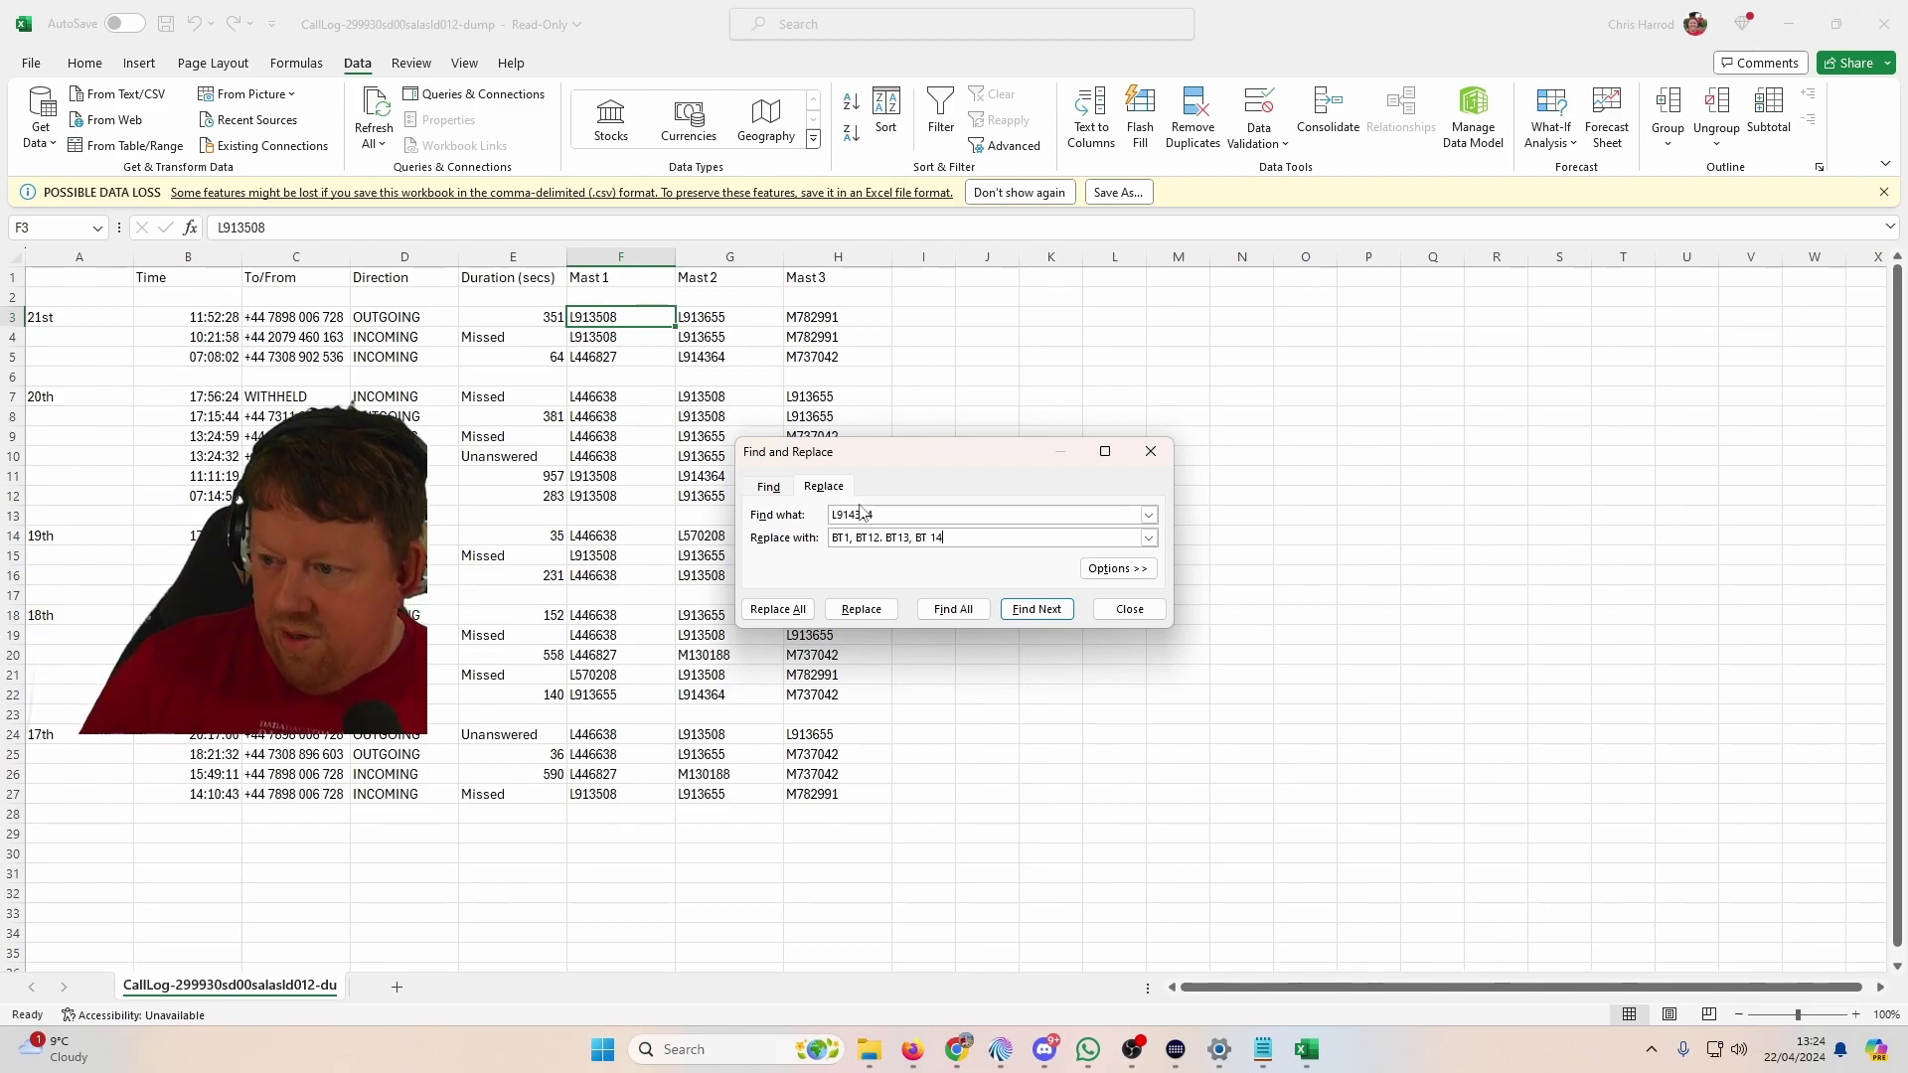
click(919, 537)
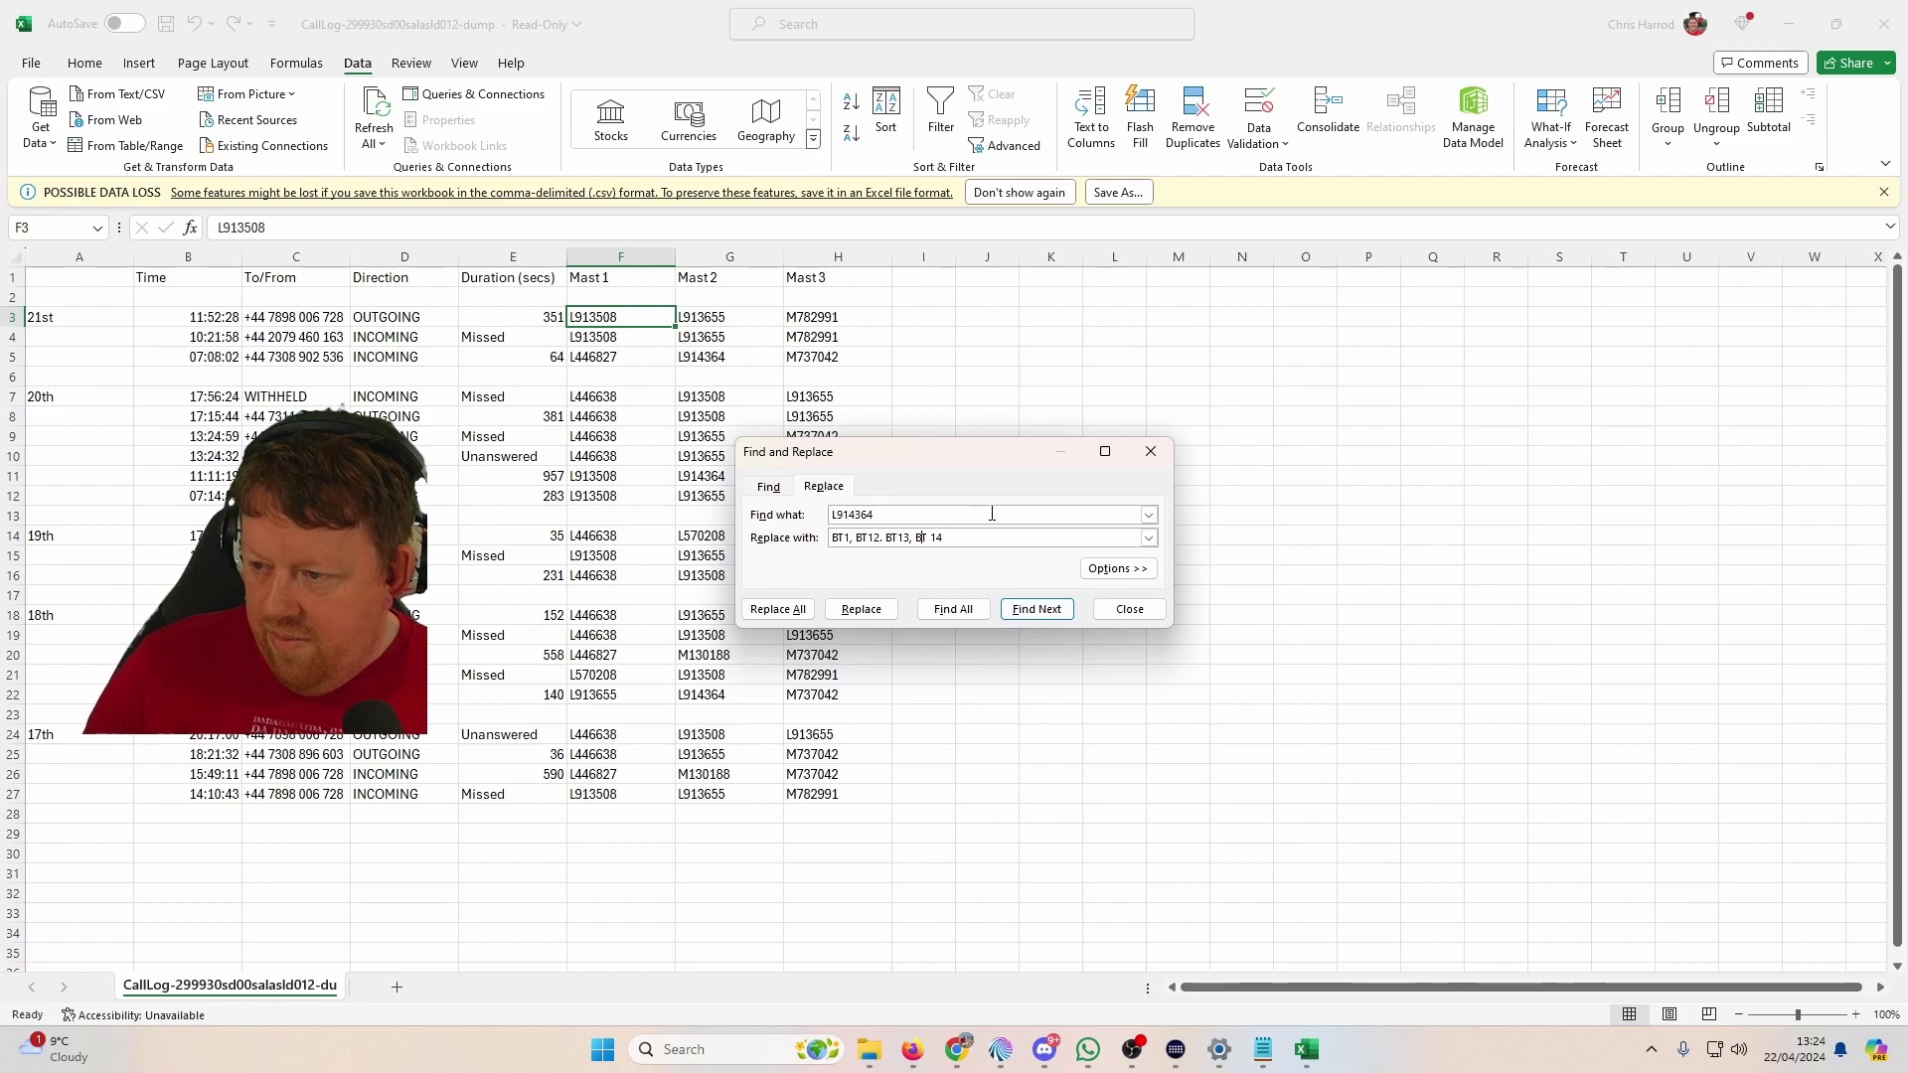
click(778, 609)
click(961, 577)
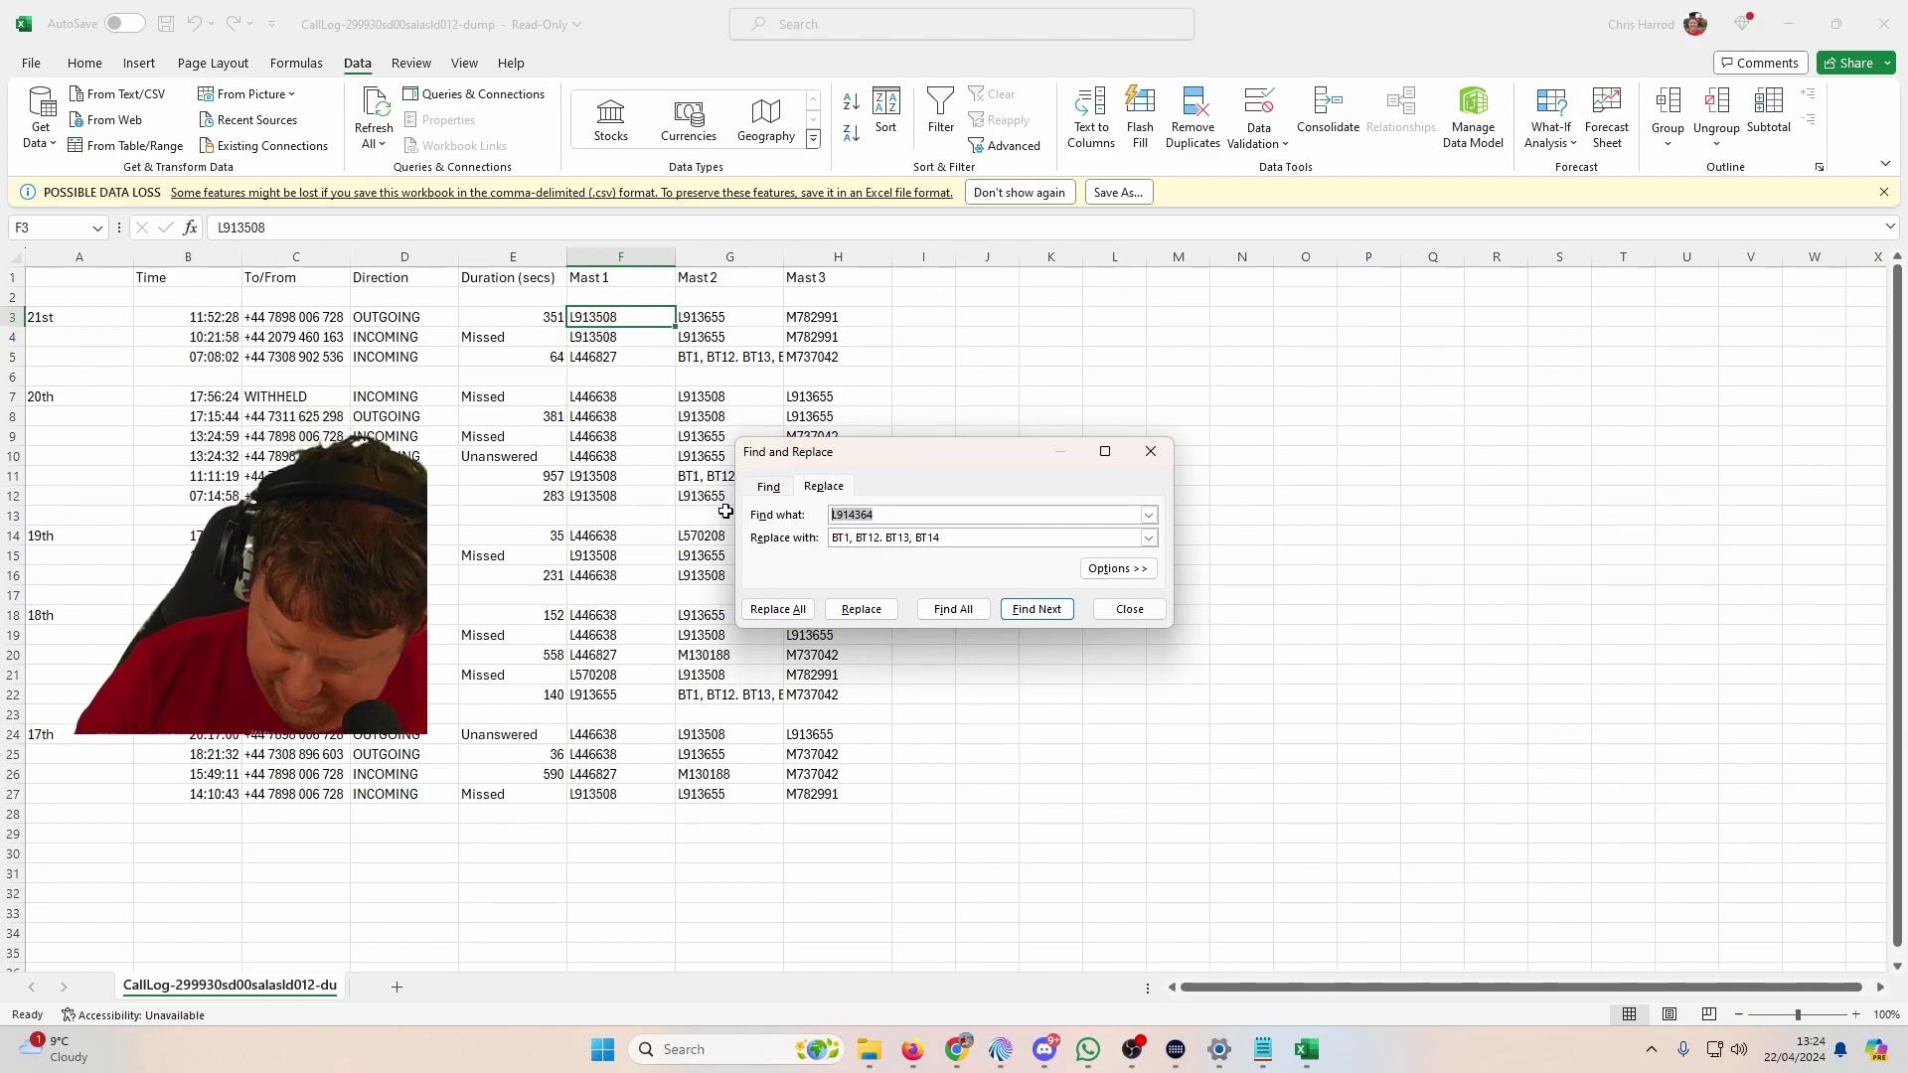
Step: Replace all 11 L913508 codes with 'BT2, BT7, BT9, BT12', then autofit the Mast1 column
text(L9)
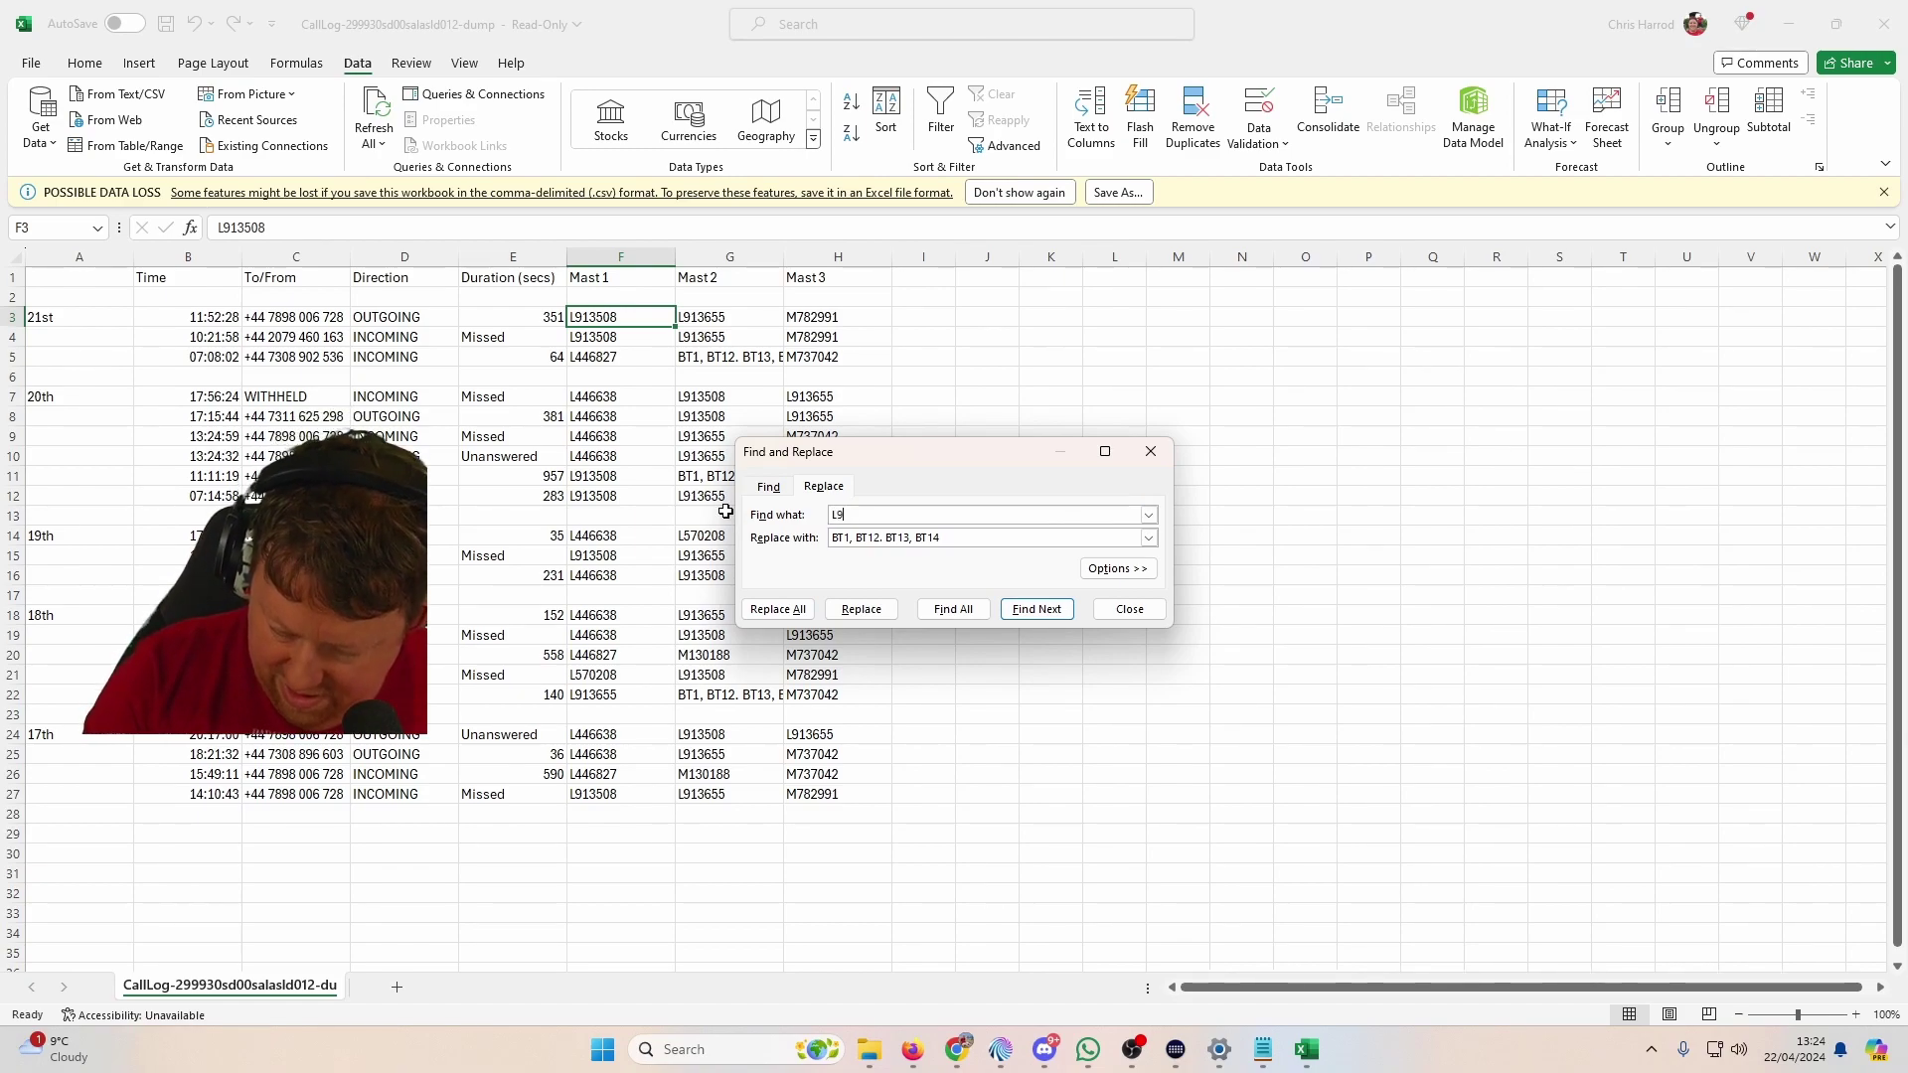
text(13508)
key(Tab)
text(BT2)
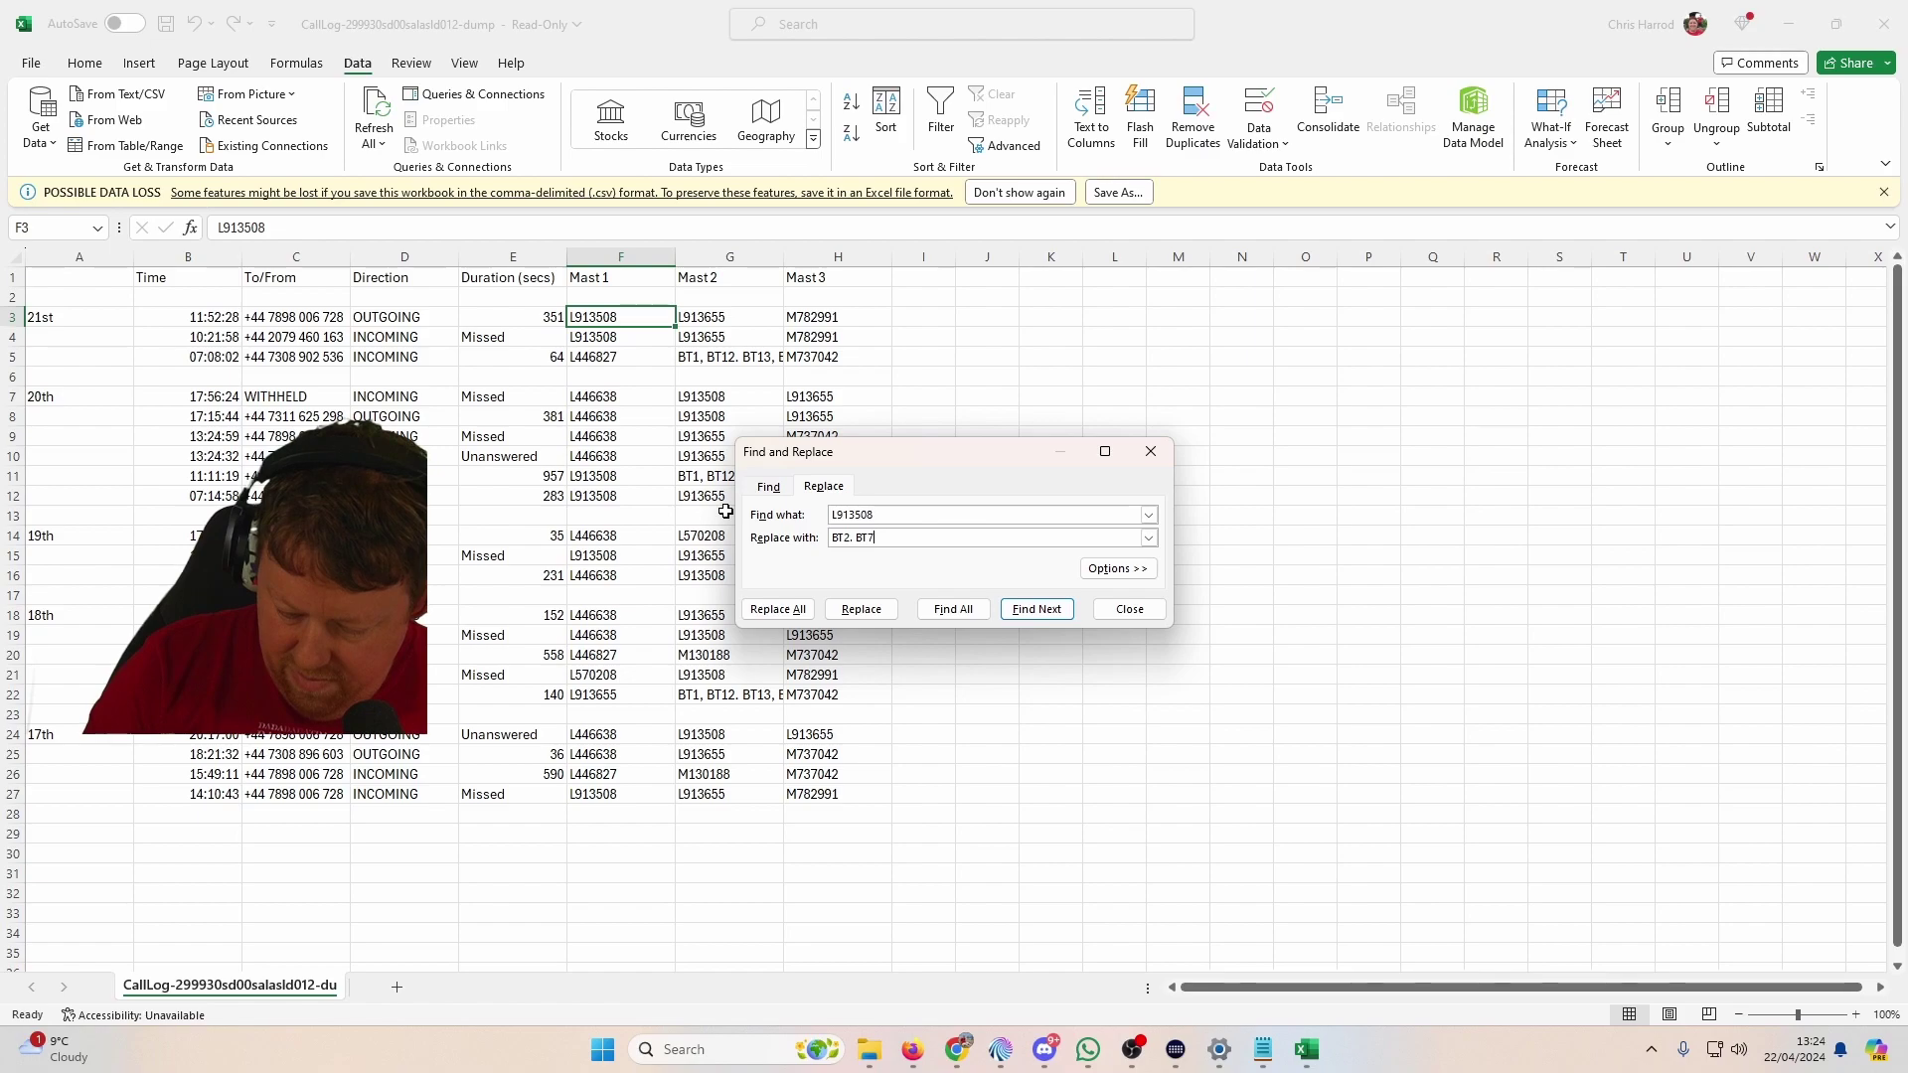
key(BackSpace)
text(7, BT)
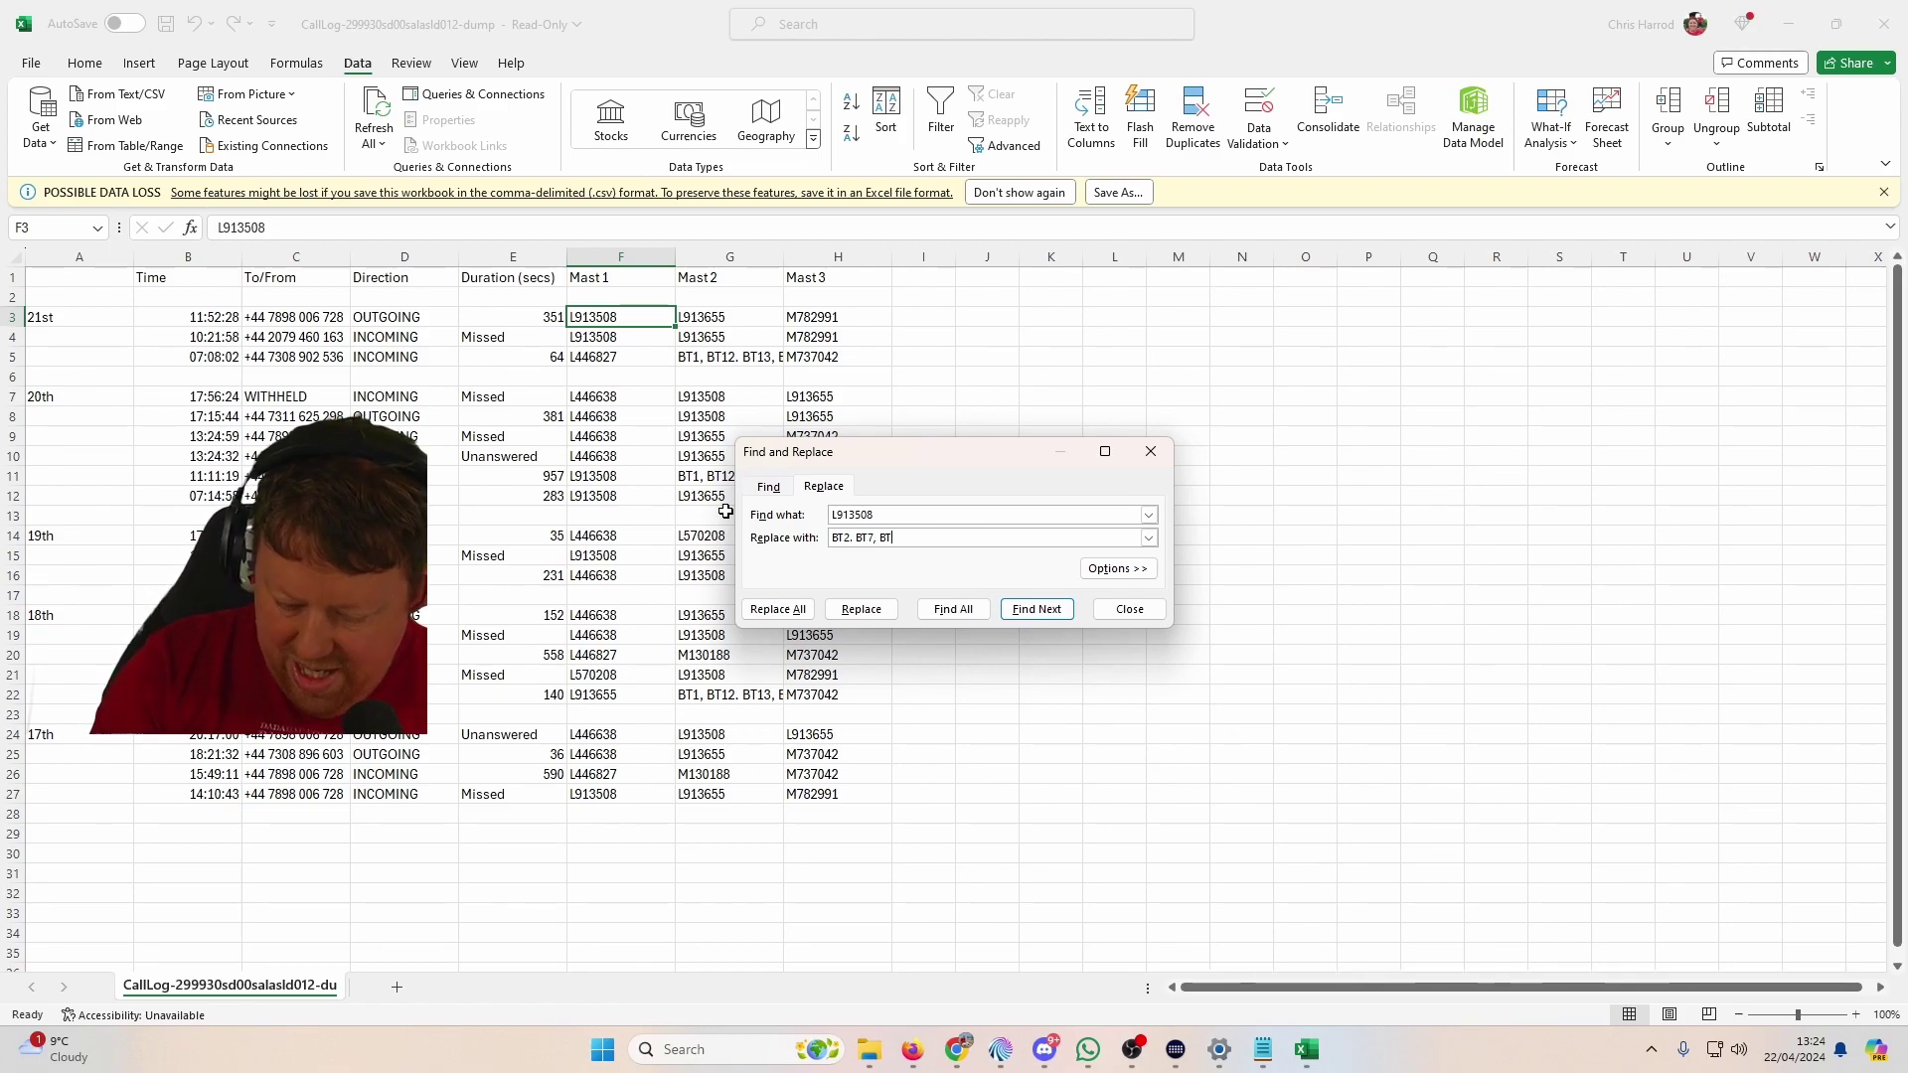
text(9, BV)
text(T12)
click(778, 609)
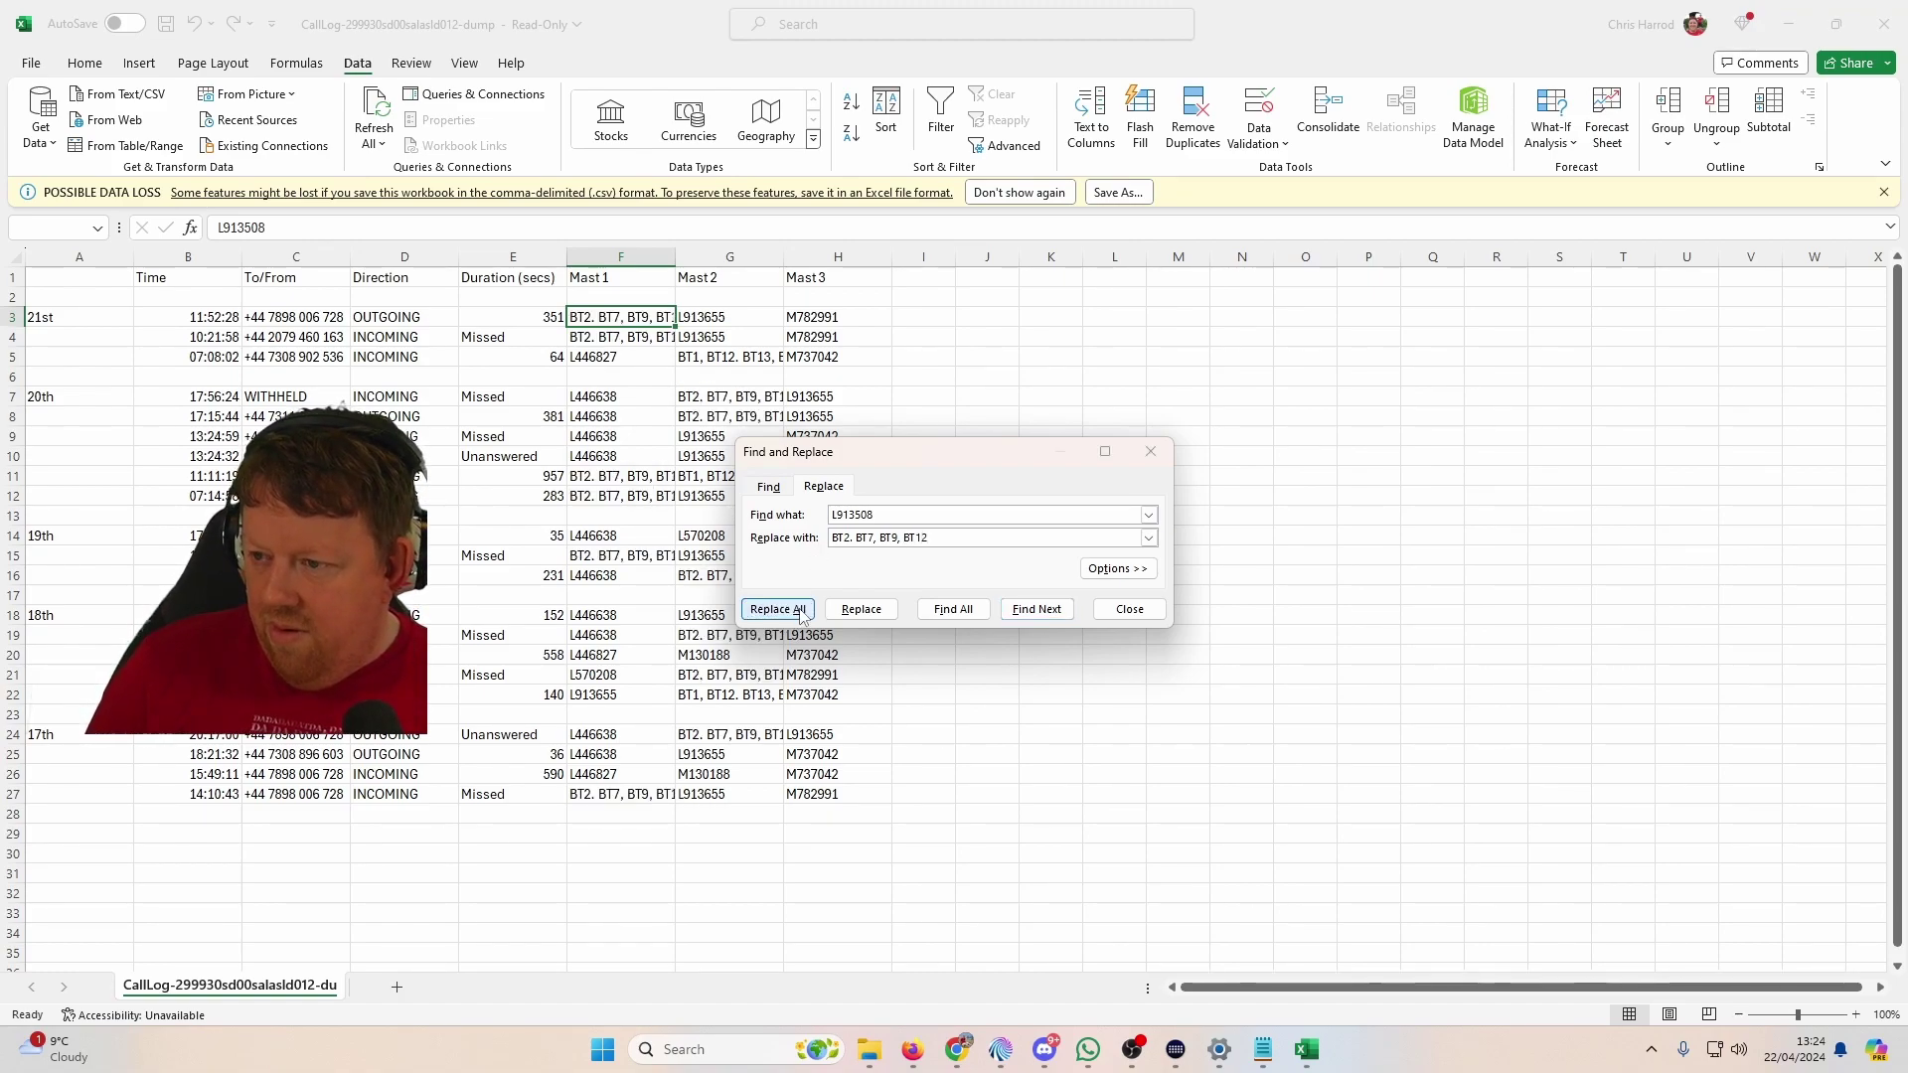
key(Return)
double_click(675, 257)
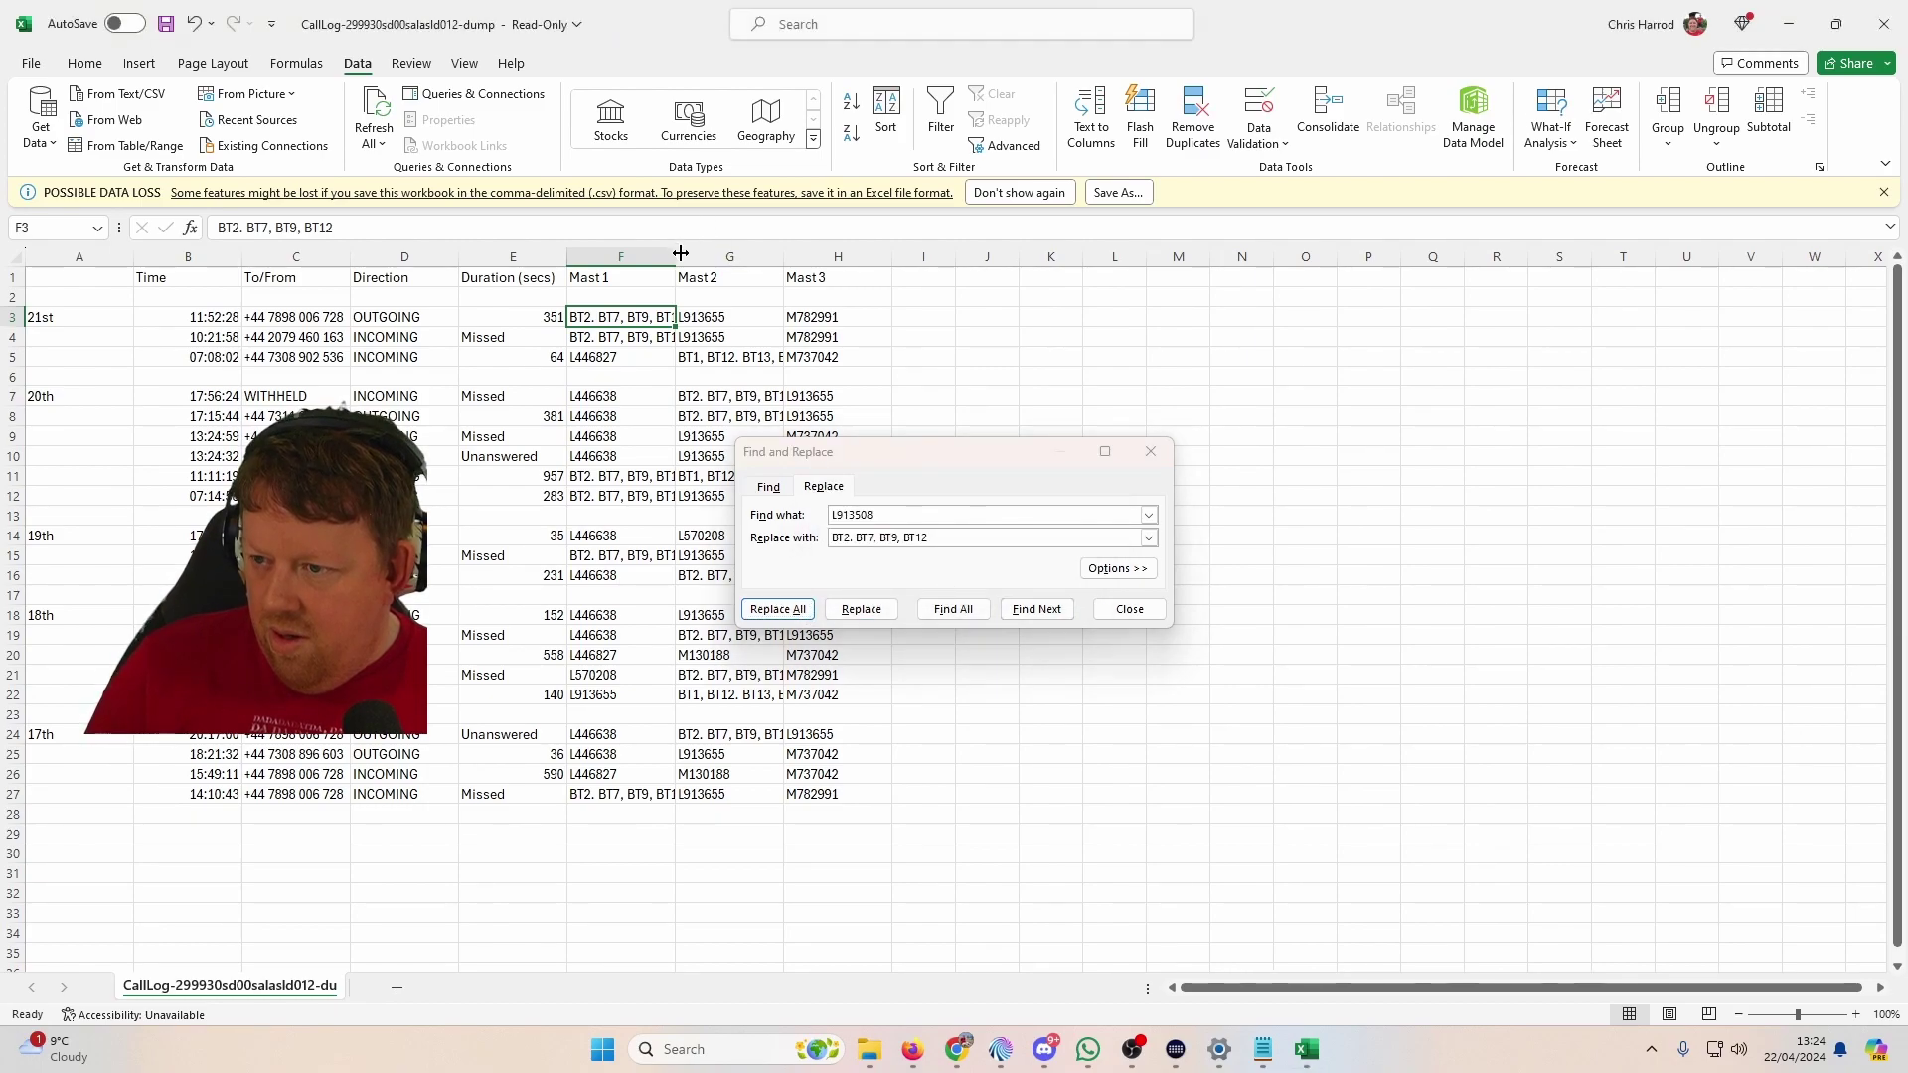
Step: Autofit column G (Mast2) and replace all 6 M782991 codes with 'BT1, BT2, BT3, BT12, BT13, BT15'
double_click(855, 257)
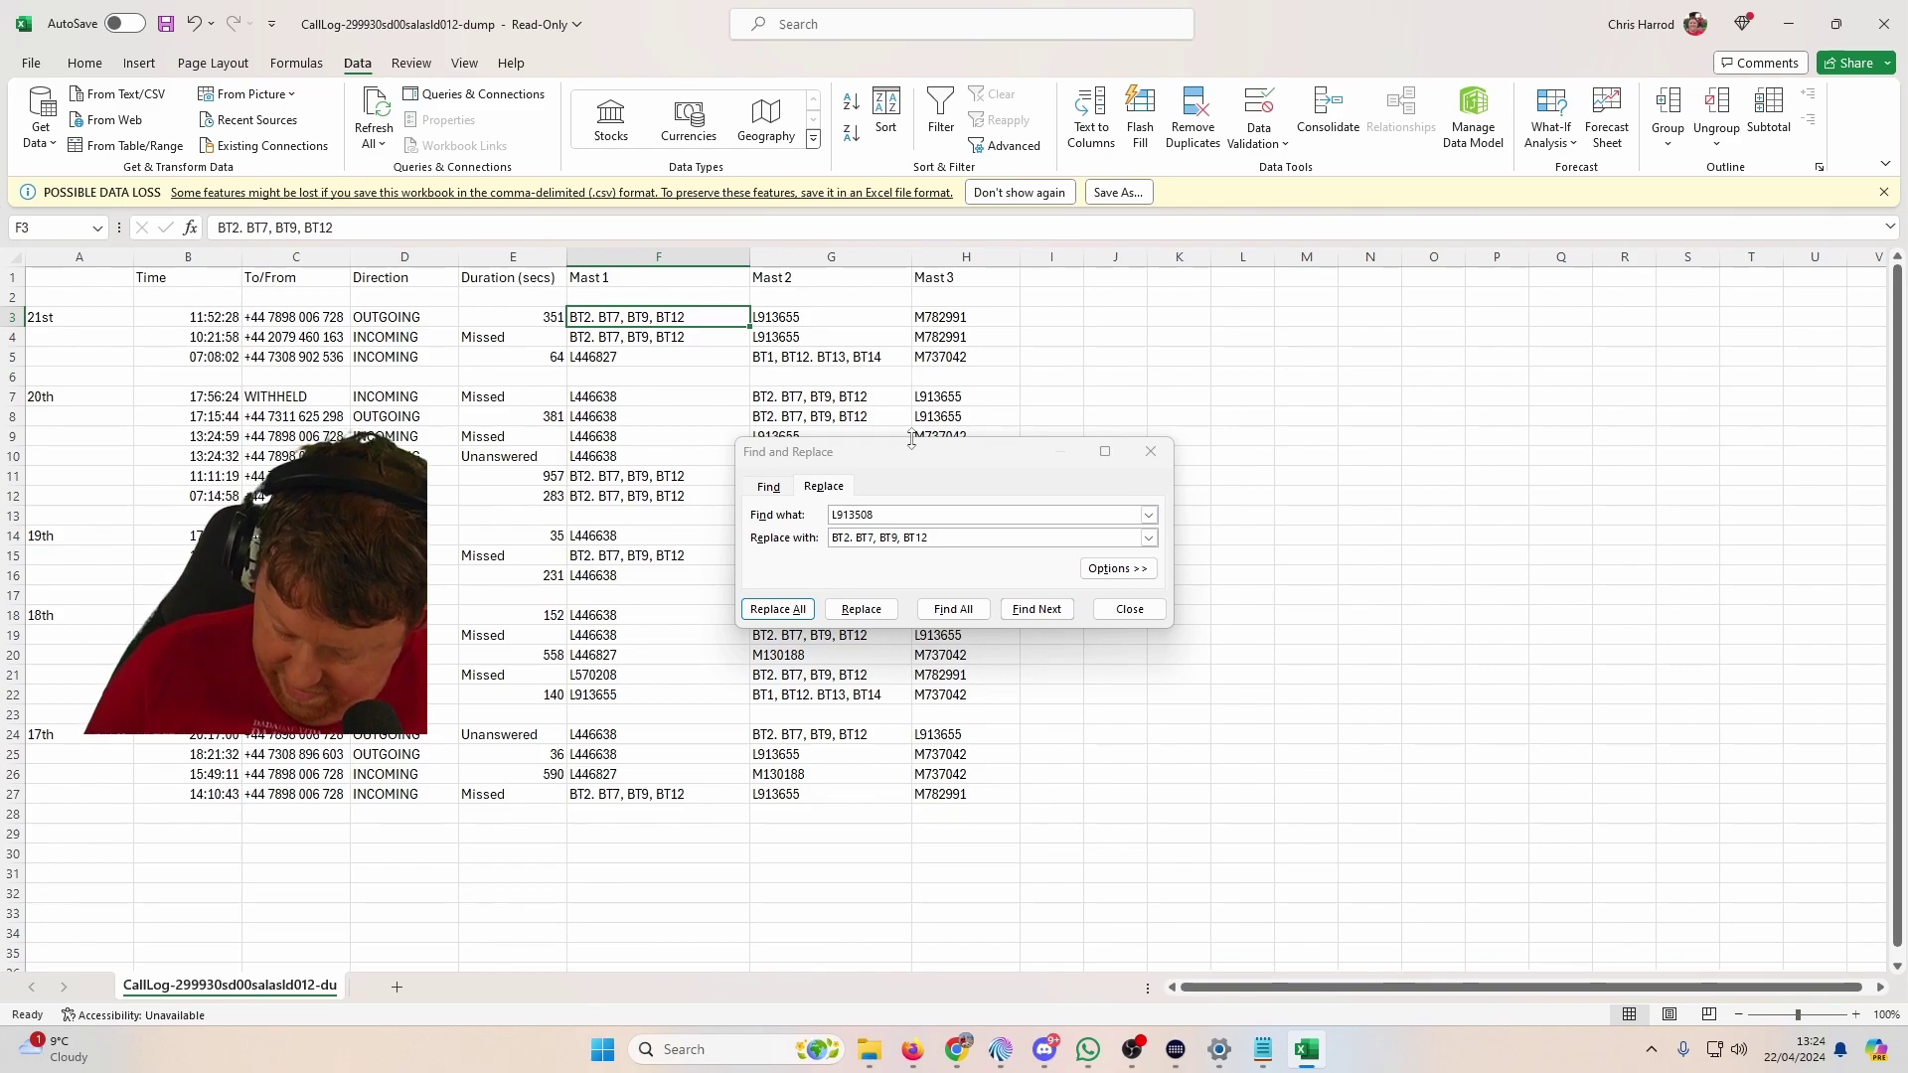
click(1148, 514)
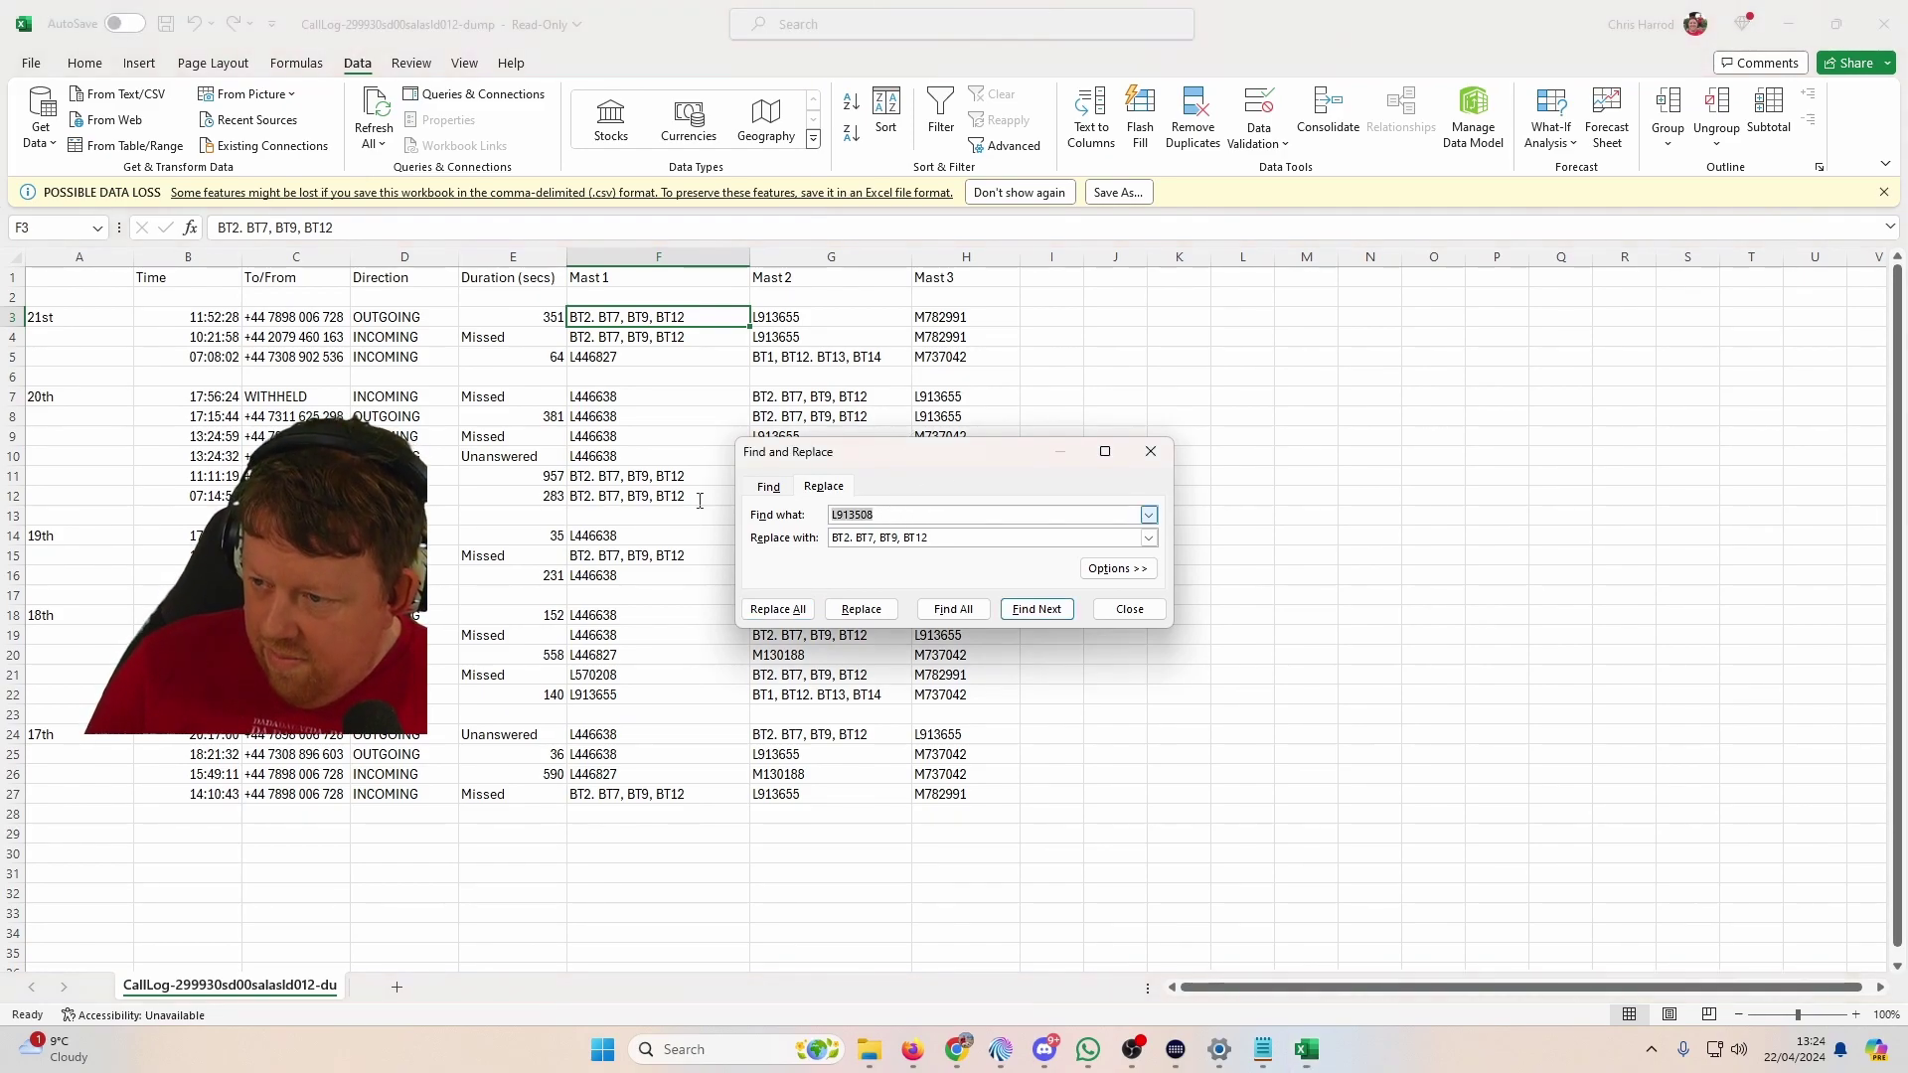
text(M)
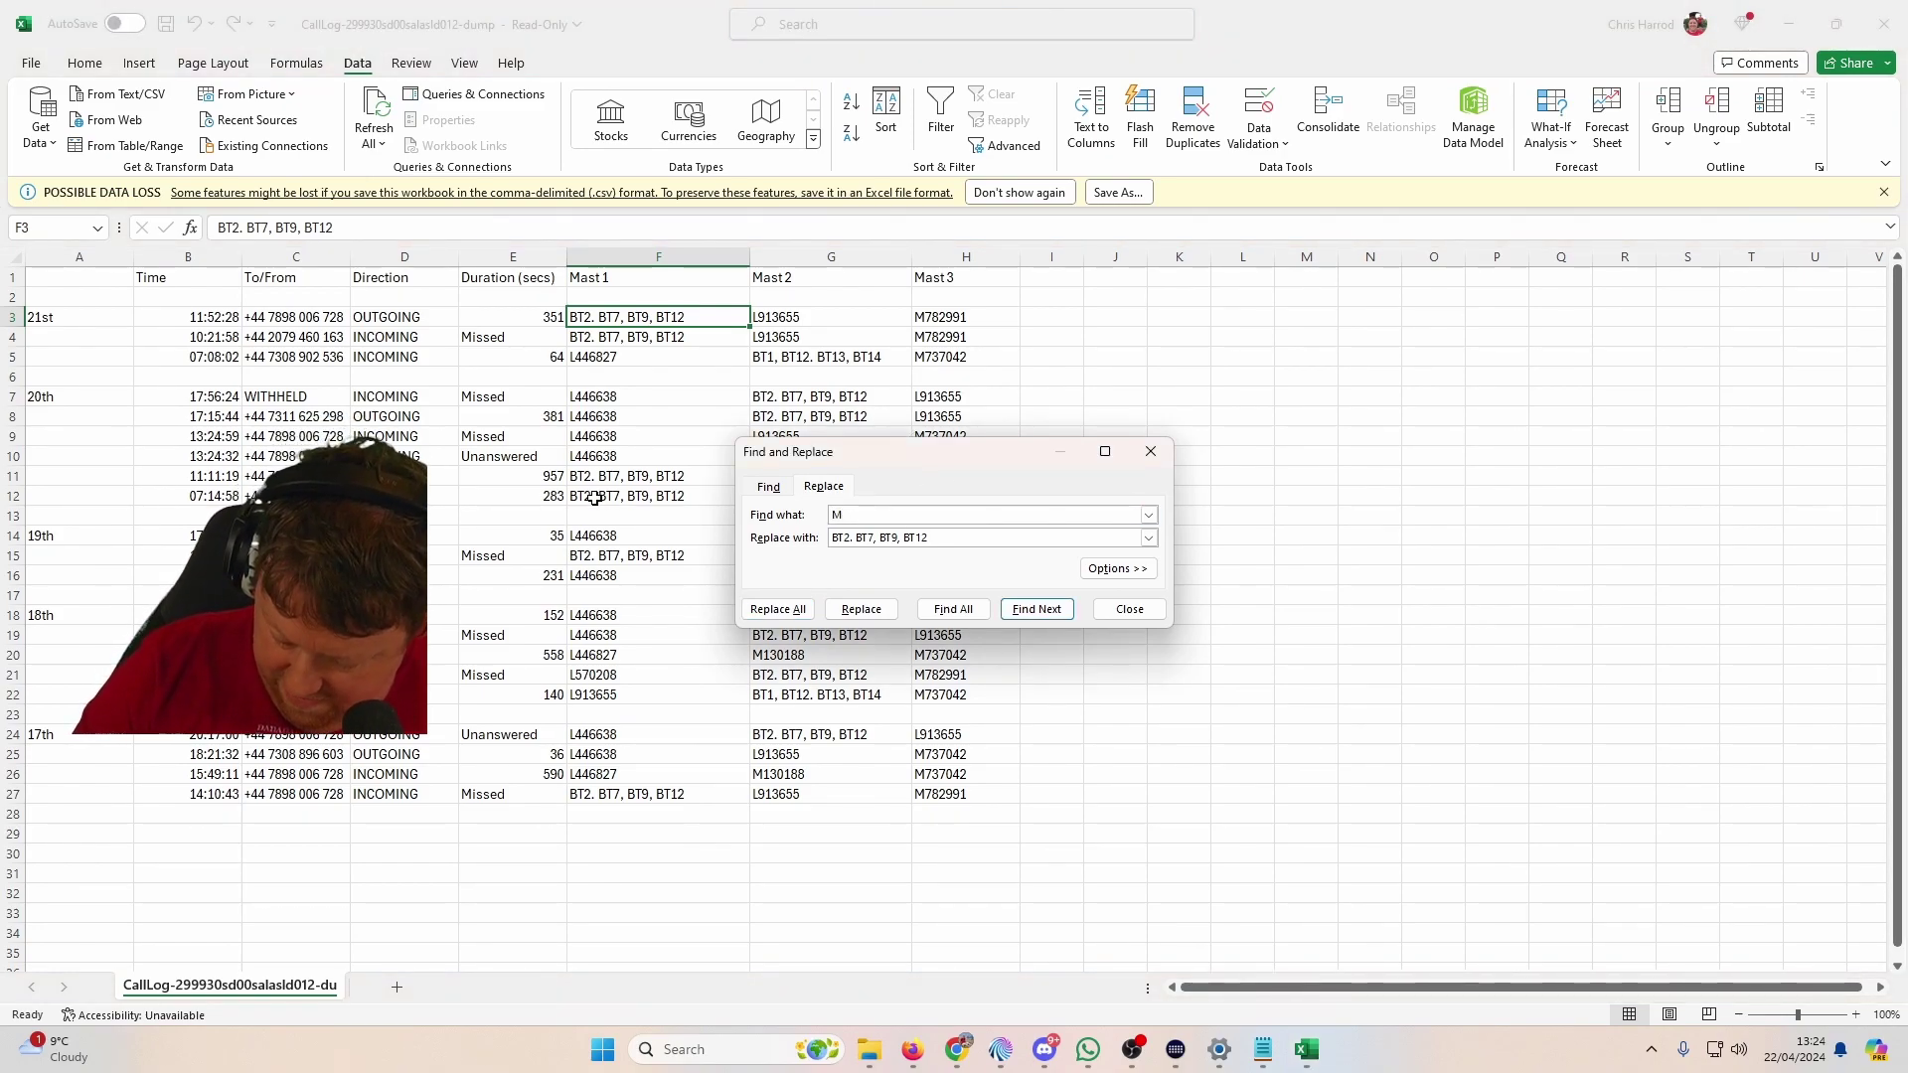
text(78)
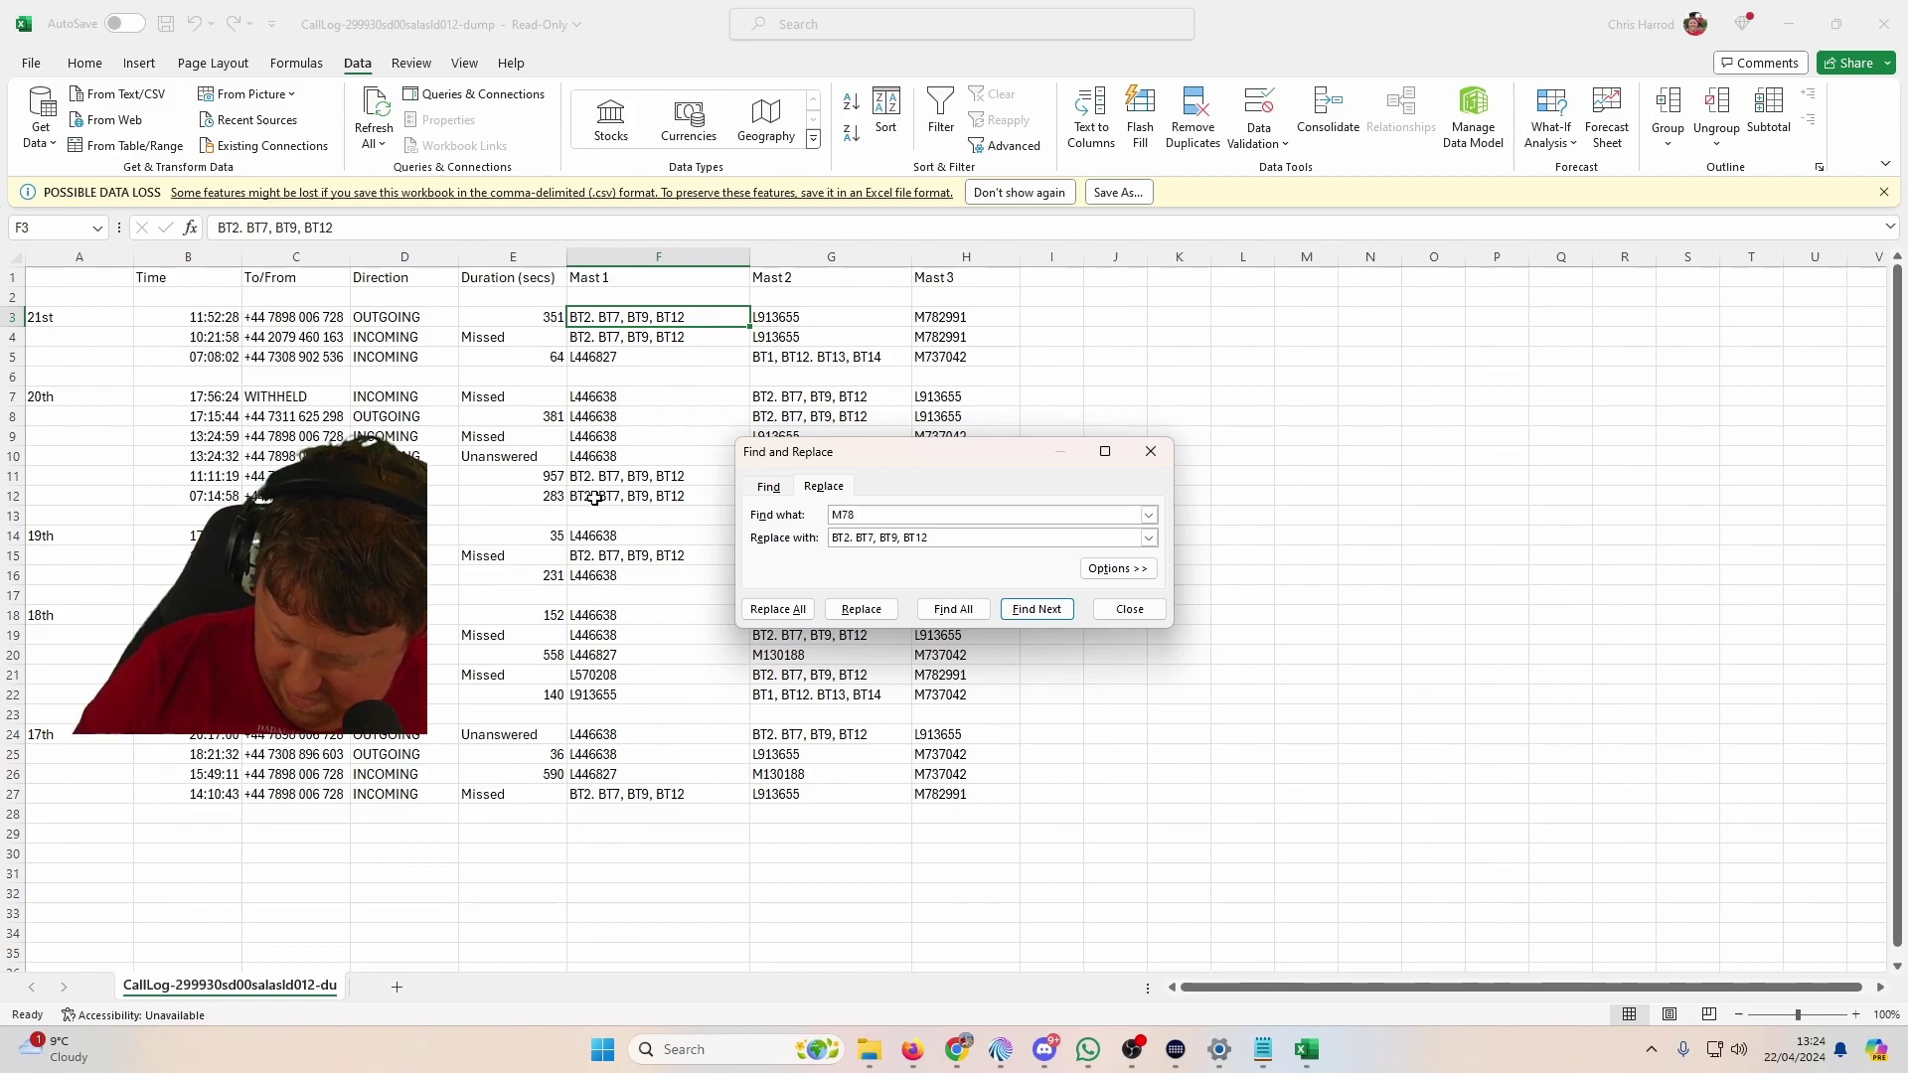
text(2991)
key(Tab)
text(BT1)
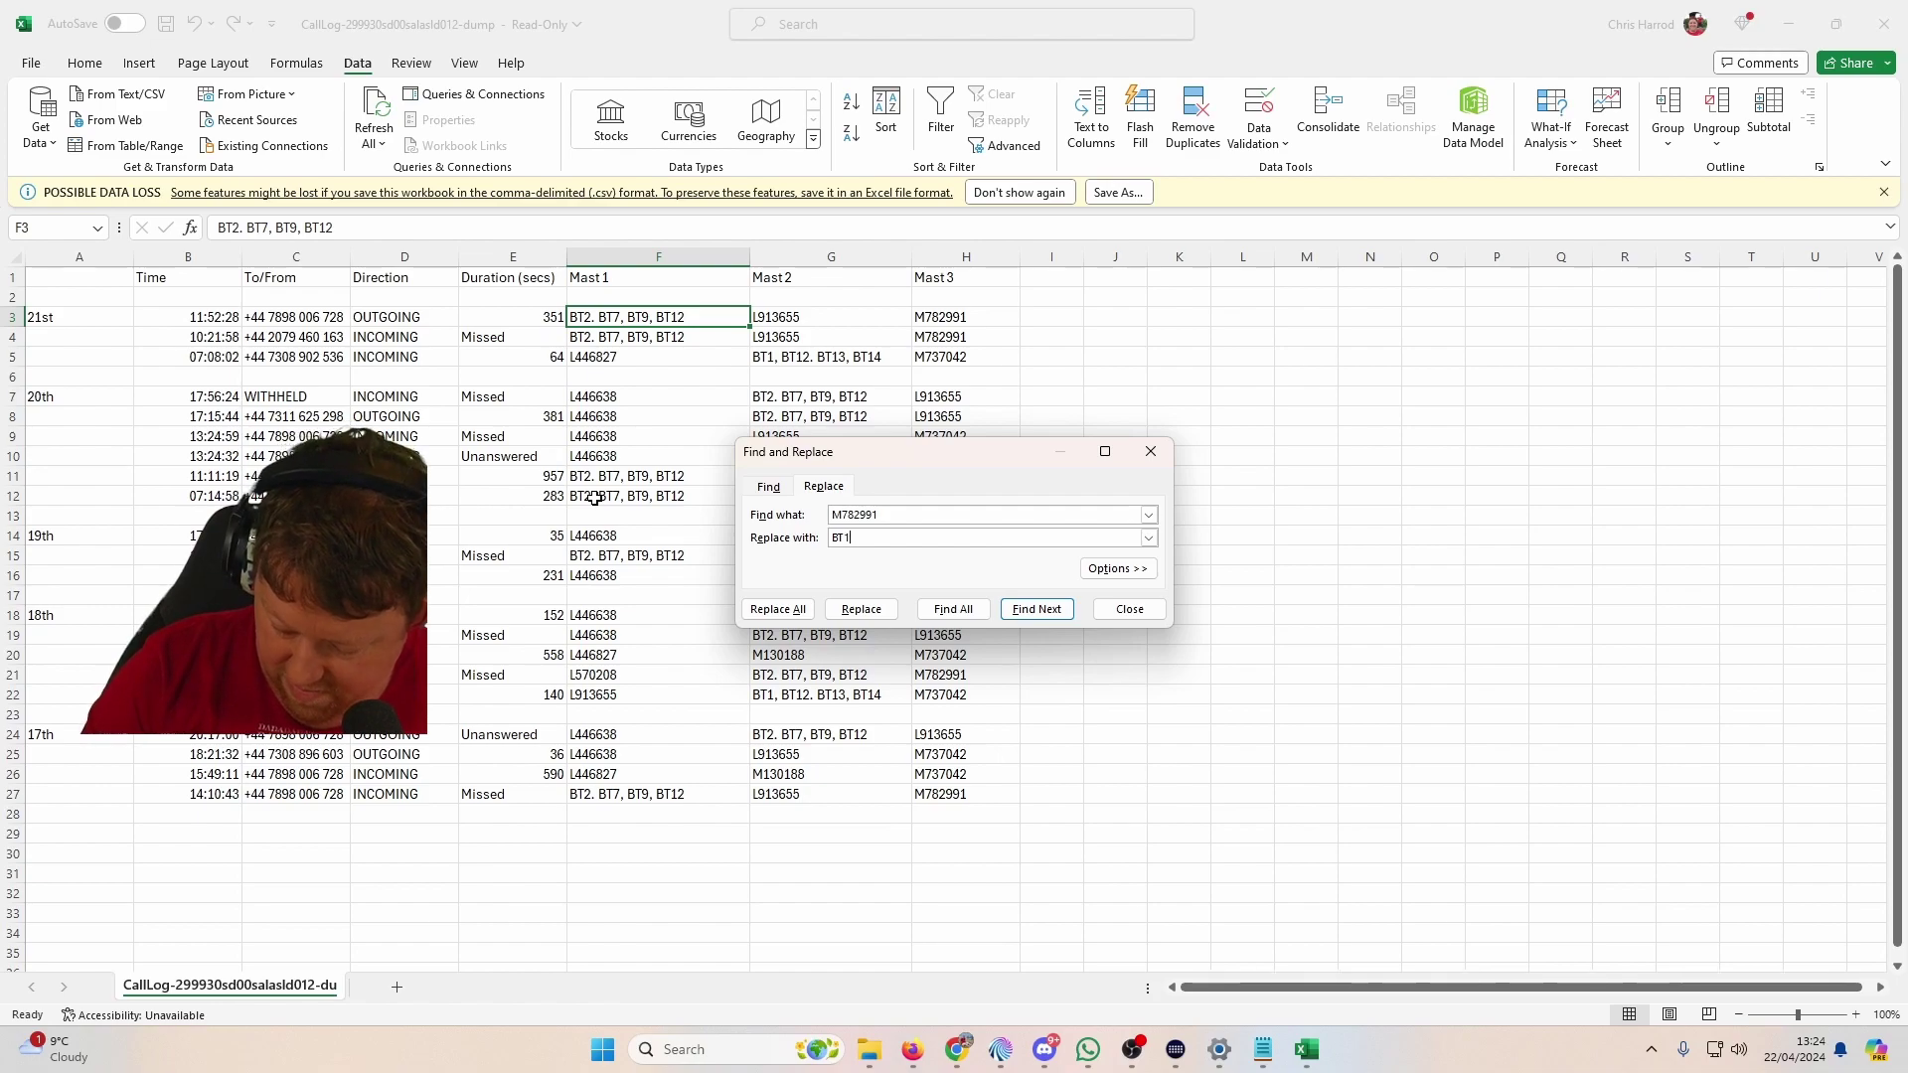
text(, BT2, BT3, BT12)
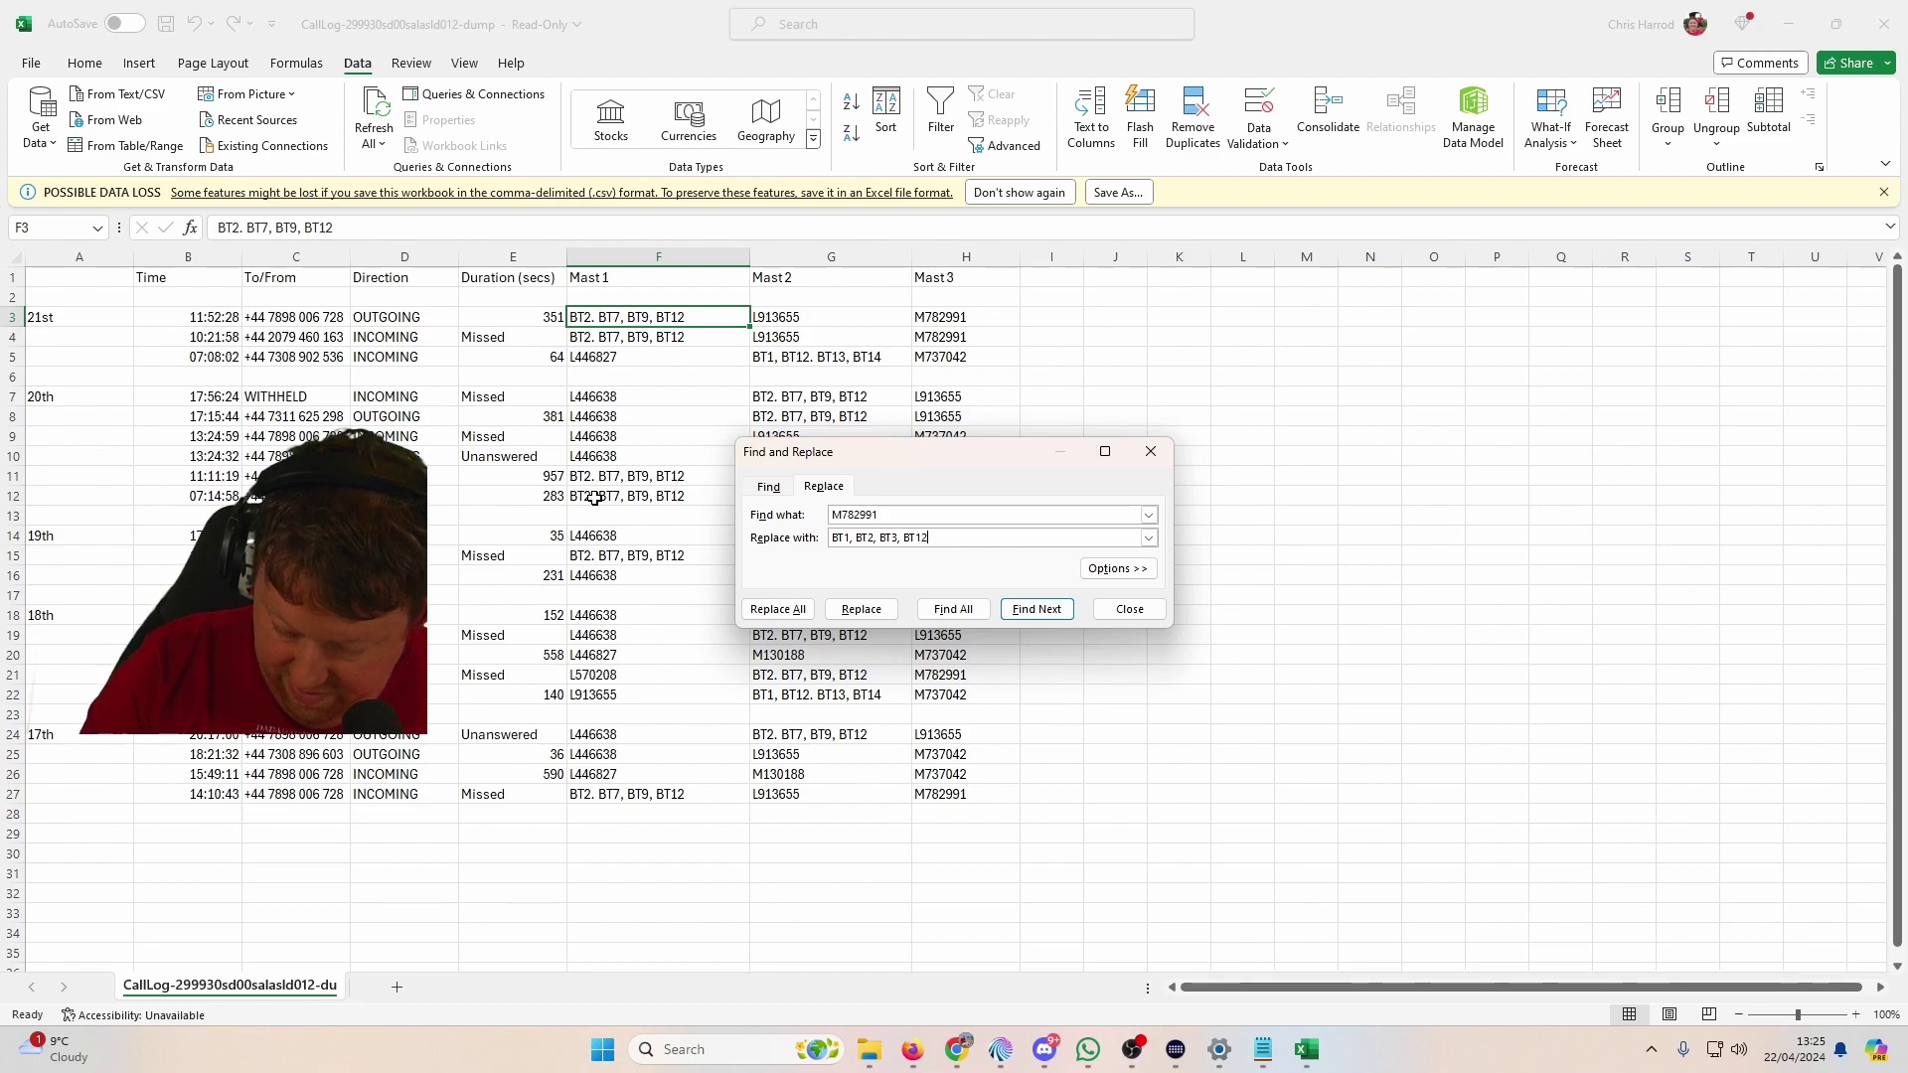
text(3)
text(, BT13, BT1)
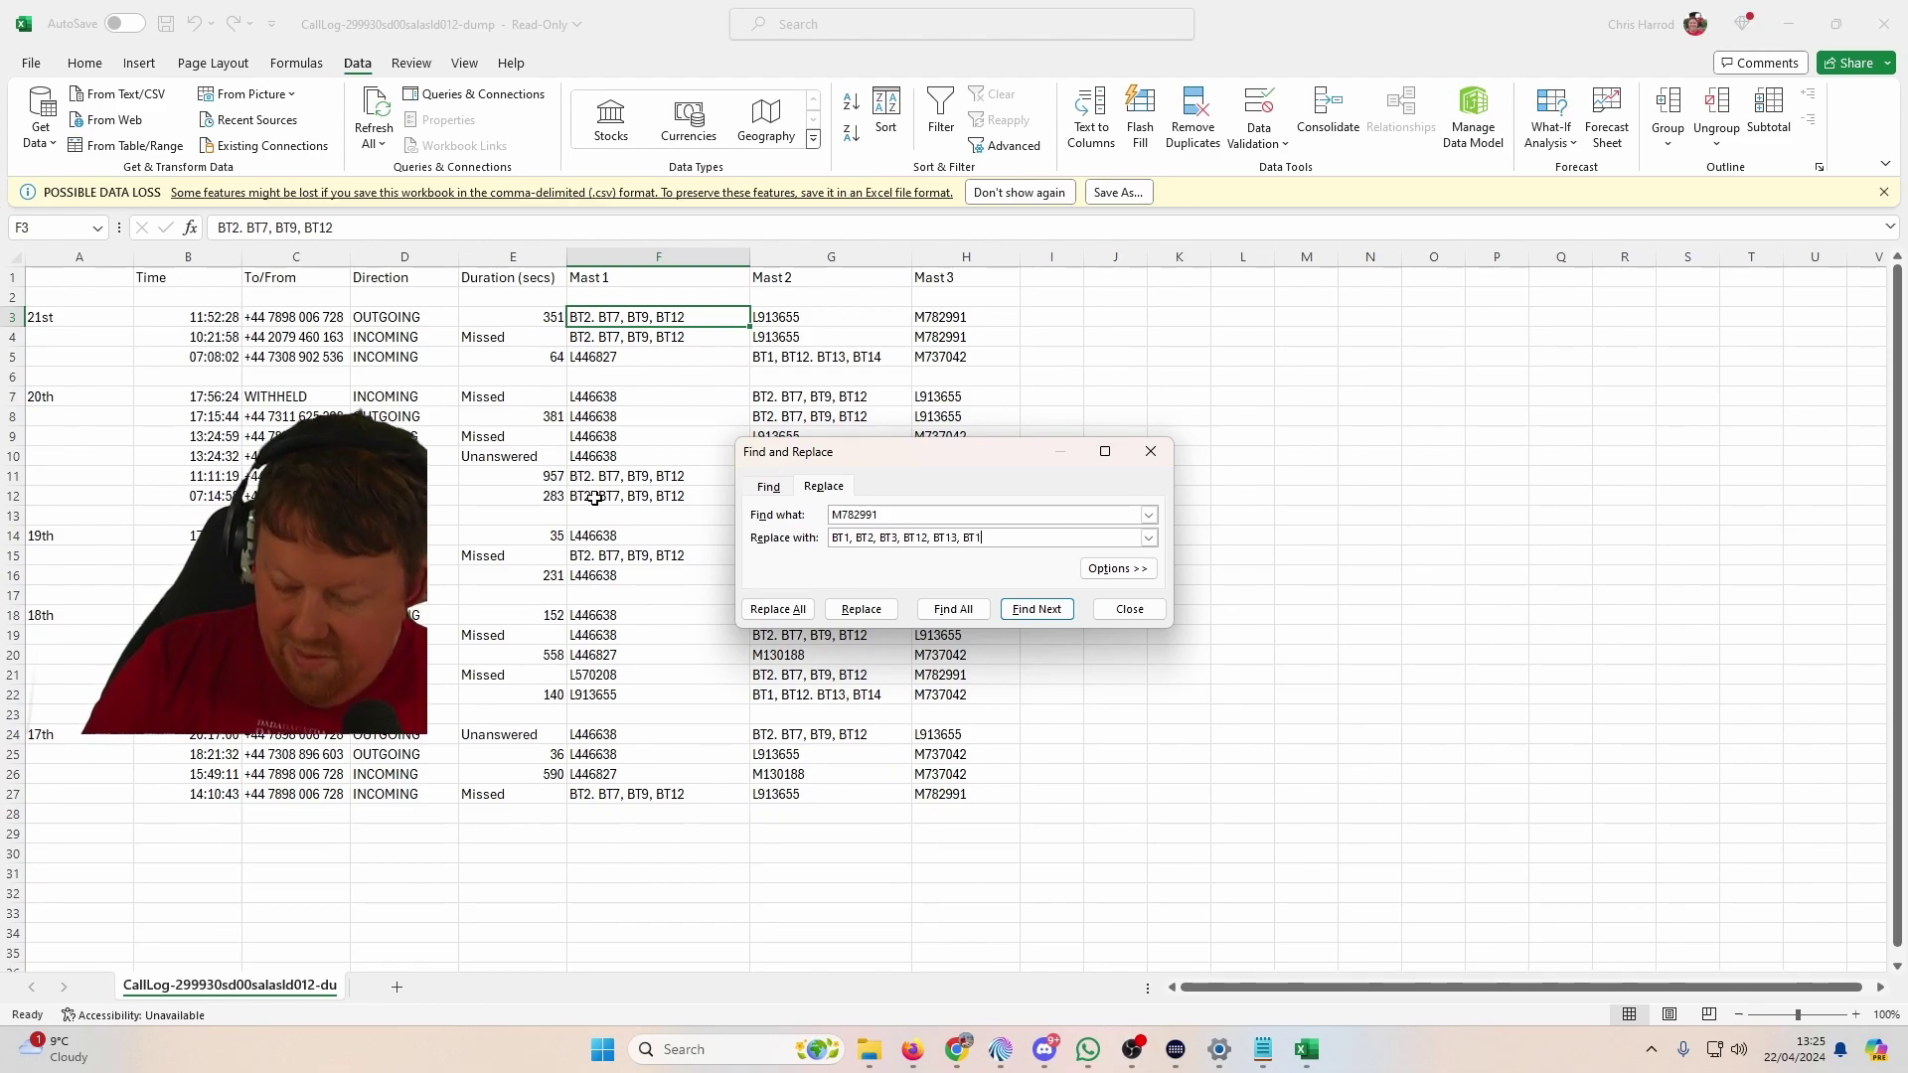
text(5)
click(778, 608)
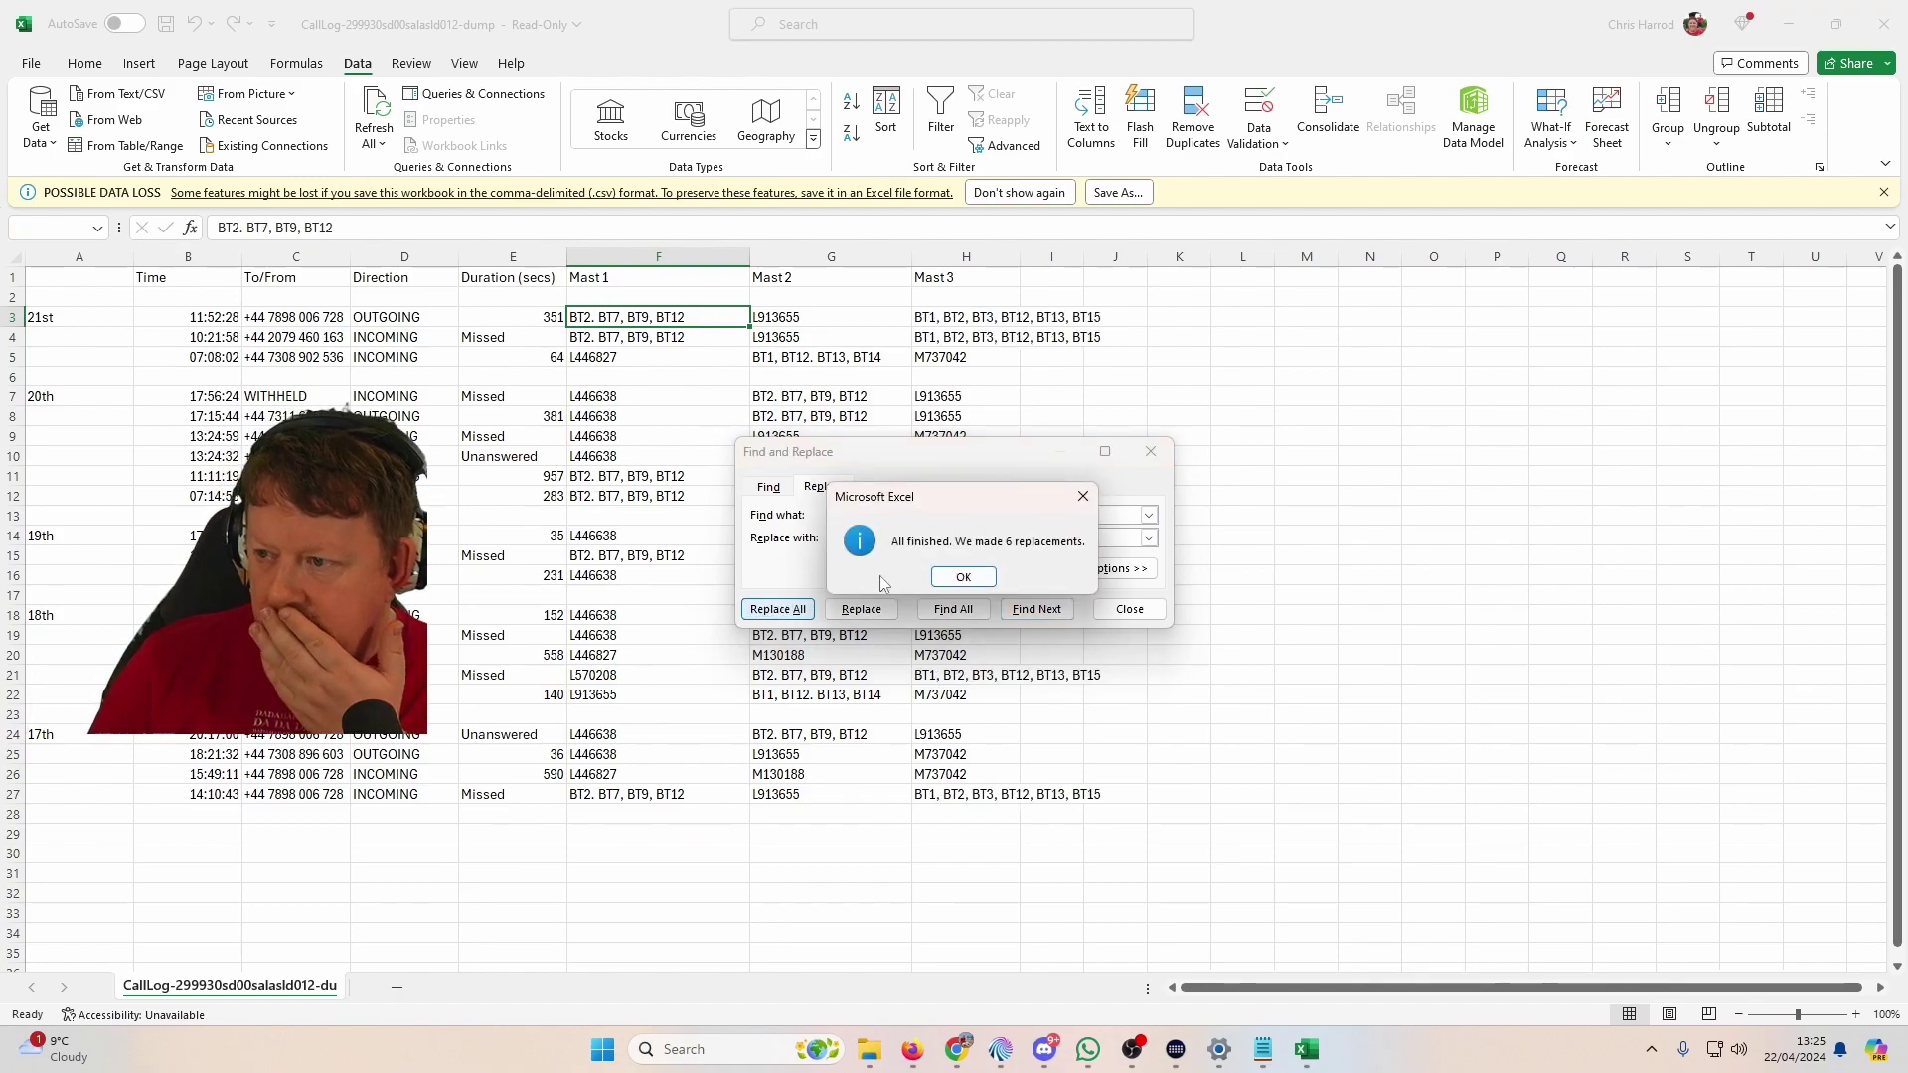
click(960, 578)
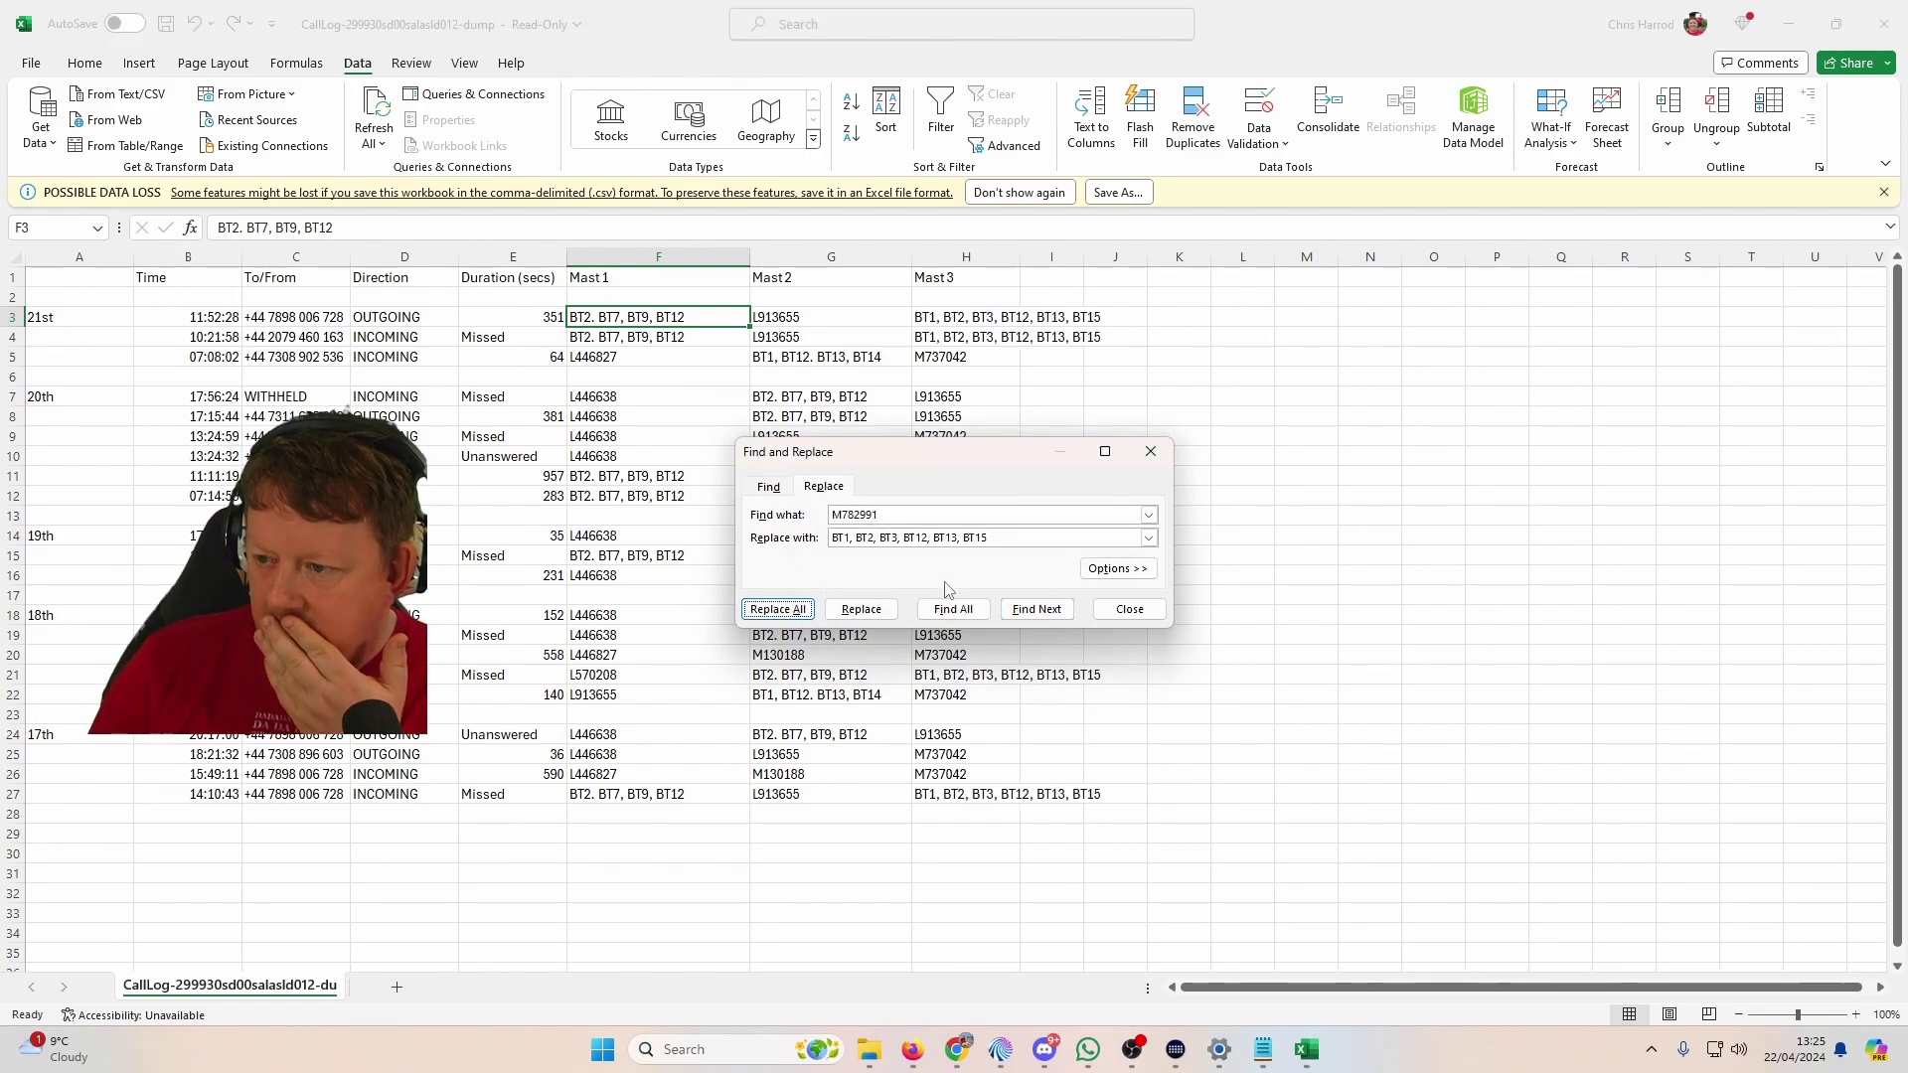
Step: Replace all 15 L913655 codes with 'BT1, BT2, BT6, BT7' and dismiss the confirmation
text(L)
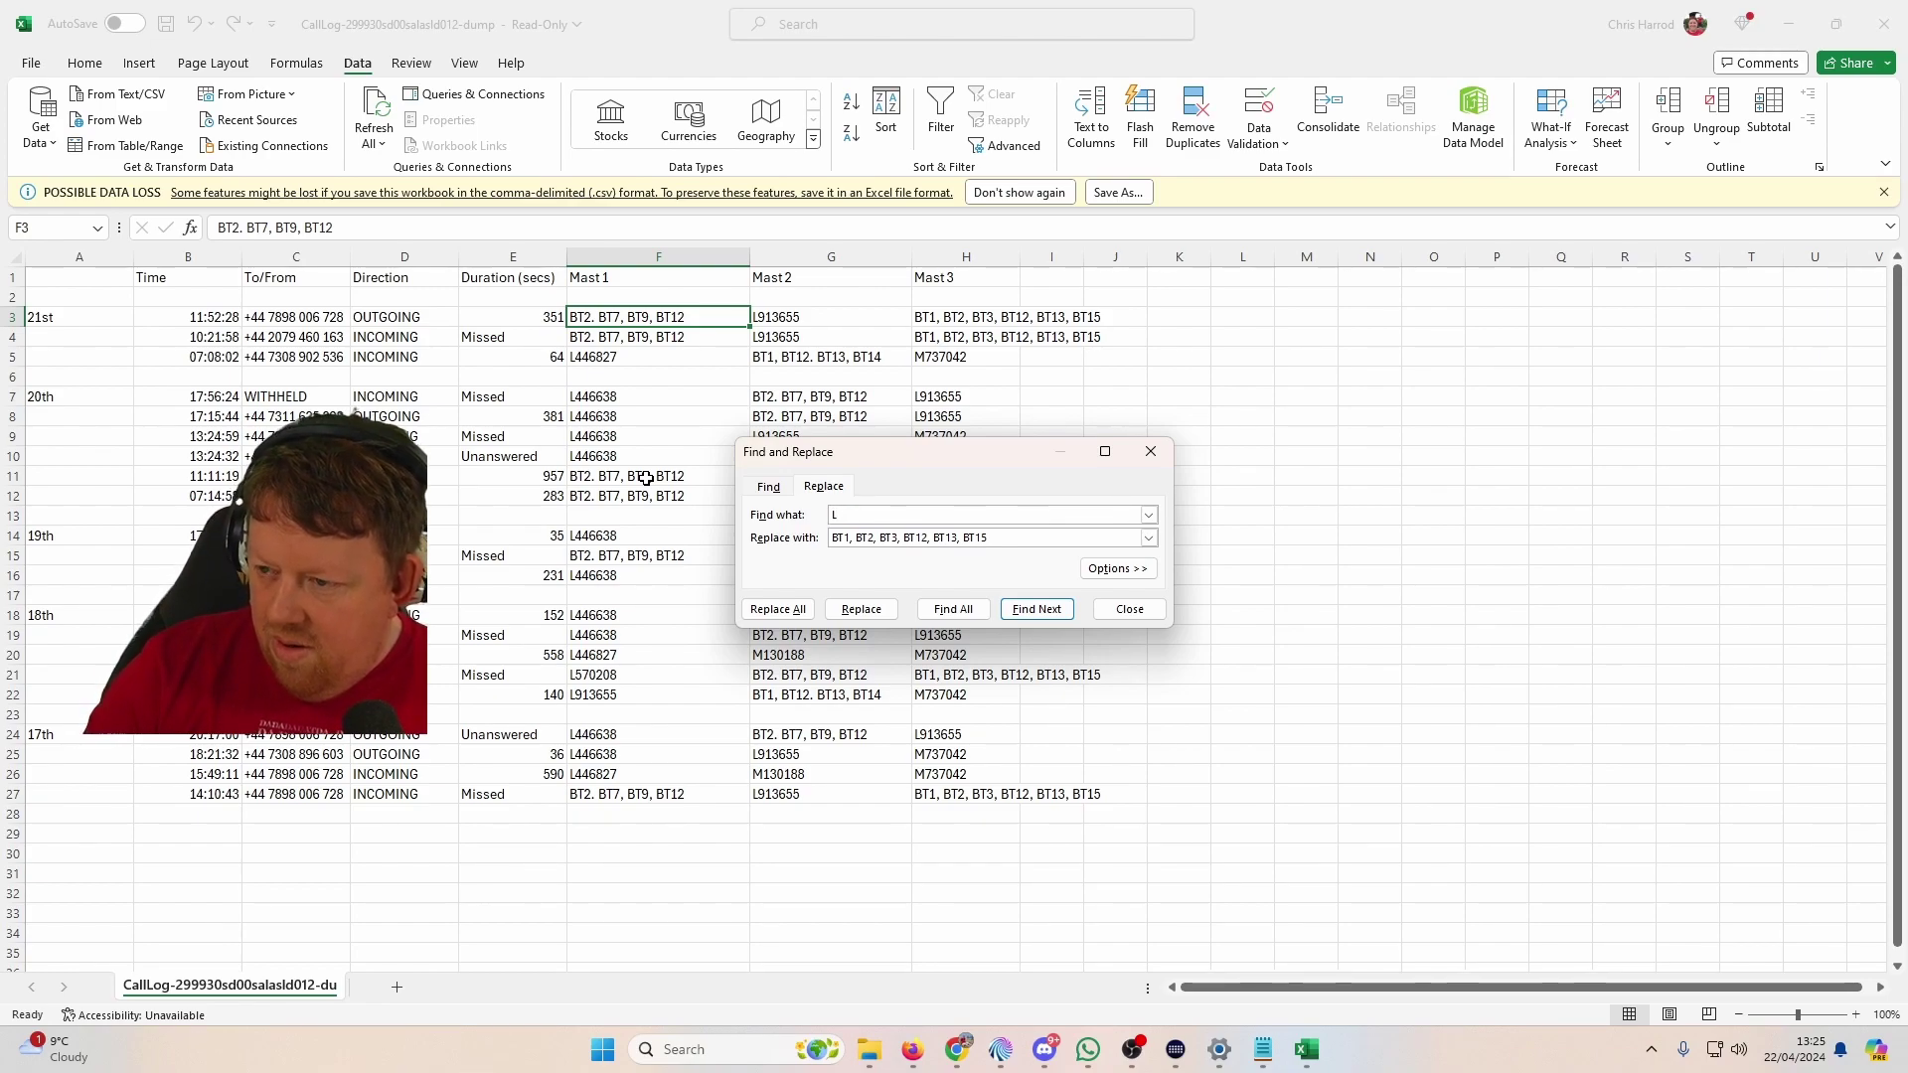
text(69913655)
key(Tab)
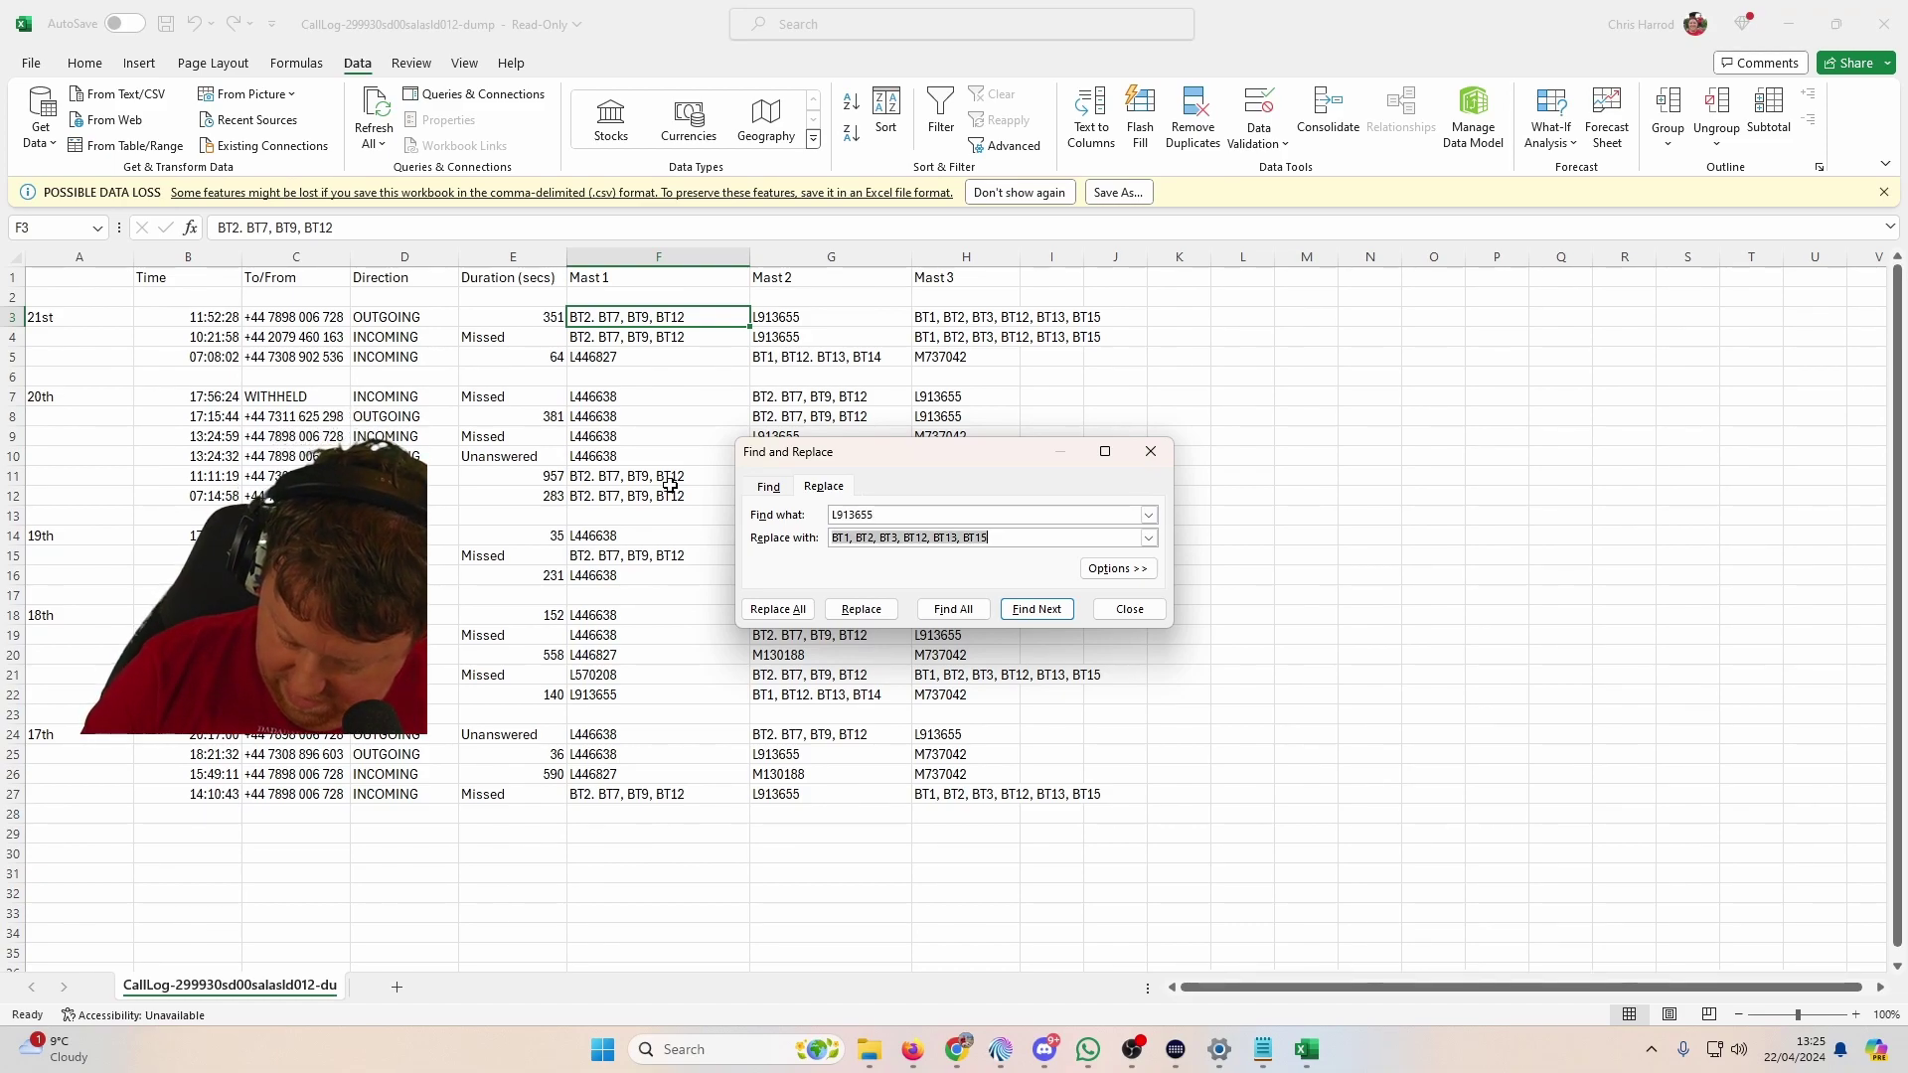
text(BT1,)
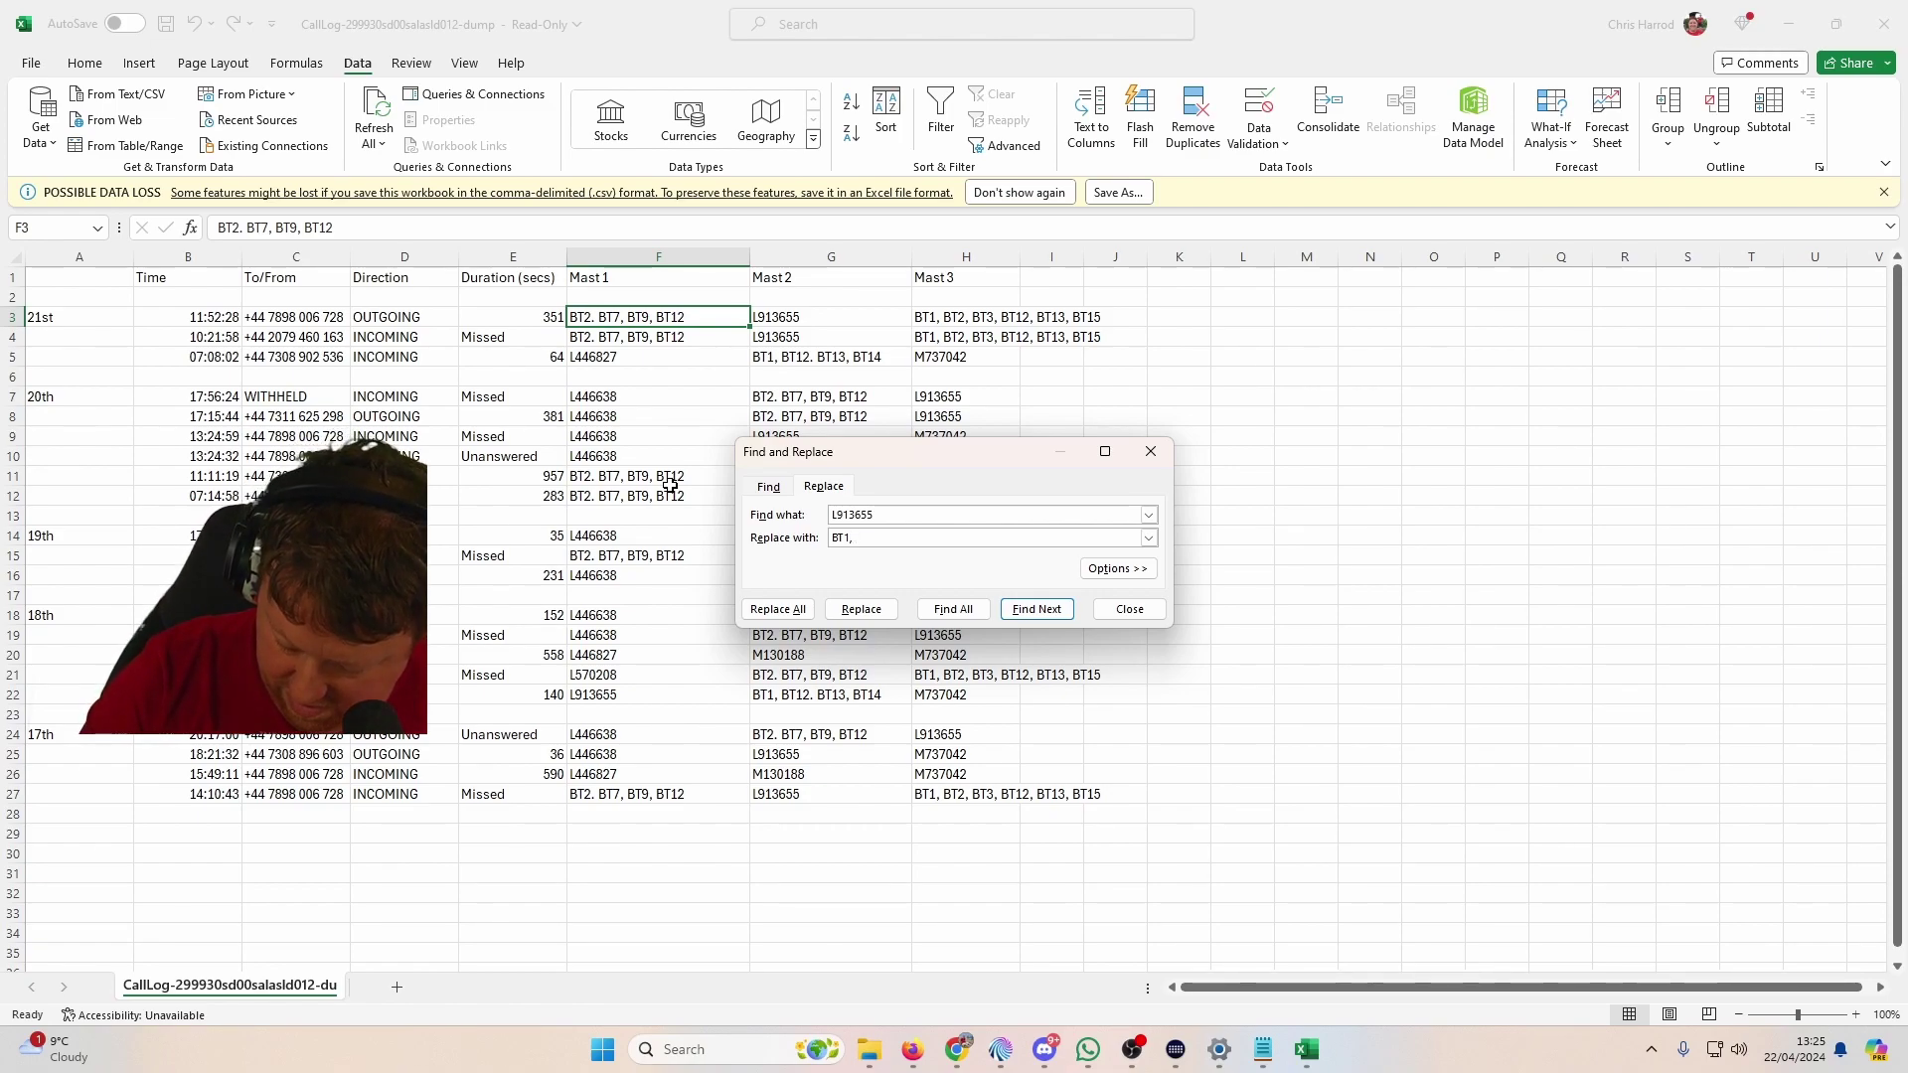
text( BT2,)
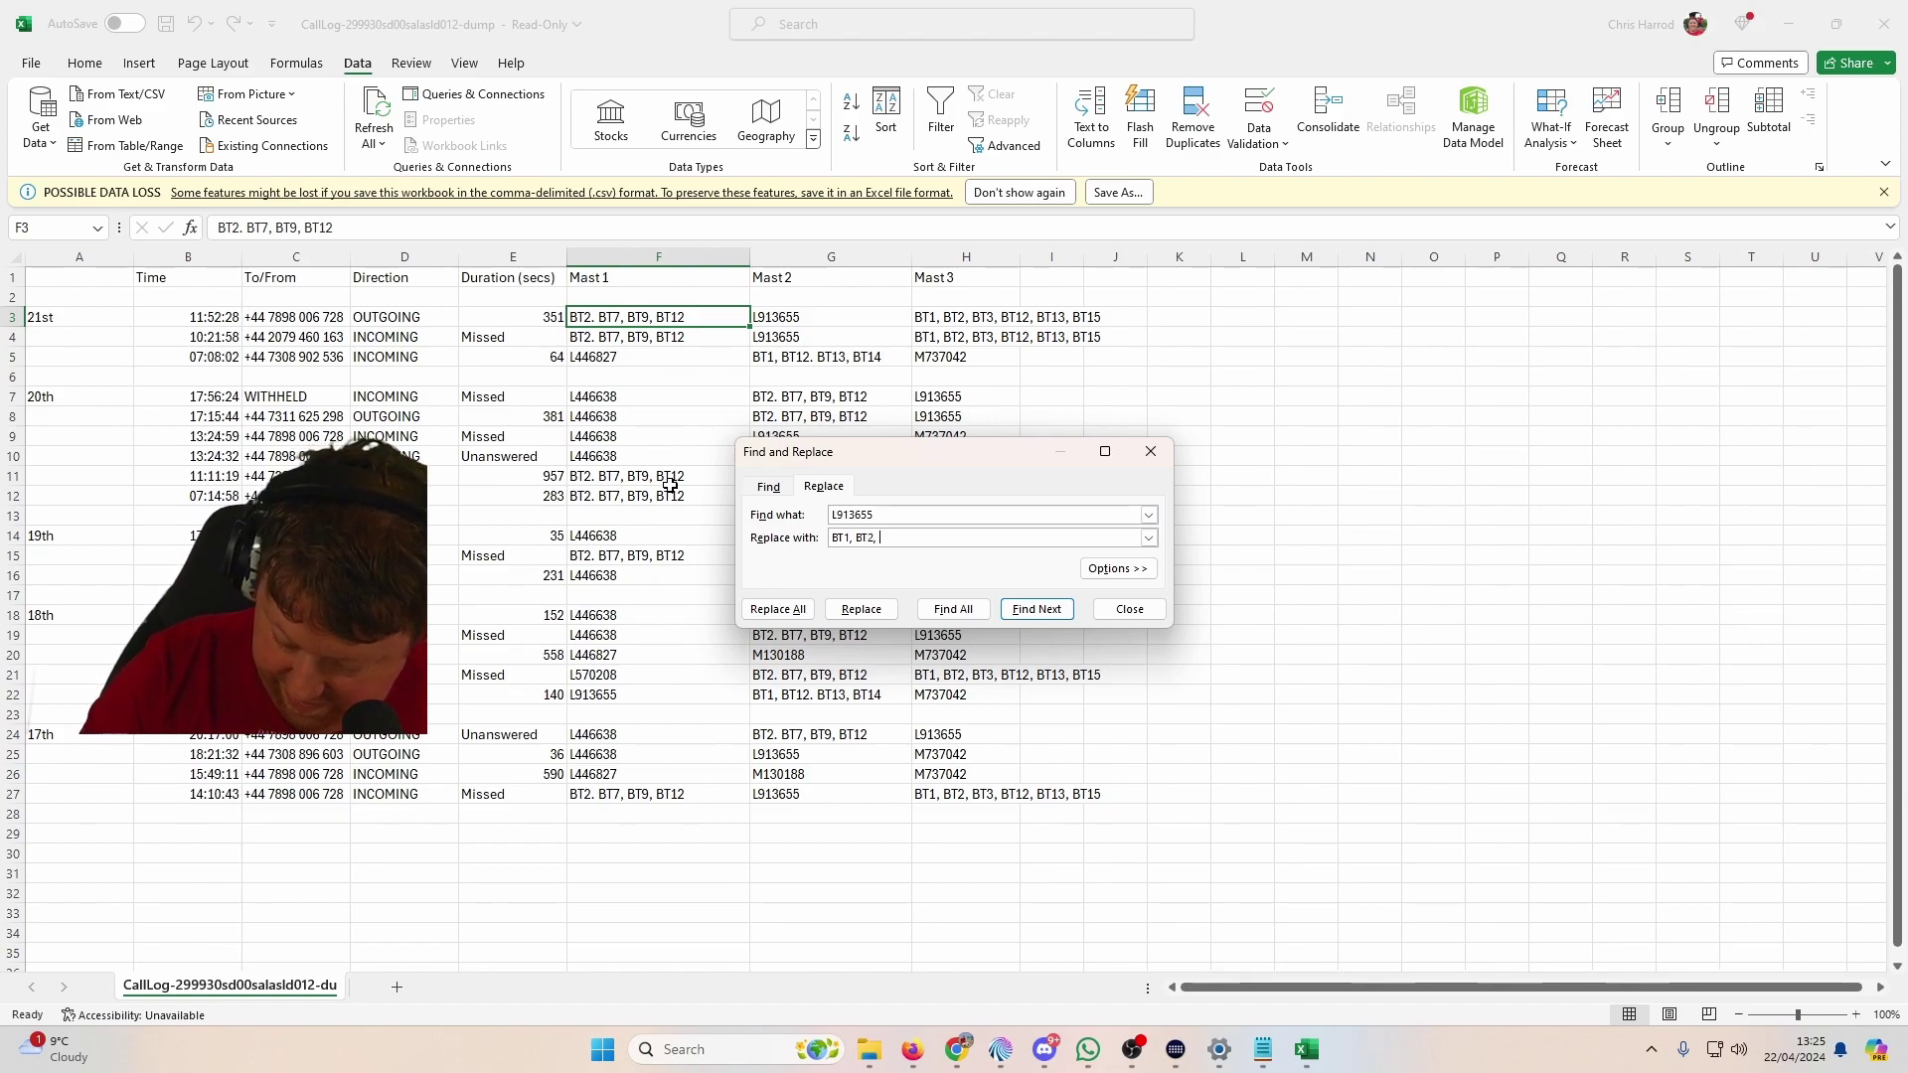
text( BT6, BT7)
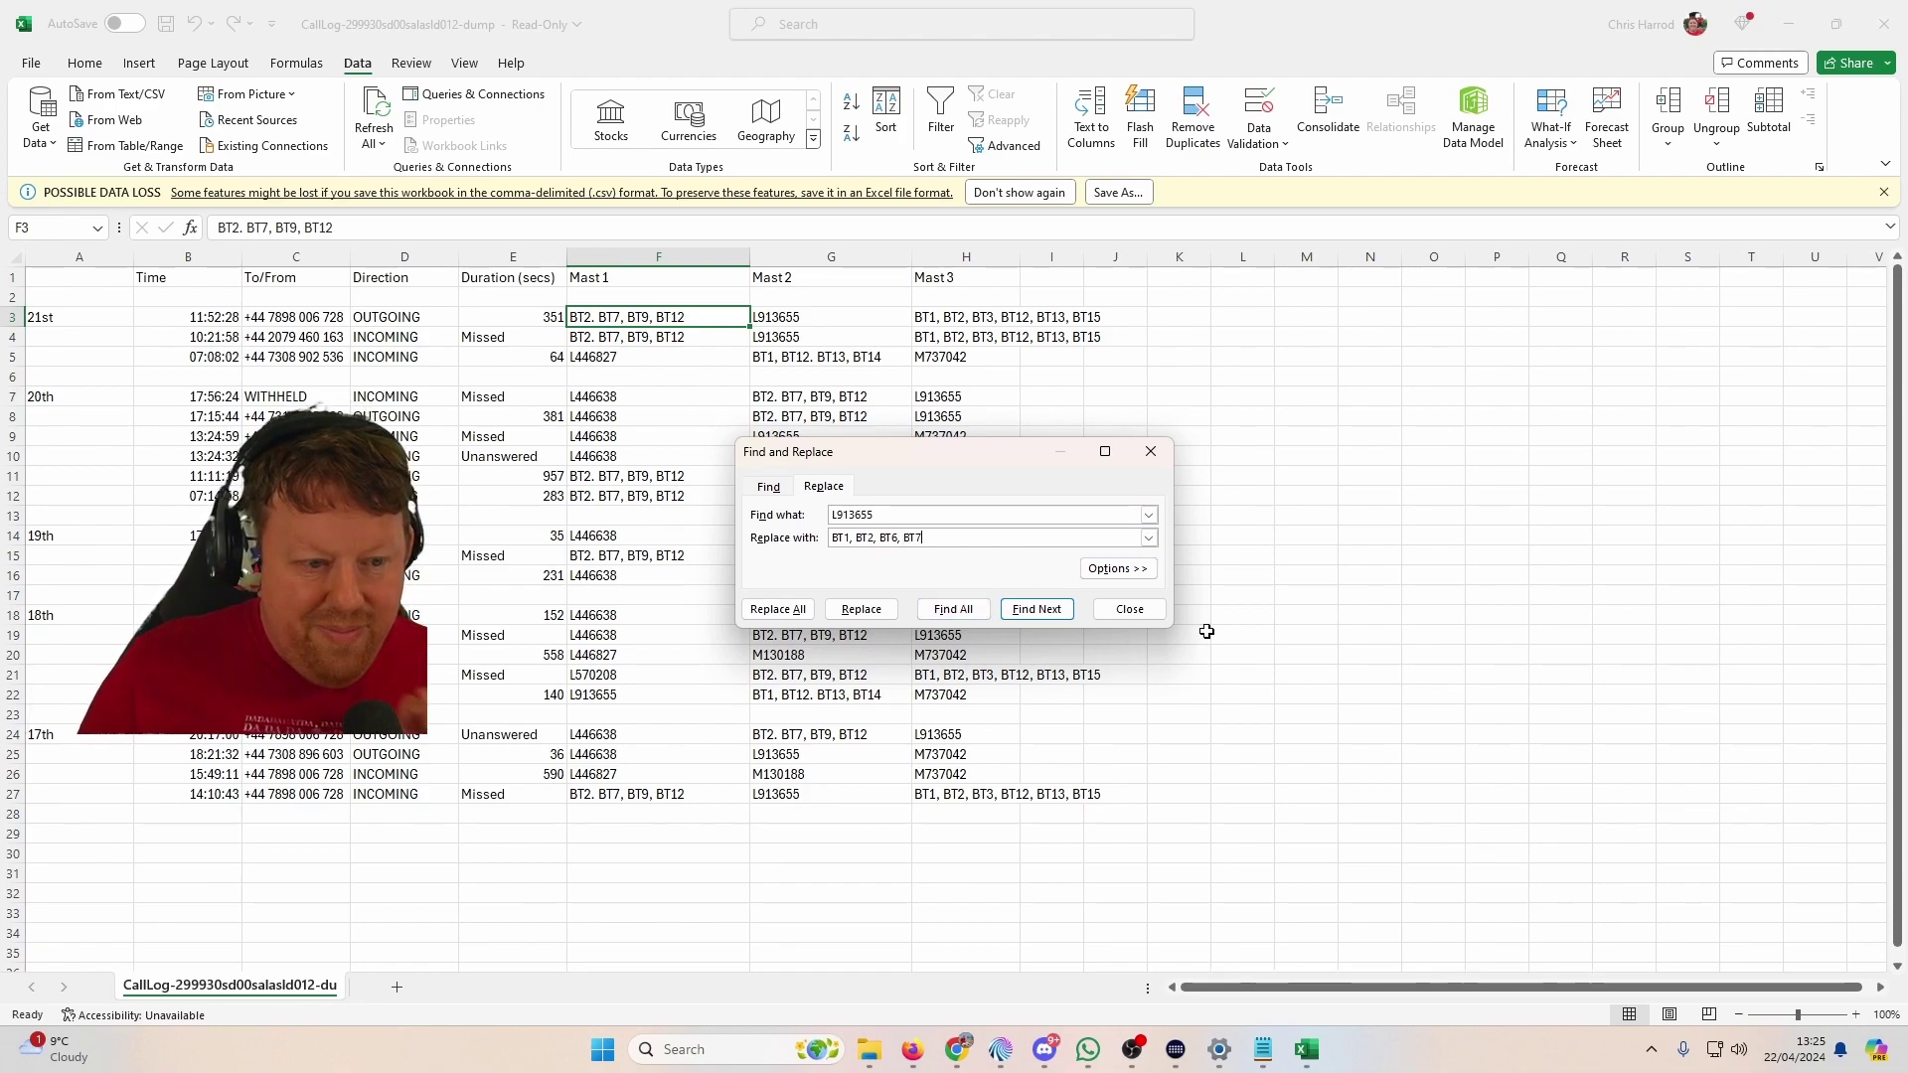
click(777, 608)
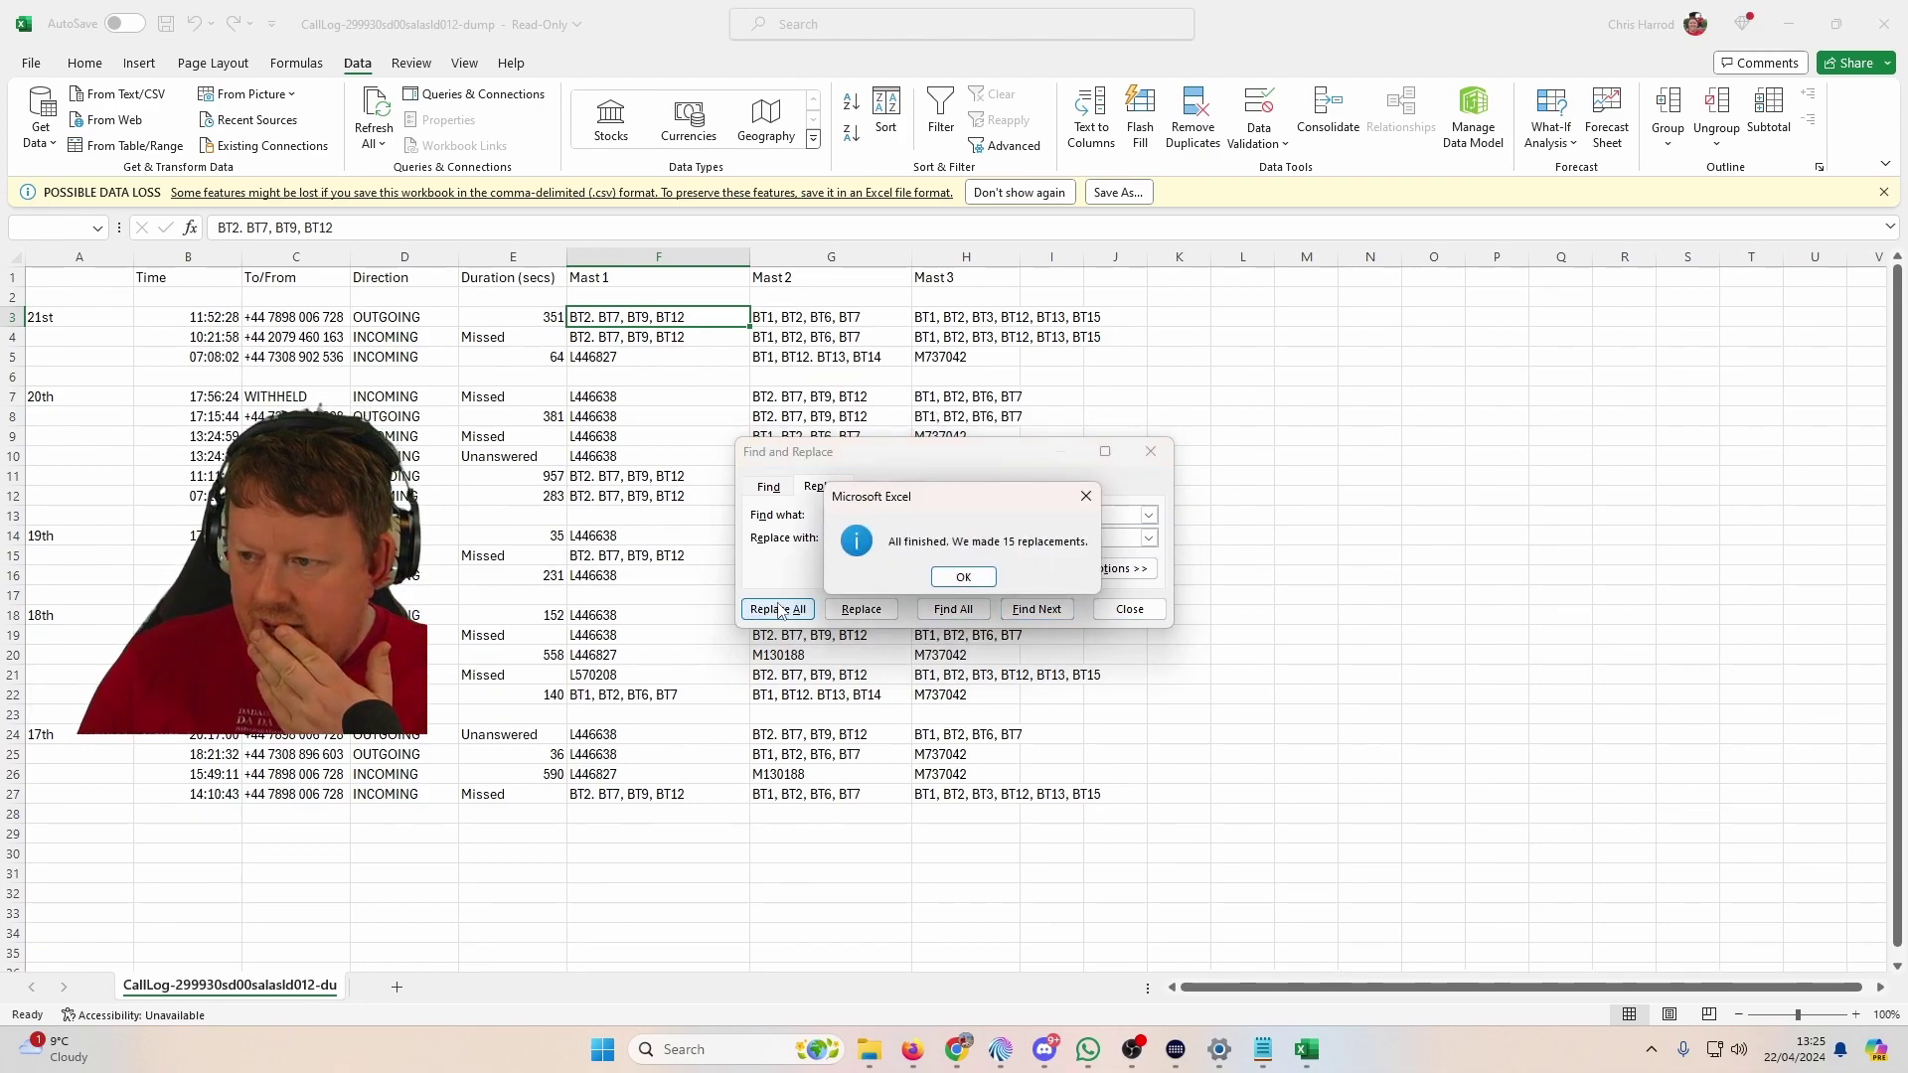
key(Return)
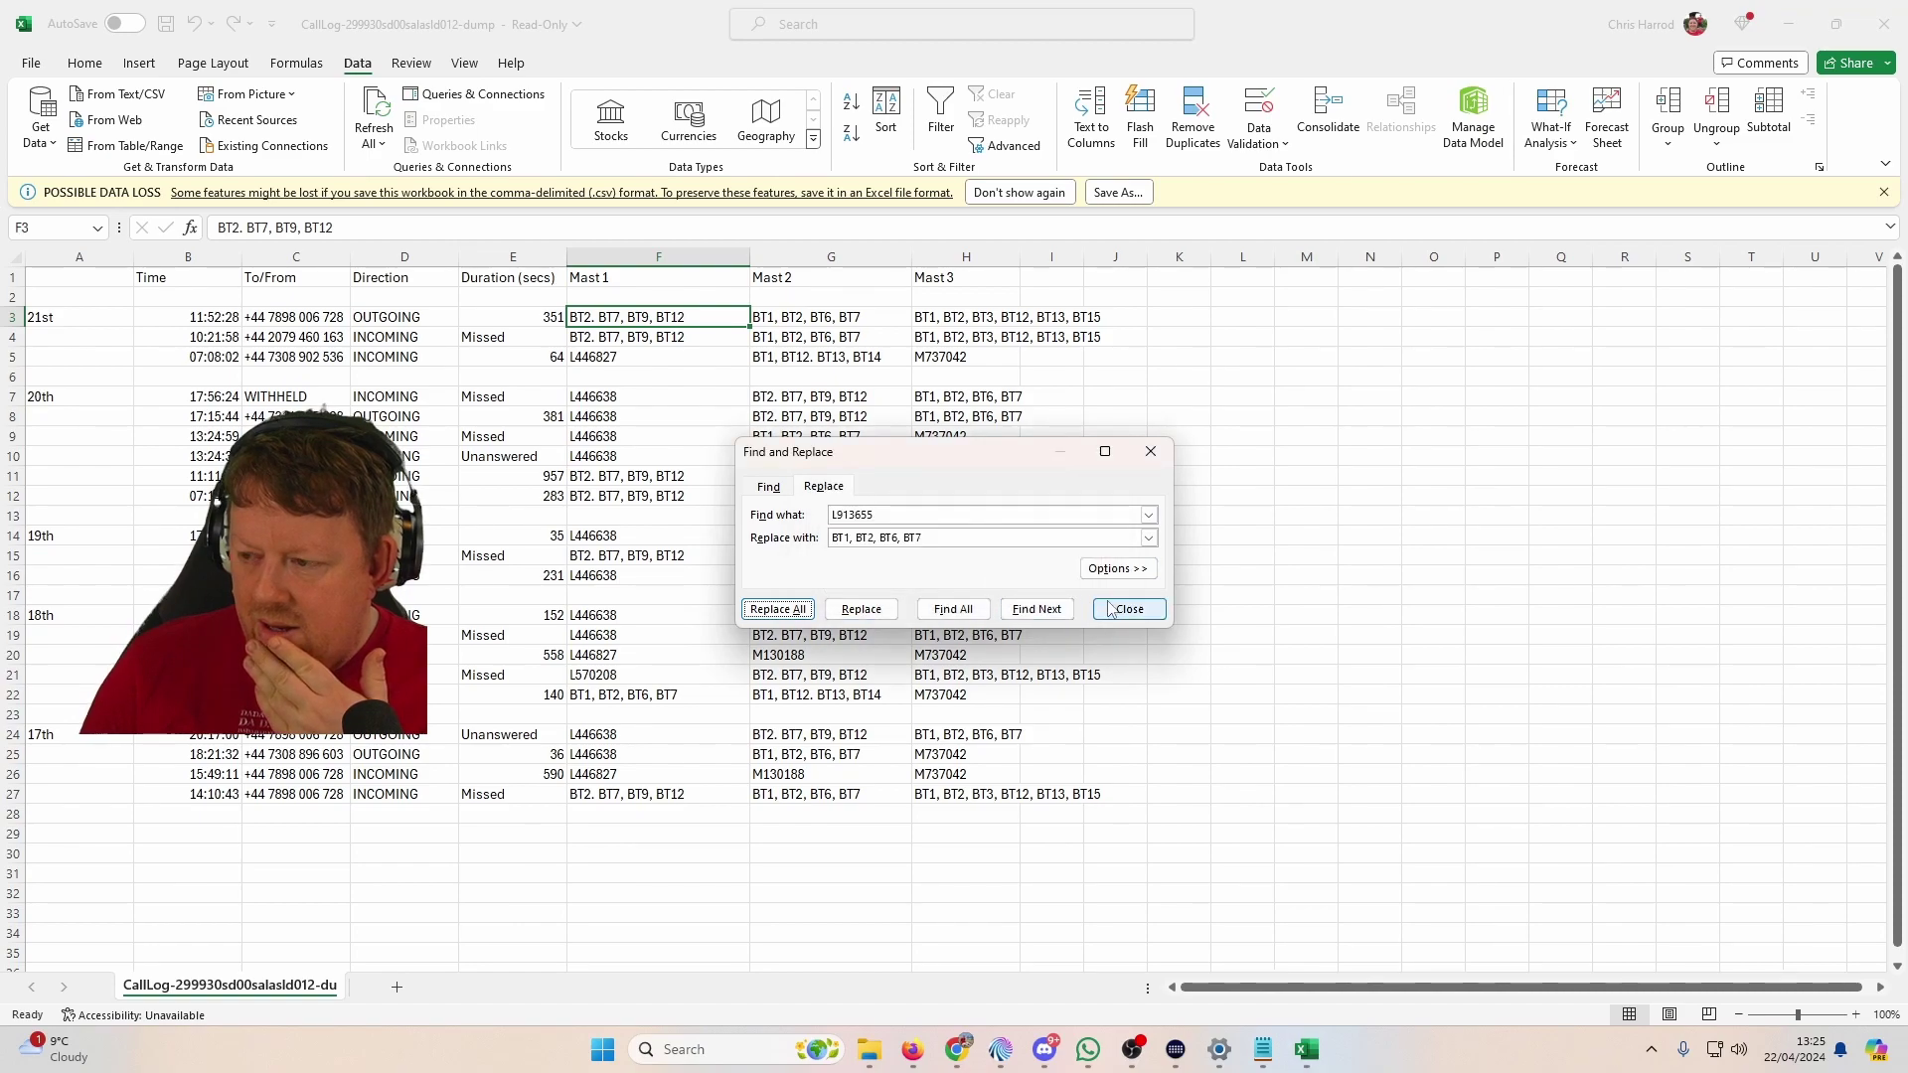
Step: Enter the note BT2 in cell L3 beside the call log
click(661, 318)
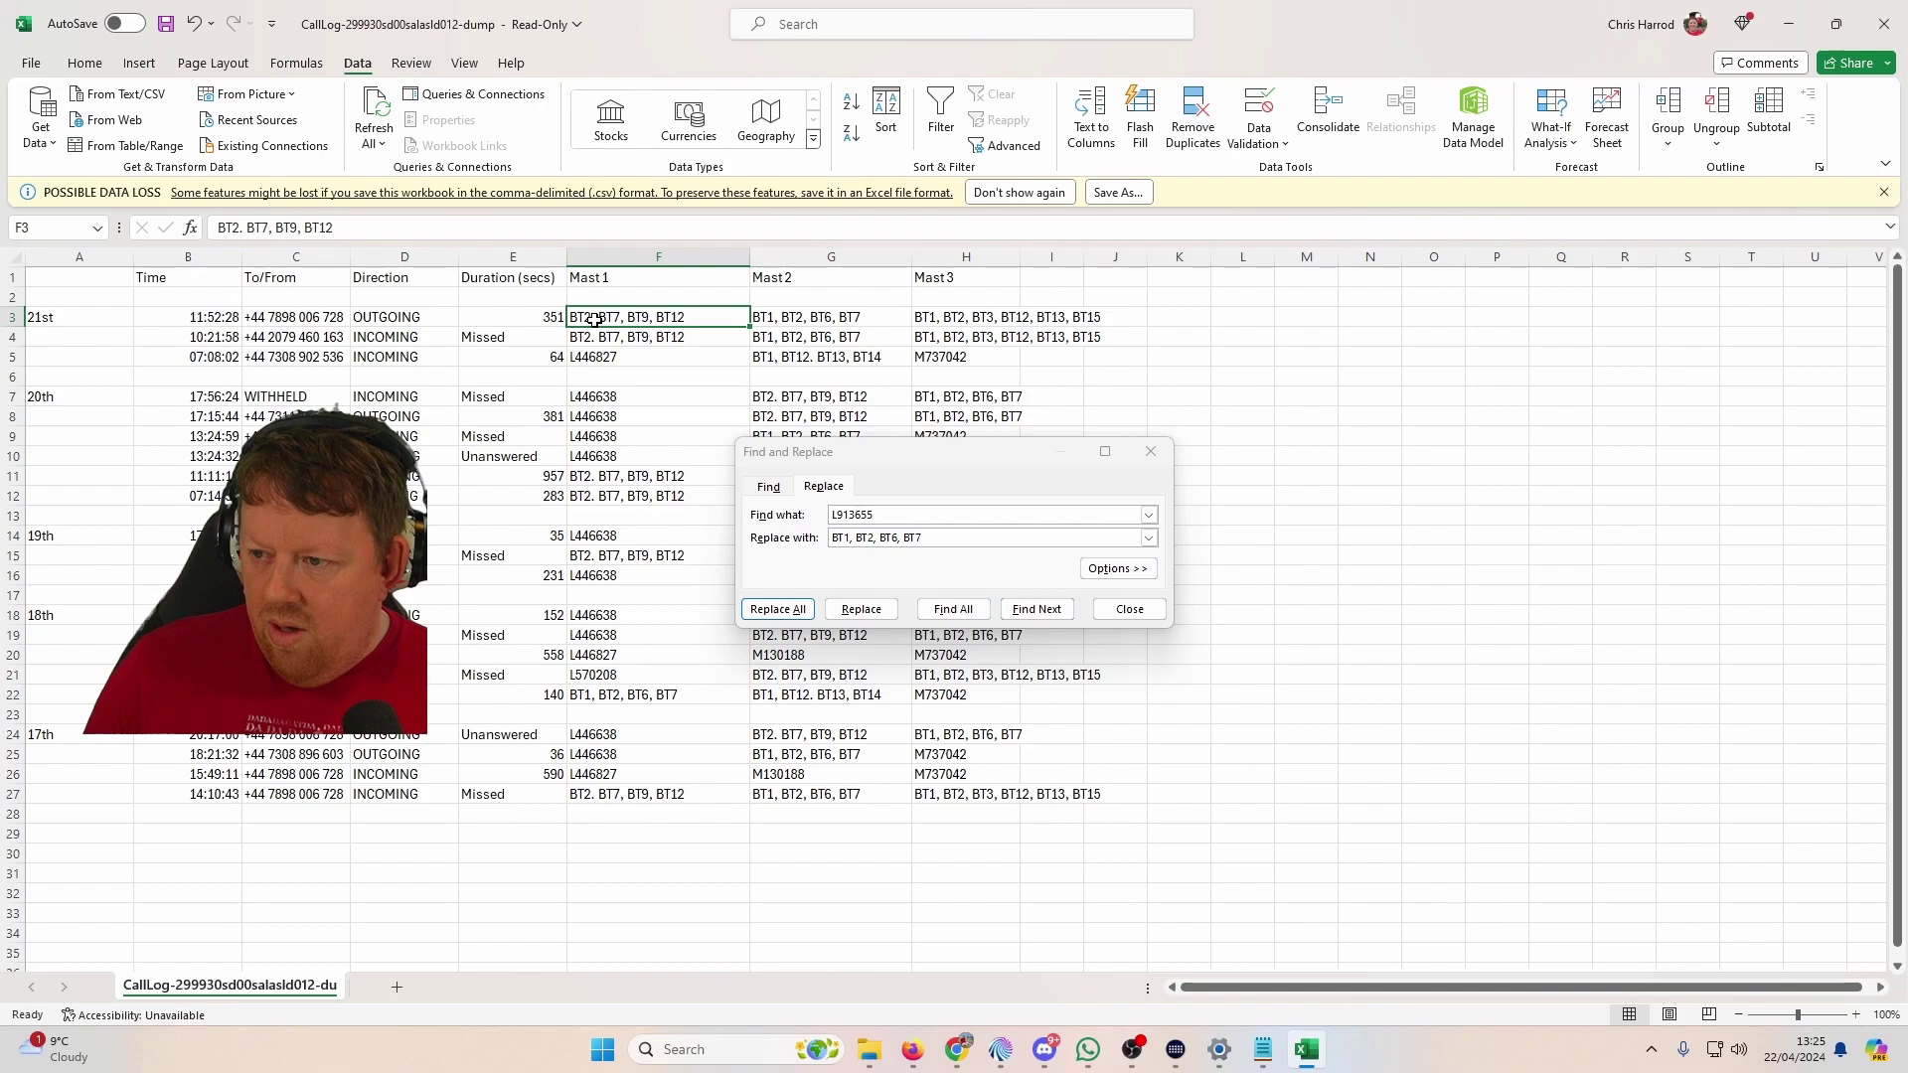
click(1232, 314)
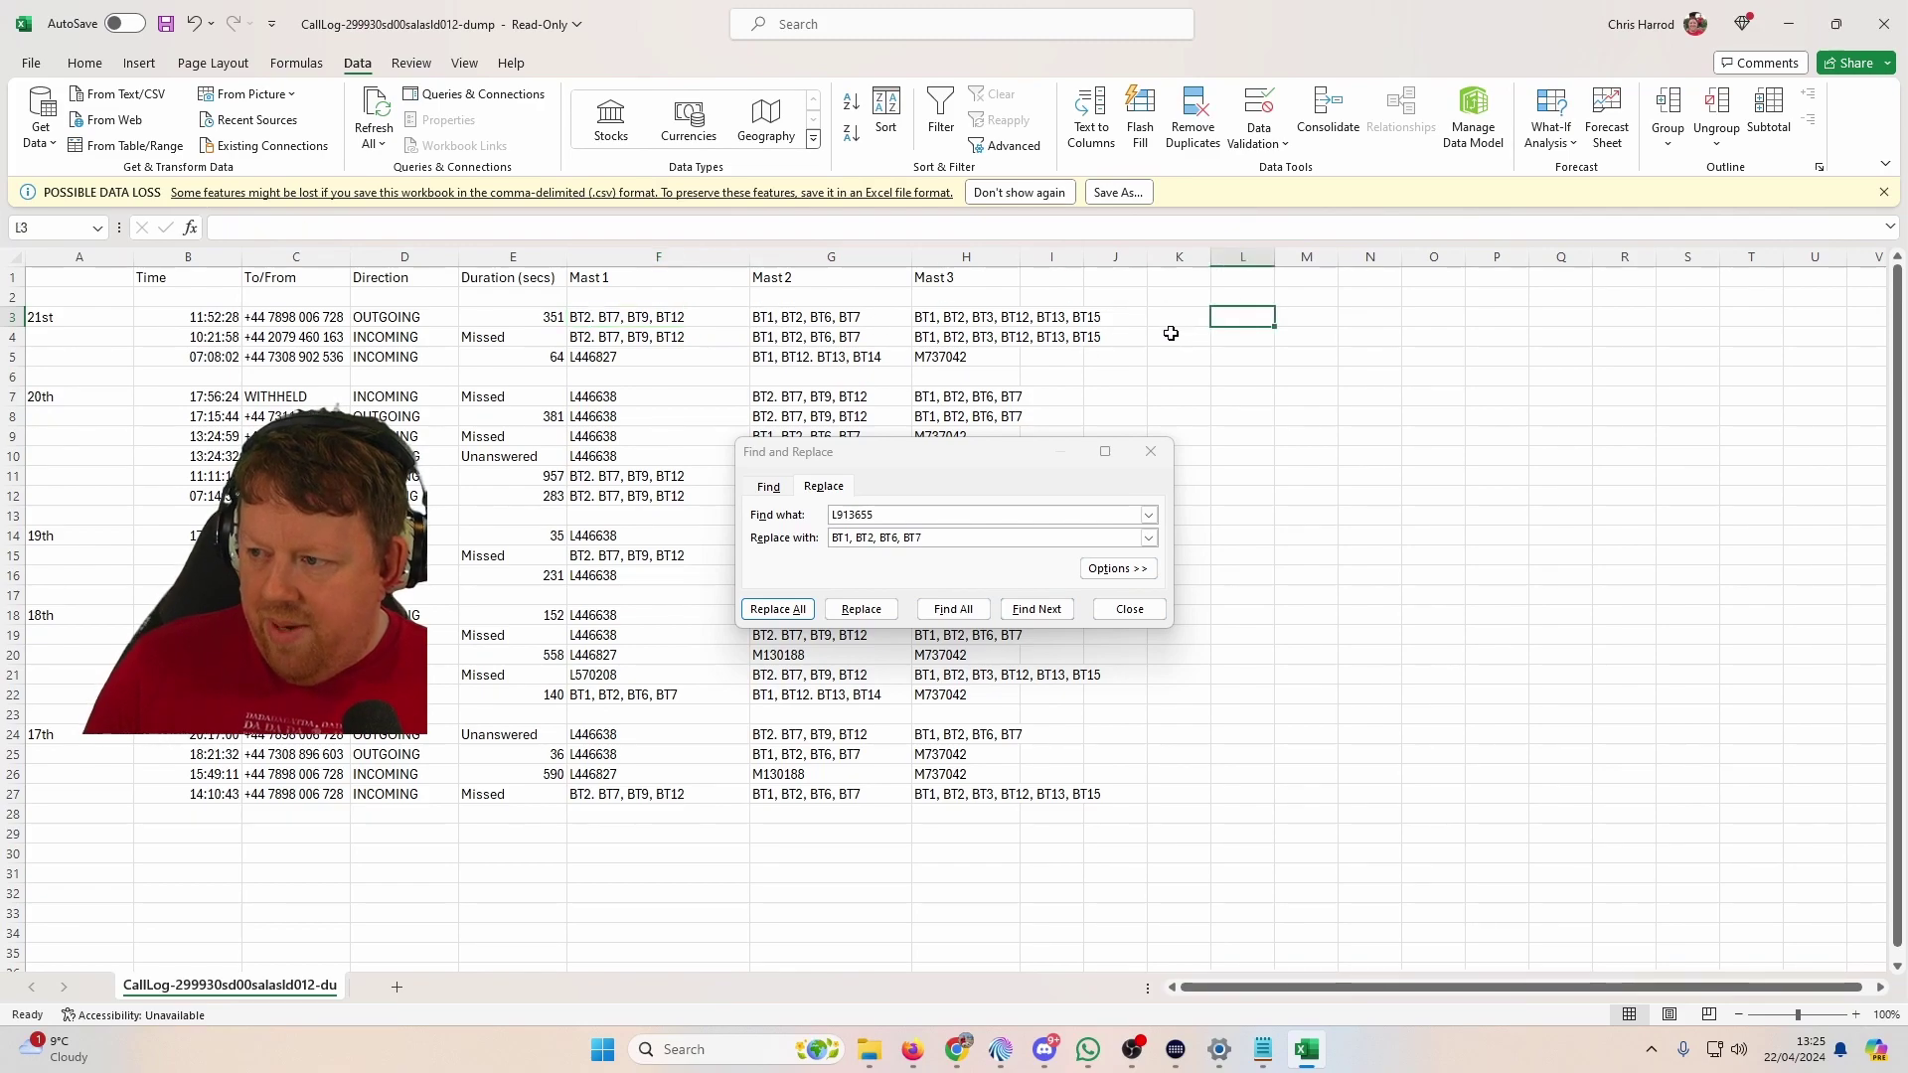
text(BT2)
key(Tab)
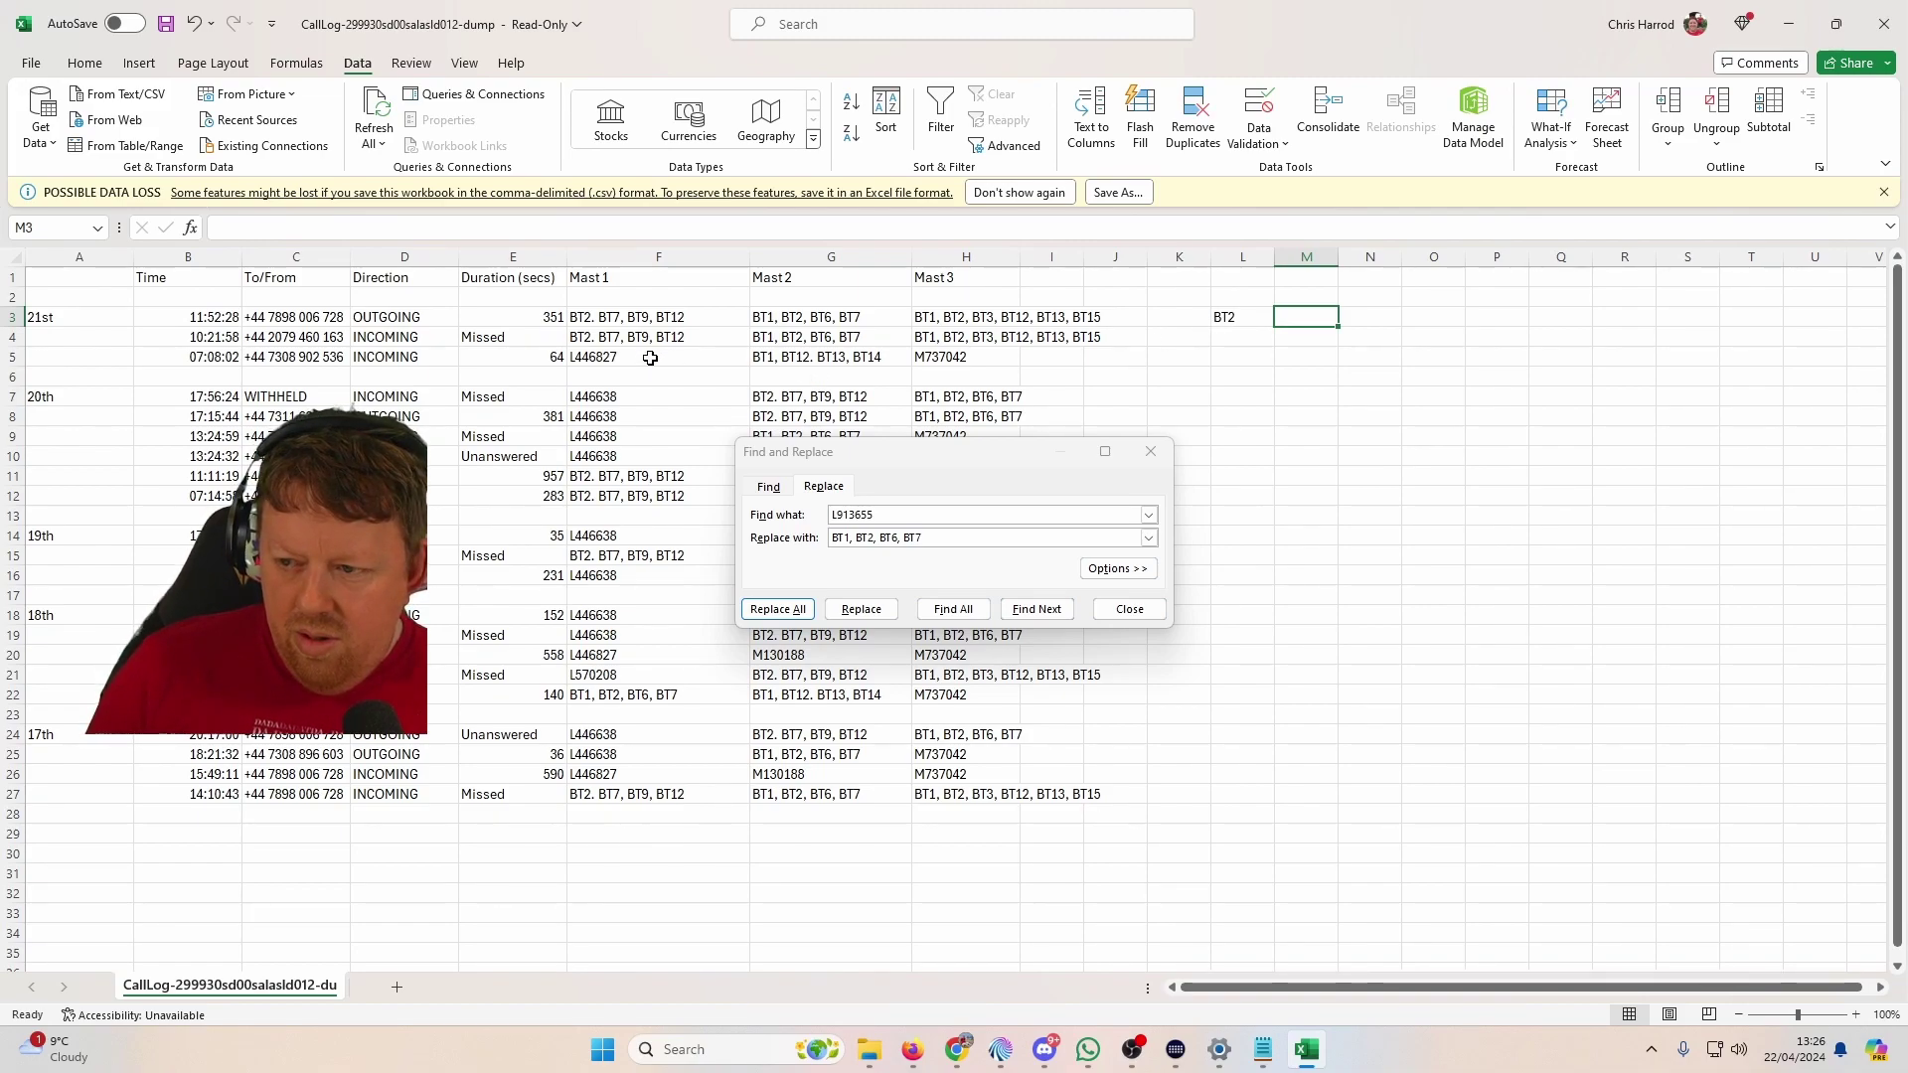
Step: Replace all 10 L446638 mast codes with 'BT5, BT6, BT7, BT8', then close Find and Replace
click(908, 515)
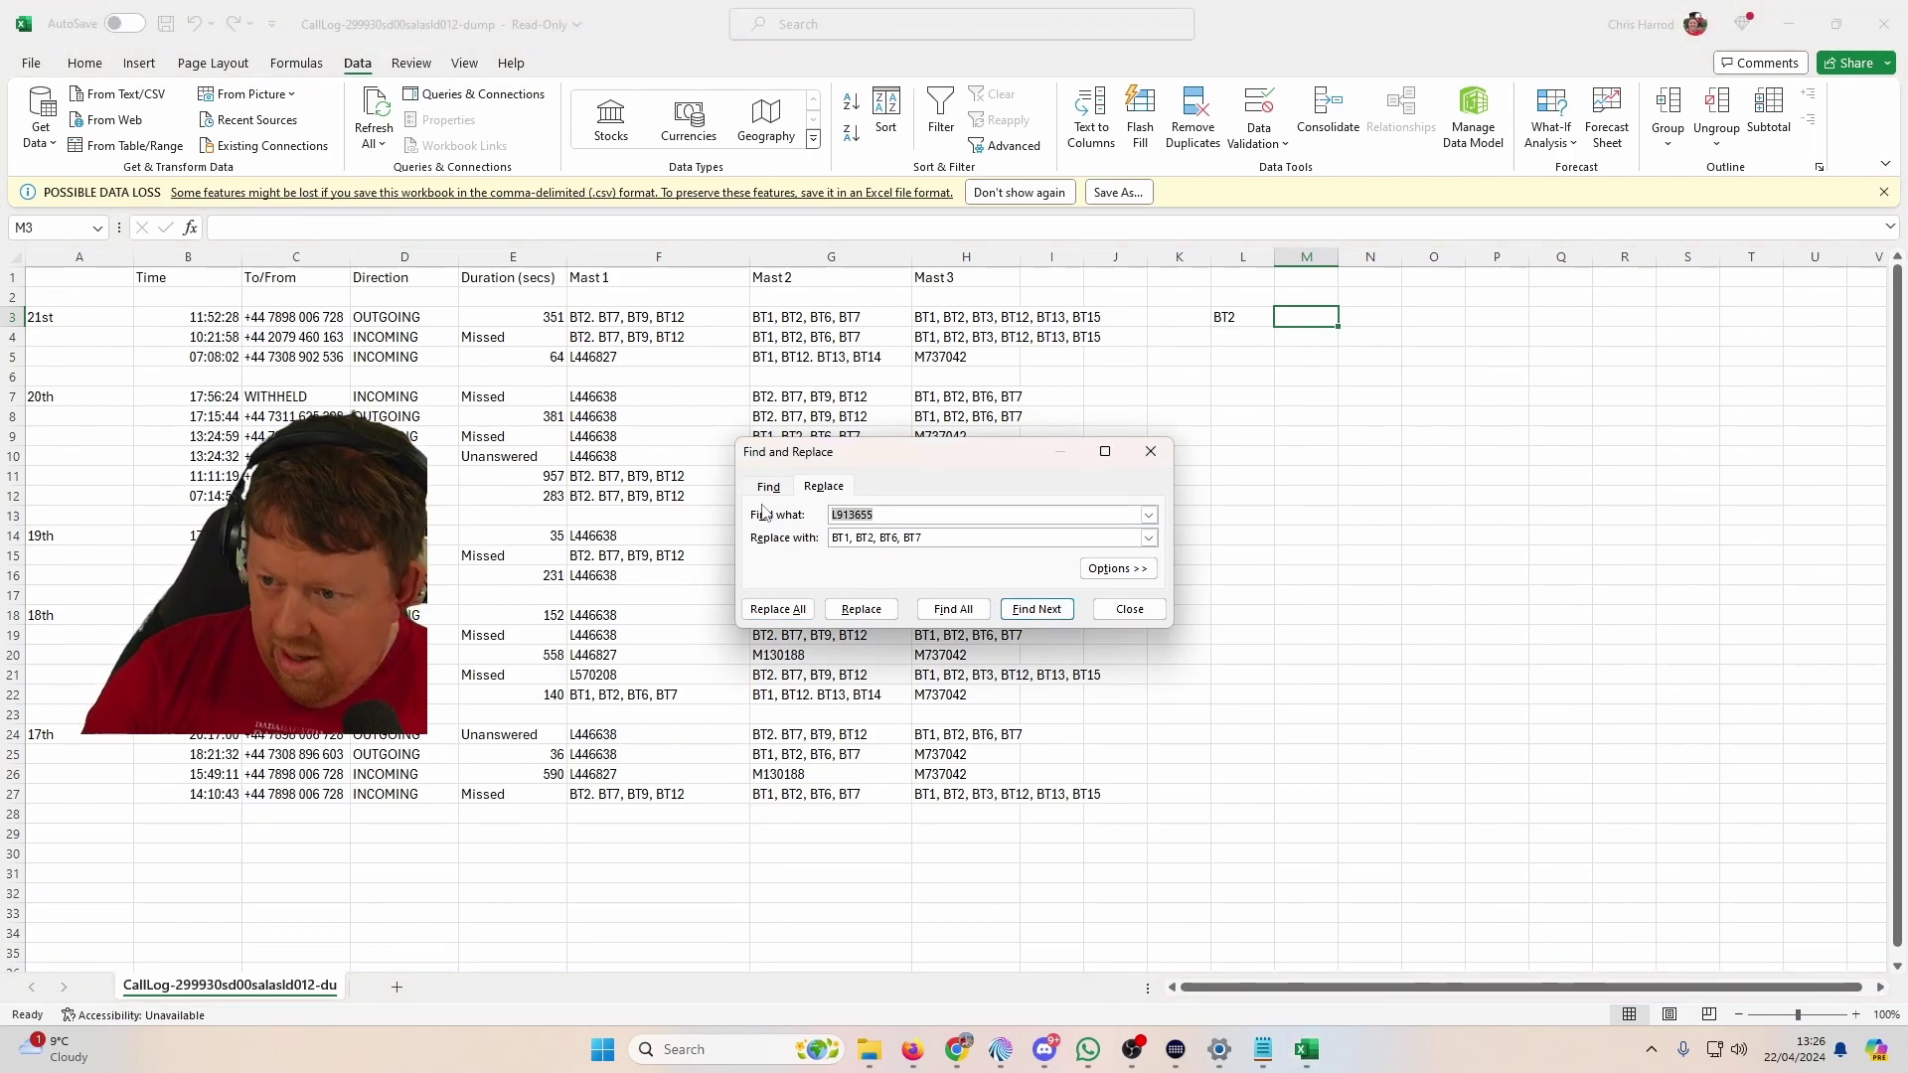
text(L4)
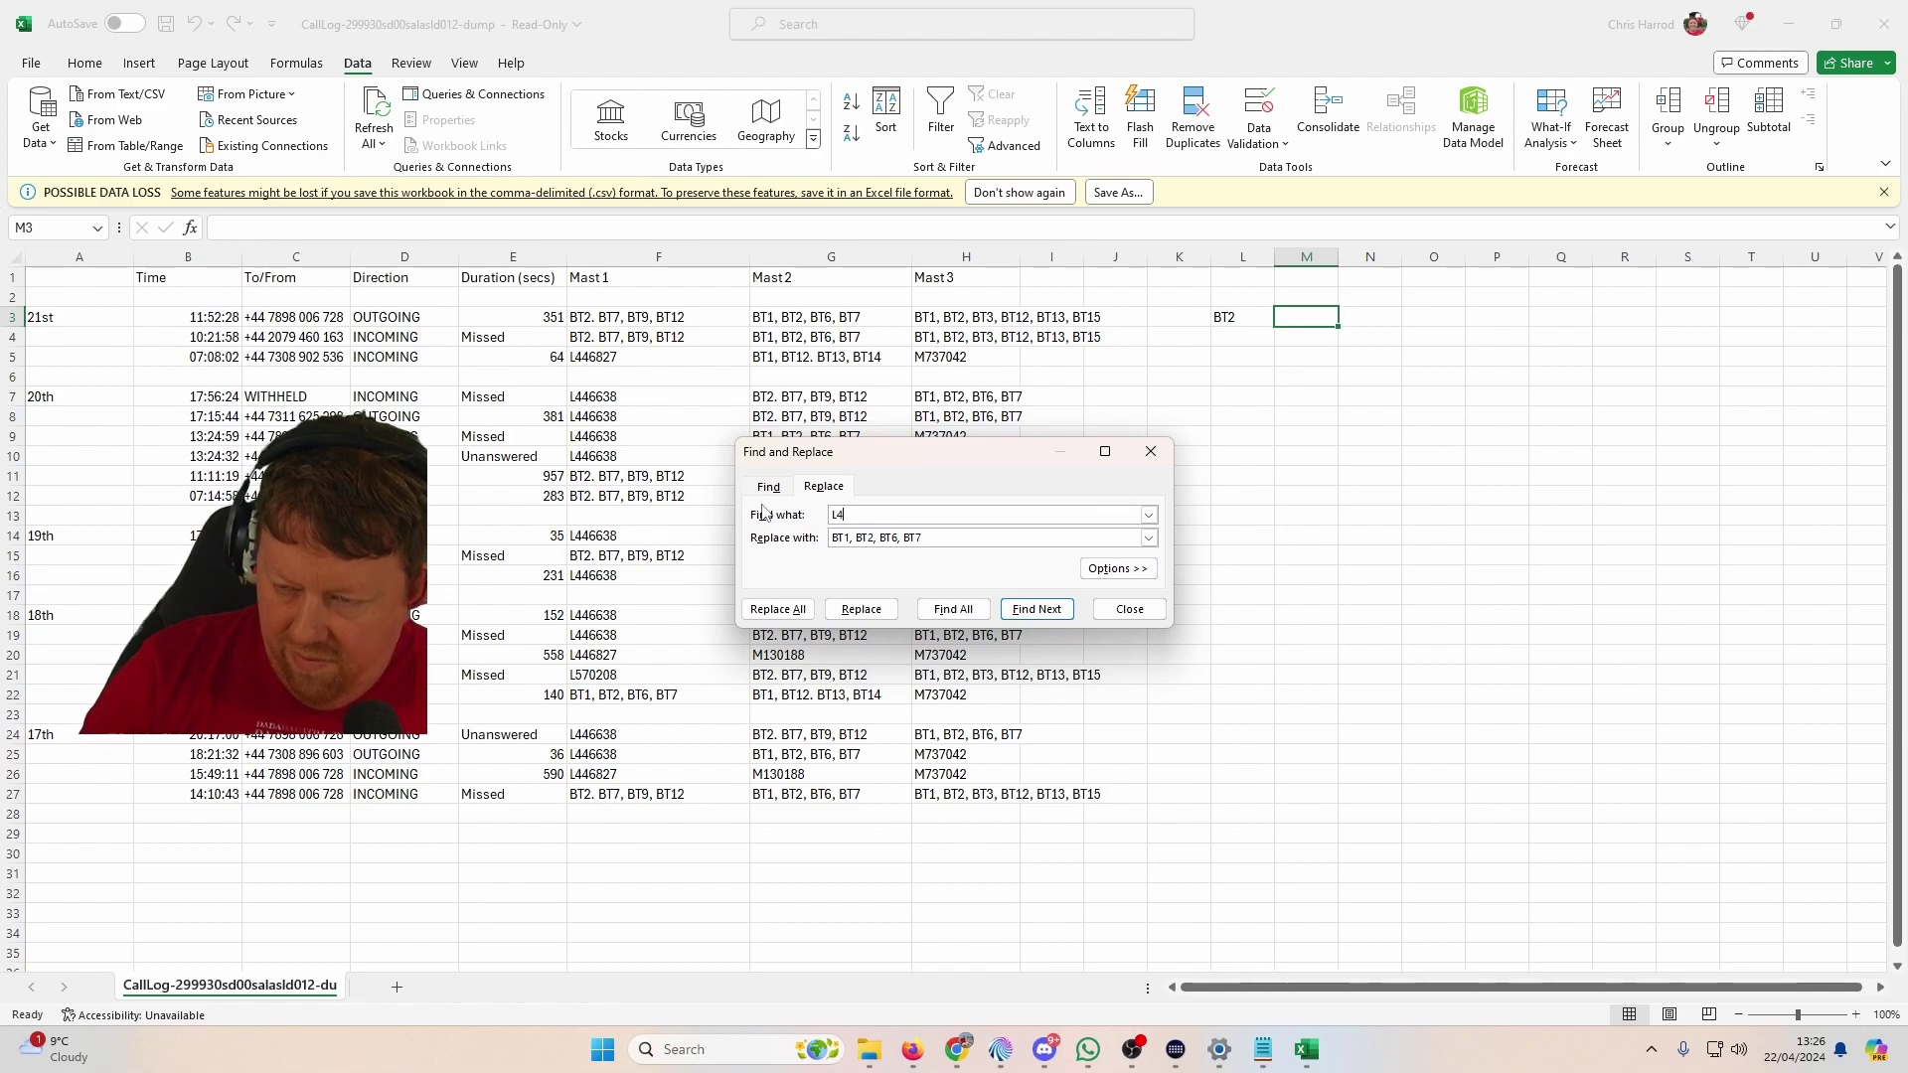
text(46638)
key(Tab)
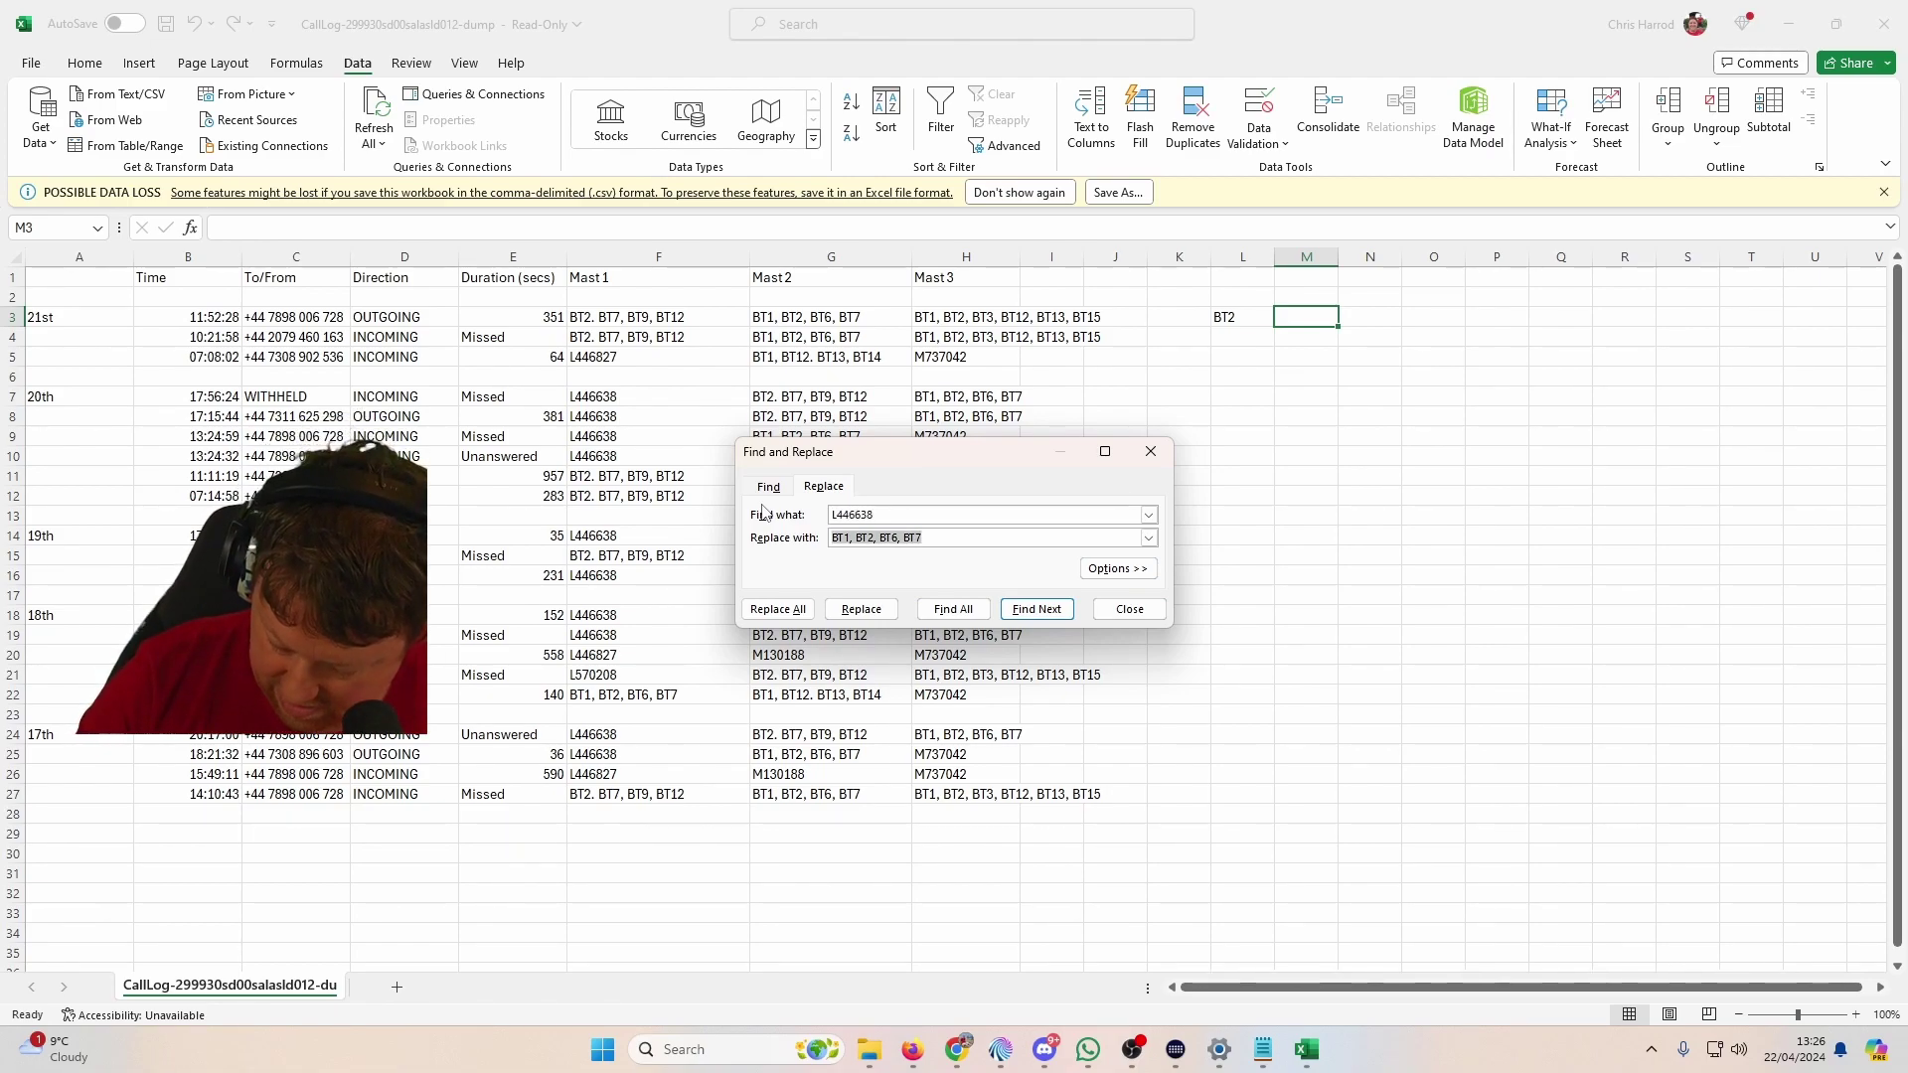
text(BT5)
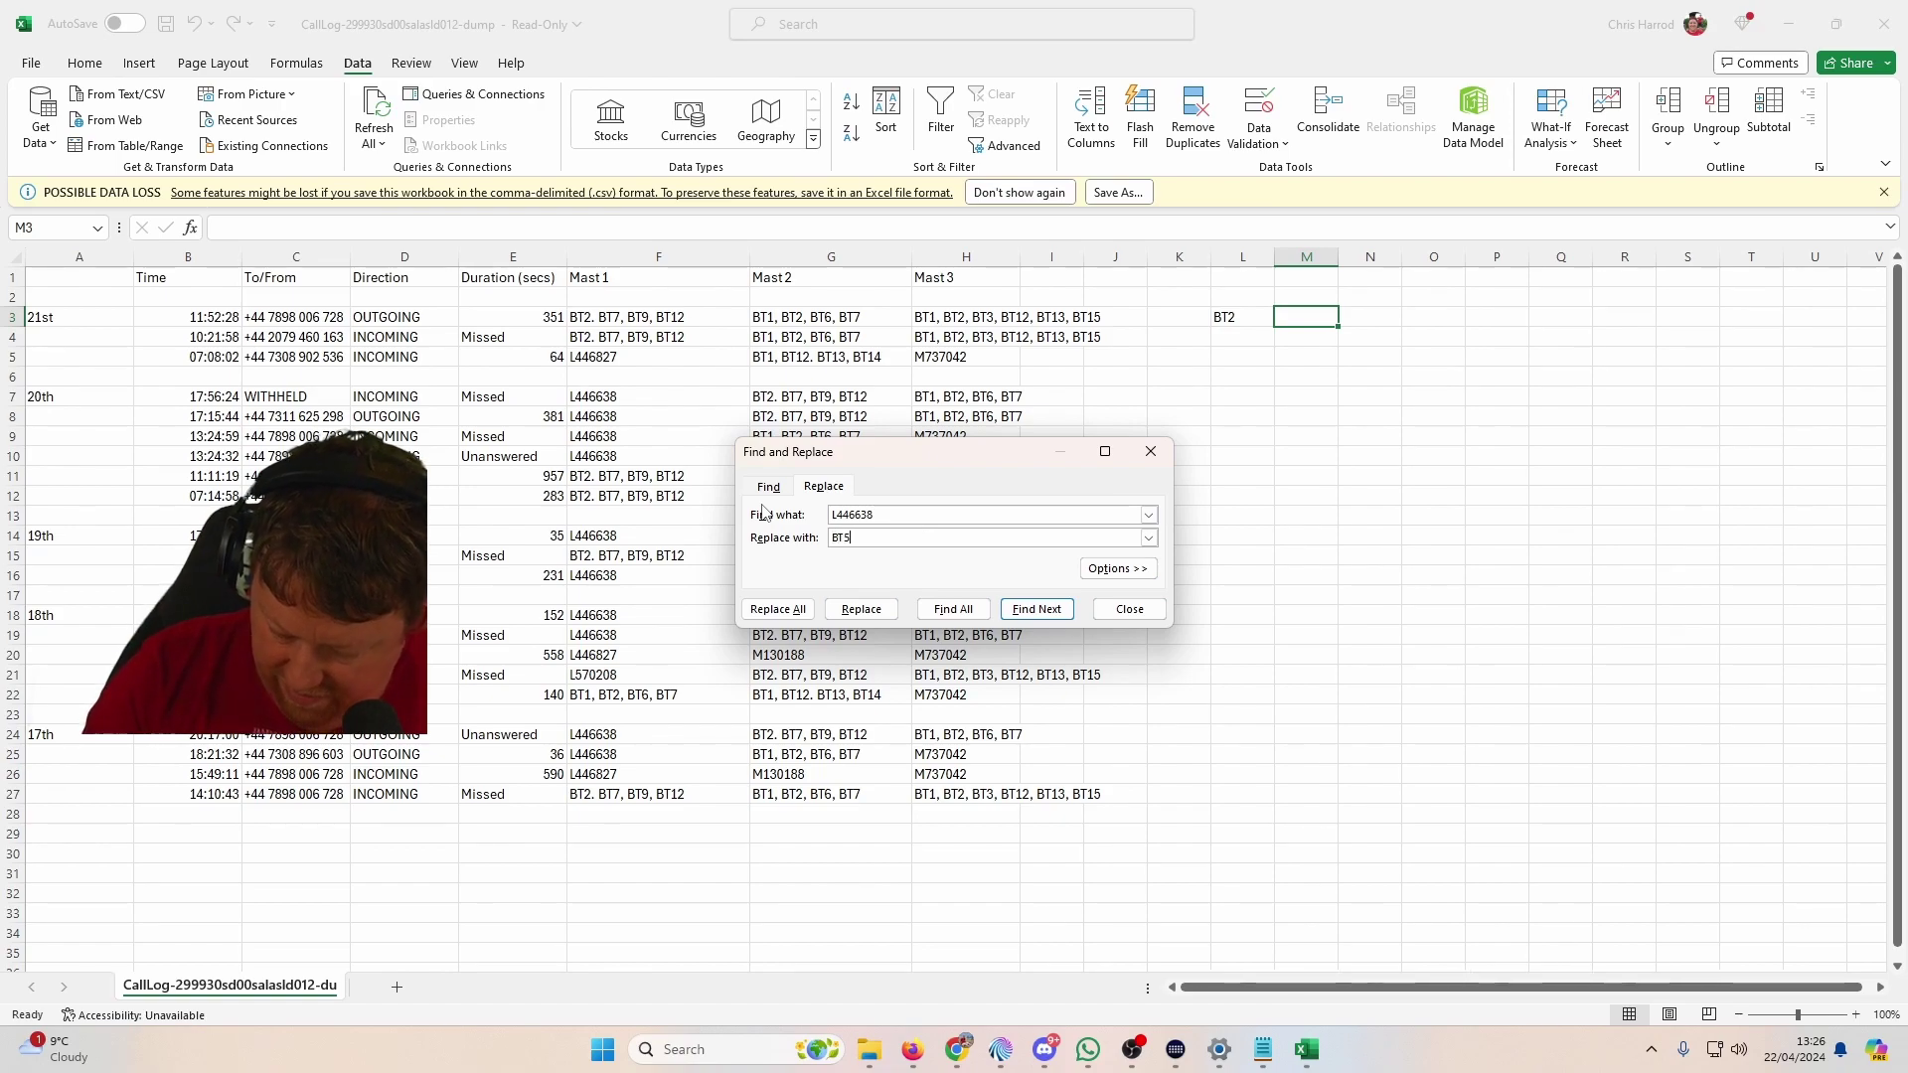
text(, BT7)
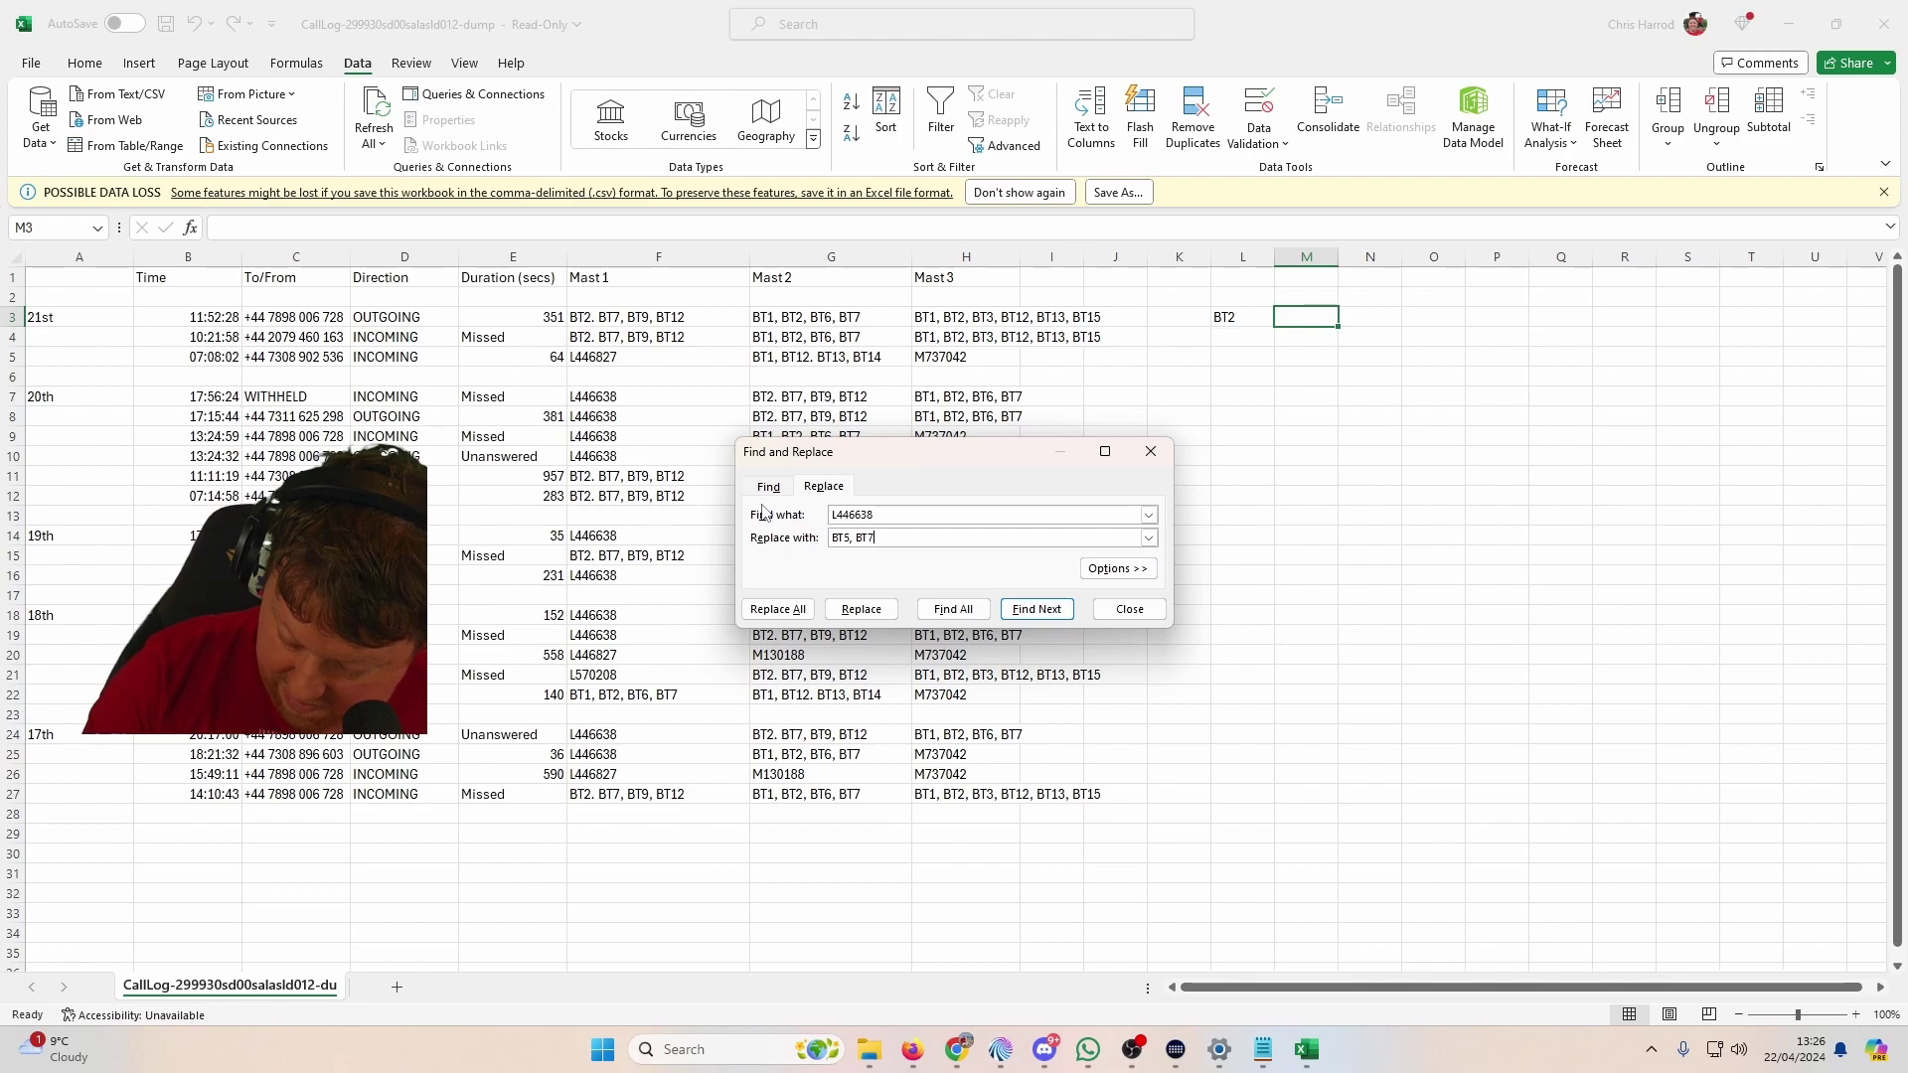
key(BackSpace)
text(6, B)
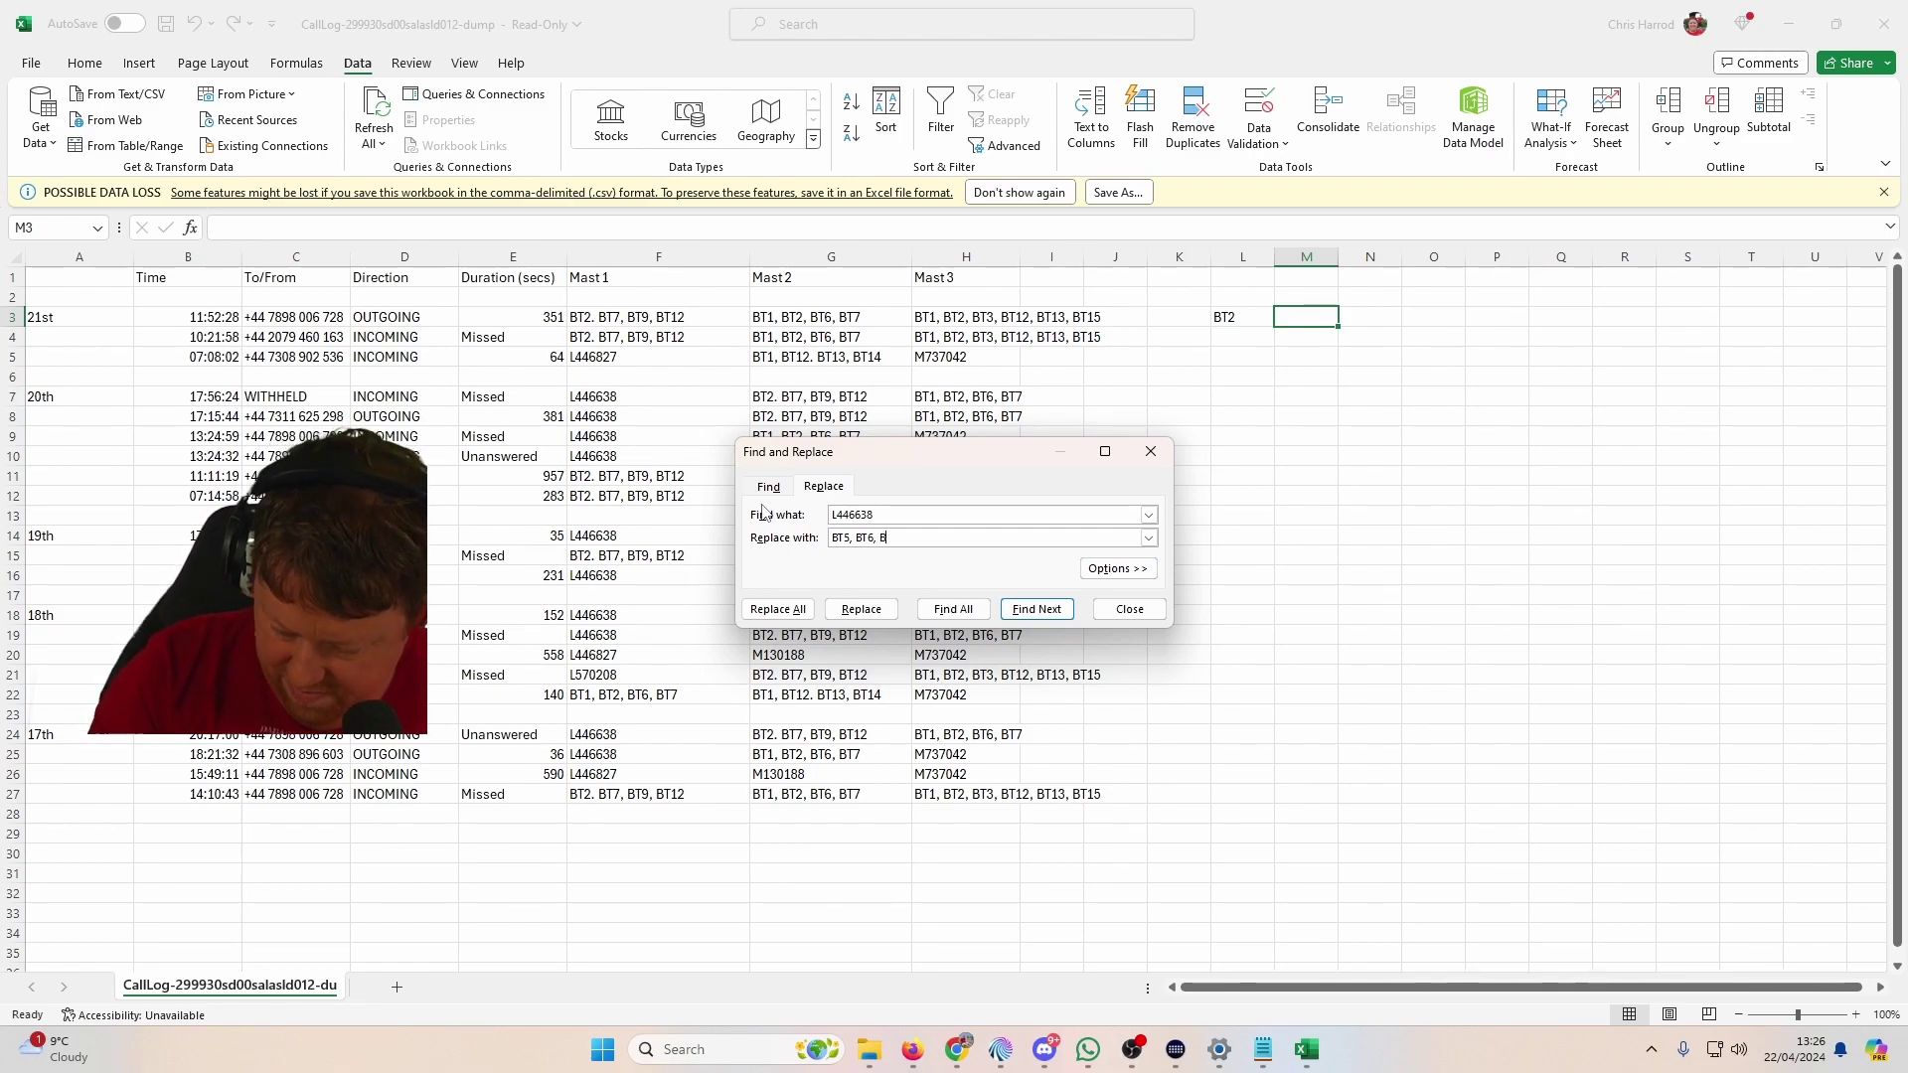
text(T7, BT8)
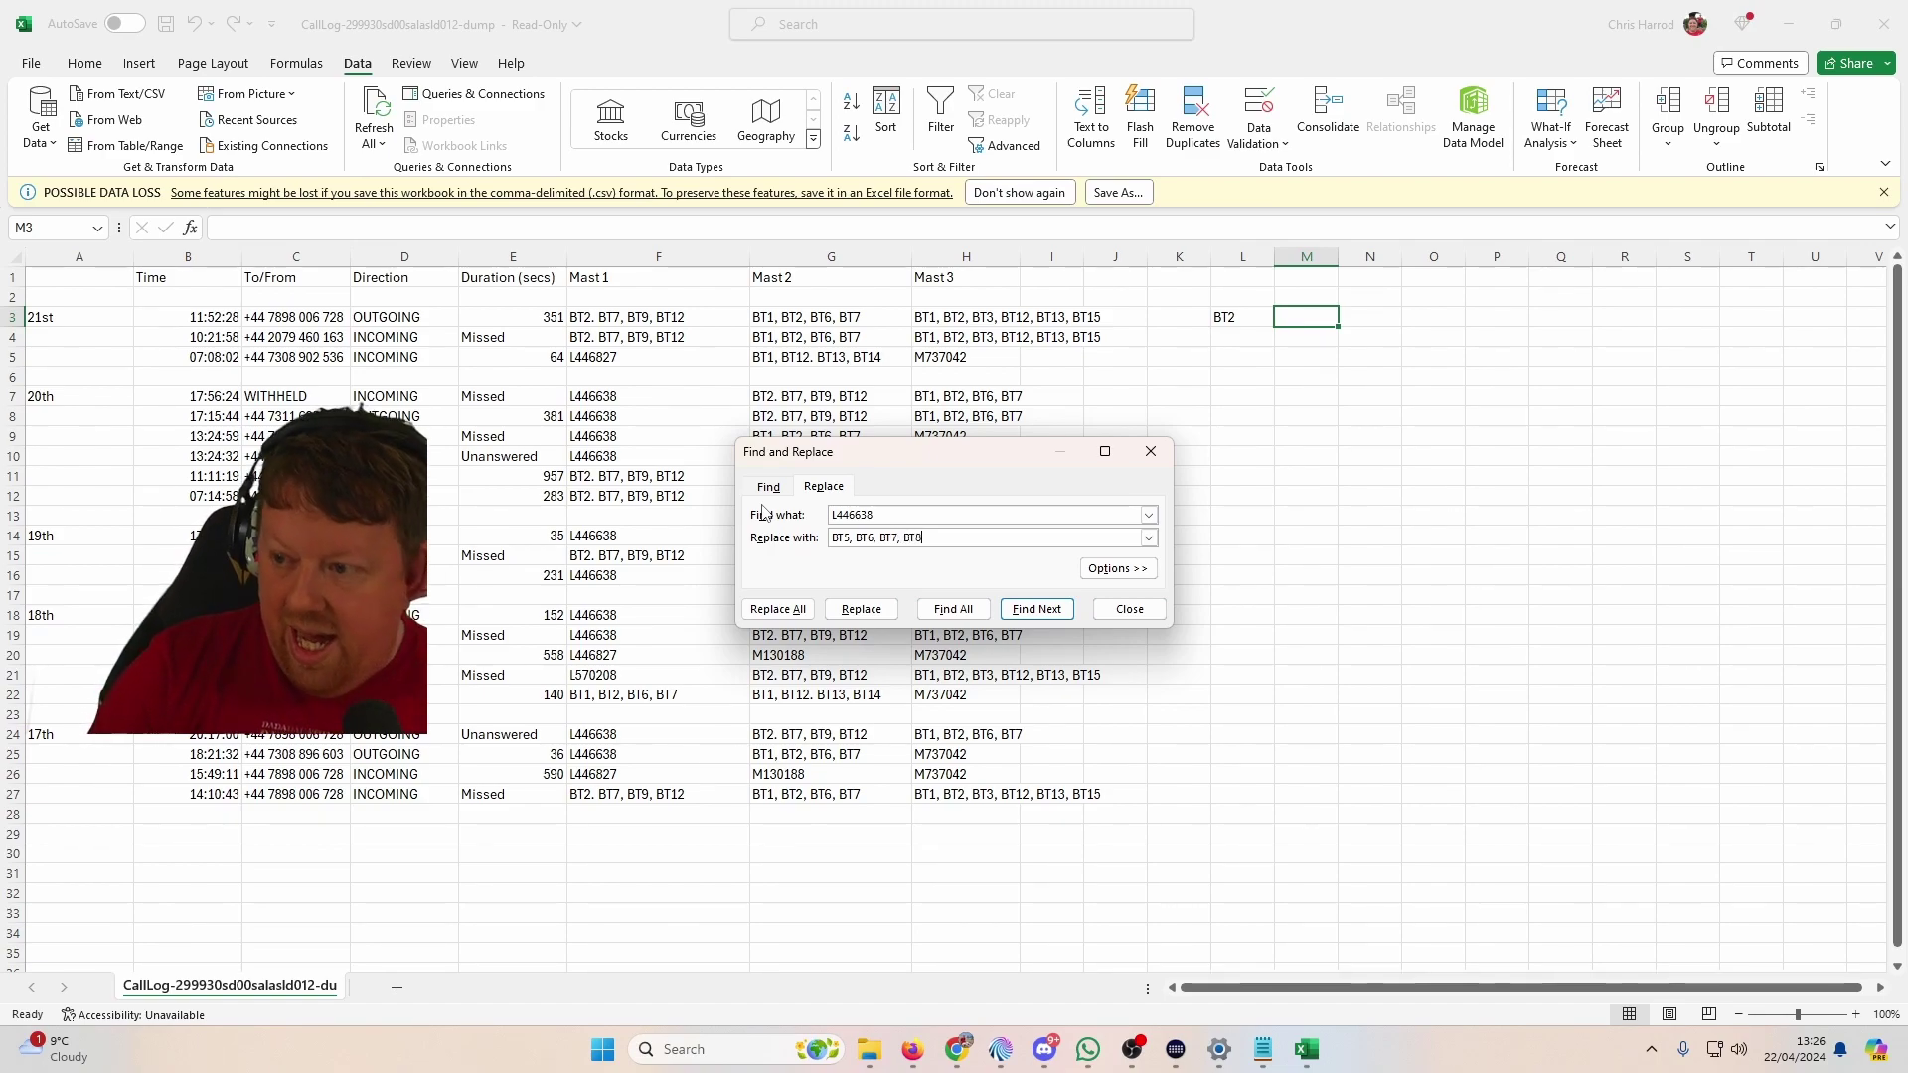
click(778, 608)
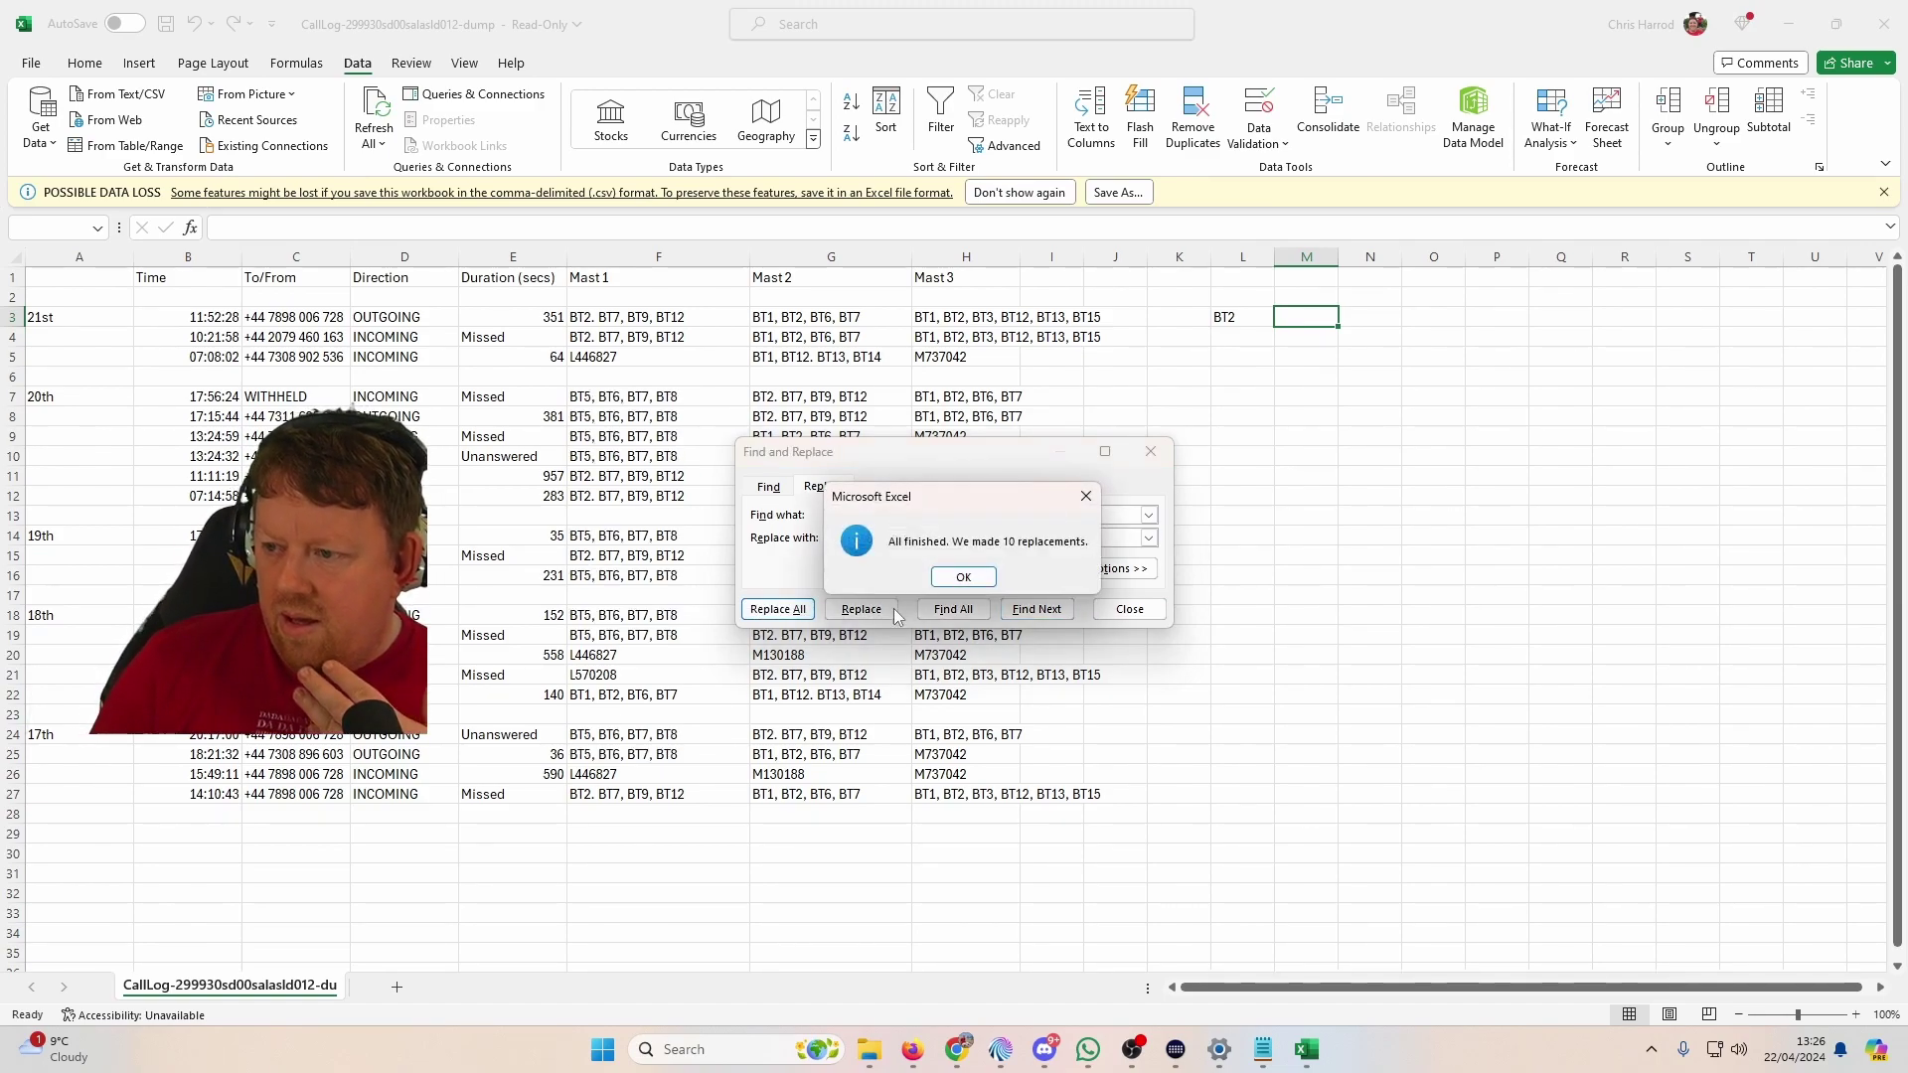
click(958, 578)
click(1101, 607)
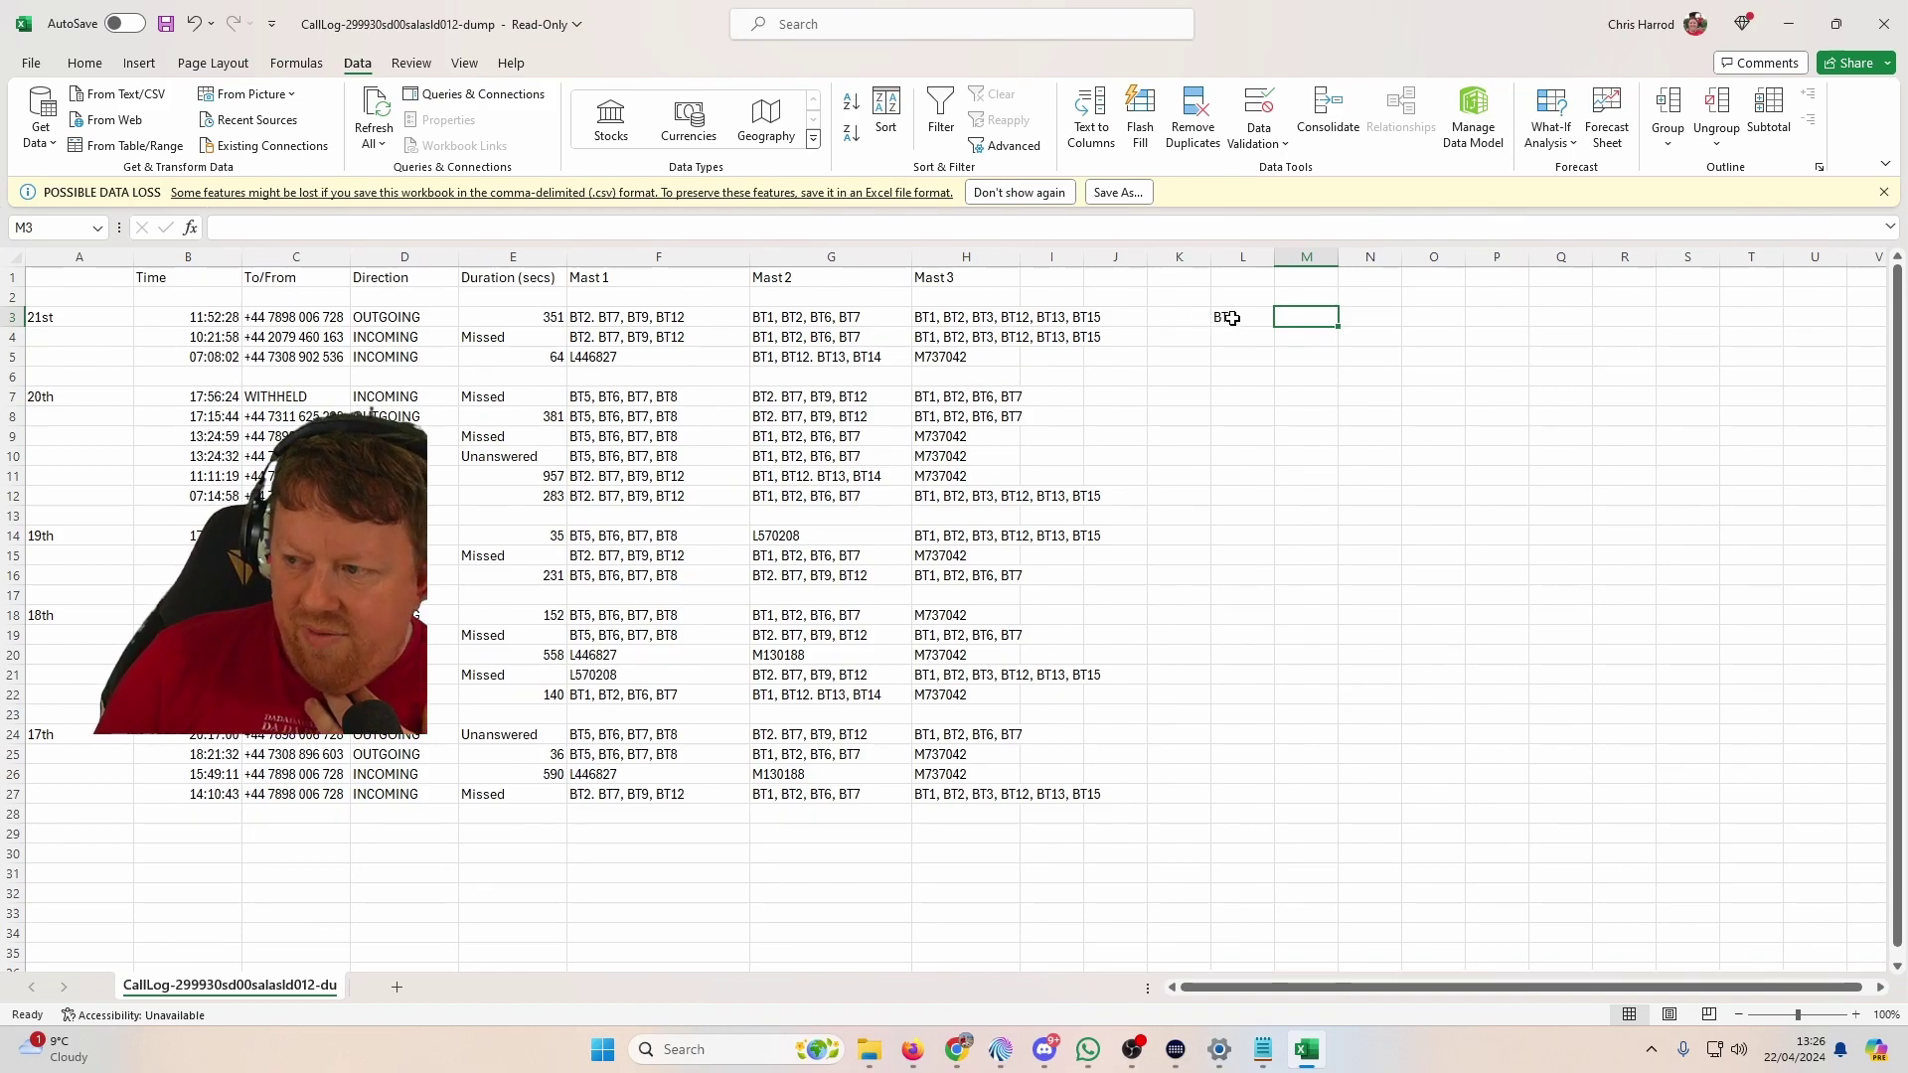
Step: Enter BT2 in cell L4 below the L3 note
click(1242, 336)
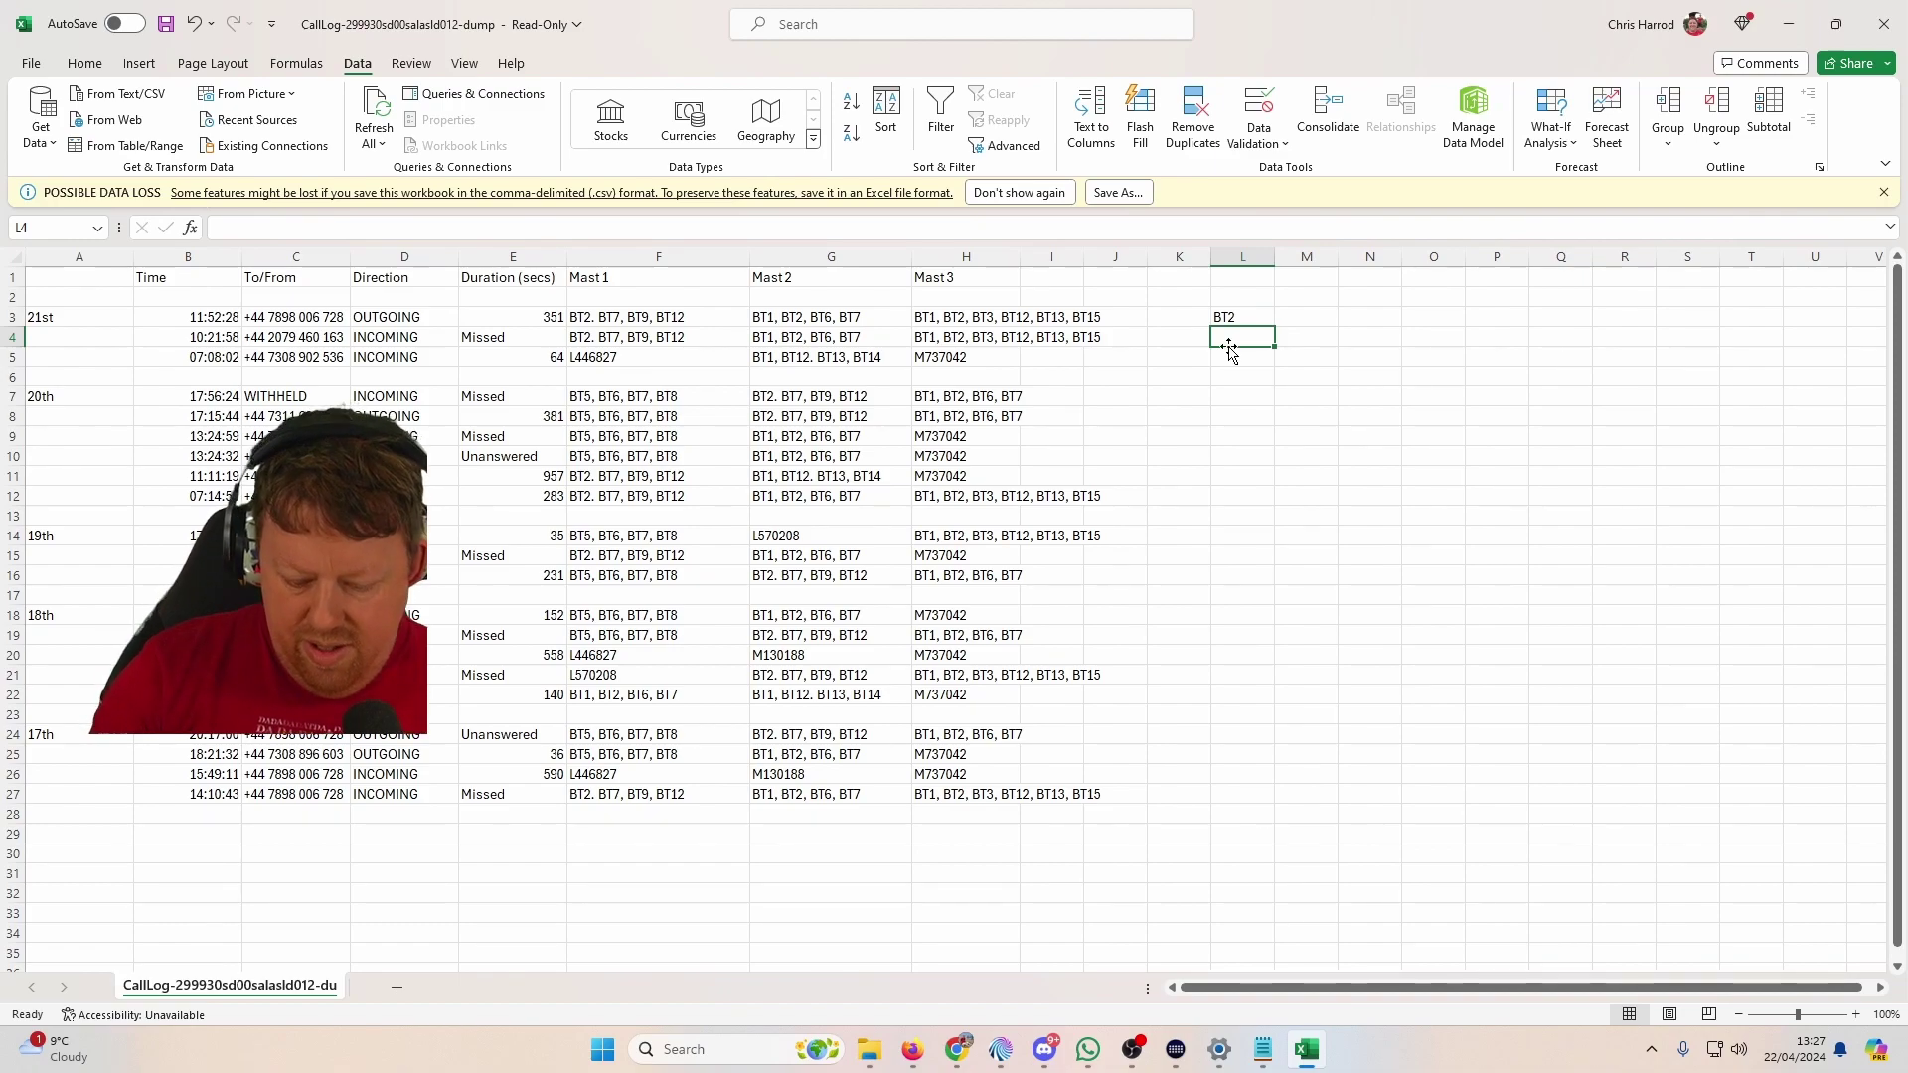
text(BT2)
key(Return)
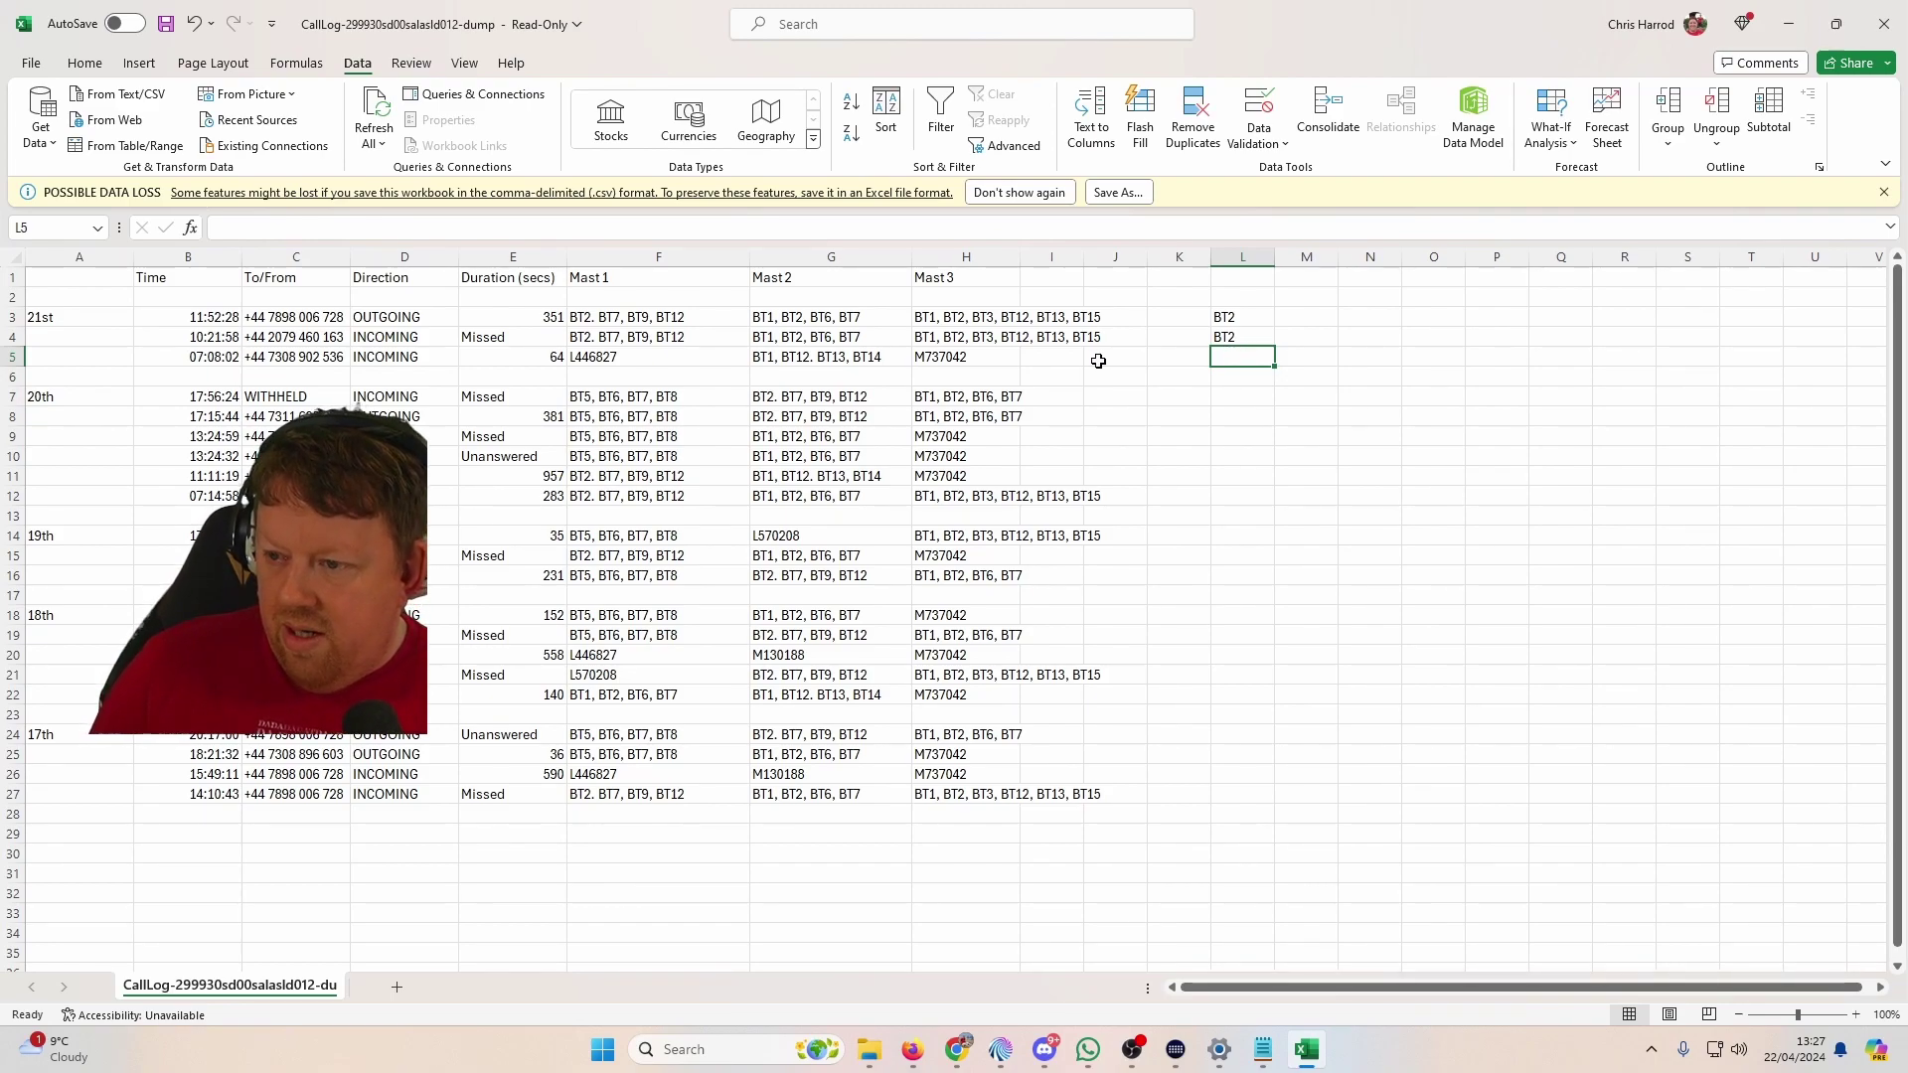
Step: Start a new search with the next mast code L4468727 in Find what
click(670, 258)
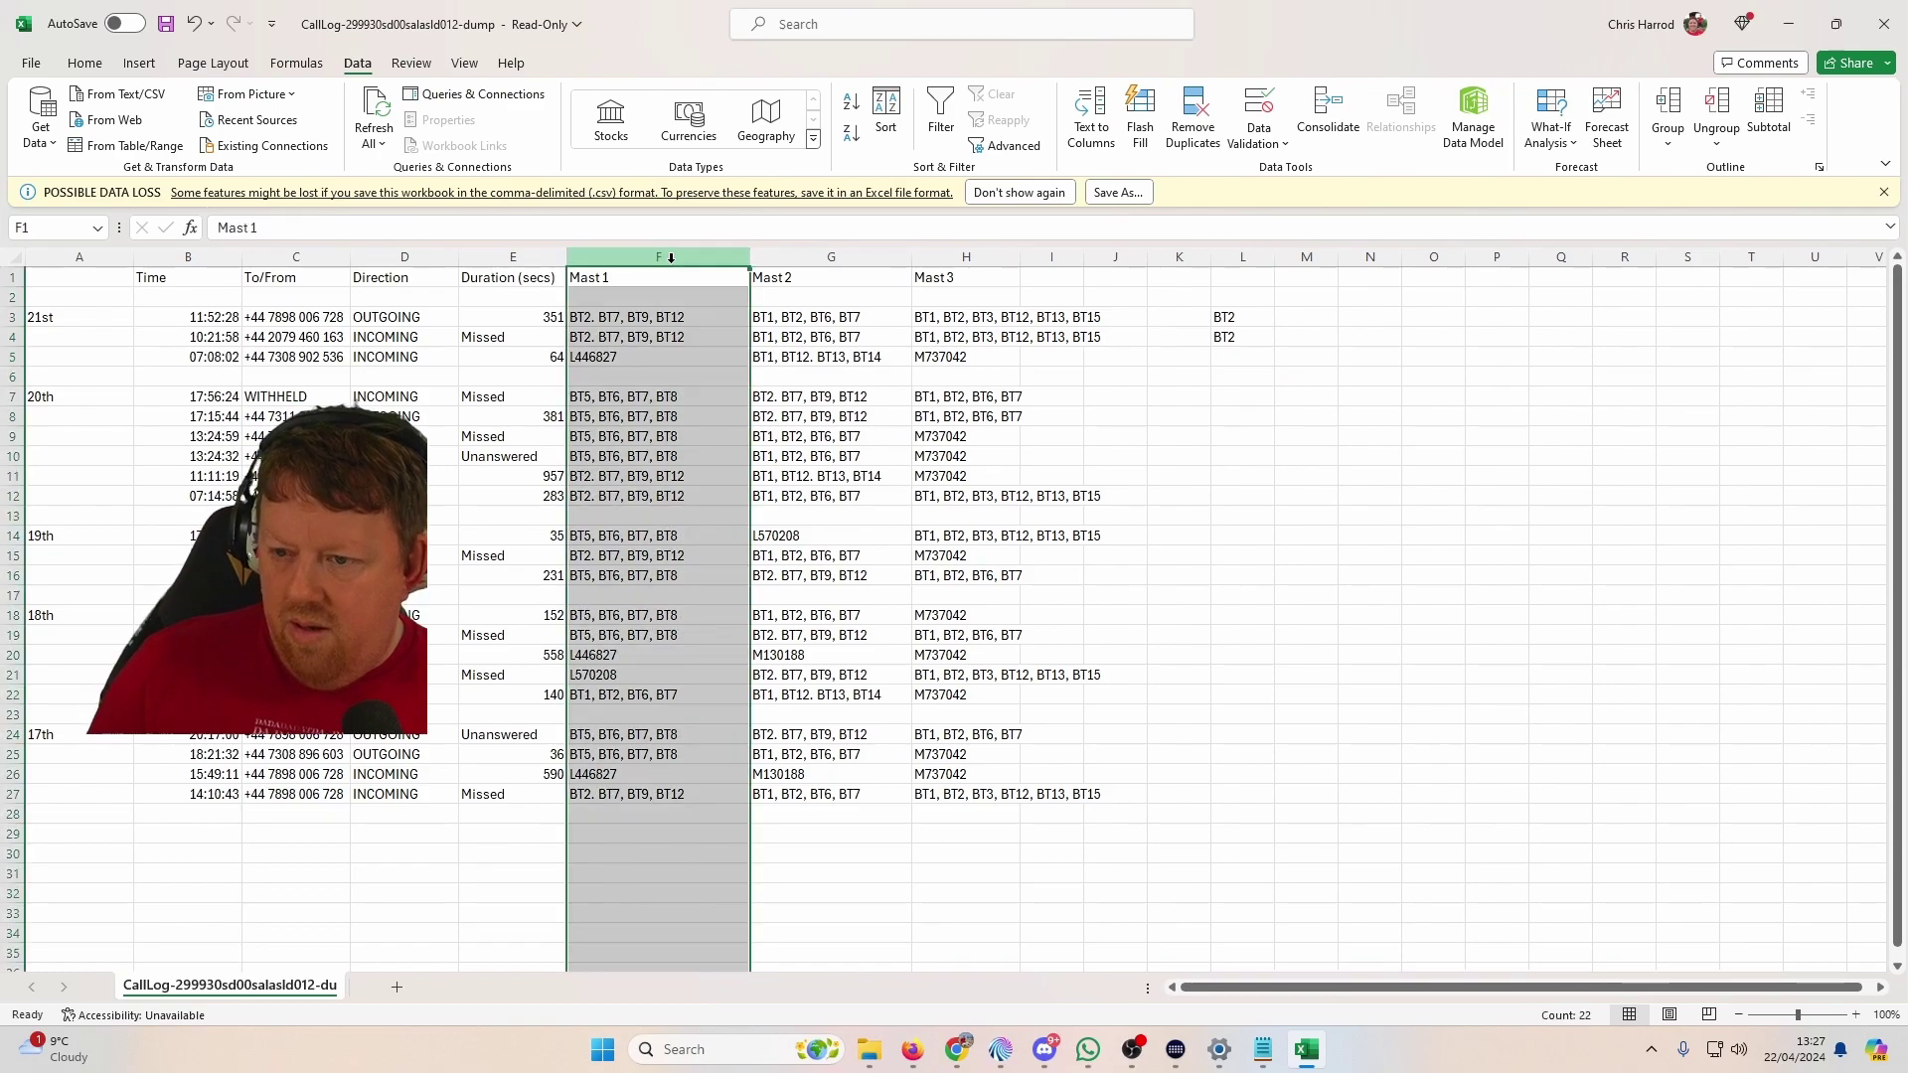
click(857, 439)
click(1110, 373)
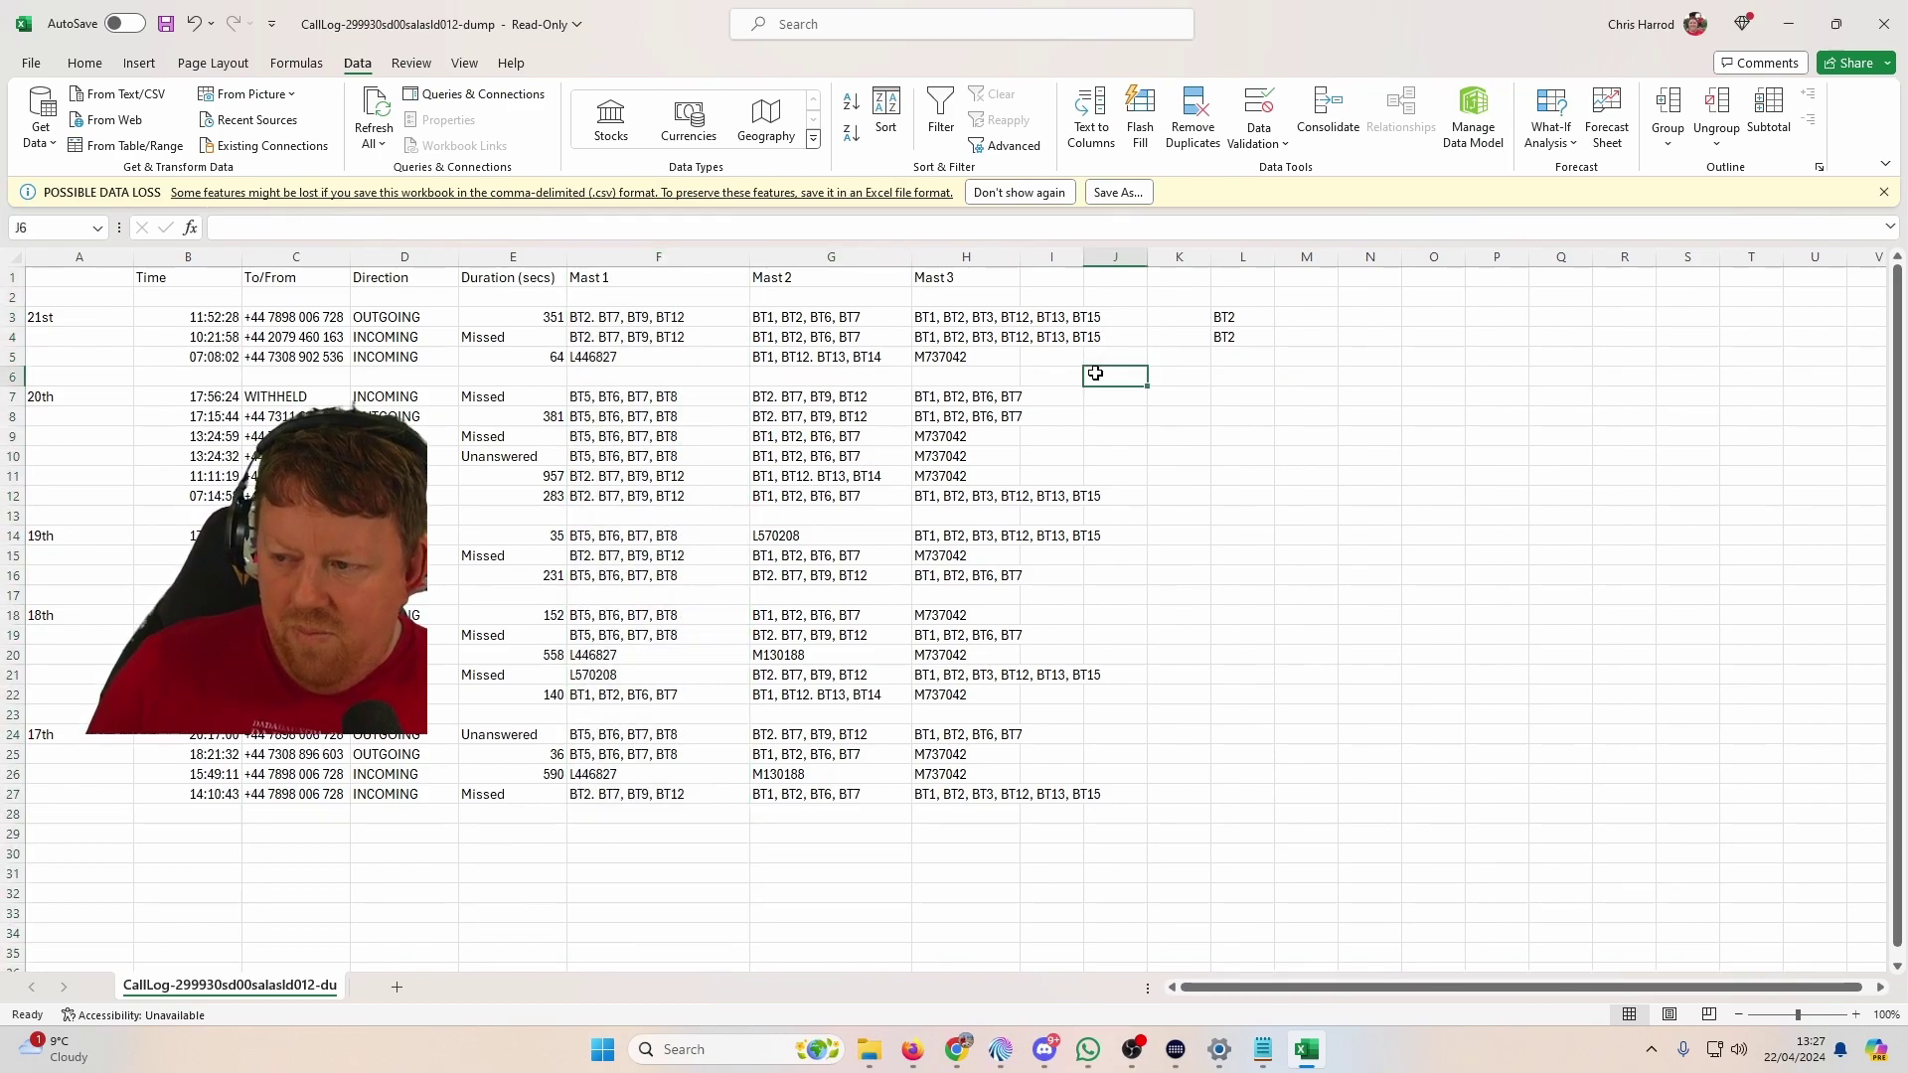
key(ctrl+f)
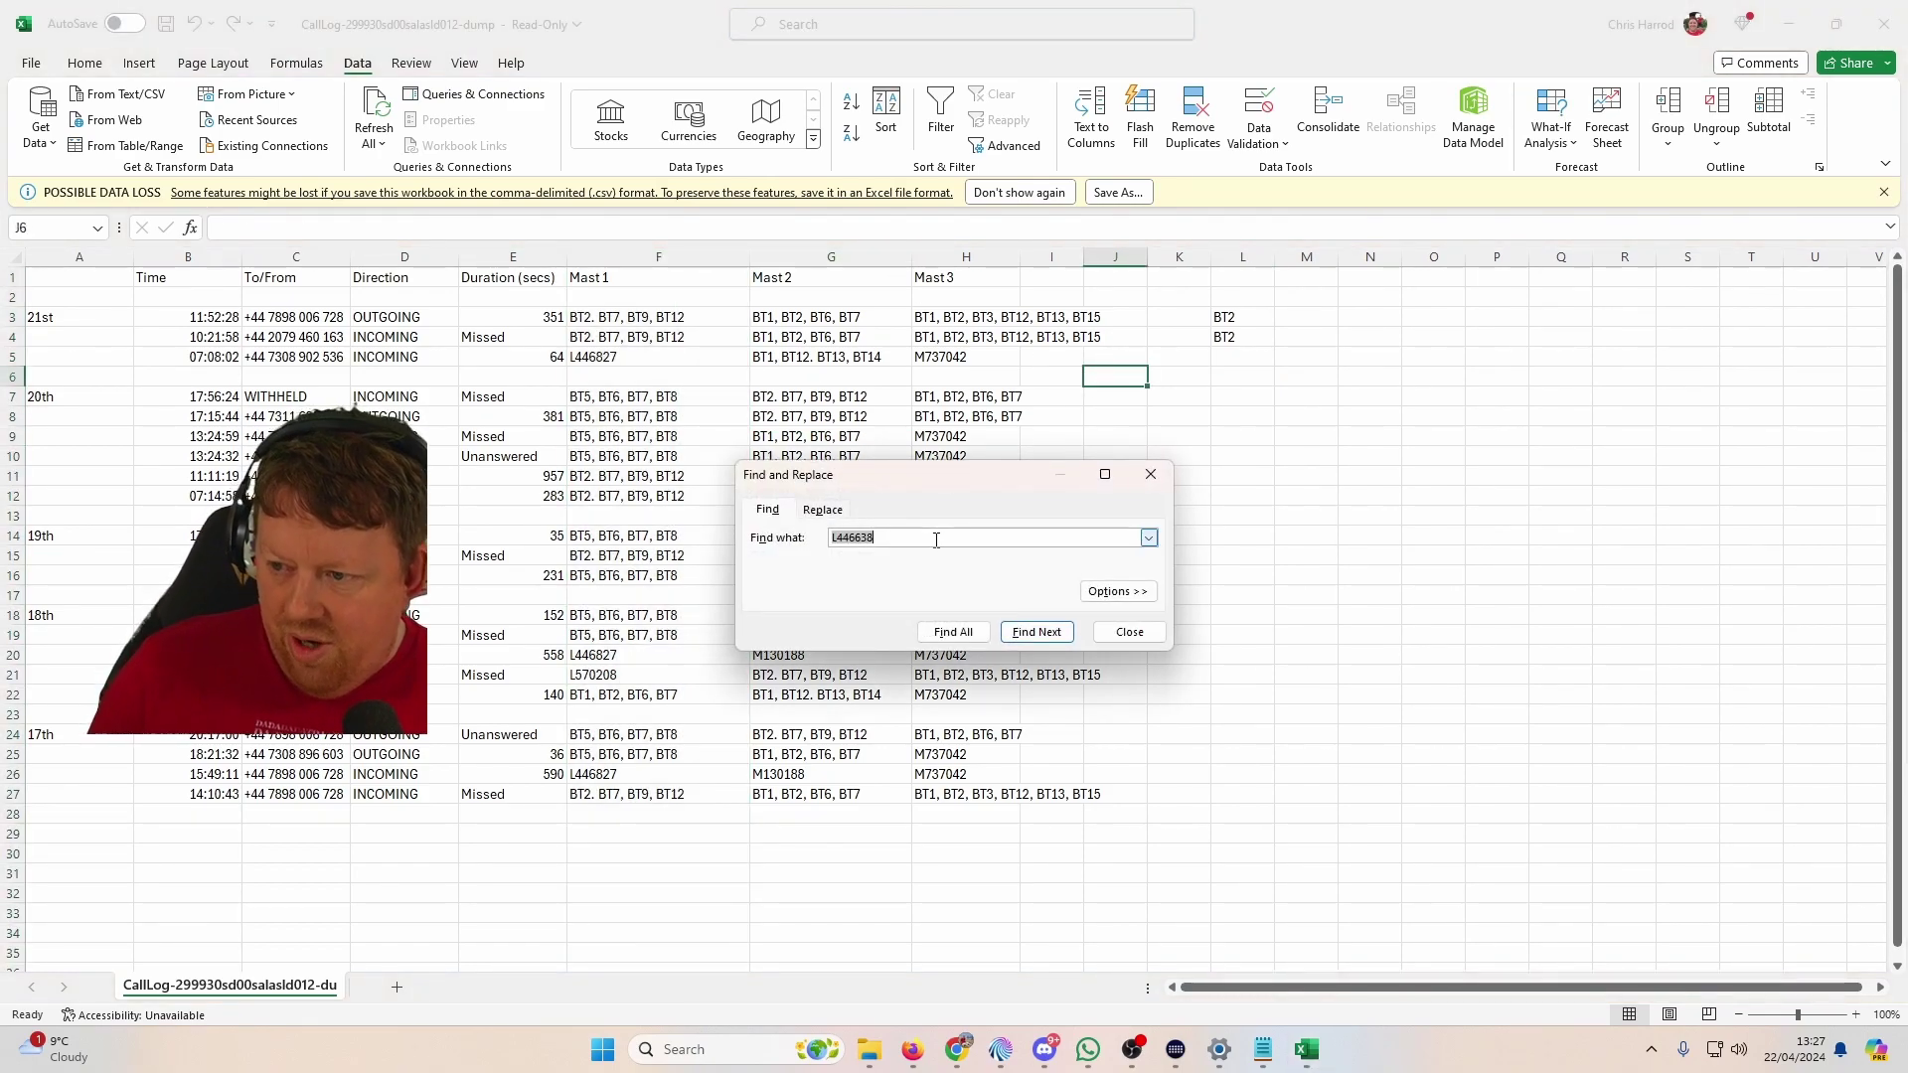
text(L4)
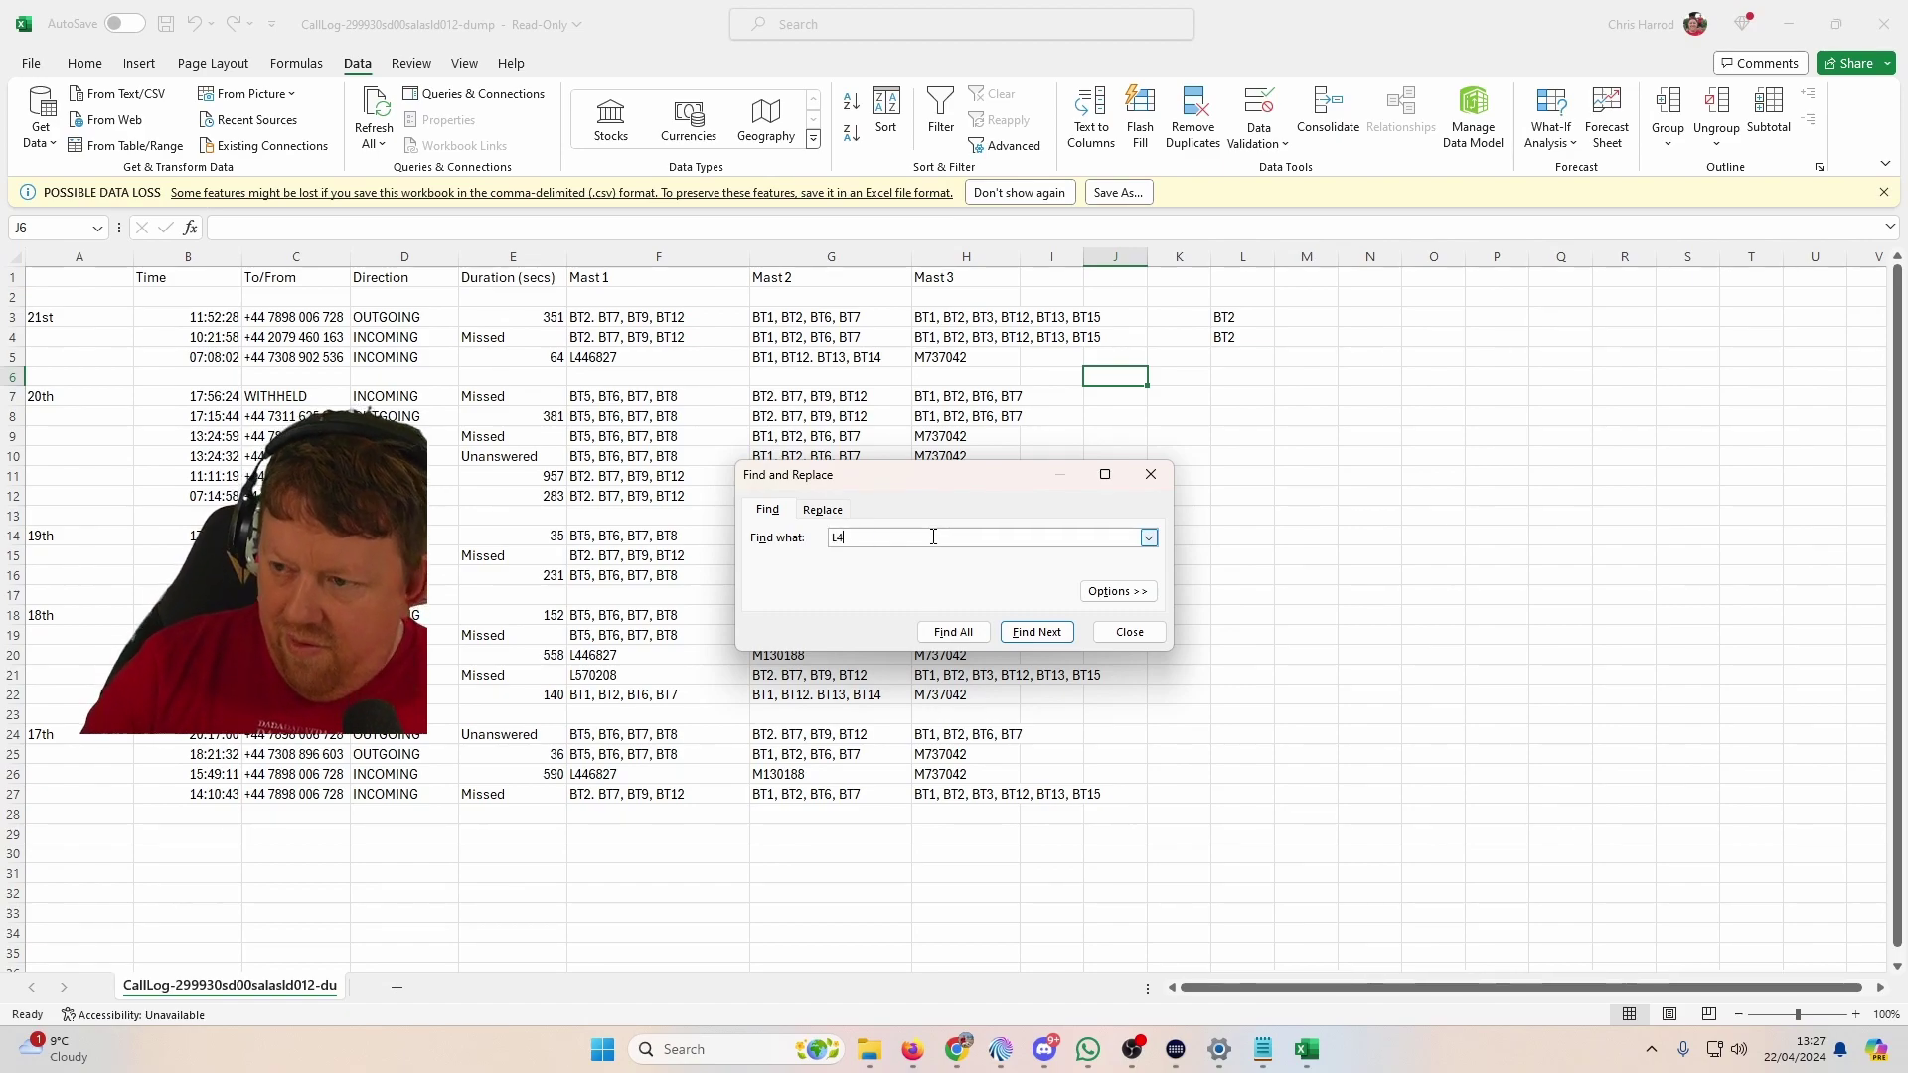
text(468727)
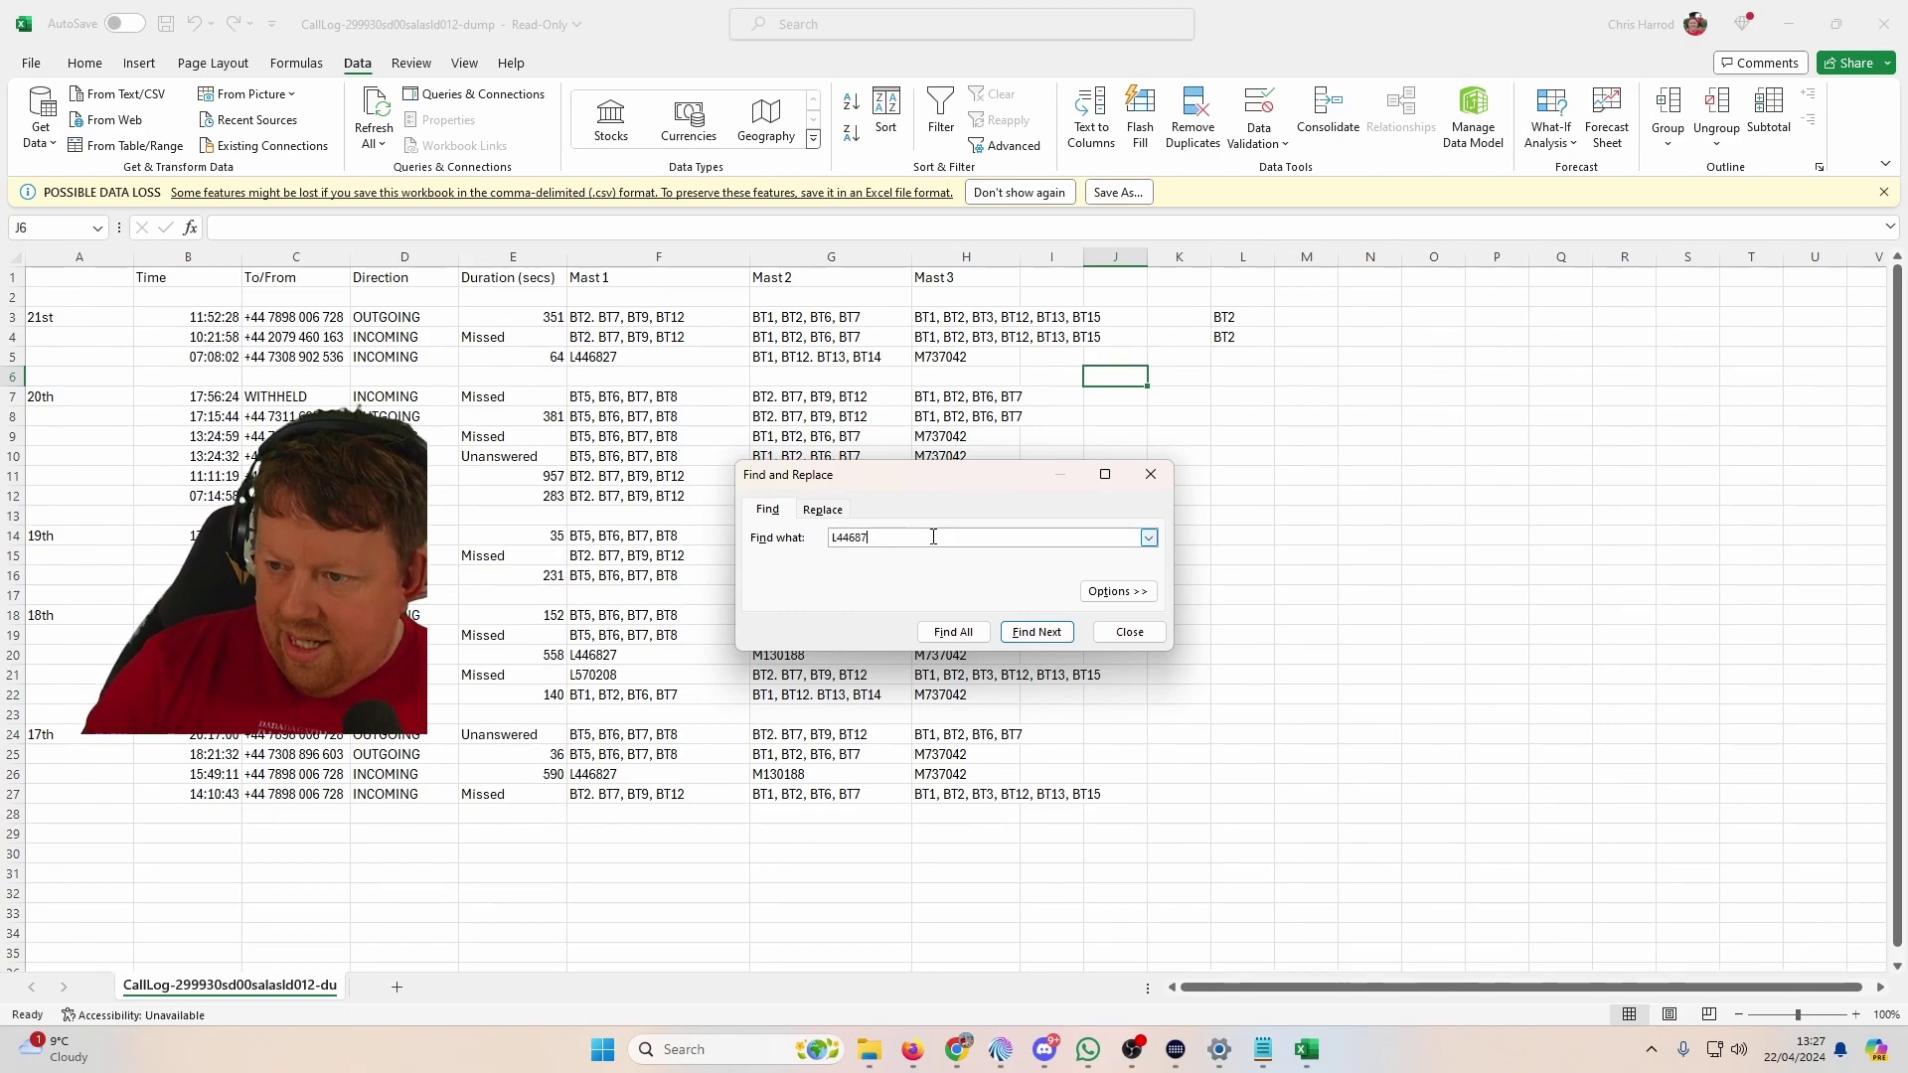
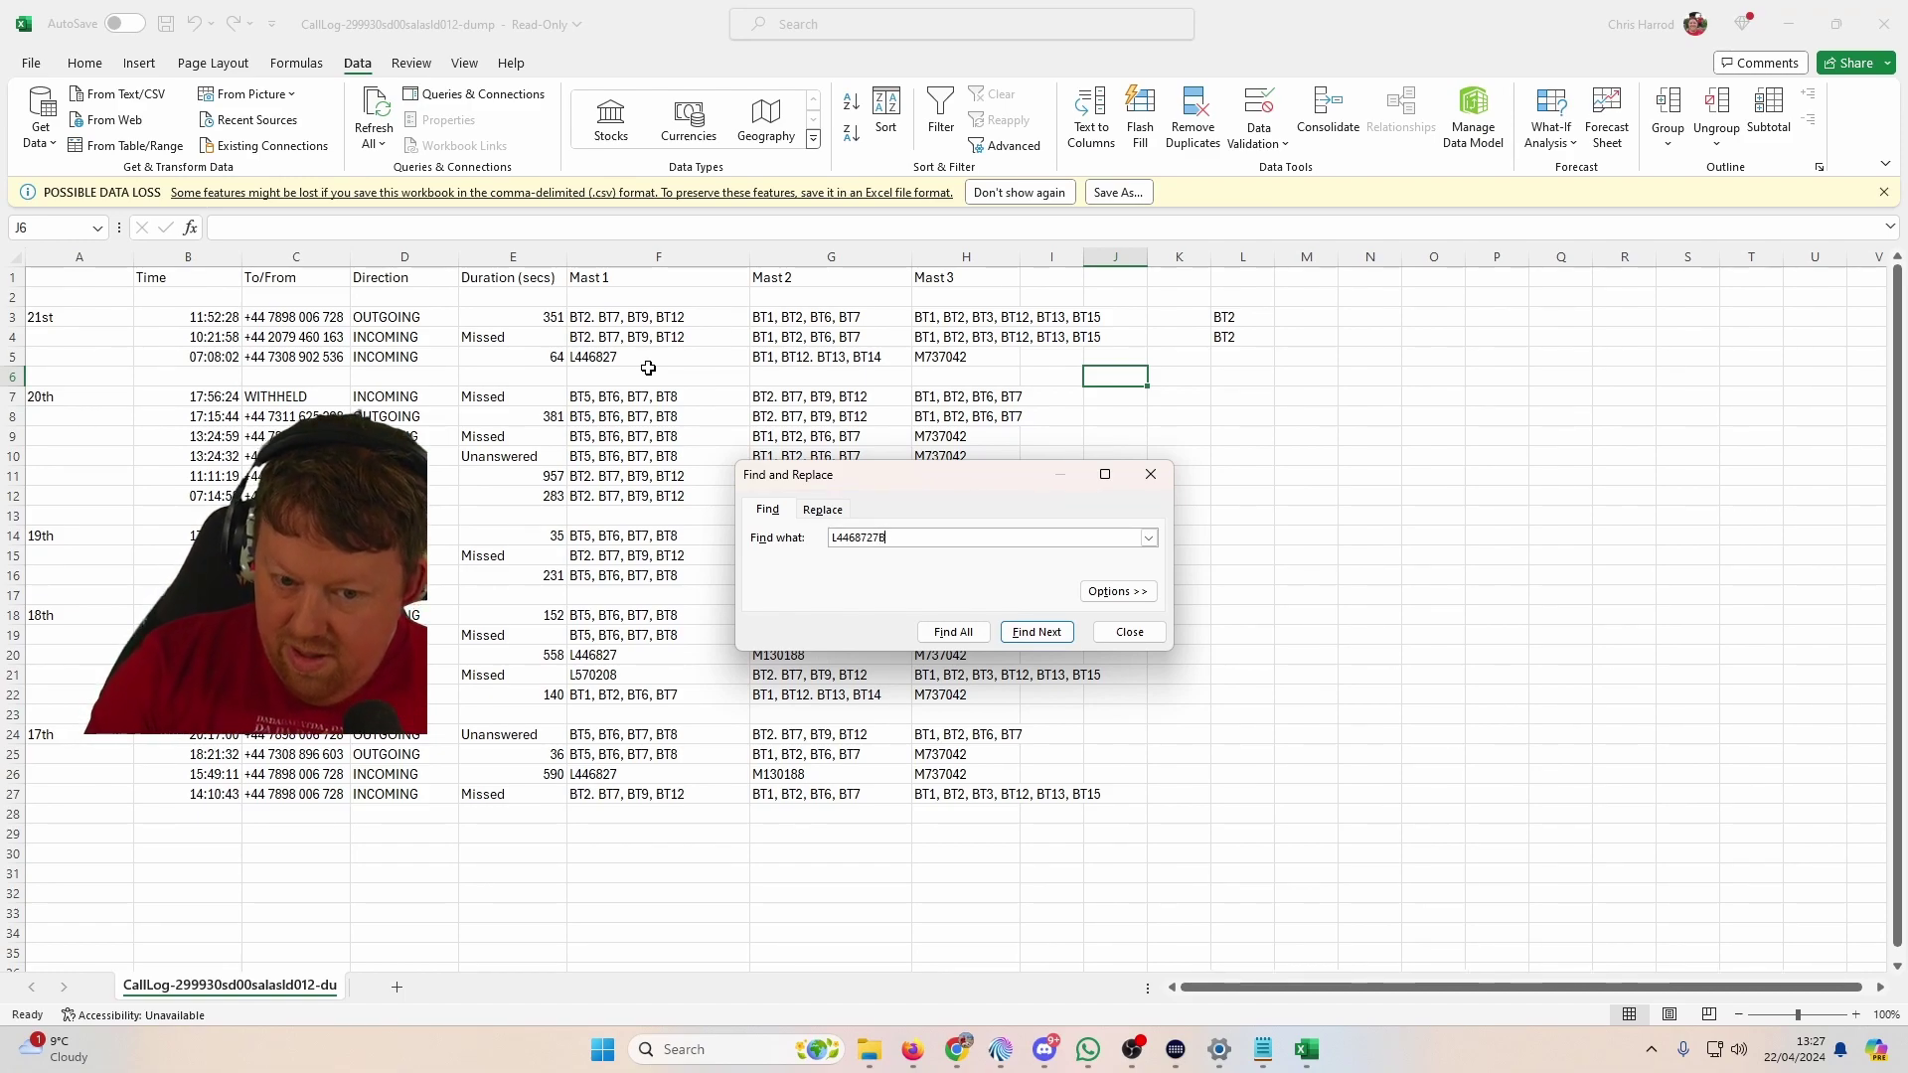
Step: In the Replace tab, swap all three L446827 mast entries for 'BT1, BT3, BT4, BT5, BT7'
click(822, 509)
text(BT1)
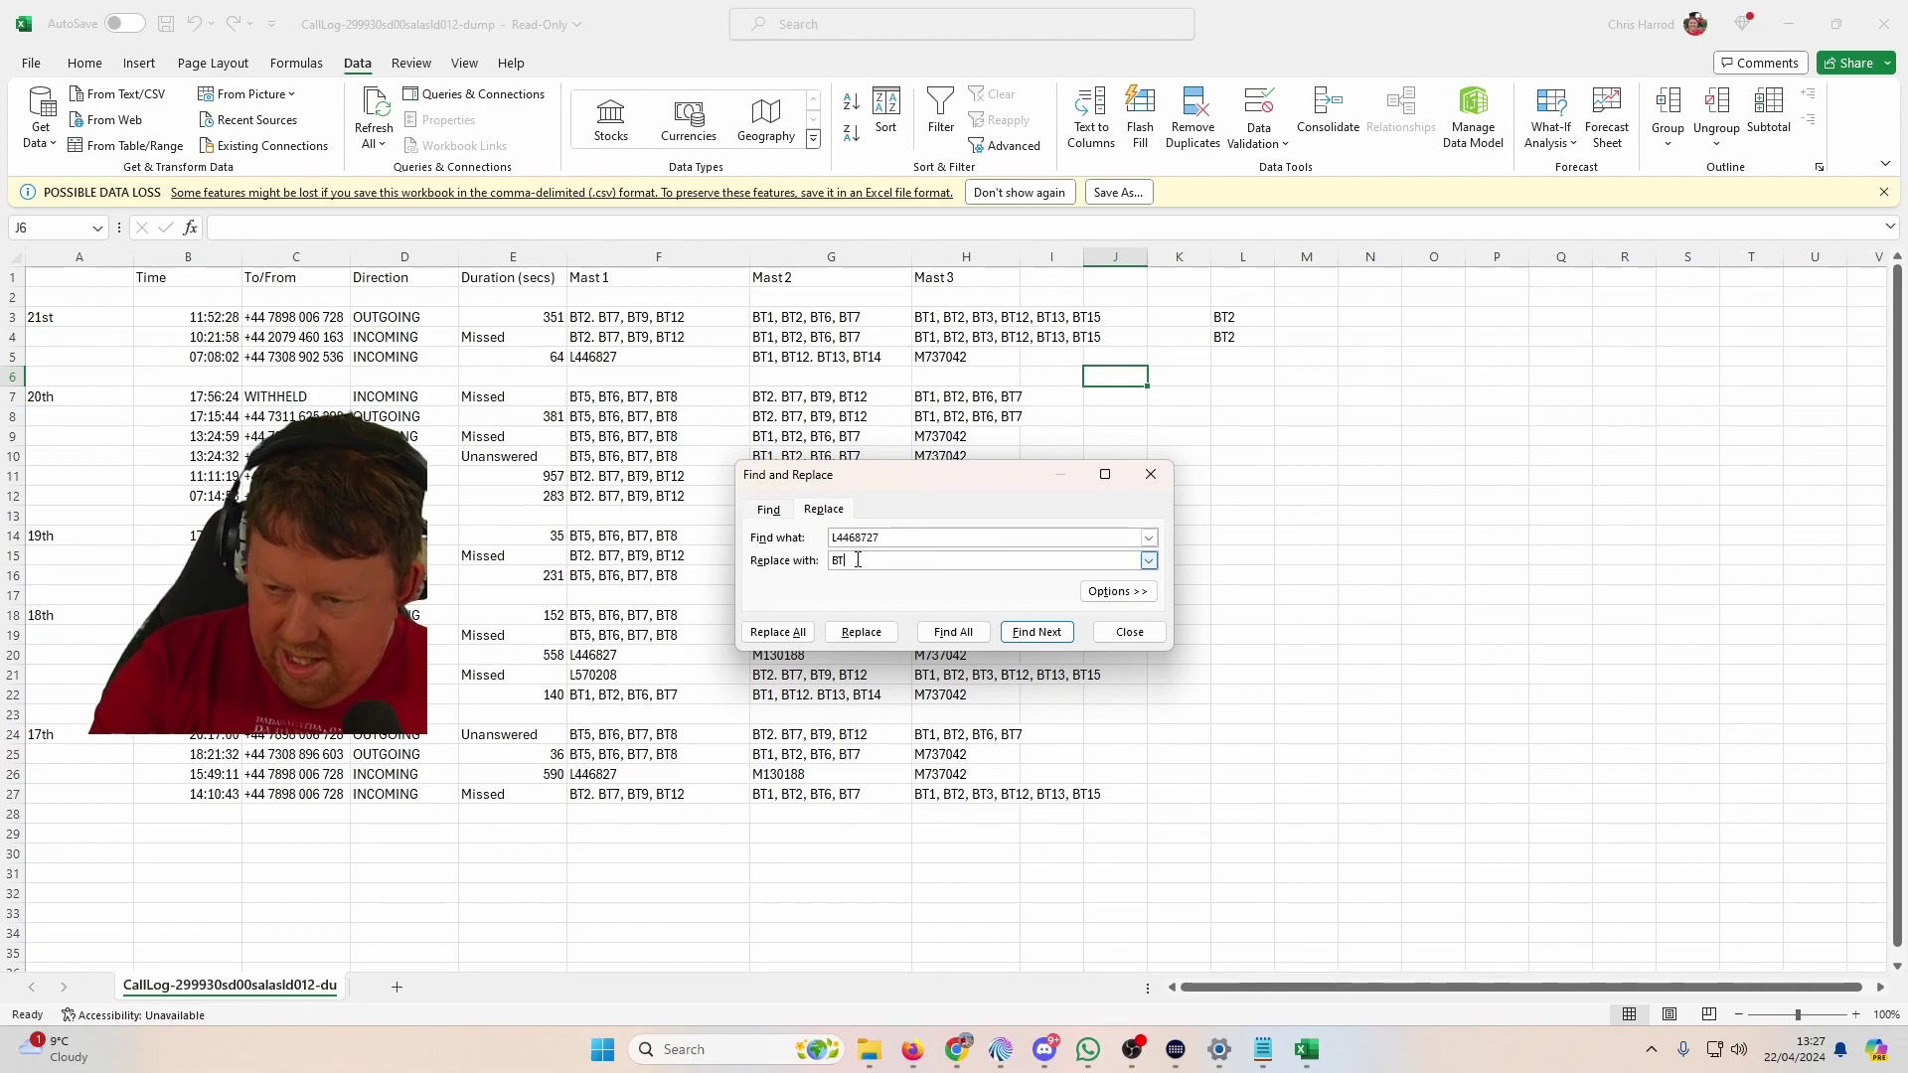
text(,)
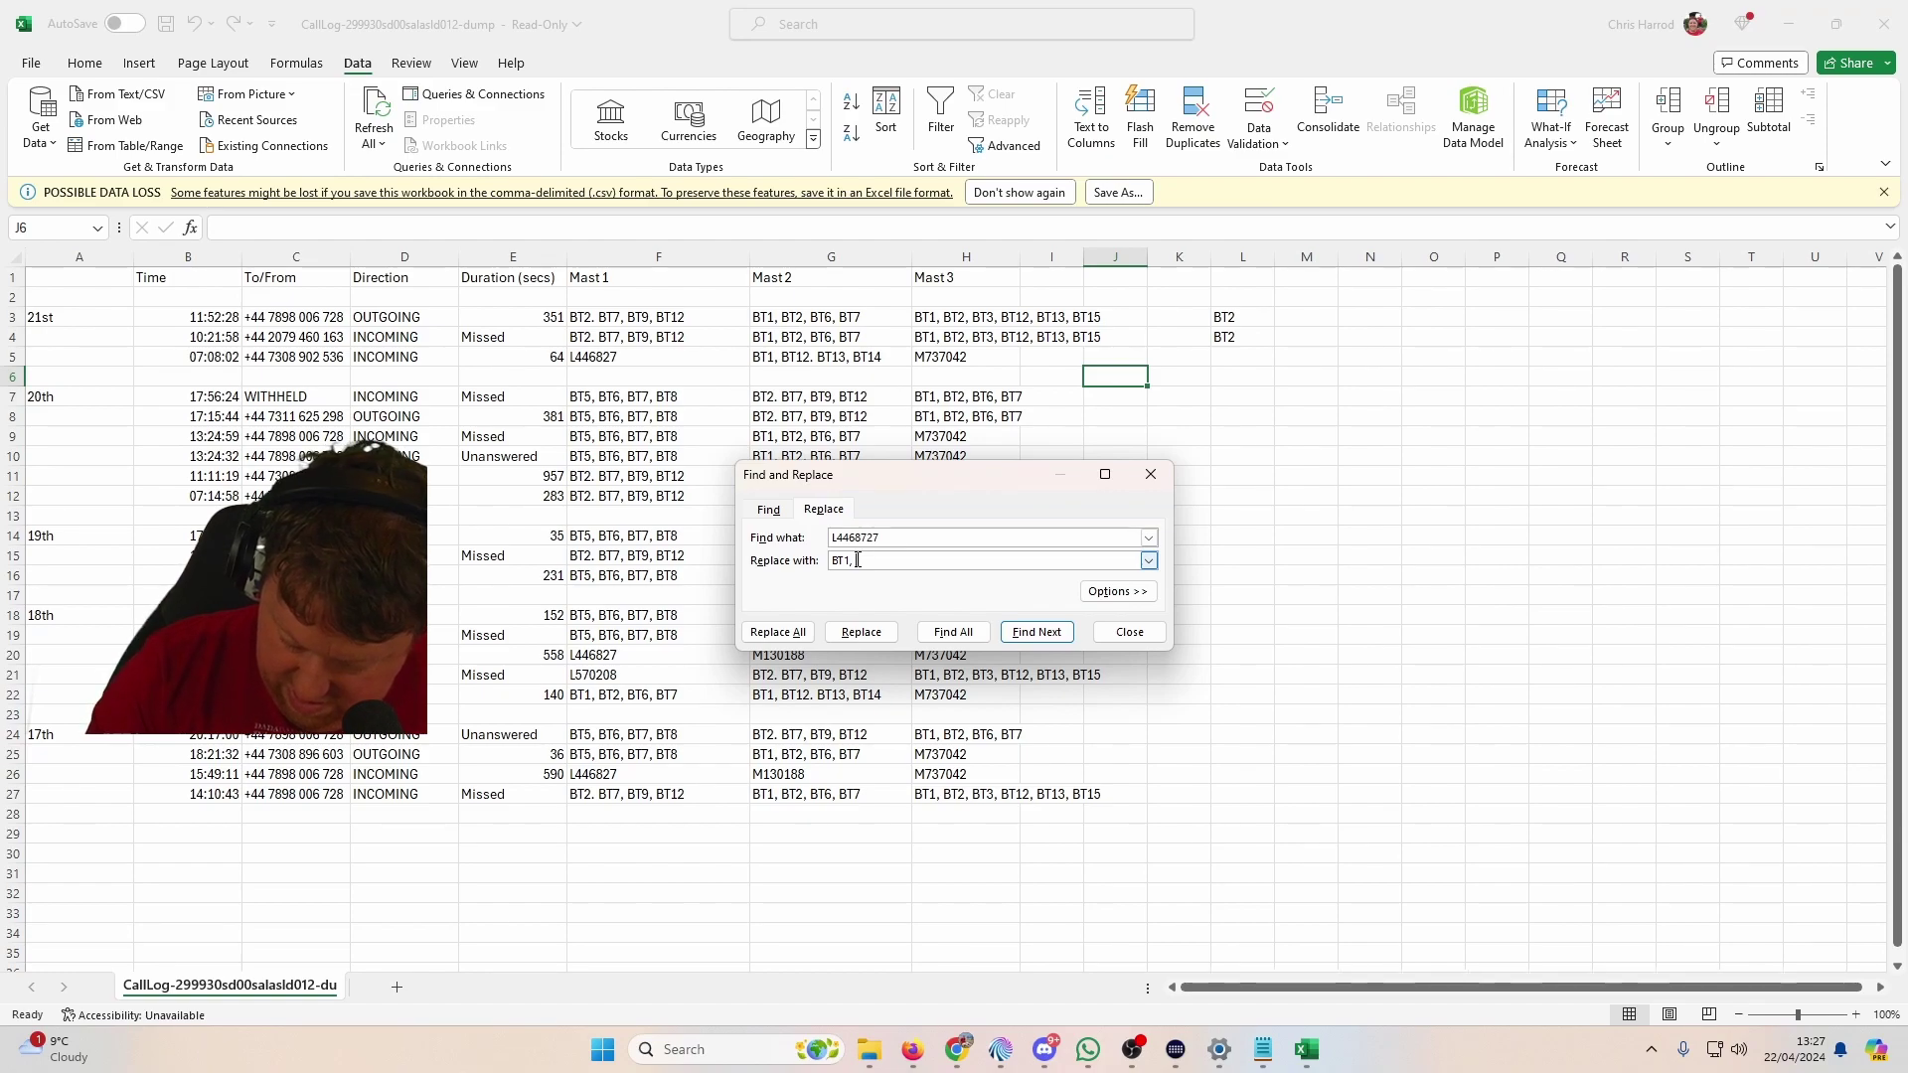
text( BT3, )
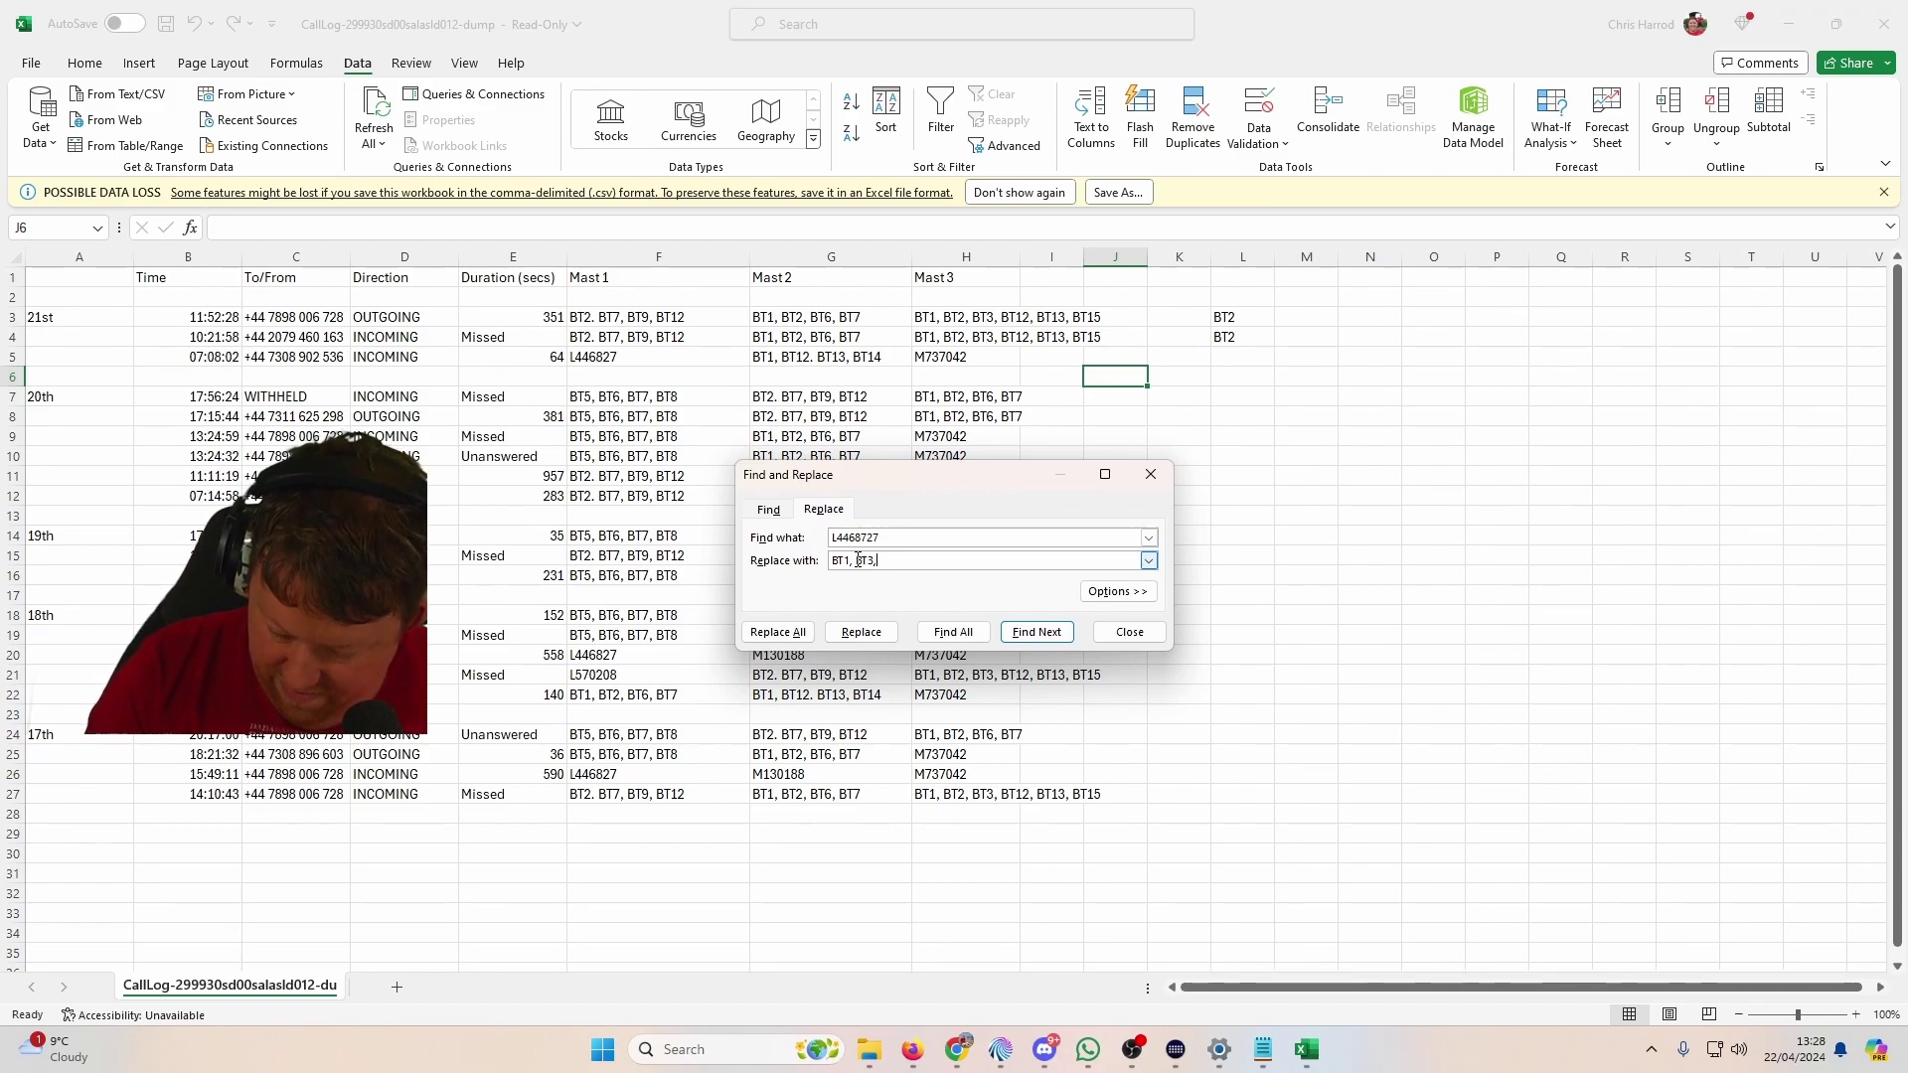
text(BT4, B)
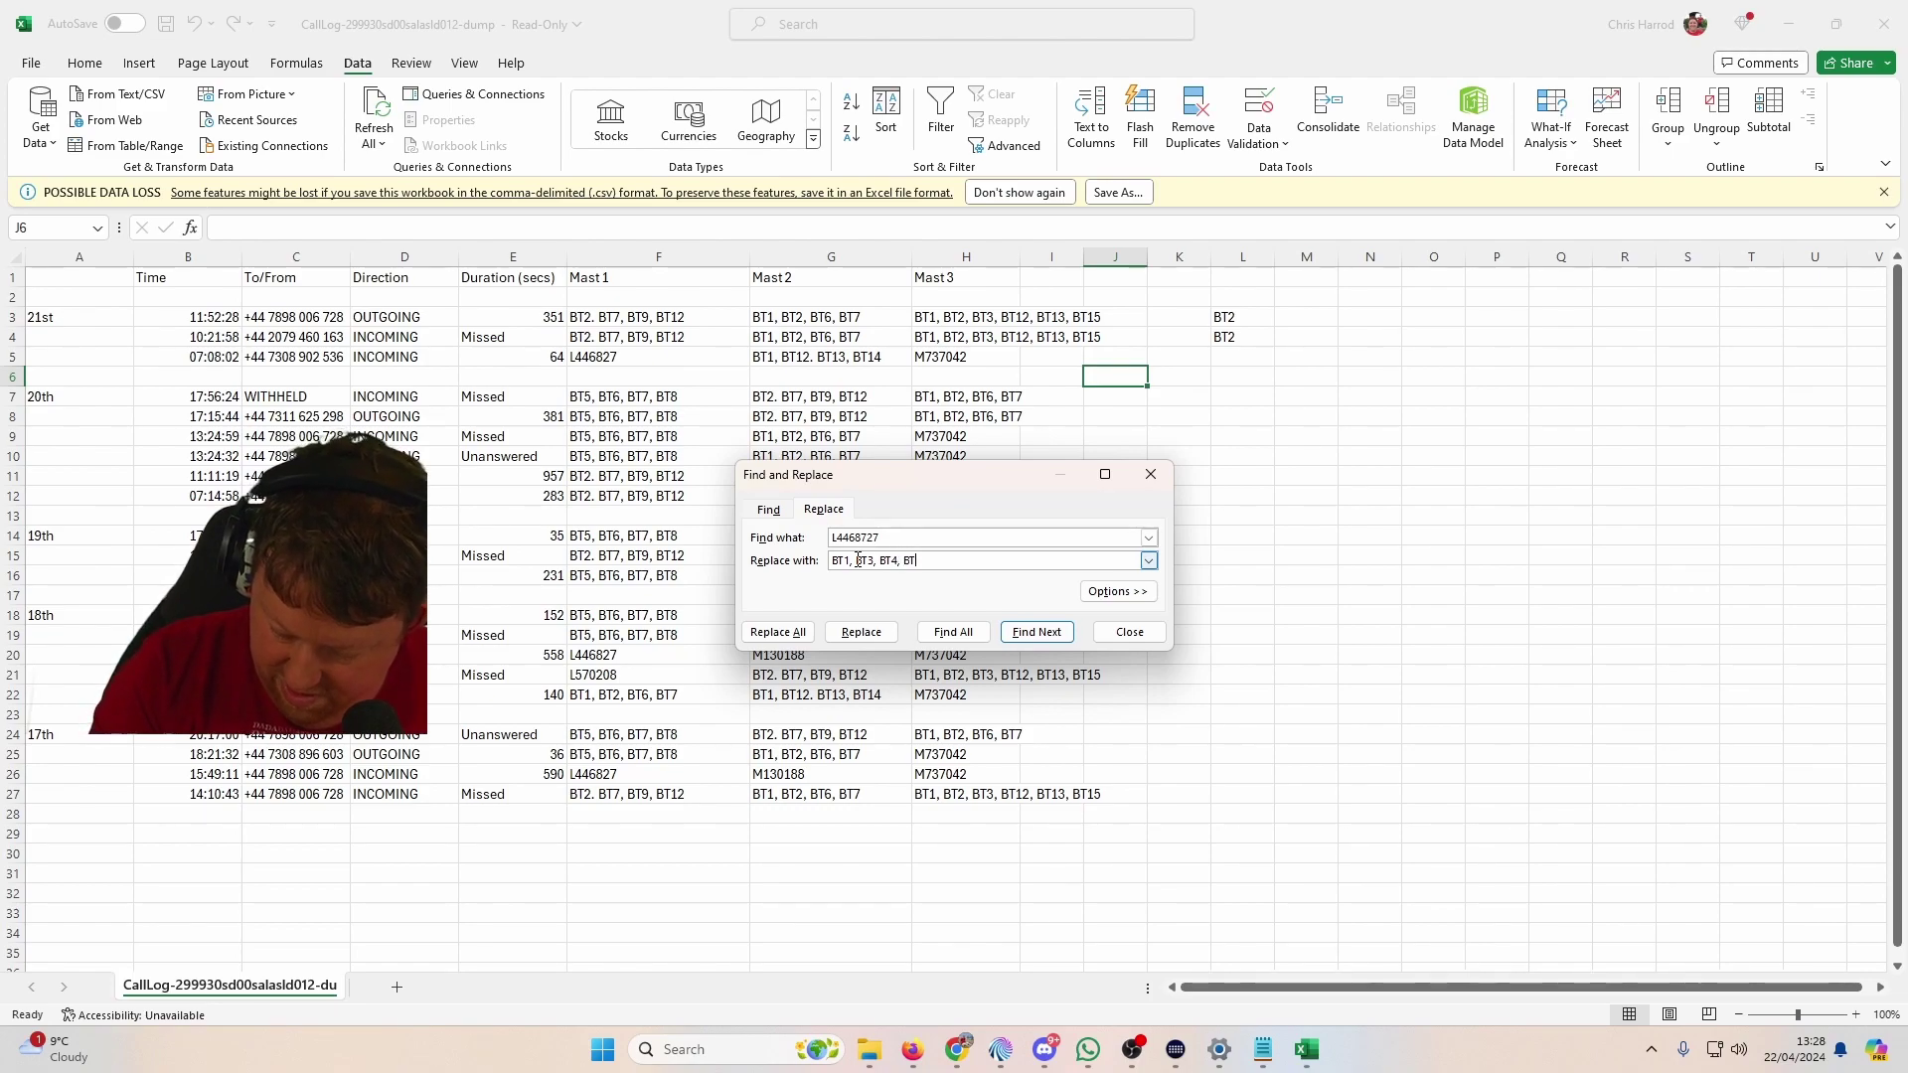
text(T5)
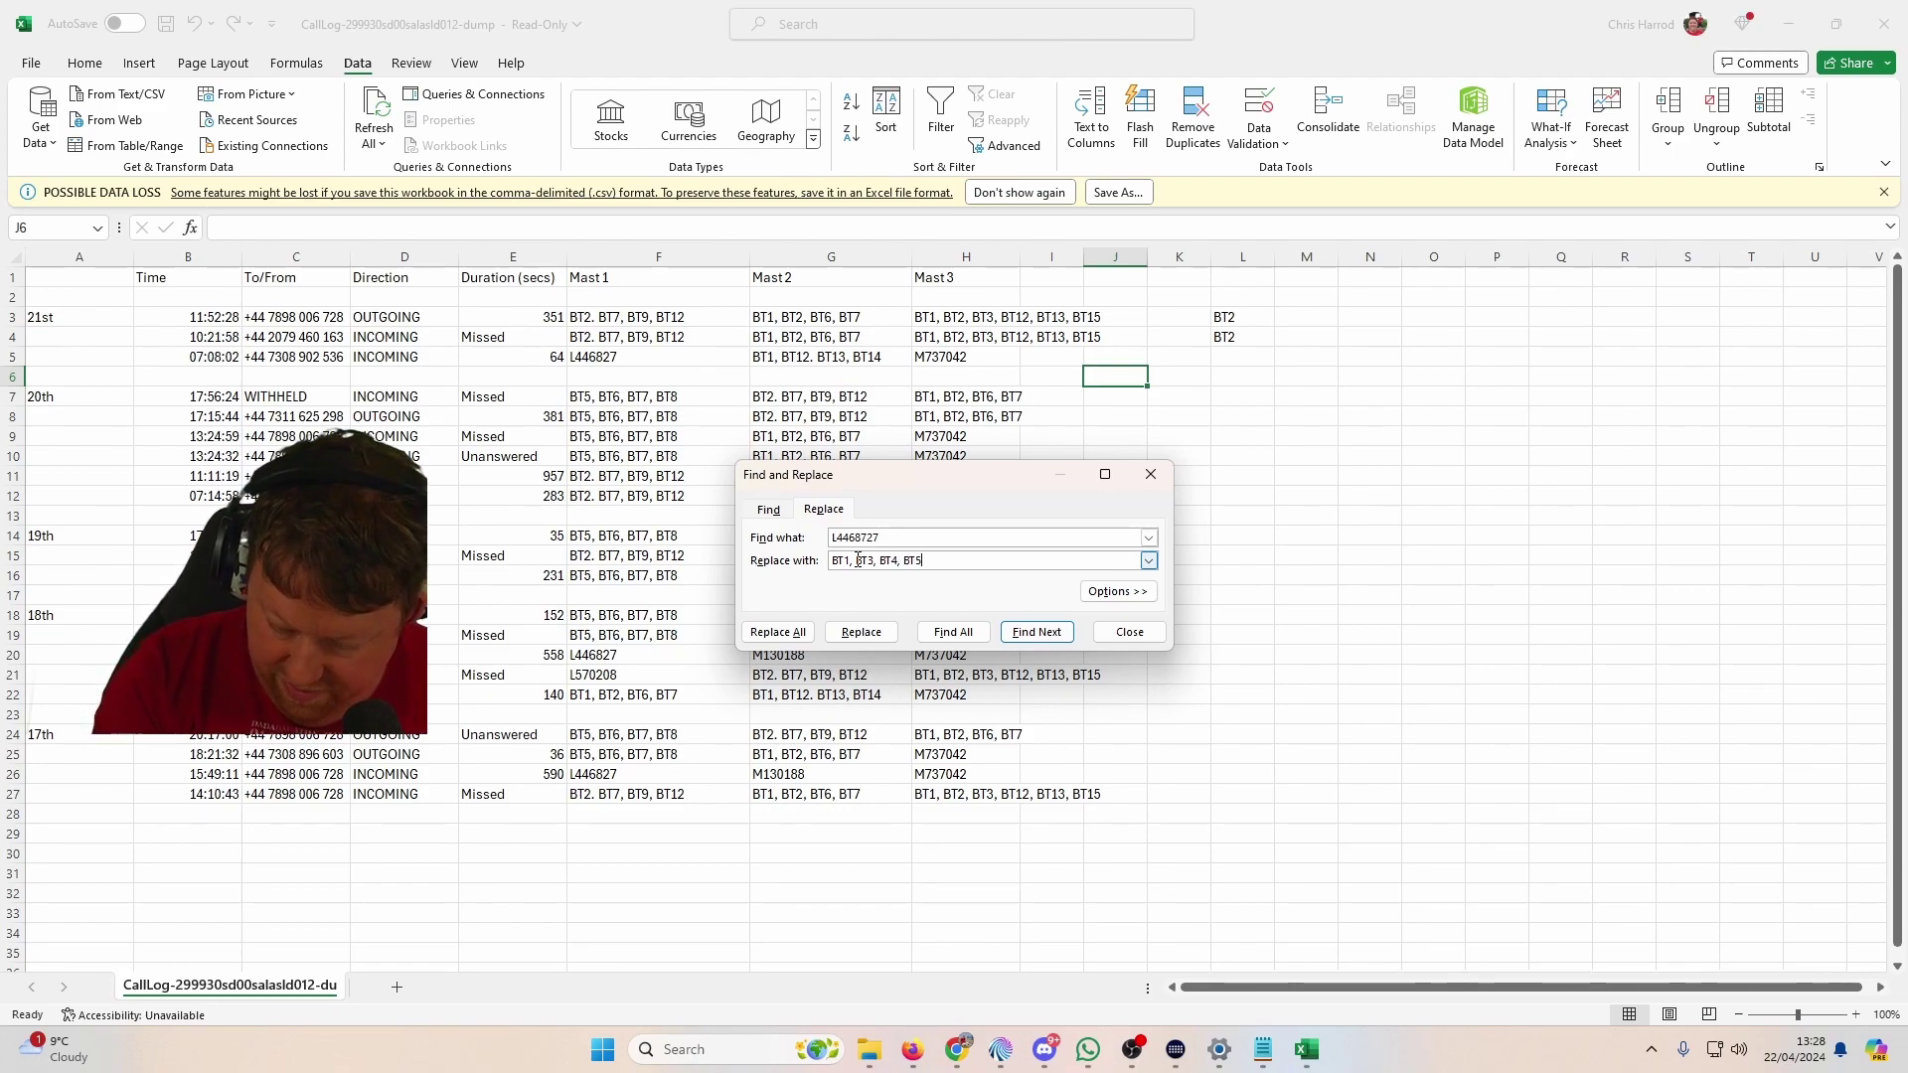
text(, BT7)
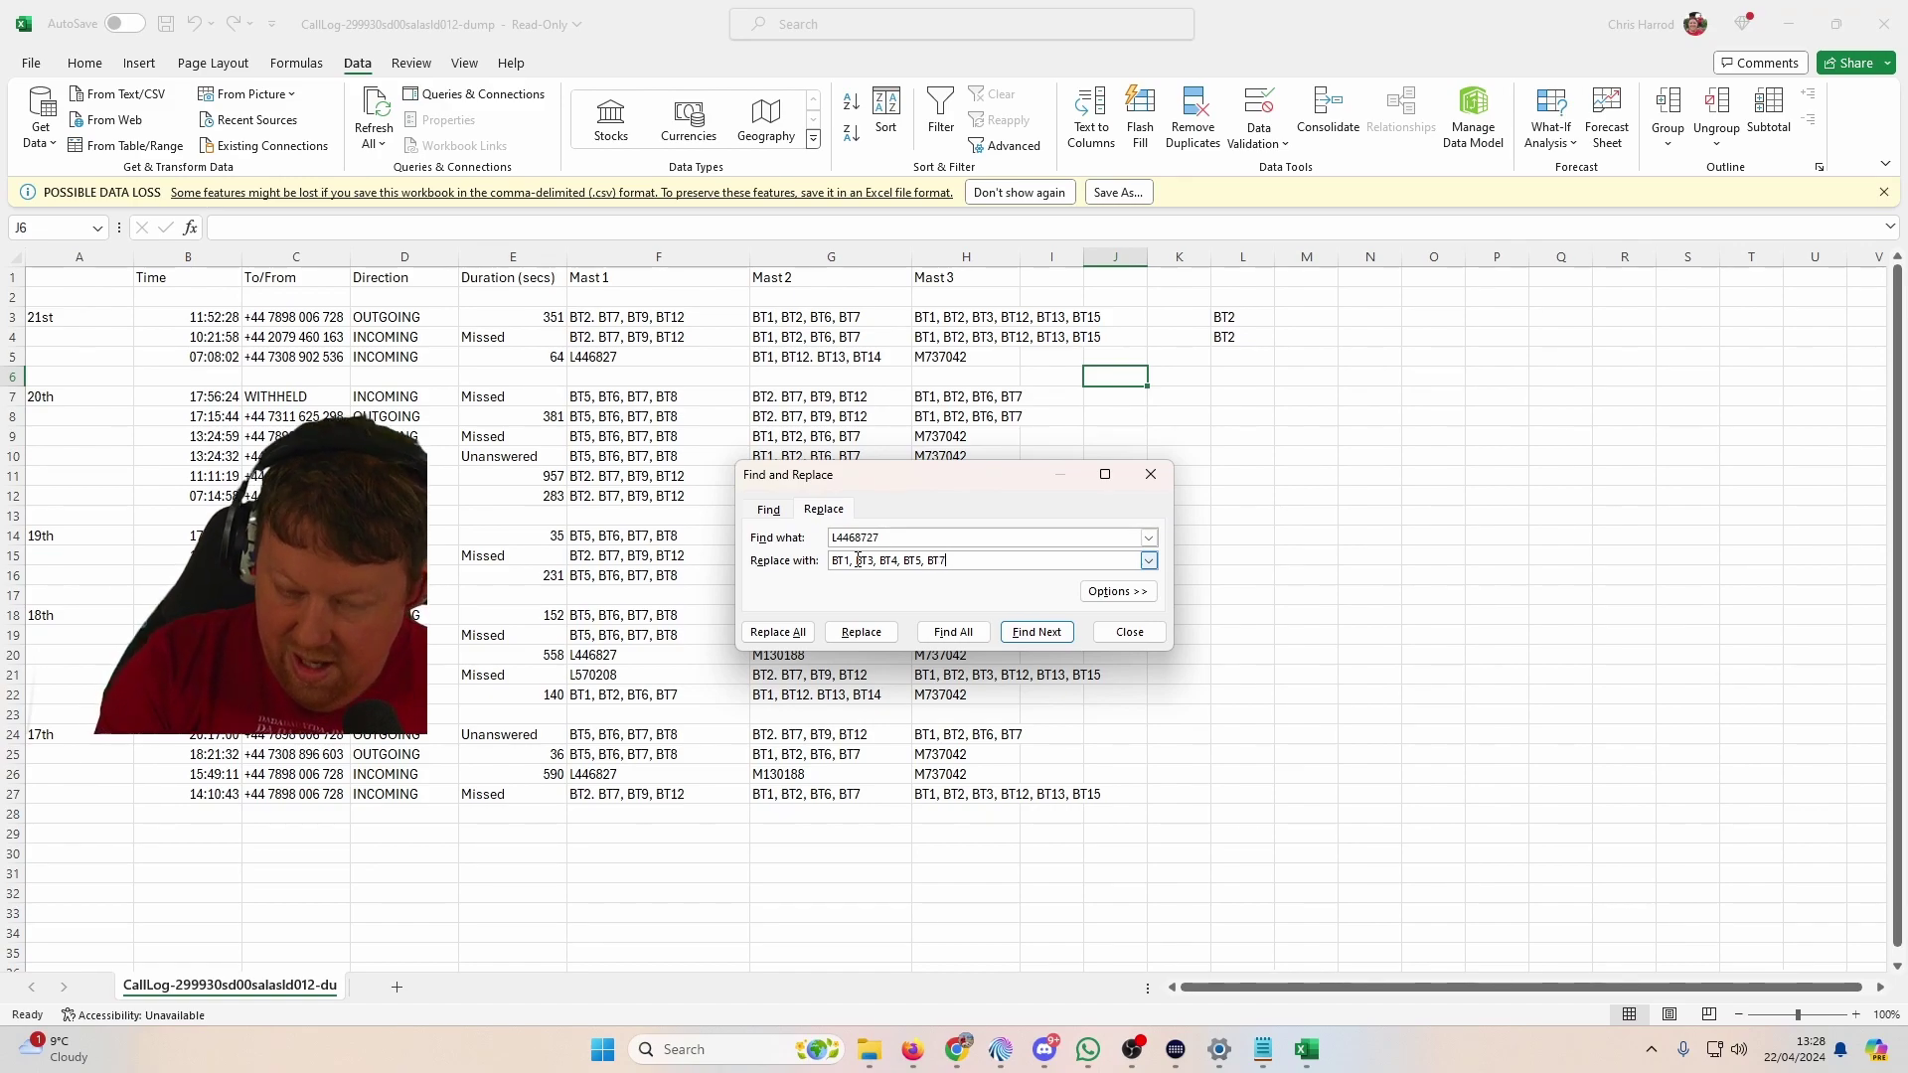
click(778, 632)
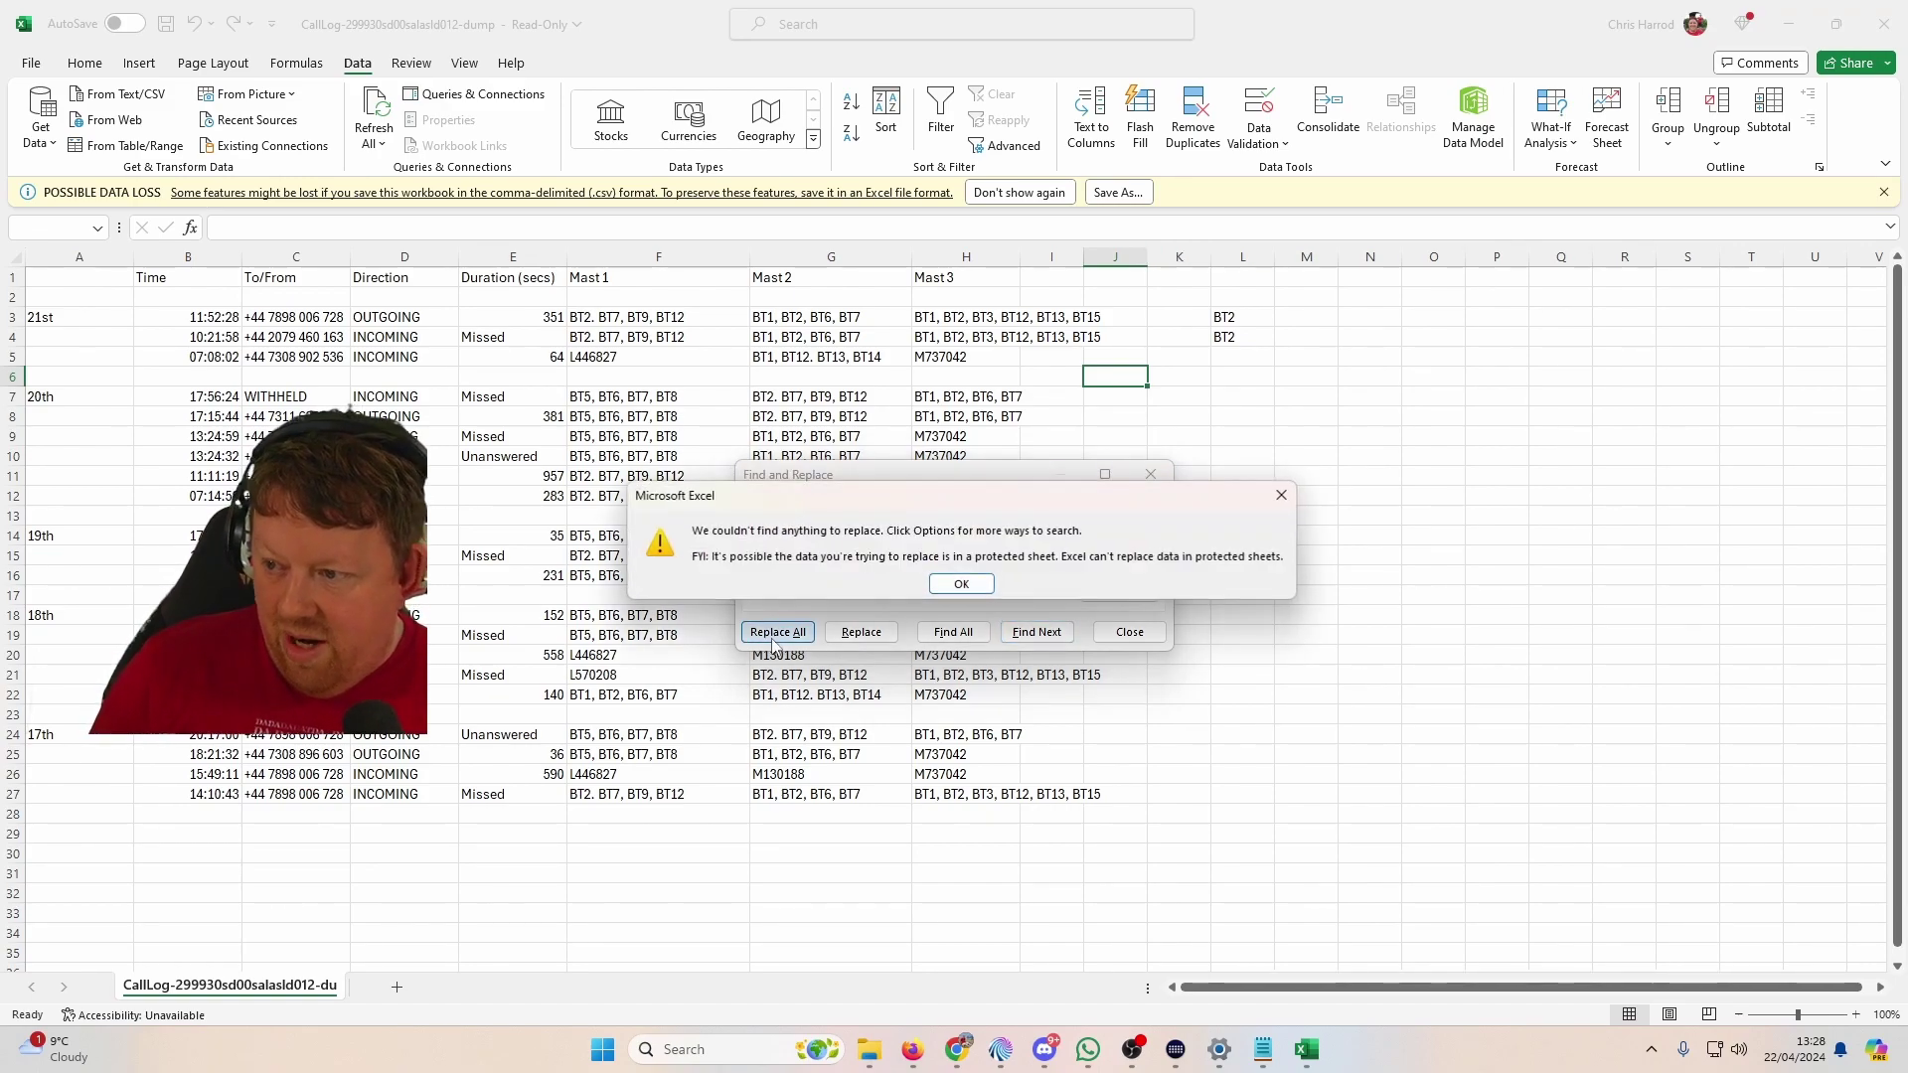
click(962, 584)
click(901, 538)
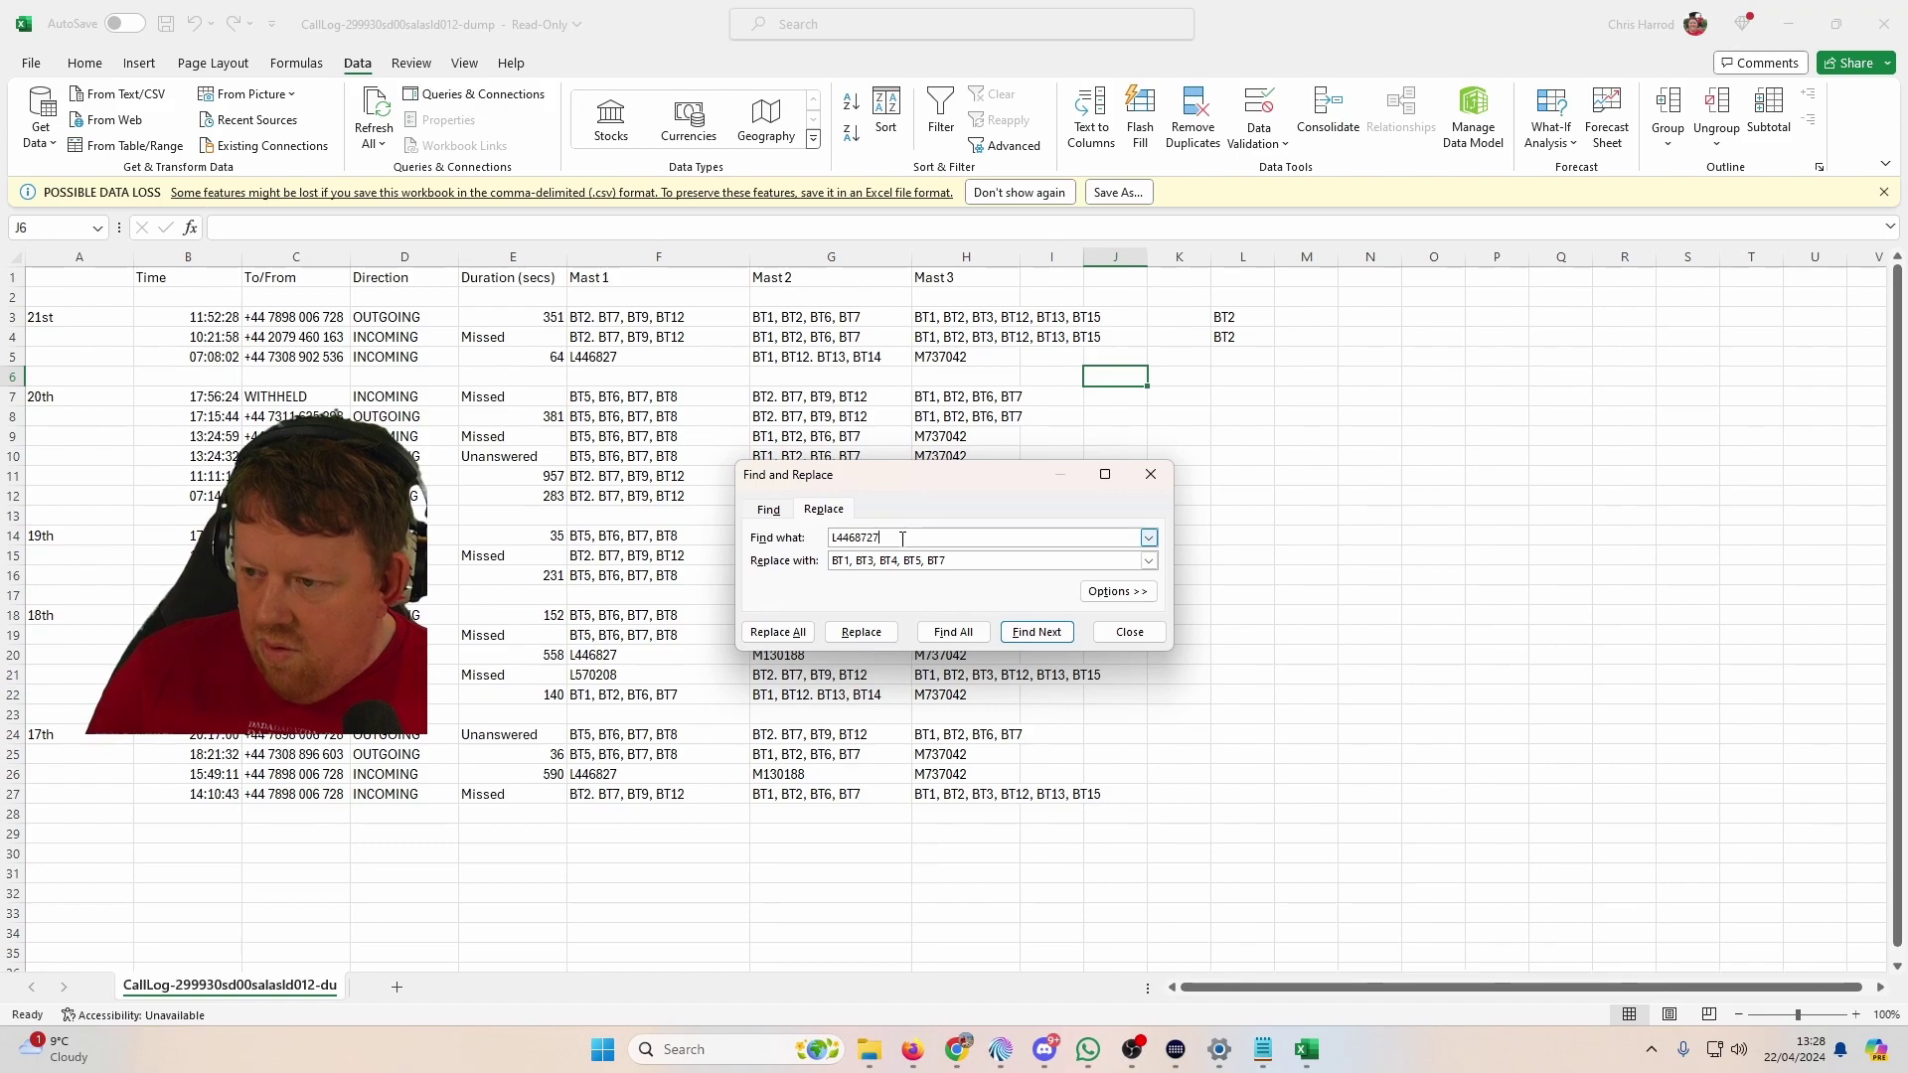
click(869, 540)
key(BackSpace)
click(778, 632)
click(964, 576)
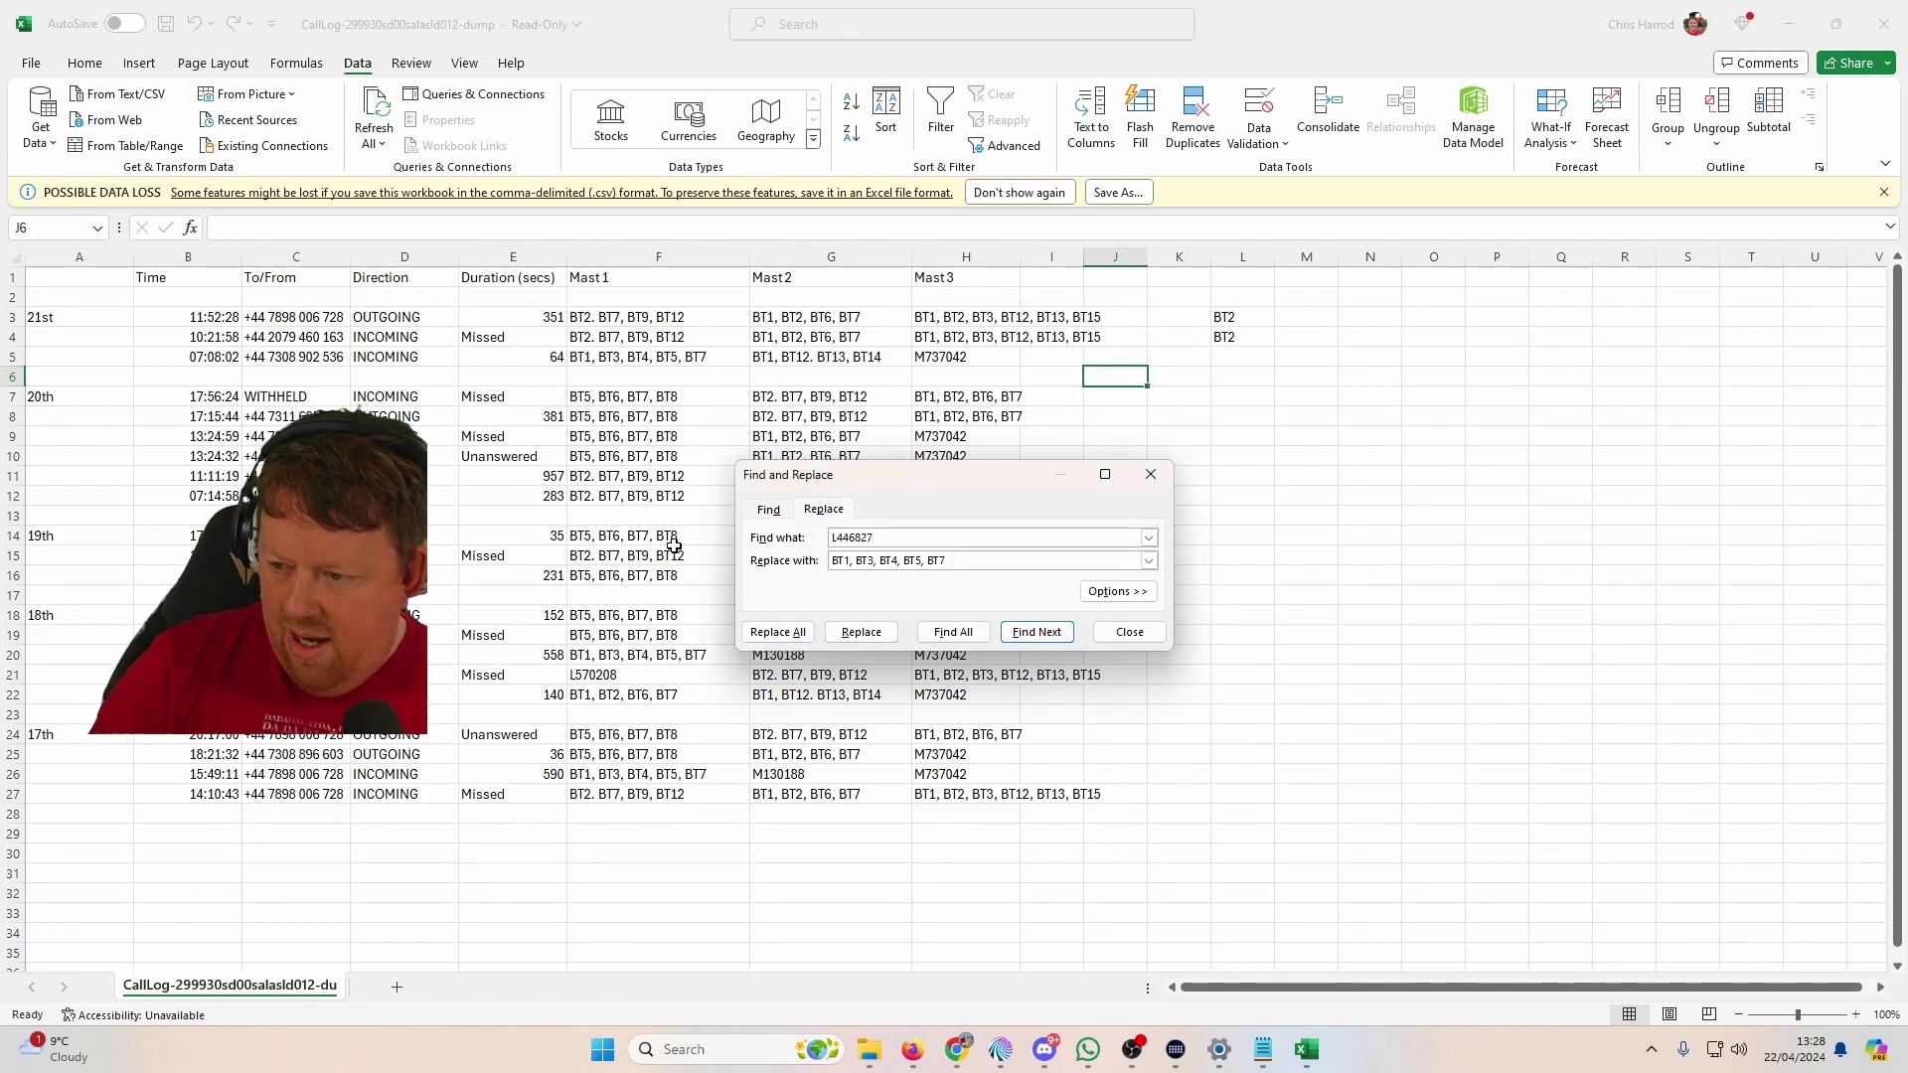
Step: Replace all M737042 entries with 'BT1, BT3, BT4, BT5, BT6' (10 replacements)
key(BackSpace)
key(BackSpace)
key(BackSpace)
key(BackSpace)
key(BackSpace)
key(BackSpace)
text(M)
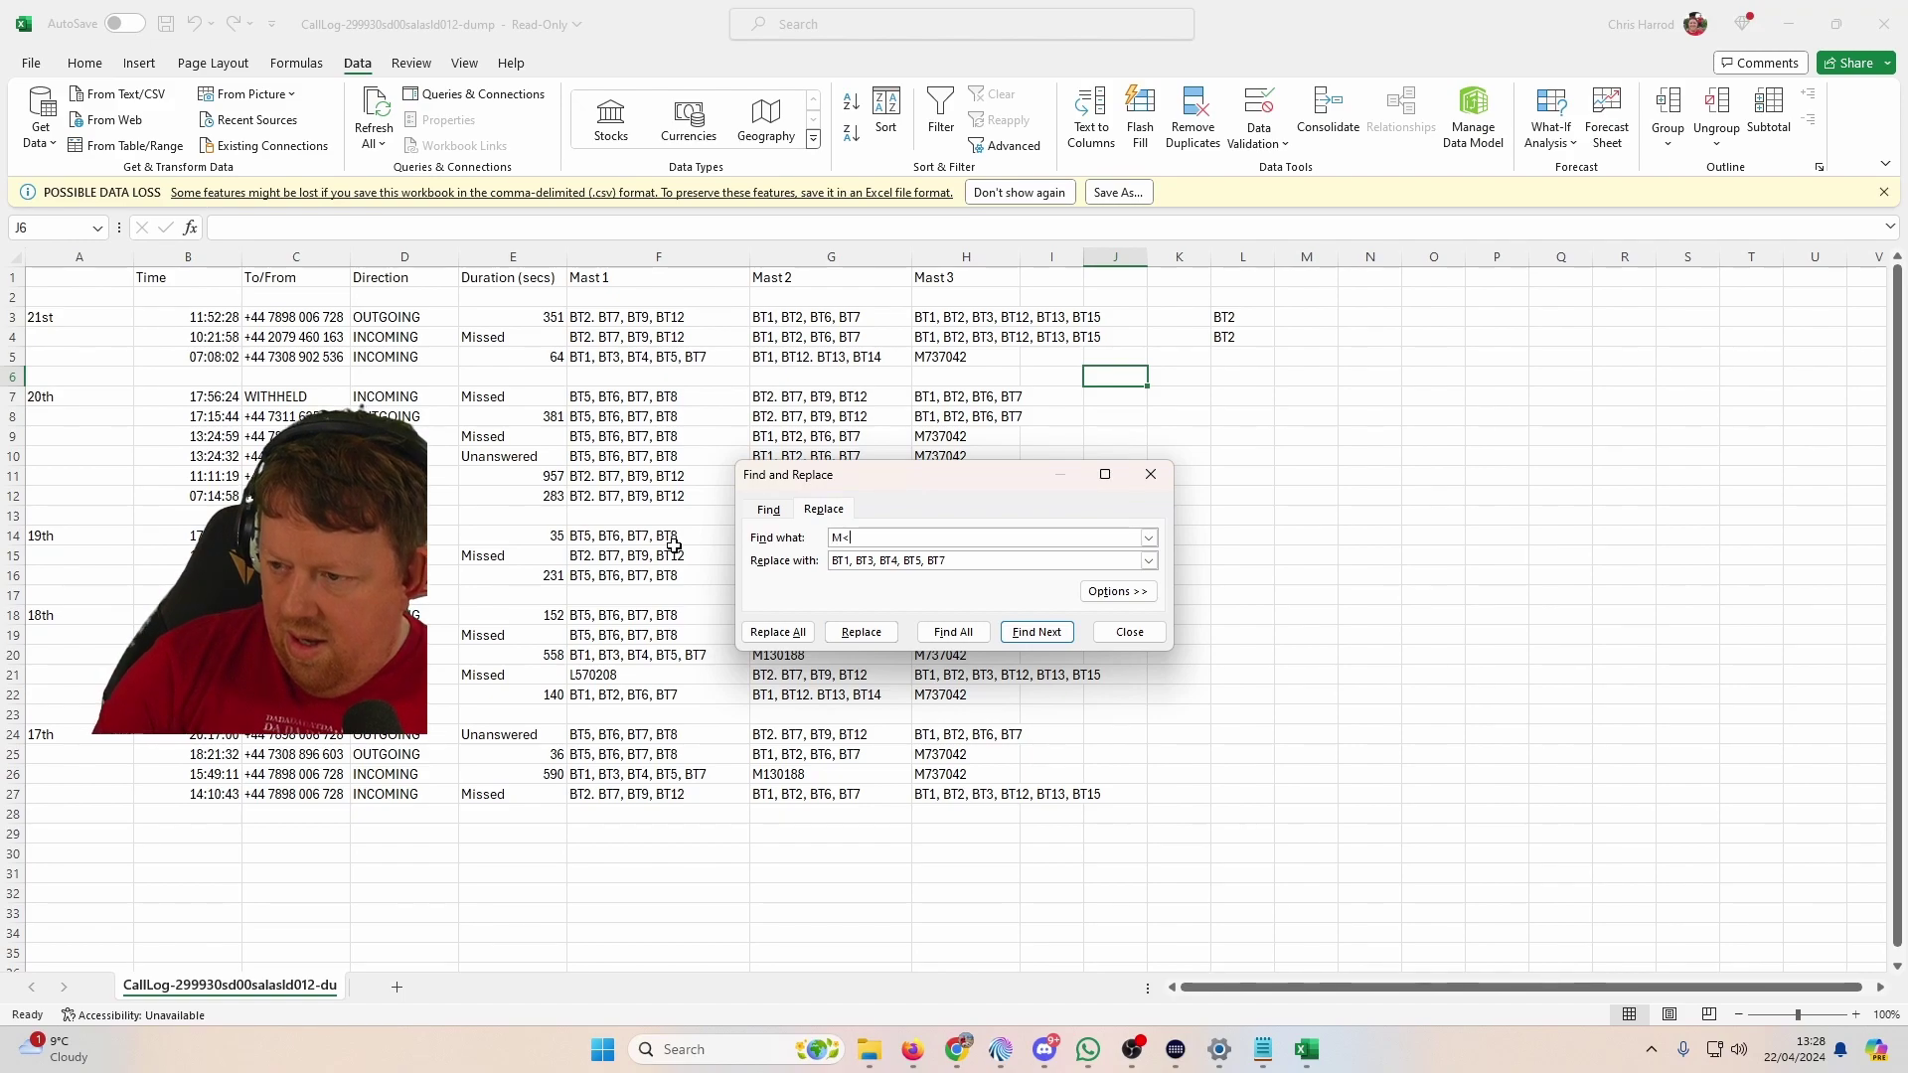
text(737042)
key(Tab)
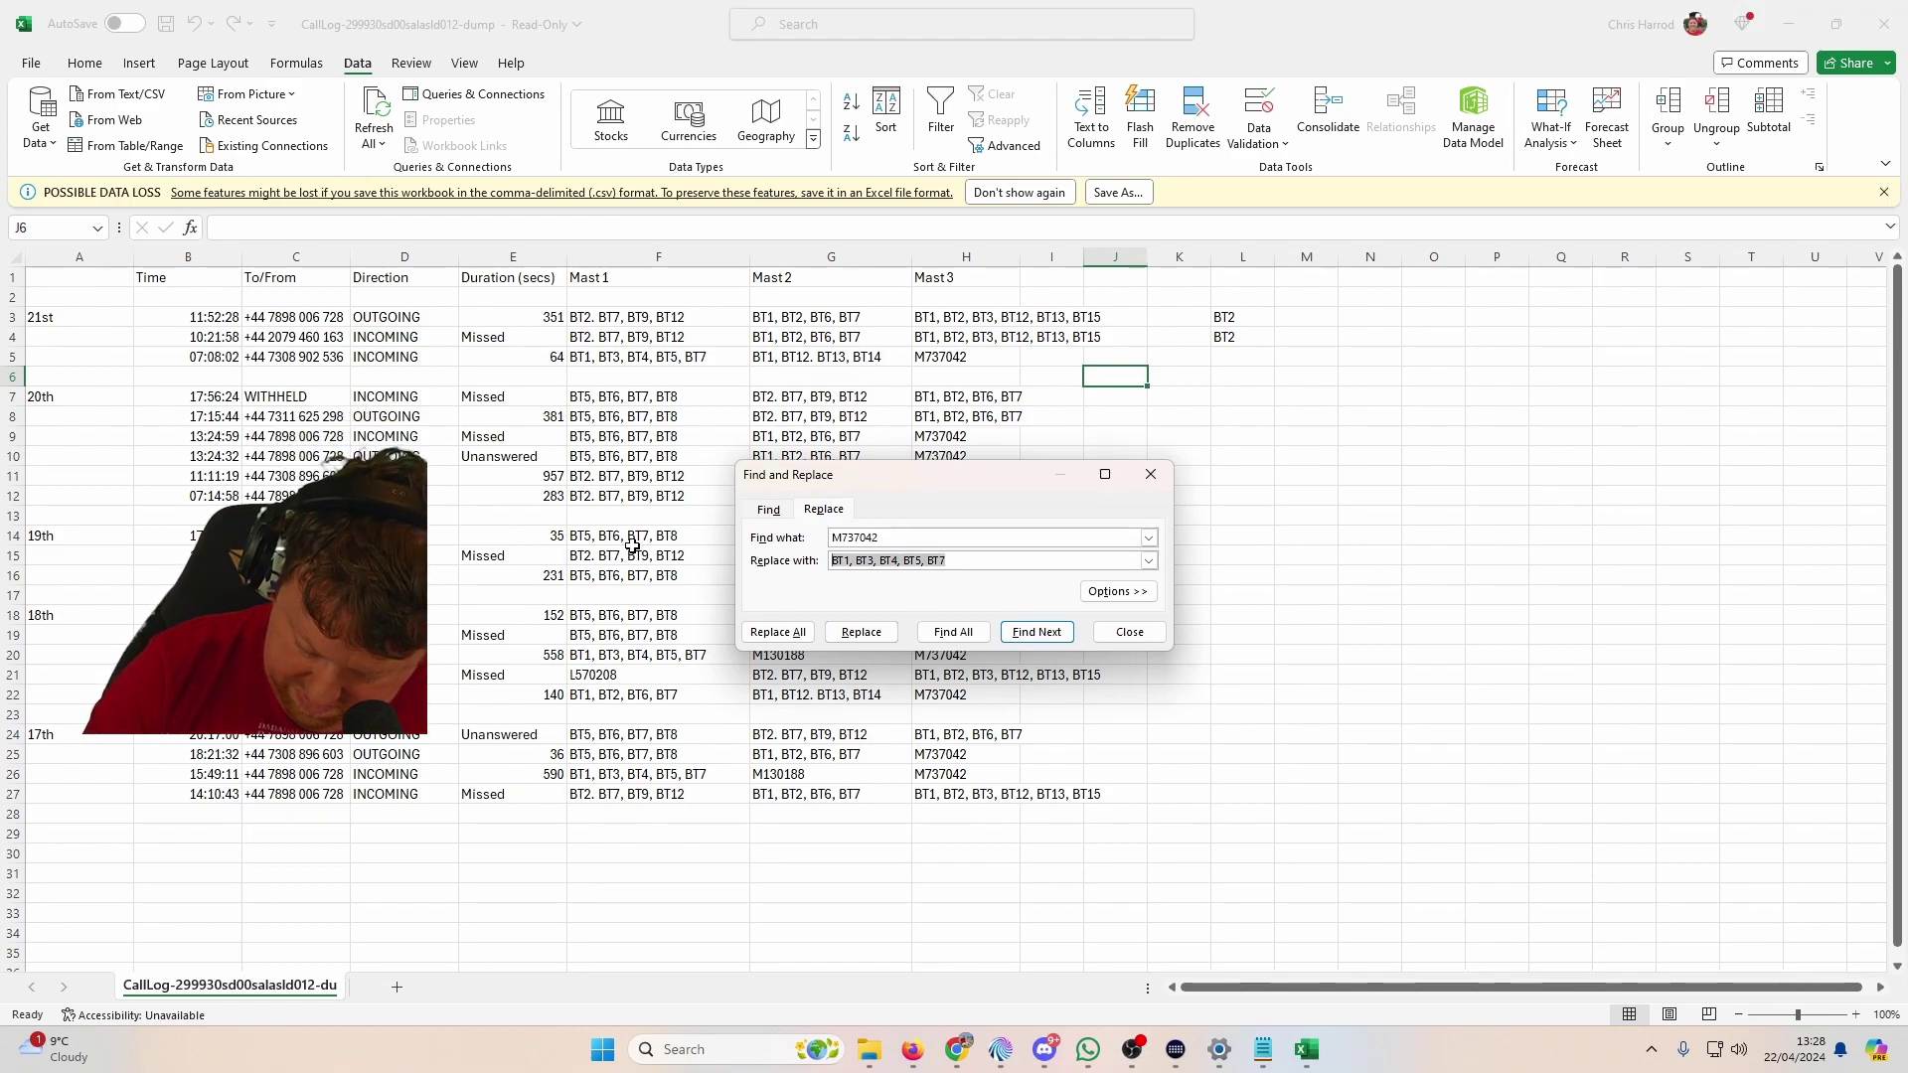
text(BT1, )
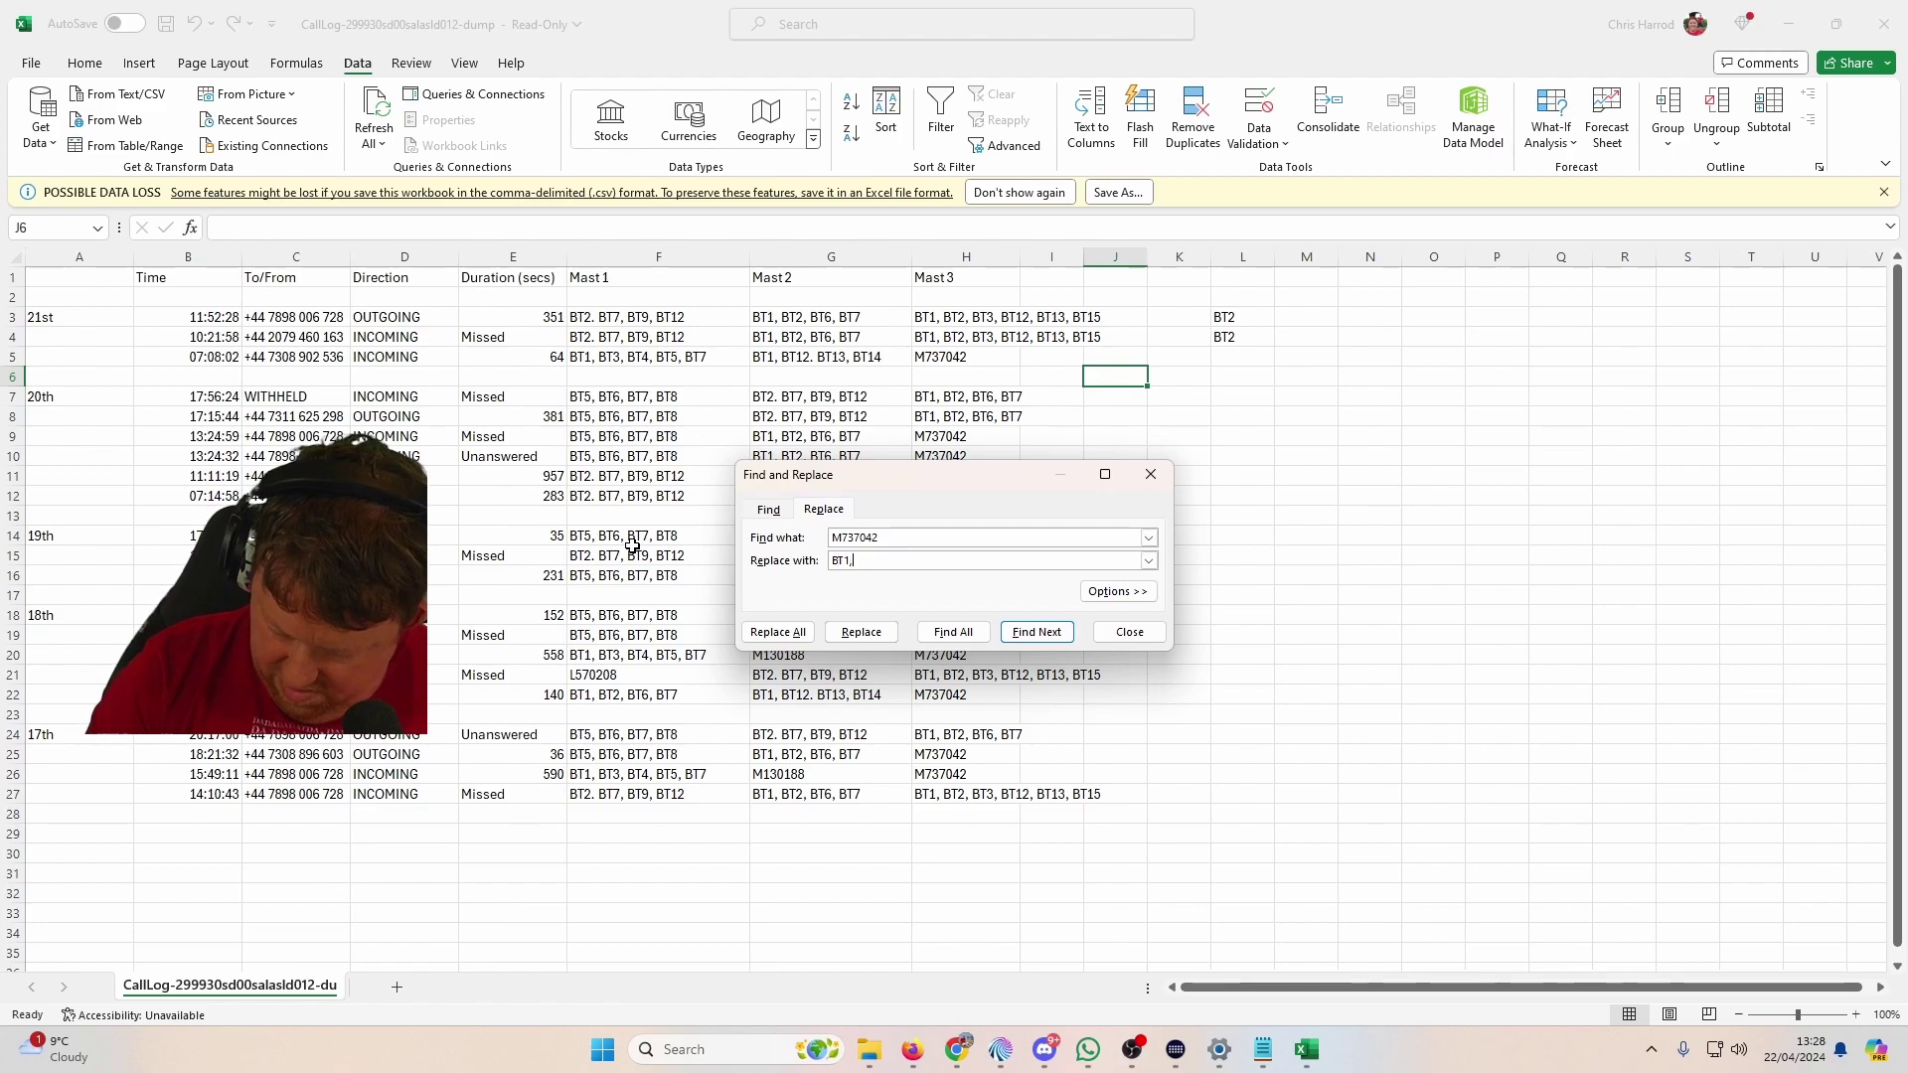
text(BT3, BT)
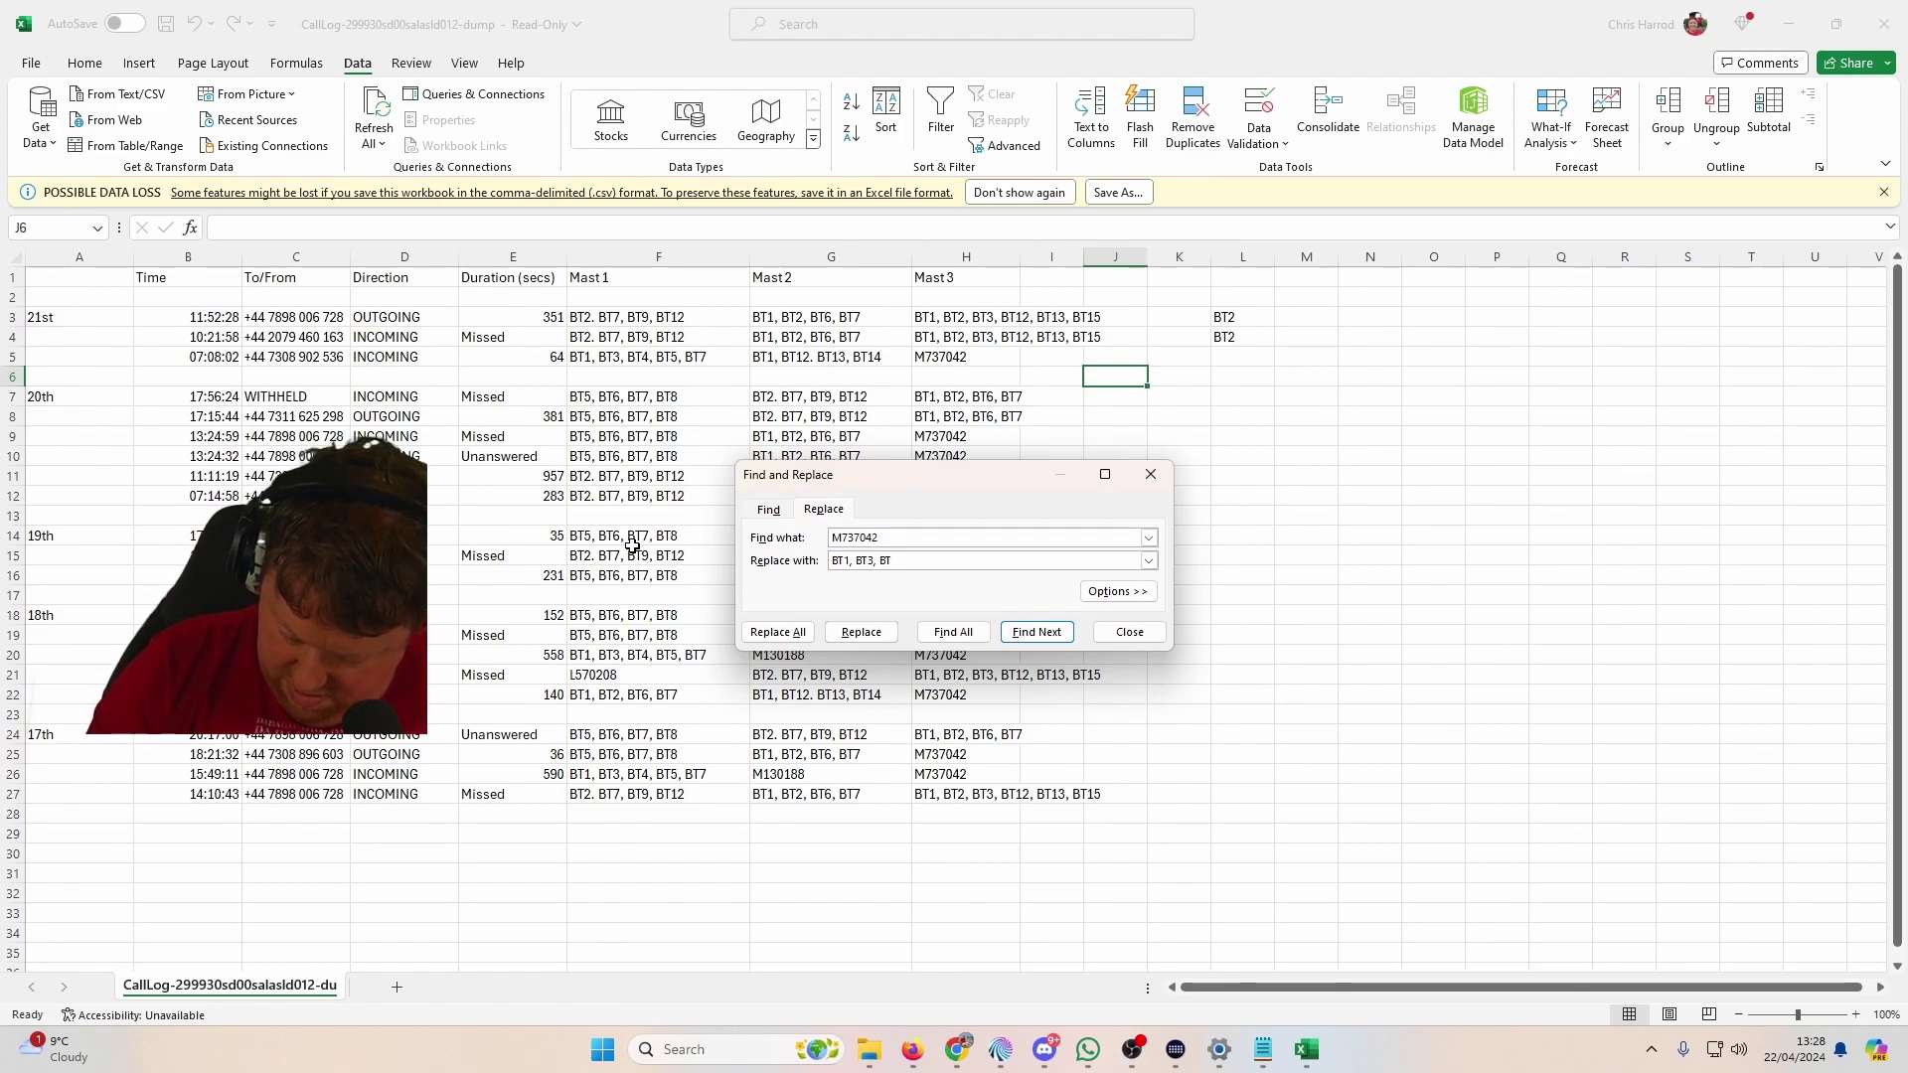
text(4, BT)
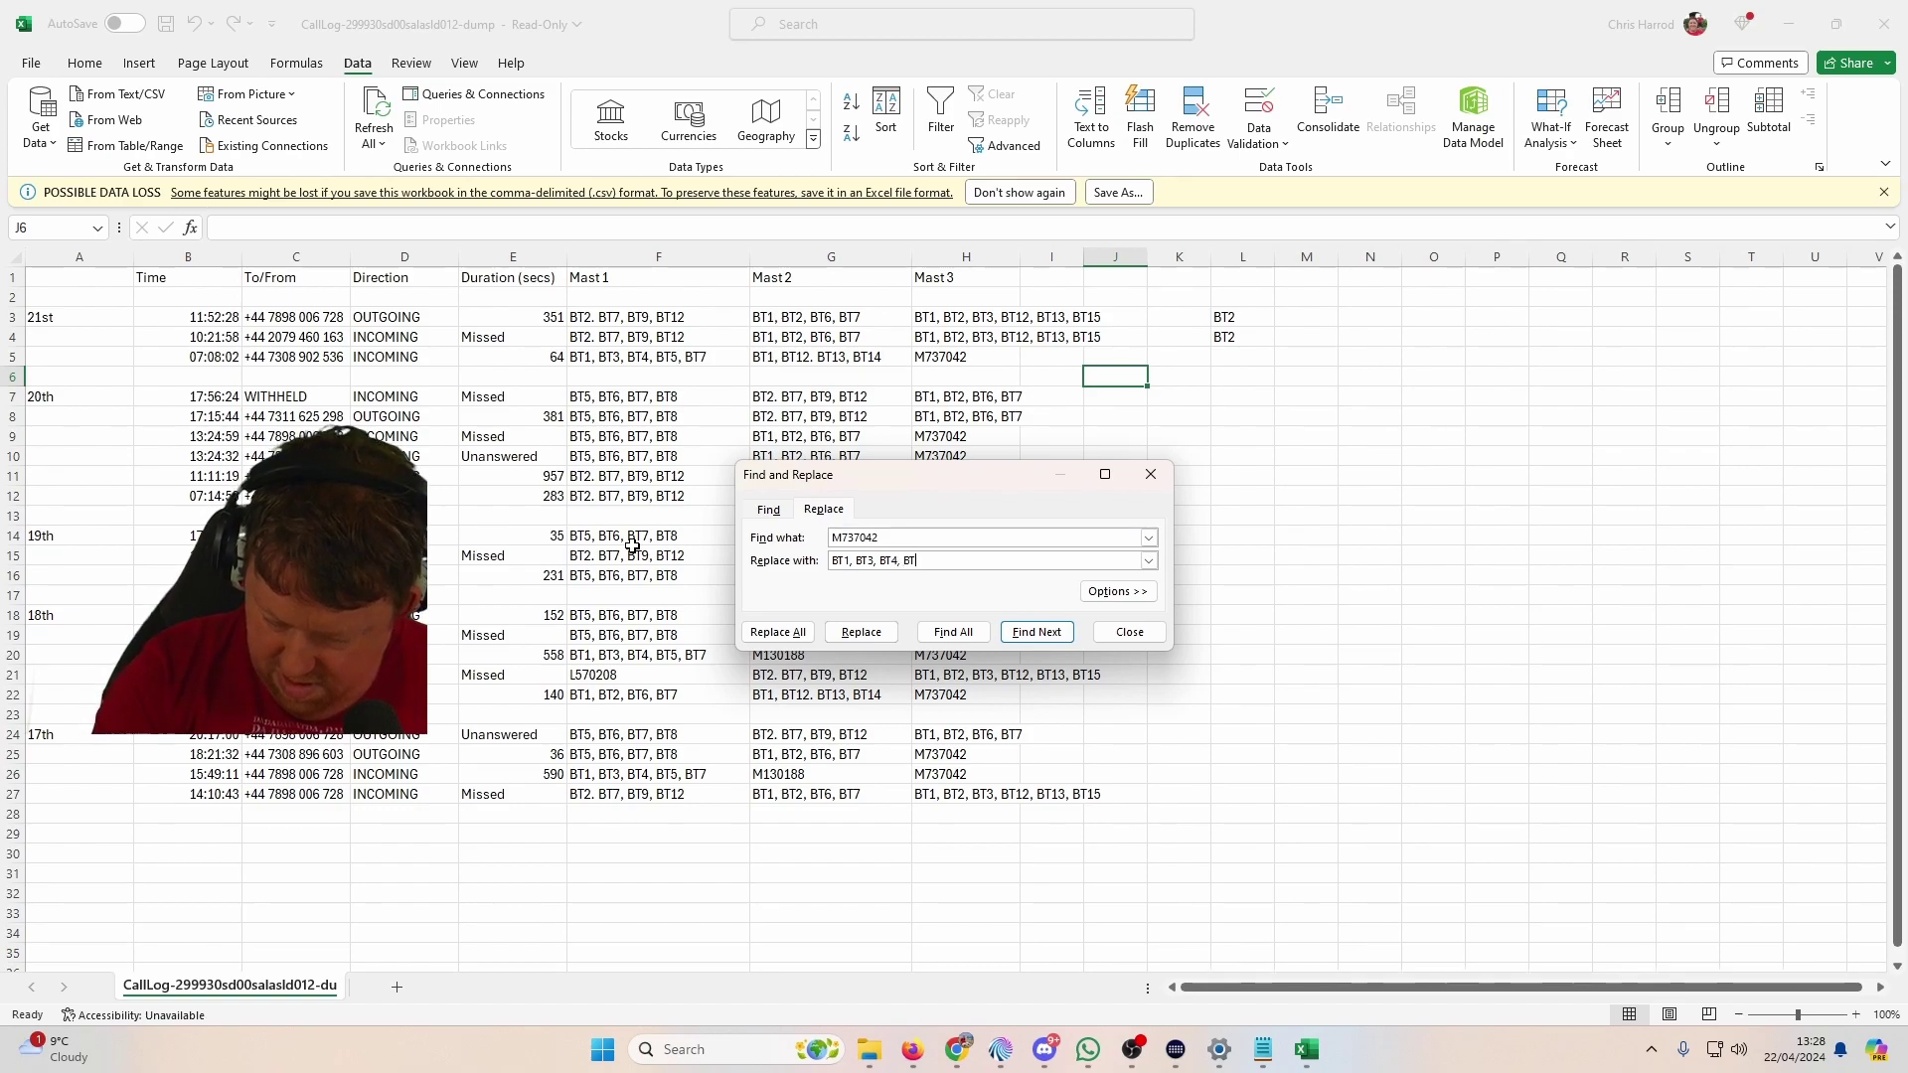
text(5, BT6)
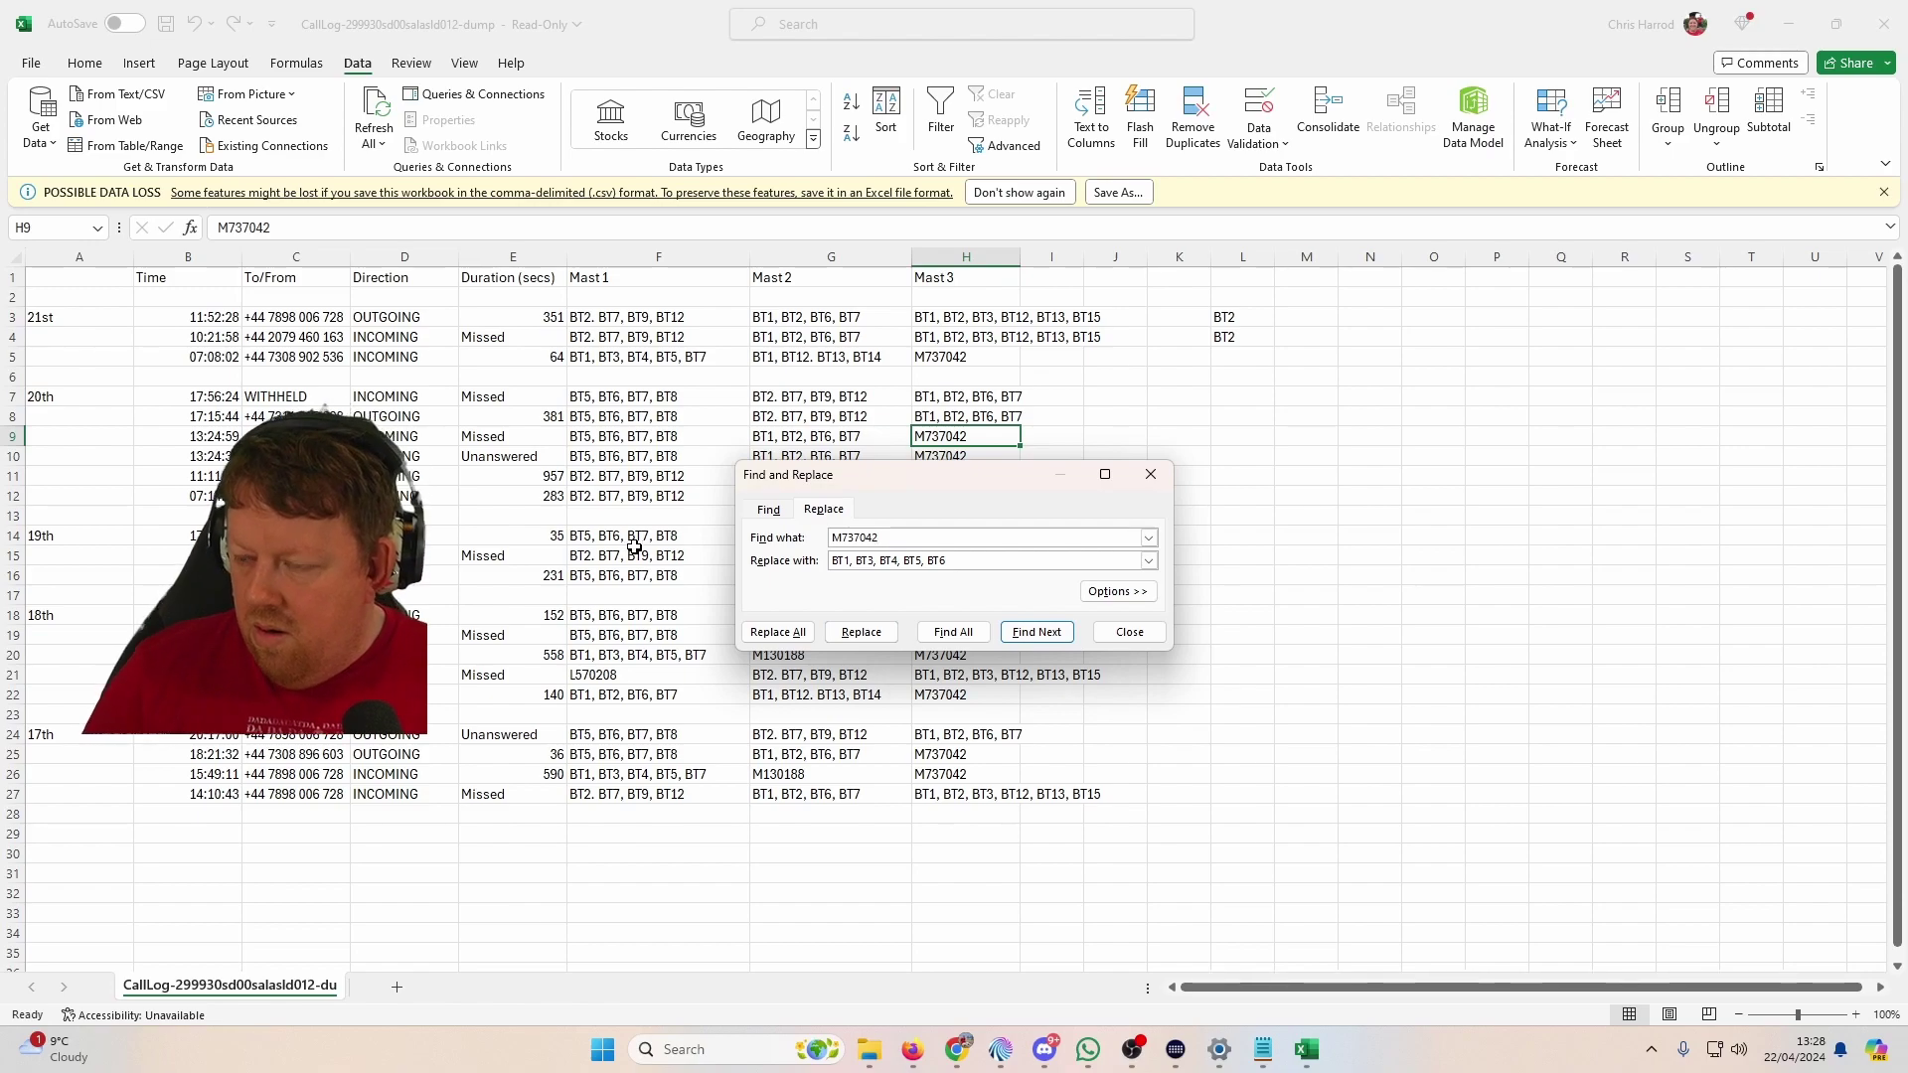
click(760, 639)
click(966, 578)
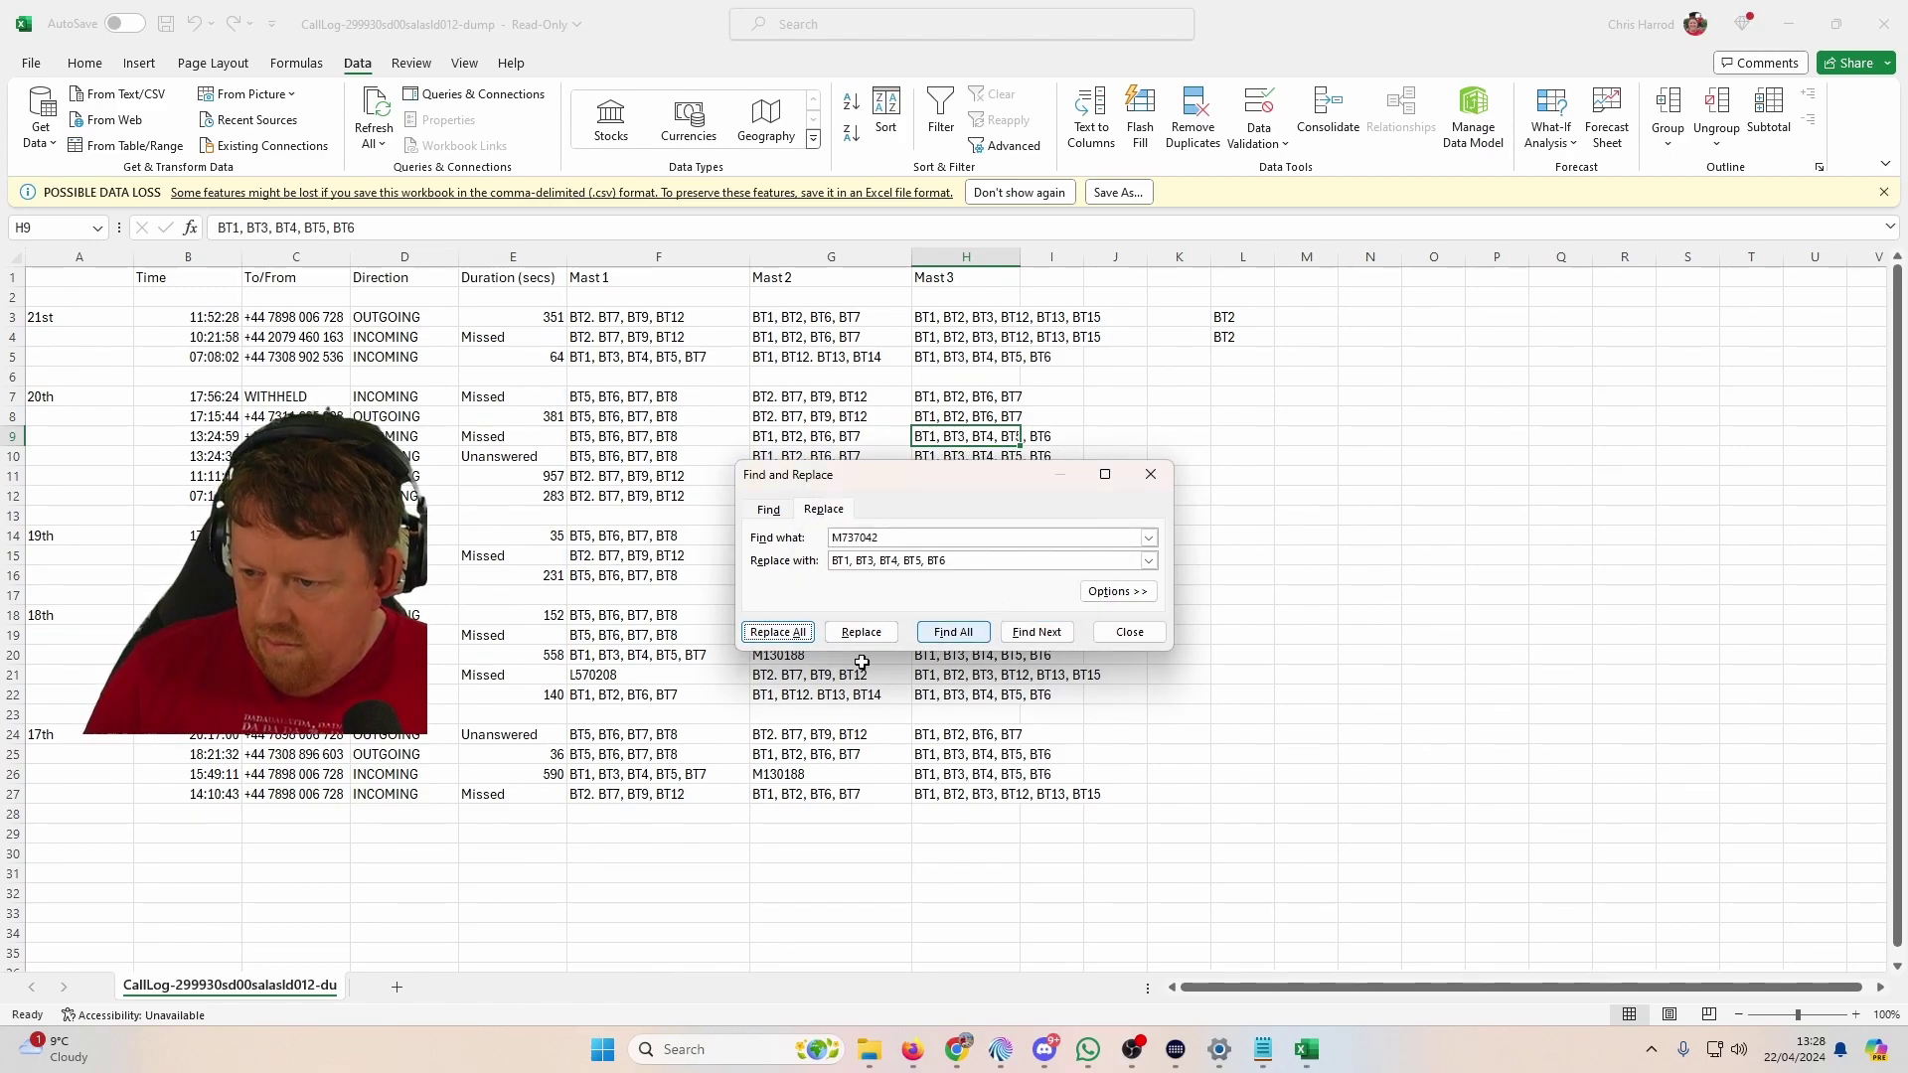
Step: Replace all L570208 entries with 'BT8, BT9, BT10', then enter M130188 as the next search code
click(1093, 538)
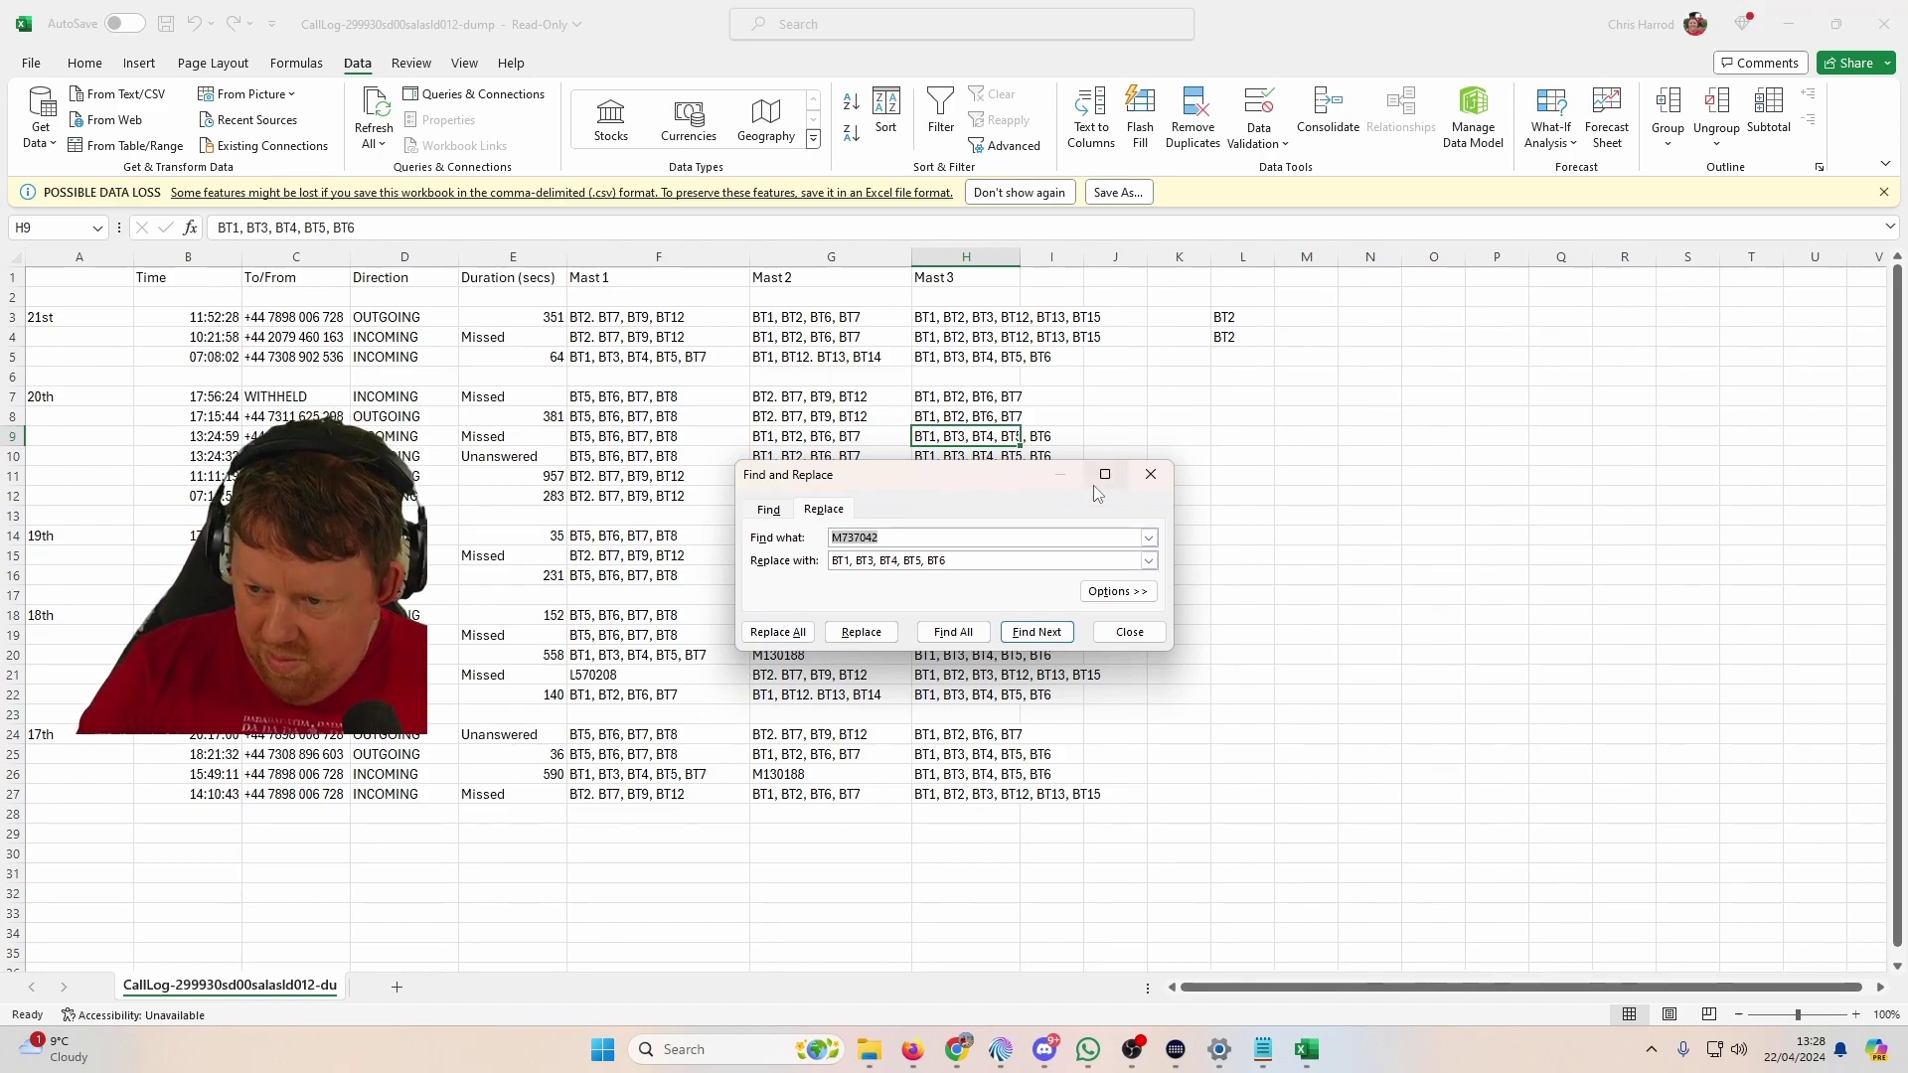
mouse_move(1094, 486)
text(L)
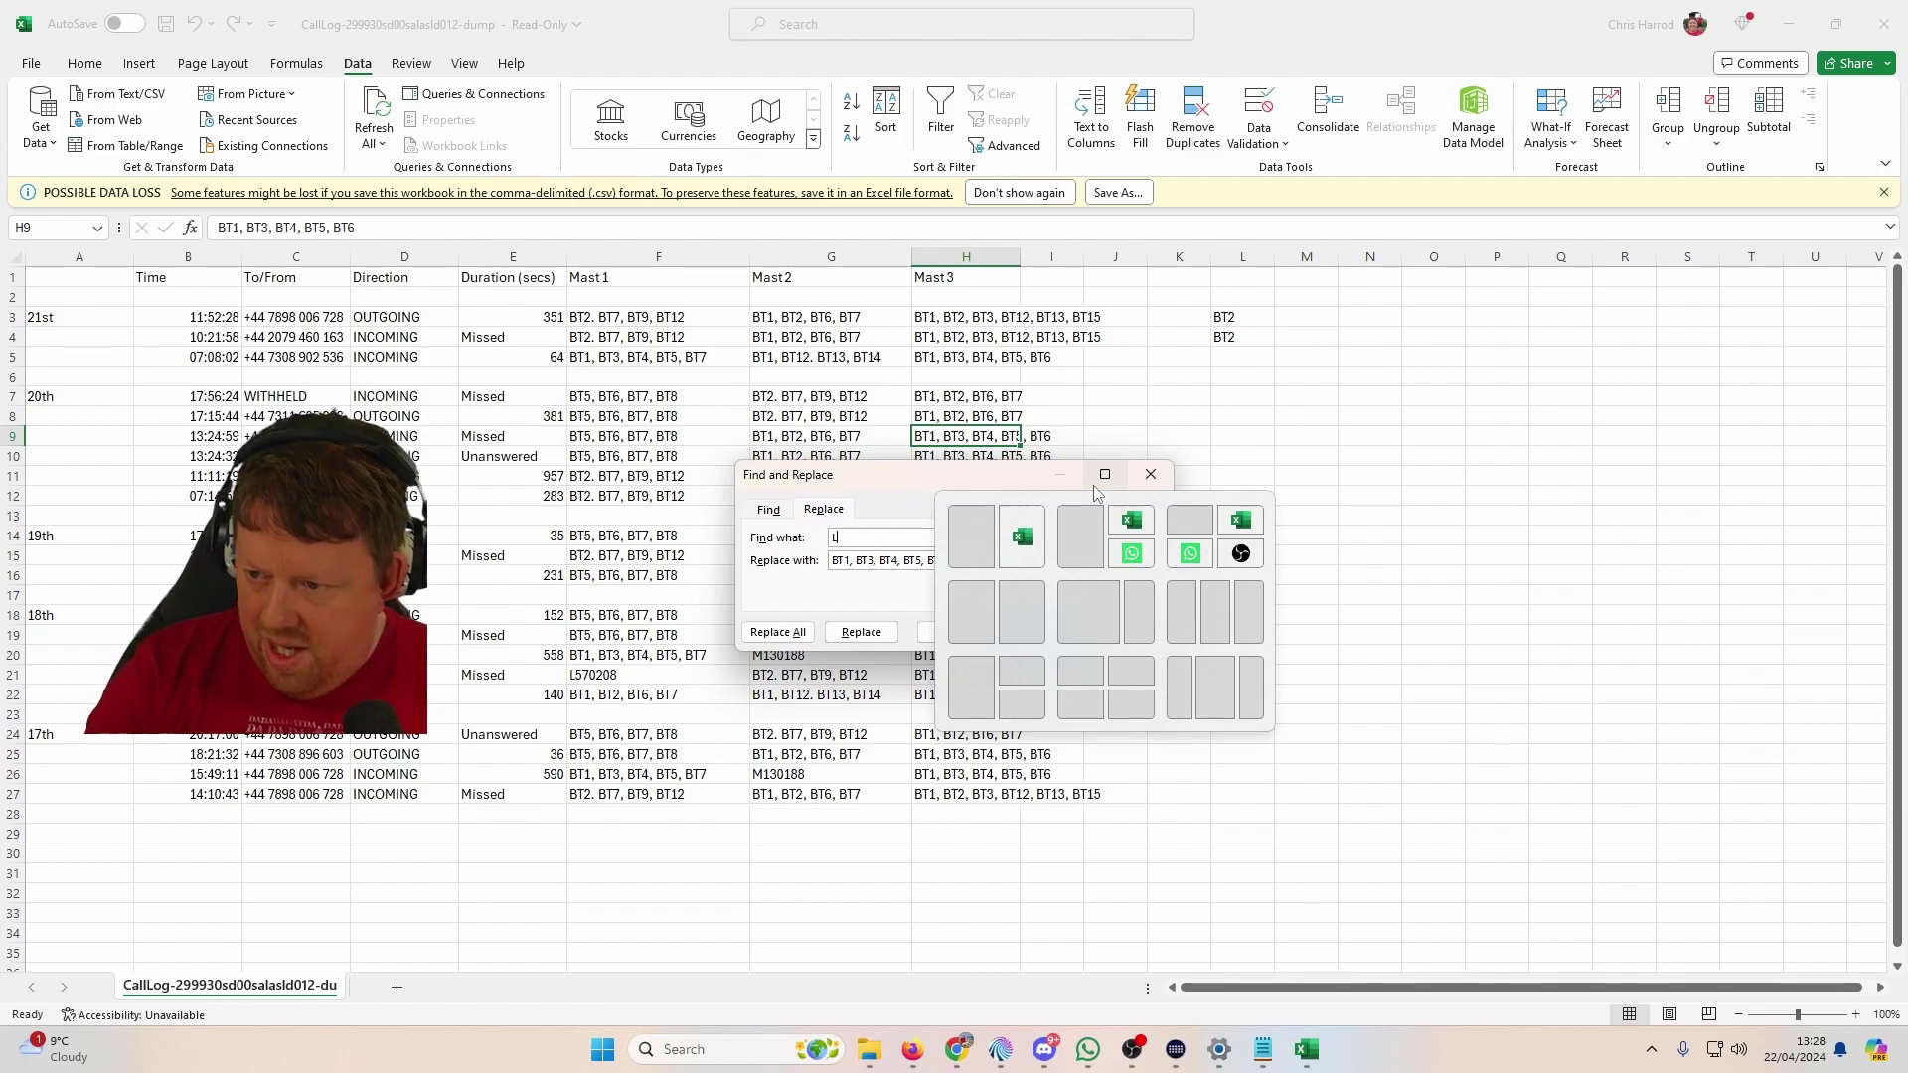
text(5)
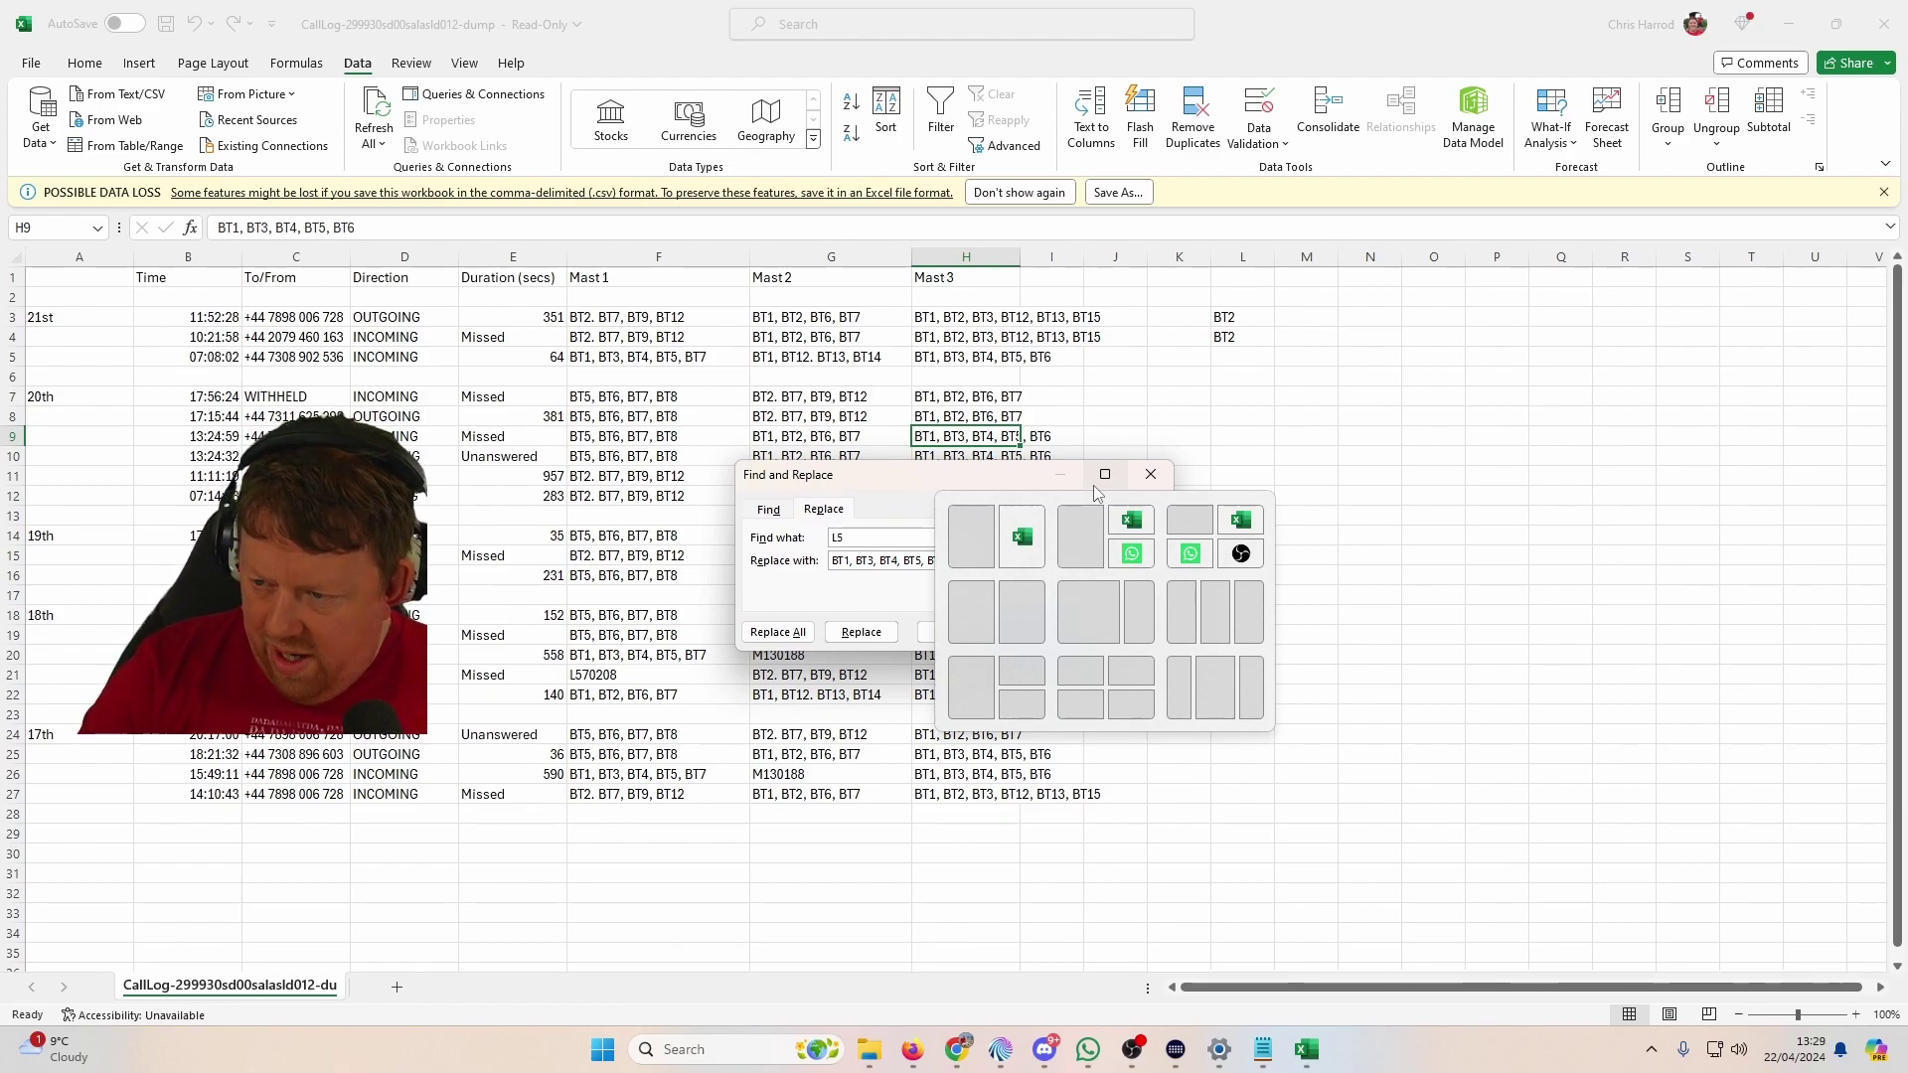
text(70208)
key(Tab)
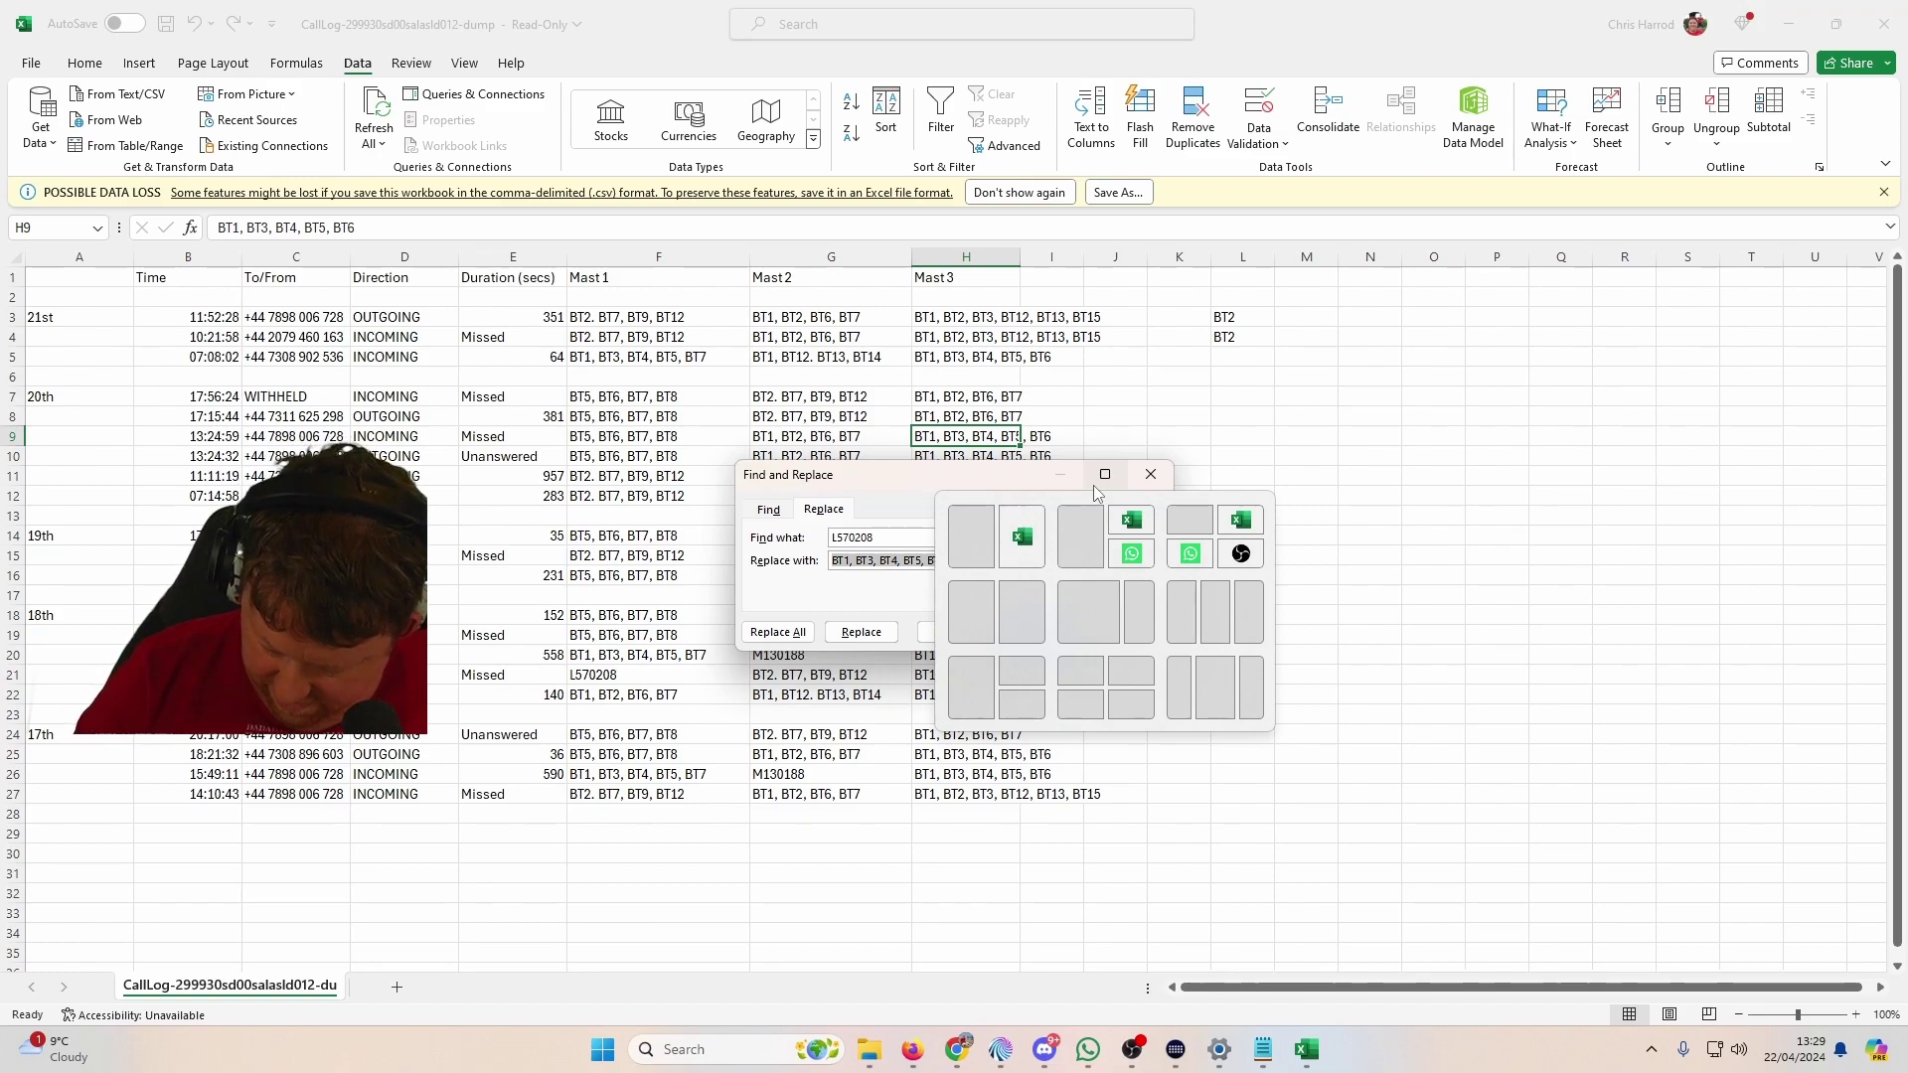
text(BT)
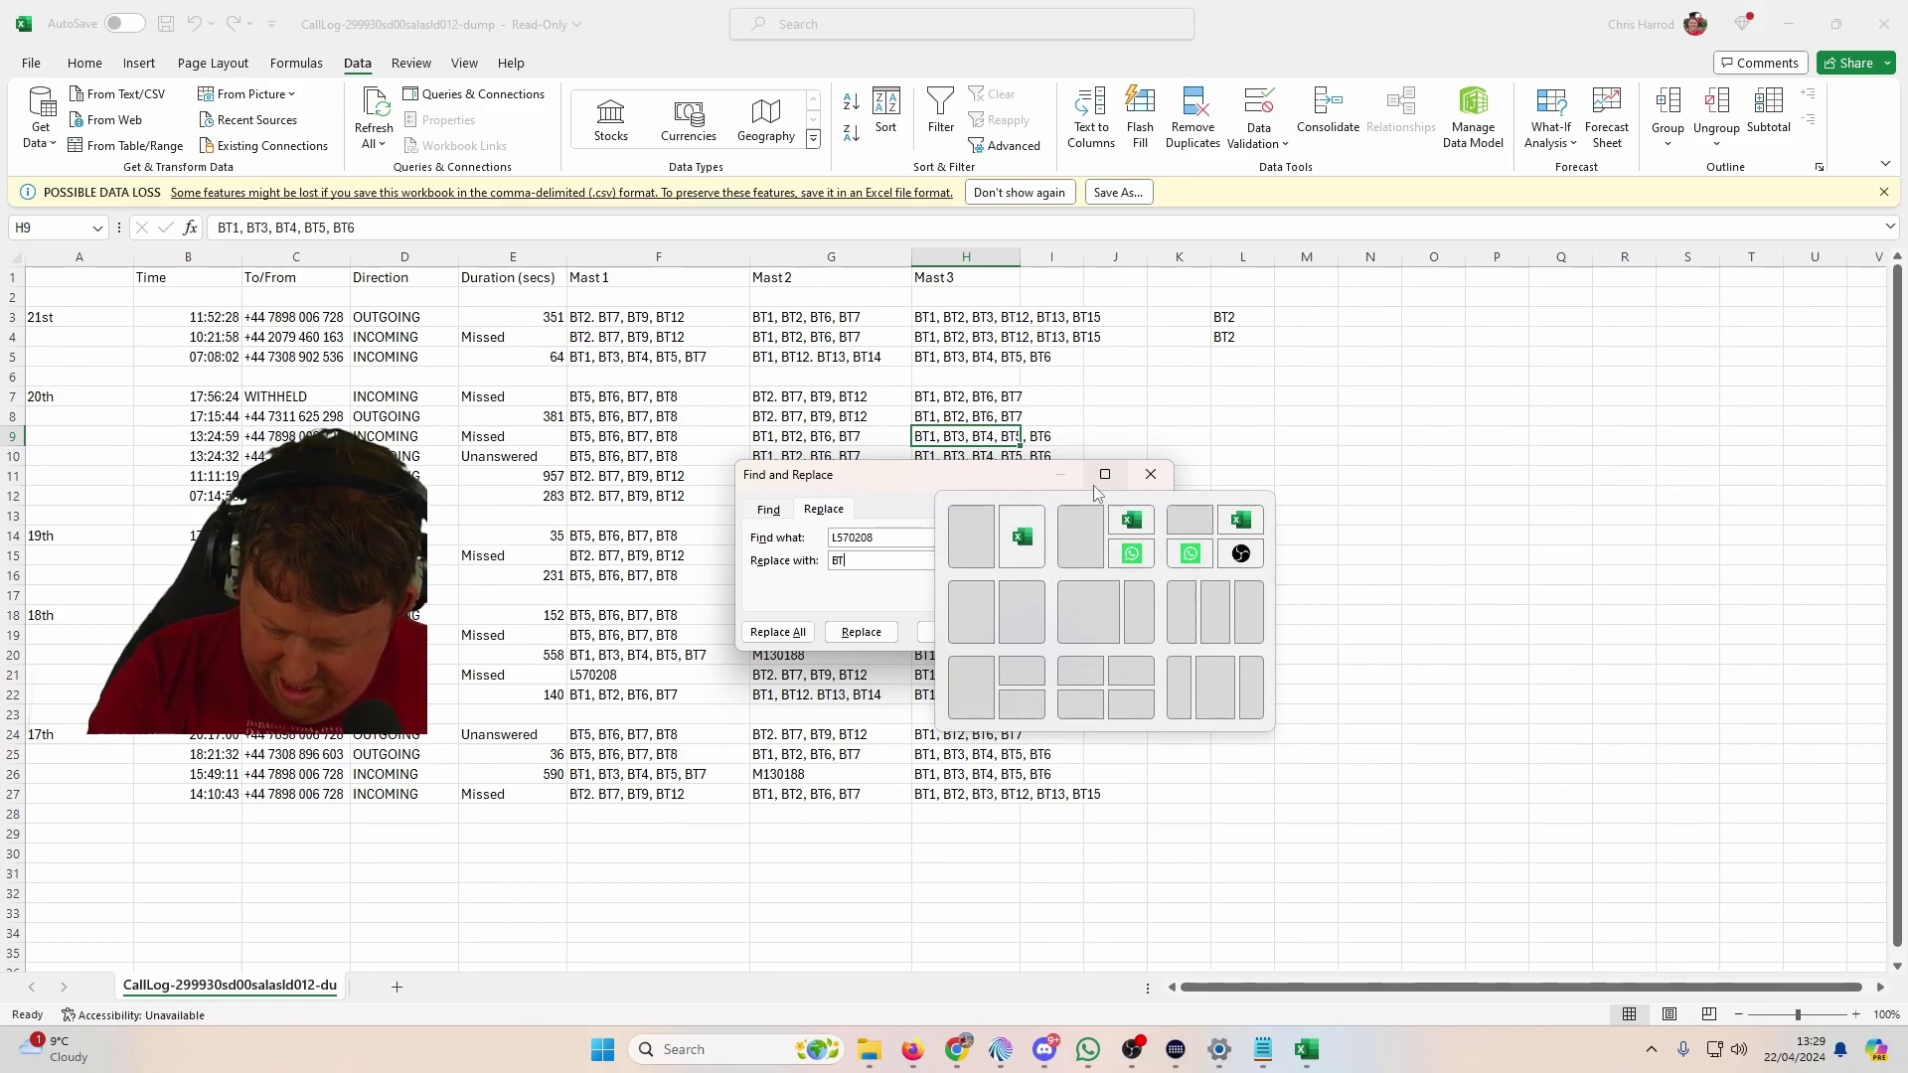
text(8, BT)
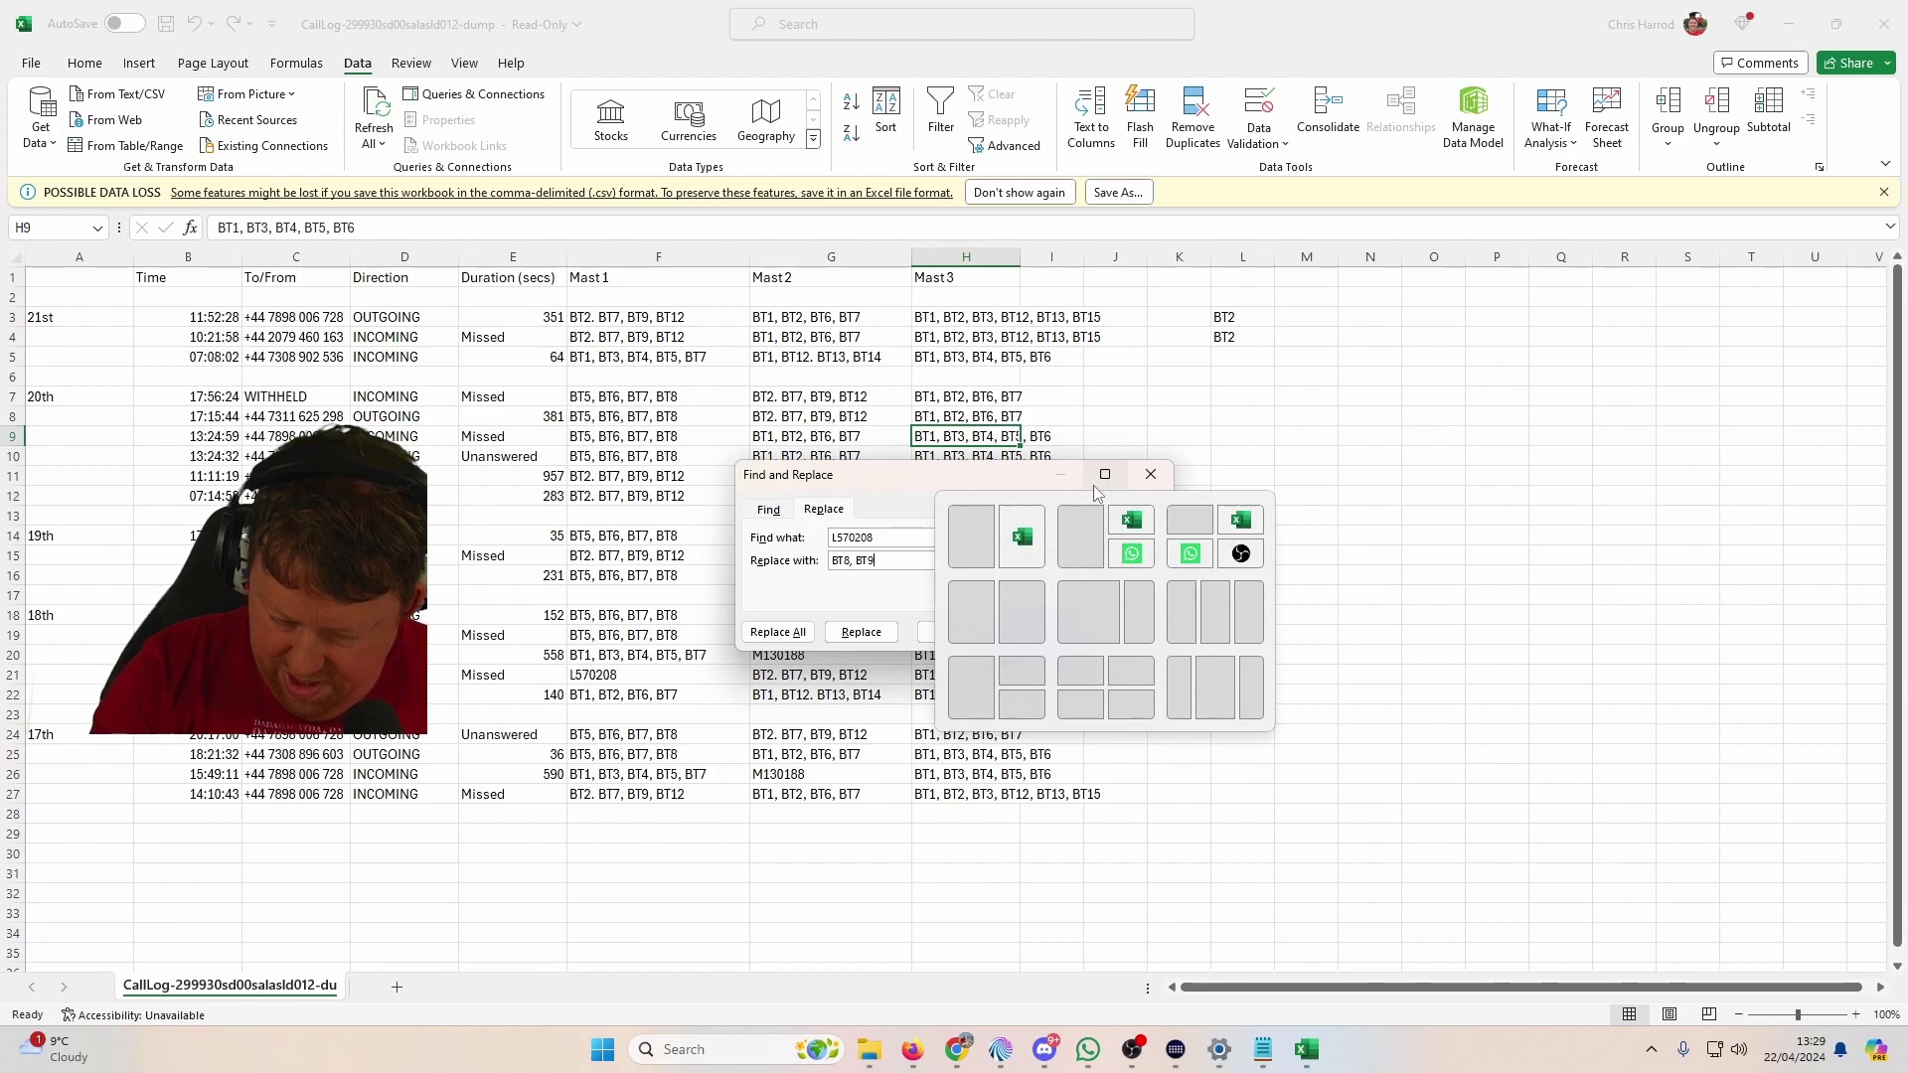
text(9, BT10)
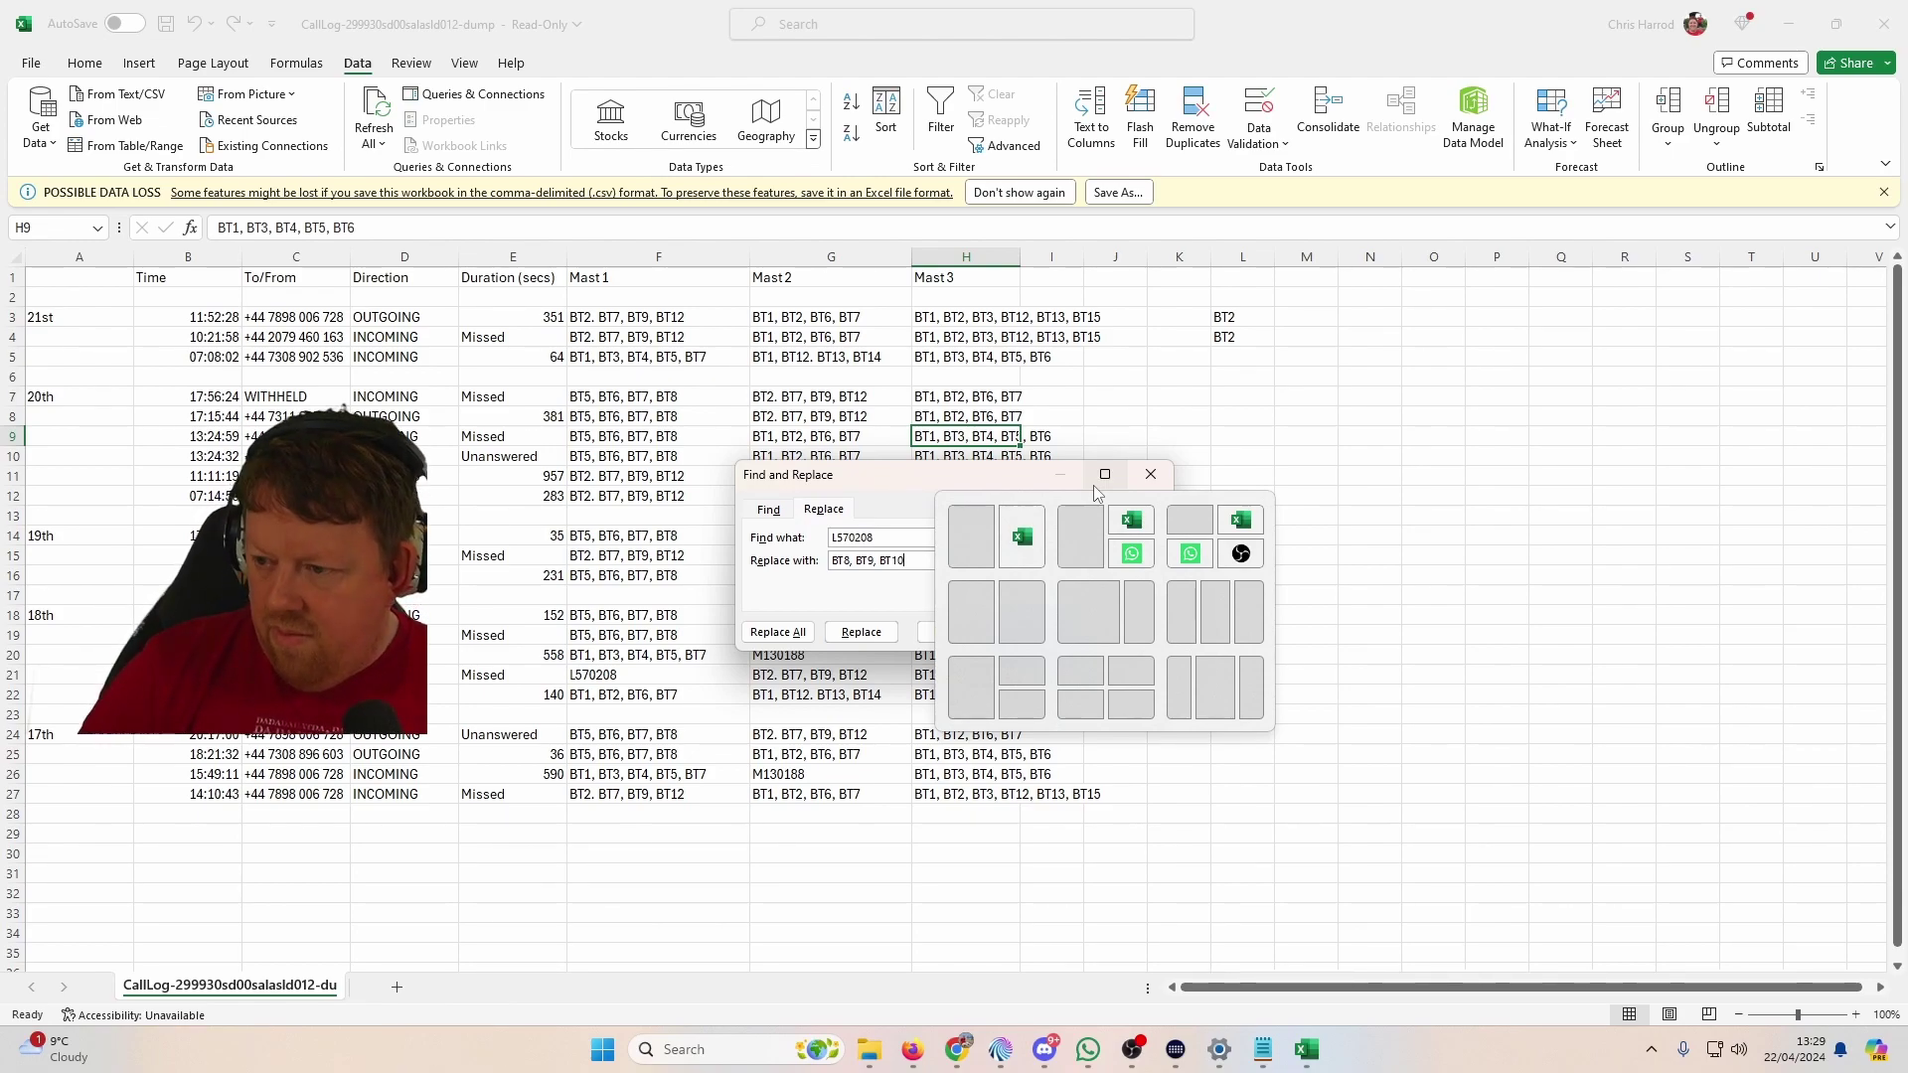
click(778, 632)
key(Return)
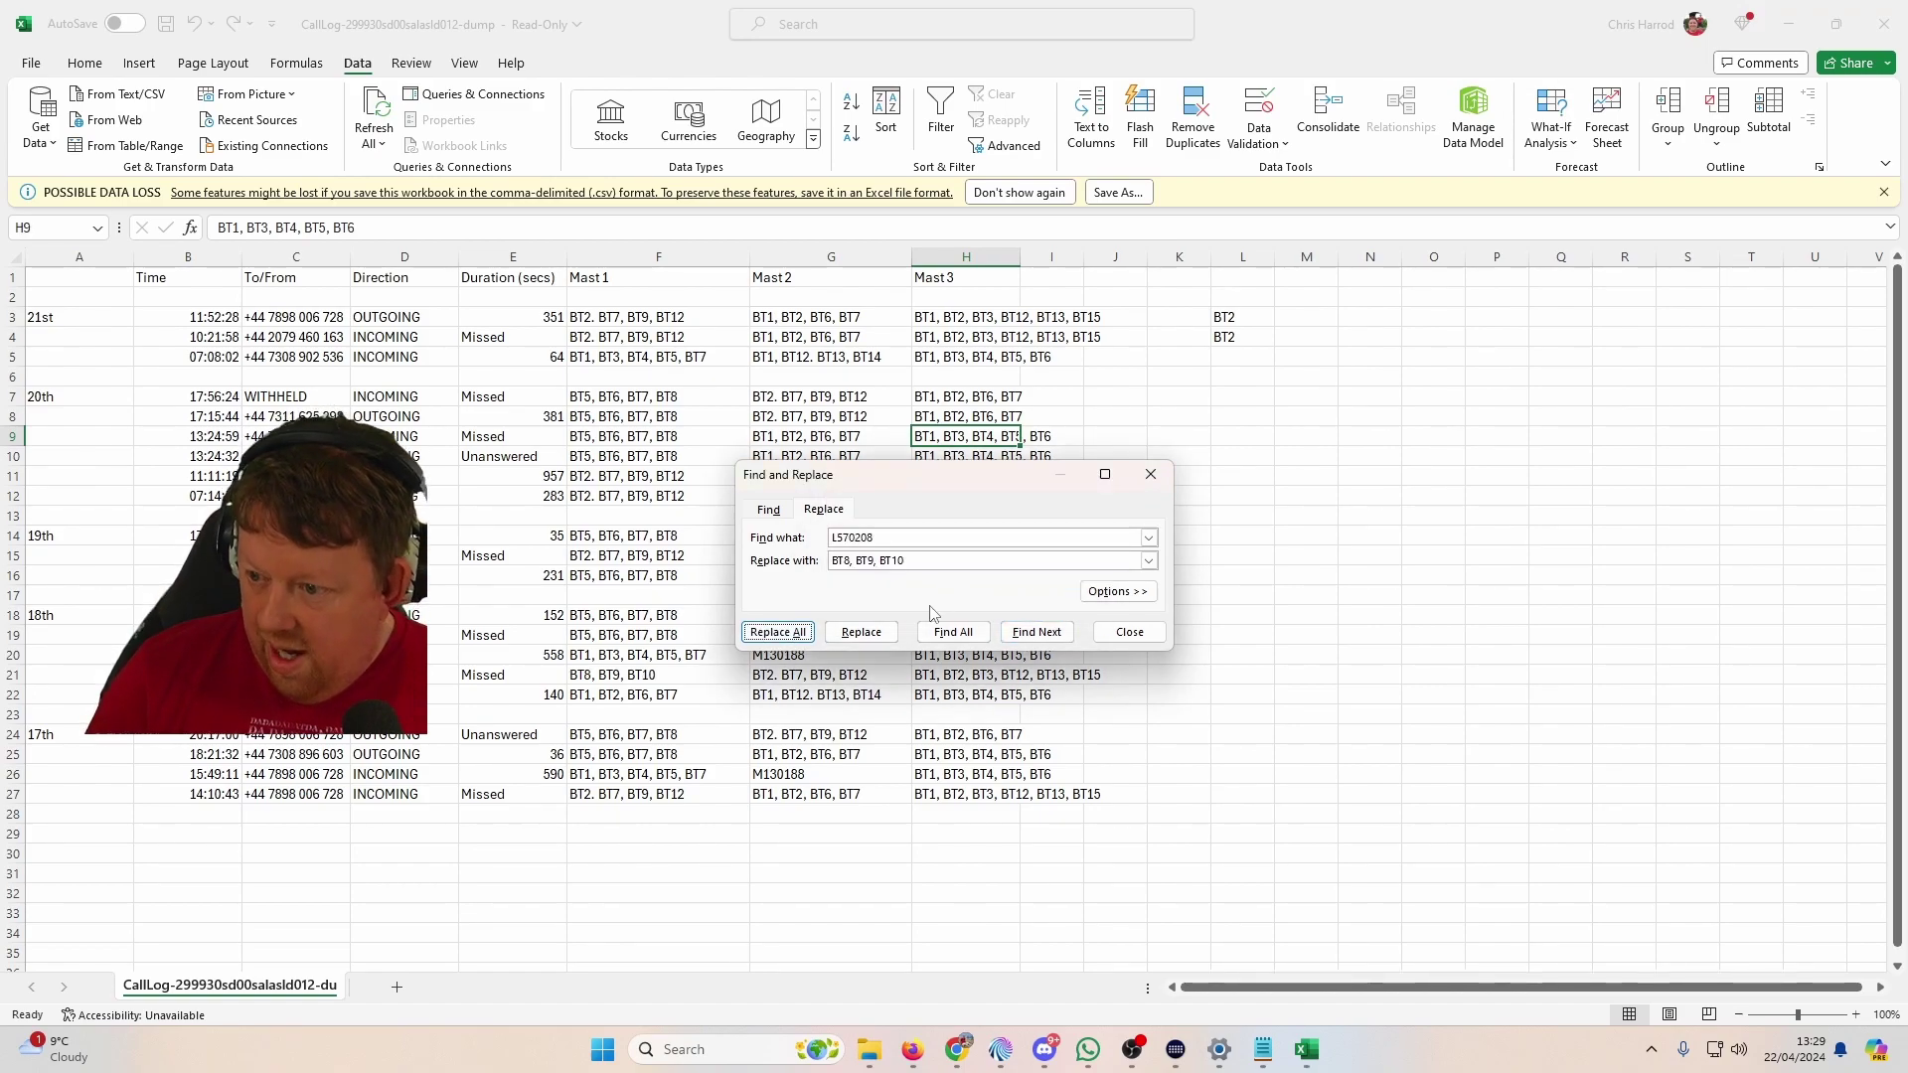
double_click(942, 536)
text(M13)
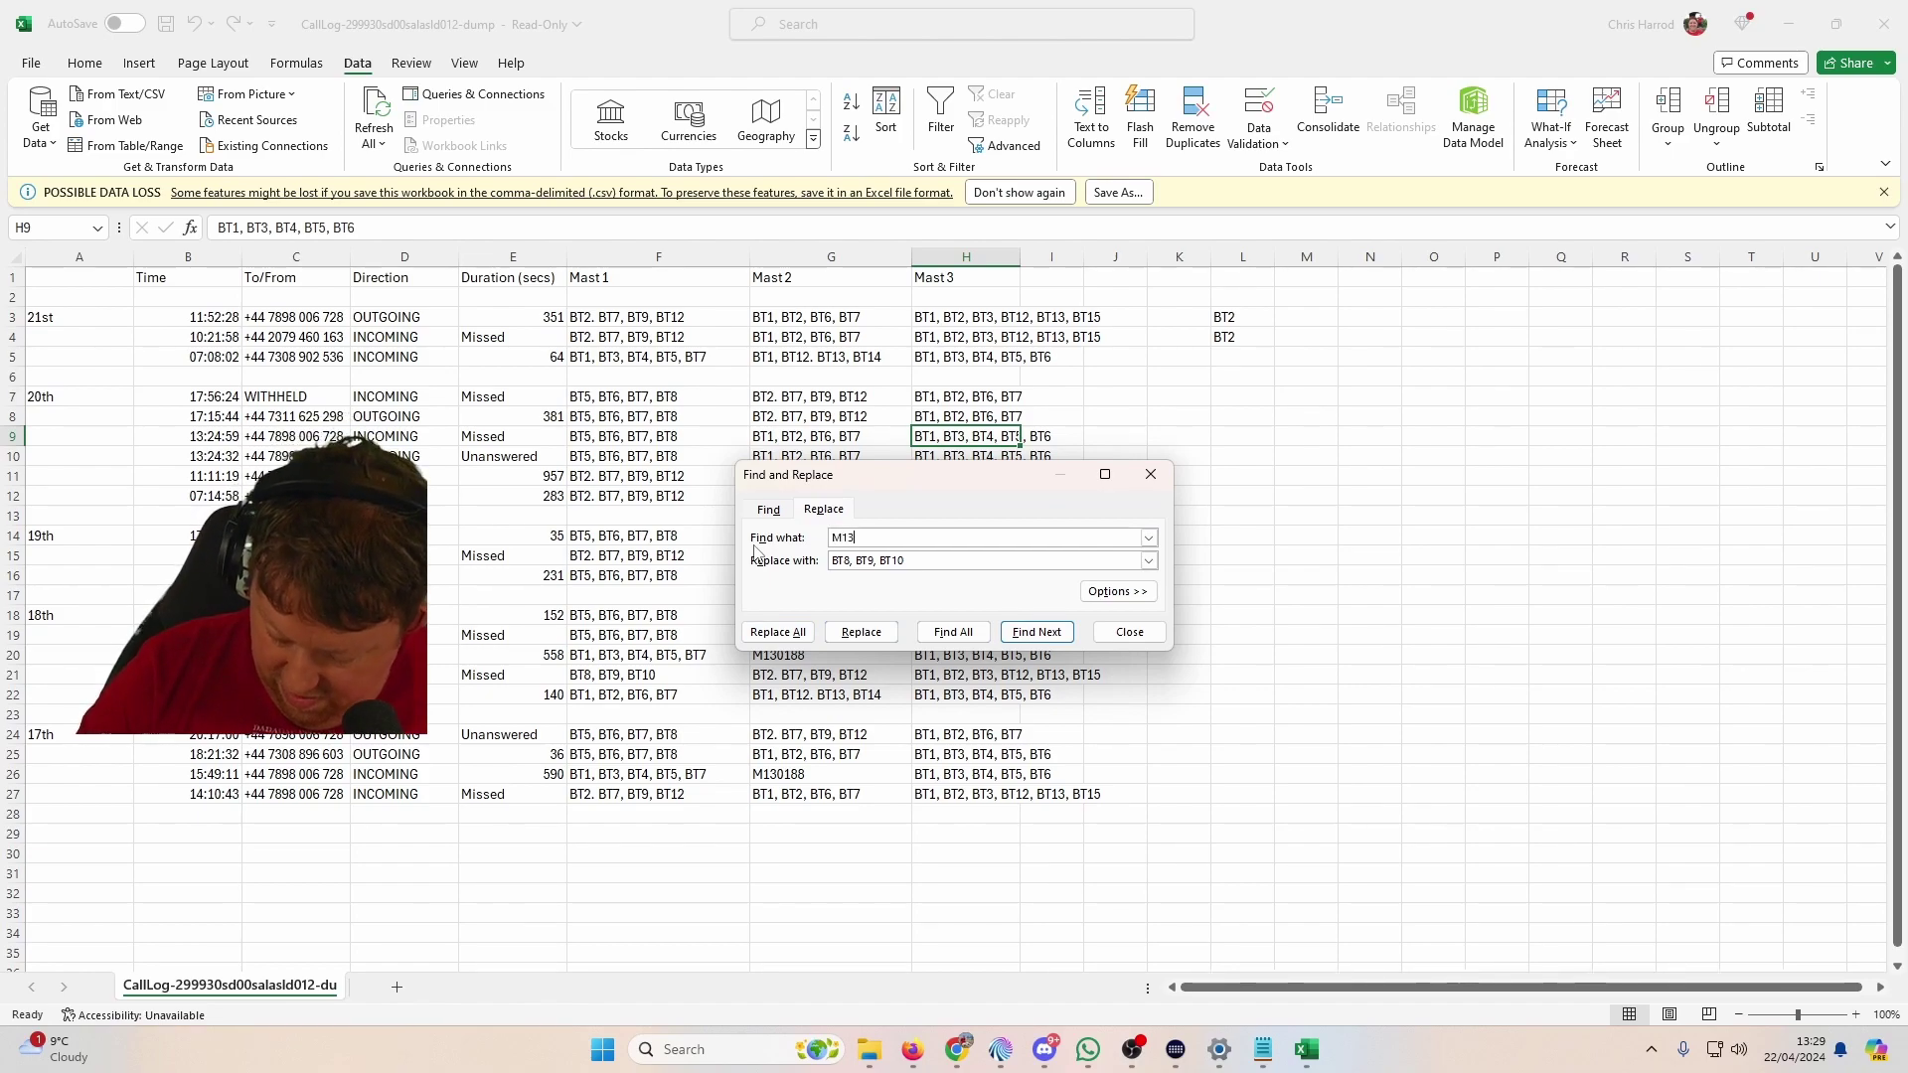
text(0188)
Step: Replace both M130188 entries with 'BT6, BT7, BT8, BT9' and close Find and Replace
key(Tab)
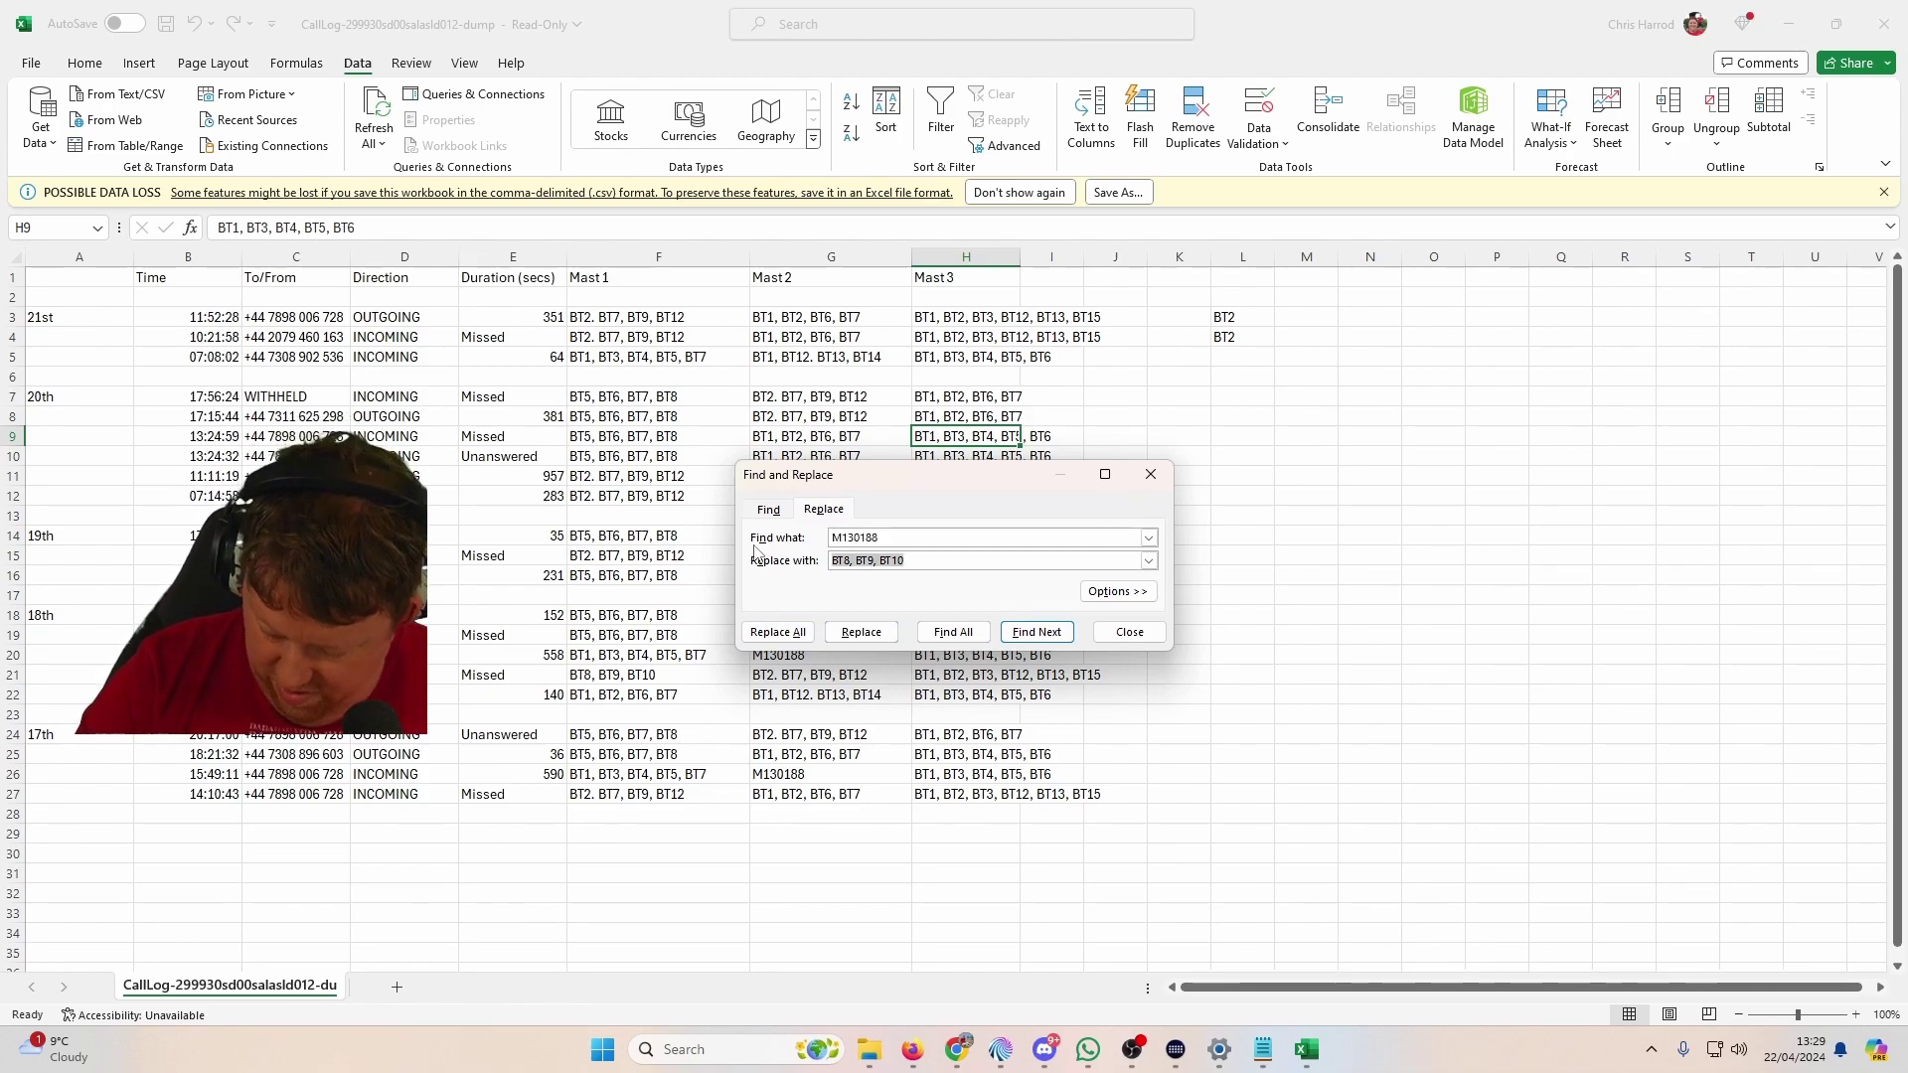
text(BT6, BT7)
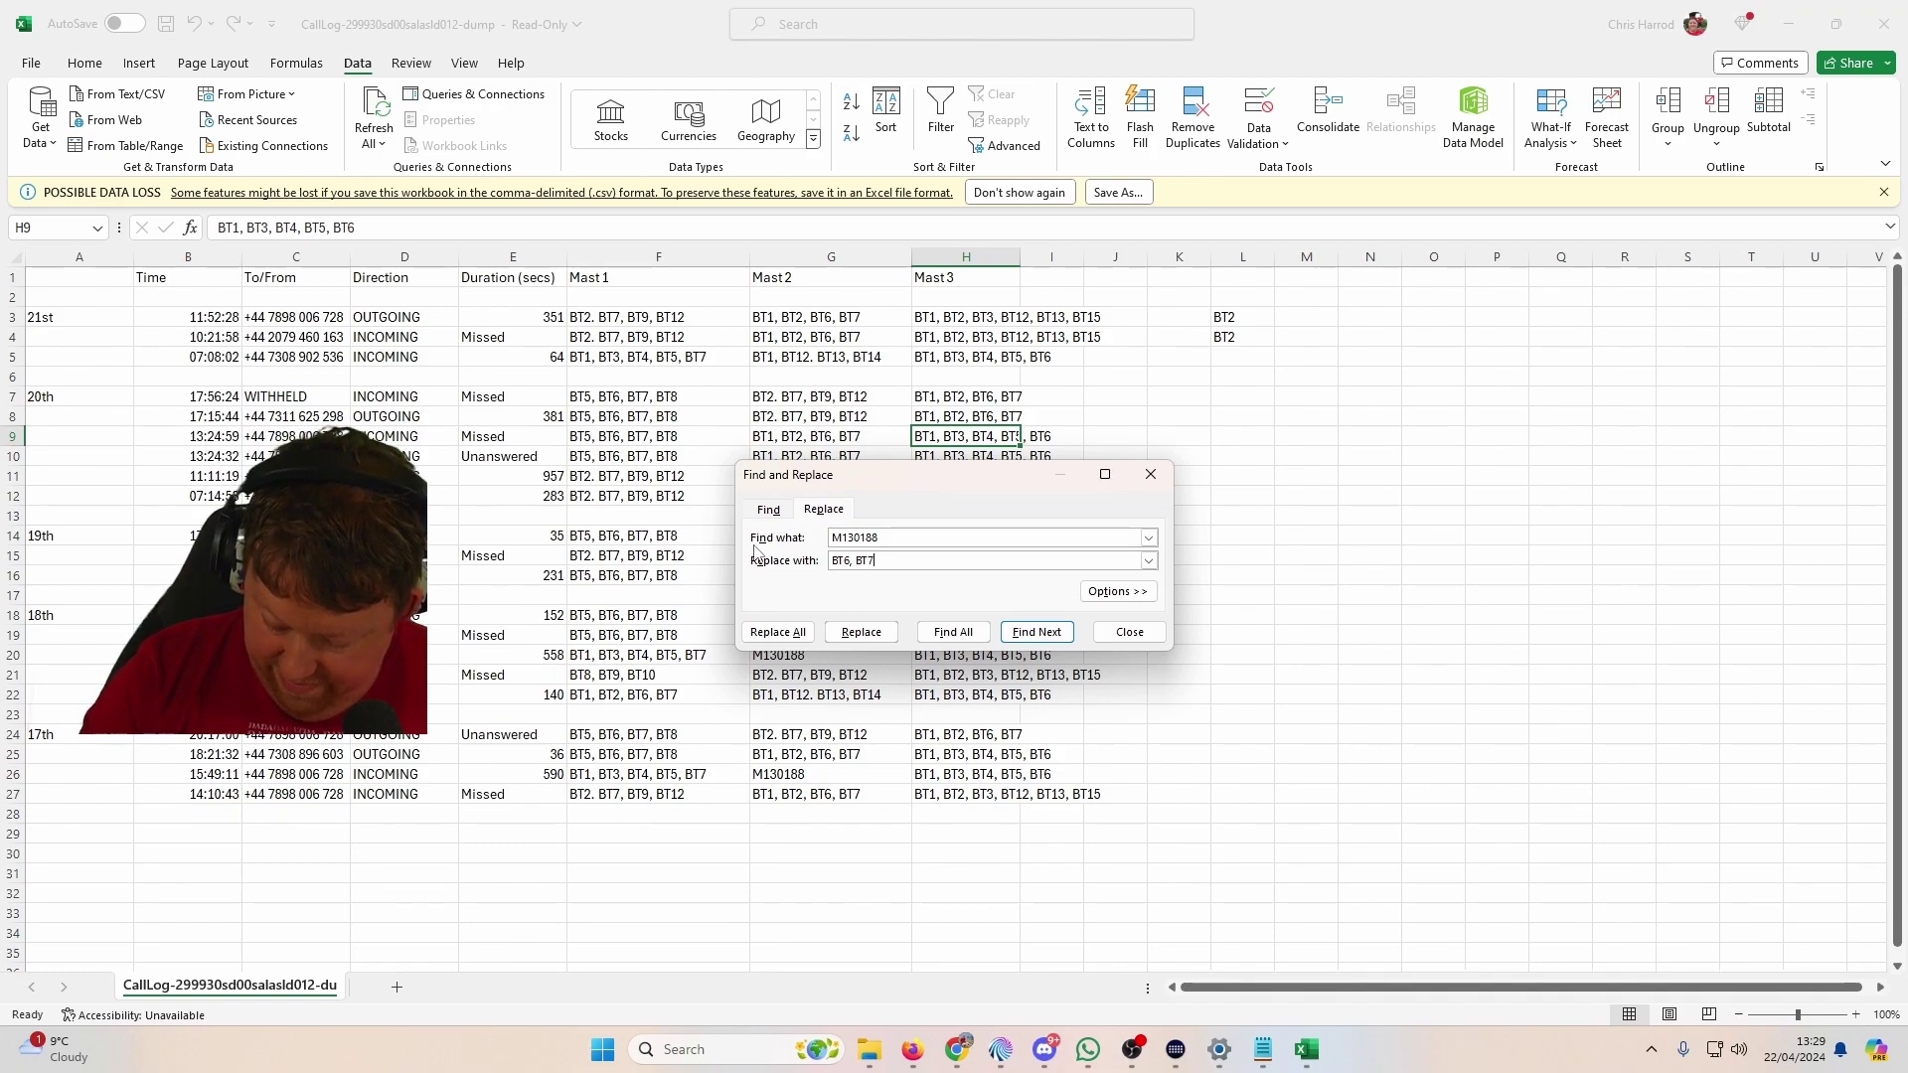
text(, BT8)
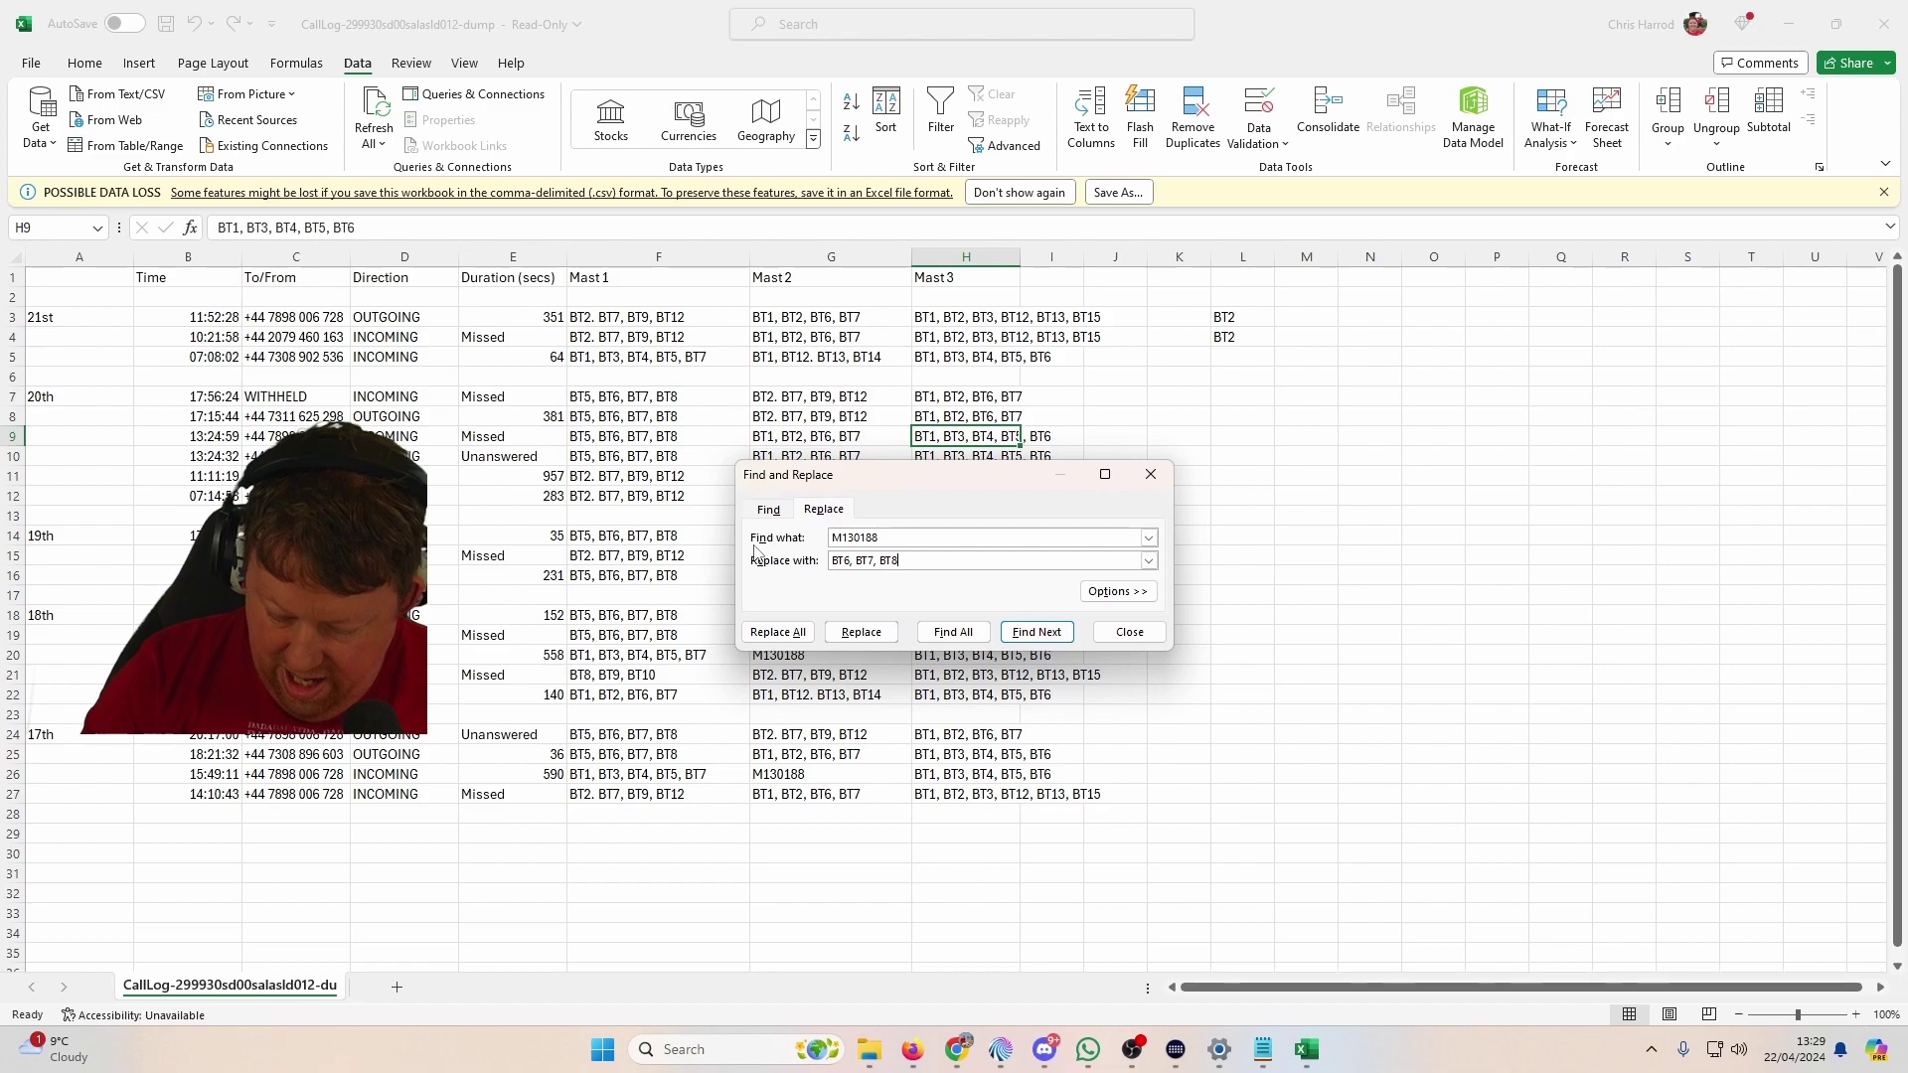
text(T9)
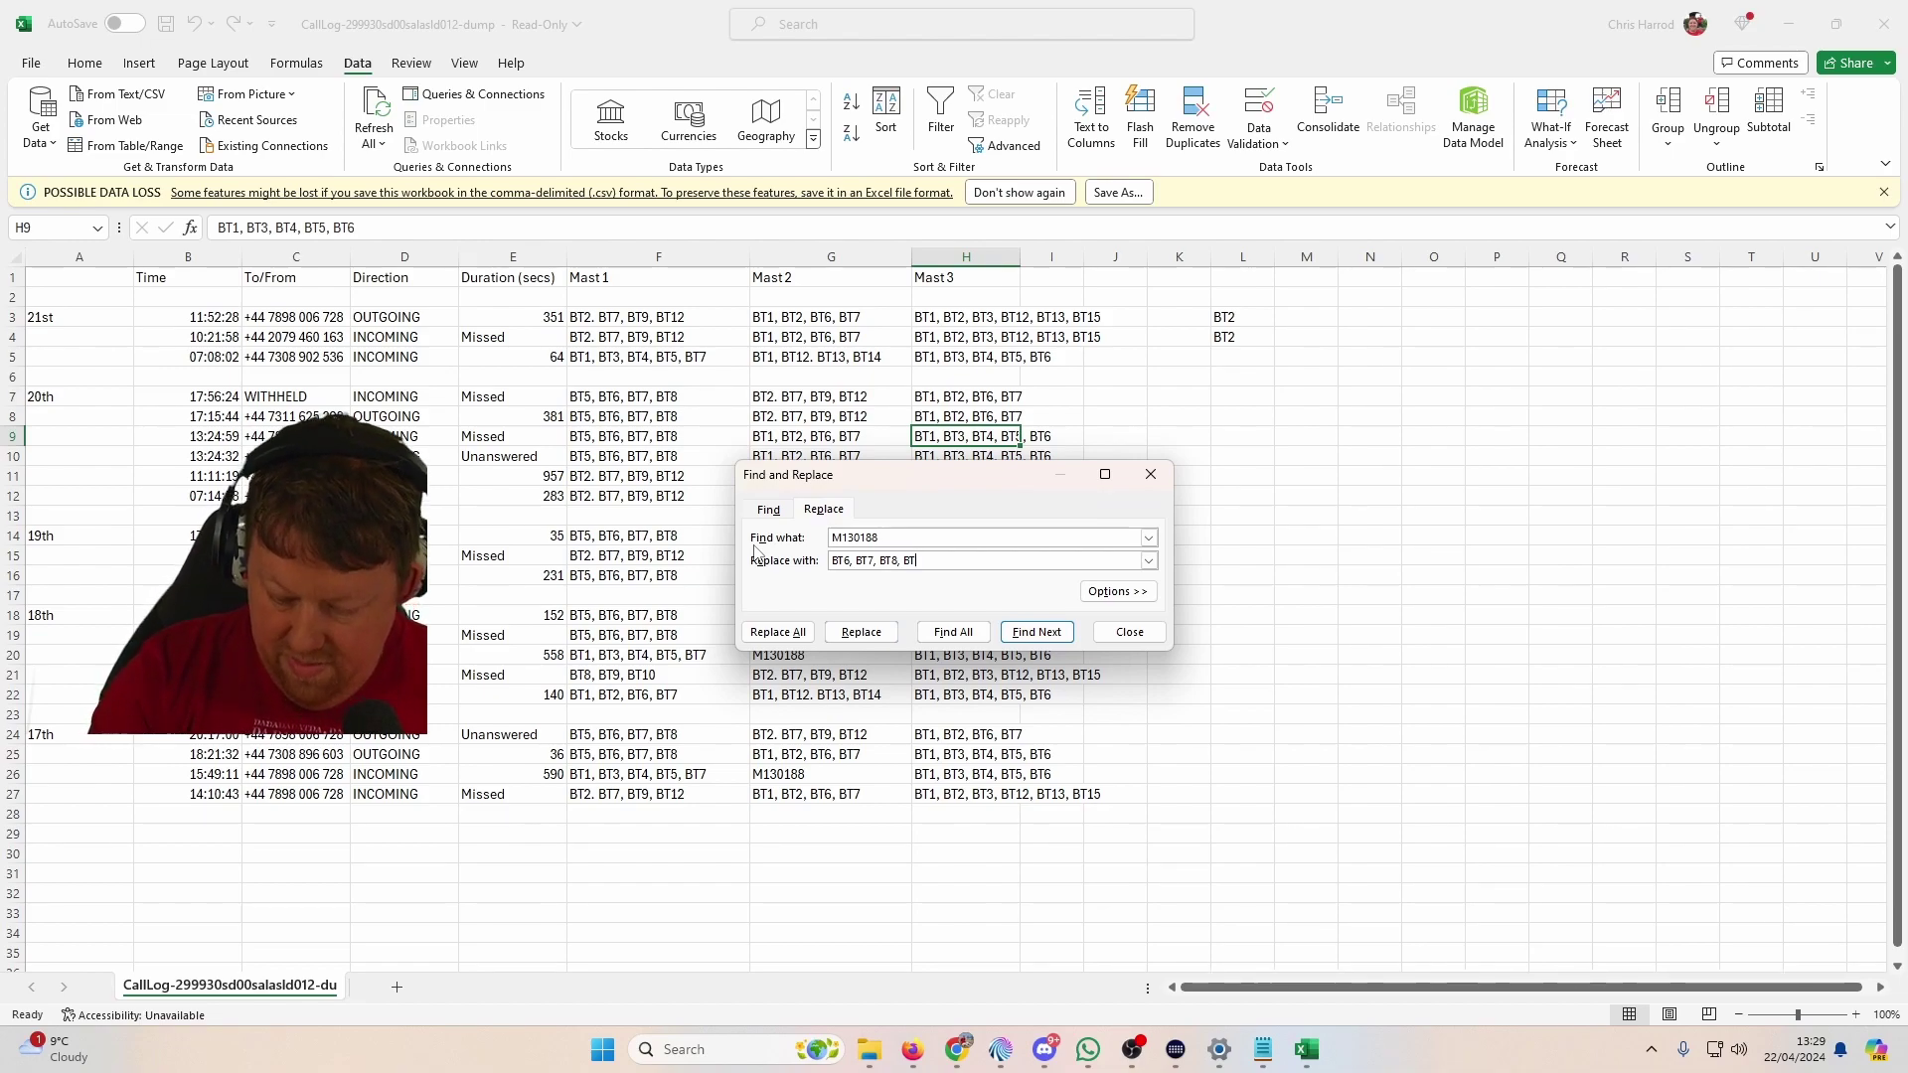
click(788, 636)
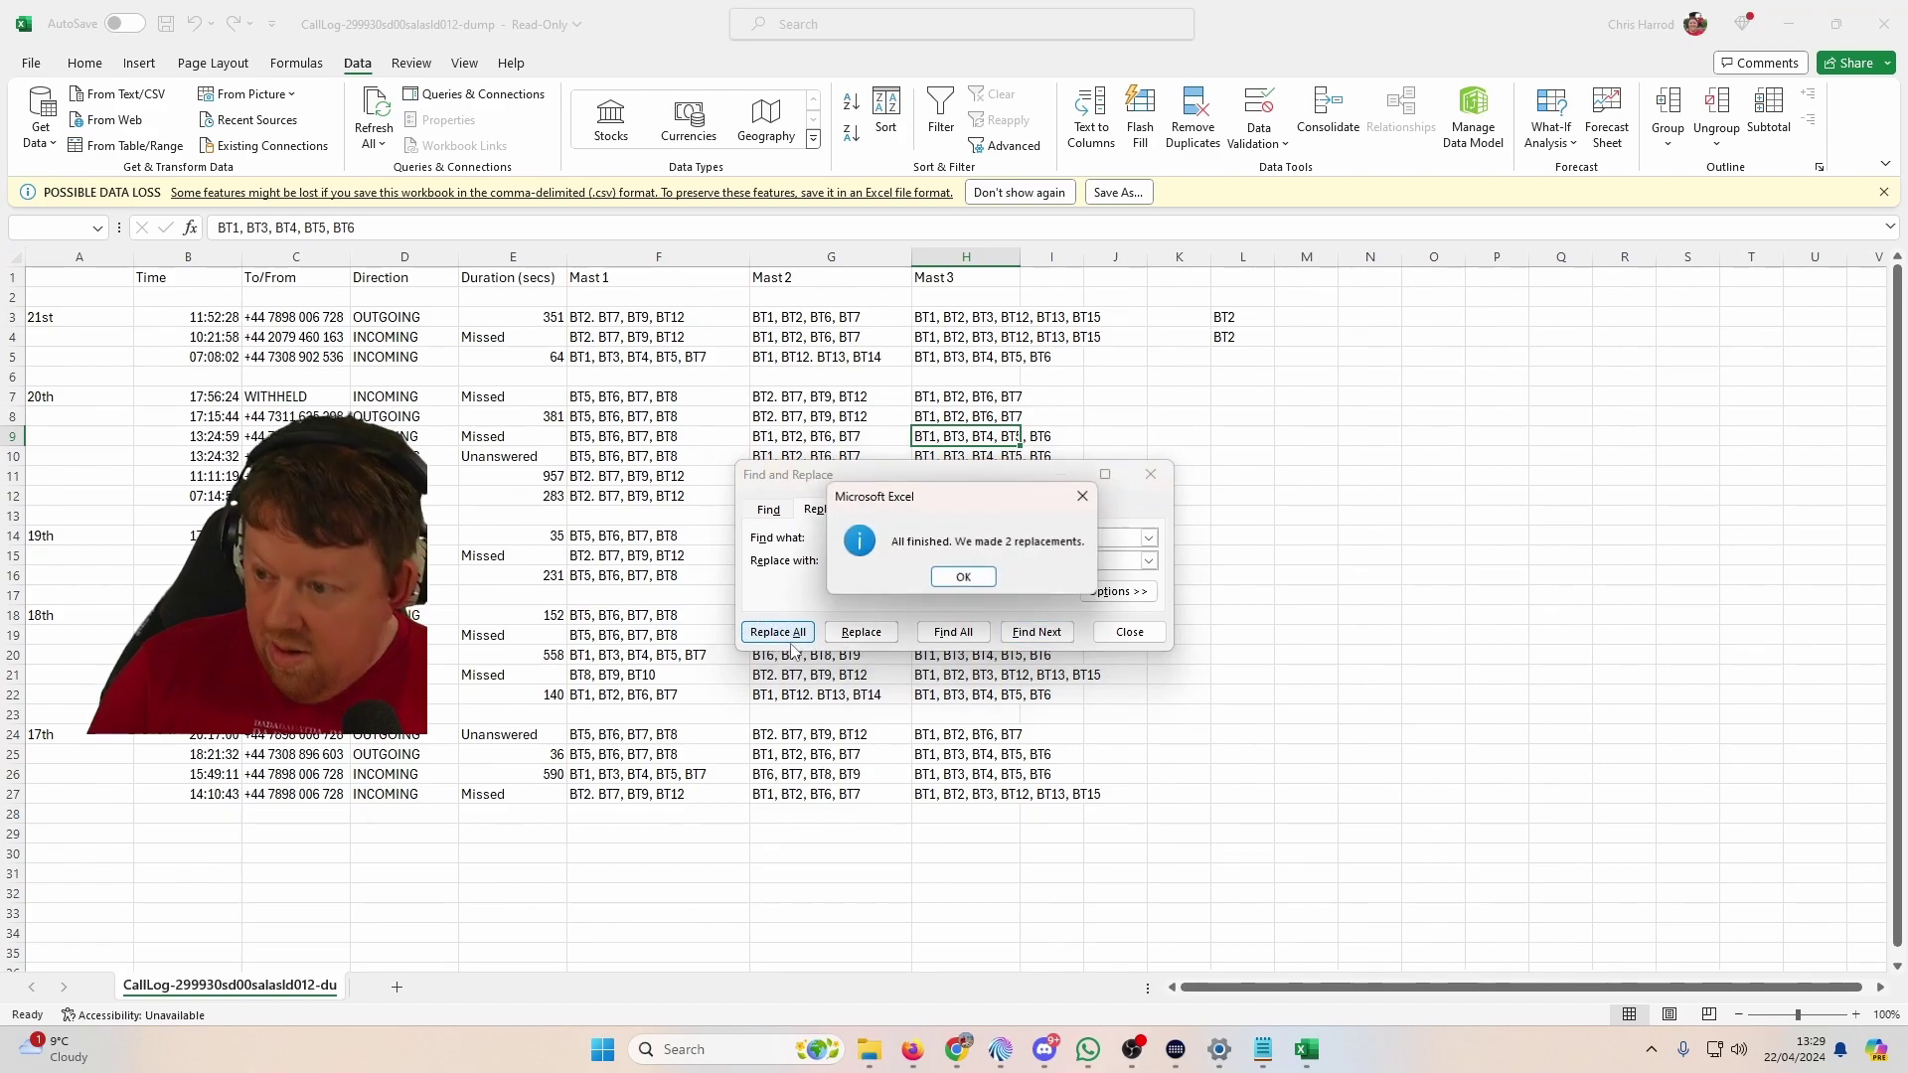
click(962, 577)
click(1116, 634)
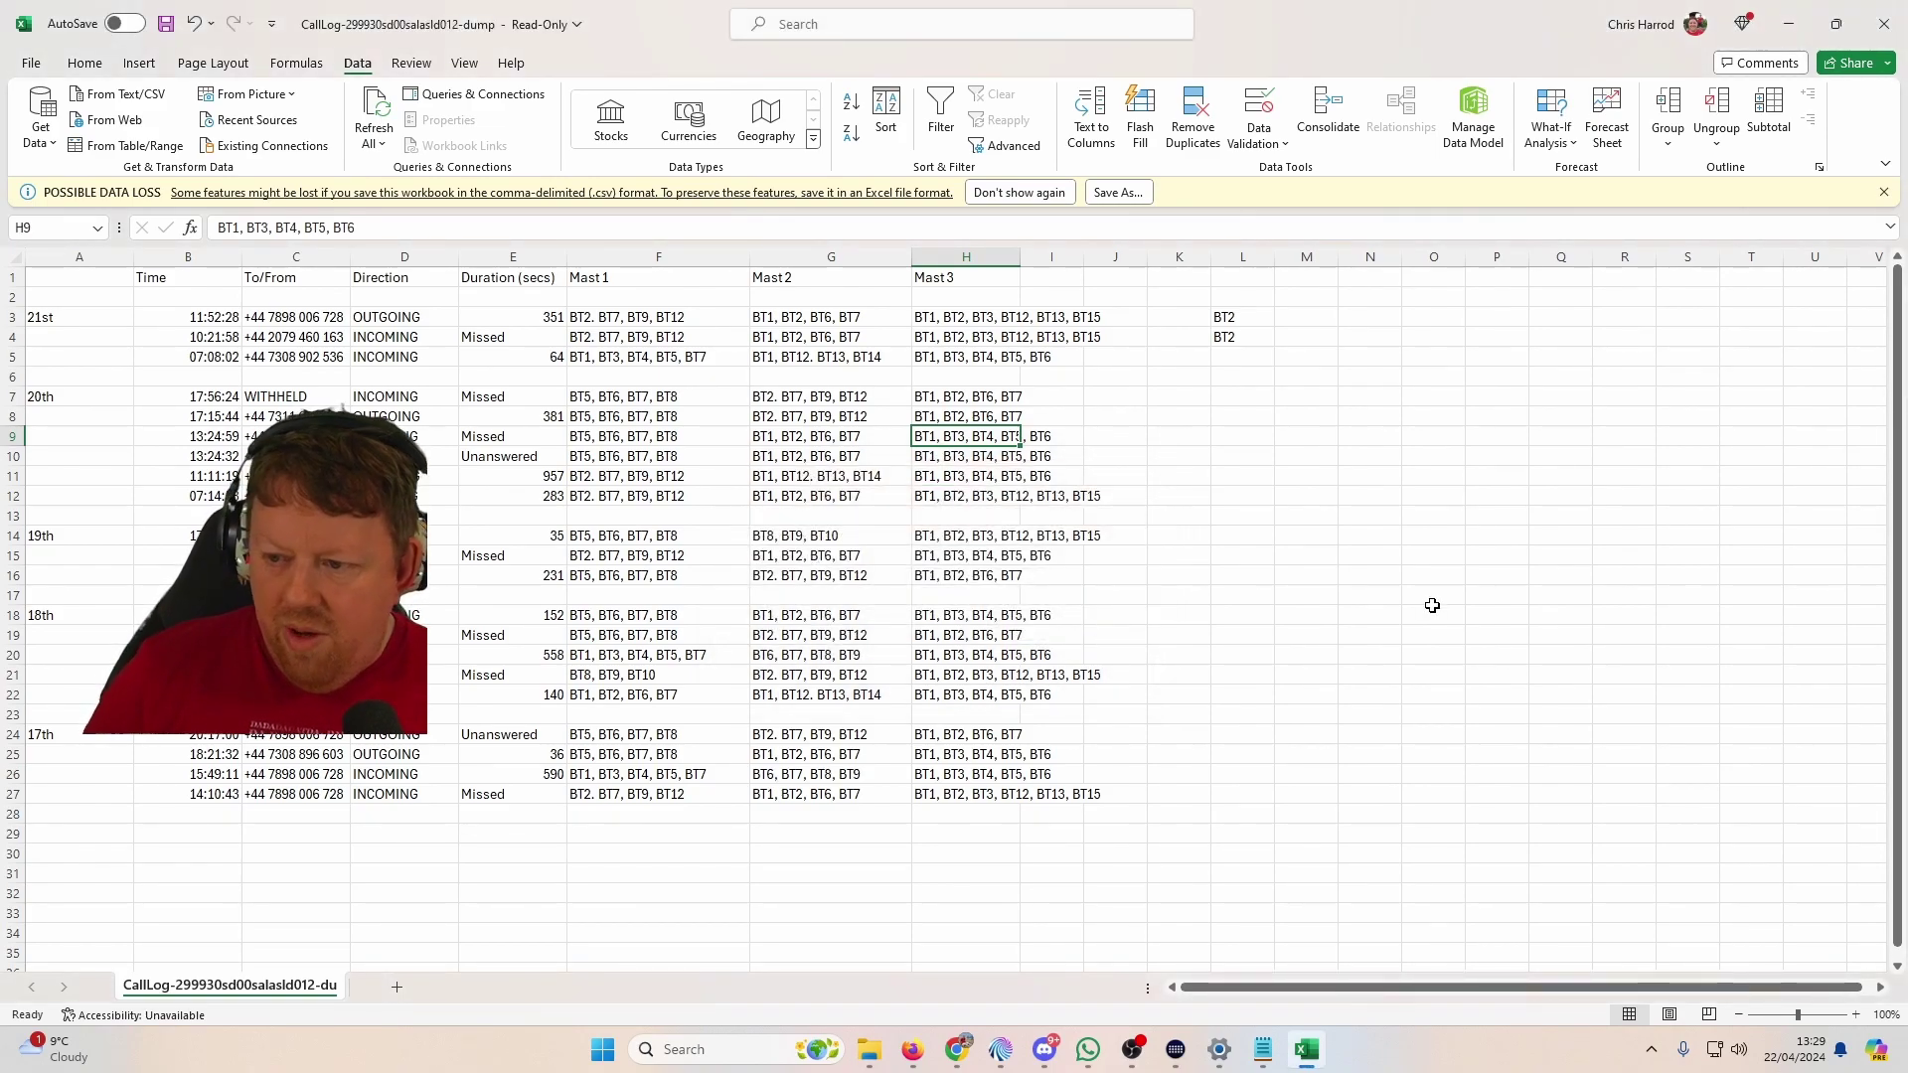
click(1224, 358)
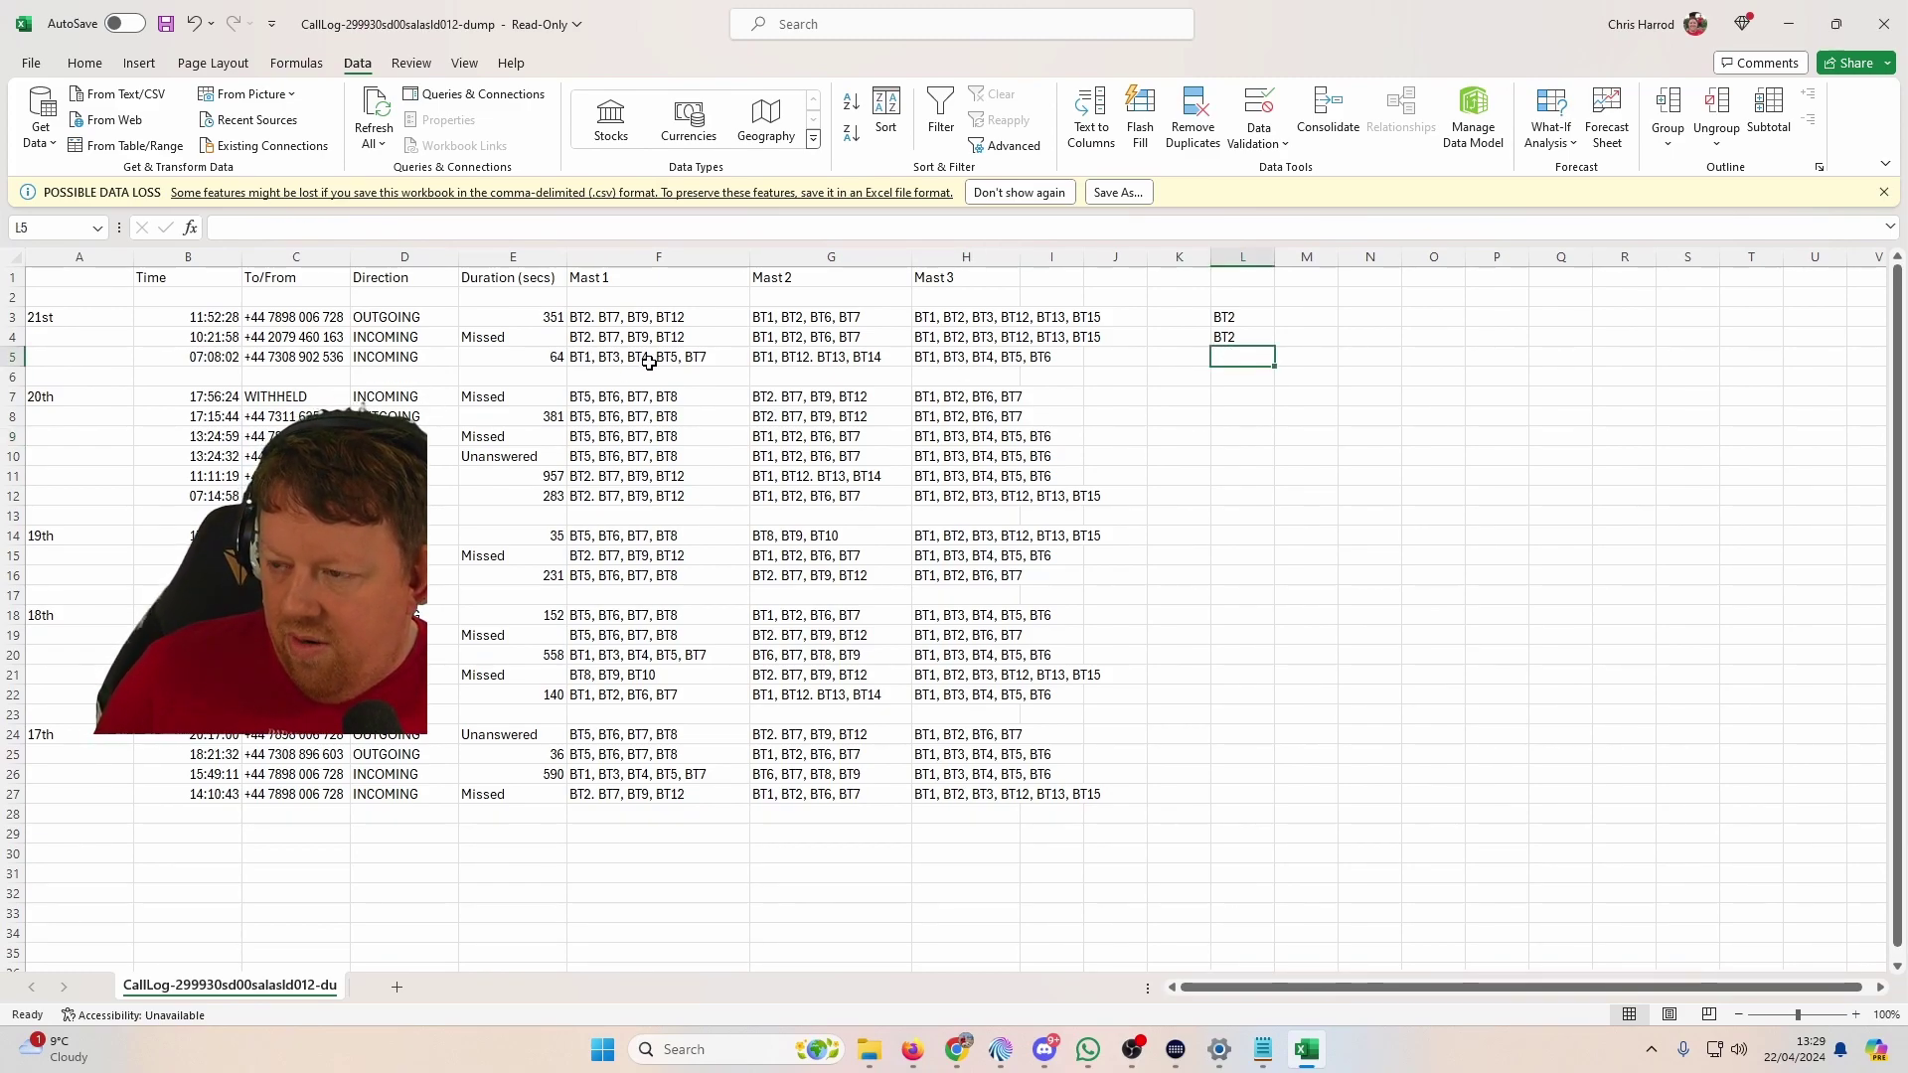
Step: Enter BT1 in L5 and BT7 in L7
text(BT1,)
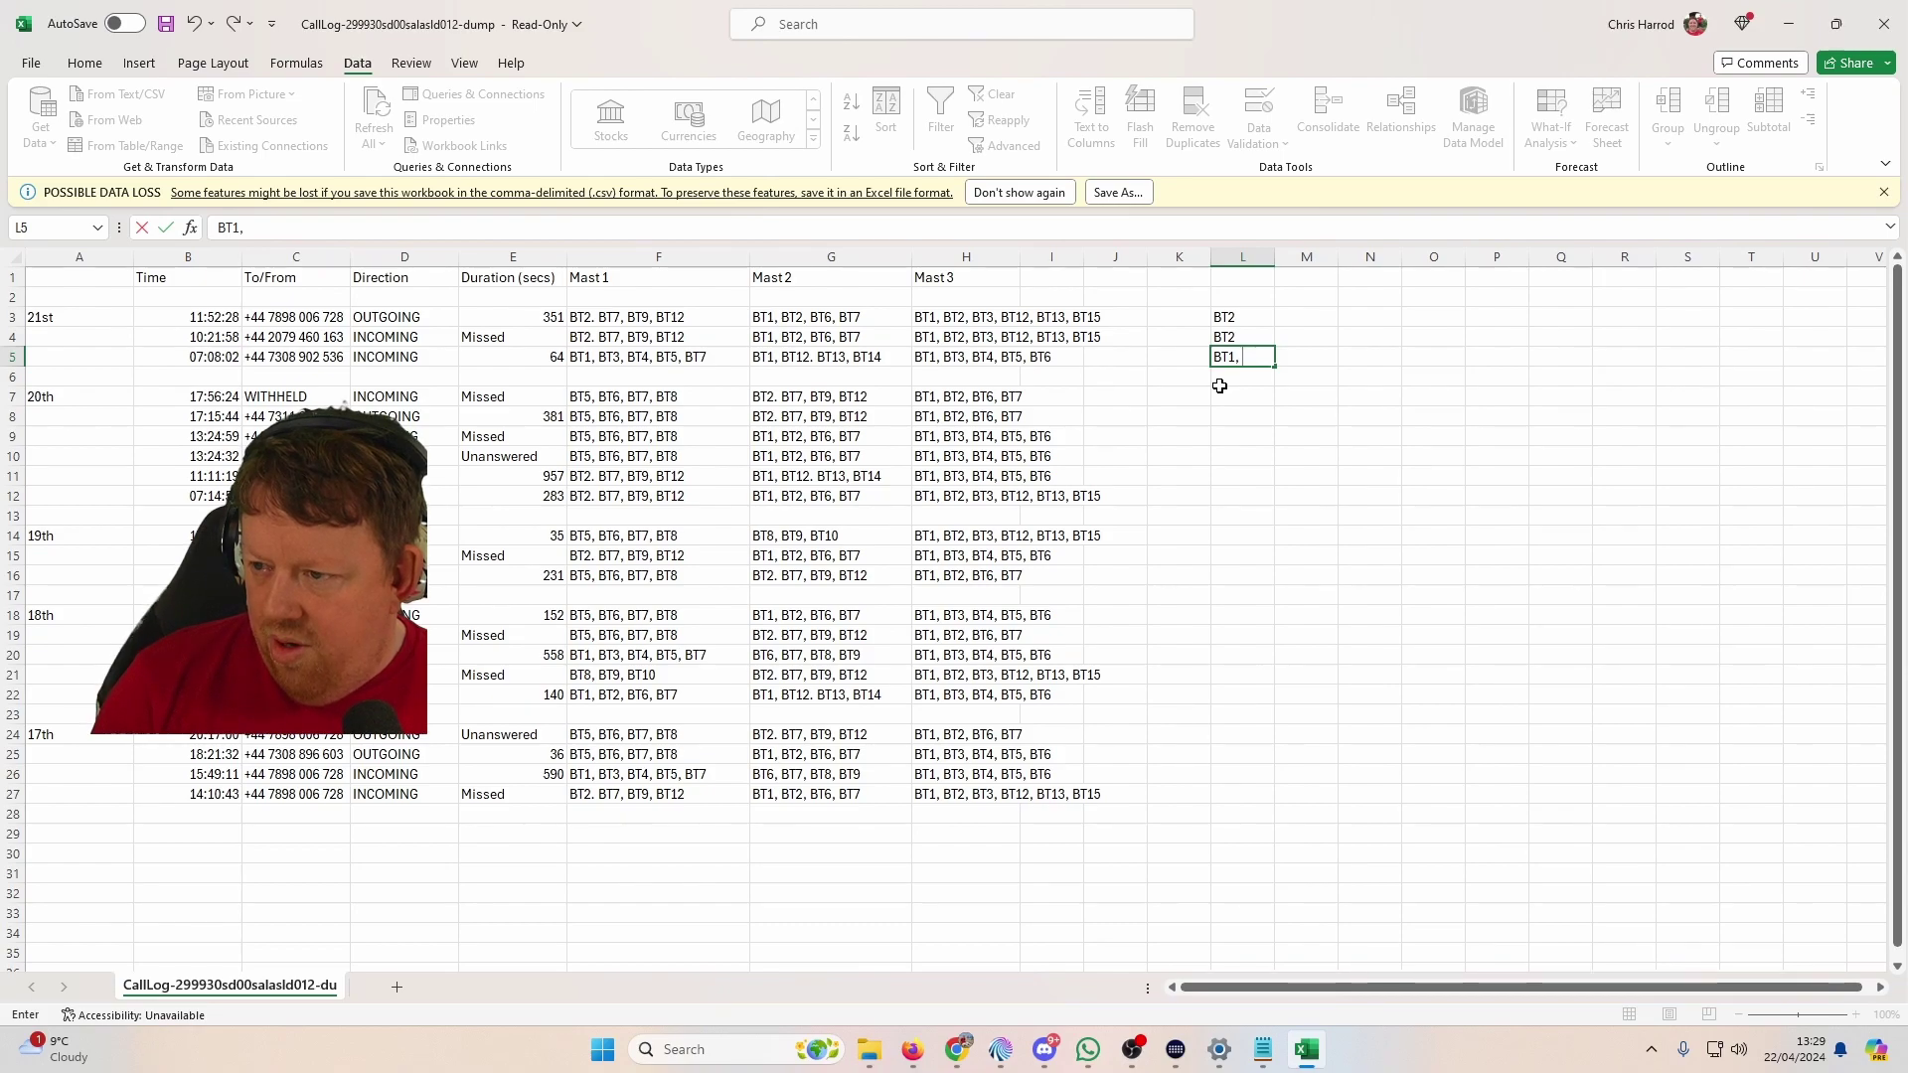
key(BackSpace)
key(BackSpace)
key(Return)
click(1221, 393)
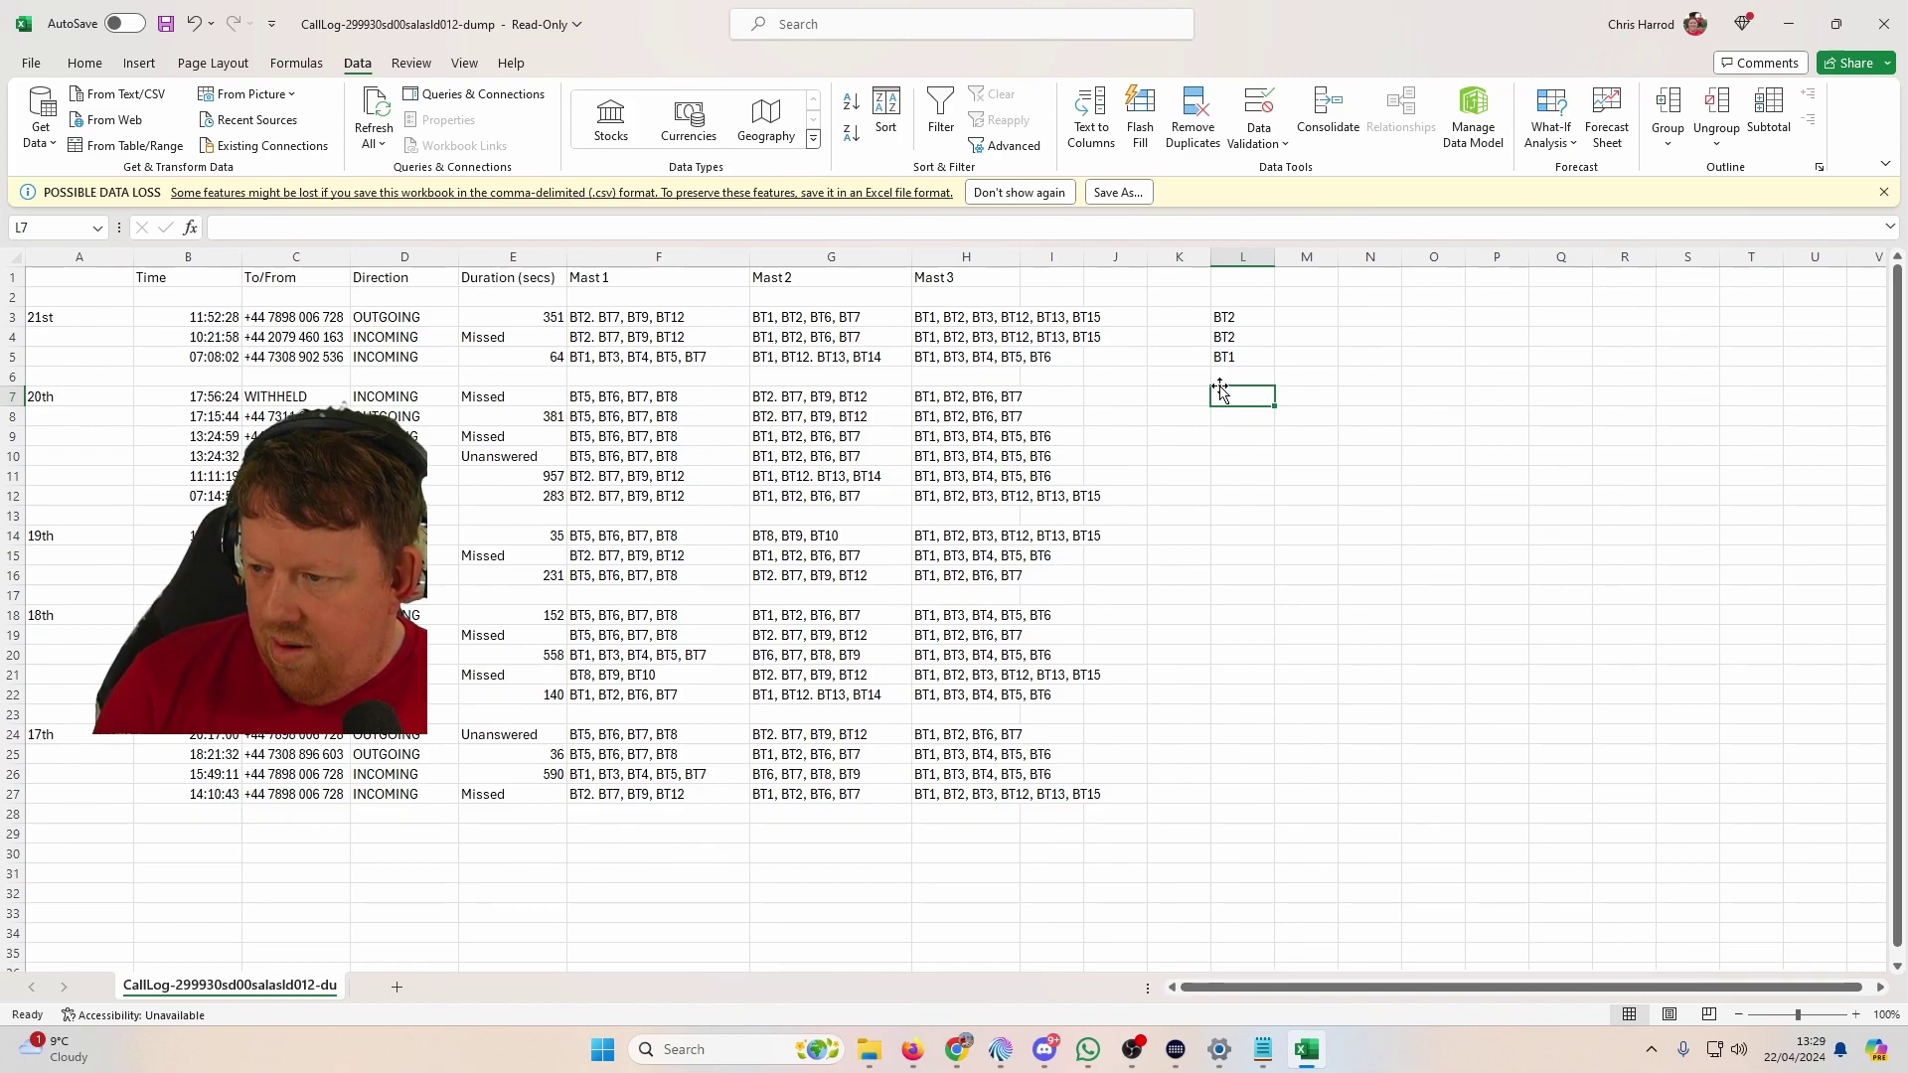
text(BT7)
key(Return)
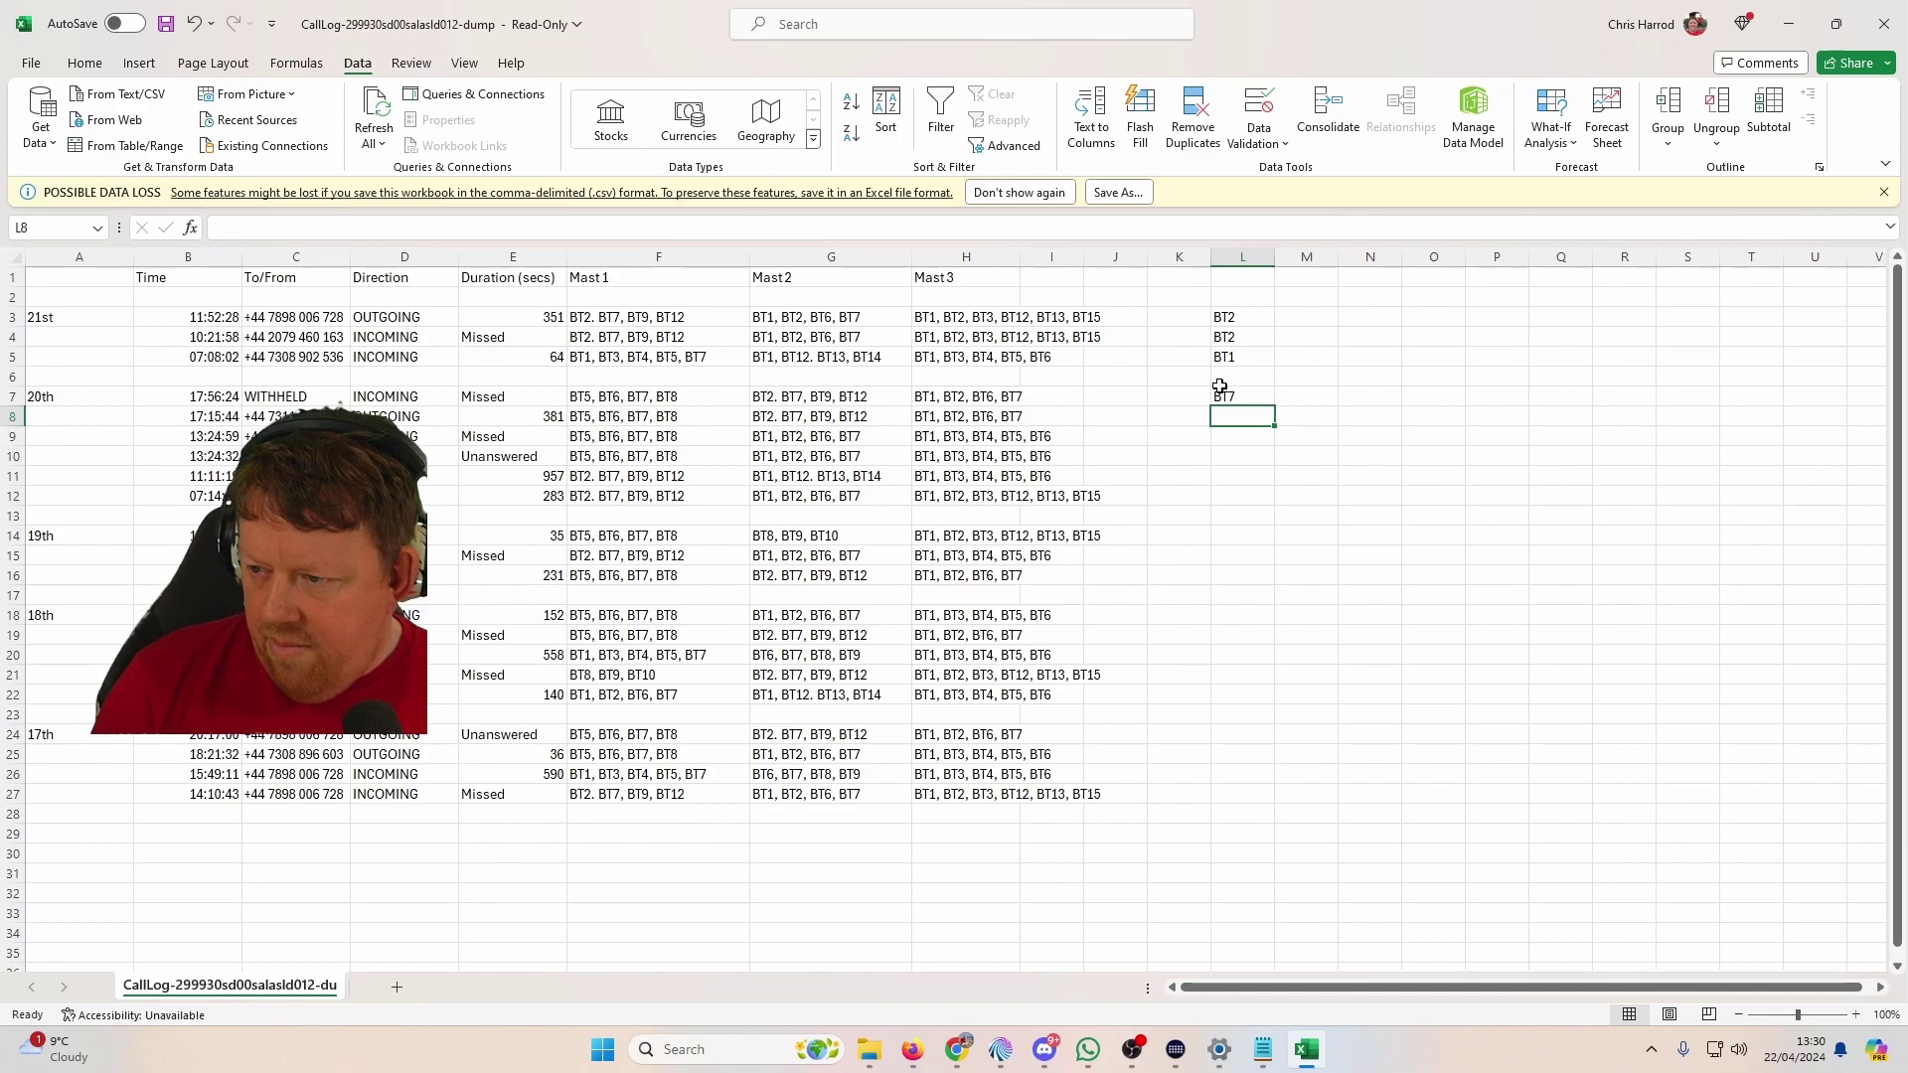
Step: Copy BT7 down into L8 and enter BT6 in L9
click(1219, 386)
key(ctrl+c)
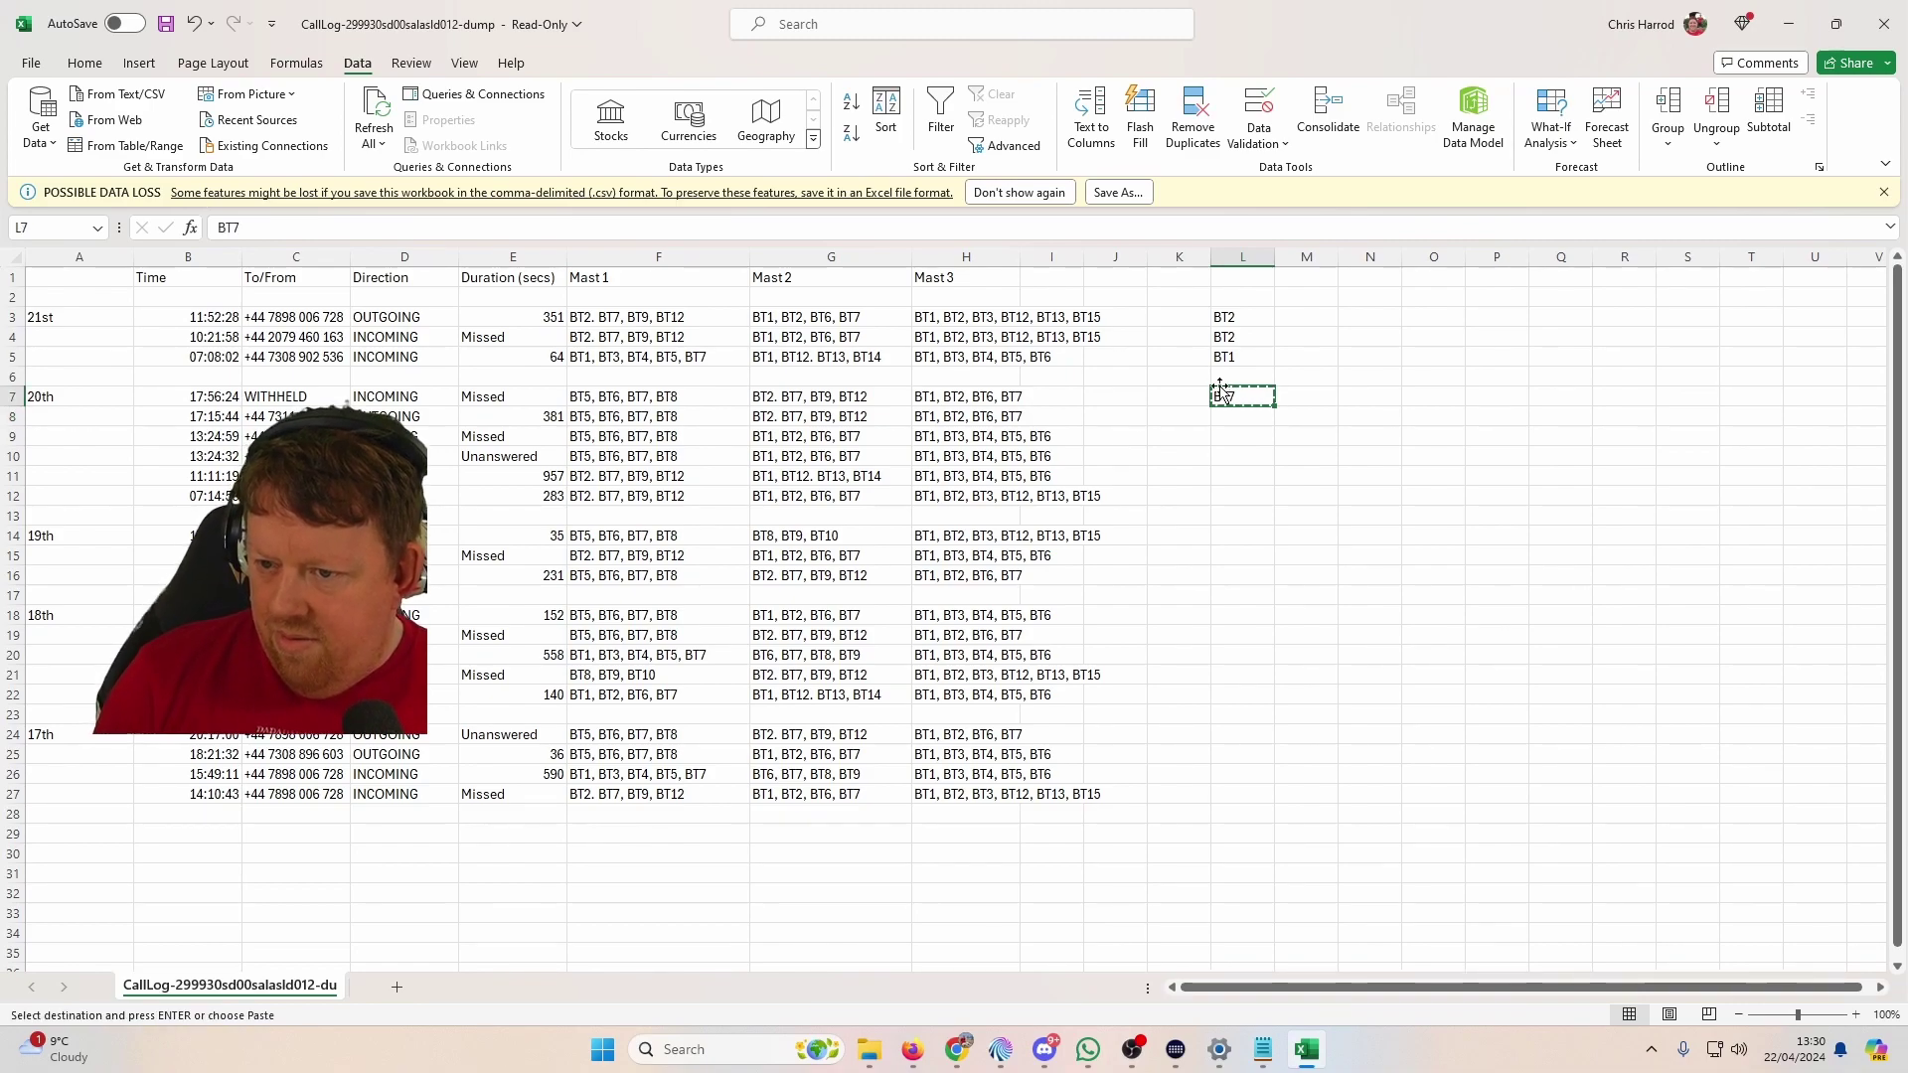
key(Down)
key(ctrl+v)
key(Down)
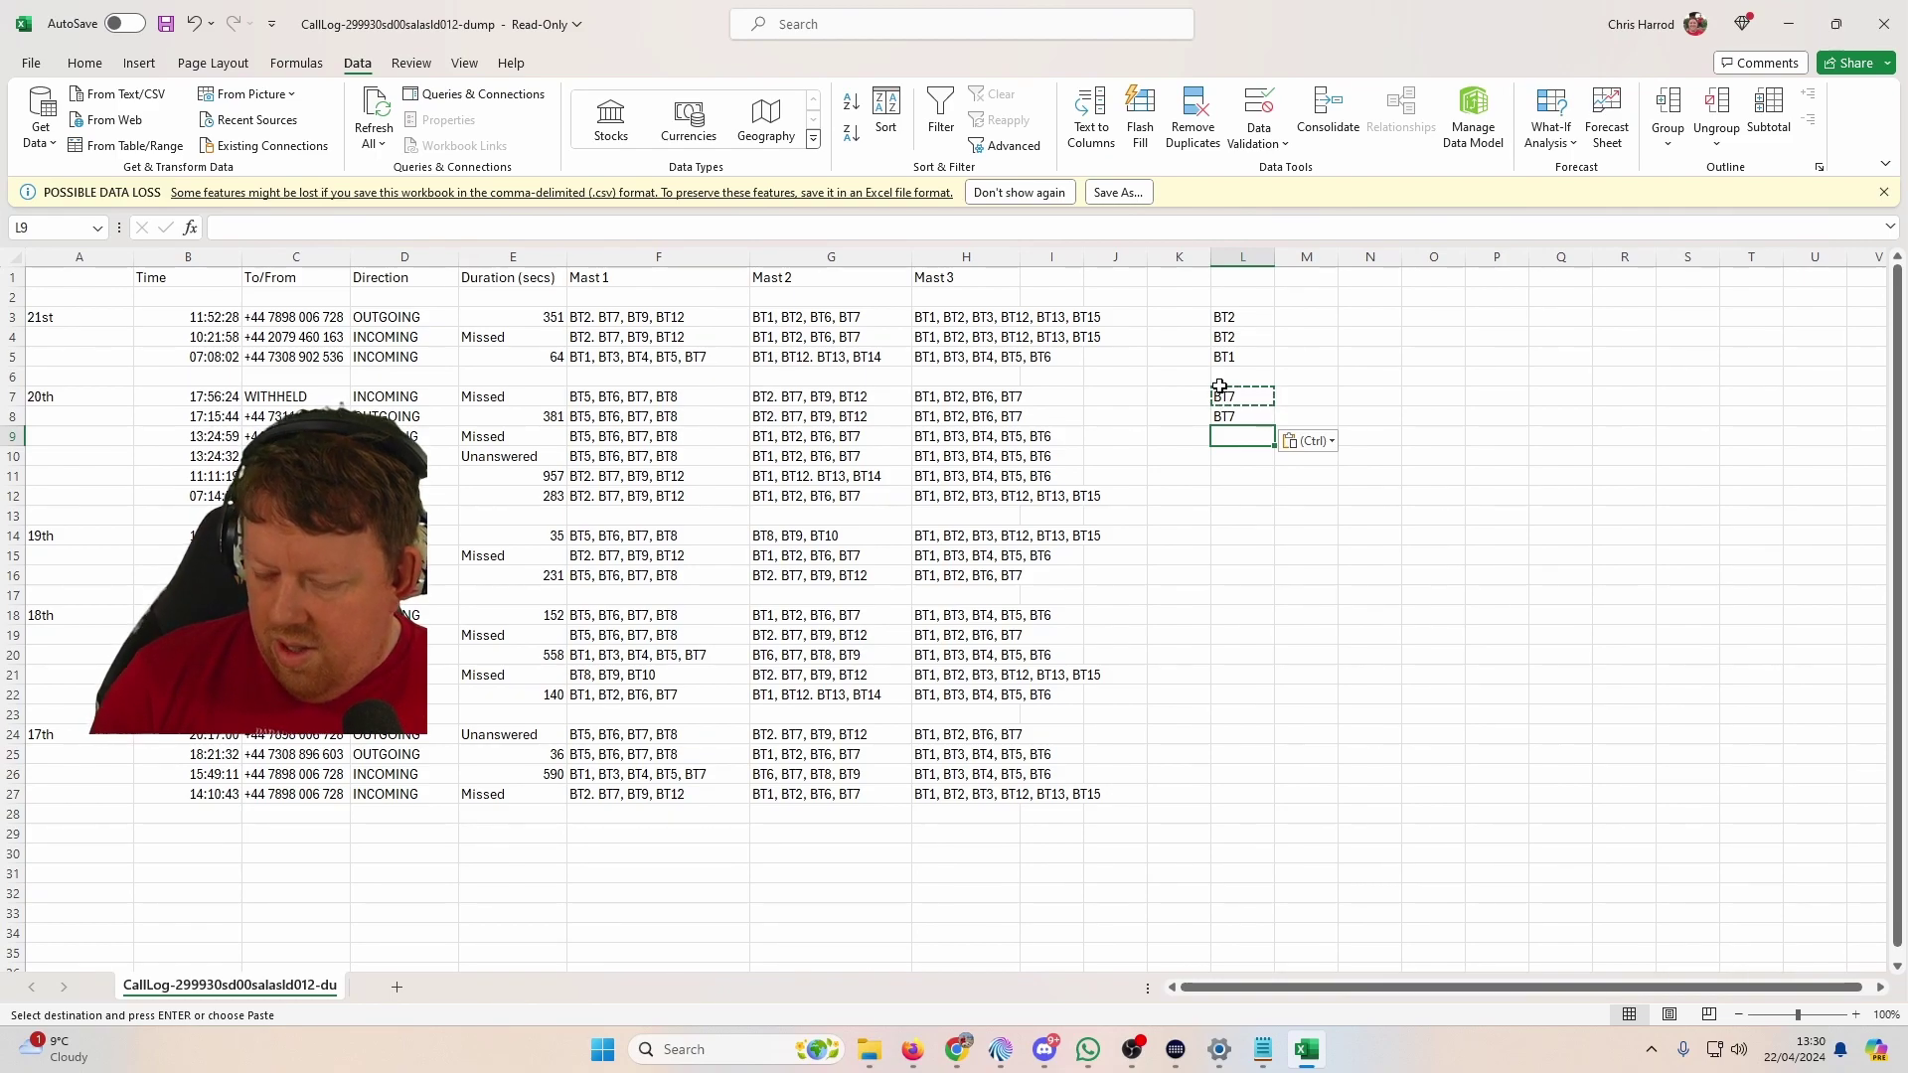
key(Escape)
text(BT7)
key(BackSpace)
text(6)
key(Return)
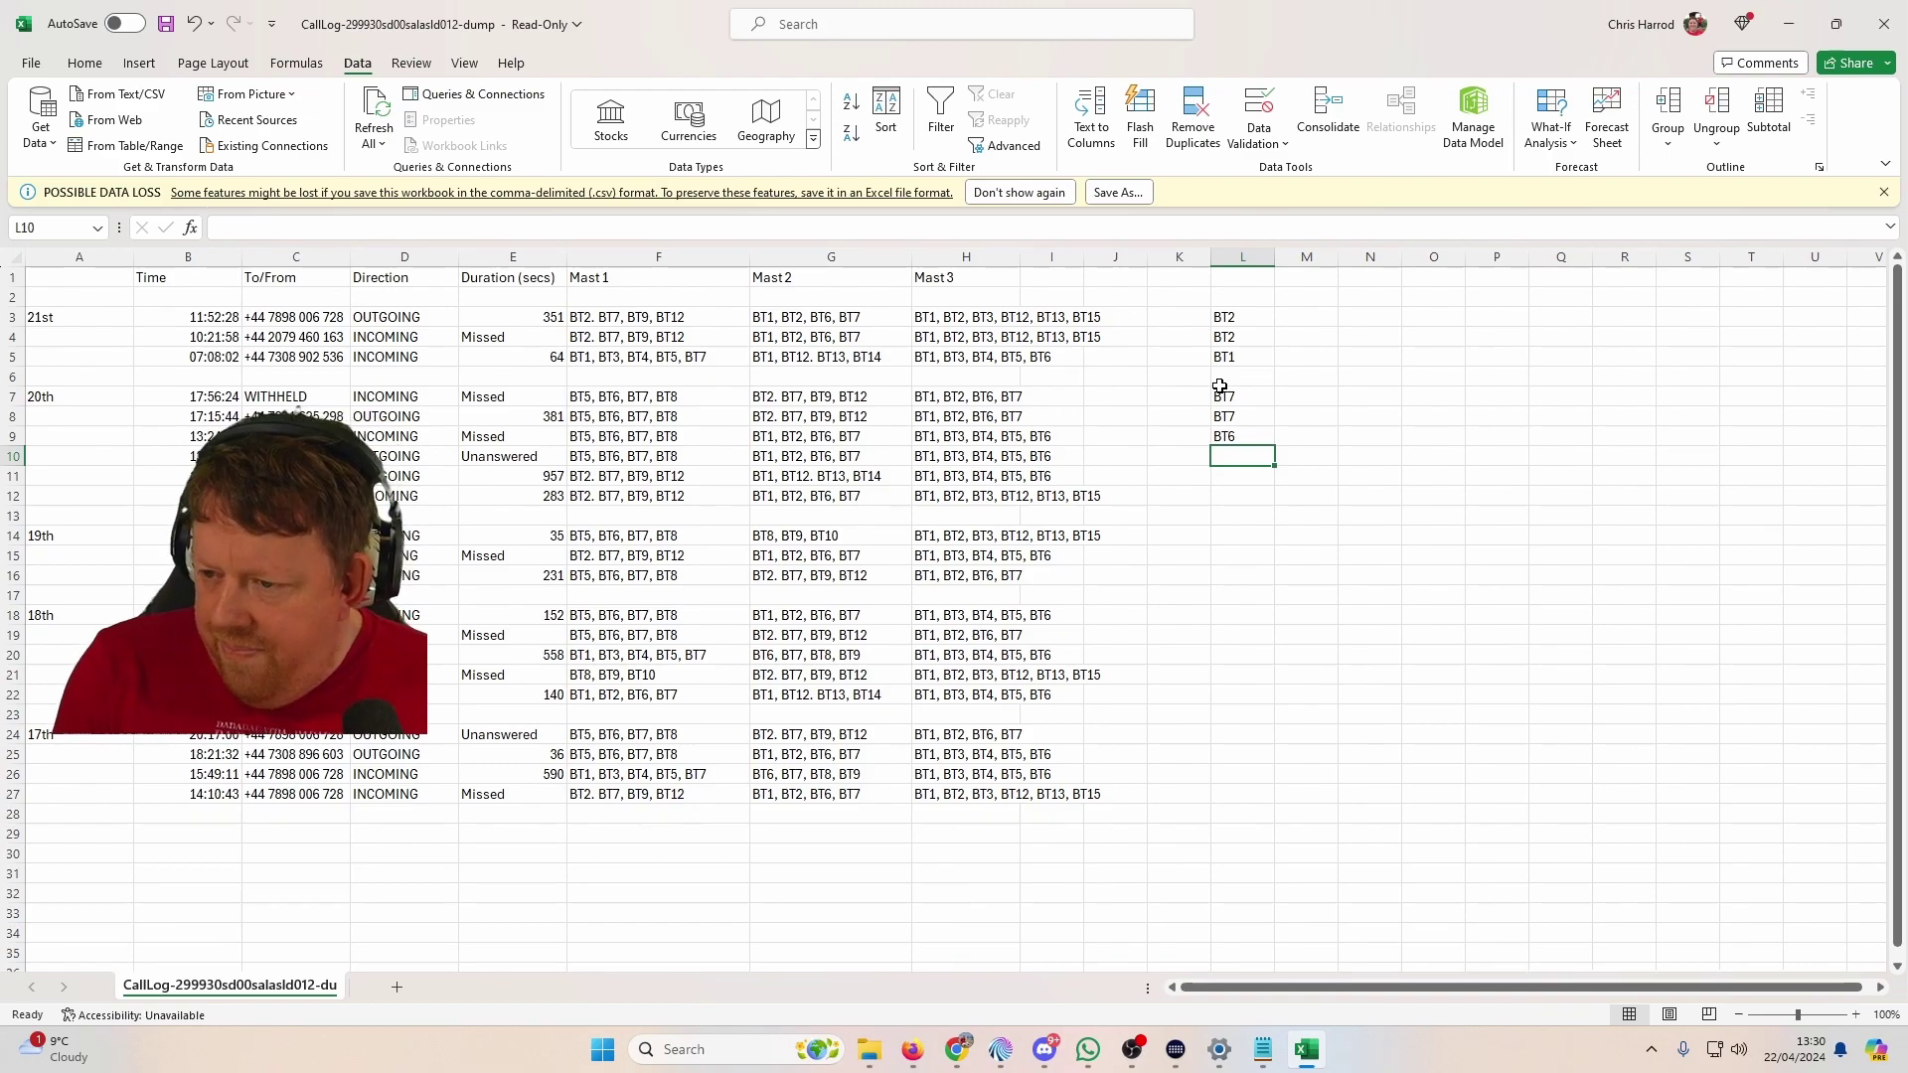
Step: Copy BT6 into L10, then mark L11 as ???? after checking row 11's mast codes
key(Up)
key(ctrl+c)
key(Down)
key(ctrl+v)
key(Down)
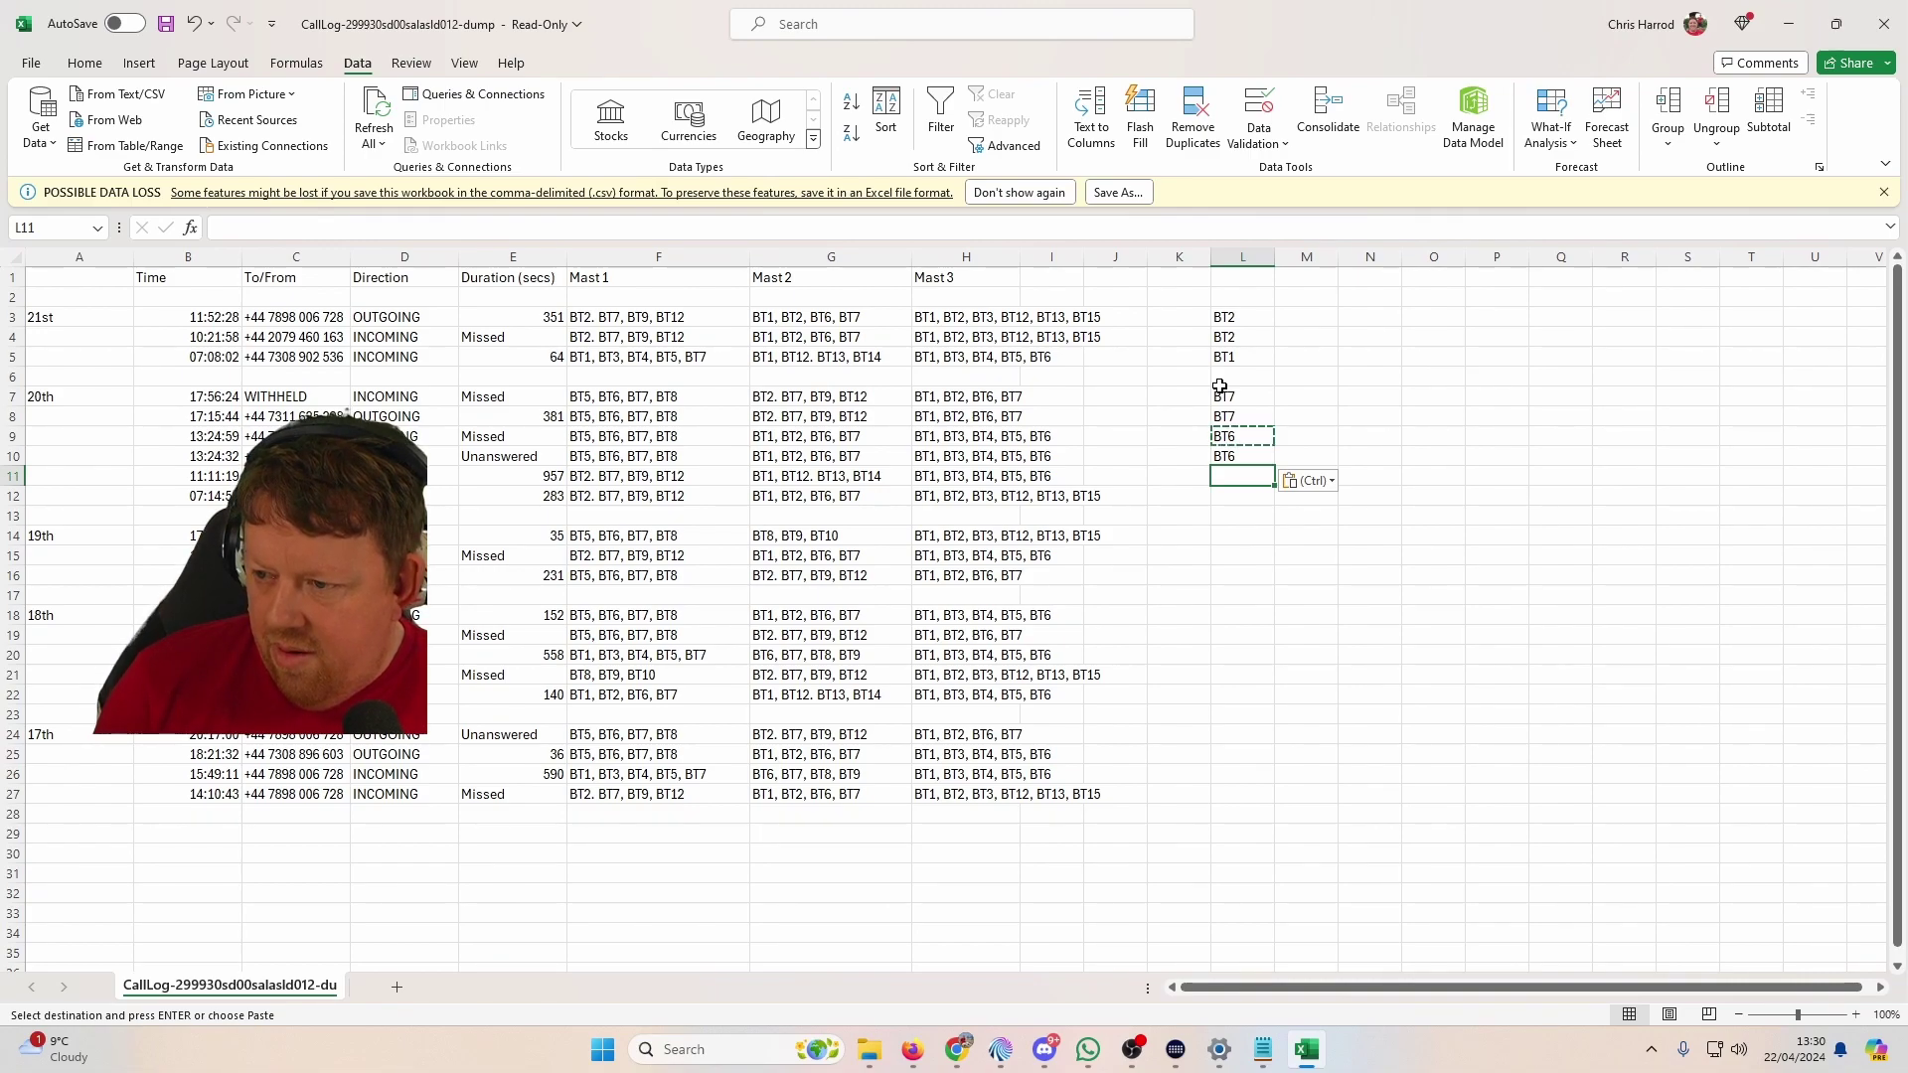
key(Left)
key(Left)
key(Left)
key(Left)
key(Left)
key(Left)
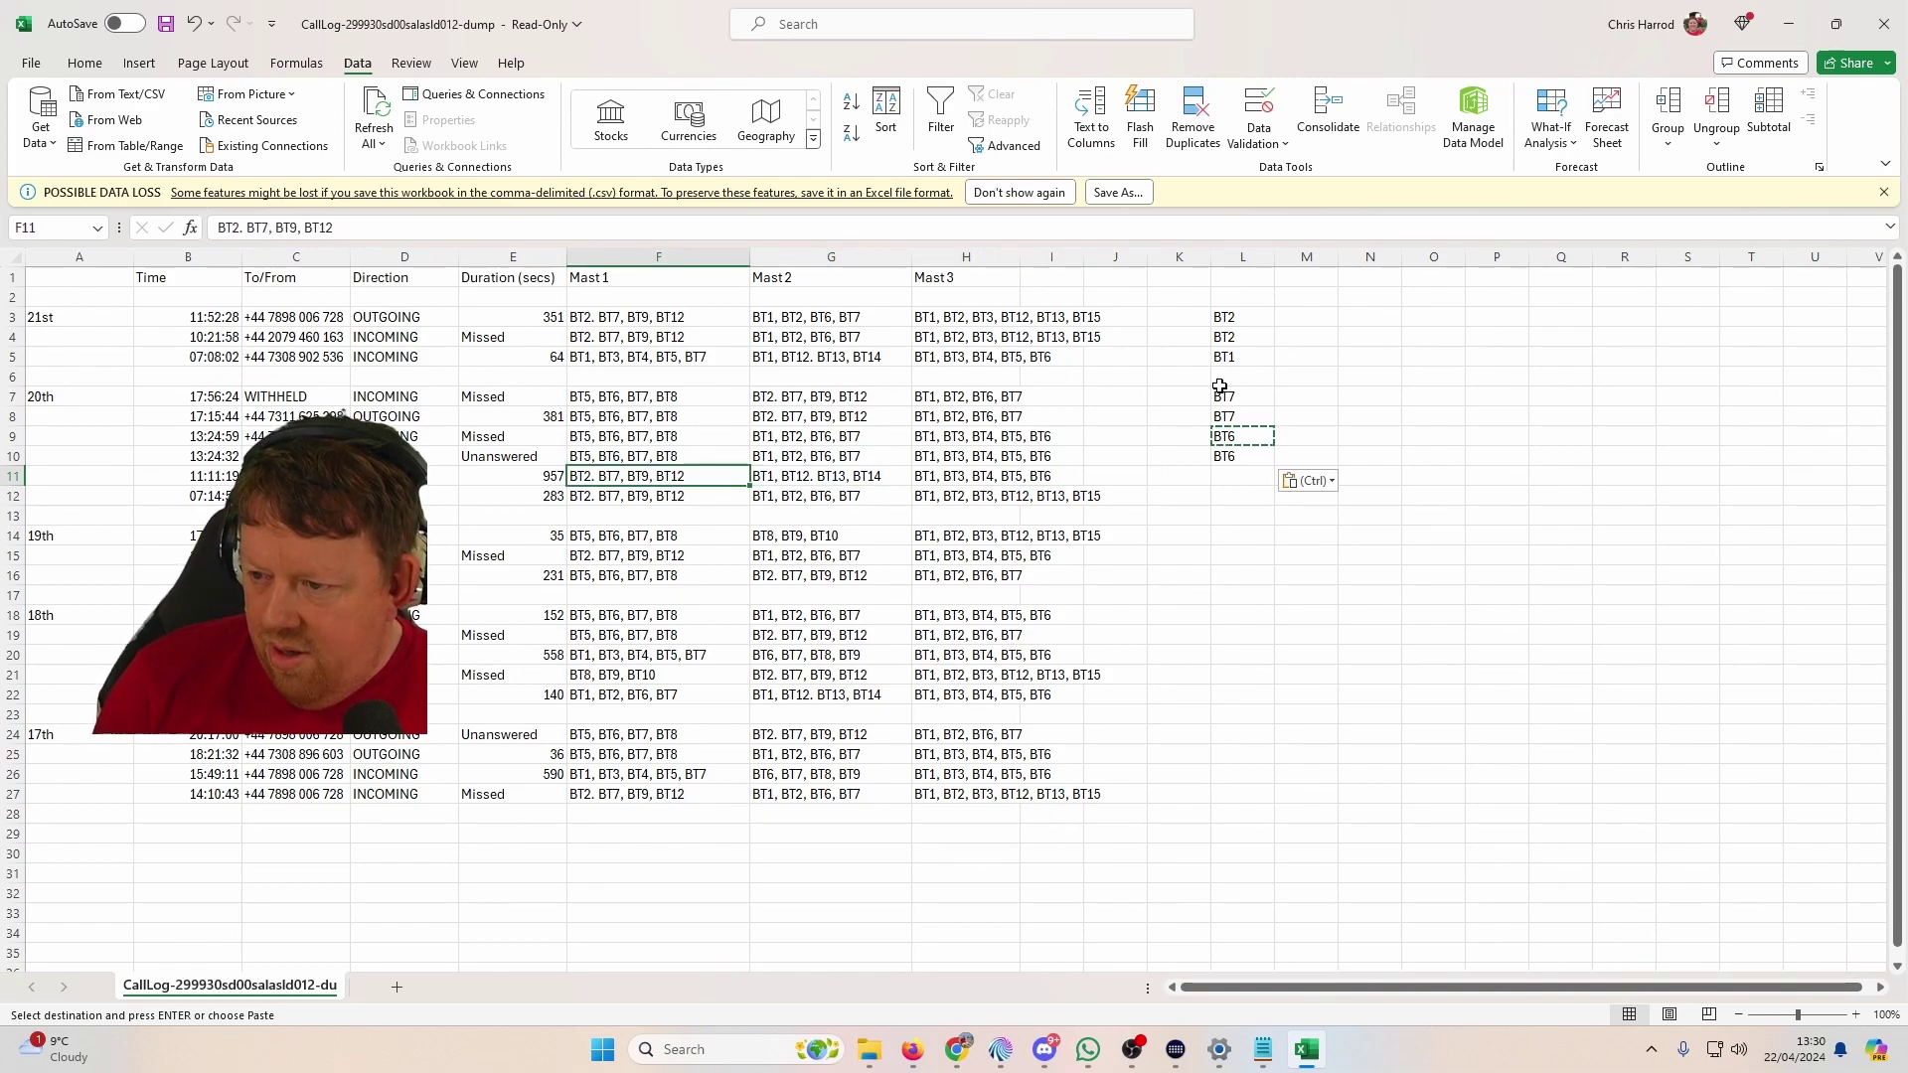
key(Right)
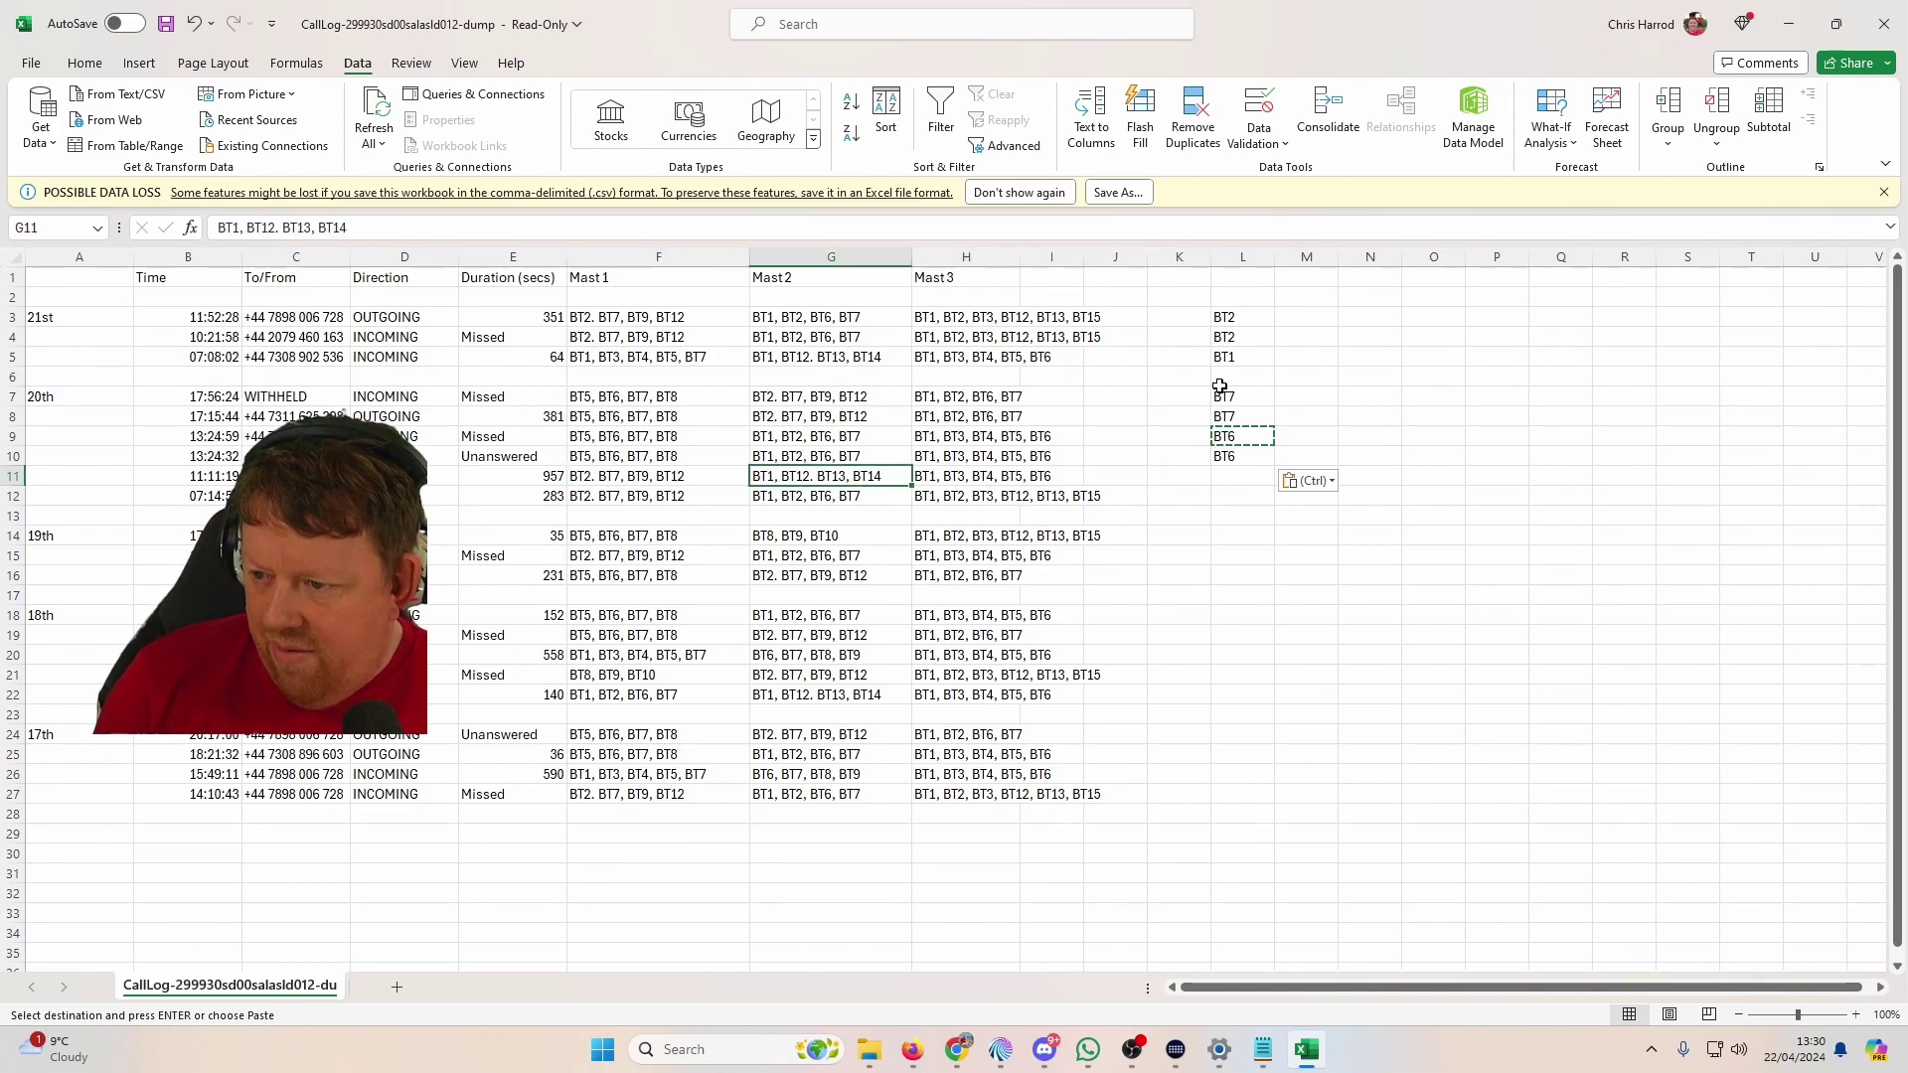
key(Right)
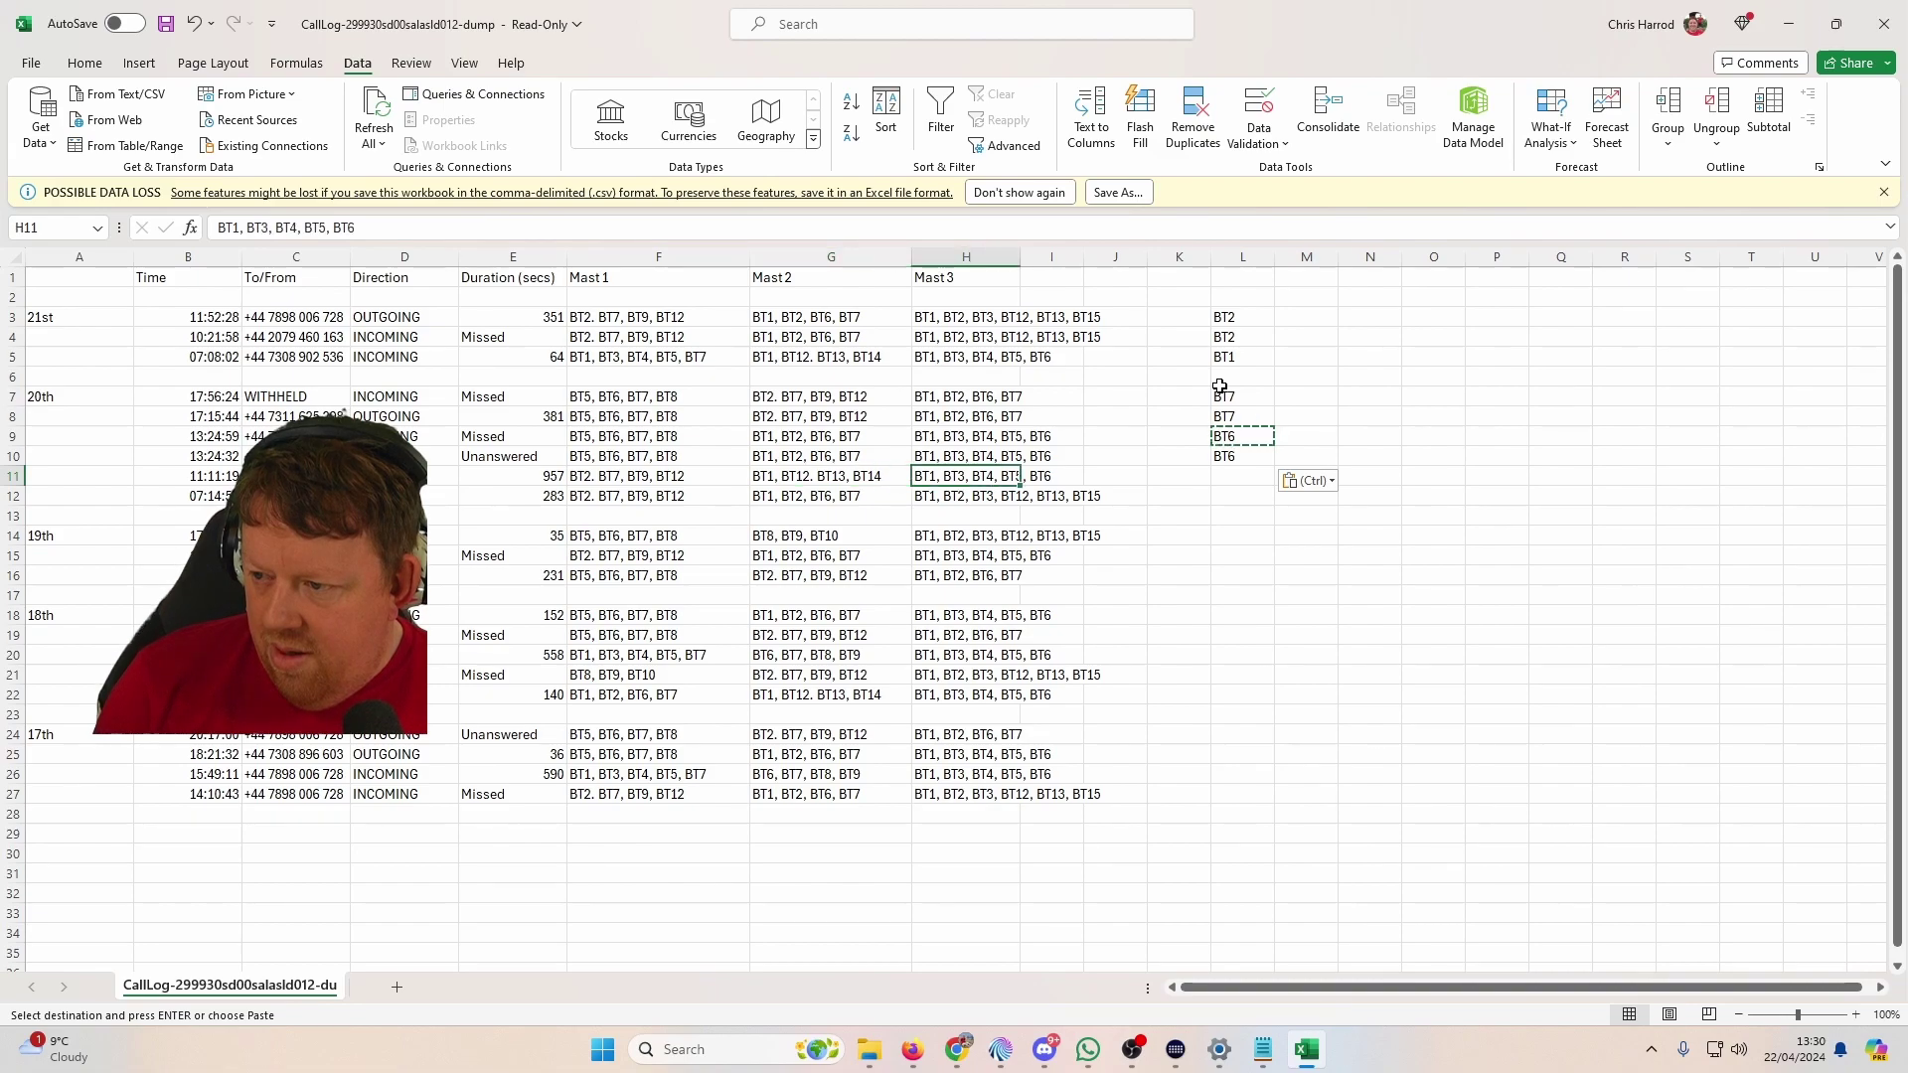
key(Left)
key(Left)
key(Right)
key(Right)
key(Right)
key(Right)
key(Right)
key(Right)
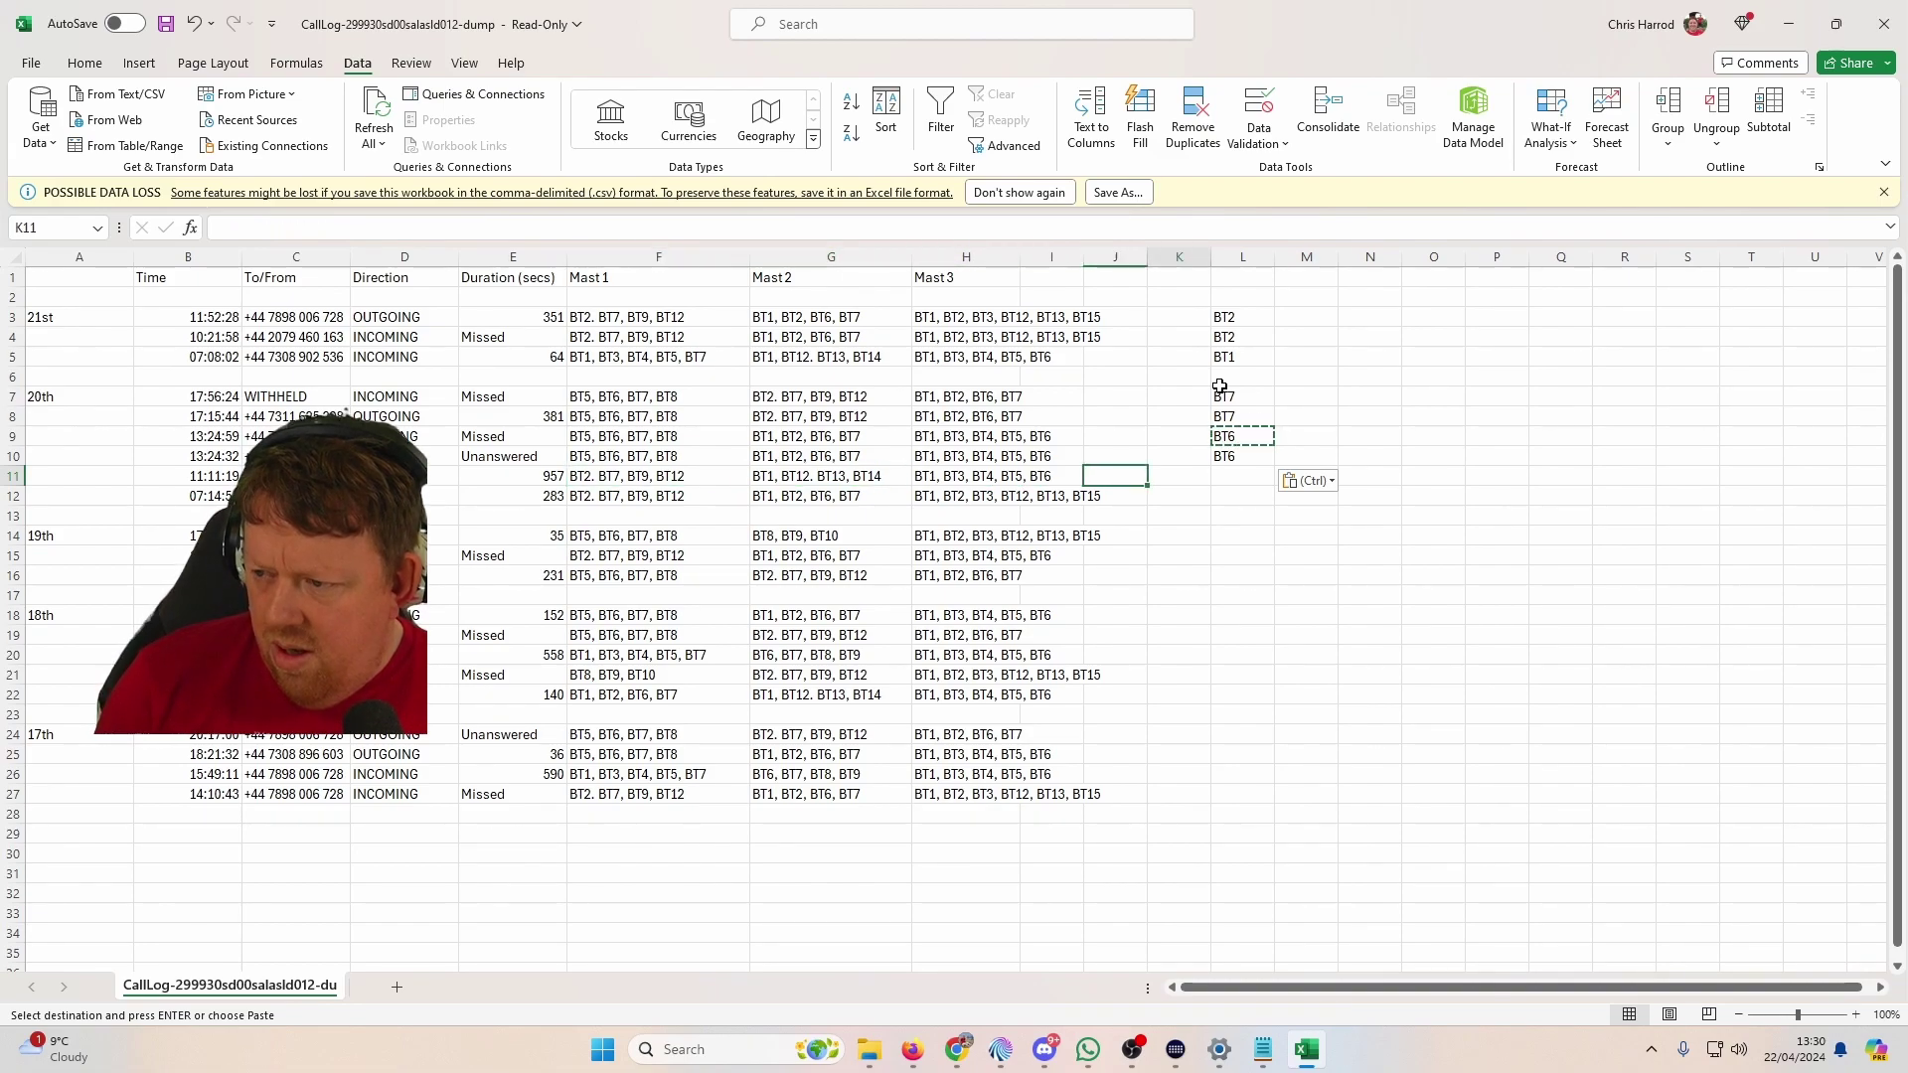
text(????)
key(Return)
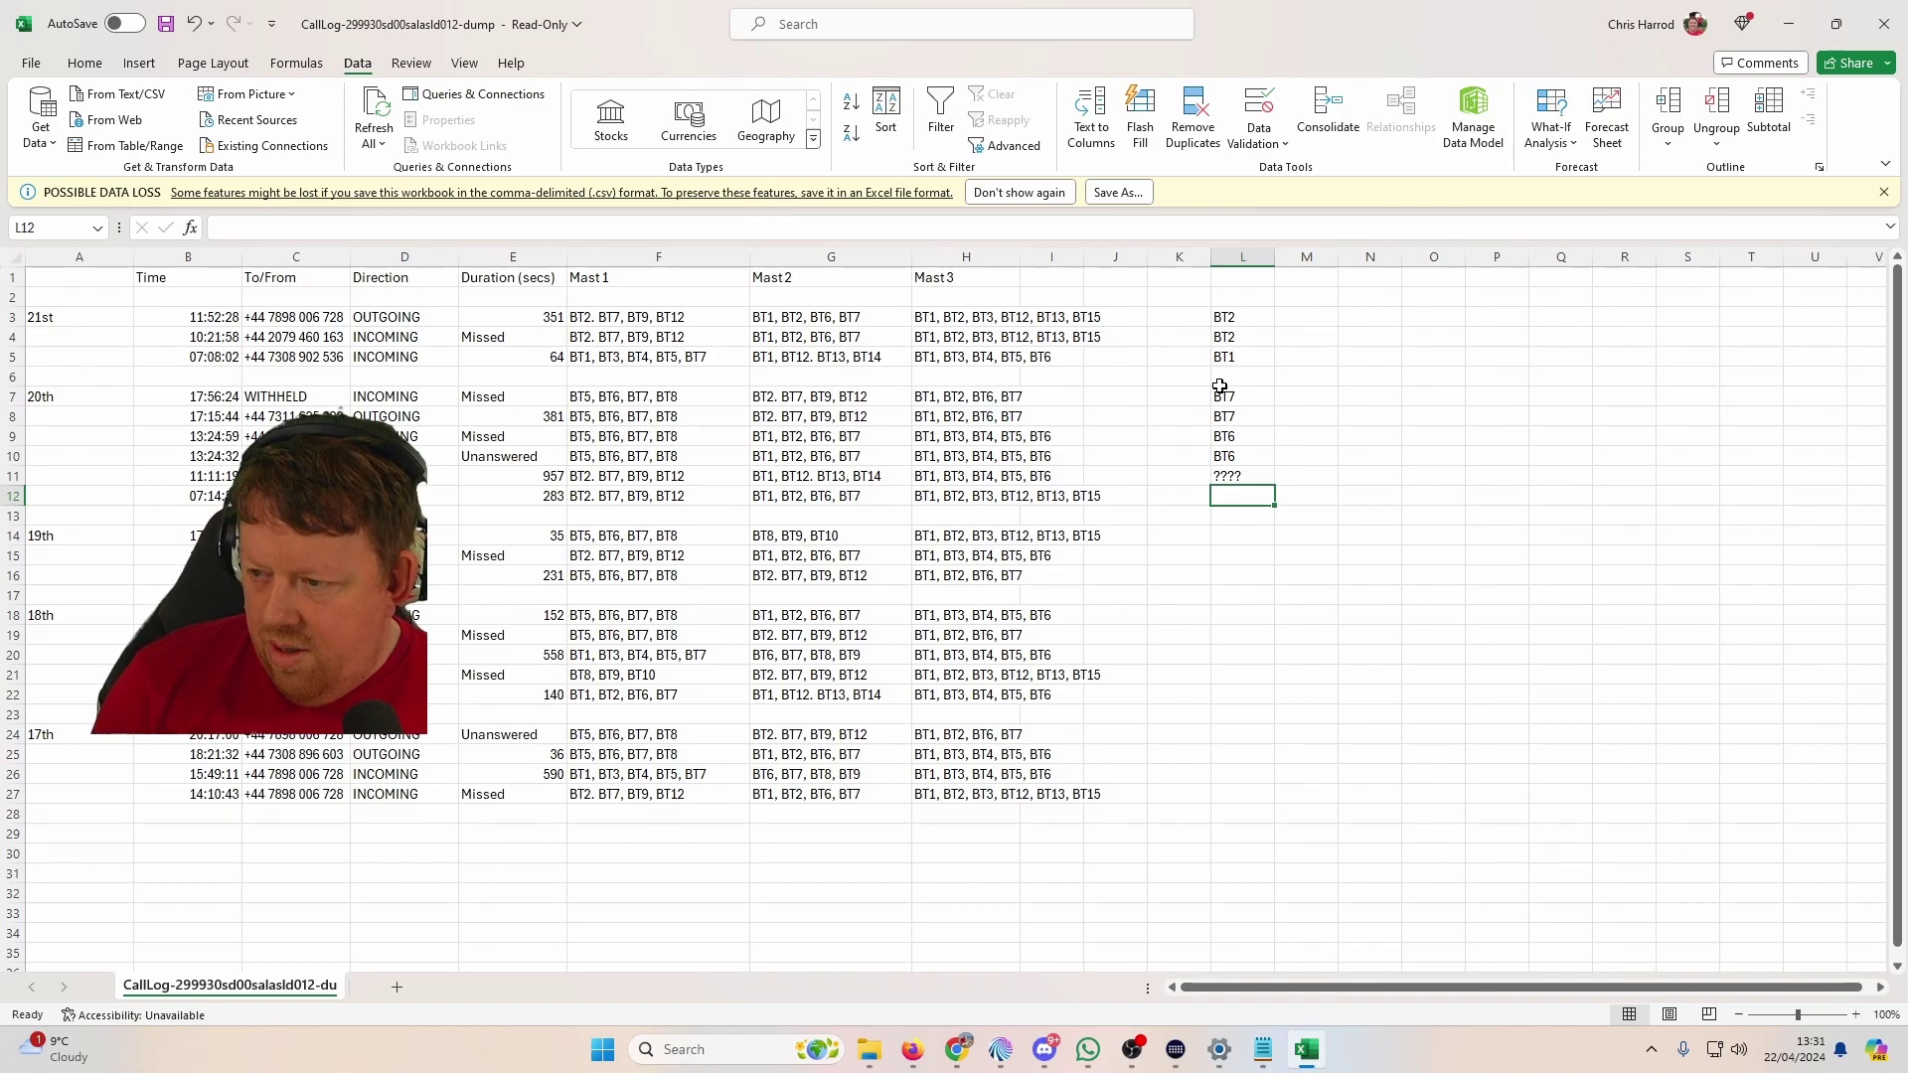
Step: Enter BT2 in L12 and ??? in L14 and L15
text(BT)
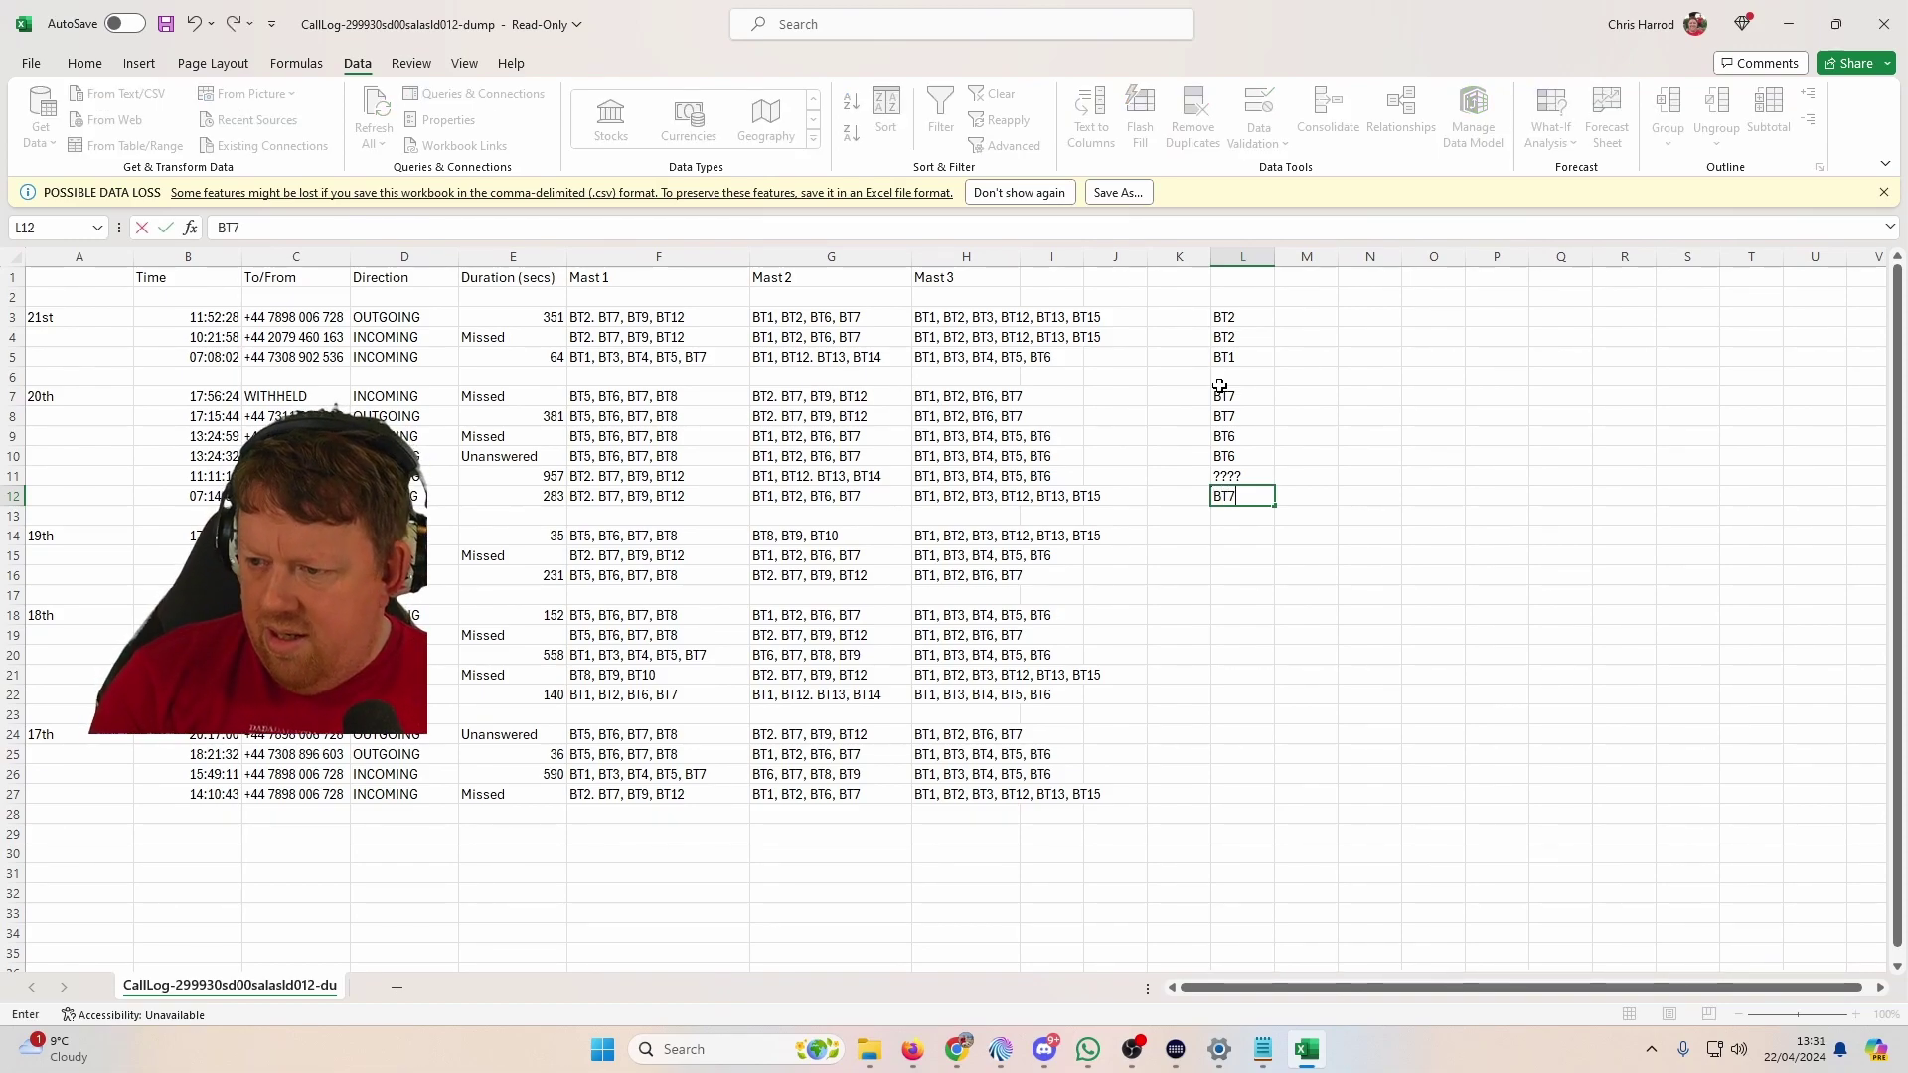
text(7)
key(BackSpace)
text(2)
key(Return)
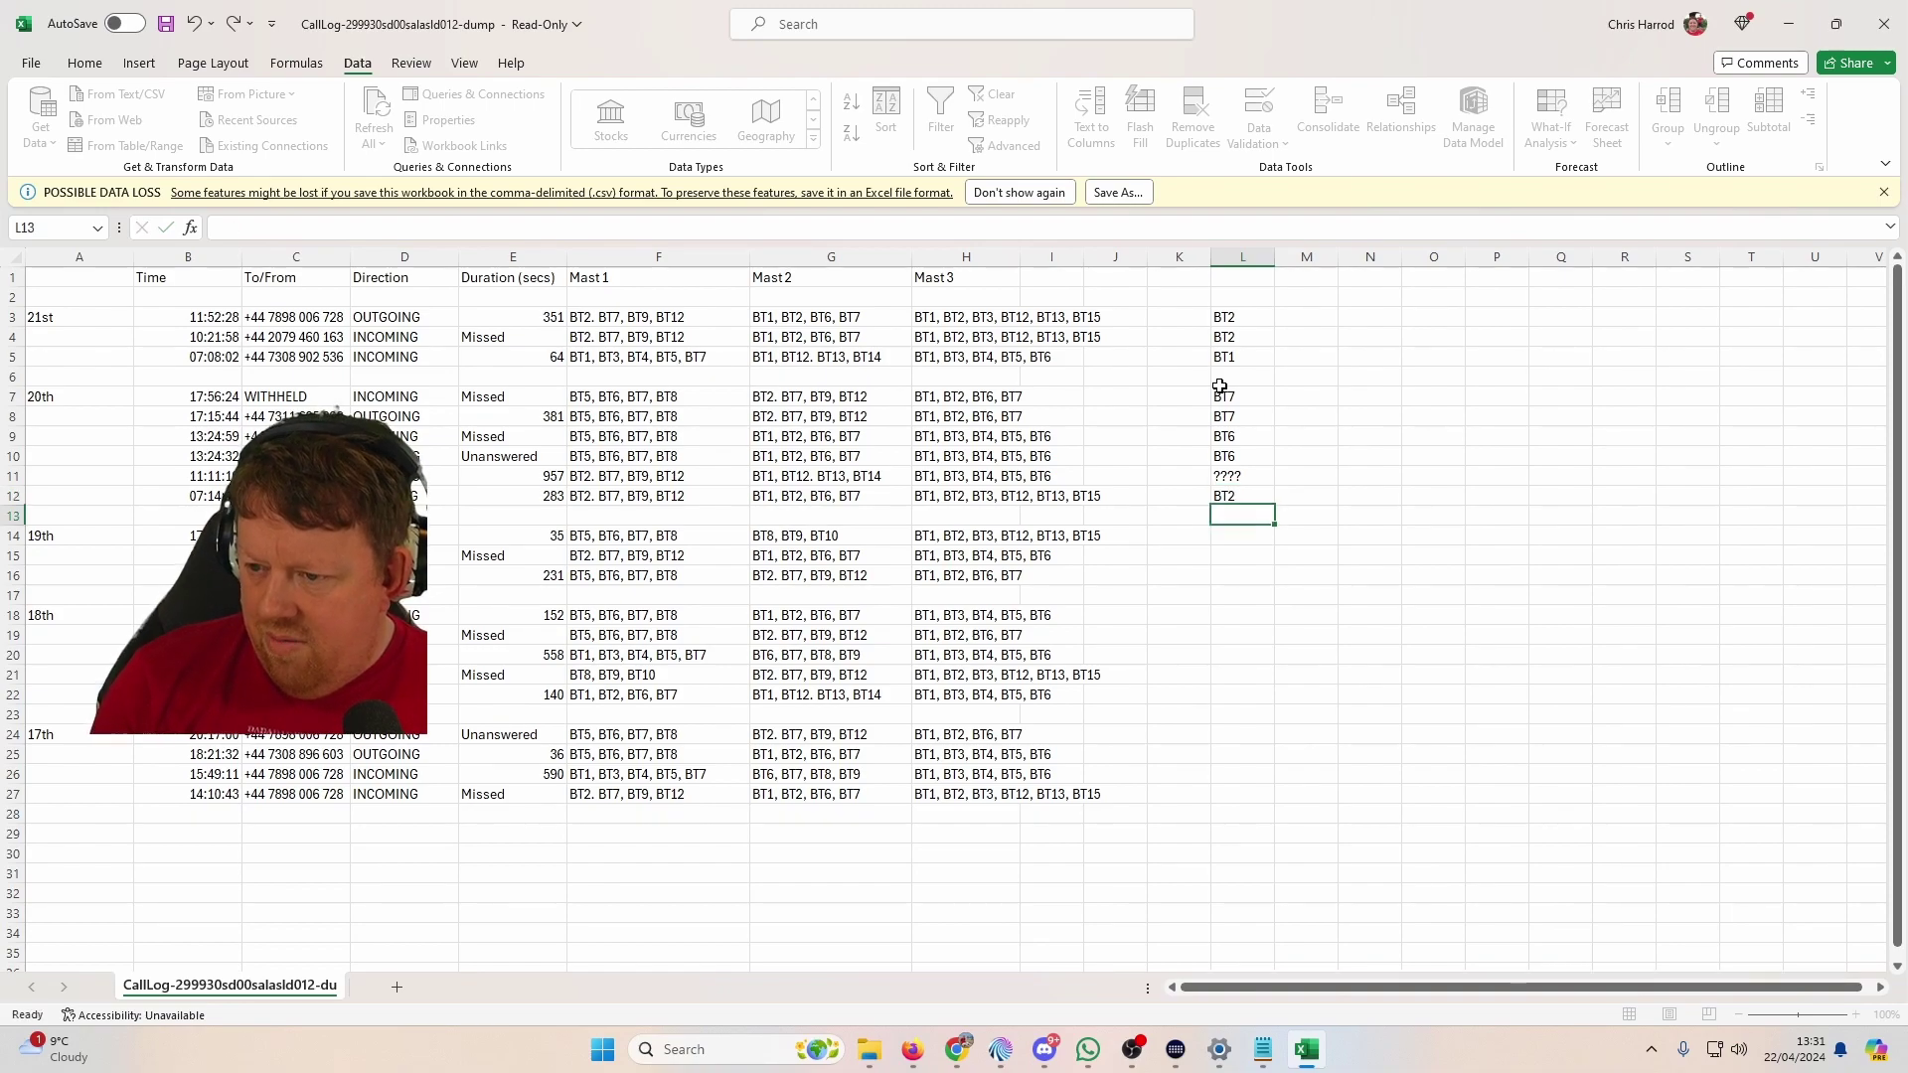
key(Down)
key(Down)
key(Up)
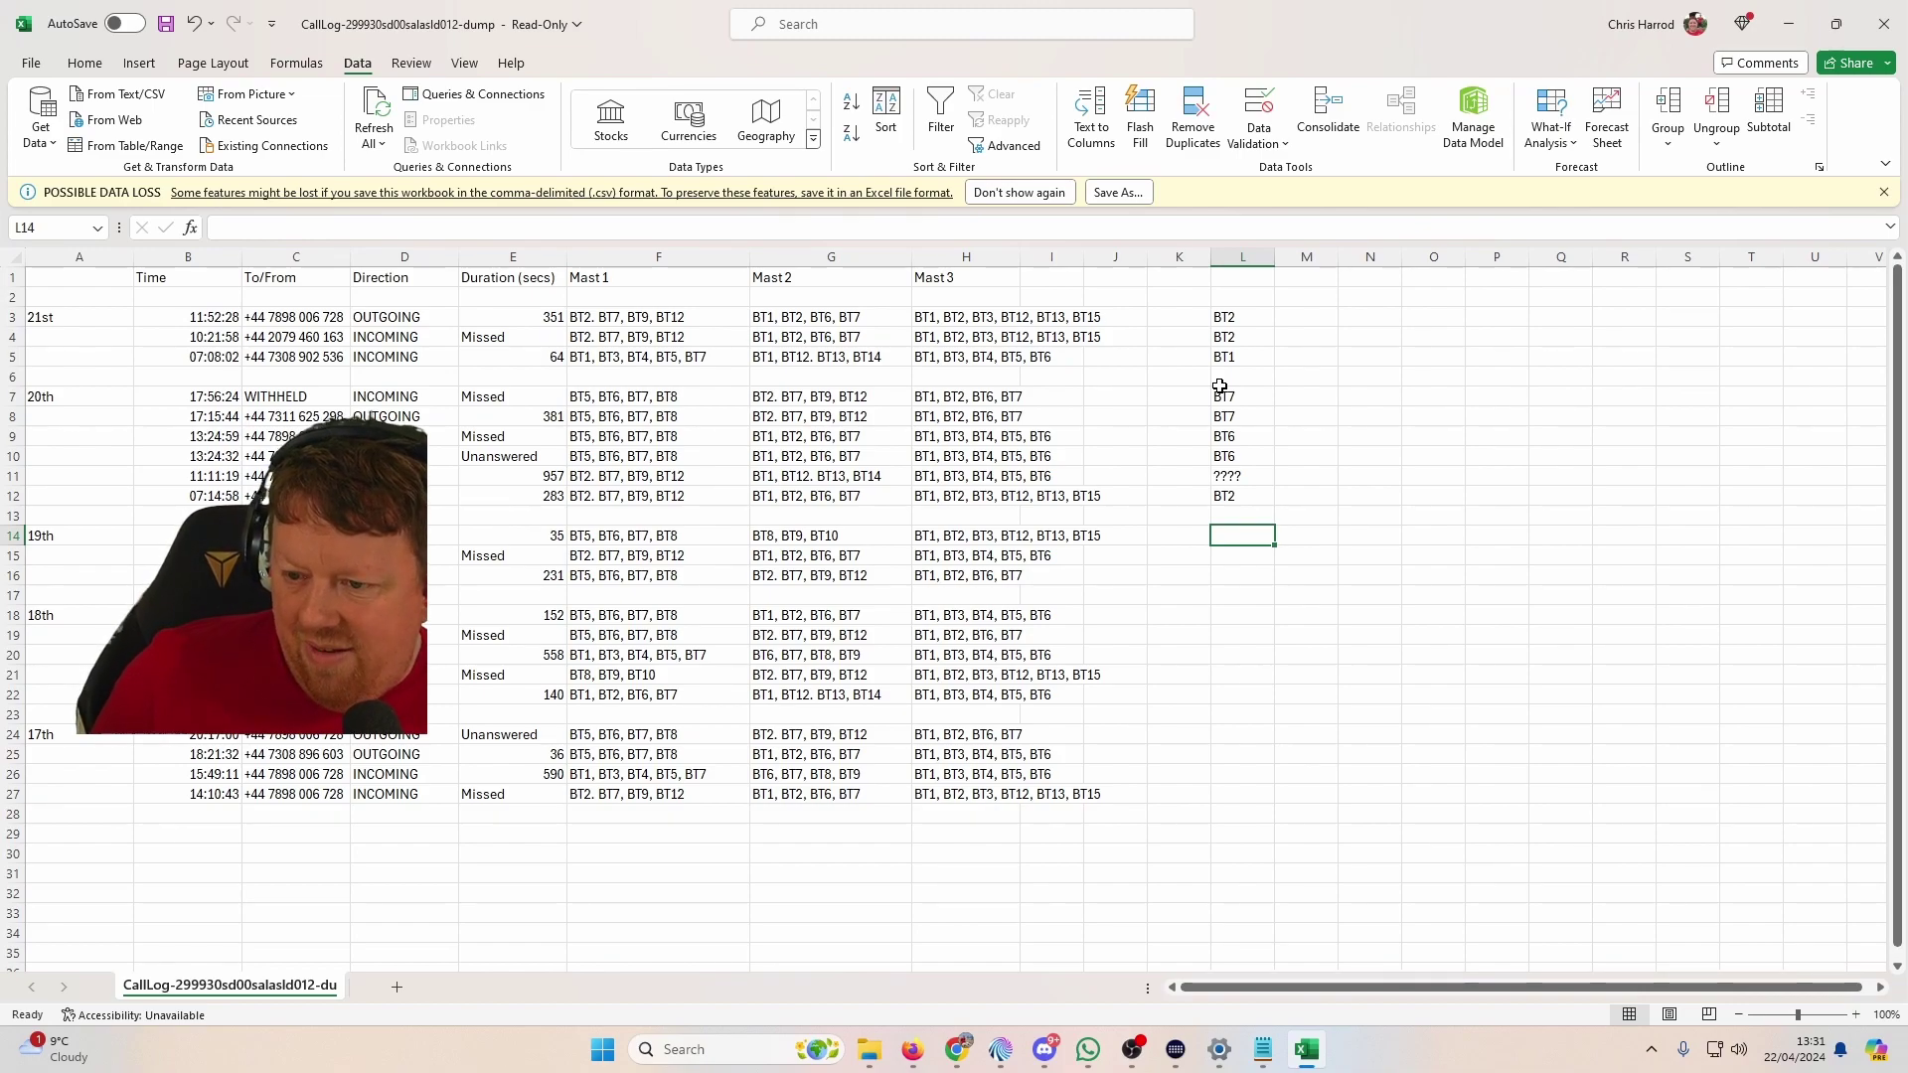
text(???)
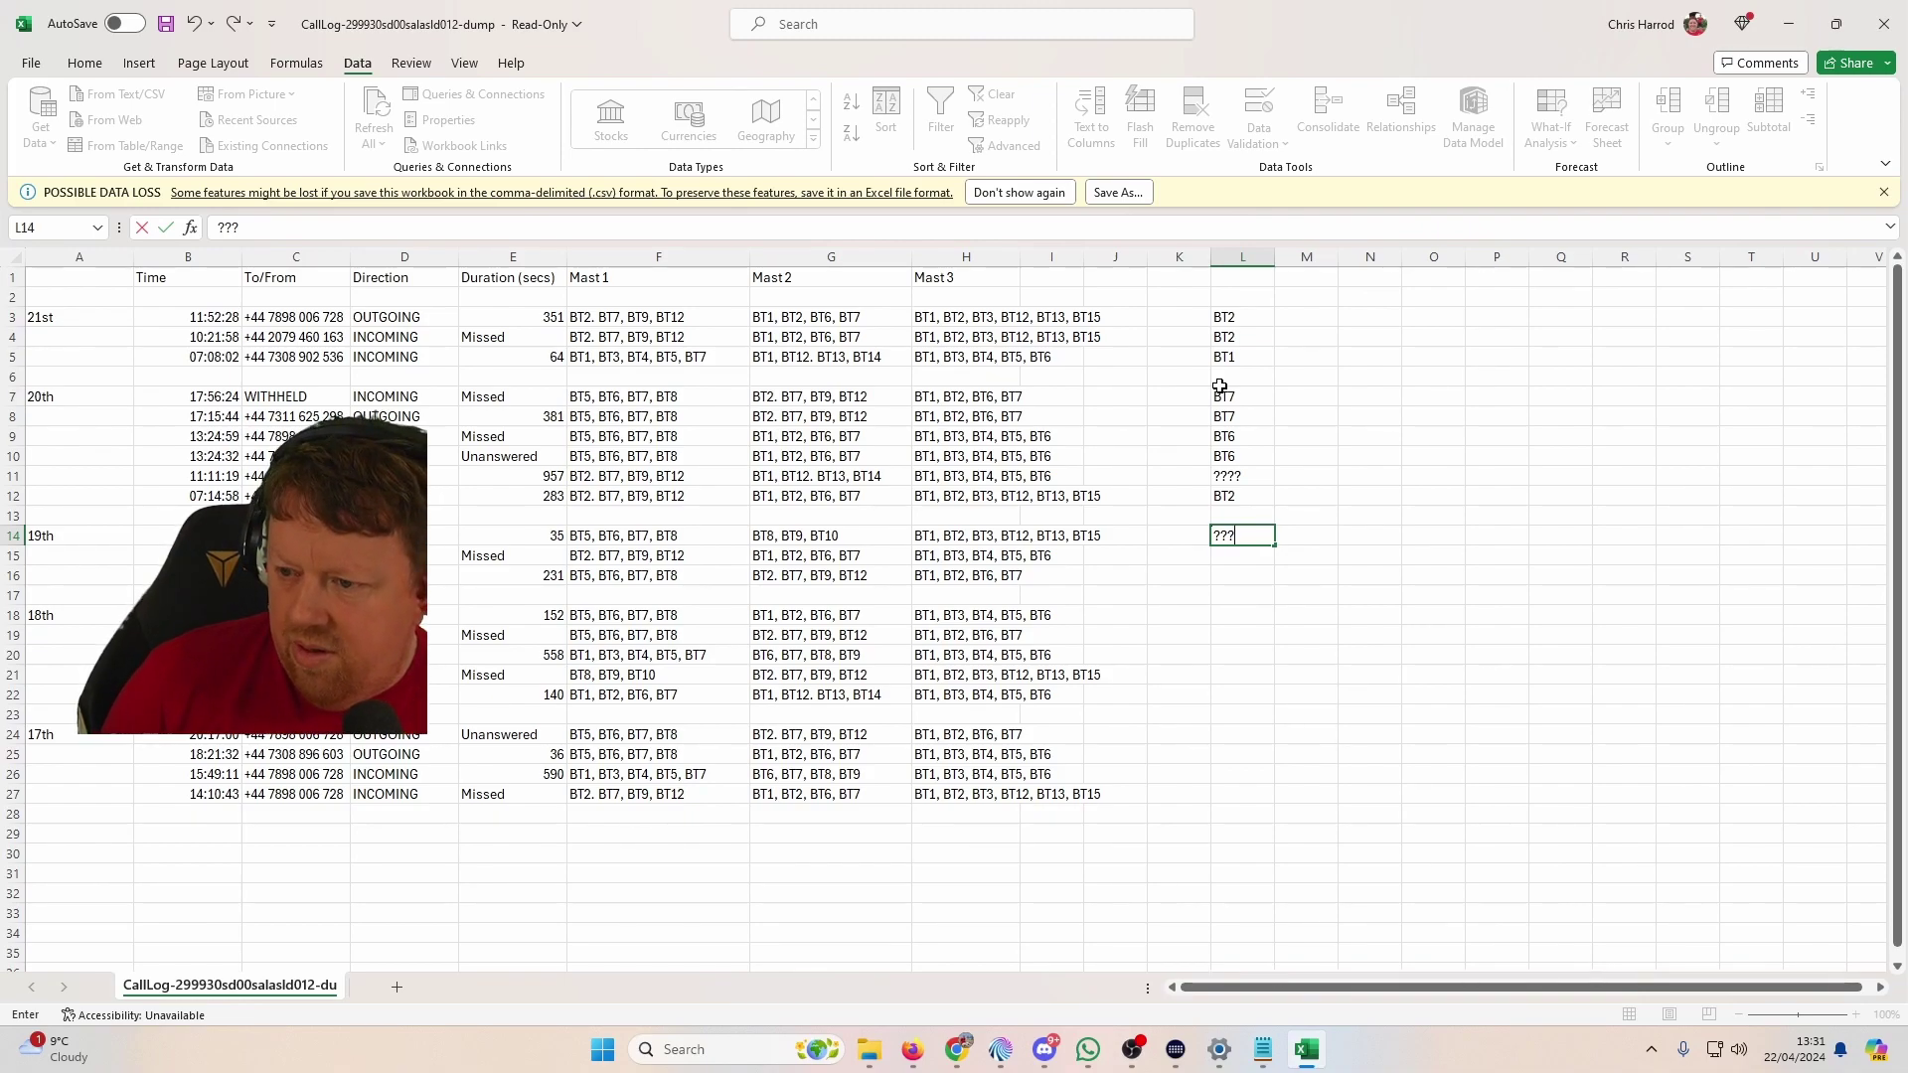
key(Return)
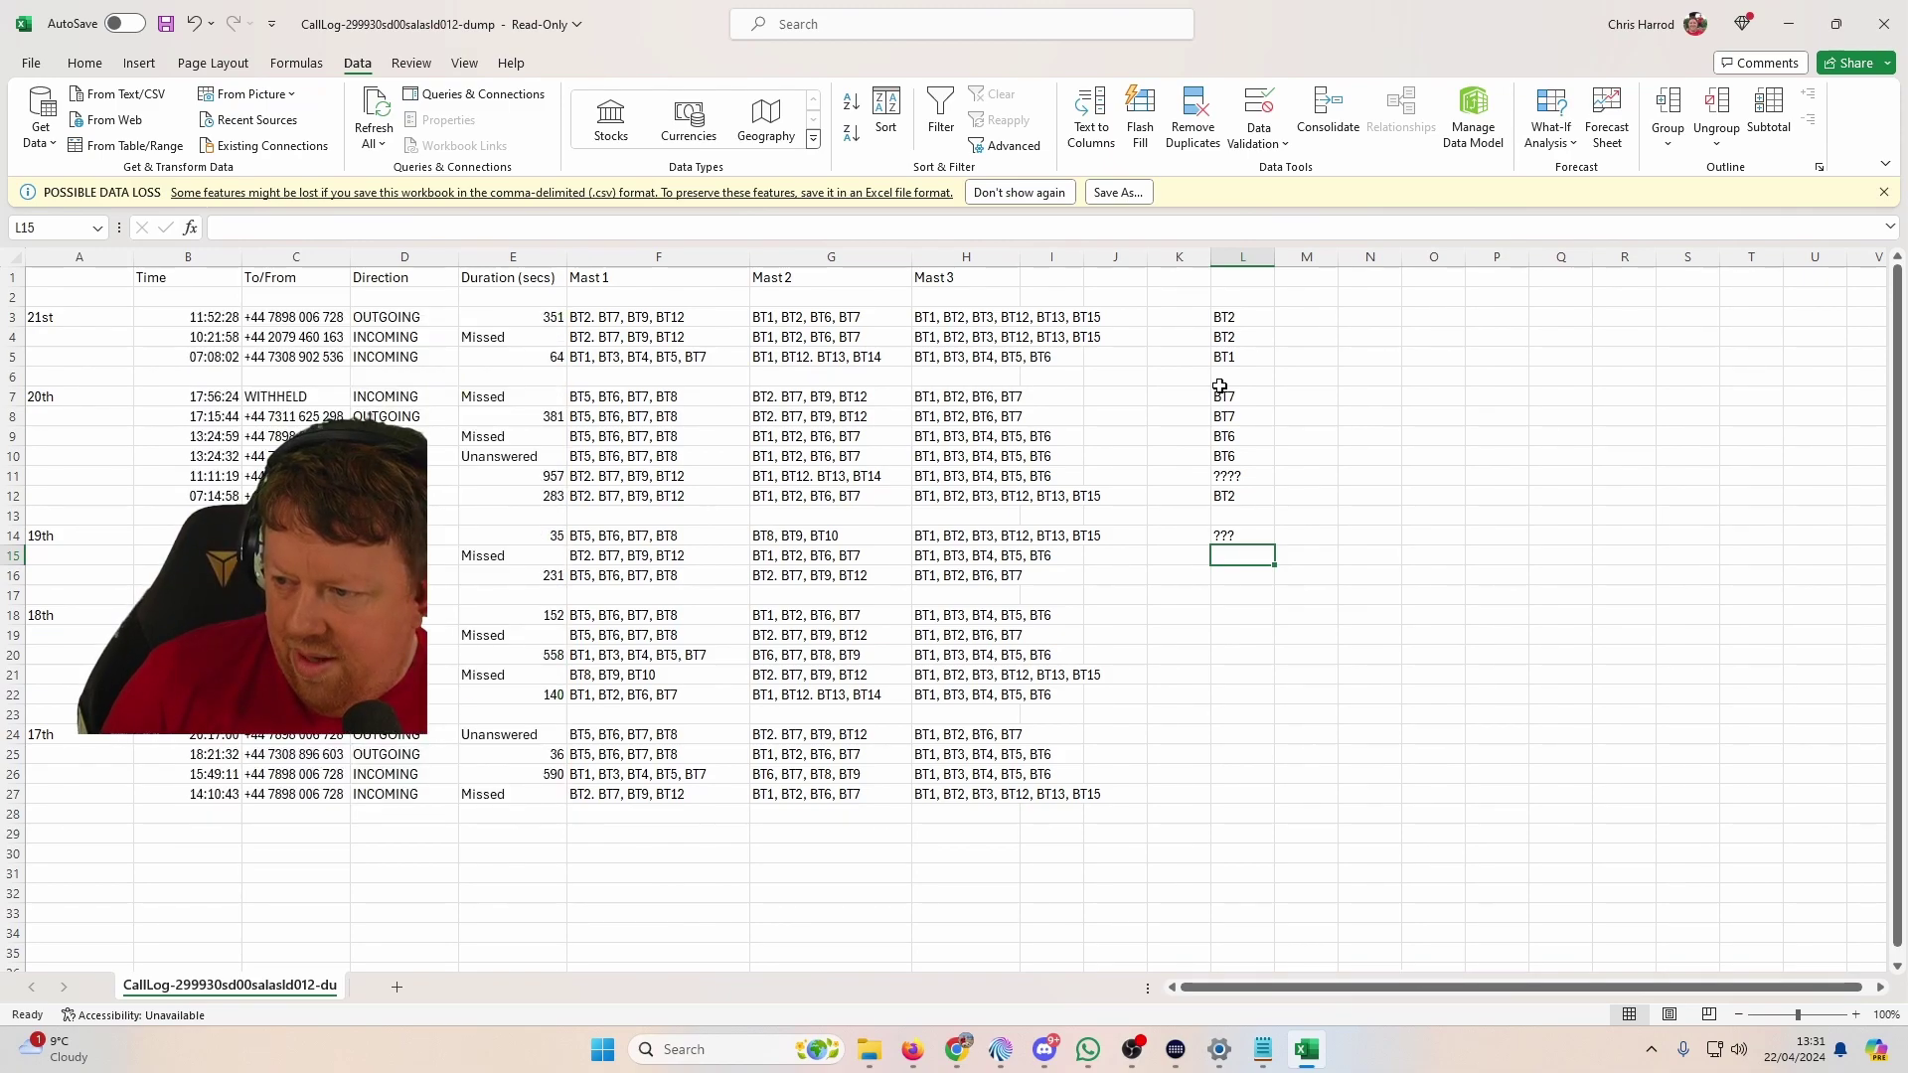
text(???)
key(Return)
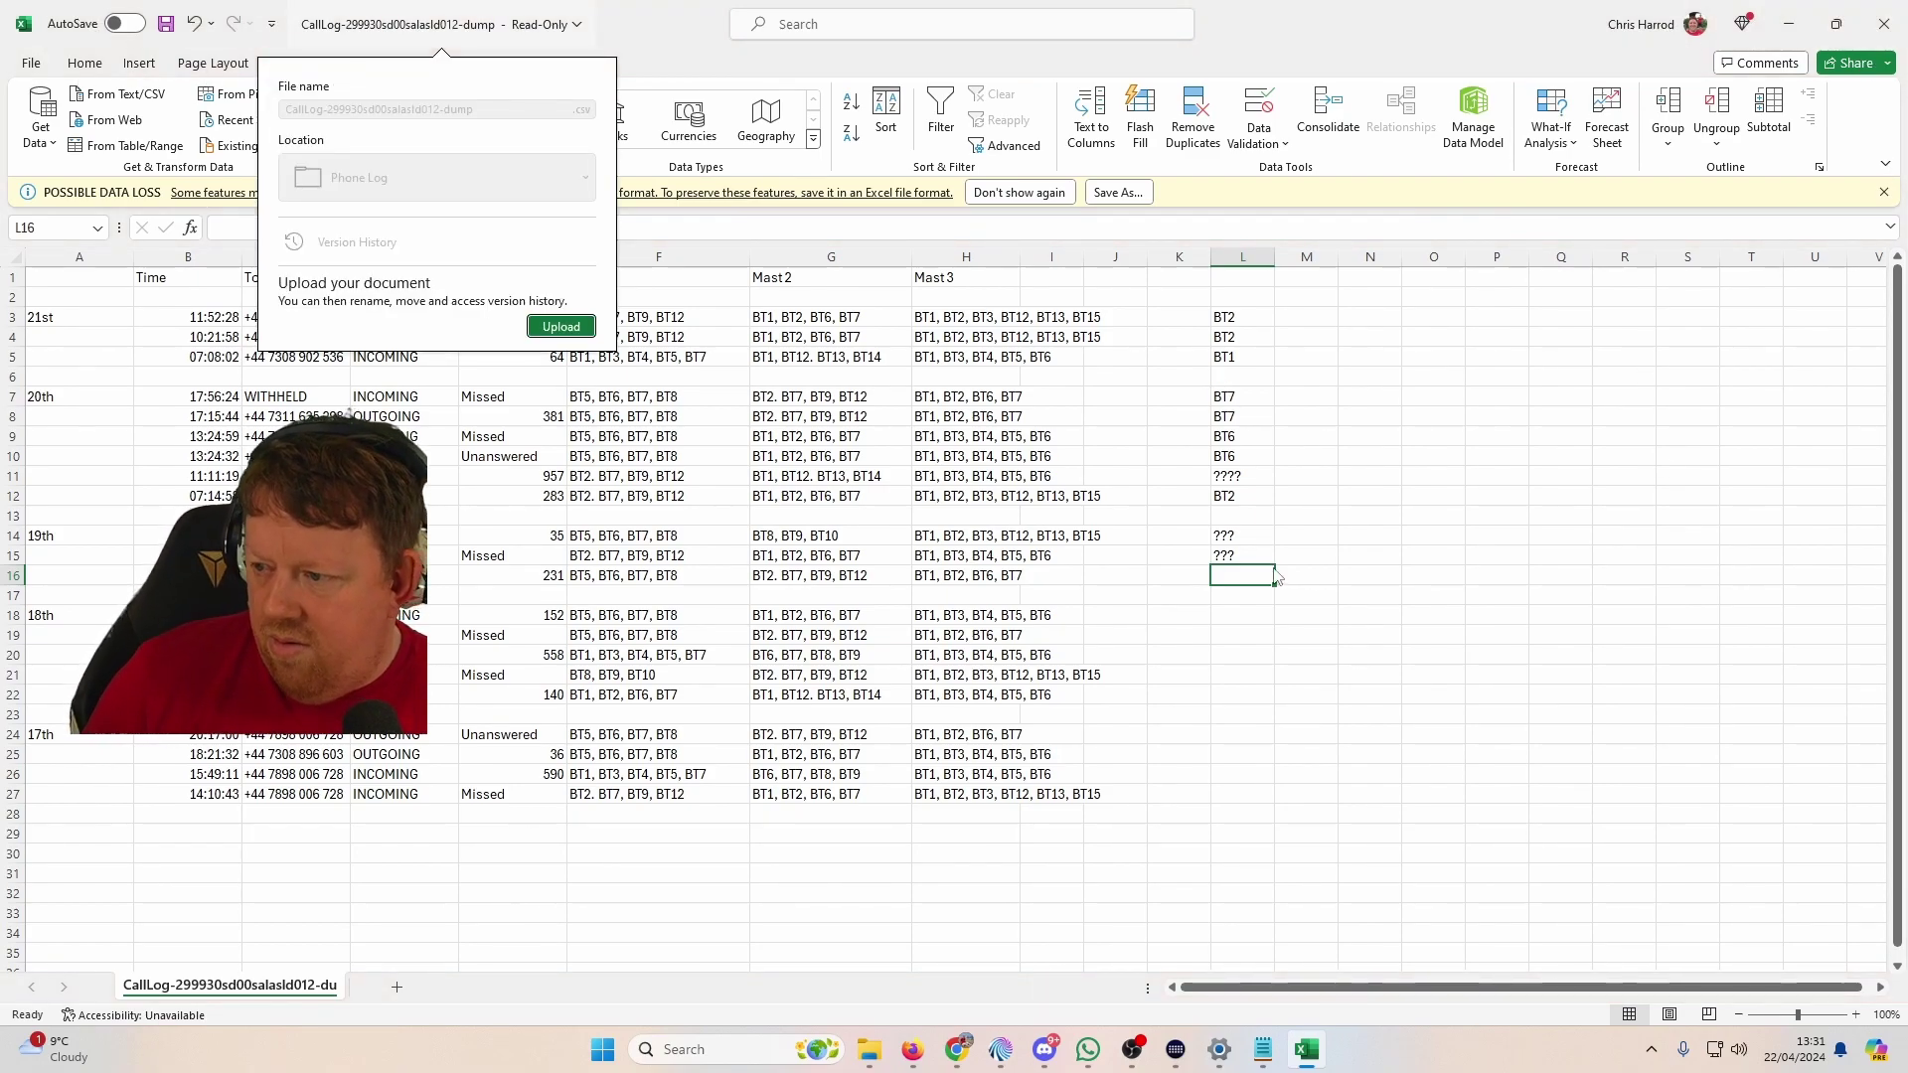
Step: Enter BT7 in L16, BT6 in L18, BT7 in L19 and ??? in L20
key(Escape)
text(BT)
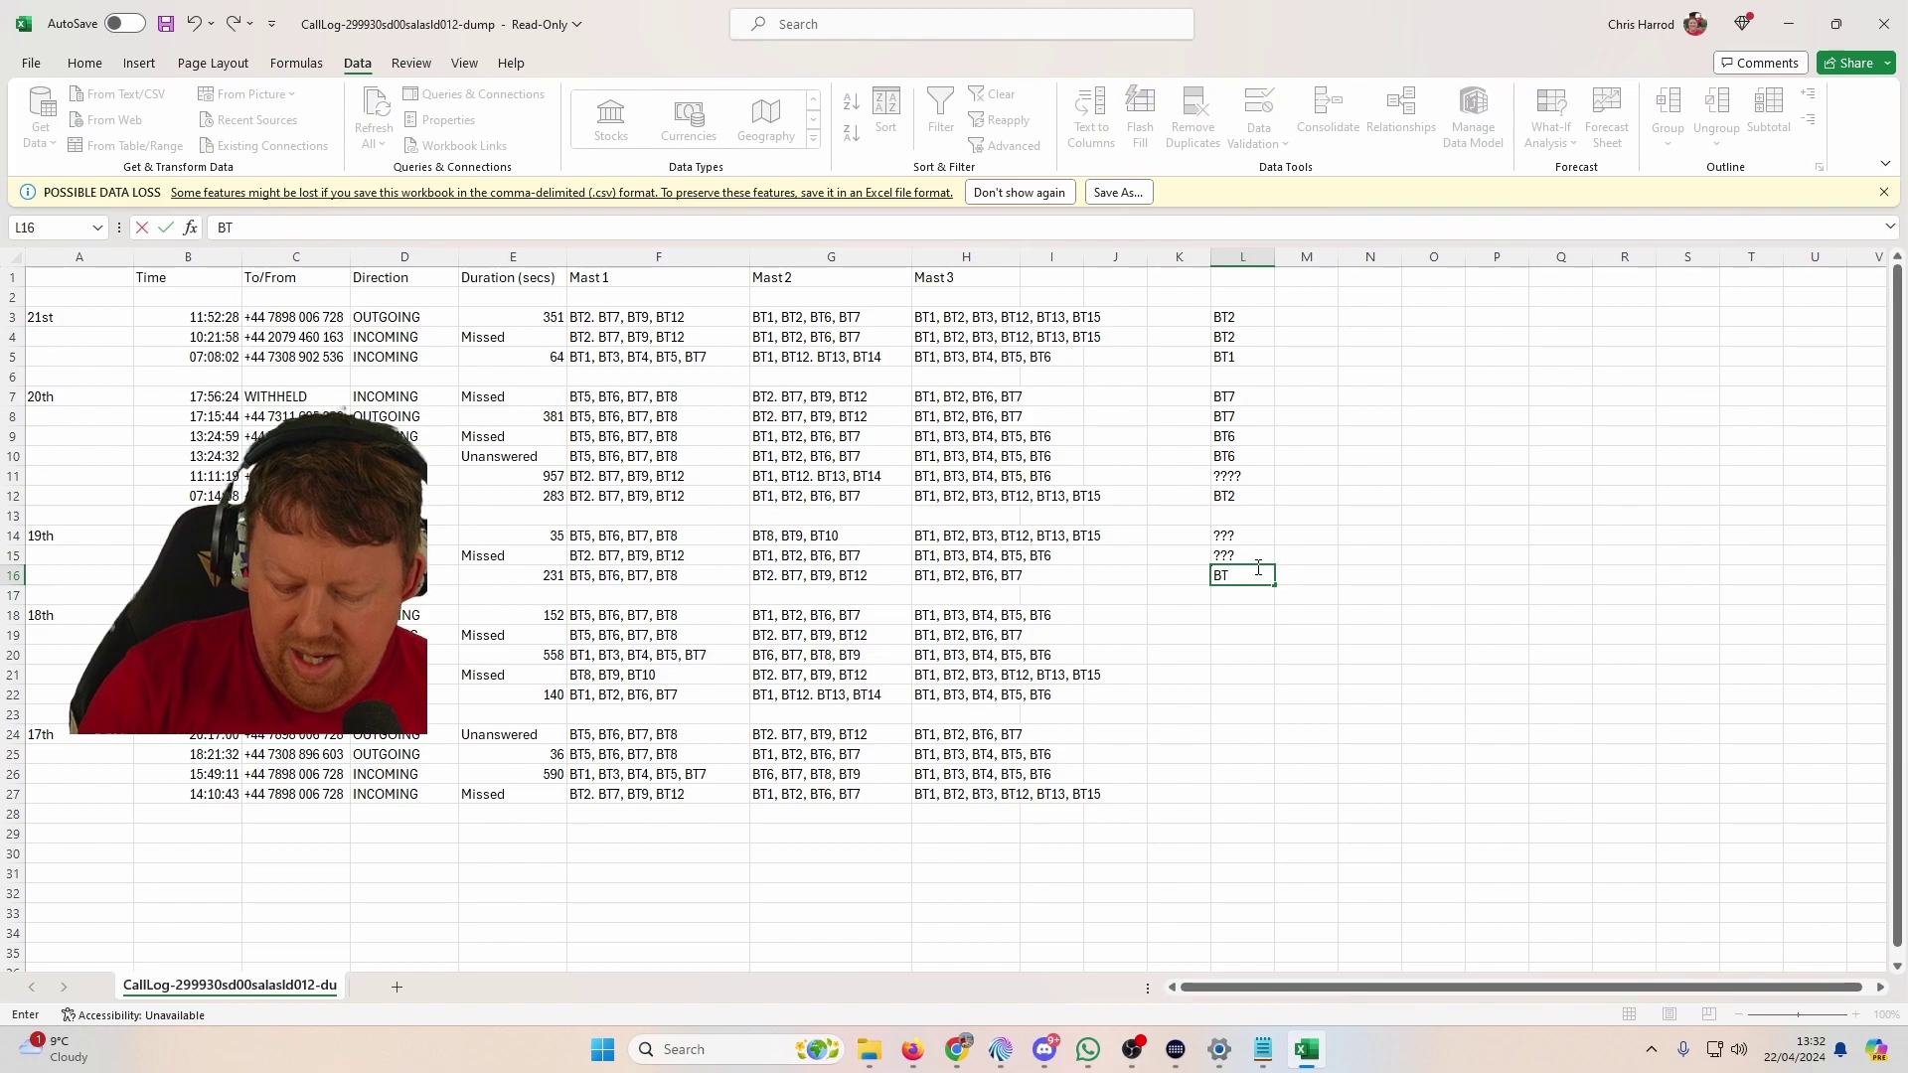
key(Return)
key(Return)
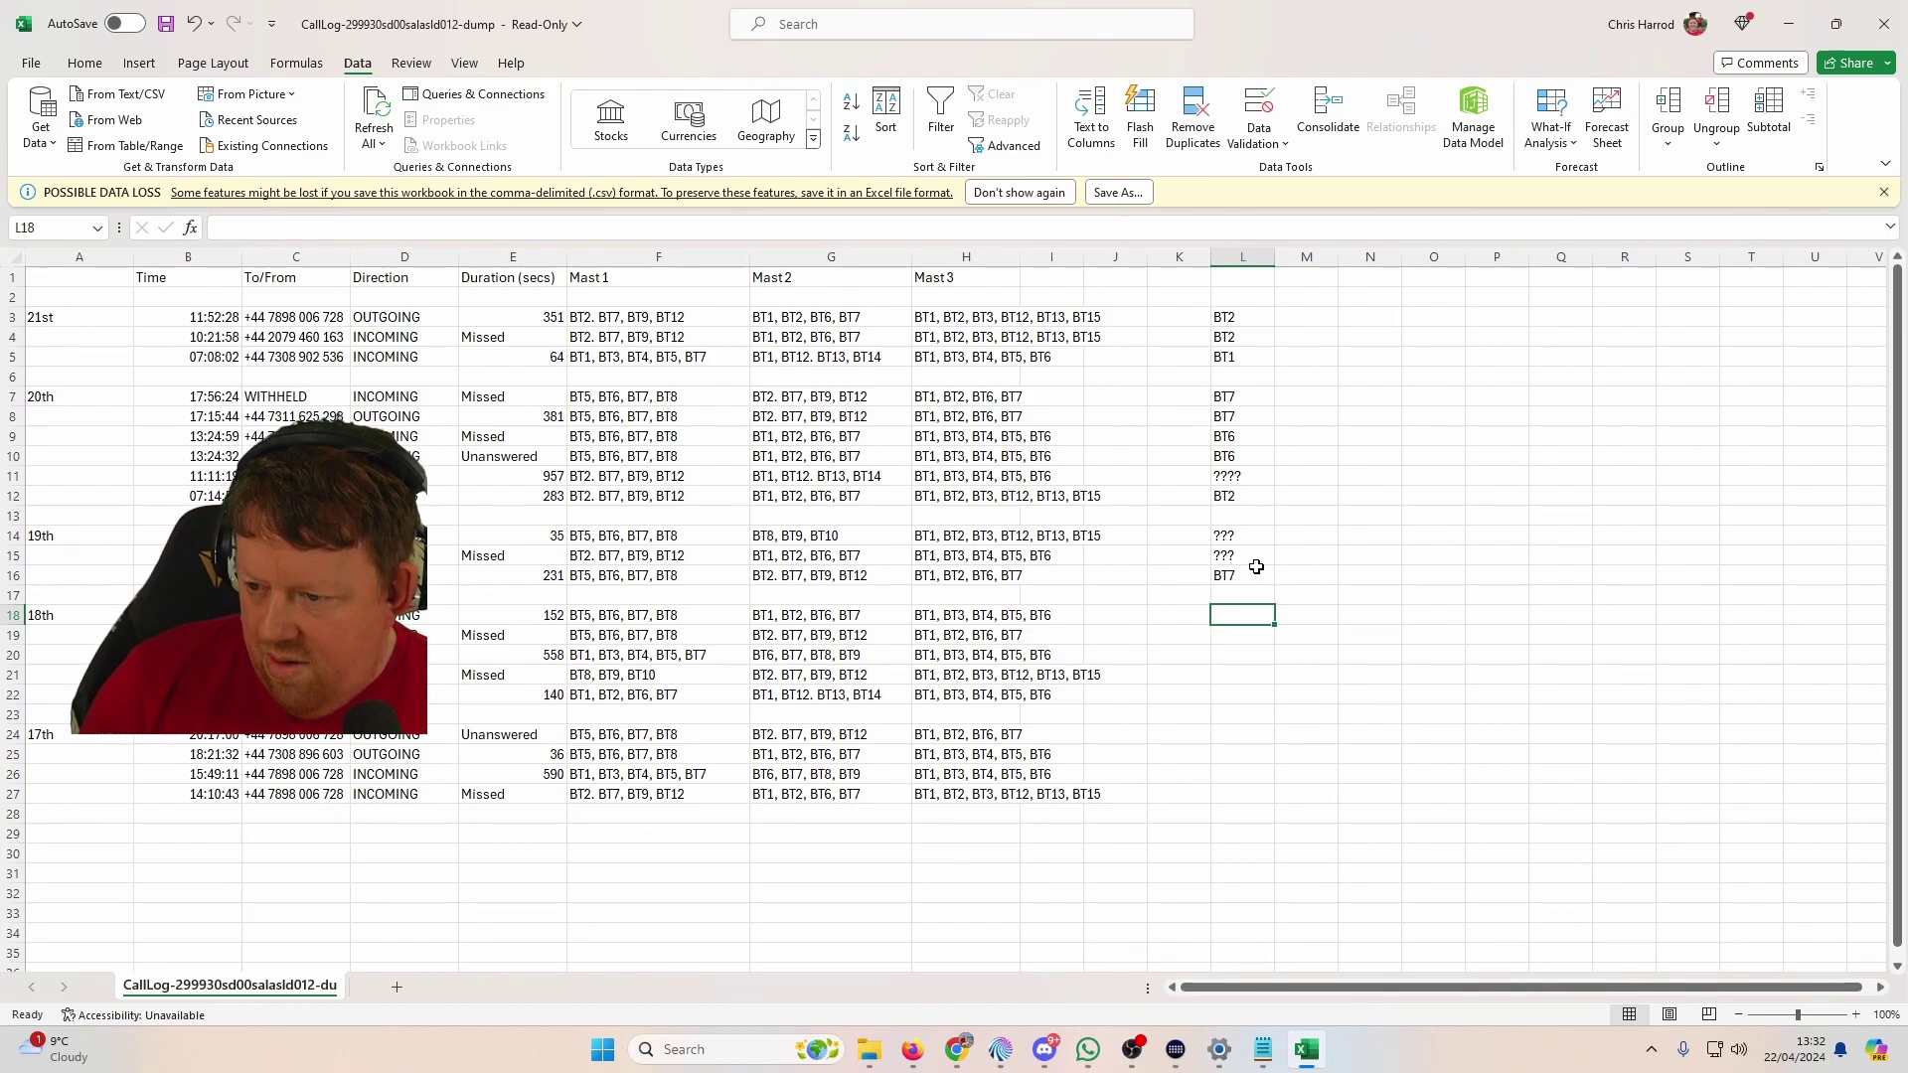
text(BT6)
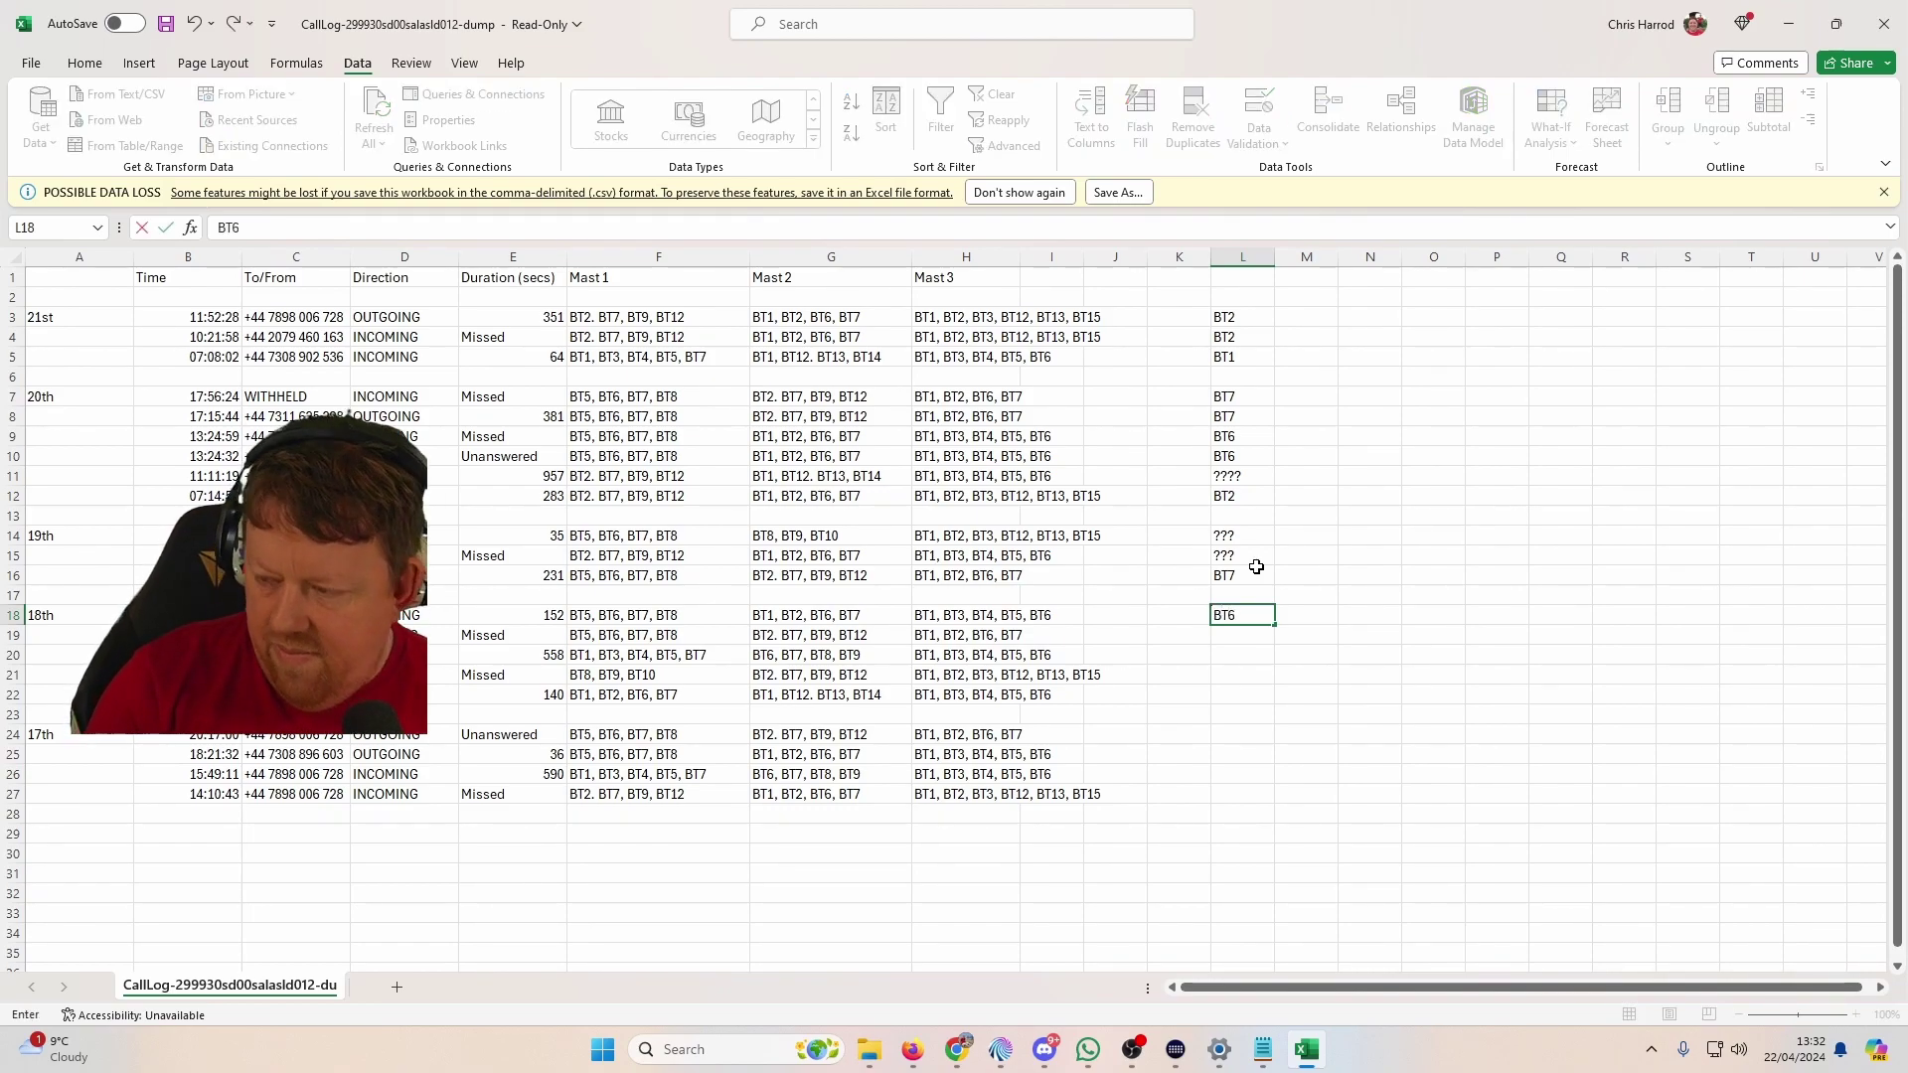
key(Return)
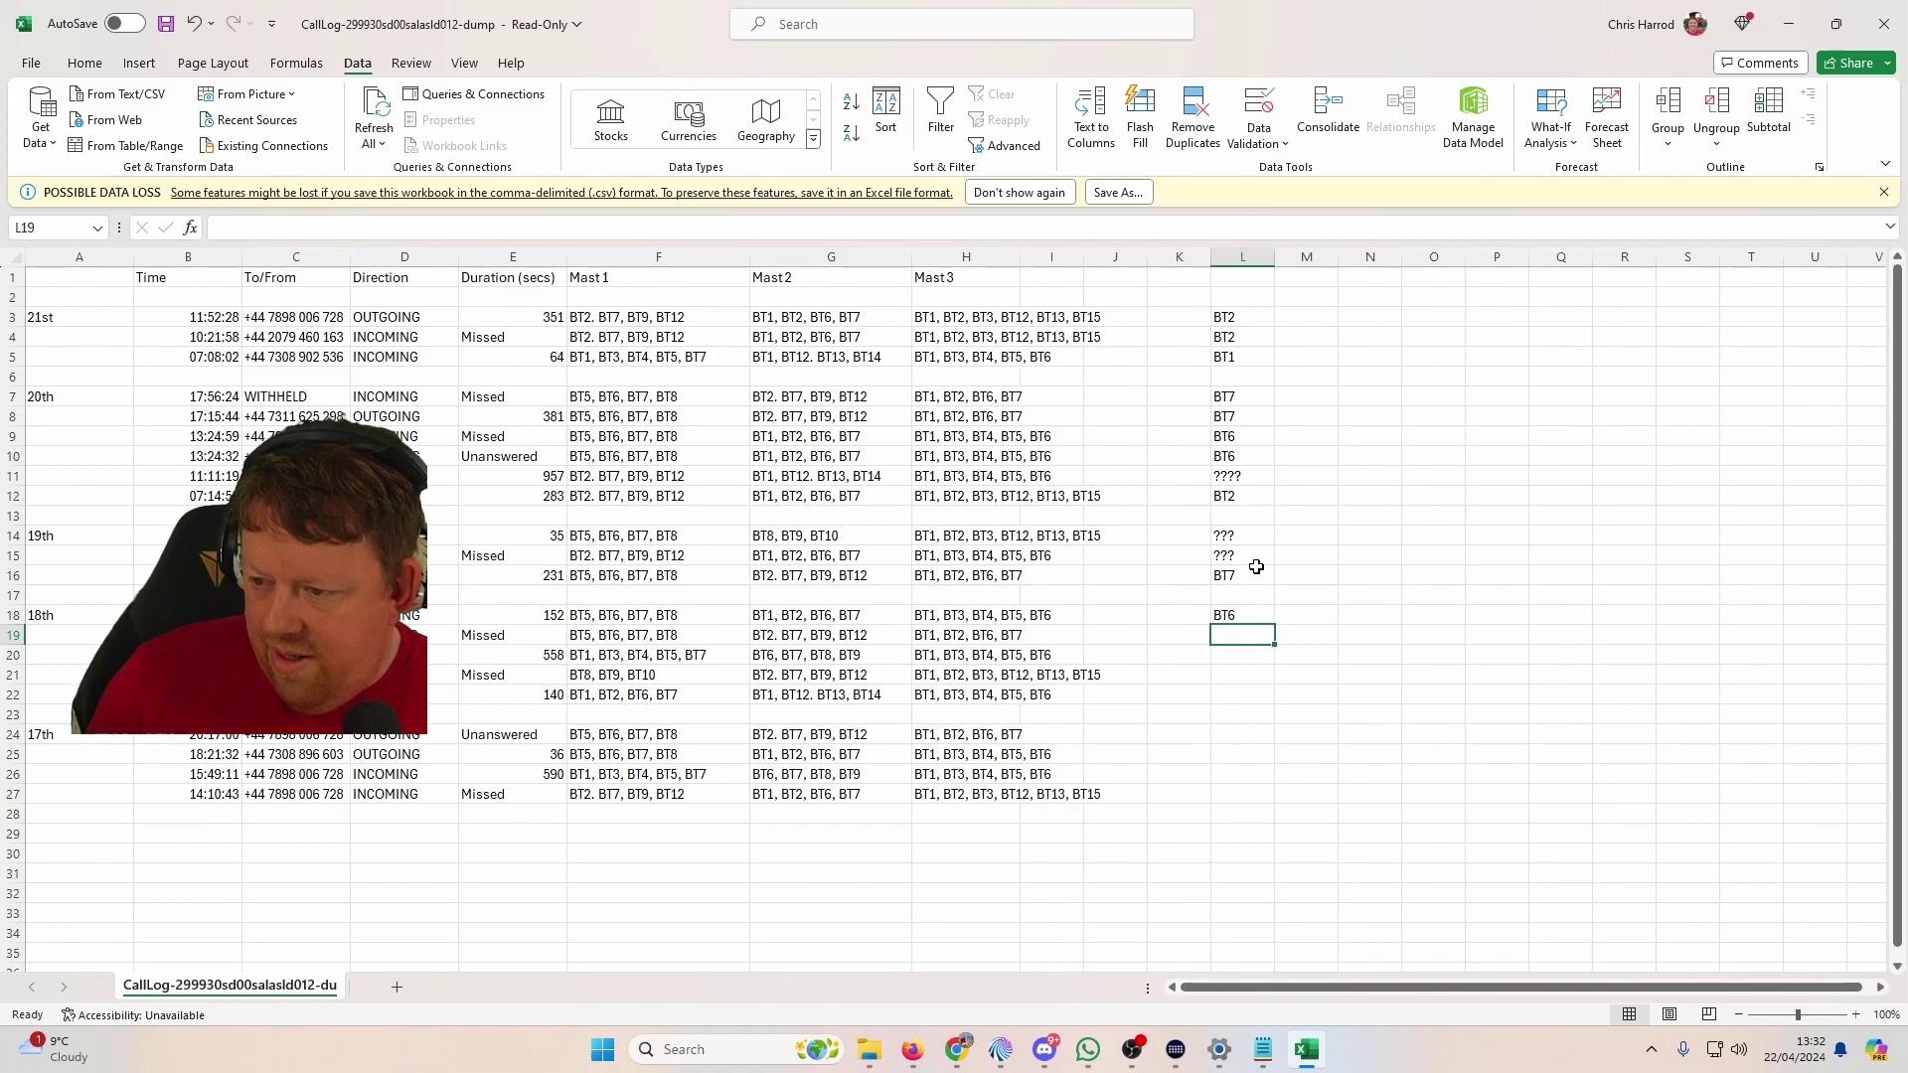
text(BT7)
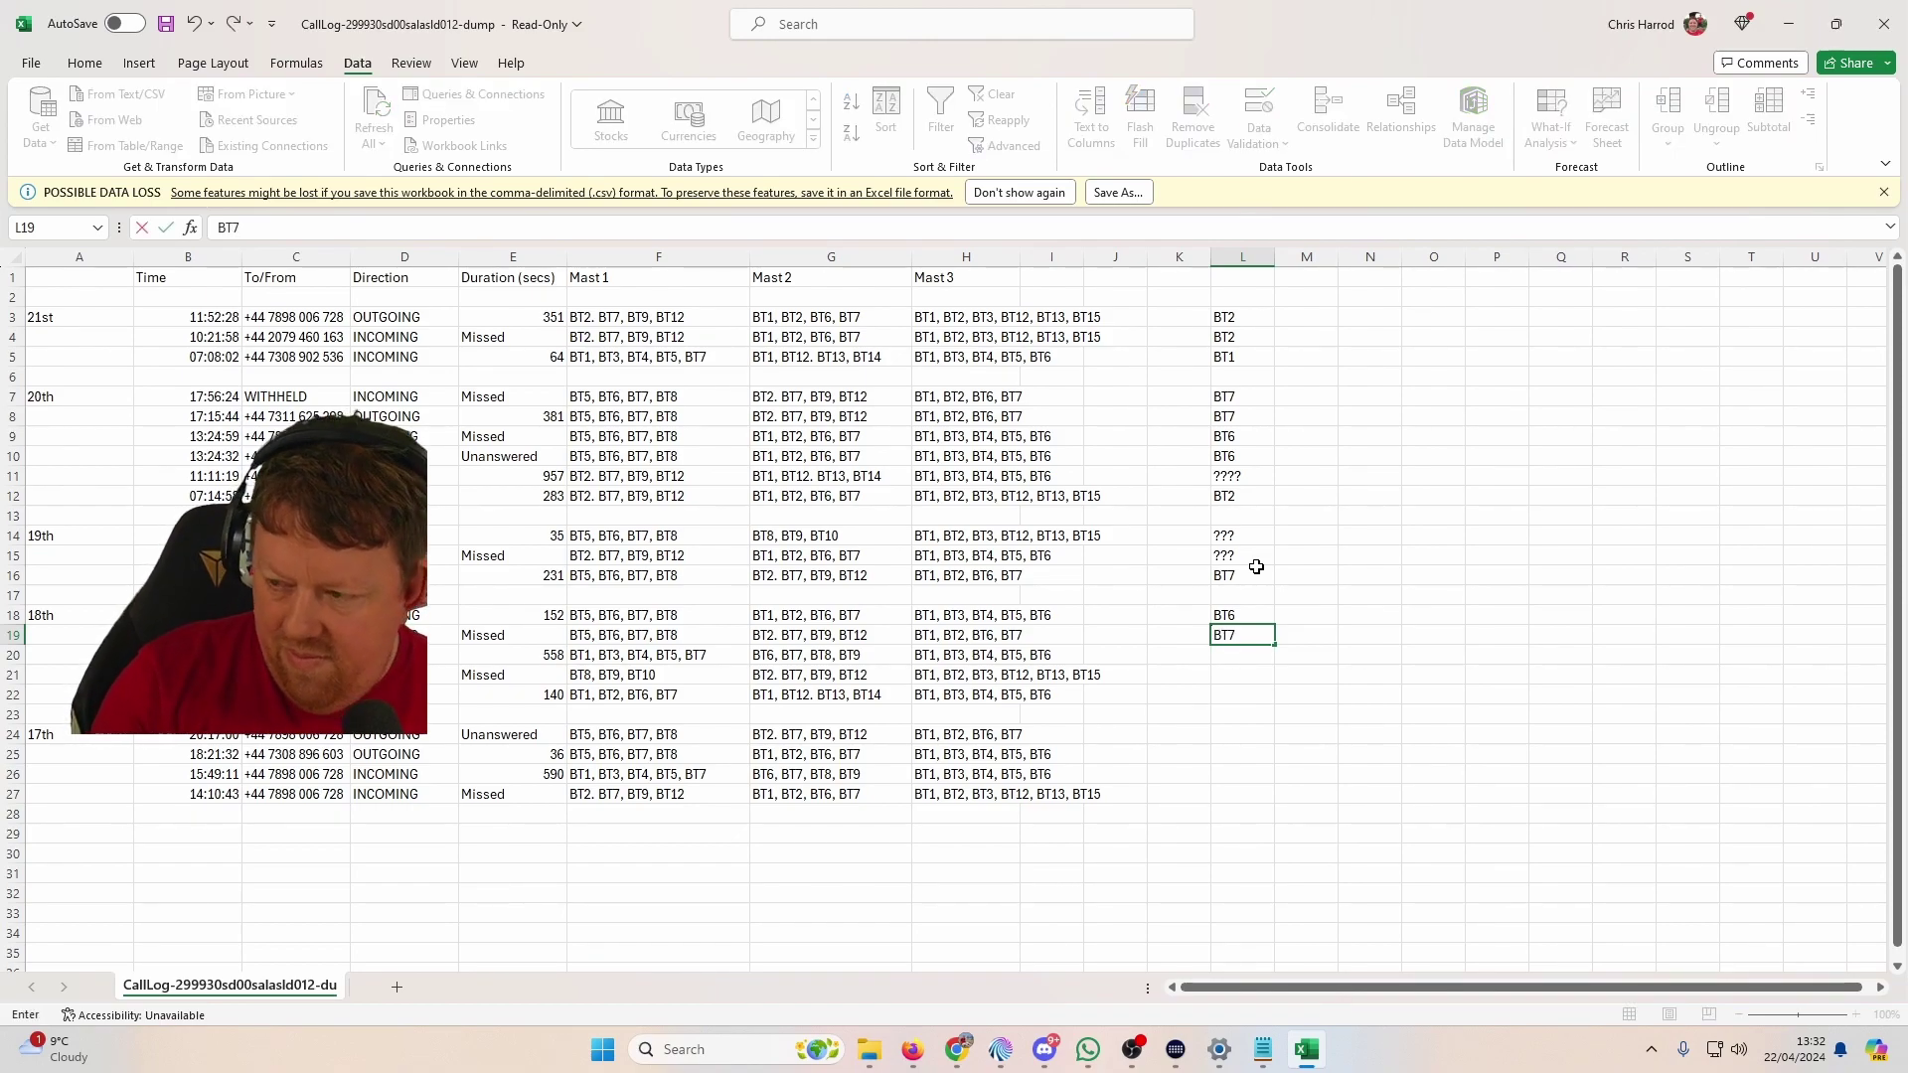
key(Return)
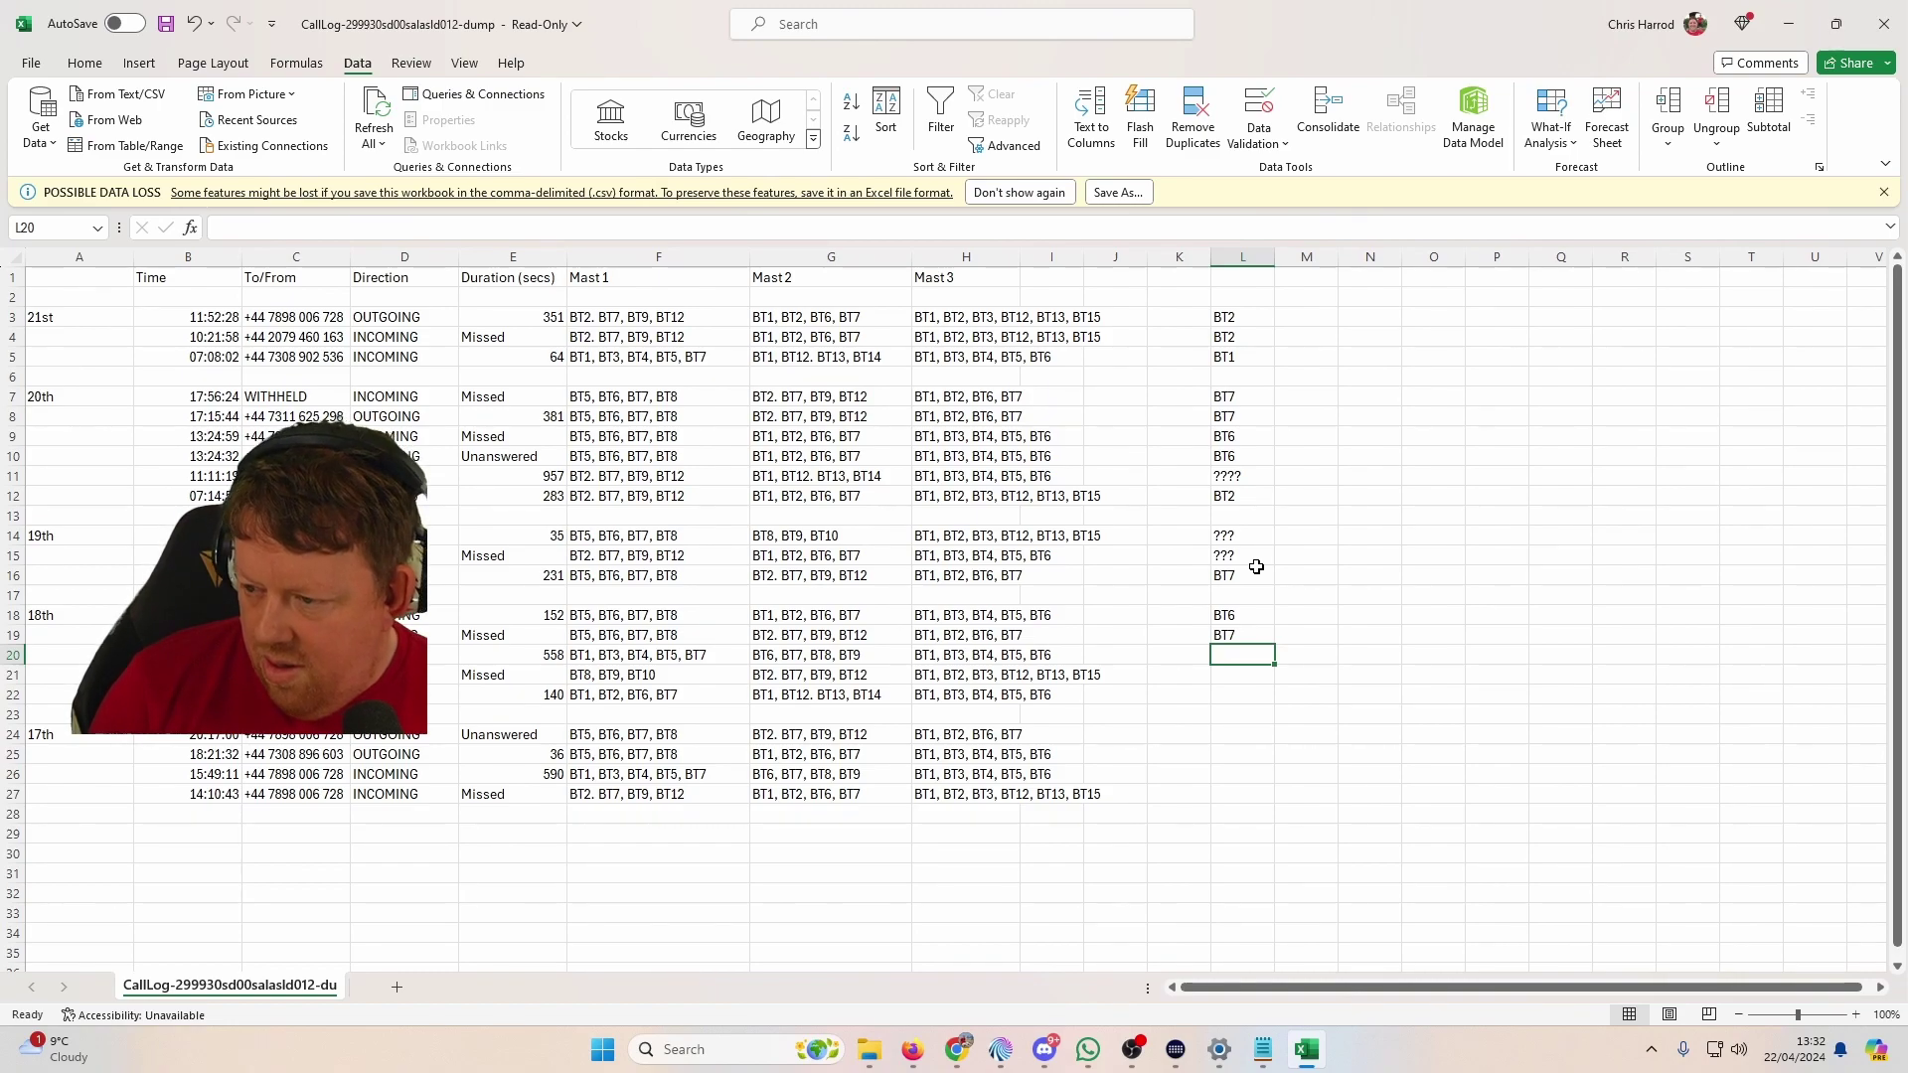
text(???)
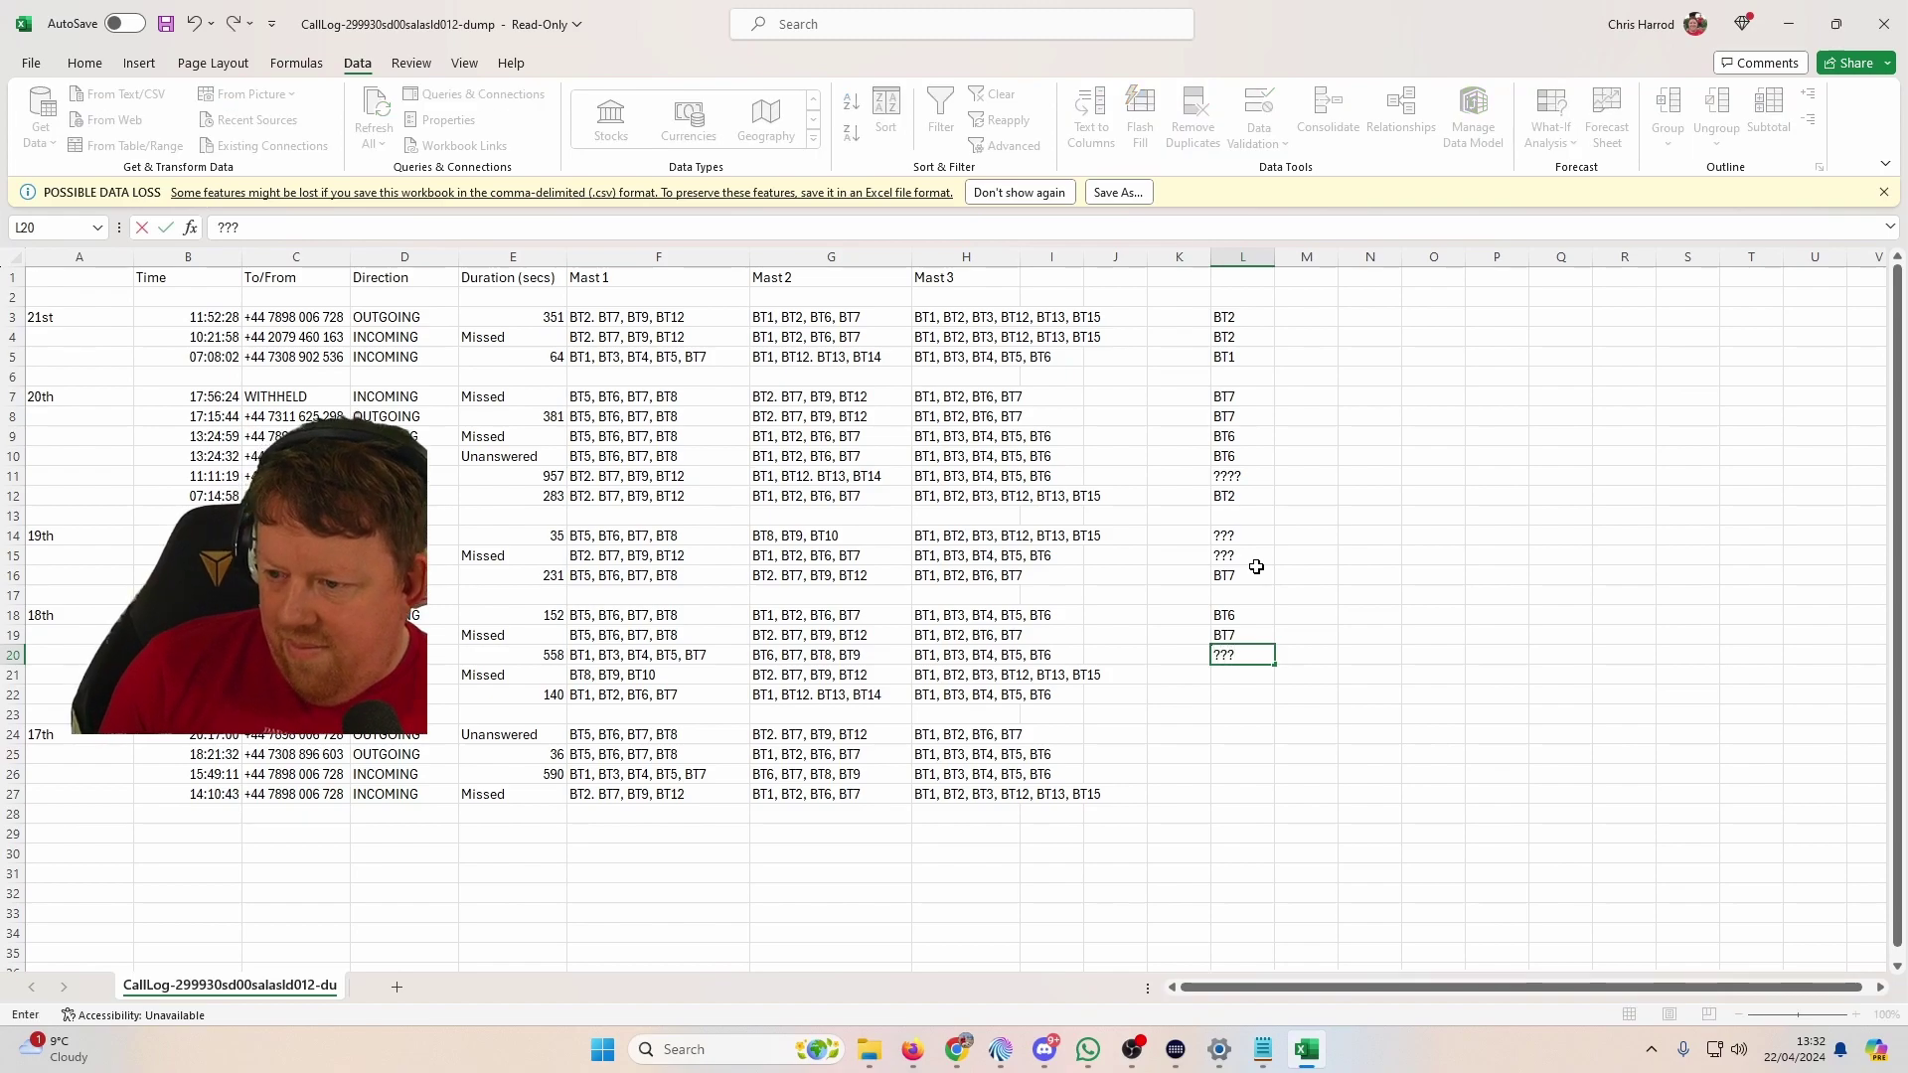
key(Left)
key(Left)
key(Left)
key(Left)
key(Left)
key(Left)
key(Left)
key(Left)
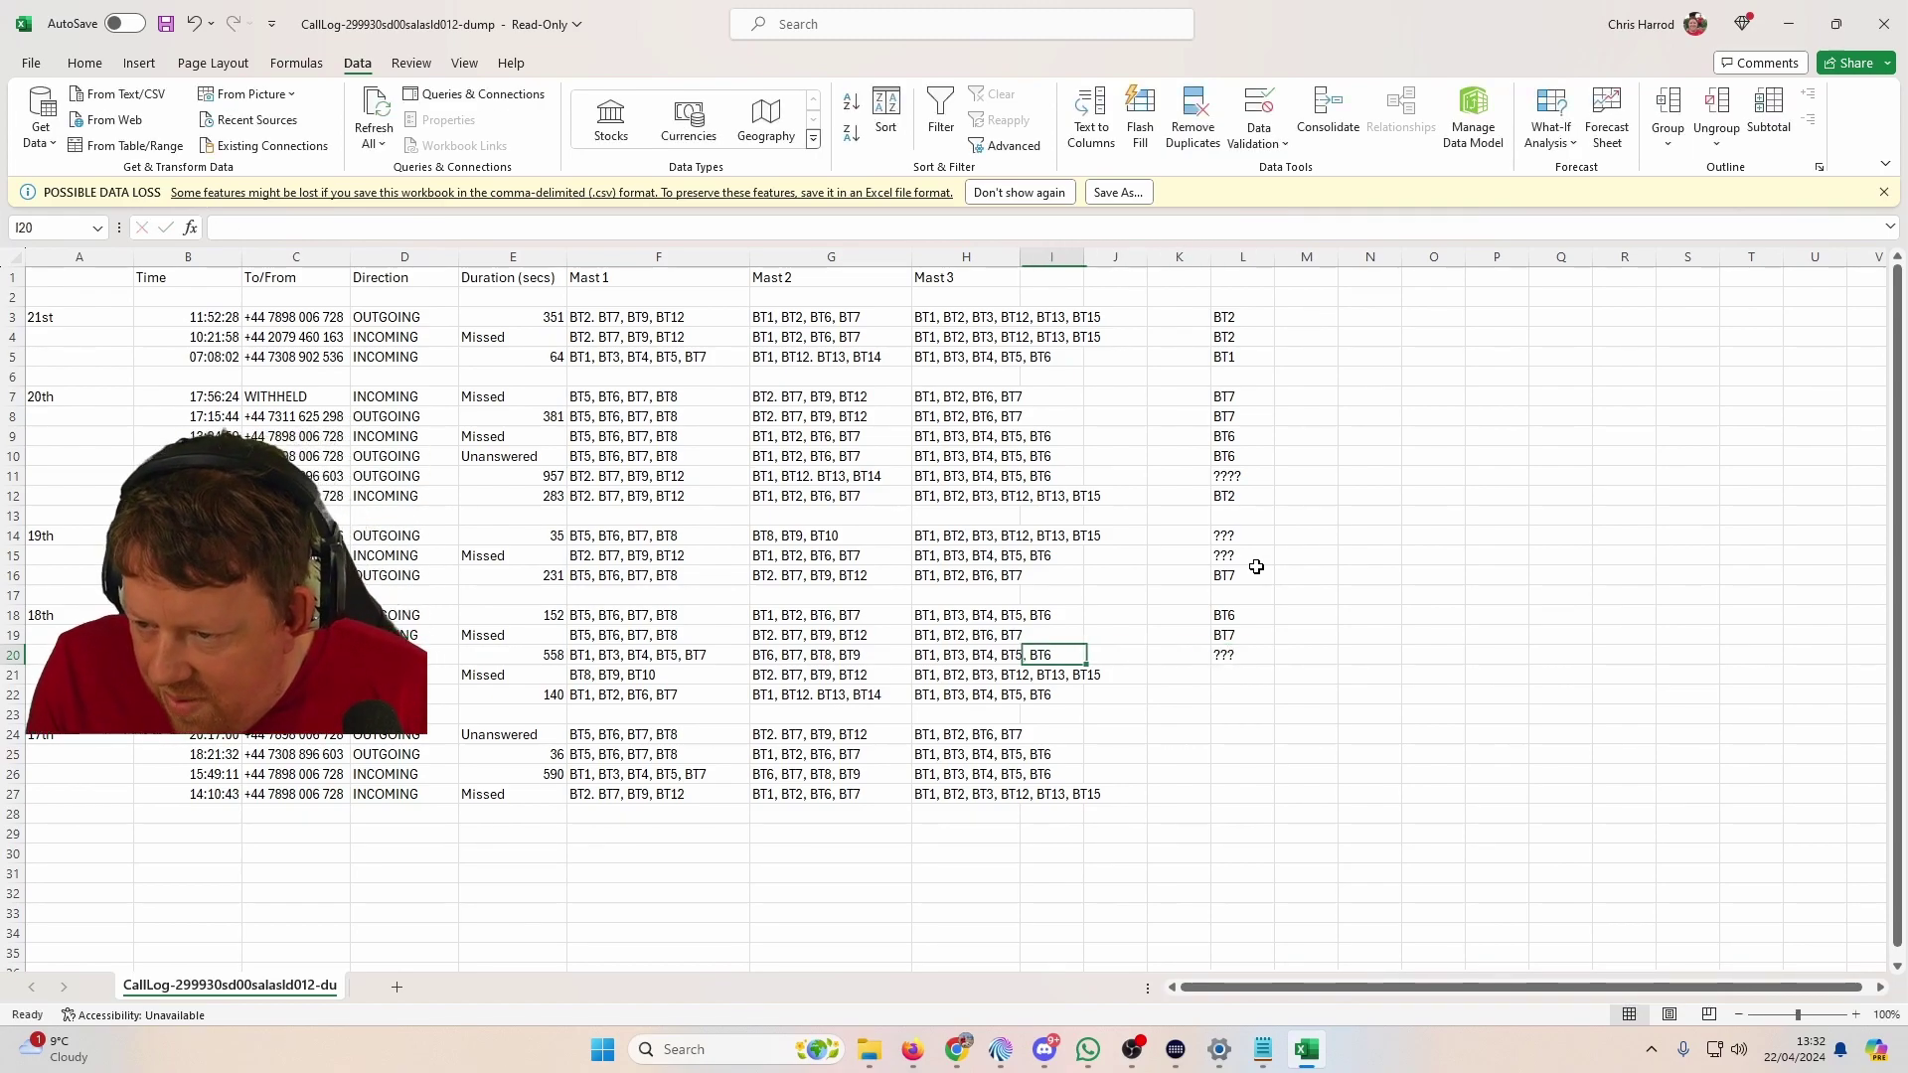
key(Right)
key(Right)
key(Right)
key(Left)
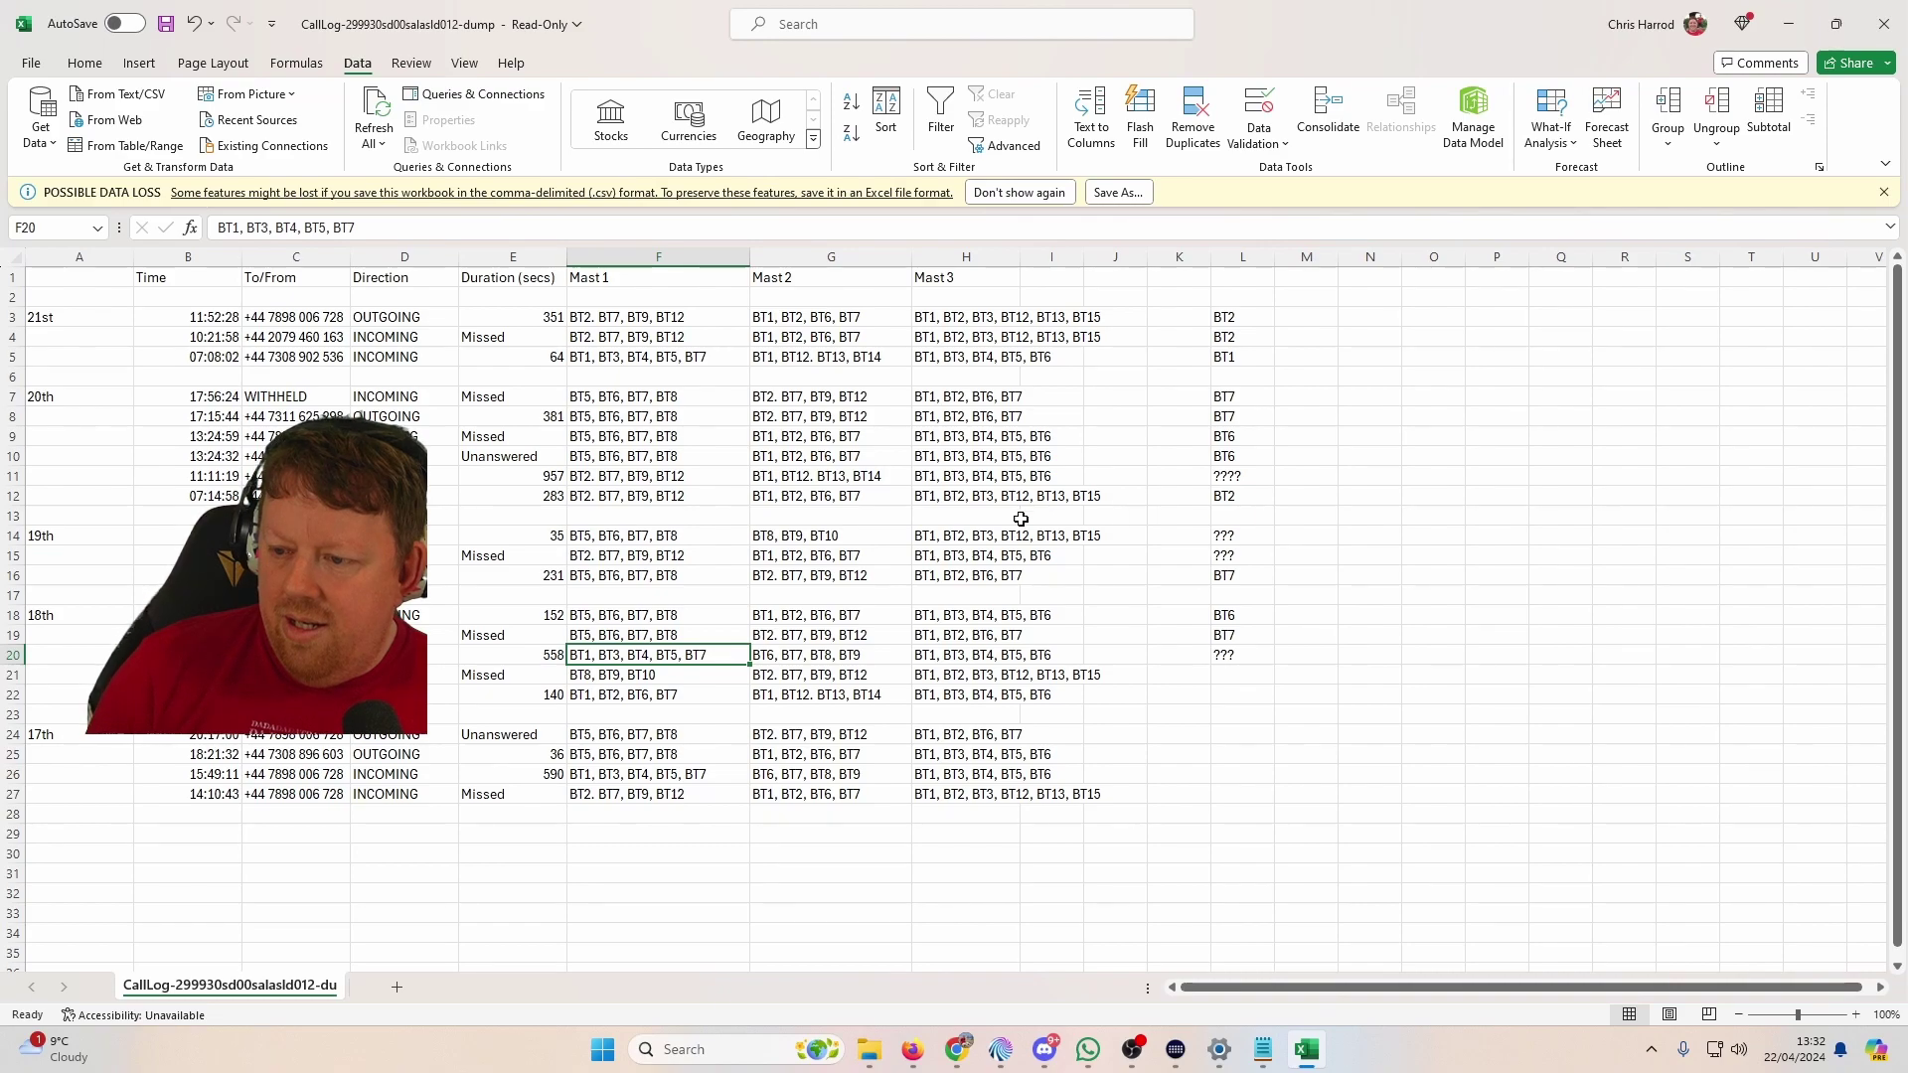
drag(659, 317, 960, 794)
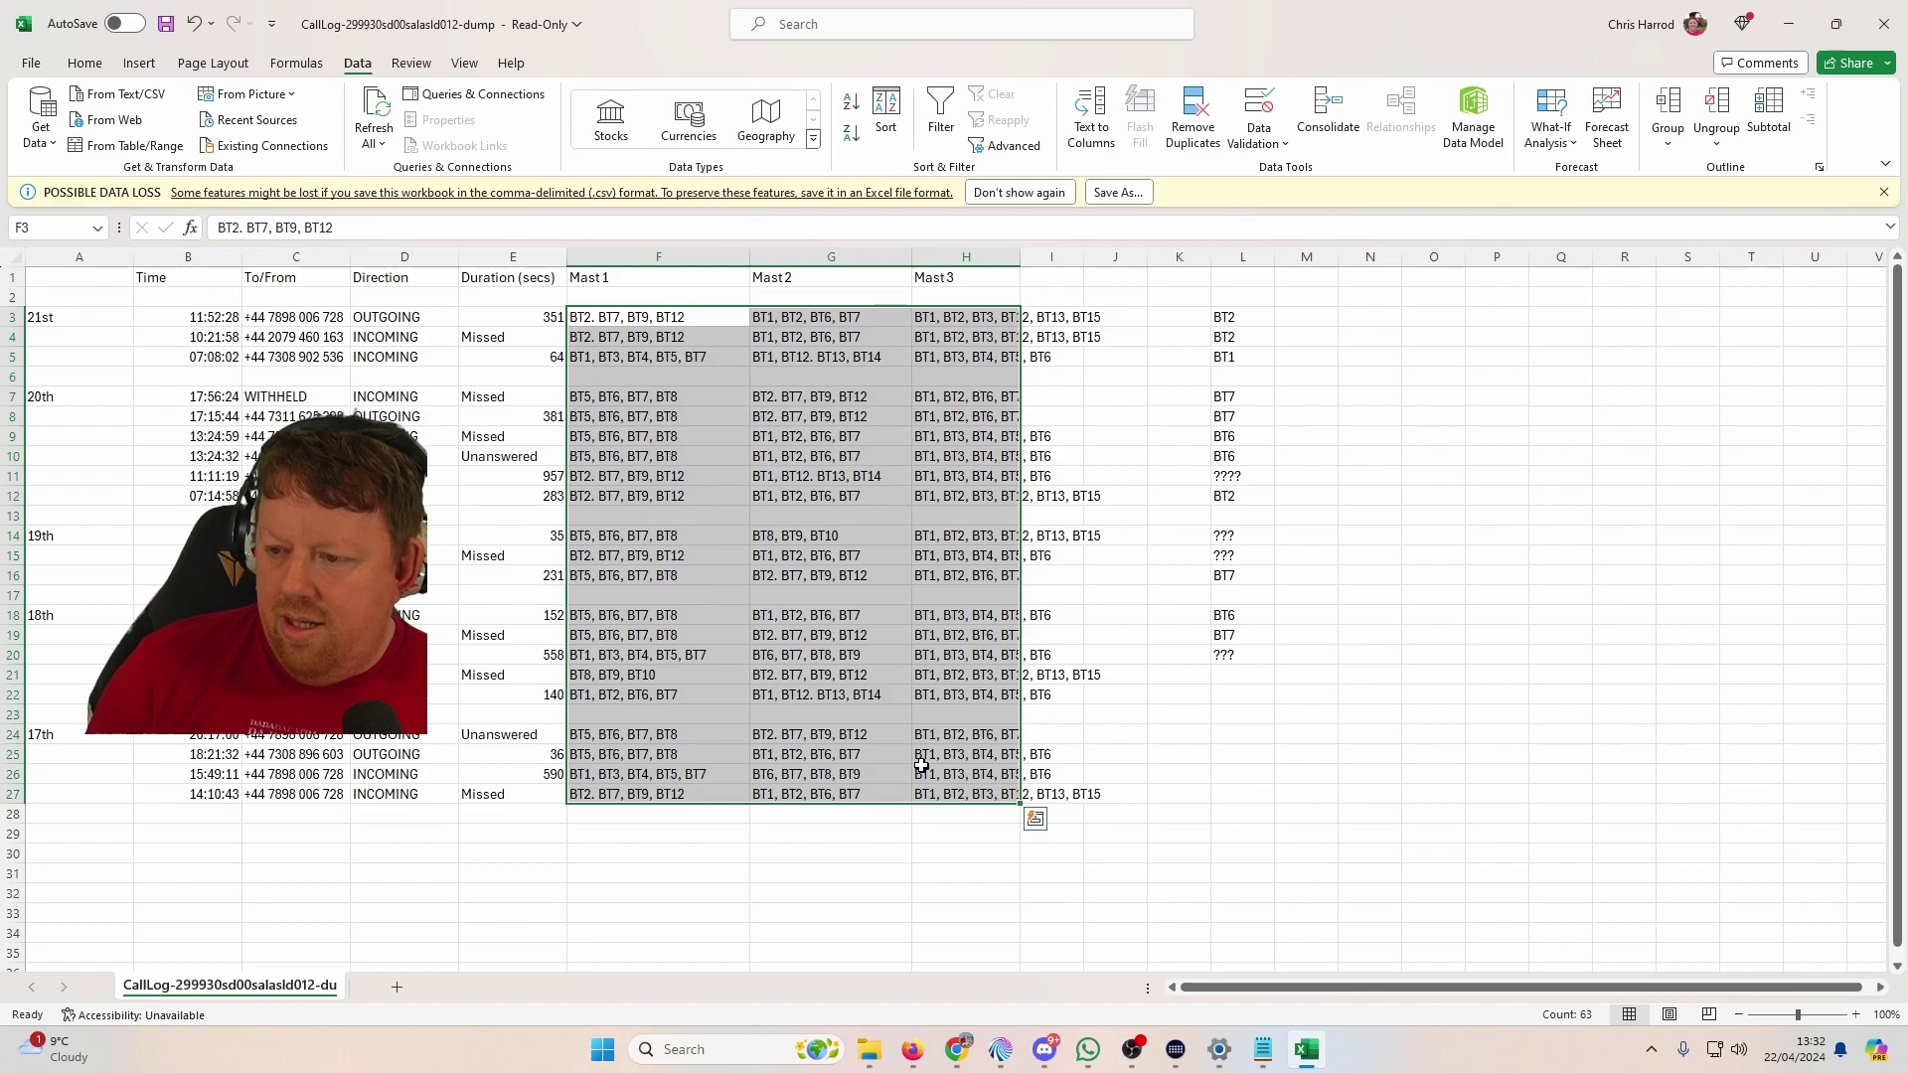
drag(641, 316, 667, 792)
key(ctrl+c)
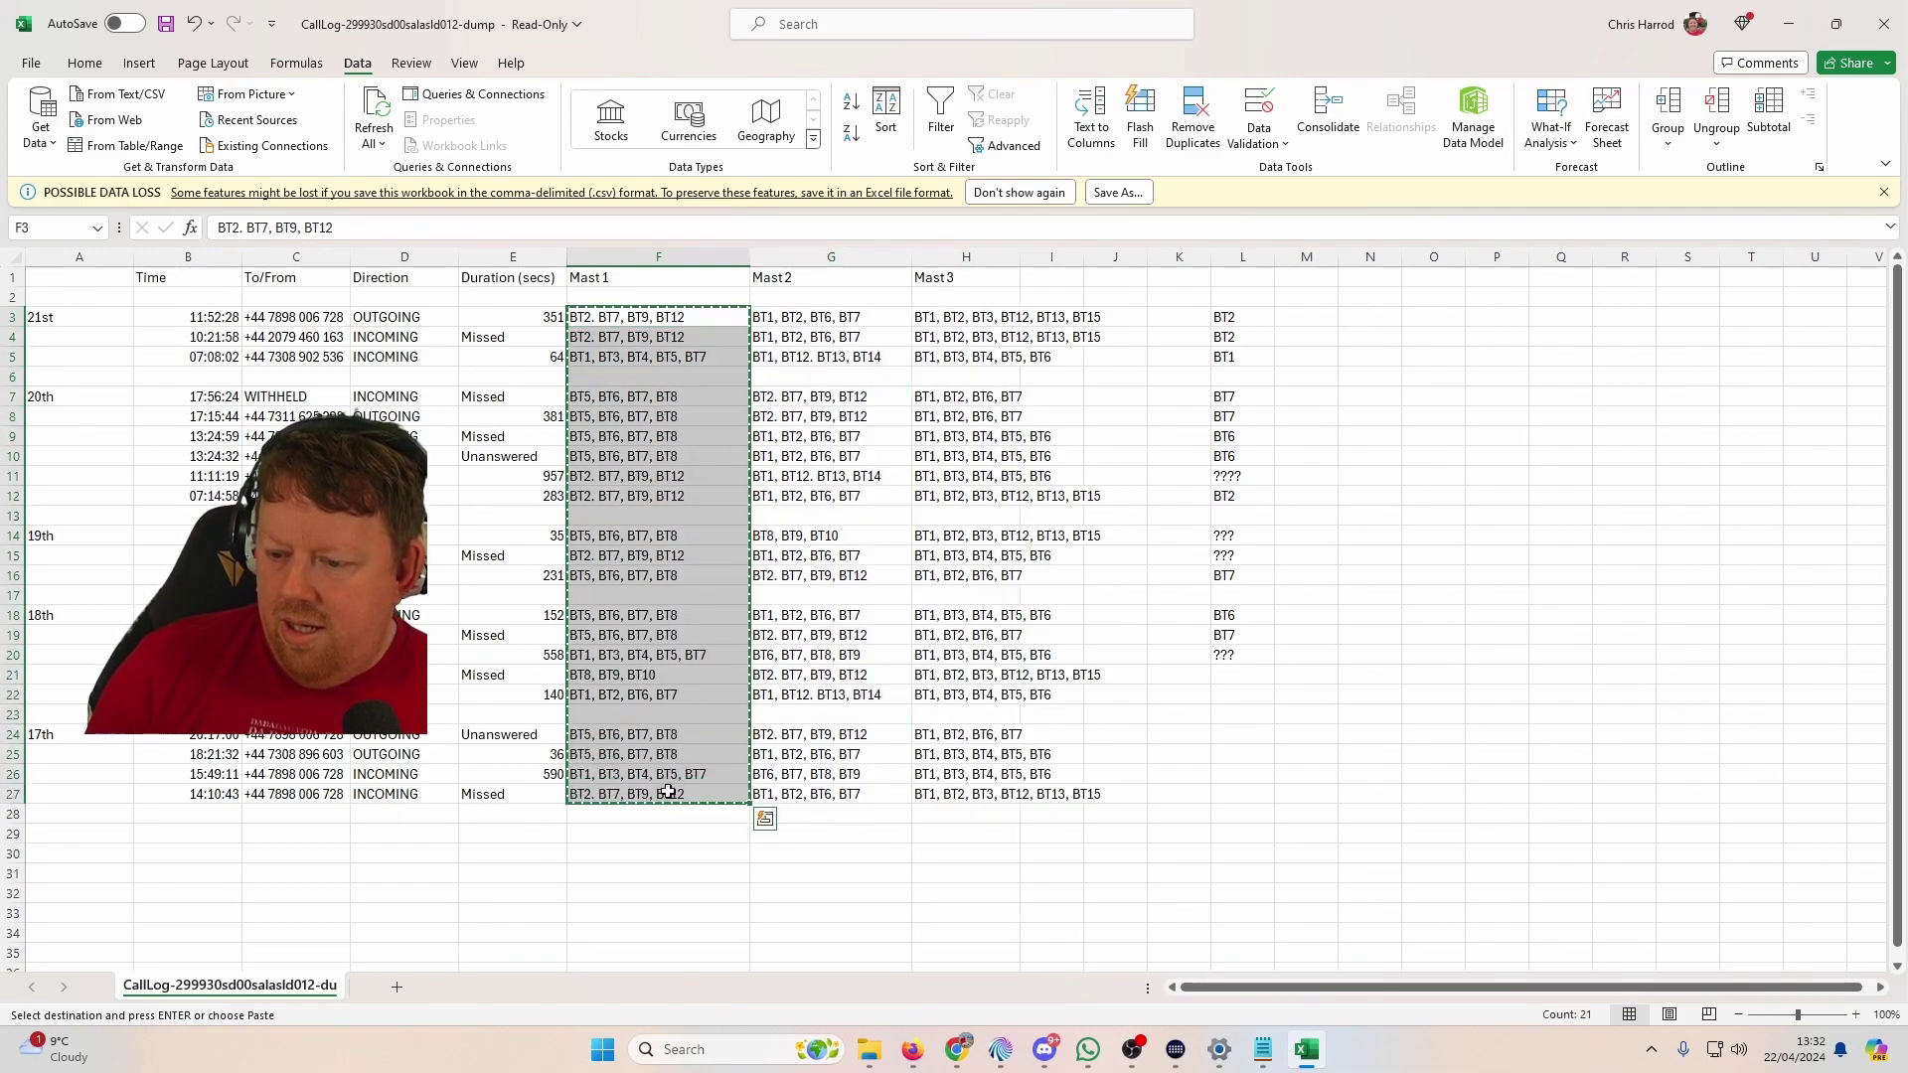
scroll(656, 785, down, 5)
click(442, 574)
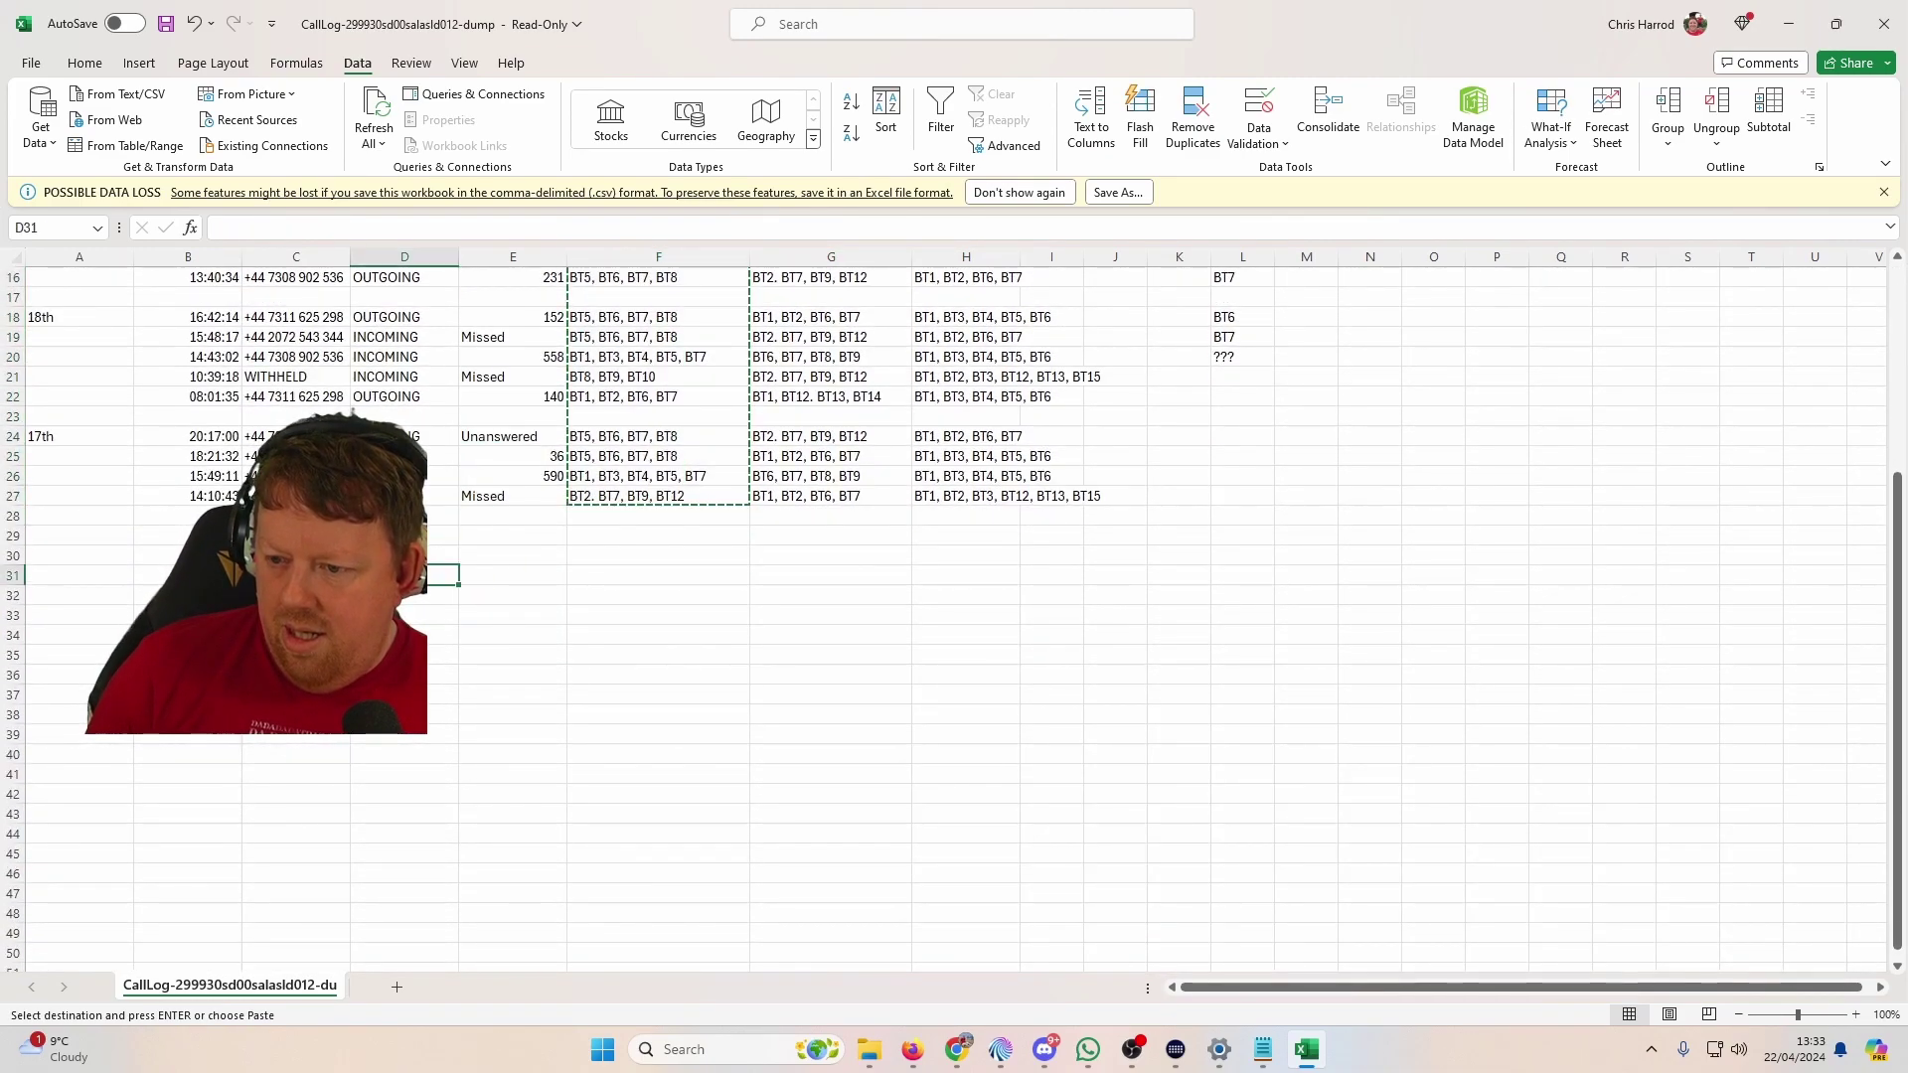
key(ctrl+v)
right_click(410, 576)
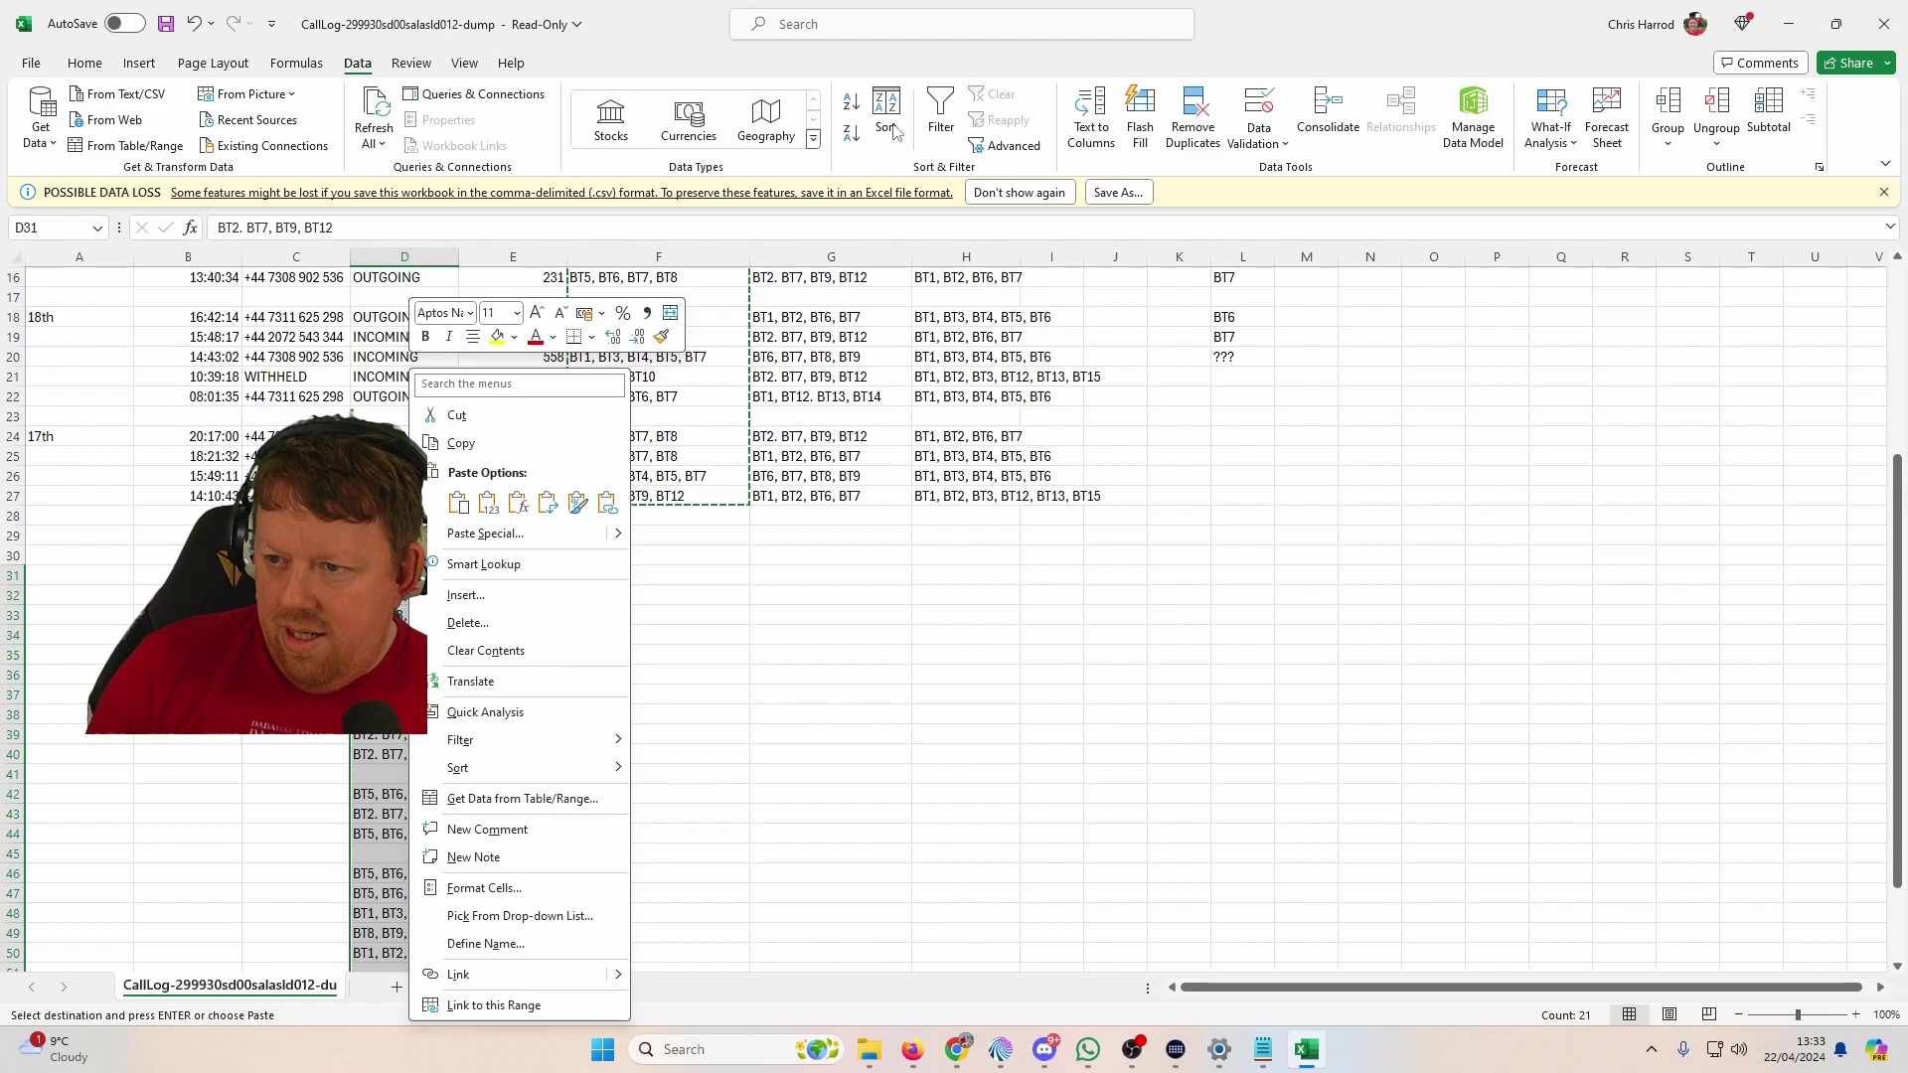
key(Escape)
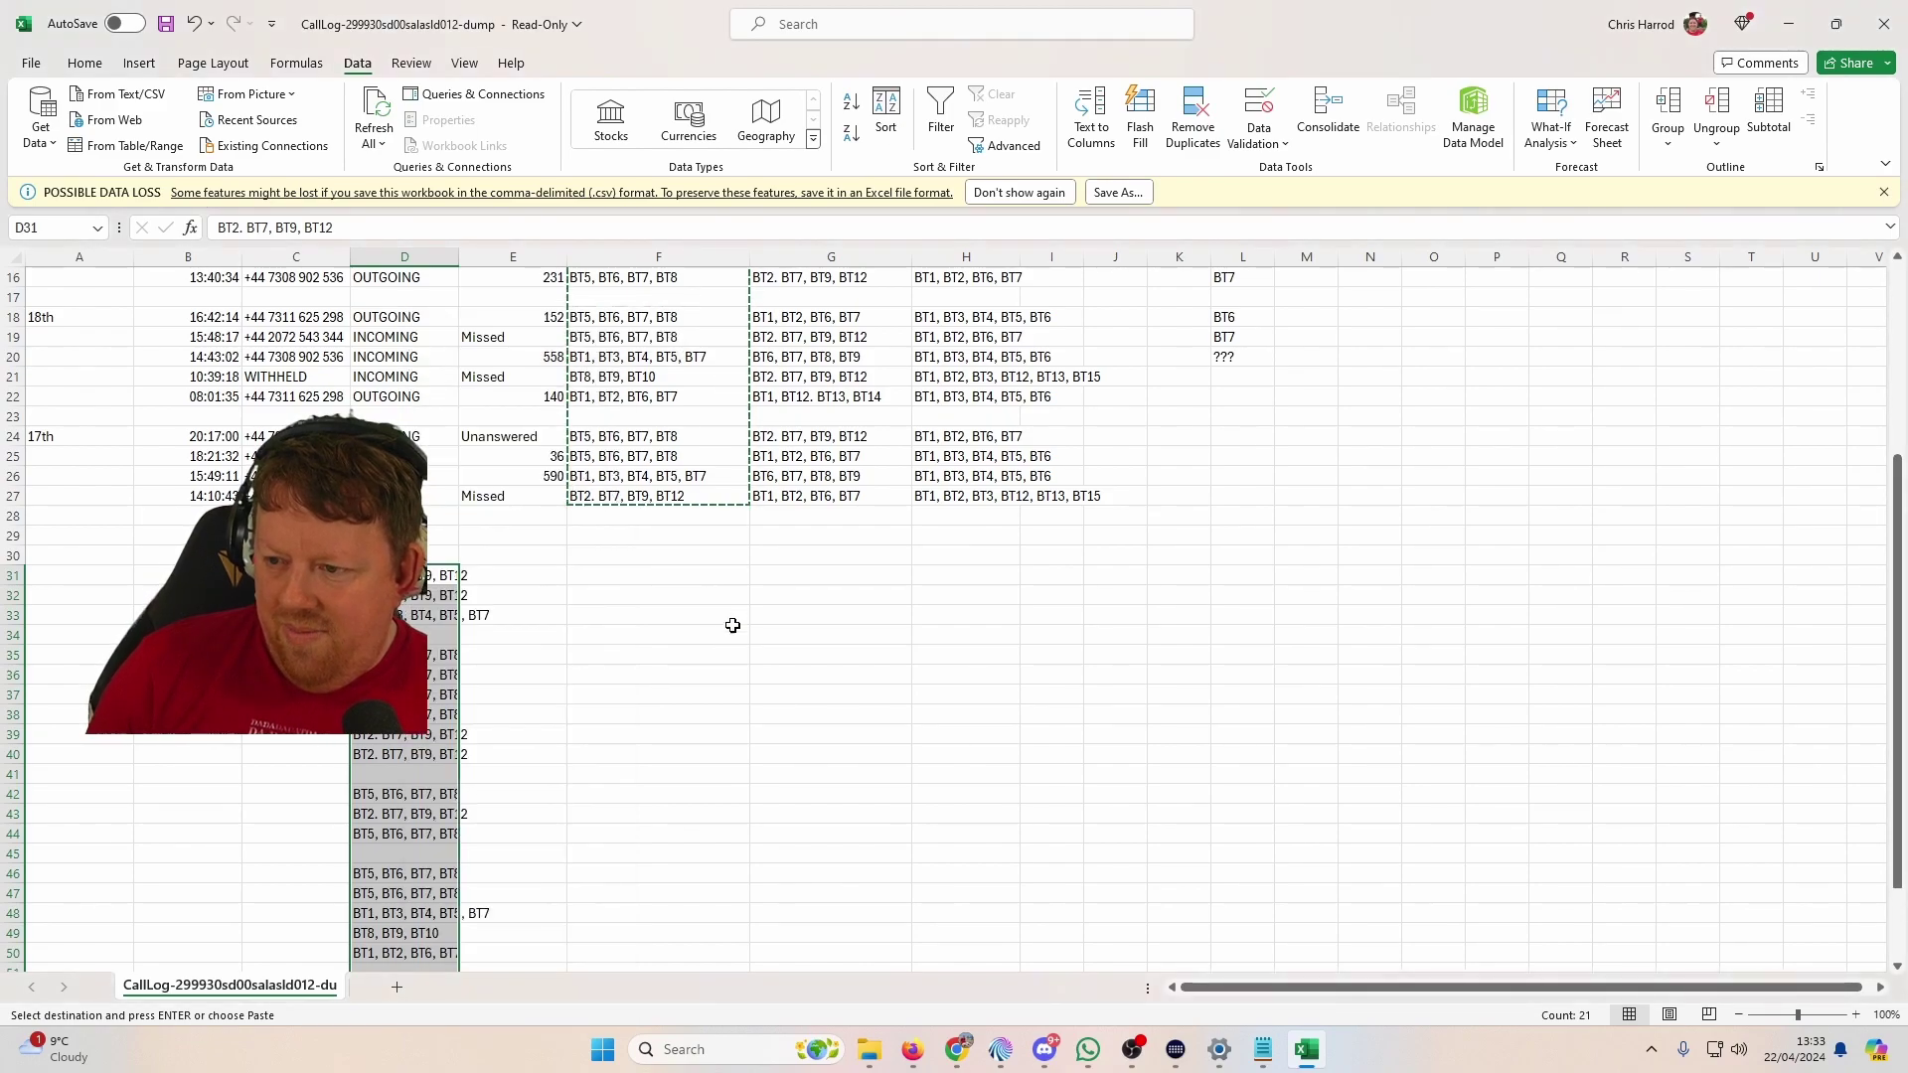
key(ctrl+z)
scroll(733, 639, up, 4)
click(1230, 614)
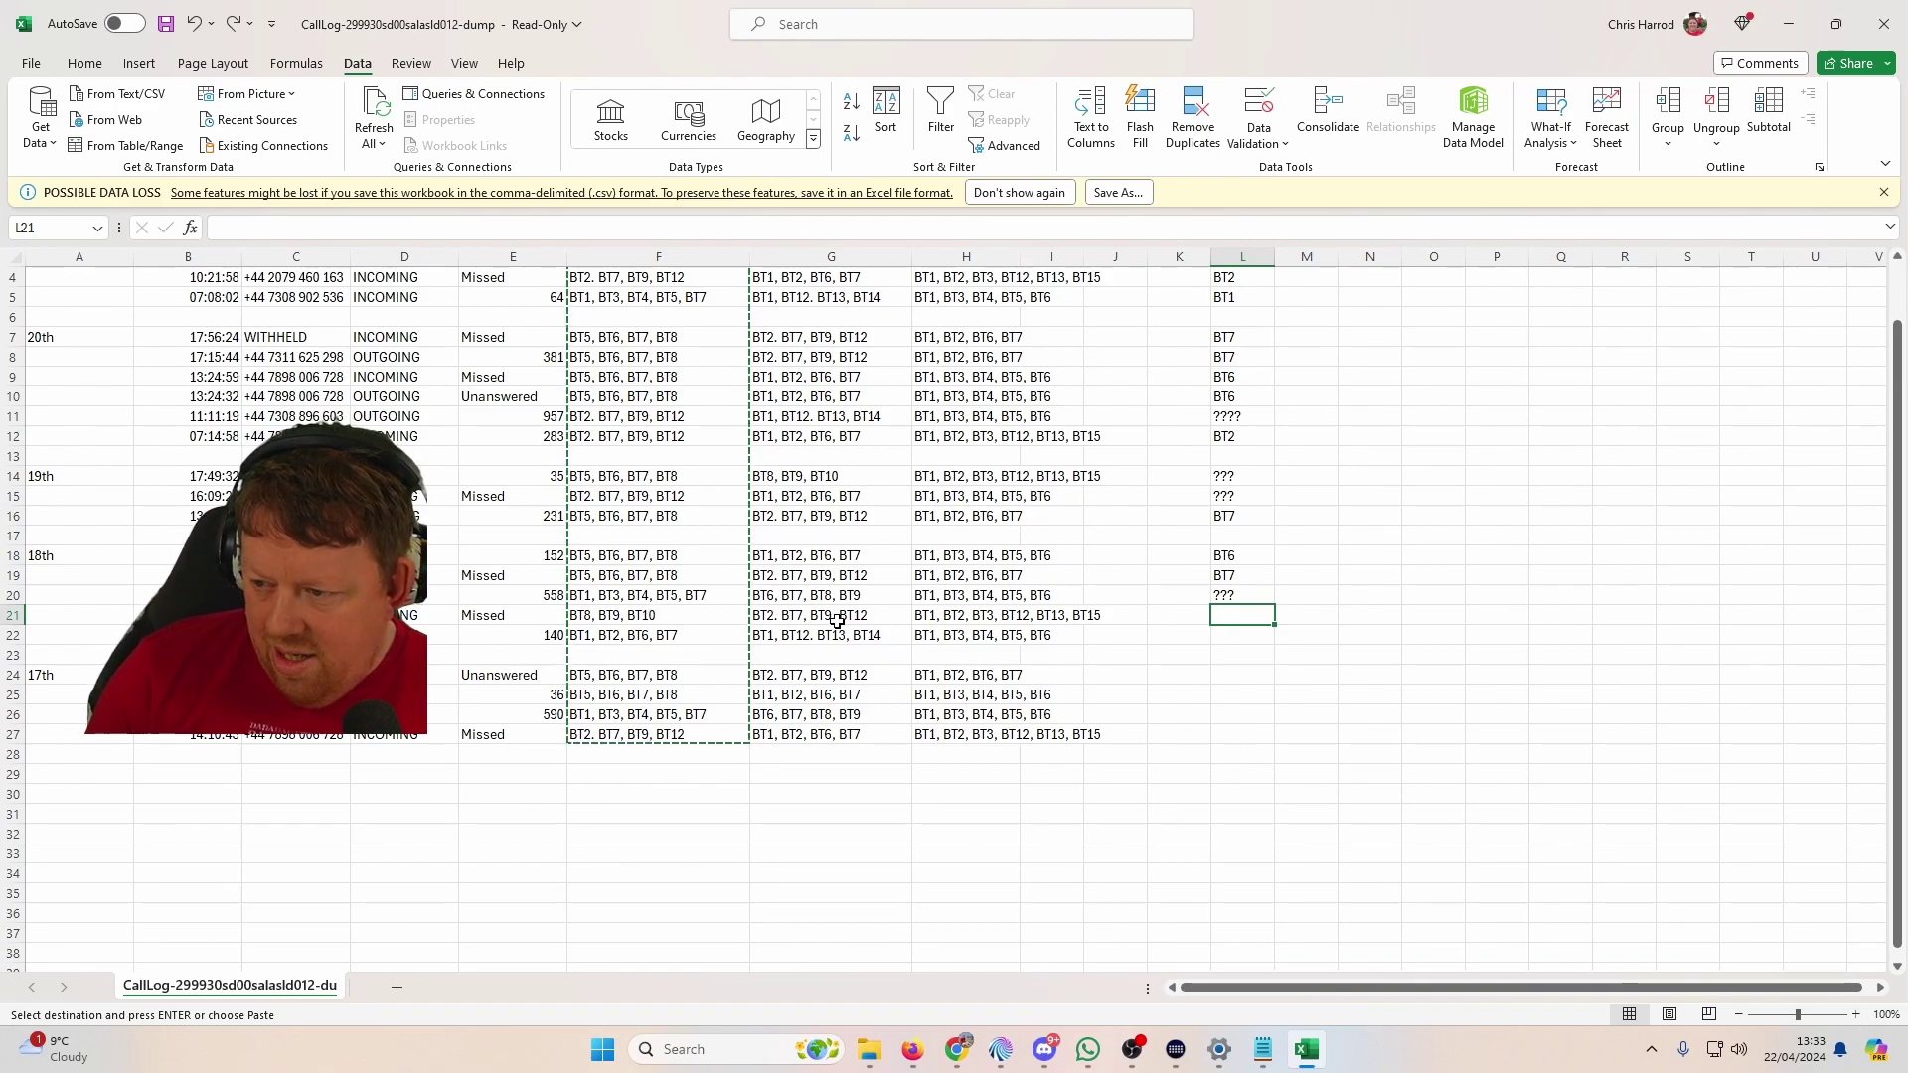
Step: Record ??? in L21 and BT1 in L22
text(???)
key(Return)
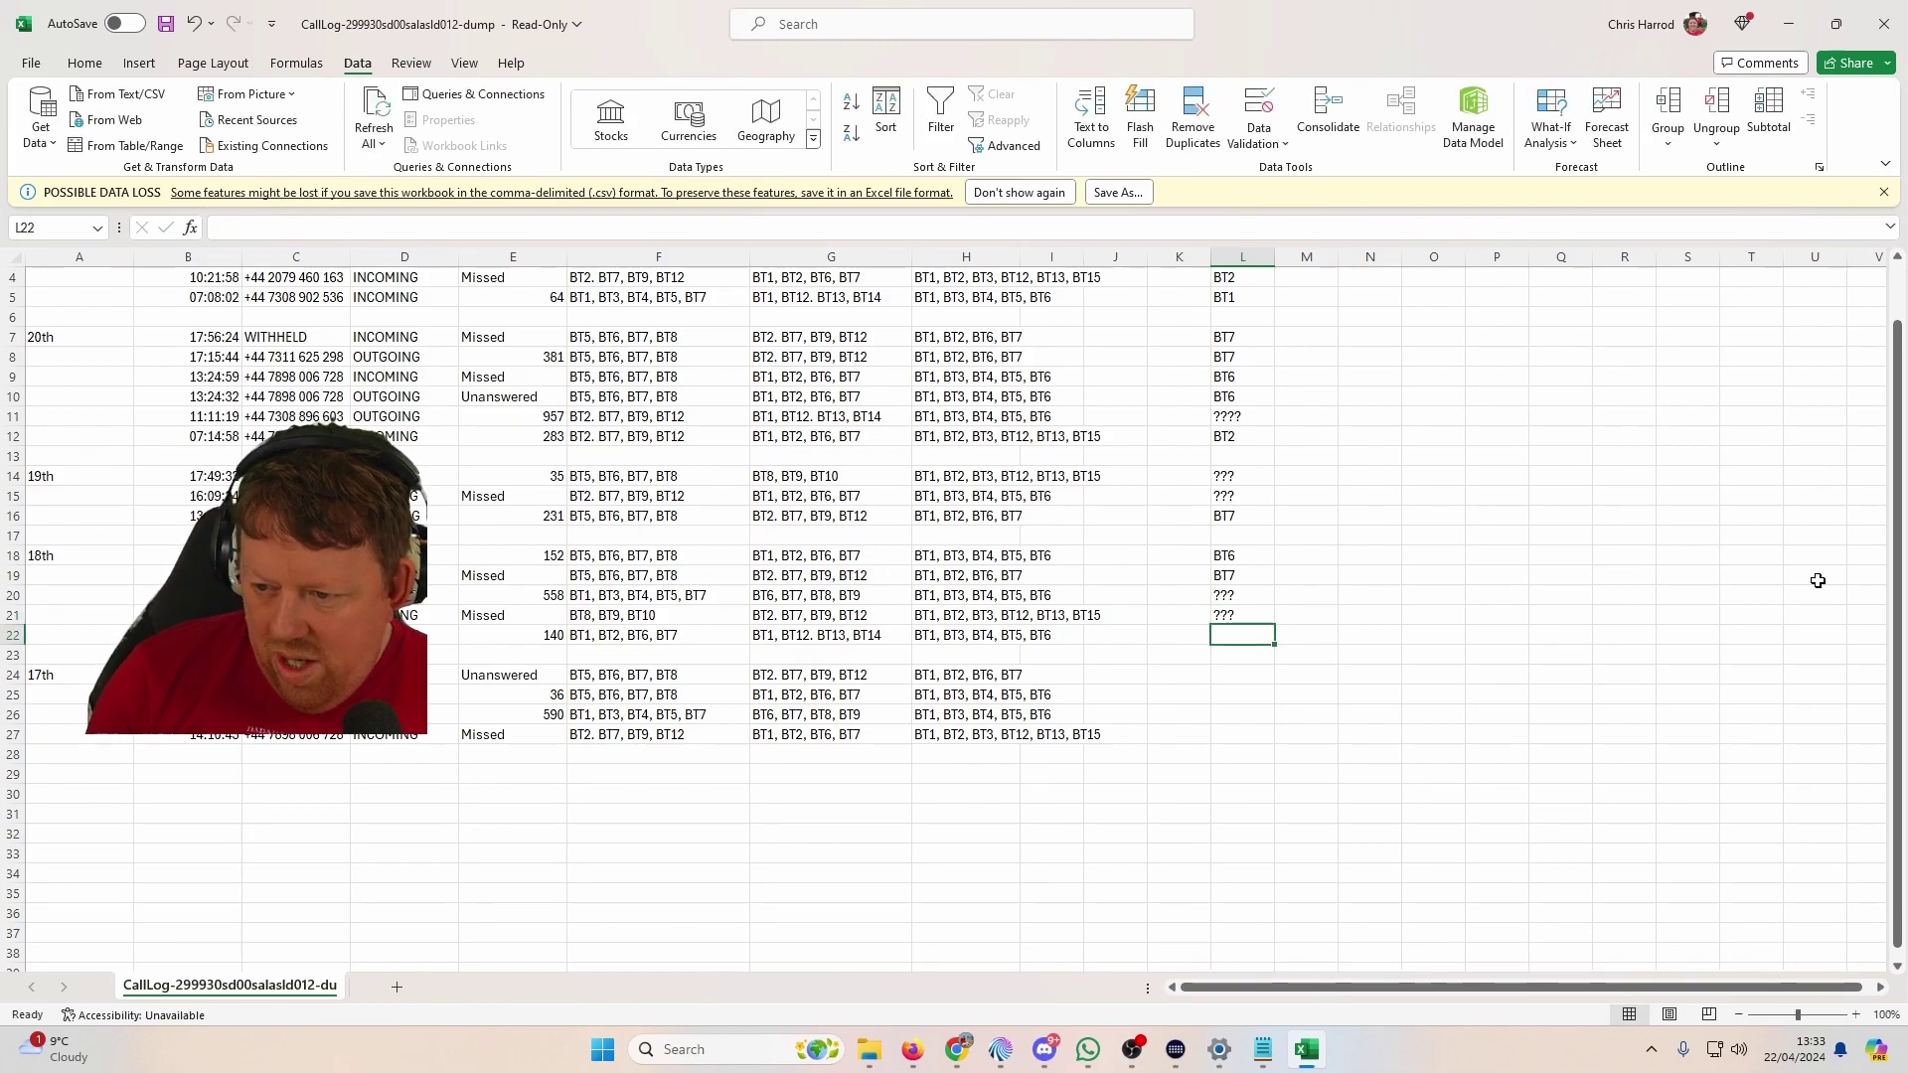
key(Left)
key(Right)
text(BT1)
key(Return)
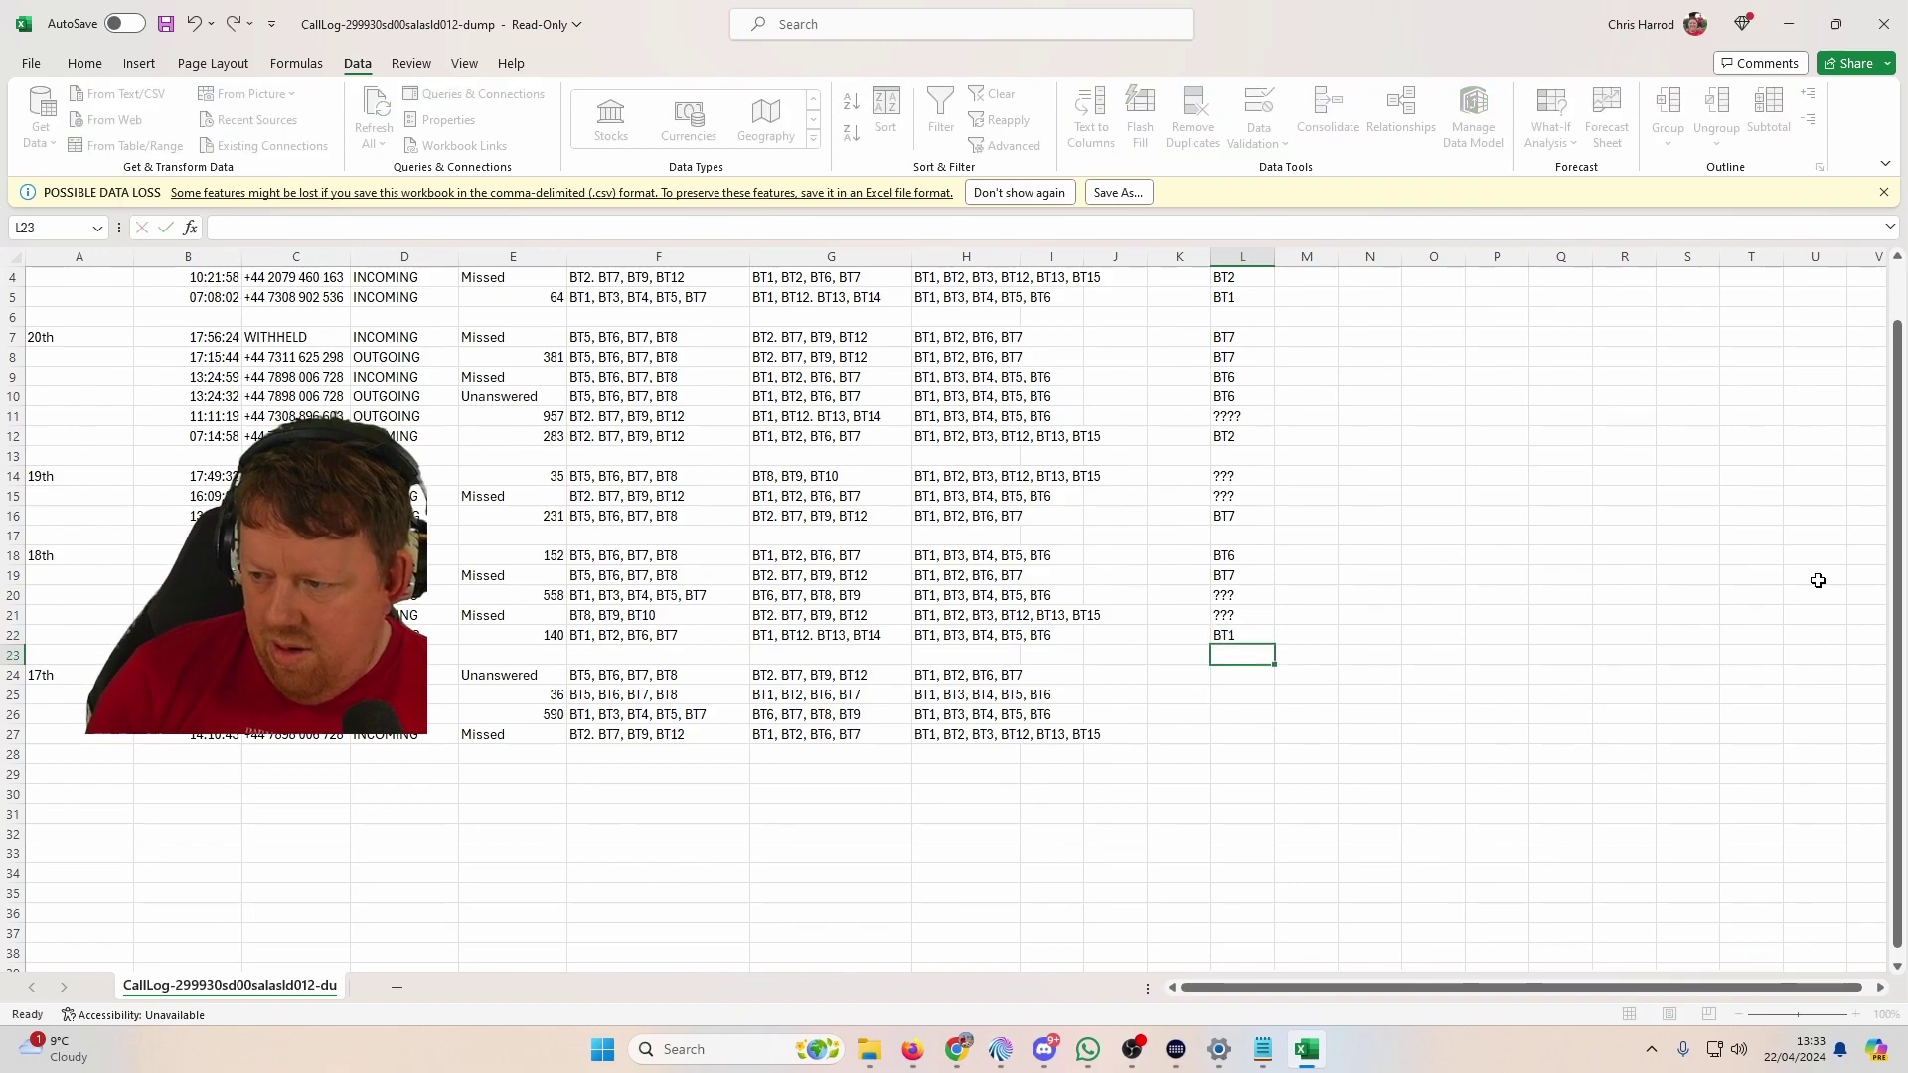
Step: Record BT7 in L24 and BT6 in L25
key(Down)
key(Down)
key(Up)
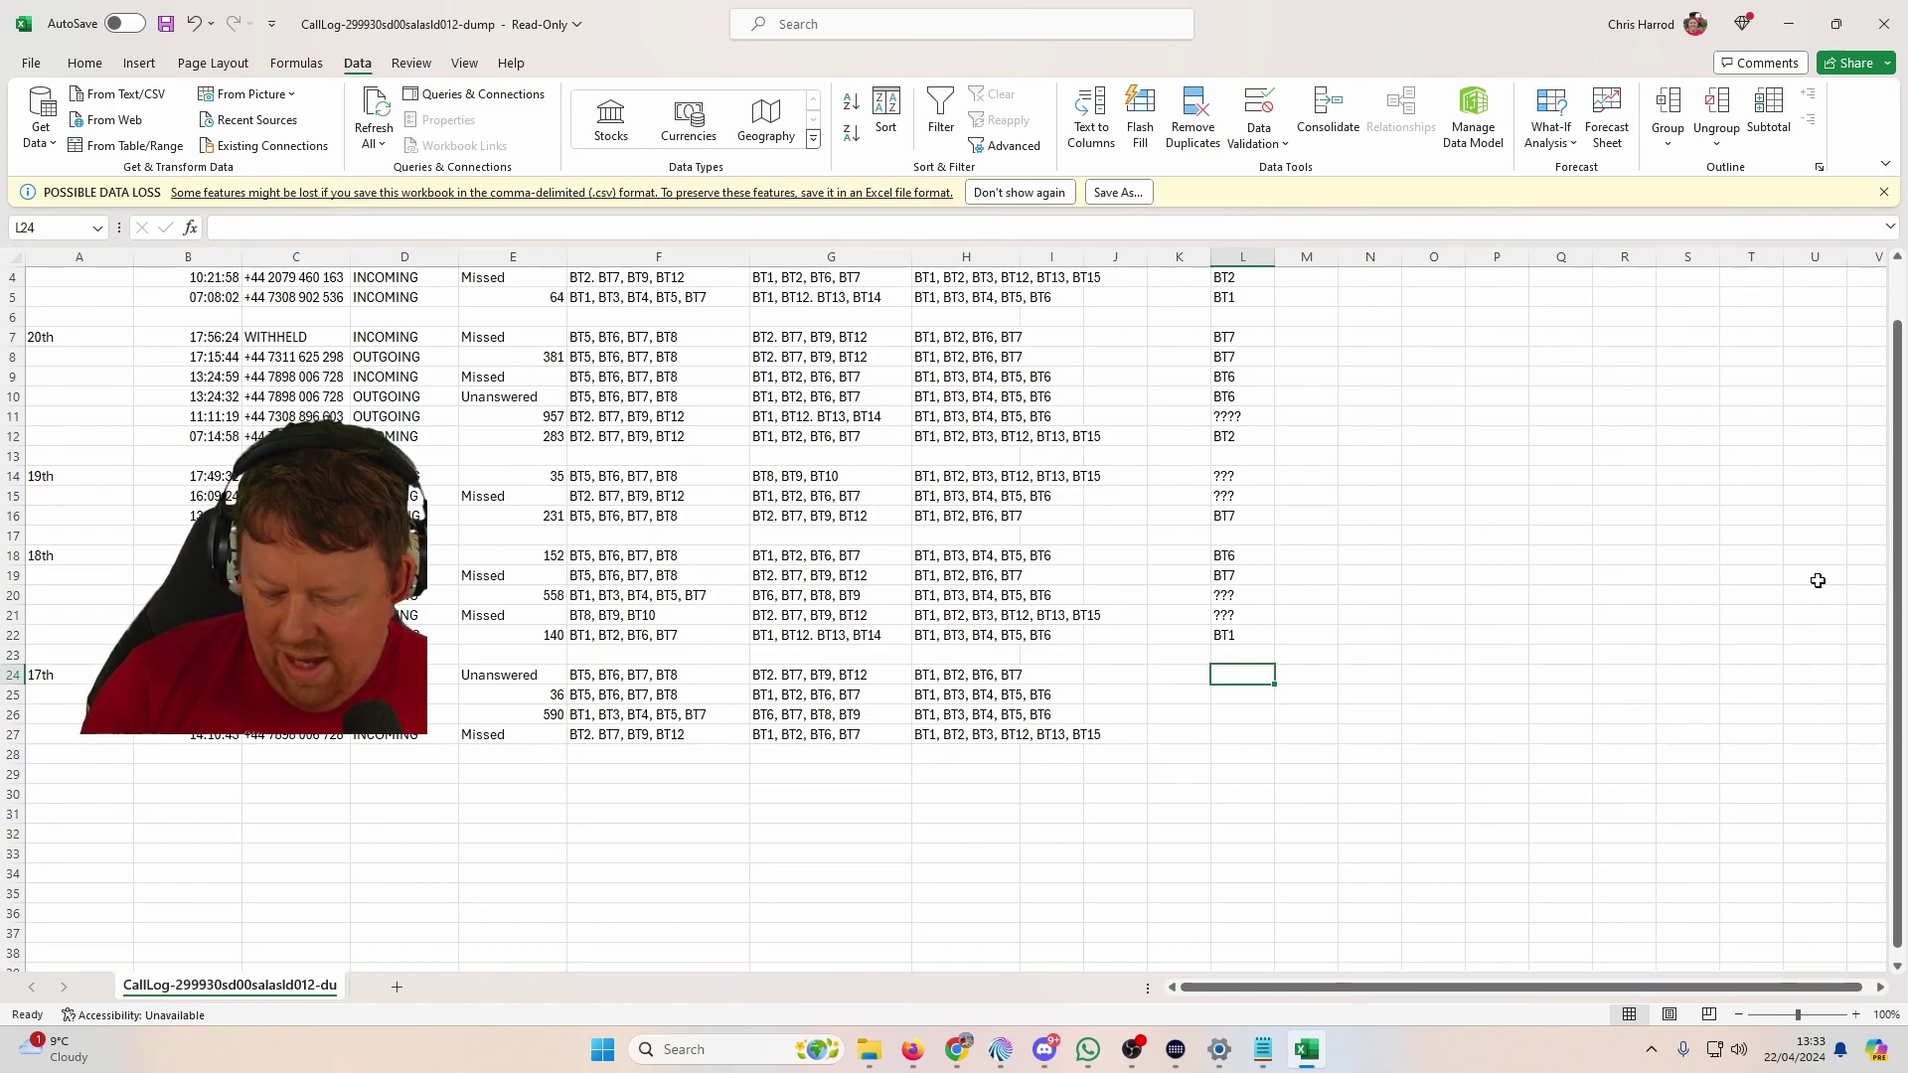
text(BT7)
key(Return)
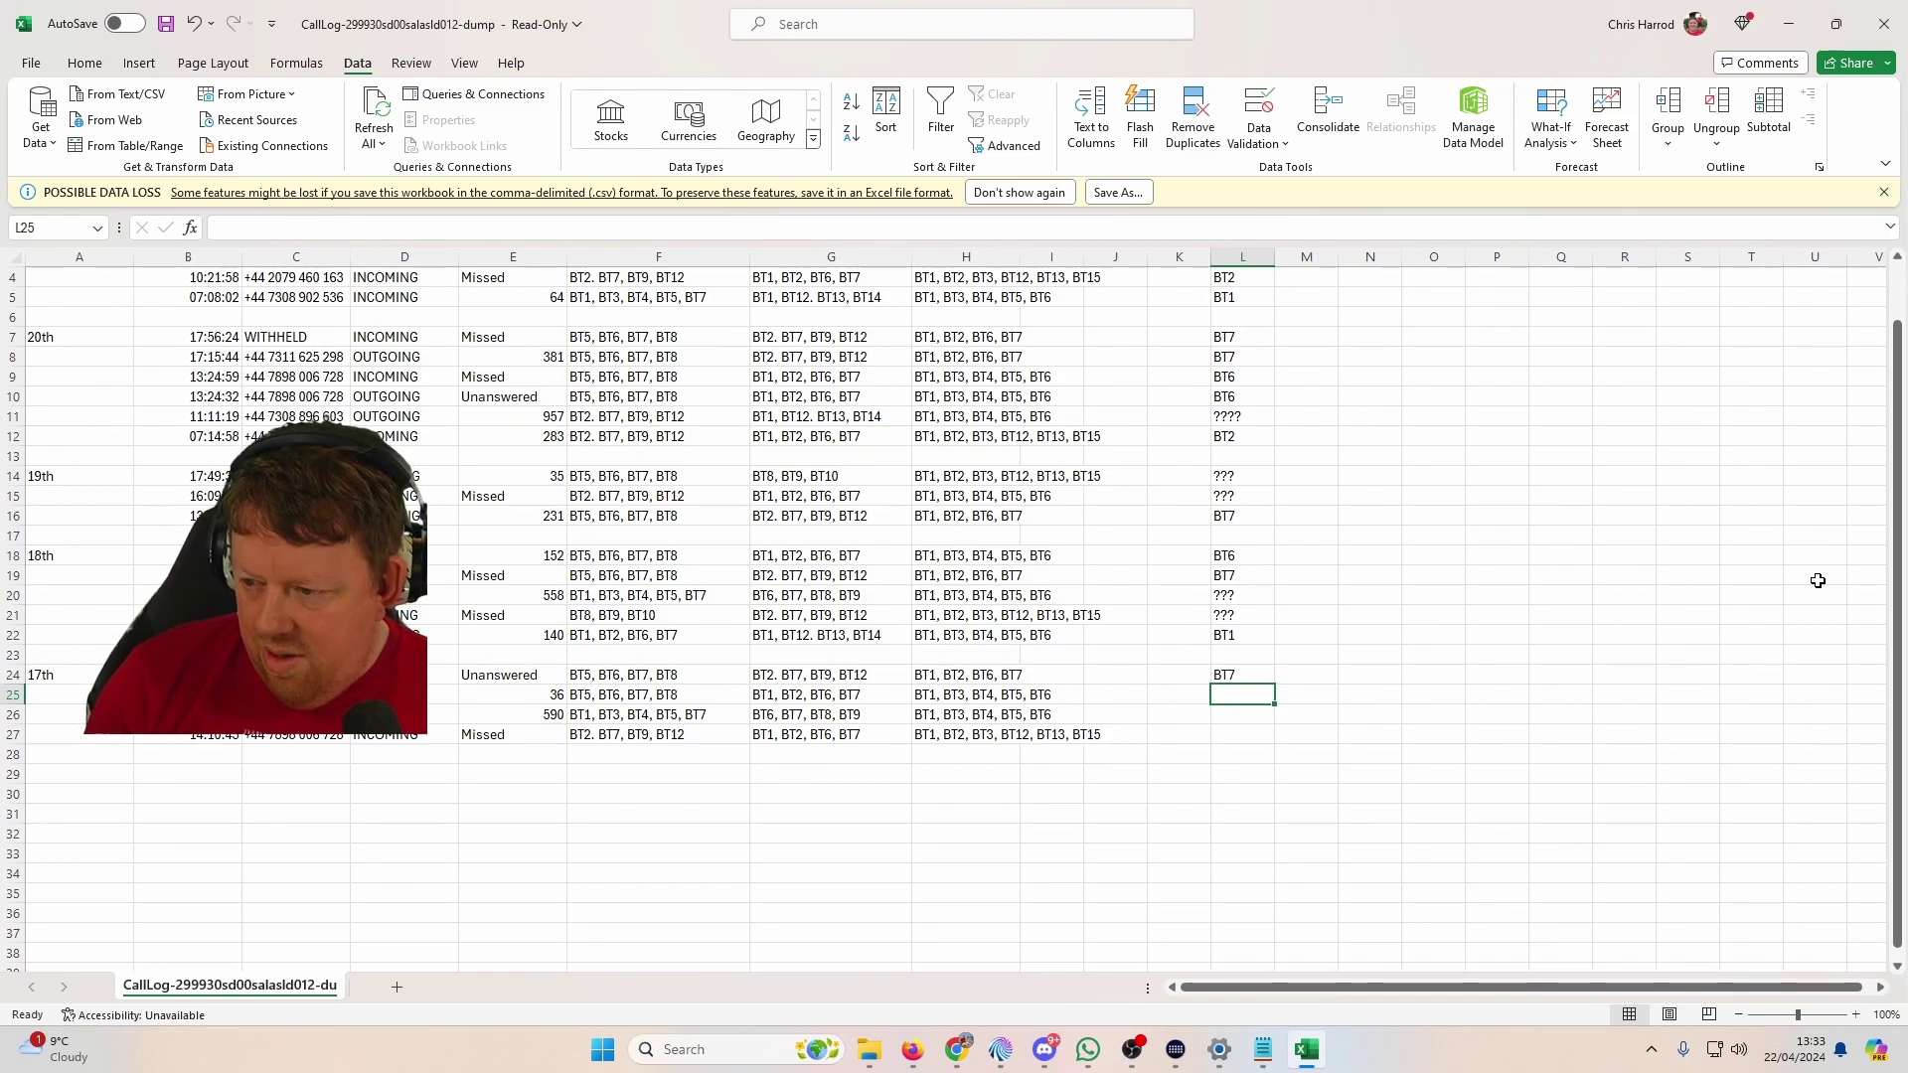
text(BT7)
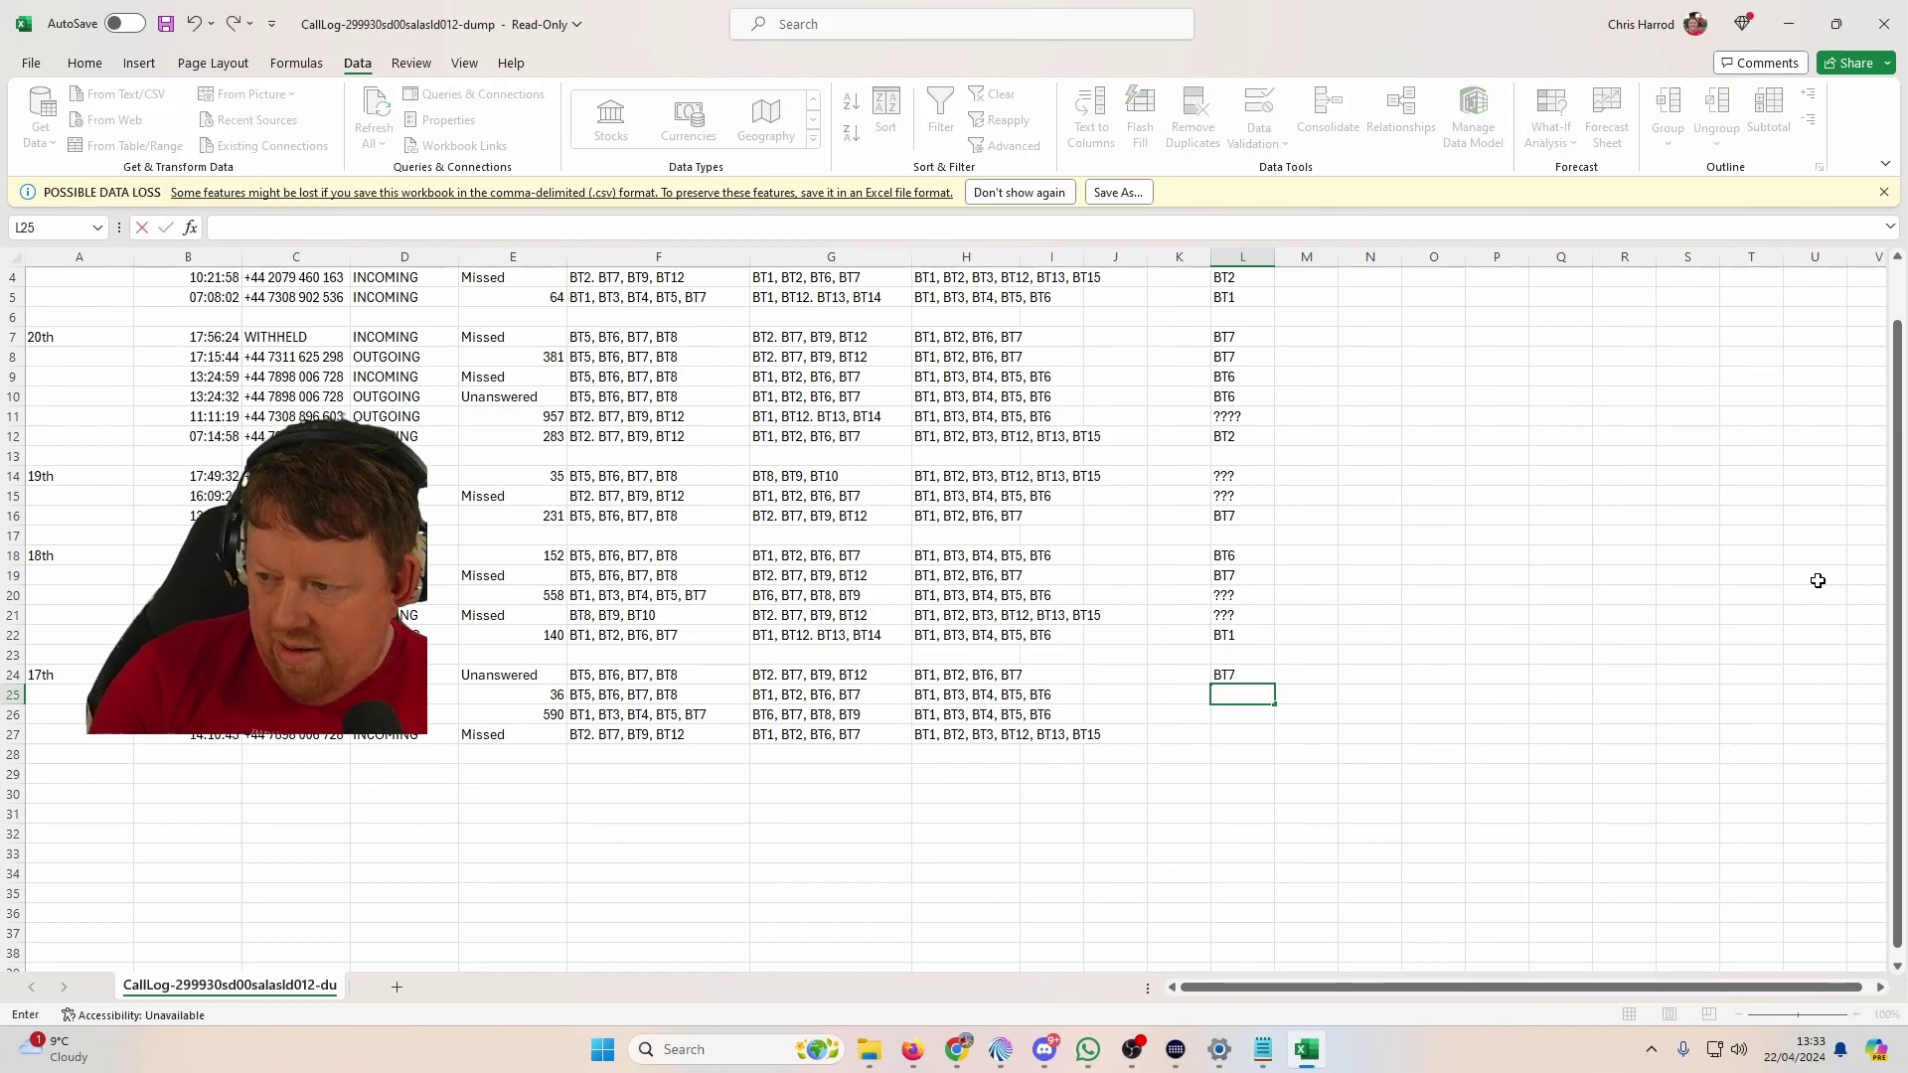
key(Return)
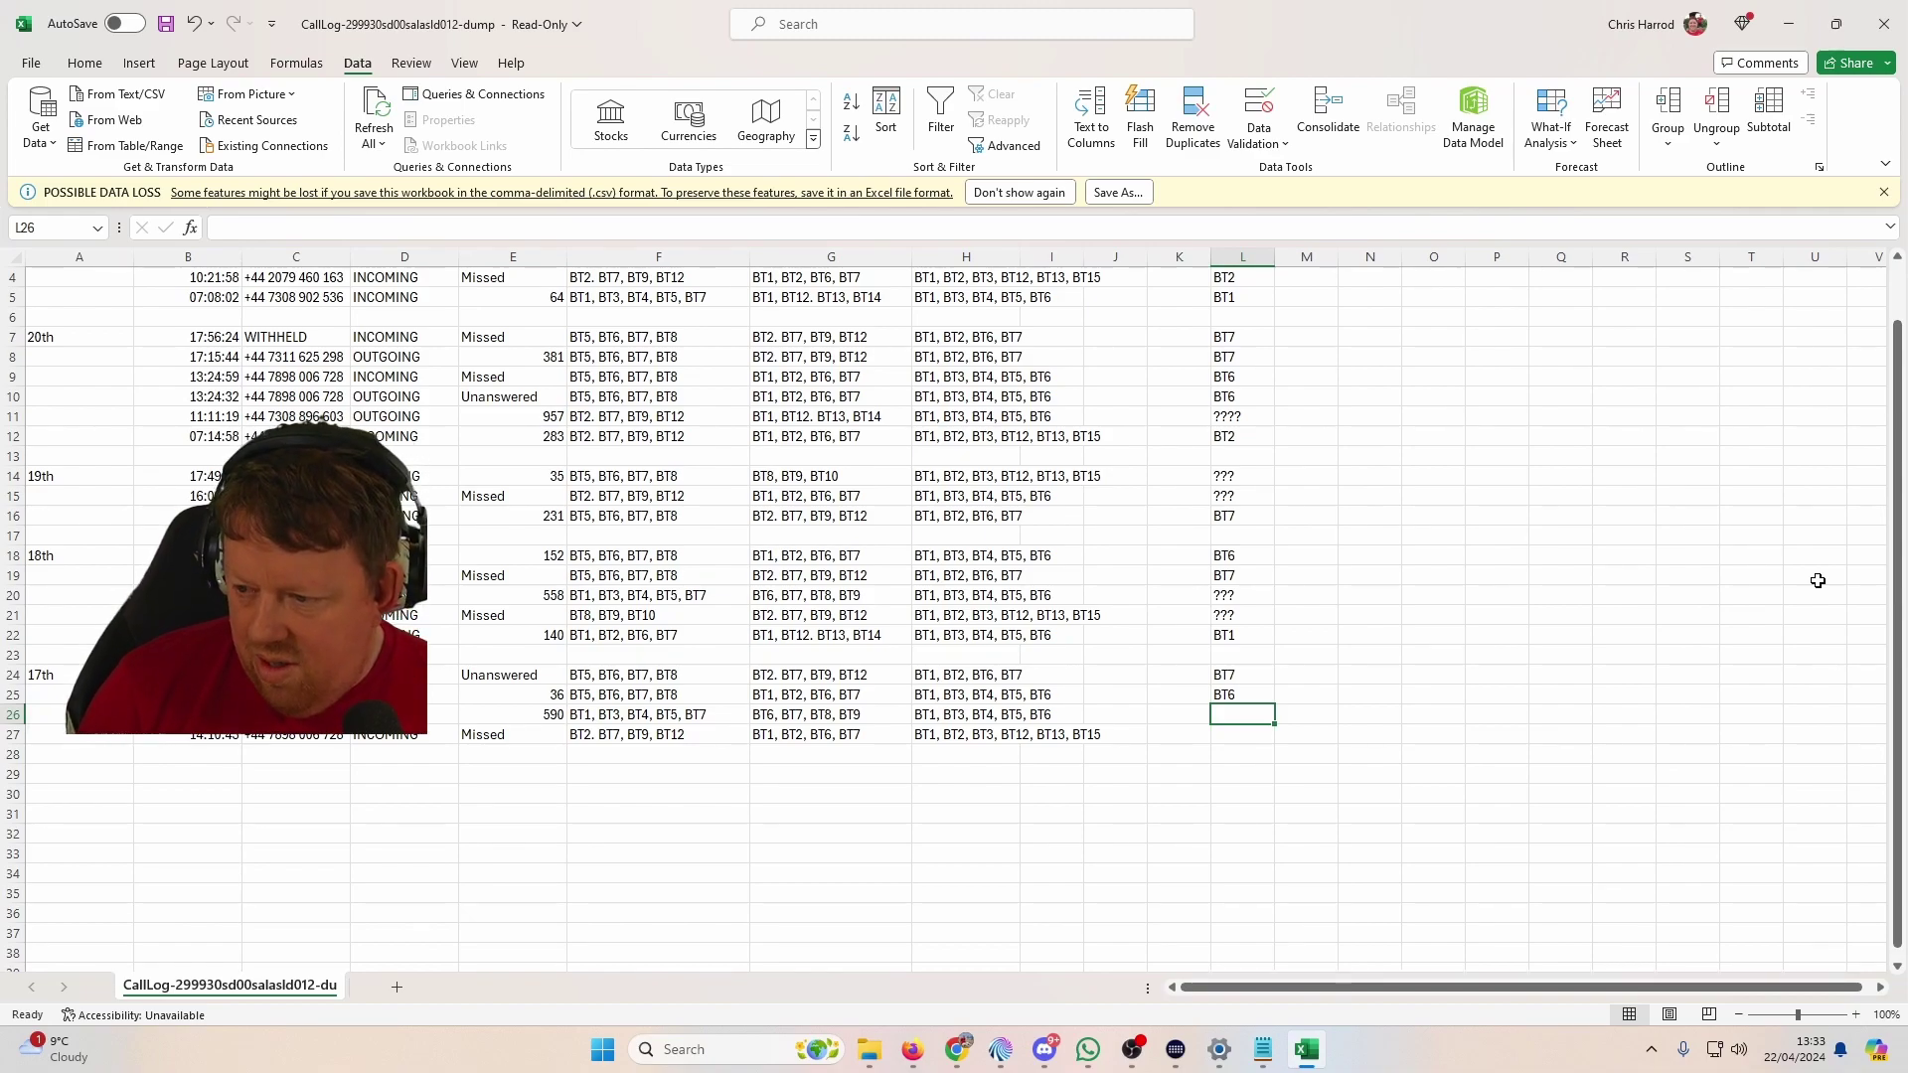
Step: Look through the Escape the Law, British Hide & Seek and Twitter tabs, then return to Chrome
key(alt+Tab)
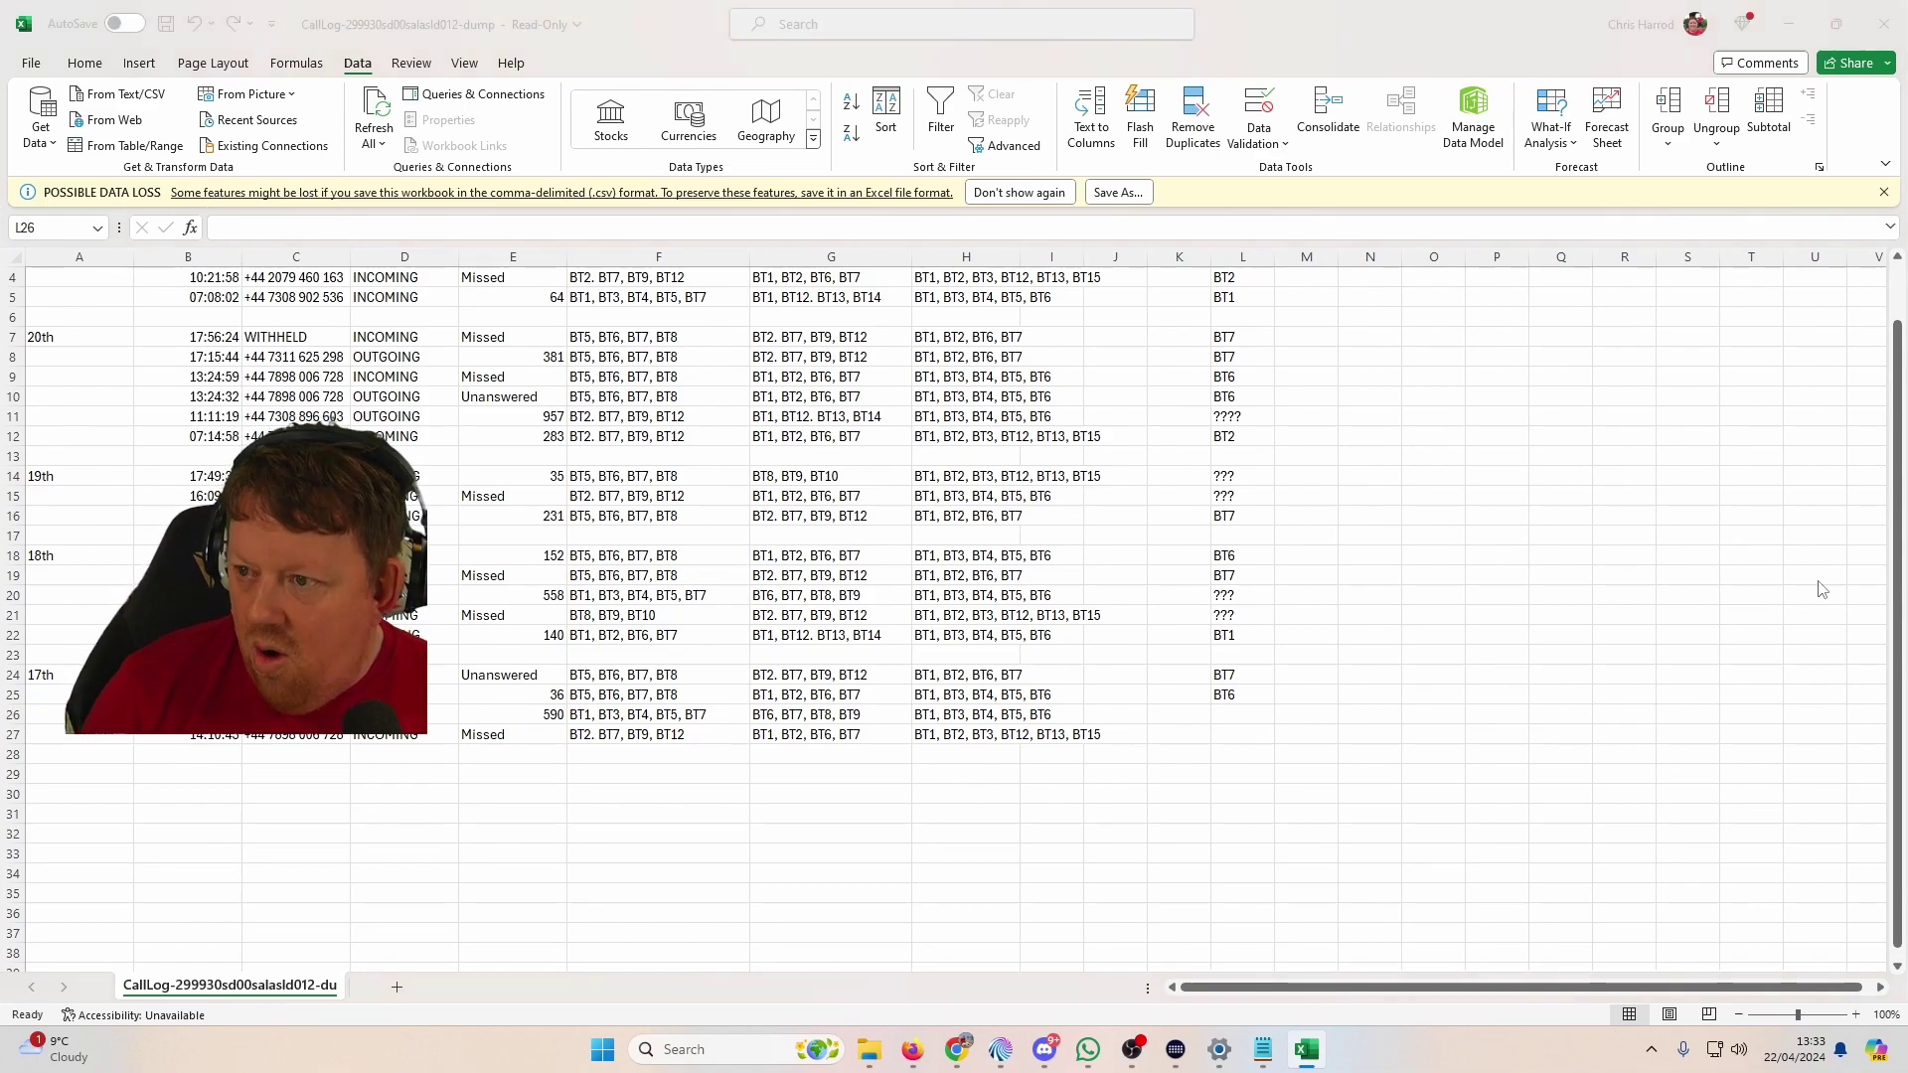
key(alt+Tab)
key(alt+Tab)
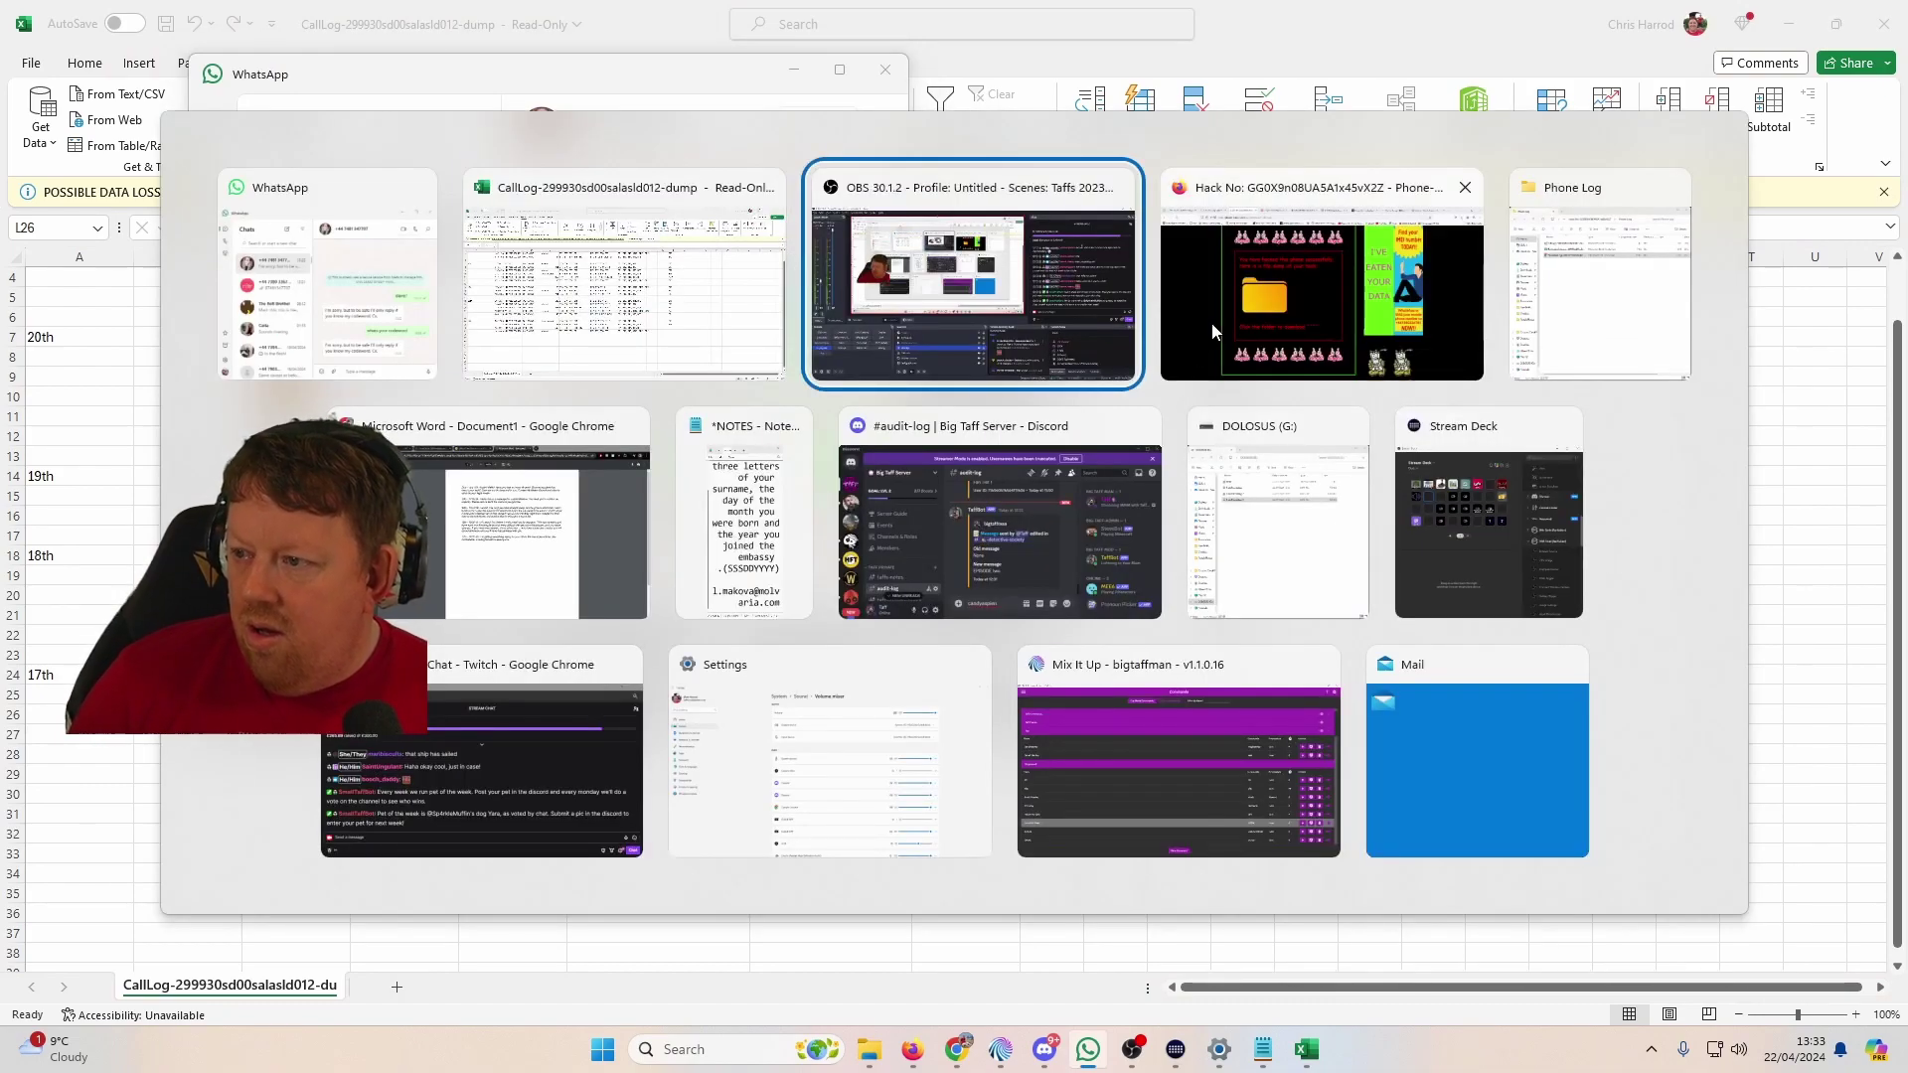
key(alt+Tab)
click(1311, 10)
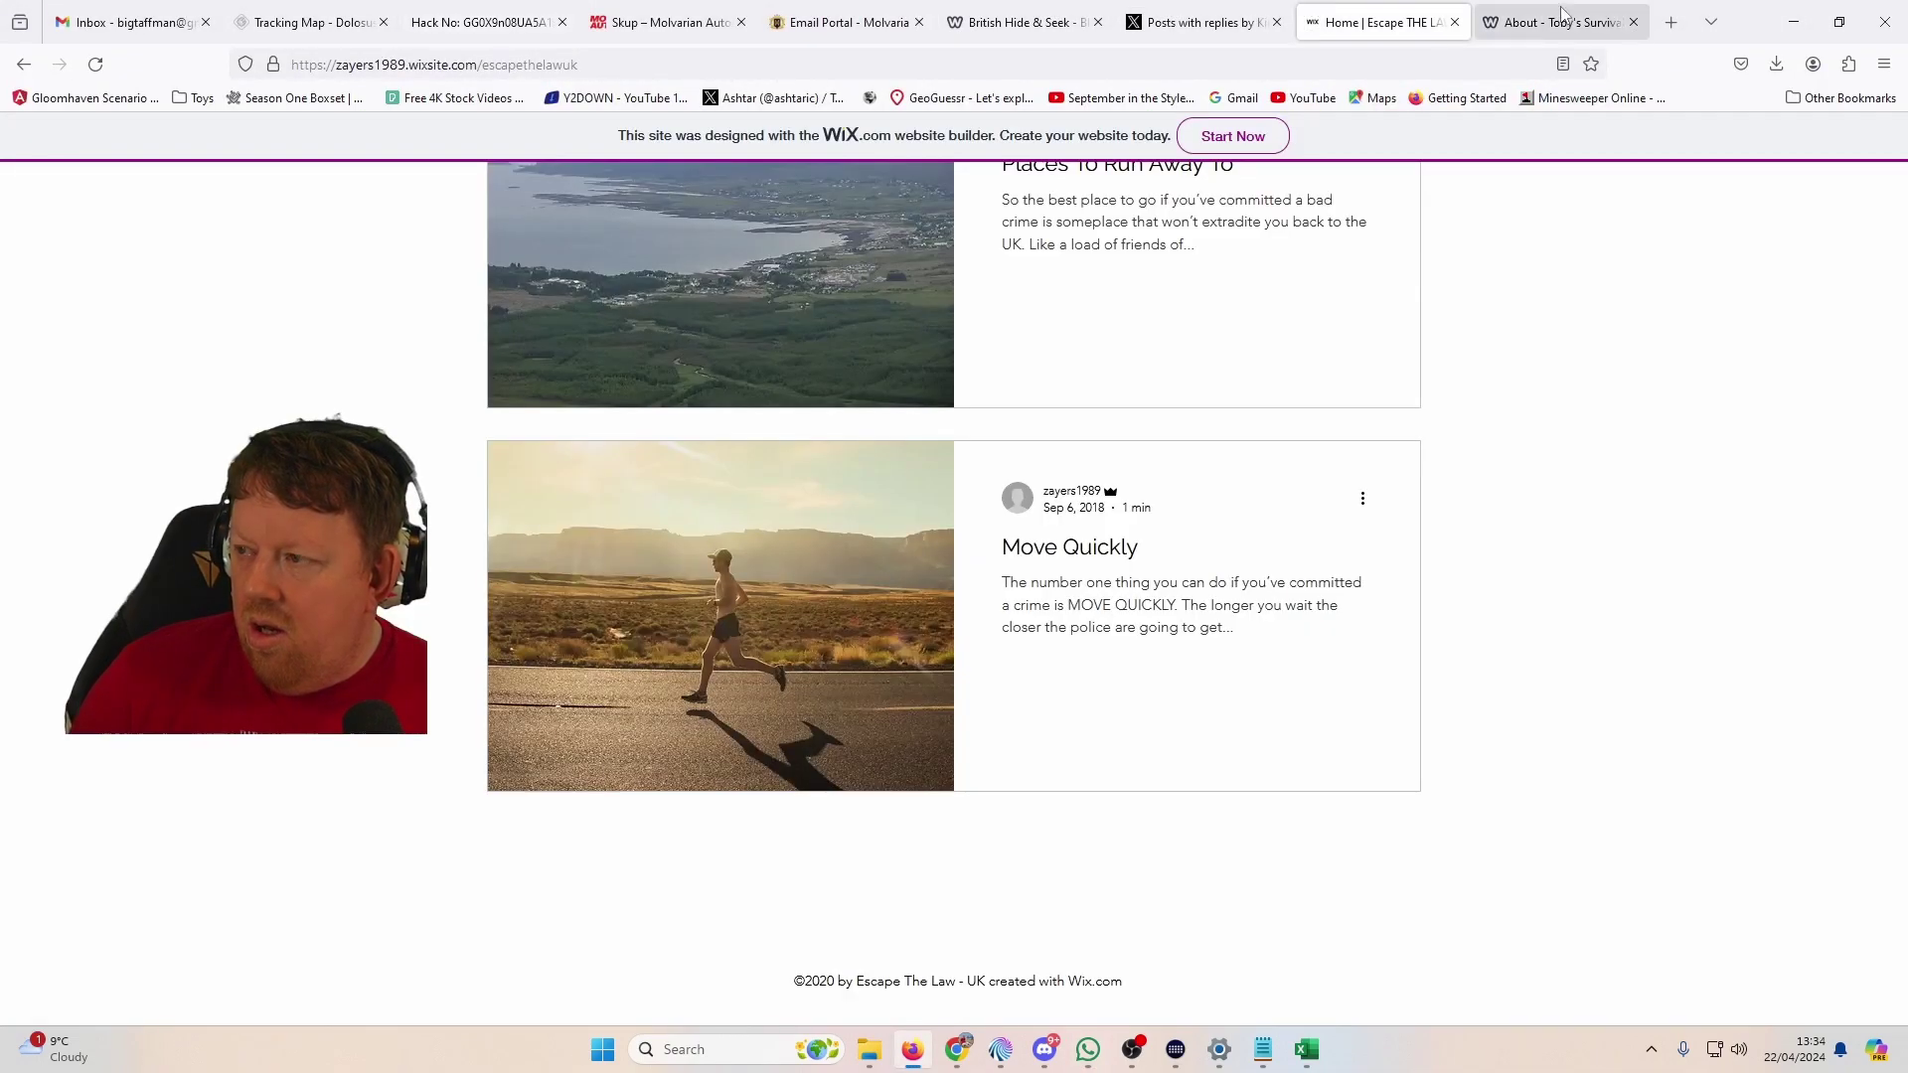
click(1024, 22)
click(1197, 22)
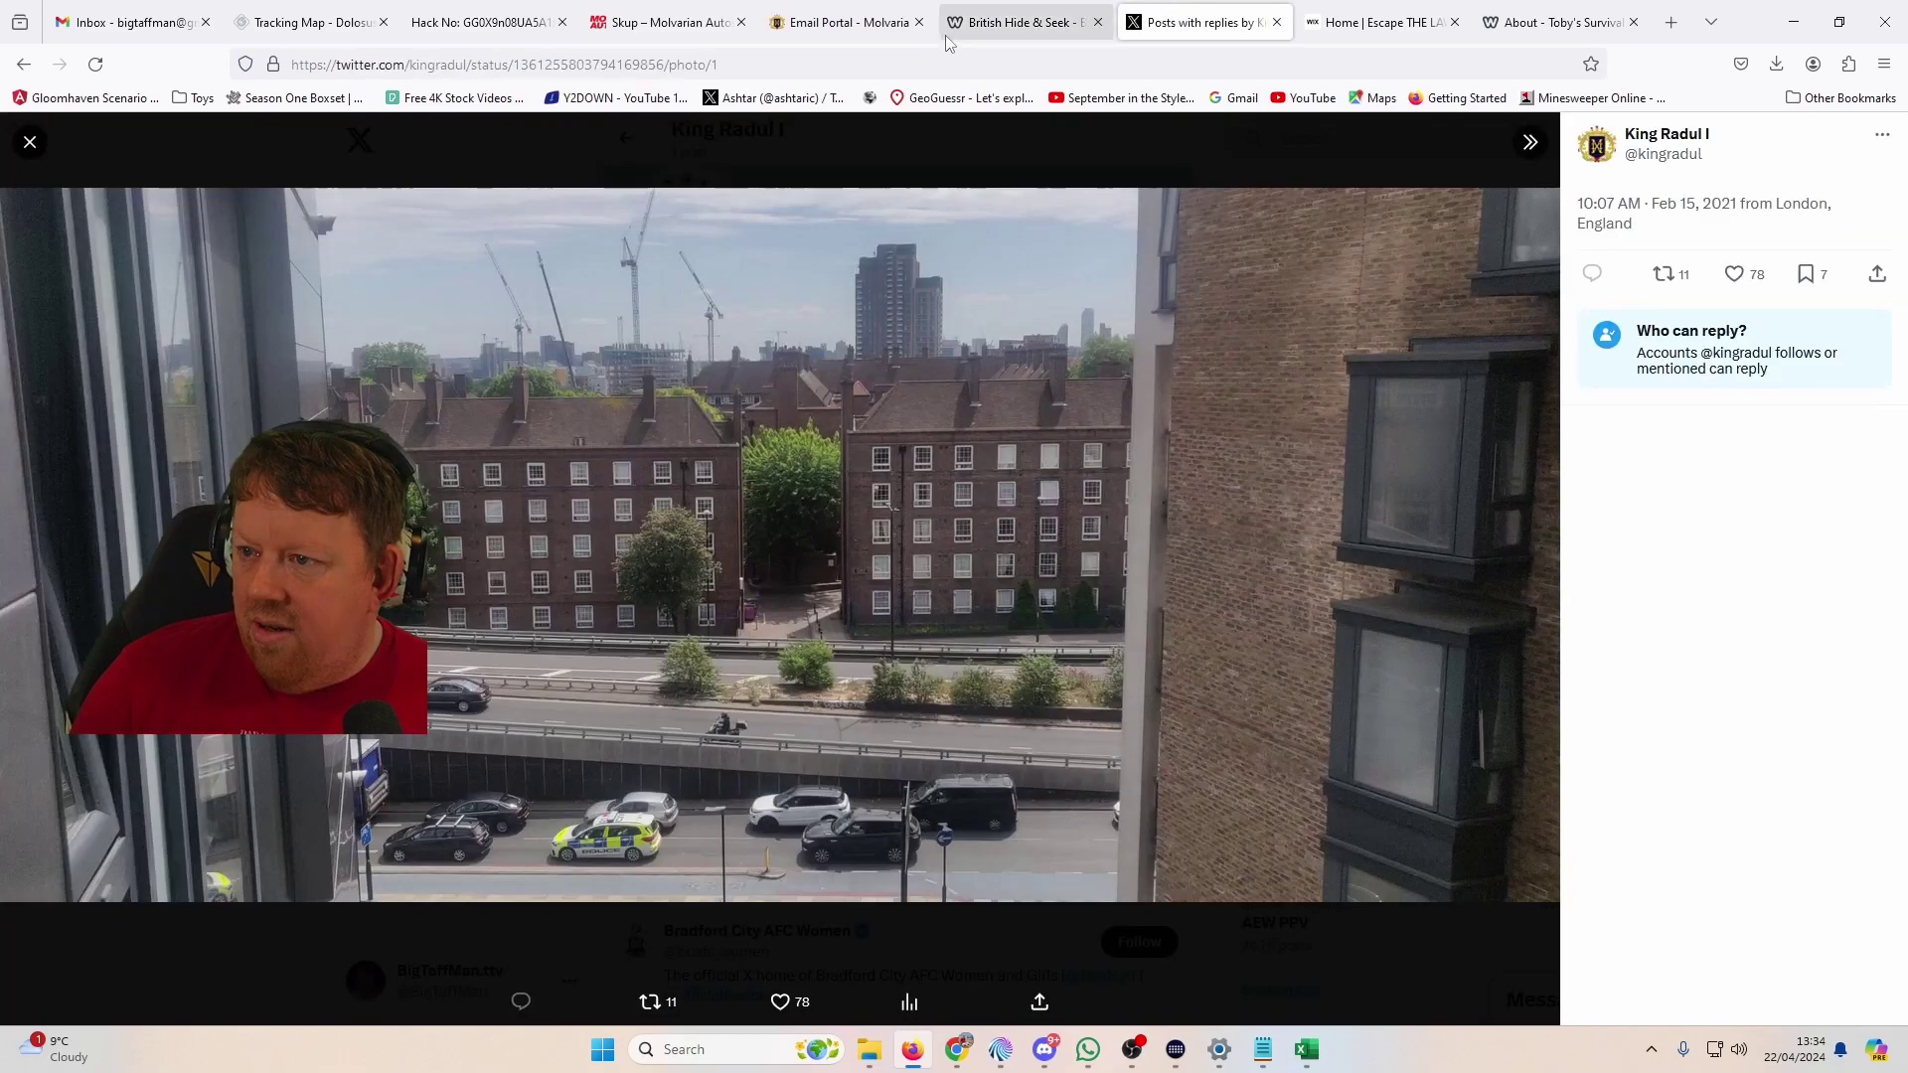
key(alt+Tab)
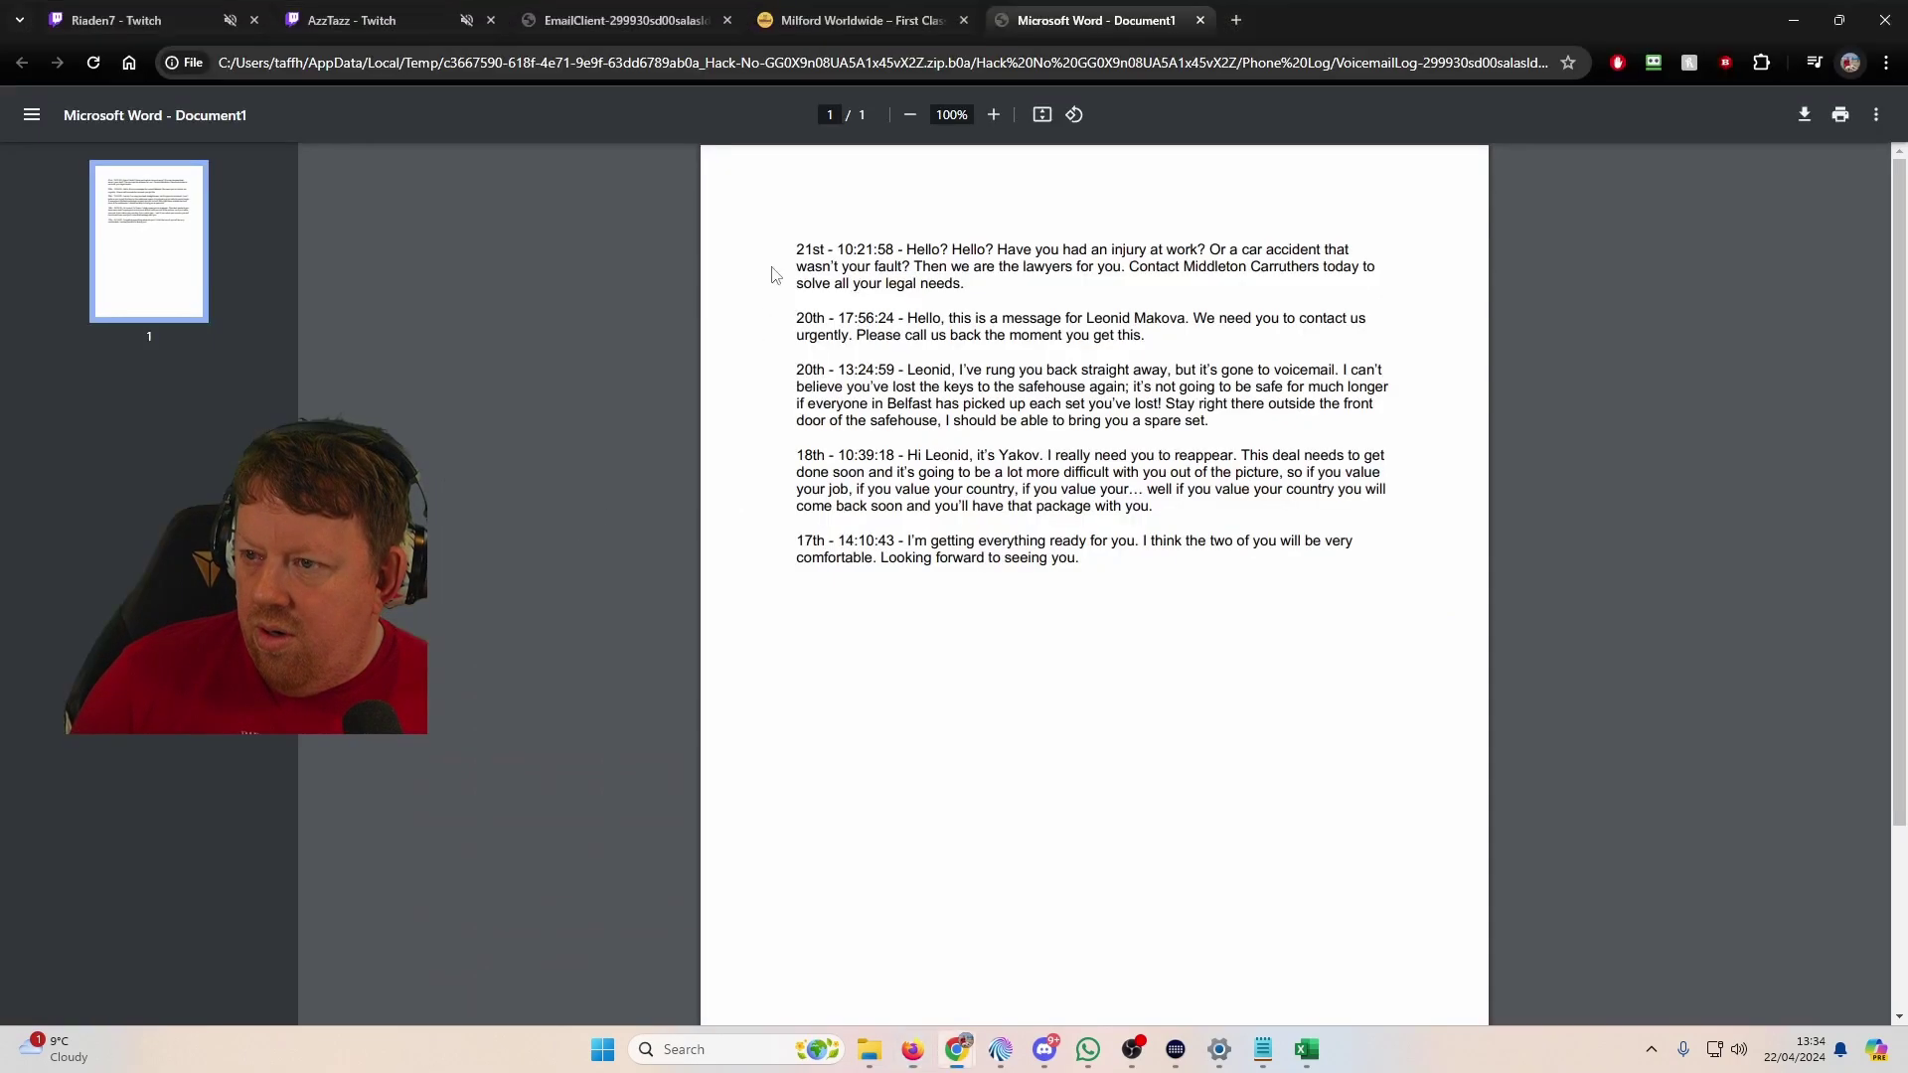
click(556, 527)
Step: Answer the Milford Worldwide chatbot's room-number question with 'dont know'
click(867, 20)
click(746, 67)
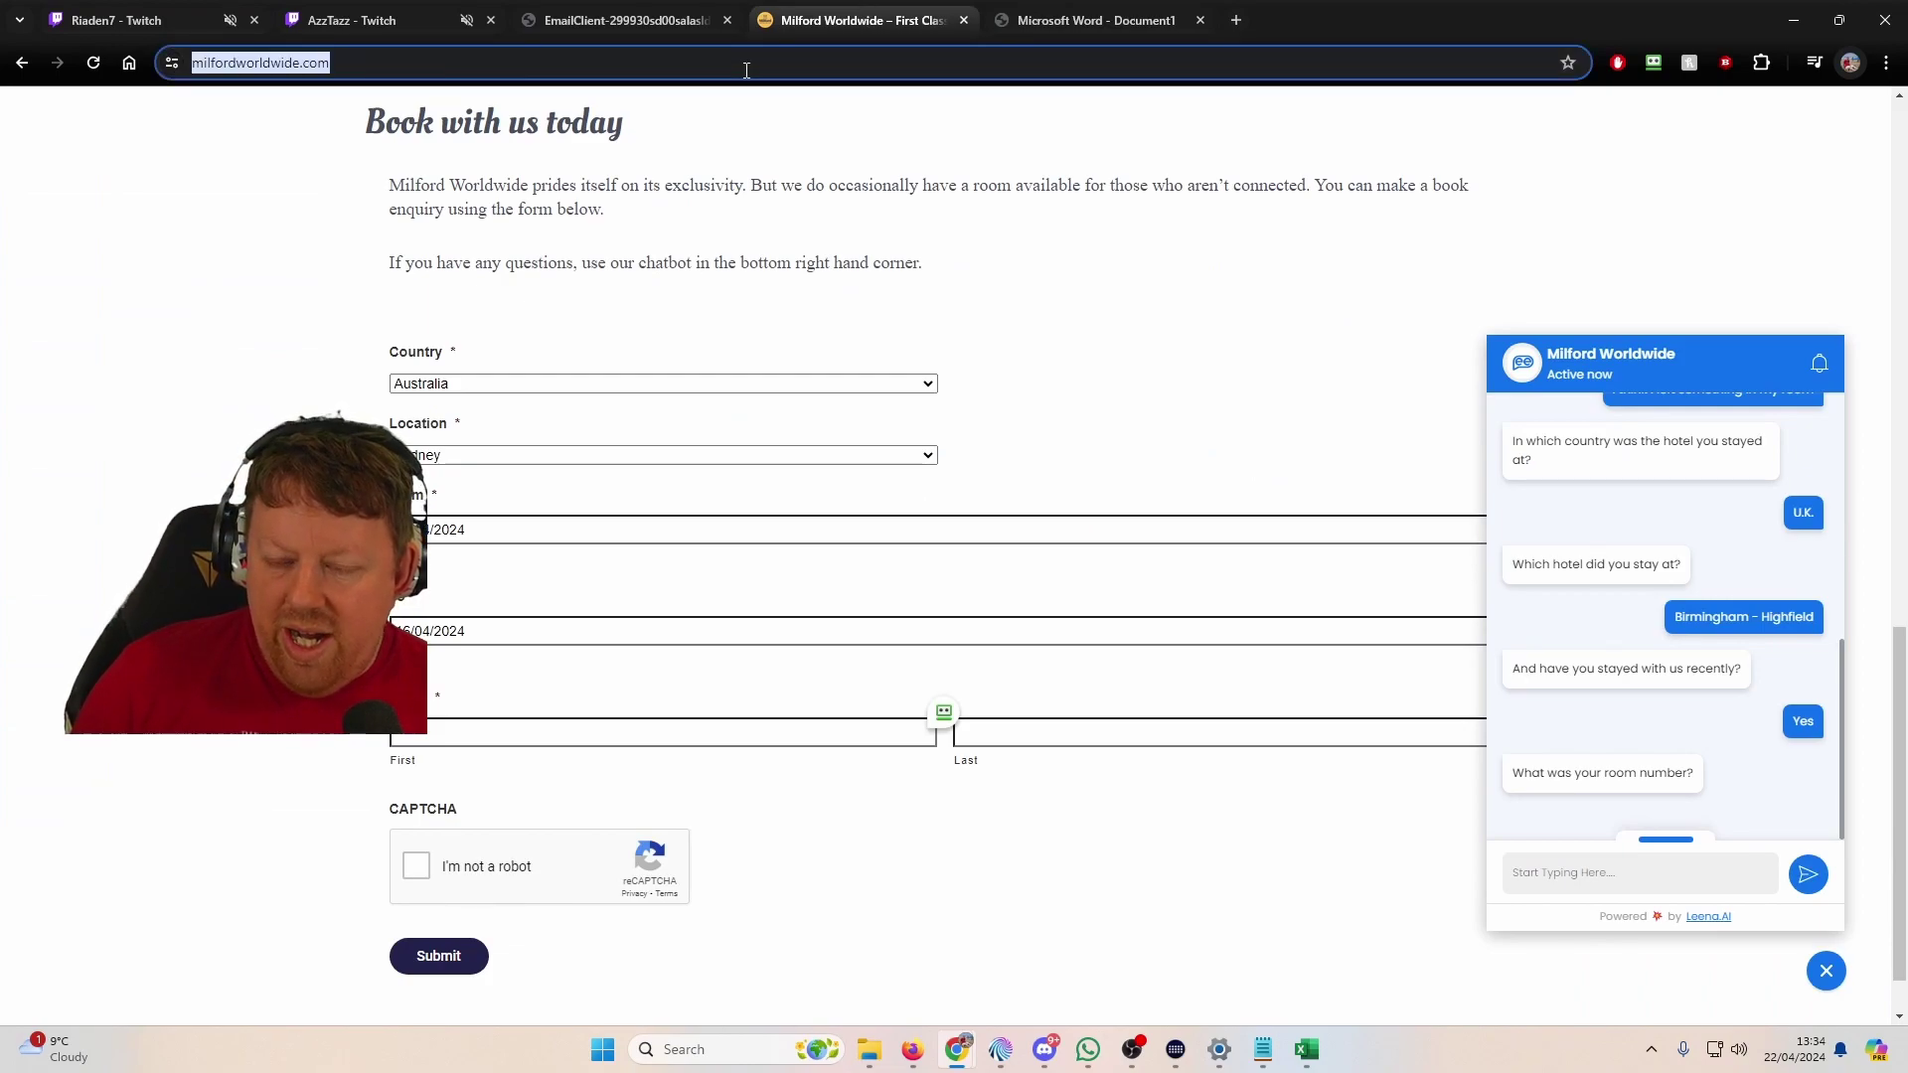
scroll(1693, 545, down, 1)
scroll(1694, 606, up, 4)
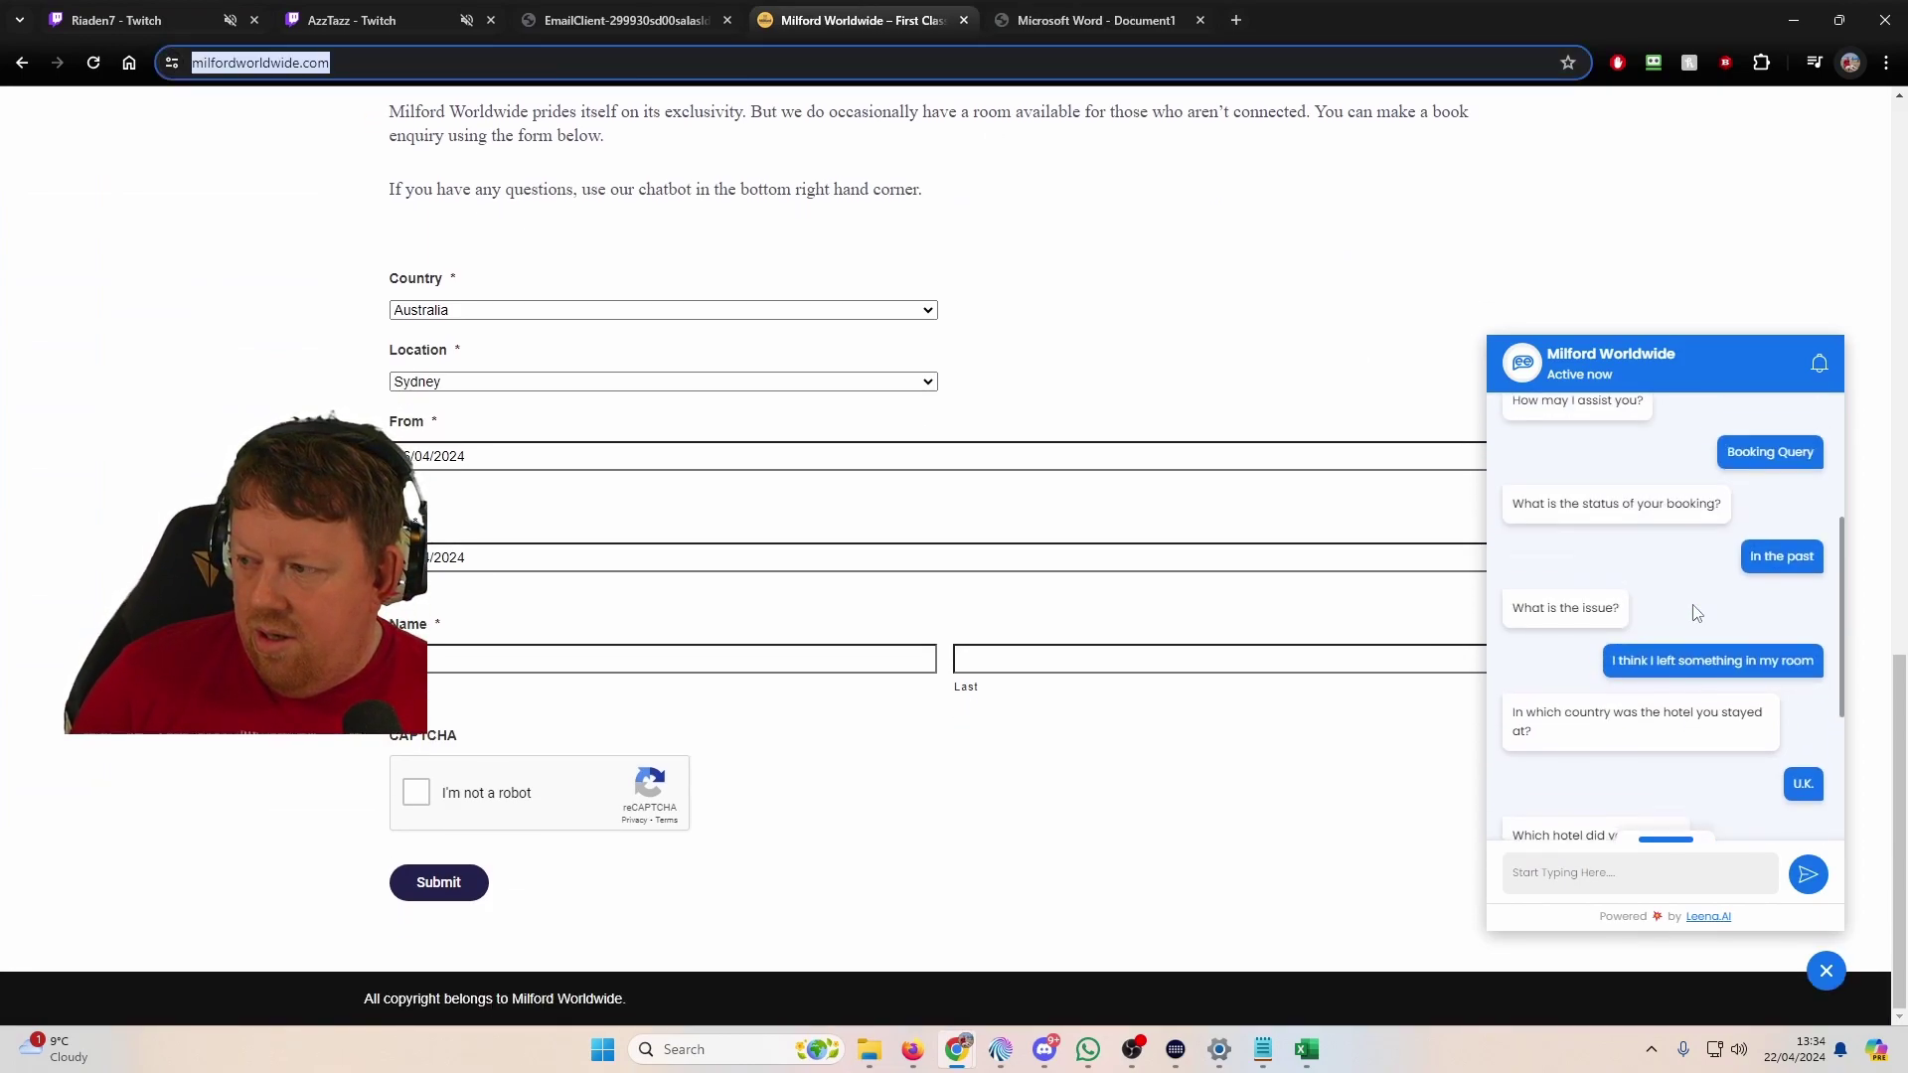
scroll(1696, 609, up, 5)
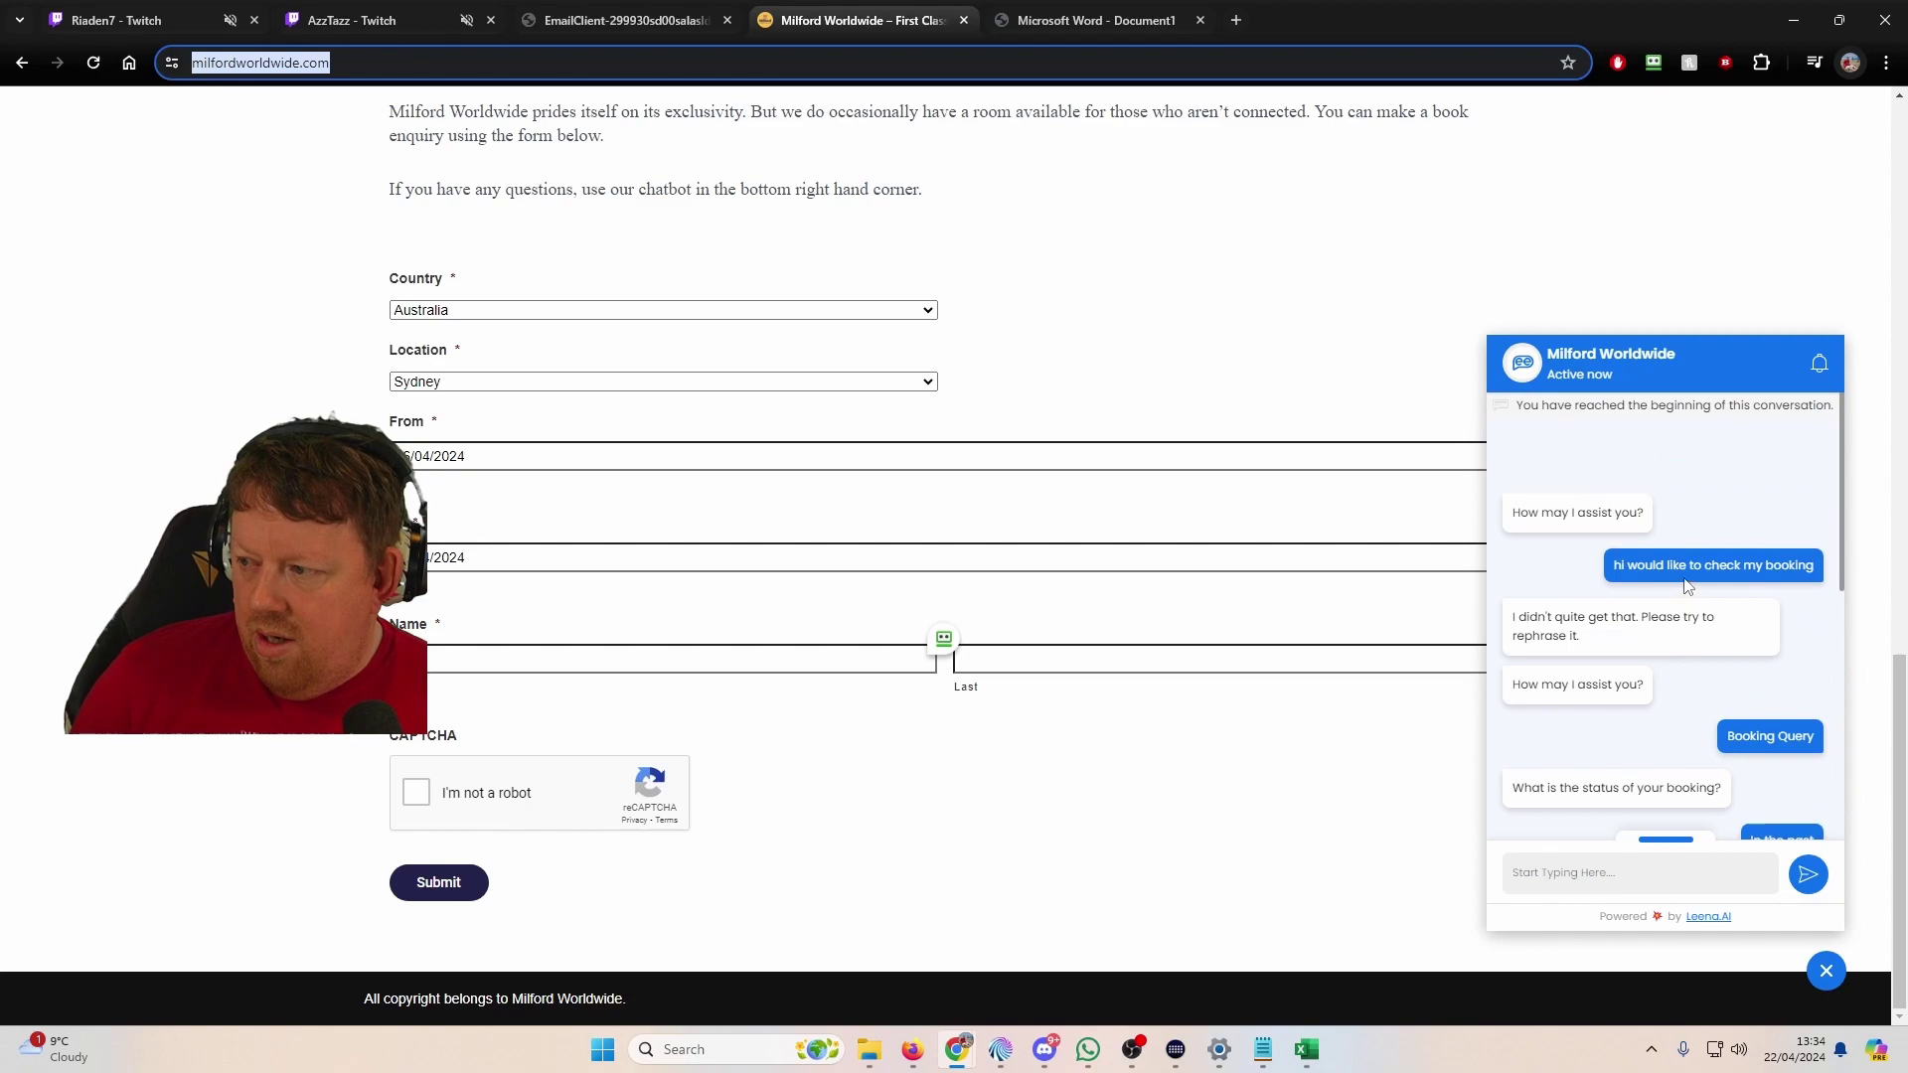
scroll(1726, 629, down, 2)
scroll(1725, 629, down, 4)
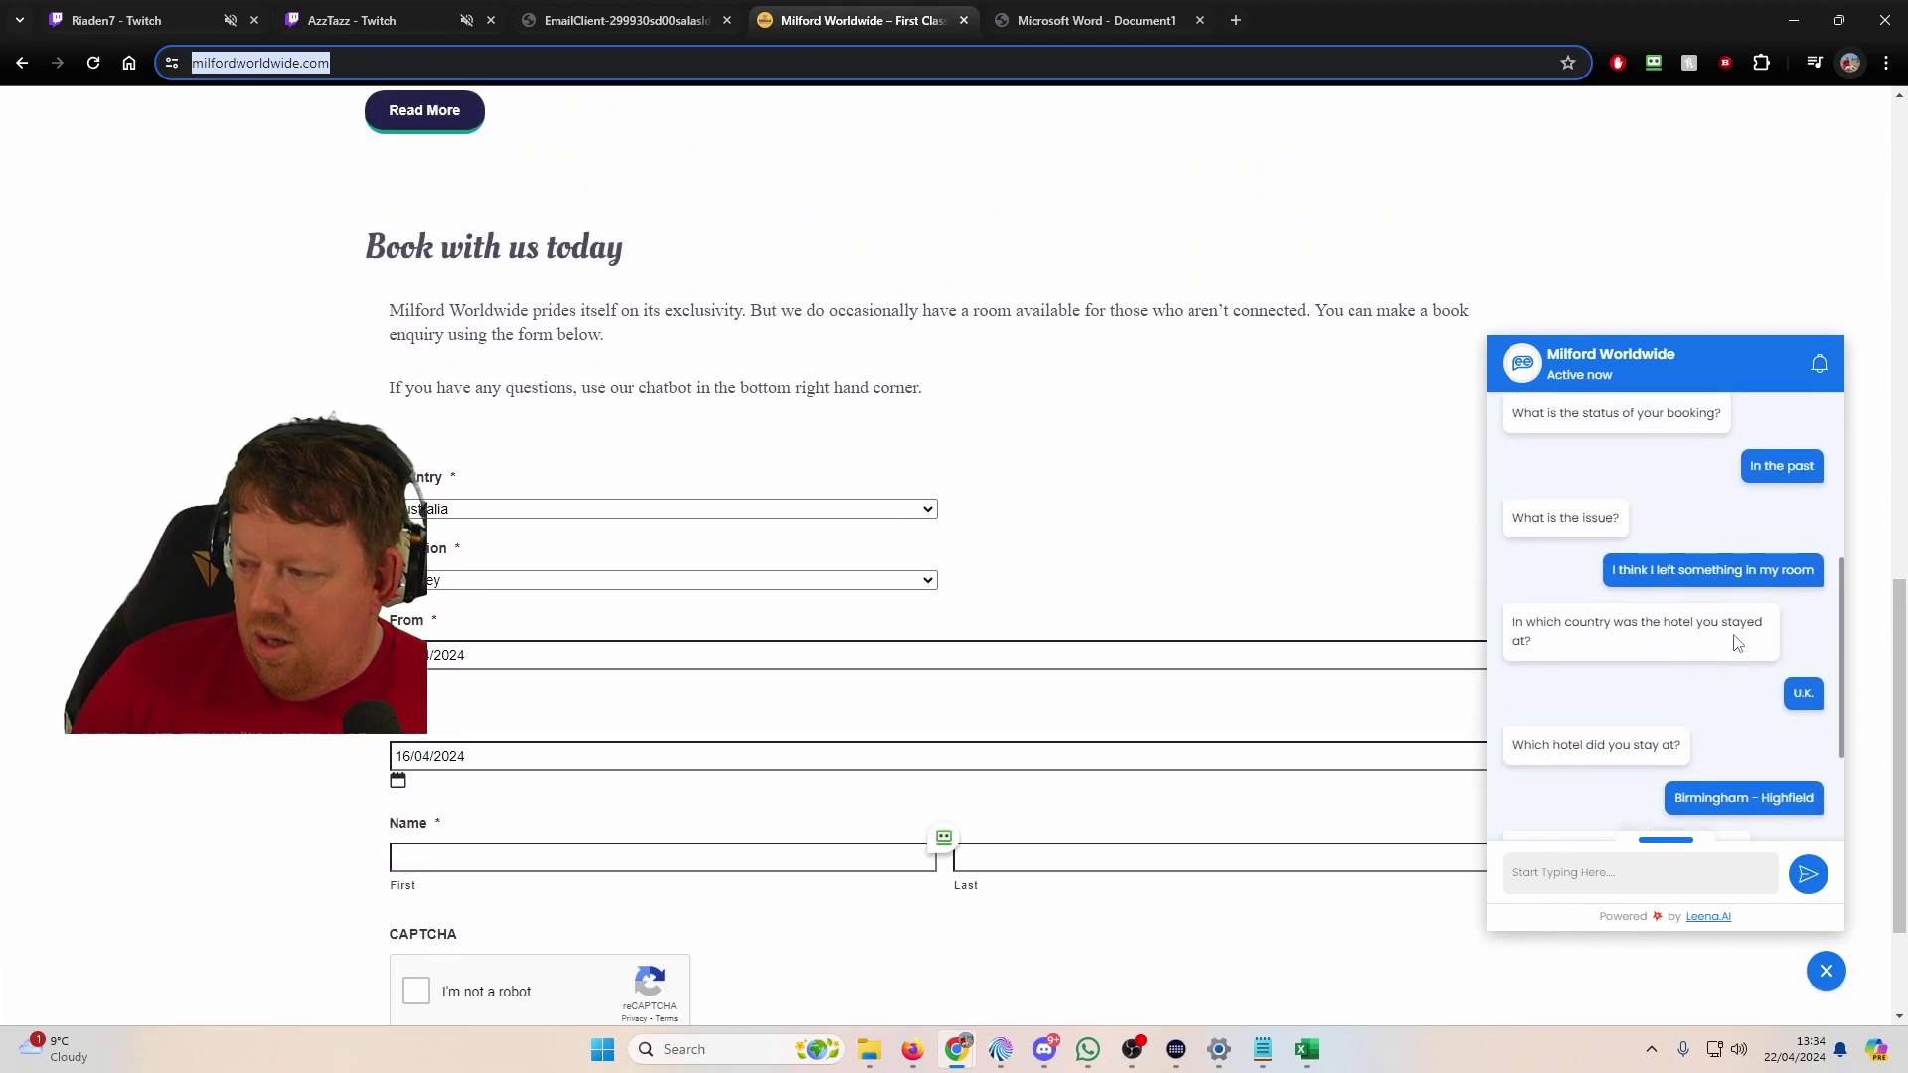
scroll(1615, 878, up, 1)
click(1618, 870)
text(do)
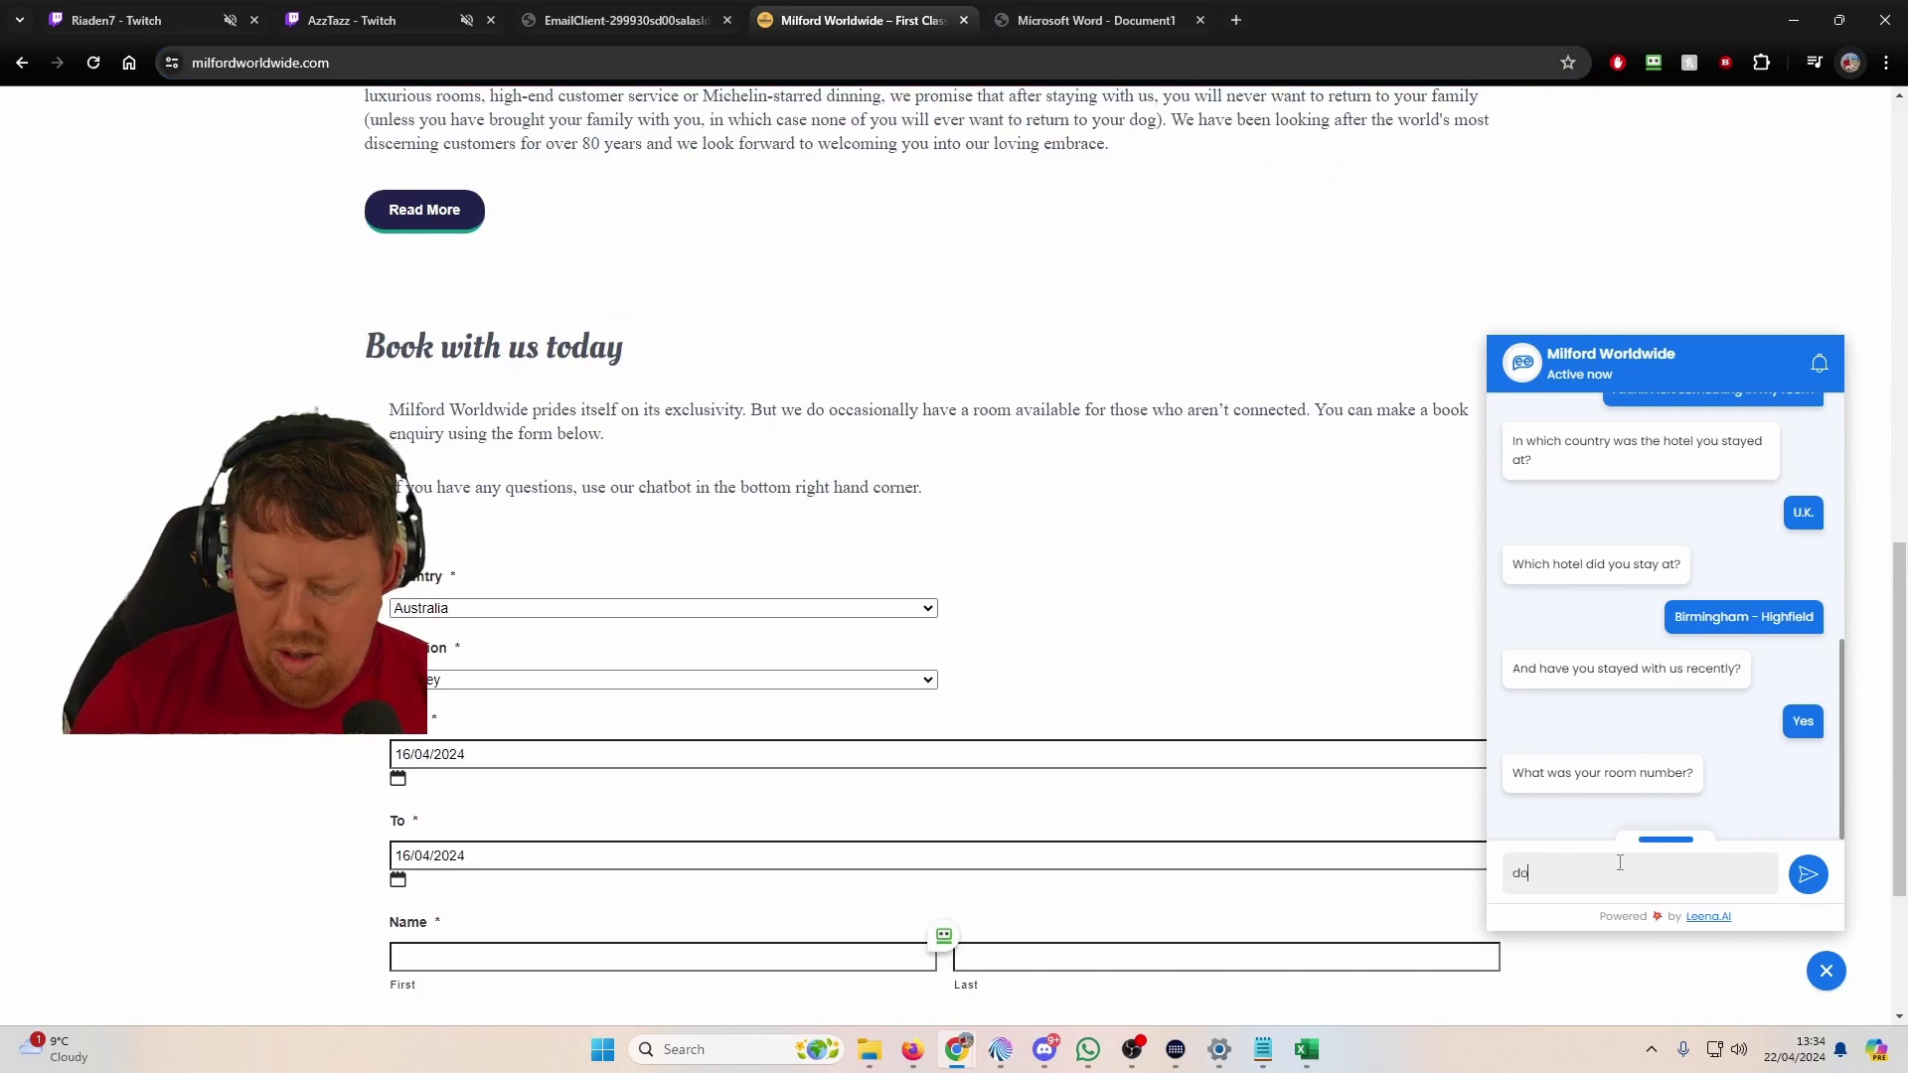
text(nt know)
key(Return)
Step: Browse the Milford Worldwide Our Hotels, Our Restaurants and Make a Booking pages
scroll(1778, 765, down, 3)
scroll(1312, 392, up, 10)
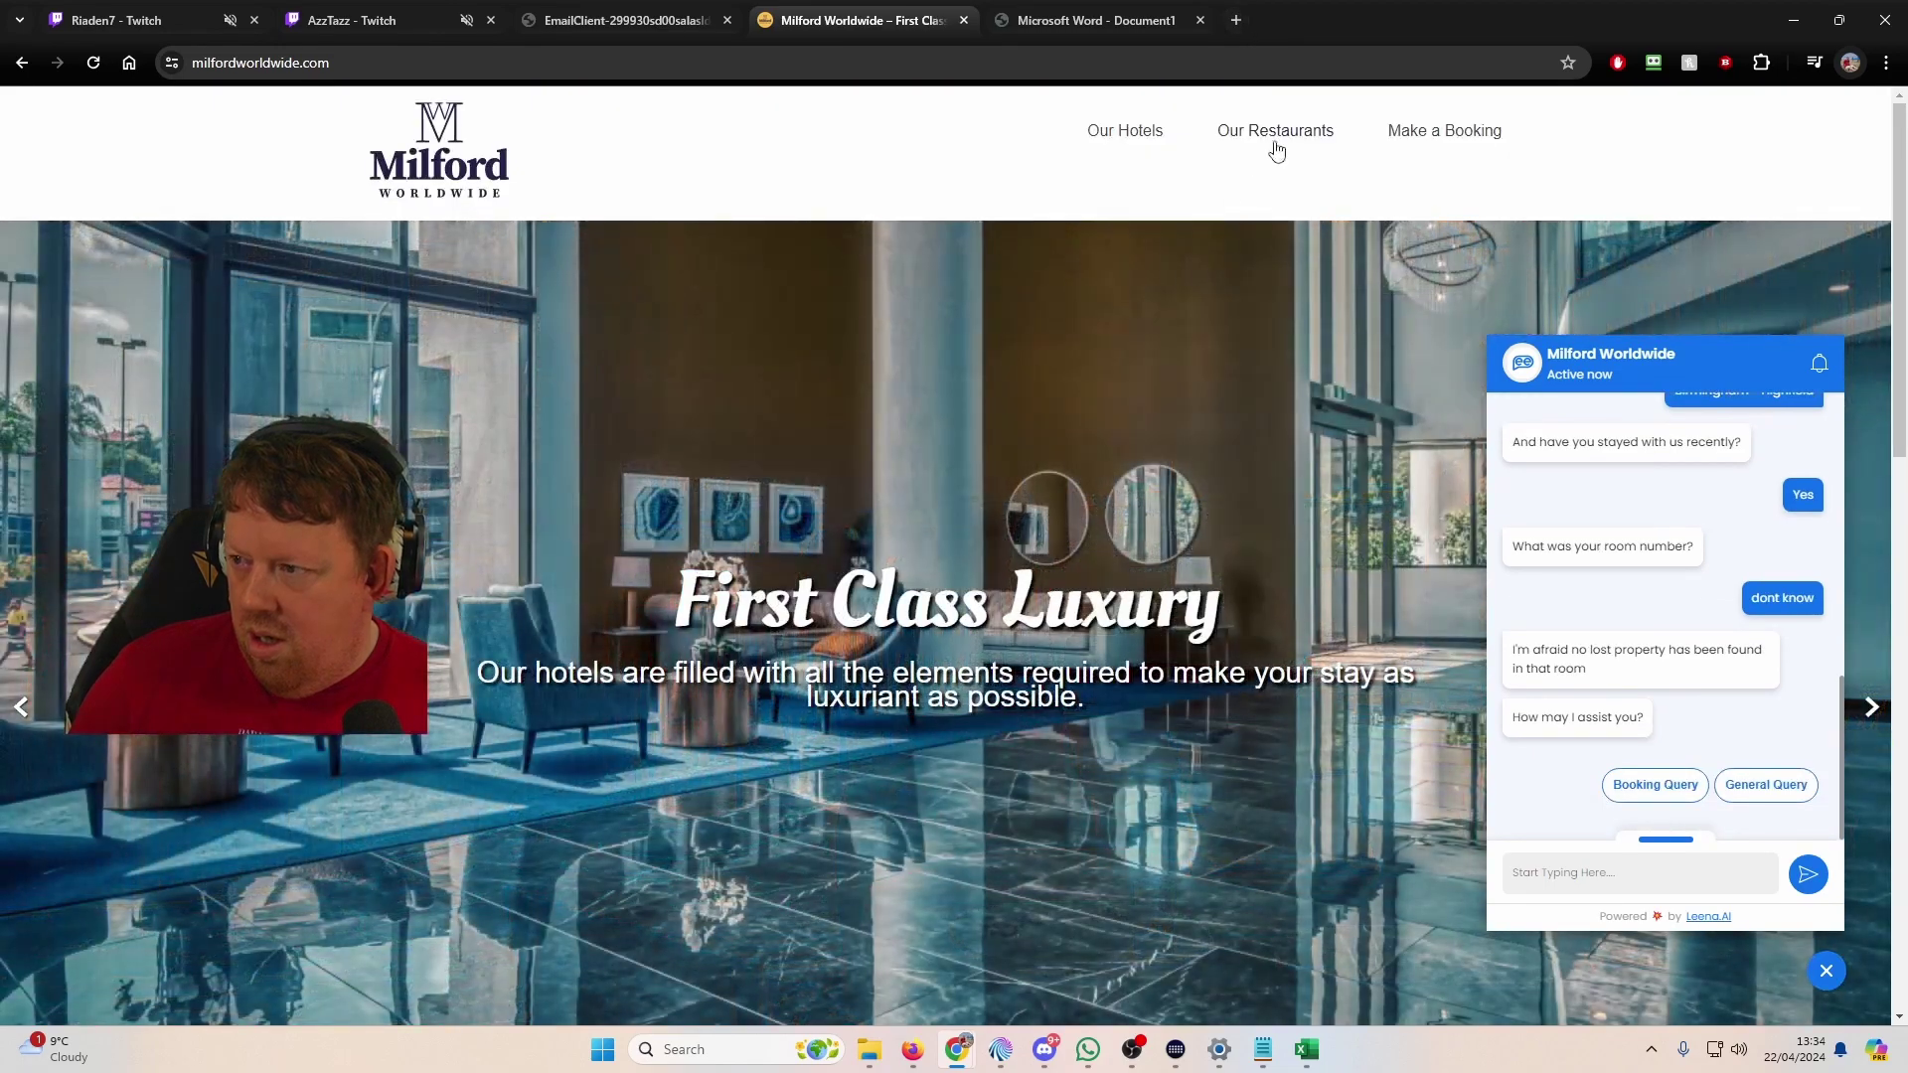
click(1093, 139)
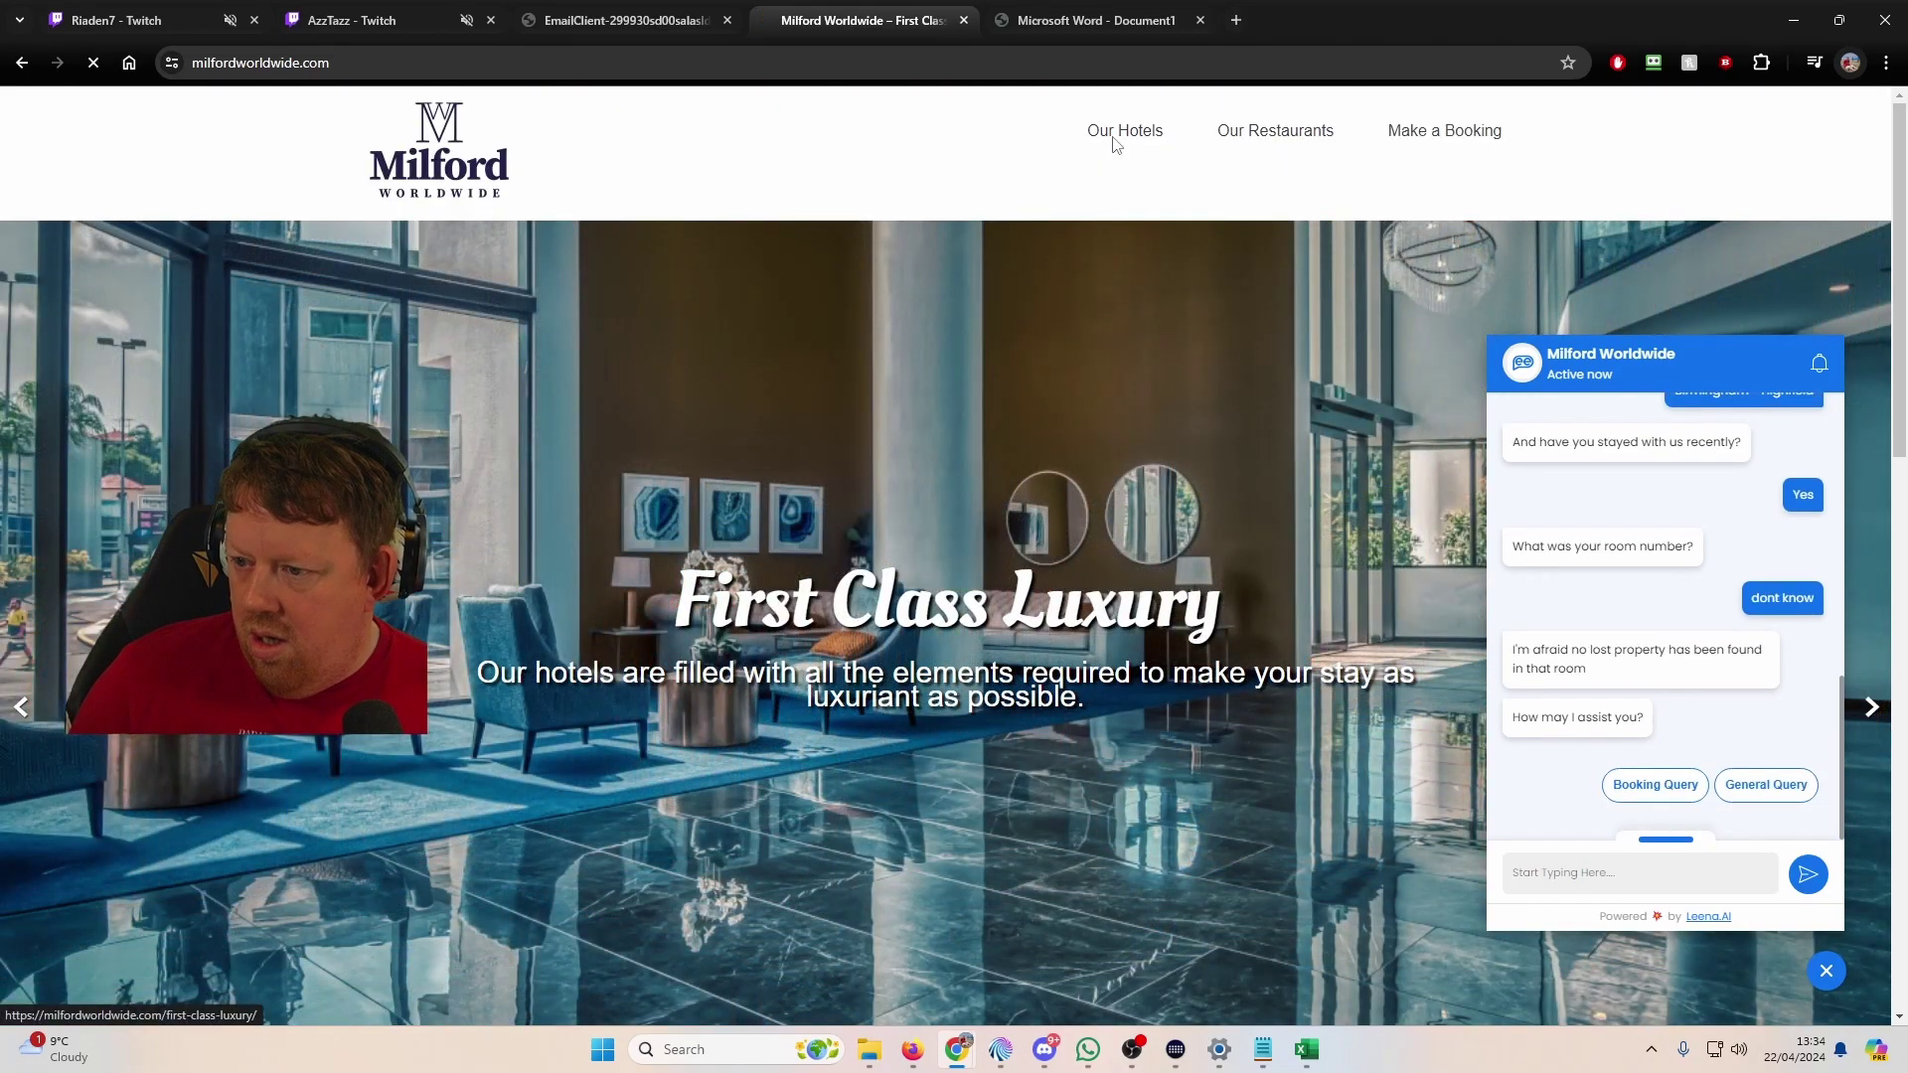
scroll(693, 601, down, 6)
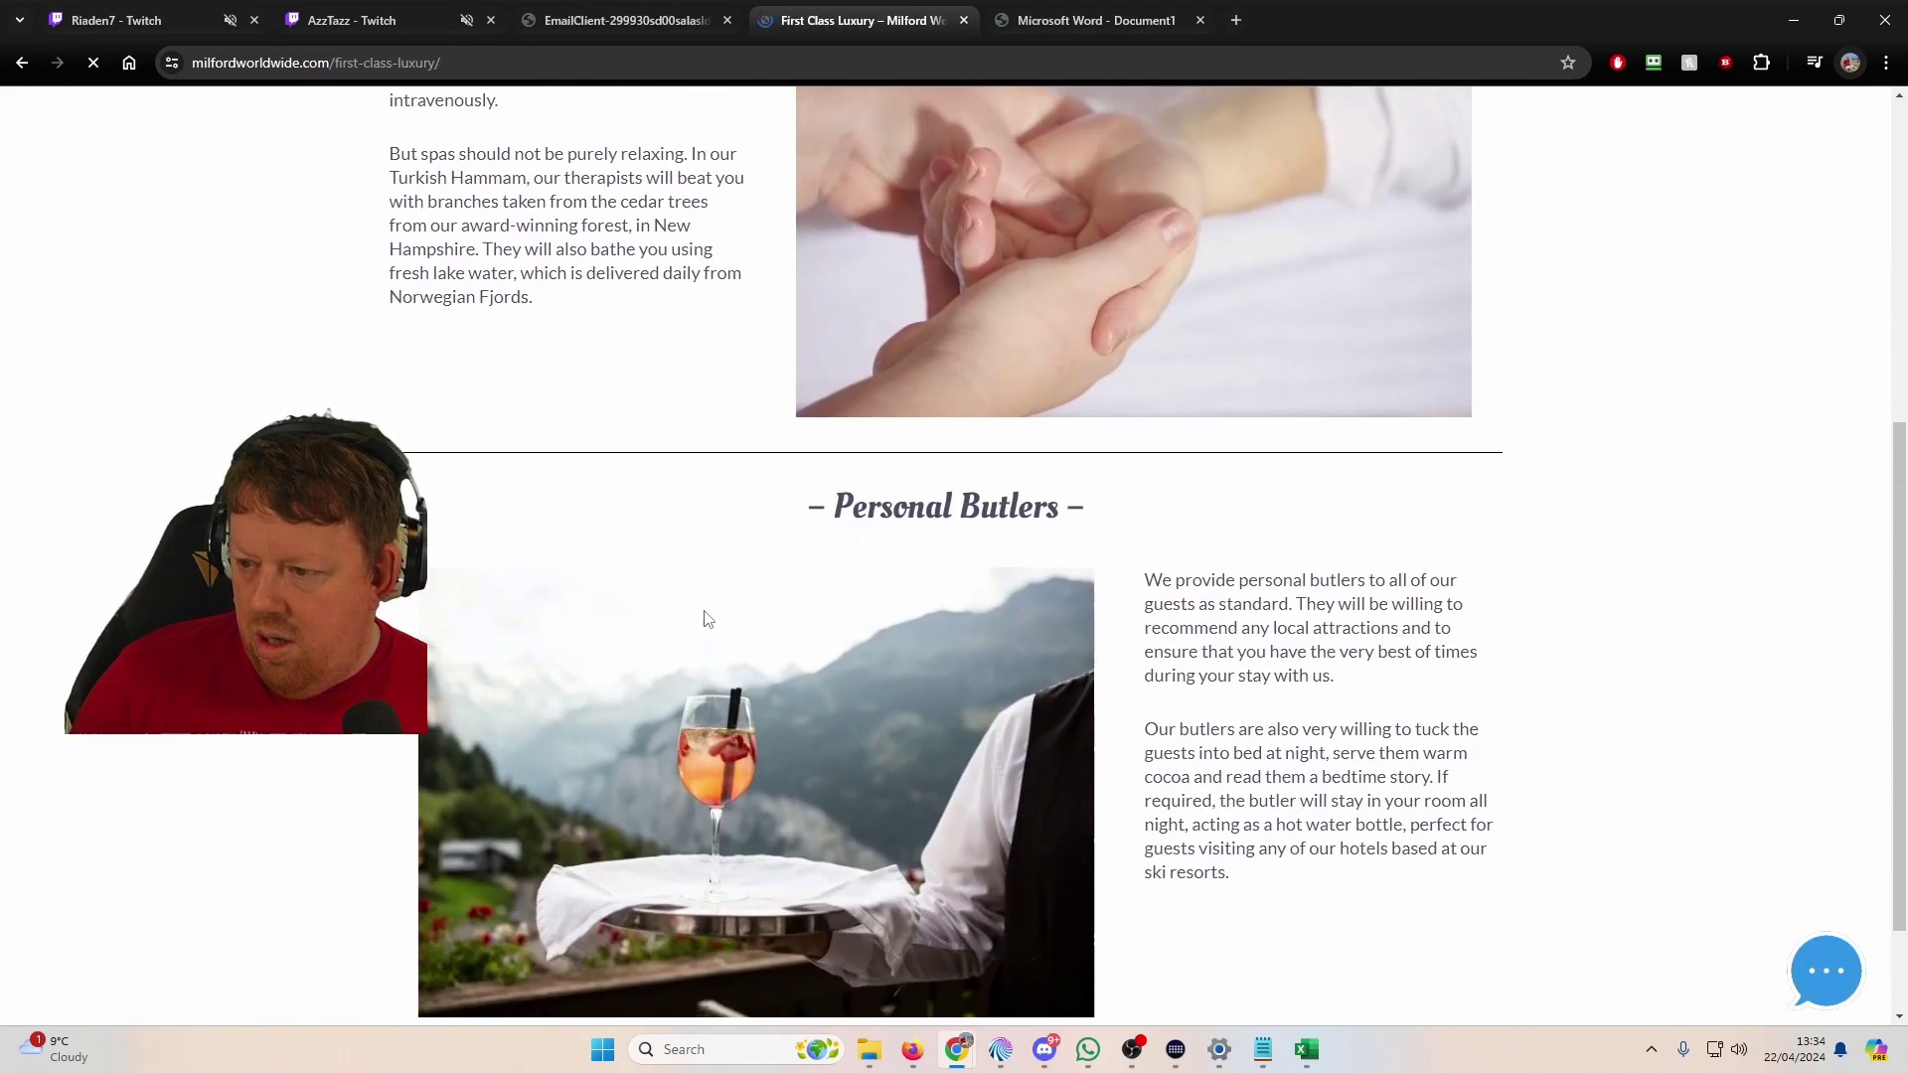
scroll(549, 342, up, 7)
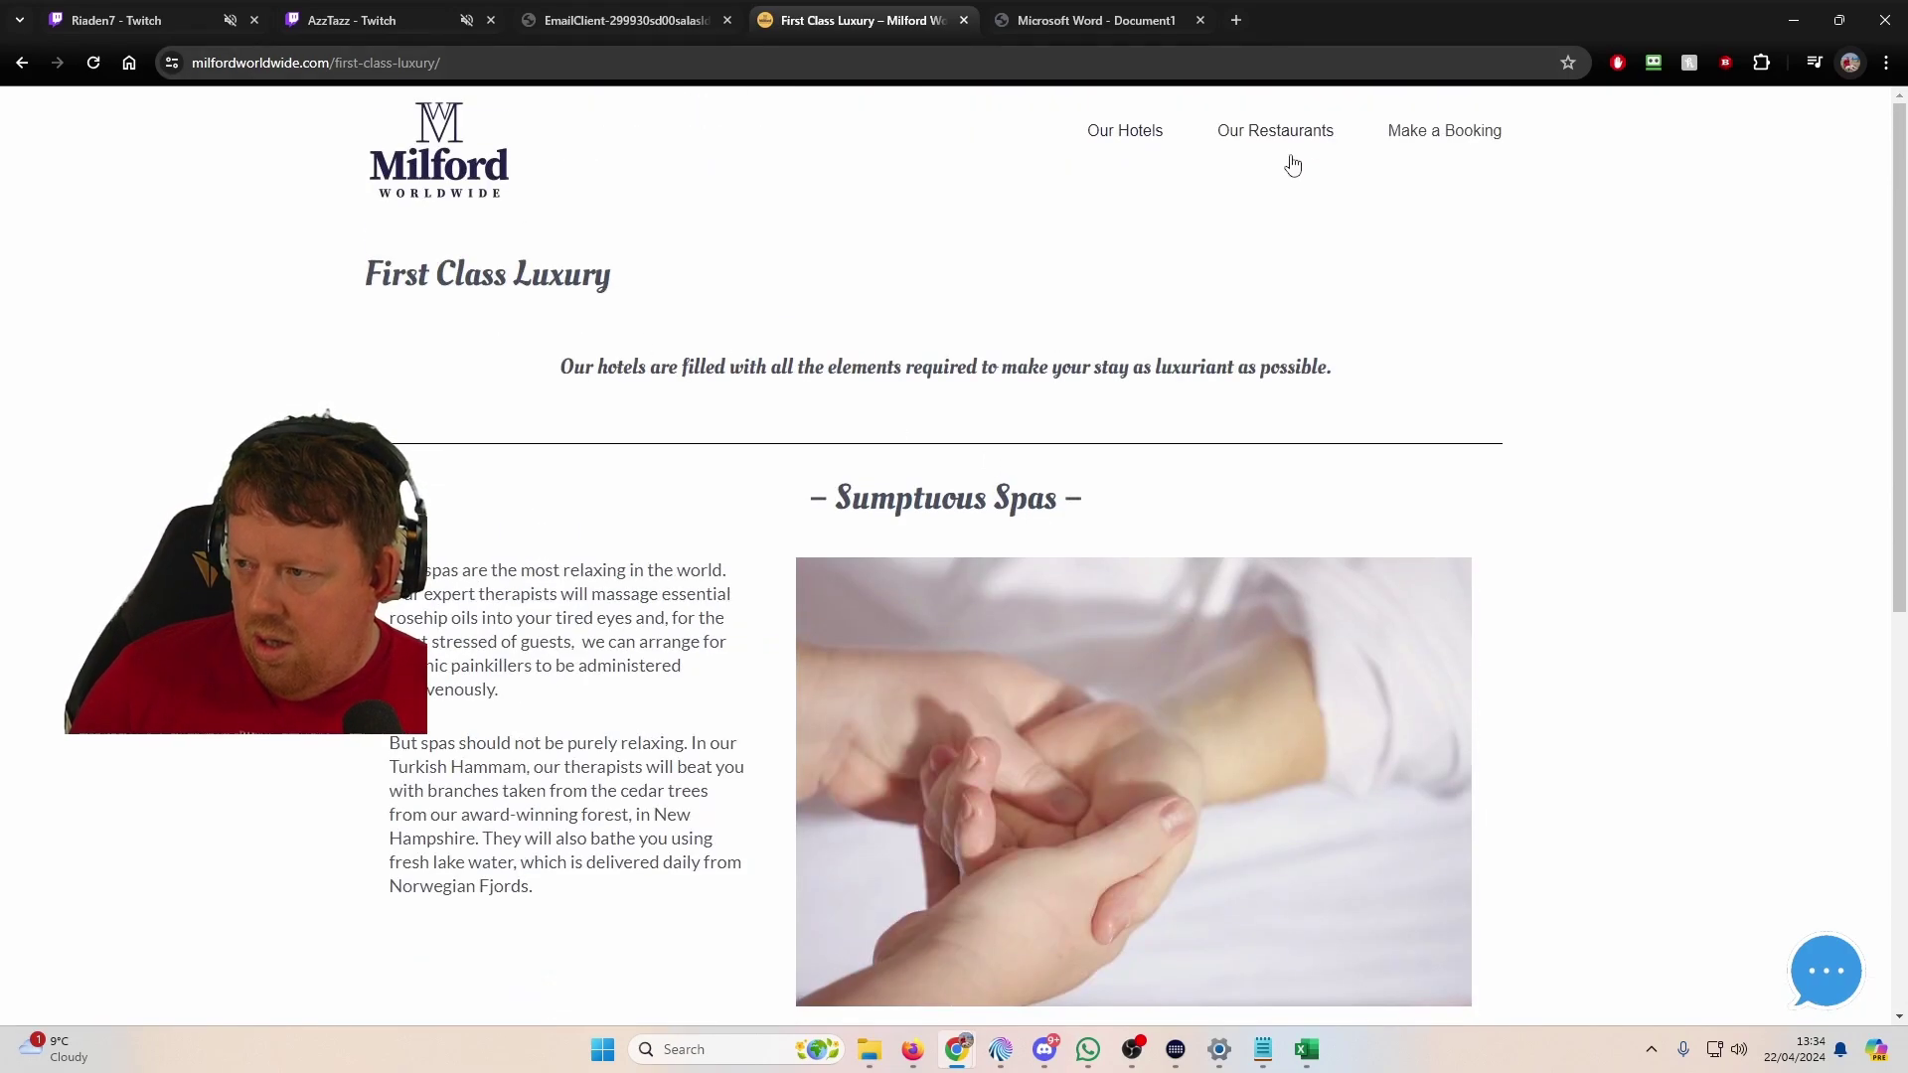
click(1289, 139)
click(1427, 135)
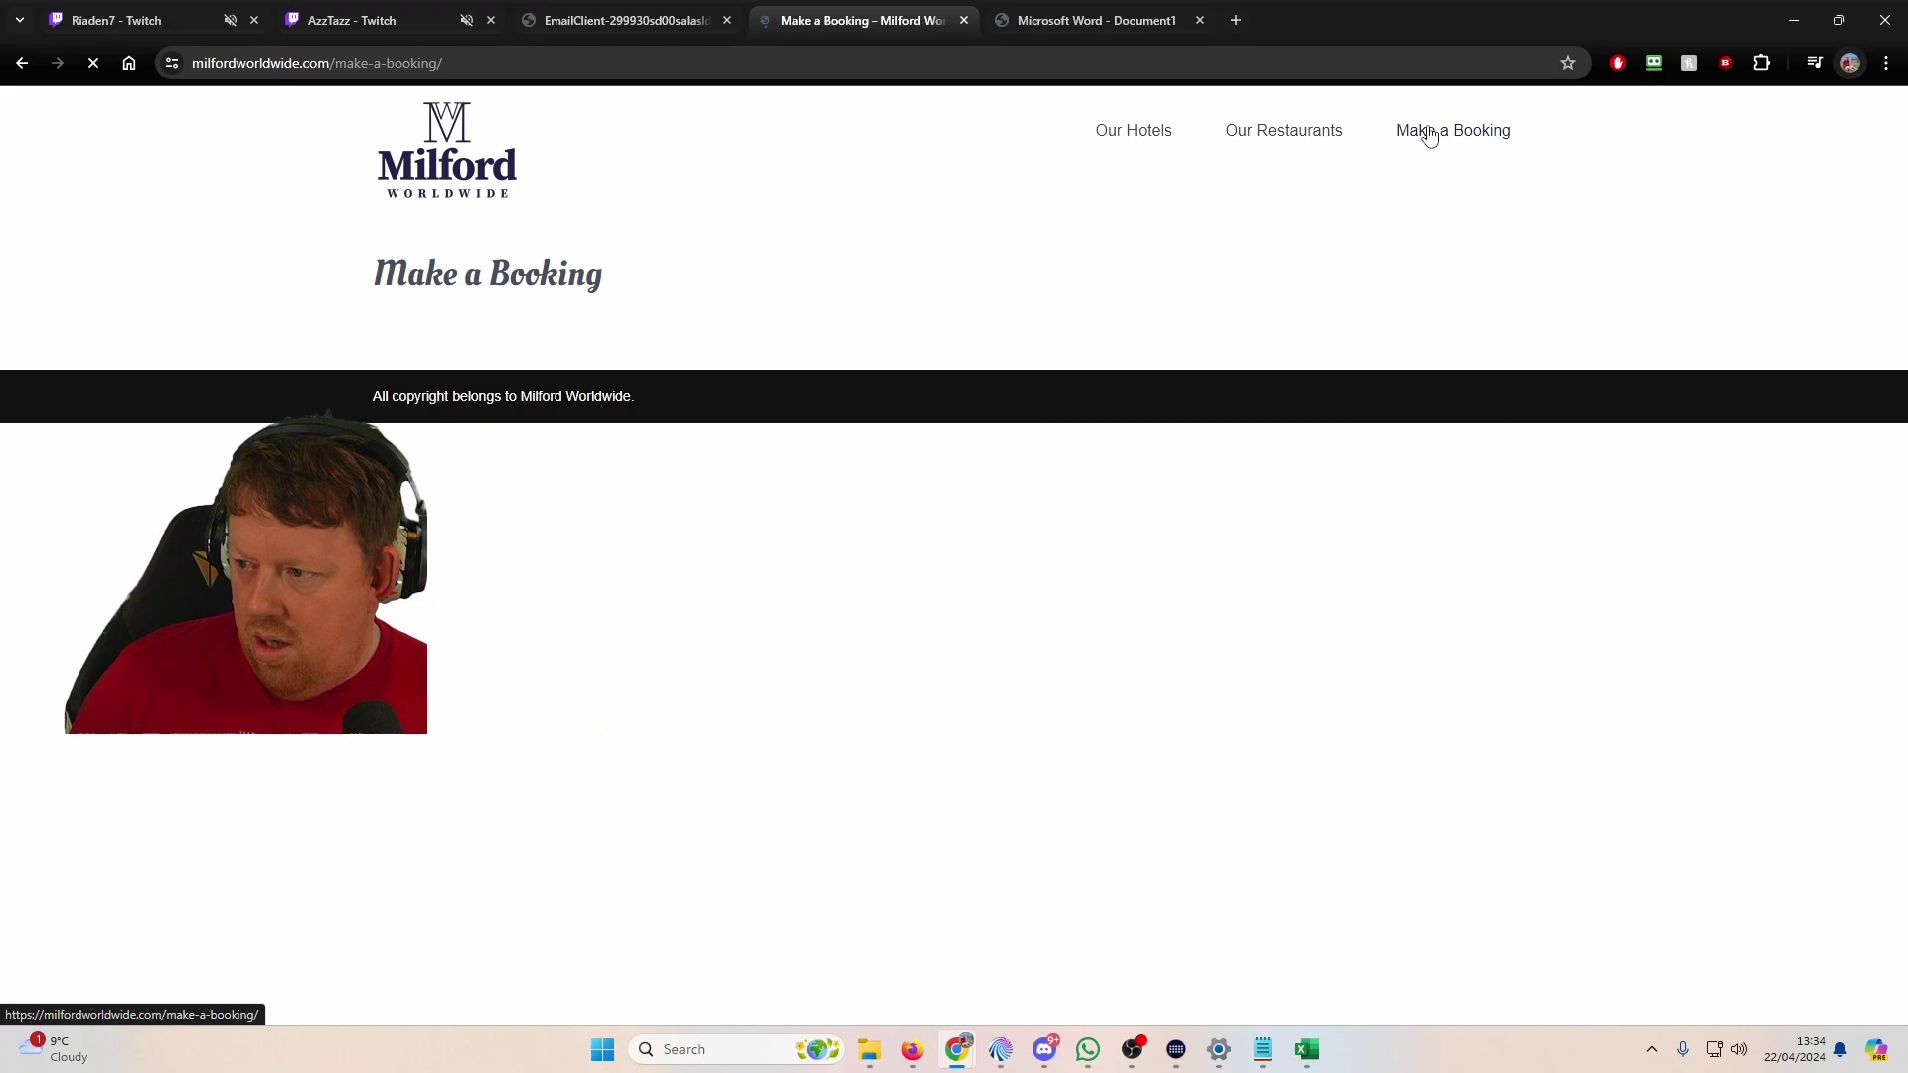
Step: Pick U.K. and Aberdeen (Milford Golf Resort) on the booking form, then show page 2 of the email PDF
click(651, 400)
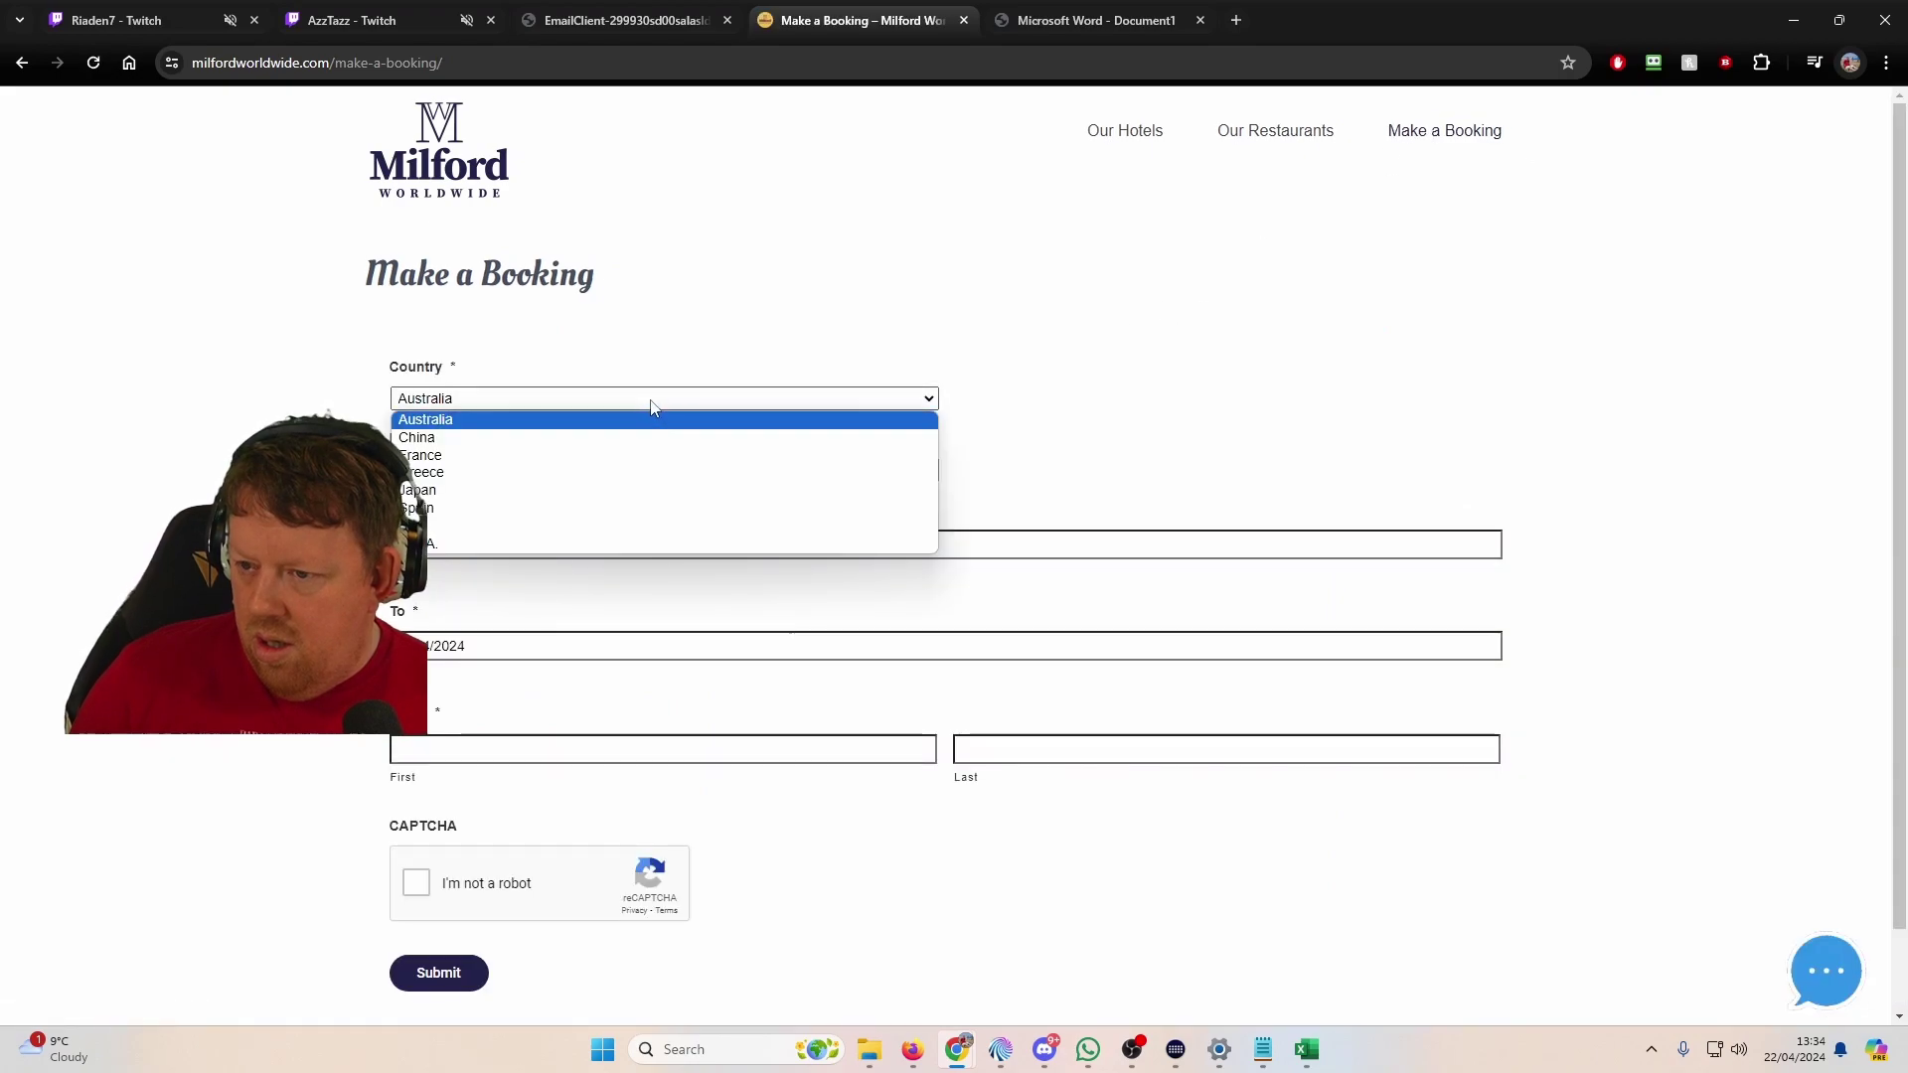
click(596, 526)
click(587, 471)
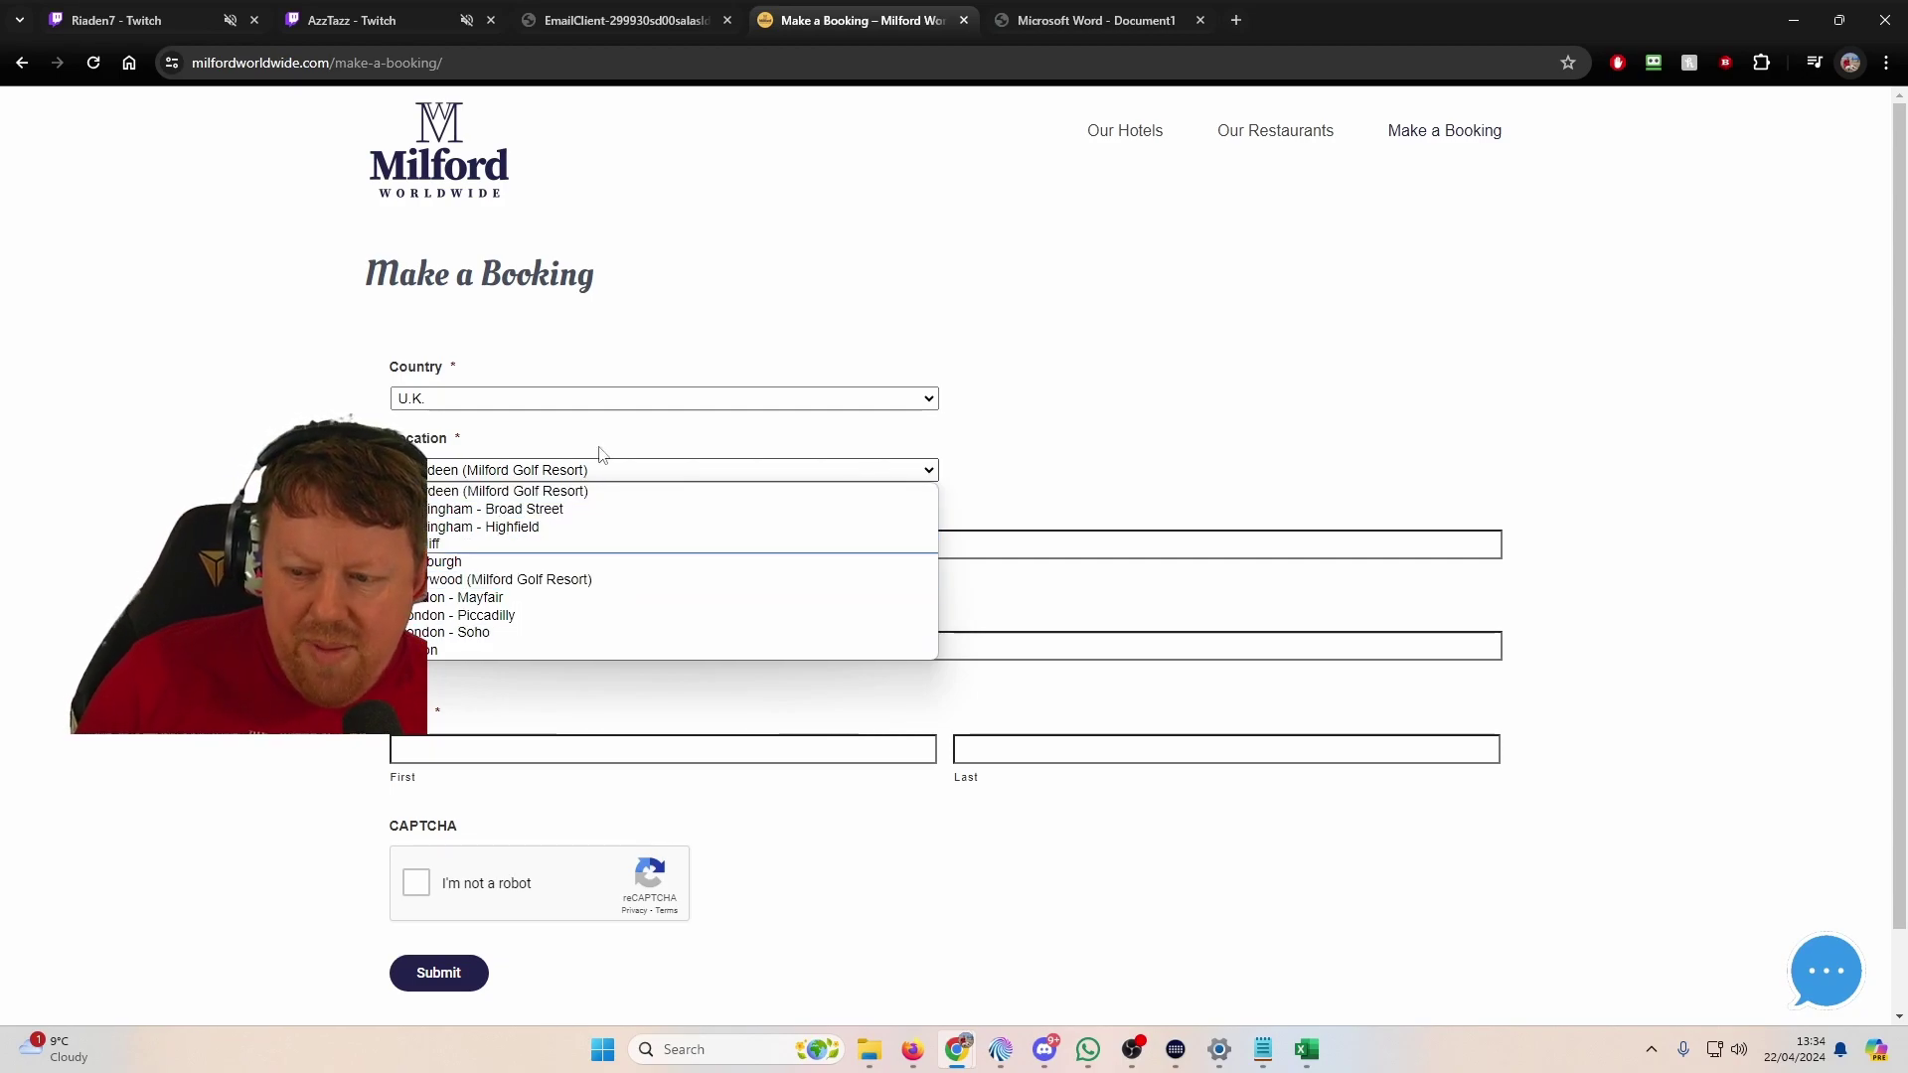
click(579, 493)
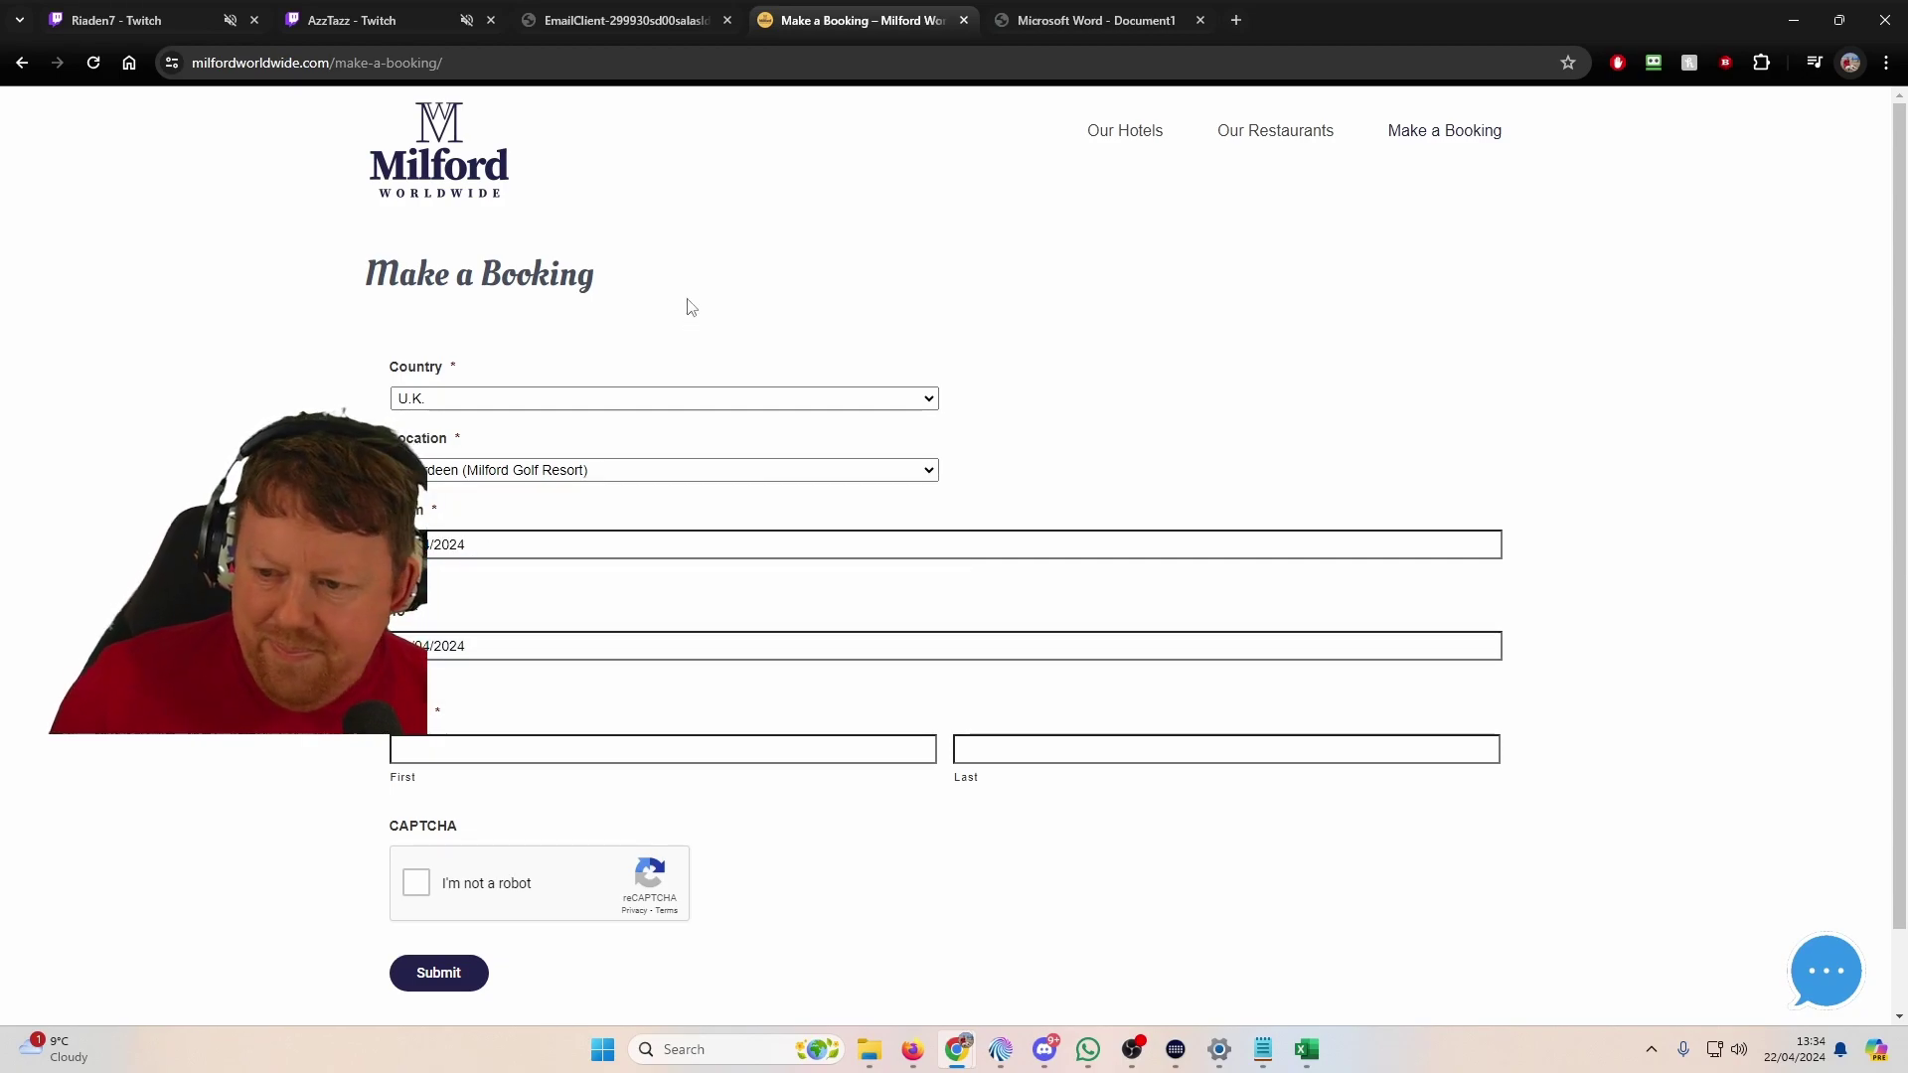
click(616, 18)
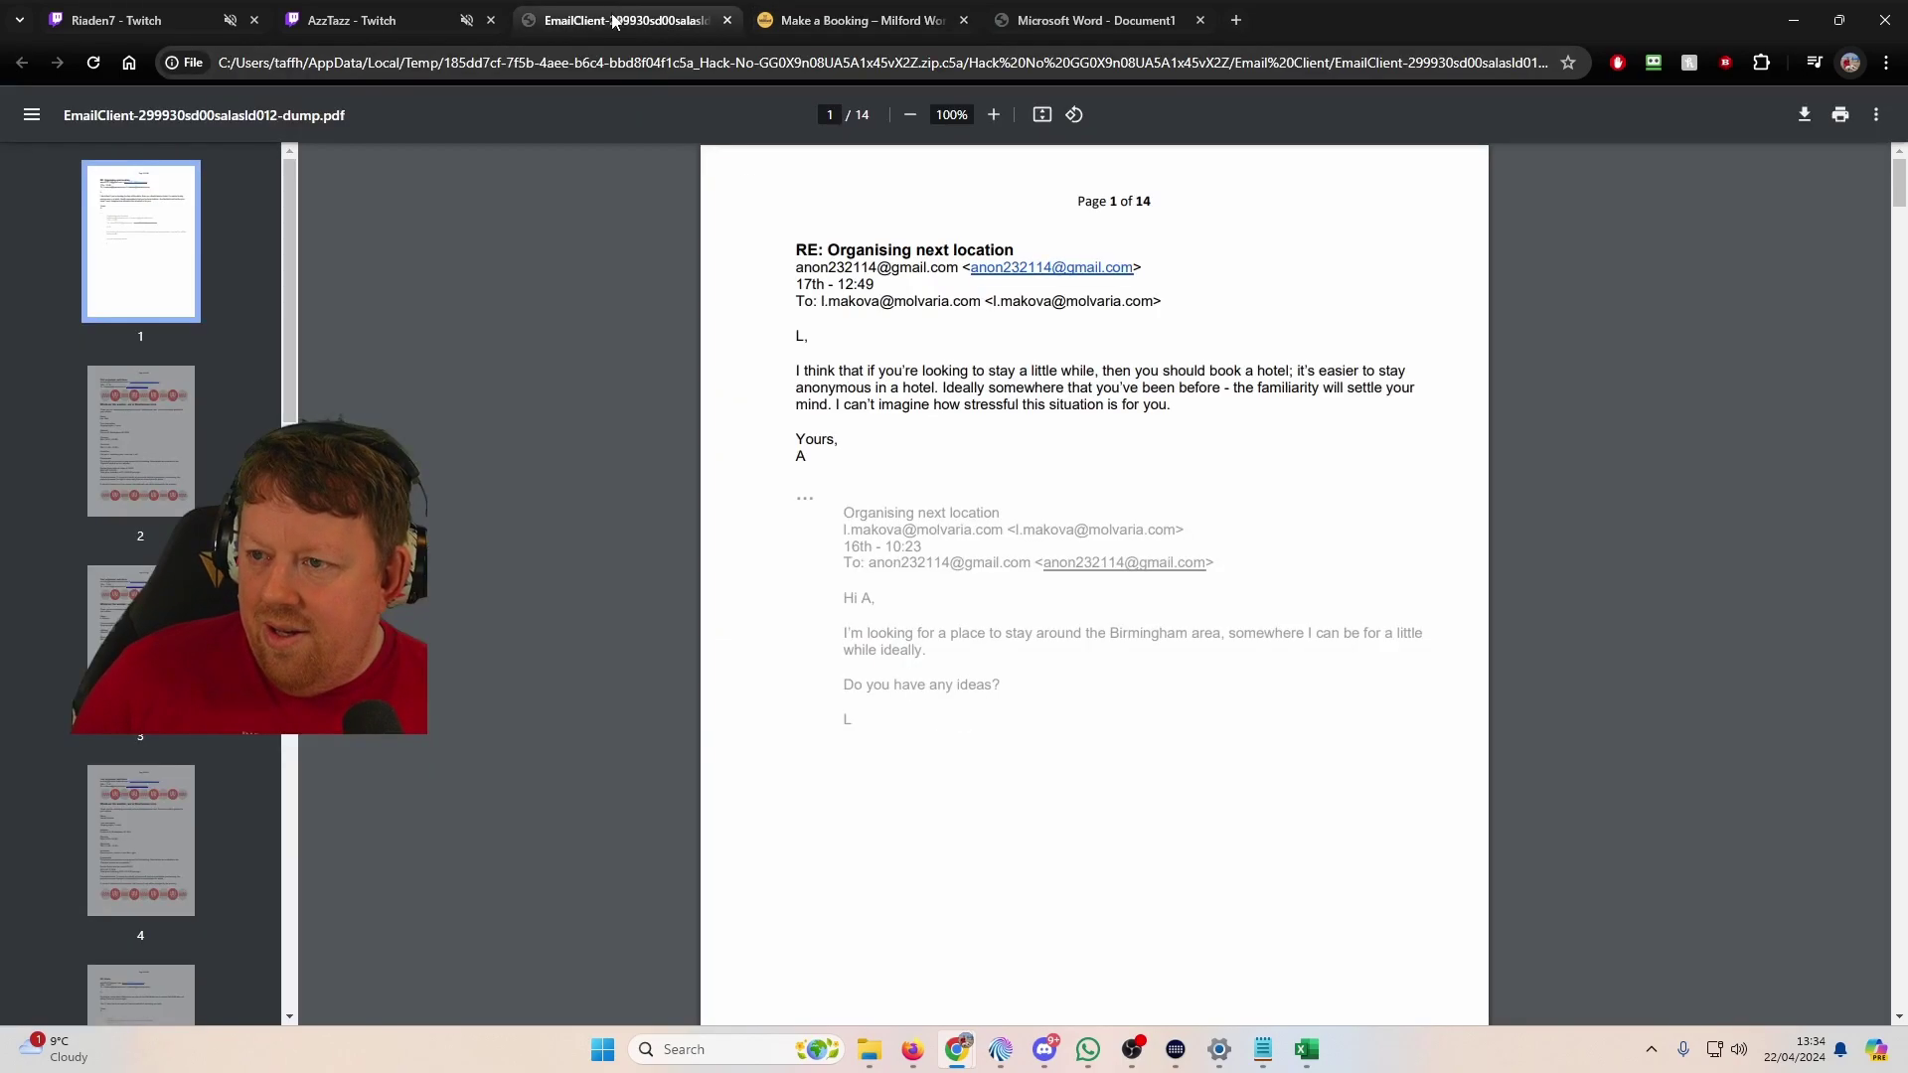
click(140, 440)
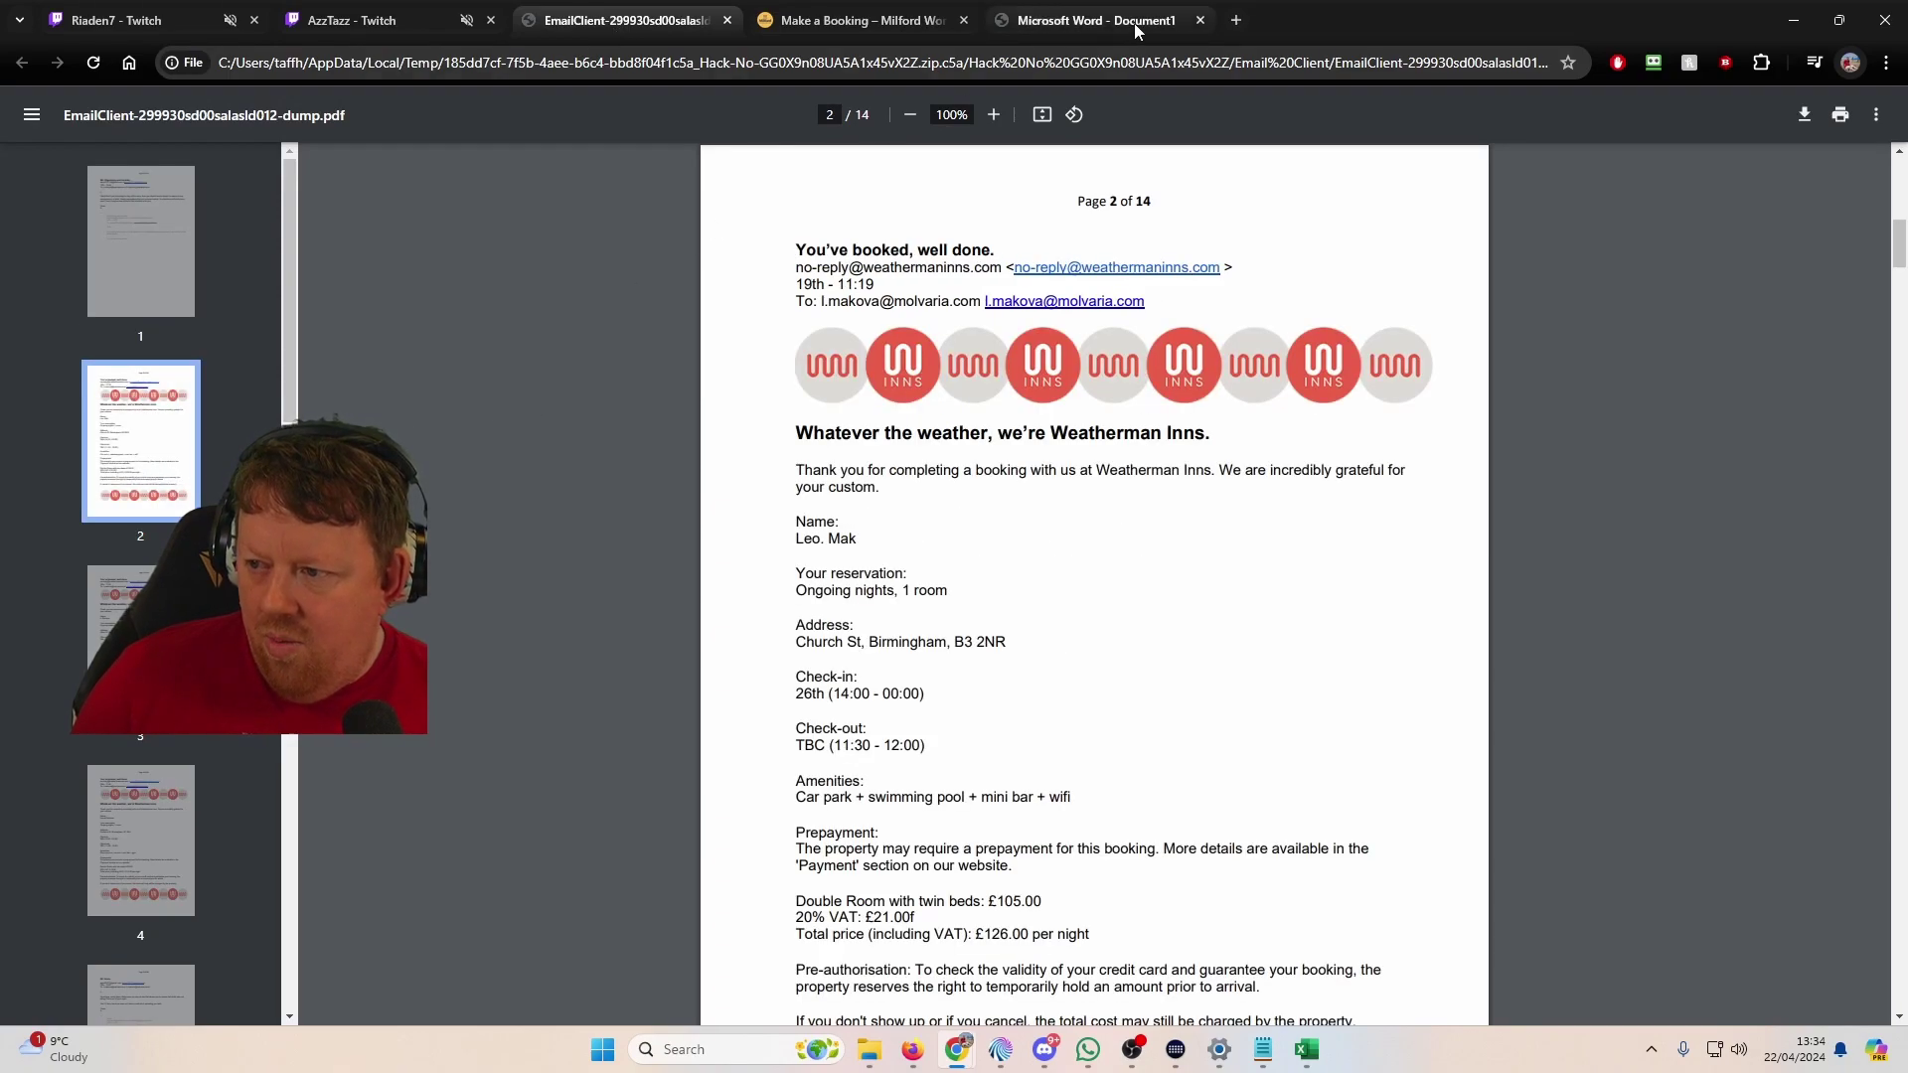
Step: Search for 'weathermaninns' in a new tab, rechecking the hotel name in the email PDF
click(1236, 21)
text(weathemnan)
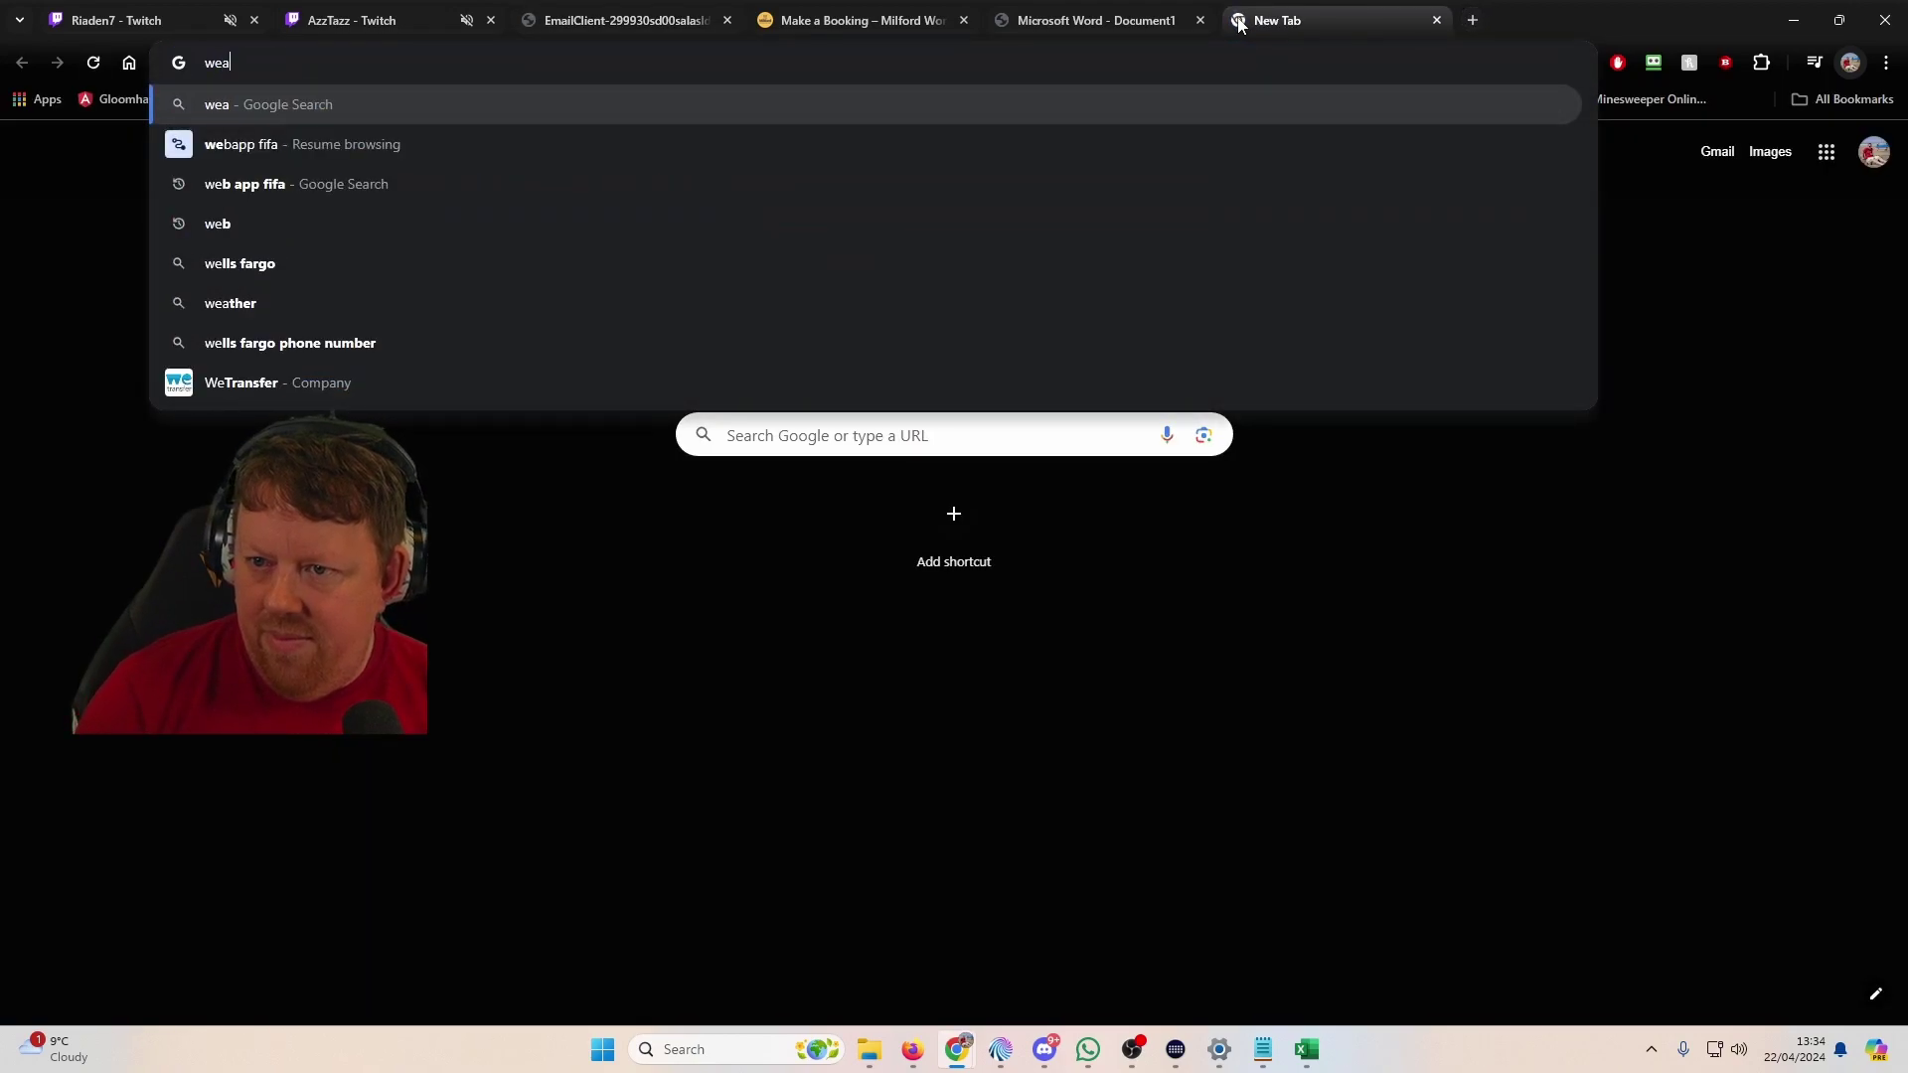
key(BackSpace)
key(BackSpace)
key(BackSpace)
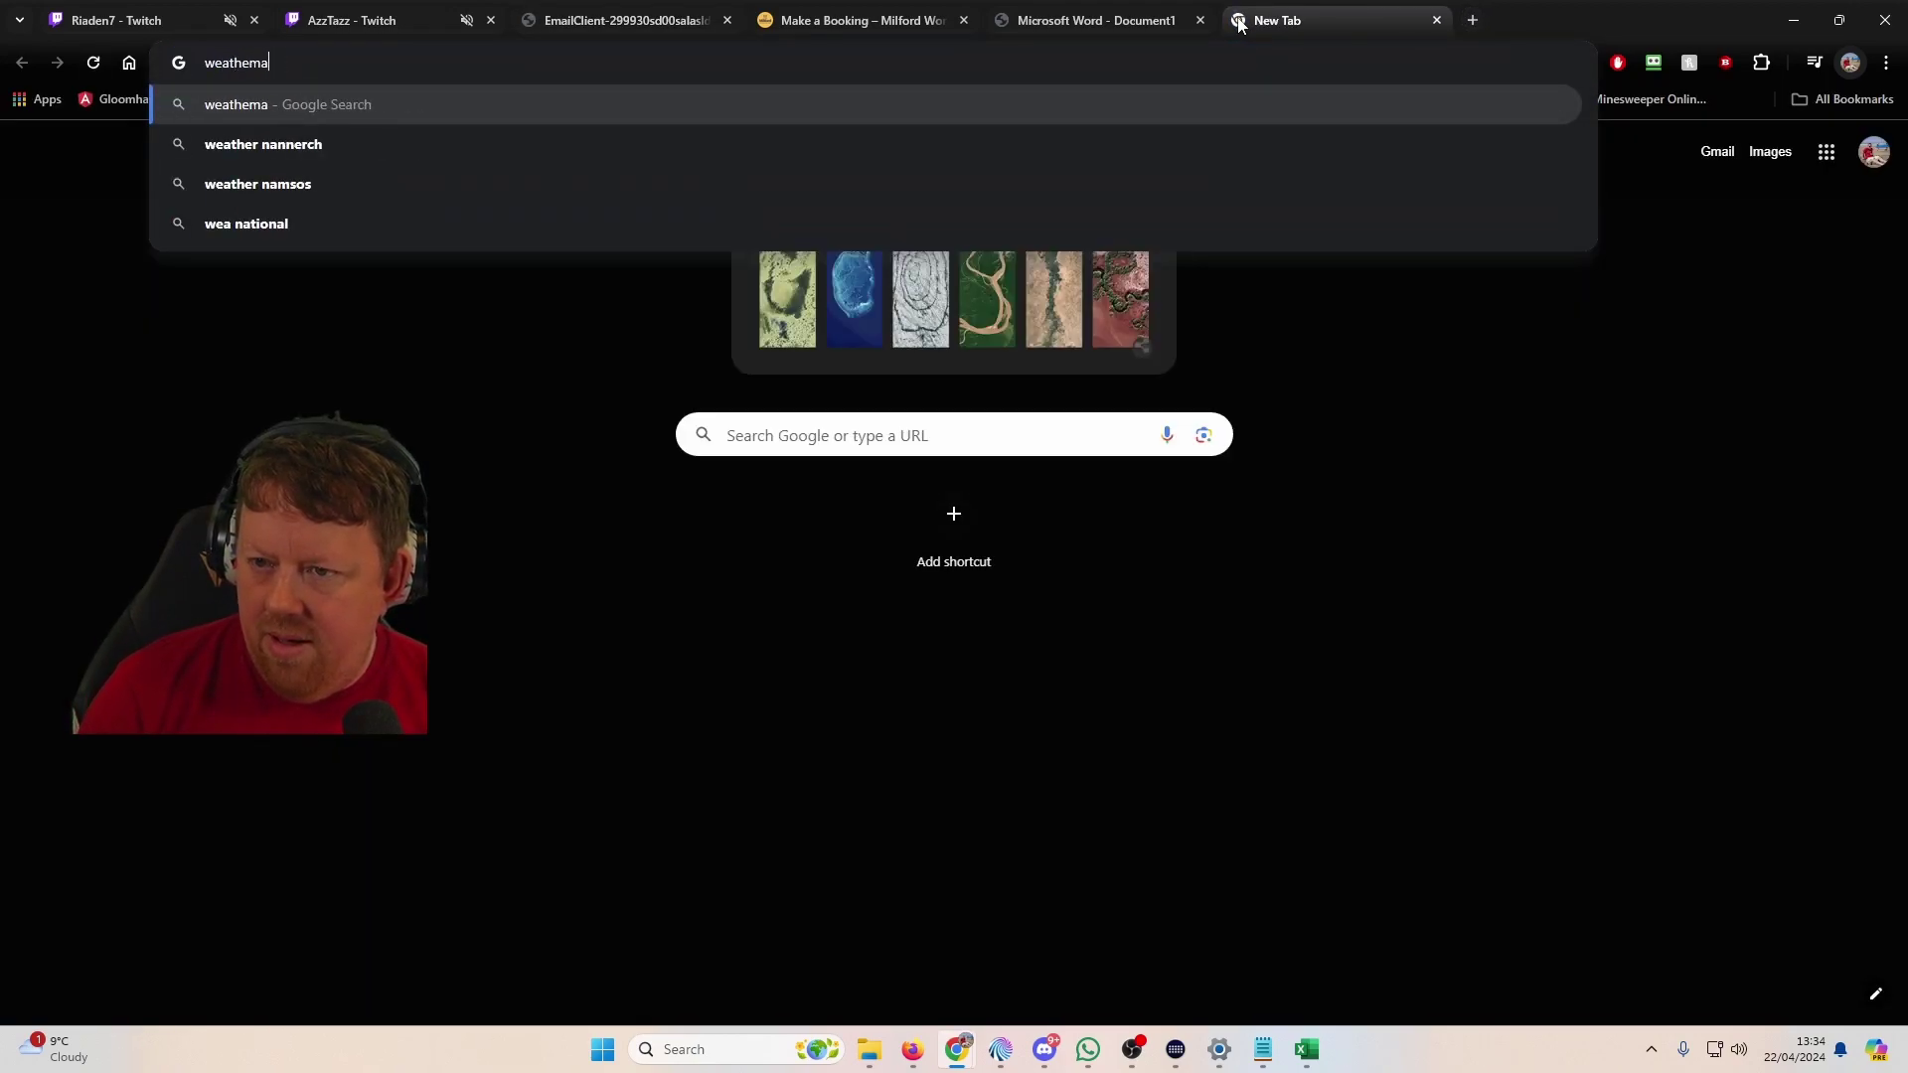
text(aninns)
key(Return)
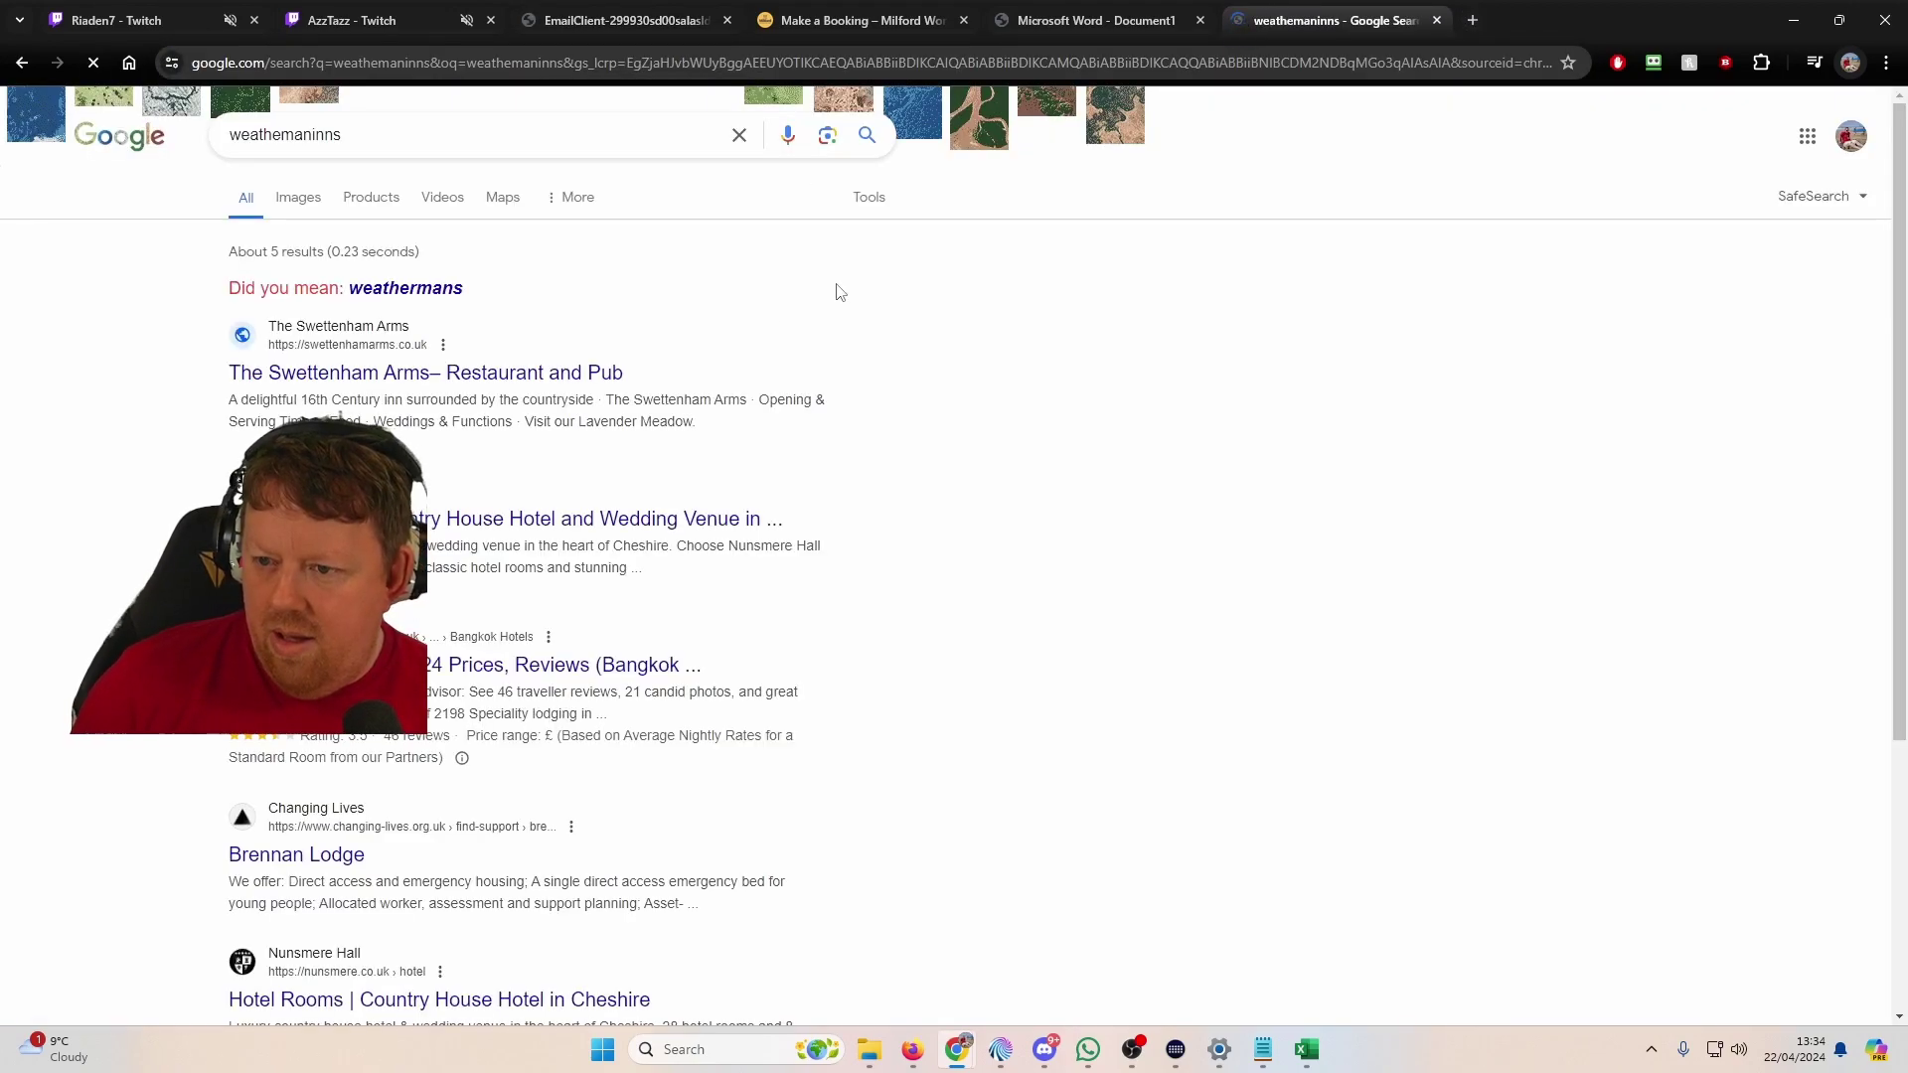
click(367, 16)
click(624, 20)
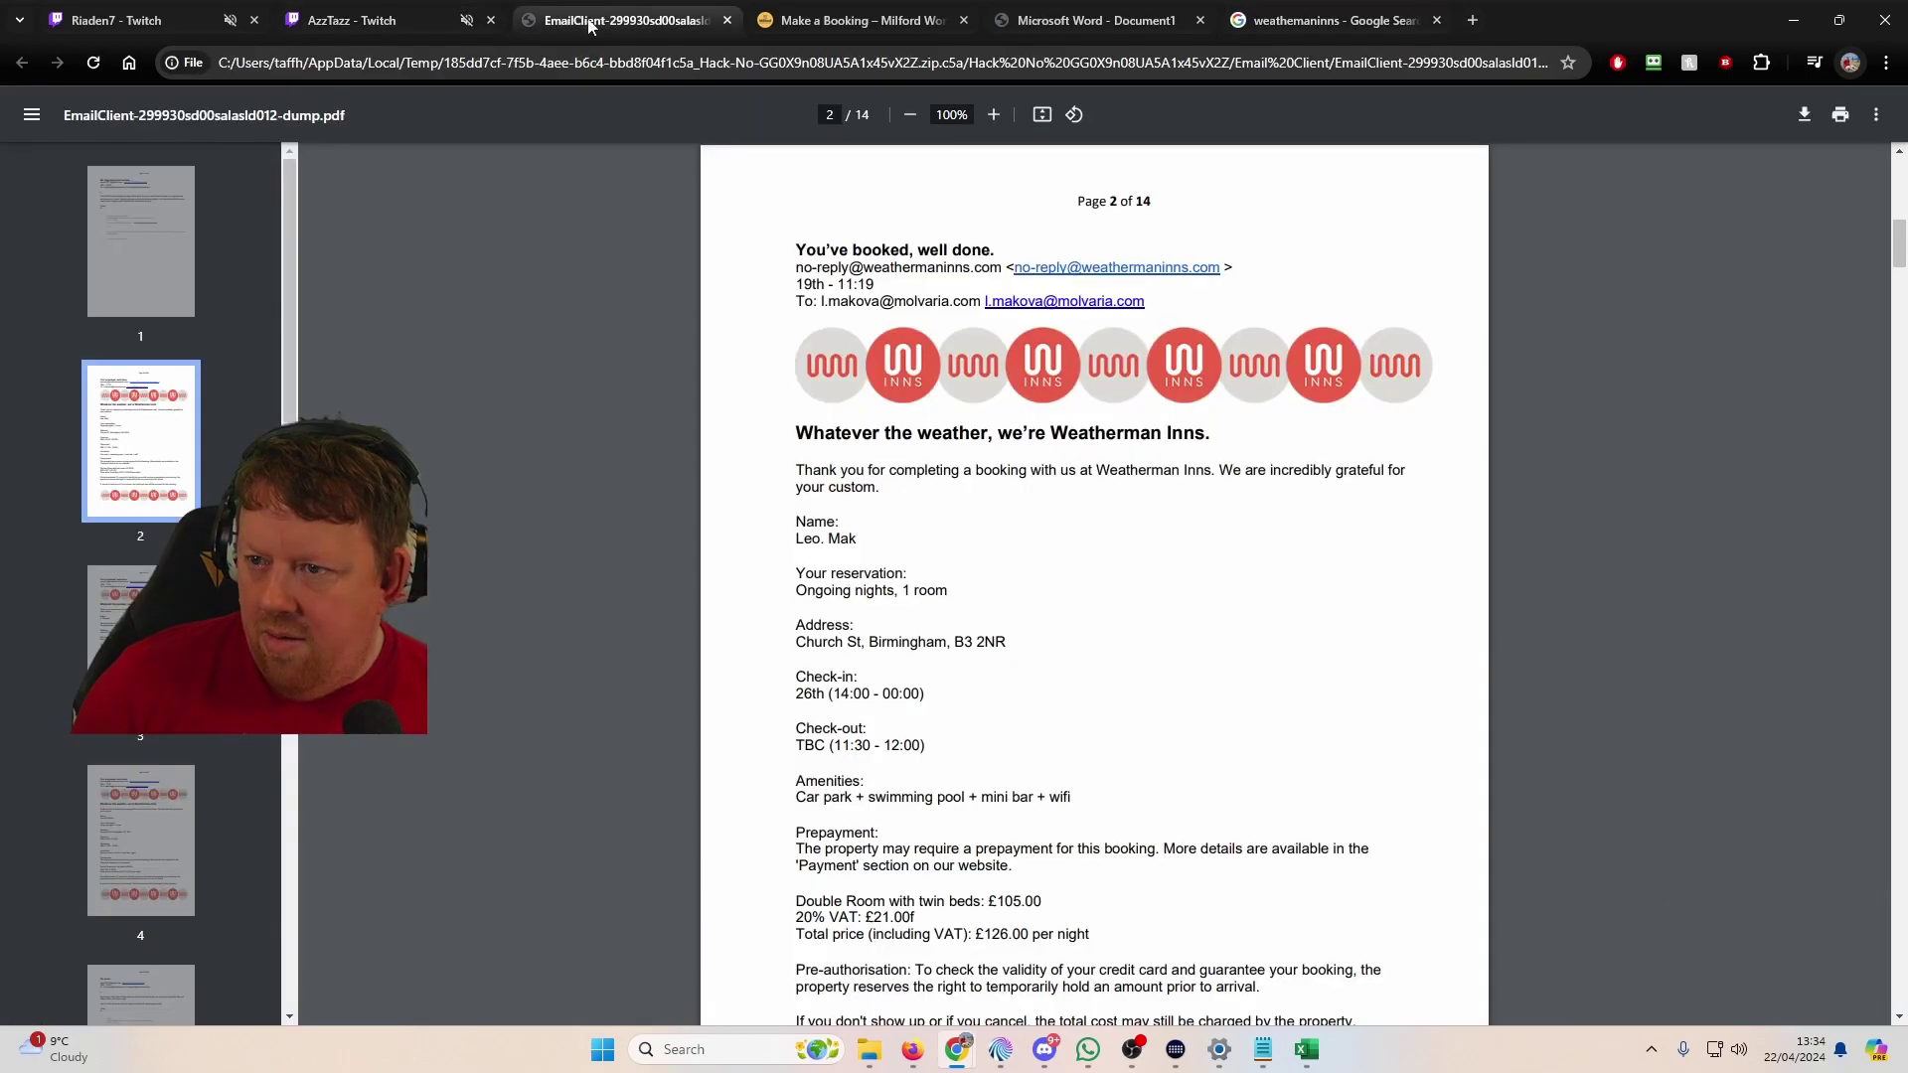
click(1322, 20)
Step: Load weathermaninns.com directly as a web address after correcting its spelling
click(416, 136)
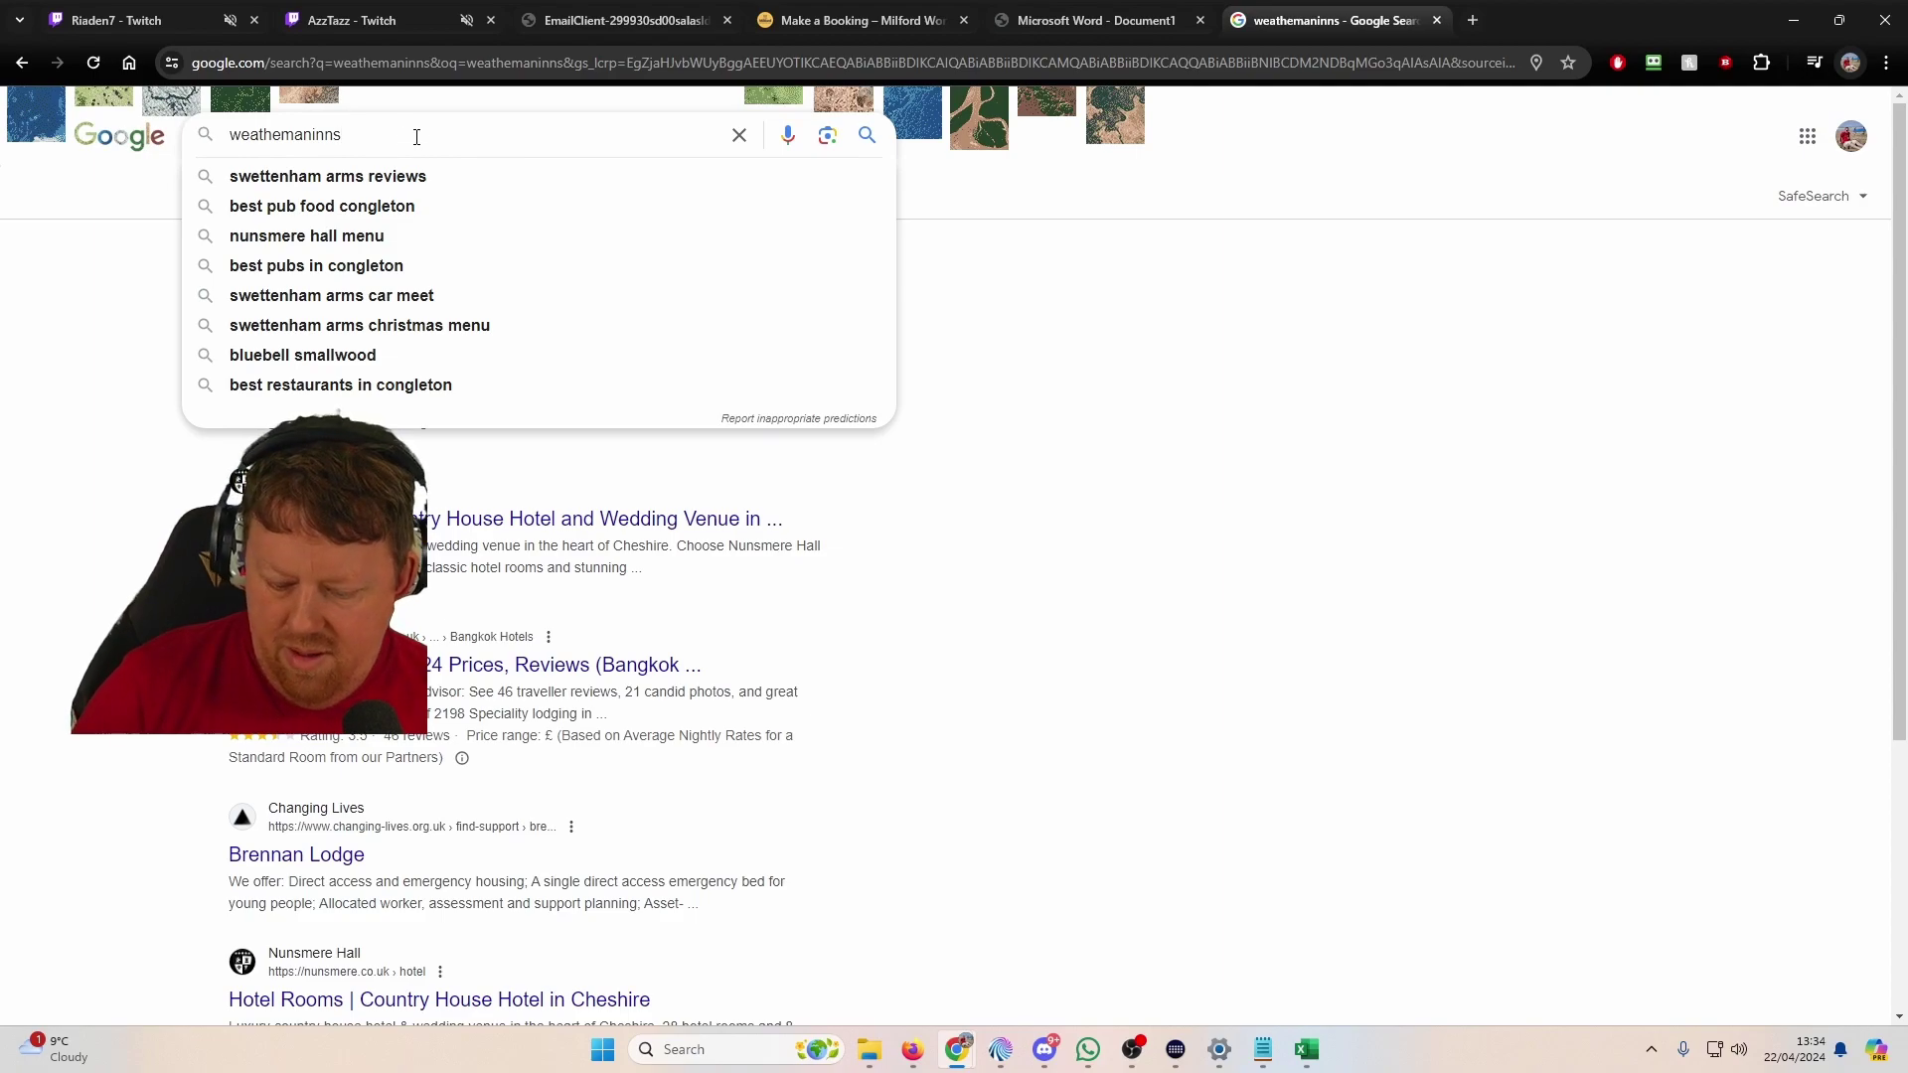
text(.com)
key(Return)
triple_click(417, 136)
key(ctrl+x)
click(373, 67)
key(ctrl+v)
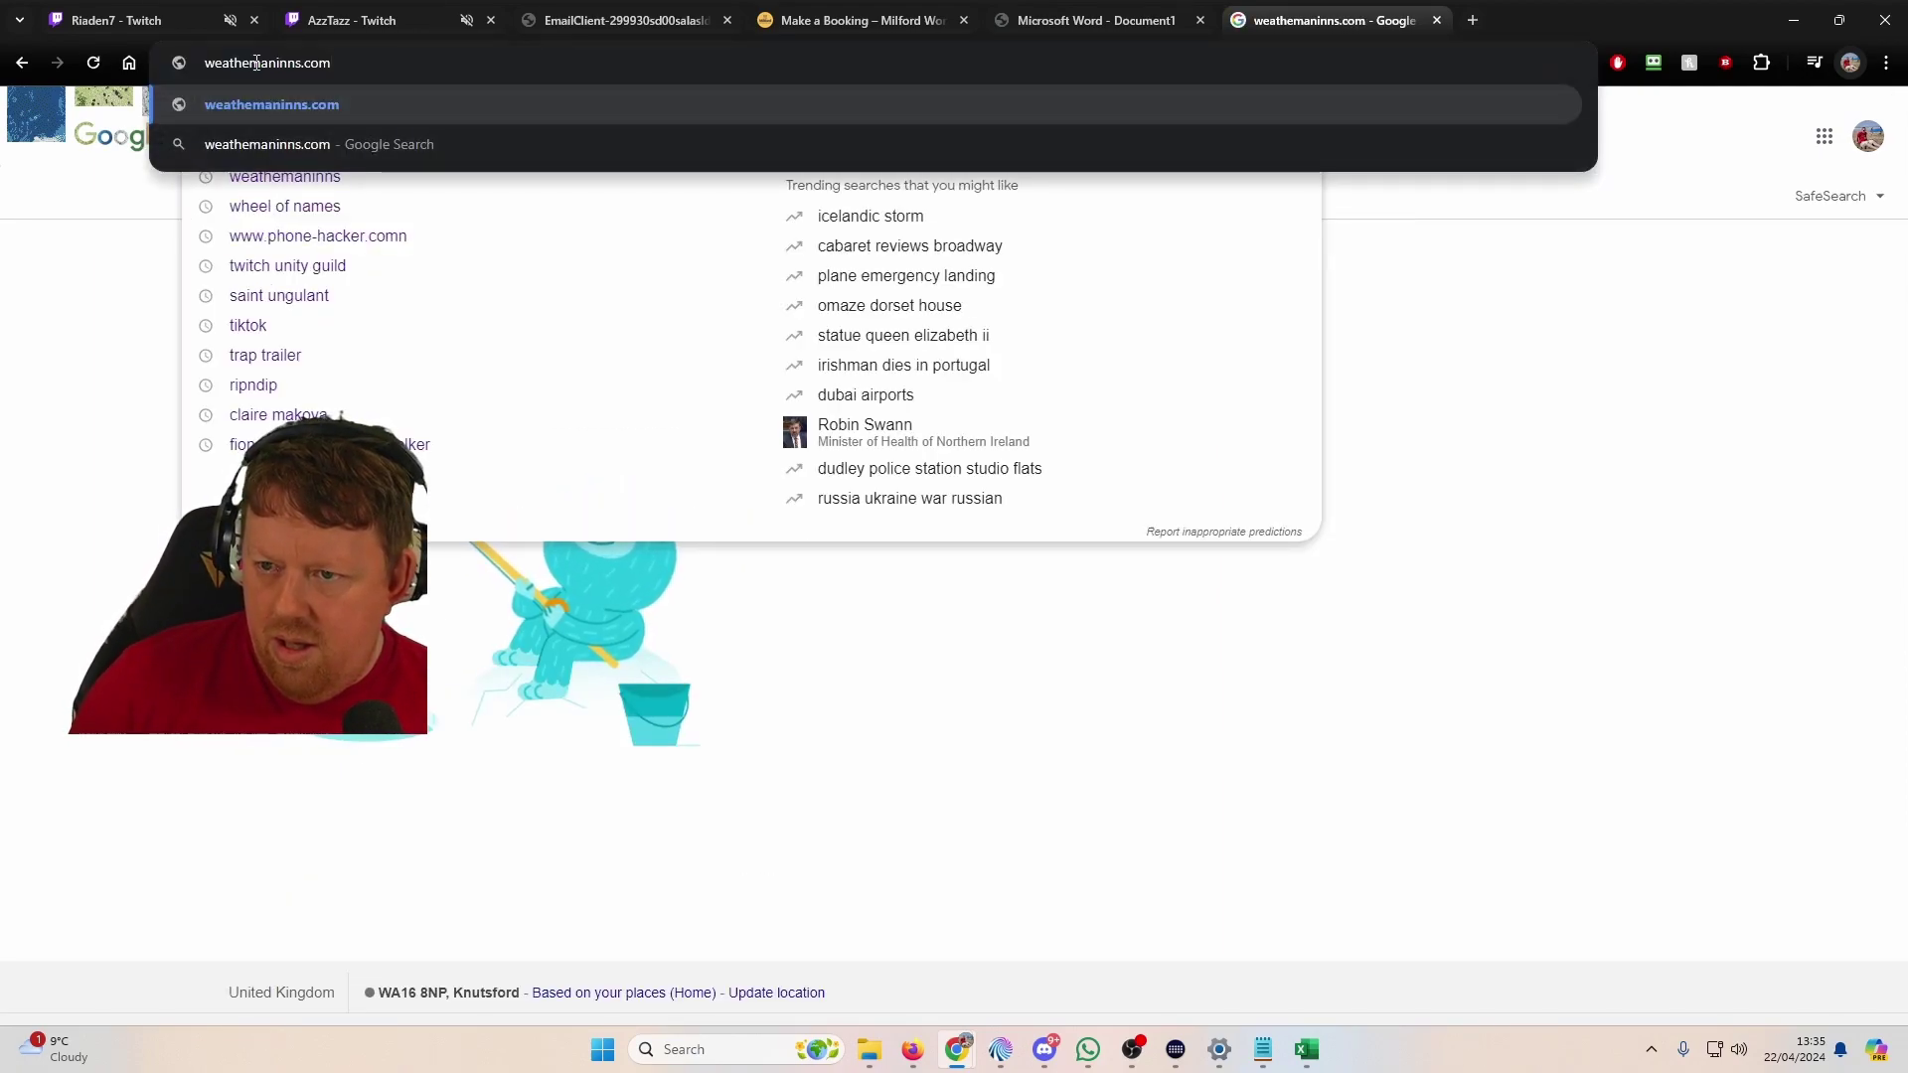
click(248, 62)
text(r)
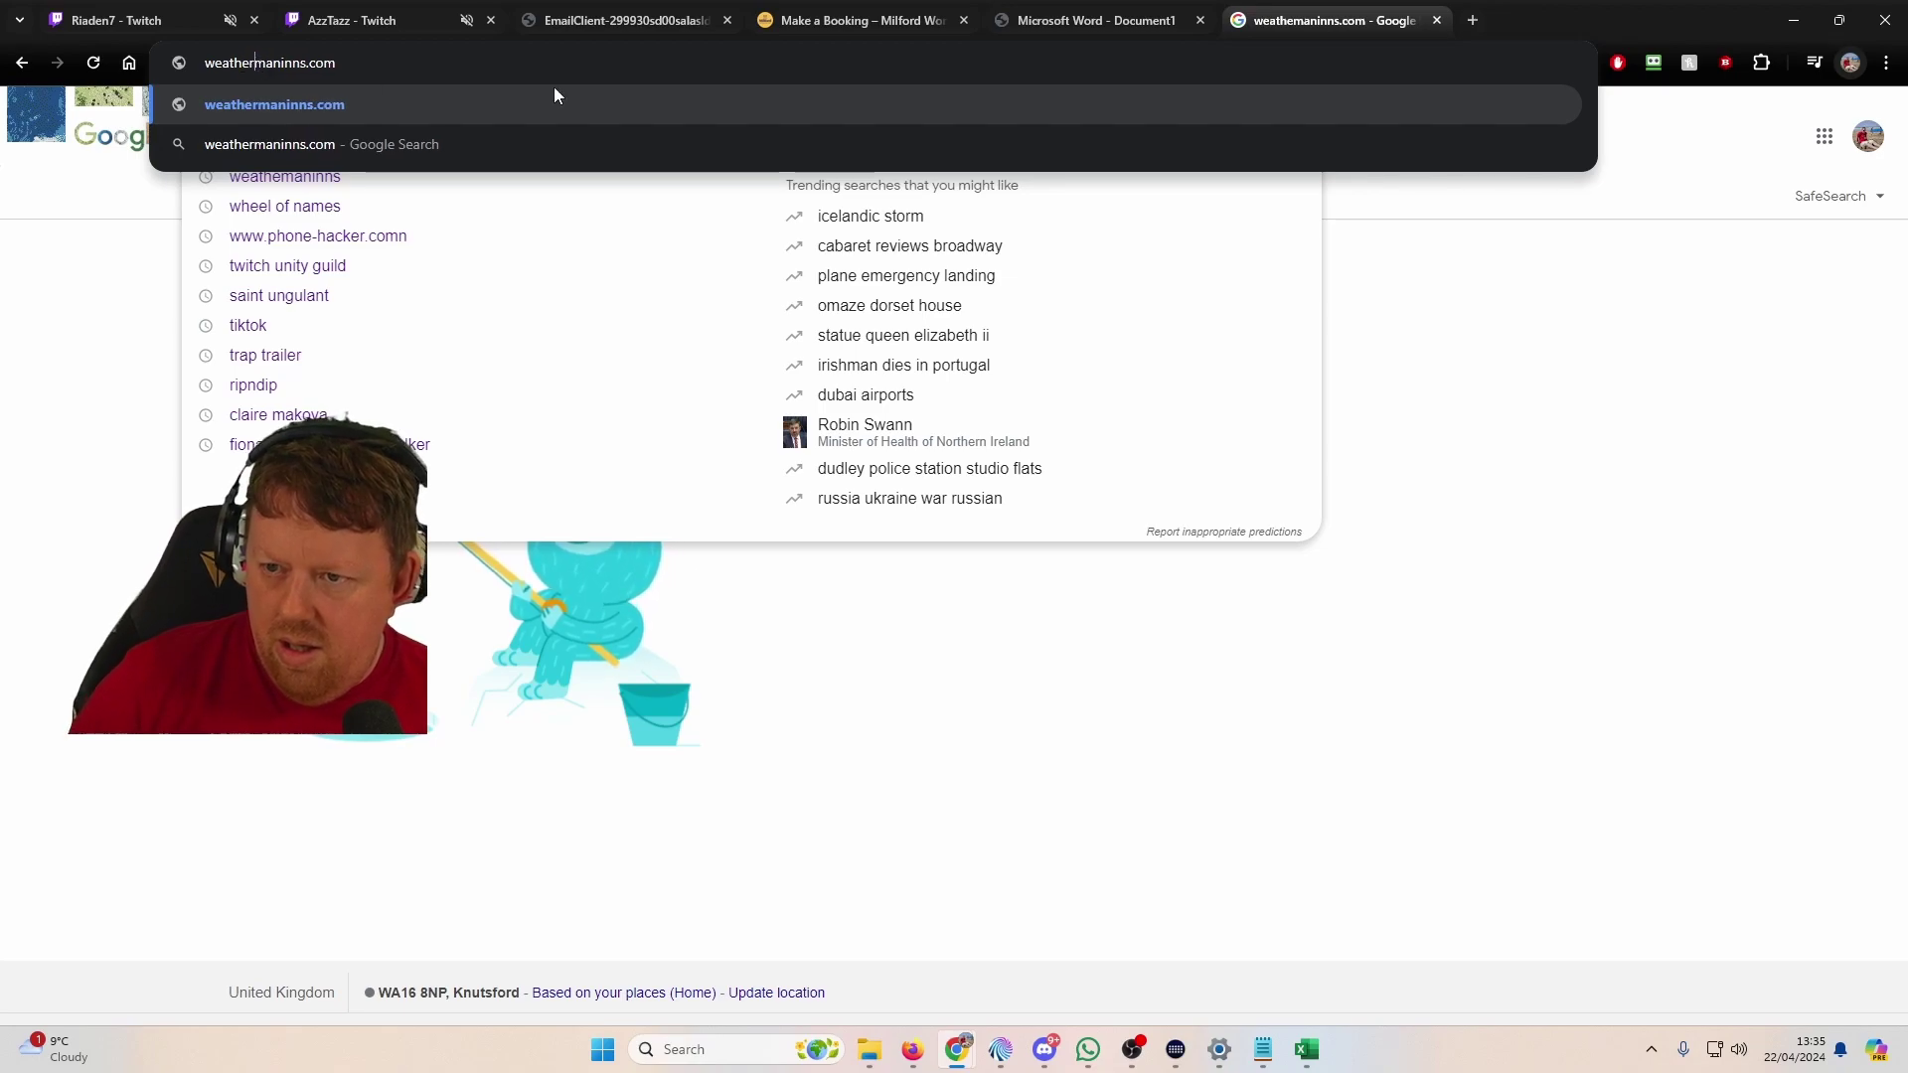
key(Return)
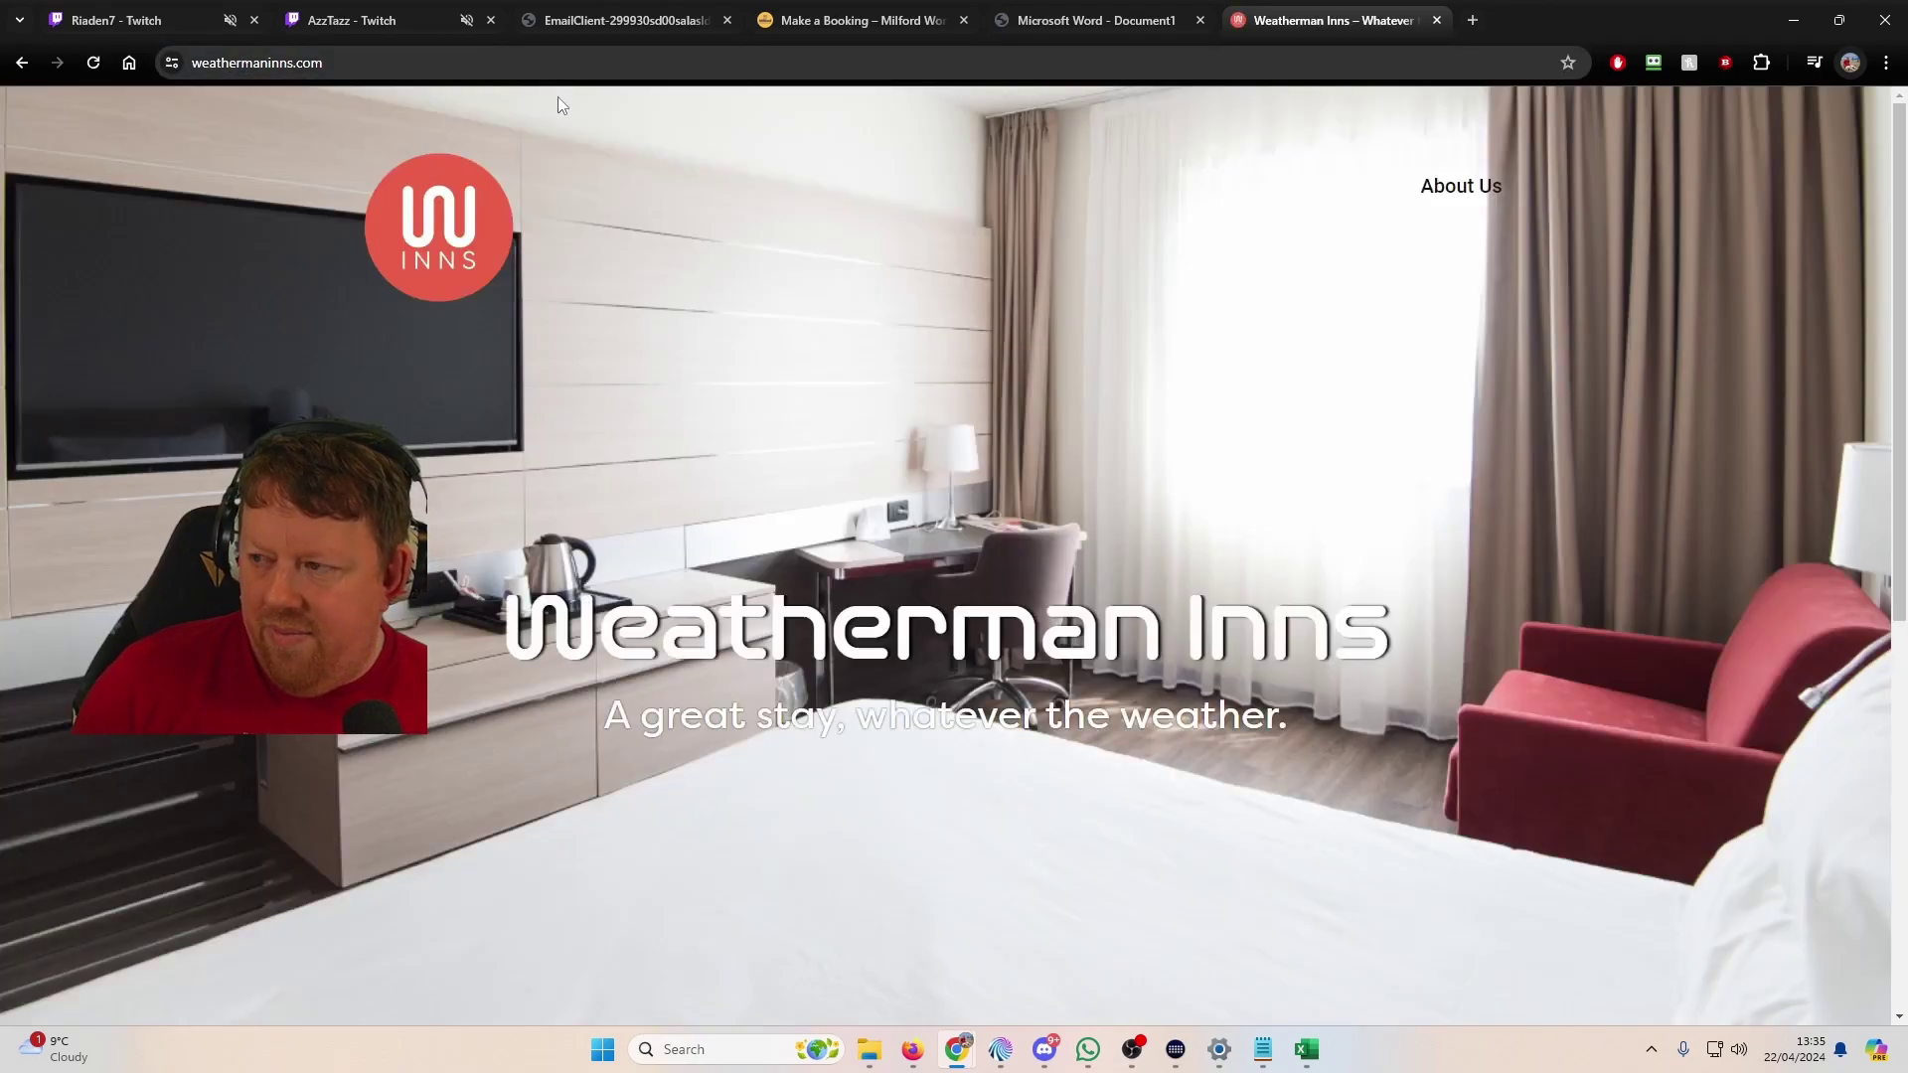
Step: Browse the Weatherman Inns Locations and About Us pages, then return to the email PDF
scroll(867, 725, down, 10)
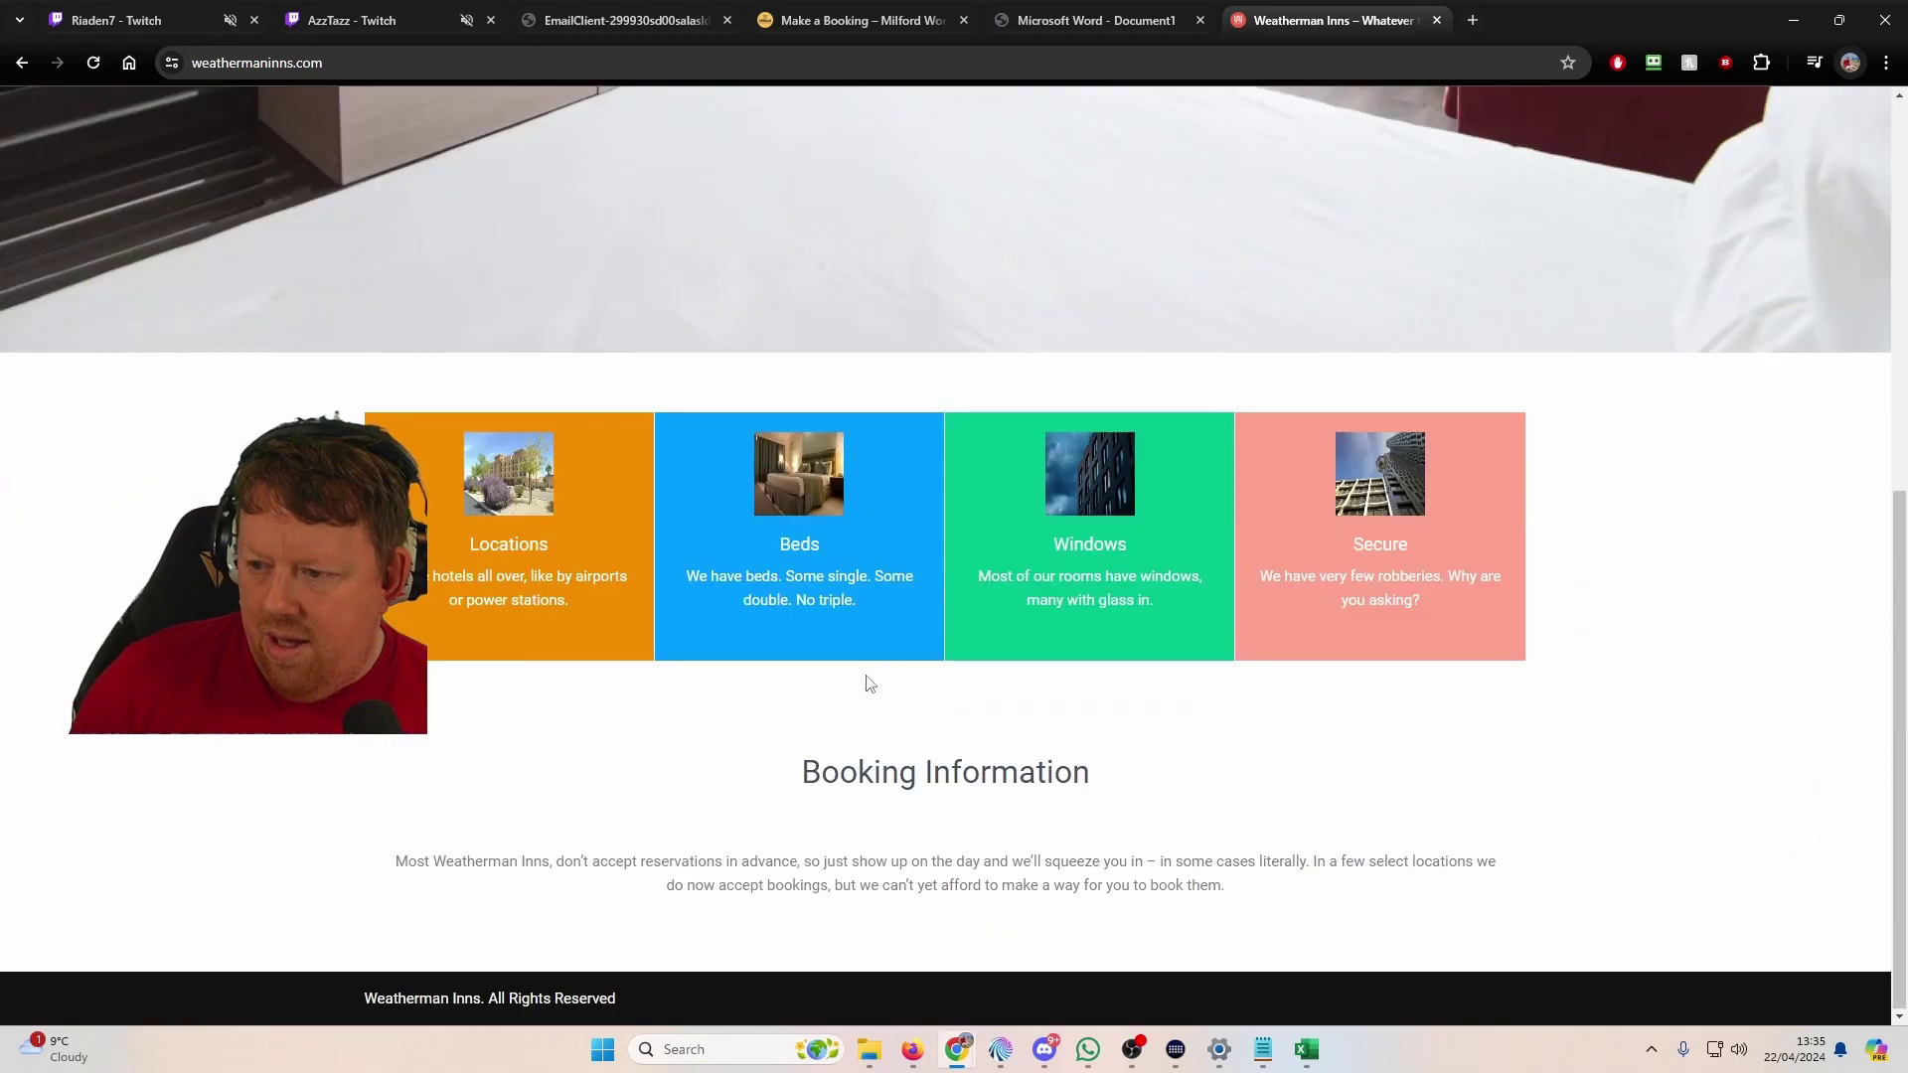
click(498, 478)
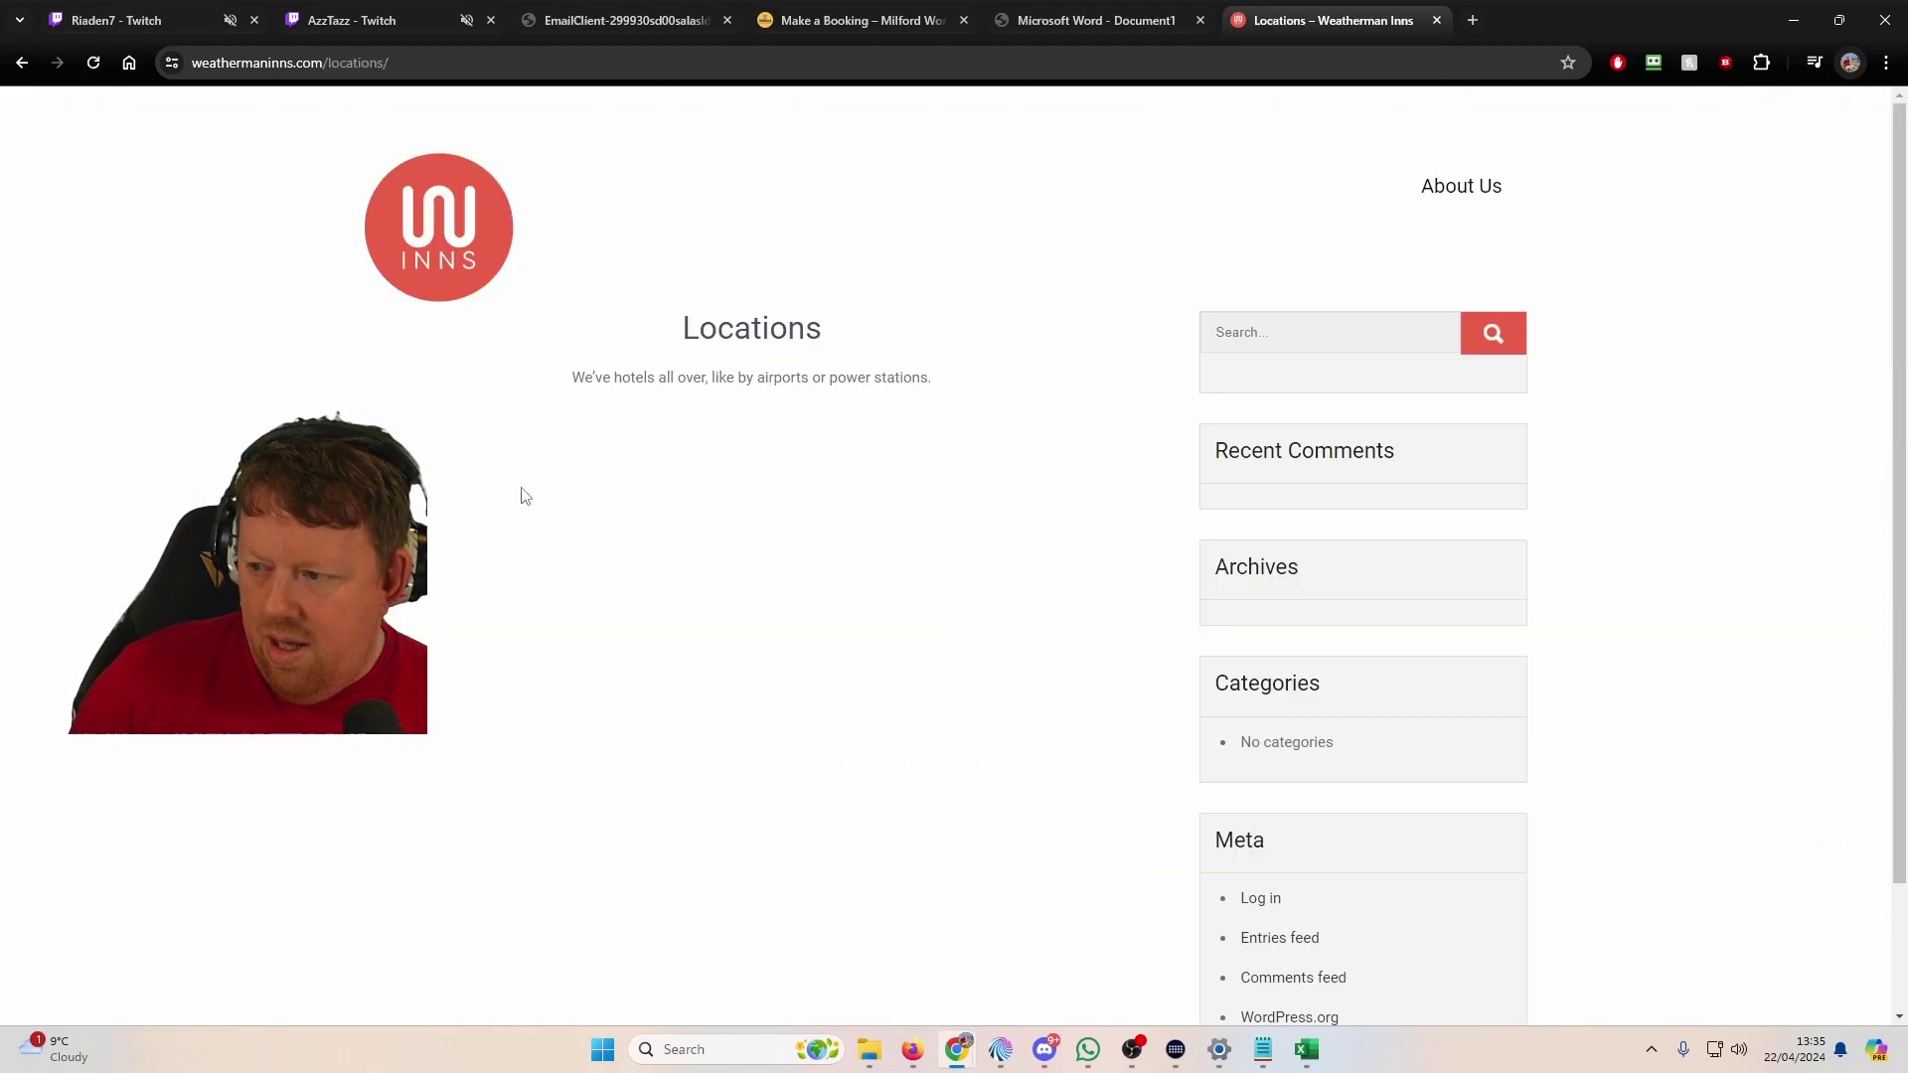
scroll(1078, 656, down, 2)
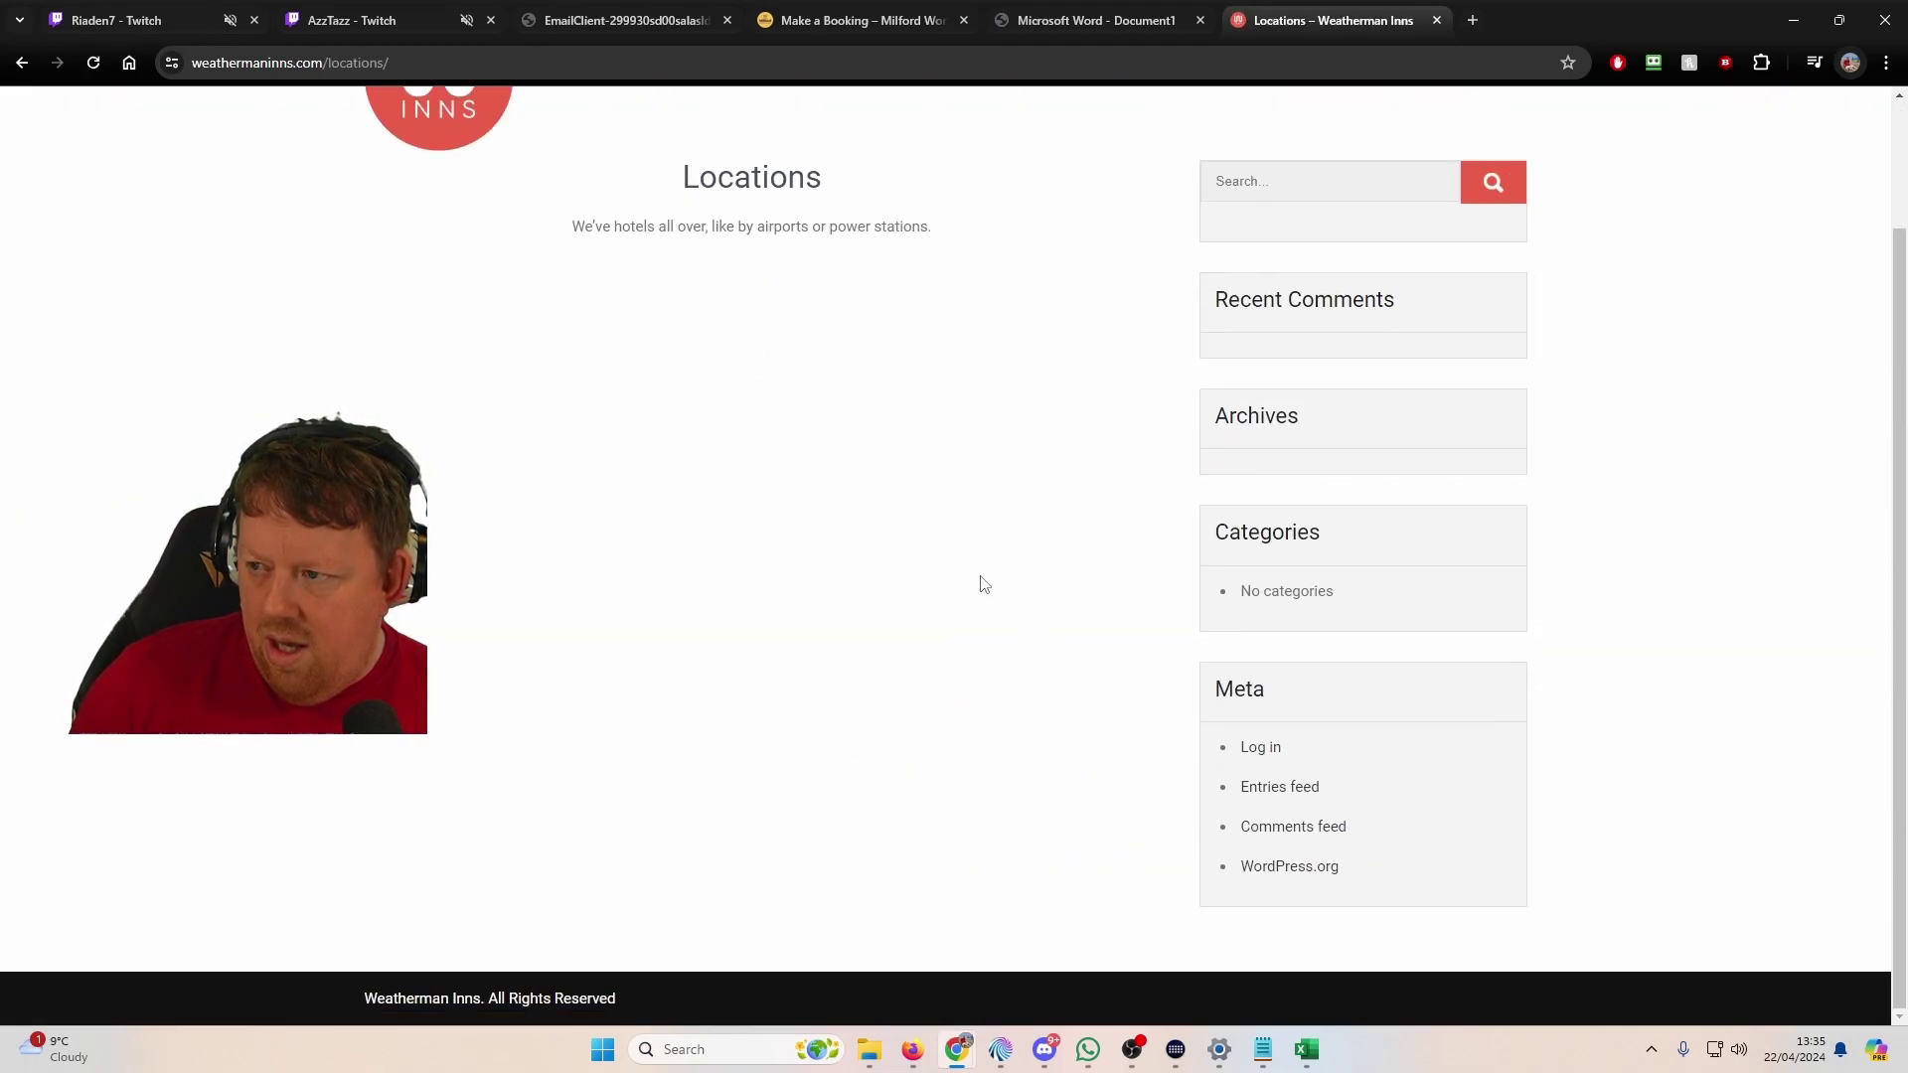
scroll(452, 225, up, 2)
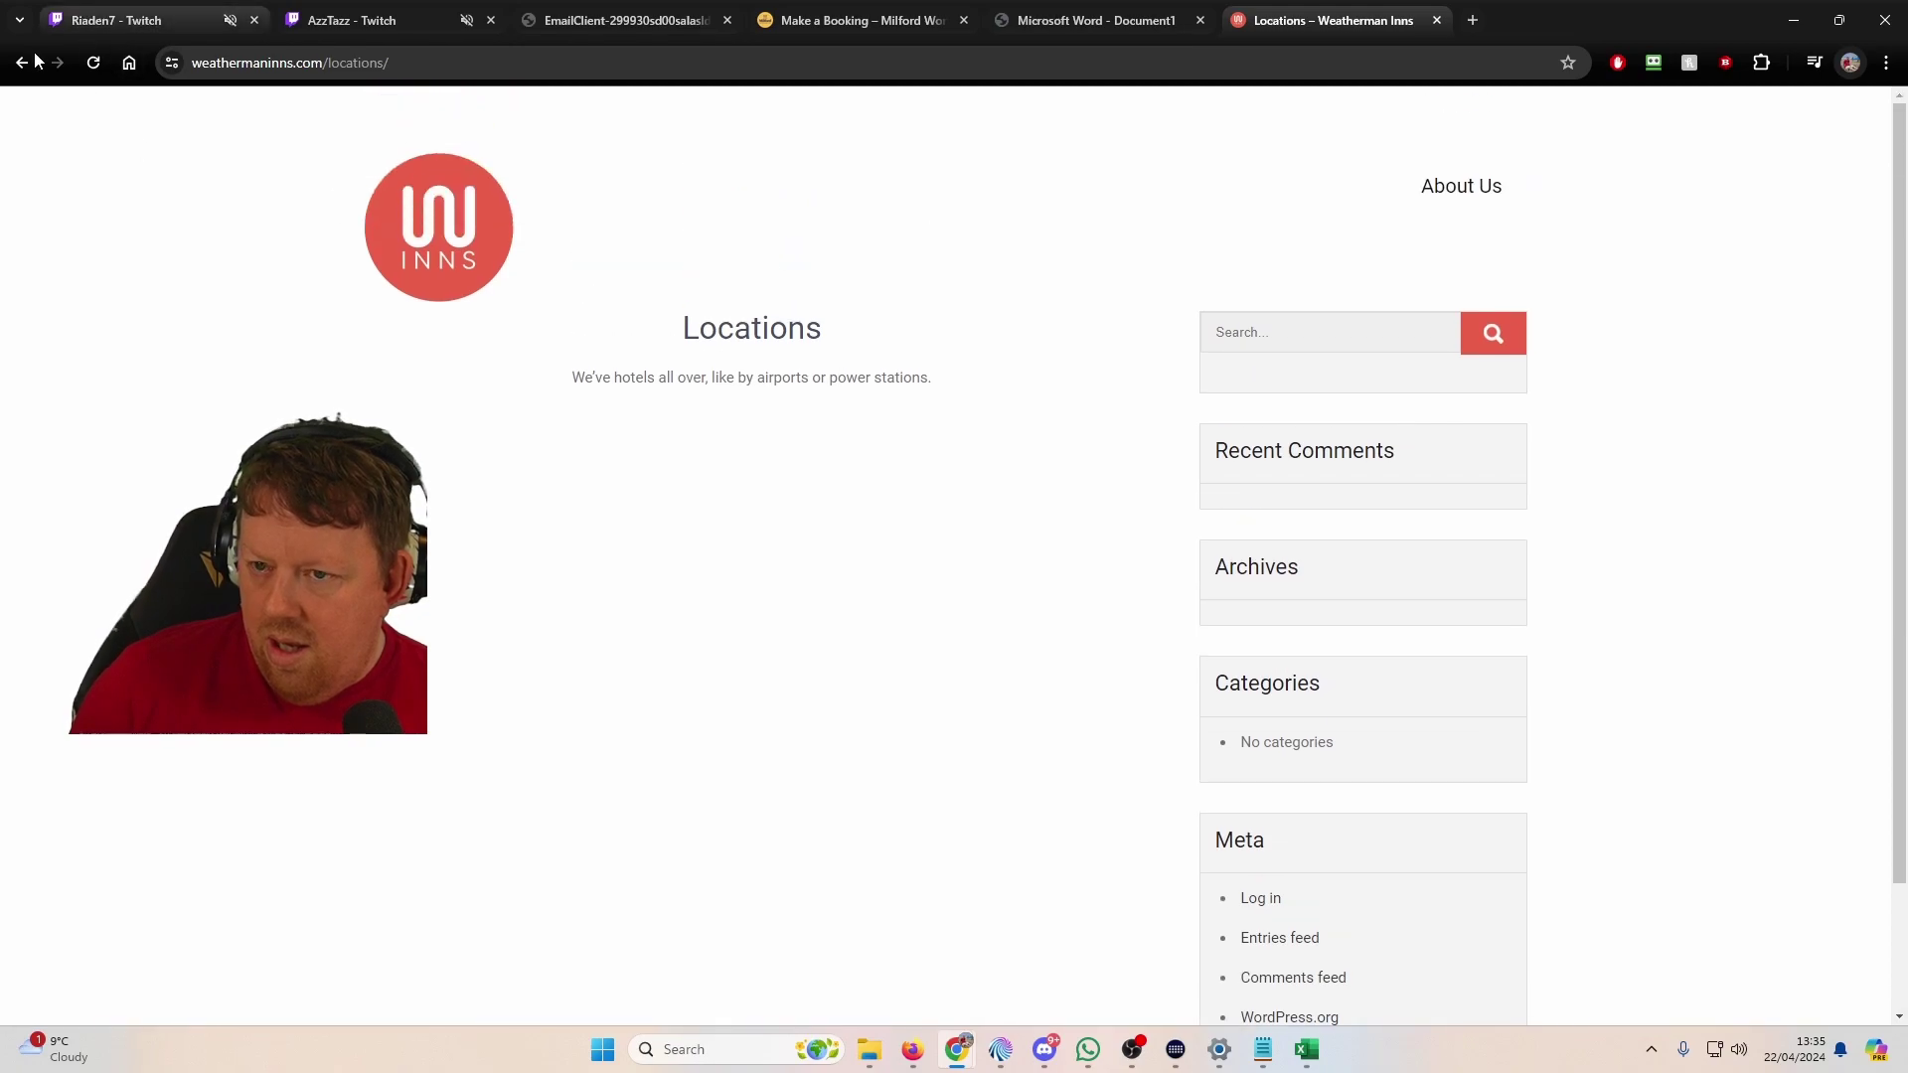
click(22, 62)
middle_click(1546, 833)
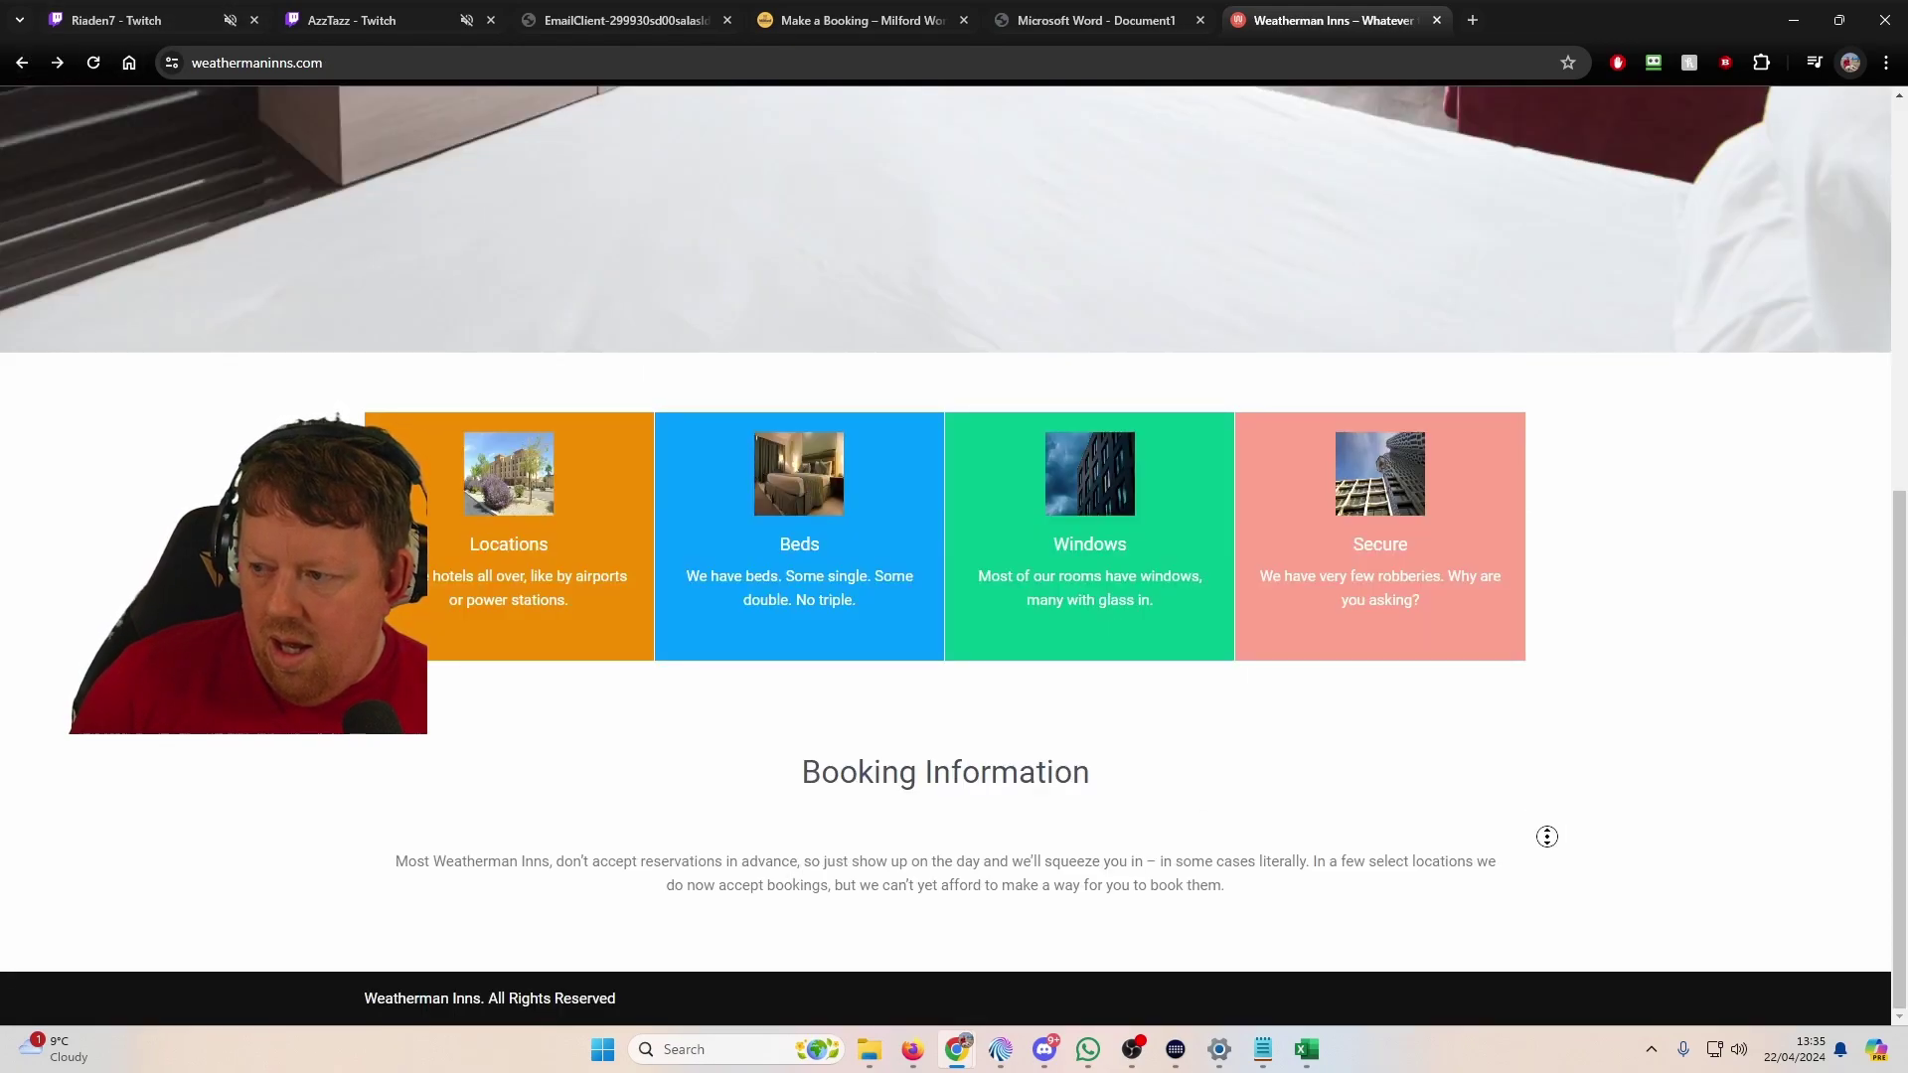
scroll(1579, 745, up, 10)
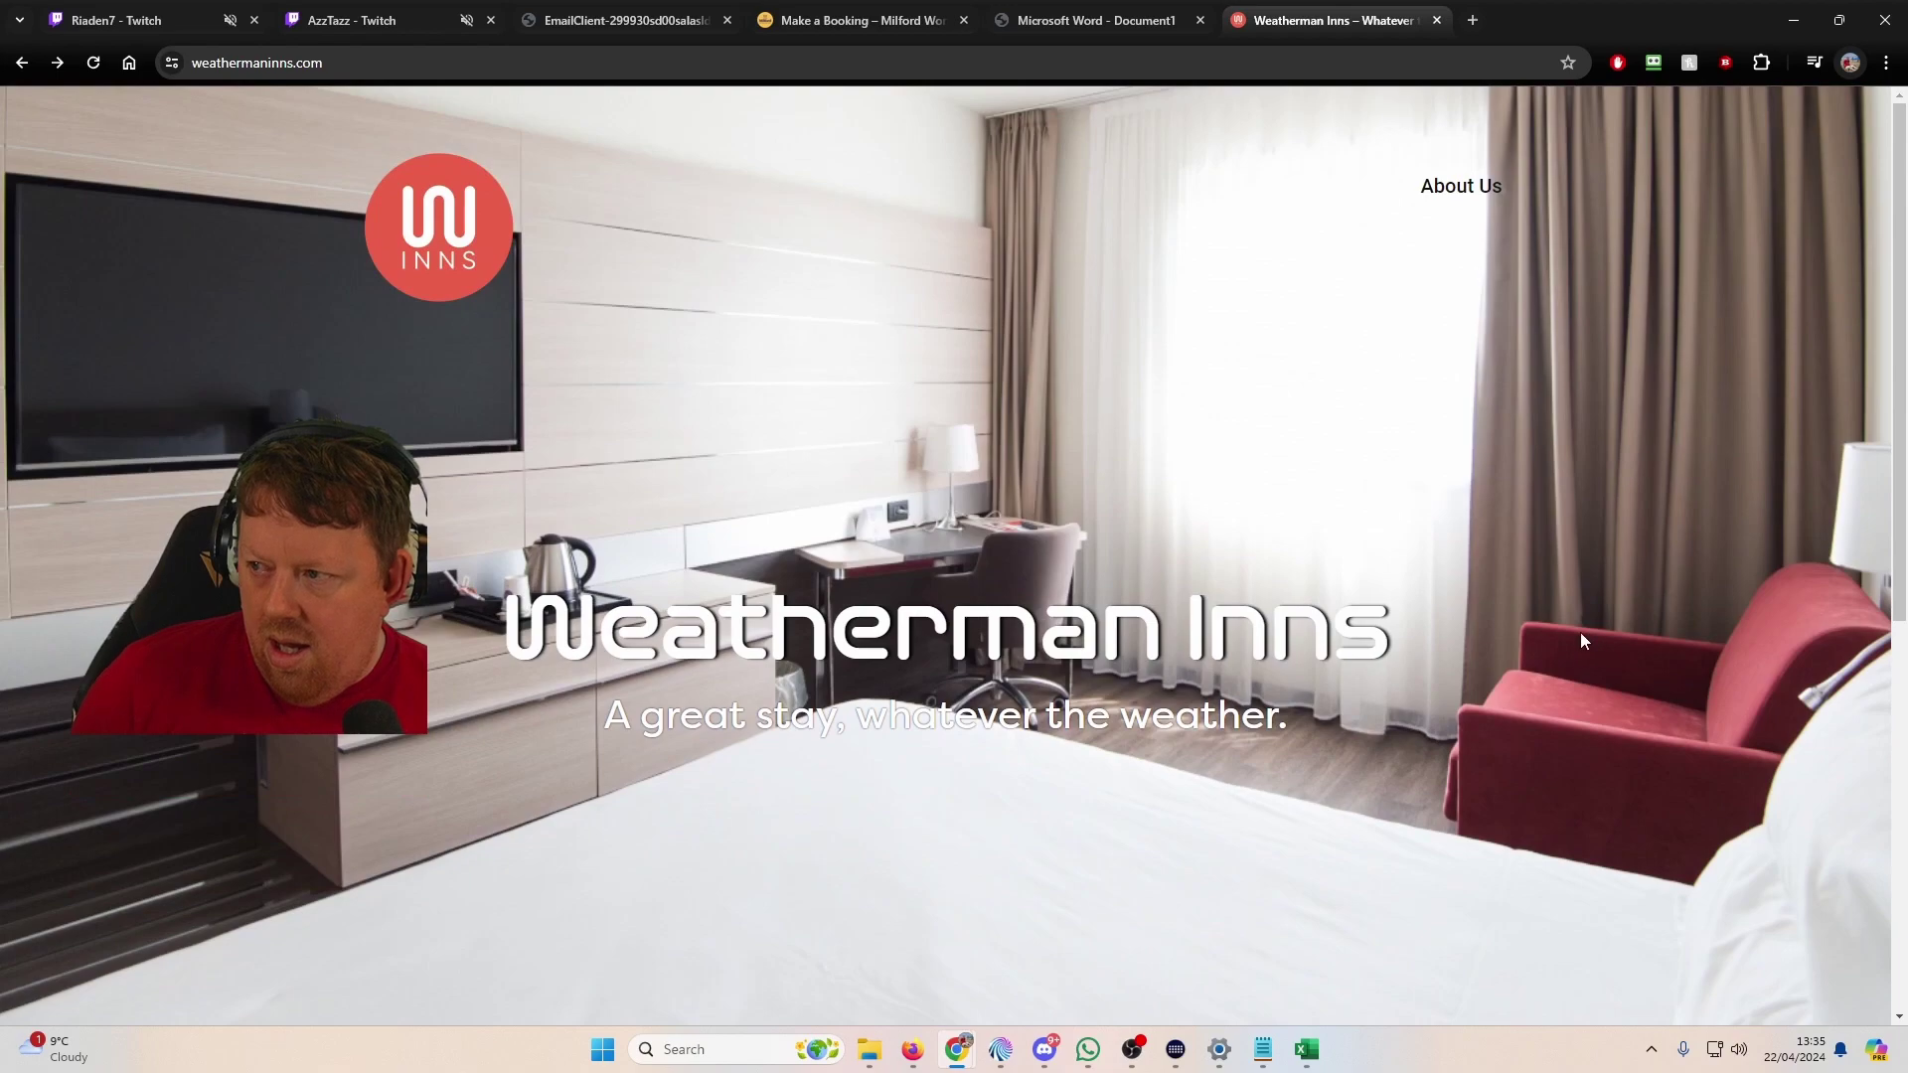
click(1443, 194)
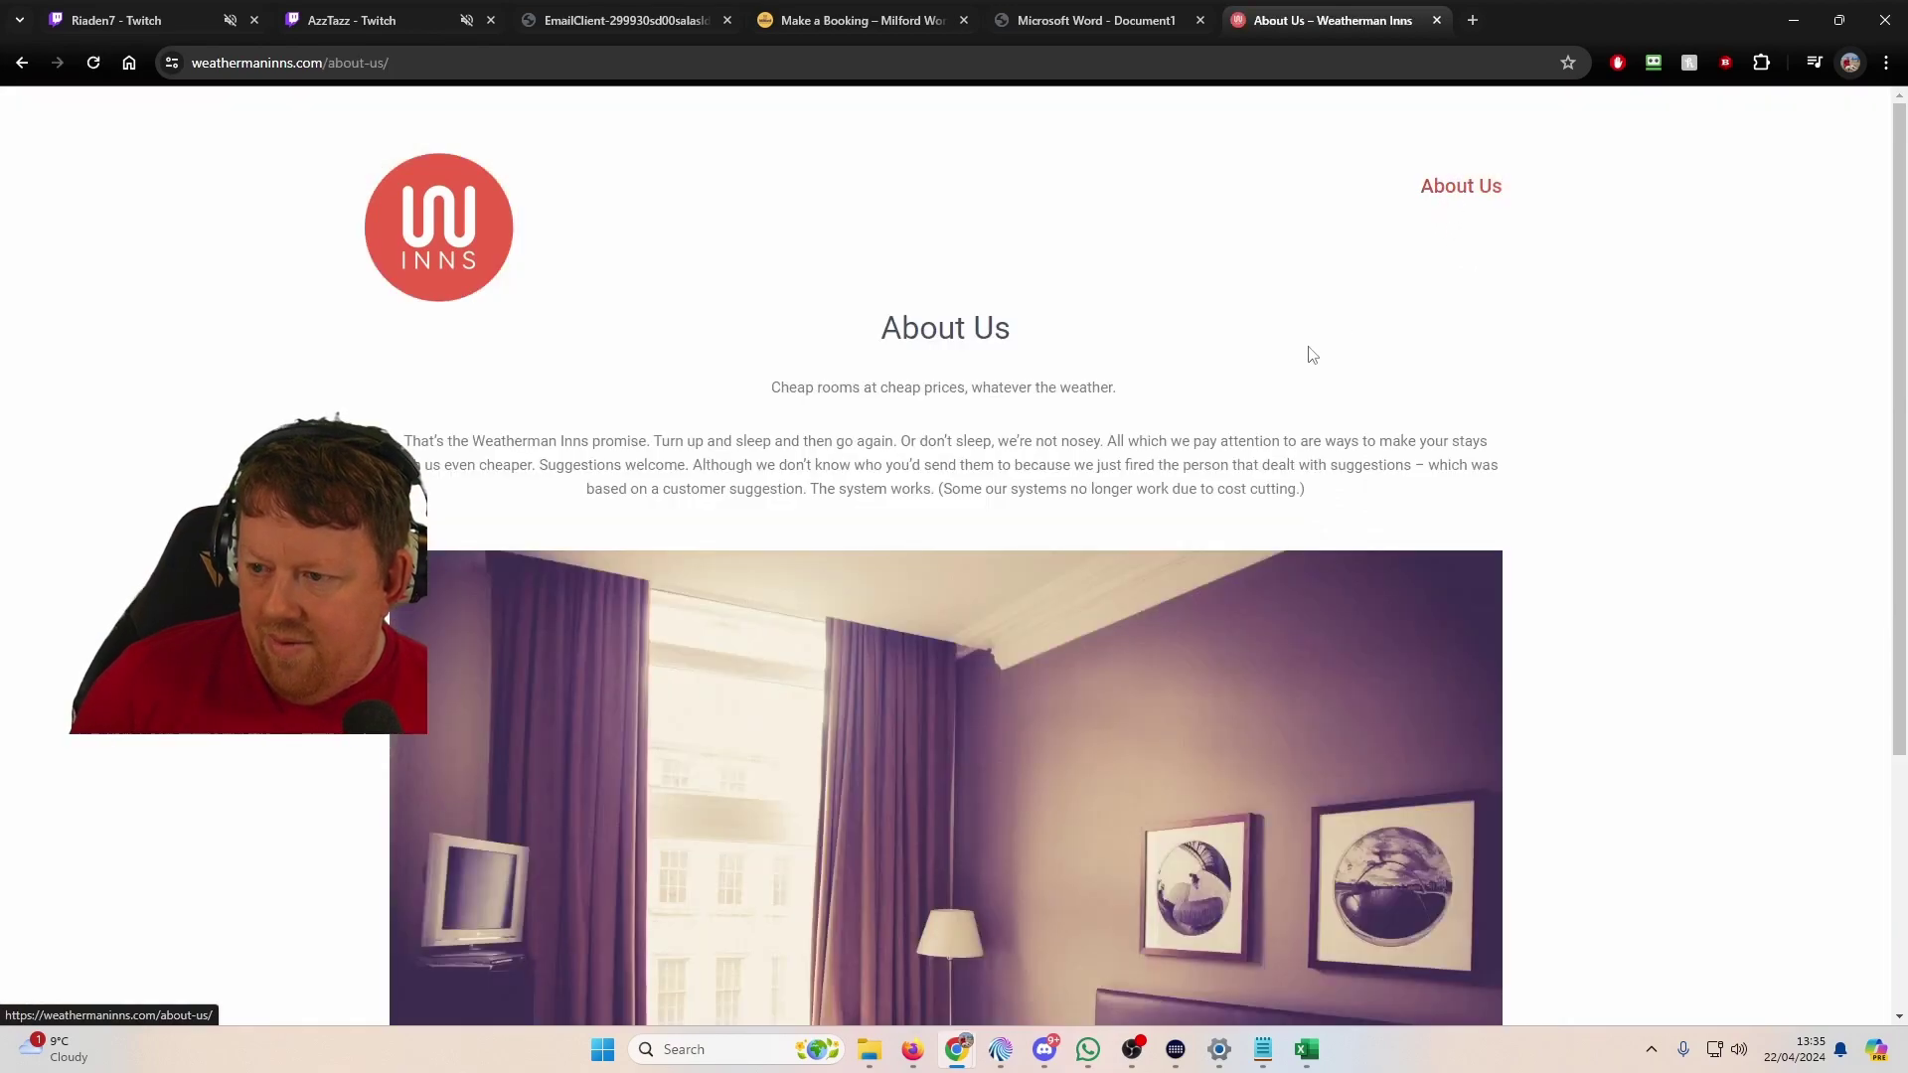
middle_click(1546, 379)
scroll(1566, 494, down, 4)
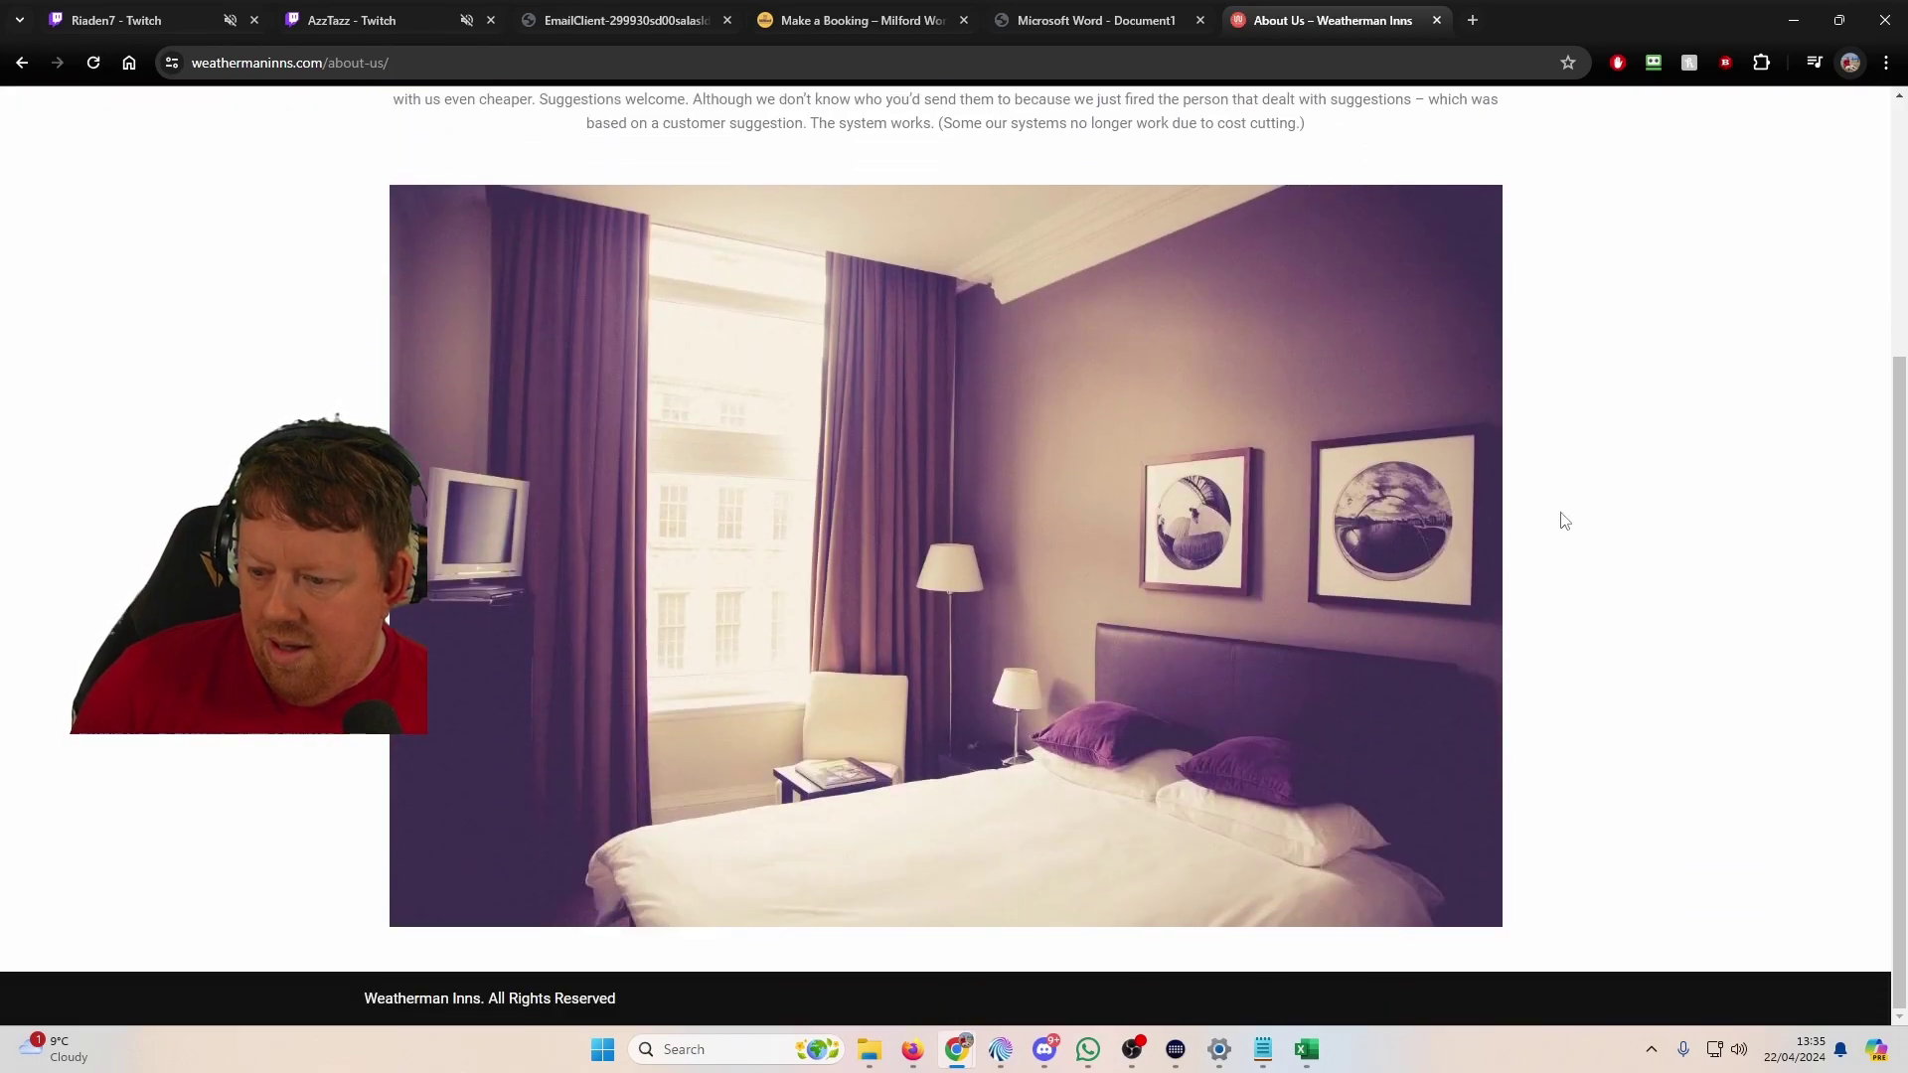
scroll(1563, 477, up, 5)
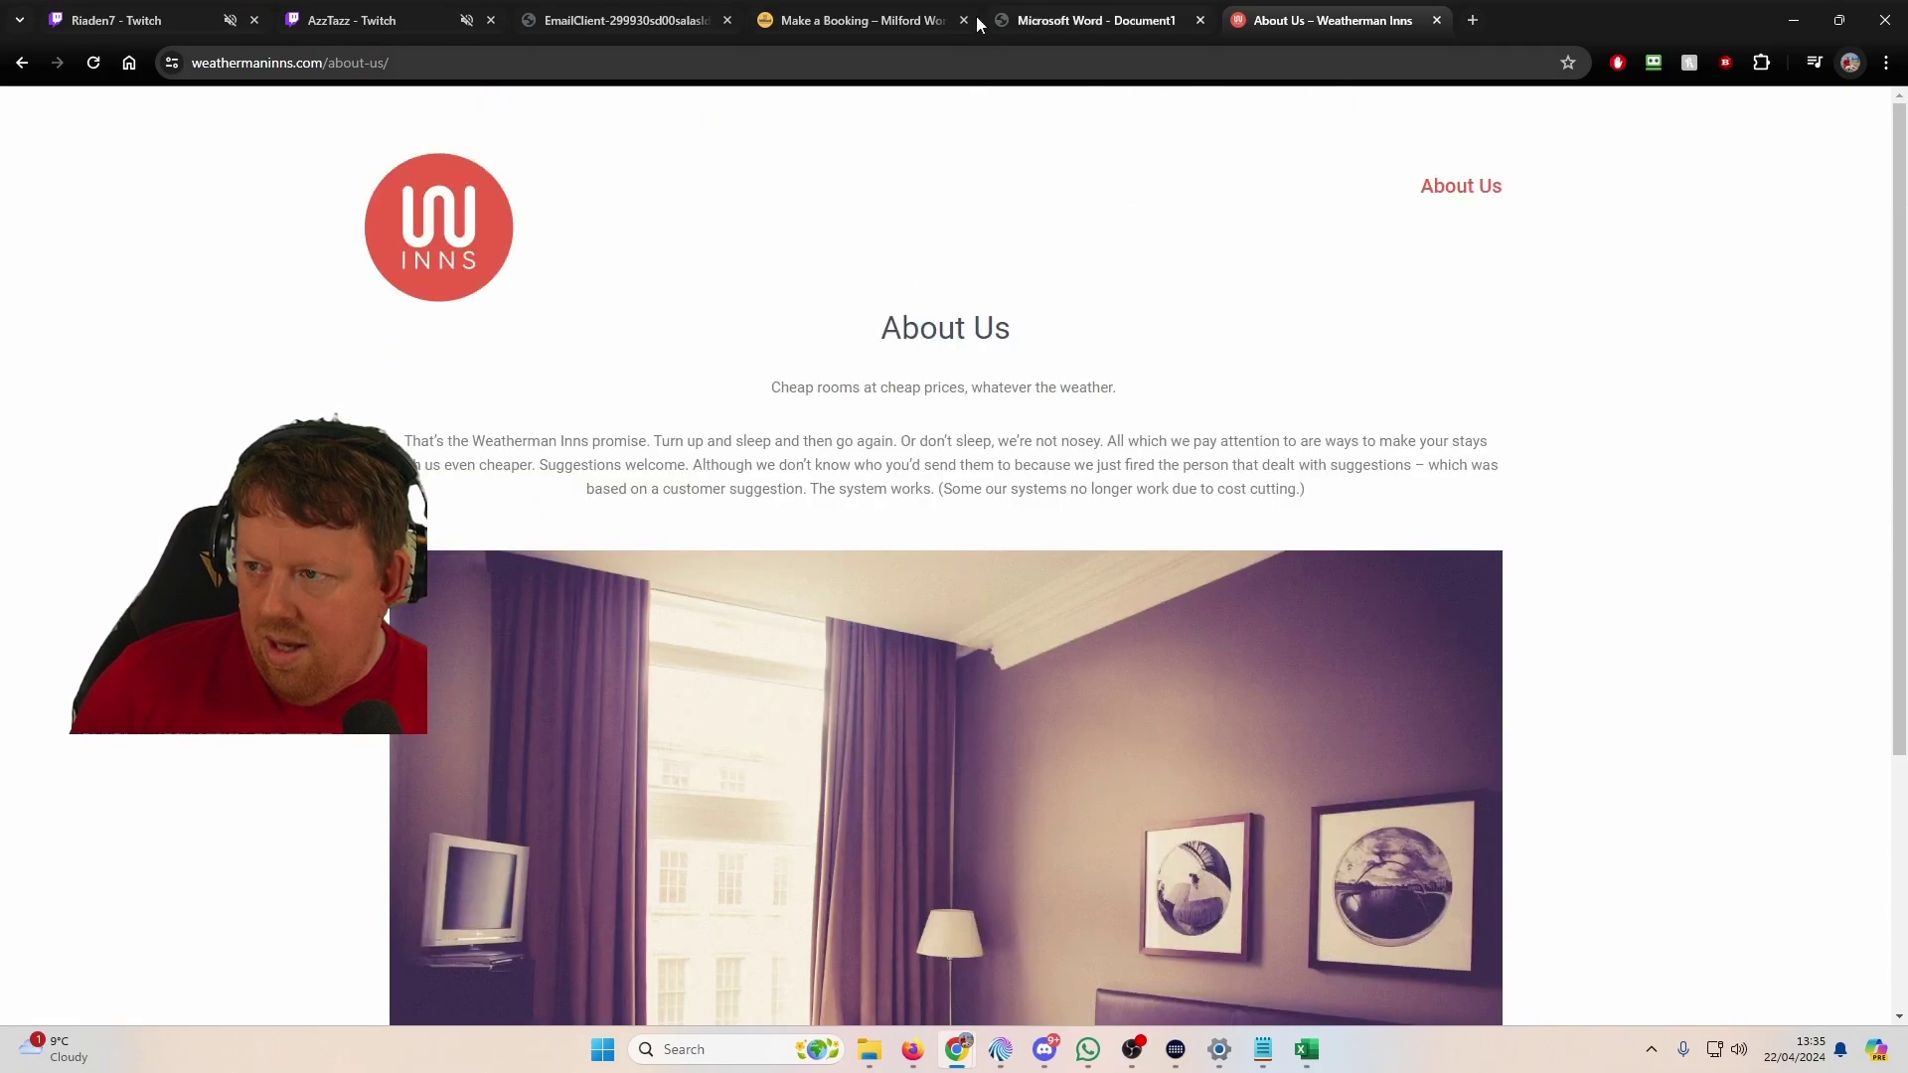
click(664, 16)
scroll(140, 497, down, 5)
Step: Show the page-6 Holt Hotels booking and load holthotels.com in a new tab
click(141, 636)
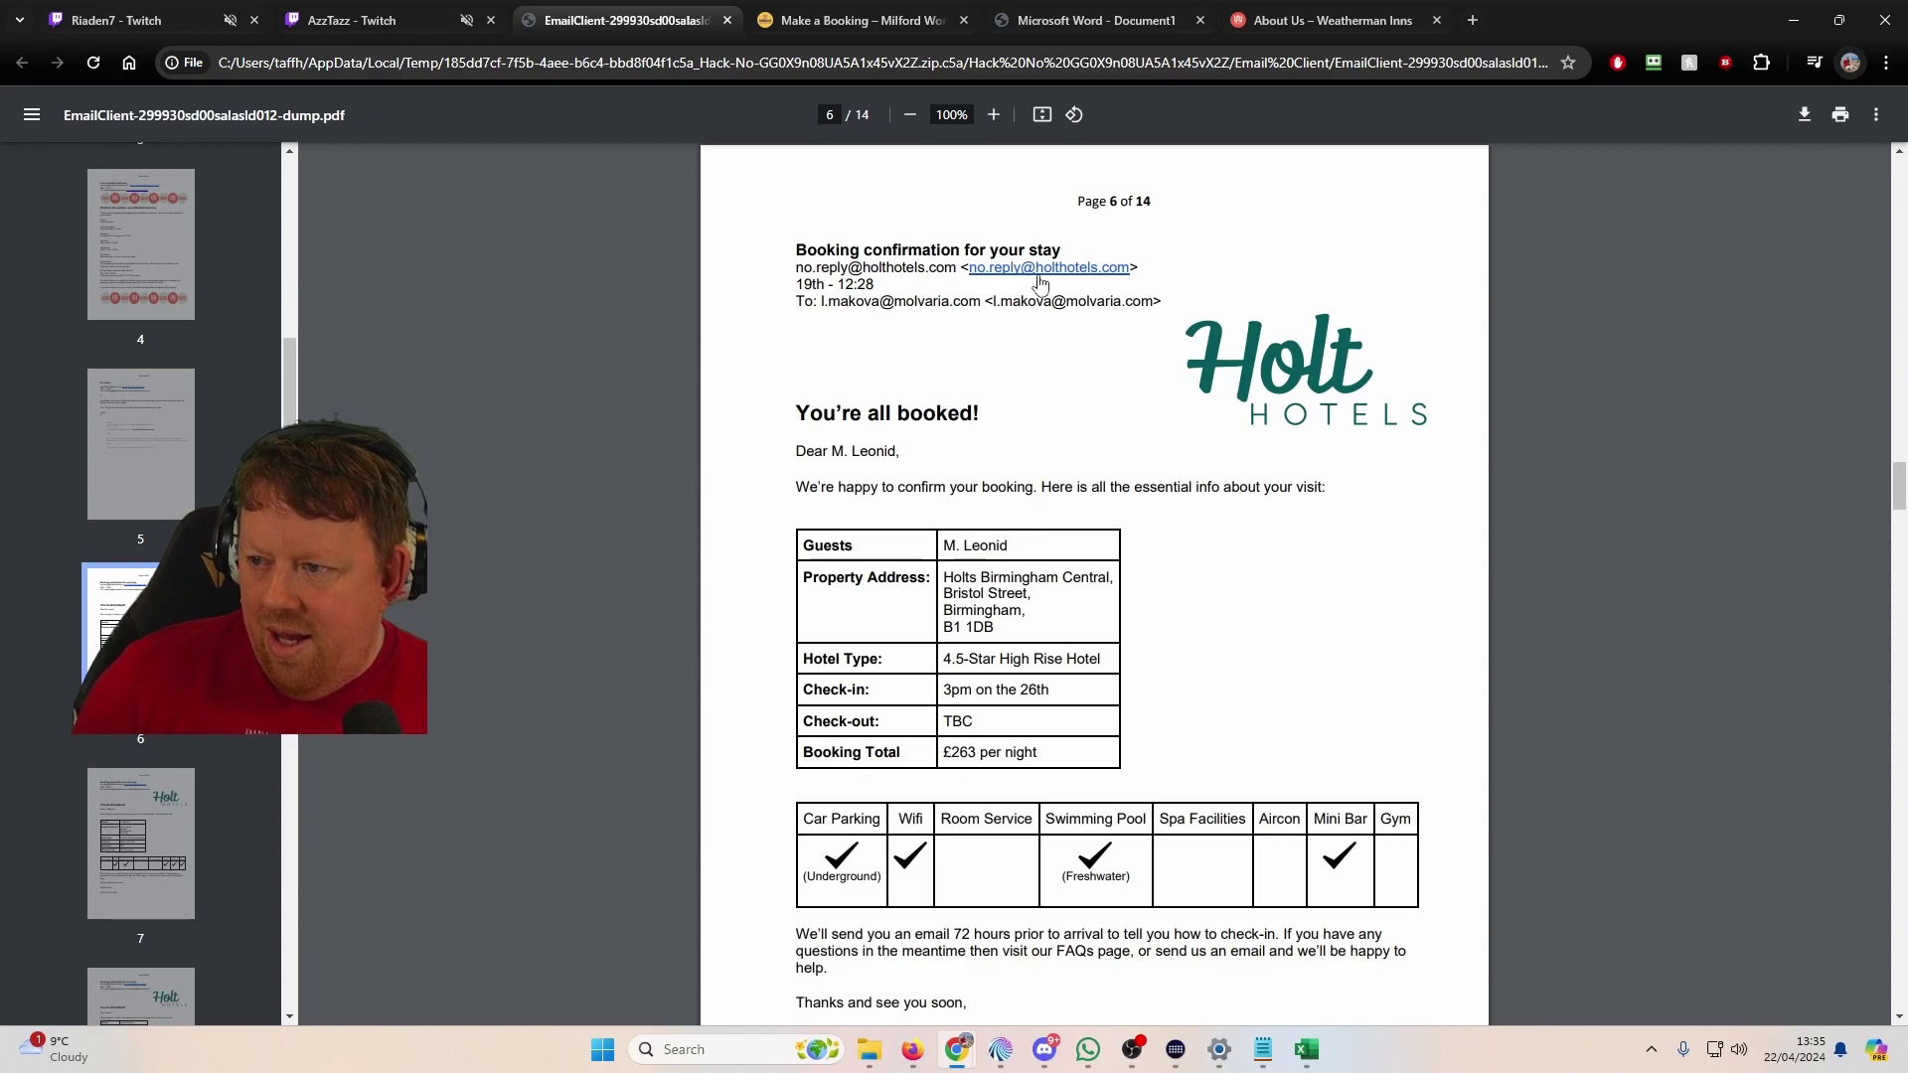
click(1479, 27)
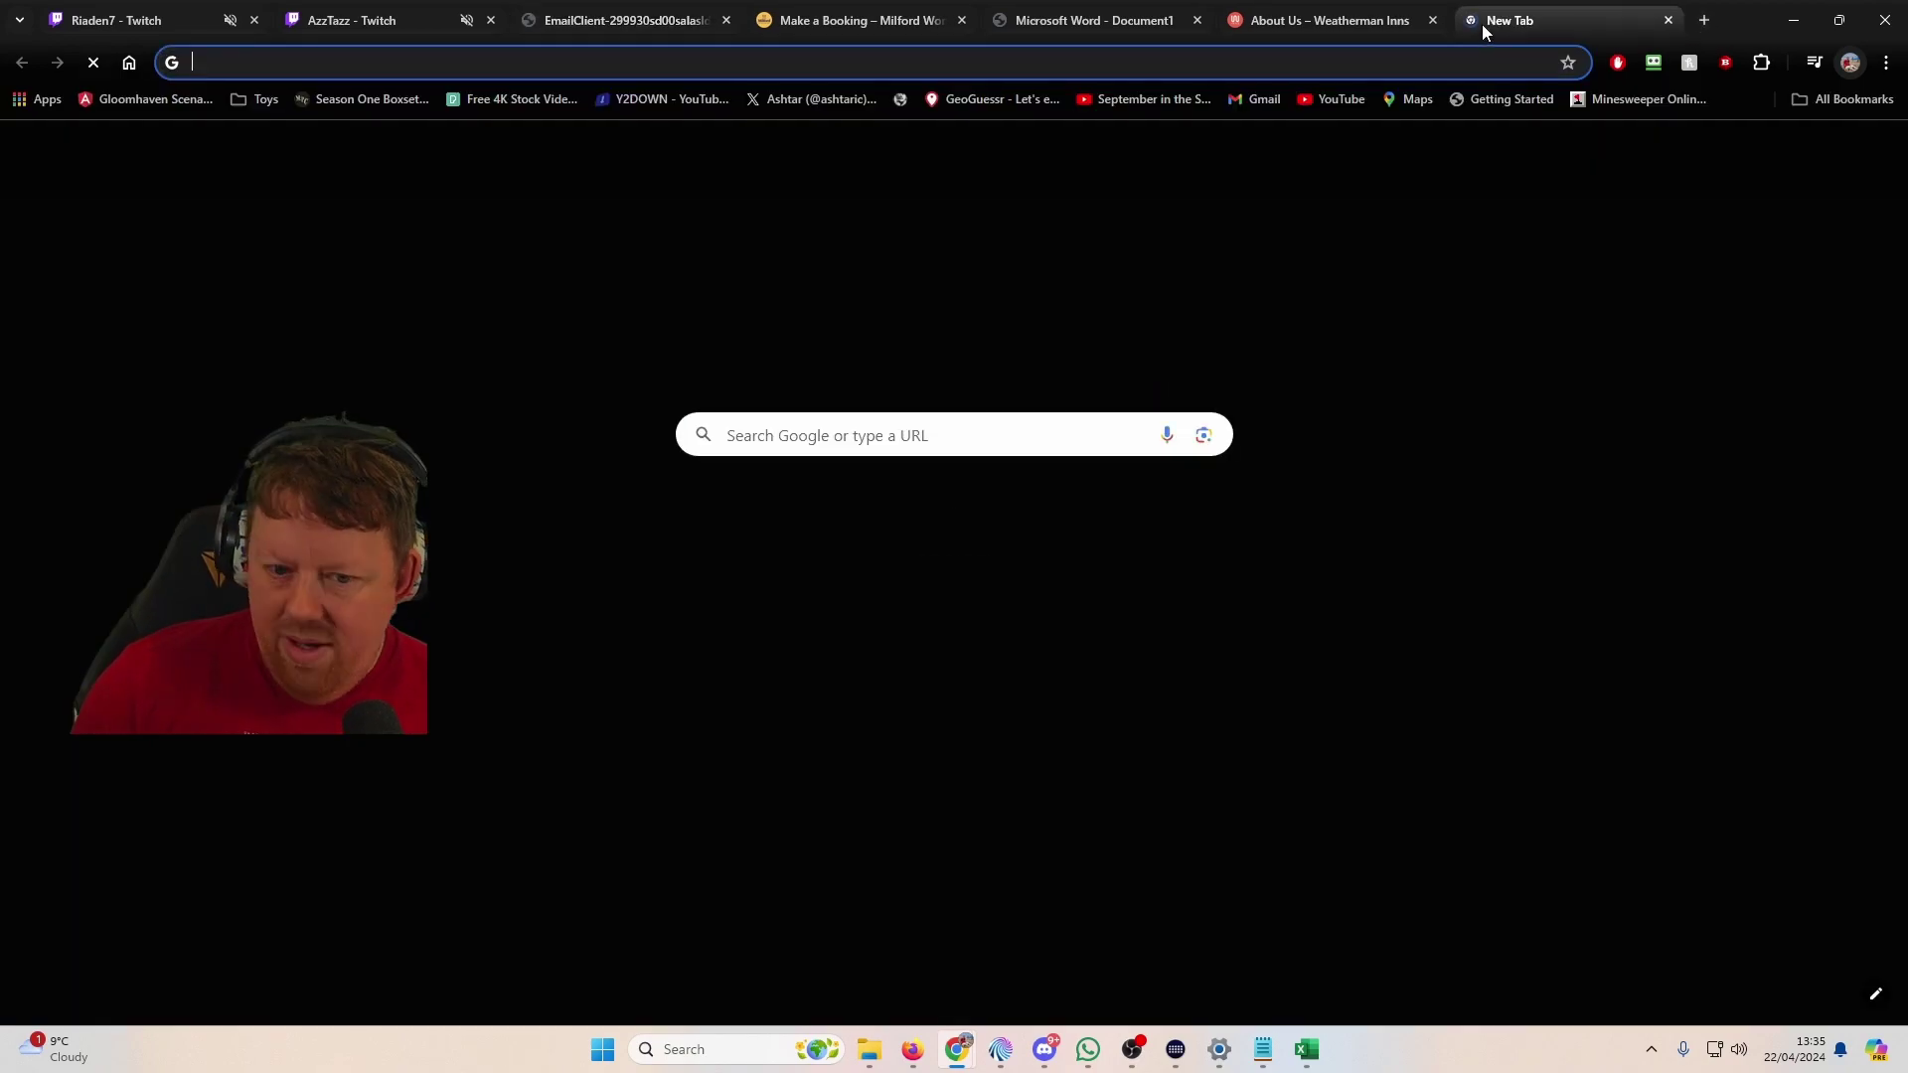
text(holt)
key(BackSpace)
text(l)
key(BackSpace)
text(t)
key(BackSpace)
text(lthotels.com)
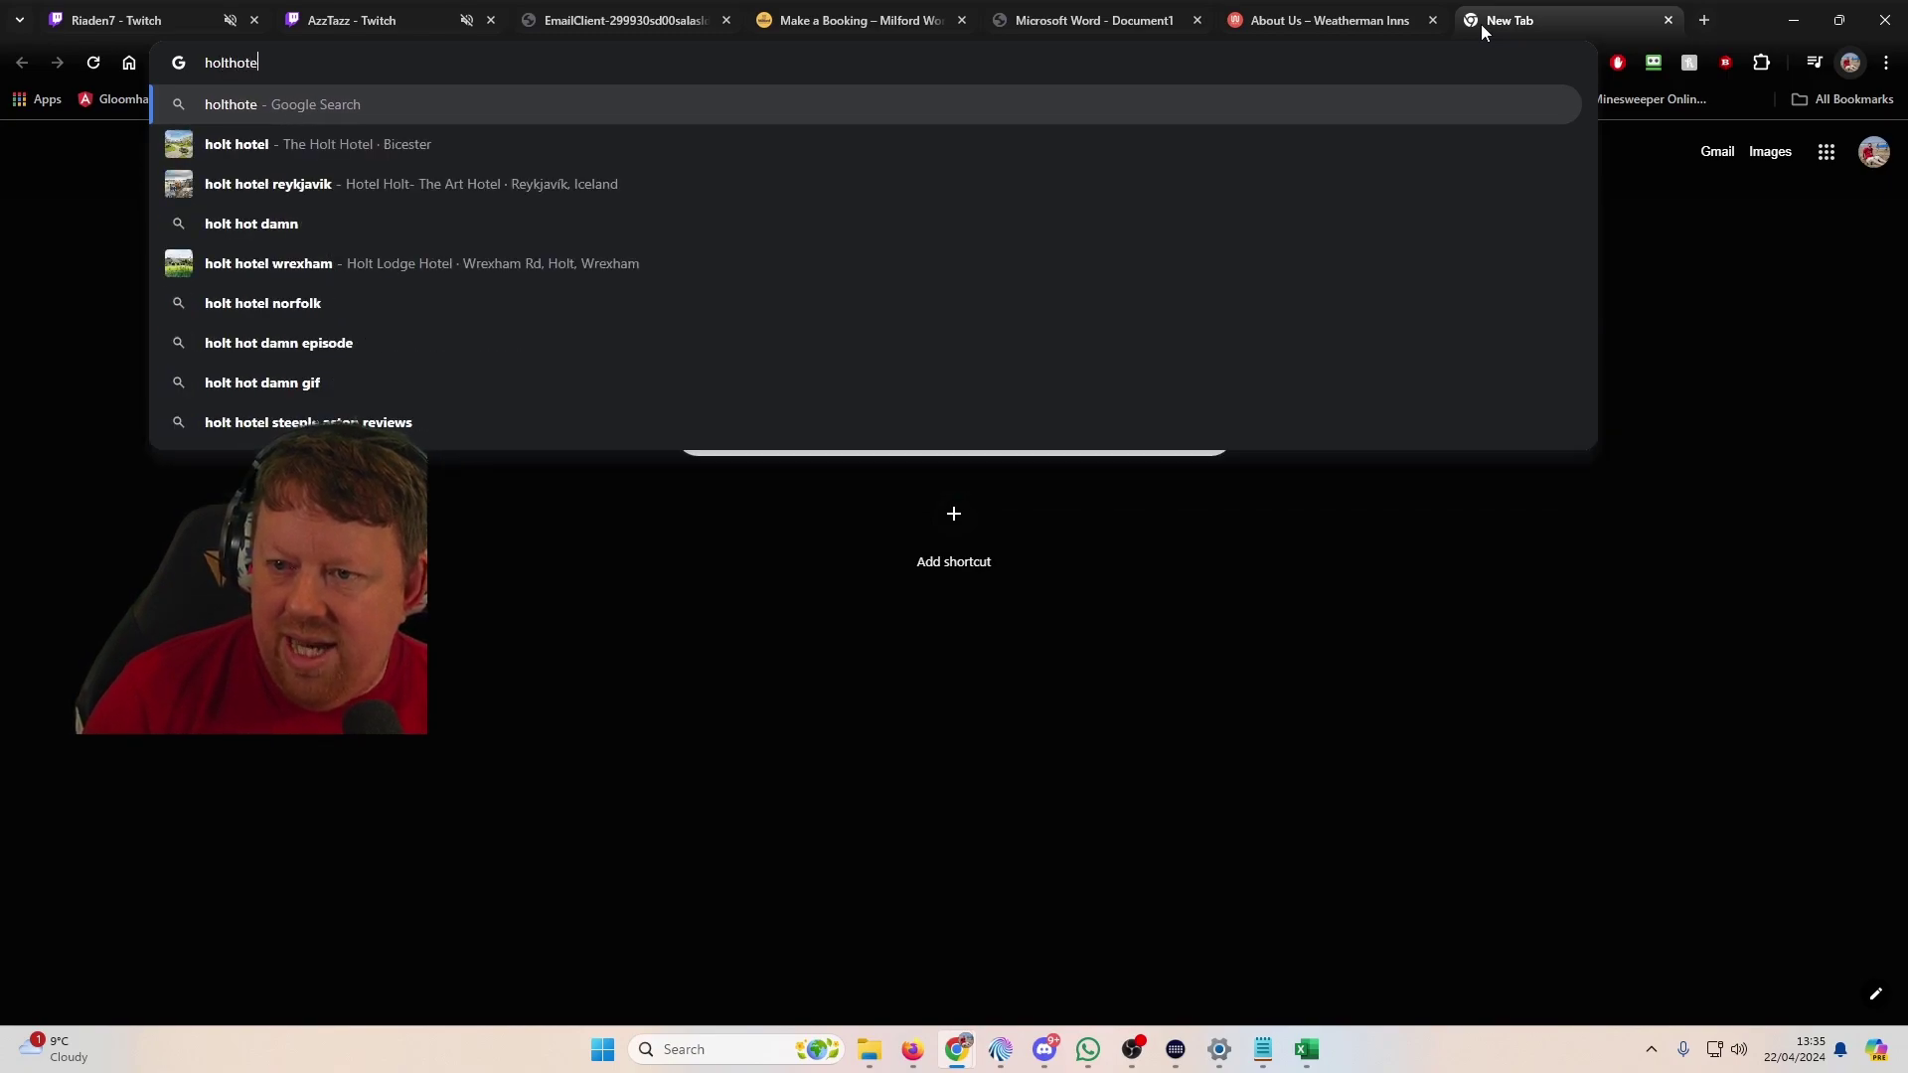
key(Return)
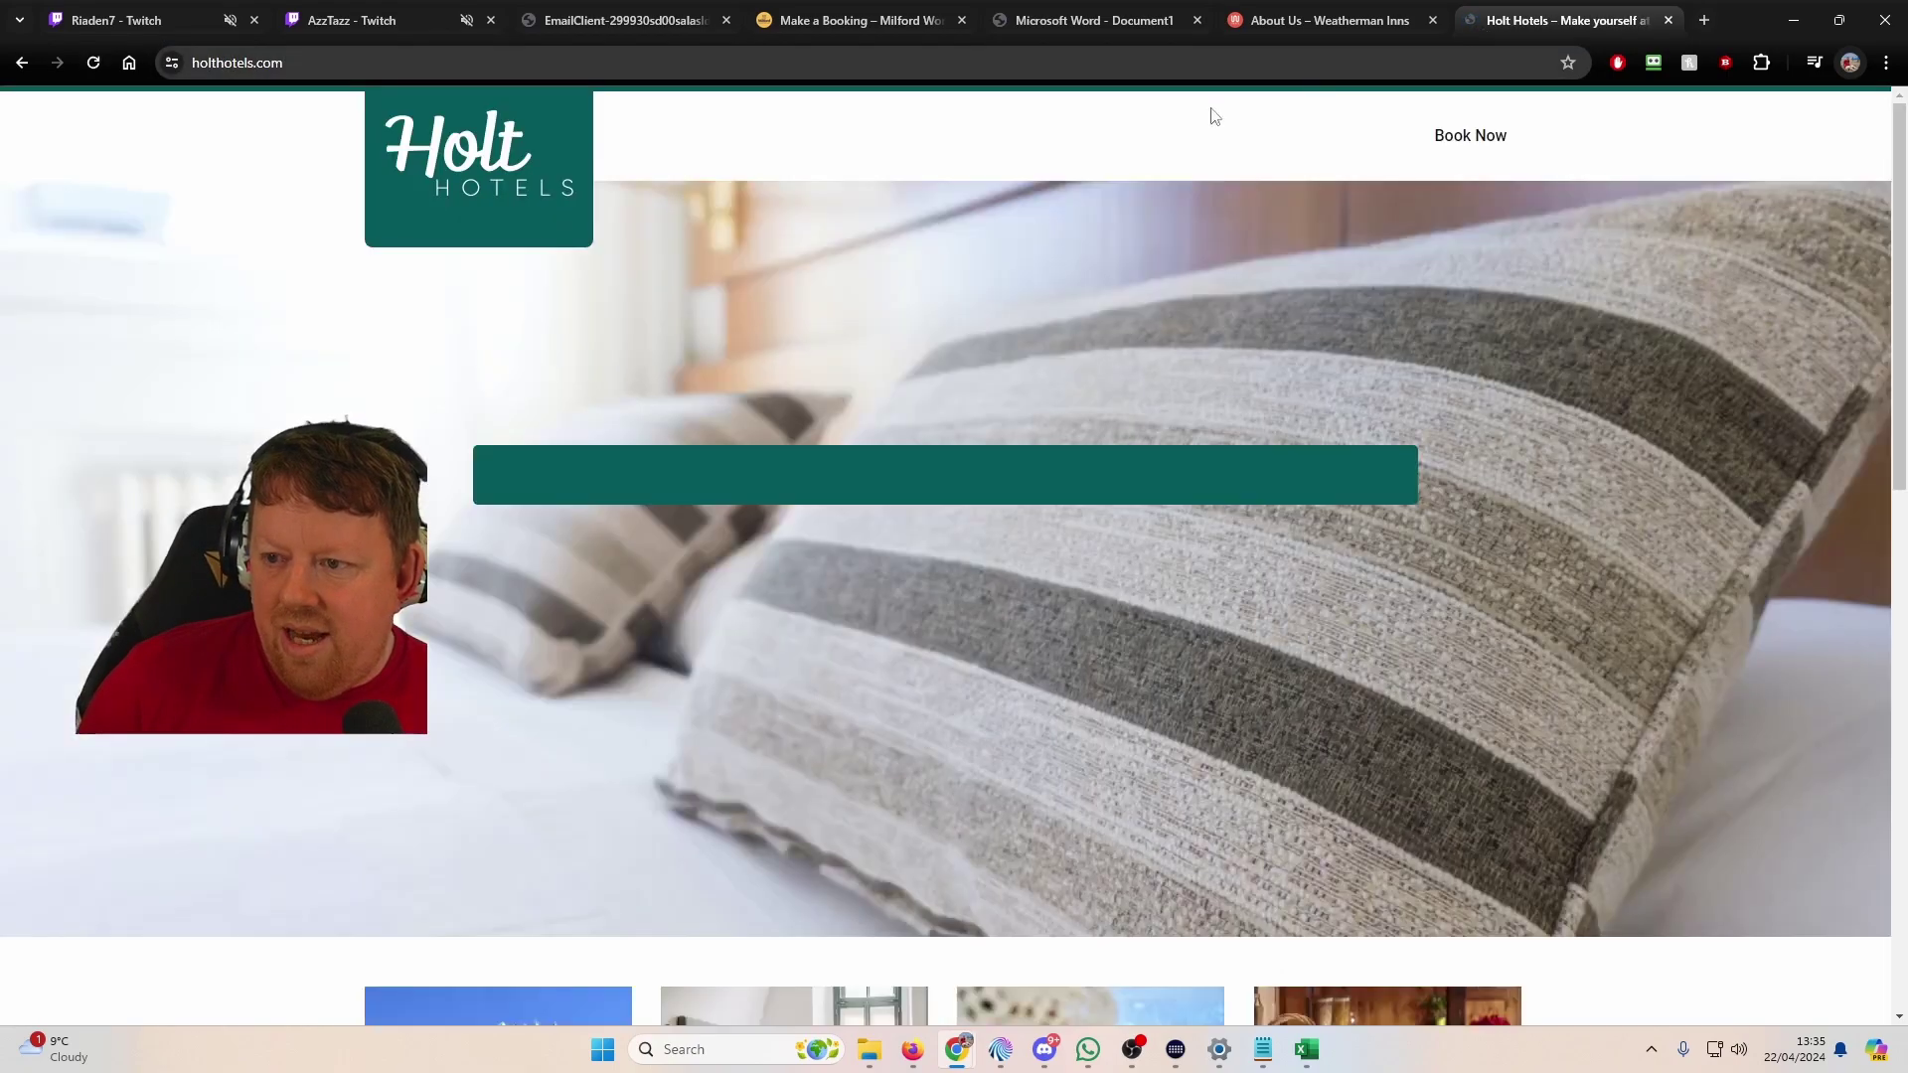
Step: Open the Holt Hotels Book Now page and select its bookings e-mail address
scroll(1292, 338, down, 2)
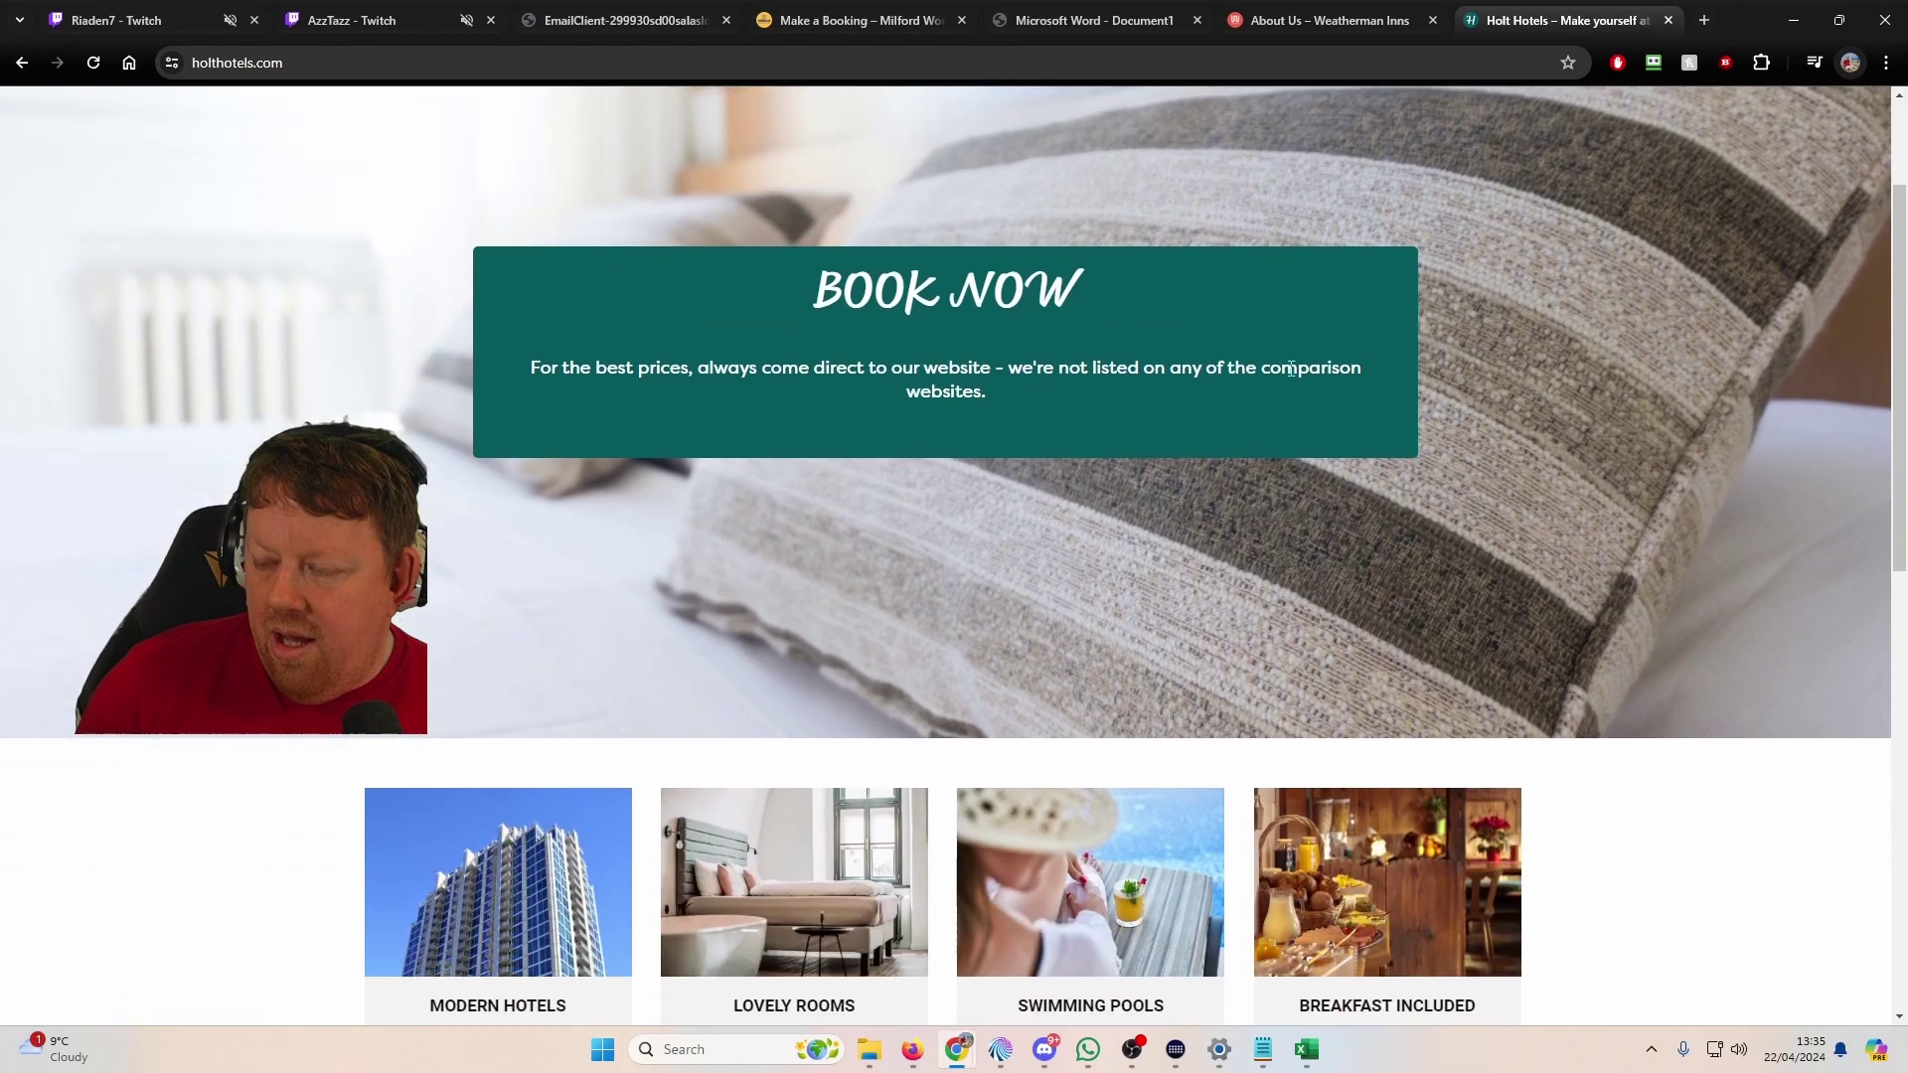
scroll(1192, 370, down, 5)
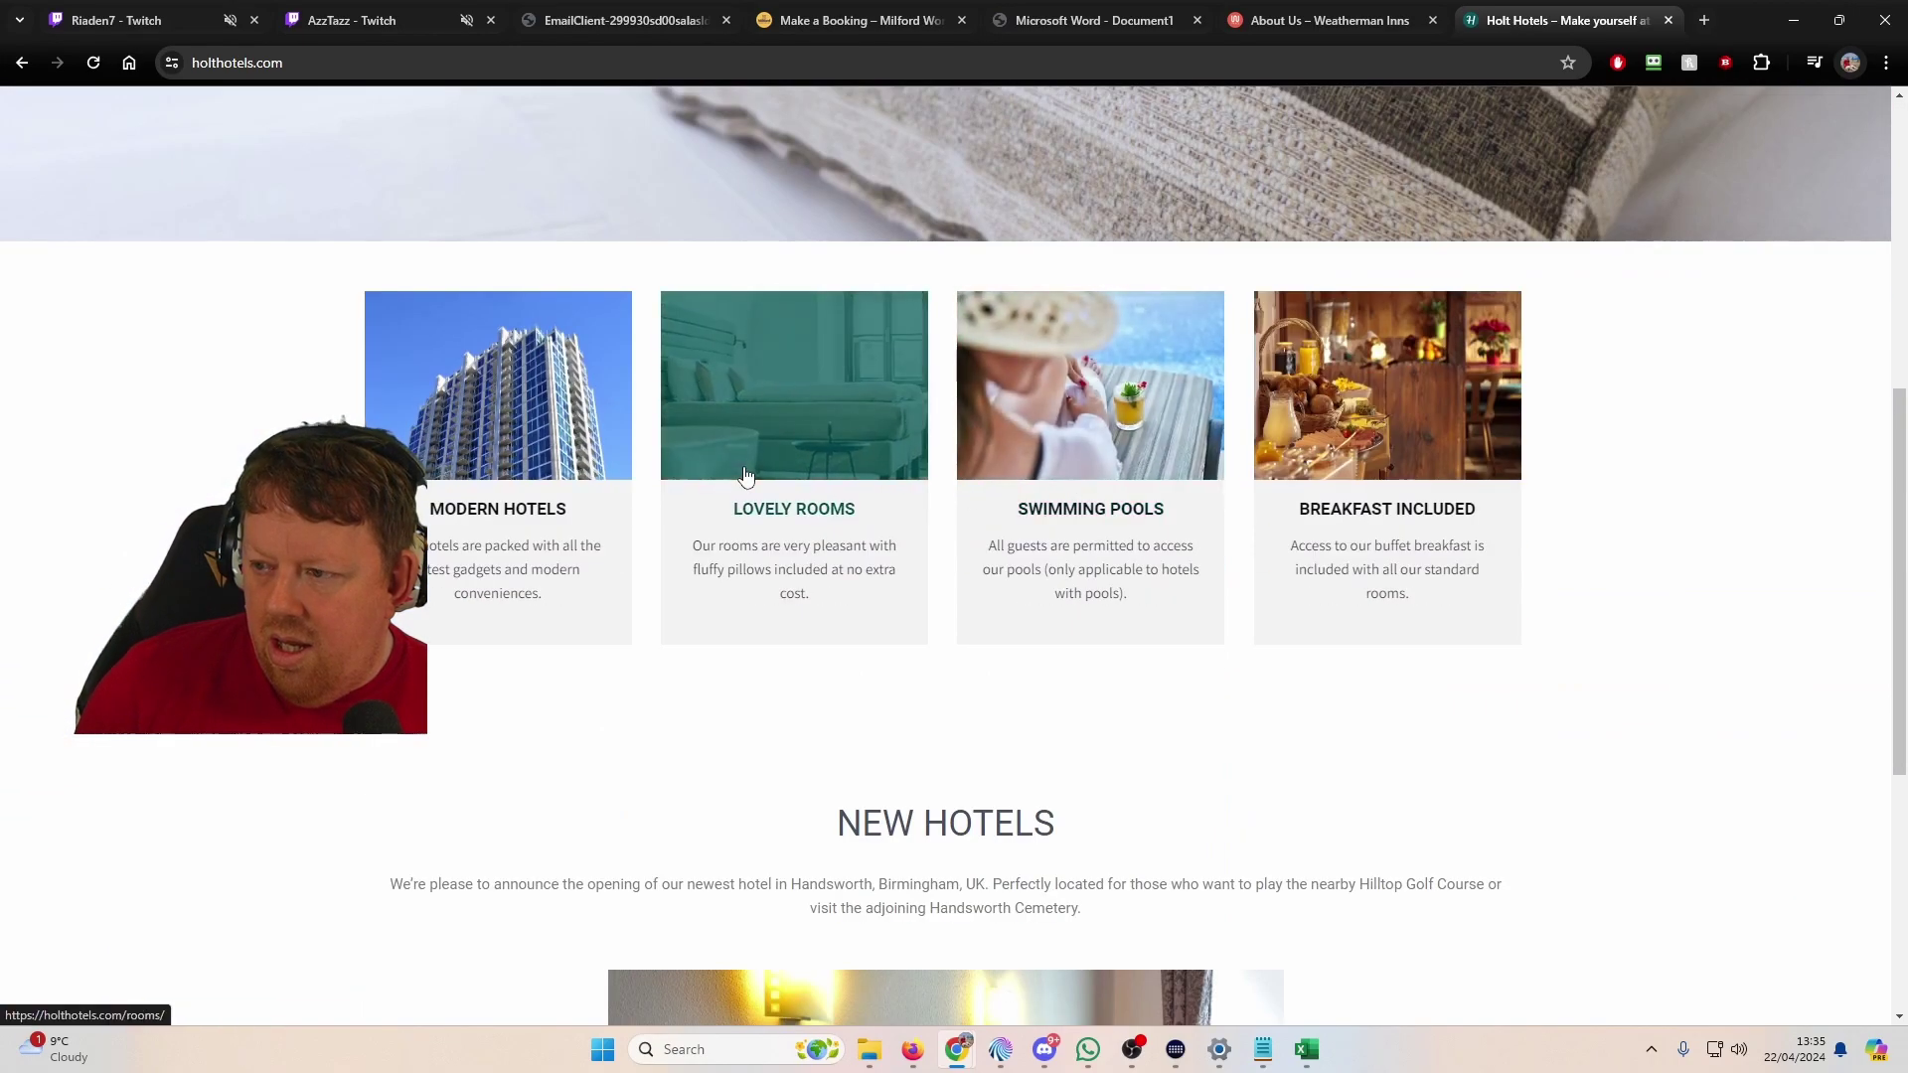
scroll(717, 513, down, 4)
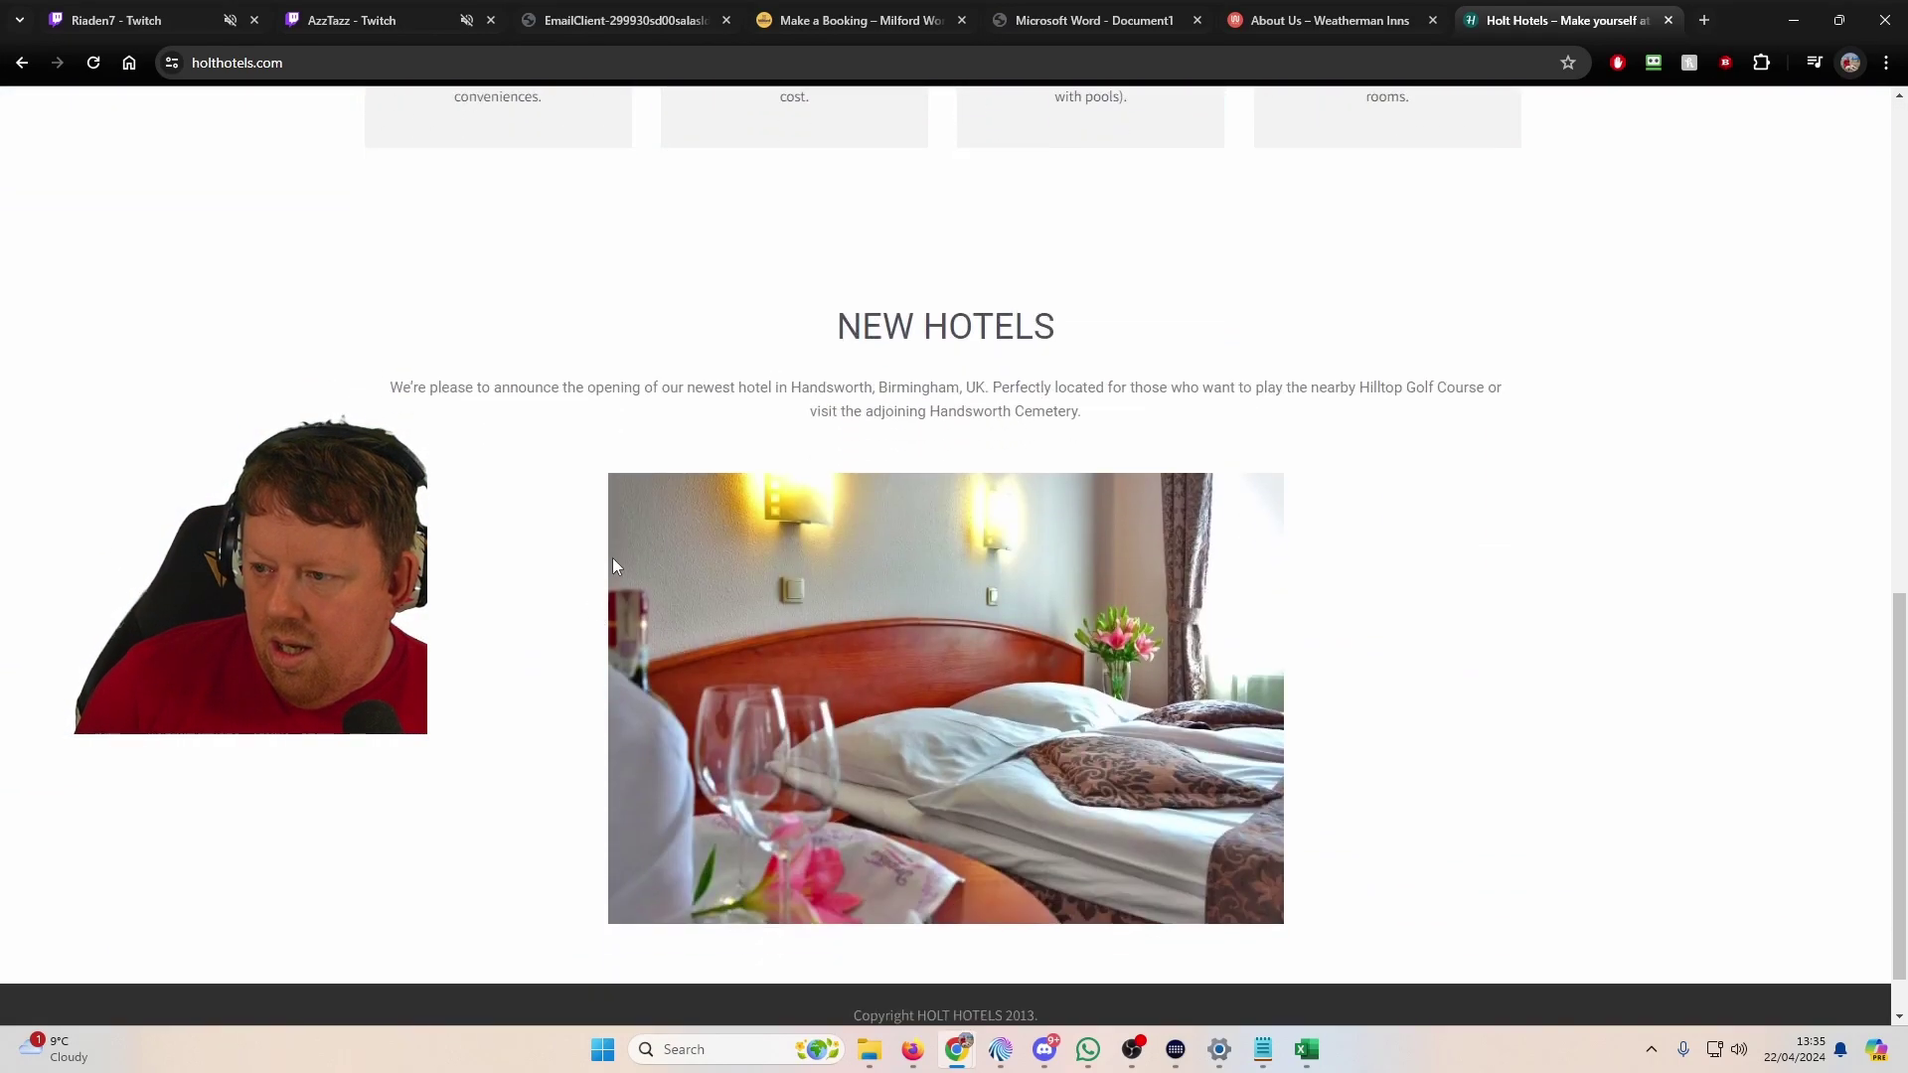
scroll(614, 565, down, 1)
scroll(1674, 408, up, 10)
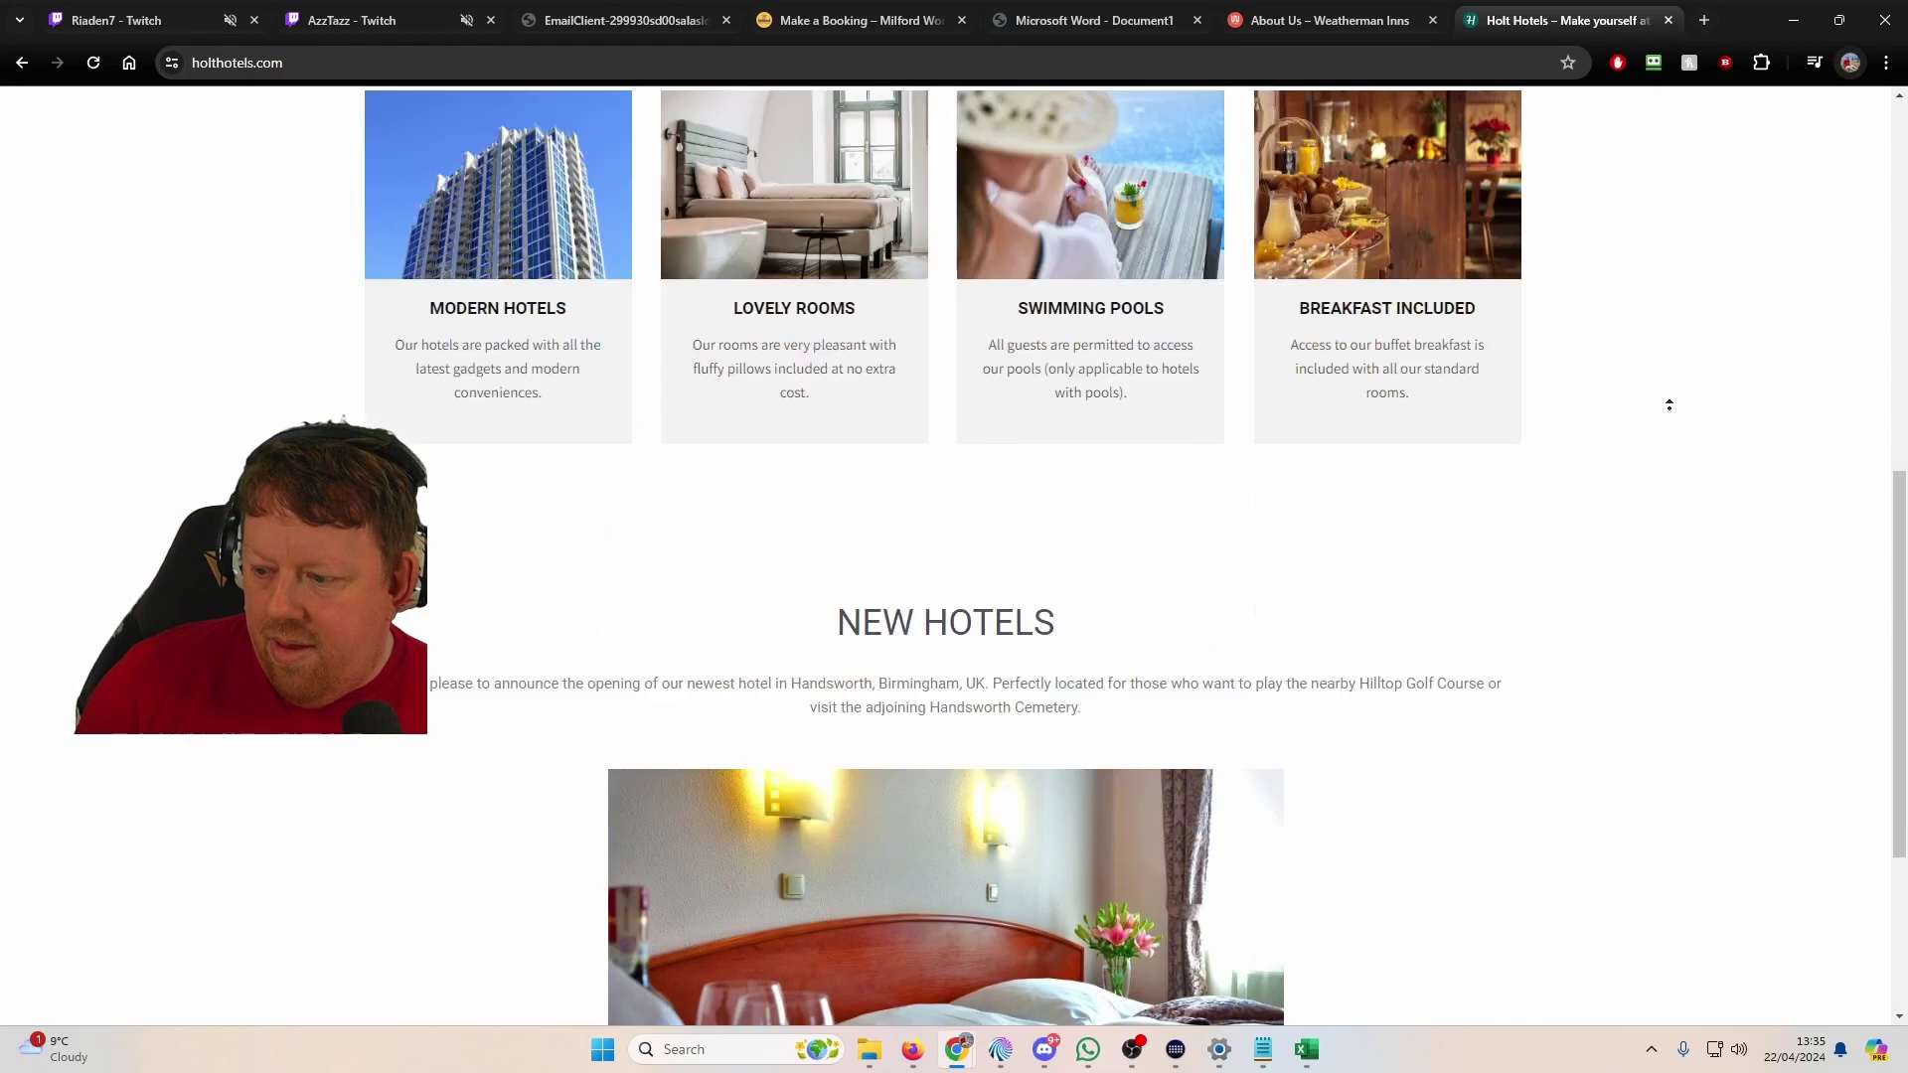
click(1465, 140)
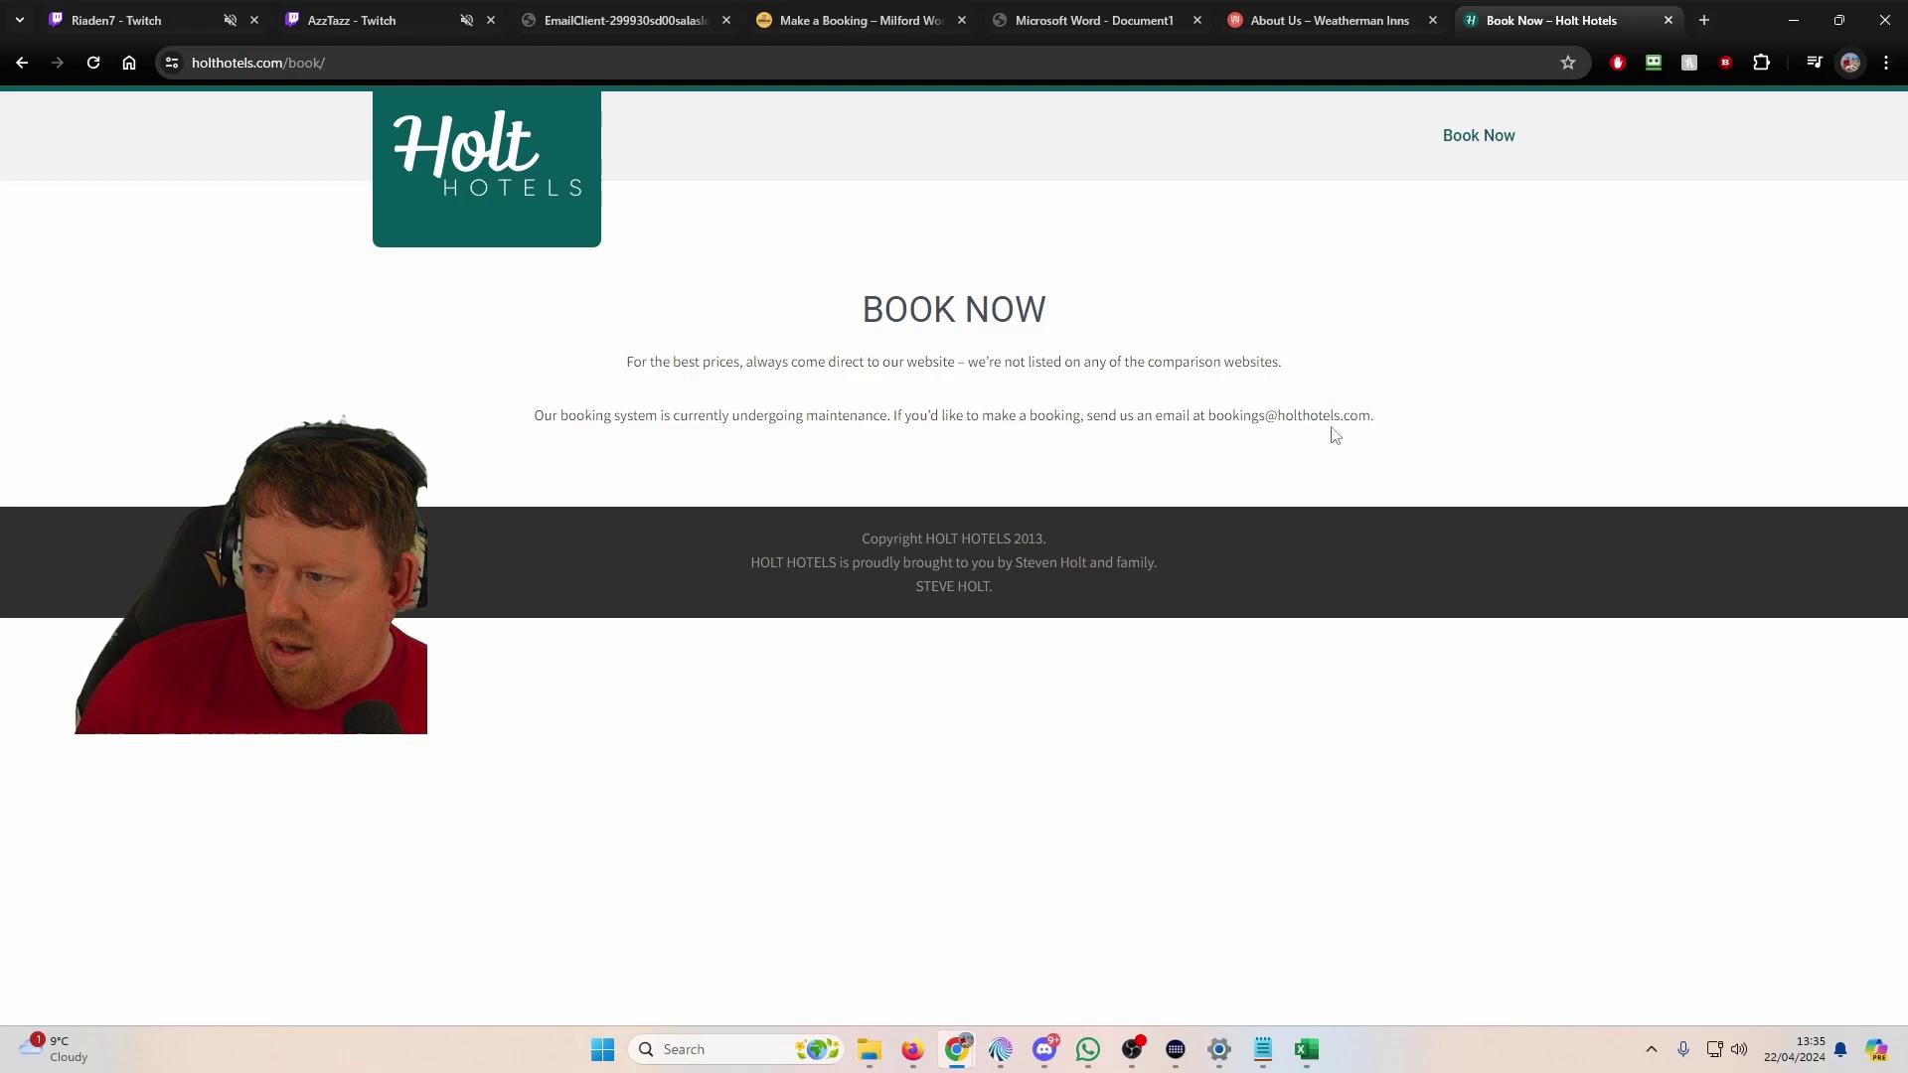
drag(1211, 408, 1381, 428)
key(ctrl+c)
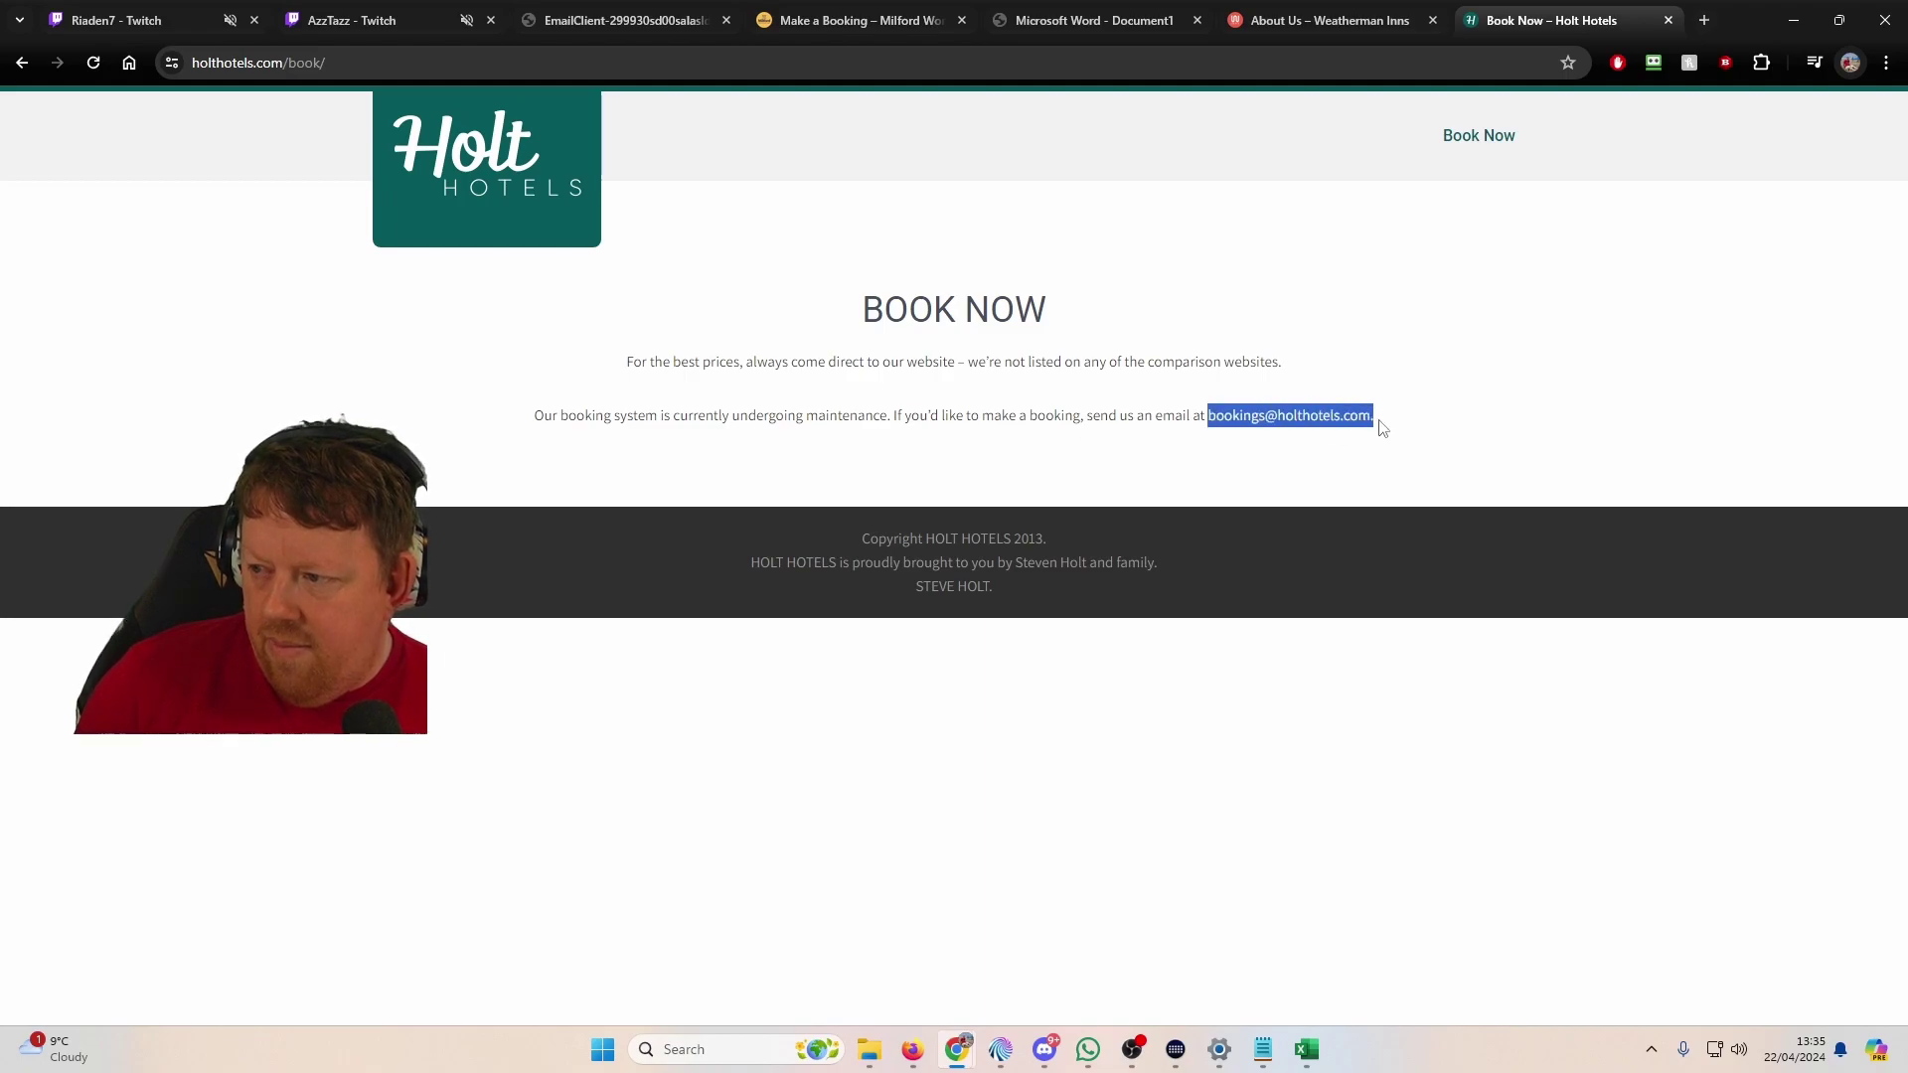
key(alt+Tab)
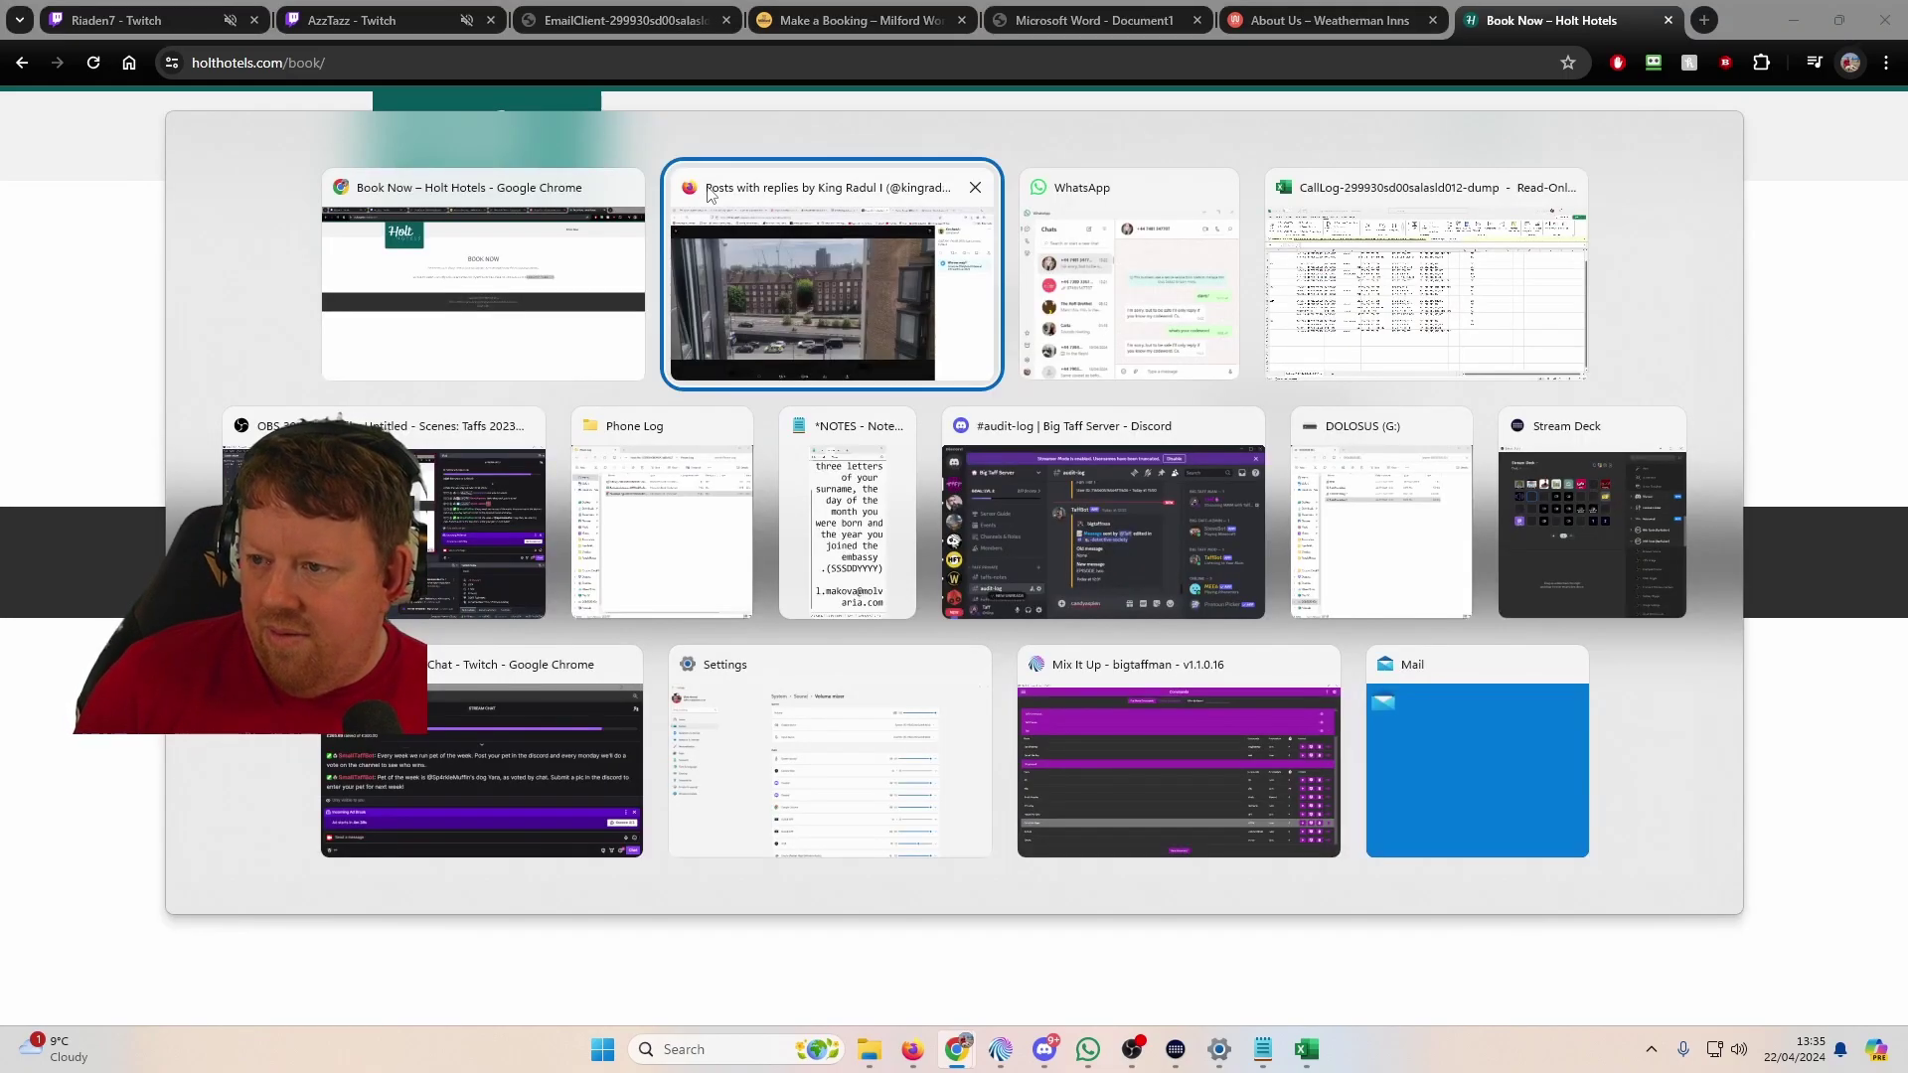
Step: Email the Holt Hotels bookings address with subject 'booking' and body 'Hi I'd like to book'
click(709, 195)
click(130, 22)
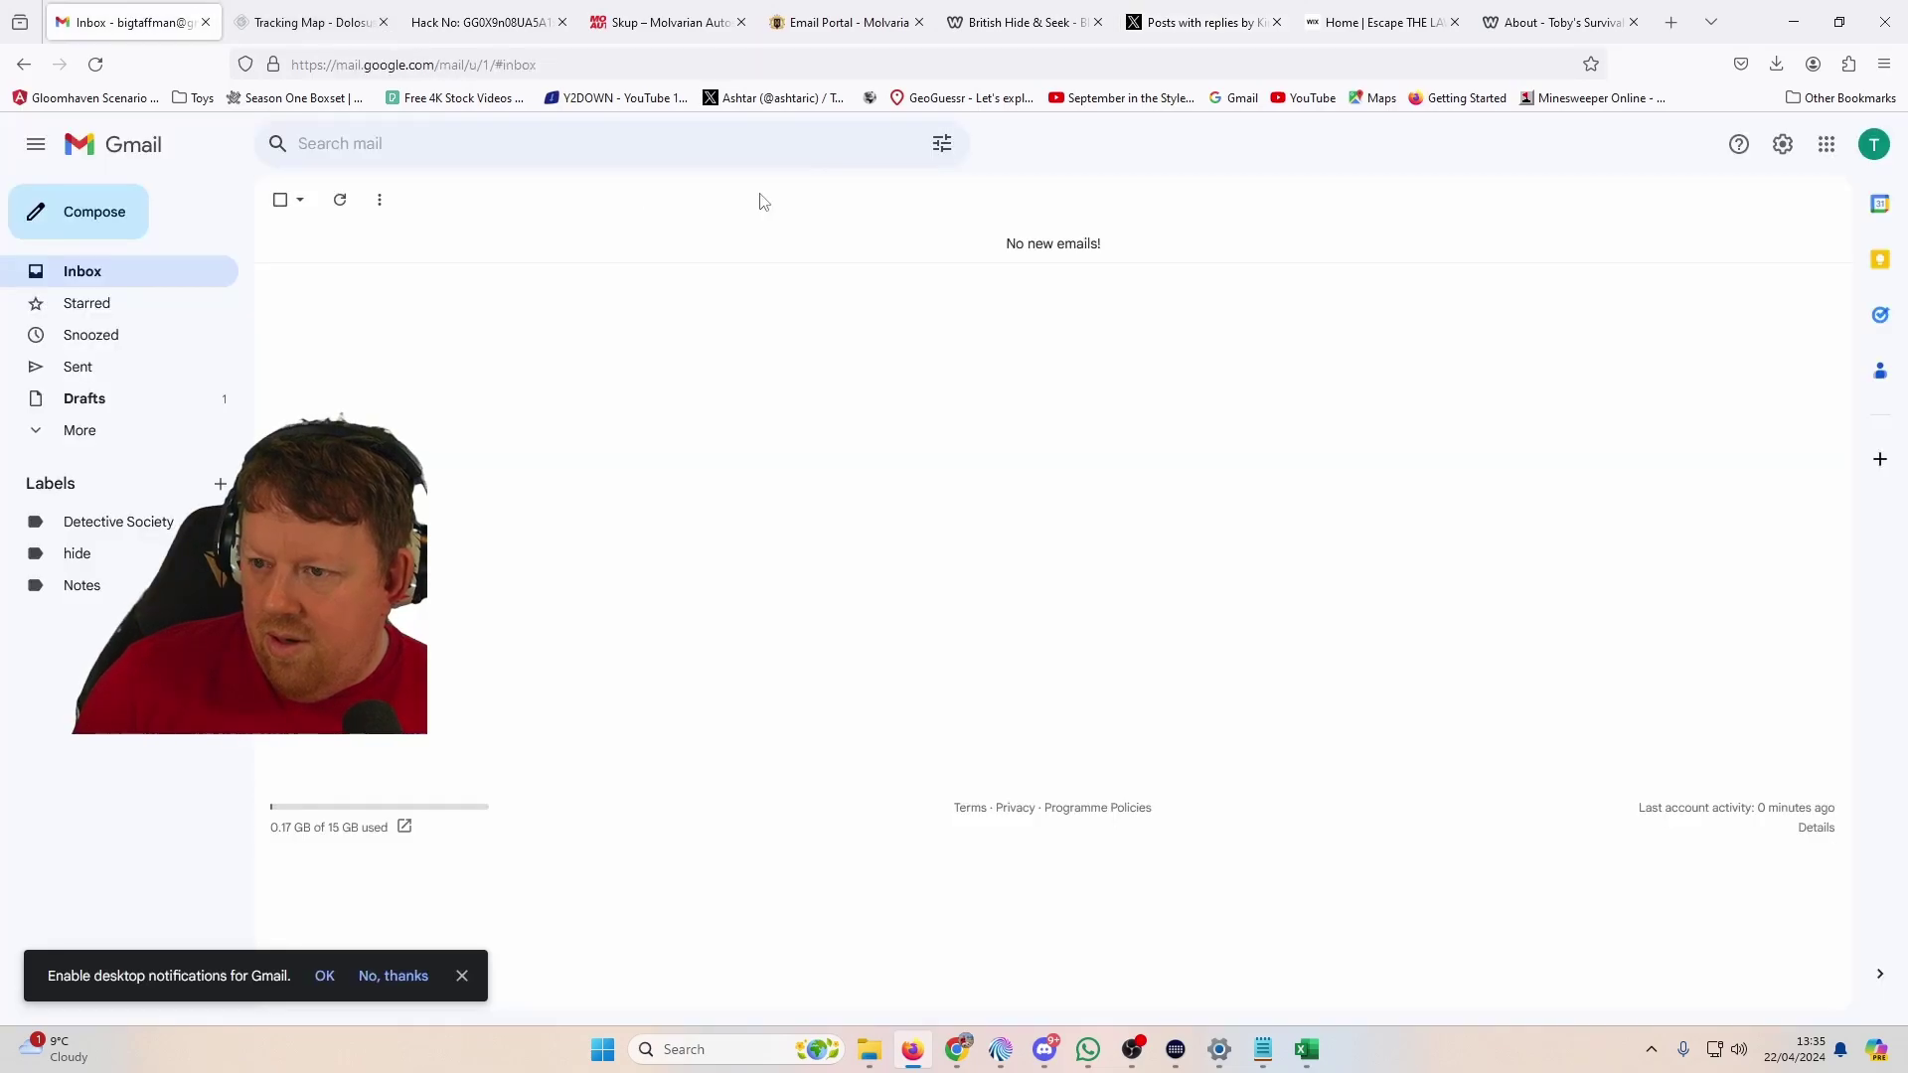
click(116, 212)
key(ctrl+v)
key(Tab)
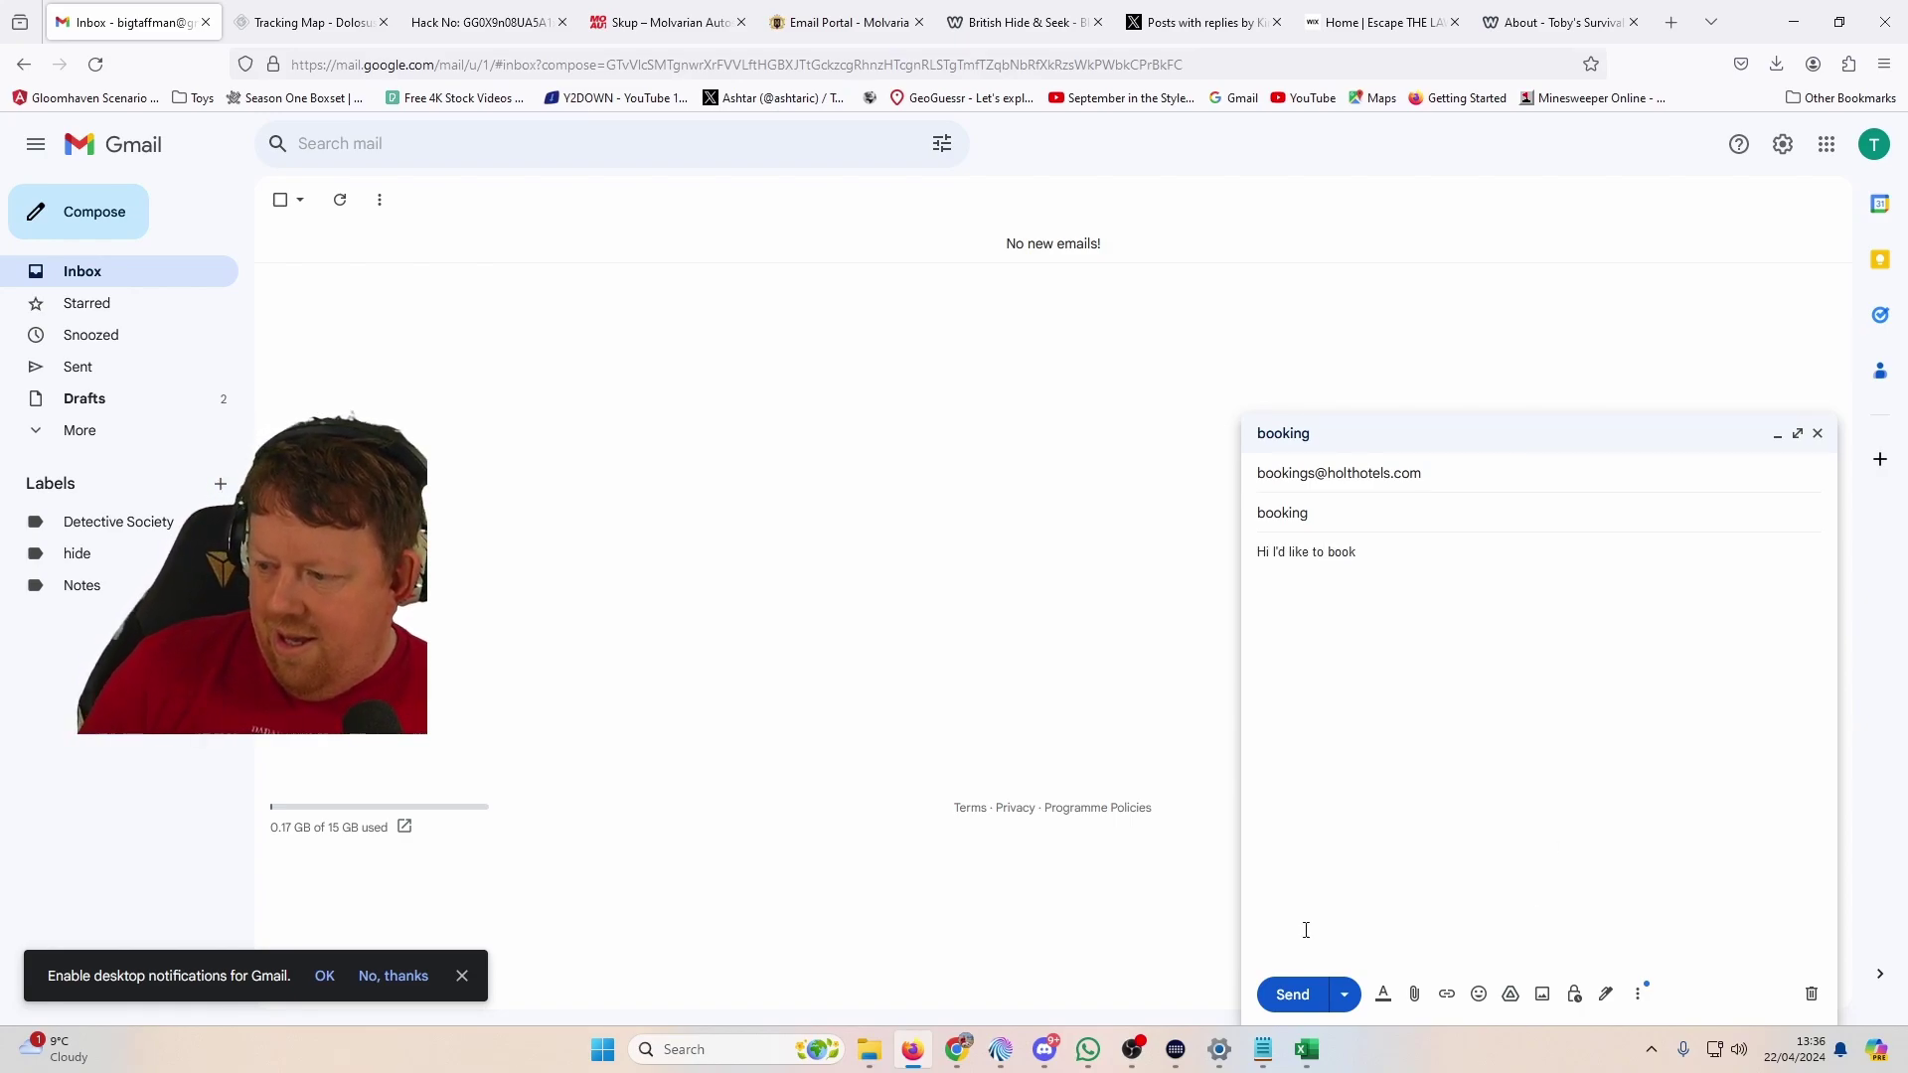
click(1263, 1049)
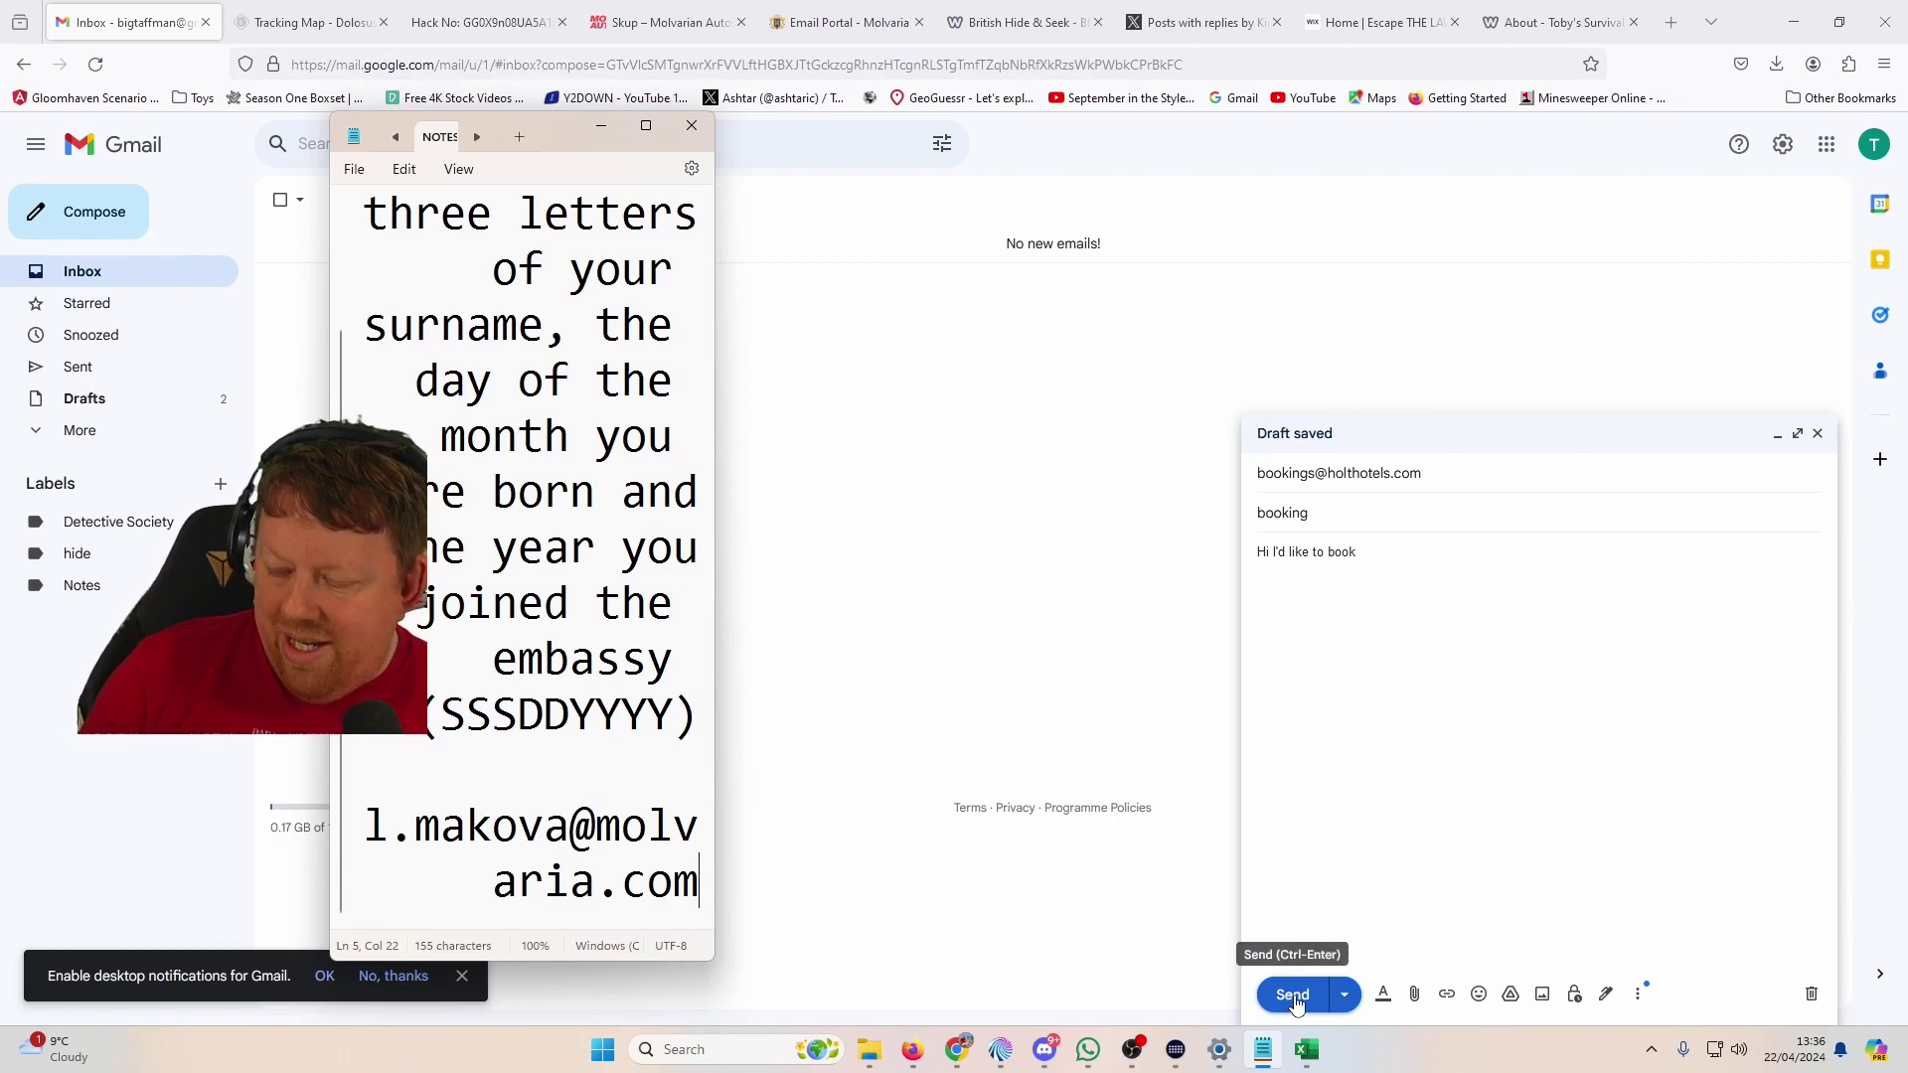
click(1292, 994)
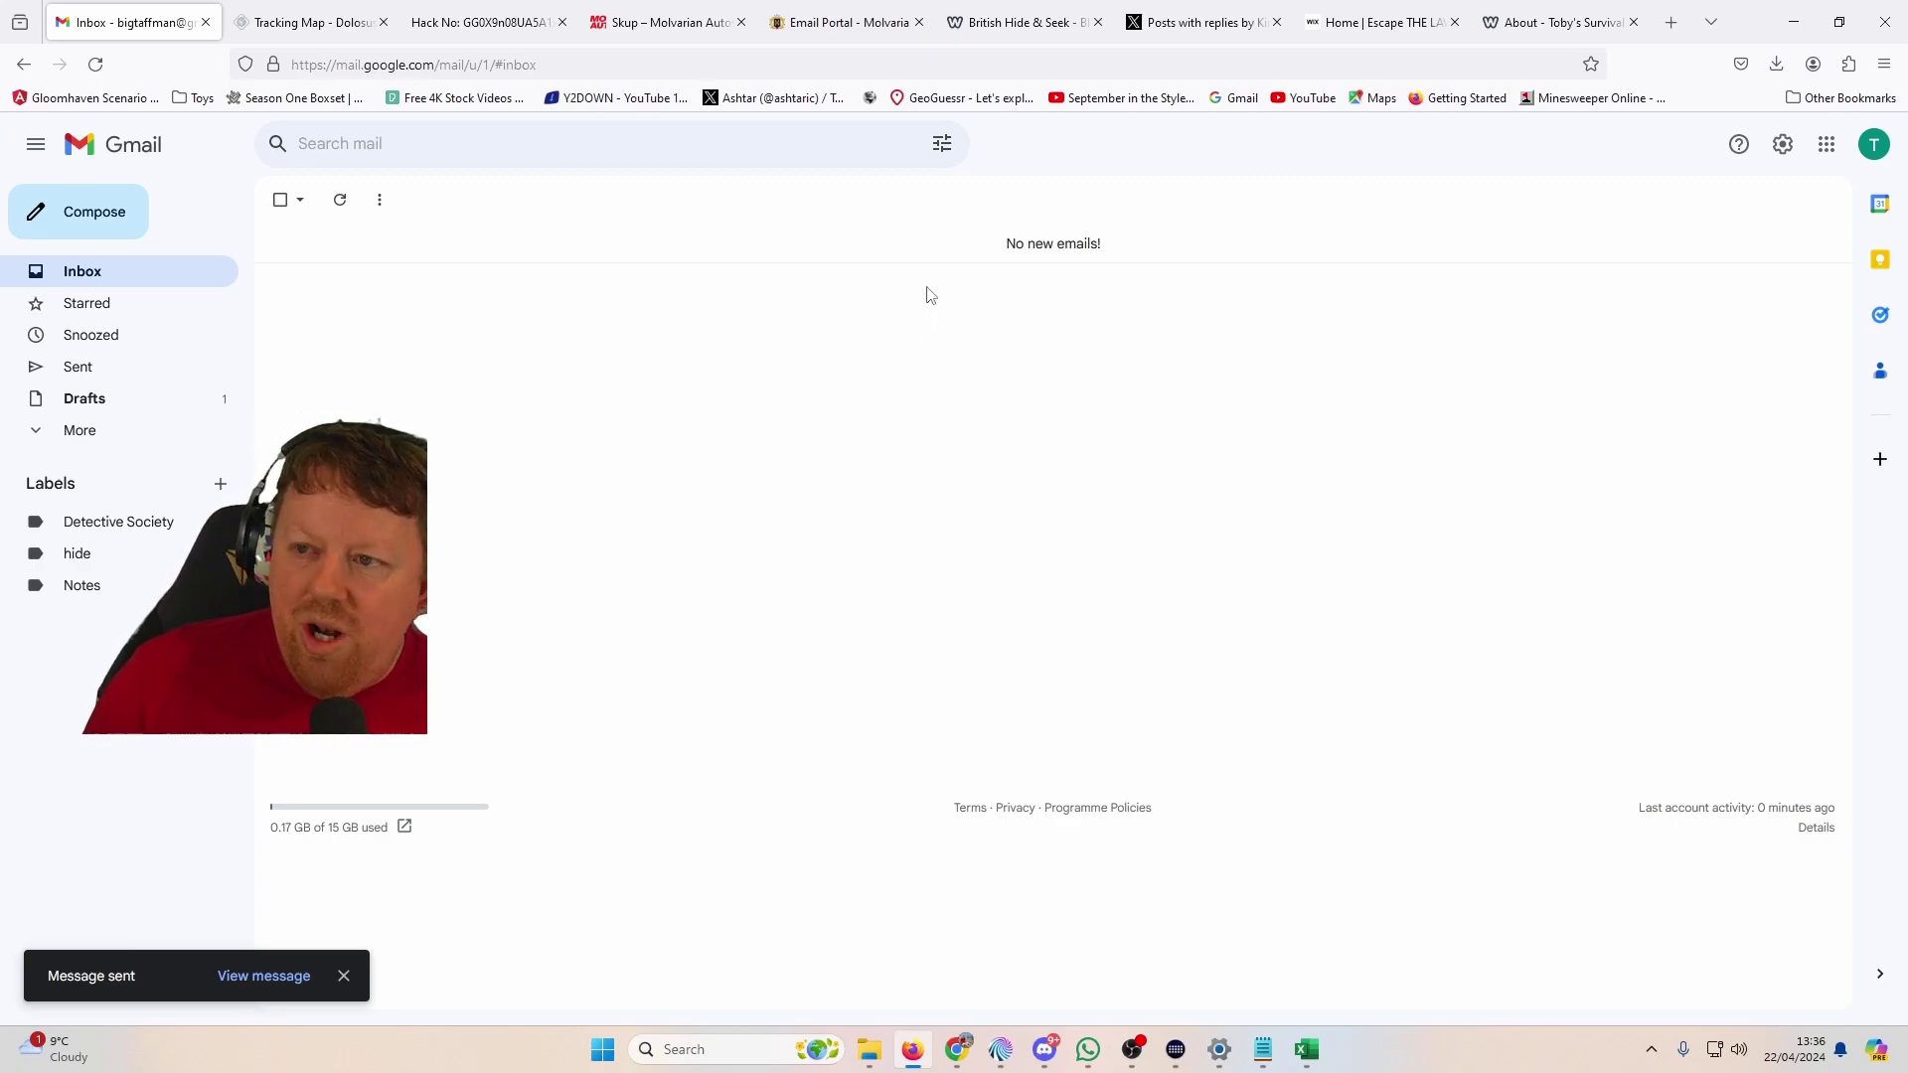
key(alt+Tab)
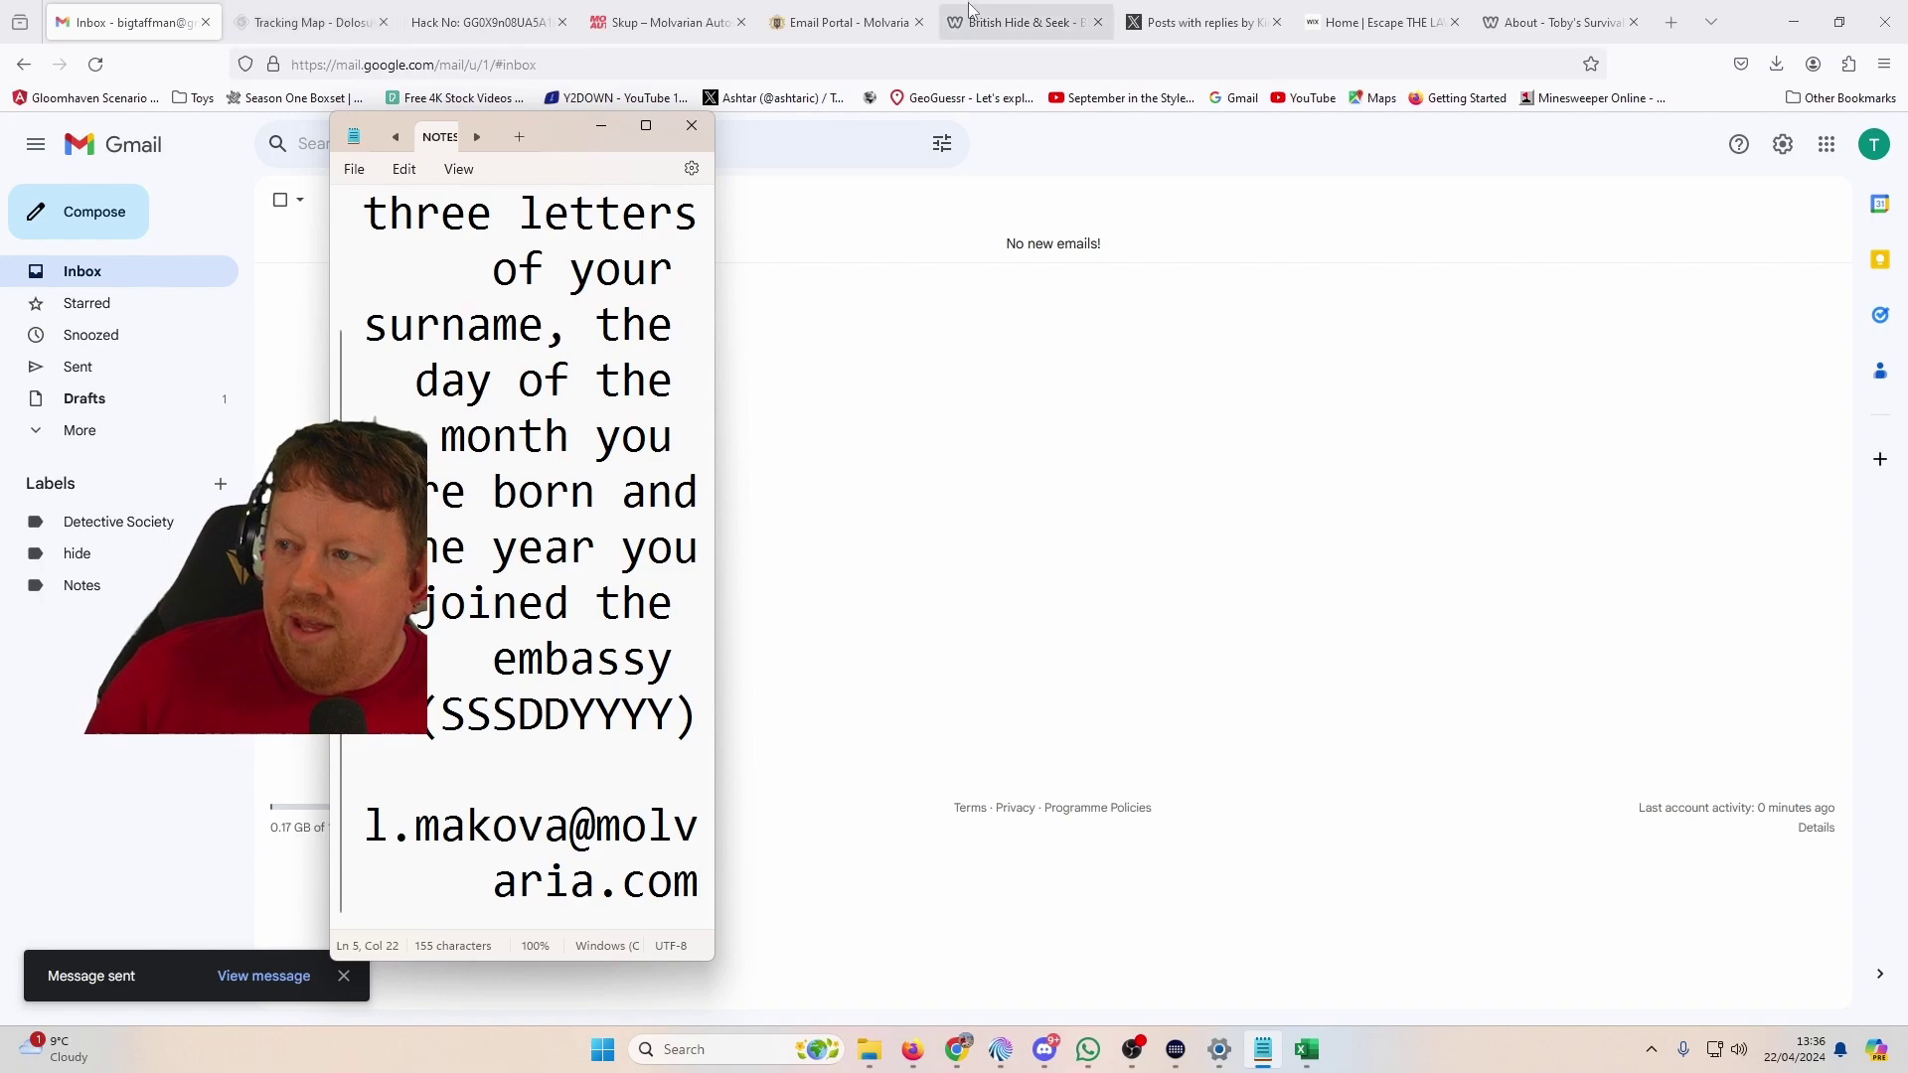
key(alt+Tab)
key(Tab)
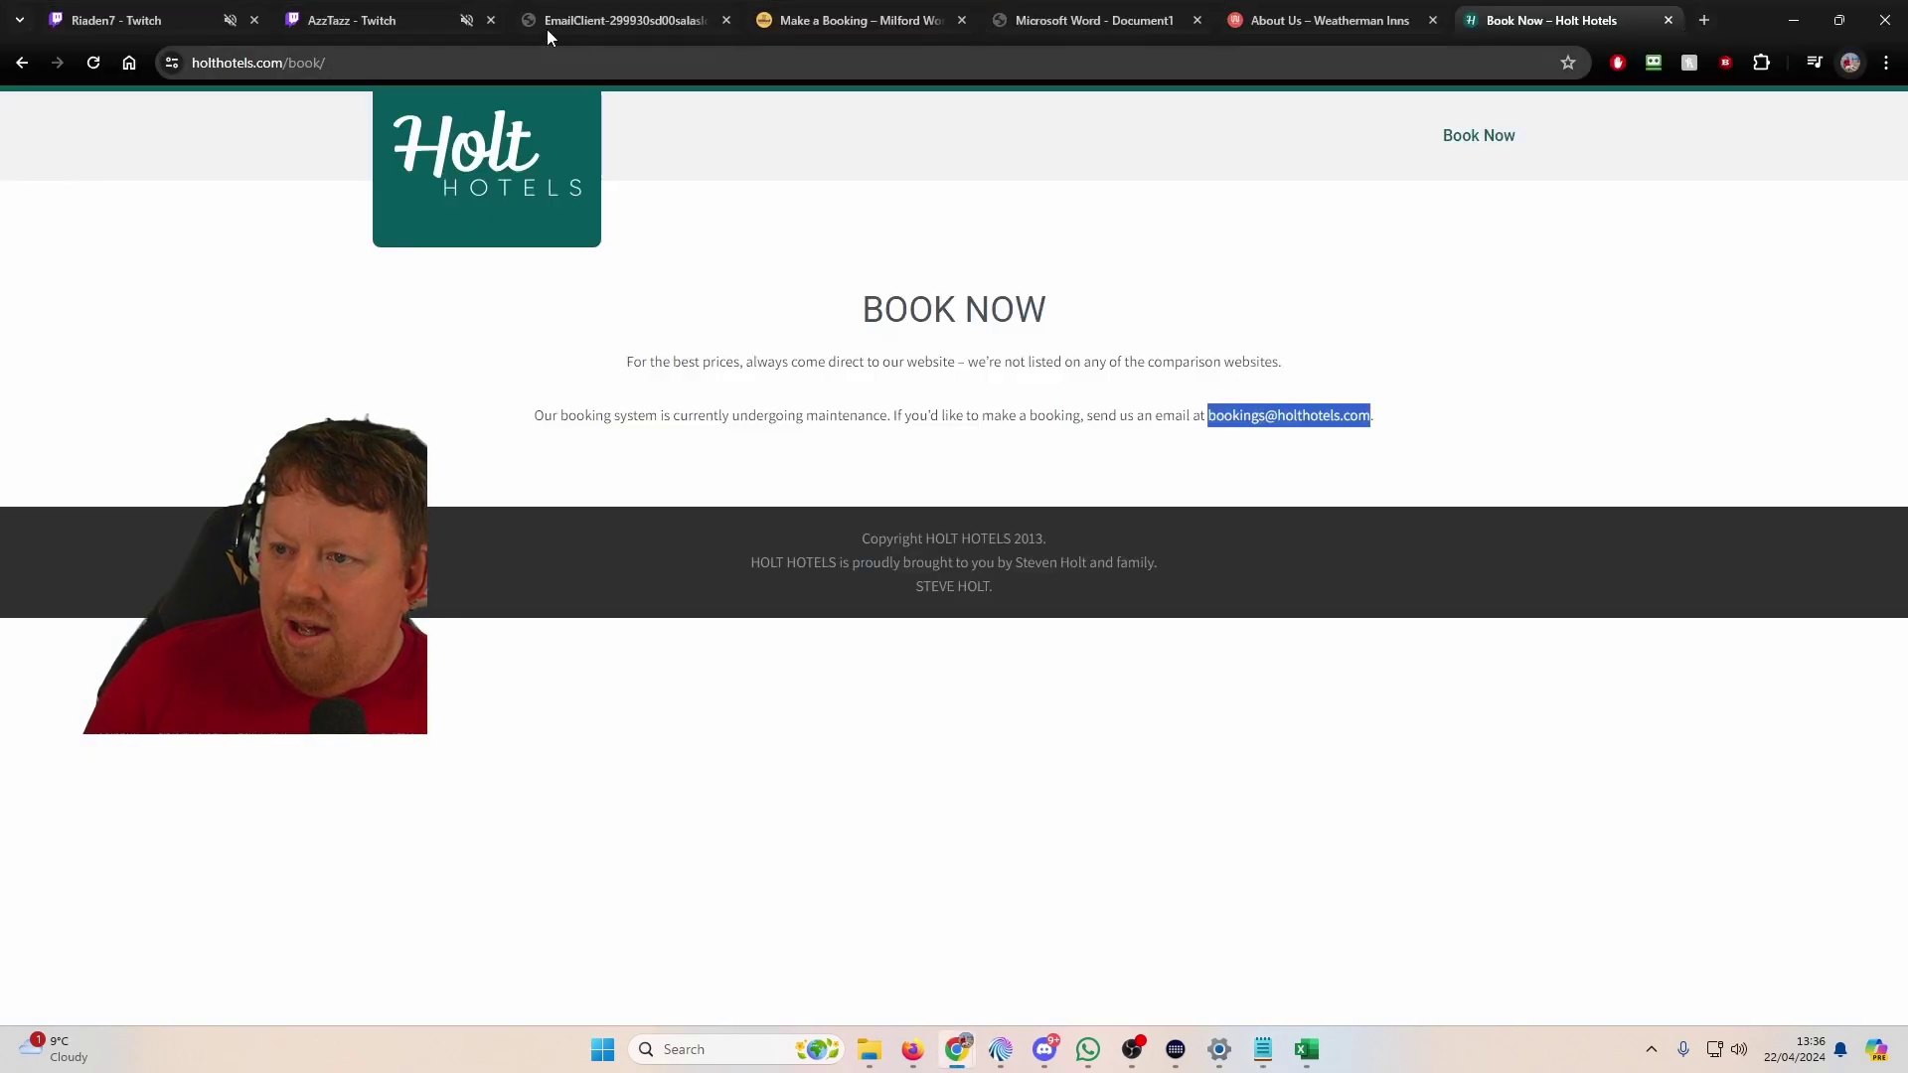
Step: Jump to page 1 of the email dump PDF to find the correspondent's address
click(596, 20)
scroll(140, 248, up, 6)
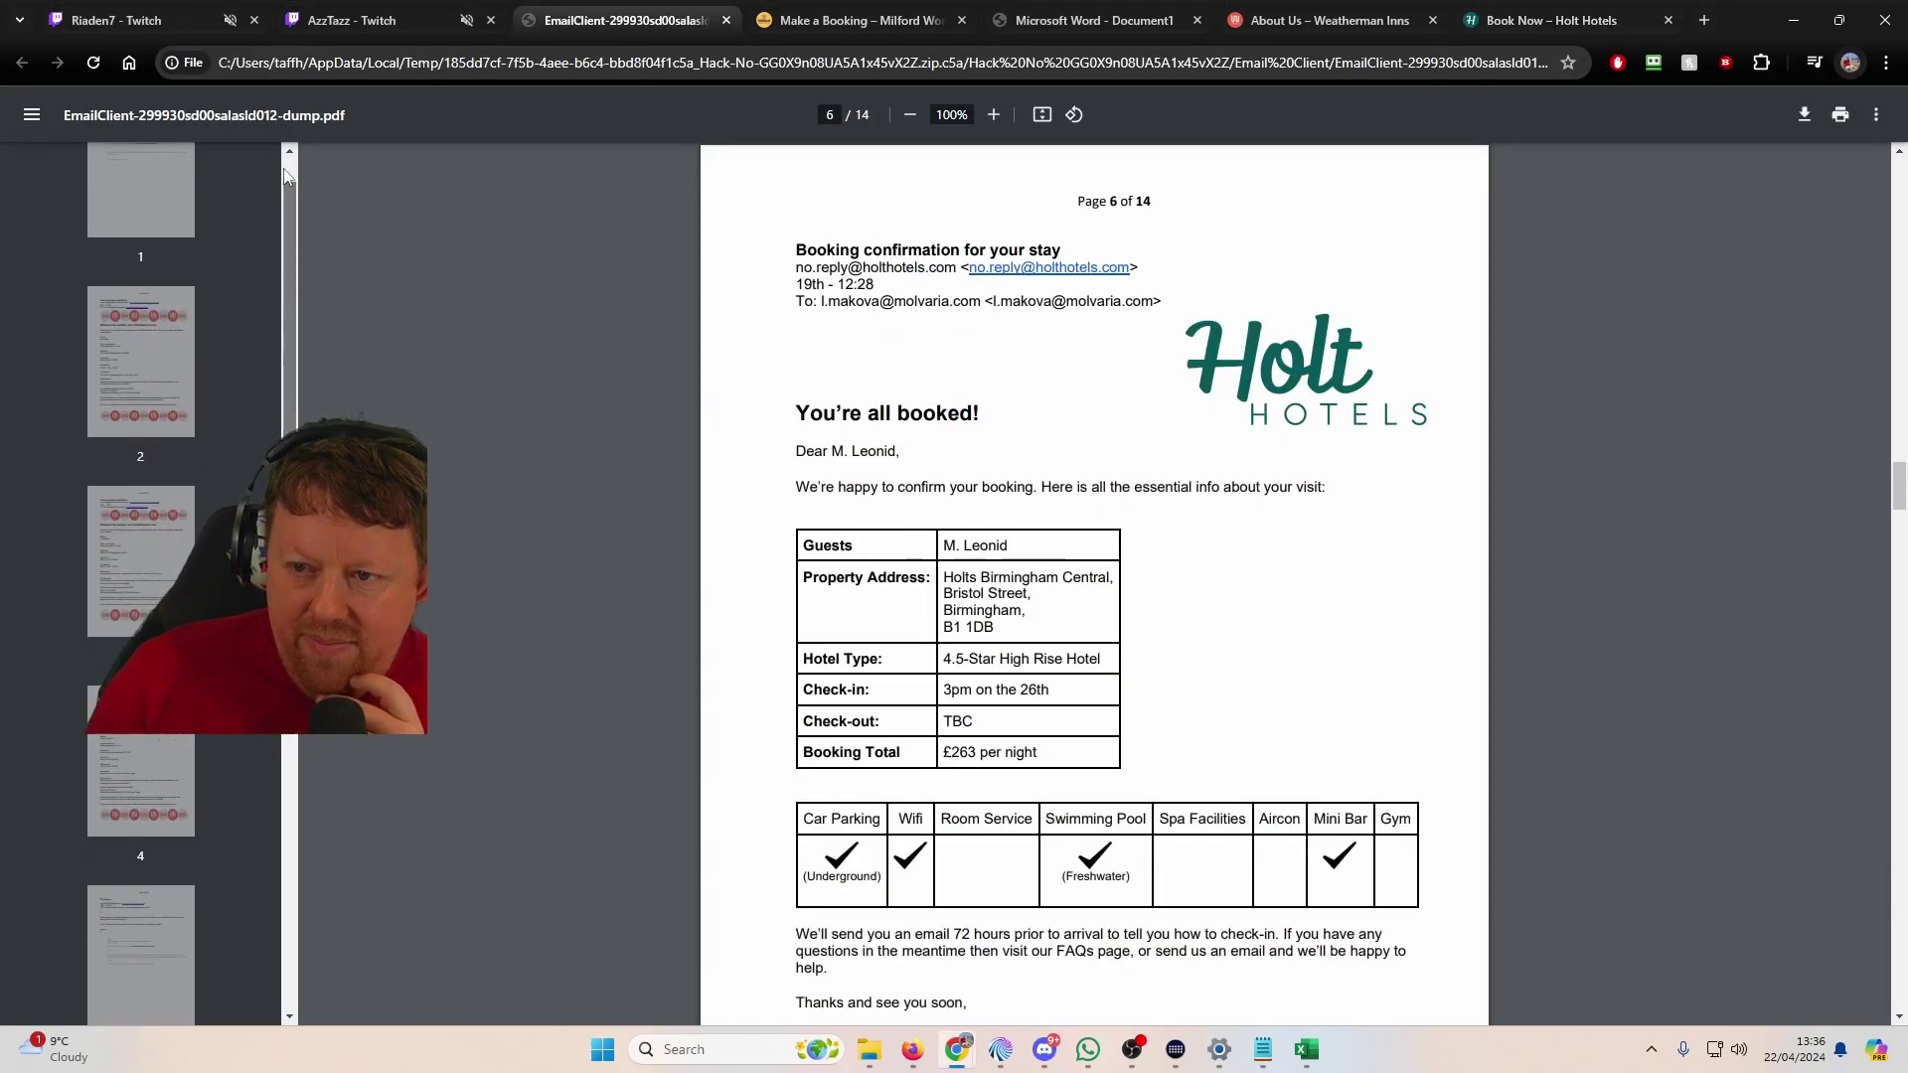
click(196, 228)
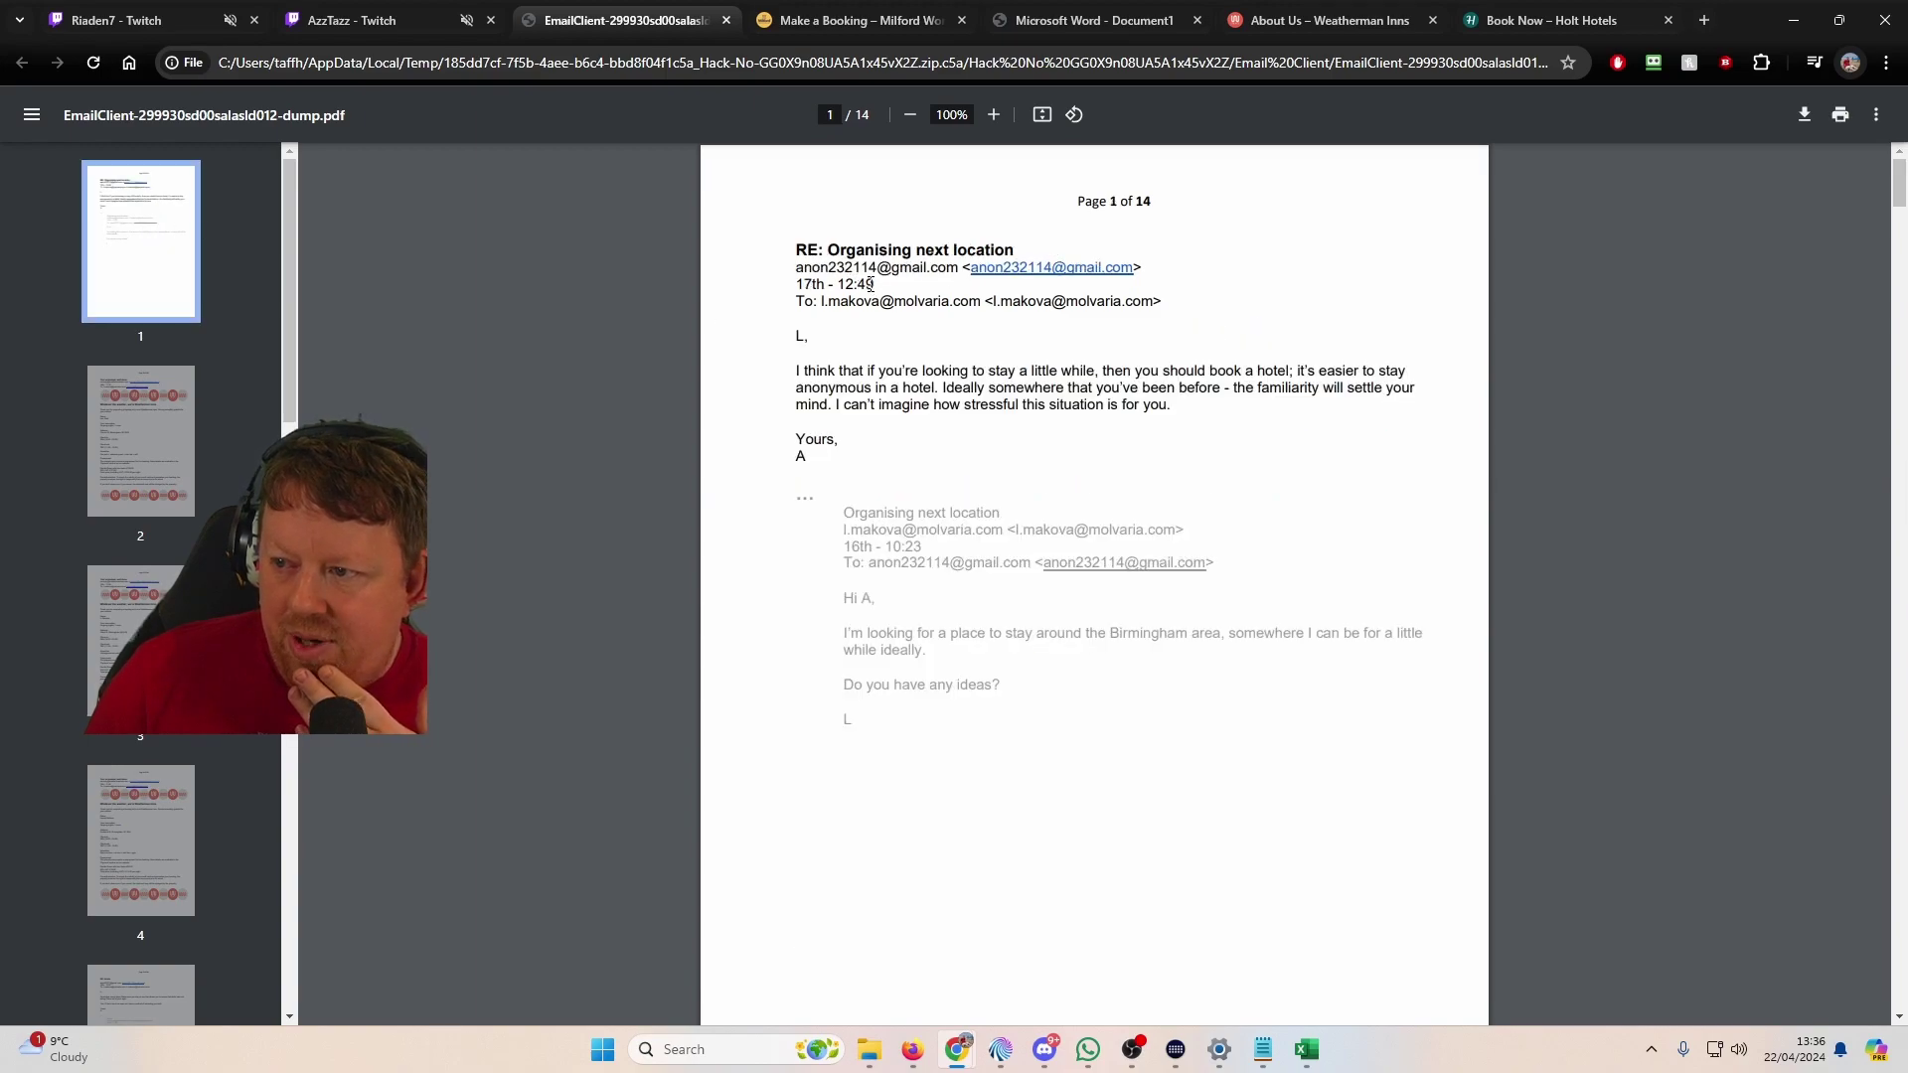
Step: Write out the correspondent's Gmail address in Chrome's address bar, select it and return to Gmail
click(443, 74)
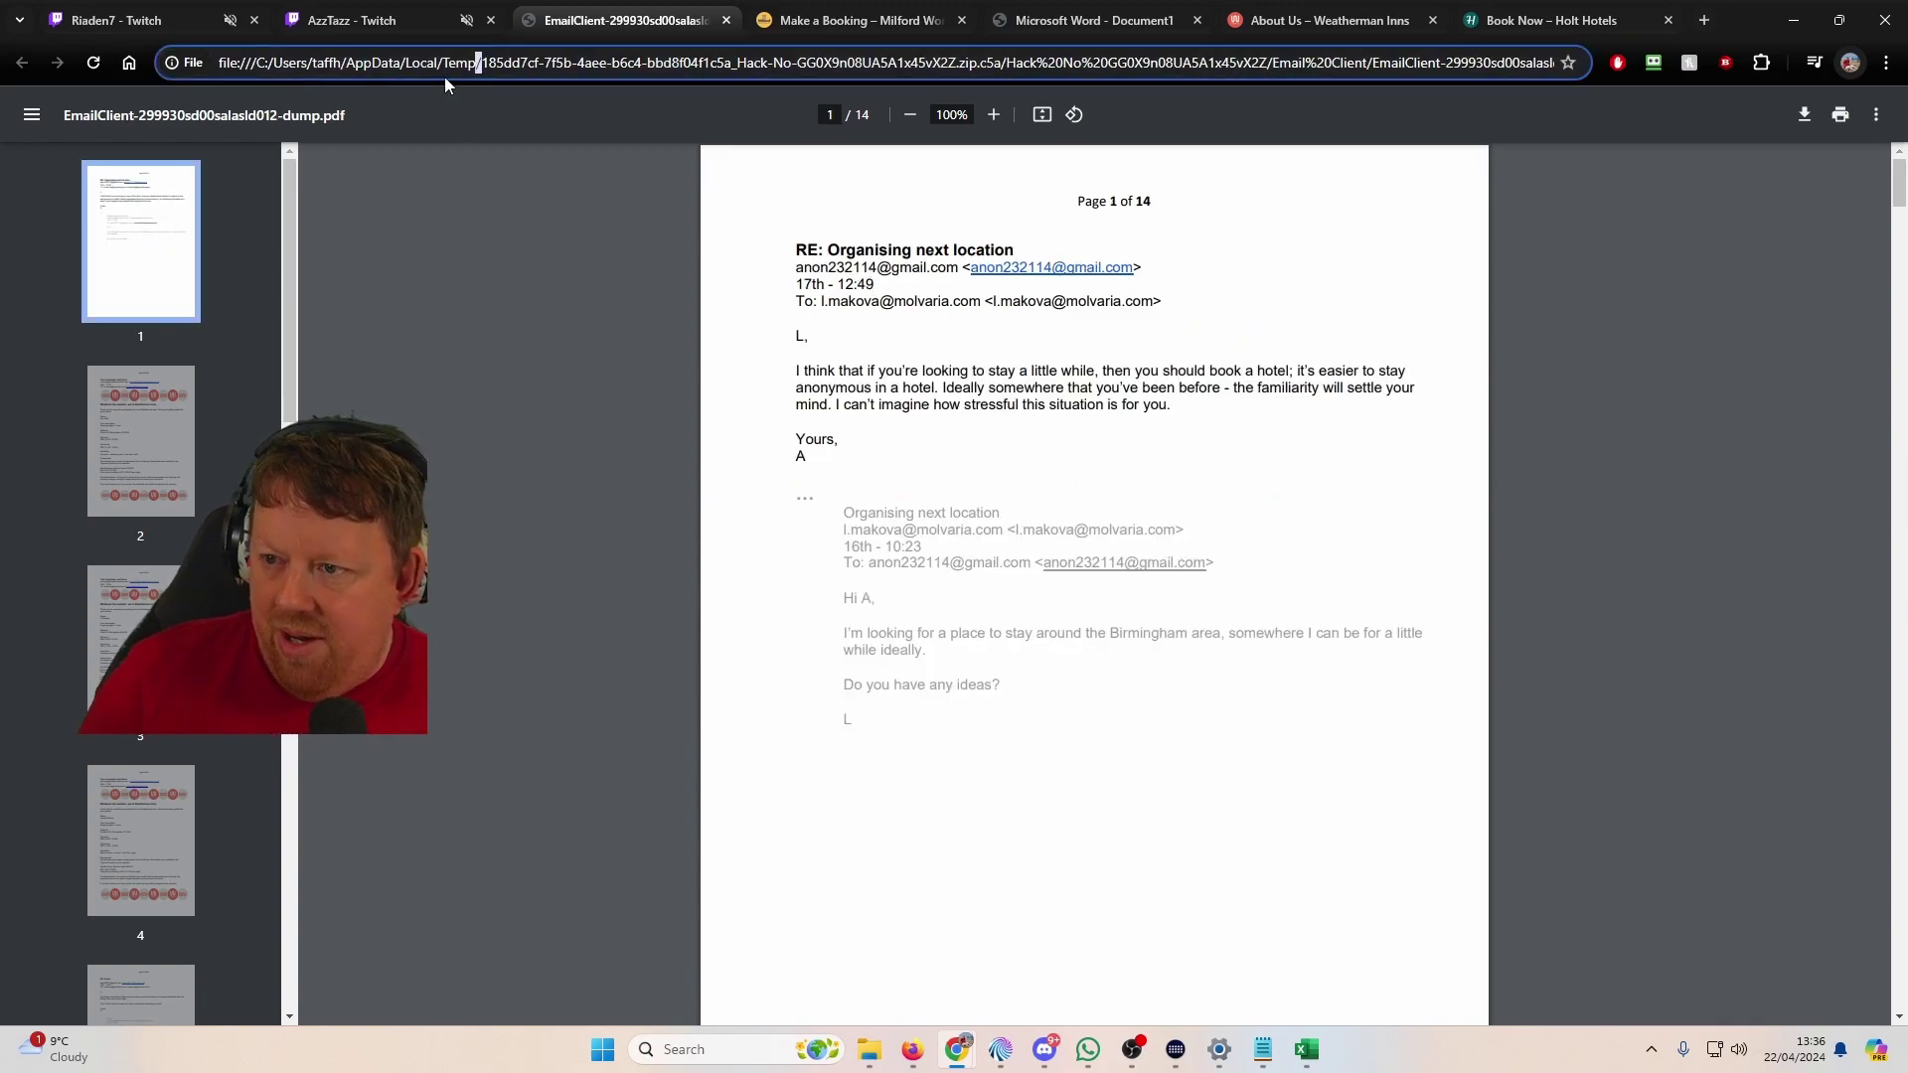
key(ctrl+a)
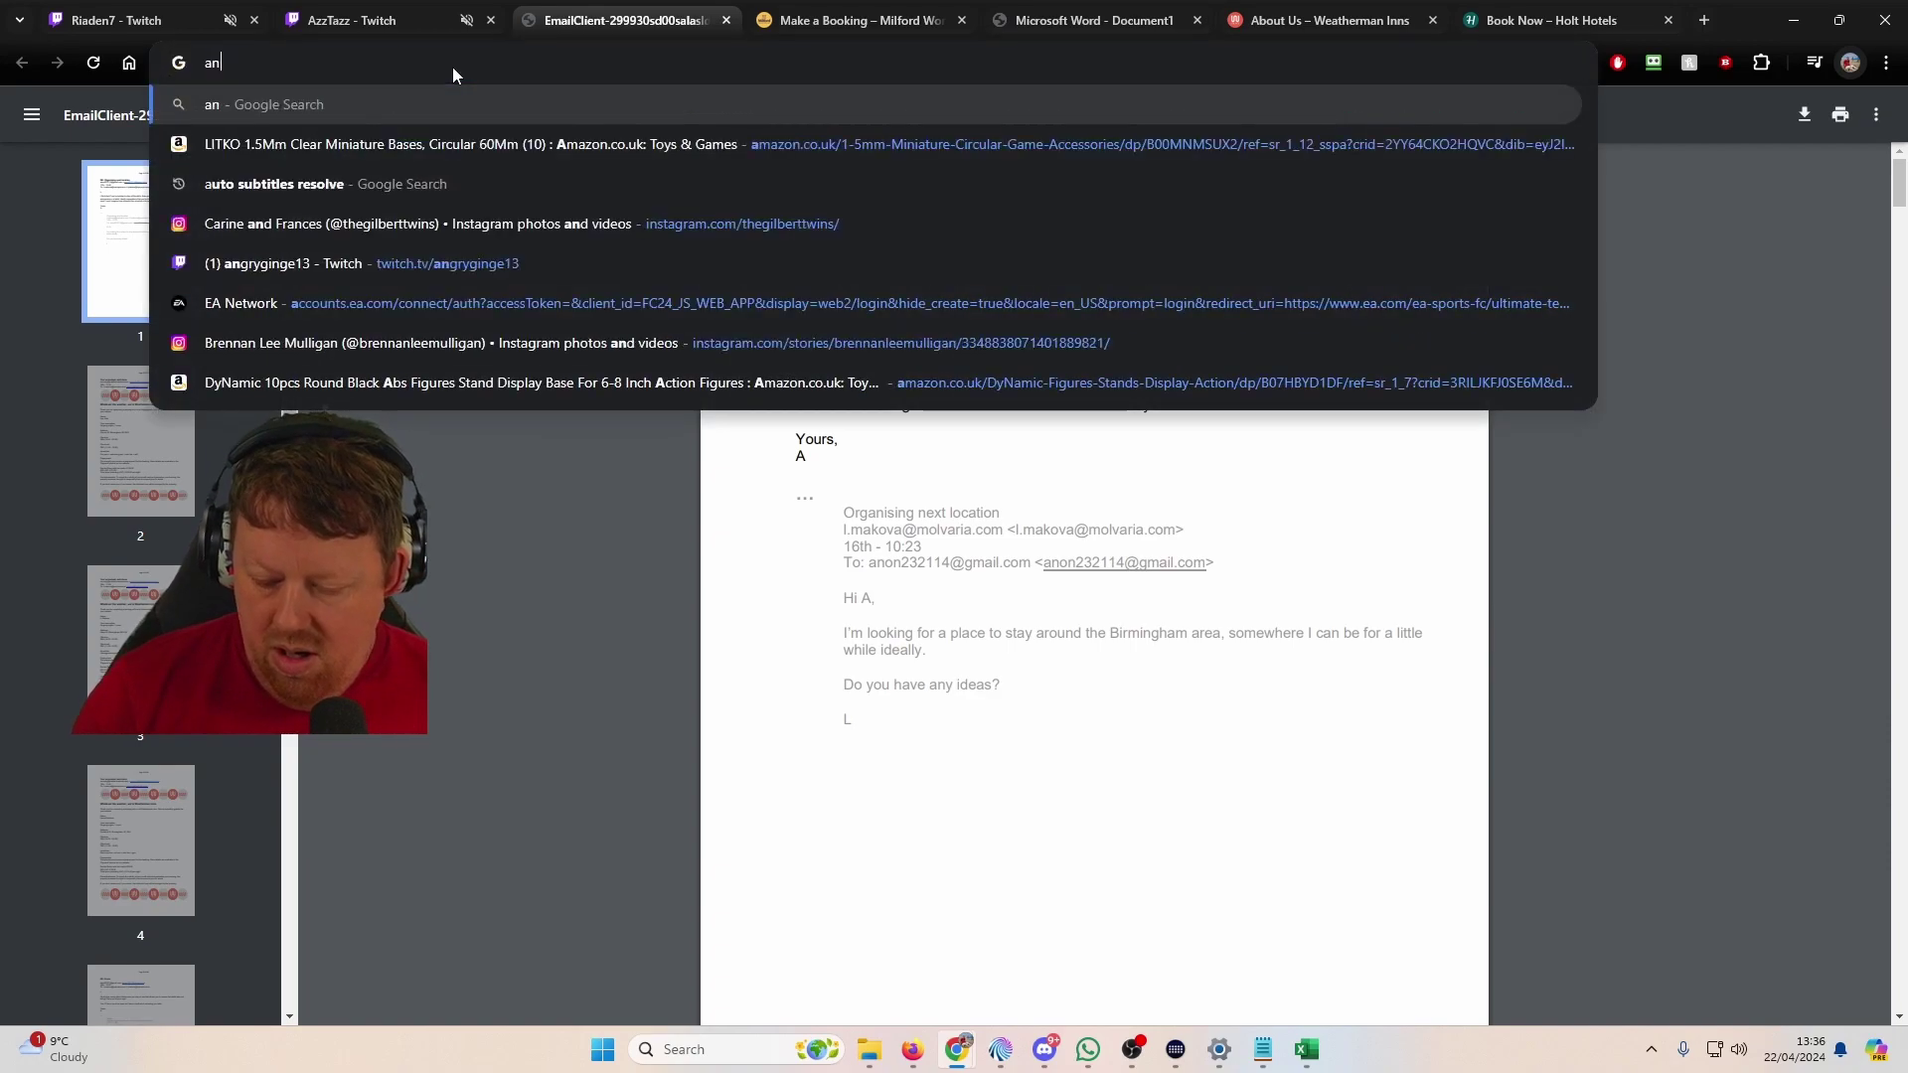
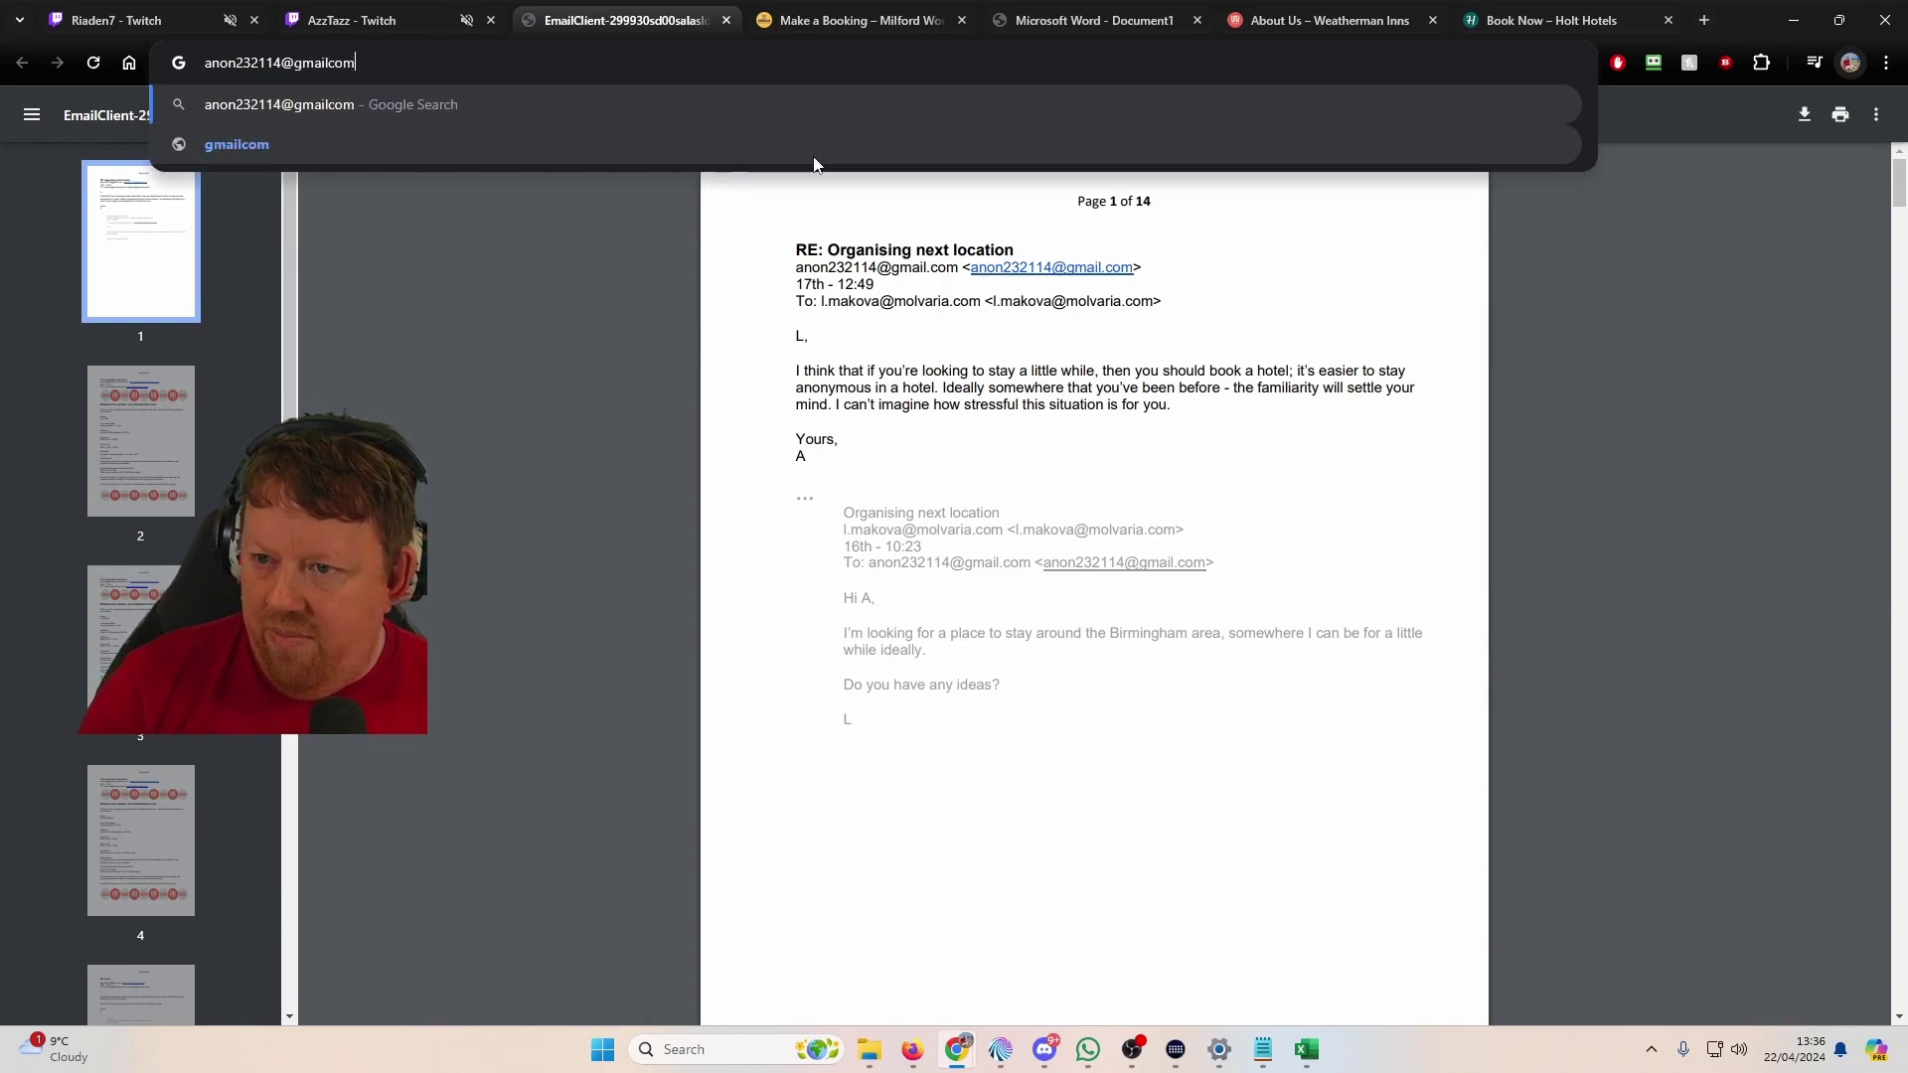
key(ctrl+a)
key(End)
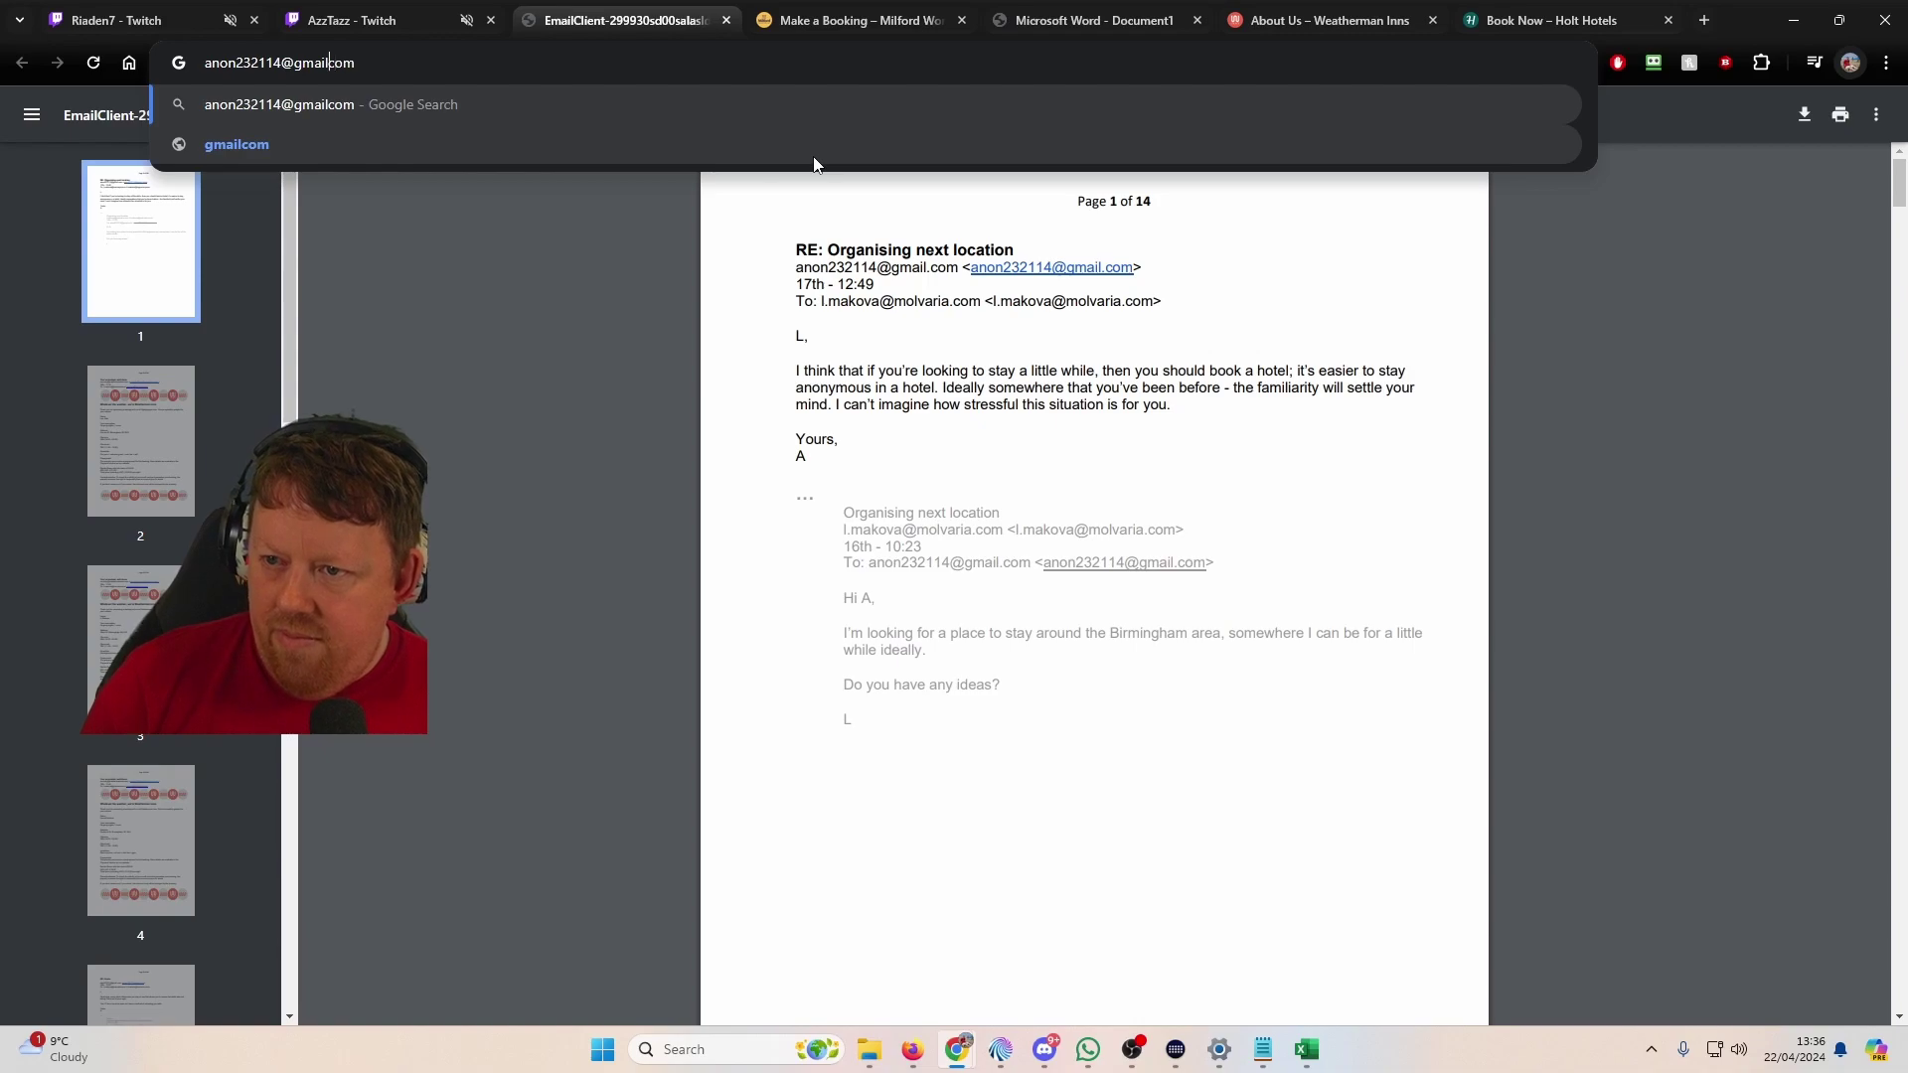
text(/)
key(BackSpace)
text(.)
key(ctrl+a)
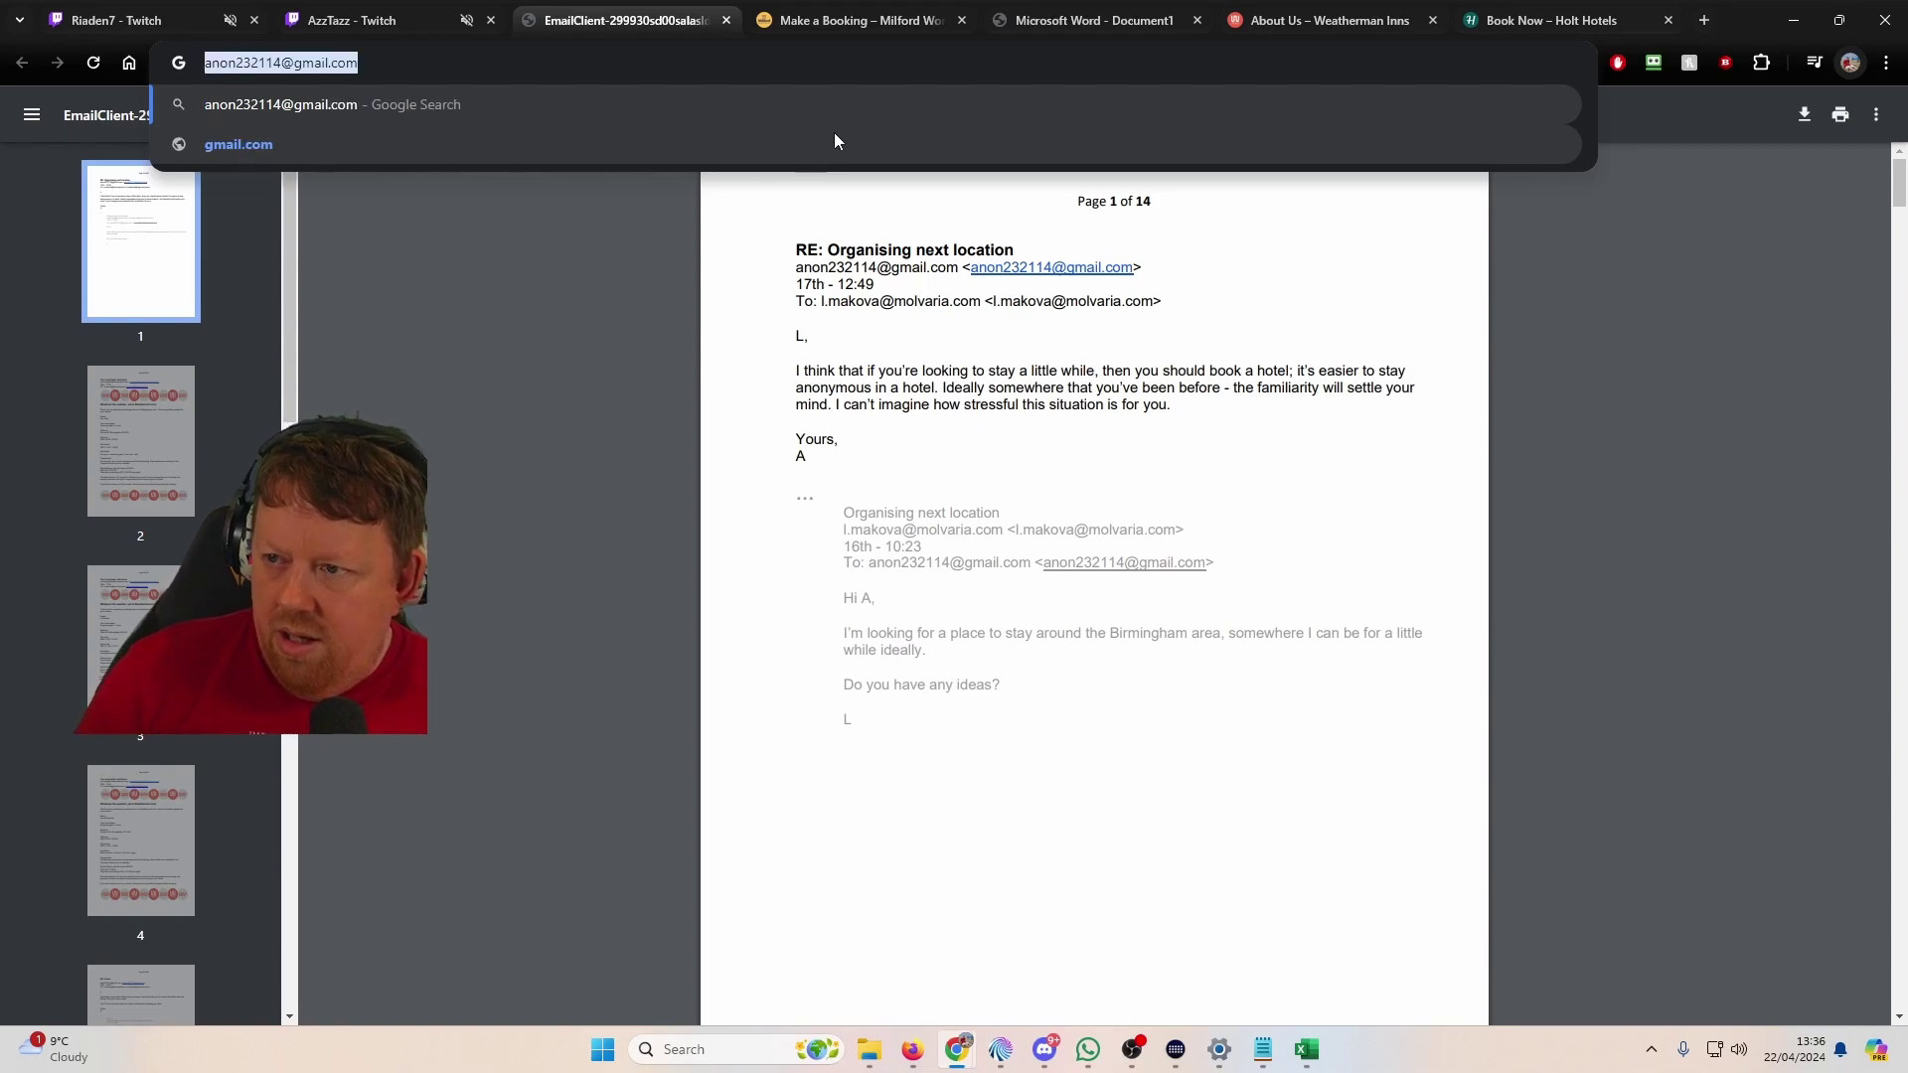
key(alt+Tab)
key(alt+Tab)
key(Tab)
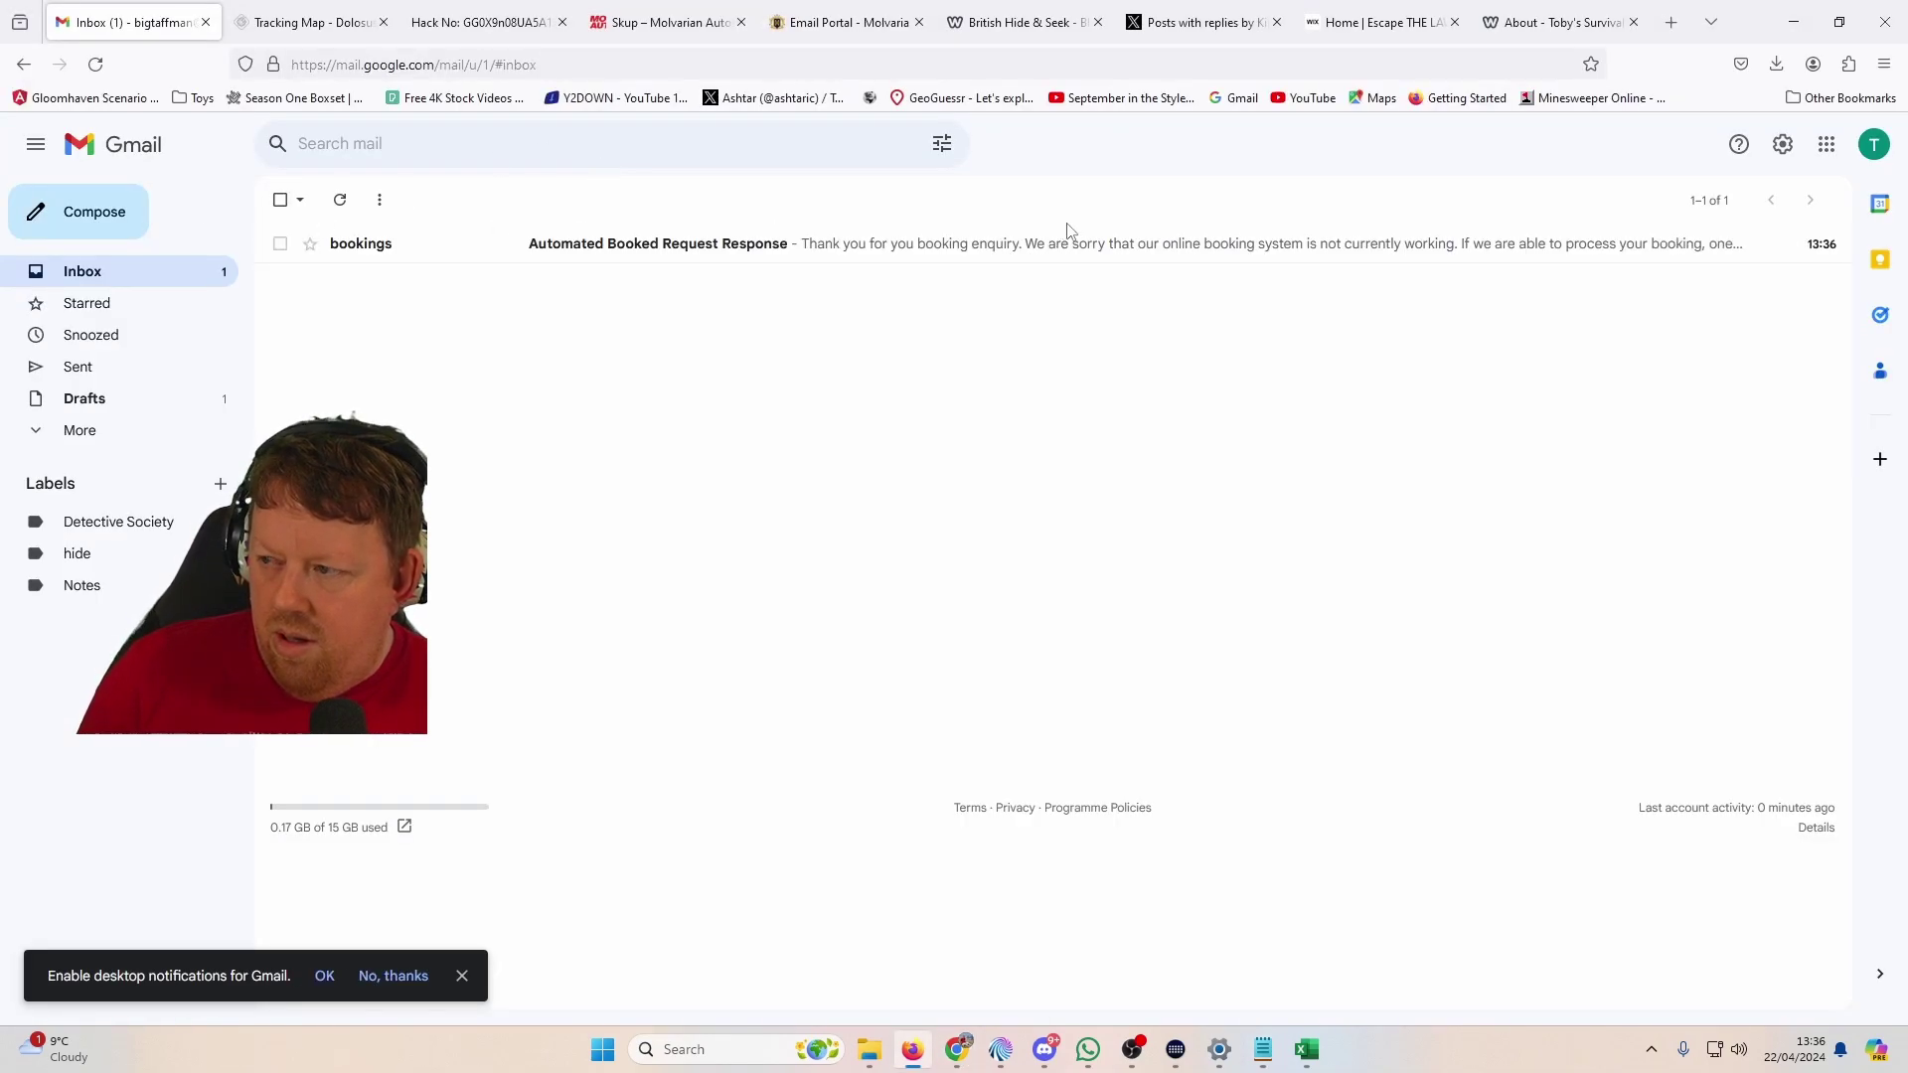
Step: Read the Holt Hotels automated booking reply email
click(1051, 246)
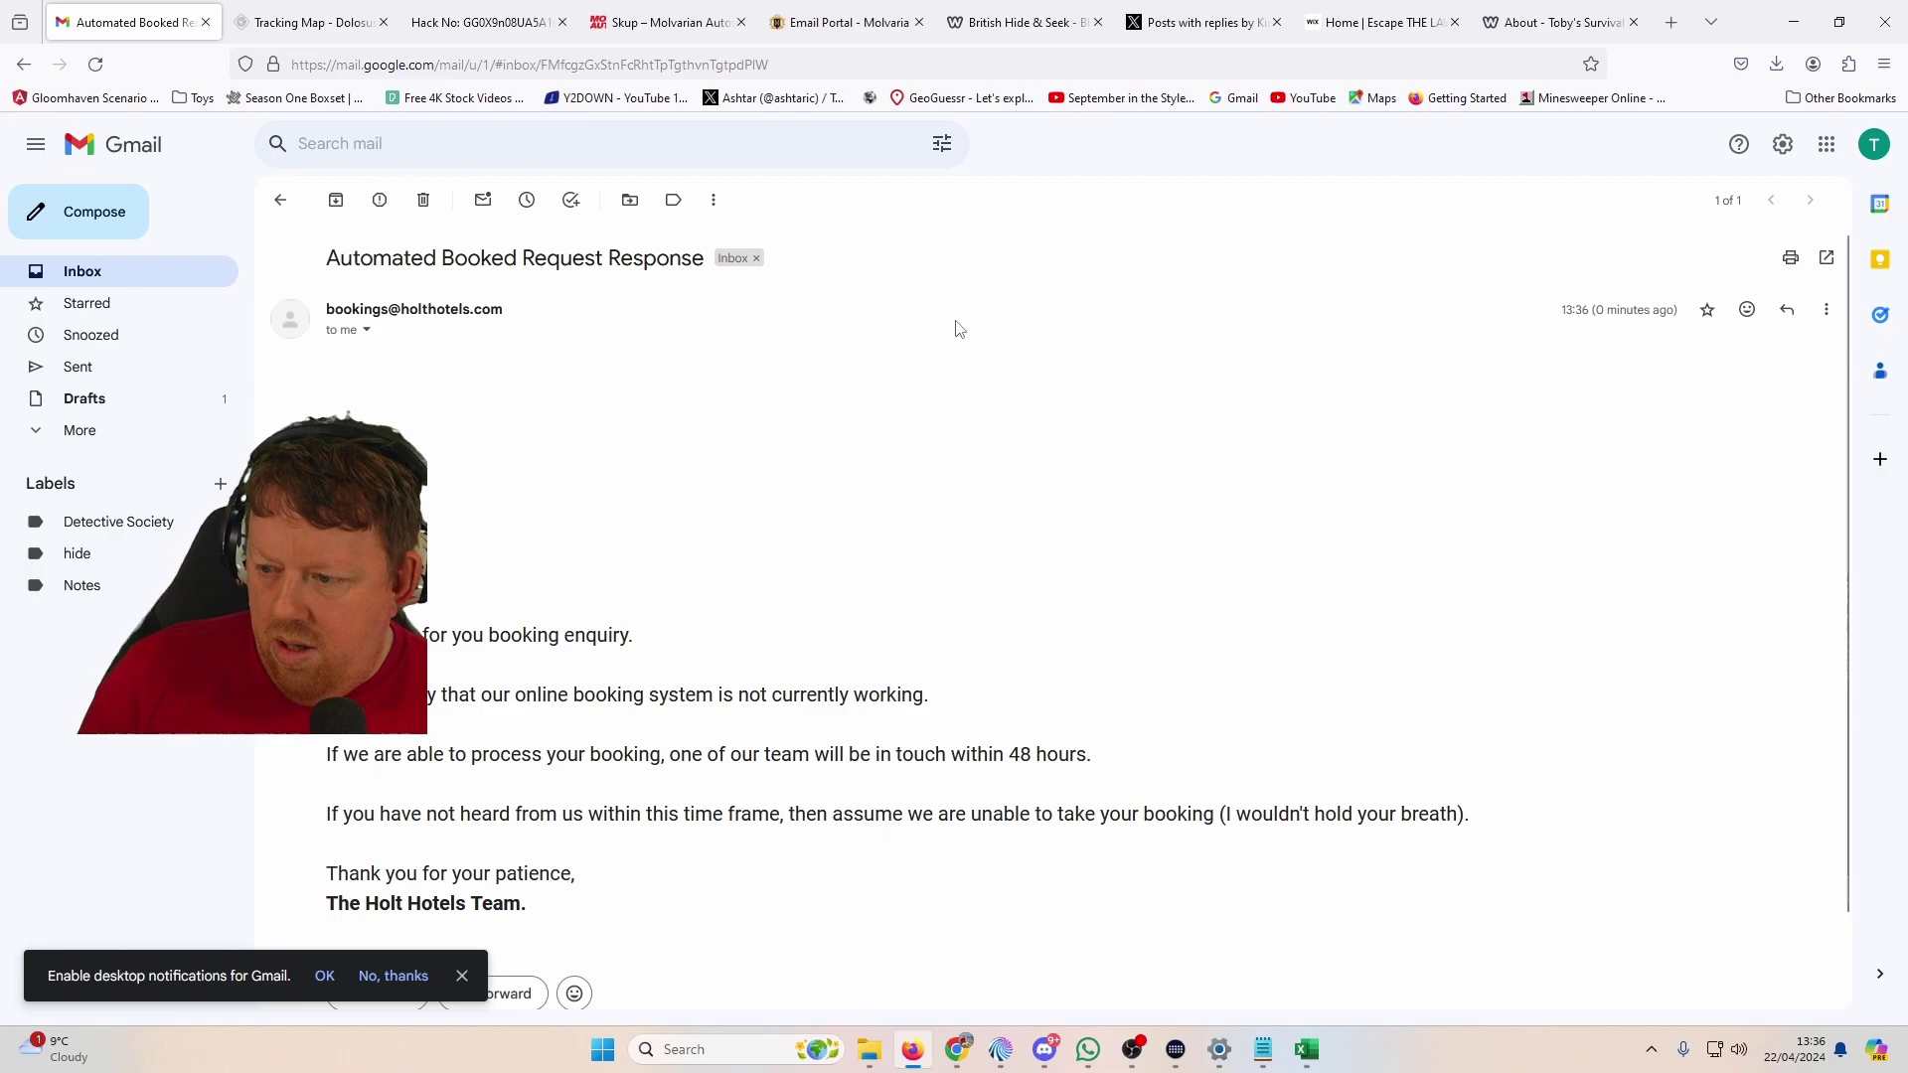
scroll(903, 338, down, 1)
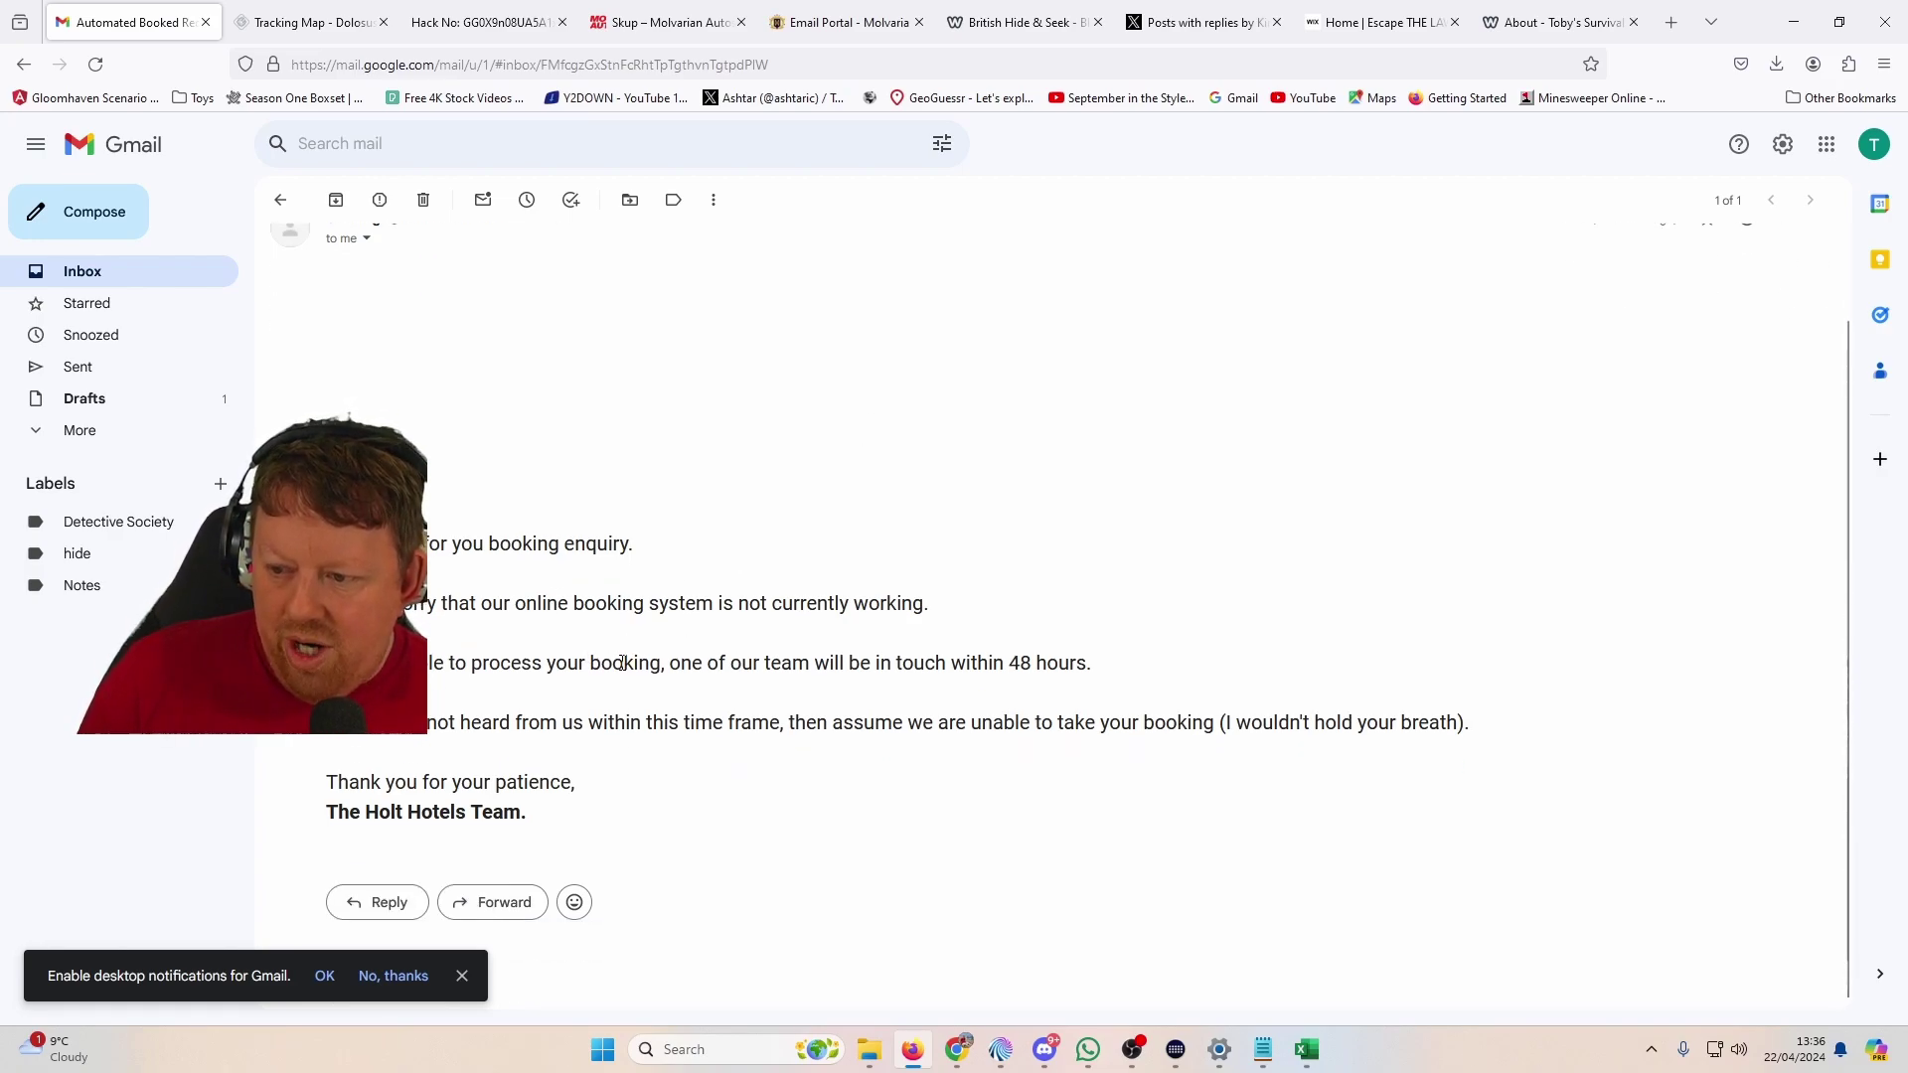
scroll(502, 630, up, 1)
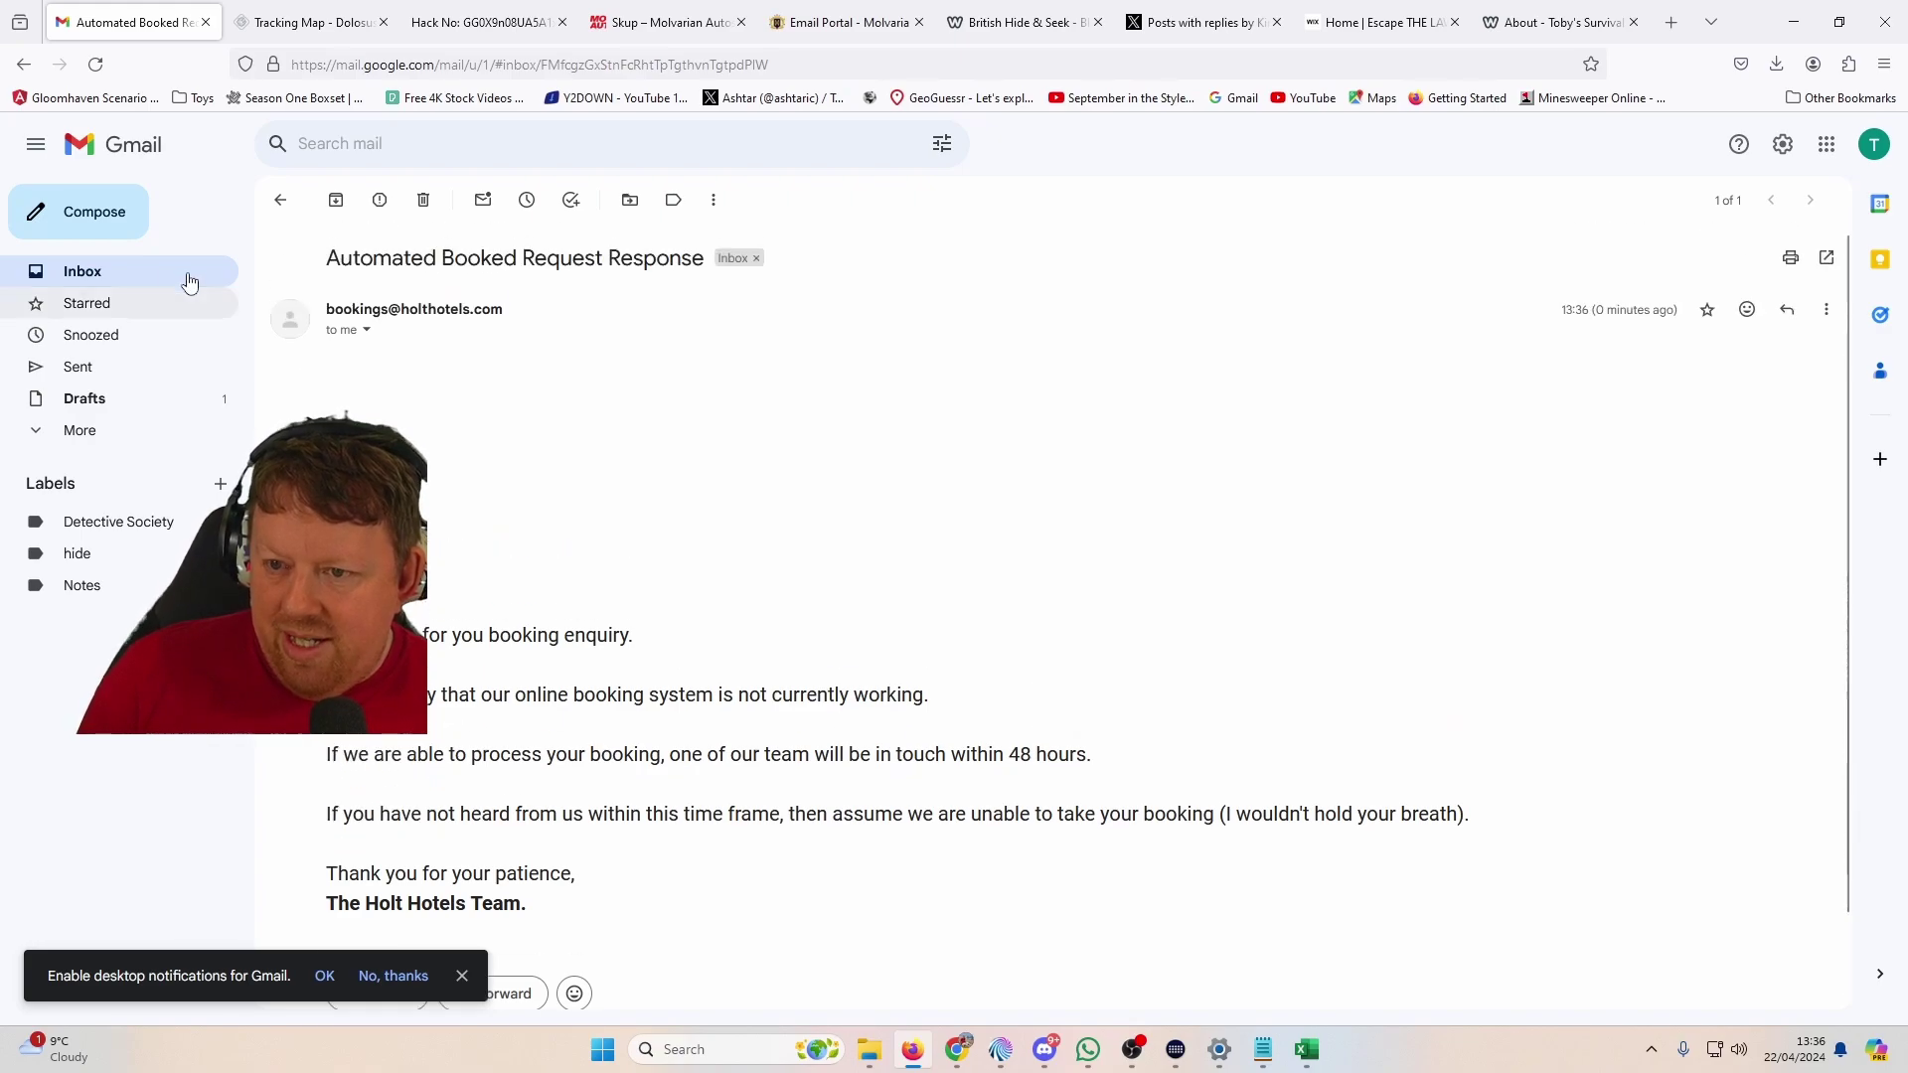
Step: Send the correspondent an email with subject 'hi' and body 'sup', then bring Chrome forward
click(88, 218)
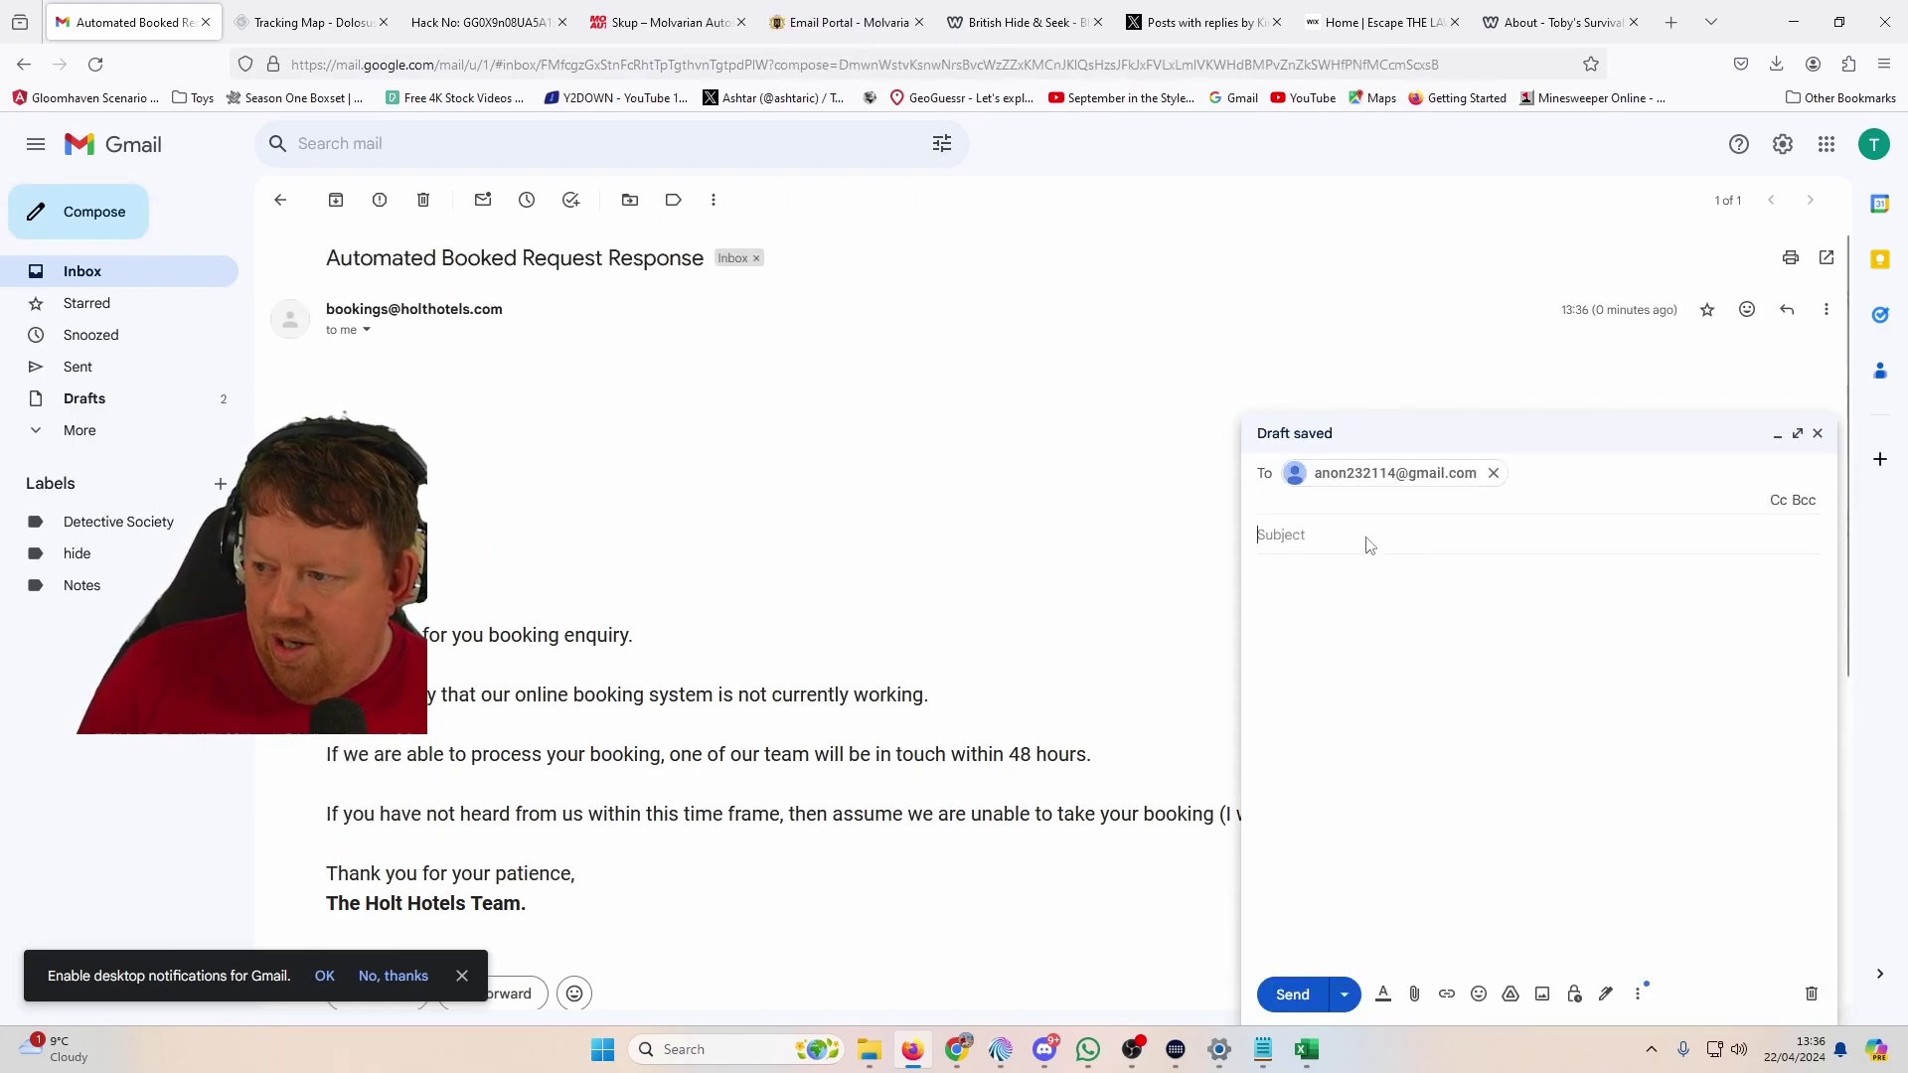
text(hi)
key(Tab)
text(sup)
mouse_move(1306, 1049)
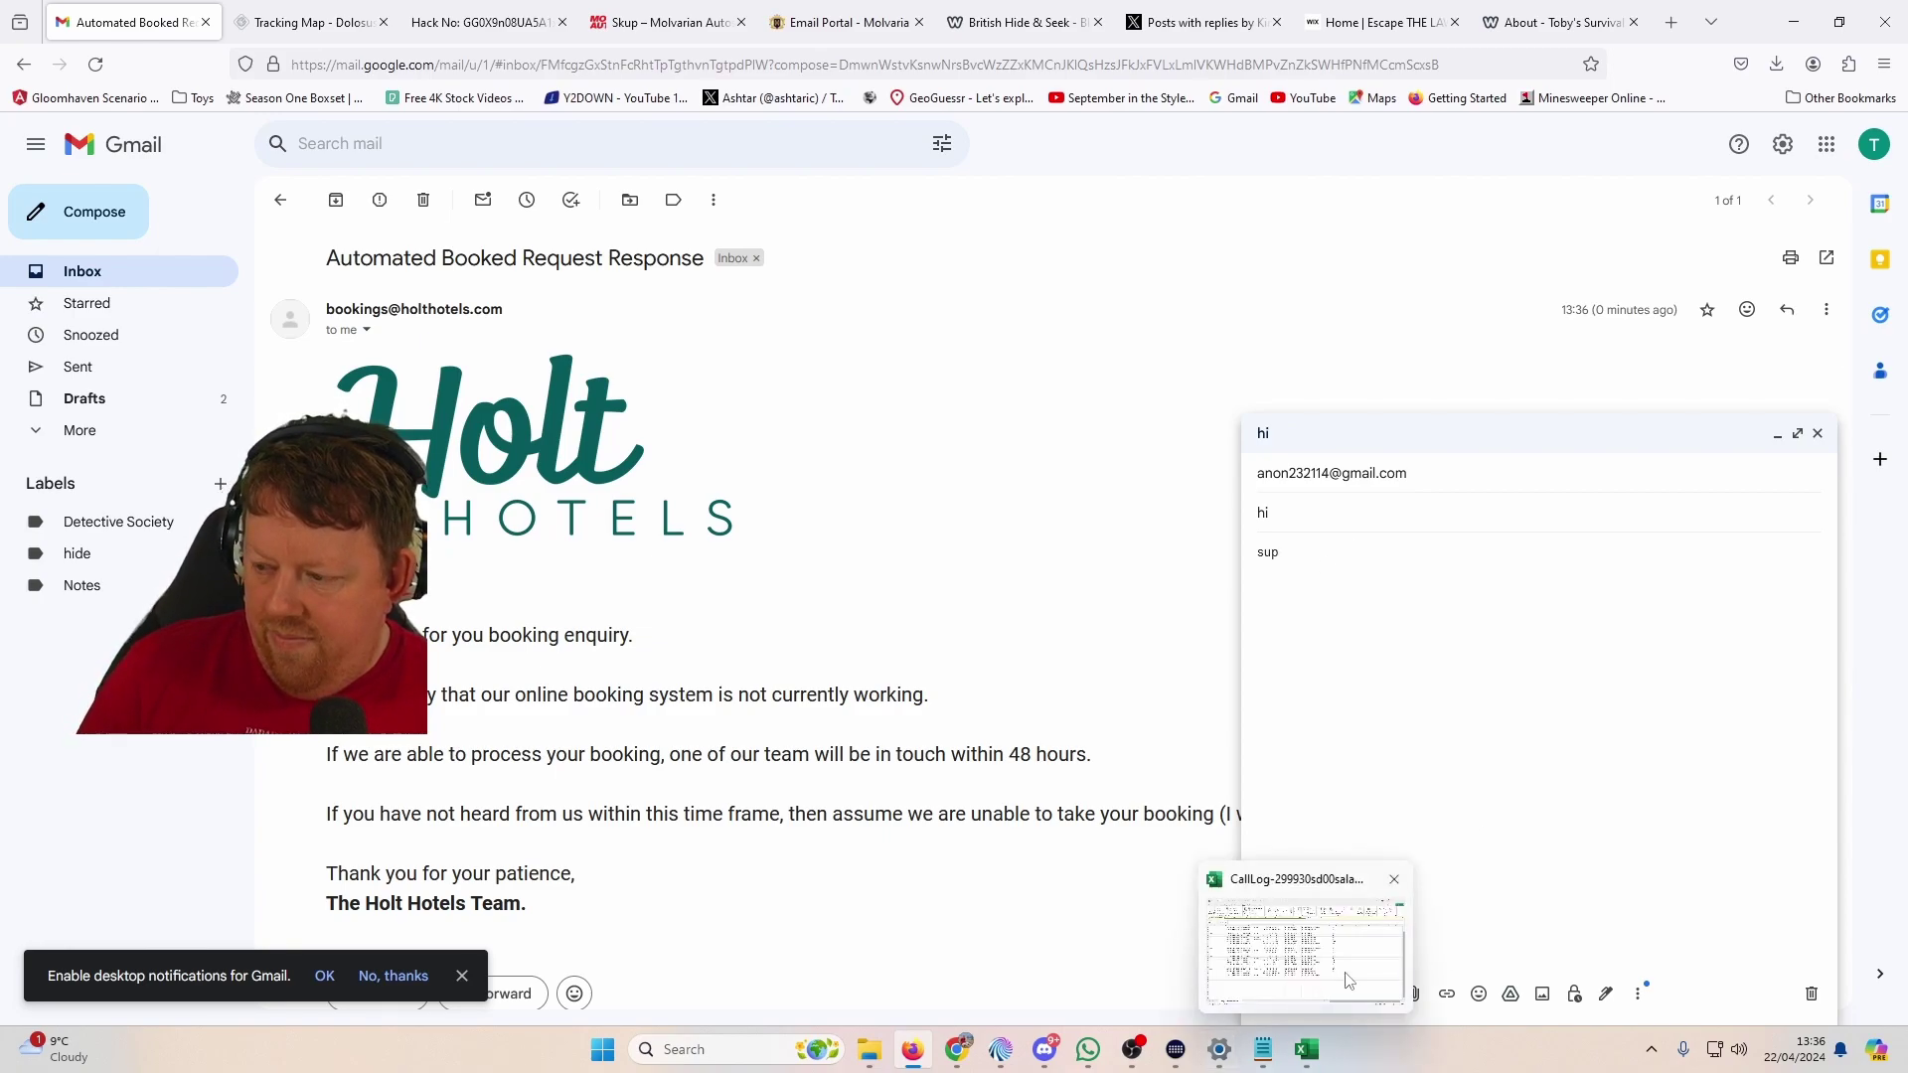
click(1294, 994)
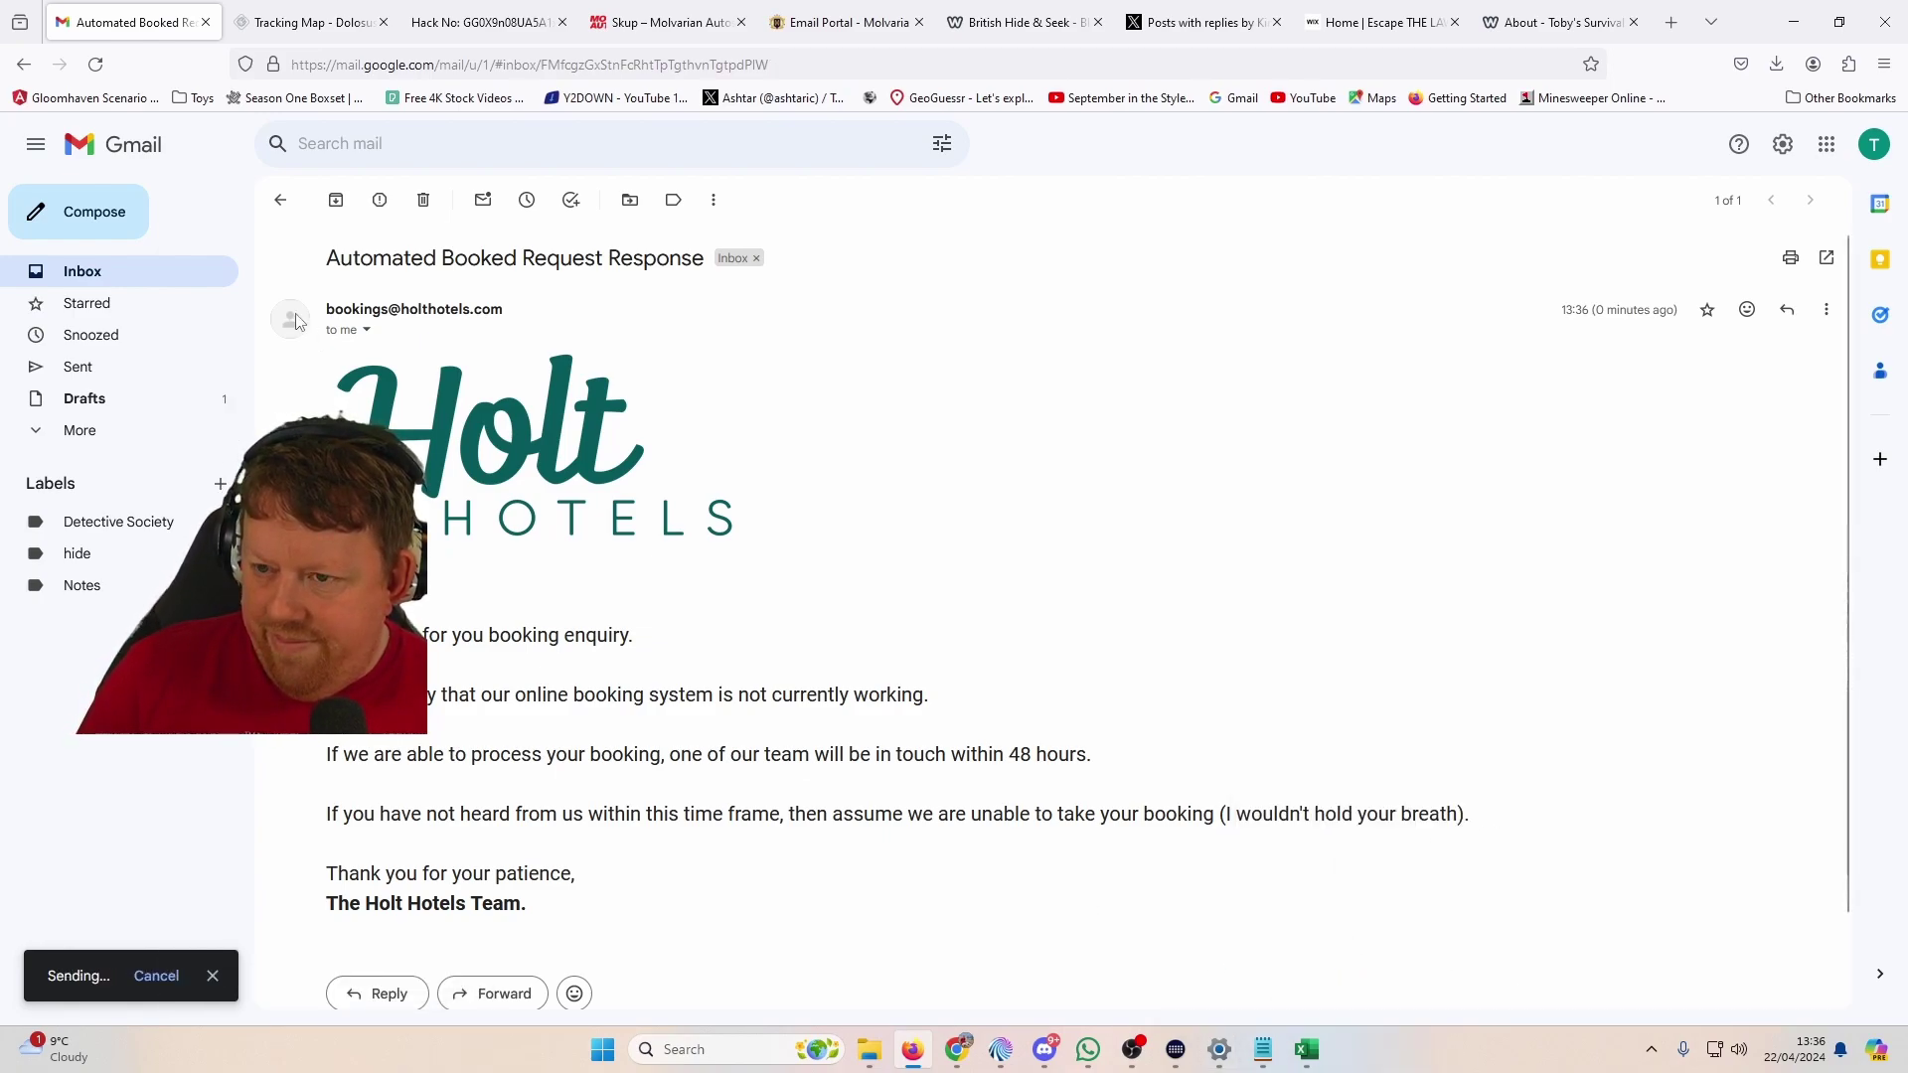
click(280, 201)
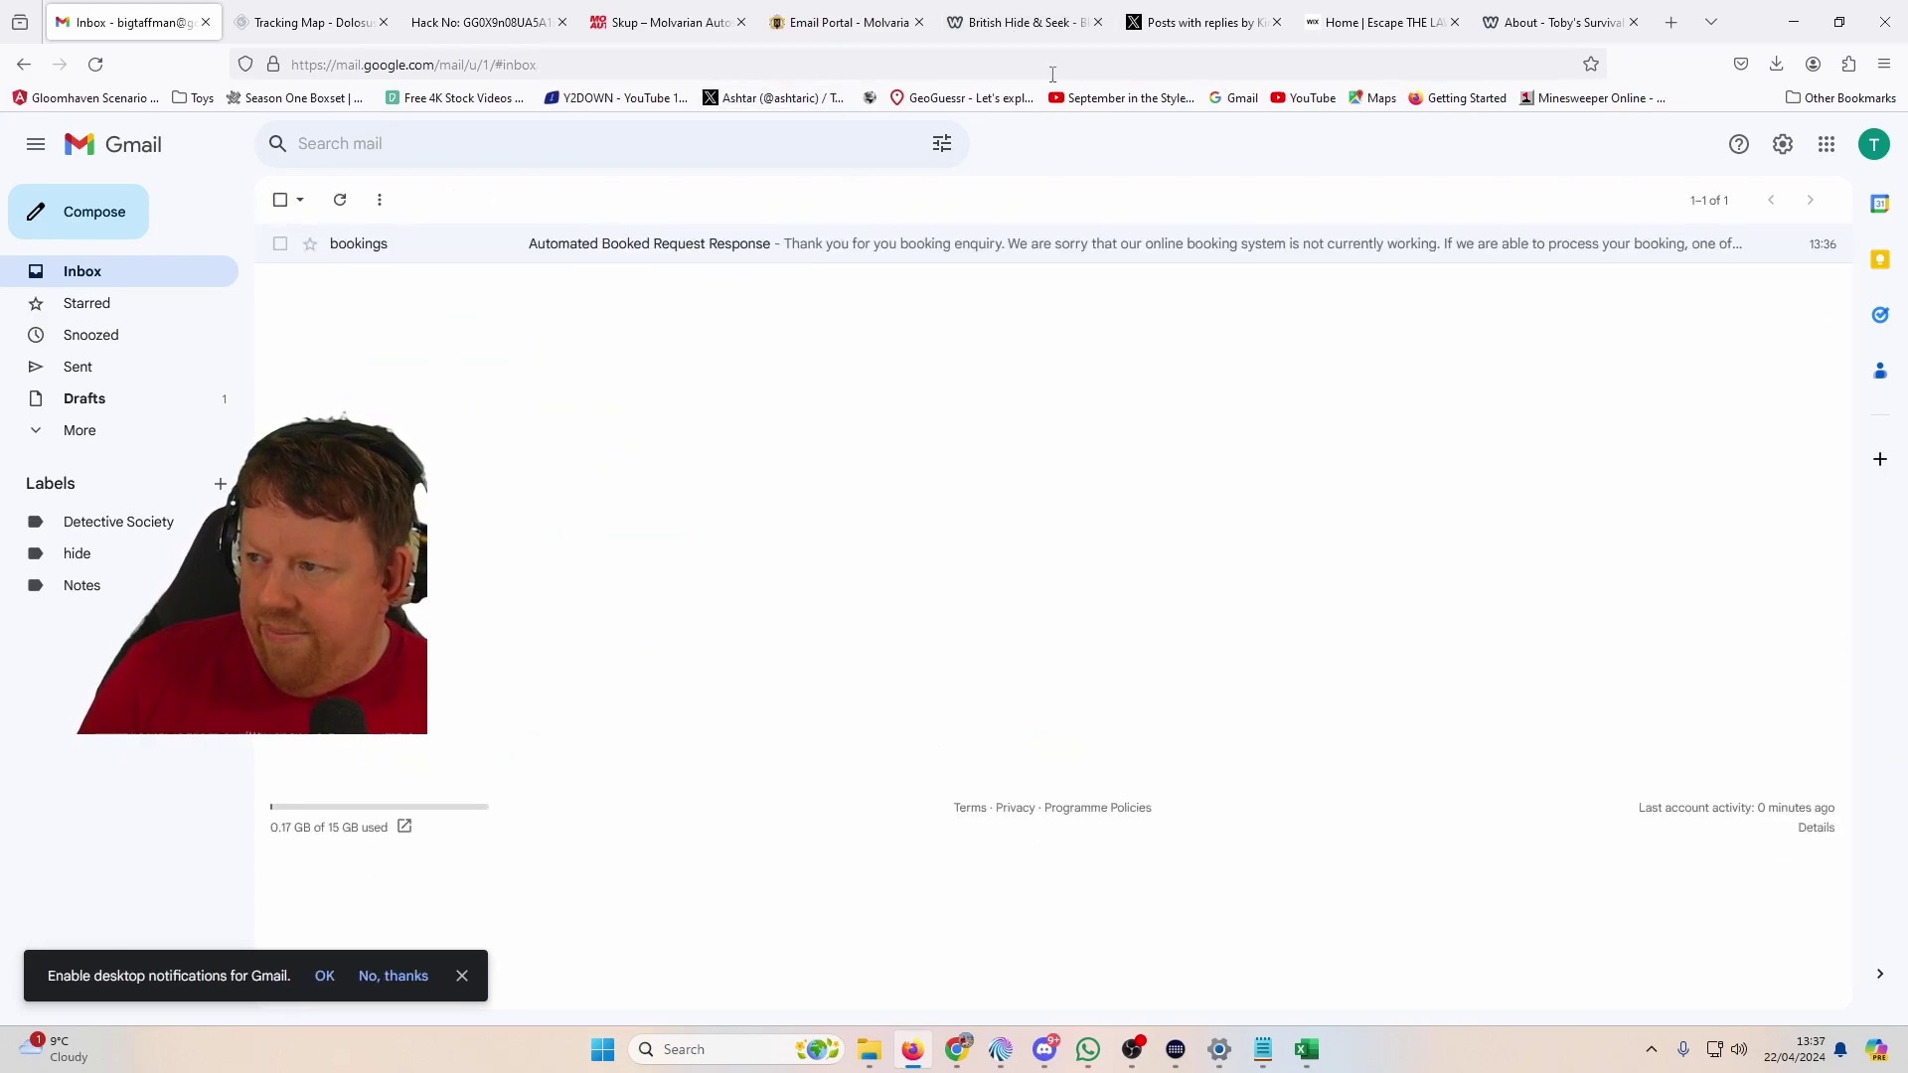
key(super+Tab)
click(950, 227)
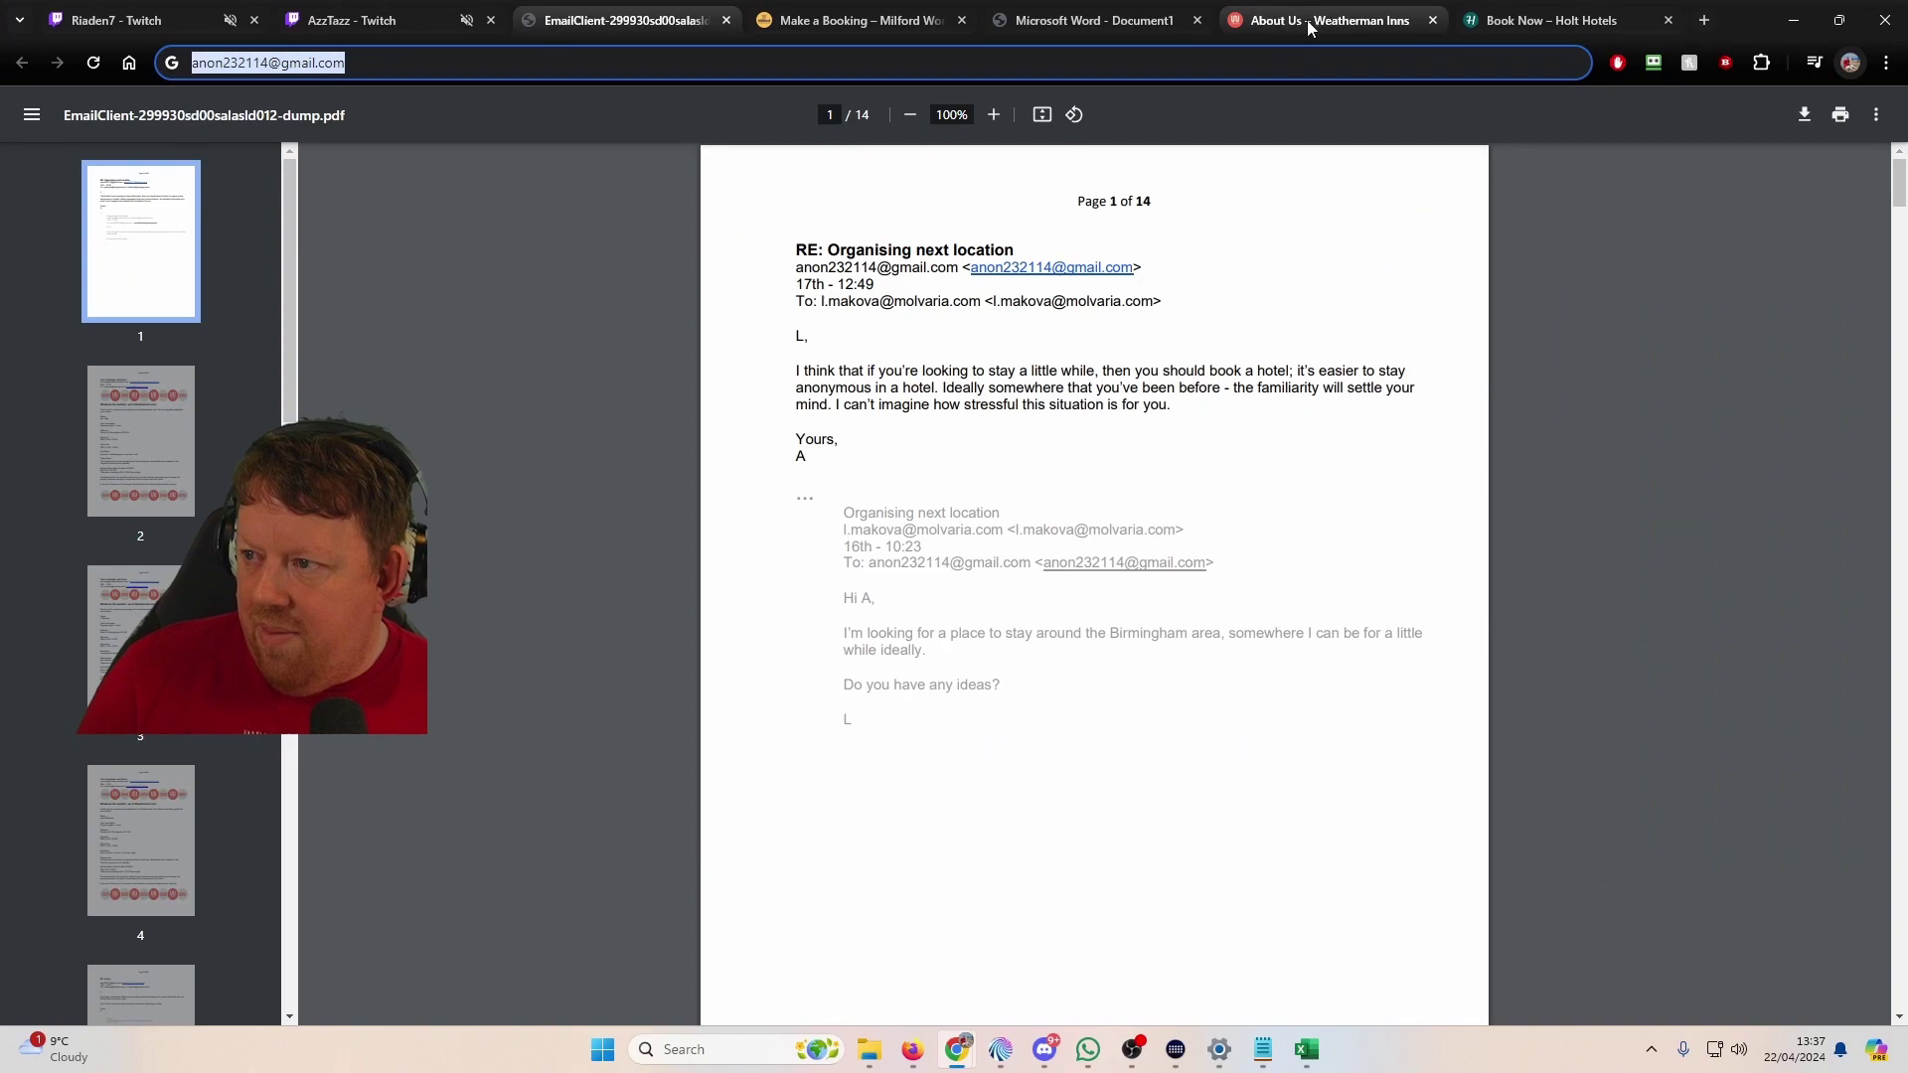
Step: Open the Weatherman Inns Beds, Windows, Secure and Locations pages in background tabs
click(1312, 22)
scroll(1124, 447, down, 4)
middle_click(1696, 484)
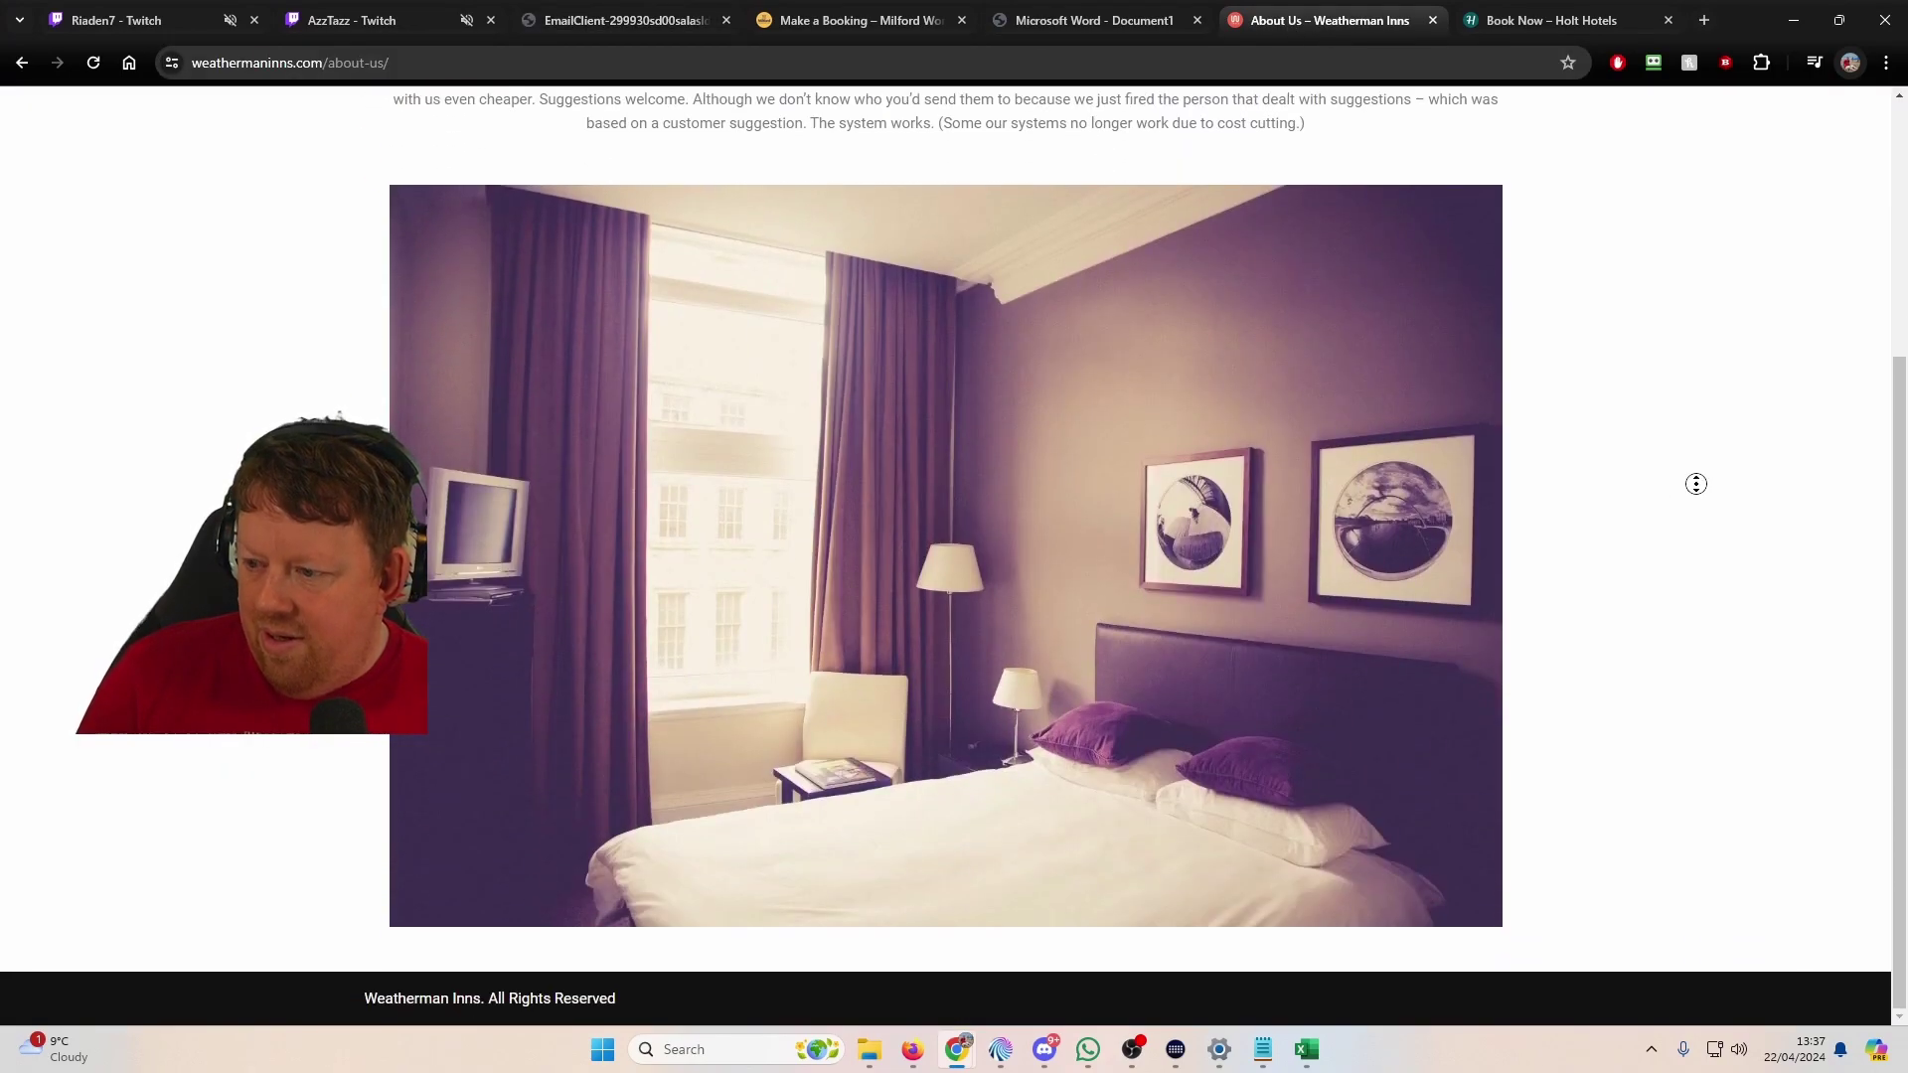
scroll(529, 646, up, 4)
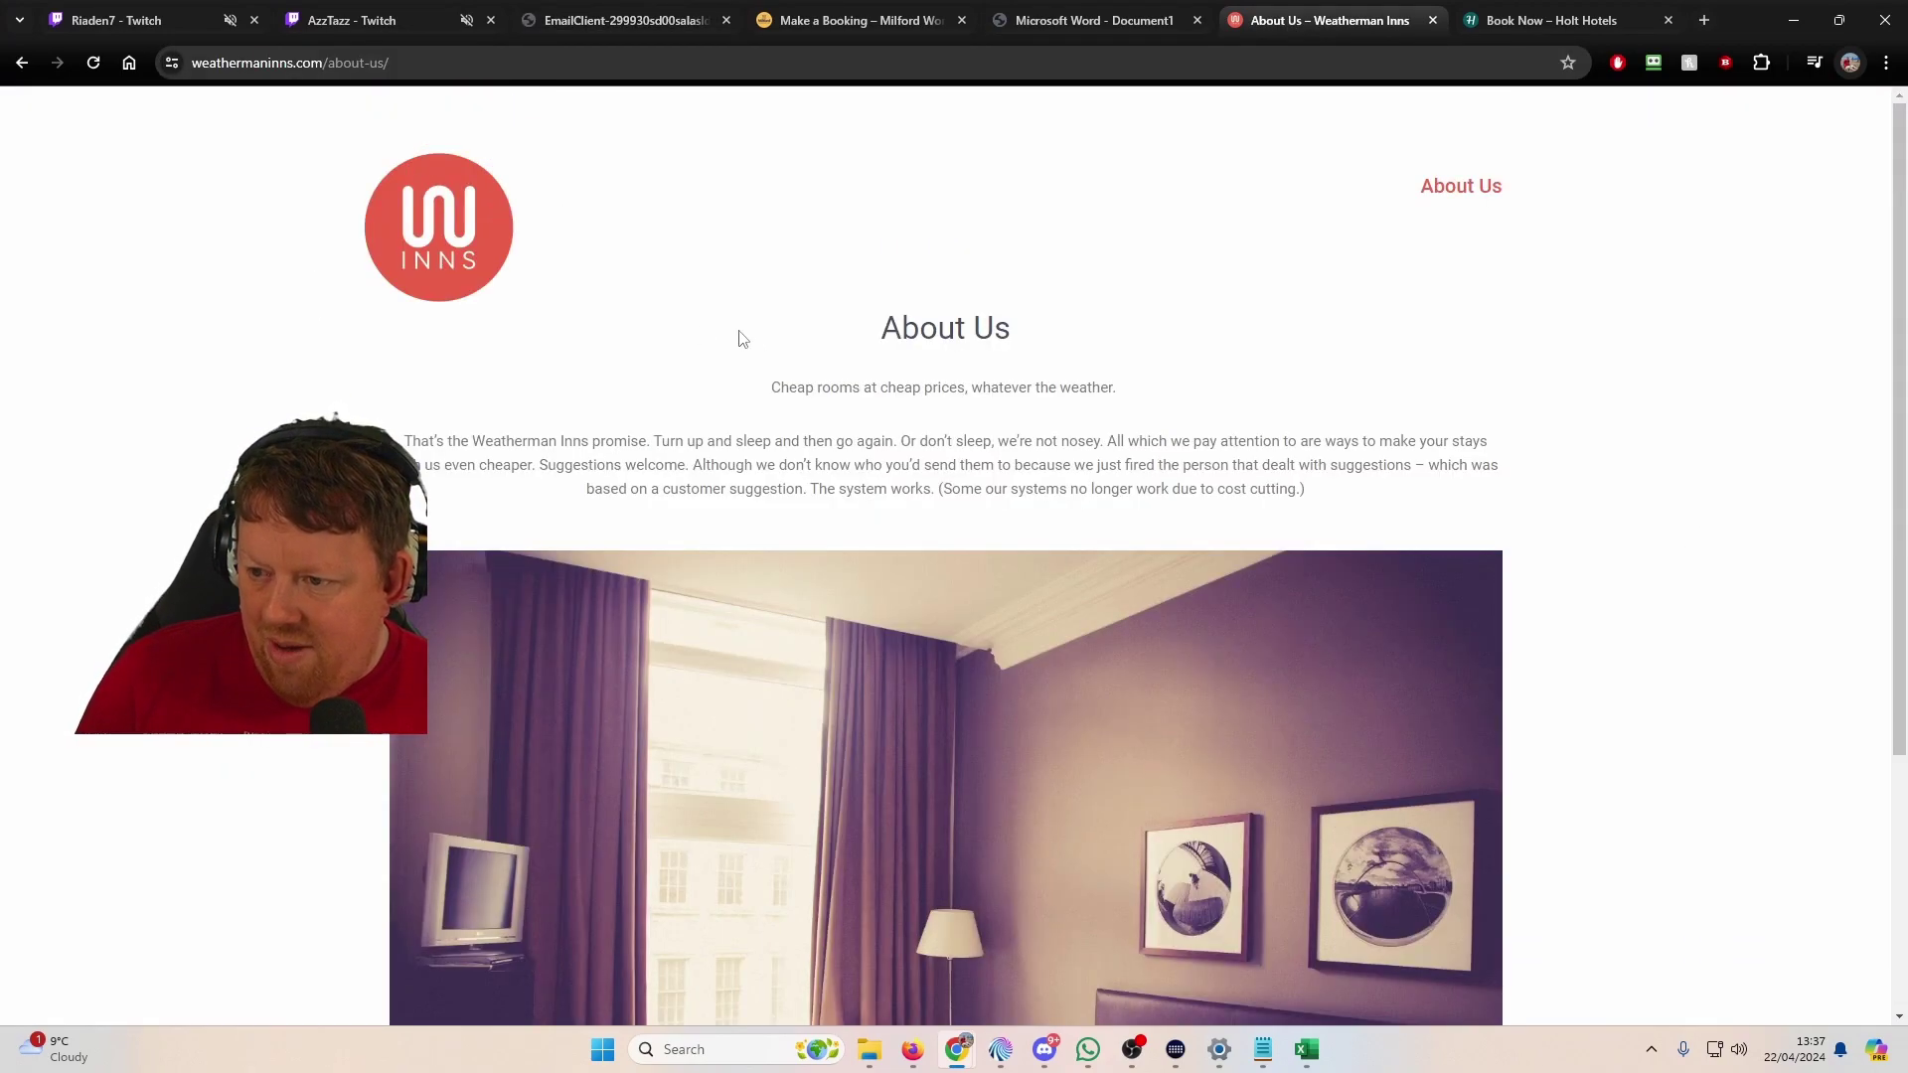
click(417, 212)
scroll(467, 324, down, 5)
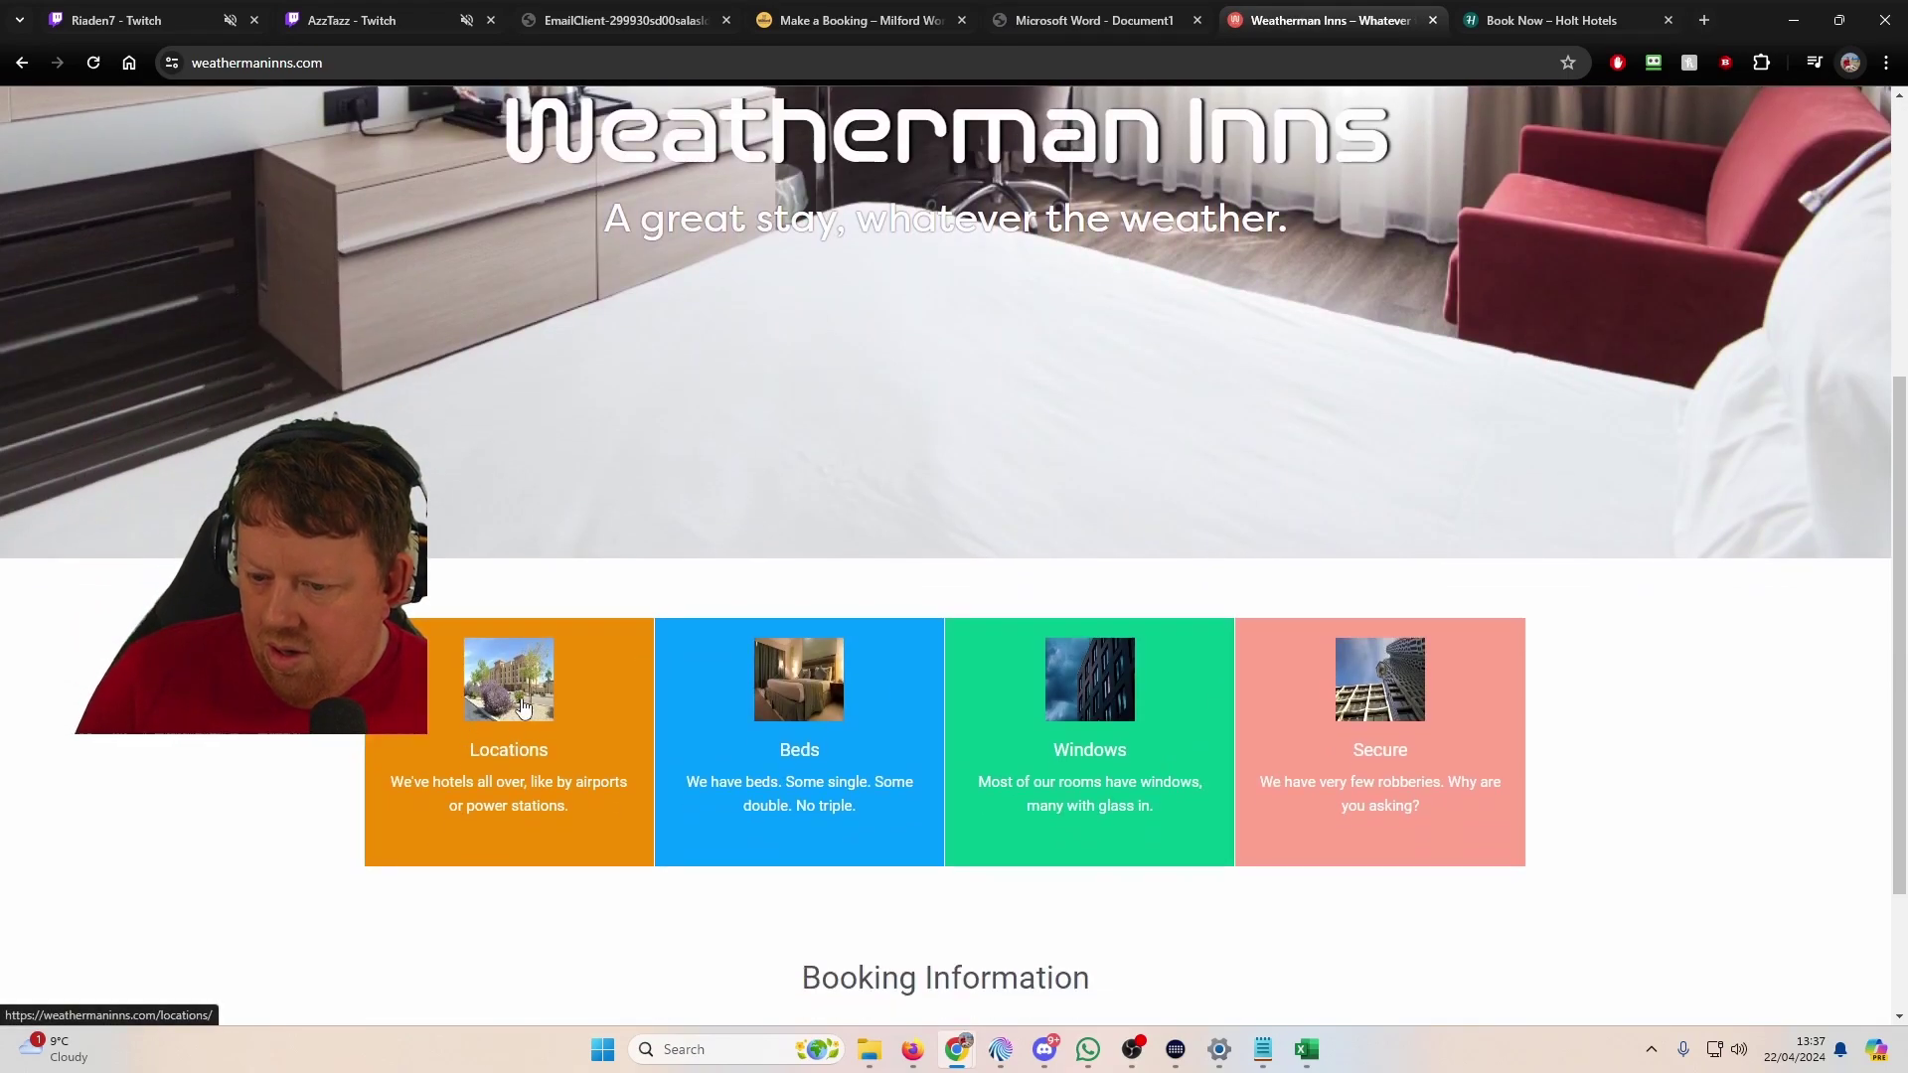
middle_click(810, 688)
middle_click(1110, 702)
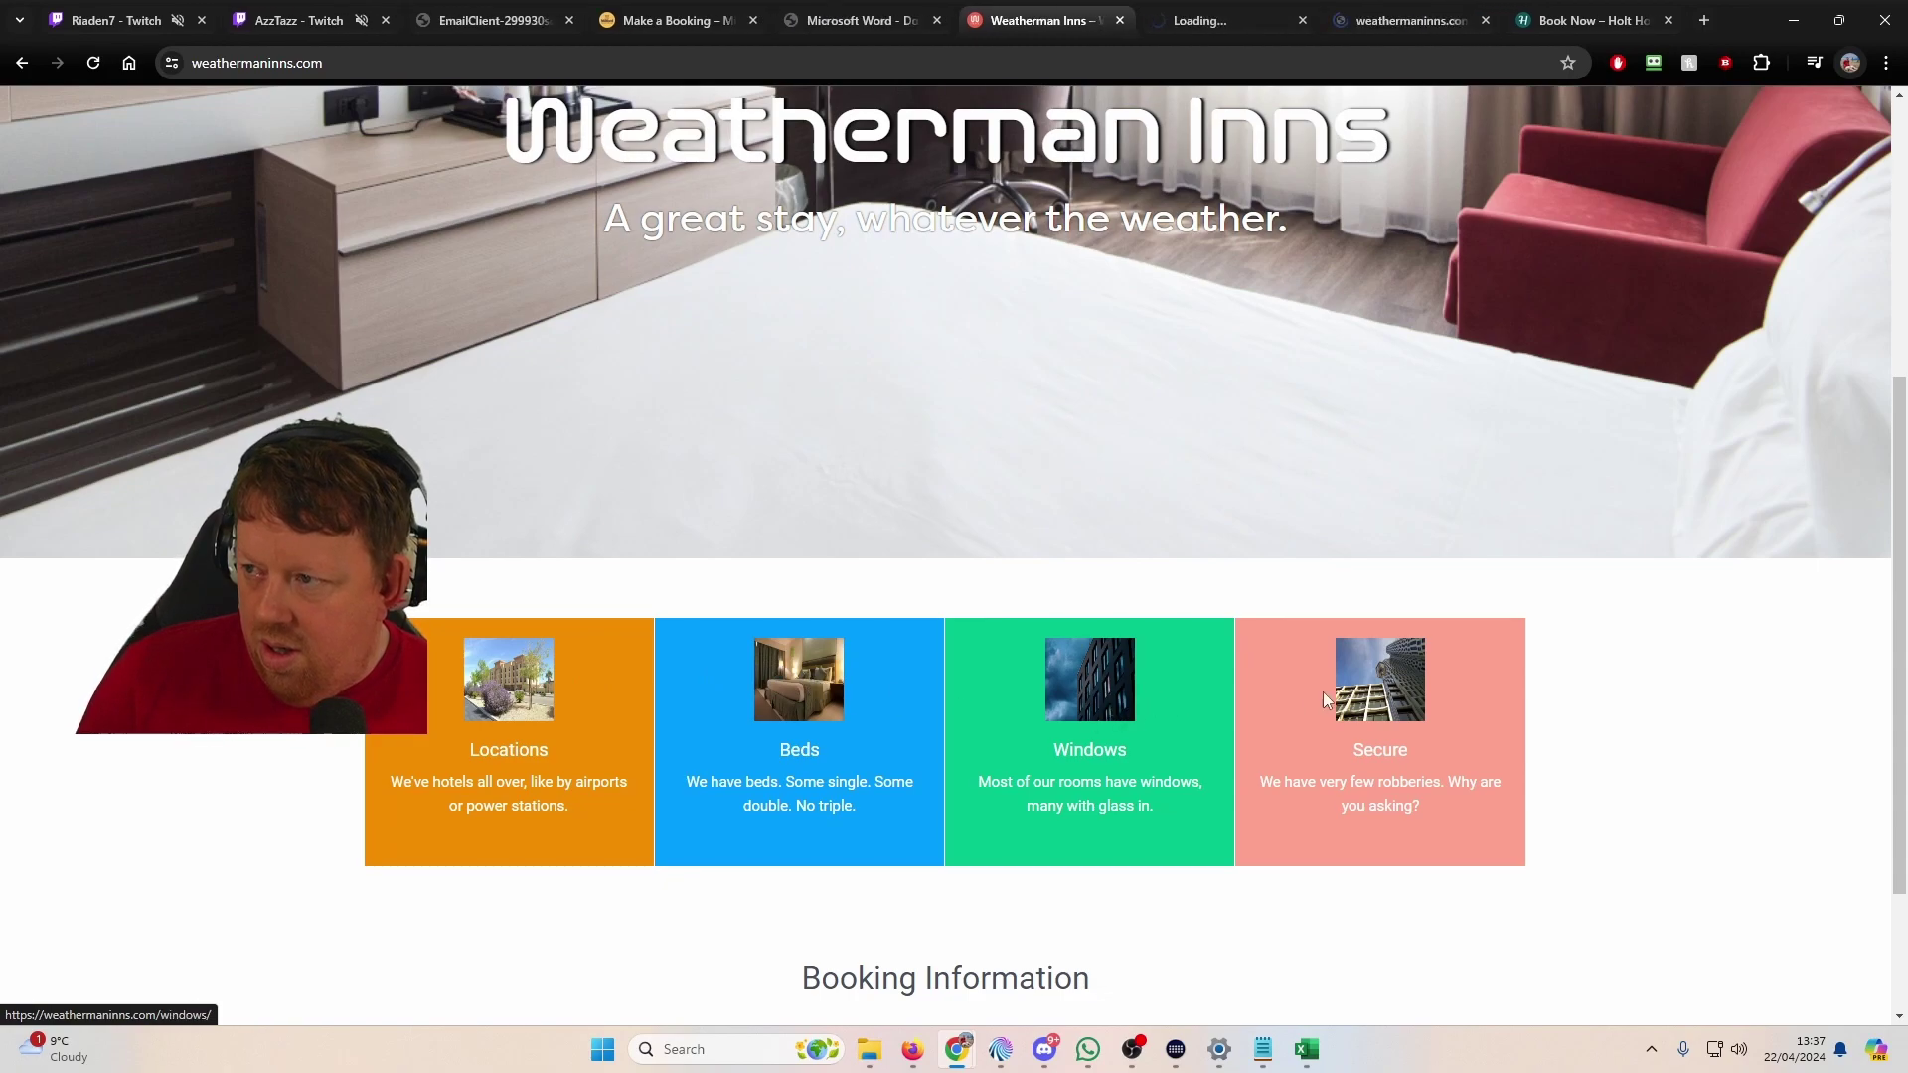
middle_click(1378, 685)
middle_click(516, 693)
scroll(758, 746, down, 2)
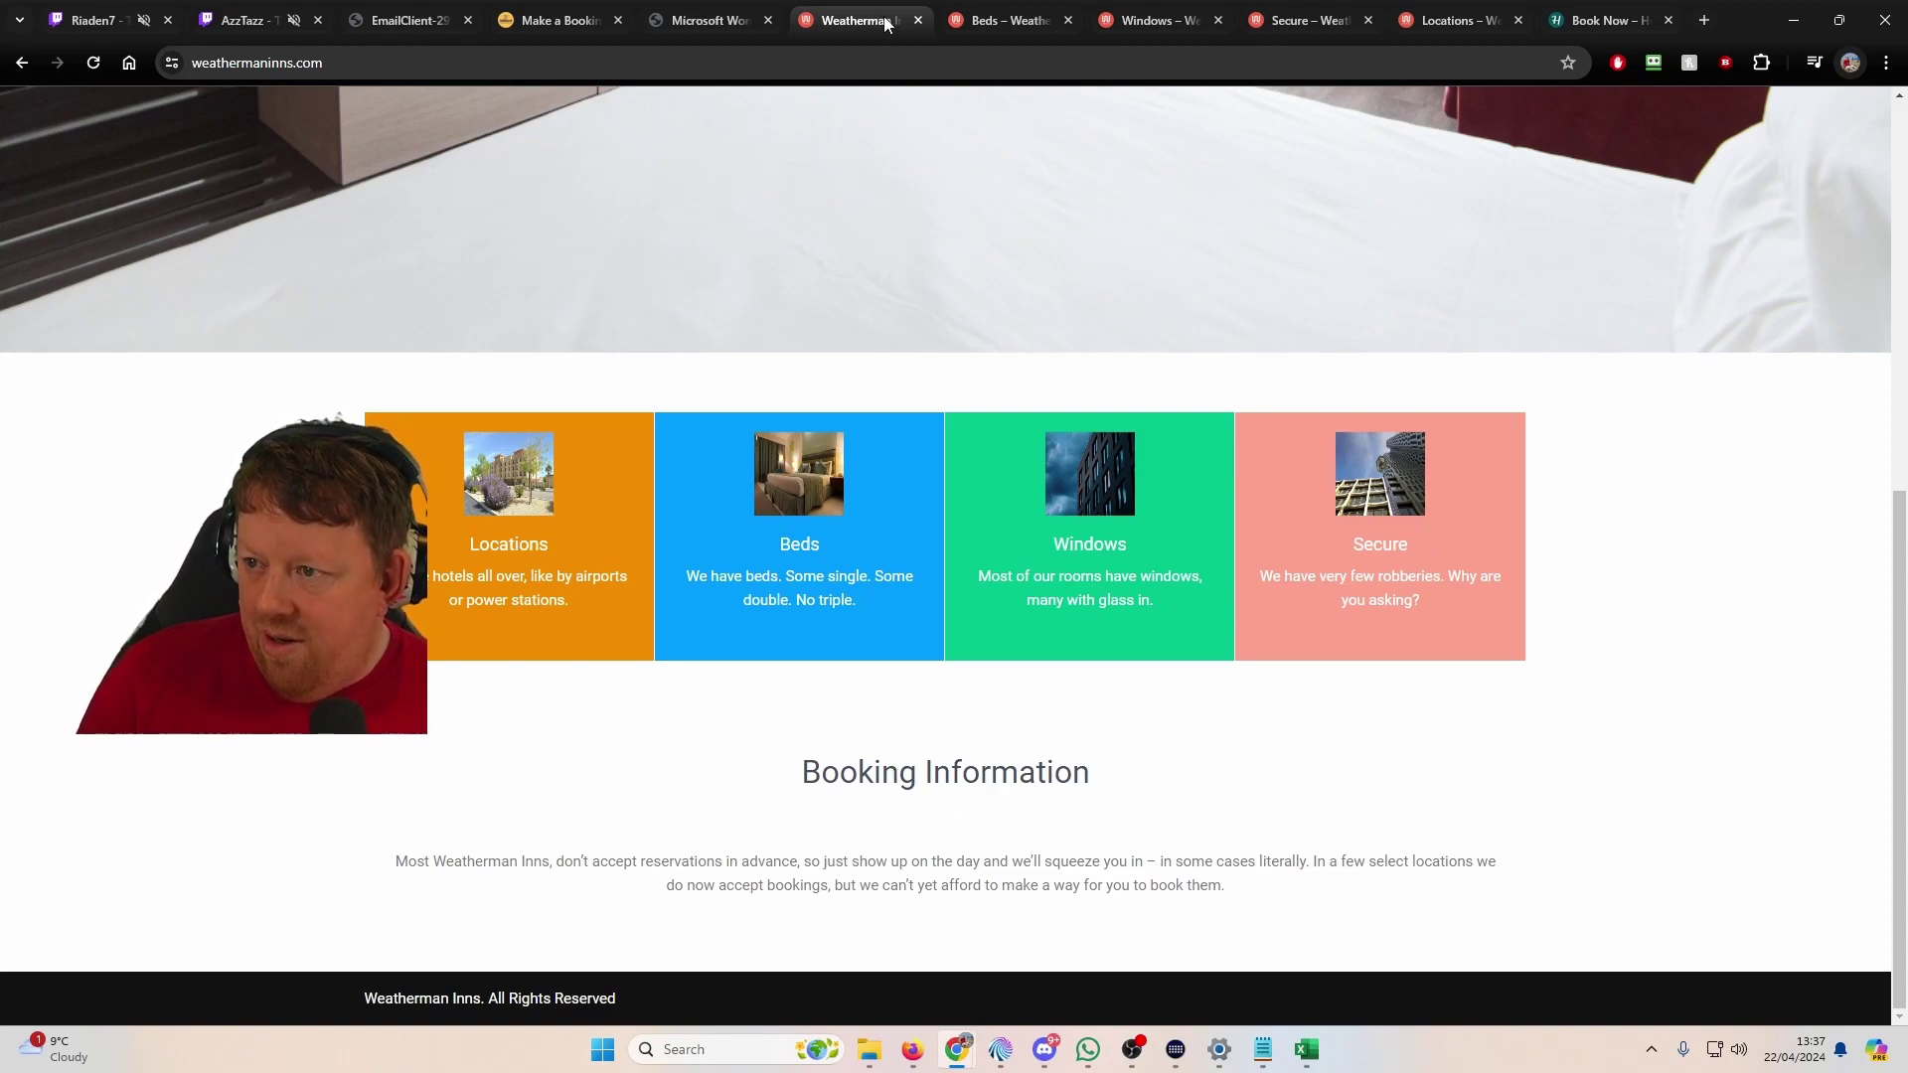
Step: Close the Weatherman Inns and Holt Hotels tabs until the voicemail PDF shows
click(917, 20)
scroll(949, 302, down, 2)
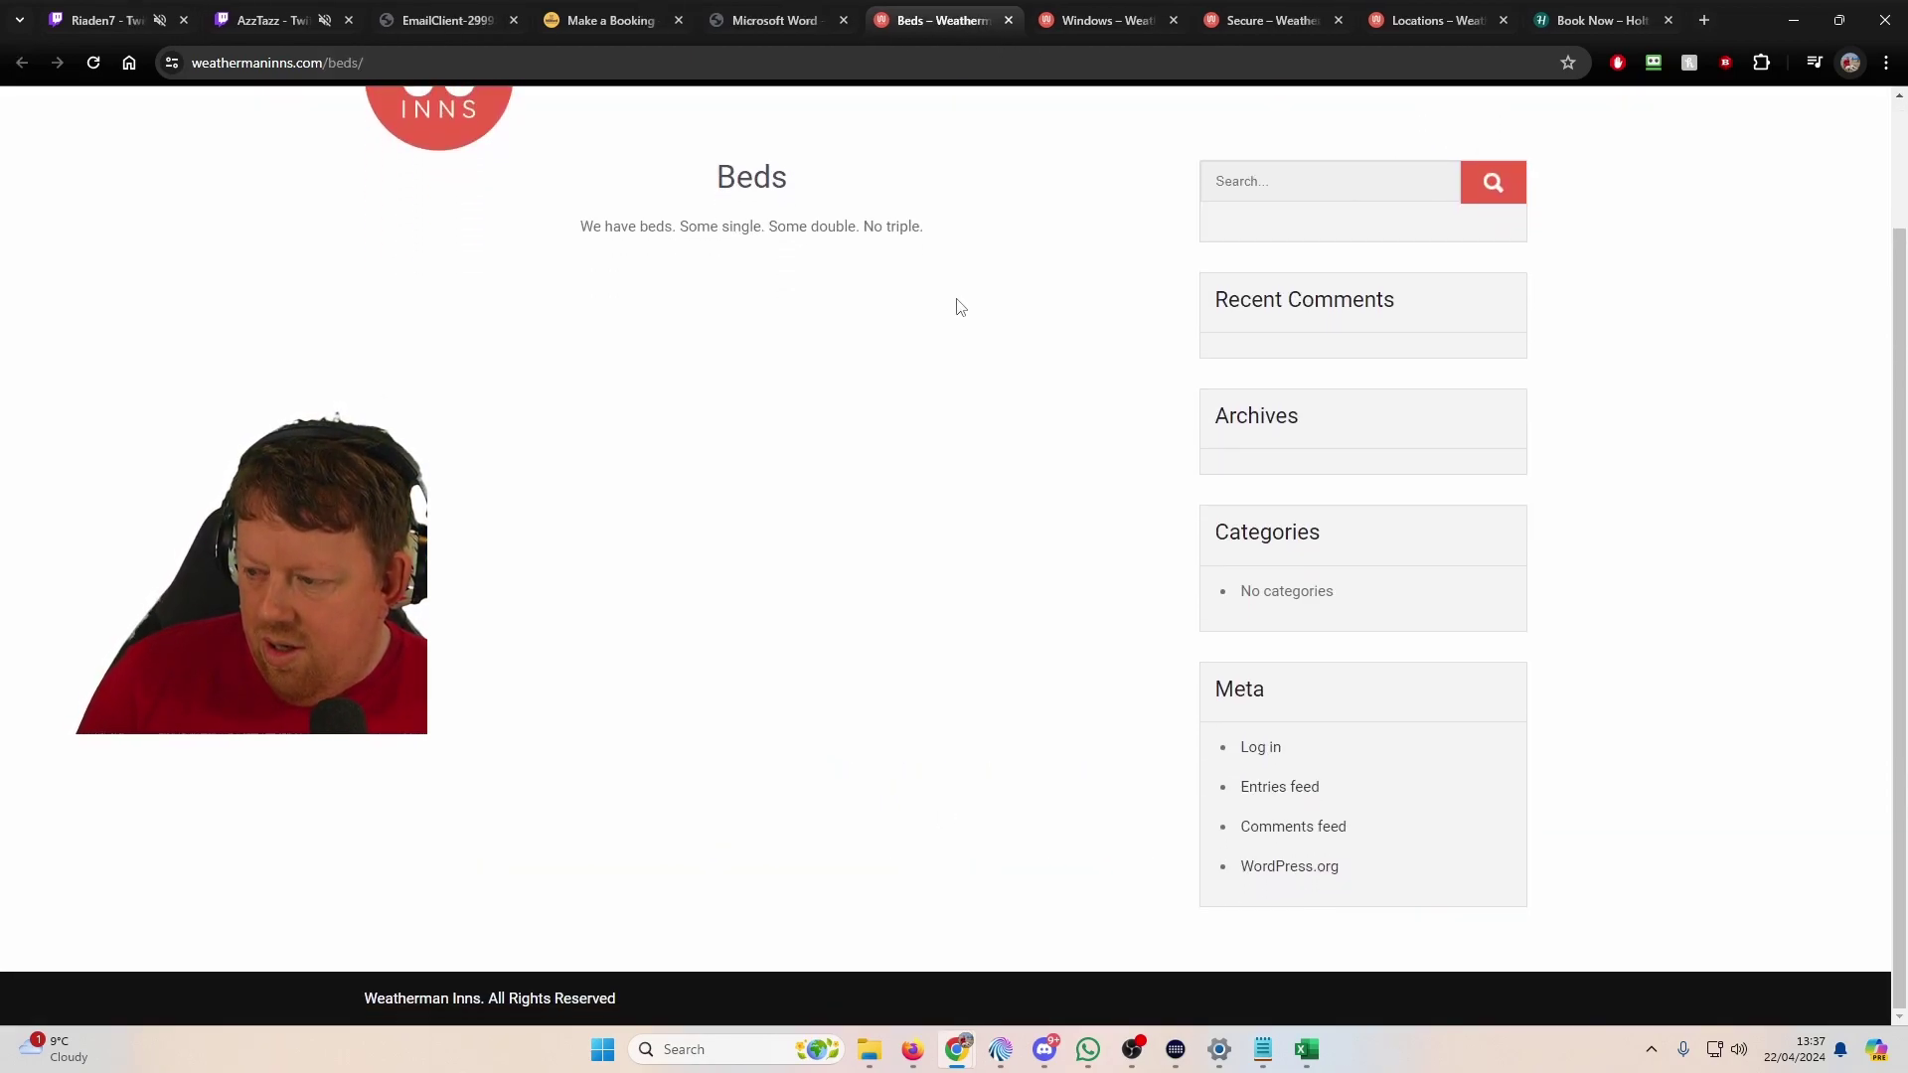
key(ctrl+w)
key(ctrl+w)
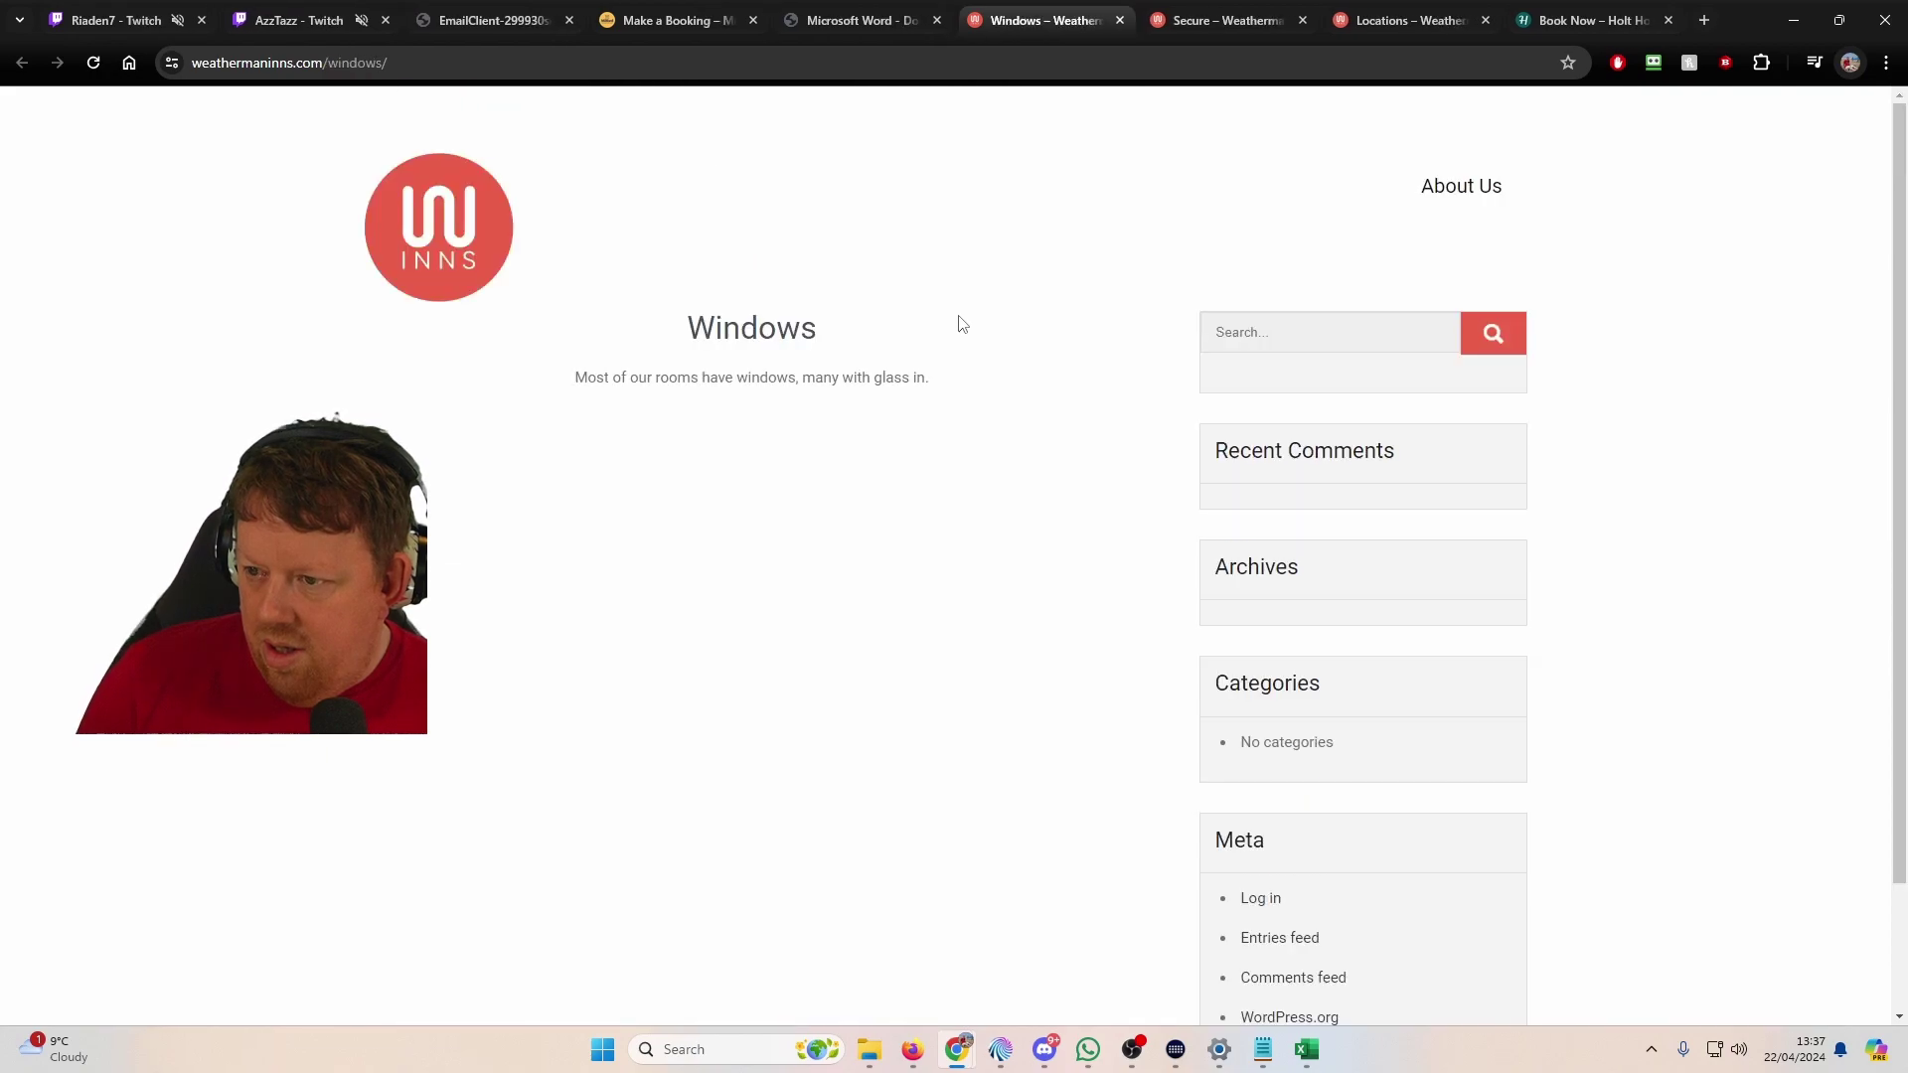
key(ctrl+w)
key(ctrl+w)
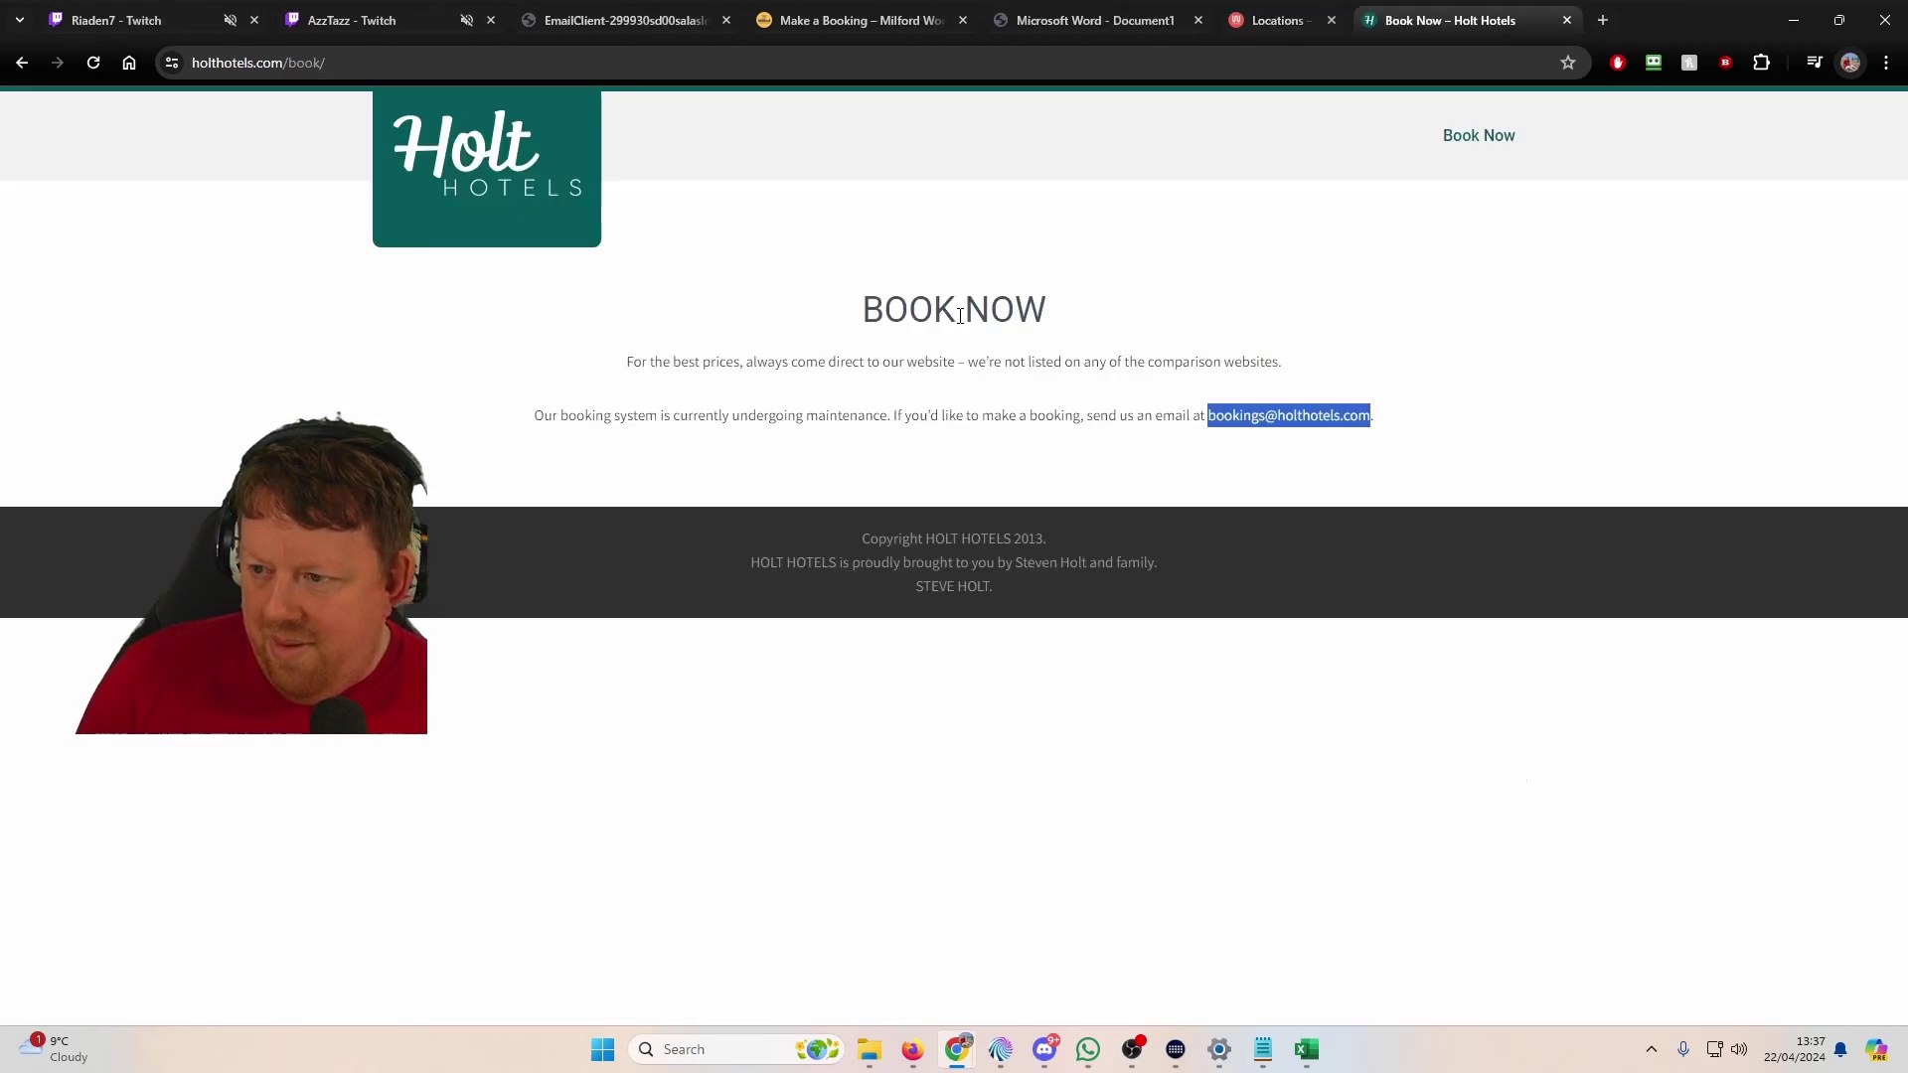
key(ctrl+w)
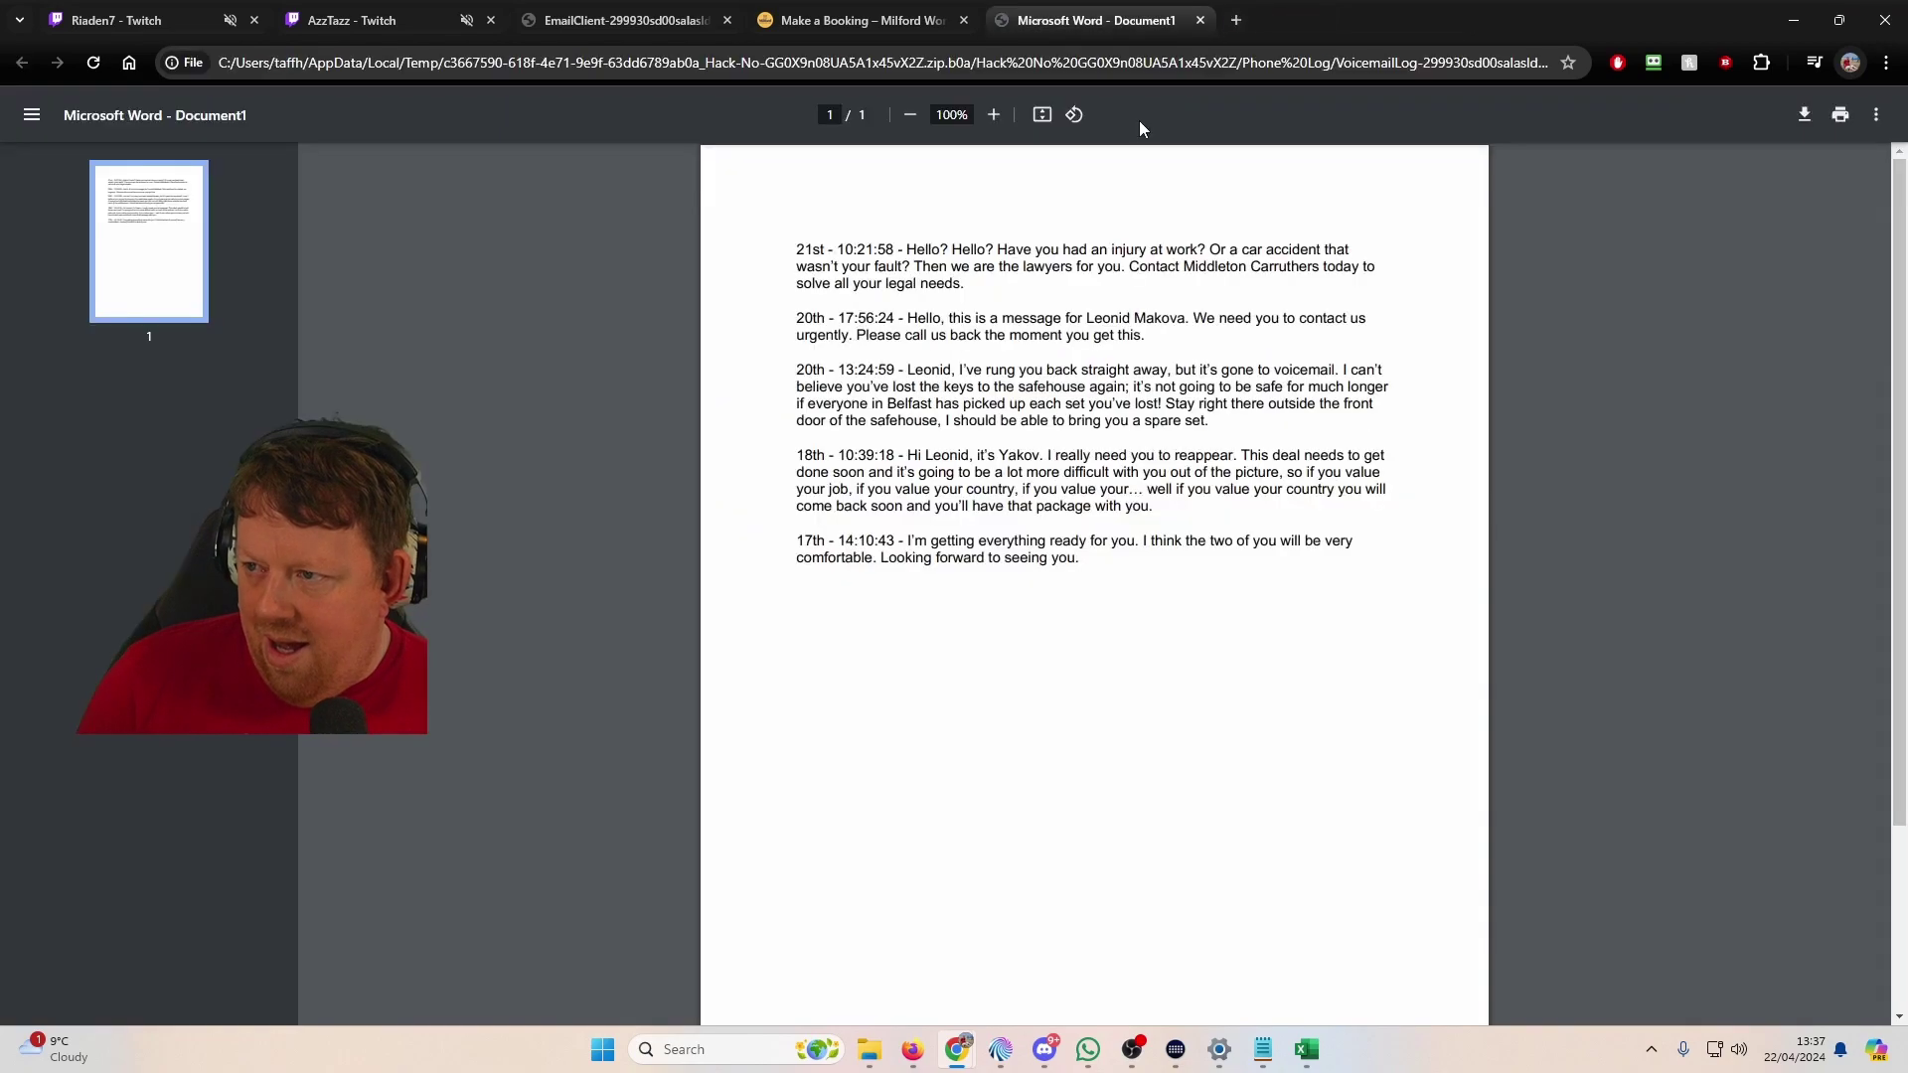
Step: Look through the Milford Worldwide home and About pages from the Make a Booking tab
click(831, 8)
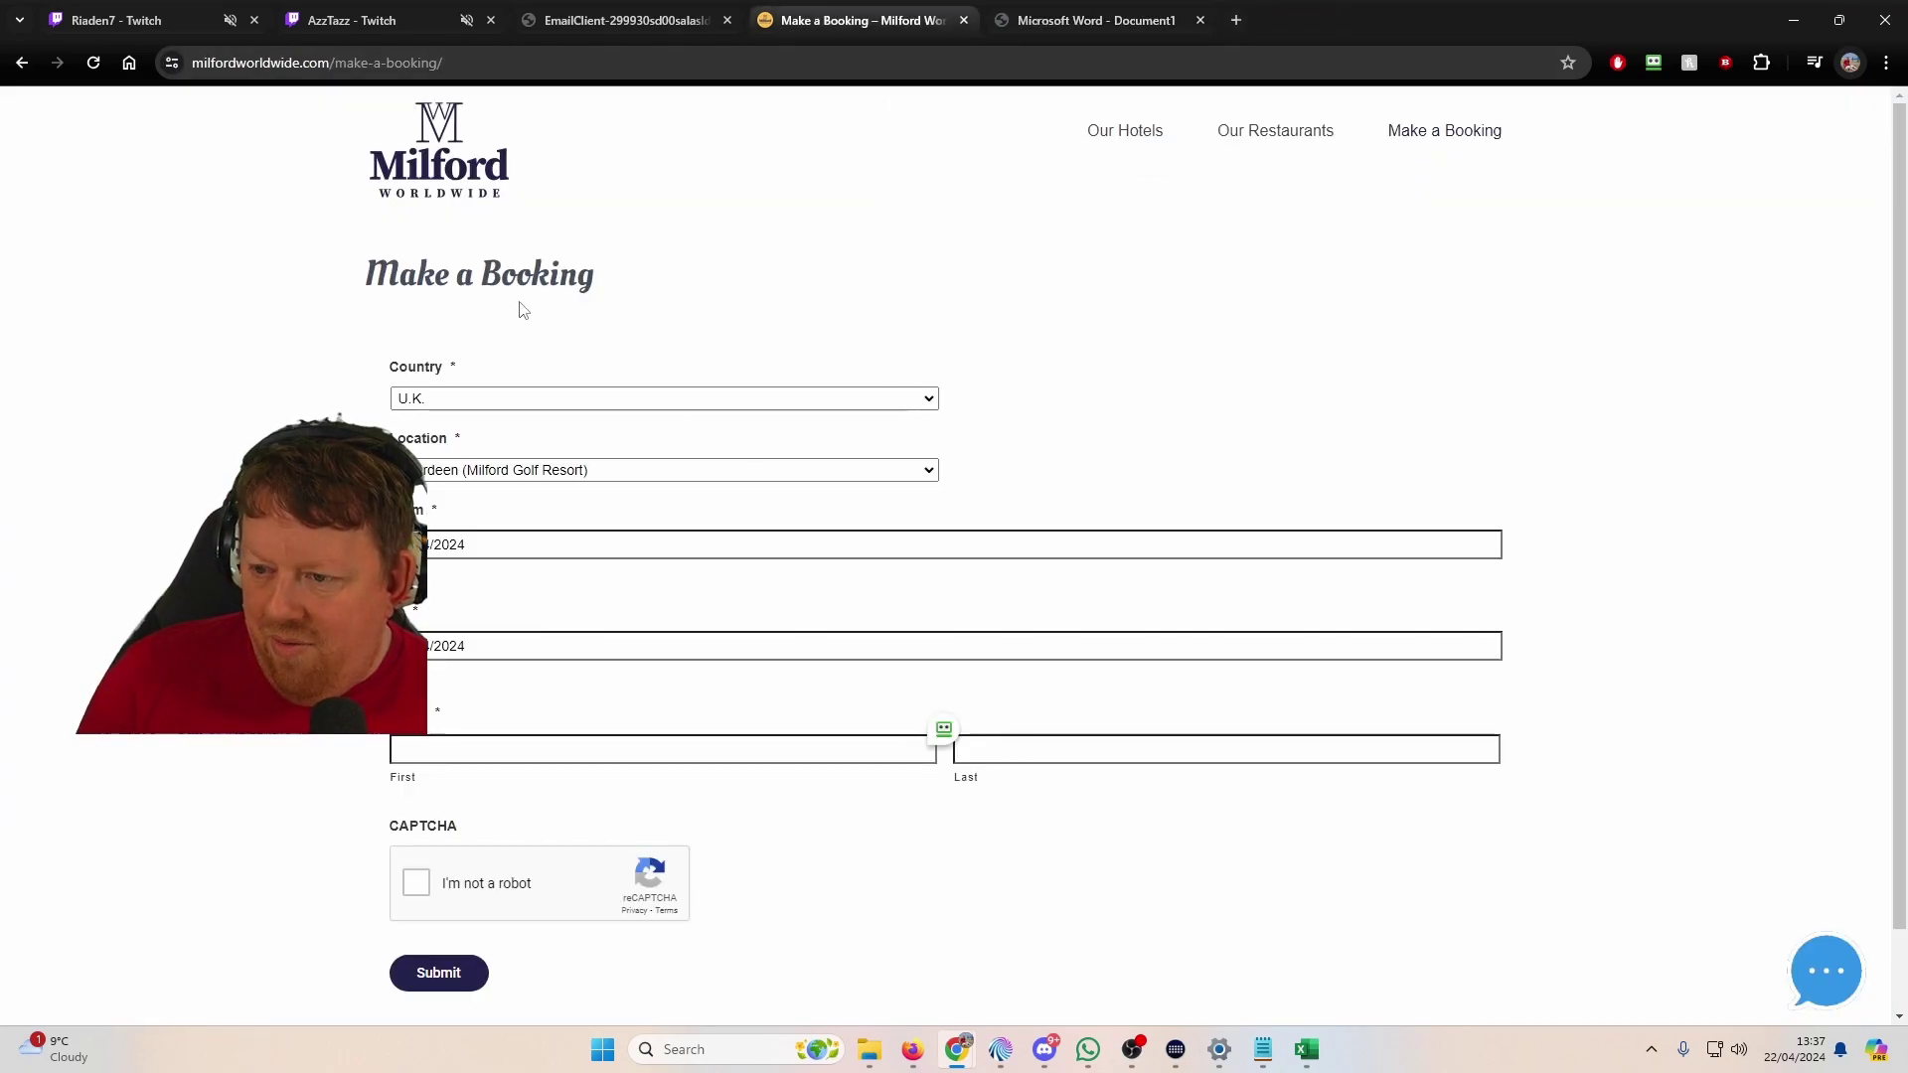
click(446, 189)
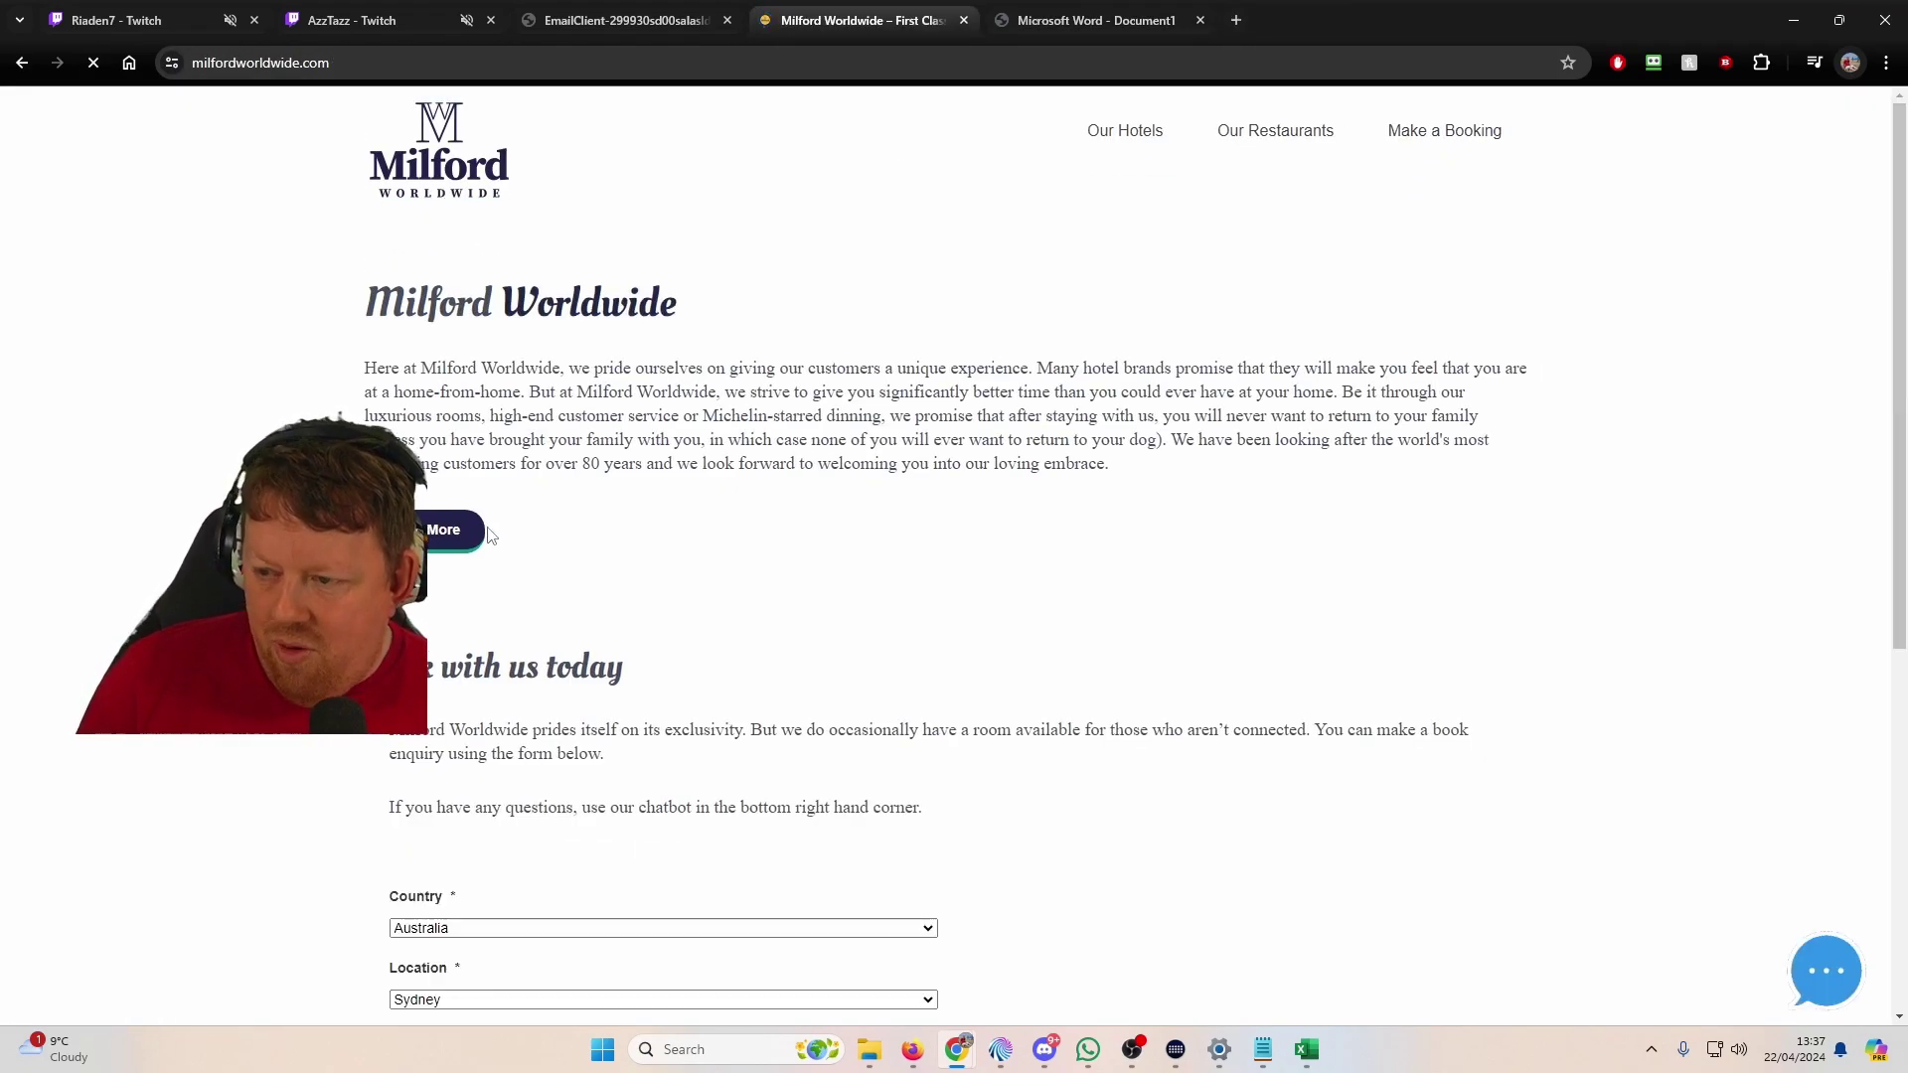
scroll(535, 457, down, 8)
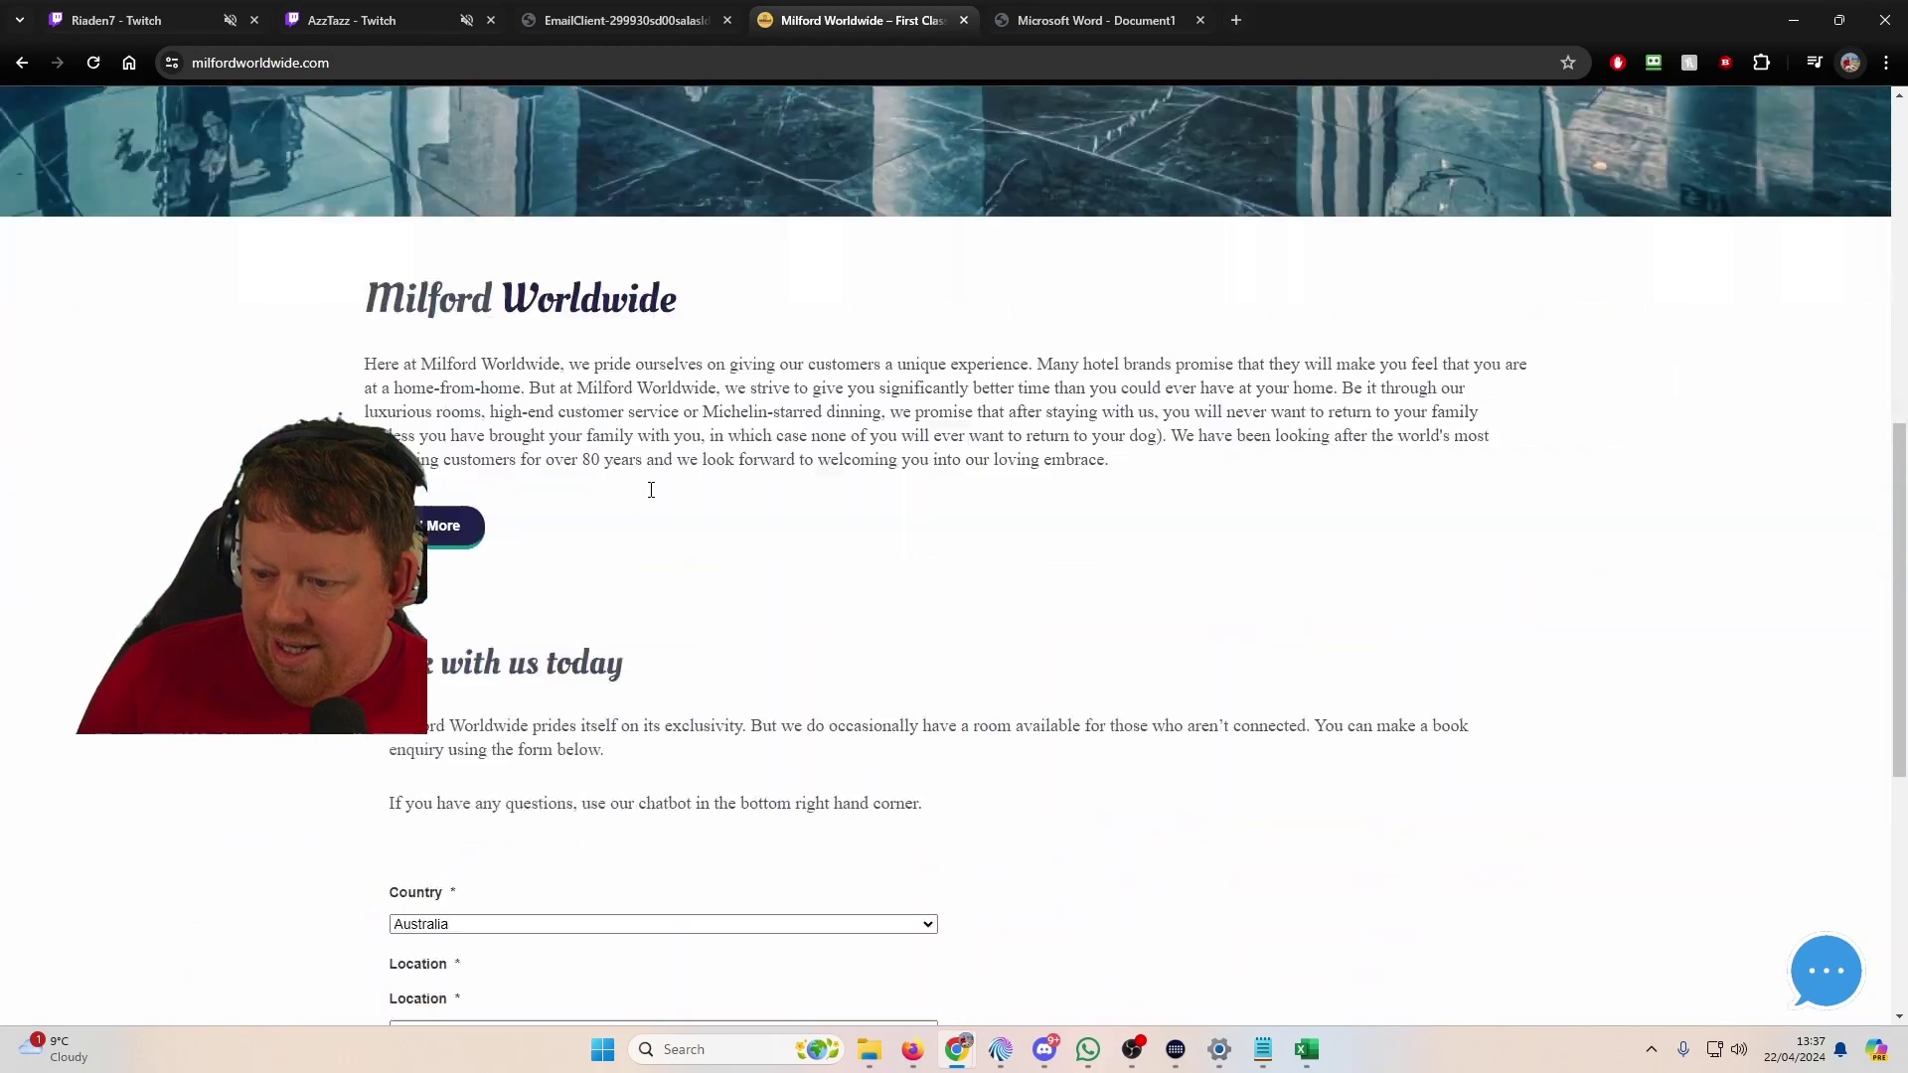
click(435, 482)
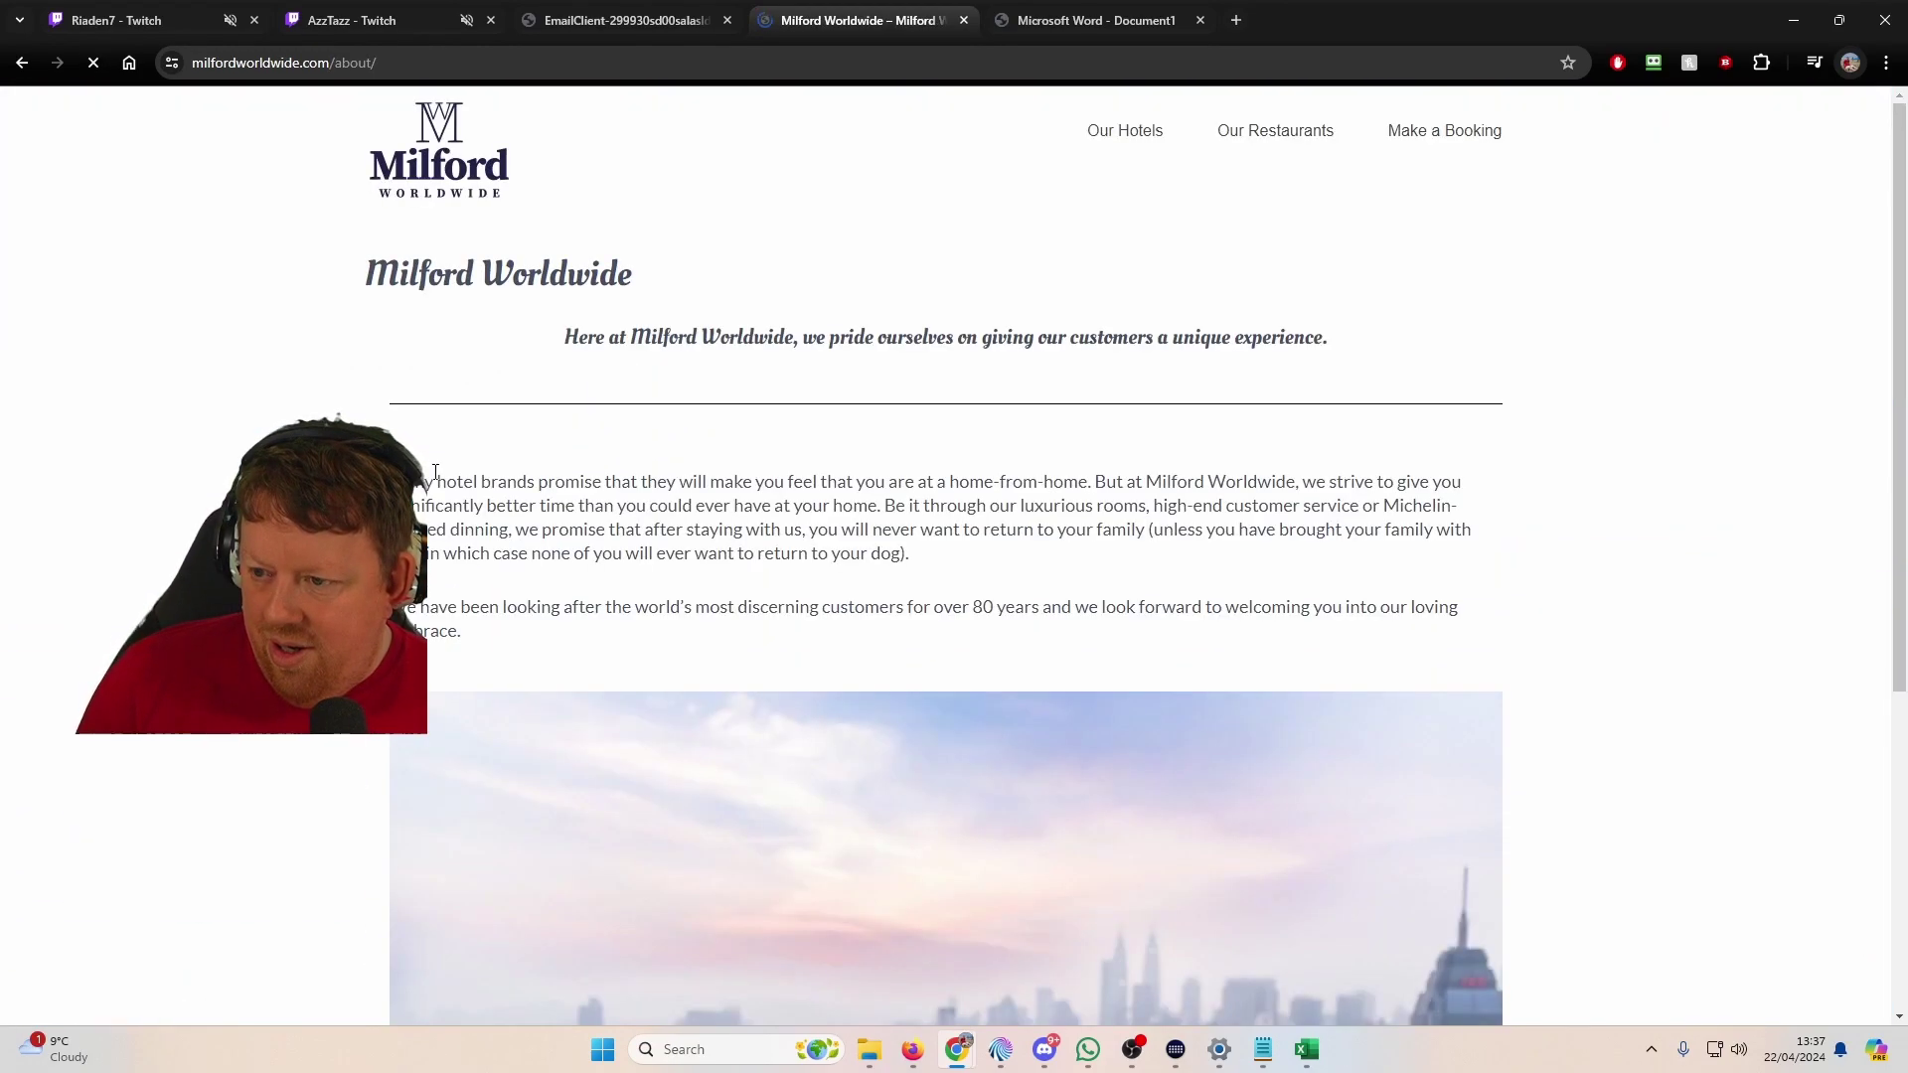
scroll(666, 455, down, 5)
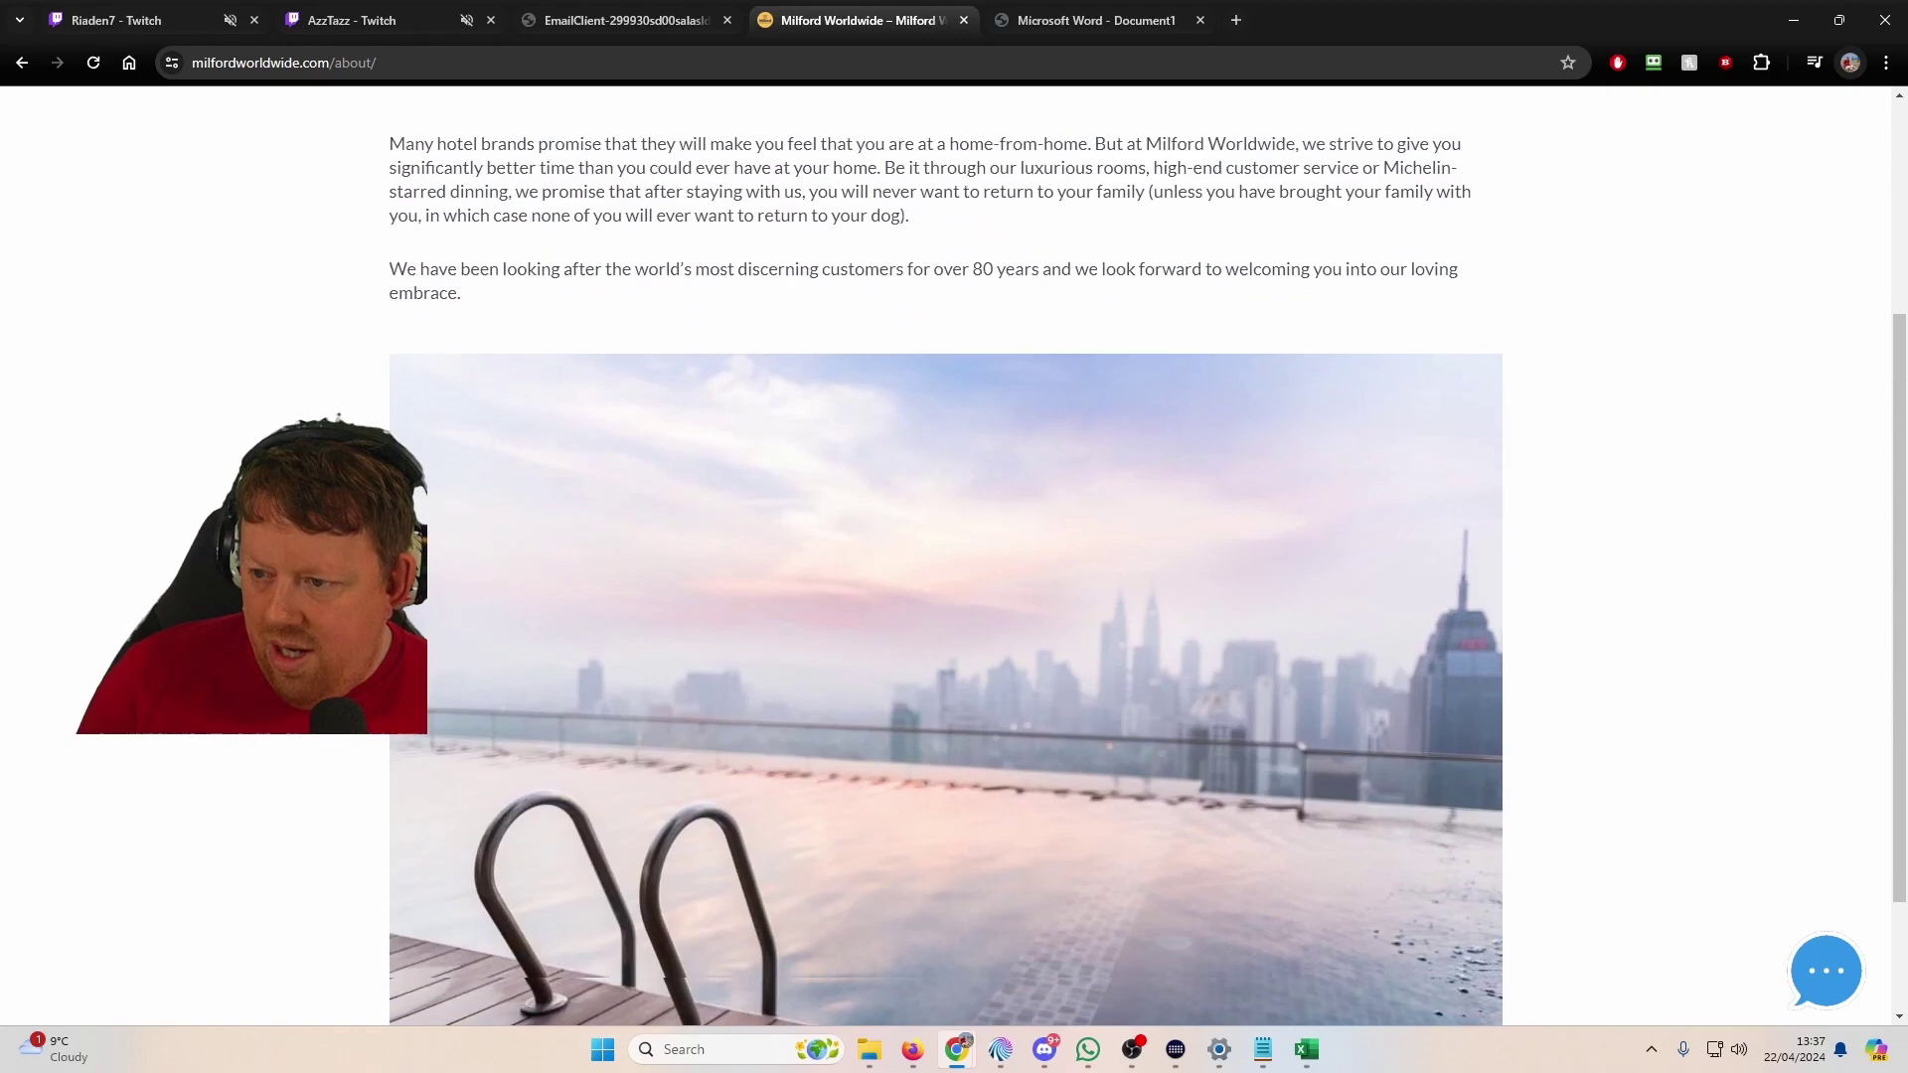
scroll(438, 149, up, 5)
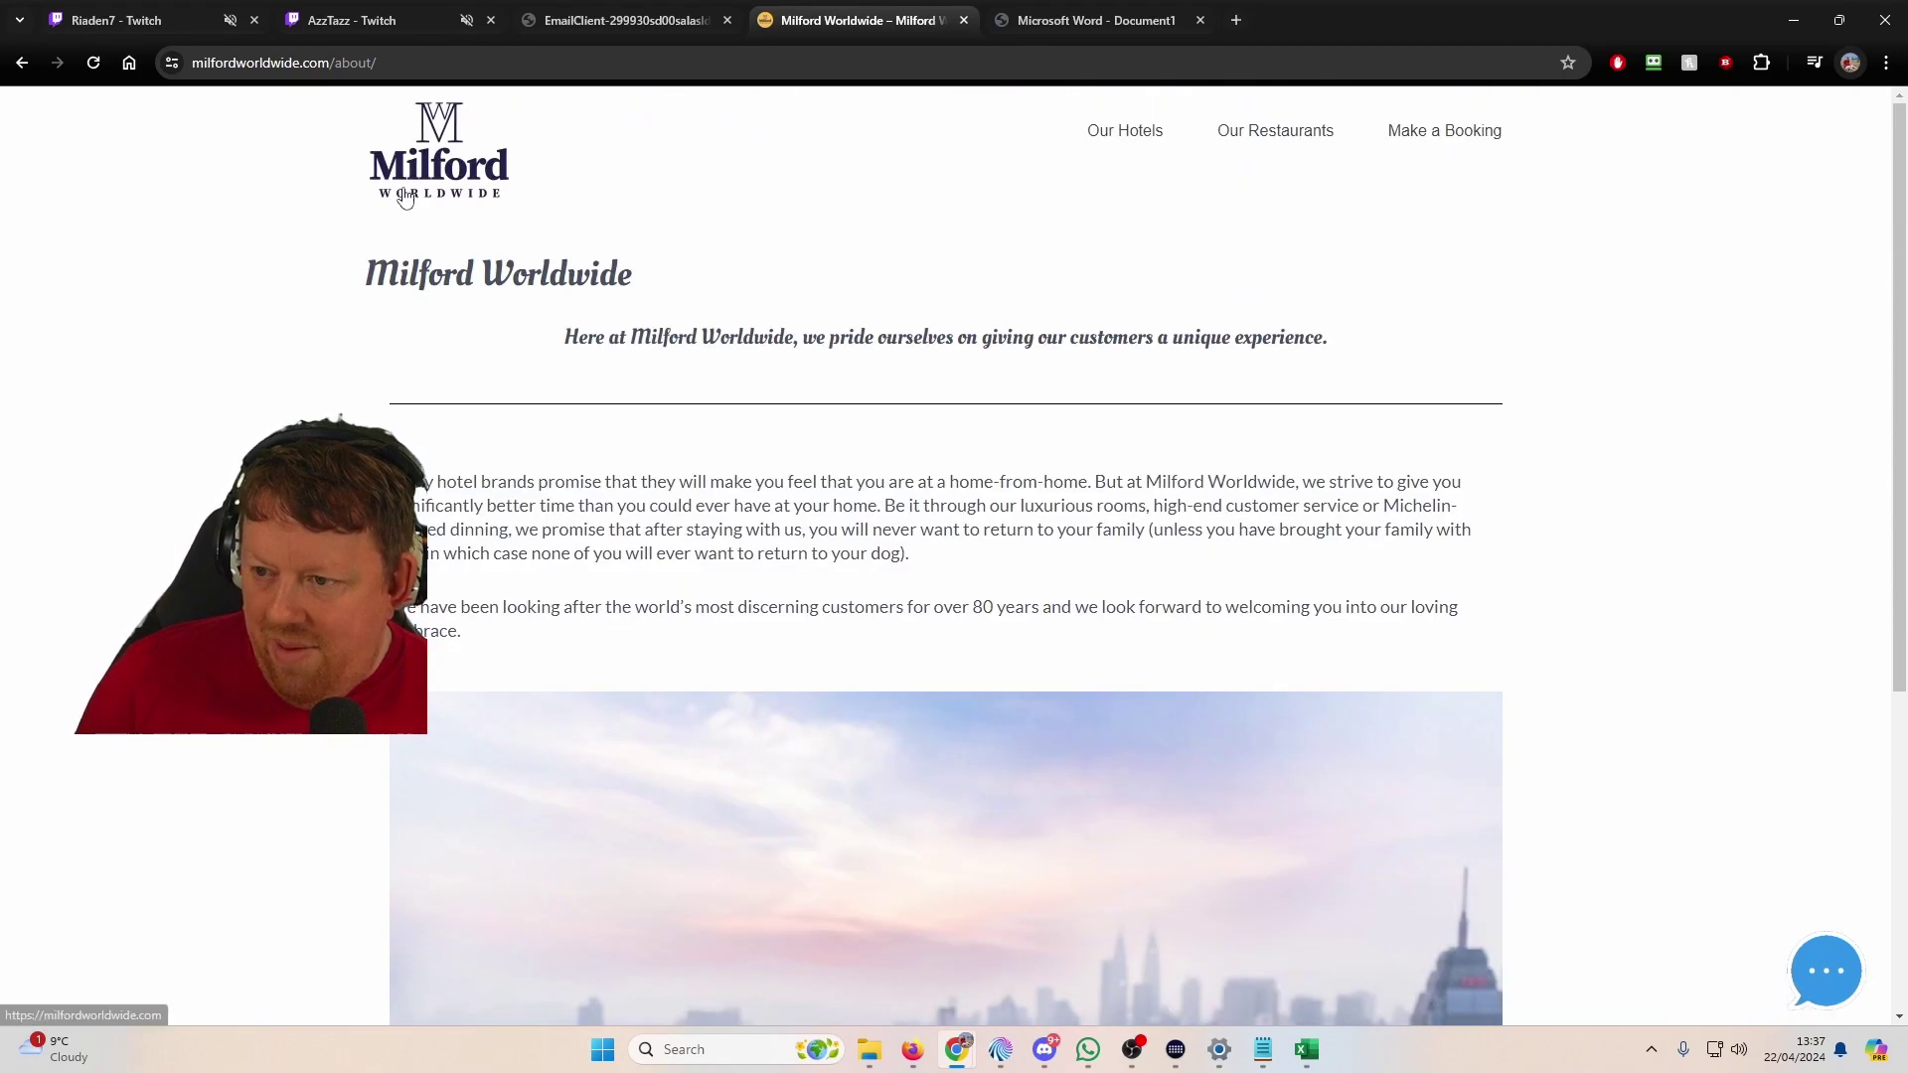
click(439, 149)
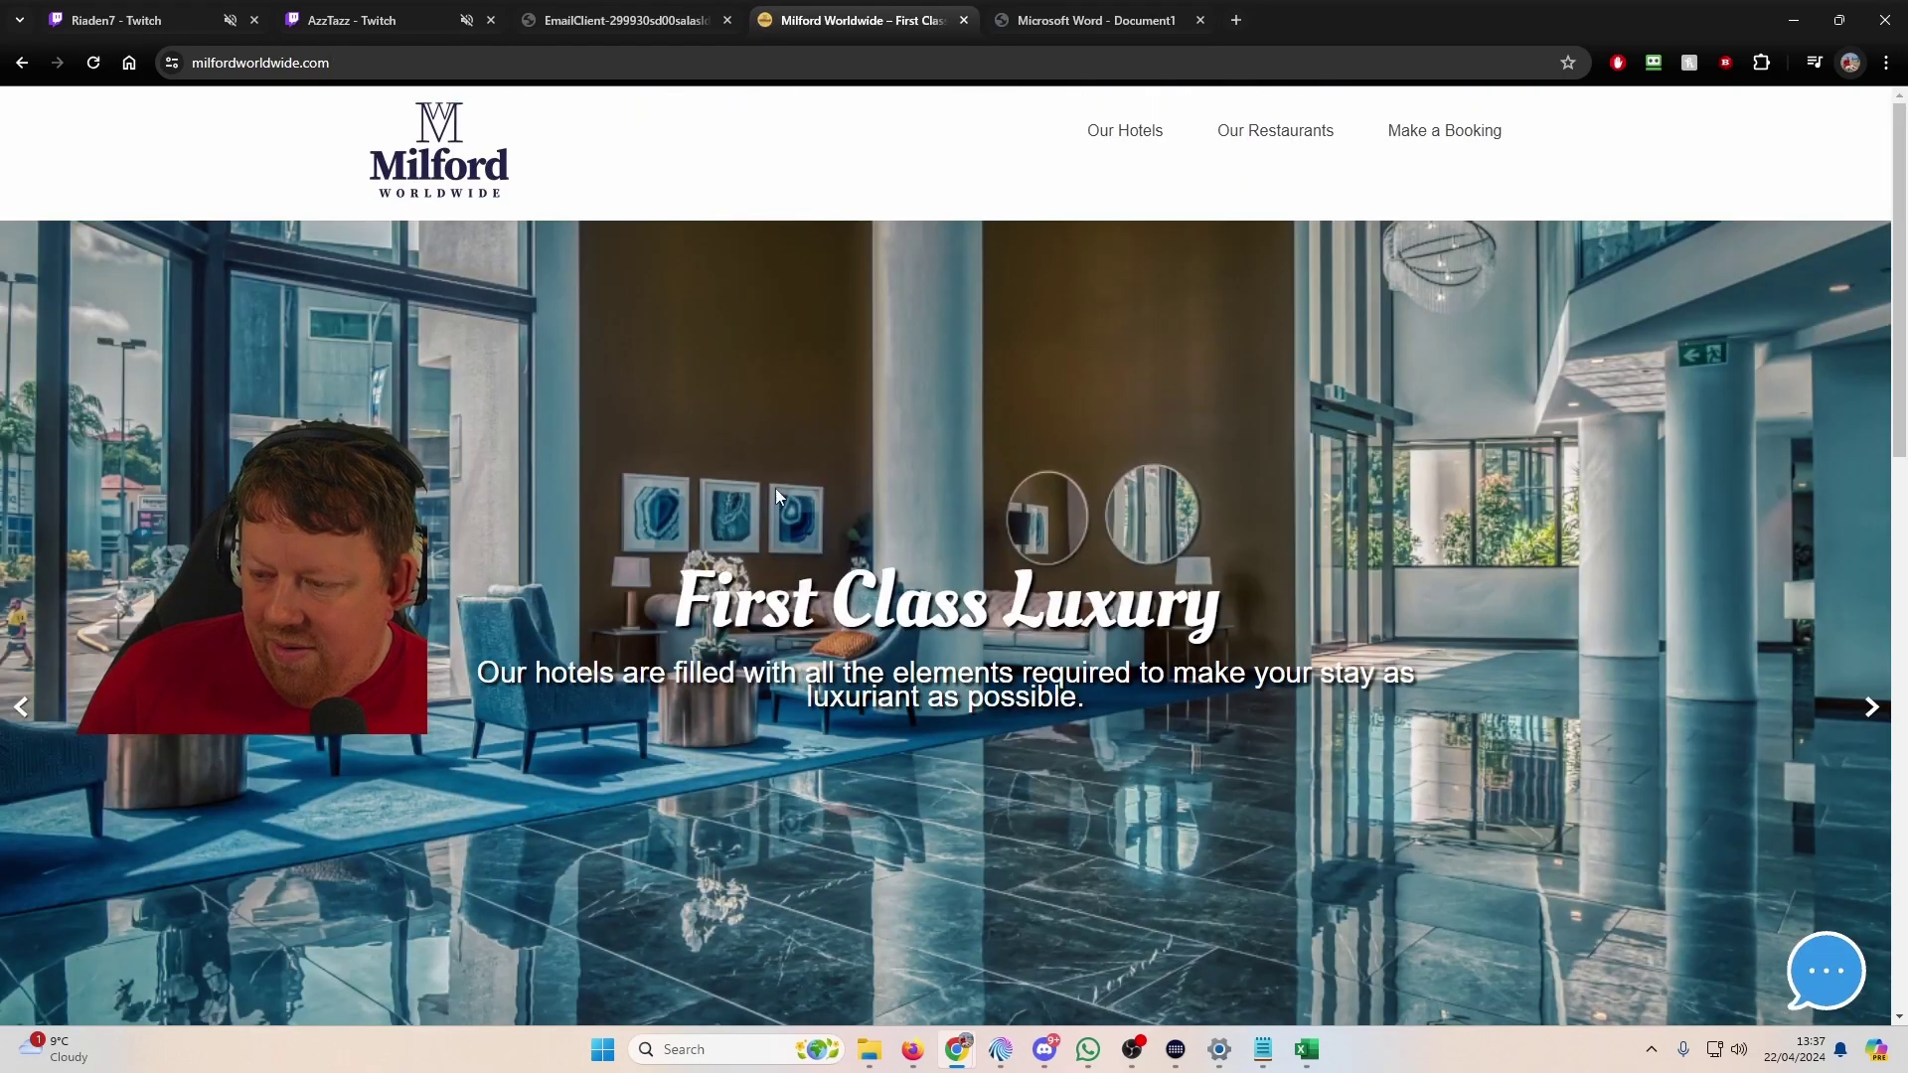
scroll(913, 517, down, 10)
scroll(950, 531, down, 2)
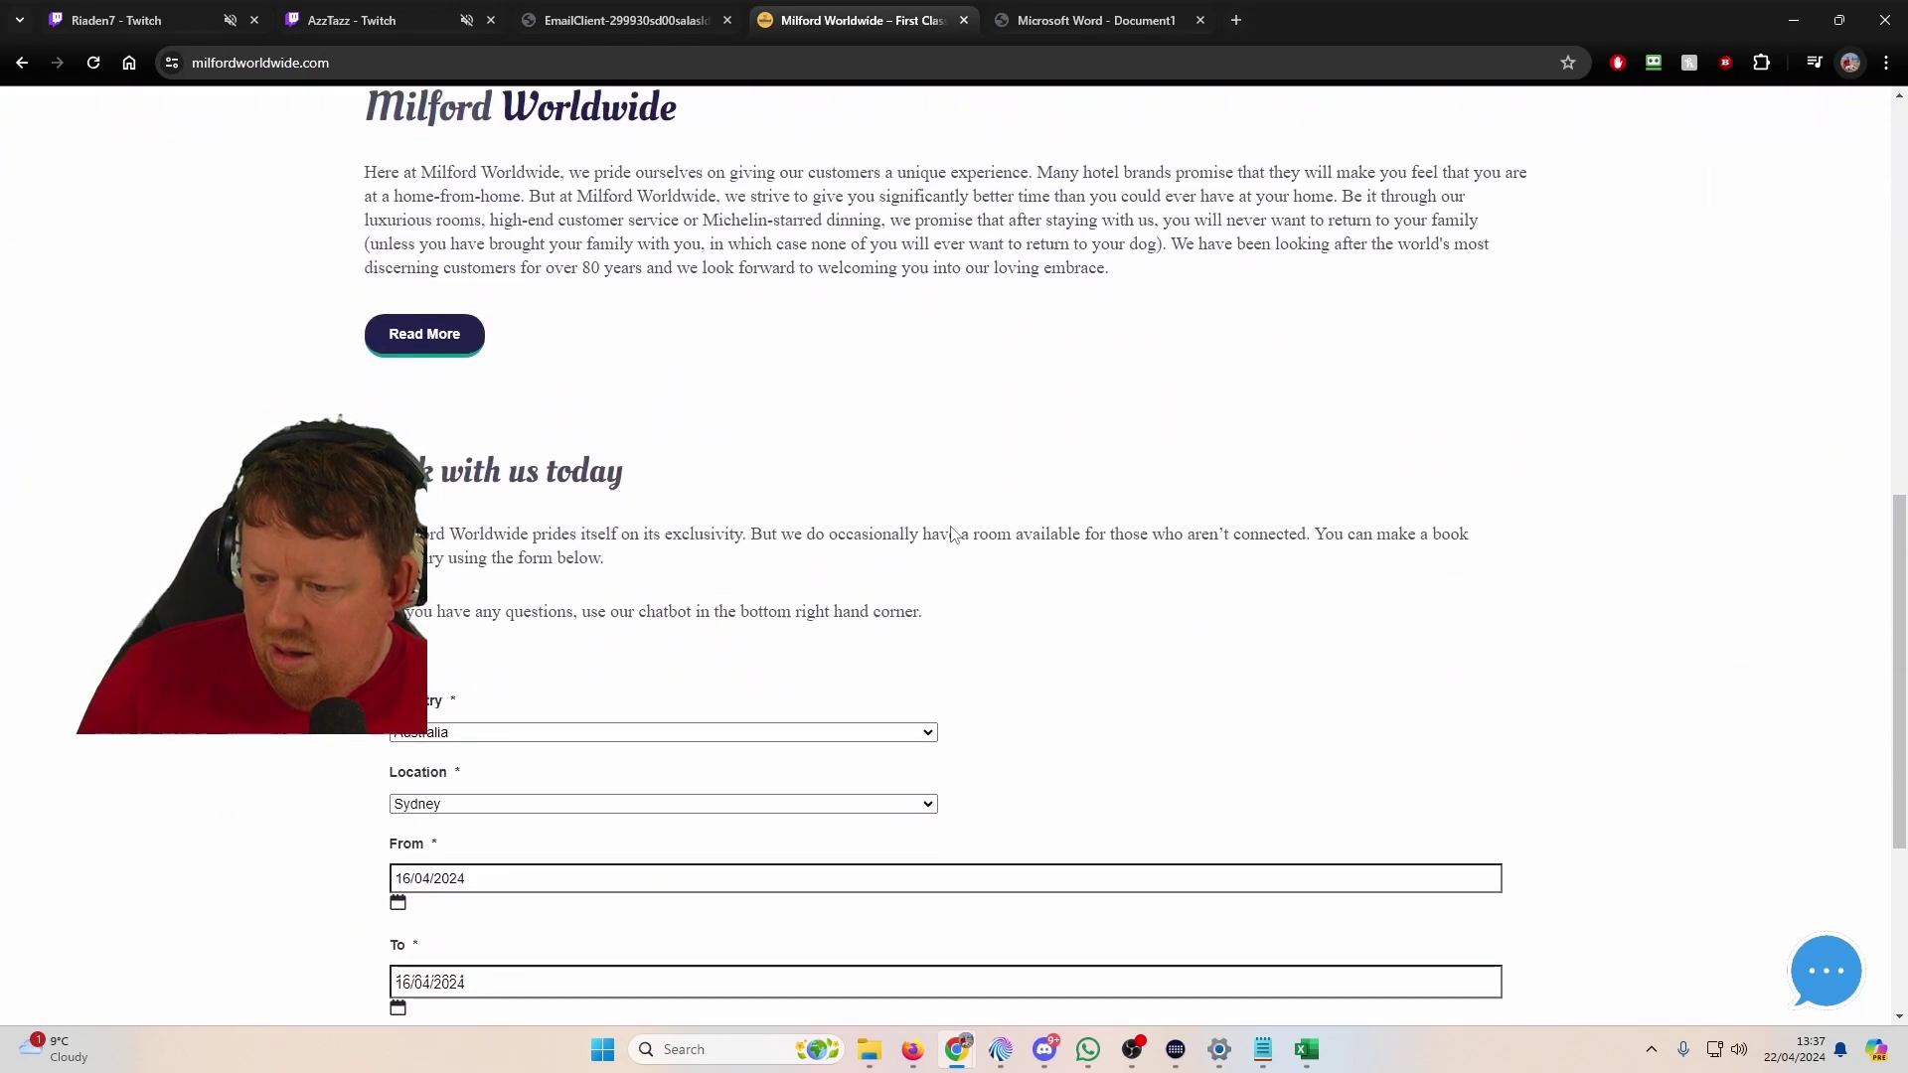
scroll(775, 651, down, 2)
scroll(775, 654, up, 1)
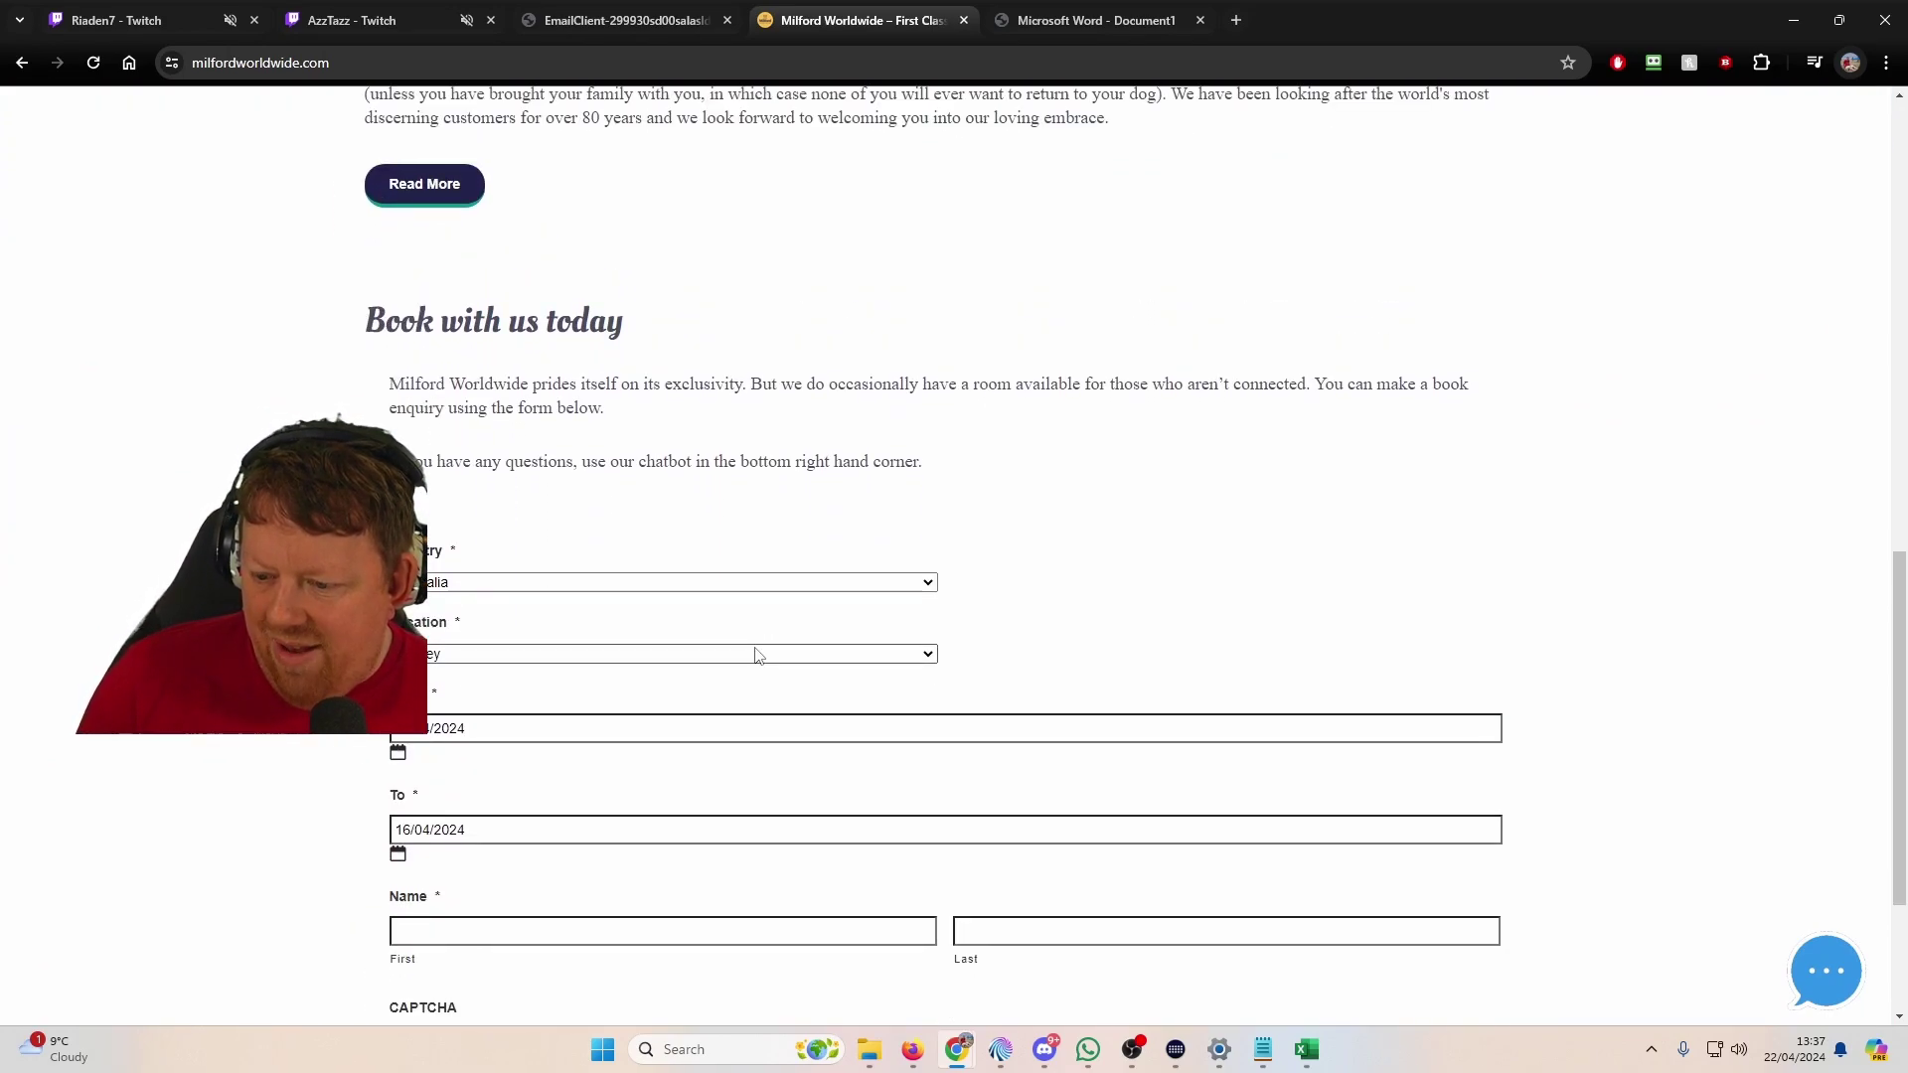
scroll(801, 652, down, 2)
Step: Choose U.K. as country and Aberdeen (Milford Golf Resort) as location in the booking form
triple_click(629, 413)
click(613, 387)
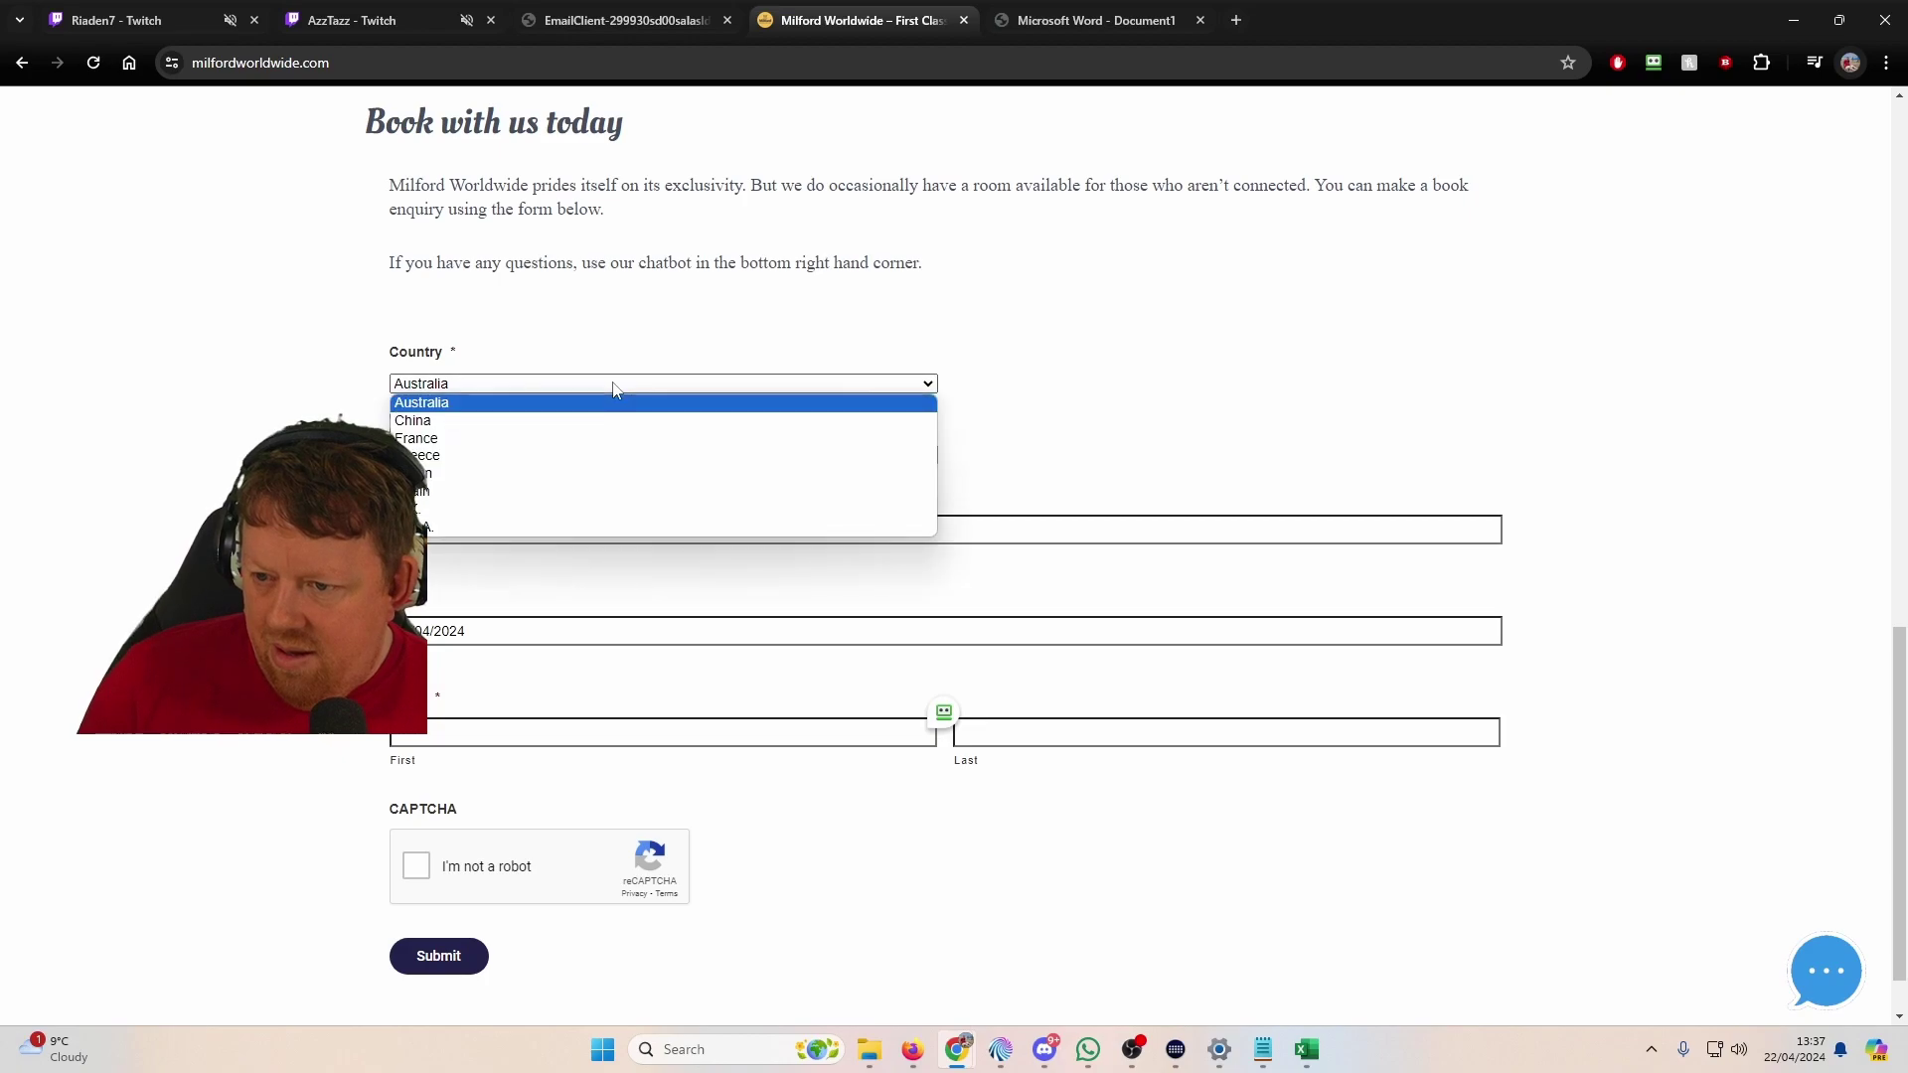
click(562, 508)
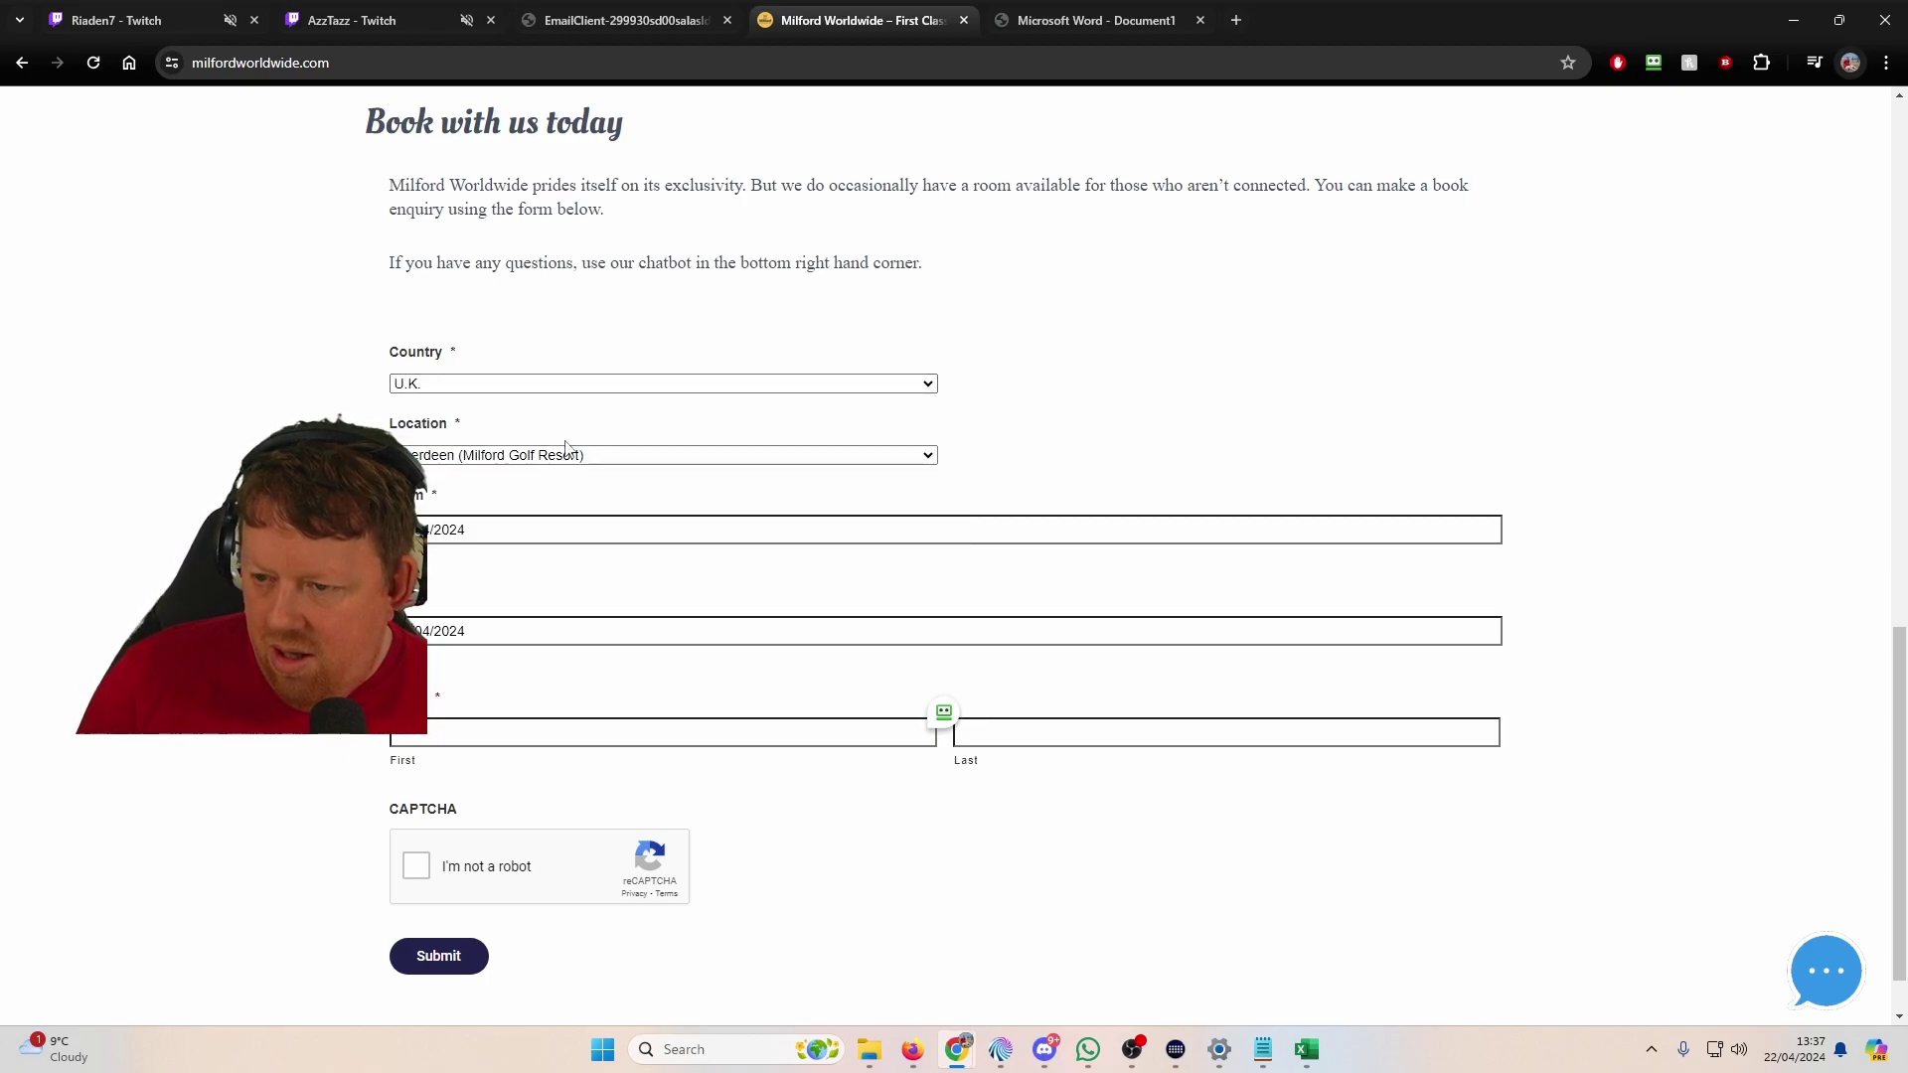
click(560, 455)
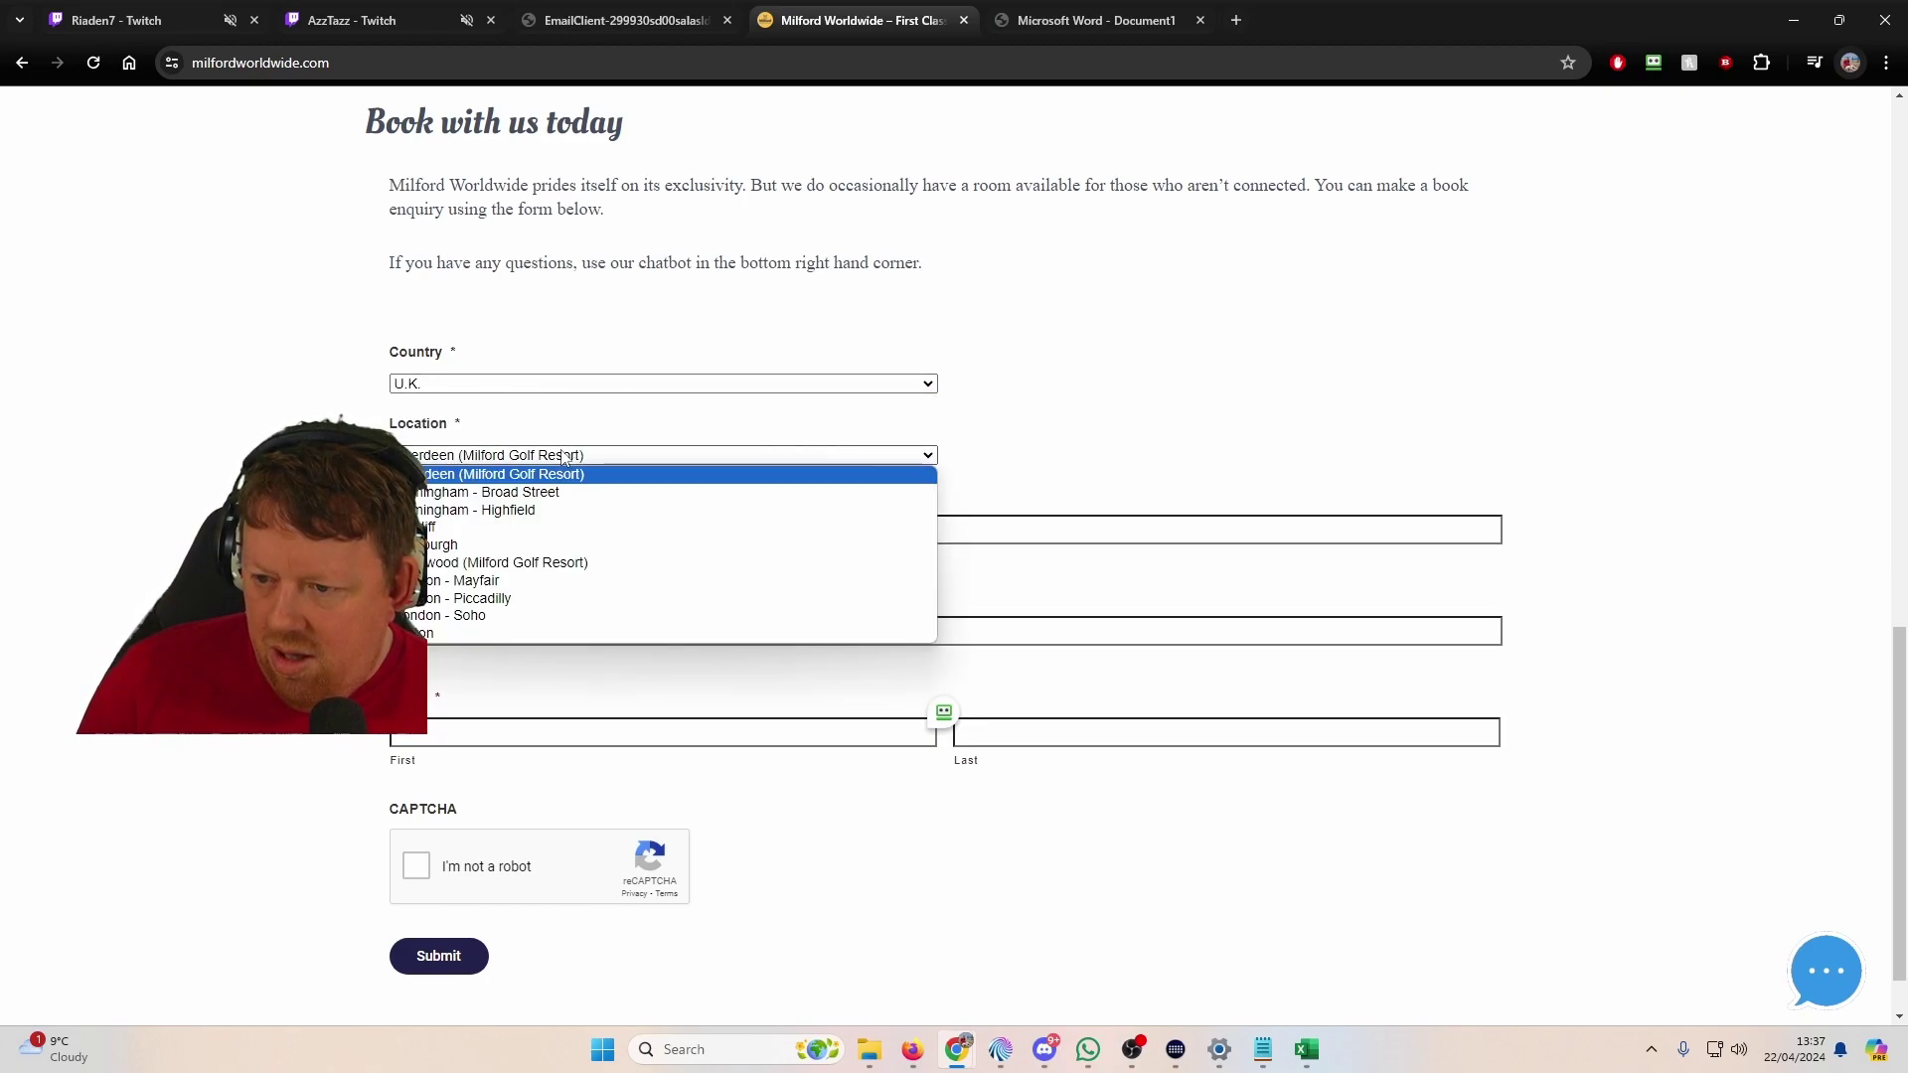
click(534, 385)
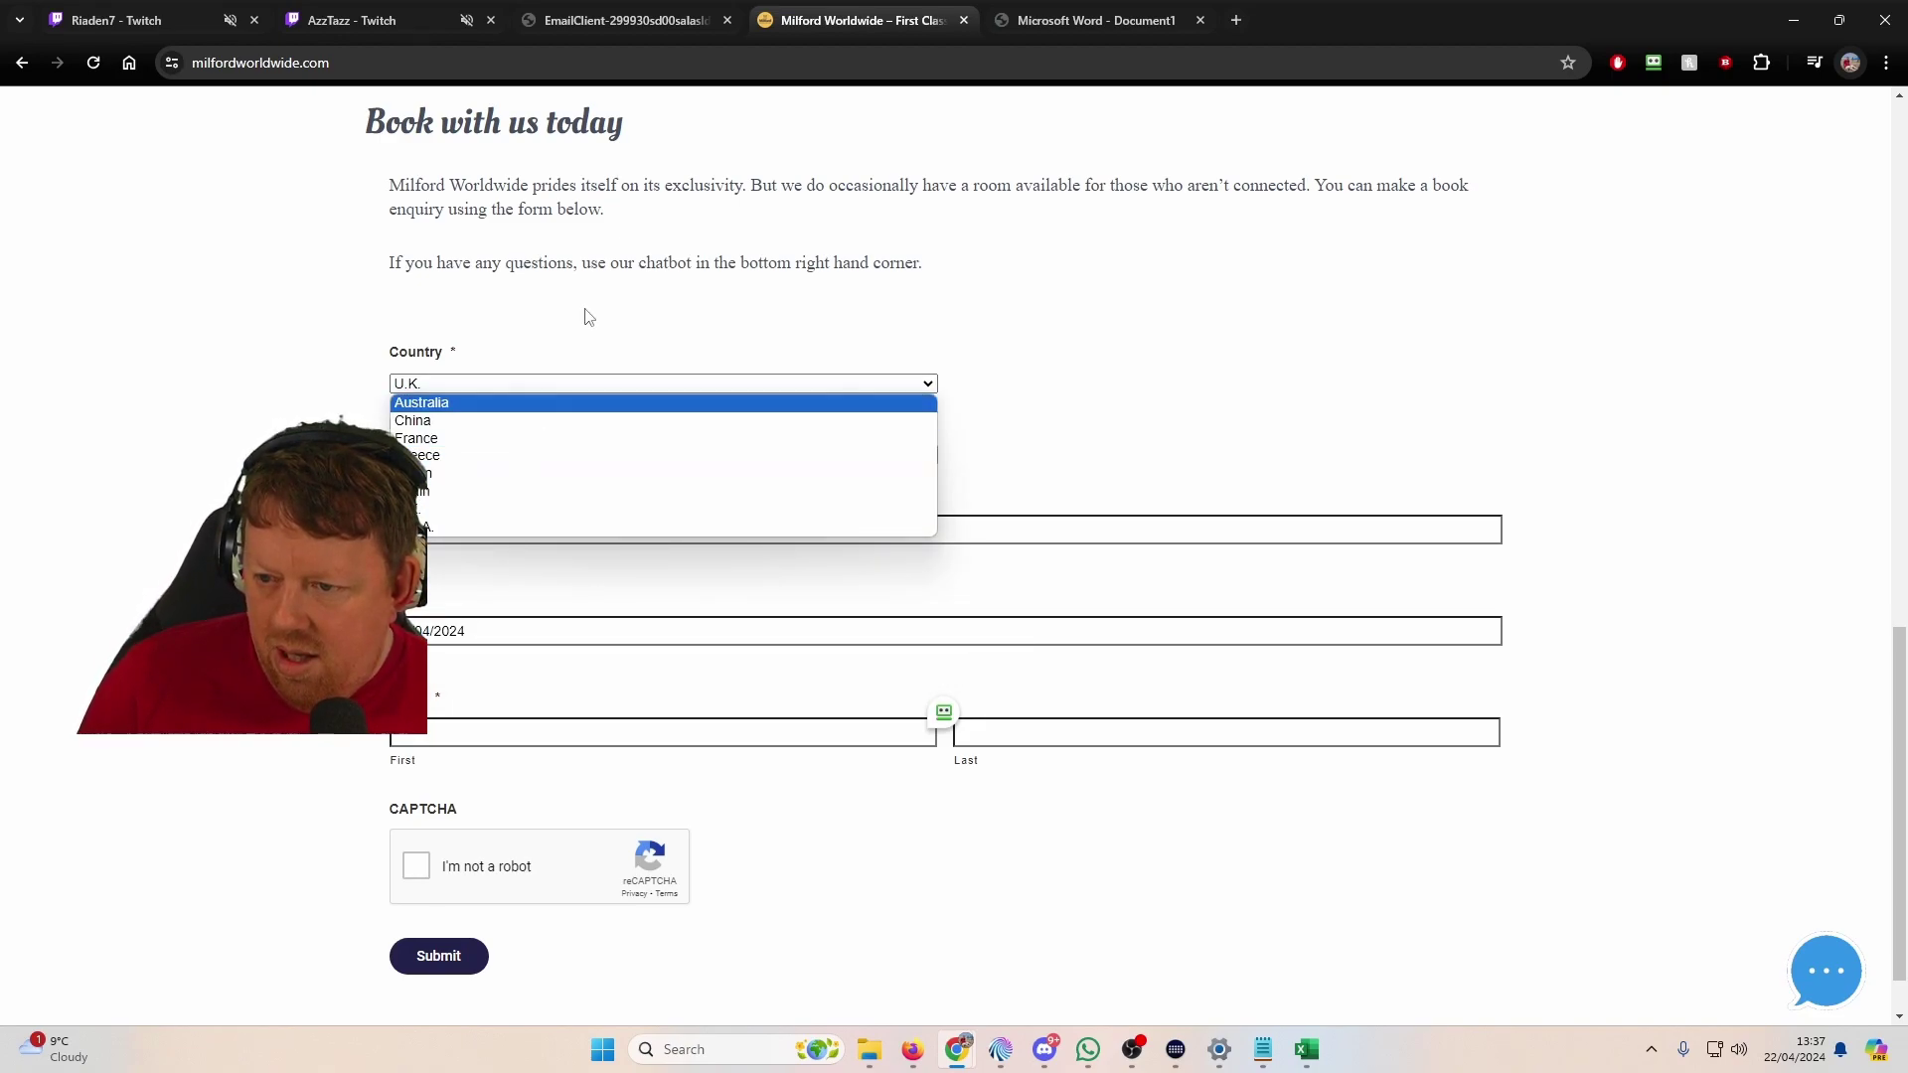
click(581, 456)
click(581, 456)
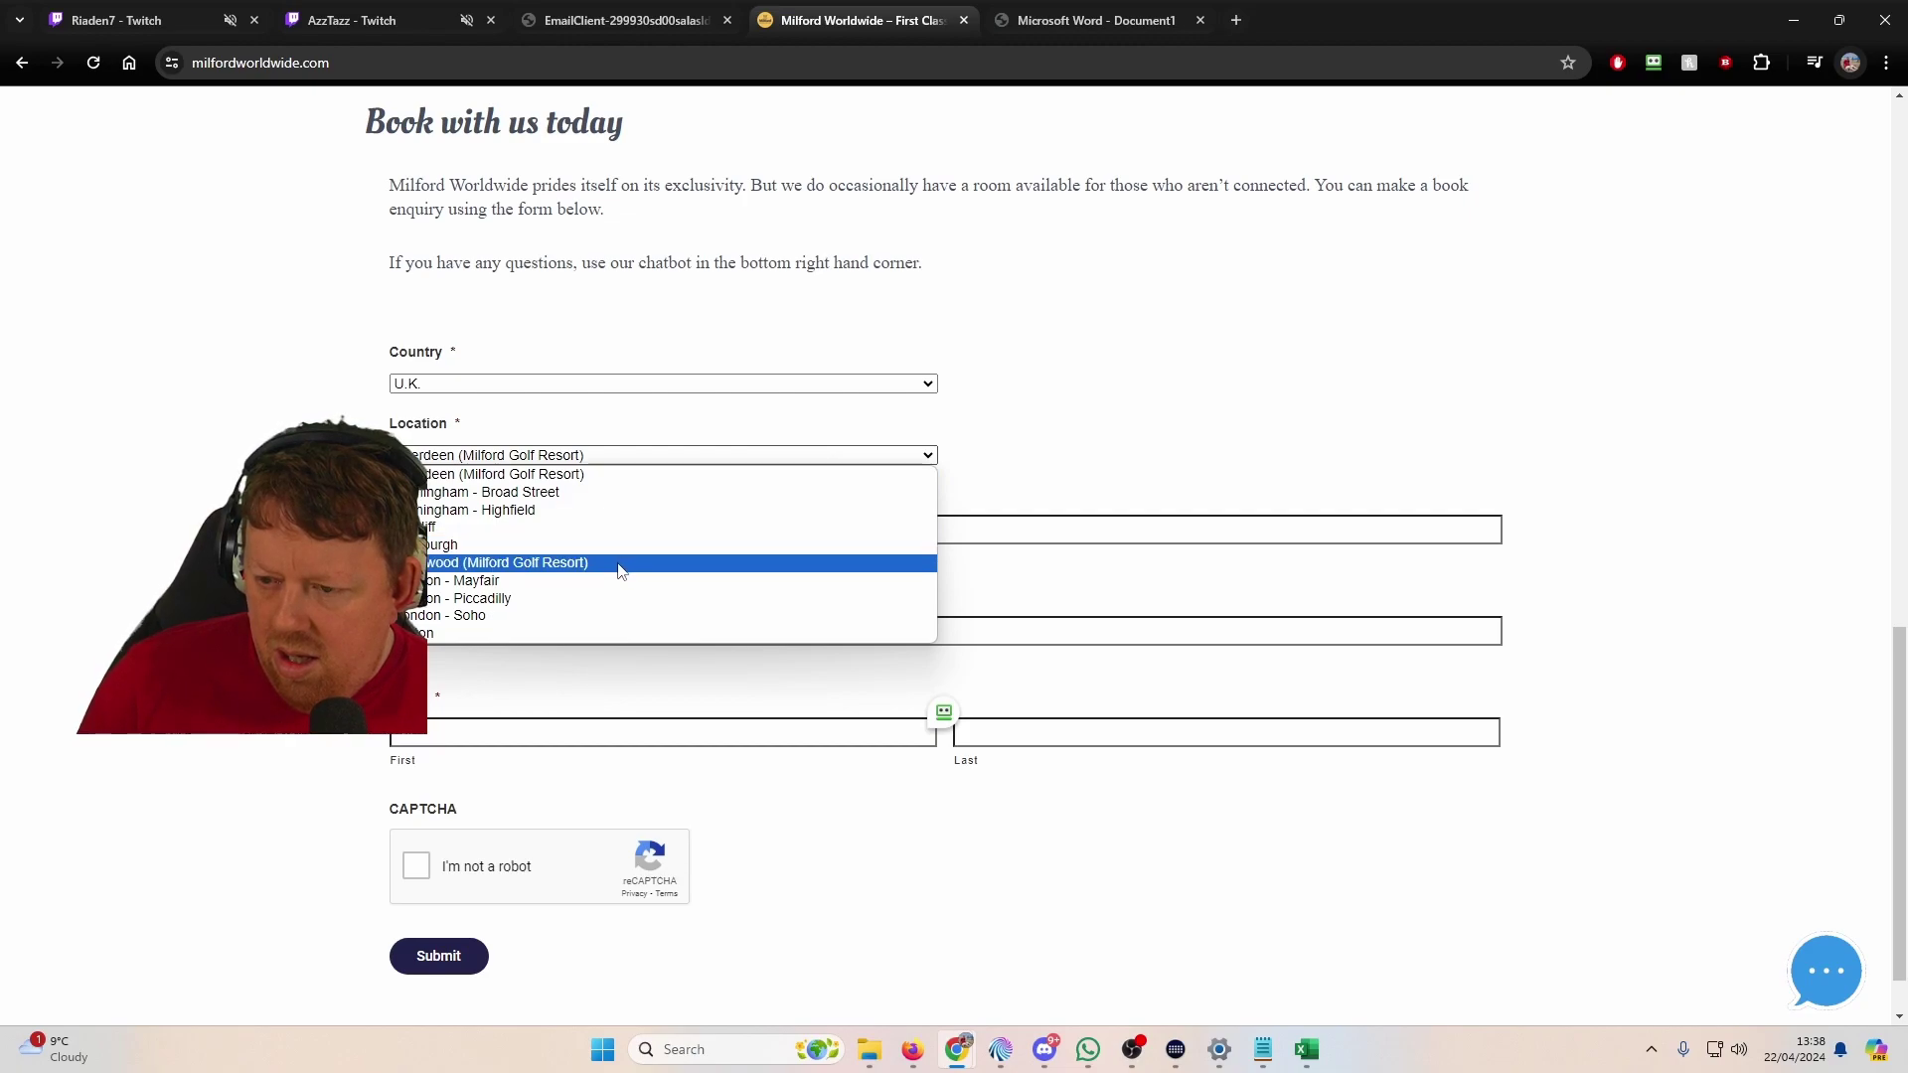
click(1062, 466)
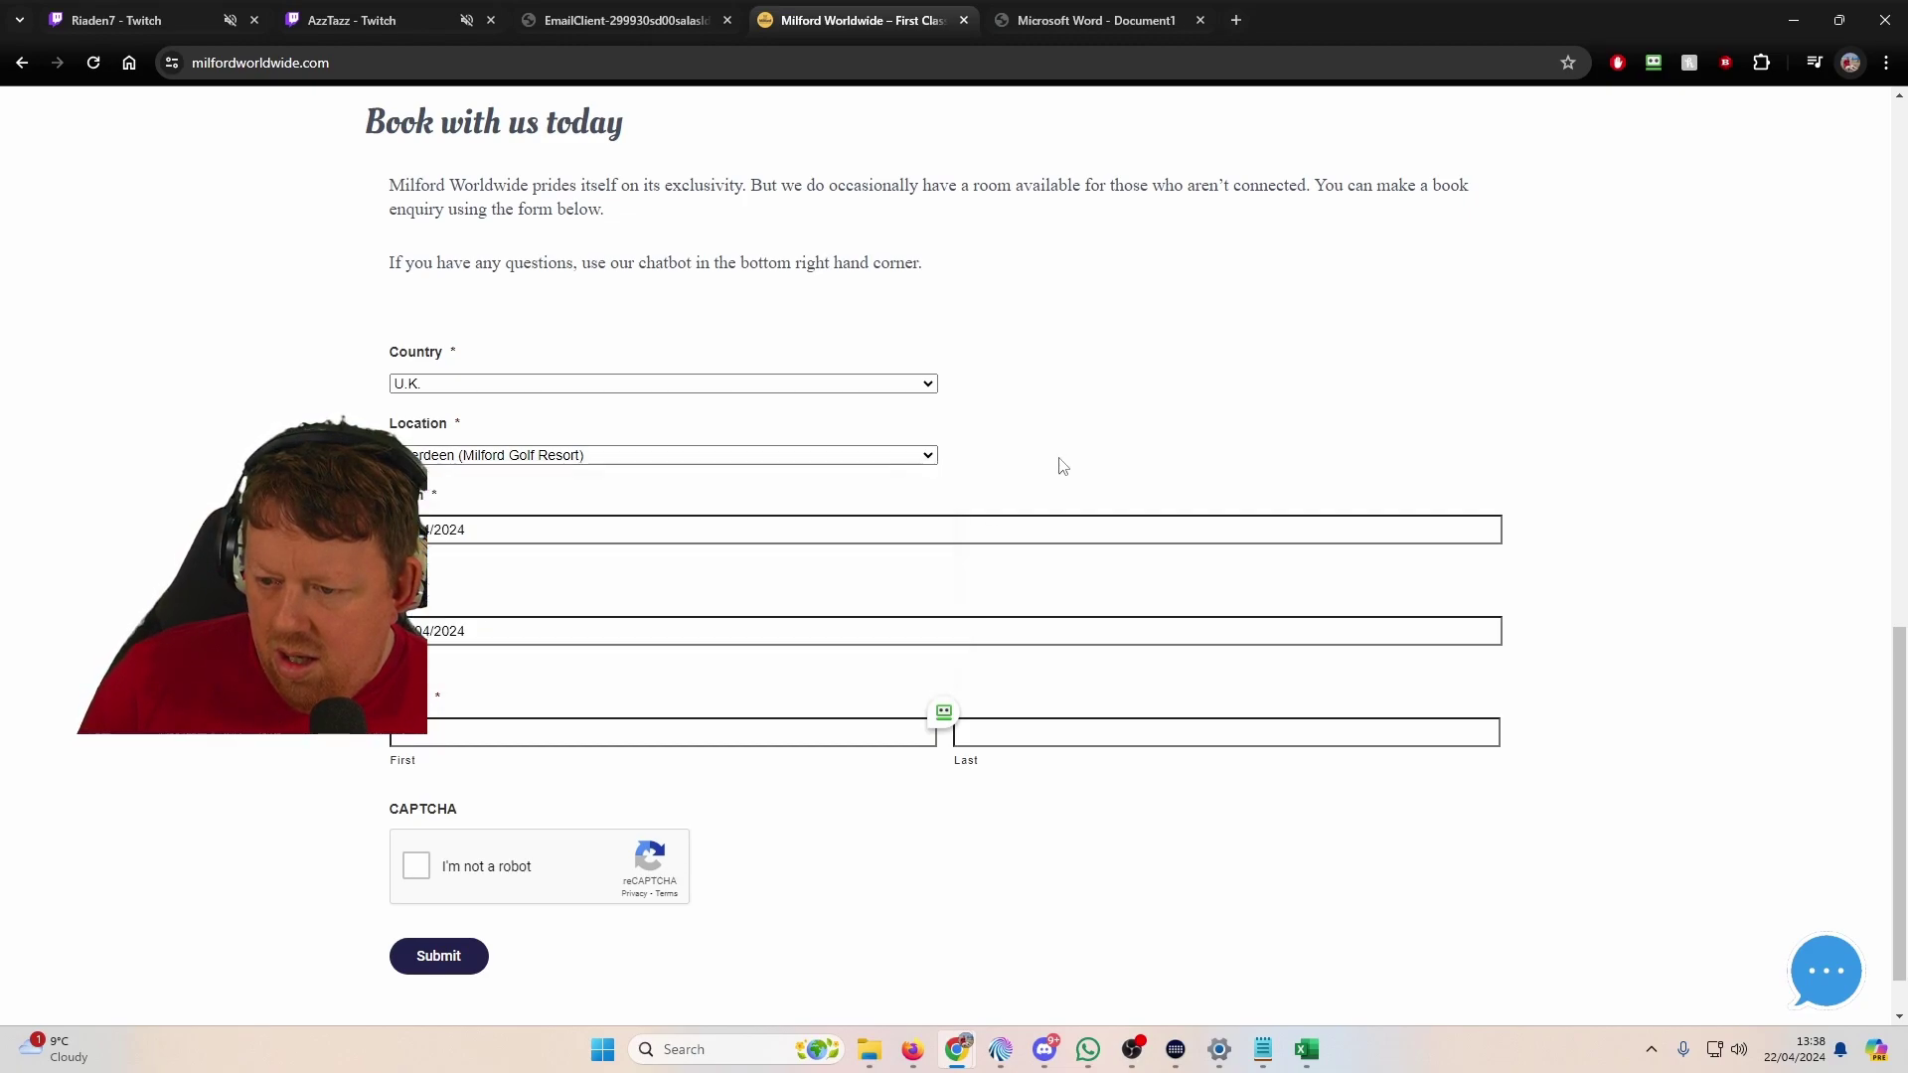
Step: Open the Milford chat assistant and try the prospective and upcoming booking queries
click(1823, 971)
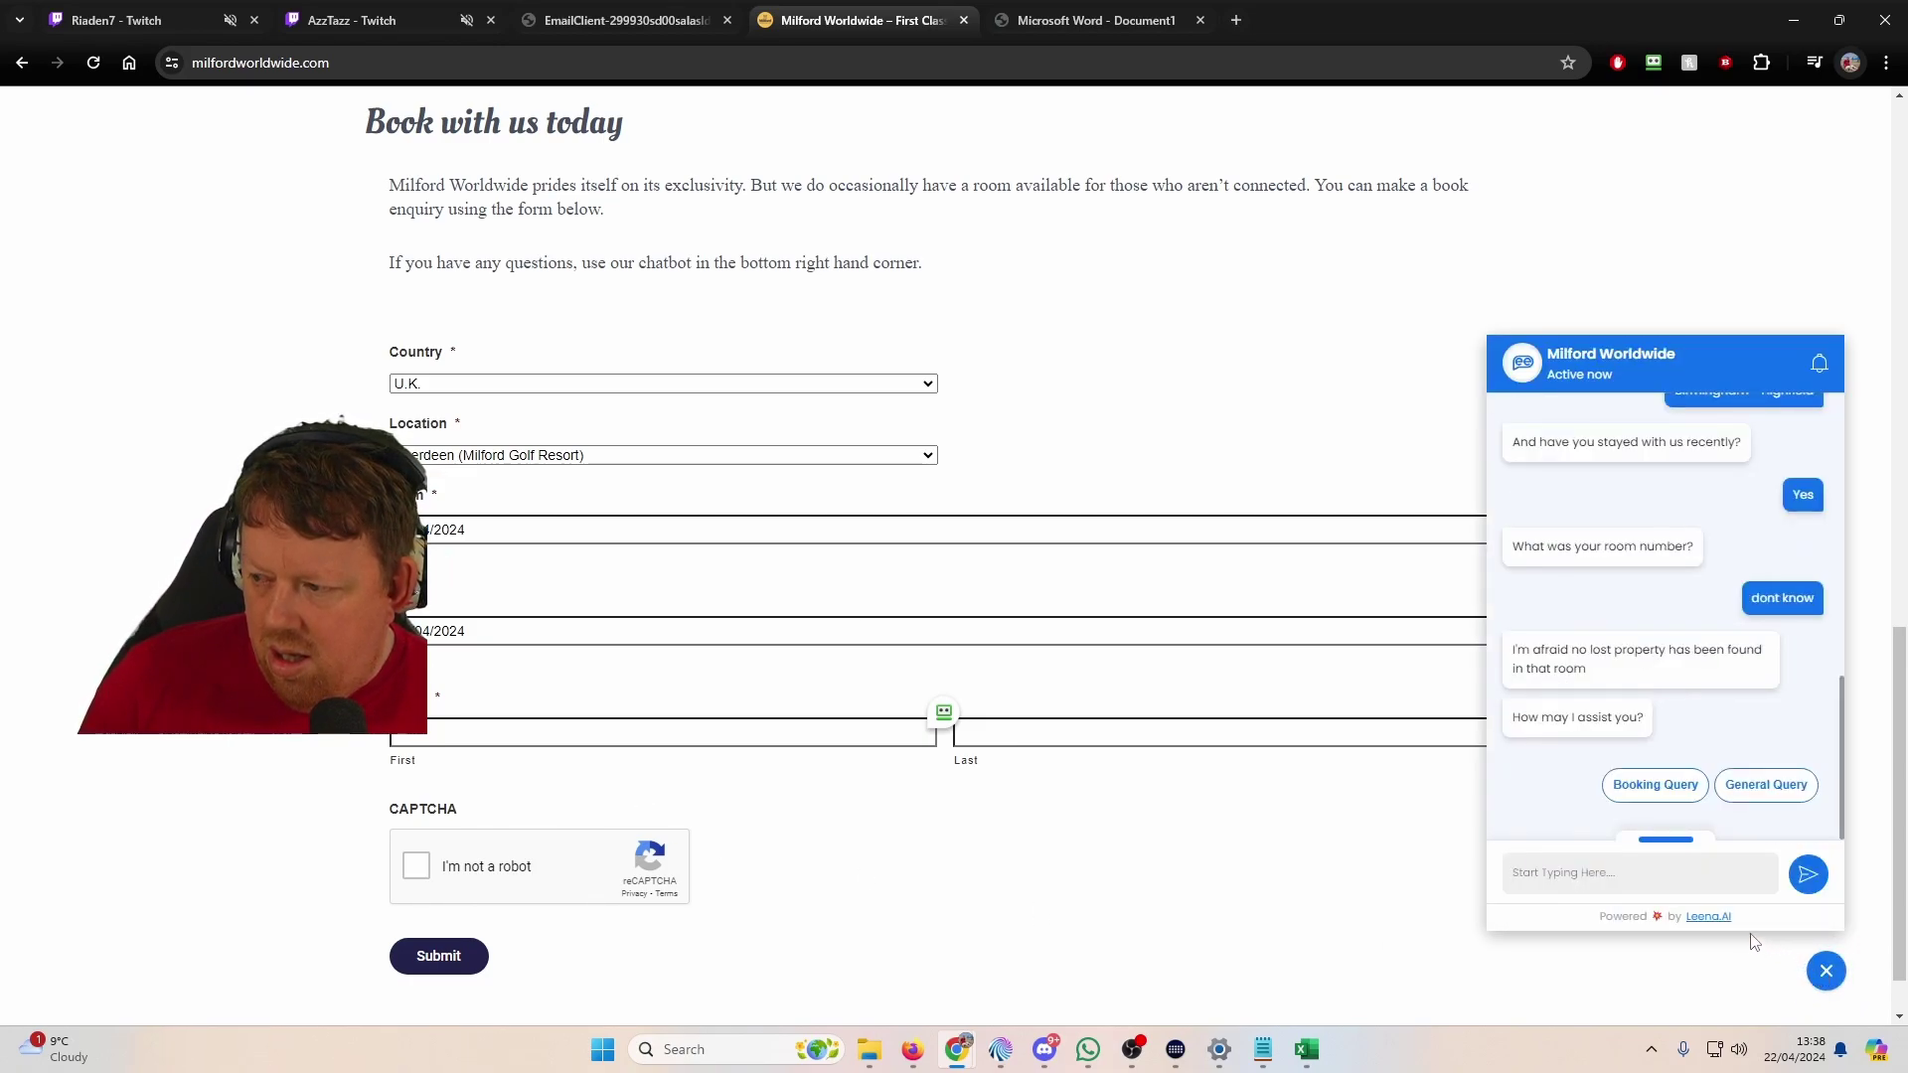
scroll(1686, 795, down, 1)
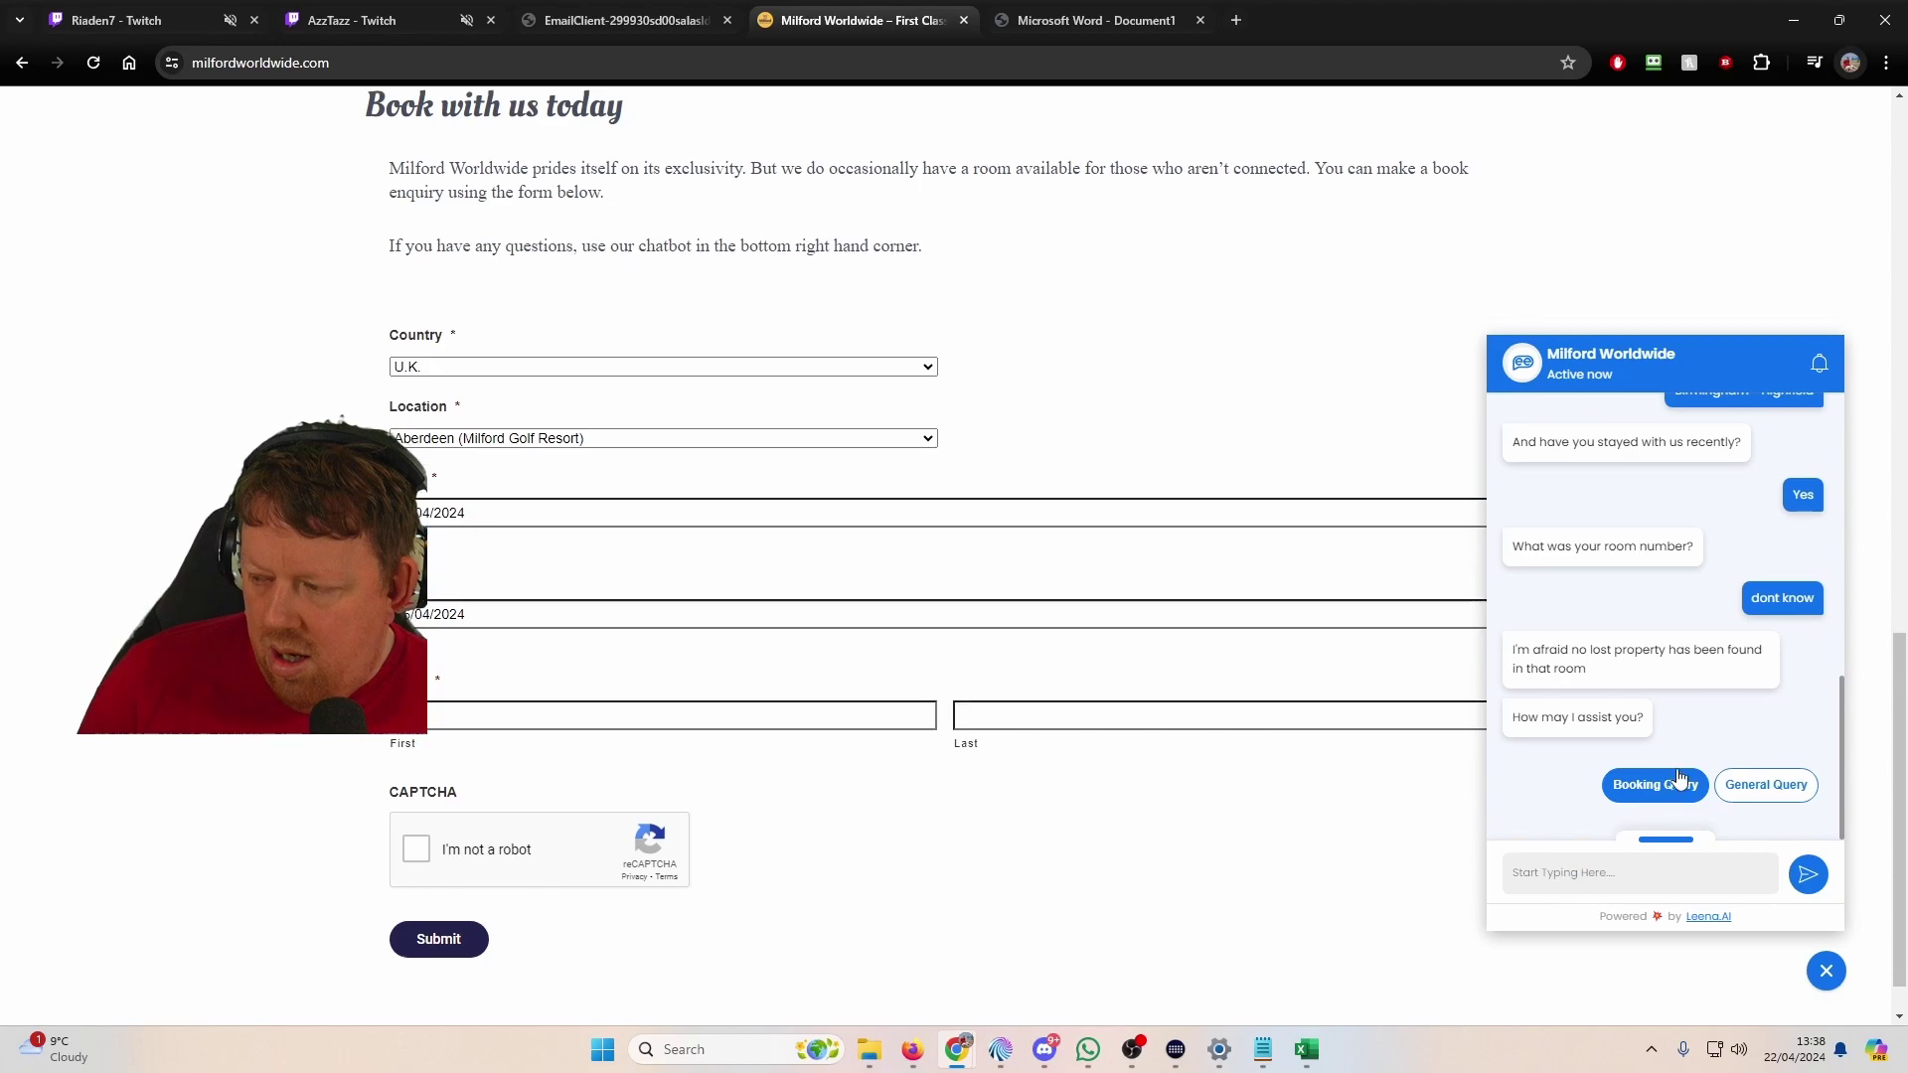
click(1684, 787)
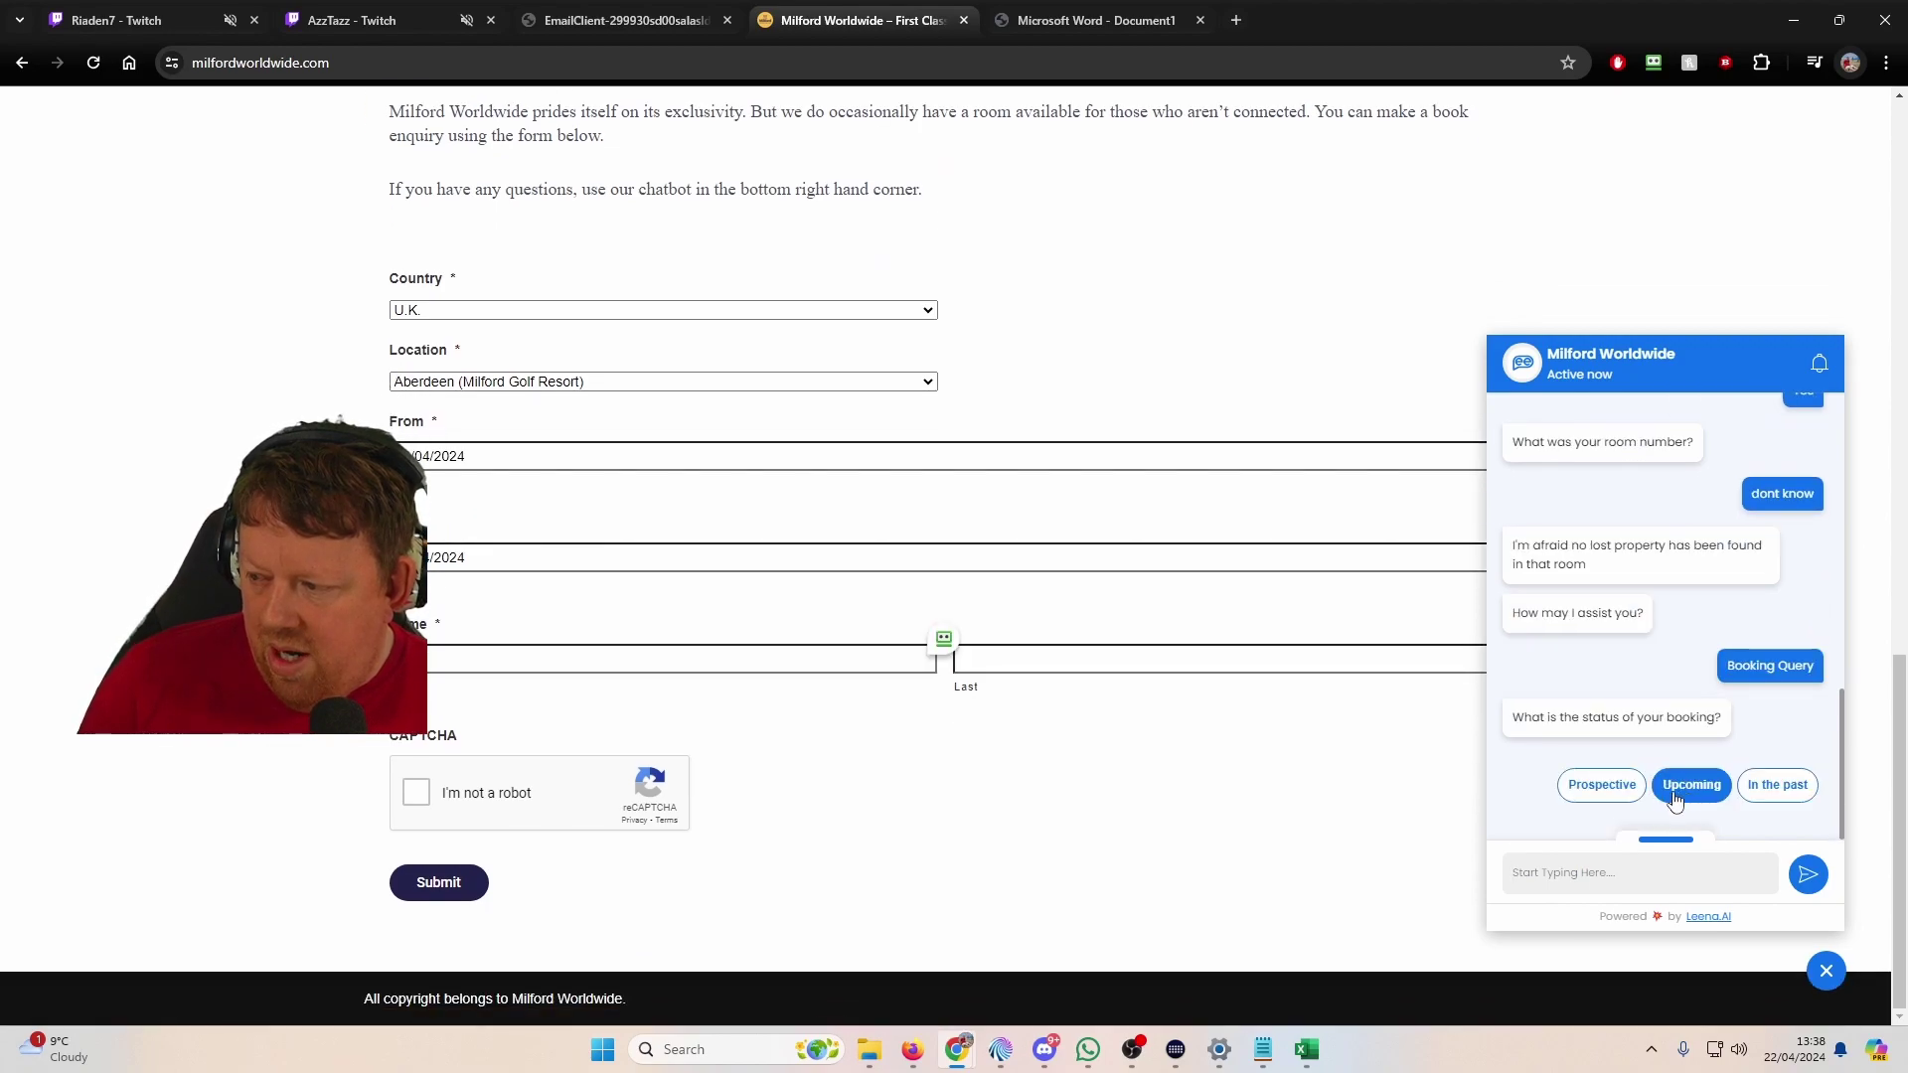
click(1618, 785)
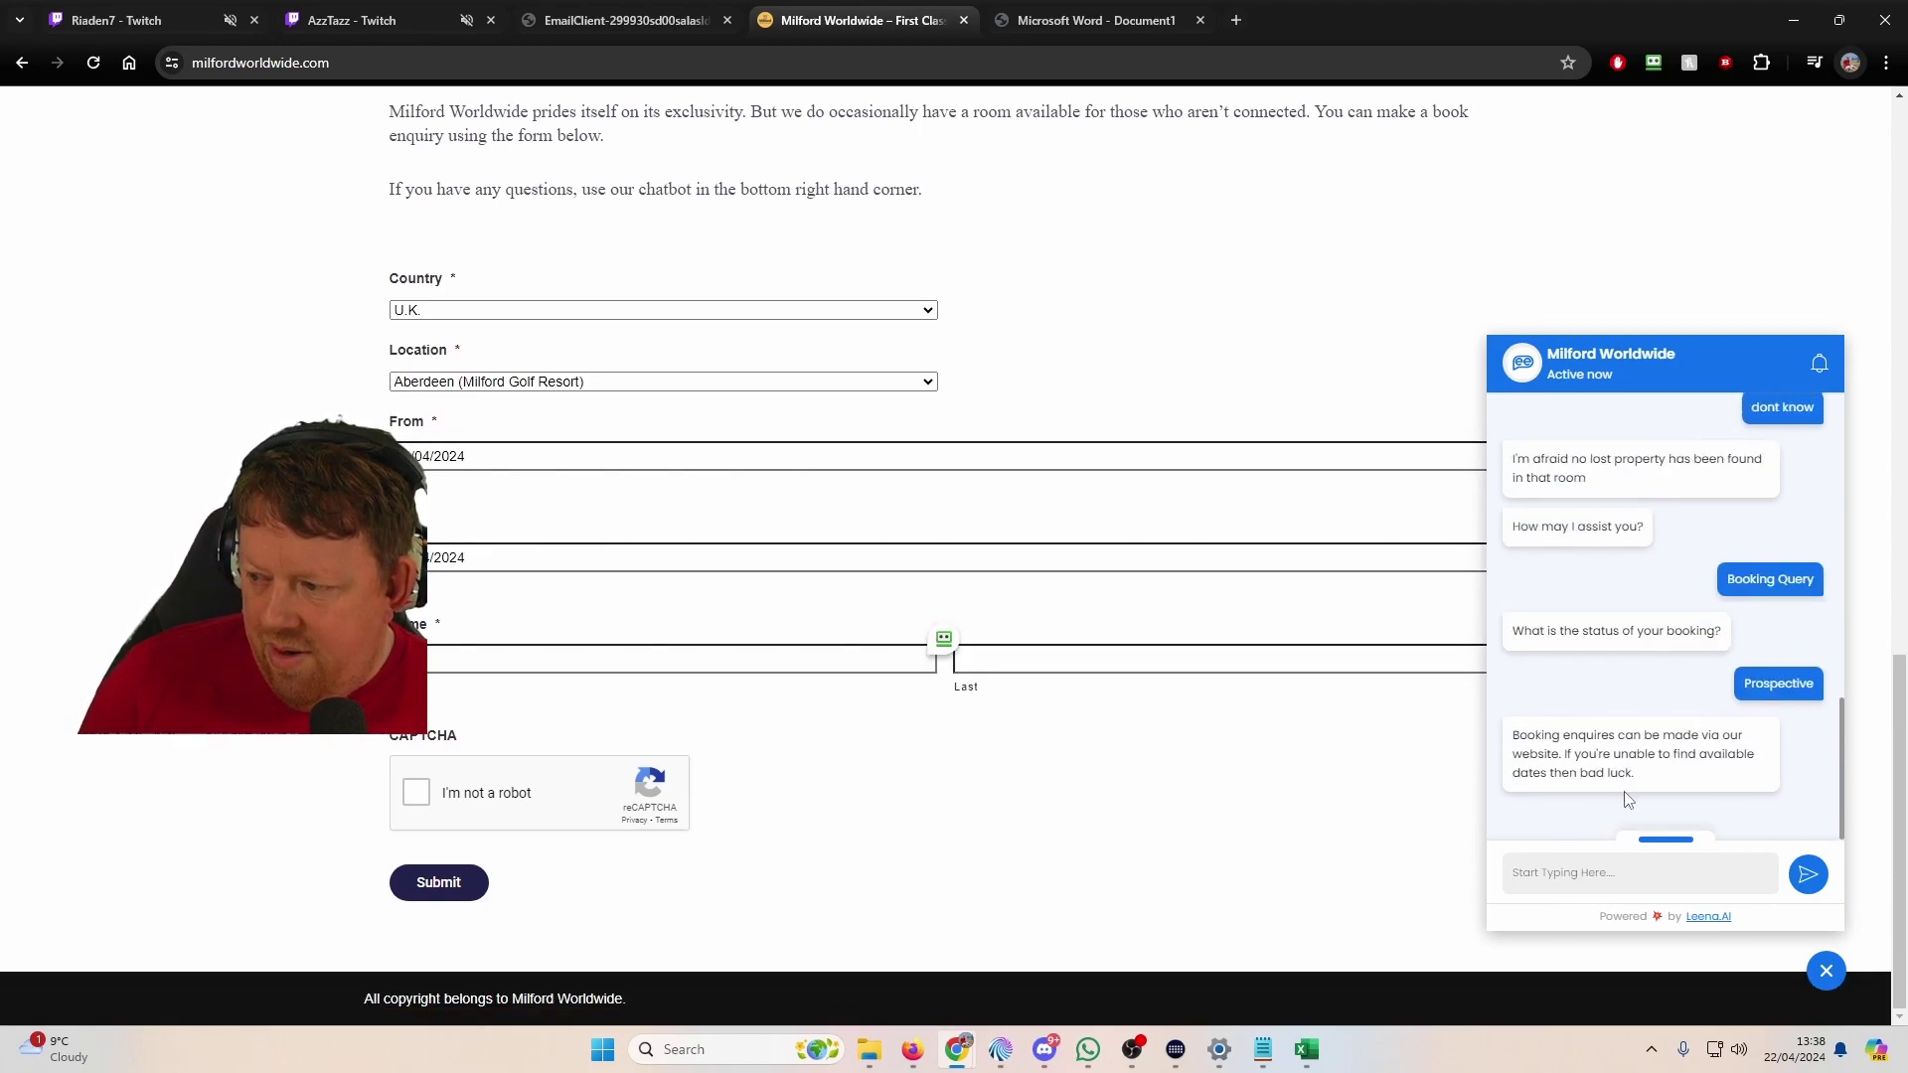
click(1670, 788)
click(1704, 790)
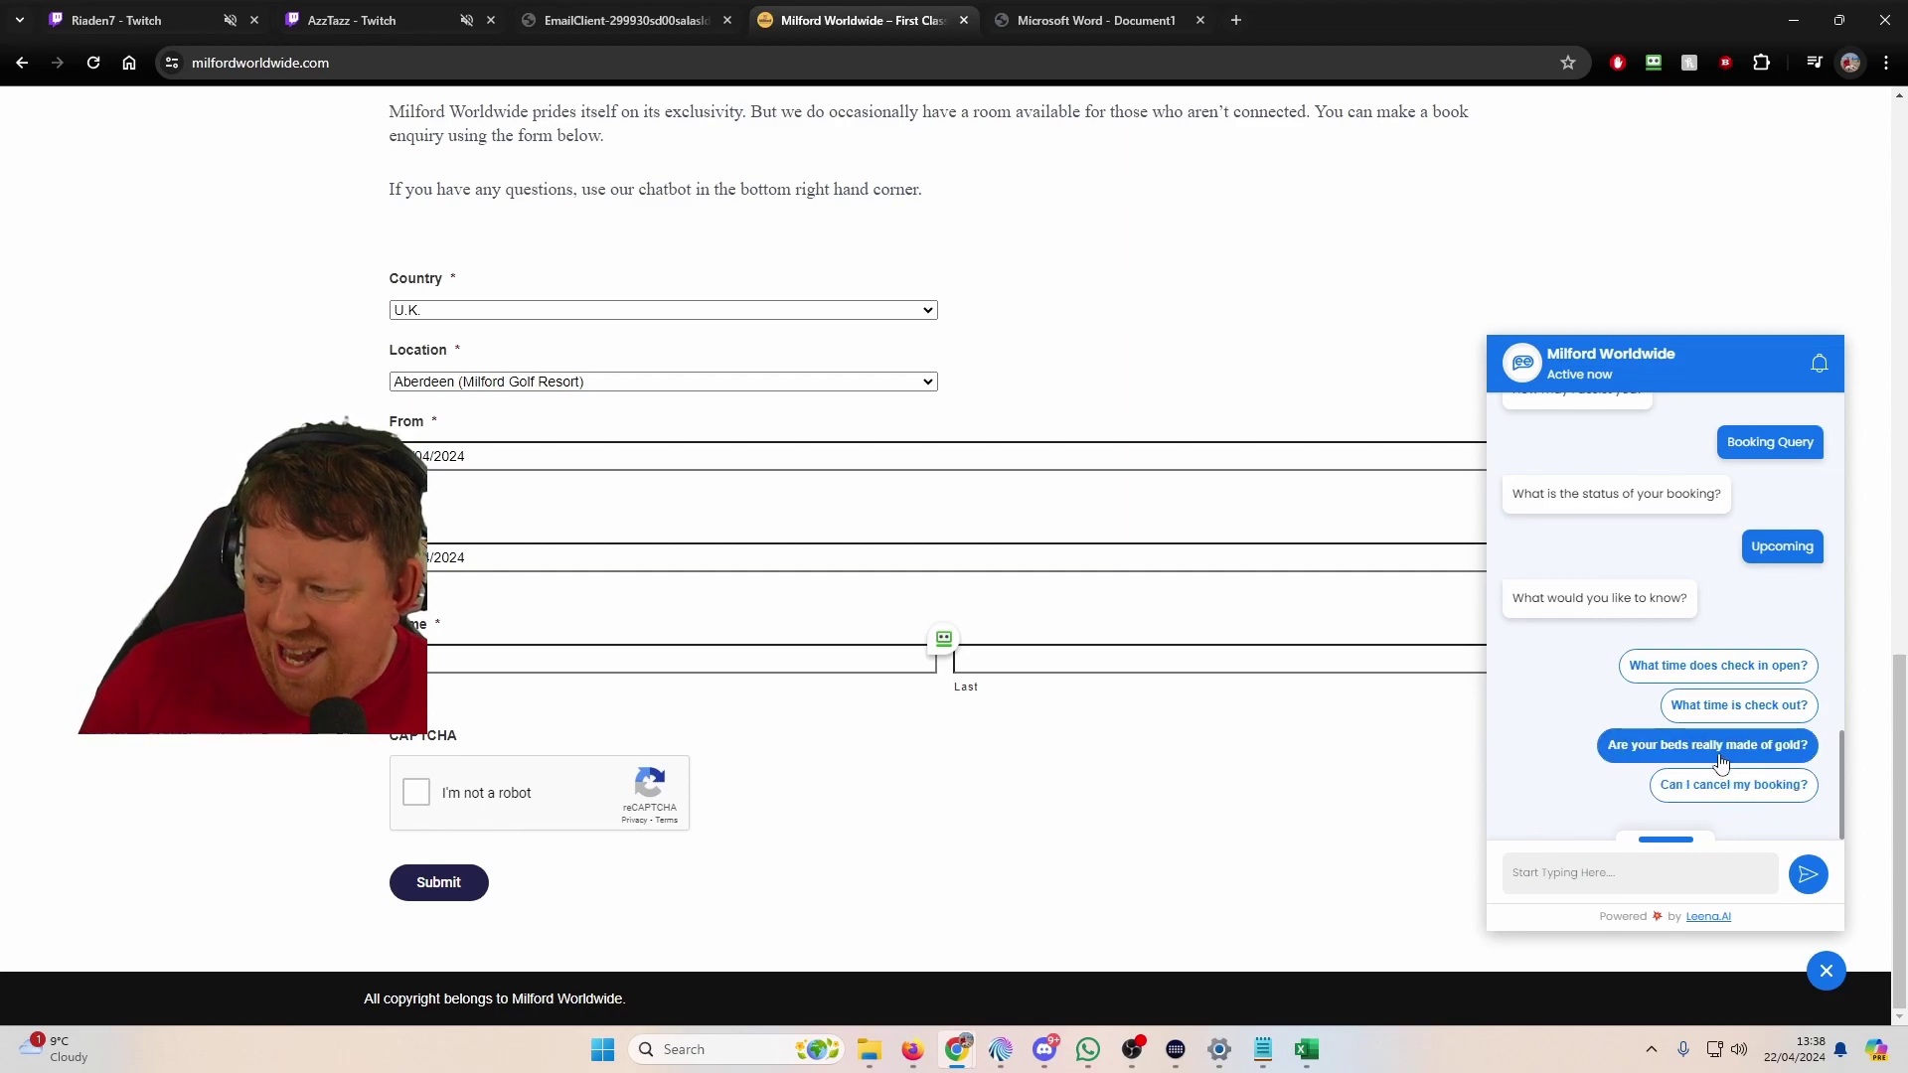
Step: Ask the chatbot about cancelling, check-in and check-out times, and gold beds
click(1725, 786)
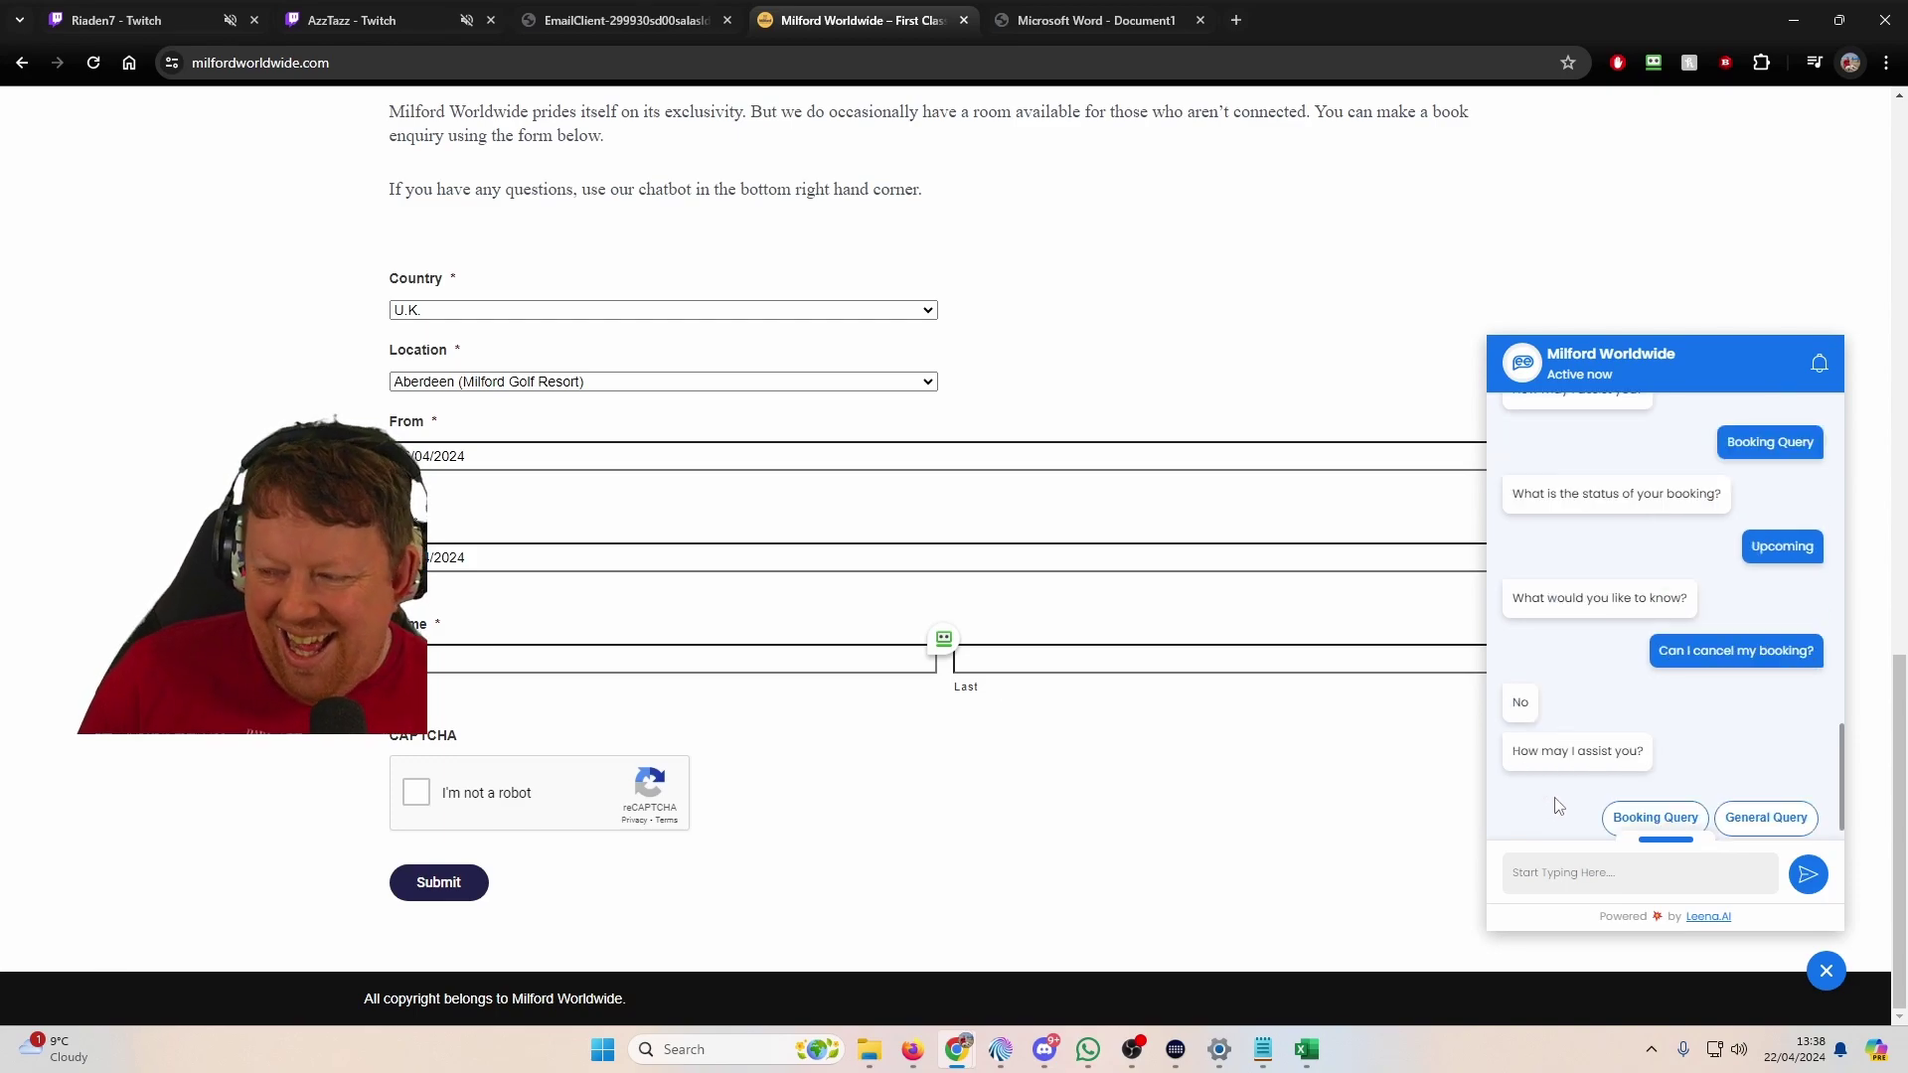
click(1750, 787)
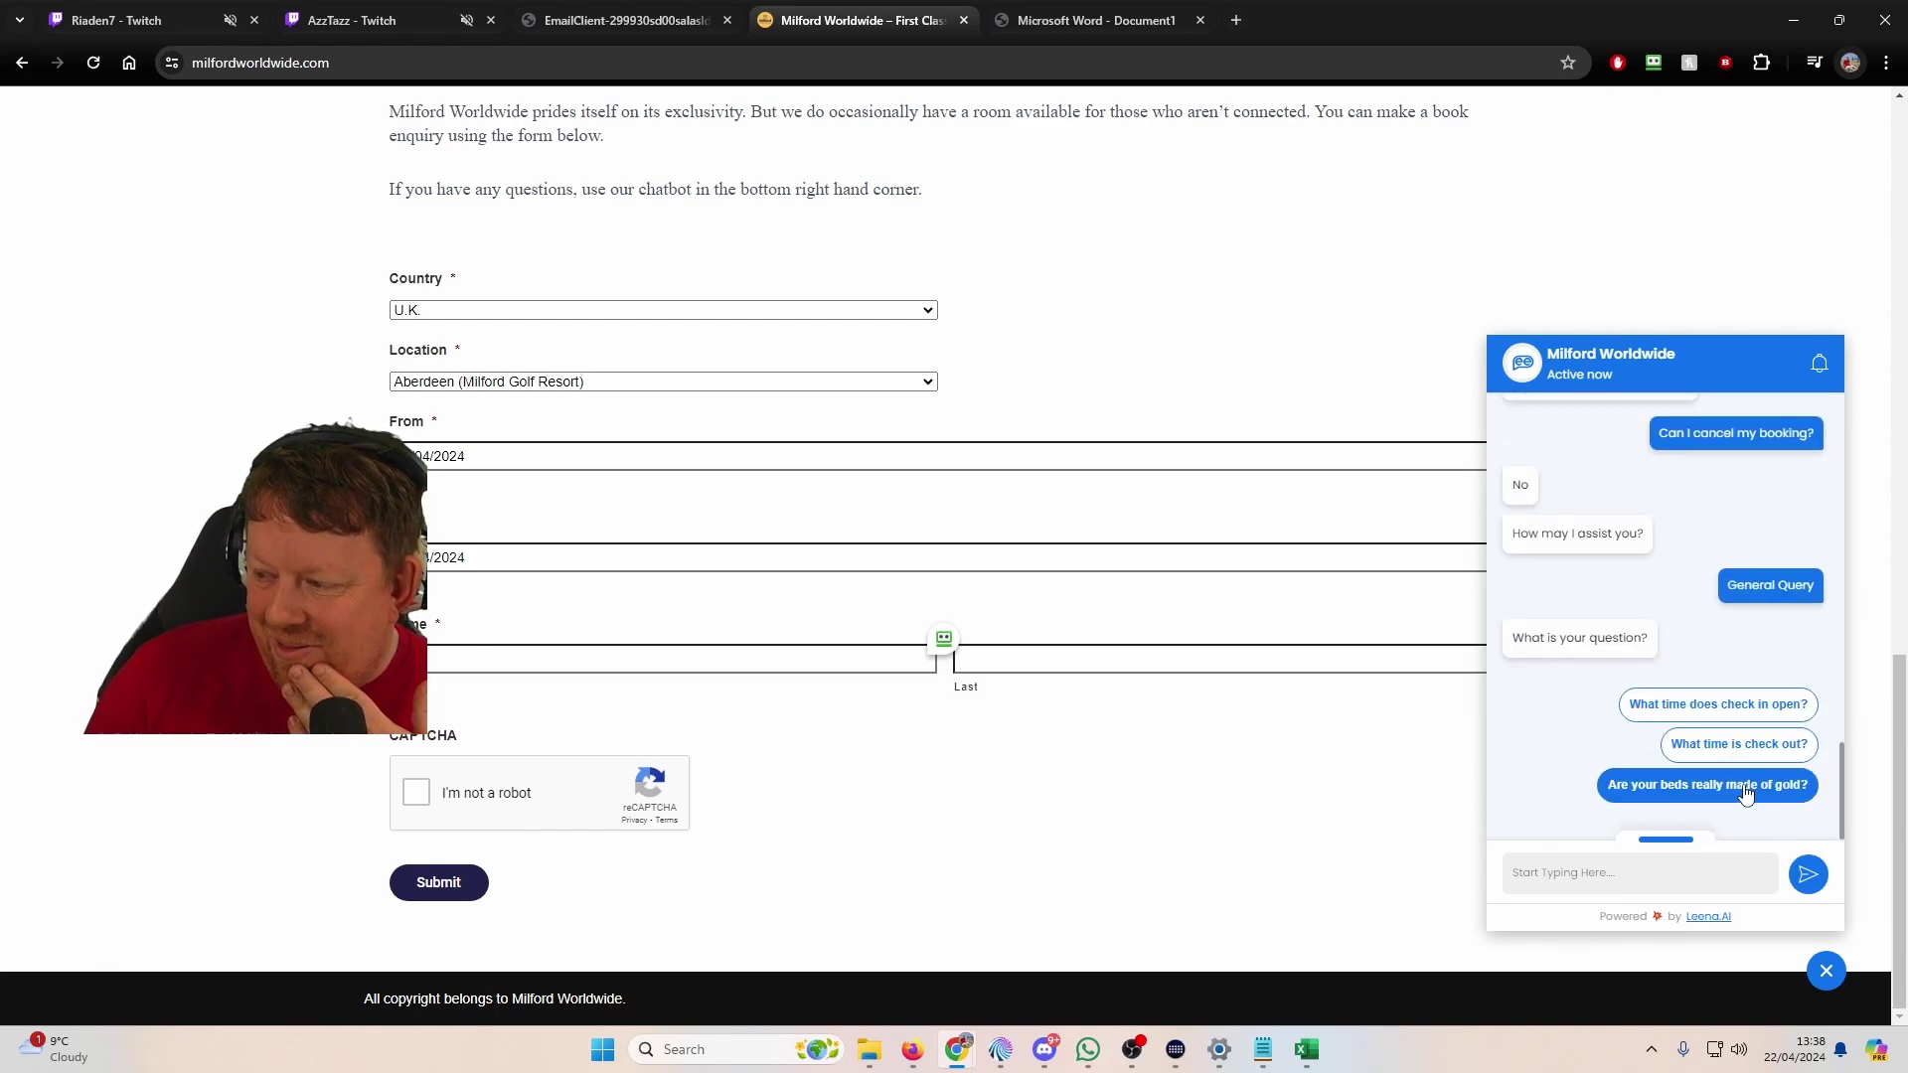
click(1711, 705)
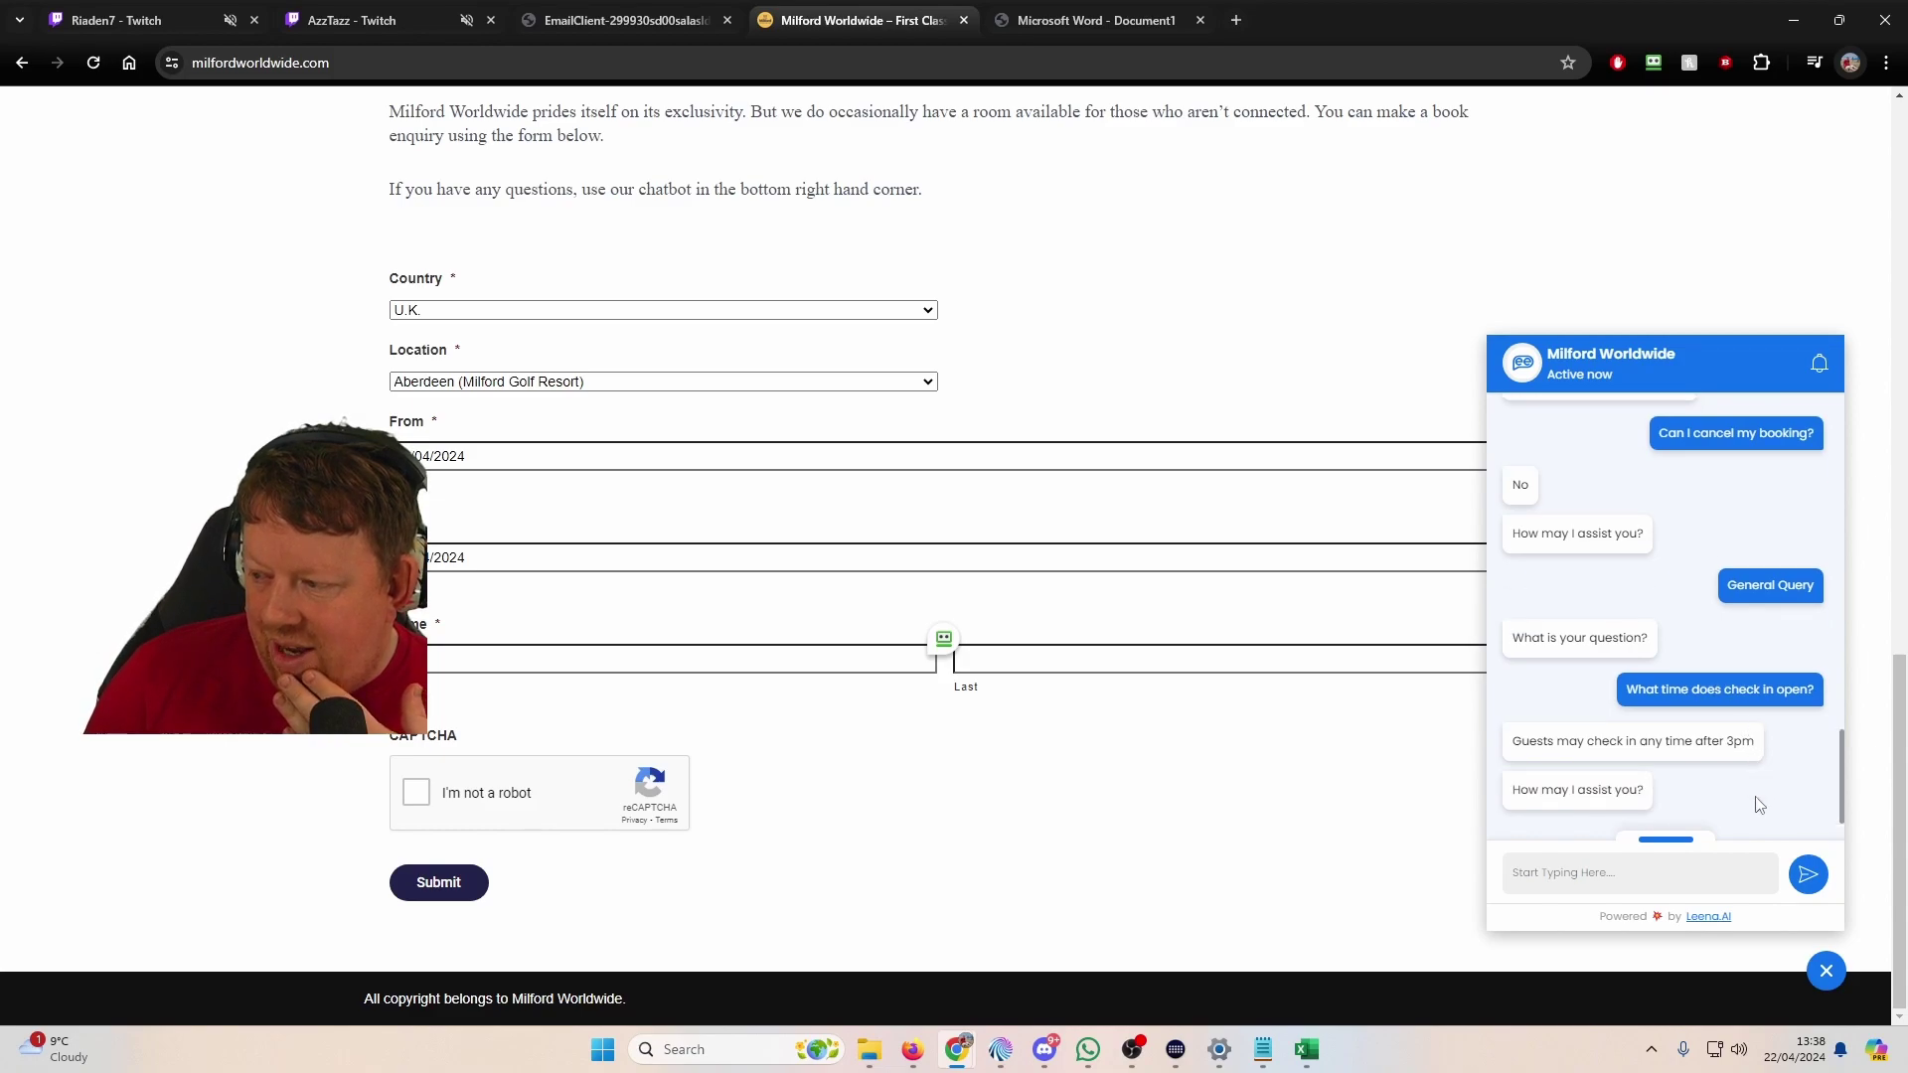
click(1751, 782)
click(1746, 764)
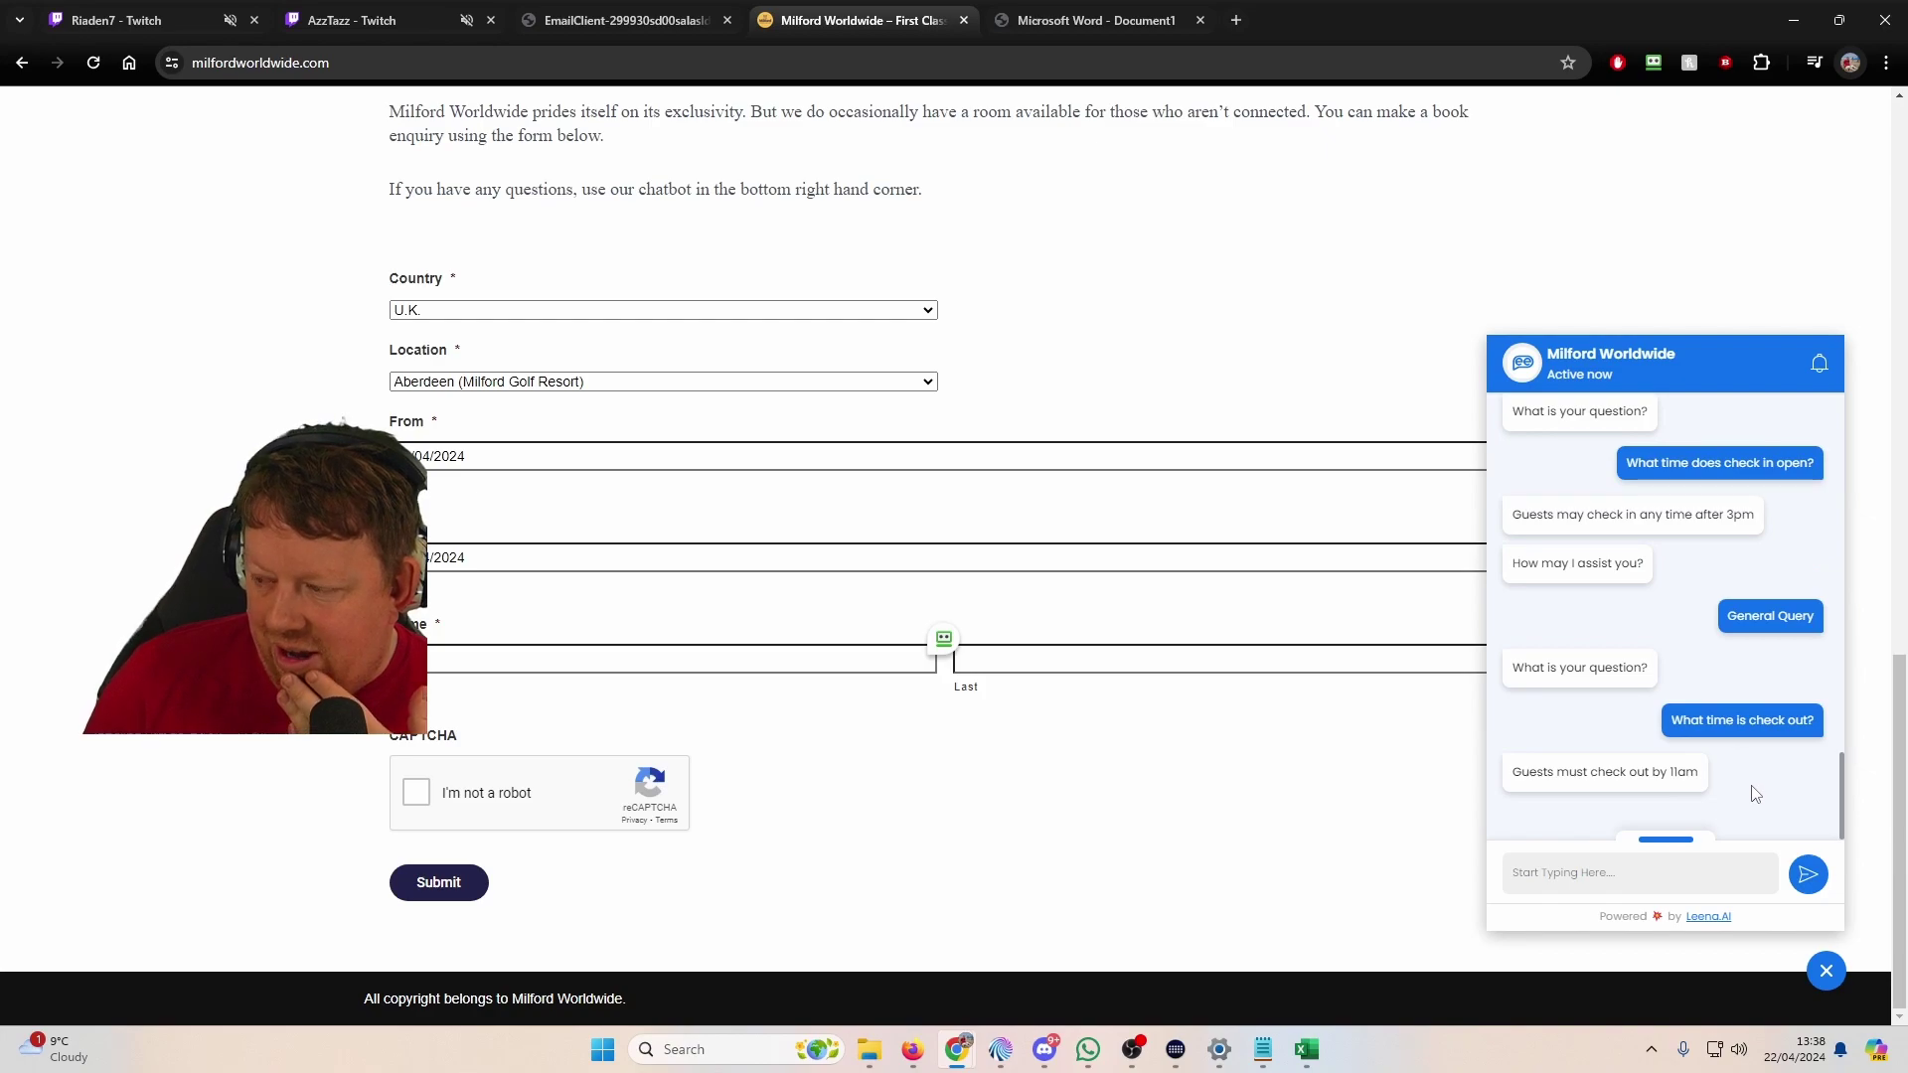
click(1761, 784)
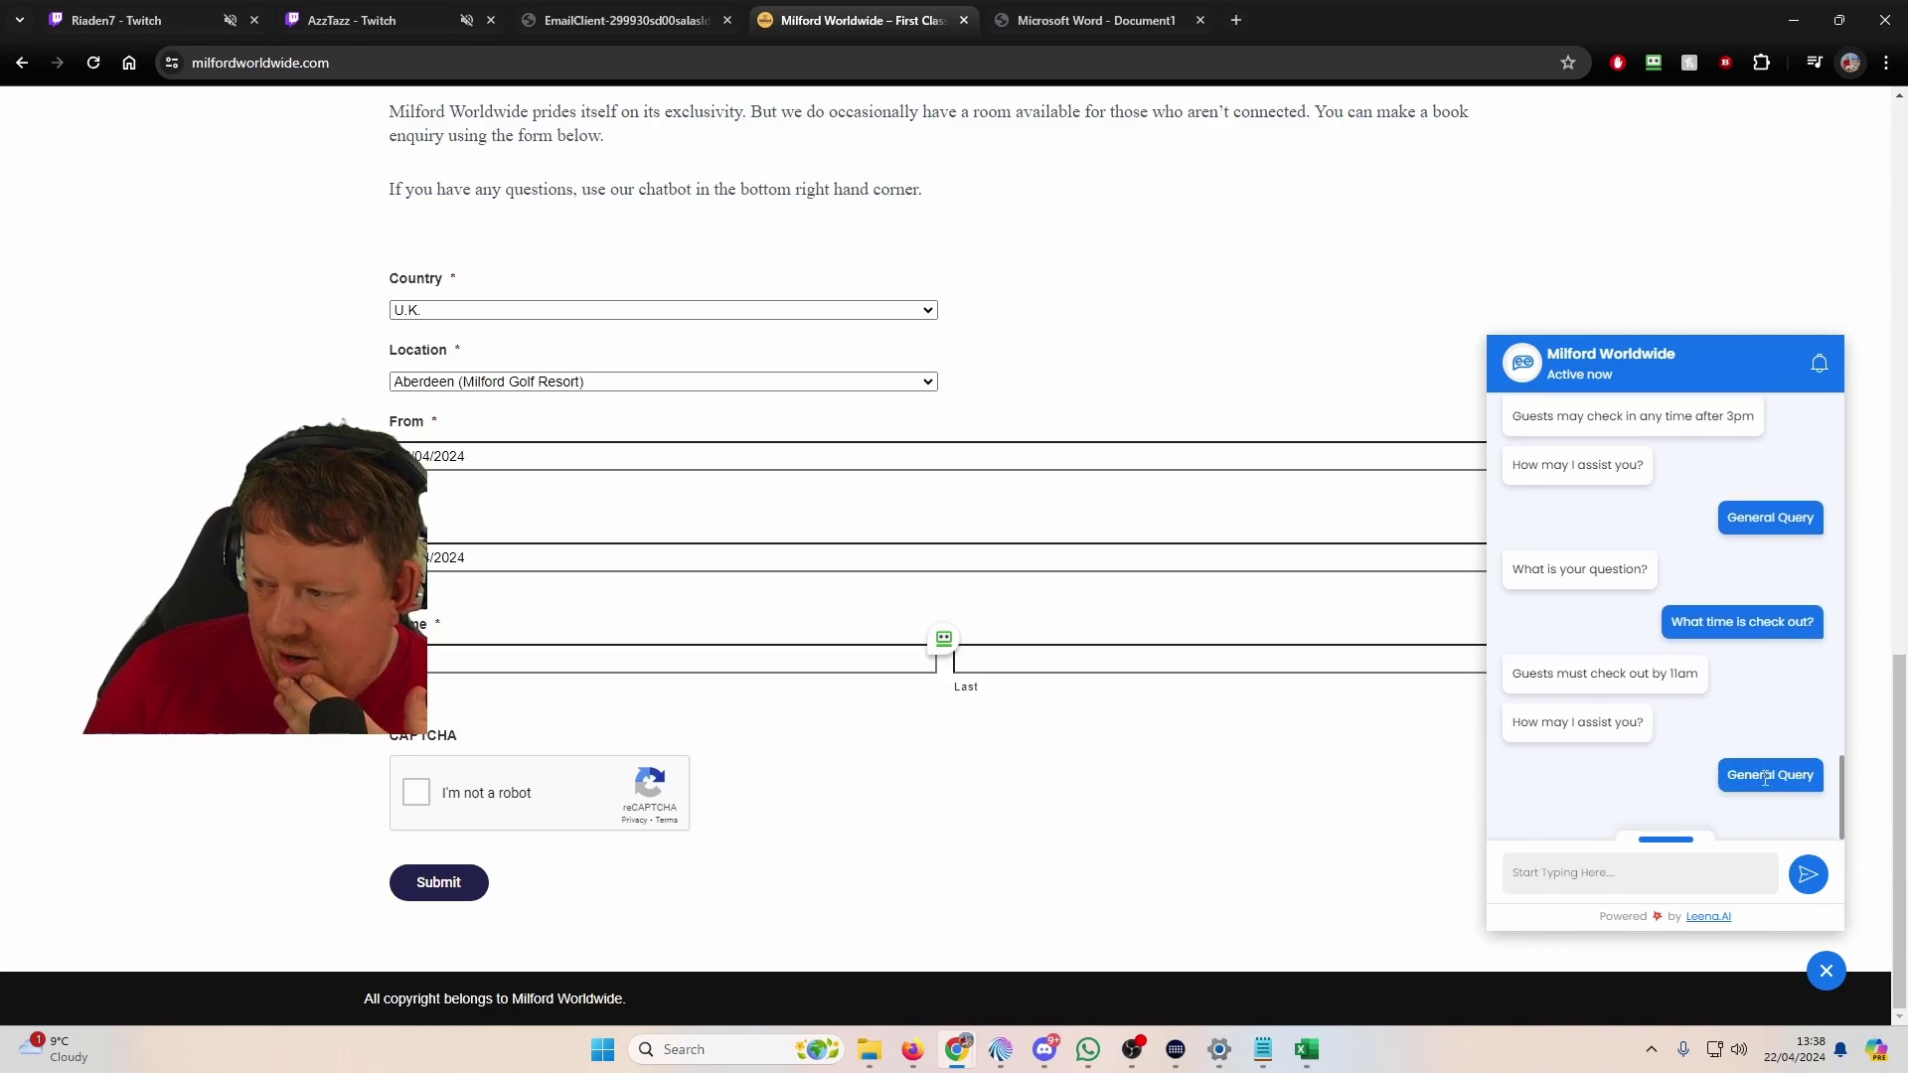
click(1762, 795)
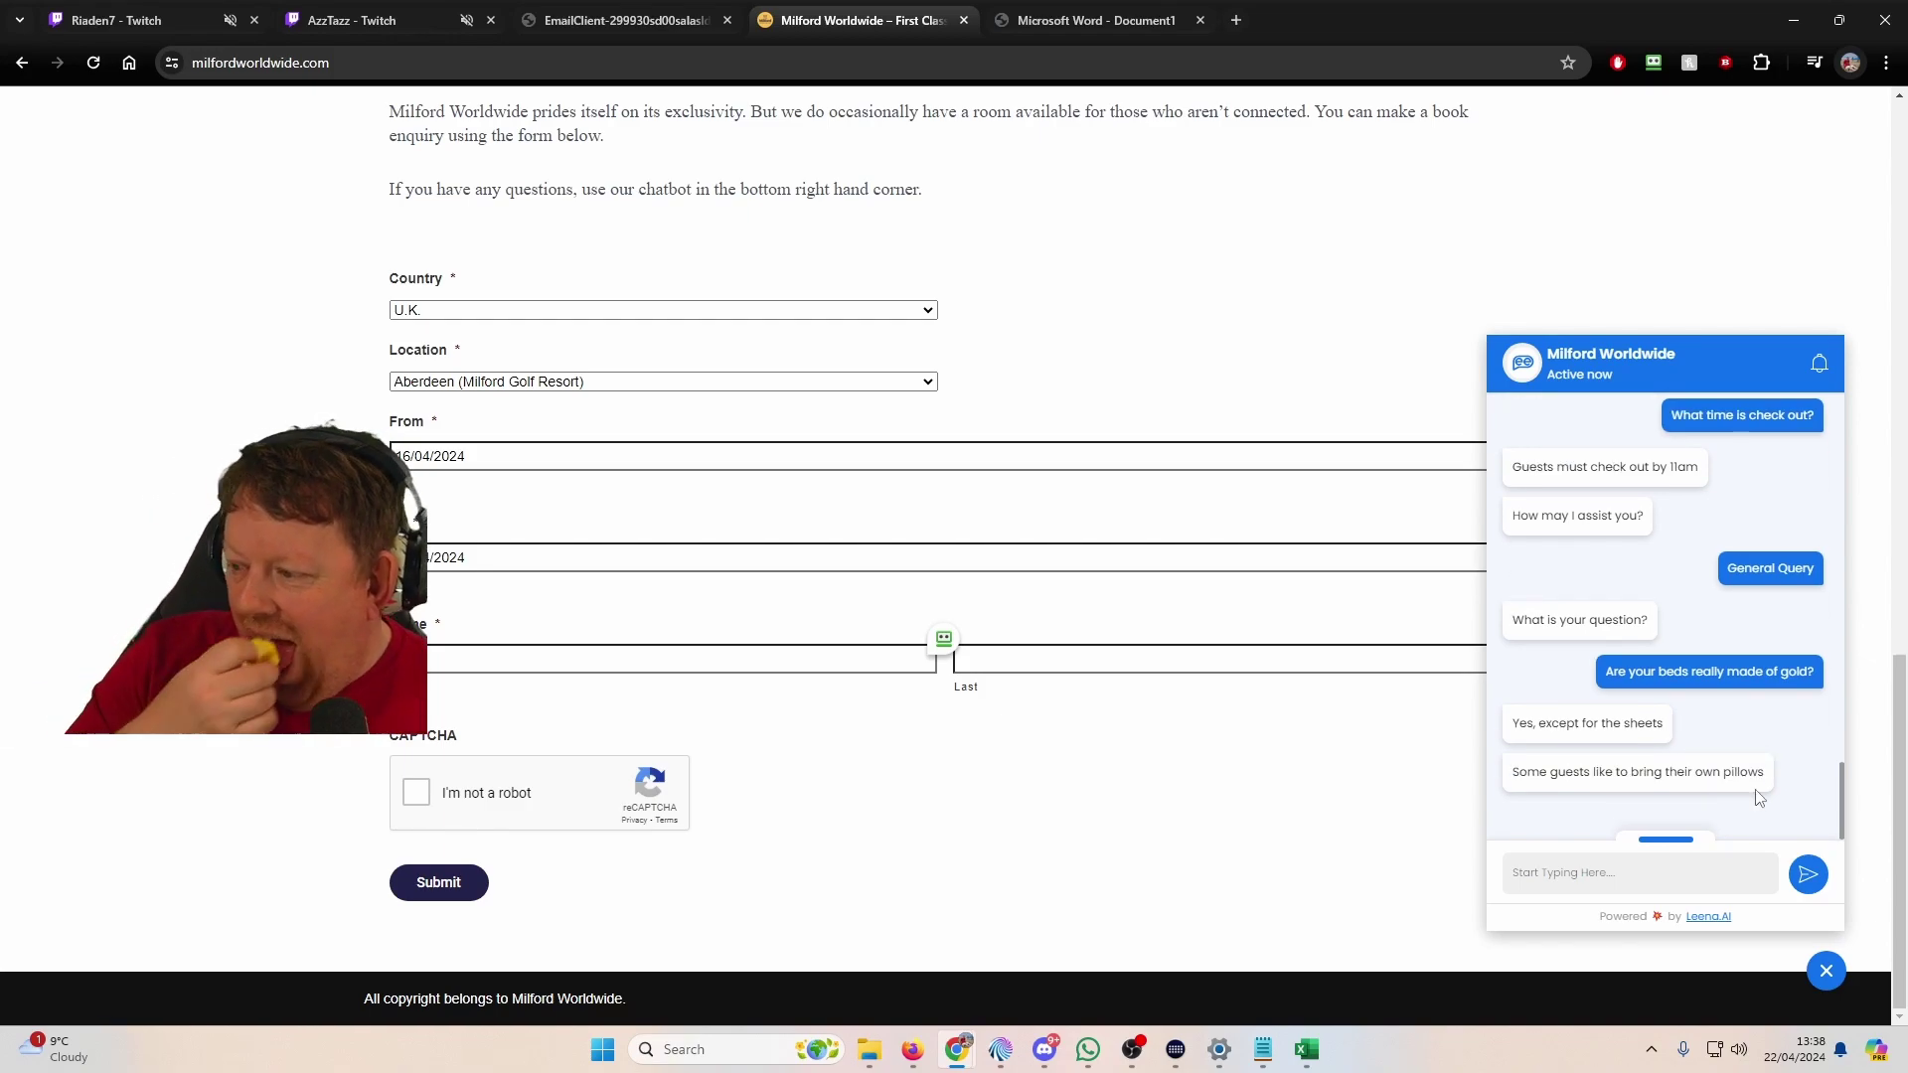
Step: Report leaving something in the room after a past stay, then view the email dump PDF
click(1703, 795)
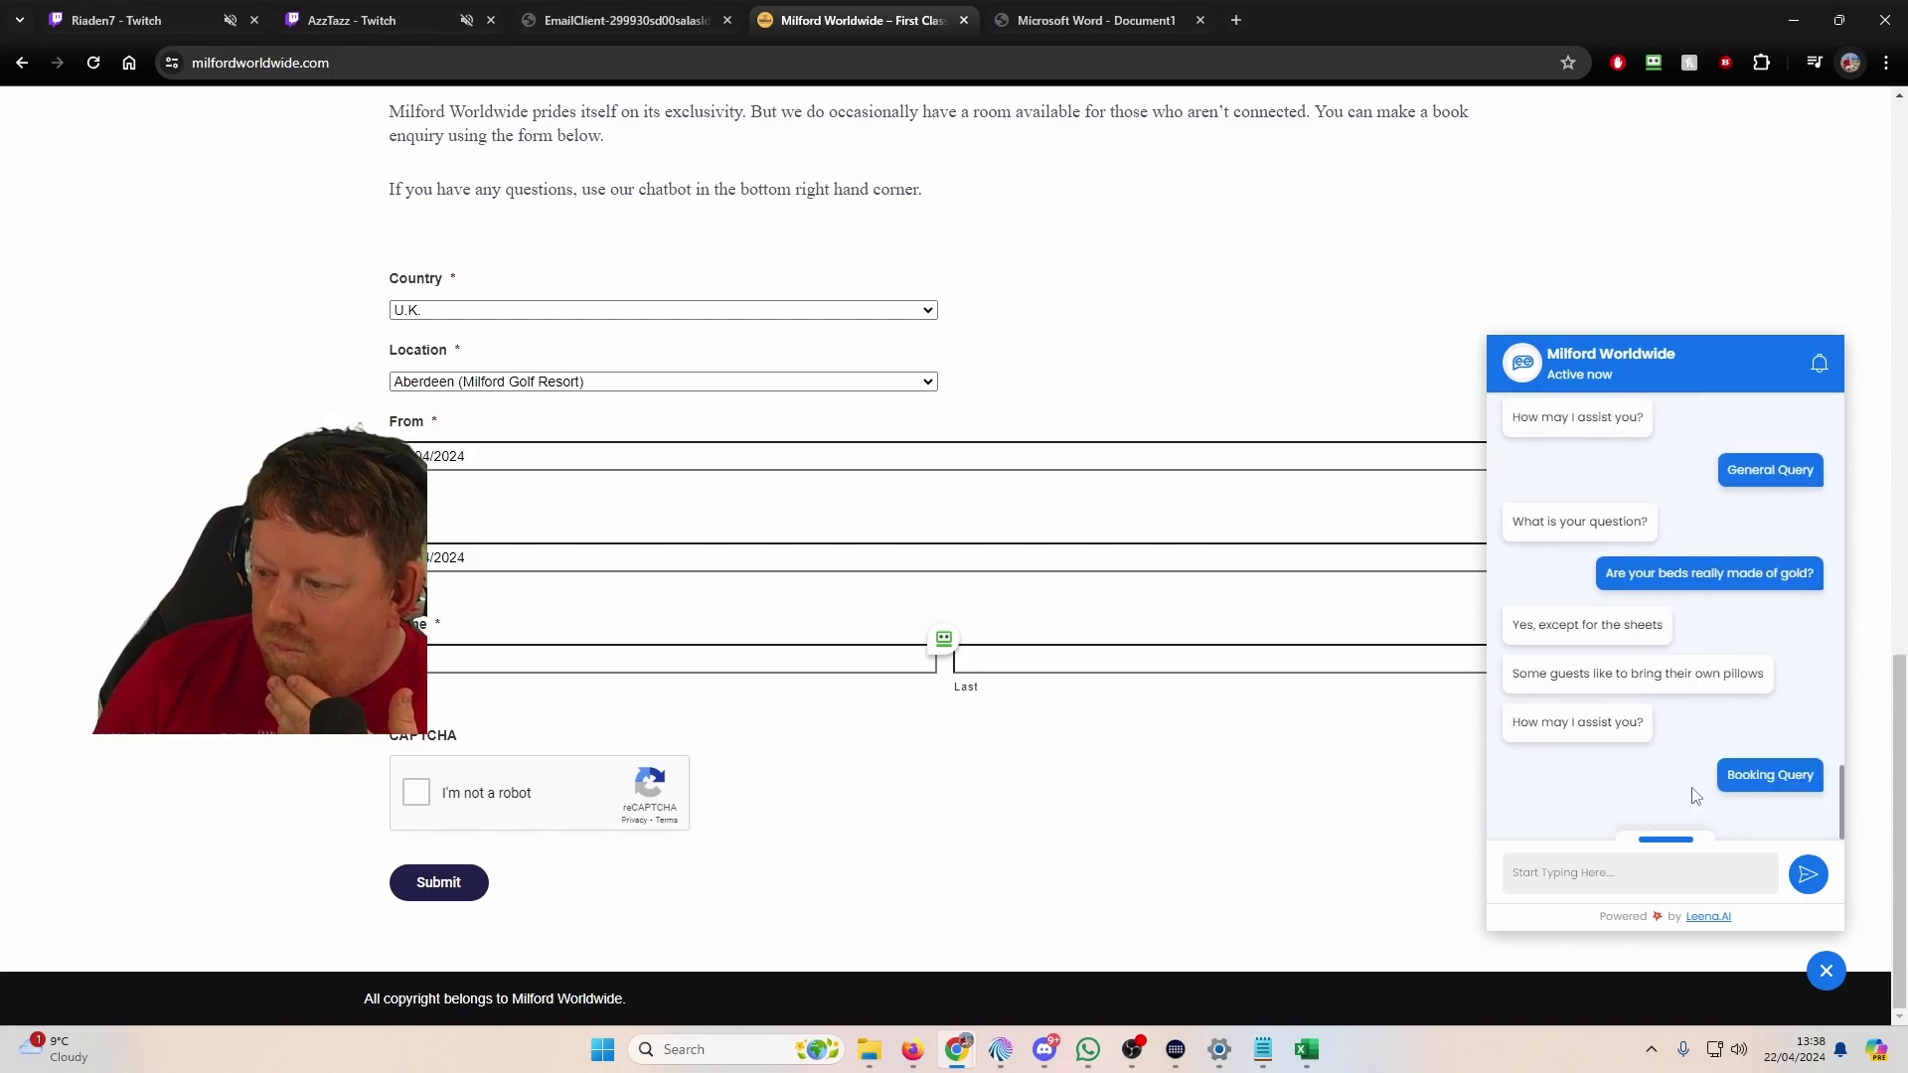
click(1765, 785)
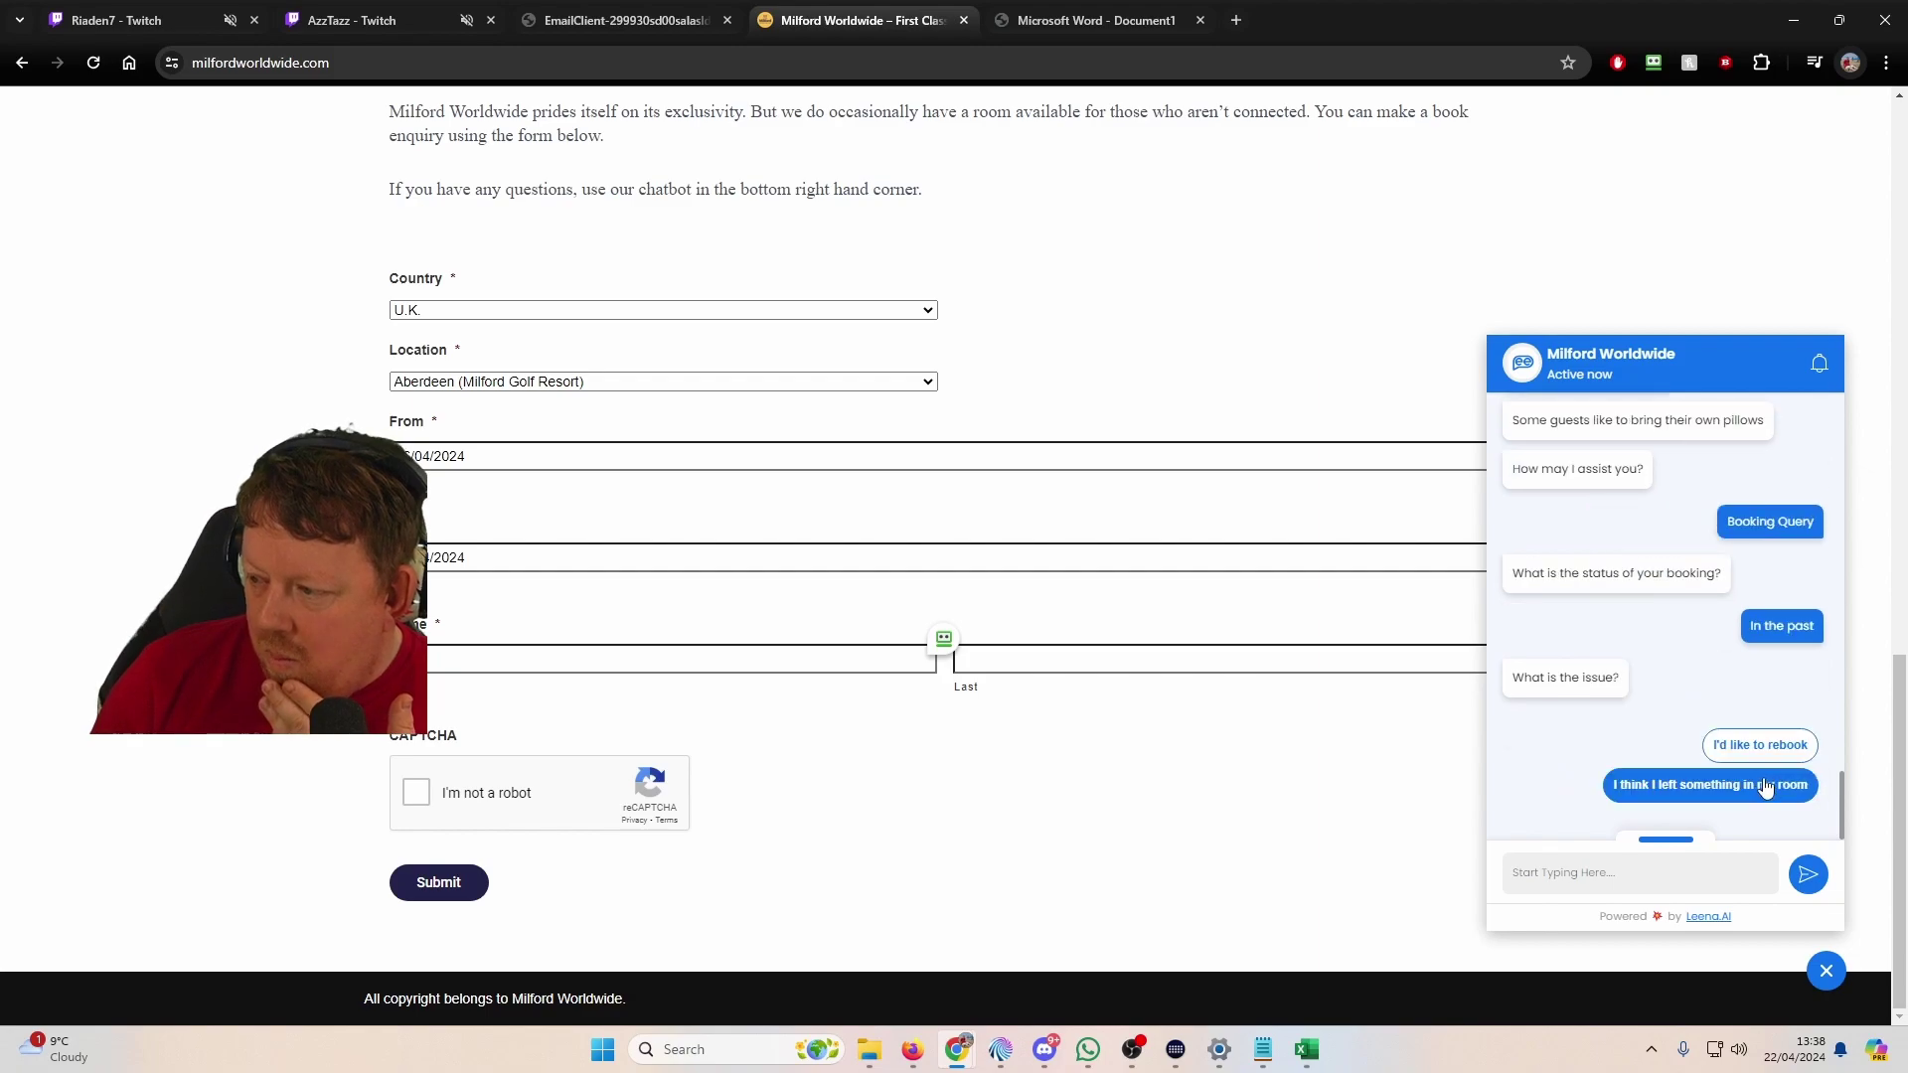
click(1760, 745)
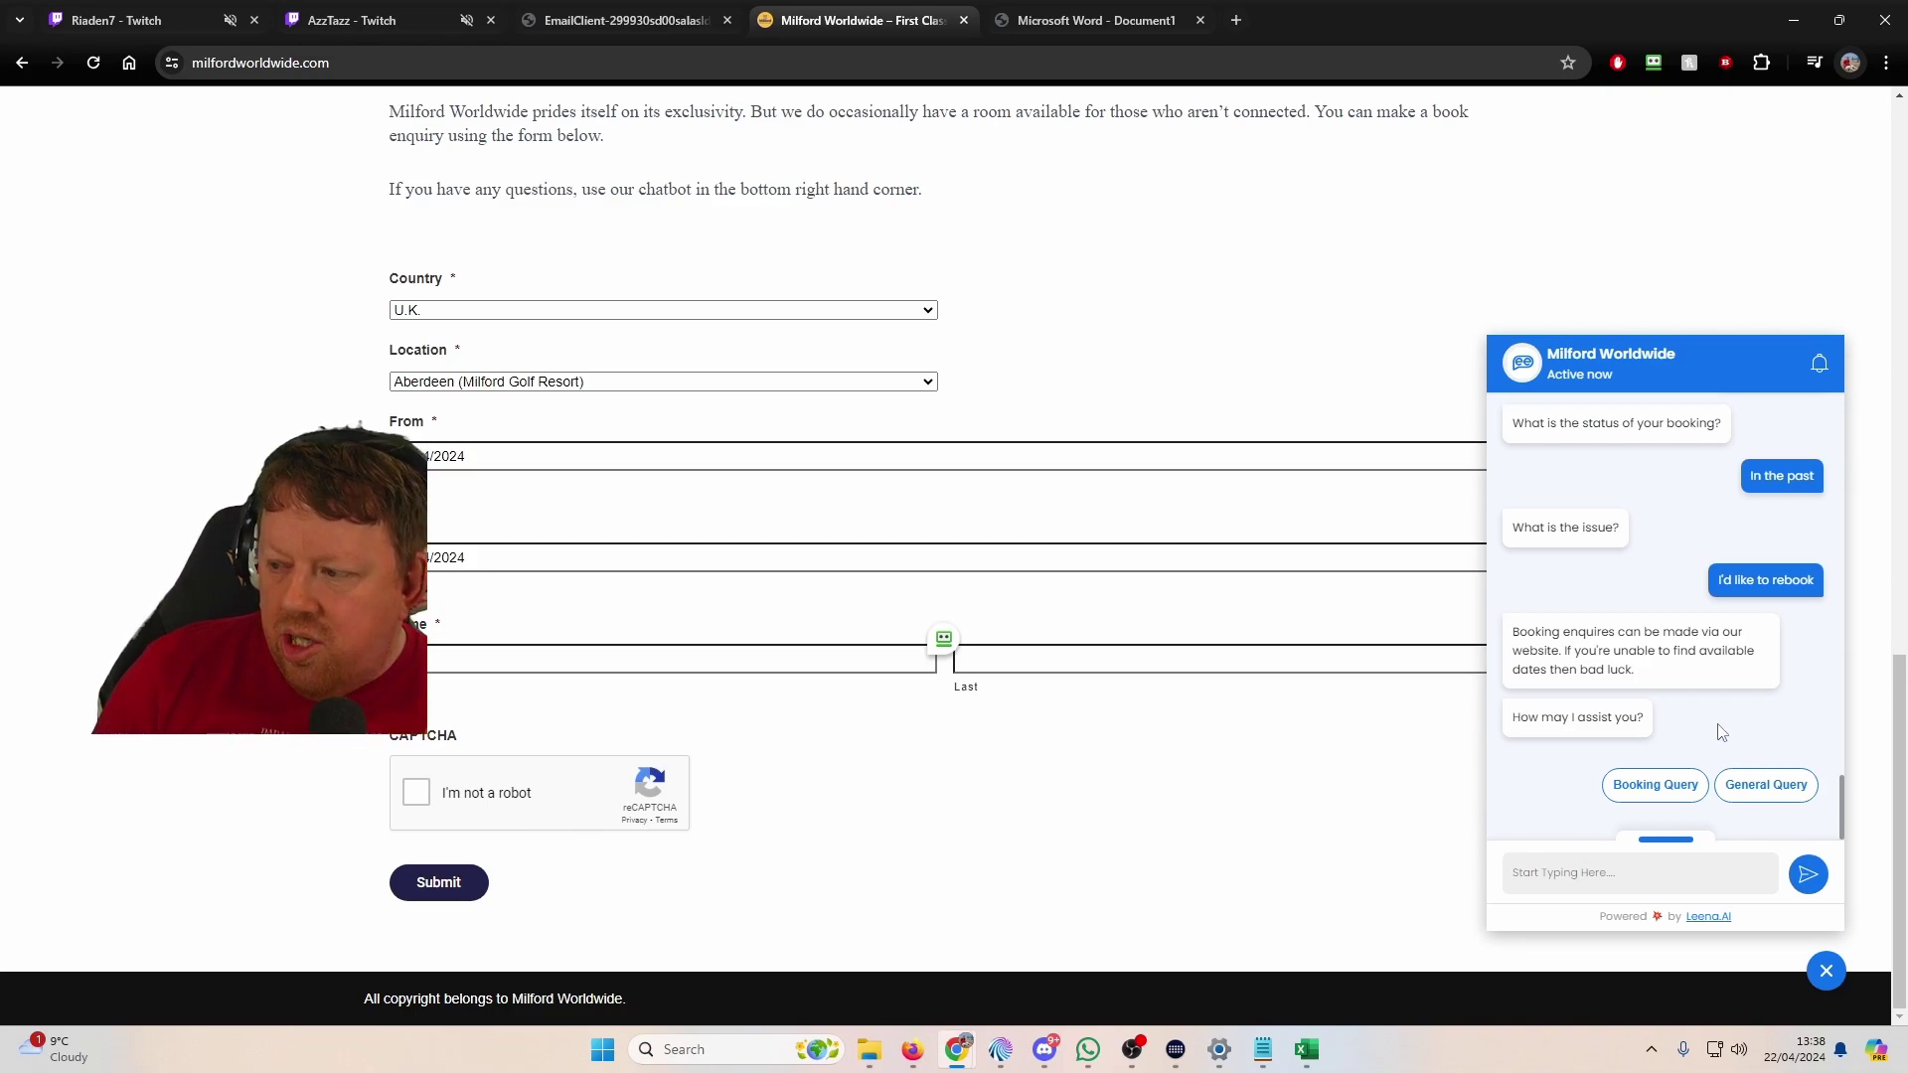
click(1690, 787)
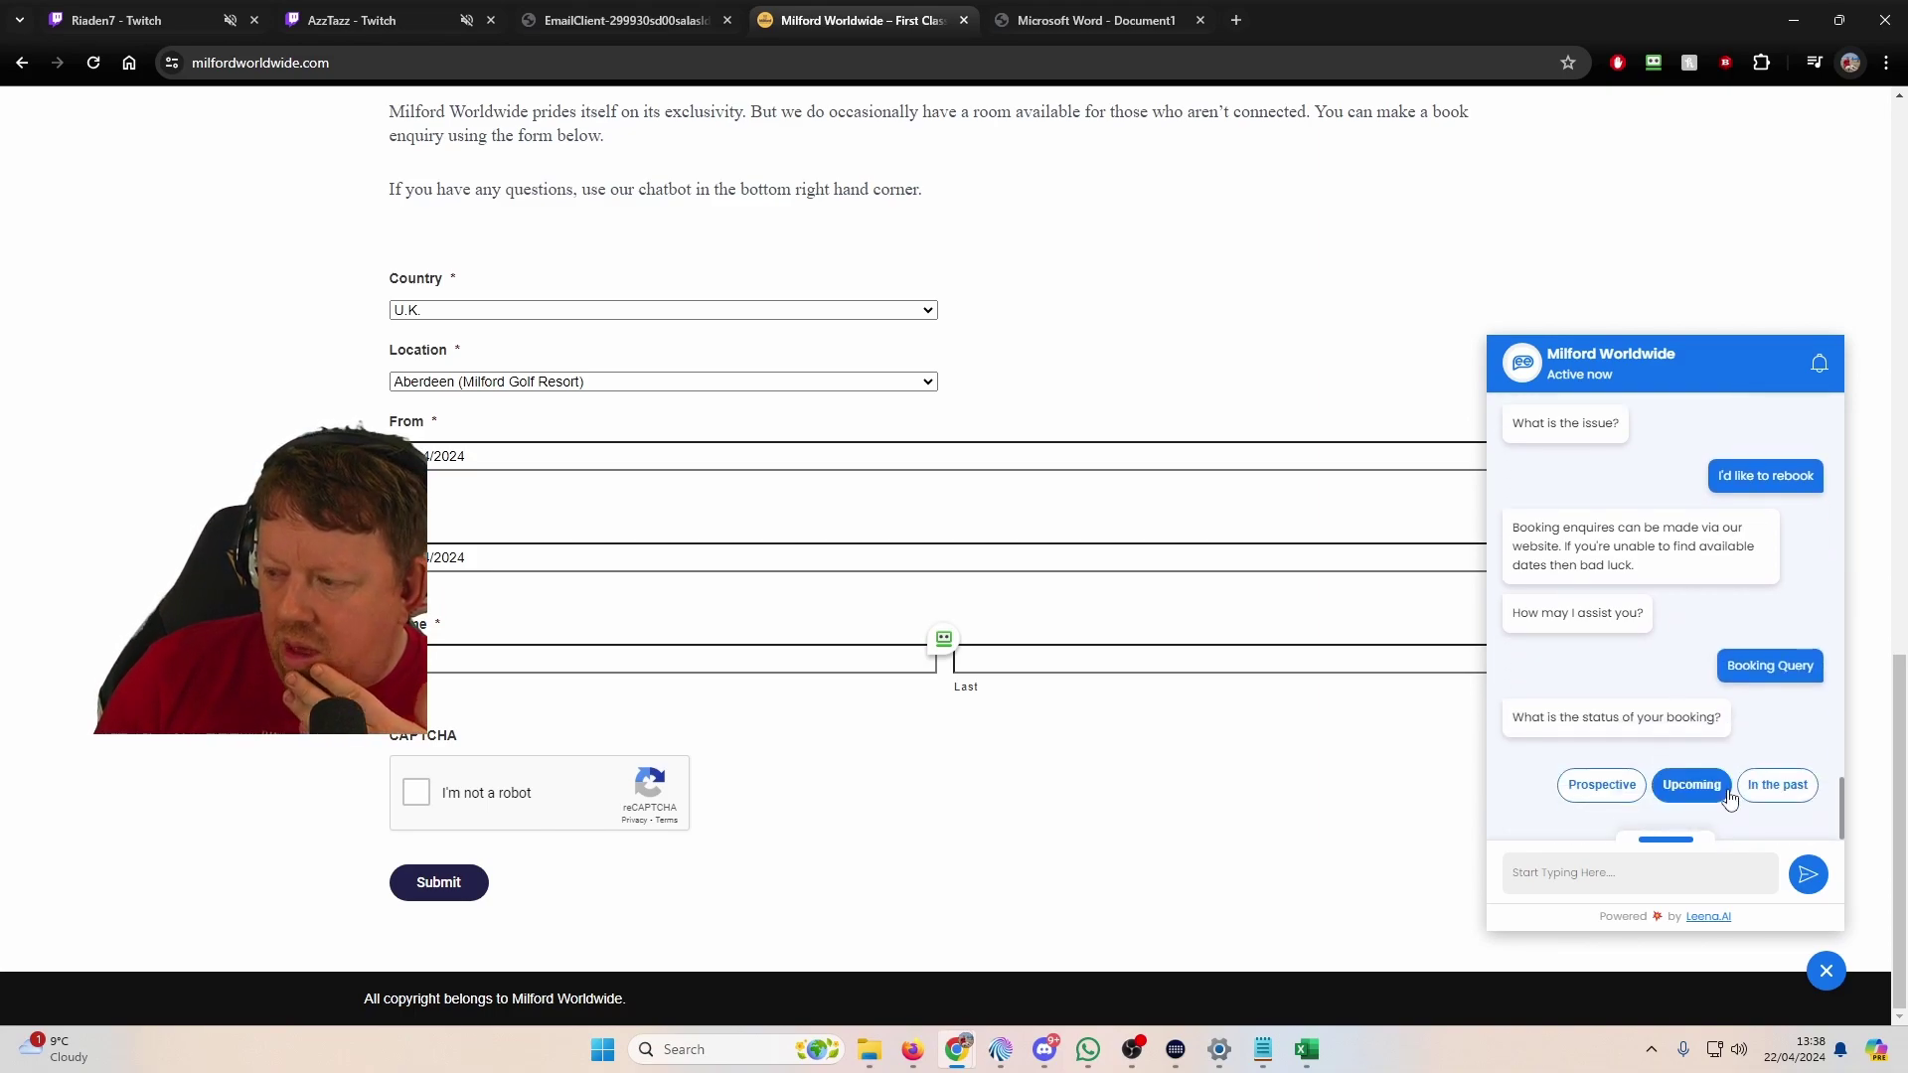
click(1771, 785)
click(1730, 795)
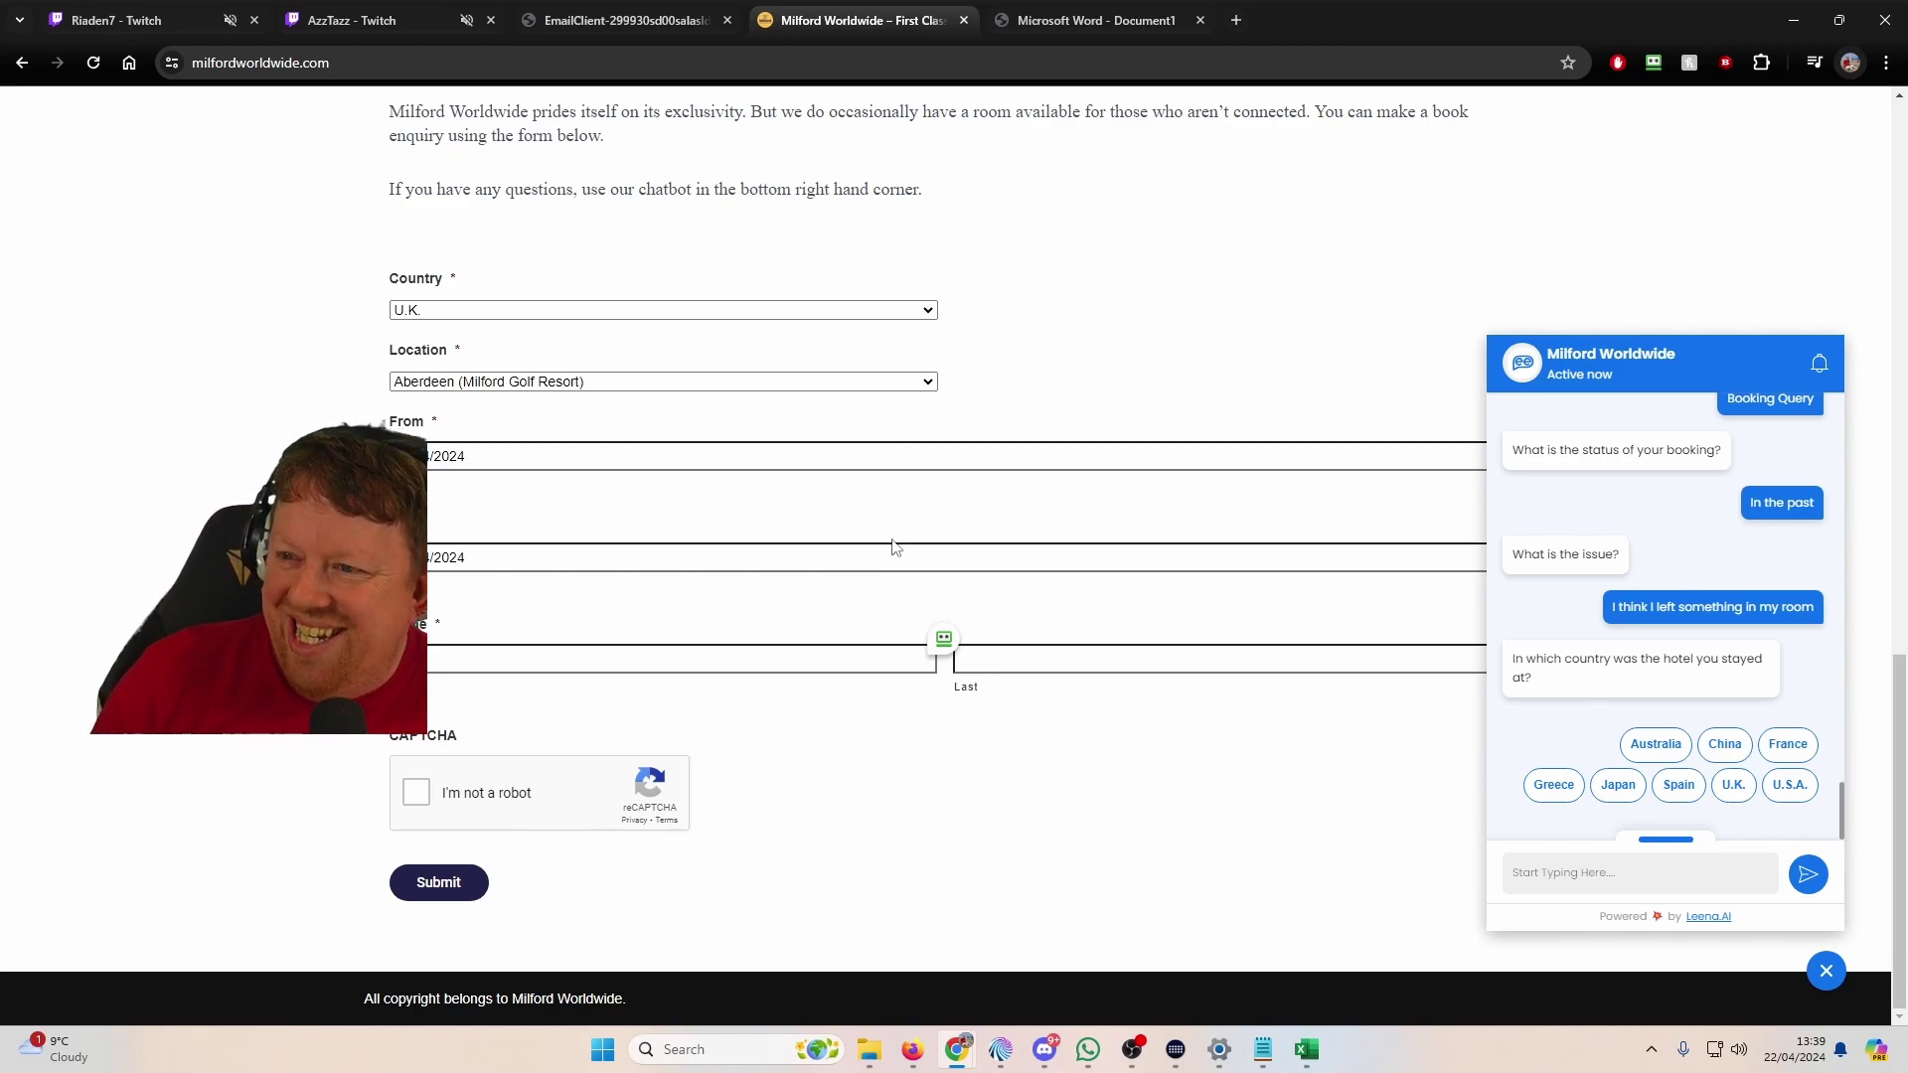
click(626, 22)
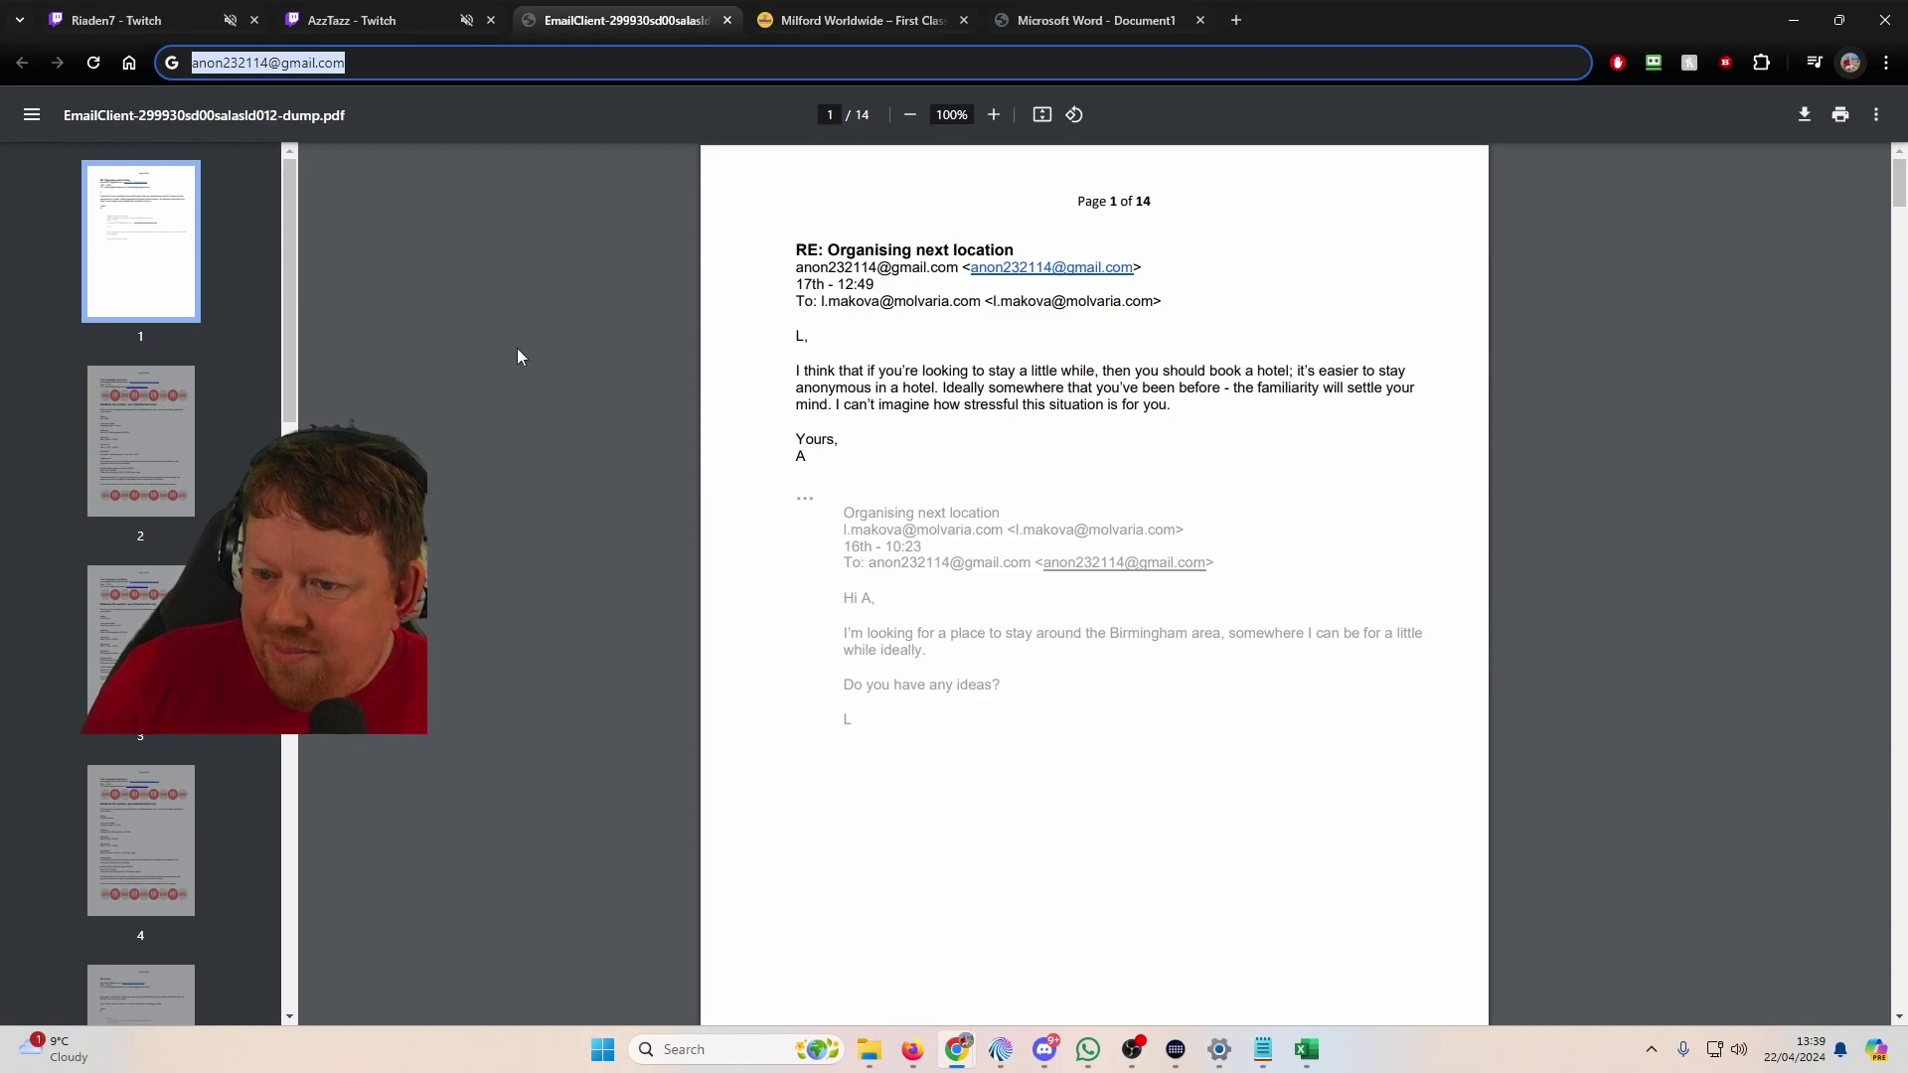
Step: Jump to the Milford booking confirmation on page 11 of the email dump PDF
scroll(152, 525, down, 10)
scroll(152, 525, down, 2)
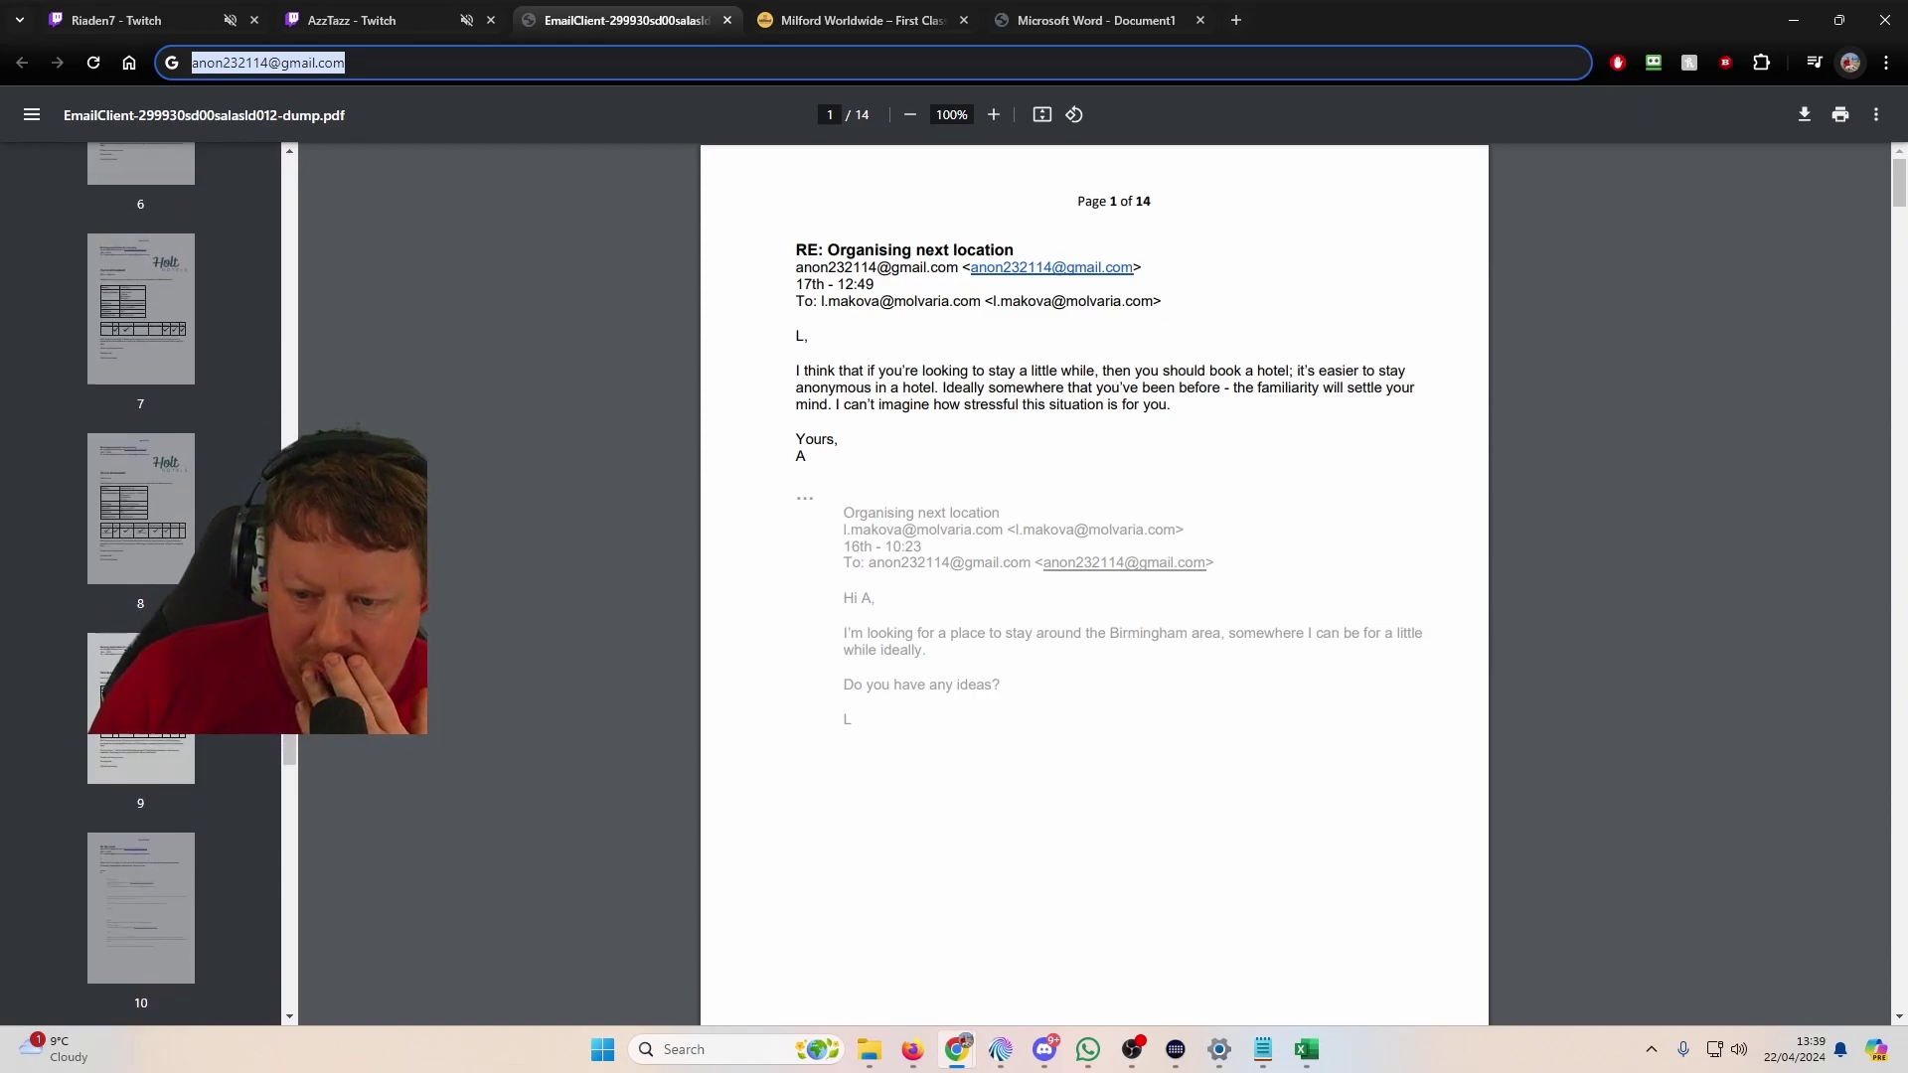
scroll(41, 499, down, 1)
click(139, 547)
click(133, 914)
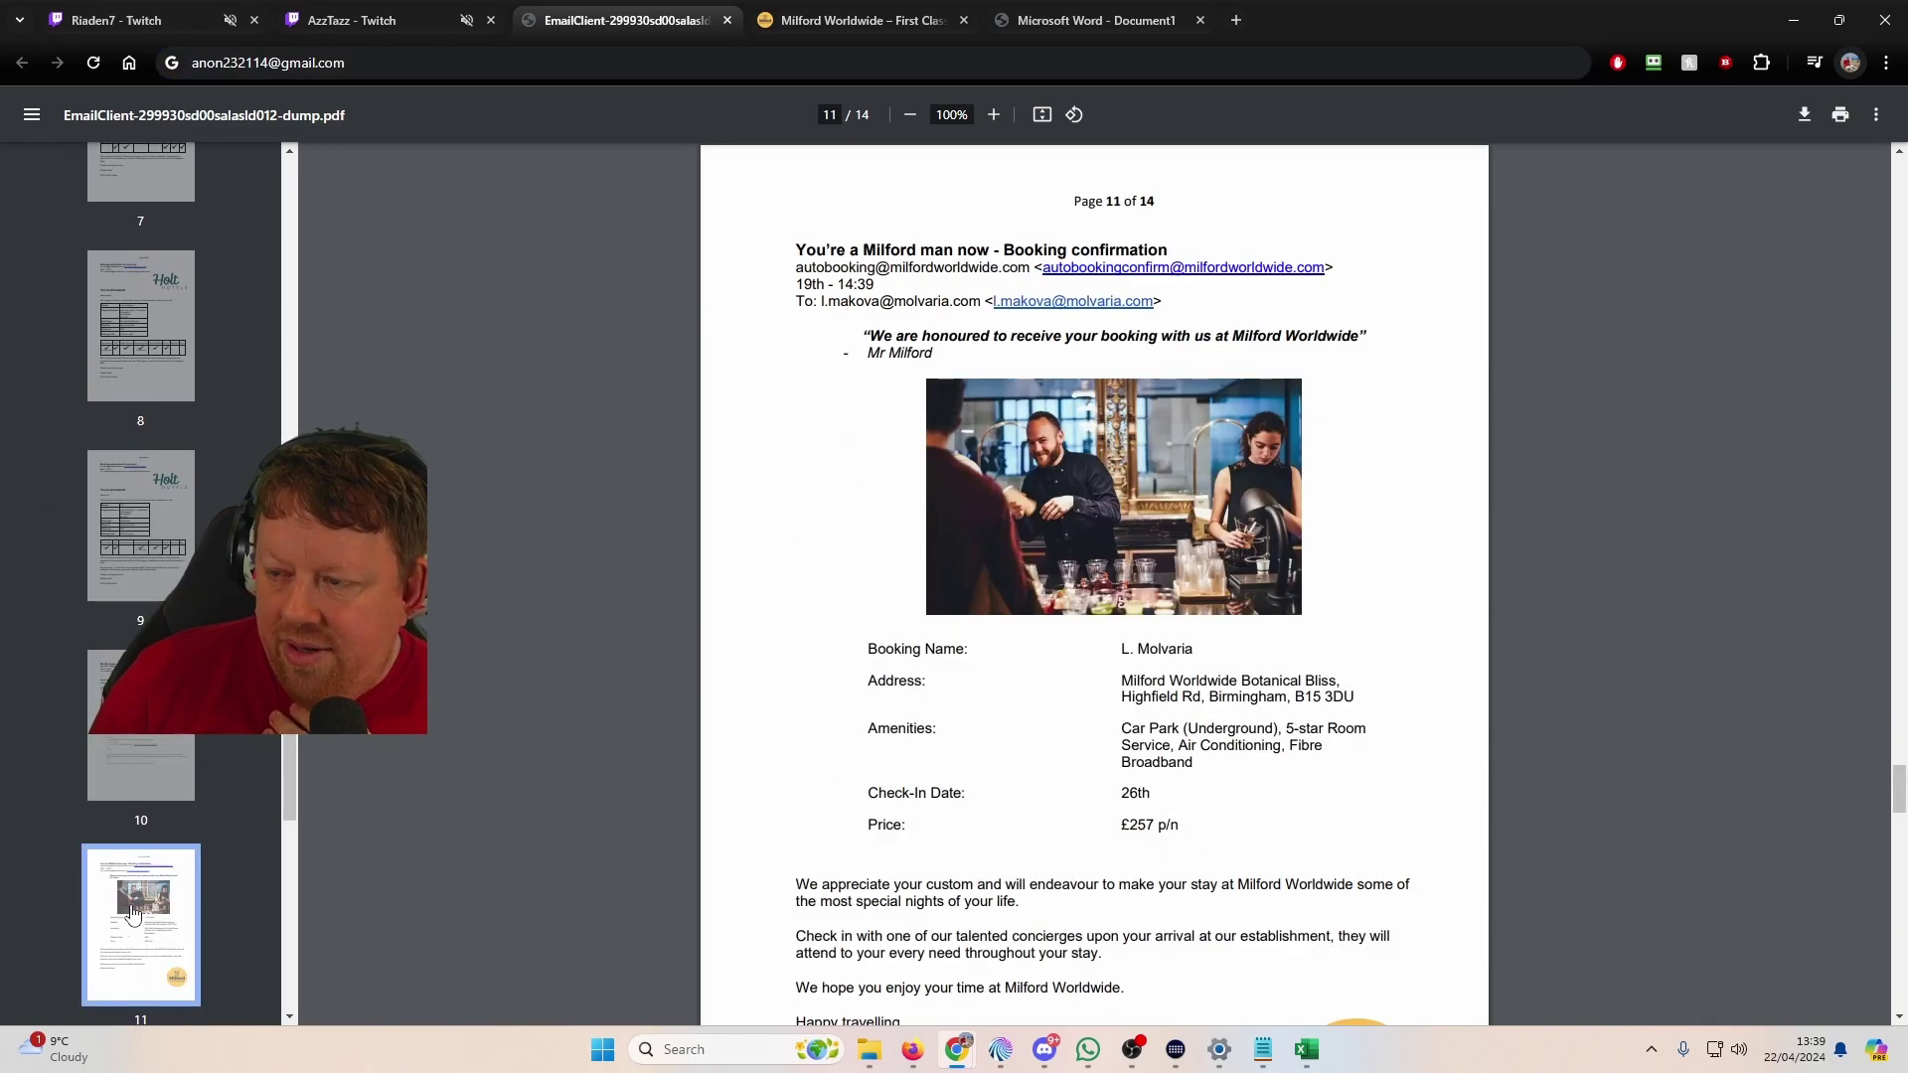
Step: Read the booking details on page 11, then return to the Milford Worldwide tab
scroll(1013, 755, down, 4)
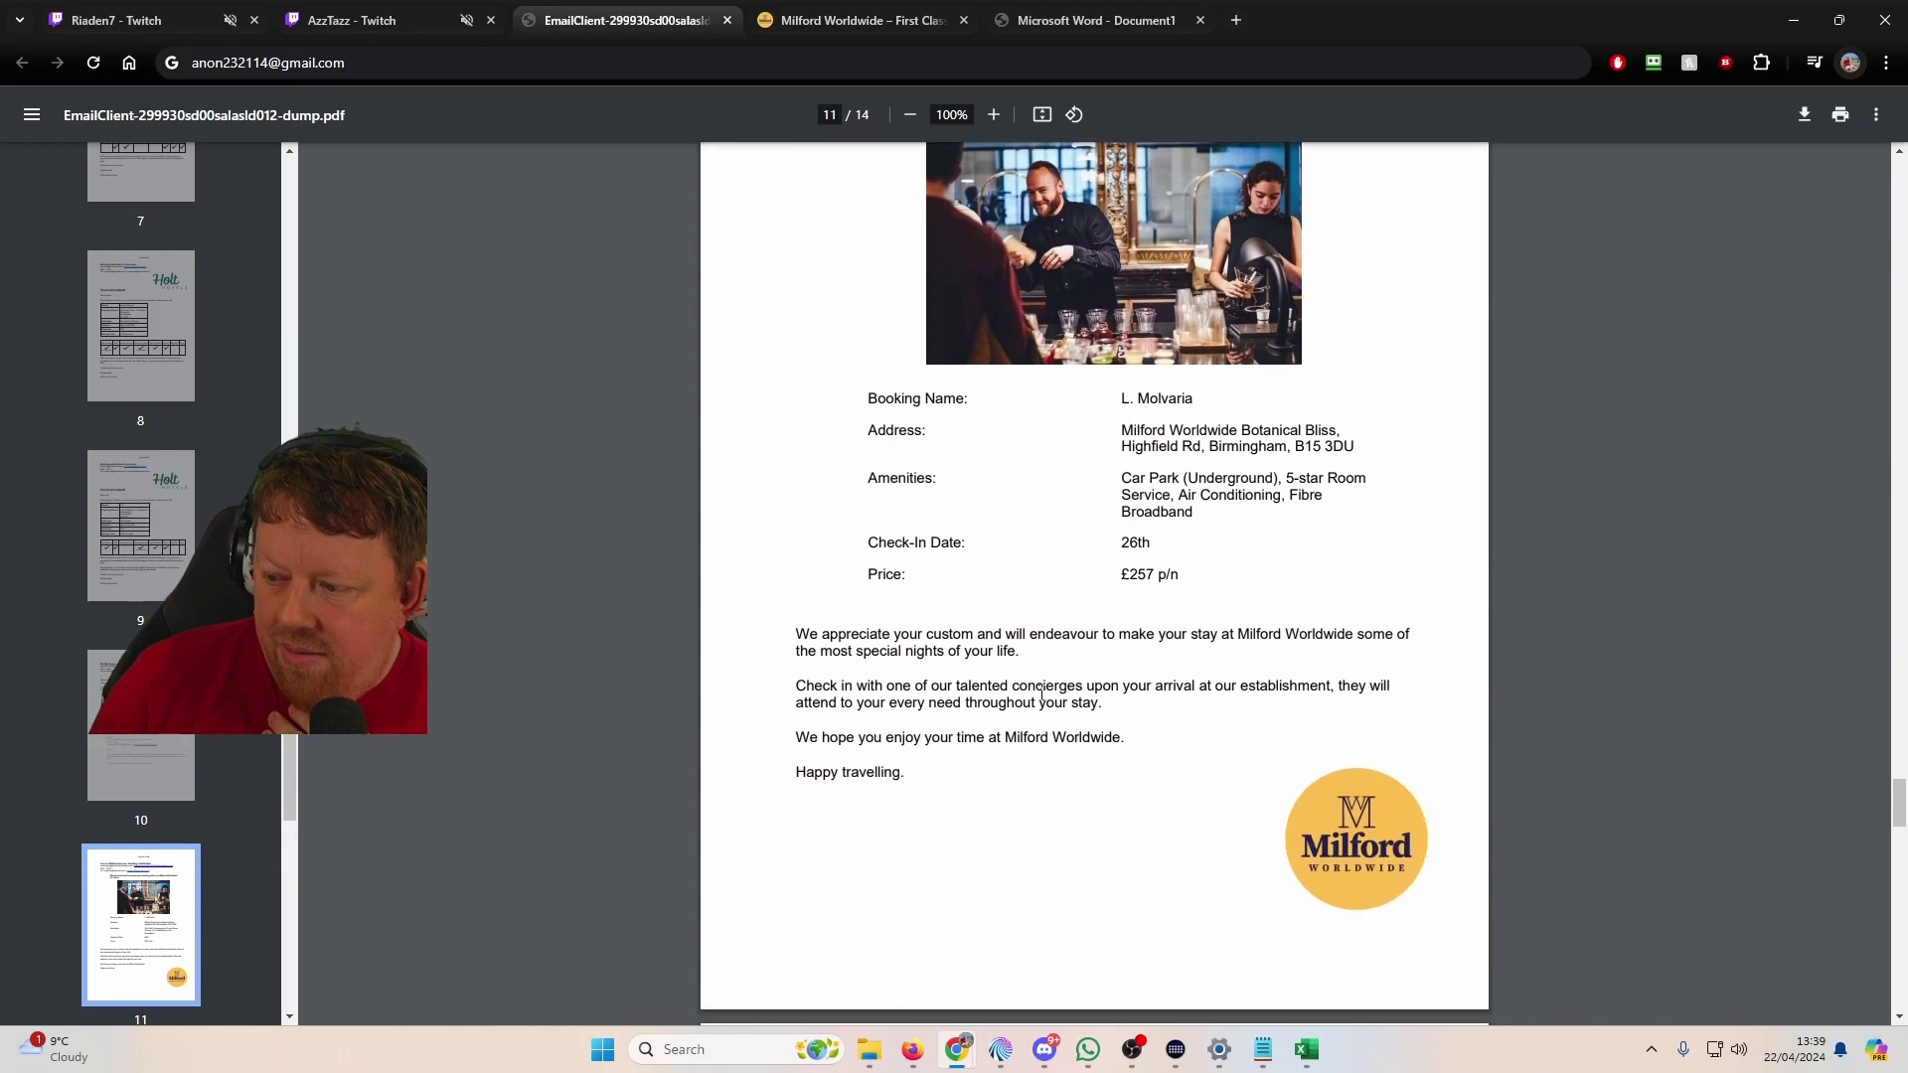
scroll(954, 656, up, 4)
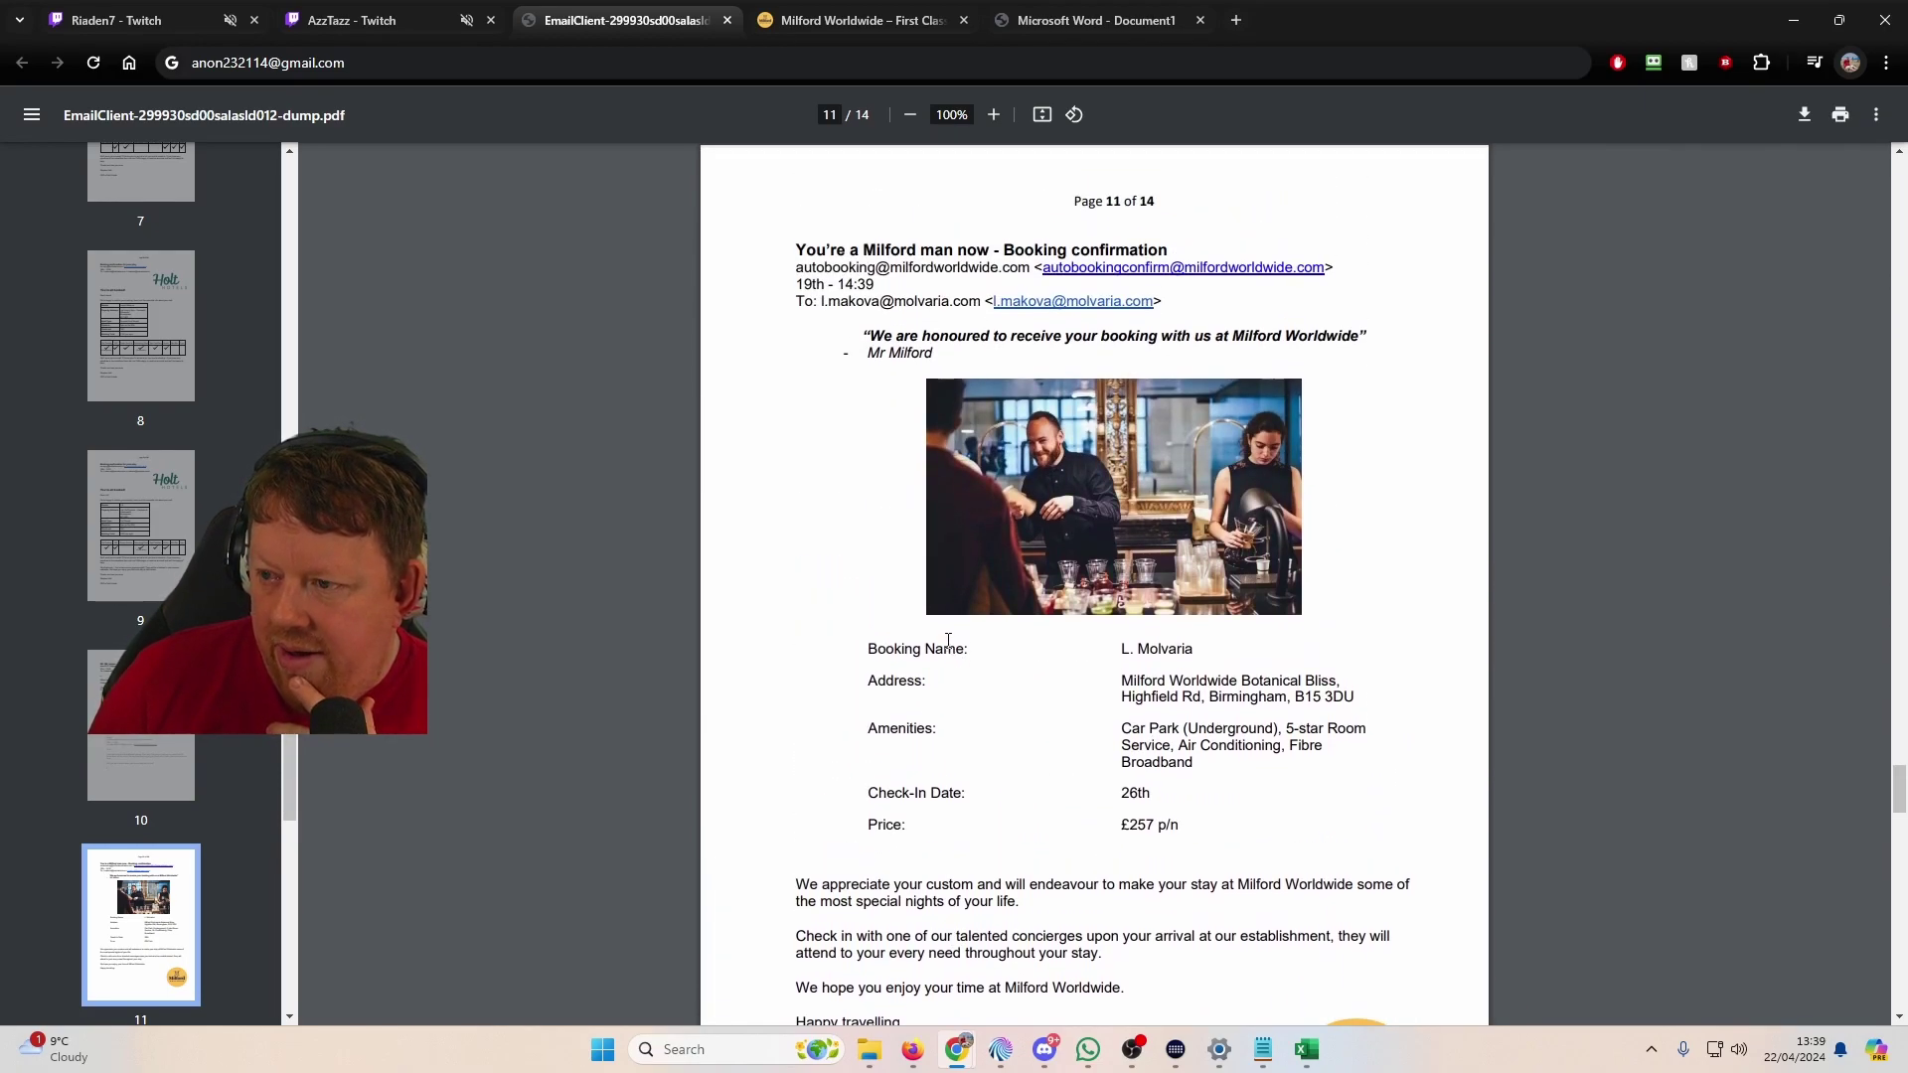
scroll(945, 633, down, 2)
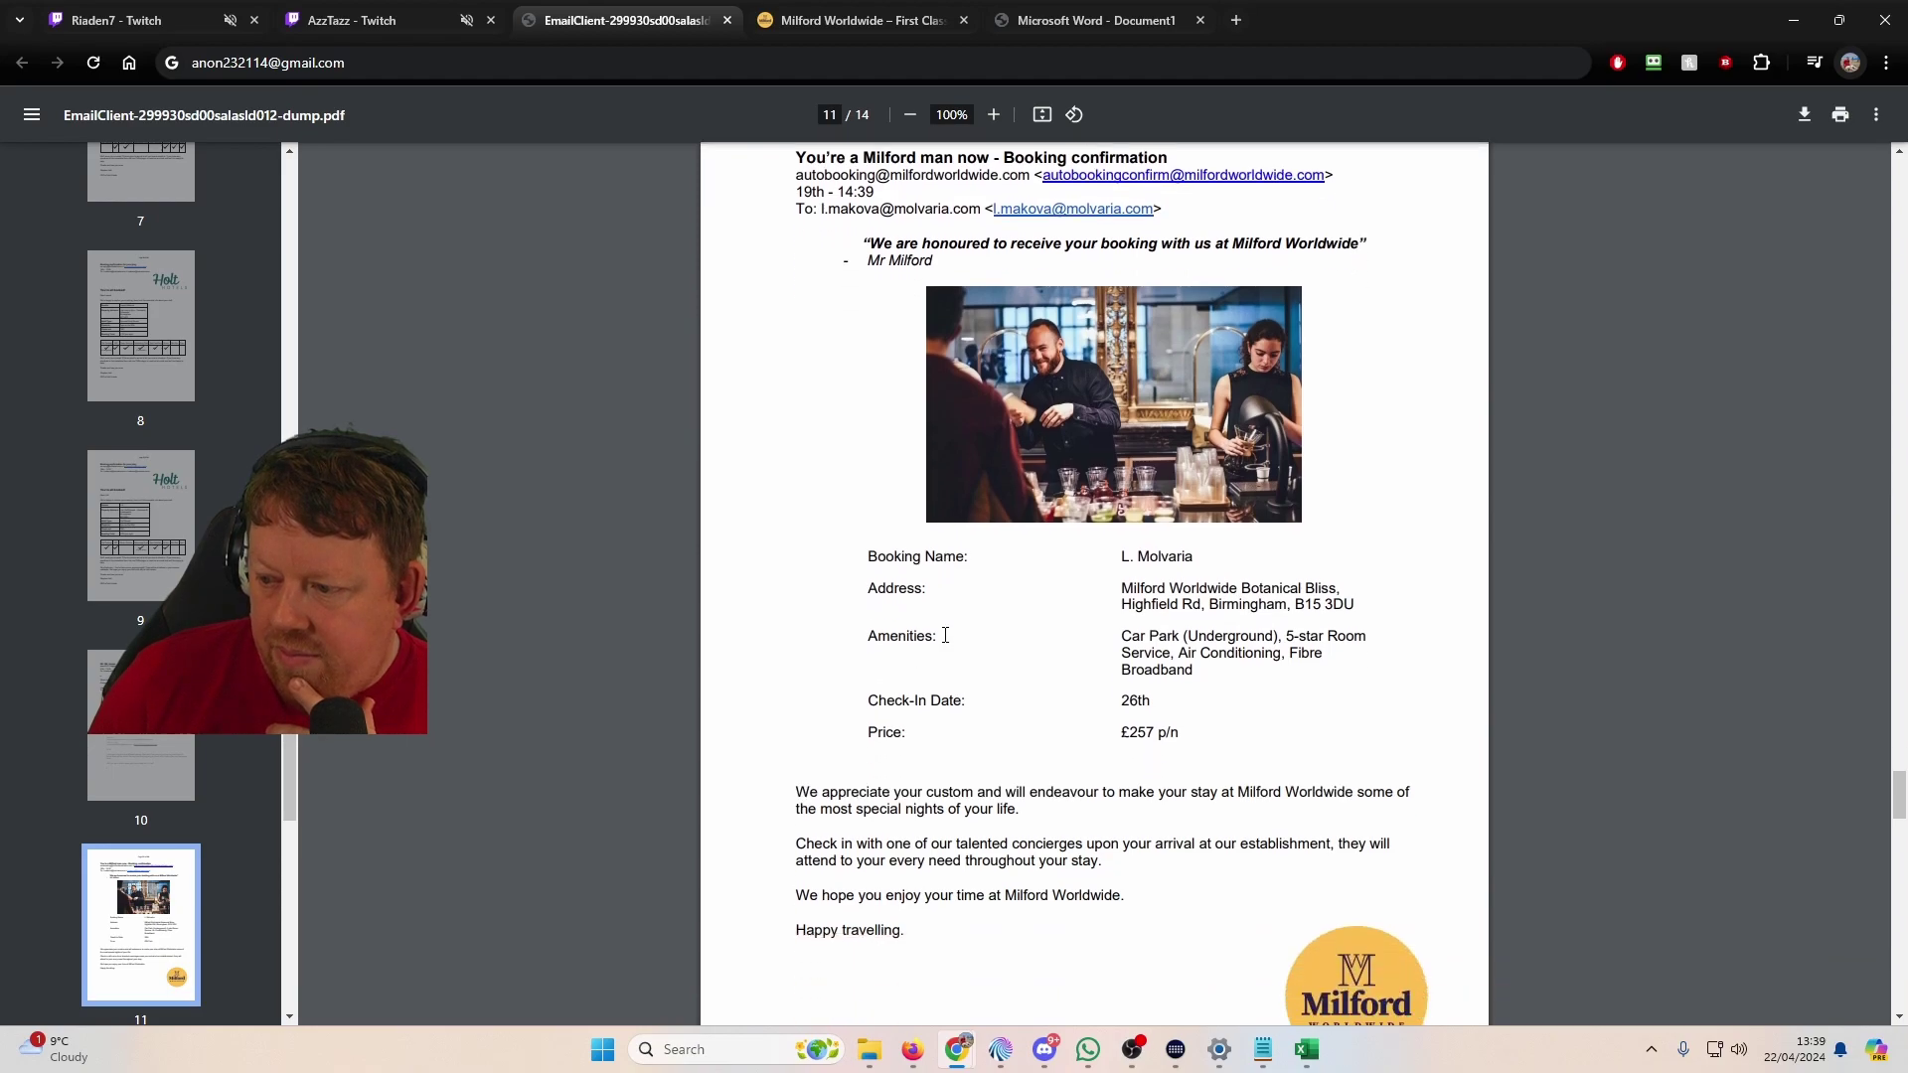
scroll(946, 642, up, 1)
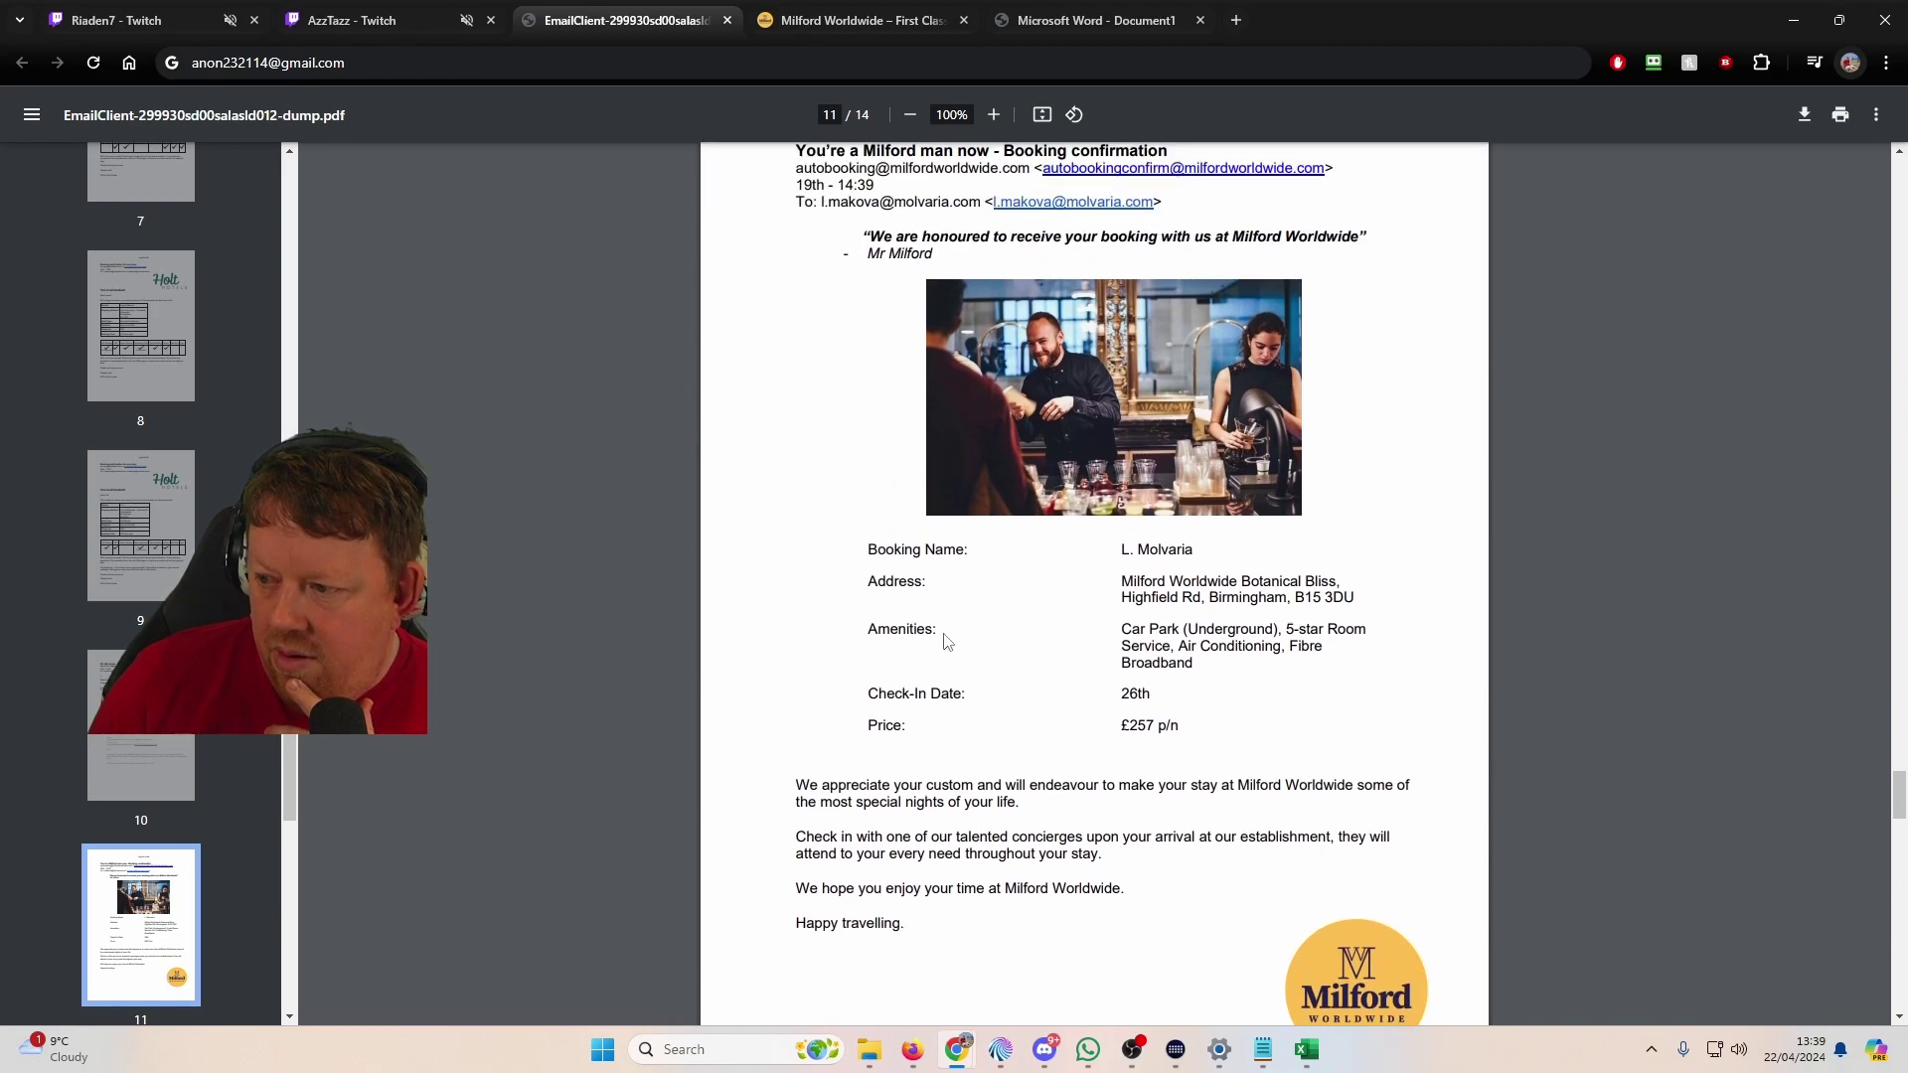
scroll(938, 615, up, 2)
scroll(1002, 497, down, 2)
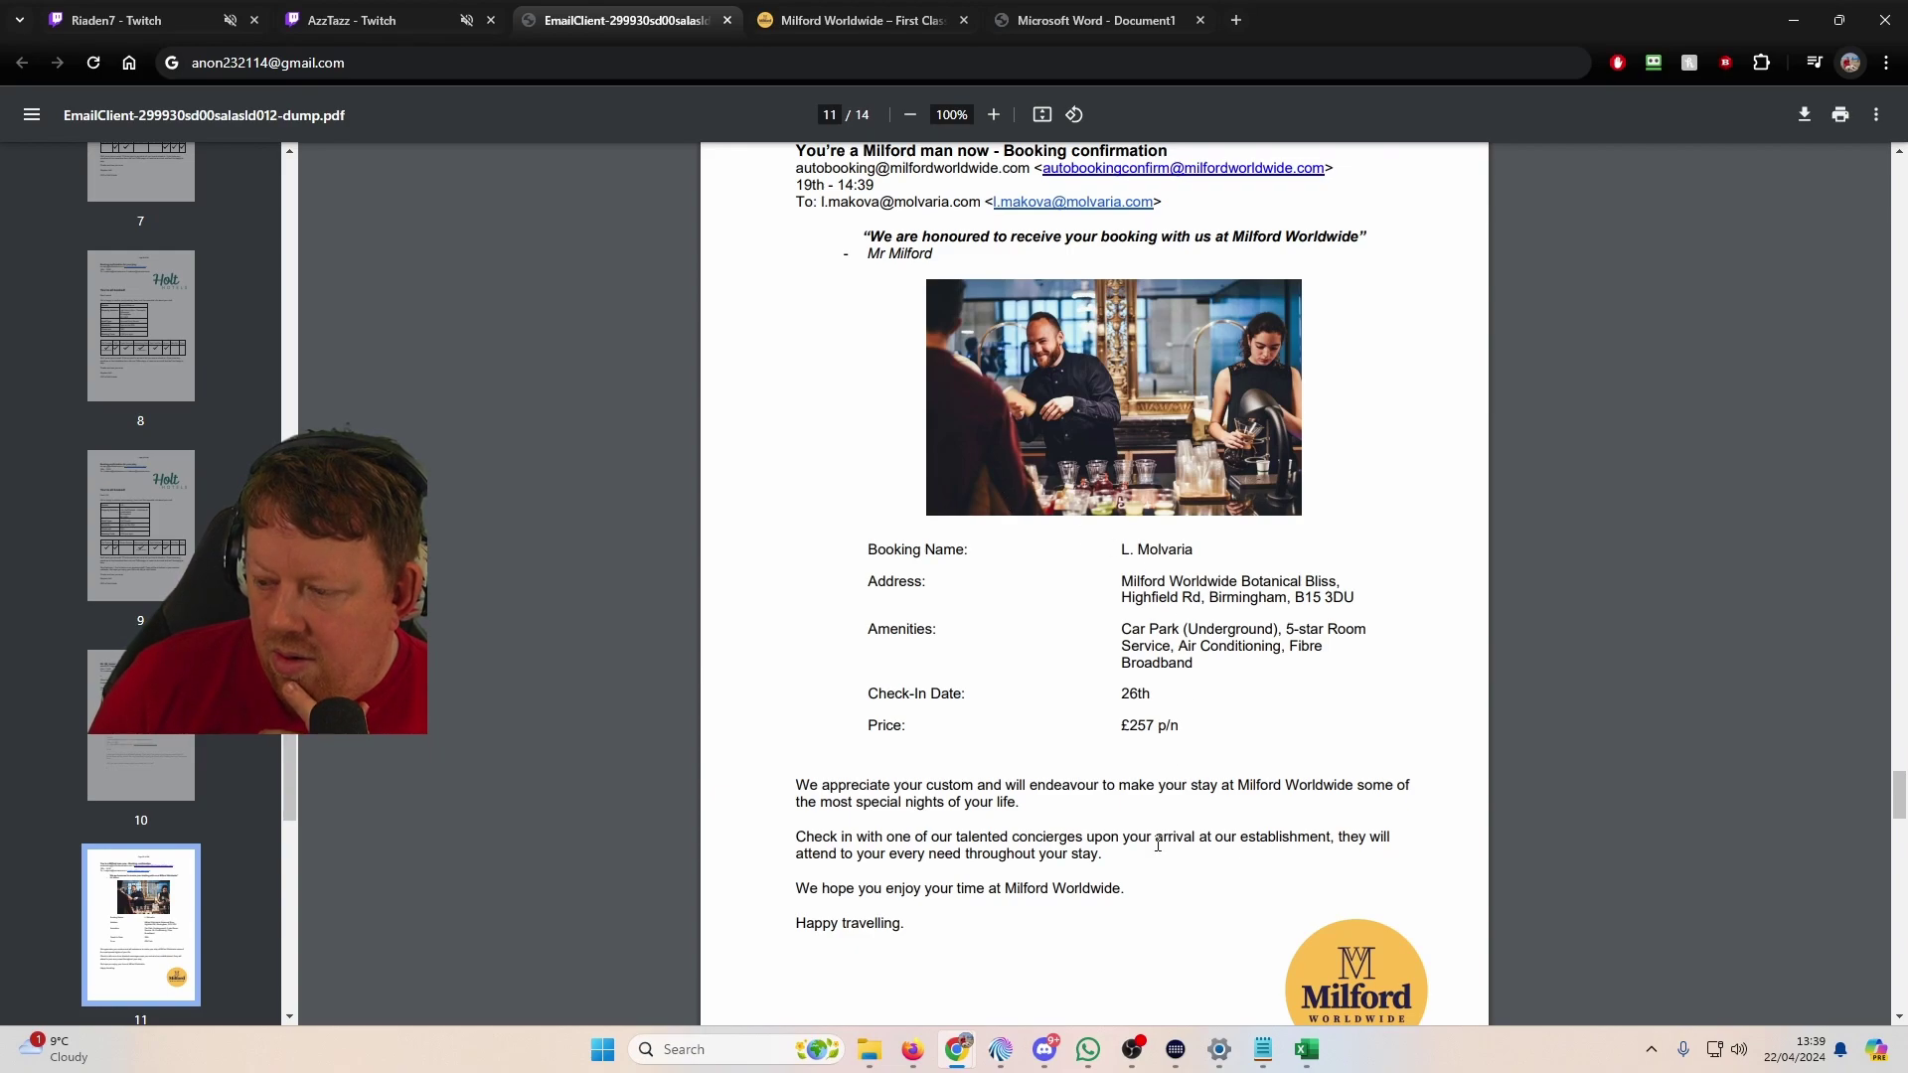
click(893, 28)
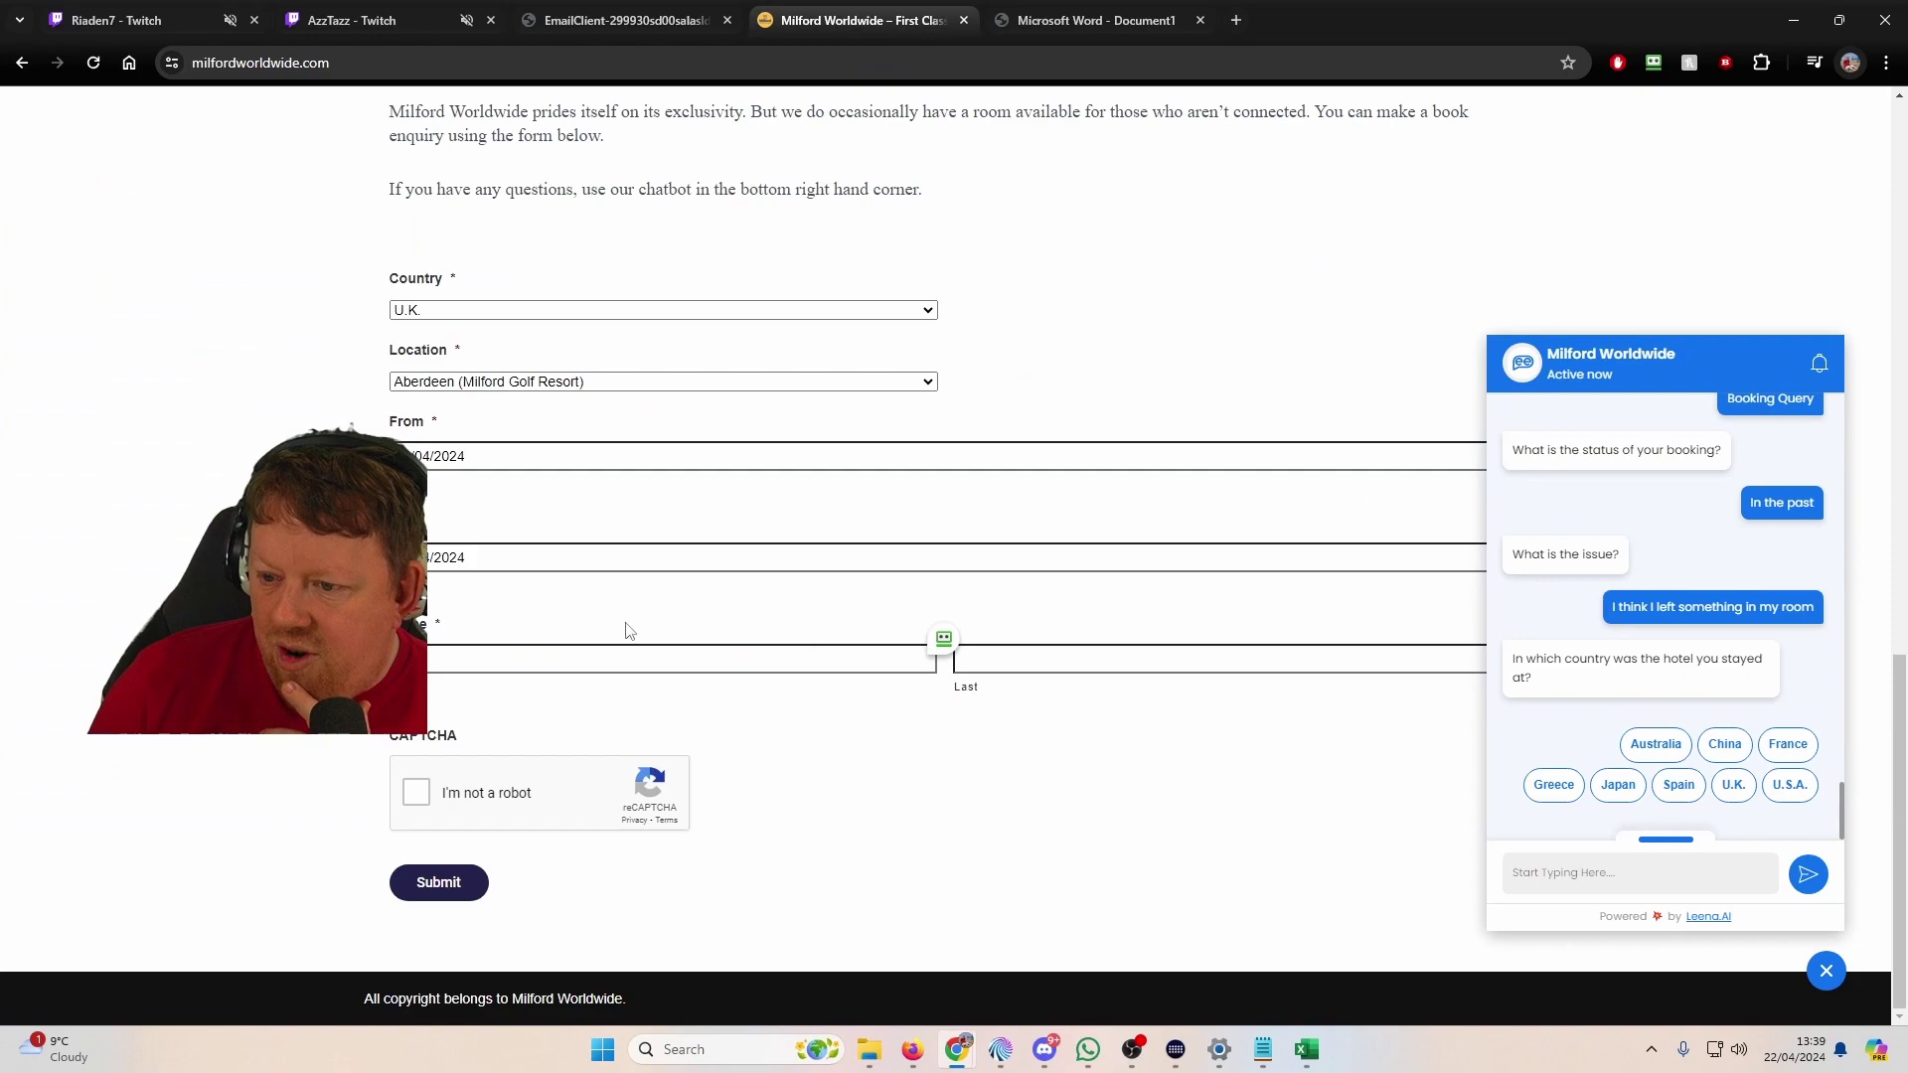
Step: Set the booking form's location to Birmingham - Highfield after rechecking the confirmation PDF
click(522, 382)
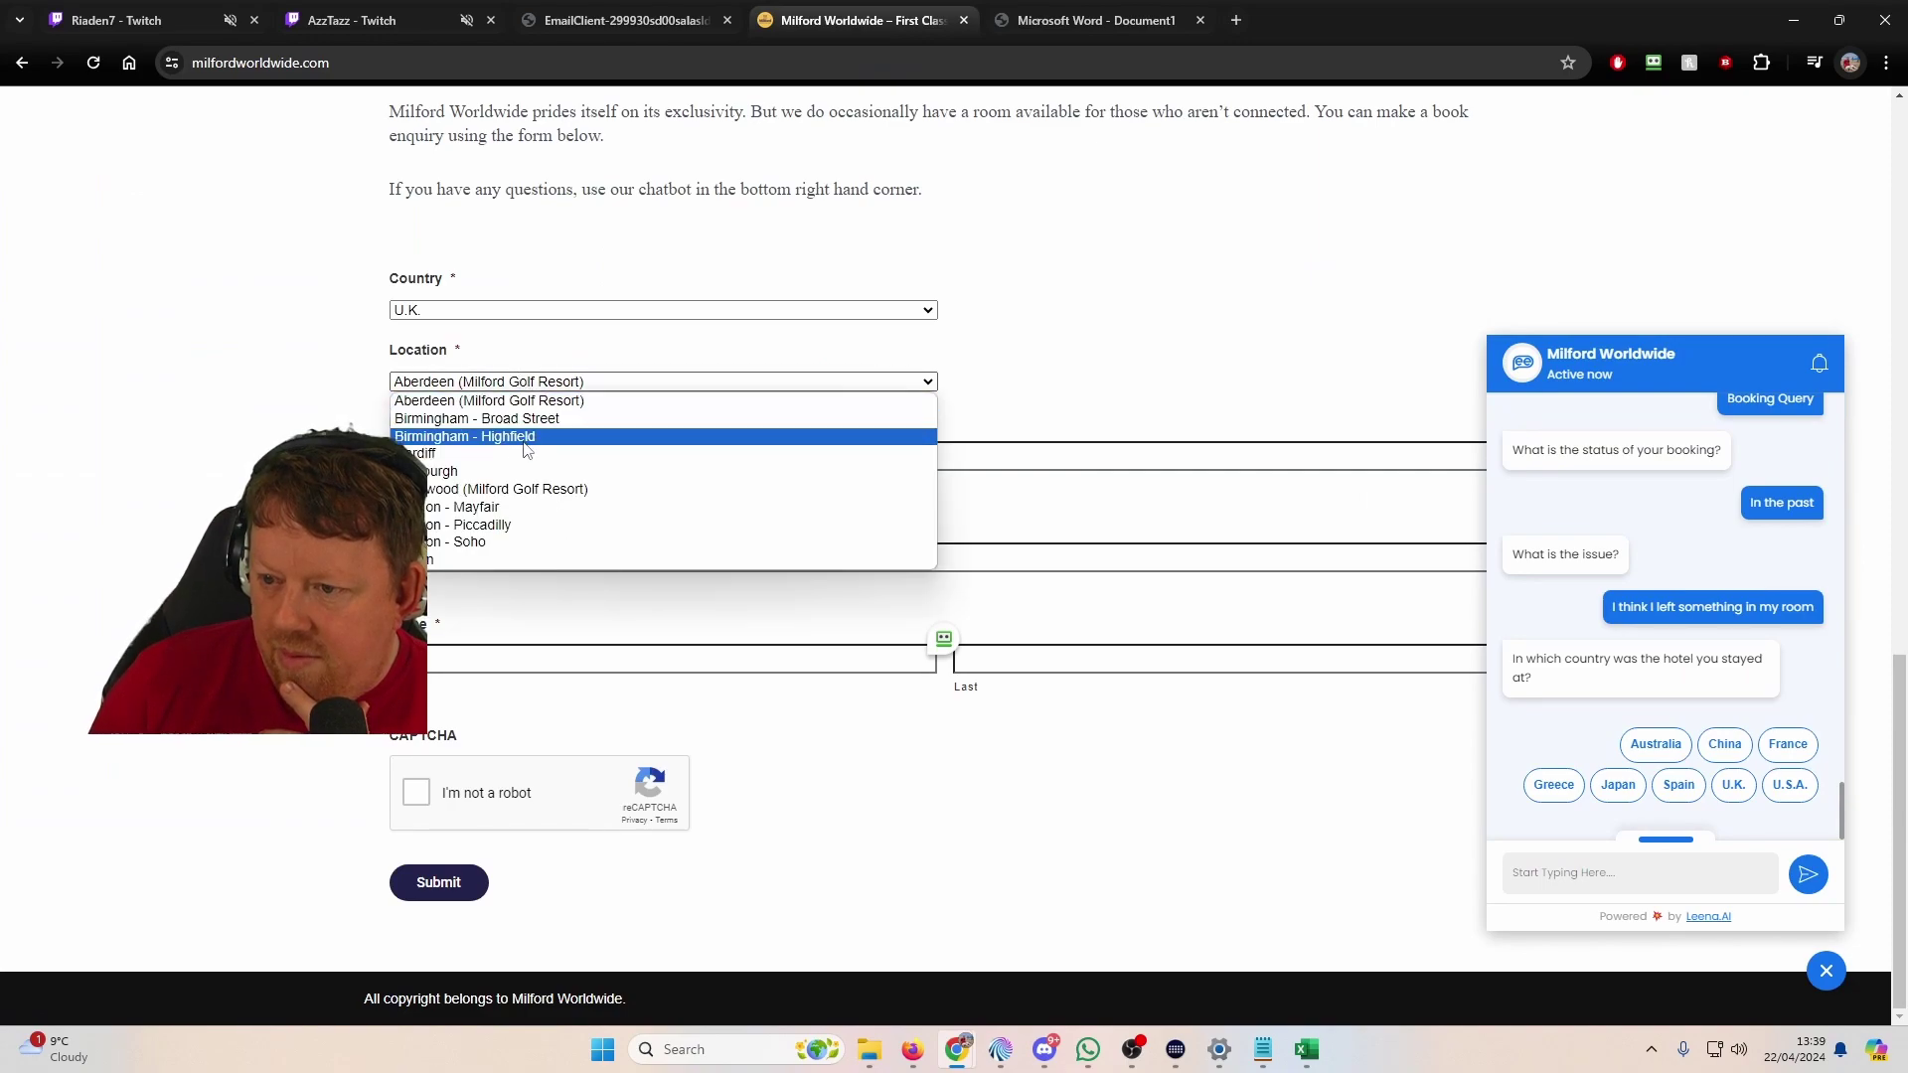
click(526, 418)
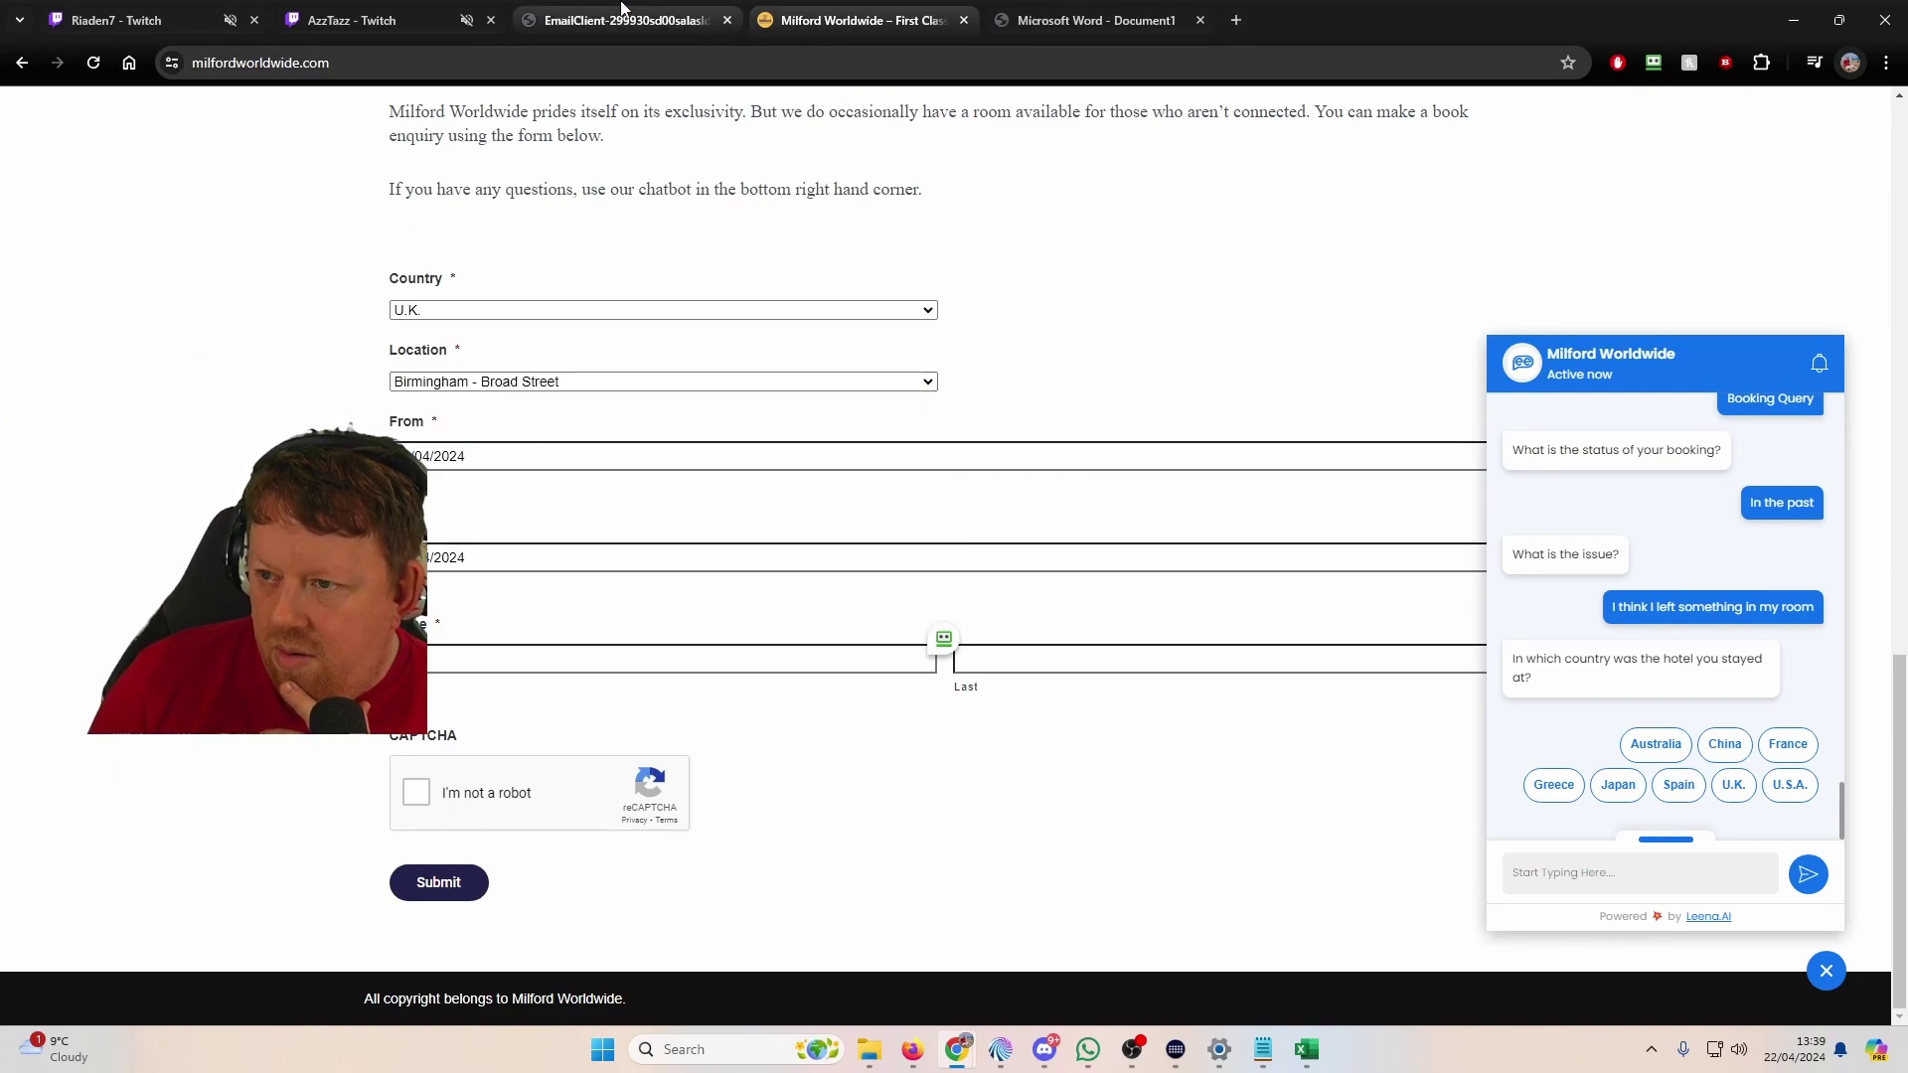
click(623, 18)
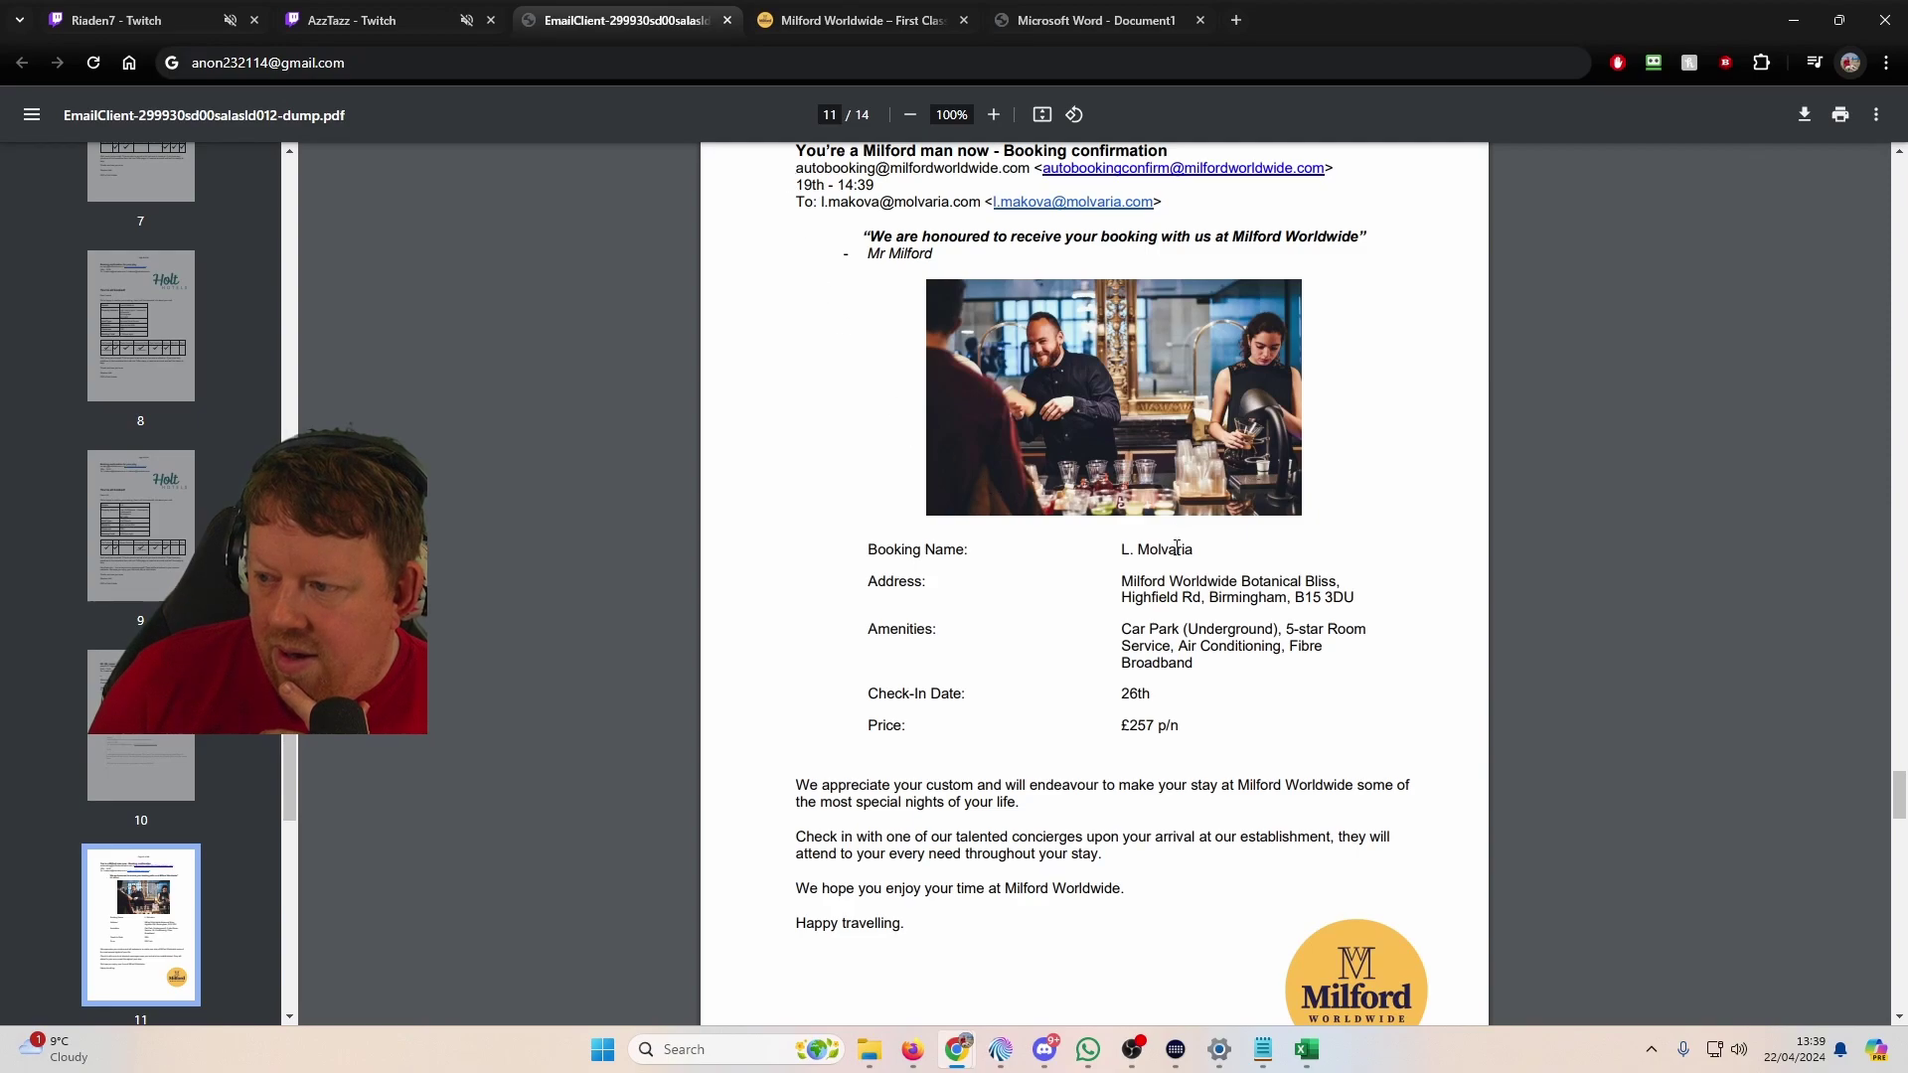
click(922, 13)
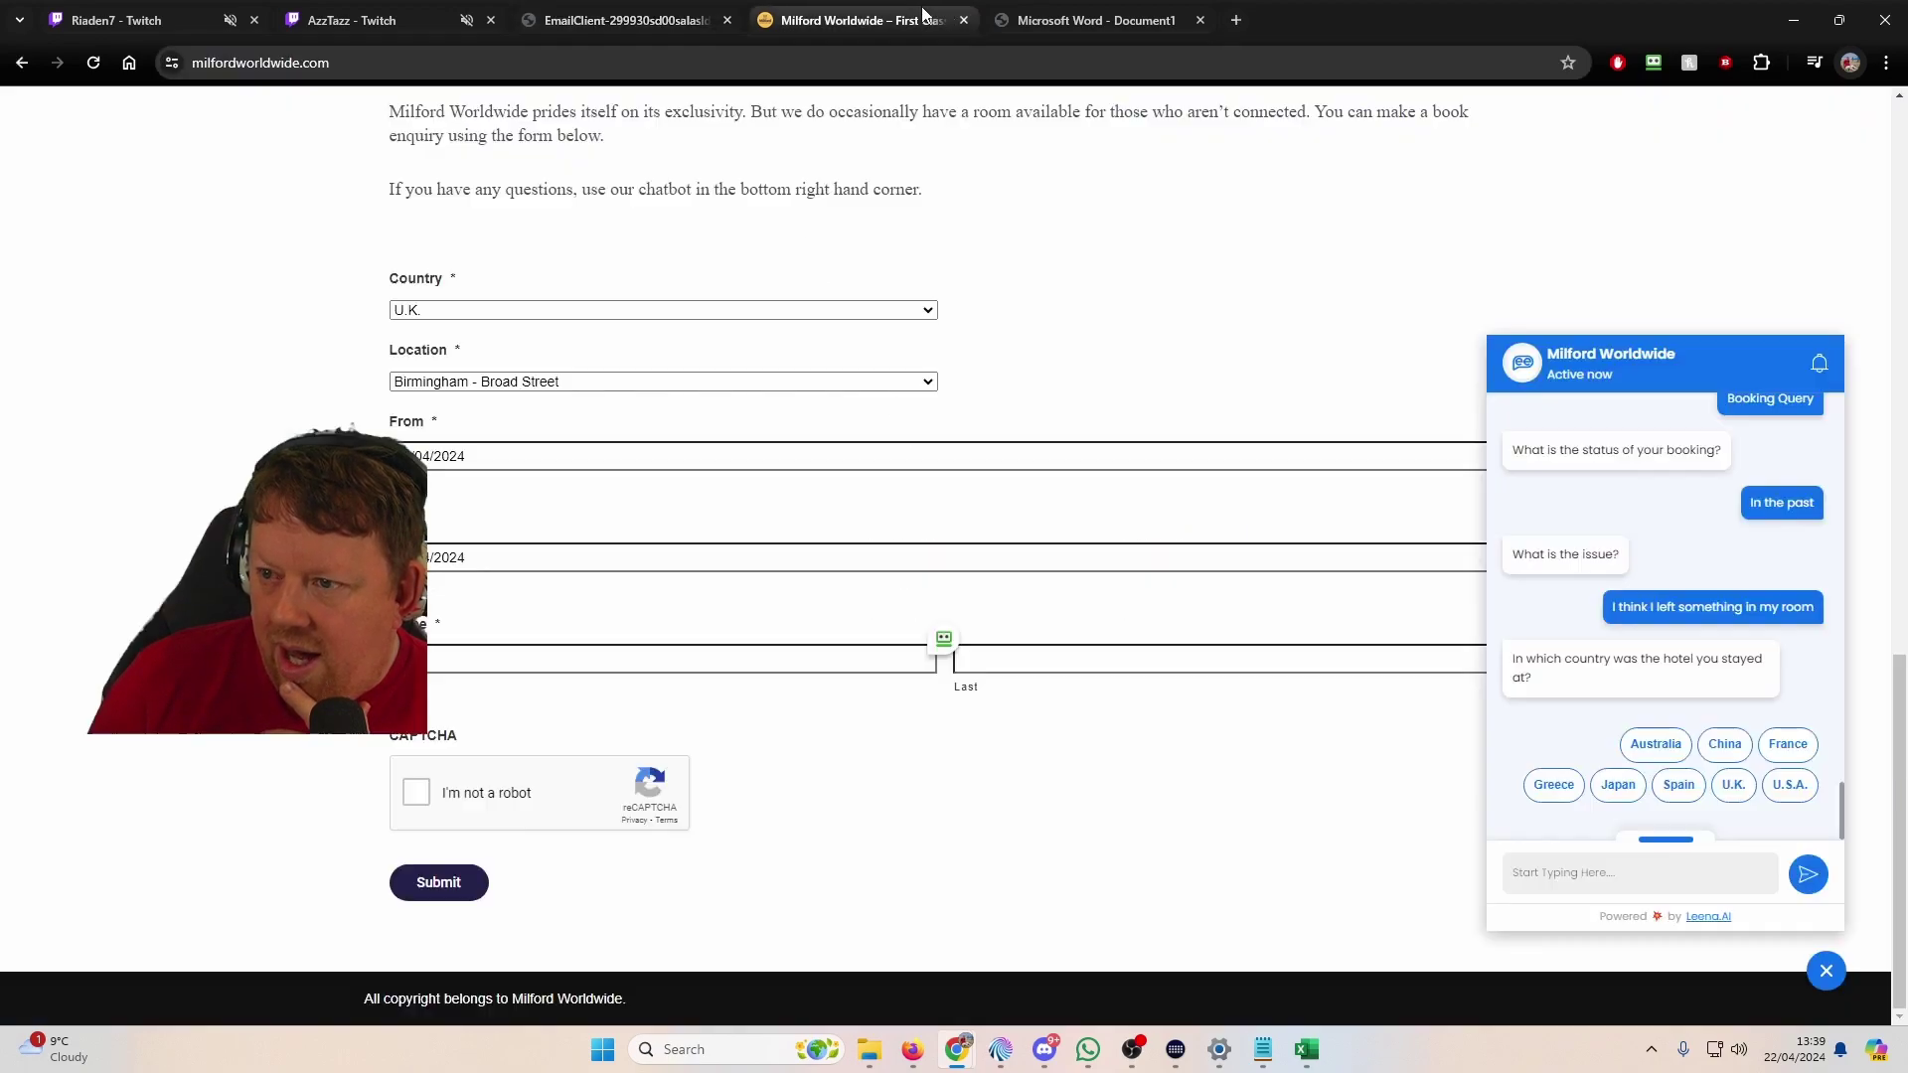
click(679, 384)
click(592, 434)
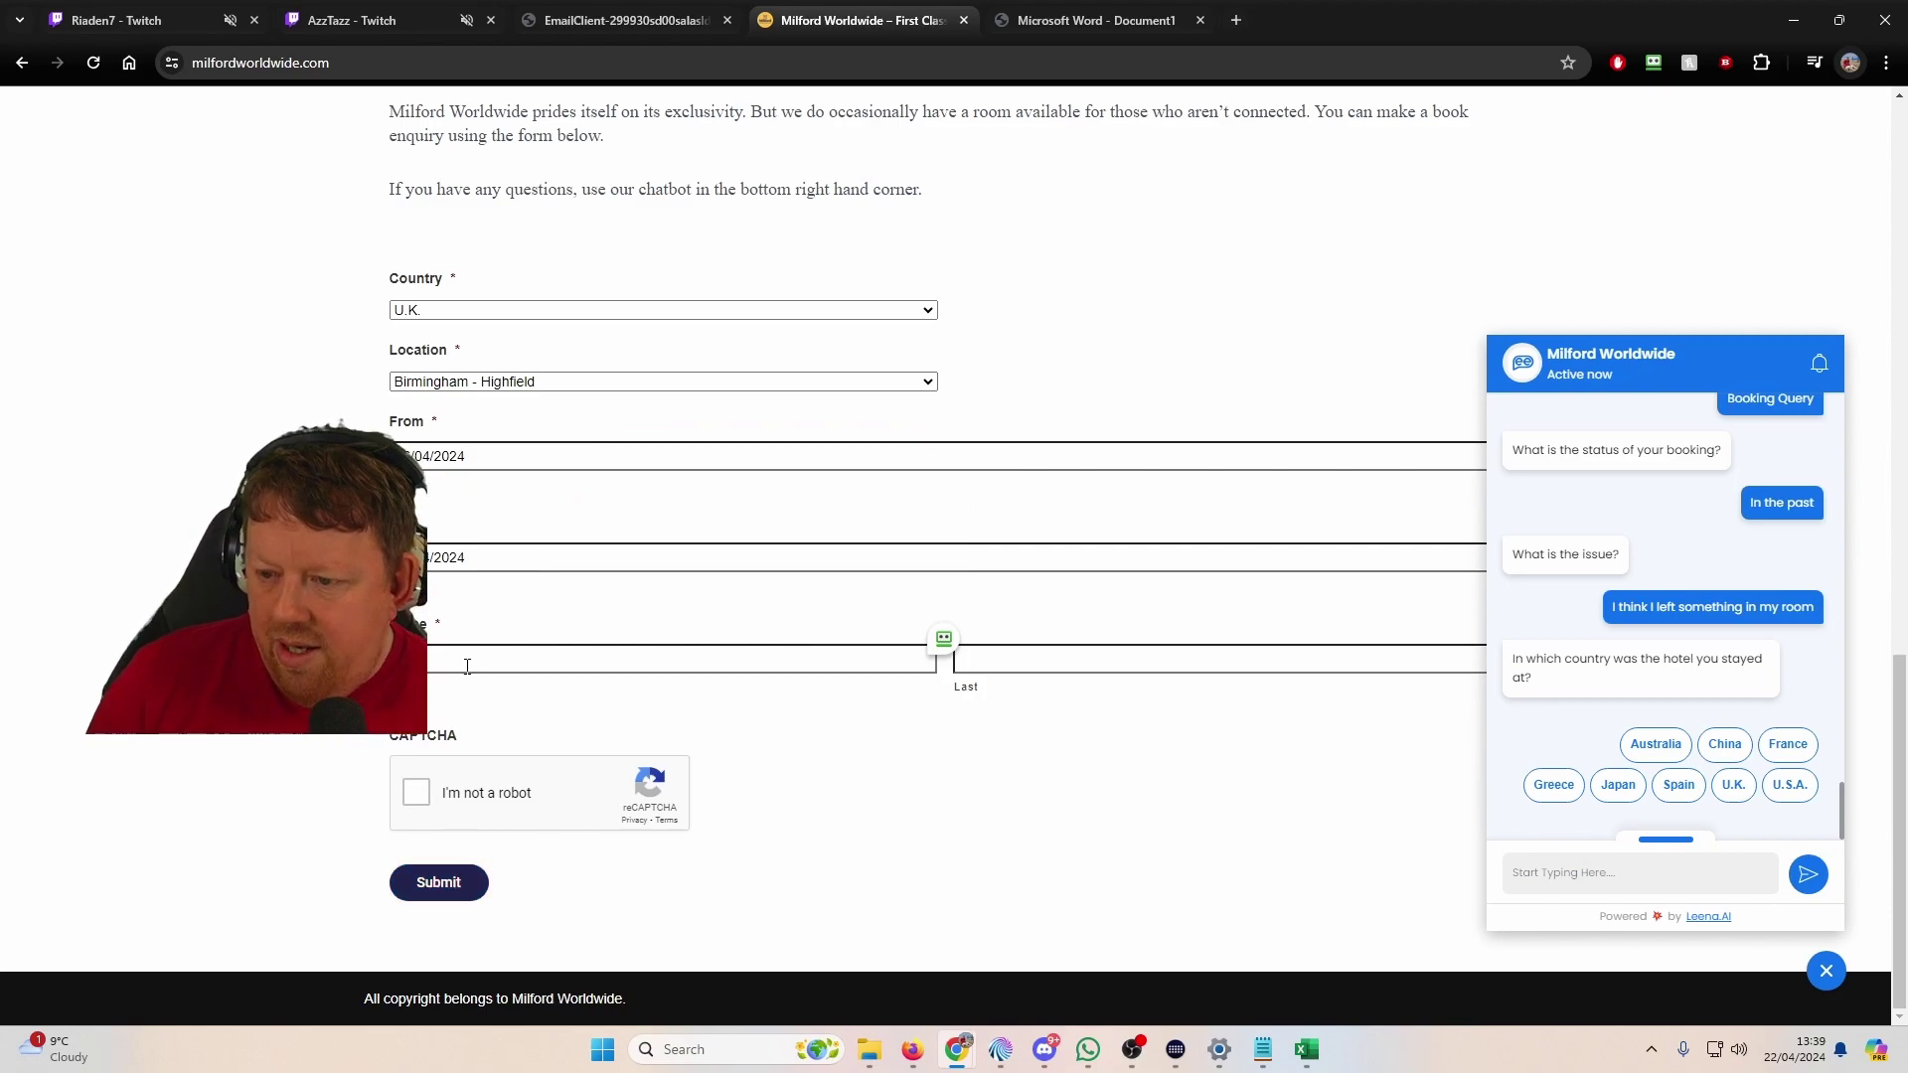
Step: Paste the confirmation's surname into Last name, pass reCAPTCHA and submit the enquiry
click(680, 21)
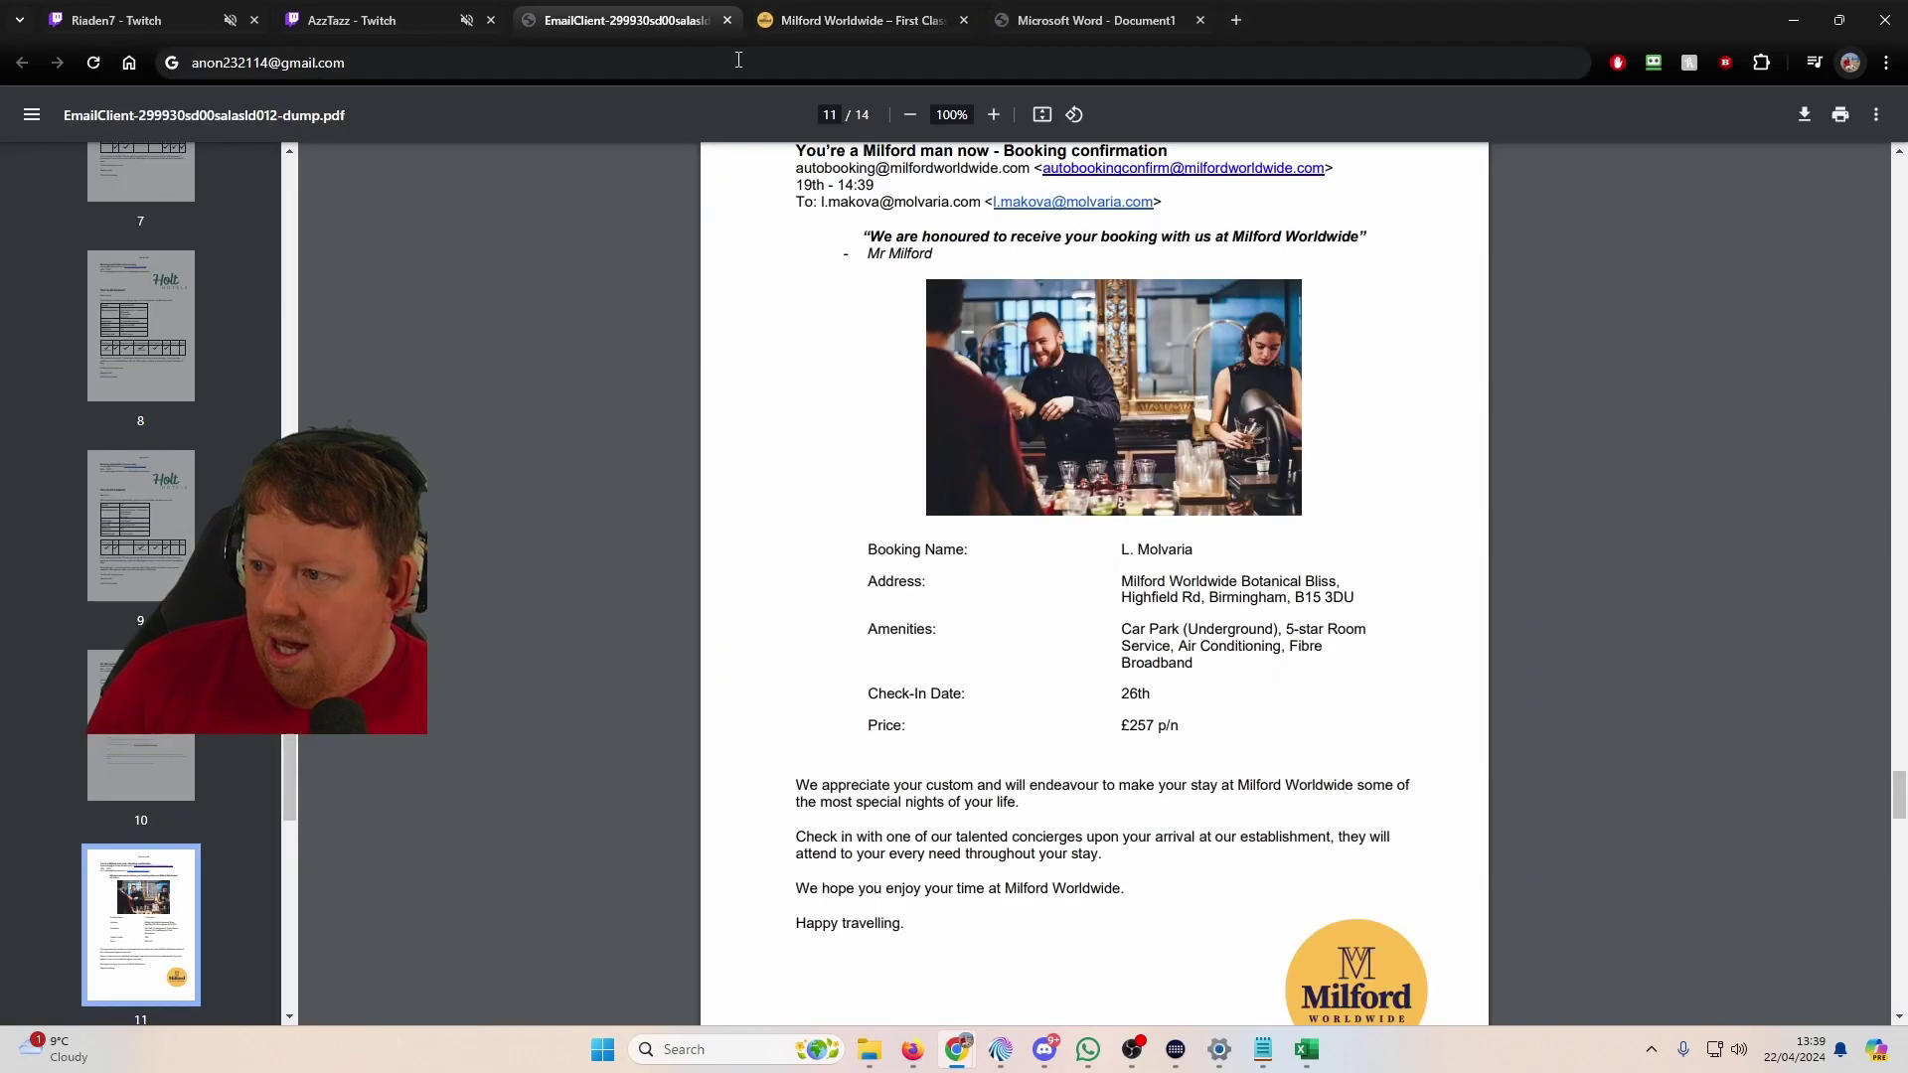
drag(1201, 556, 1115, 552)
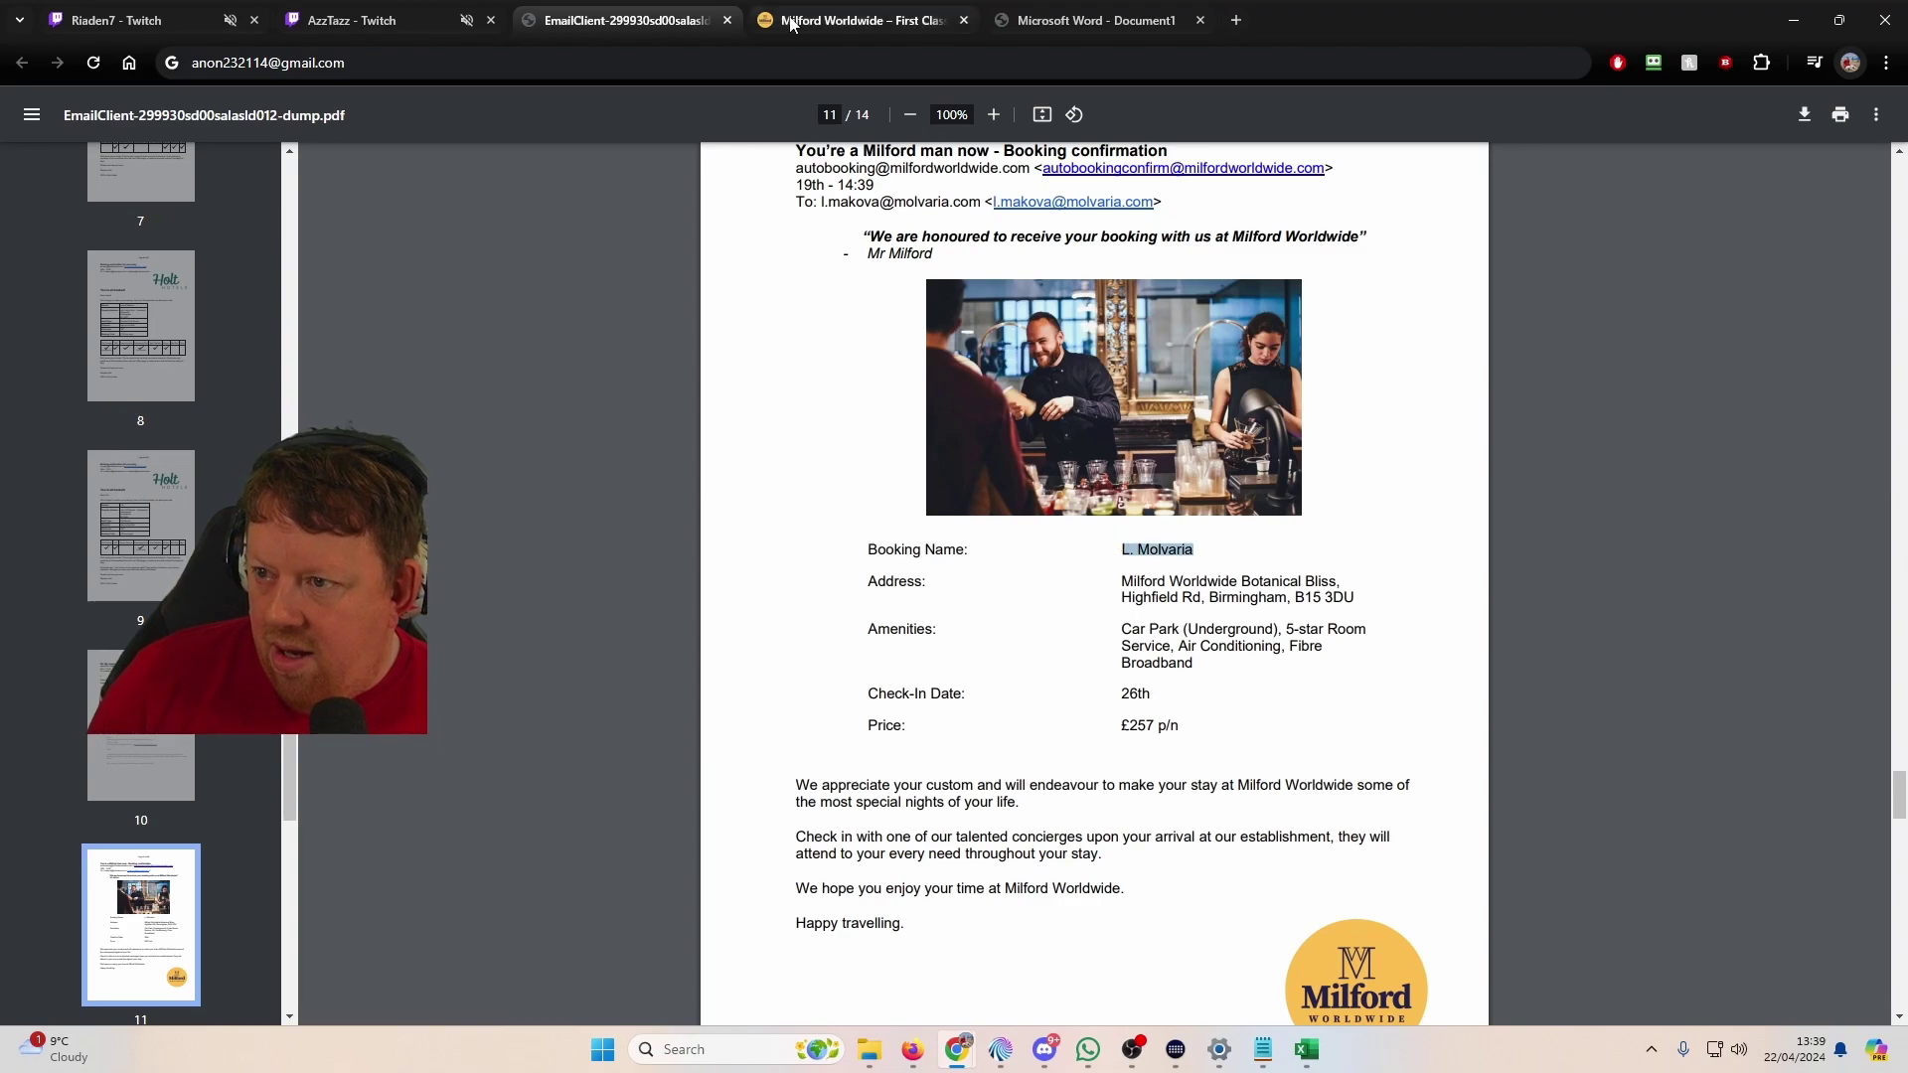
click(795, 20)
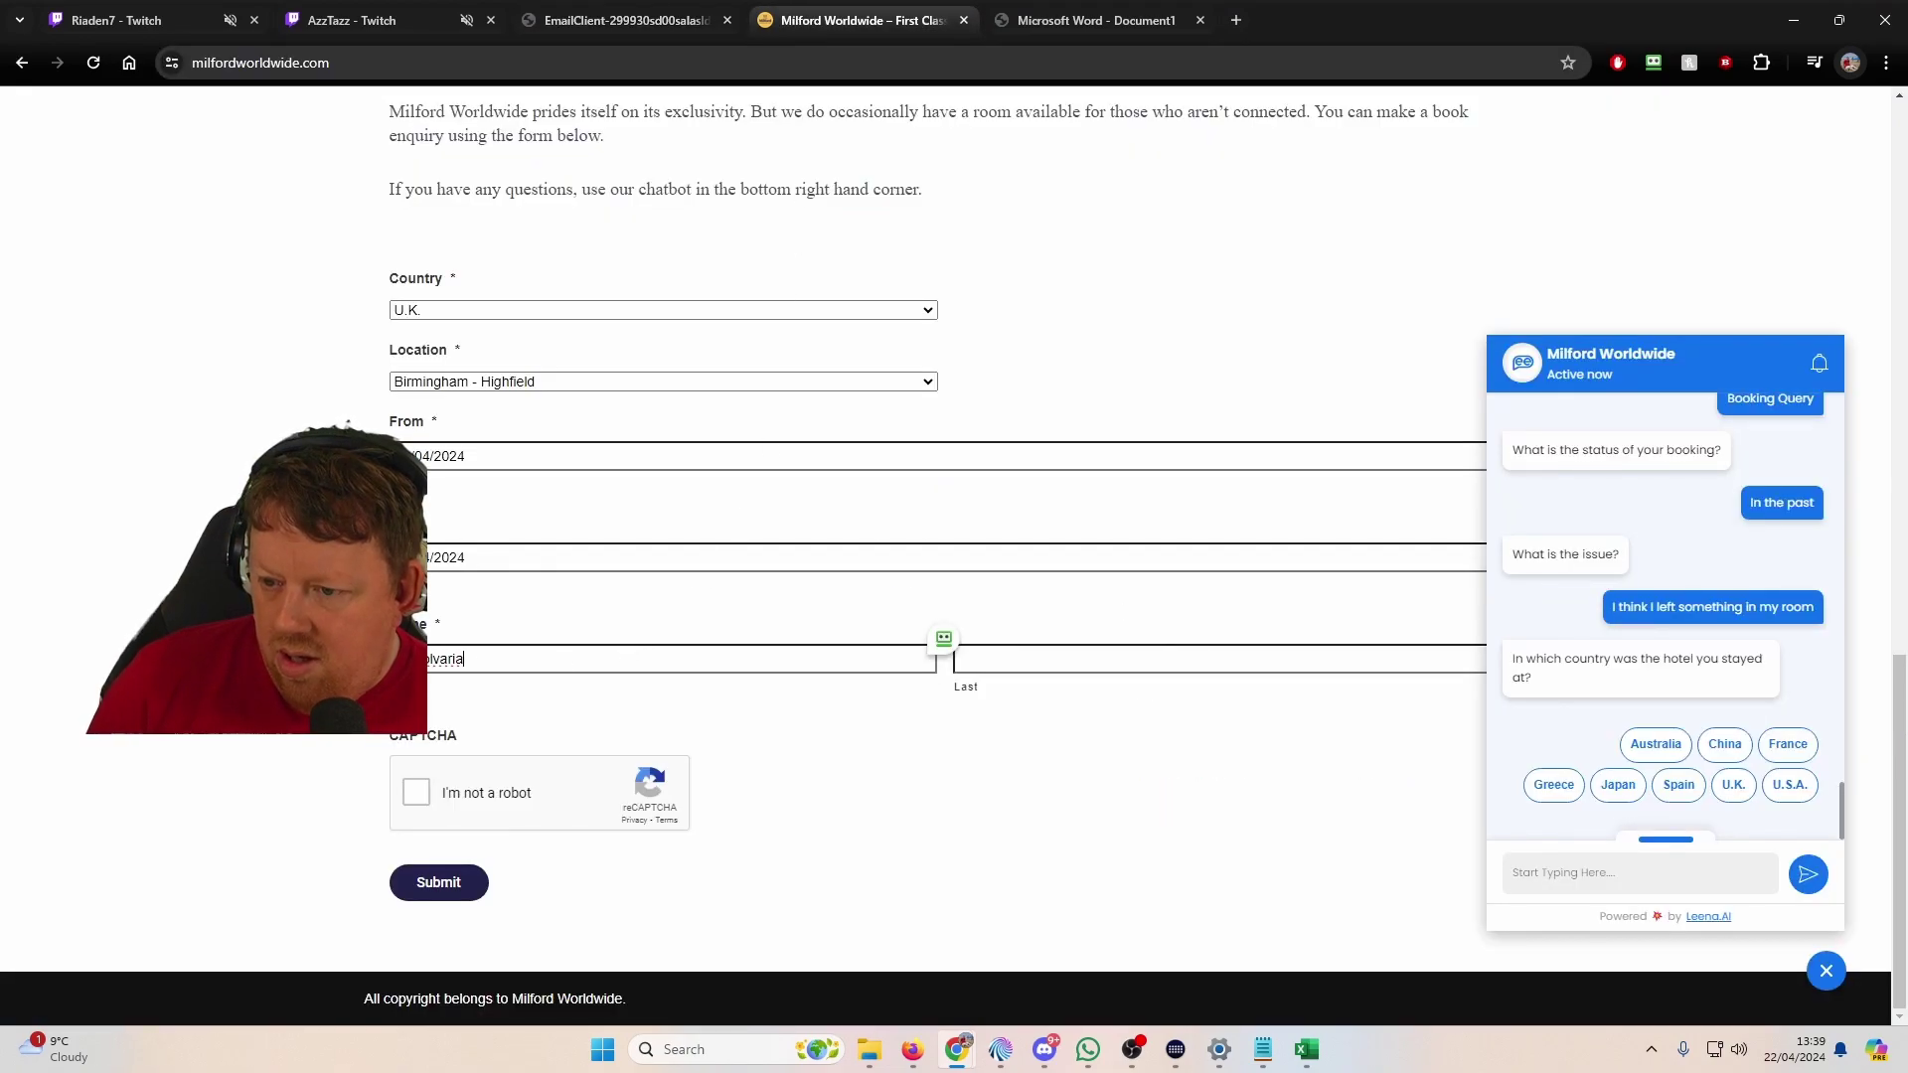
text(Molvaria)
click(415, 792)
click(444, 894)
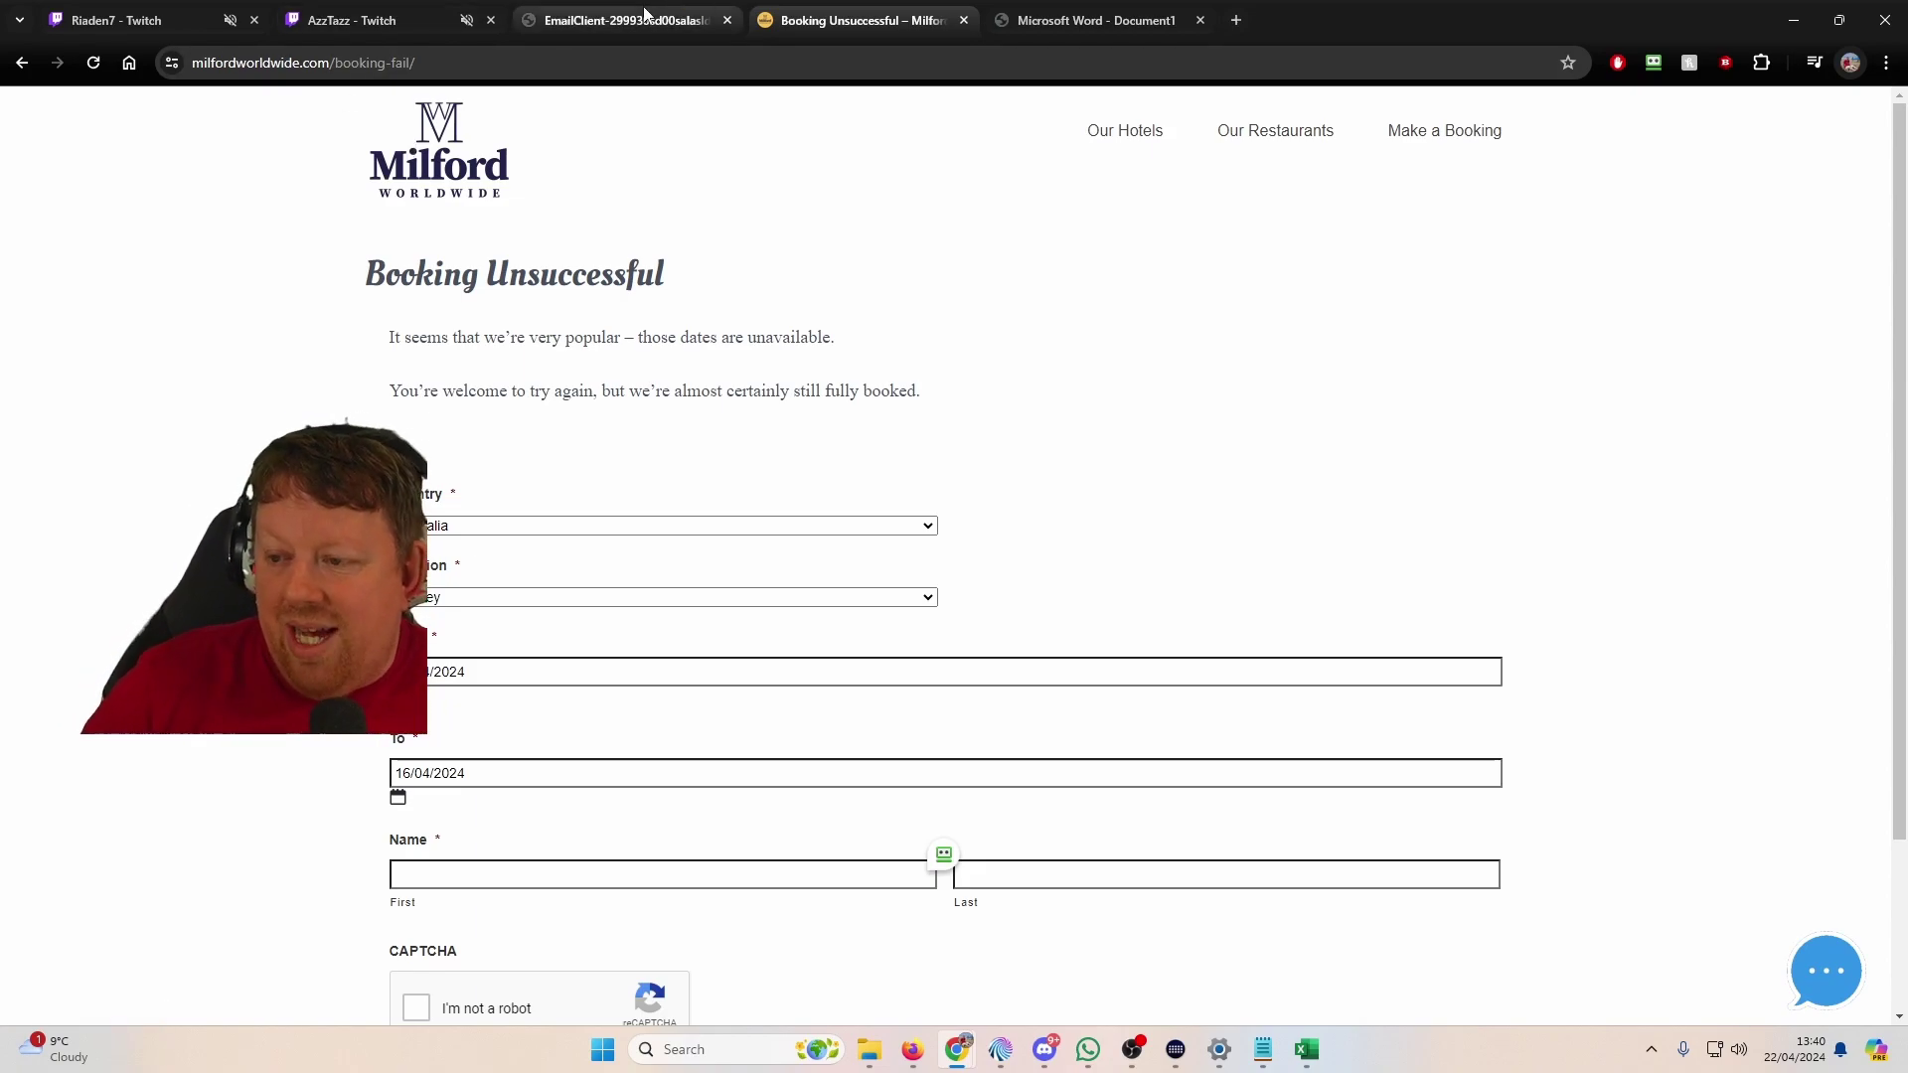
Step: Look over the Firefox tabs and open a new tab
key(alt+Tab)
click(815, 22)
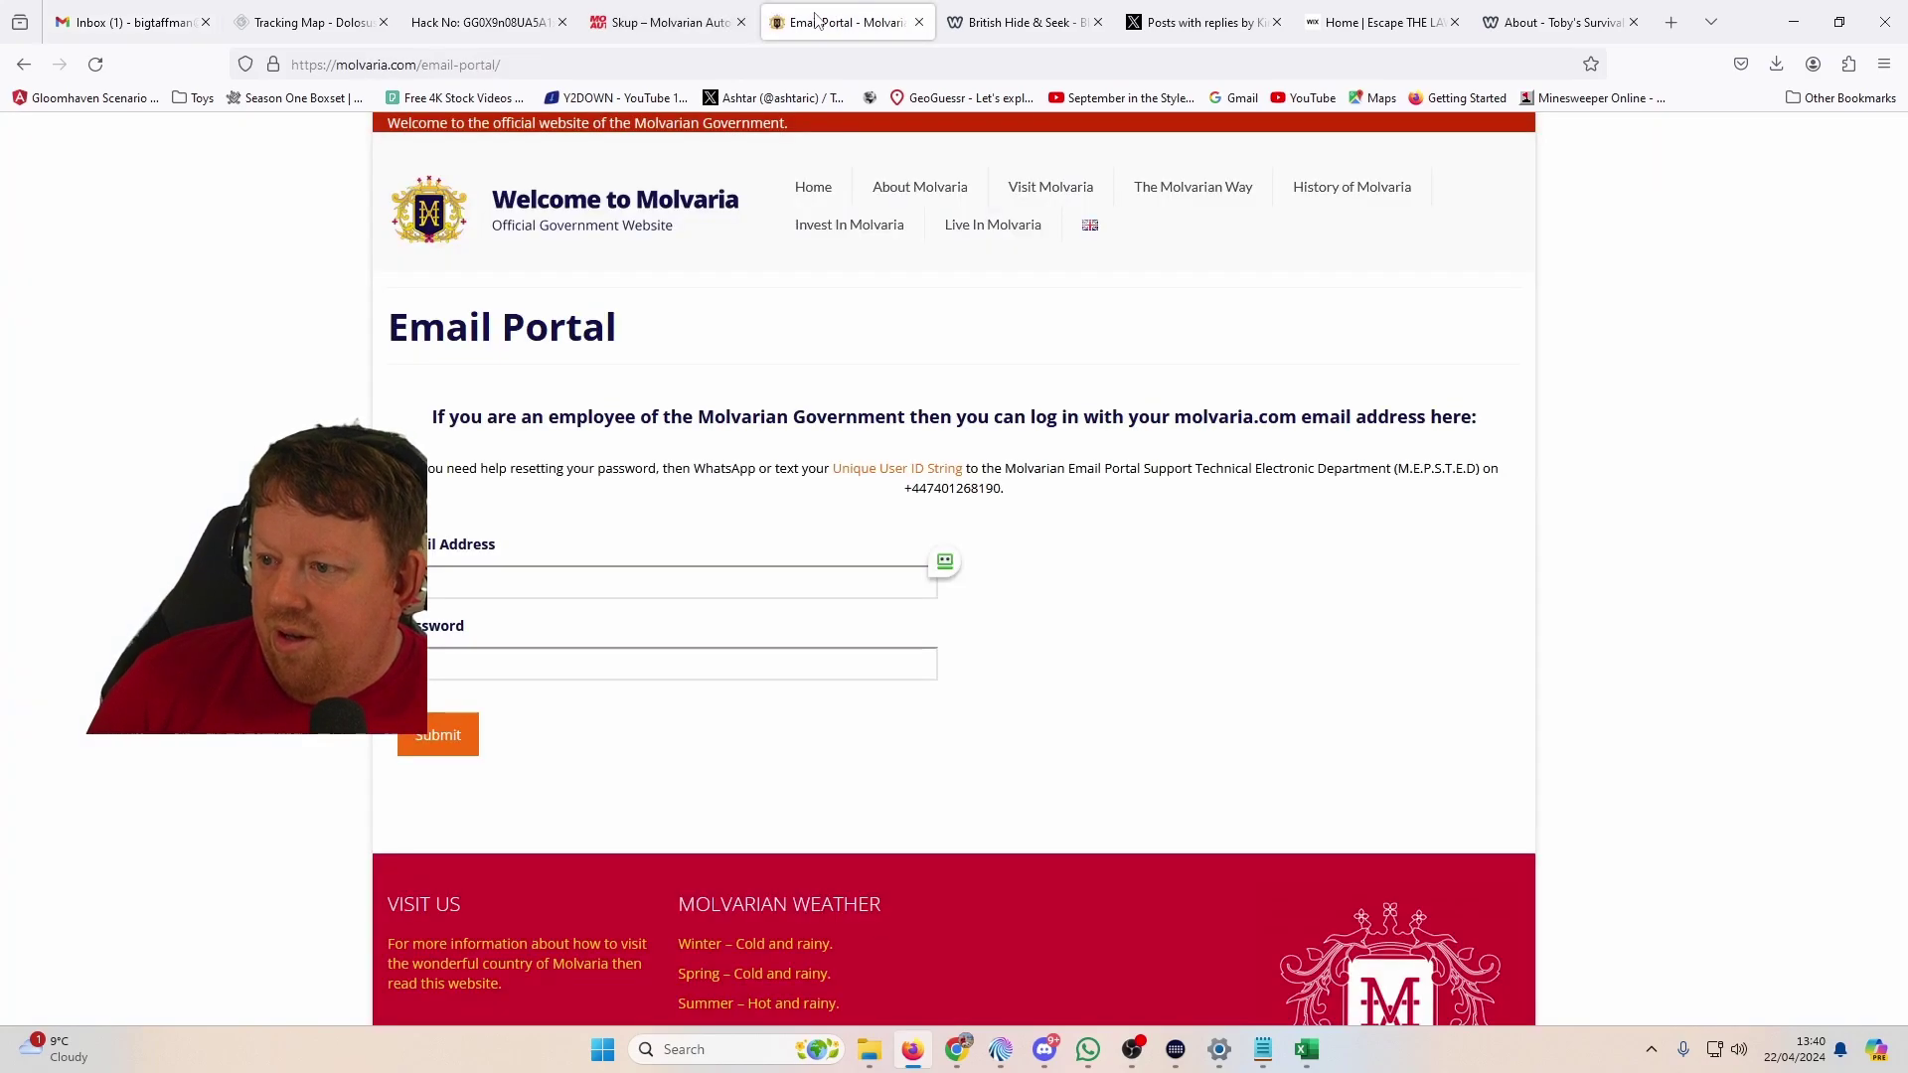
click(994, 14)
click(1151, 14)
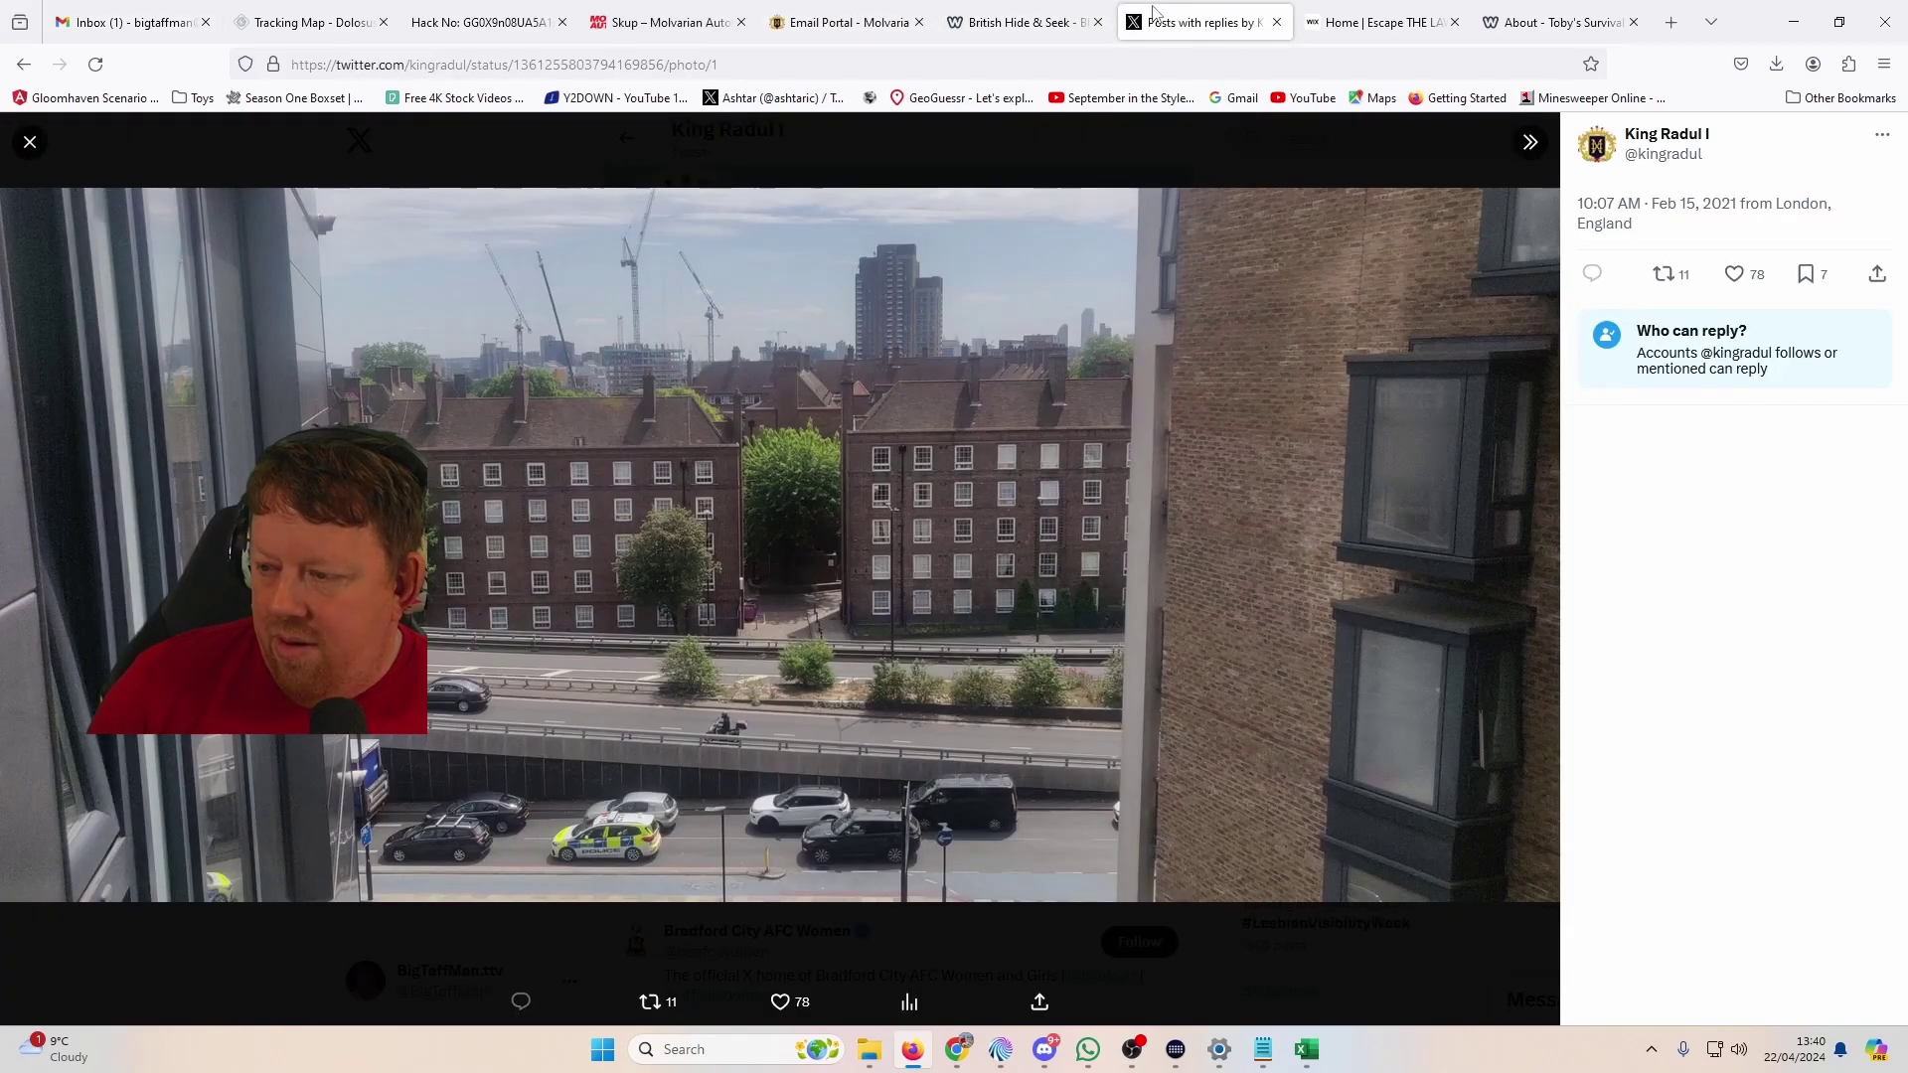
click(1673, 26)
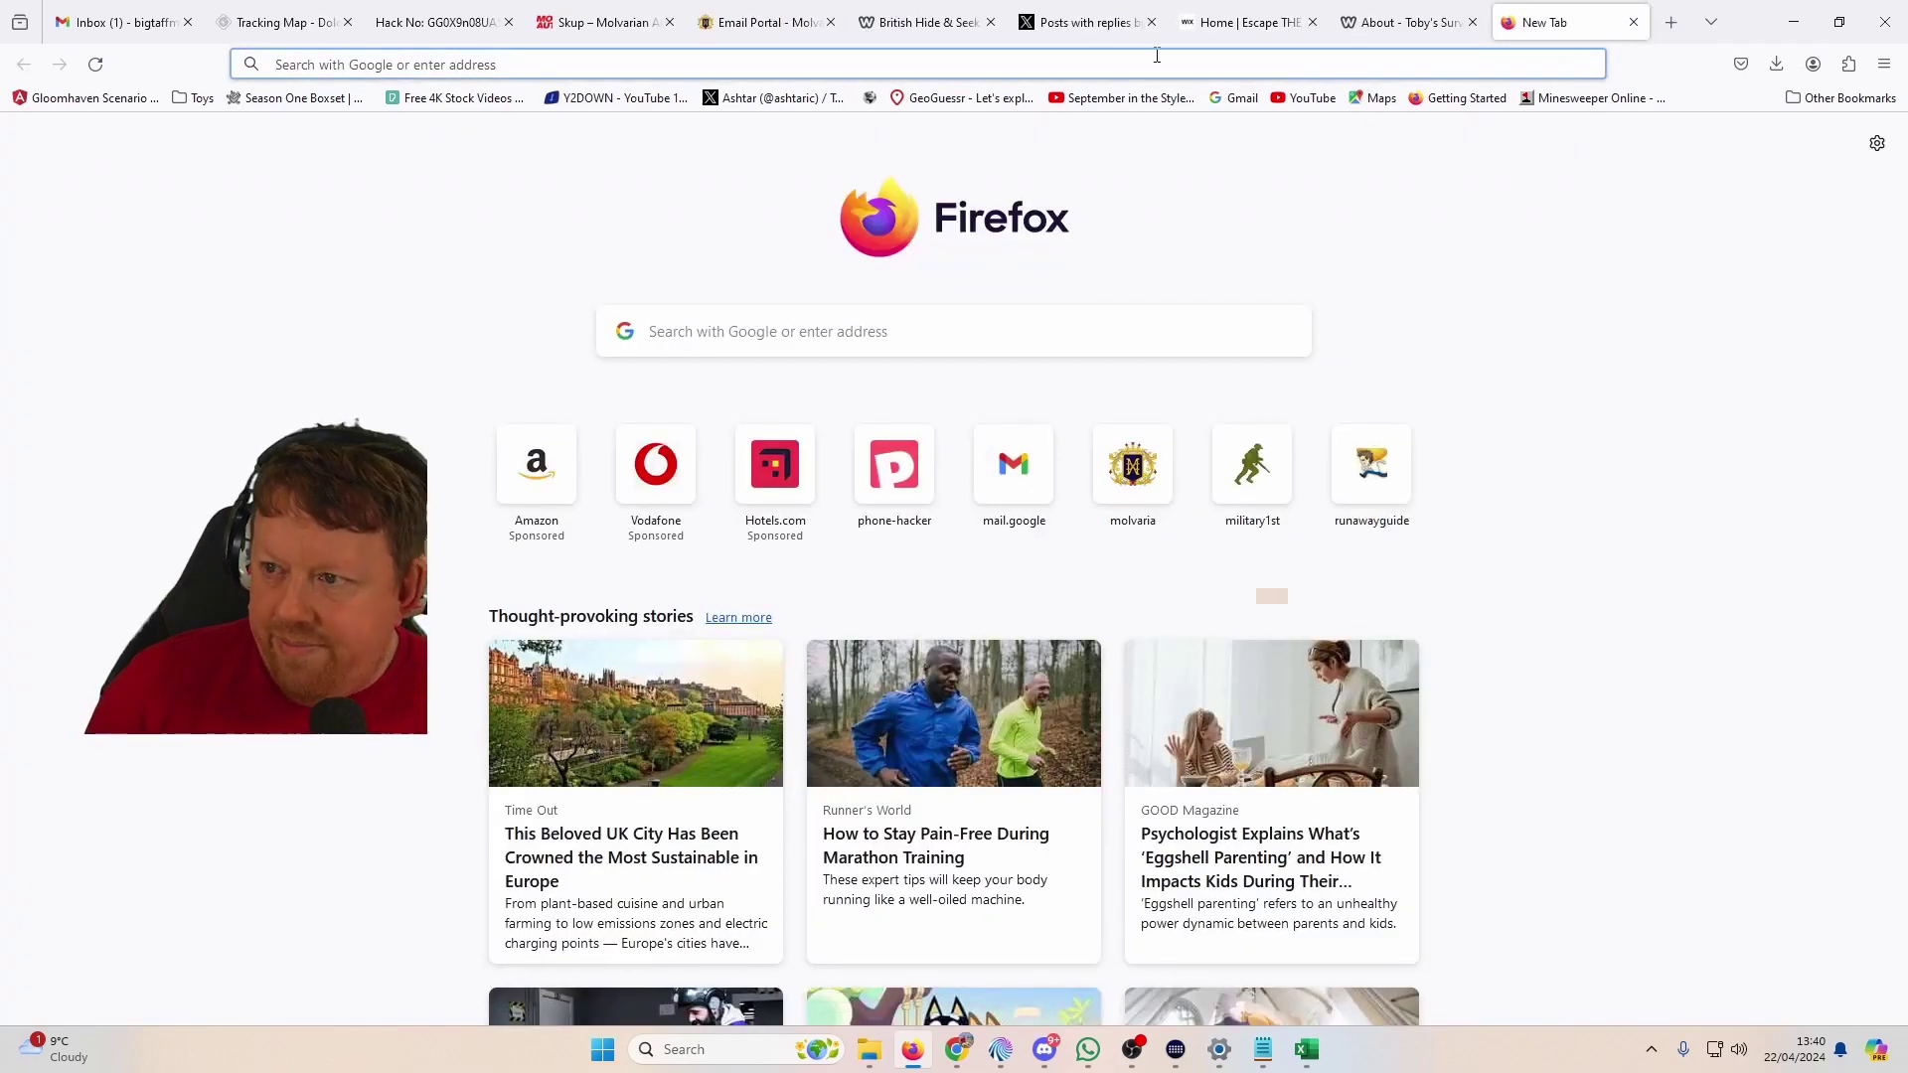
Step: On the Milford retry form, change Country from Australia to U.K
key(alt+Tab)
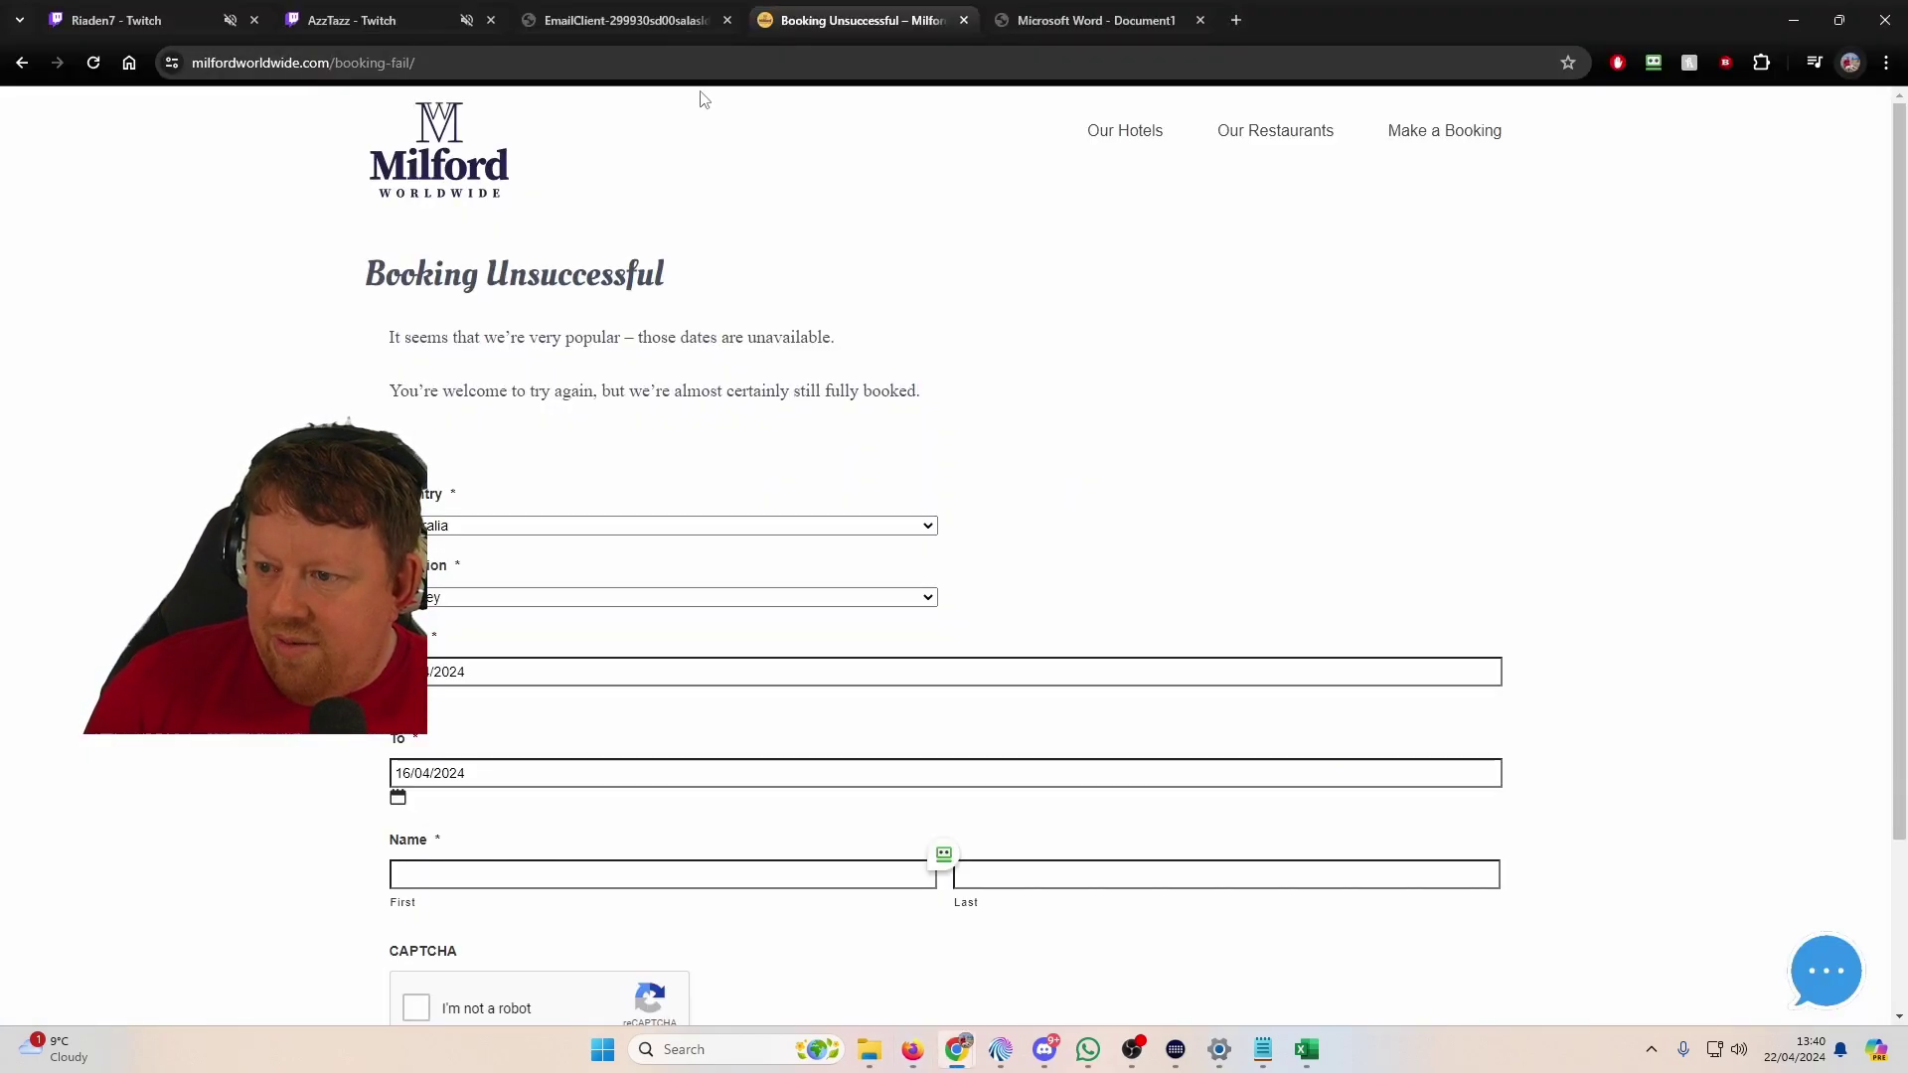
scroll(618, 671, down, 3)
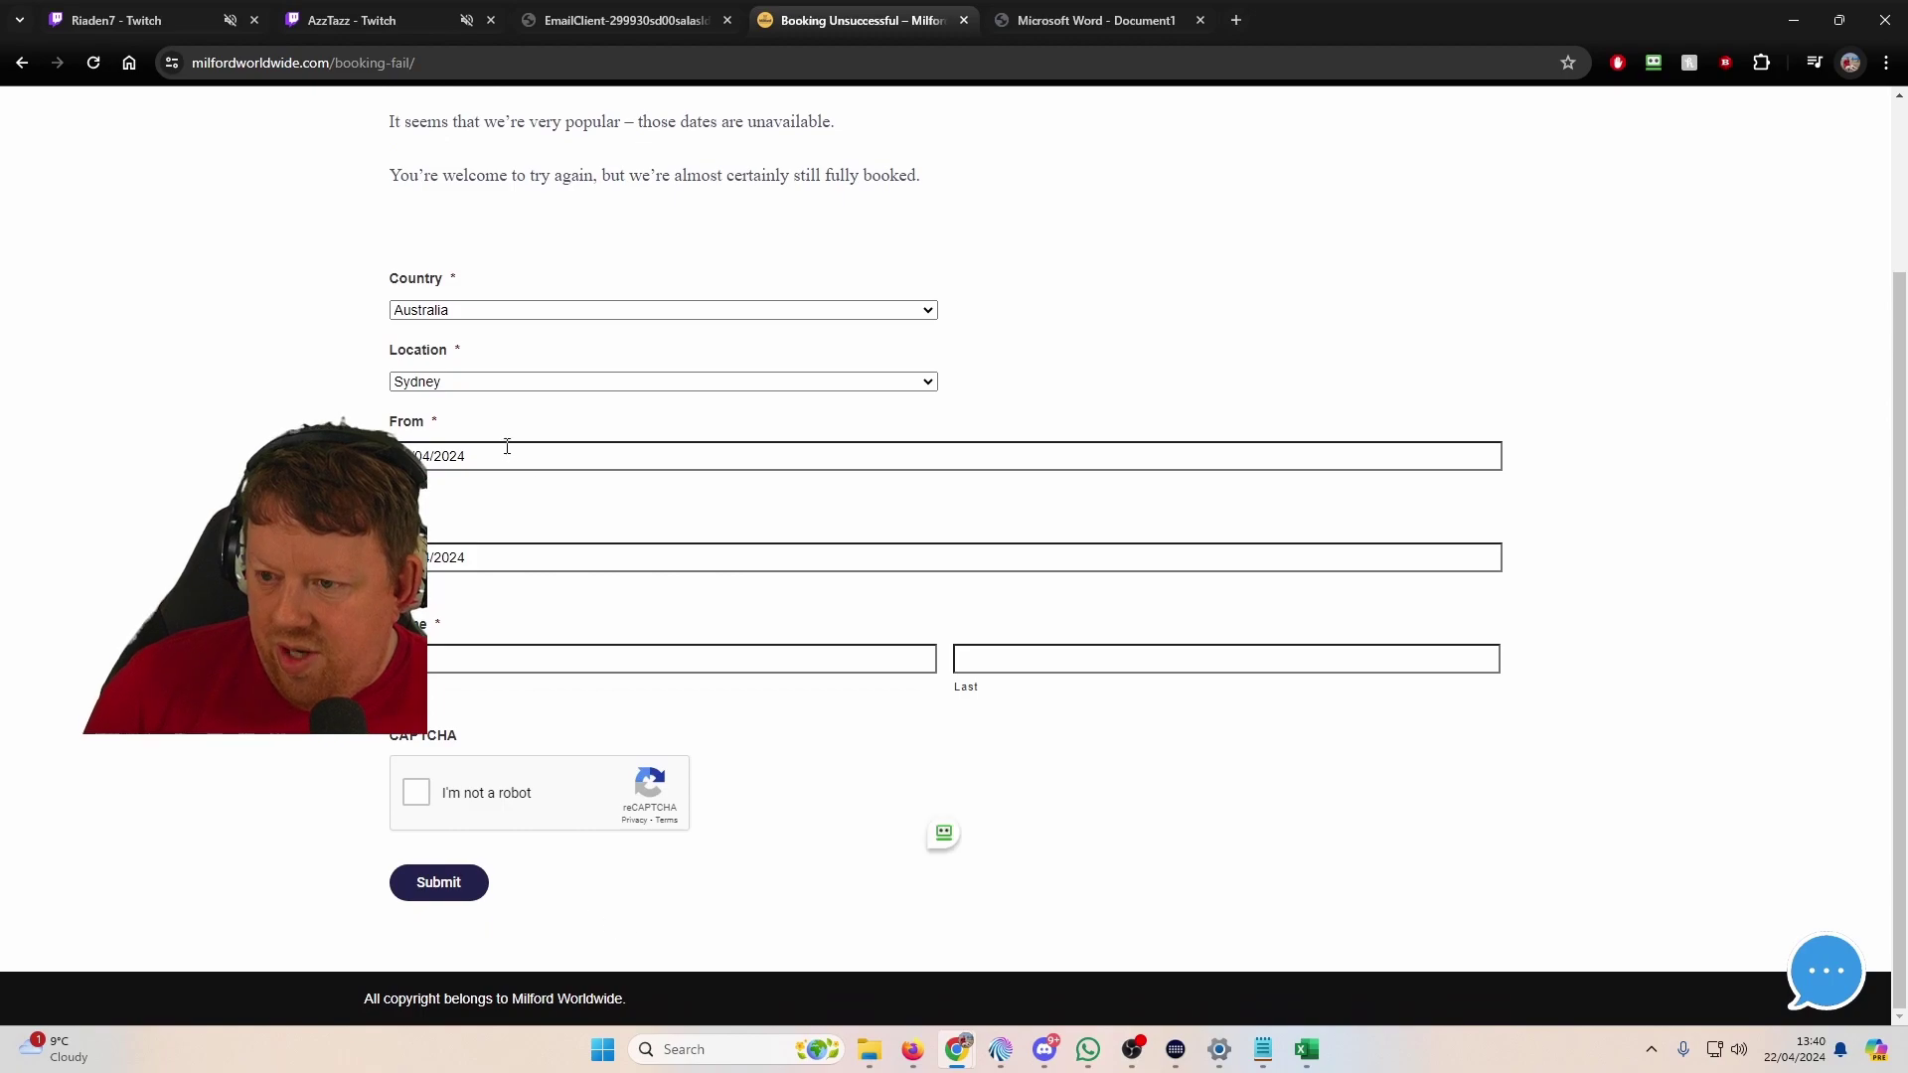
click(486, 316)
click(505, 318)
click(496, 316)
click(477, 436)
click(483, 384)
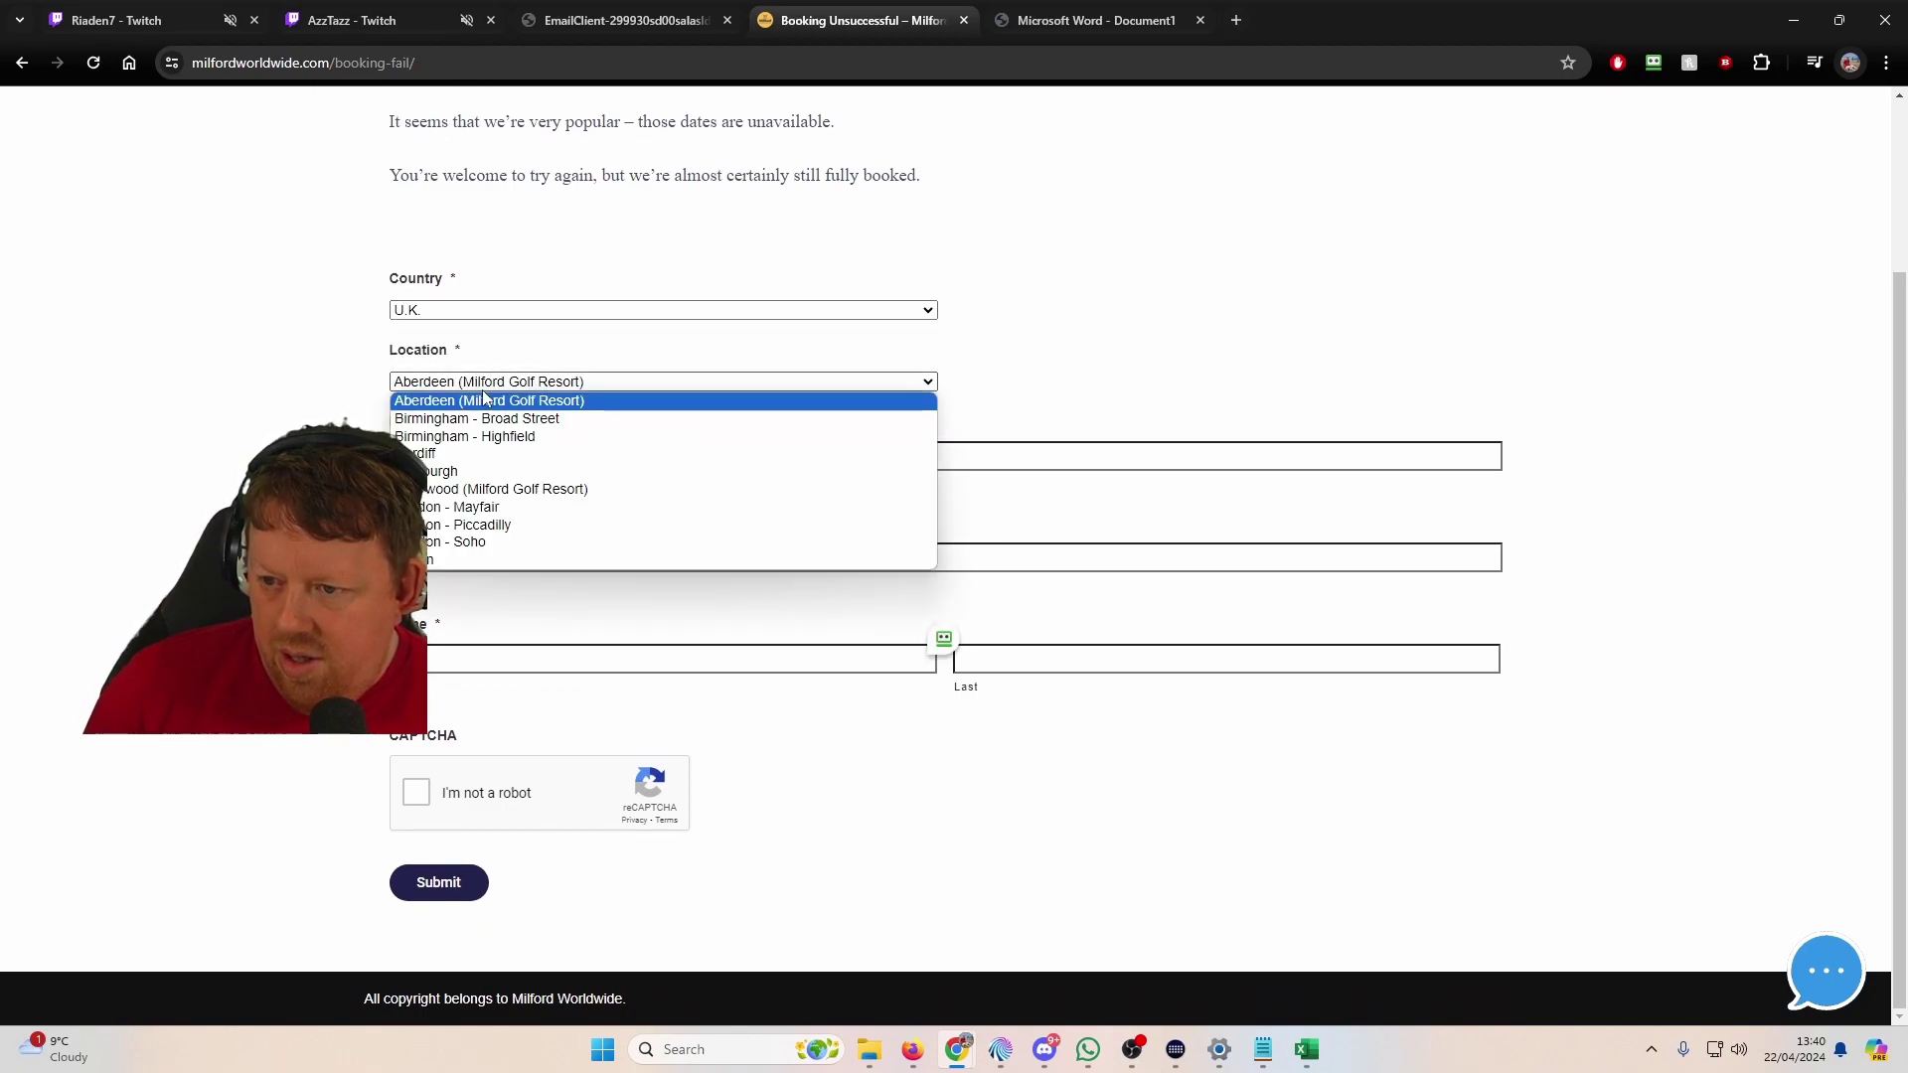
Step: Search Google for 'broad street birmingham' and open Broad St, Birmingham on Google Maps
click(666, 63)
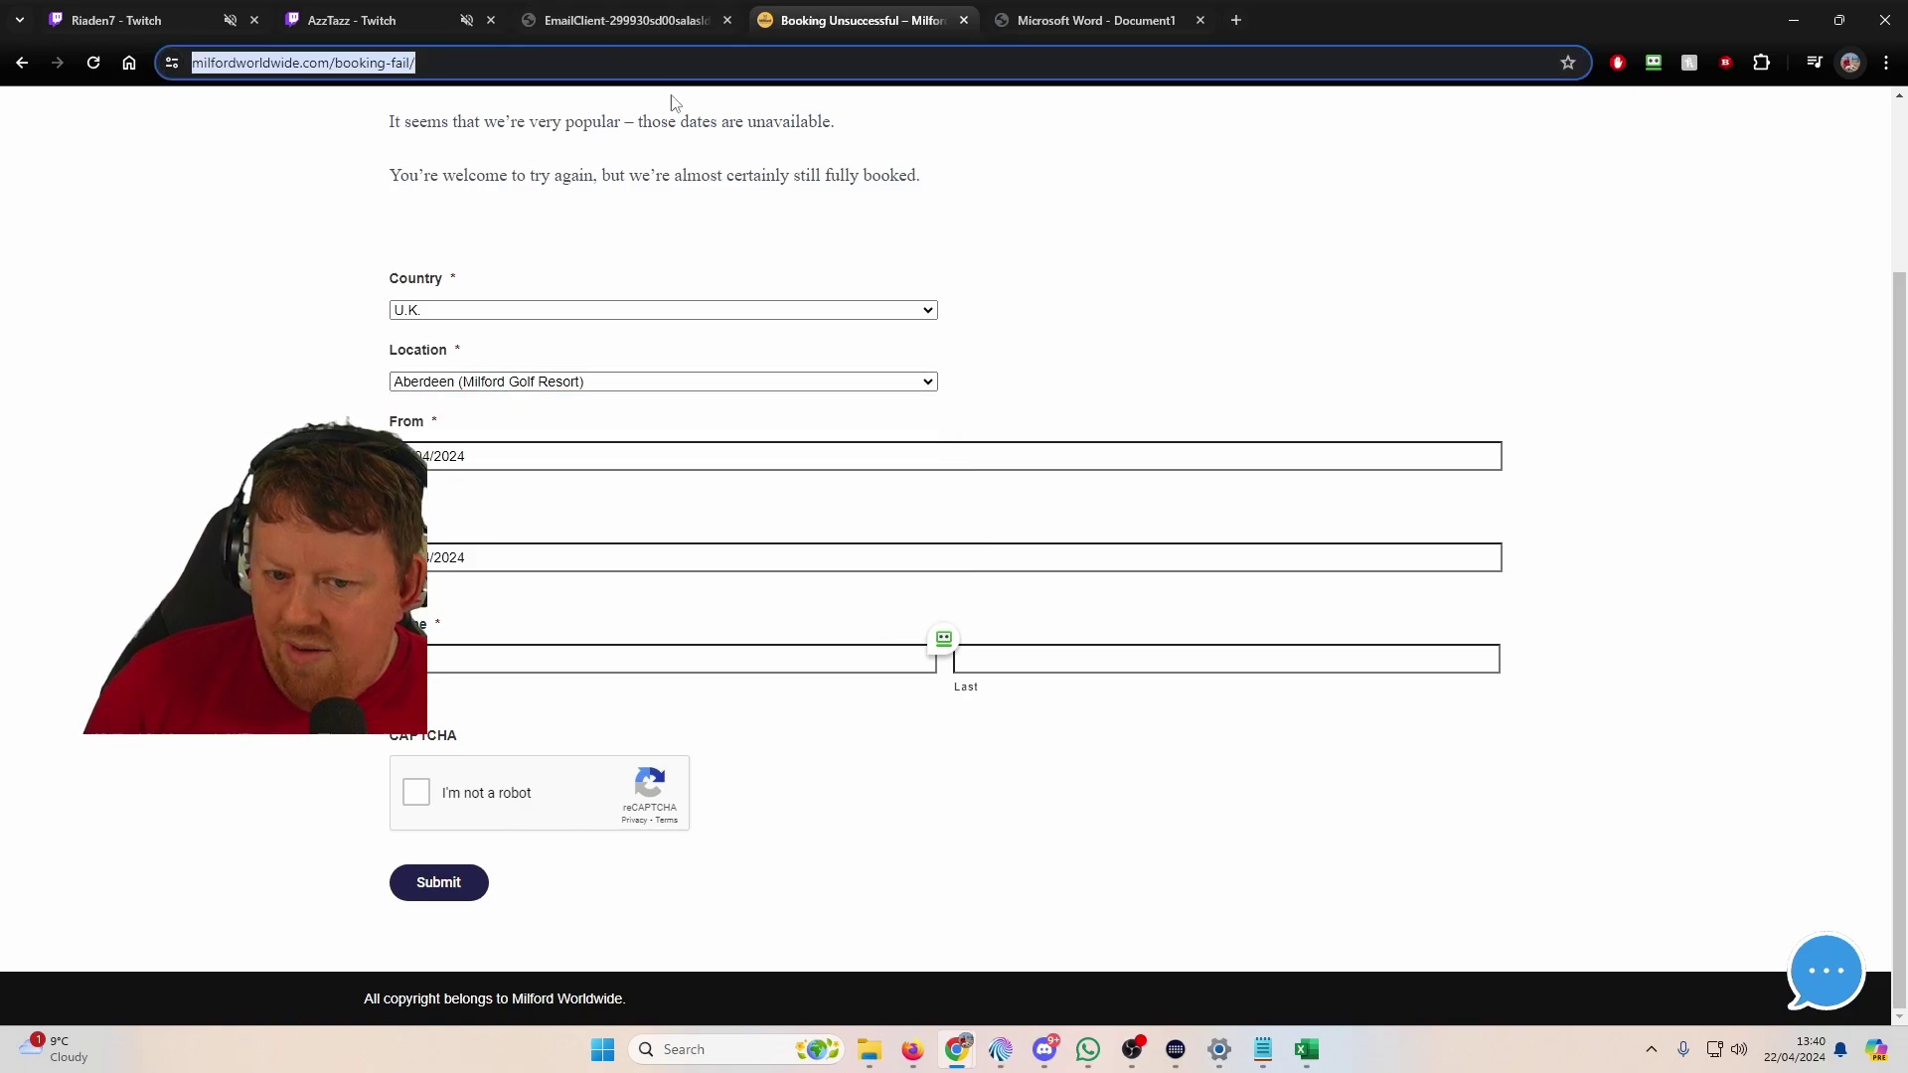
text(broad s)
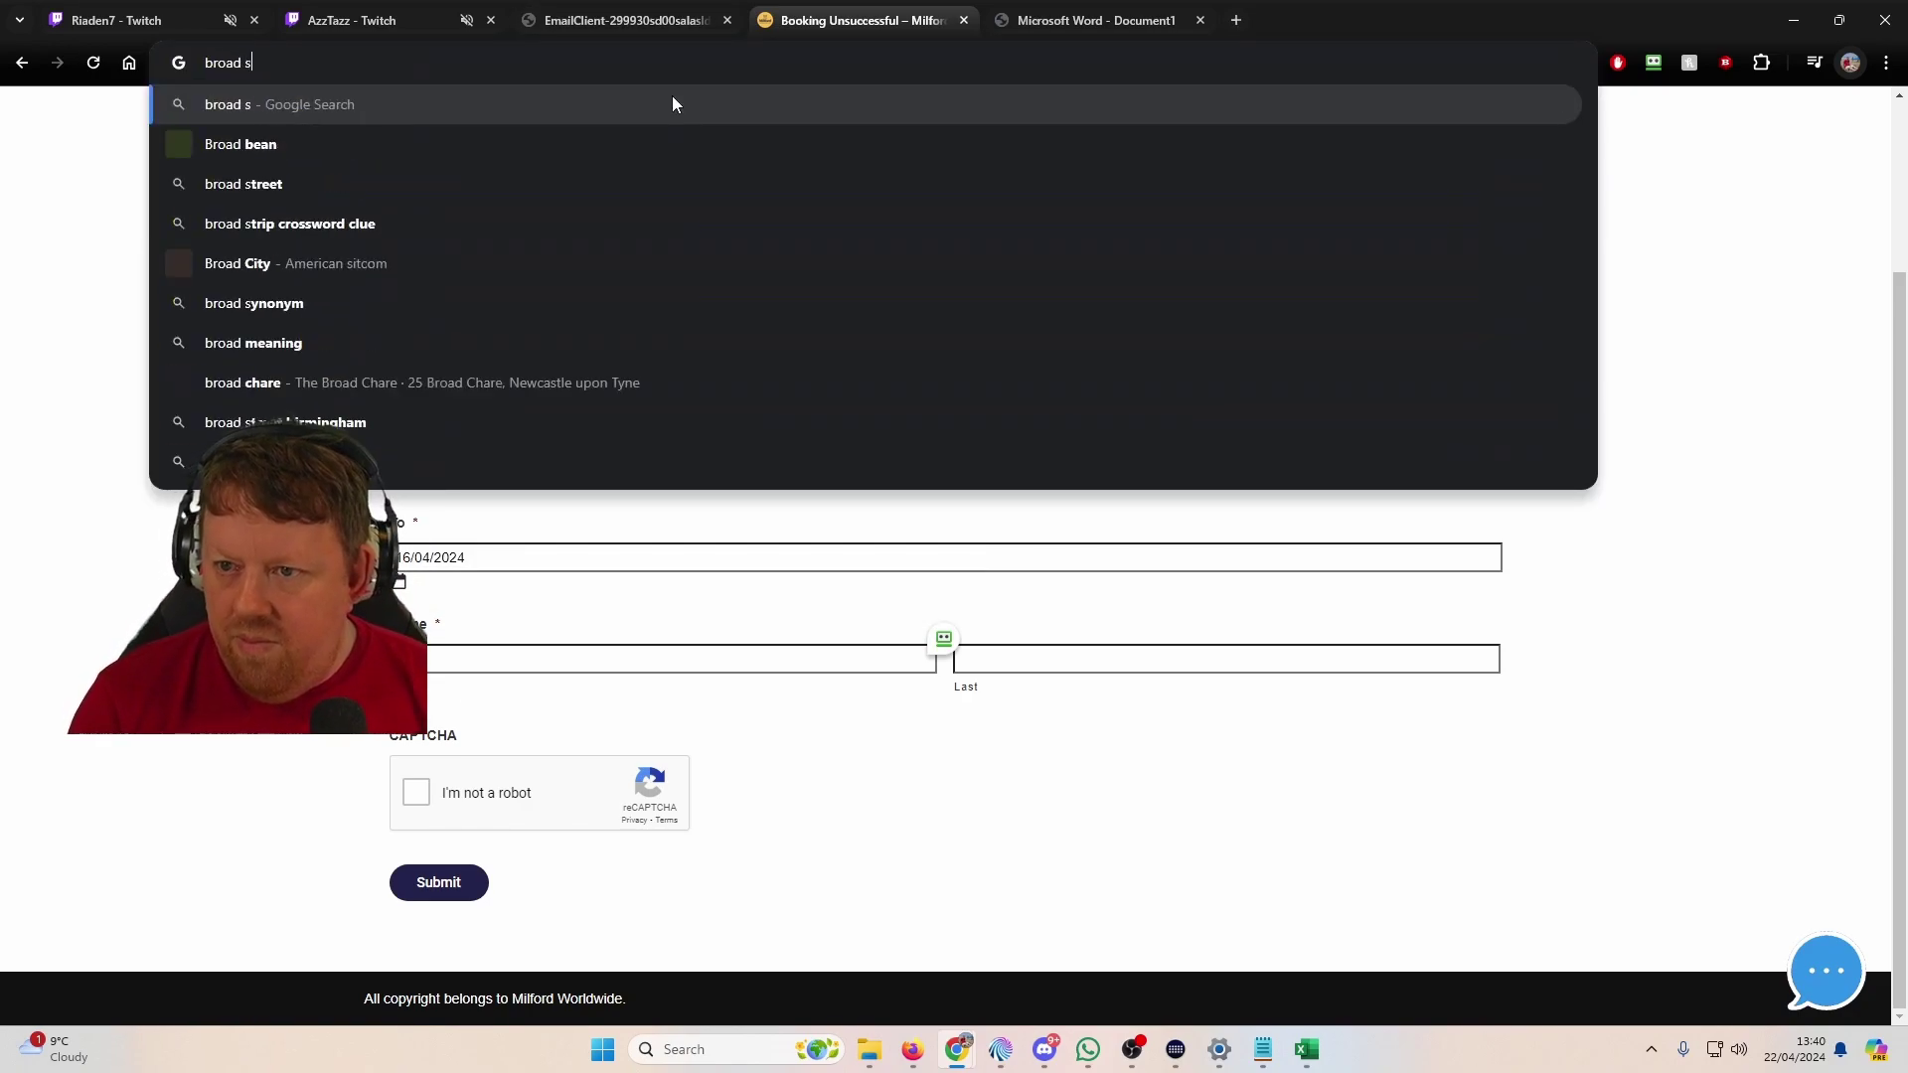
text(treet )
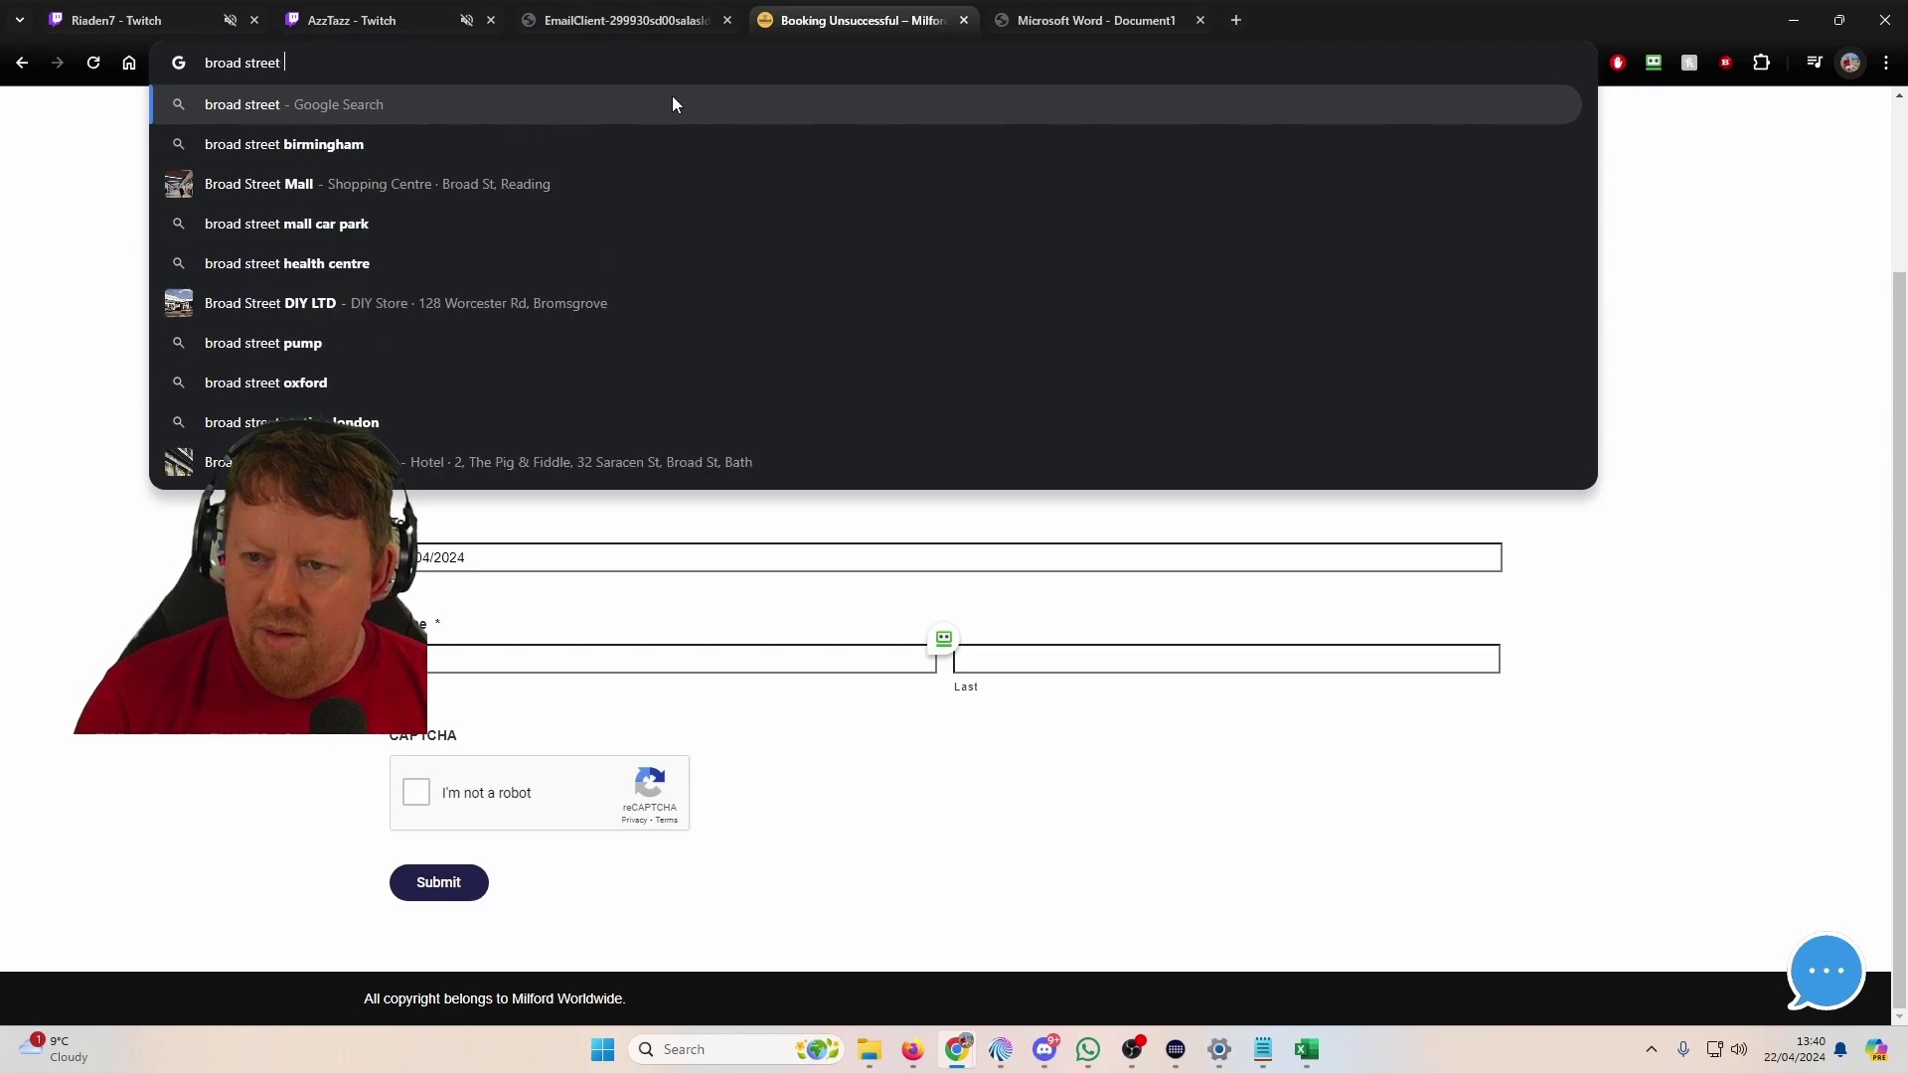
text(b)
key(BackSpace)
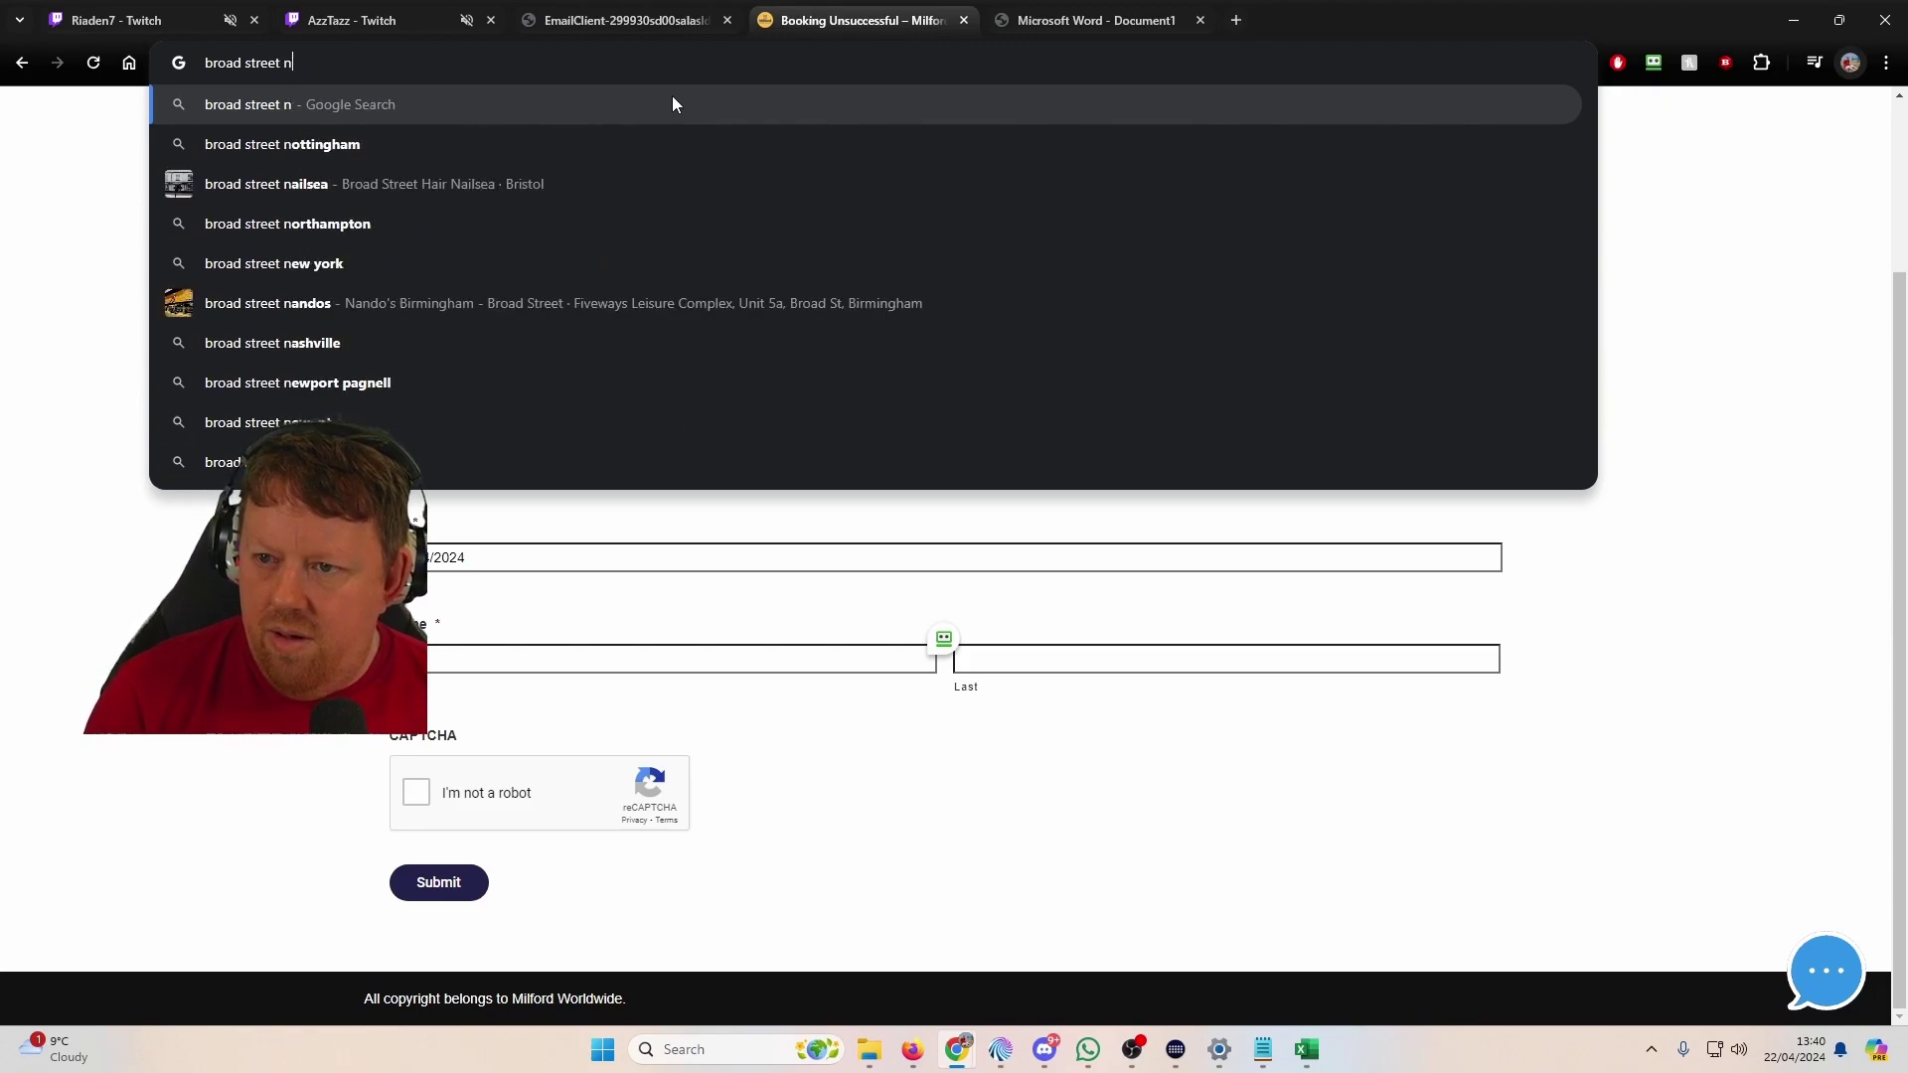
text(birm)
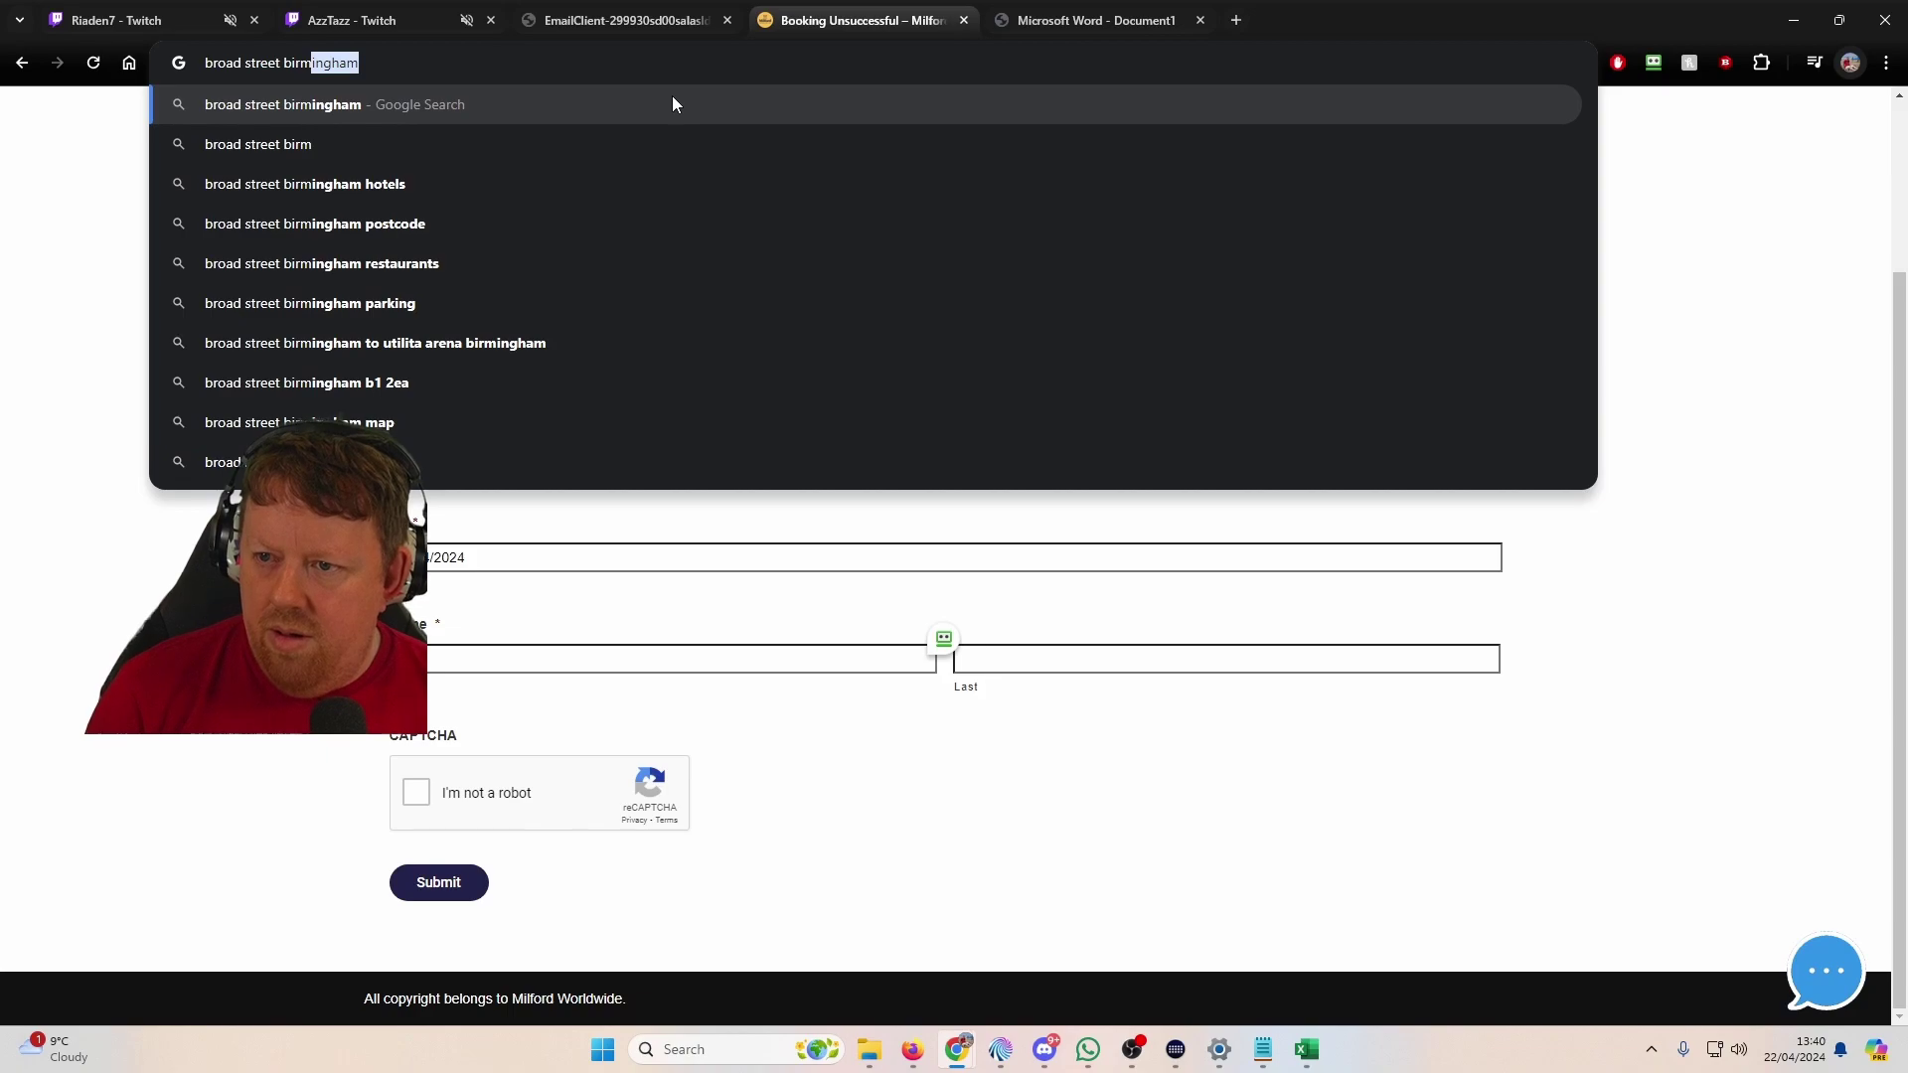
key(Return)
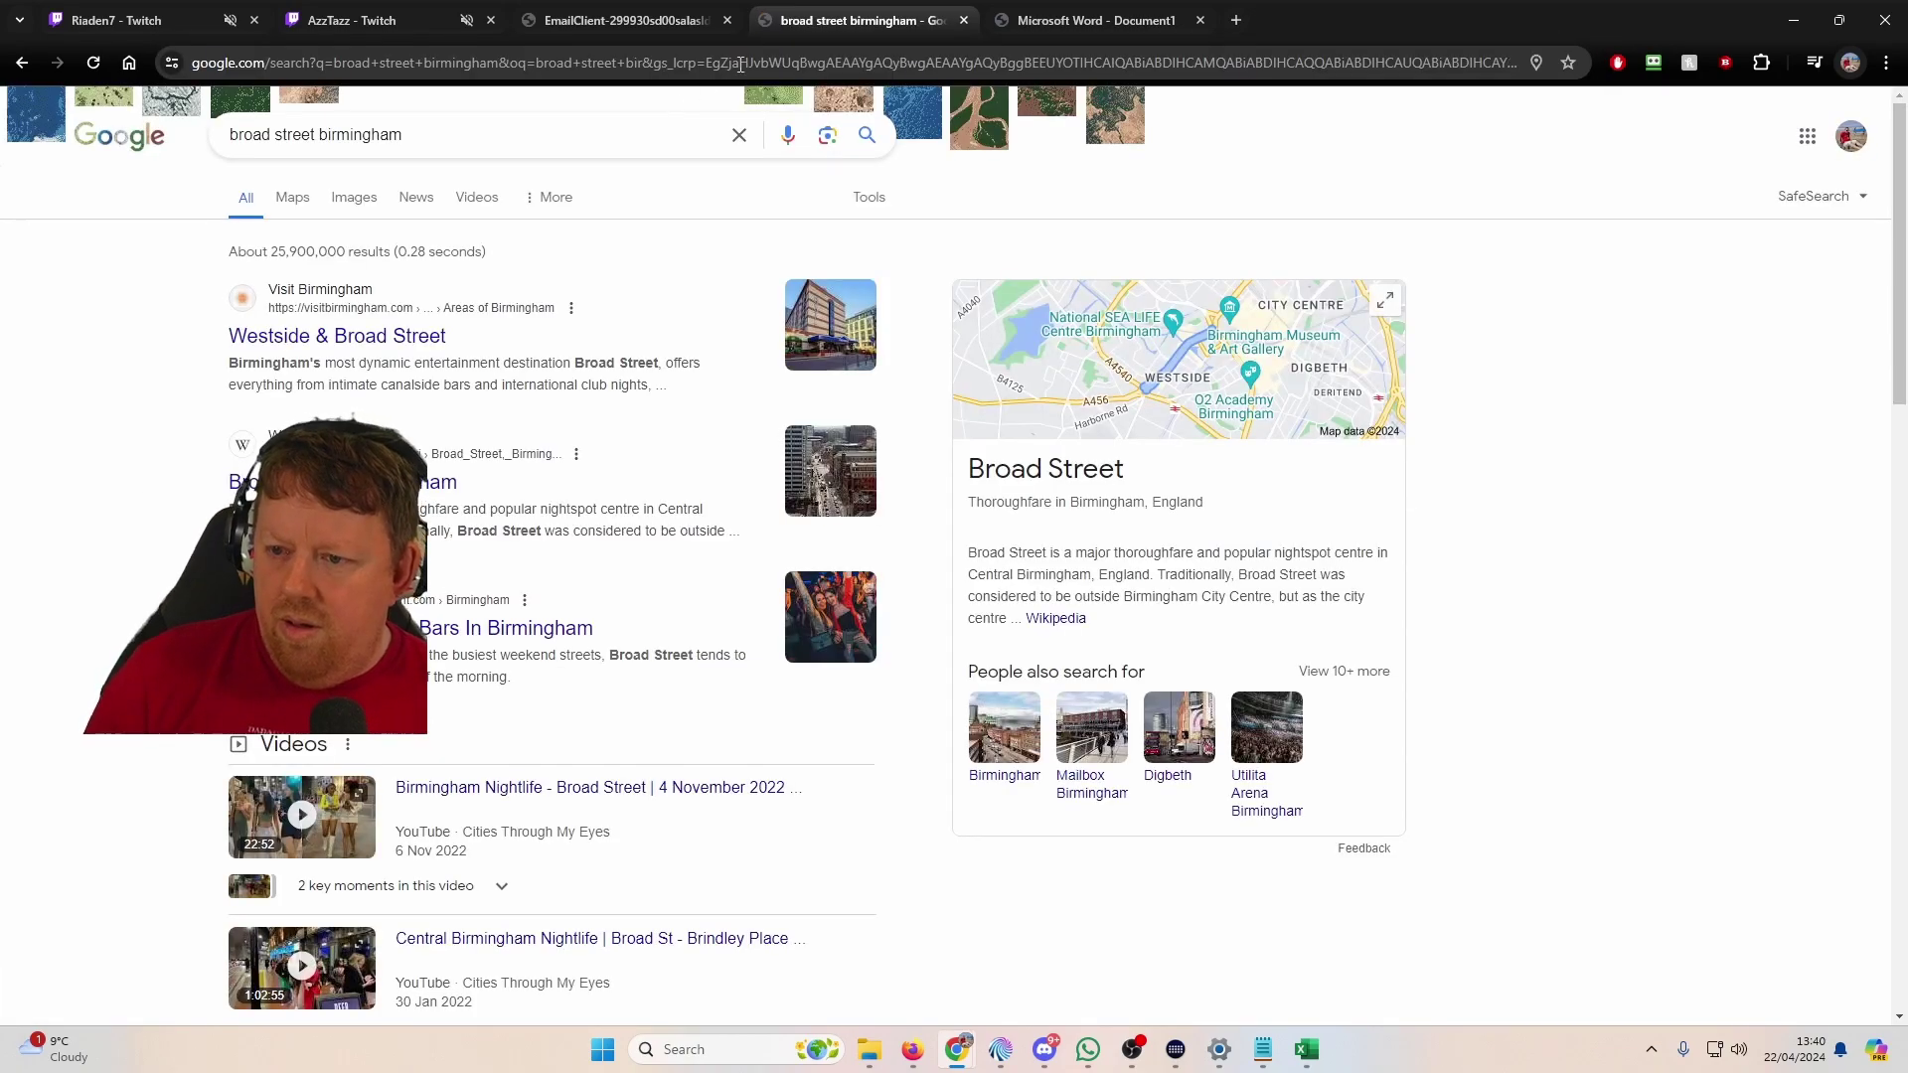
click(293, 204)
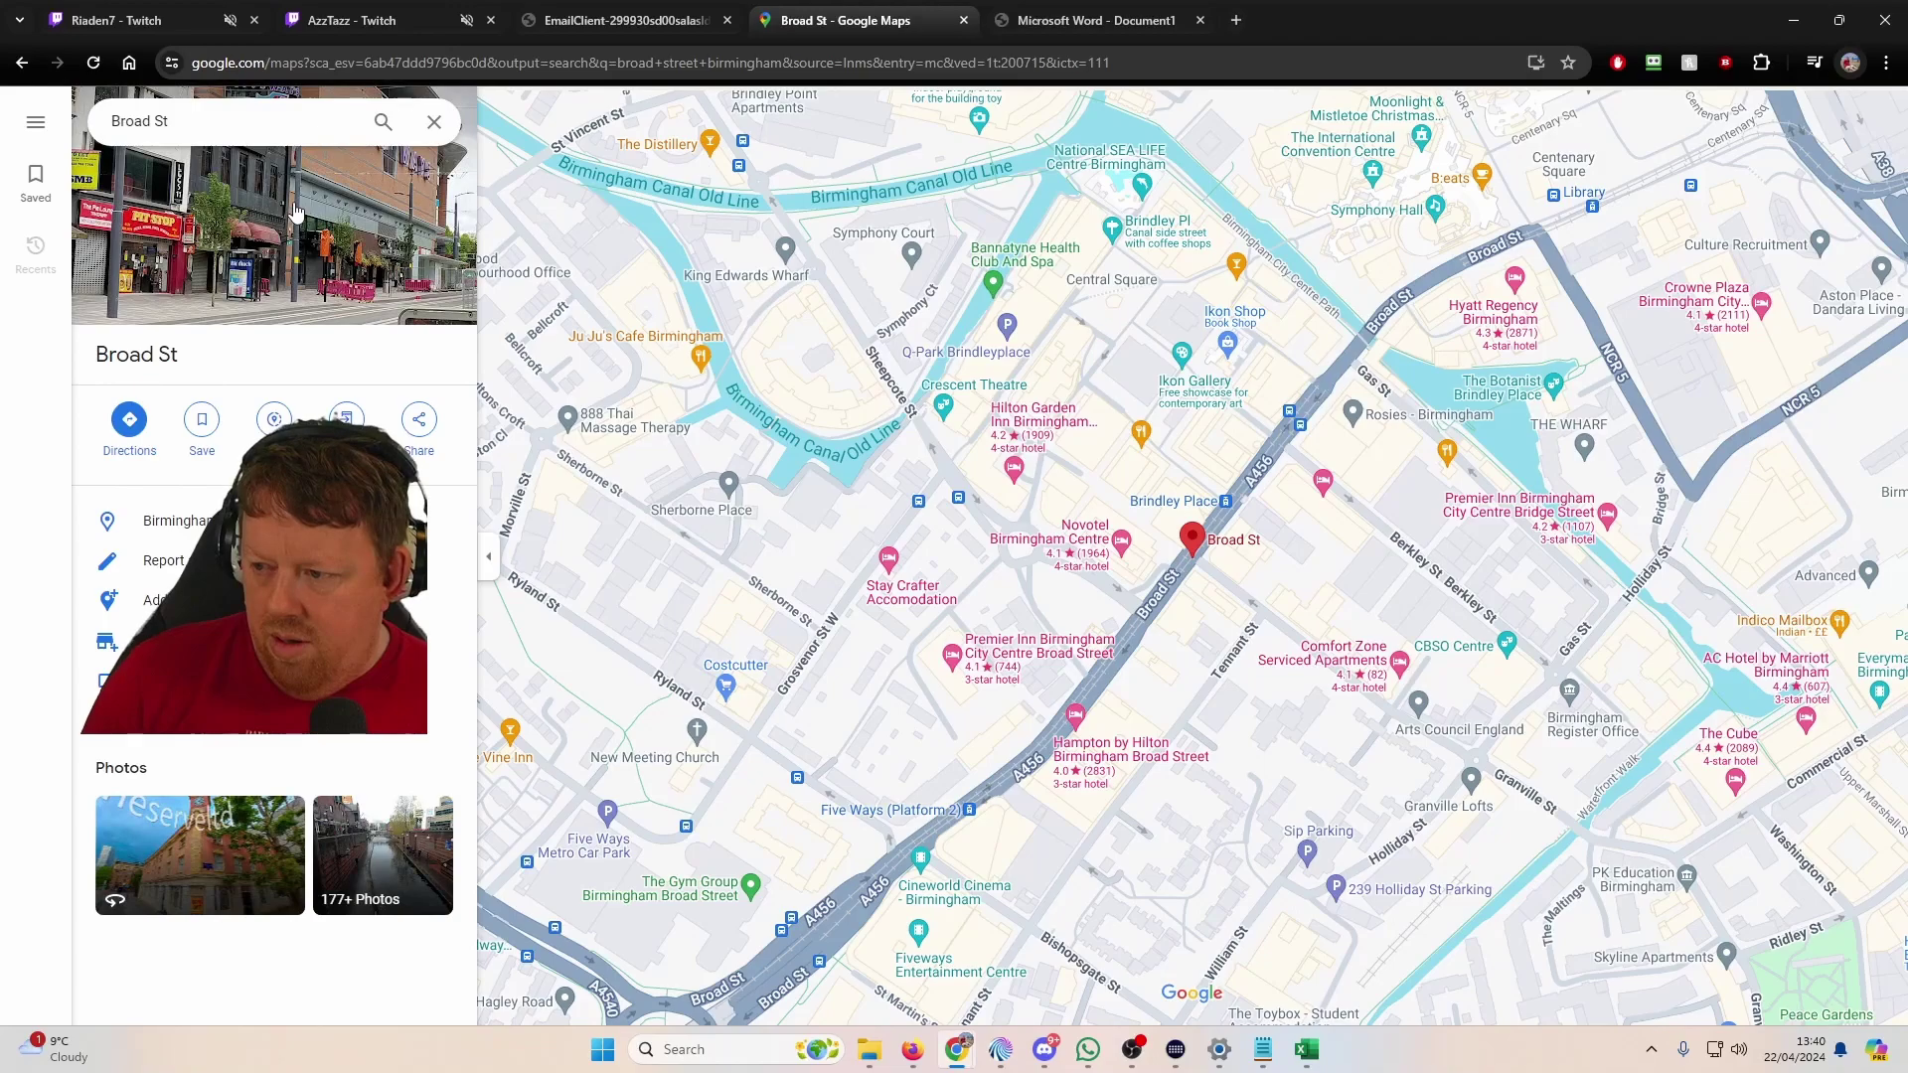
Step: Cycle through Firefox's tabs, including the tweeted street photo, then bring up Task View
key(alt+Tab)
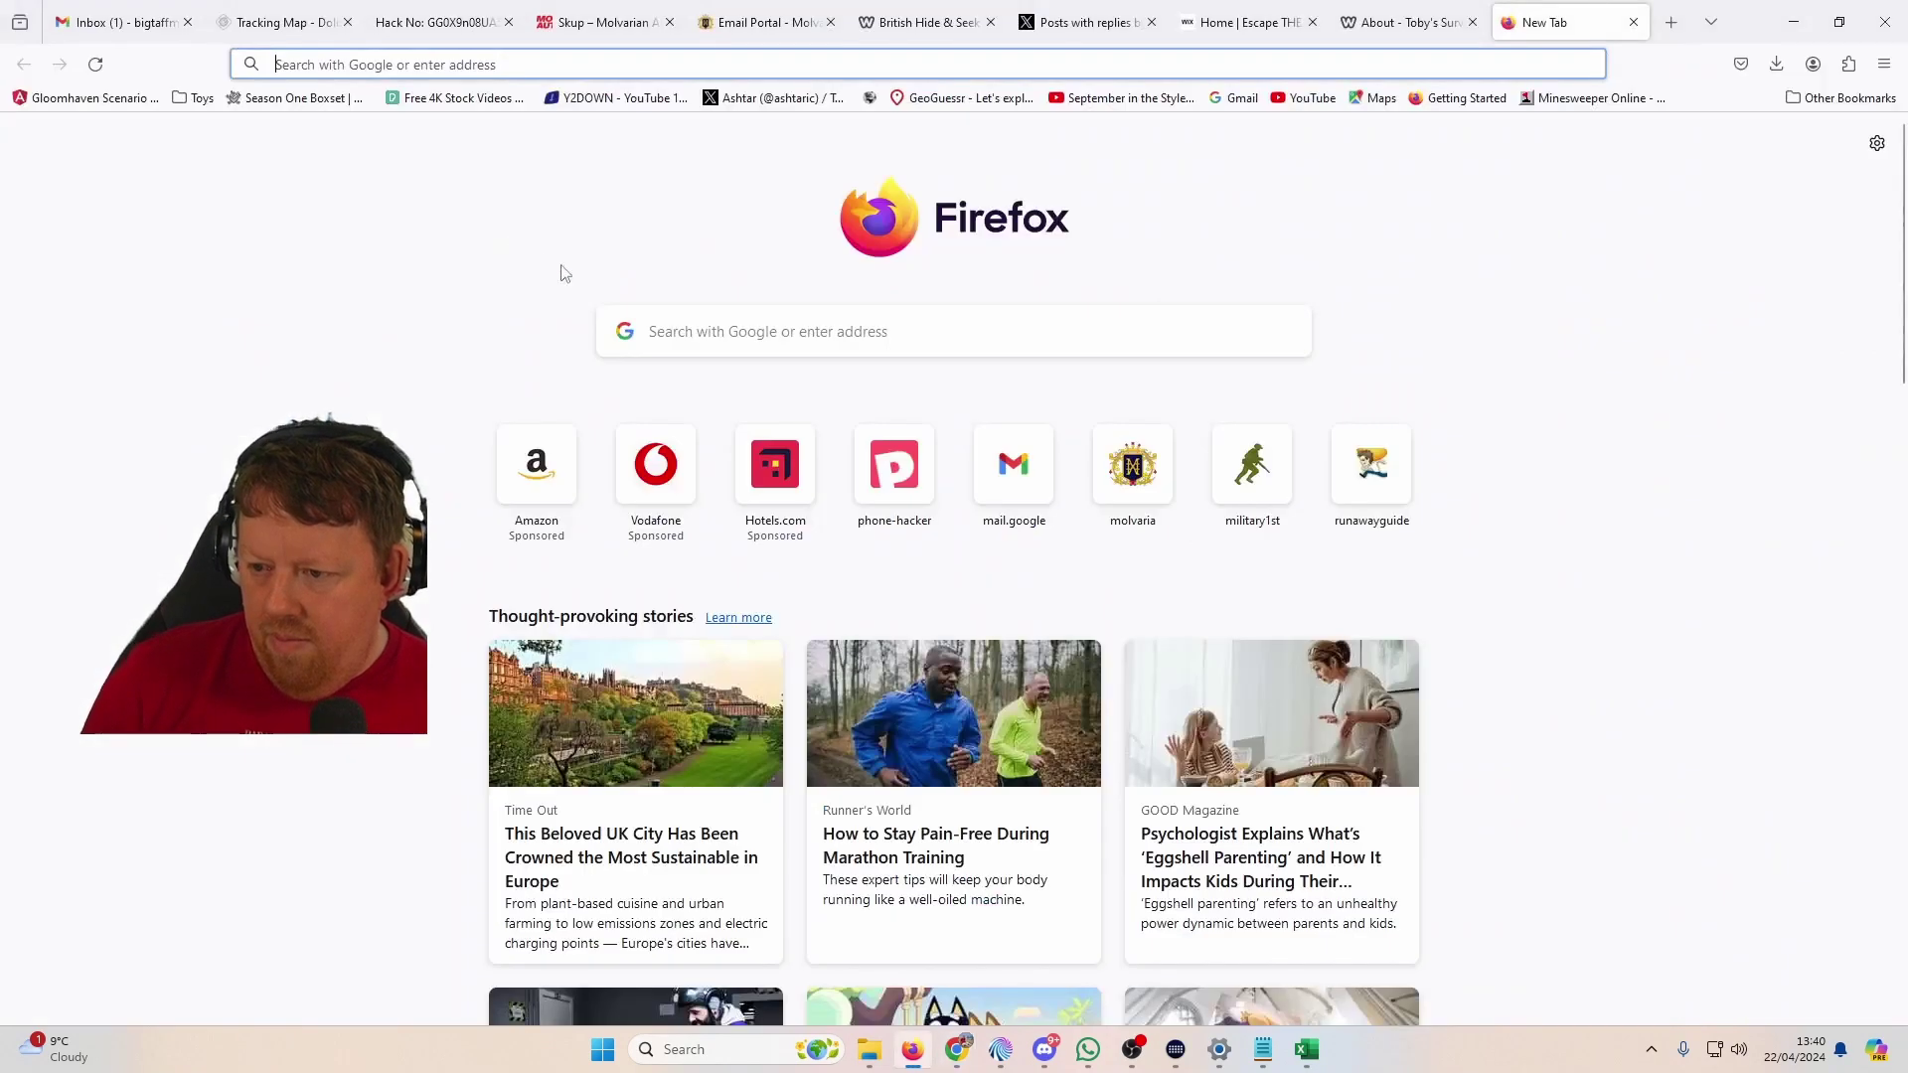
key(alt+Tab)
key(alt+Tab)
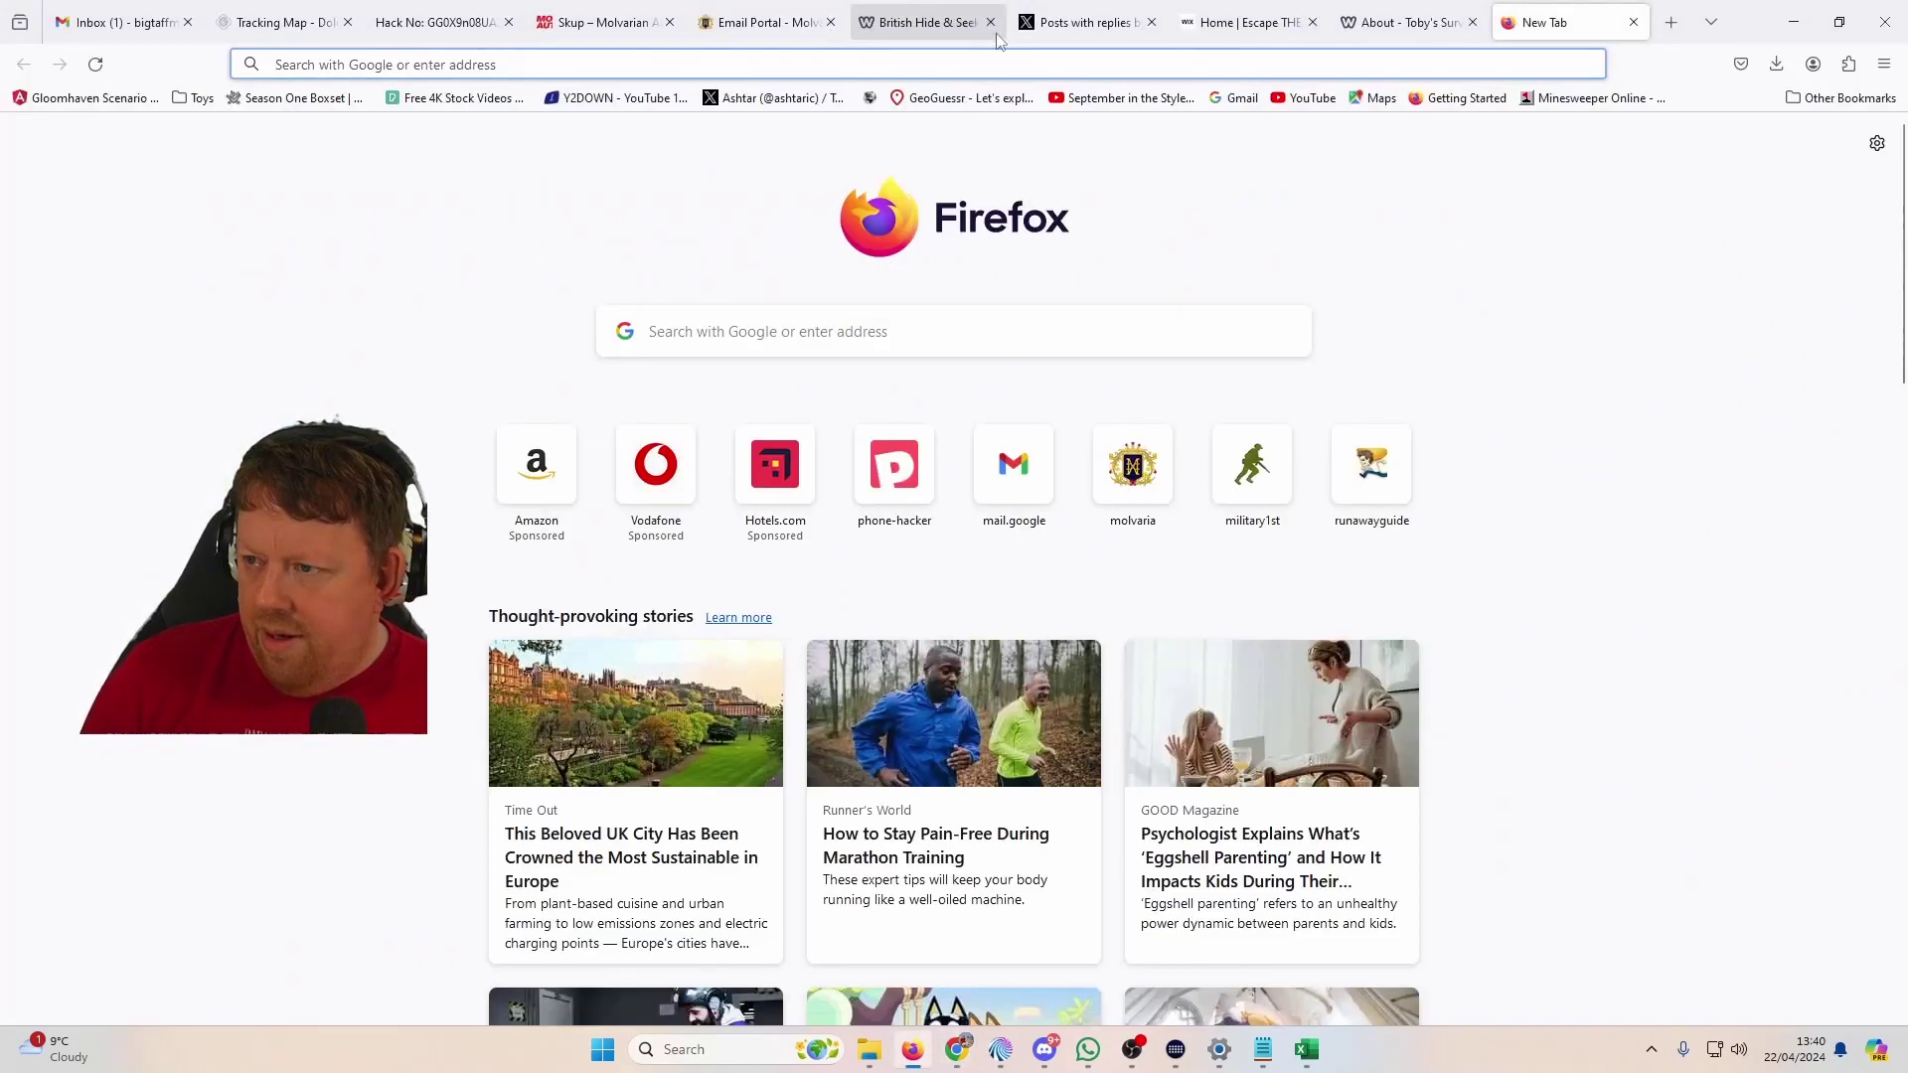
click(1353, 17)
click(1248, 24)
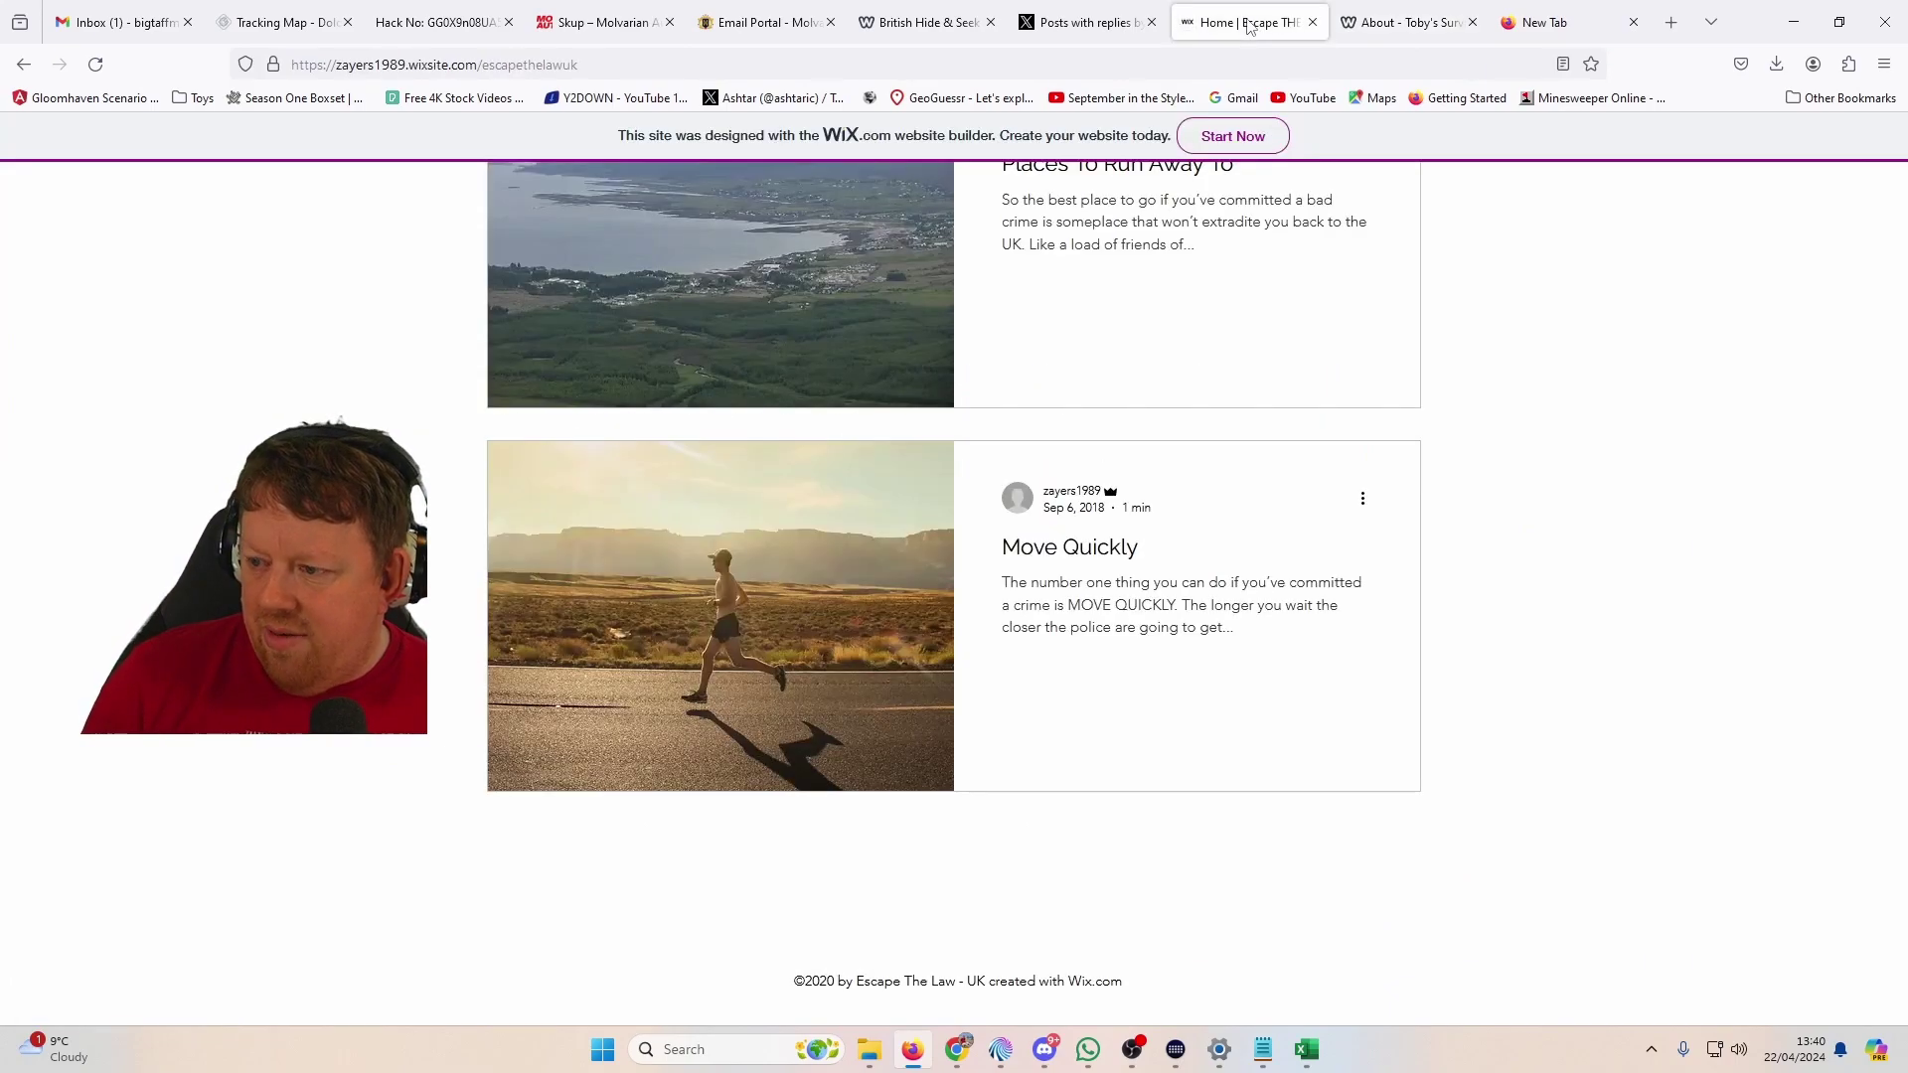
click(1088, 22)
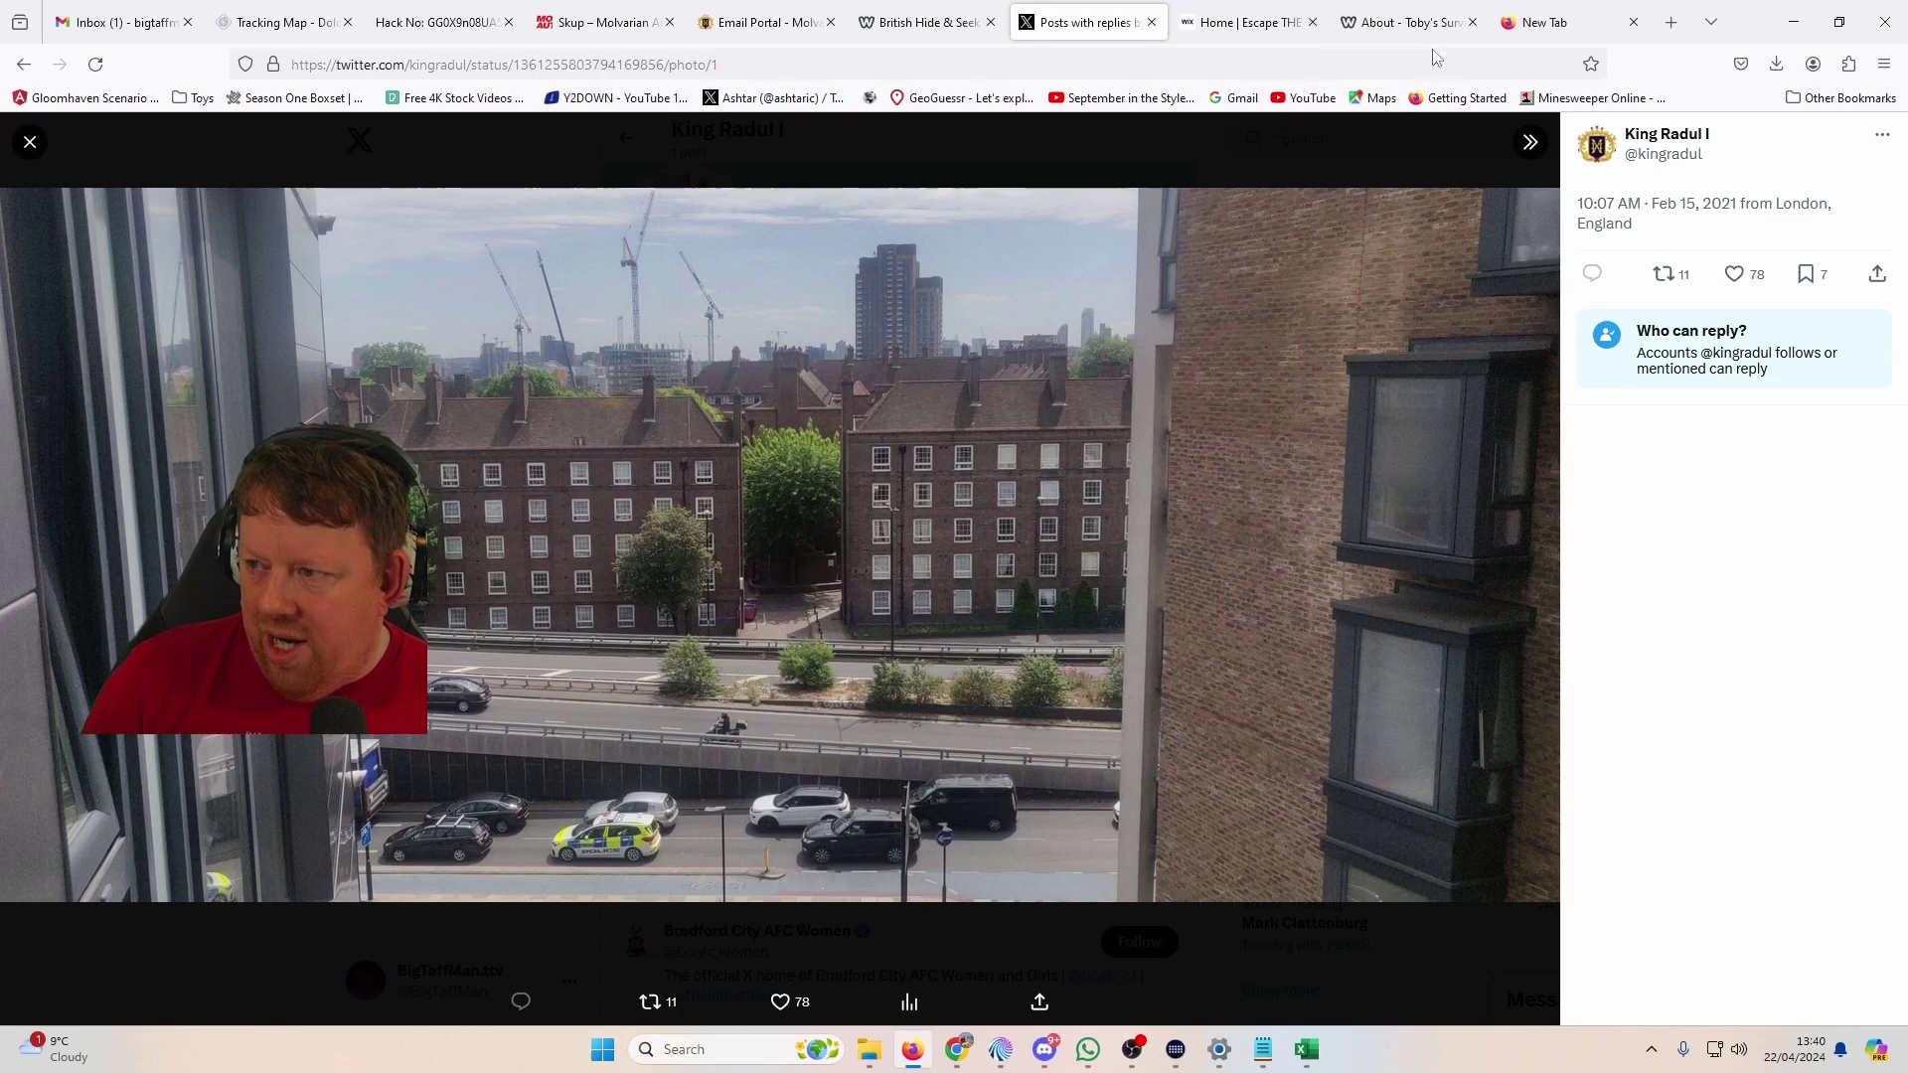
click(1403, 22)
click(1548, 22)
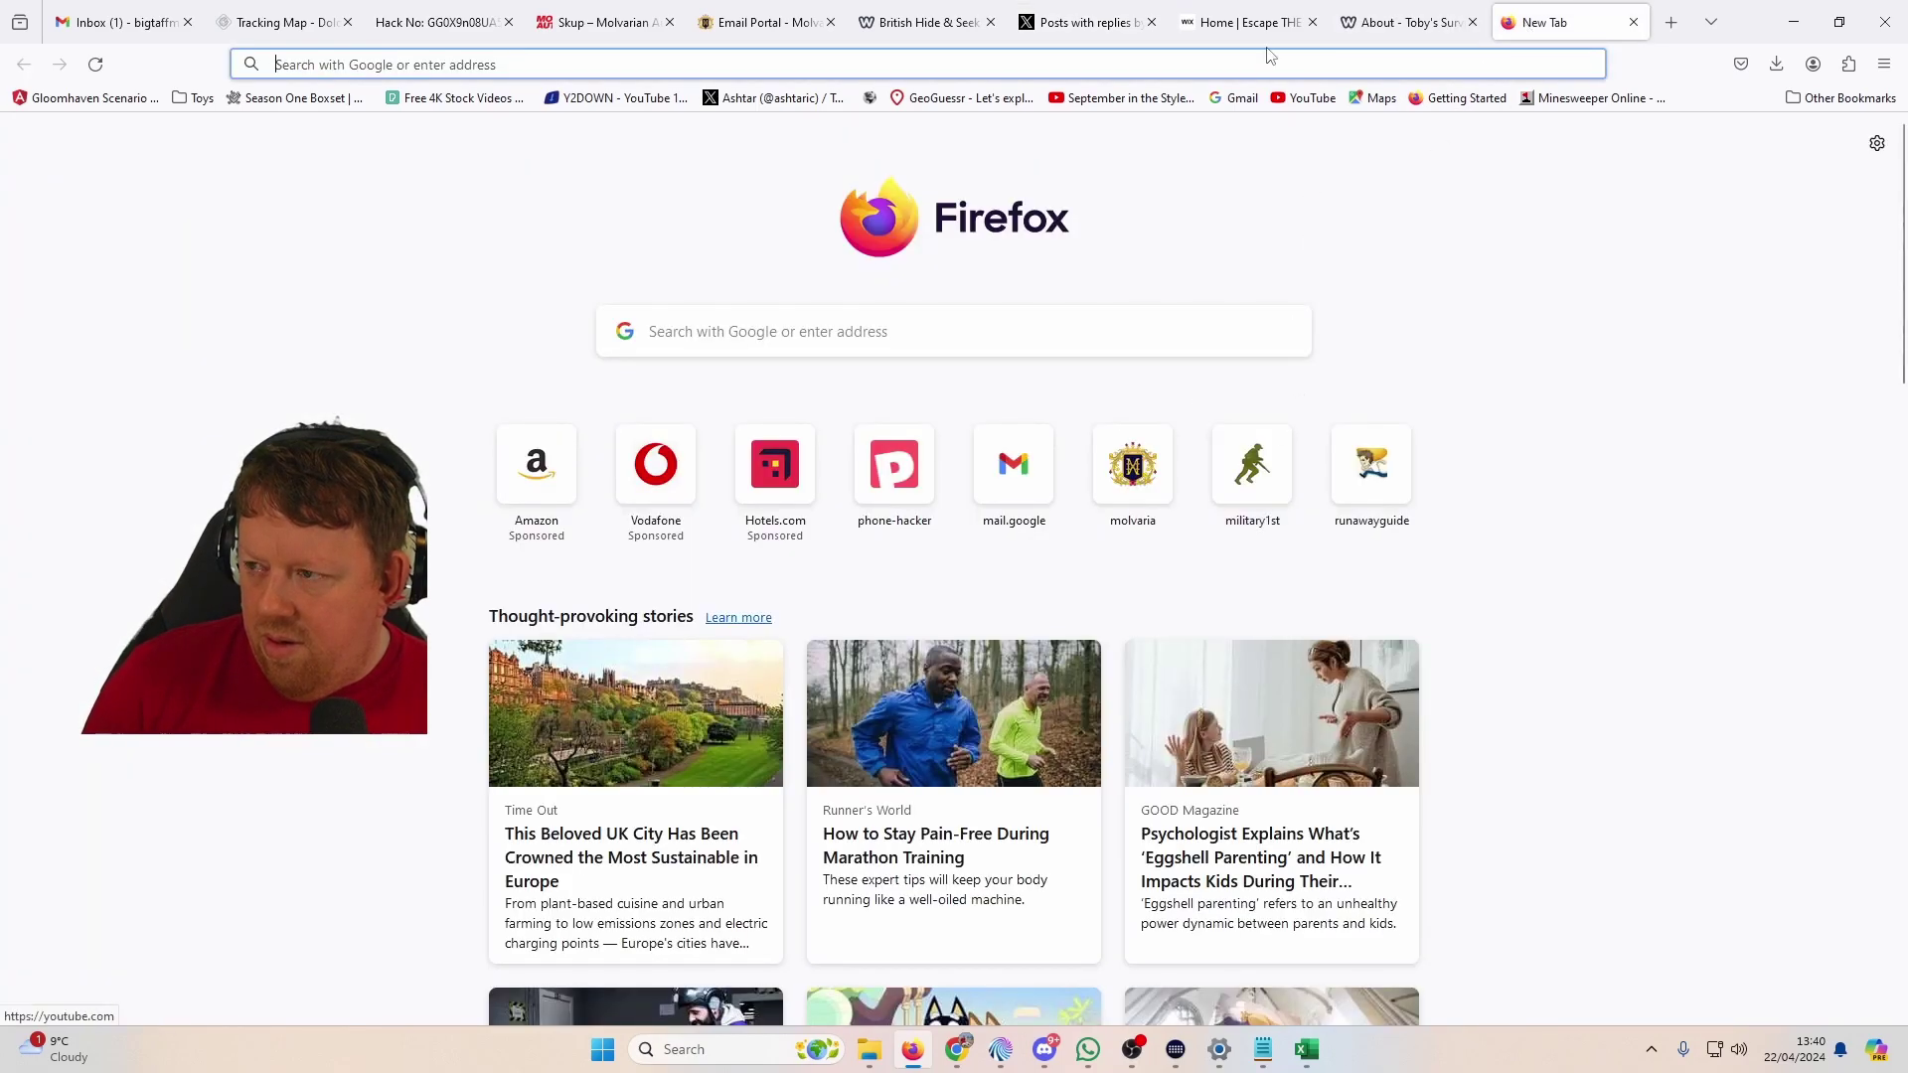
click(1401, 22)
click(1555, 22)
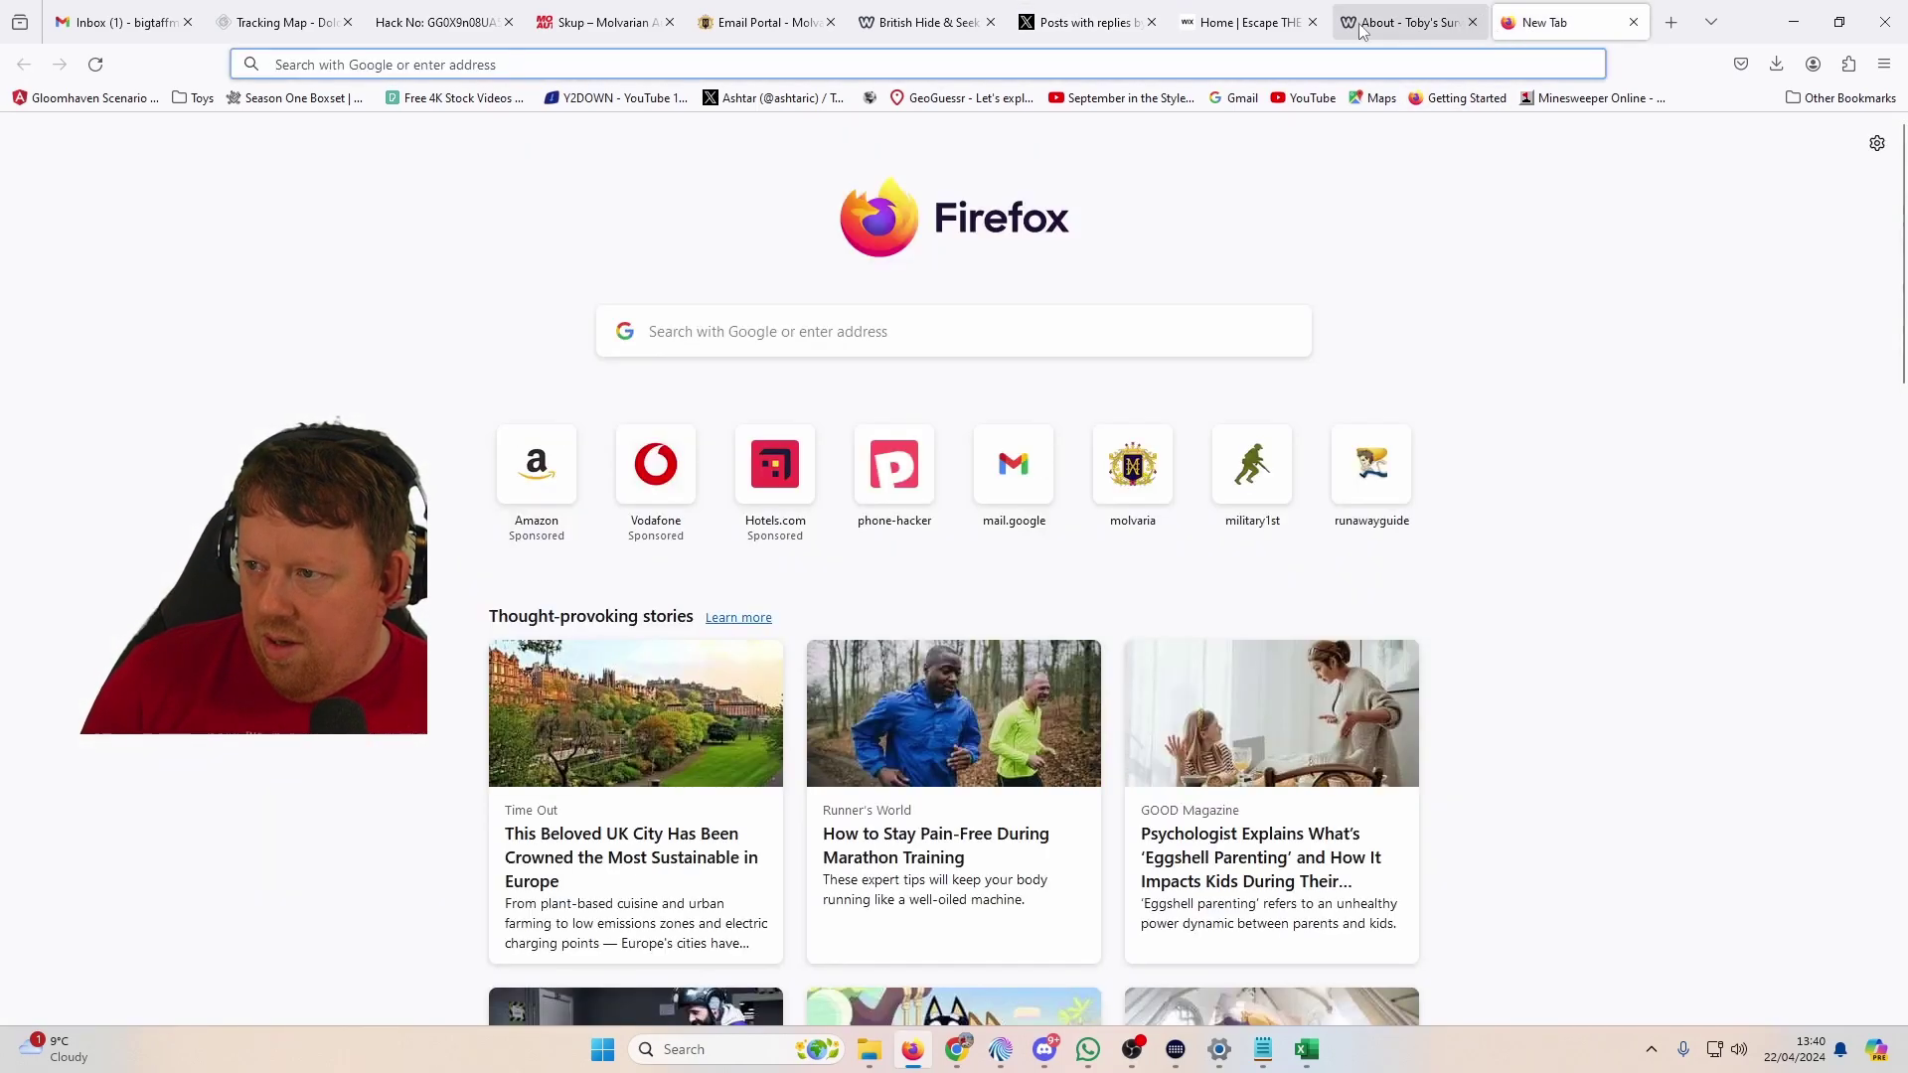
key(super+Tab)
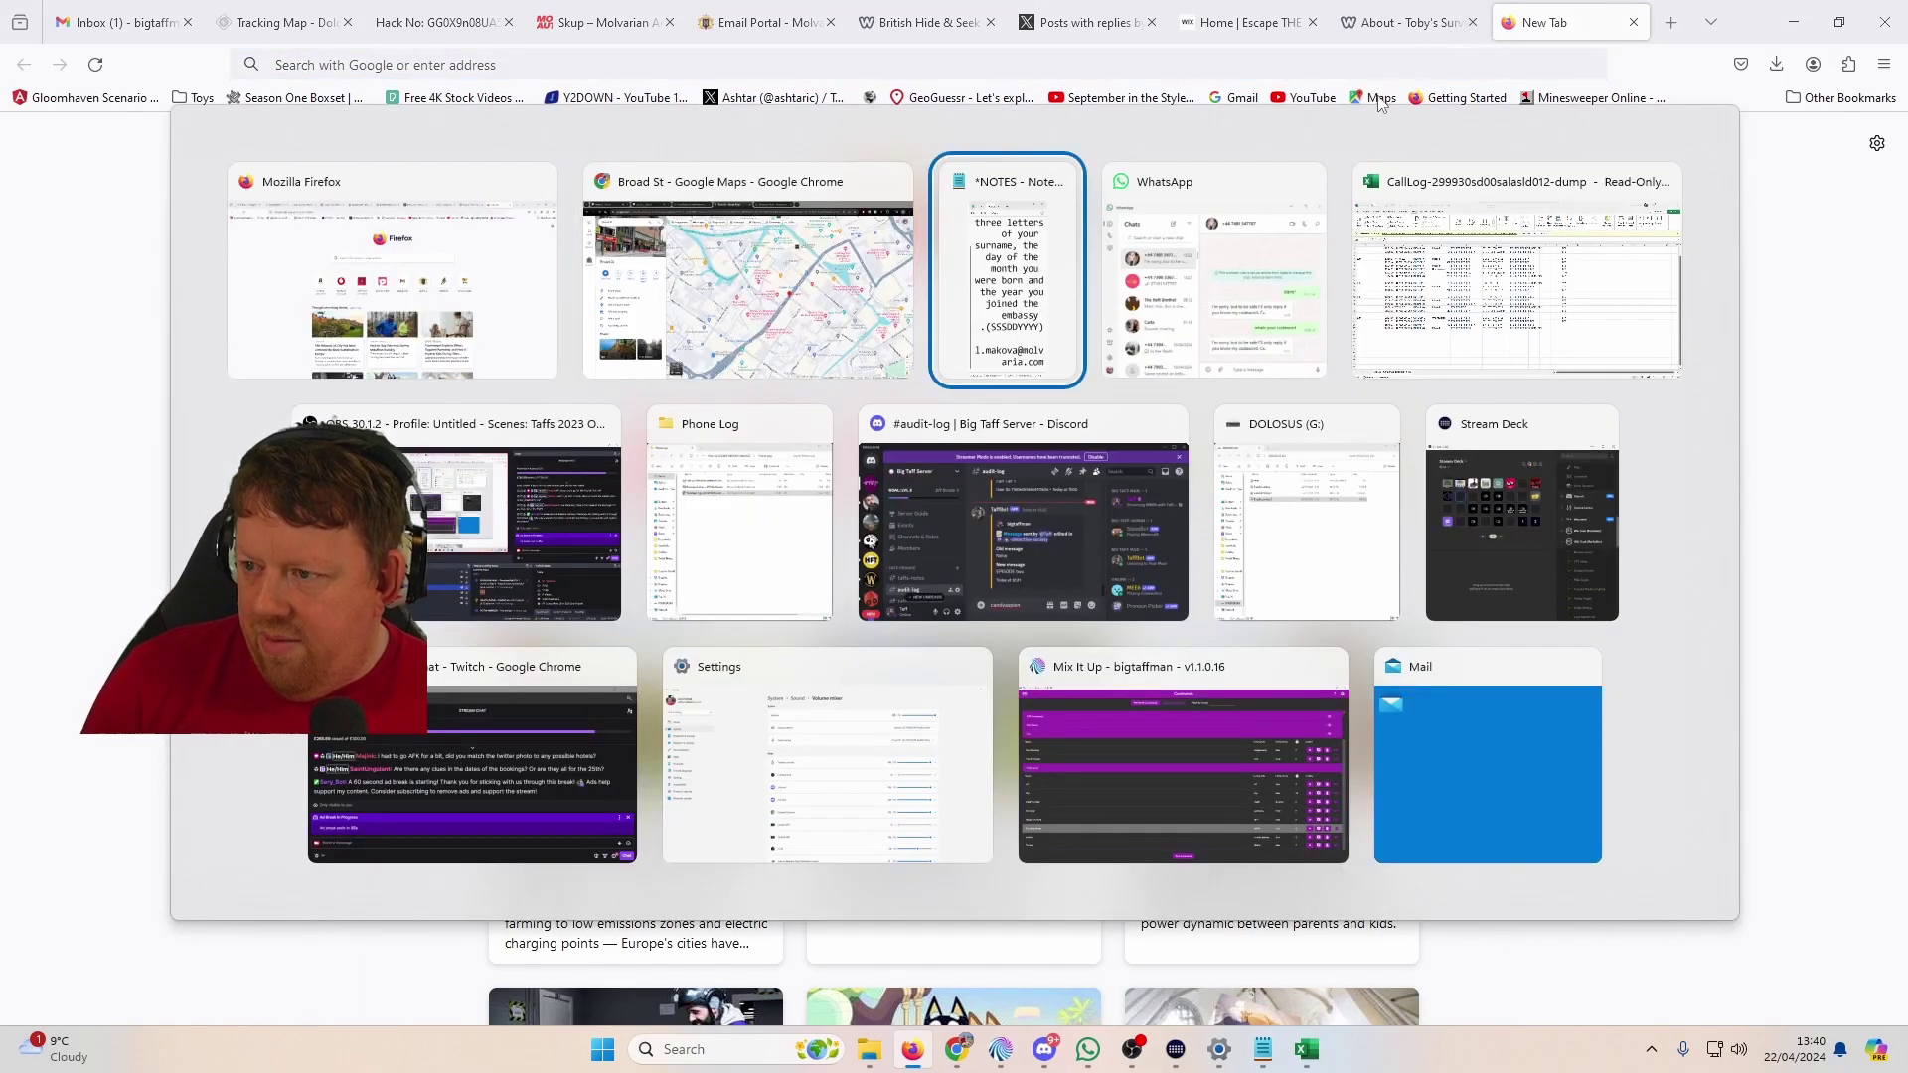
Step: Drop into Street View on Broad St near the gym, turn left, then switch to Firefox
click(694, 241)
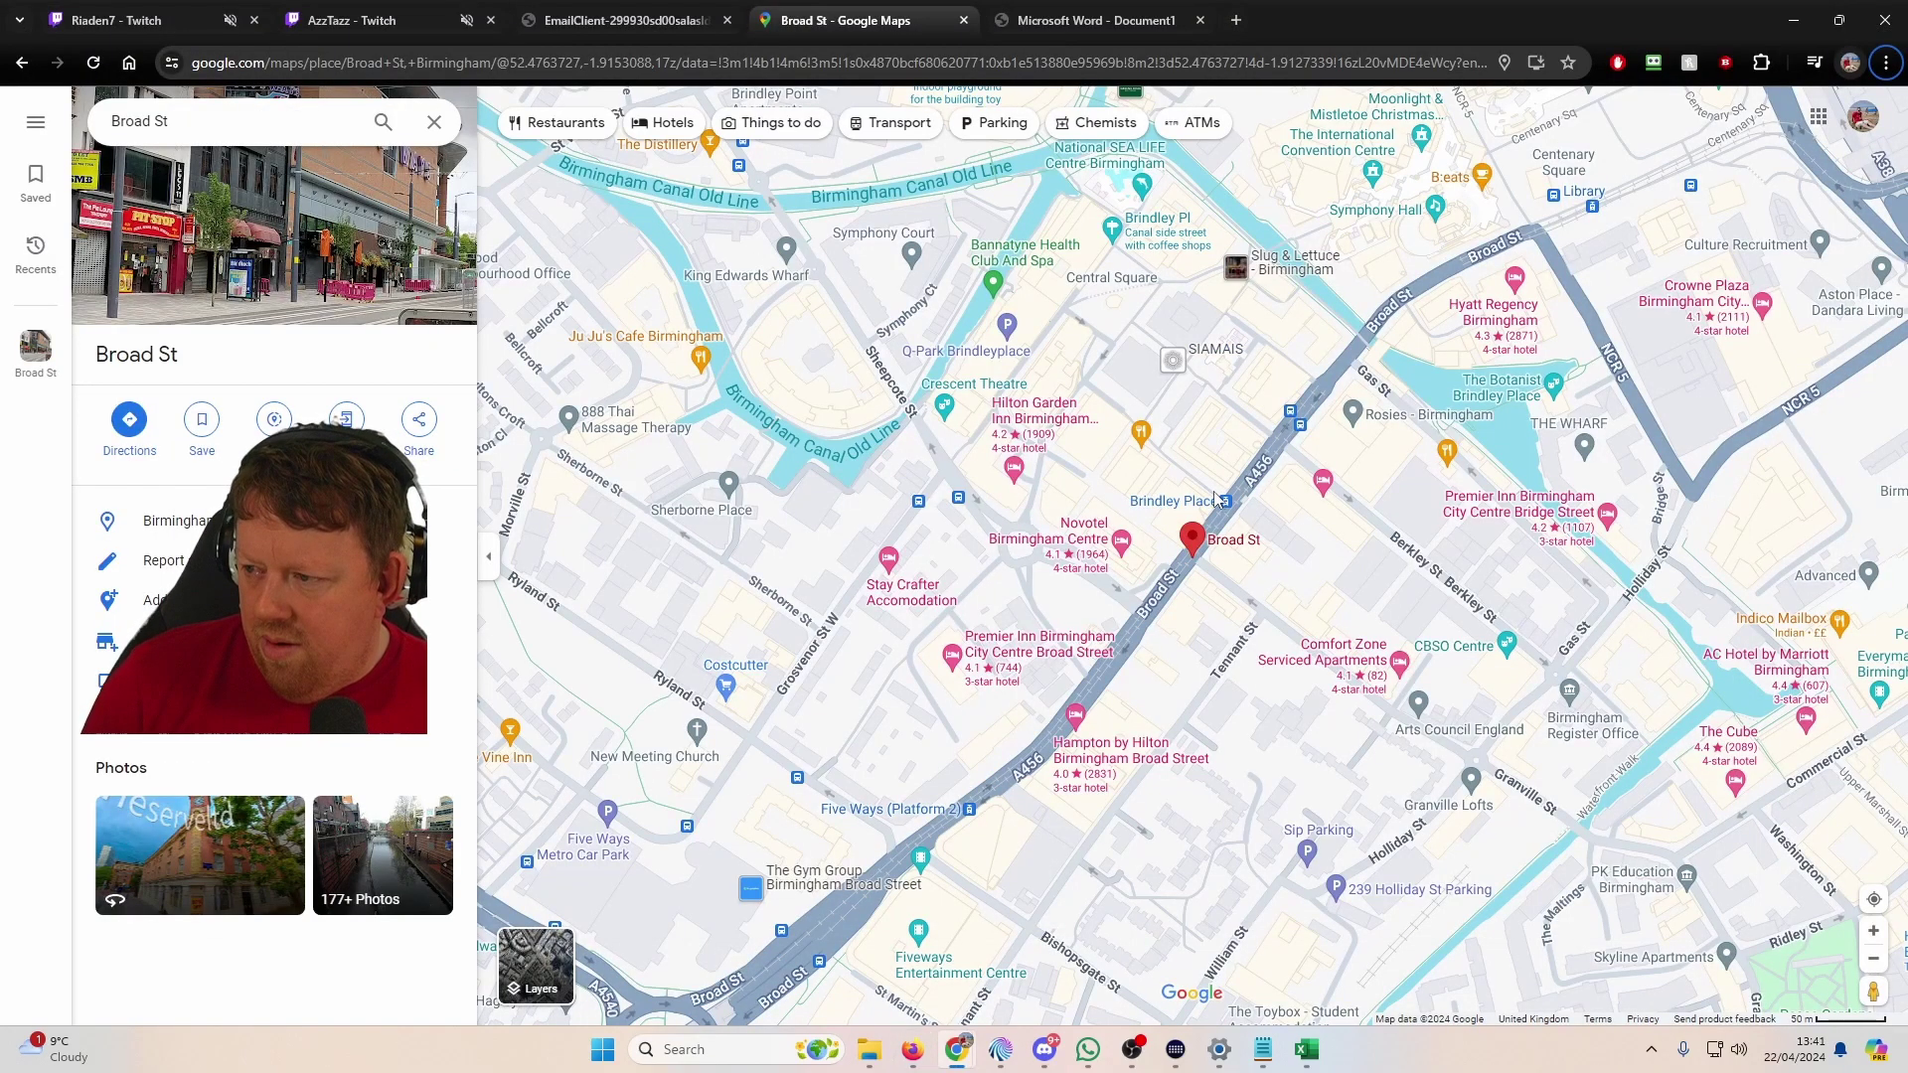
mouse_move(1214, 497)
mouse_down()
mouse_move(1224, 461)
mouse_move(1358, 350)
mouse_up()
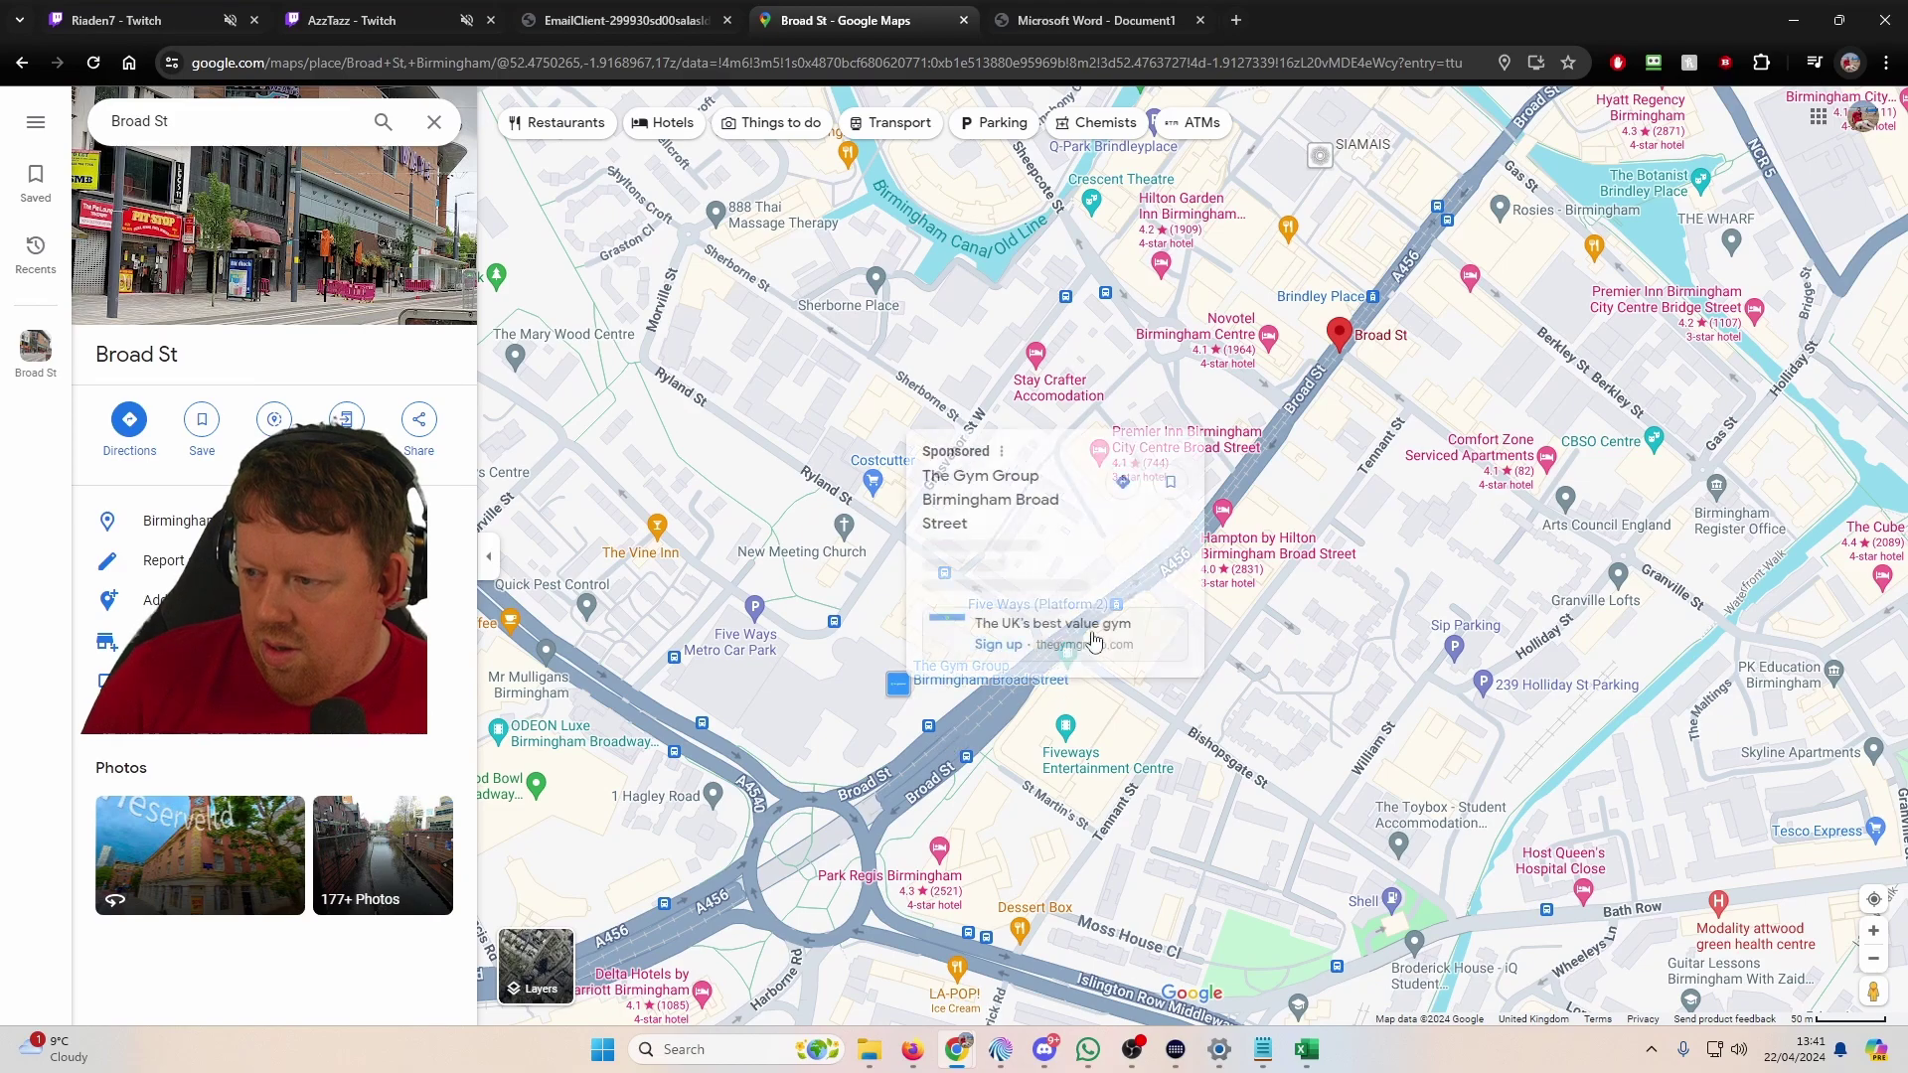
drag(1873, 990, 900, 707)
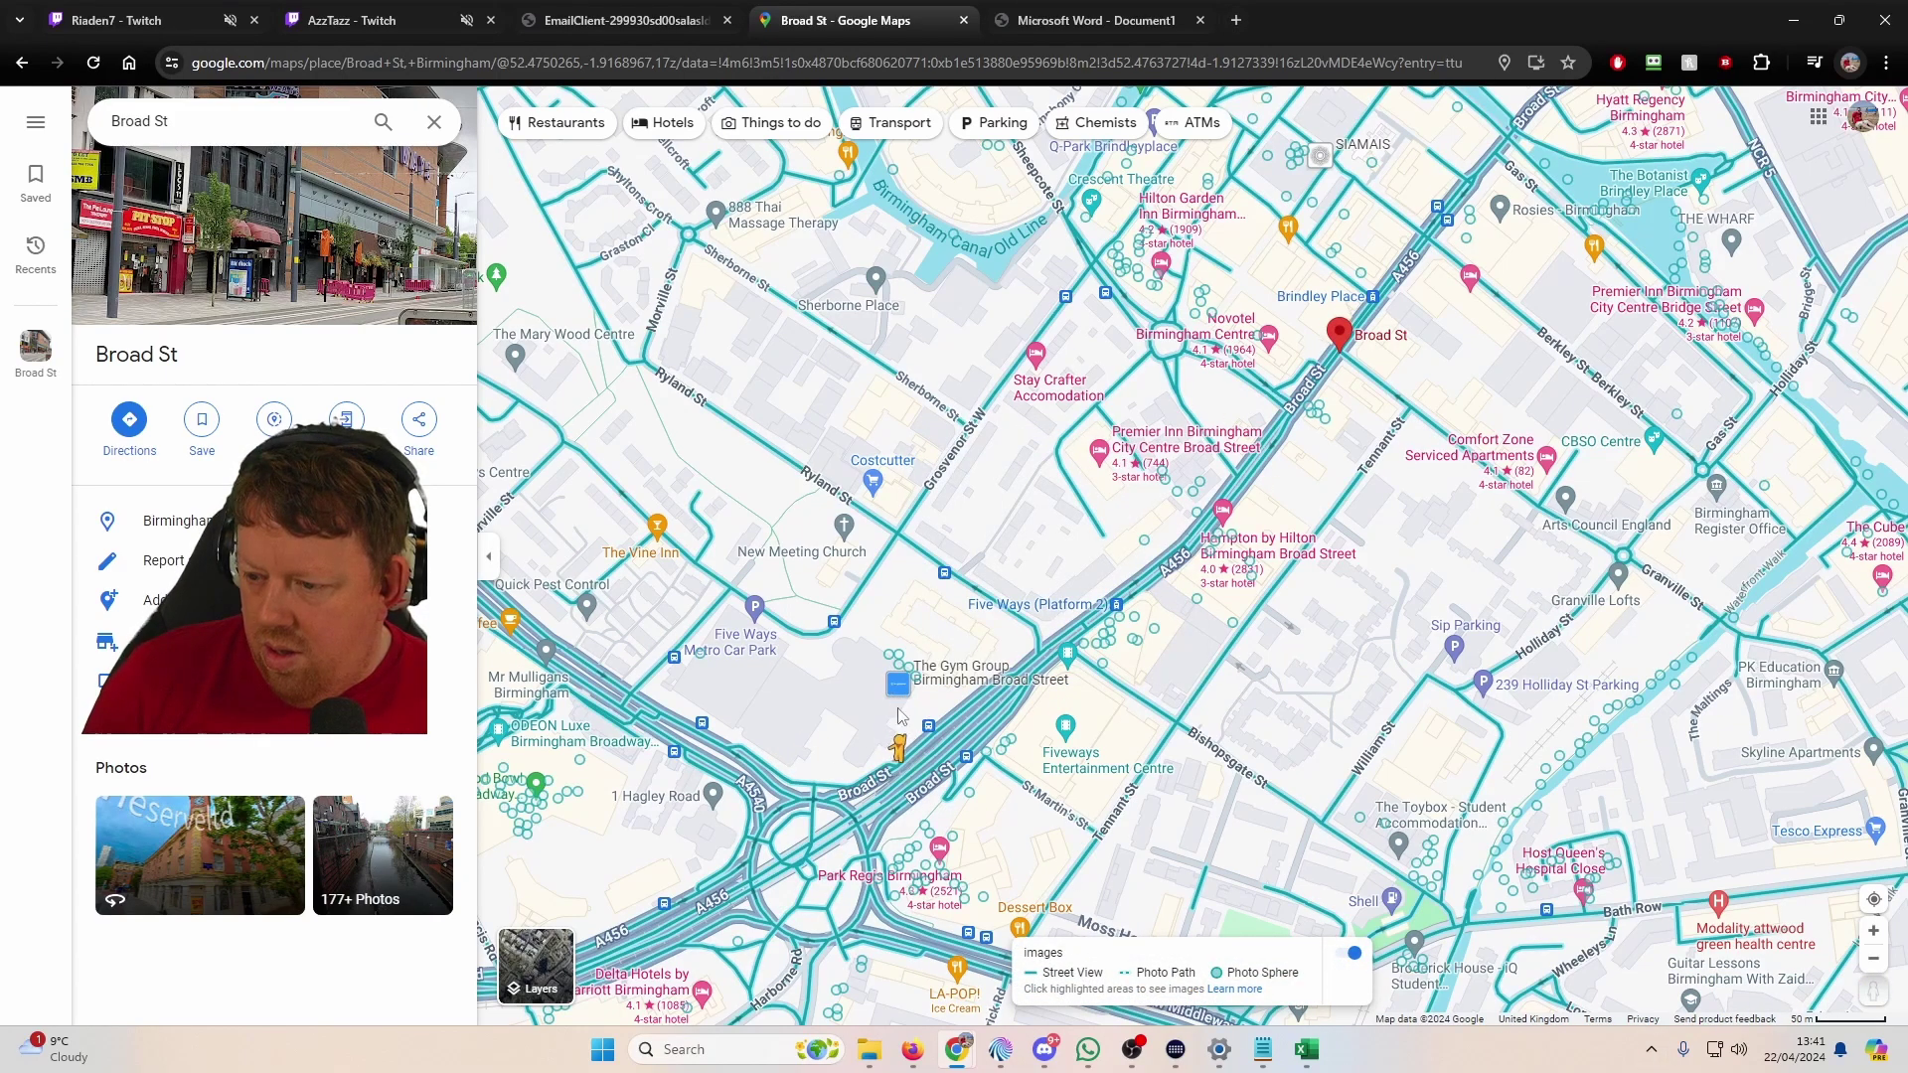
scroll(887, 763, down, 2)
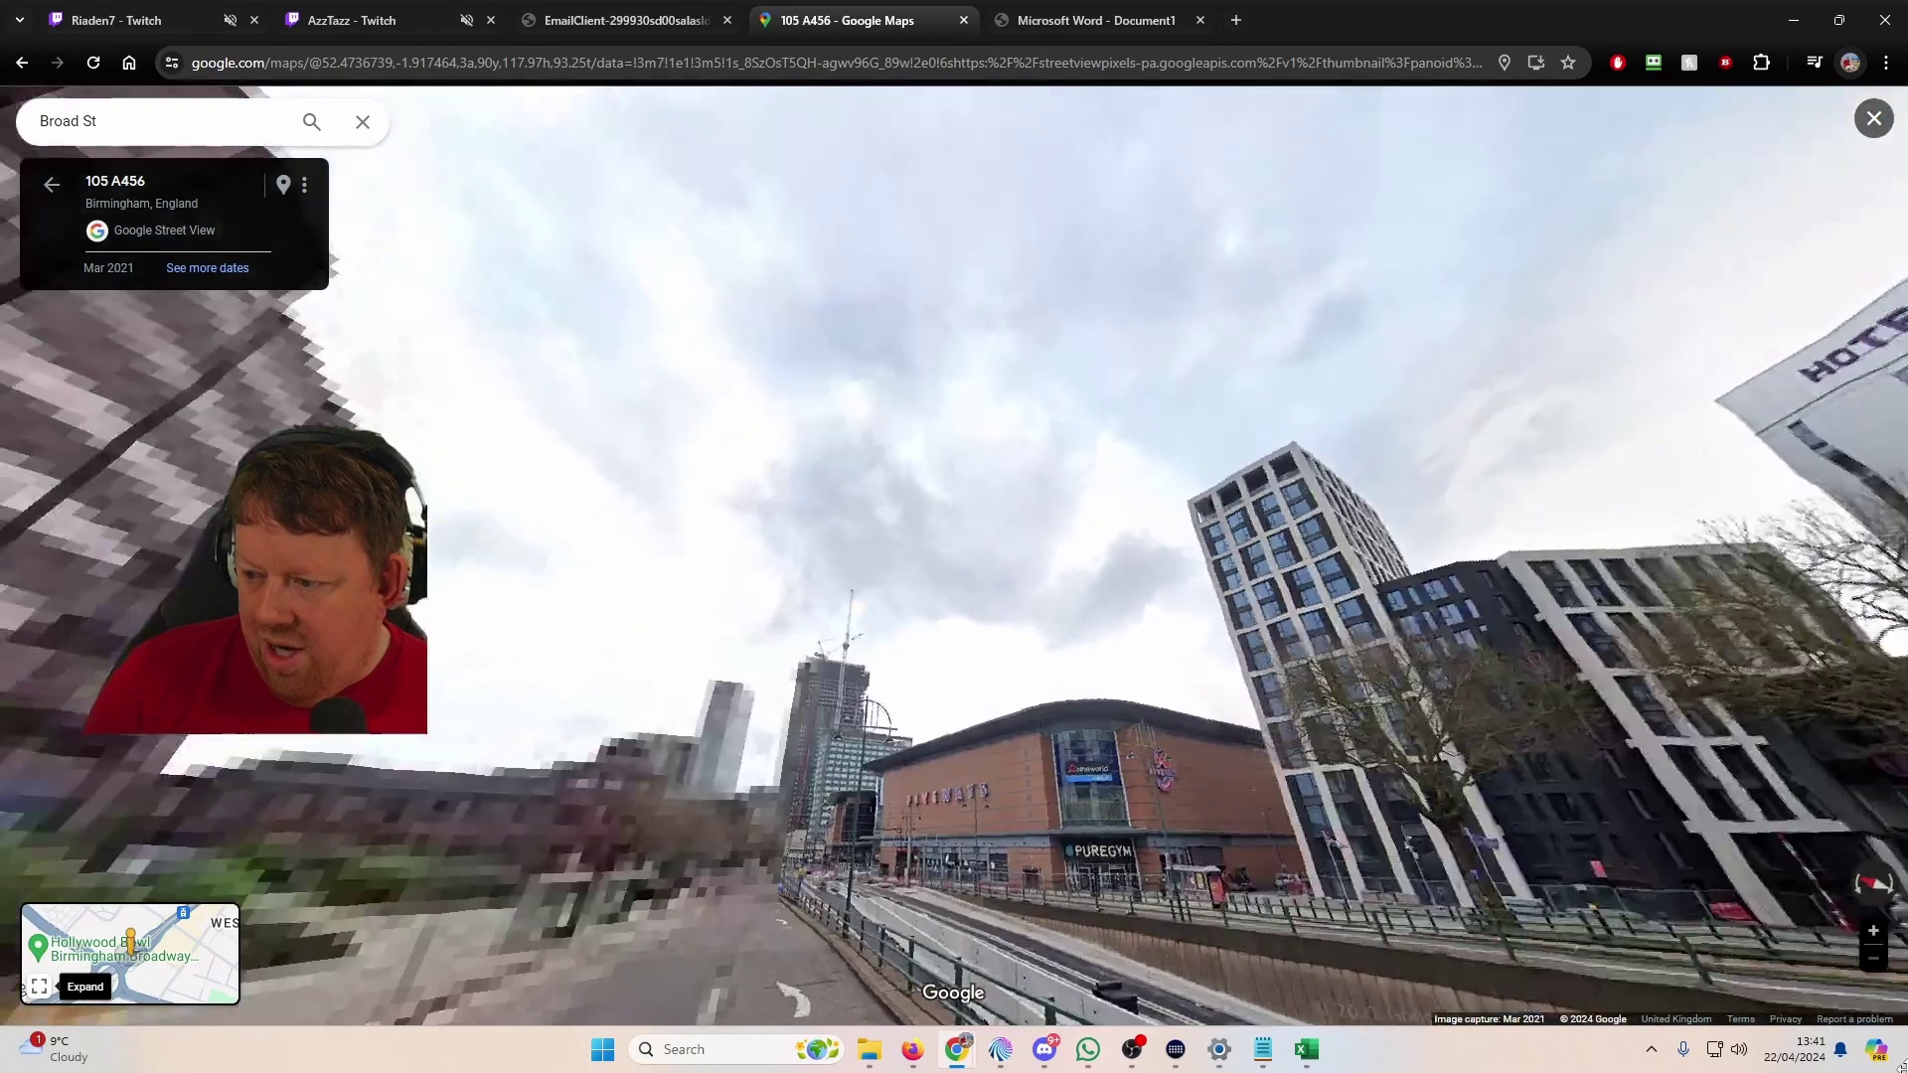
click(1062, 733)
key(Left)
key(Left)
key(Left)
key(Left)
key(Left)
key(Left)
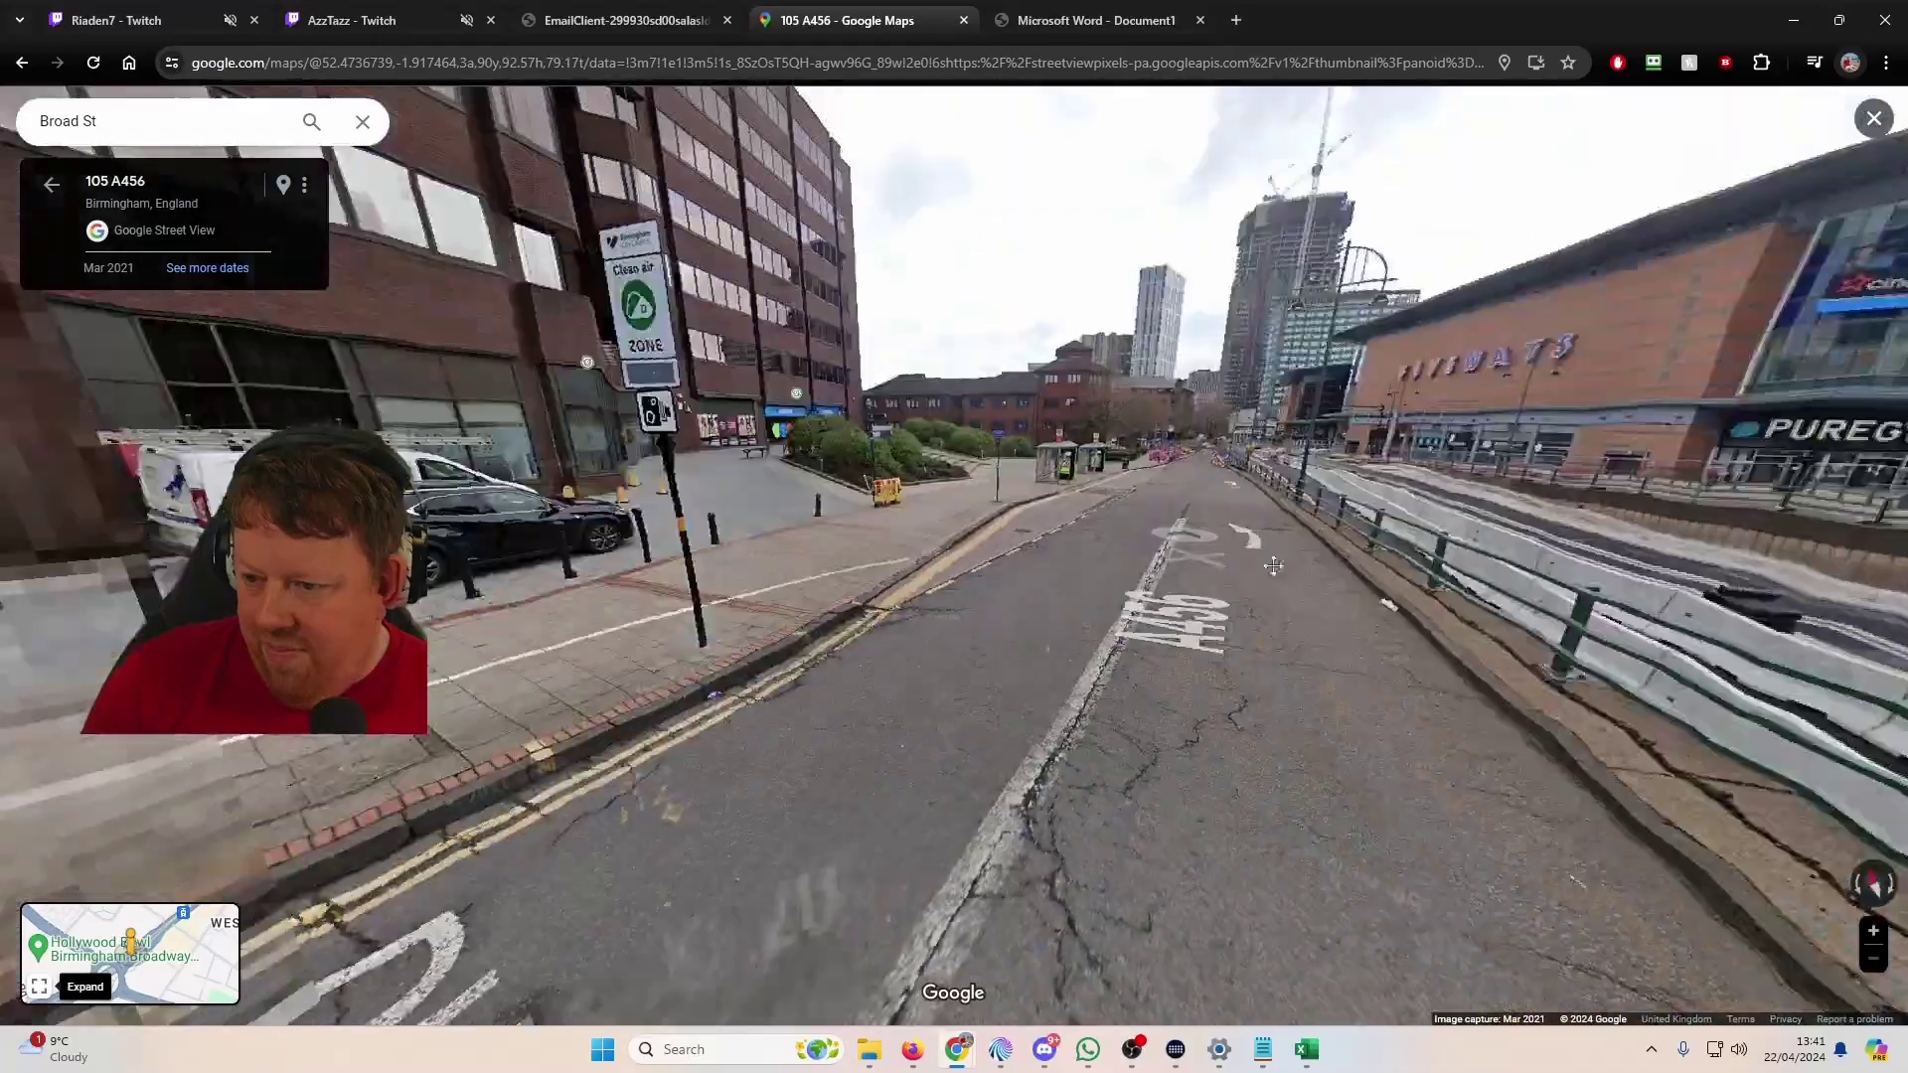
key(Left)
key(Left)
key(Left)
key(Left)
key(Left)
key(Left)
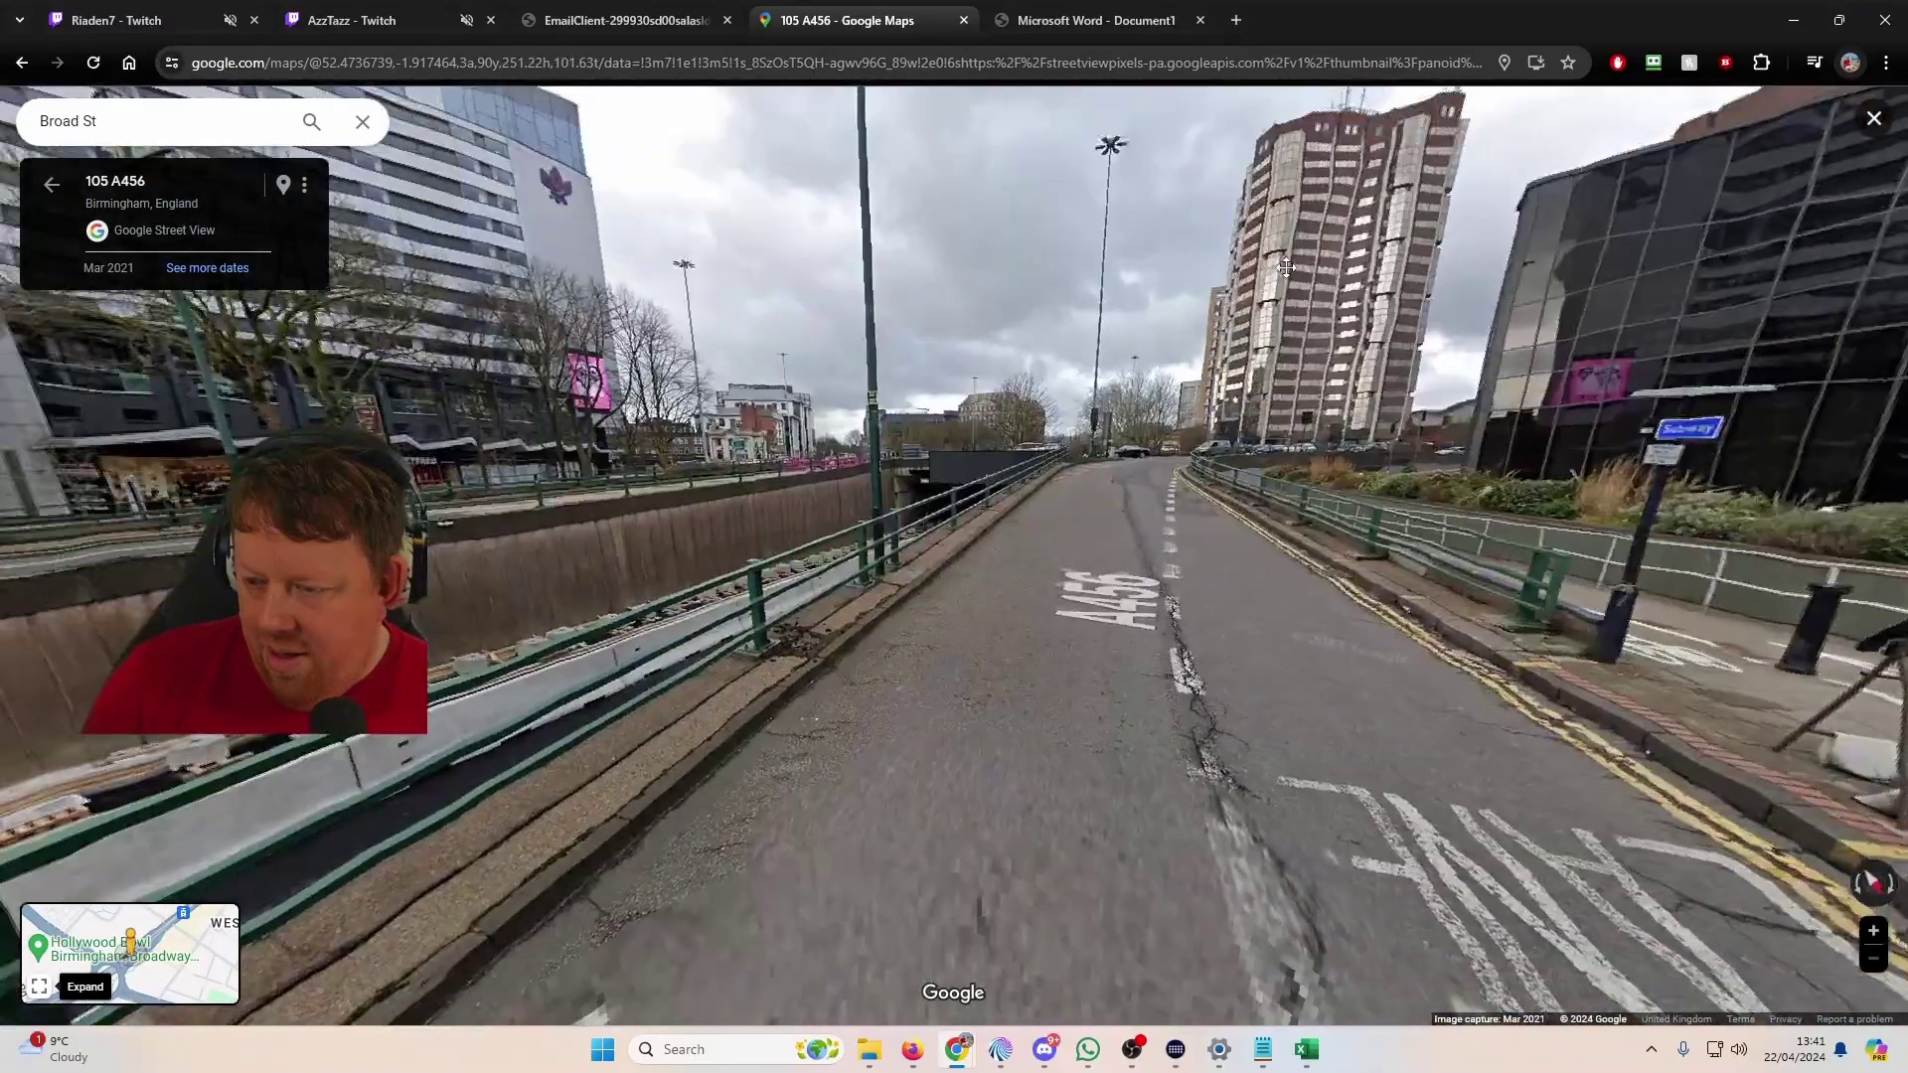
key(super+Tab)
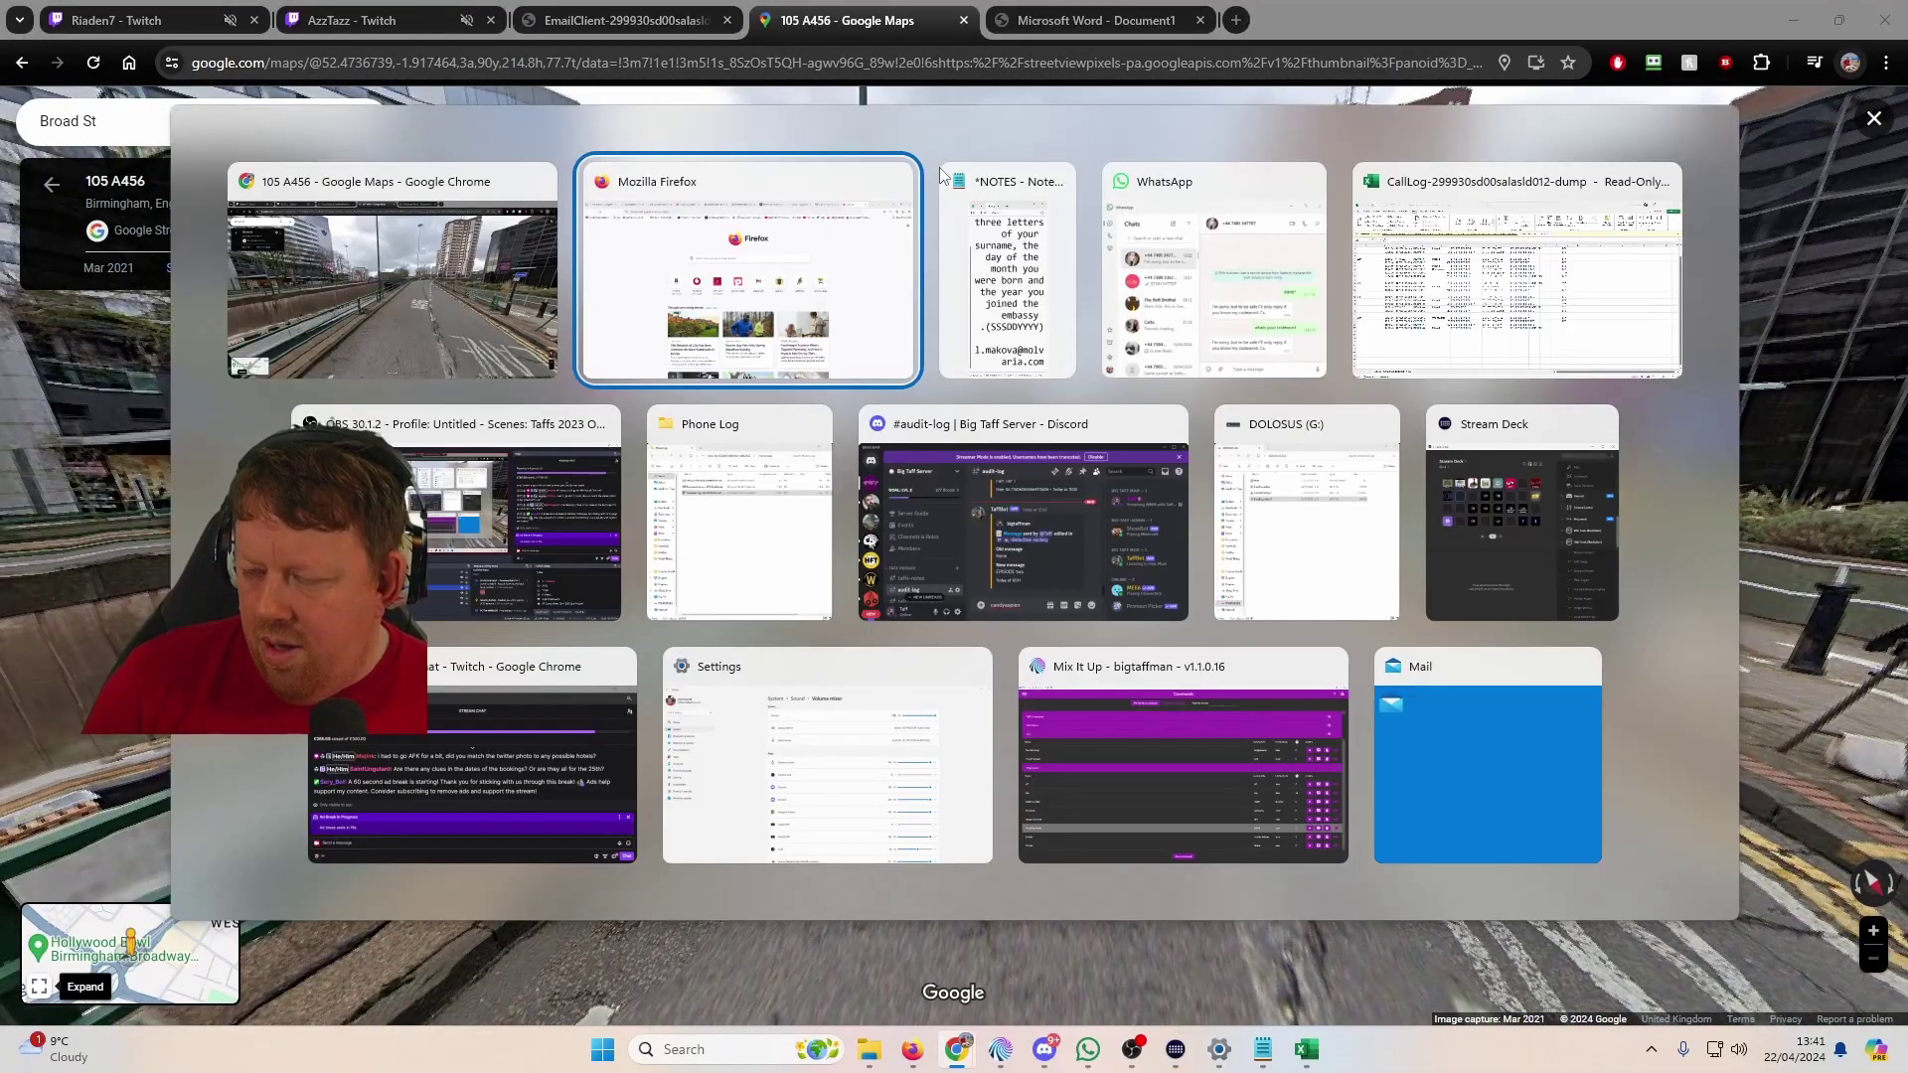
key(Return)
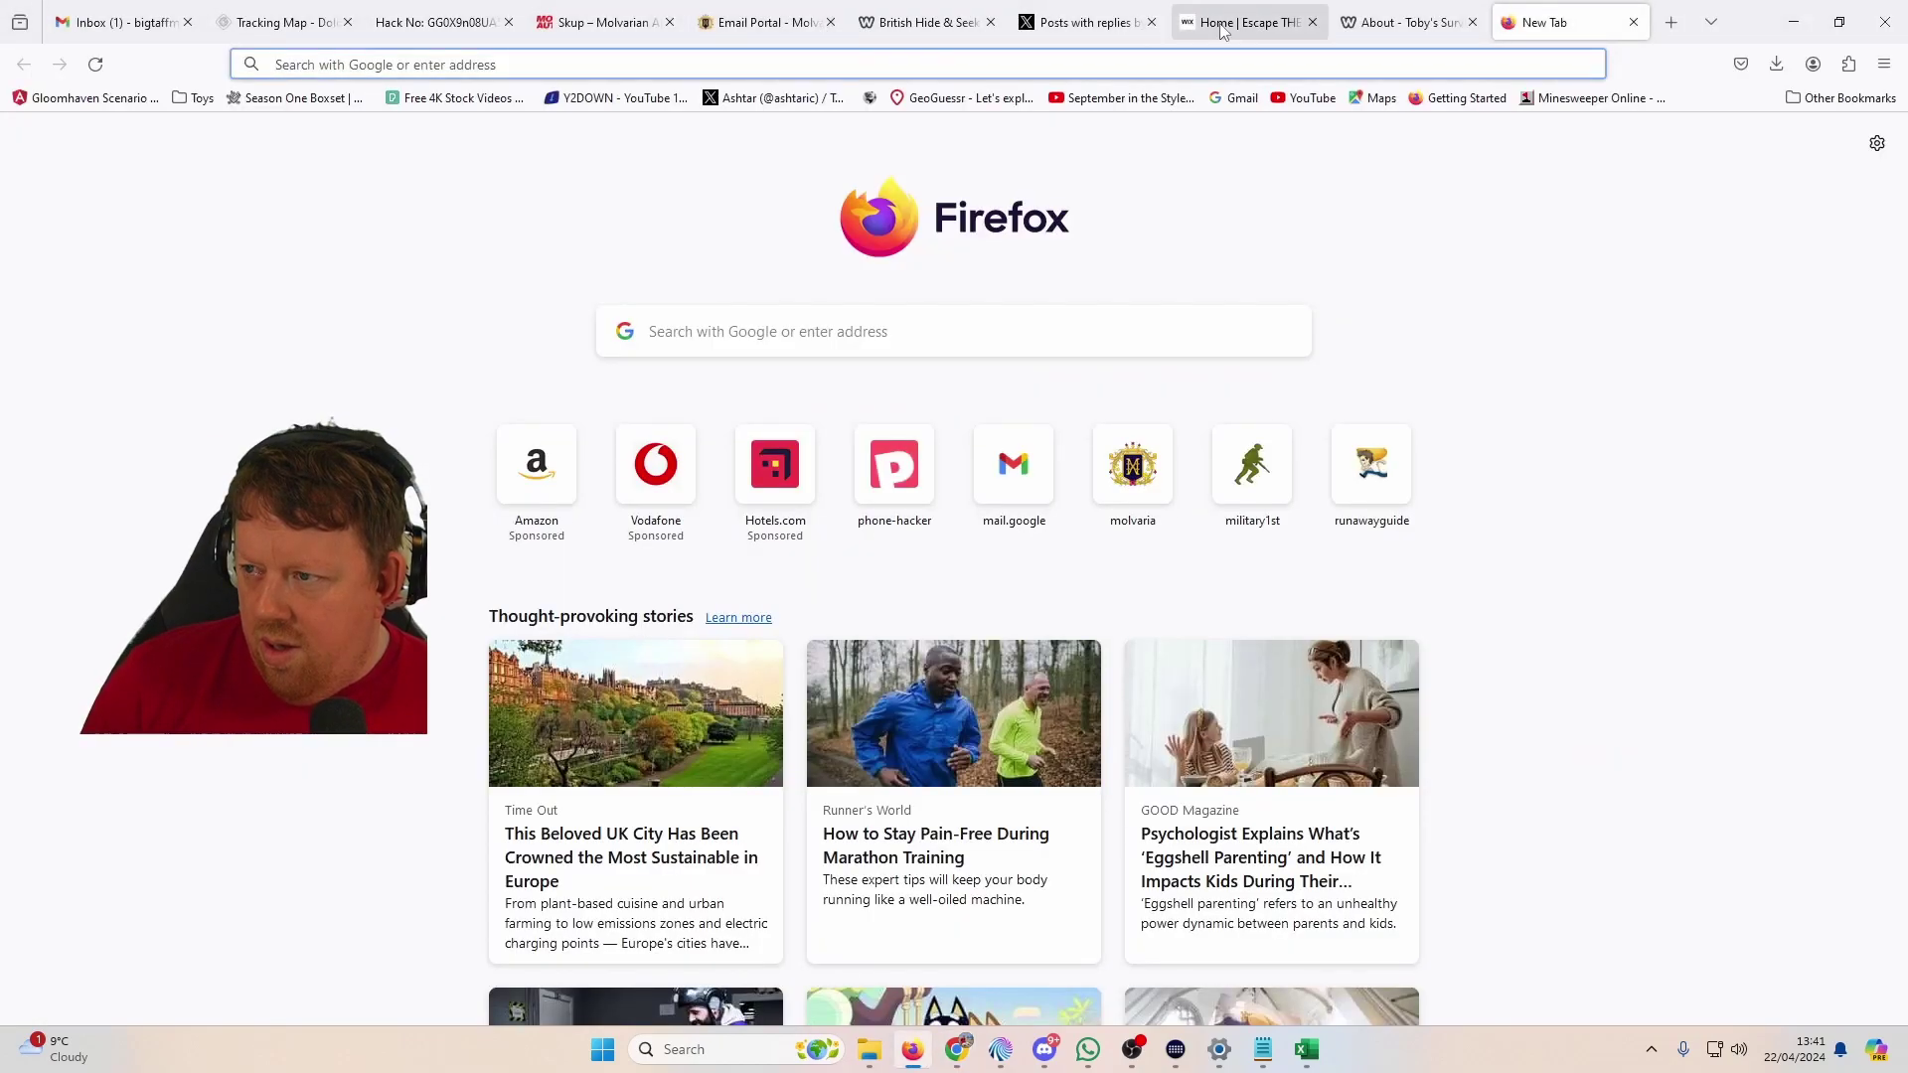
Step: Check the tweeted photo, then walk along the A456 toward Five Ways in Street View
click(1087, 34)
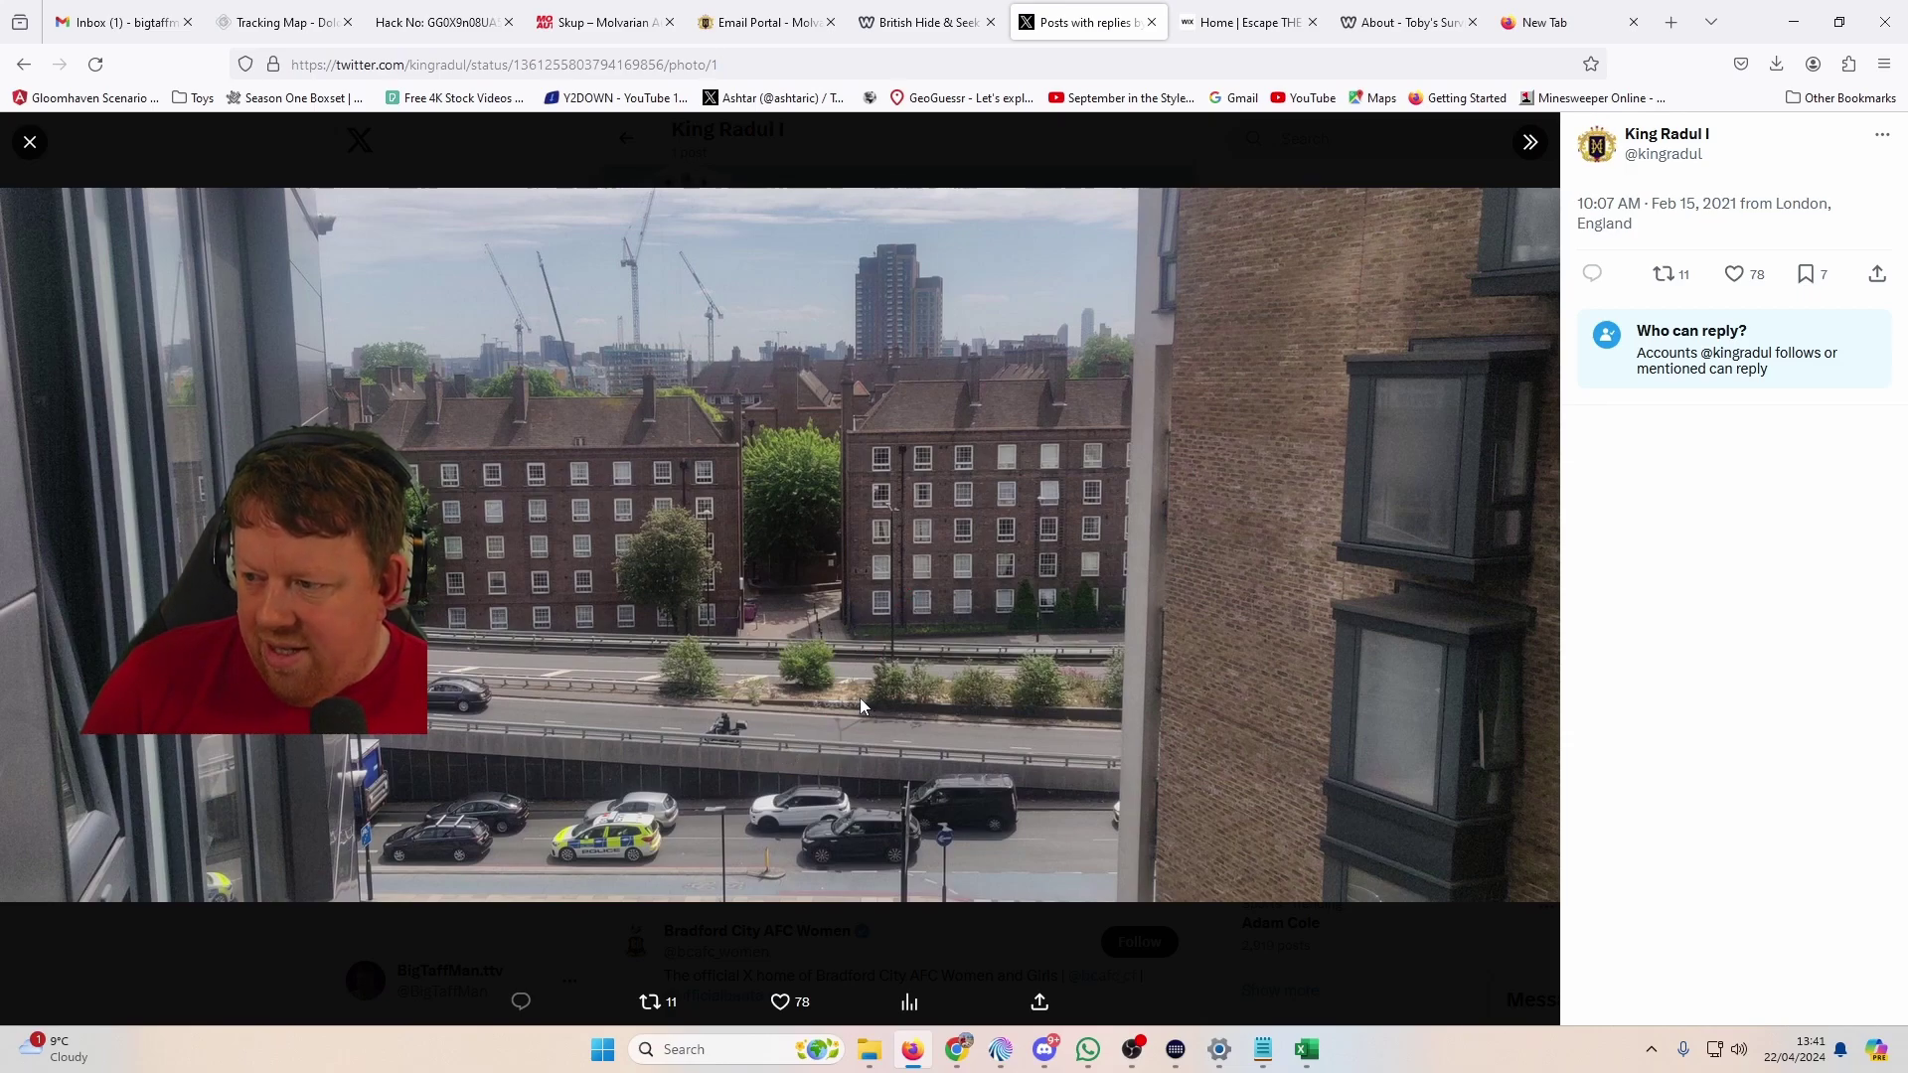
key(alt+Tab)
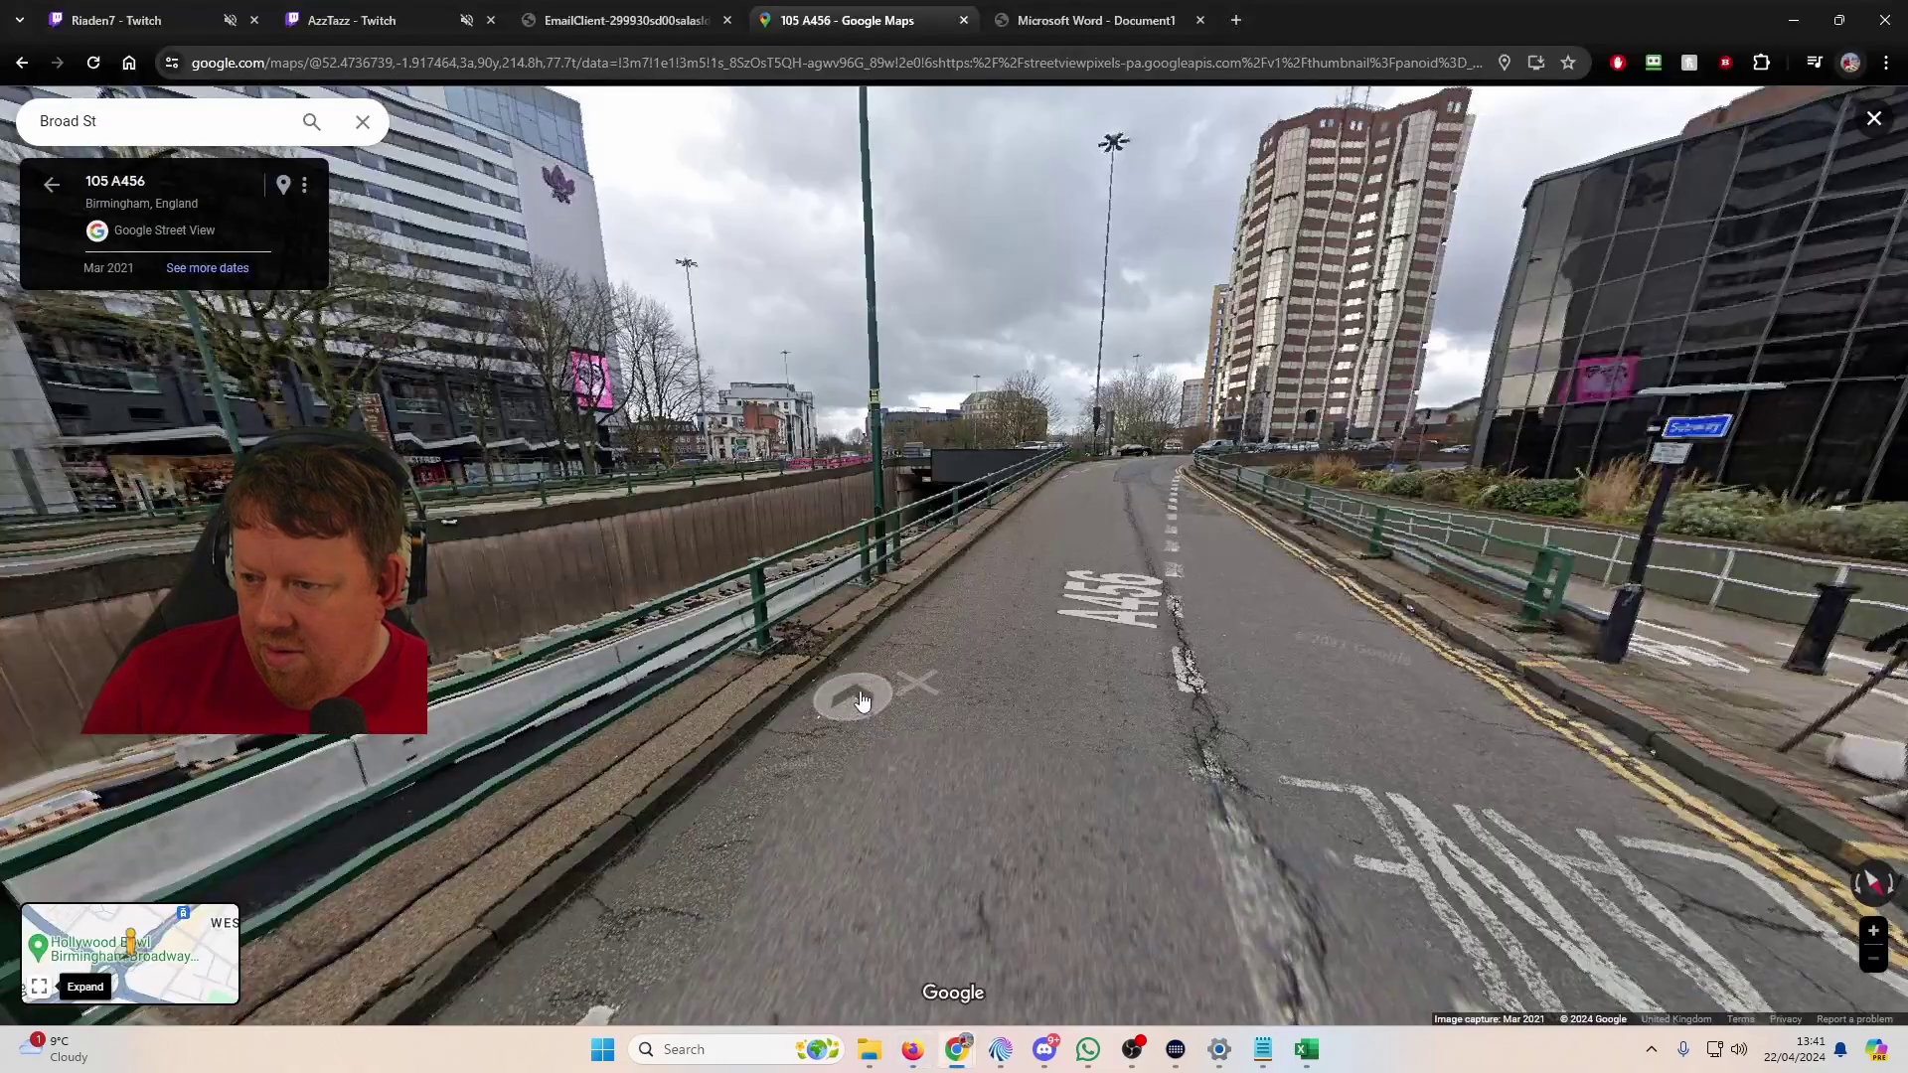
drag(852, 702, 795, 443)
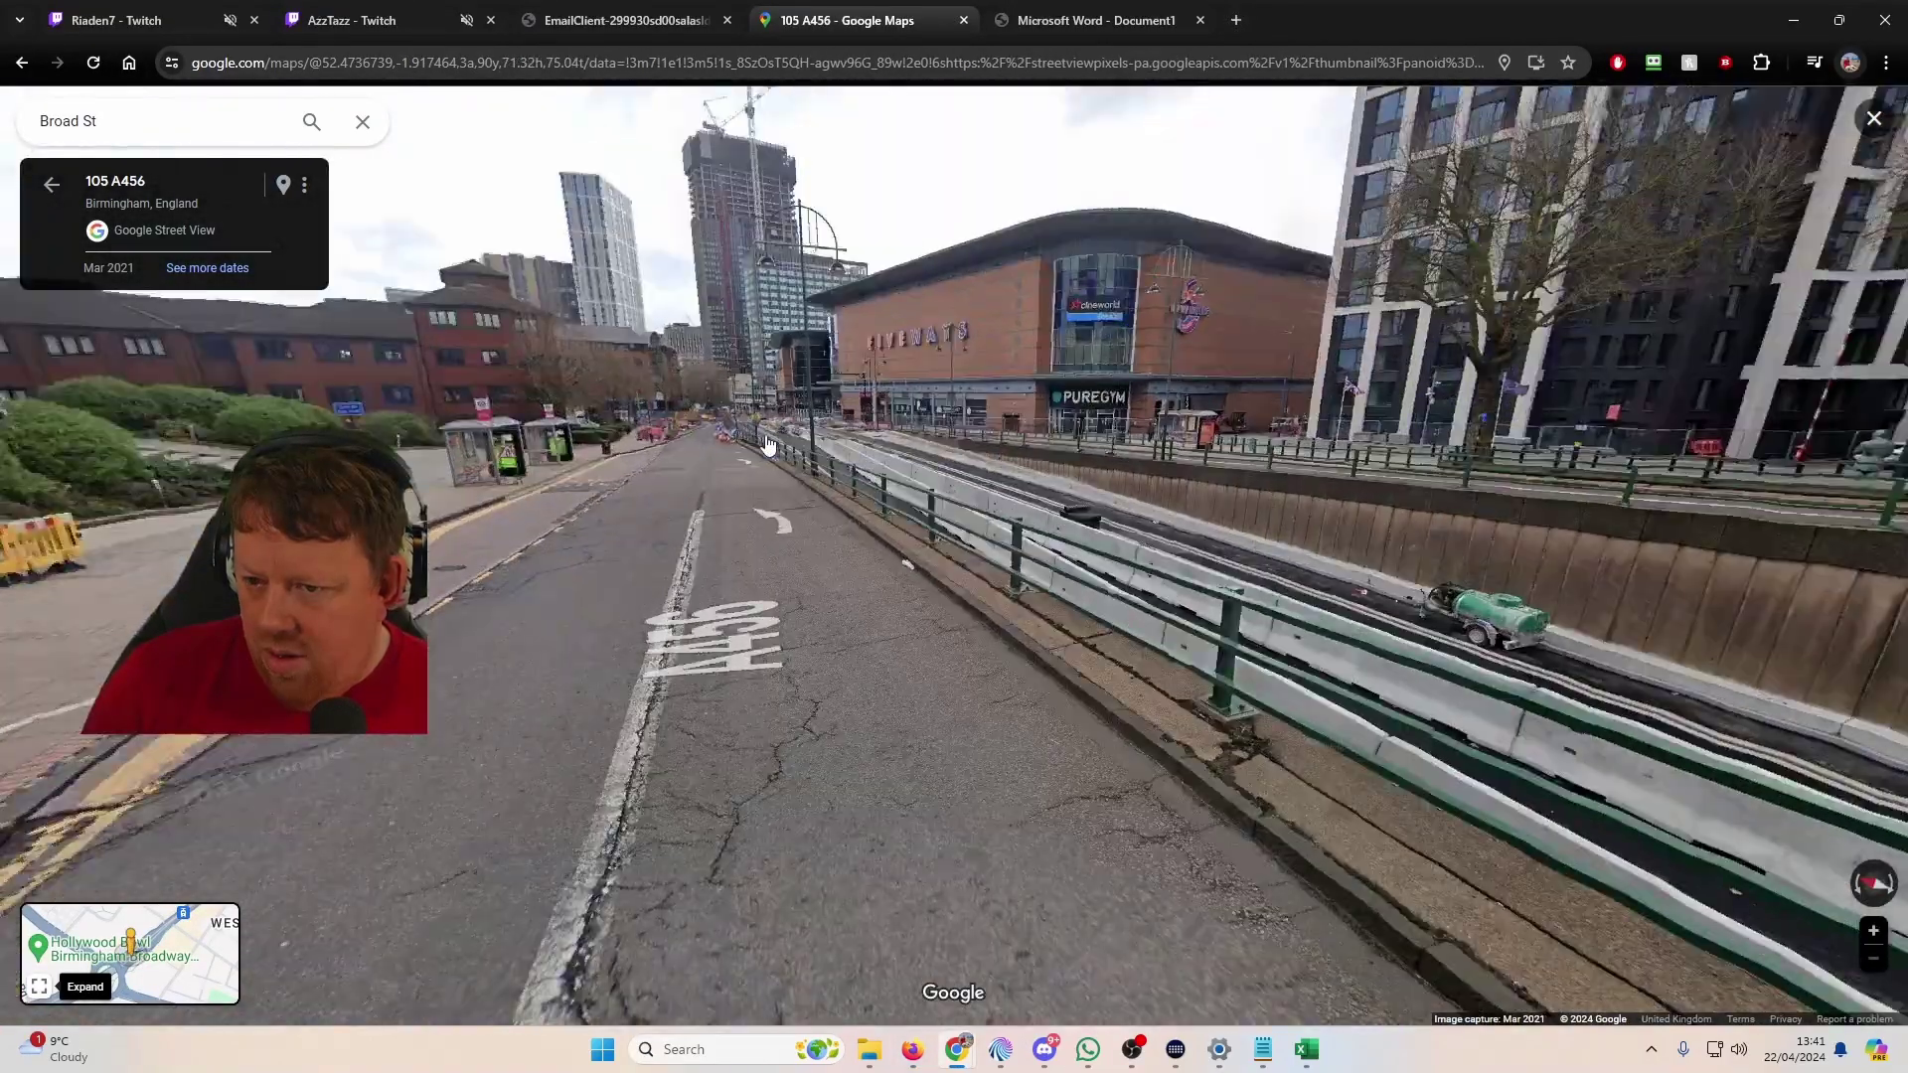
click(766, 443)
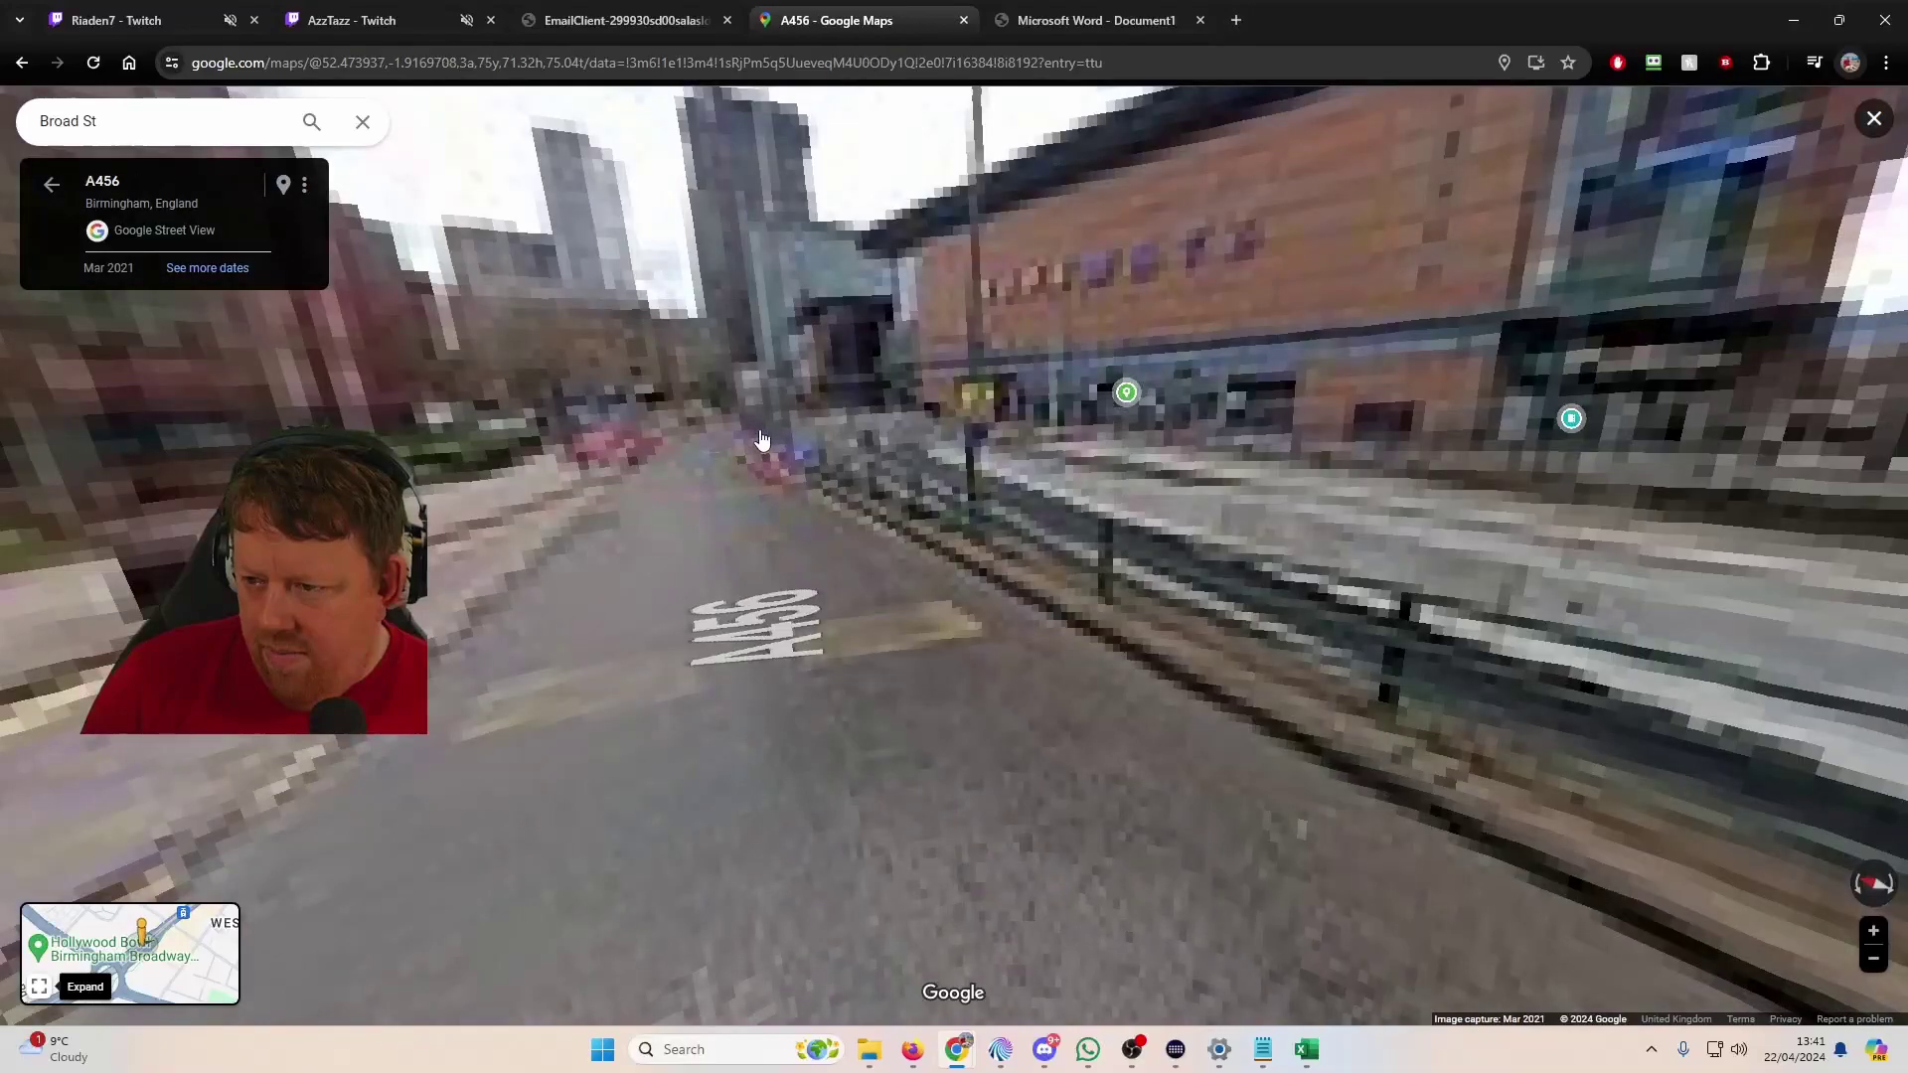
click(763, 440)
click(761, 440)
Step: Turn to face The Square building, step closer and compare it with the tweeted photo
drag(762, 440, 1899, 668)
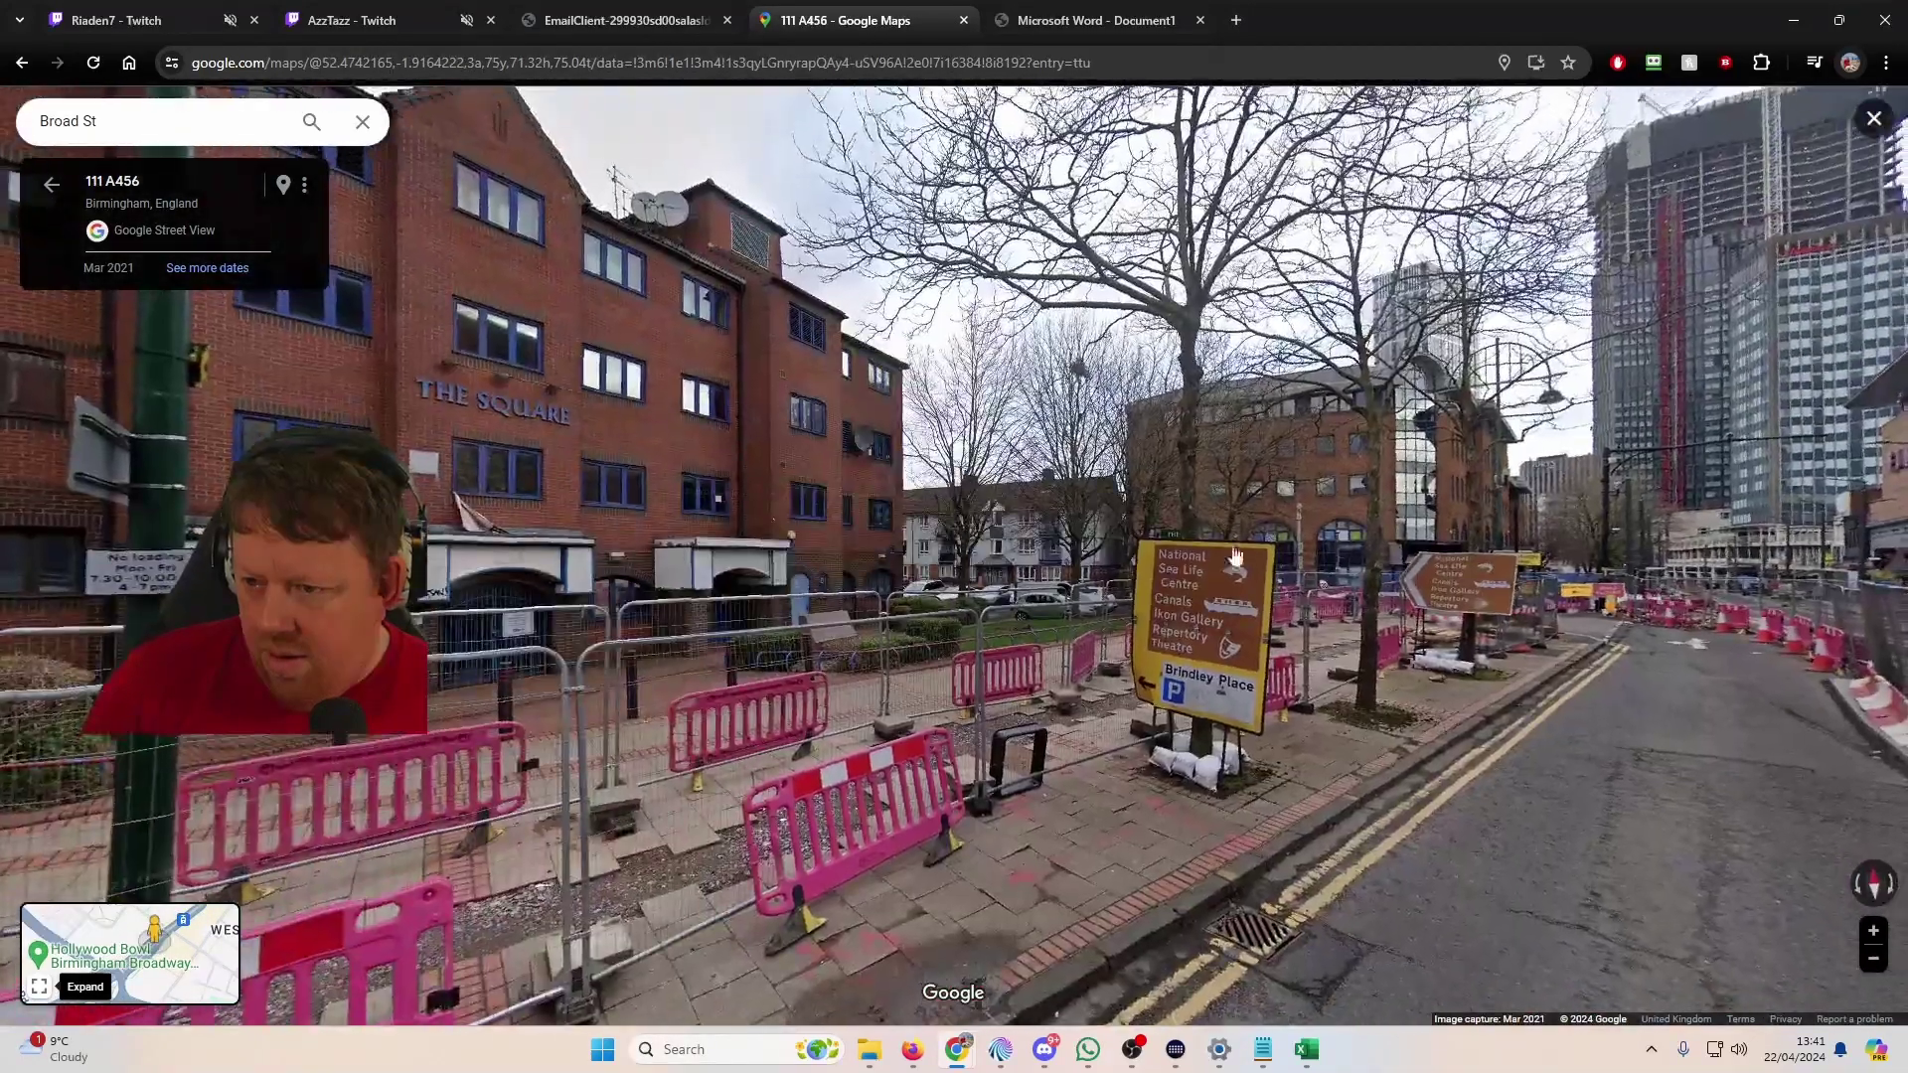
drag(969, 497, 1526, 524)
click(1526, 525)
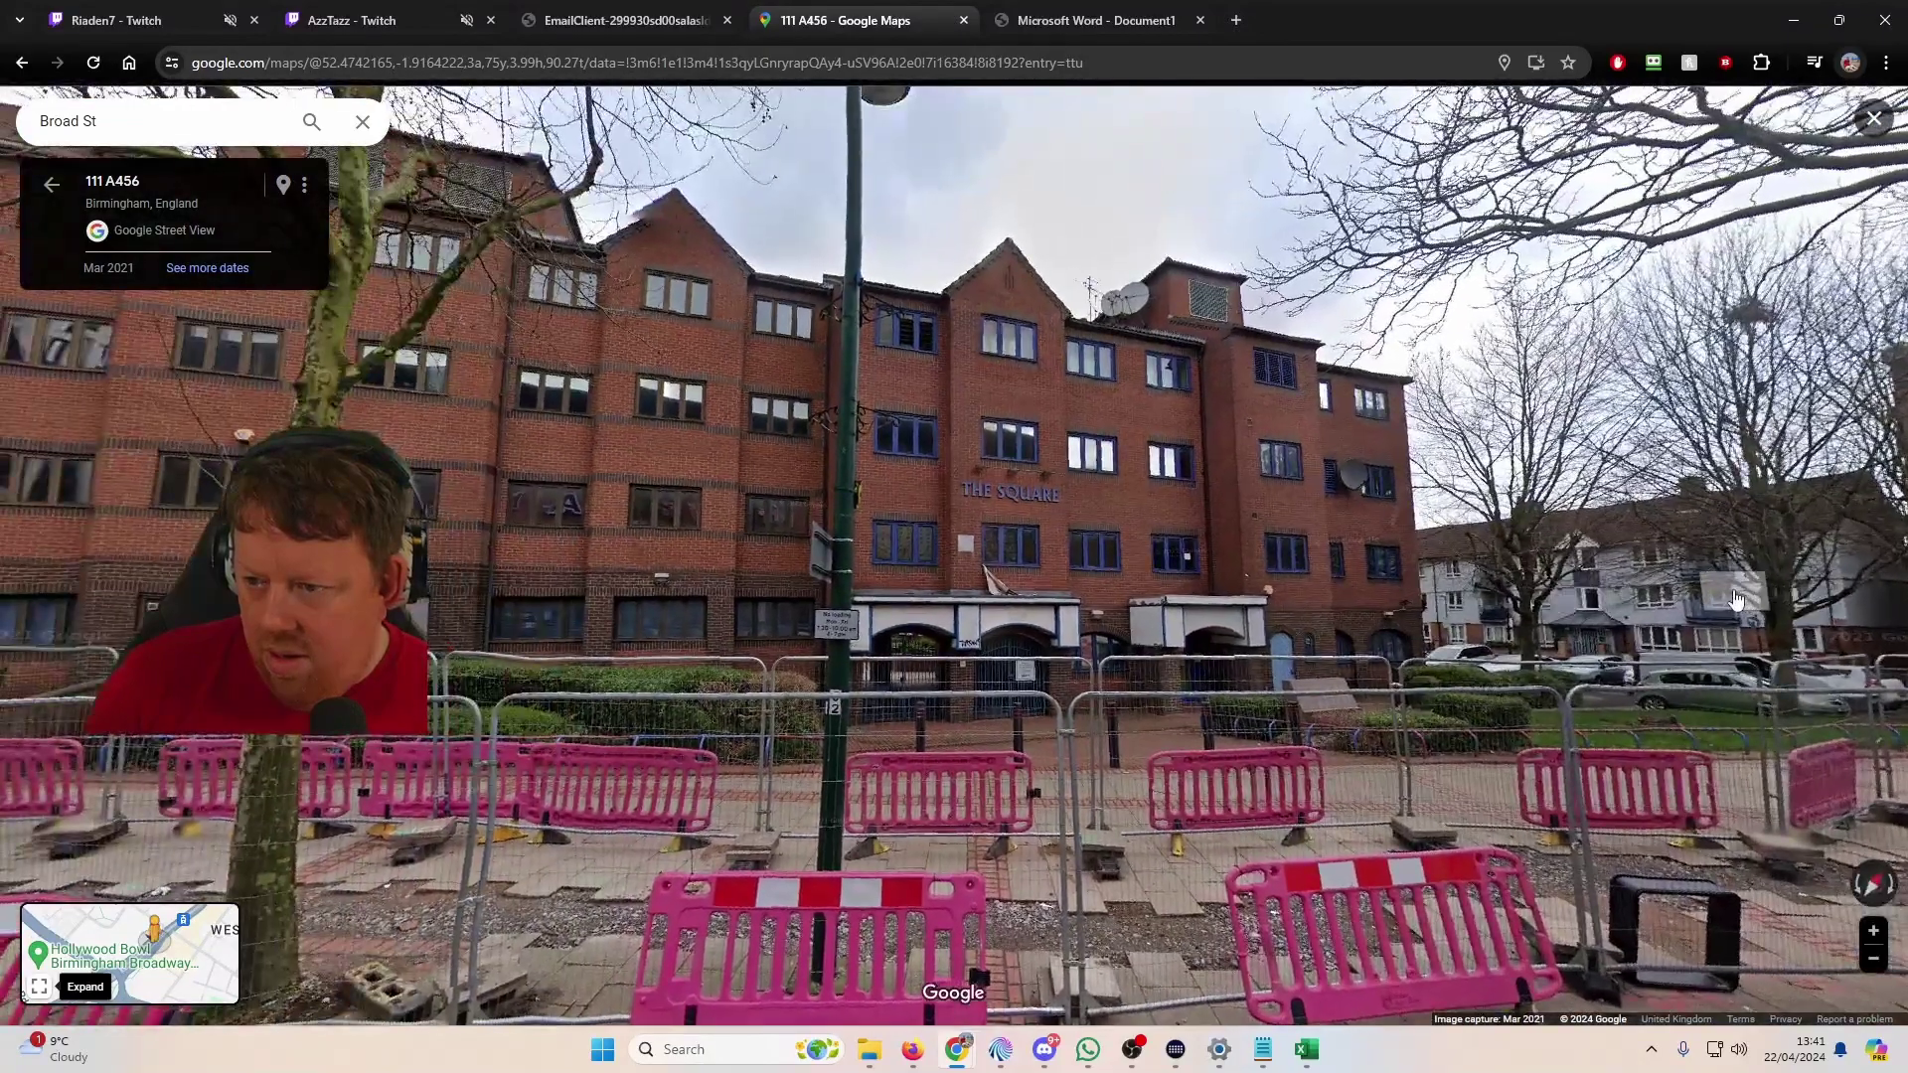
key(alt+Tab)
key(alt+Tab)
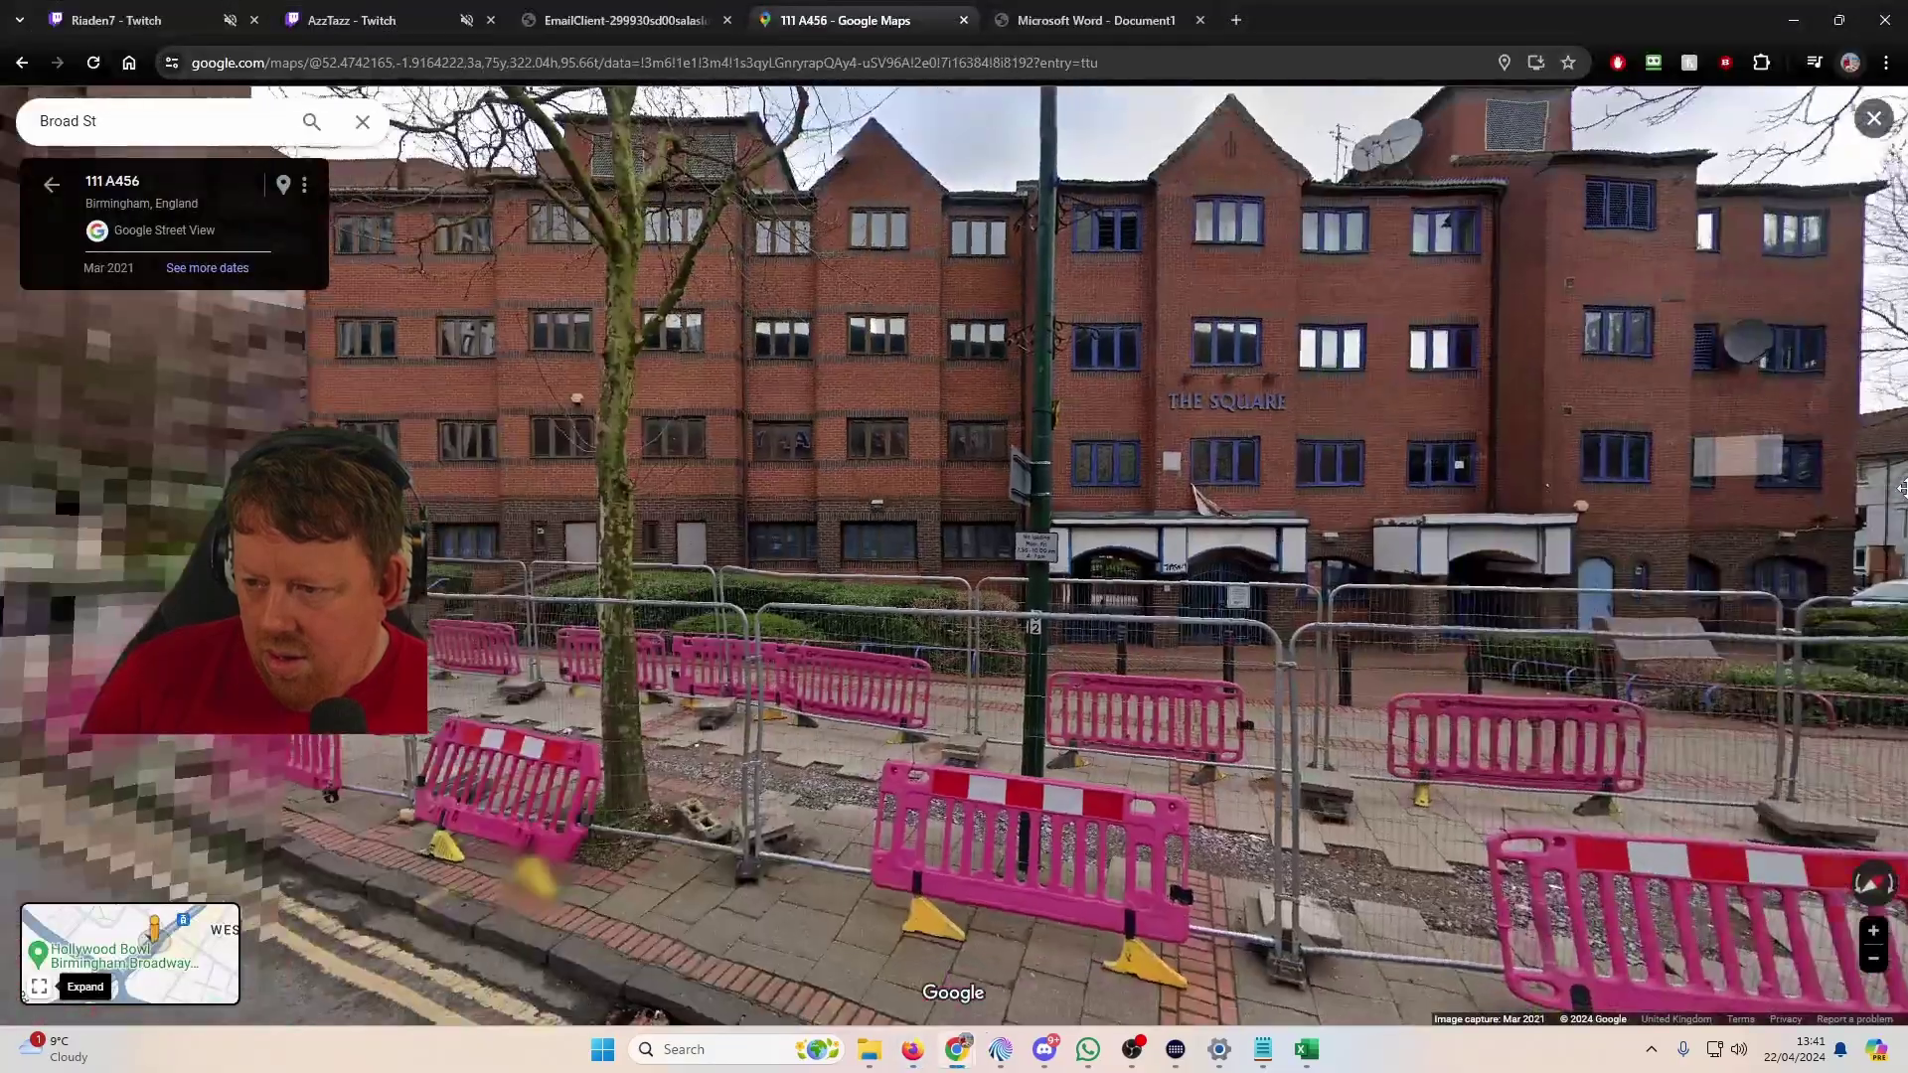
key(alt+Tab)
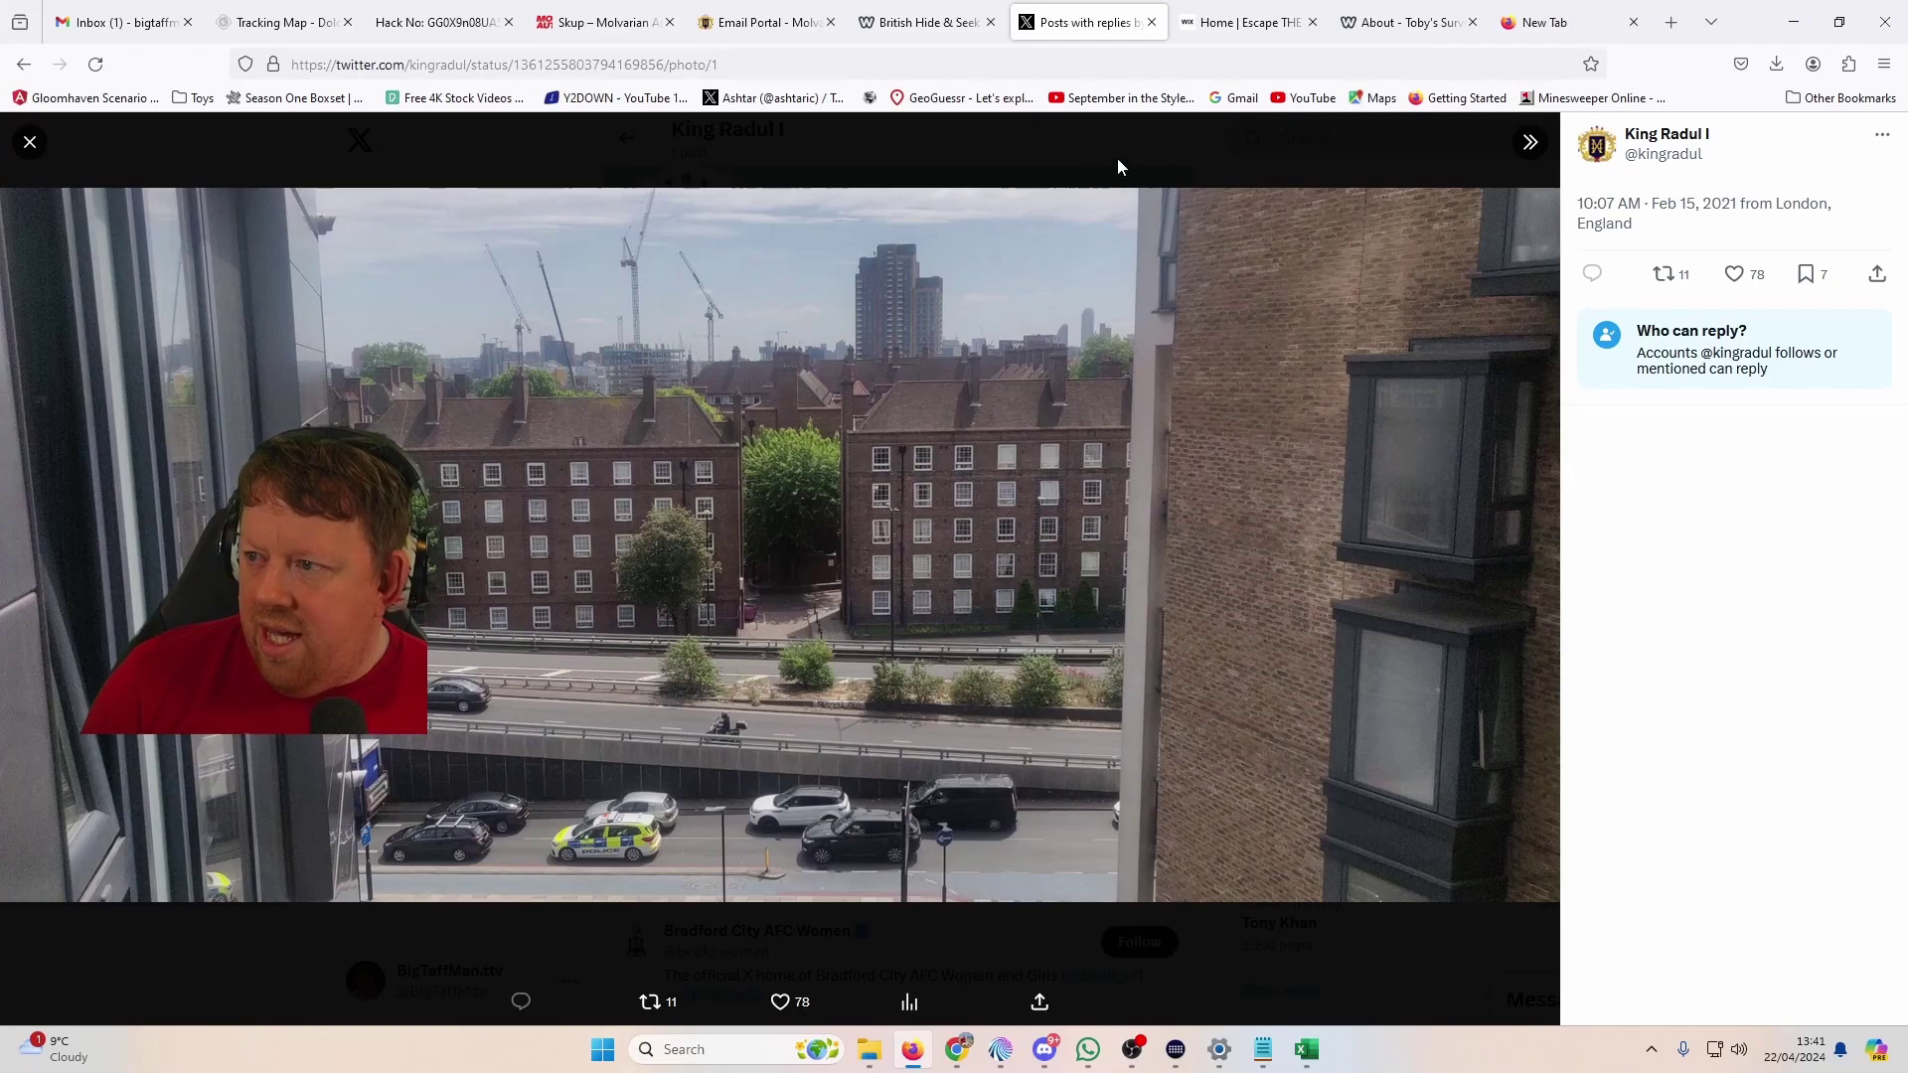
Step: Close the Skup and phone-hacker tabs in Firefox and return to the CallLog spreadsheet
click(790, 23)
click(879, 30)
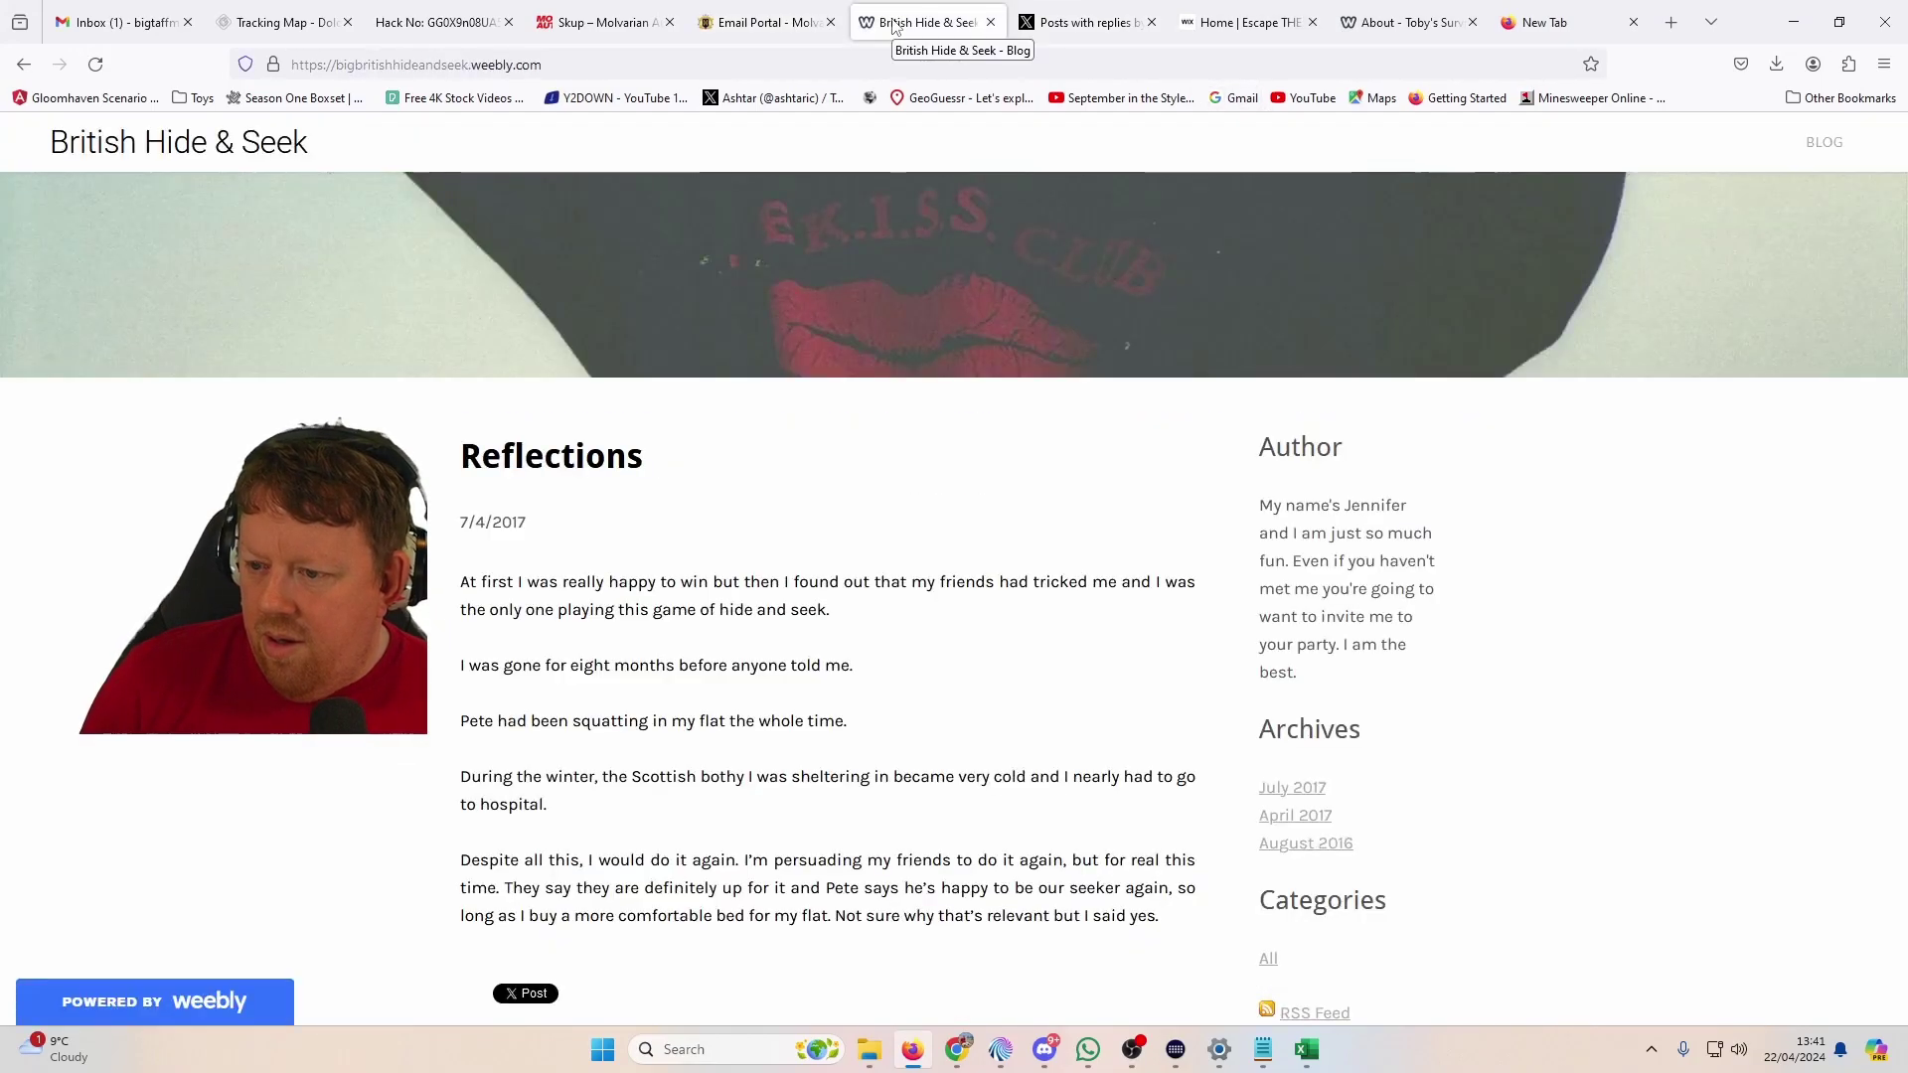
click(588, 33)
click(497, 34)
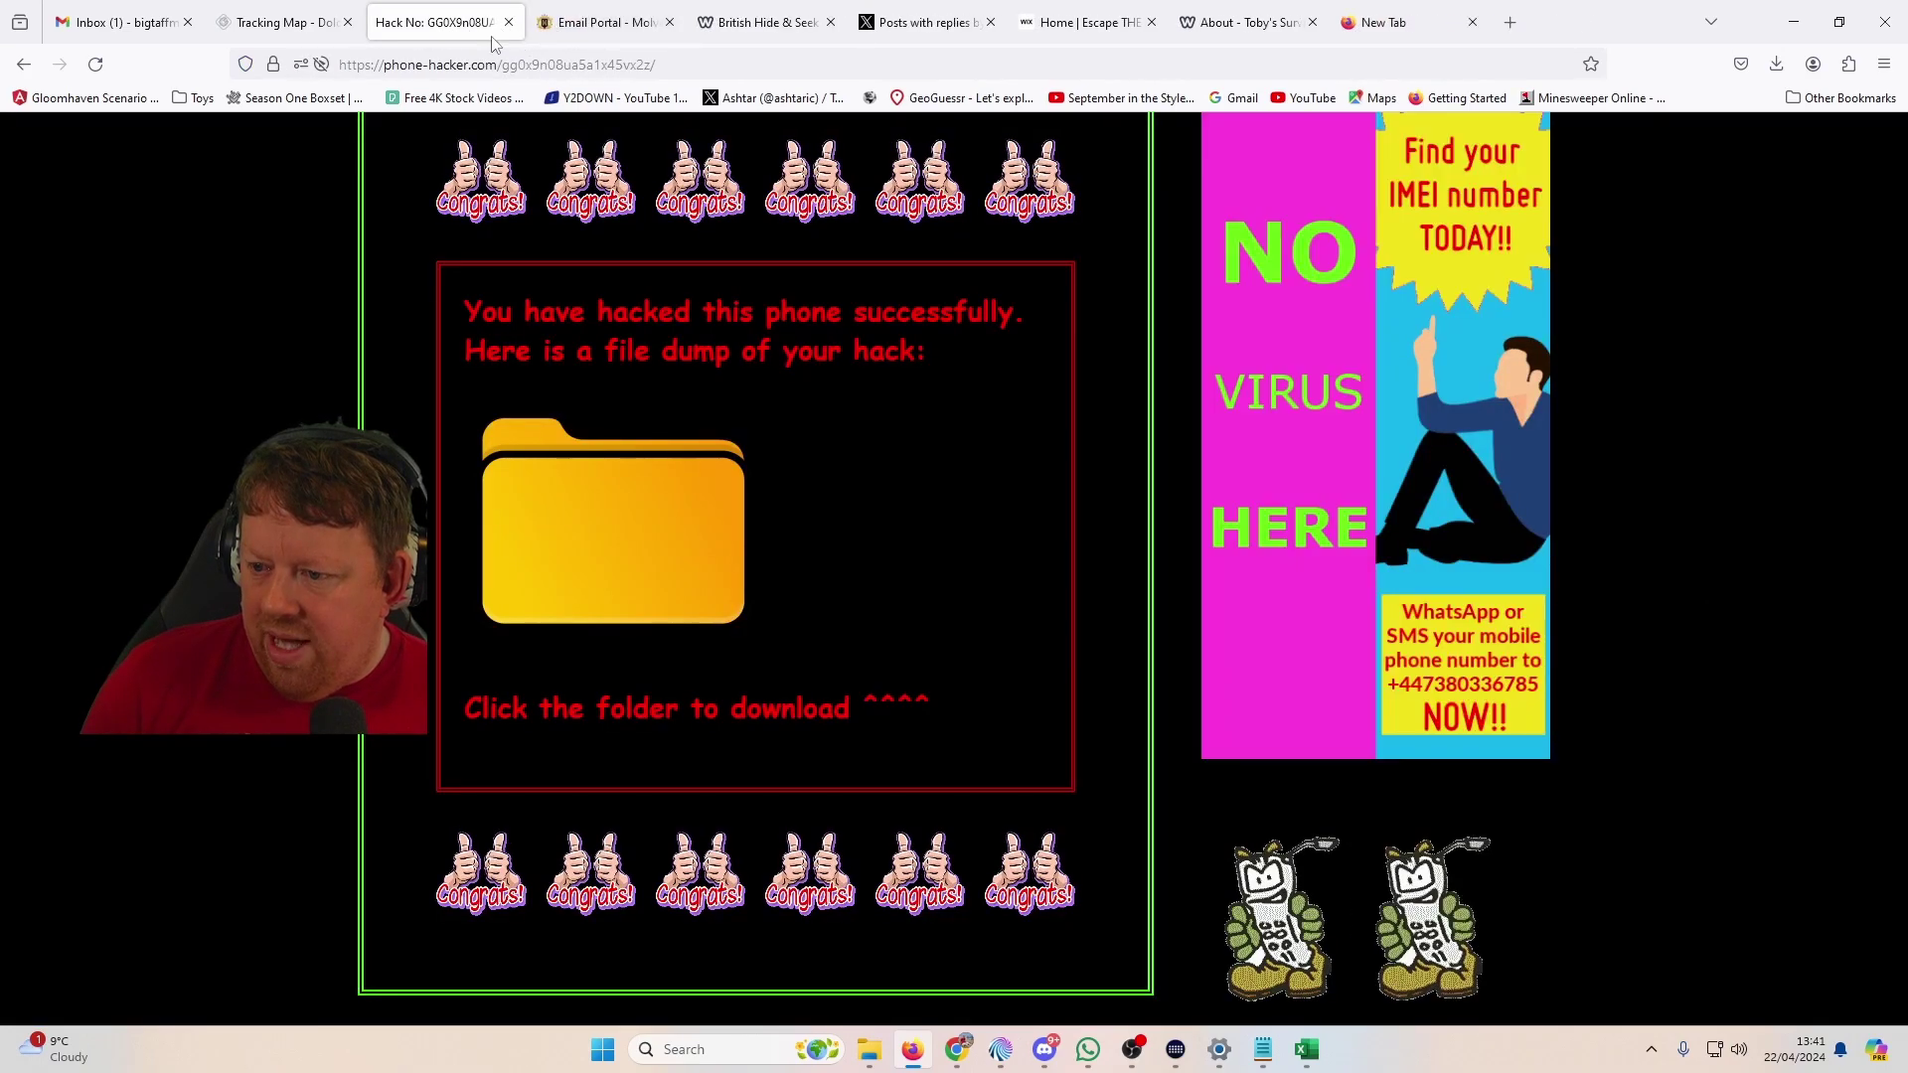
click(508, 21)
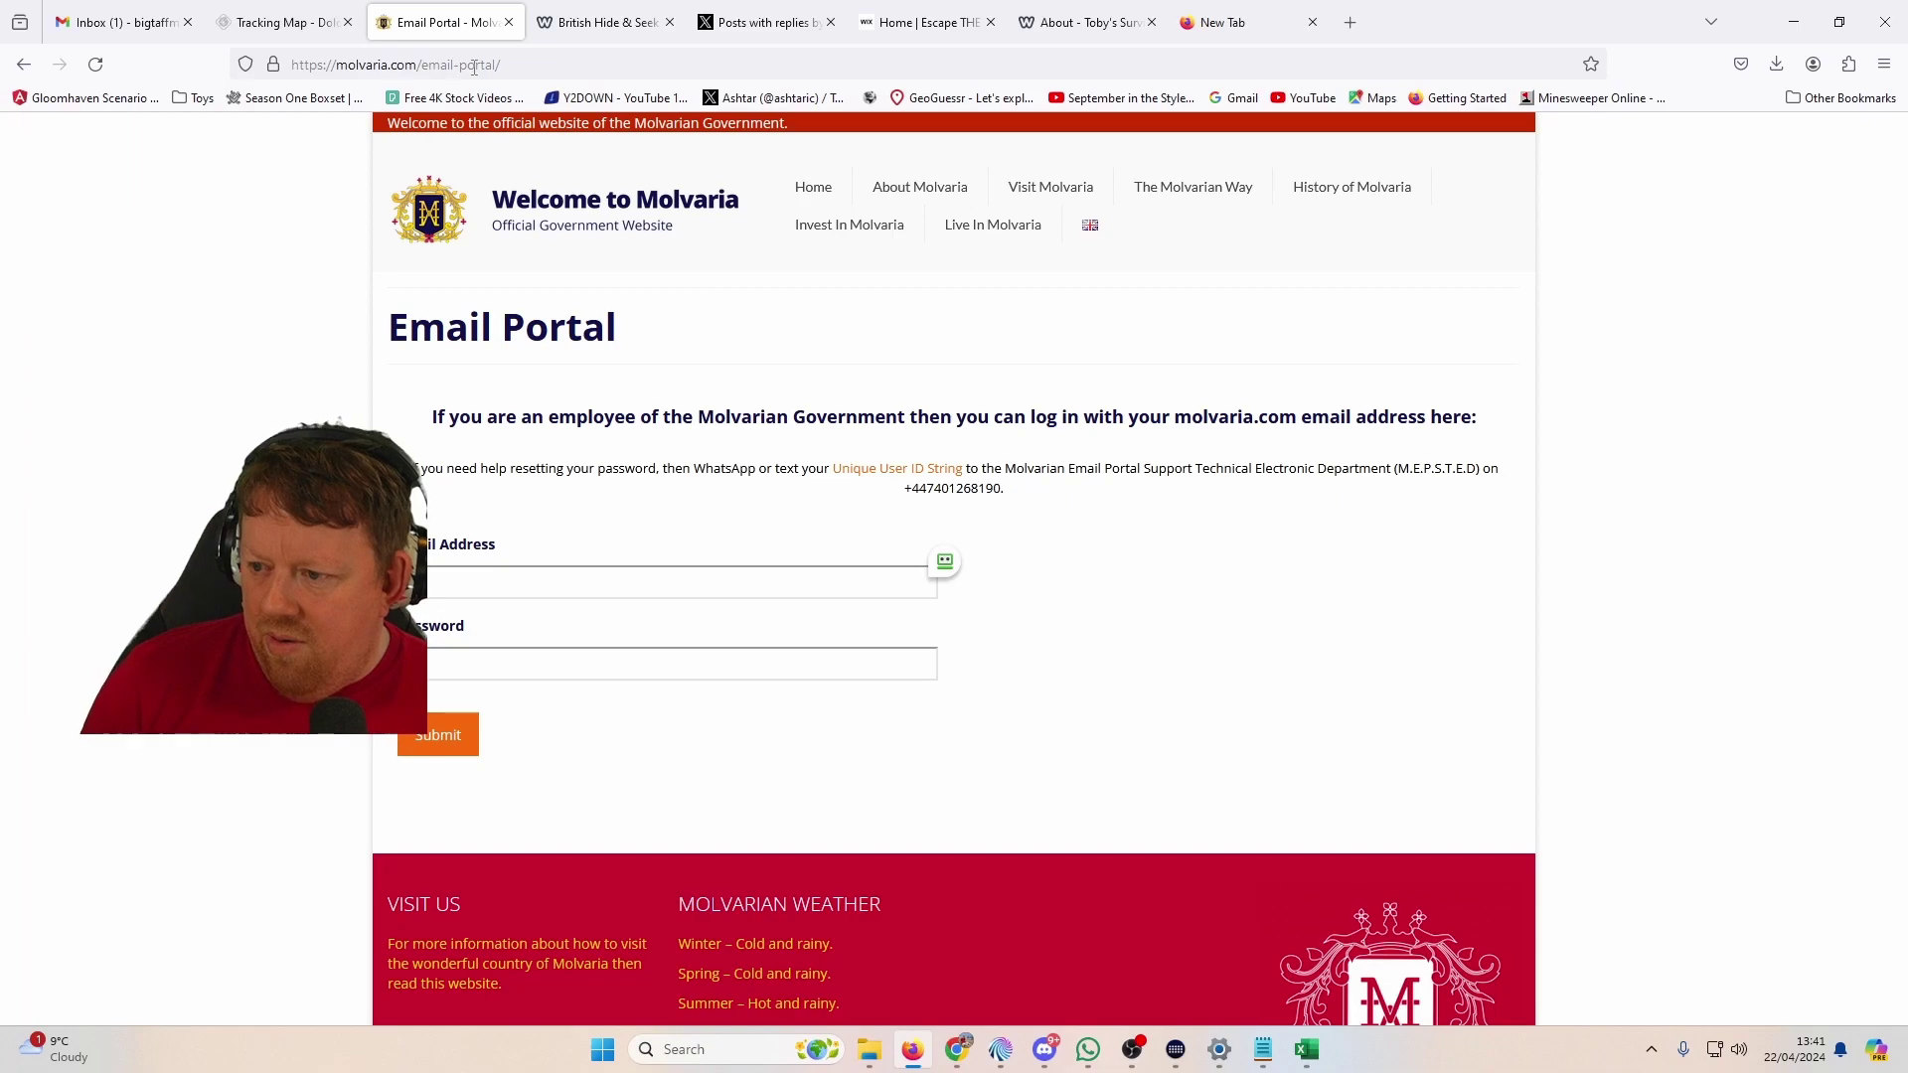
key(alt+Tab)
key(alt+Tab)
key(alt+Tab)
key(alt+Tab)
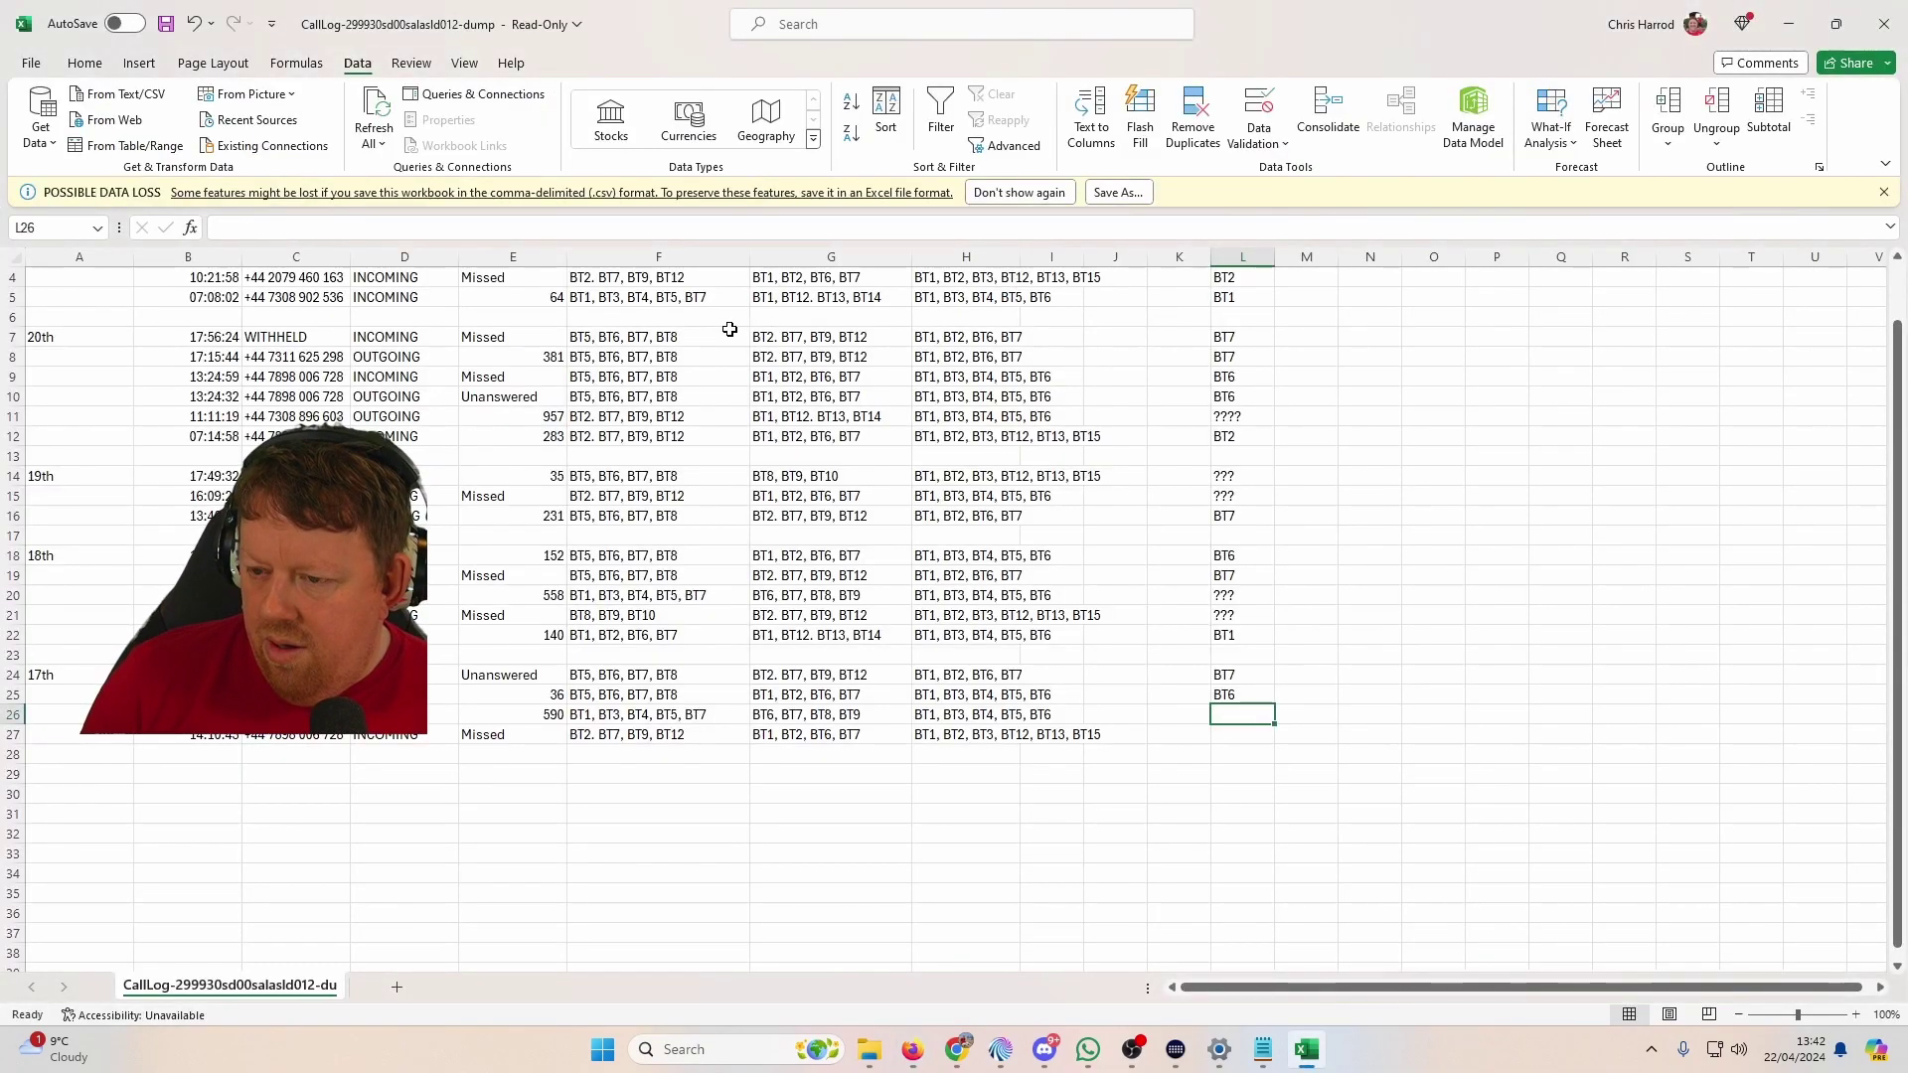
Step: Widen column C to show full numbers, copy C18's number and switch to WhatsApp
drag(350, 256, 441, 261)
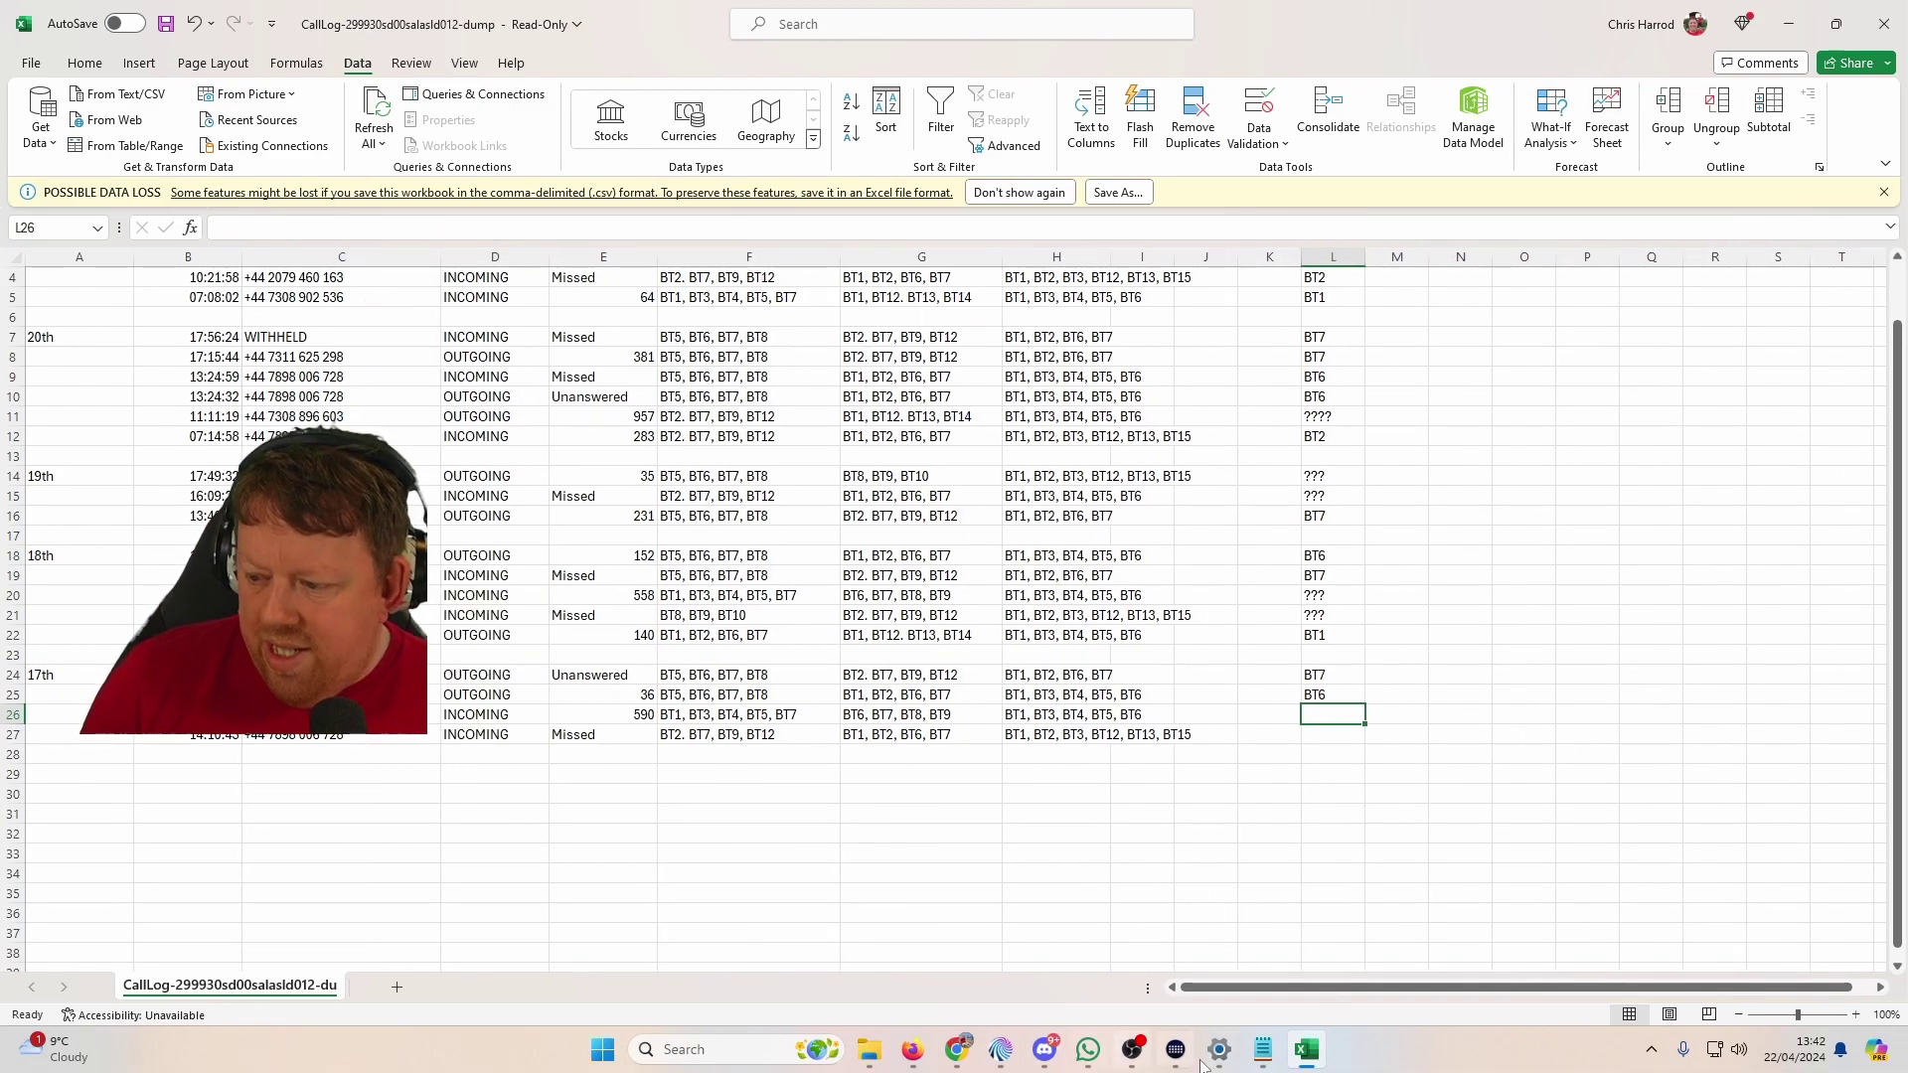
click(1098, 1055)
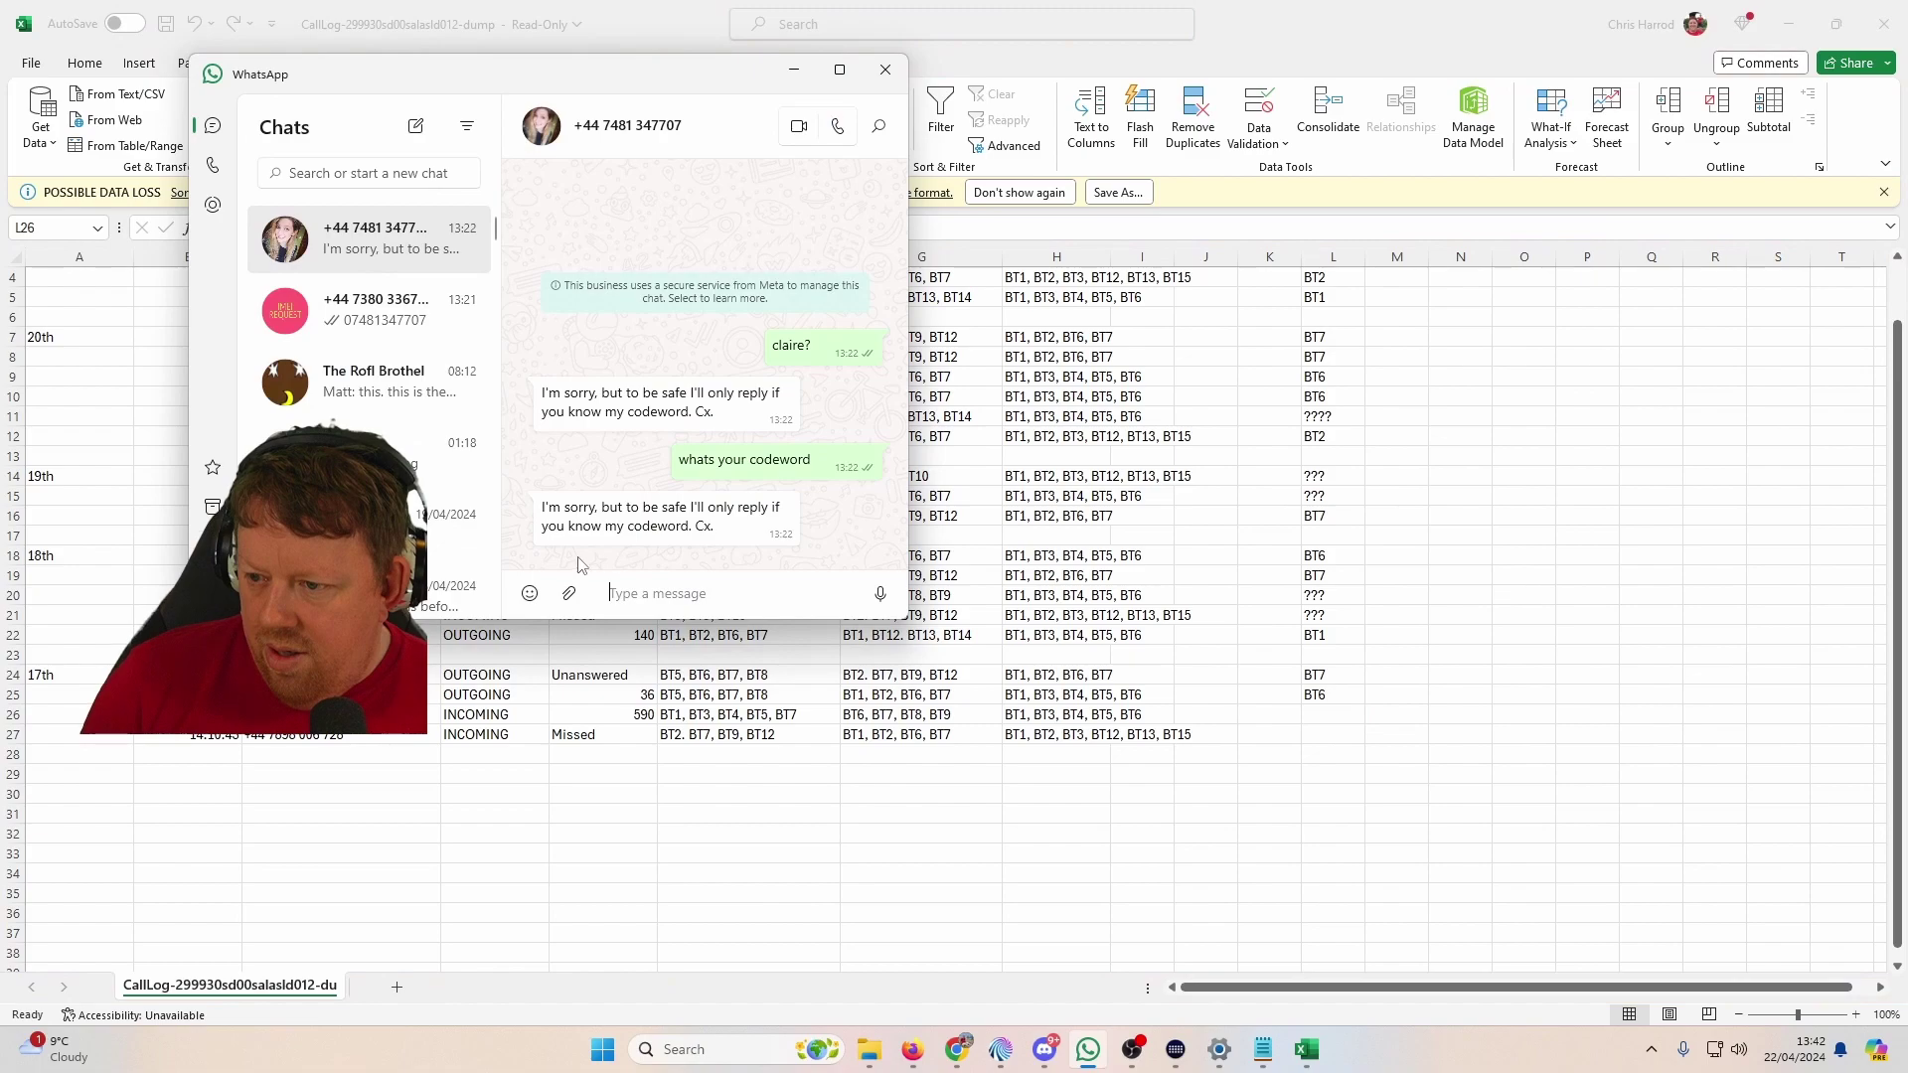
key(alt+Tab)
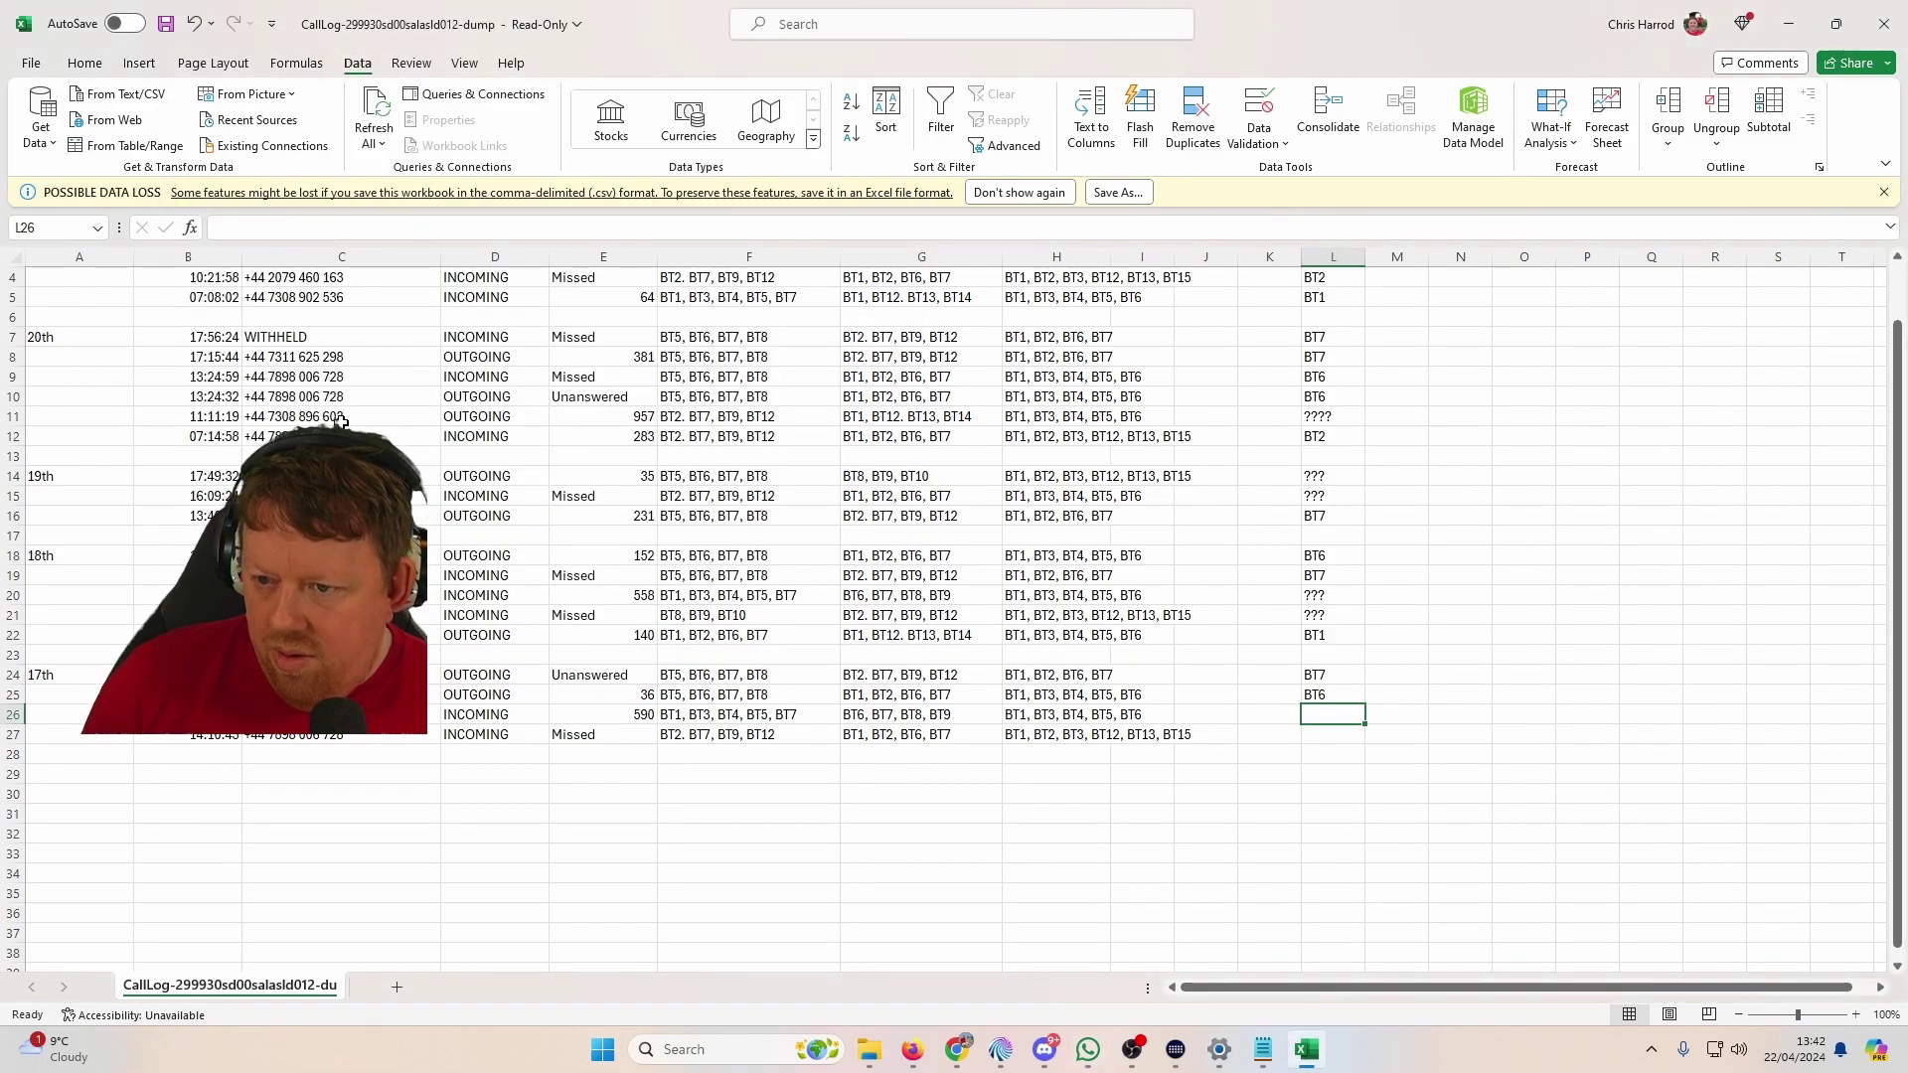
scroll(954, 616, up, 1)
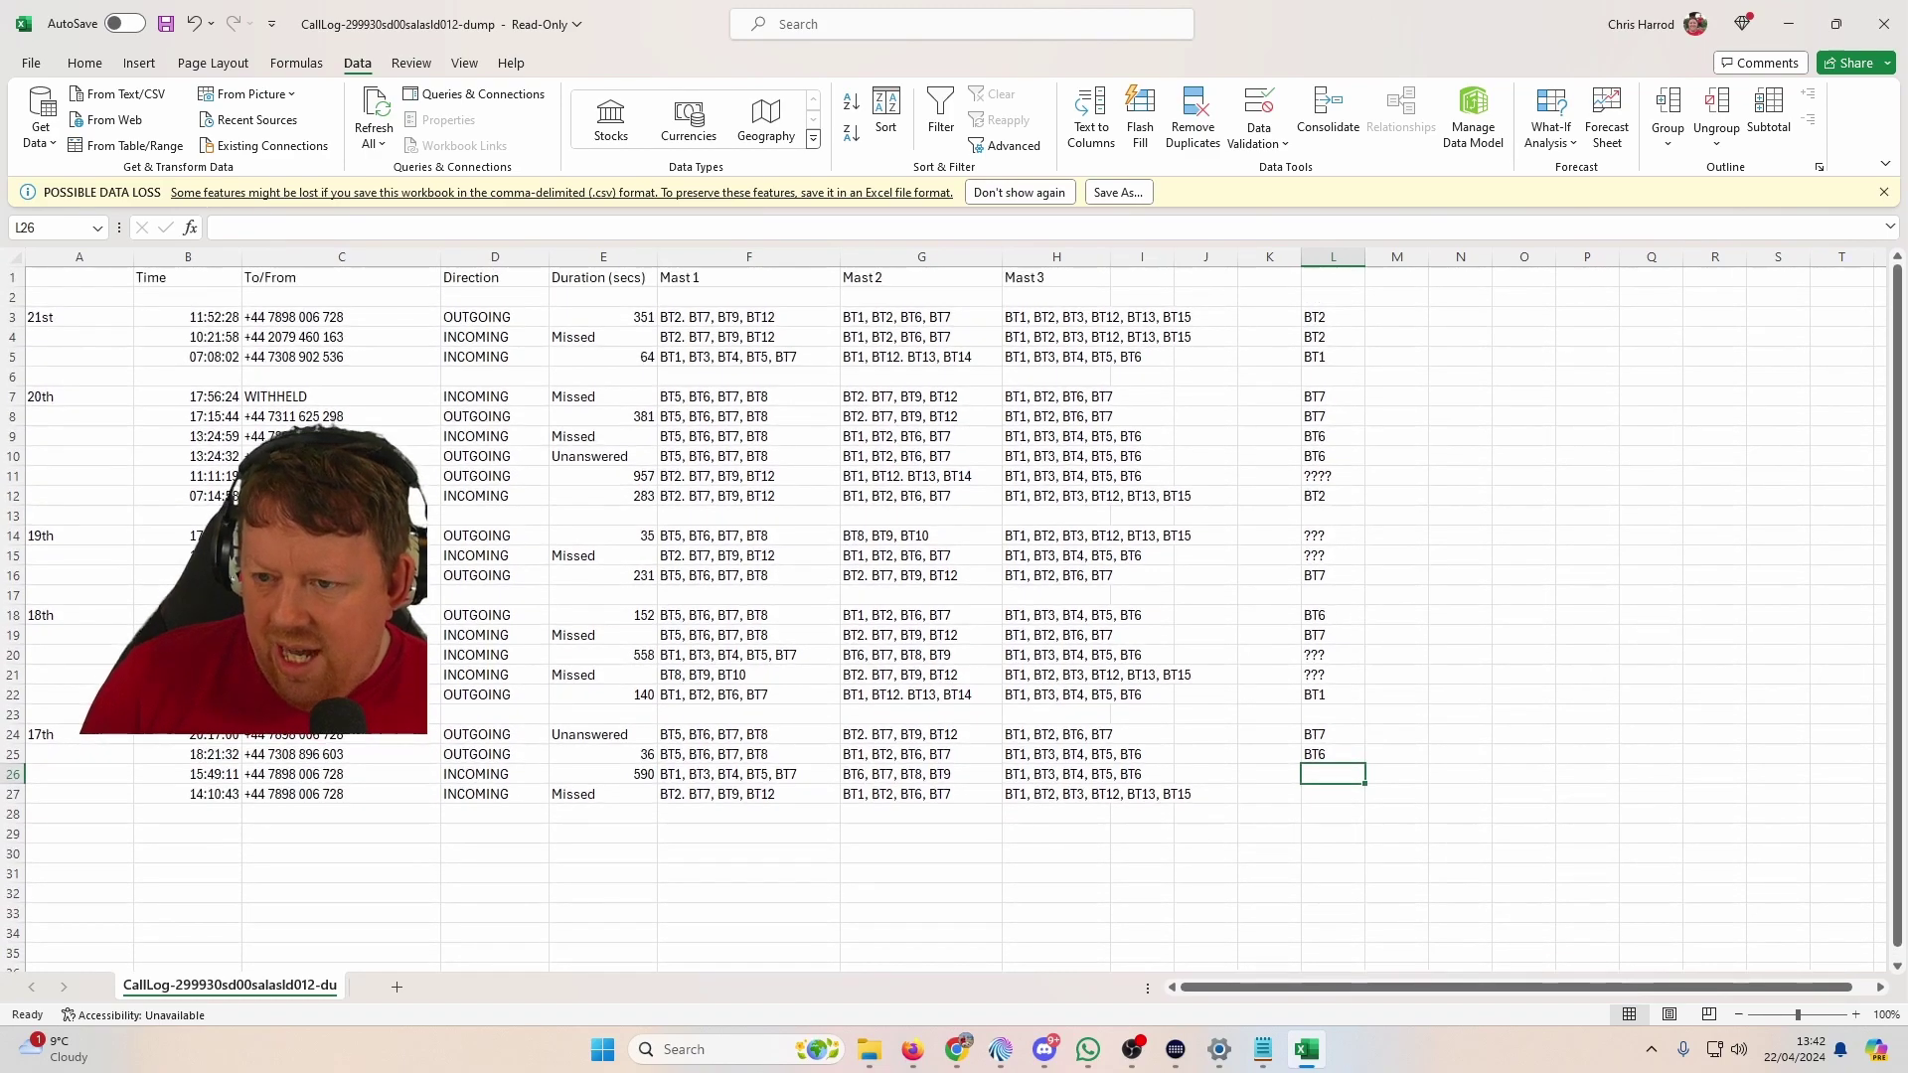
double_click(338, 615)
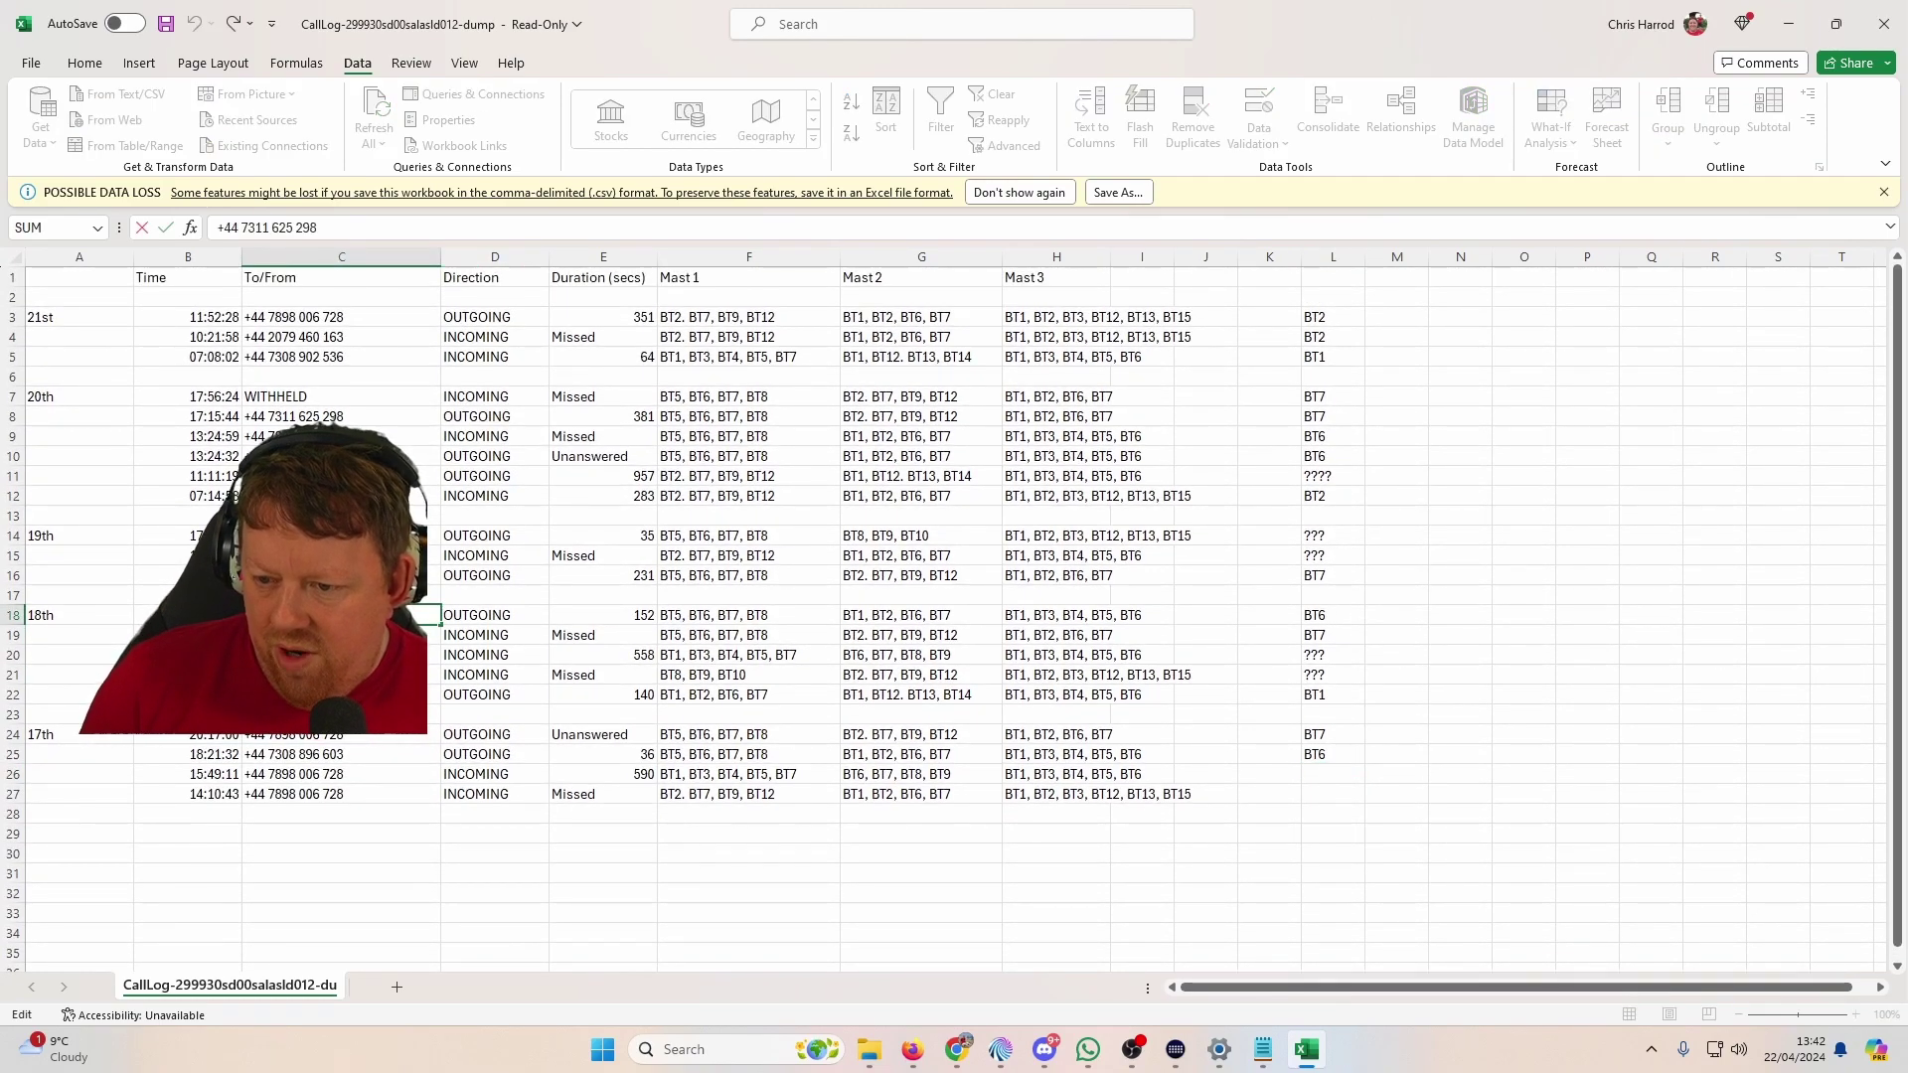
key(alt+Tab)
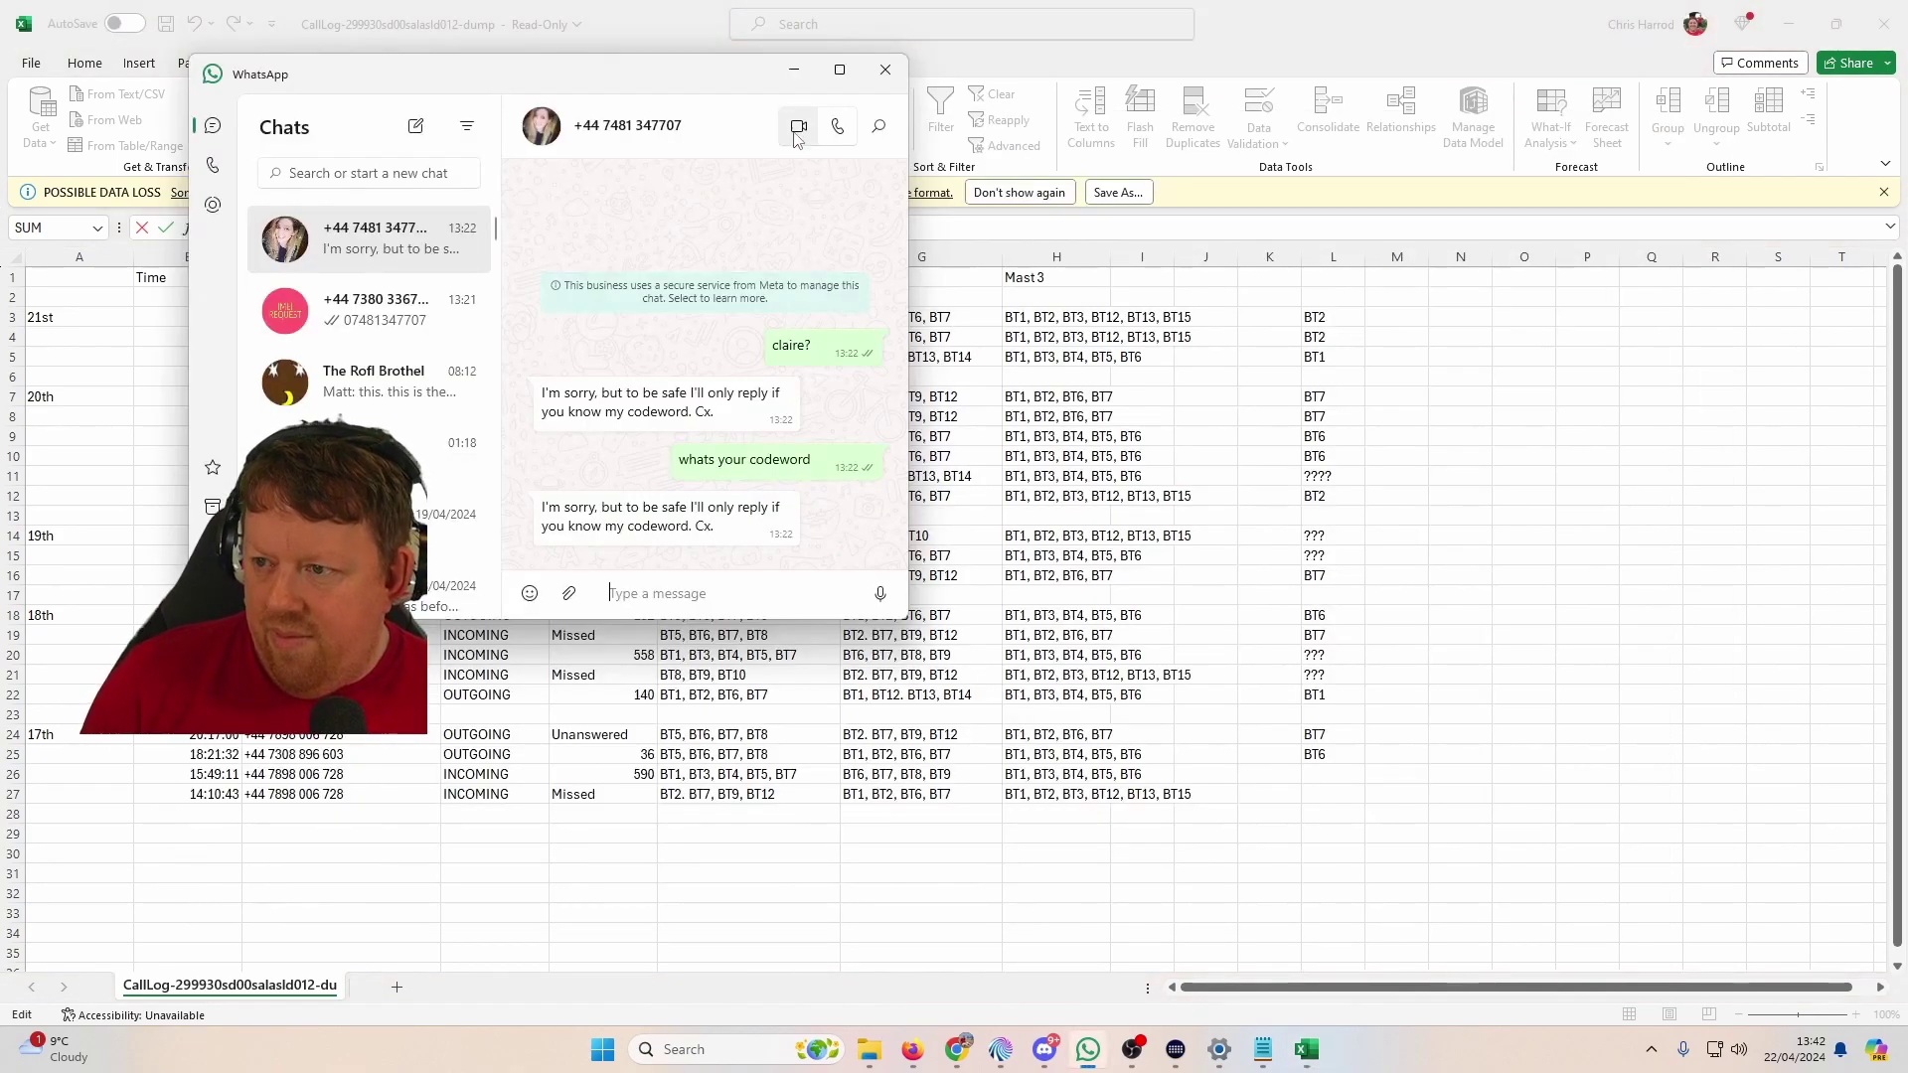
Step: Start a WhatsApp phone-number chat lookup and paste the C18 call-log number
click(415, 126)
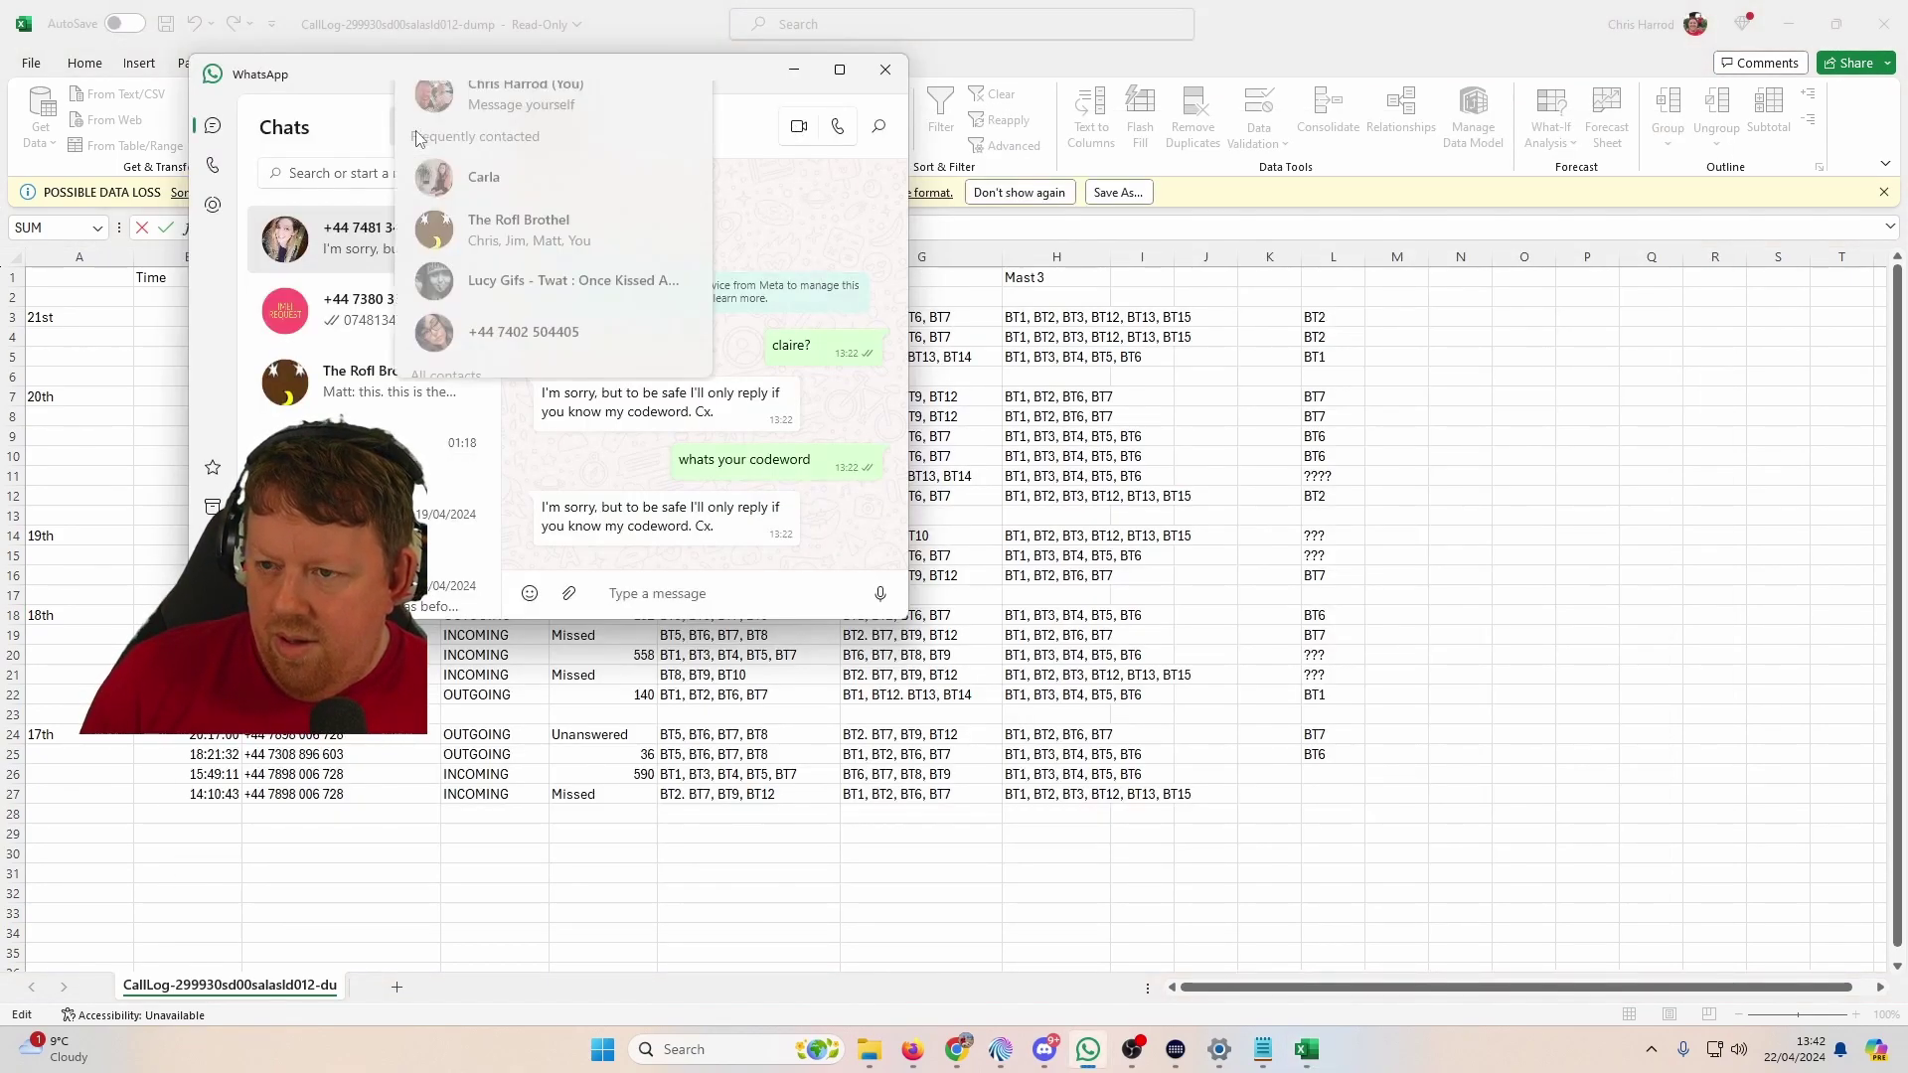
click(508, 260)
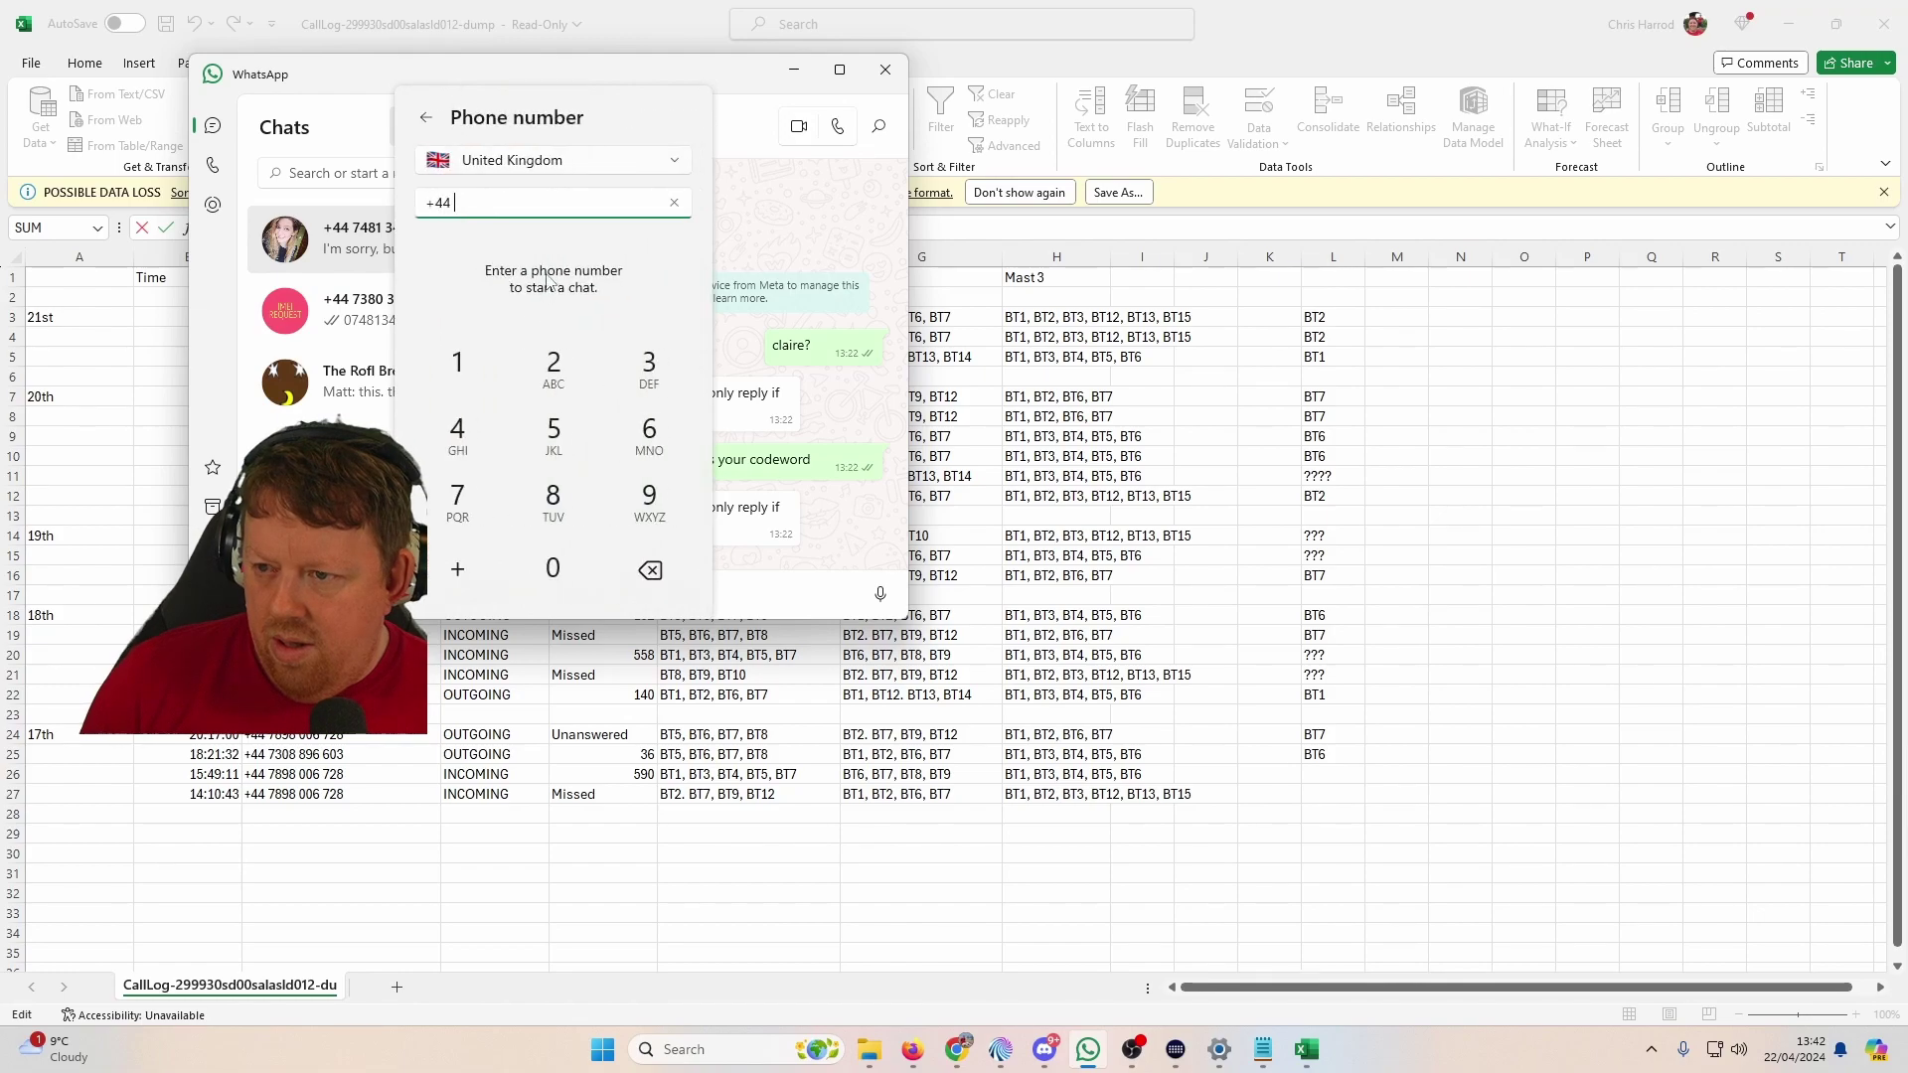
key(ctrl+v)
Step: Copy the phone number from C16 and replace the lookup number with it
key(alt+Tab)
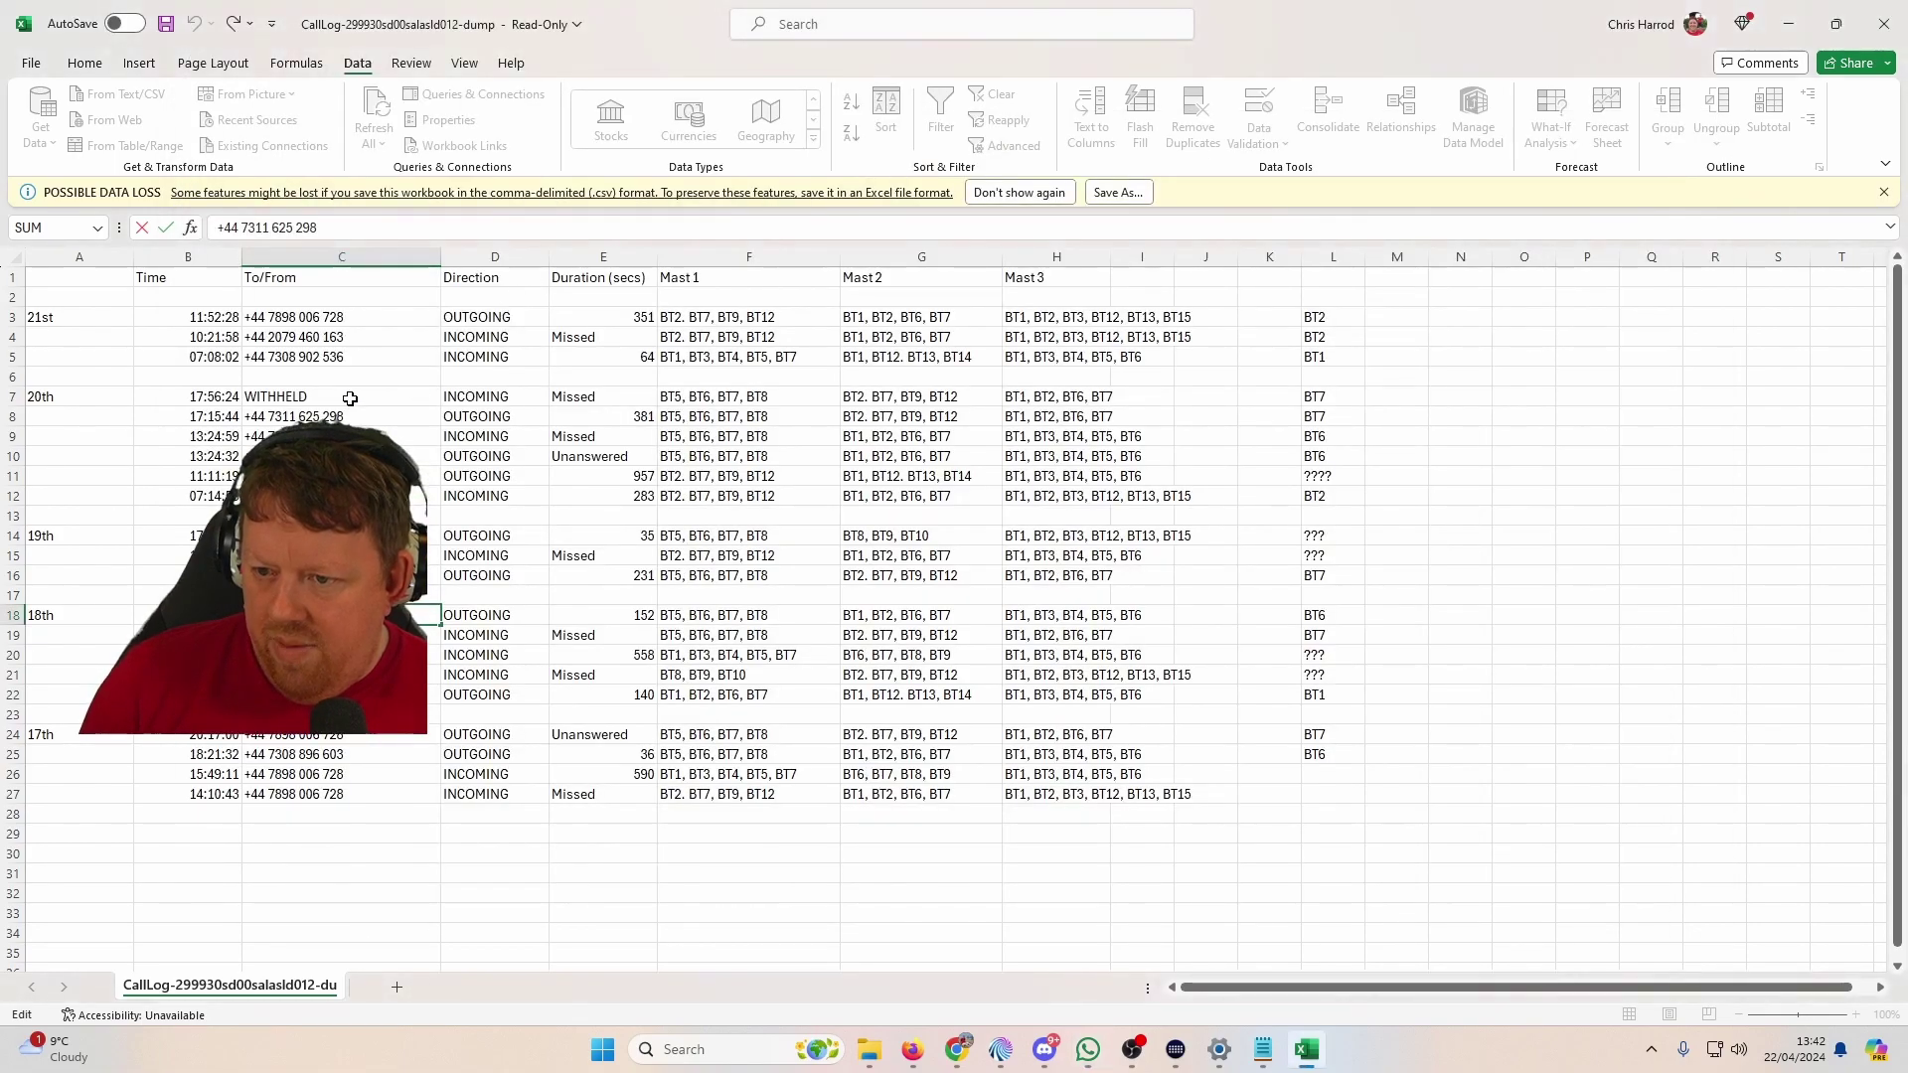
click(342, 433)
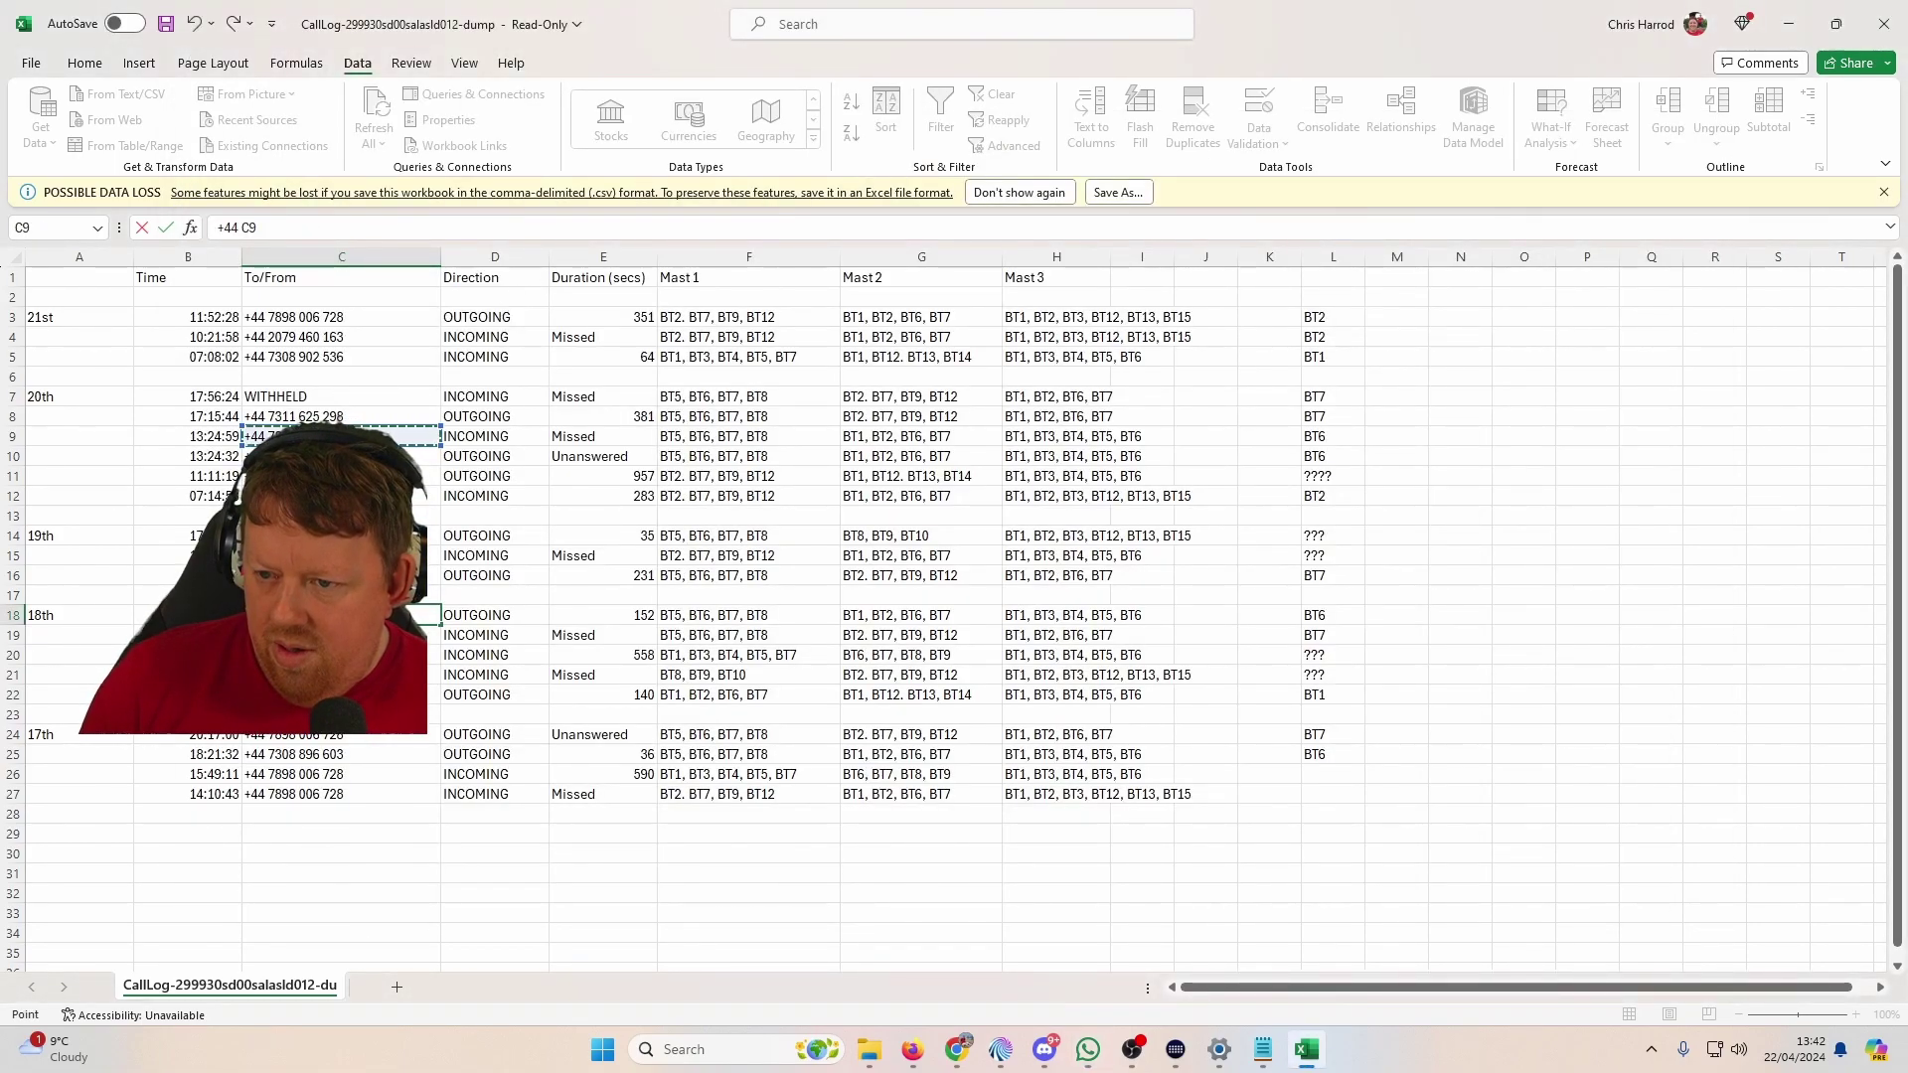
key(Escape)
click(342, 576)
key(F2)
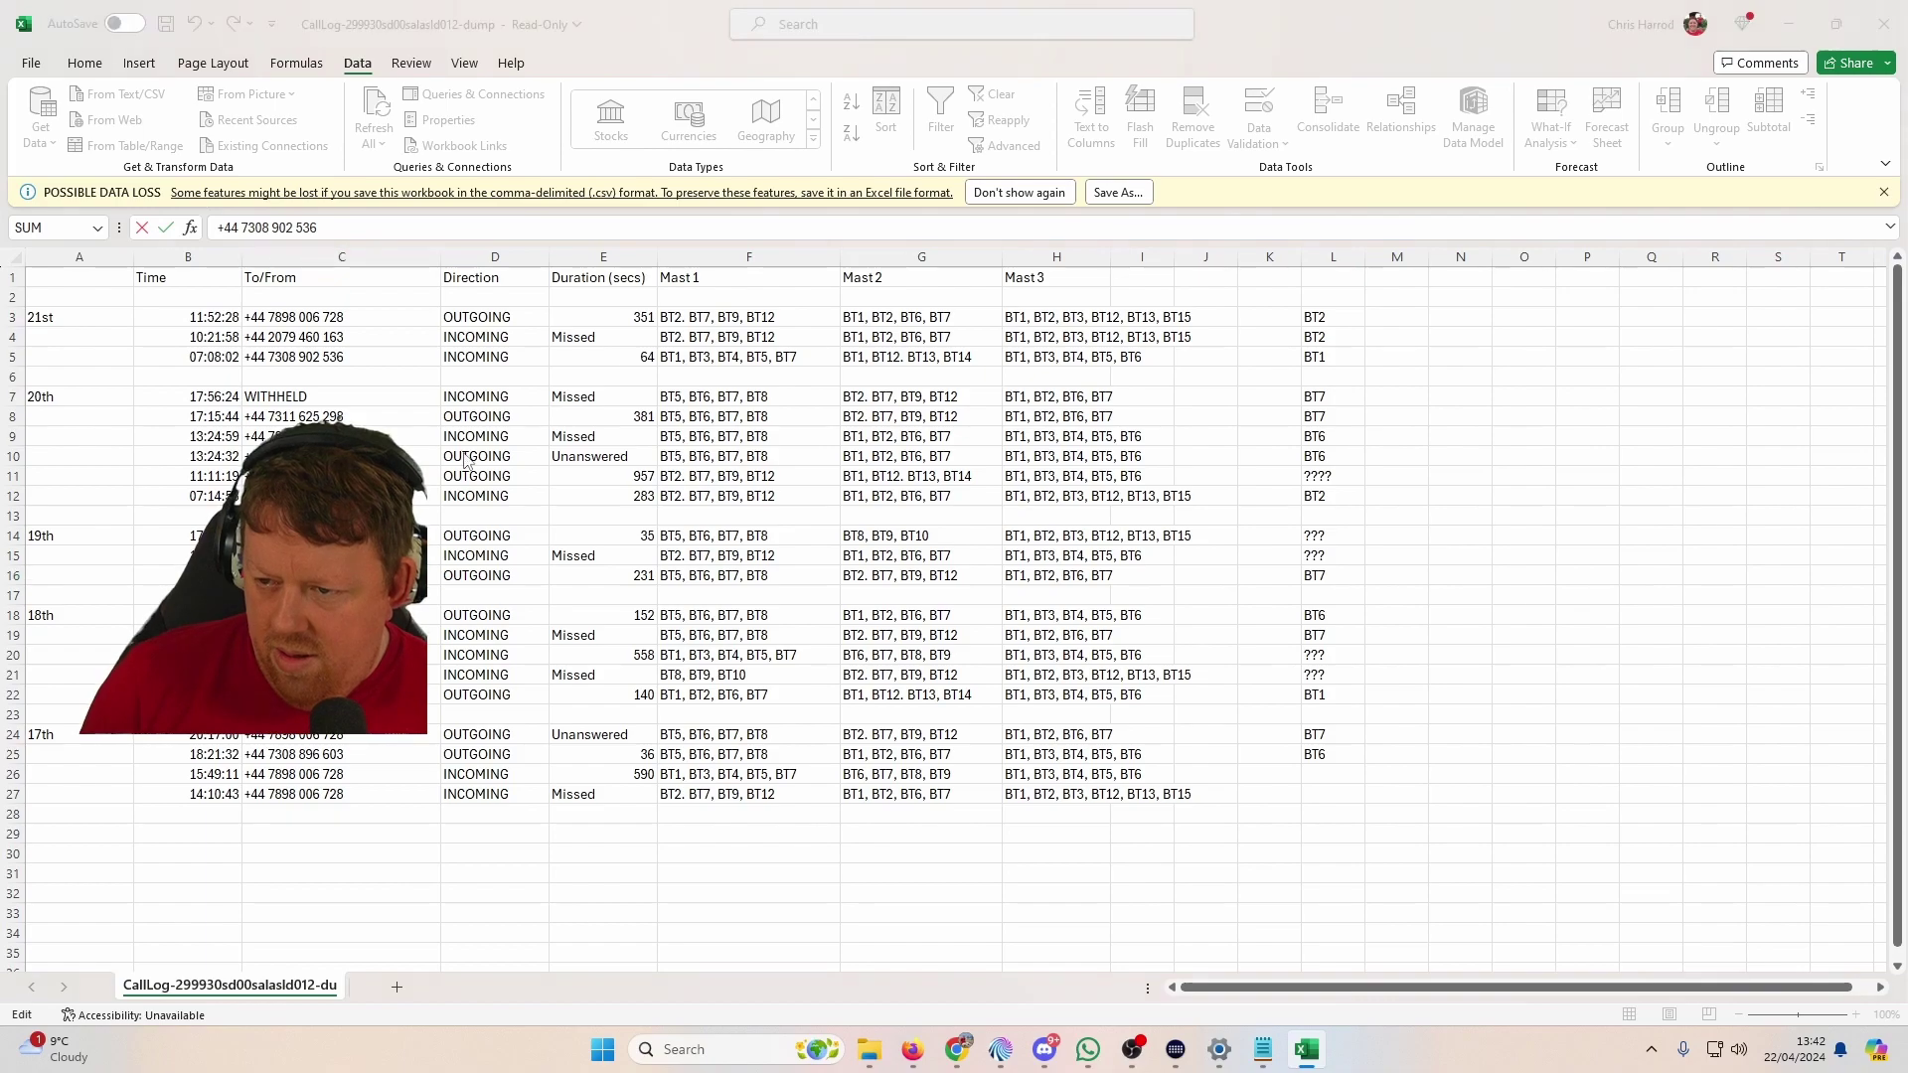
key(alt+Tab)
key(ctrl+a)
key(ctrl+v)
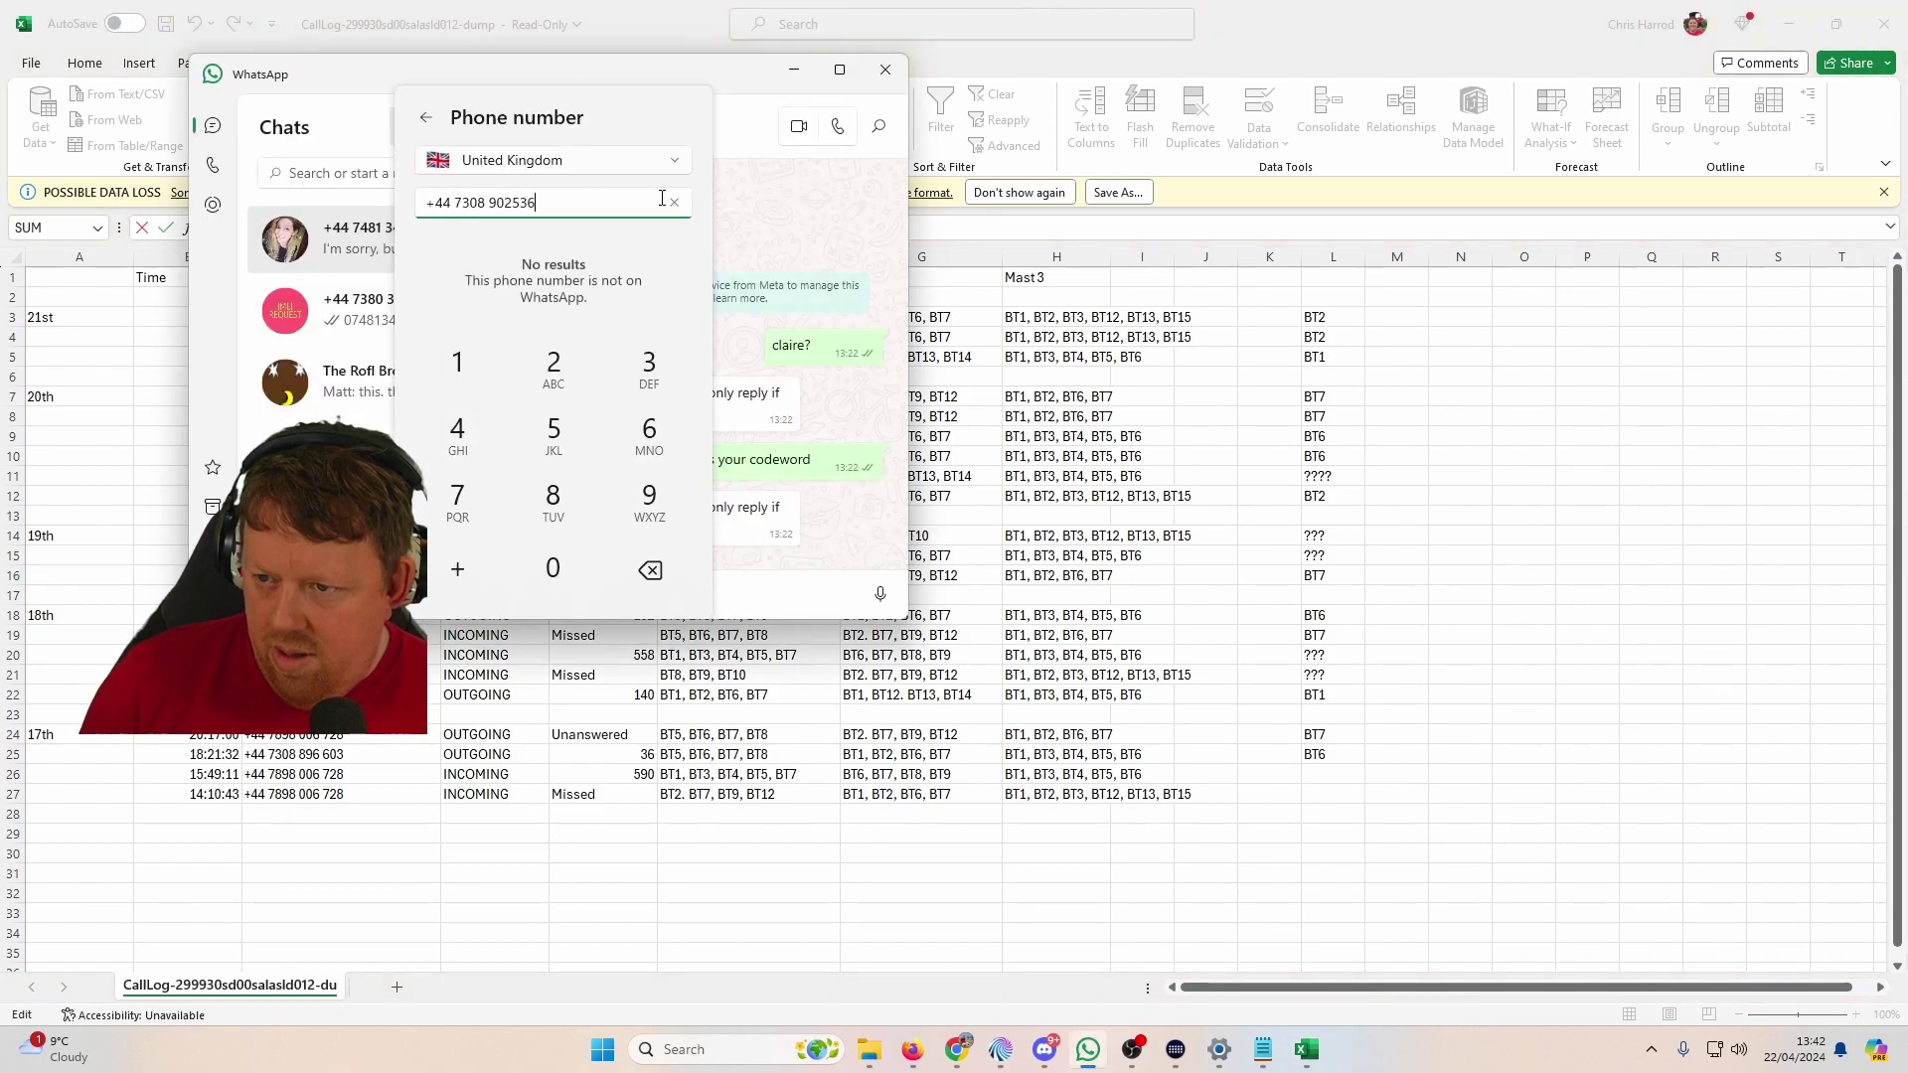
Step: Copy the digits of the C24 number into the WhatsApp lookup, finding no account
key(alt+Tab)
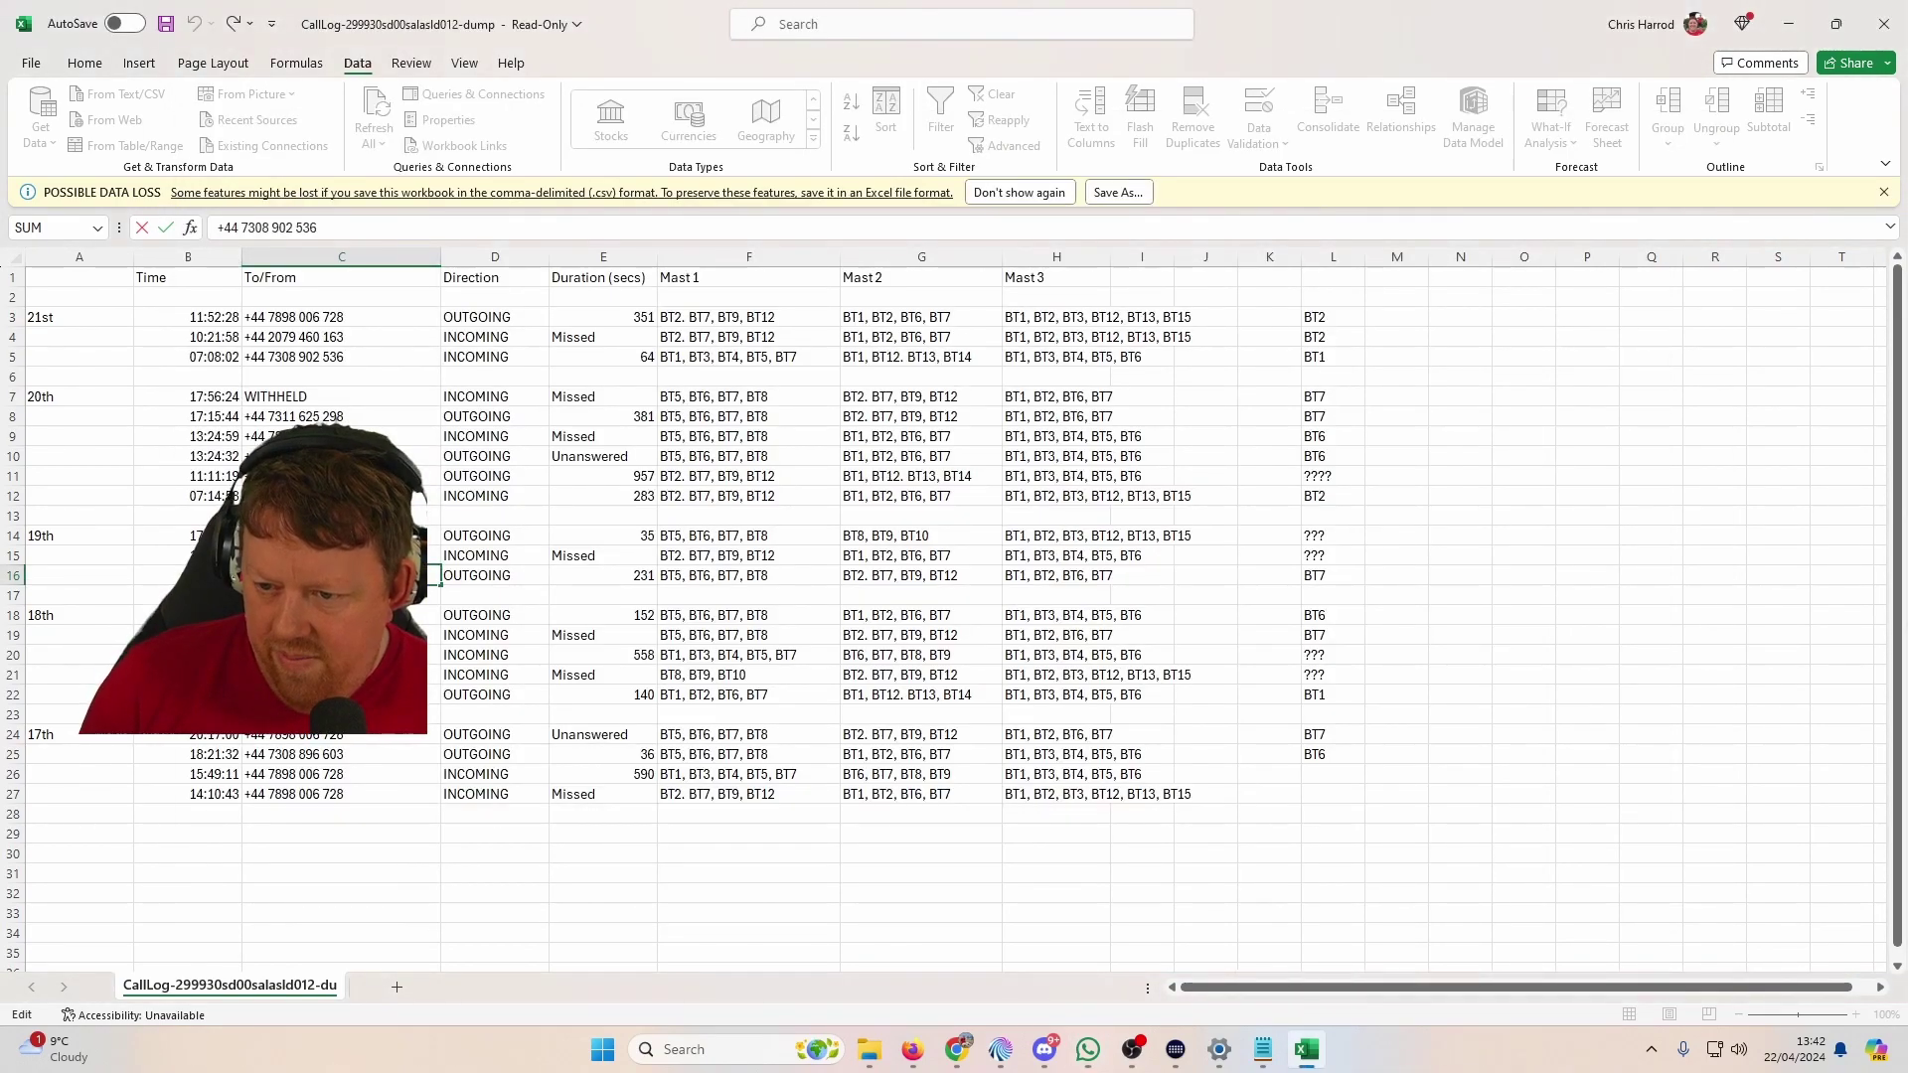
double_click(353, 736)
drag(345, 736, 273, 736)
key(alt+Tab)
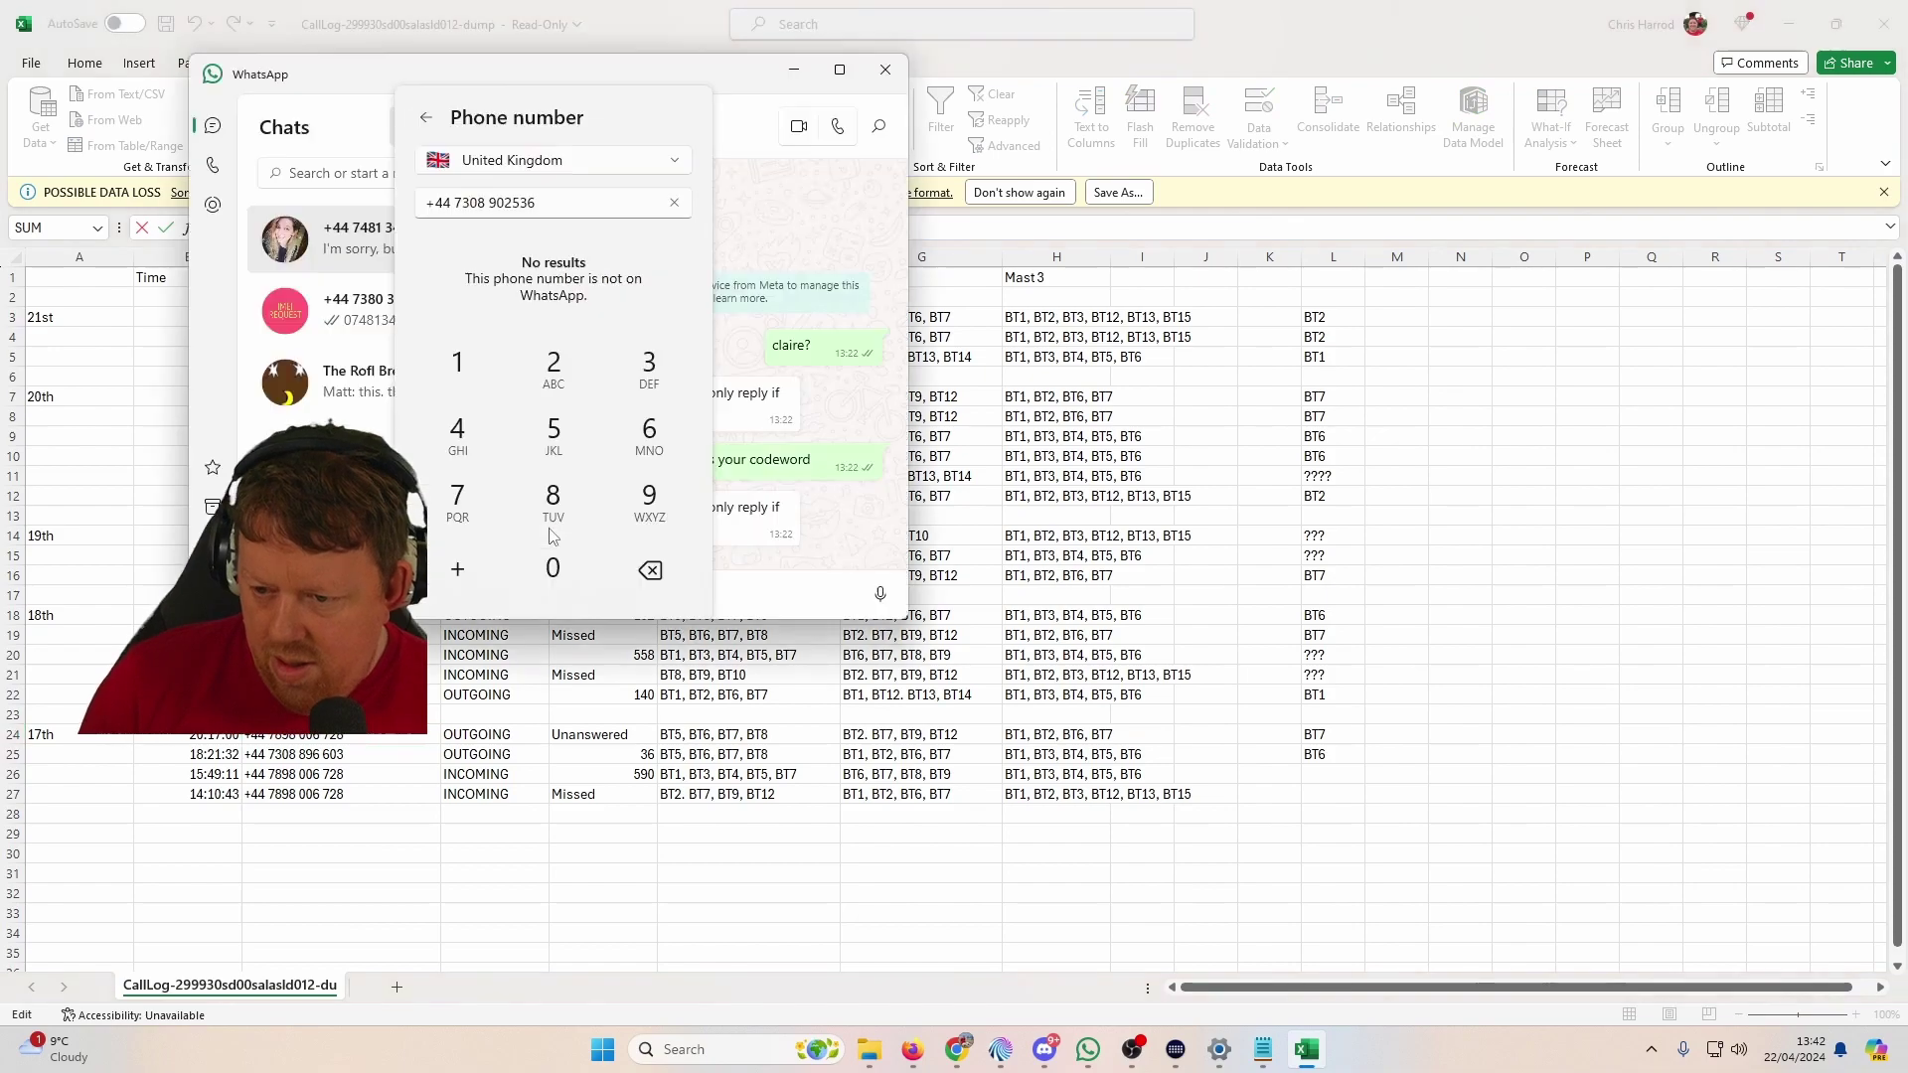
drag(536, 203, 460, 203)
key(ctrl+v)
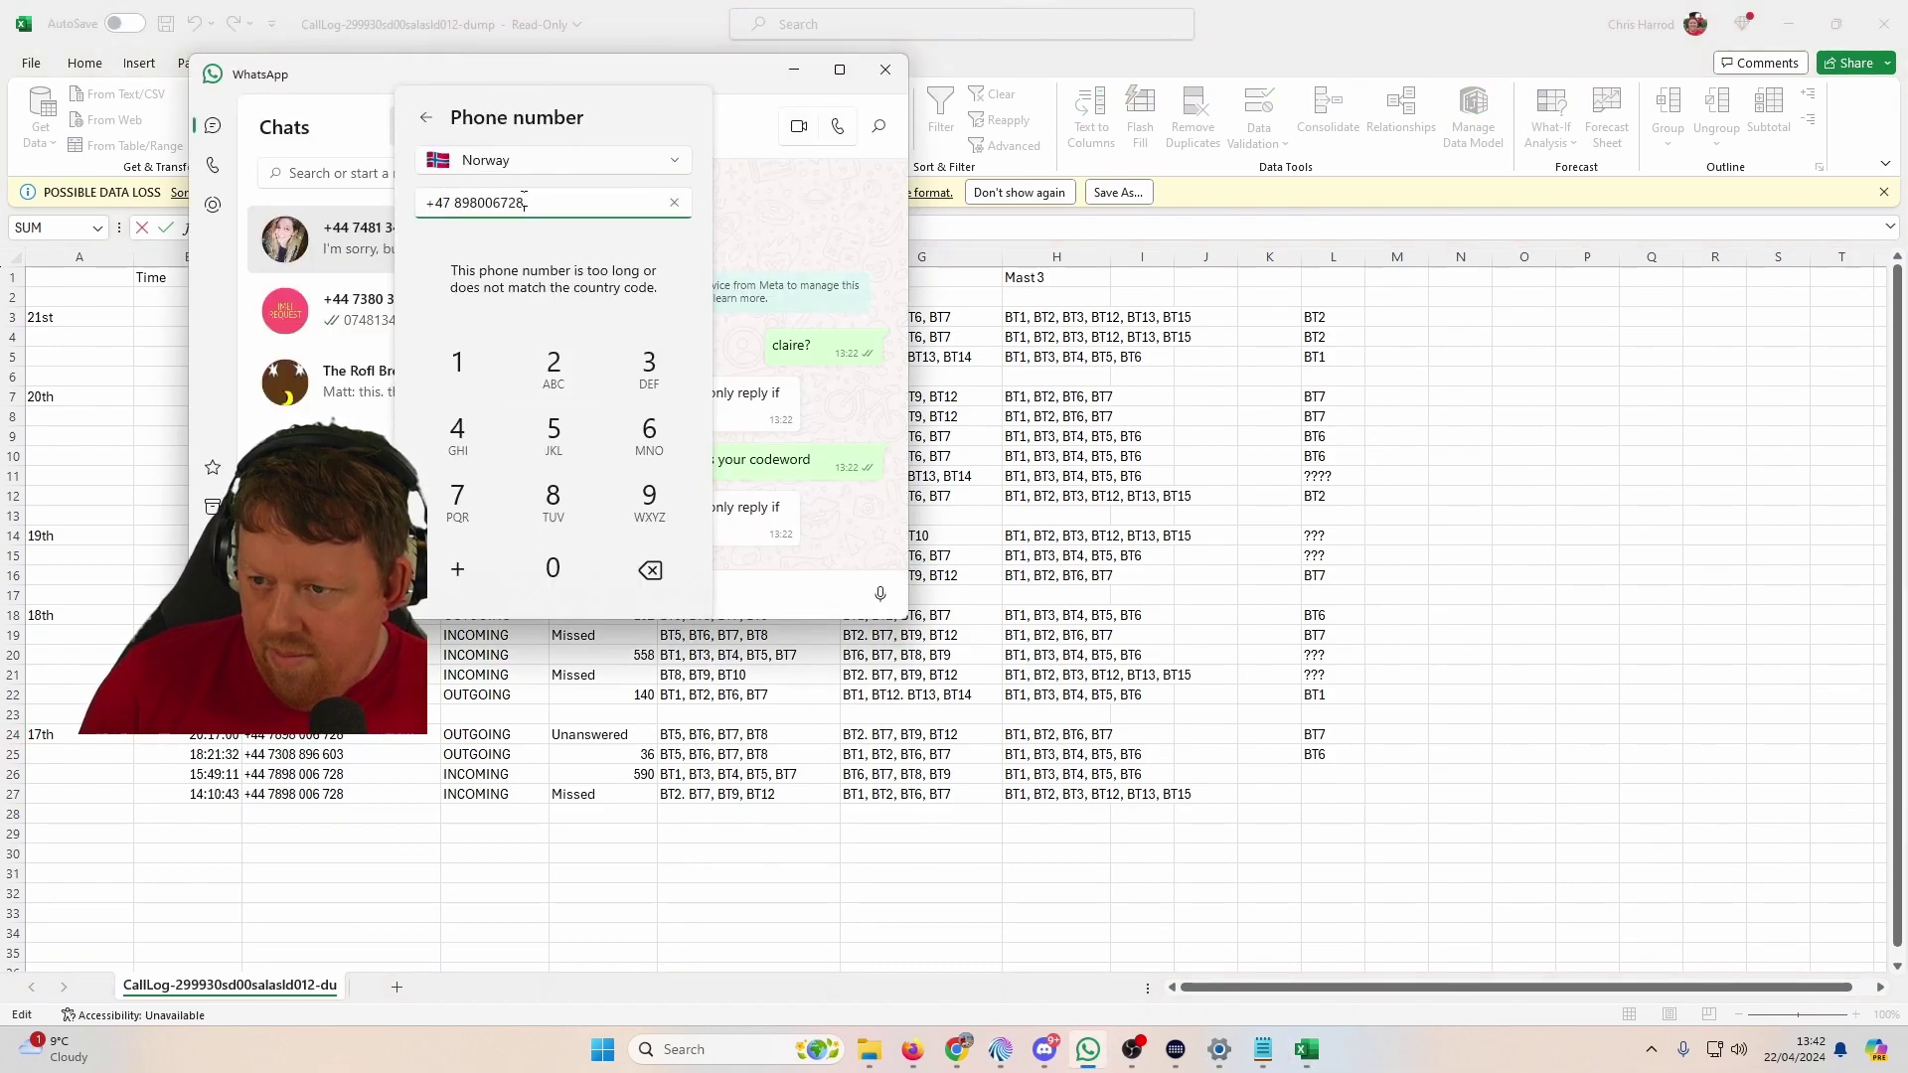
text(4)
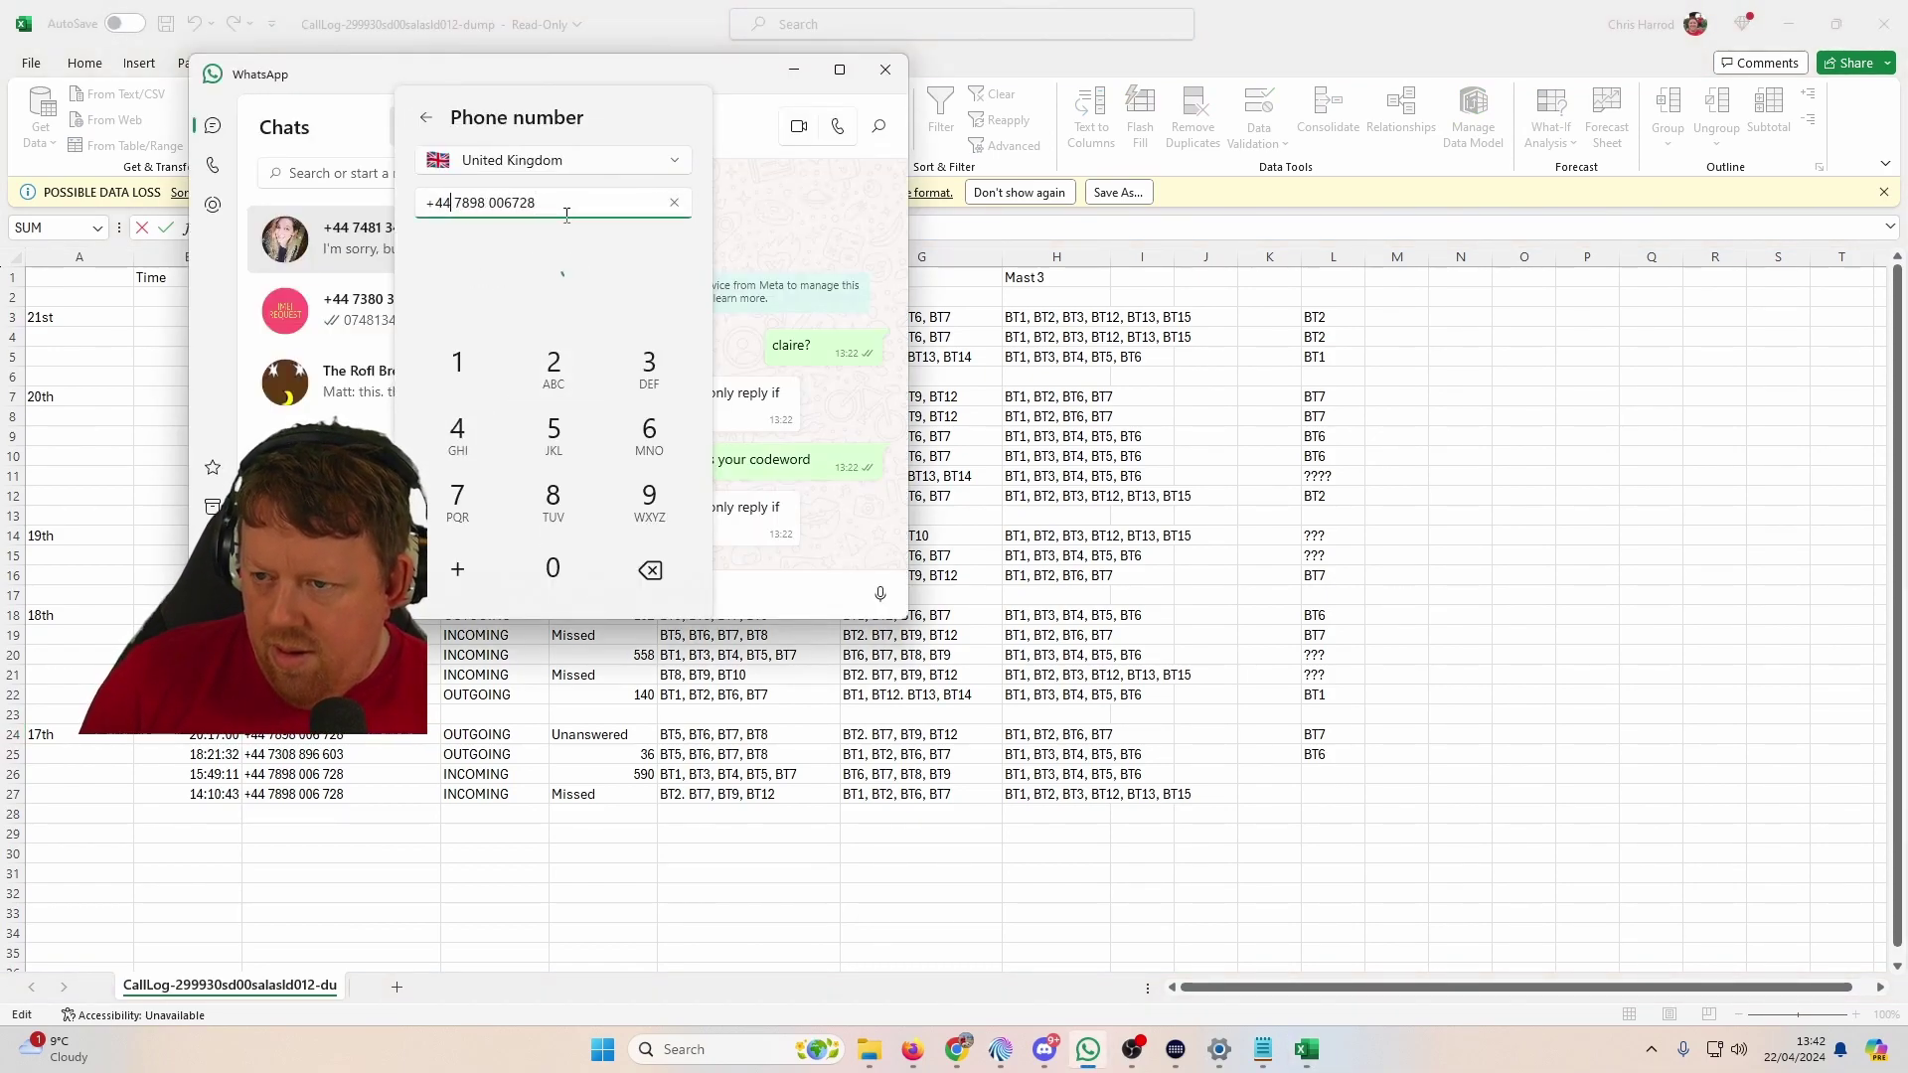
key(alt)
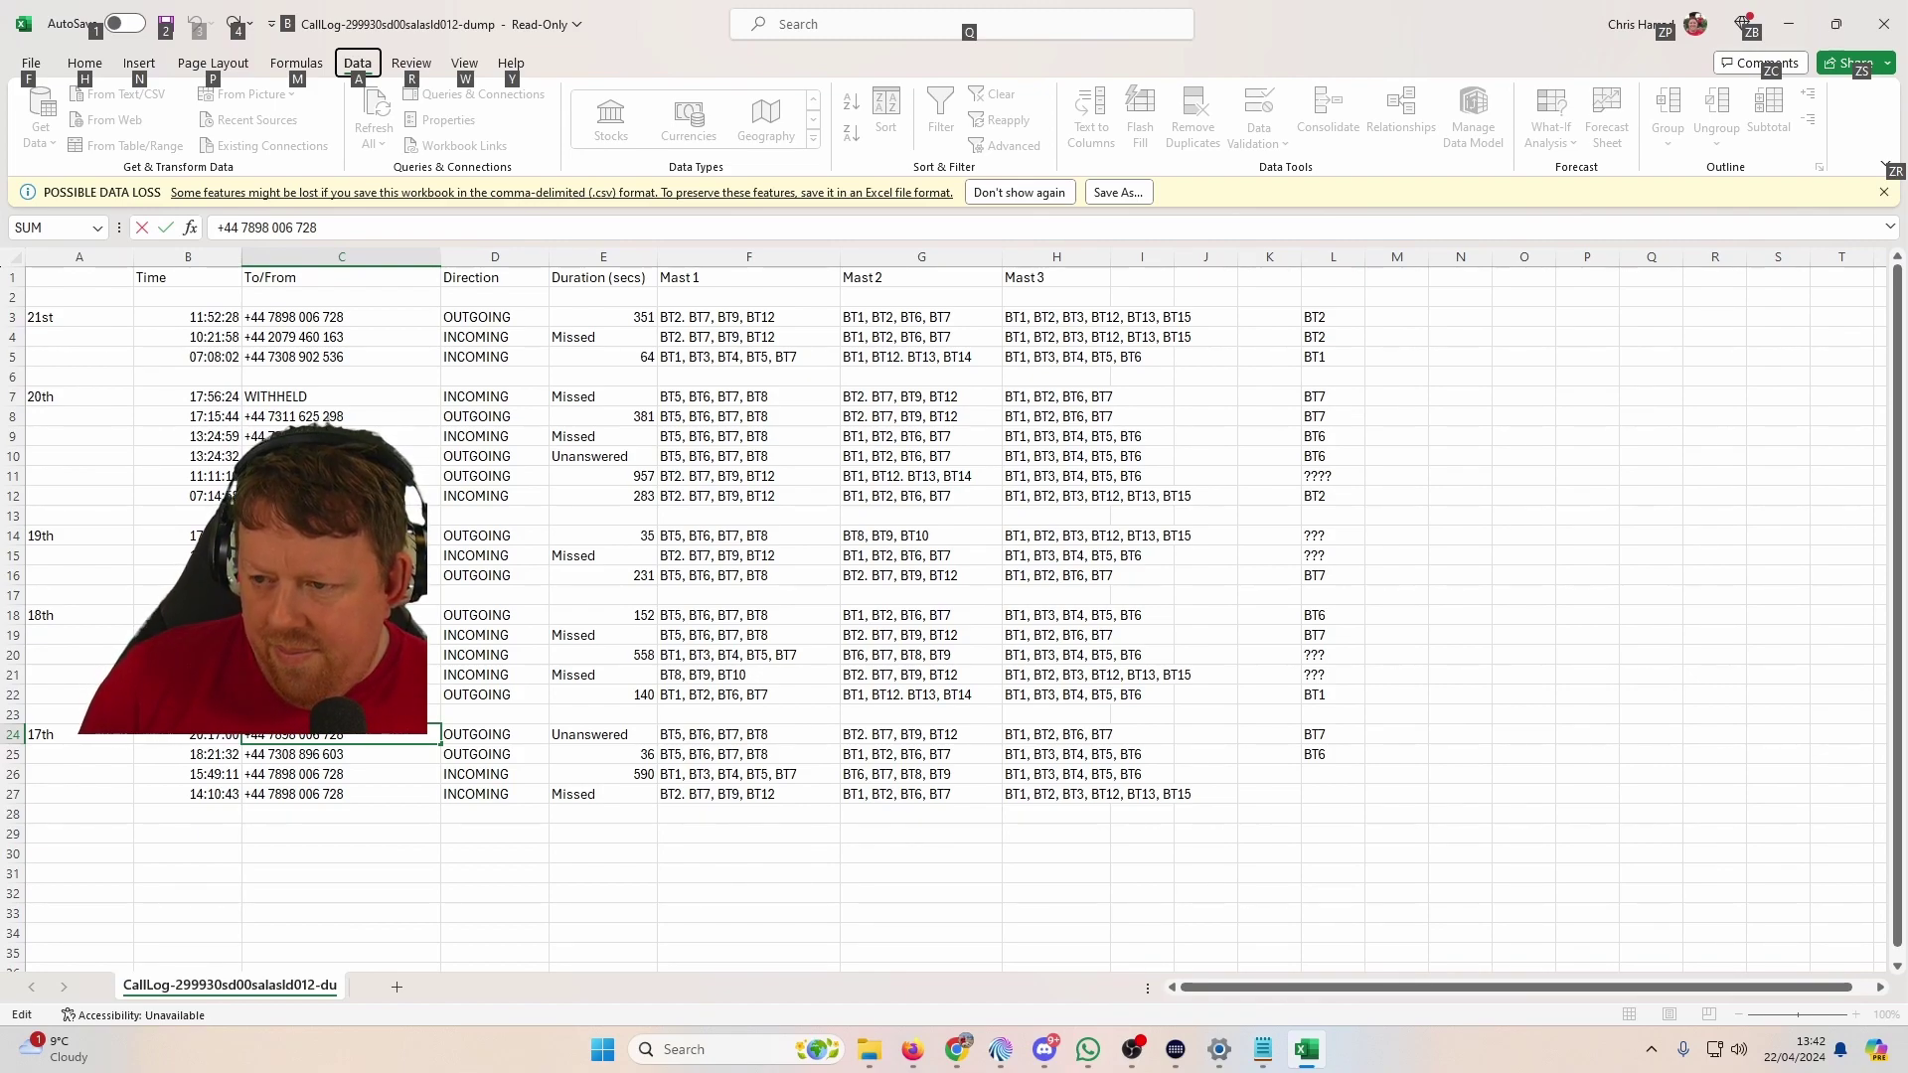
Step: Return to Firefox and bring up the Tracking Map postcode form
key(alt+Tab)
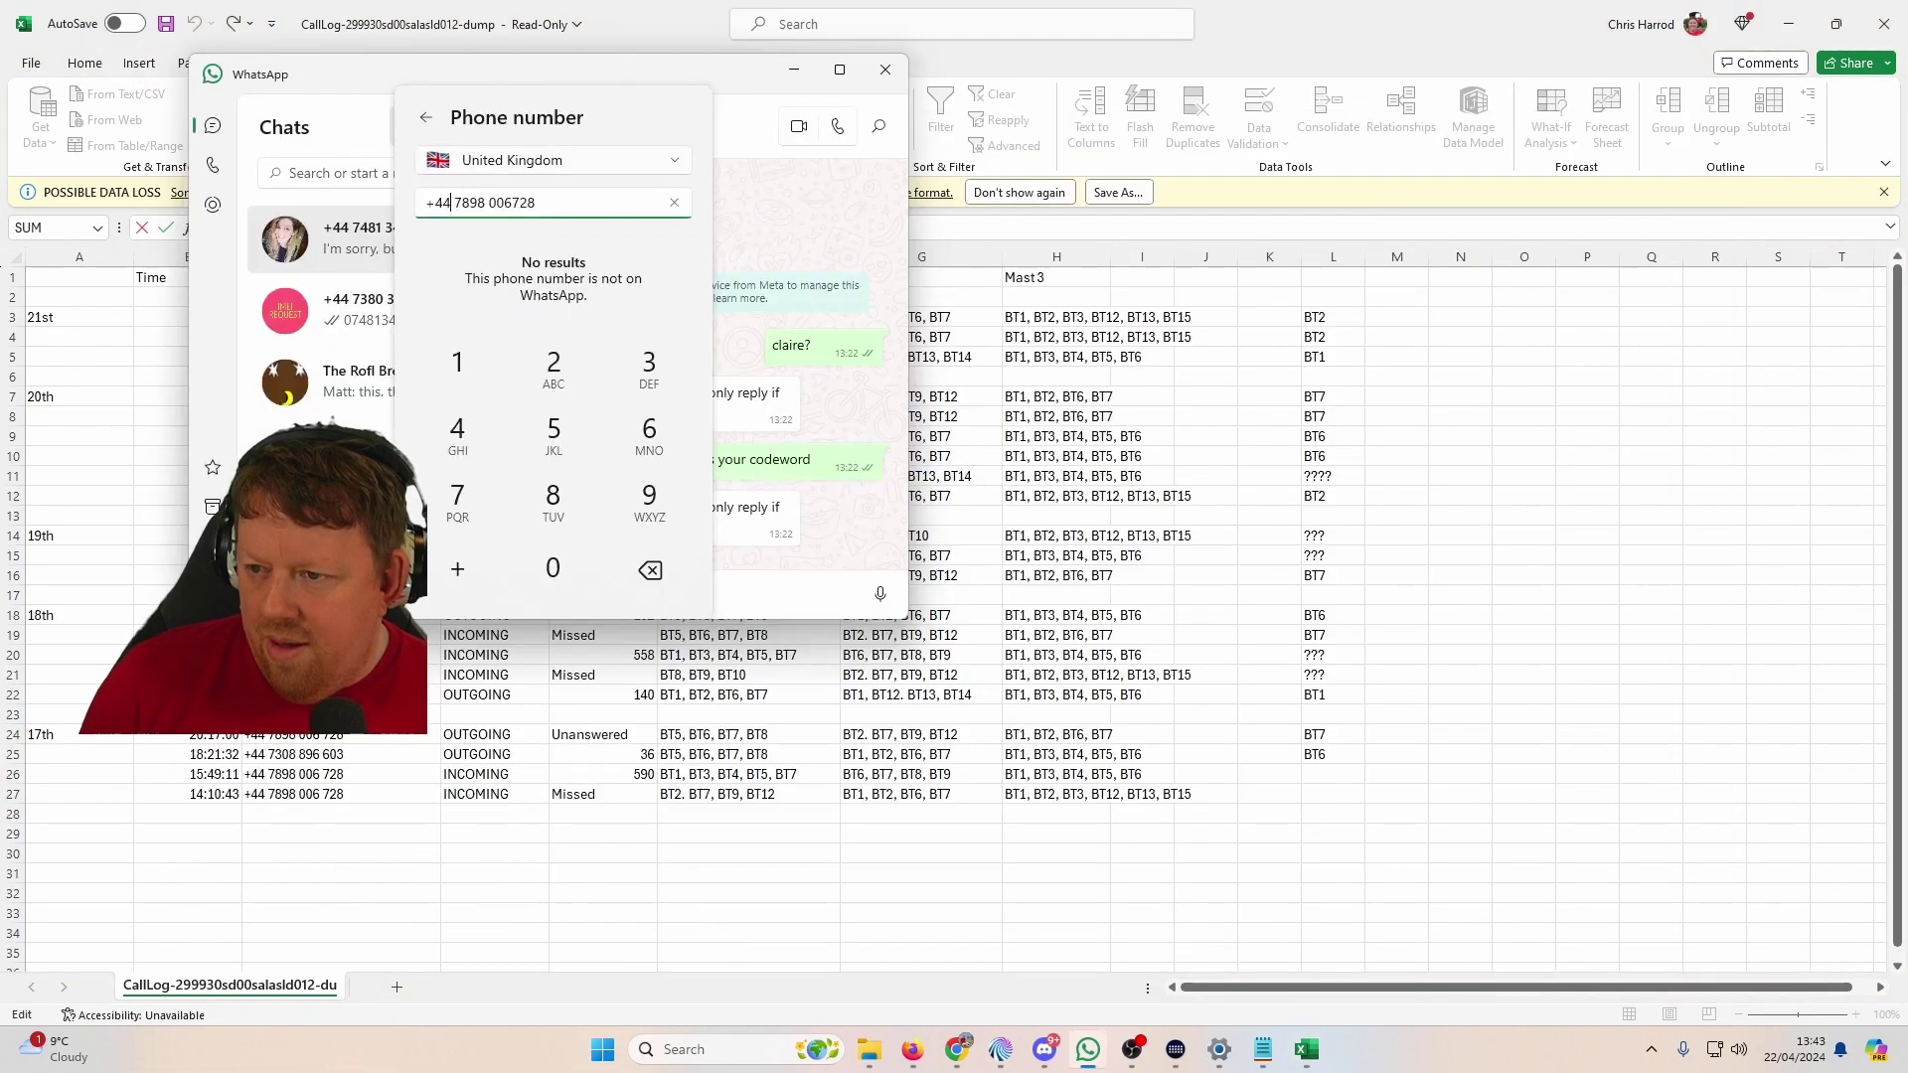
key(alt+Tab)
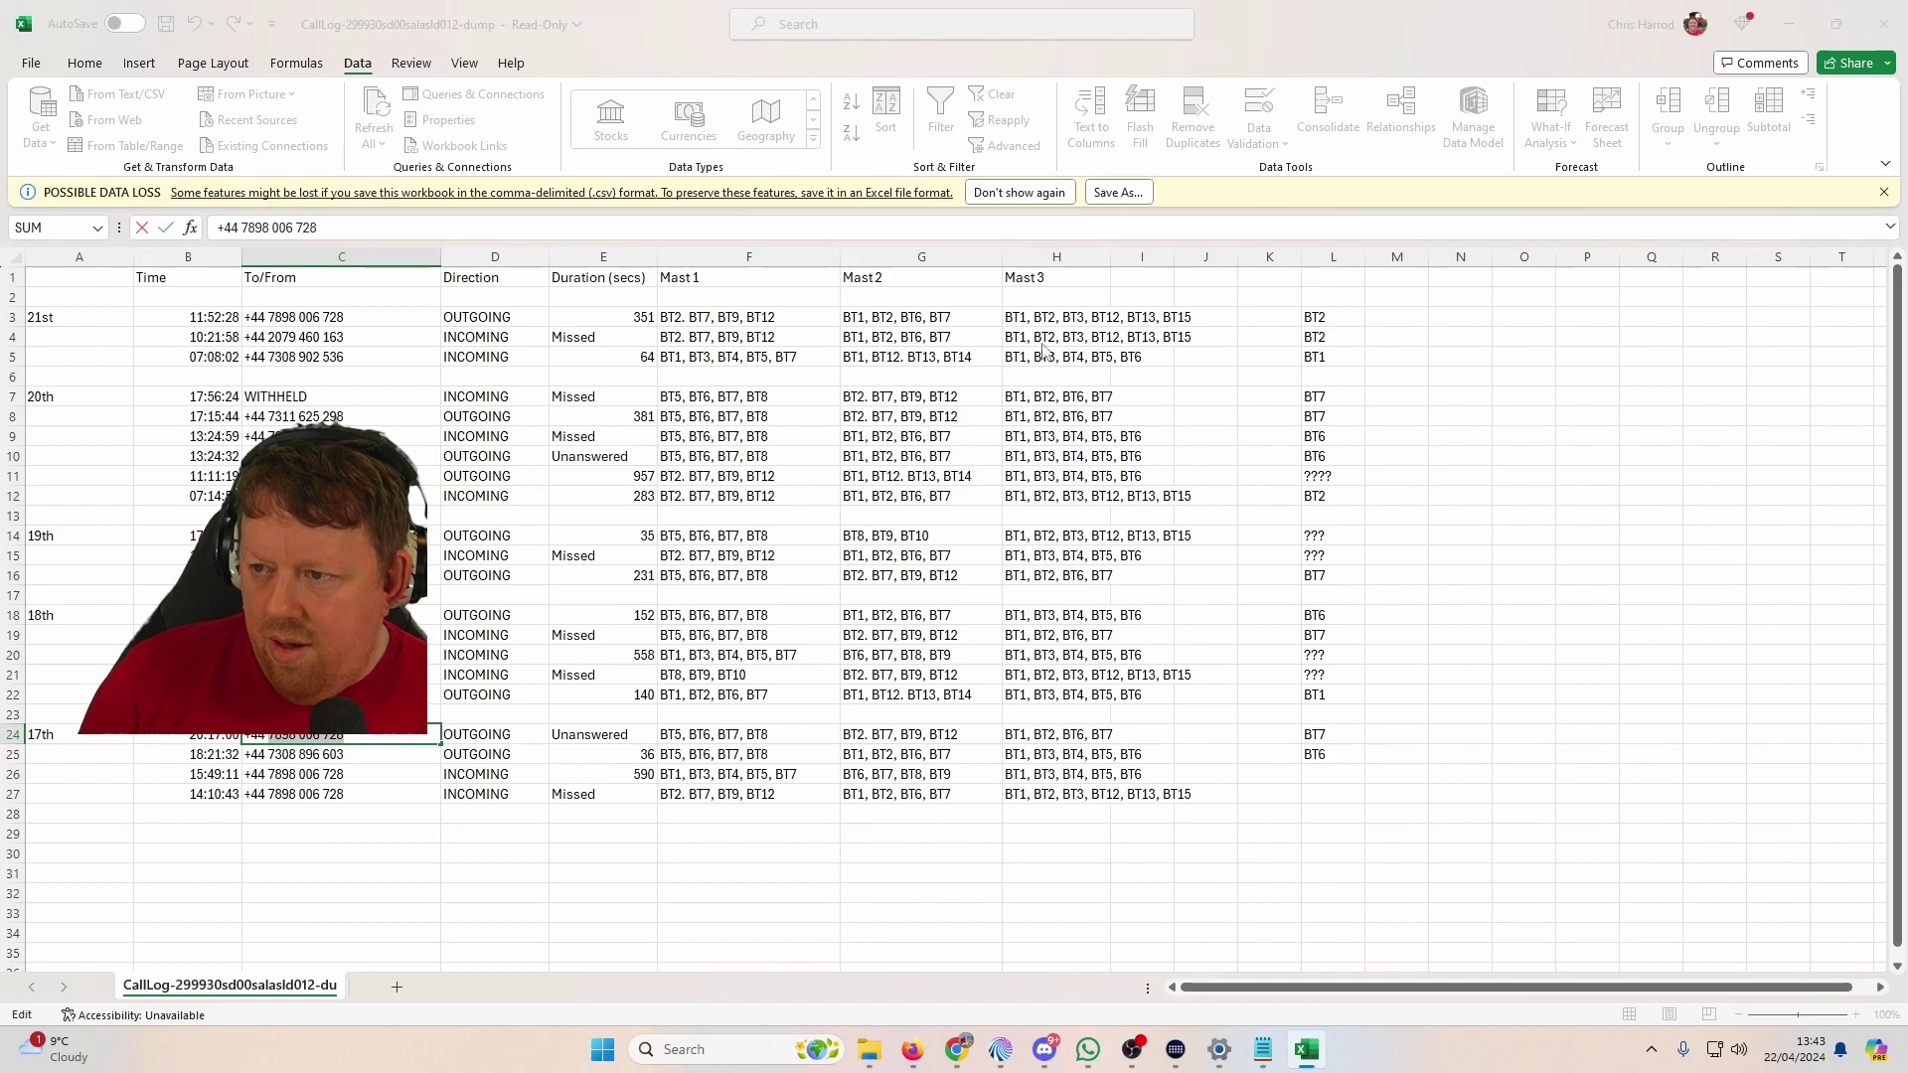
key(alt+Tab)
key(Tab)
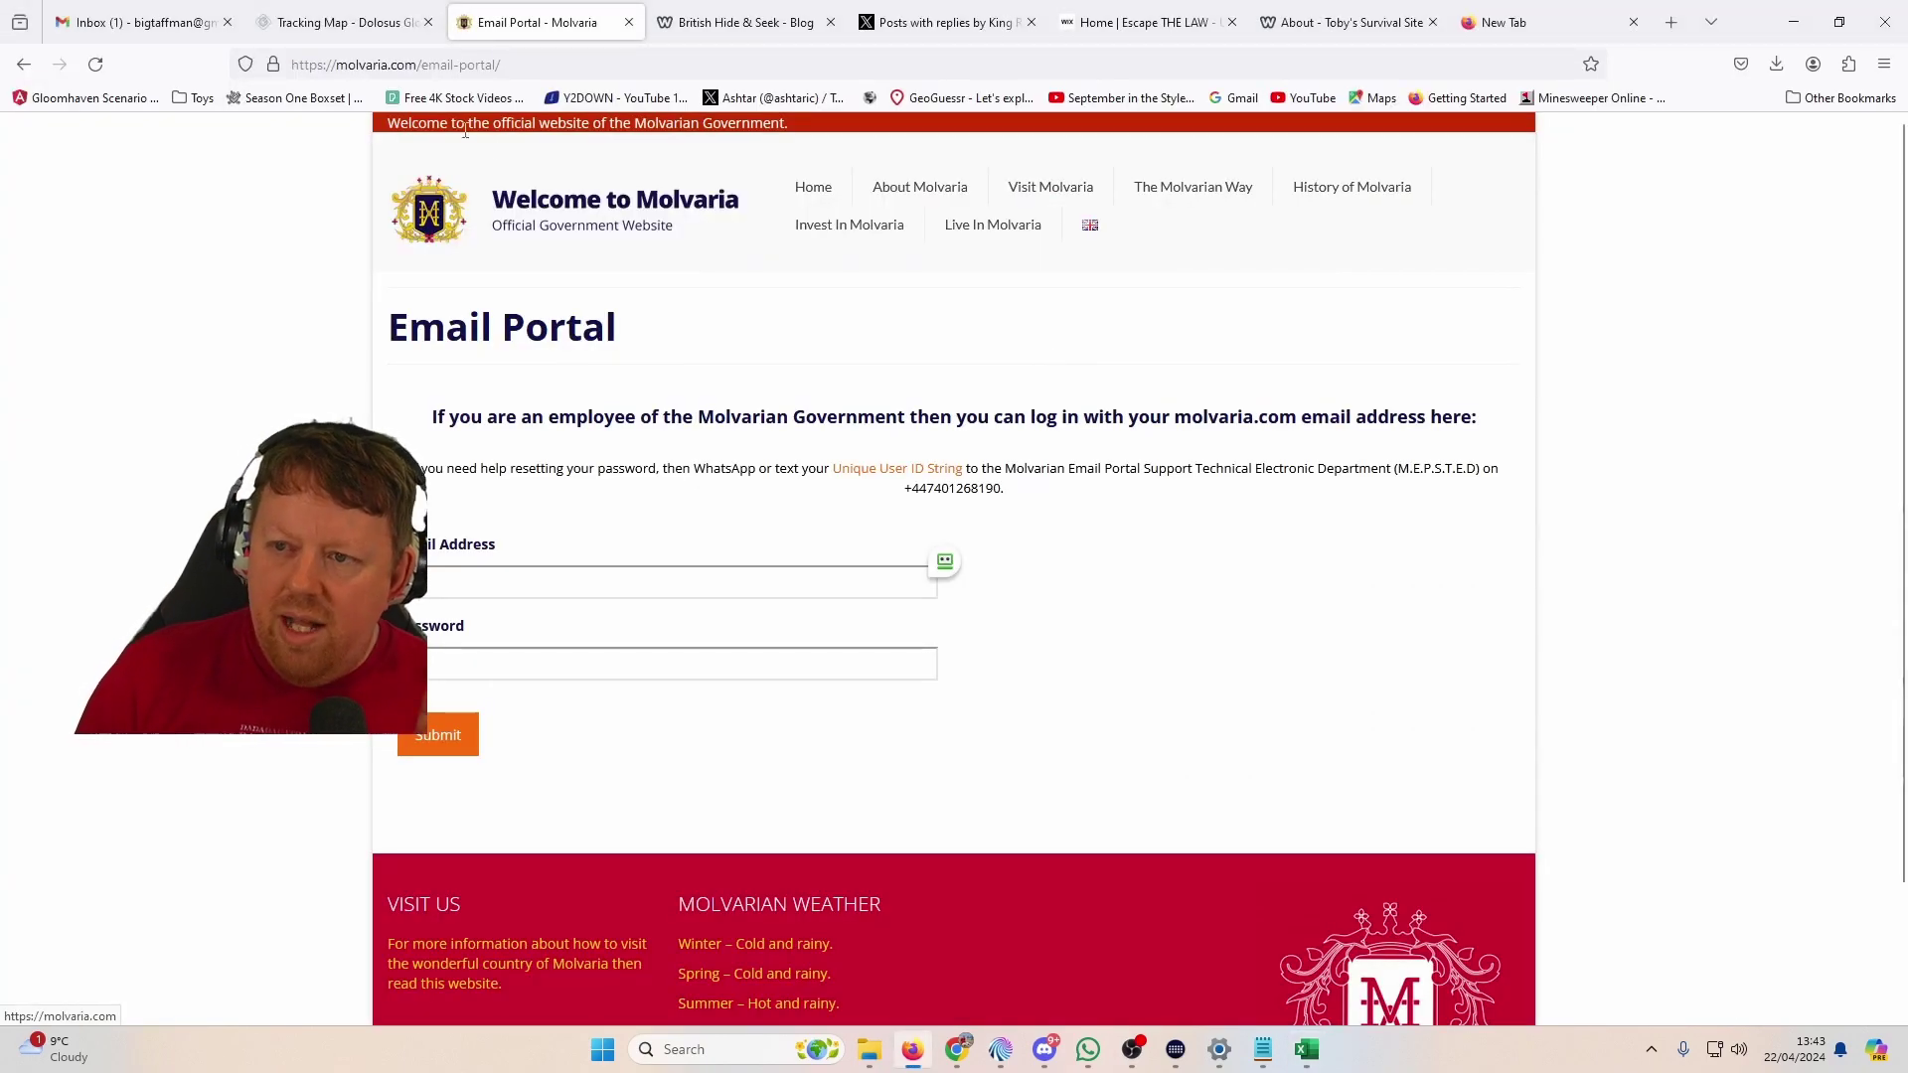
click(358, 24)
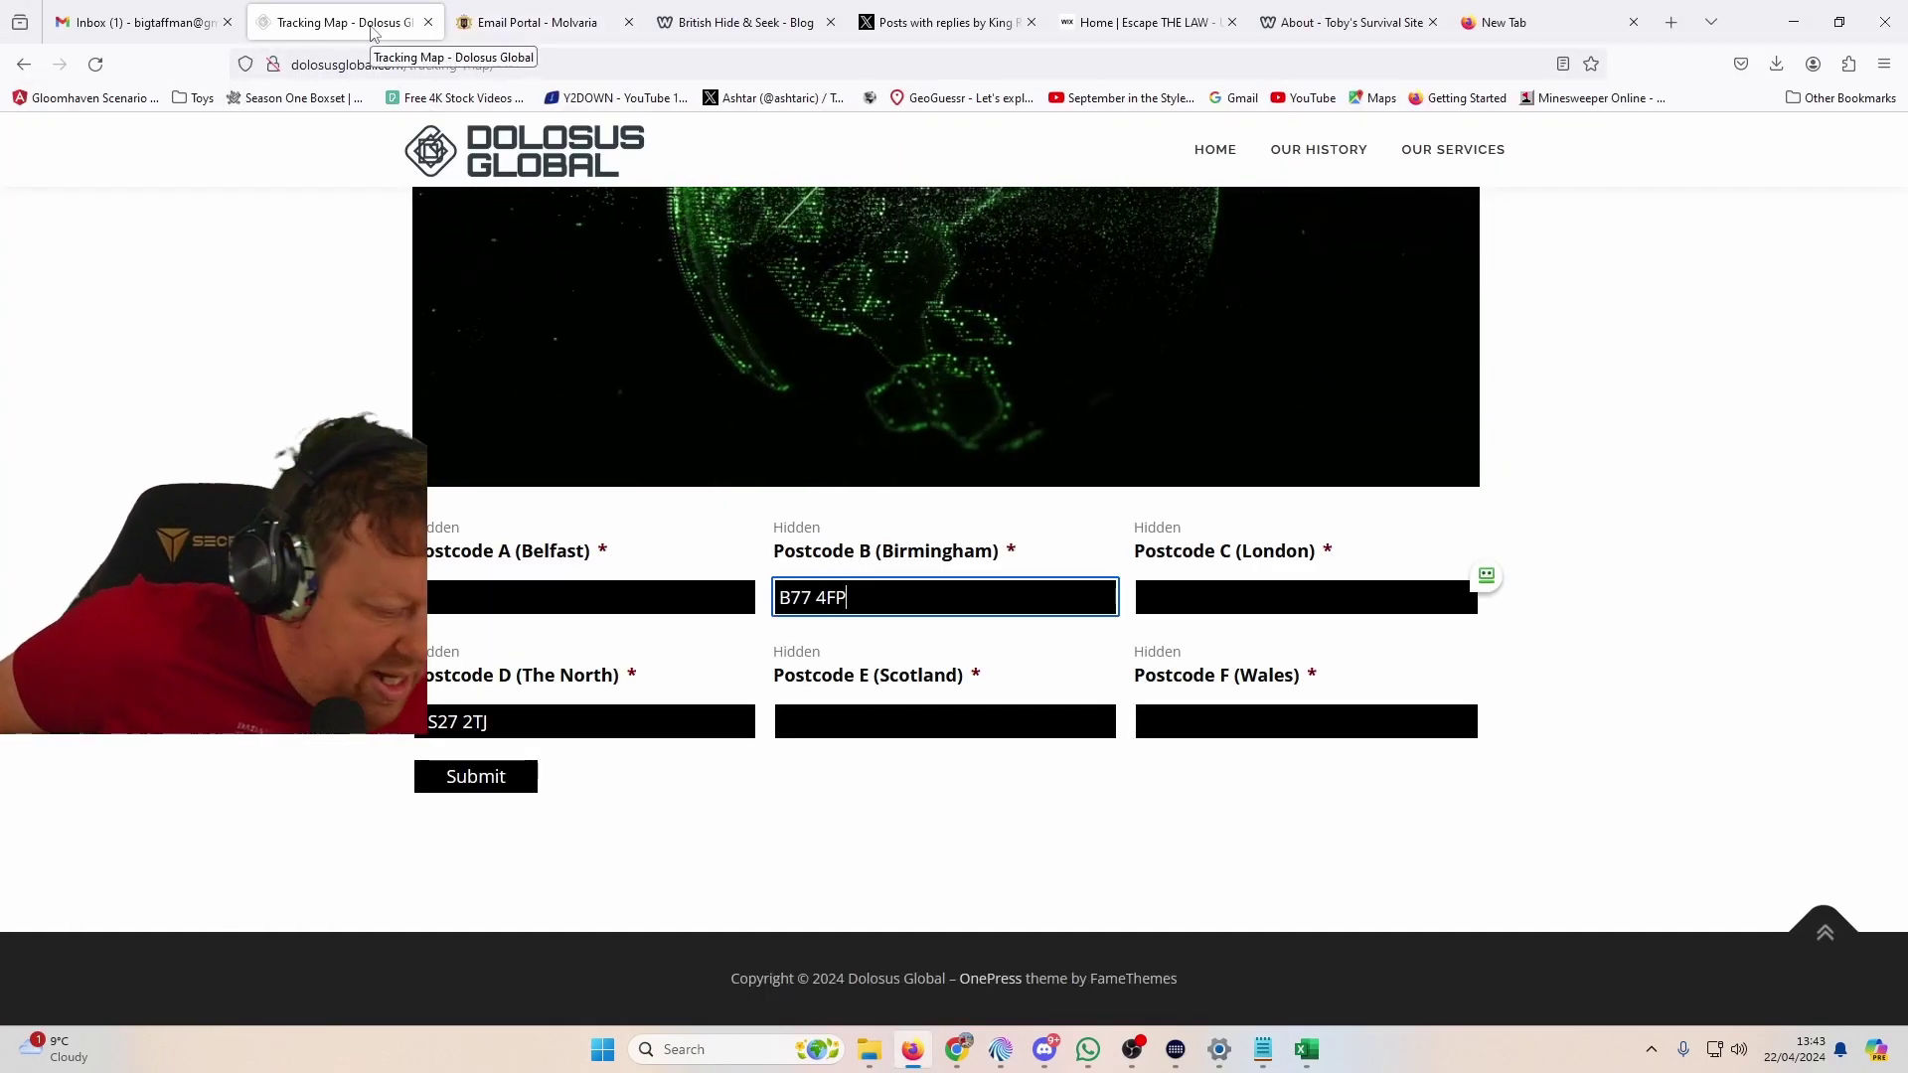
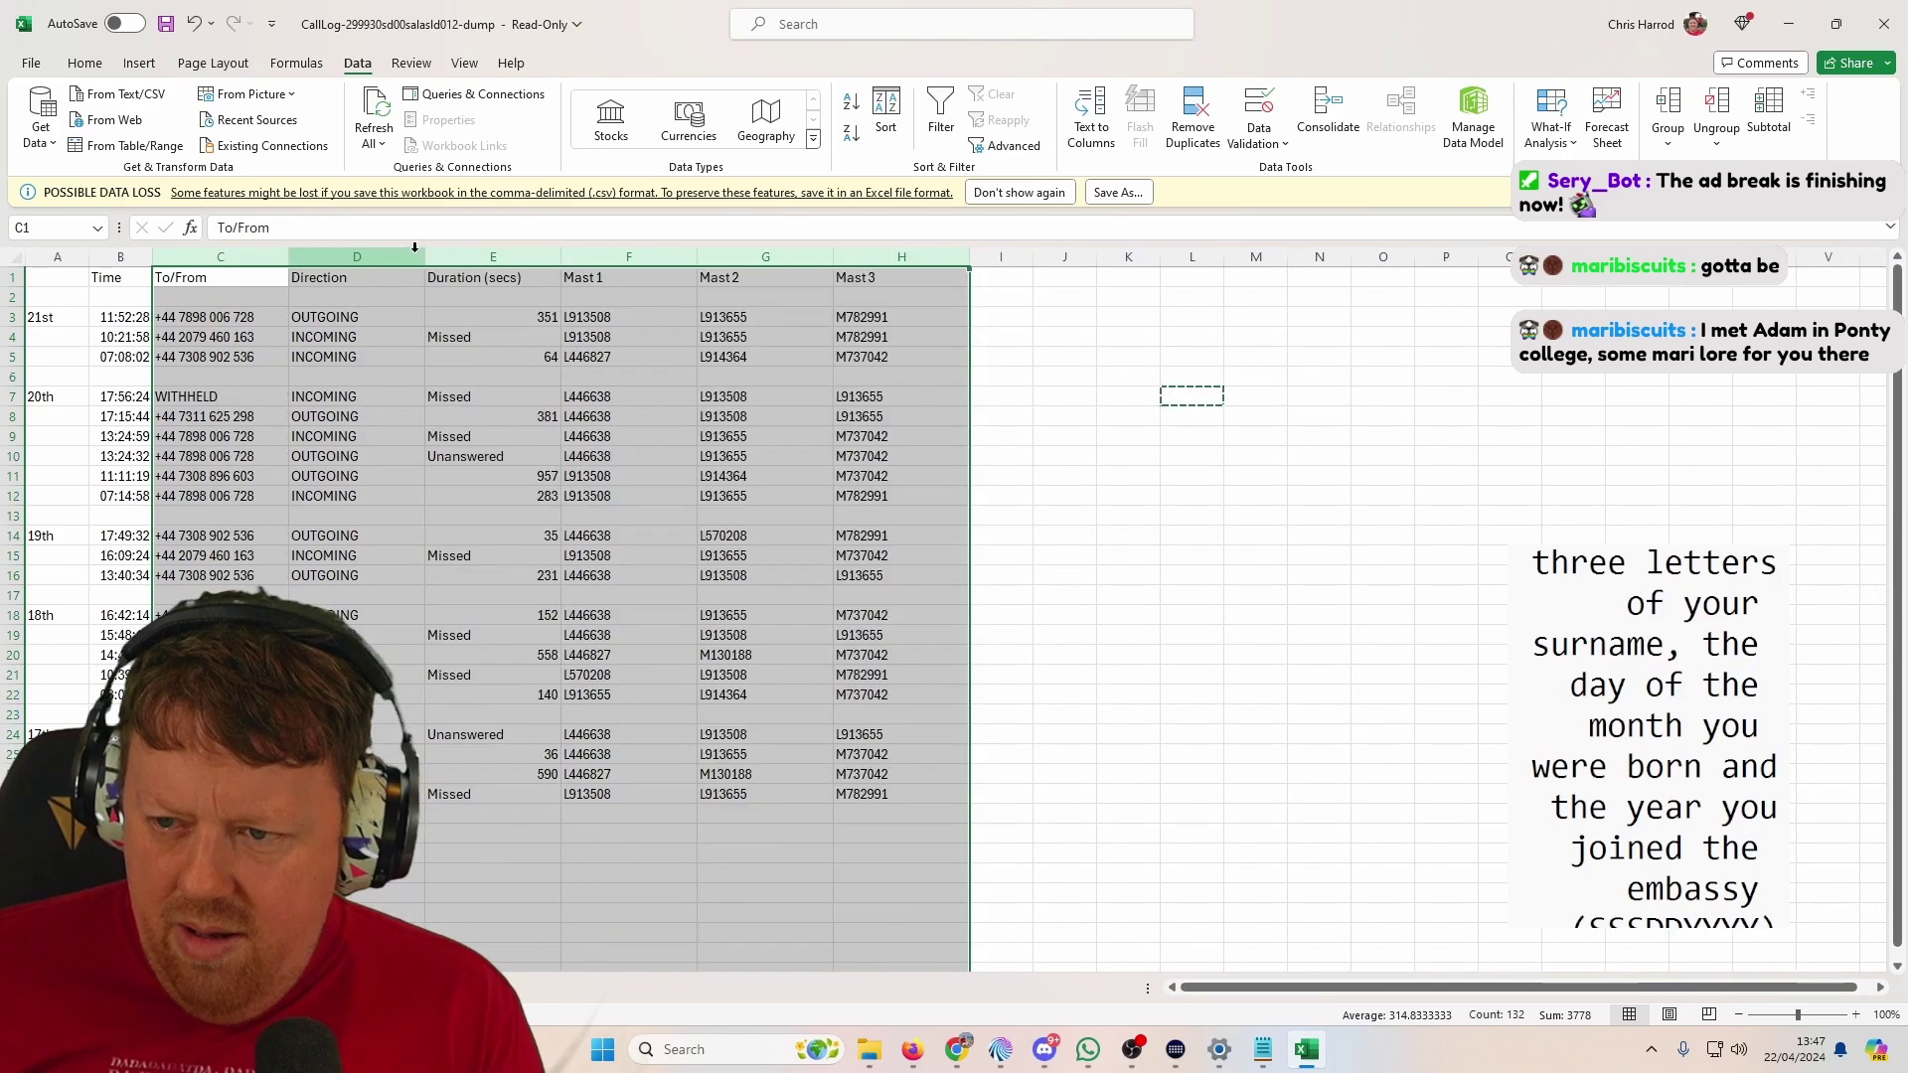
Step: Copy the Mast1–Mast3 codes from F3:H27 into columns K to M, starting at K3
click(643, 325)
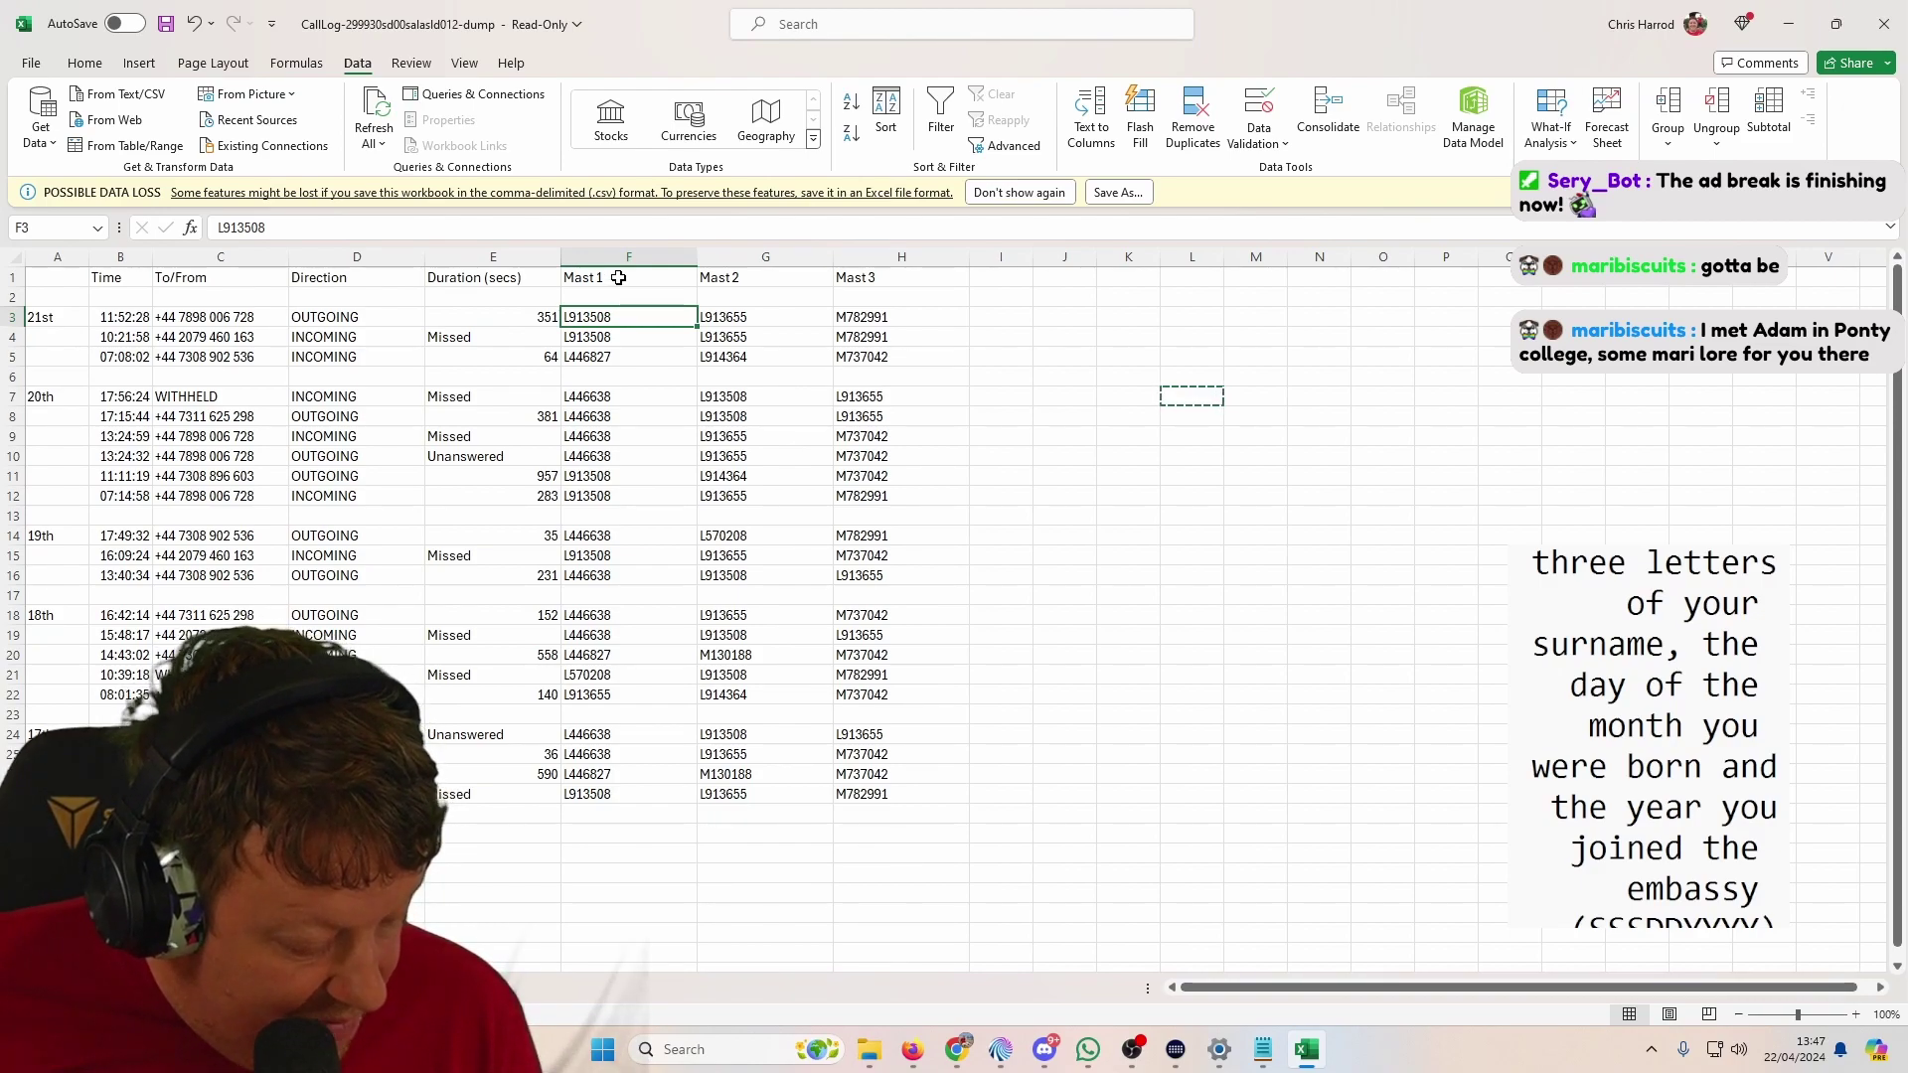
drag(626, 316, 870, 719)
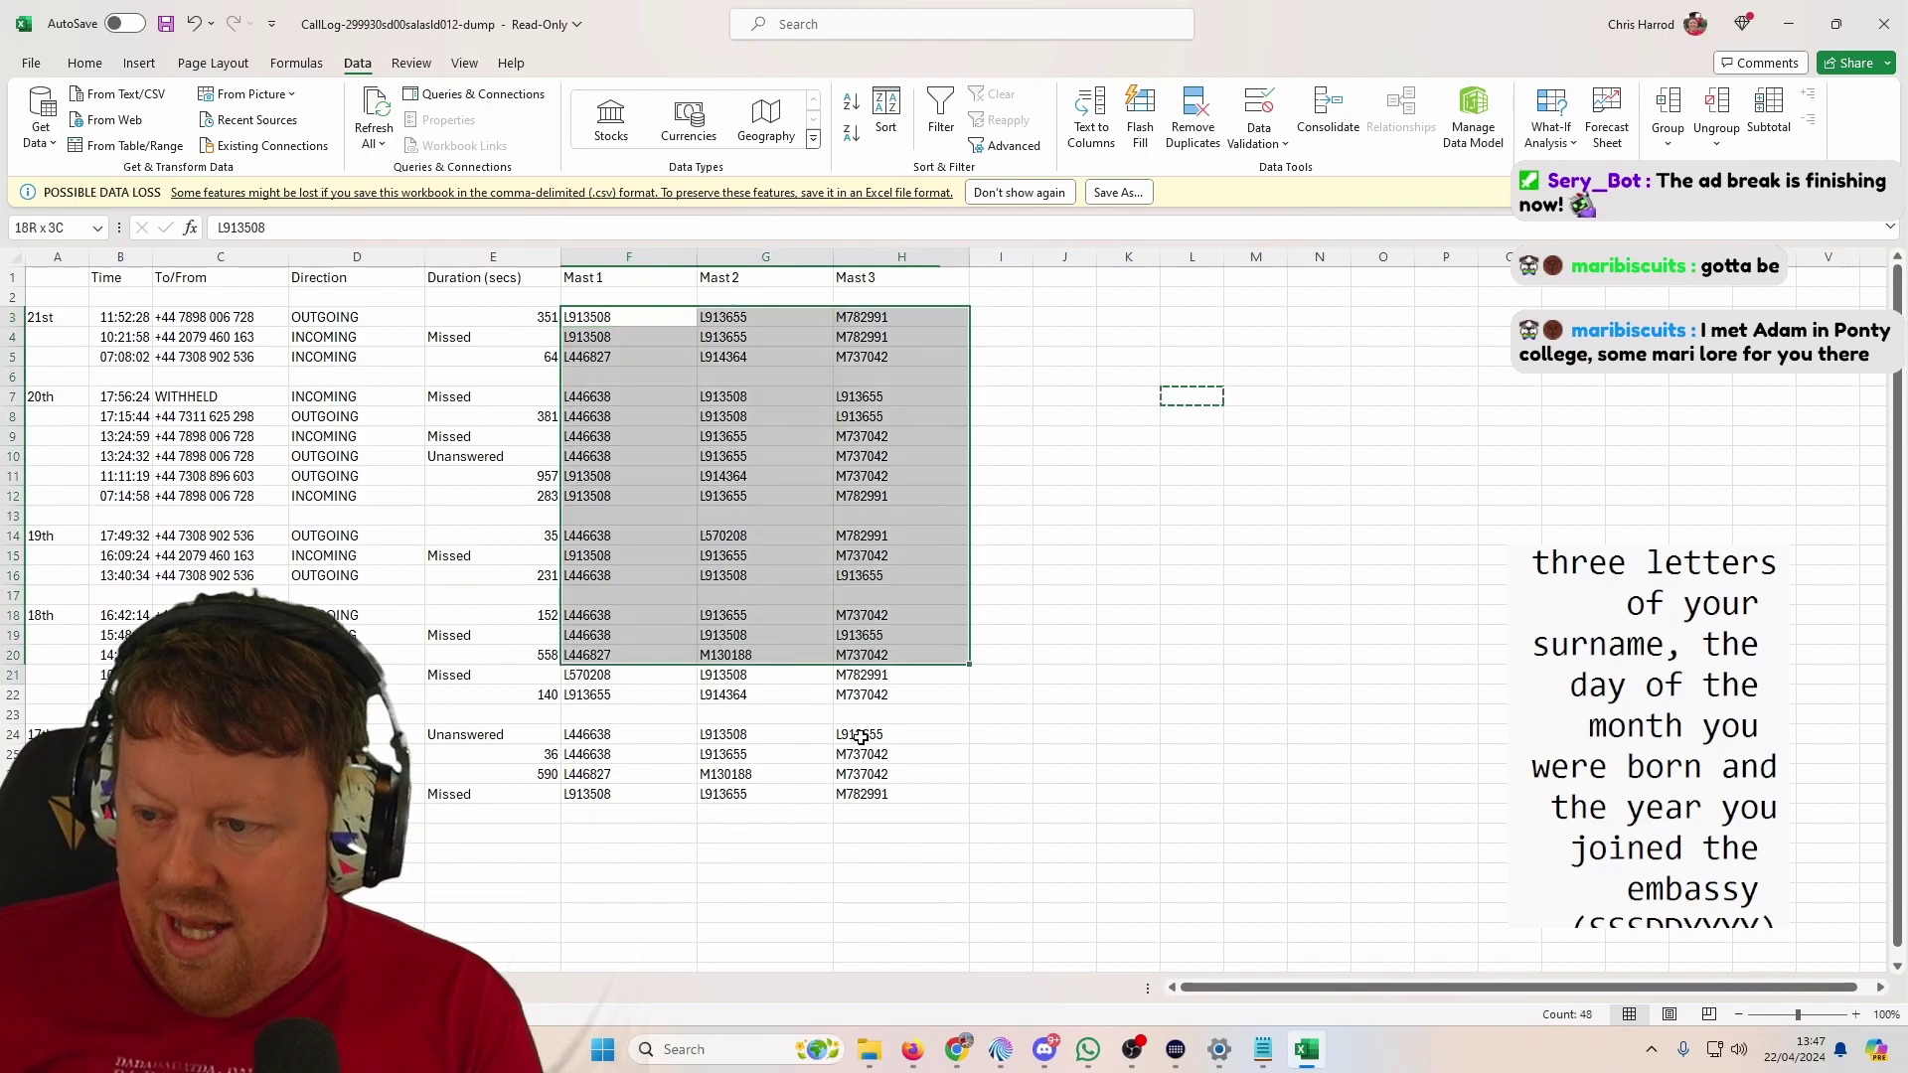
drag(866, 789, 869, 793)
key(ctrl+c)
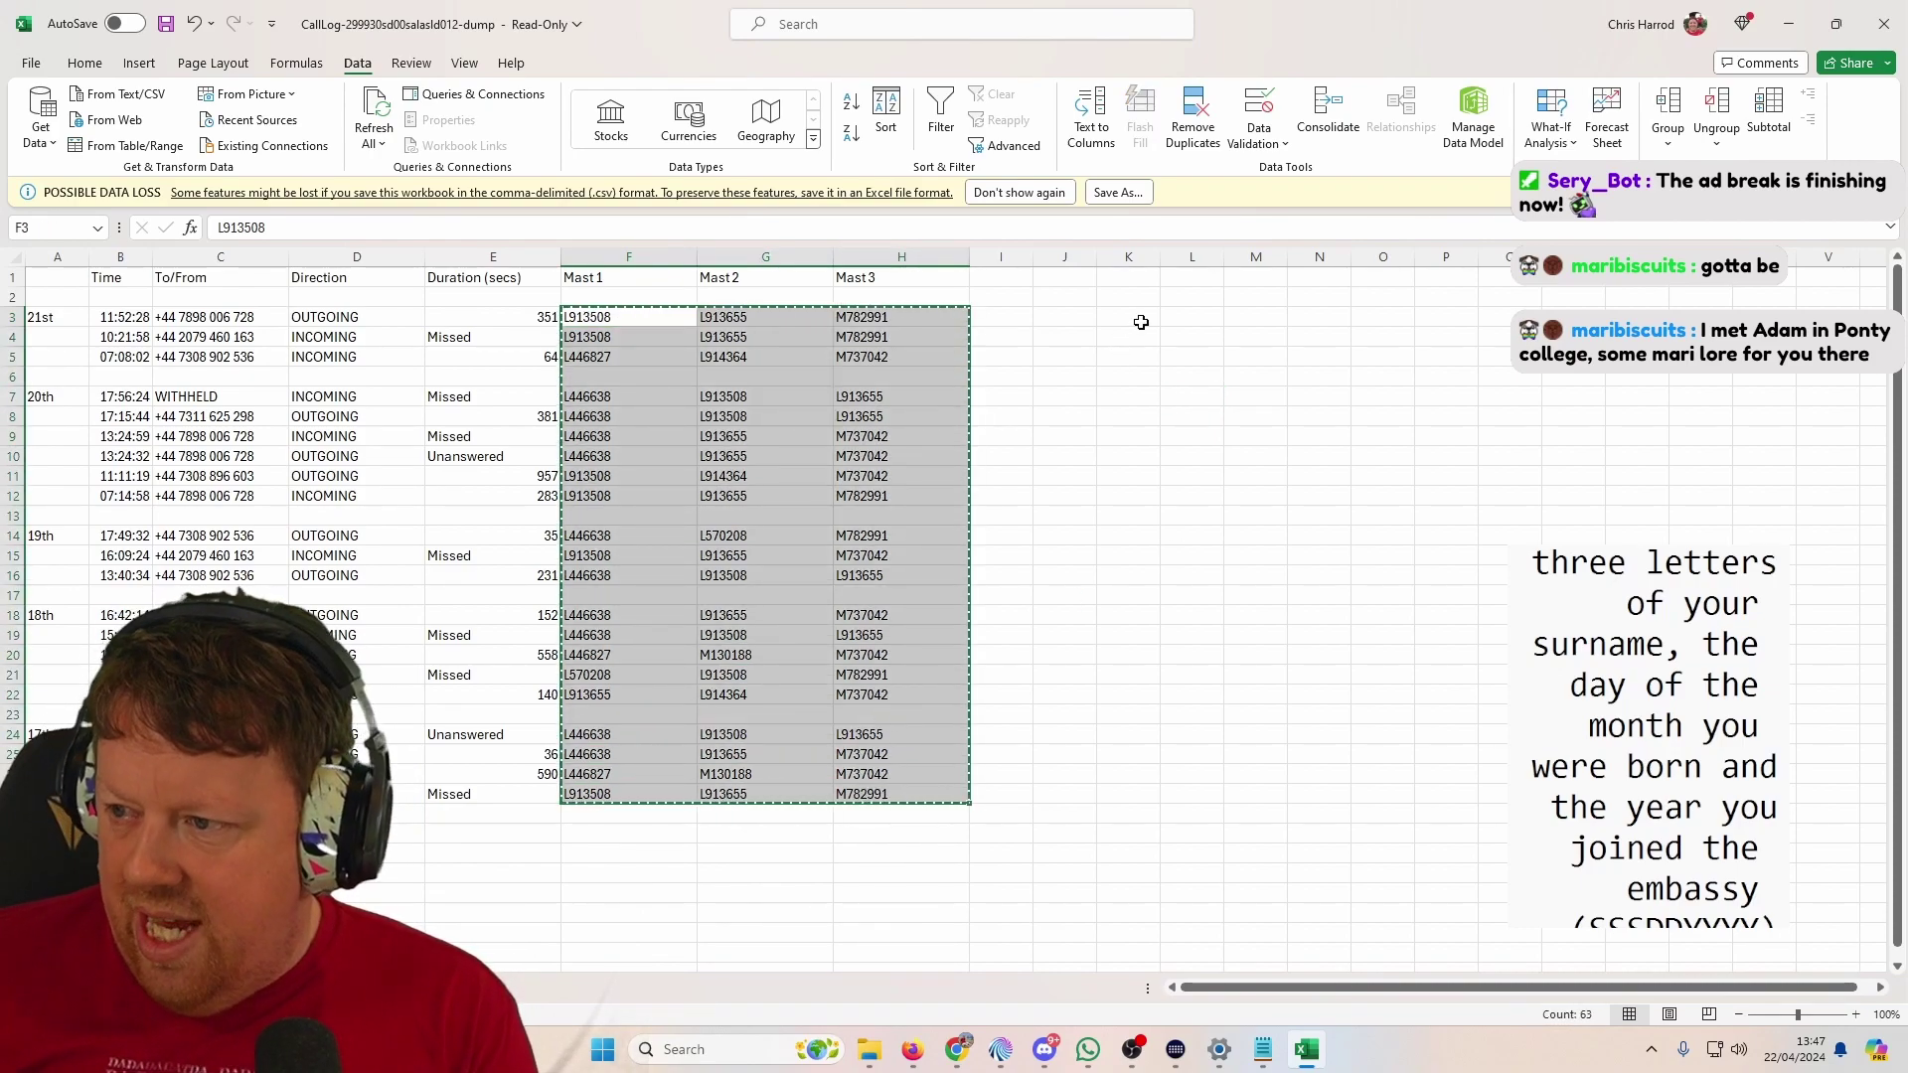
click(1139, 327)
key(ctrl+v)
drag(1129, 256, 1256, 256)
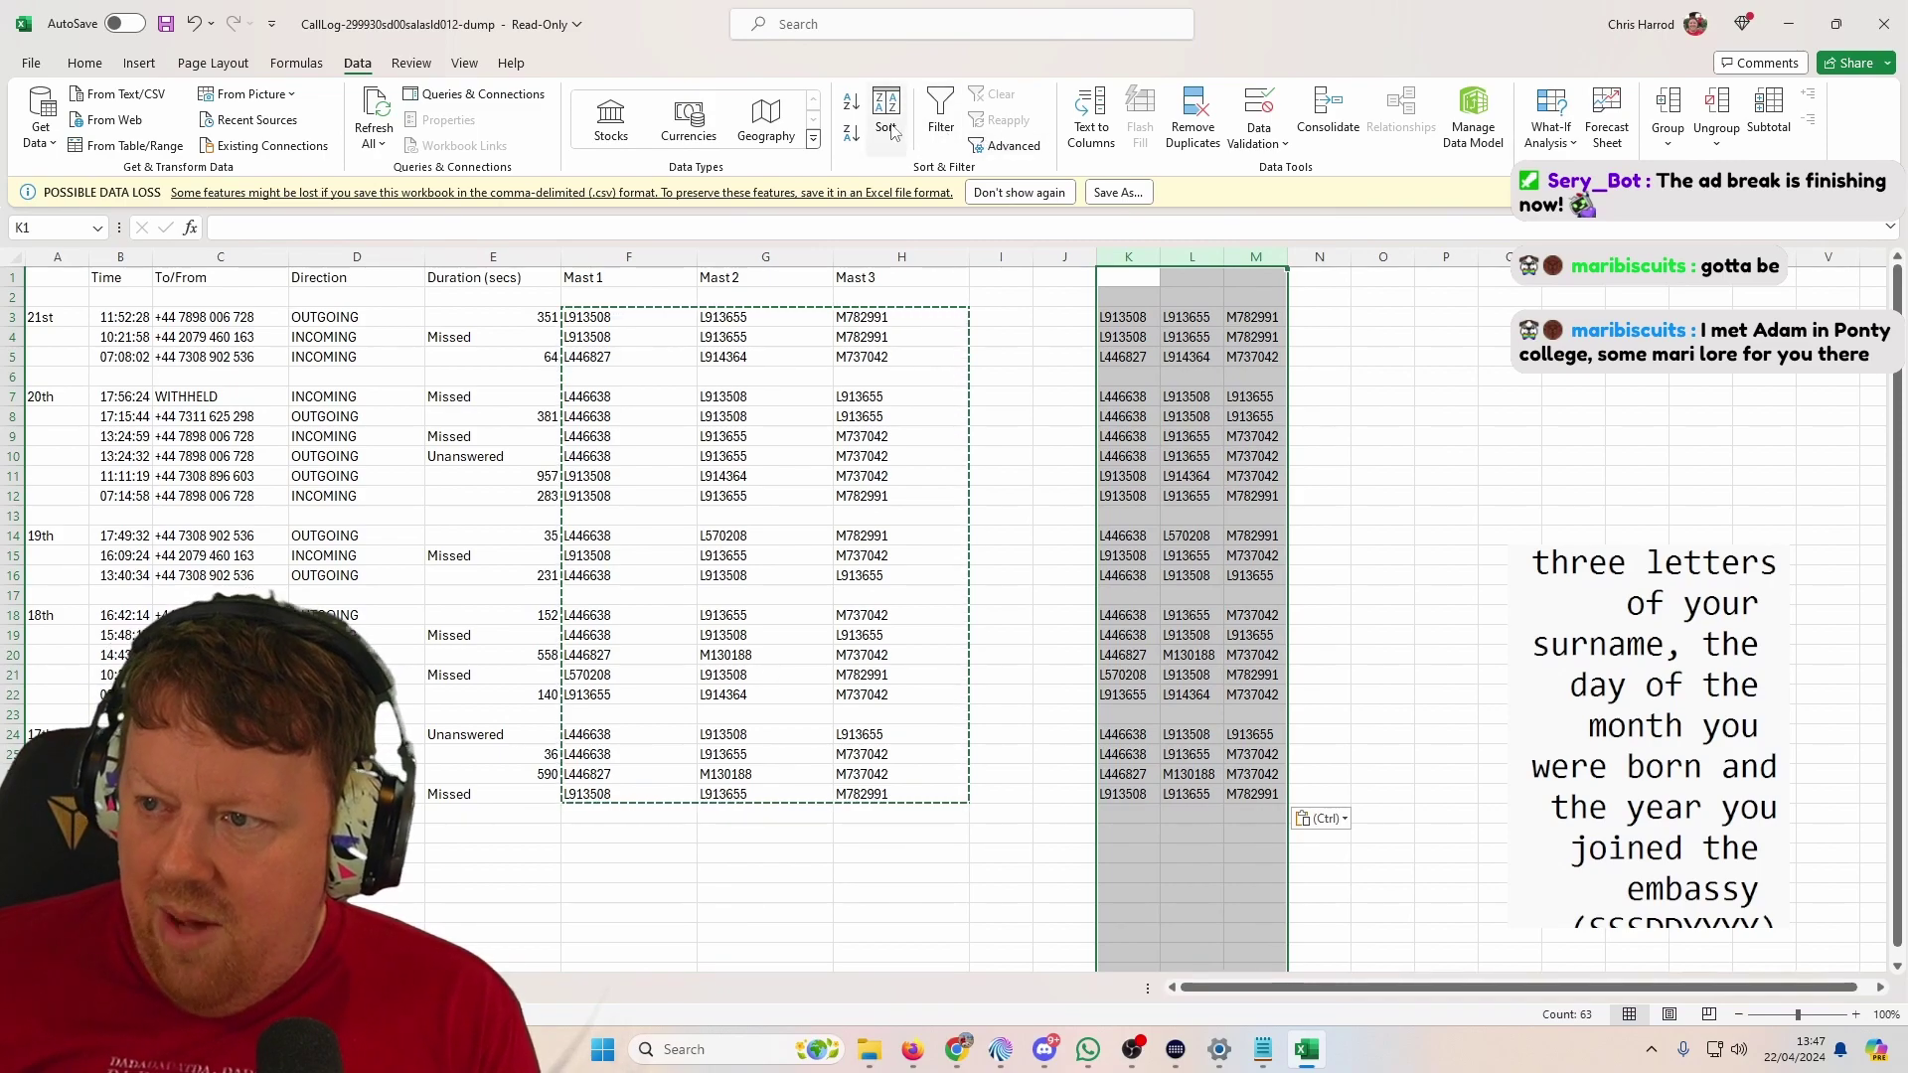
right_click(1123, 347)
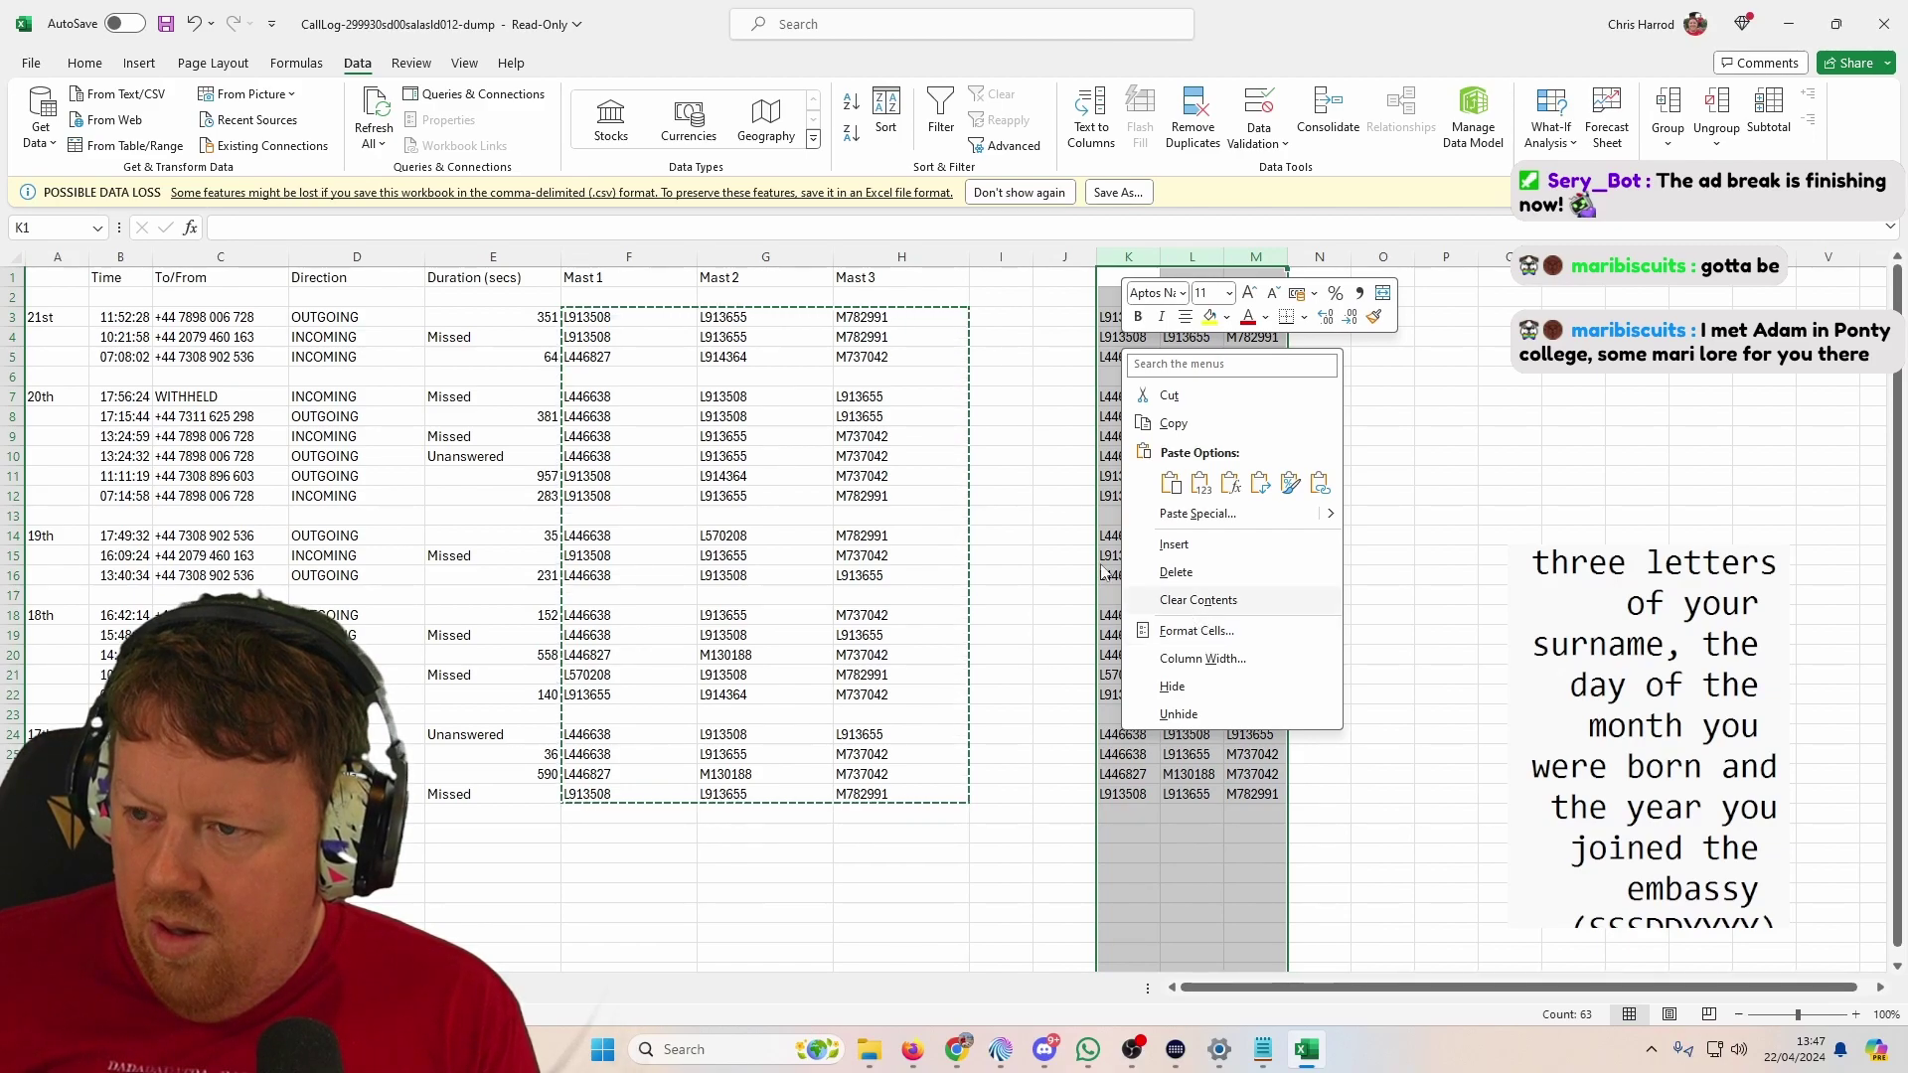
click(30, 66)
click(31, 65)
click(24, 66)
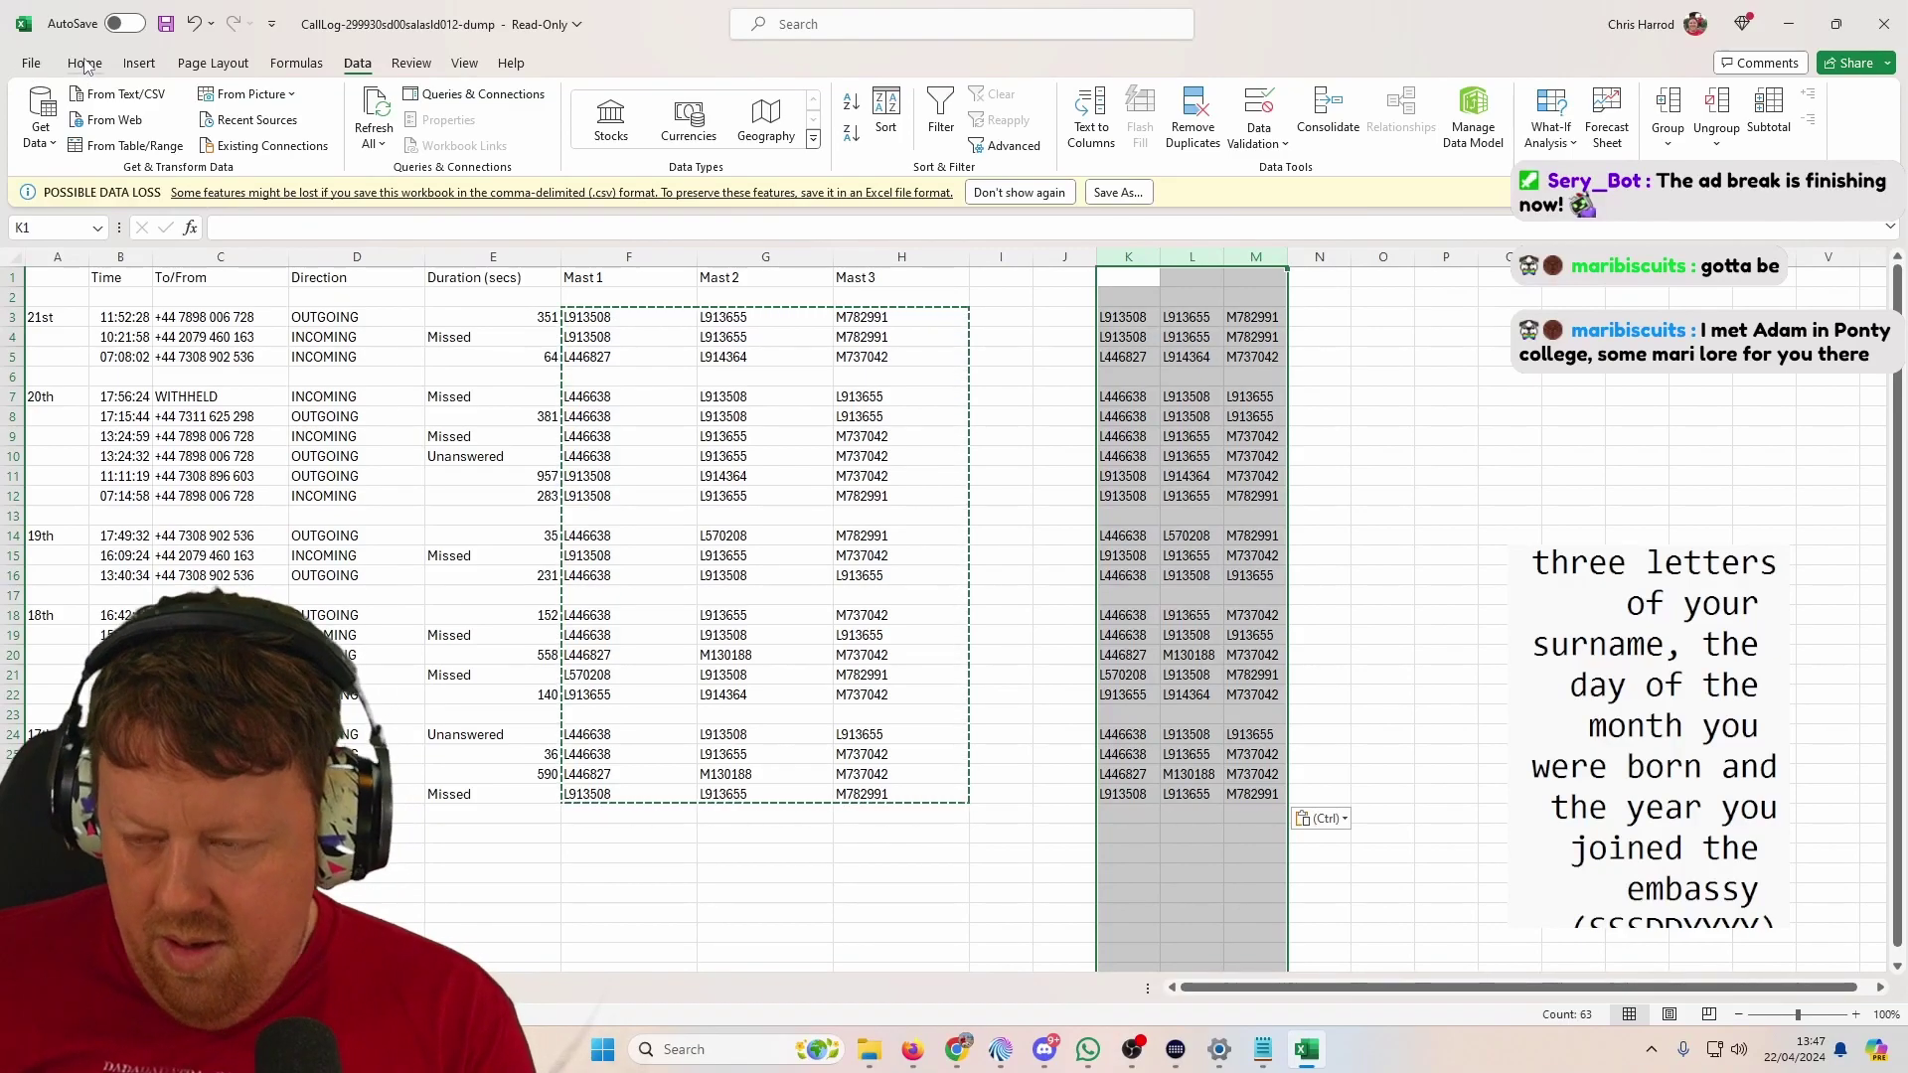
Step: Replace every L914364 in the copied codes with '1 12 13 14'
key(ctrl+f)
text(M130188)
click(823, 532)
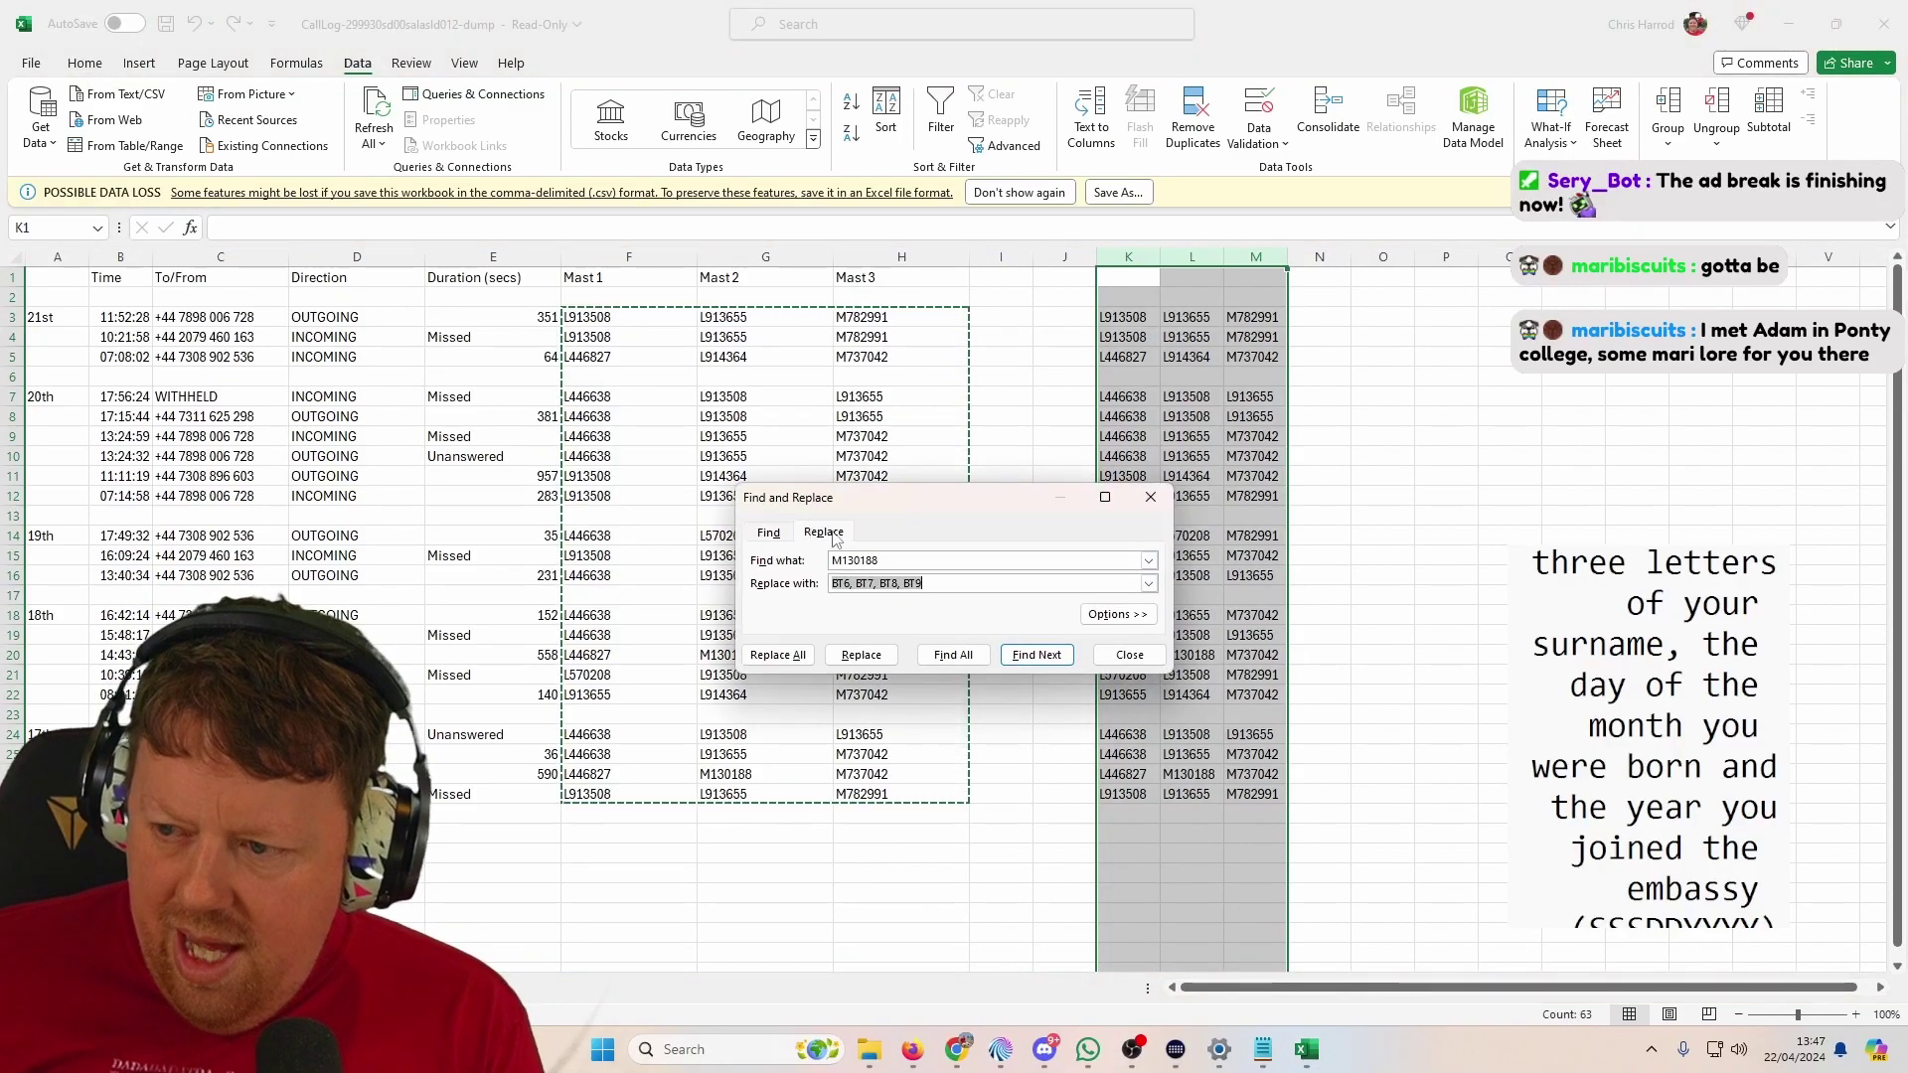
click(891, 560)
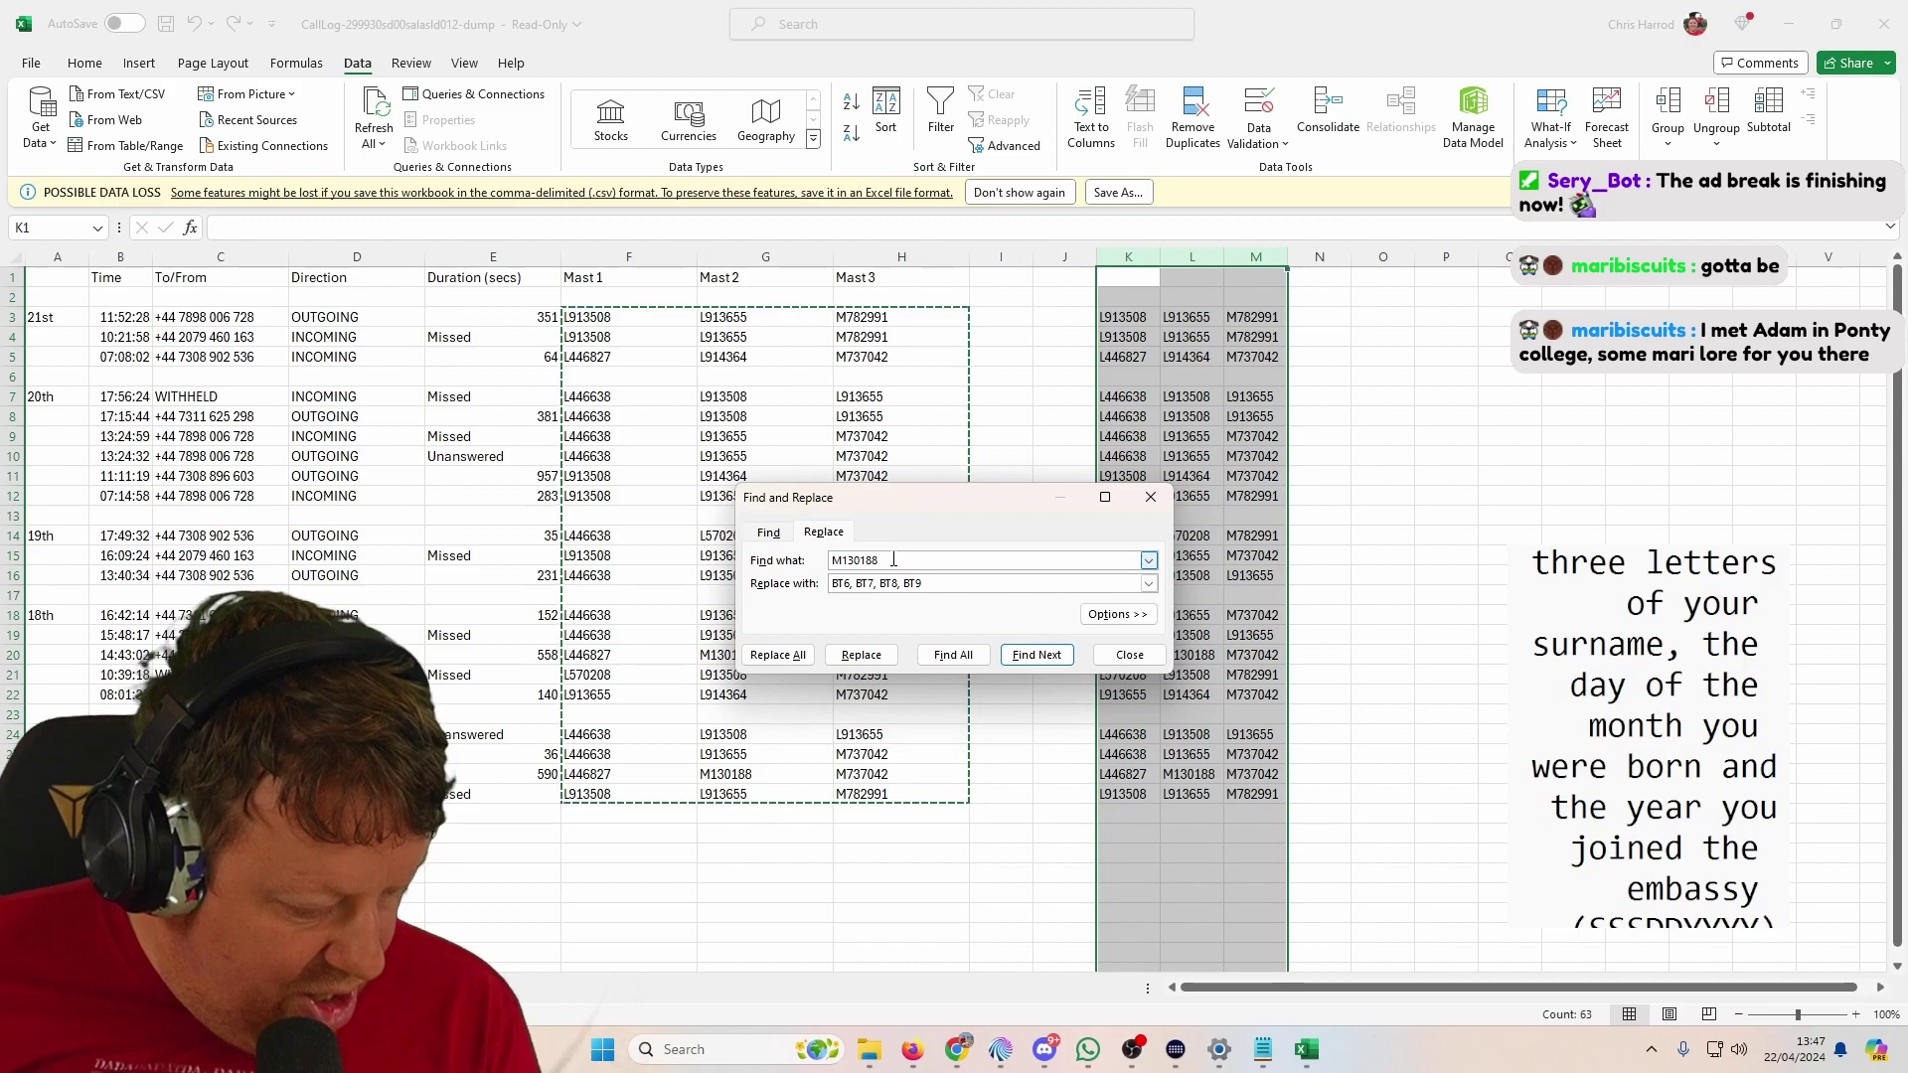
double_click(893, 559)
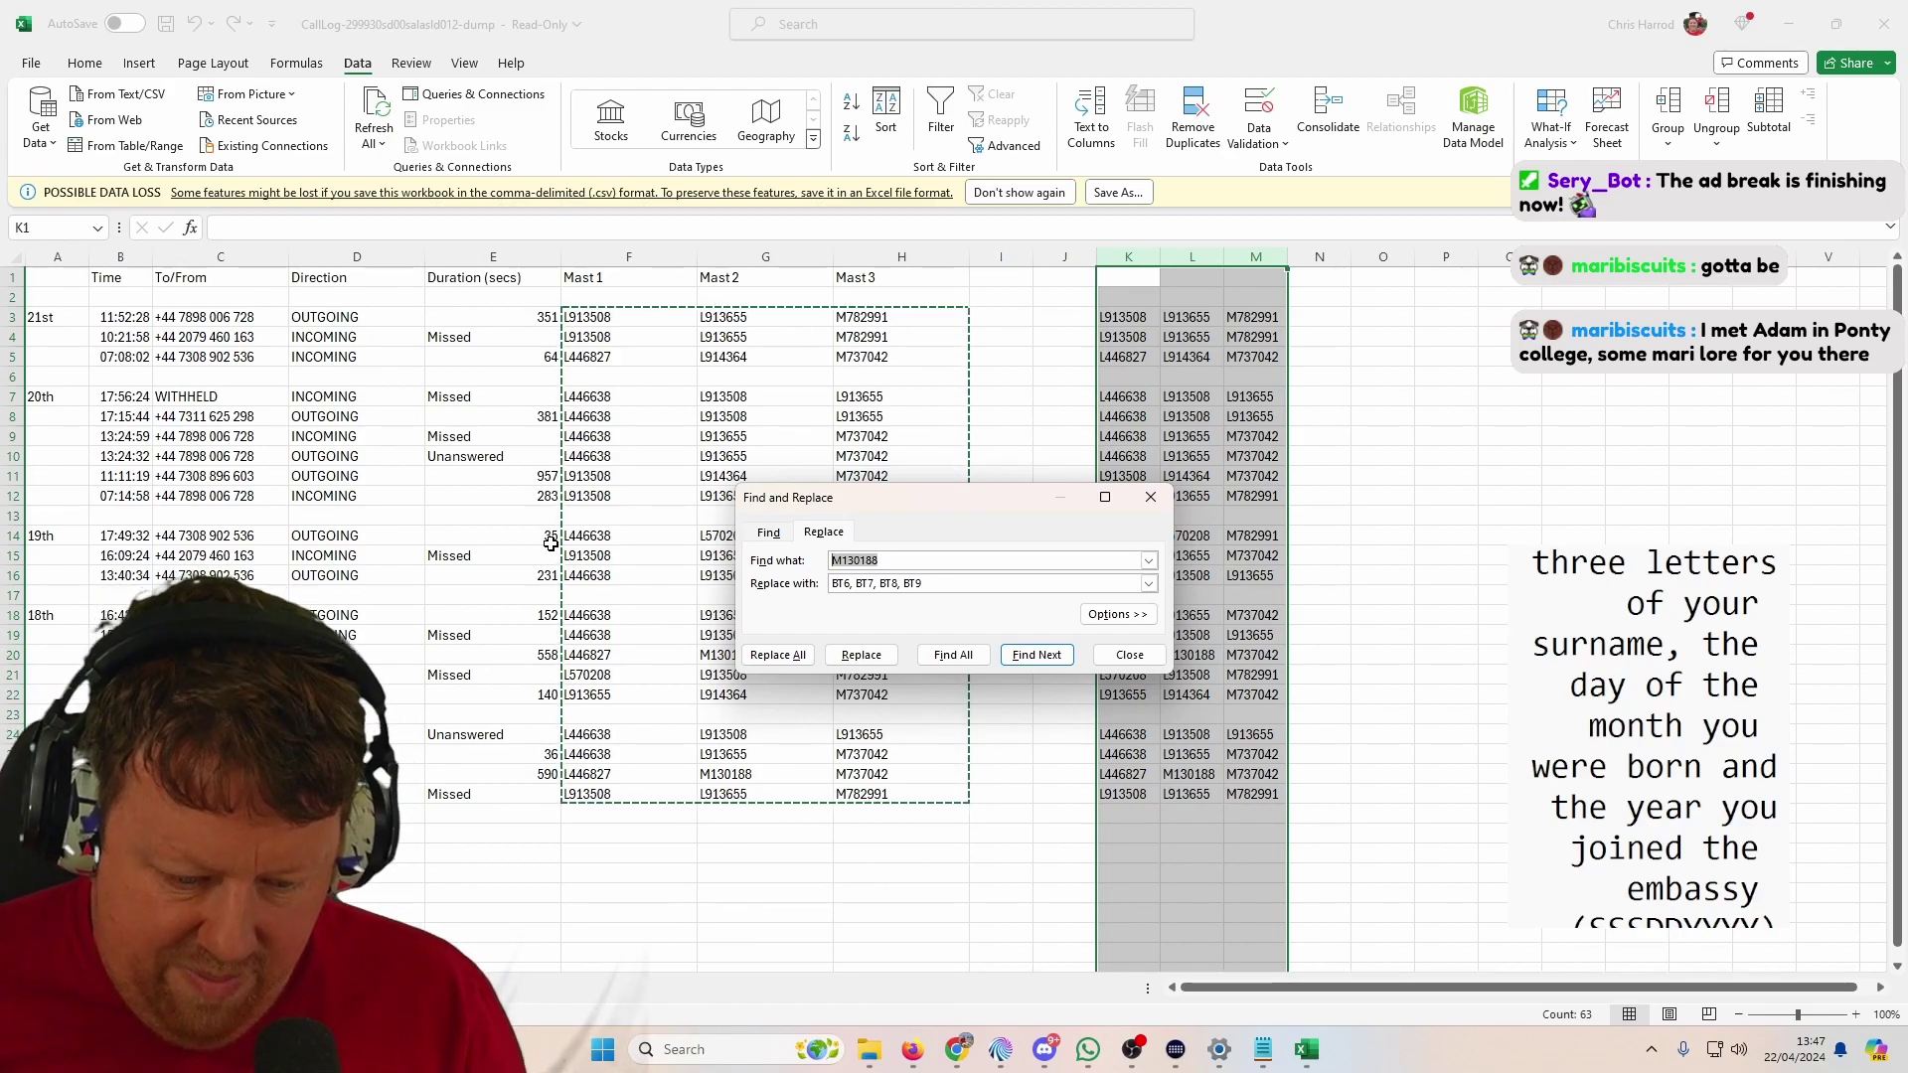
text(L)
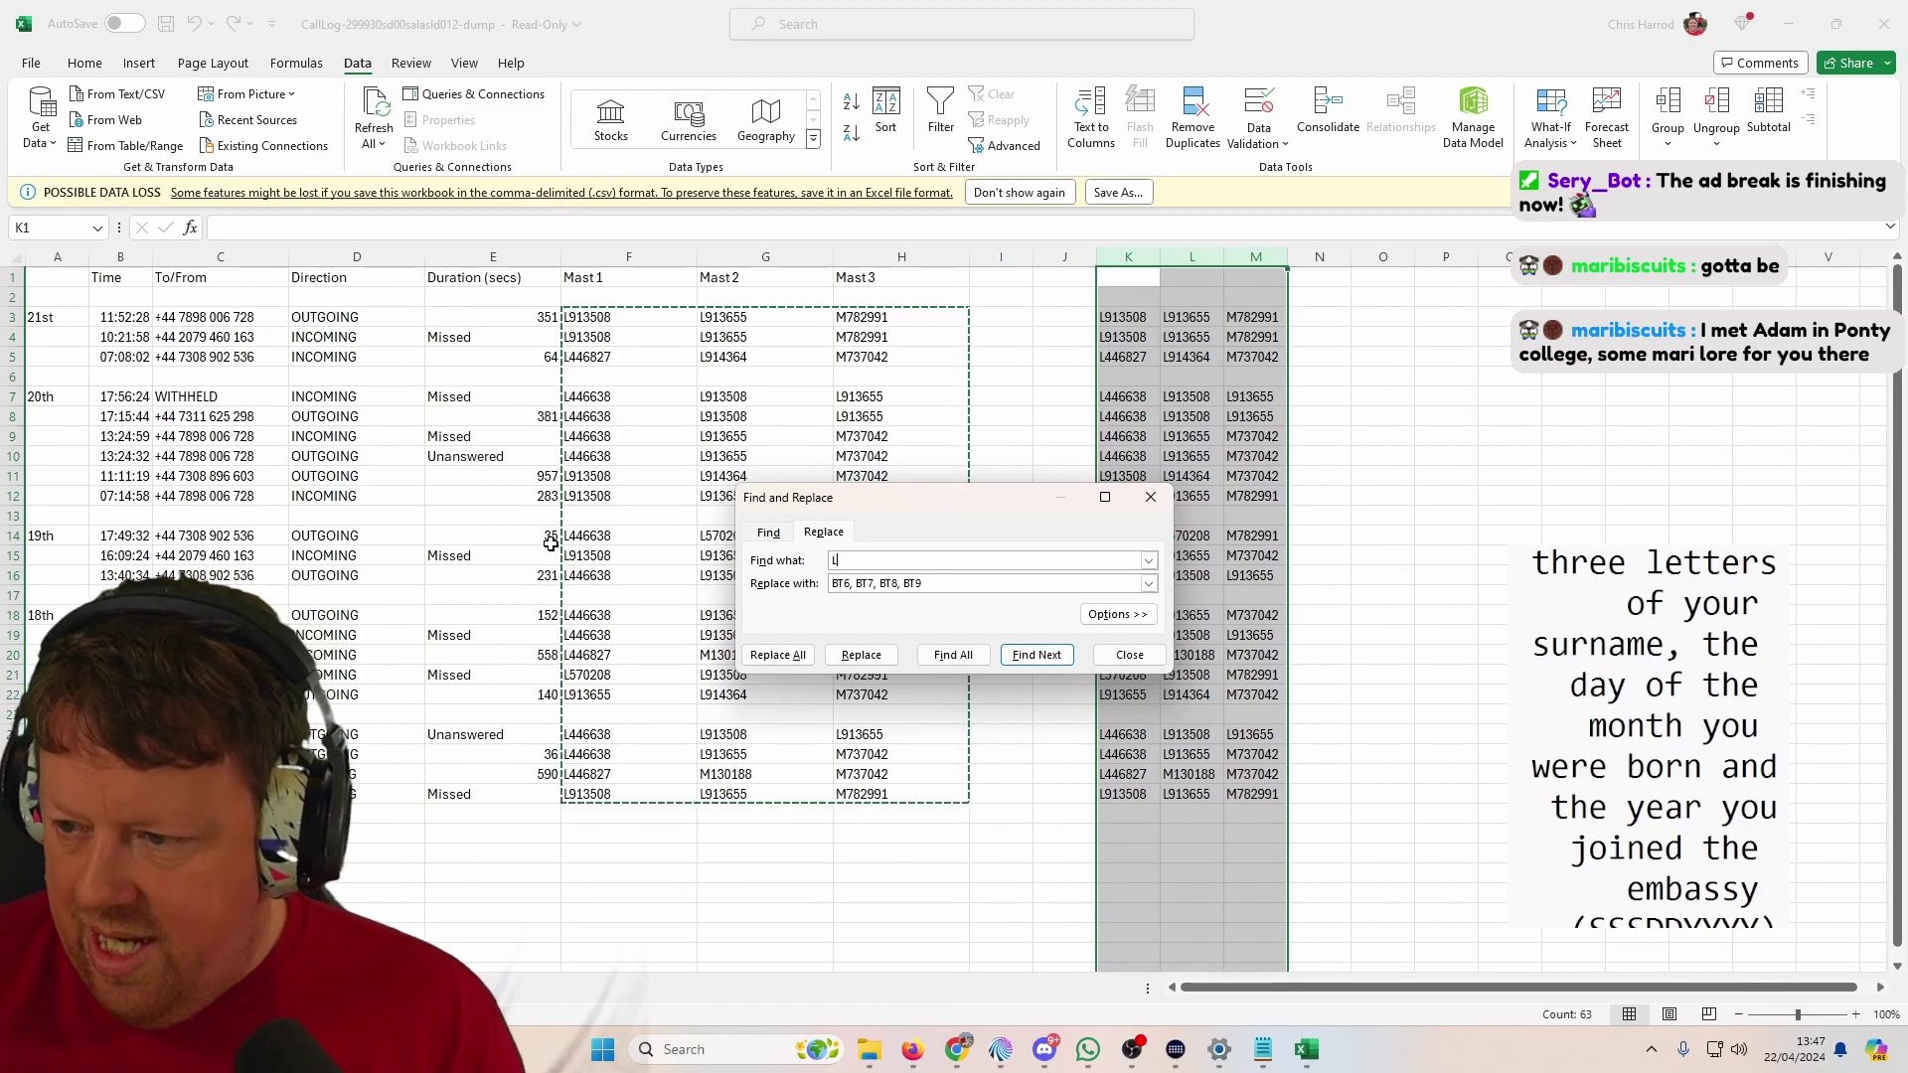
text(914364)
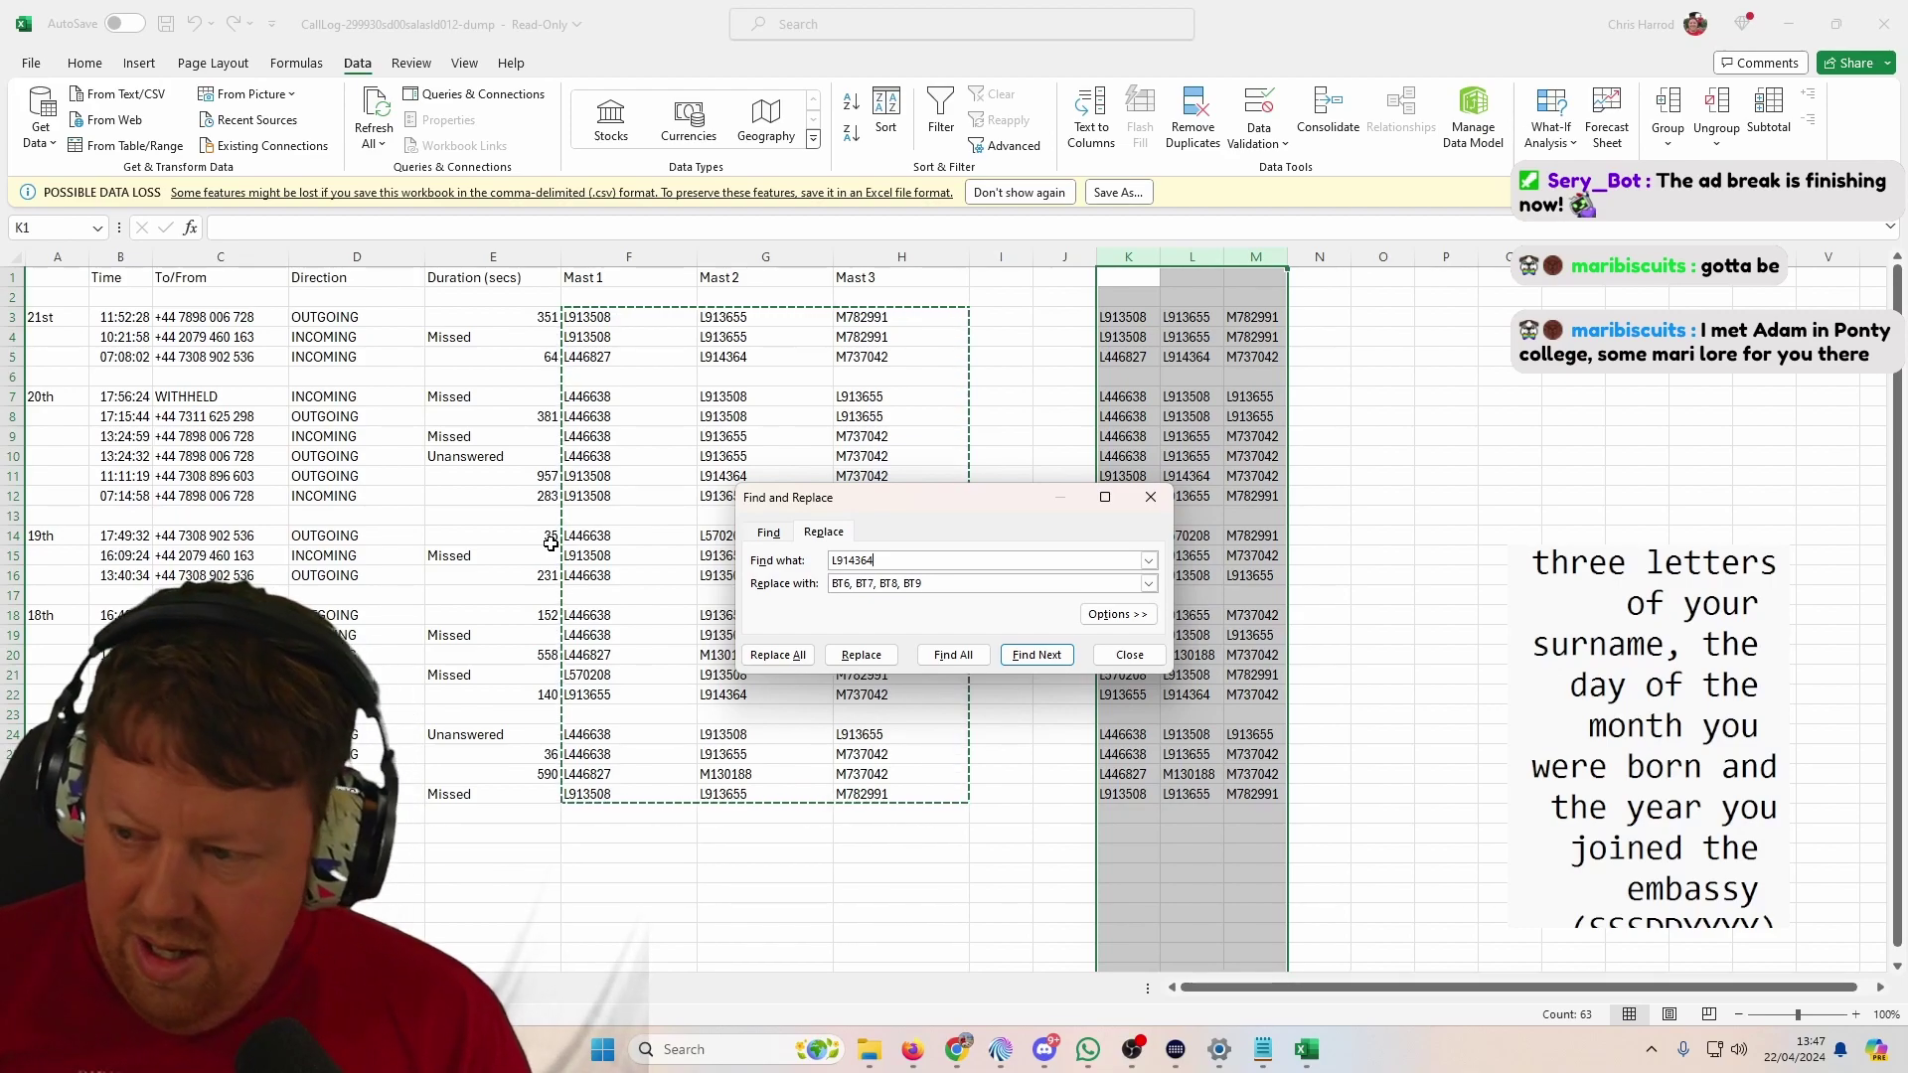
key(Tab)
text(1)
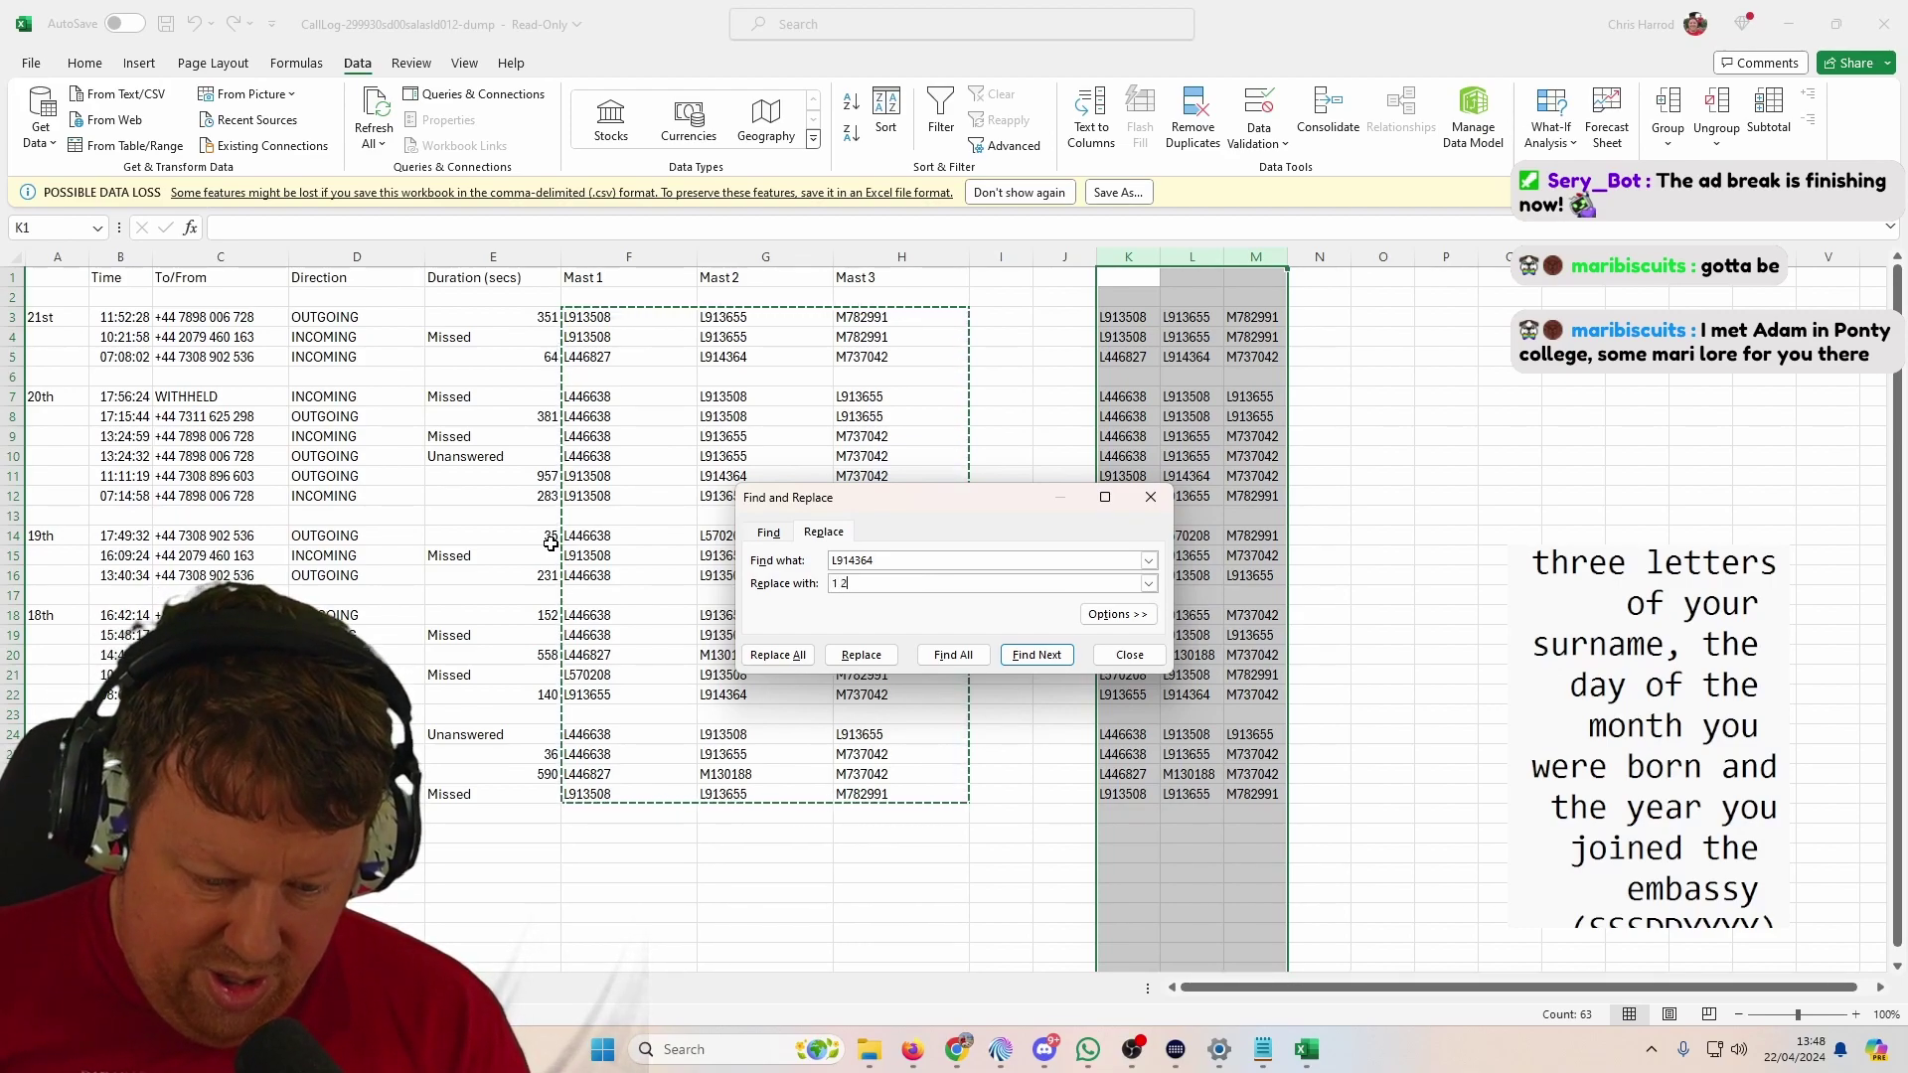
text( 2)
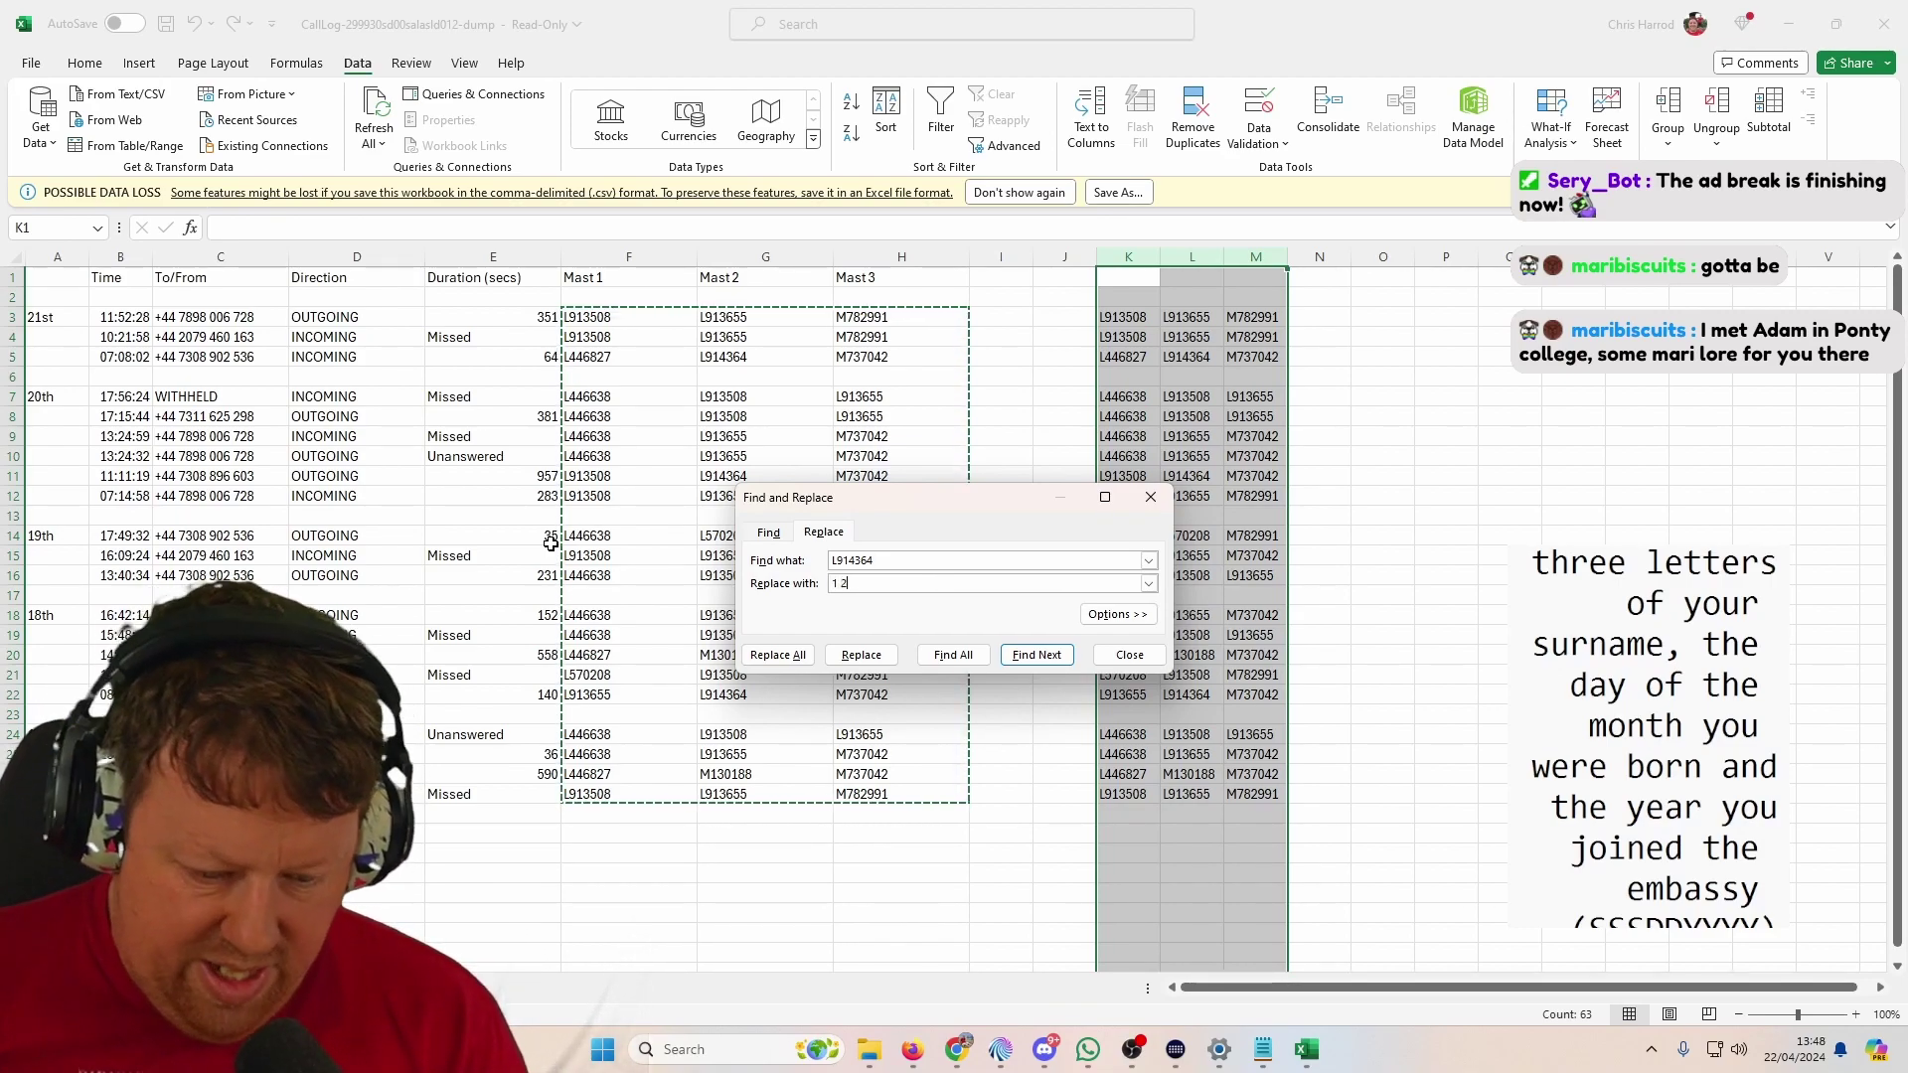
key(BackSpace)
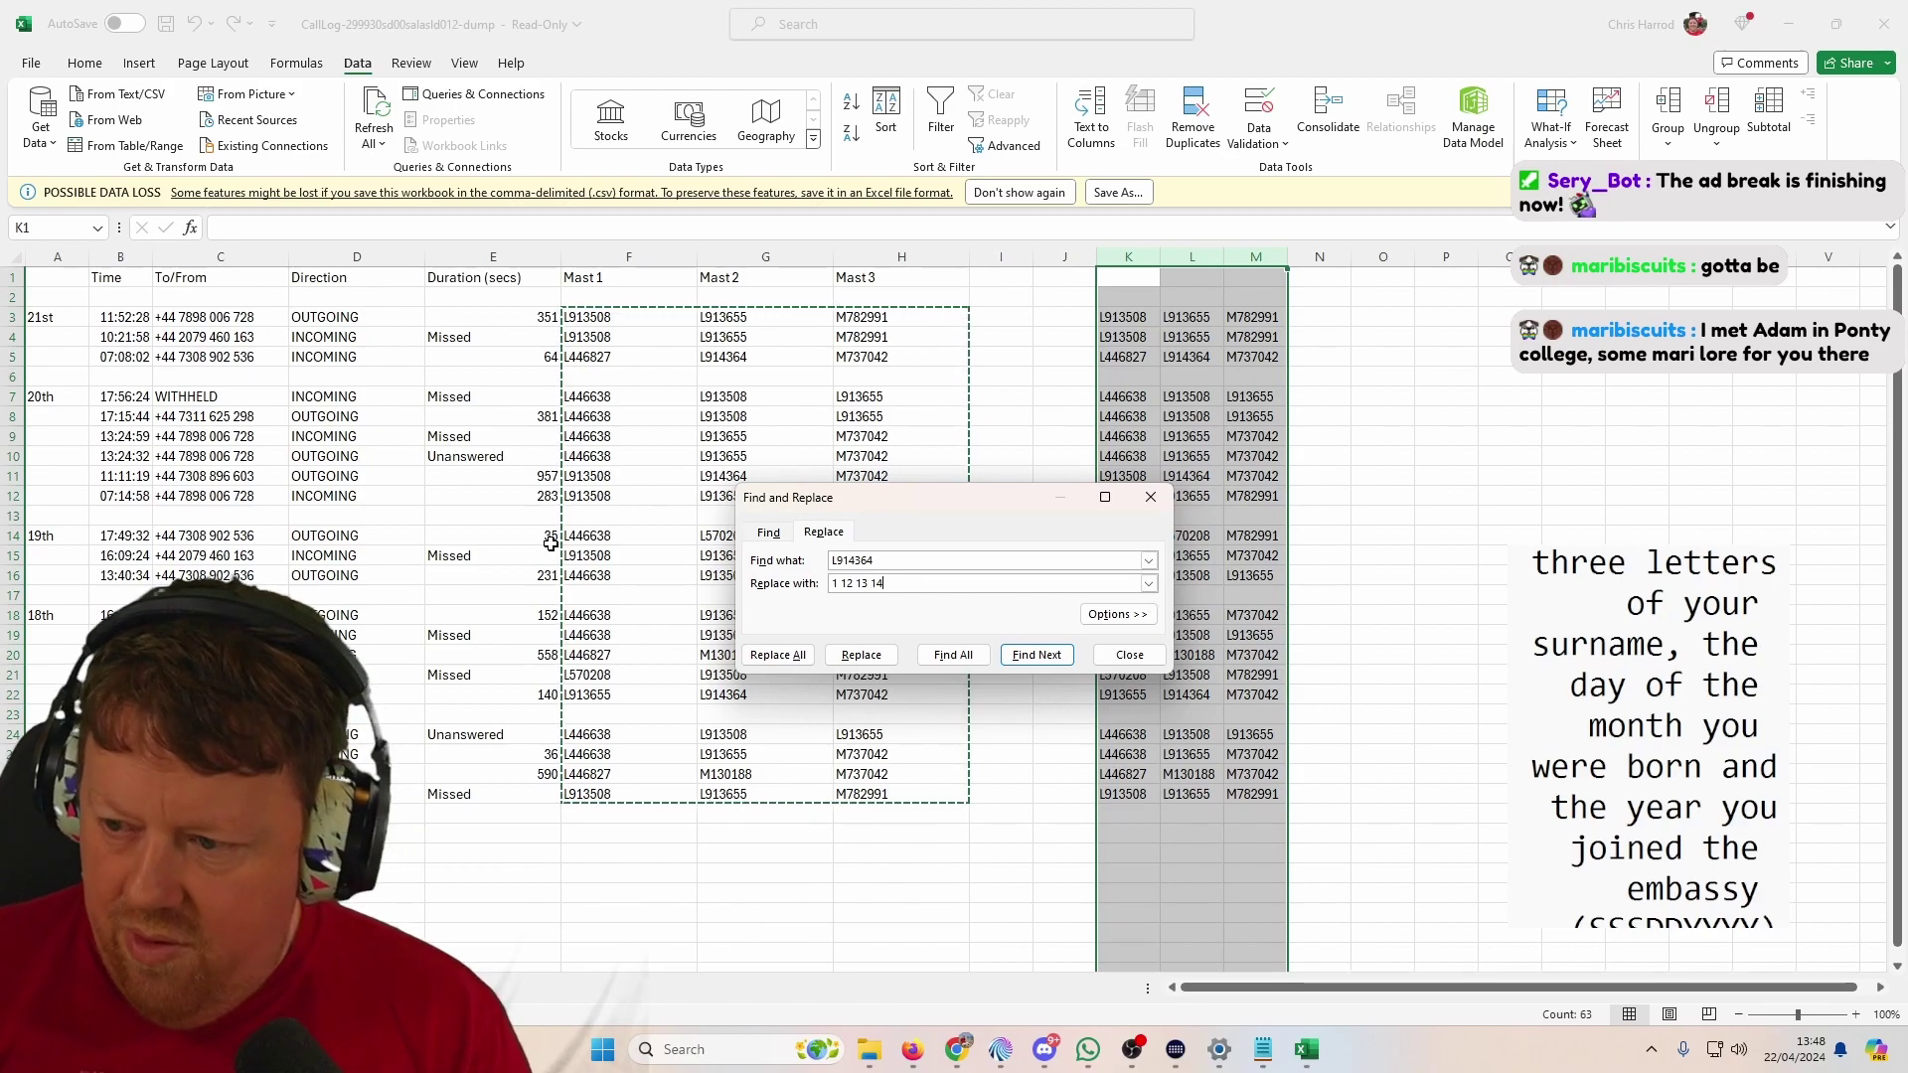
click(778, 655)
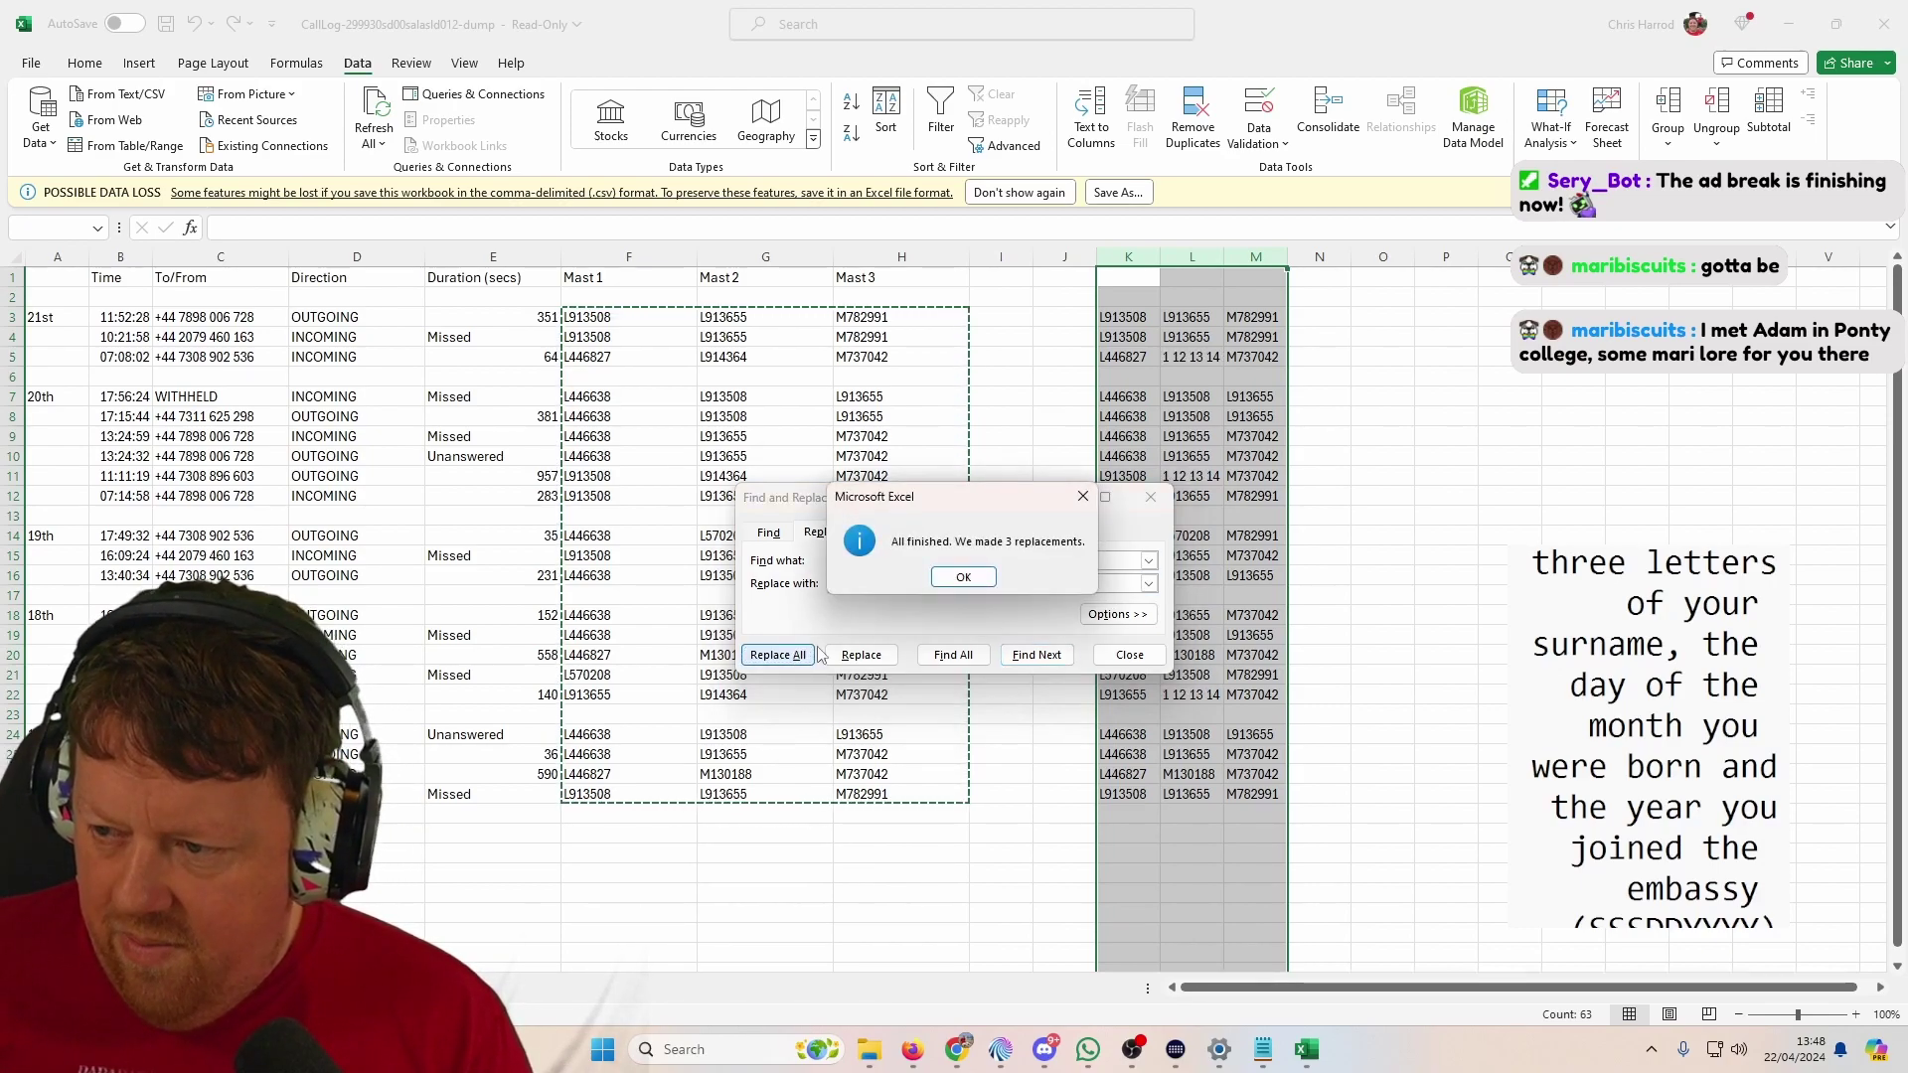
click(939, 577)
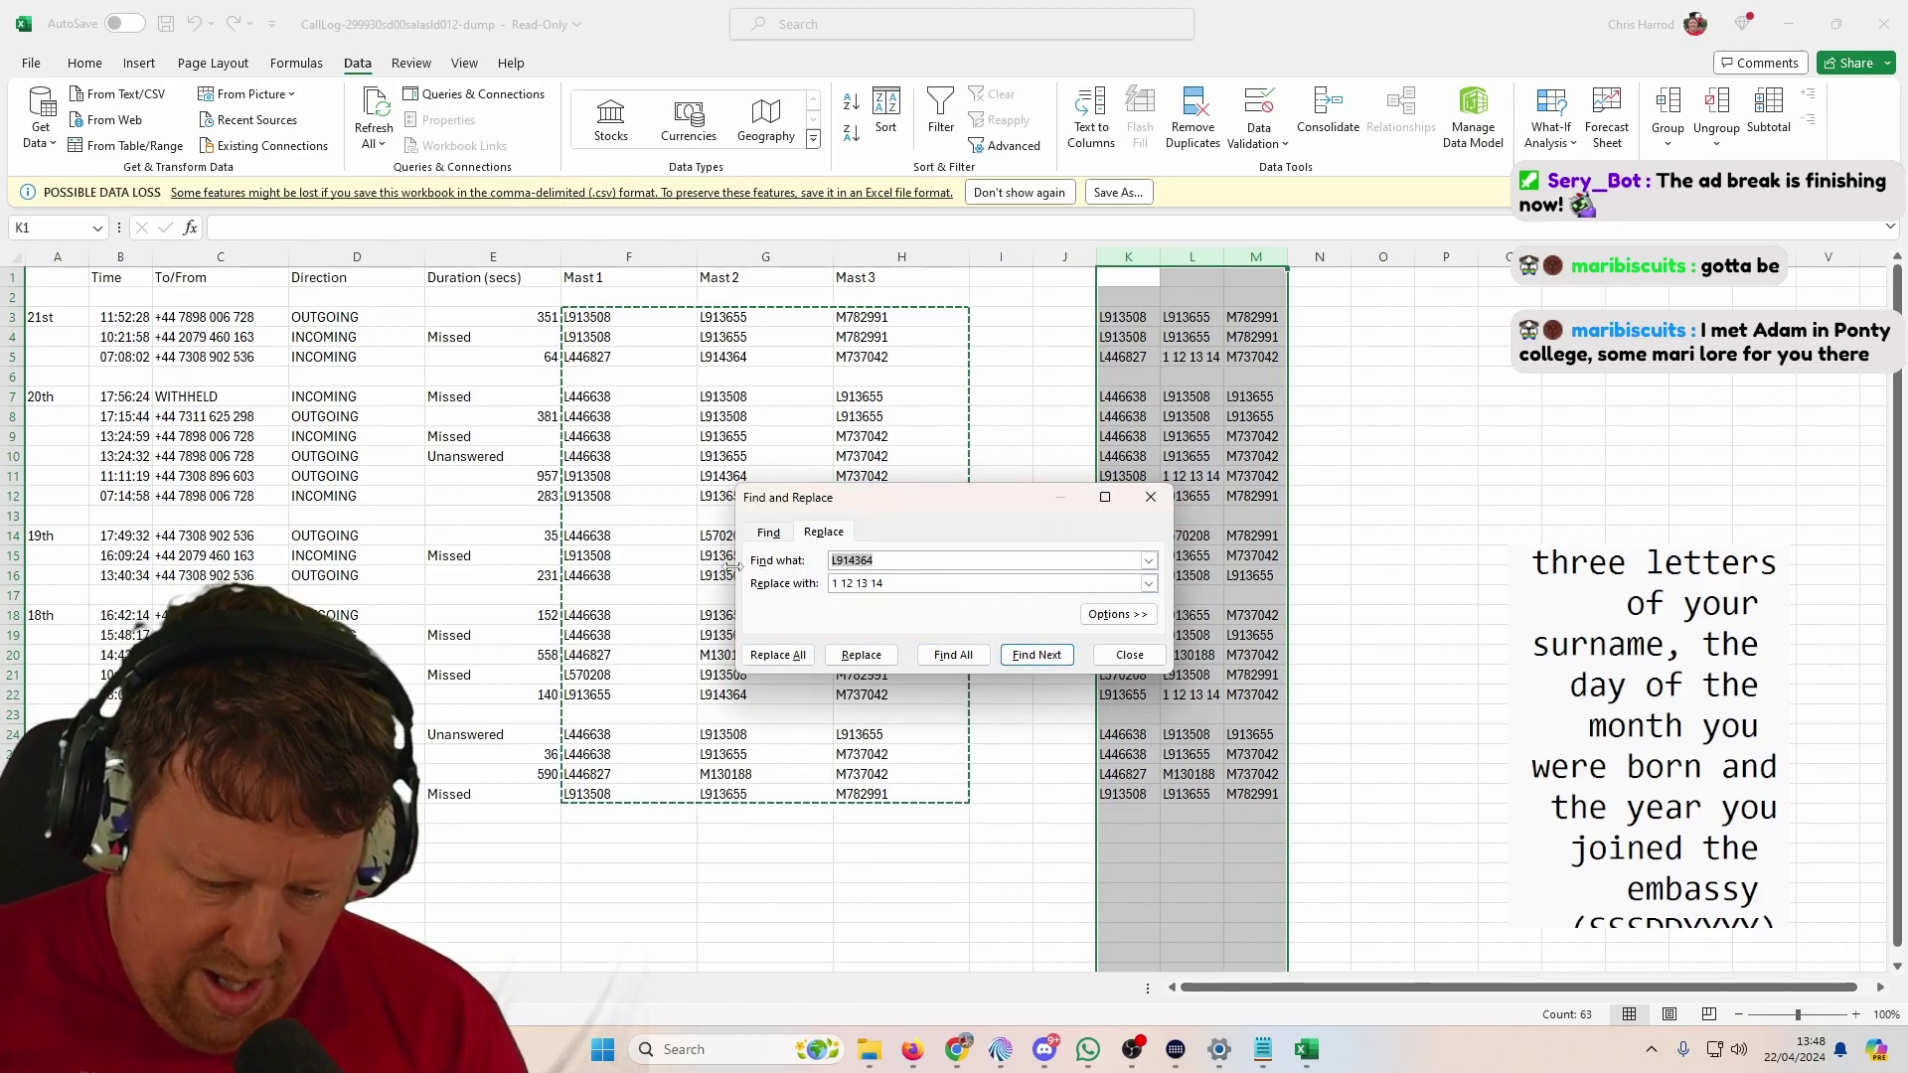
Step: Replace every L913508 with '2 7 9 12'
text(L91)
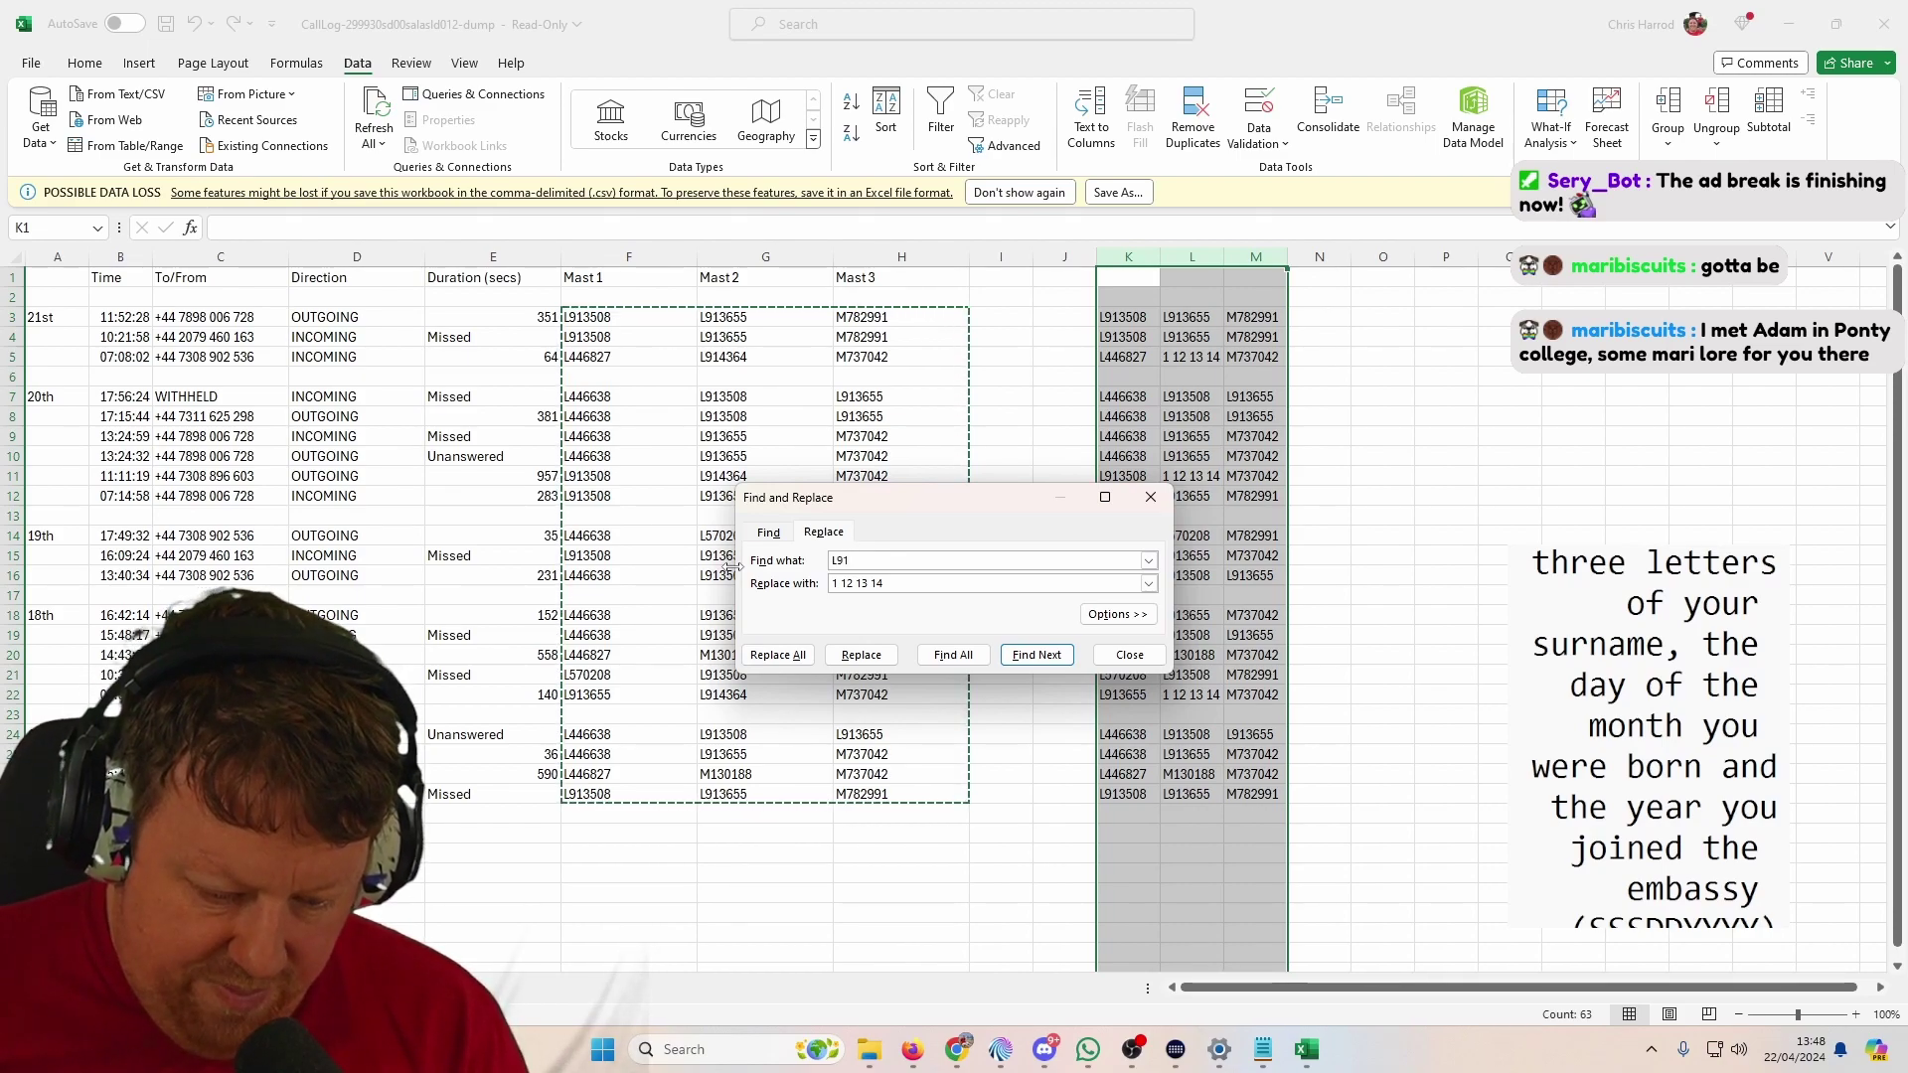
key(Tab)
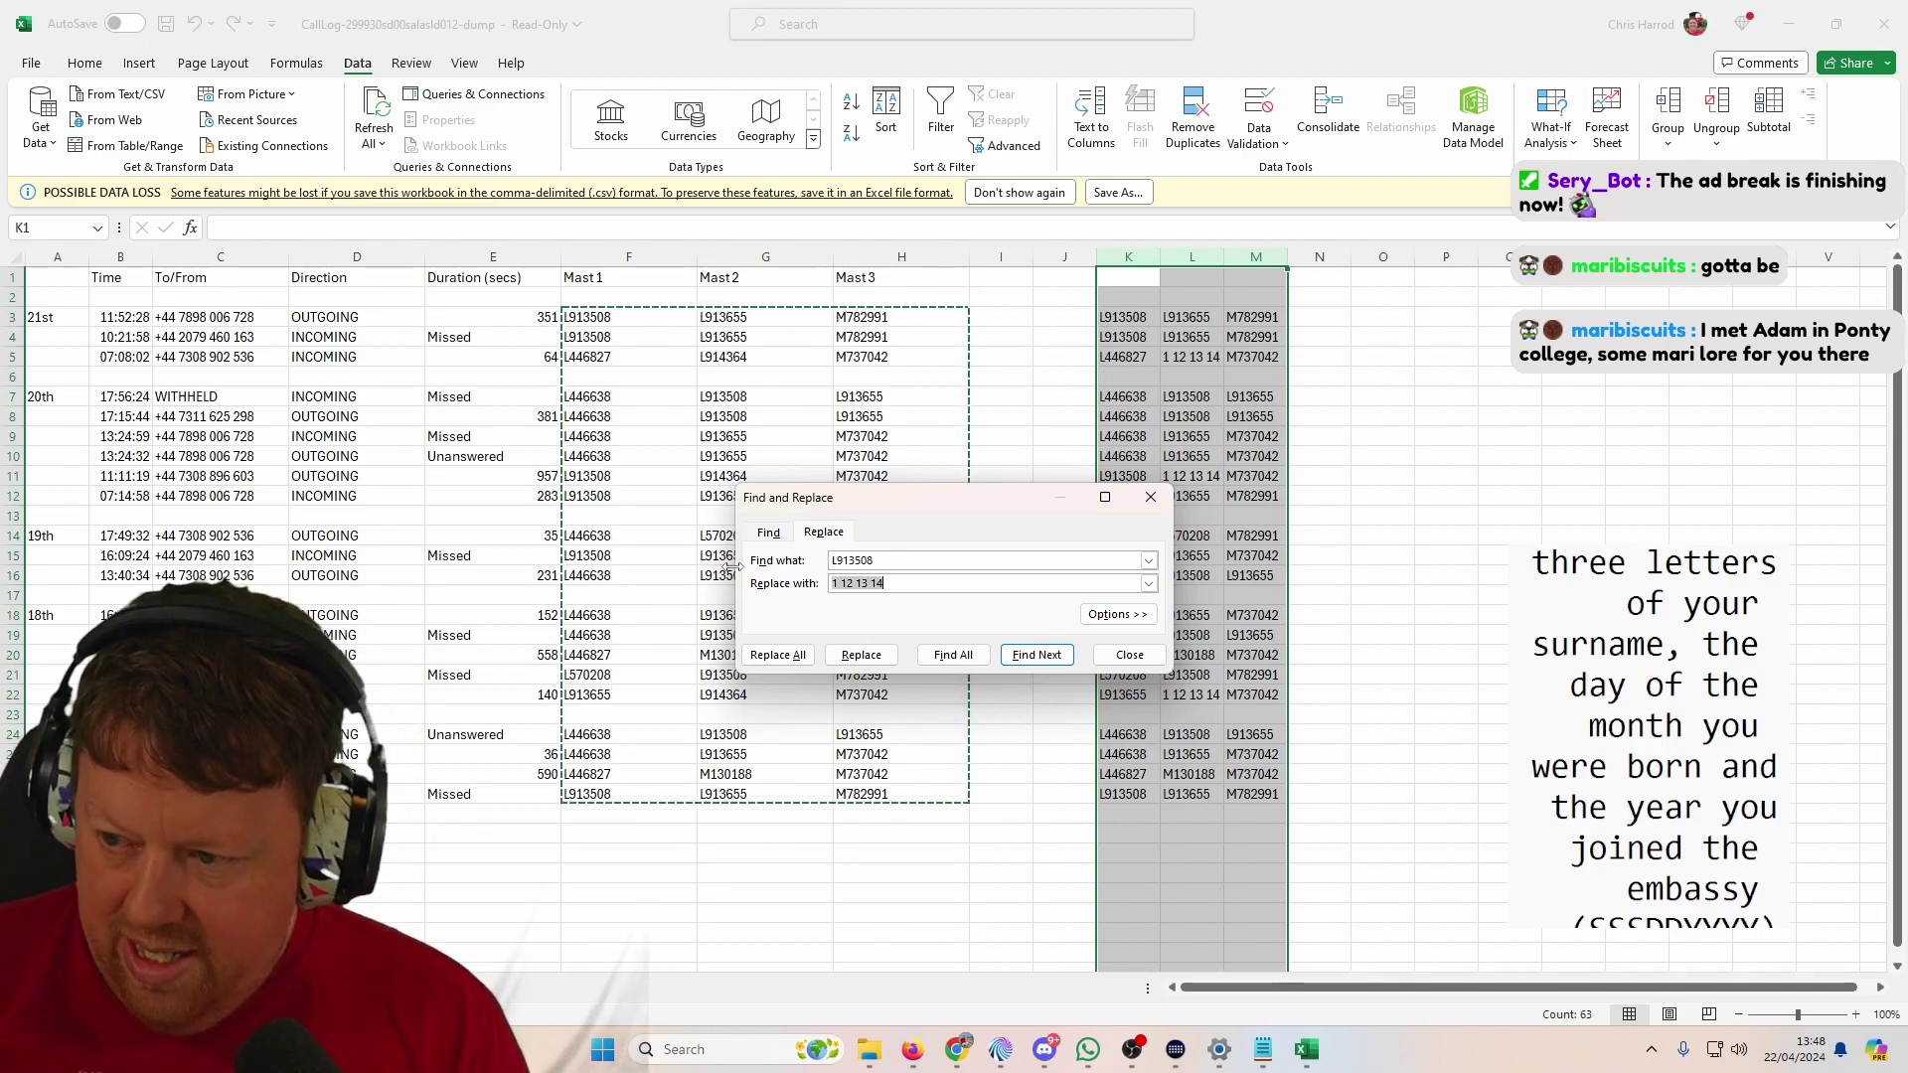
text(2 7 9)
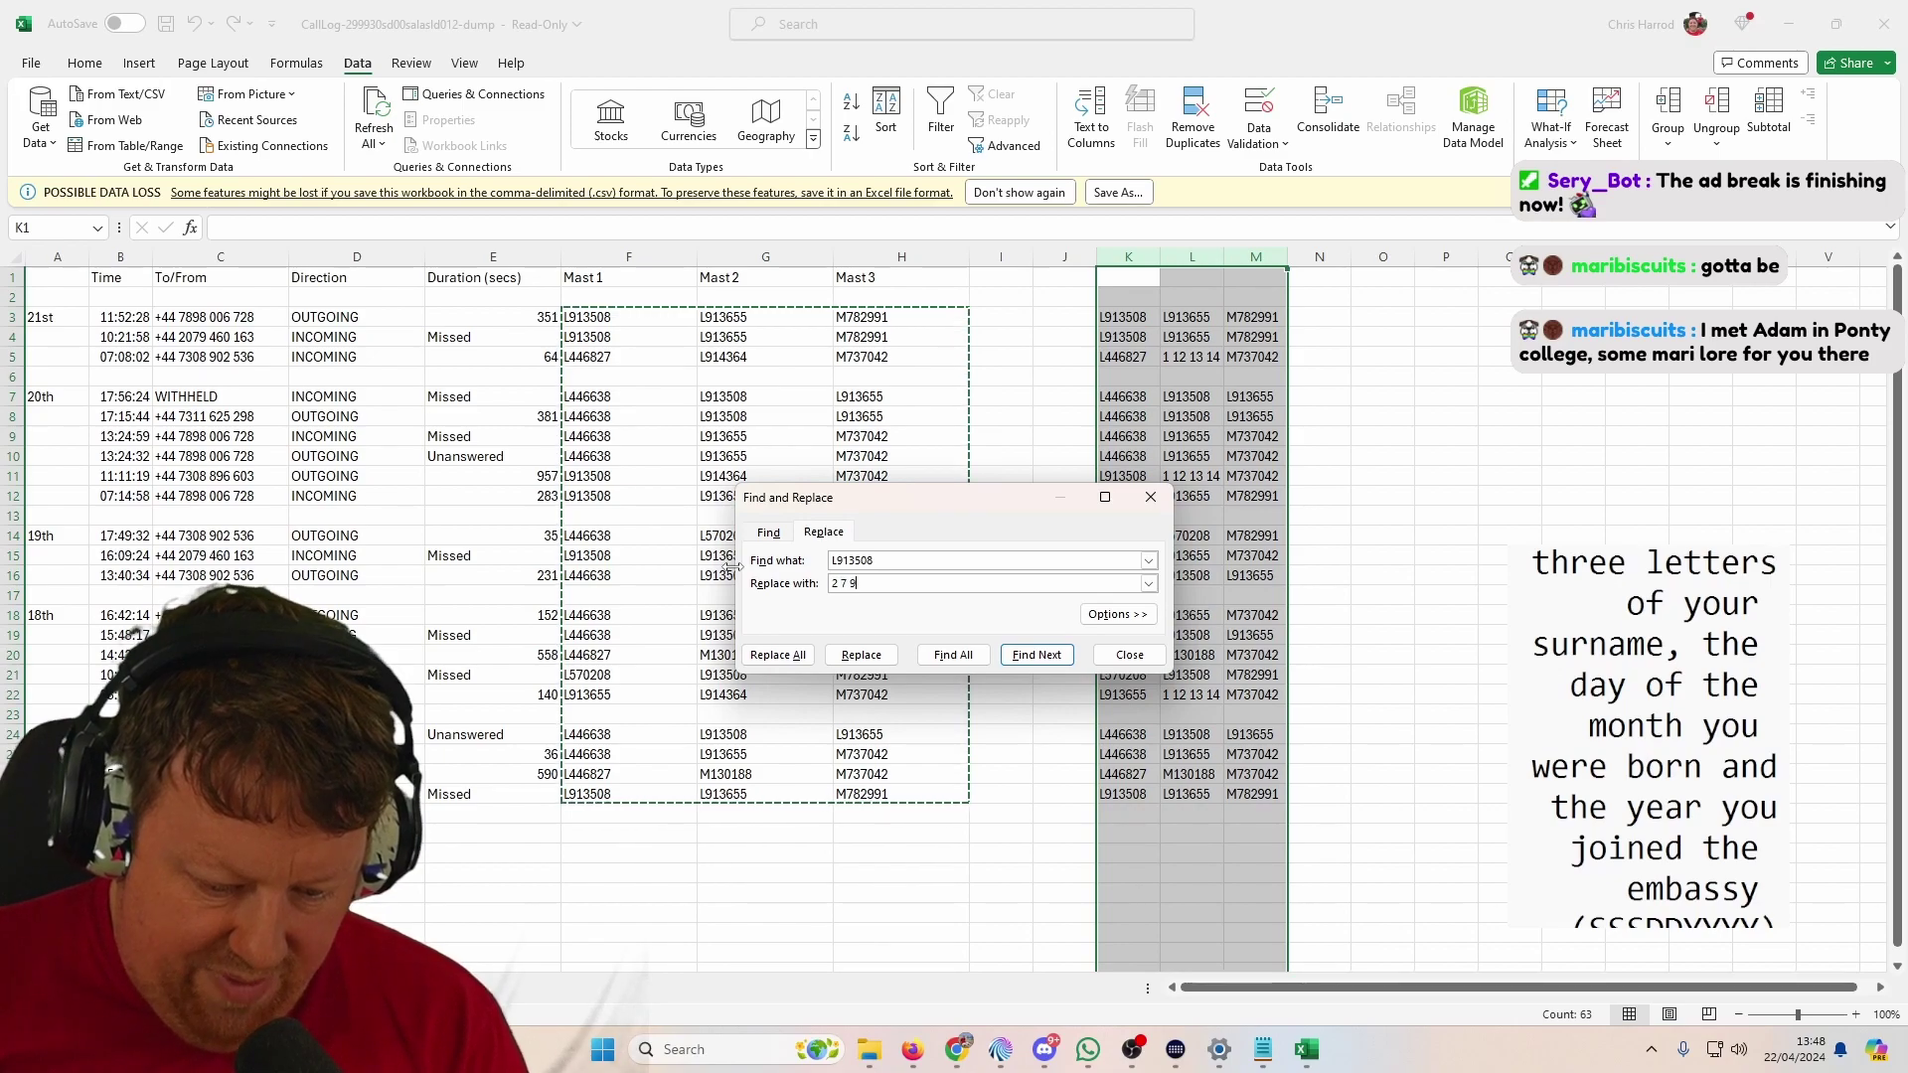
text( 12)
click(778, 654)
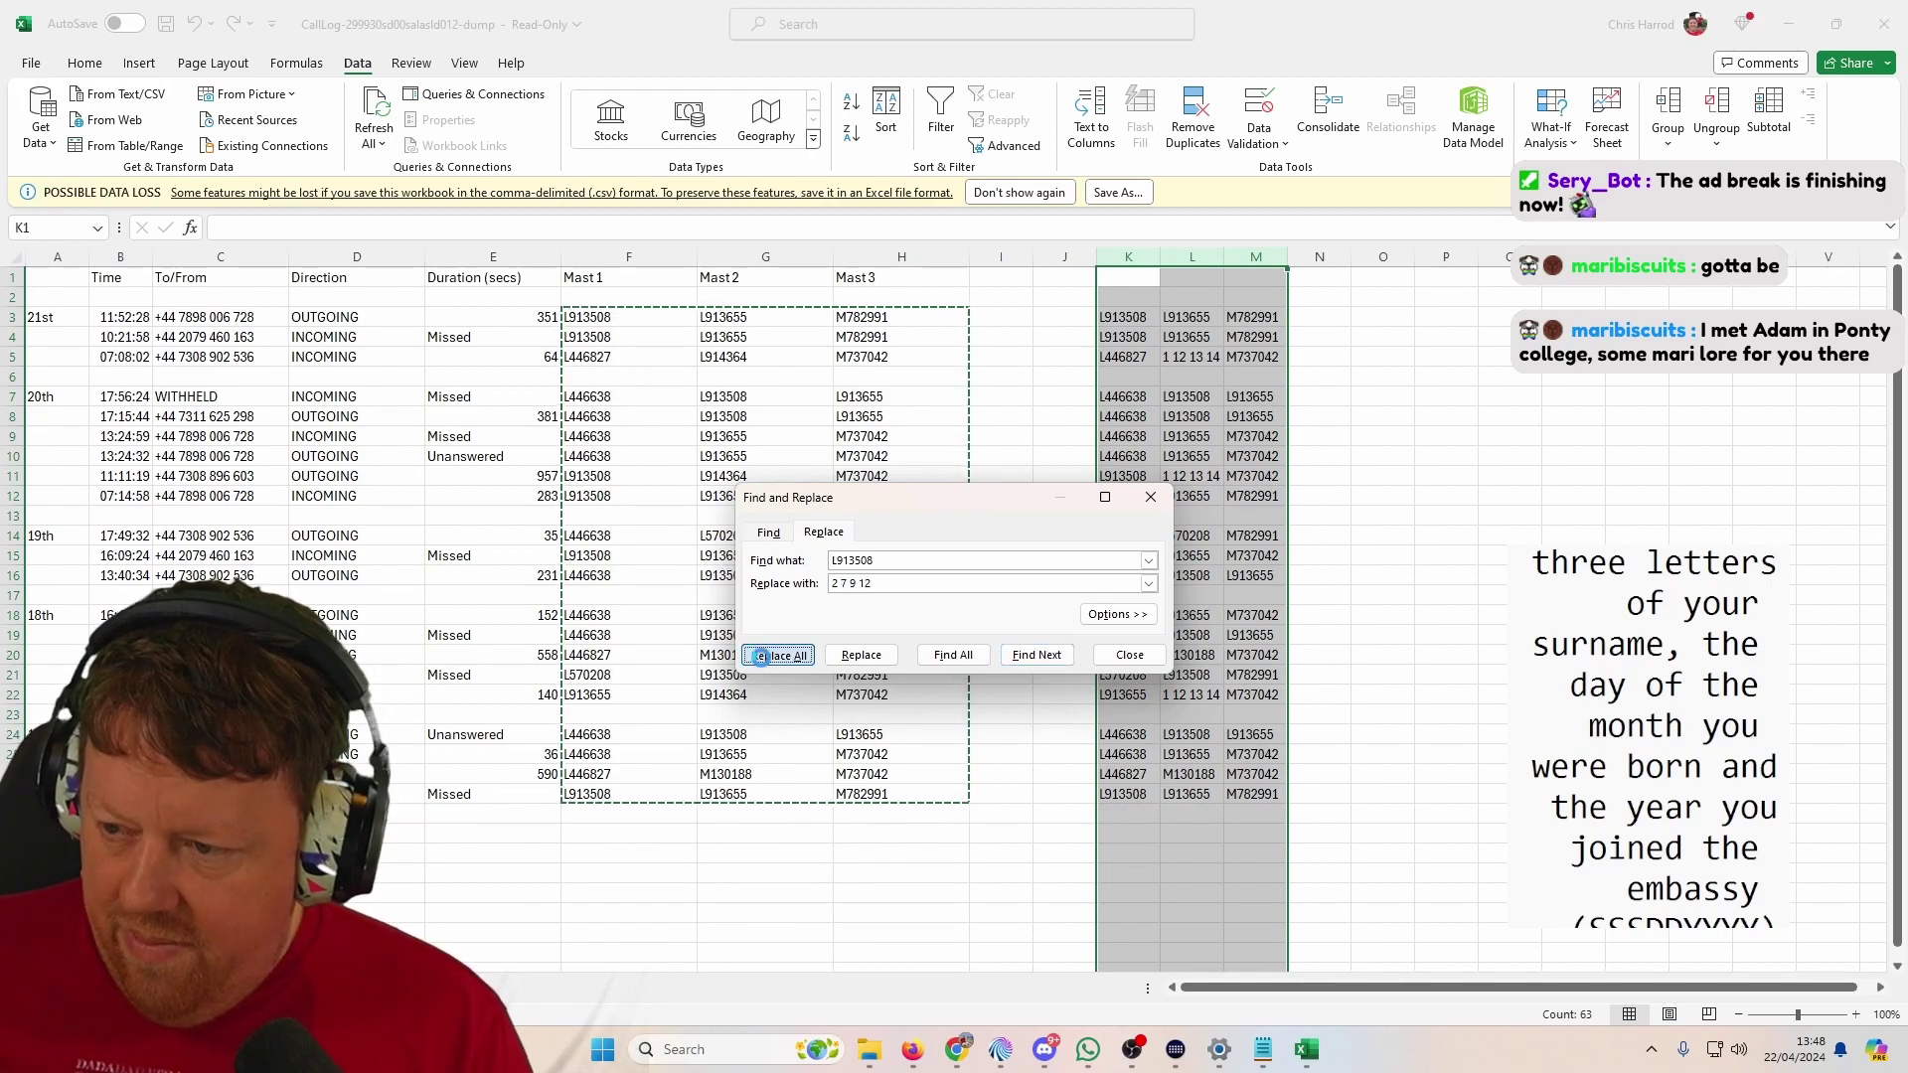
key(Return)
Step: Replace every L913655 with '1 2 6 7'
double_click(898, 562)
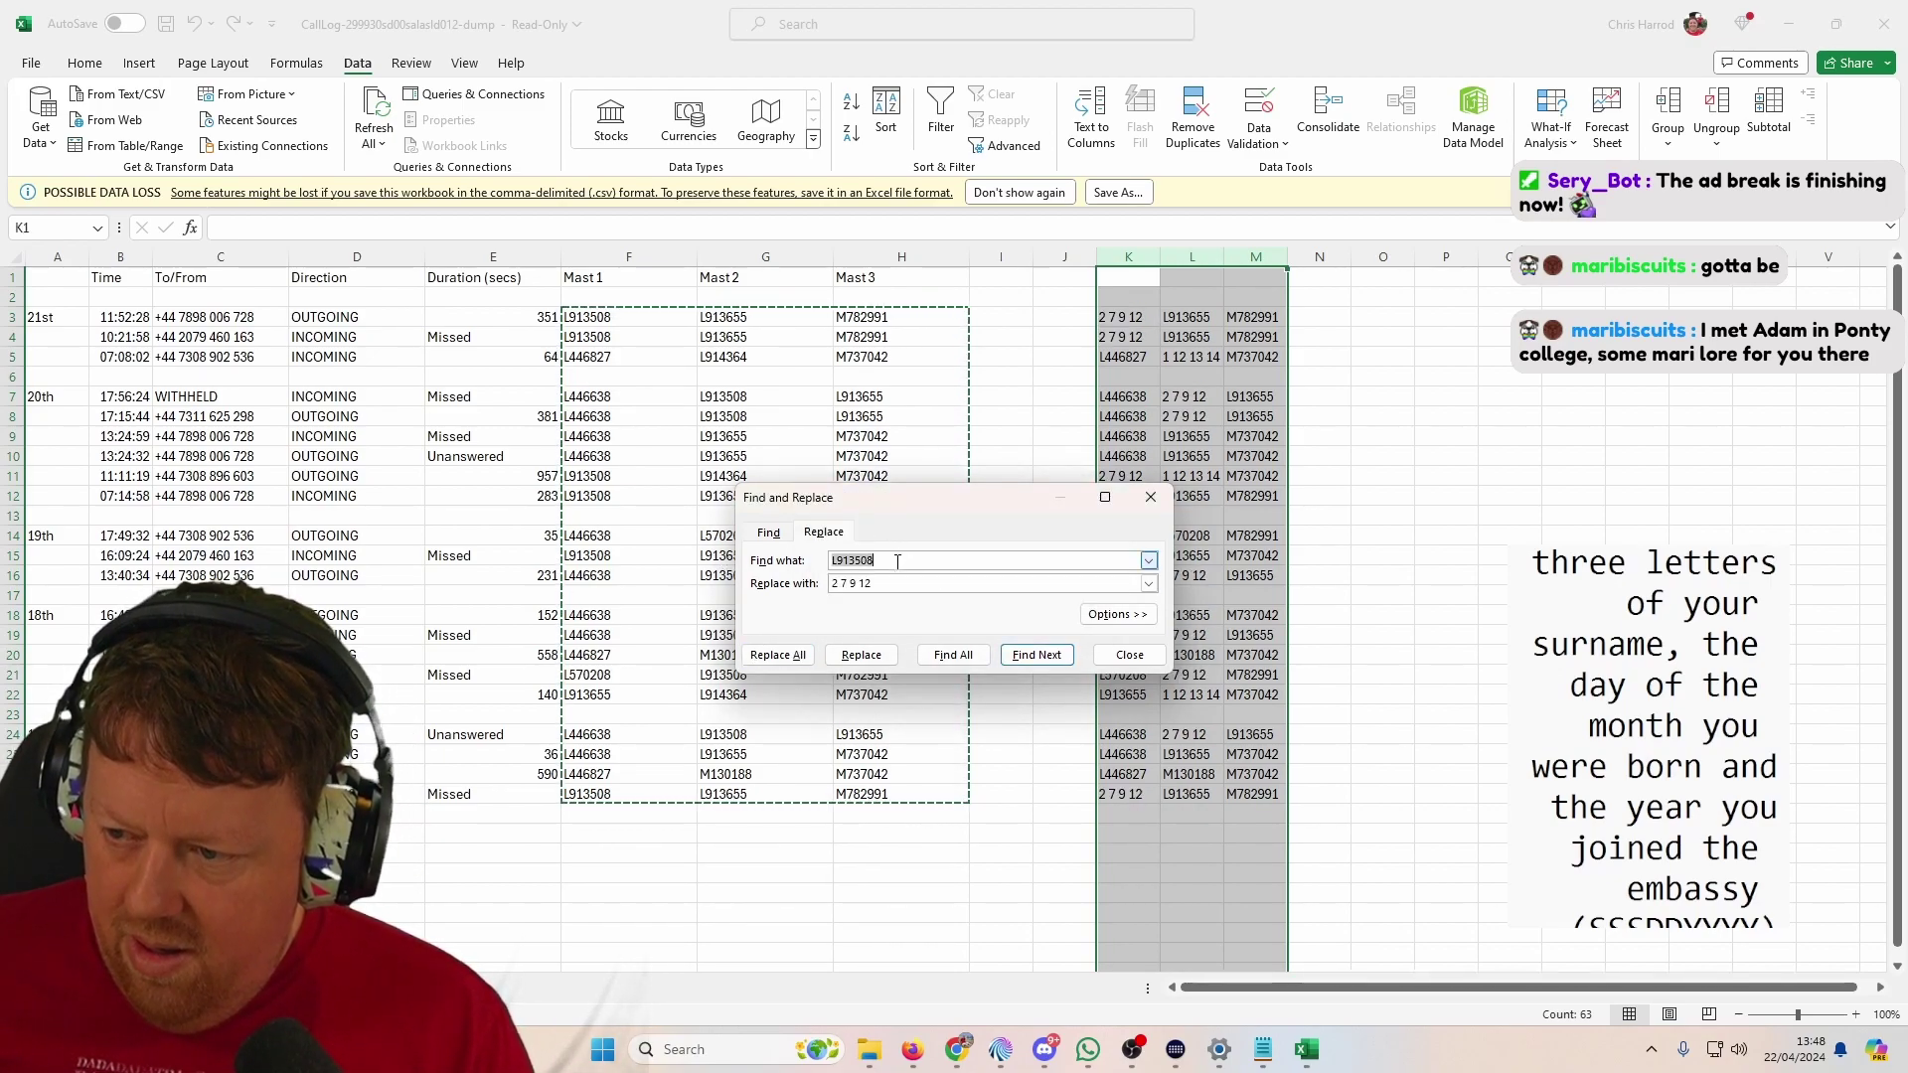
text(L913655)
key(Tab)
text(1)
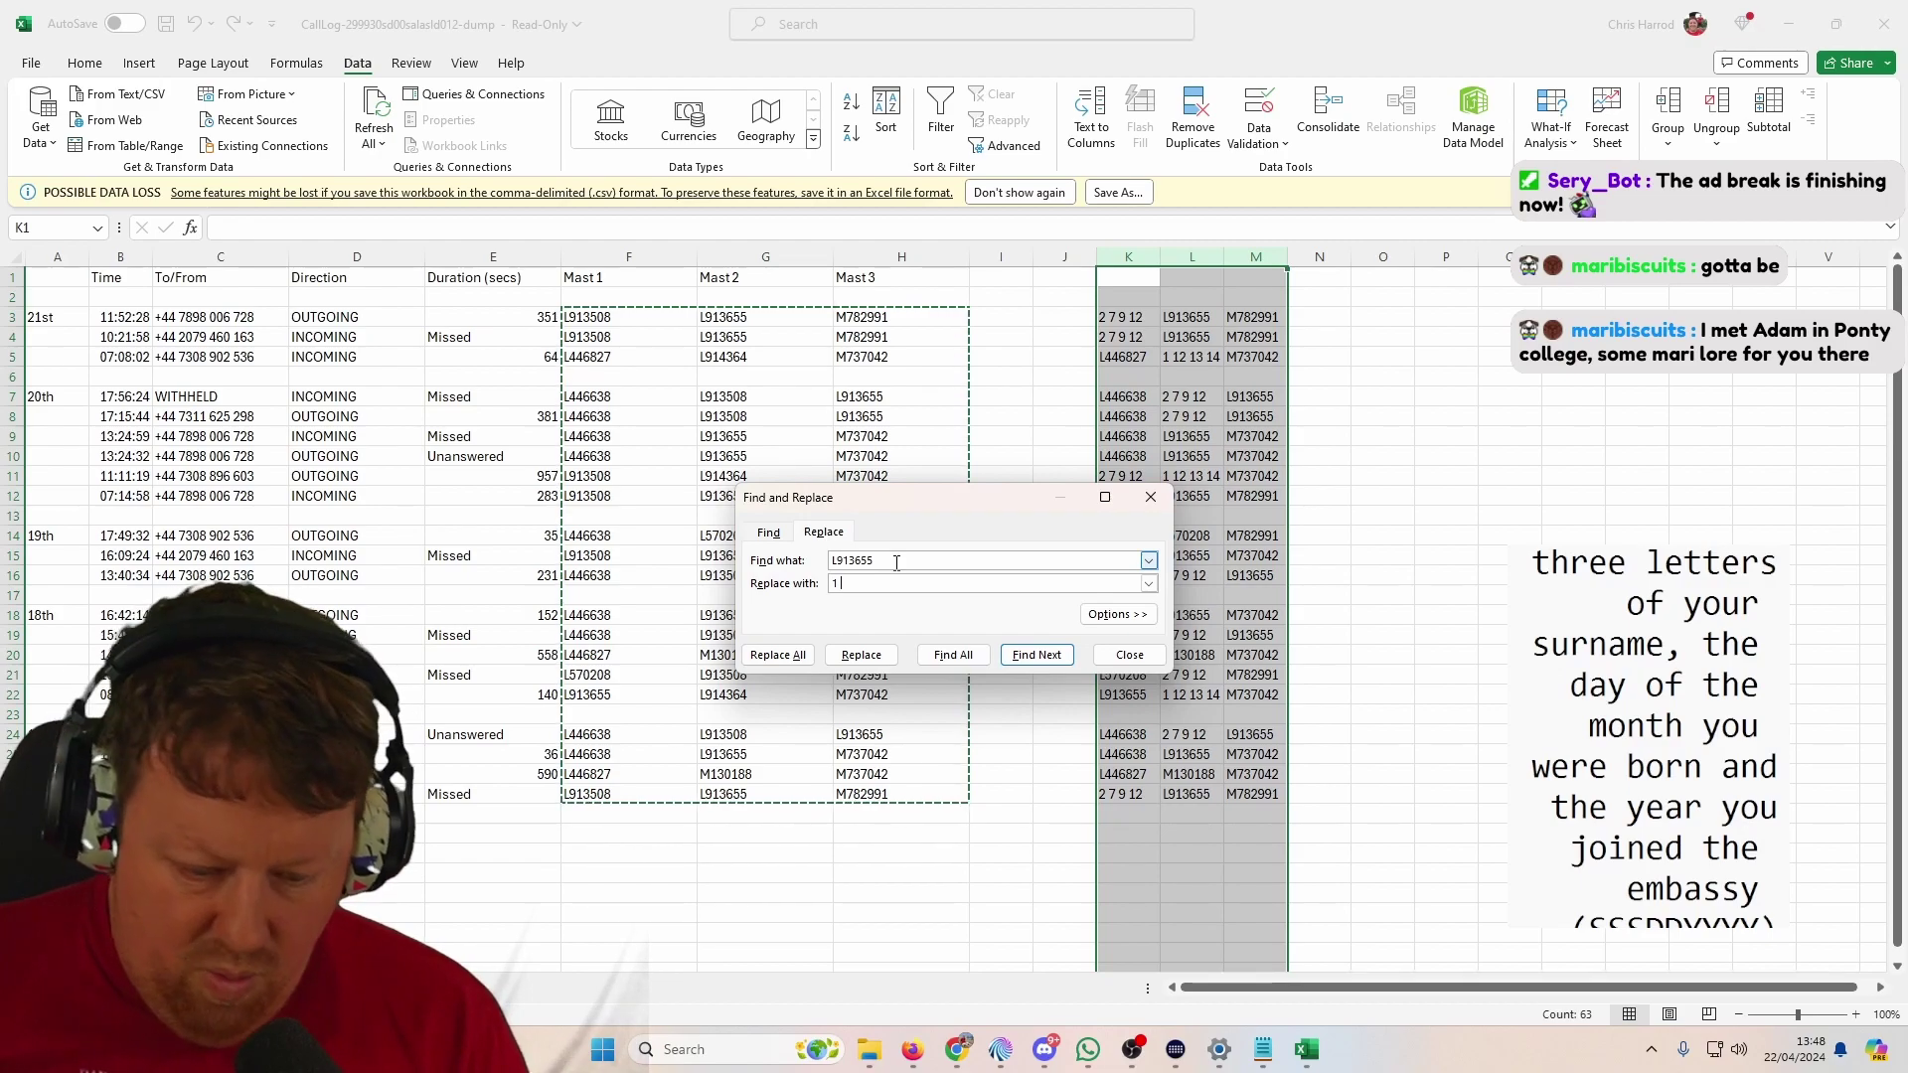
text( 2 6)
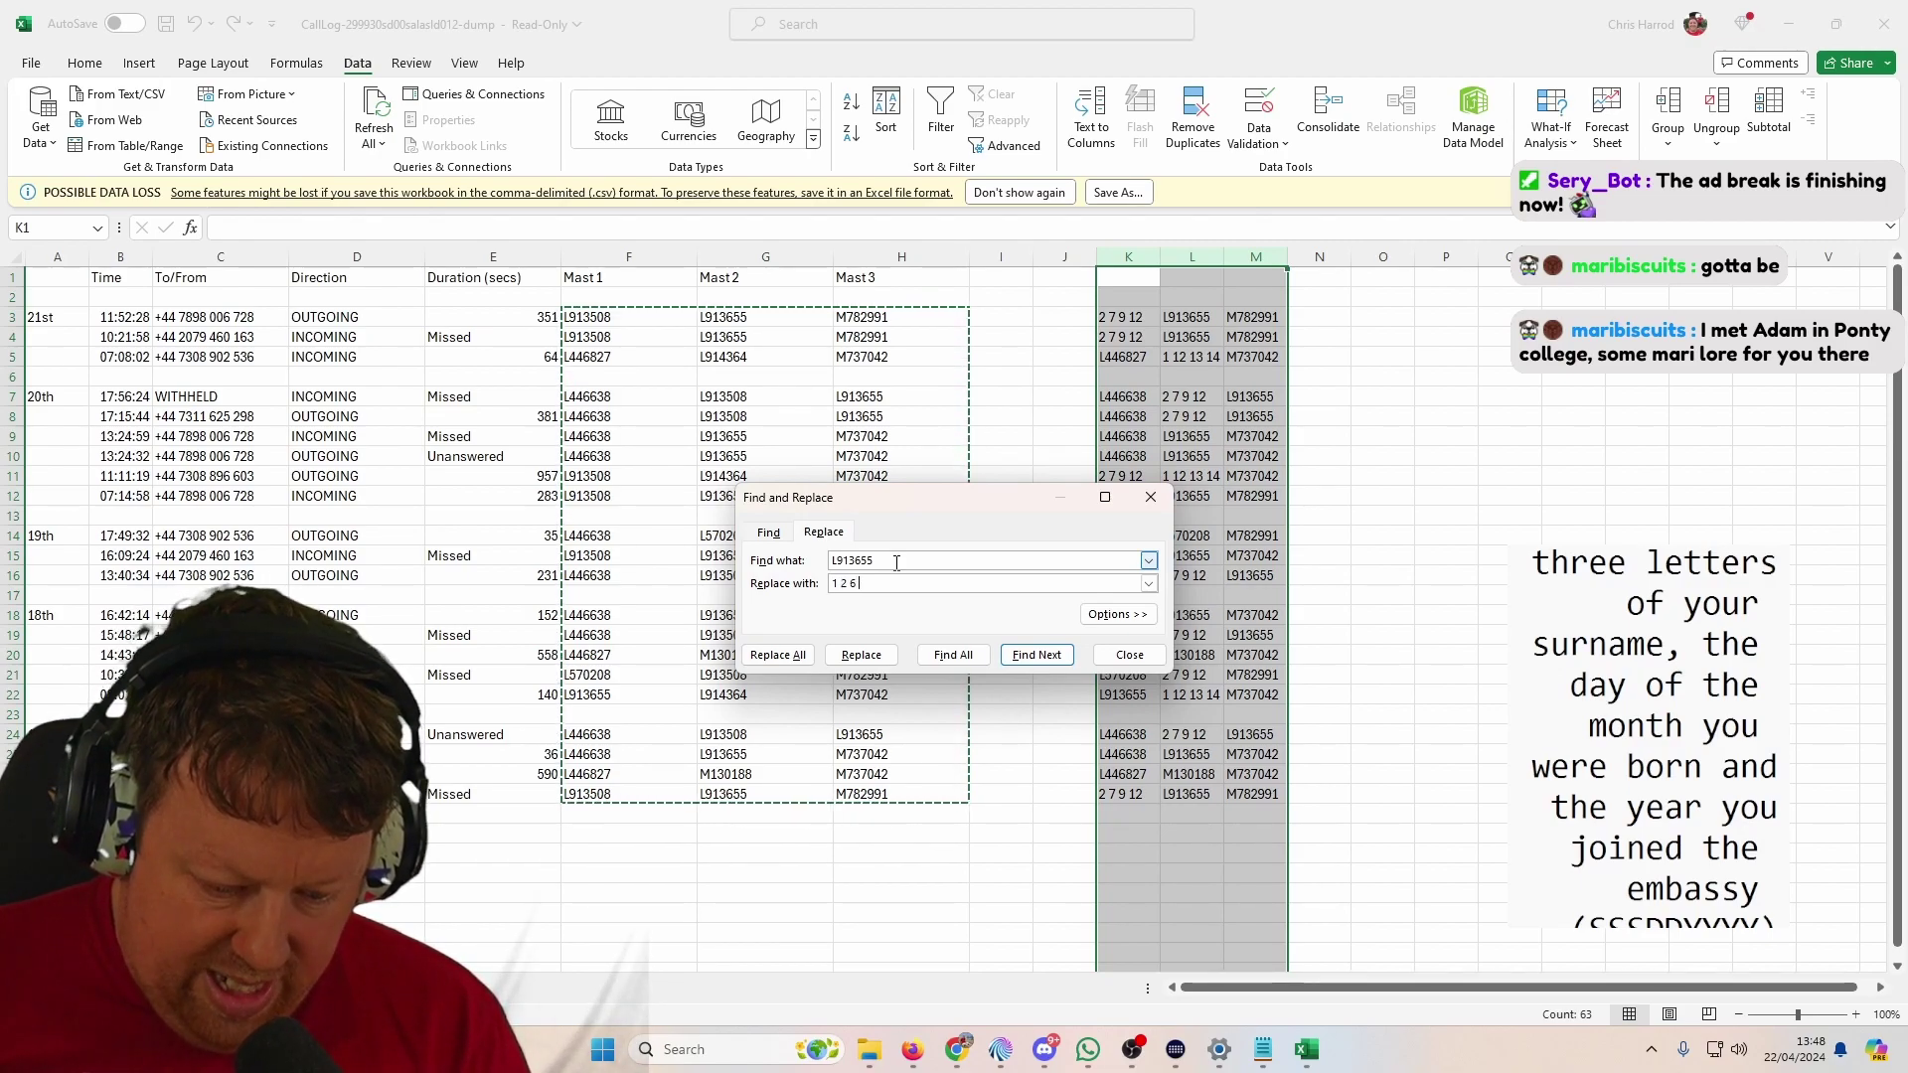
text( 7)
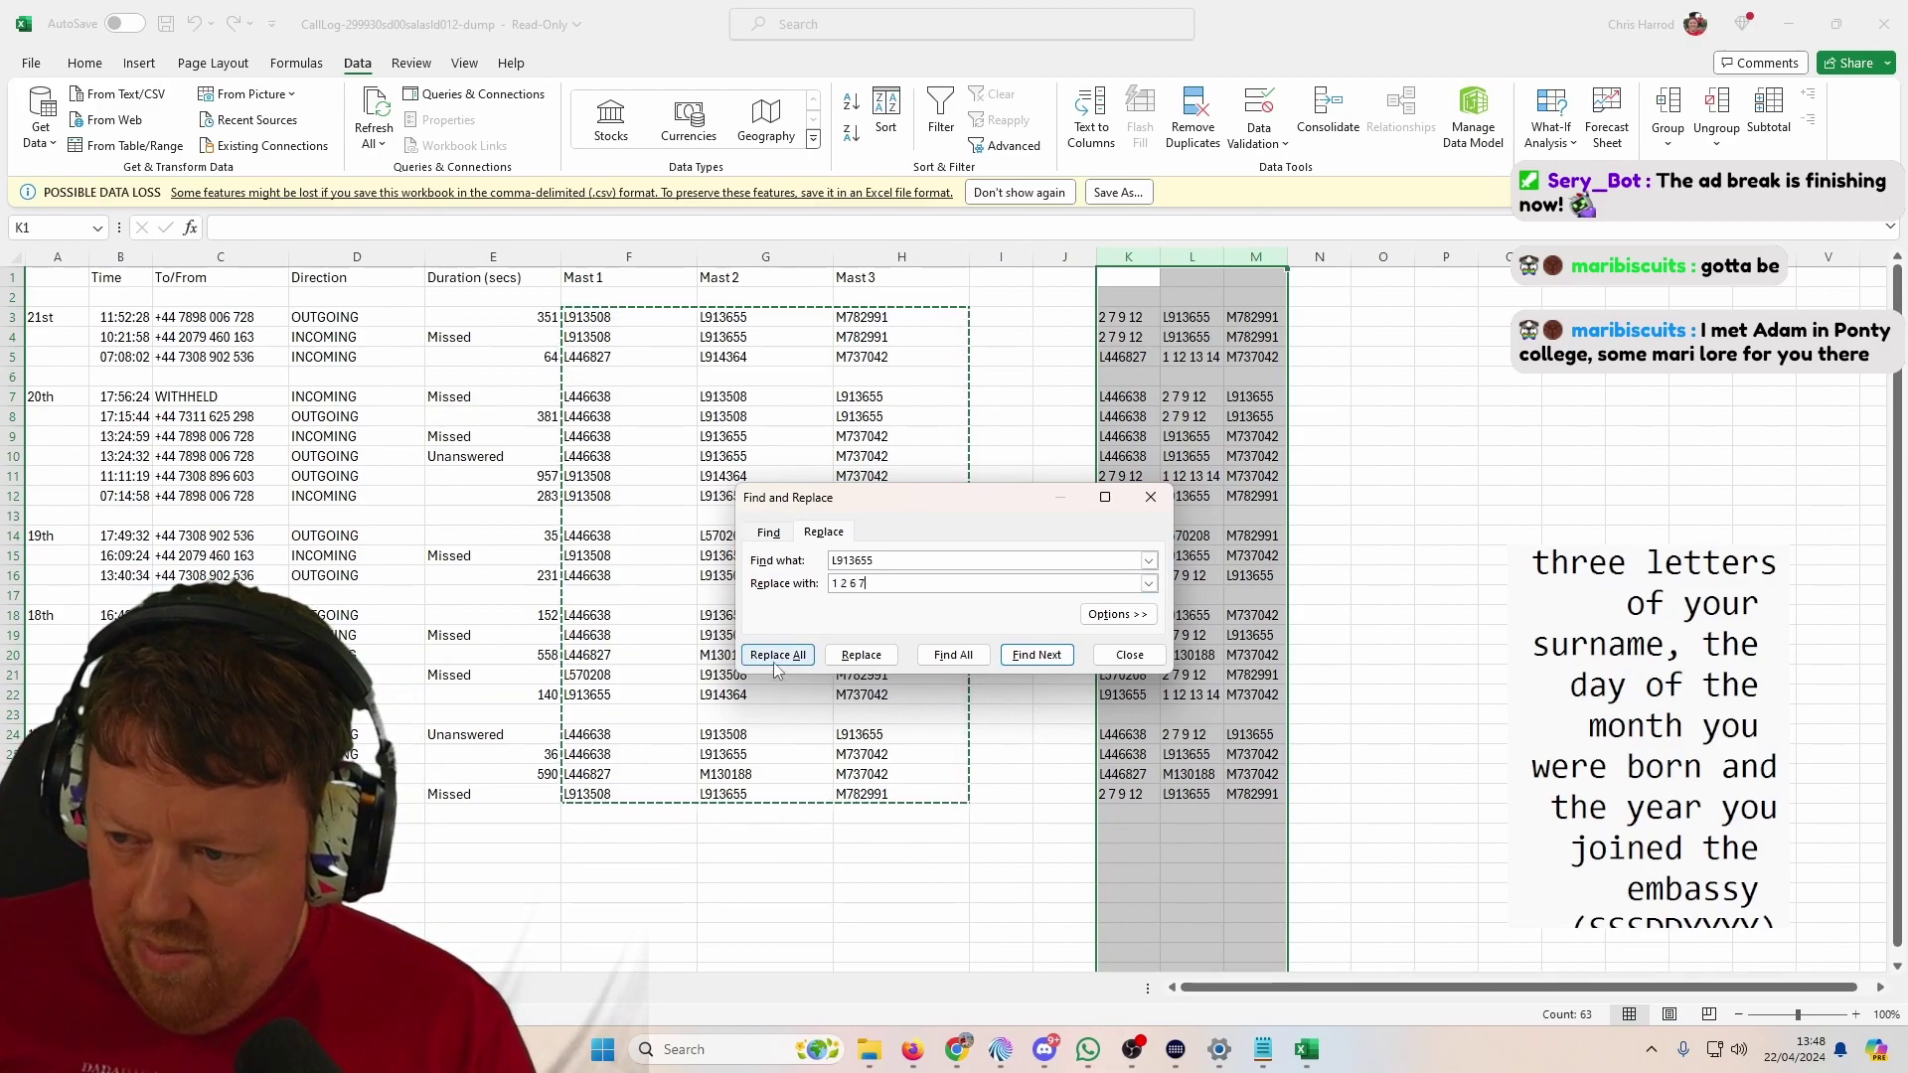
click(773, 661)
key(Return)
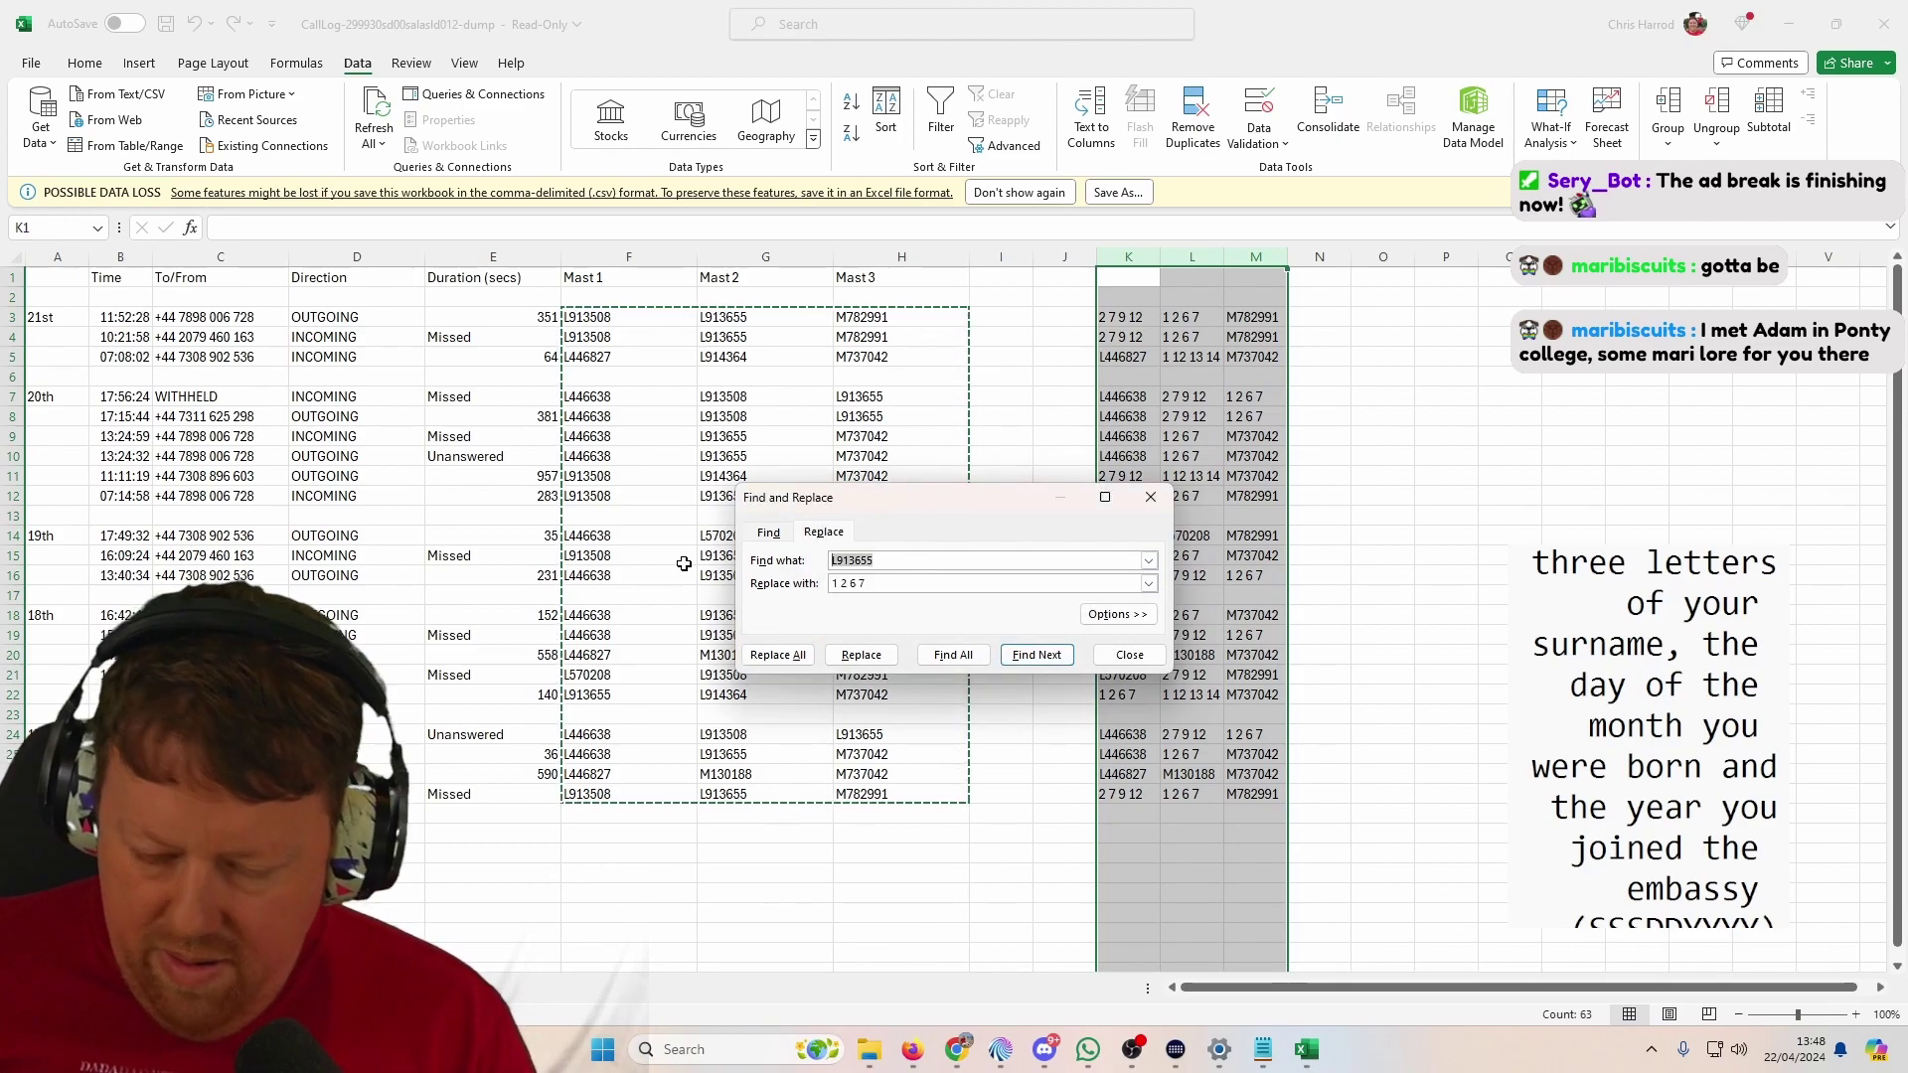
text(L4)
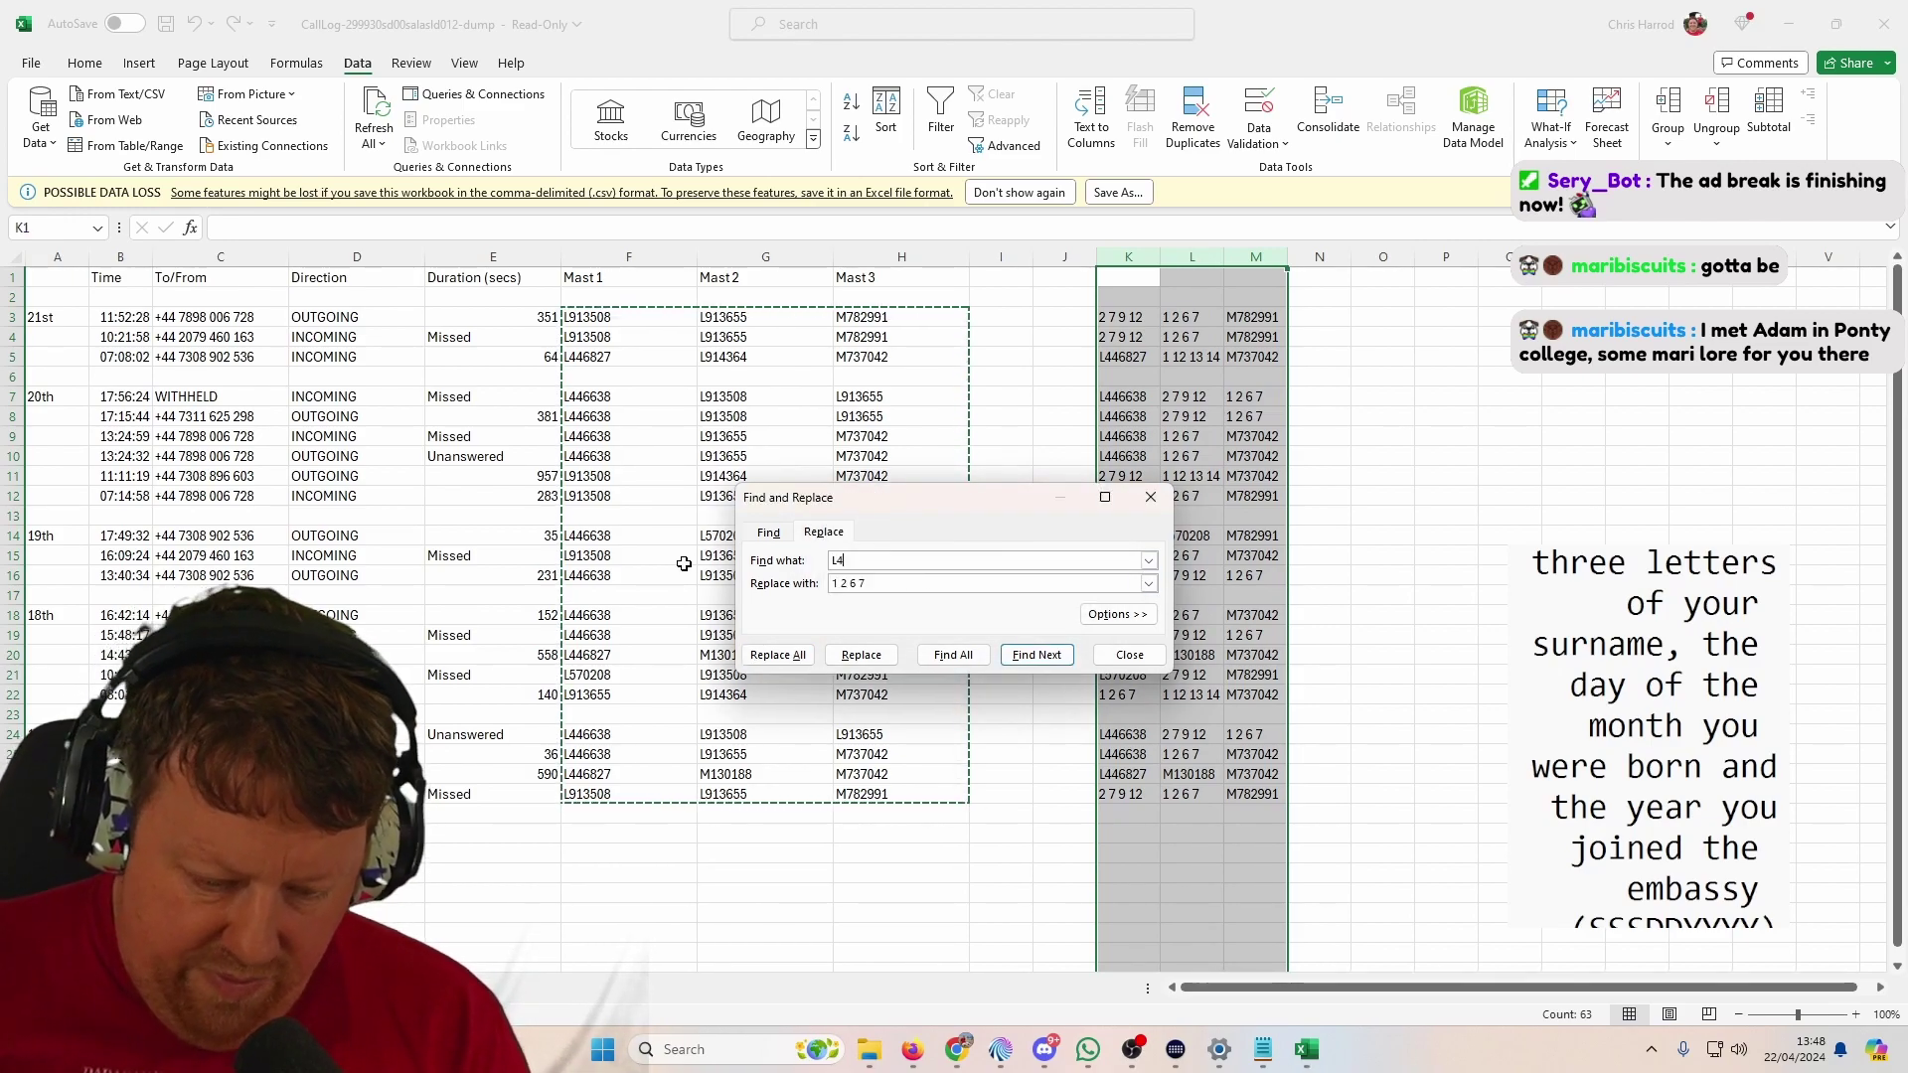
text(46638)
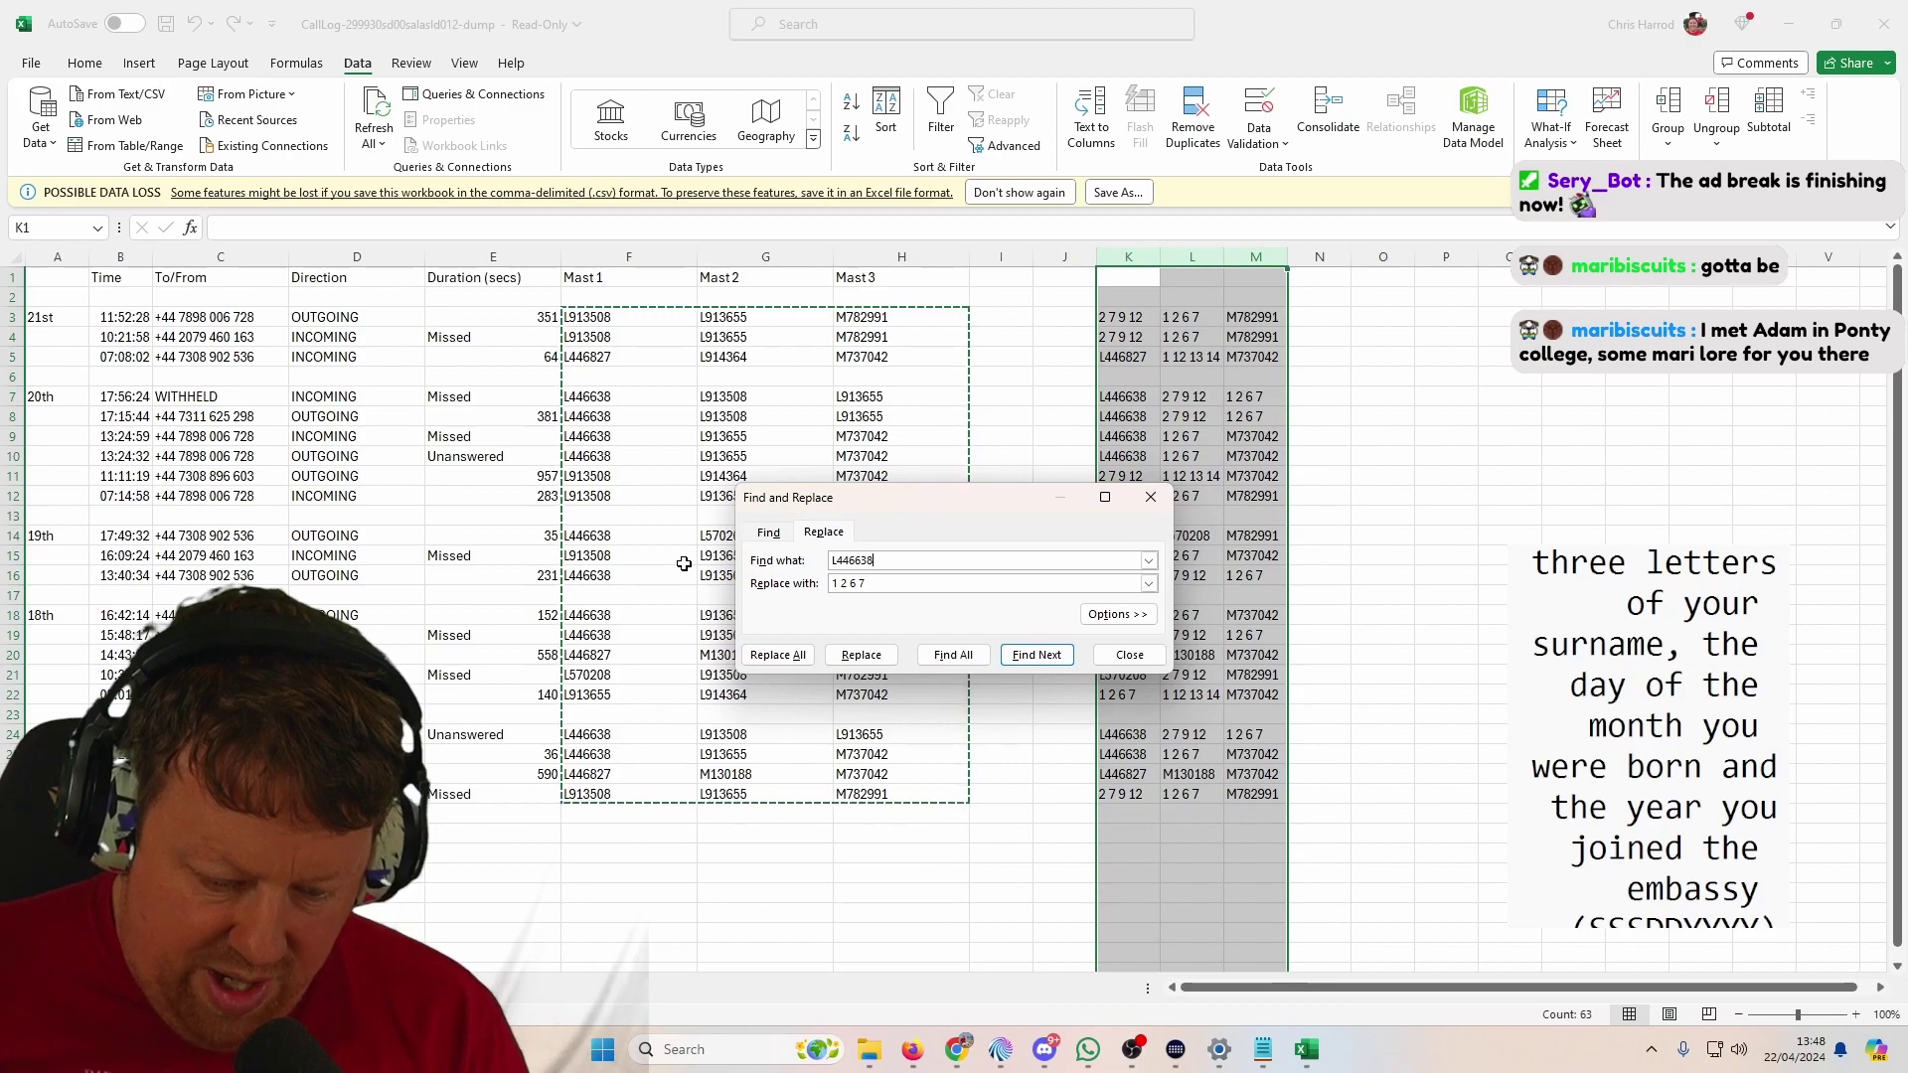
Step: Replace L446638 with '5 6 7 8' and L446827 with '1 3 4 5 7'
key(Tab)
text(5 6 )
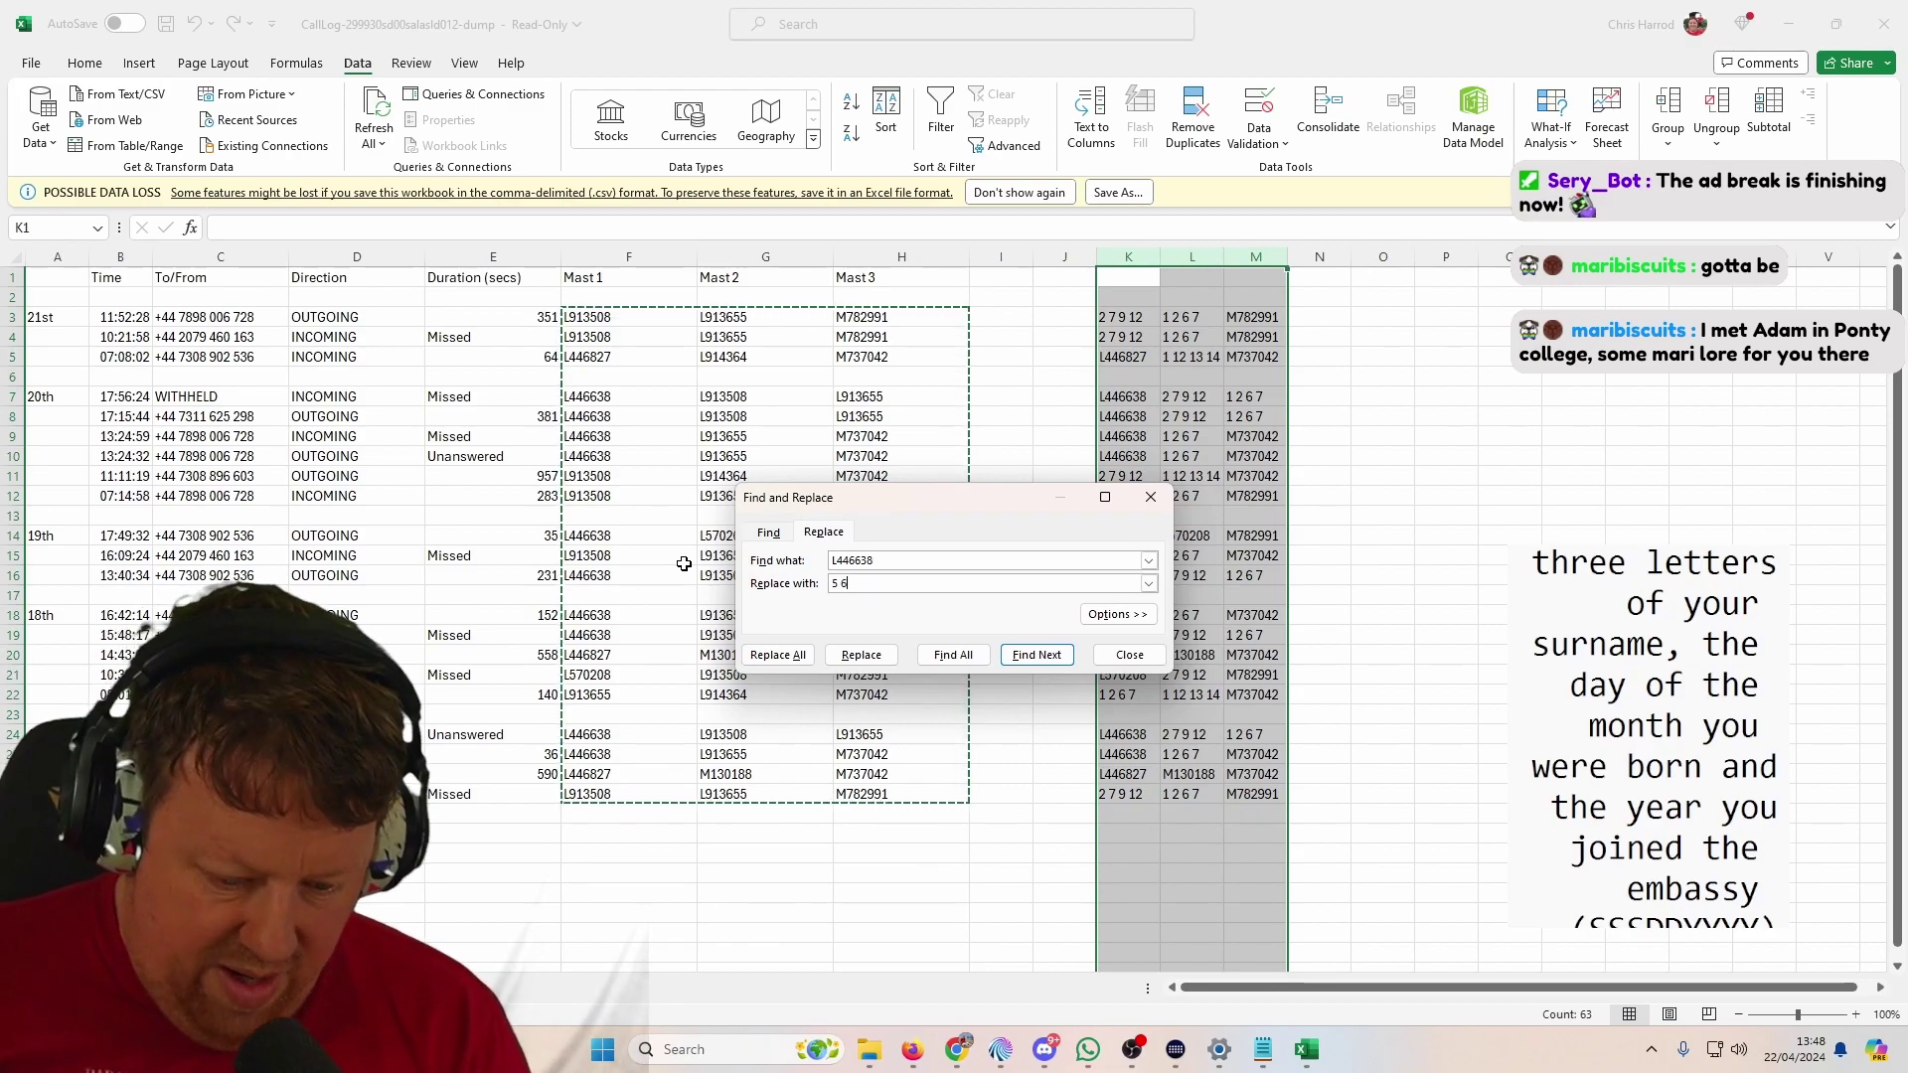
text(7 8)
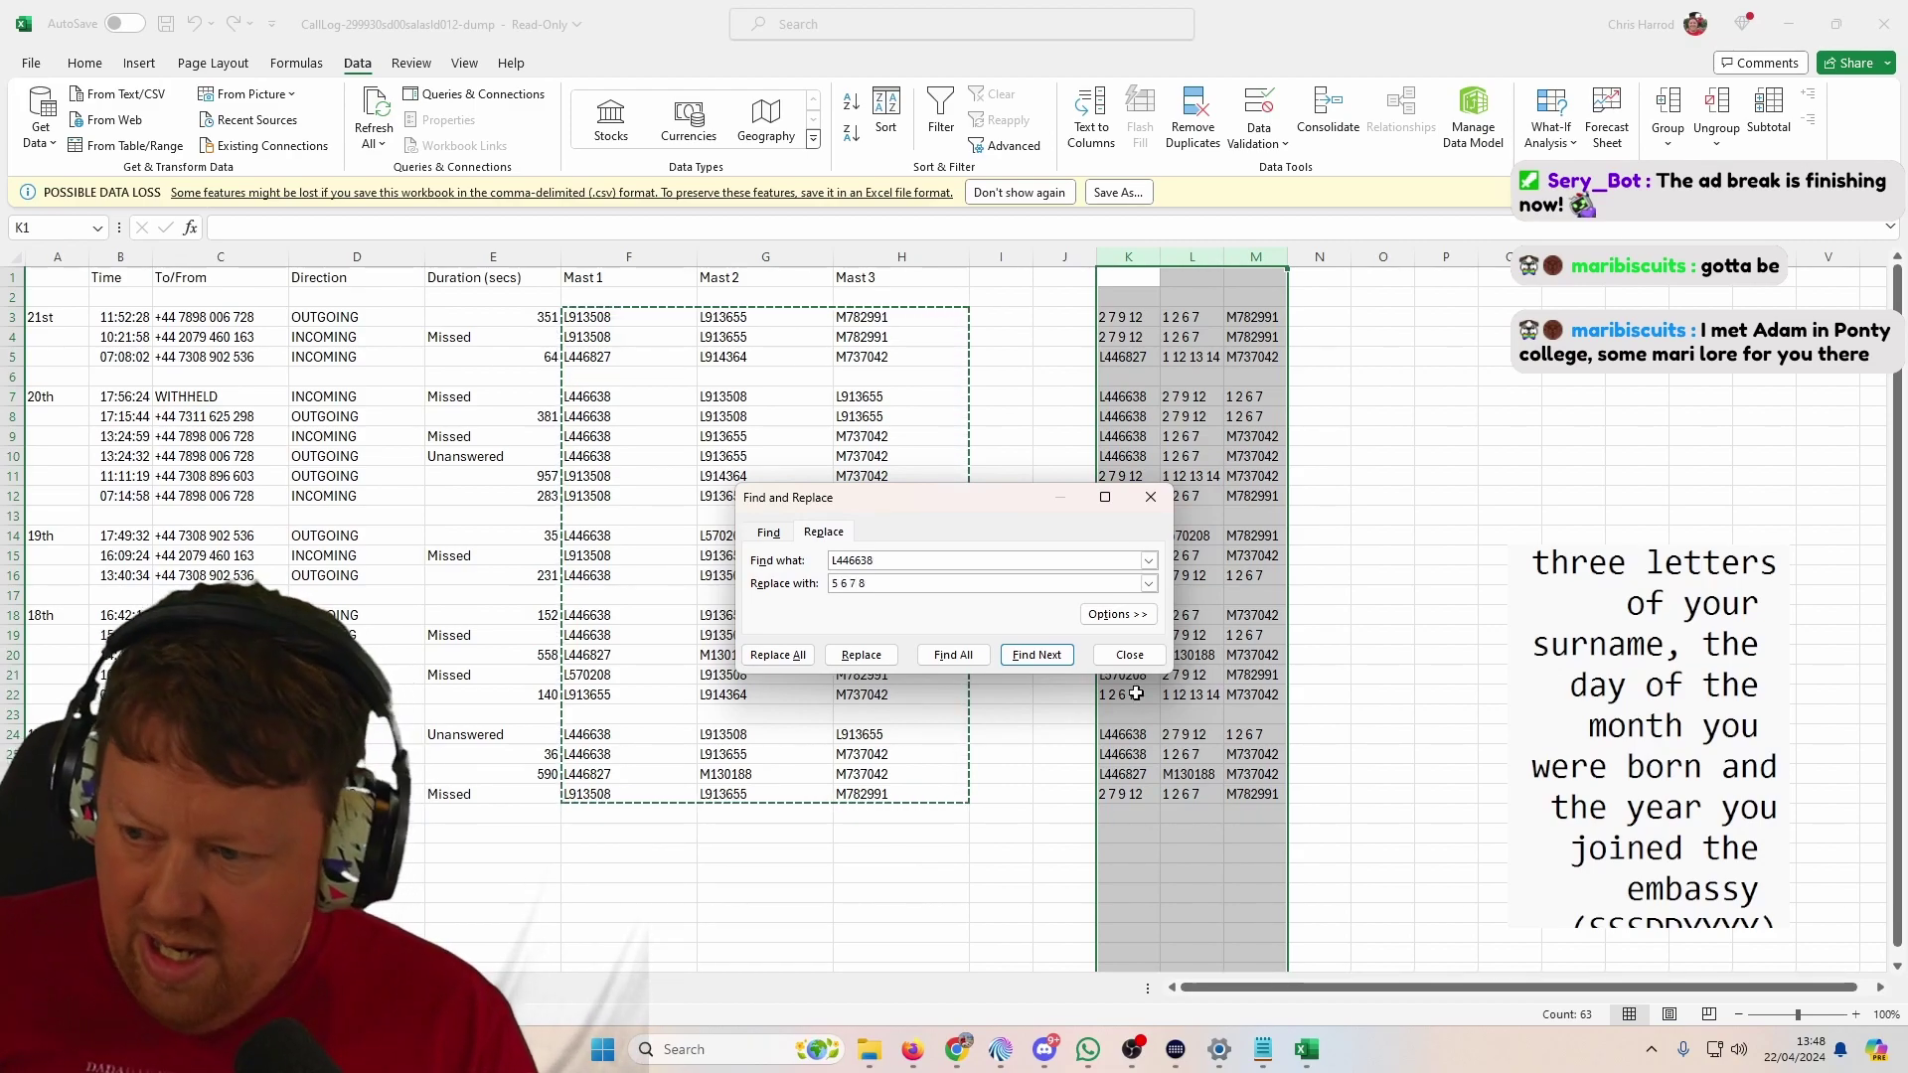
click(801, 660)
key(Return)
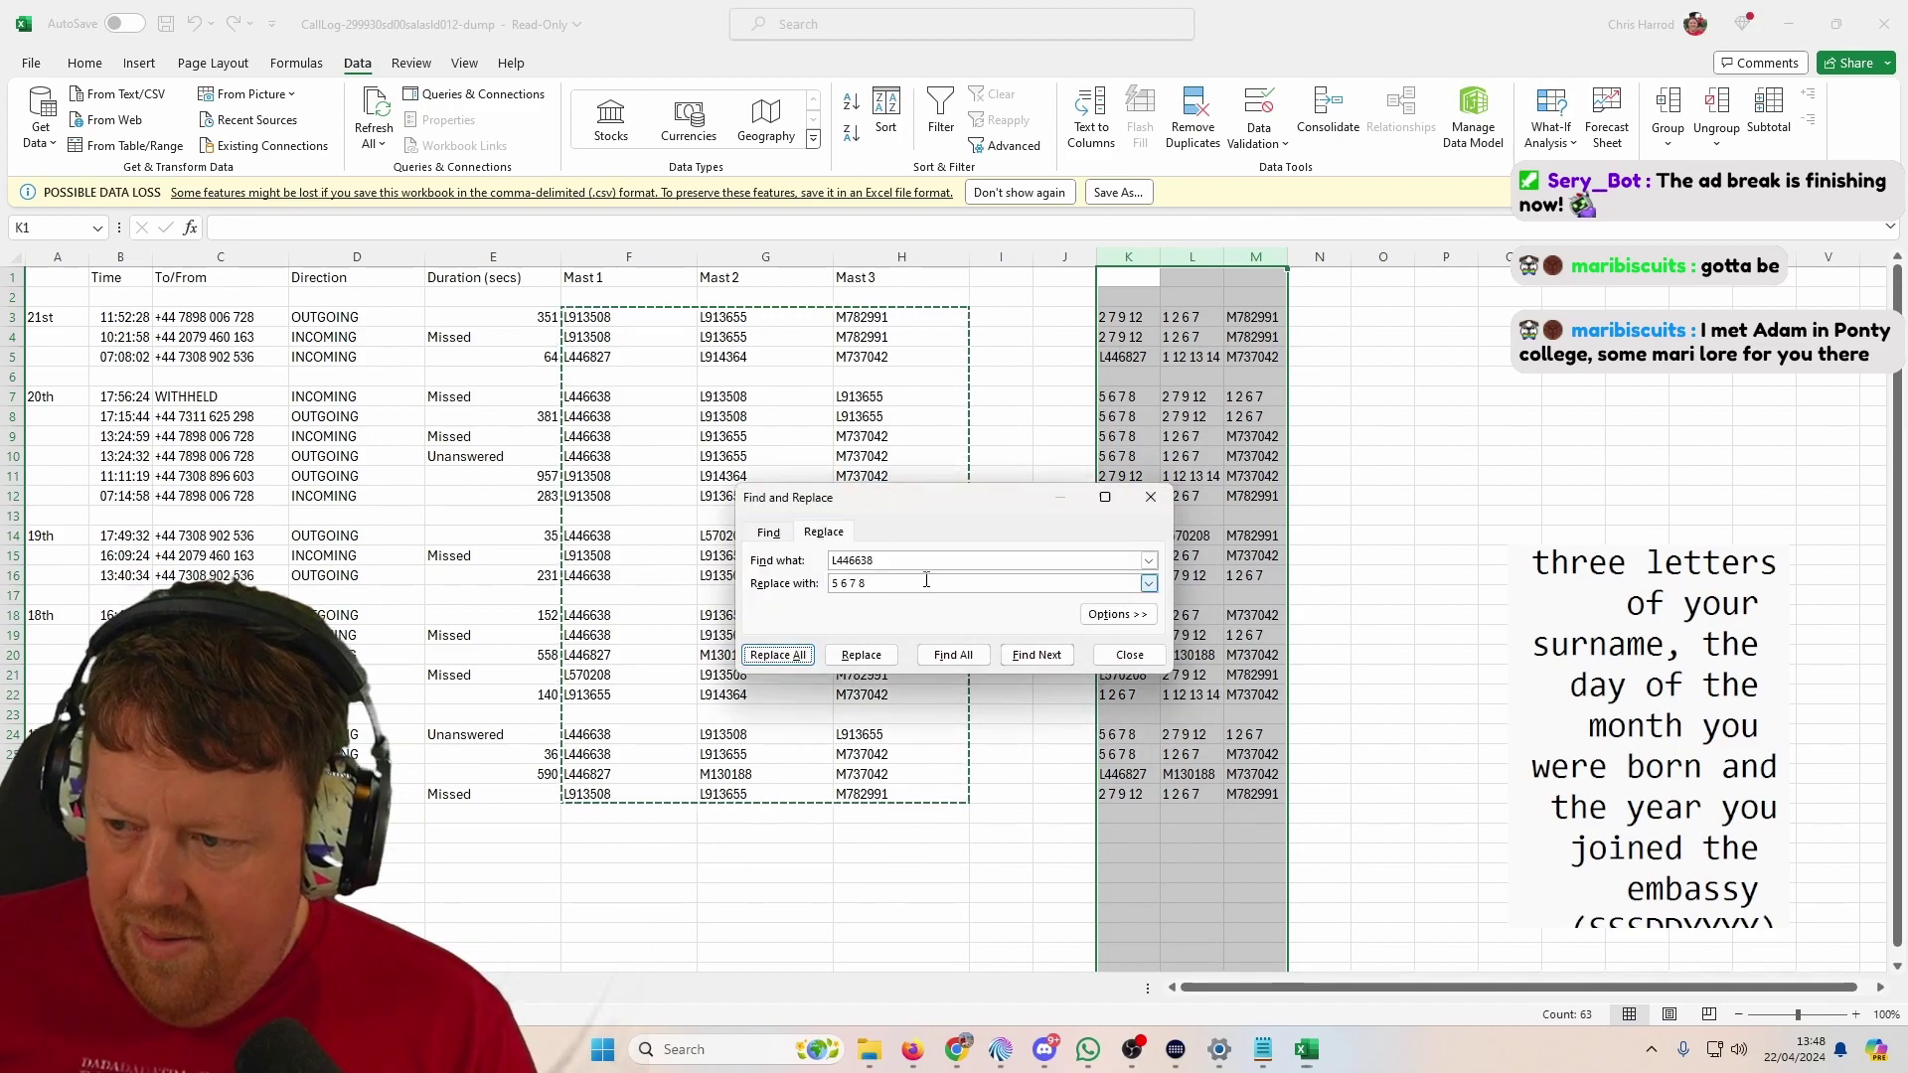
double_click(909, 561)
text(L)
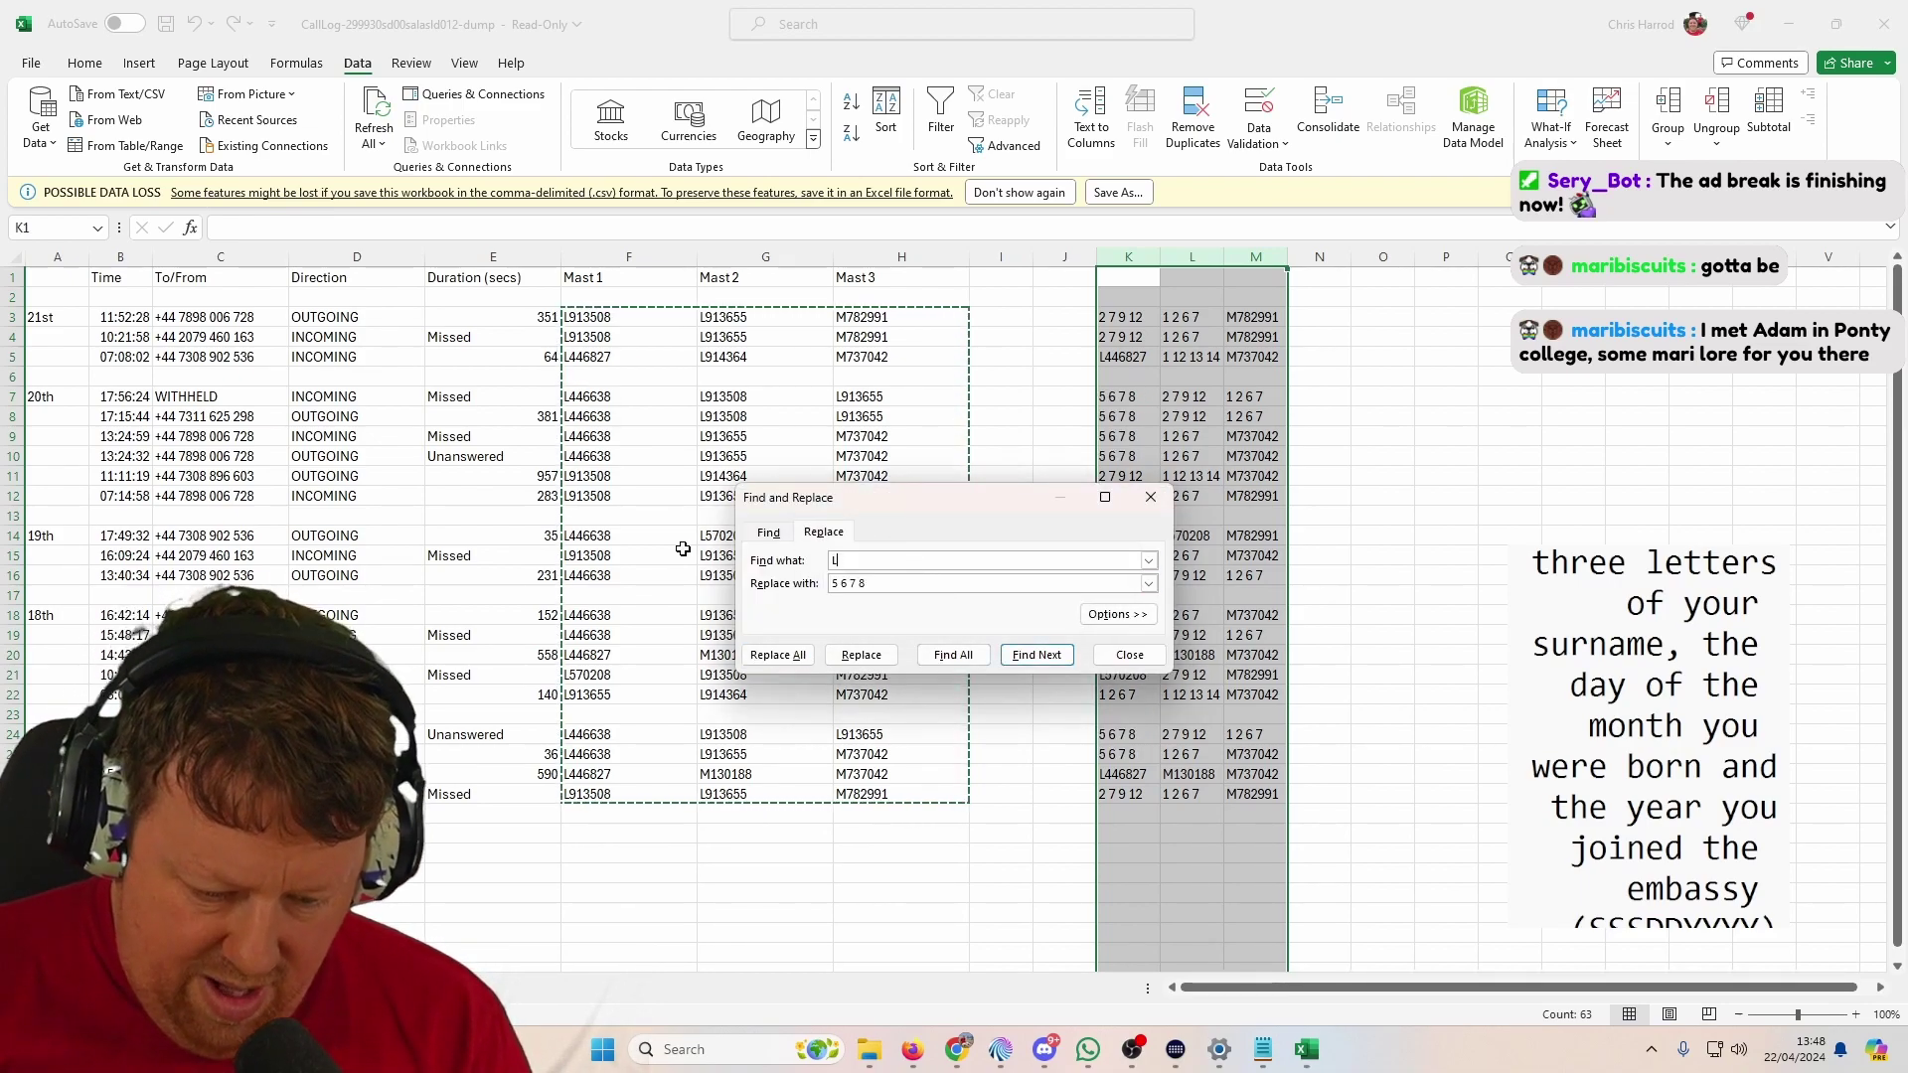
text(446827)
key(Tab)
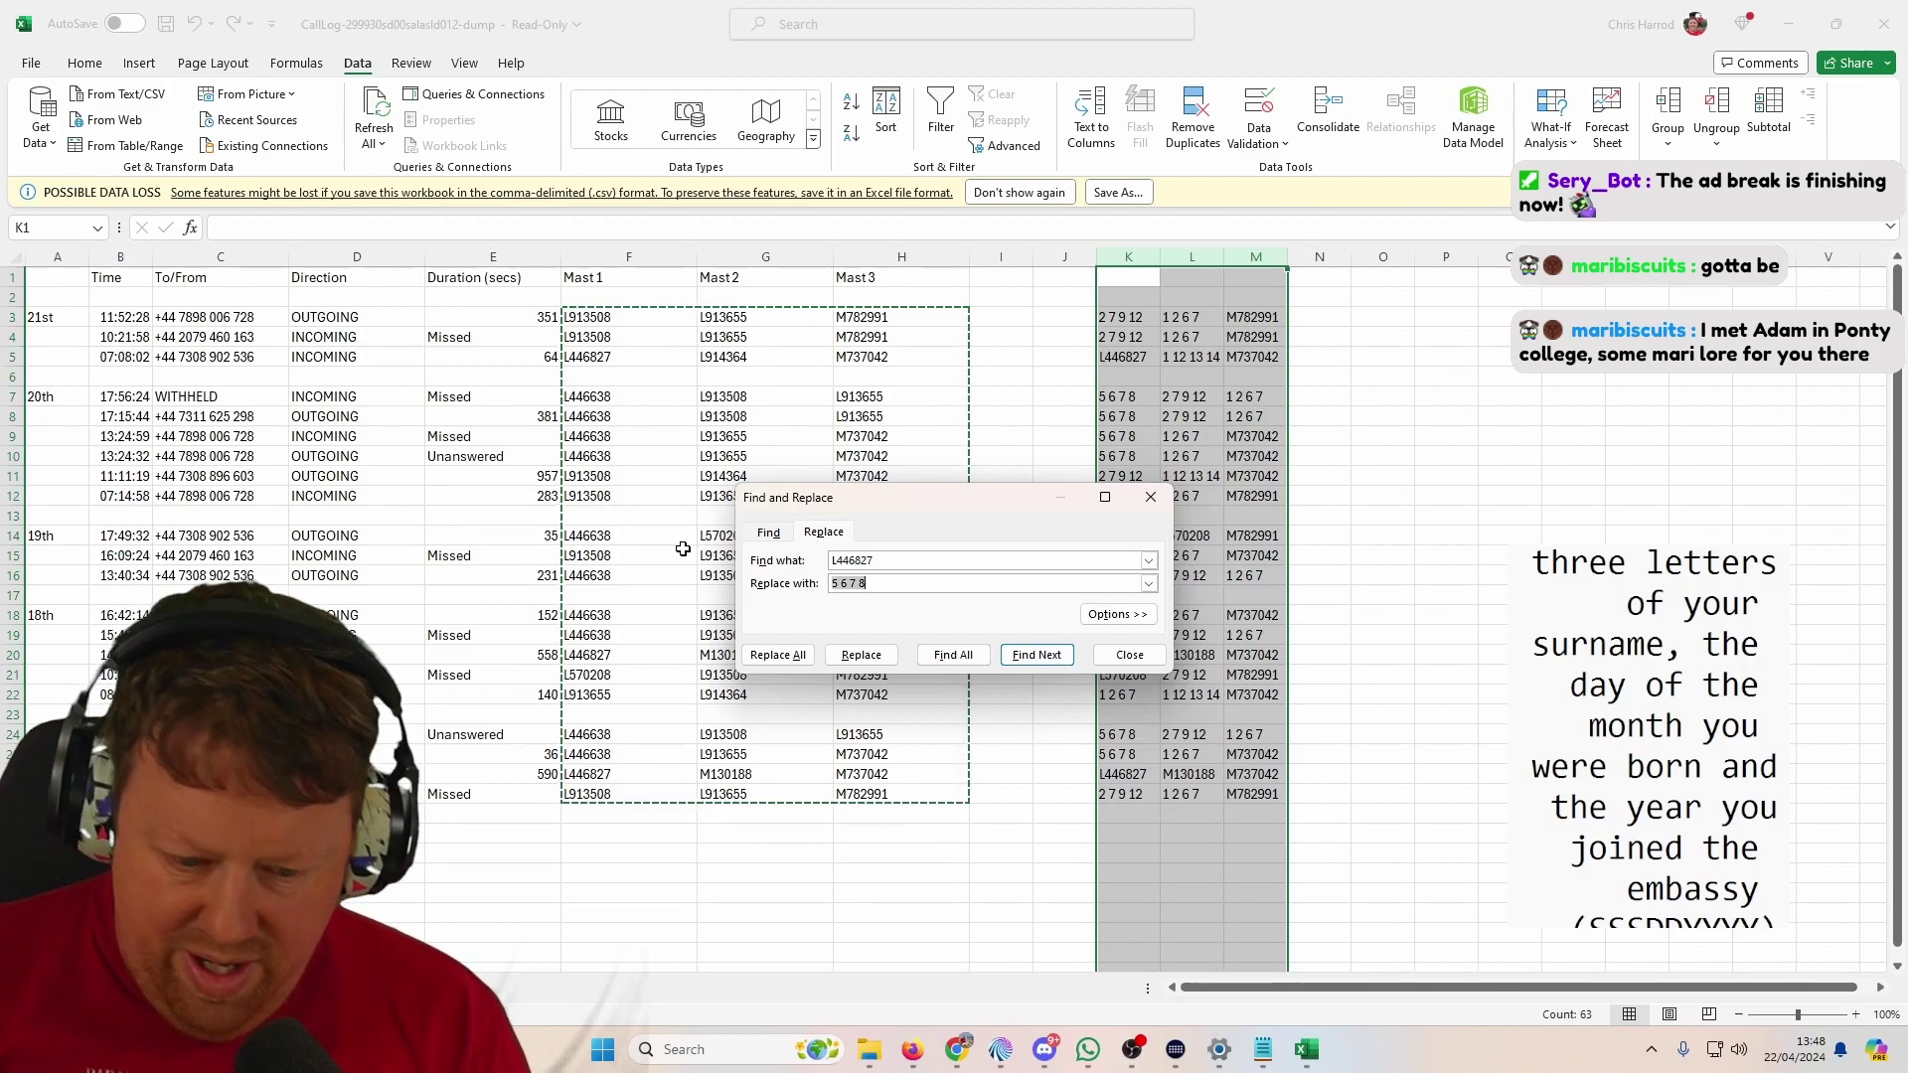
text(1 3 4 5 7)
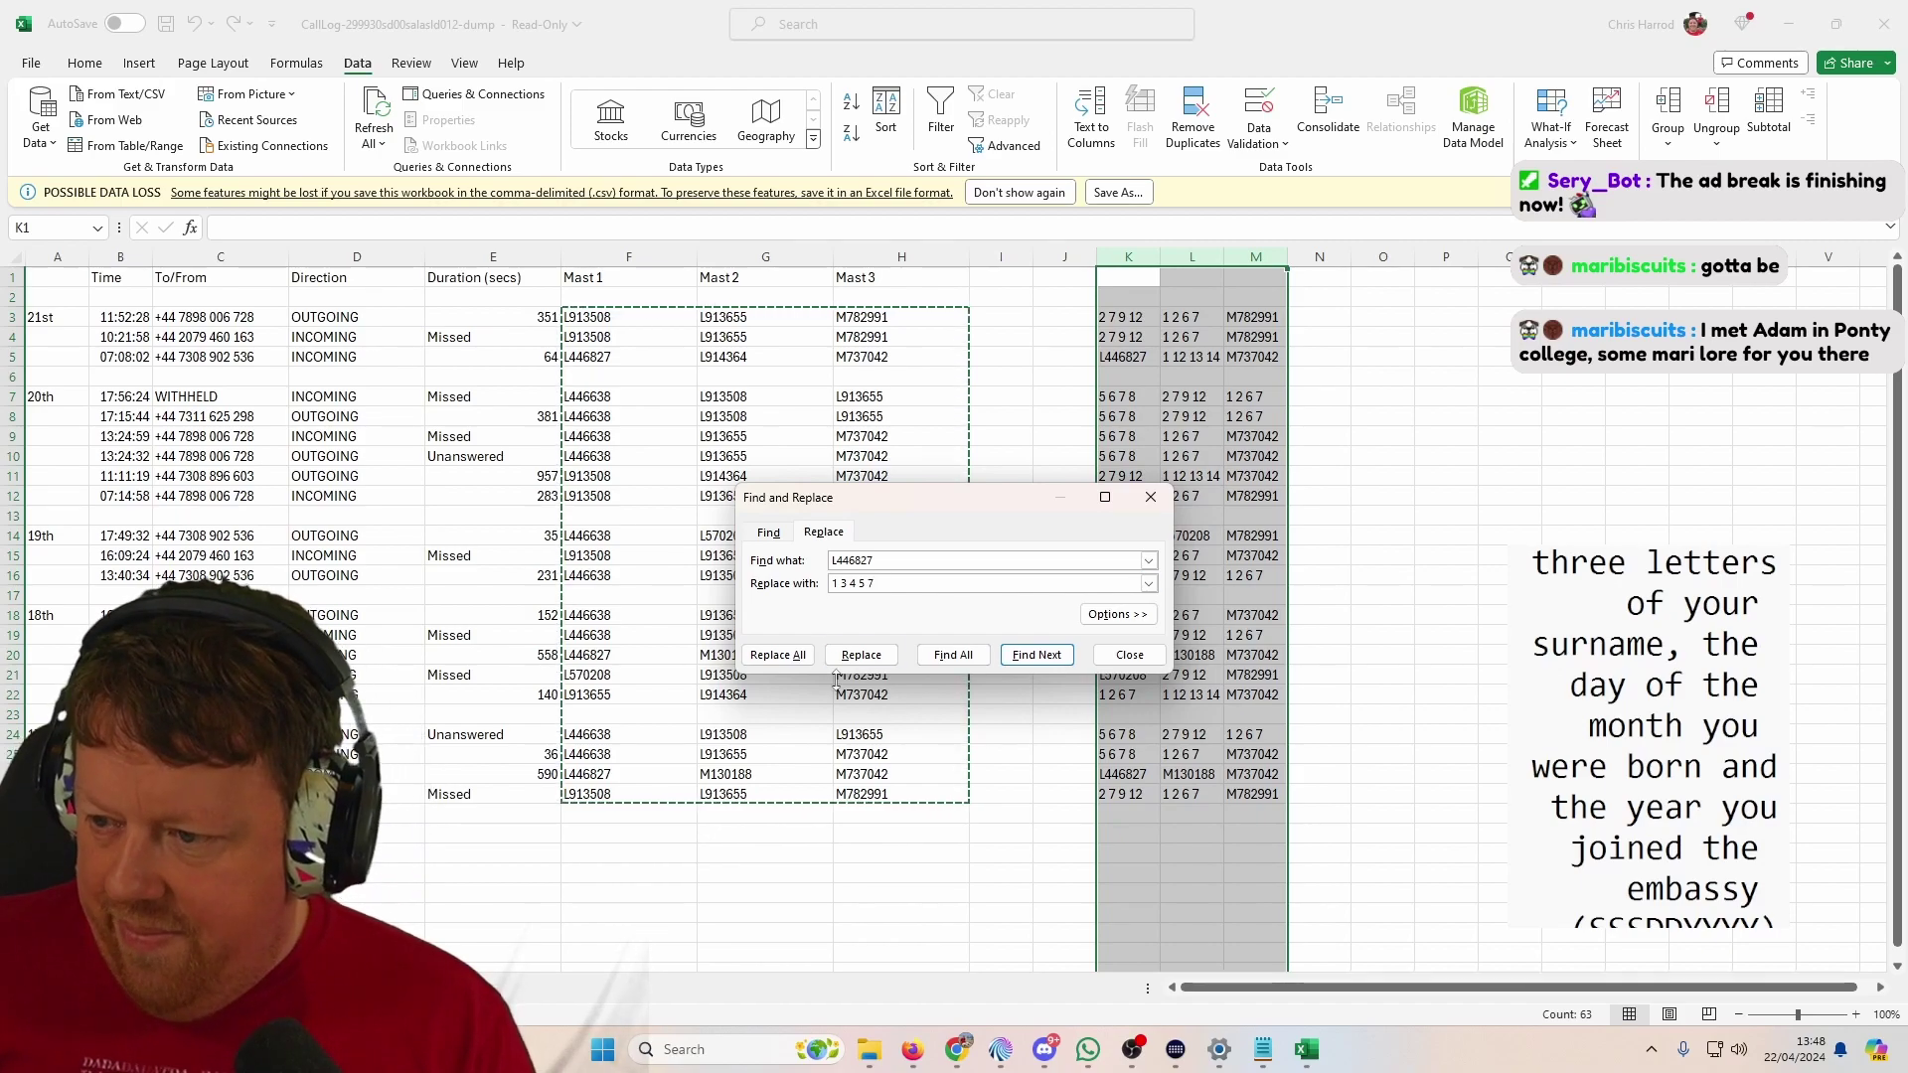
click(777, 655)
click(963, 577)
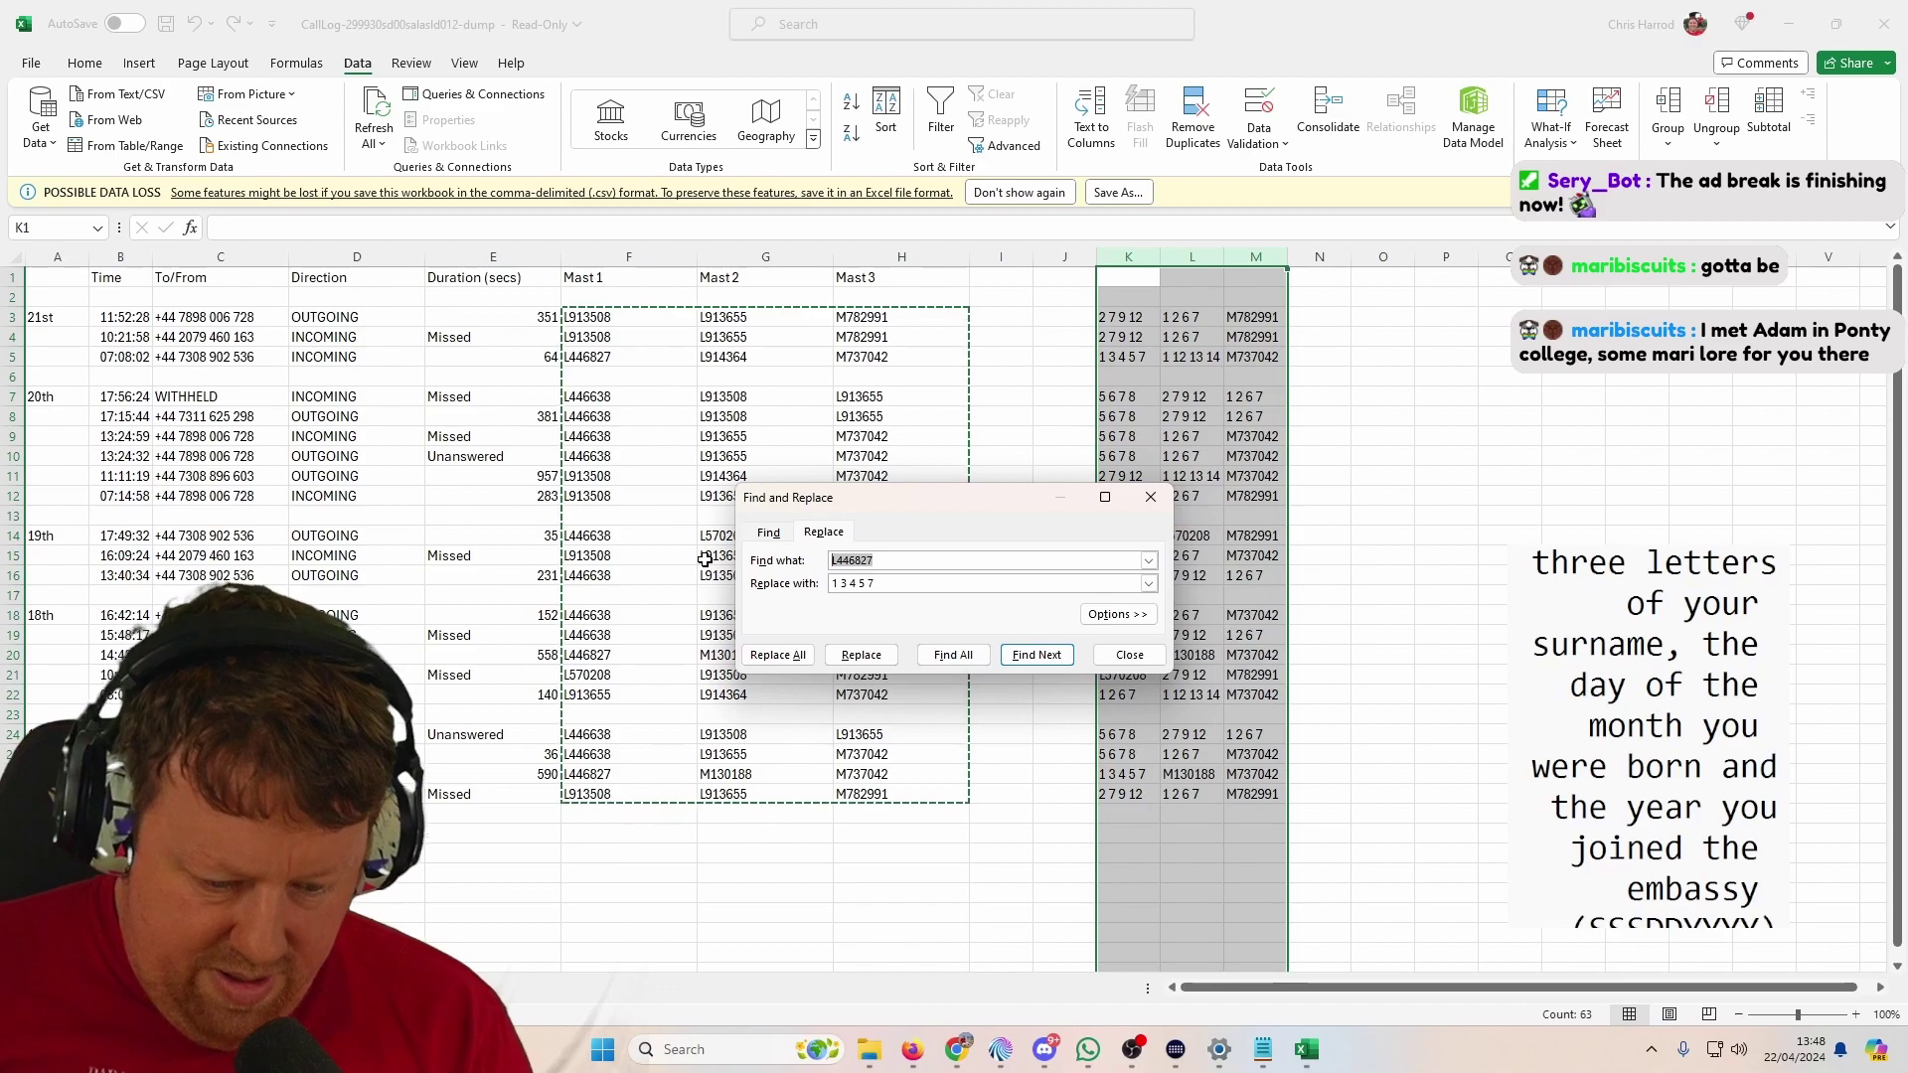
Step: Replace every M130188 with '6 7 8 9'
text(M130188)
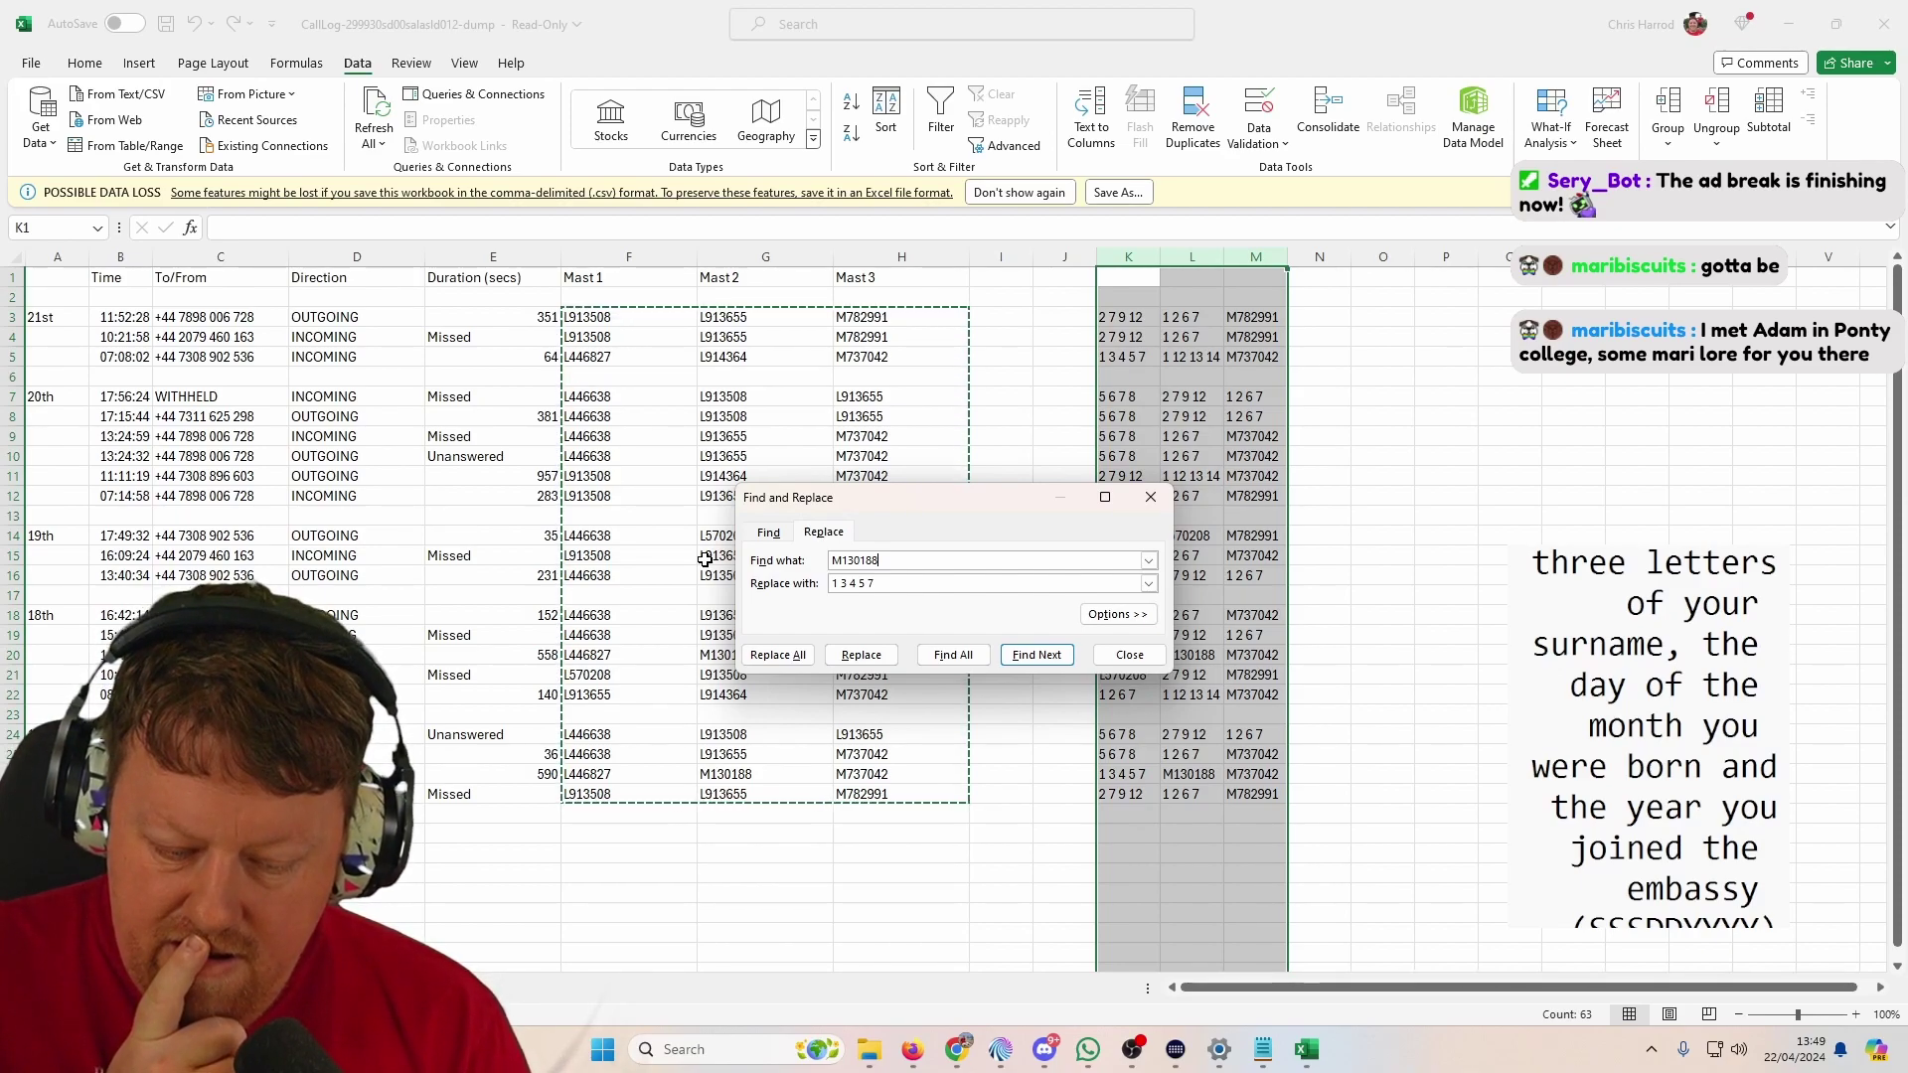
key(Tab)
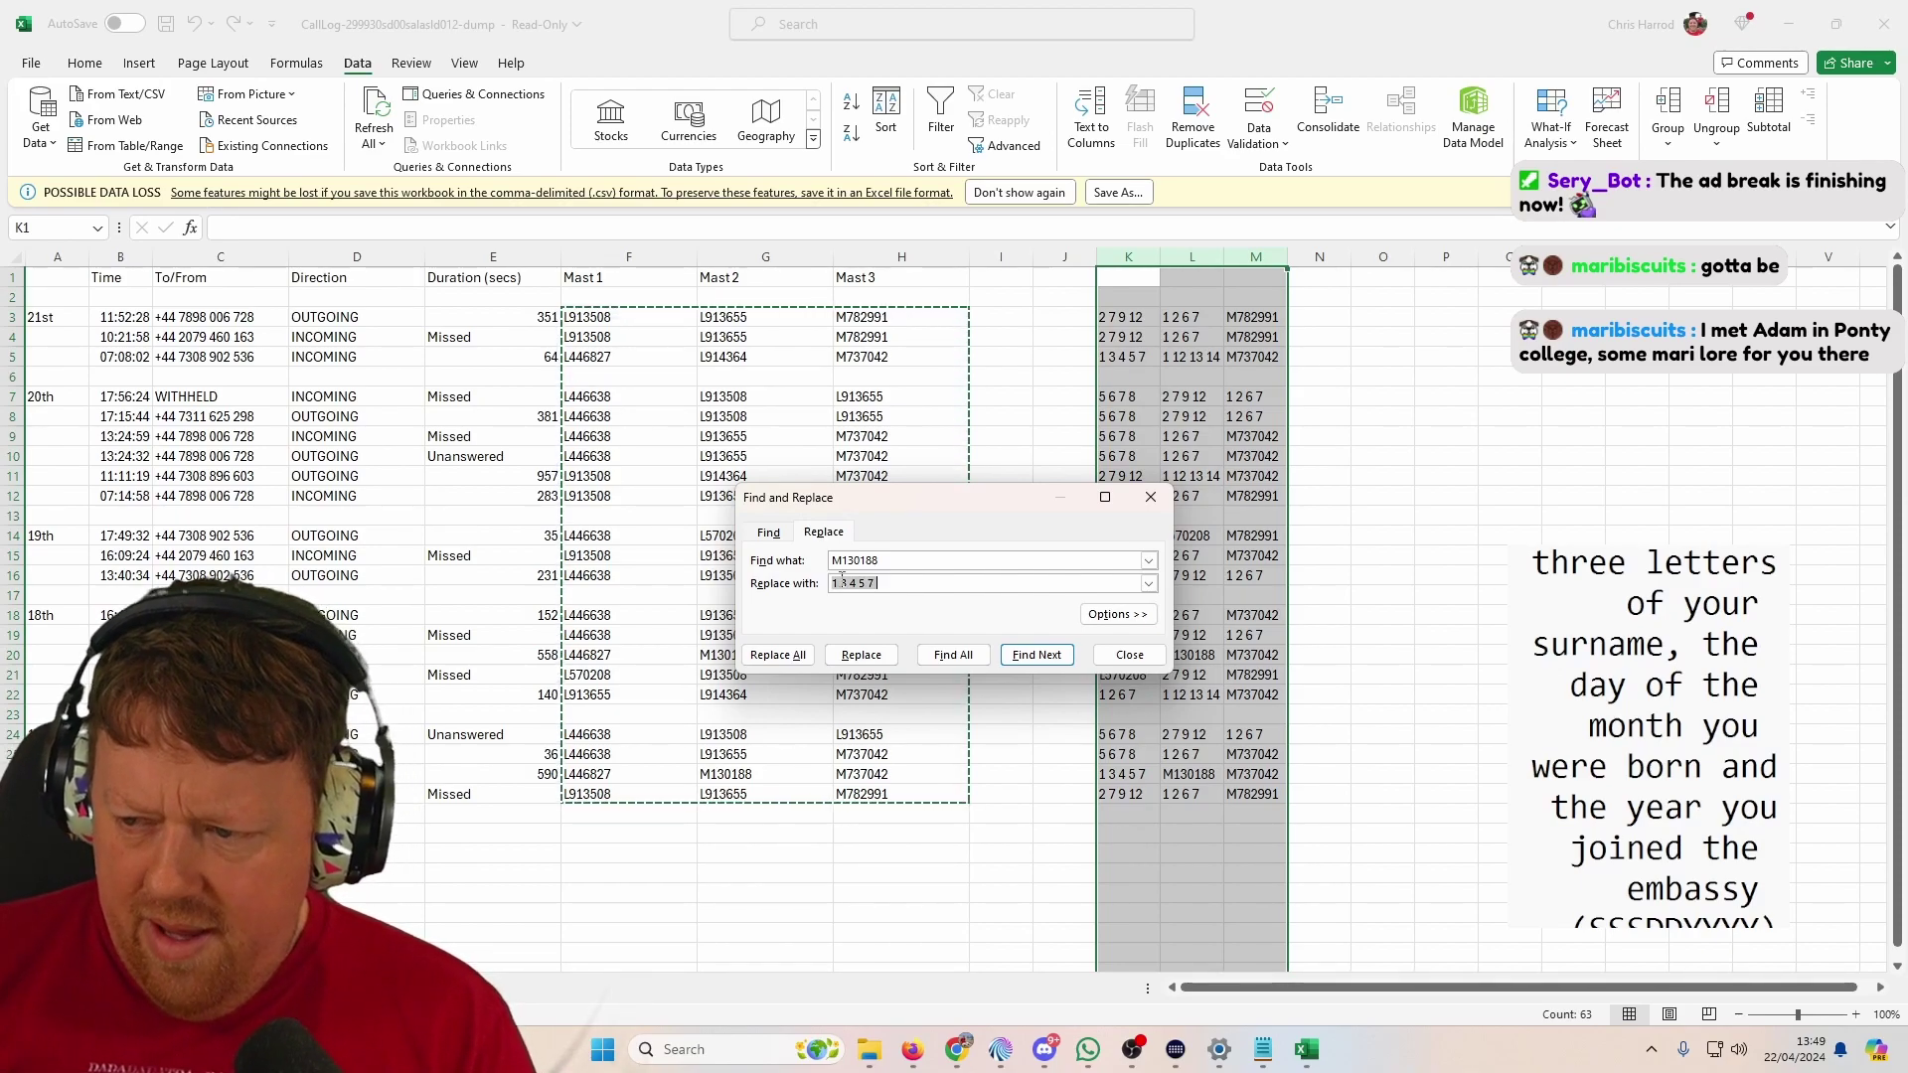
text(6)
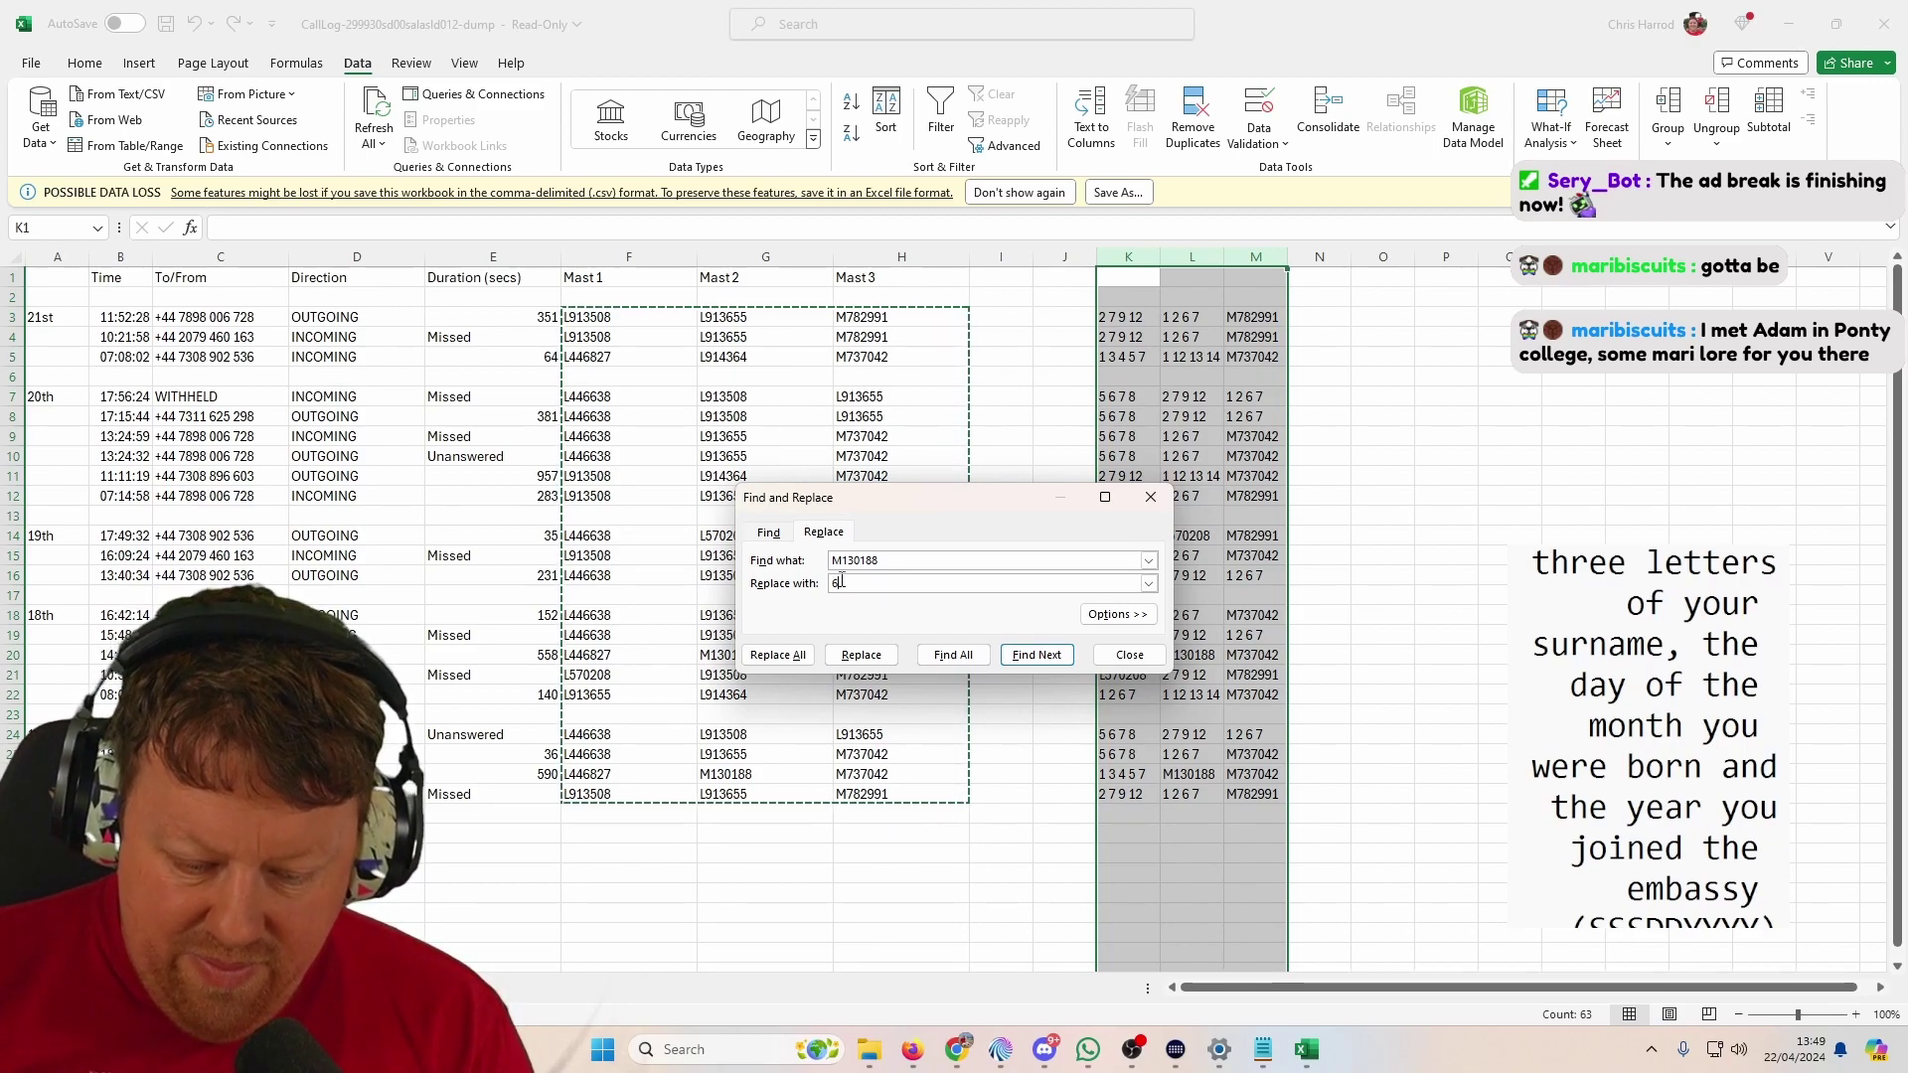
text( 7 8 9)
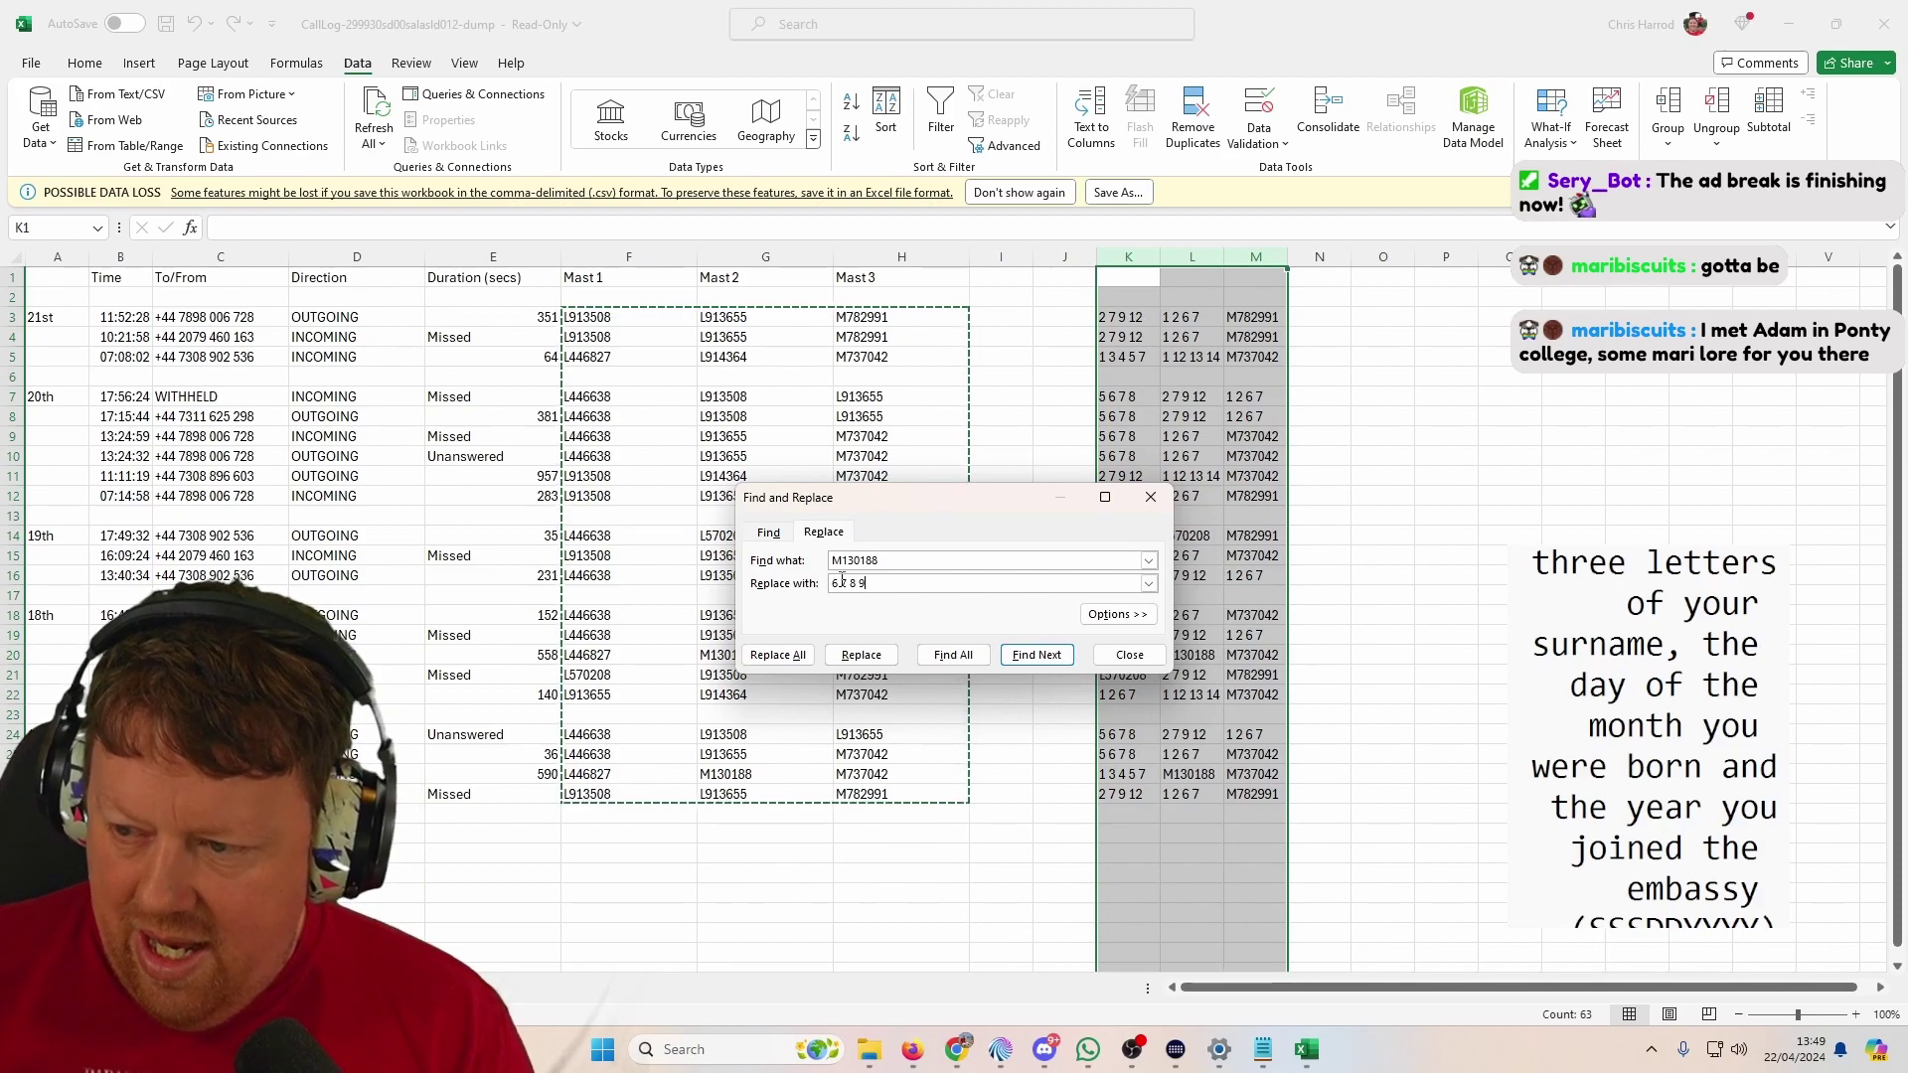
click(777, 657)
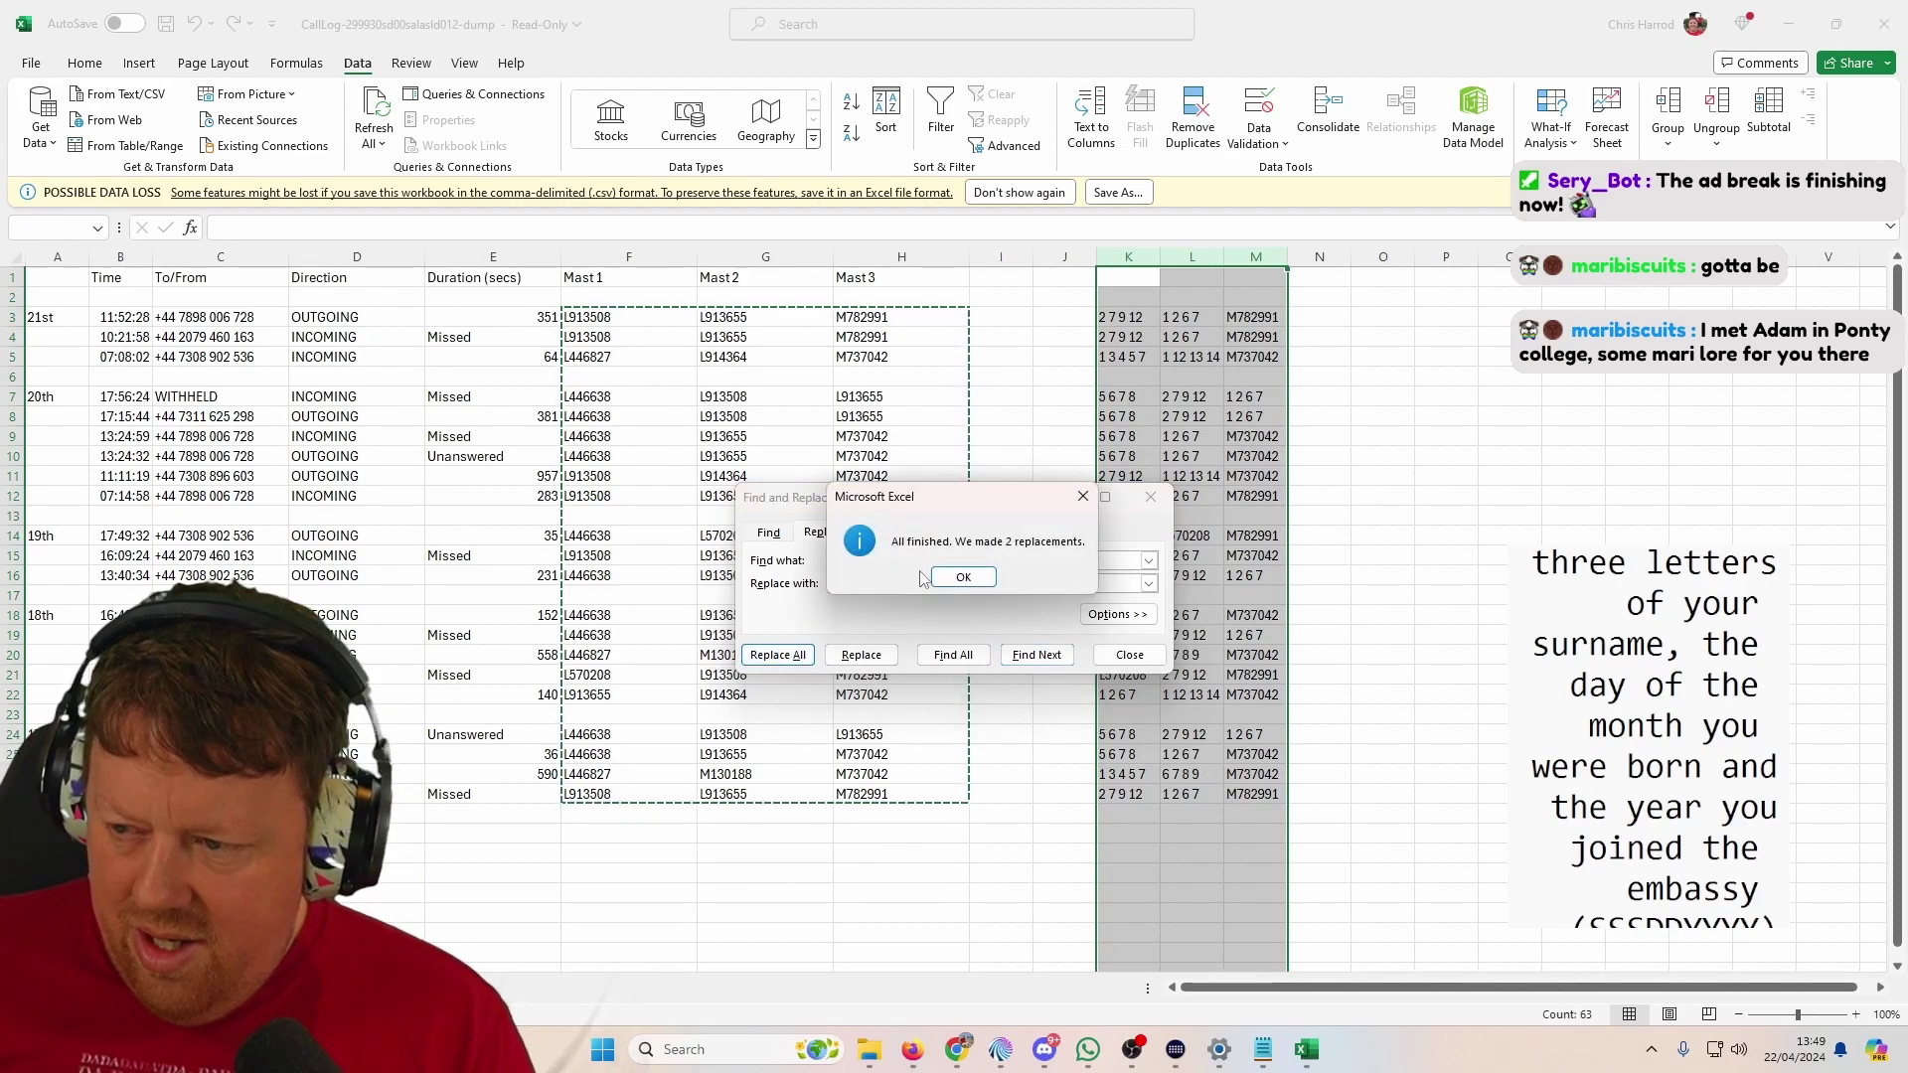
key(Return)
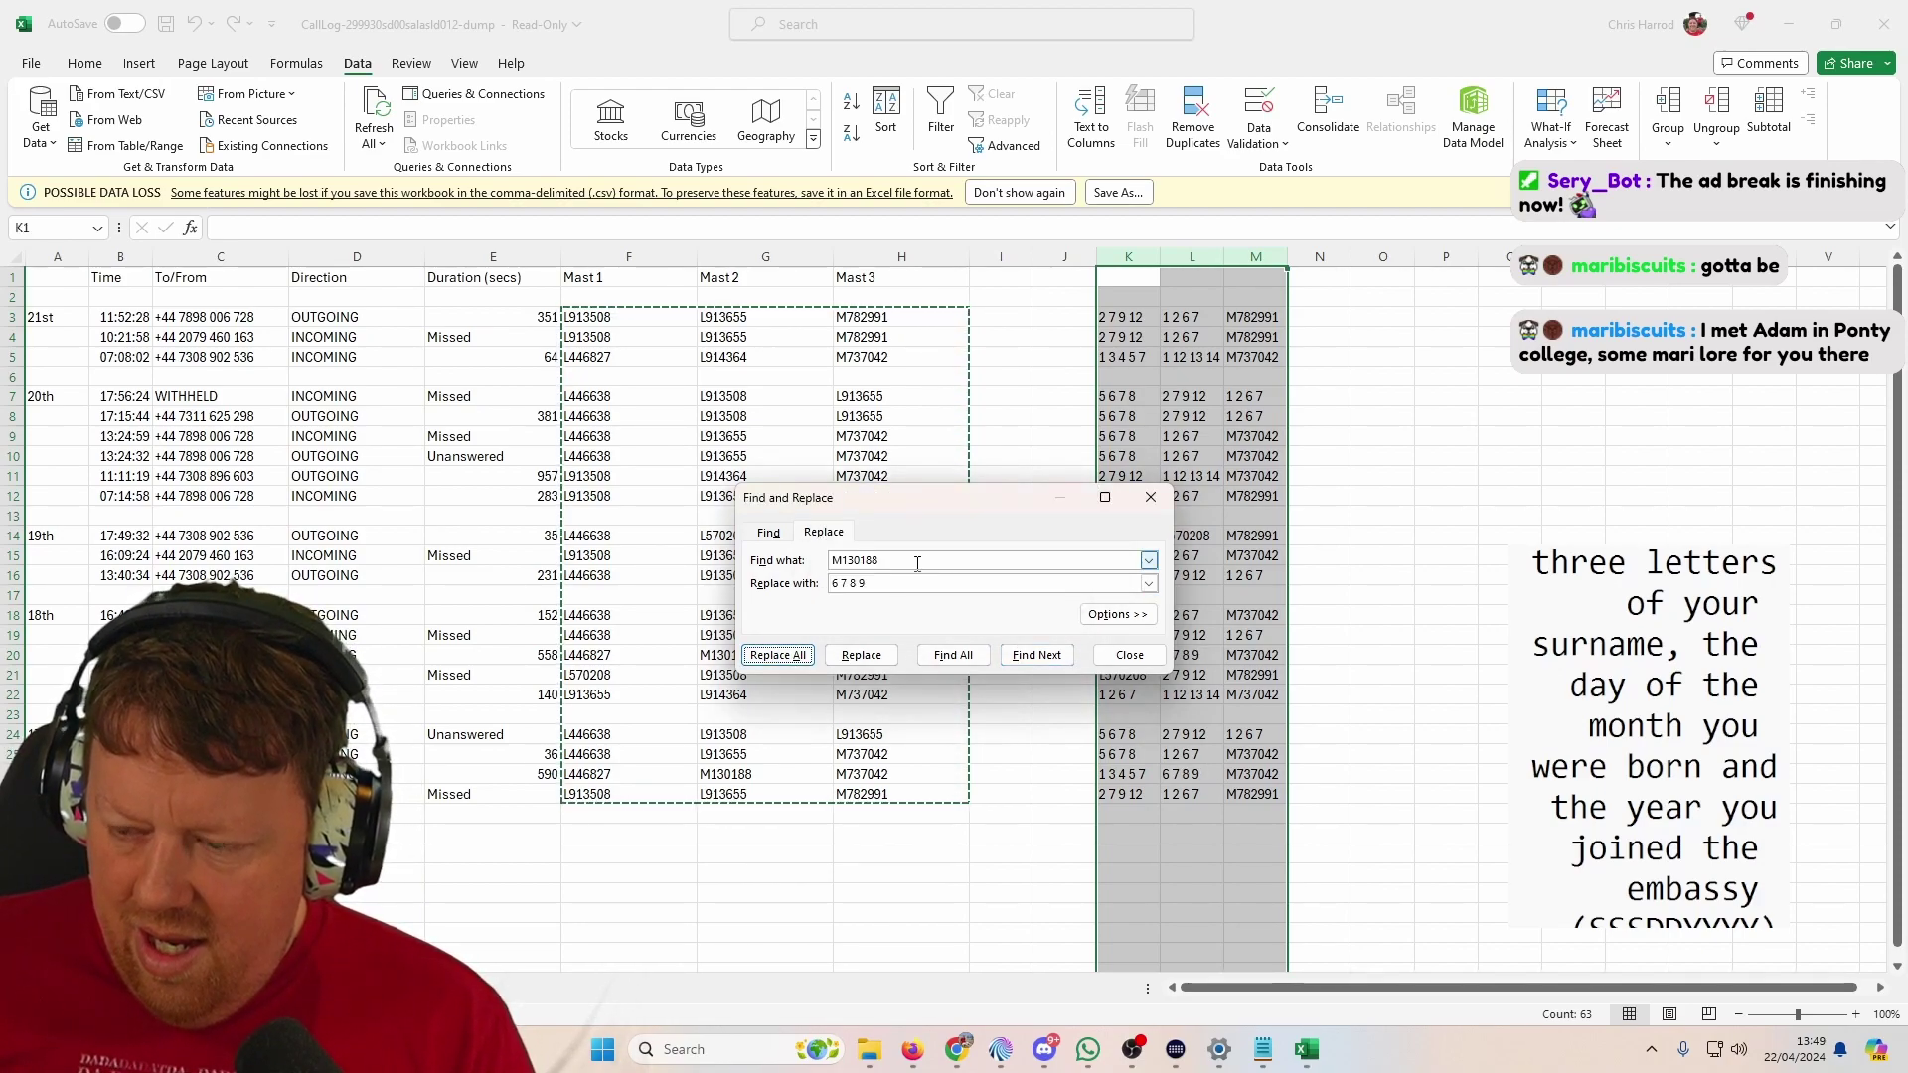
Step: Replace every L570208 with '8 9 10'
double_click(912, 561)
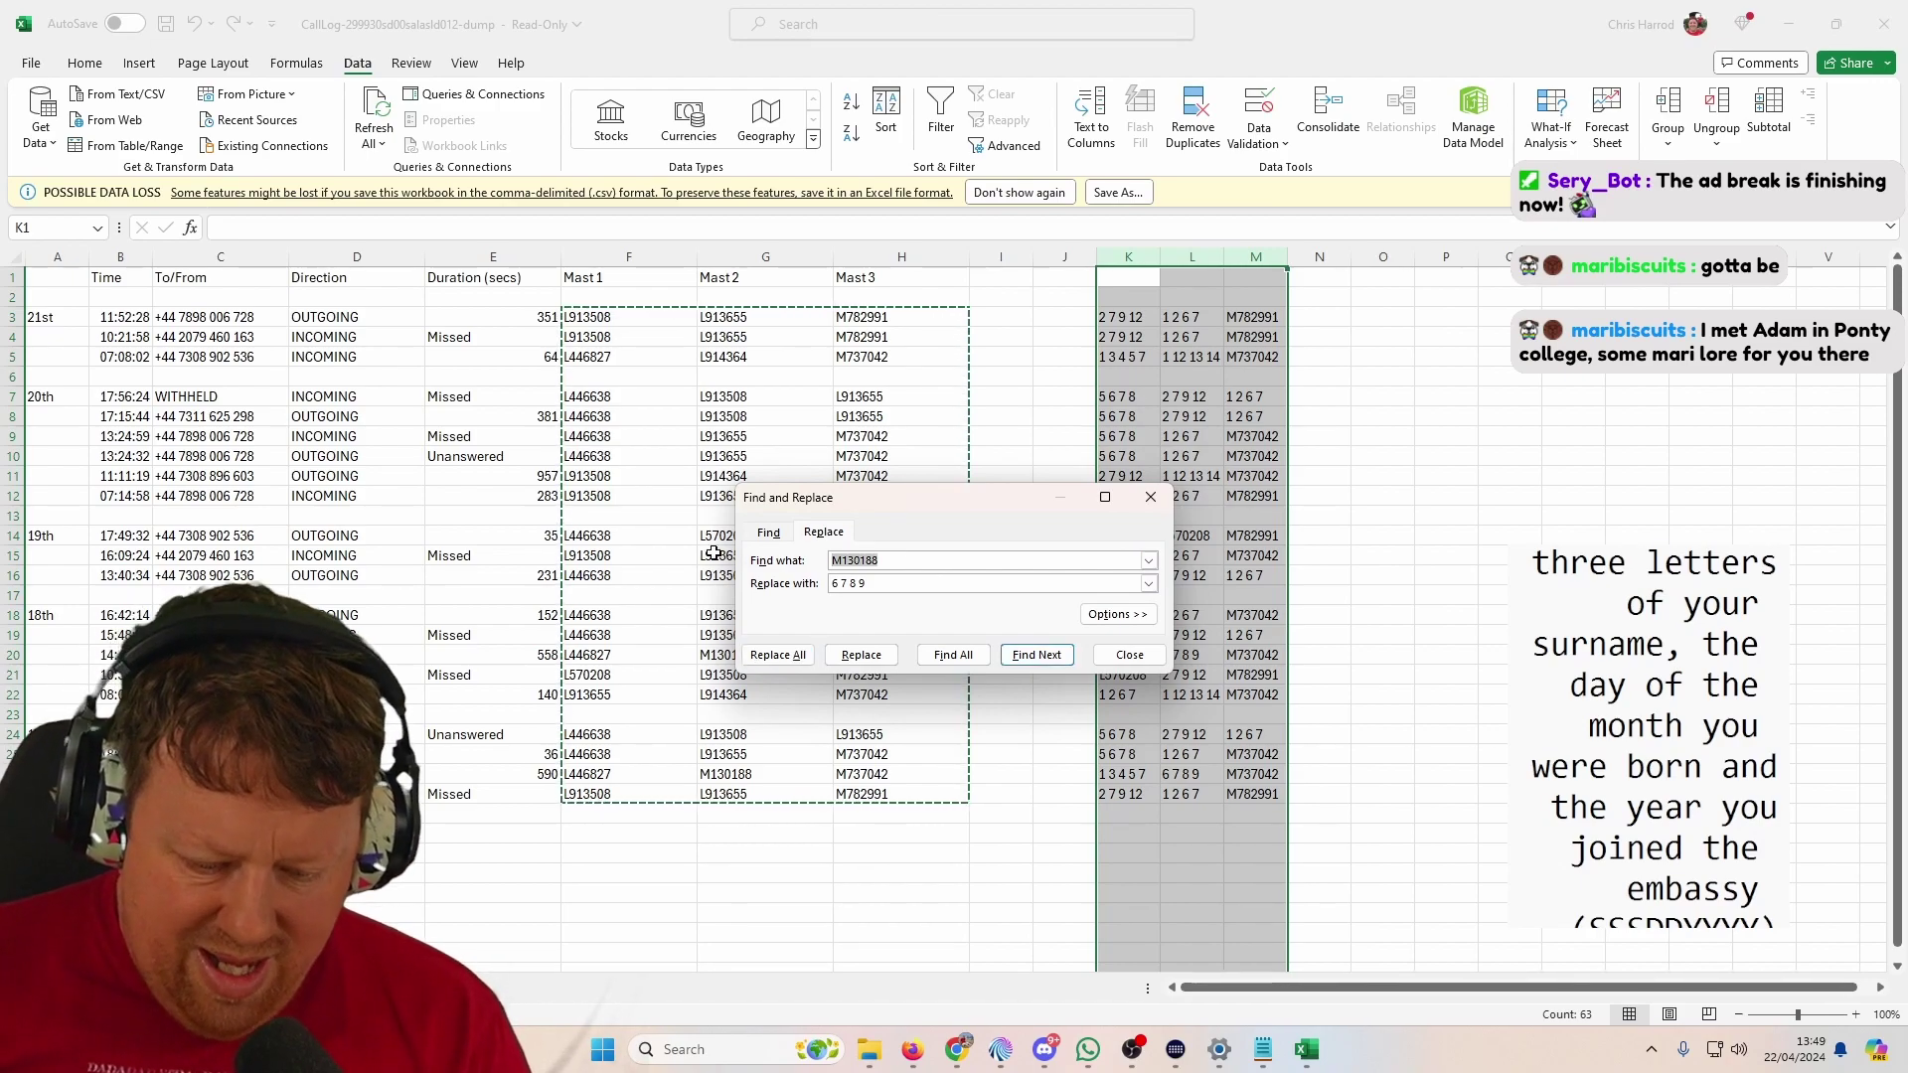
text(L570208)
key(Tab)
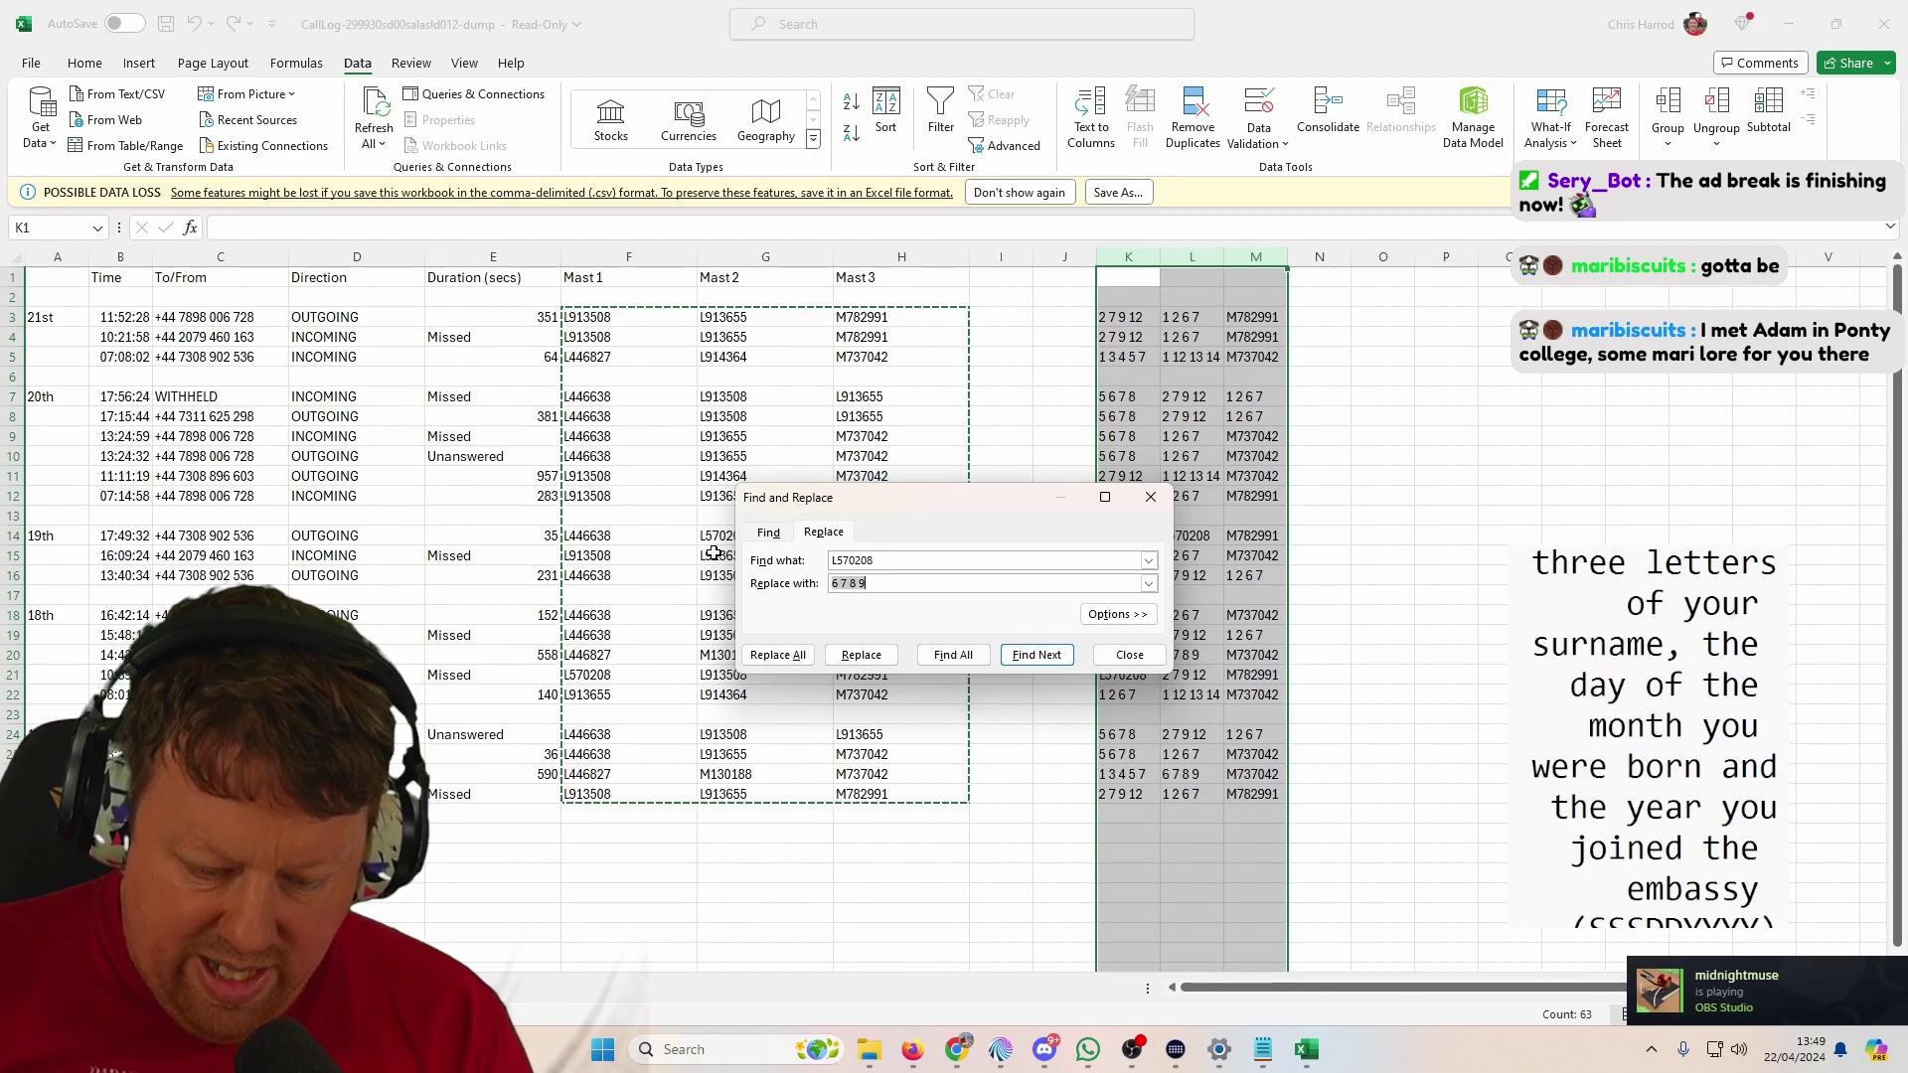
key(Tab)
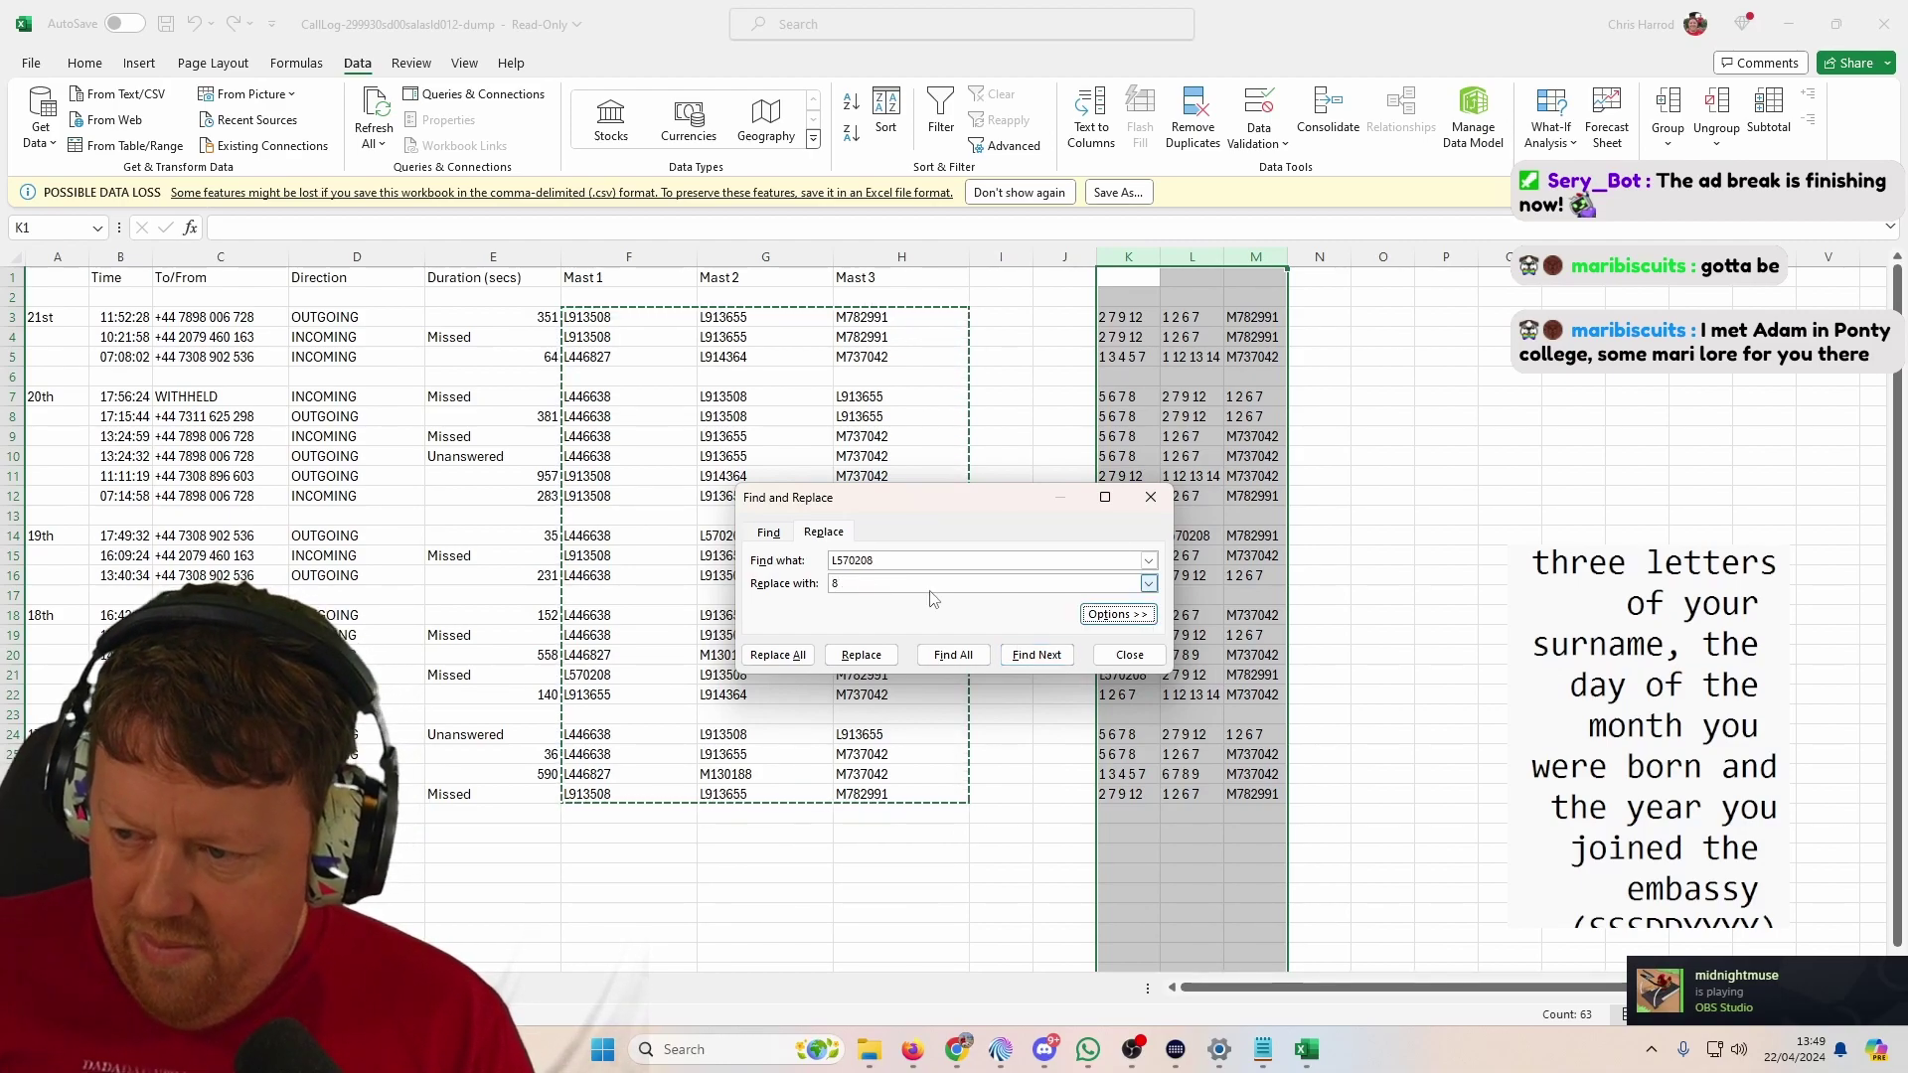
click(923, 584)
text(9 10)
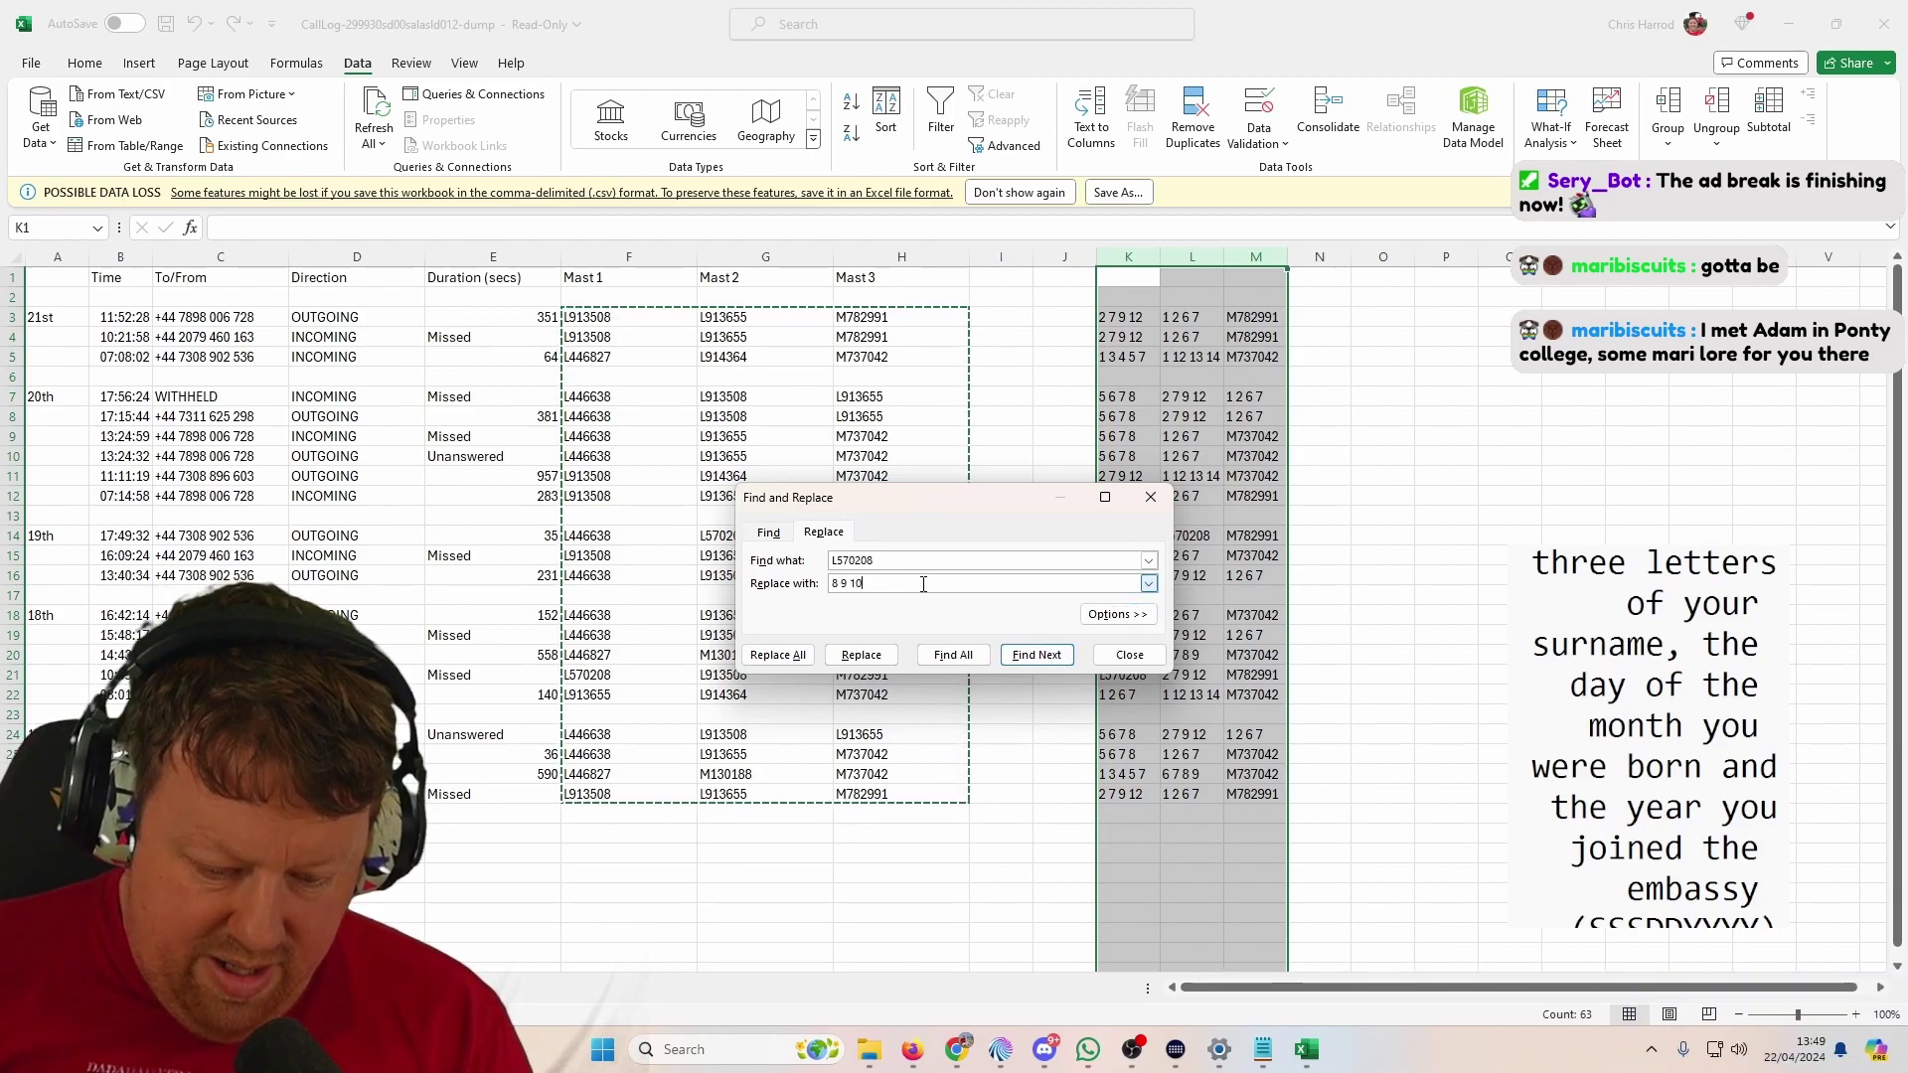
key(Return)
click(691, 655)
key(Return)
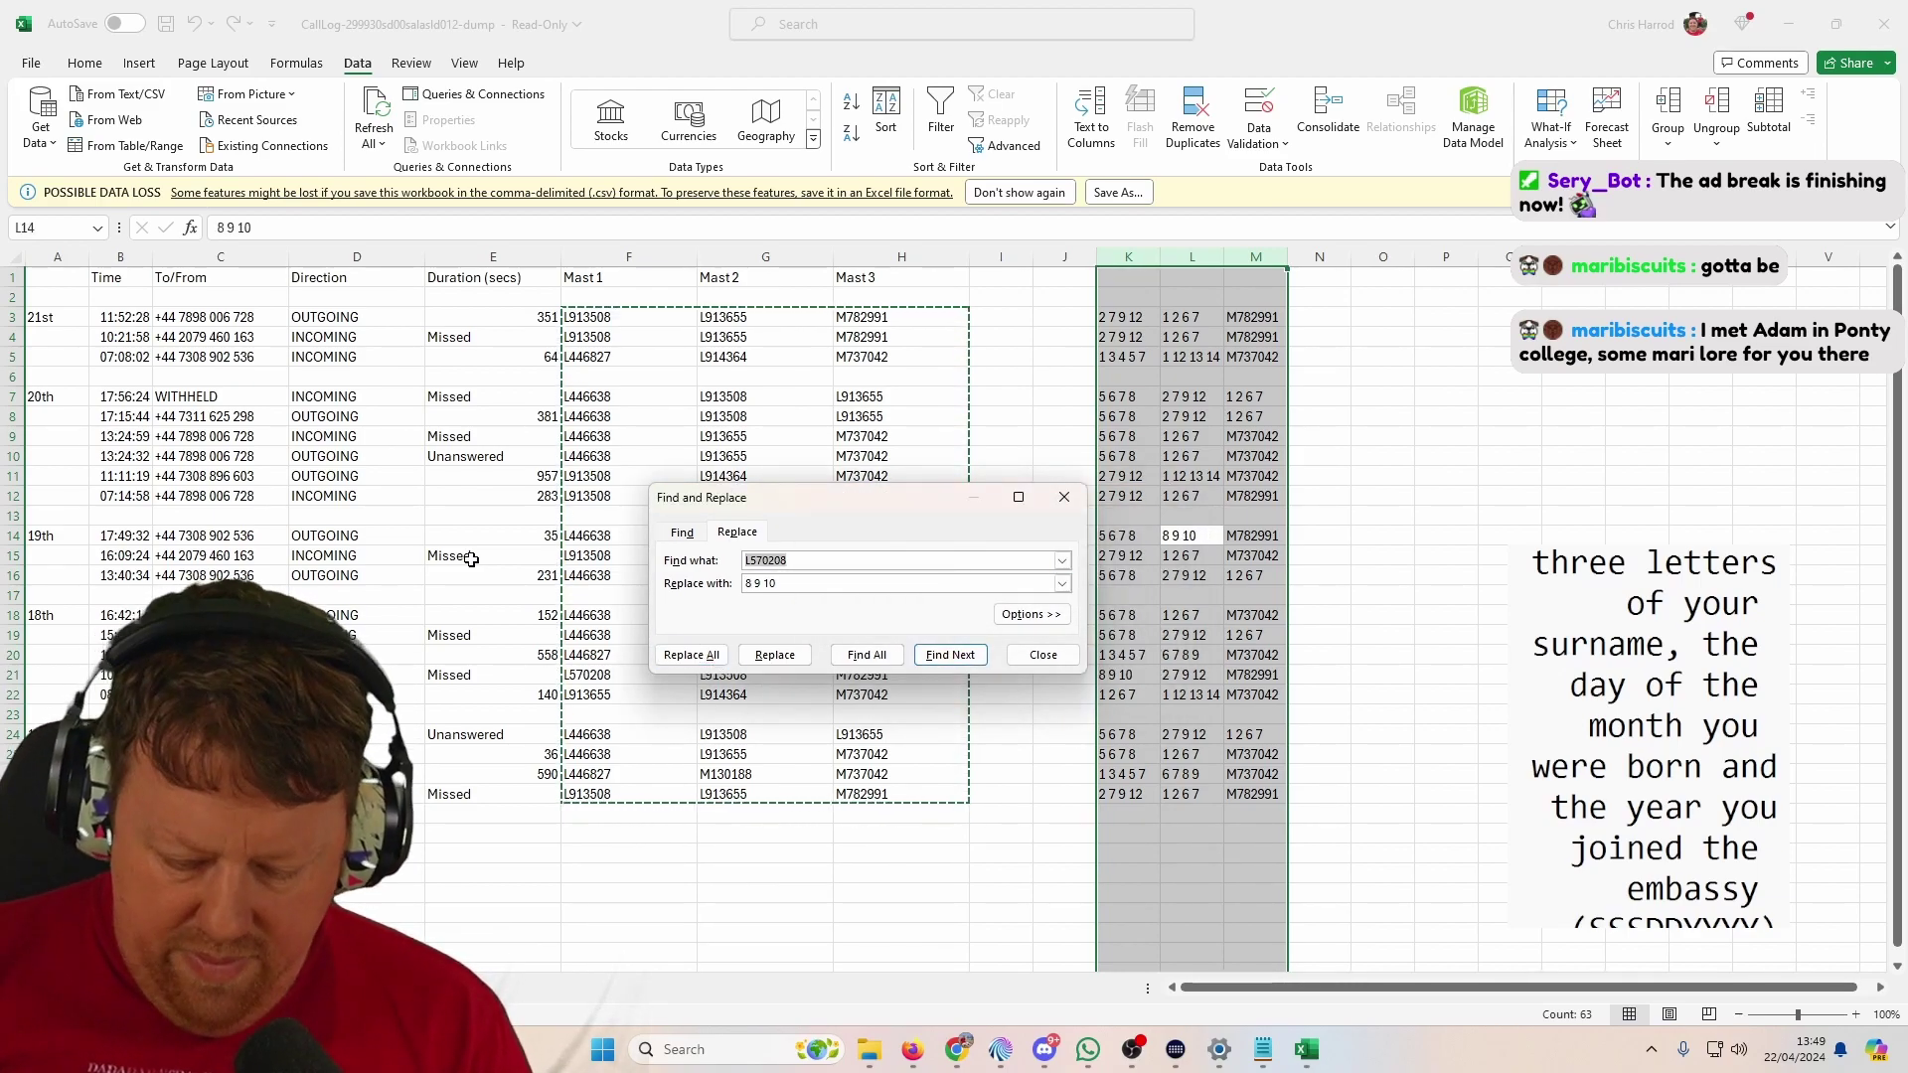
Step: Replace every M737042 with '1 3 4 5 6'
text(L)
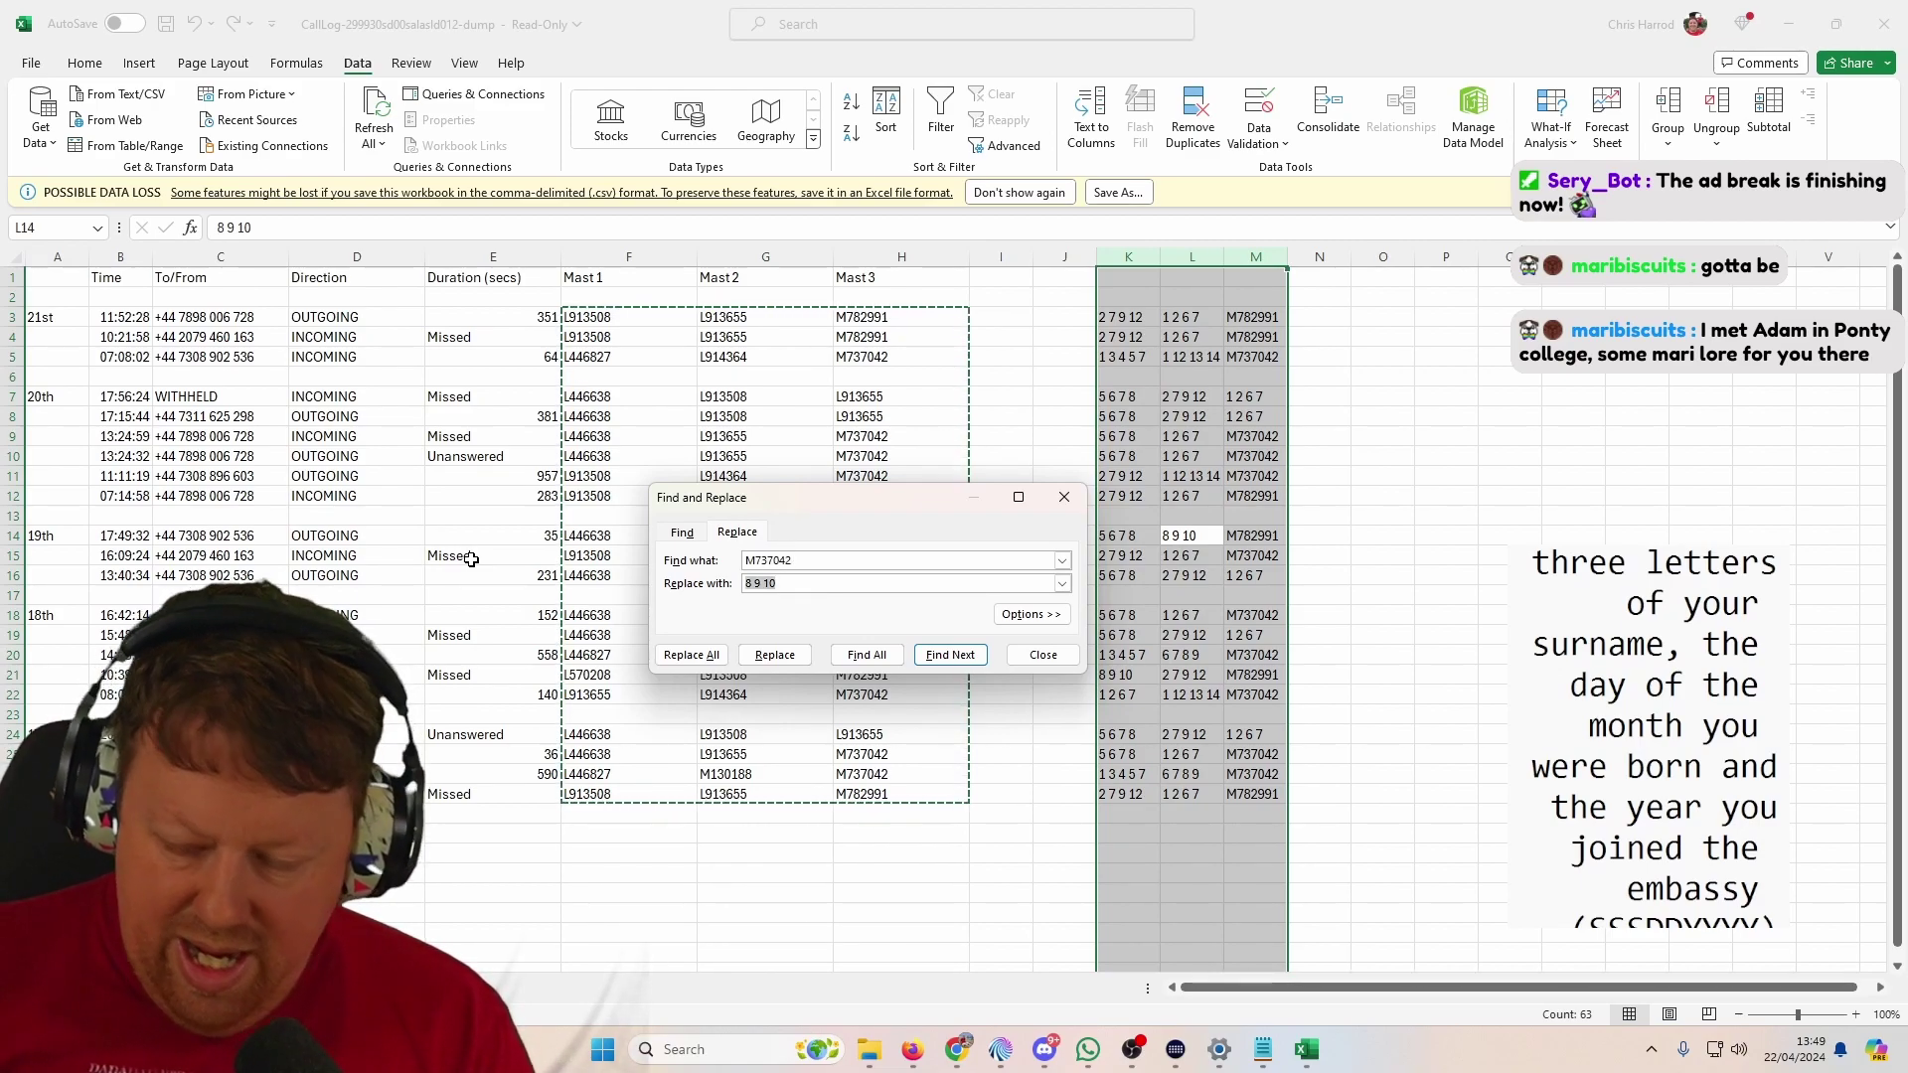
text(1 3 4 5 6)
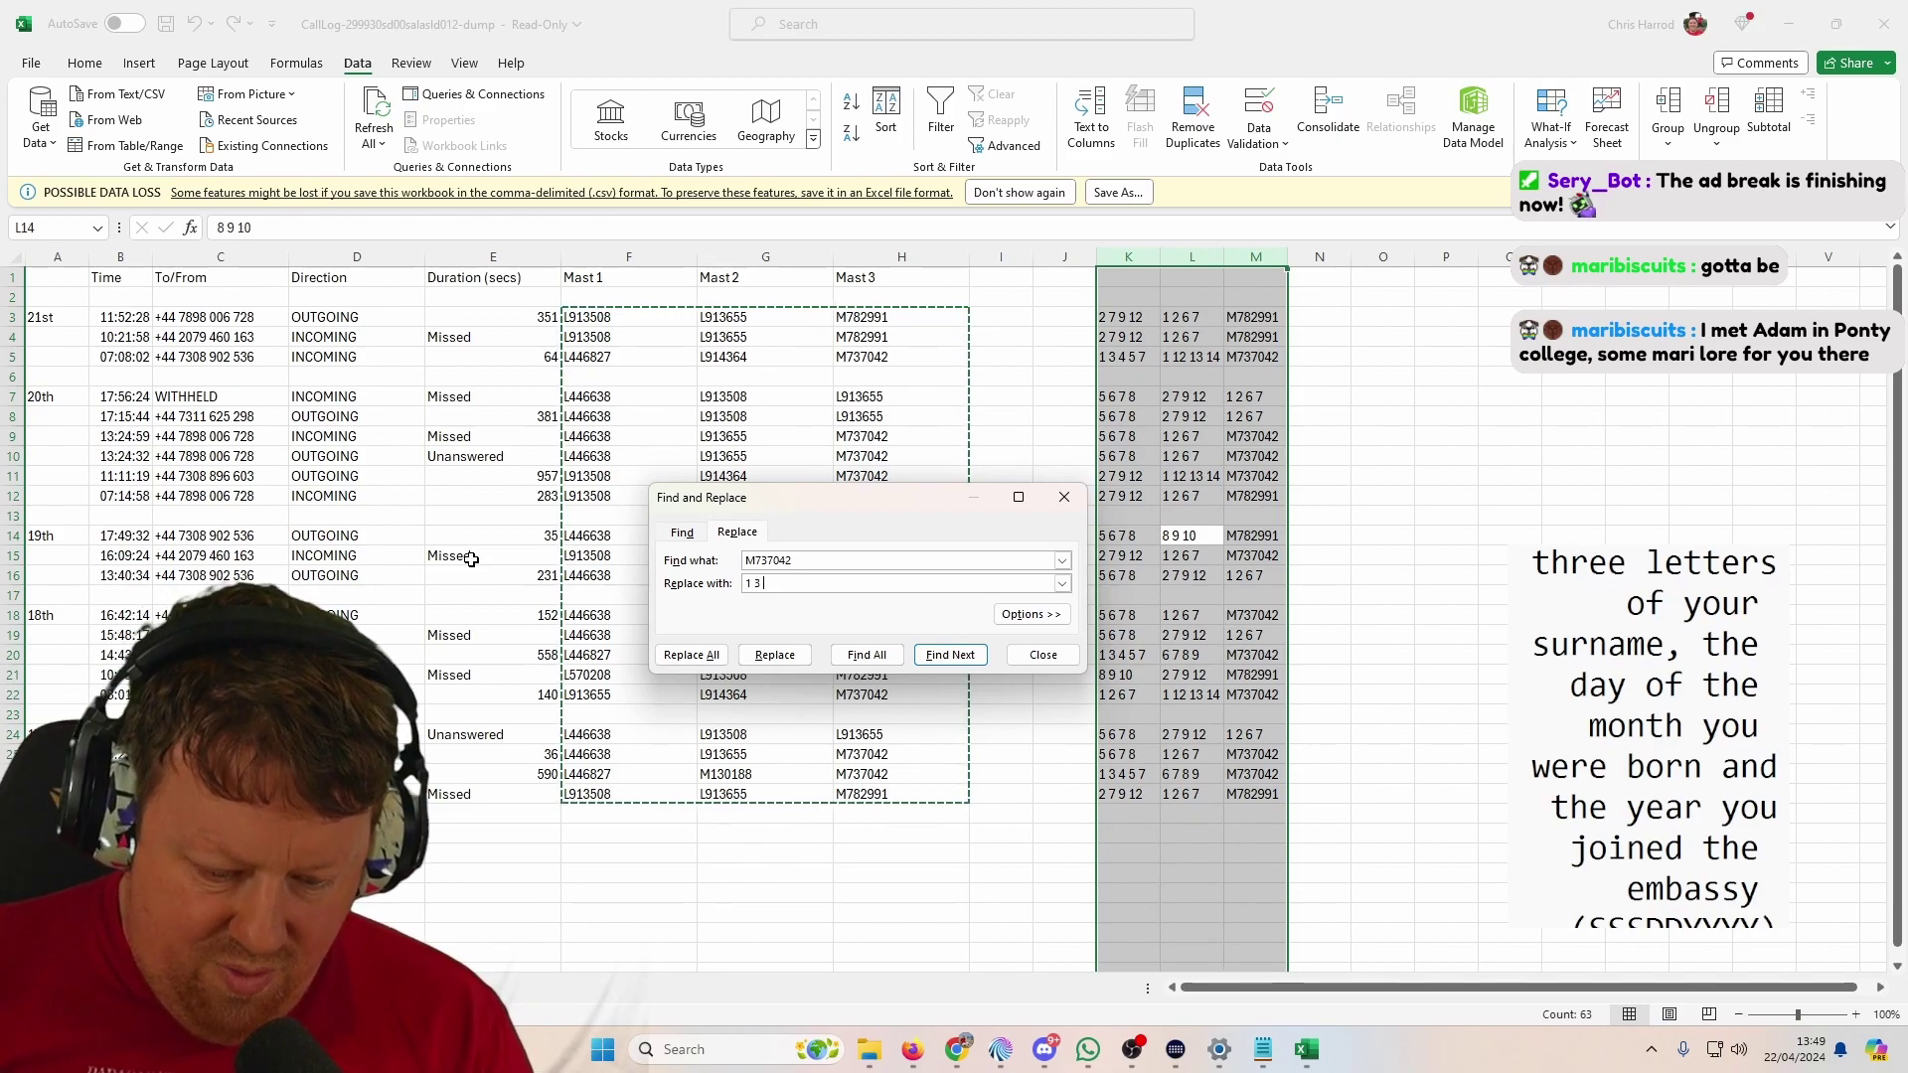
click(695, 652)
key(Return)
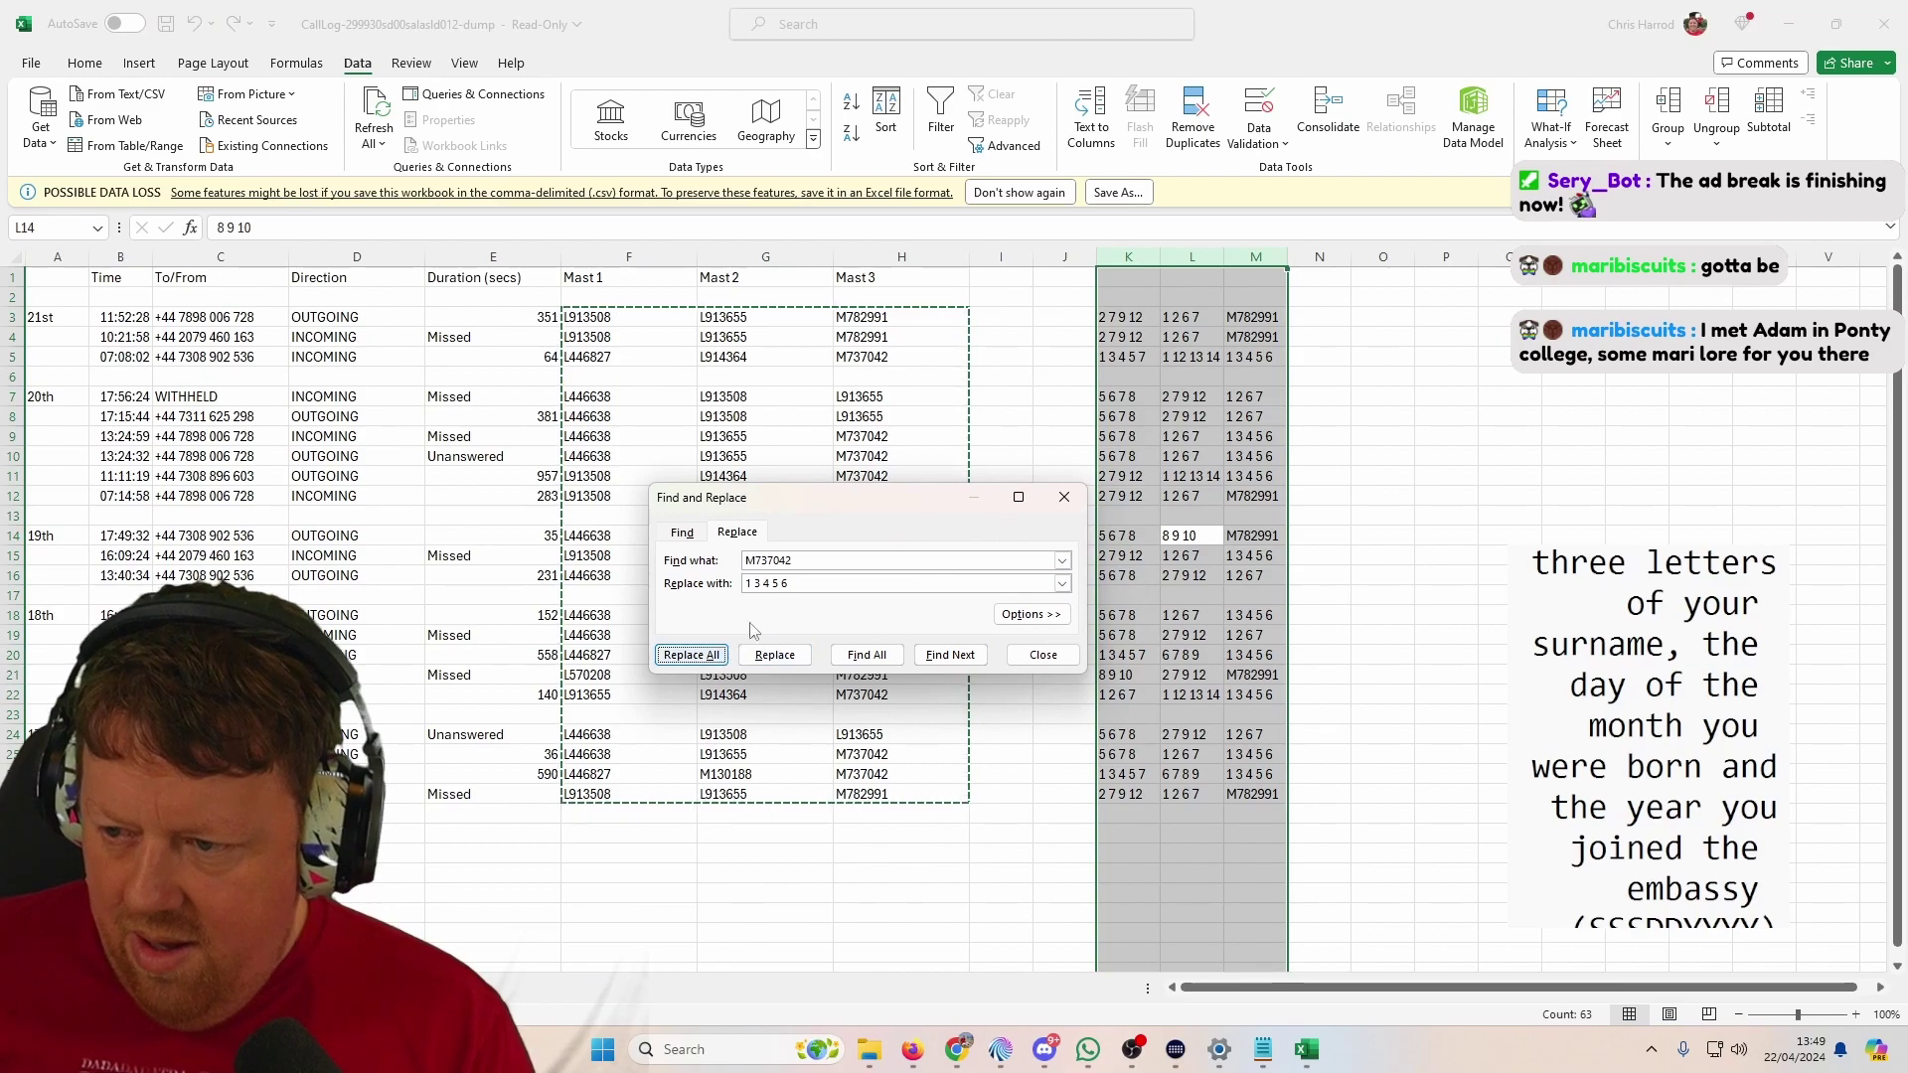
Step: Replace every M782991 with '1 2 3 12 13 15' and close Find and Replace
key(alt+n)
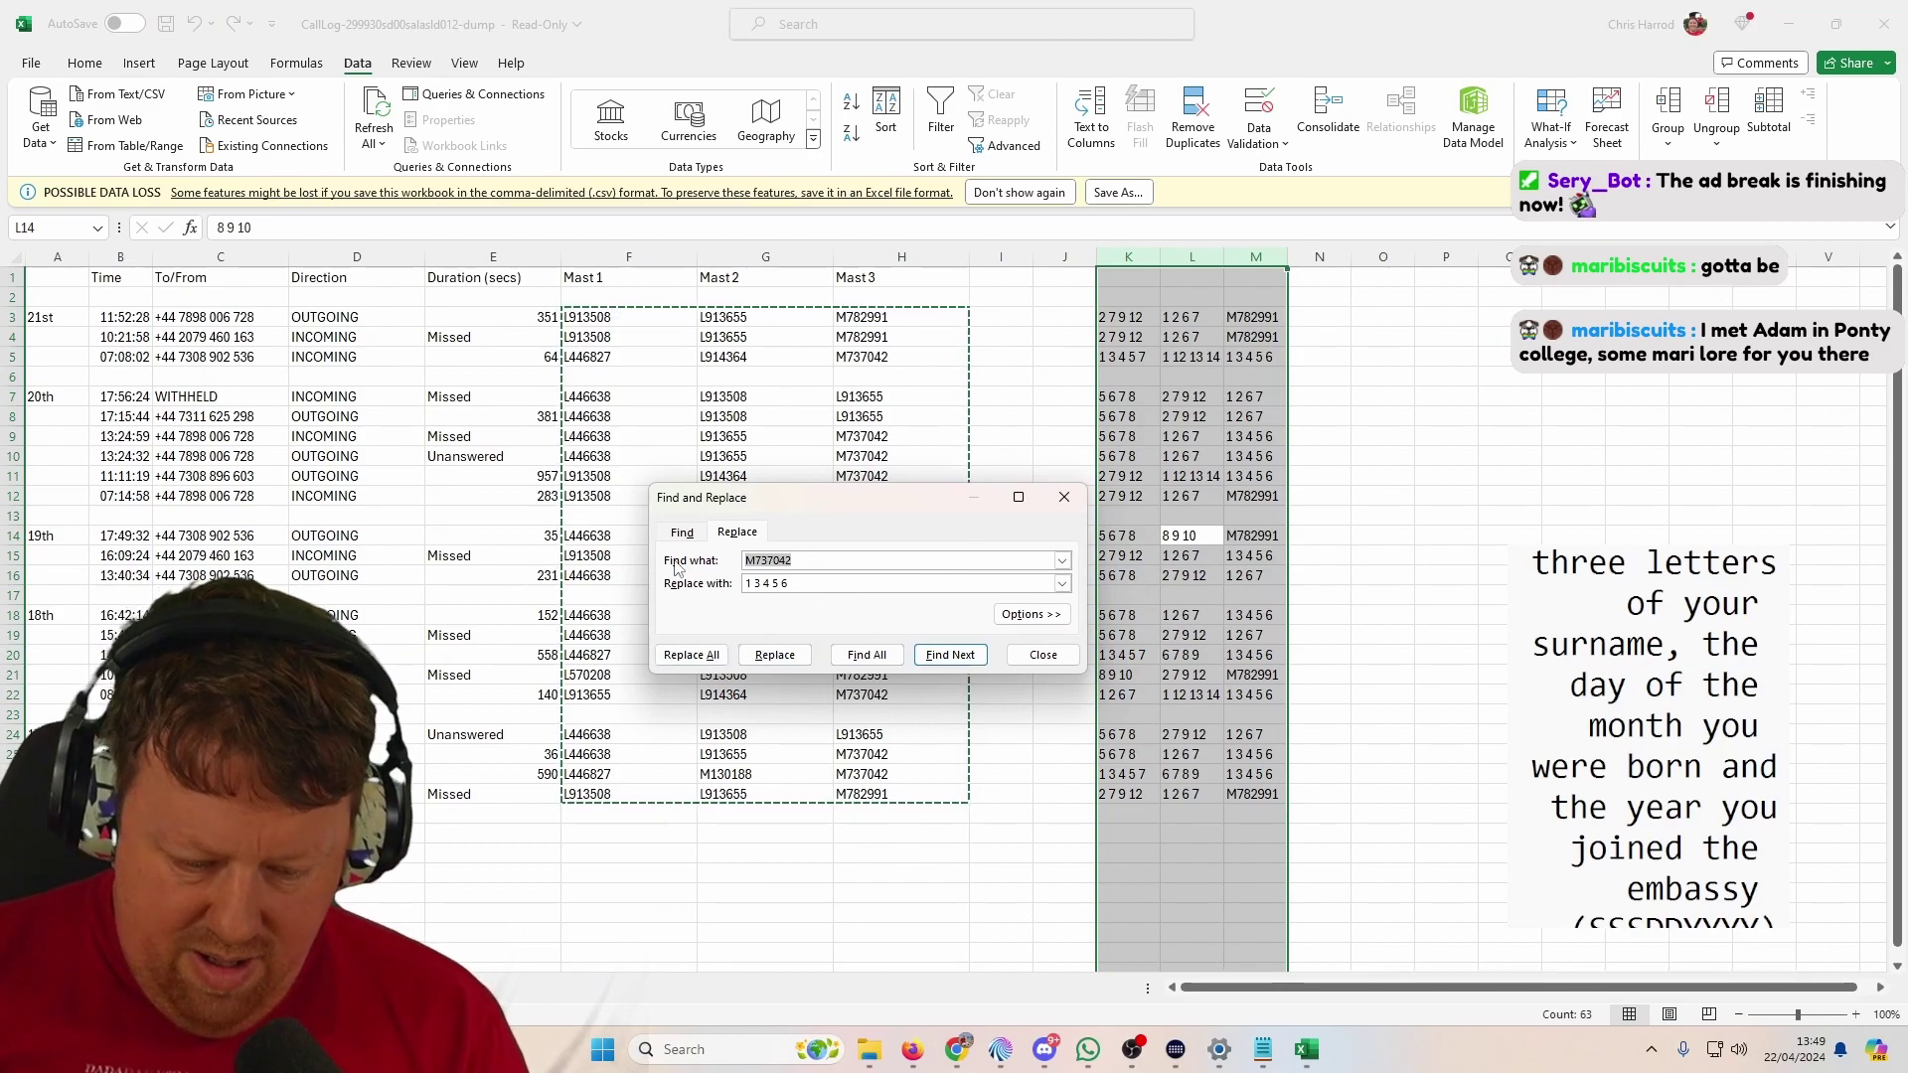
text(M)
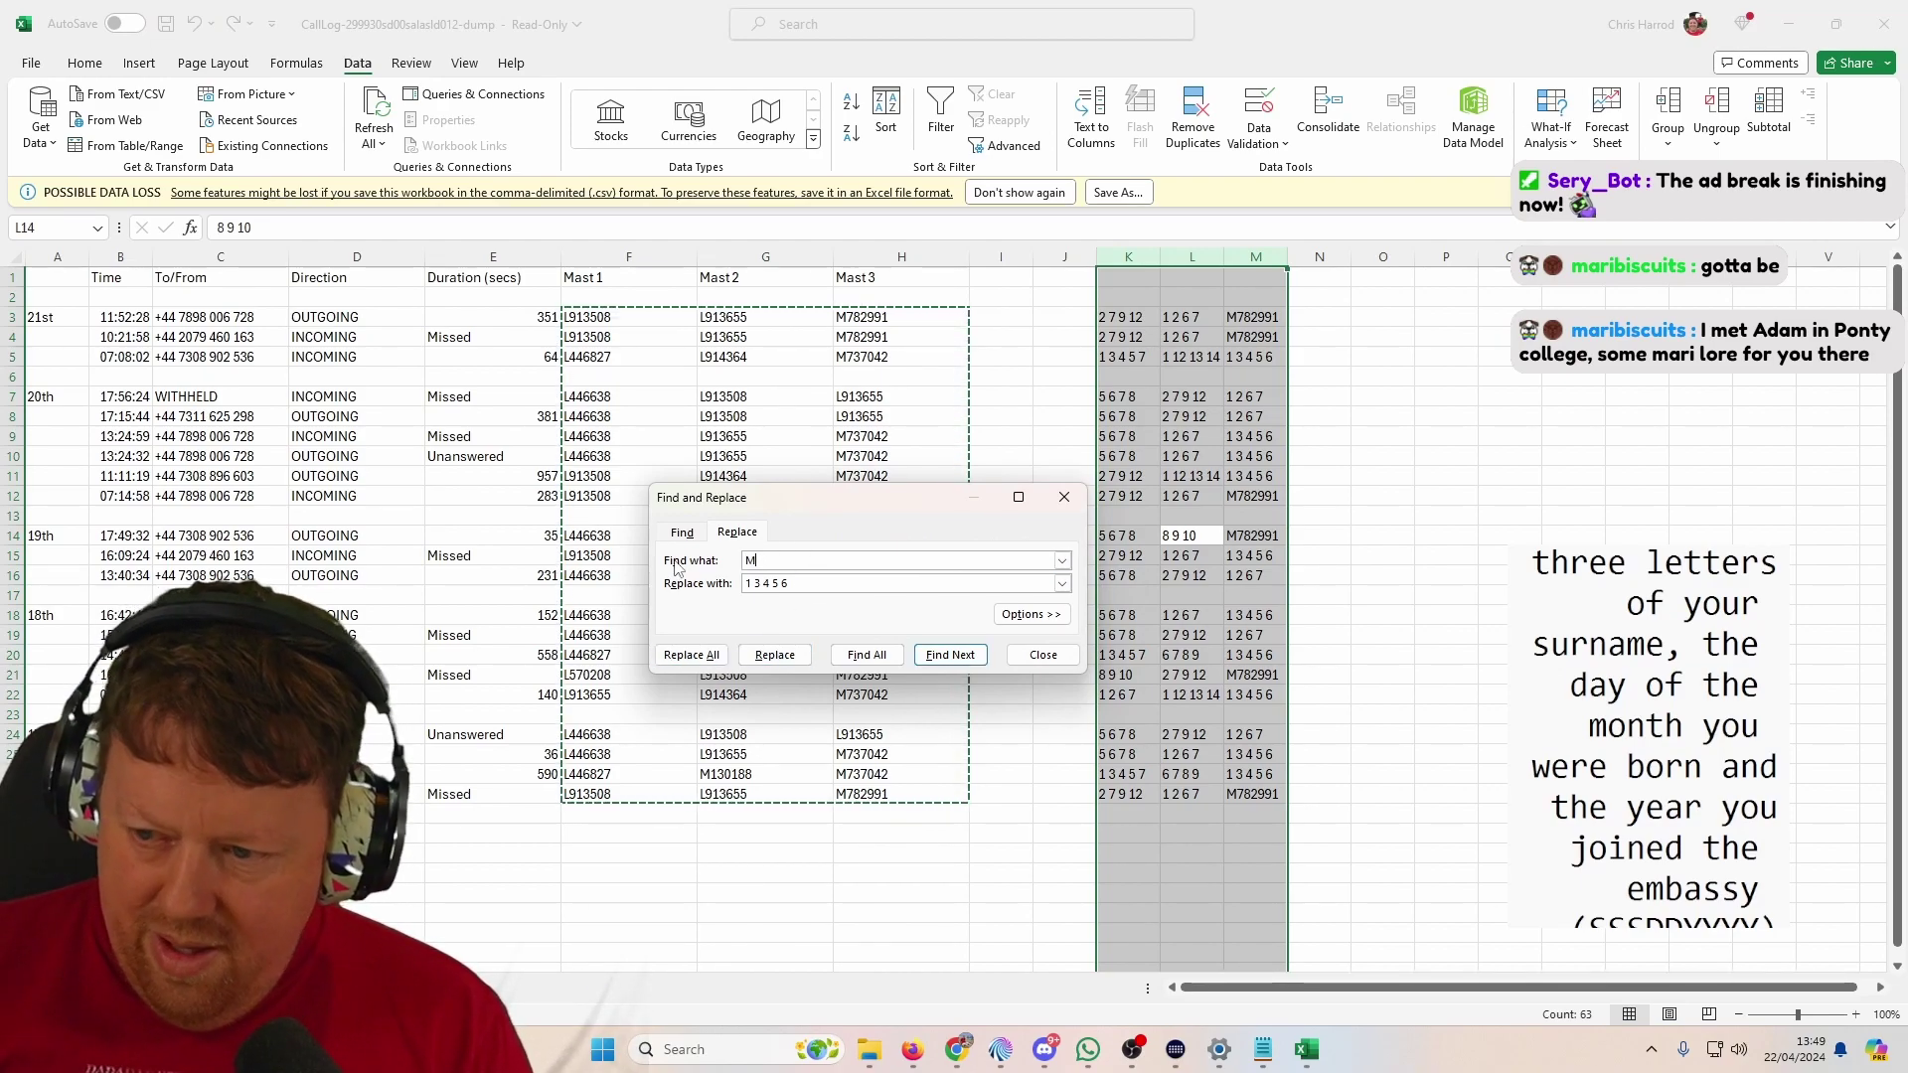
text(7)
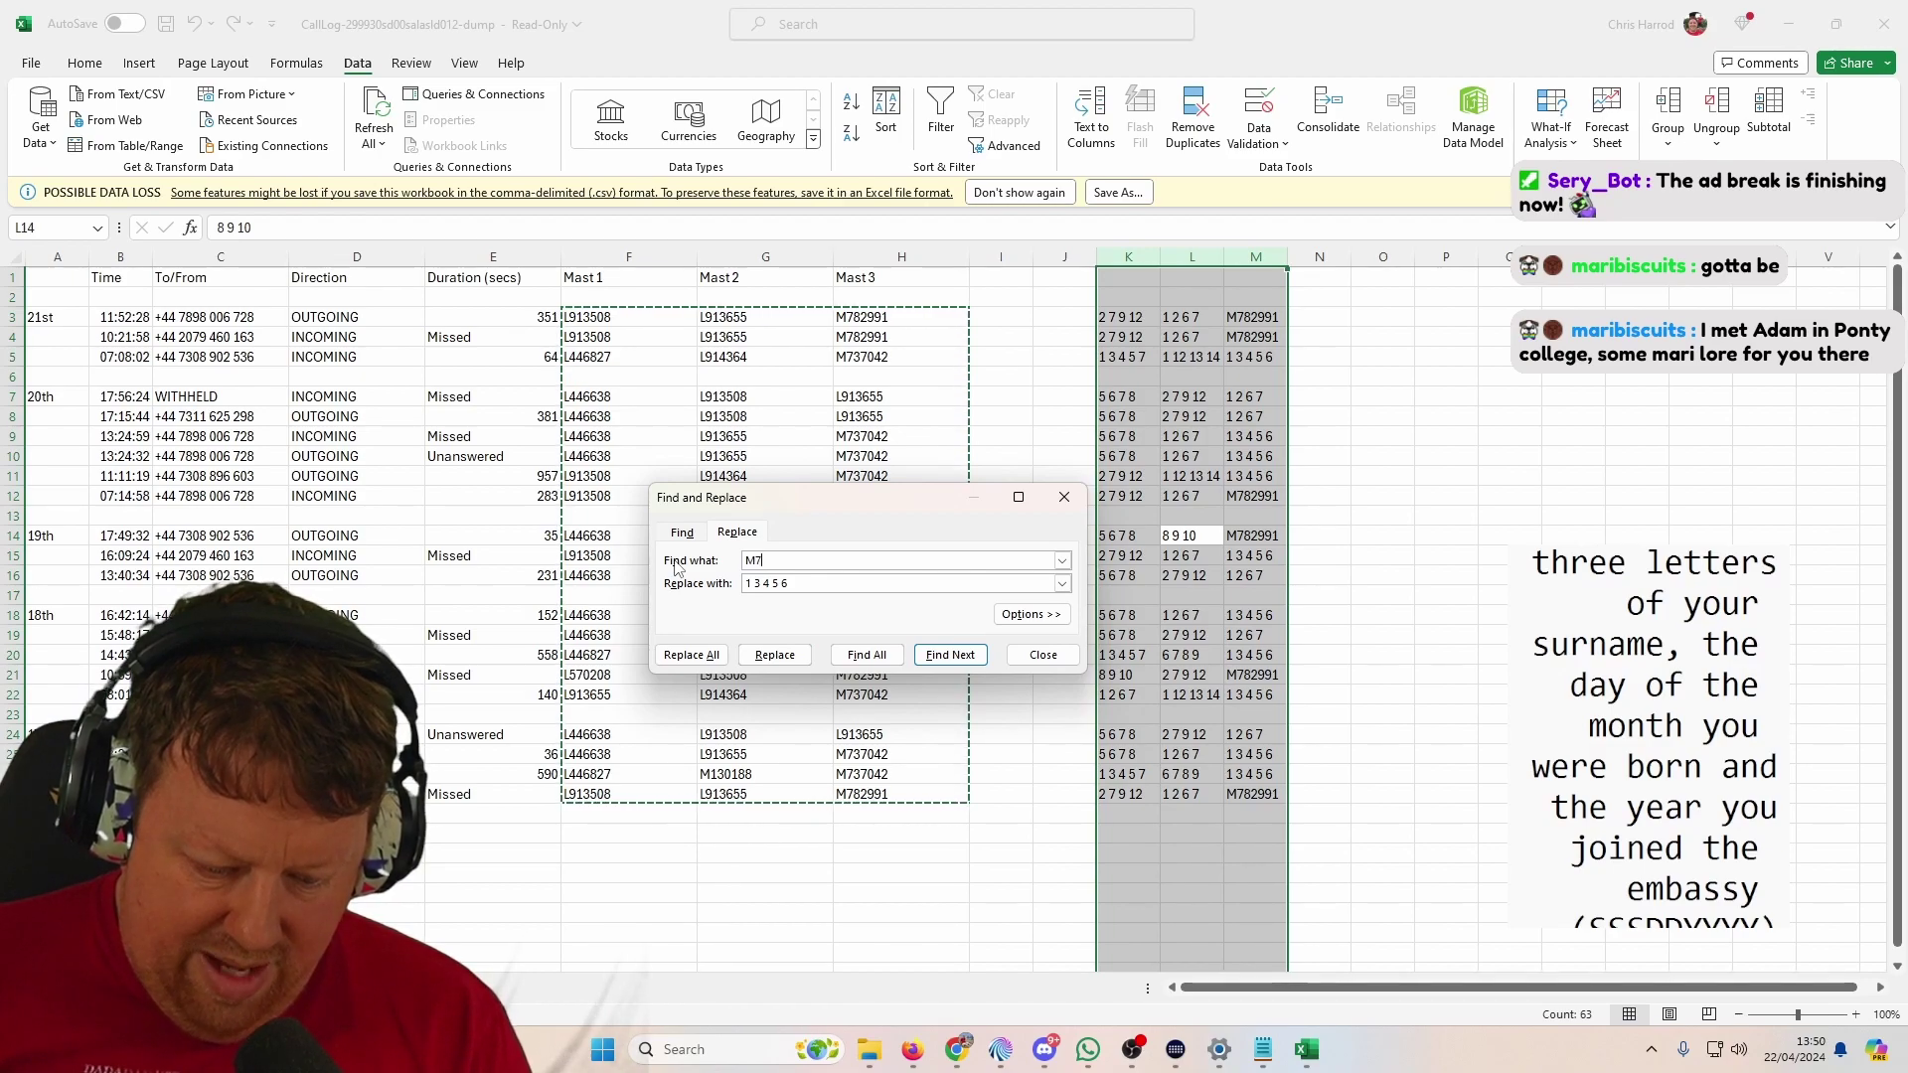
text(37)
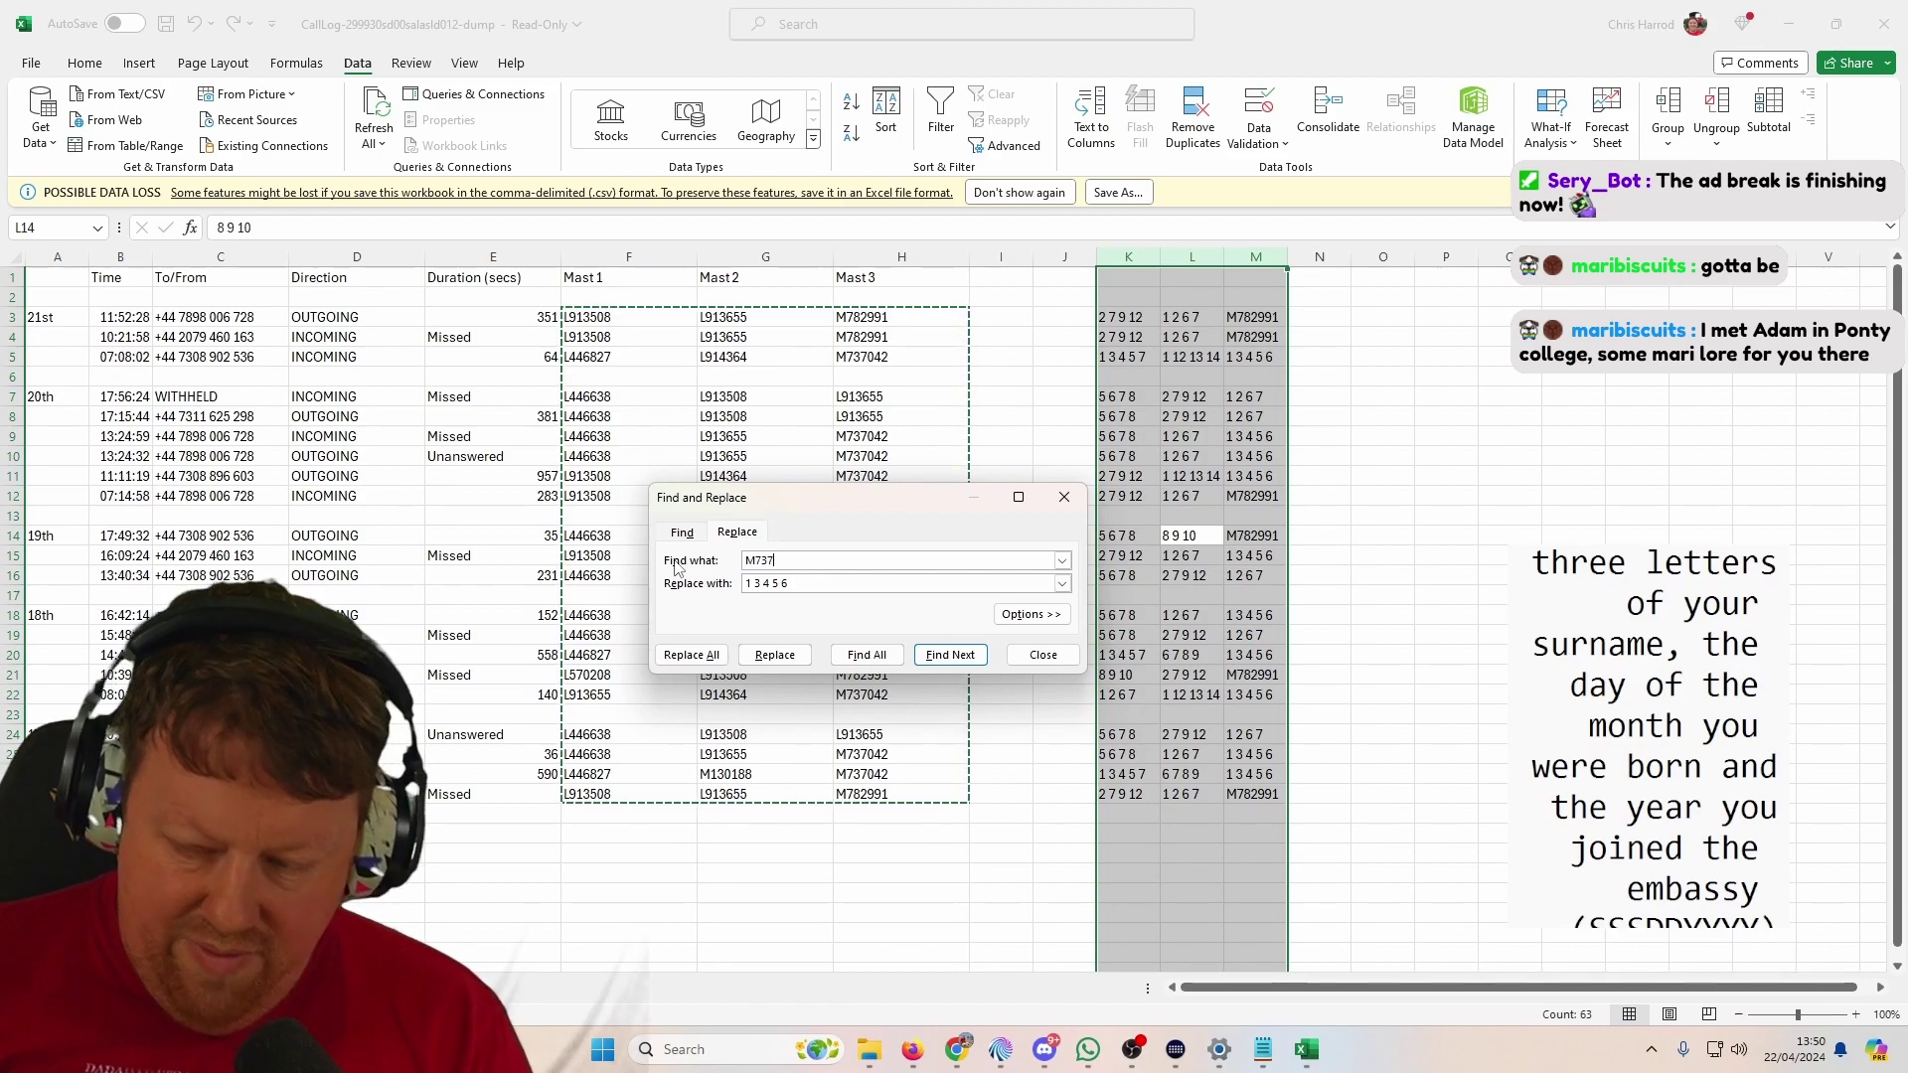
text(042)
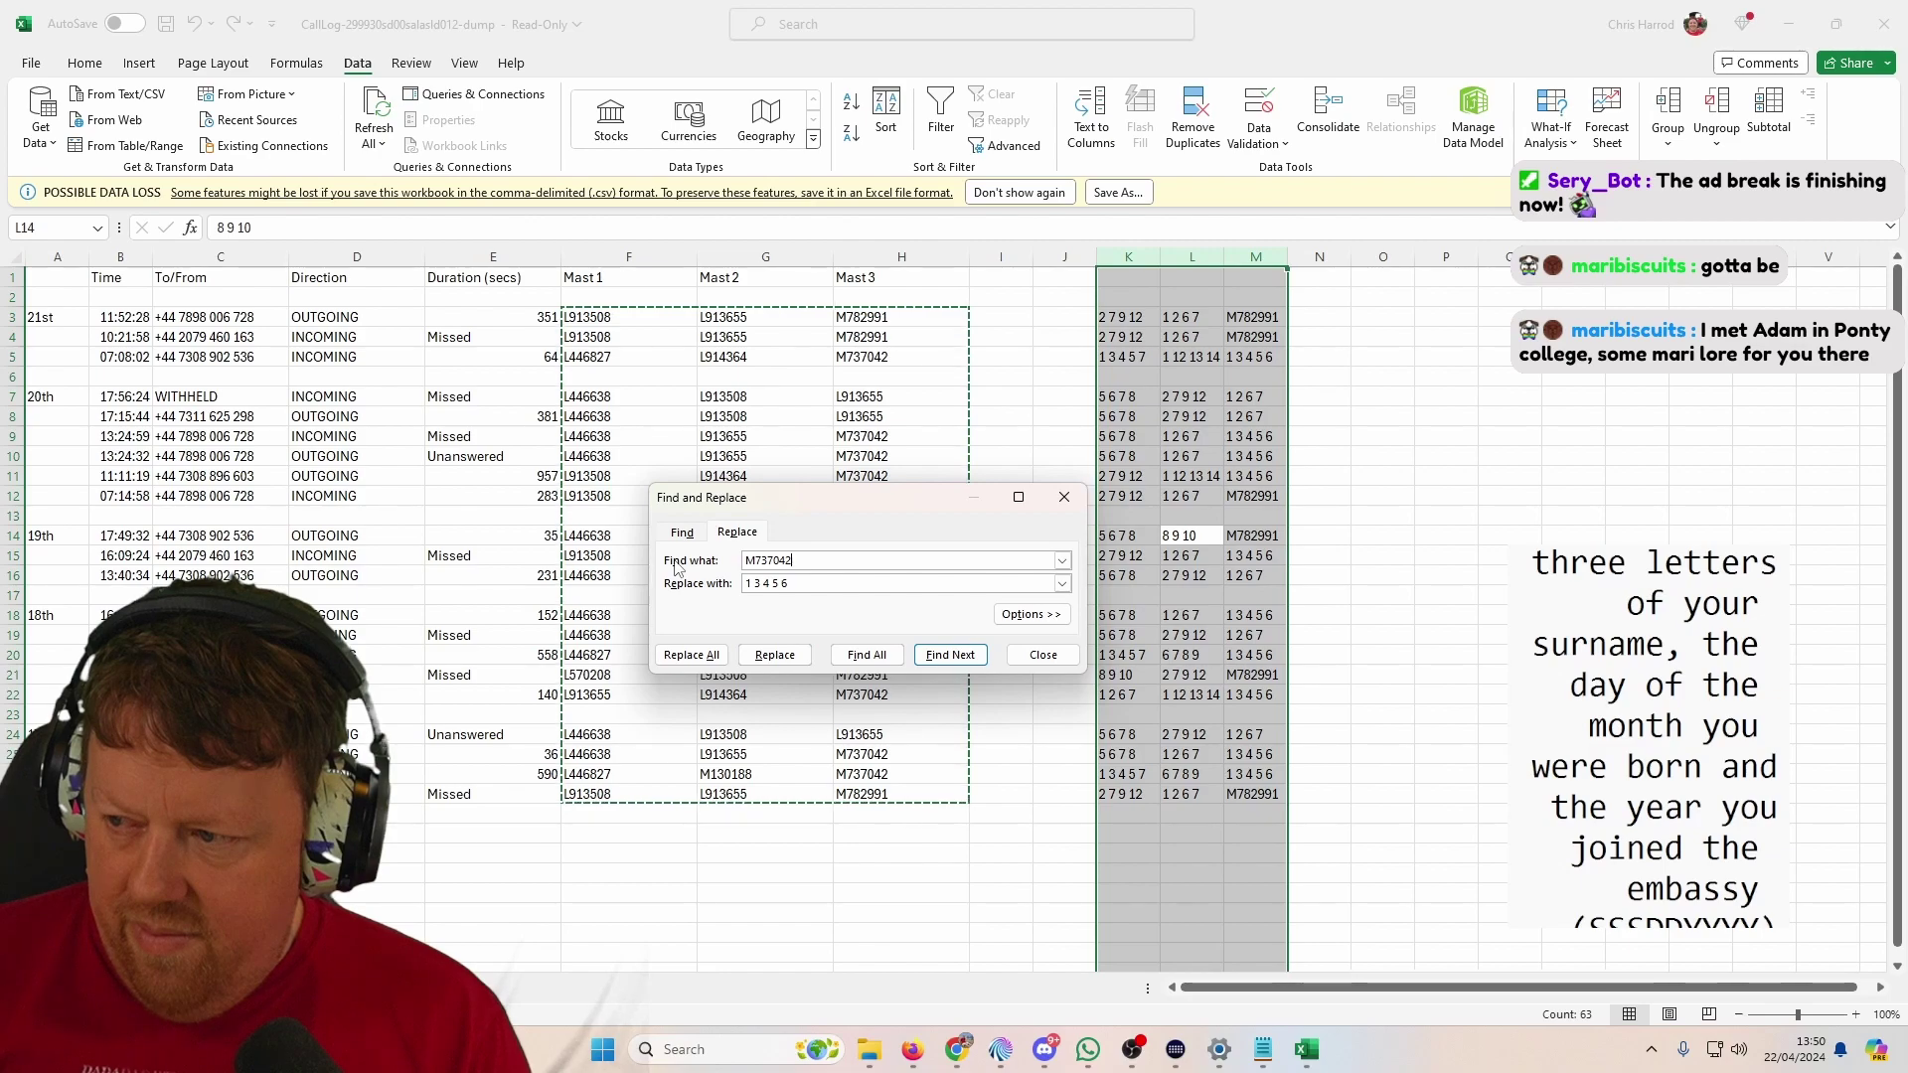
key(BackSpace)
key(BackSpace)
key(BackSpace)
key(BackSpace)
key(BackSpace)
key(BackSpace)
key(BackSpace)
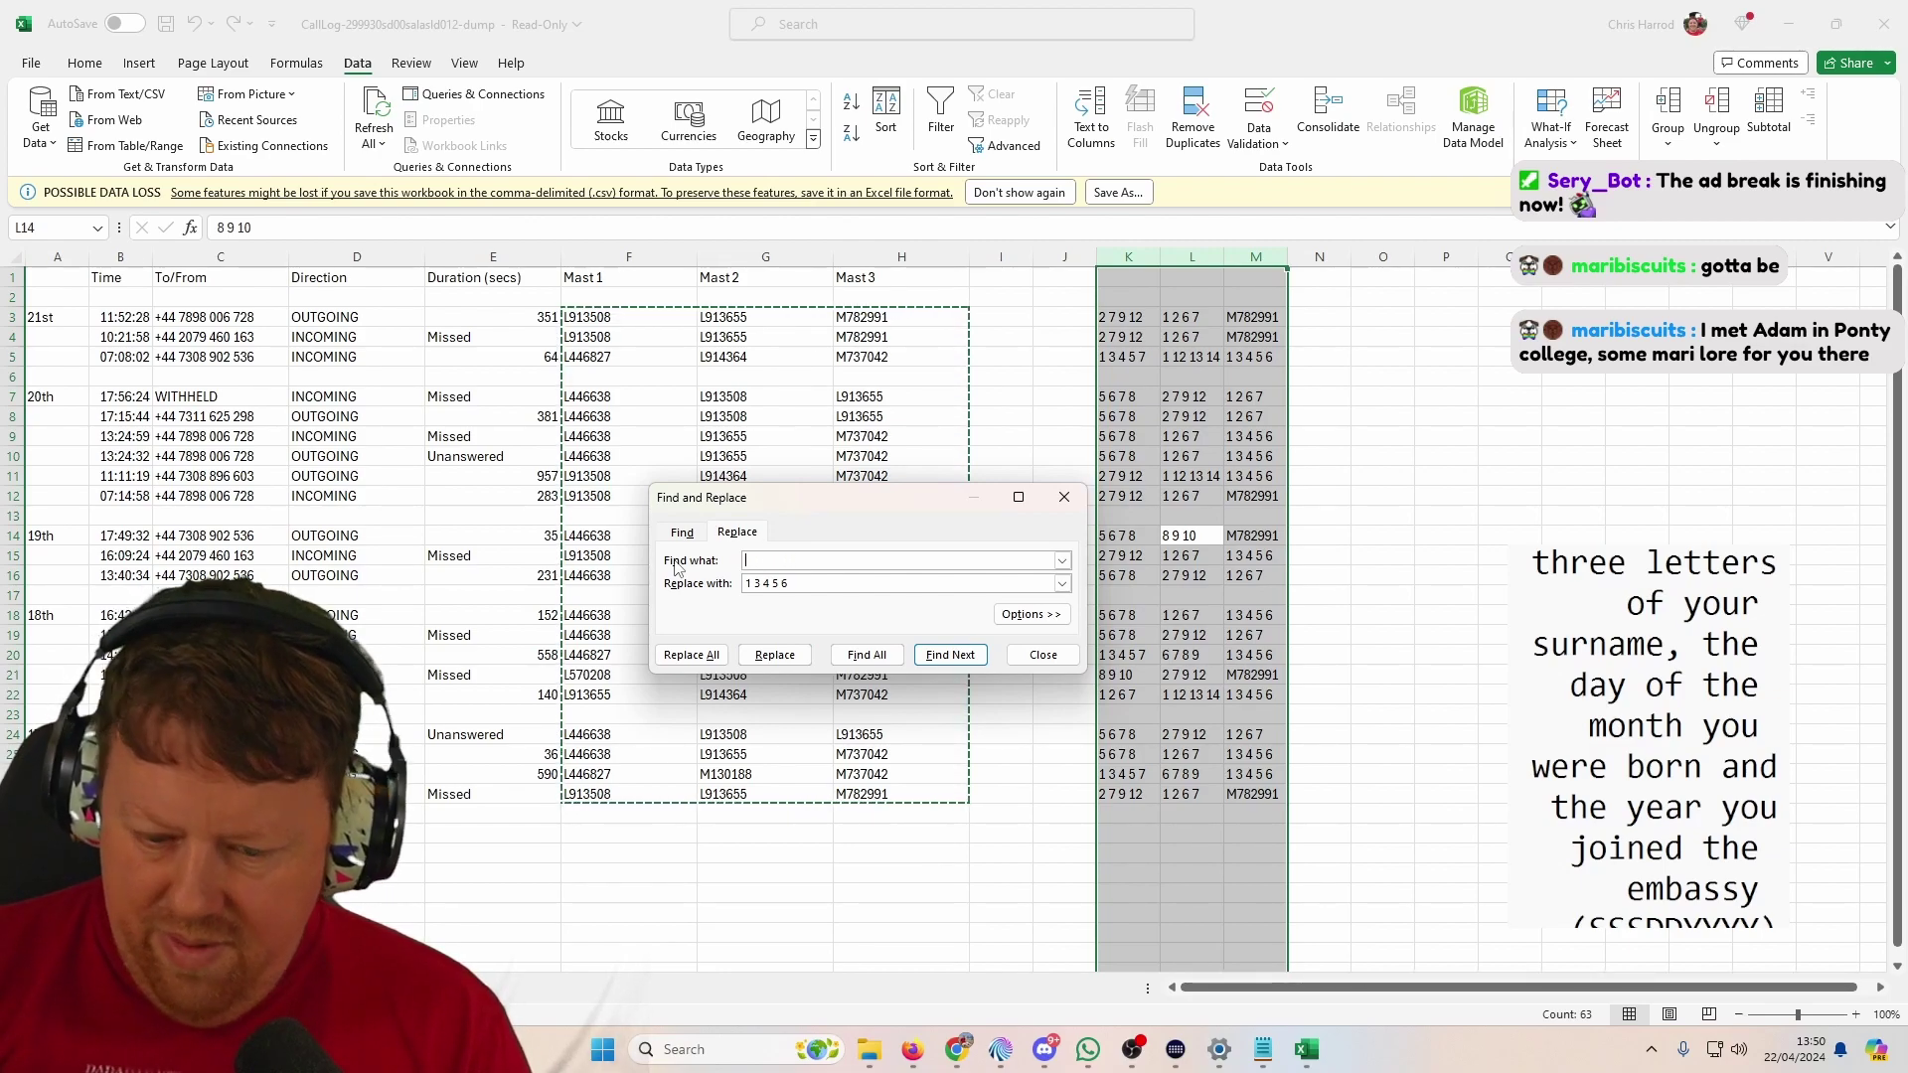
text(M78)
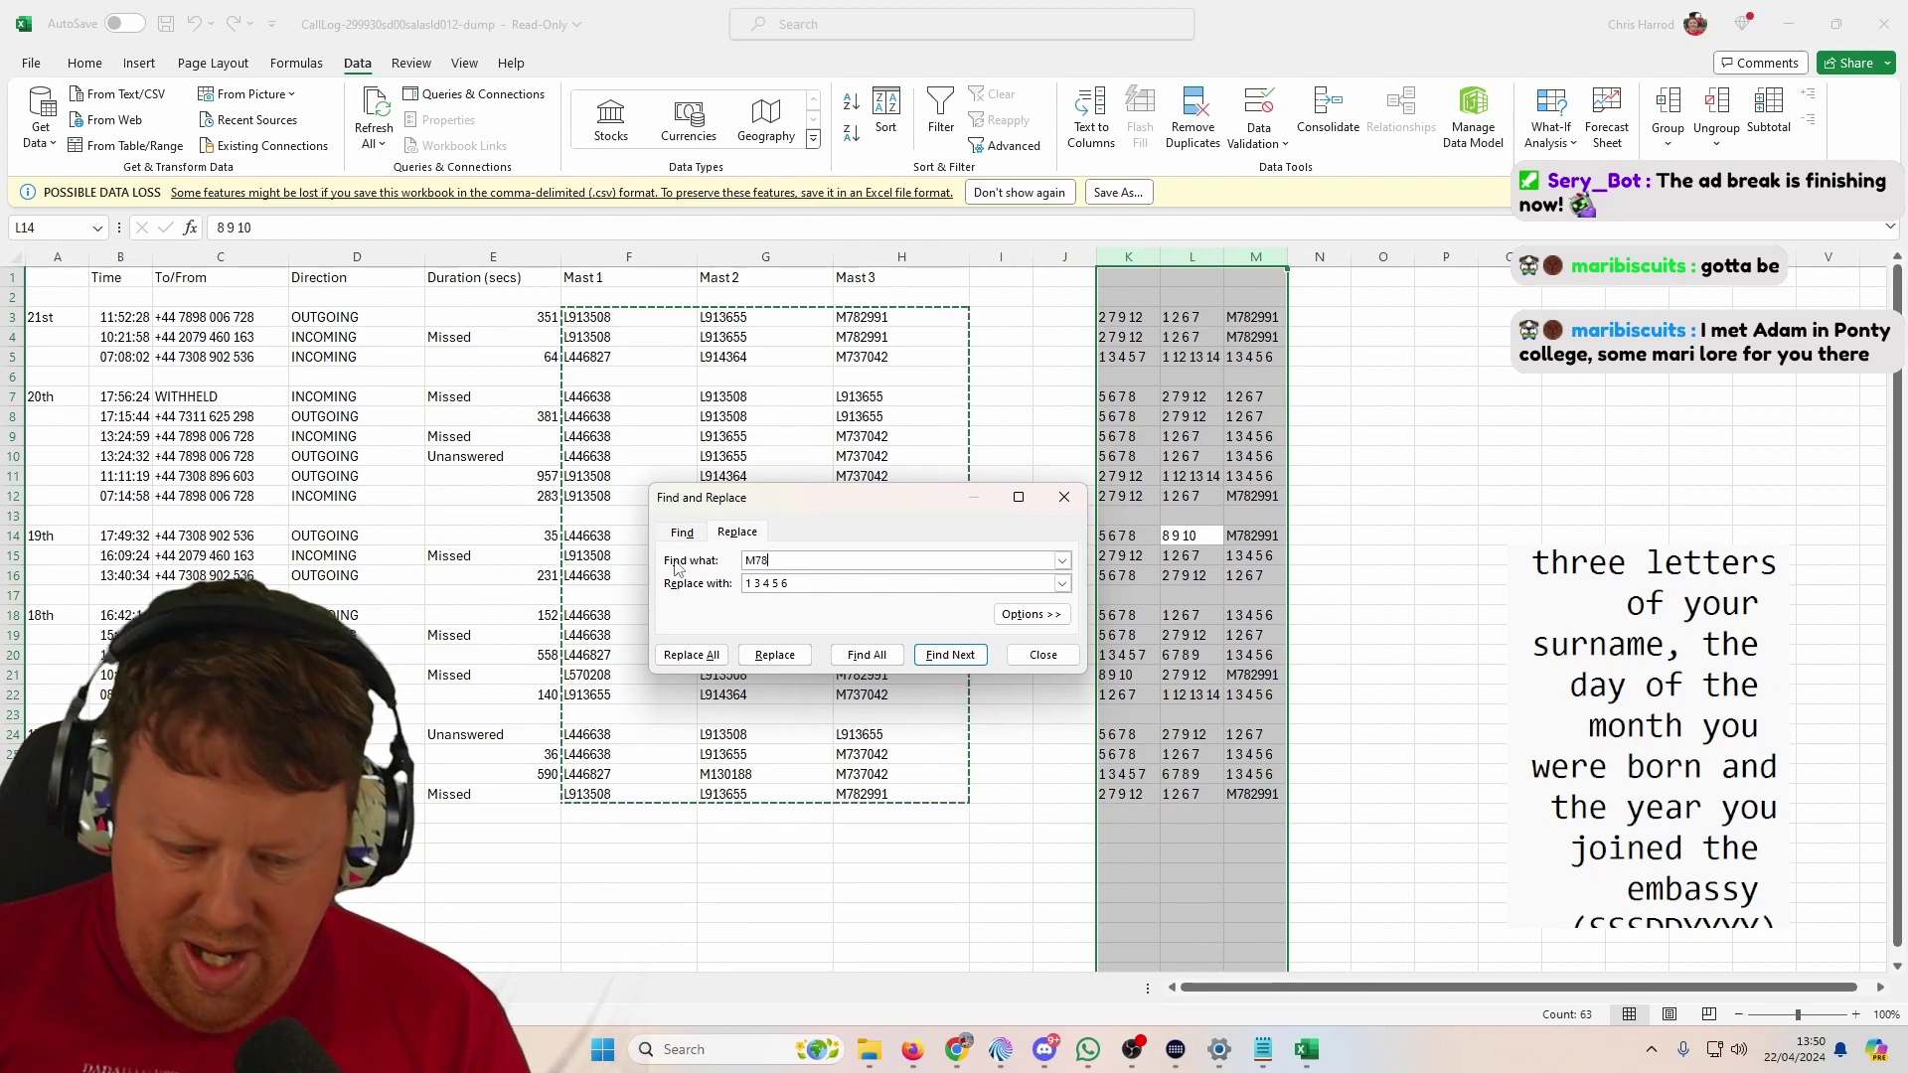
text(2991)
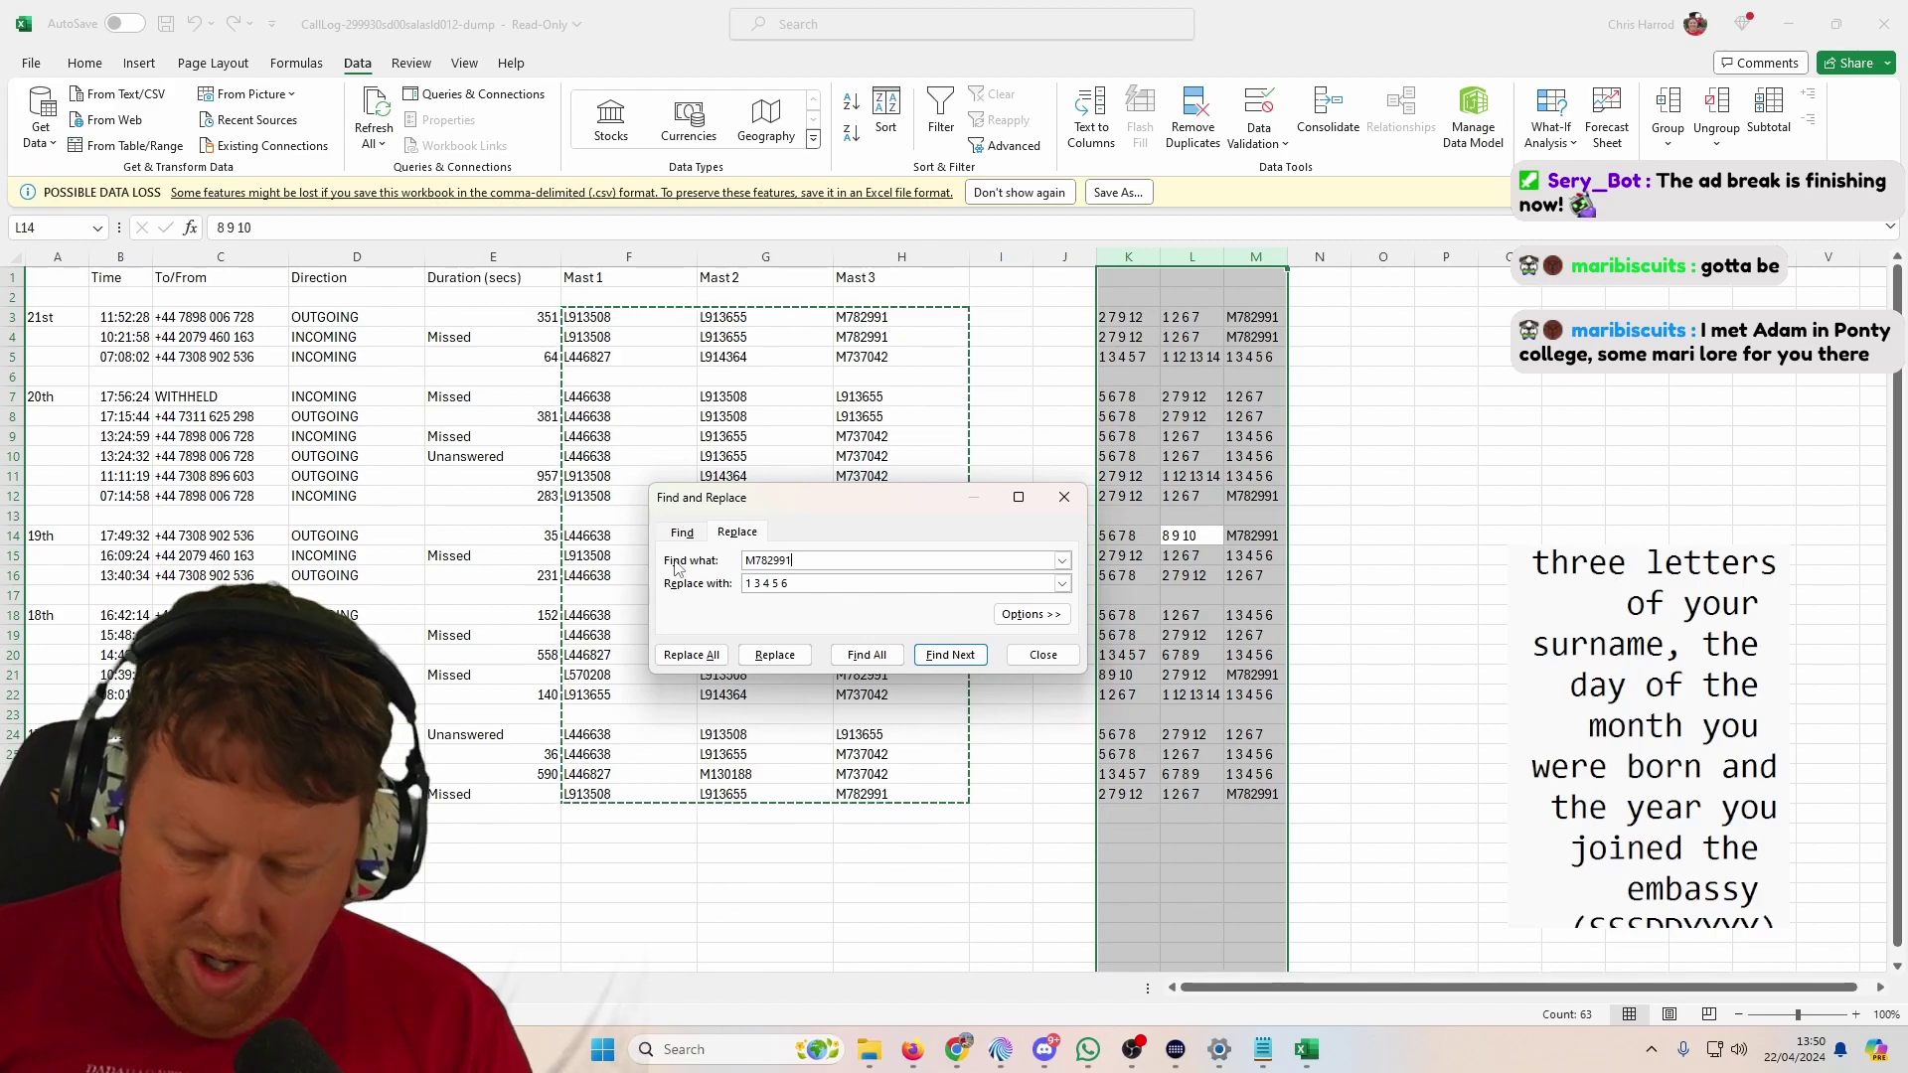
key(Tab)
text(1)
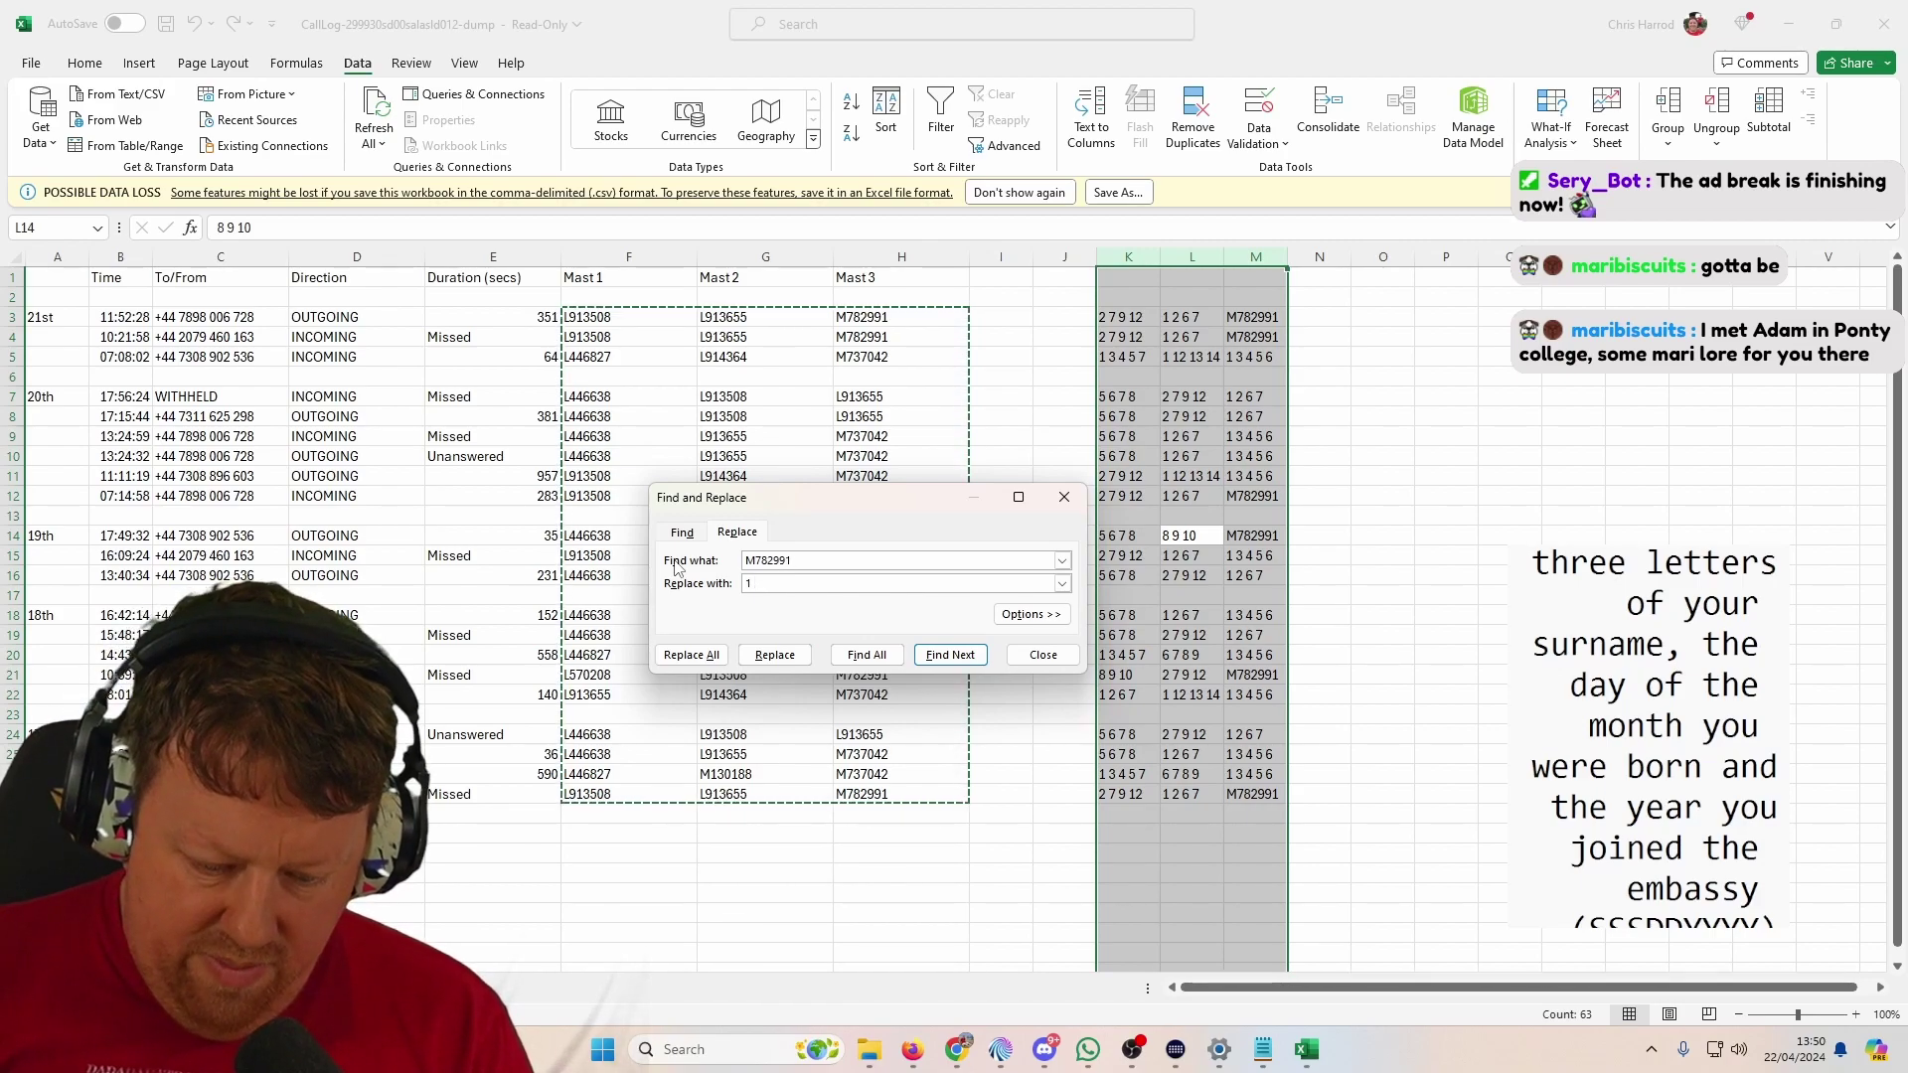
text( 2 3 12 1)
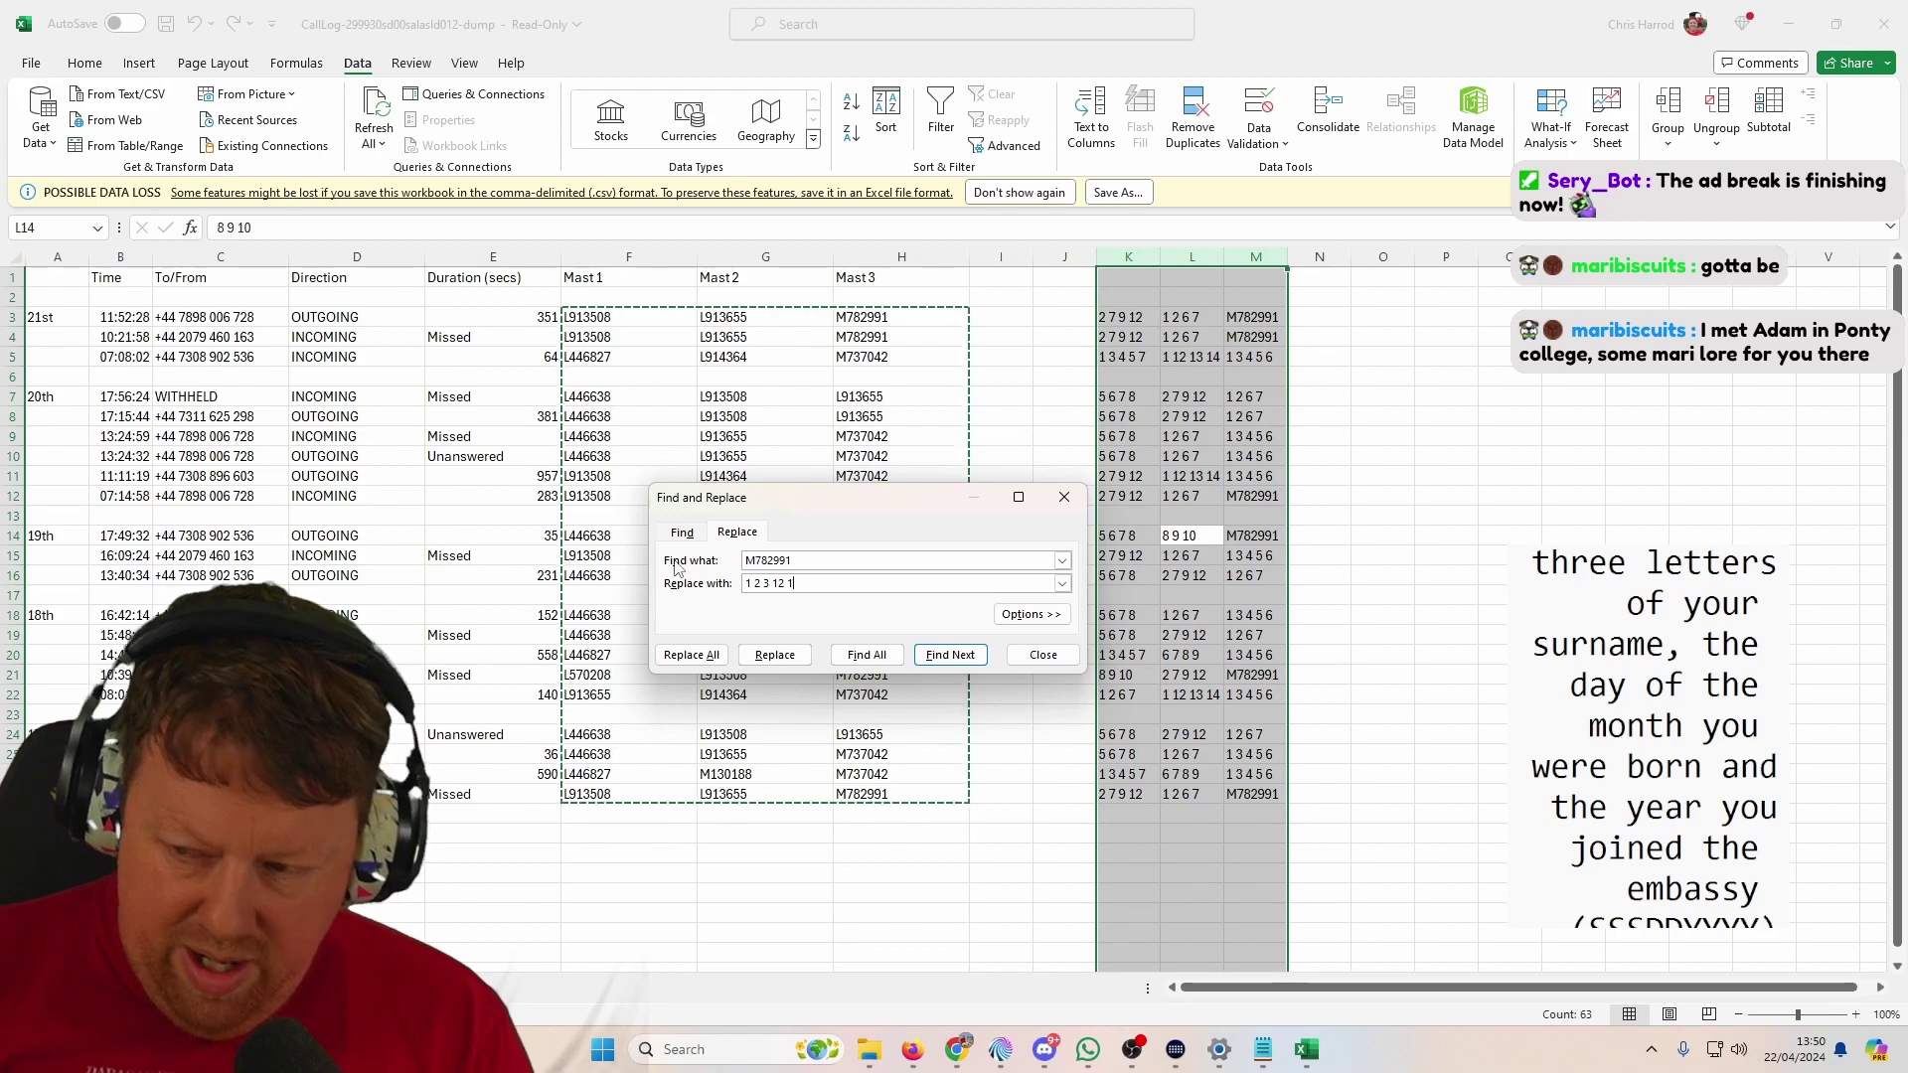
text(3 15)
click(691, 655)
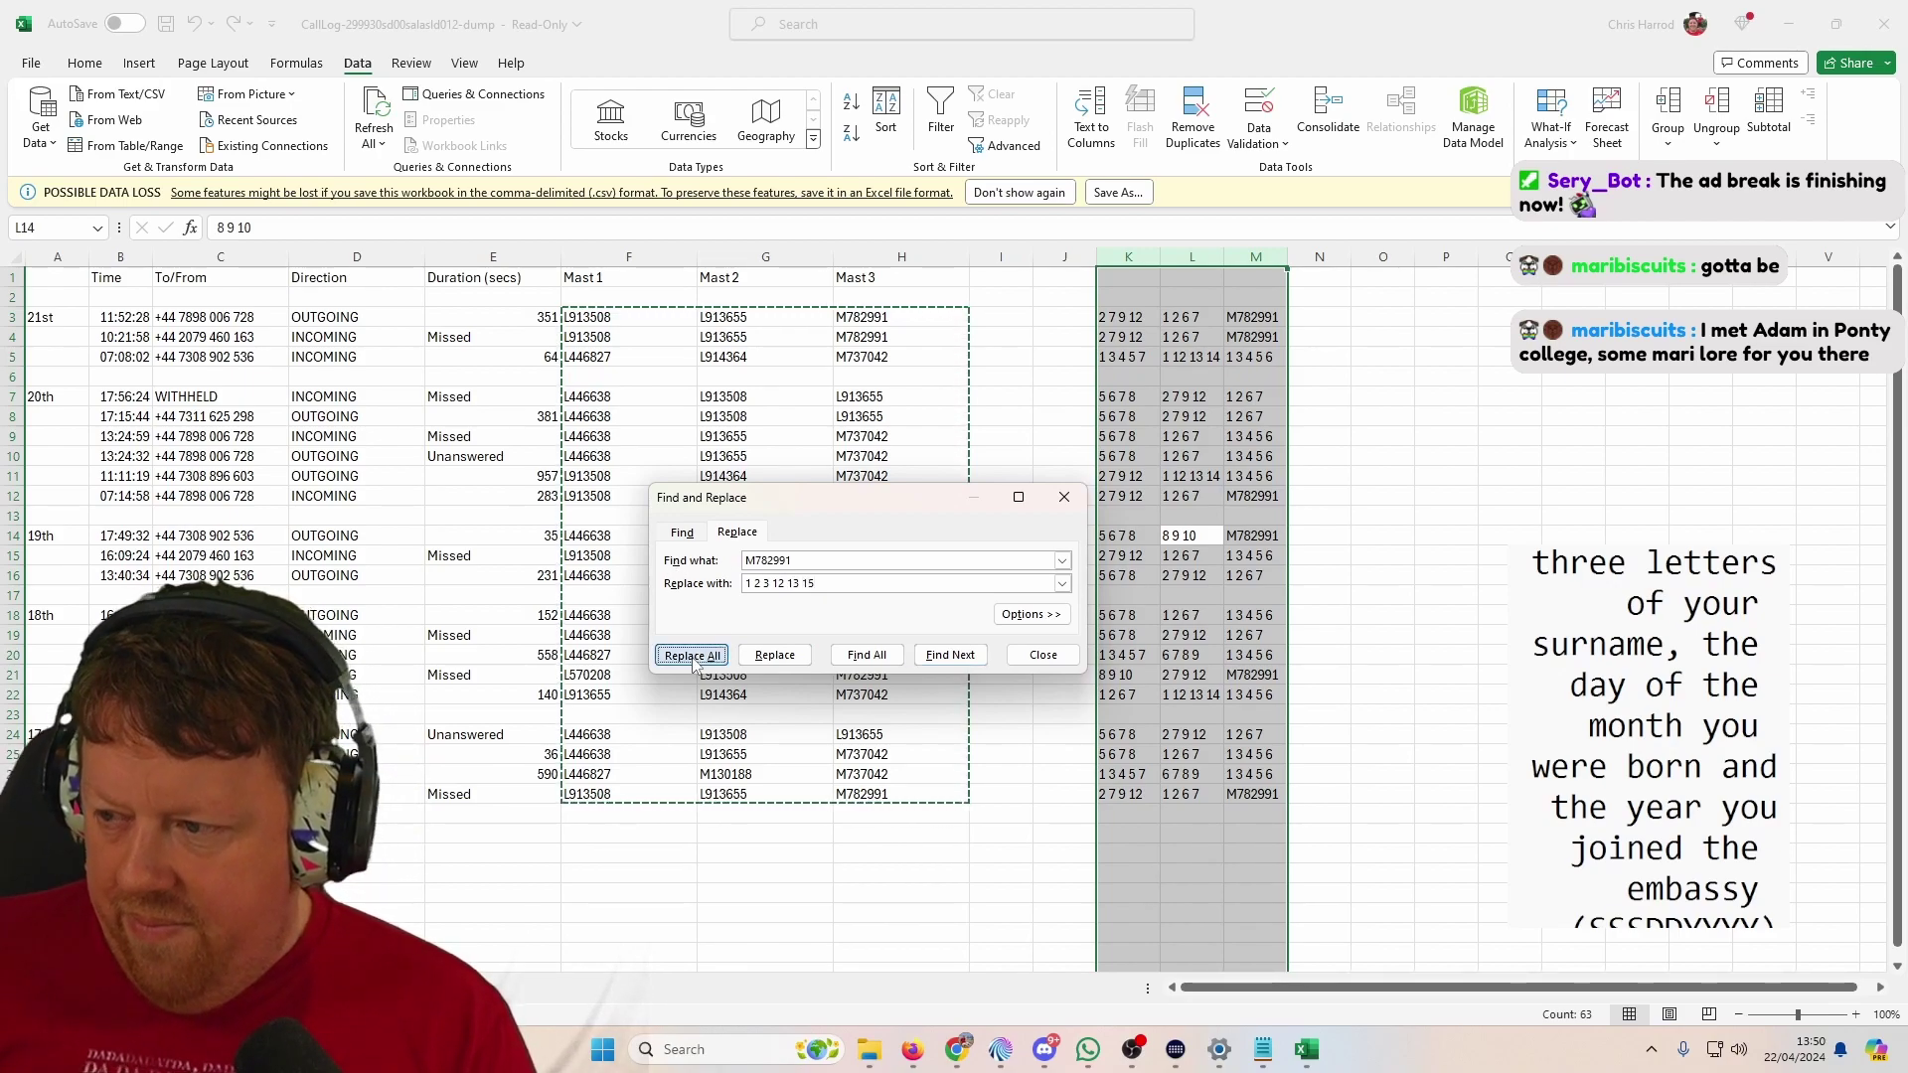
key(Return)
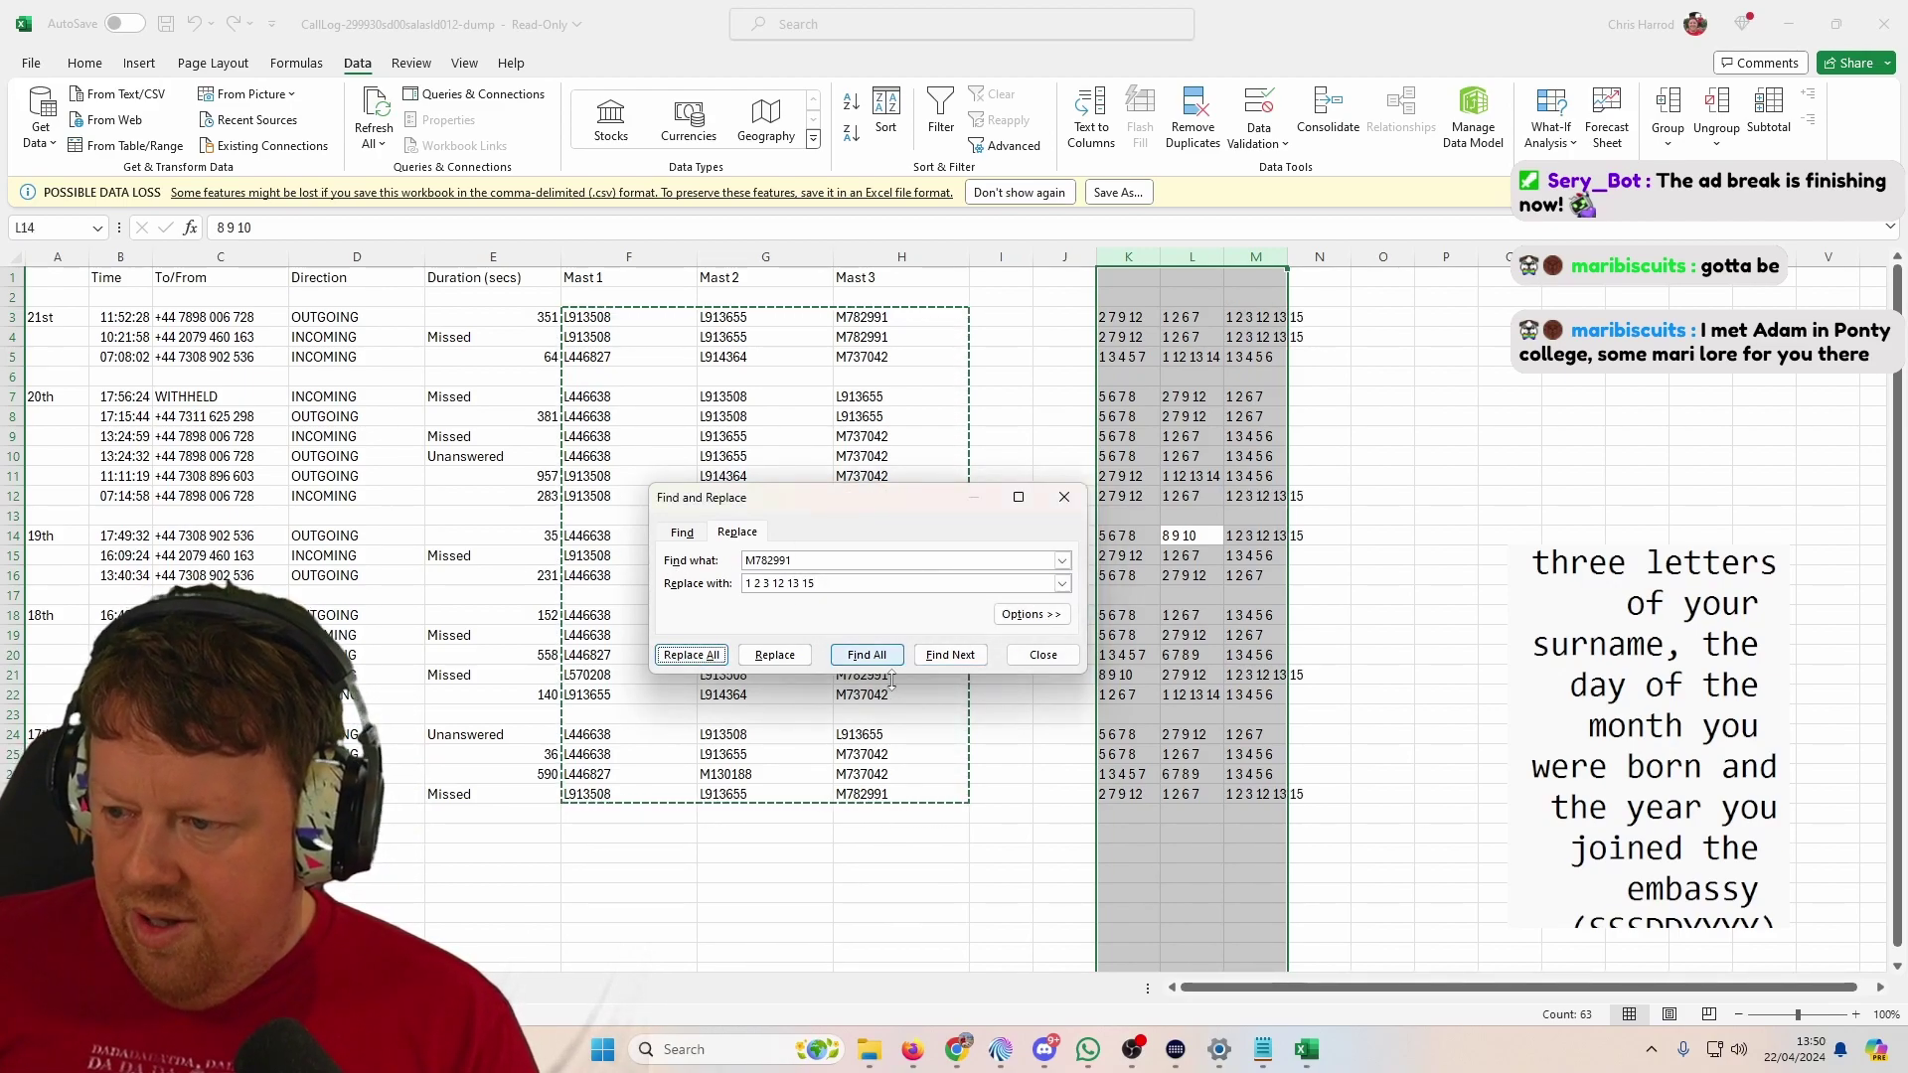
click(1044, 655)
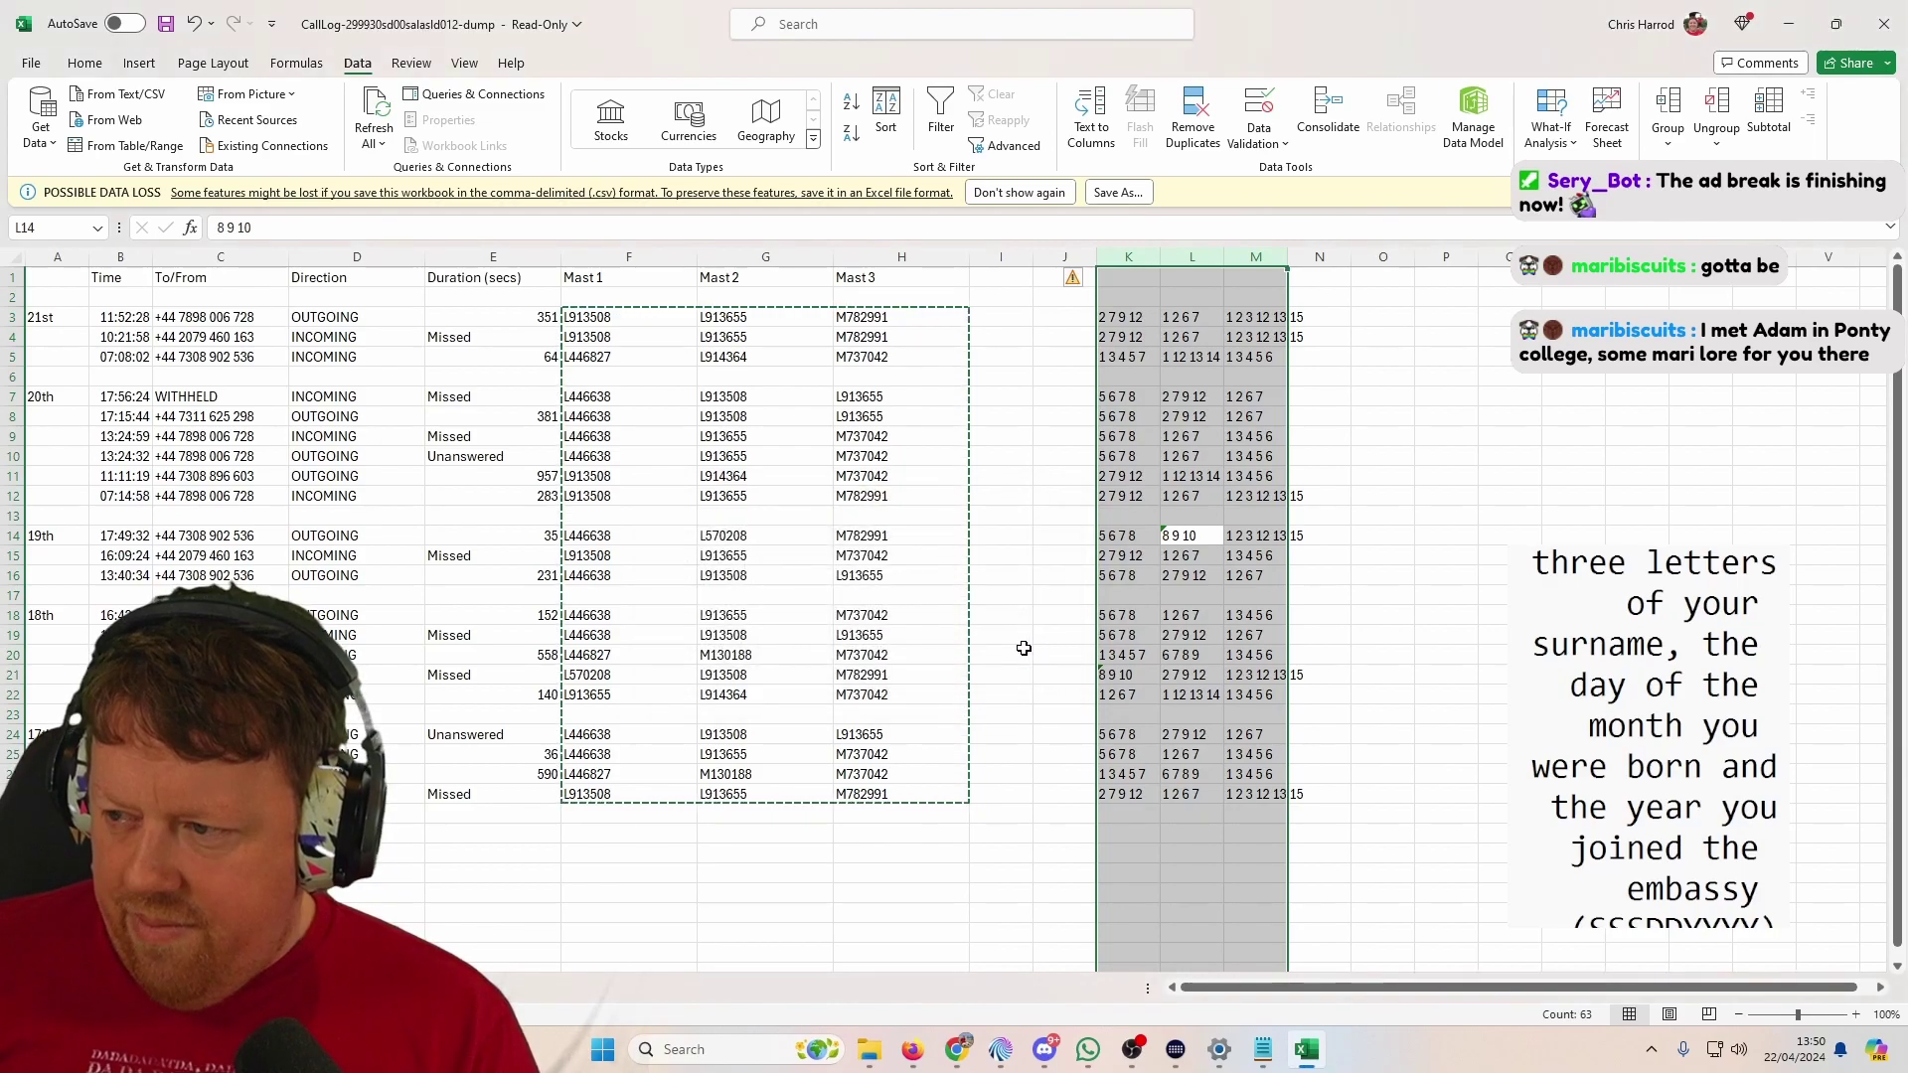
Step: Copy column K's number lists and paste them at A2 of a new sheet
drag(1129, 322, 1143, 795)
key(ctrl+c)
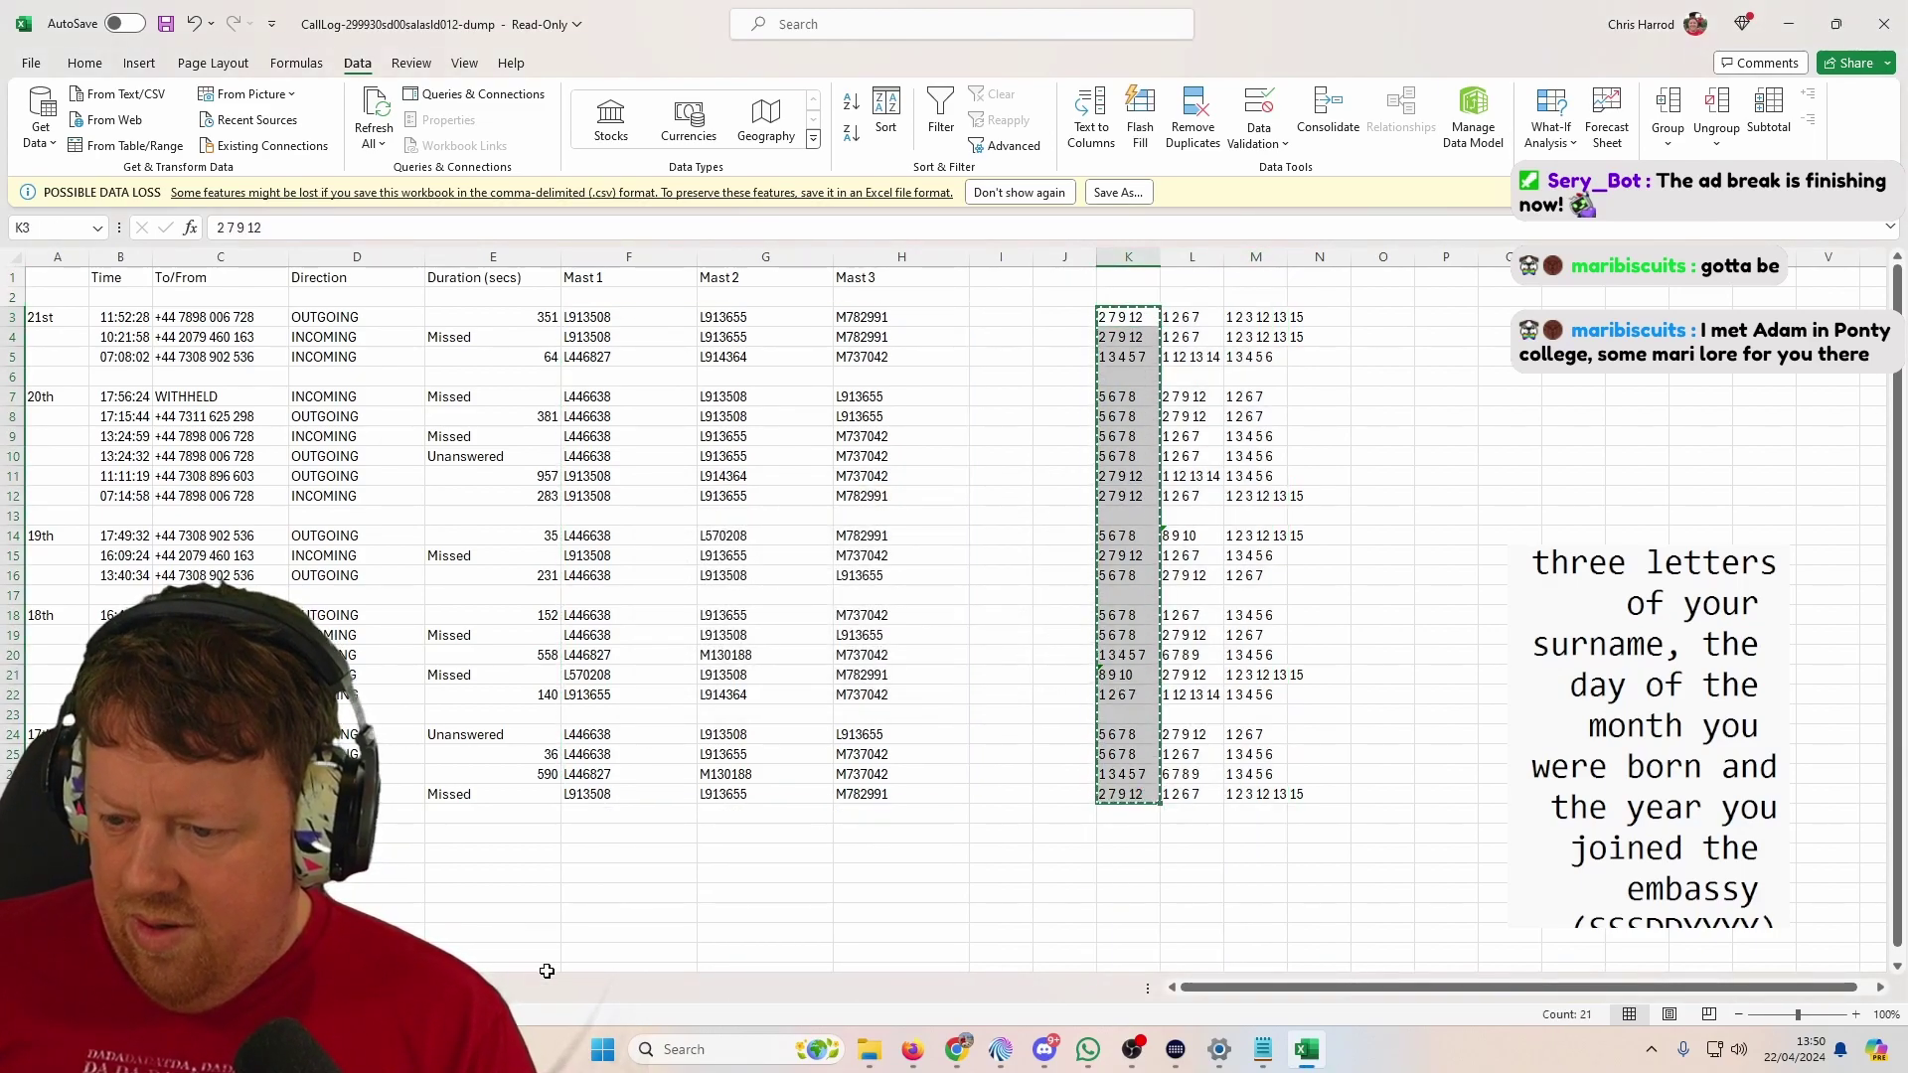
click(541, 979)
key(ctrl+Page_Up)
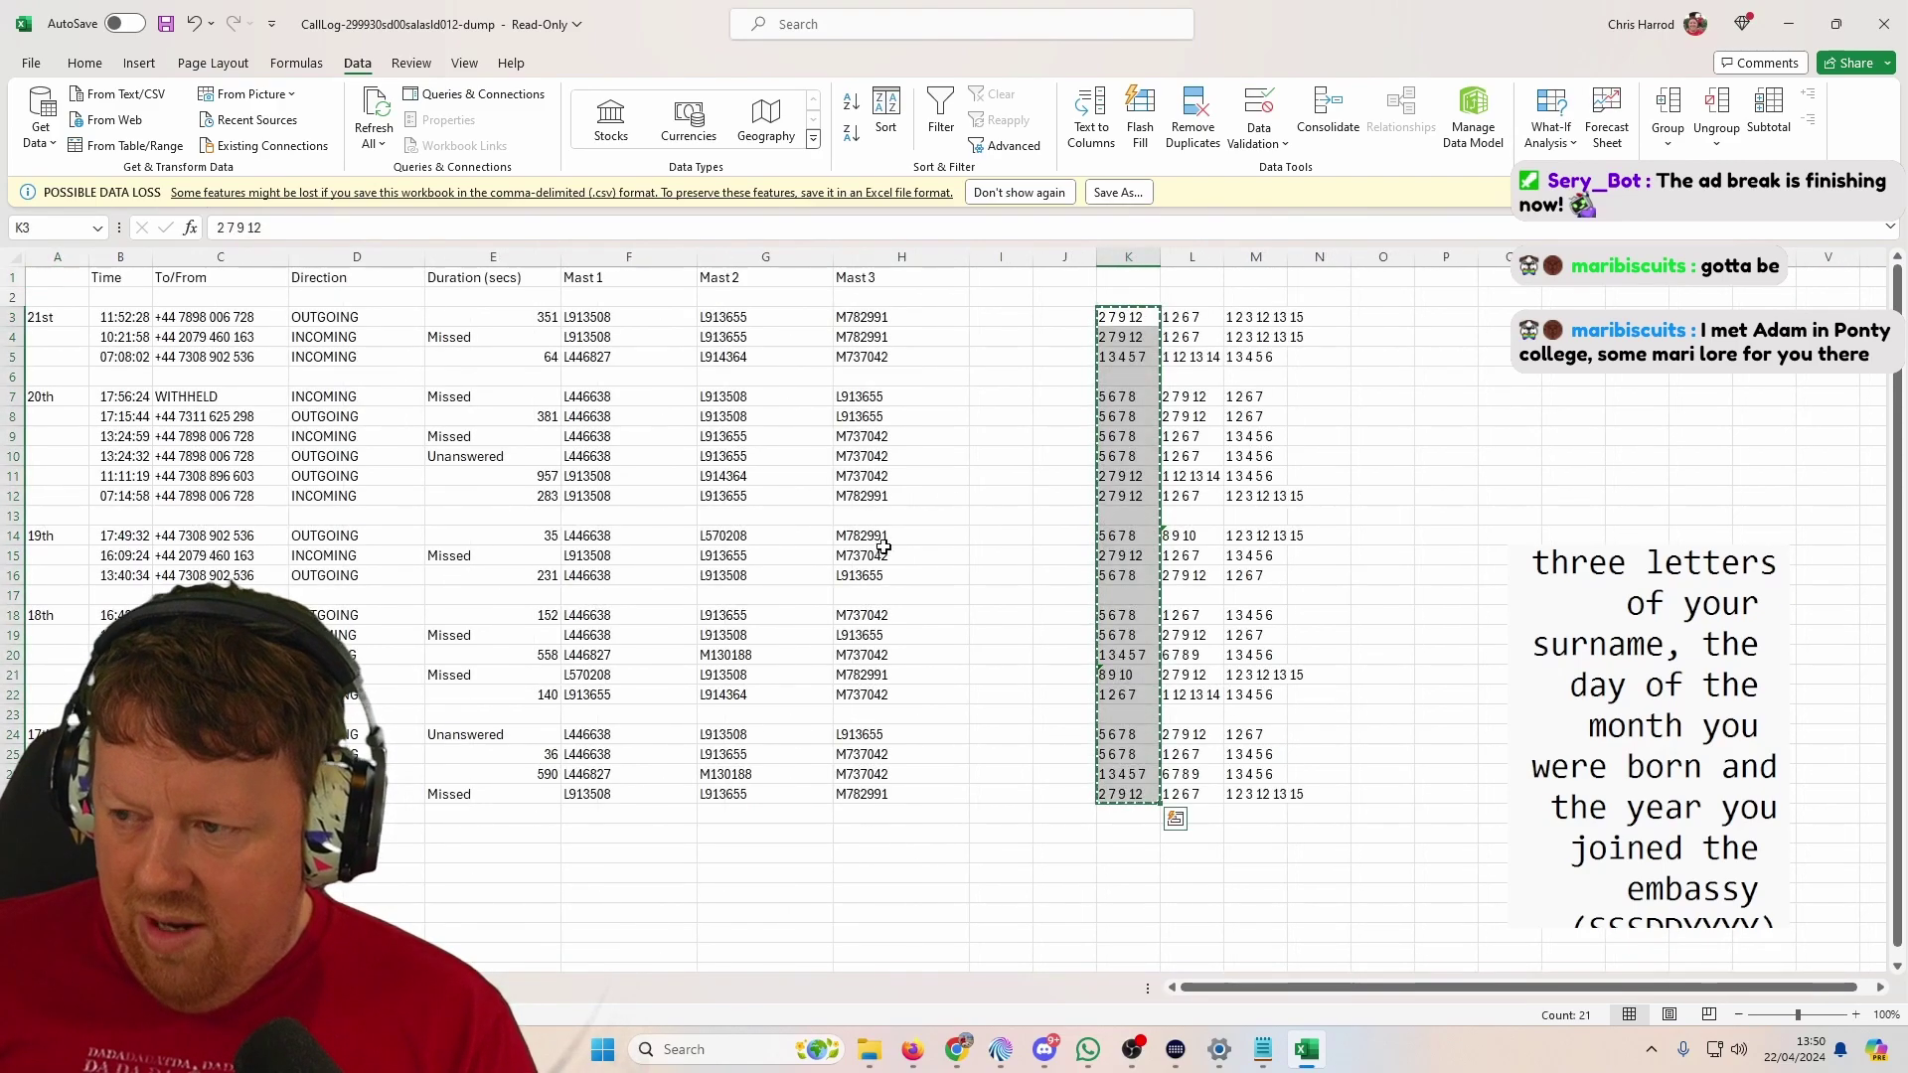
key(ctrl+Page_Down)
click(76, 298)
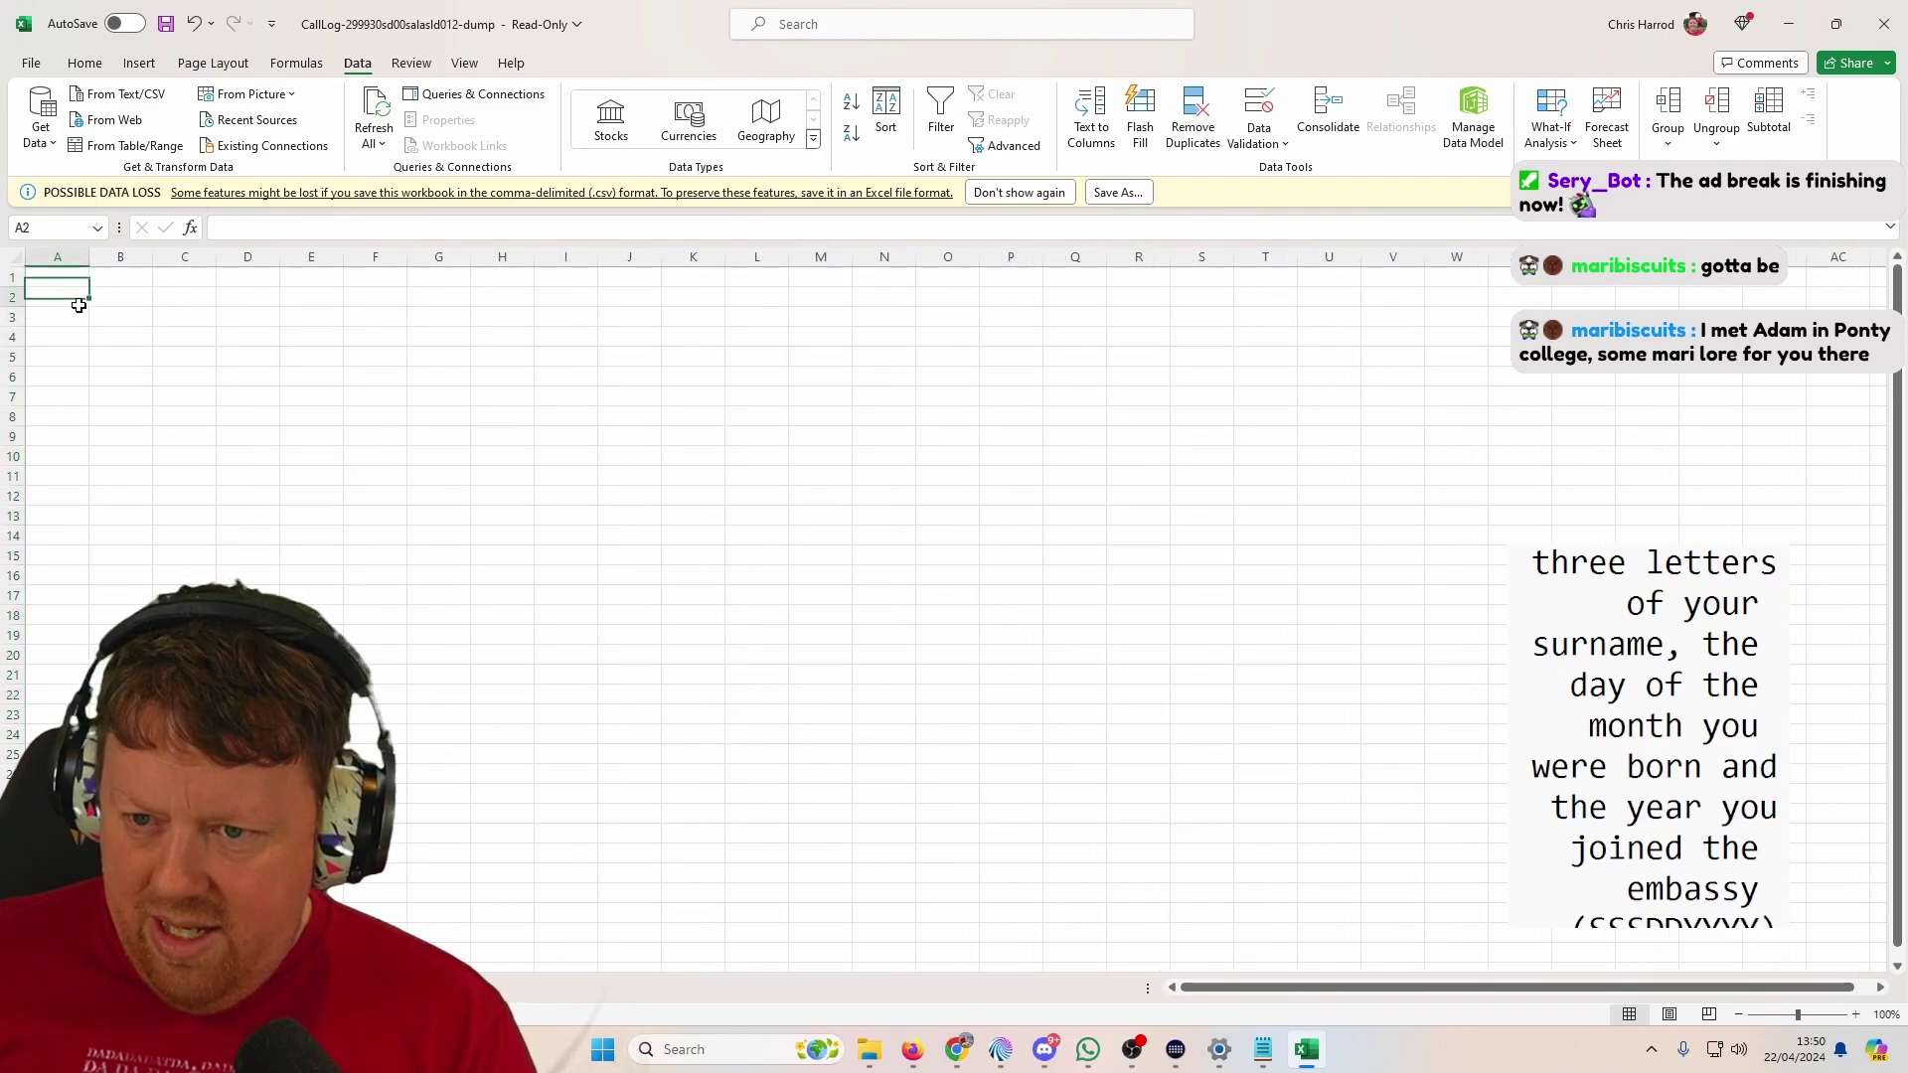
right_click(83, 302)
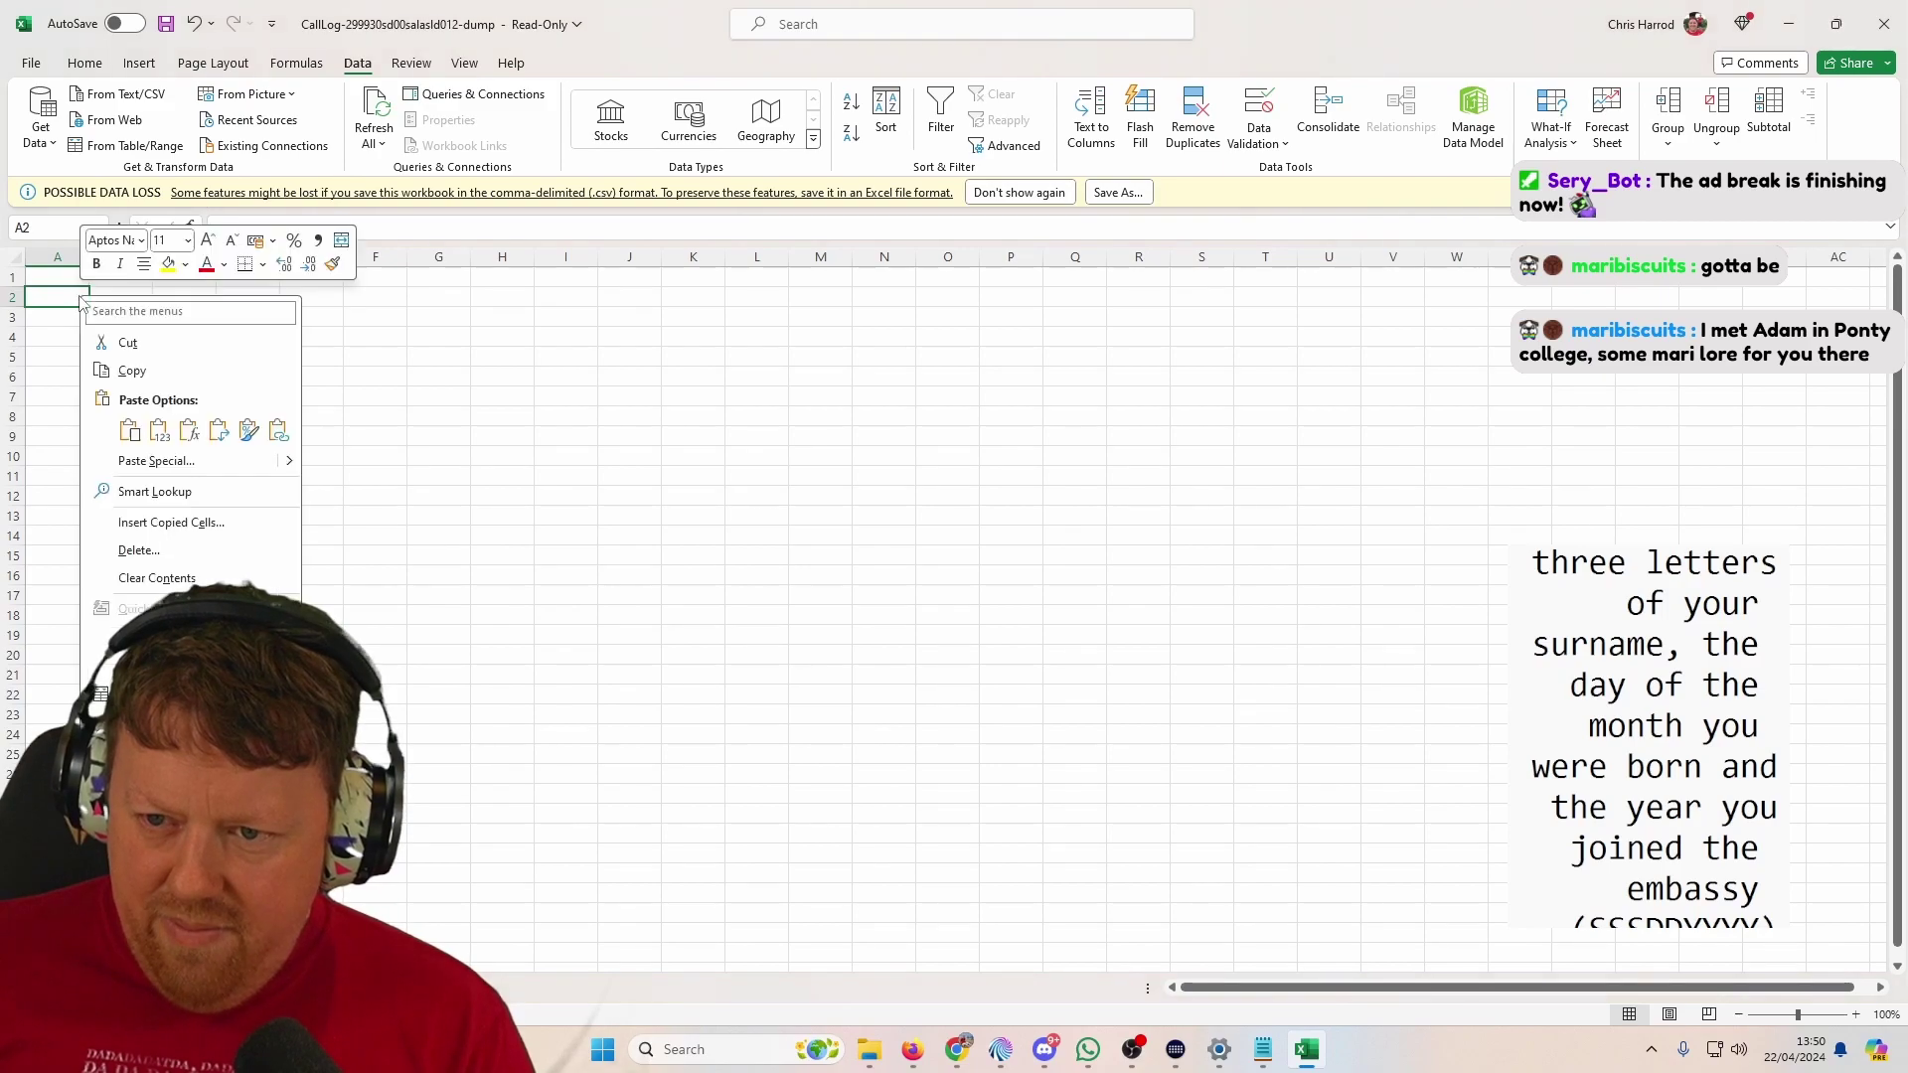
click(158, 431)
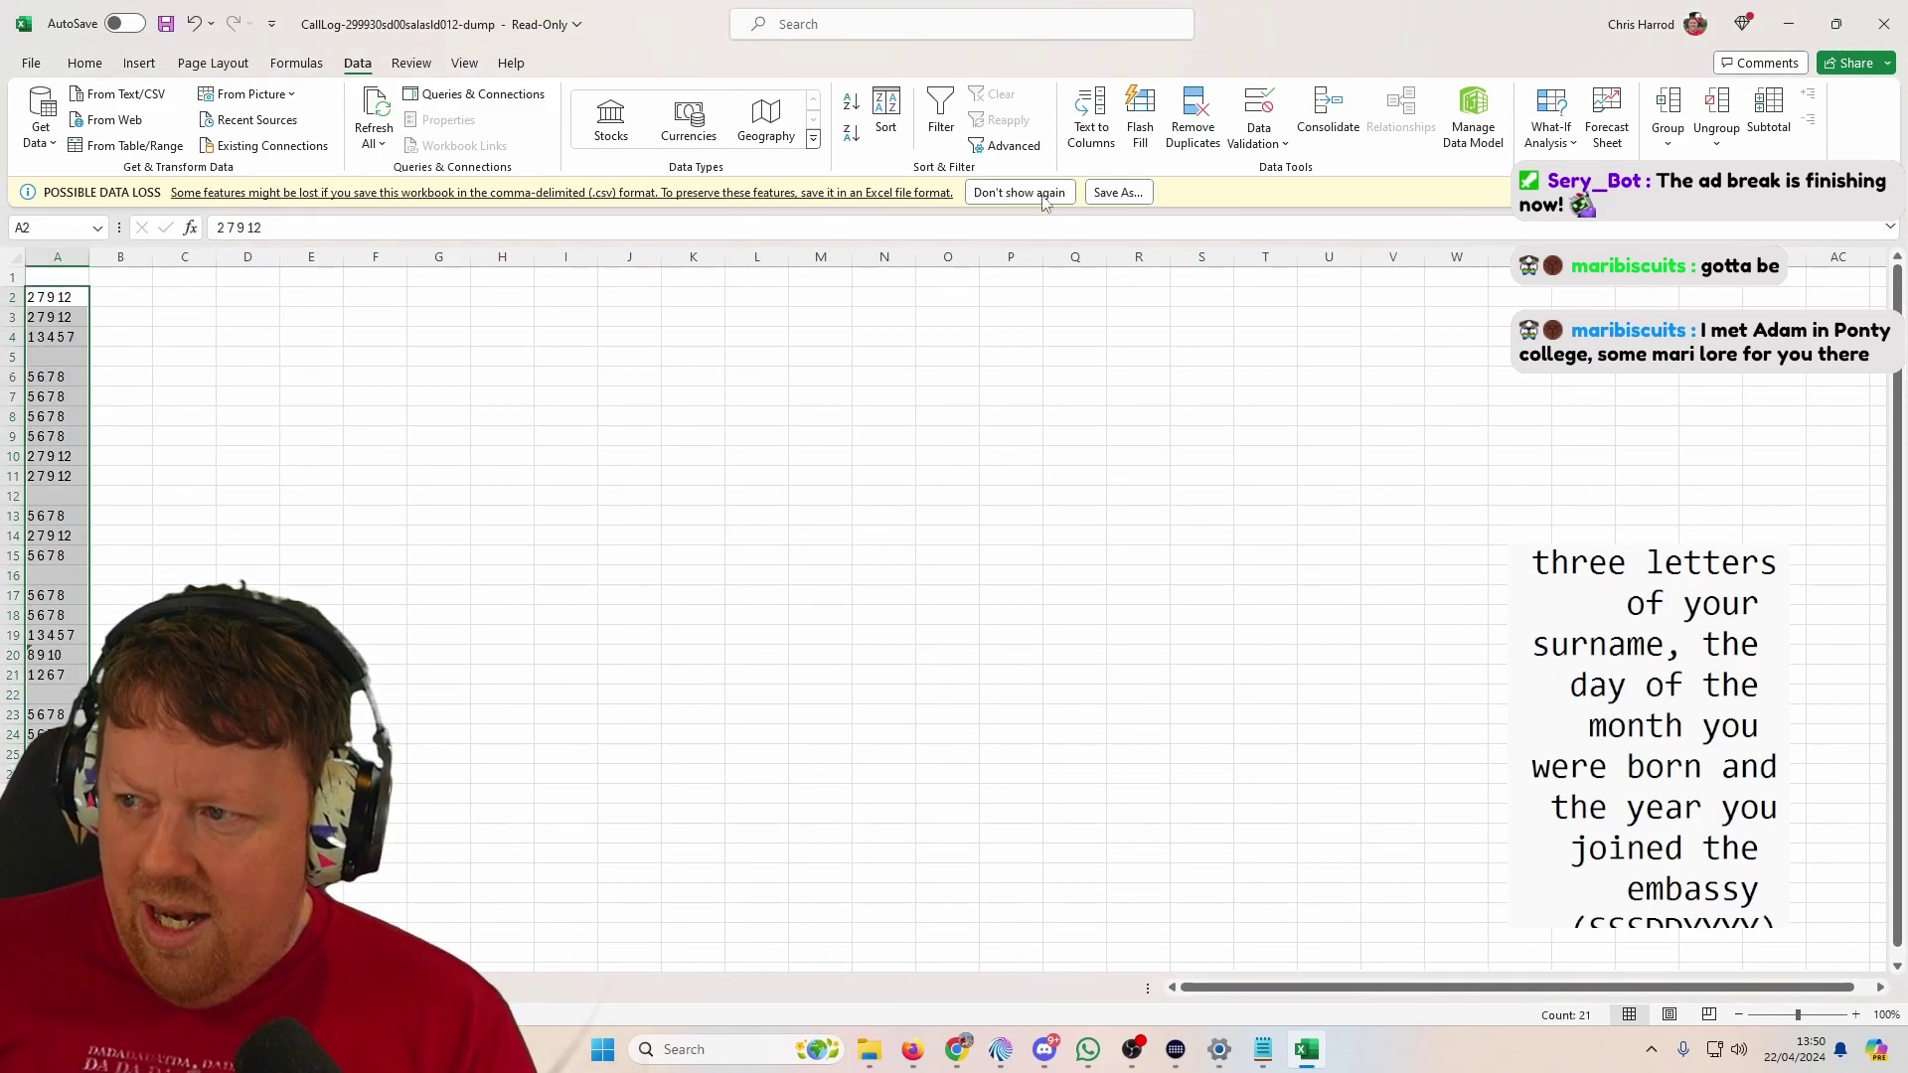
Step: Split the pasted lists by spaces with Text to Columns, one number per cell
click(1091, 117)
click(759, 419)
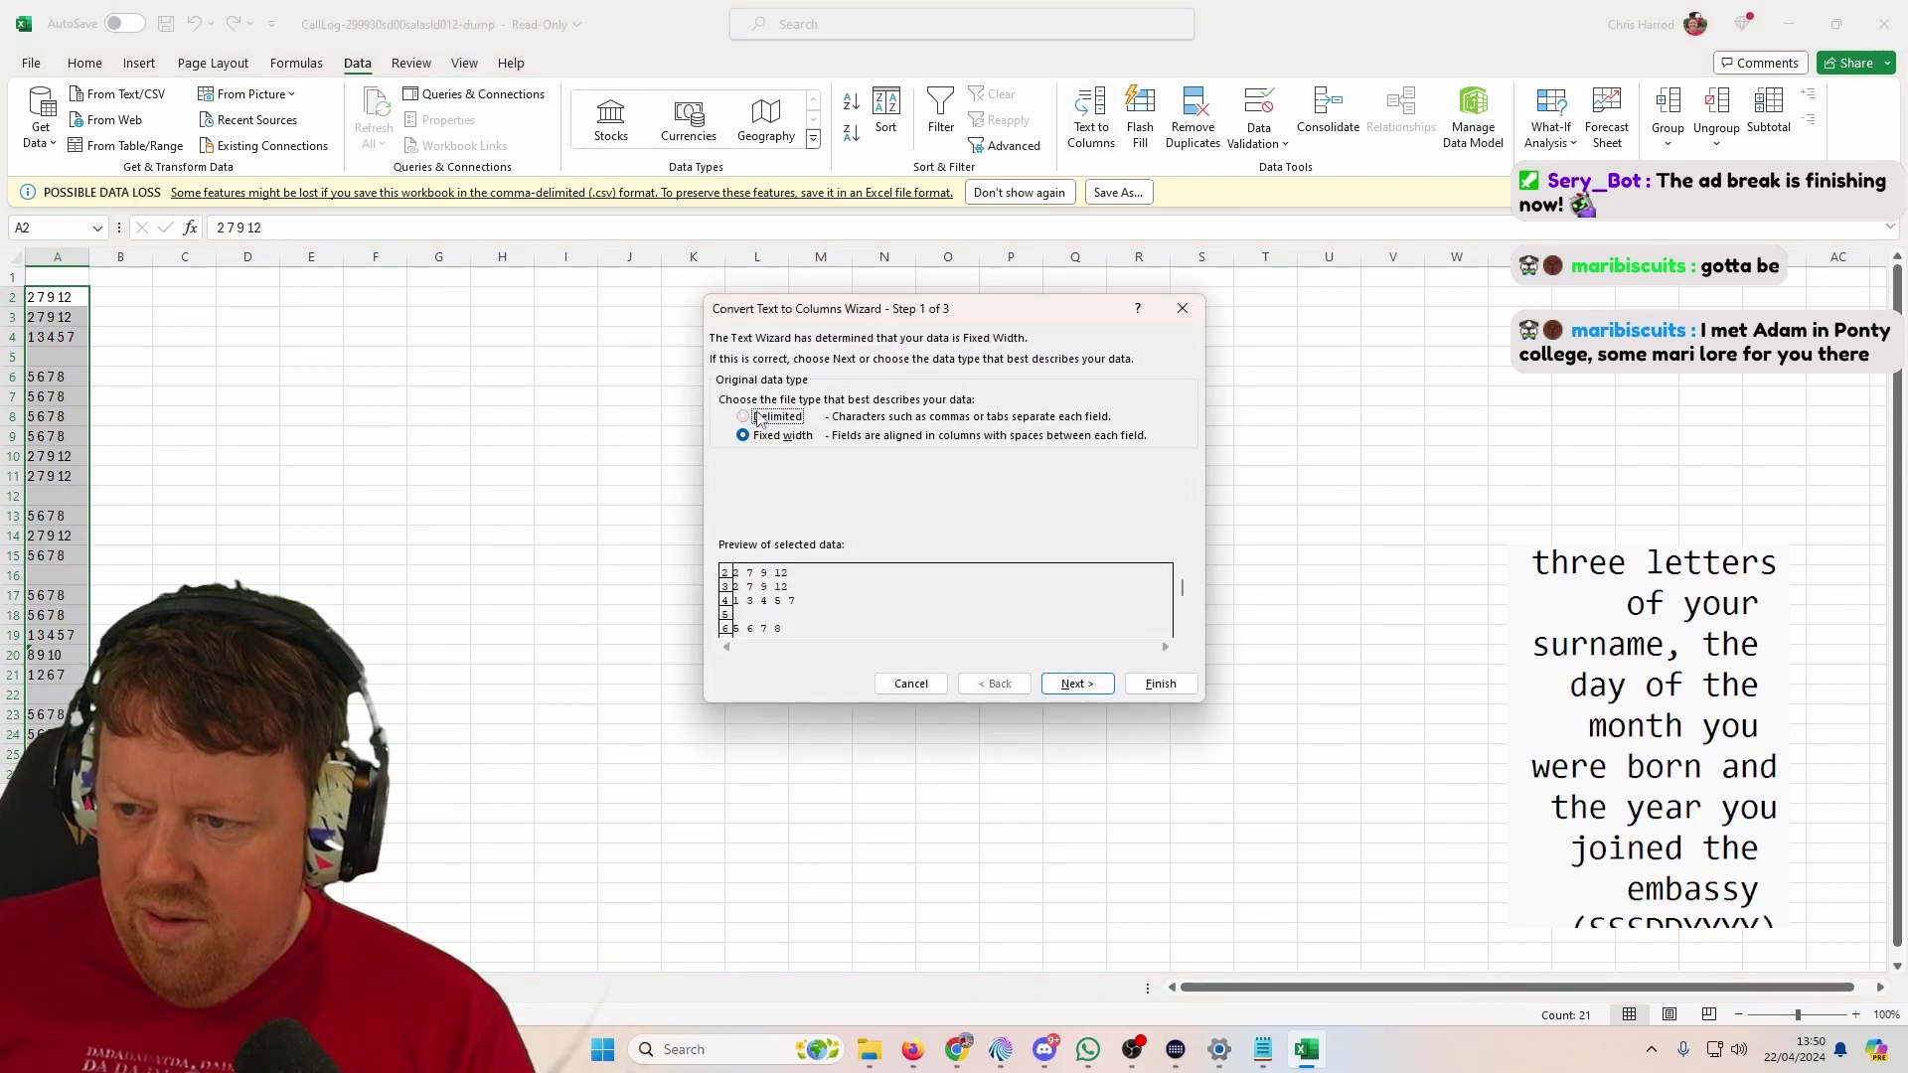
click(1077, 683)
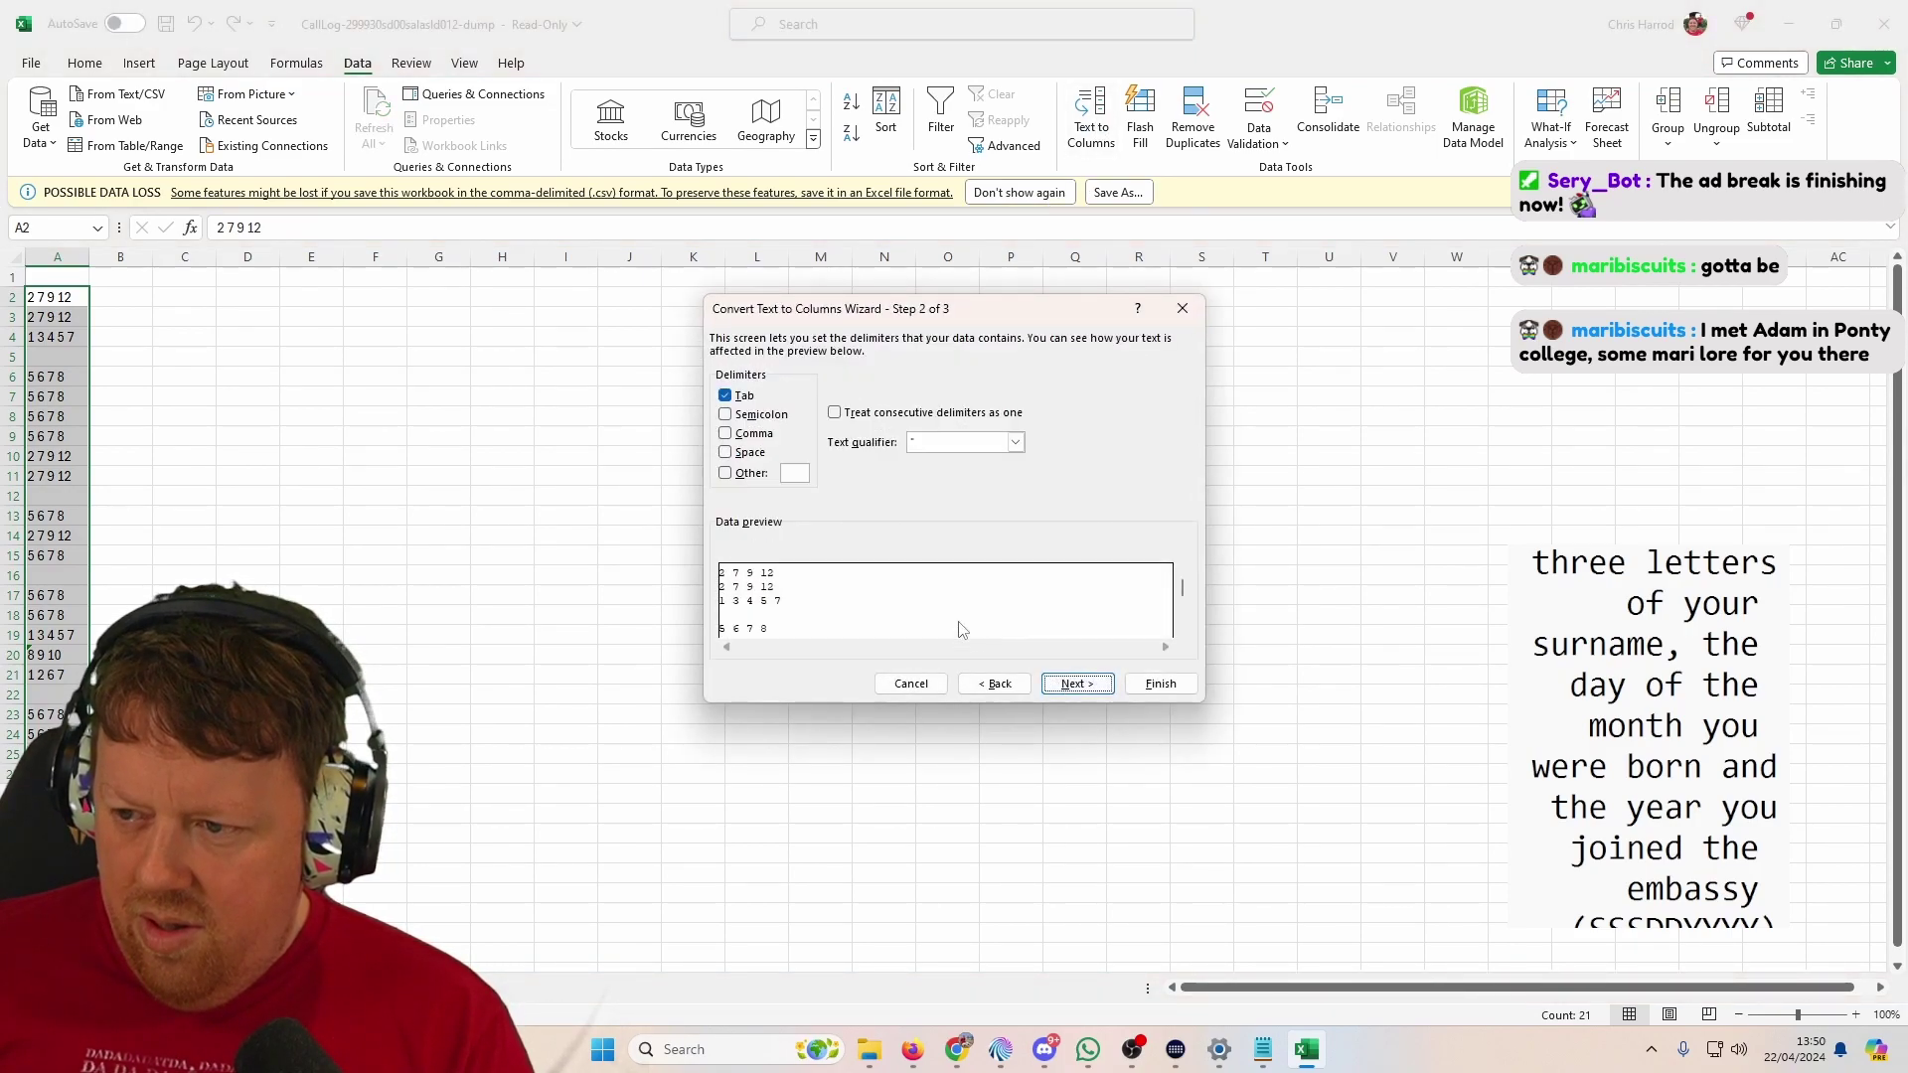
click(741, 455)
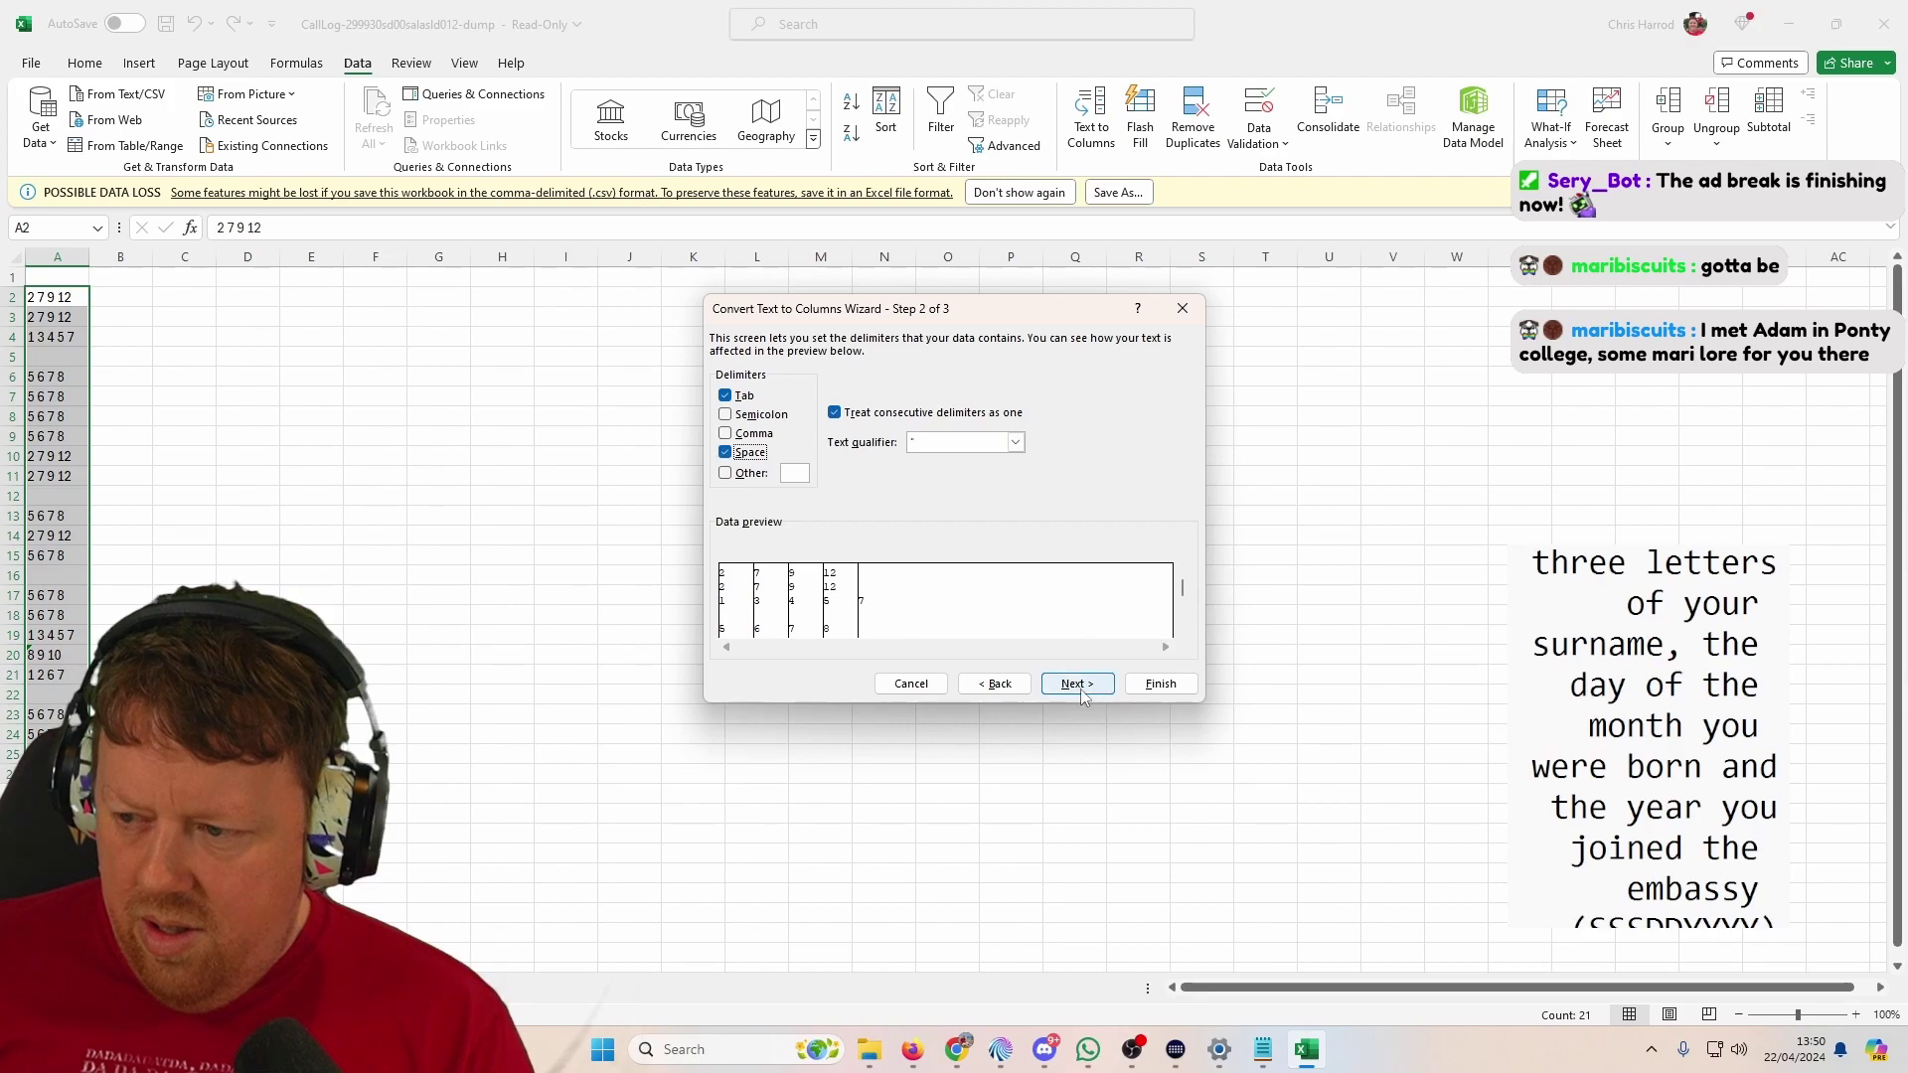
click(1081, 689)
click(1159, 684)
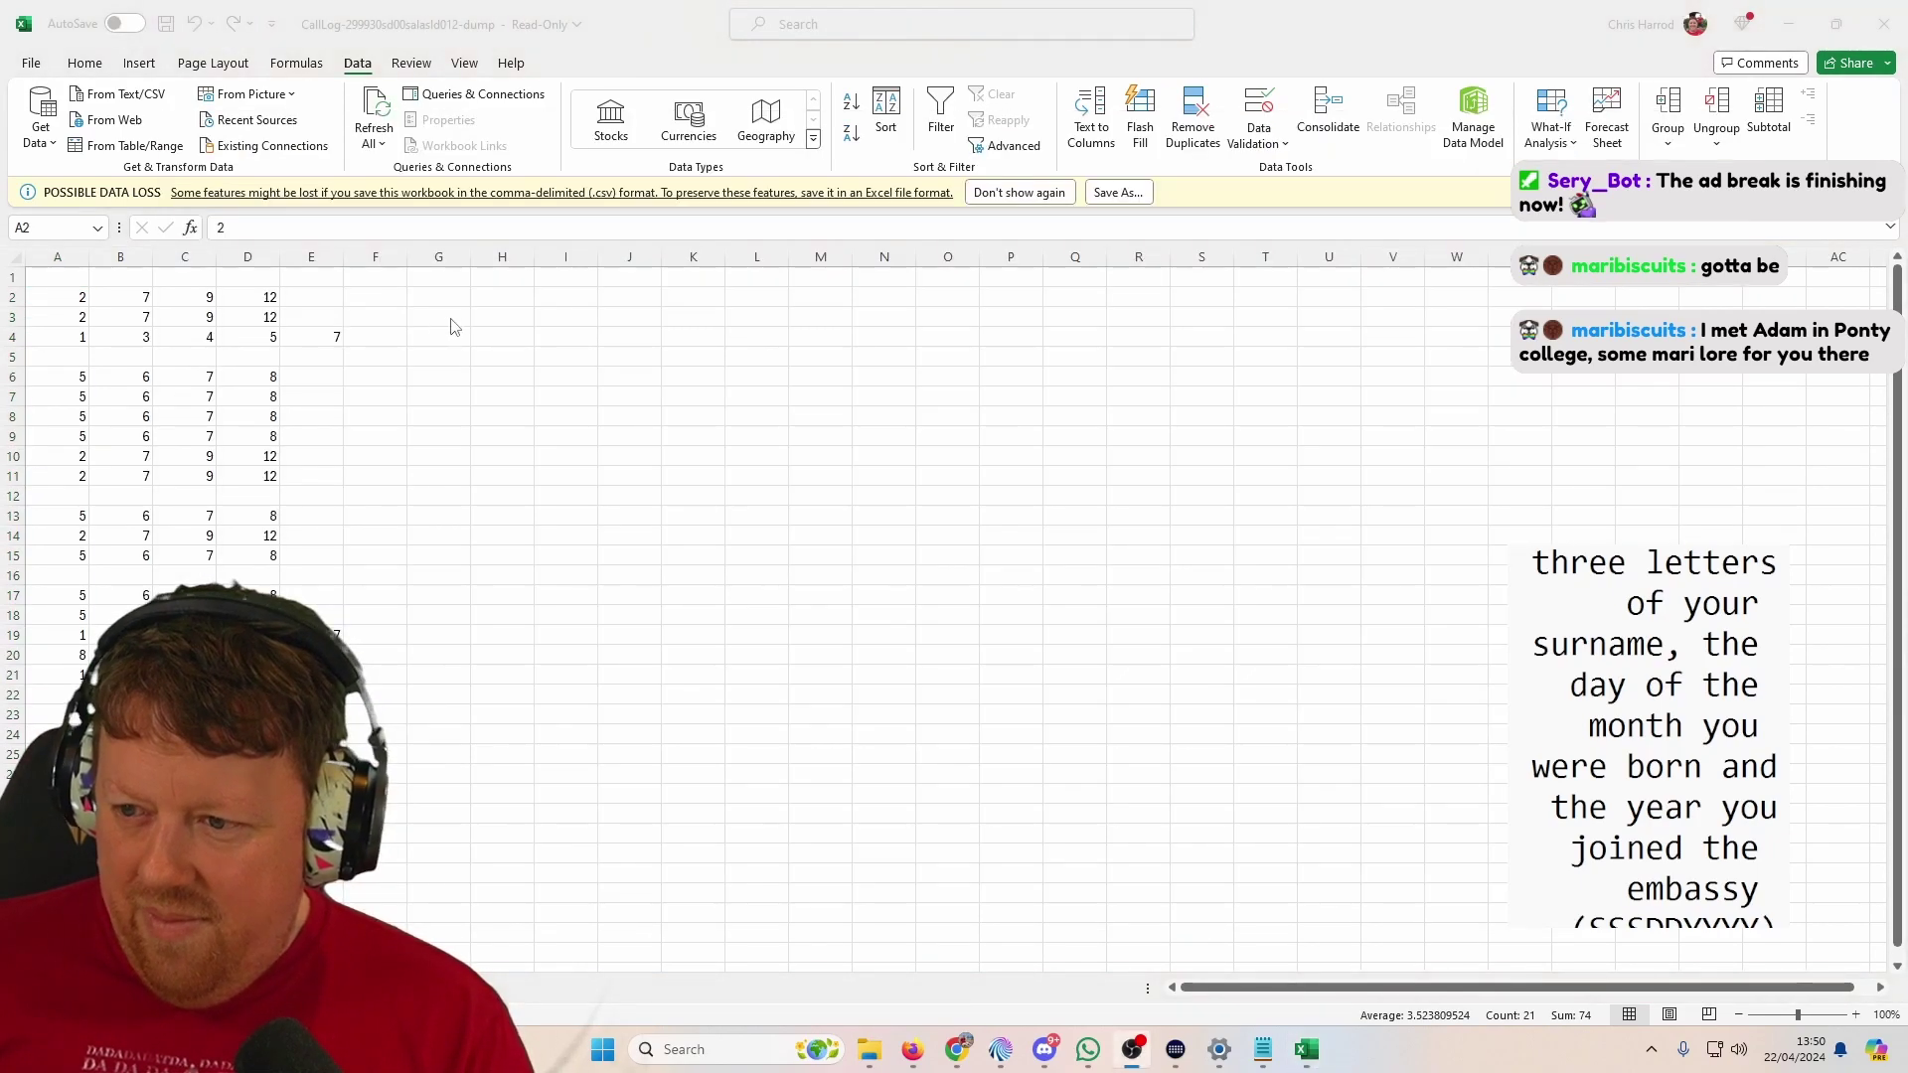
key(alt+Tab)
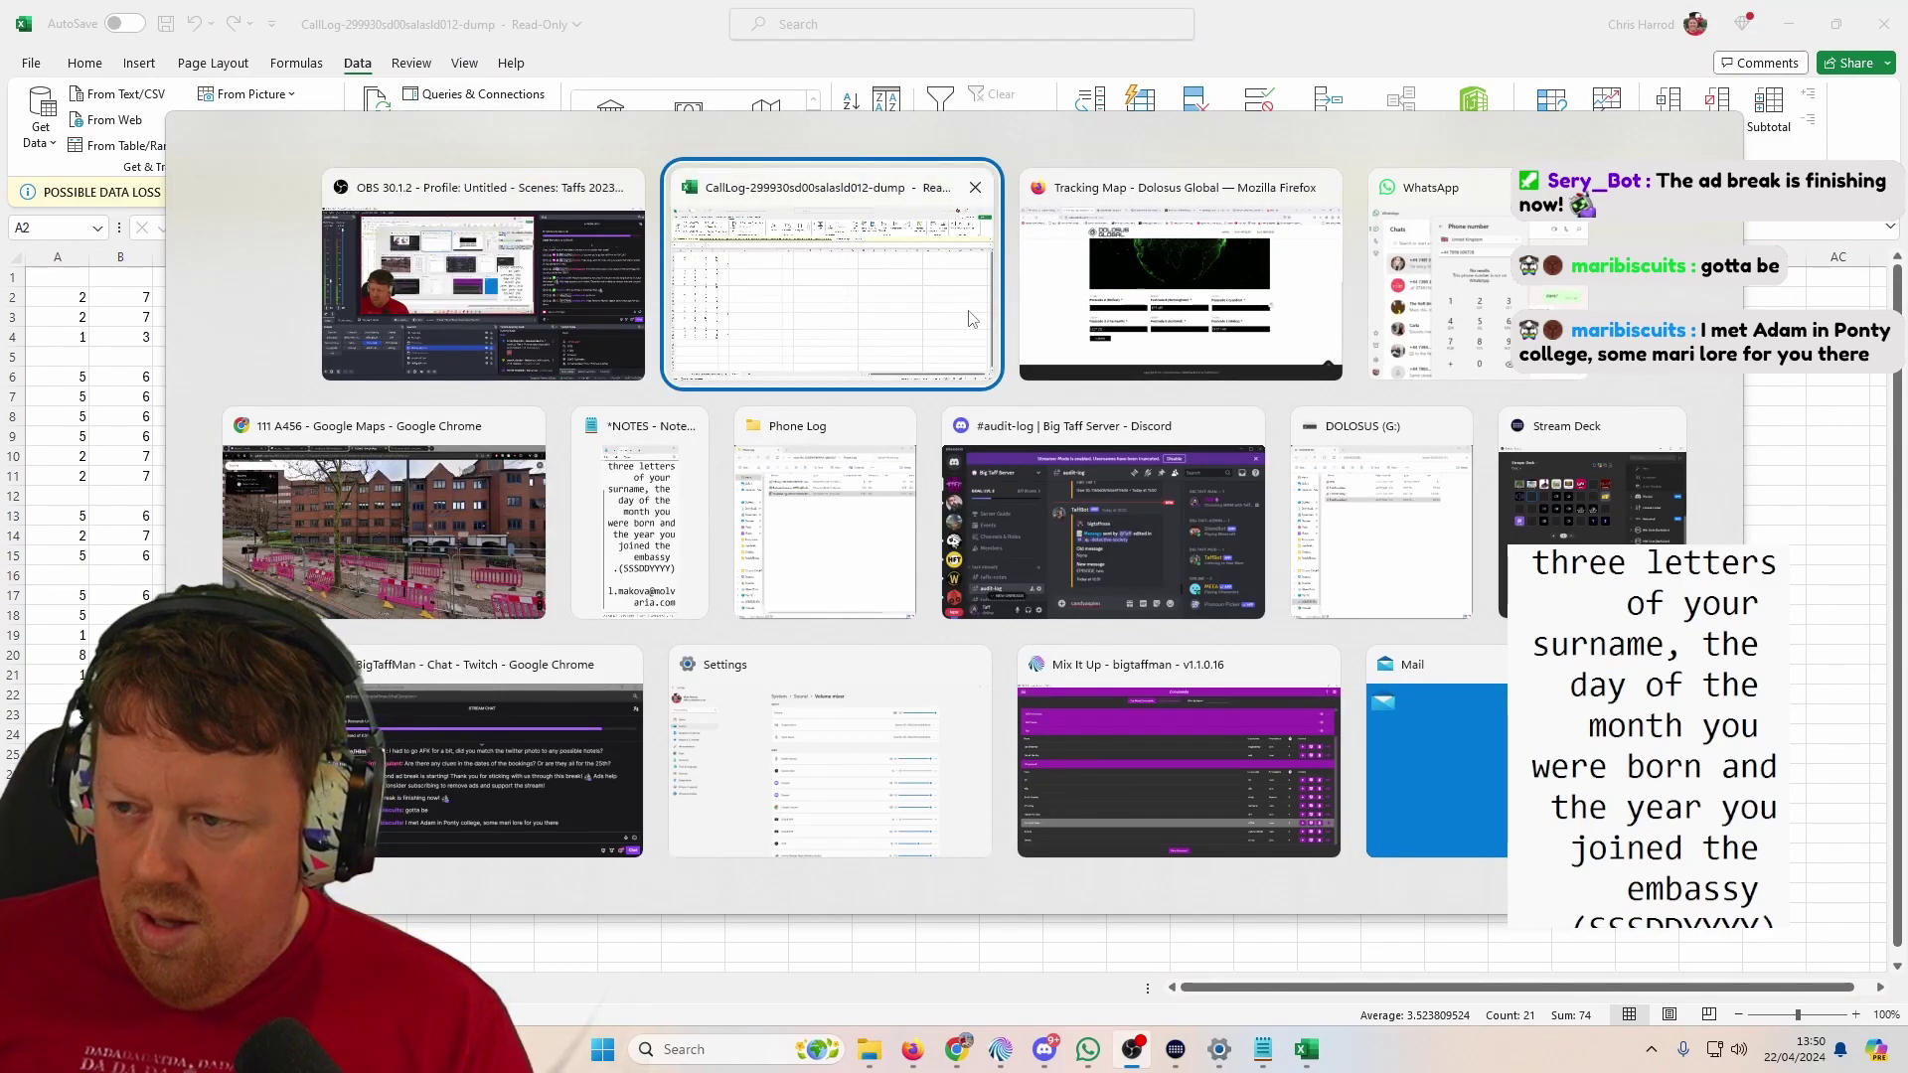
Step: Paste column L's number lists at F2 of the new sheet and split them by spaces
key(alt)
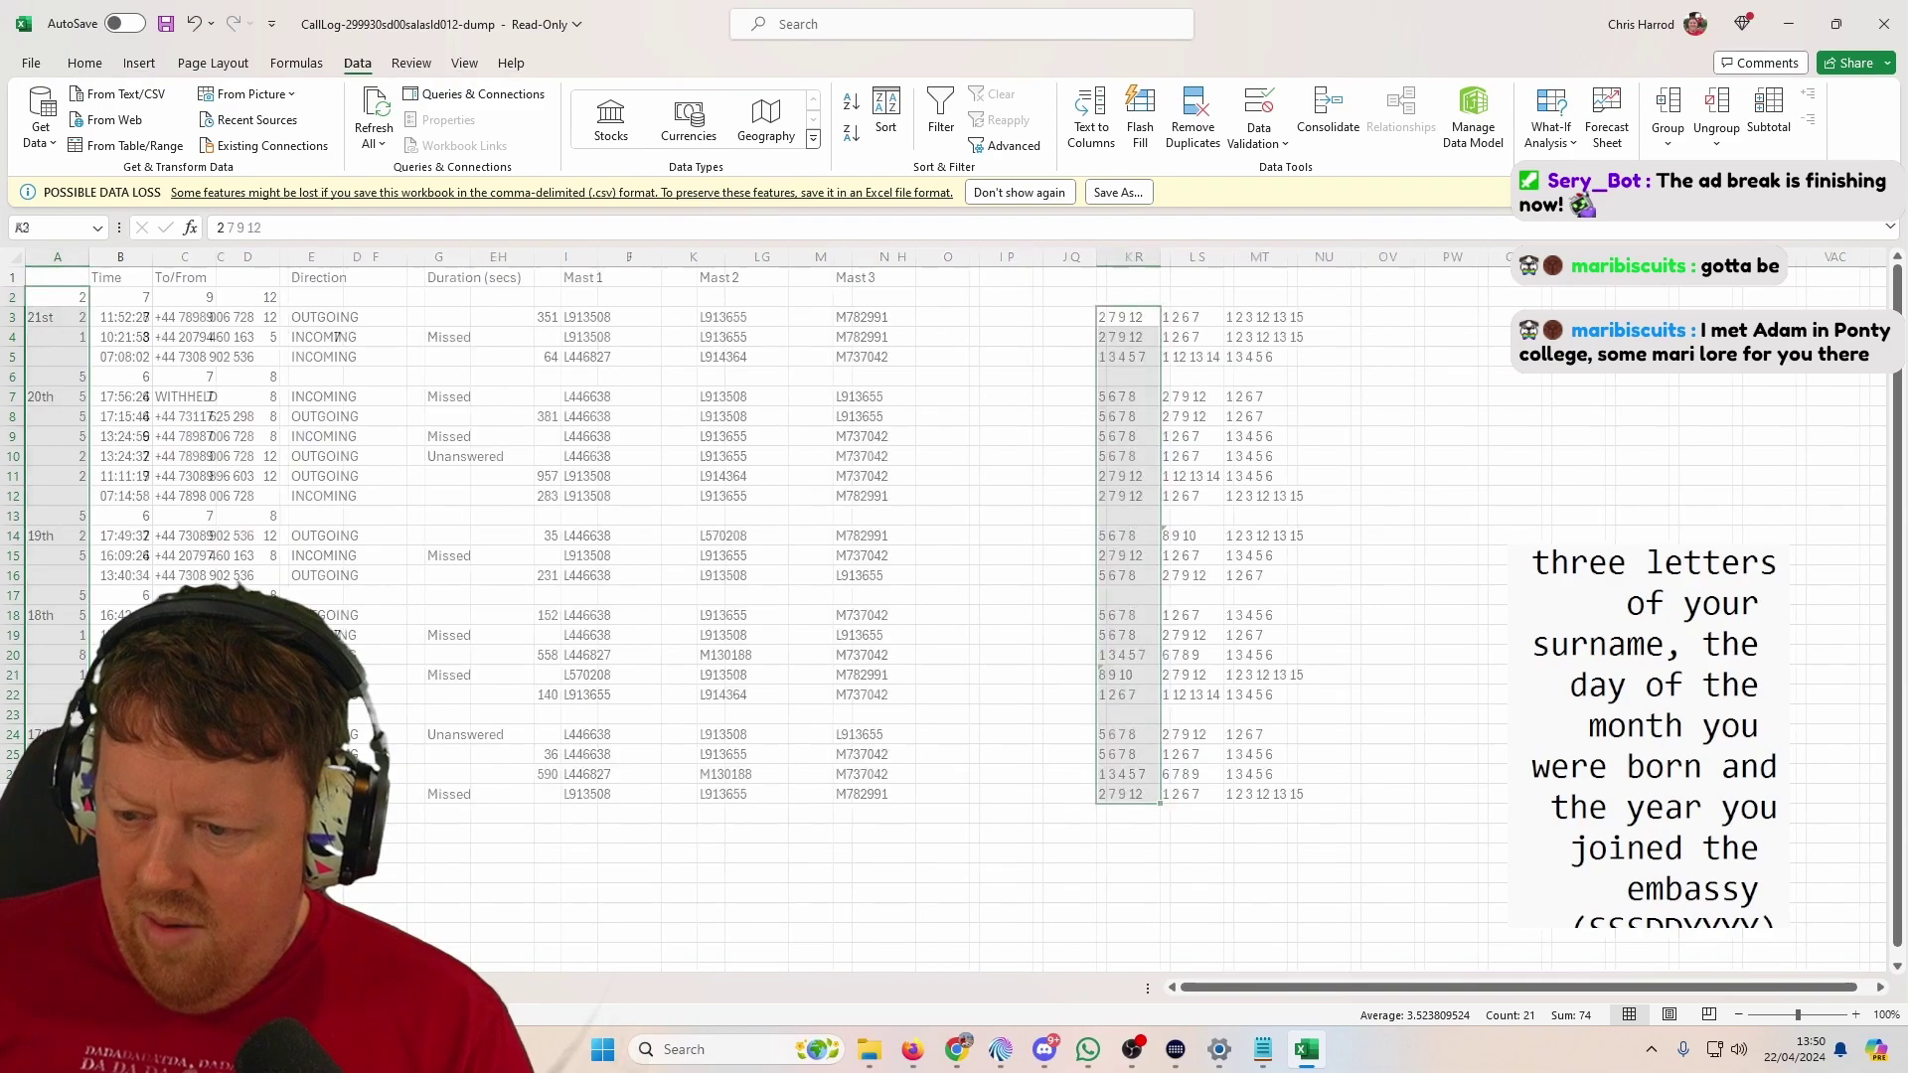
drag(1187, 317, 1172, 745)
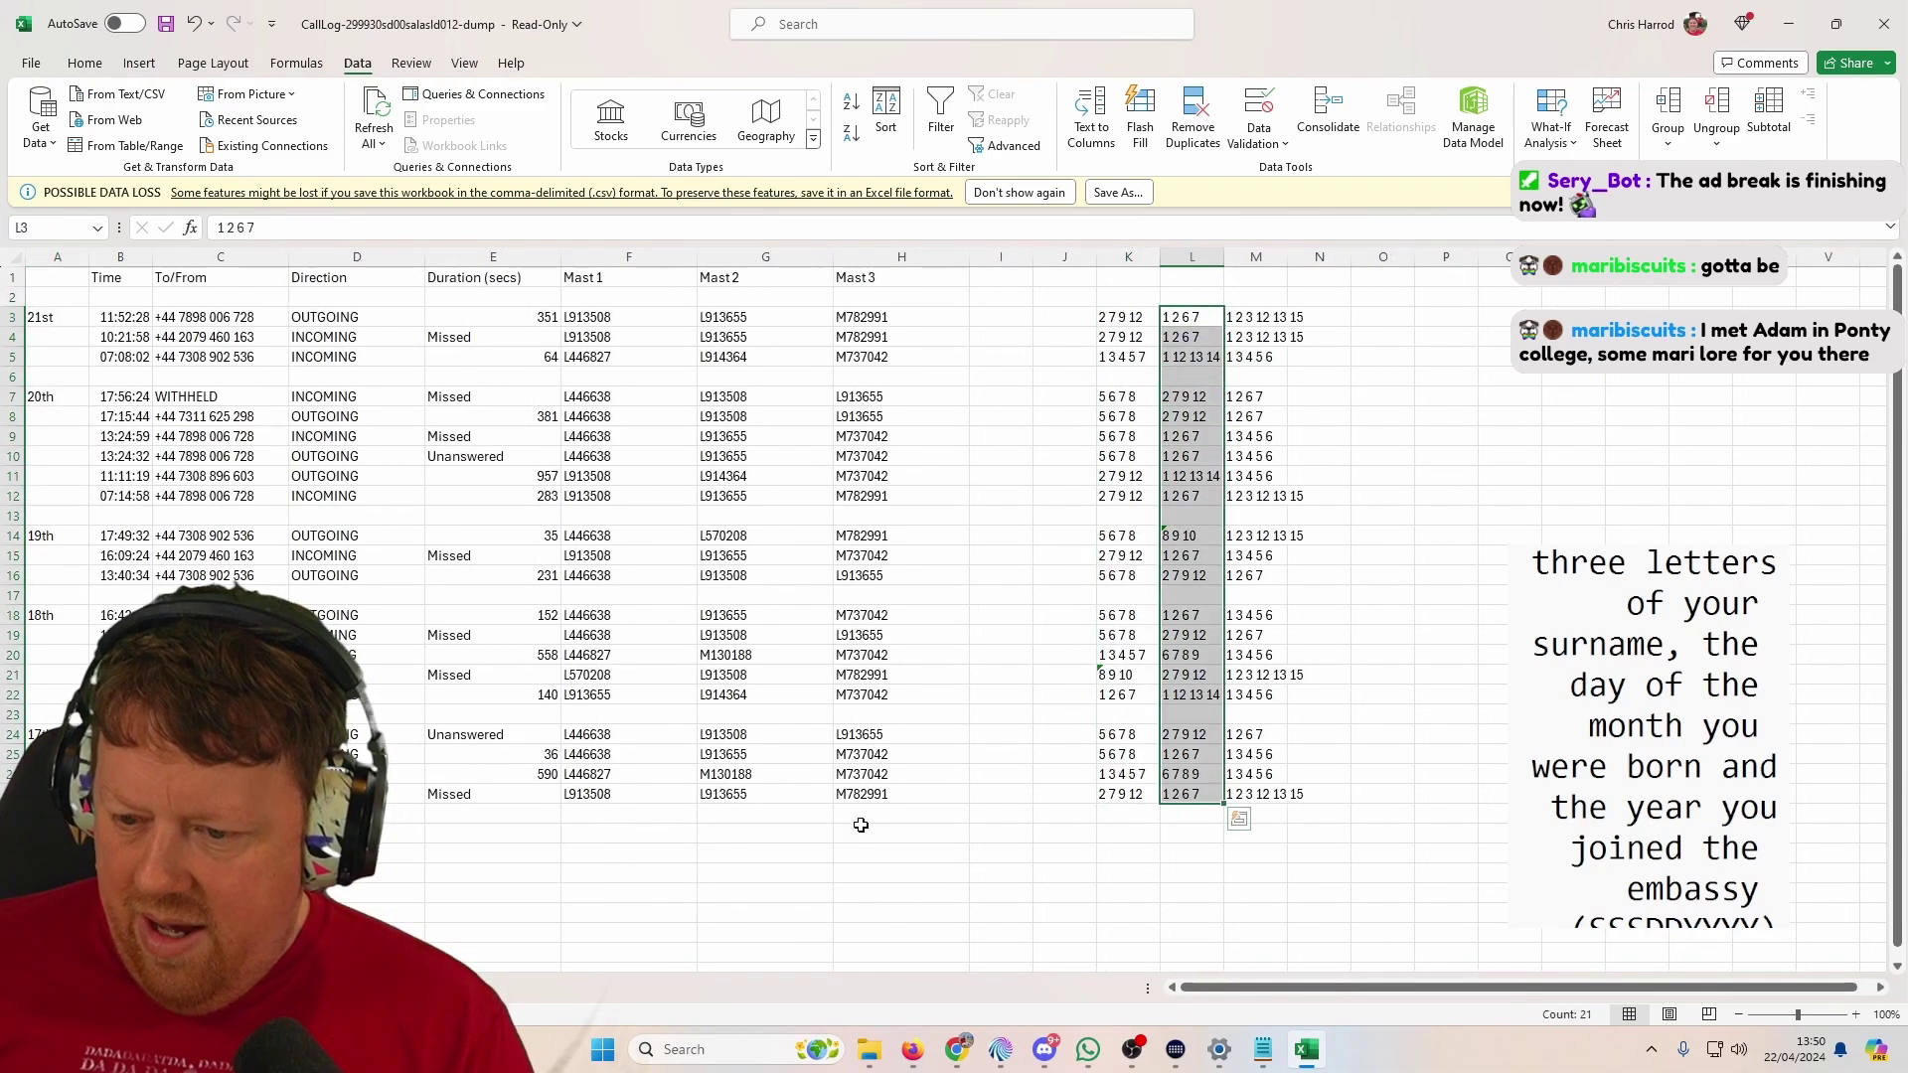
key(ctrl+Page_Down)
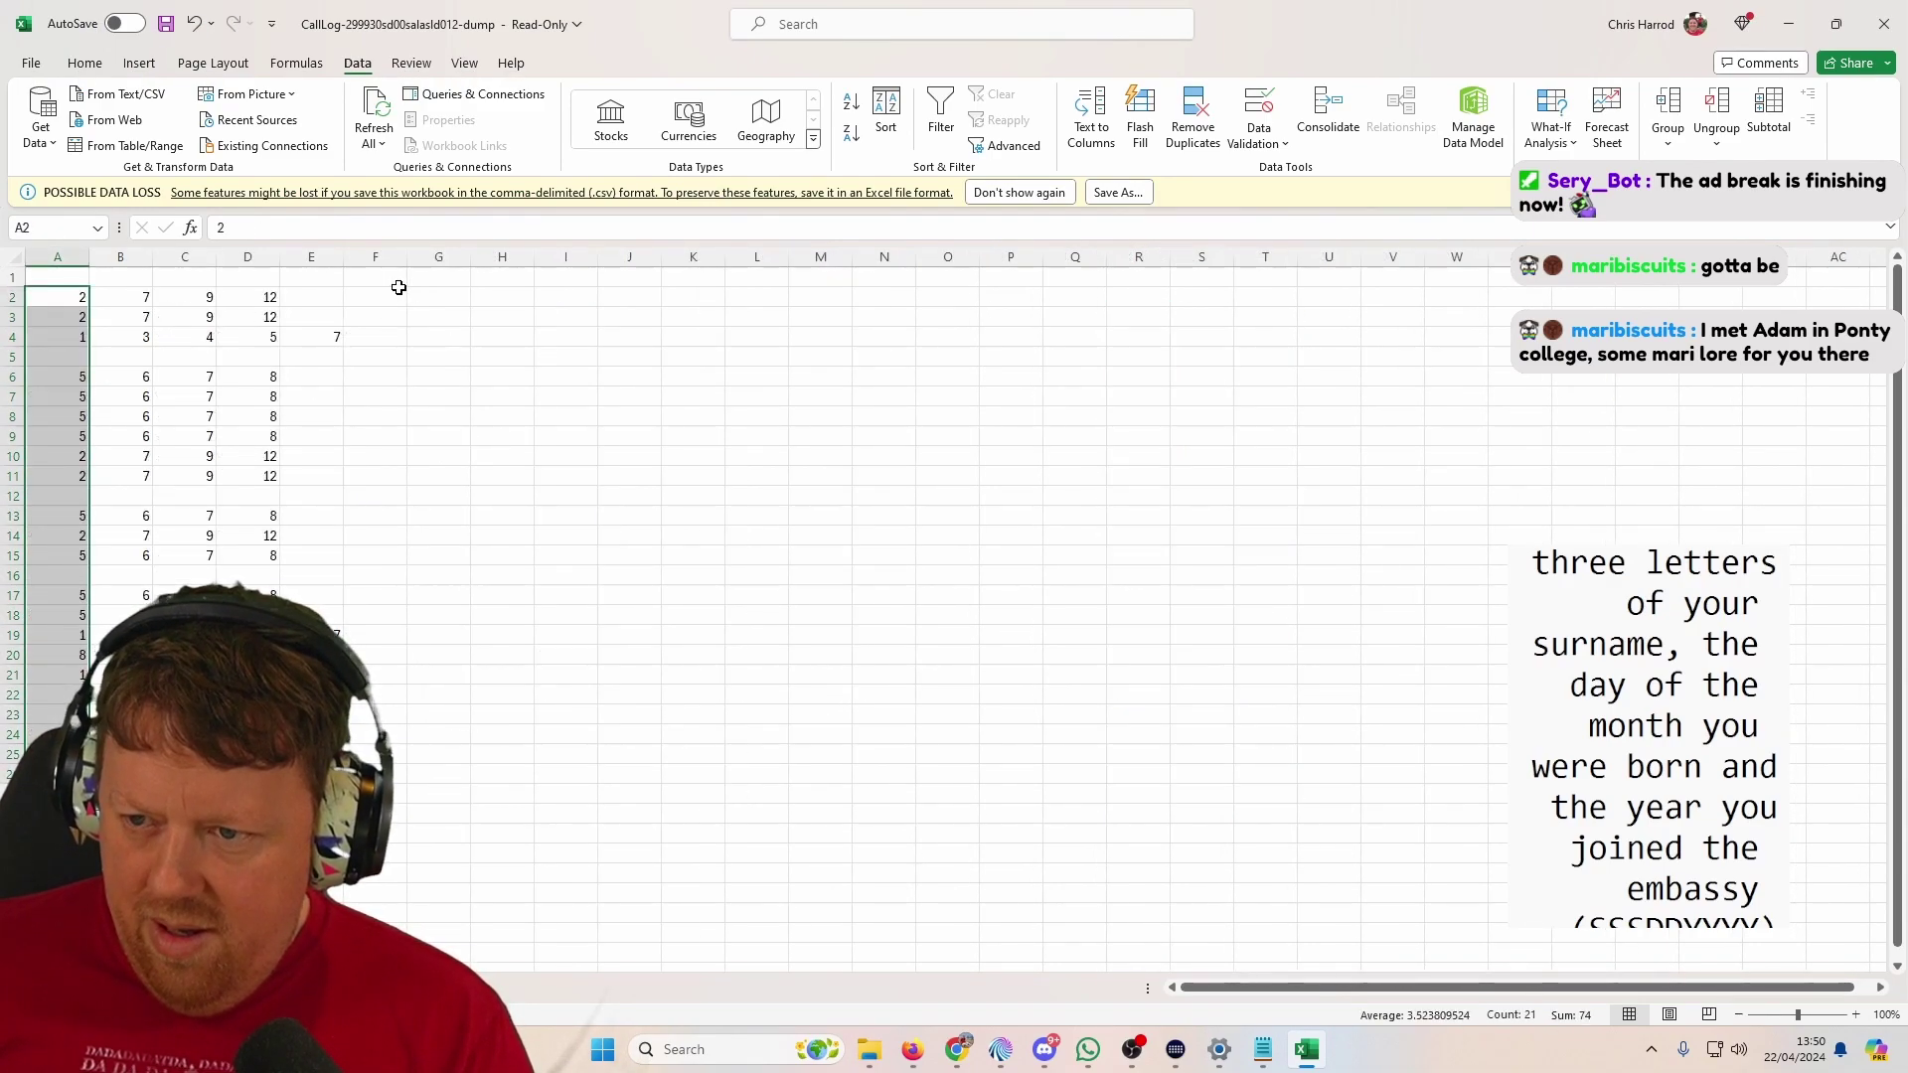
right_click(407, 295)
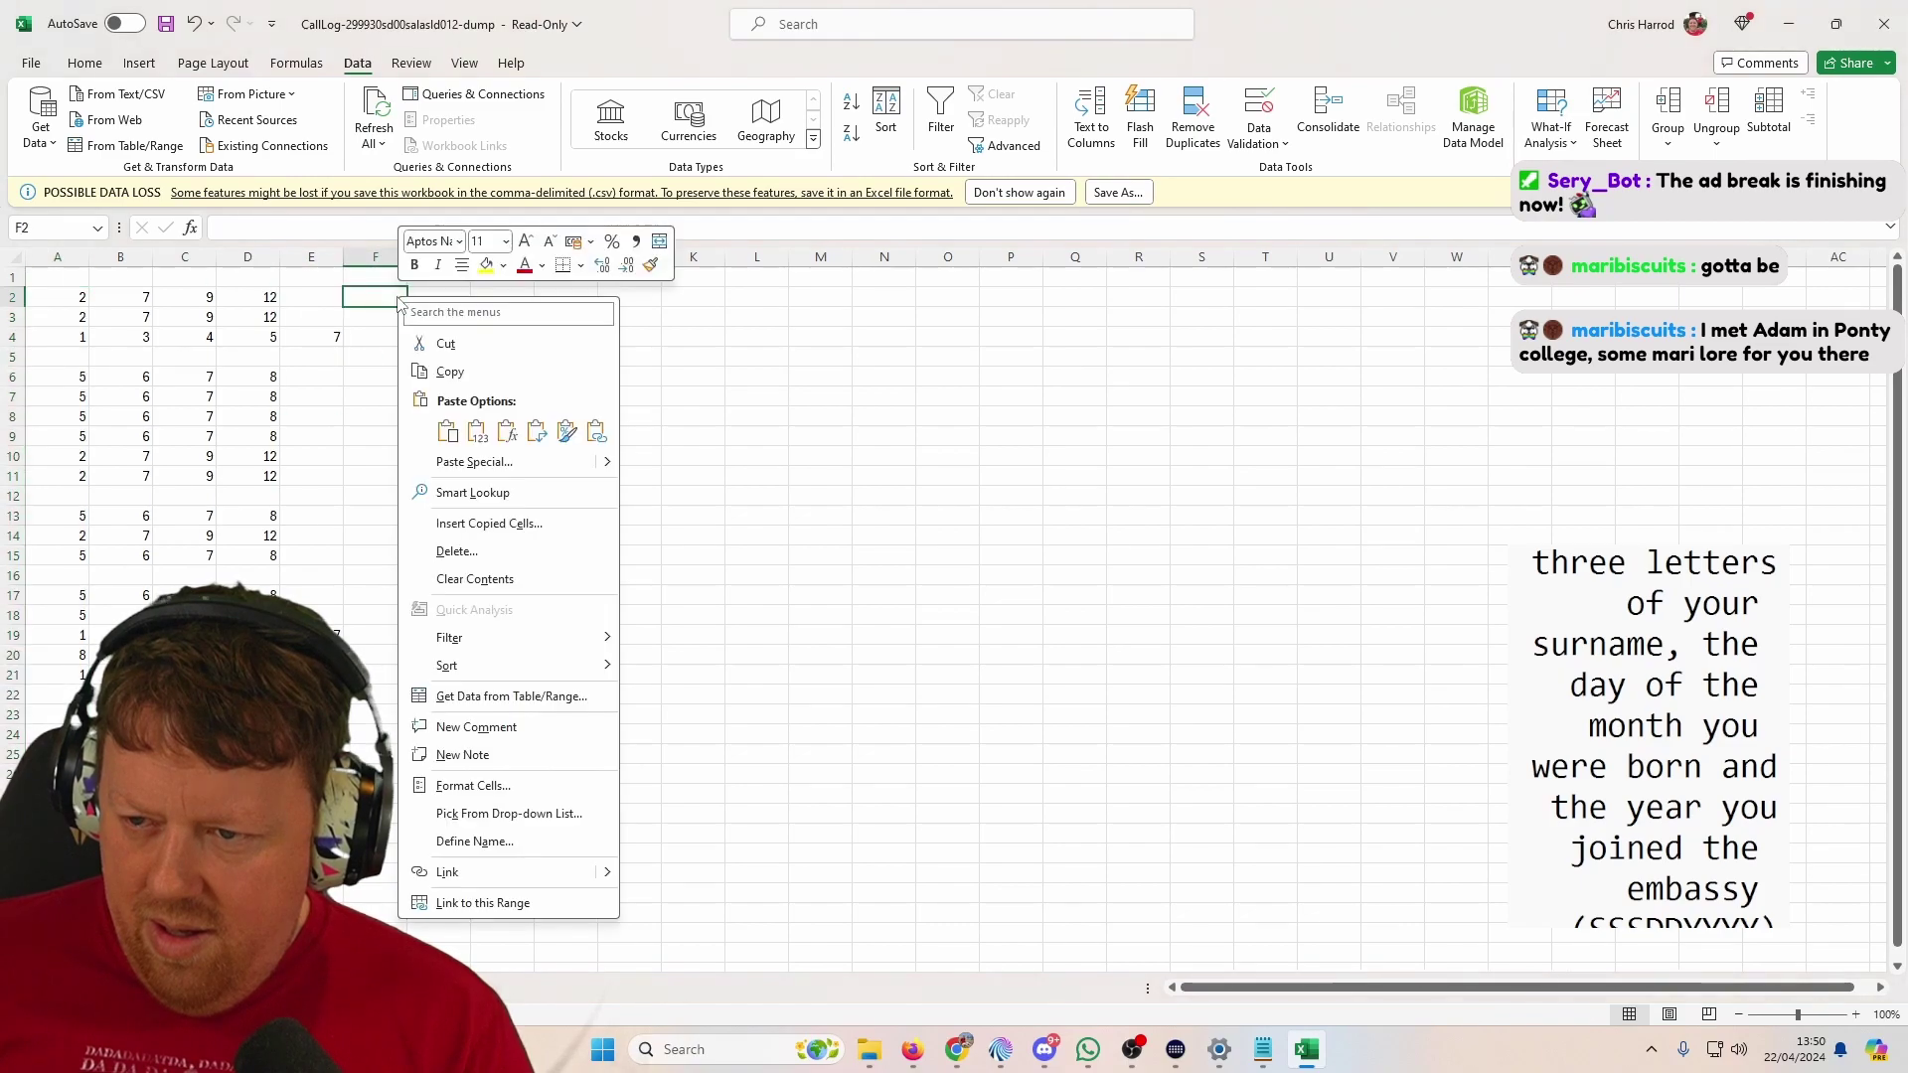
click(477, 437)
click(1090, 117)
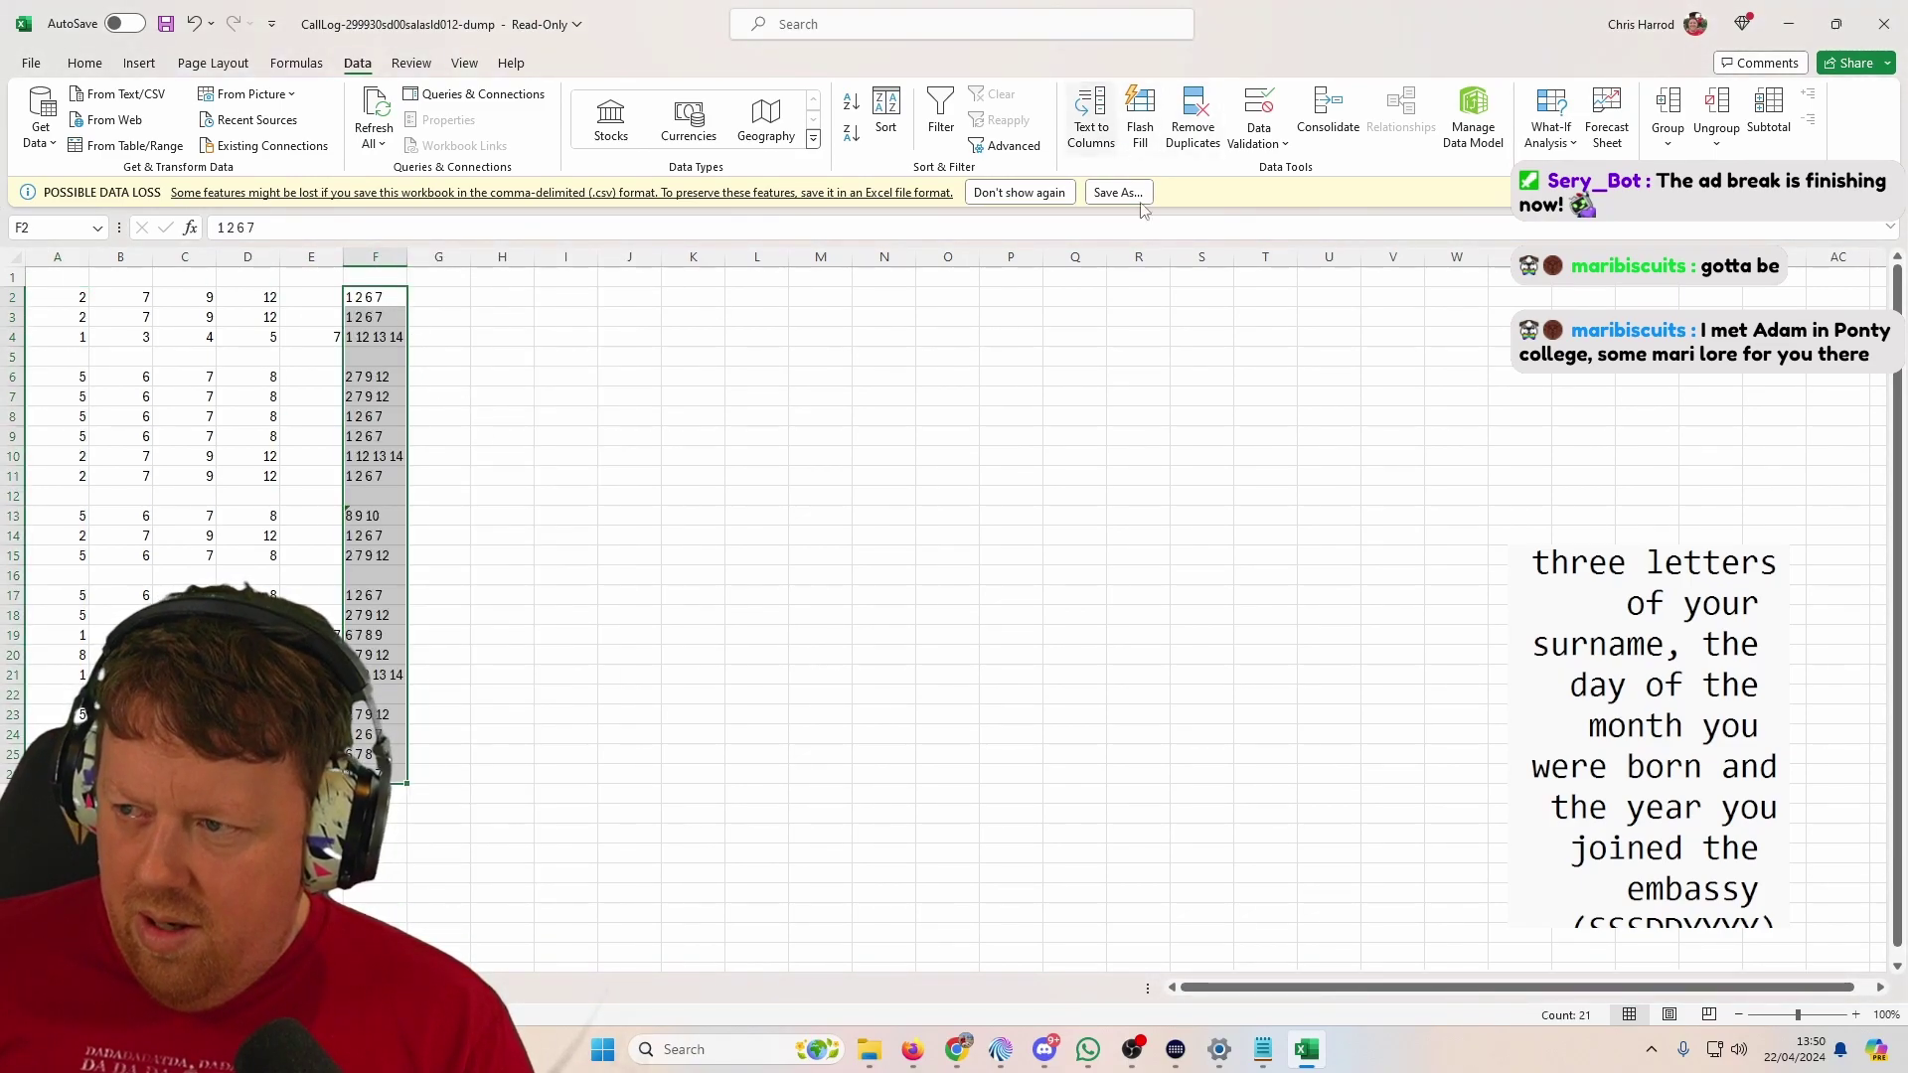
click(748, 416)
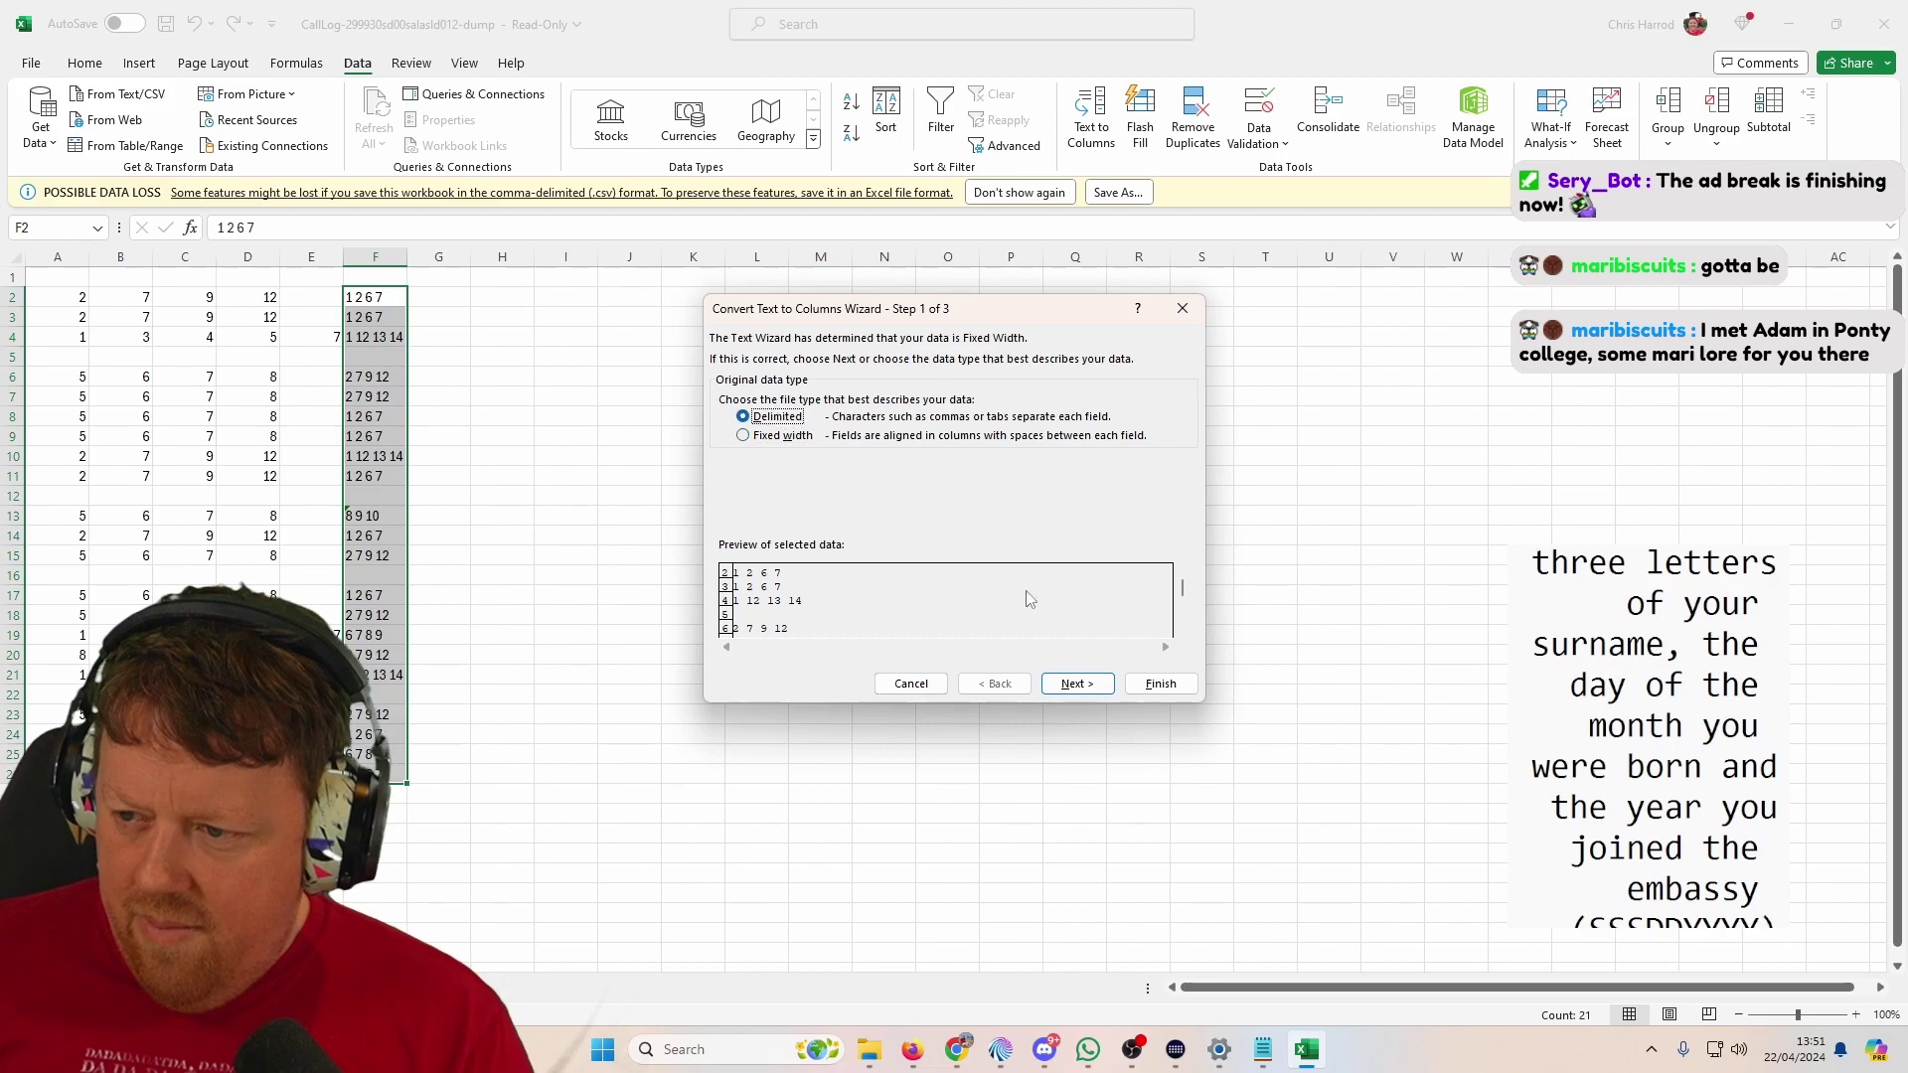
click(1078, 685)
click(1076, 684)
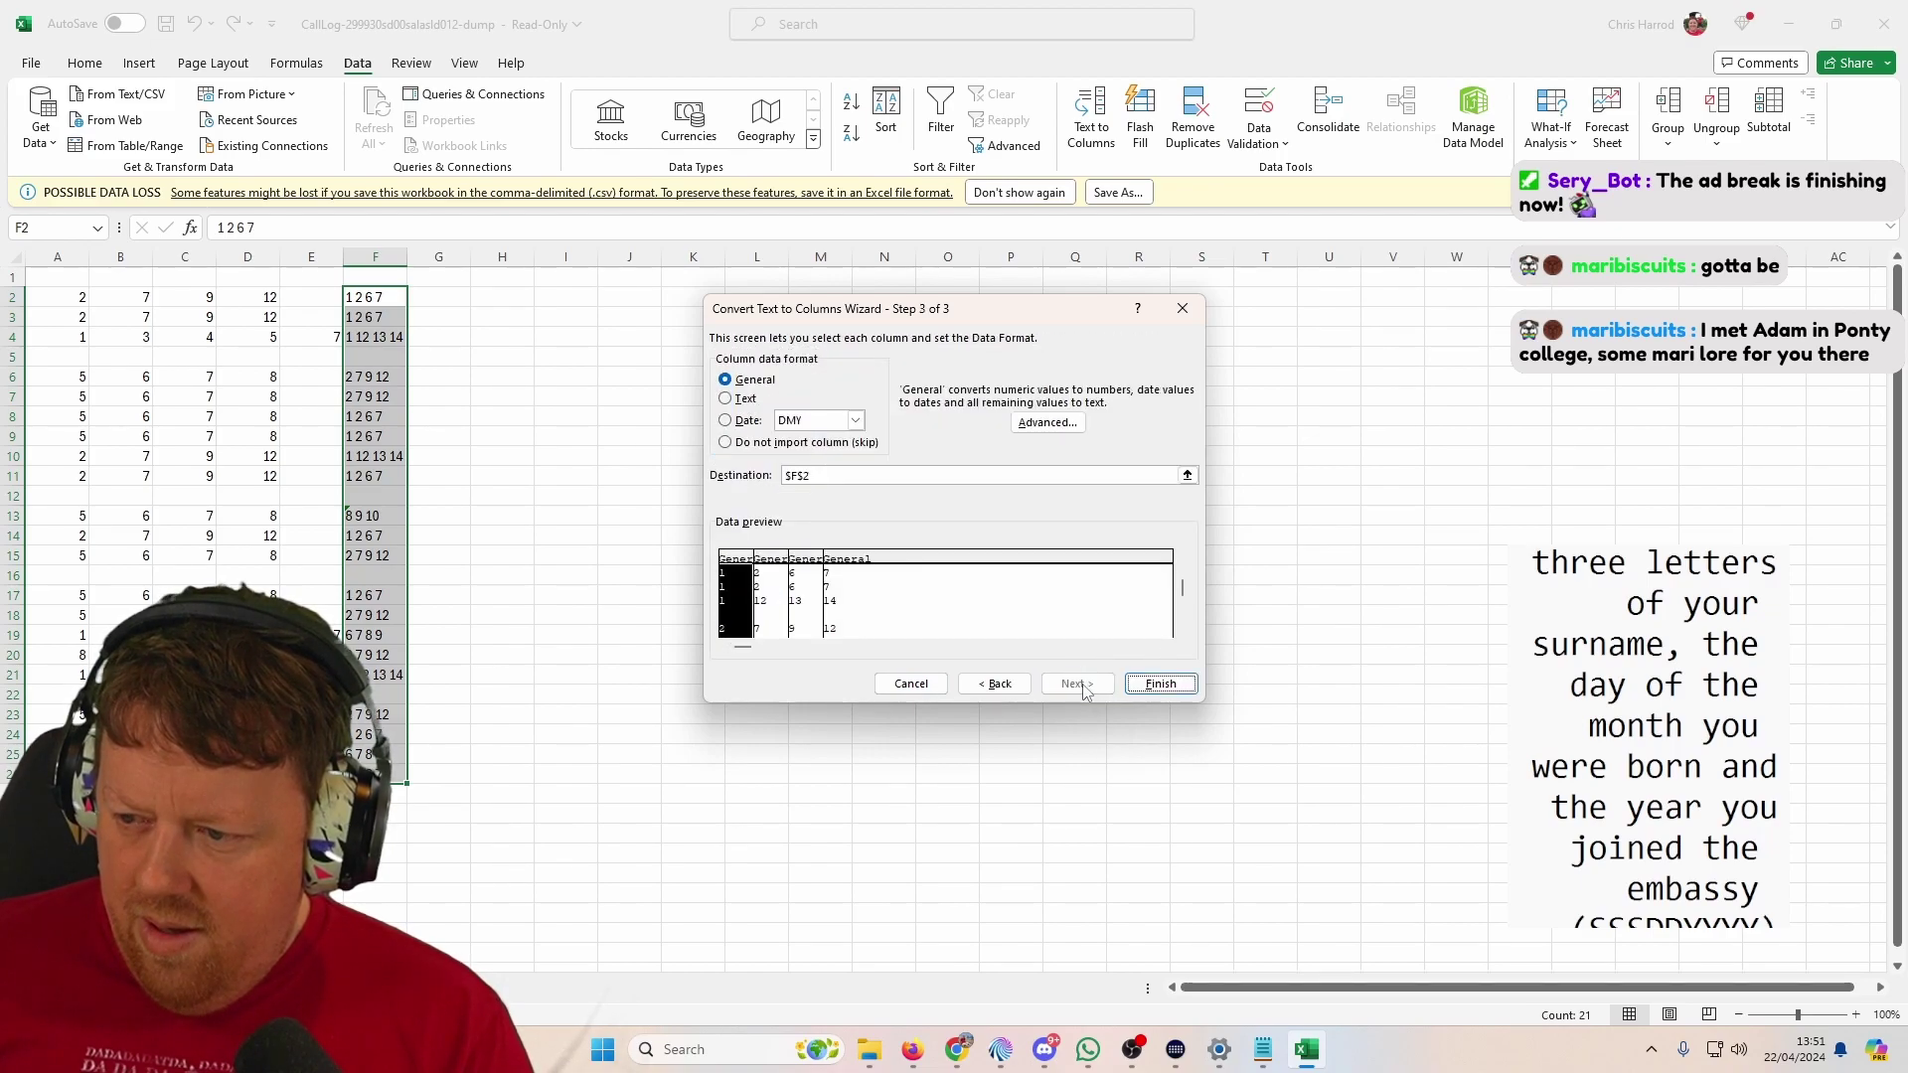
click(1162, 685)
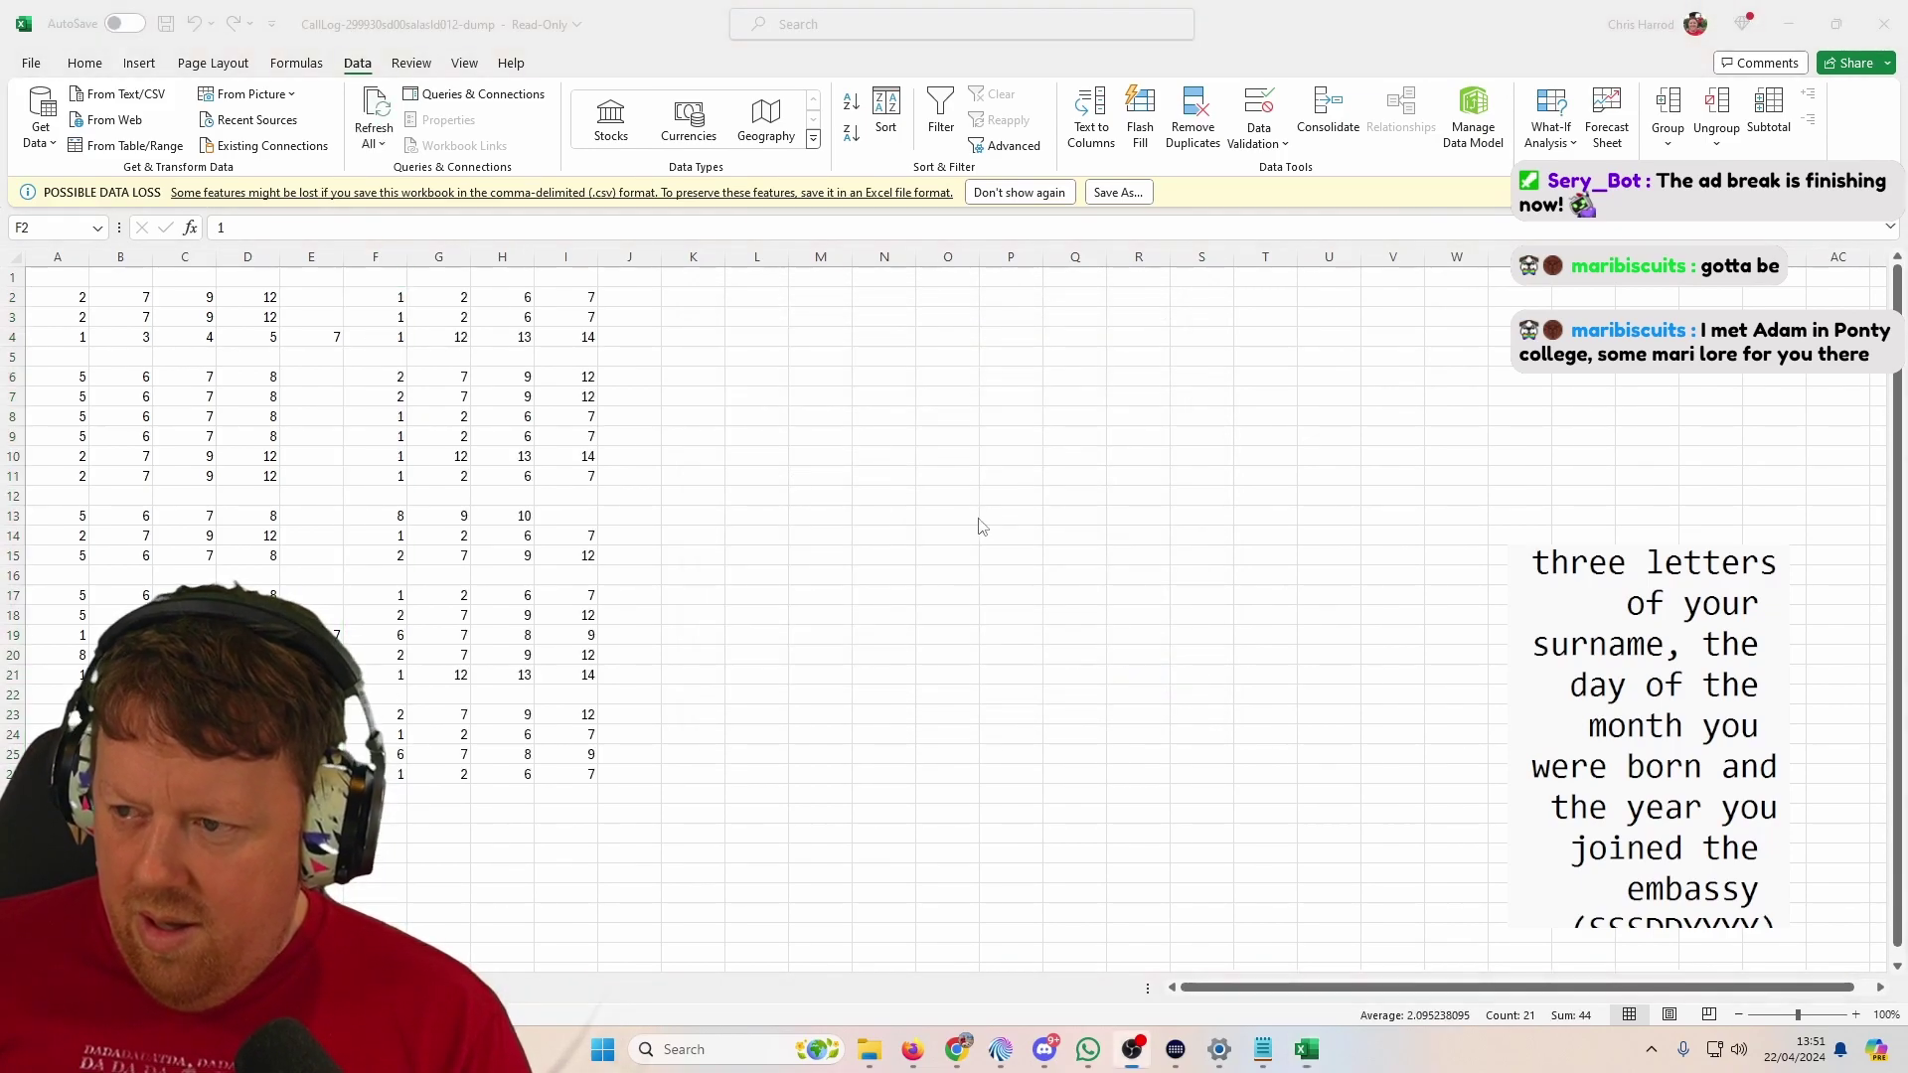
Step: Copy column M's number lists from the call-log sheet
key(alt+Tab)
key(Tab)
key(Escape)
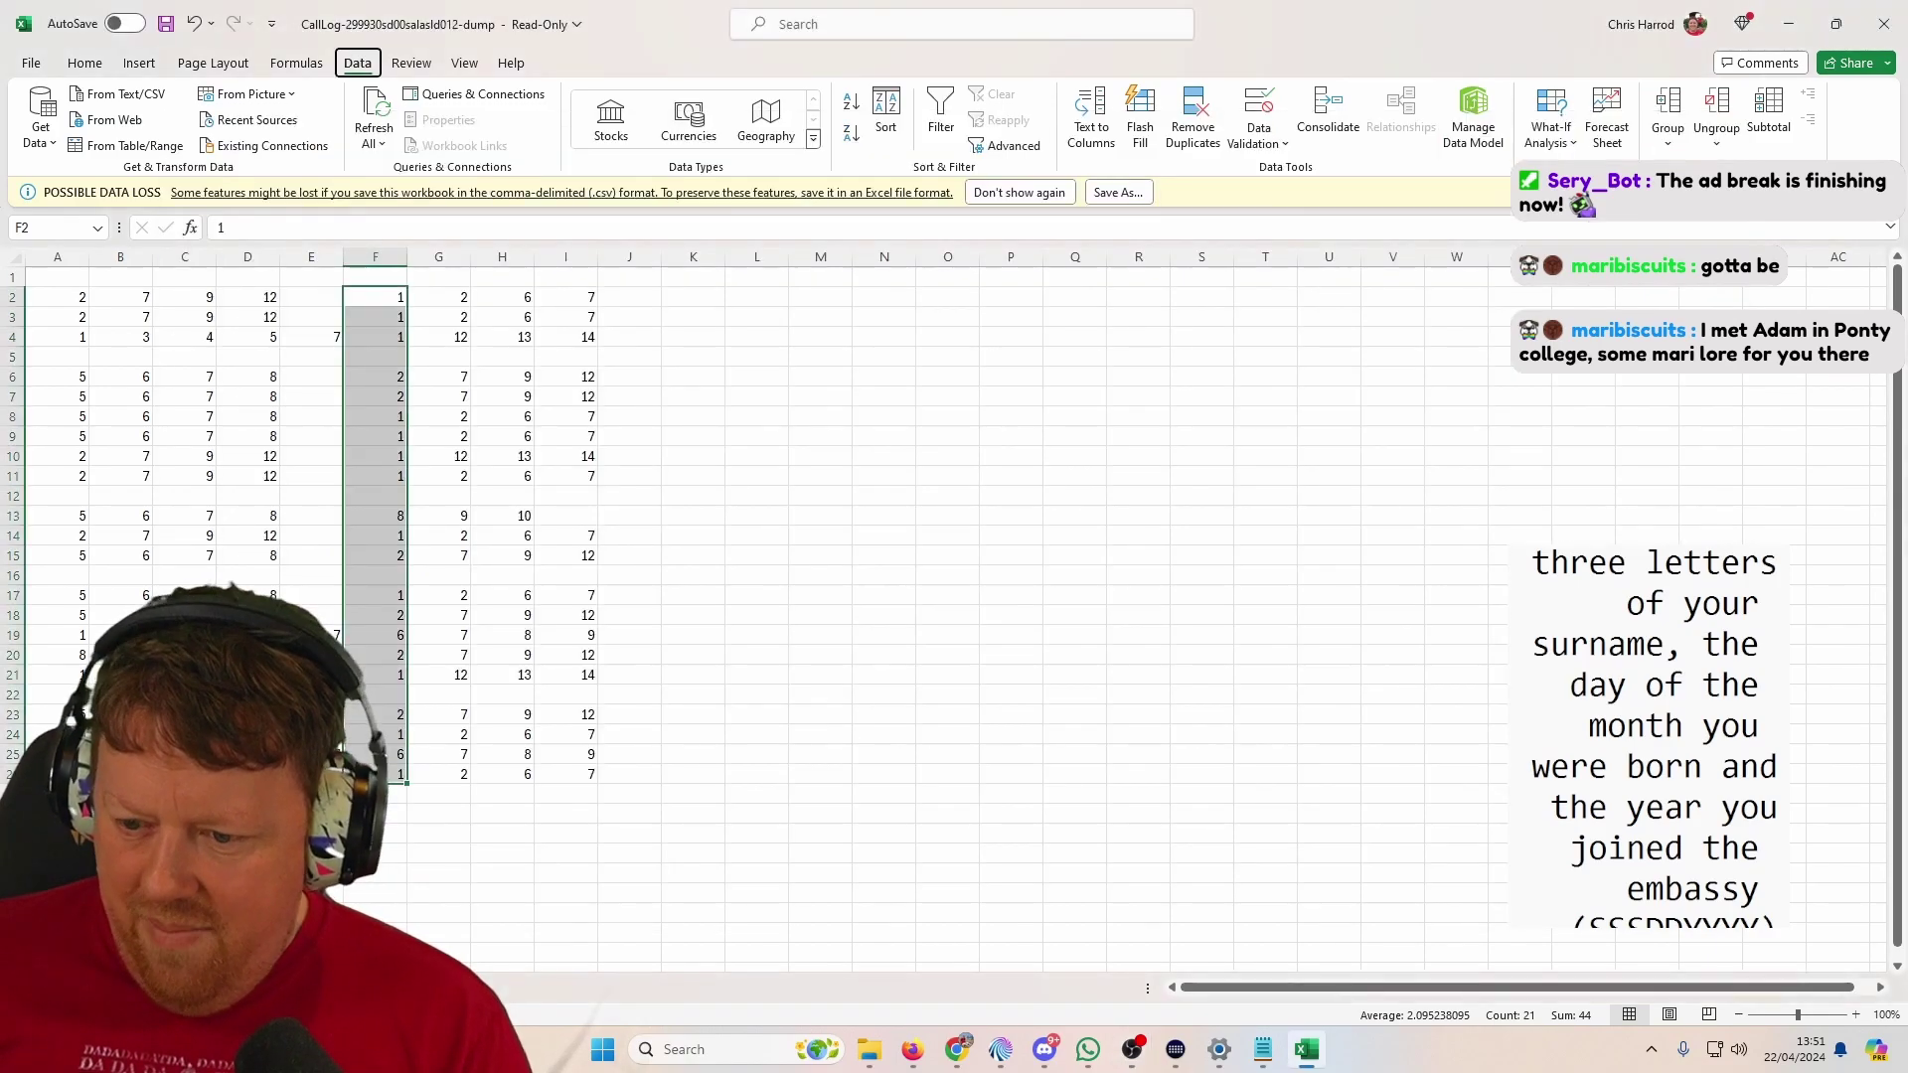
drag(1255, 316, 1255, 795)
key(ctrl+c)
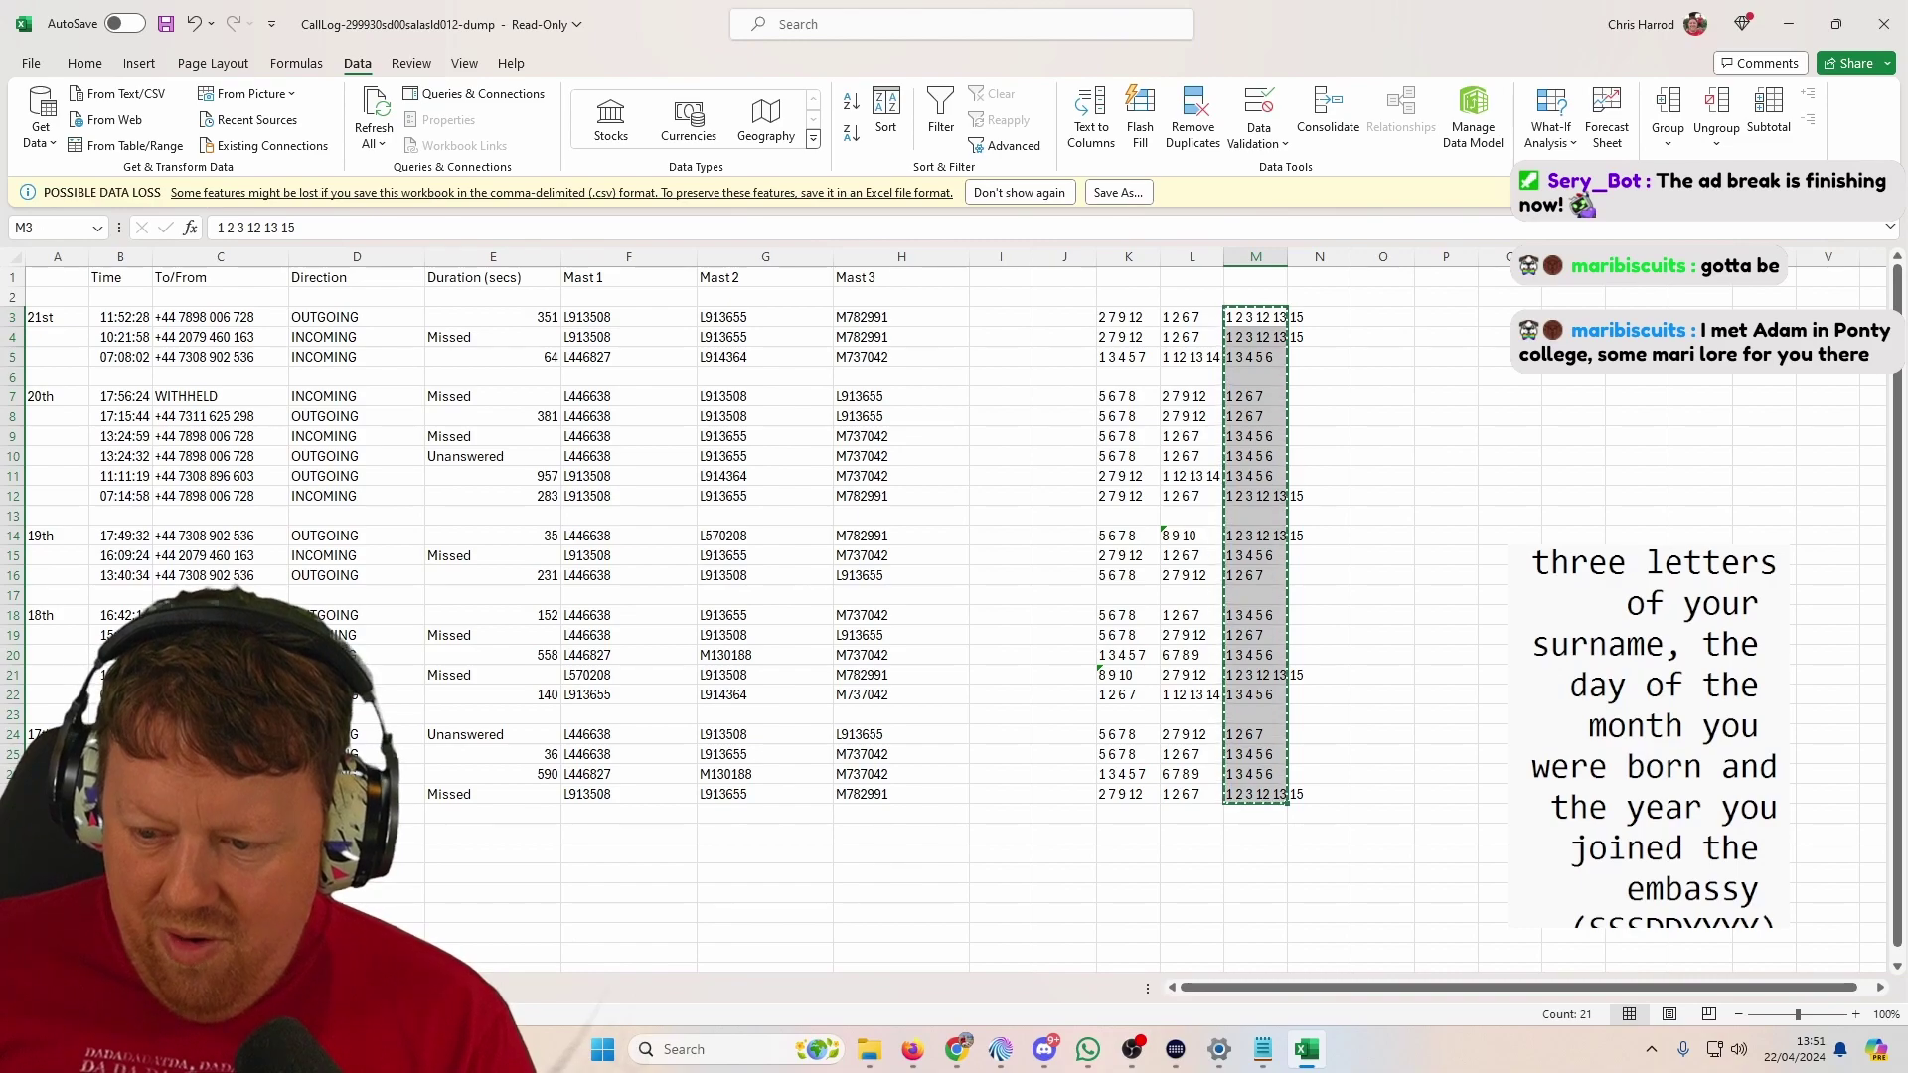
Step: Paste column M's lists at J2 and split them by spaces with Text to Columns
key(ctrl+Page_Down)
right_click(623, 301)
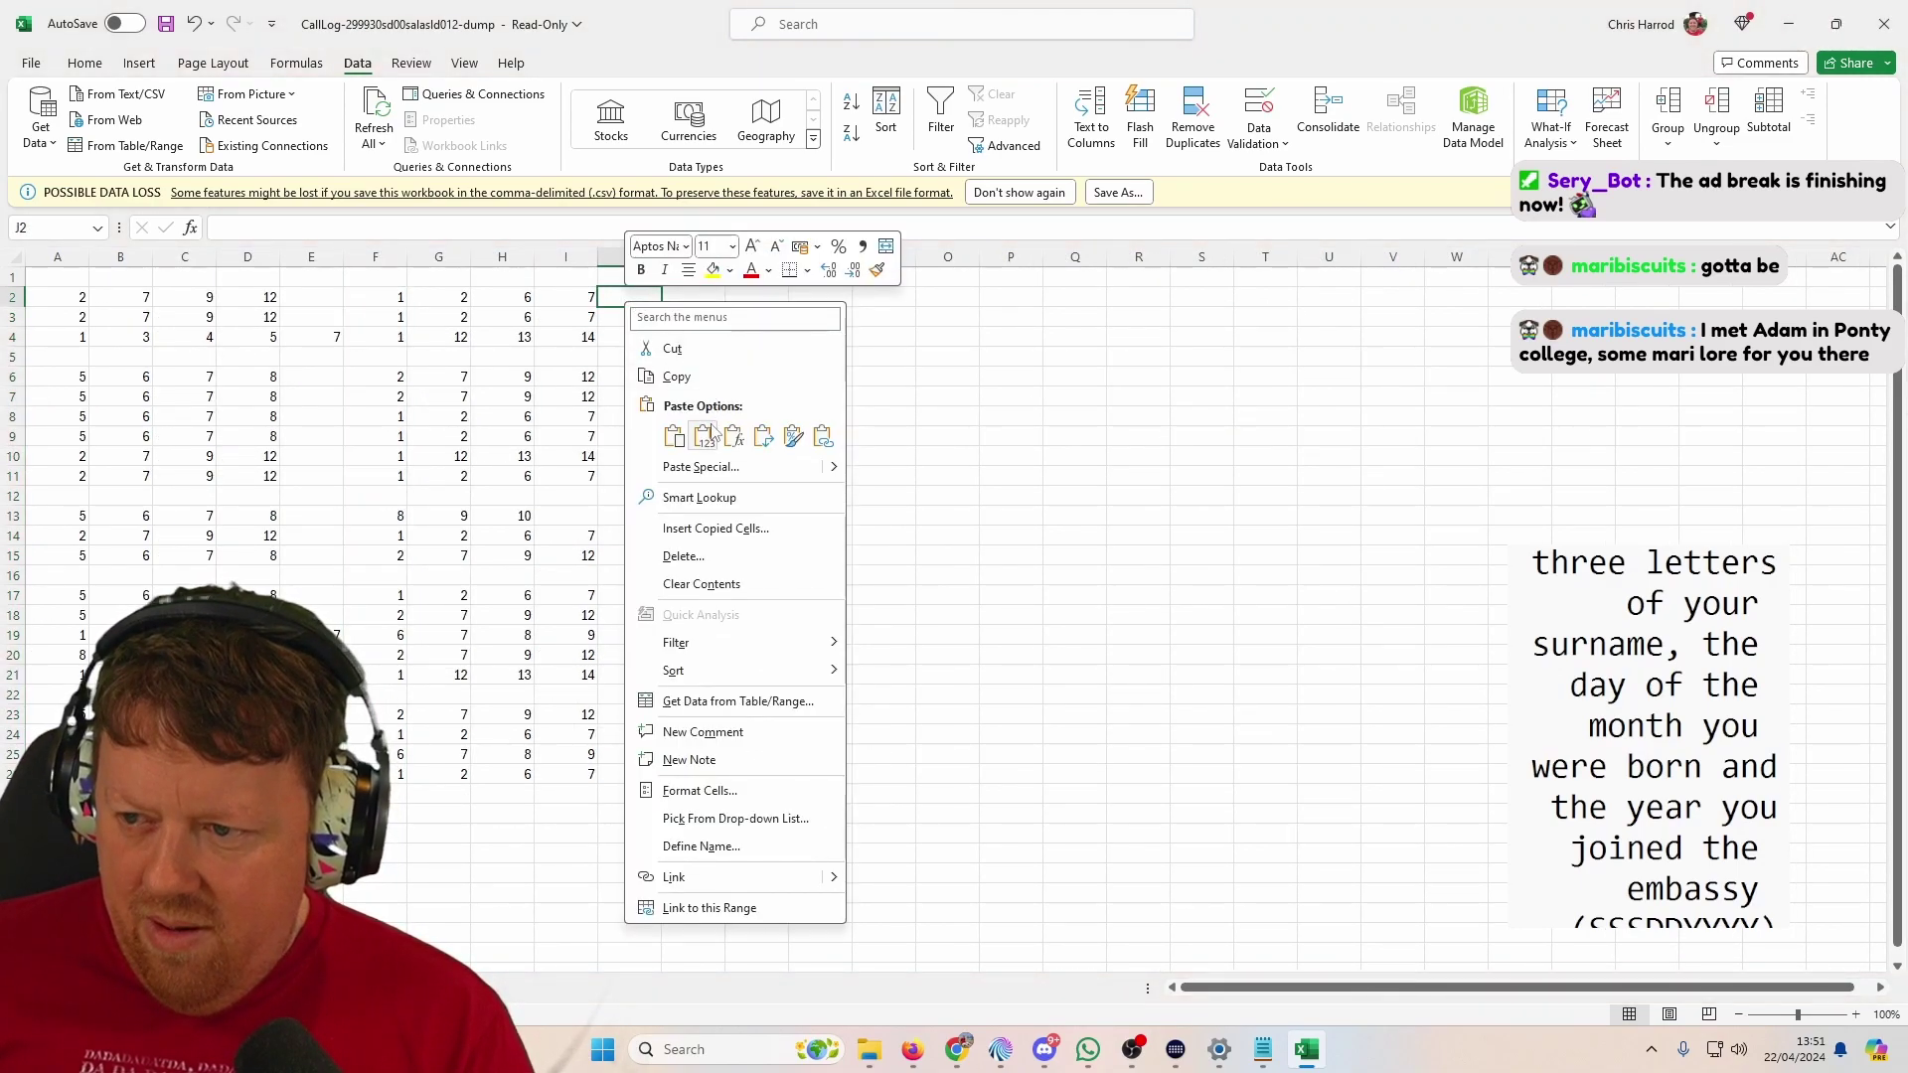
click(710, 438)
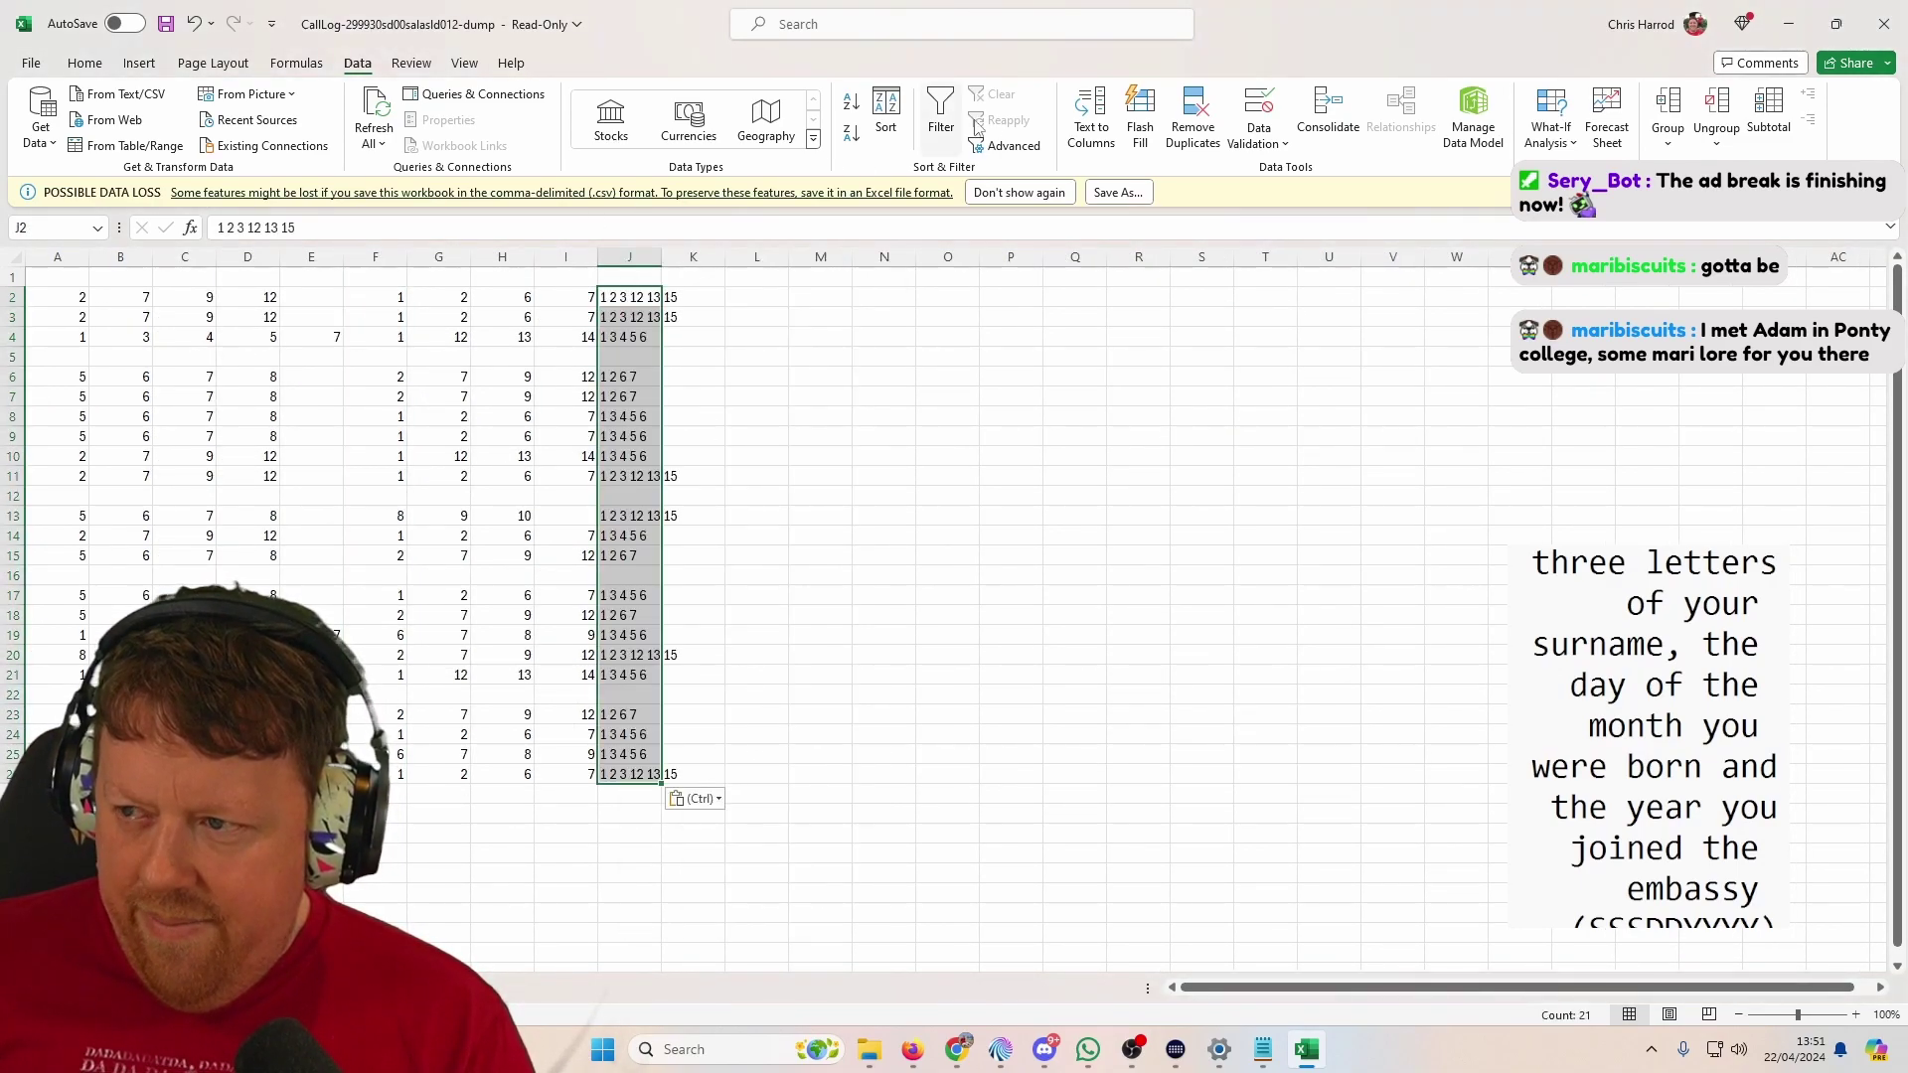
click(1097, 146)
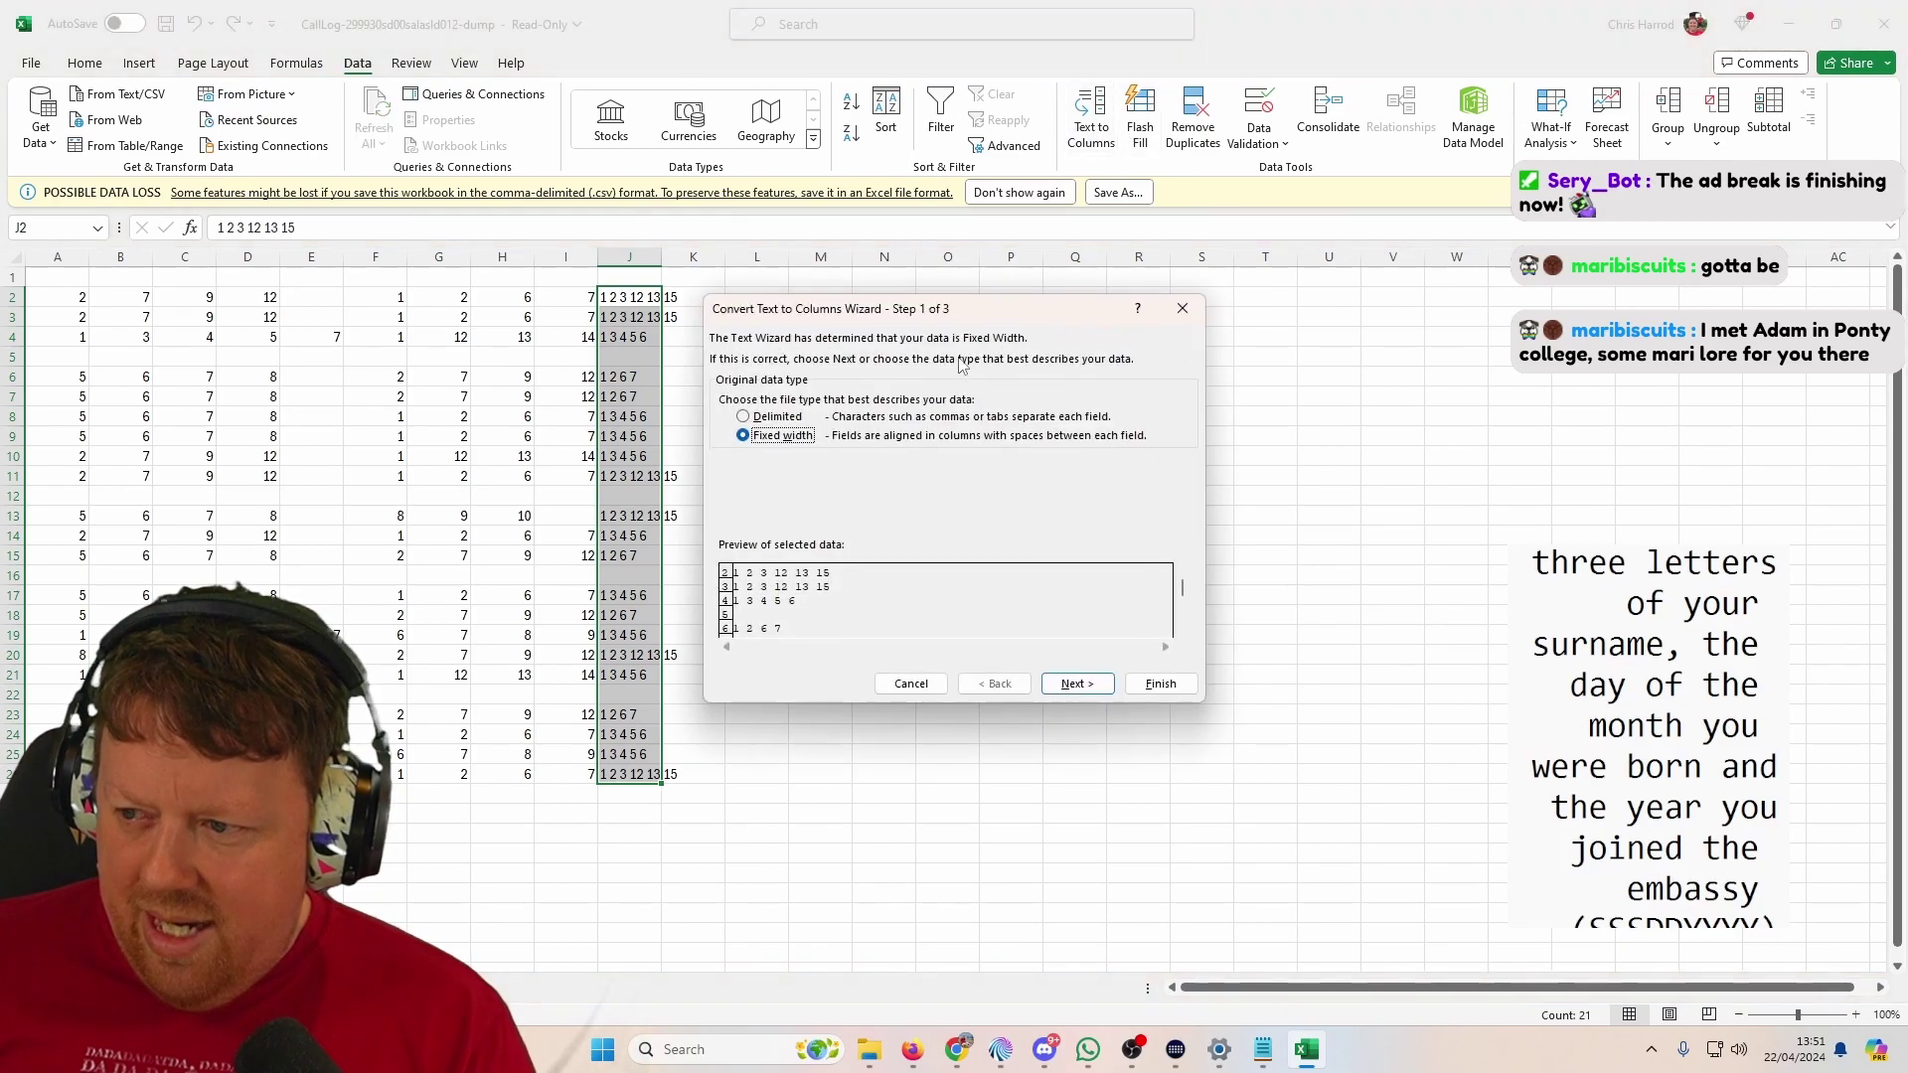
click(763, 417)
click(1077, 685)
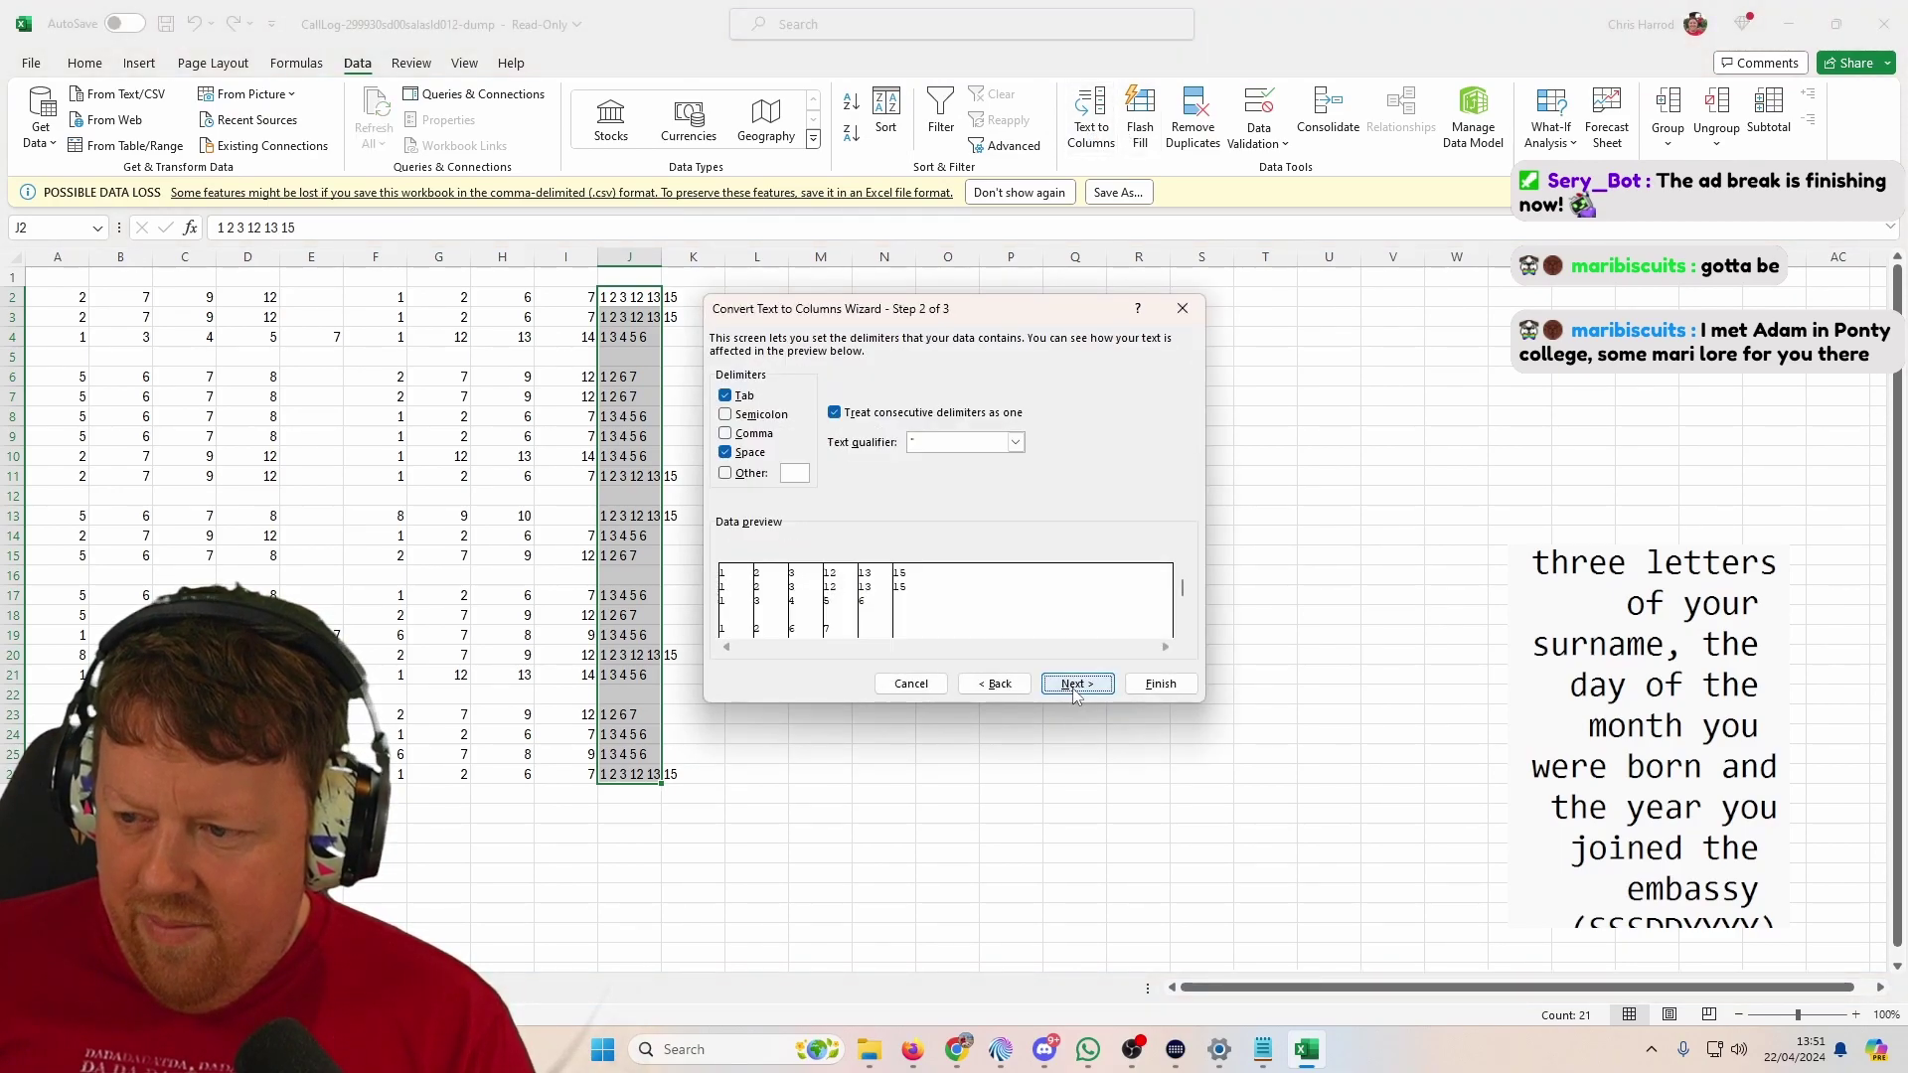
click(1076, 688)
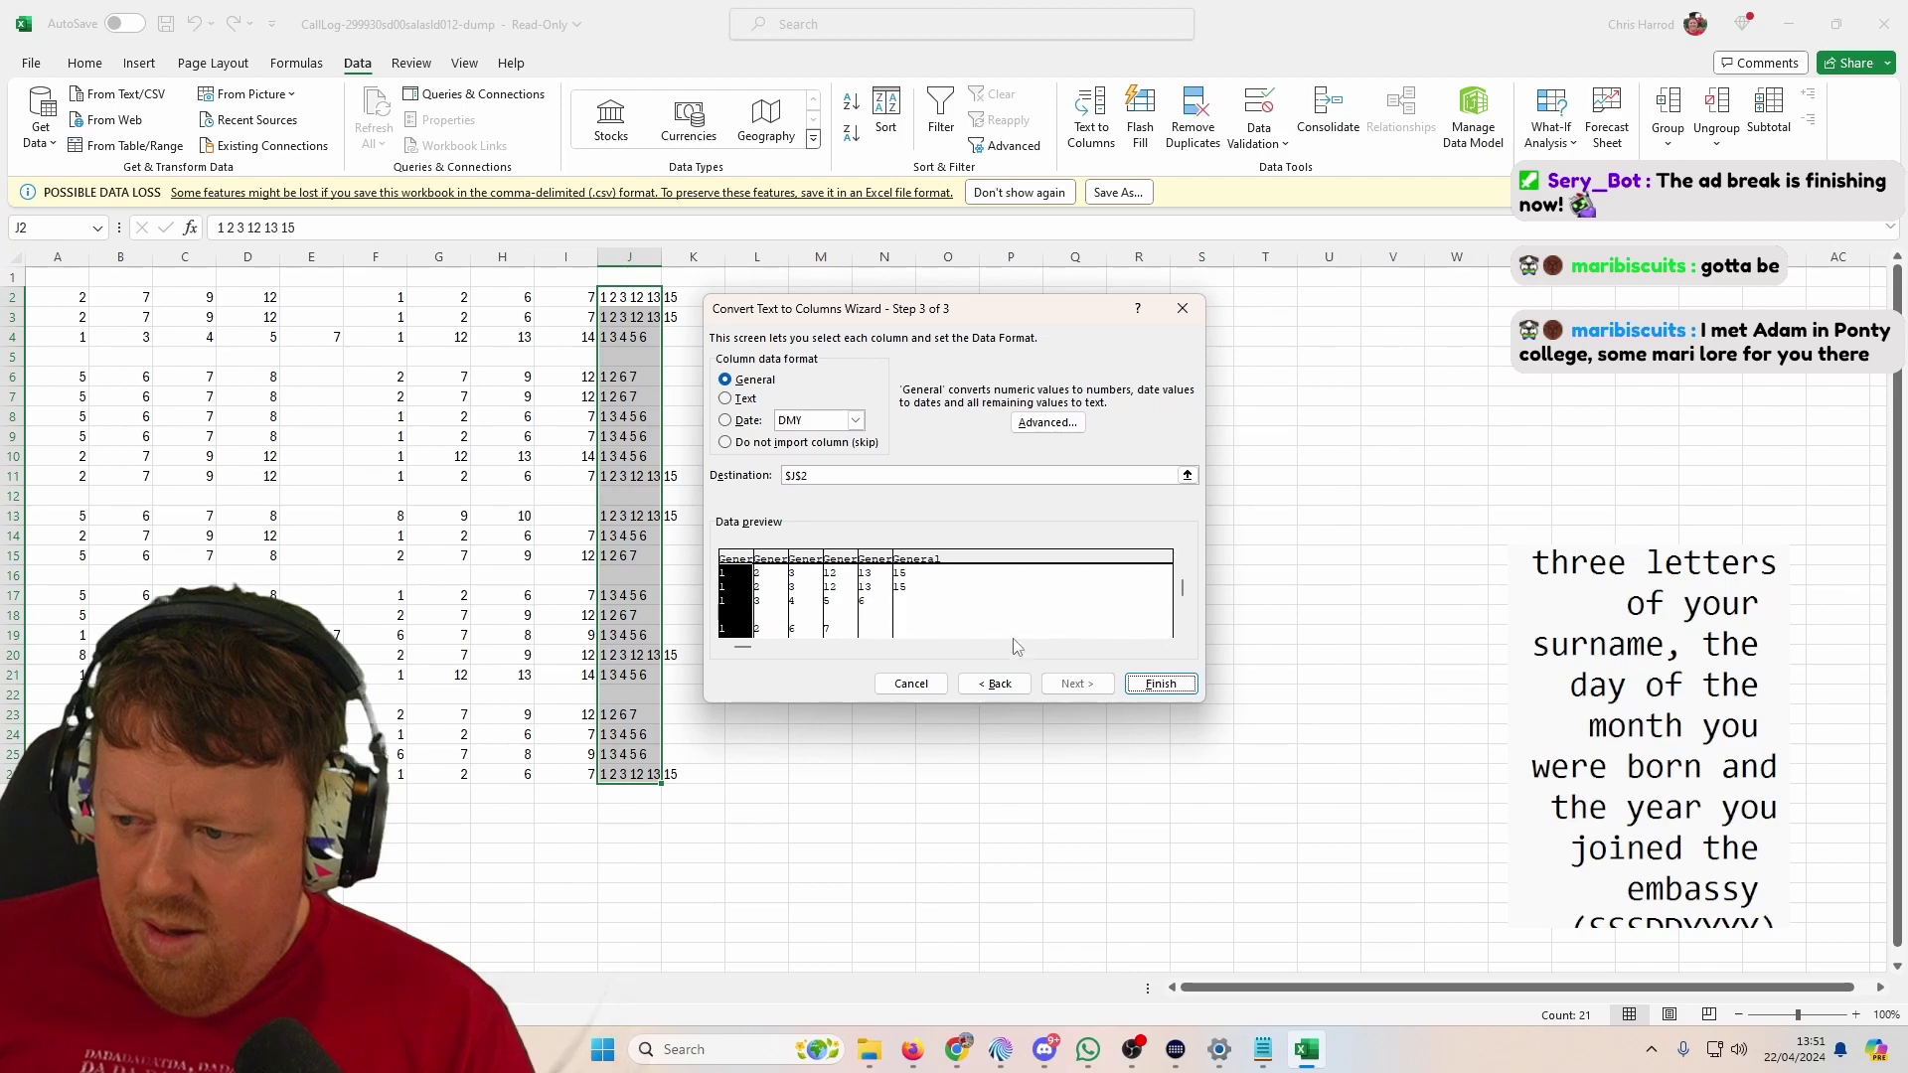
click(1160, 685)
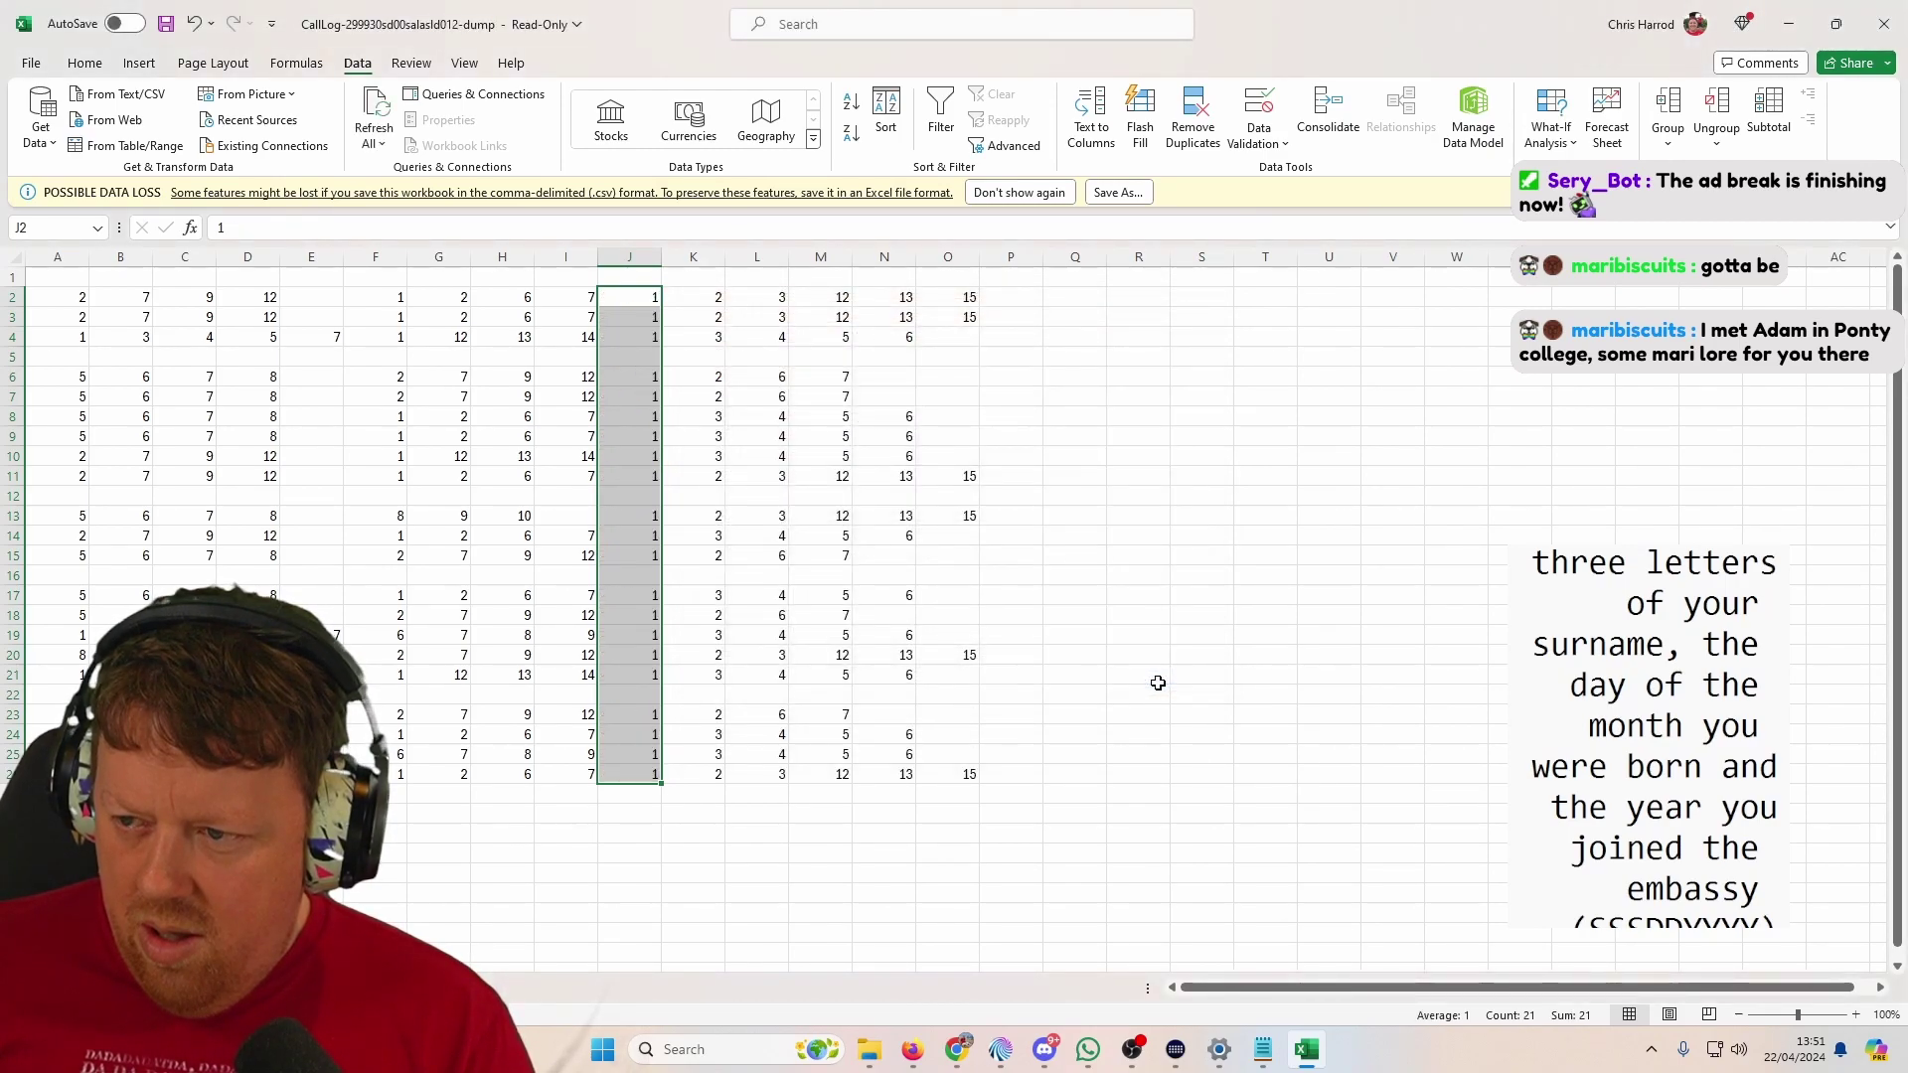
Step: Select the split numbers across row 2, columns A to O
drag(87, 298, 291, 301)
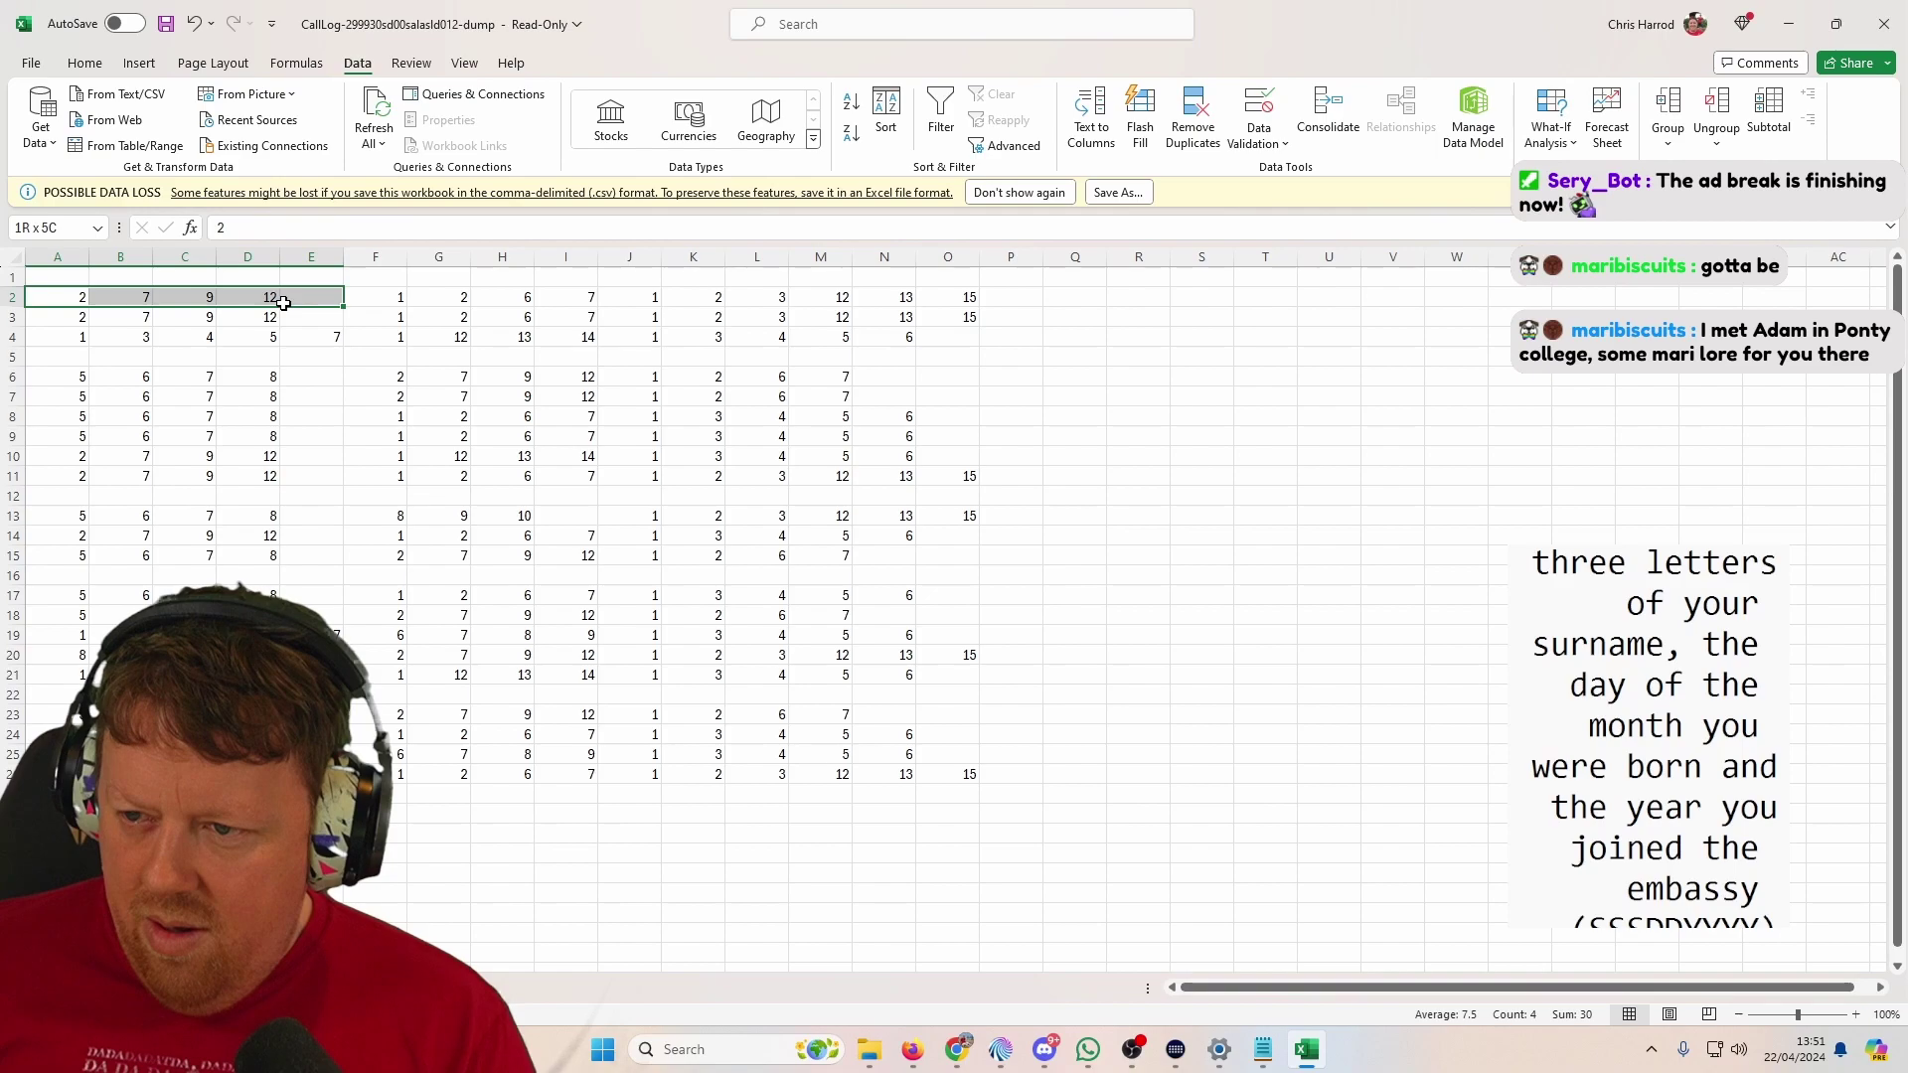
drag(284, 303, 283, 303)
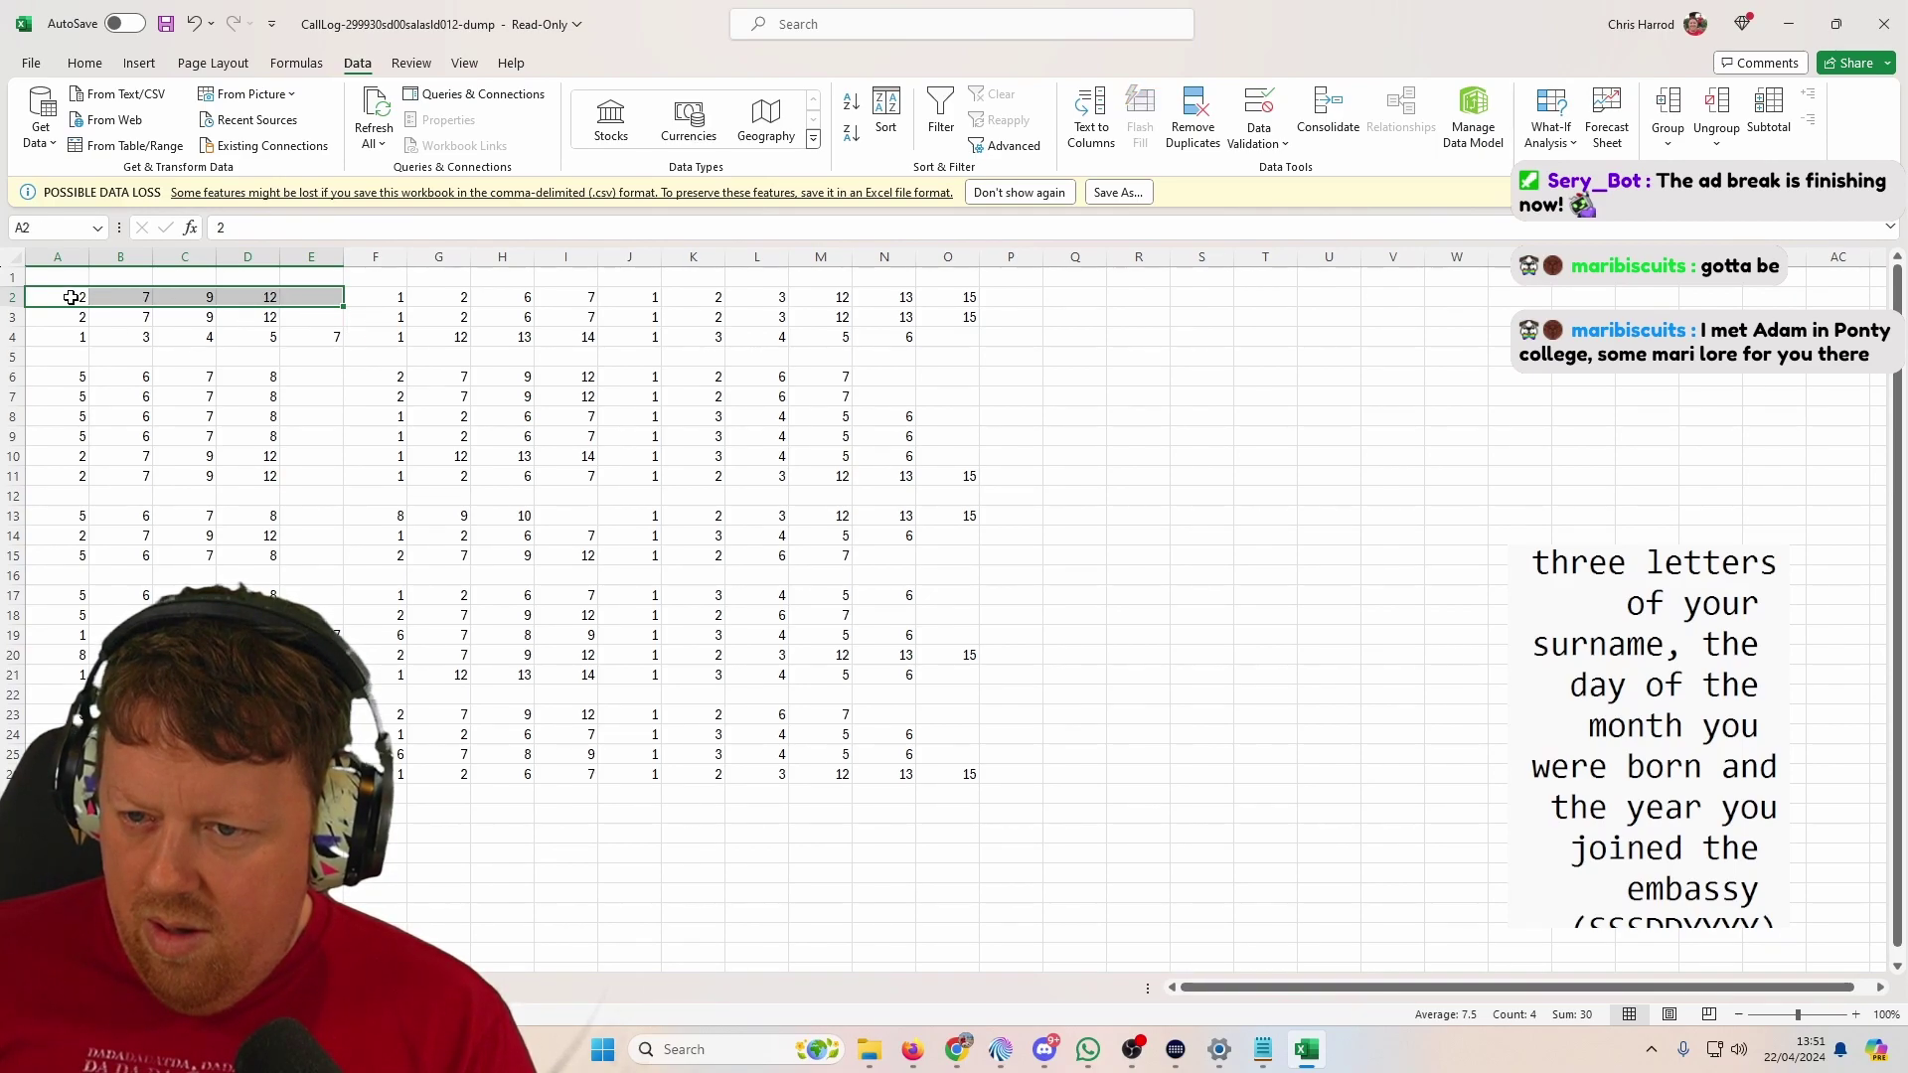
drag(72, 298, 967, 300)
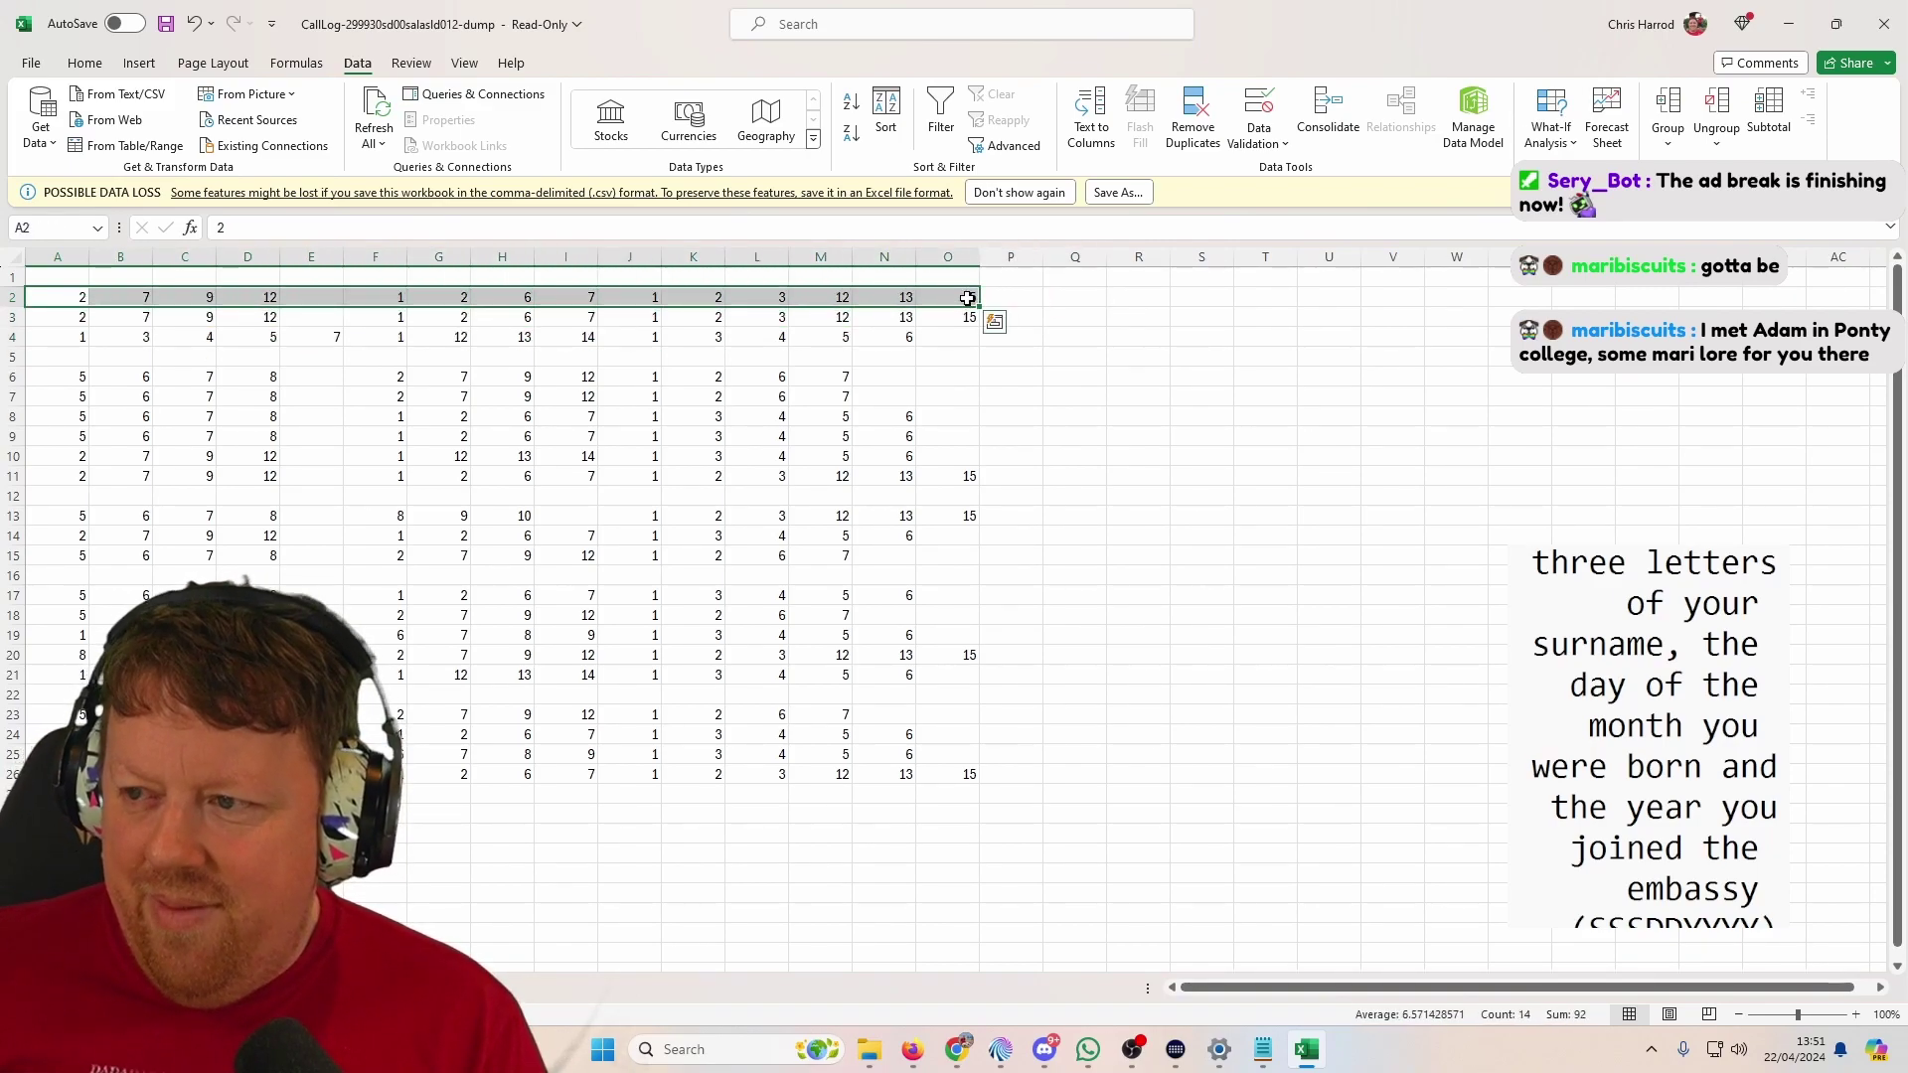
Step: Open the Sort dialog for the whole sheet and cancel it without sorting
click(13, 262)
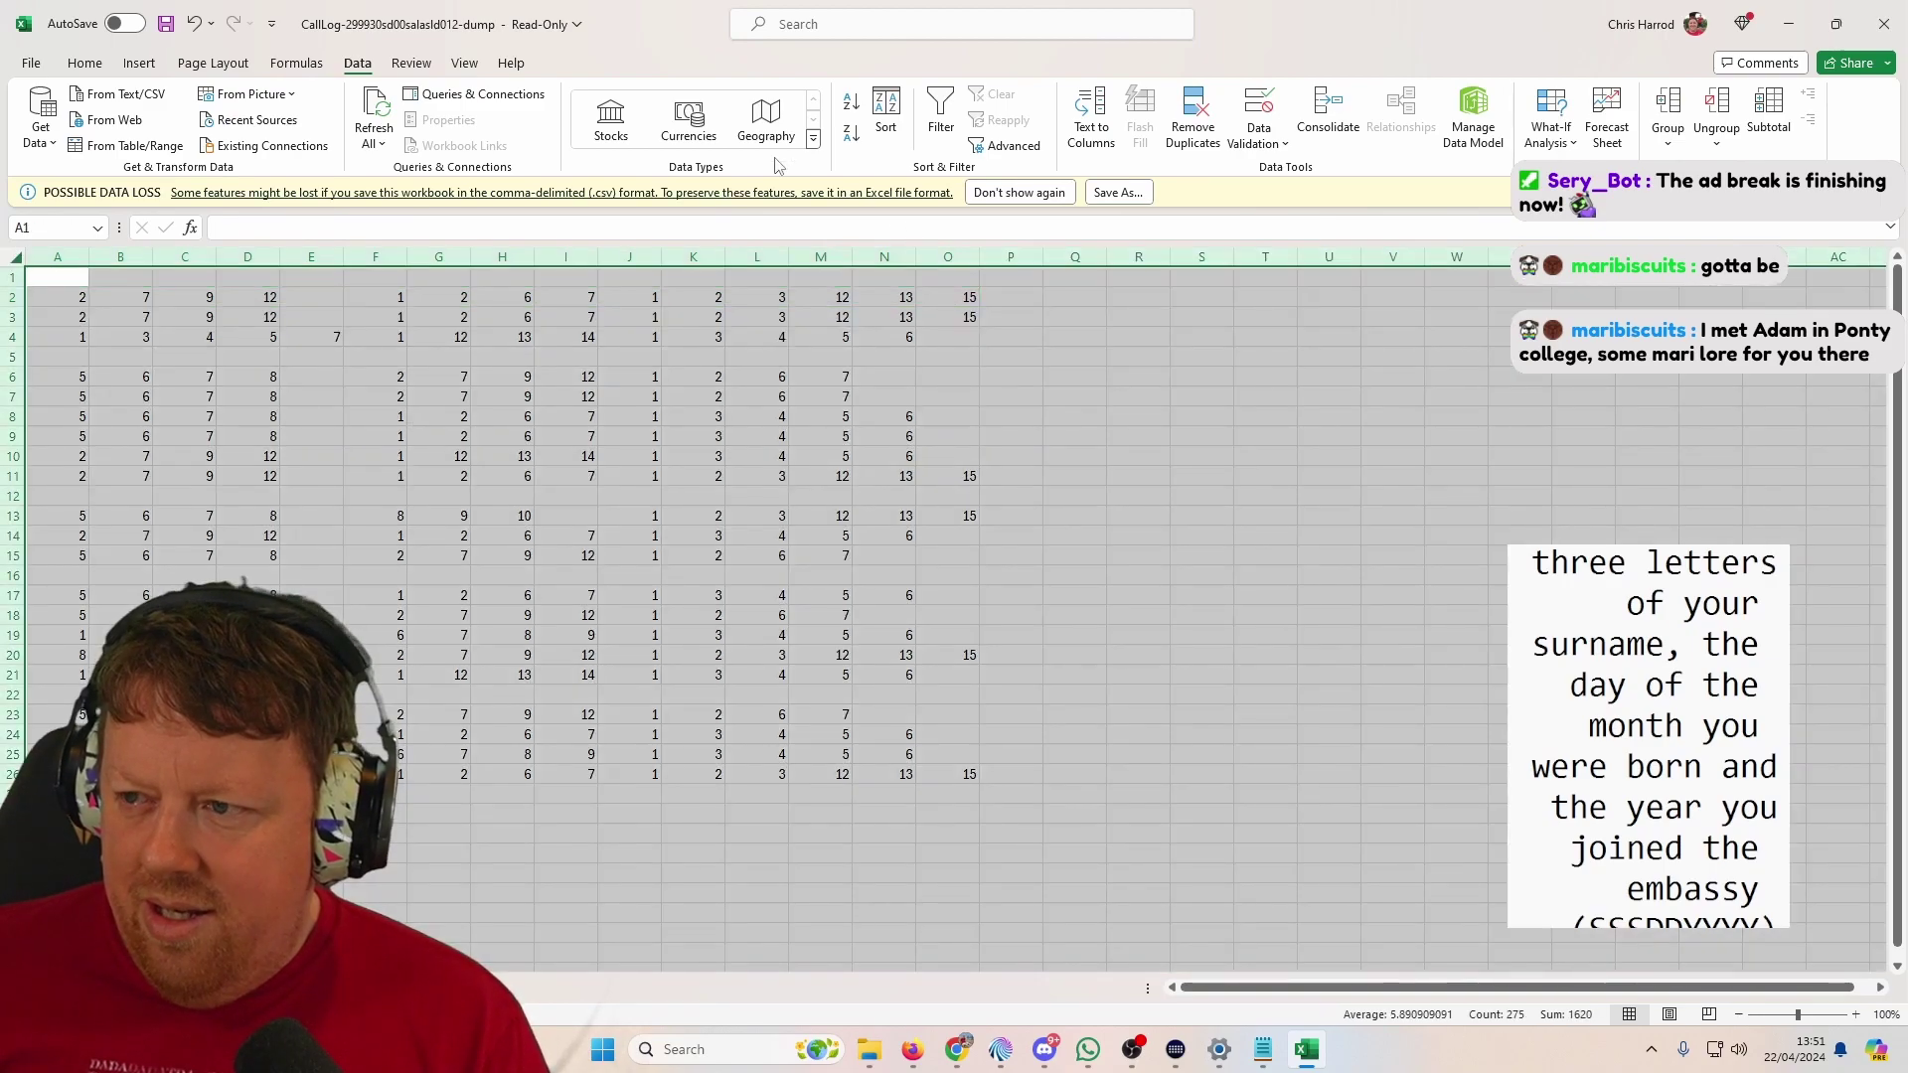
click(885, 111)
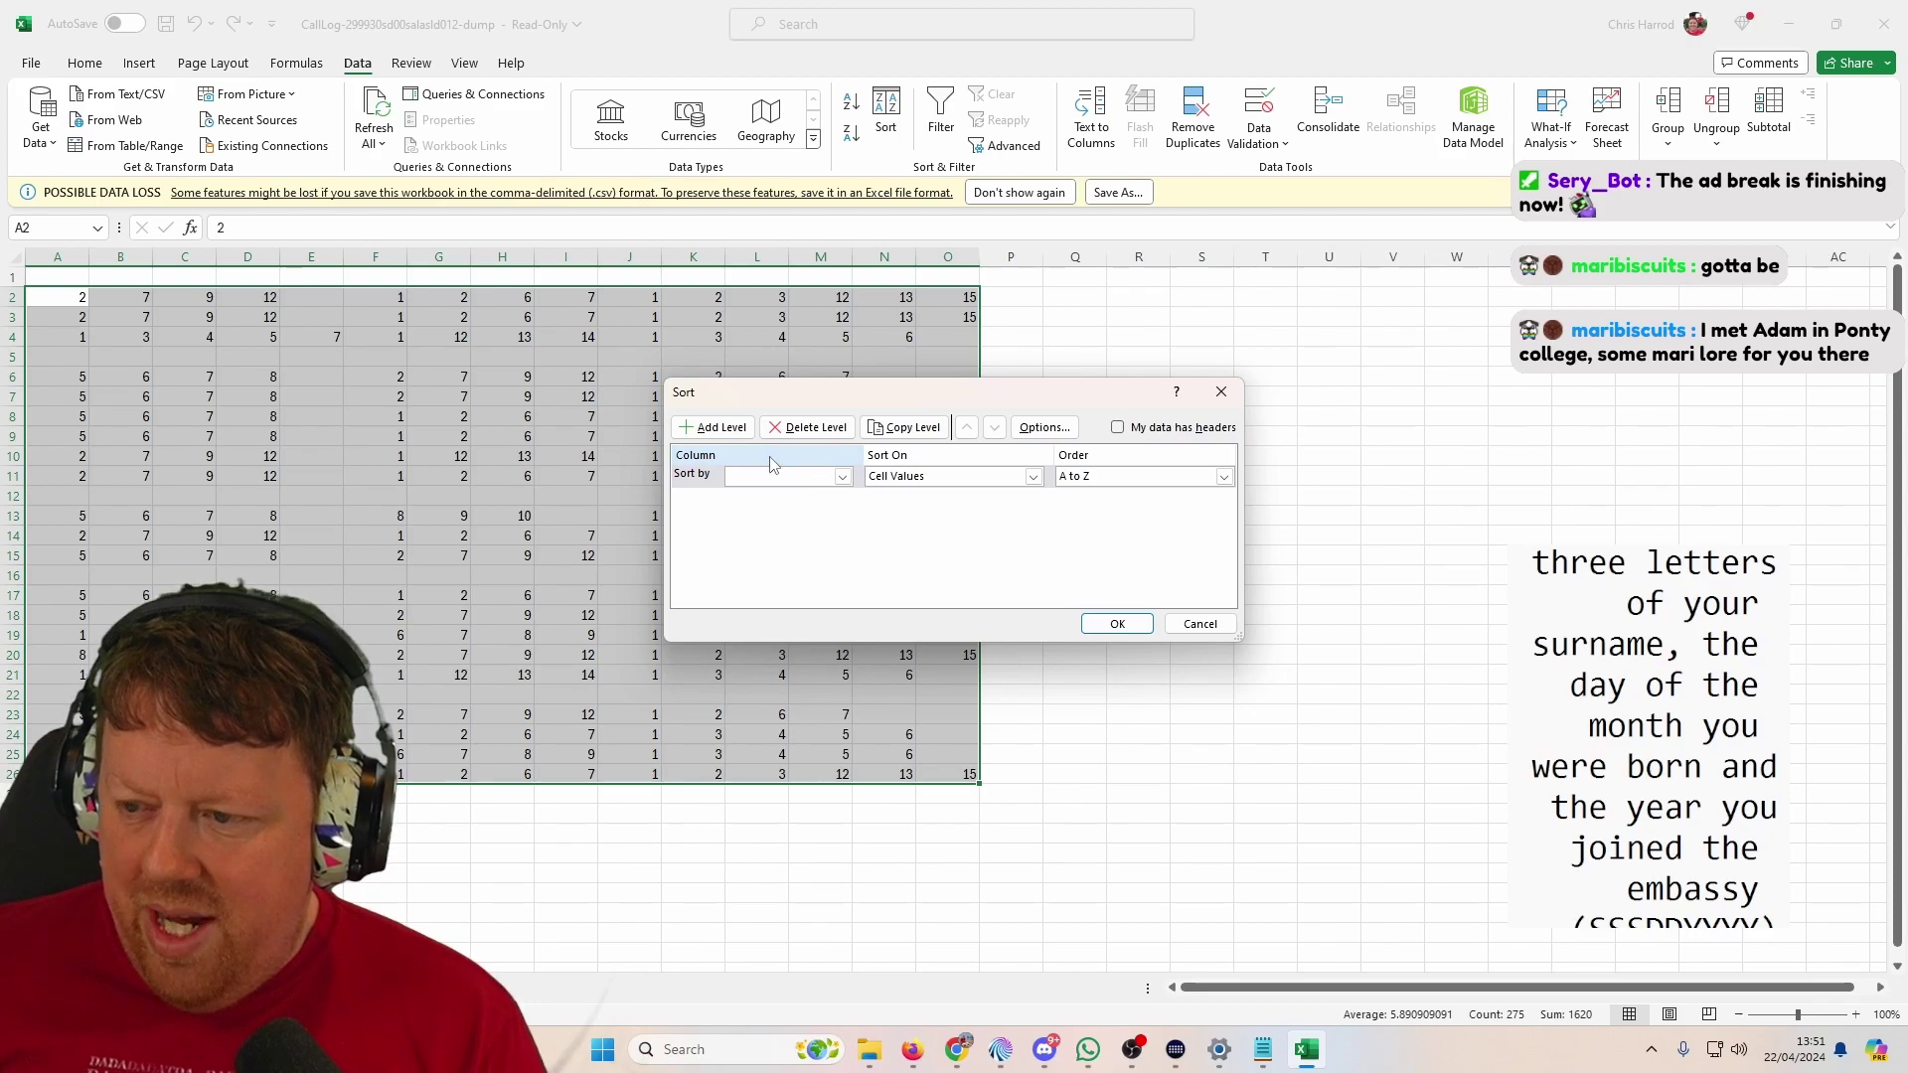
click(1199, 623)
click(184, 355)
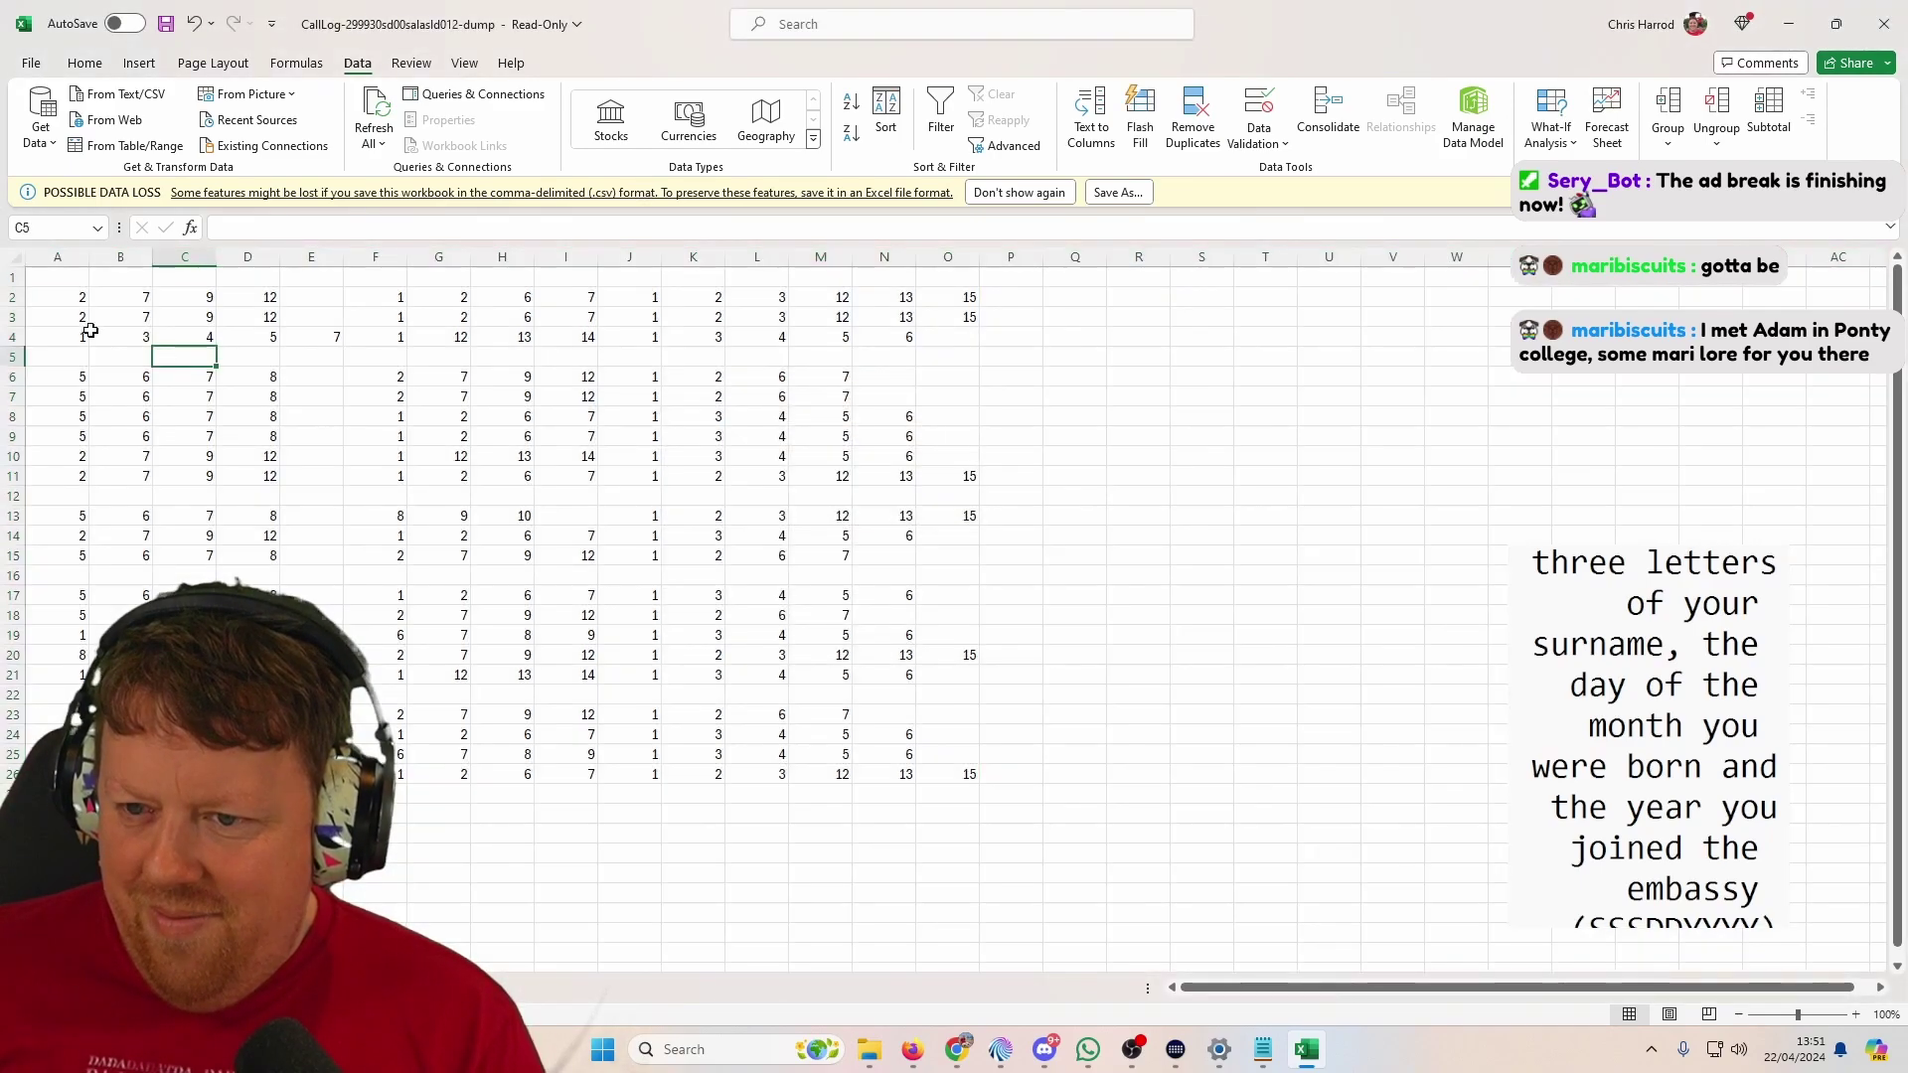
Step: Copy the number grid A2:O26 and paste it transposed at A2 of a new worksheet
drag(69, 297, 962, 774)
key(ctrl+c)
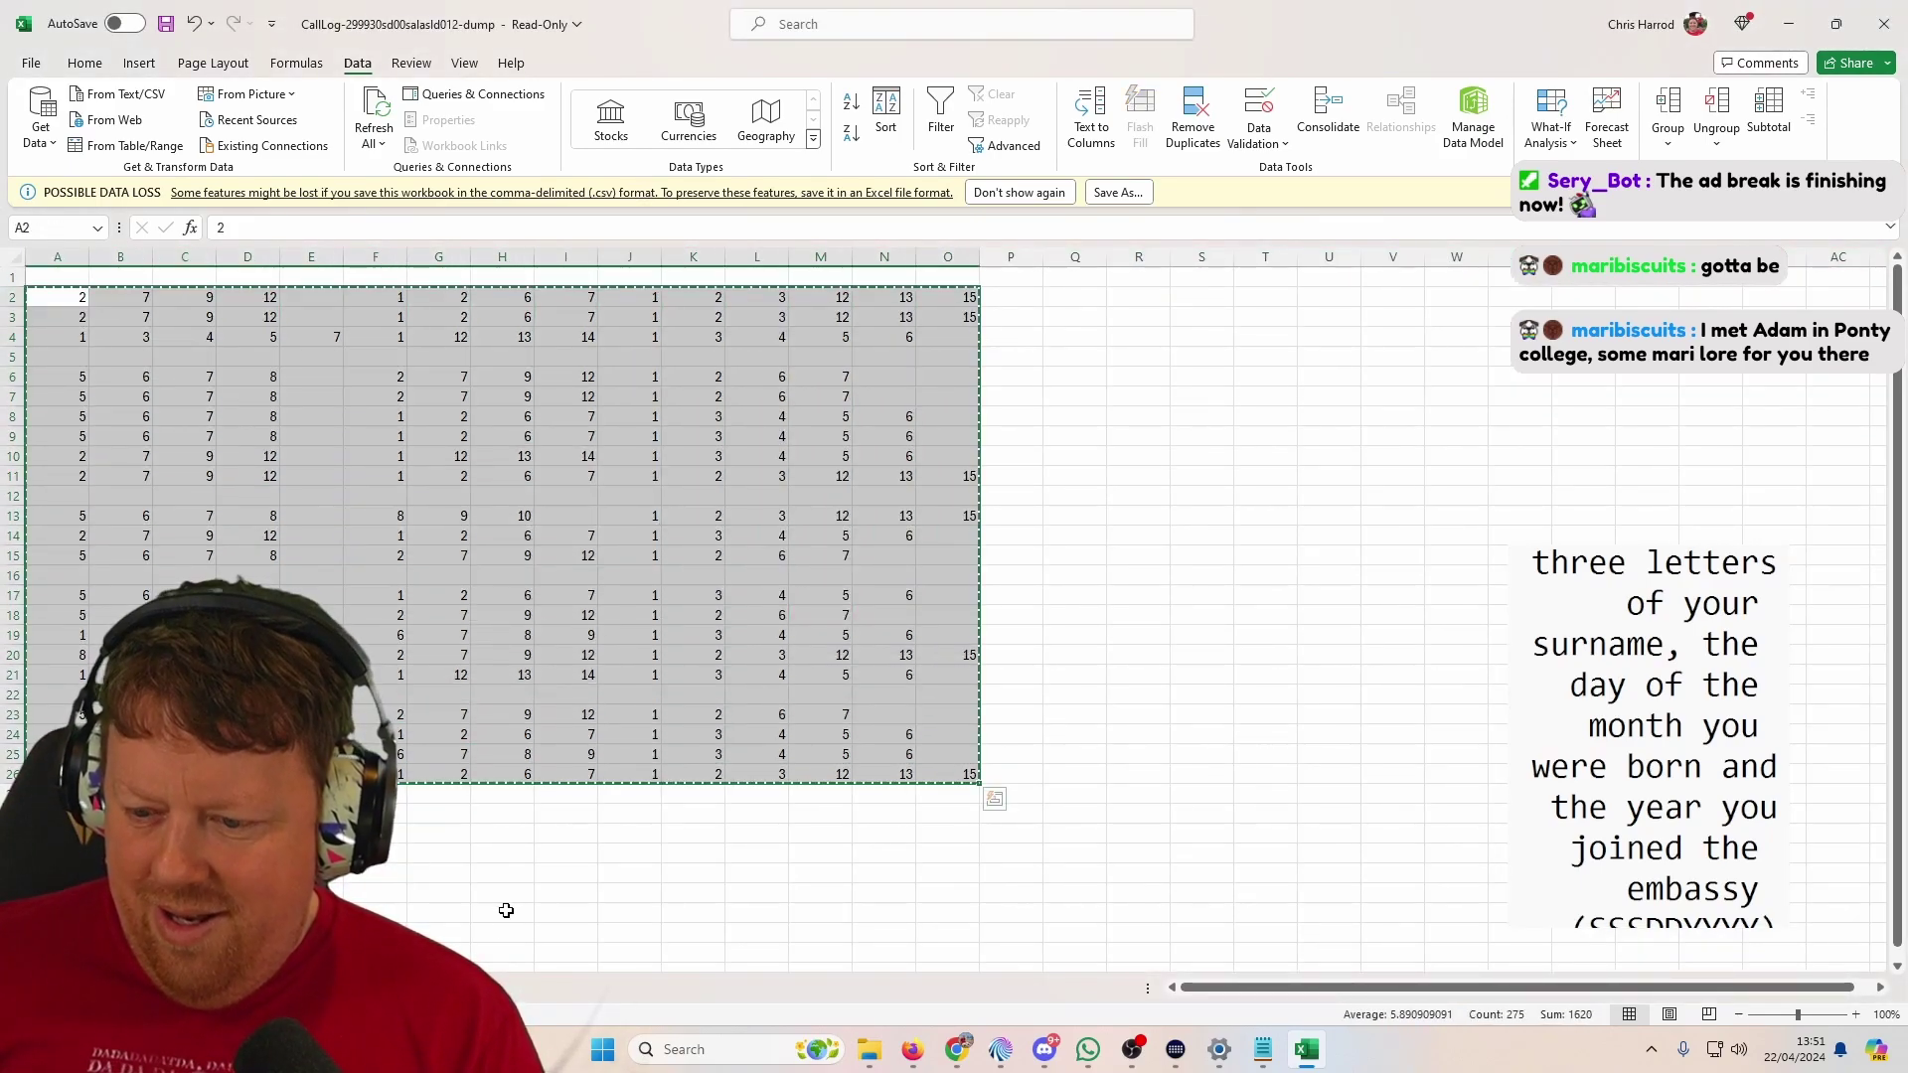
key(shift+F11)
right_click(70, 308)
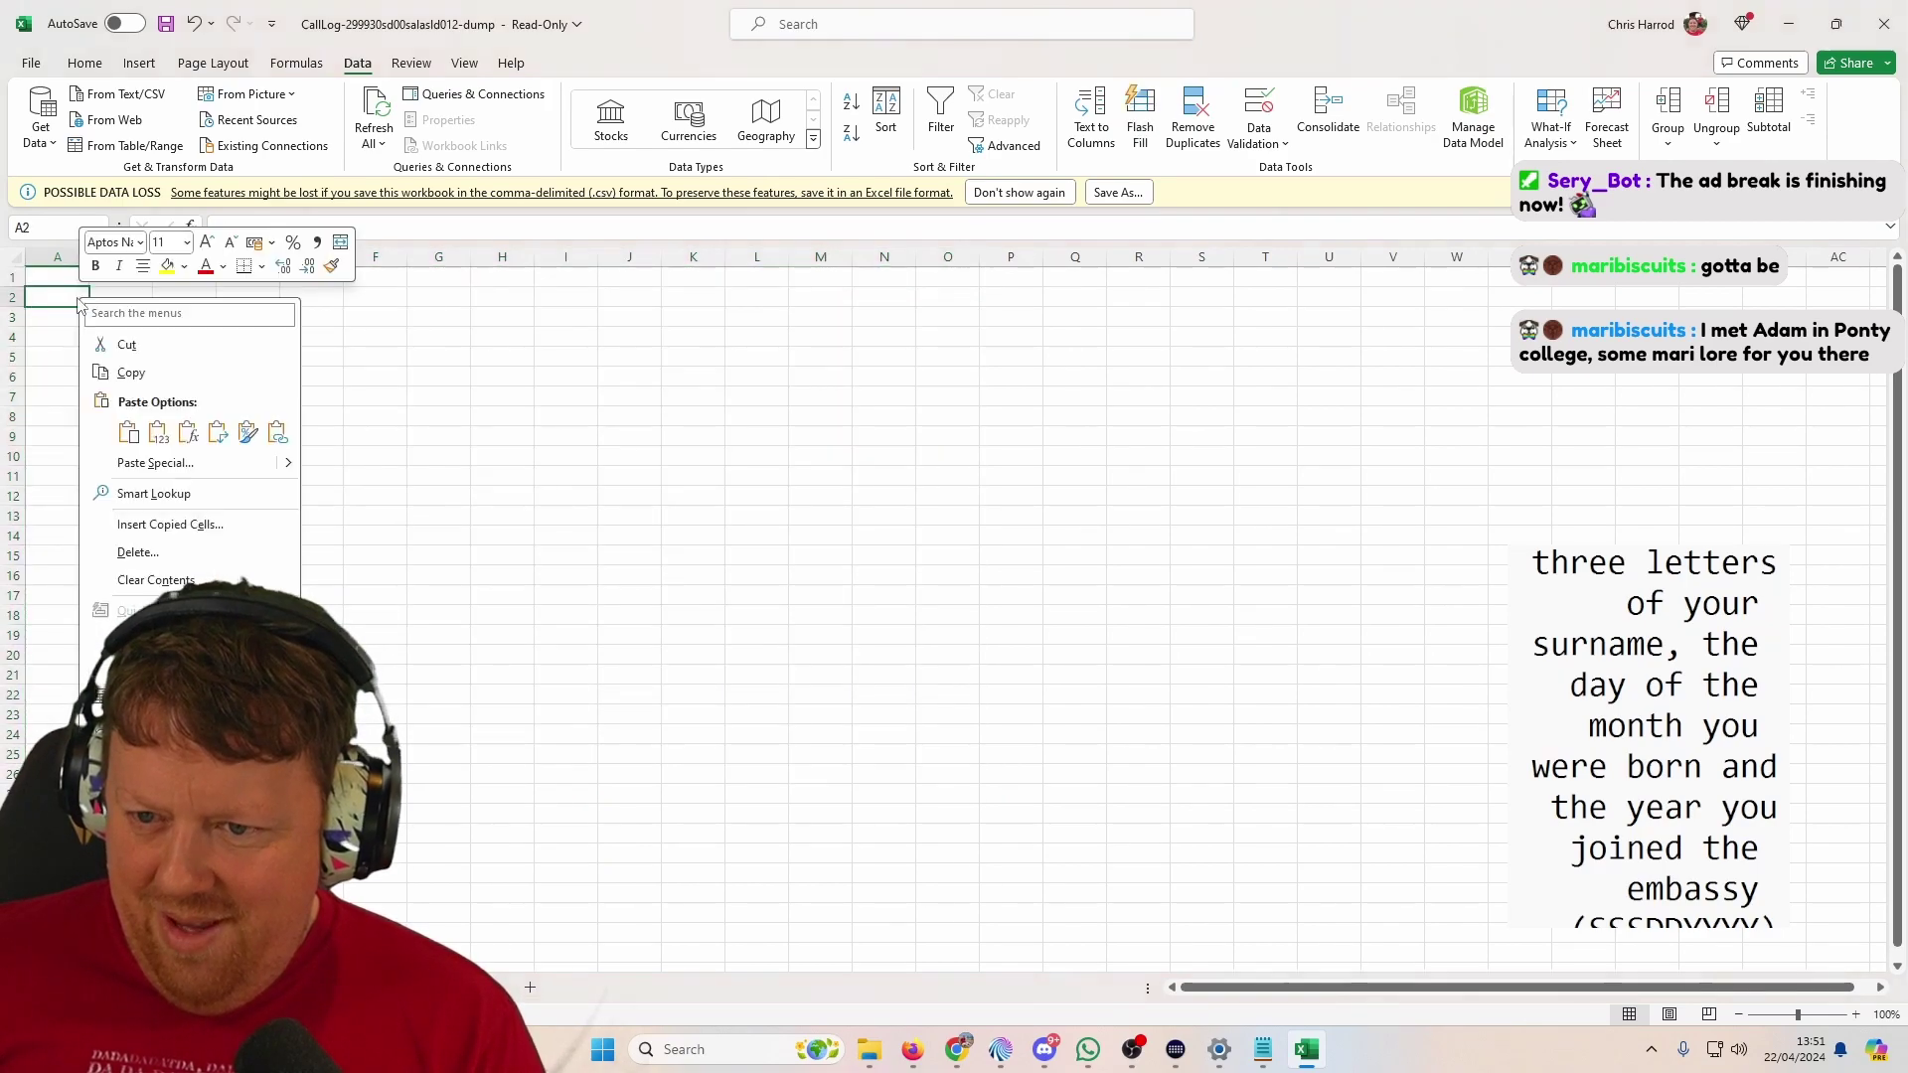
click(213, 434)
key(ctrl+v)
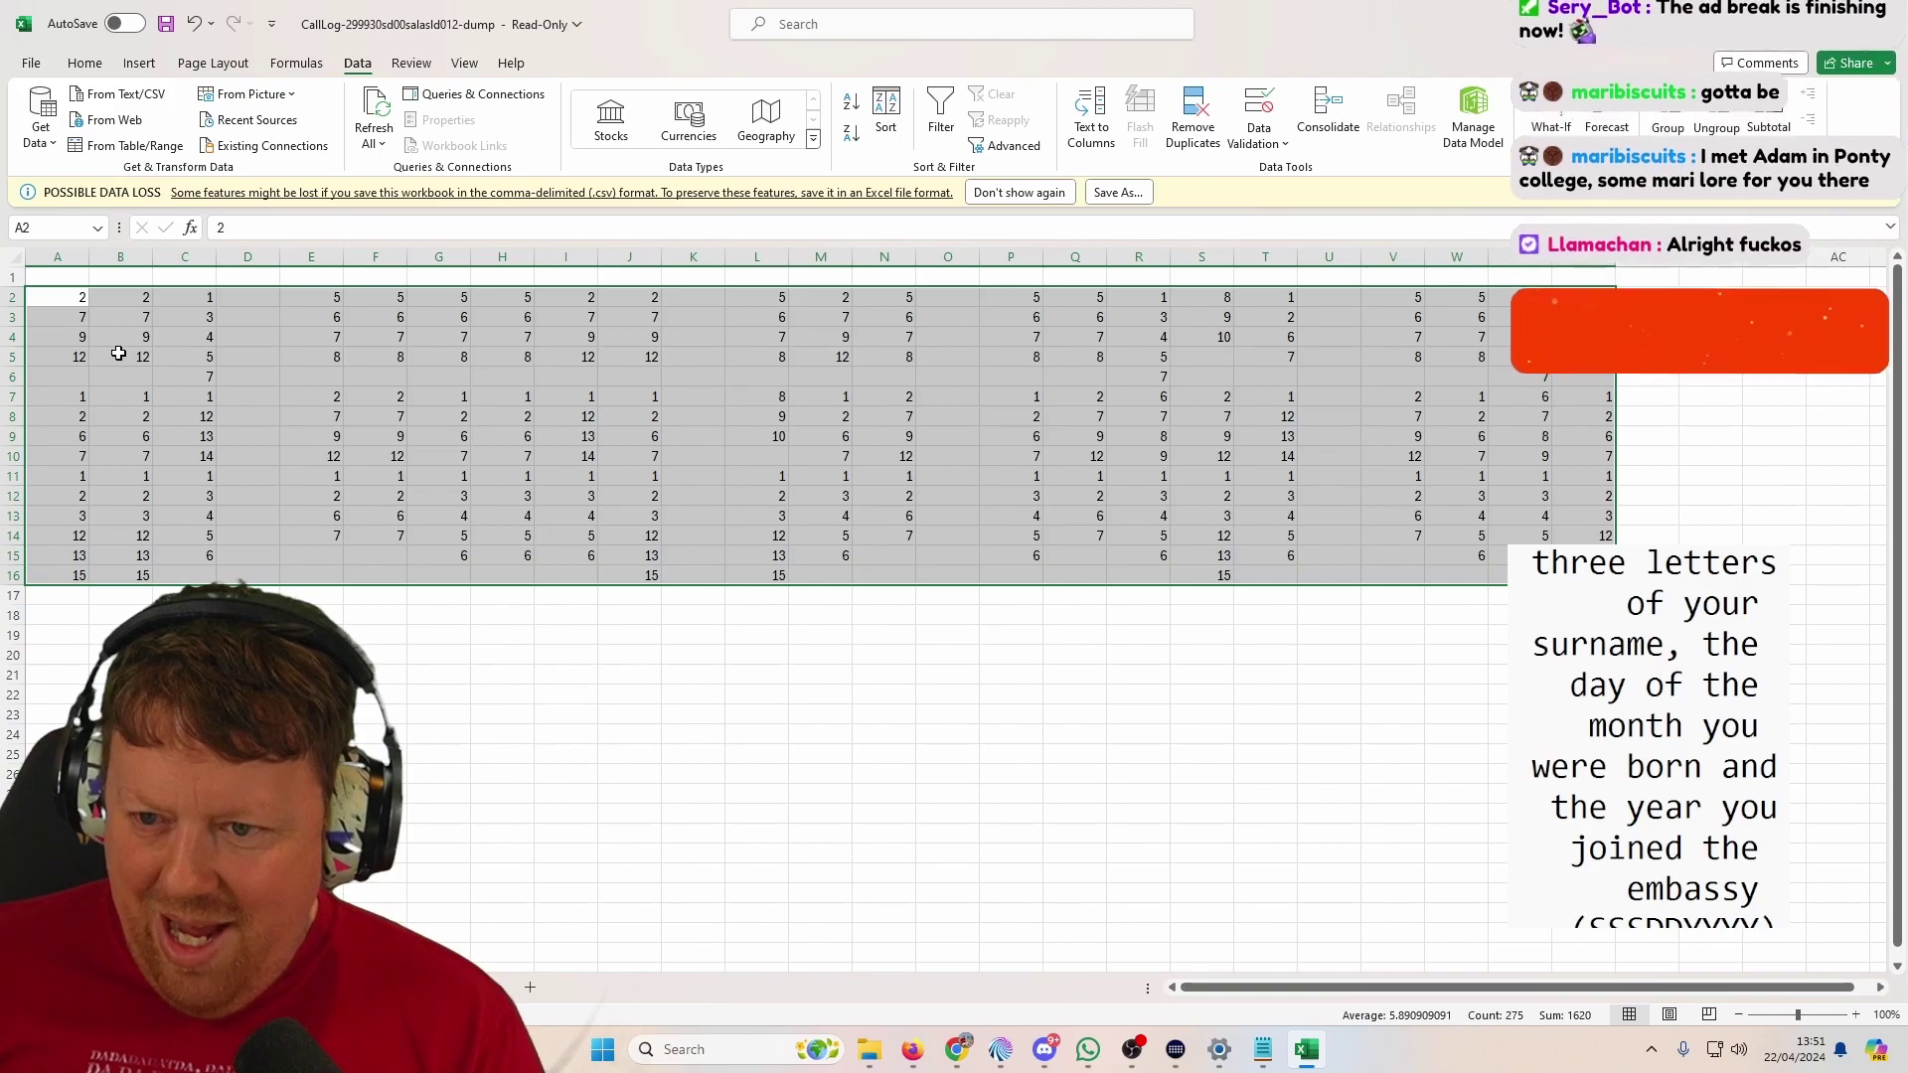
click(71, 294)
Step: Sort column A's number list ascending on its own and enter 2 in A20
drag(78, 307, 76, 576)
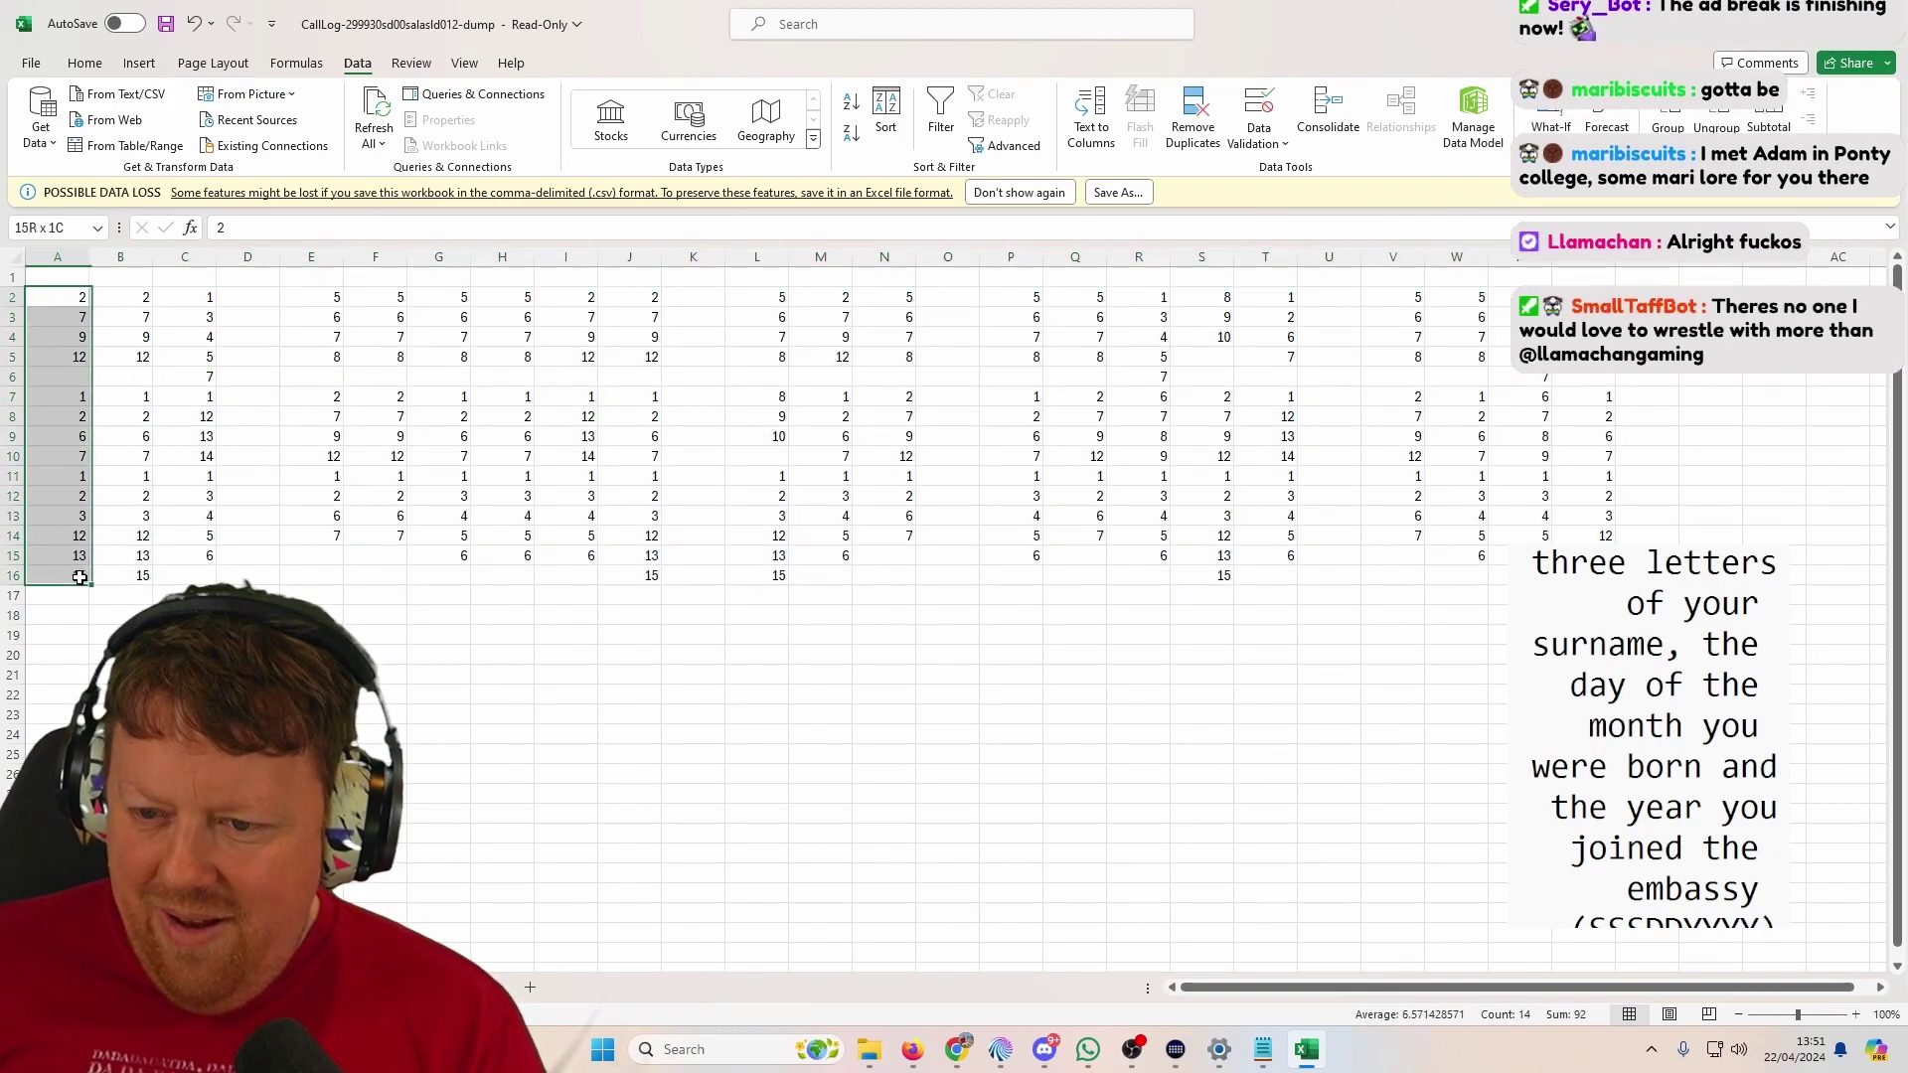
click(886, 114)
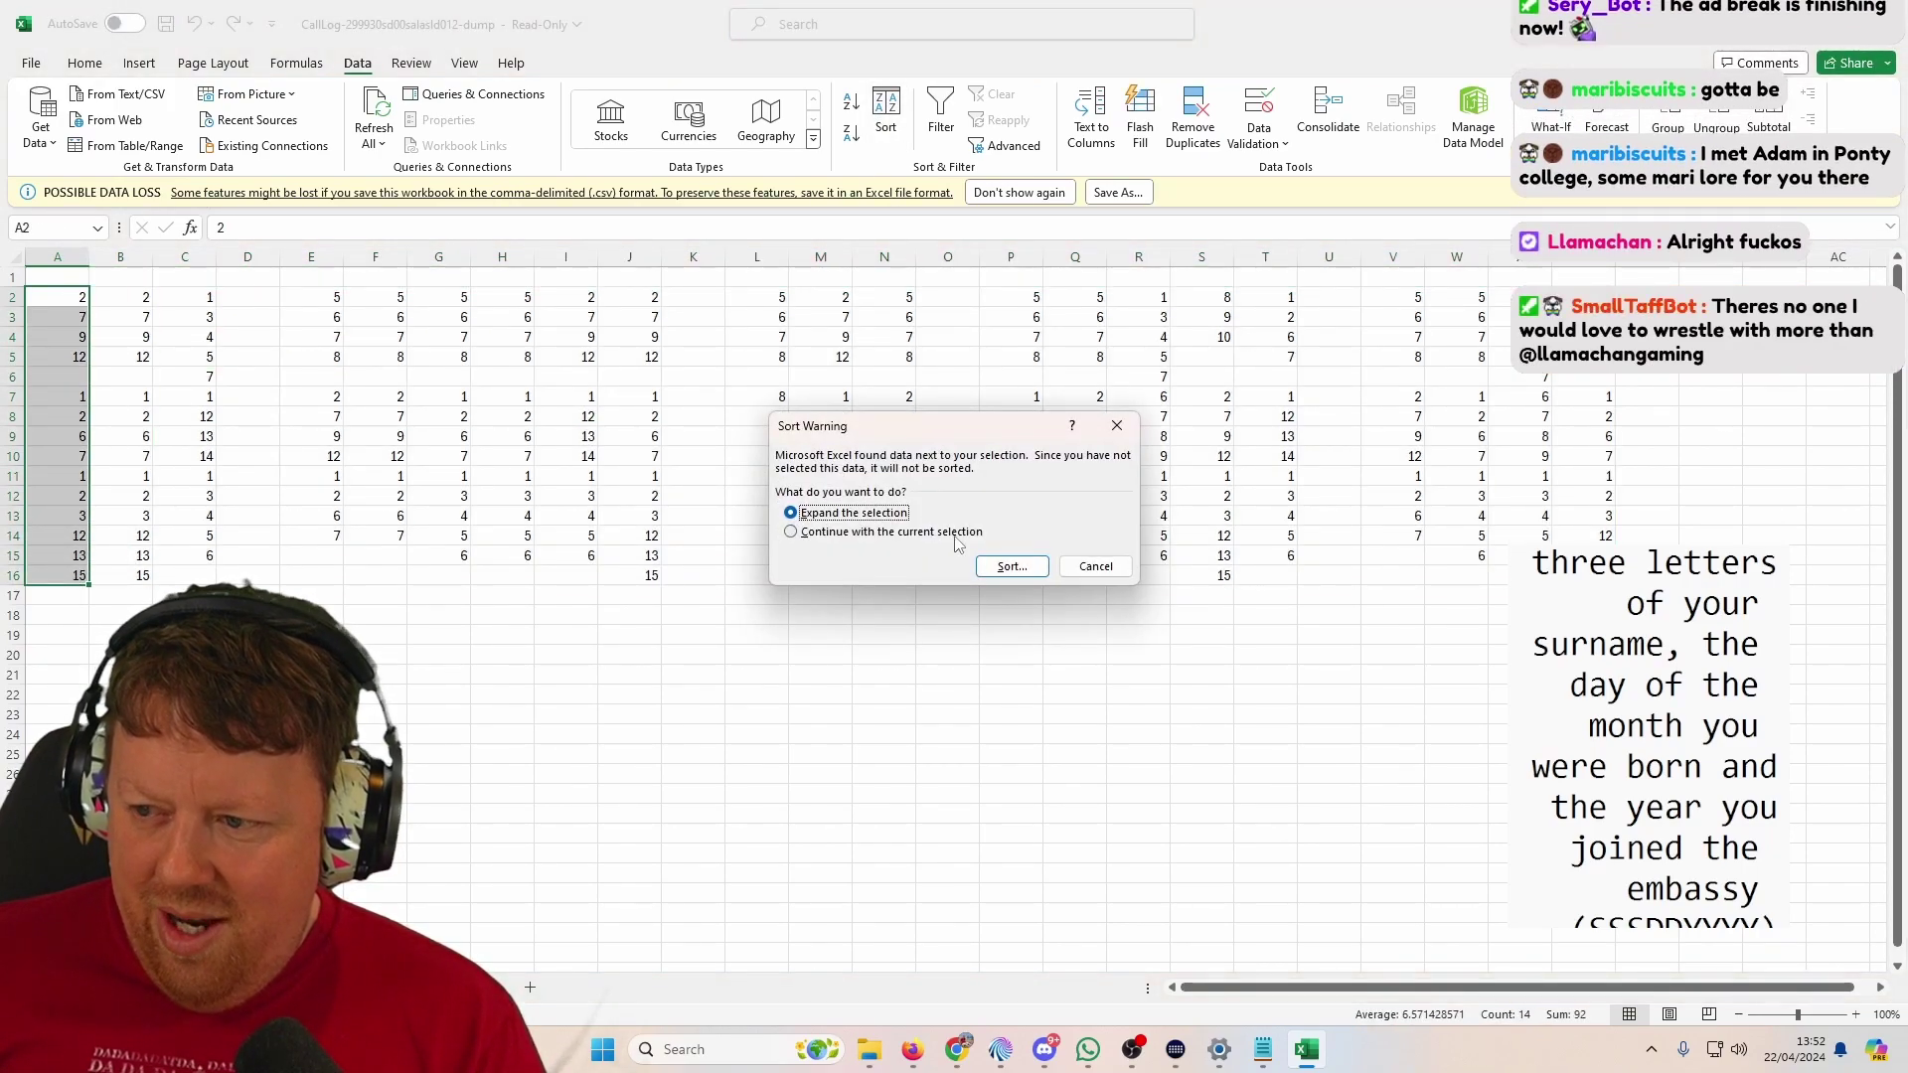
click(1096, 566)
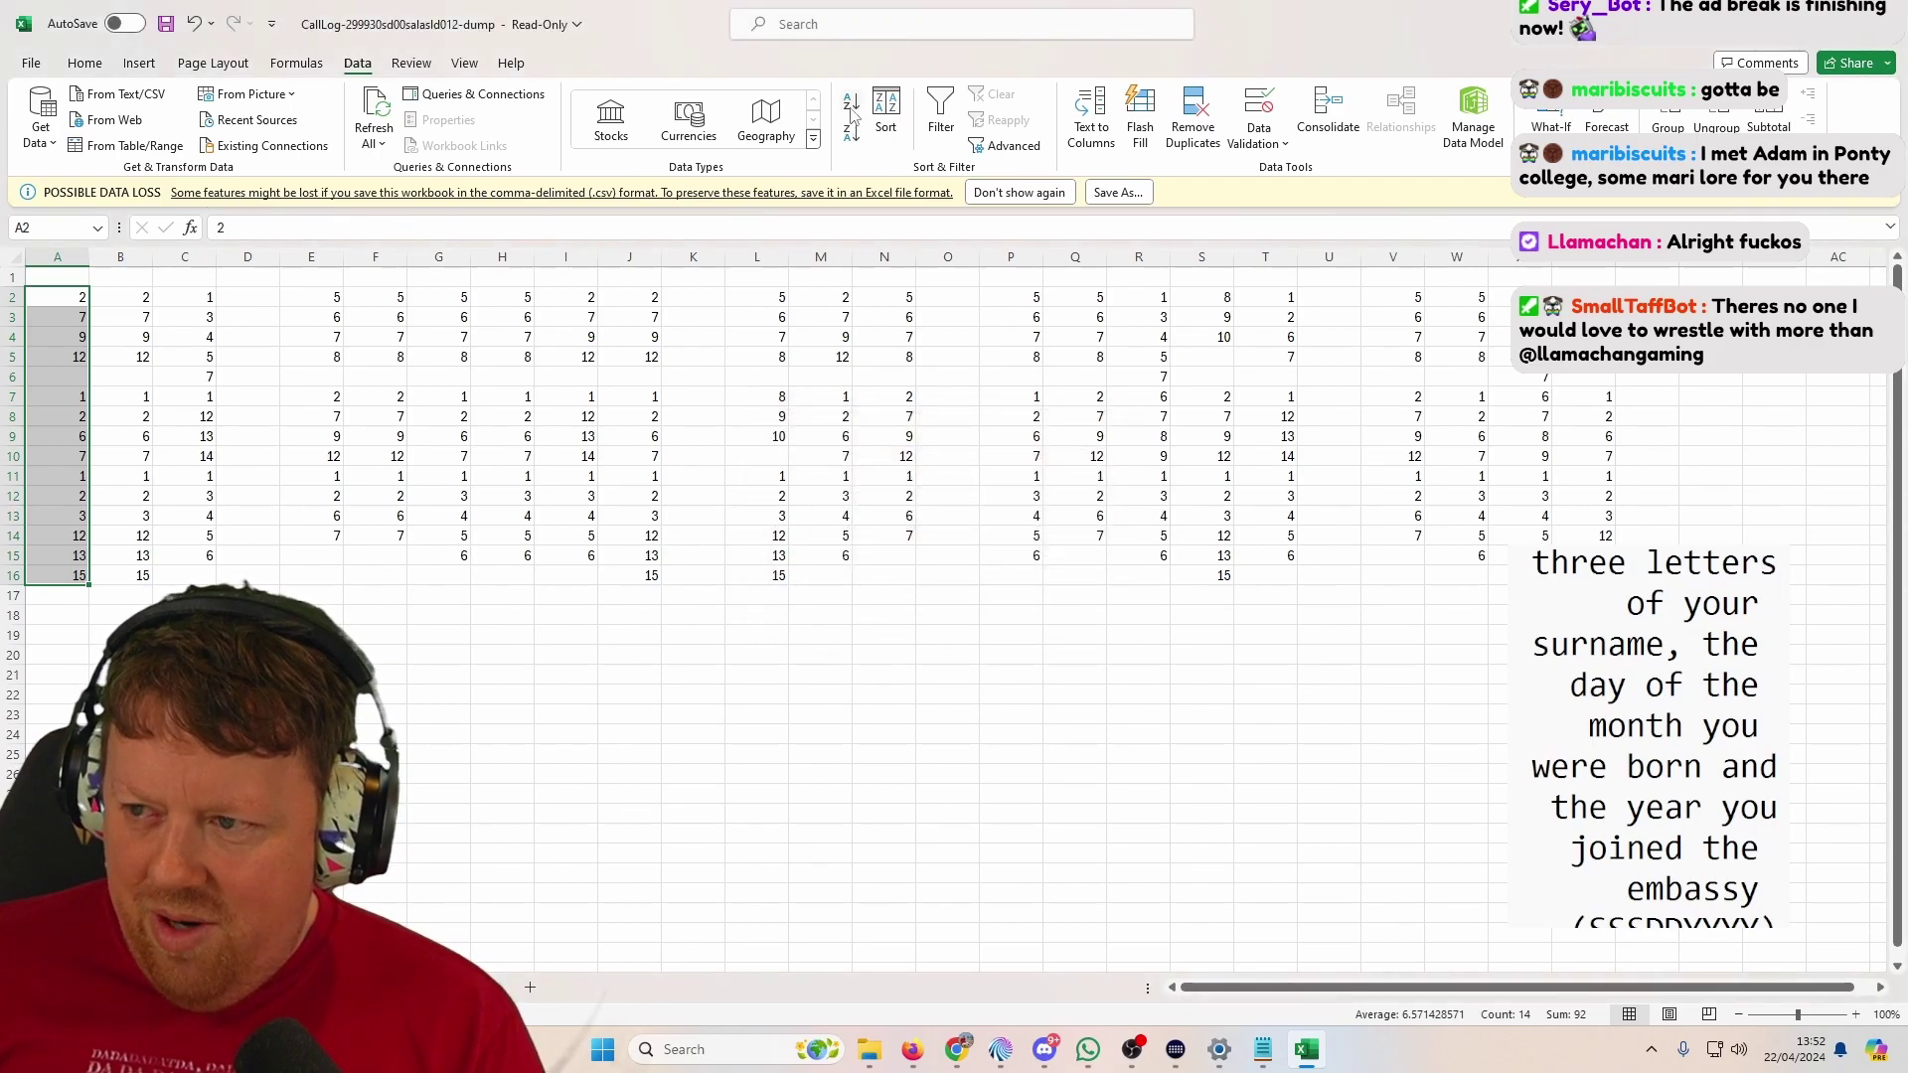
click(851, 102)
click(925, 533)
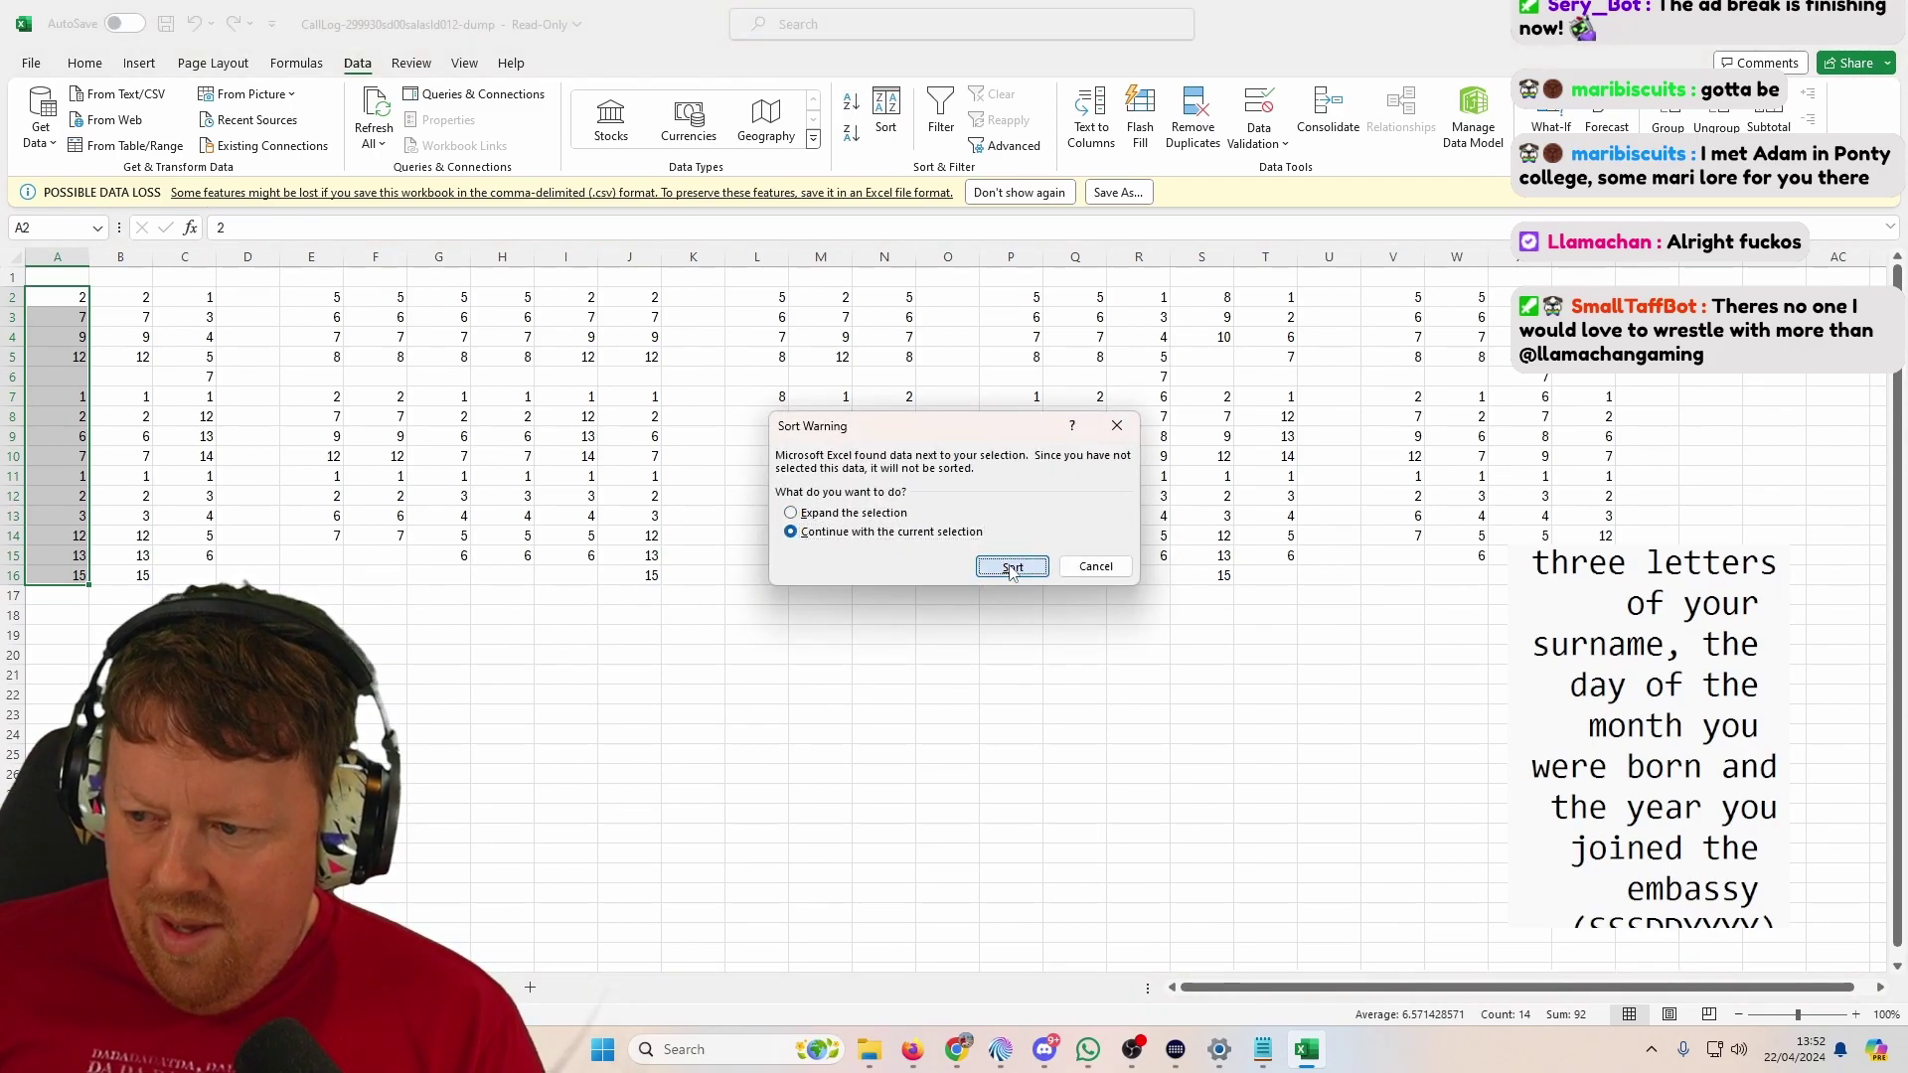
click(1012, 567)
drag(79, 338, 77, 382)
click(65, 656)
text(2)
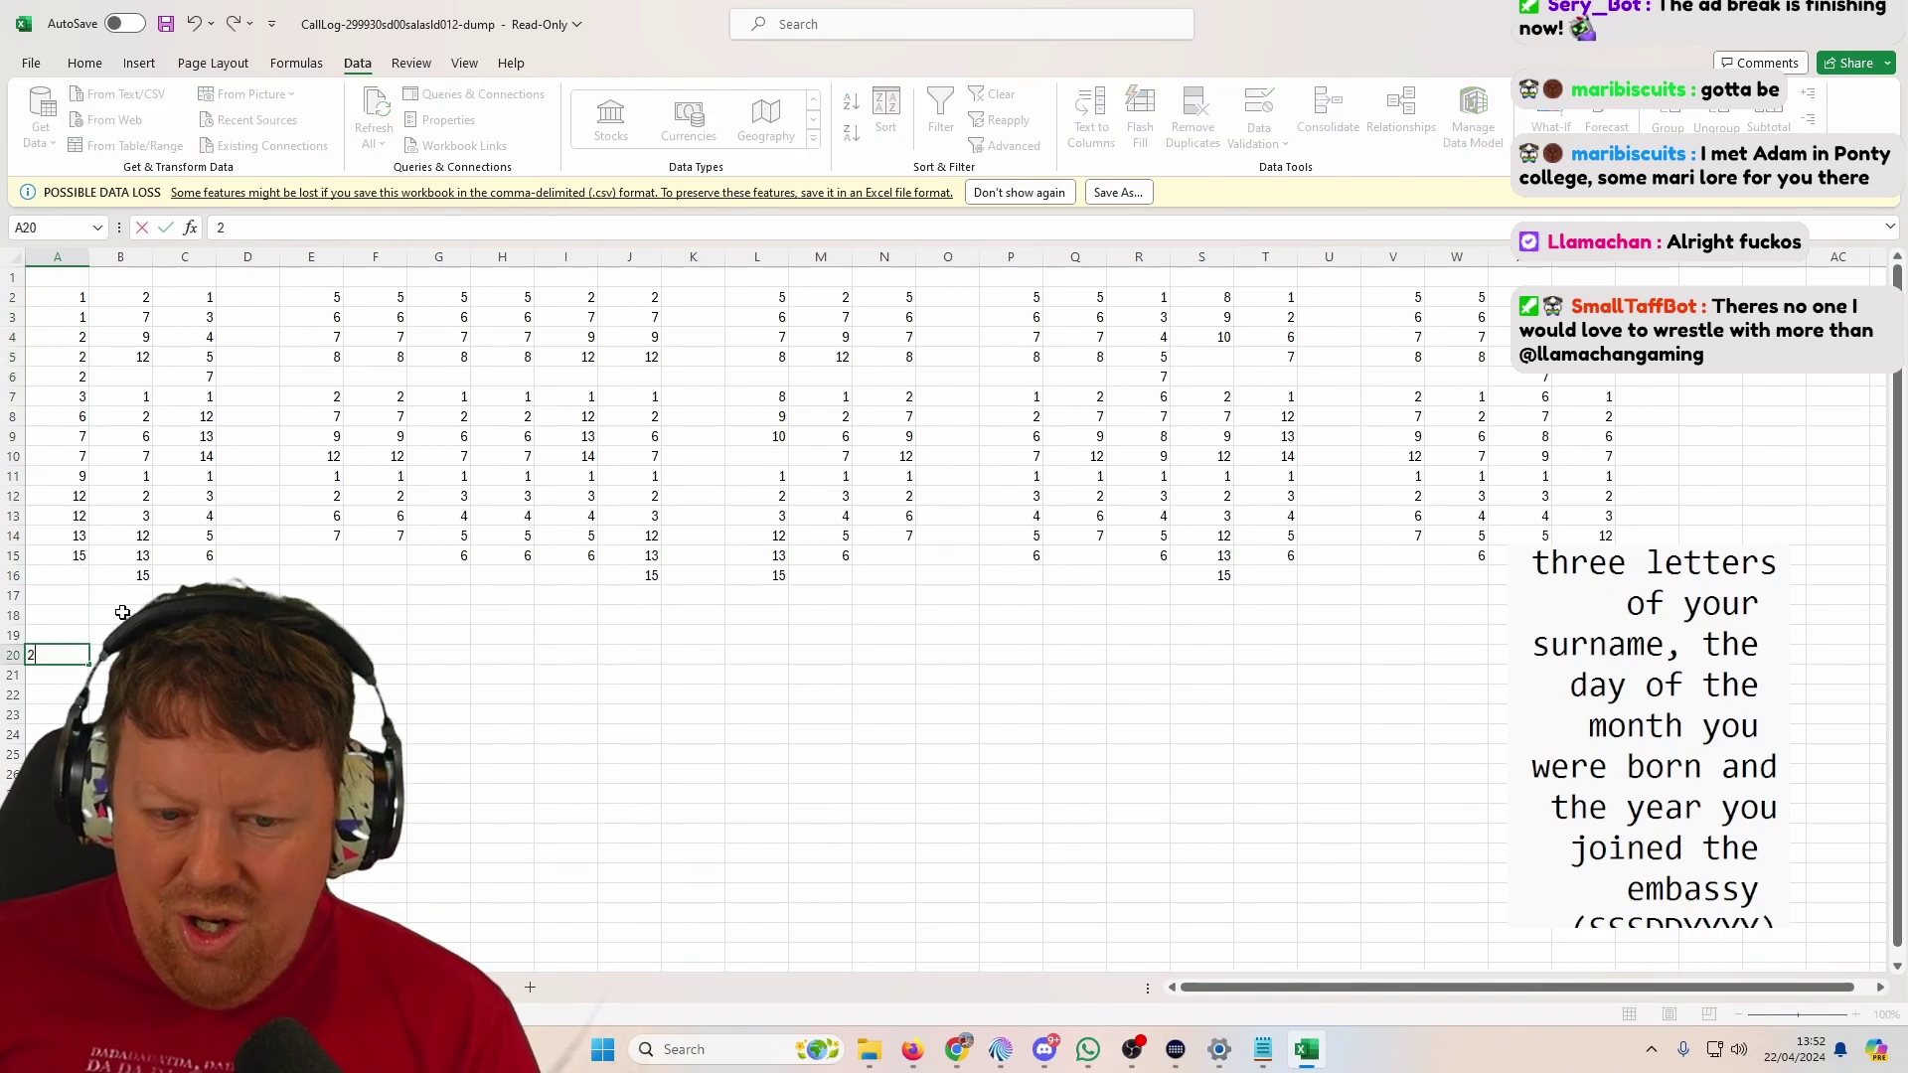
Step: Sort column B's numbers ascending, limited to the current selection
drag(127, 298, 135, 576)
click(850, 102)
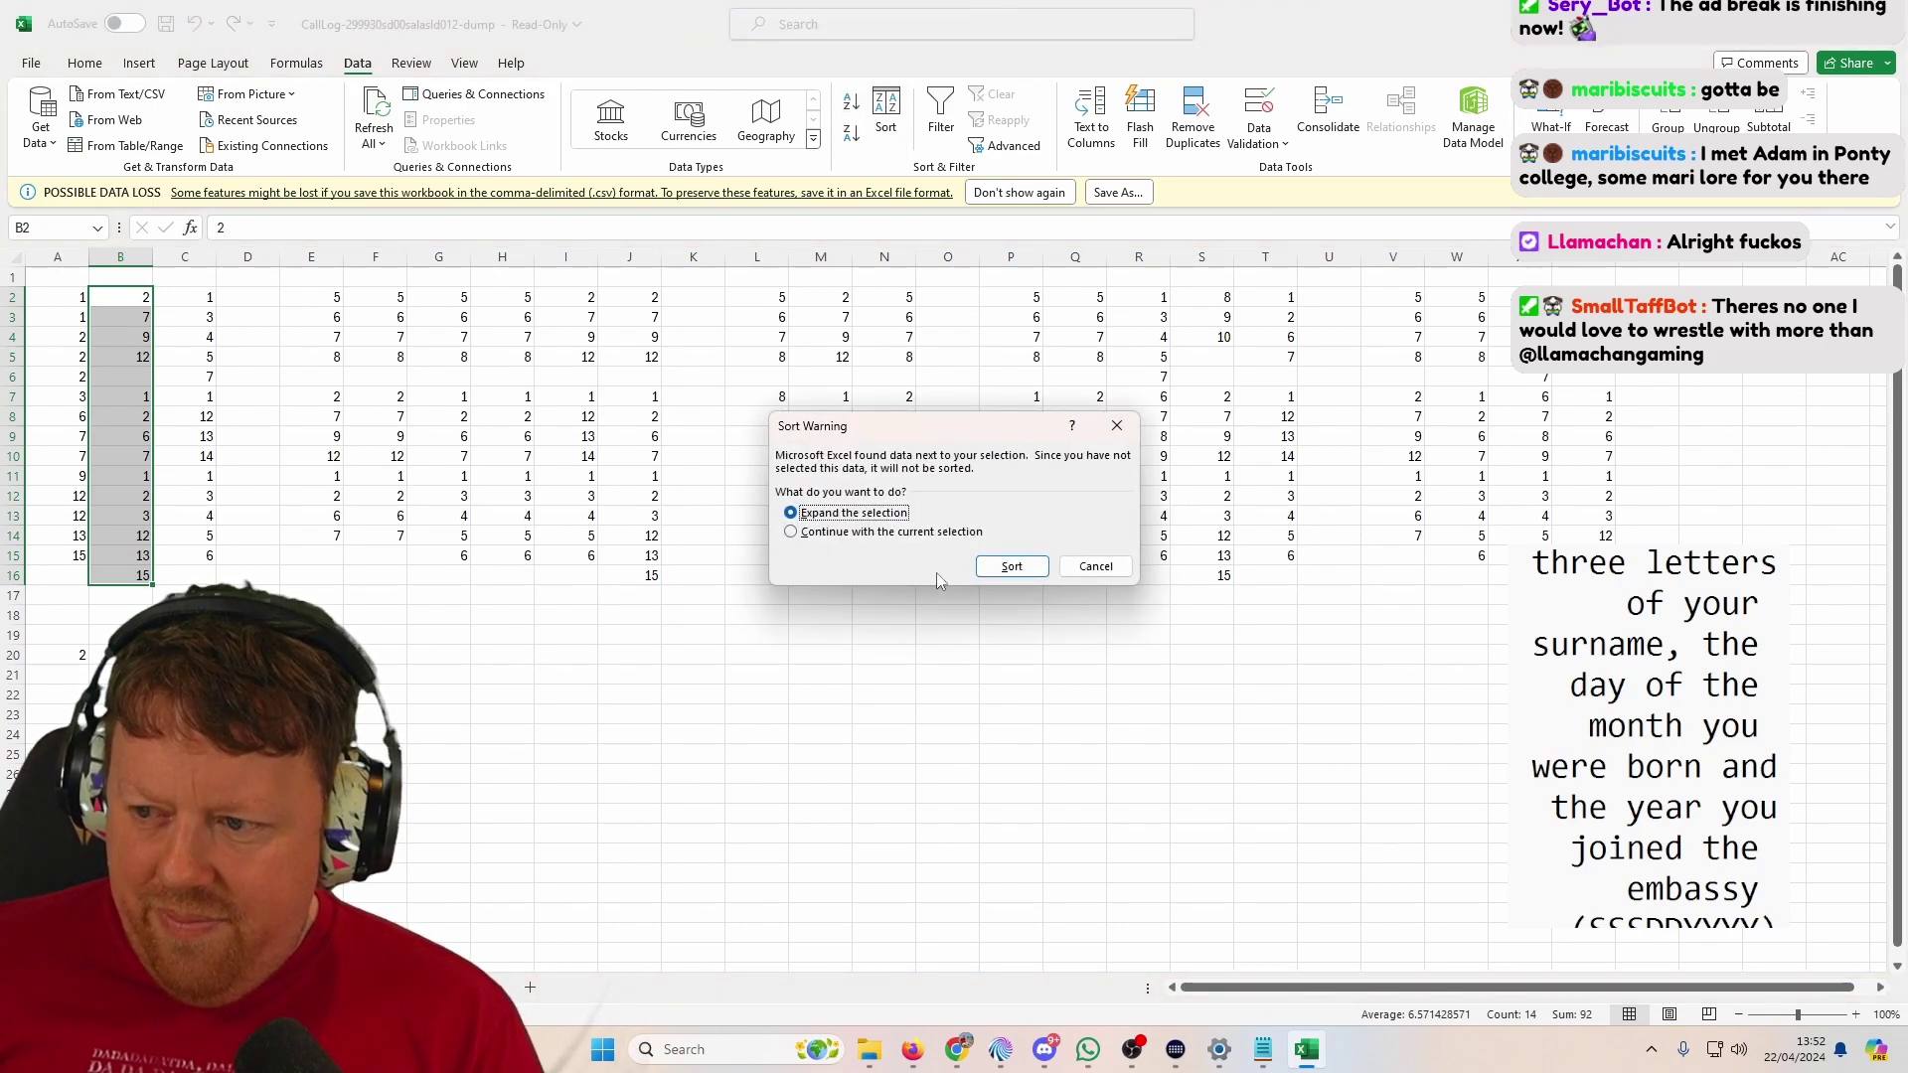
click(915, 533)
click(1011, 567)
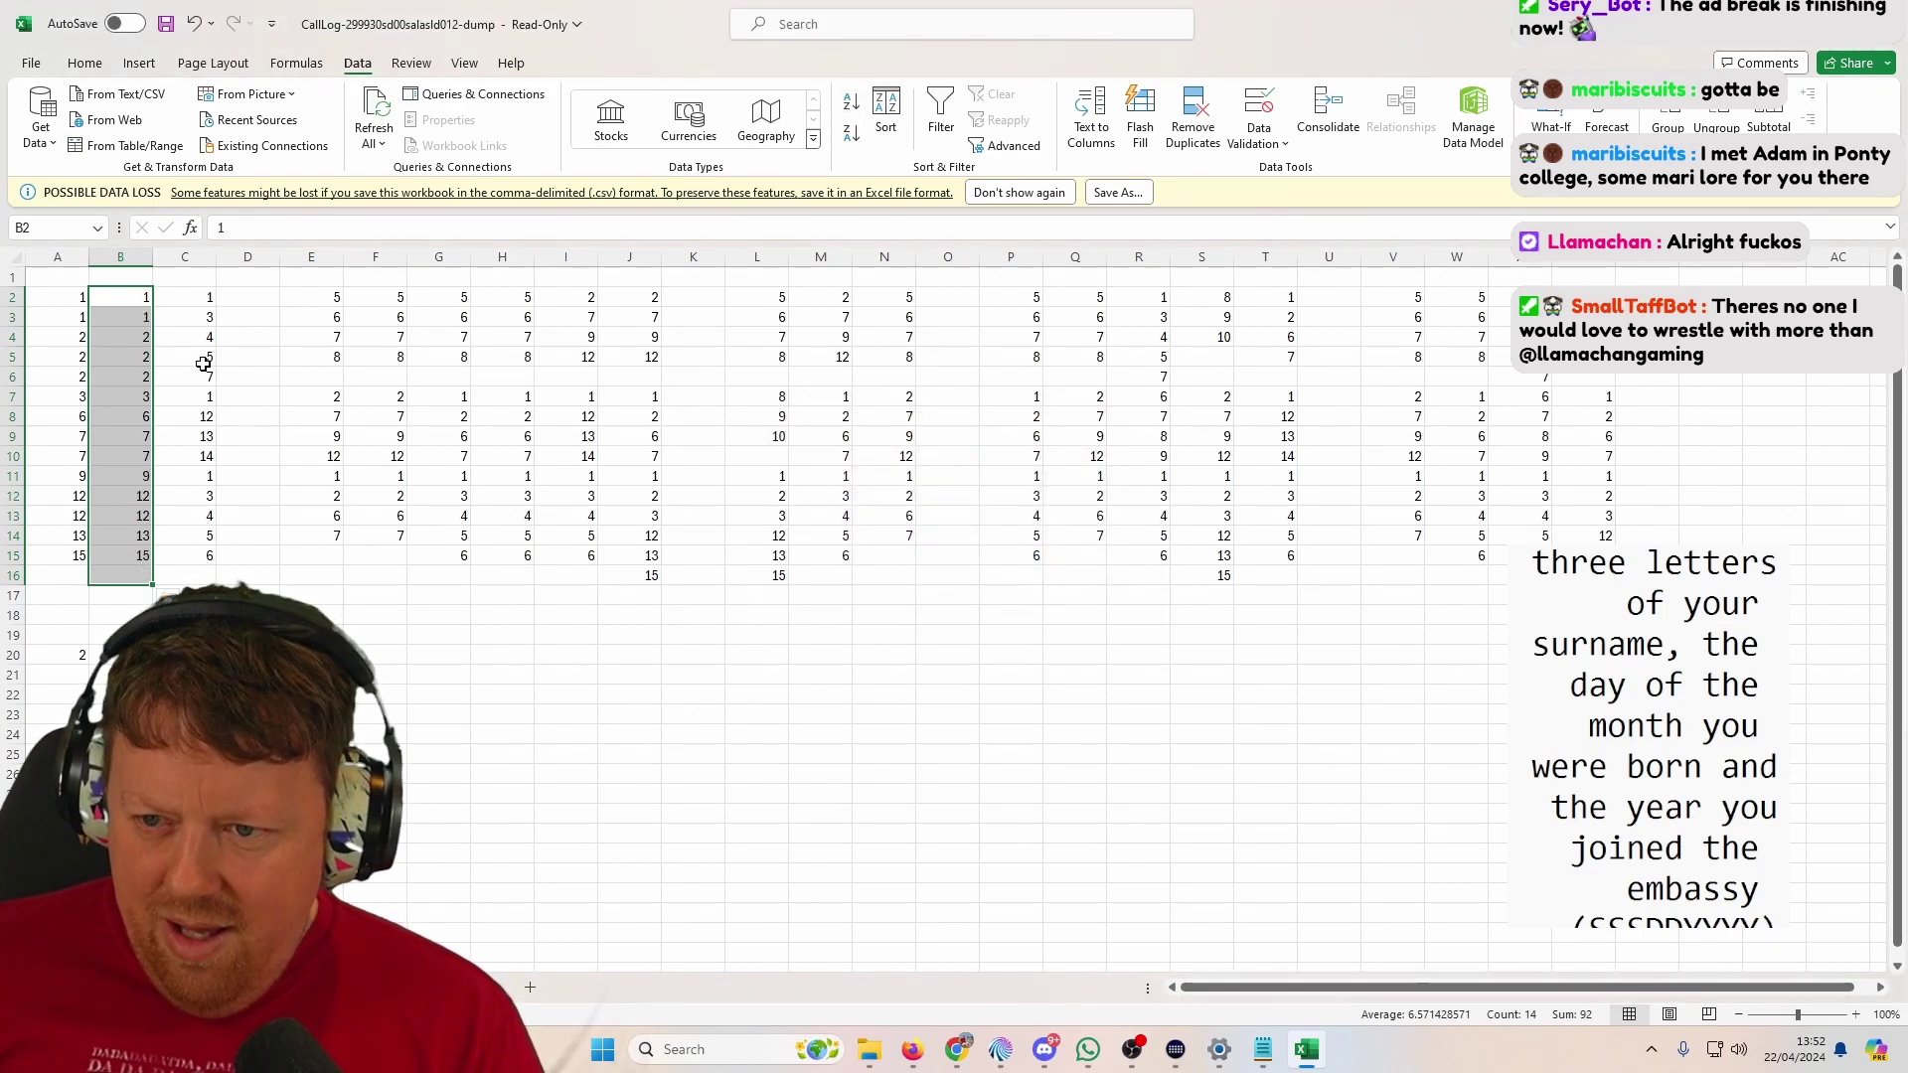
drag(148, 343, 147, 374)
Step: Sort column C's list ascending on its own and enter 1 in C20
drag(198, 297, 187, 560)
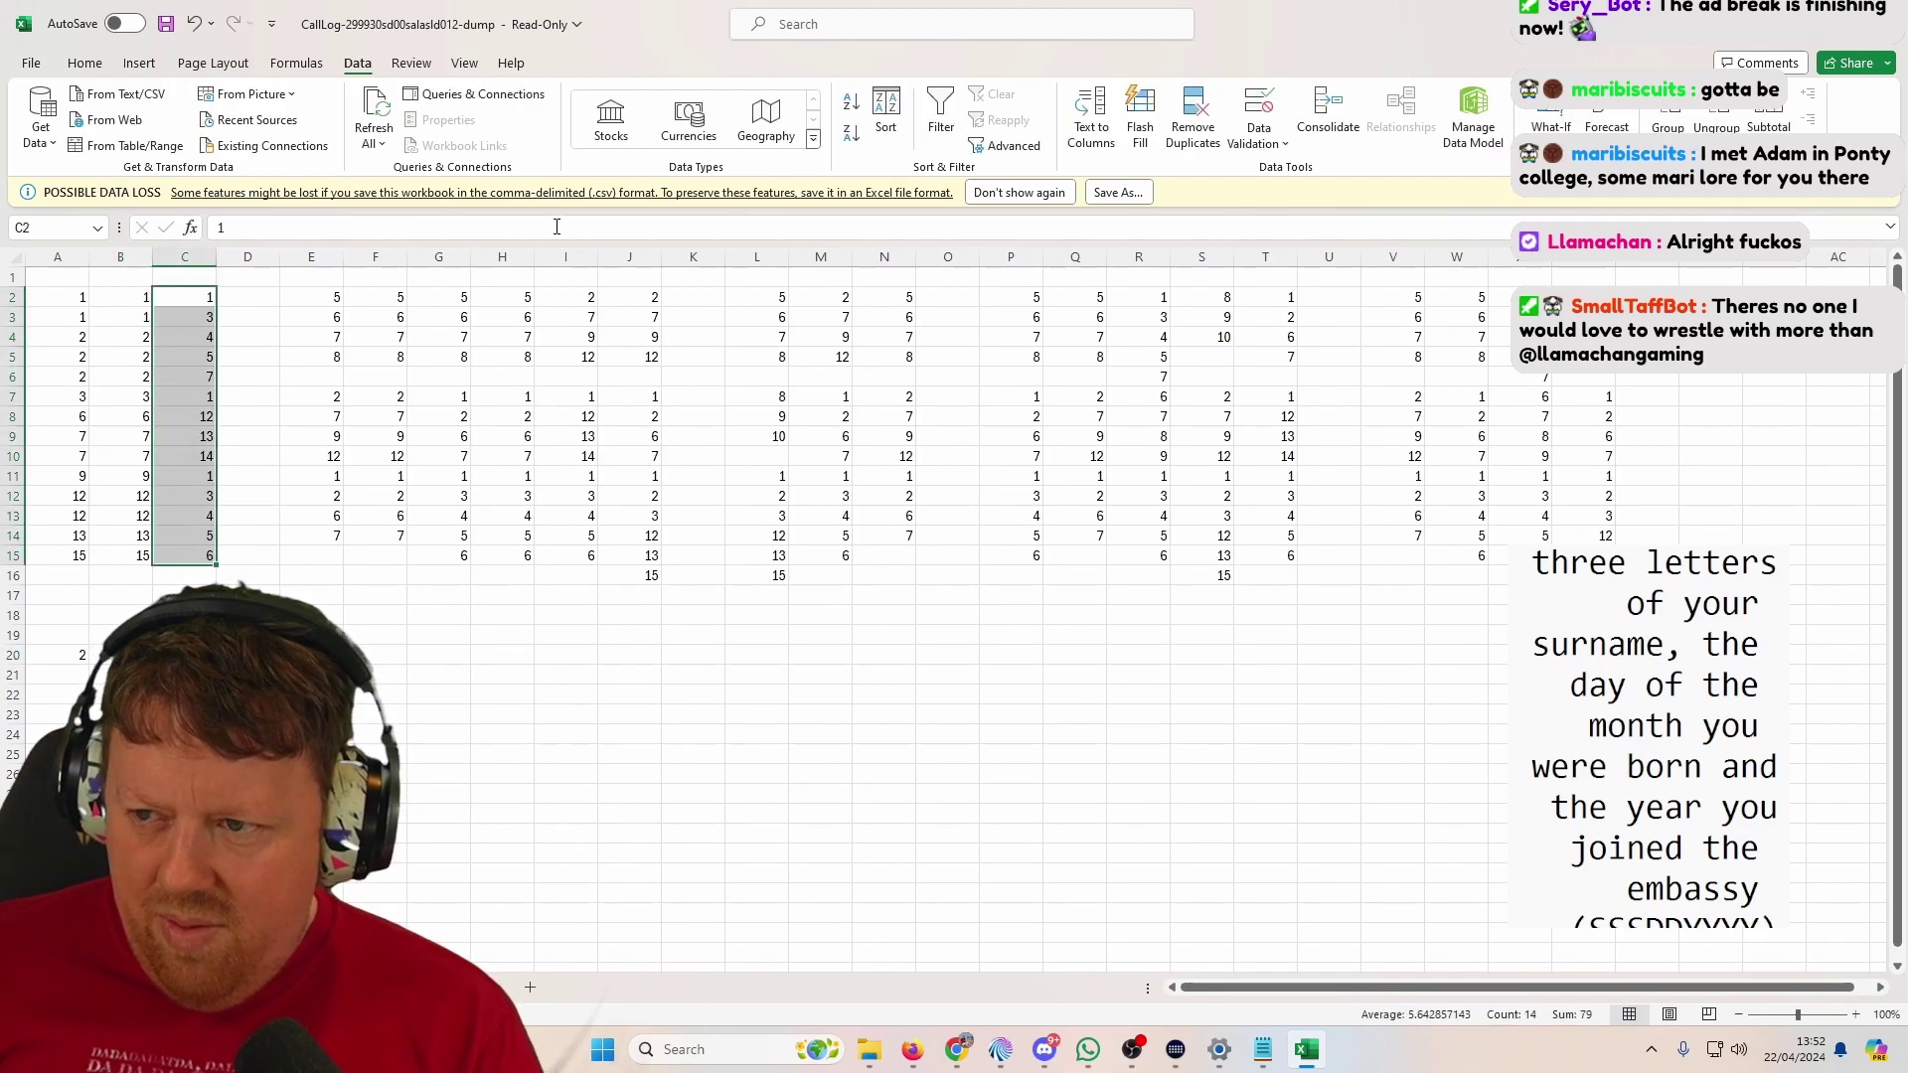
click(885, 111)
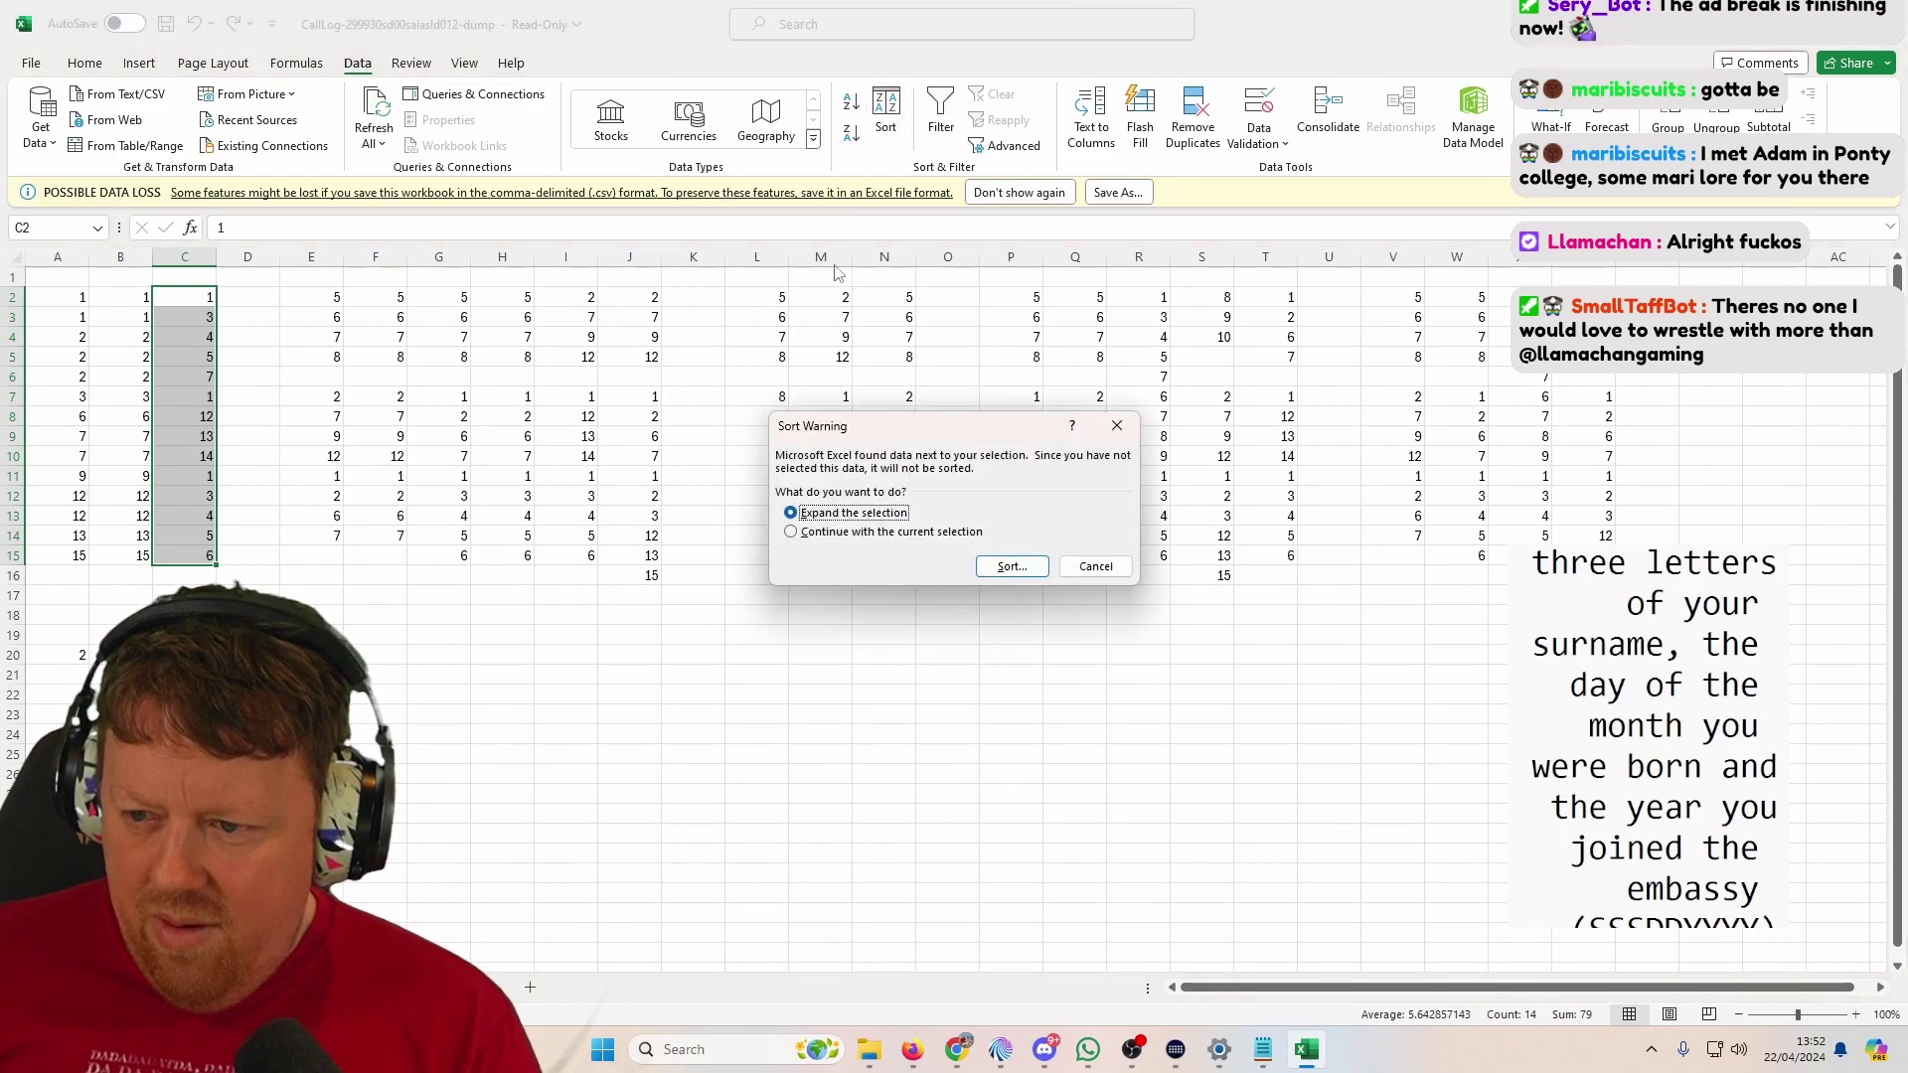
click(918, 533)
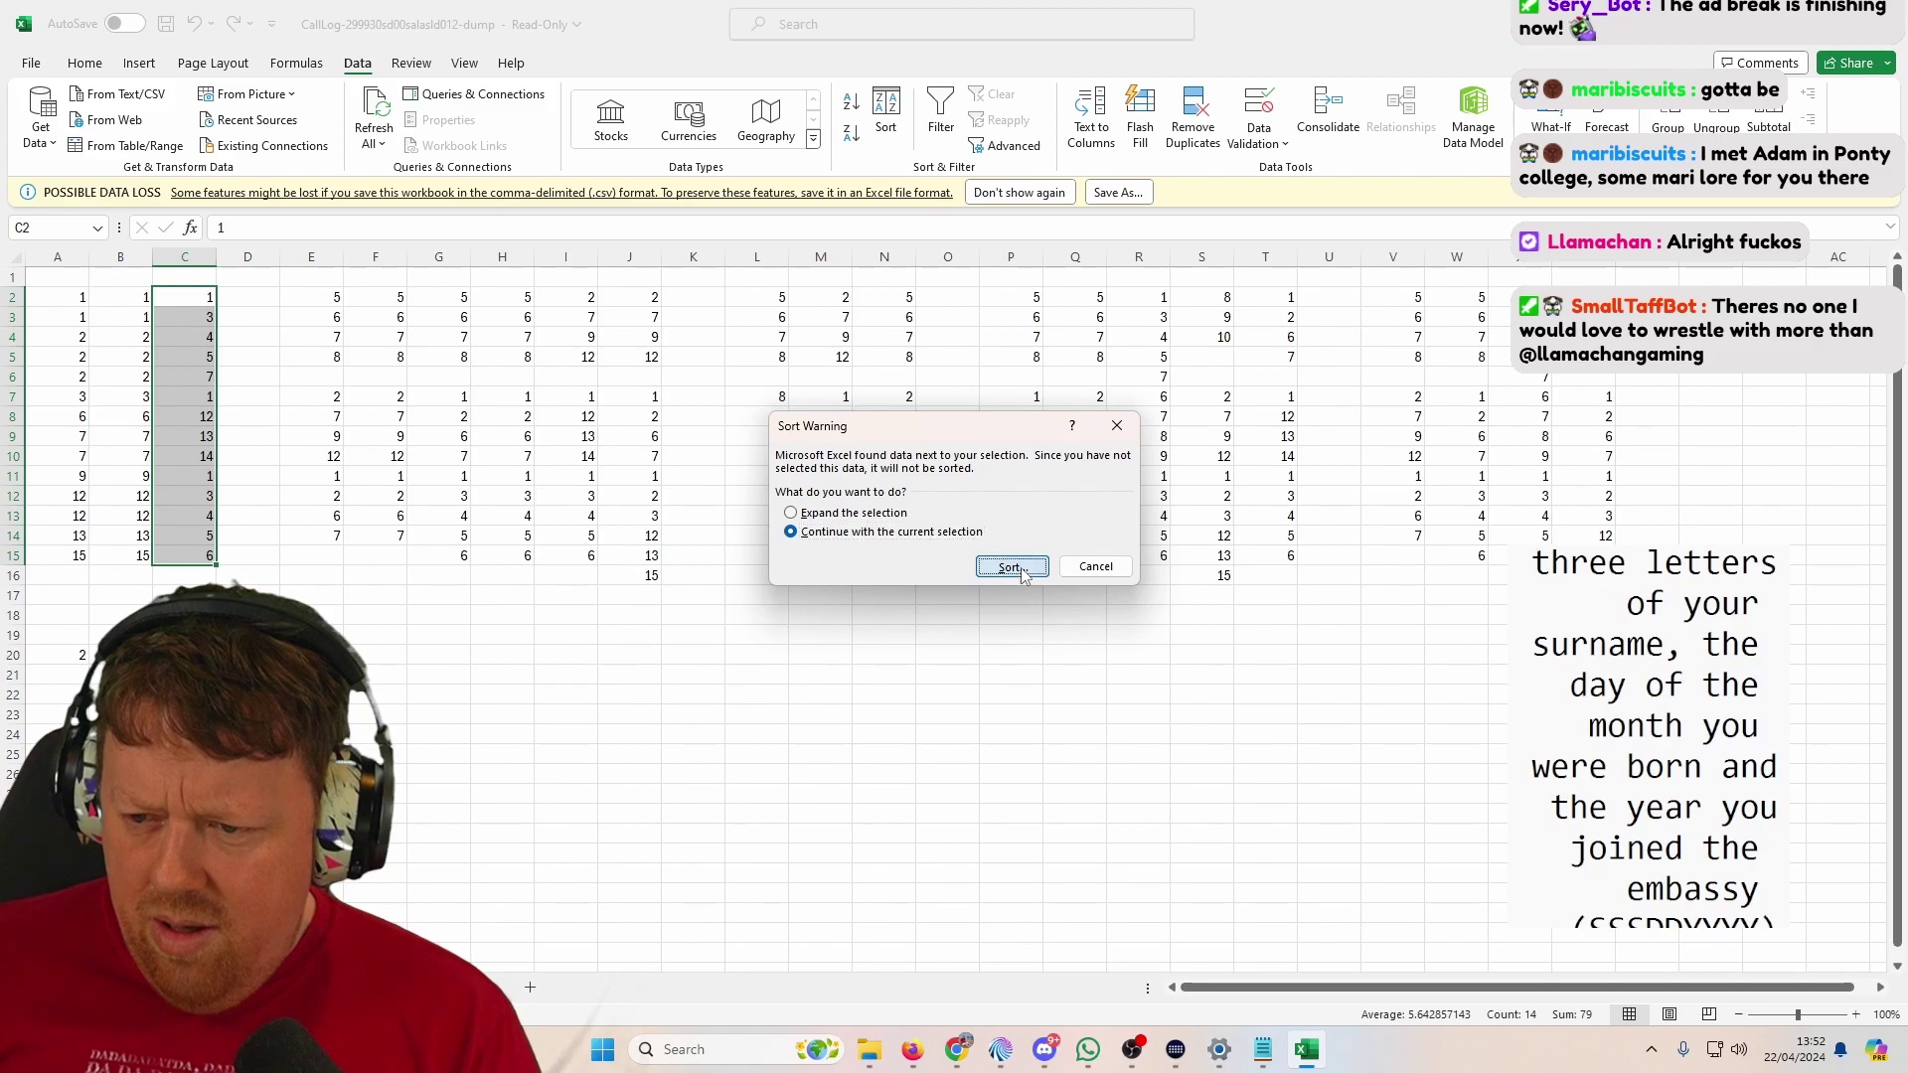
click(1023, 574)
click(1117, 624)
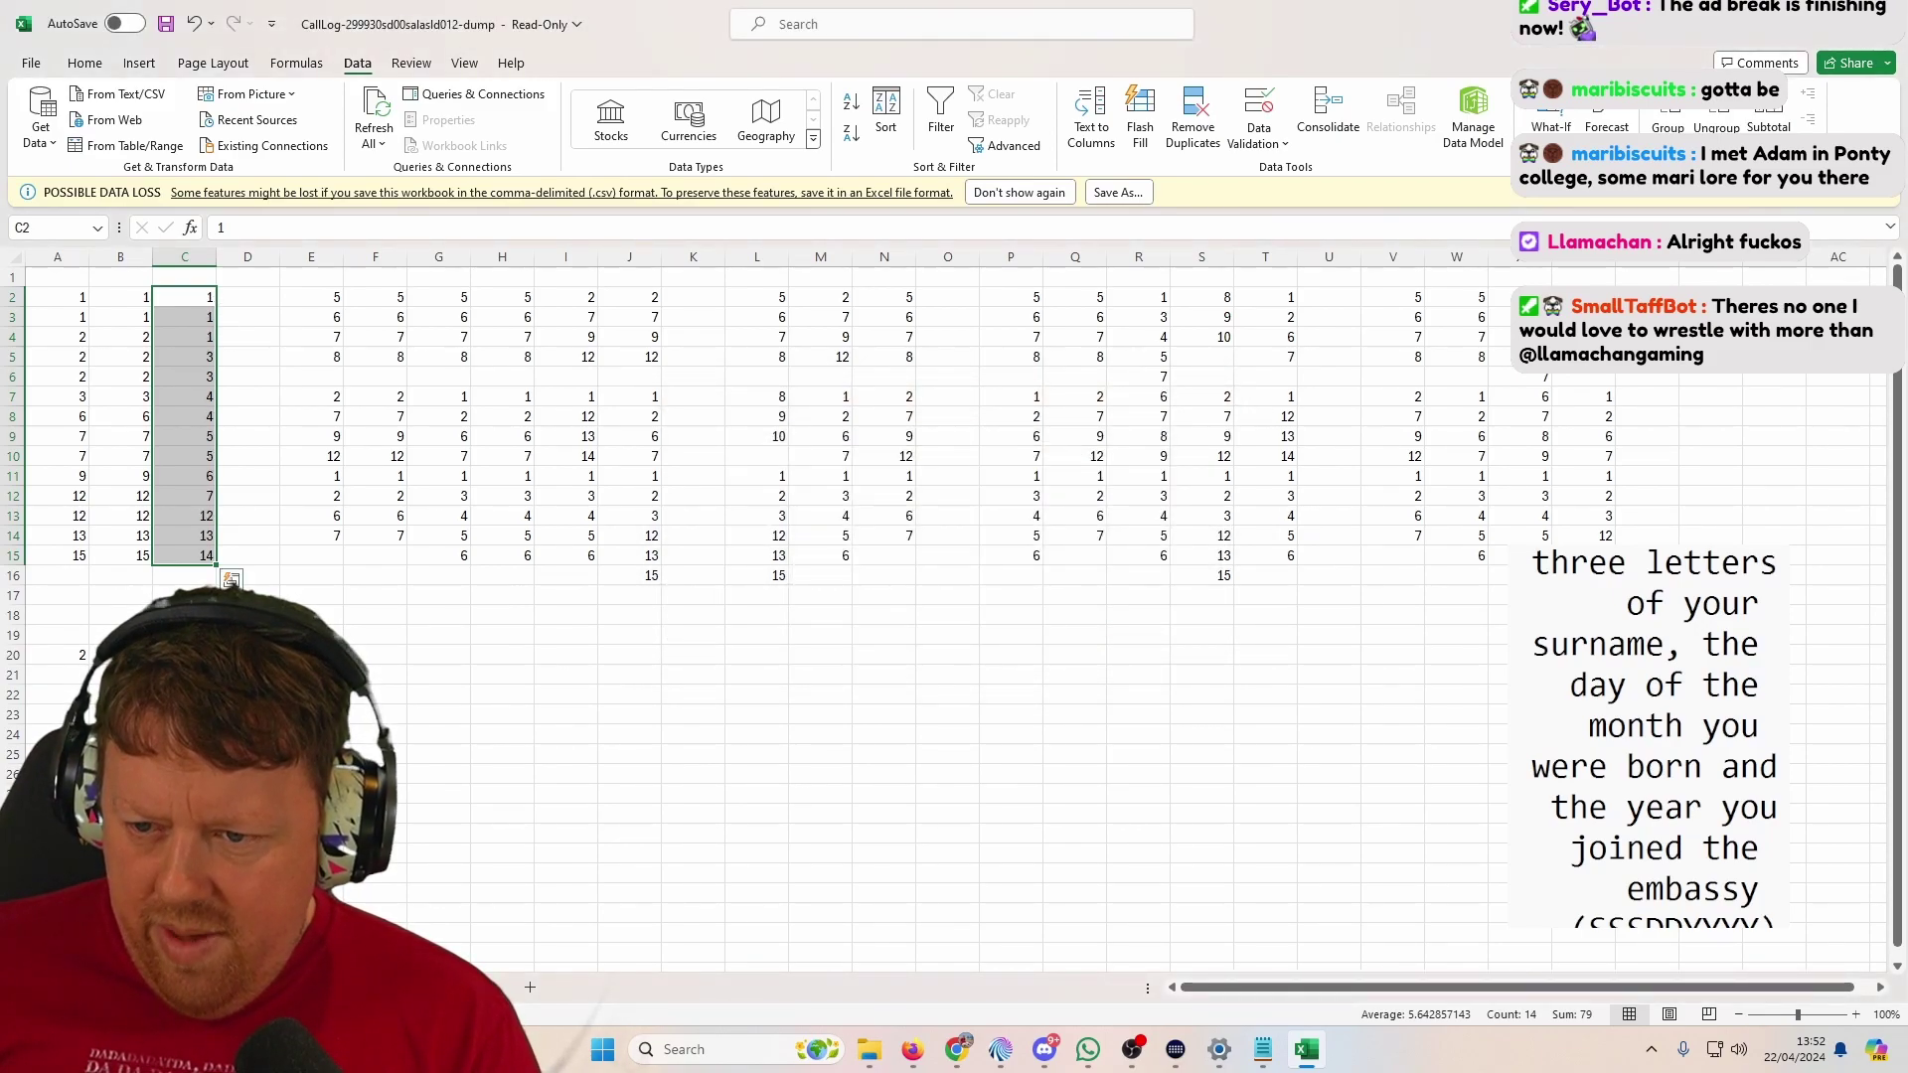
click(185, 655)
text(1)
key(Tab)
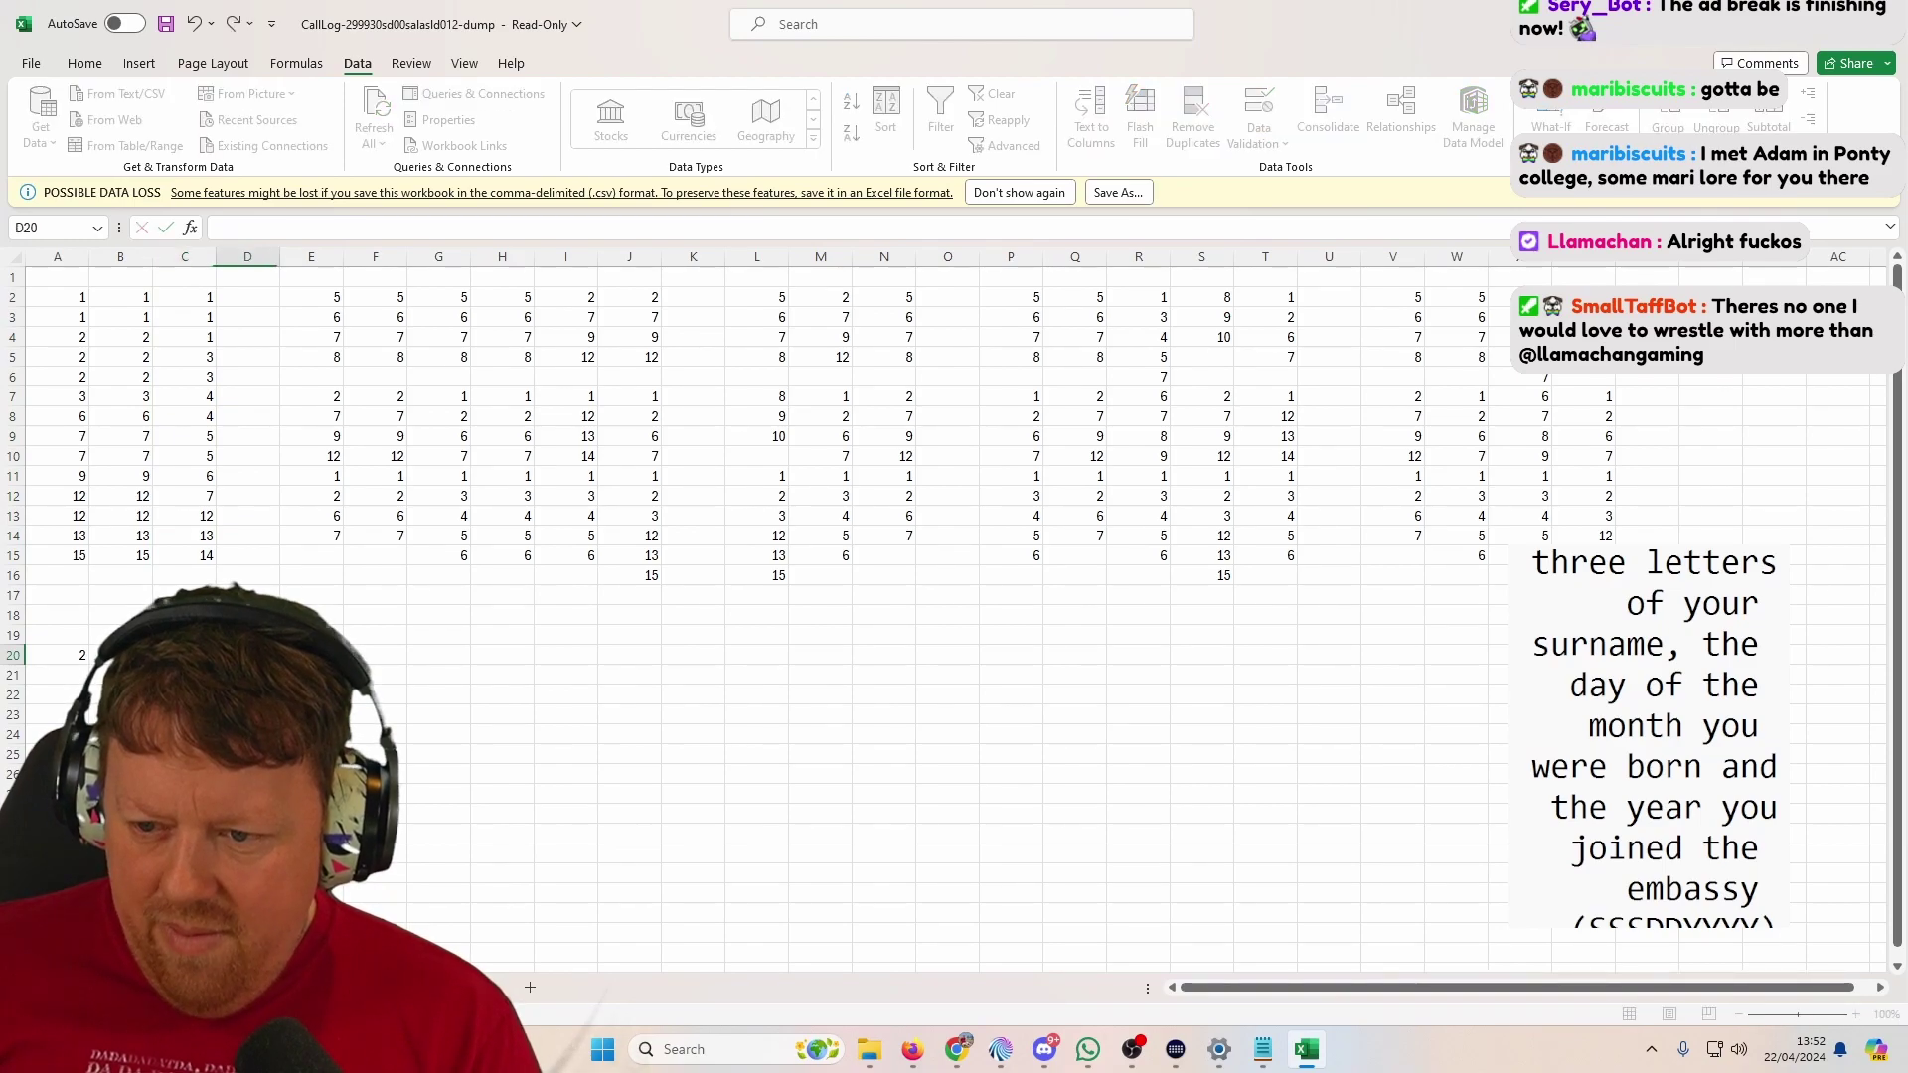
Step: Sort column E's numbers ascending on their own and enter 7 in E20
drag(326, 300, 331, 542)
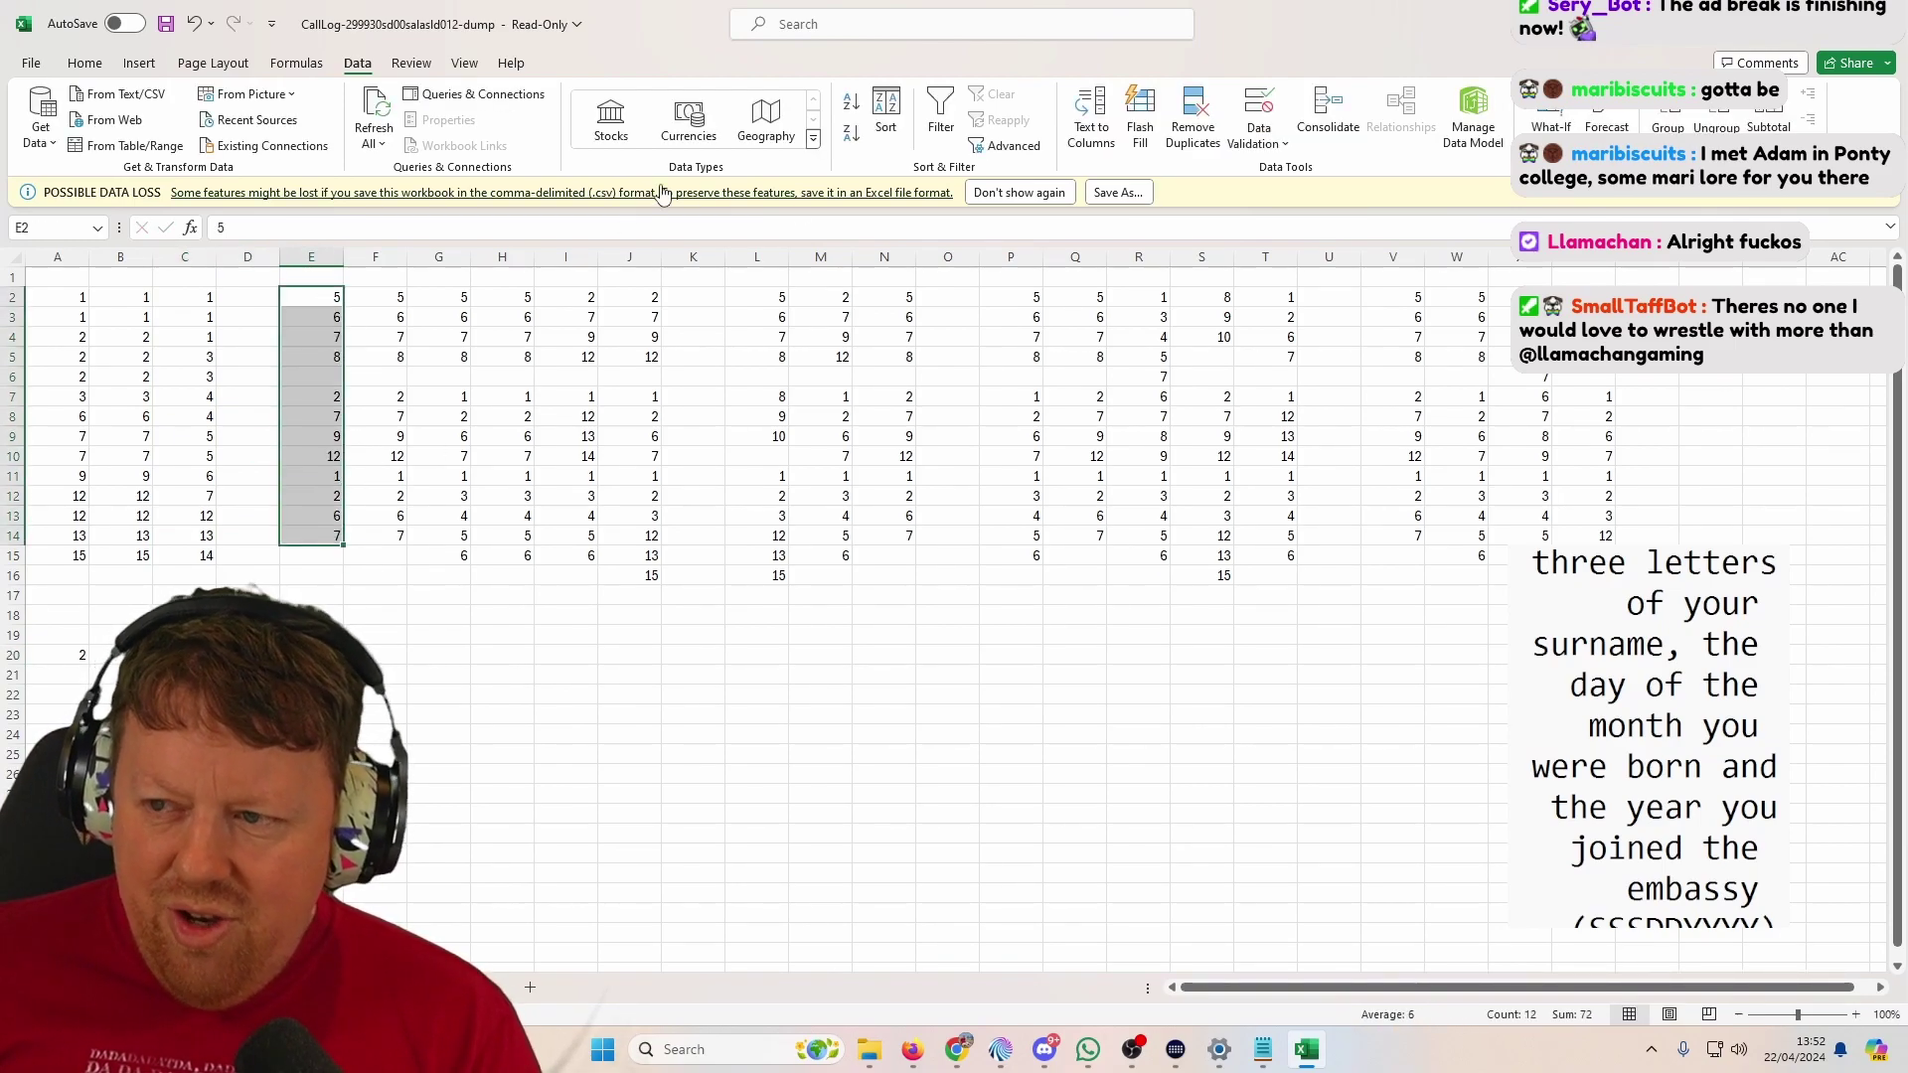
click(899, 137)
click(954, 541)
click(1012, 566)
click(386, 418)
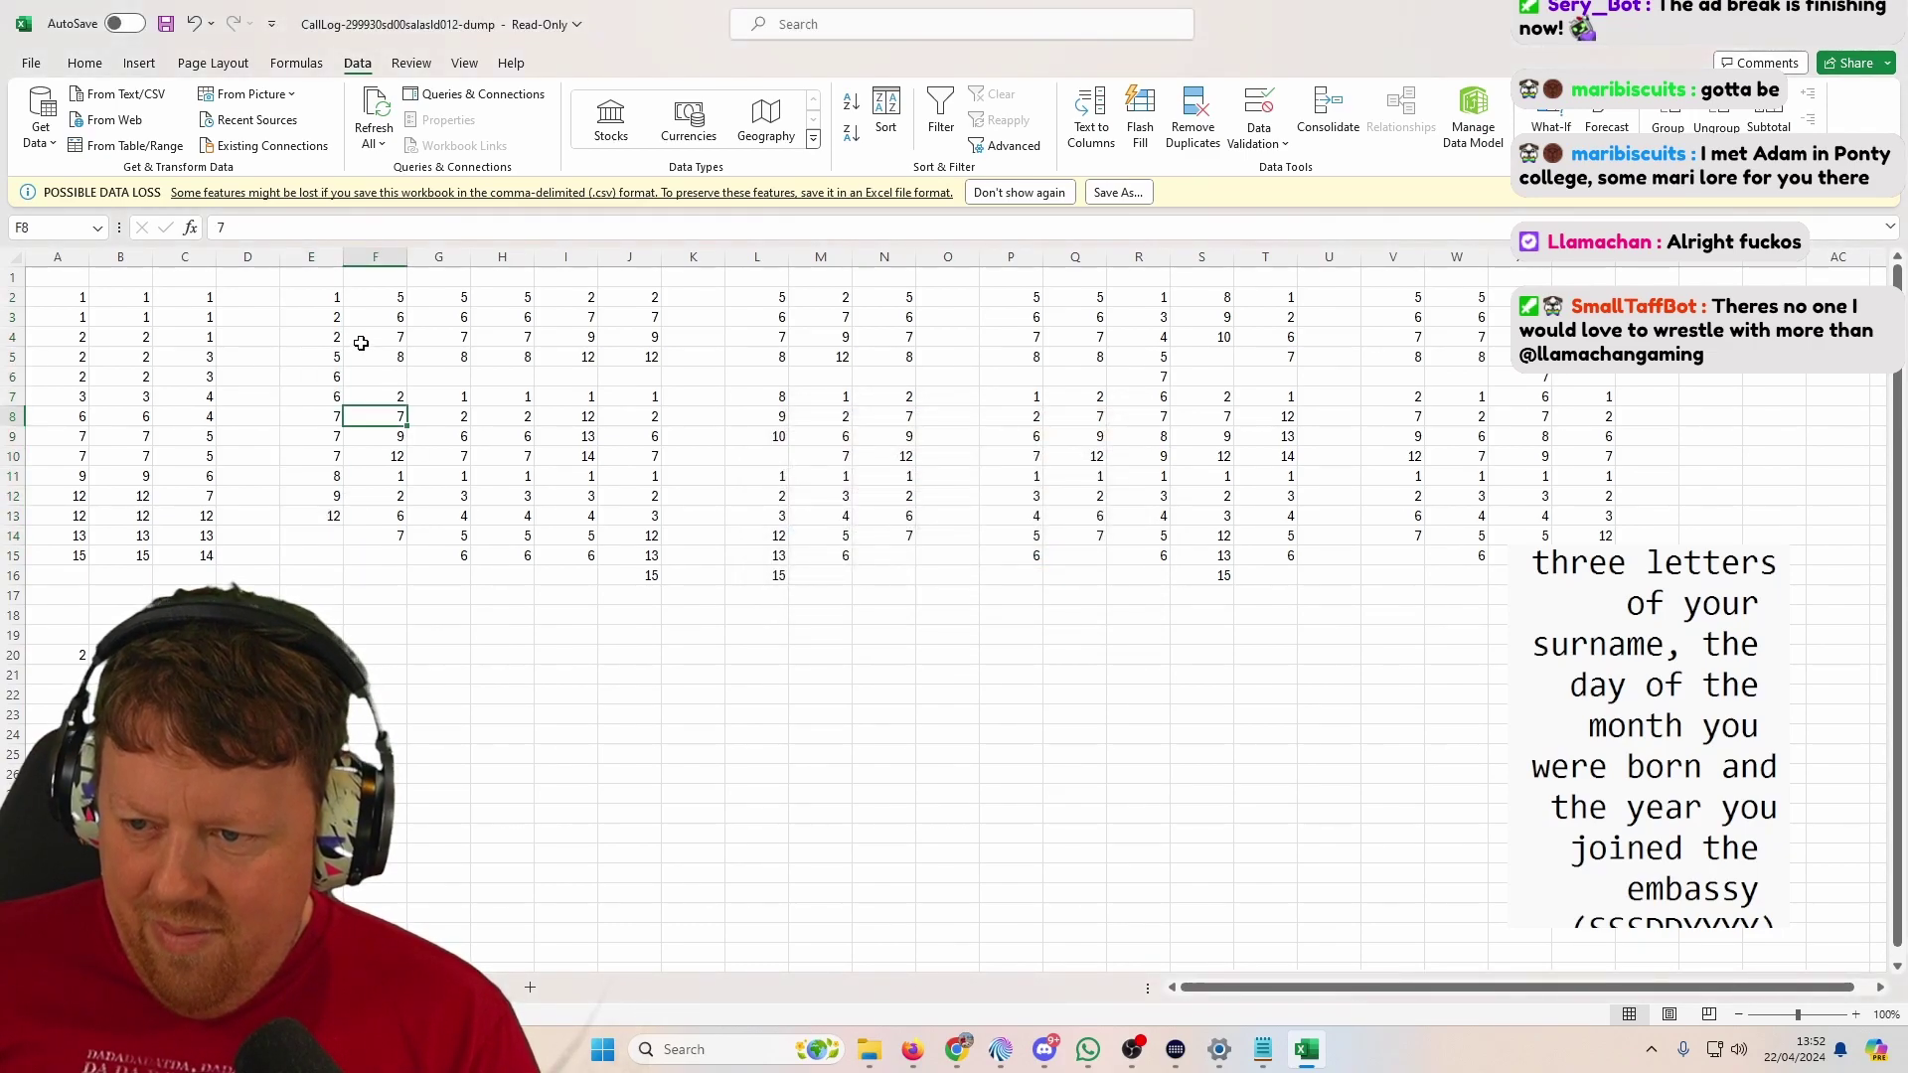
click(315, 657)
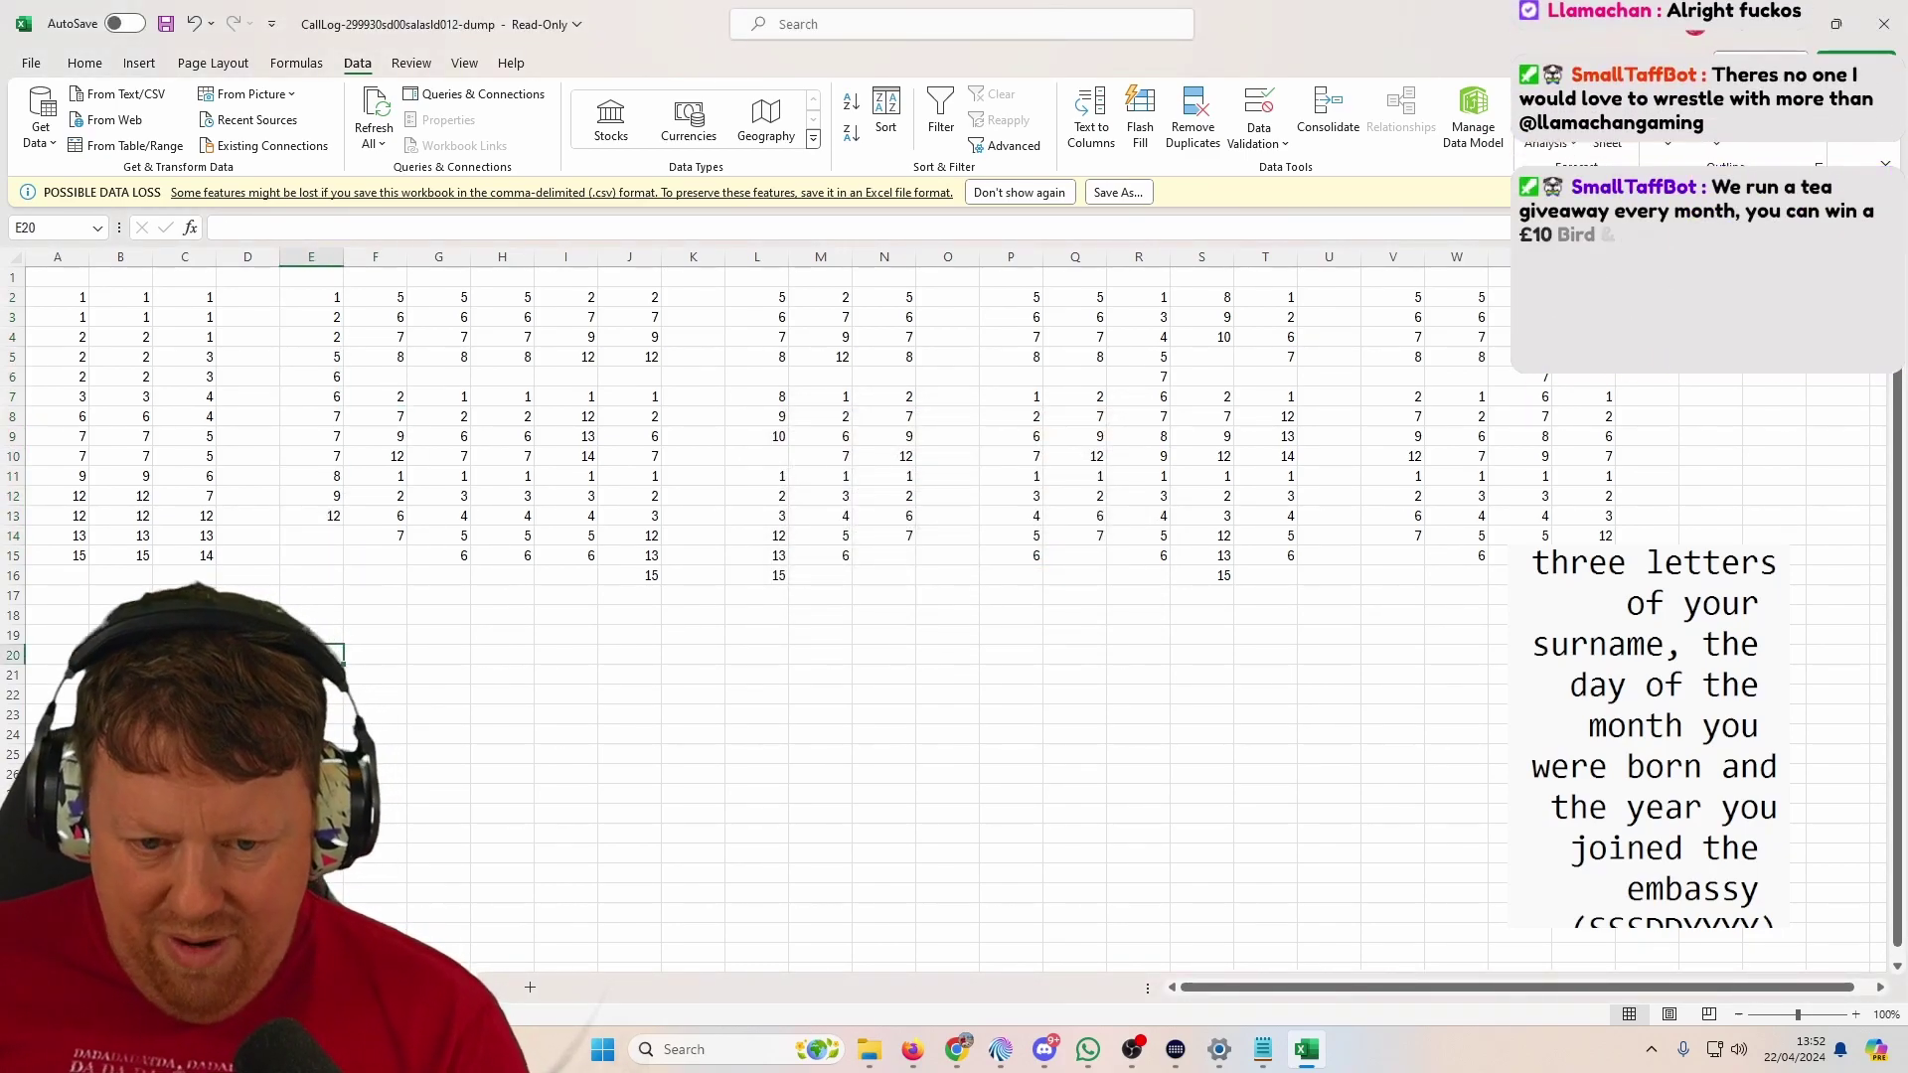
text(7)
Step: Sort column F's list ascending without expanding the selection, with 7 noted in F20
click(383, 438)
drag(388, 297, 403, 541)
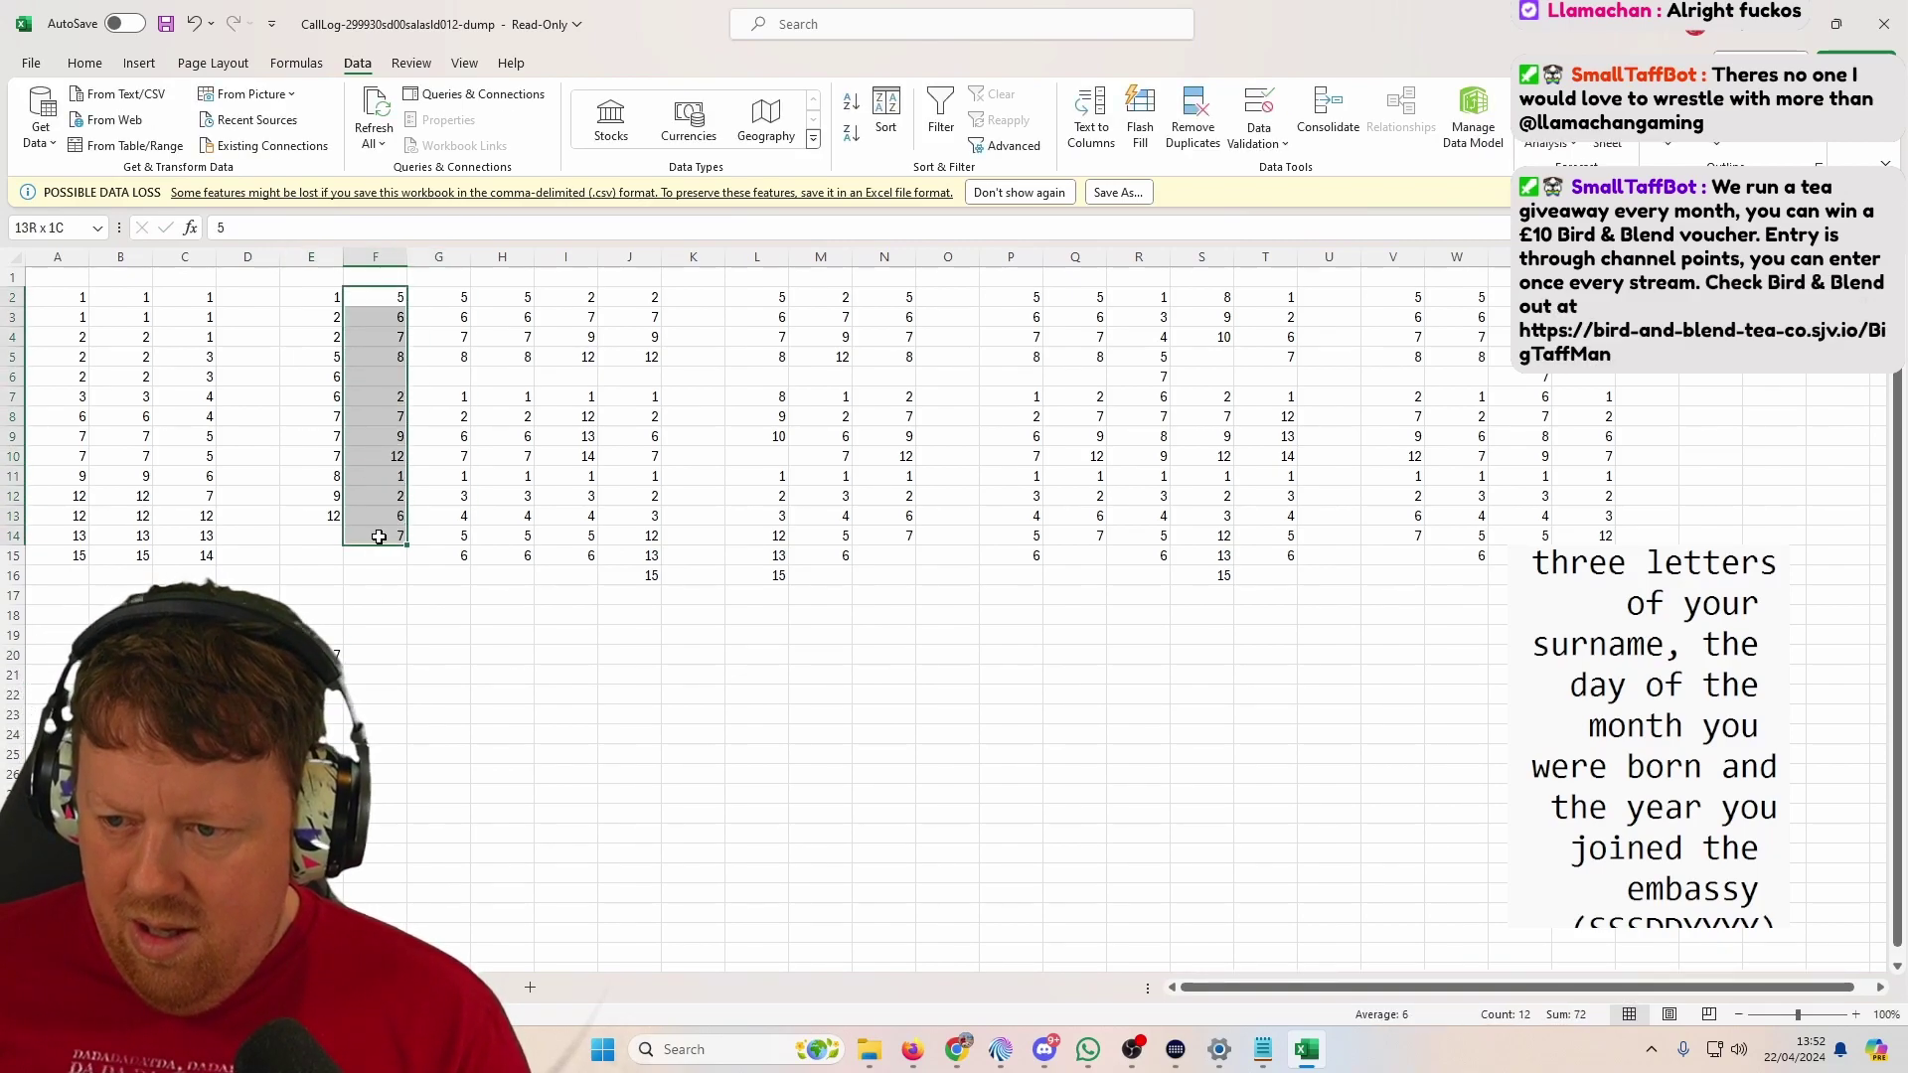
click(885, 114)
click(887, 531)
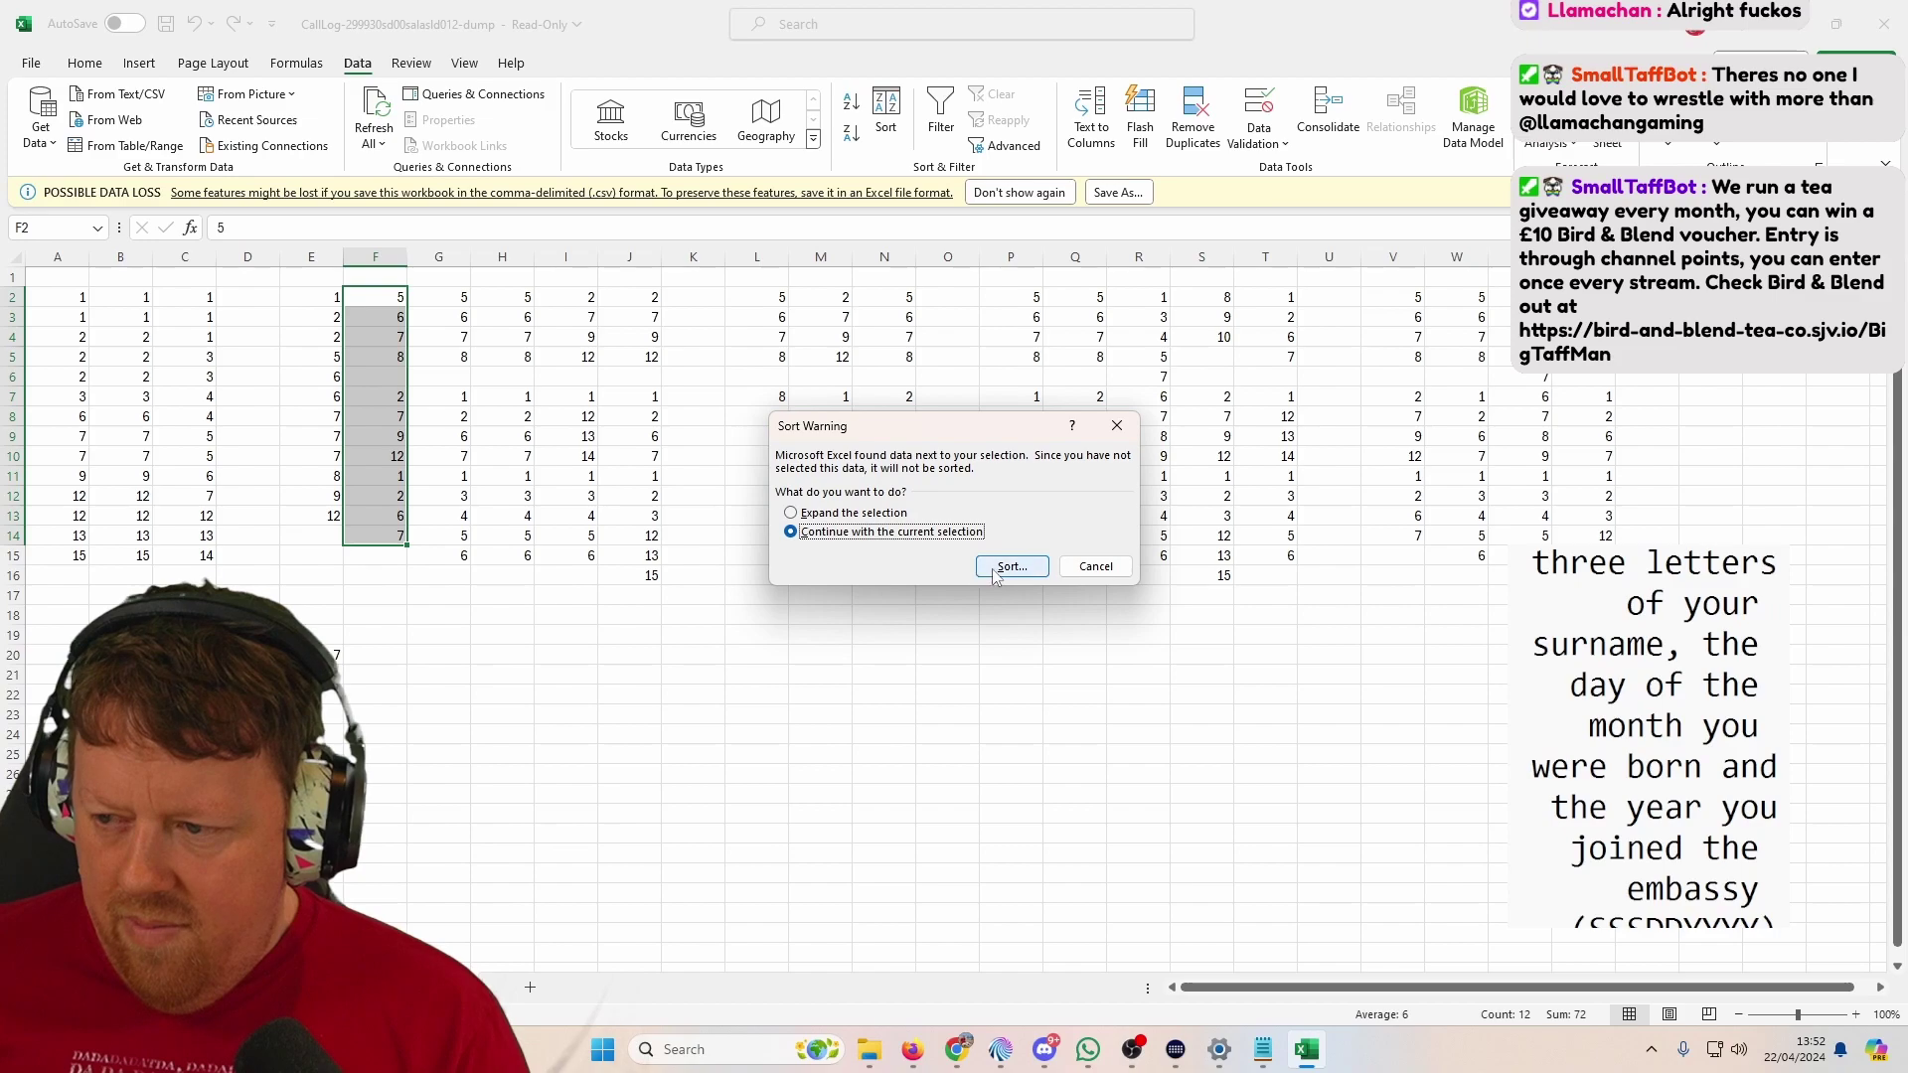
click(1008, 564)
click(1117, 630)
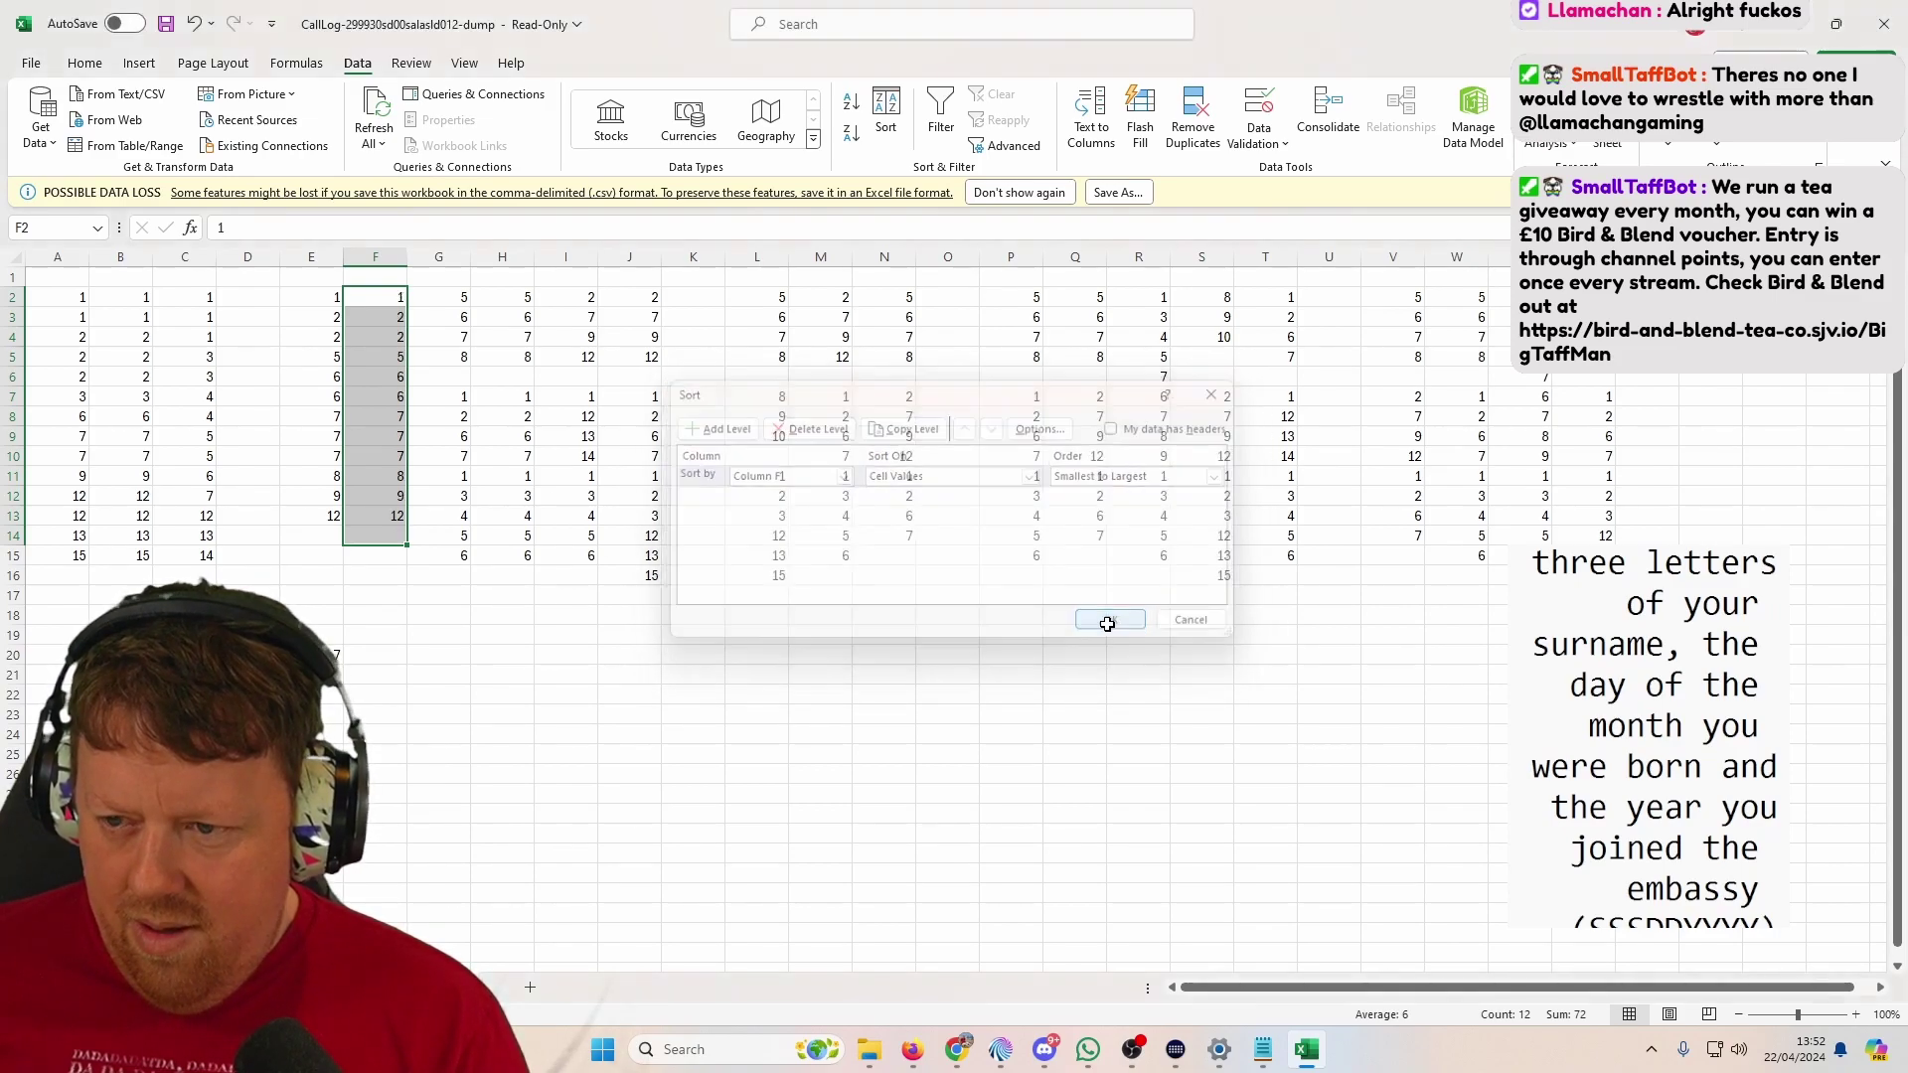
click(377, 654)
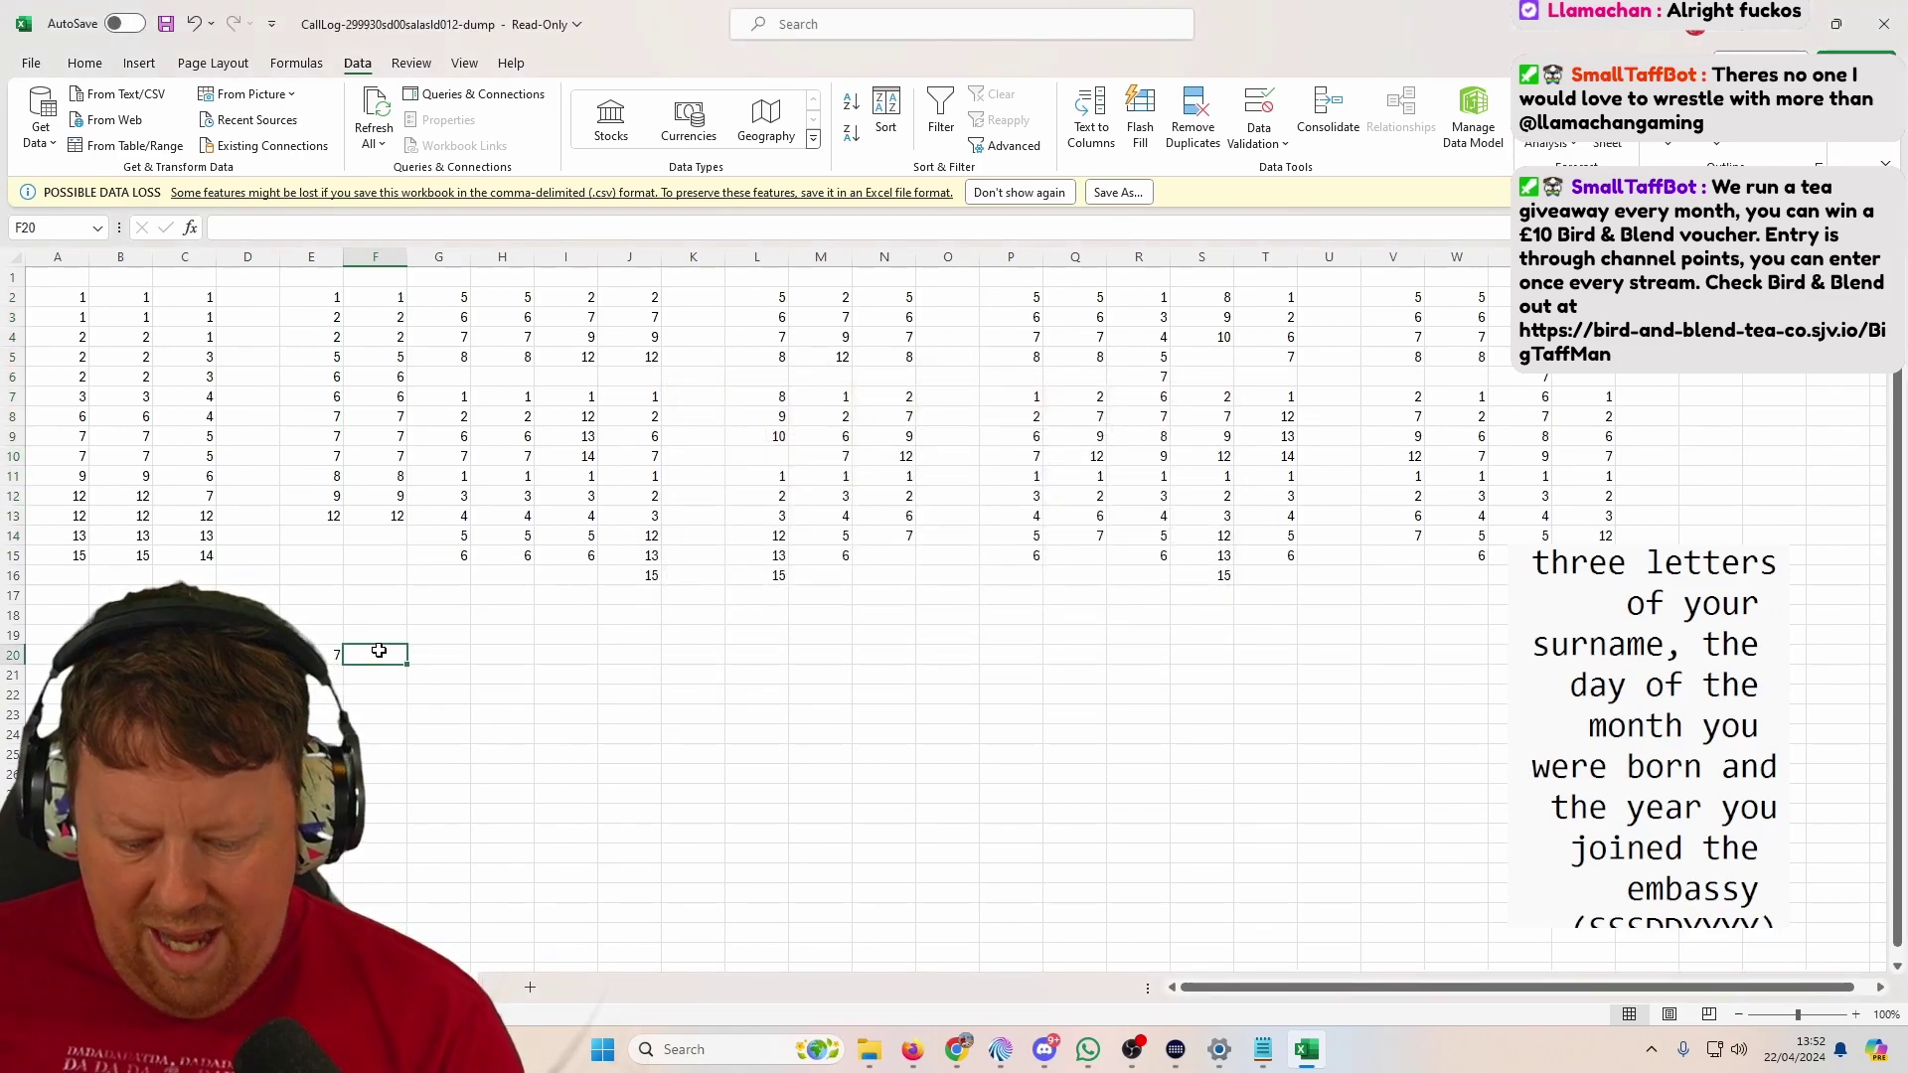
Step: Sort column G's numbers ascending on their own and enter 6 in G20
drag(443, 297, 465, 558)
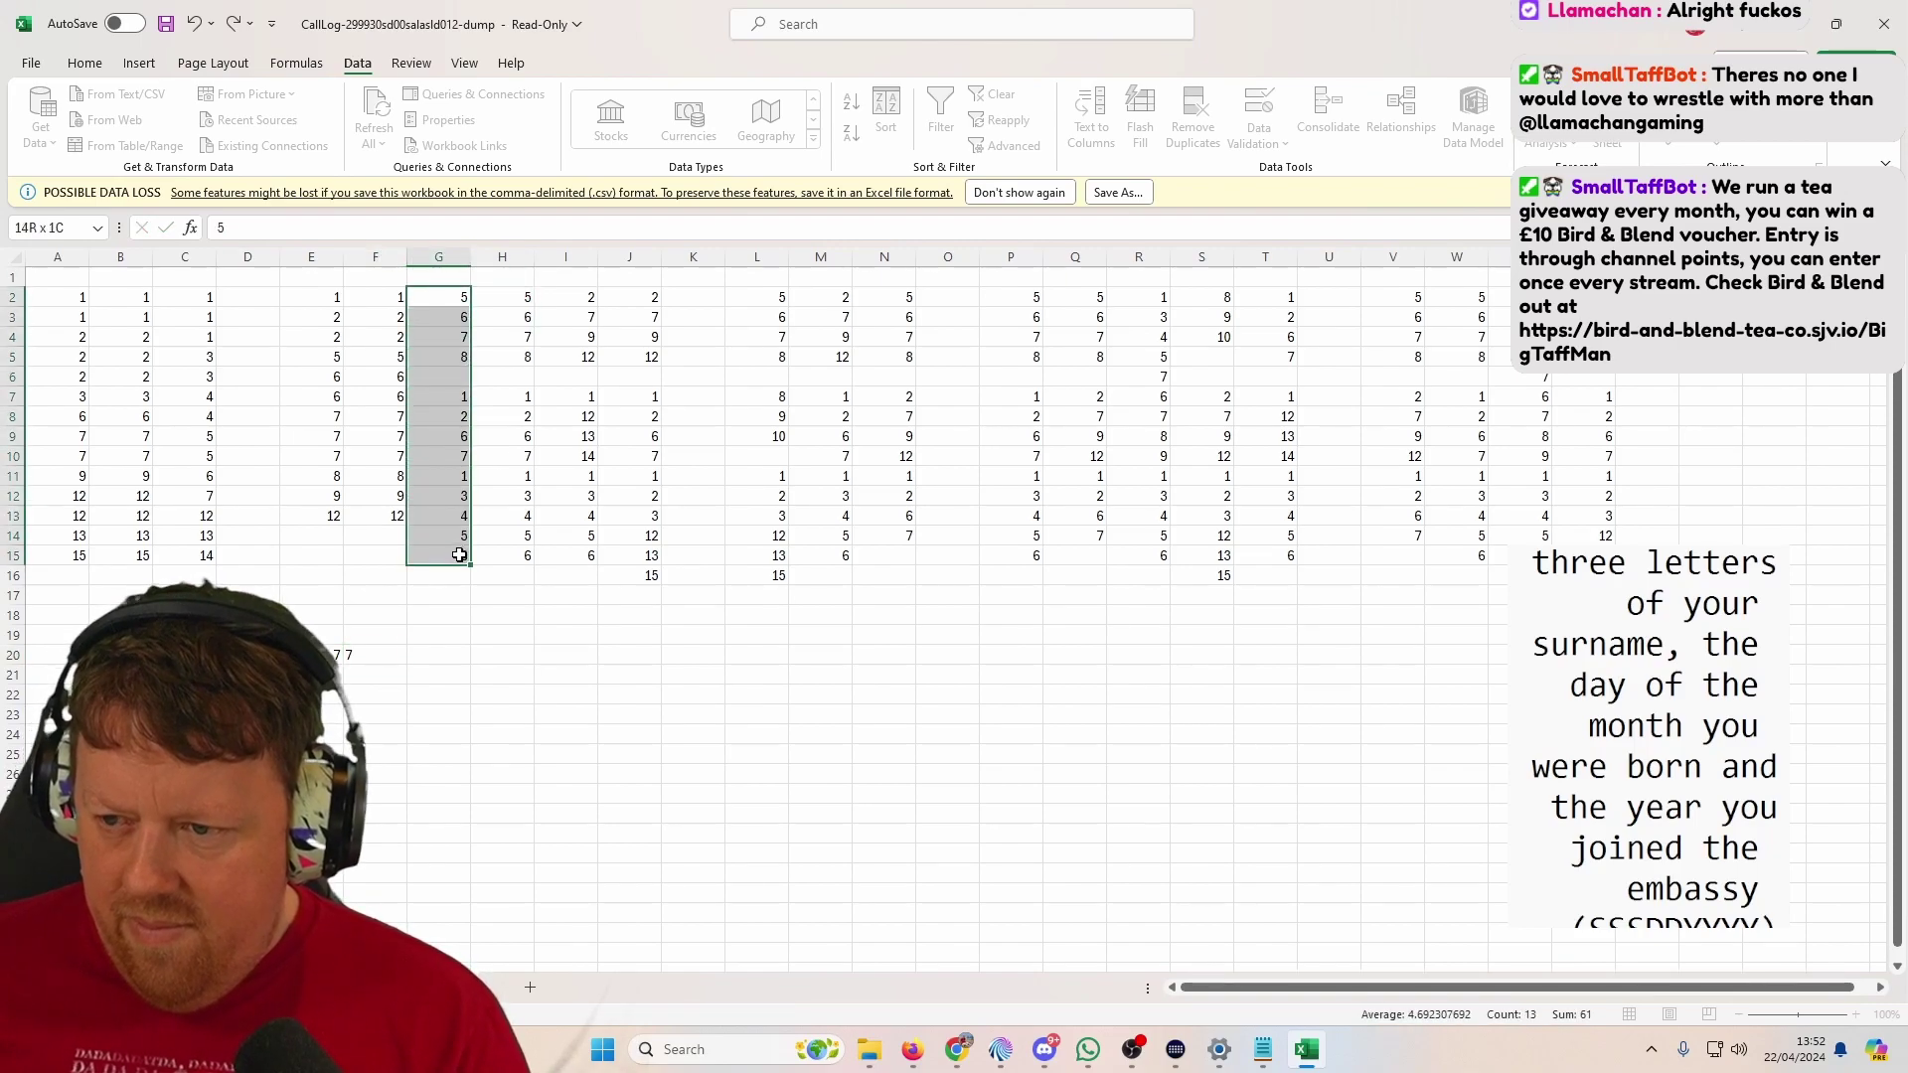
click(885, 114)
click(869, 530)
click(1007, 564)
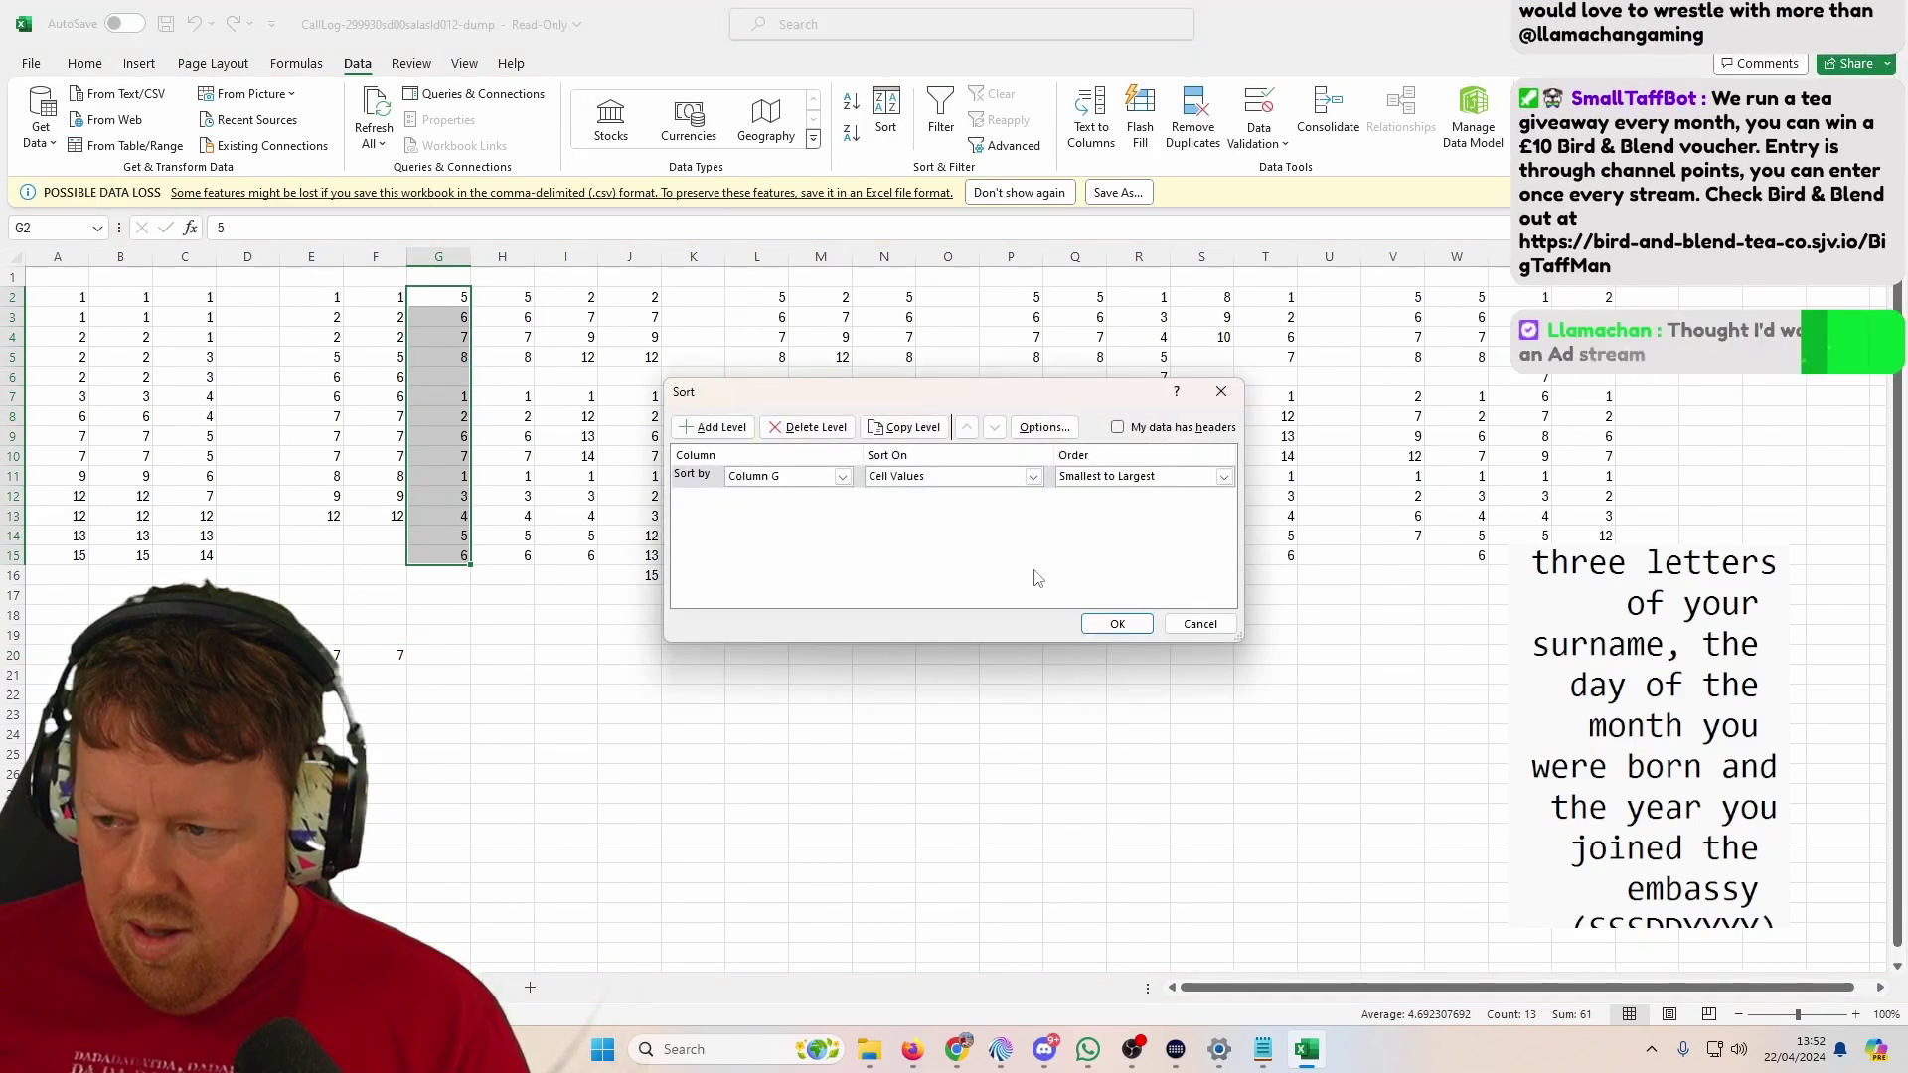
click(1126, 624)
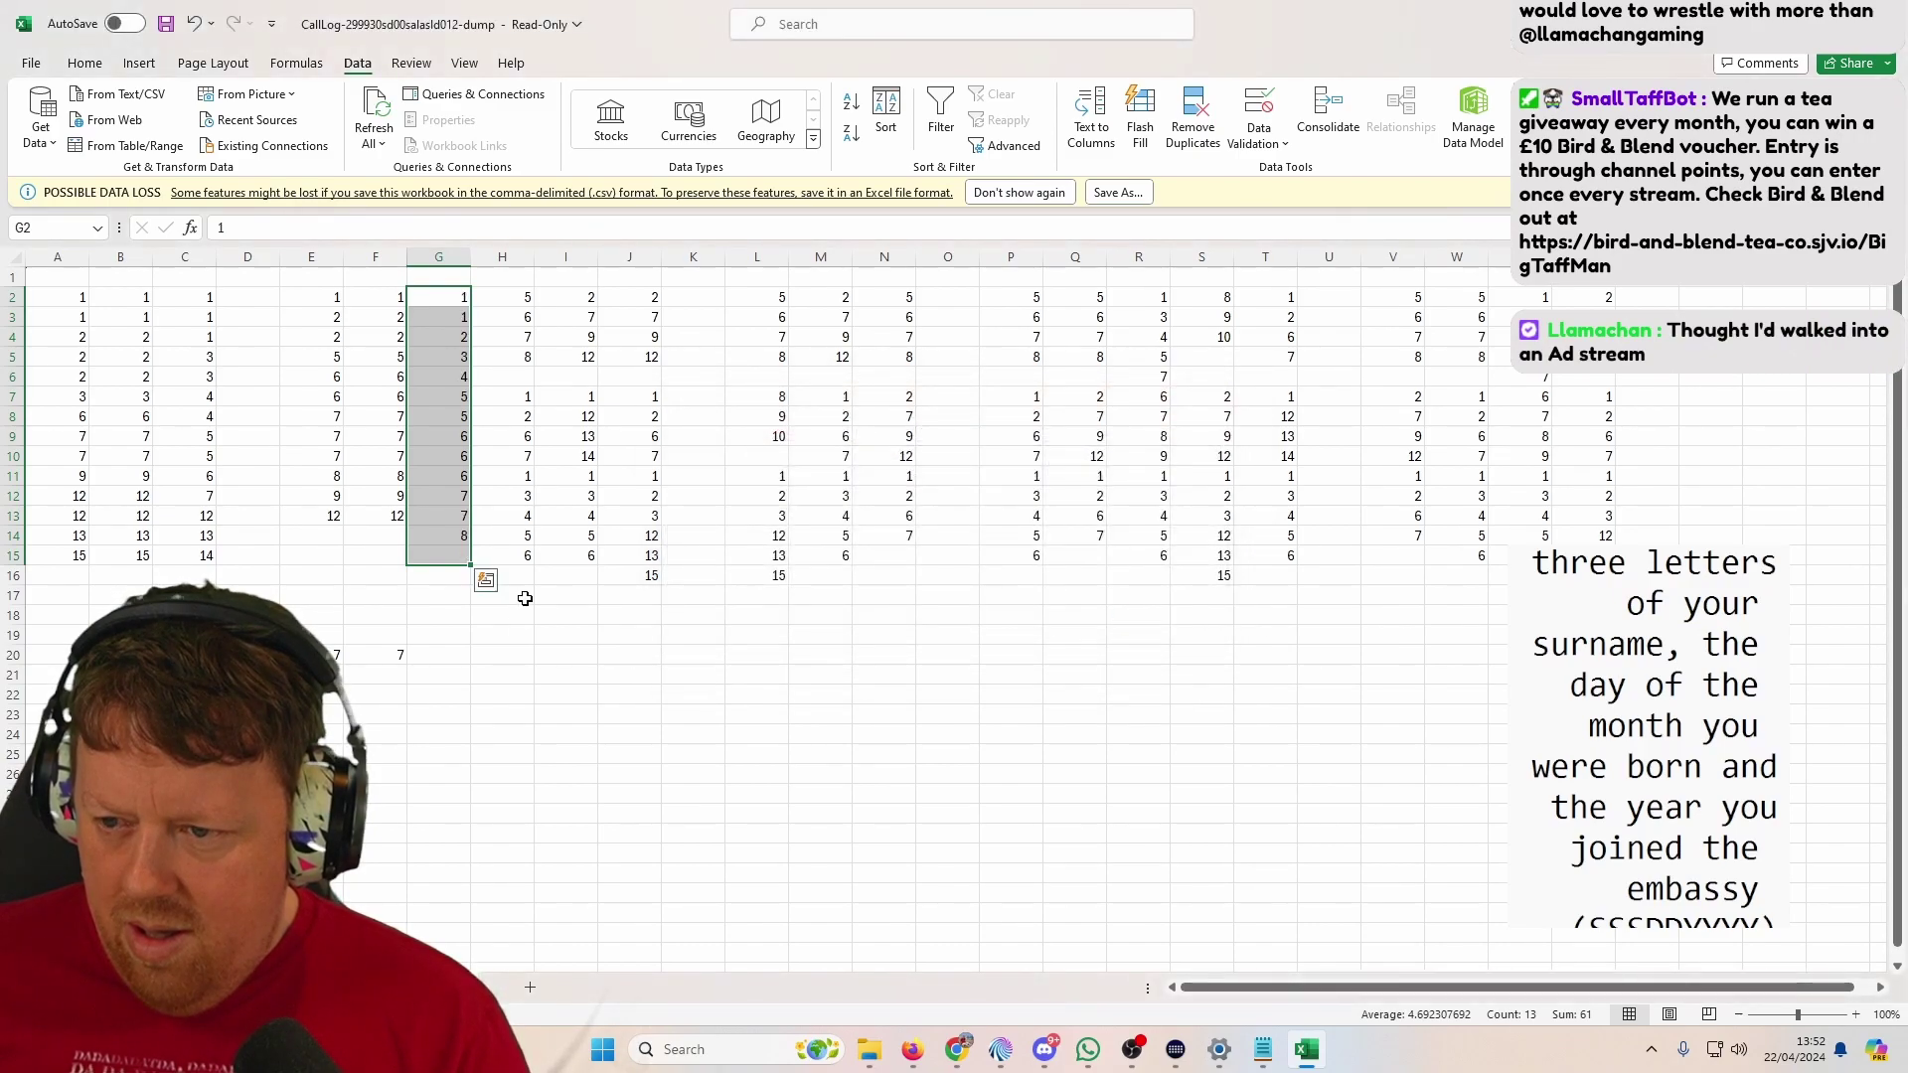
click(438, 655)
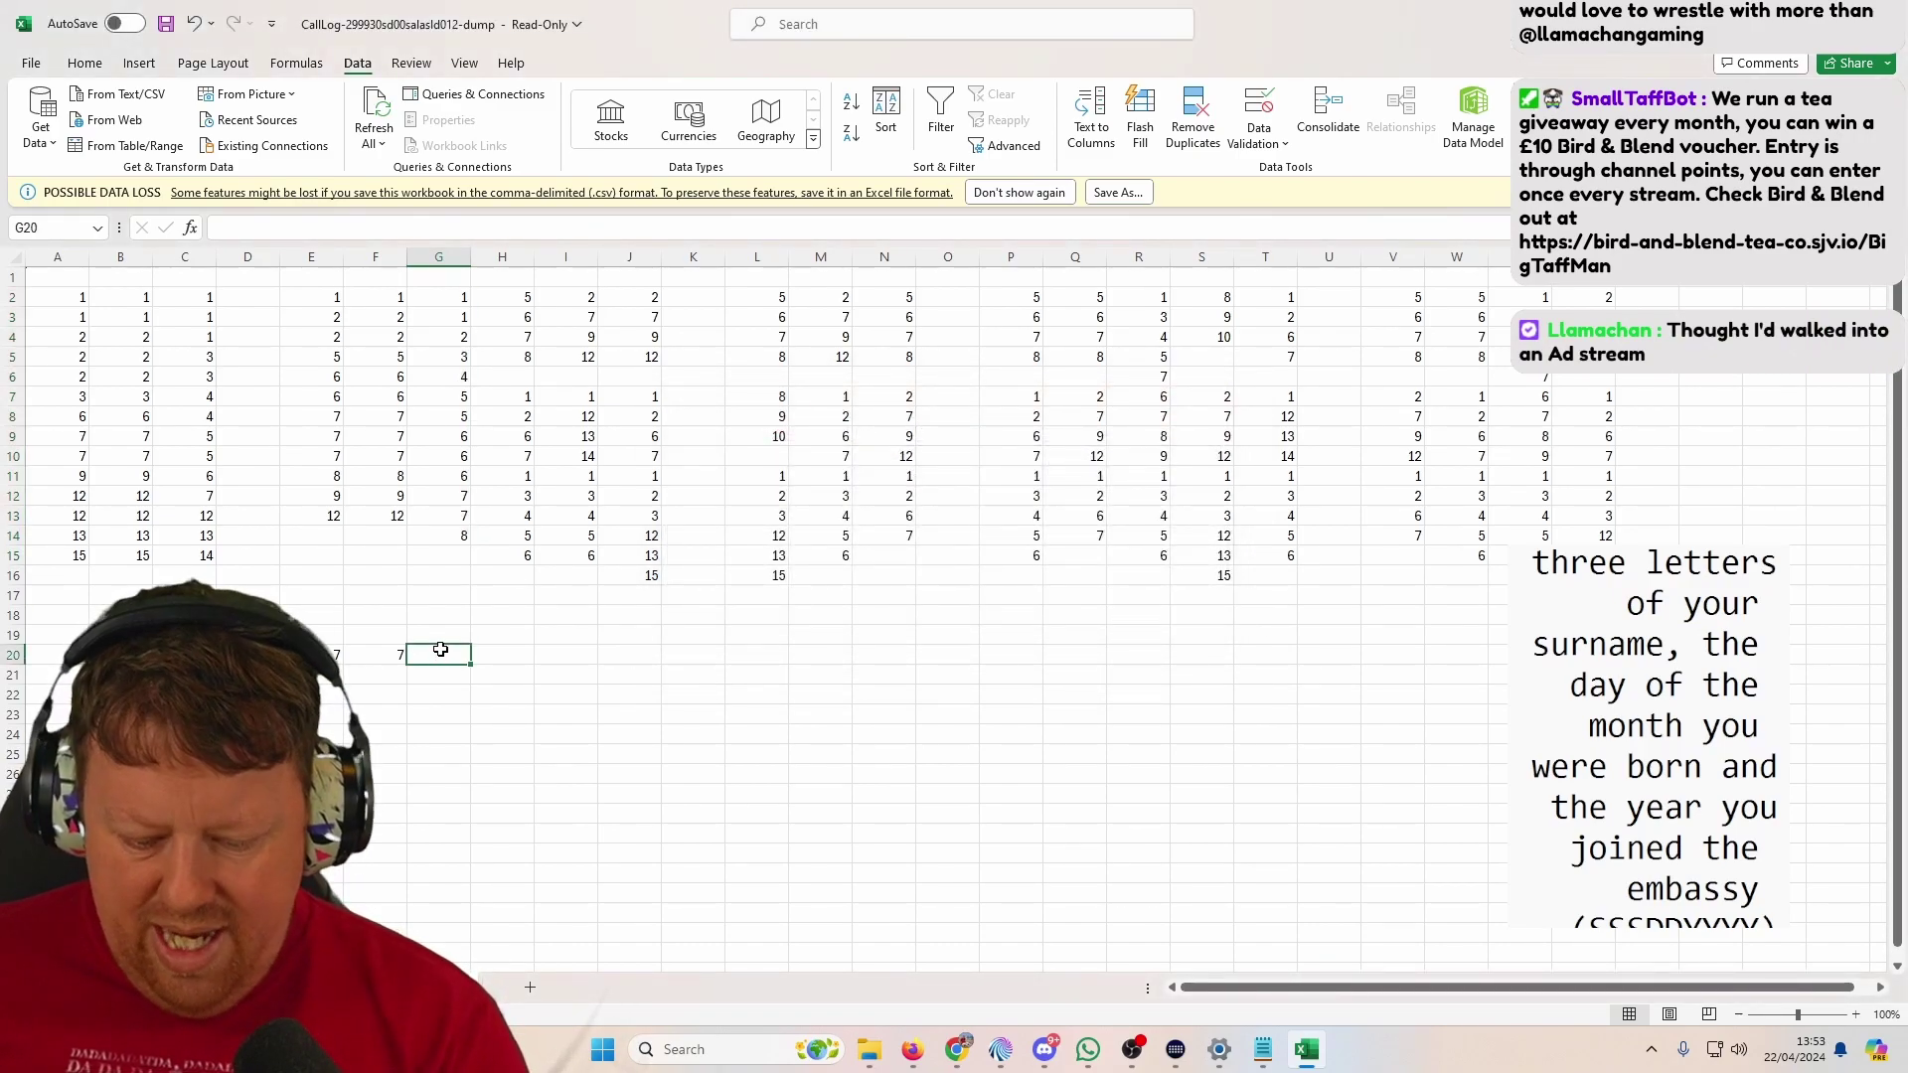
text(6)
click(518, 300)
Step: Sort column H's numbers smallest to largest on their own and record 6 in H20
drag(517, 300, 525, 558)
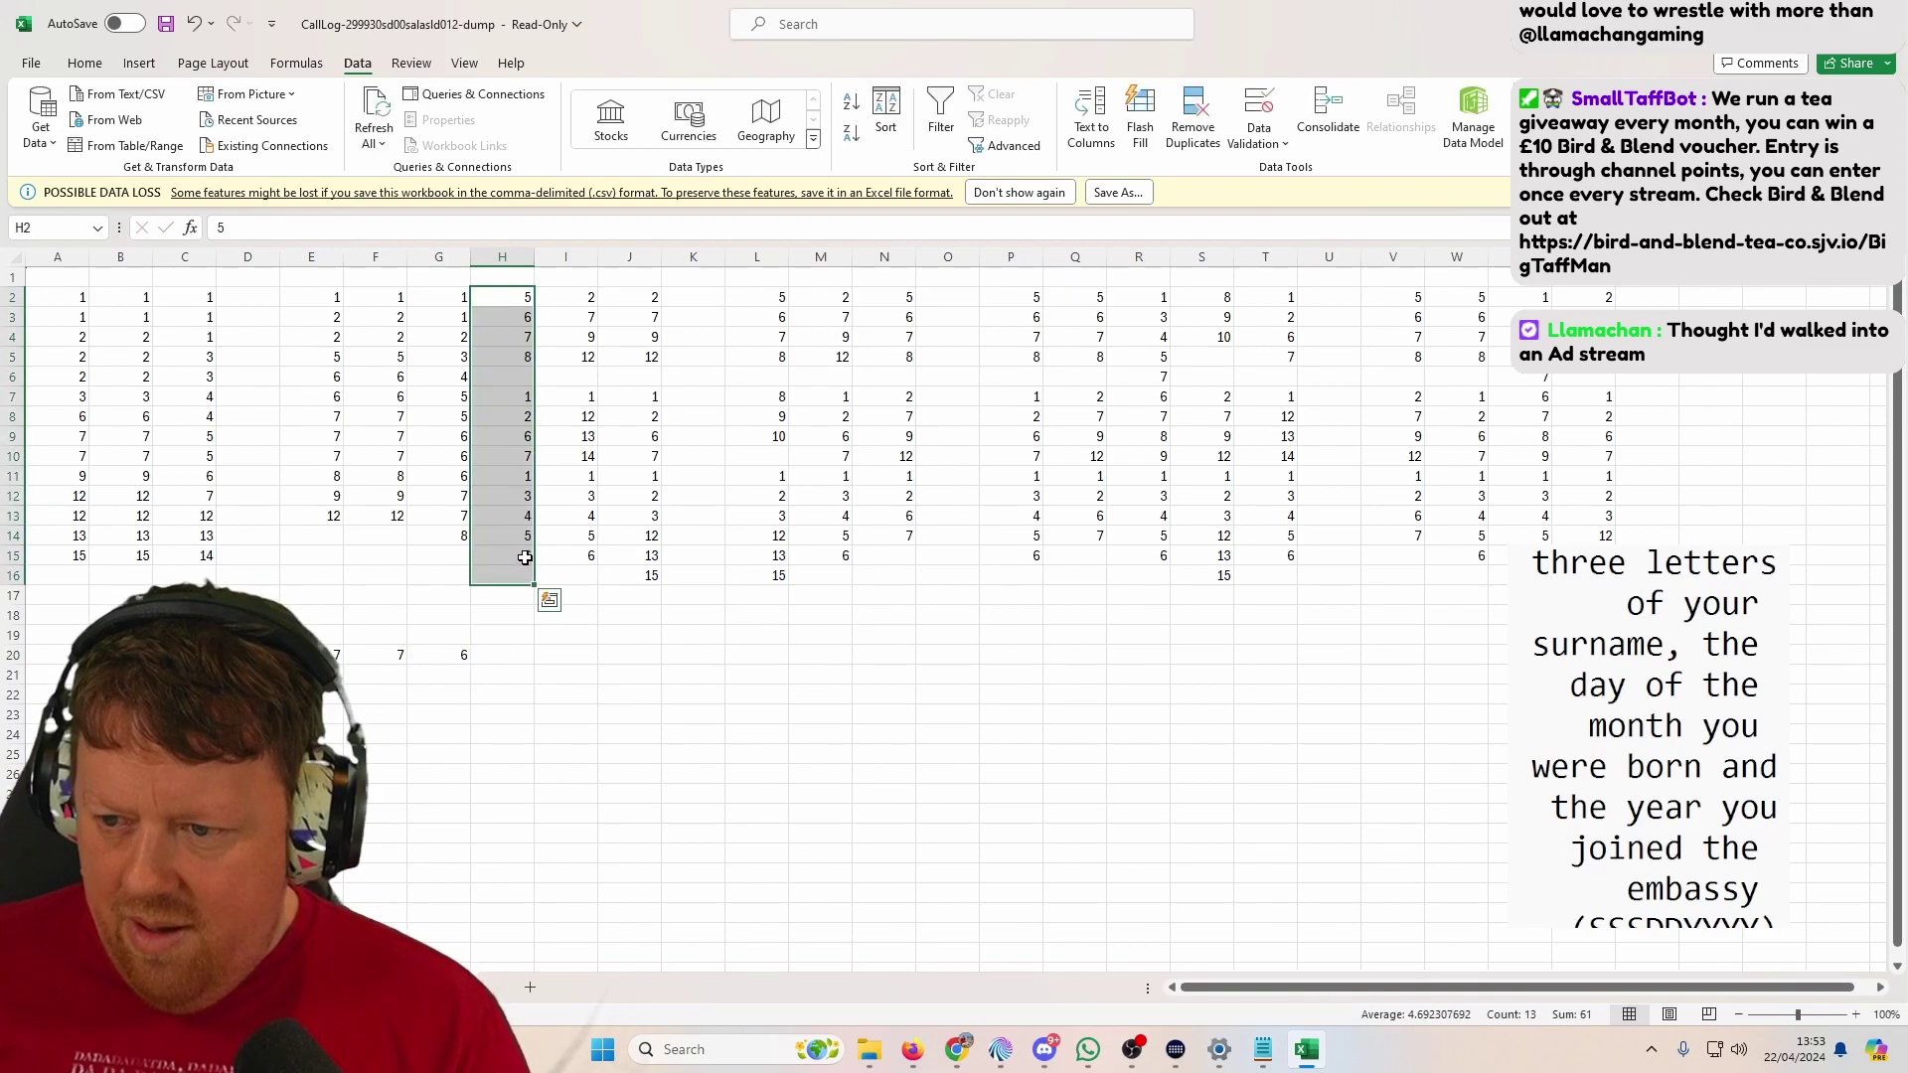
click(886, 111)
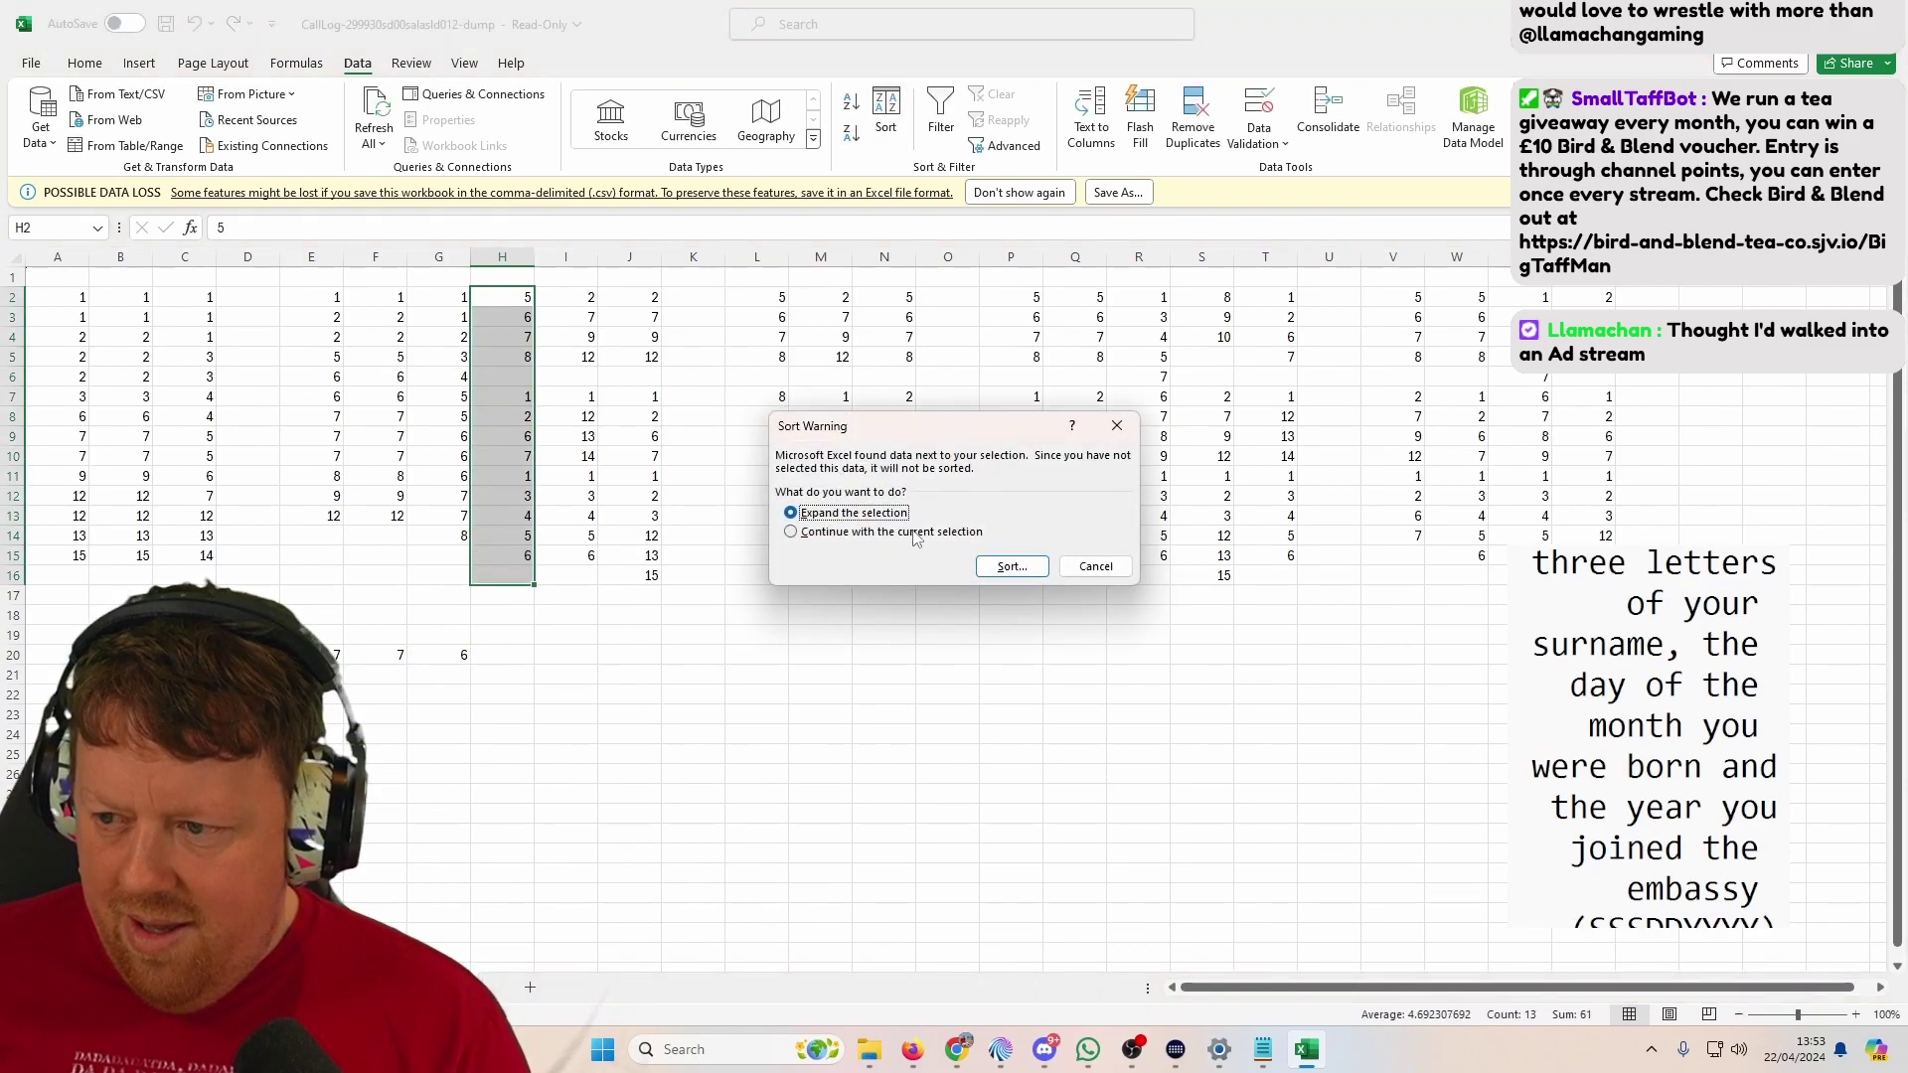
click(795, 531)
click(1010, 566)
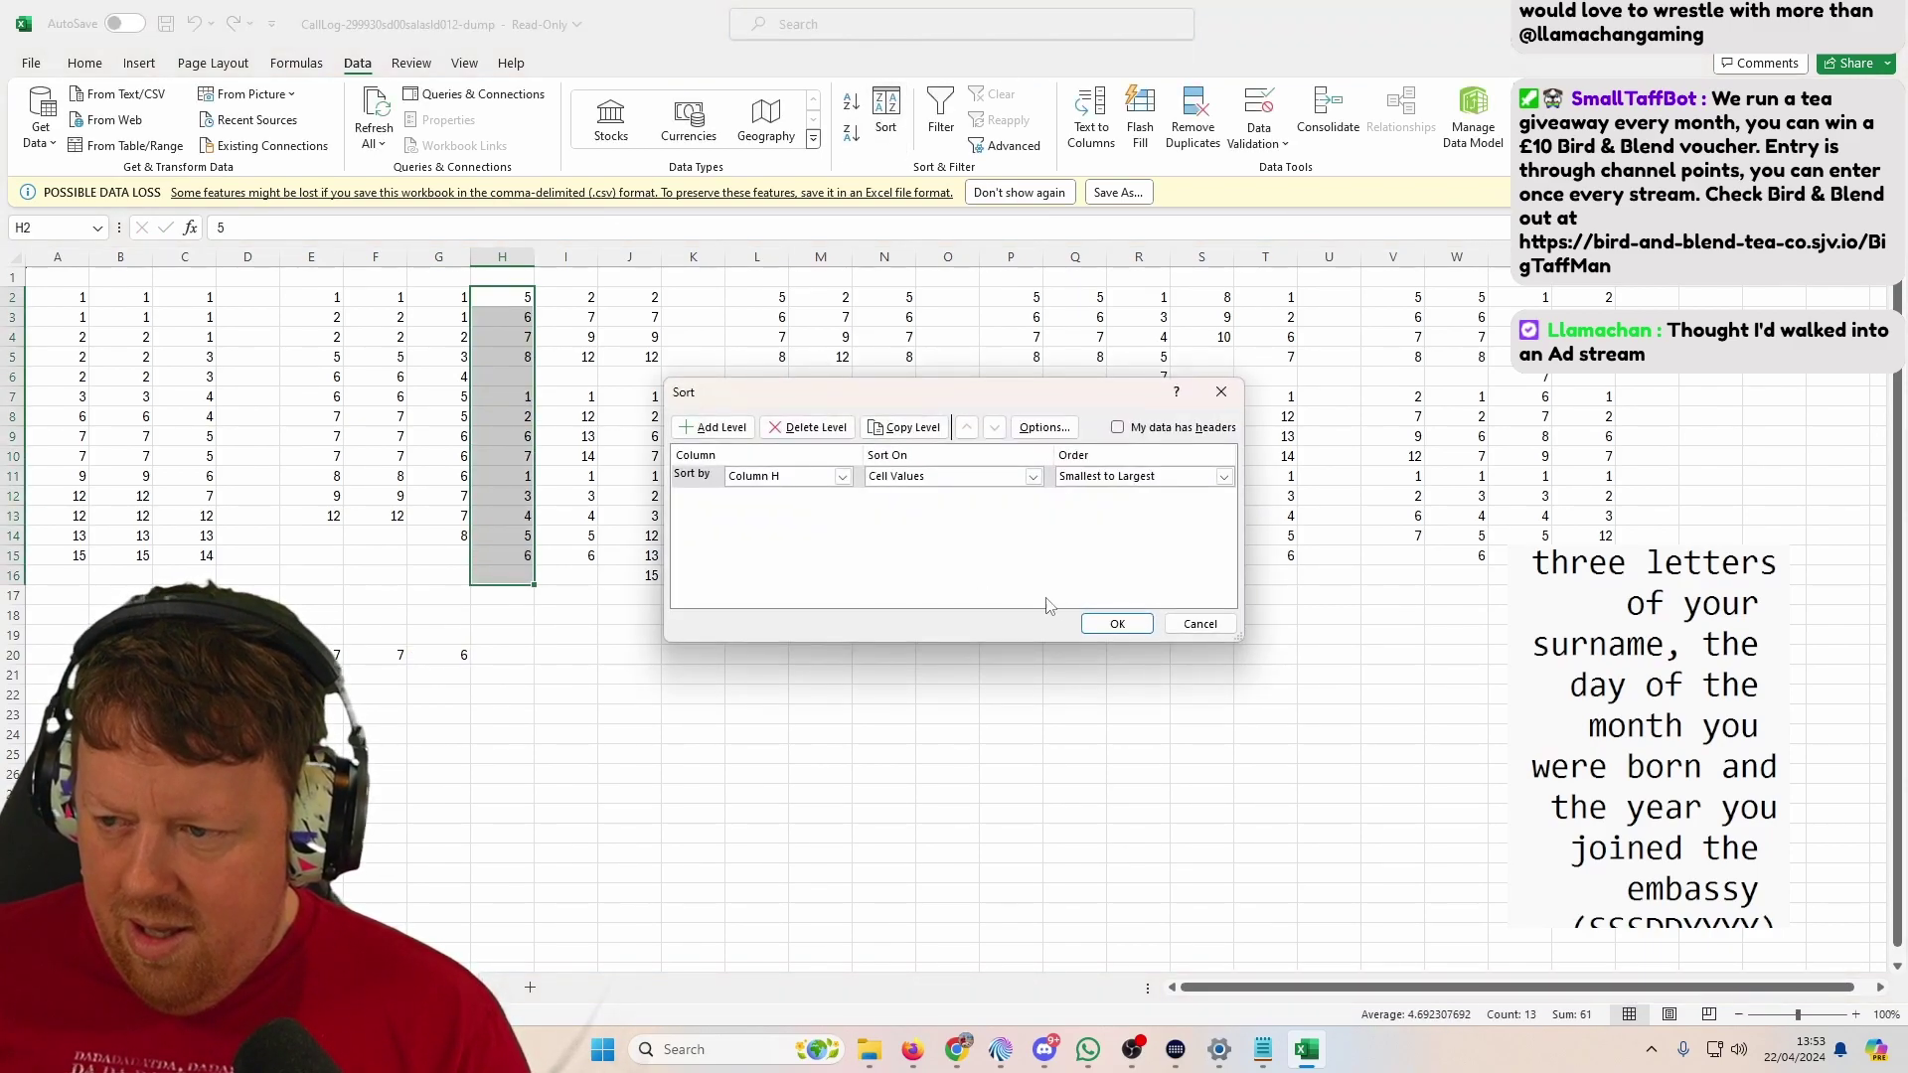
click(1103, 633)
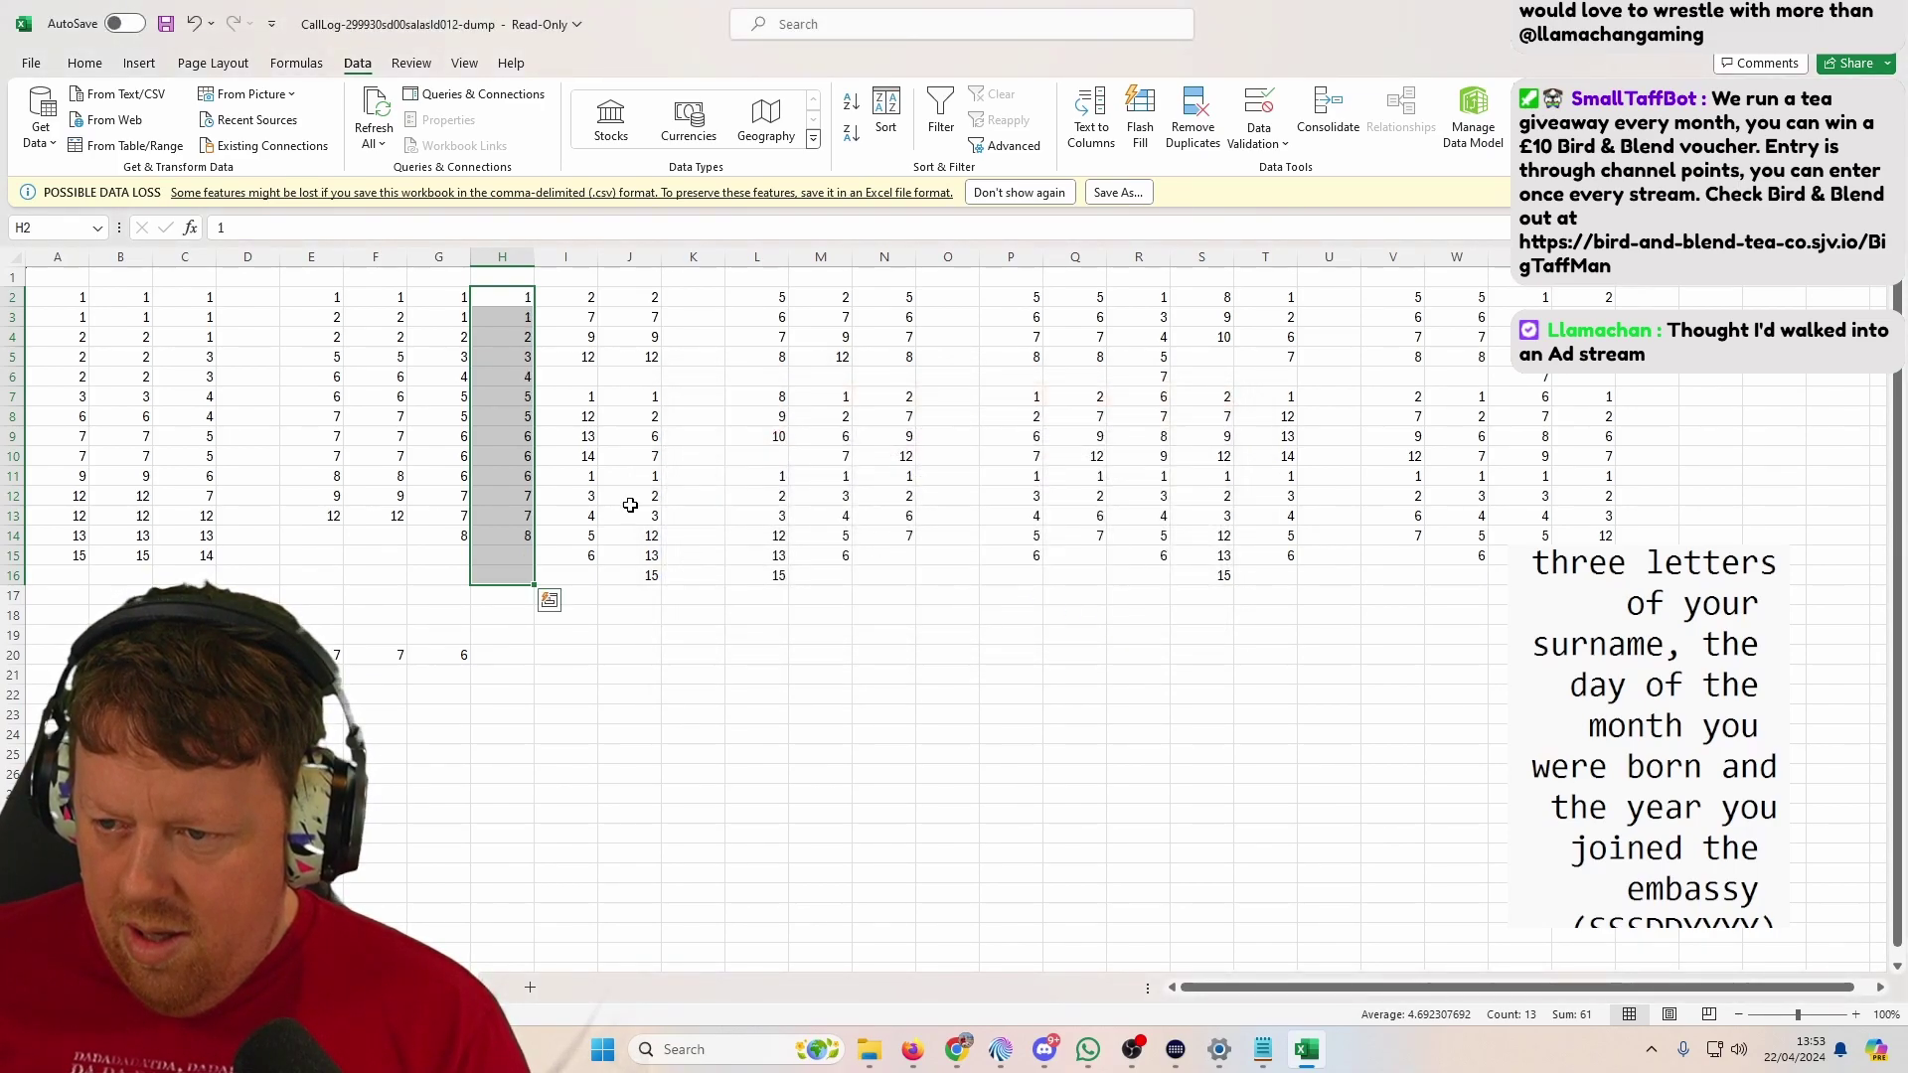
click(505, 652)
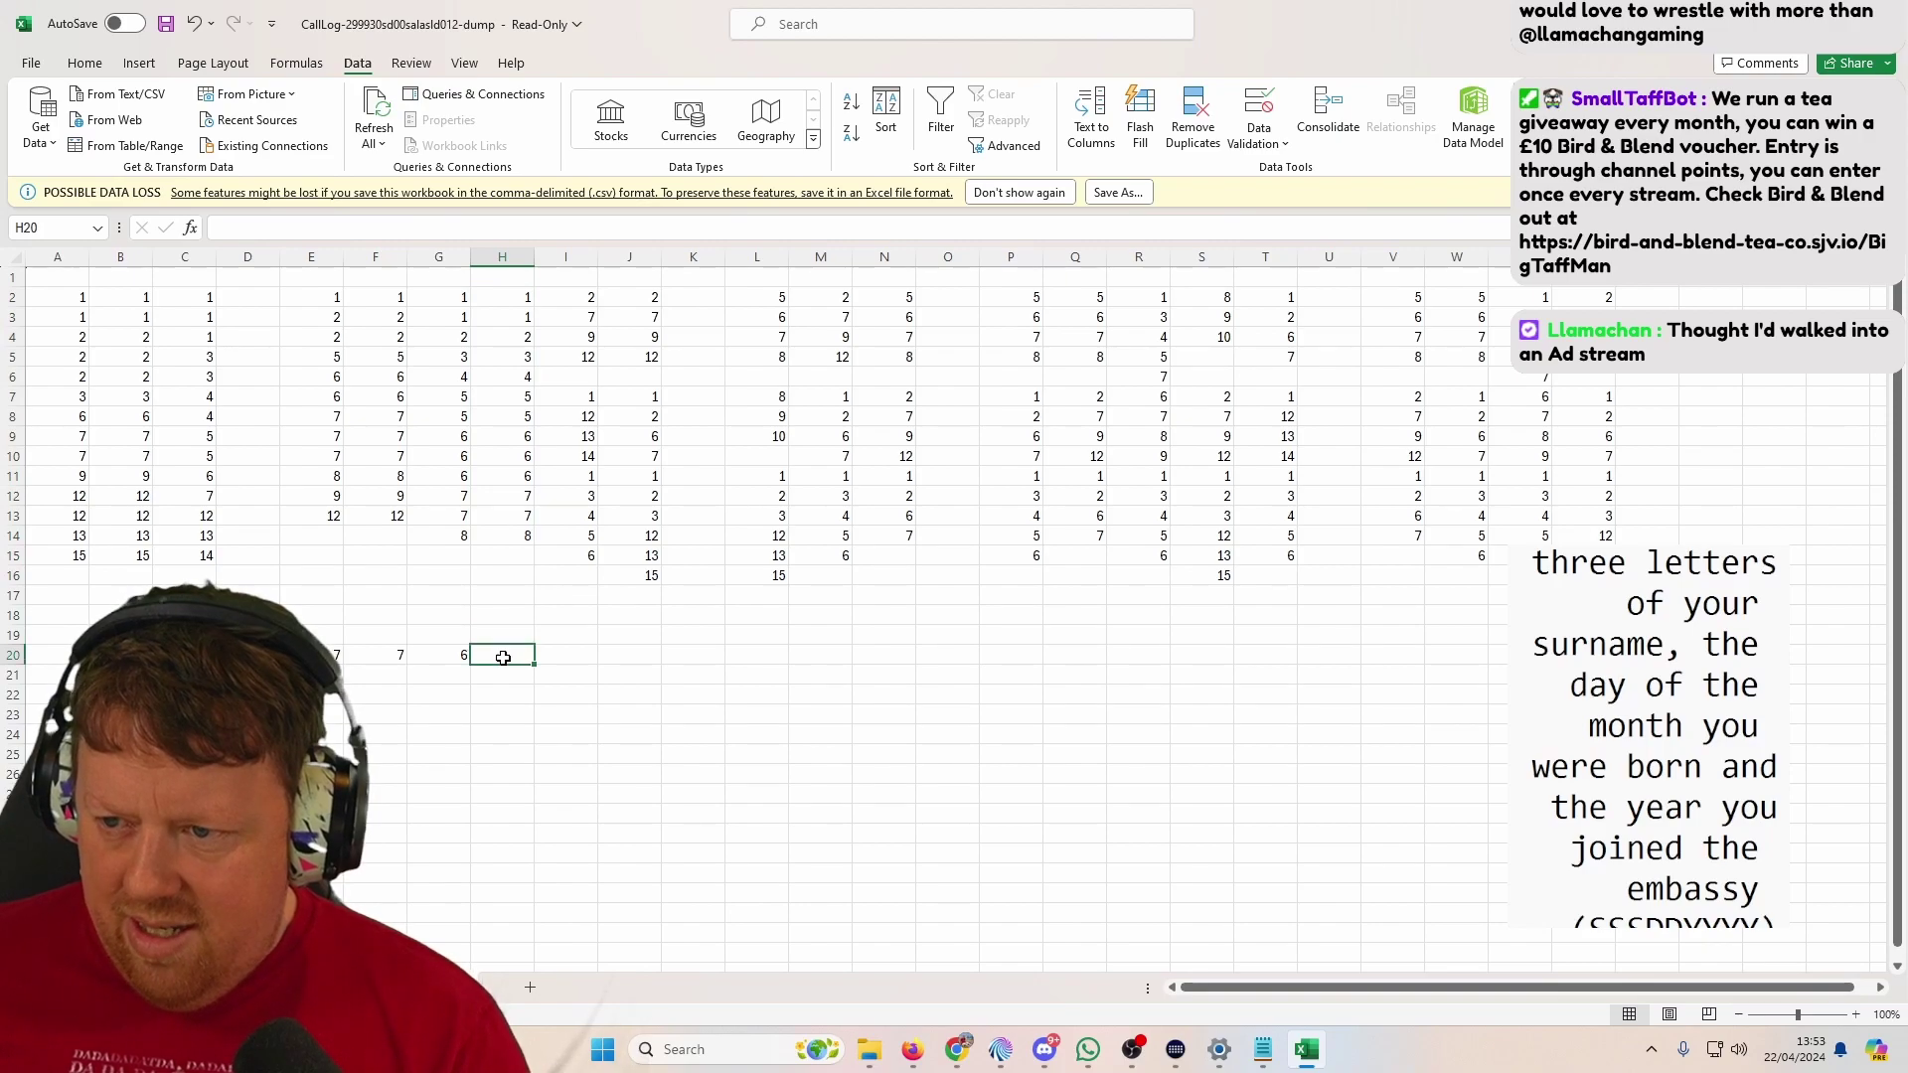
key(ctrl+r)
Step: Sort column I's numbers ascending on their own and enter ??? in I20
drag(586, 298, 591, 557)
click(891, 137)
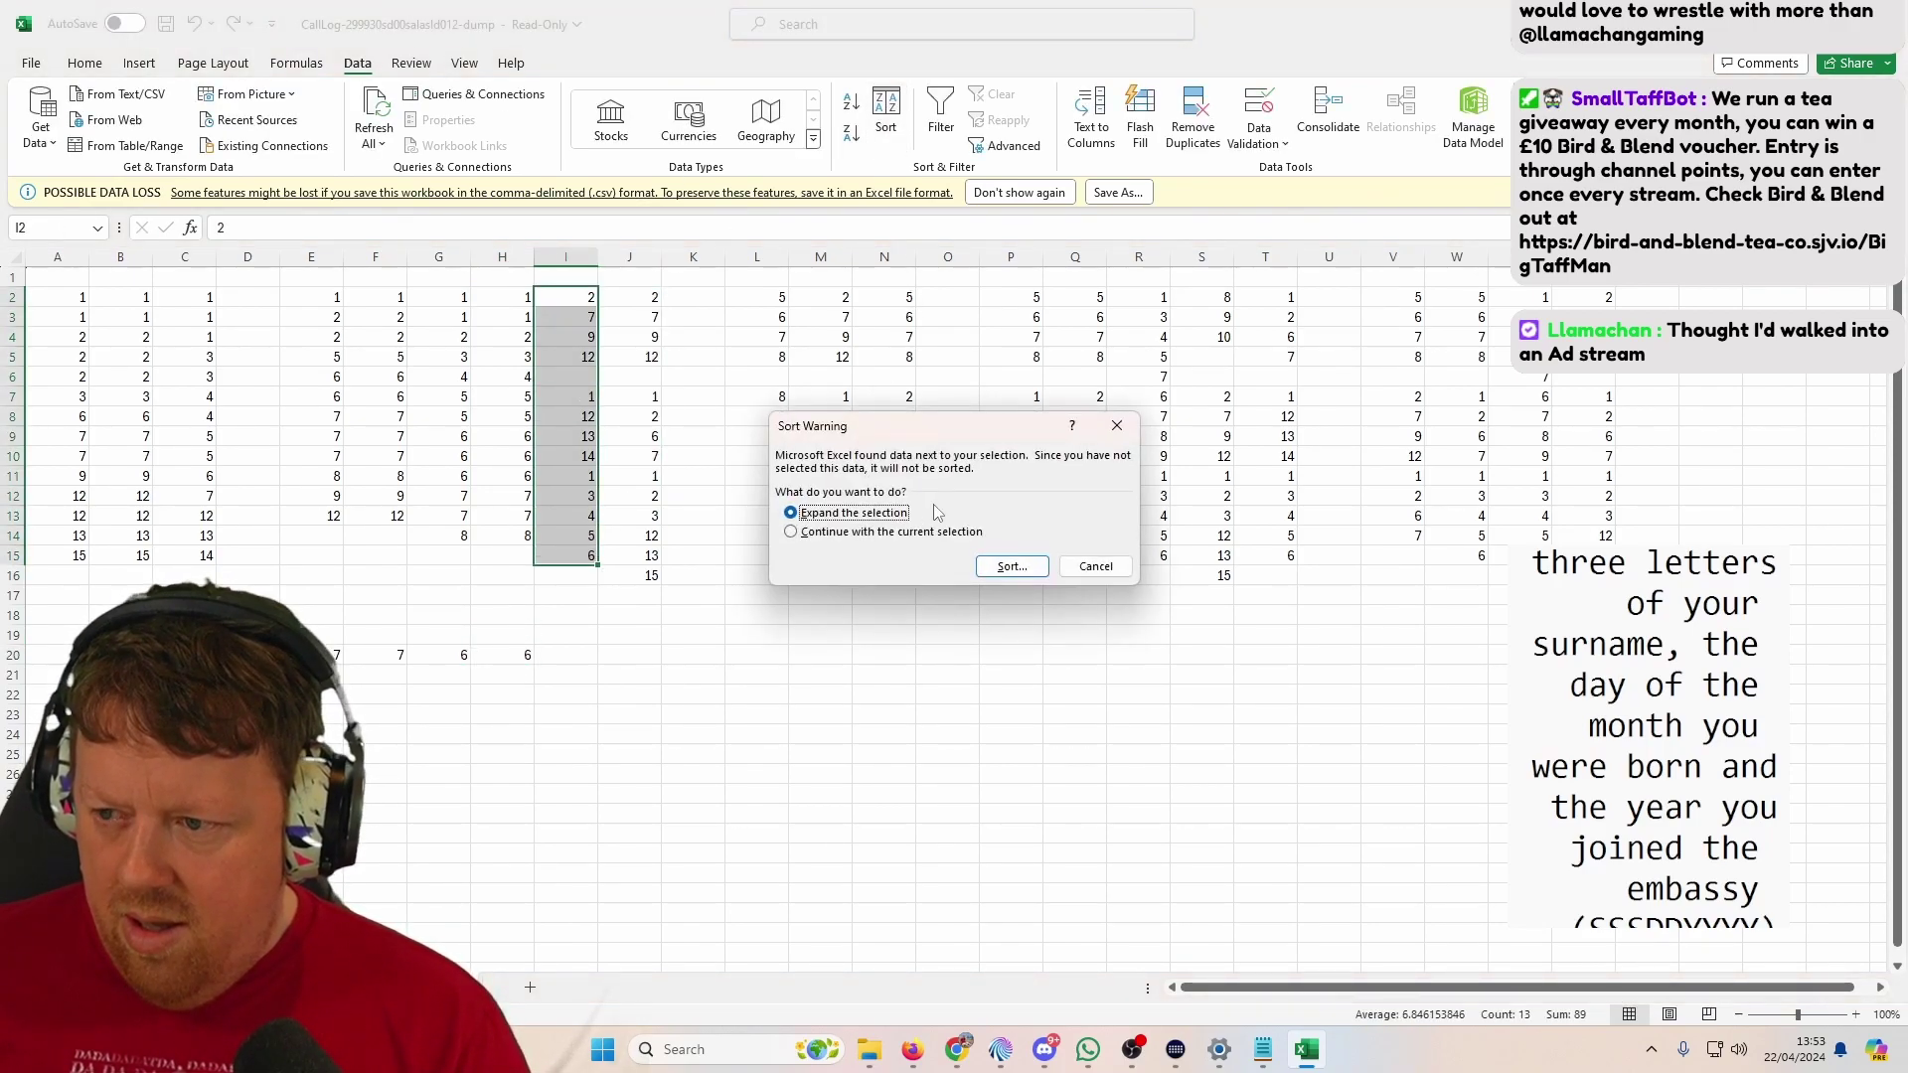
click(955, 533)
click(1010, 566)
click(1110, 621)
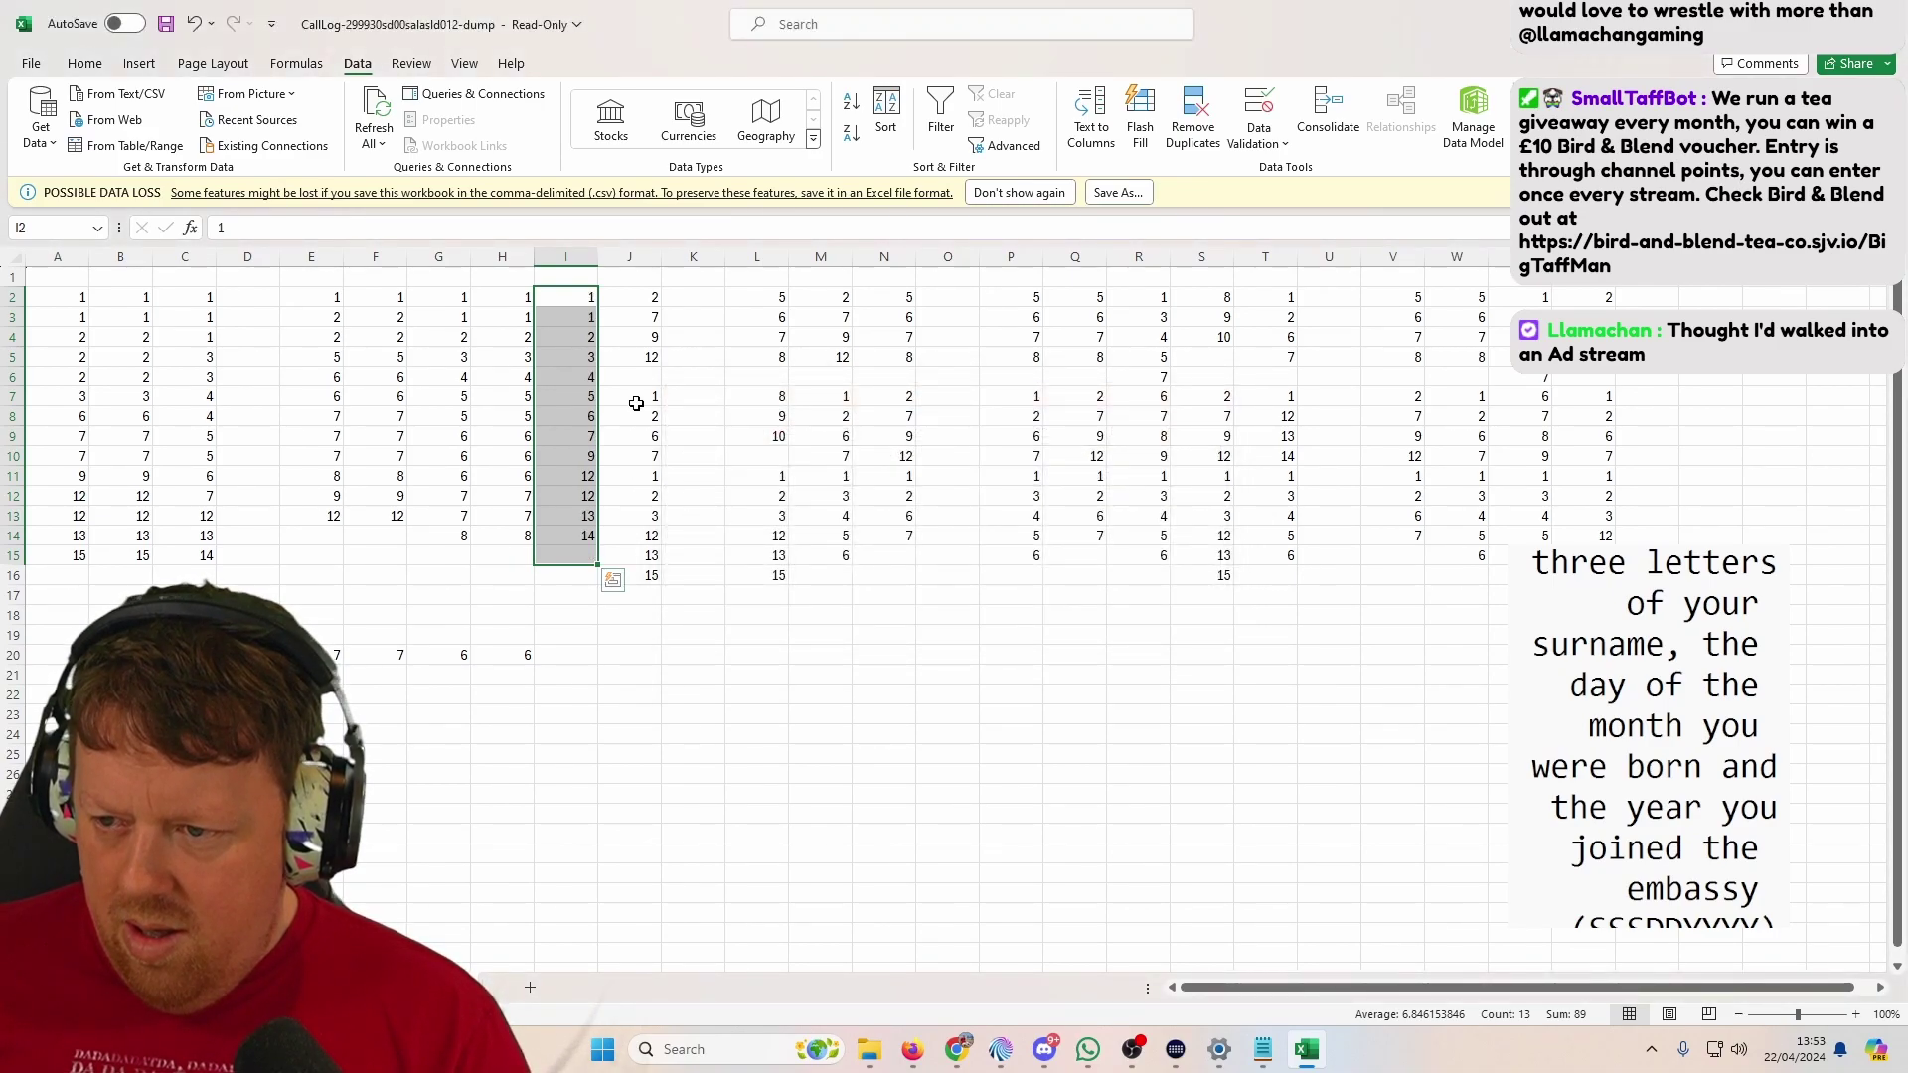
click(553, 673)
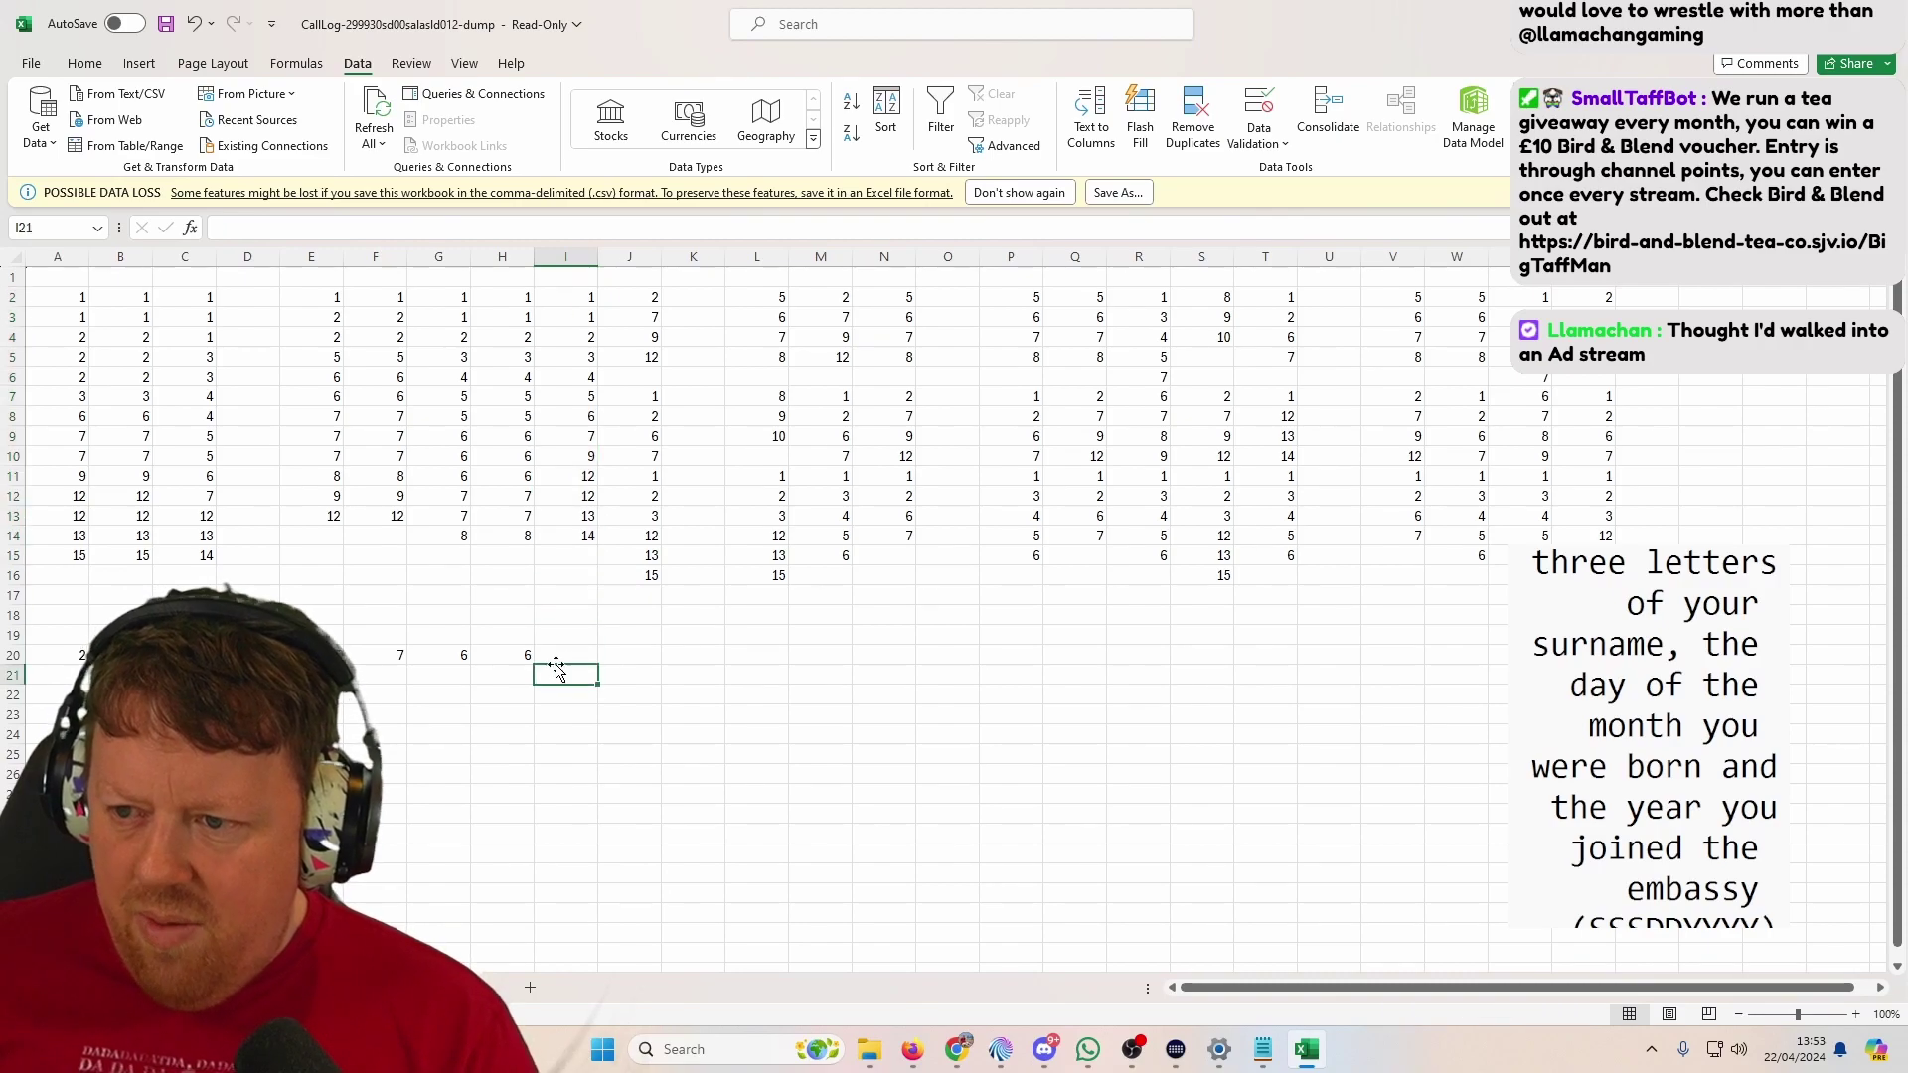
key(Up)
text(?)
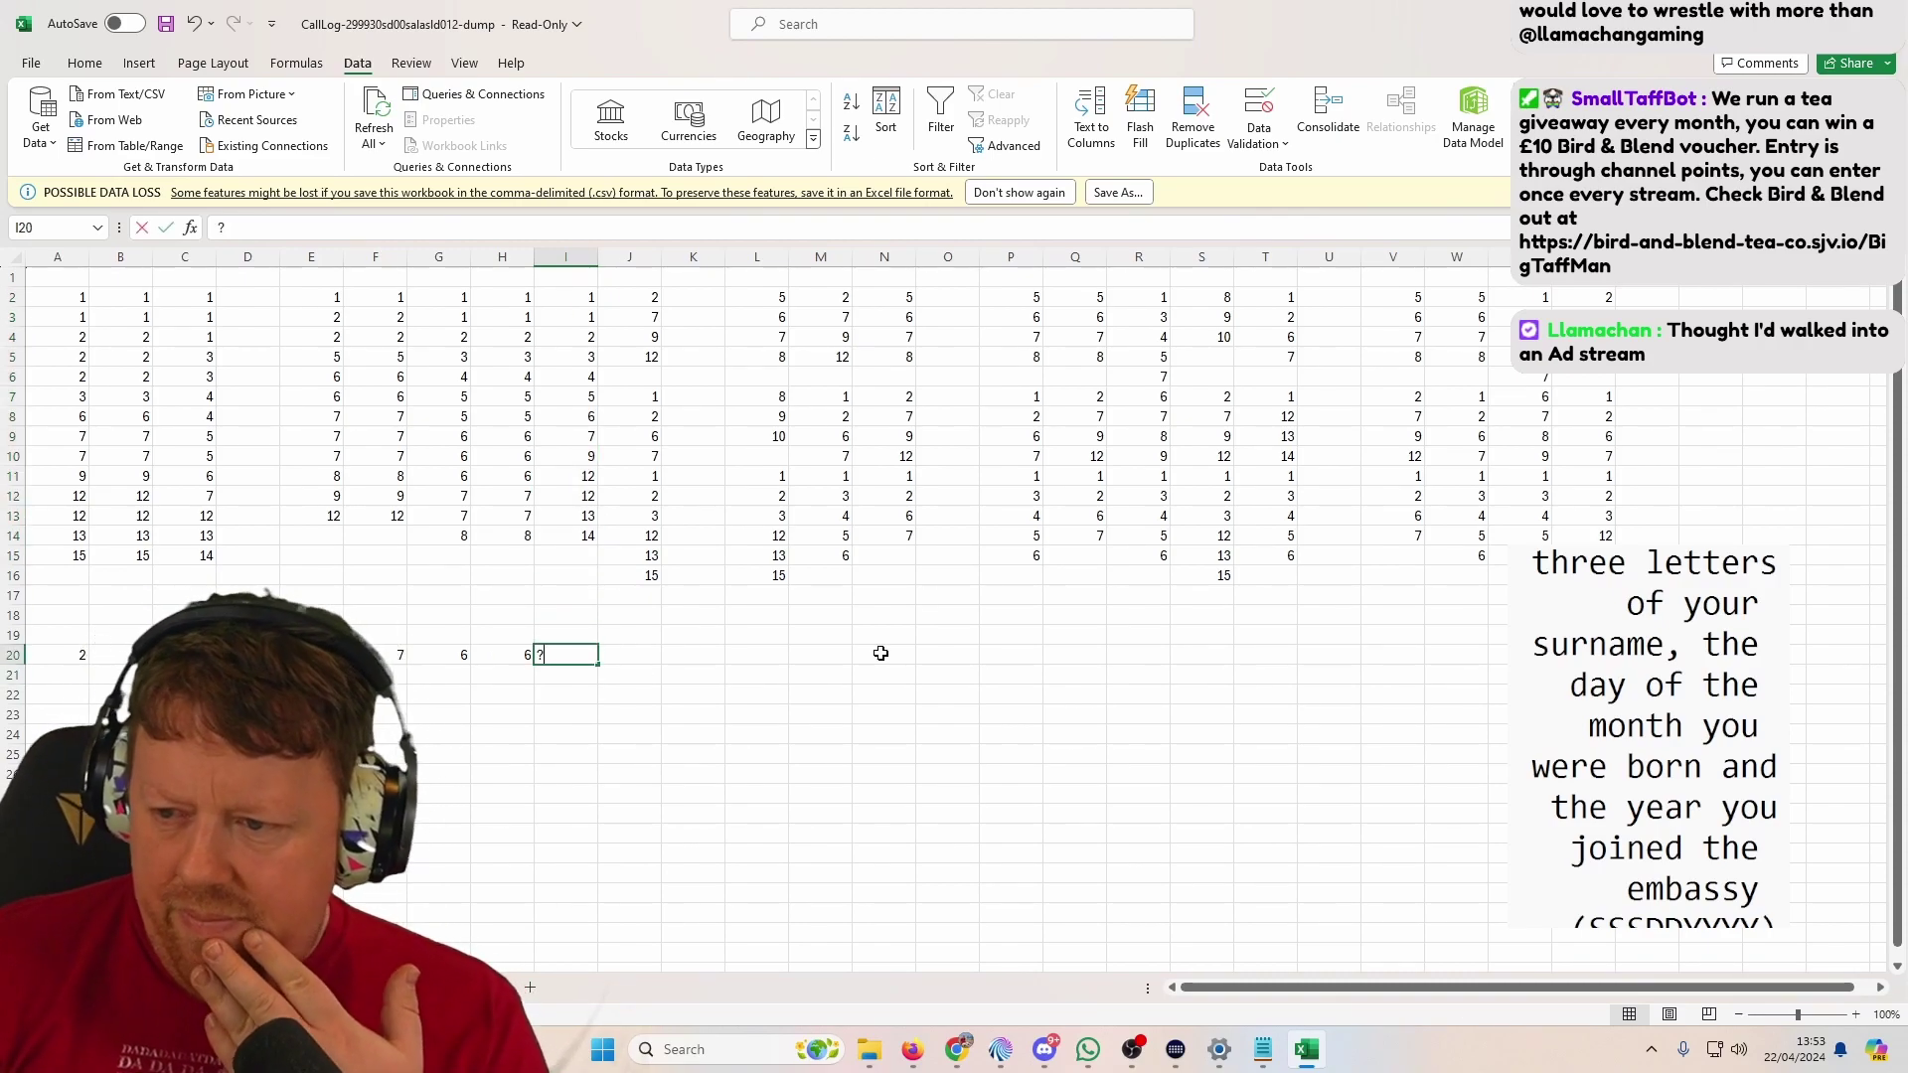
key(F2)
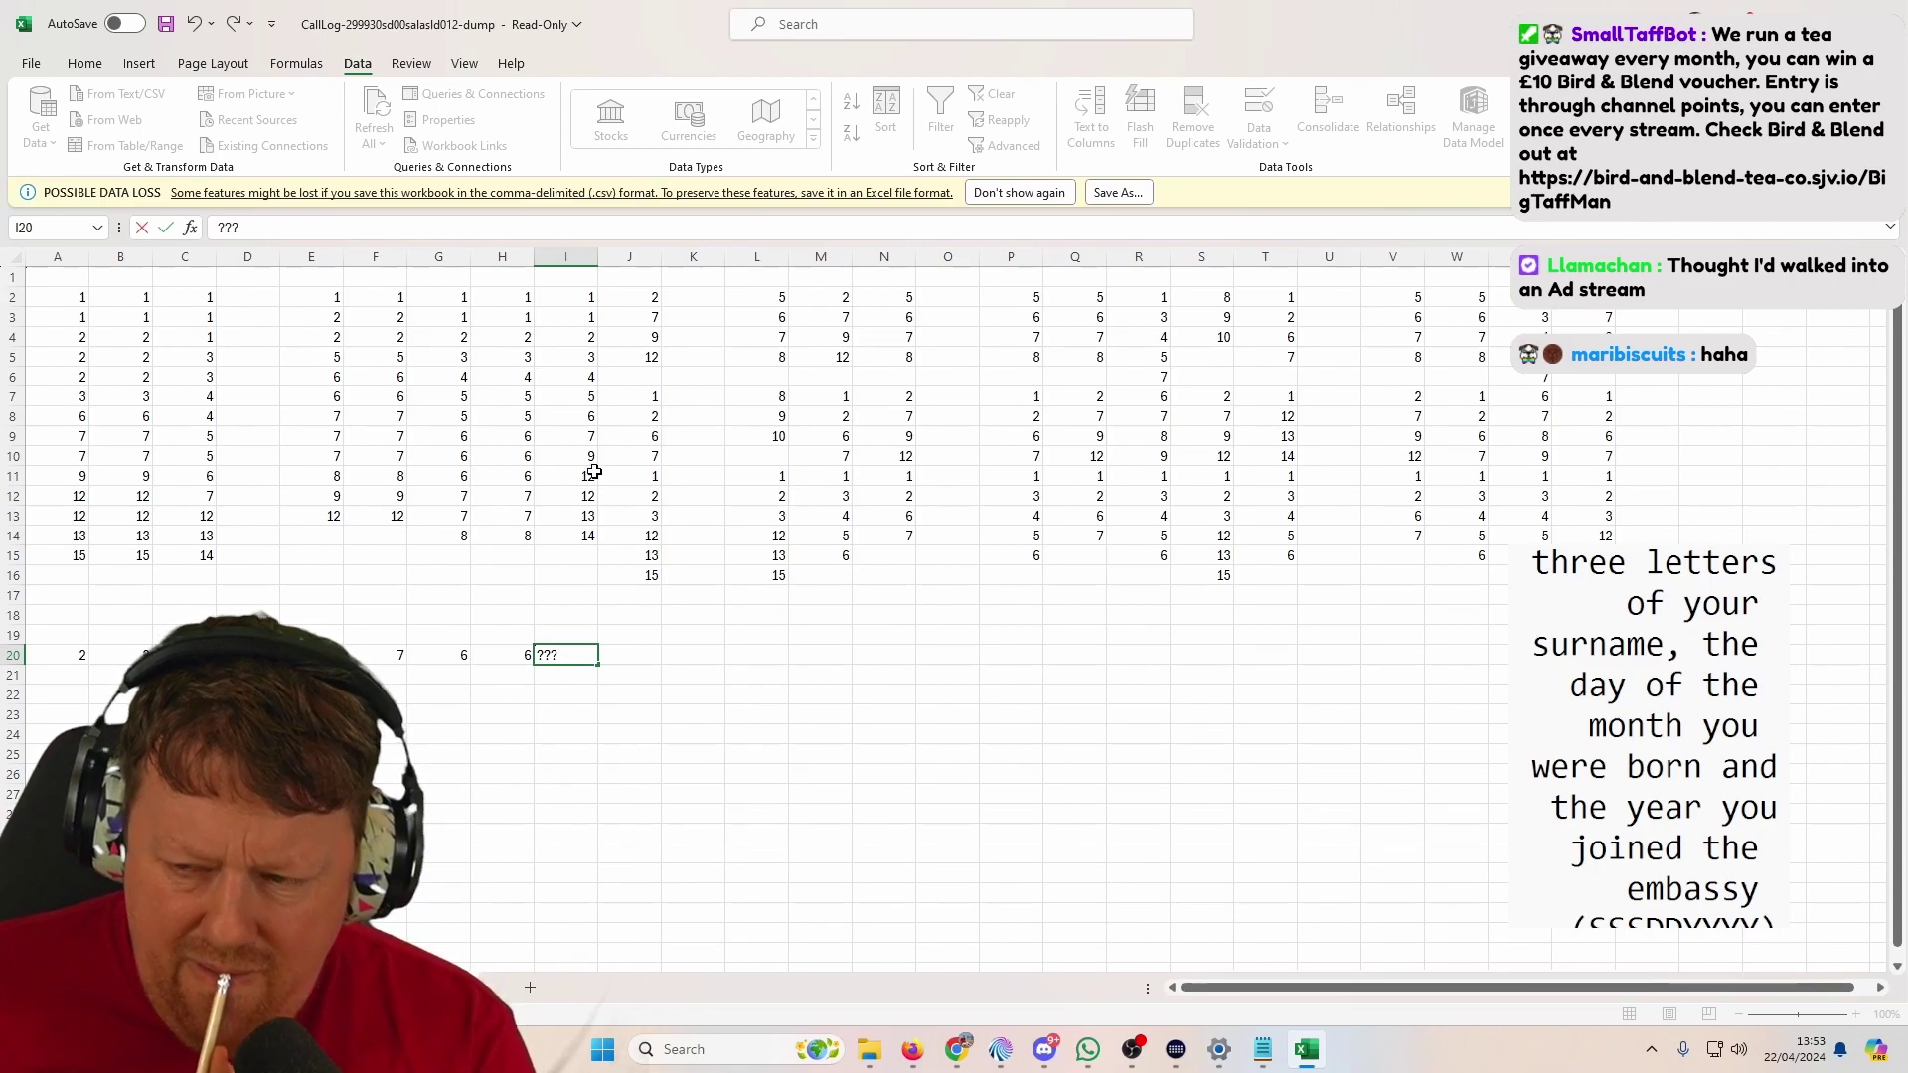
Step: Sort column J's numbers ascending on their own and enter 2 in J20
drag(626, 297, 624, 579)
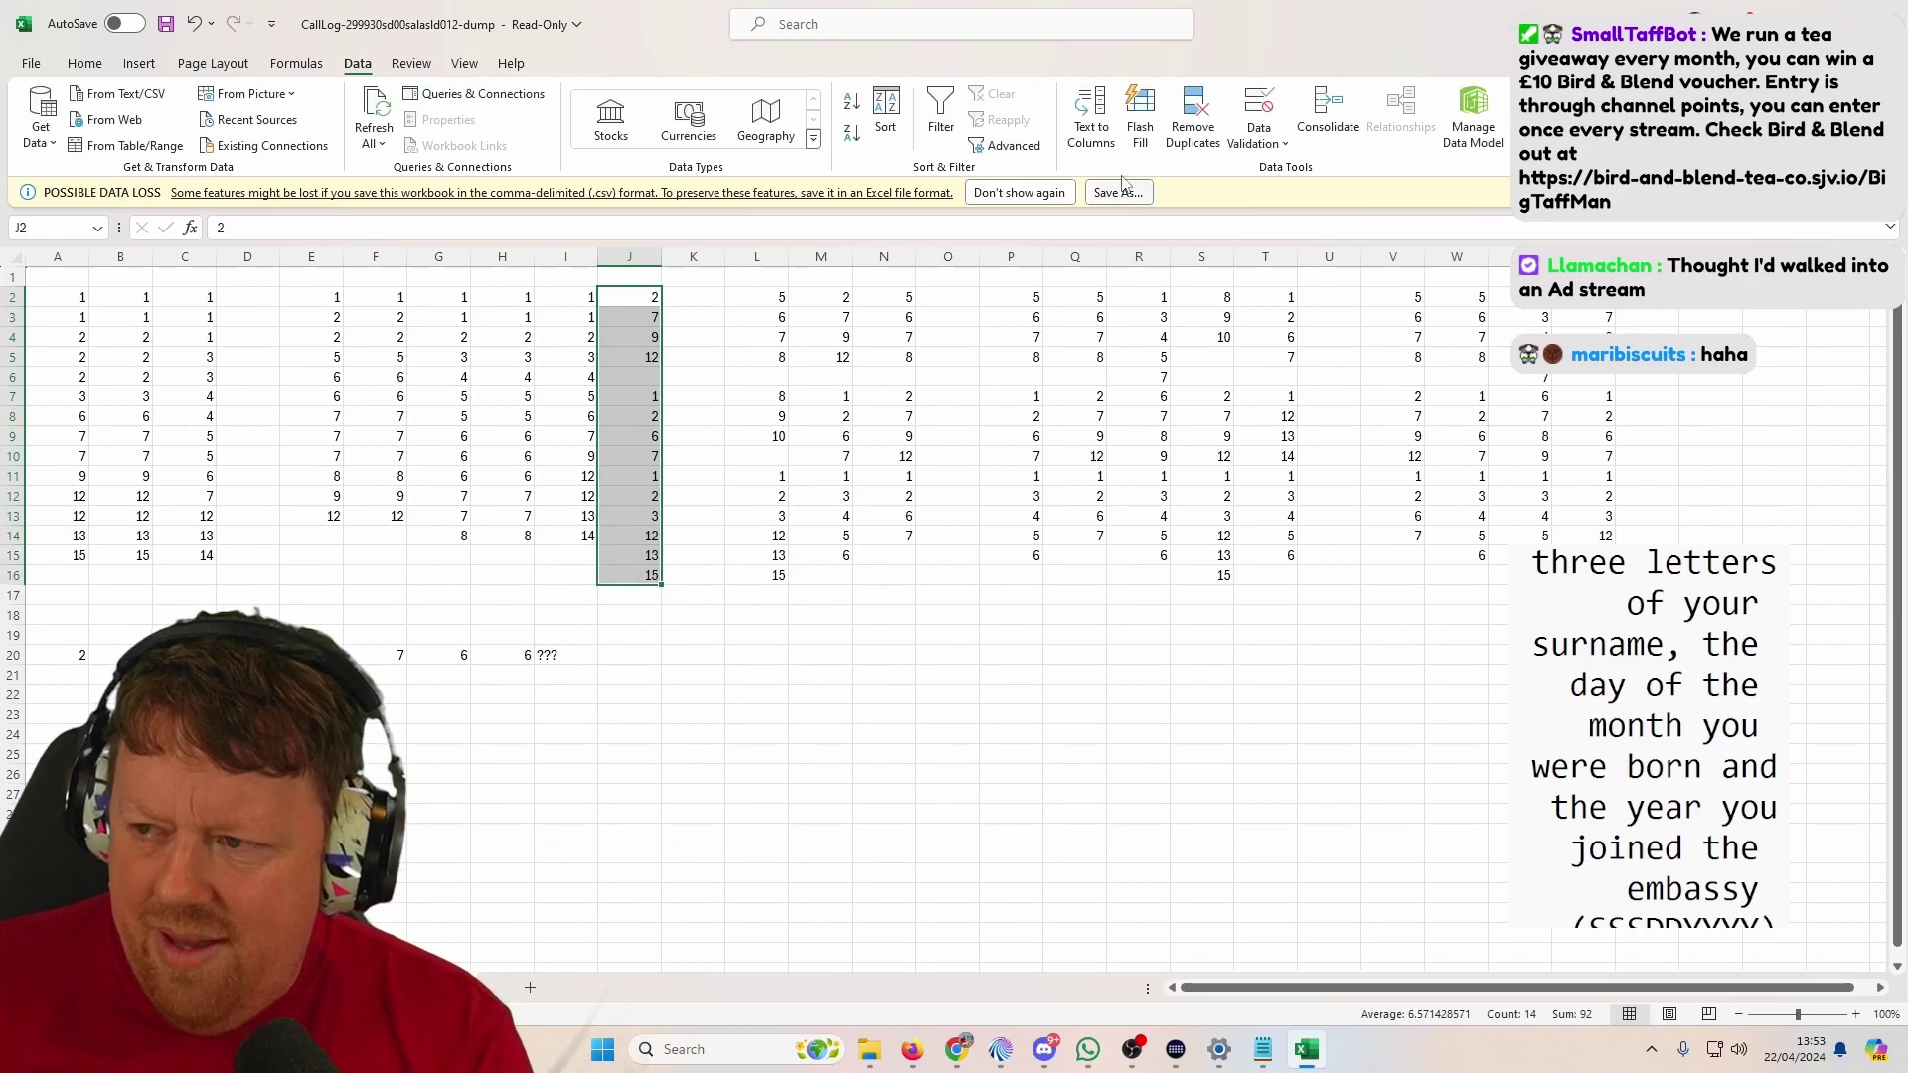
click(884, 109)
click(984, 530)
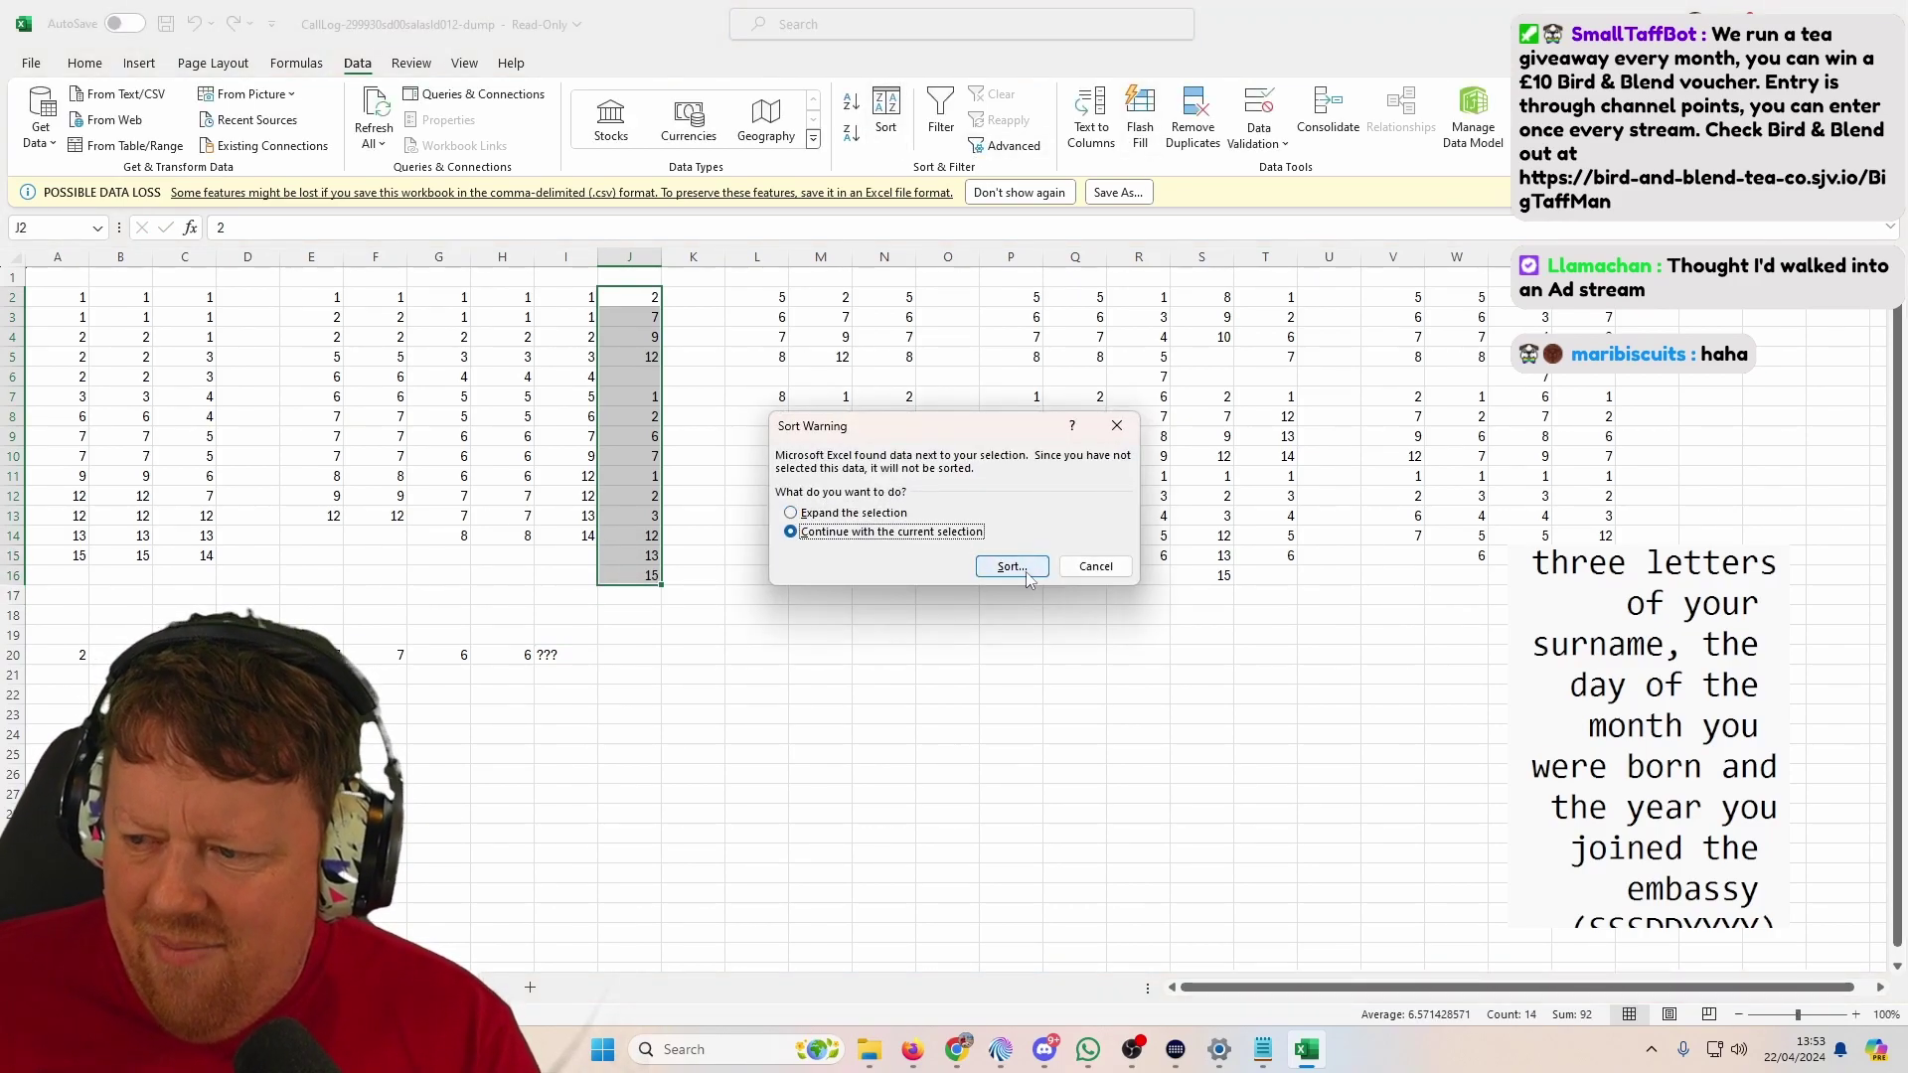
click(1006, 563)
click(1115, 623)
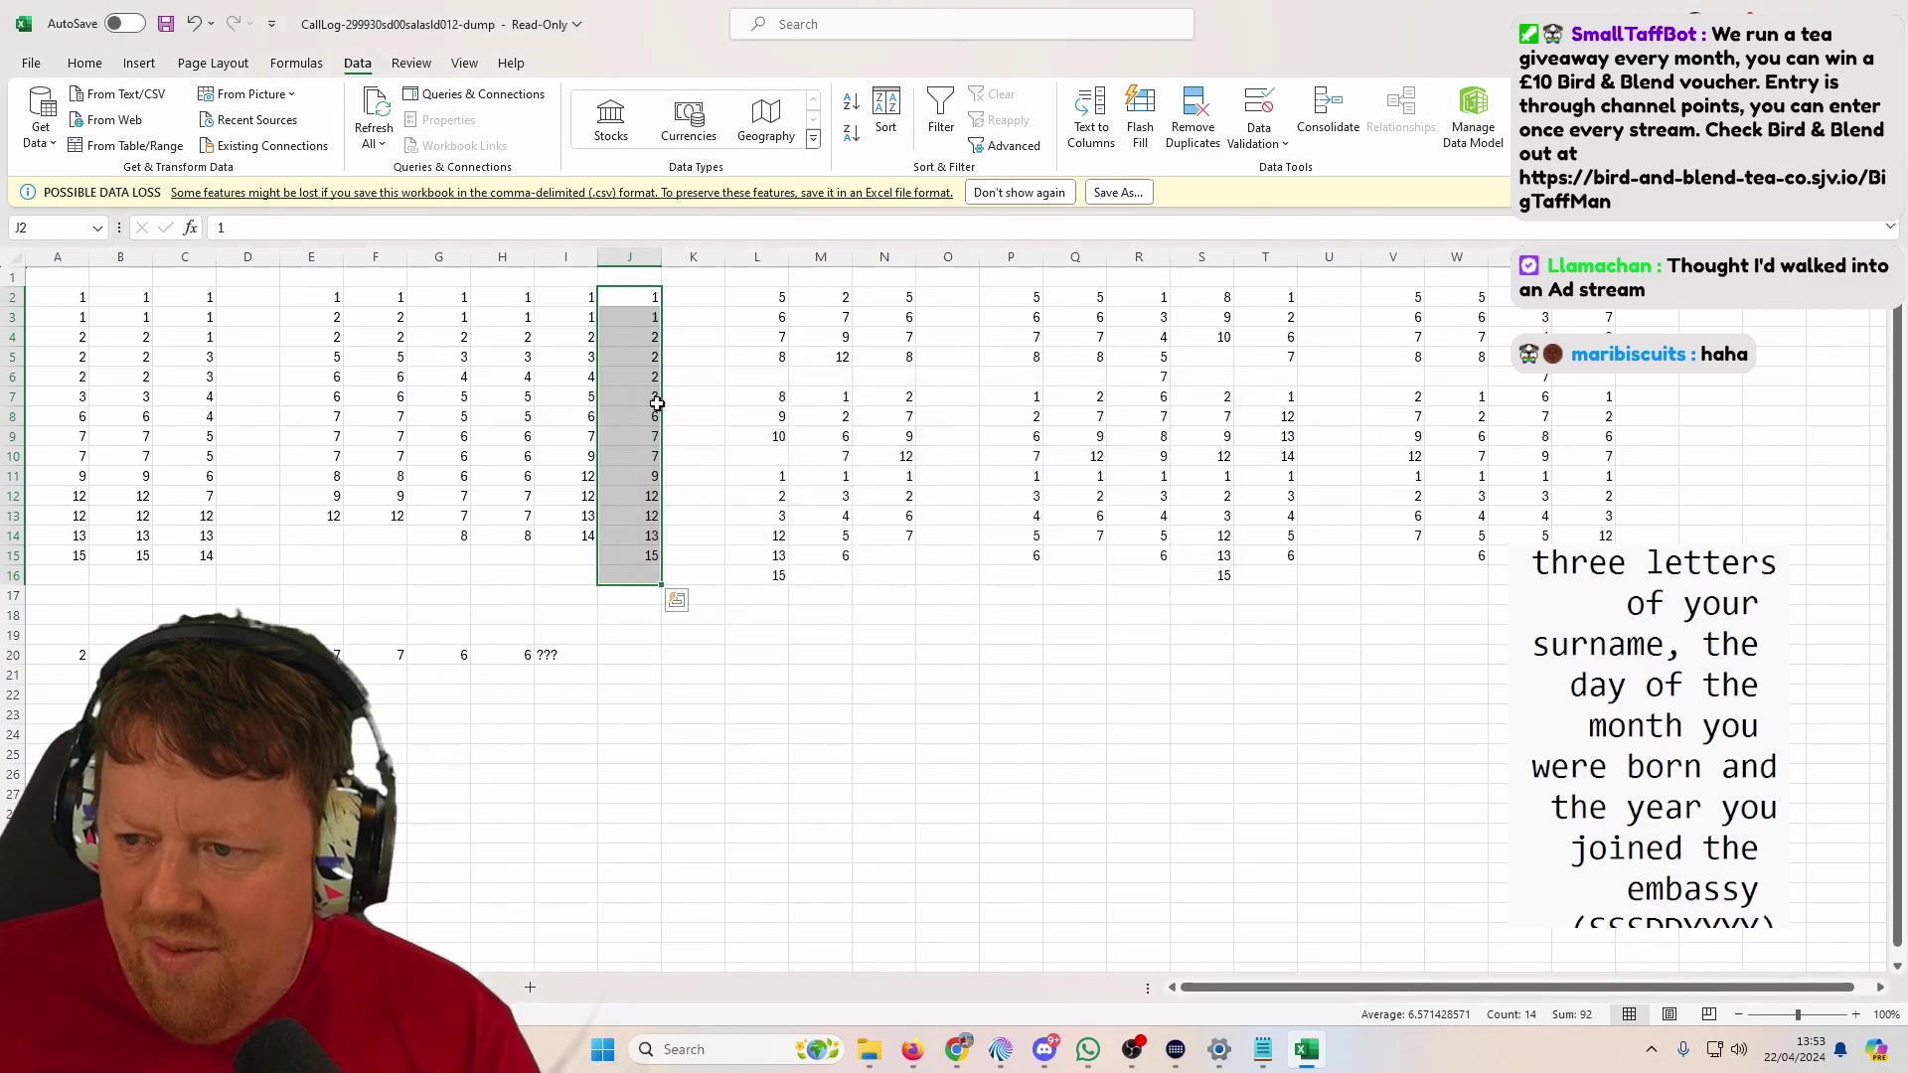
click(618, 656)
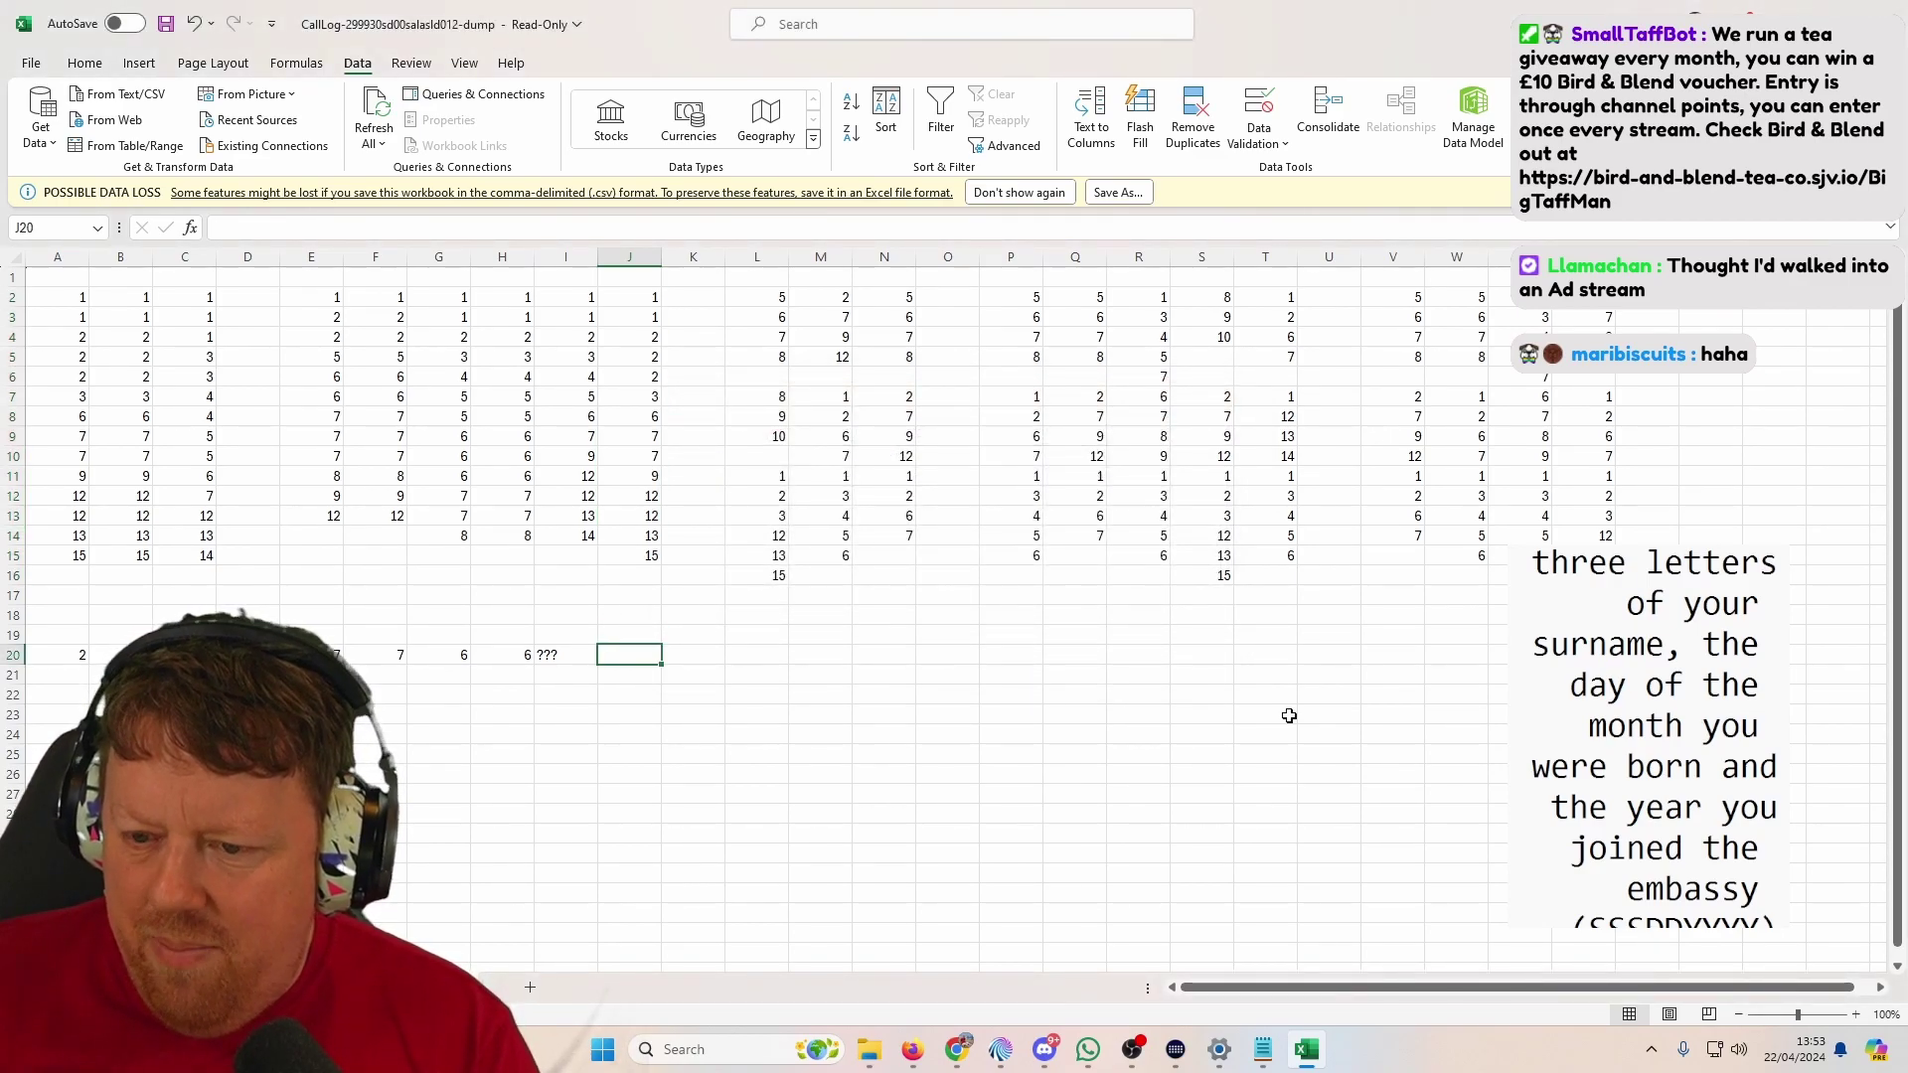
text(2)
Step: Sort column L's numbers ascending on their own and enter ??? in L20
drag(779, 297, 750, 572)
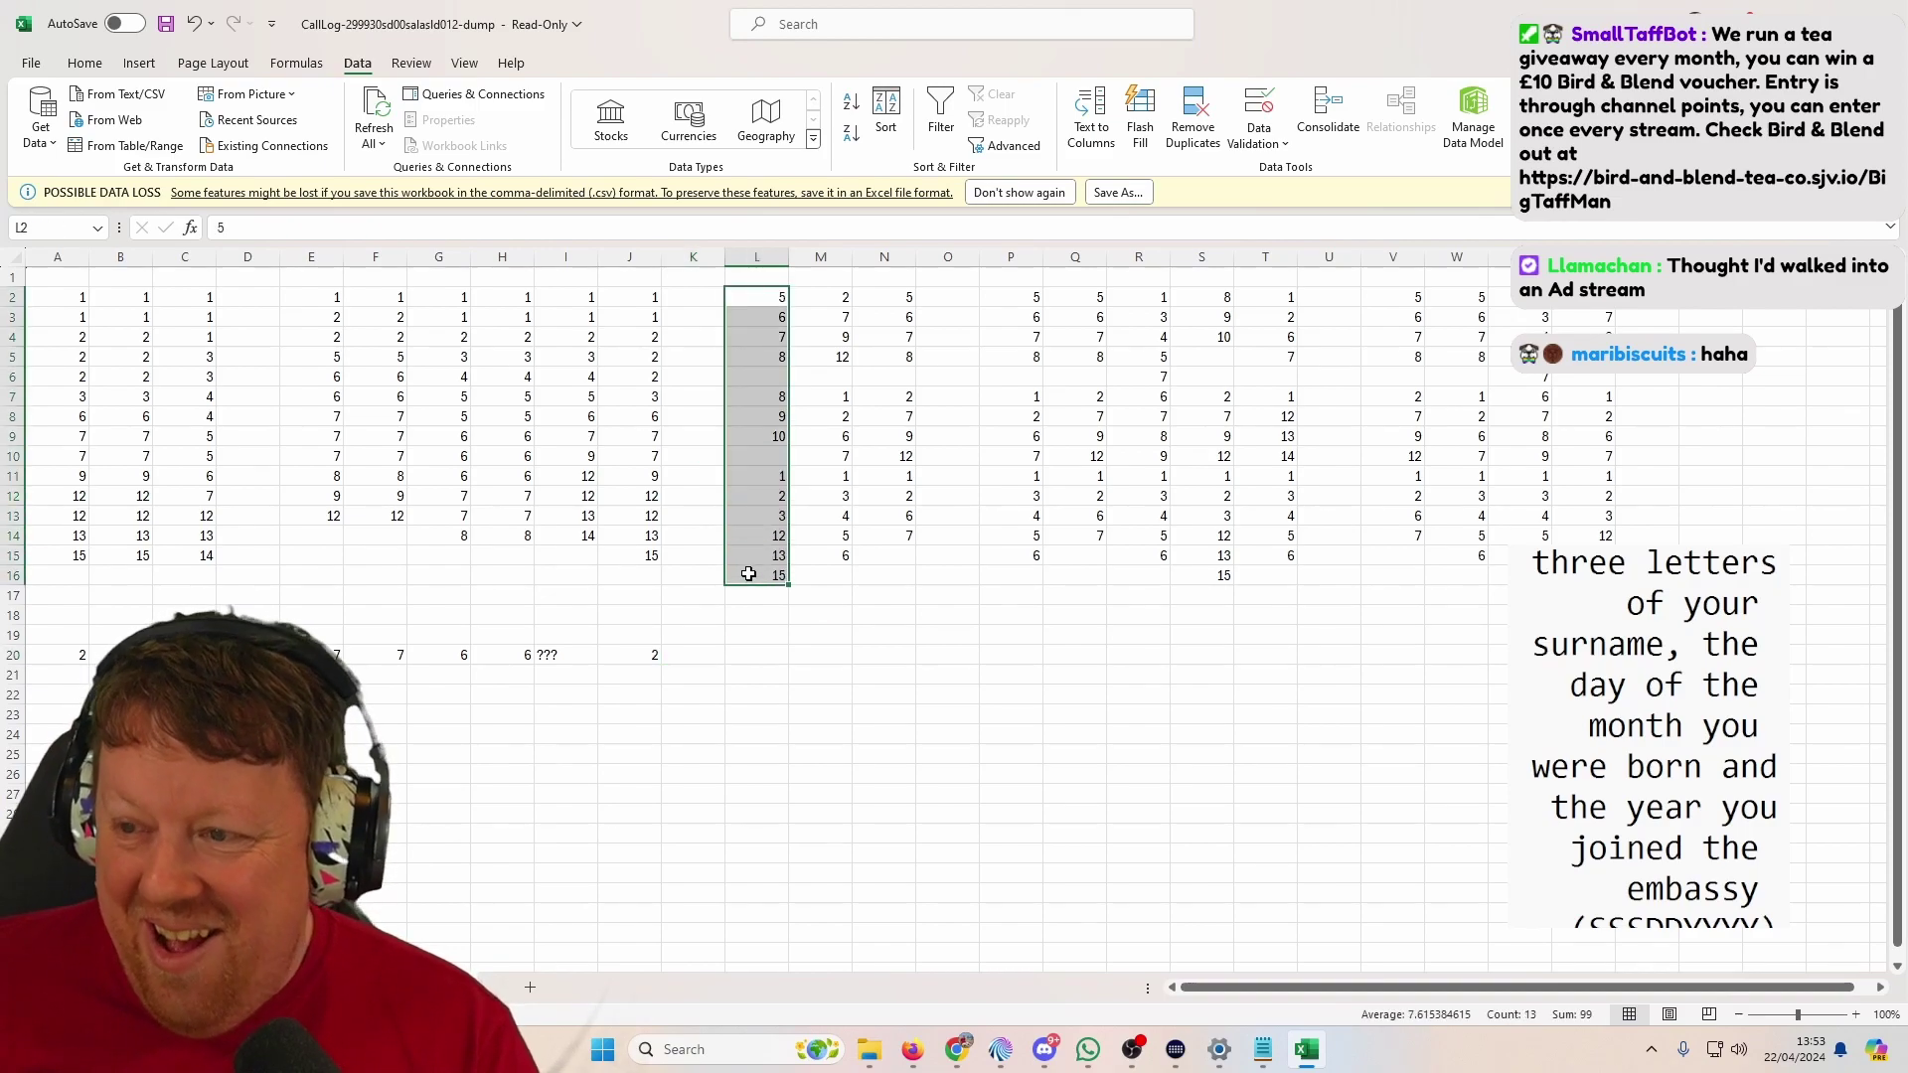
click(885, 114)
click(955, 537)
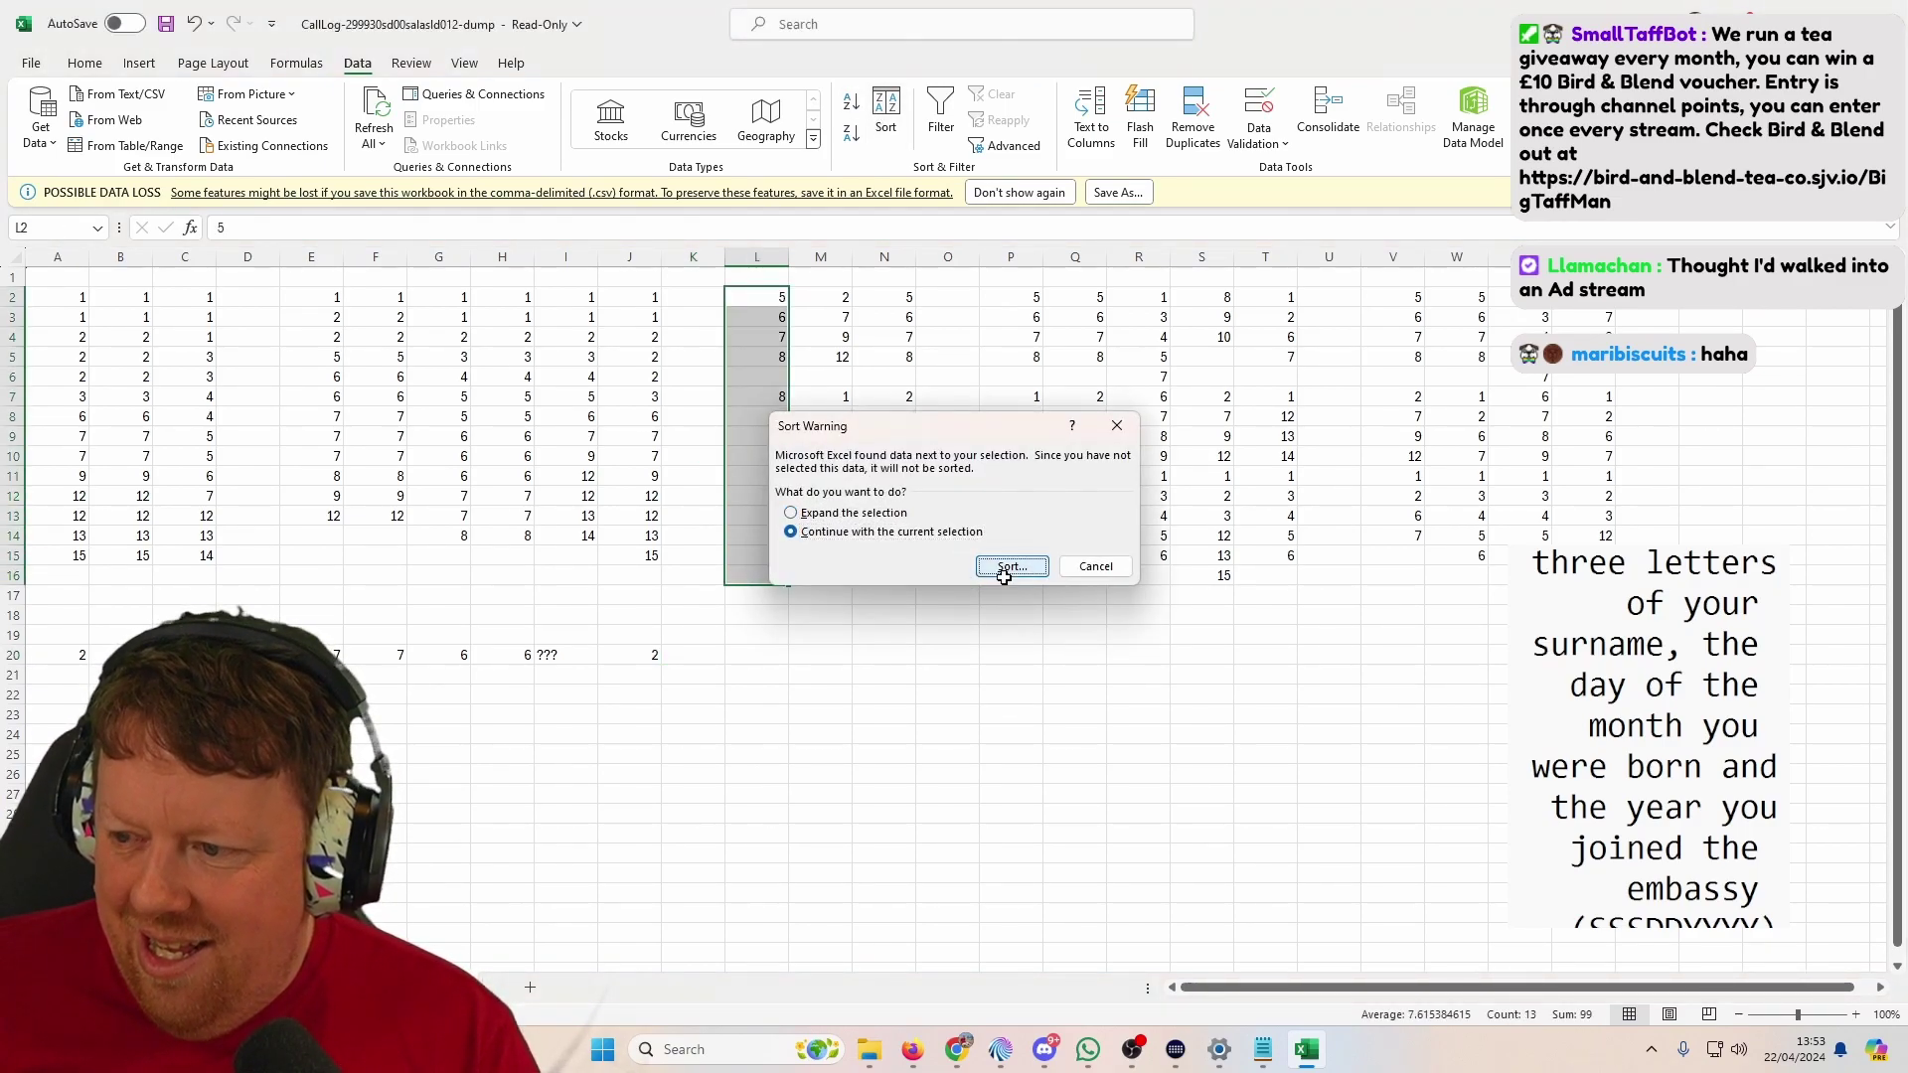
click(1008, 565)
click(1116, 624)
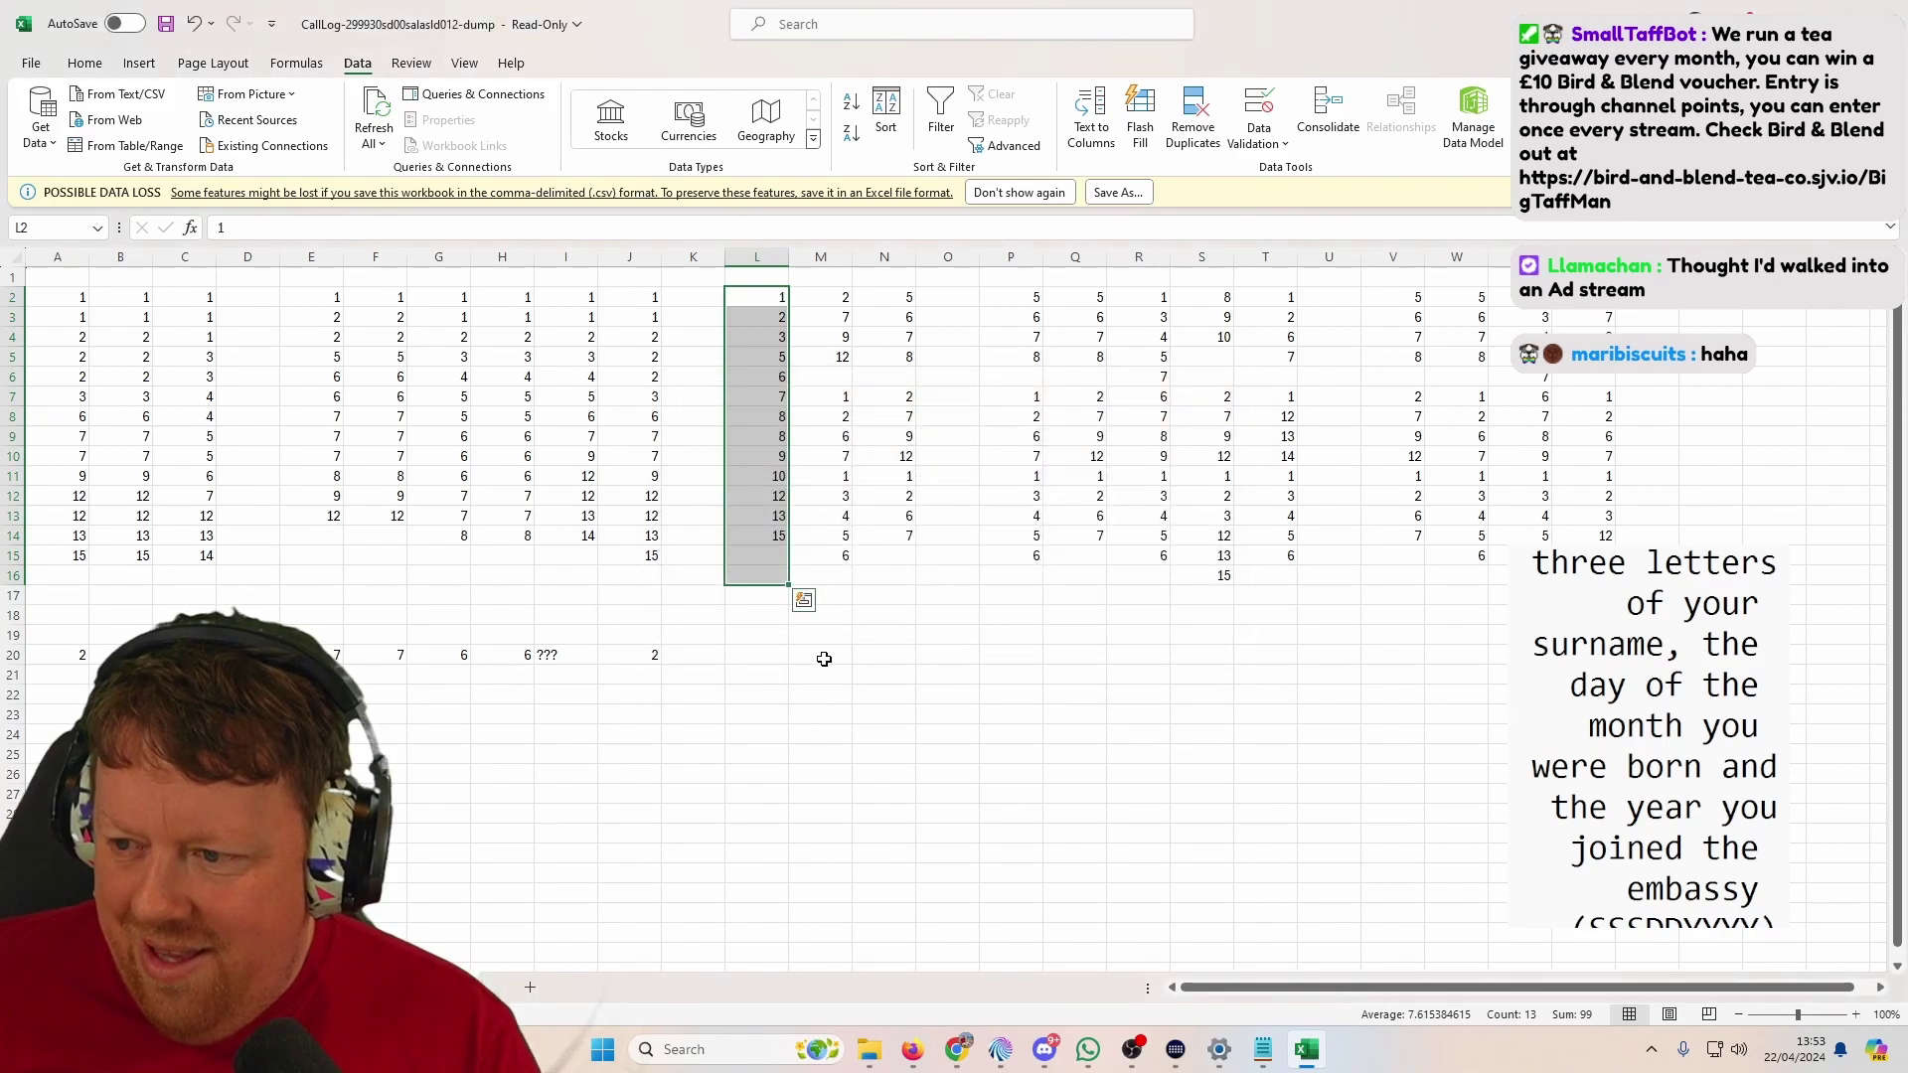
click(767, 654)
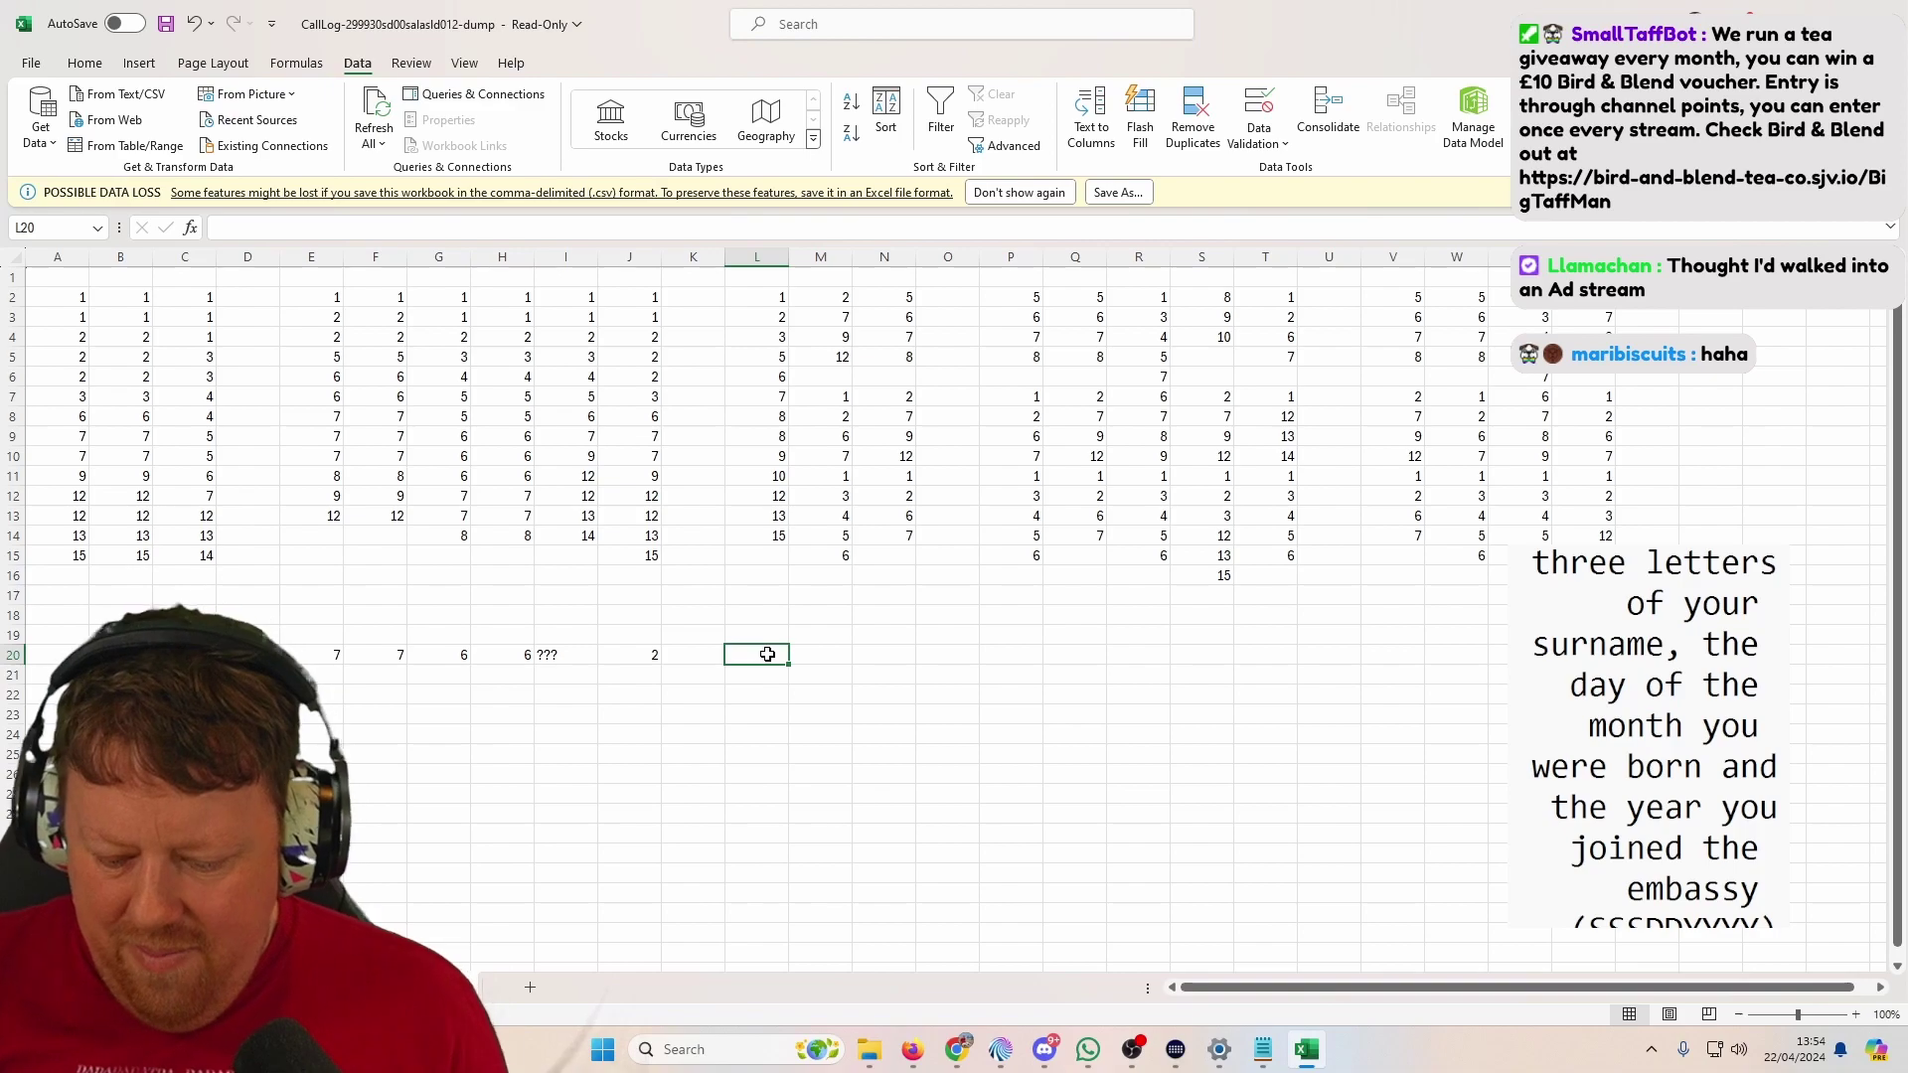
text(???)
key(Return)
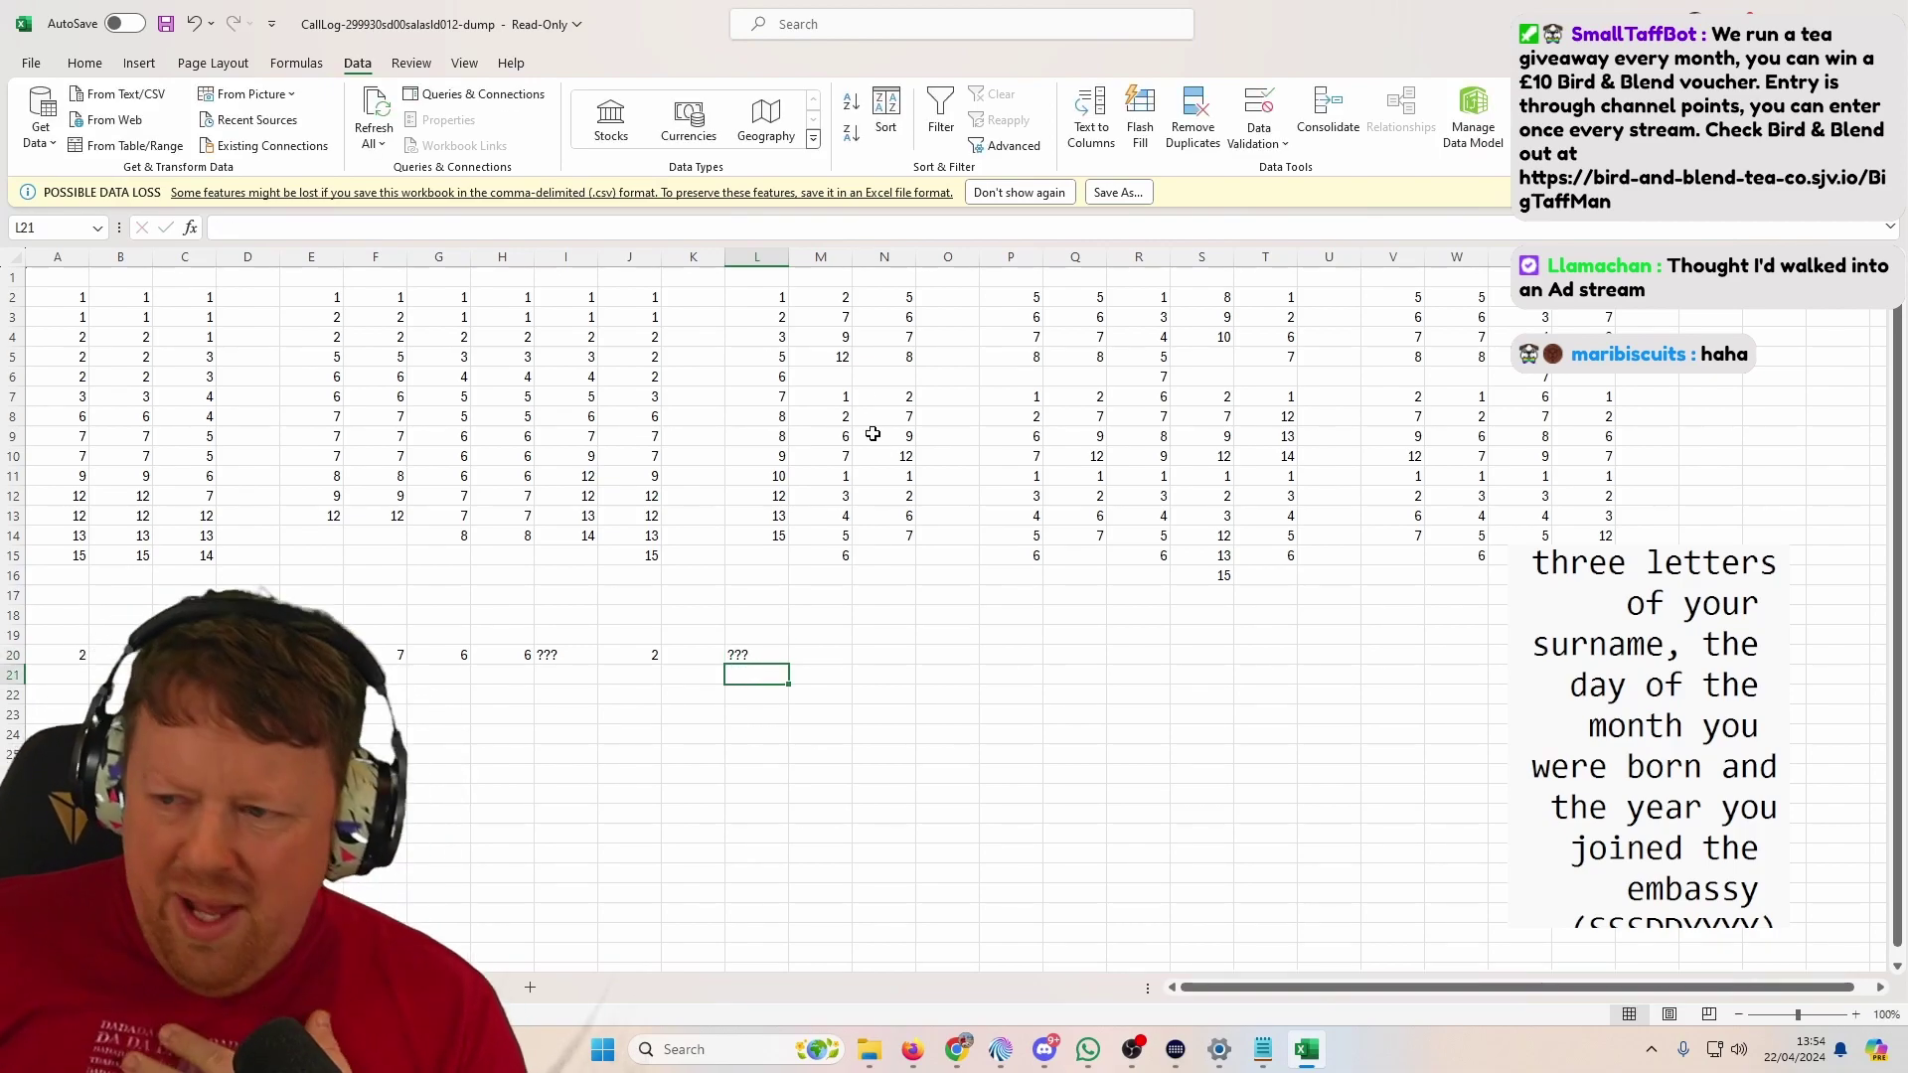
click(843, 314)
Step: Sort column M's numbers smallest to largest, continuing with the current selection
drag(839, 298, 831, 553)
click(885, 114)
key(Down)
click(982, 566)
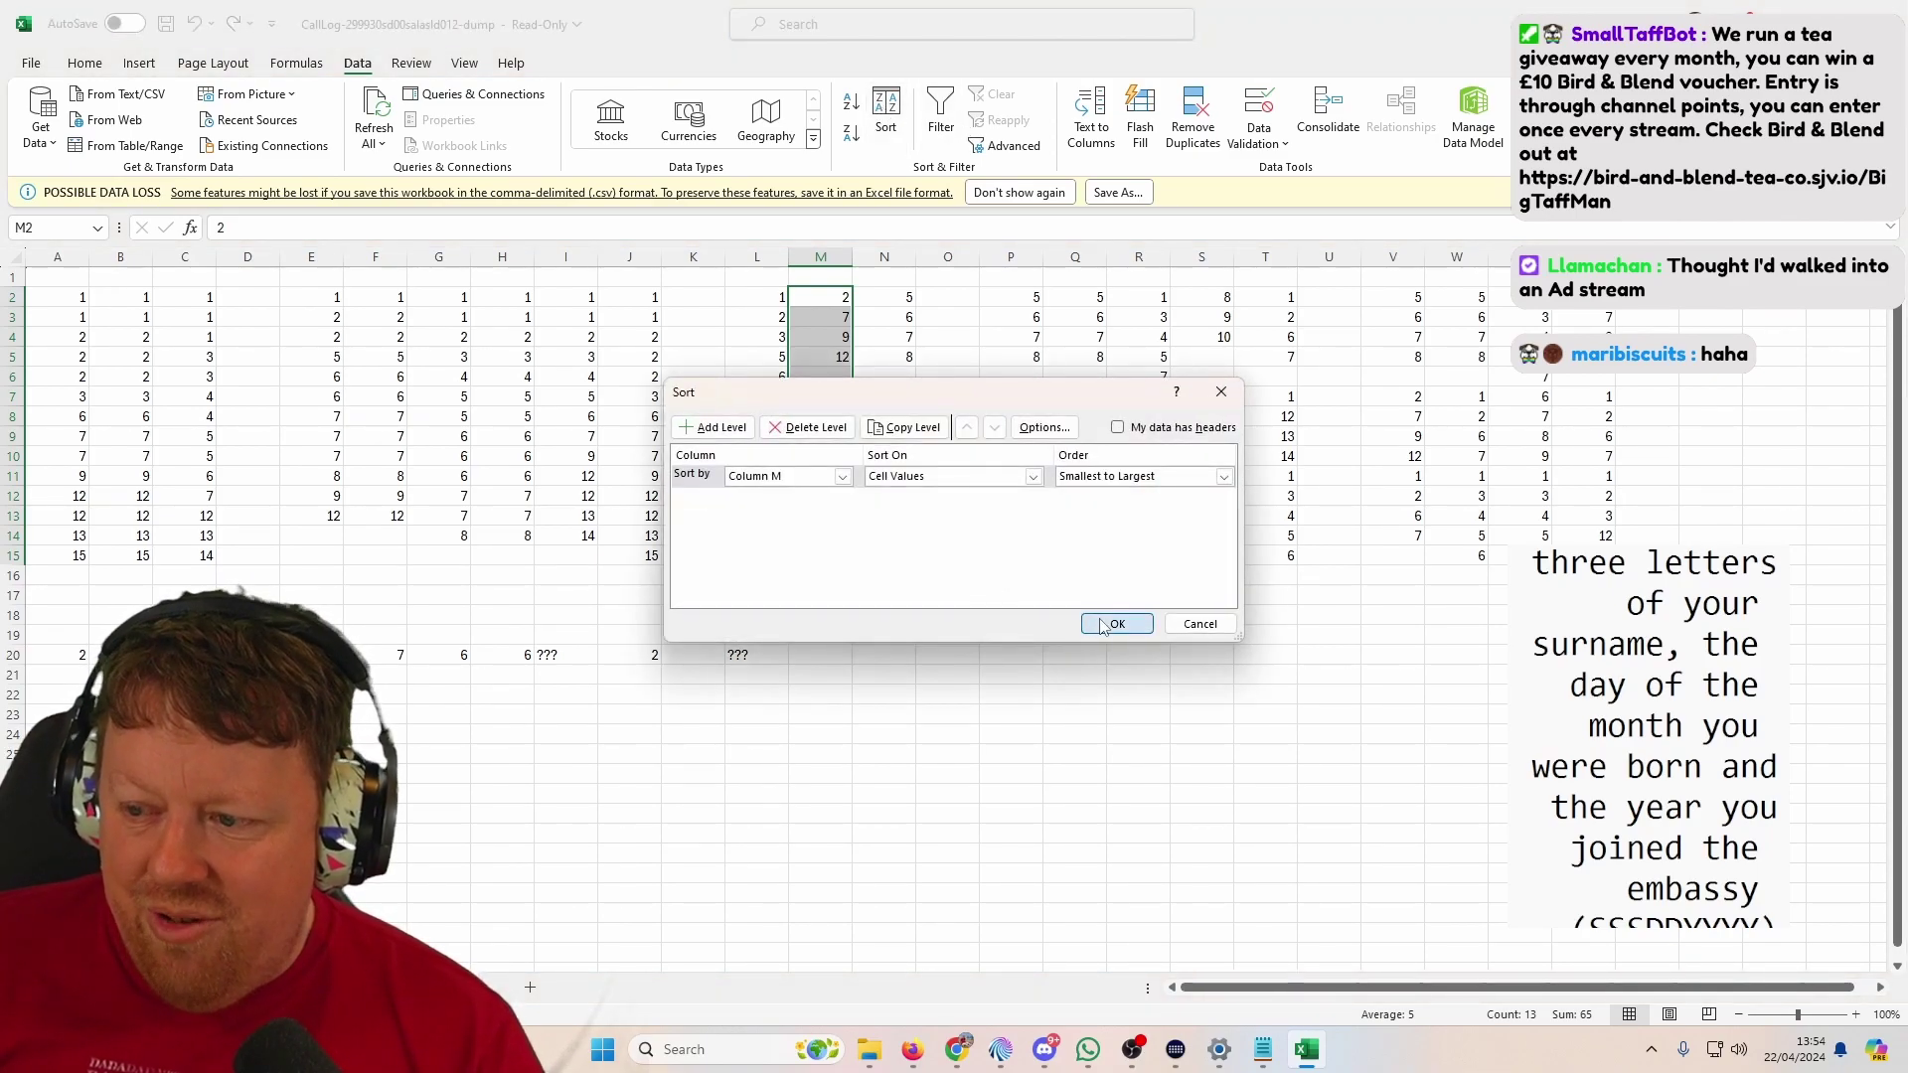
click(1117, 623)
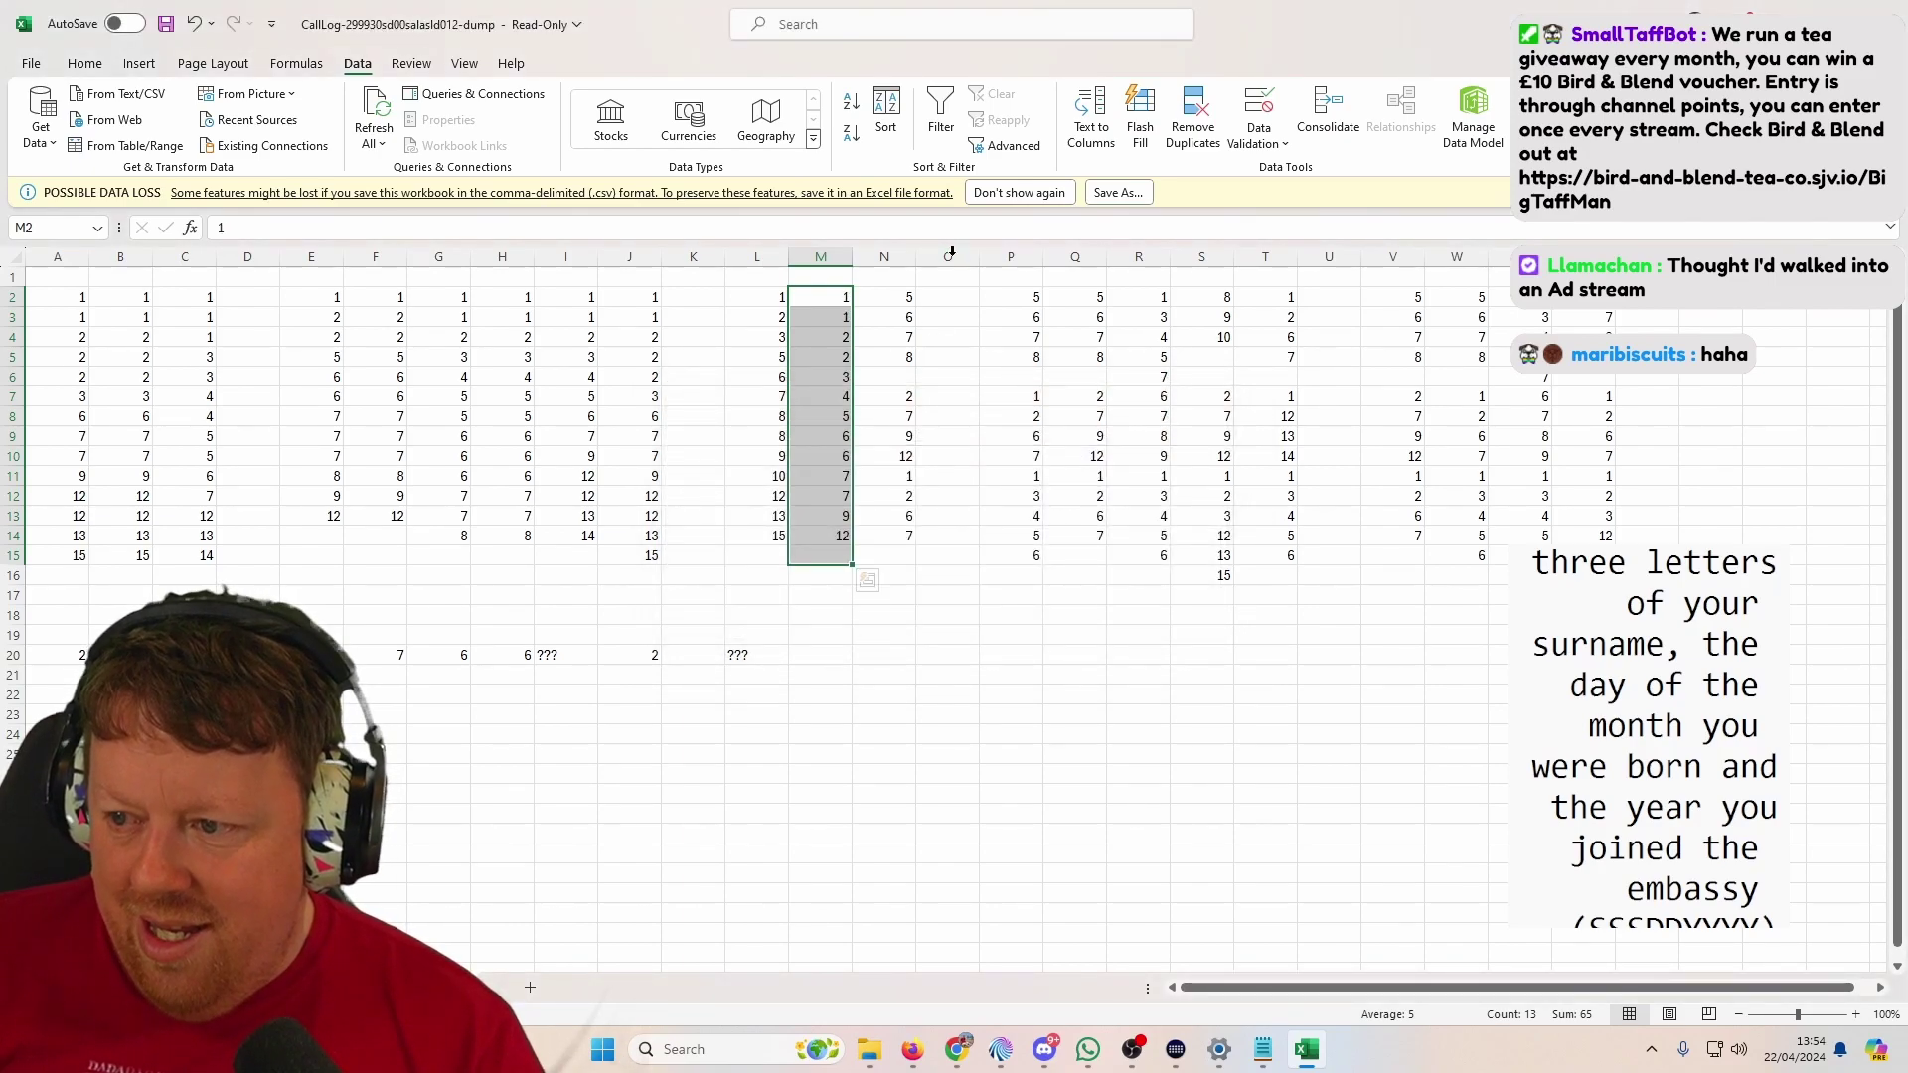
Step: Sort column N's numbers ascending on their own, redoing the sort after one cancel
drag(907, 294, 906, 547)
click(885, 114)
click(887, 534)
click(1011, 566)
click(1185, 616)
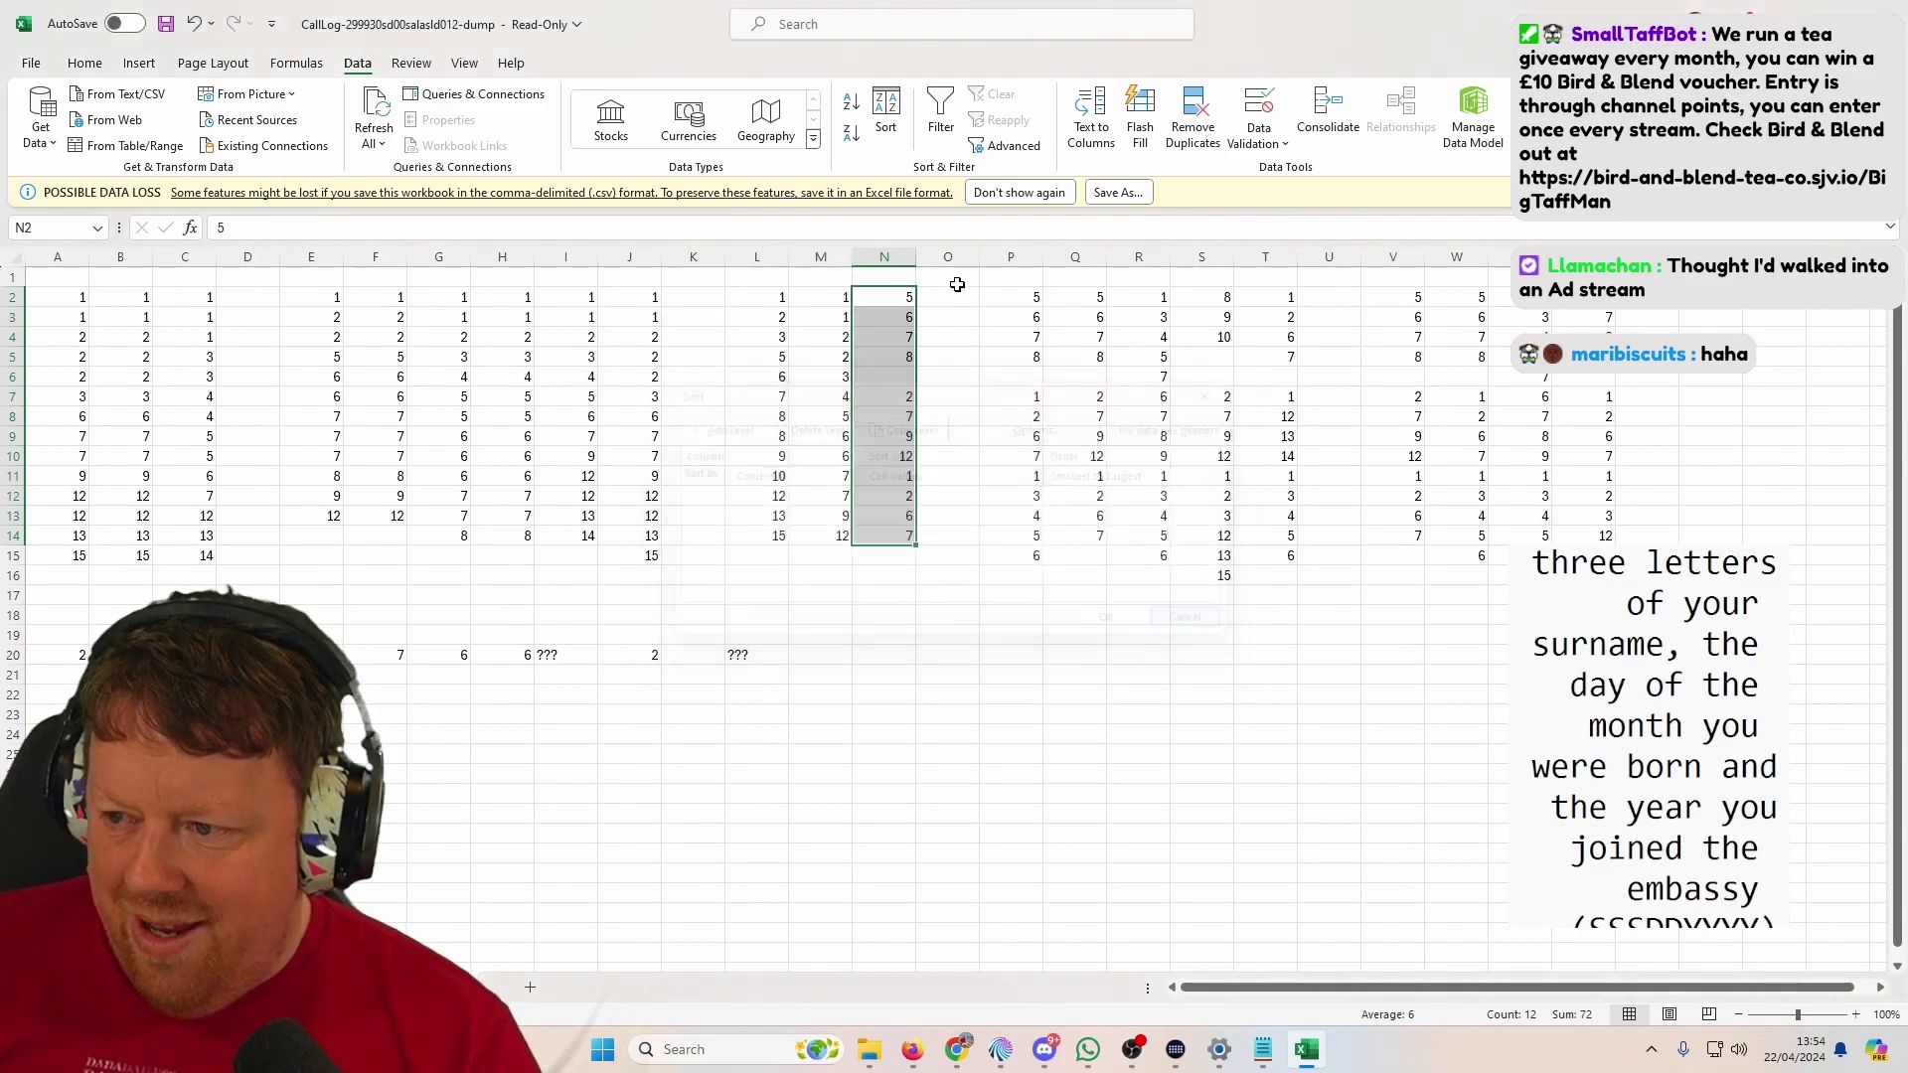
click(886, 114)
click(881, 533)
click(1012, 566)
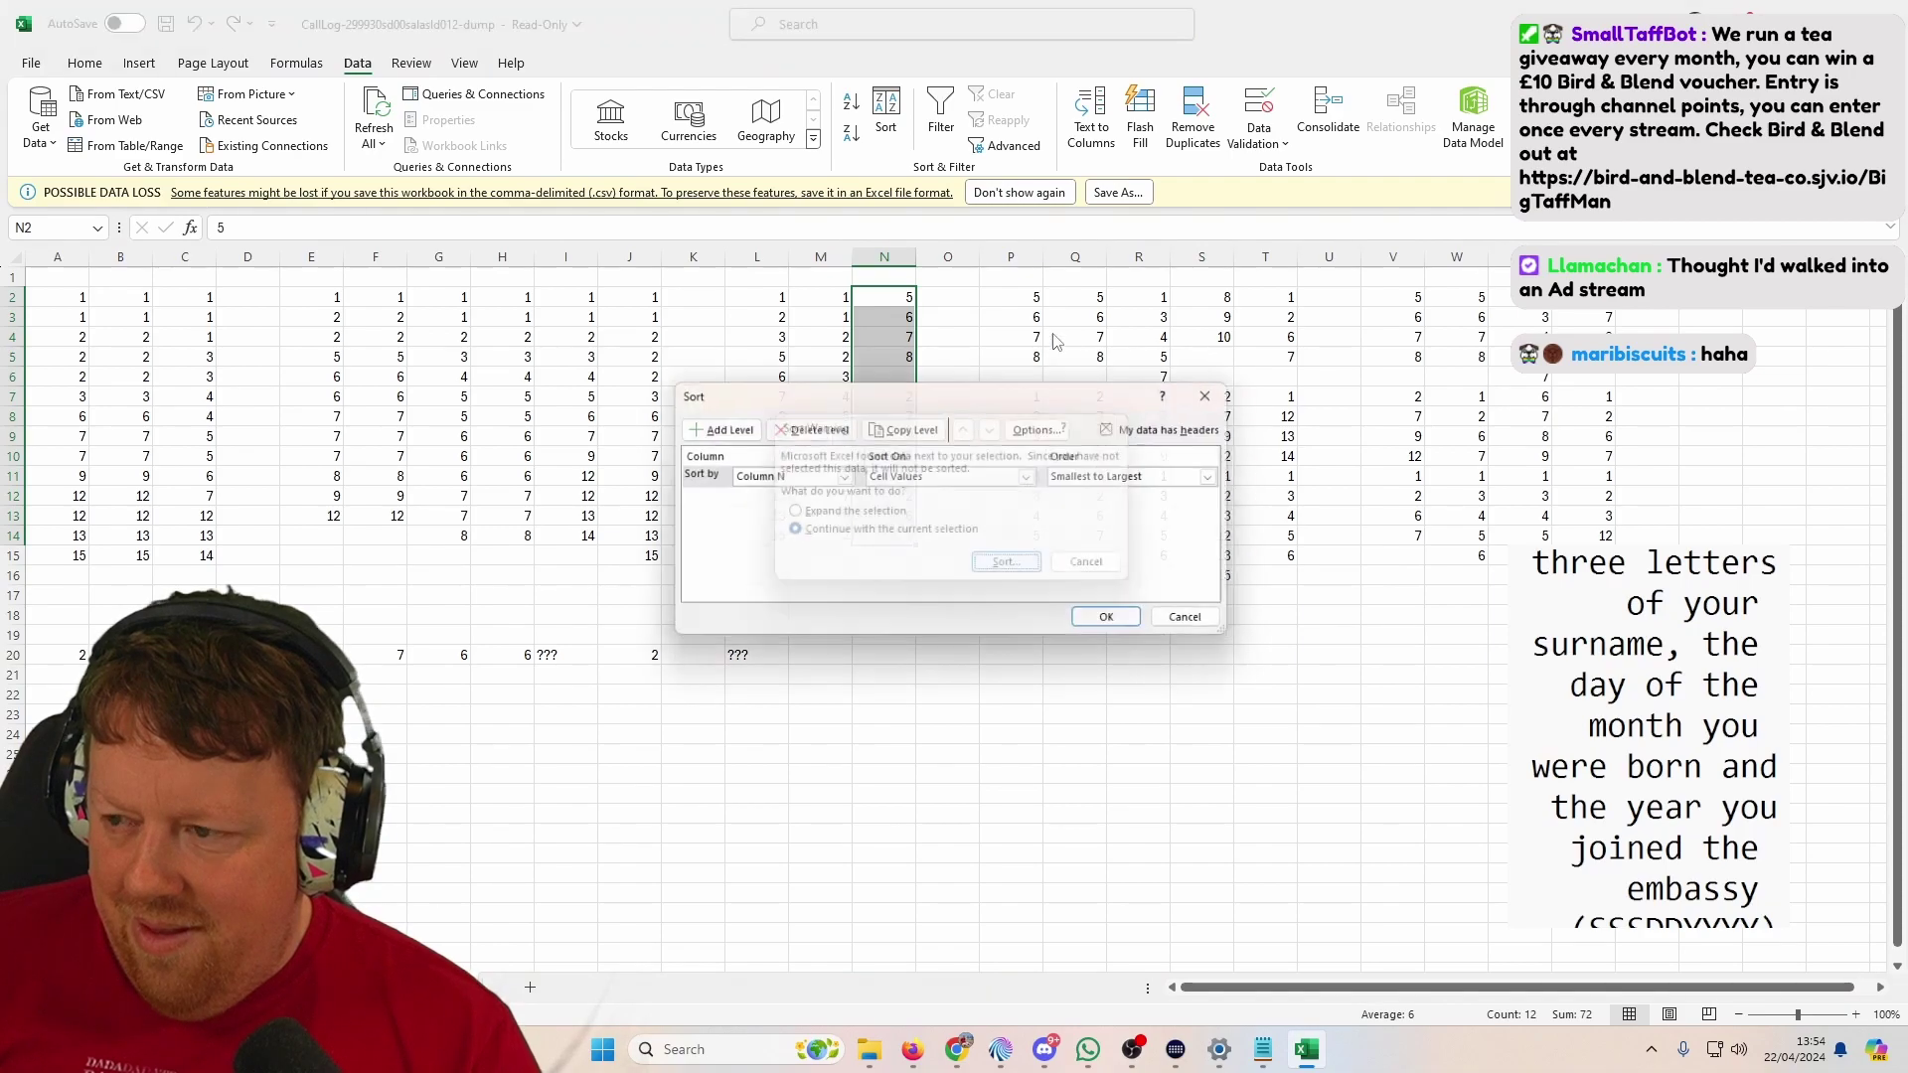
click(1117, 626)
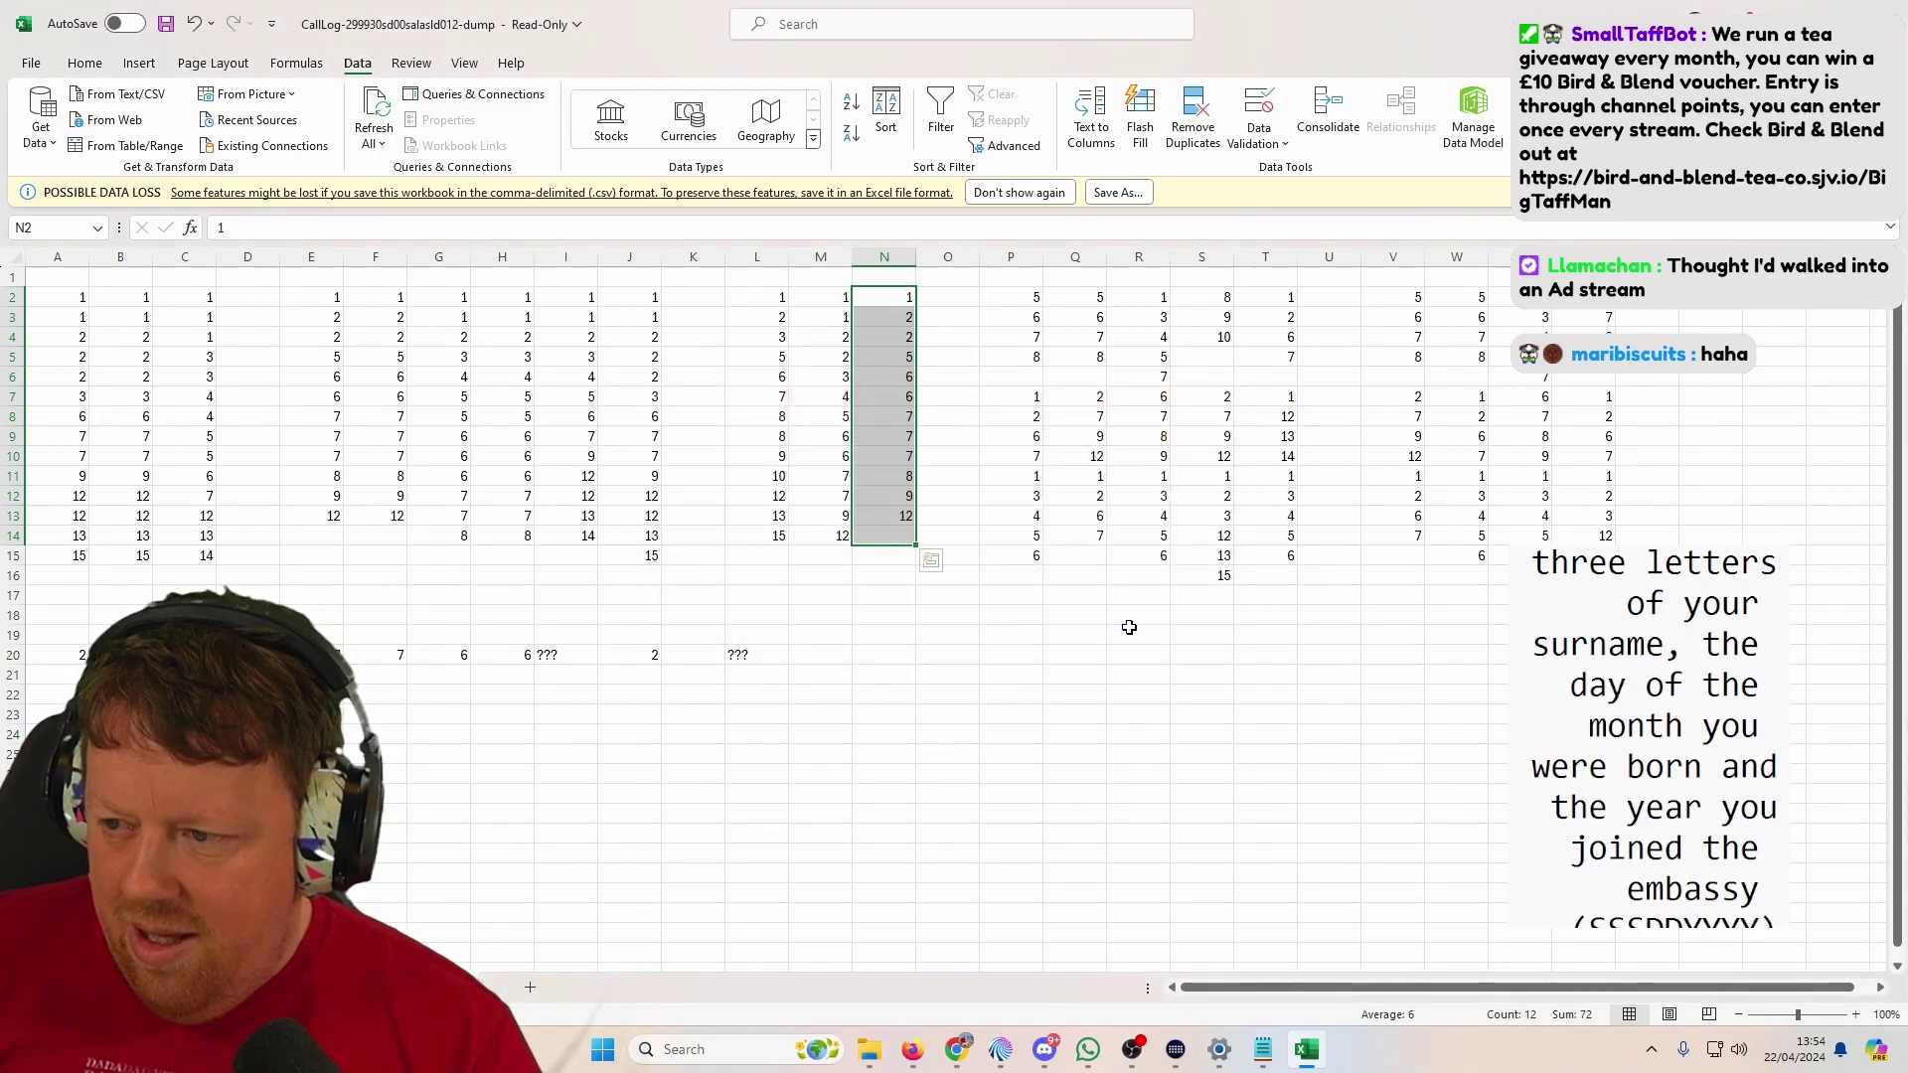
Step: Sort columns P and Q each ascending, limited to their own lists
drag(1023, 298, 1024, 556)
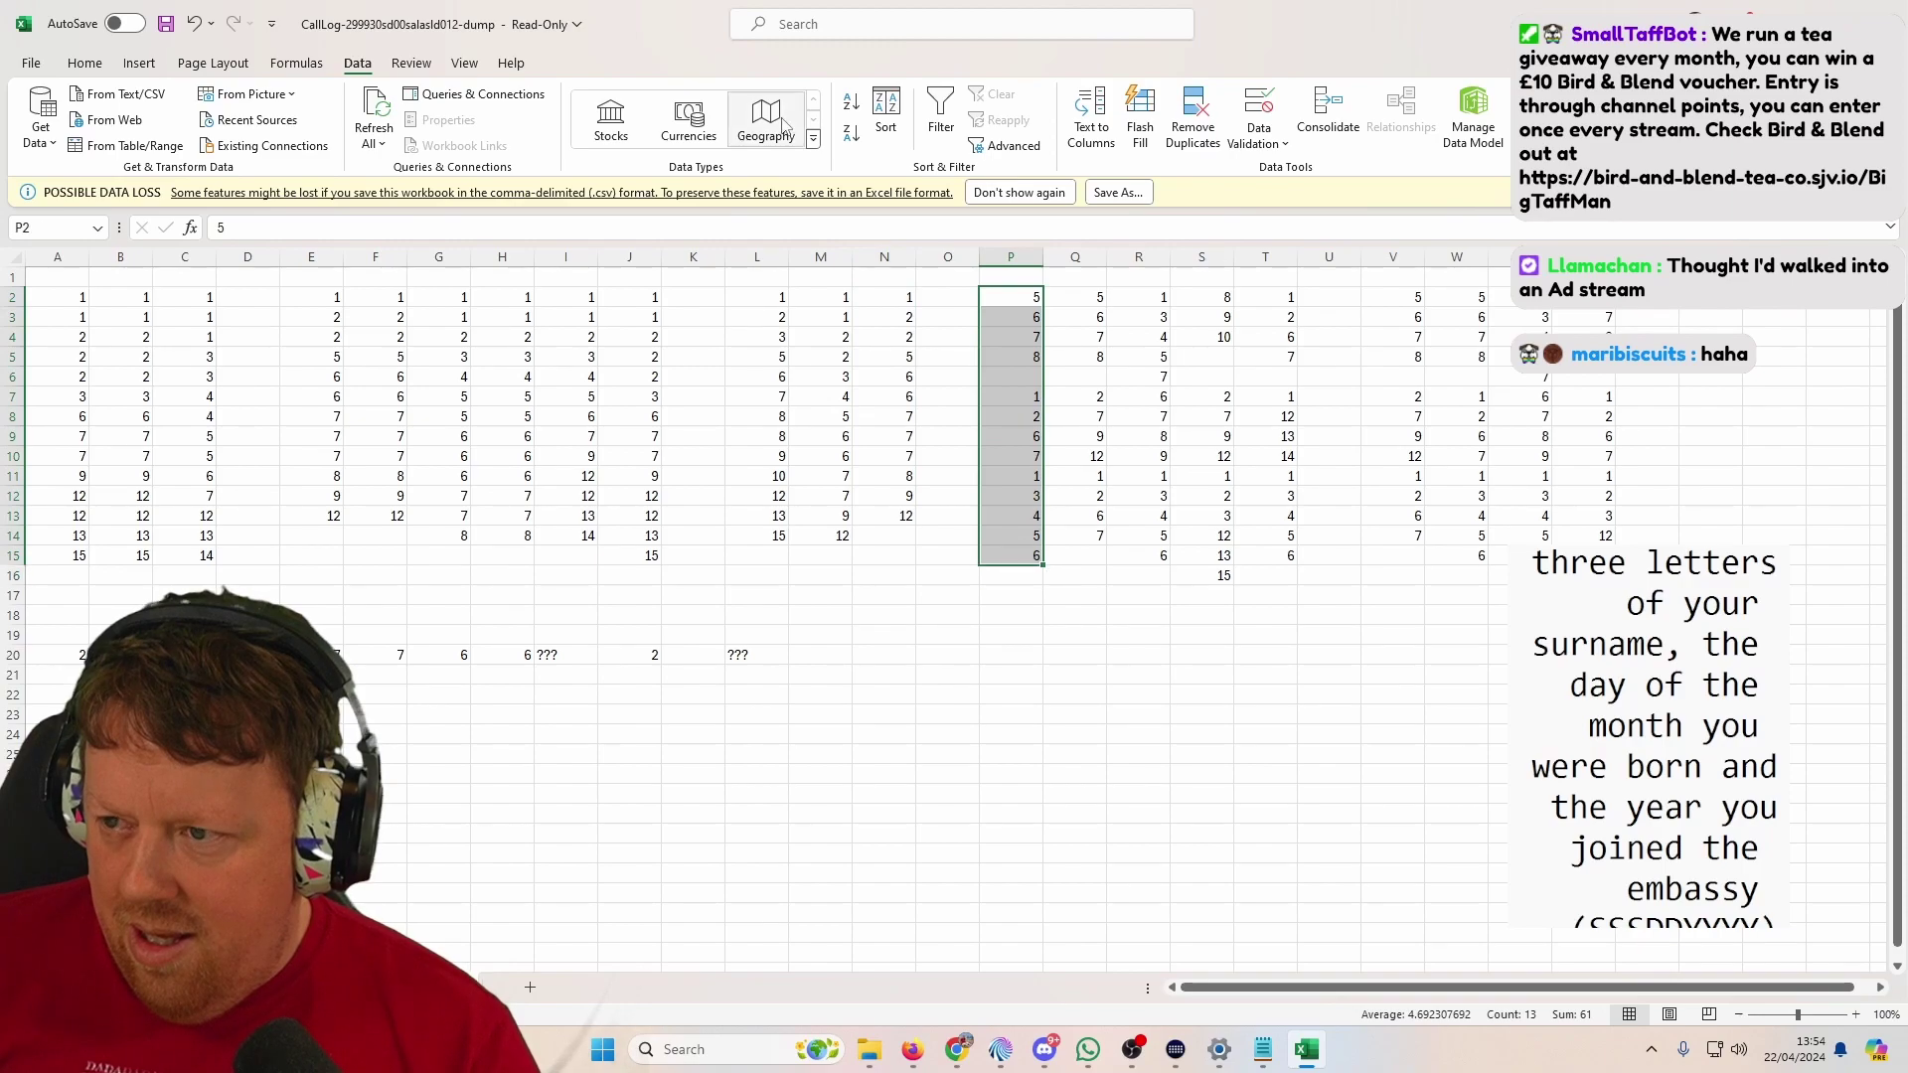
click(888, 113)
click(880, 531)
click(1028, 572)
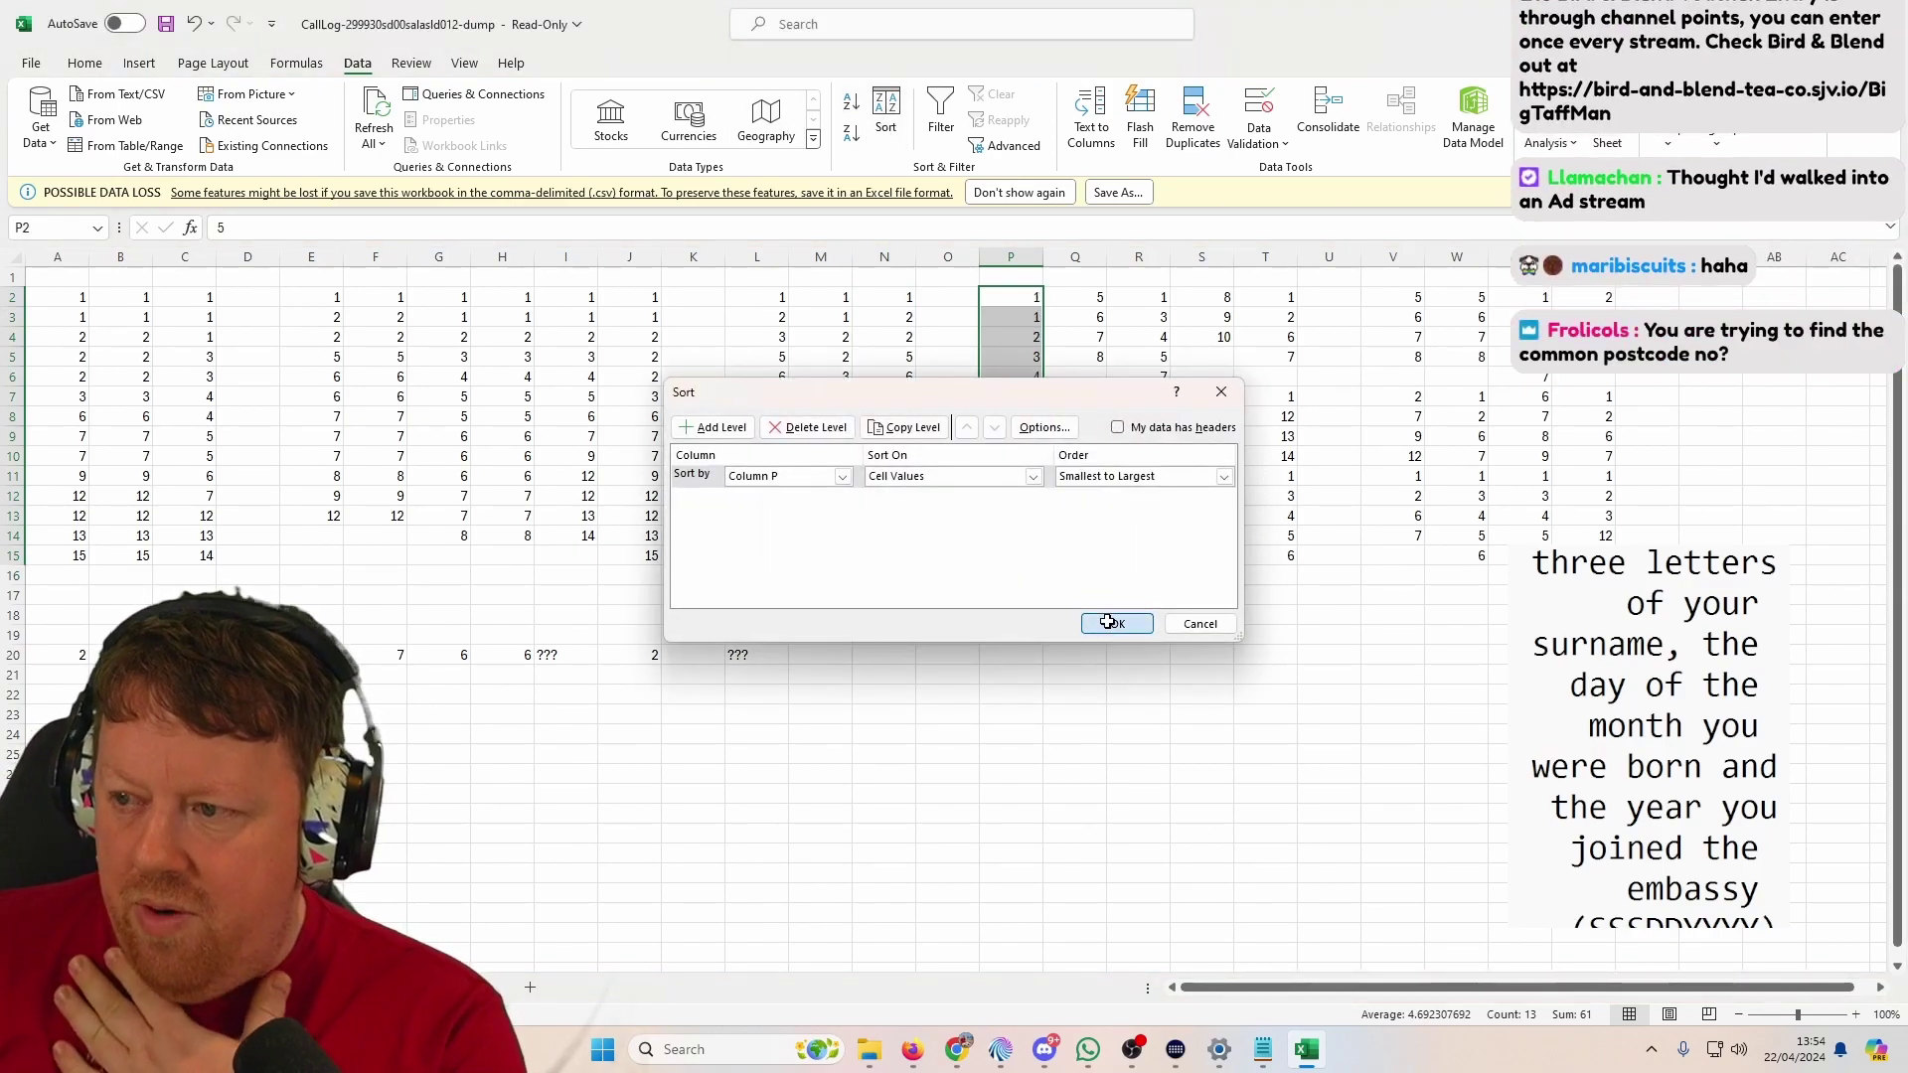
click(1103, 624)
drag(1077, 304, 1083, 537)
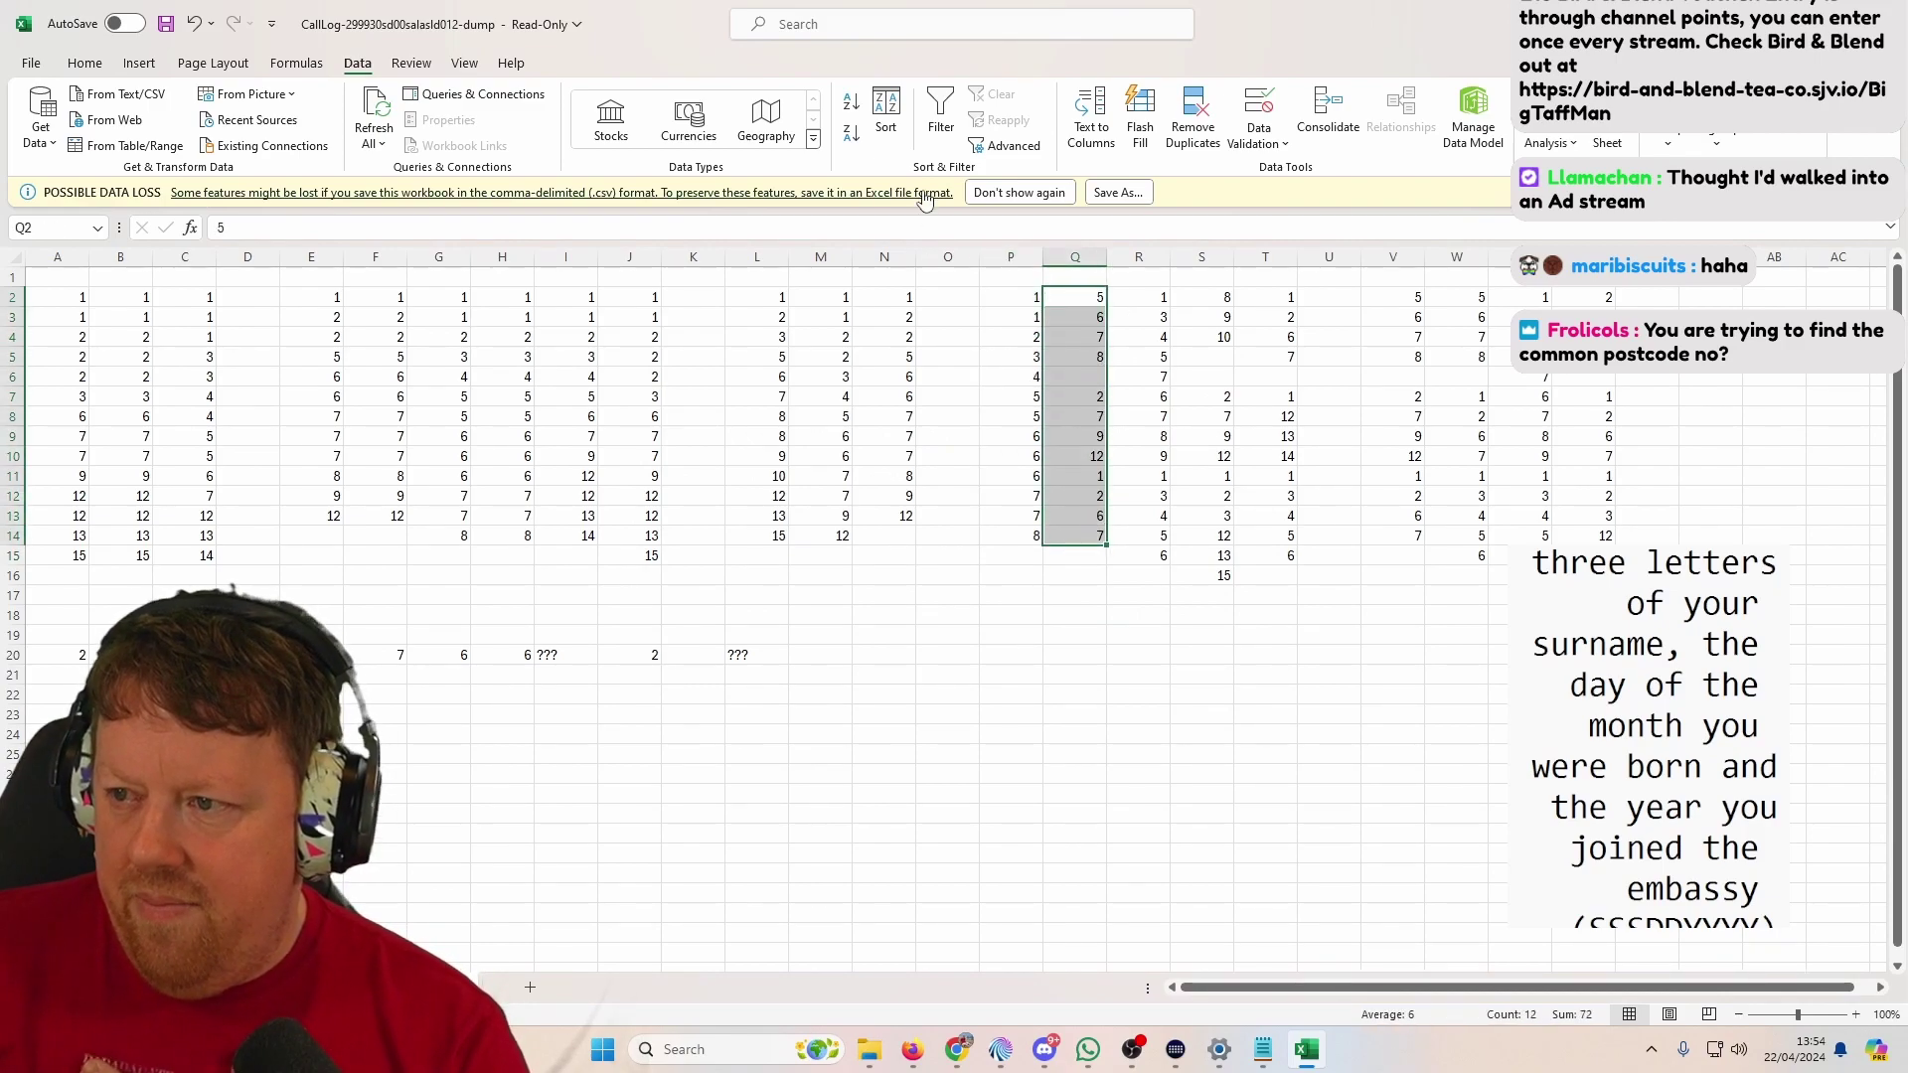
click(895, 125)
click(881, 532)
click(1027, 572)
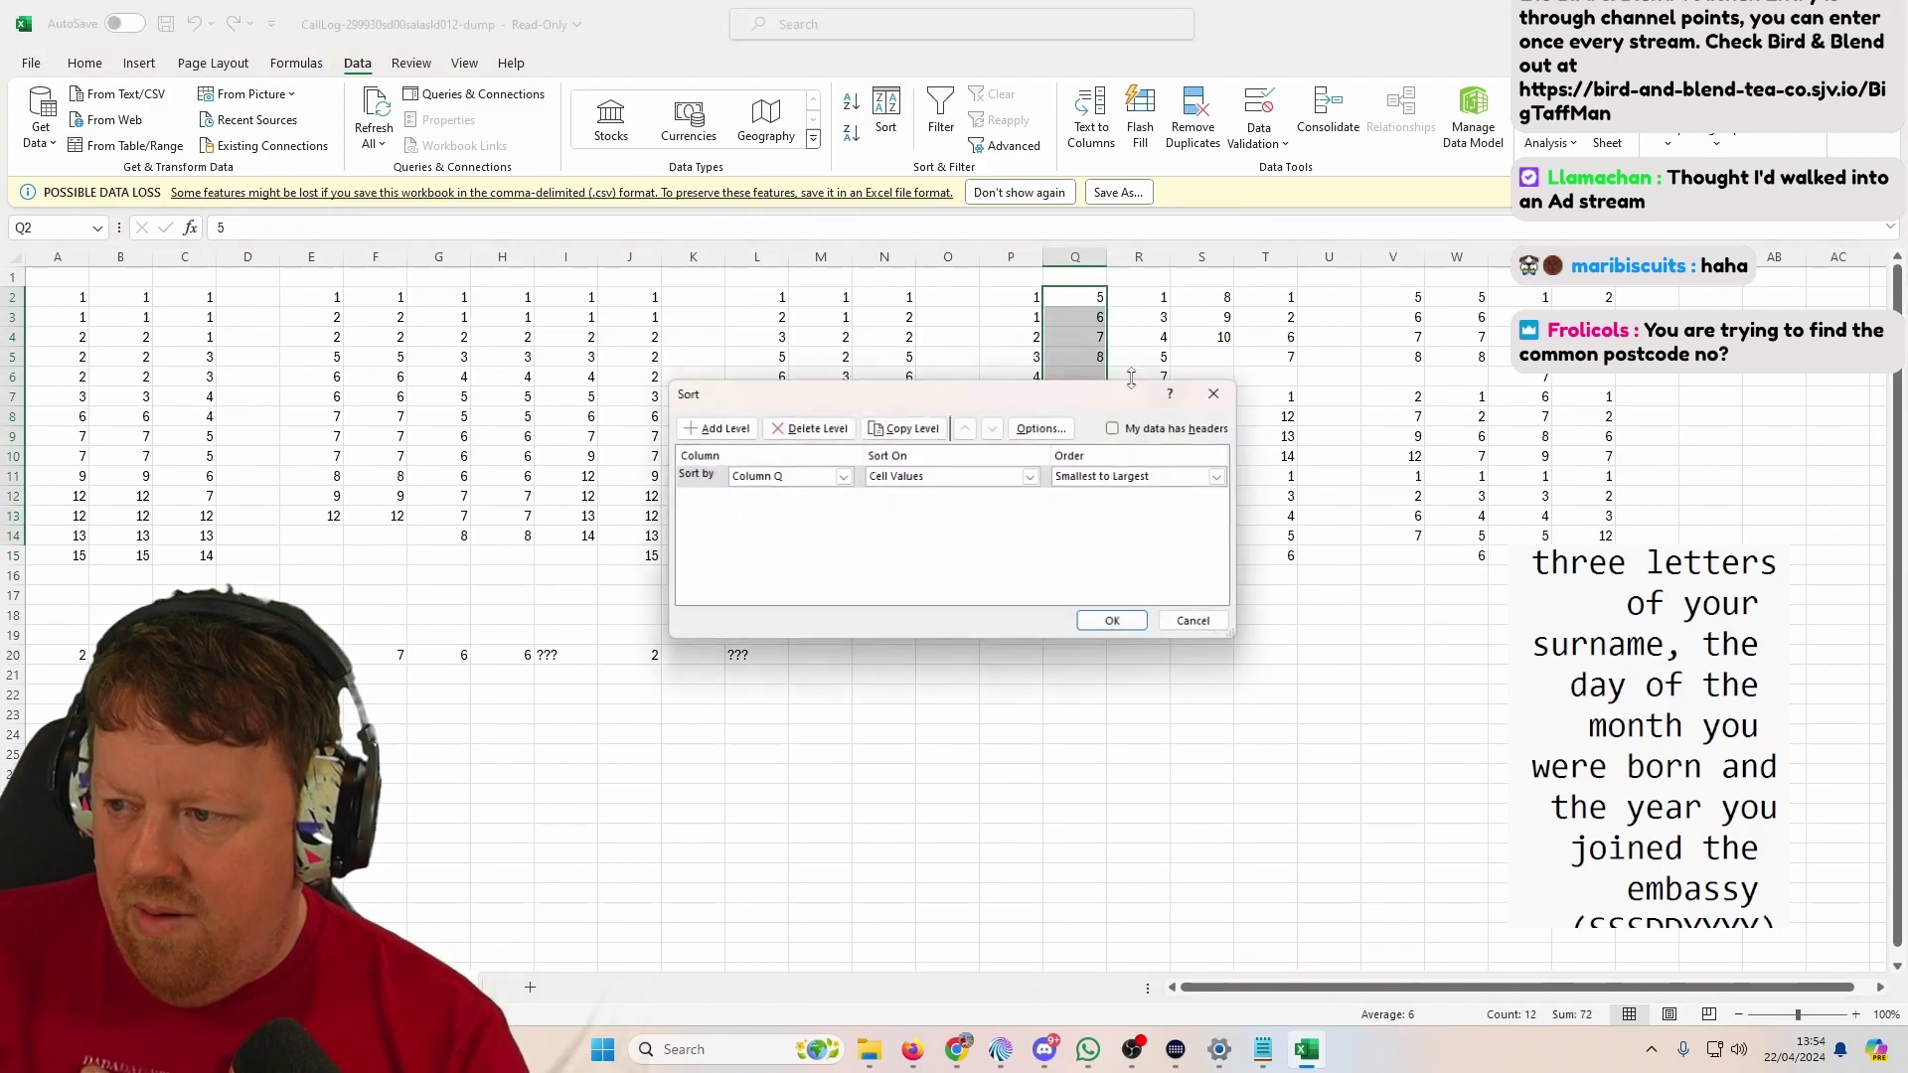
click(1117, 624)
Step: Sort columns R and S each smallest to largest, independently of neighbours
drag(1141, 299, 1136, 557)
click(885, 125)
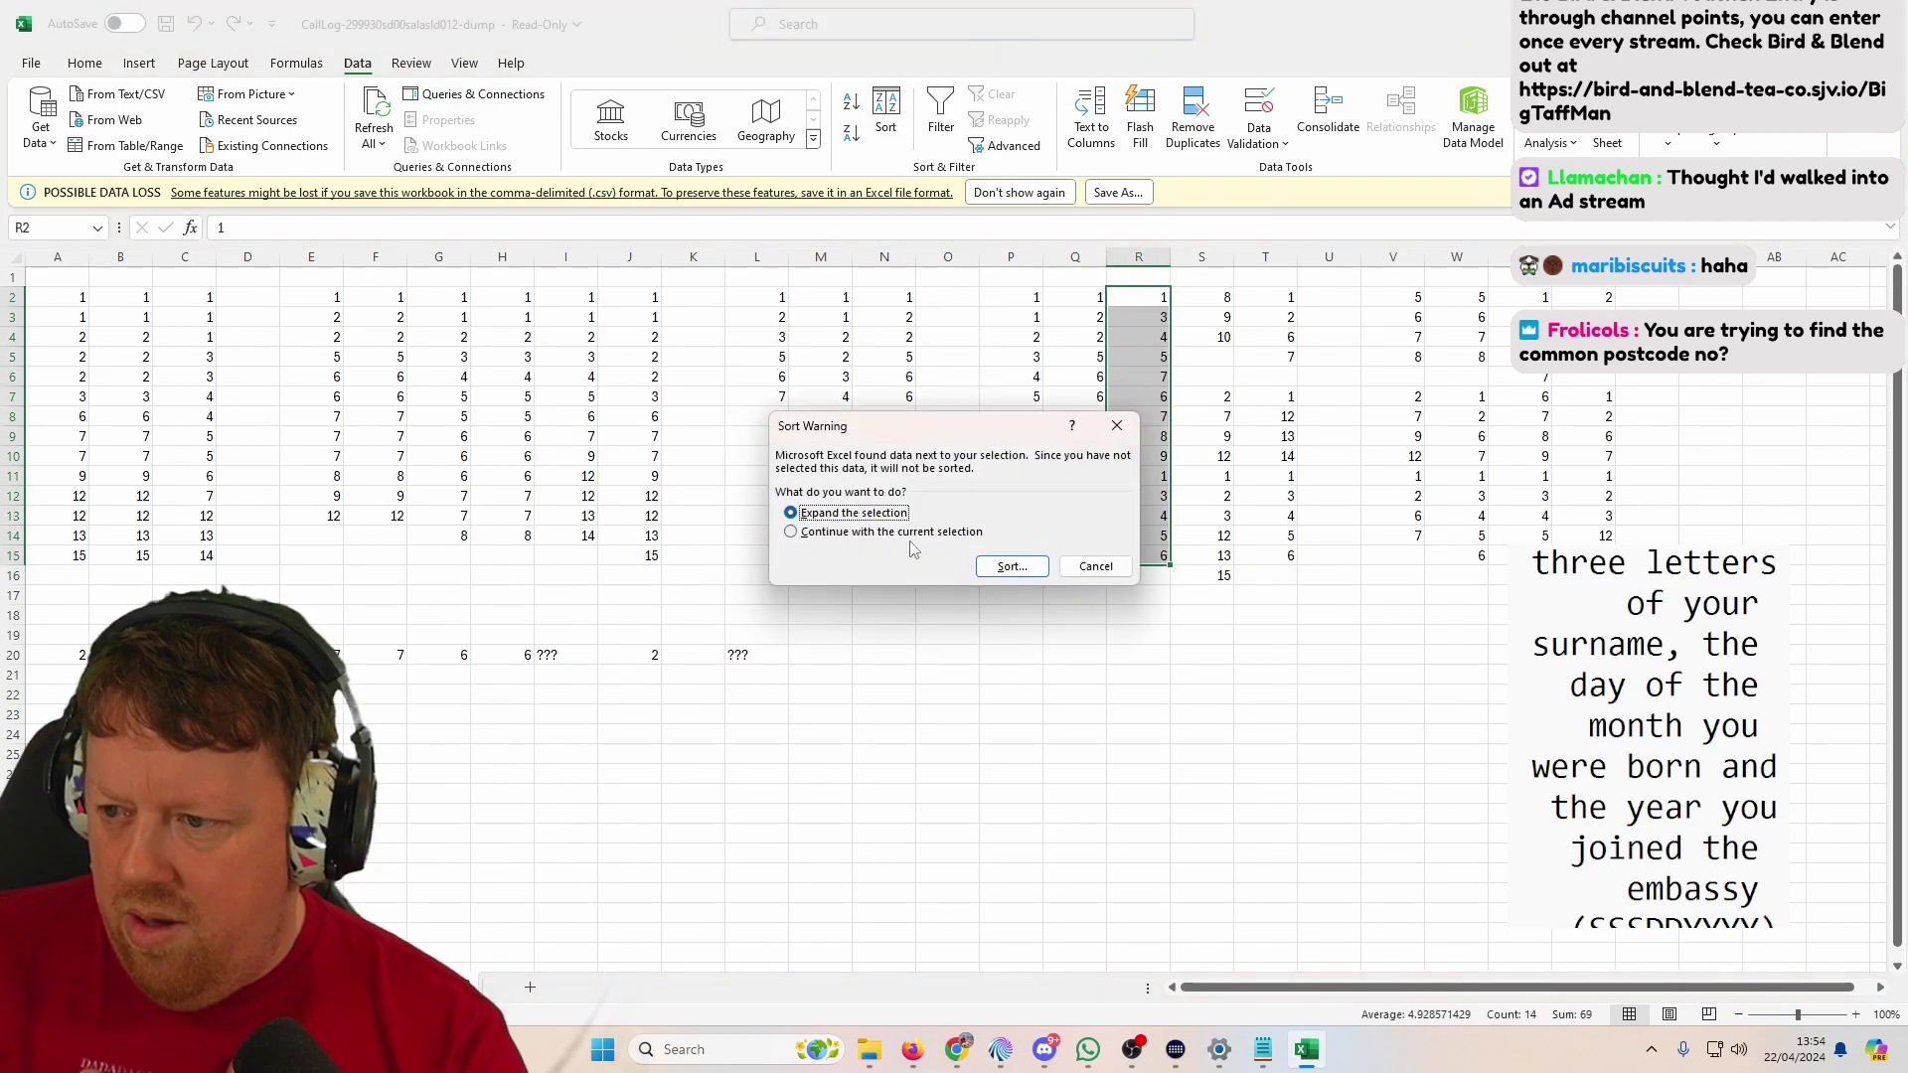
click(924, 534)
click(1011, 566)
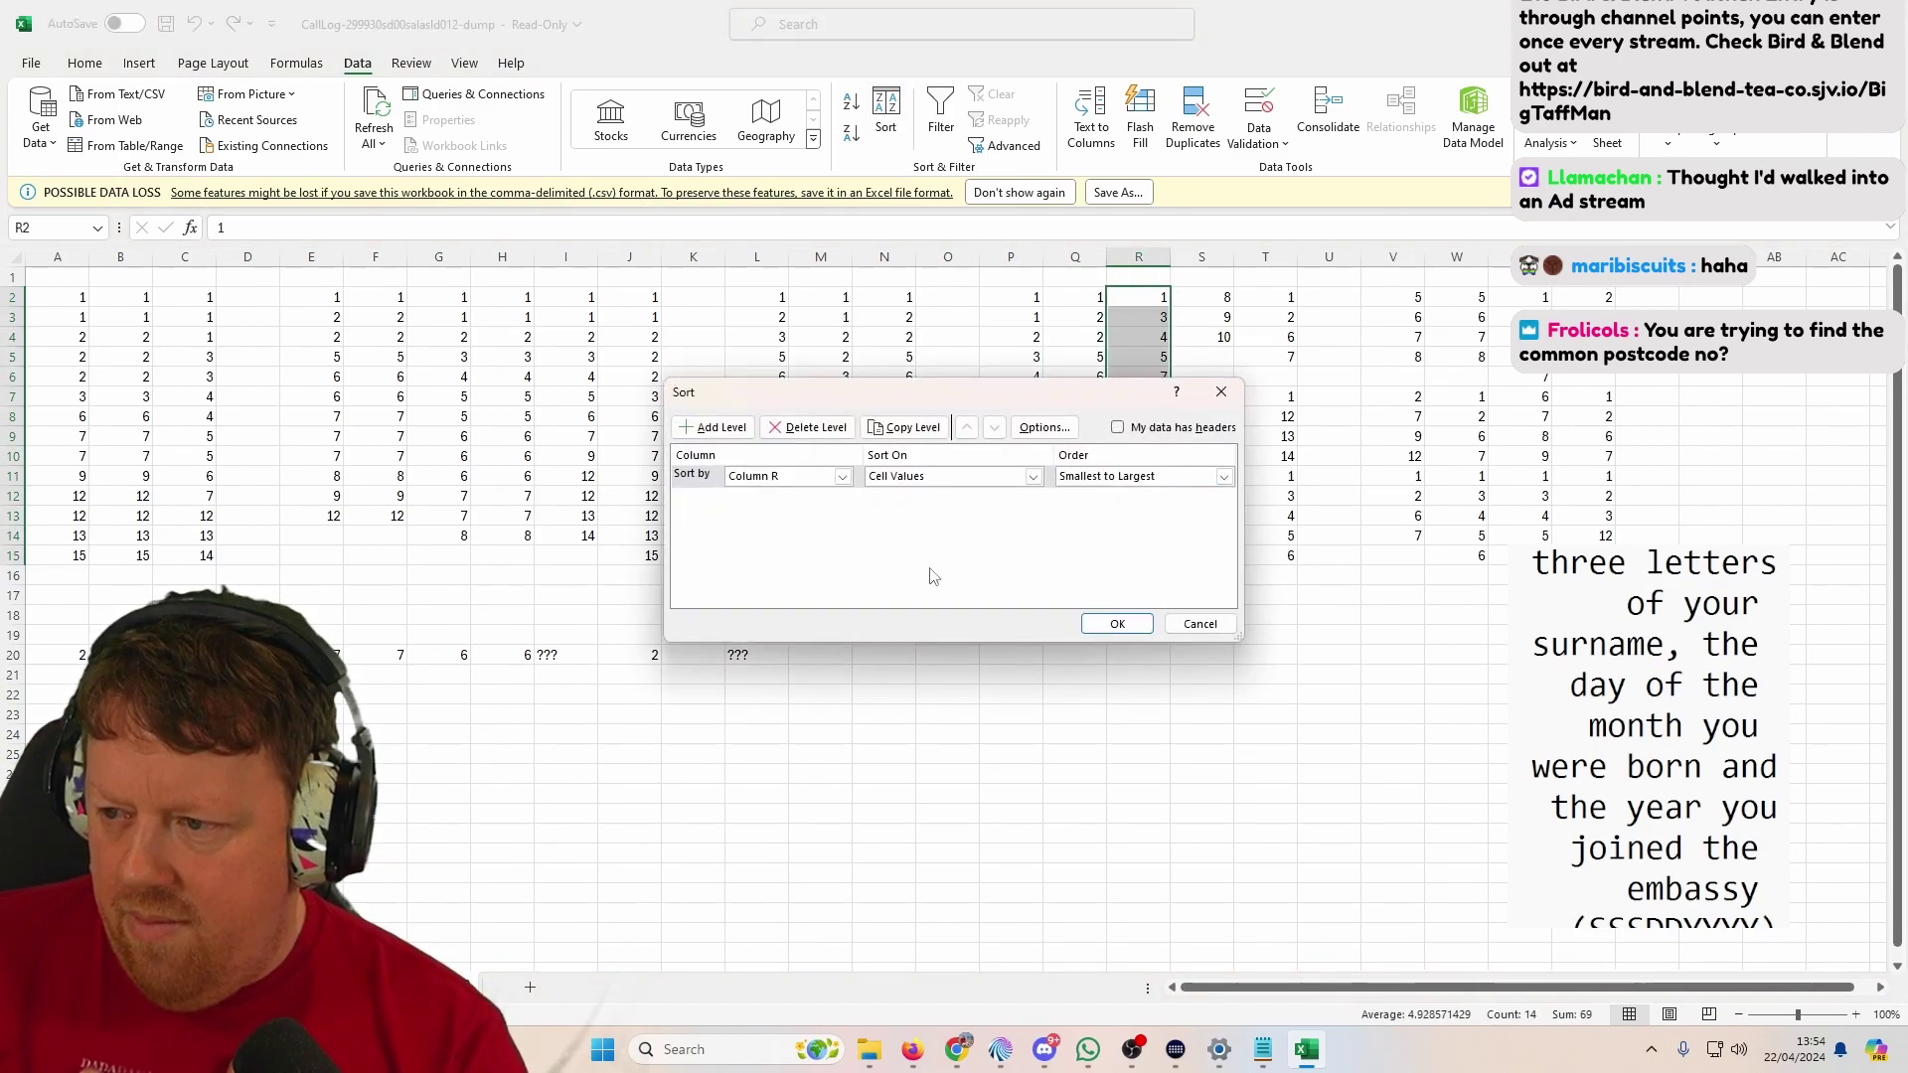
click(1116, 624)
drag(1210, 295, 1220, 576)
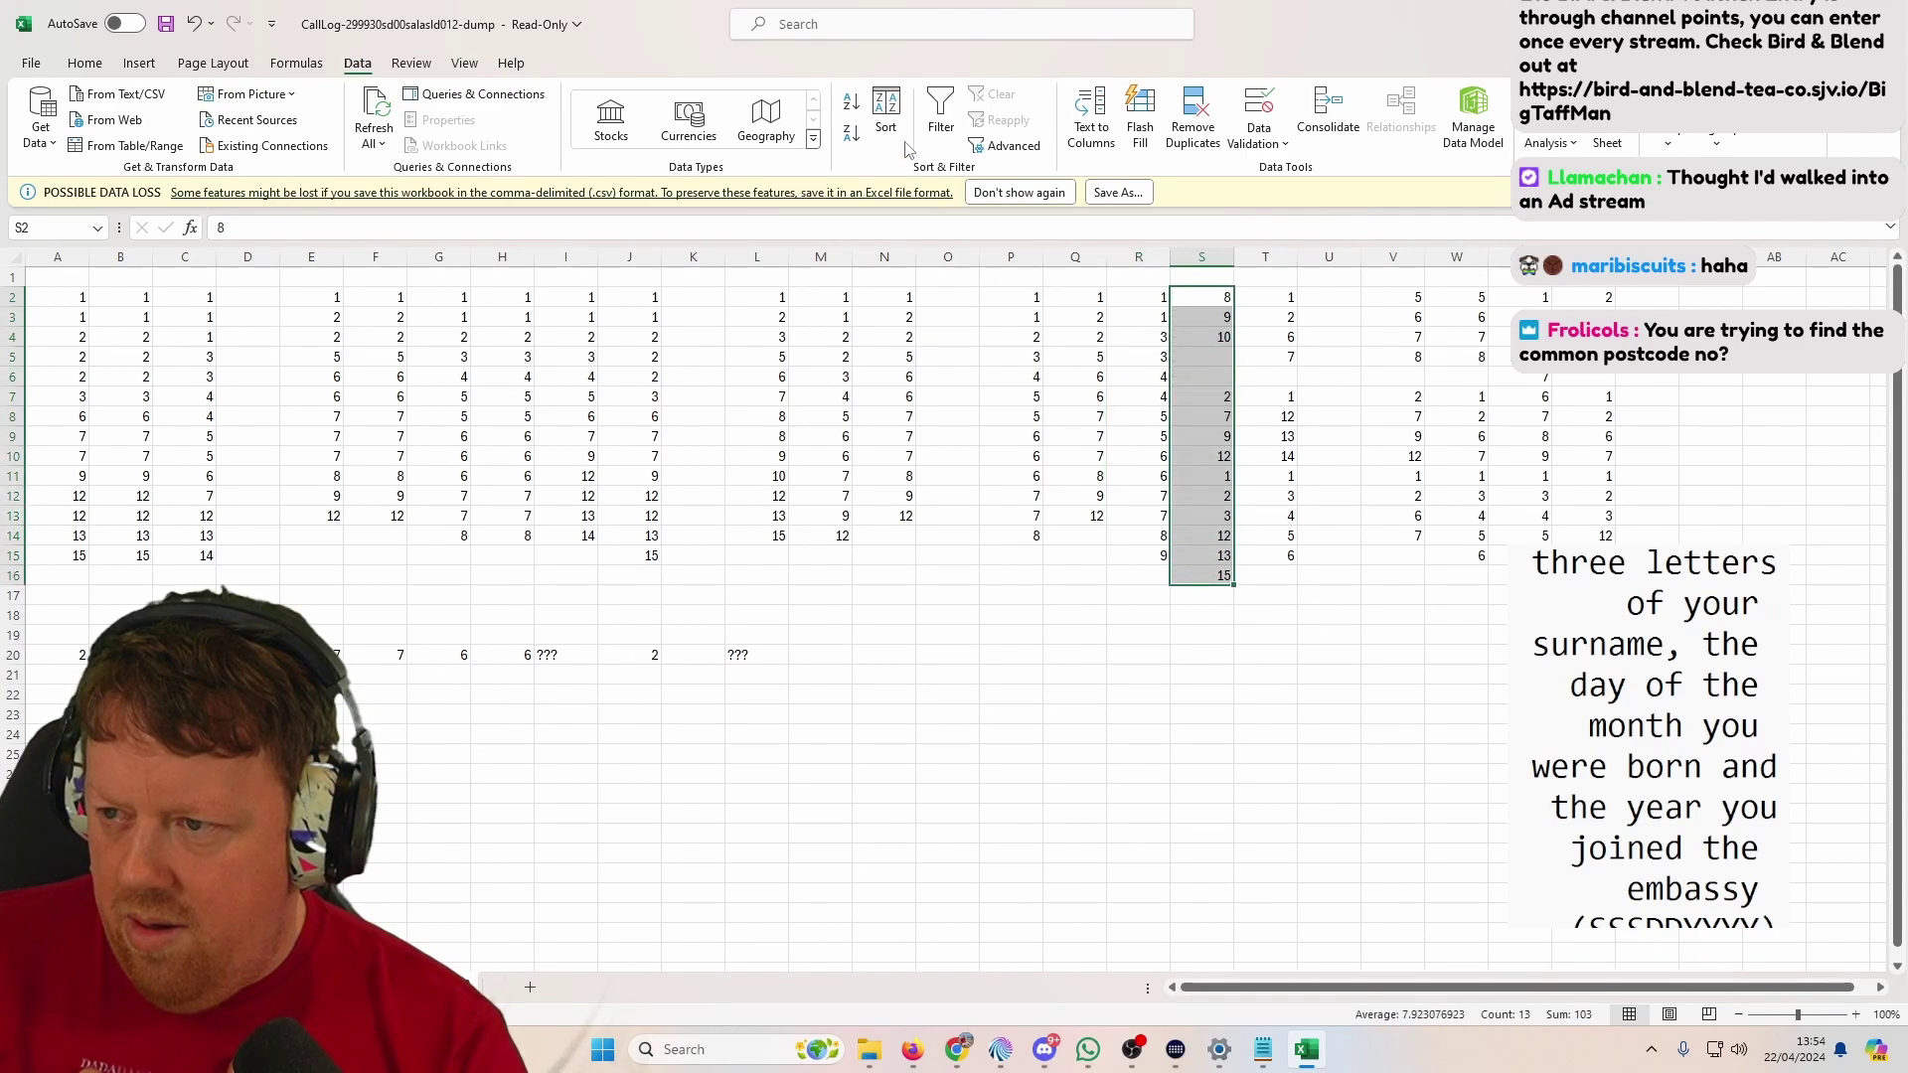
click(885, 125)
click(875, 529)
click(1009, 563)
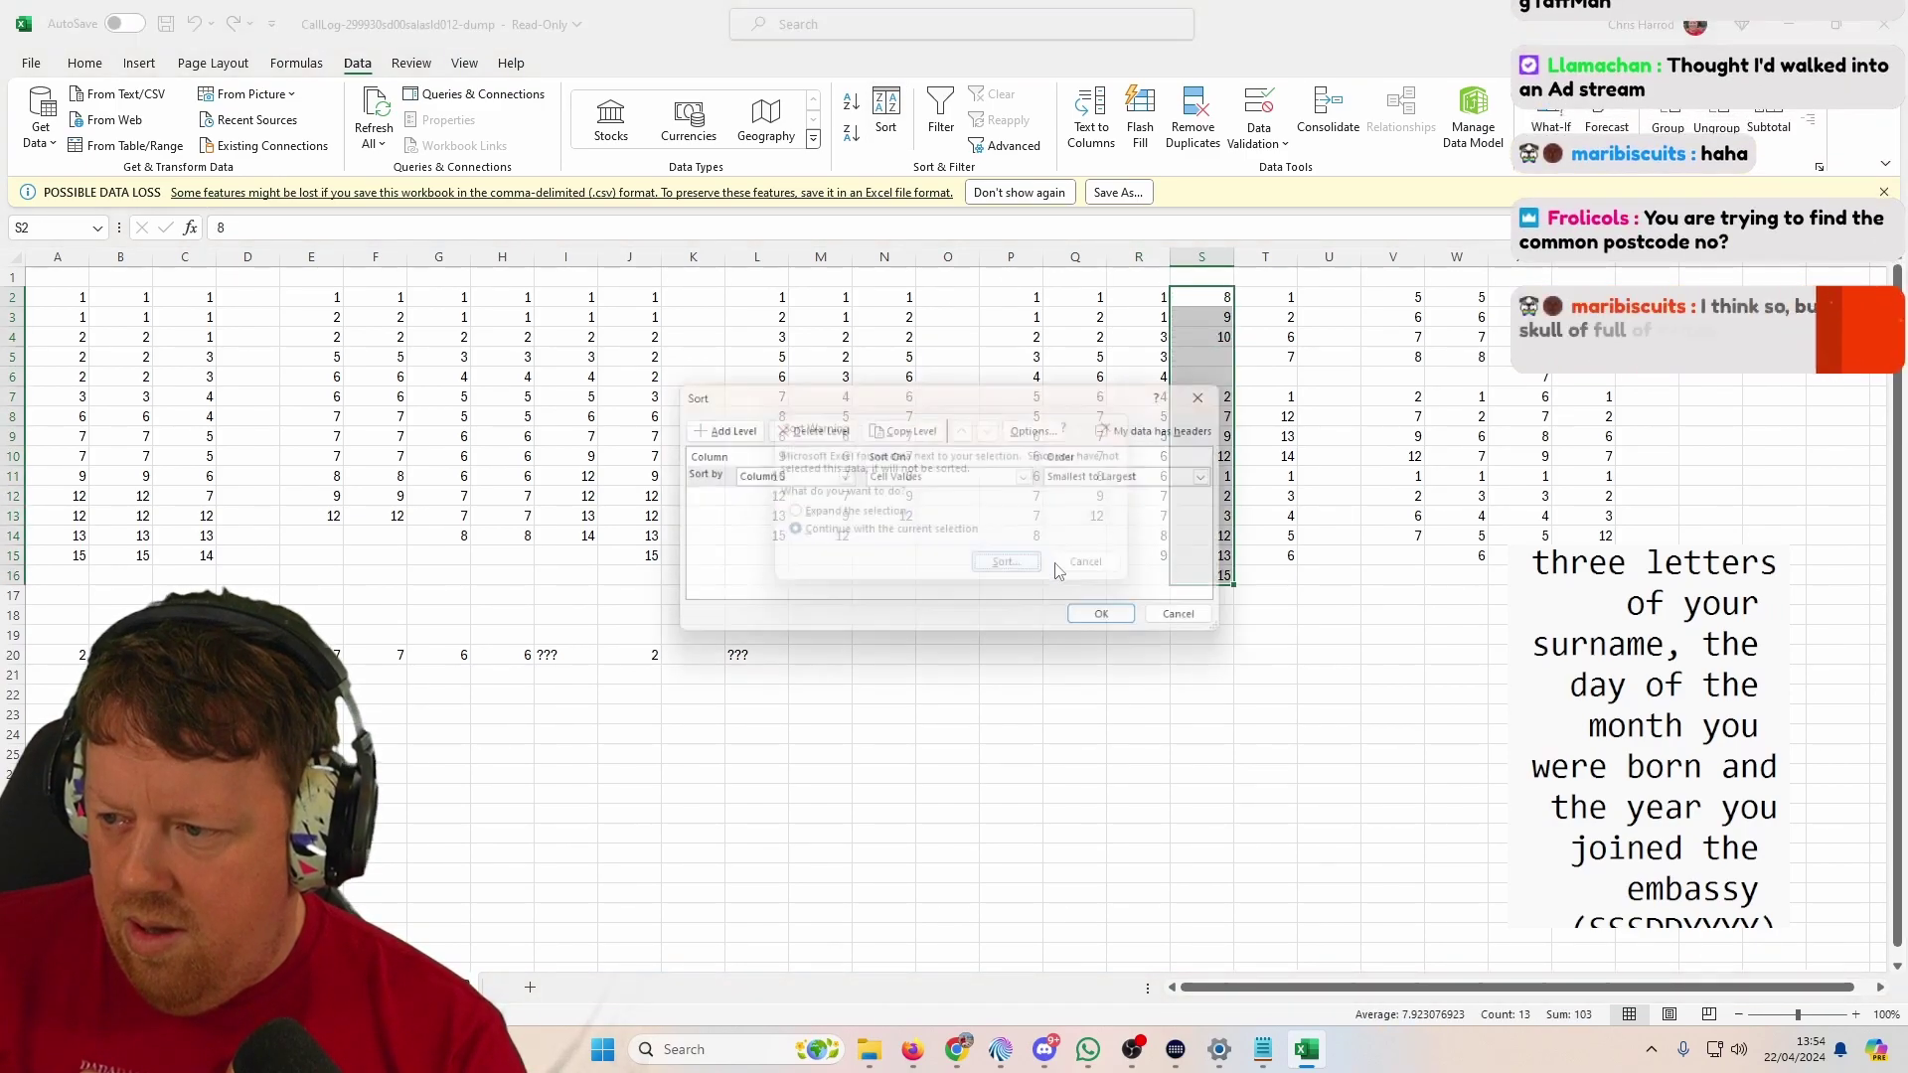
click(1117, 624)
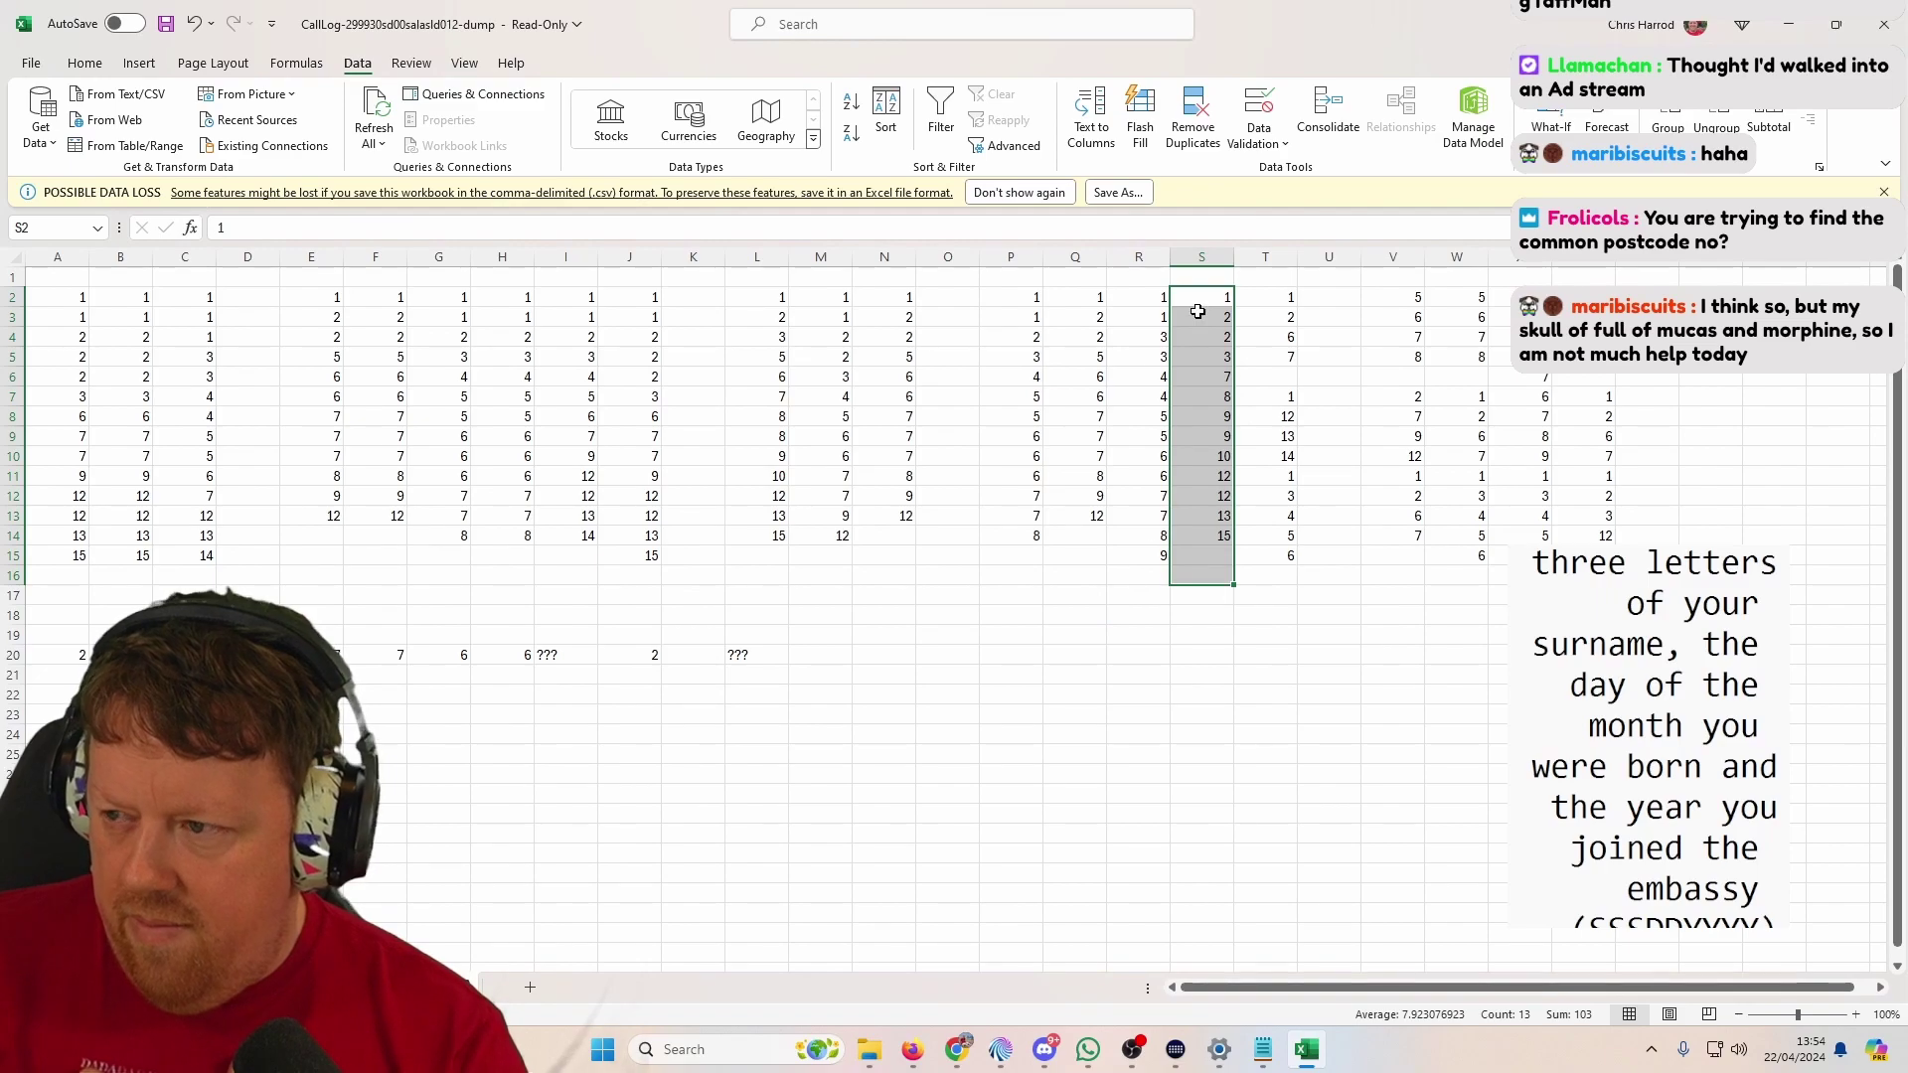
Step: Sort columns T and V each ascending, limited to their own lists
drag(1269, 294, 1282, 581)
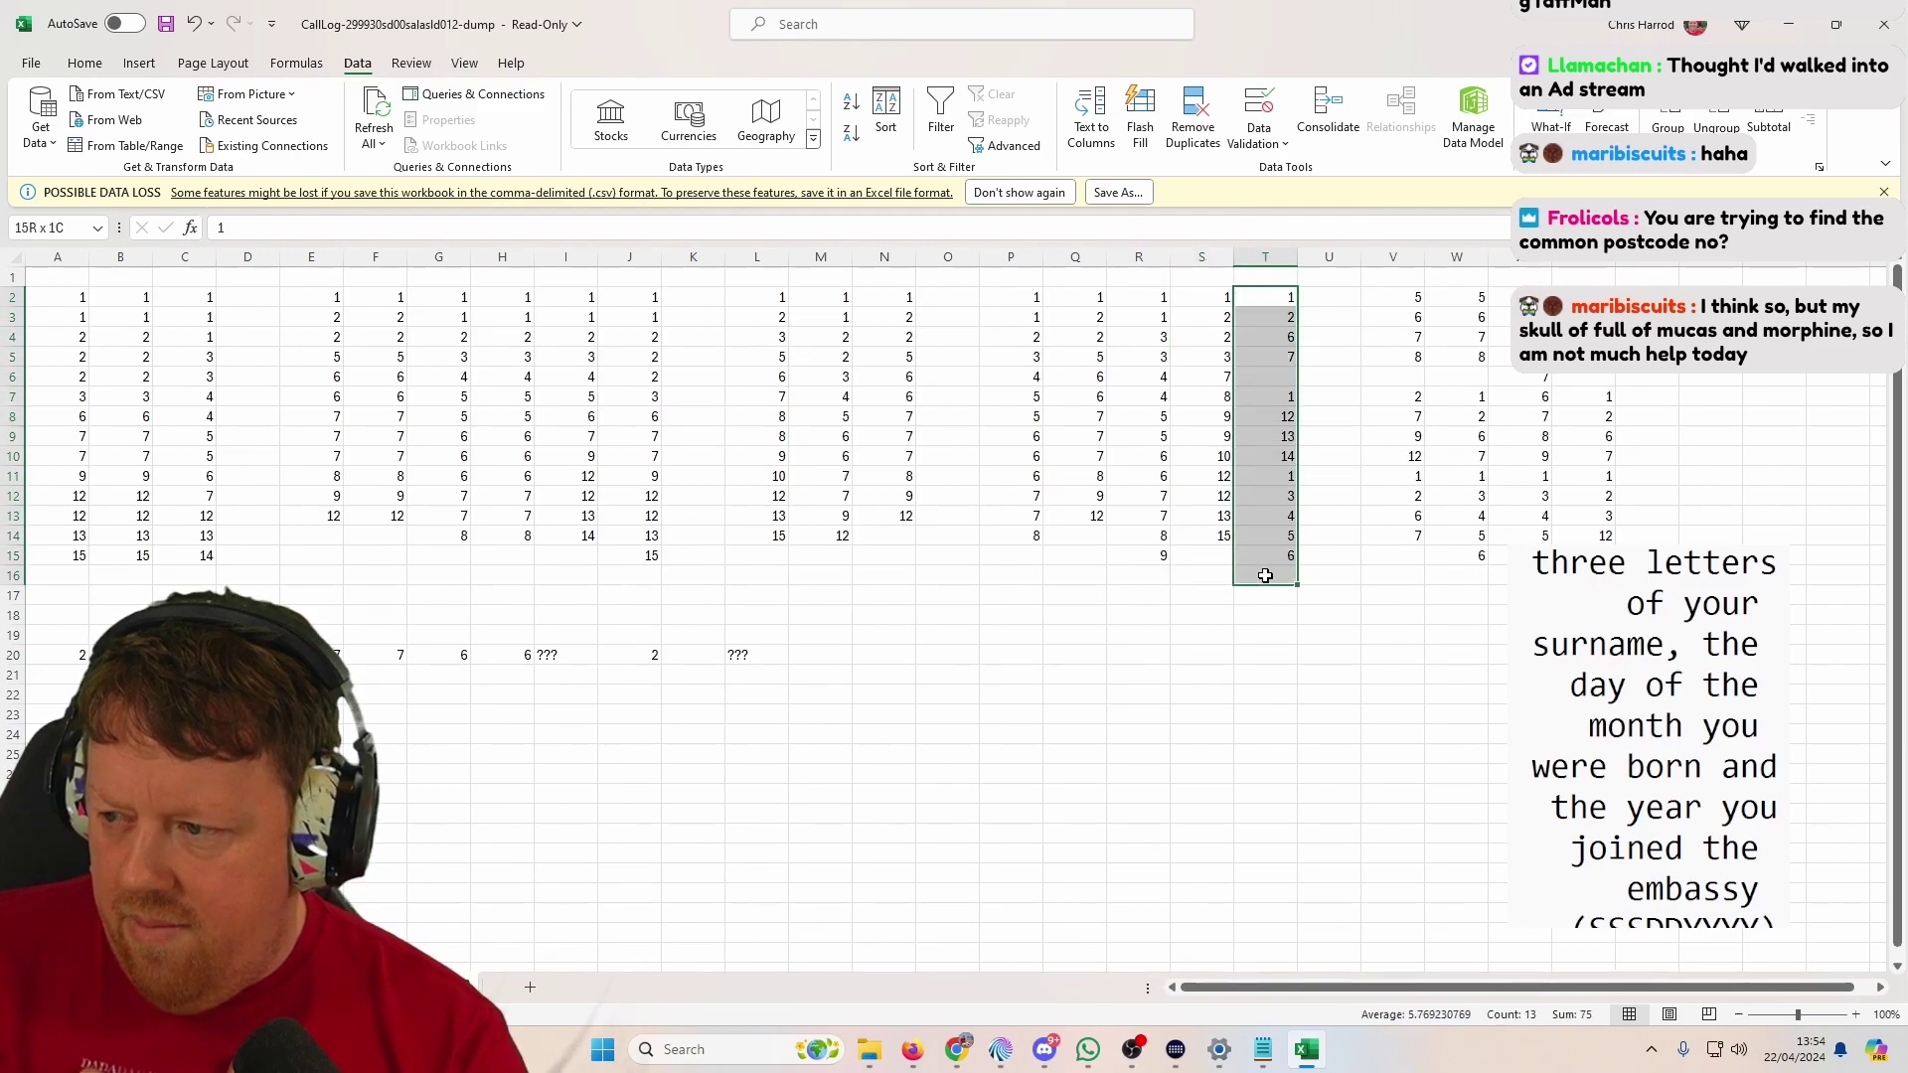
click(885, 125)
click(874, 529)
click(1008, 563)
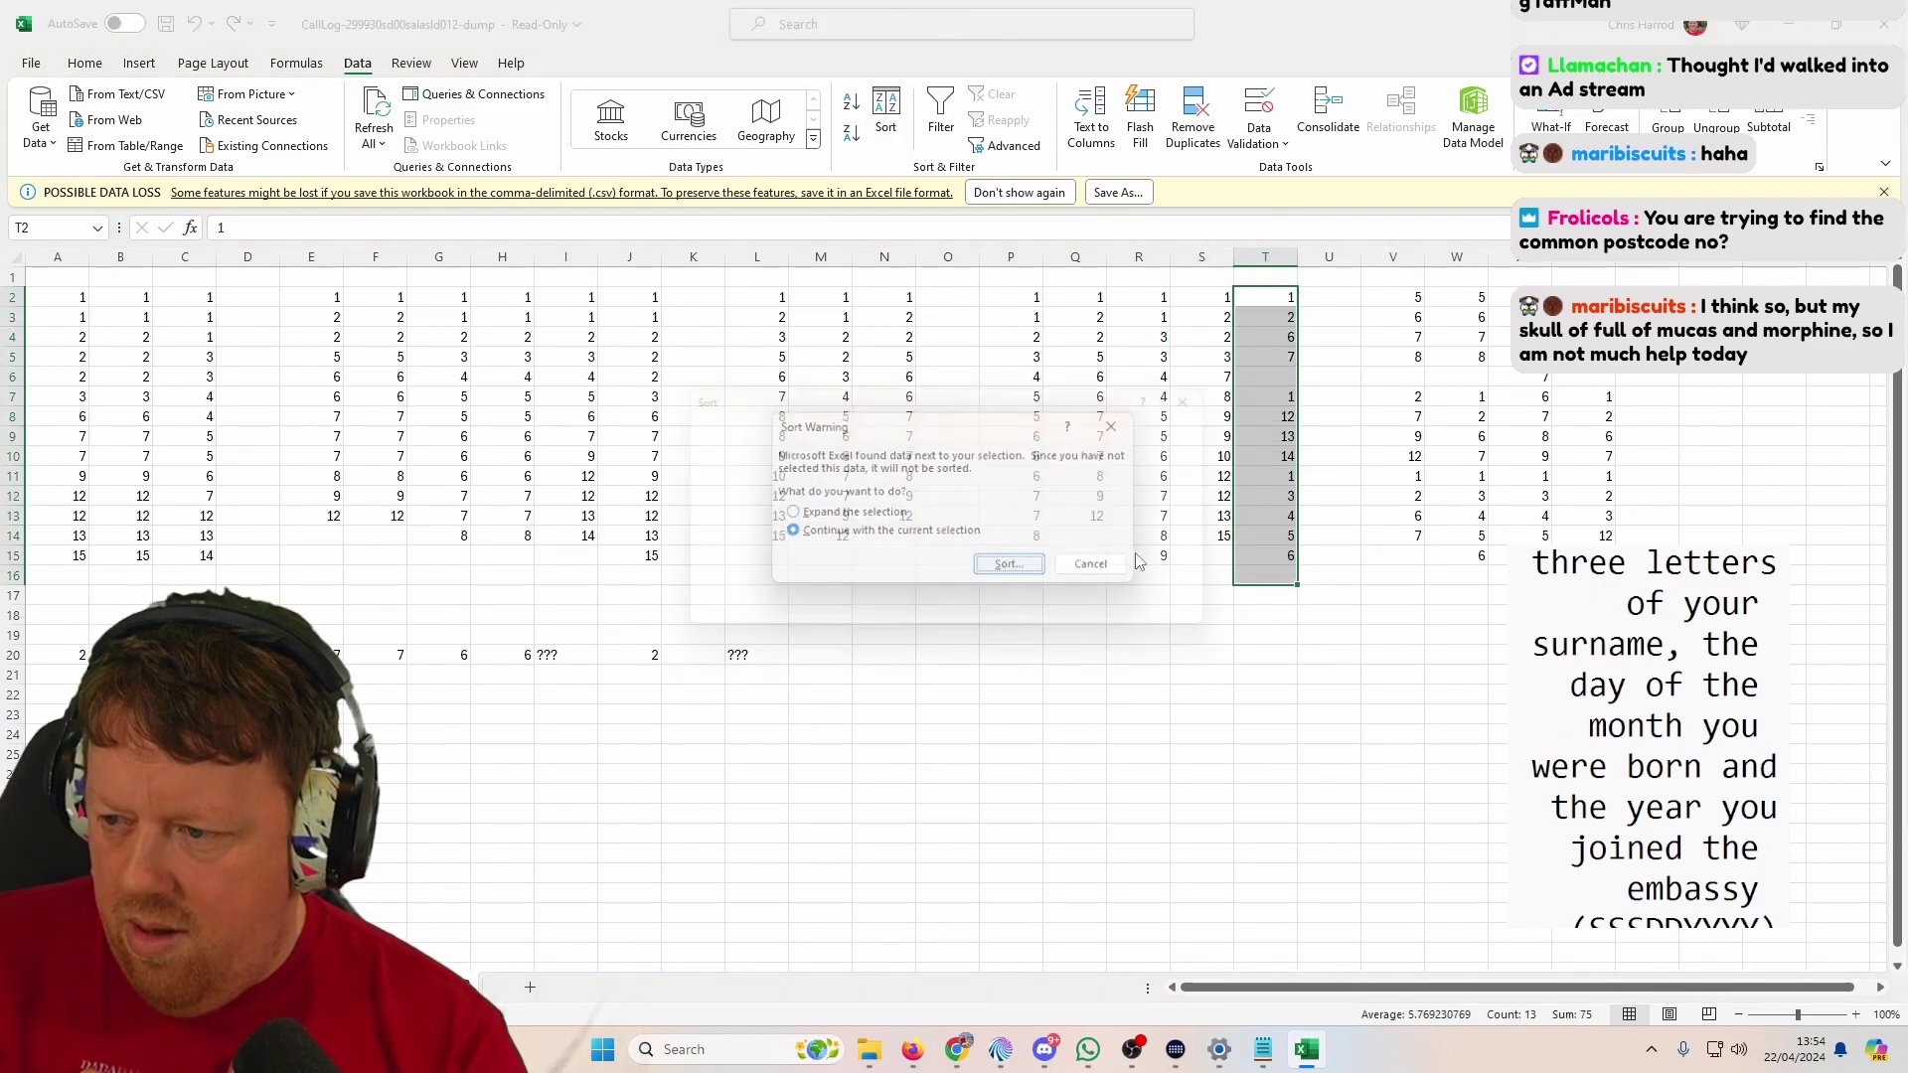
click(1116, 624)
drag(1409, 296, 1411, 536)
click(886, 125)
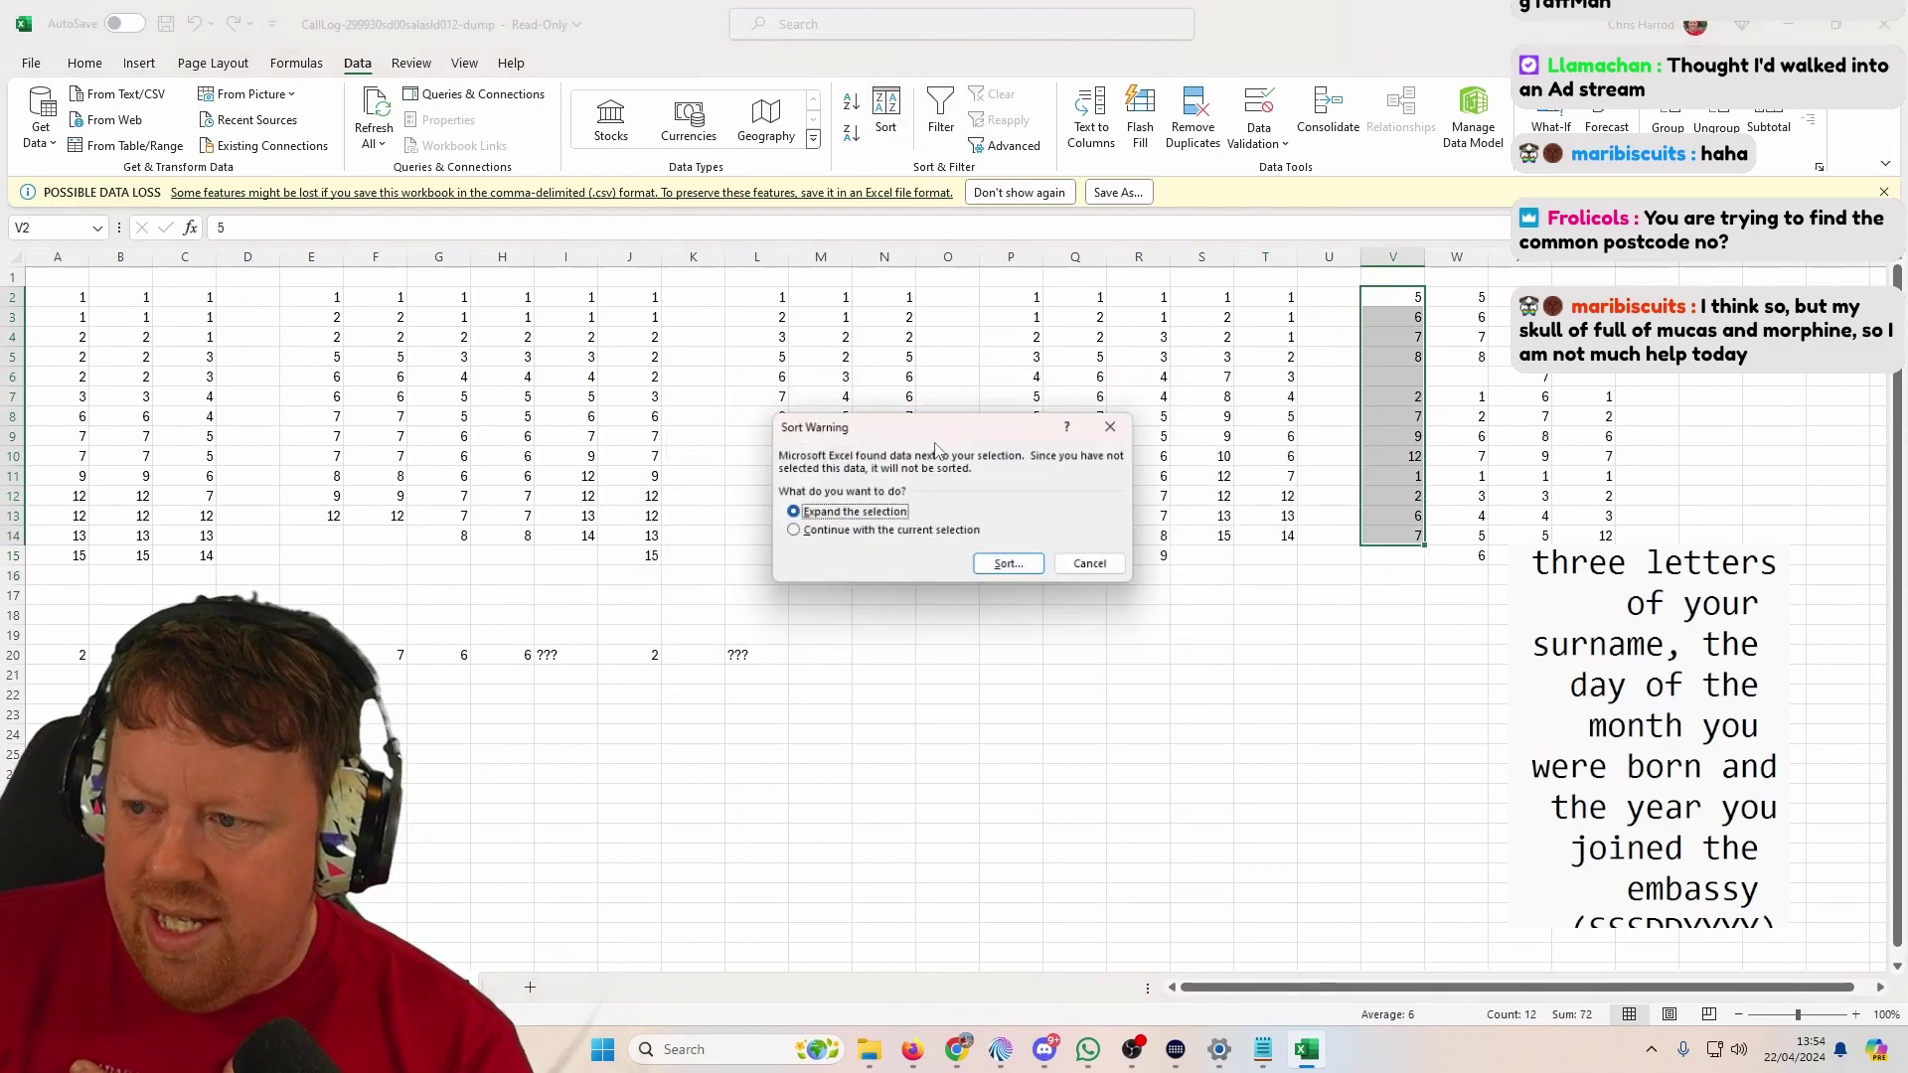
click(874, 532)
click(1010, 565)
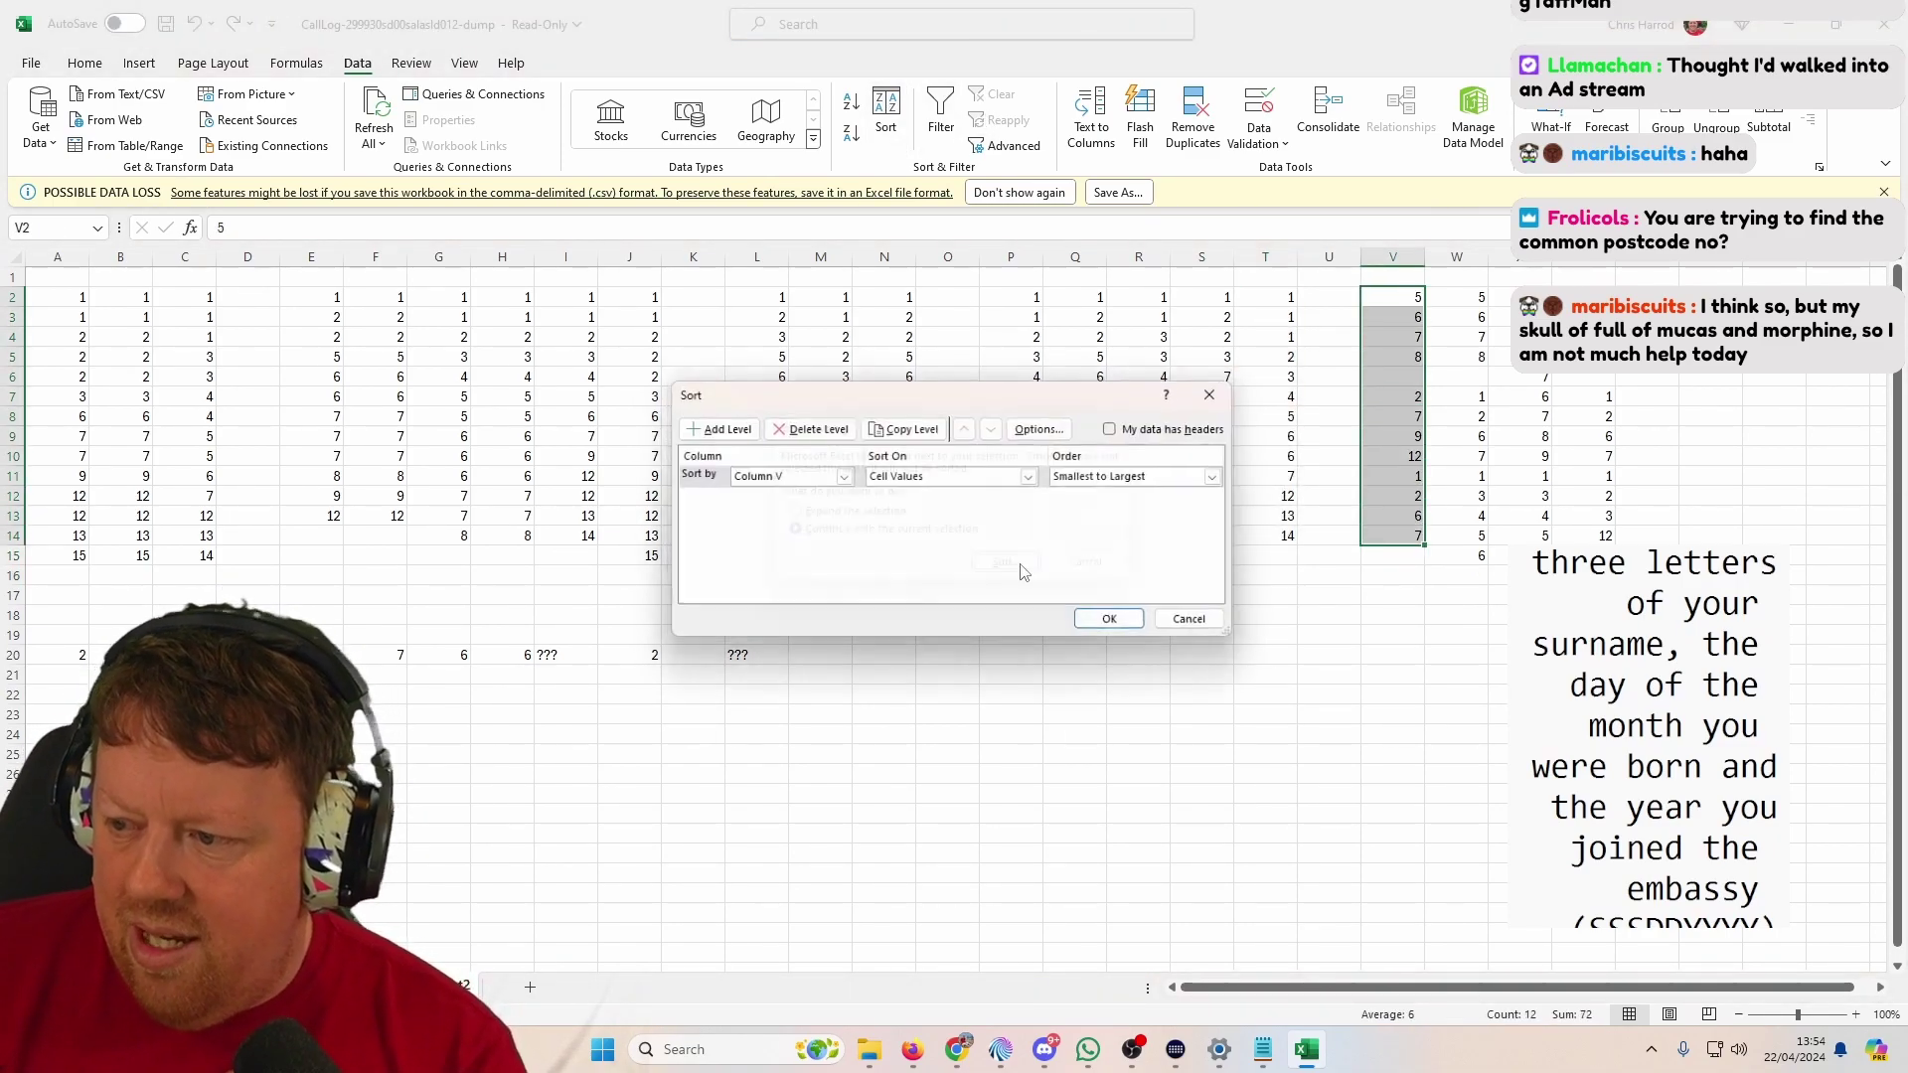
click(1116, 626)
Step: Sort columns W and X each smallest to largest, independently of neighbours
drag(1456, 297, 1435, 557)
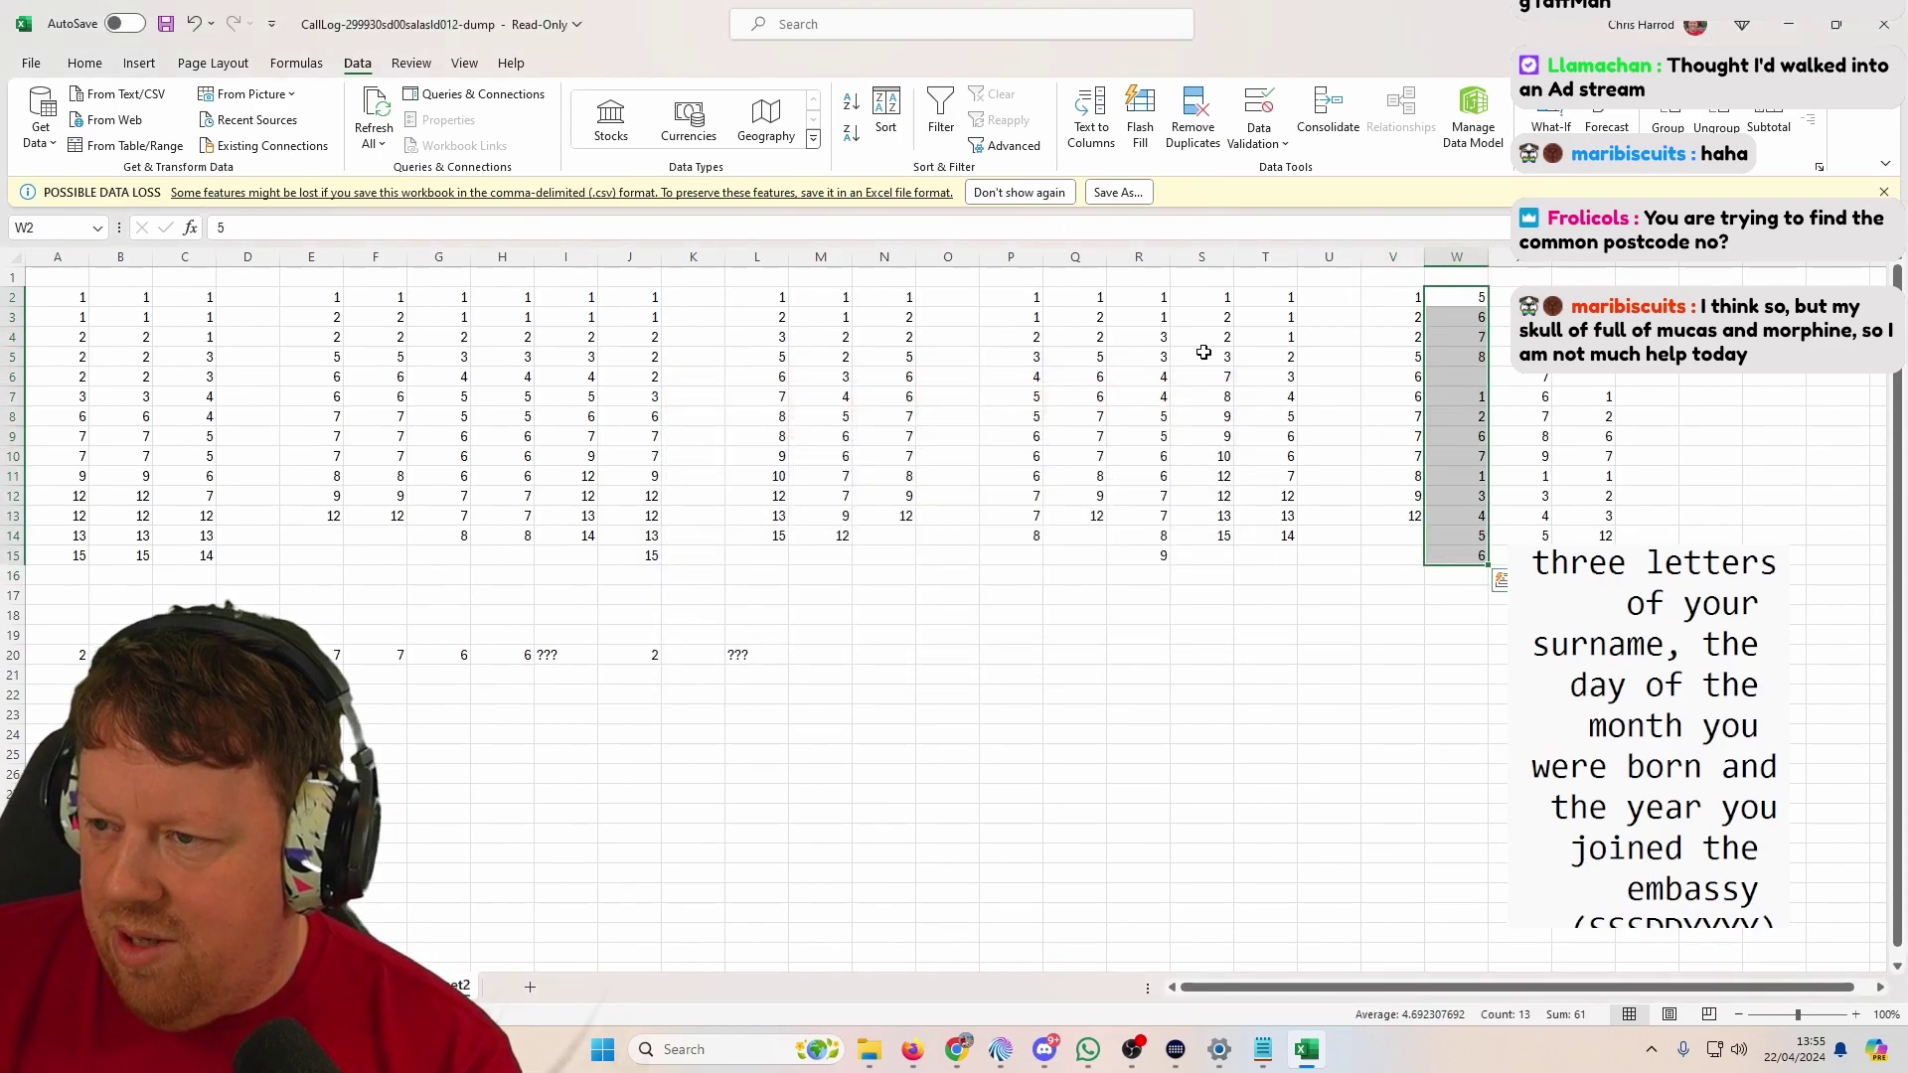
click(902, 123)
click(944, 533)
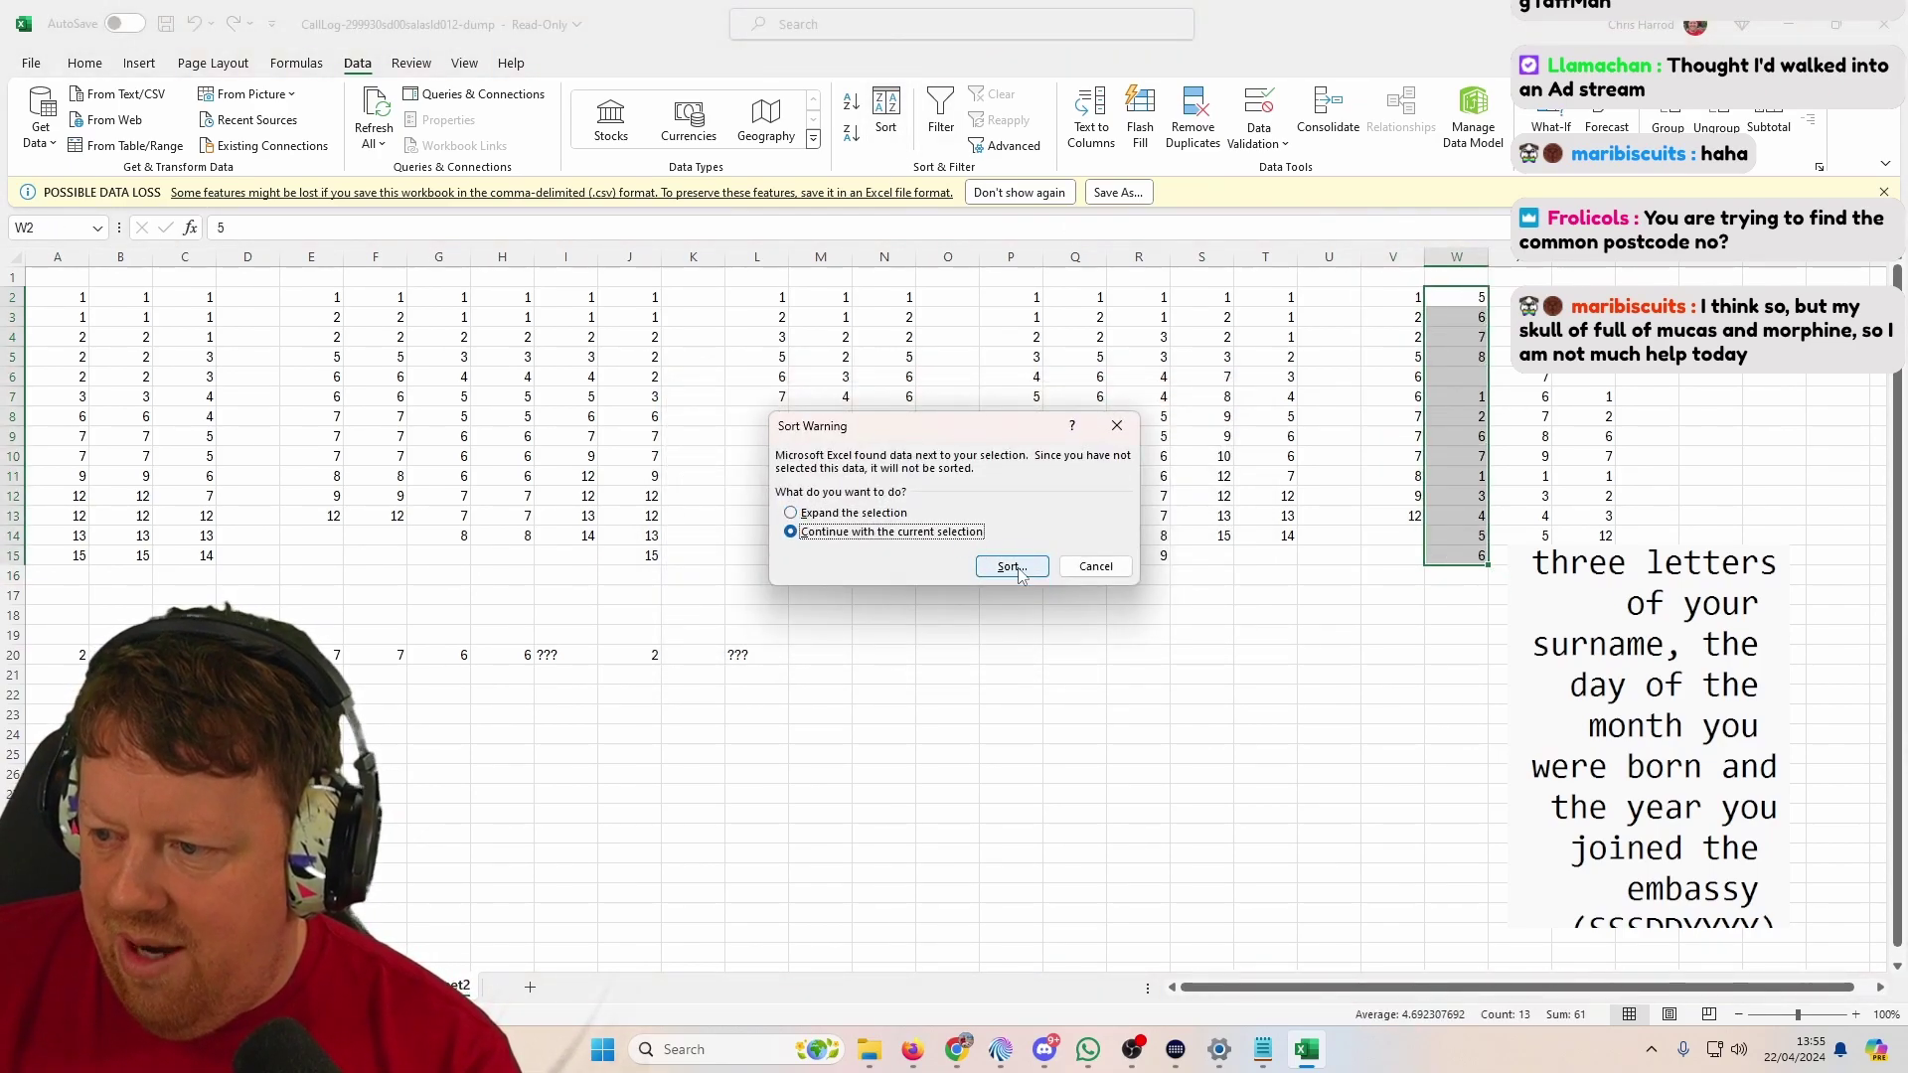
click(1010, 565)
click(1114, 622)
drag(1520, 297, 1496, 574)
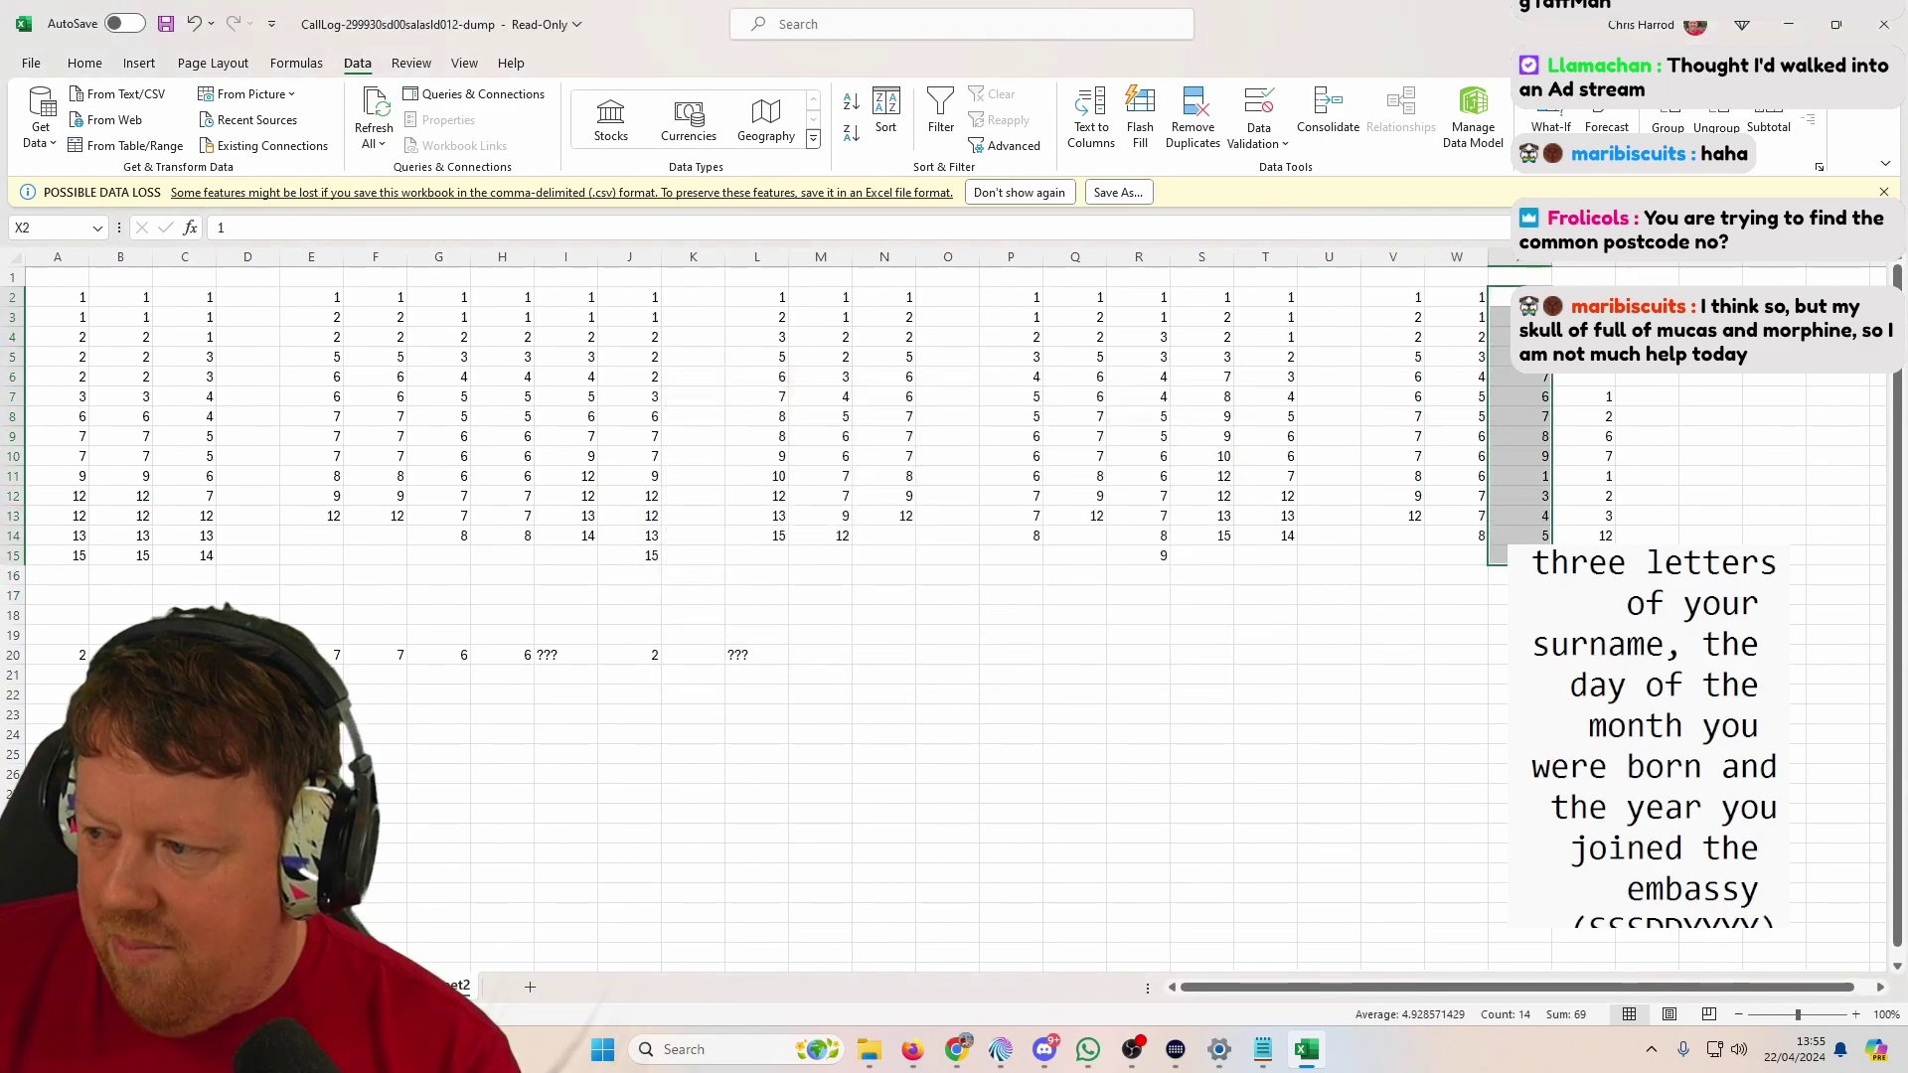
click(885, 123)
click(949, 533)
click(1010, 566)
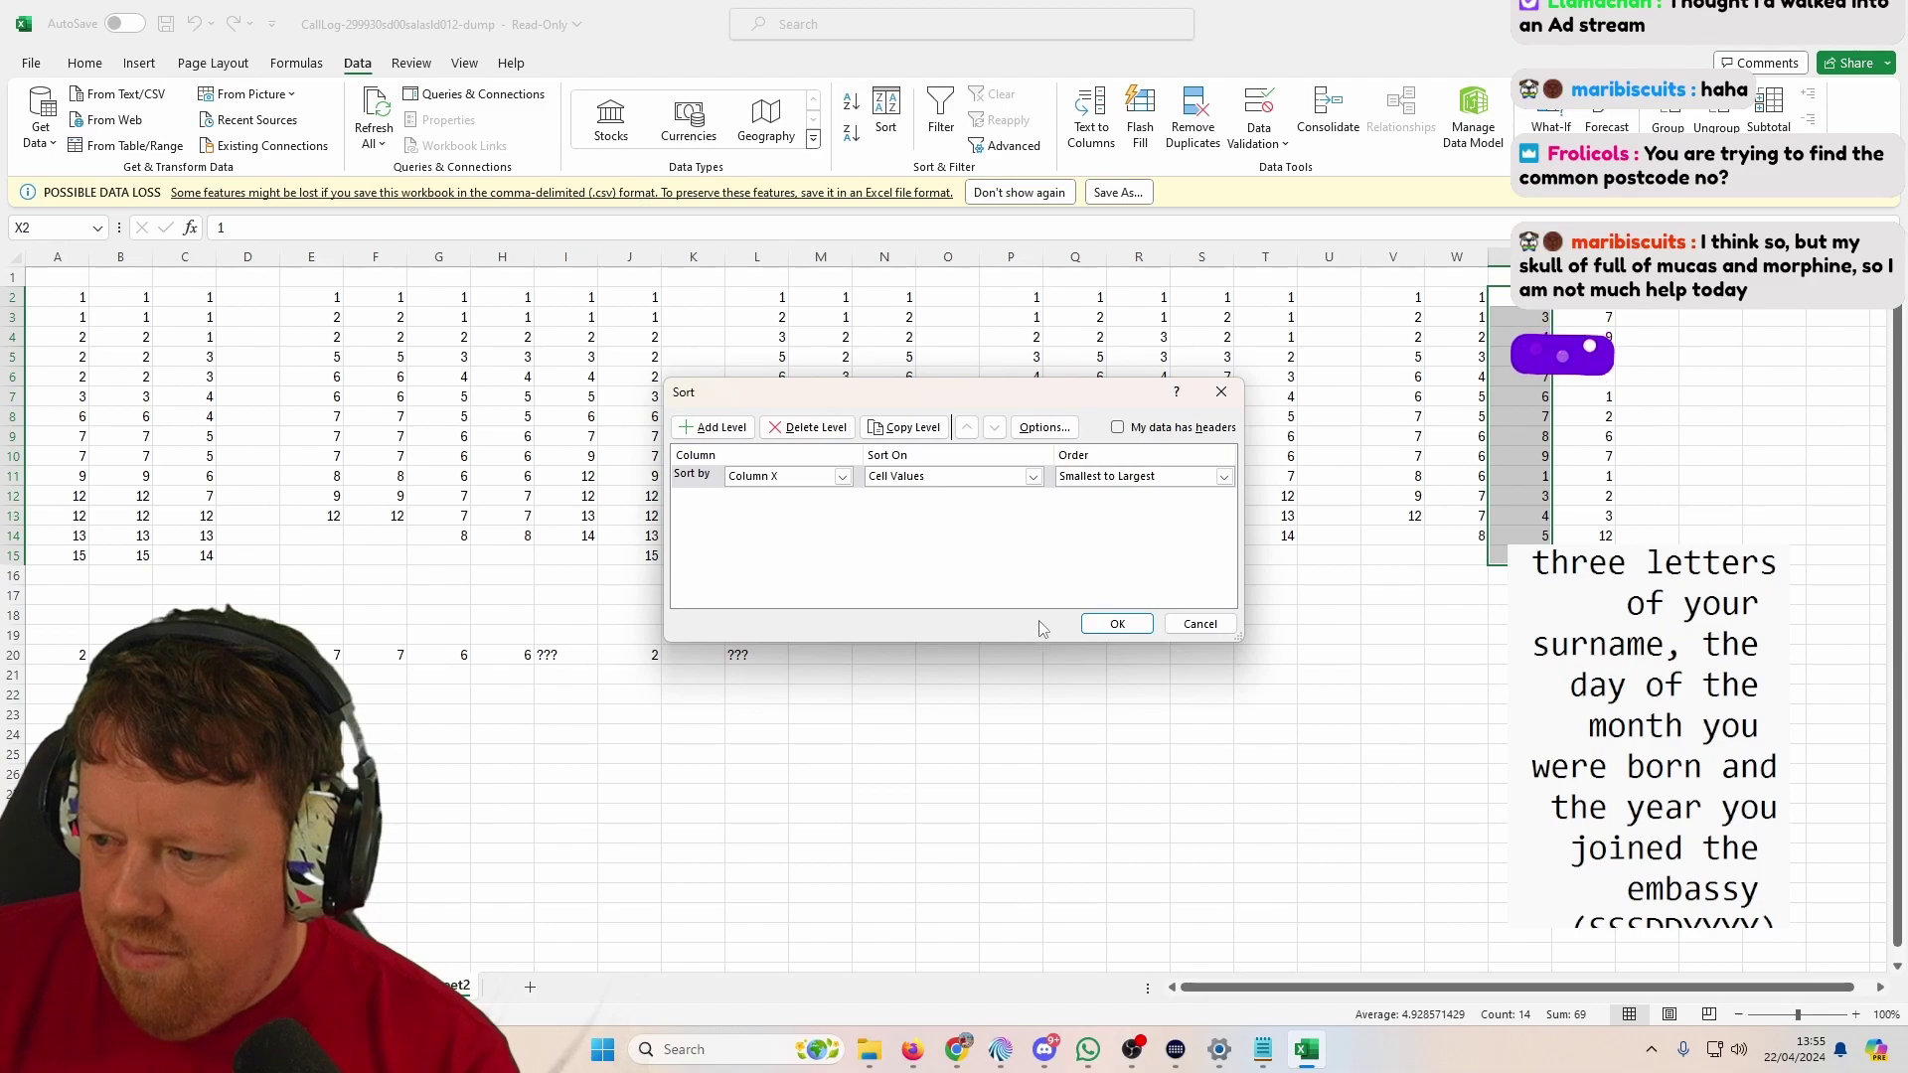
click(1145, 624)
Step: Run a sort on column Y's list with the selection expanded, leaving column Y unsorted
drag(1583, 297, 1583, 536)
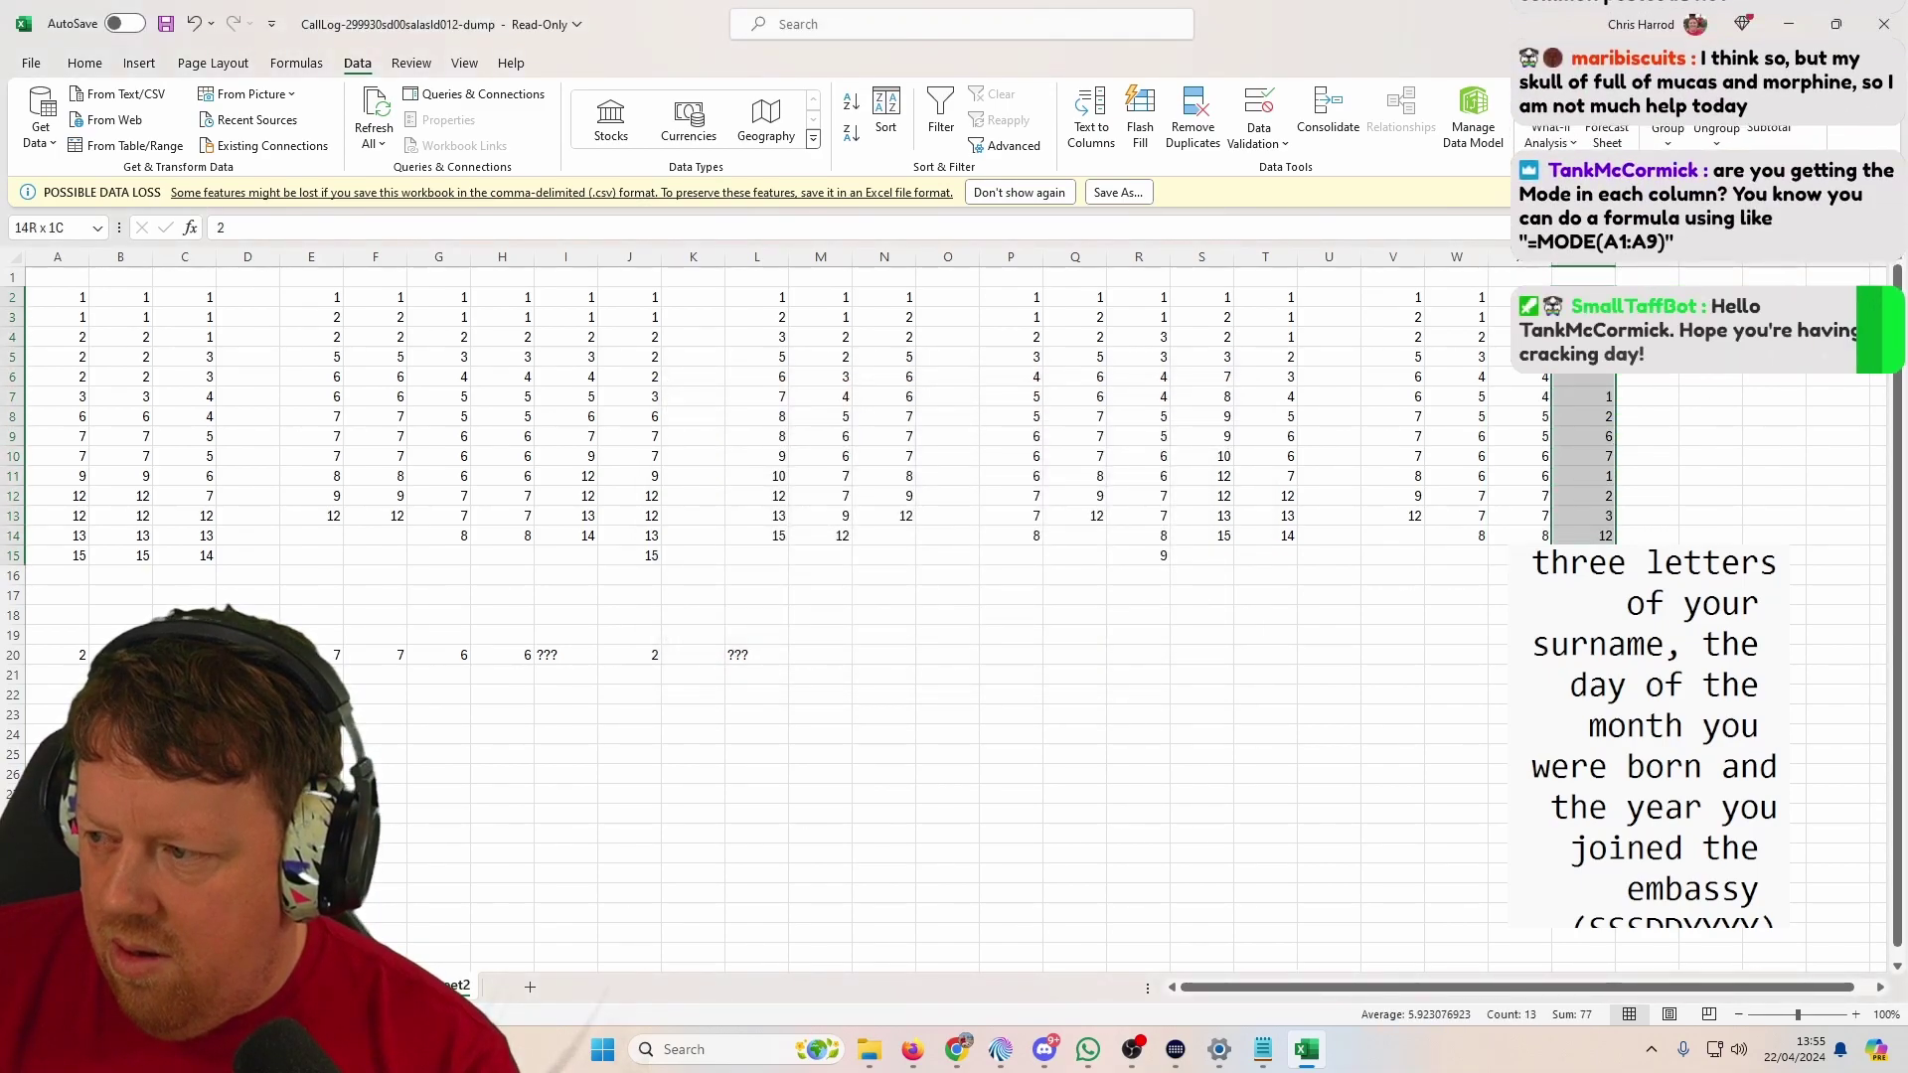
click(886, 123)
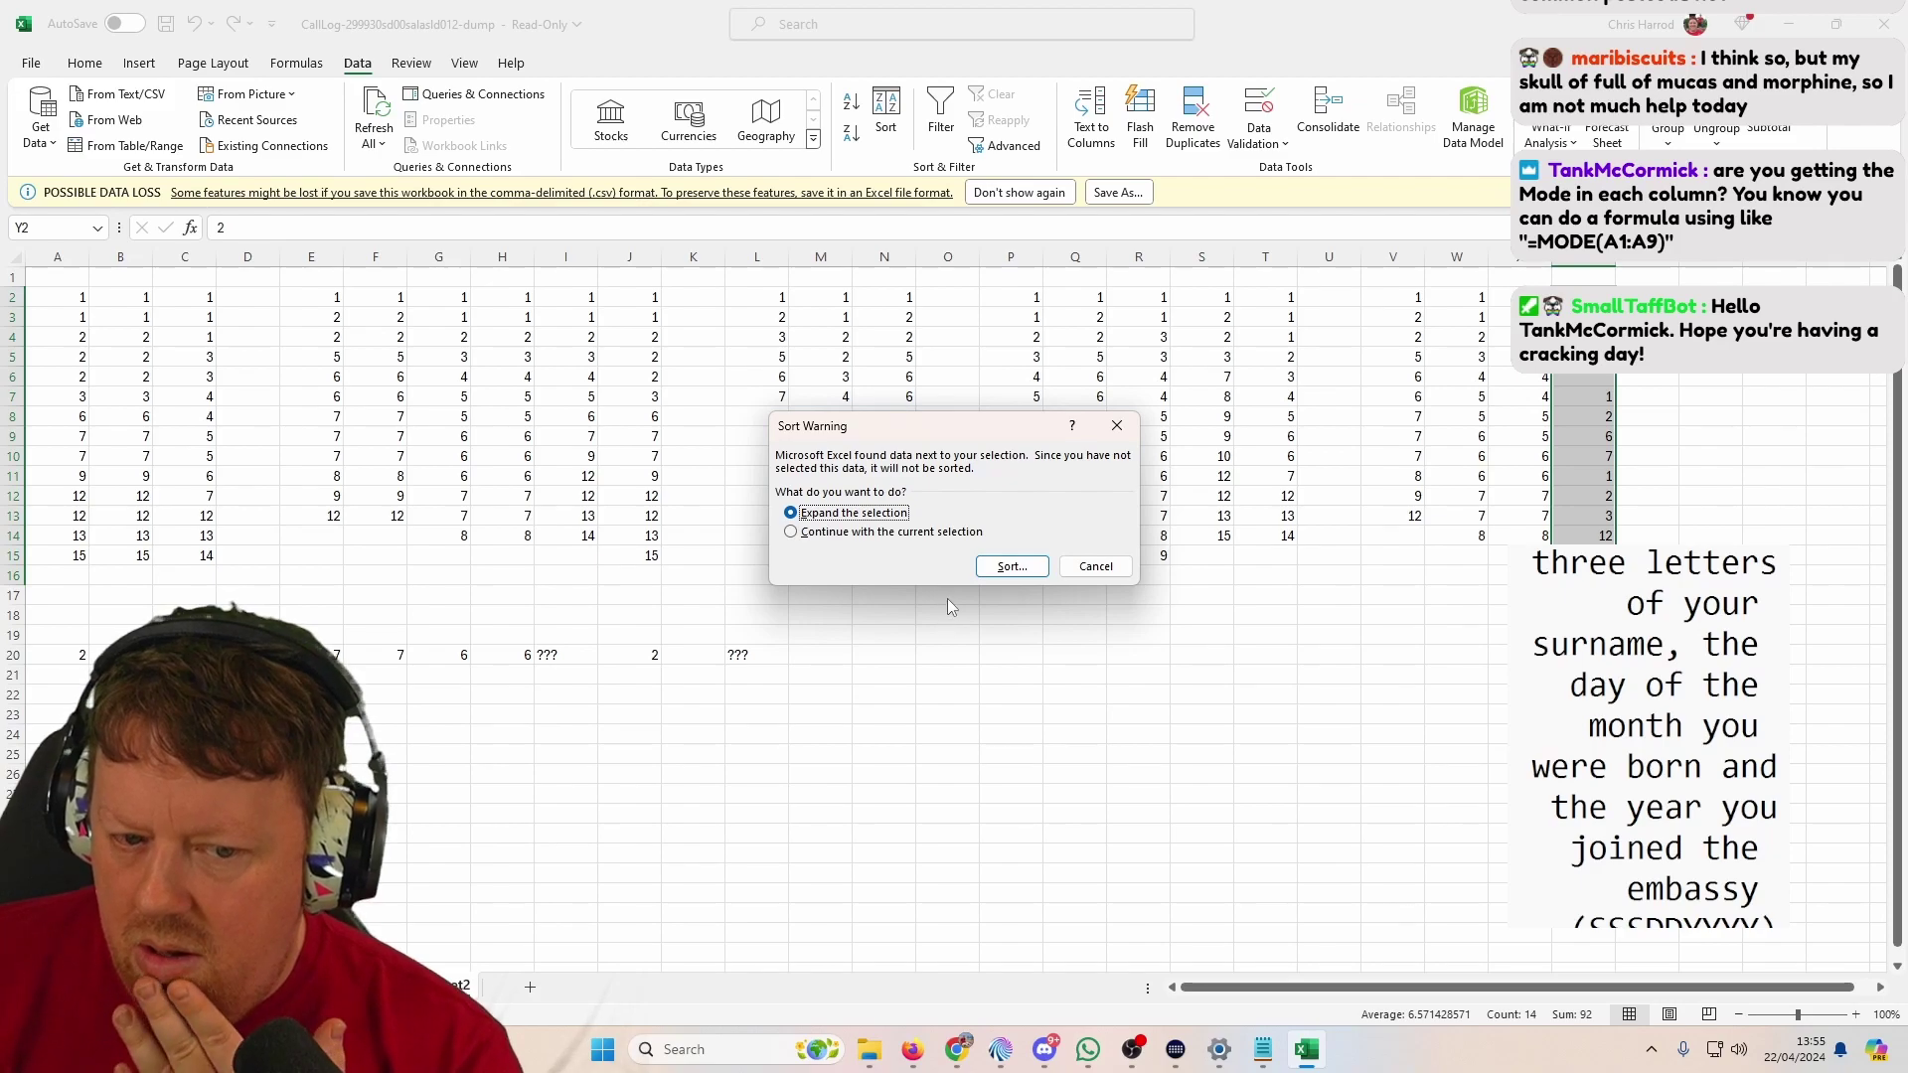
click(1011, 567)
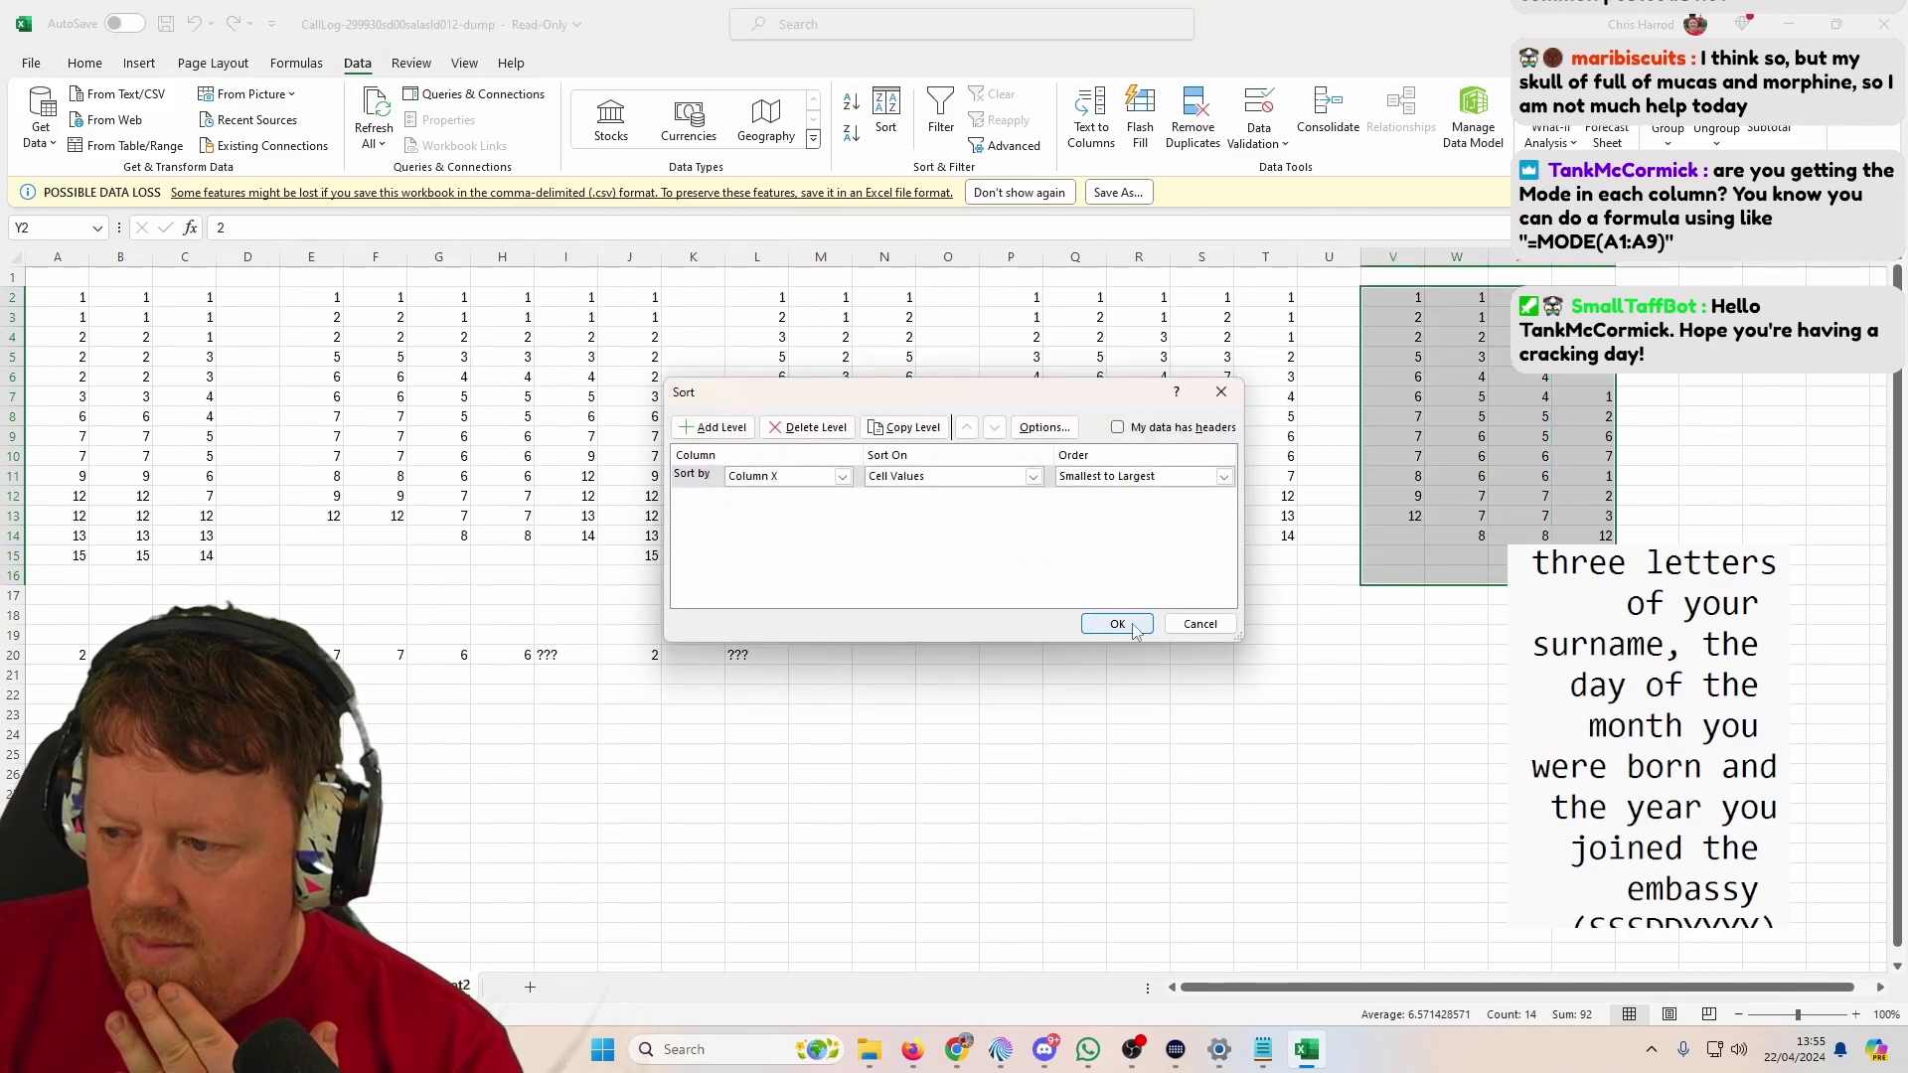
click(1132, 625)
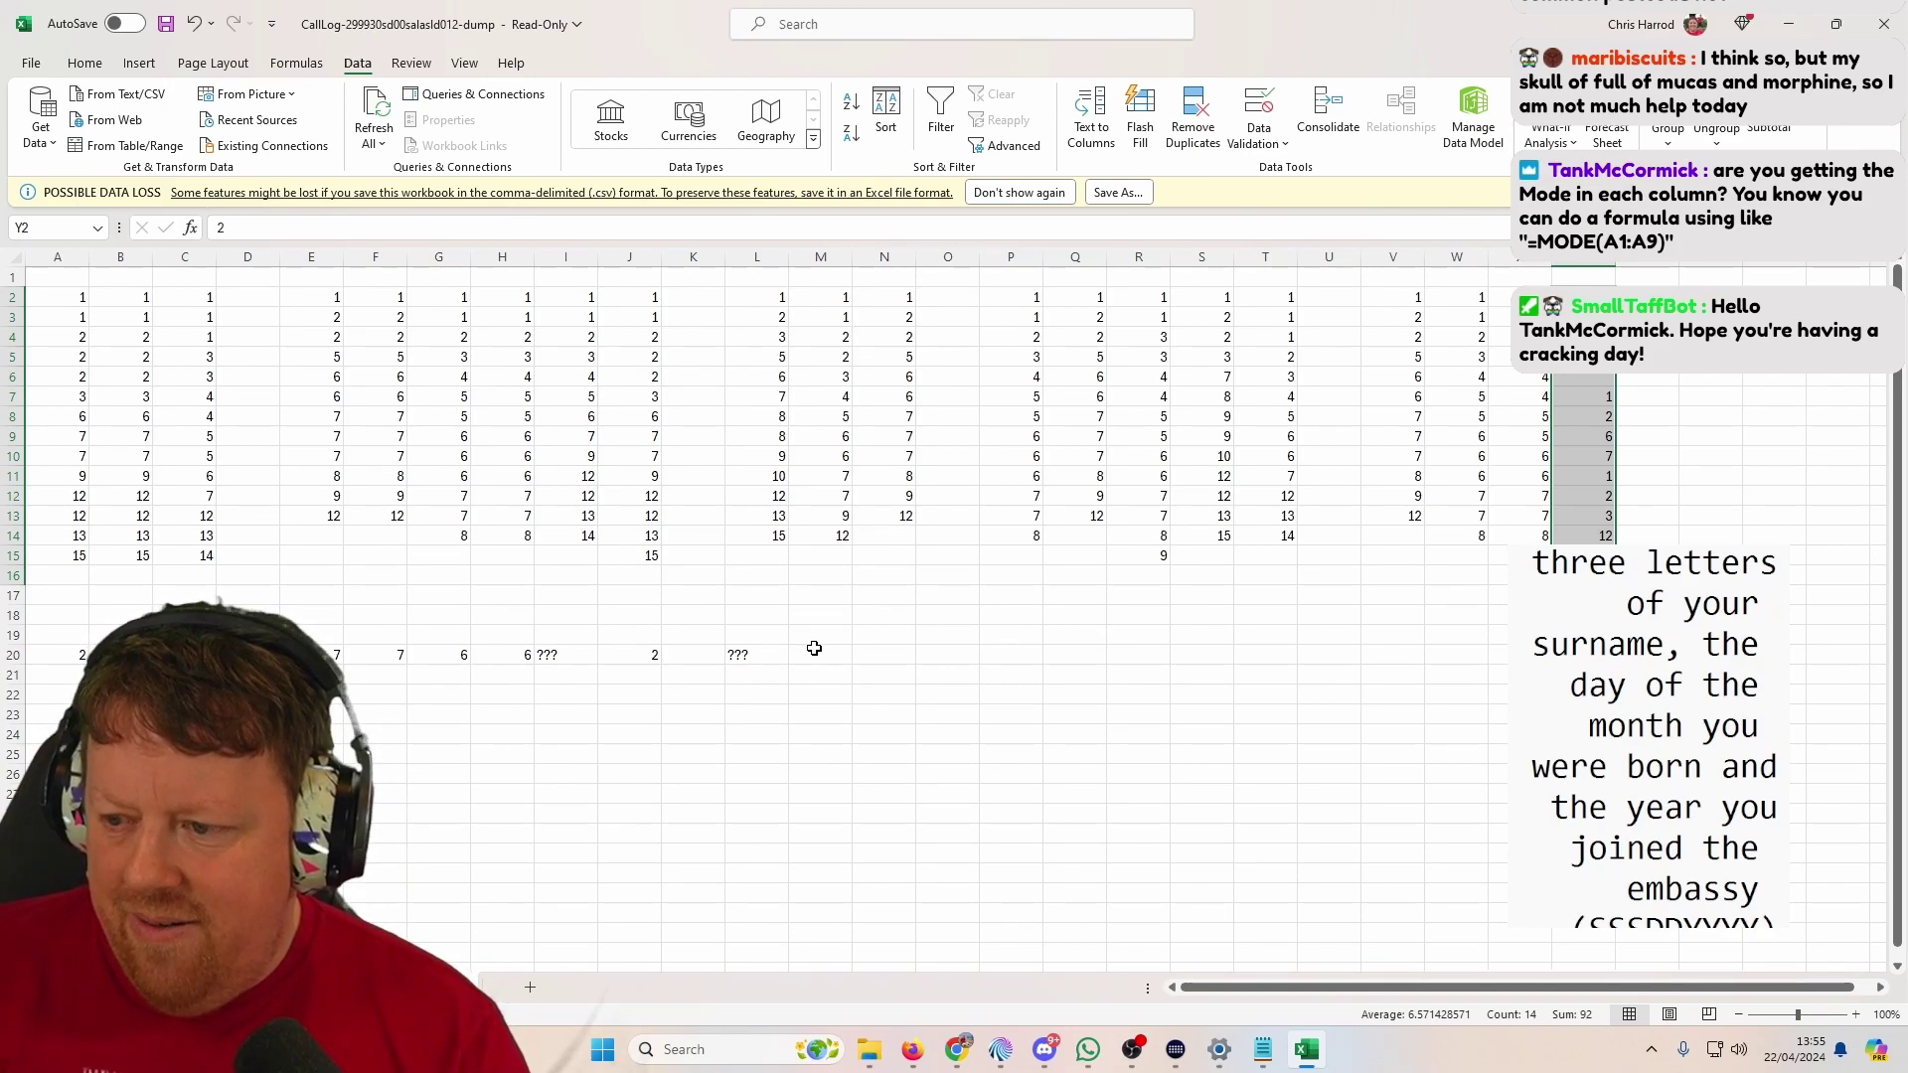
click(814, 650)
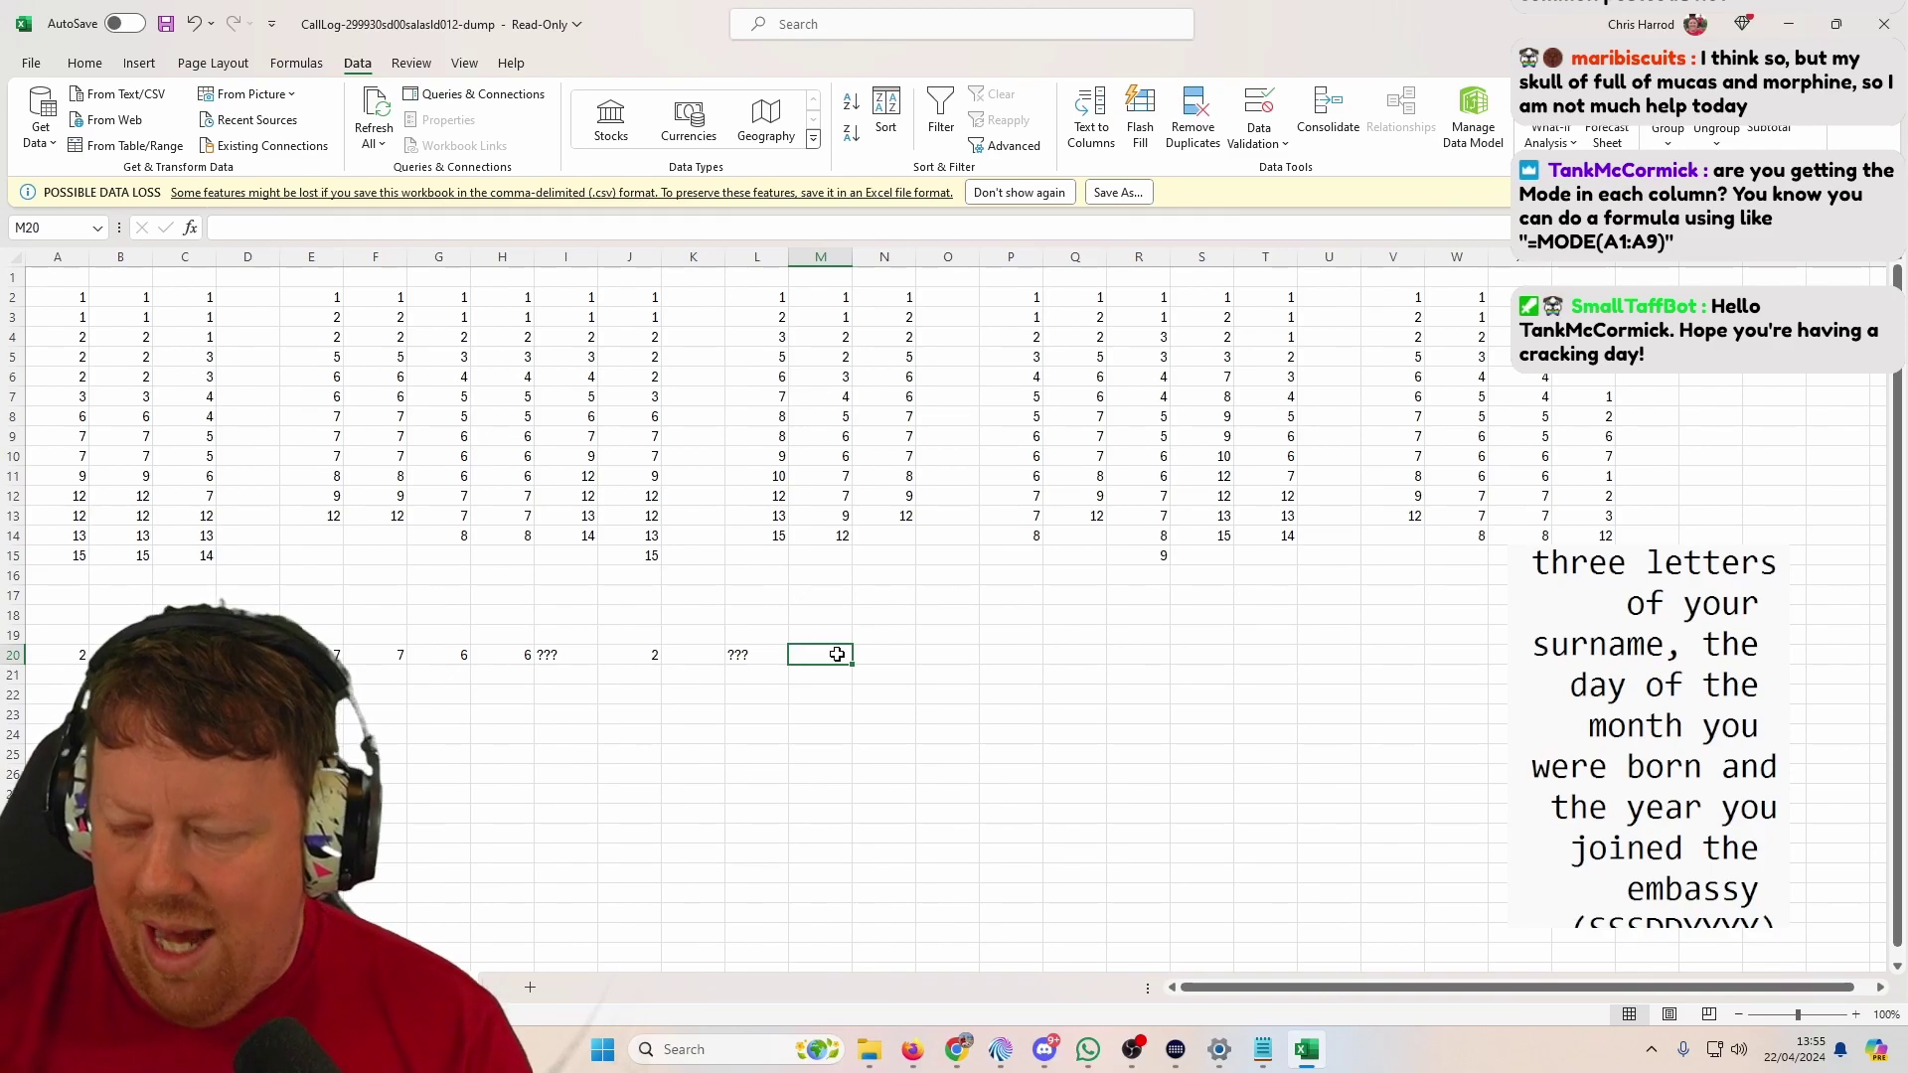
Step: Enter the missing-number notes ???, 7, 6, 7 in M20, N20, P20 and Q20
text(???)
key(Tab)
text(7)
key(Tab)
key(Tab)
key(Left)
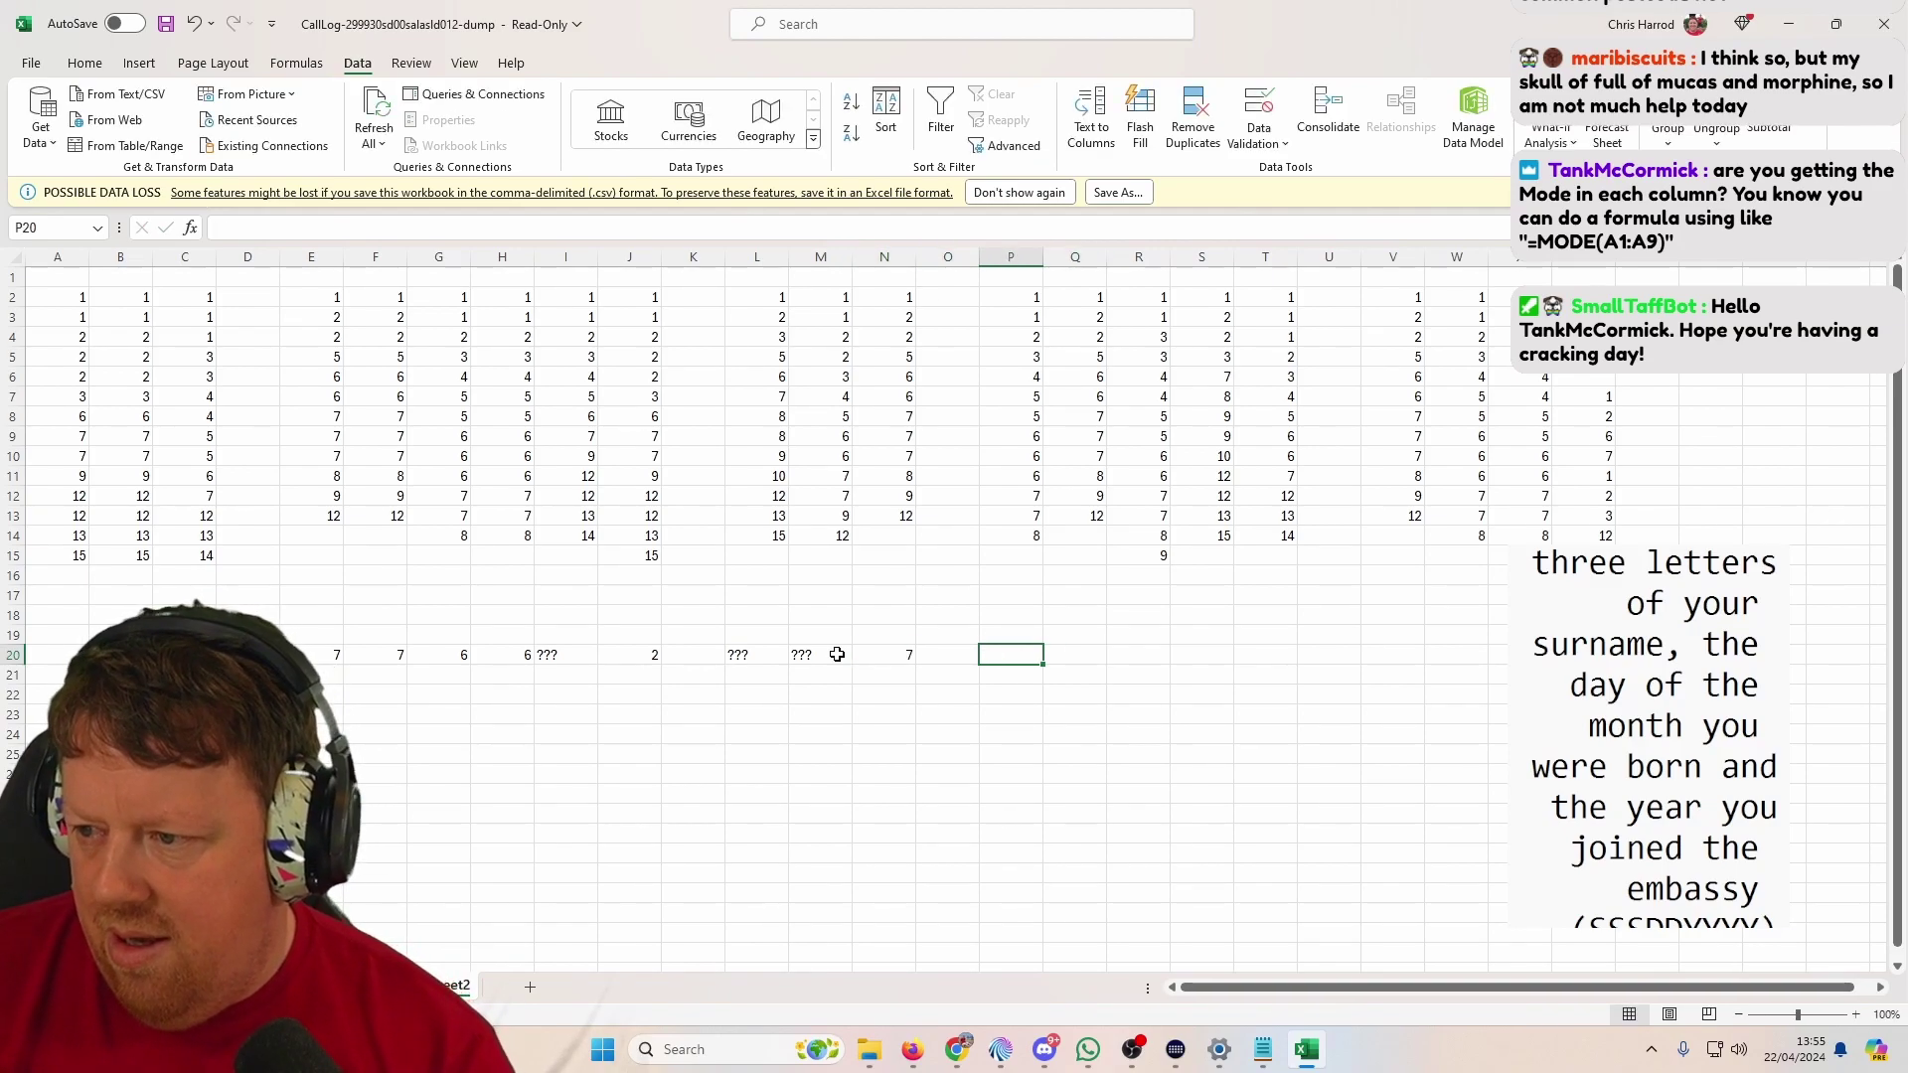
text(6)
key(Tab)
text(7)
key(Tab)
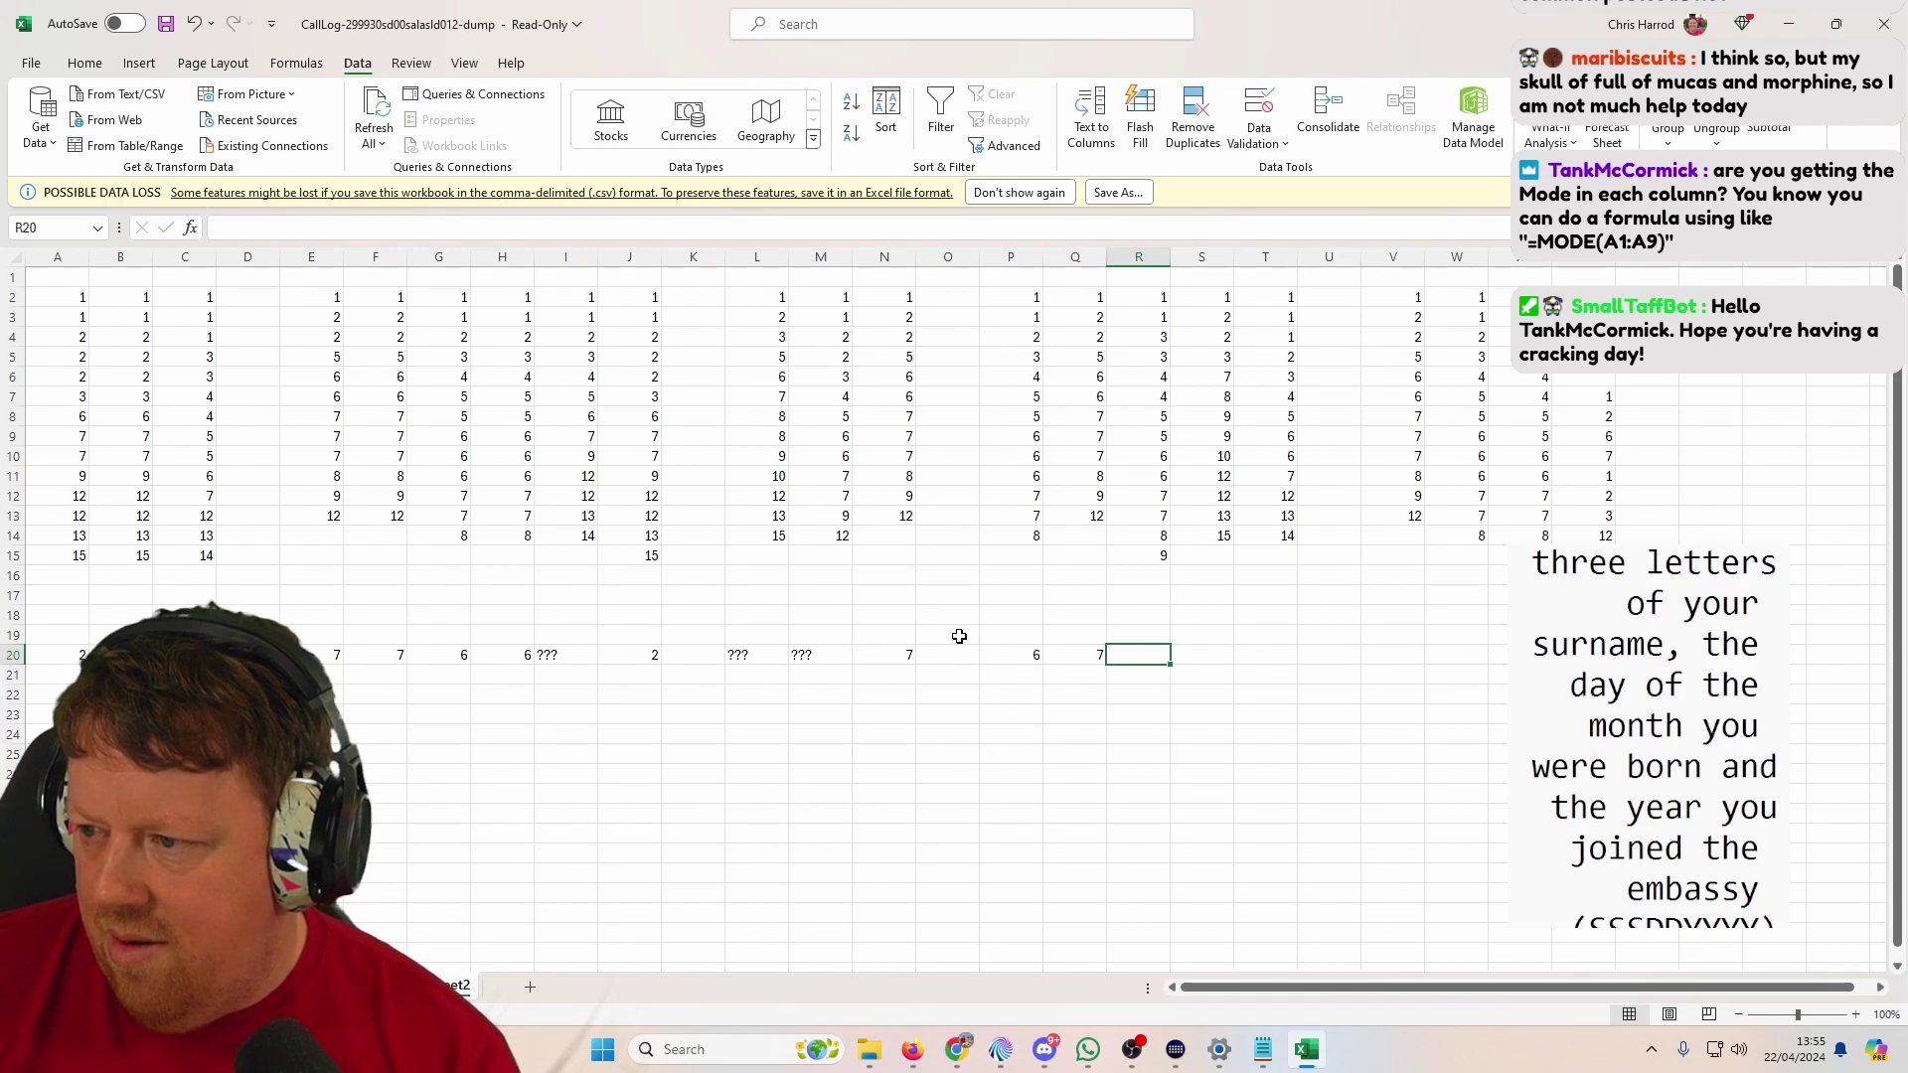
Step: Enter ???, ???, 1, 7, 6, ??? in R20, S20, T20, V20, W20 and X20
text(?)
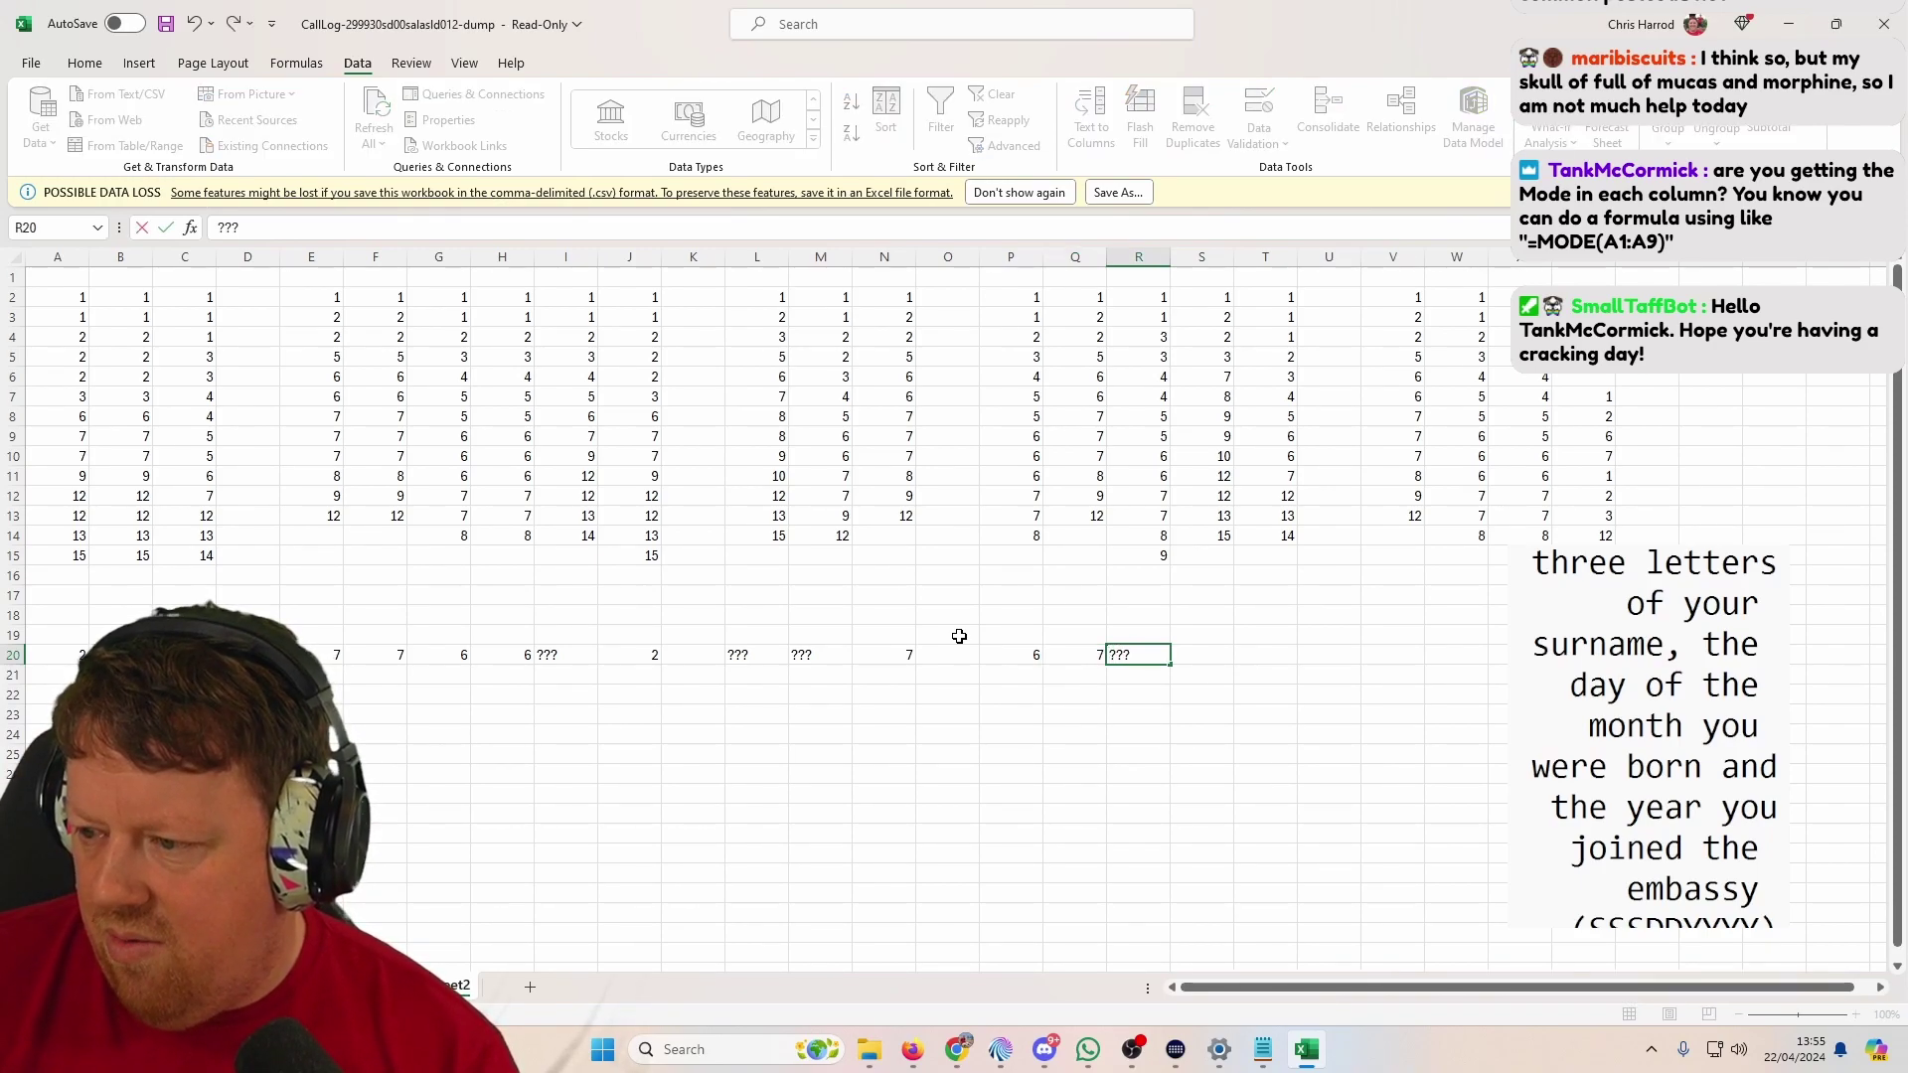
text(??)
key(Tab)
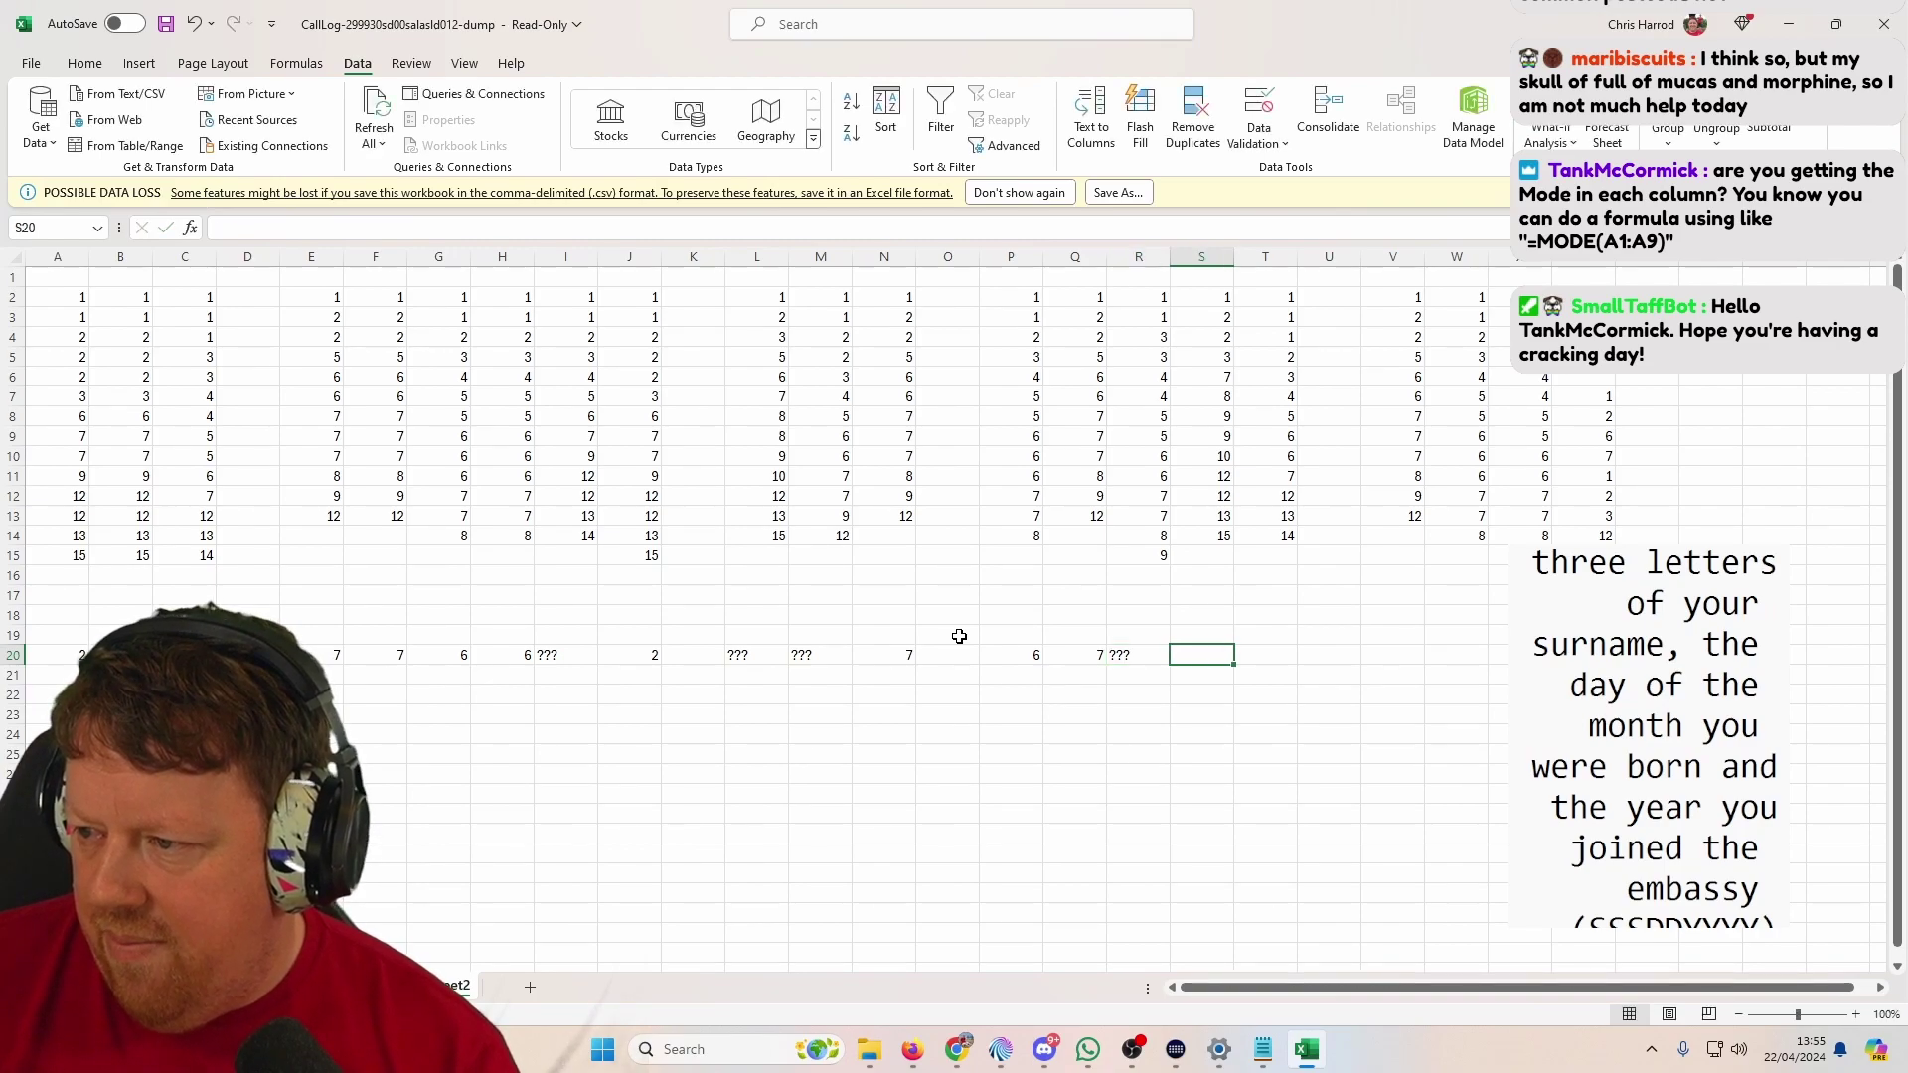
text(???)
key(Tab)
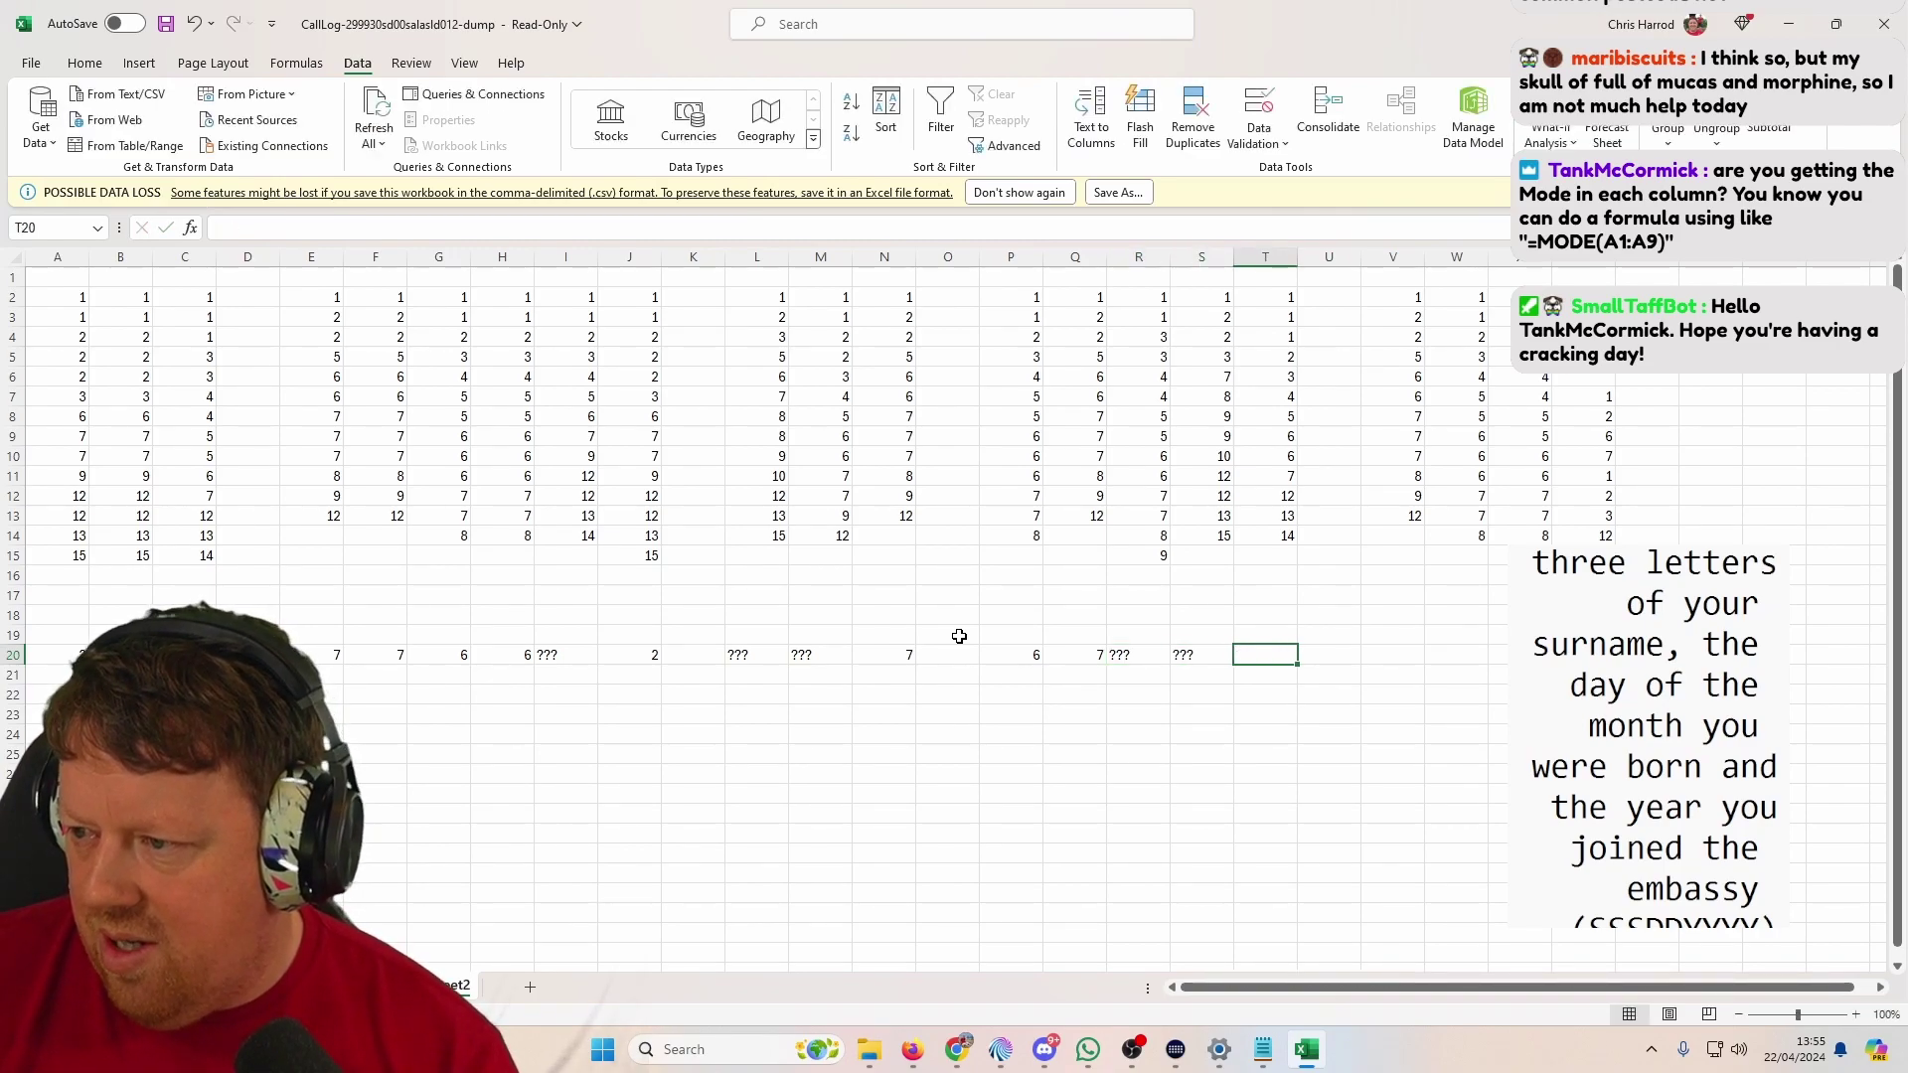
text(1)
key(Tab)
key(Tab)
key(Tab)
key(Left)
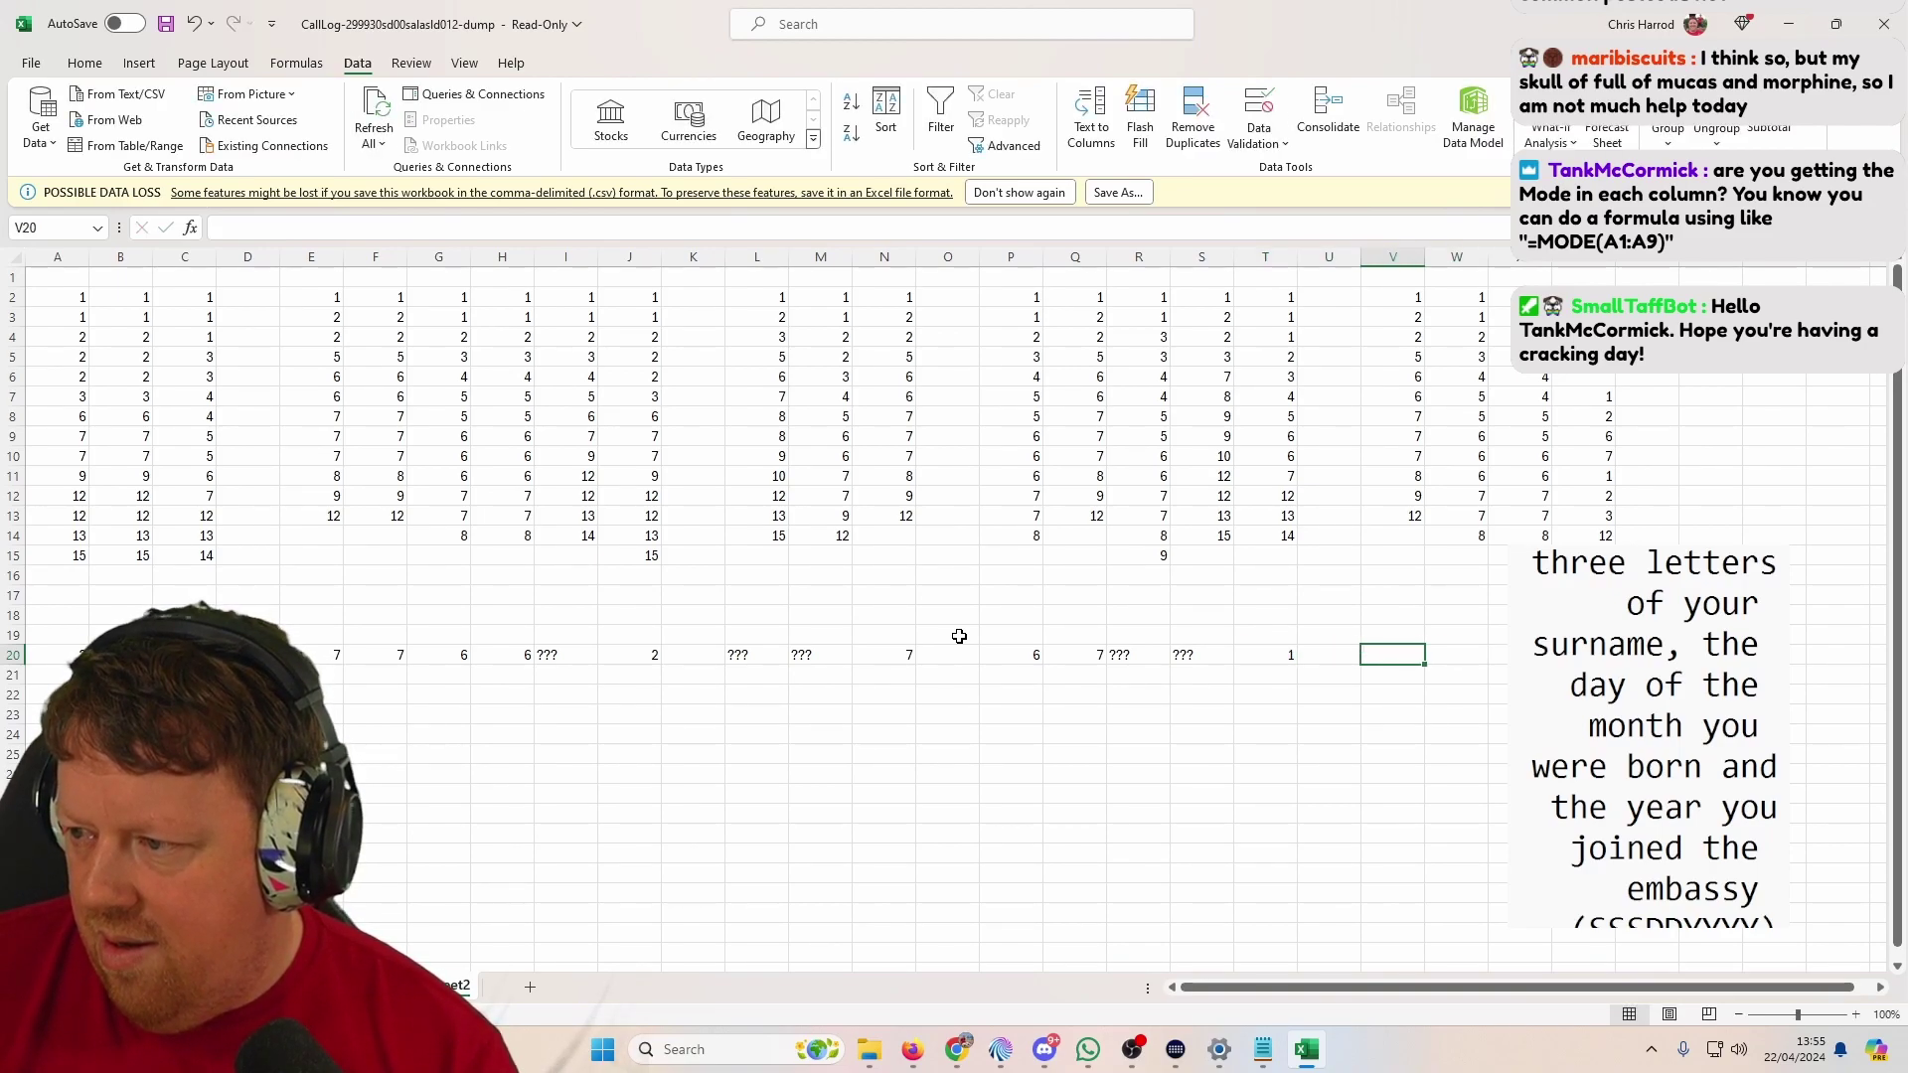
text(7)
key(Tab)
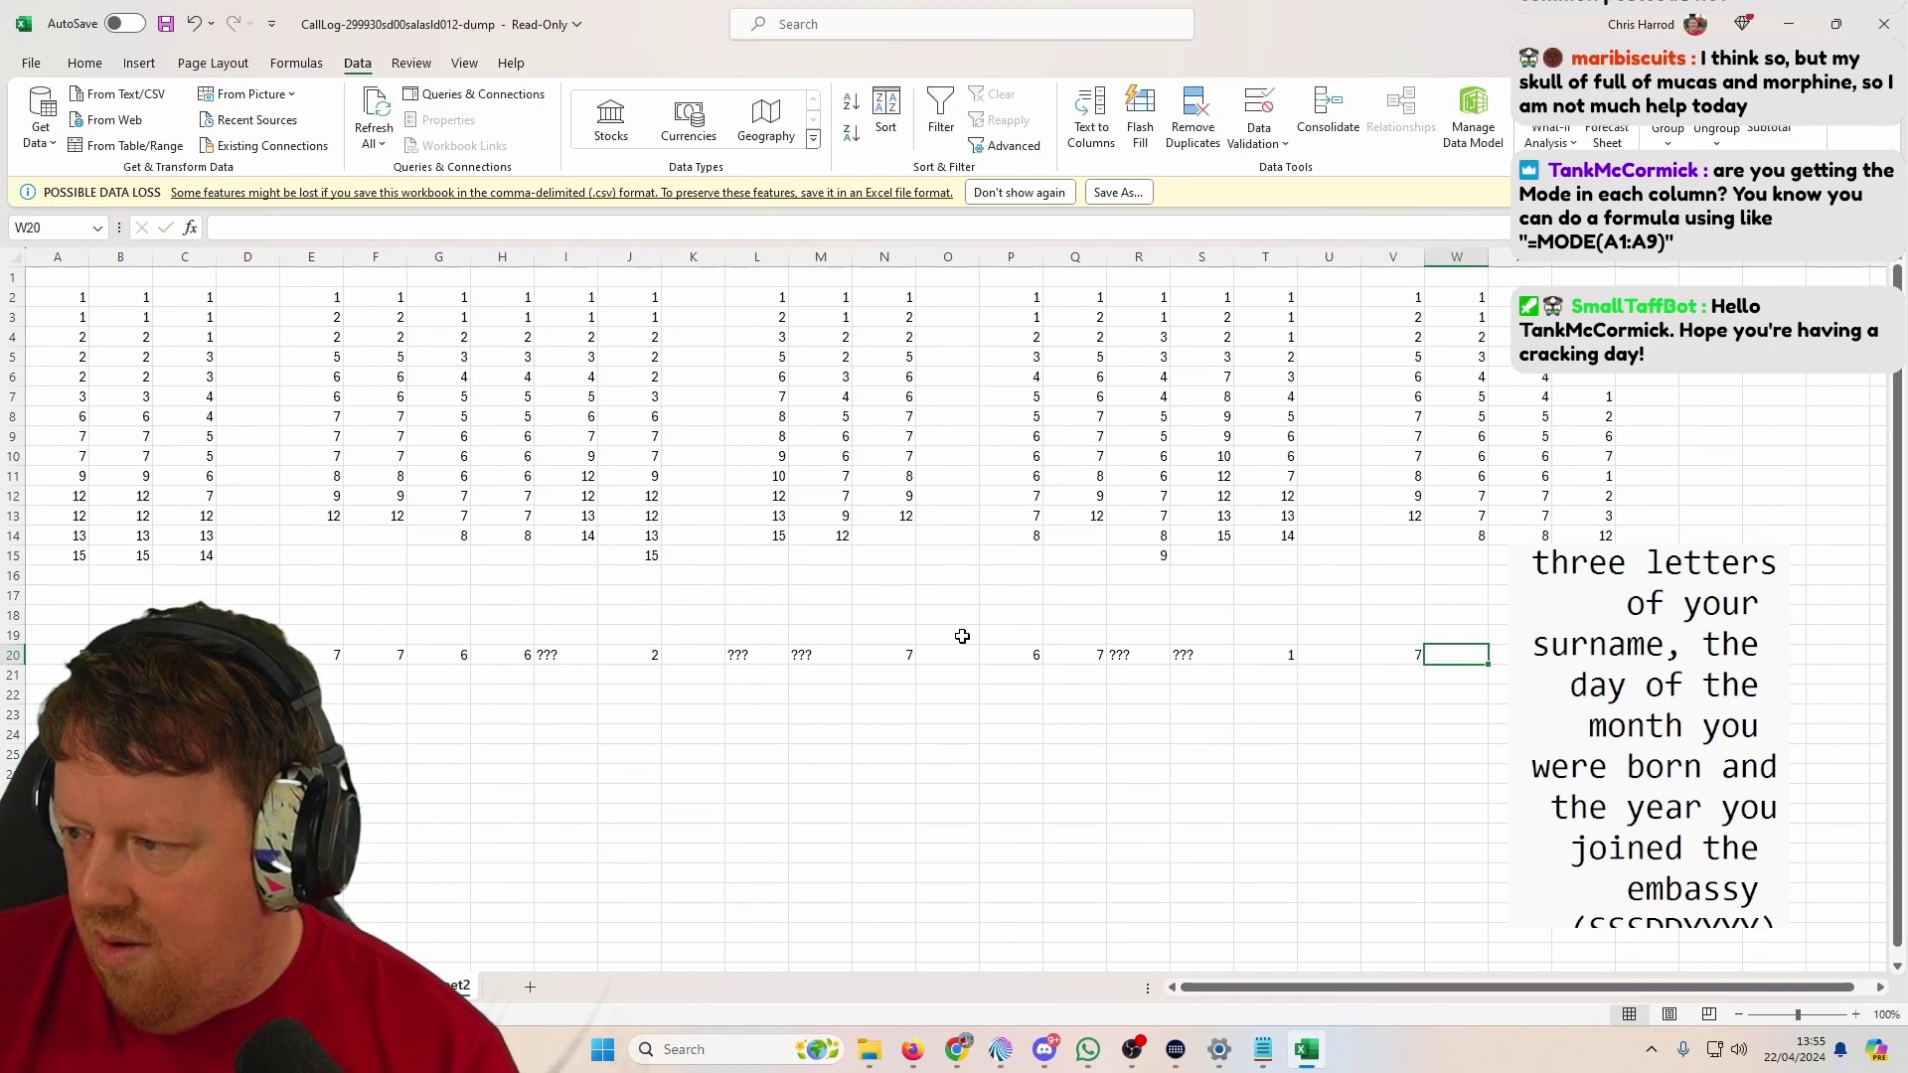
text(6)
key(Tab)
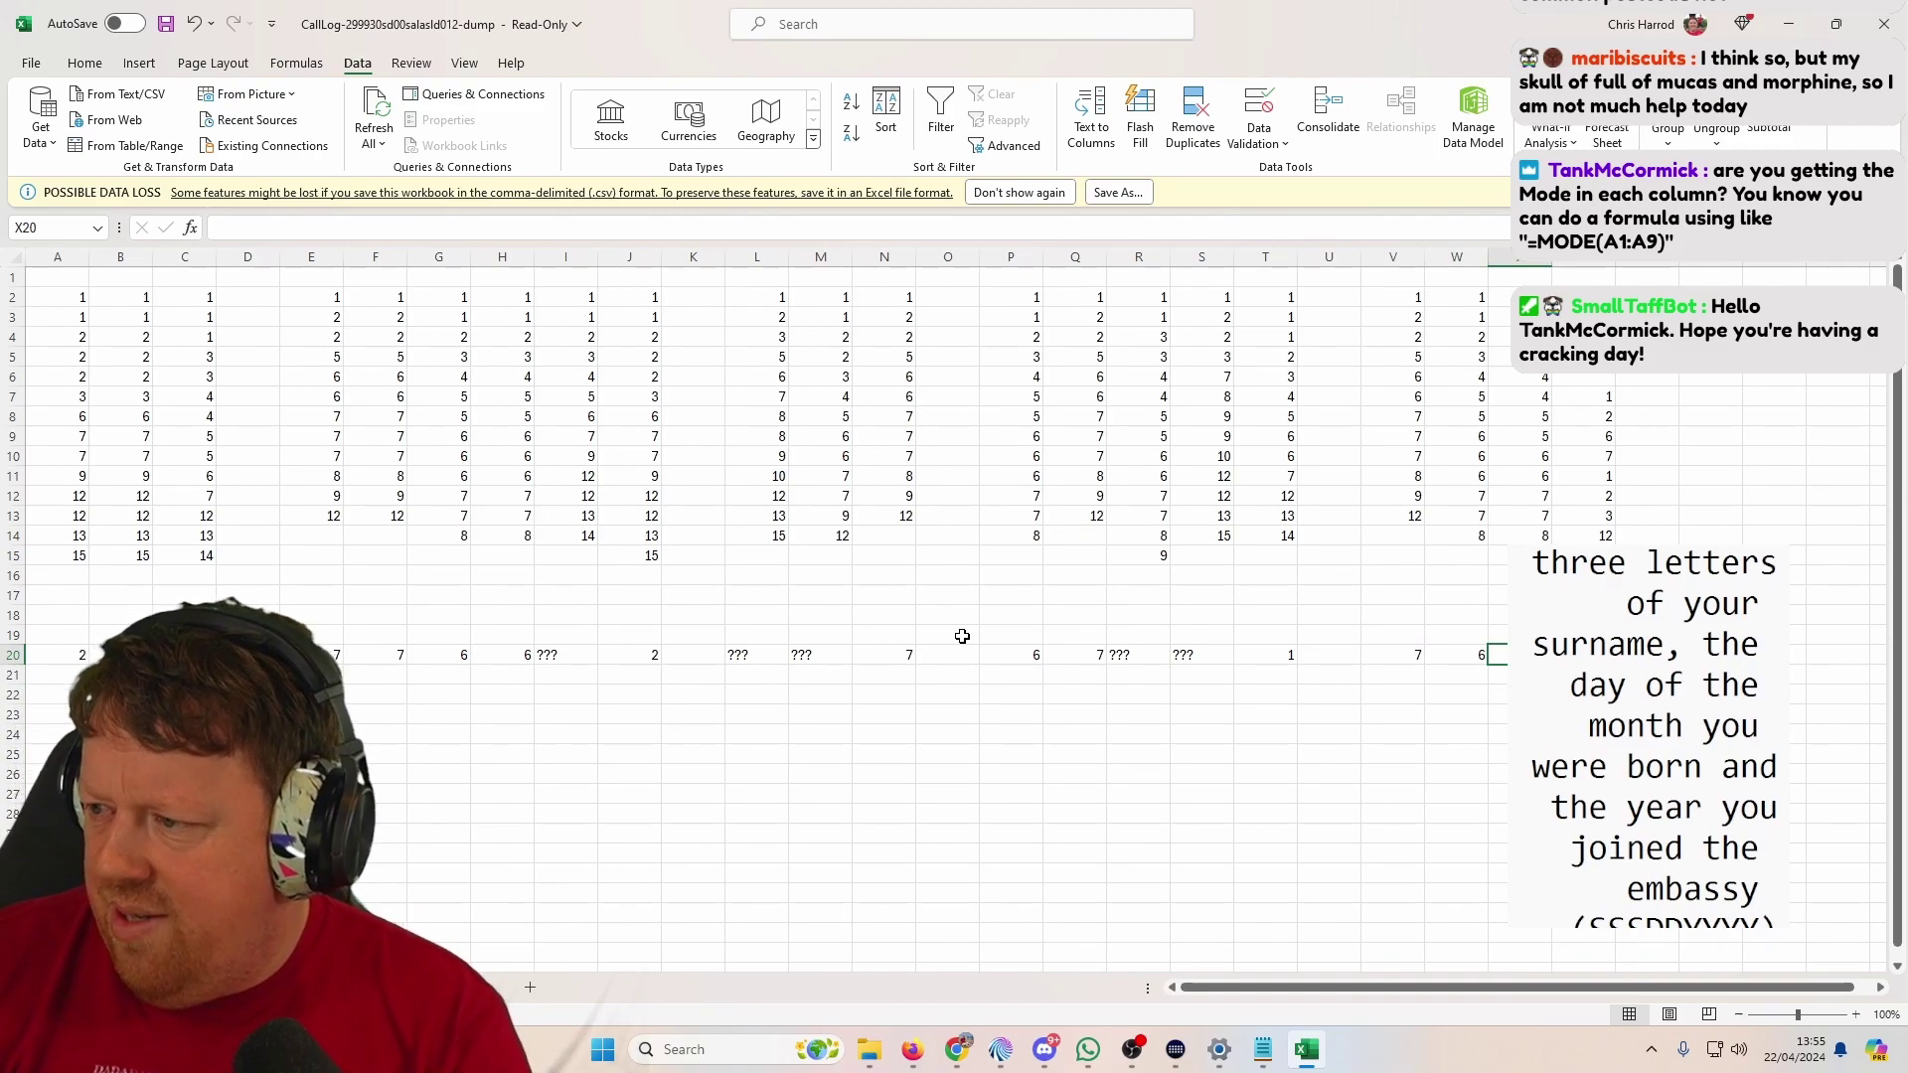
text(???)
key(Tab)
Step: Sort column Y's number list alone, smallest to largest, via Data > Sort
drag(1584, 575, 1584, 317)
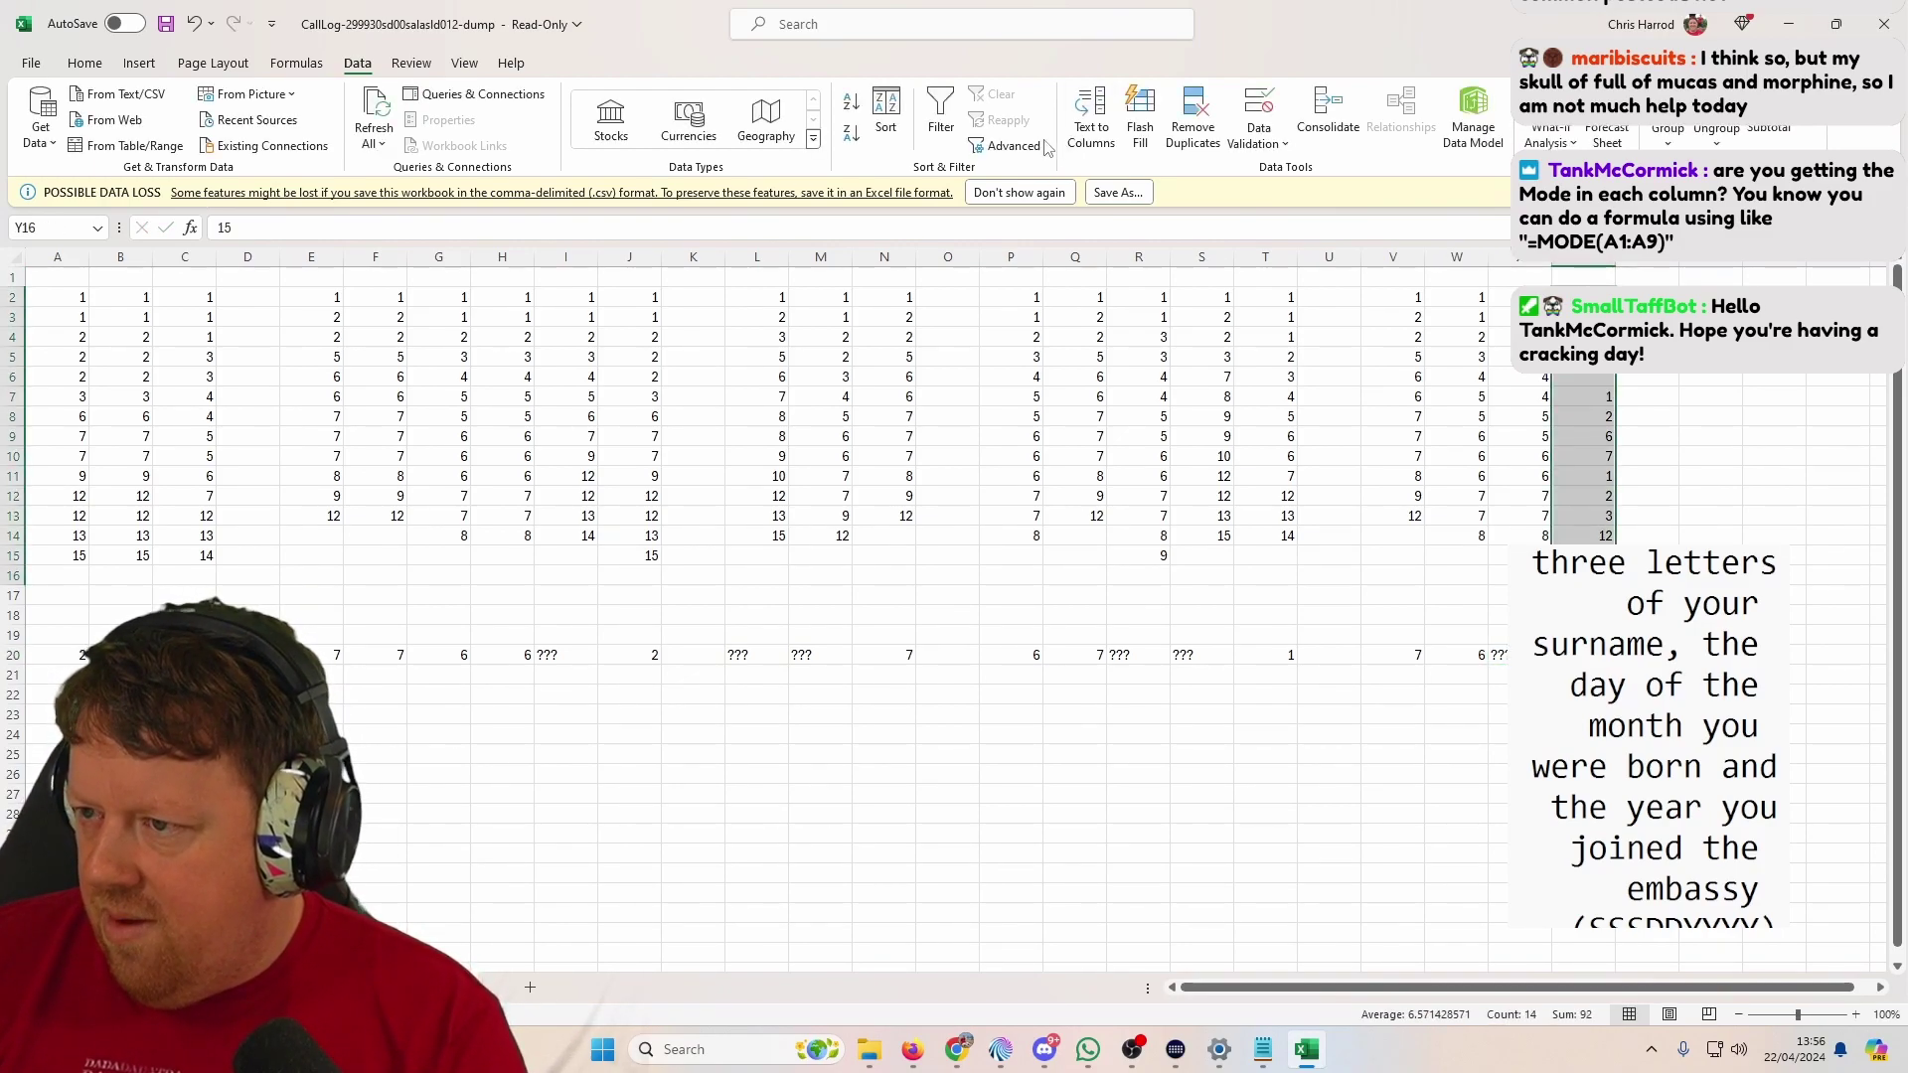
click(886, 114)
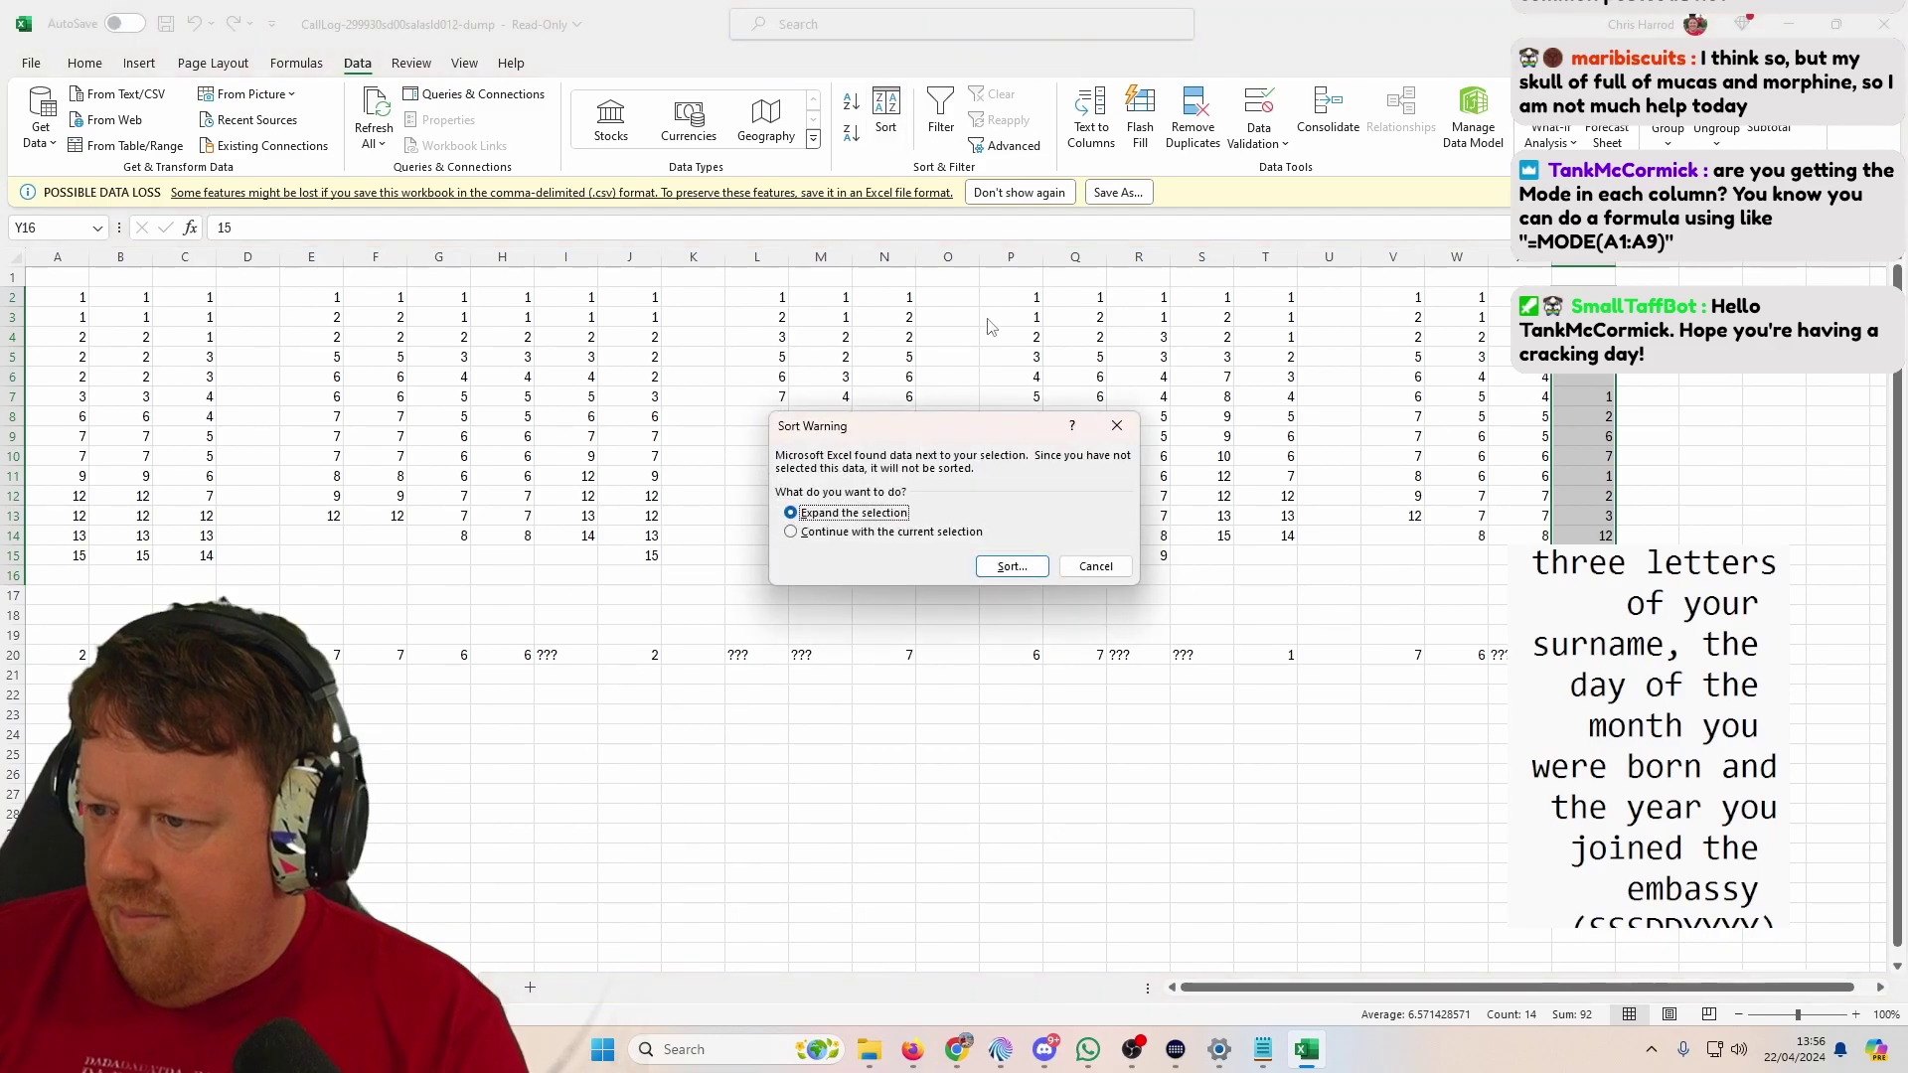
click(957, 532)
click(1010, 566)
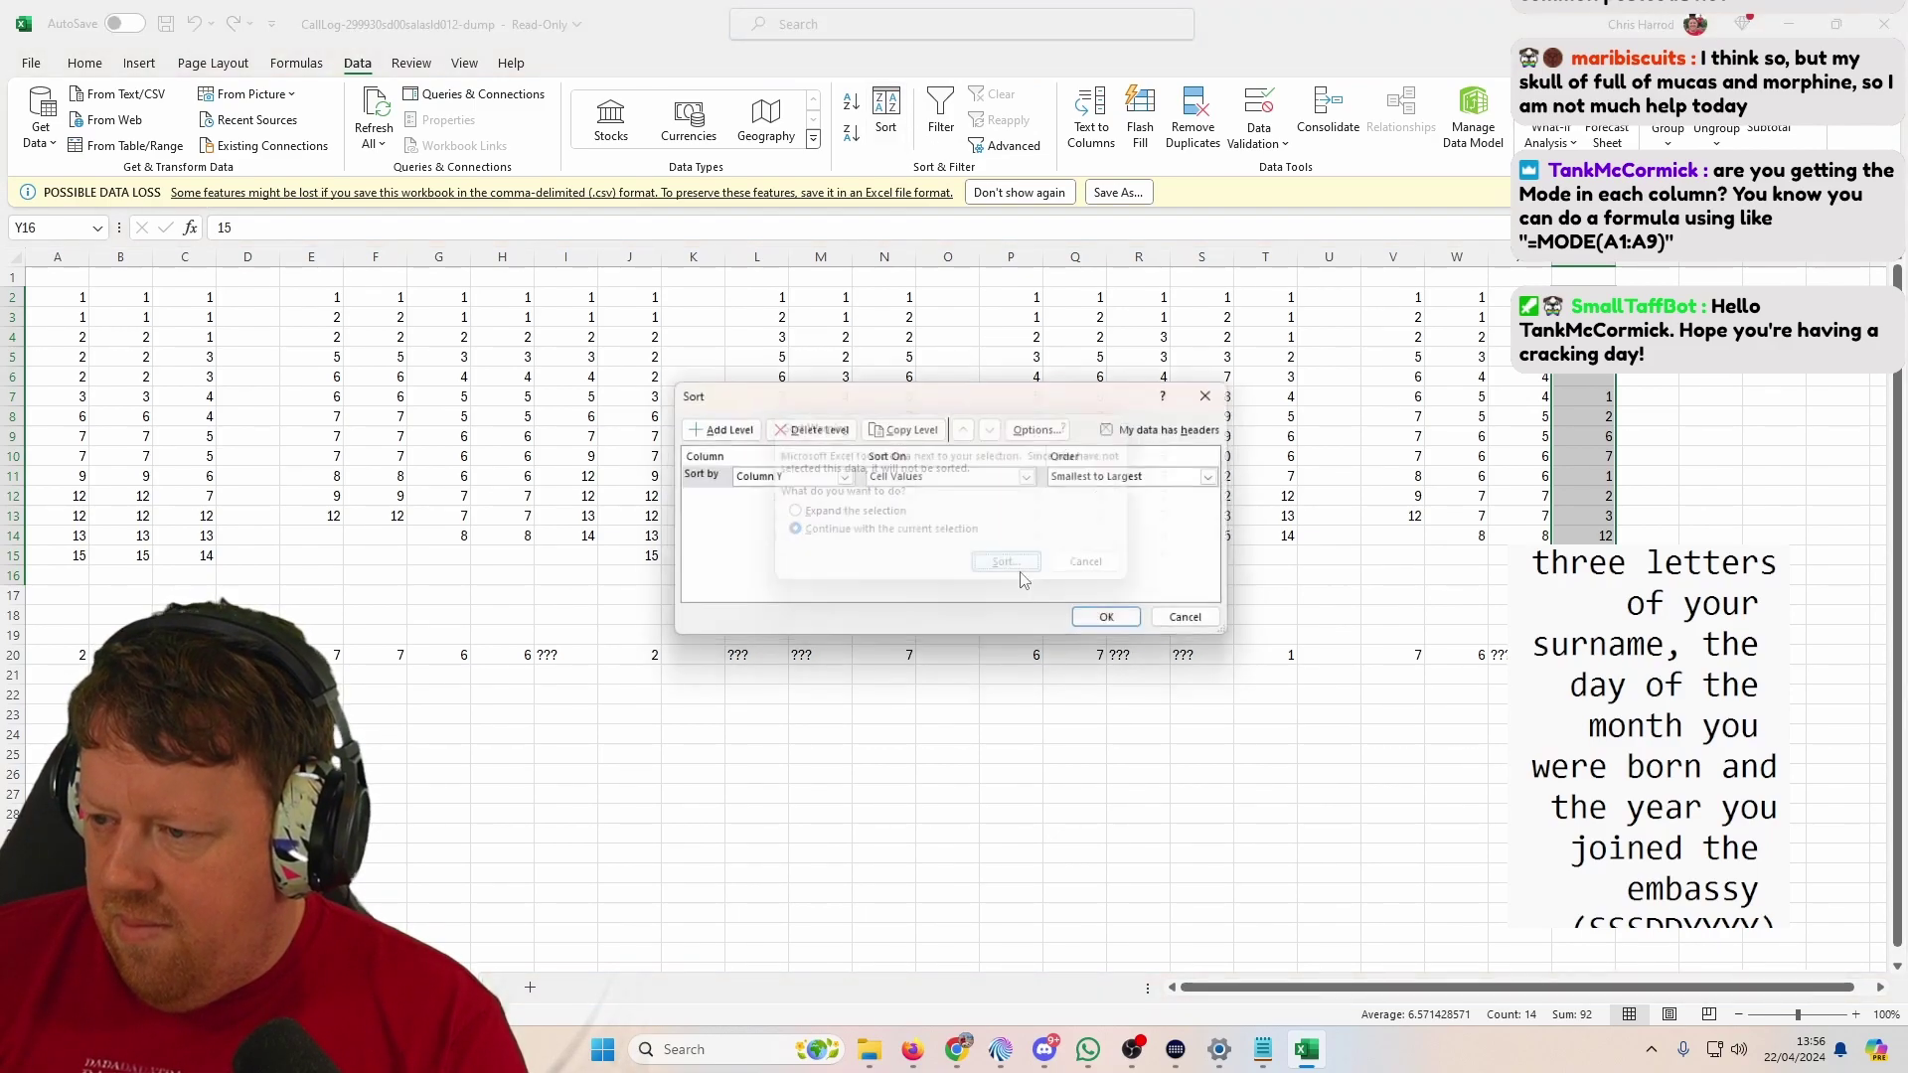
click(1103, 615)
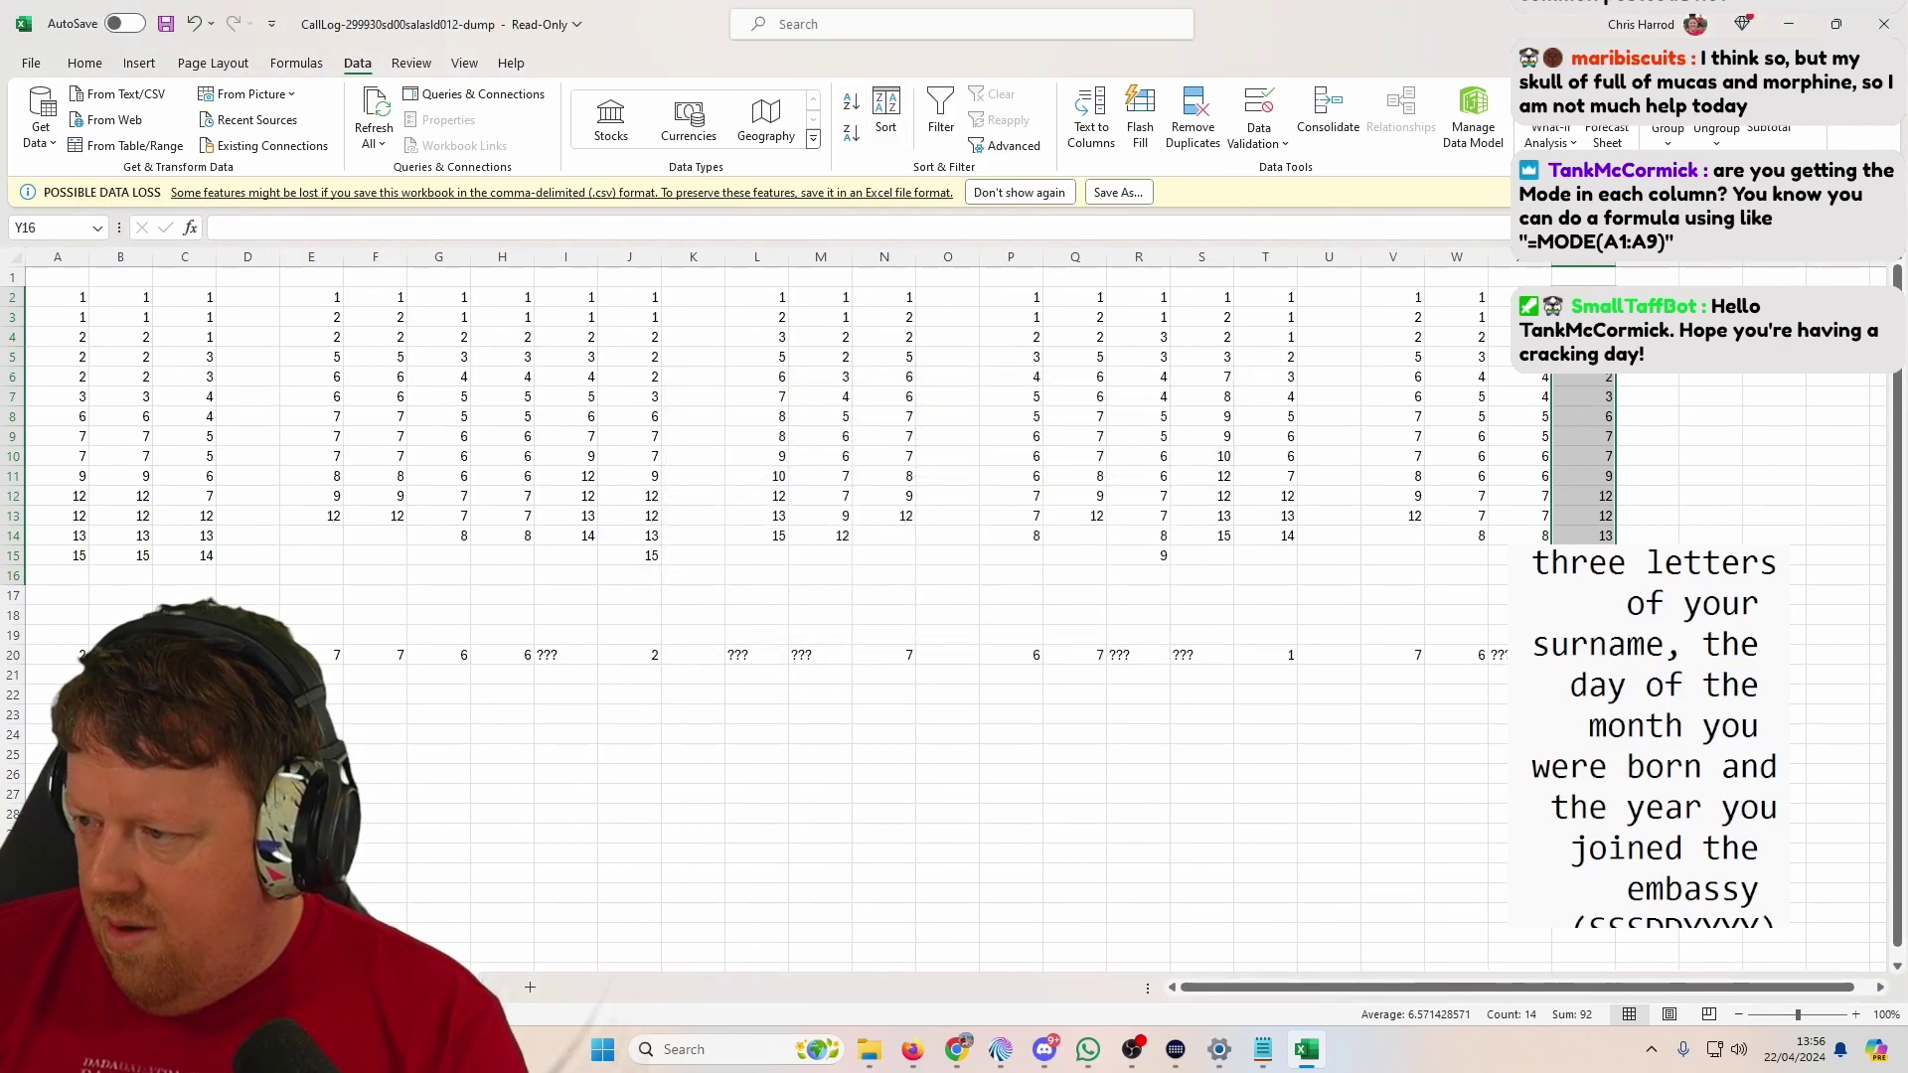
click(1584, 655)
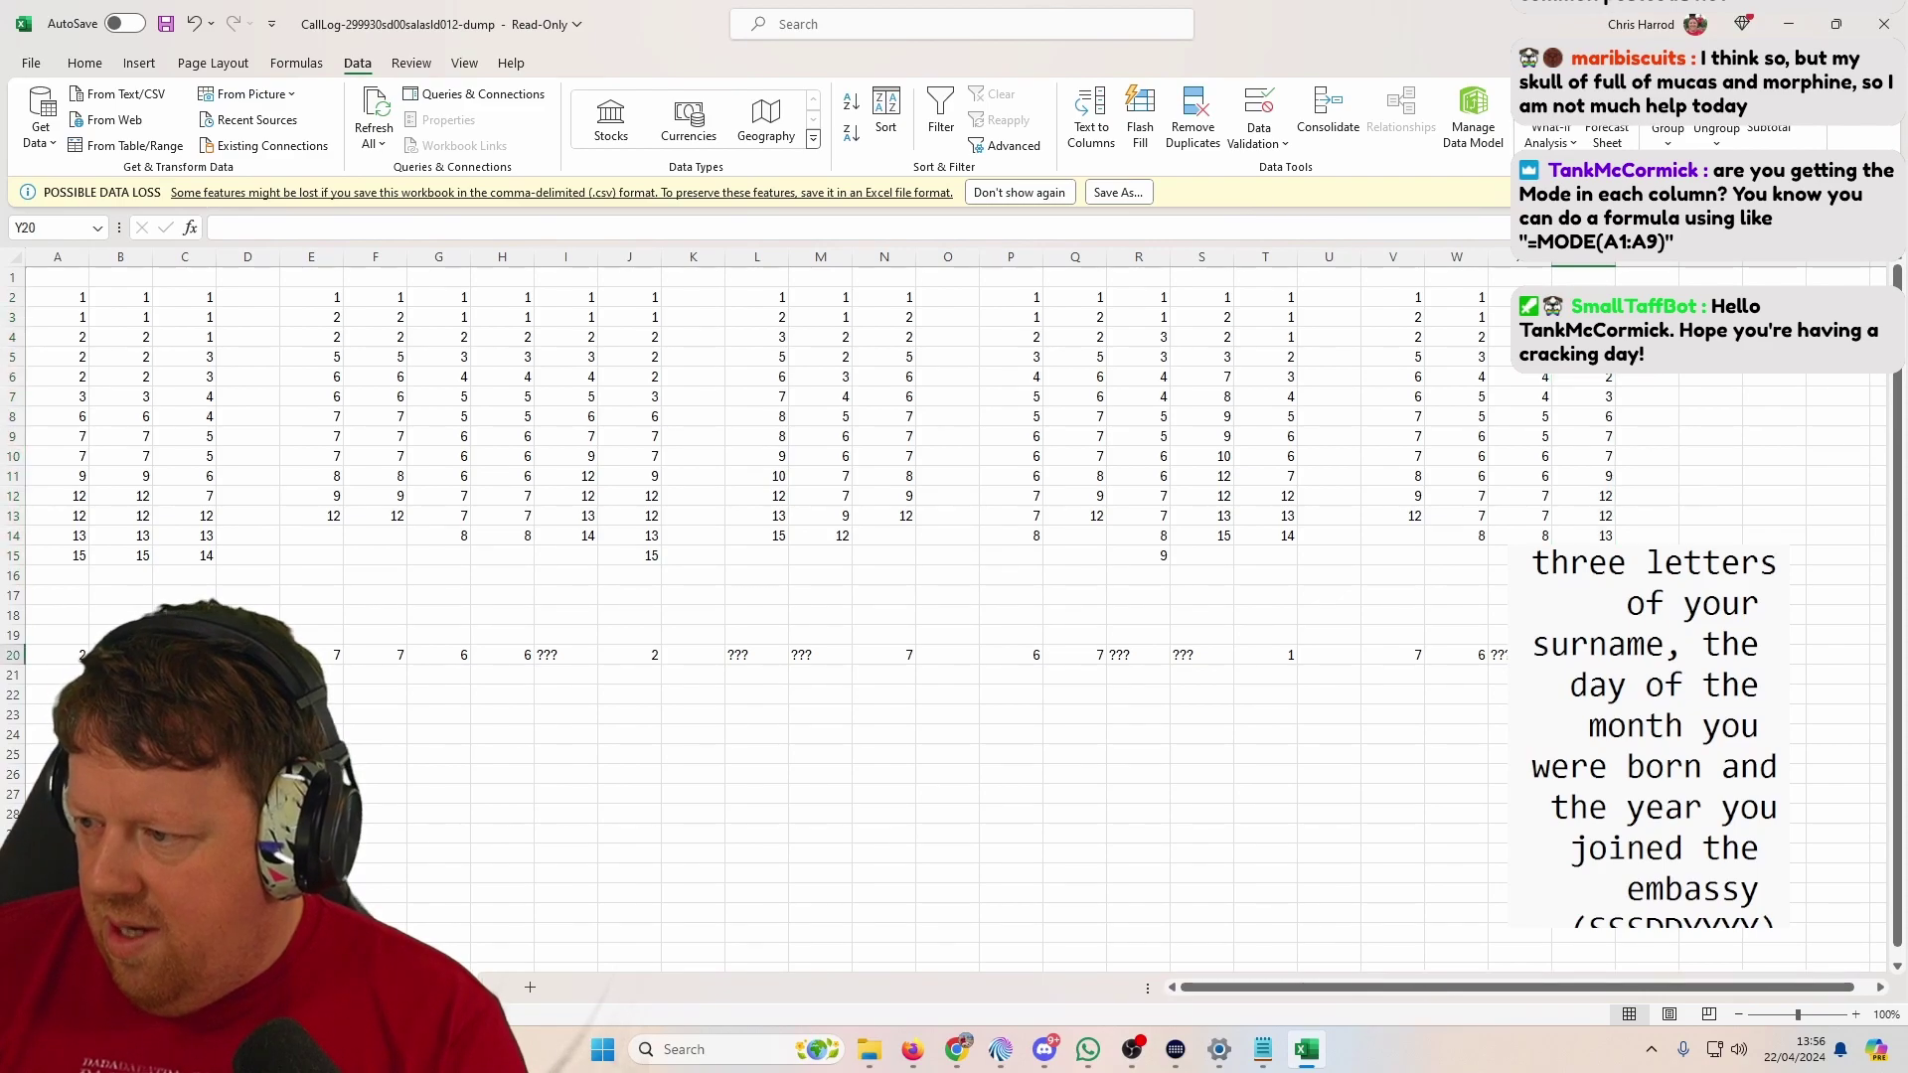
key(Down)
key(Left)
key(Left)
key(Left)
key(Left)
key(Left)
key(Left)
key(Left)
key(Left)
key(Left)
key(Left)
key(Left)
key(Left)
key(Left)
key(Left)
key(Left)
key(Left)
key(Left)
key(Left)
key(Left)
key(Left)
key(Left)
key(Left)
key(Left)
key(Left)
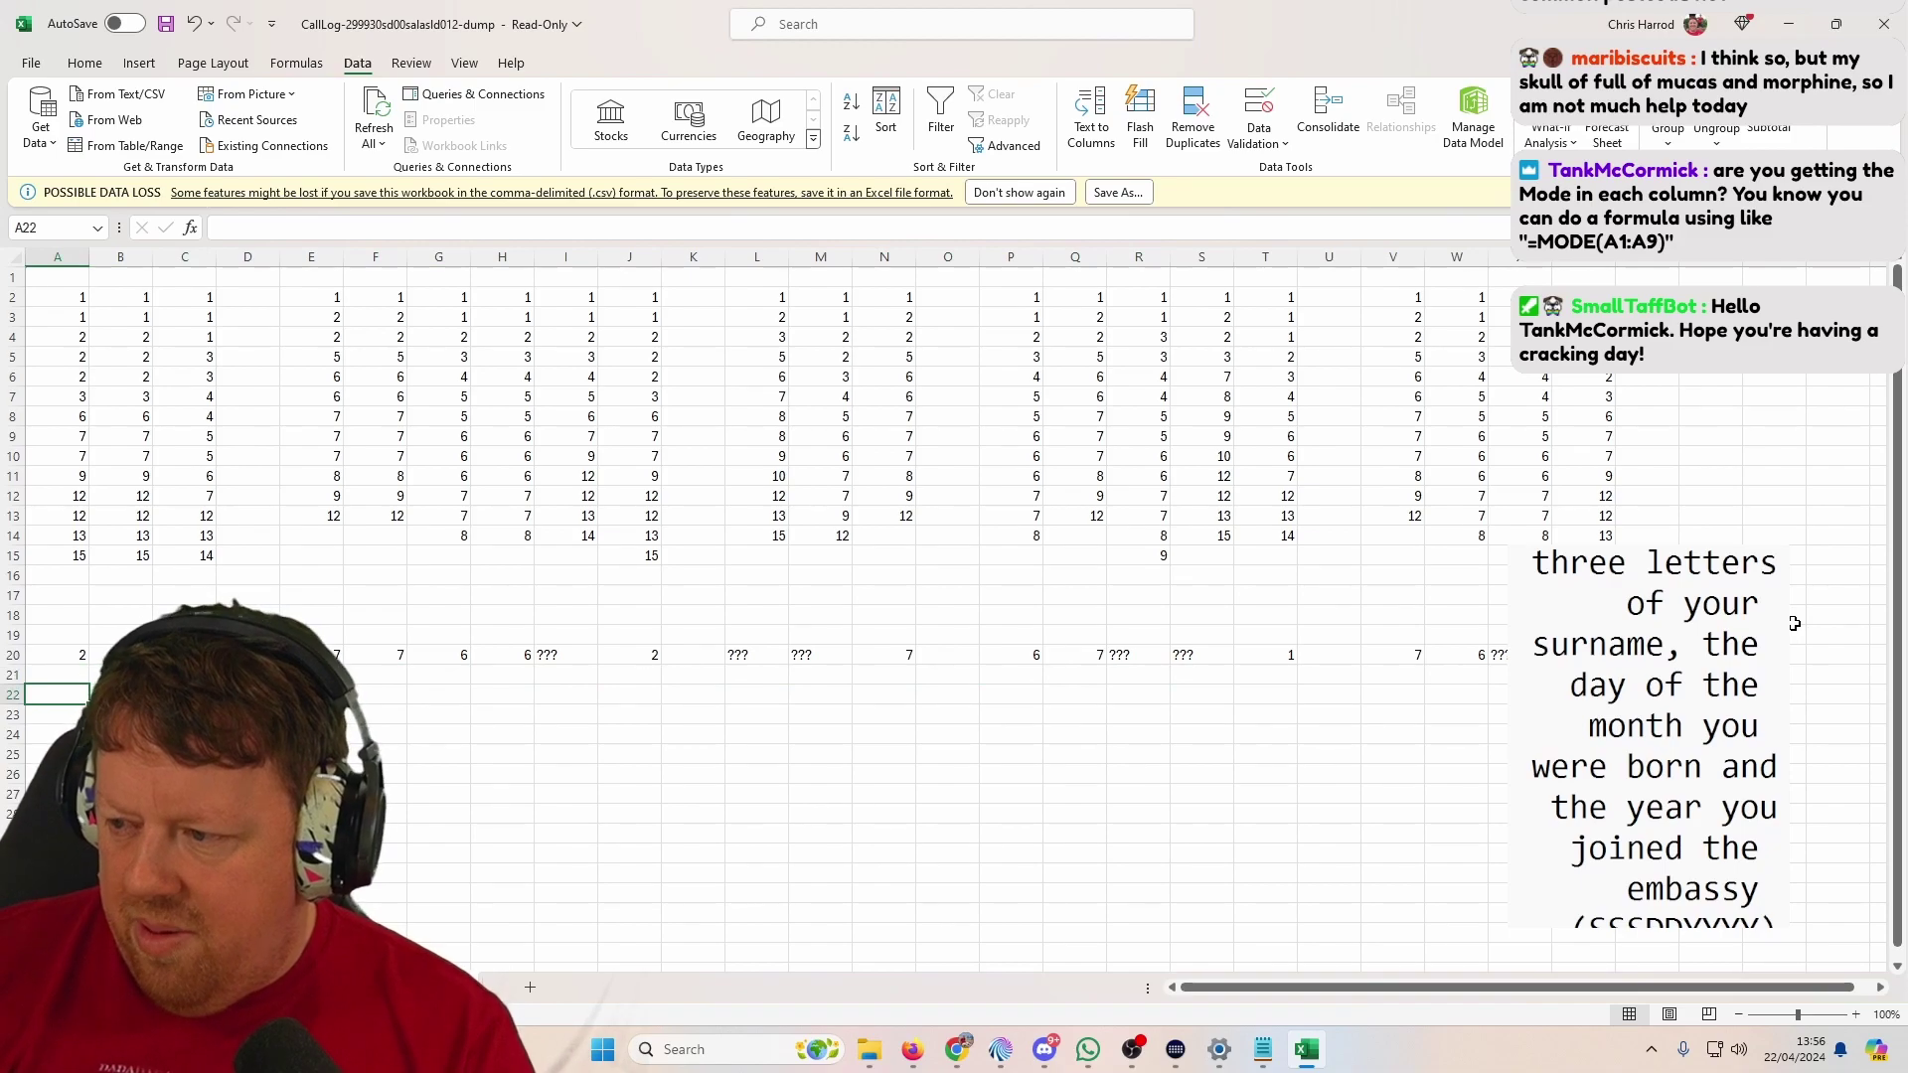